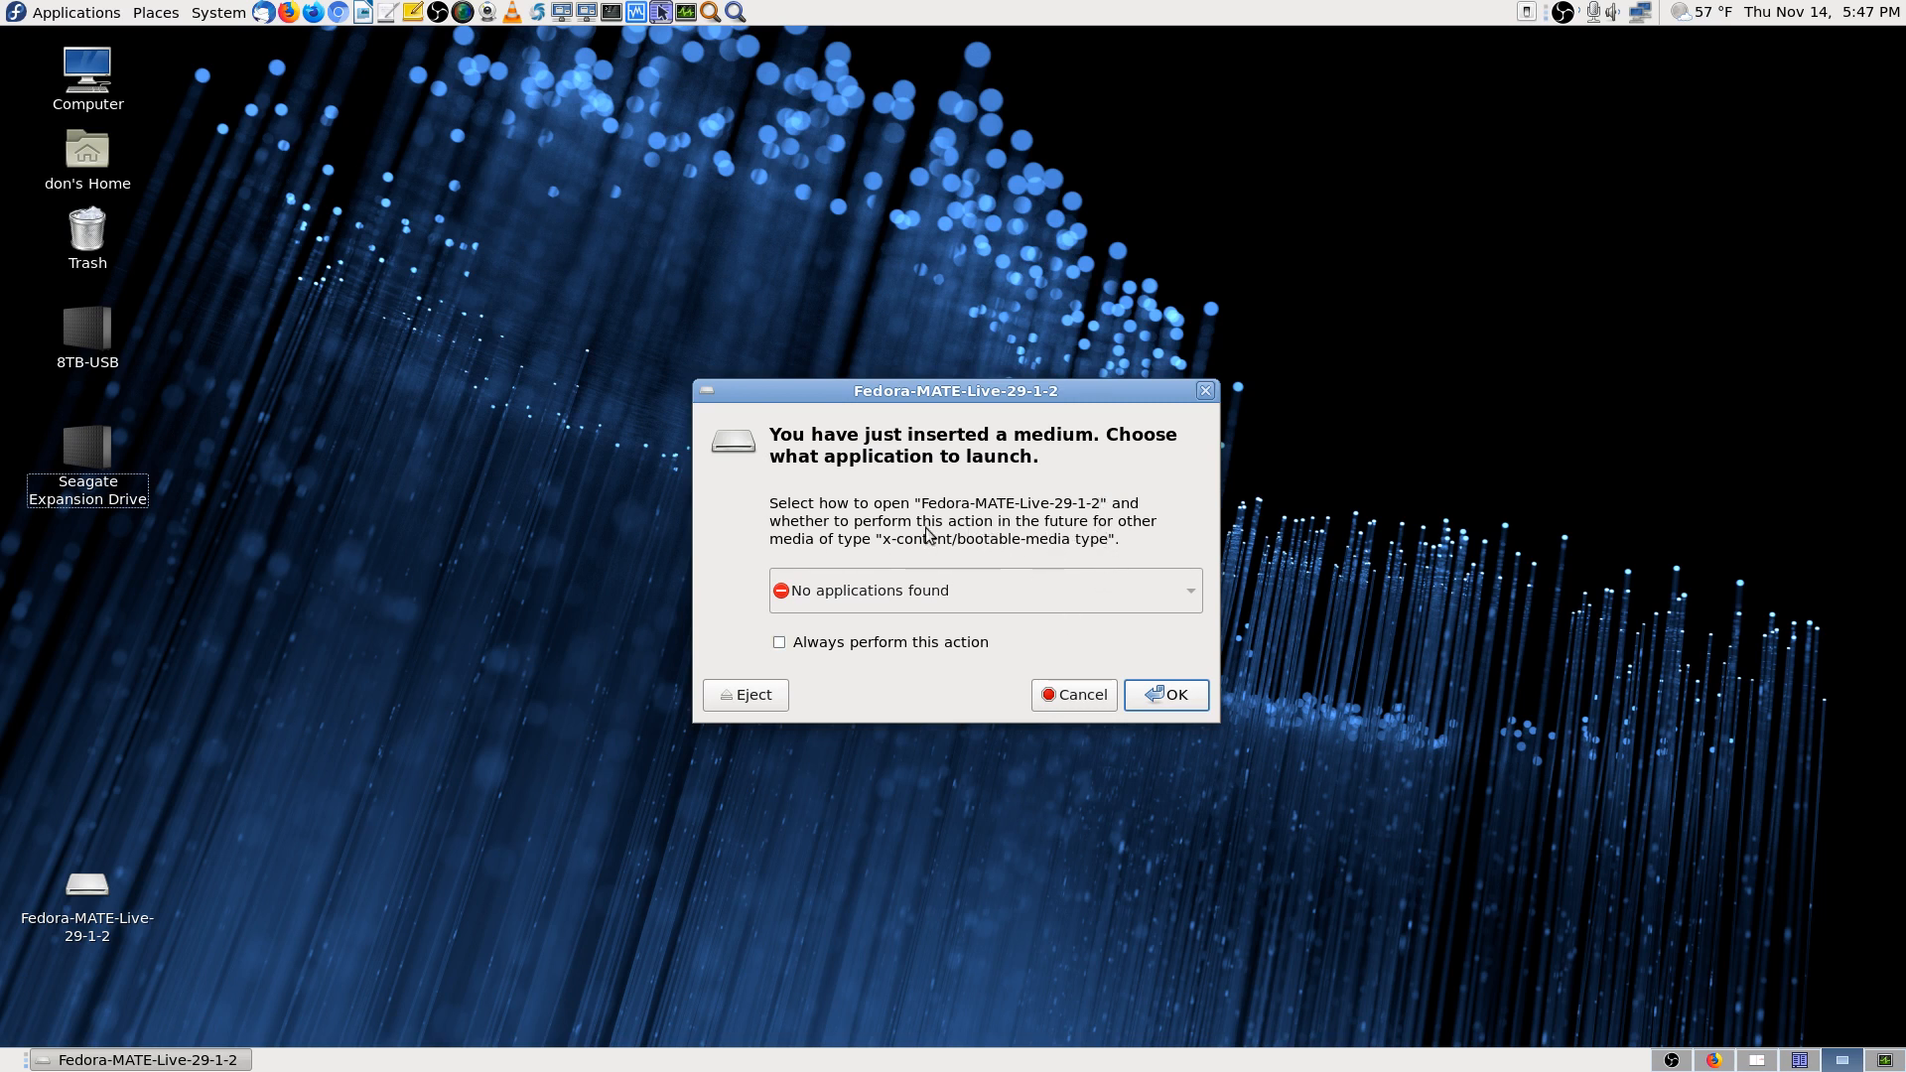
Dismiss the media prompt and launch GParted from Applications > System Tools
click(1102, 708)
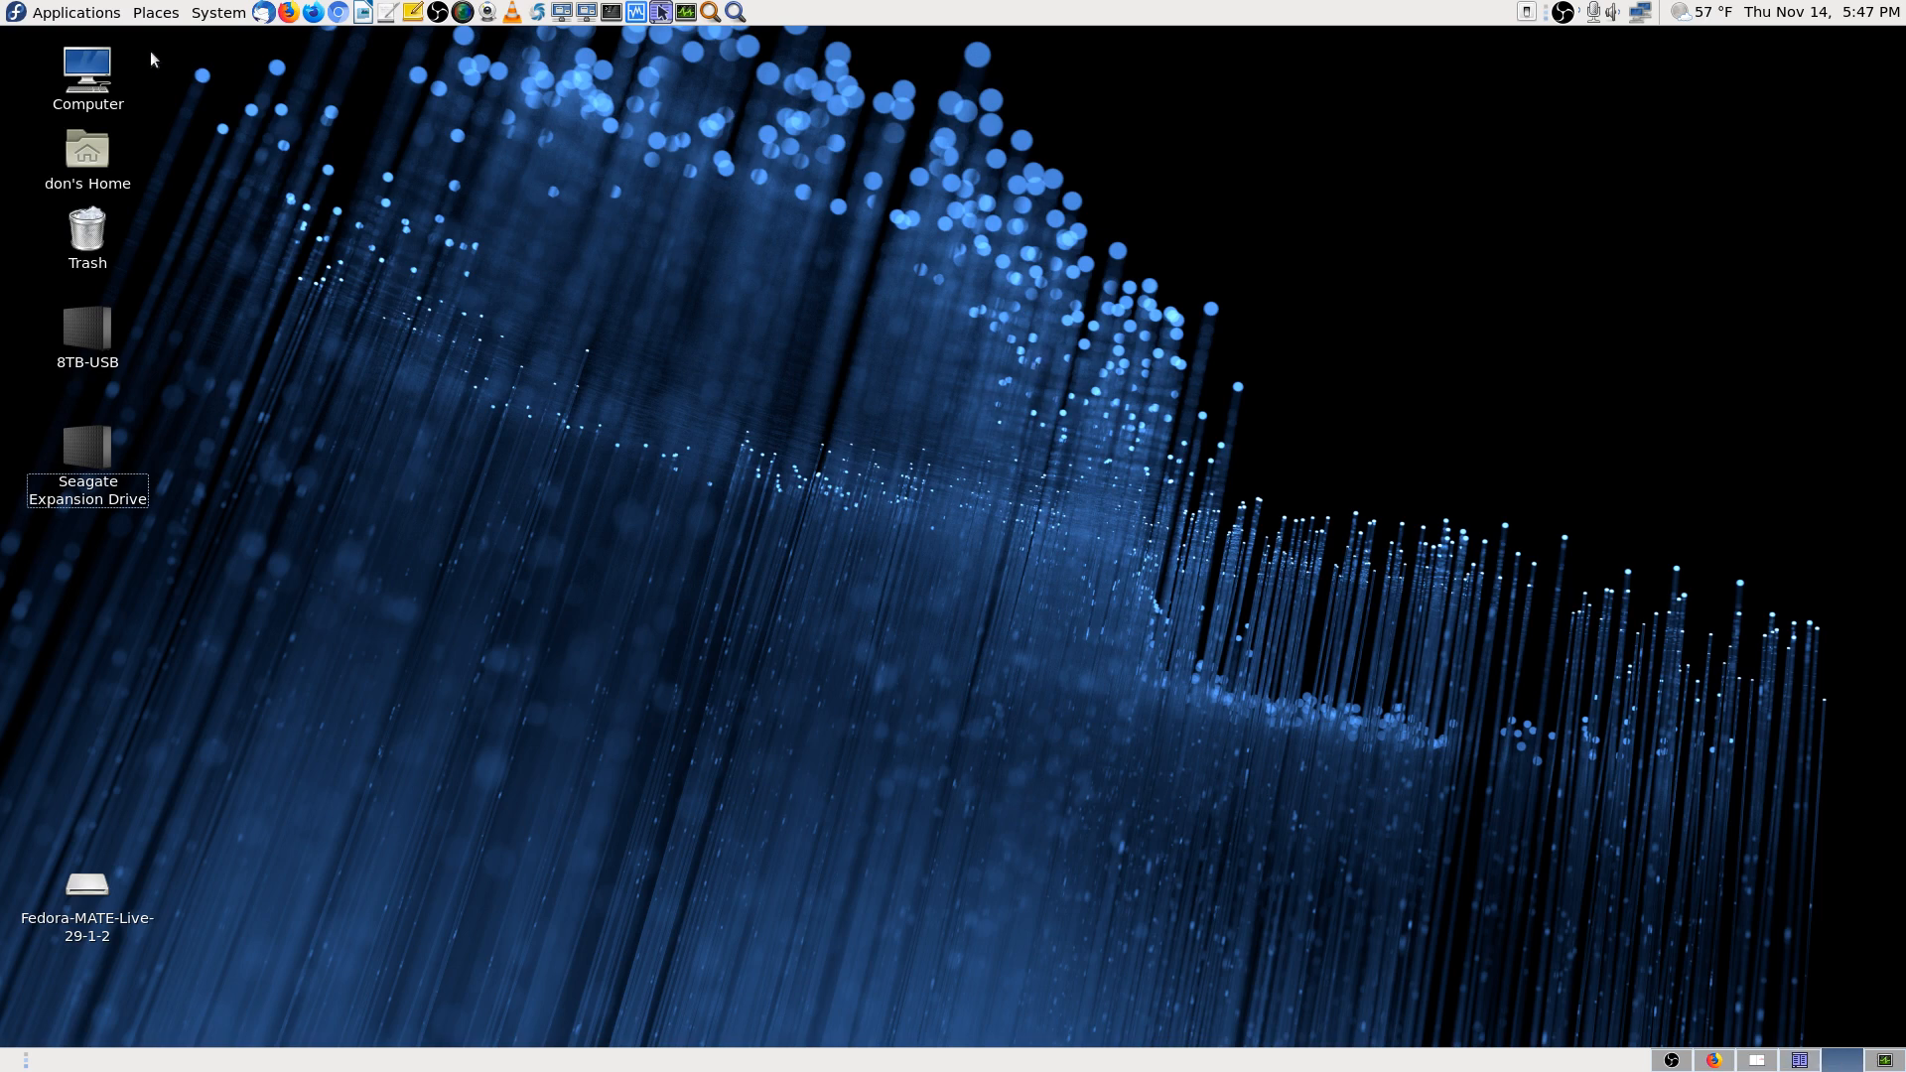
click(90, 14)
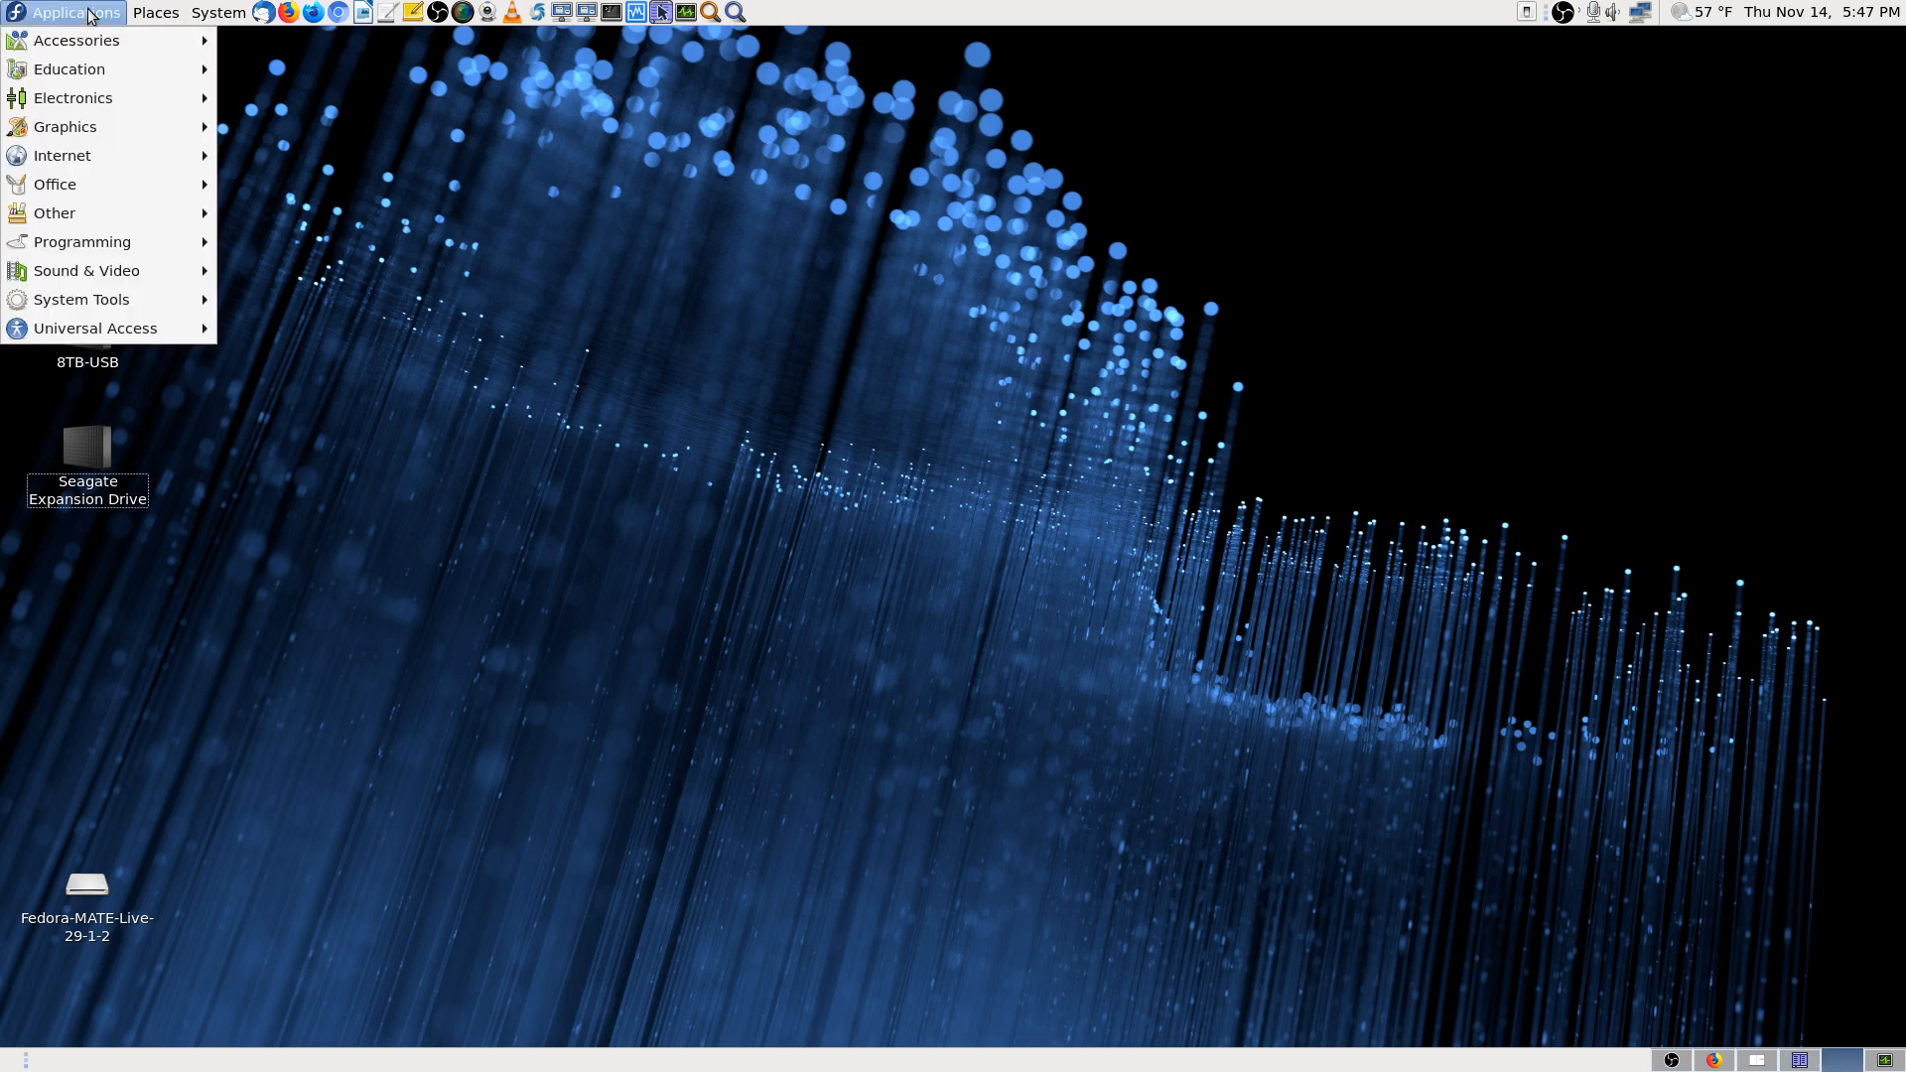
mouse_move(114, 309)
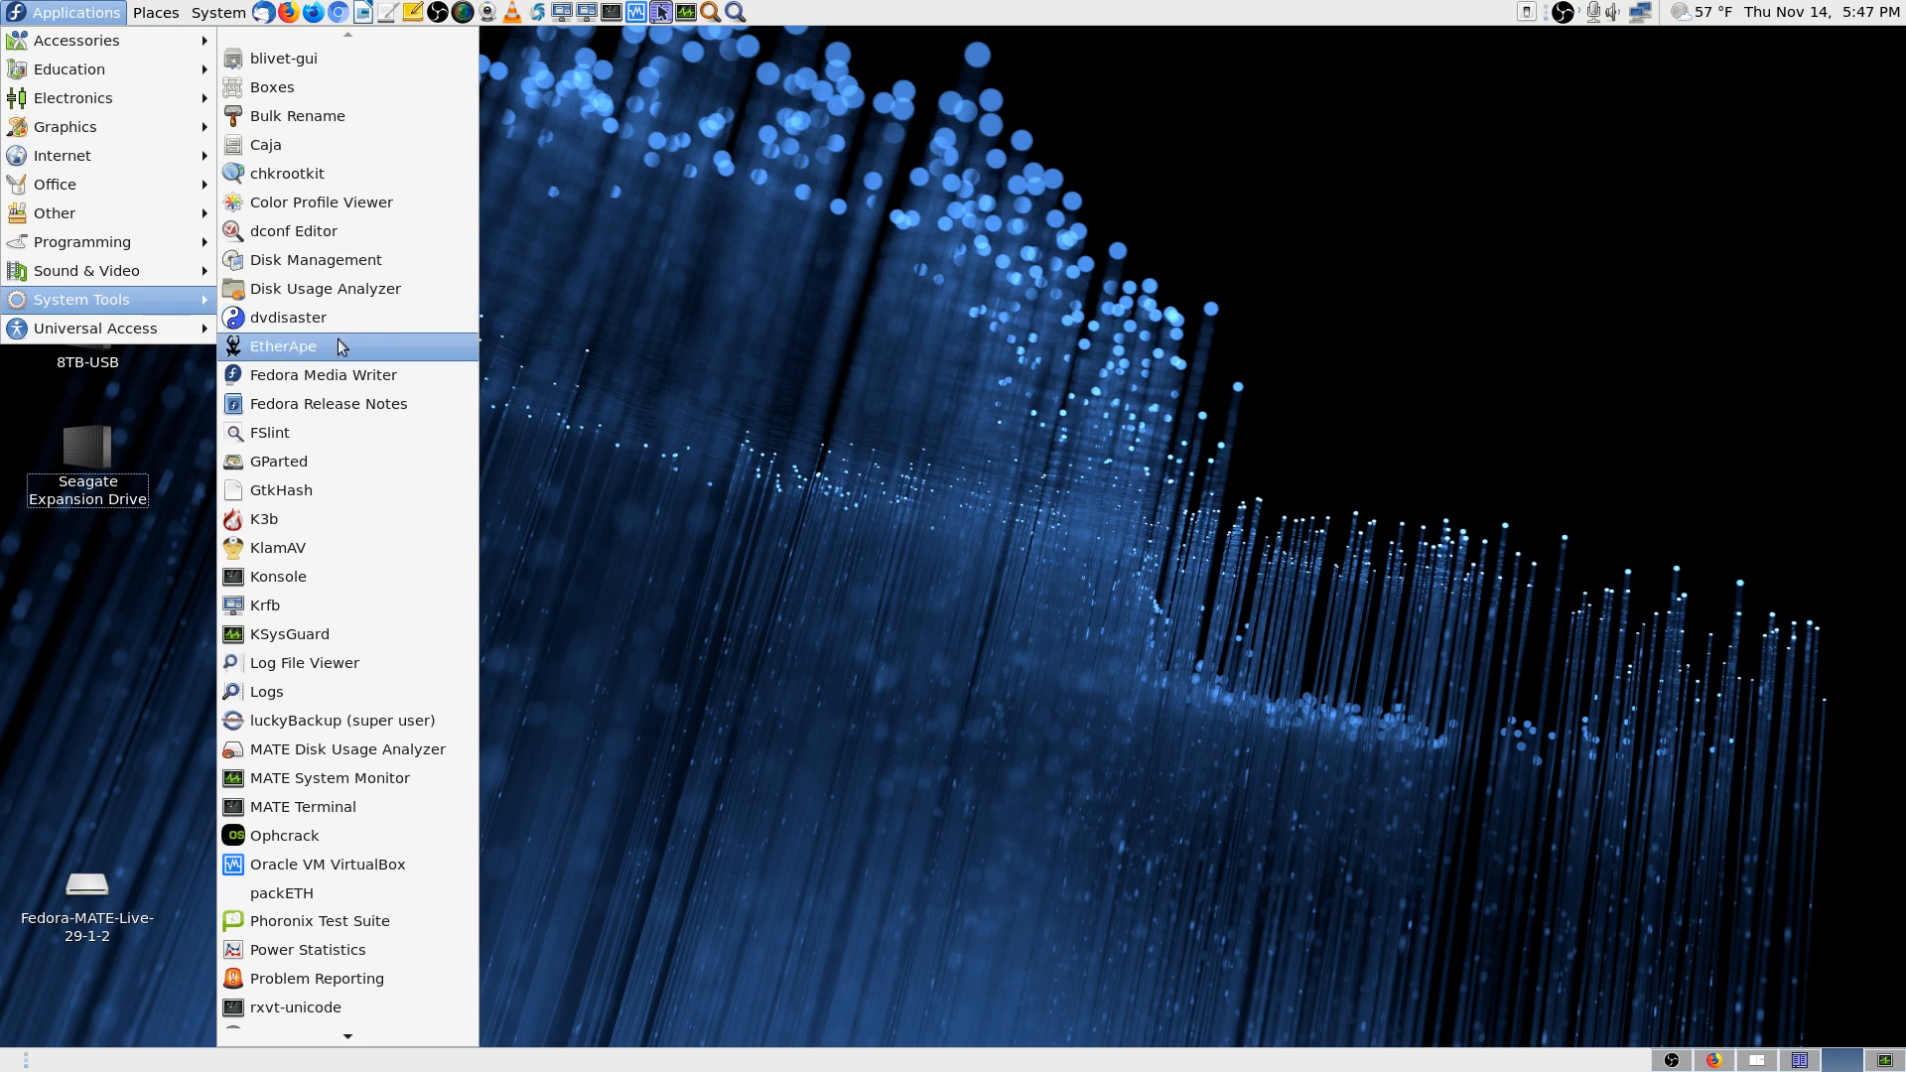
click(317, 463)
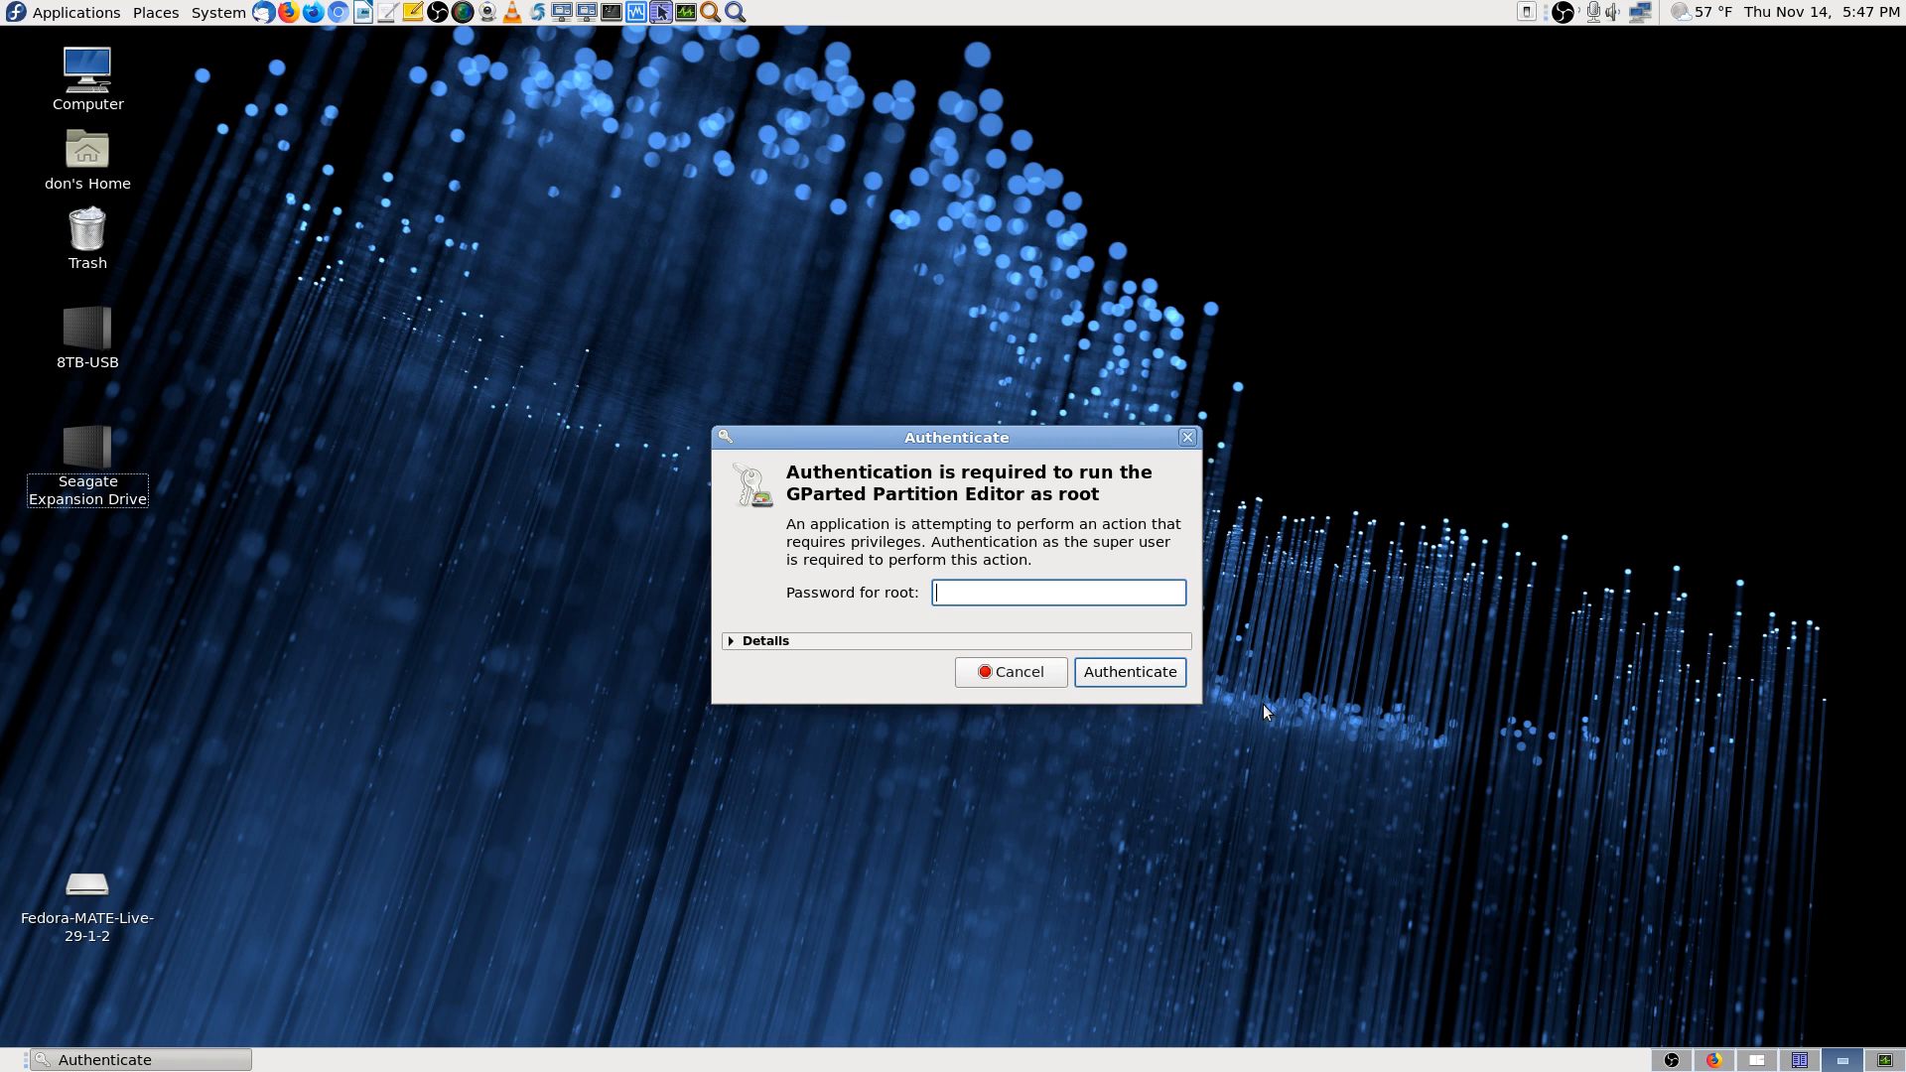
Enter the root password to run GParted as superuser
text(••••••••••••••)
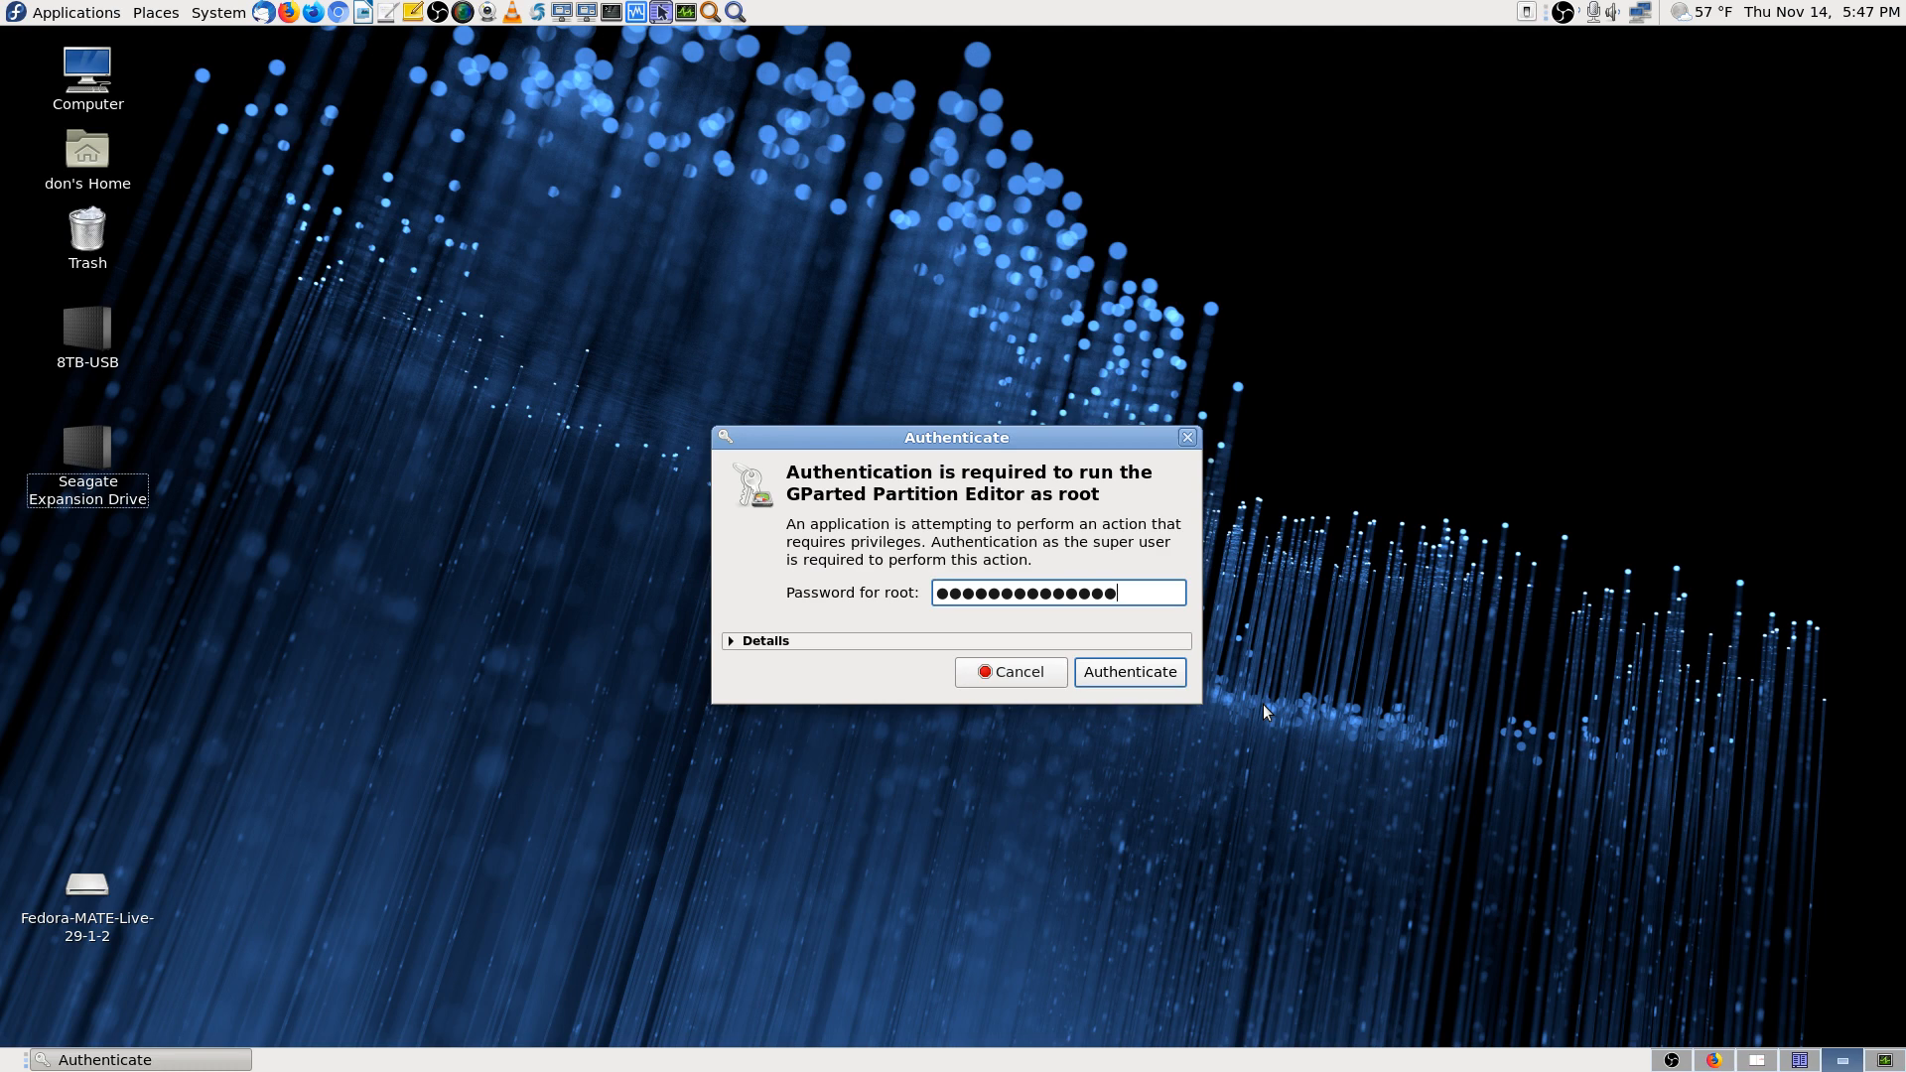
key(Return)
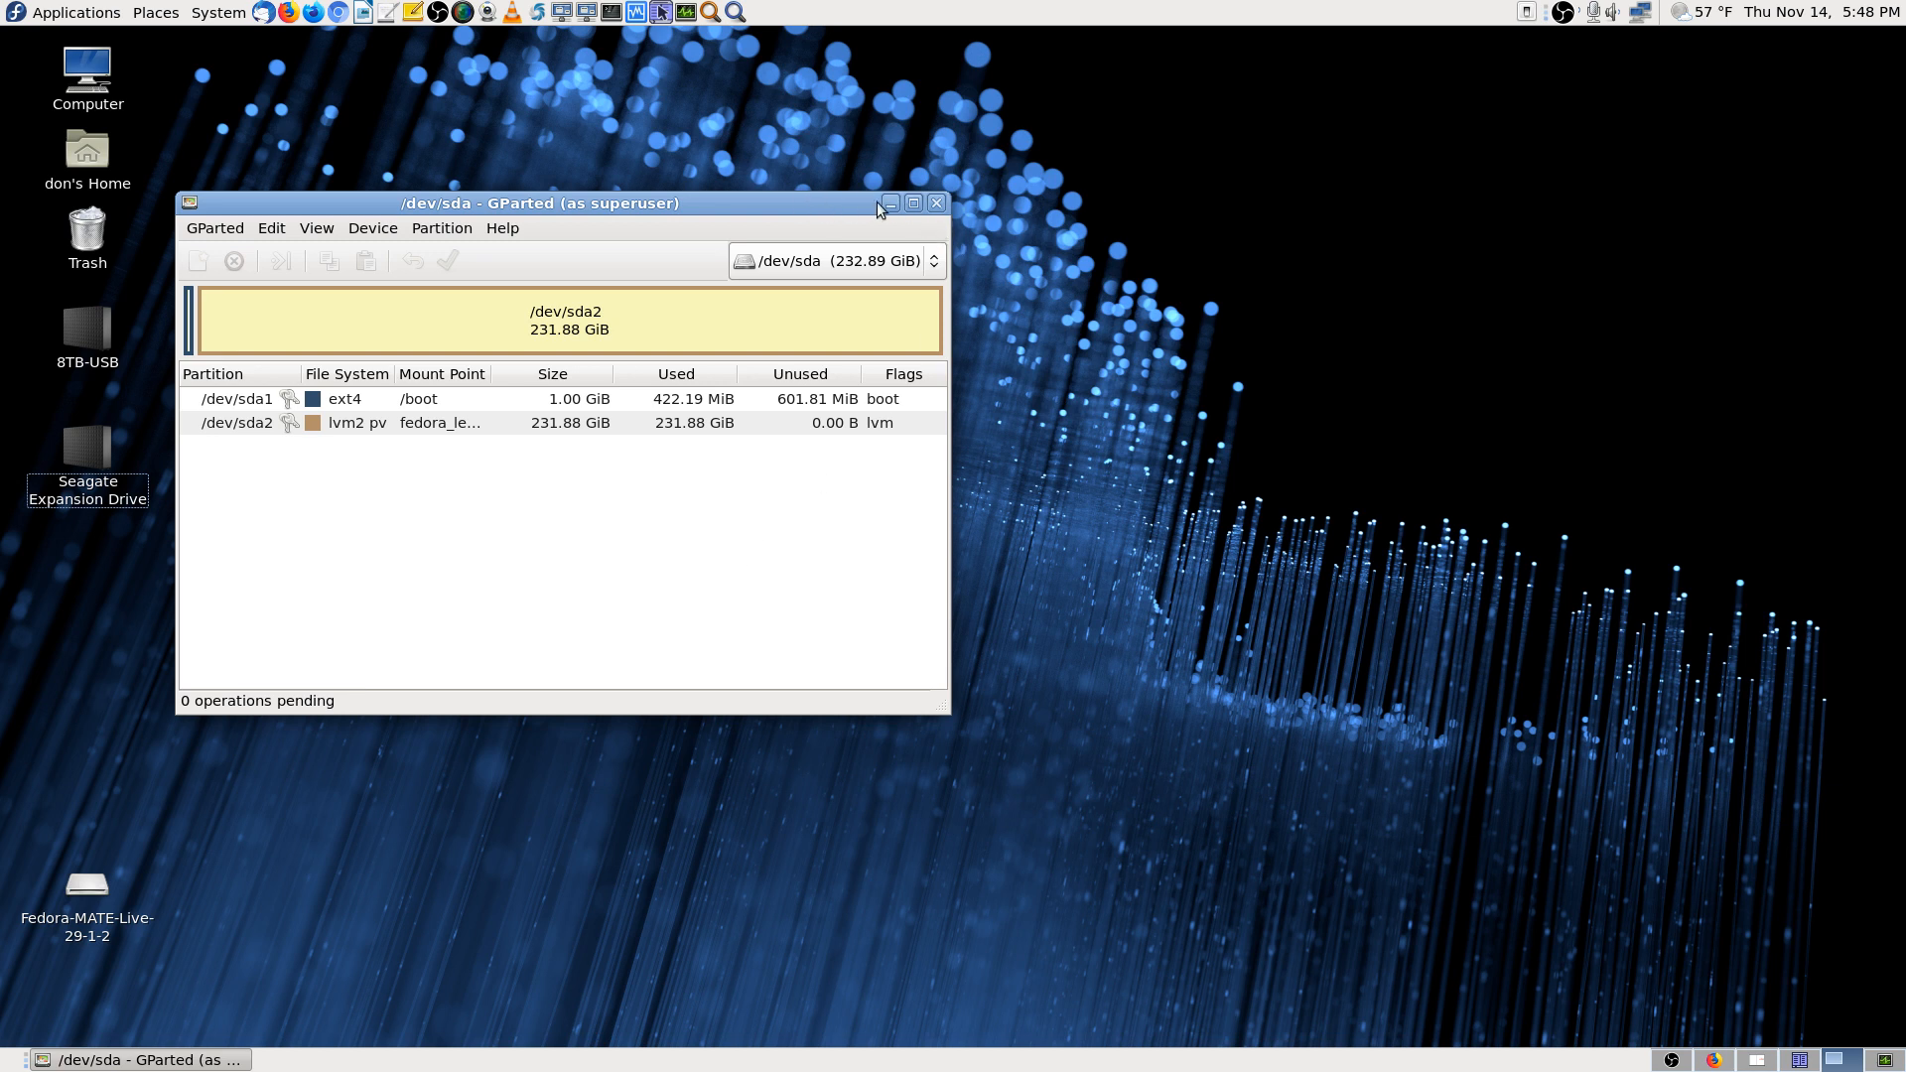
Move the GParted window up and select the /dev/sda1 and /dev/sda2 partitions
drag(820, 210, 1249, 46)
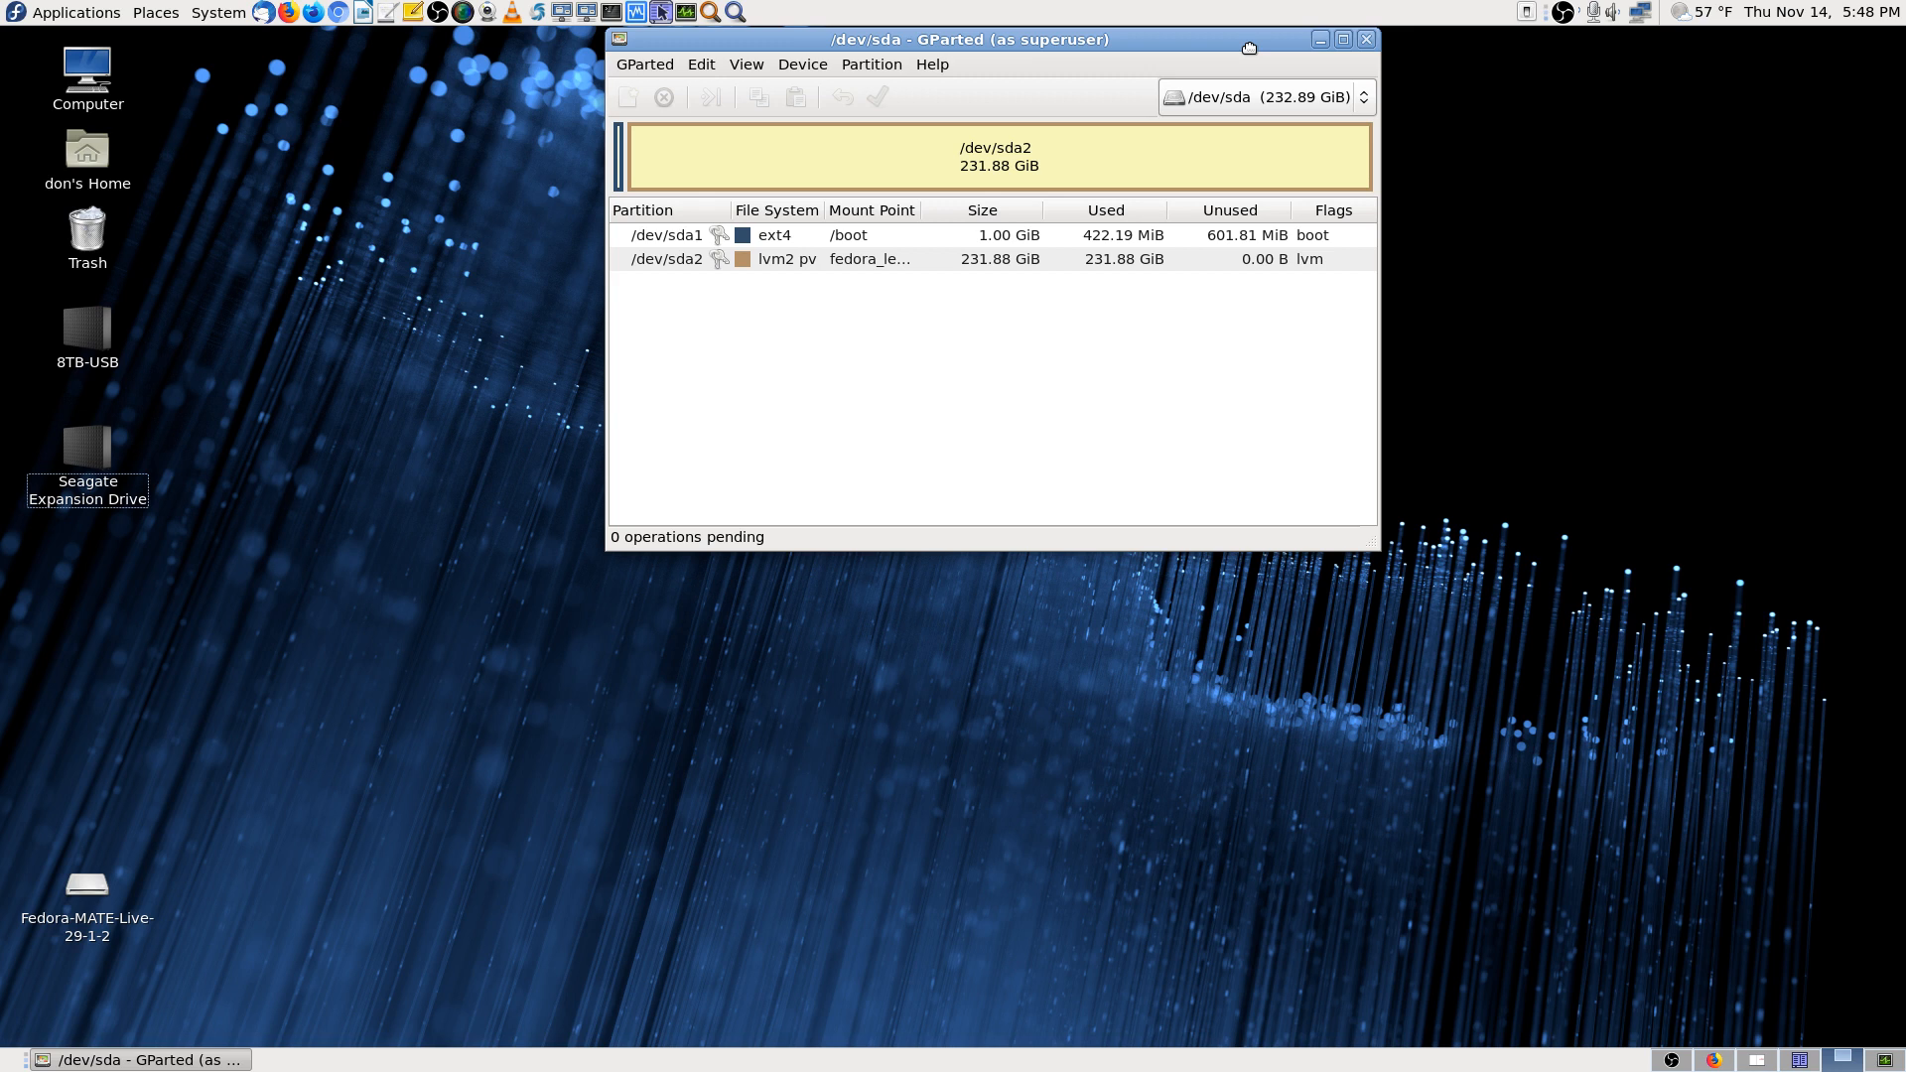
click(797, 260)
click(798, 239)
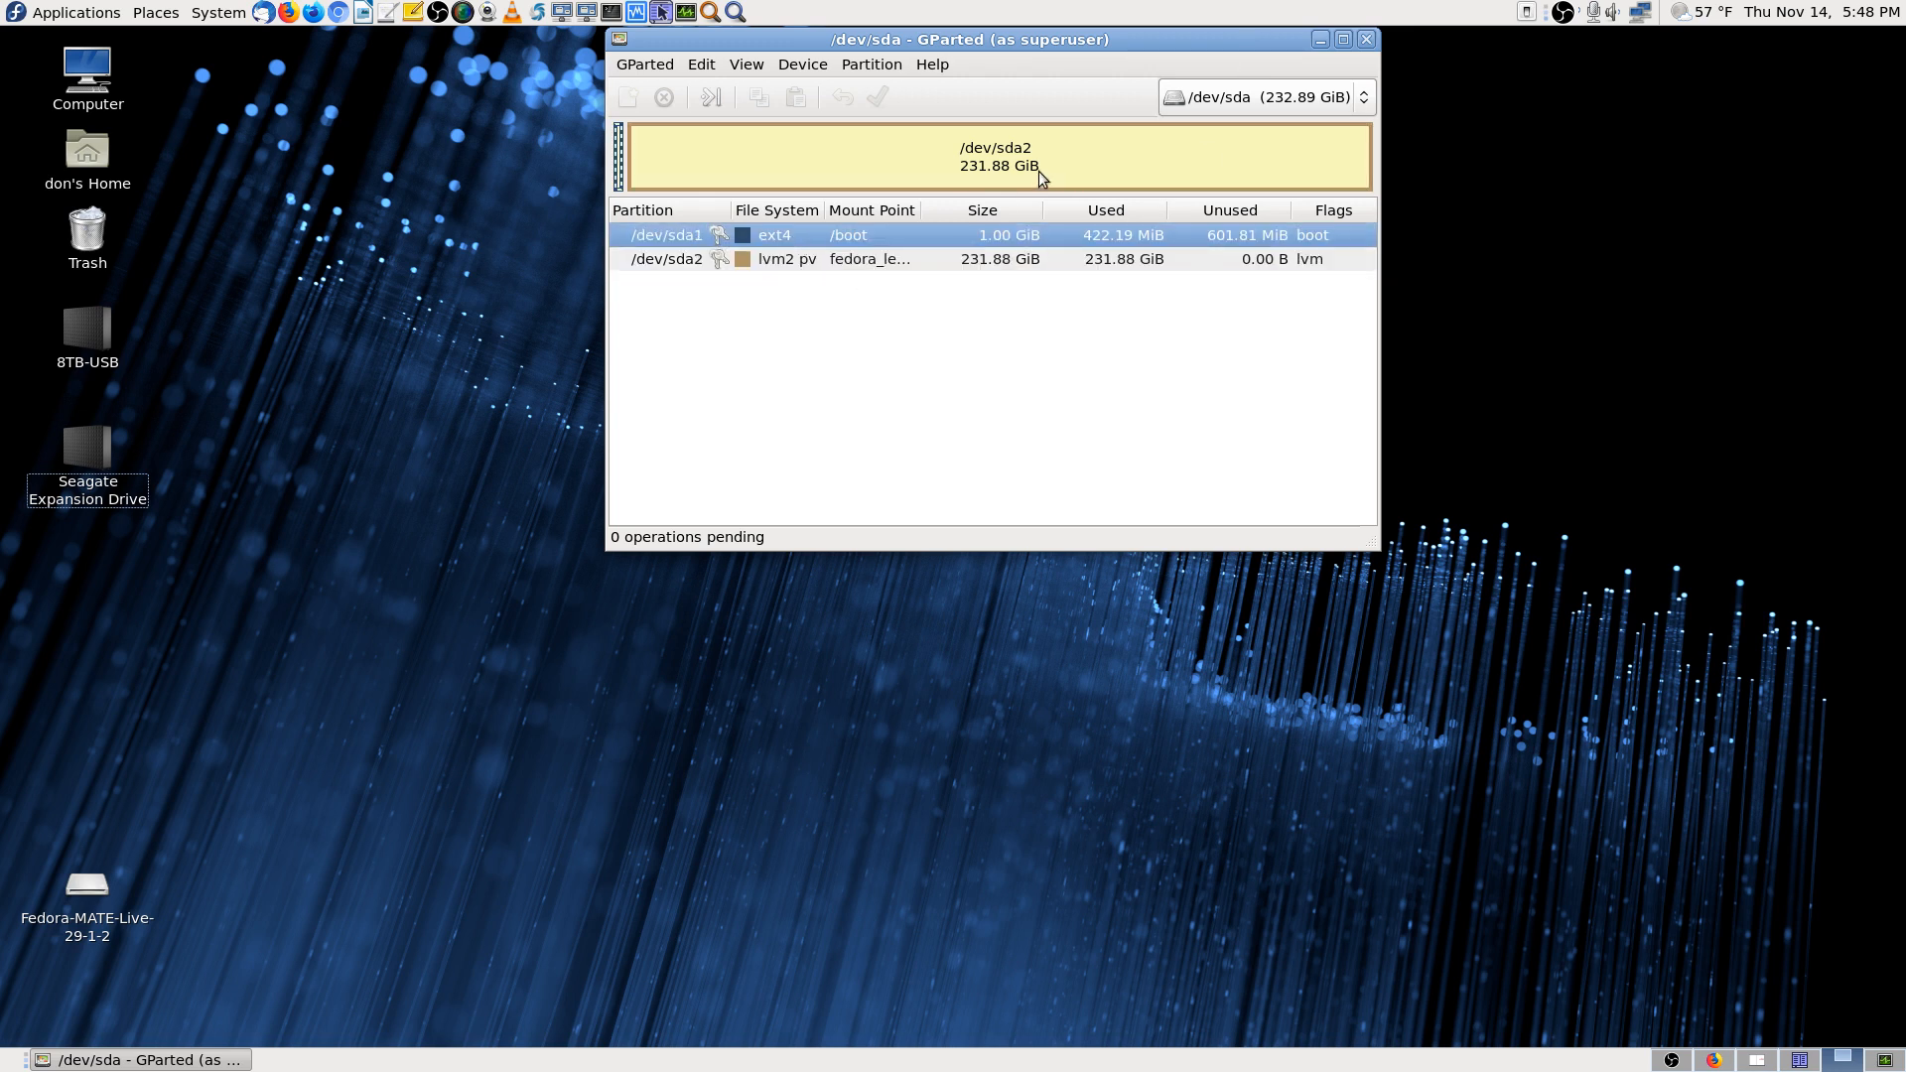
click(794, 264)
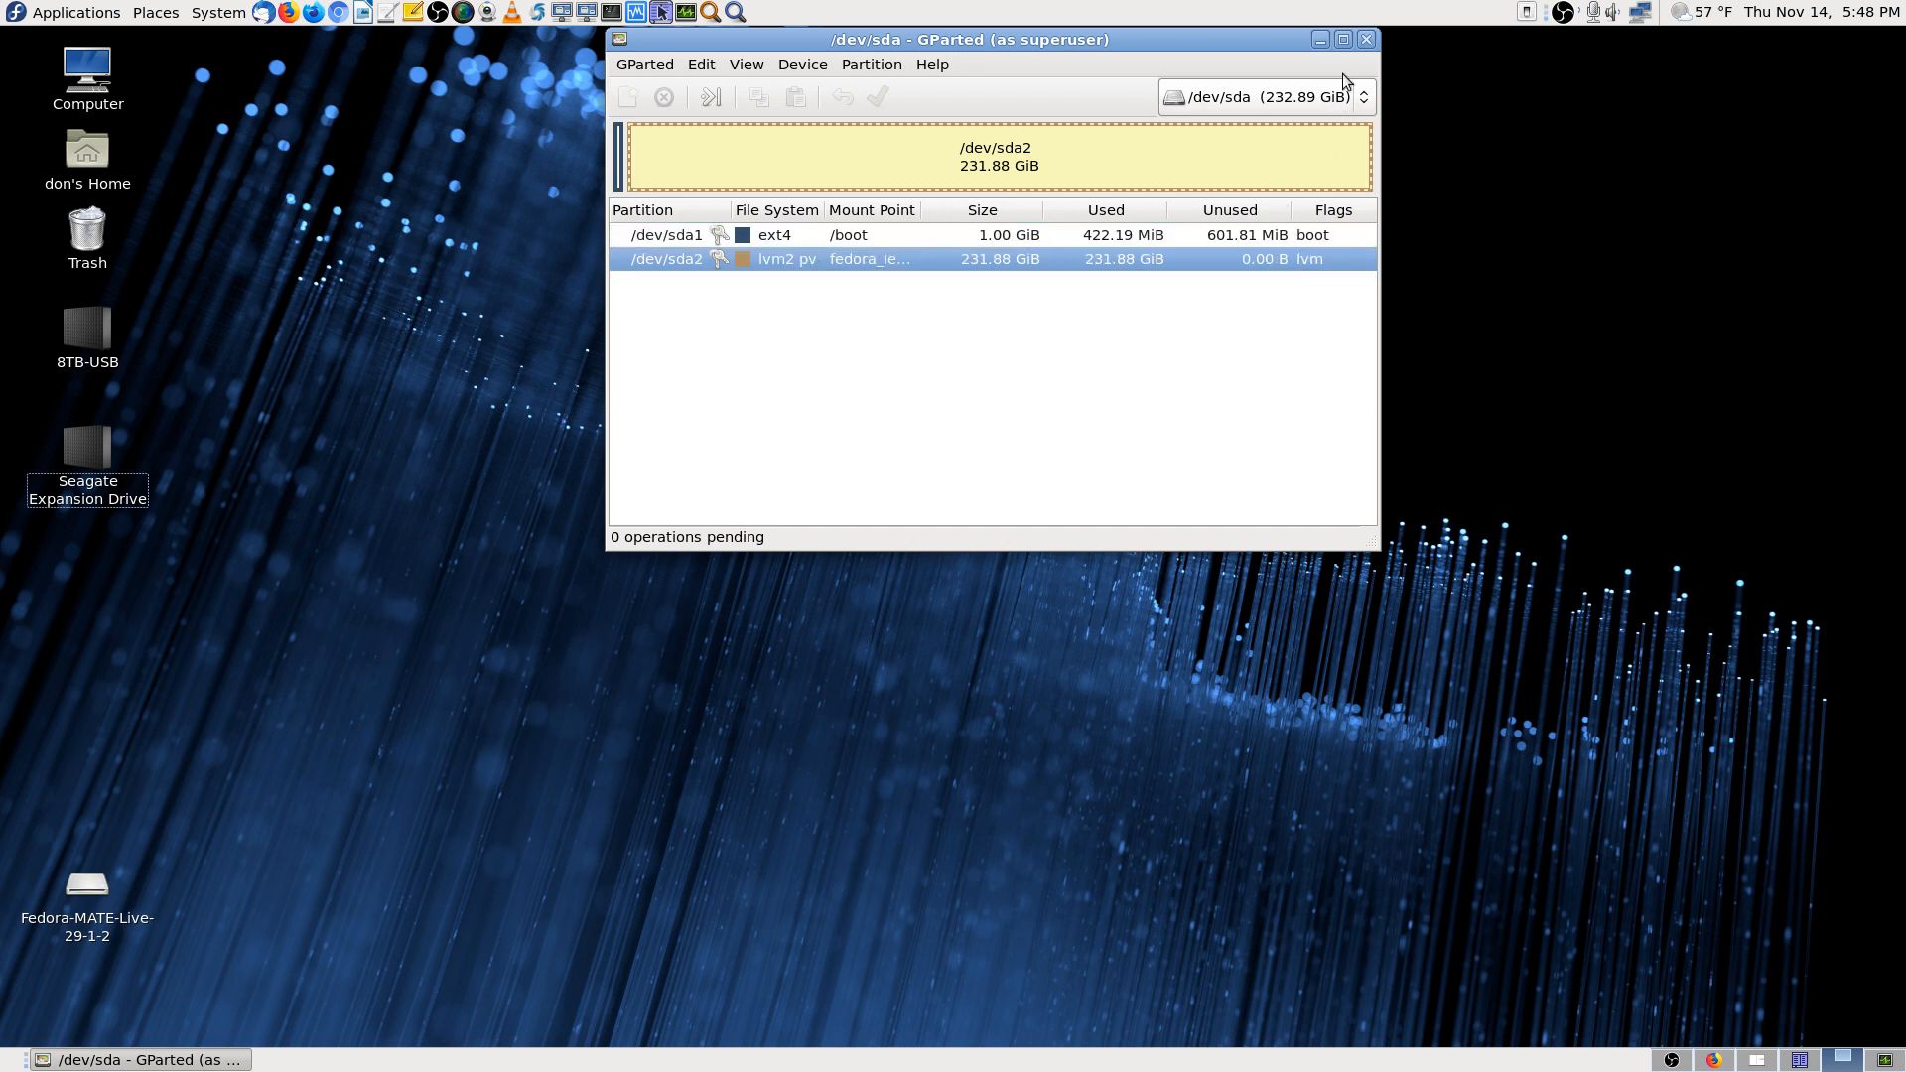
Maximize and restore the window, then show the list of four attached drives
click(1343, 39)
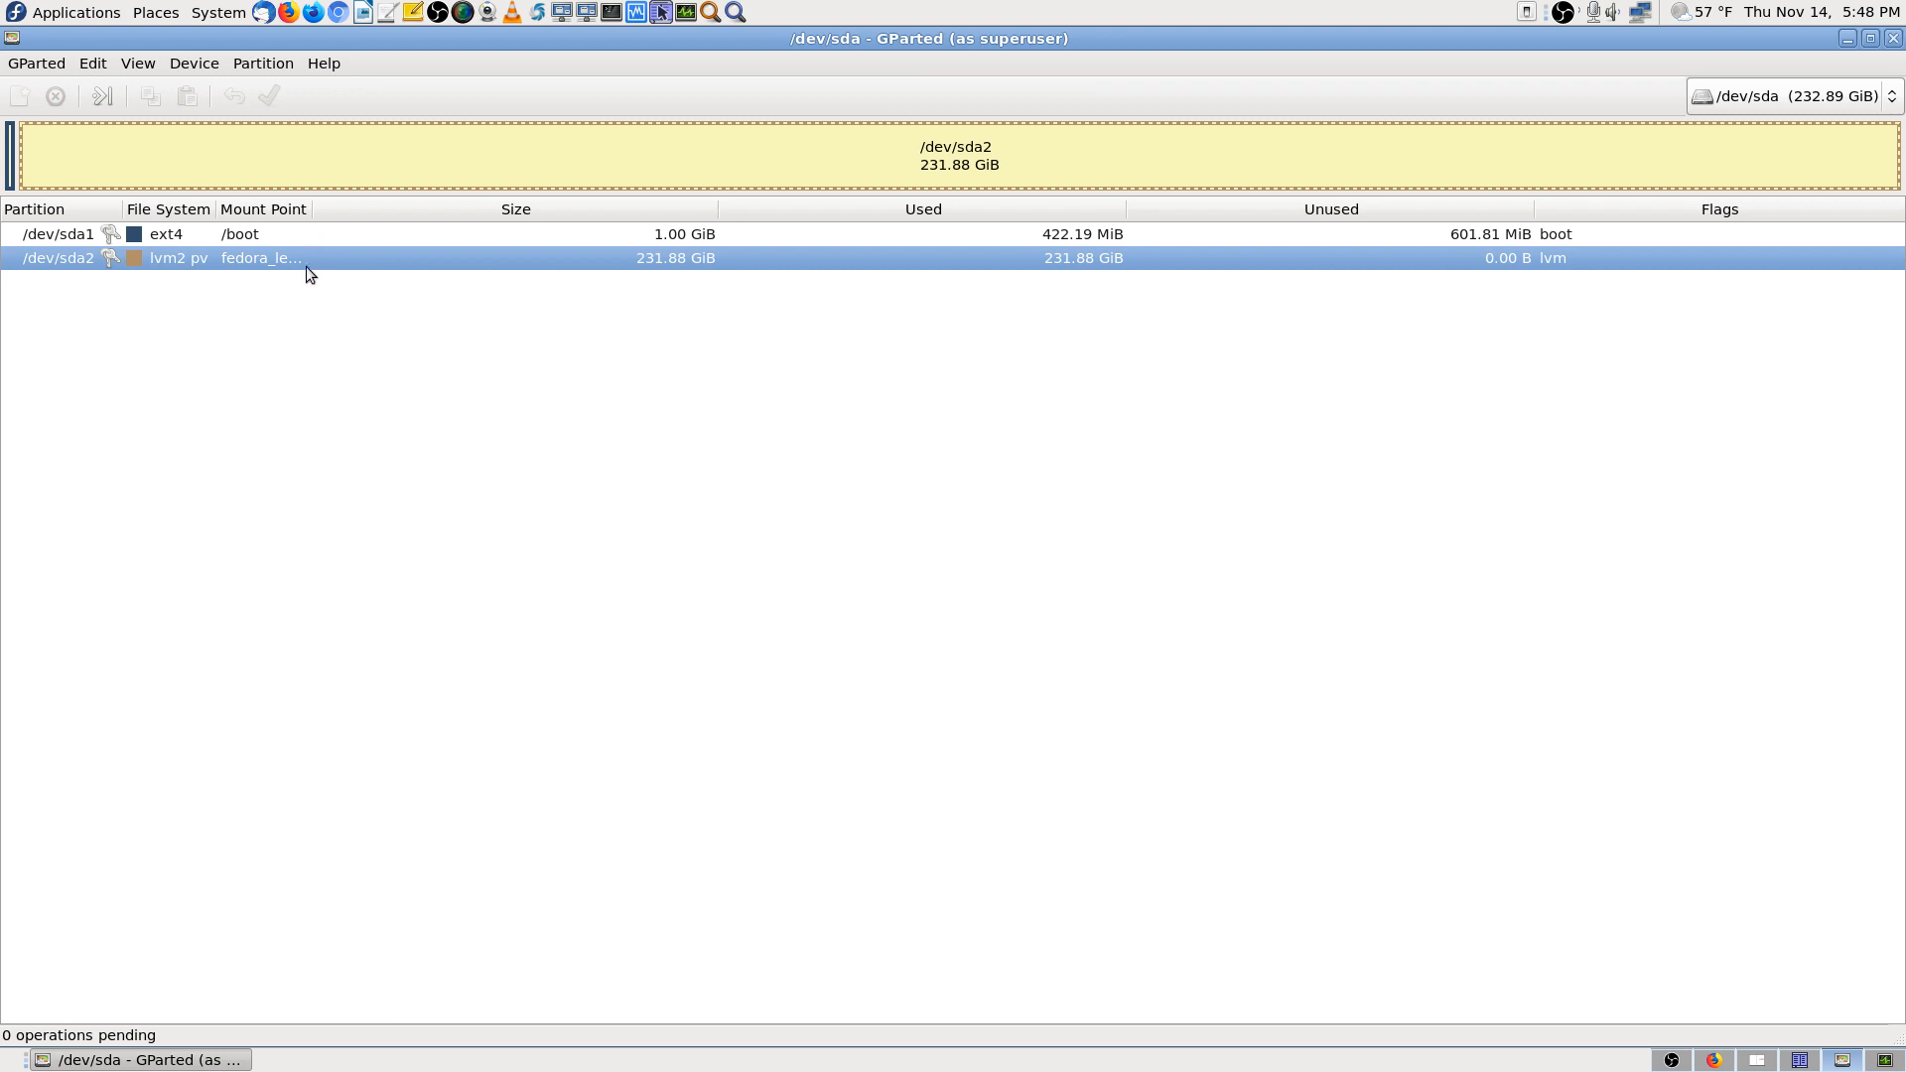
click(1870, 38)
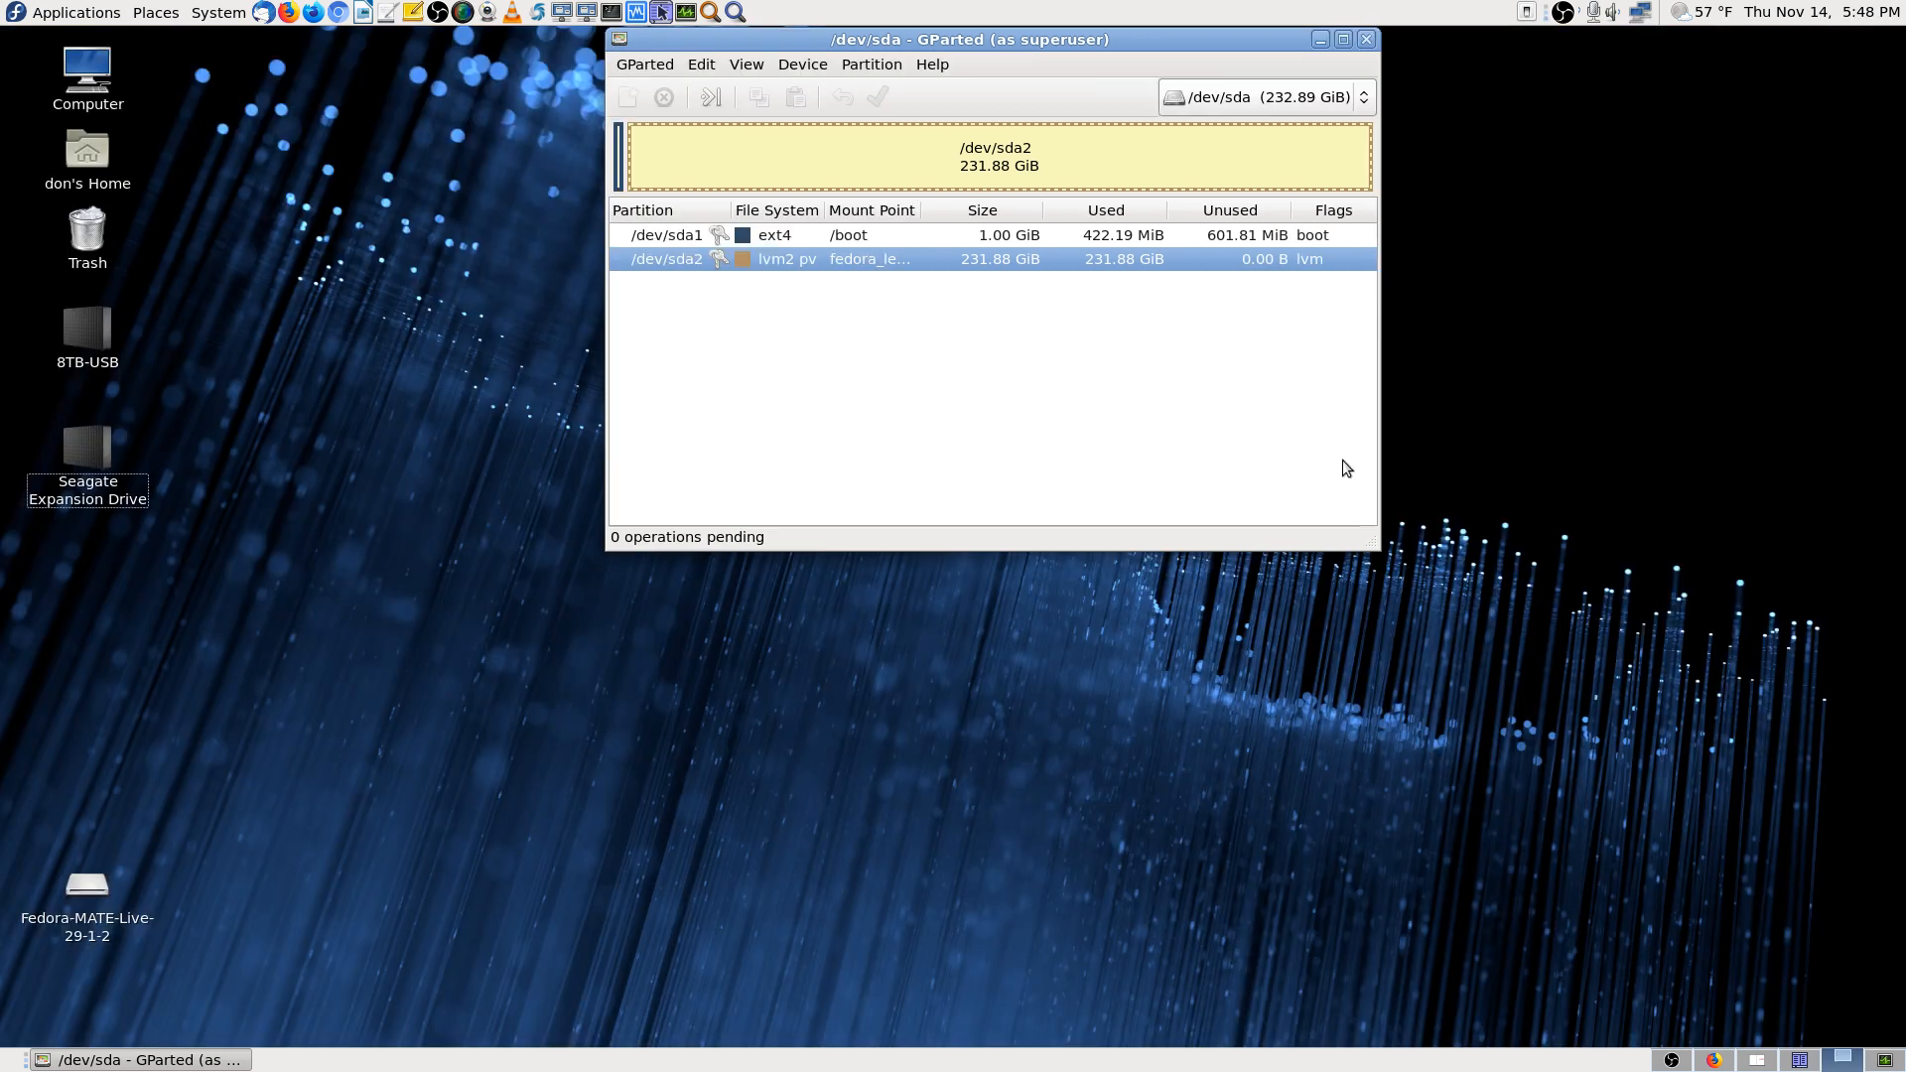
click(1352, 103)
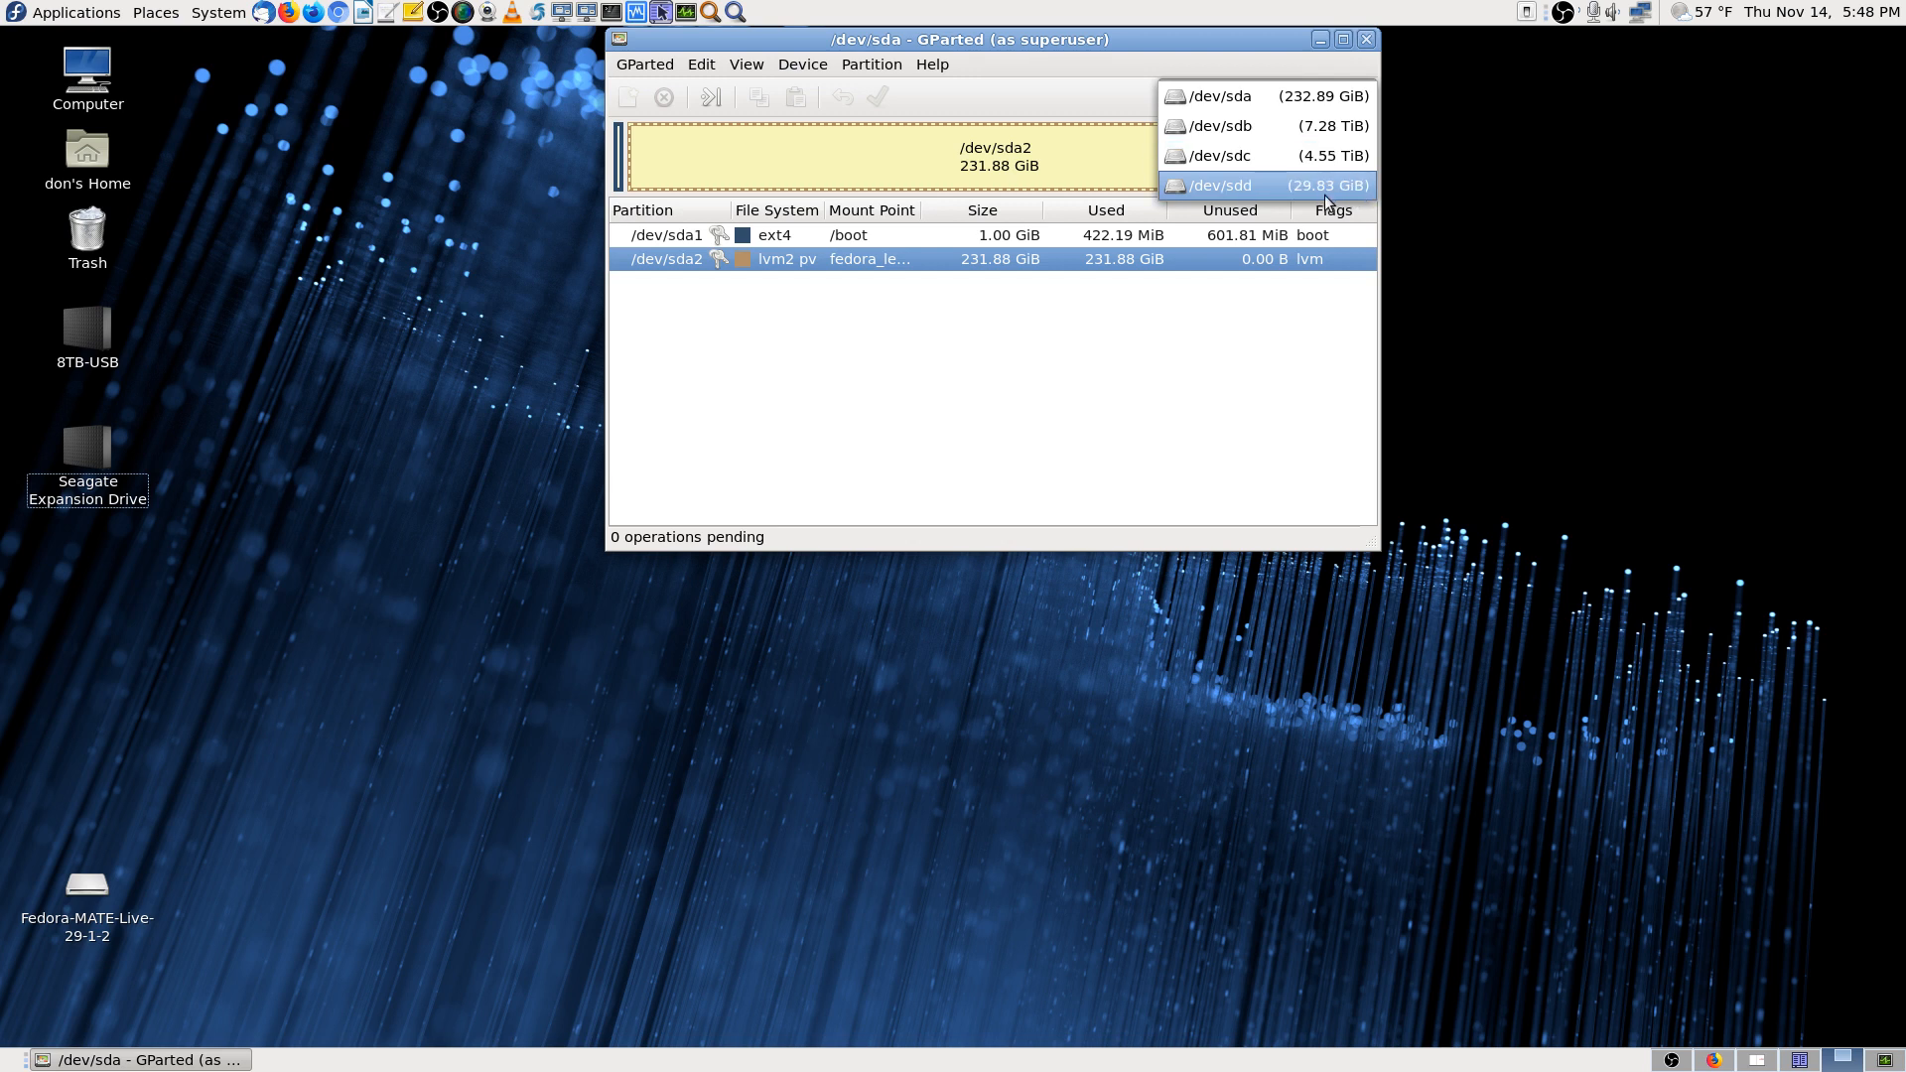
Switch to the 29.83 GiB /dev/sdd stick and show Format to options for its iso9660 partition
click(1268, 189)
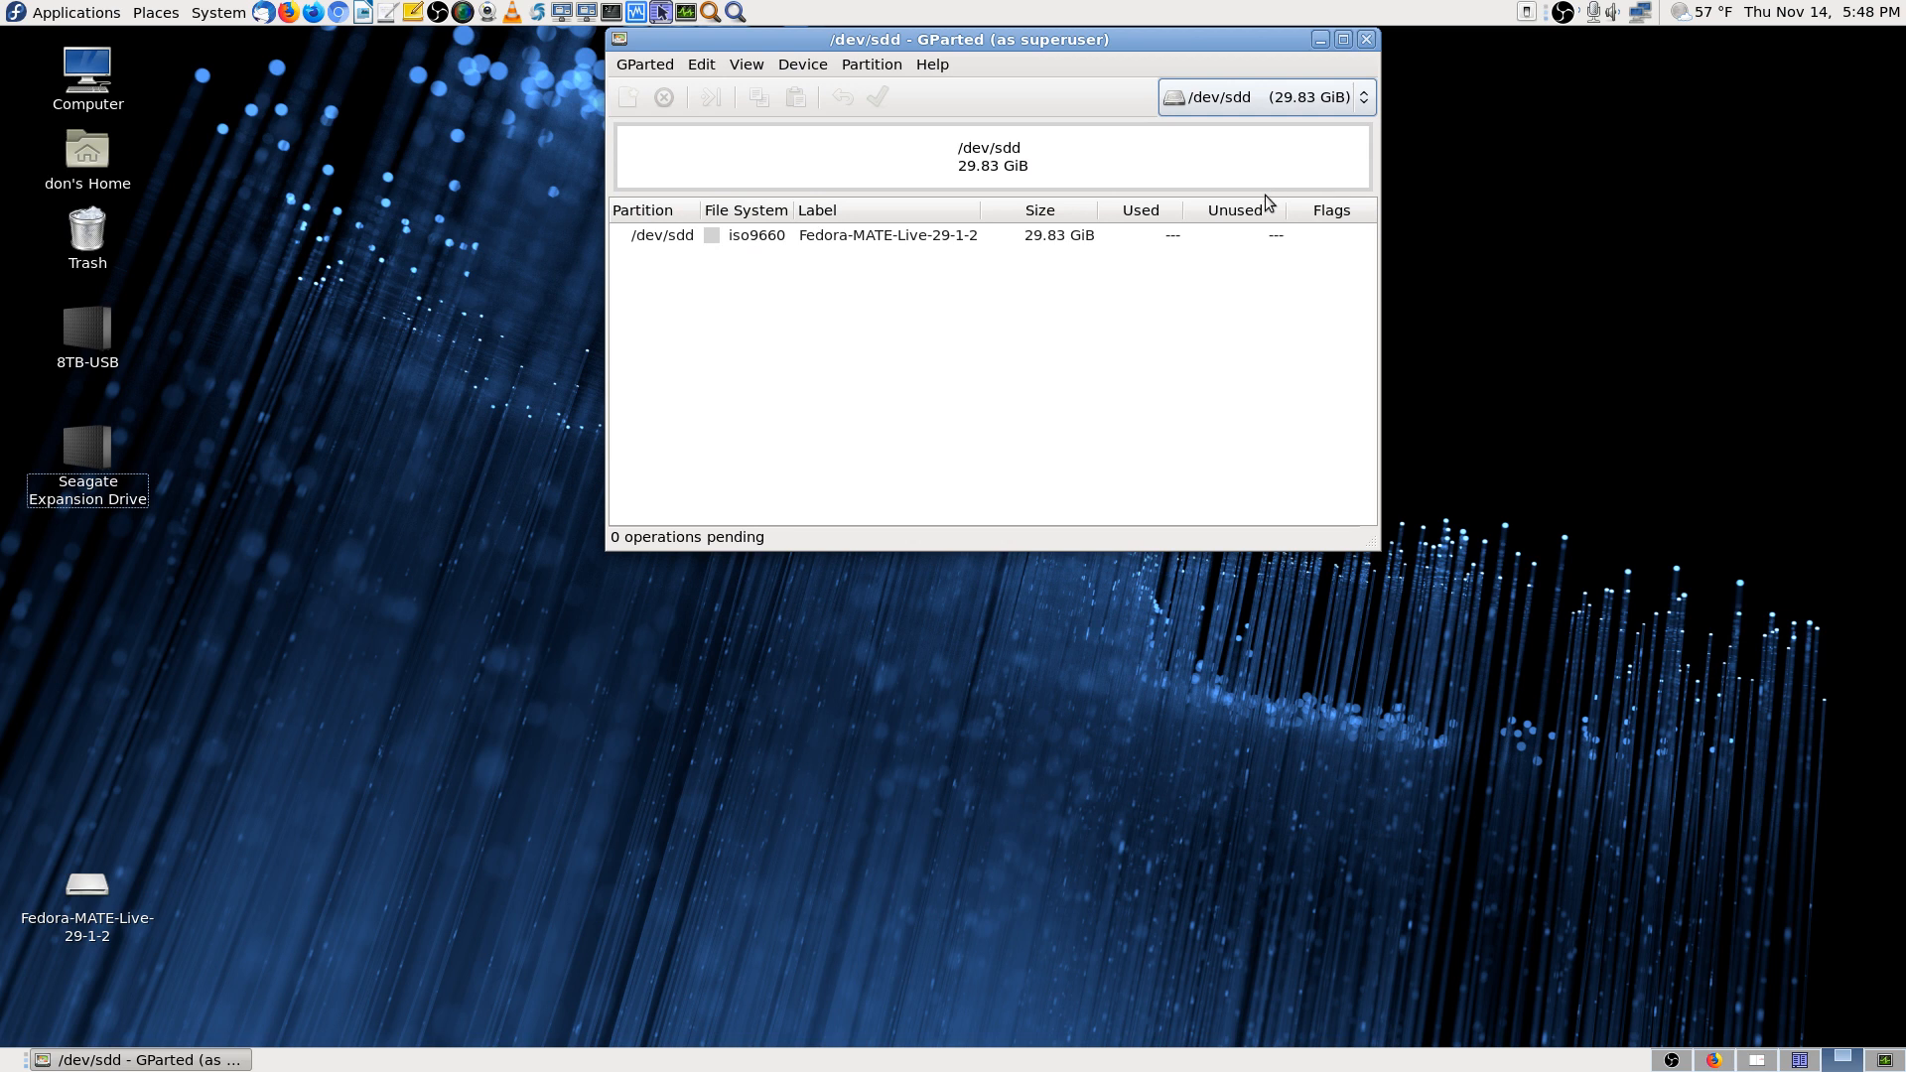
click(911, 241)
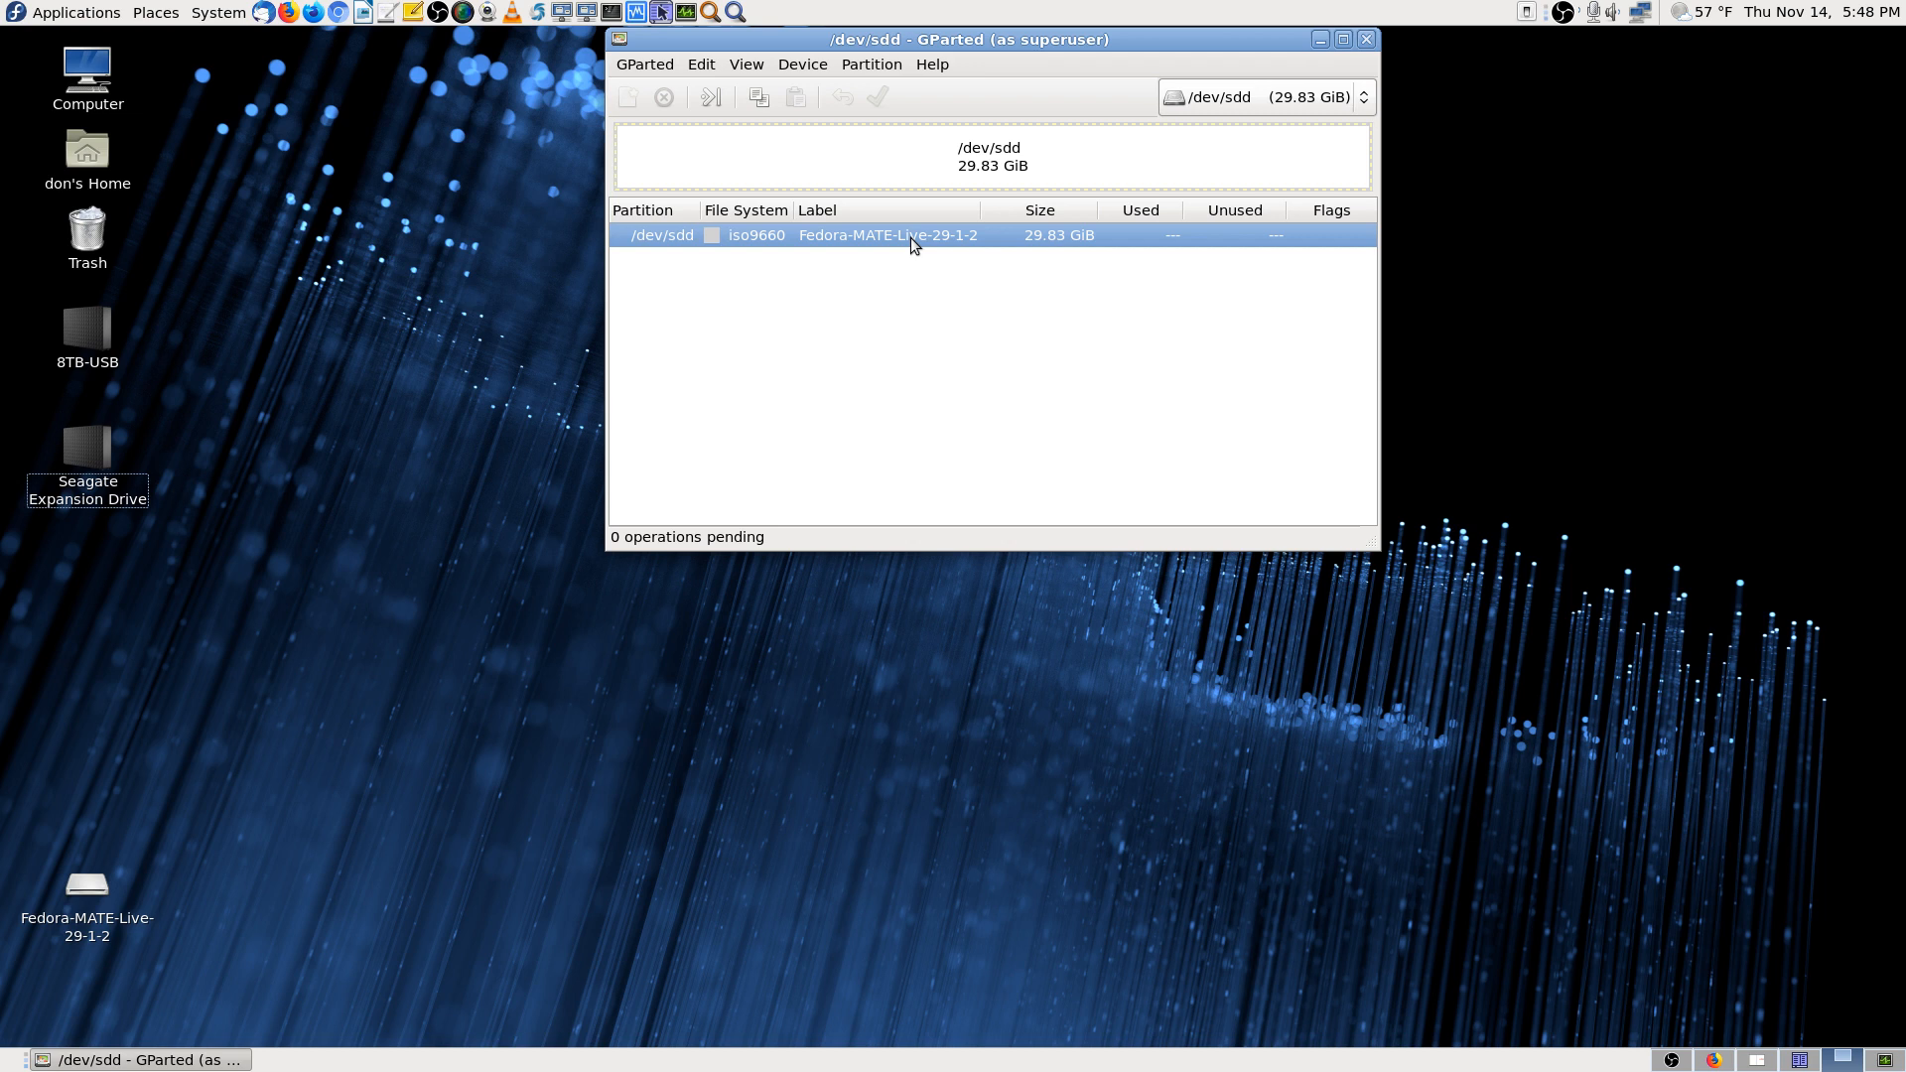
right_click(912, 243)
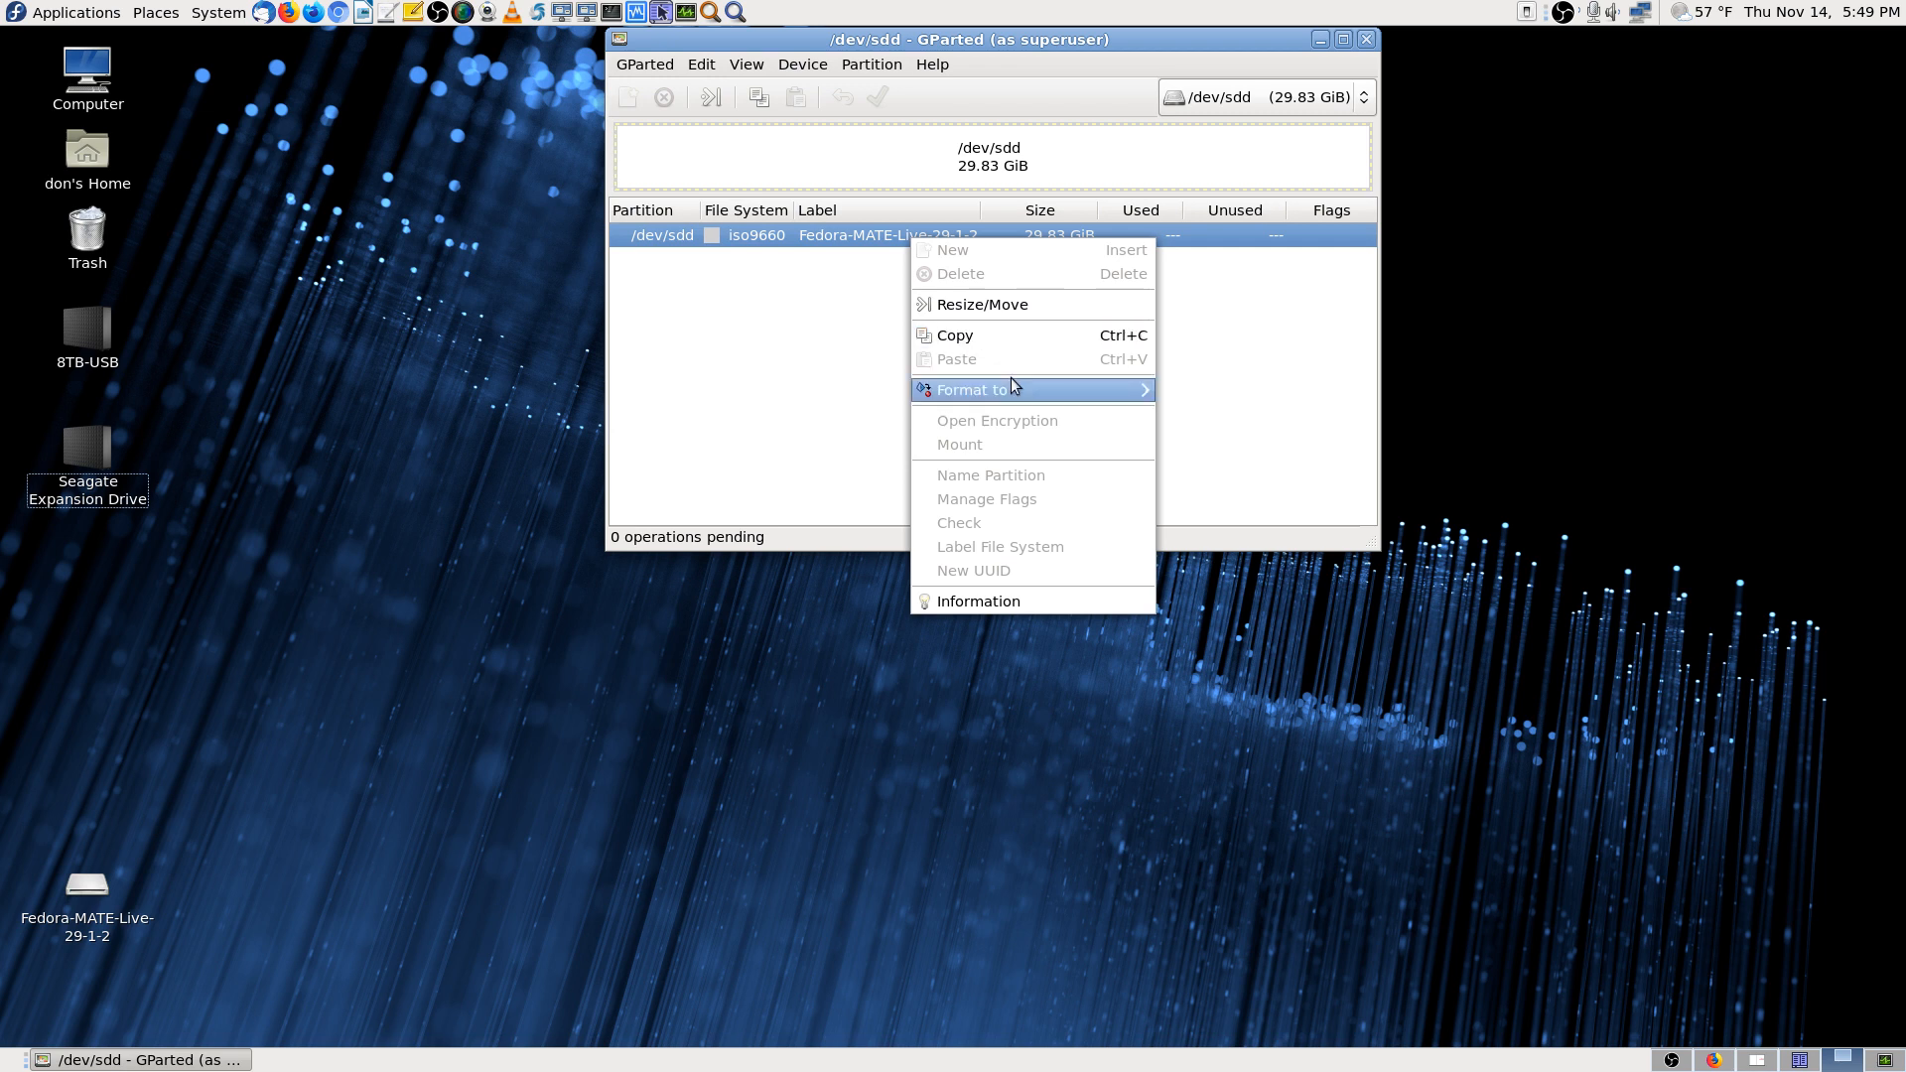
mouse_move(1010, 392)
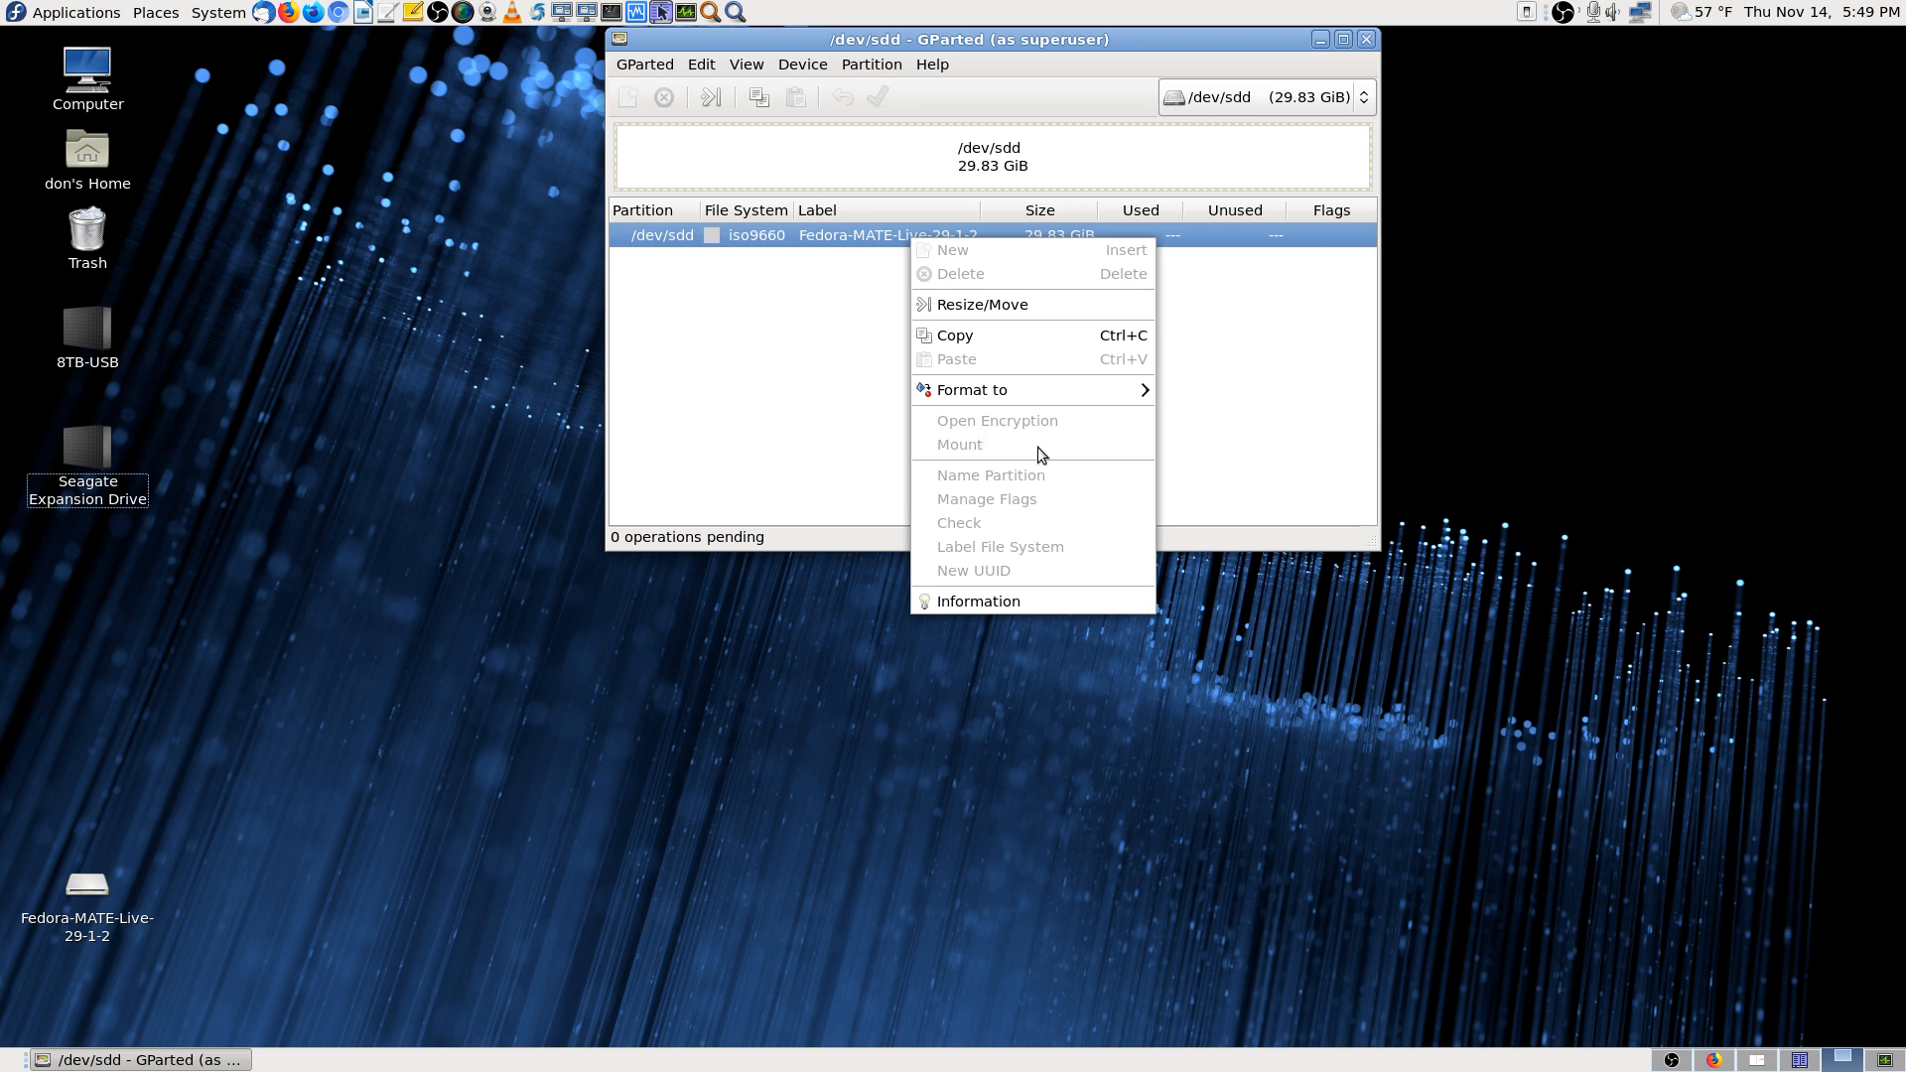
mouse_move(1048, 391)
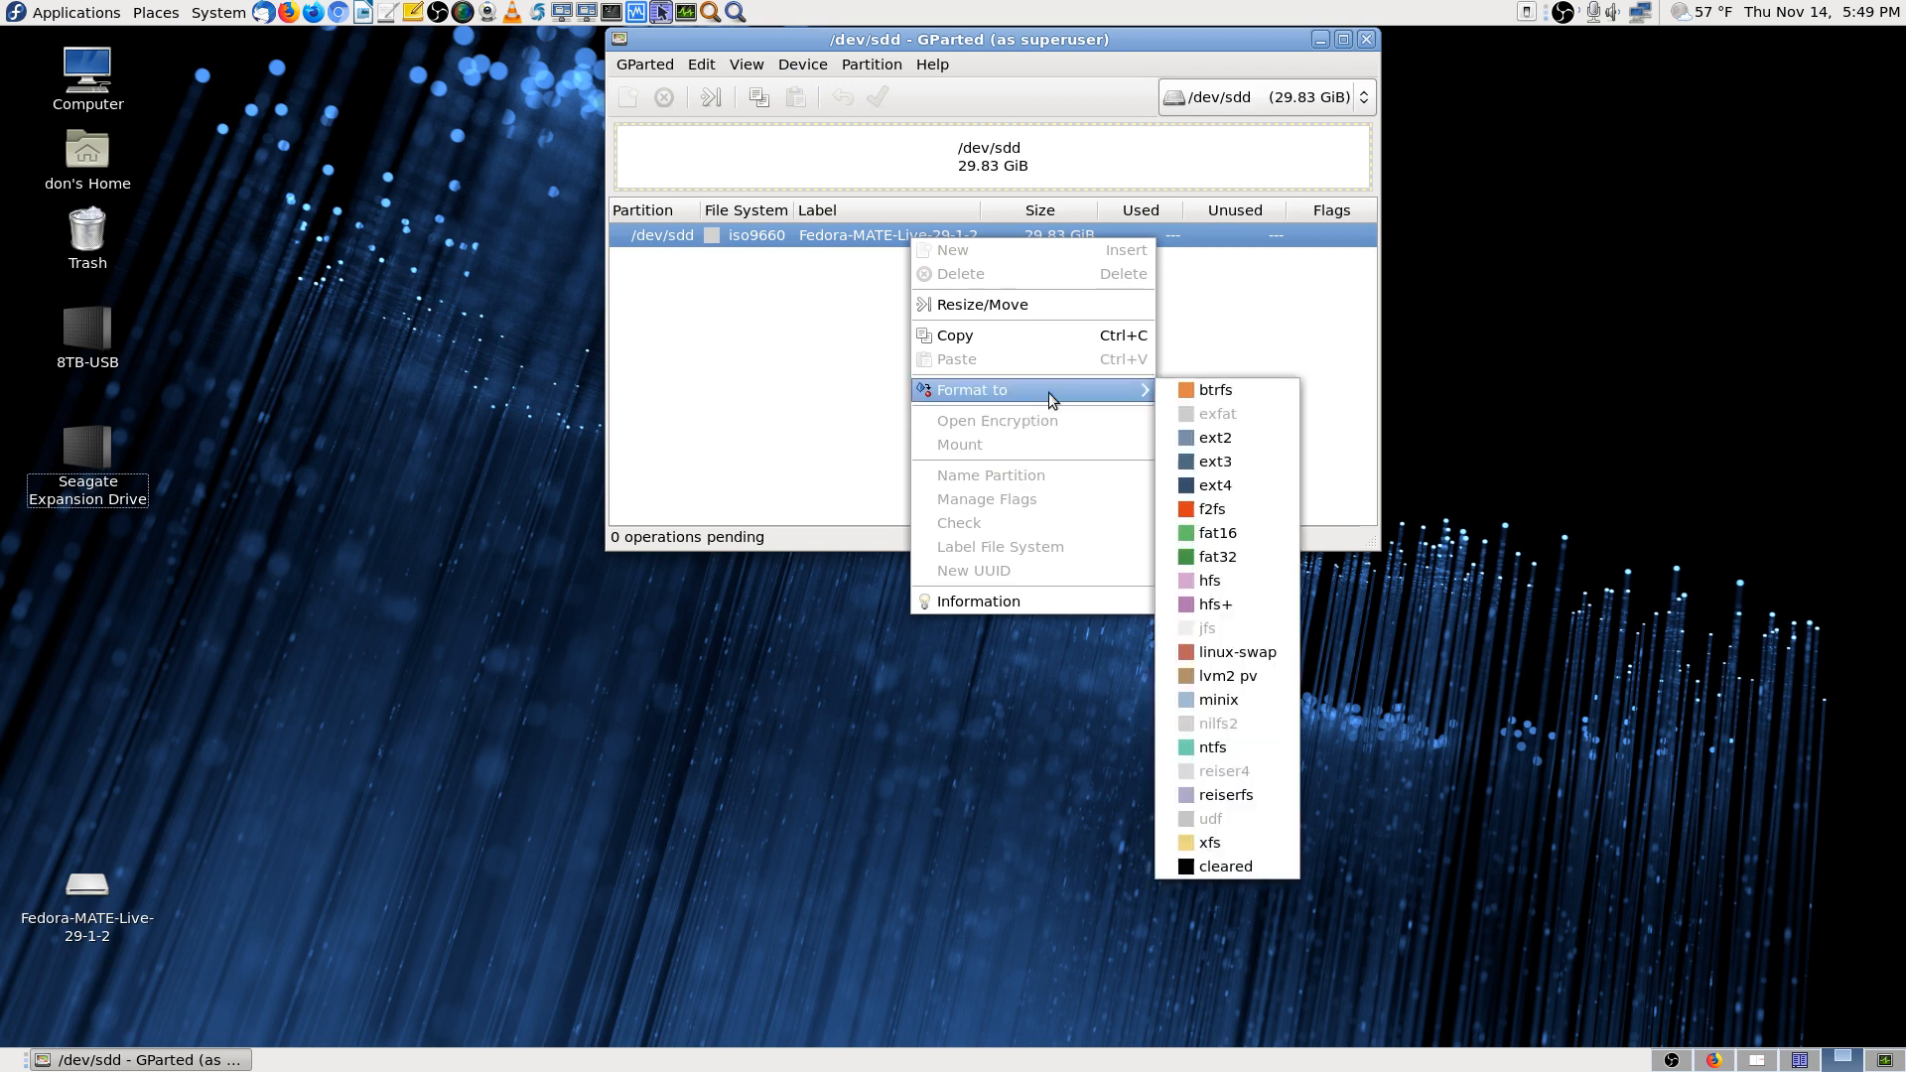
click(995, 604)
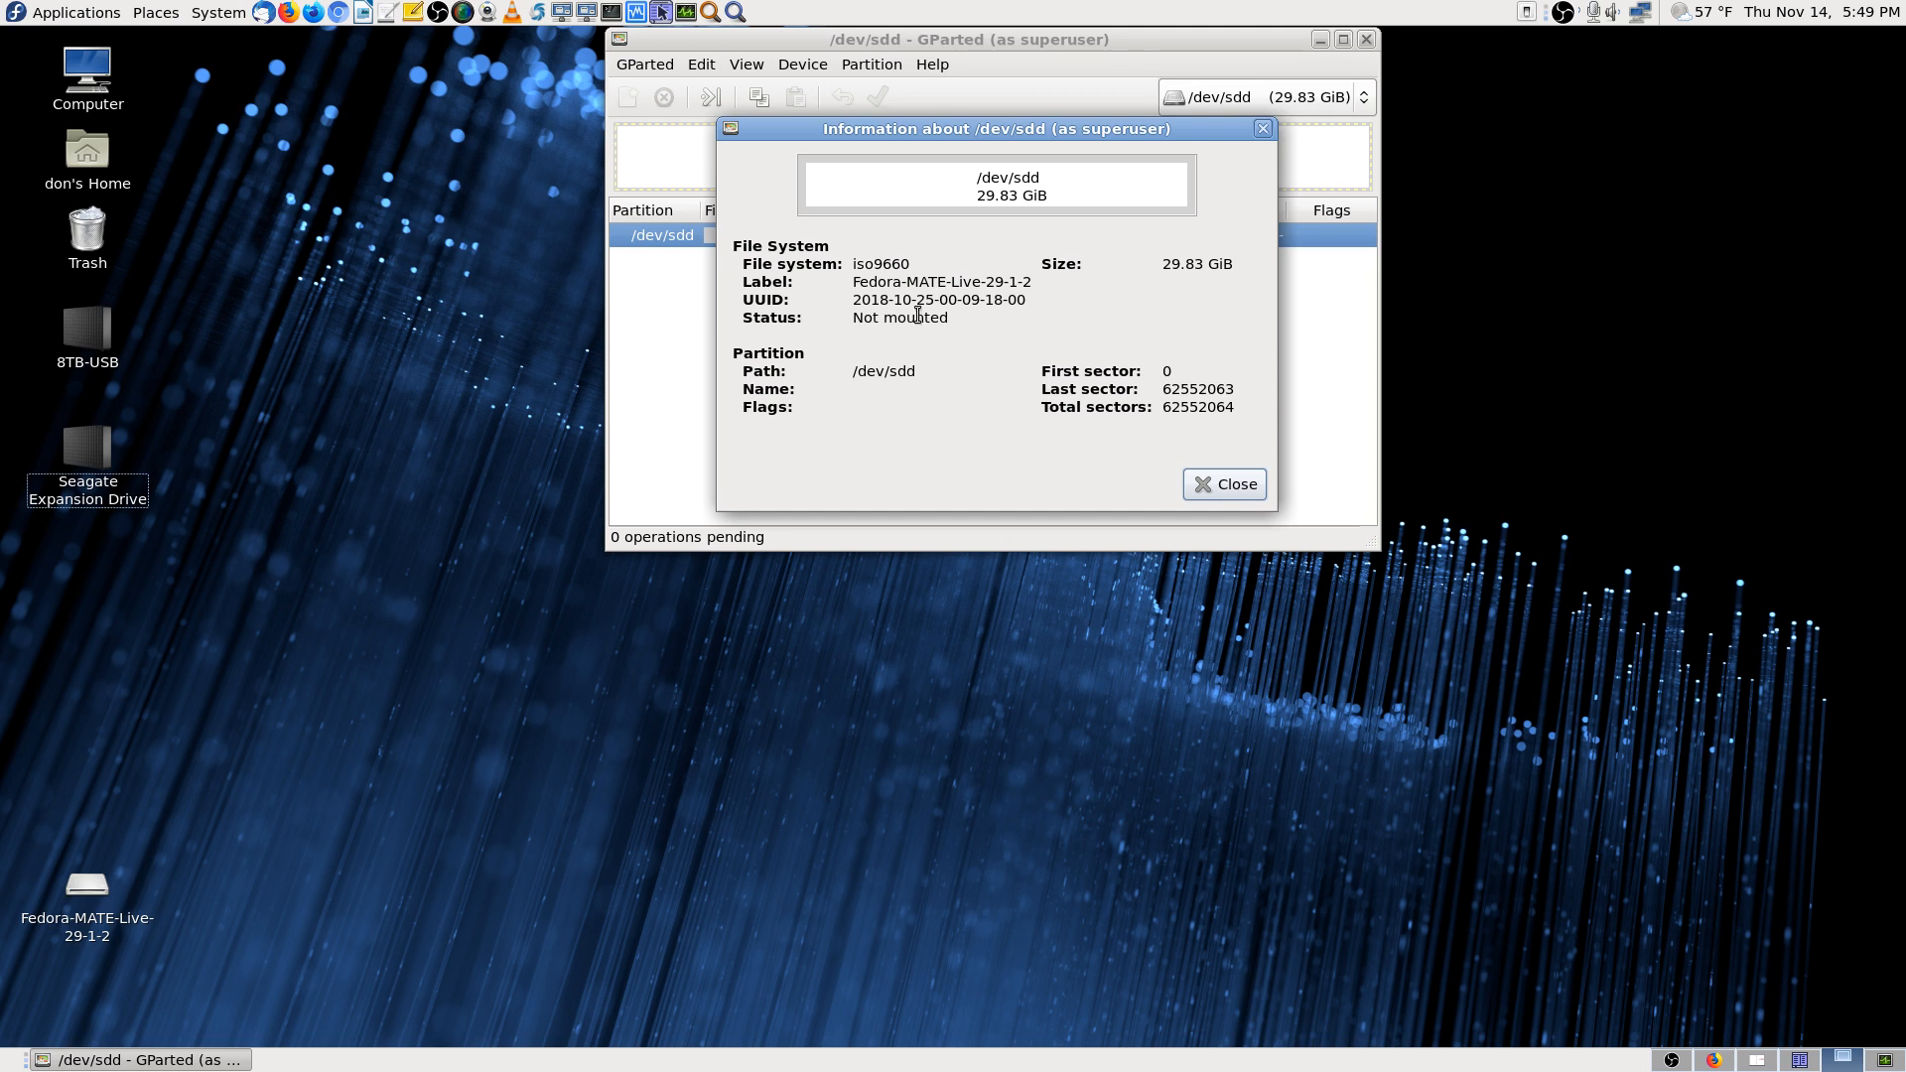
click(1251, 490)
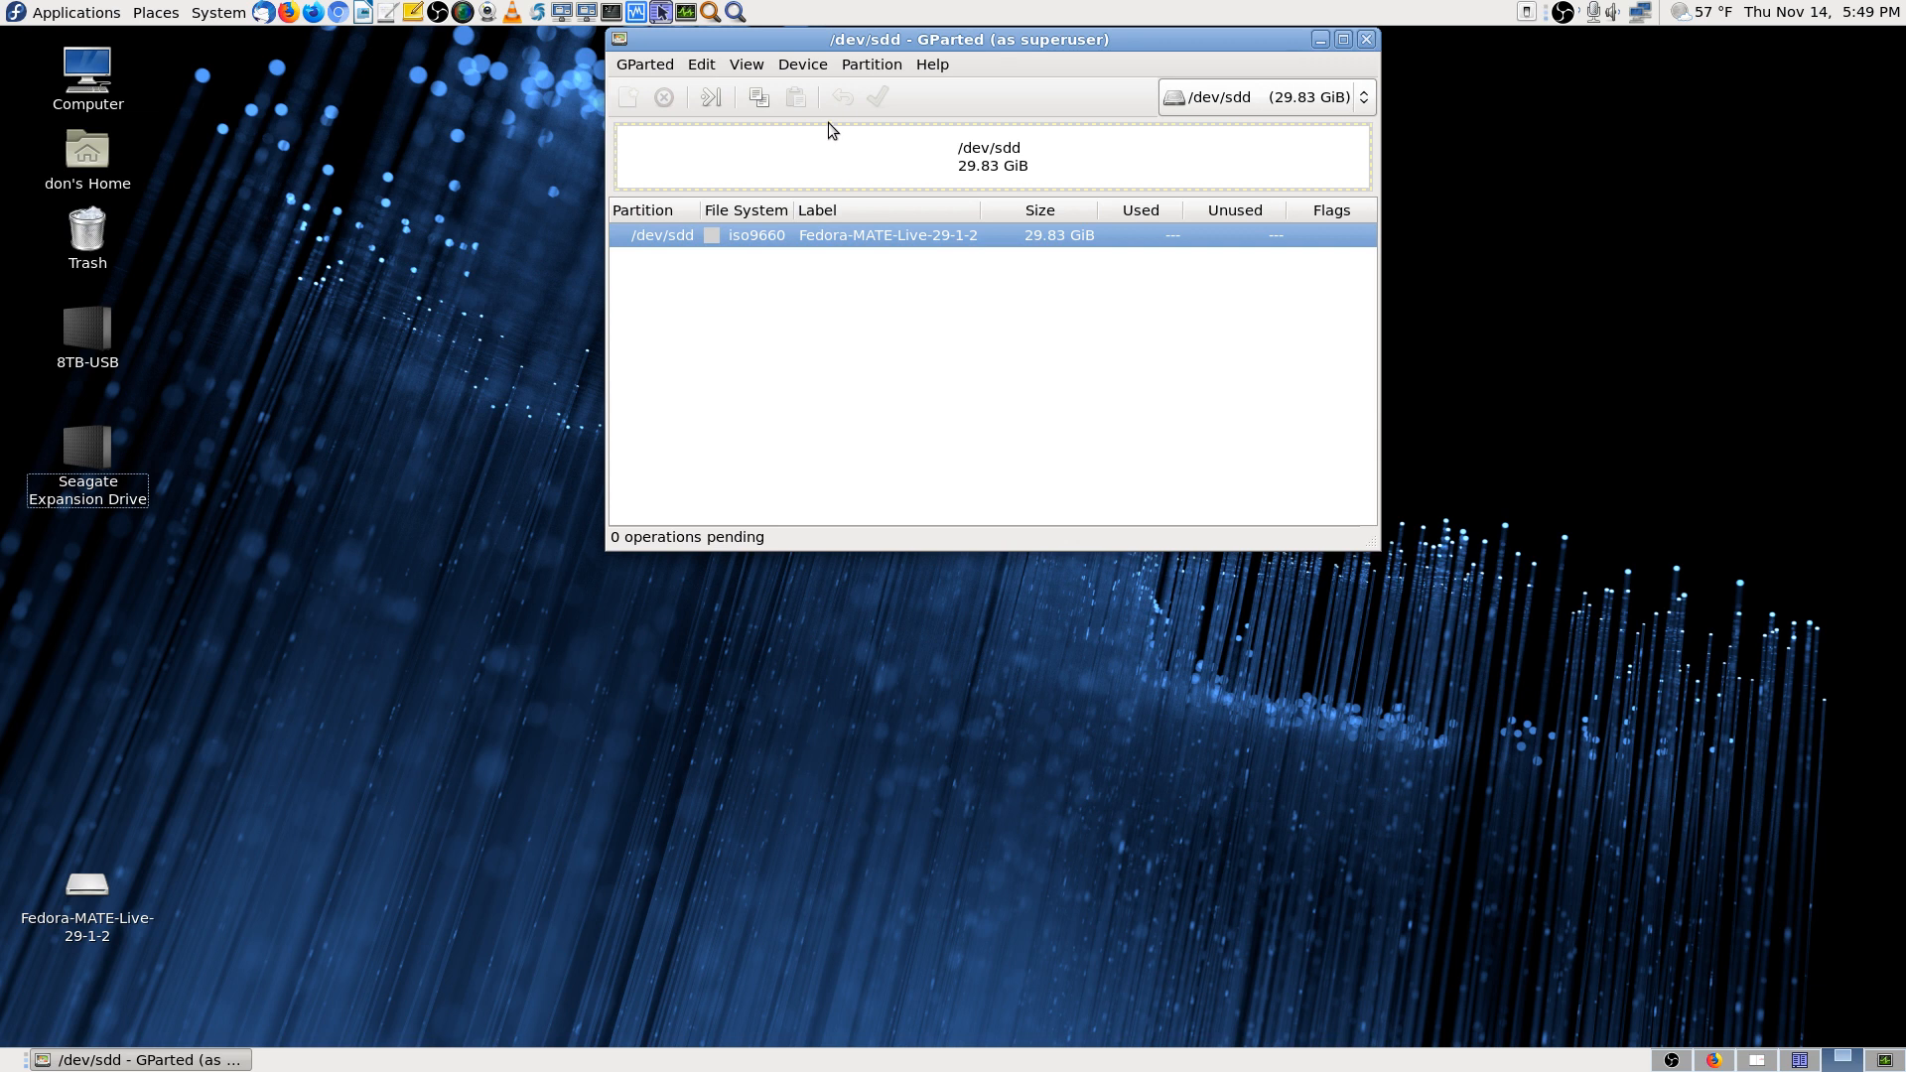
Reopen the Format to submenu for the iso9660 partition, listing fat32, ext4 and ntfs
right_click(902, 233)
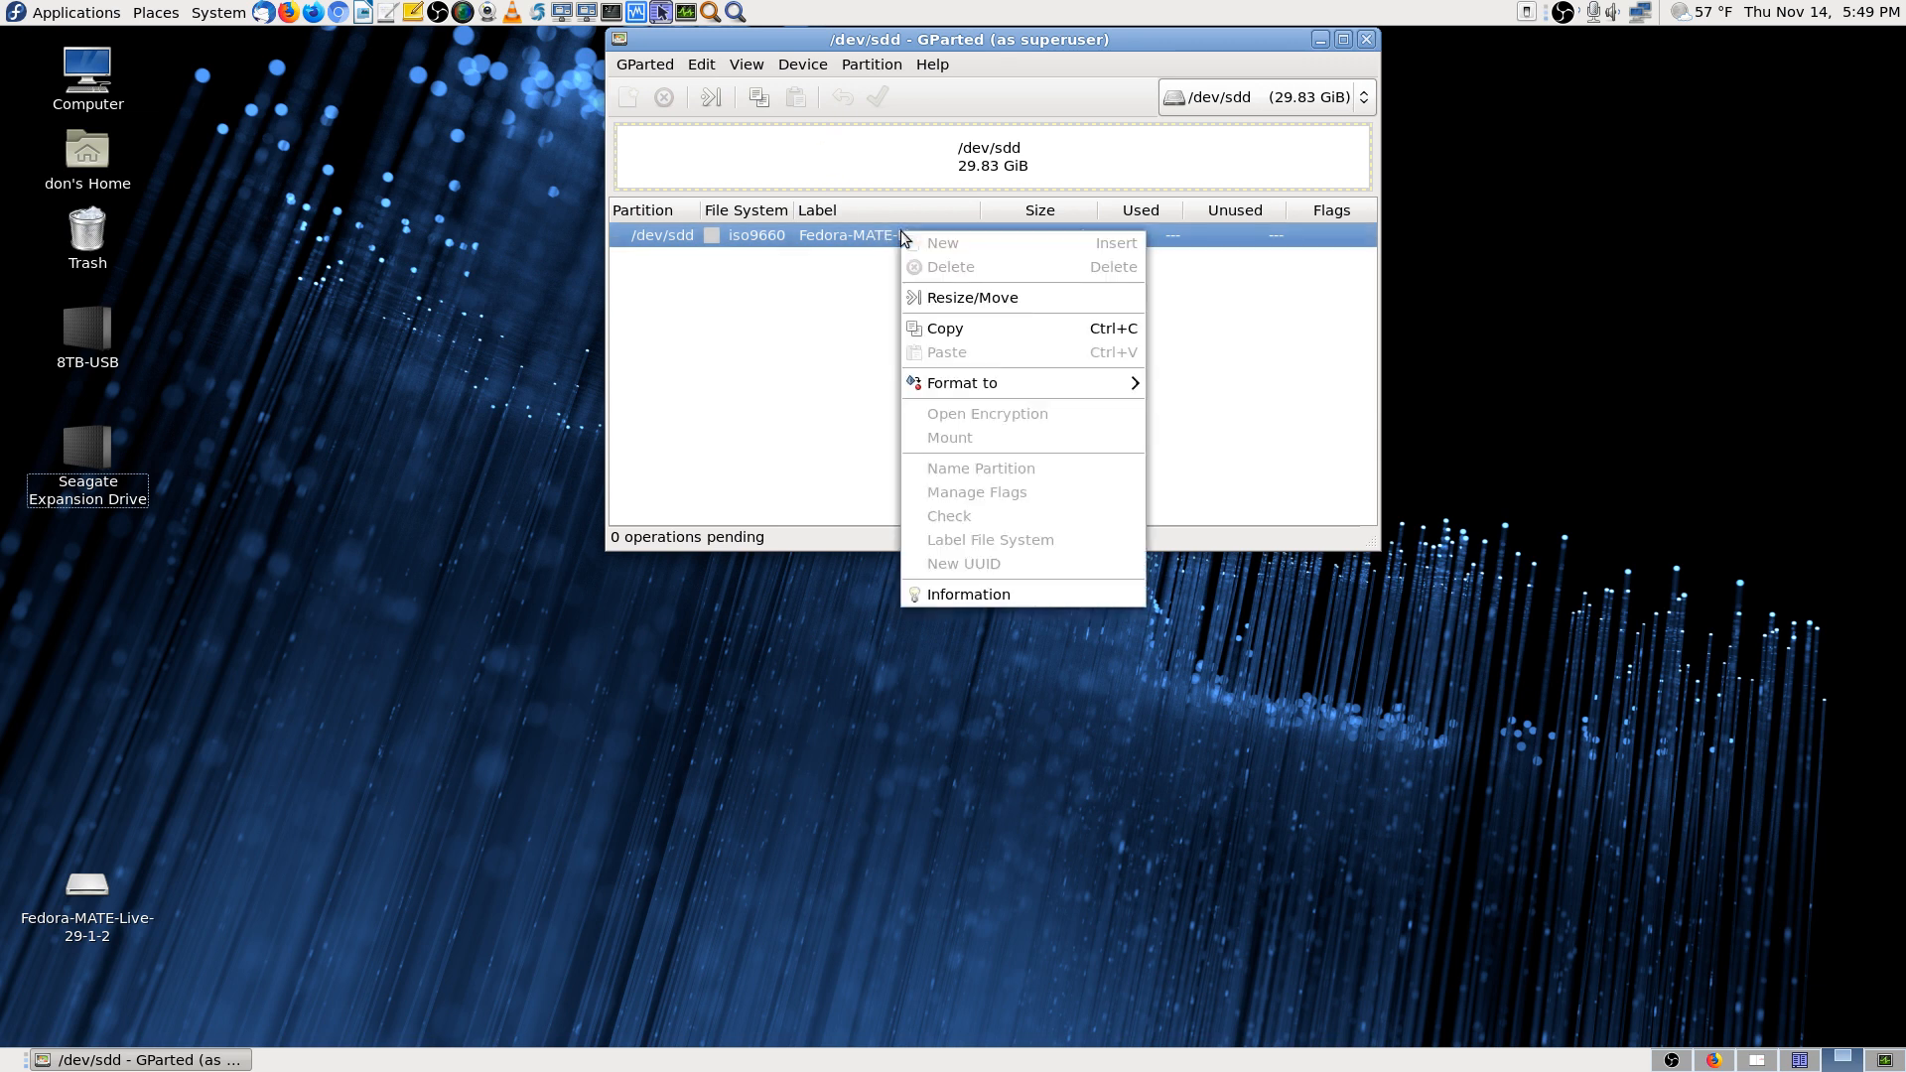
mouse_move(991, 393)
mouse_move(1096, 394)
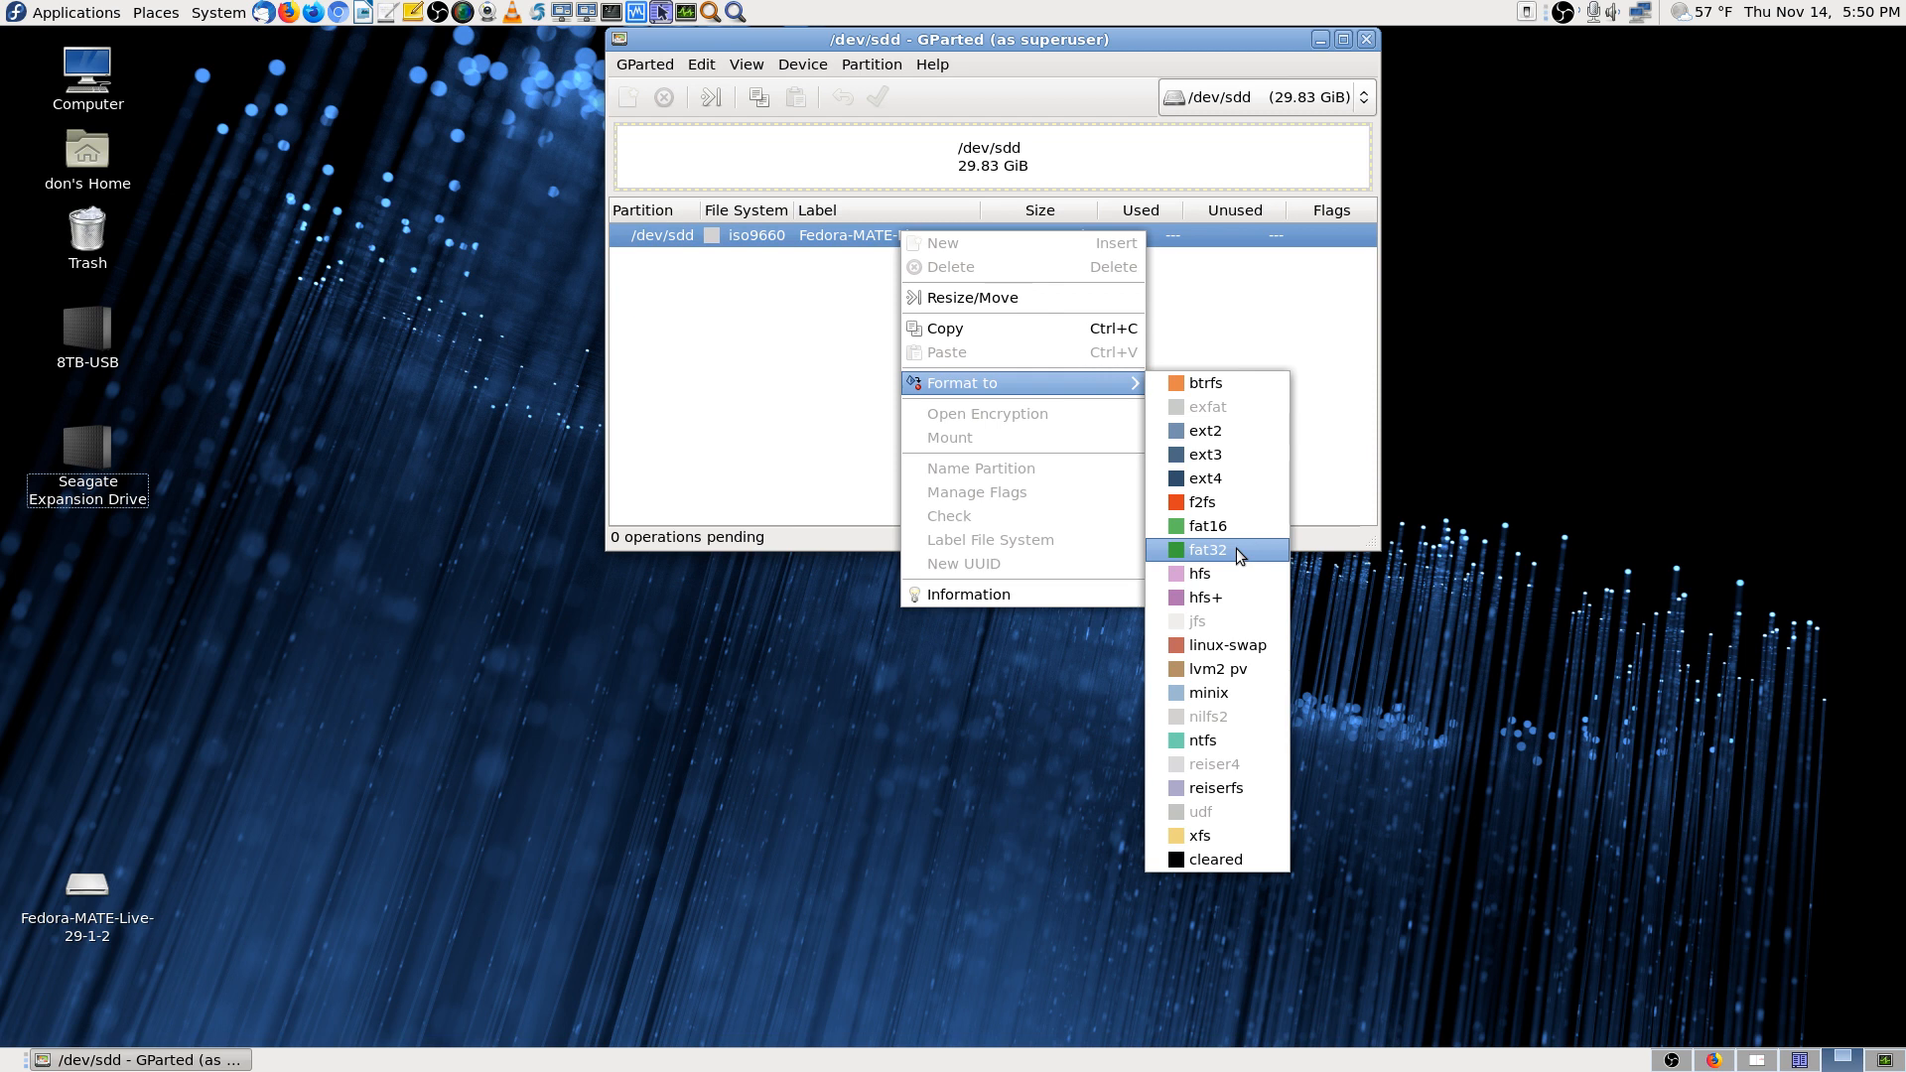
Queue a fat32 format of the /dev/sdd partition, then select the Fedora-MATE-Live desktop drive
click(1237, 548)
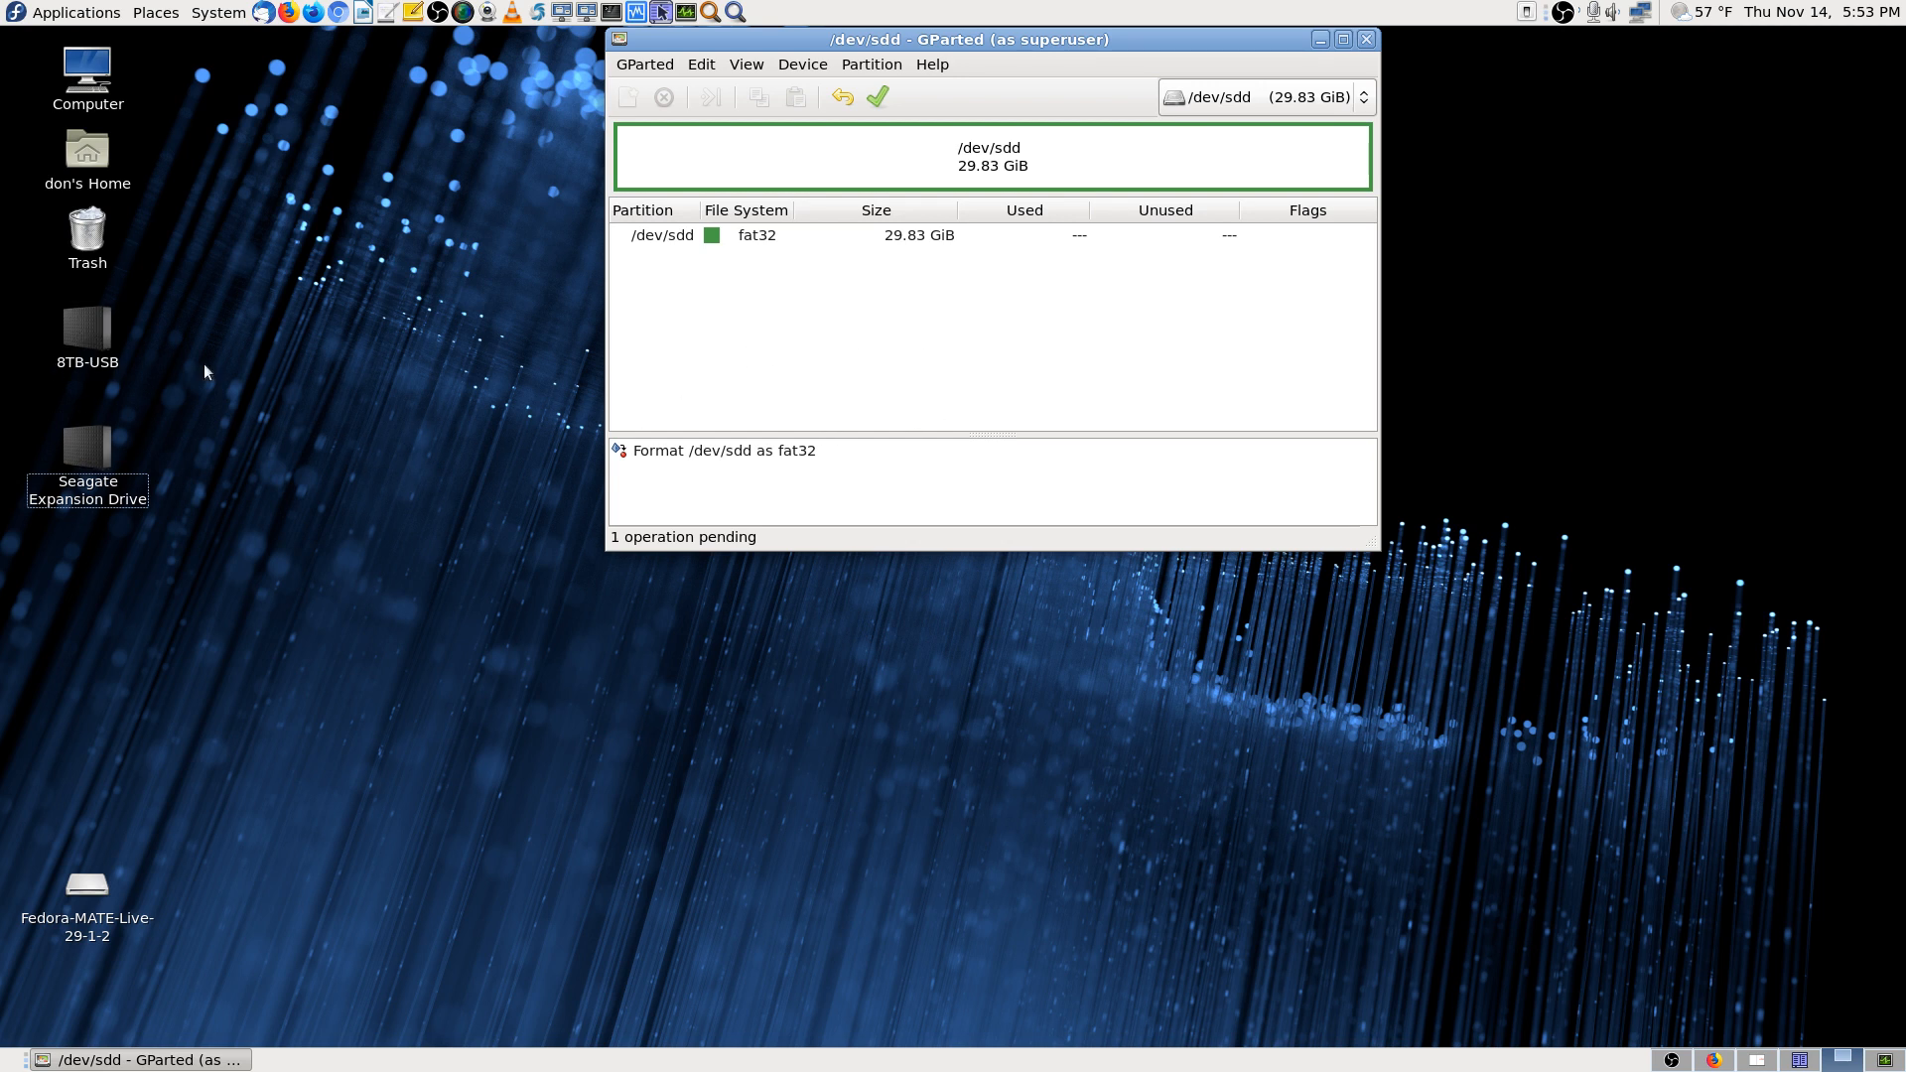
click(88, 886)
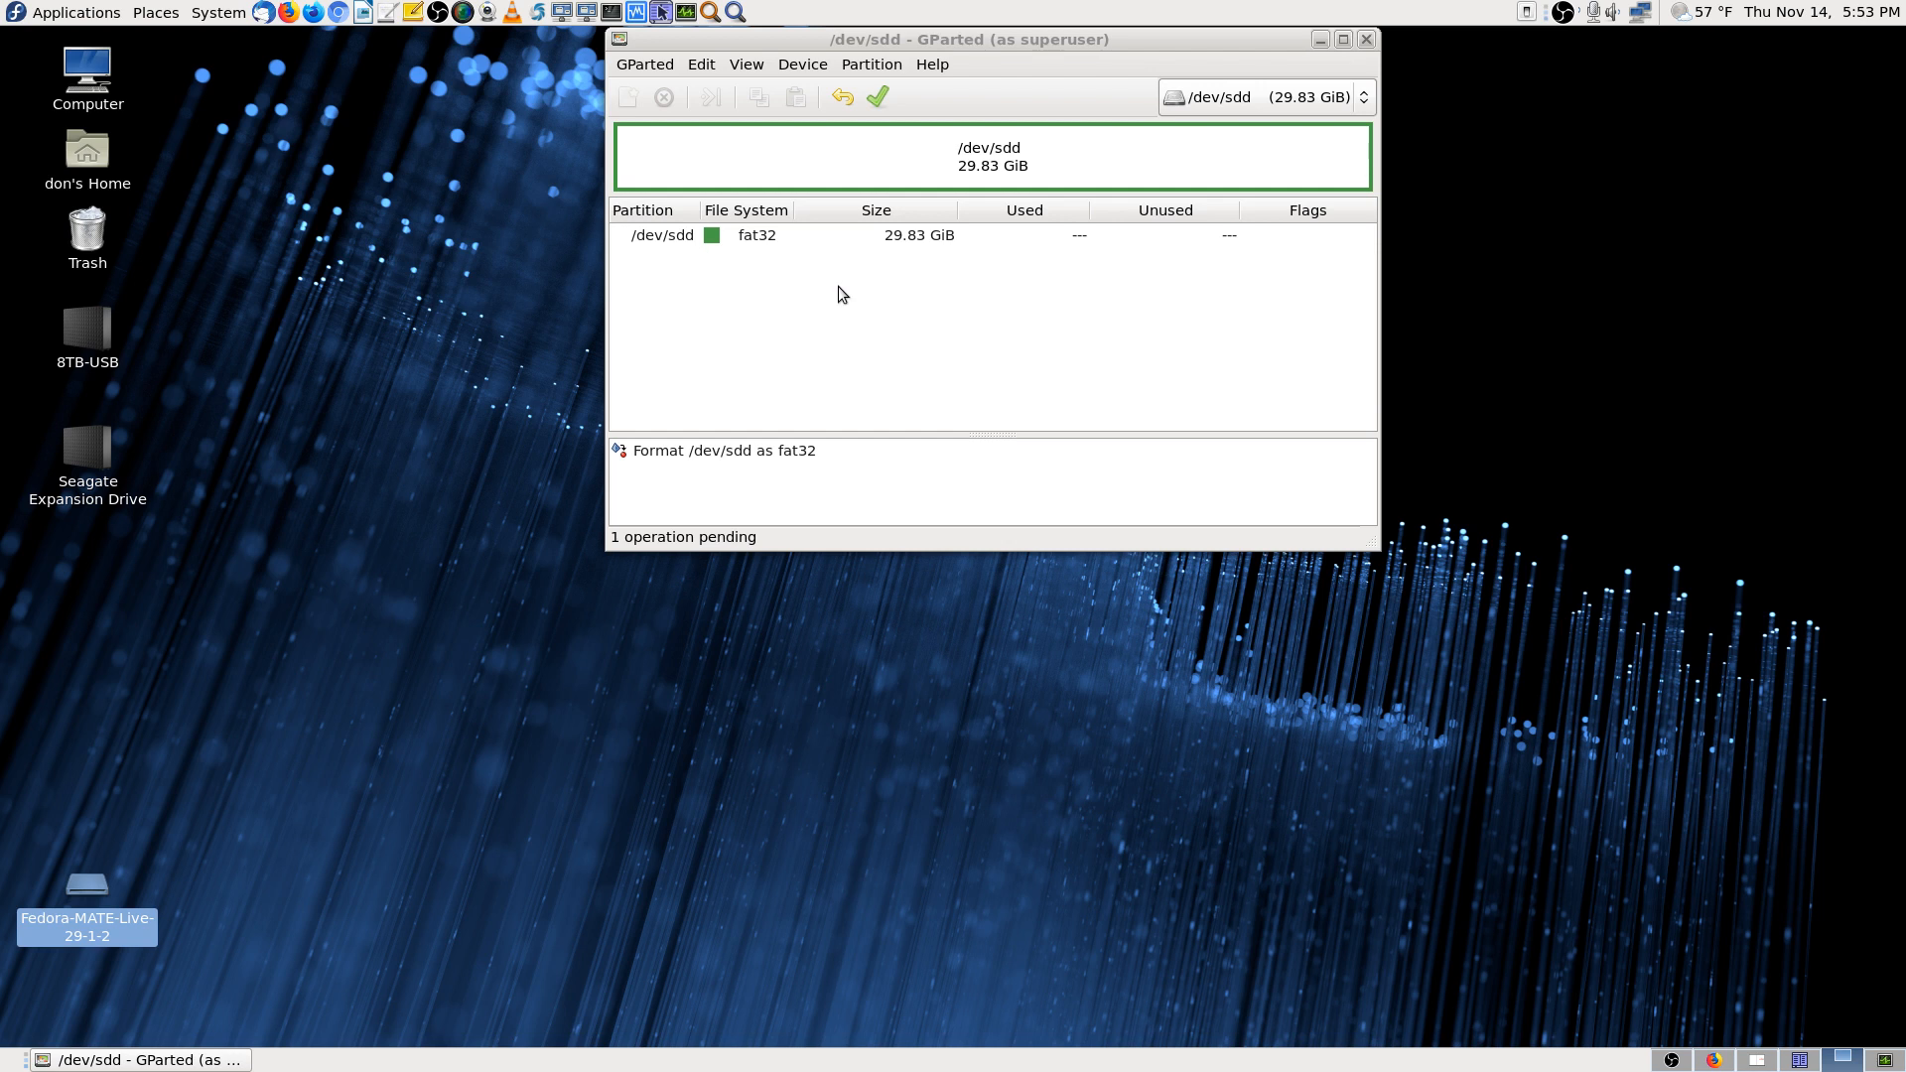
Keep /dev/sdd selected, pick its fat32 partition, and apply the pending format operation
click(1312, 99)
click(1312, 100)
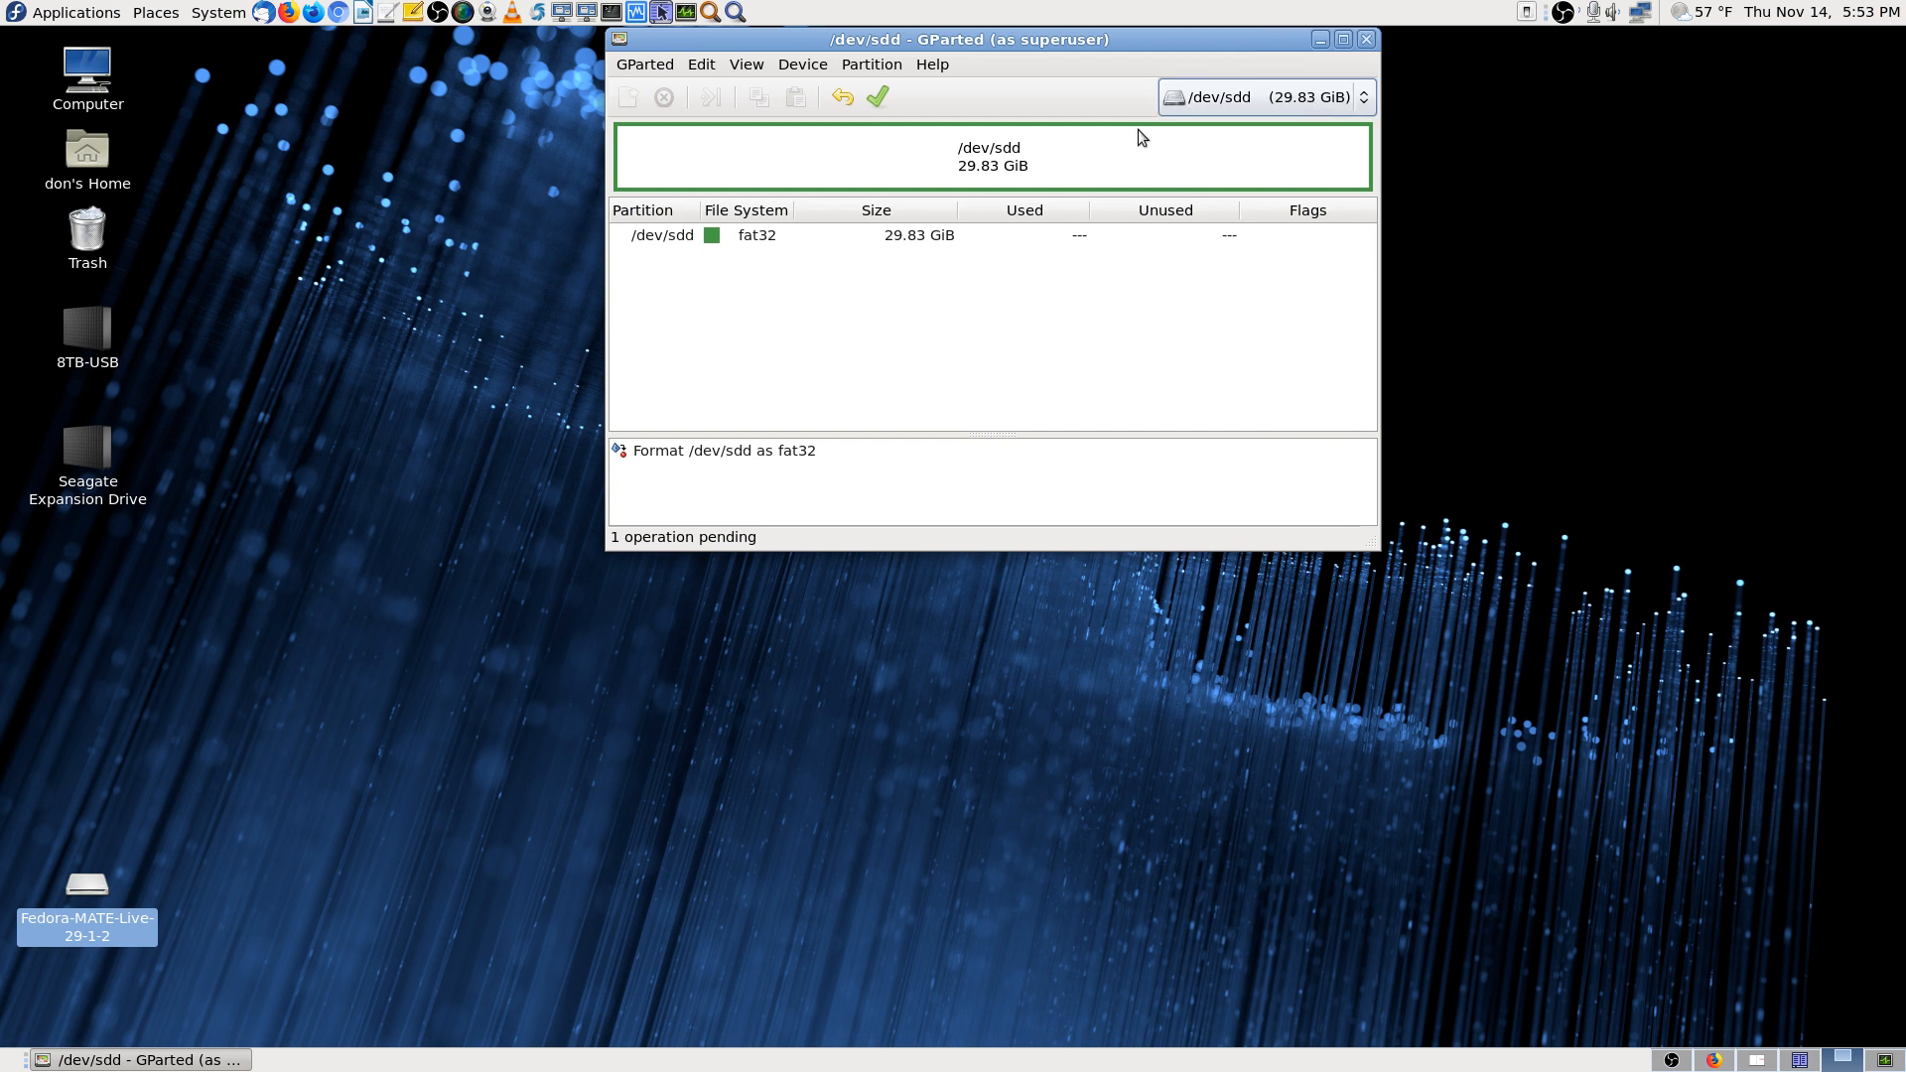
drag(1143, 49, 1111, 184)
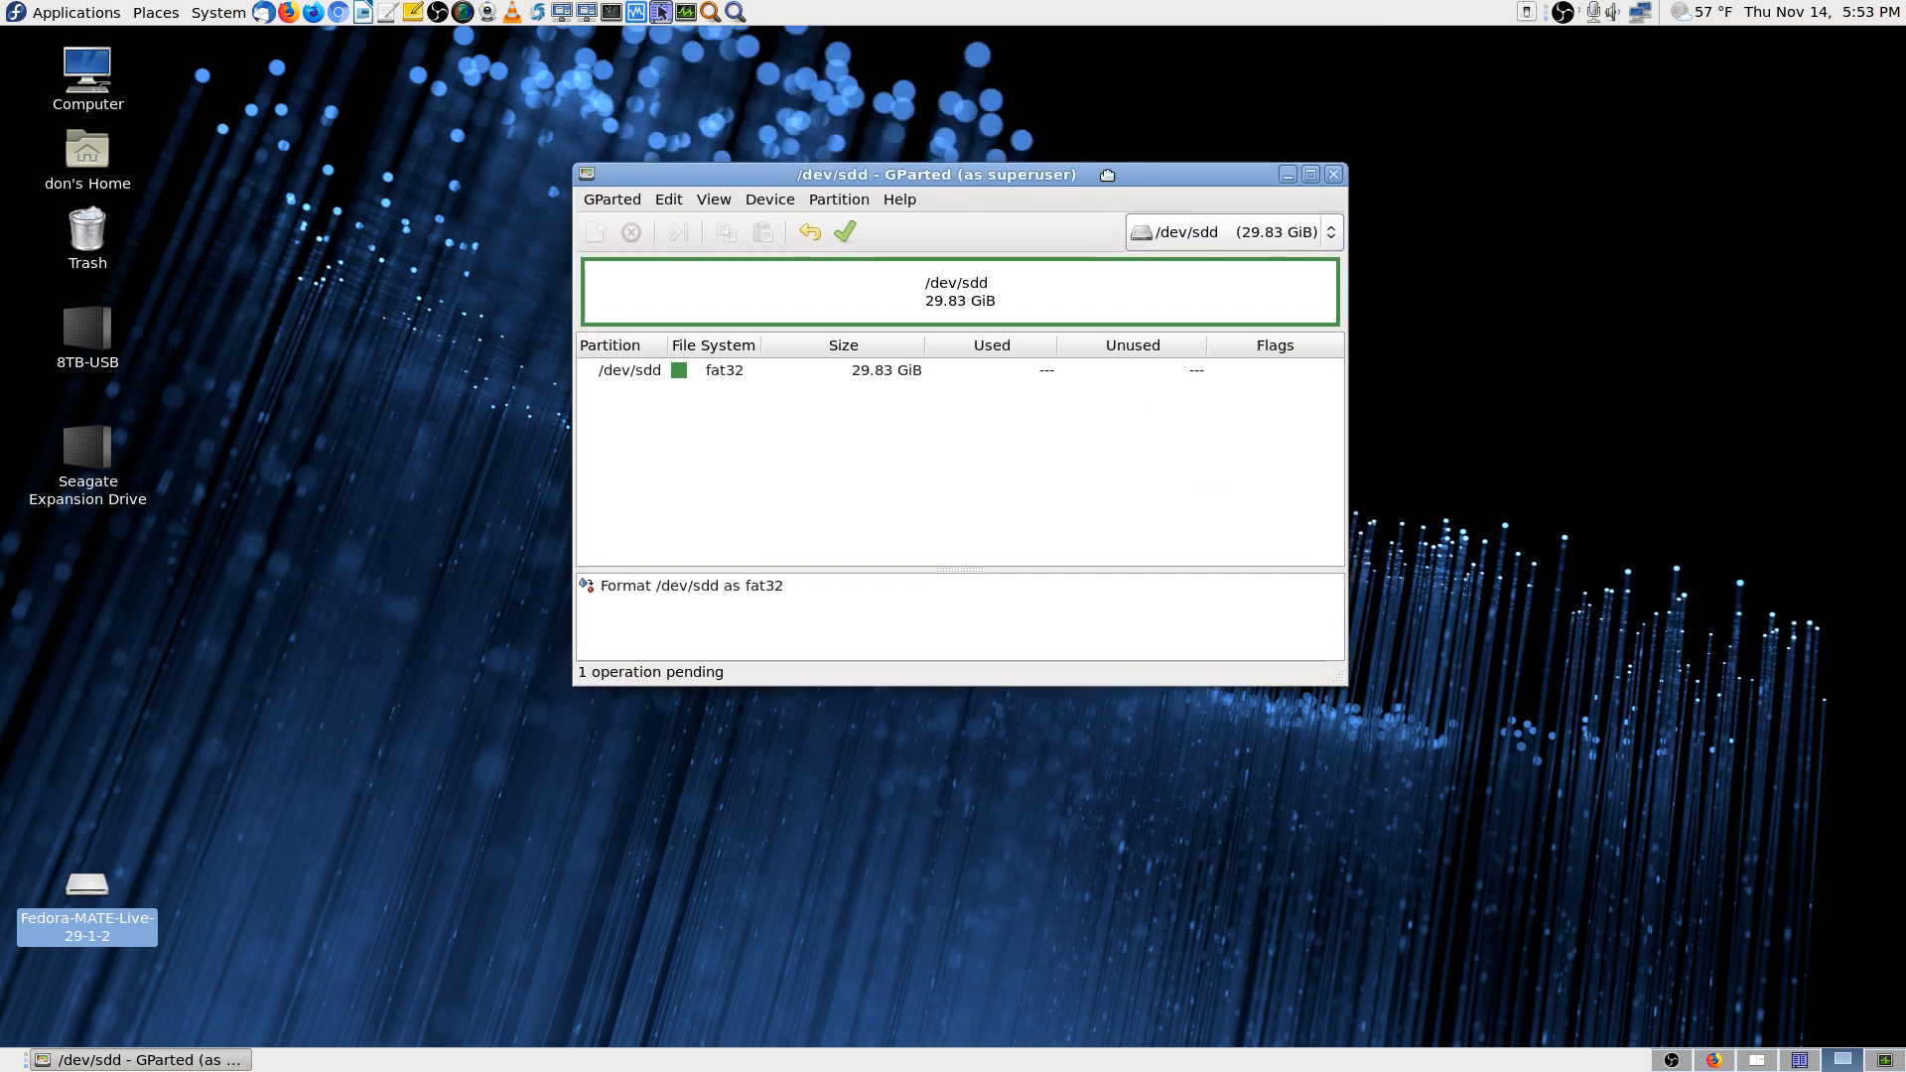
click(1286, 240)
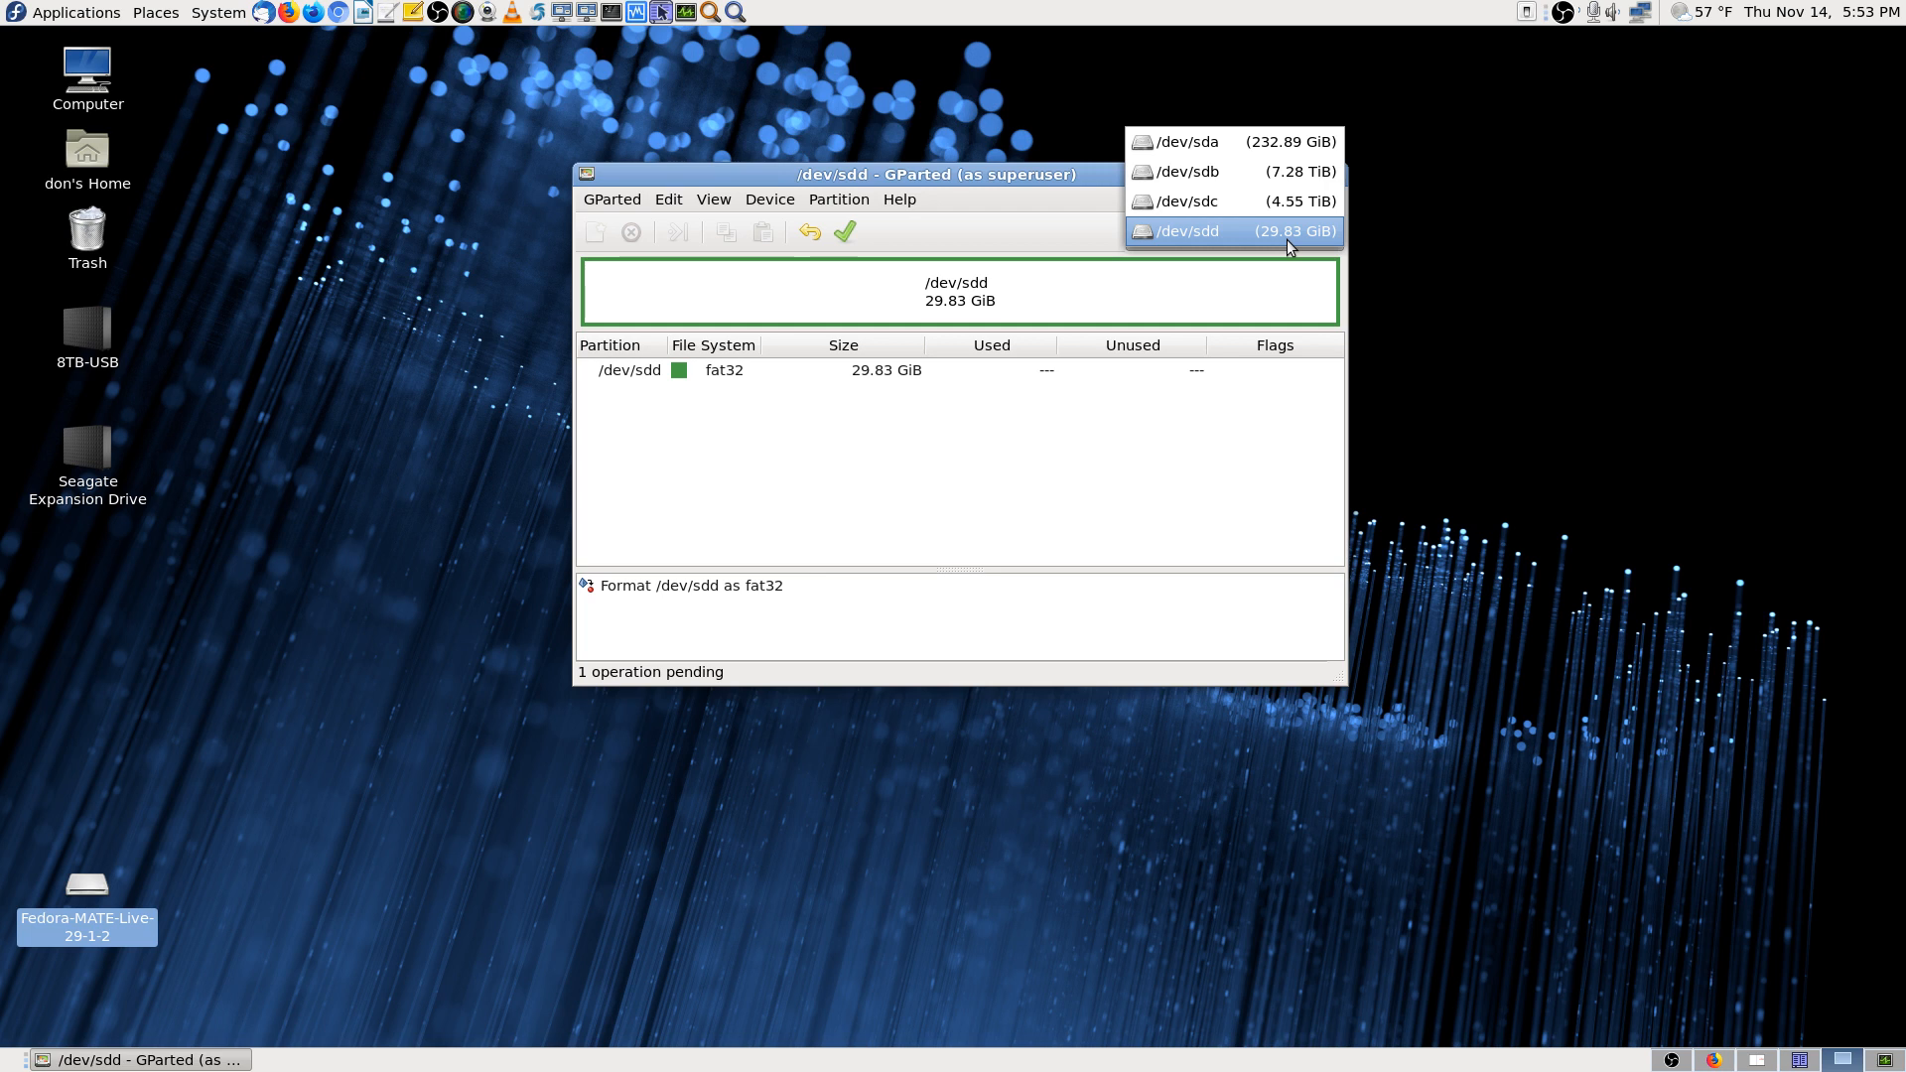
click(1284, 240)
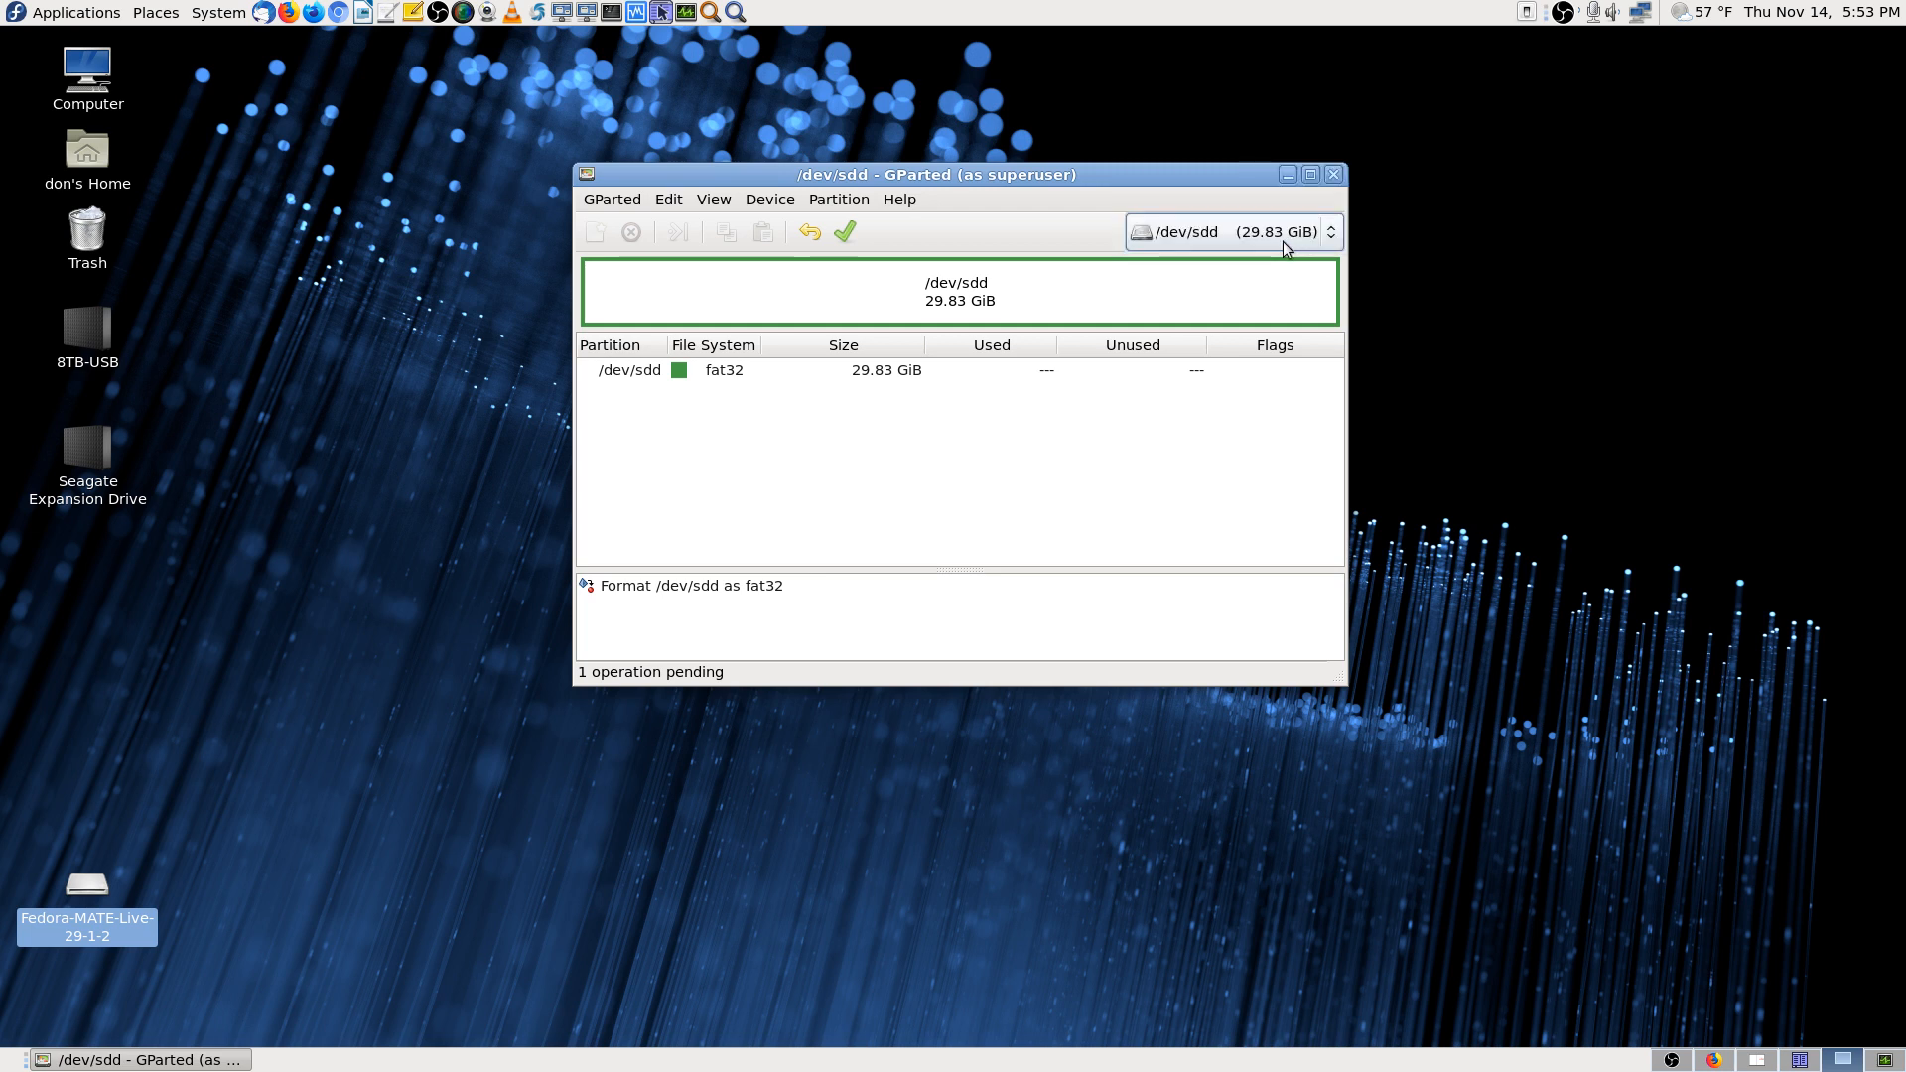
click(1044, 370)
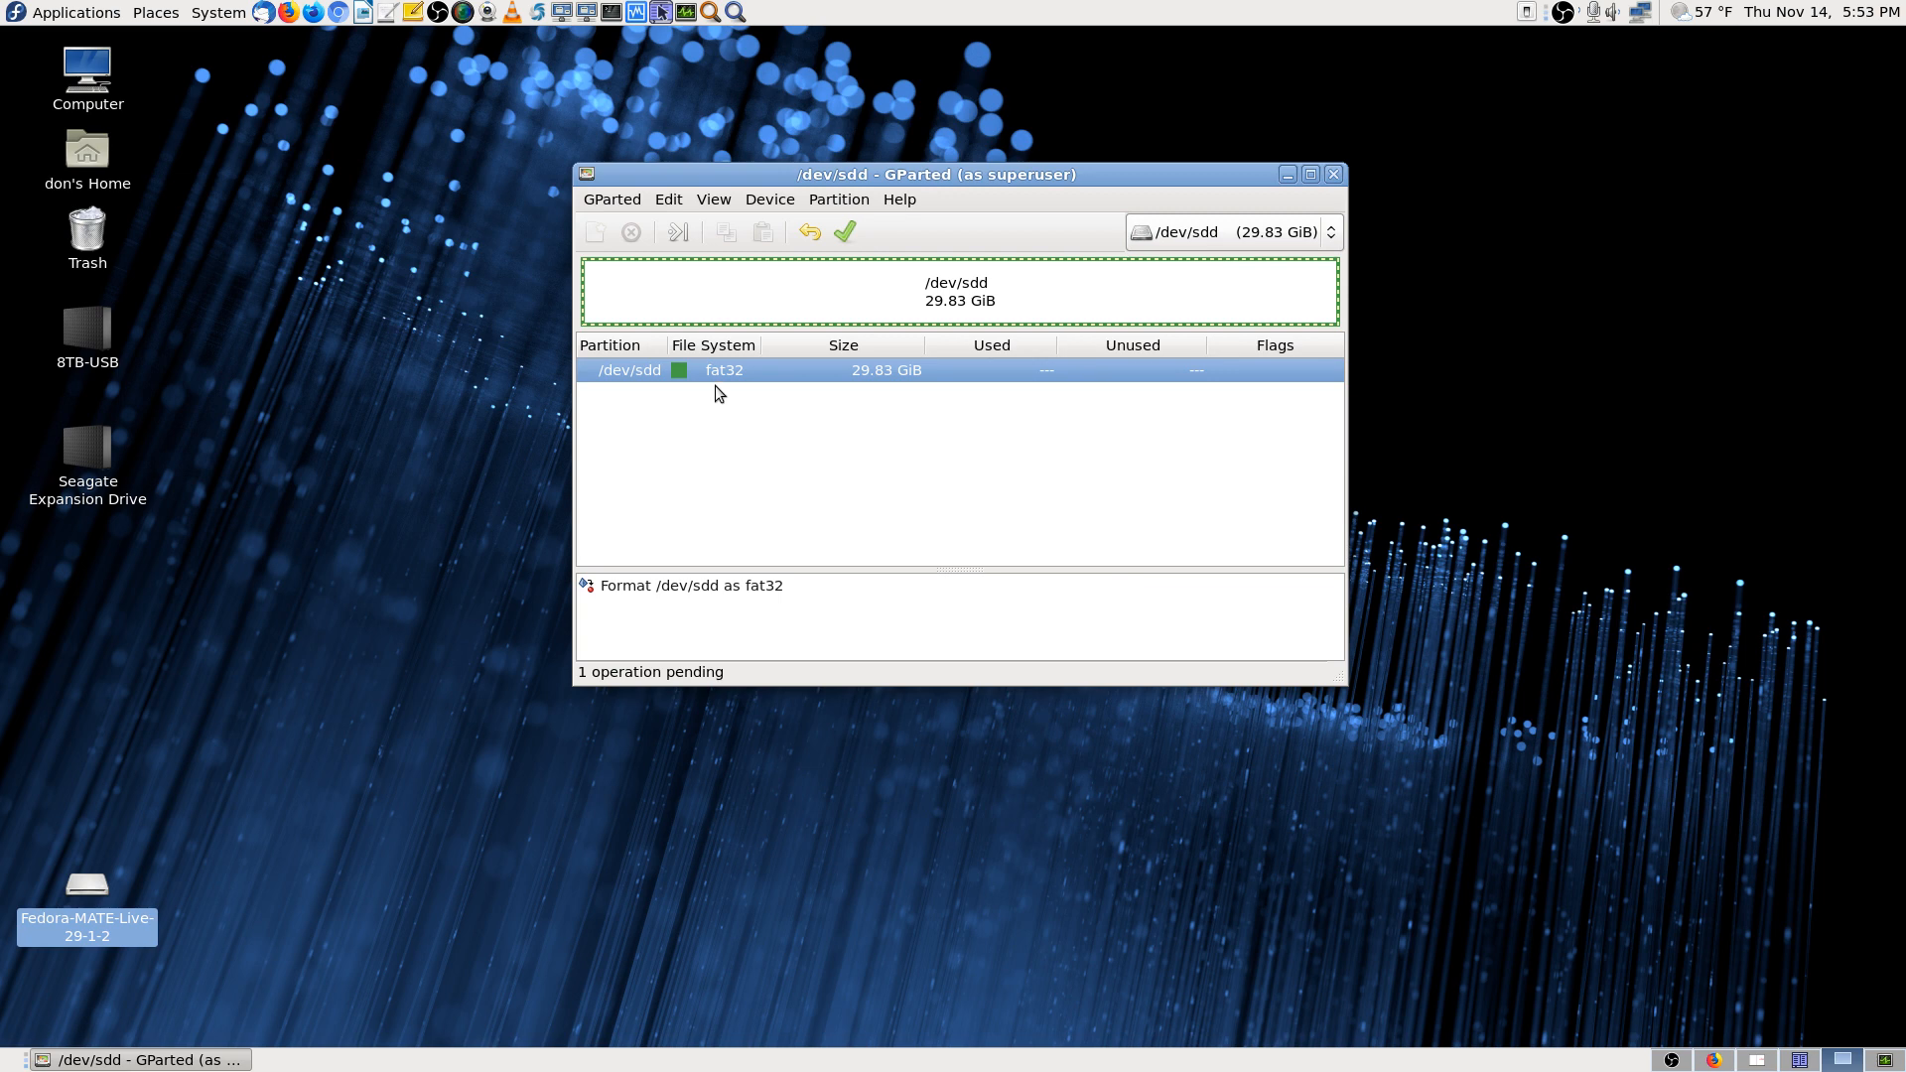
click(845, 233)
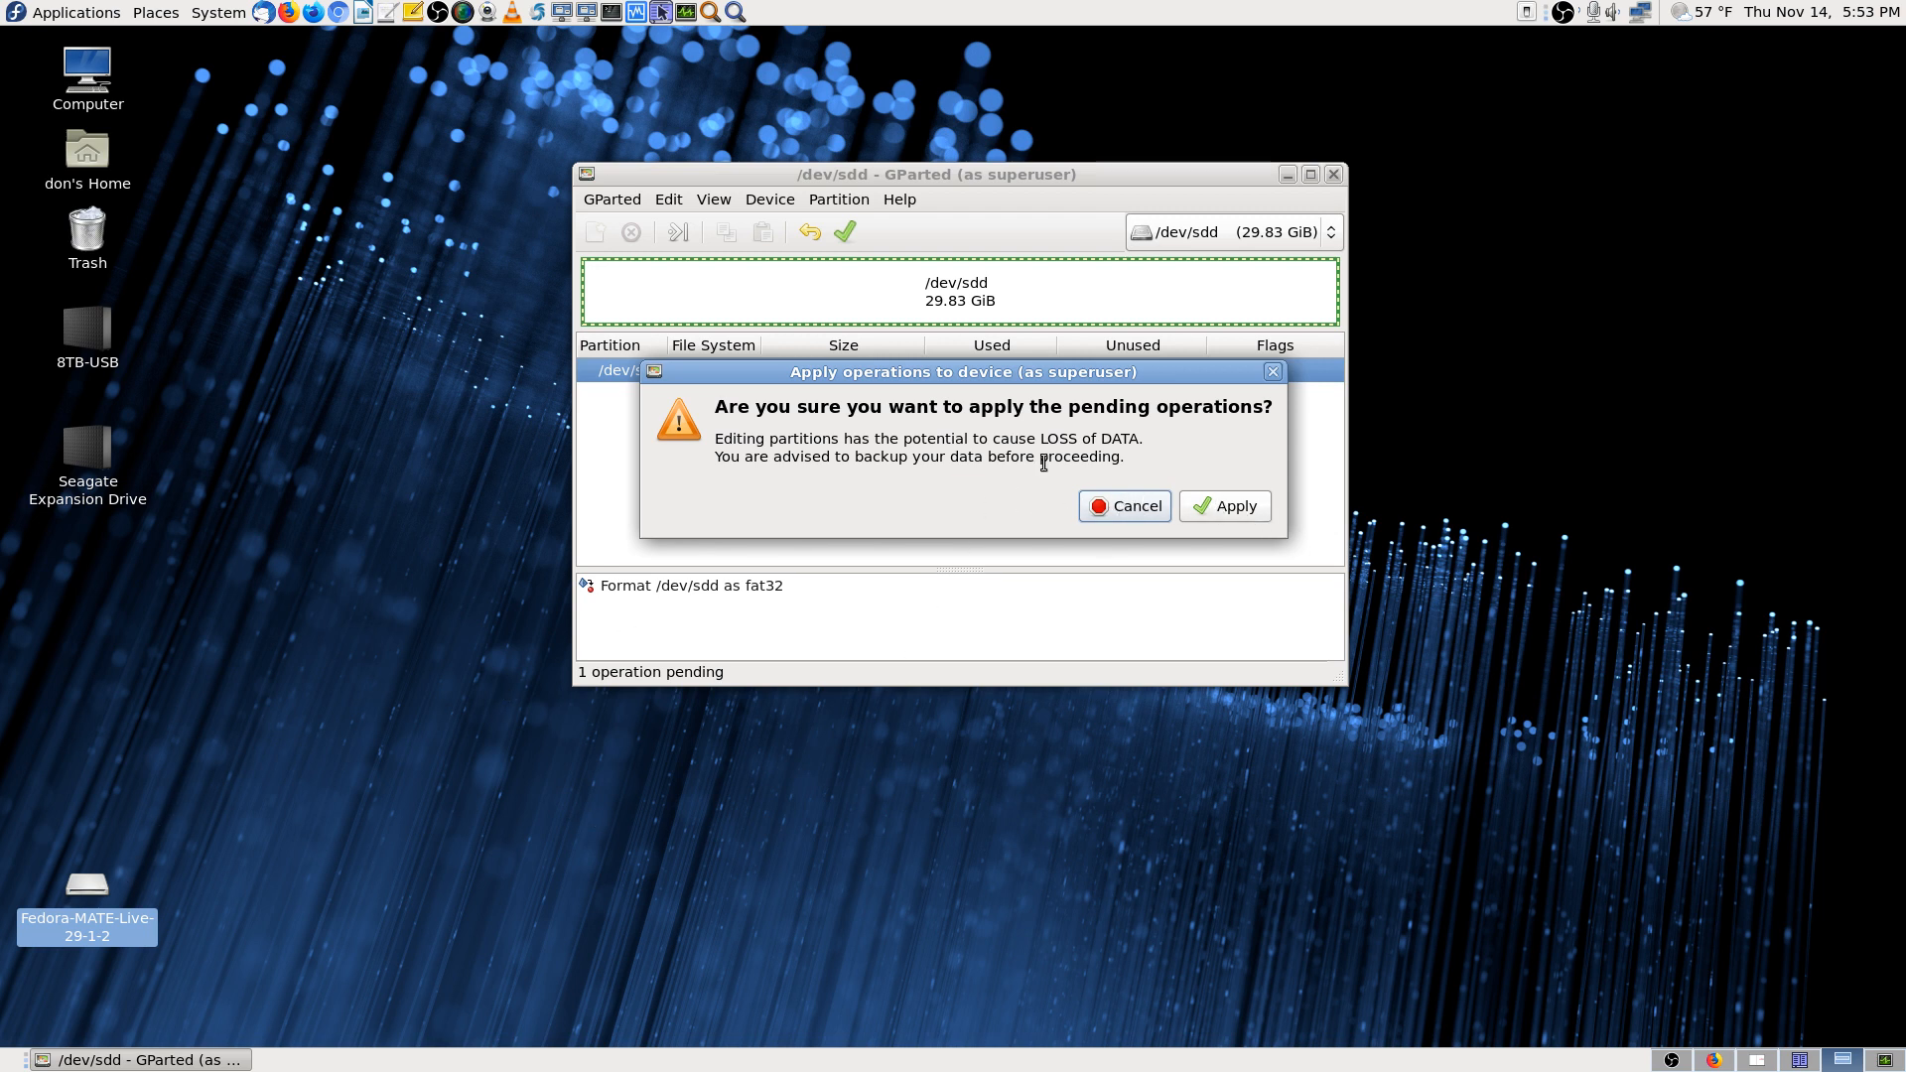
Confirm applying the queued fat32 format of /dev/sdd
click(1249, 512)
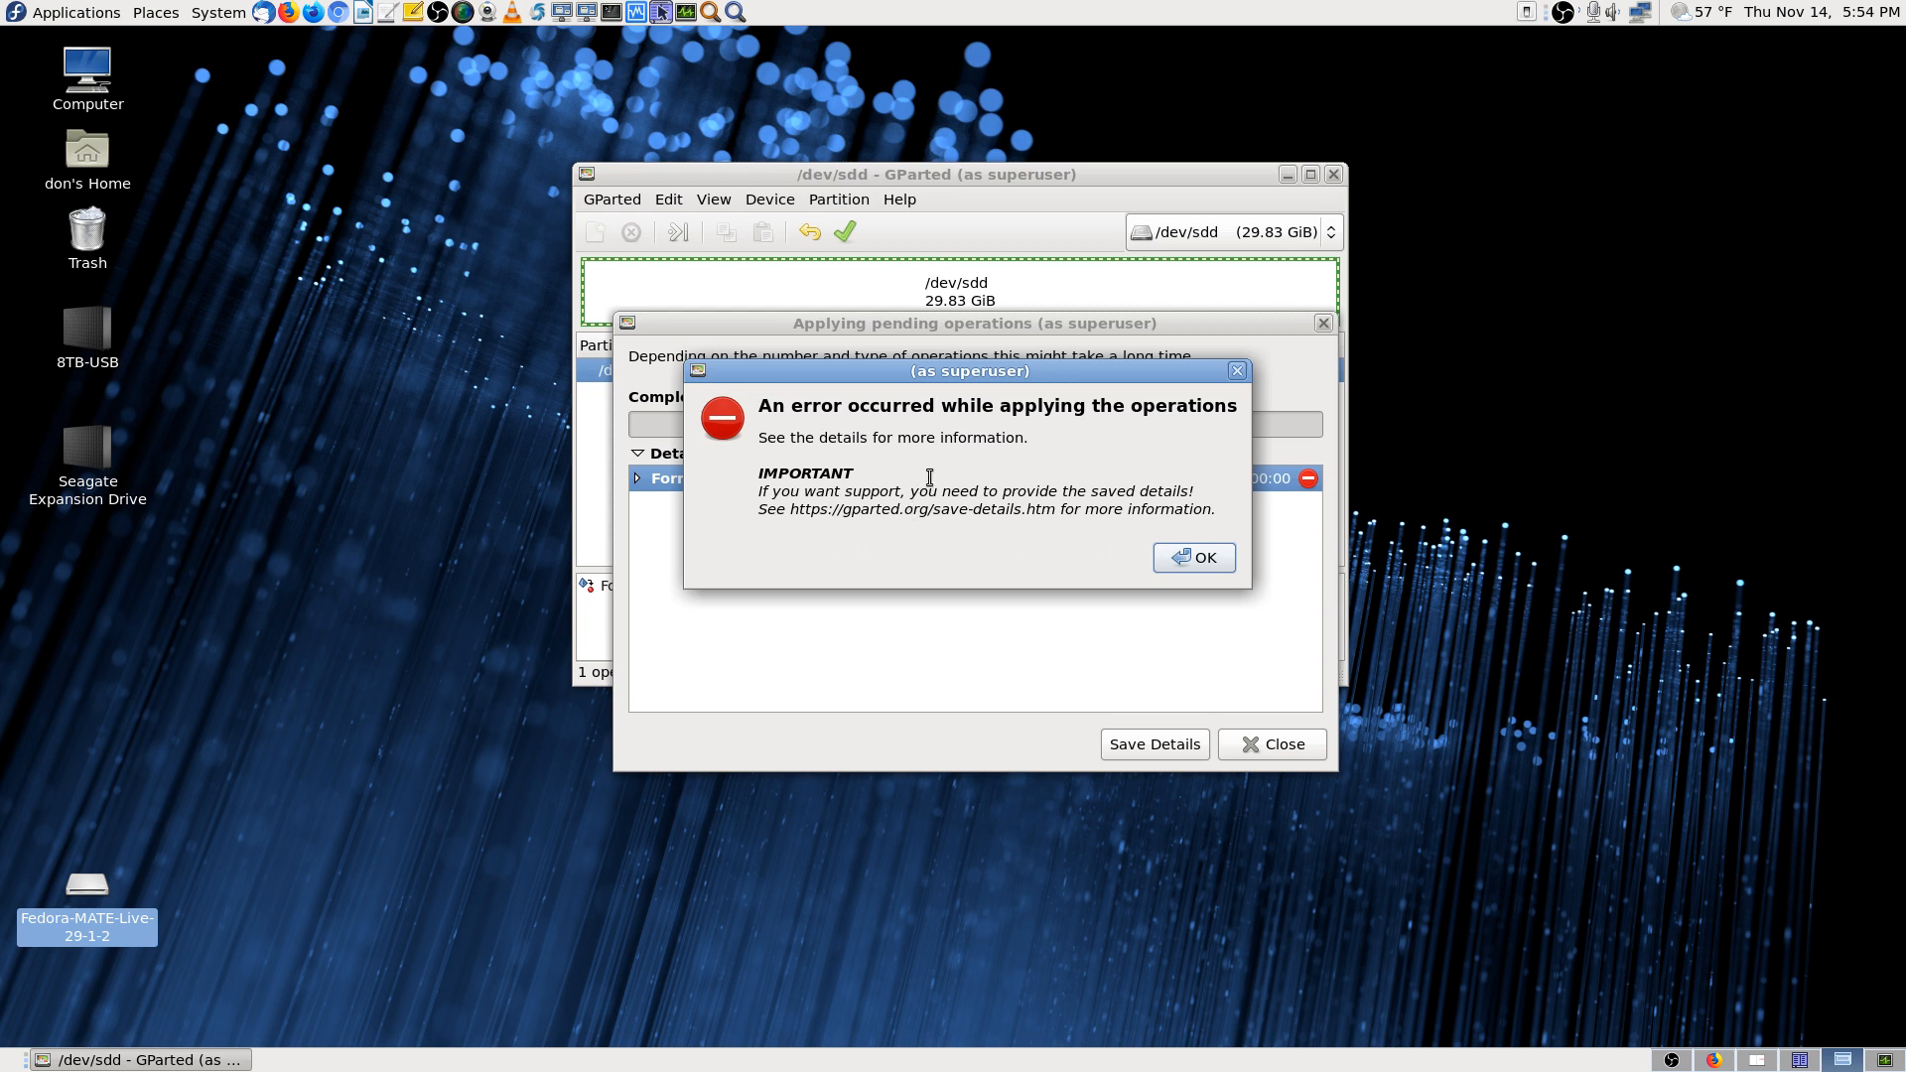
Dismiss the error, expand the format details to the mkfs.fat 'device busy' output, and close the report
click(1203, 557)
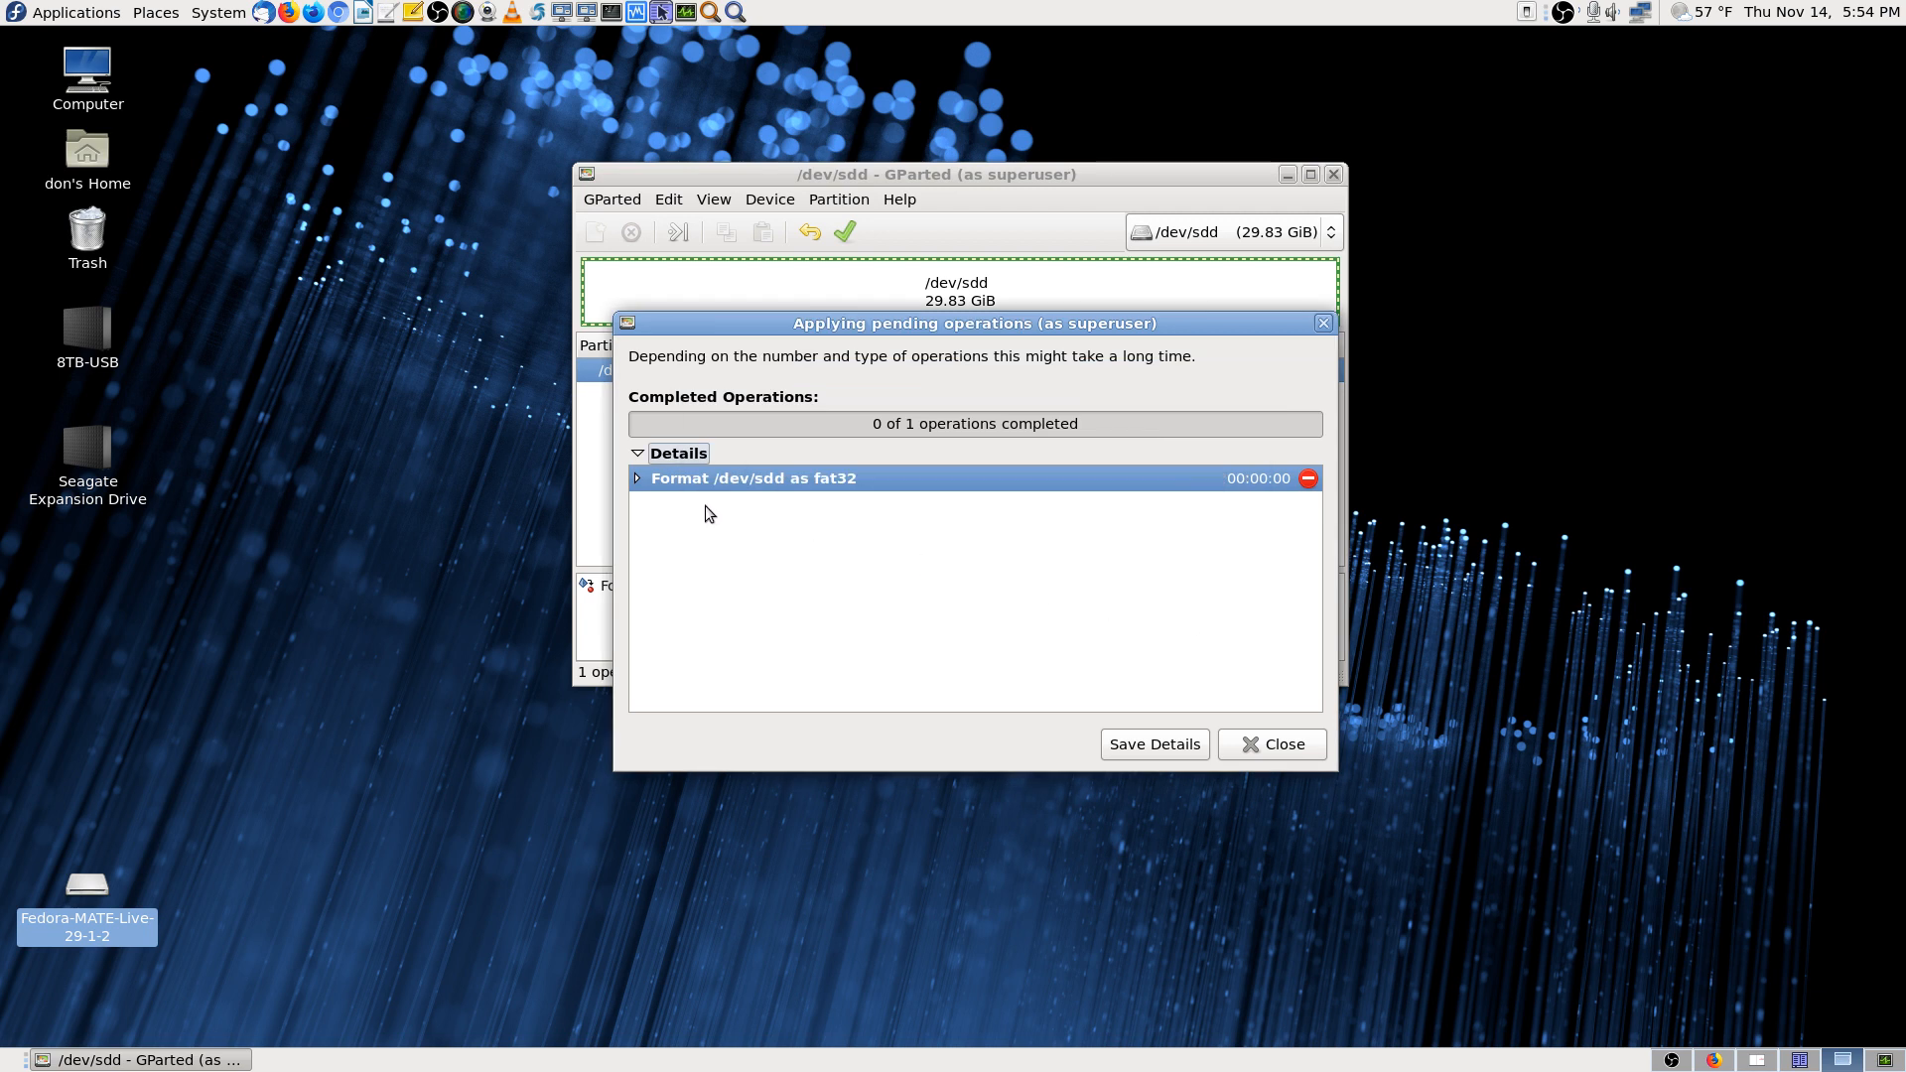
click(635, 479)
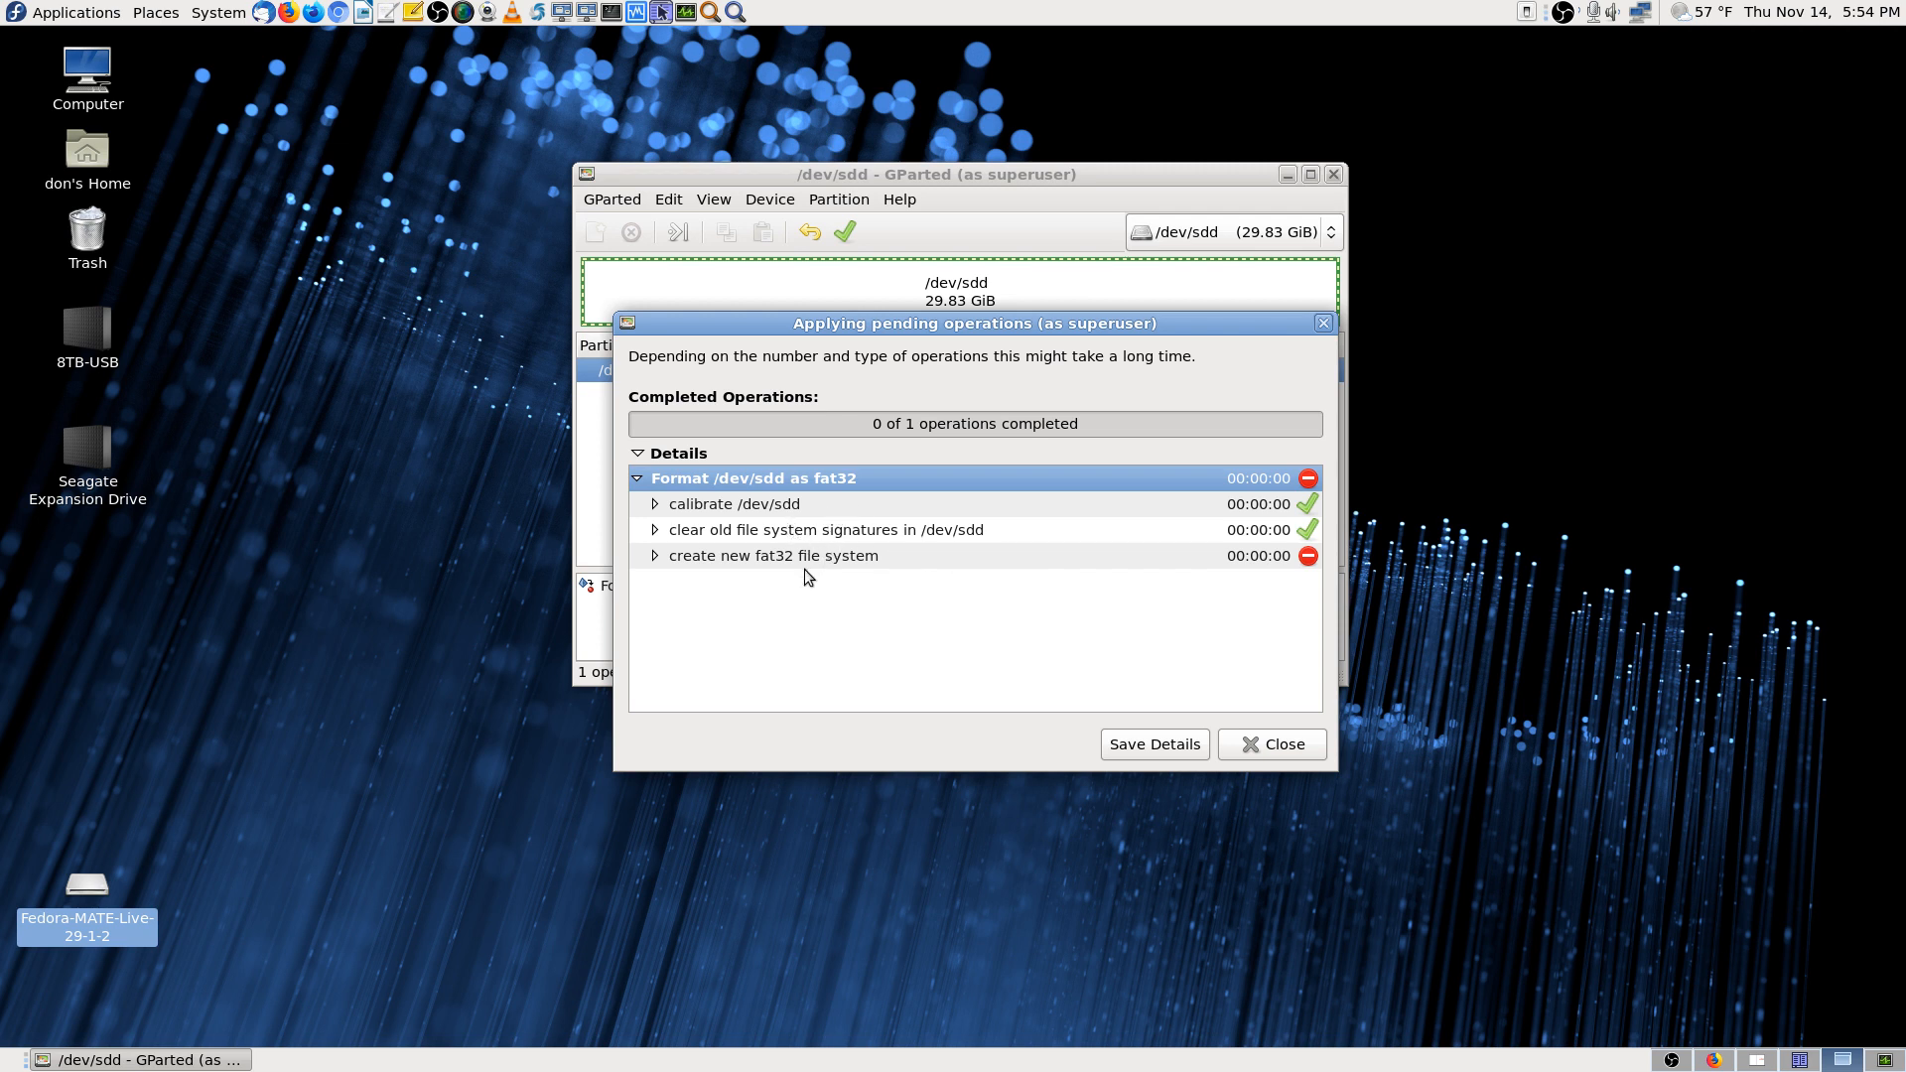
click(653, 560)
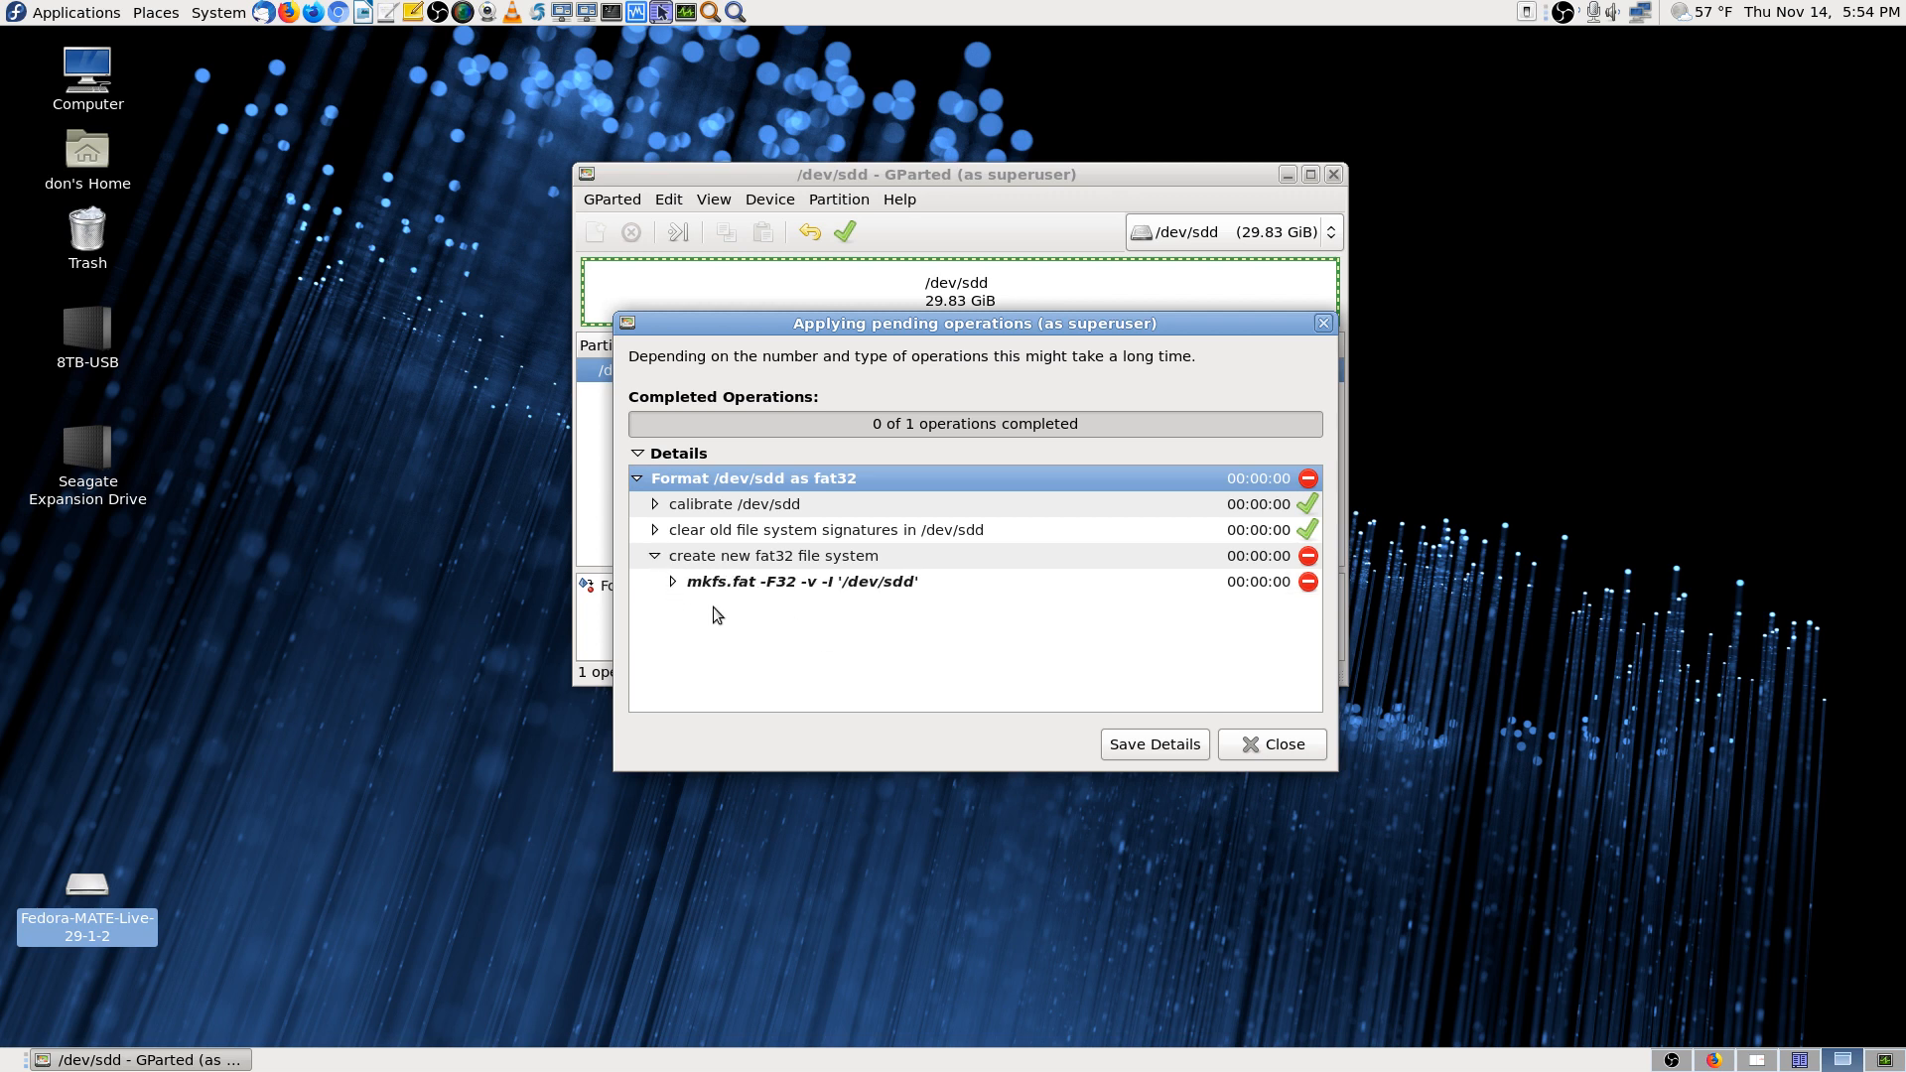
click(675, 581)
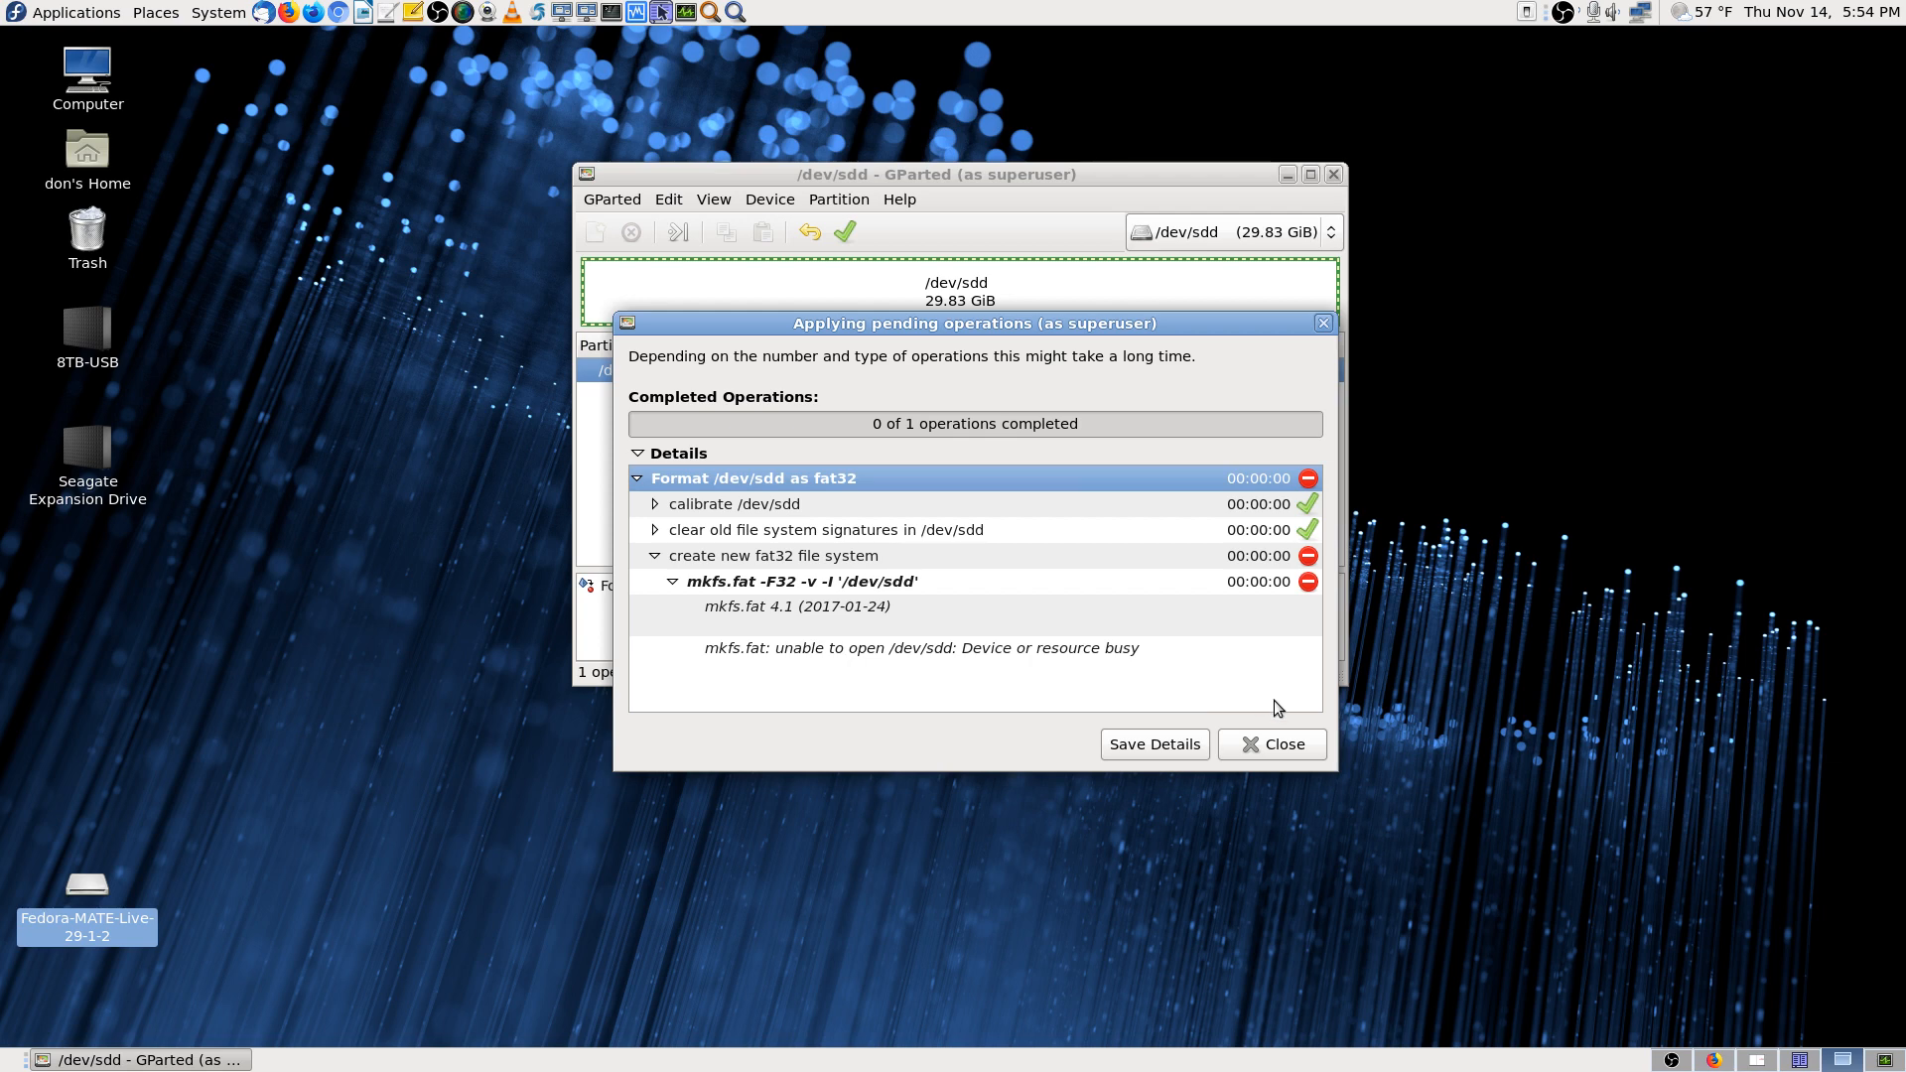
click(1278, 752)
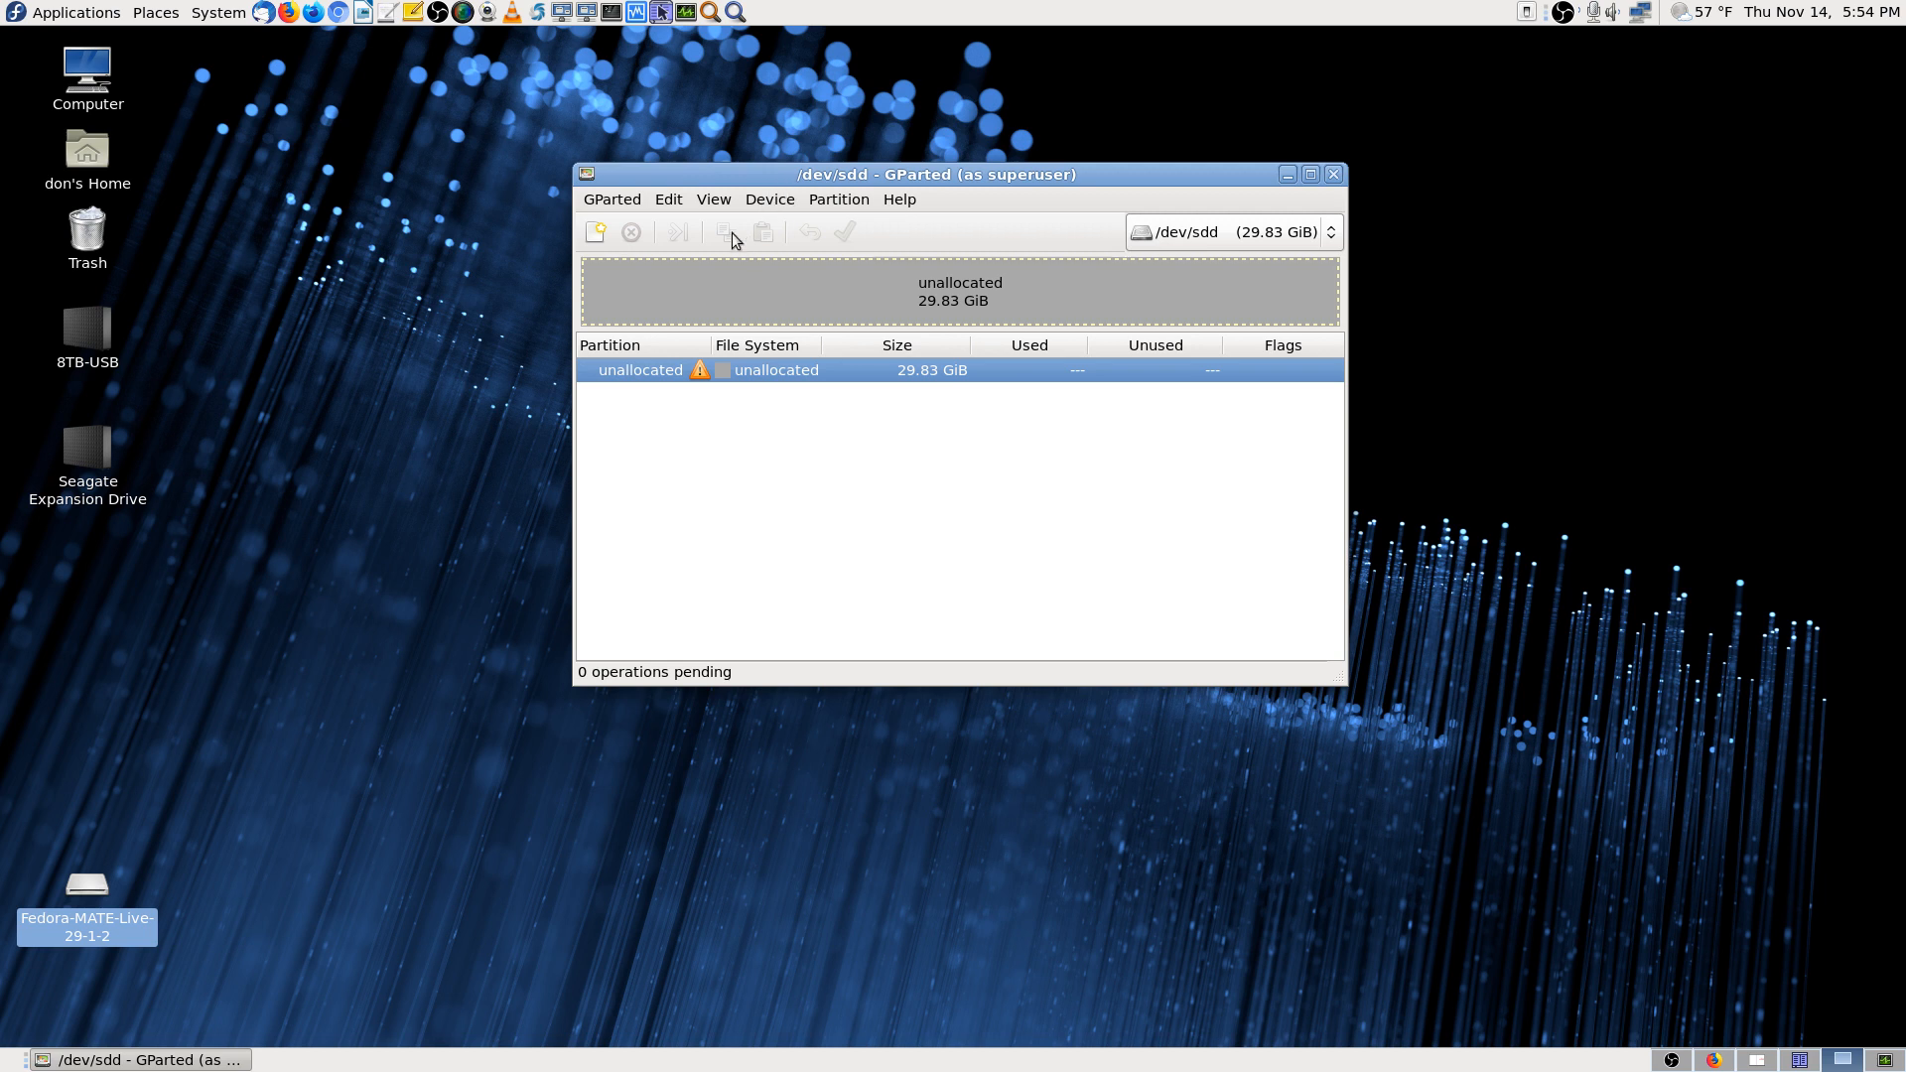
Browse the unallocated space's context menu and the Device and Partition menus without choosing anything
right_click(850, 372)
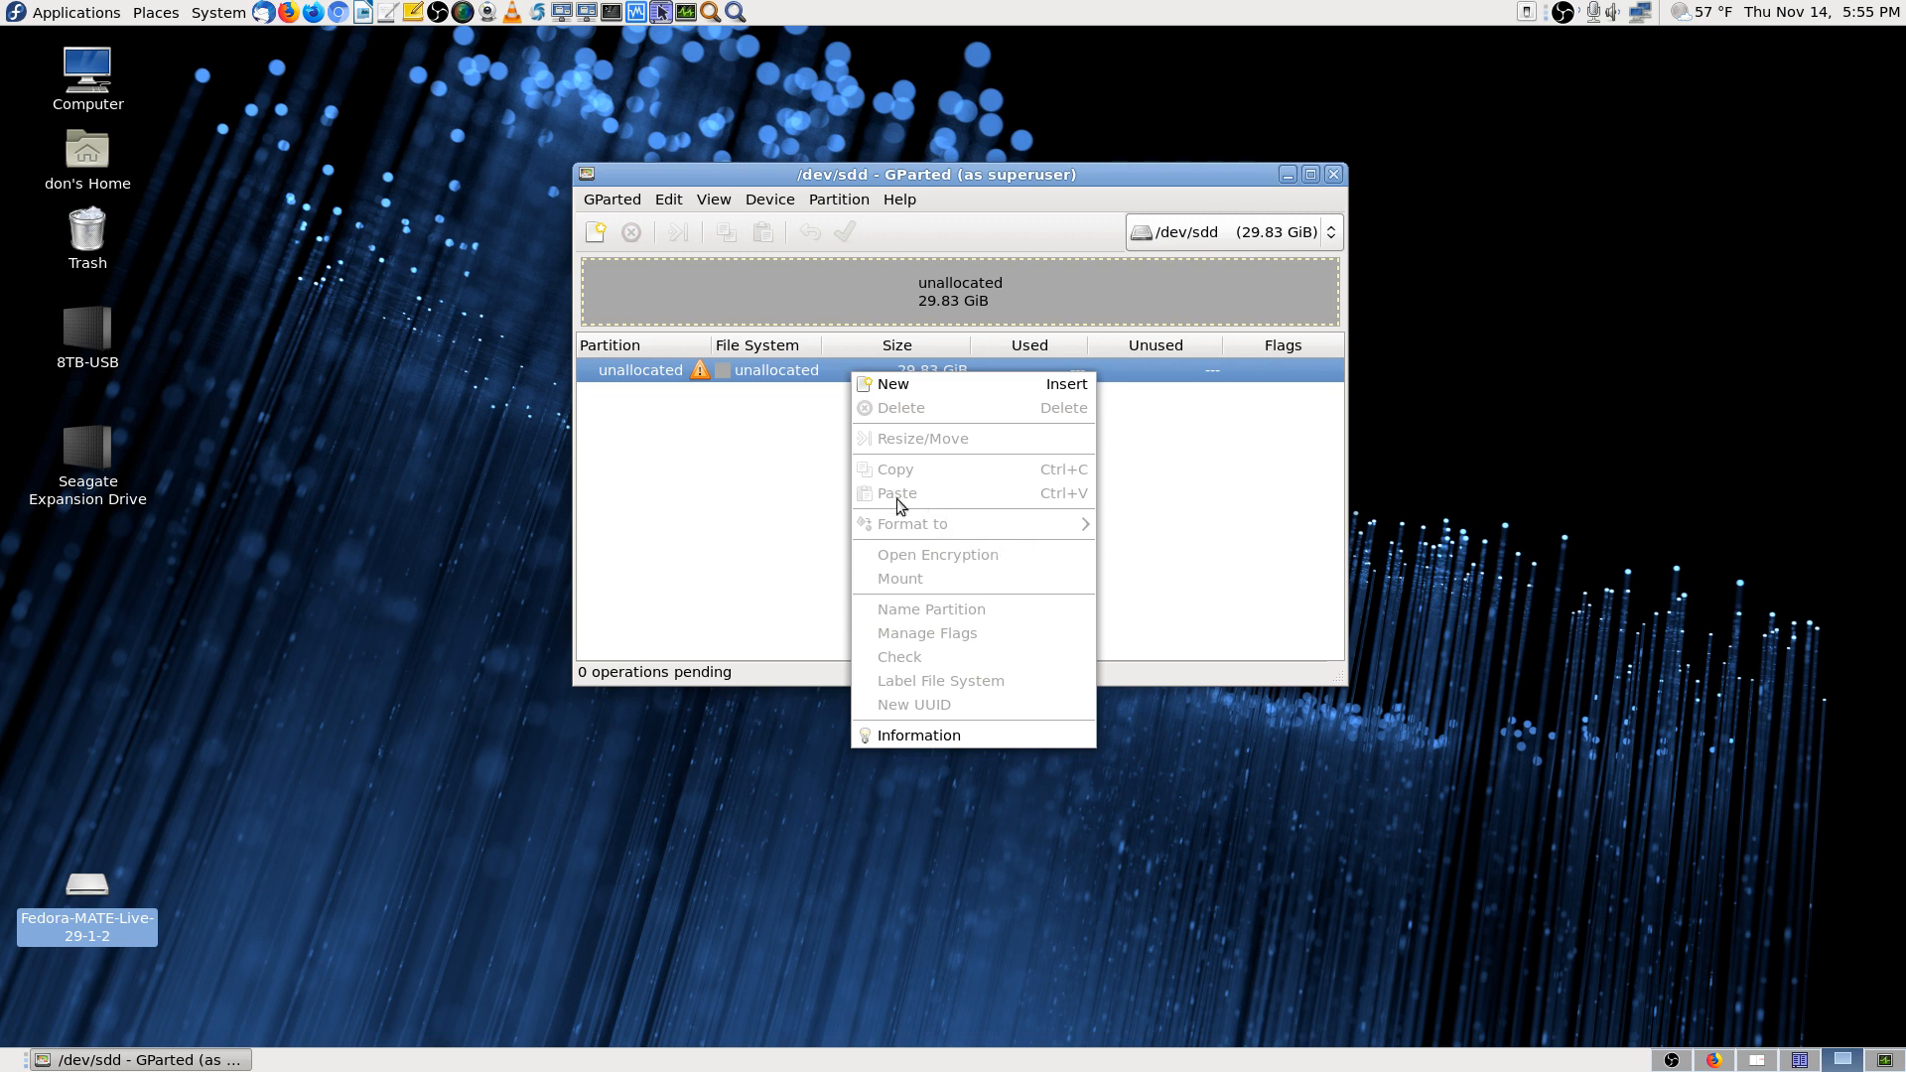
click(787, 611)
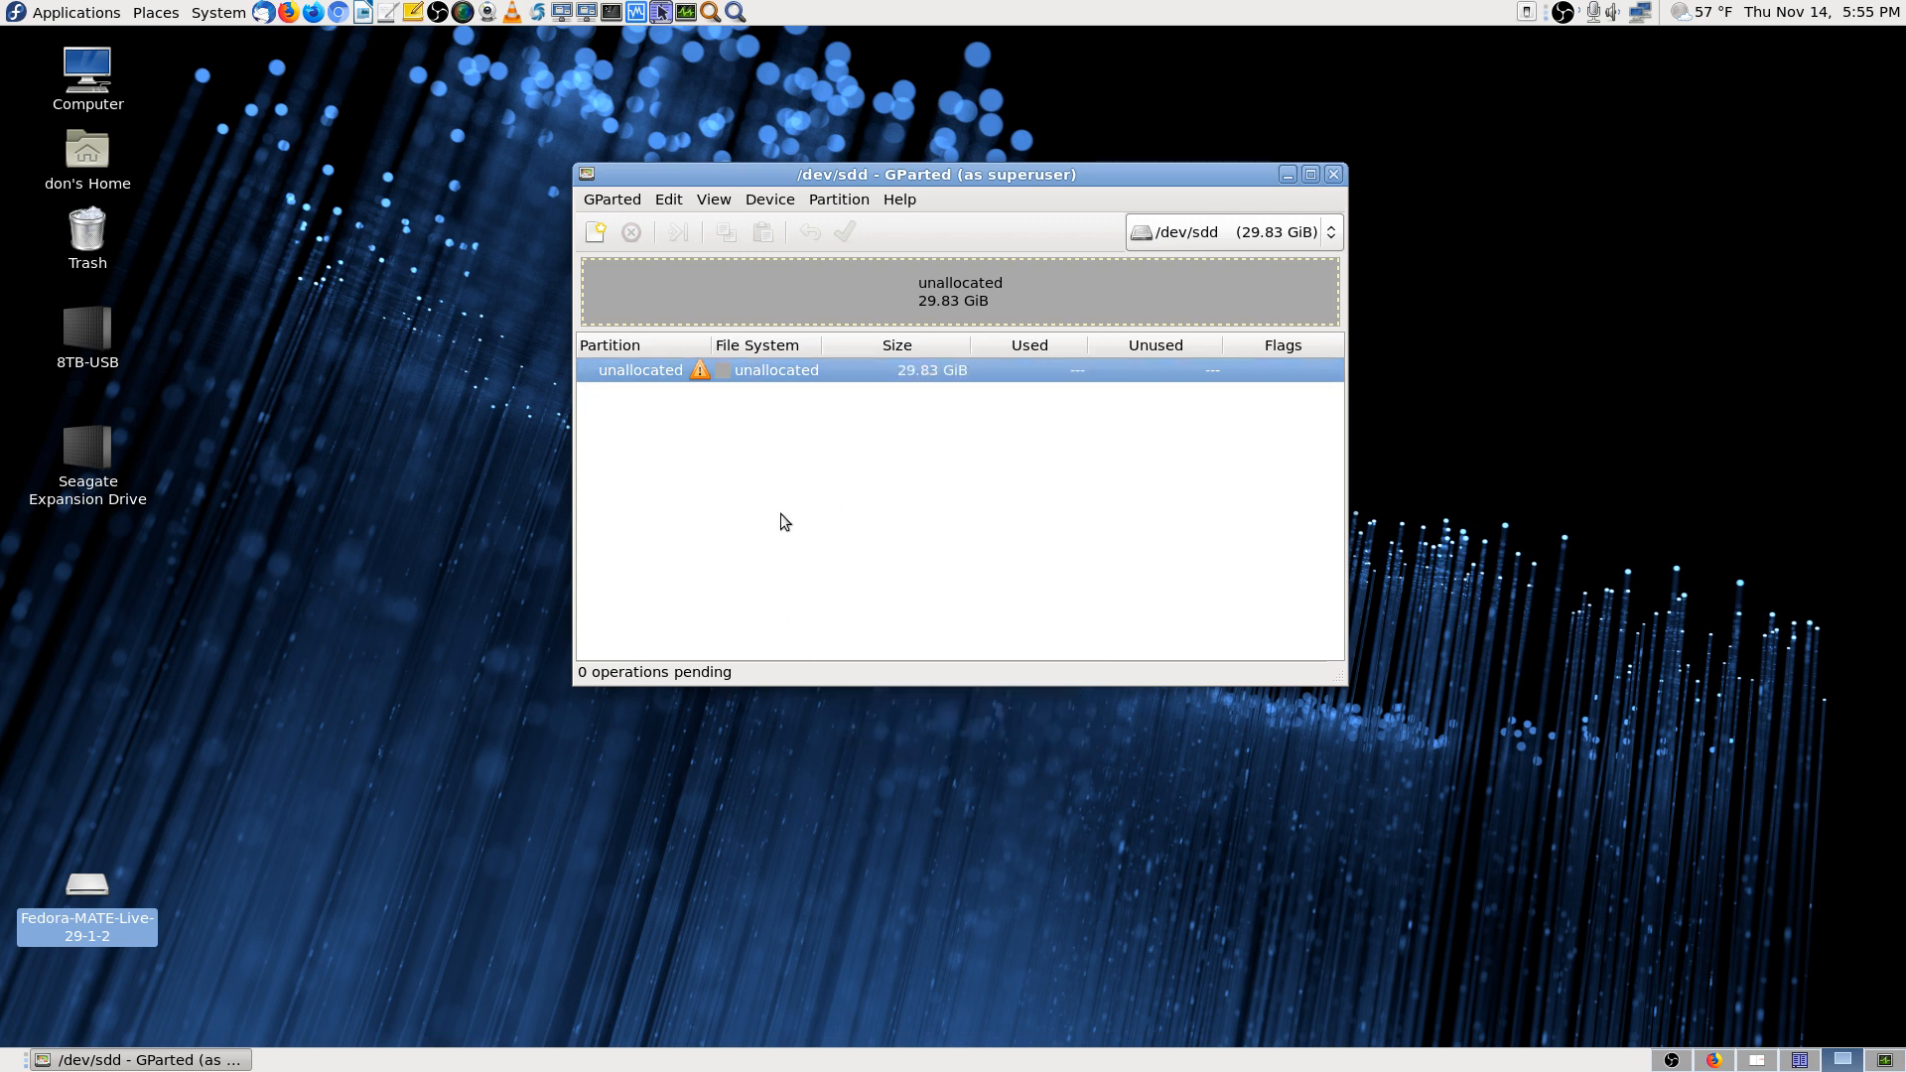
click(772, 199)
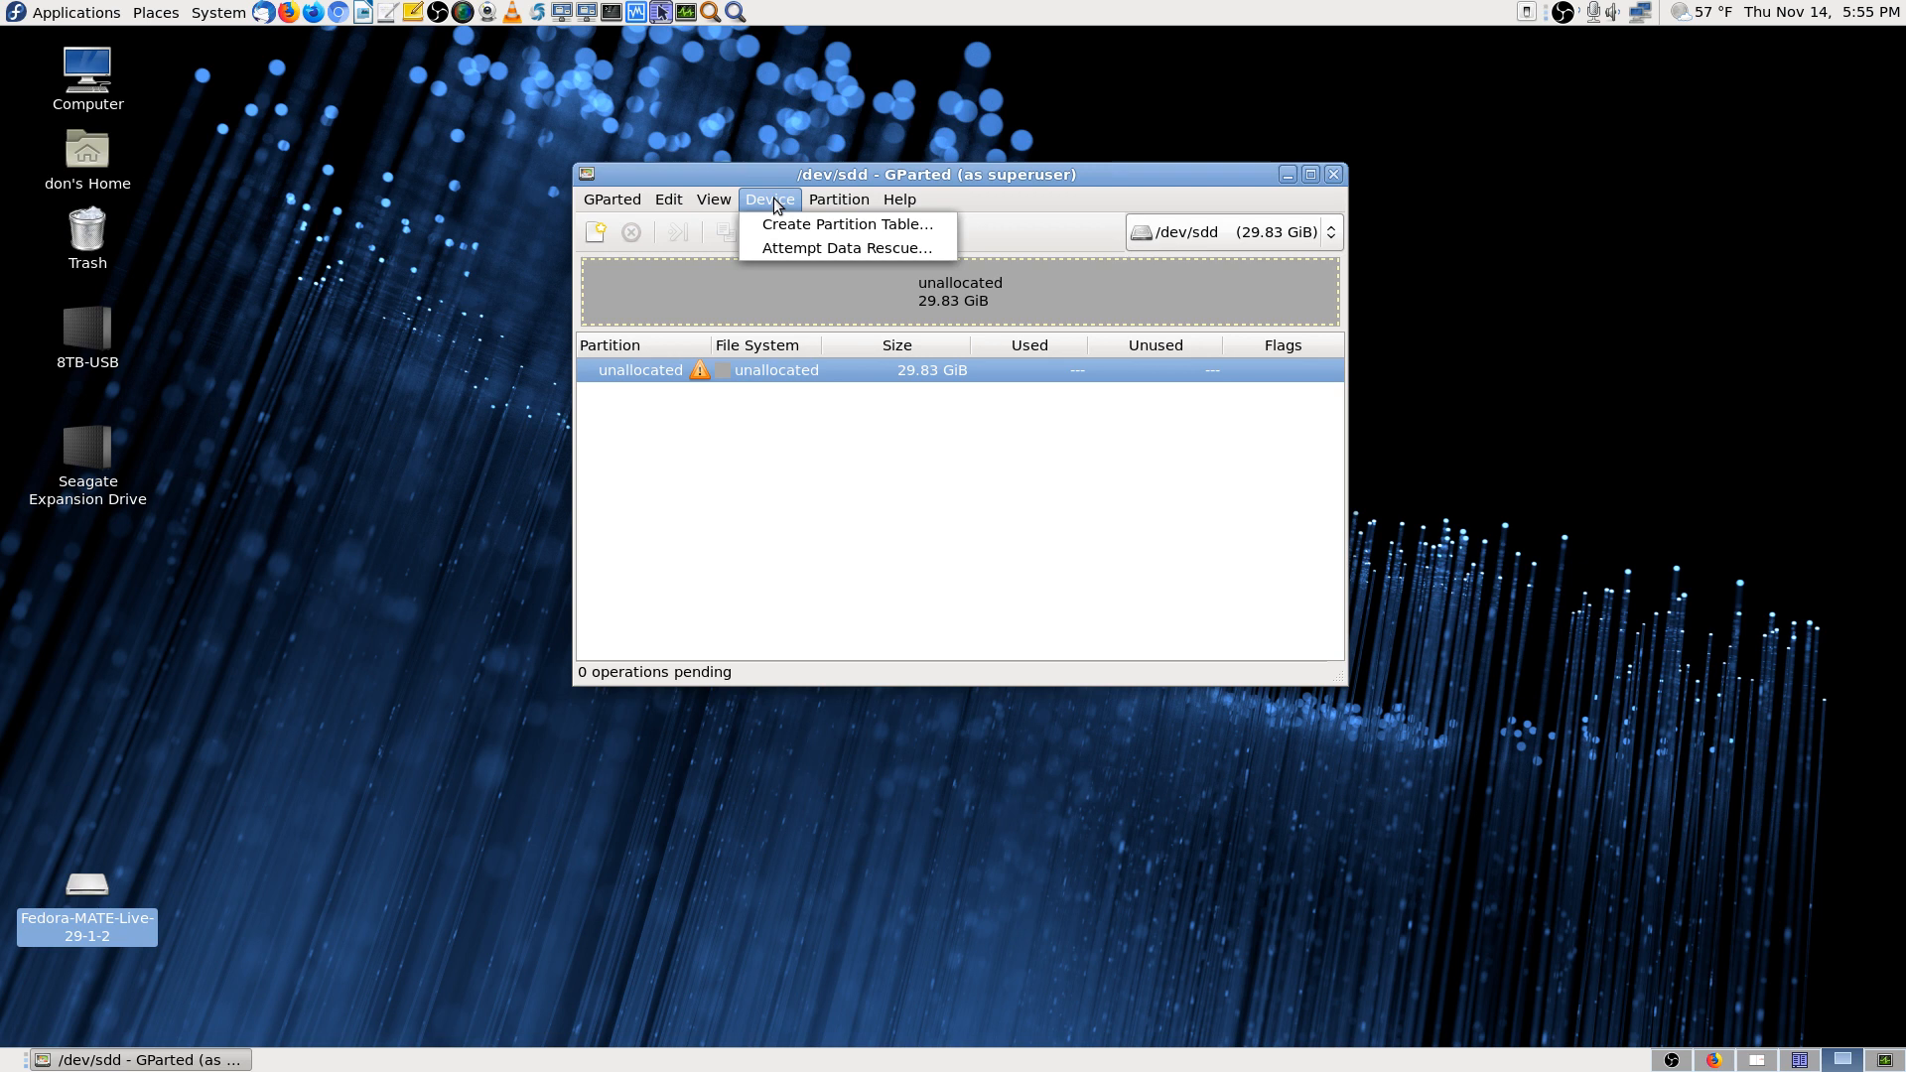
click(820, 534)
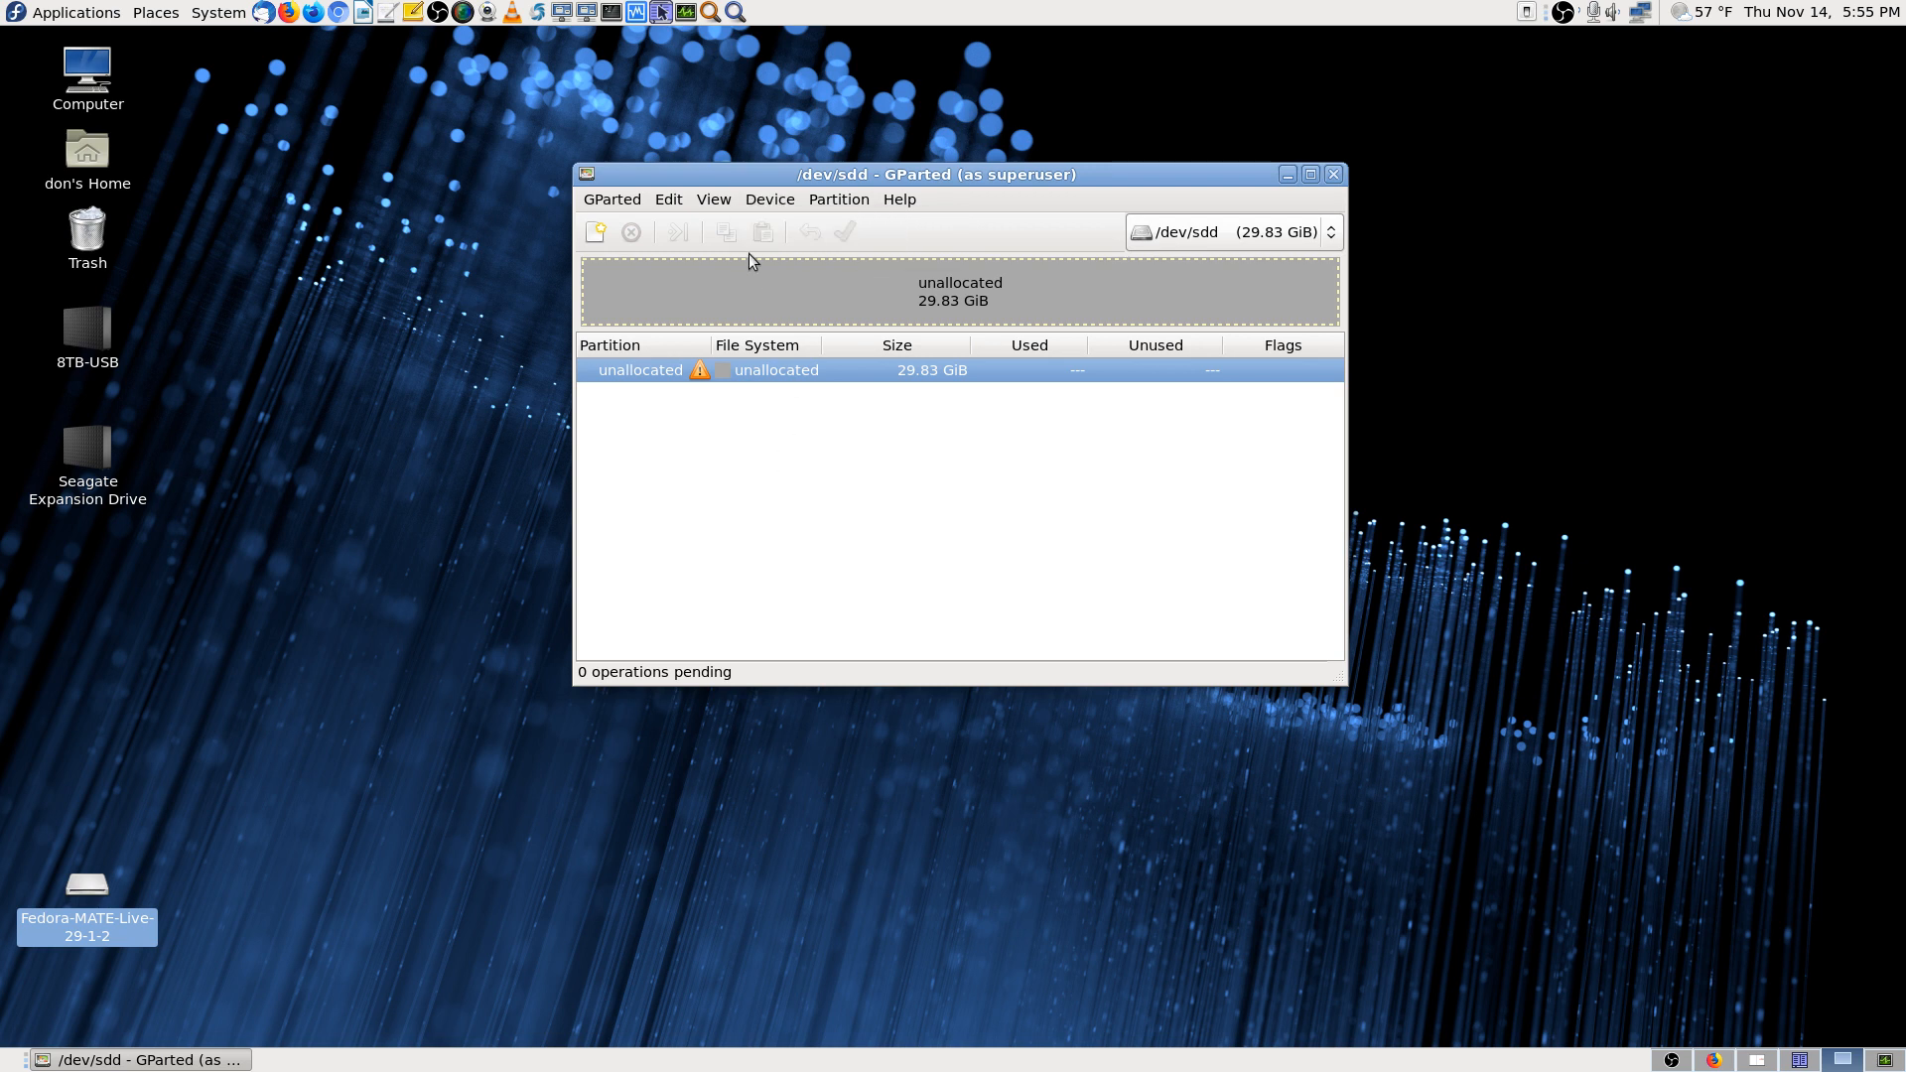
click(841, 202)
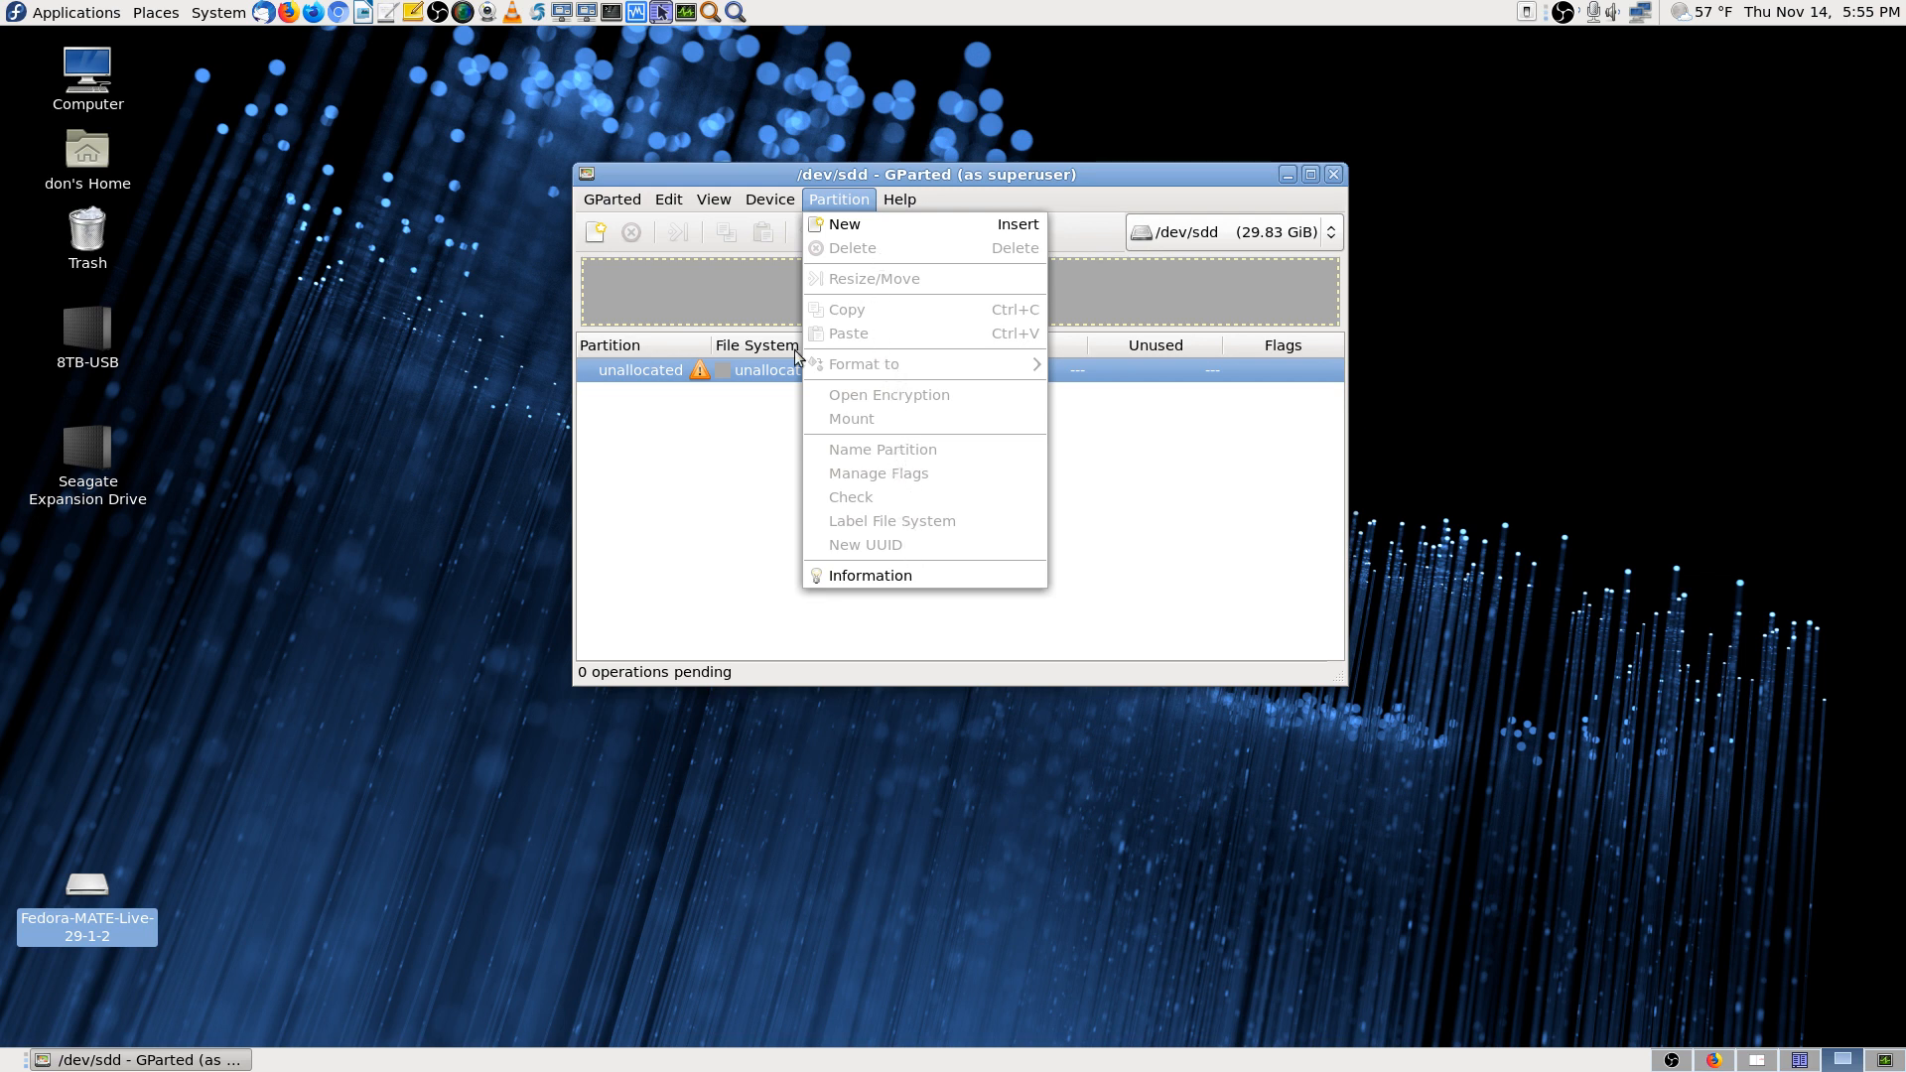
click(755, 533)
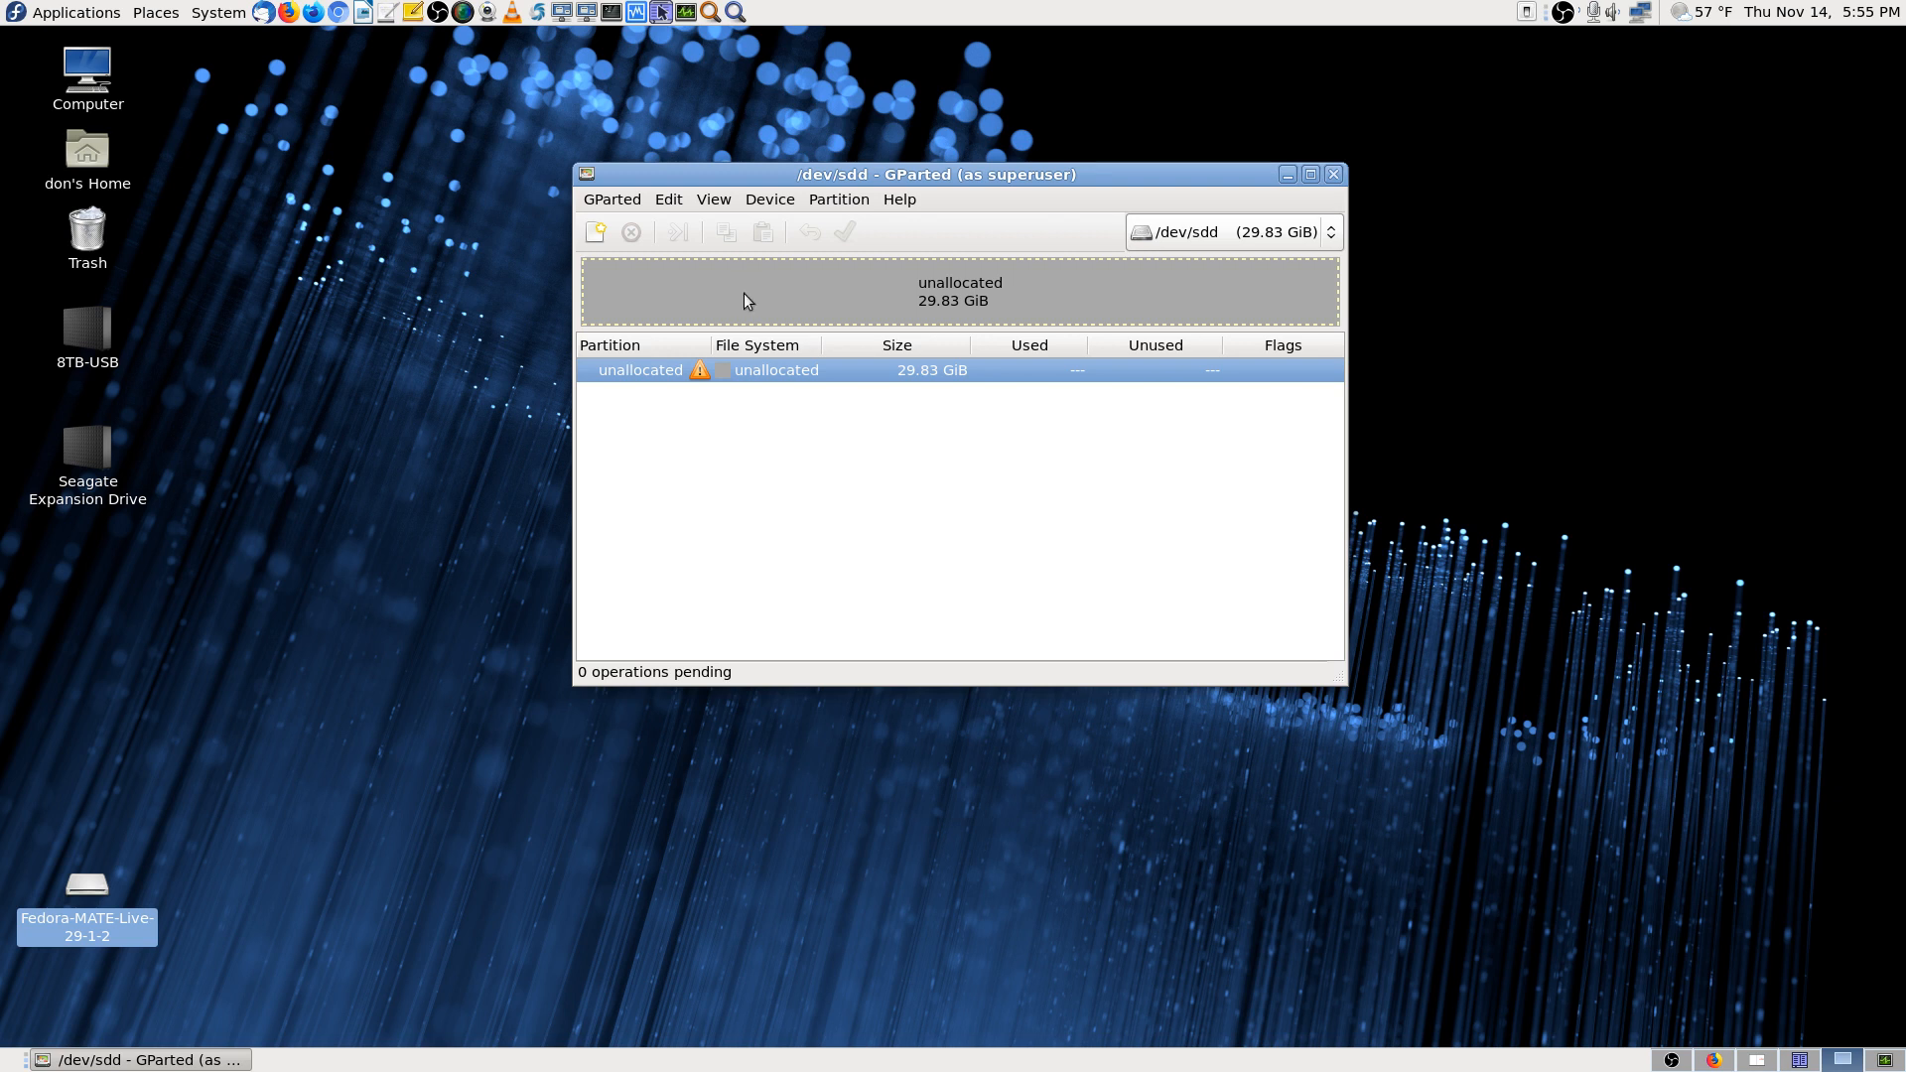
Check the Edit menu, then try adding a new partition in /dev/sdd's unallocated space
click(670, 199)
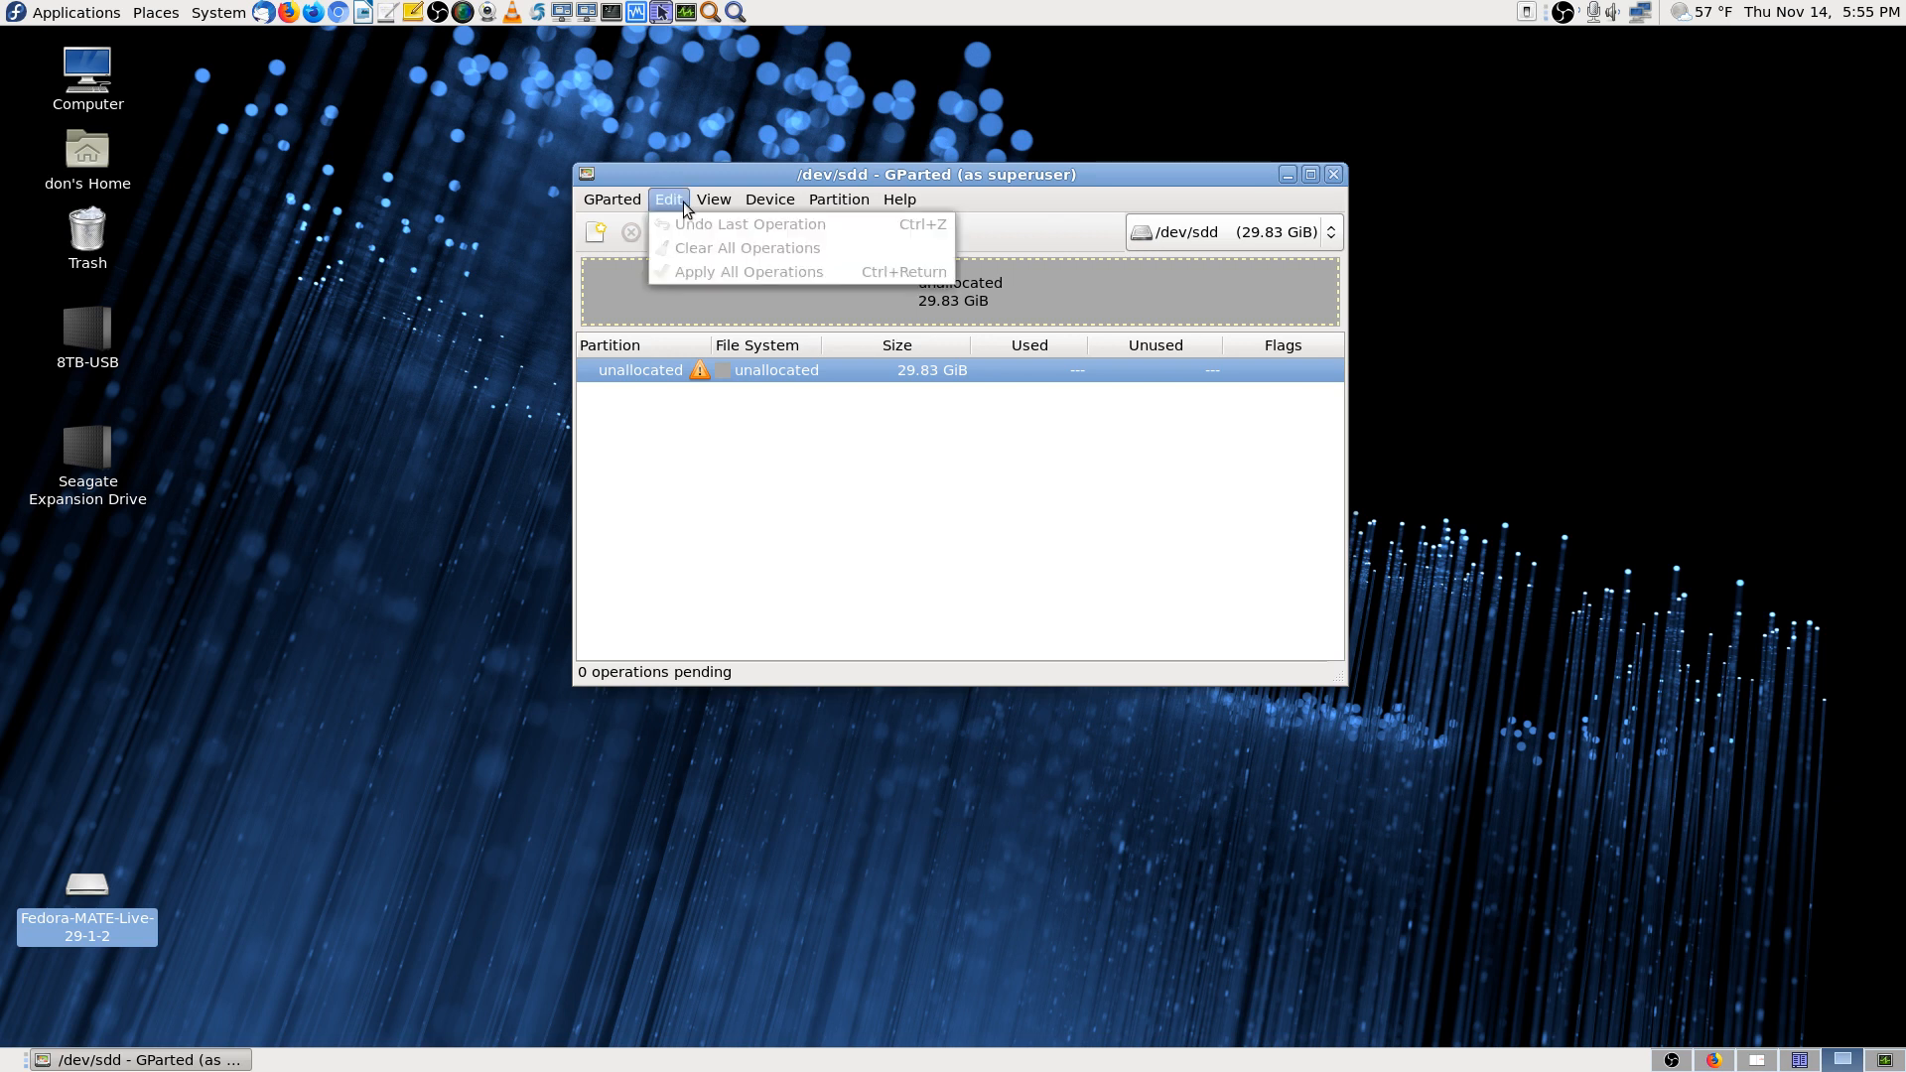
click(831, 506)
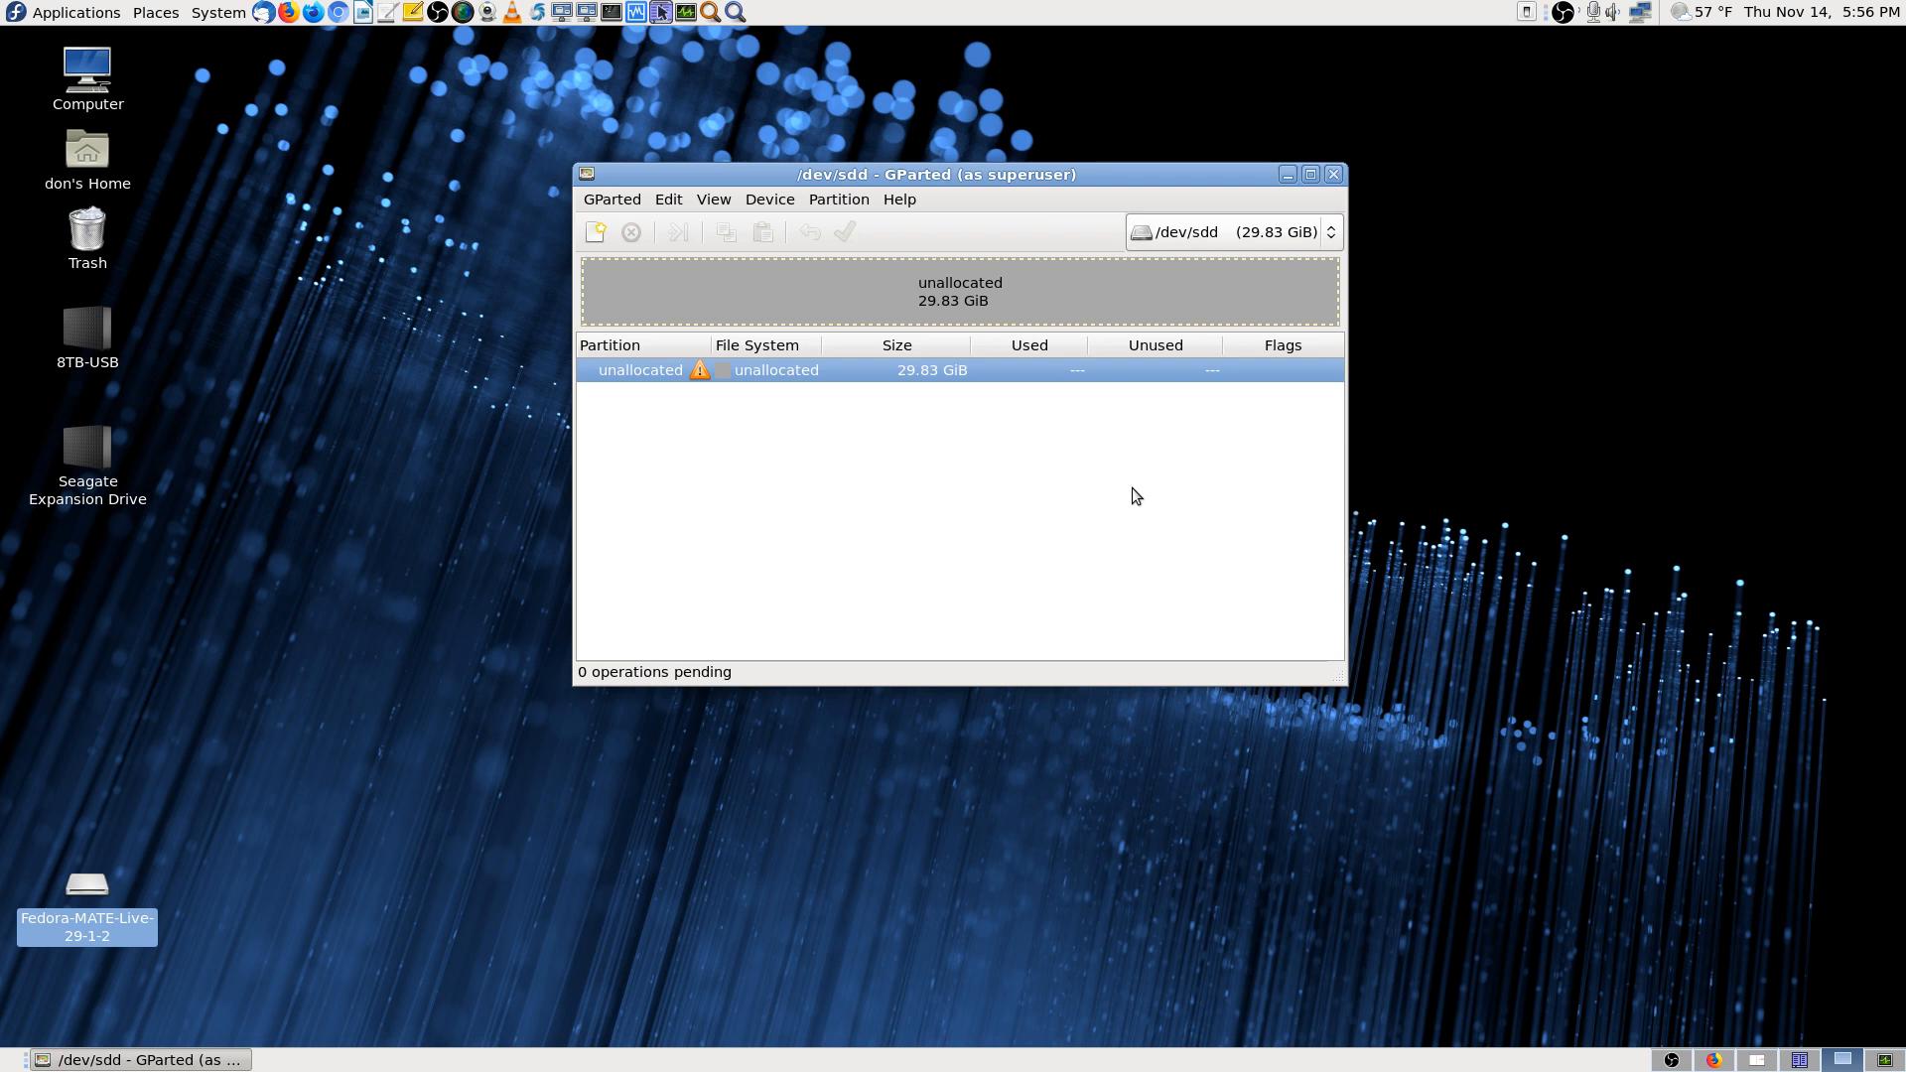
right_click(836, 365)
click(913, 381)
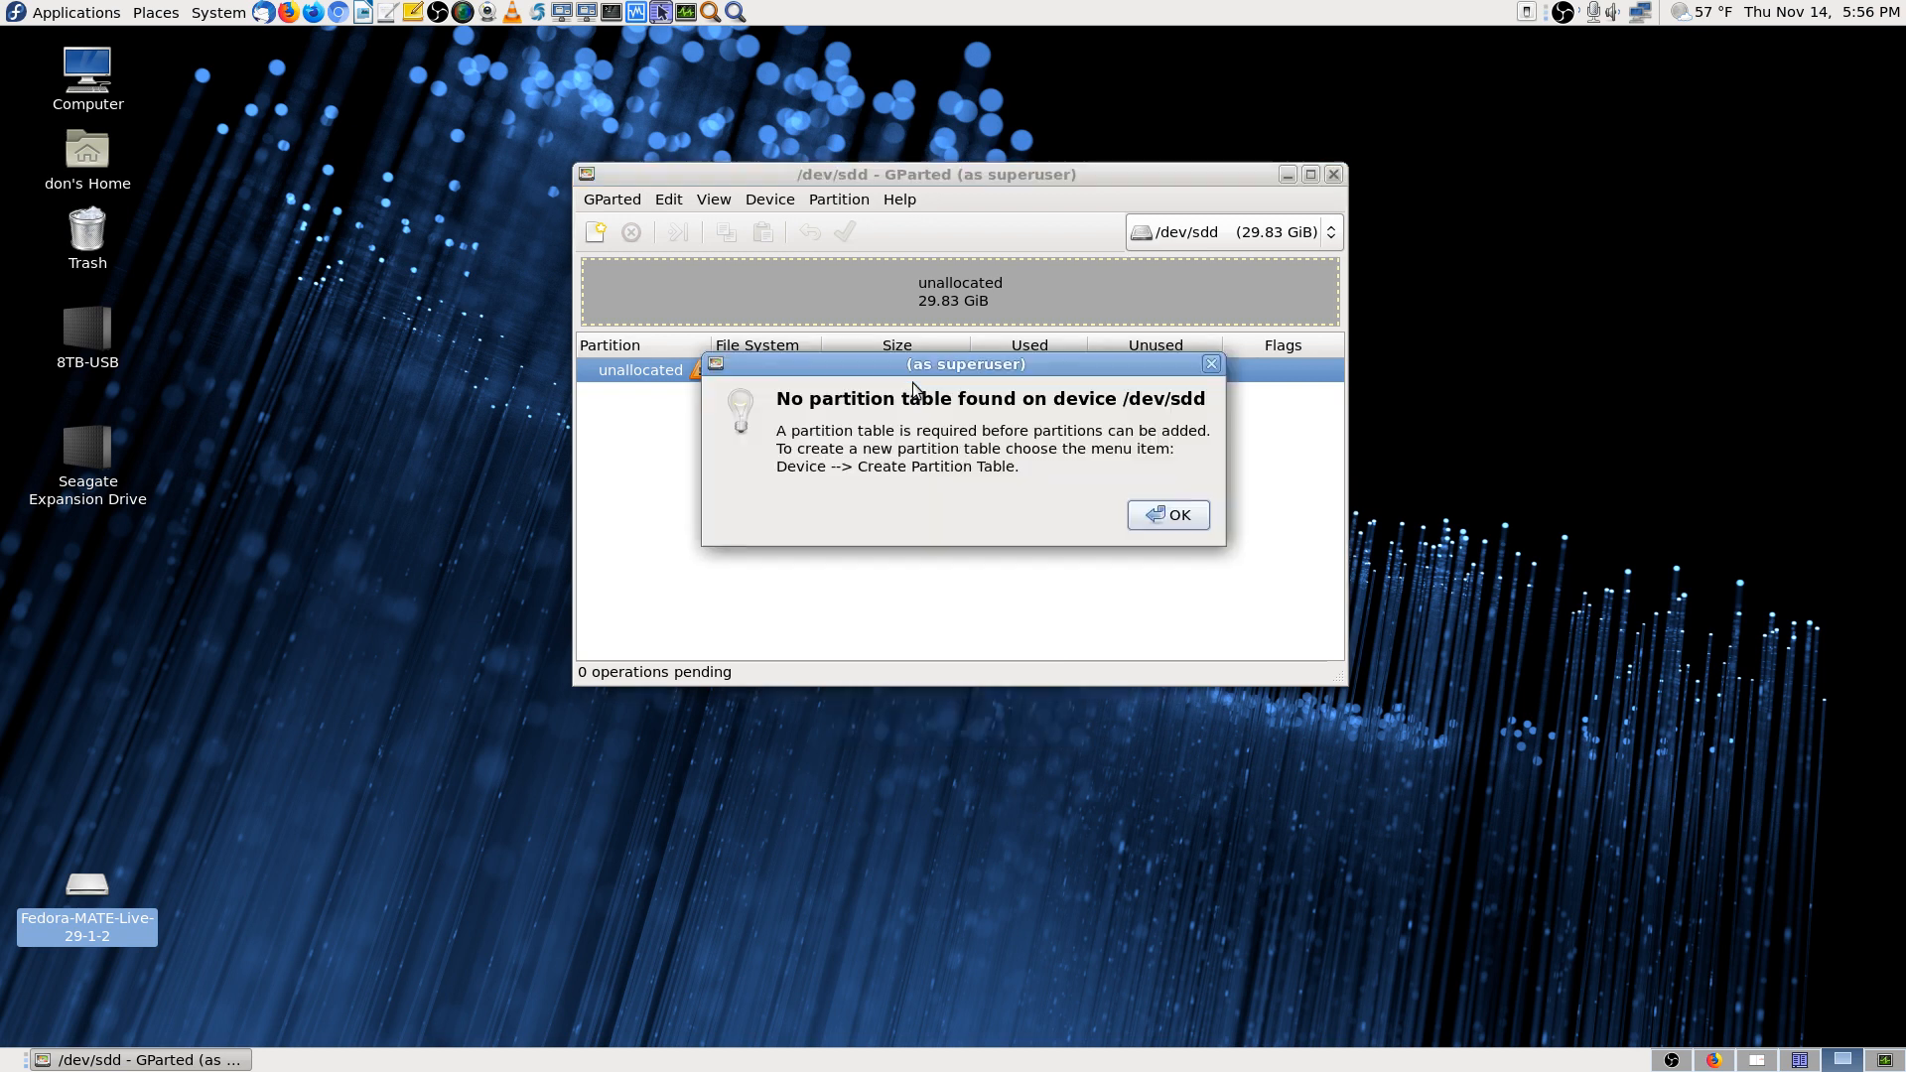
Dismiss the missing-partition-table notice and choose Device > Create Partition Table for /dev/sdd
click(1173, 526)
click(791, 205)
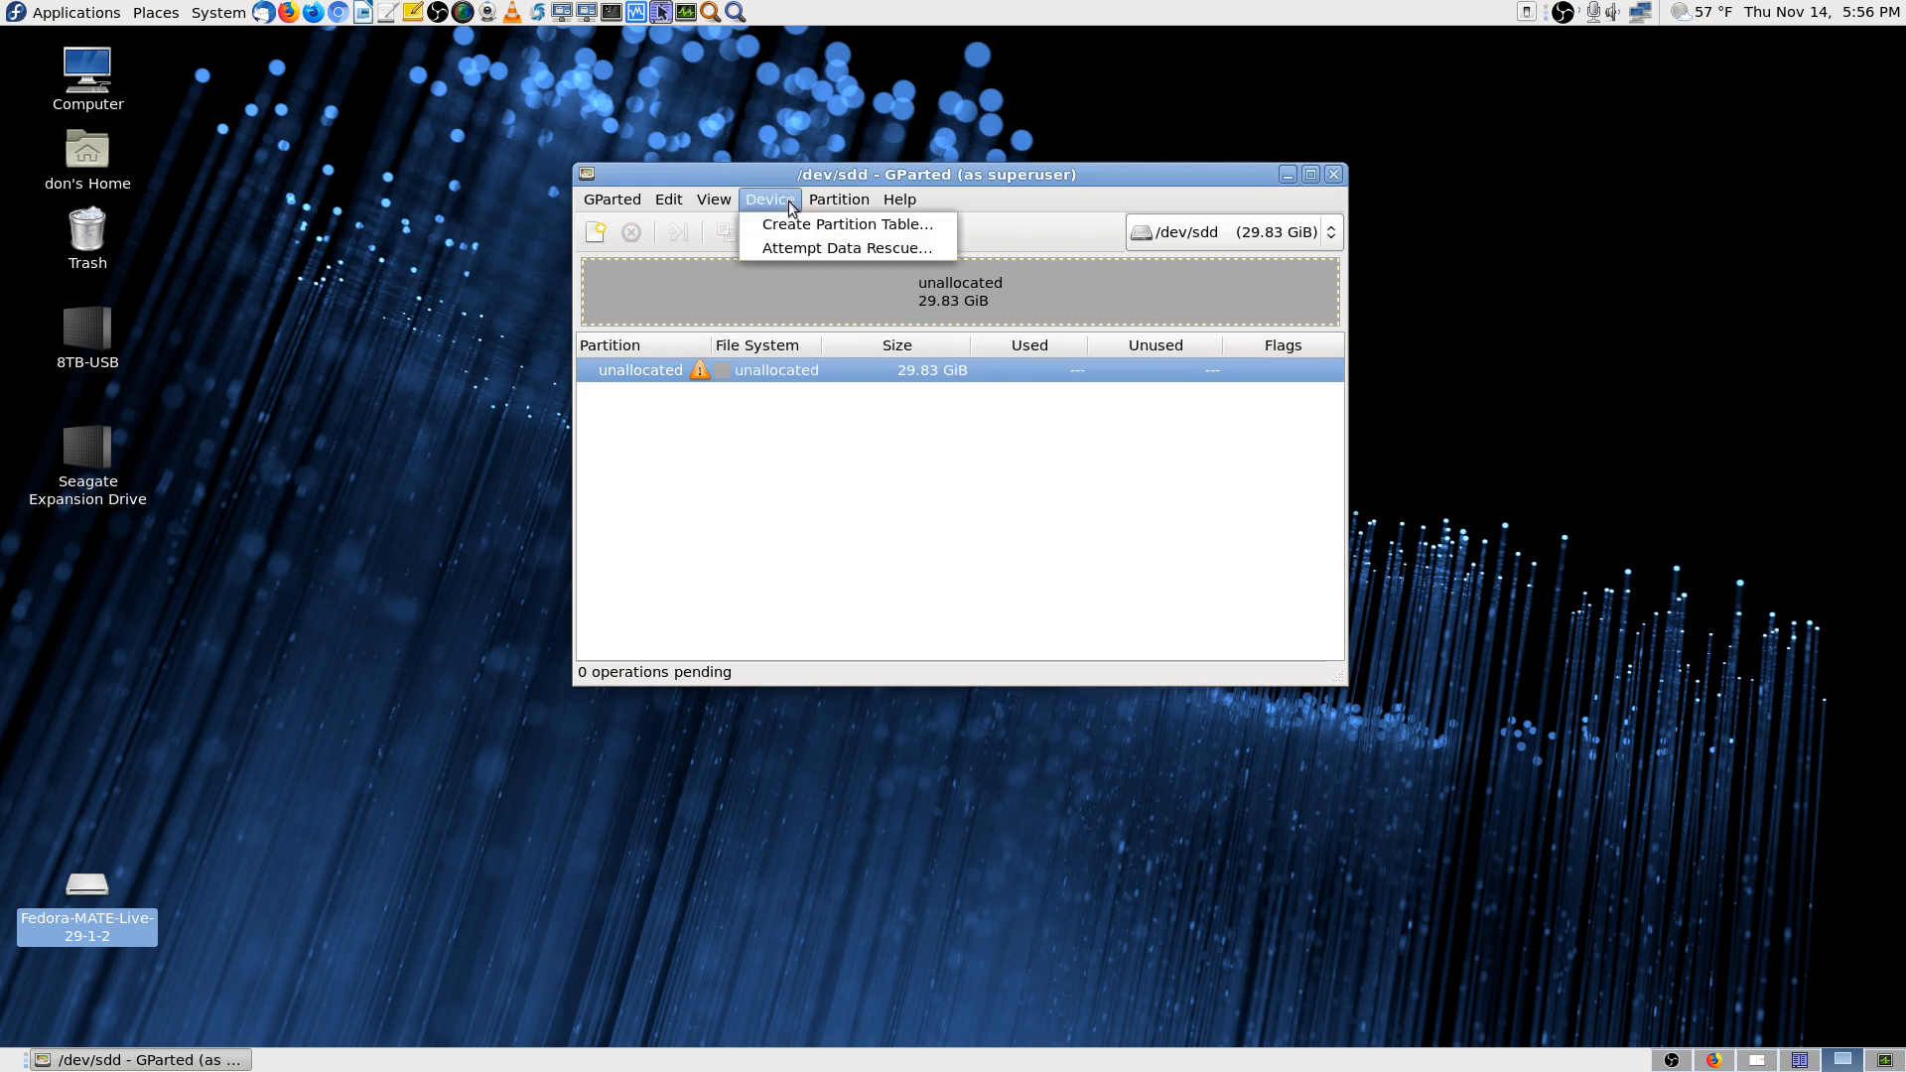
click(829, 352)
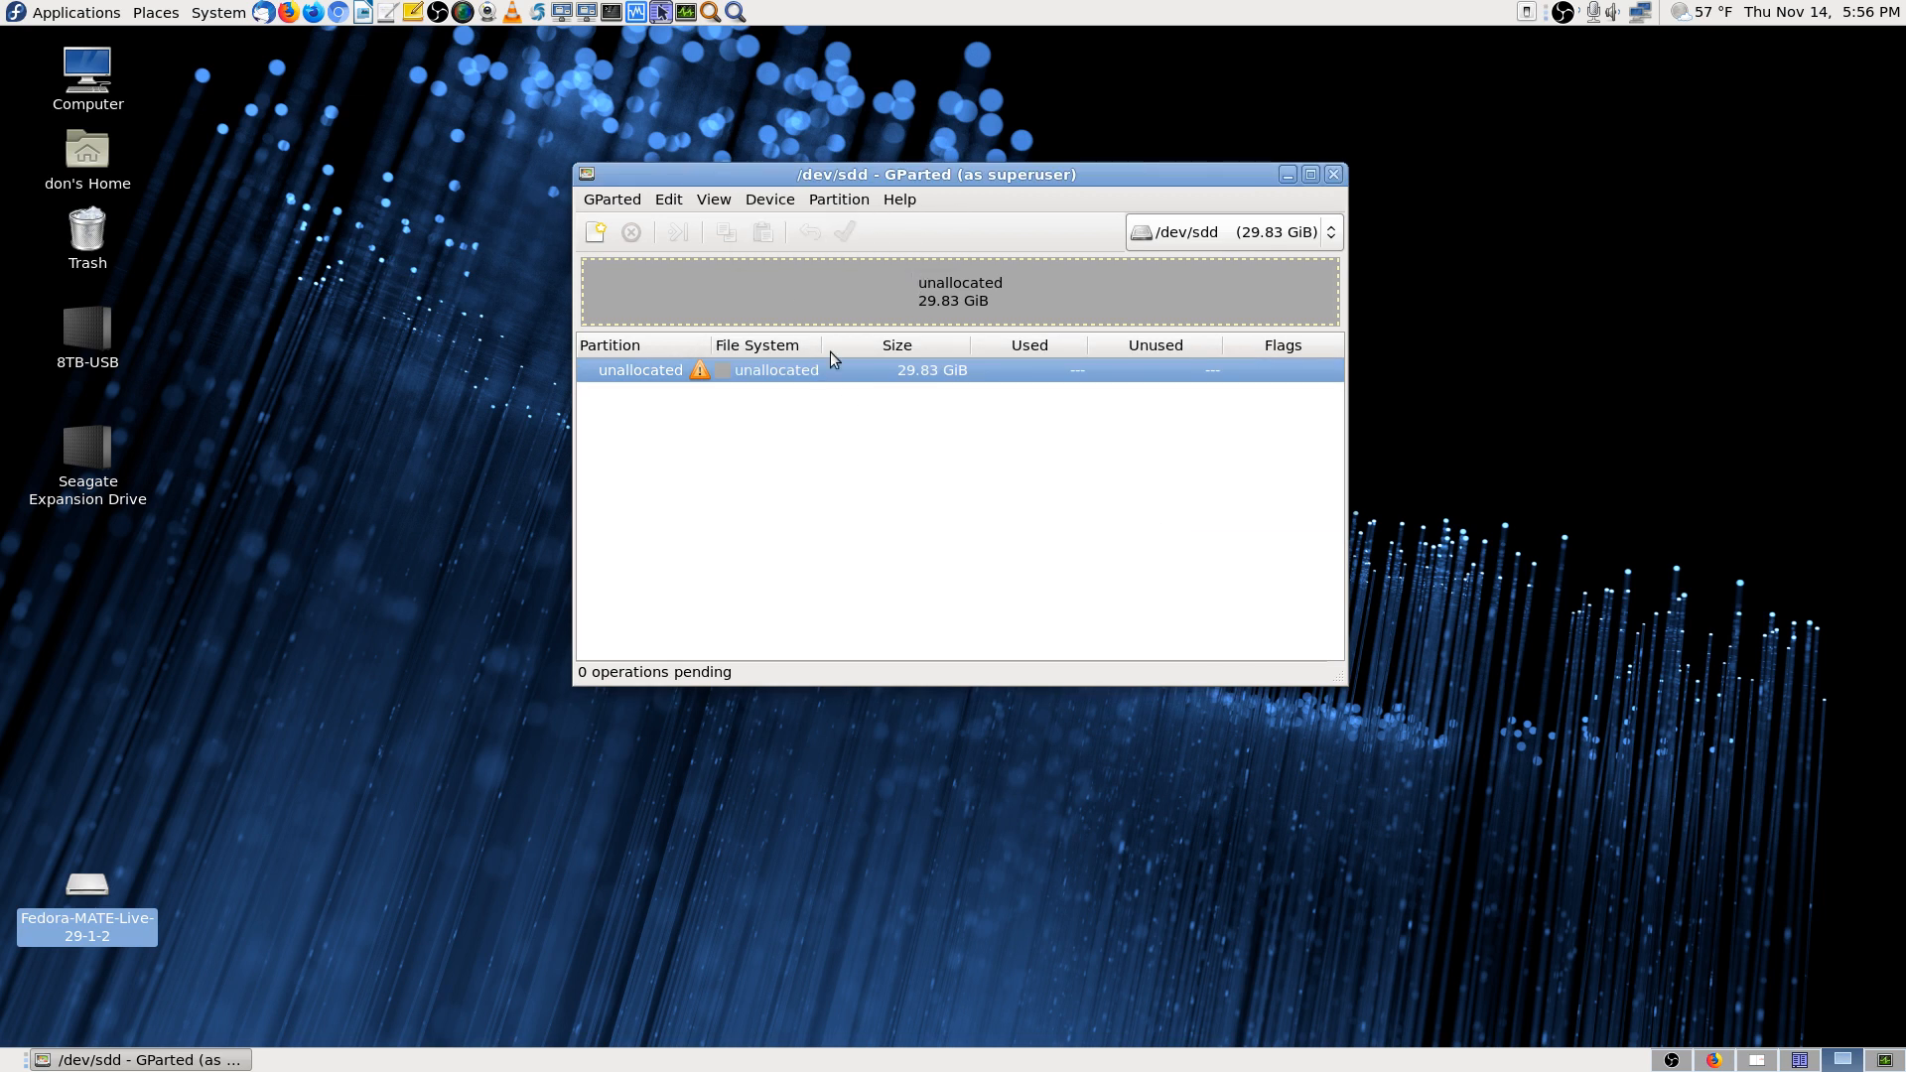
click(839, 201)
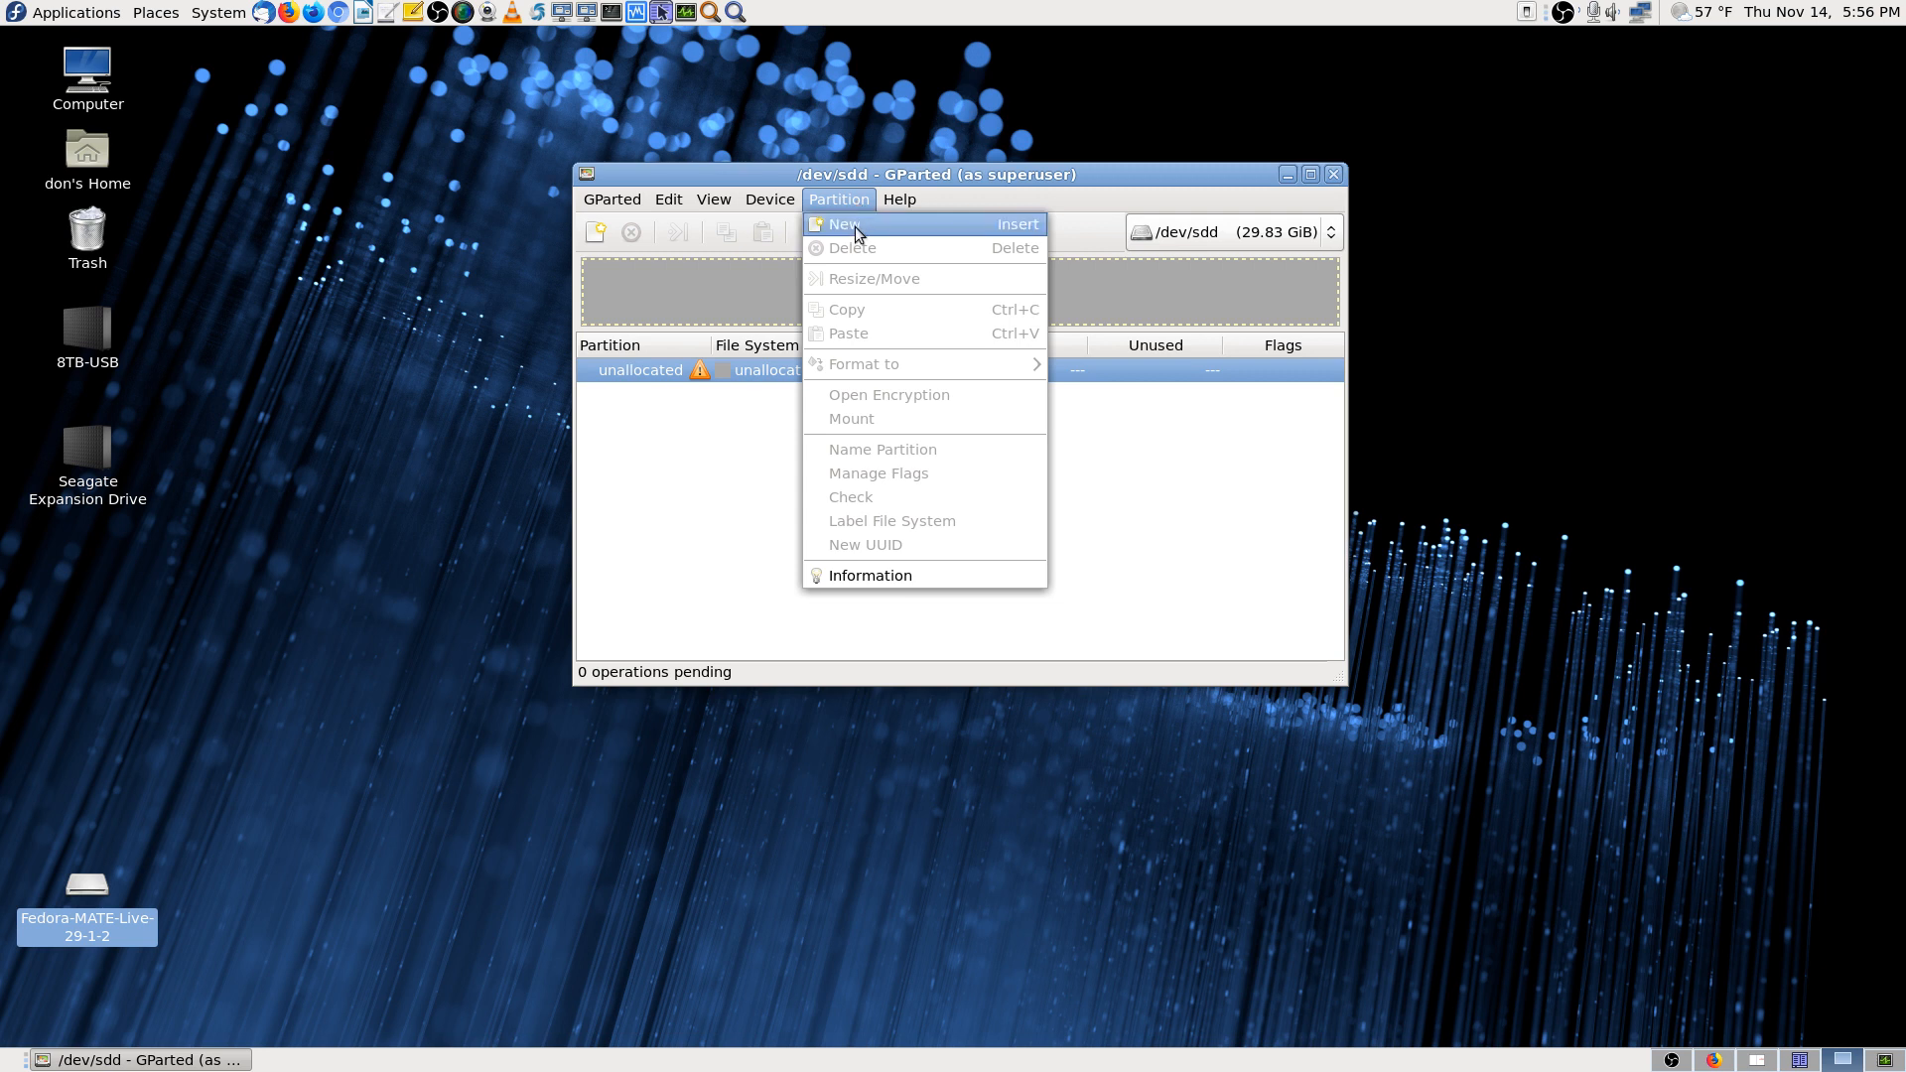
mouse_move(773, 201)
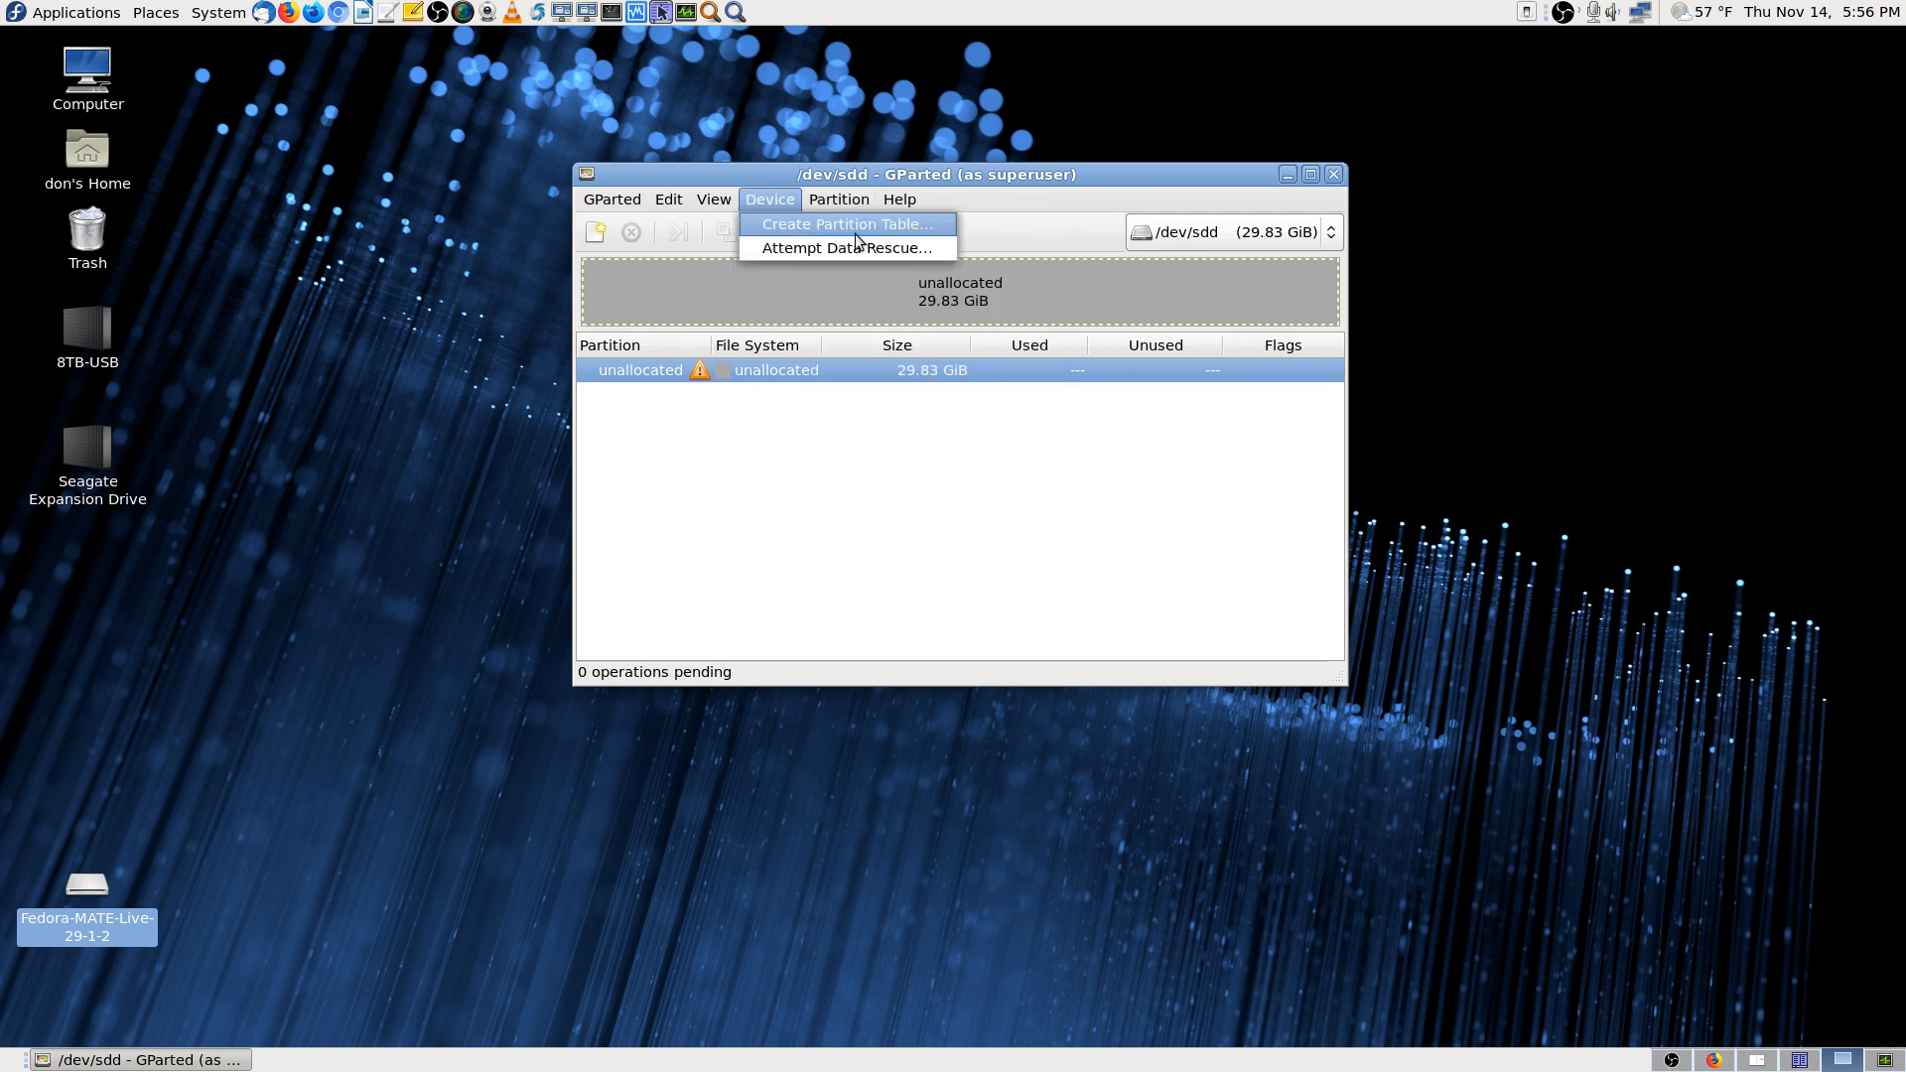
click(927, 230)
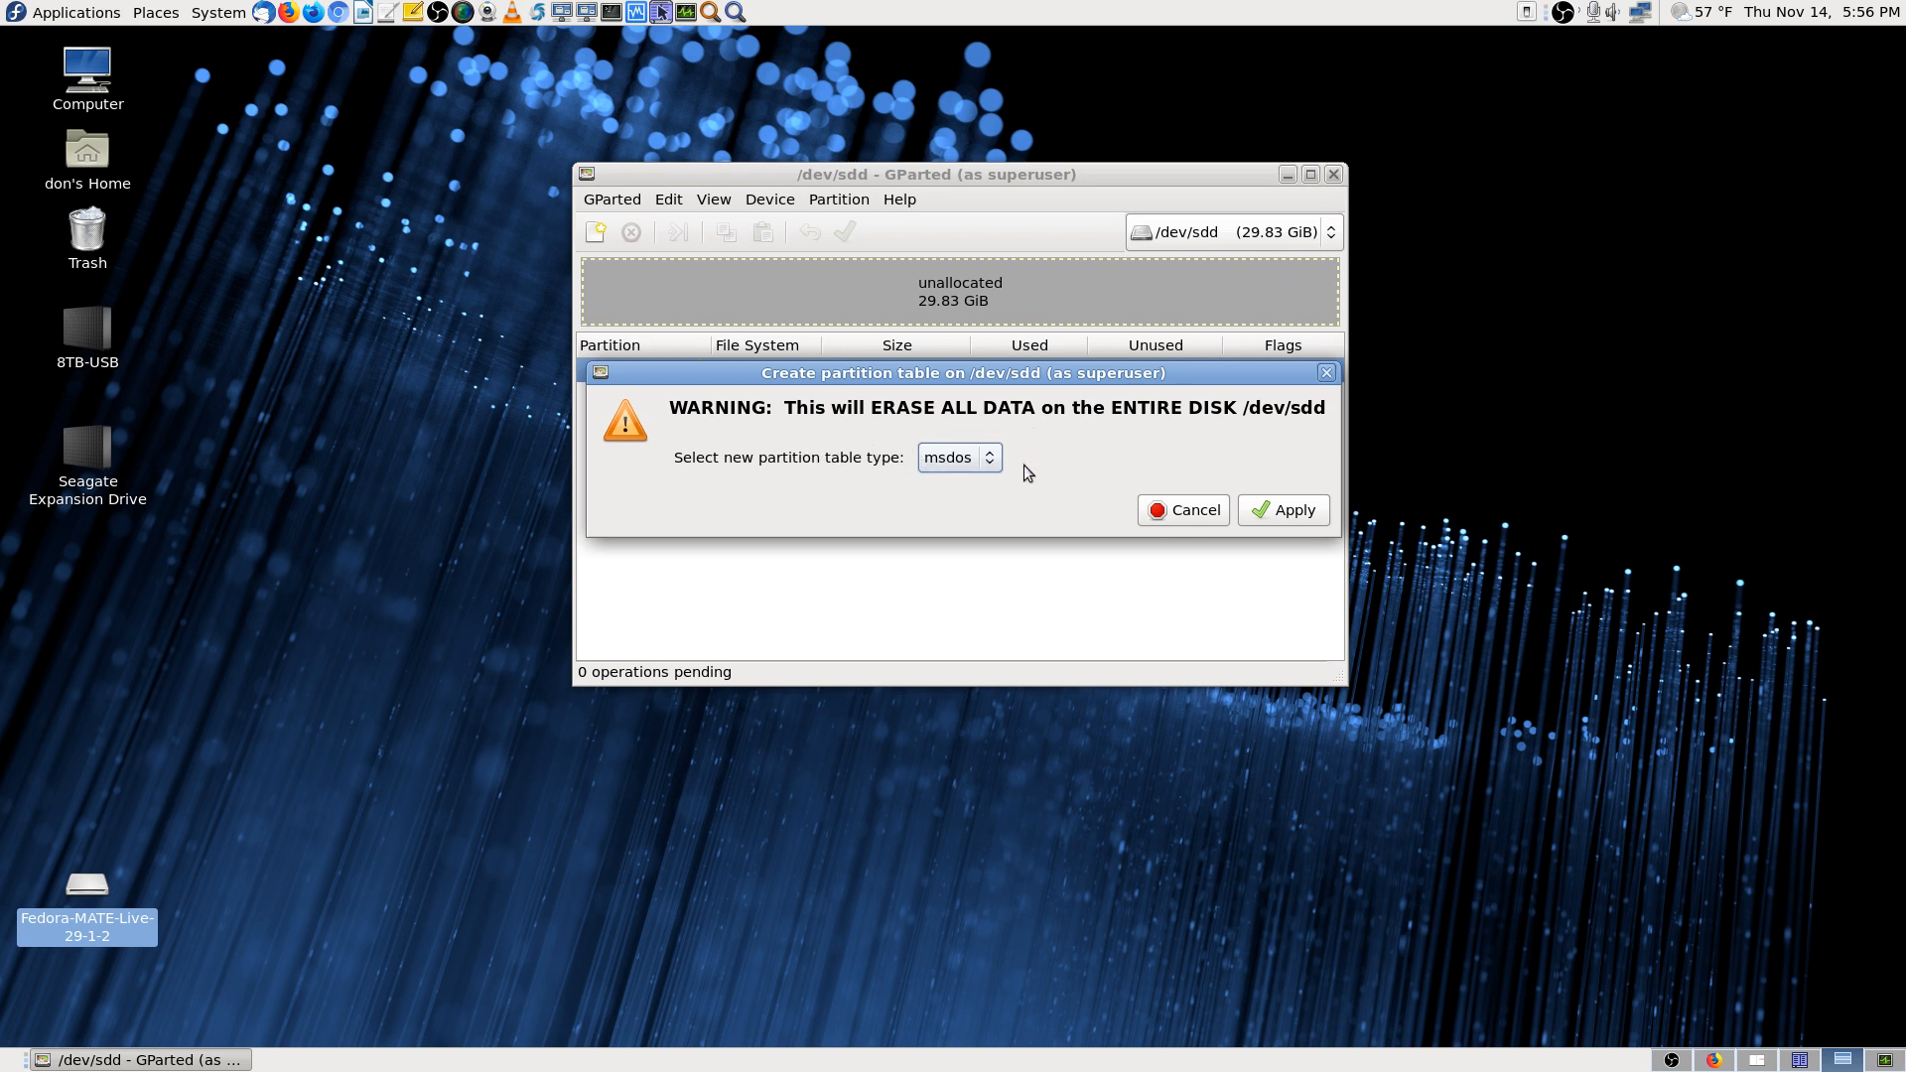
Apply an msdos partition table to /dev/sdd, ignoring the libparted kernel-notification error
click(975, 460)
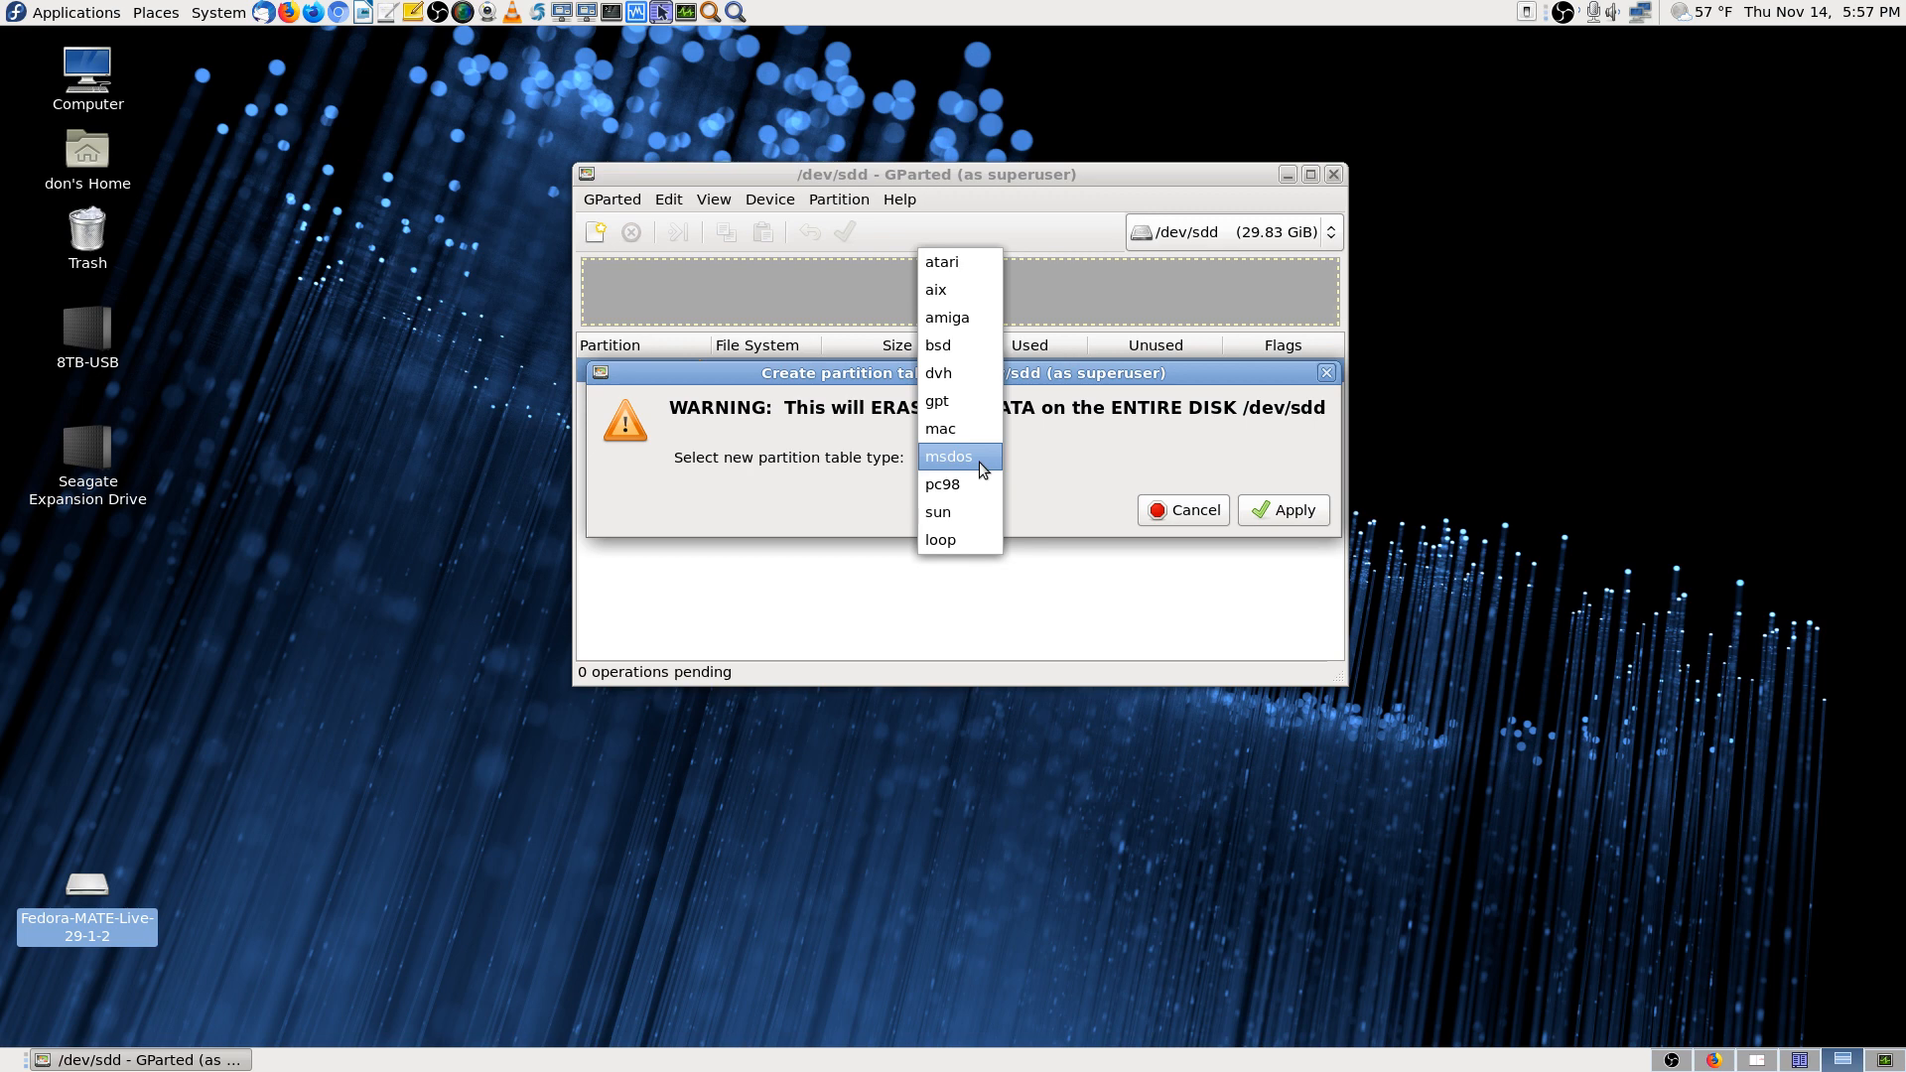
click(978, 462)
click(1309, 518)
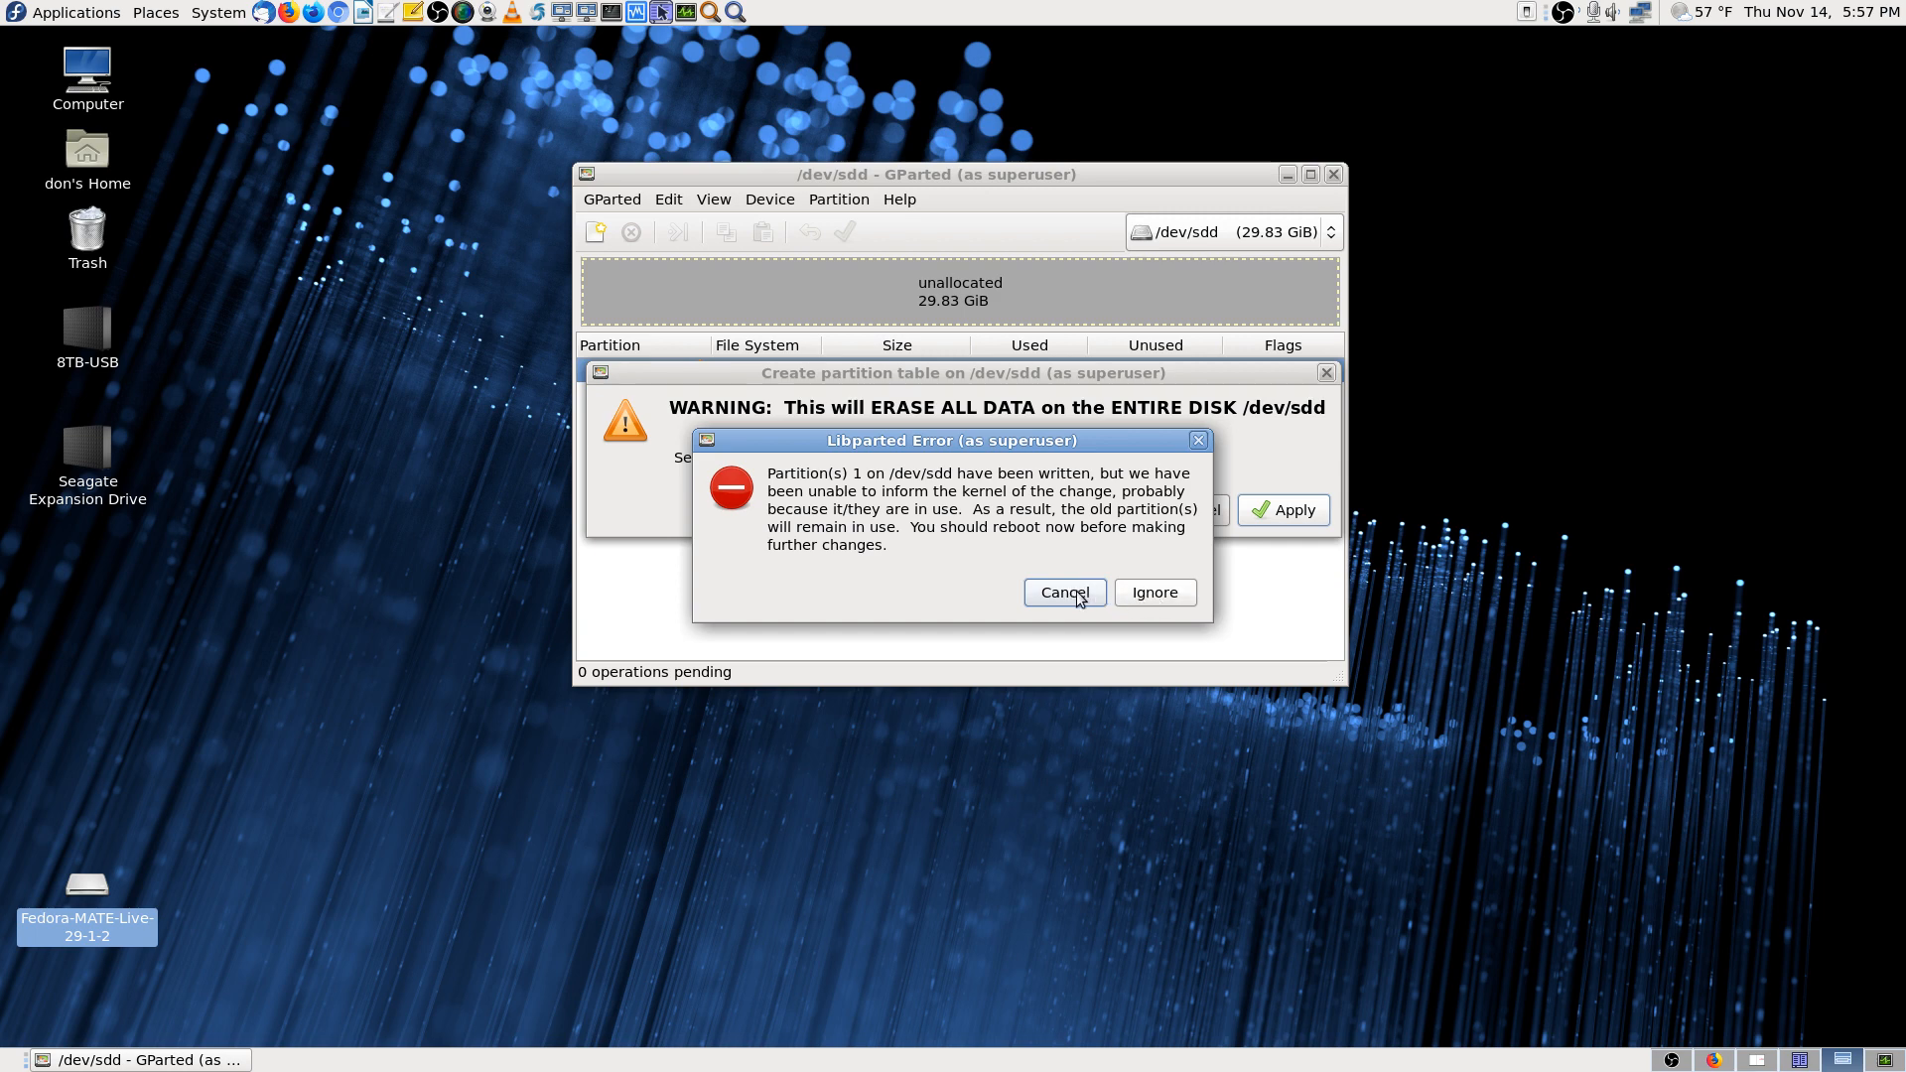
click(1156, 593)
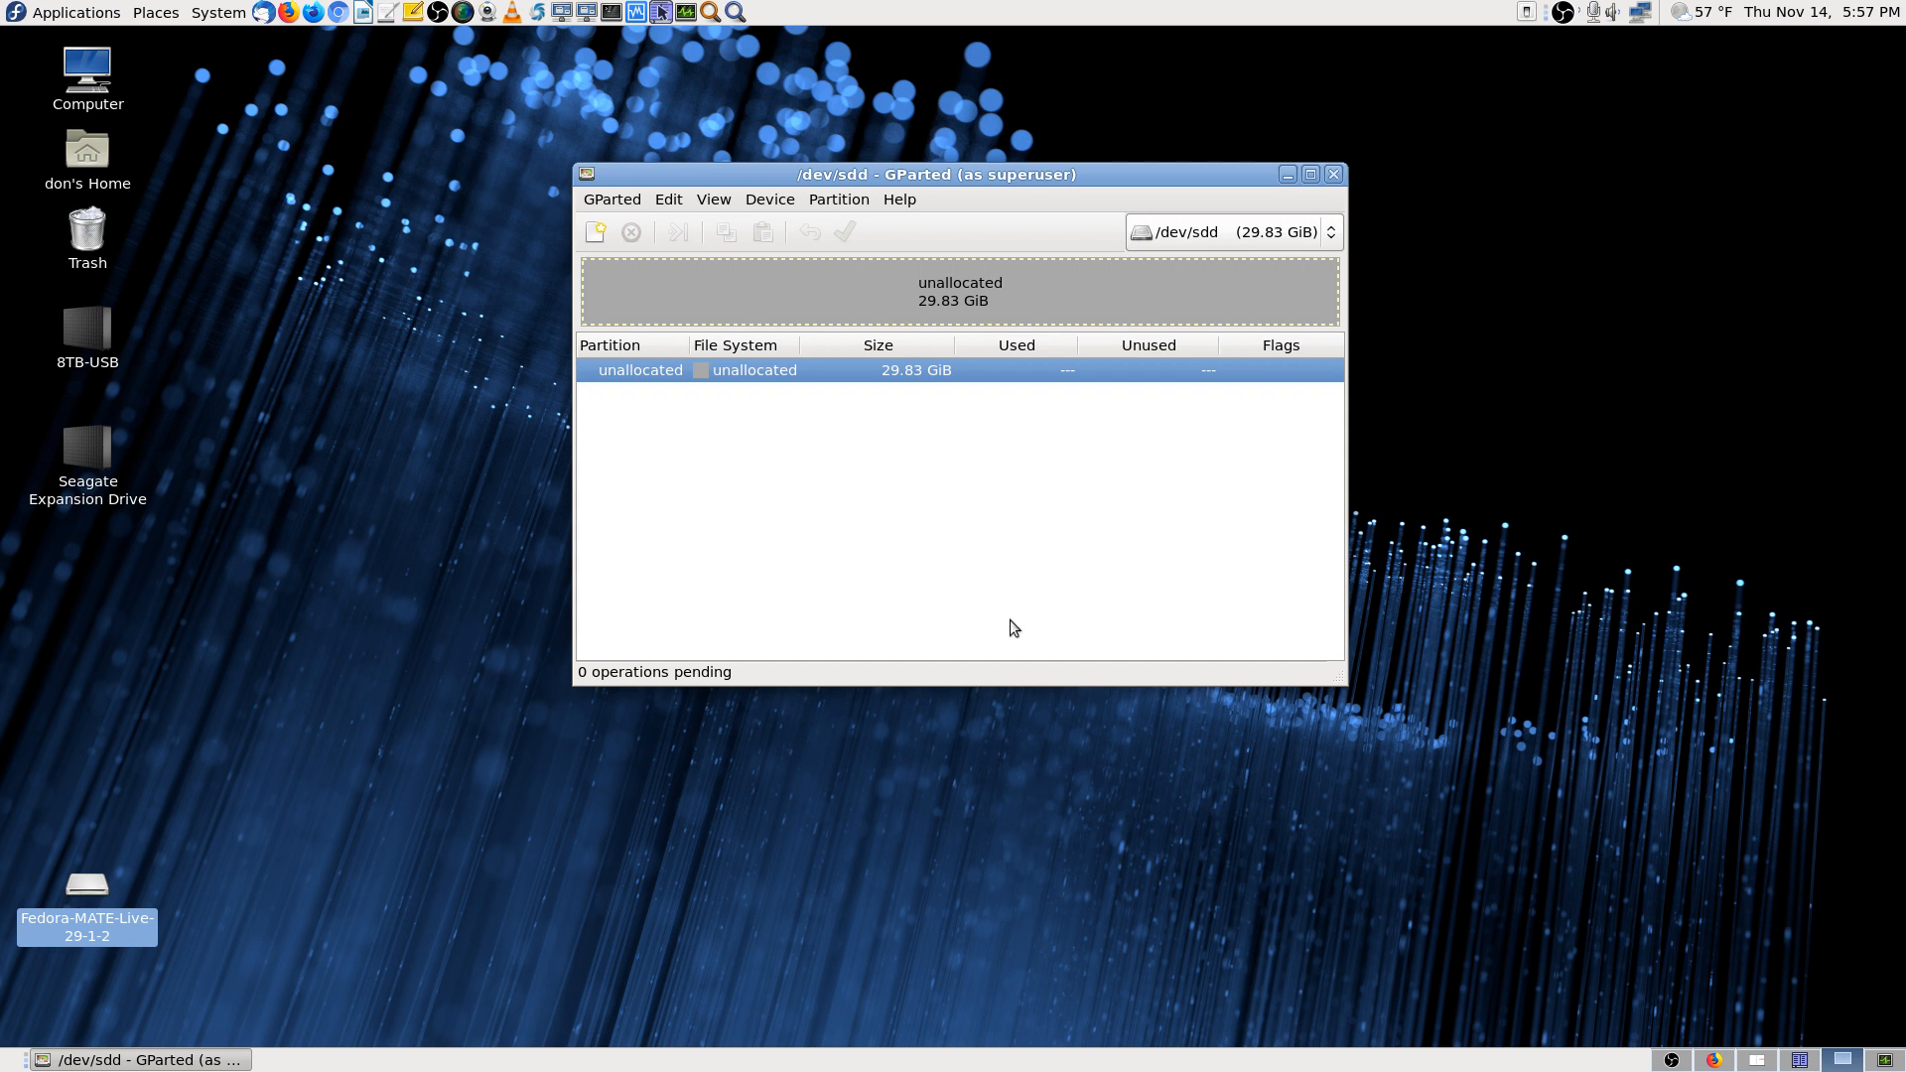
Glance at the Device and unallocated-space menus without choosing, then close GParted
click(787, 206)
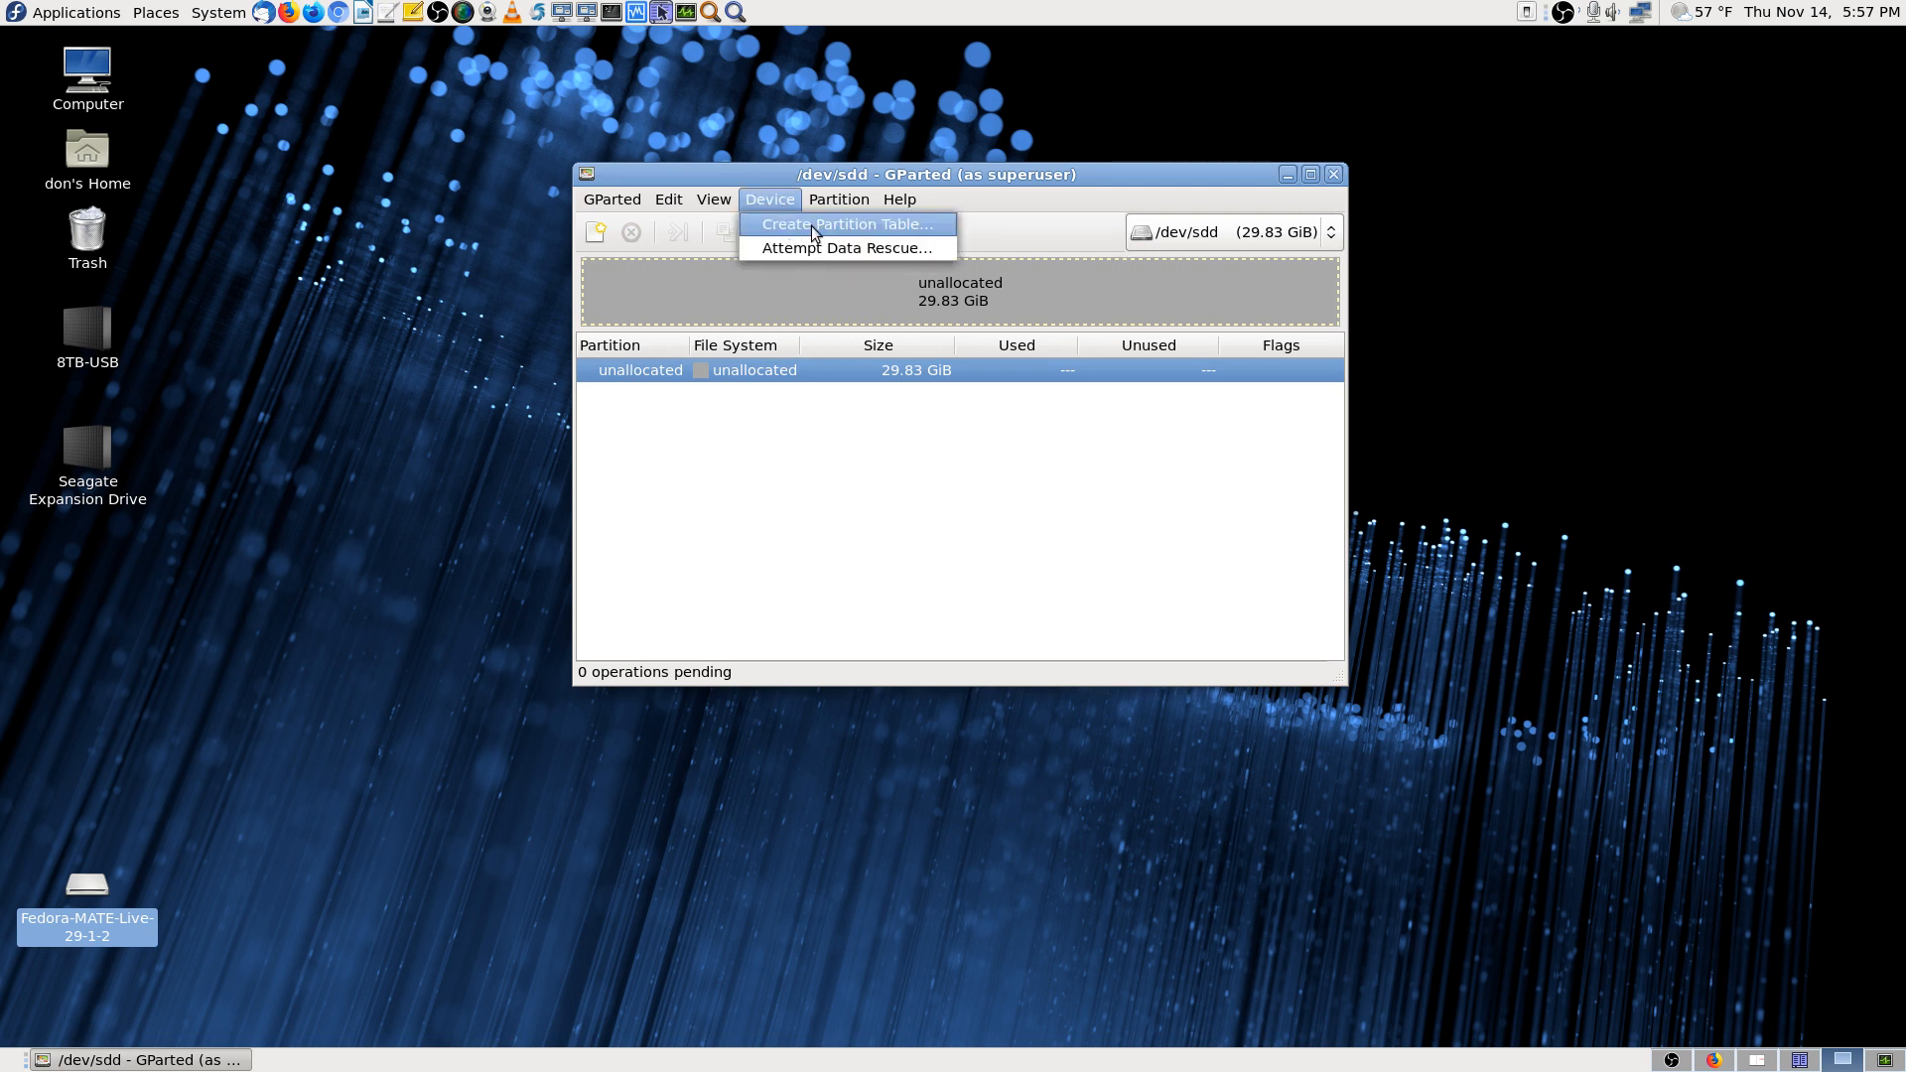
click(847, 498)
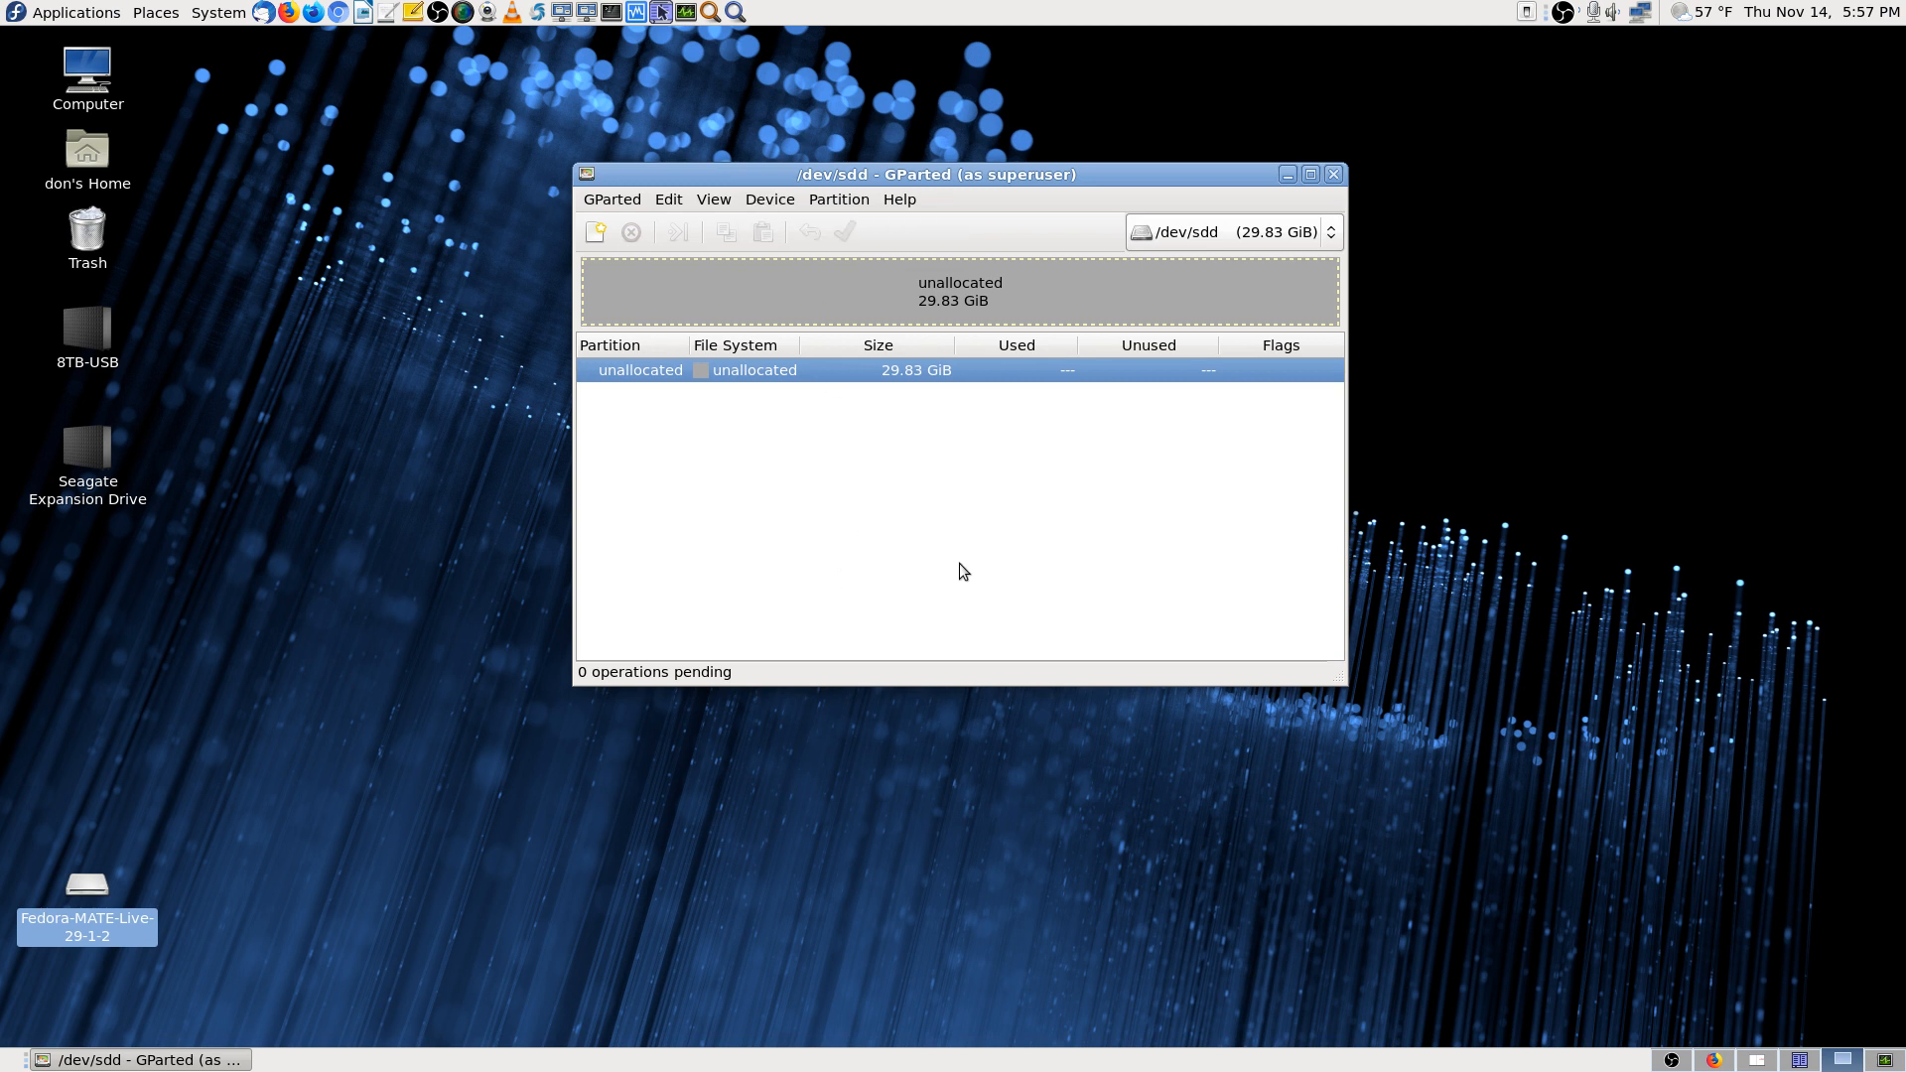
right_click(859, 372)
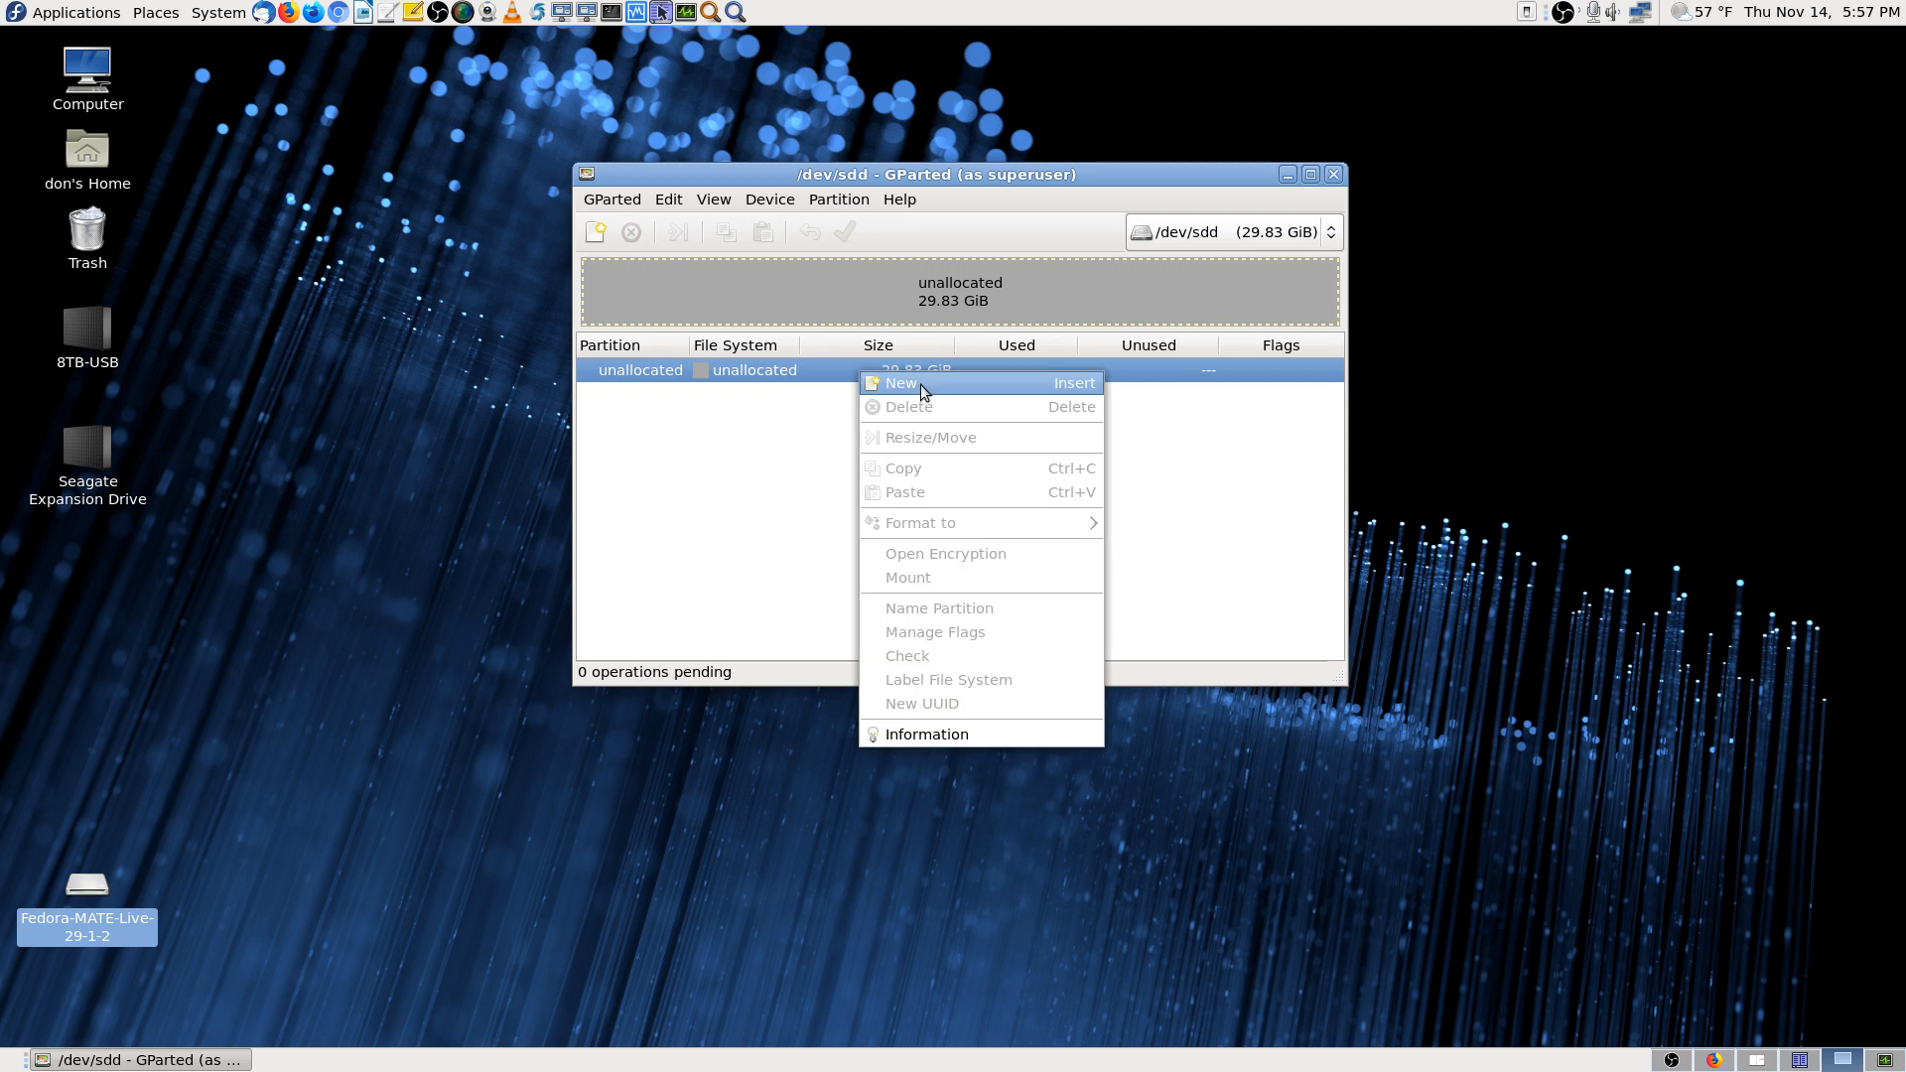
click(669, 488)
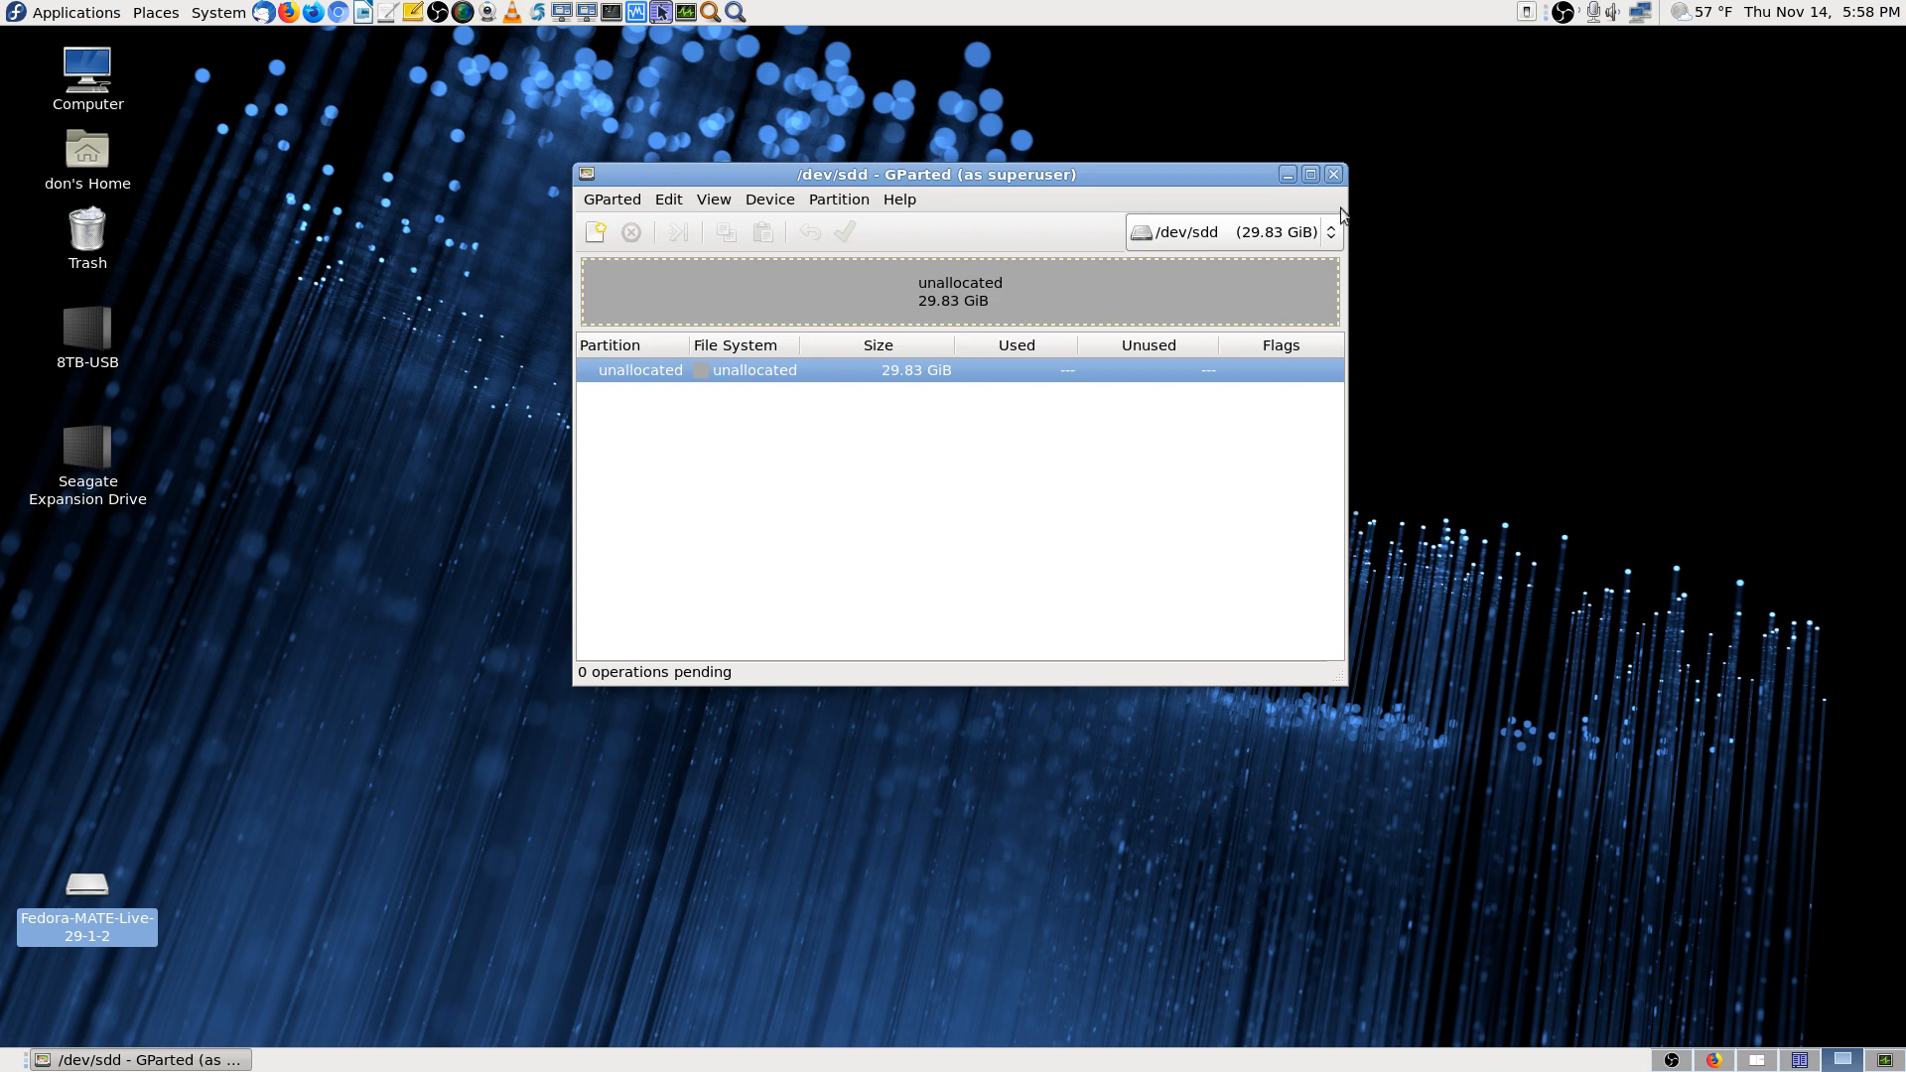
click(1333, 174)
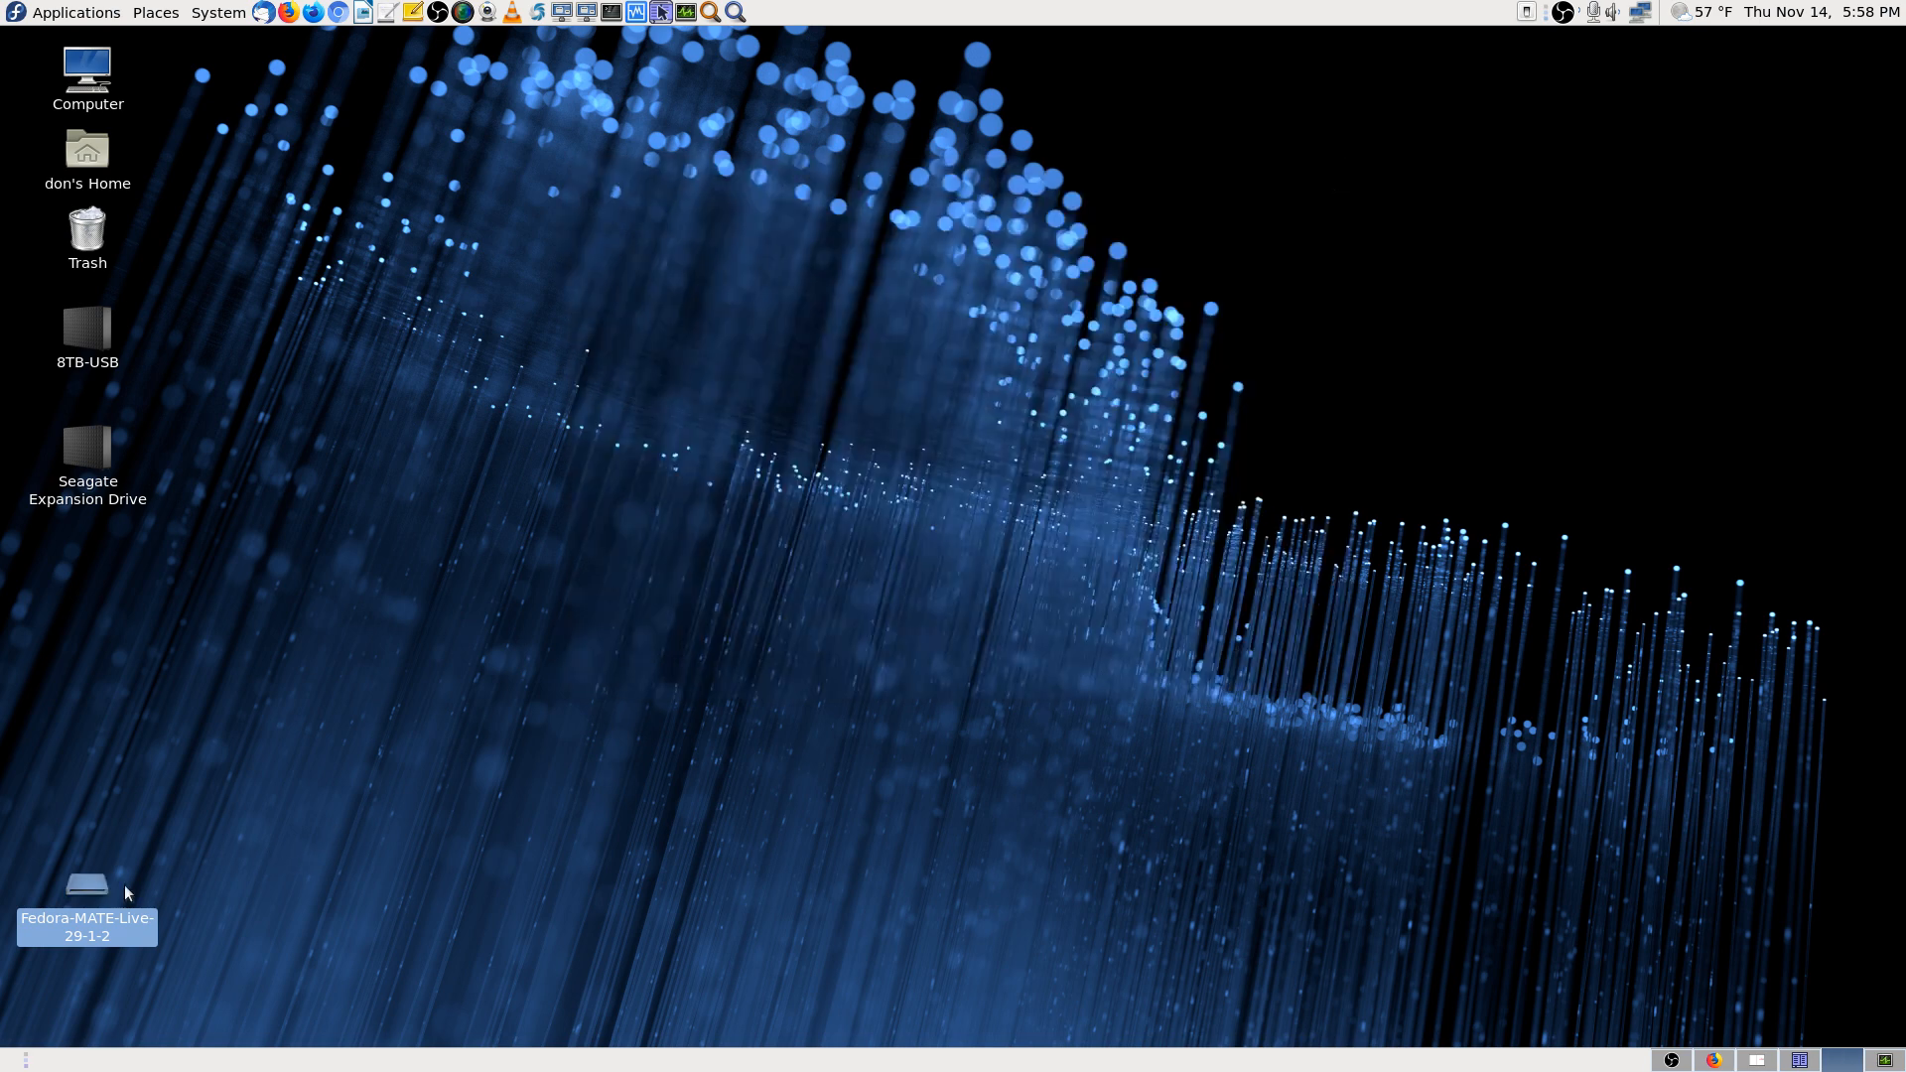
Eject the Fedora-MATE-Live-29-1-2 drive and launch the Application Finder from the top panel
right_click(94, 886)
click(198, 847)
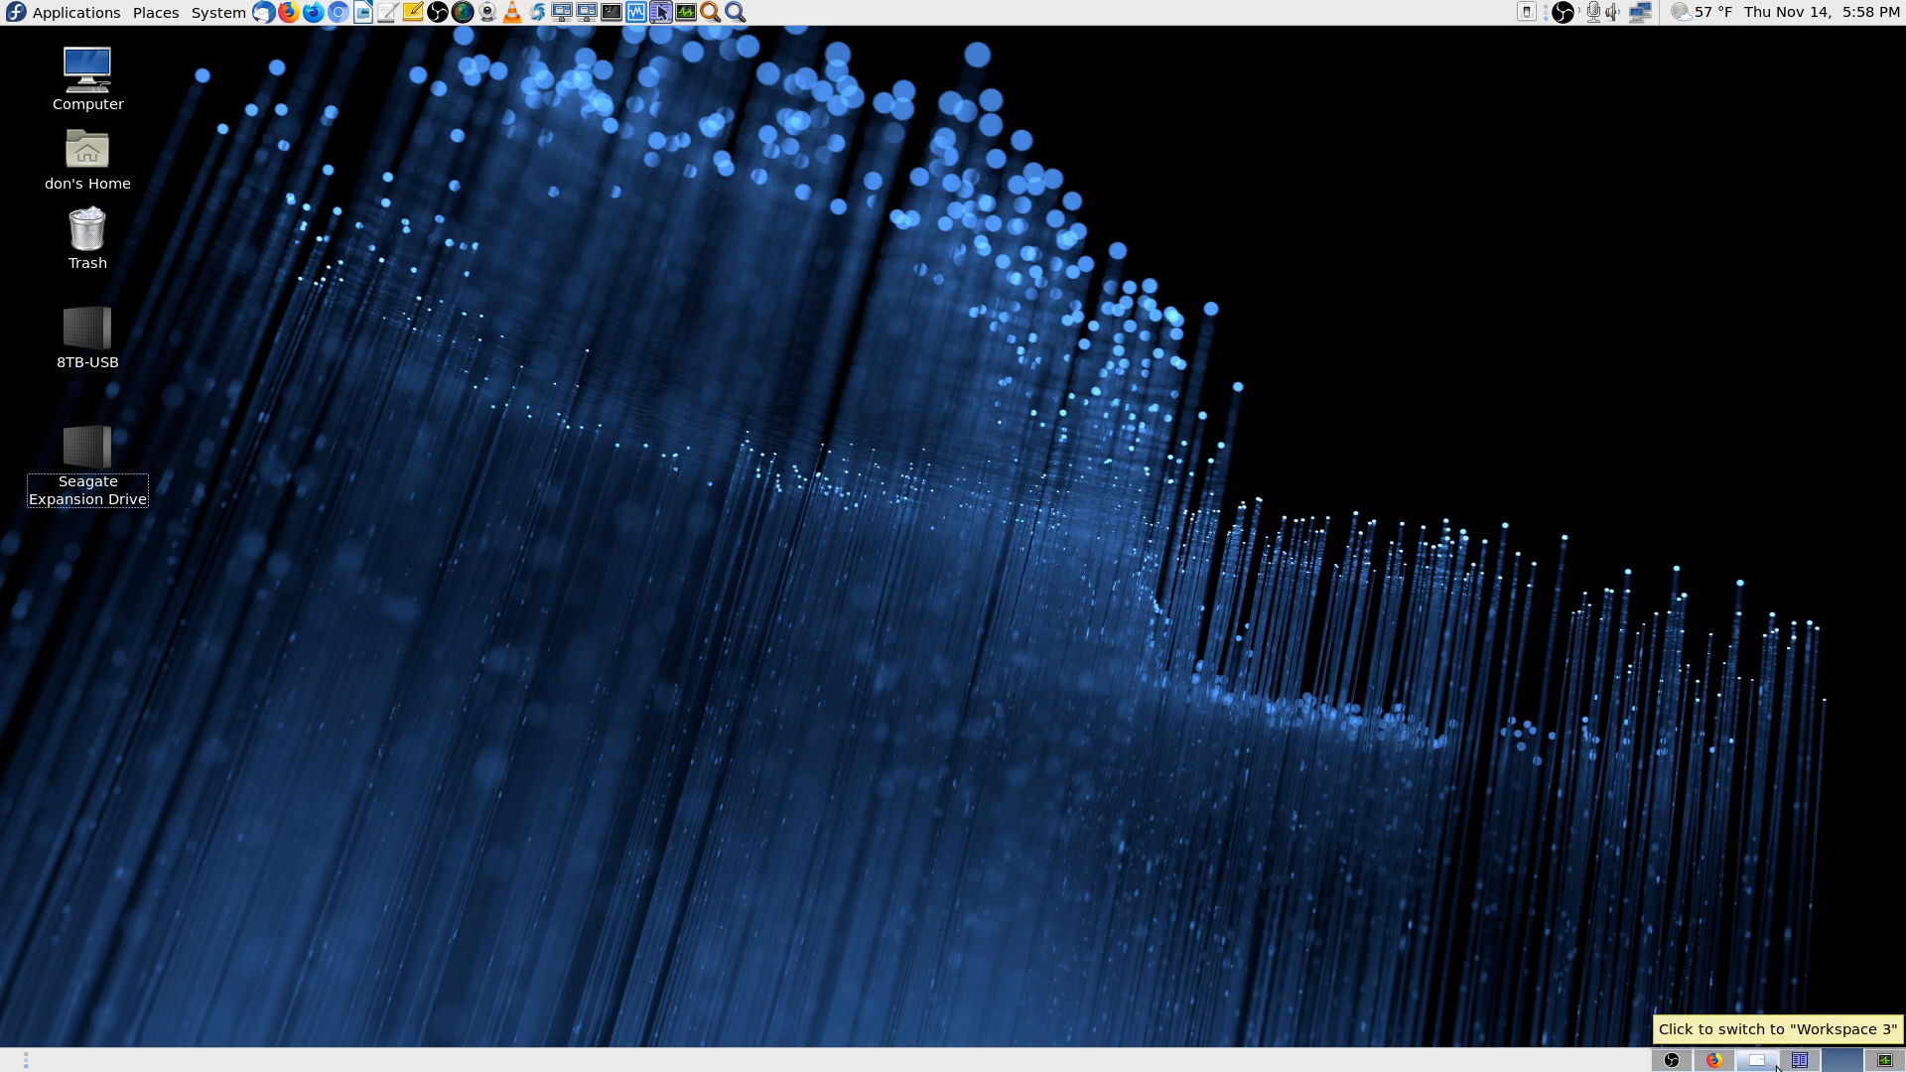
click(1835, 1060)
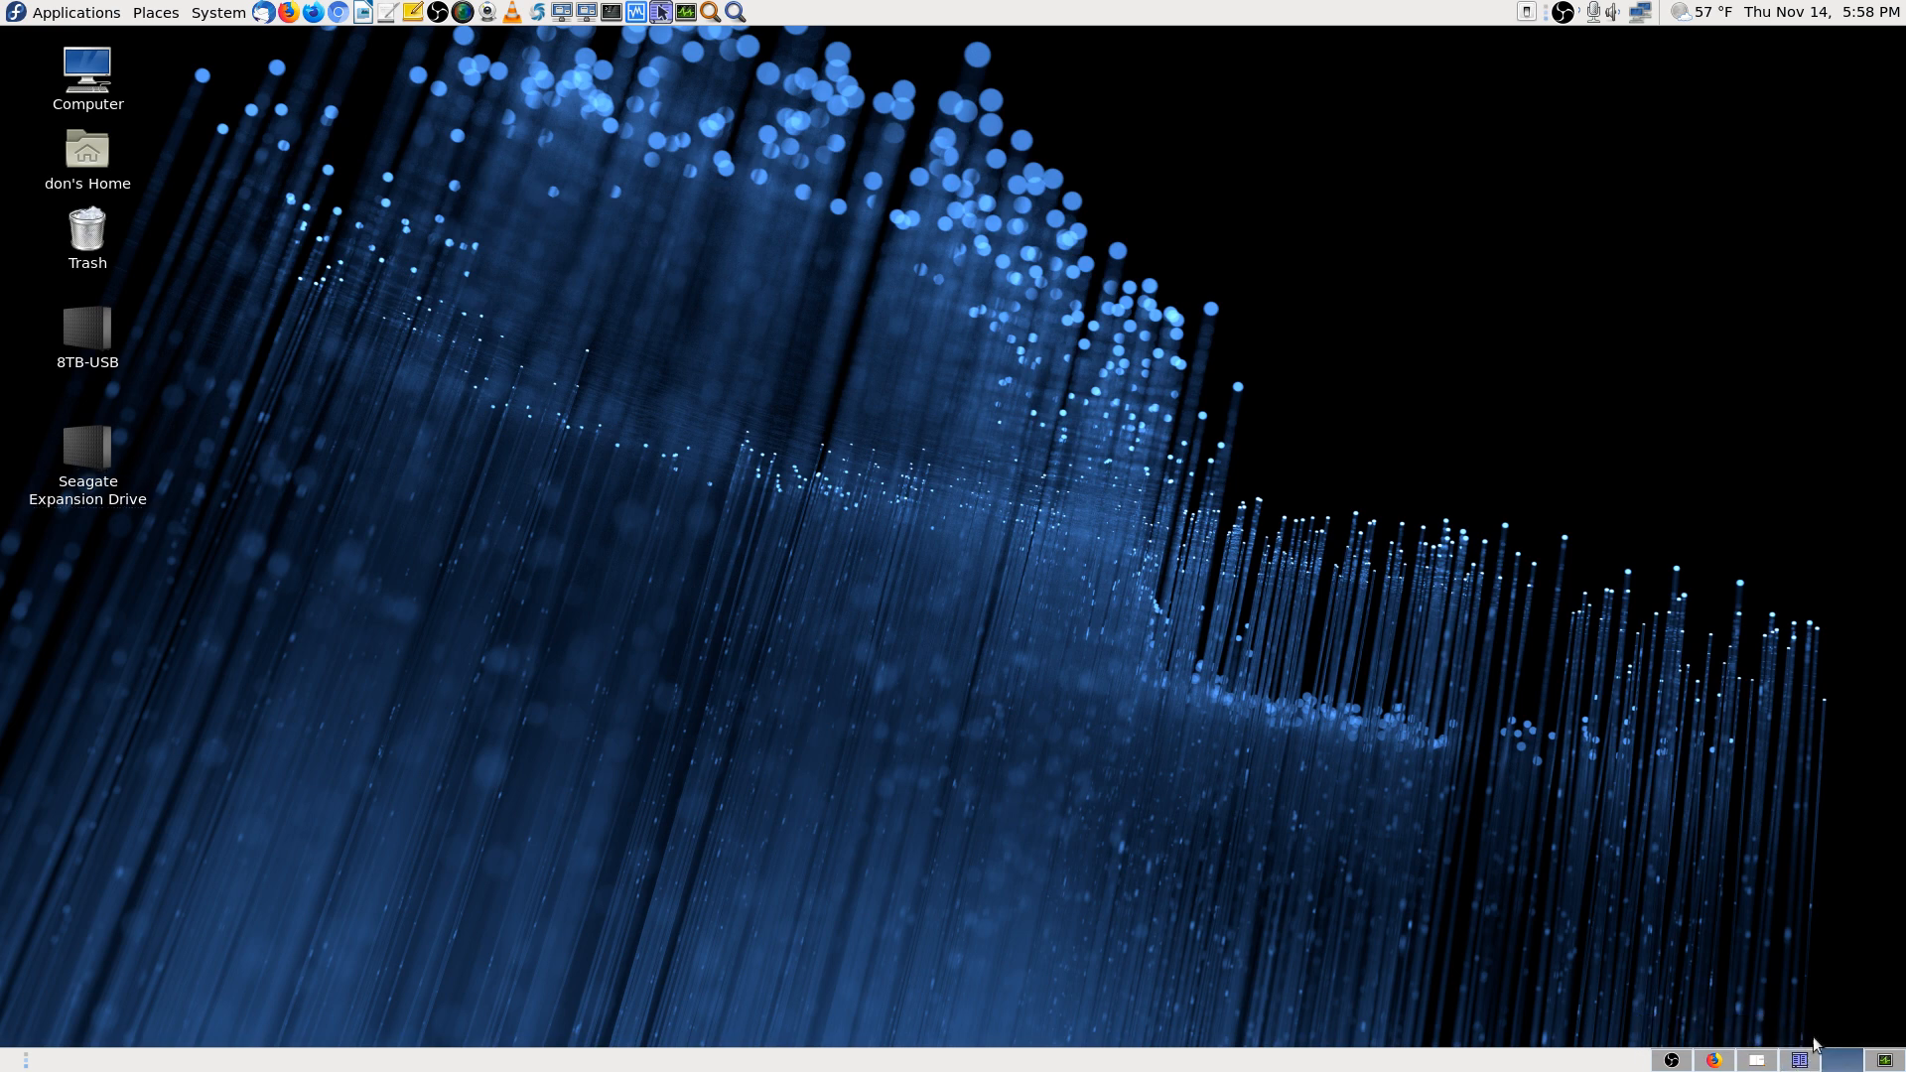
click(734, 12)
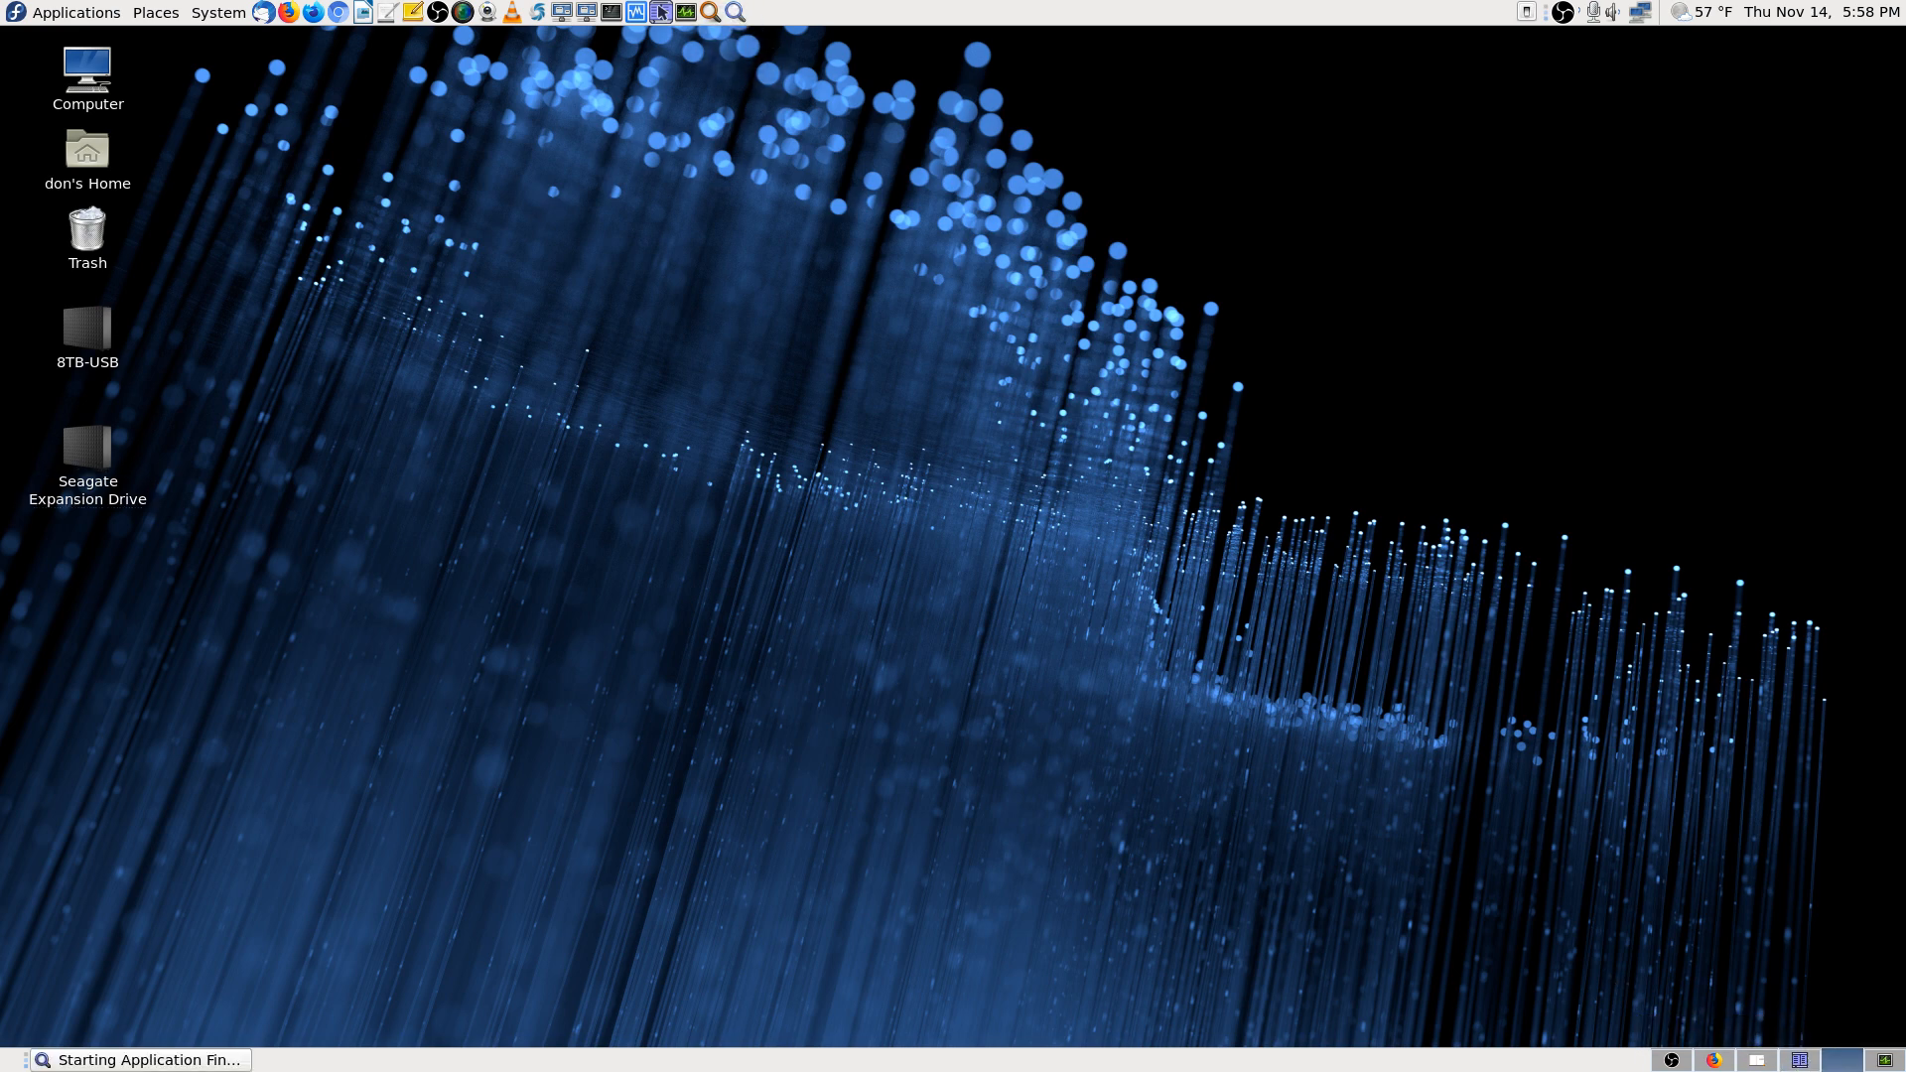
Search 'parte' and launch GParted, authenticating with the root password
text(p)
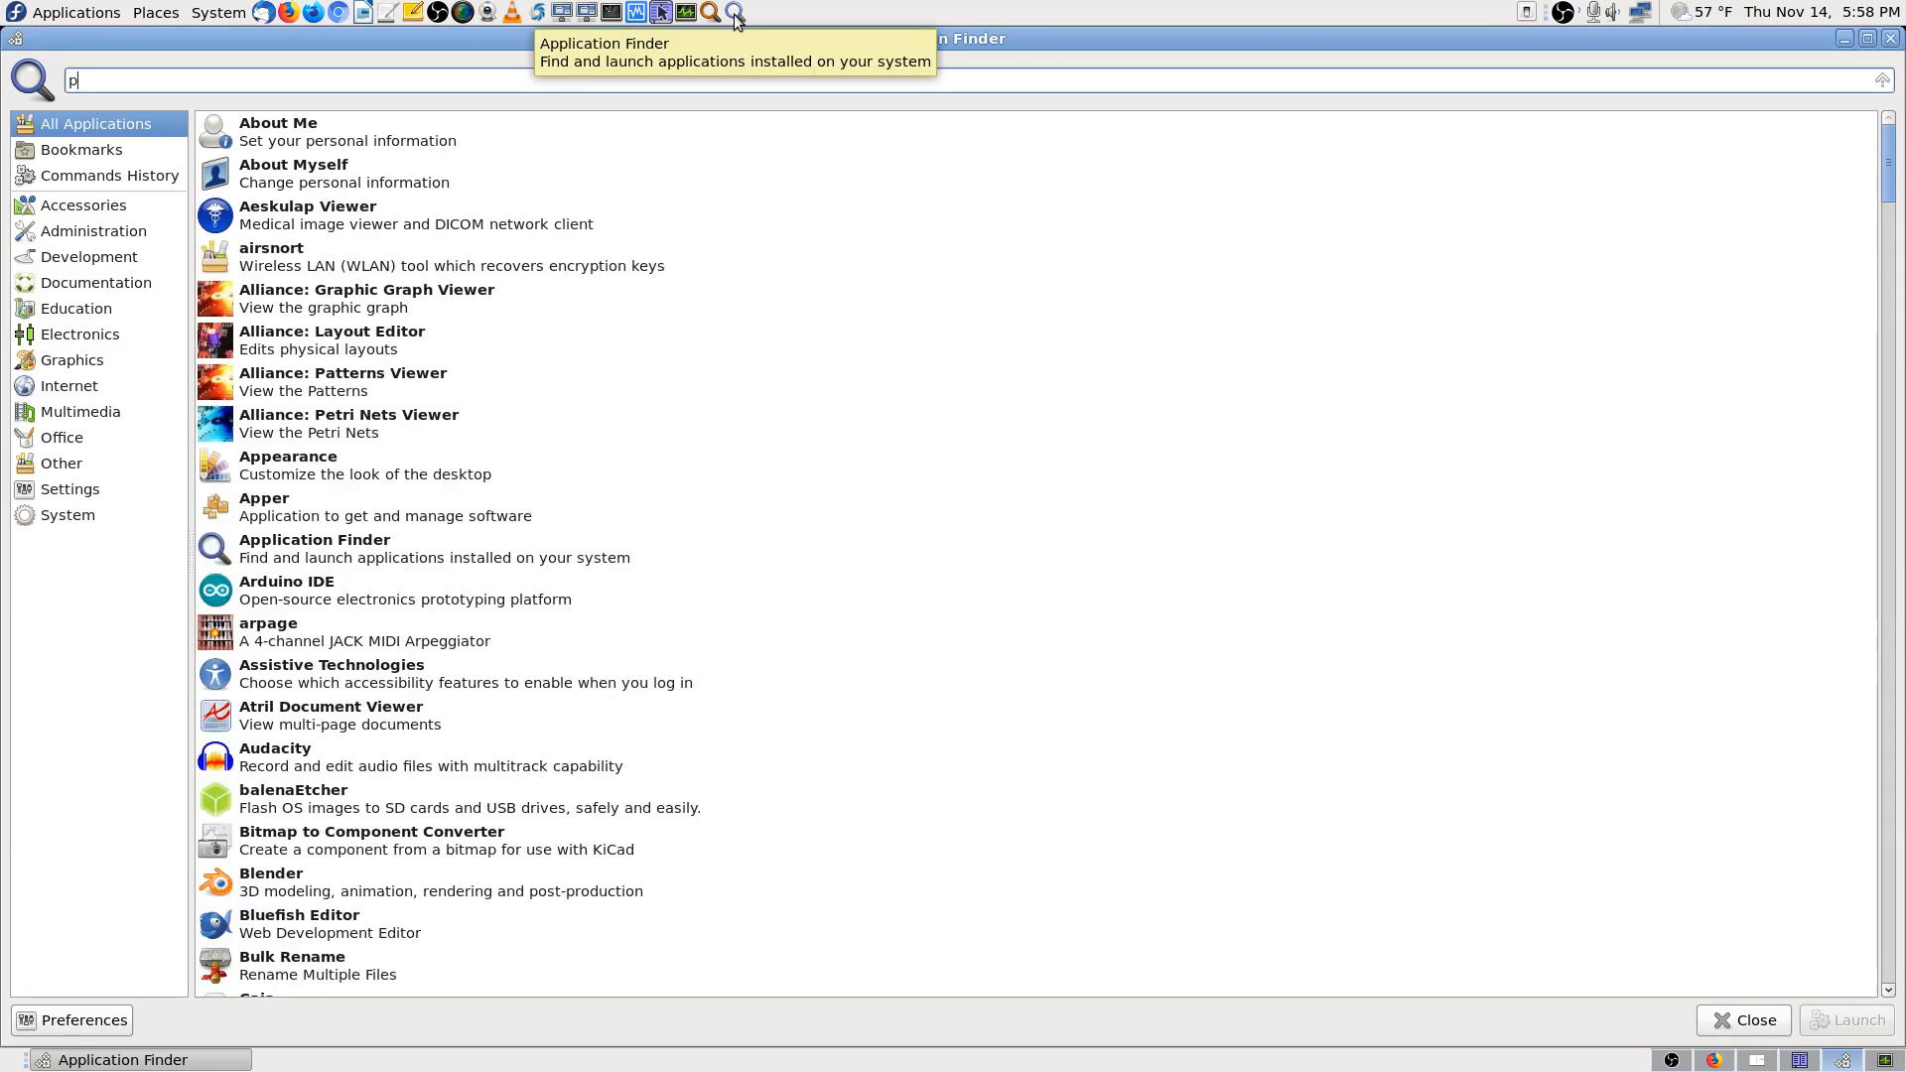
text(arte)
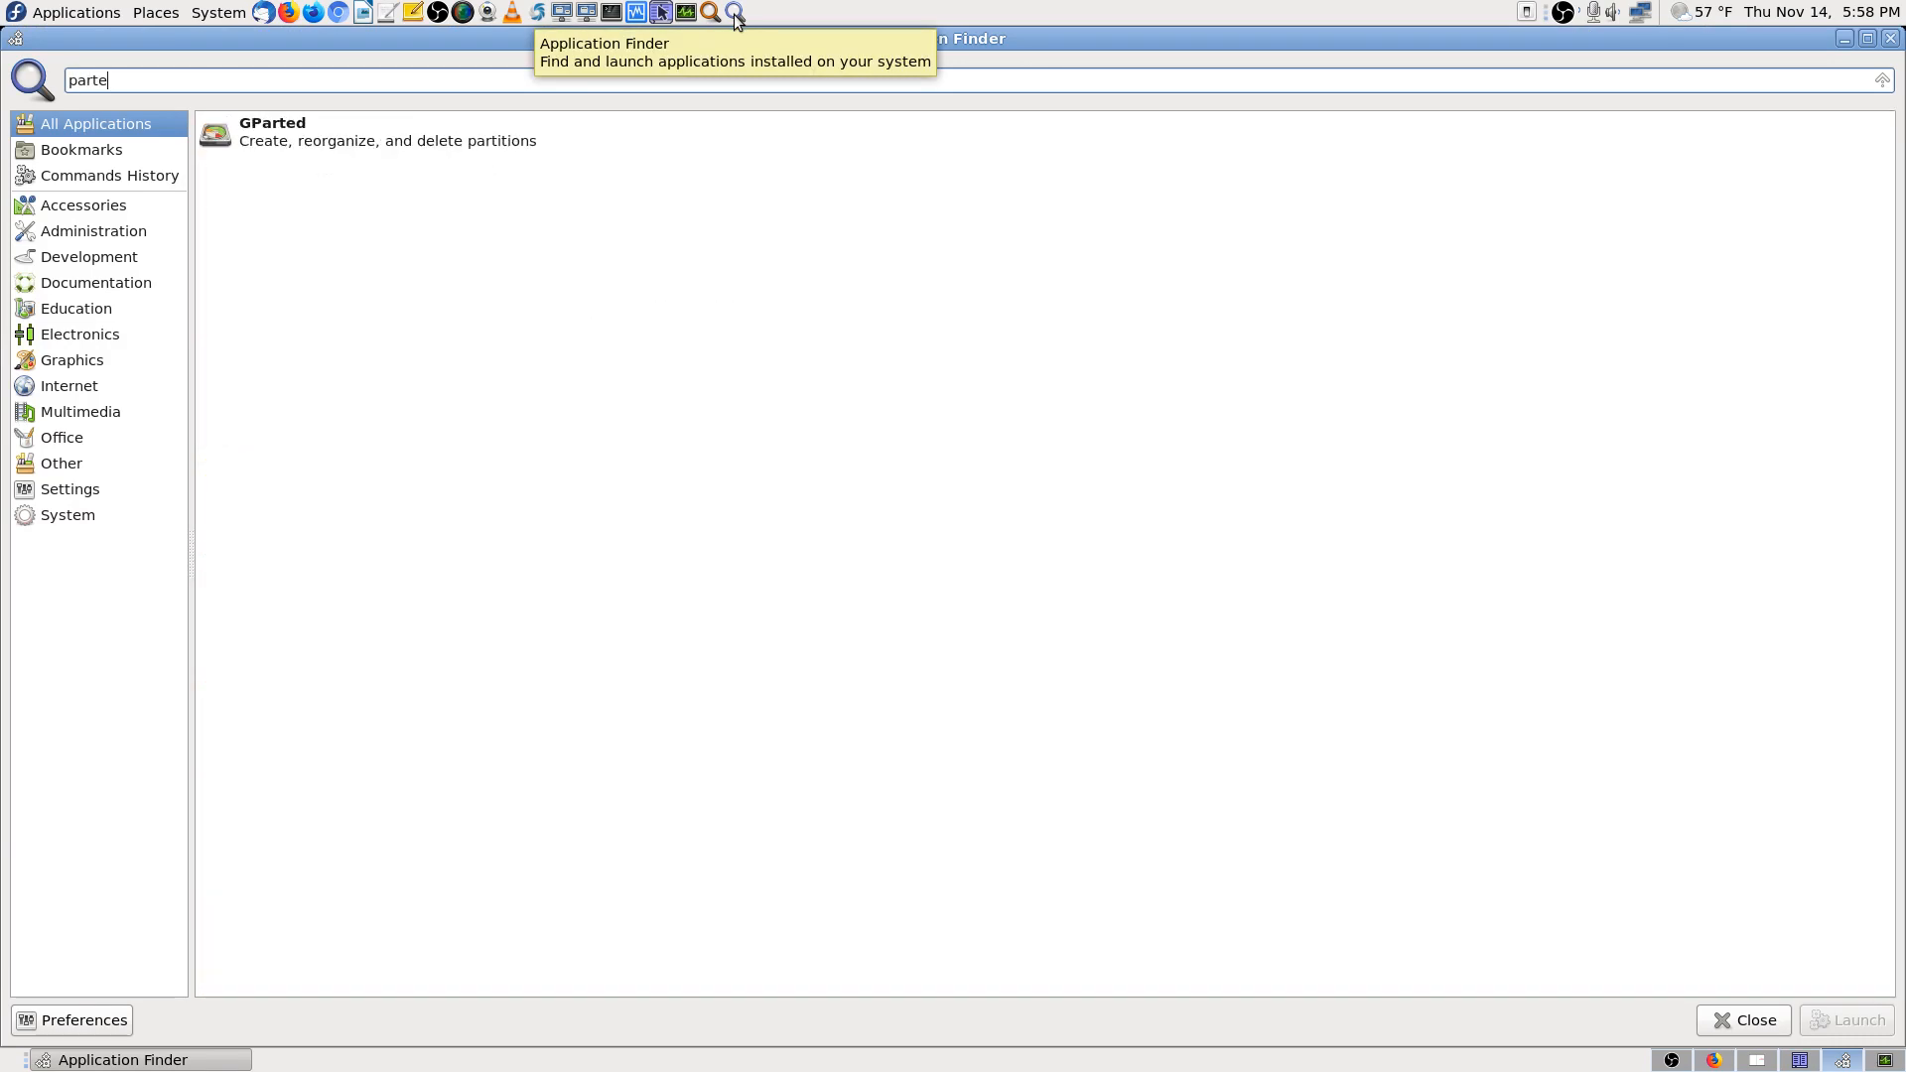
key(Return)
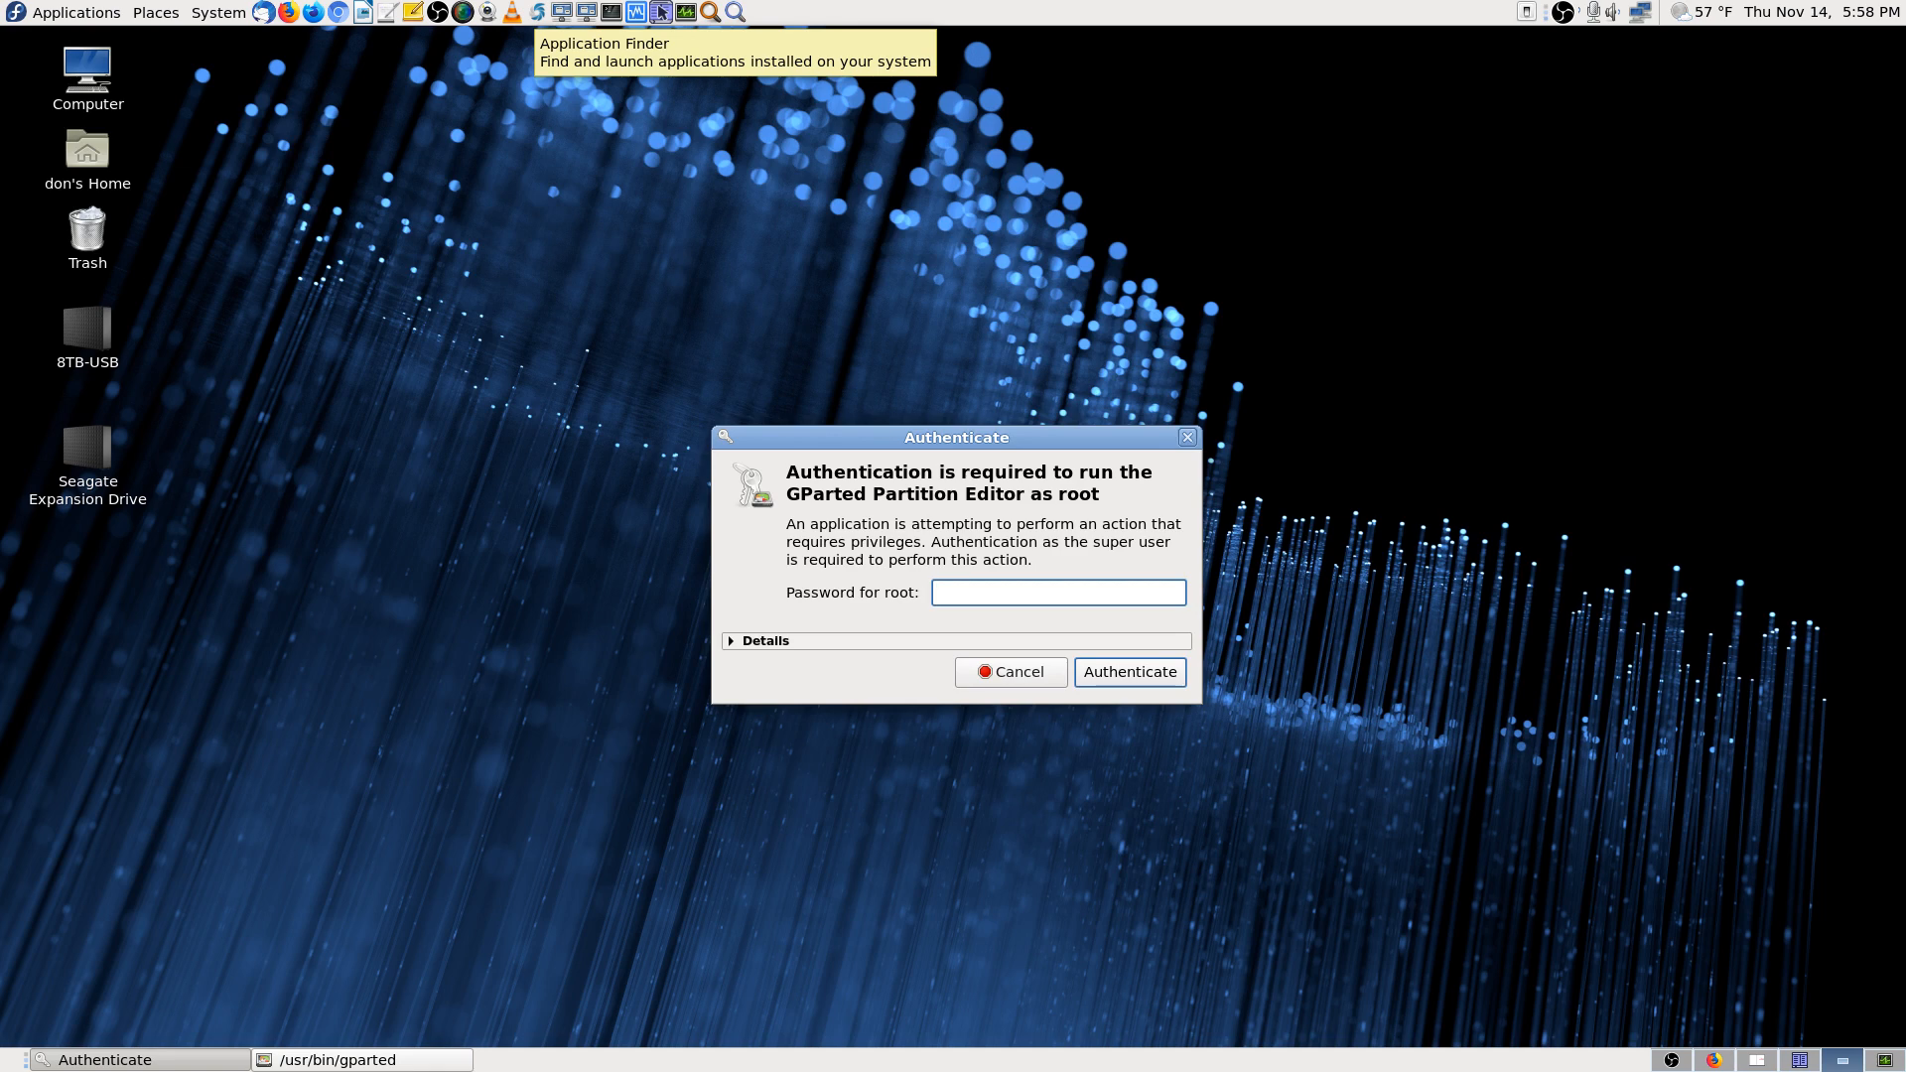
text(**************)
key(Return)
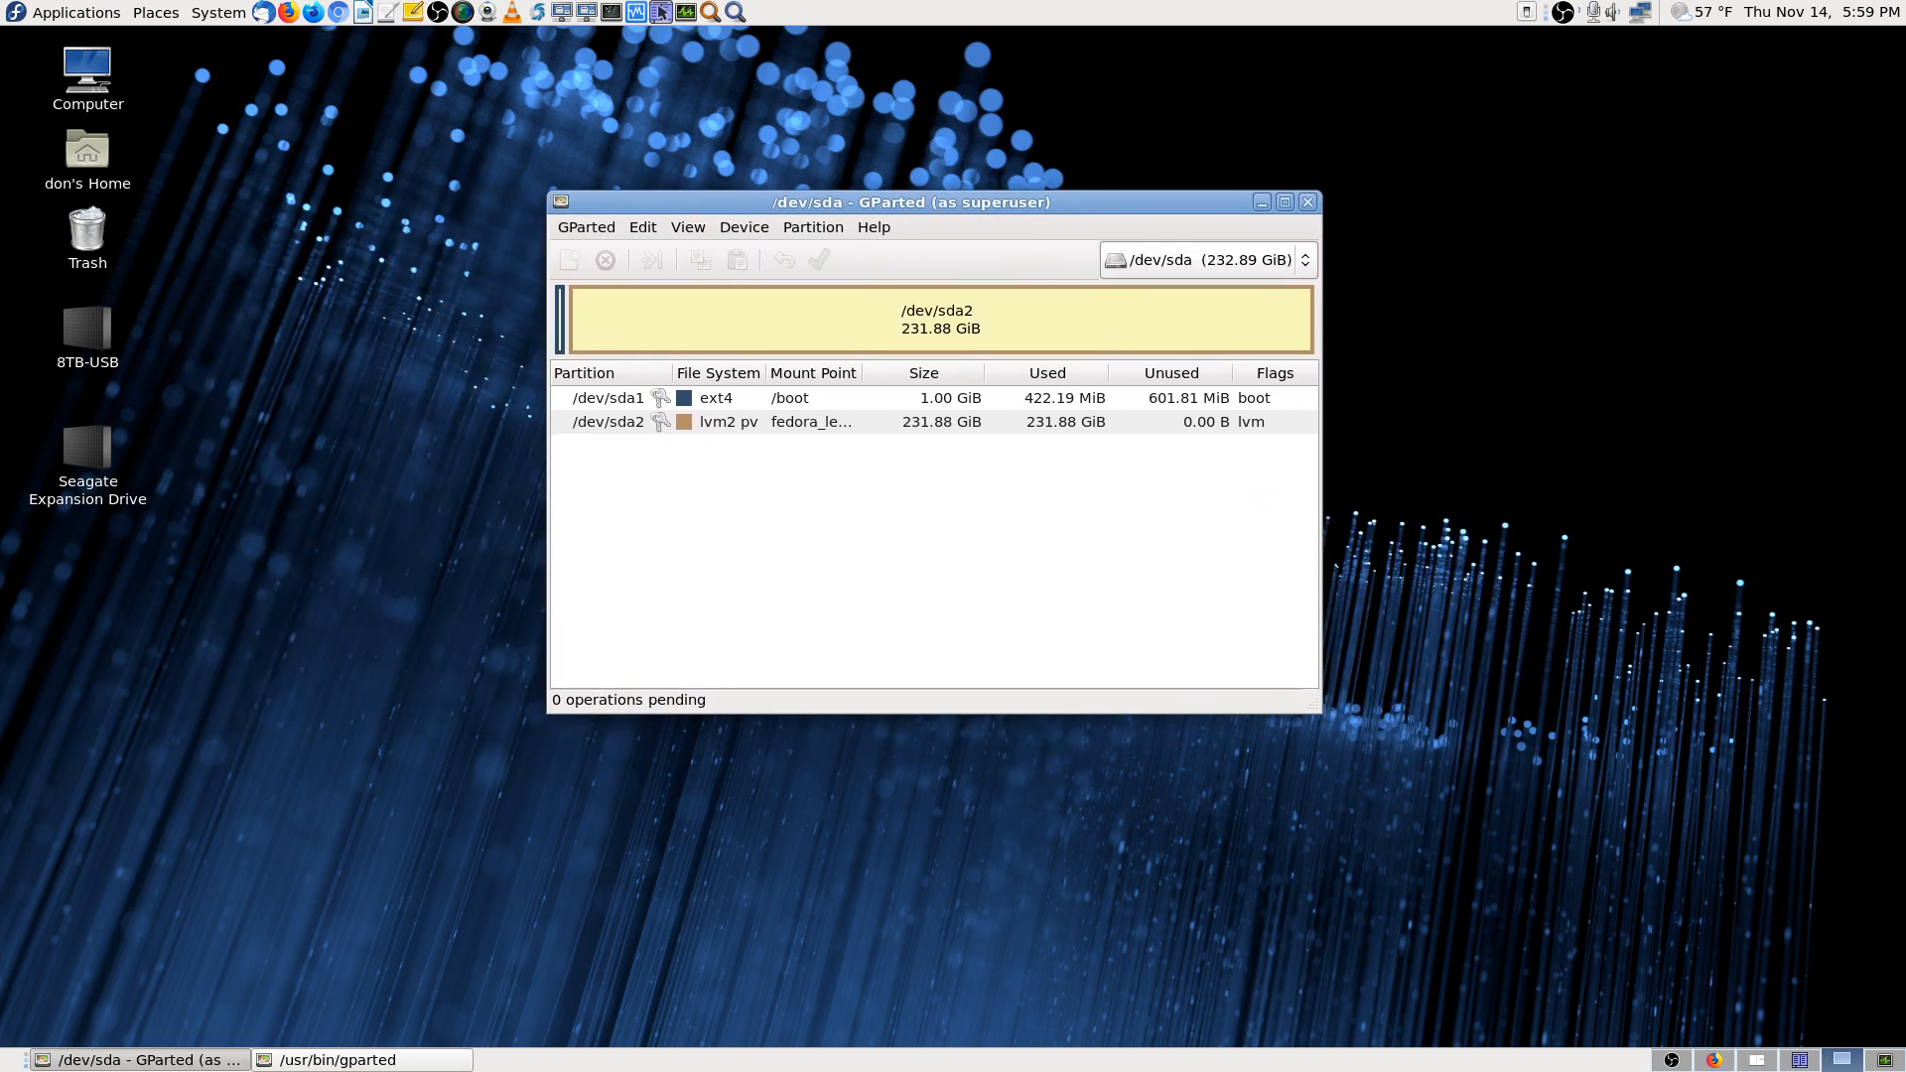
Select /dev/sdd from the device dropdown to show its 29.83 GiB unallocated space
click(1291, 270)
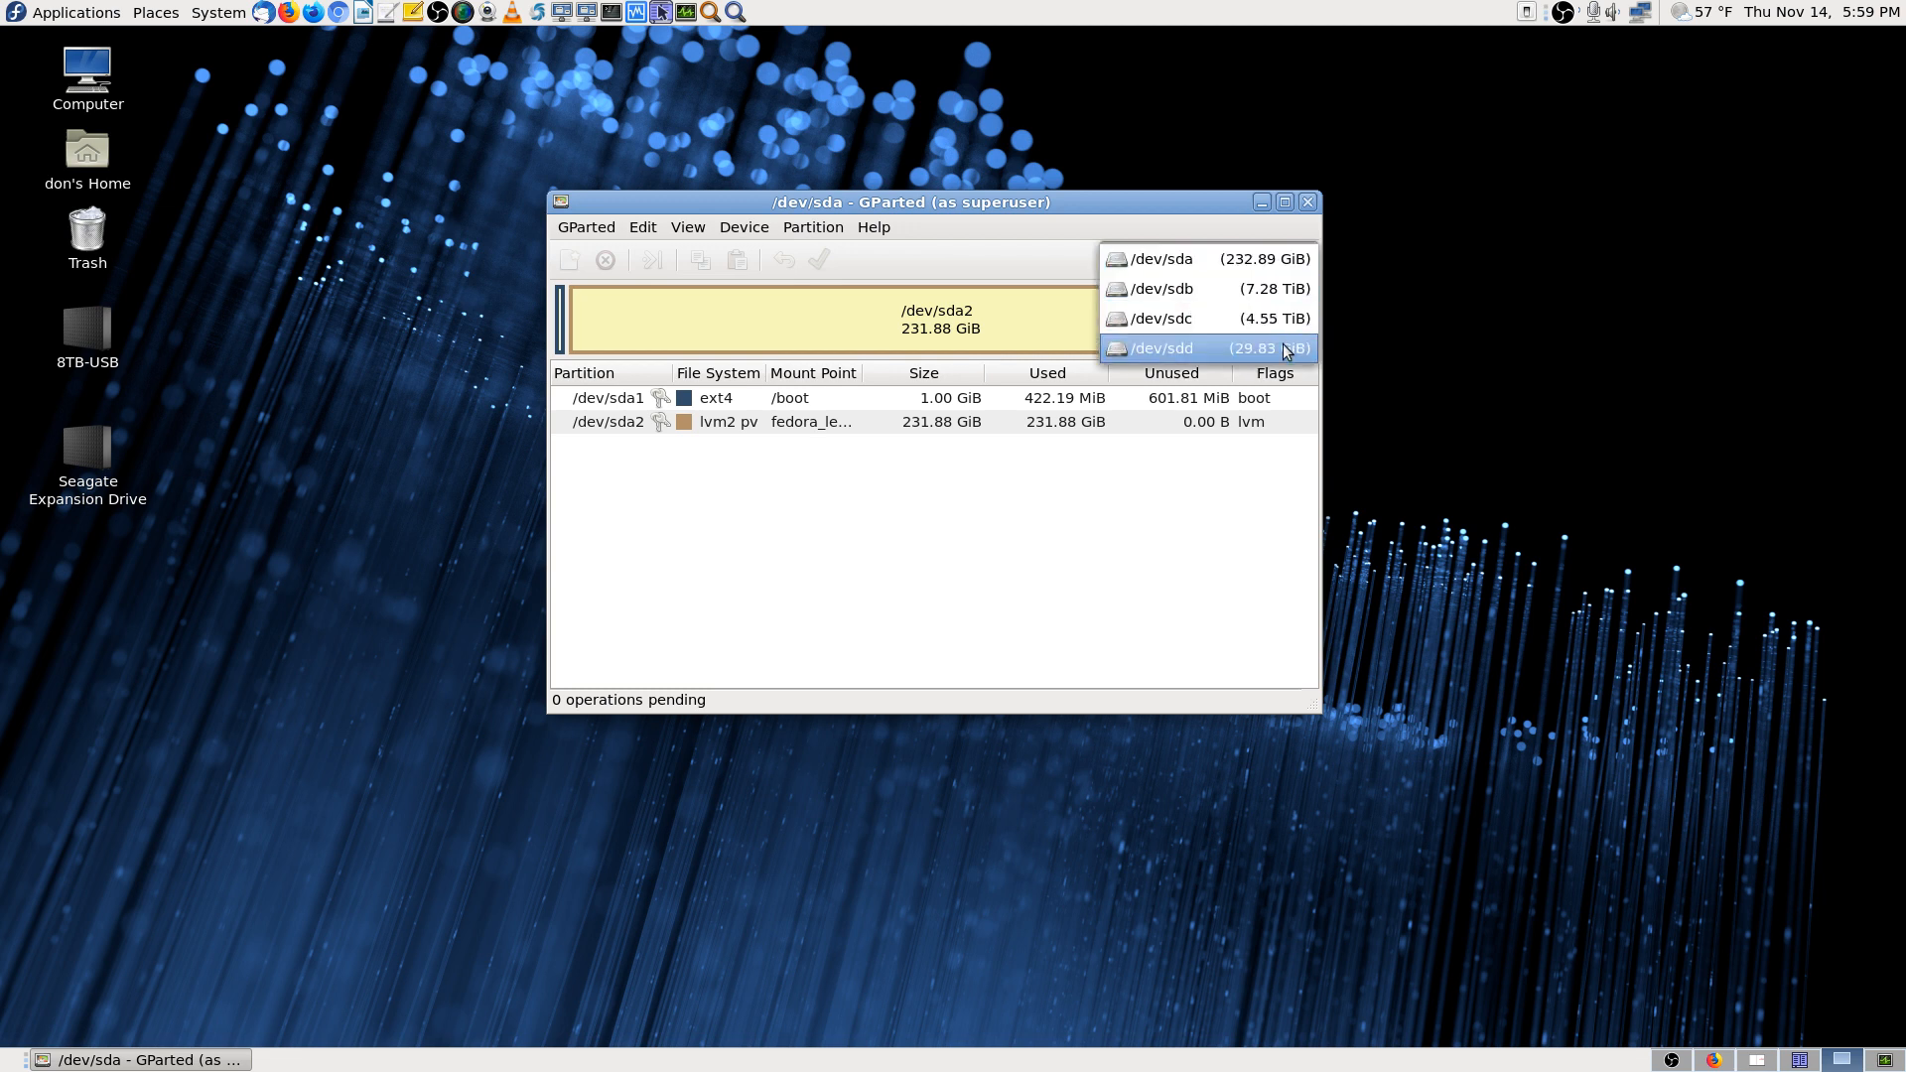
click(1206, 351)
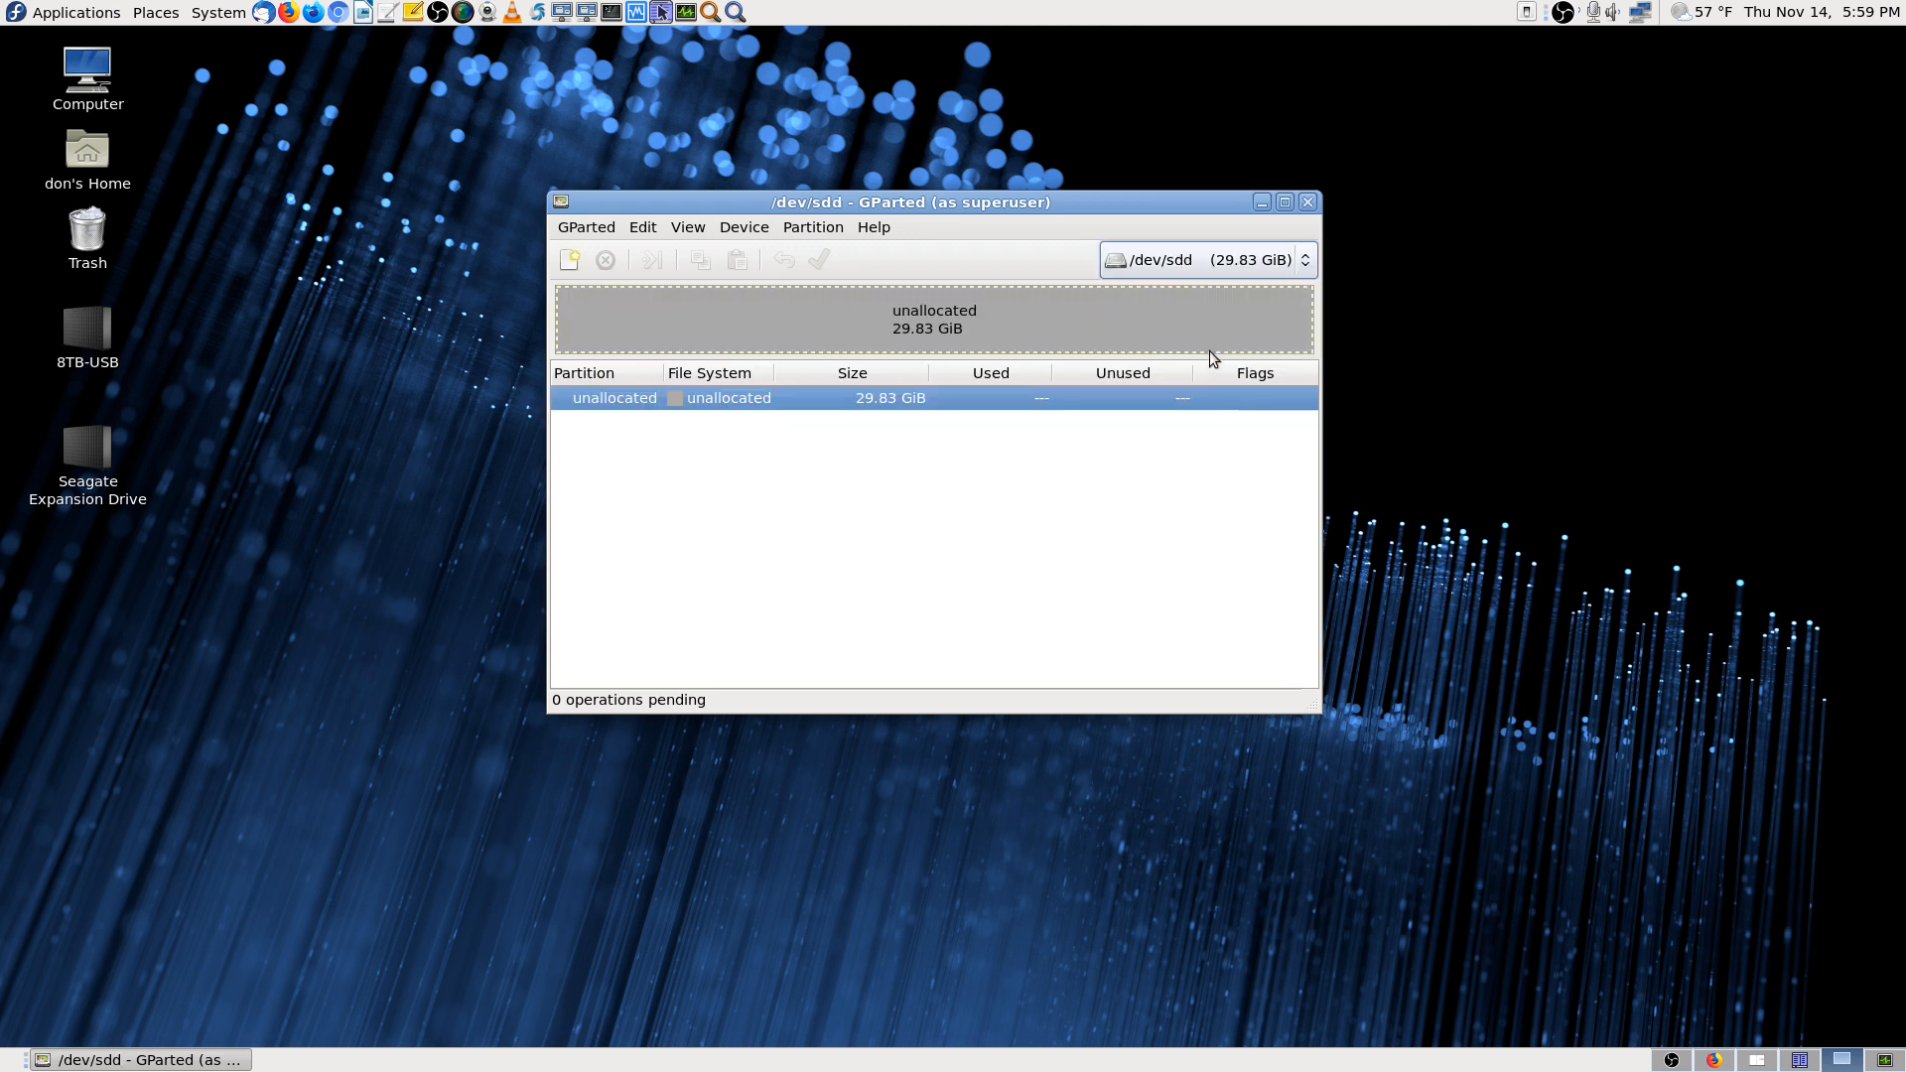
Open the New Partition dialog on /dev/sdd's unallocated space and expand the File system list
right_click(808, 395)
click(884, 406)
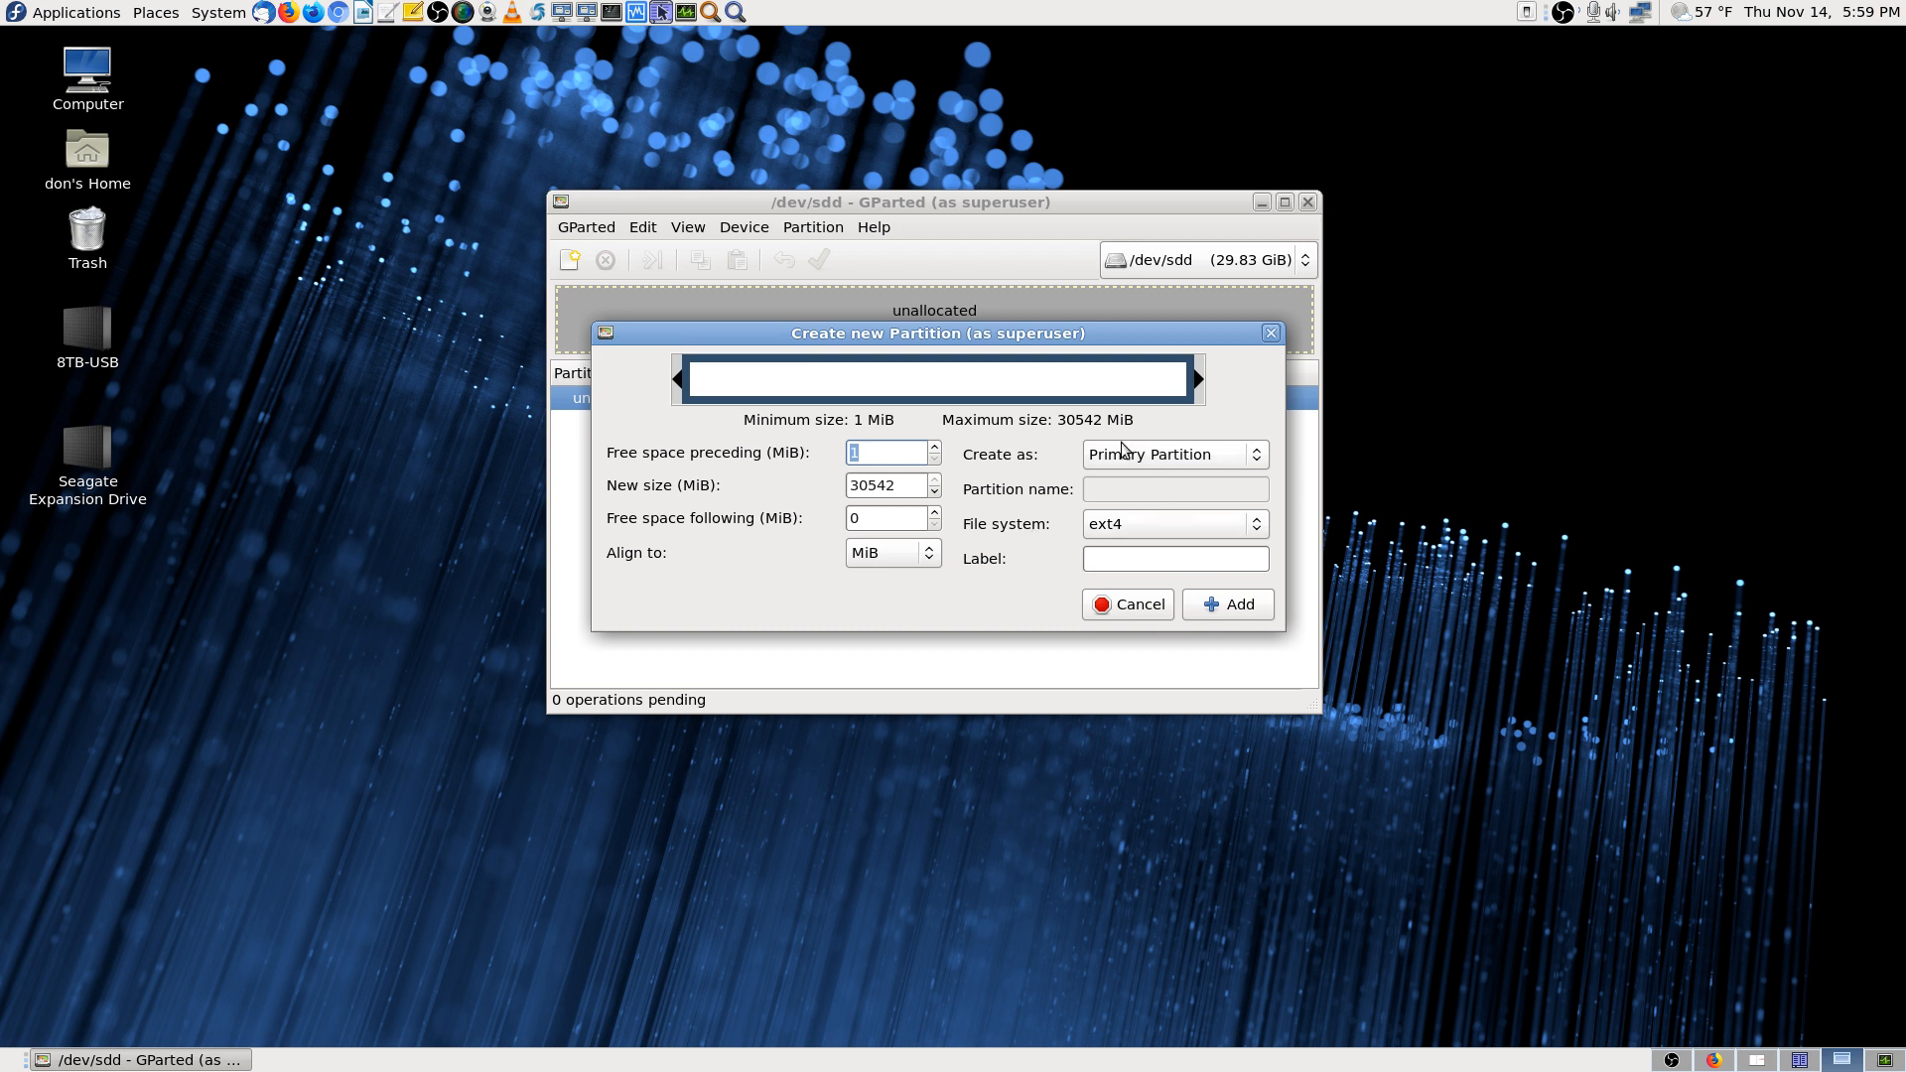
click(1191, 528)
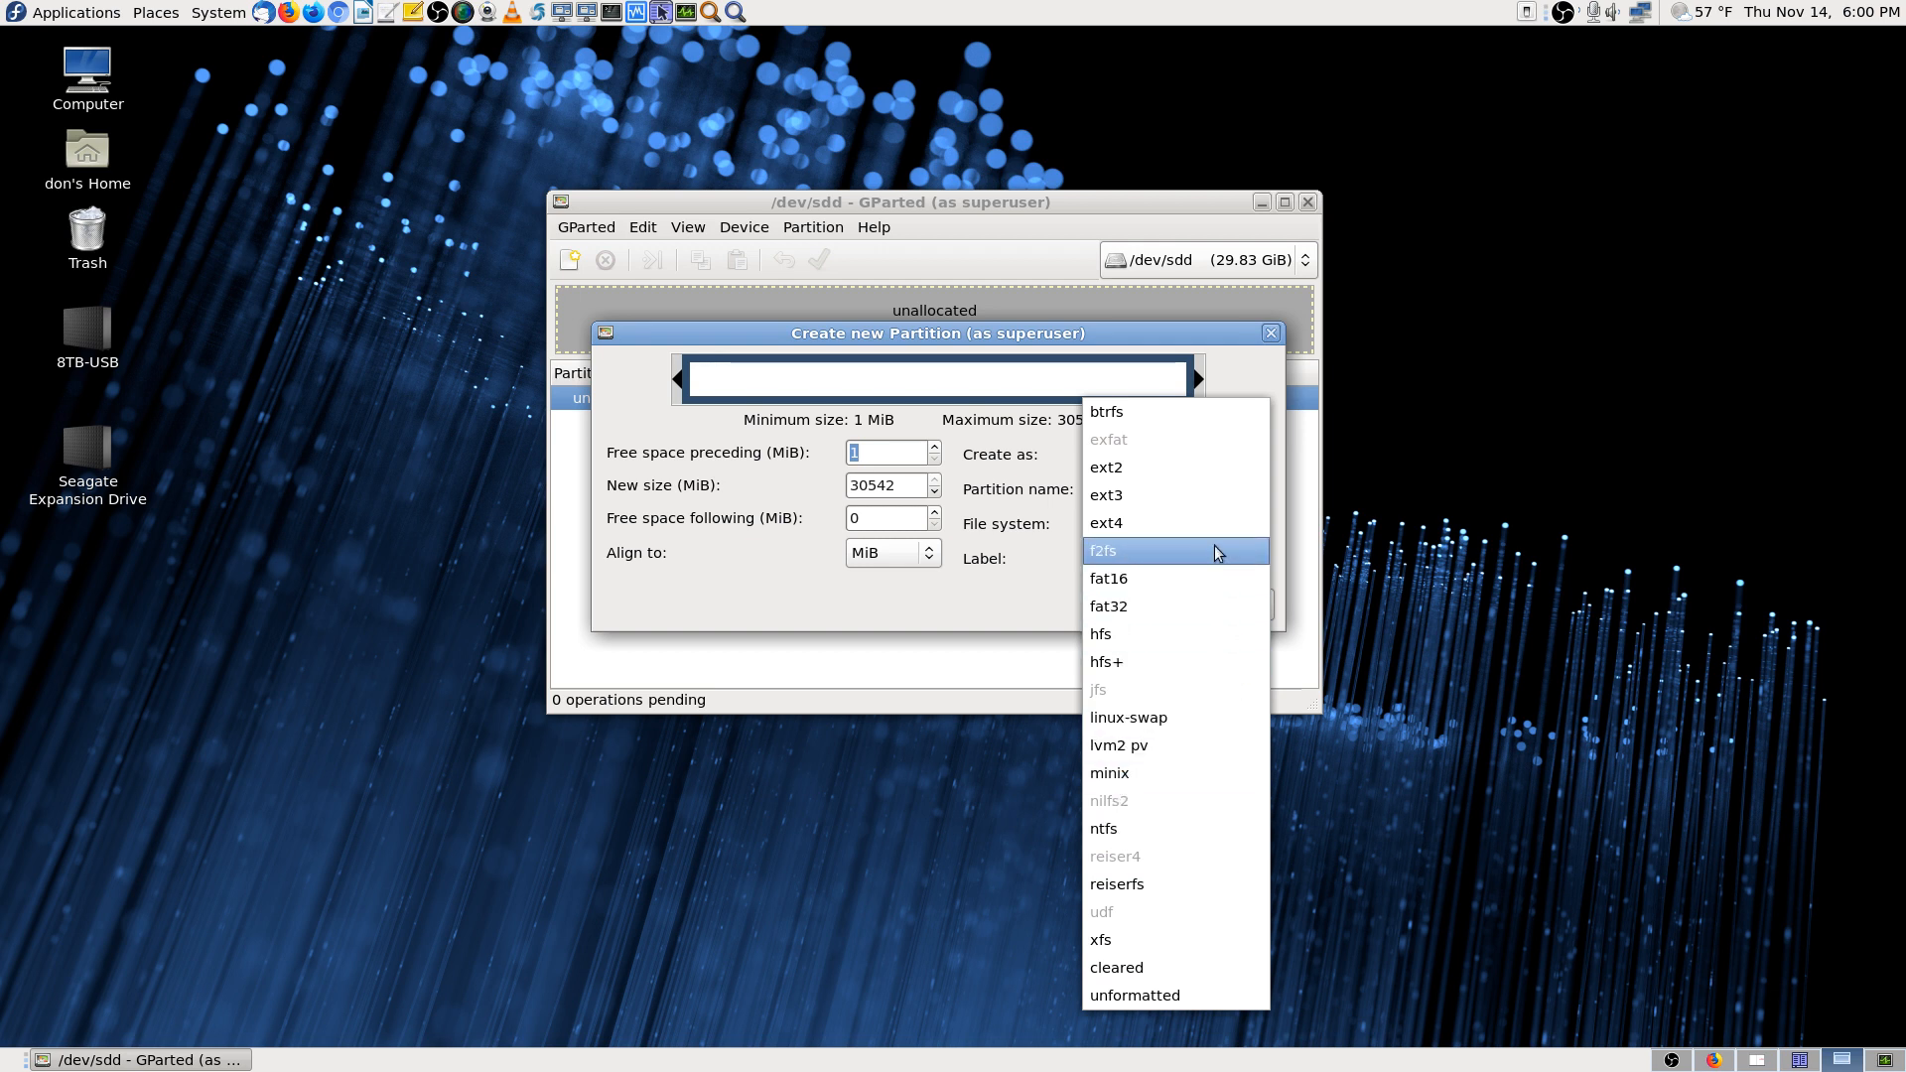
Queue a fat32 partition labelled '32GB' spanning the whole 29.83 GiB stick
click(1203, 603)
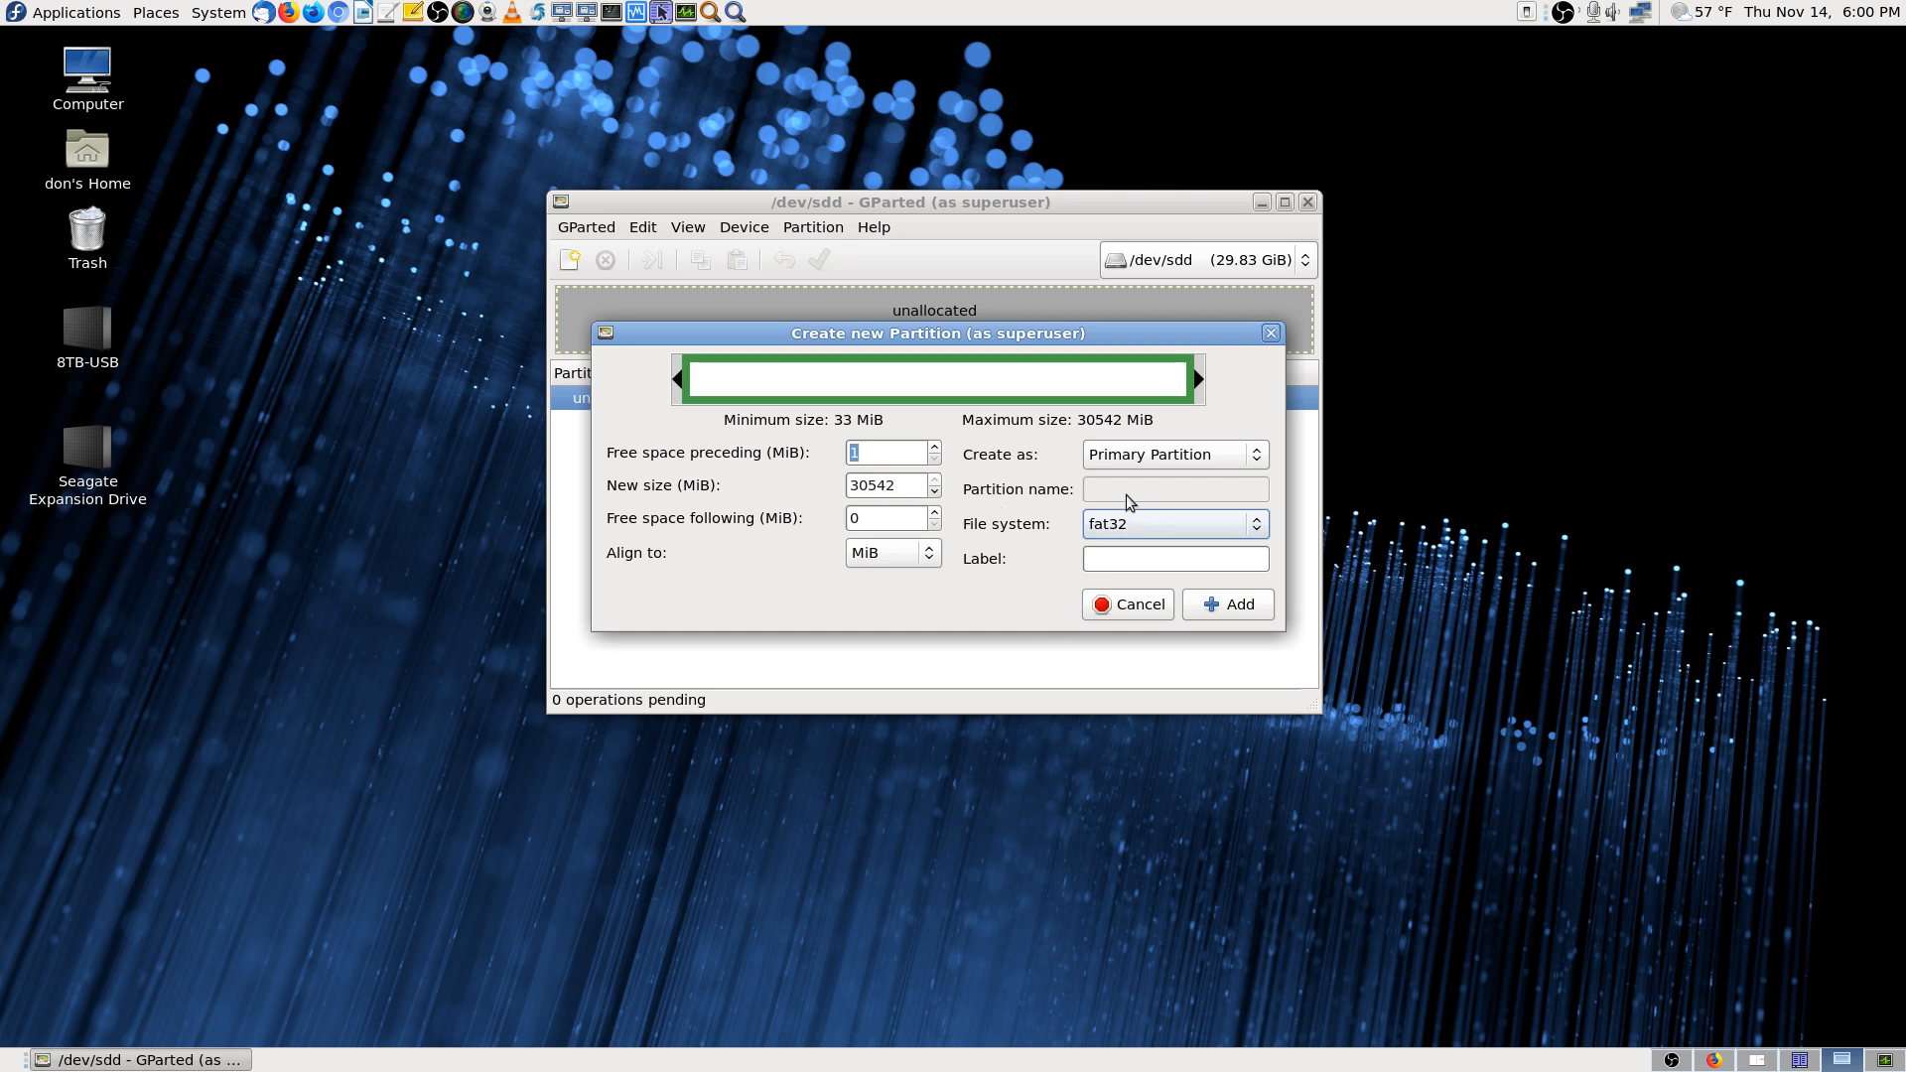
click(1116, 559)
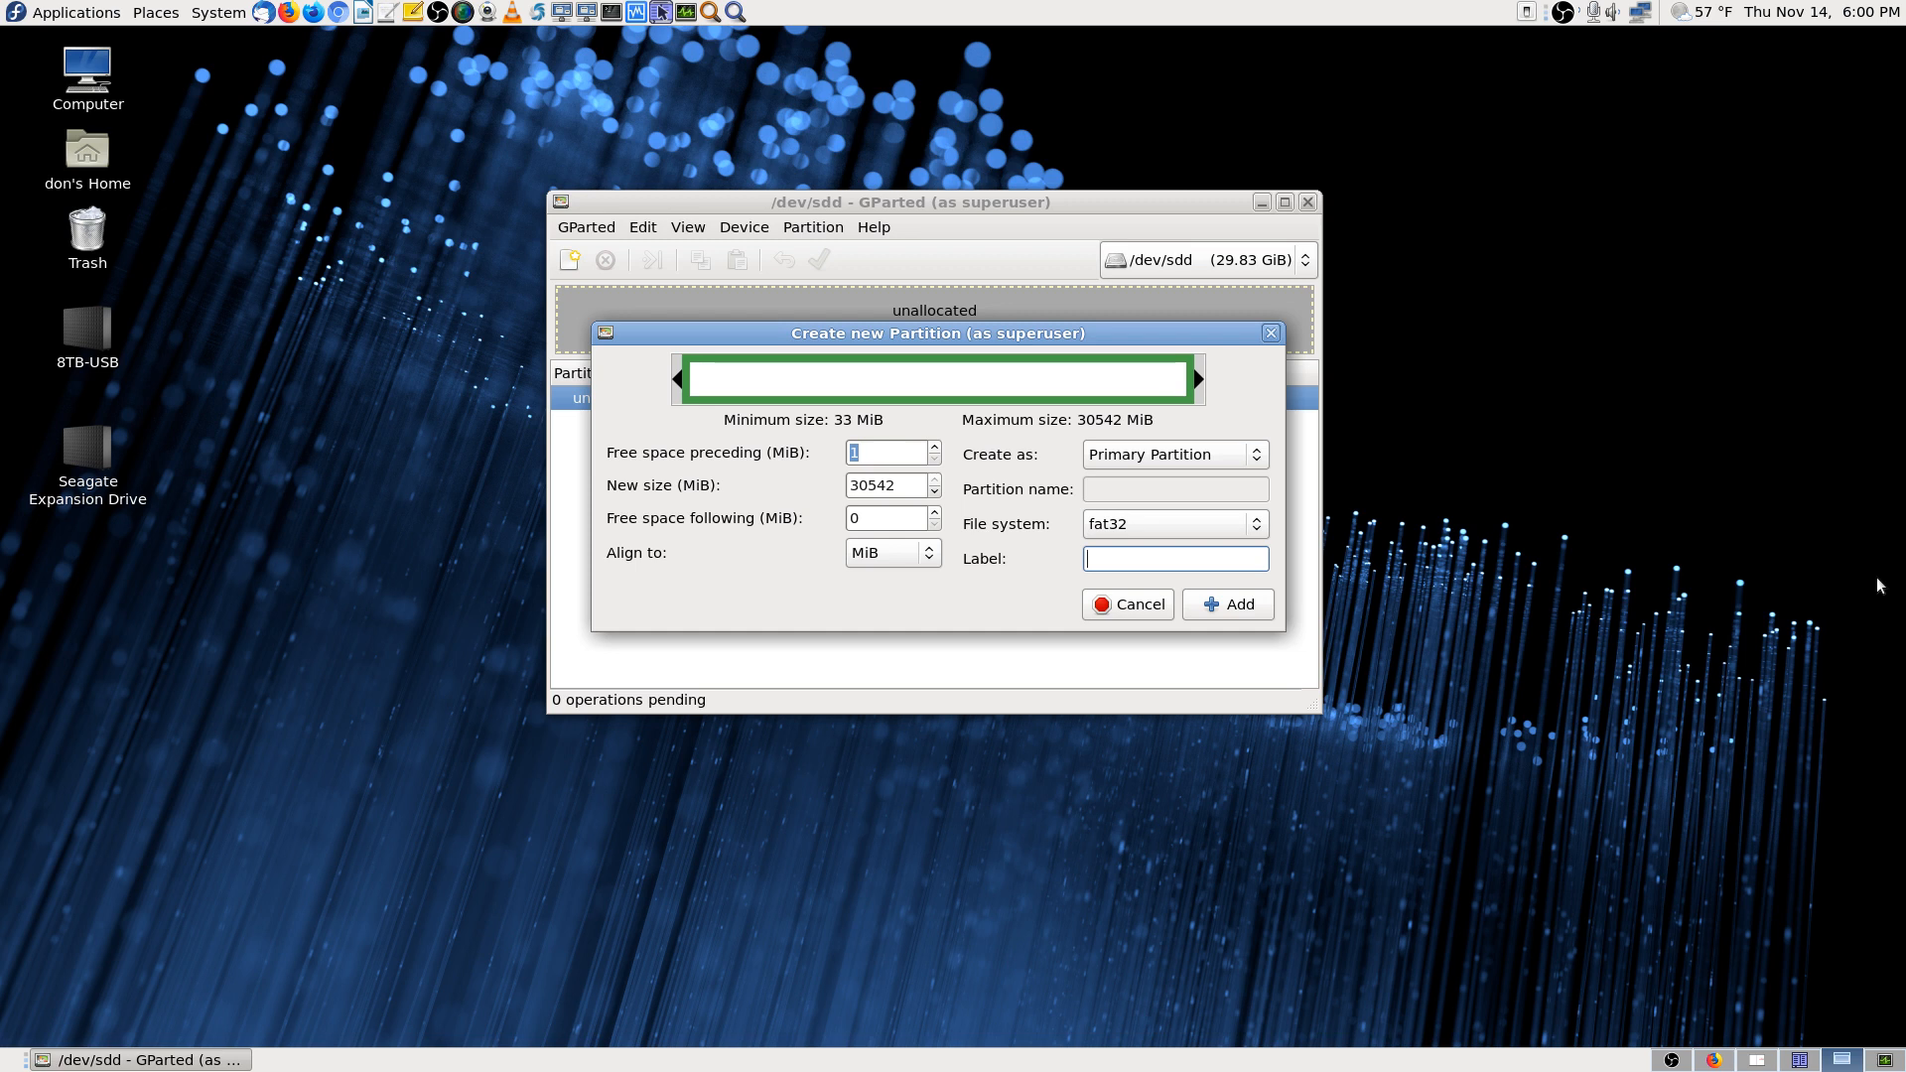
text(32GB)
click(1260, 615)
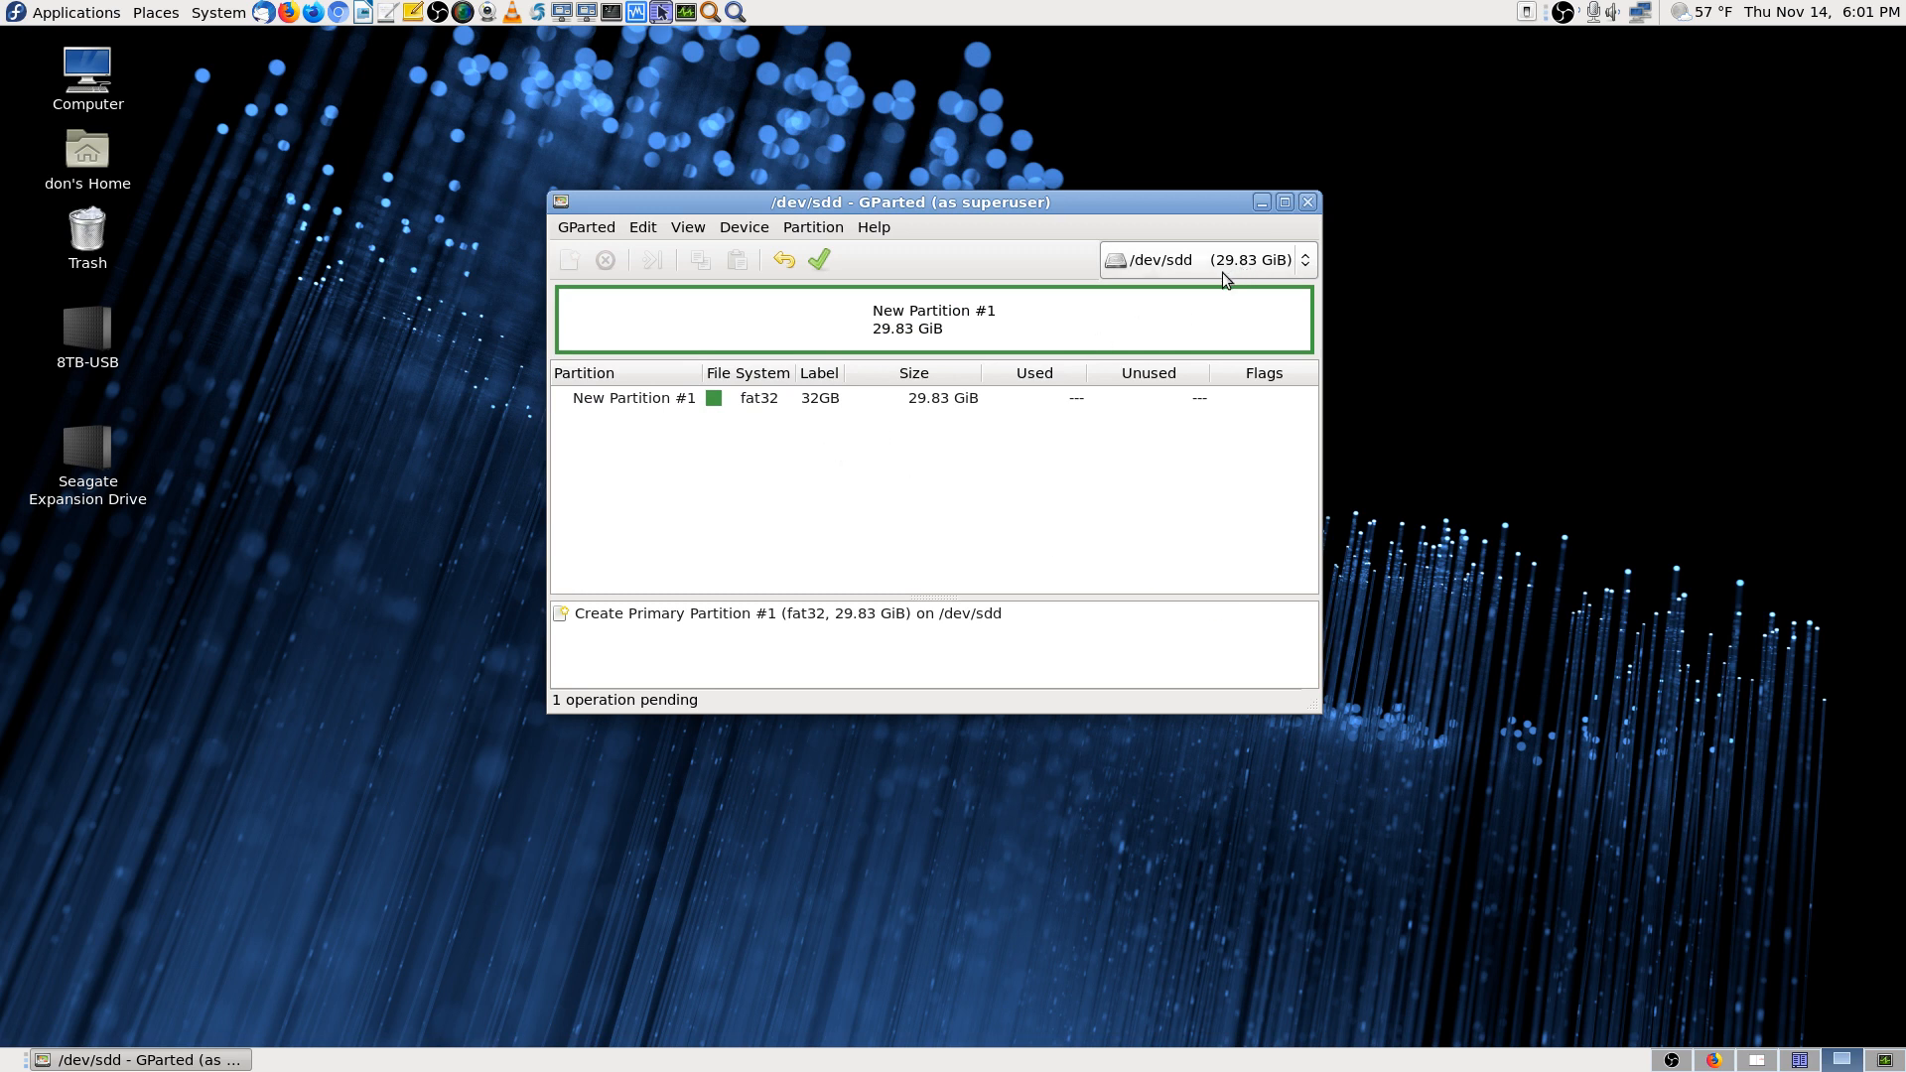
Apply and confirm the pending fat32 partition operation, review its details, and close the report
click(819, 266)
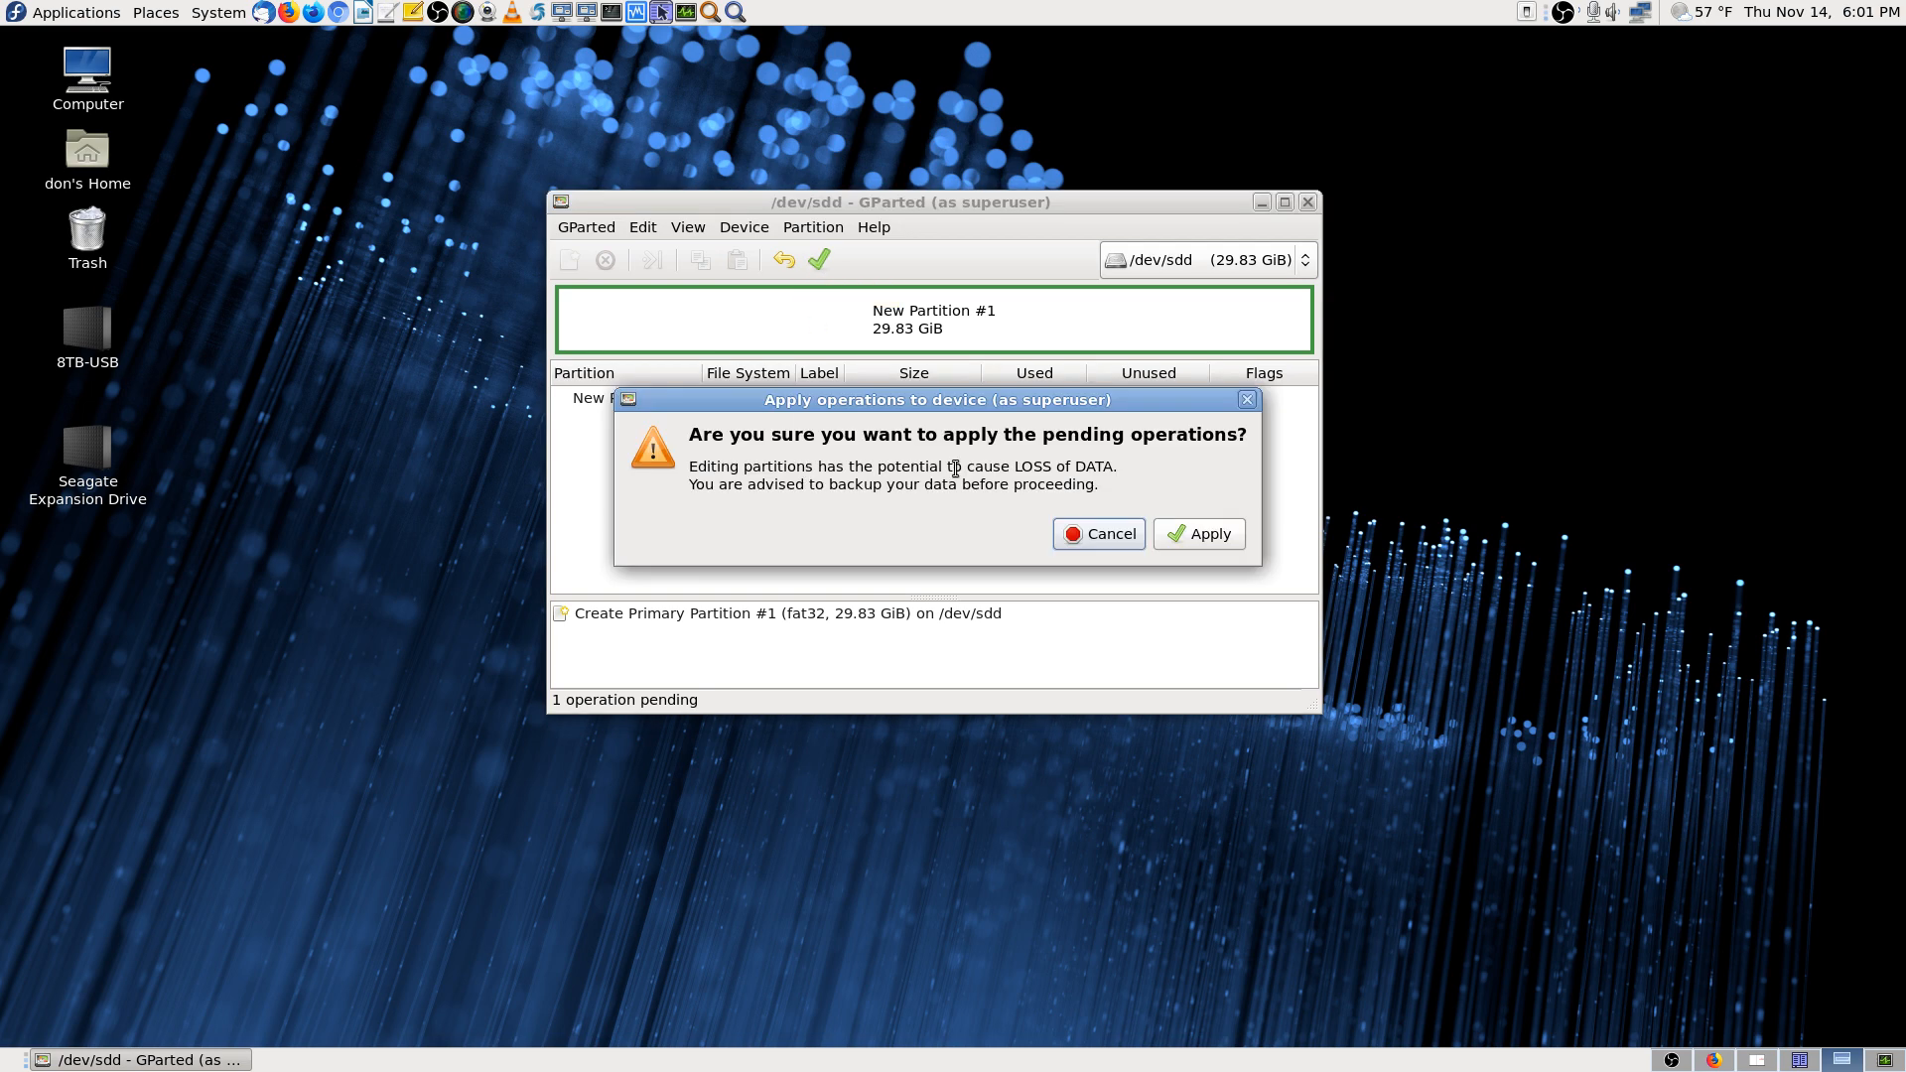
click(1225, 536)
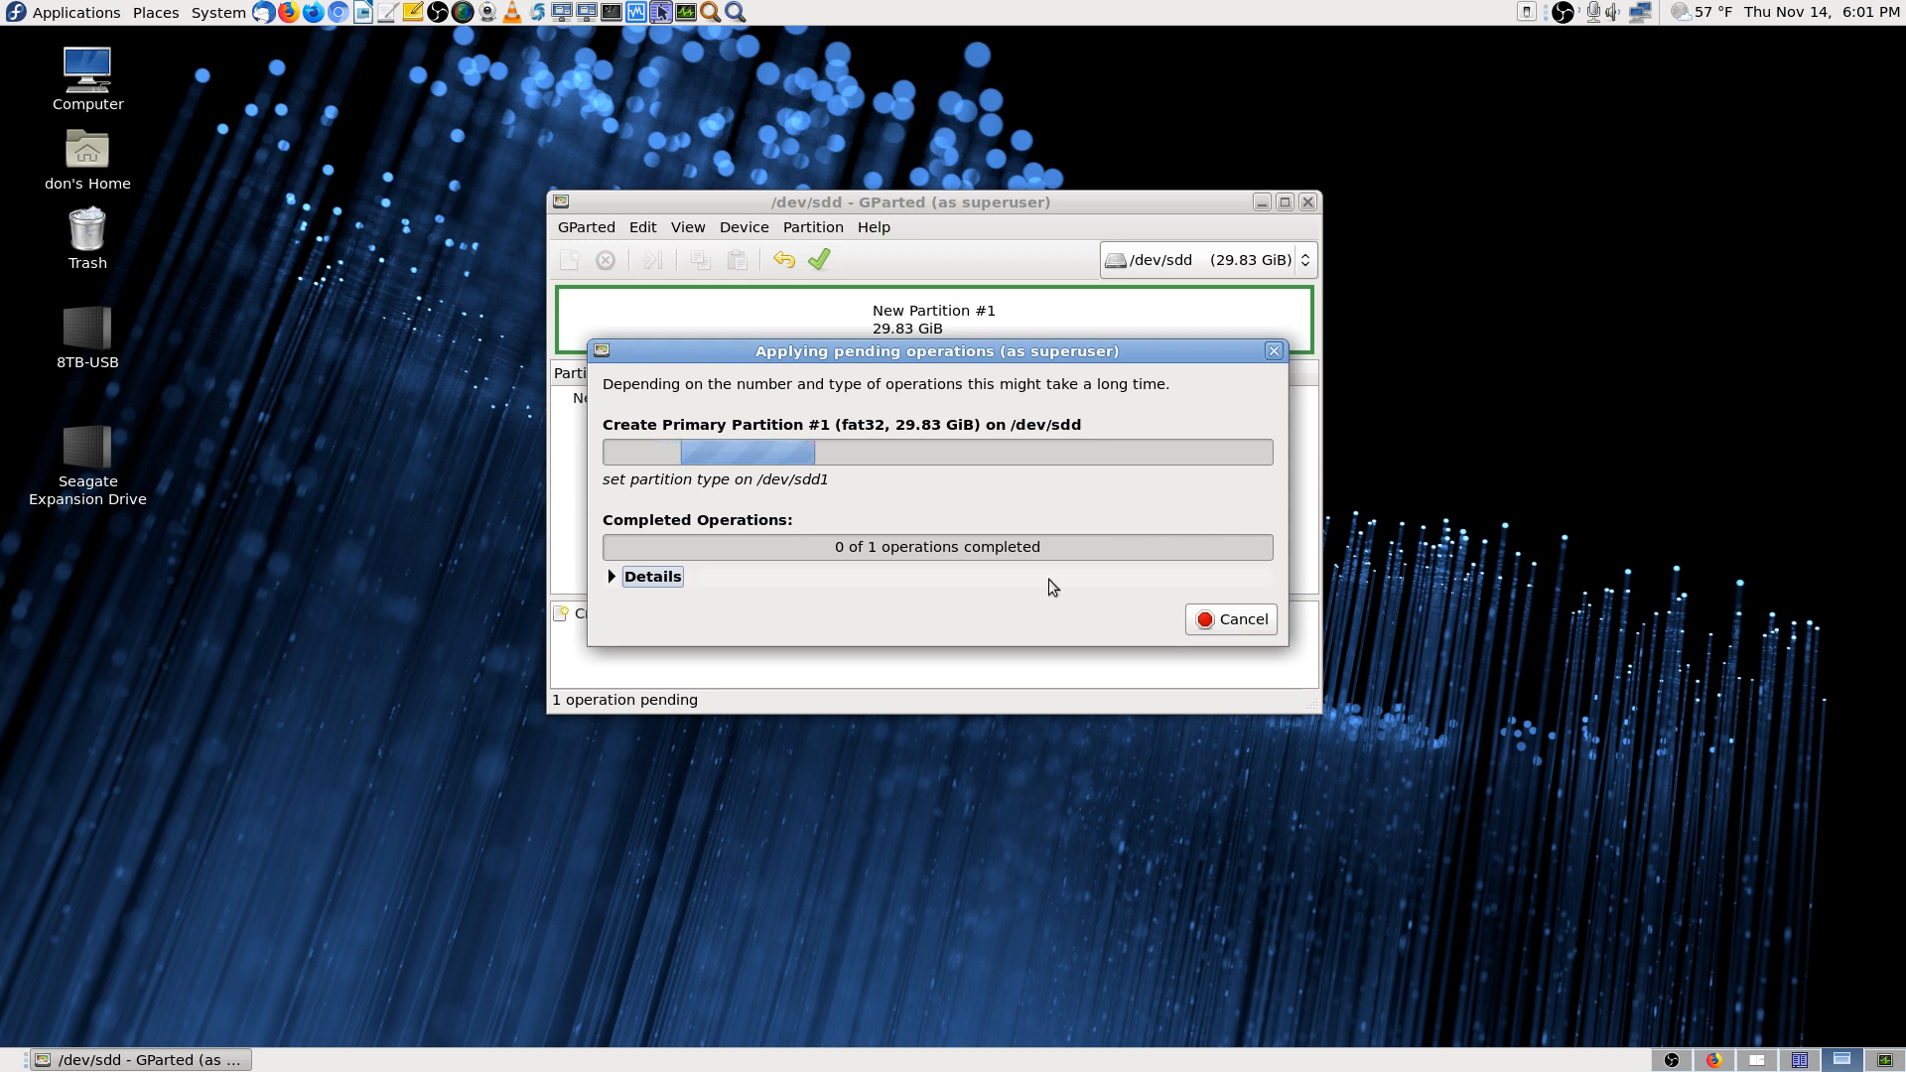
click(611, 577)
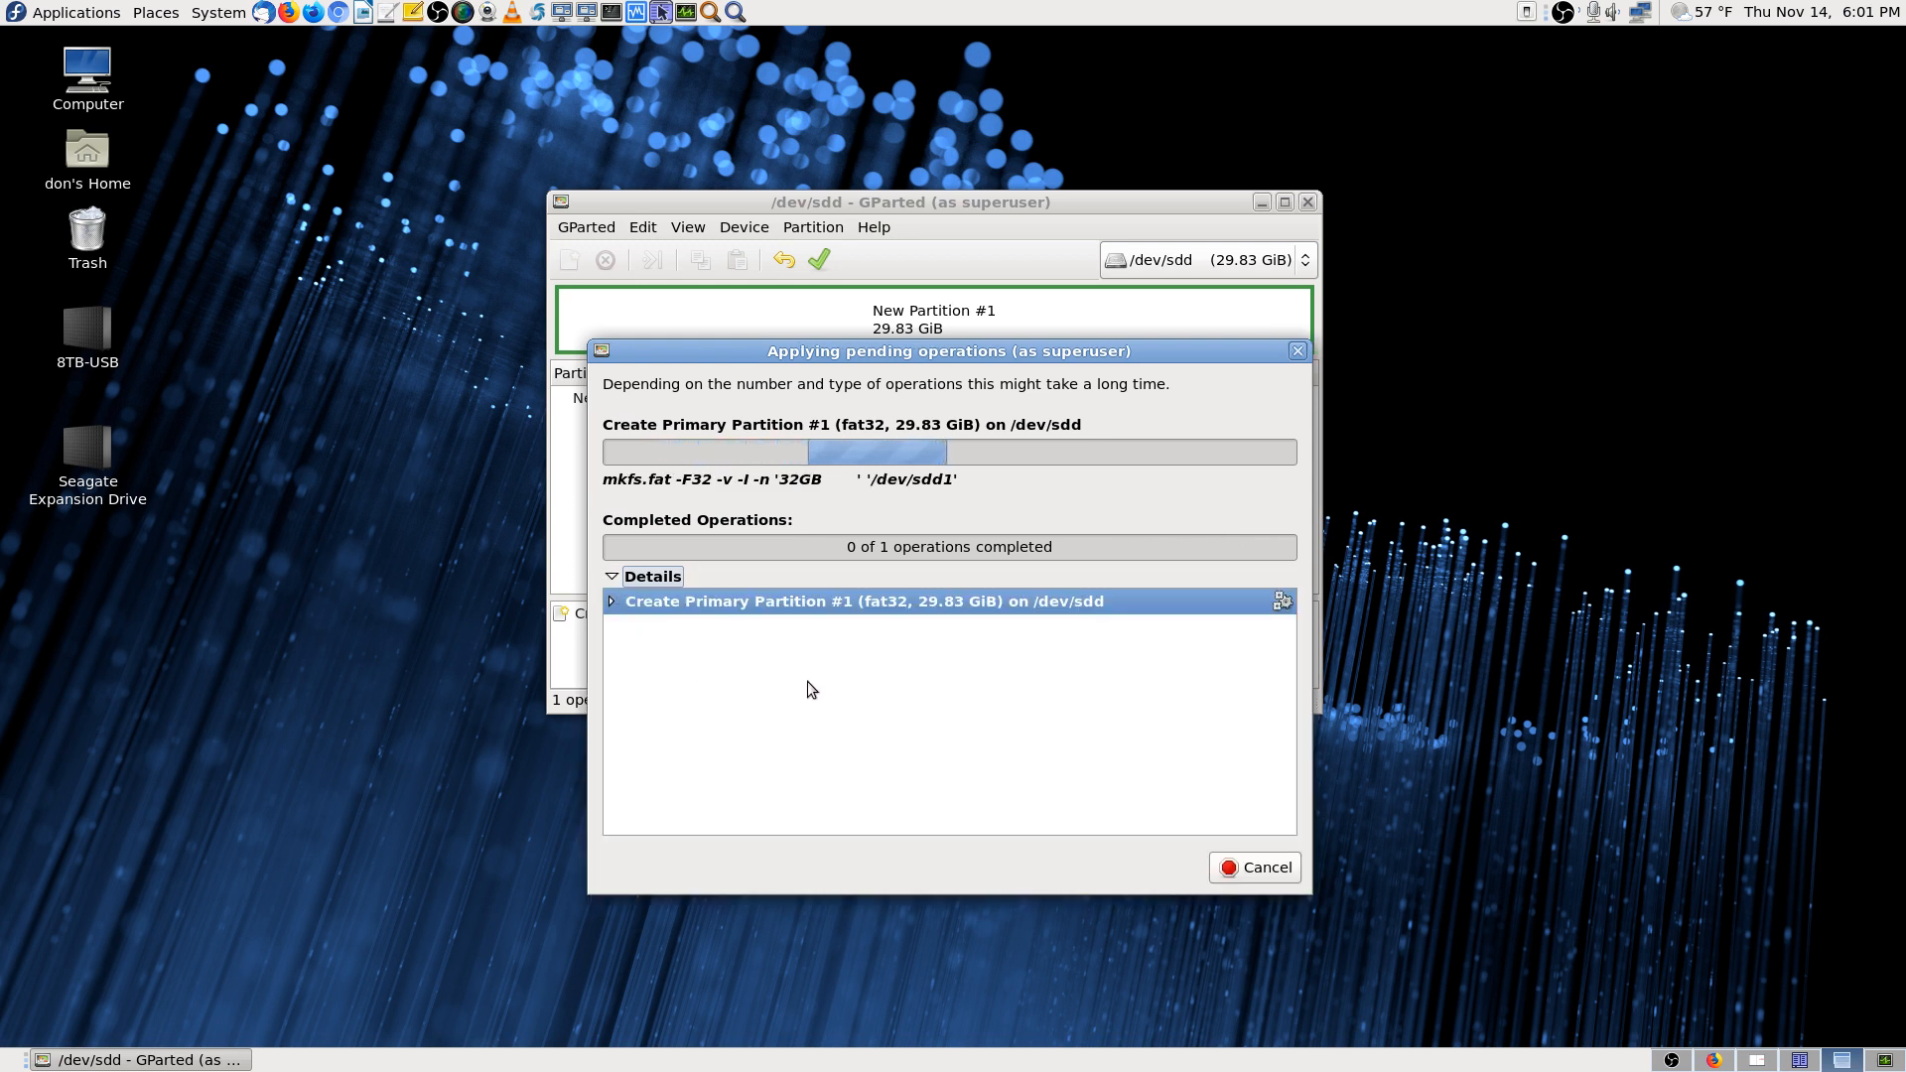
click(612, 602)
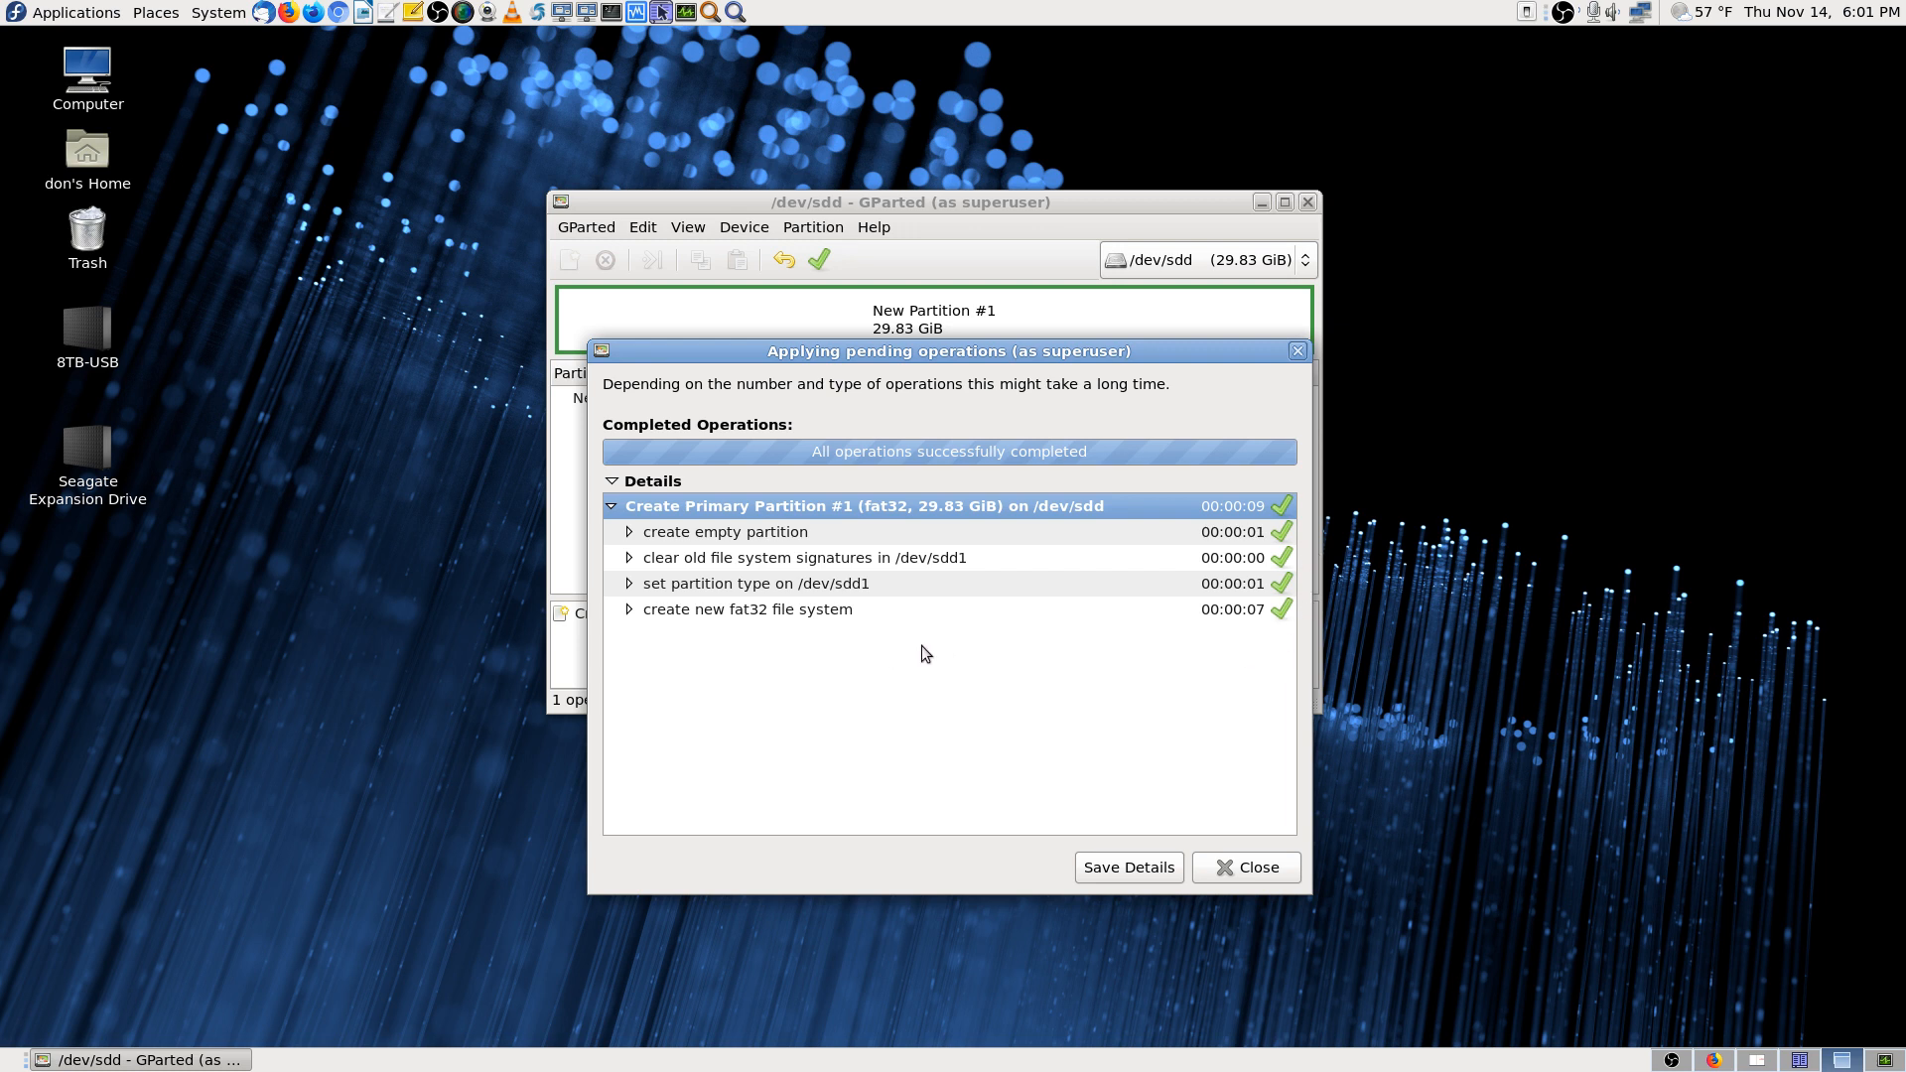
click(1277, 872)
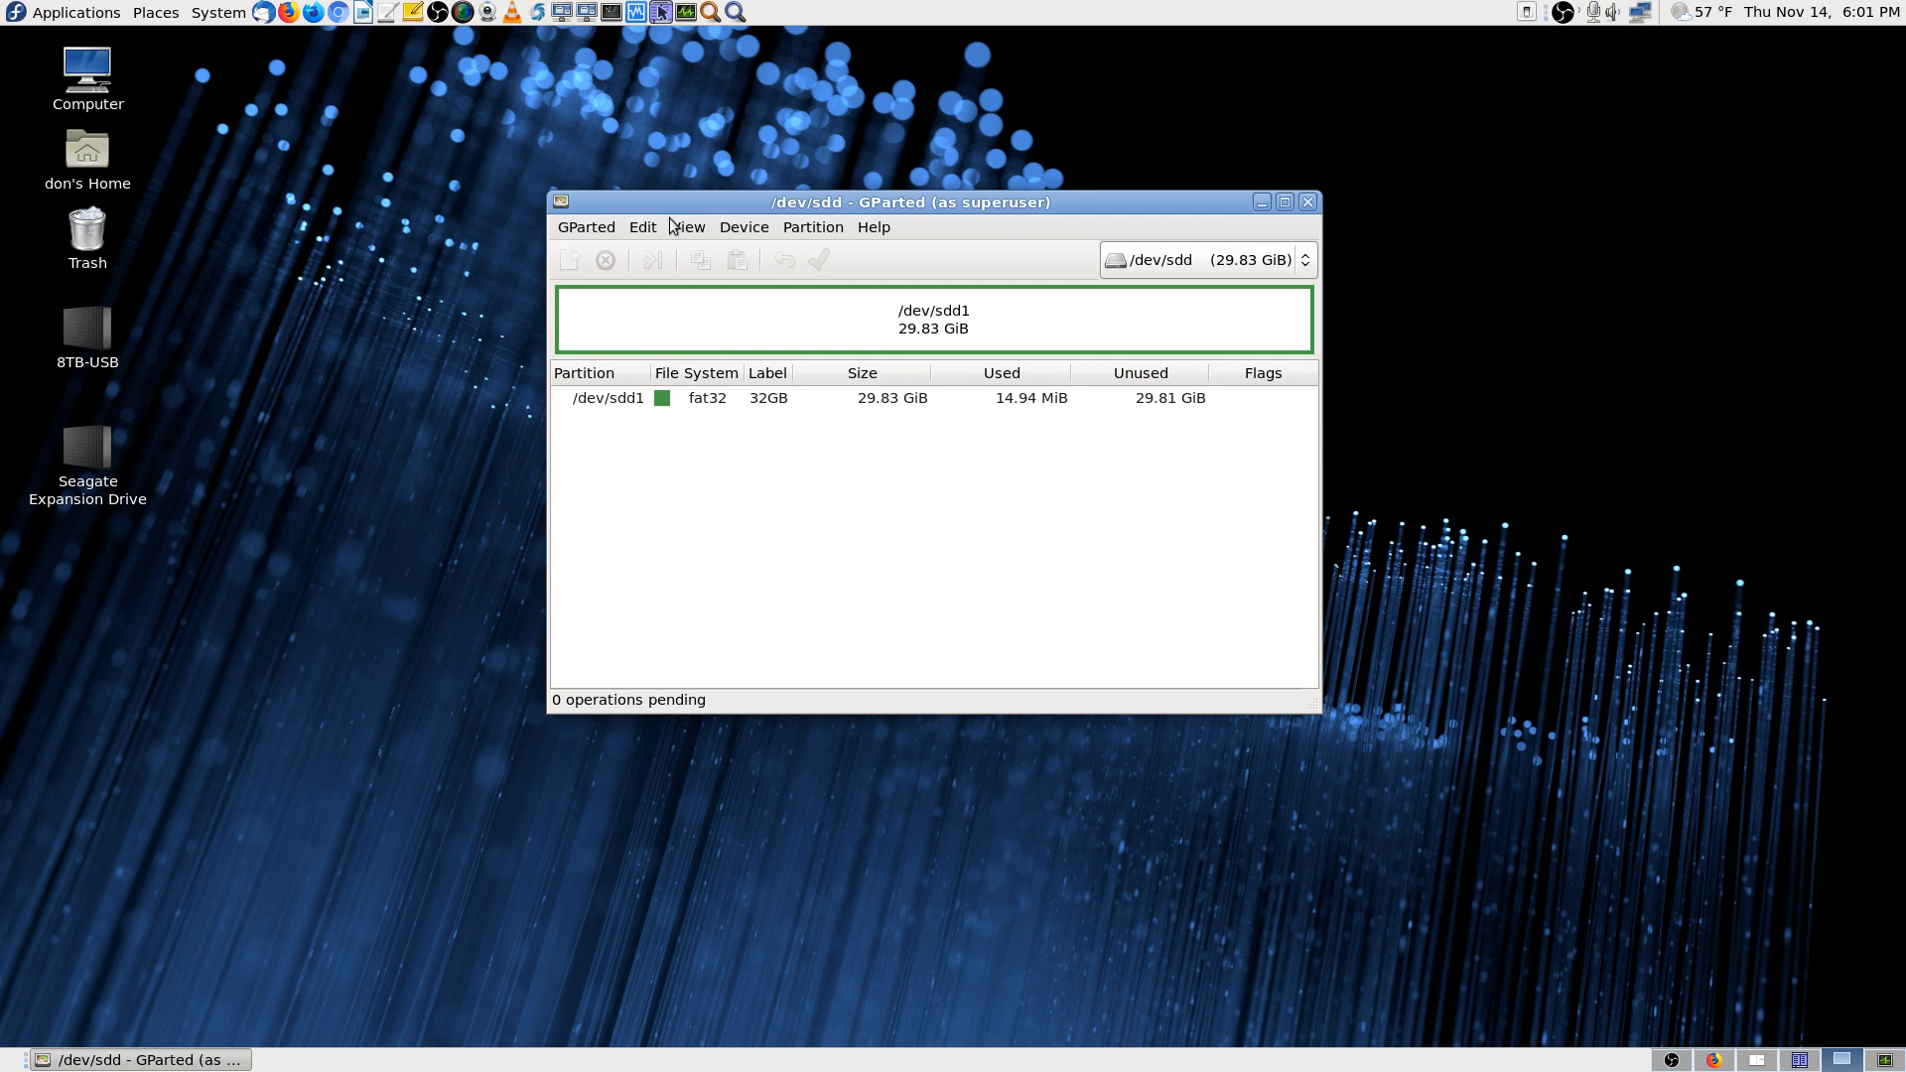
Review the flags on /dev/sdd1 without changing them, then quit GParted
click(818, 398)
right_click(821, 404)
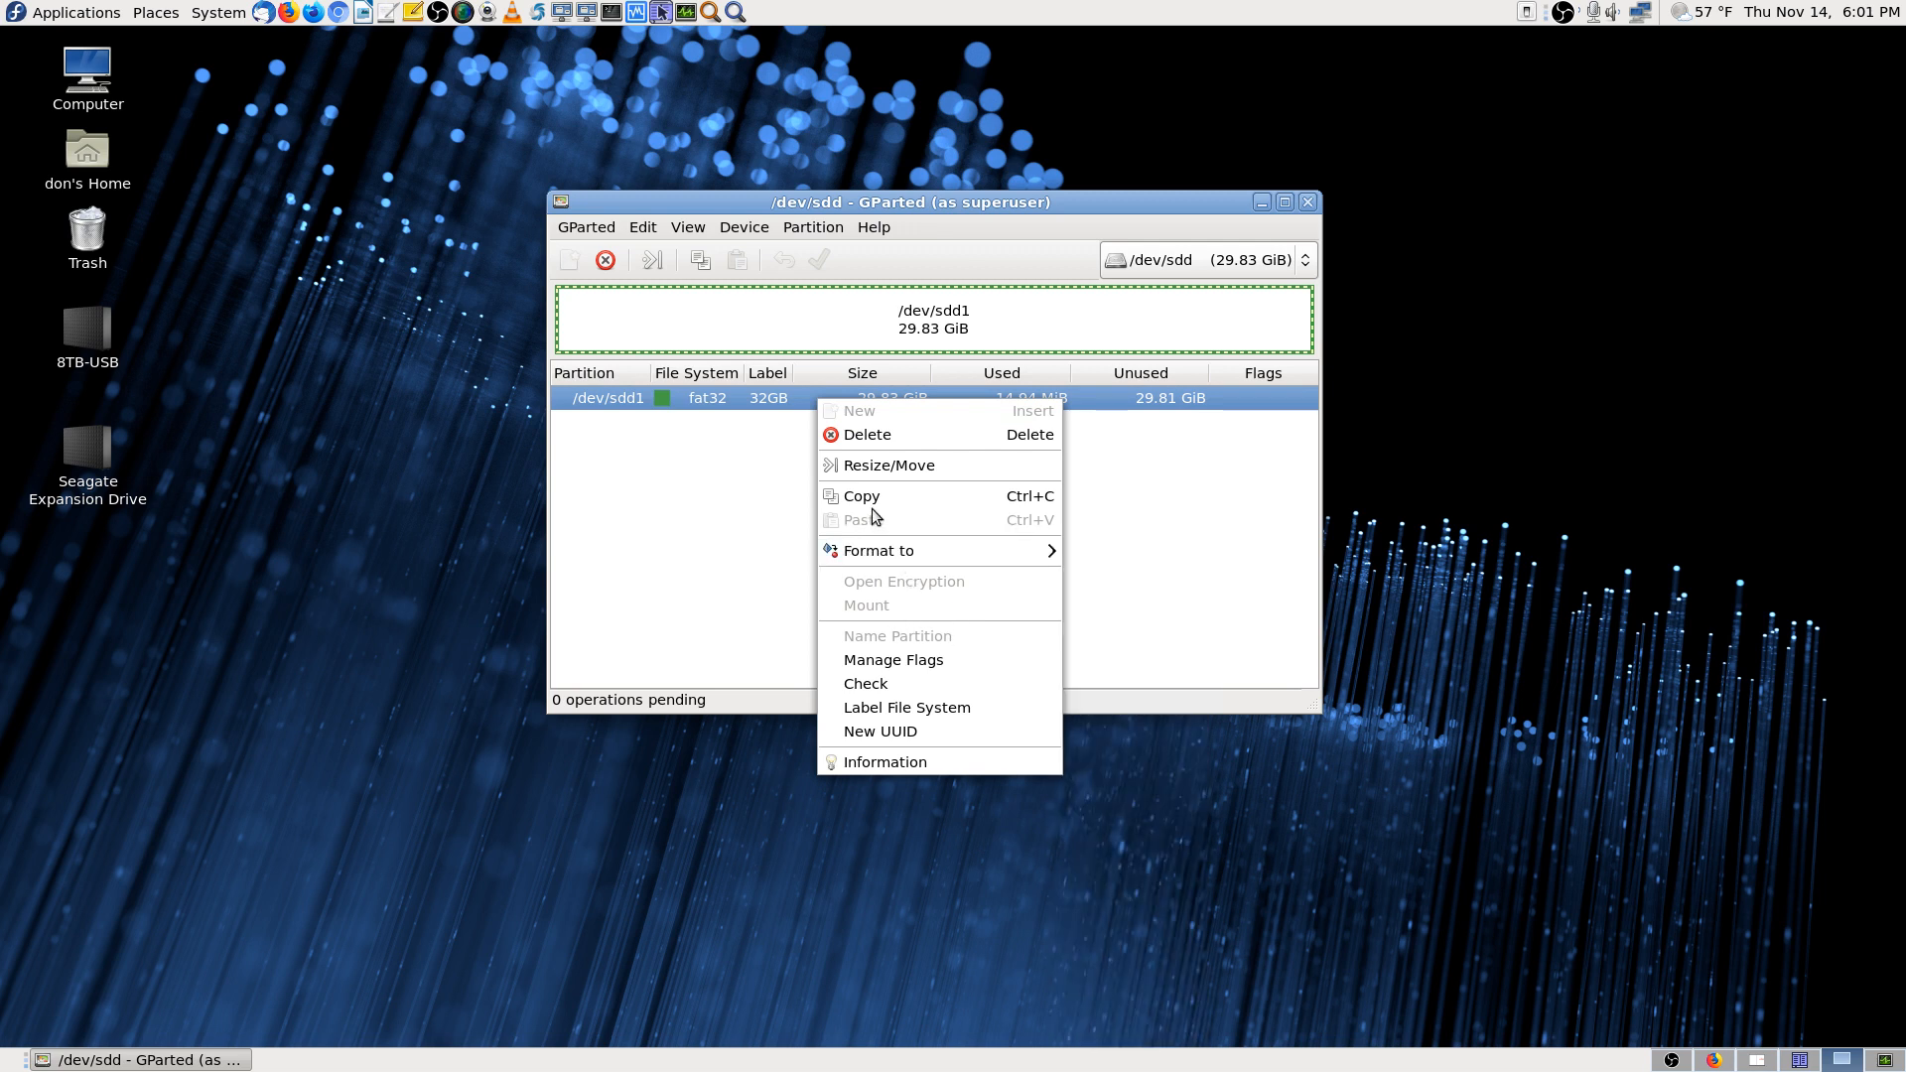
click(955, 665)
click(1032, 623)
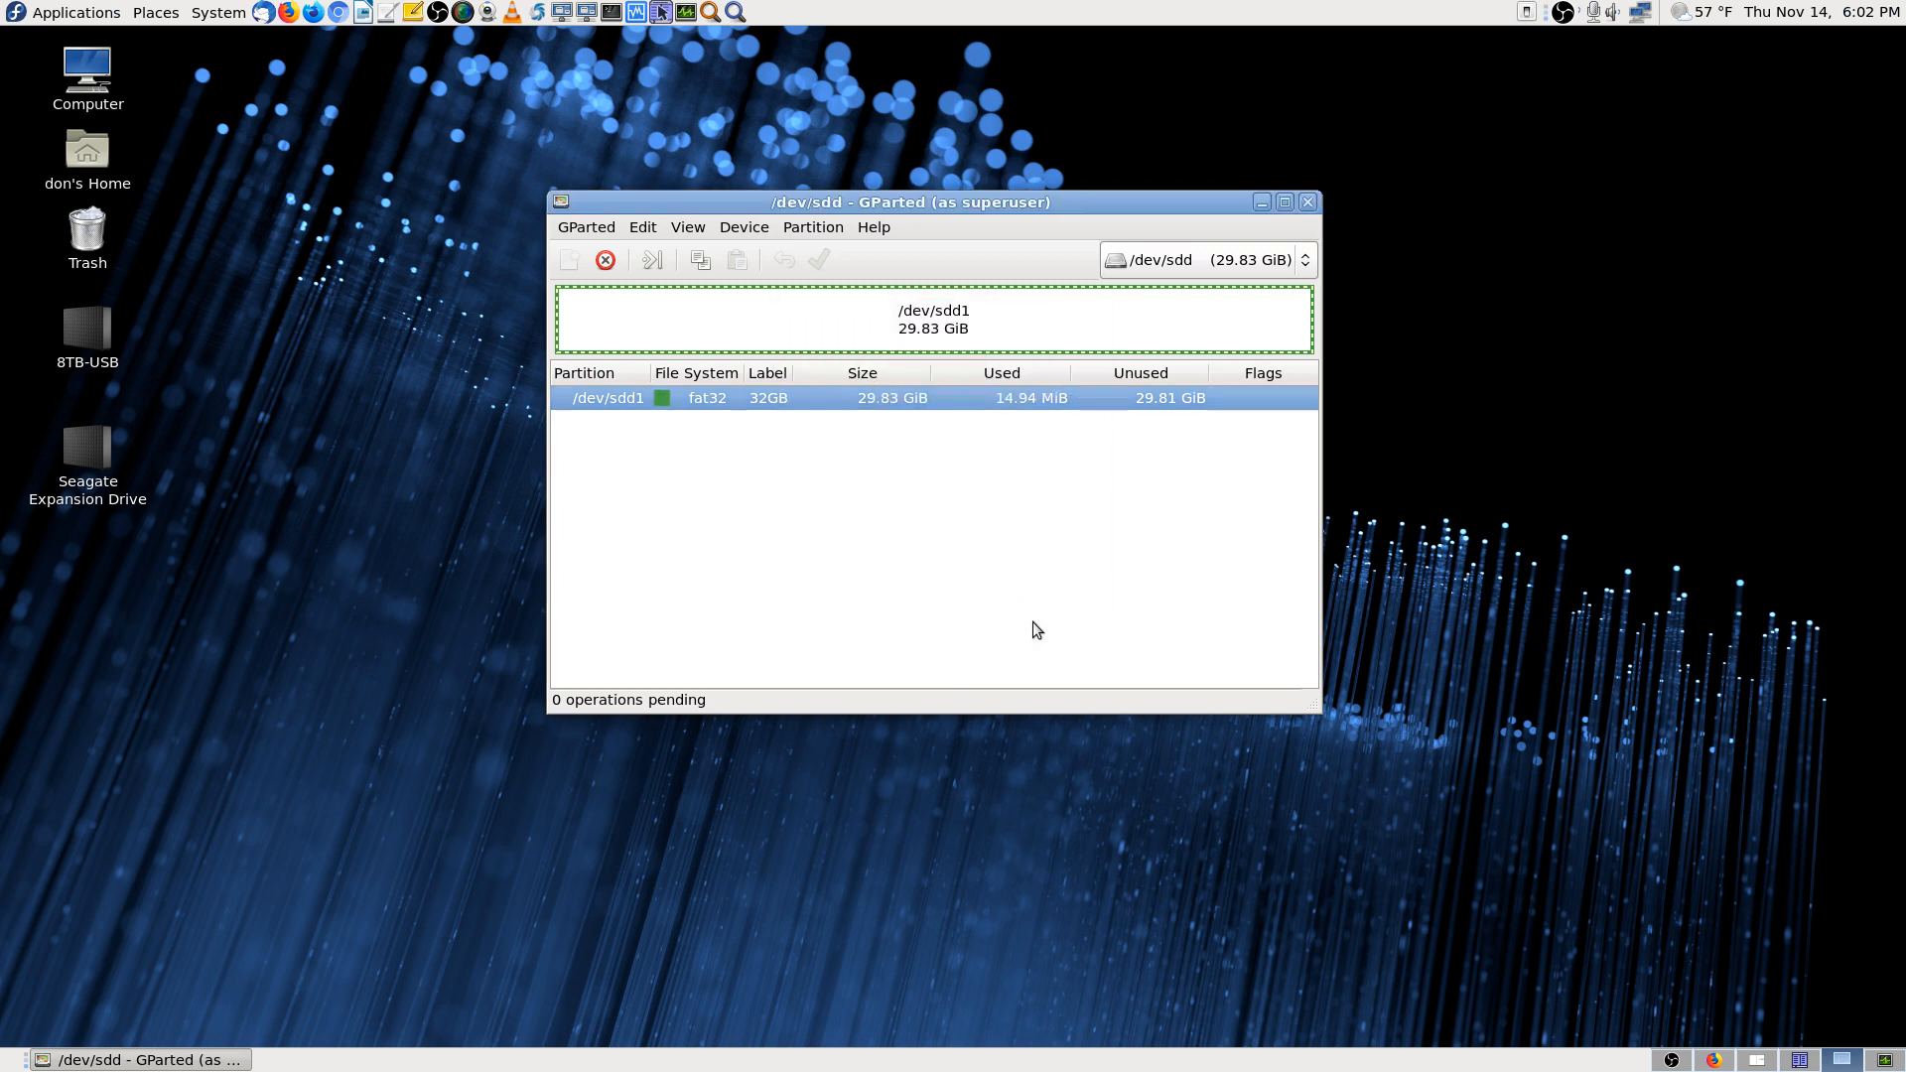
click(1307, 201)
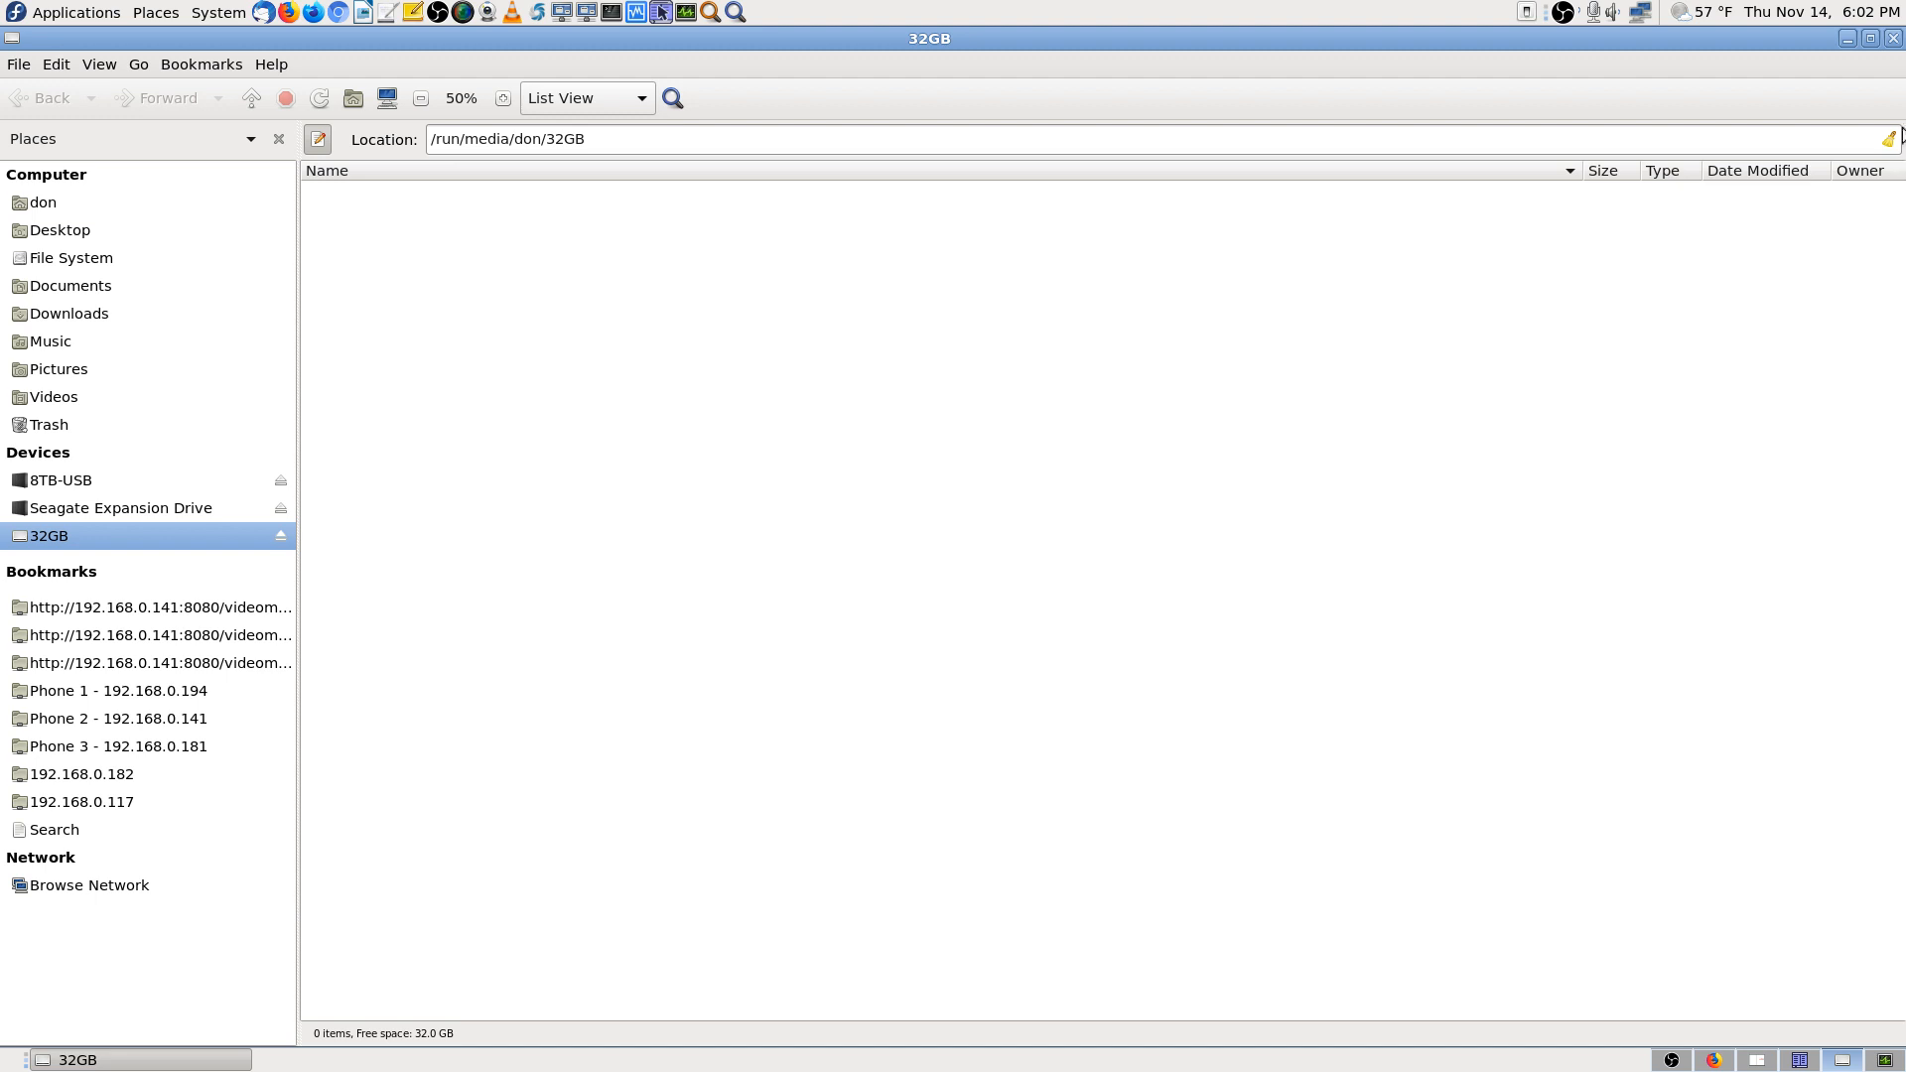
Close the Caja window on the 32GB drive and eject the 32GB drive from the desktop
right_click(237, 535)
click(1164, 607)
click(1893, 38)
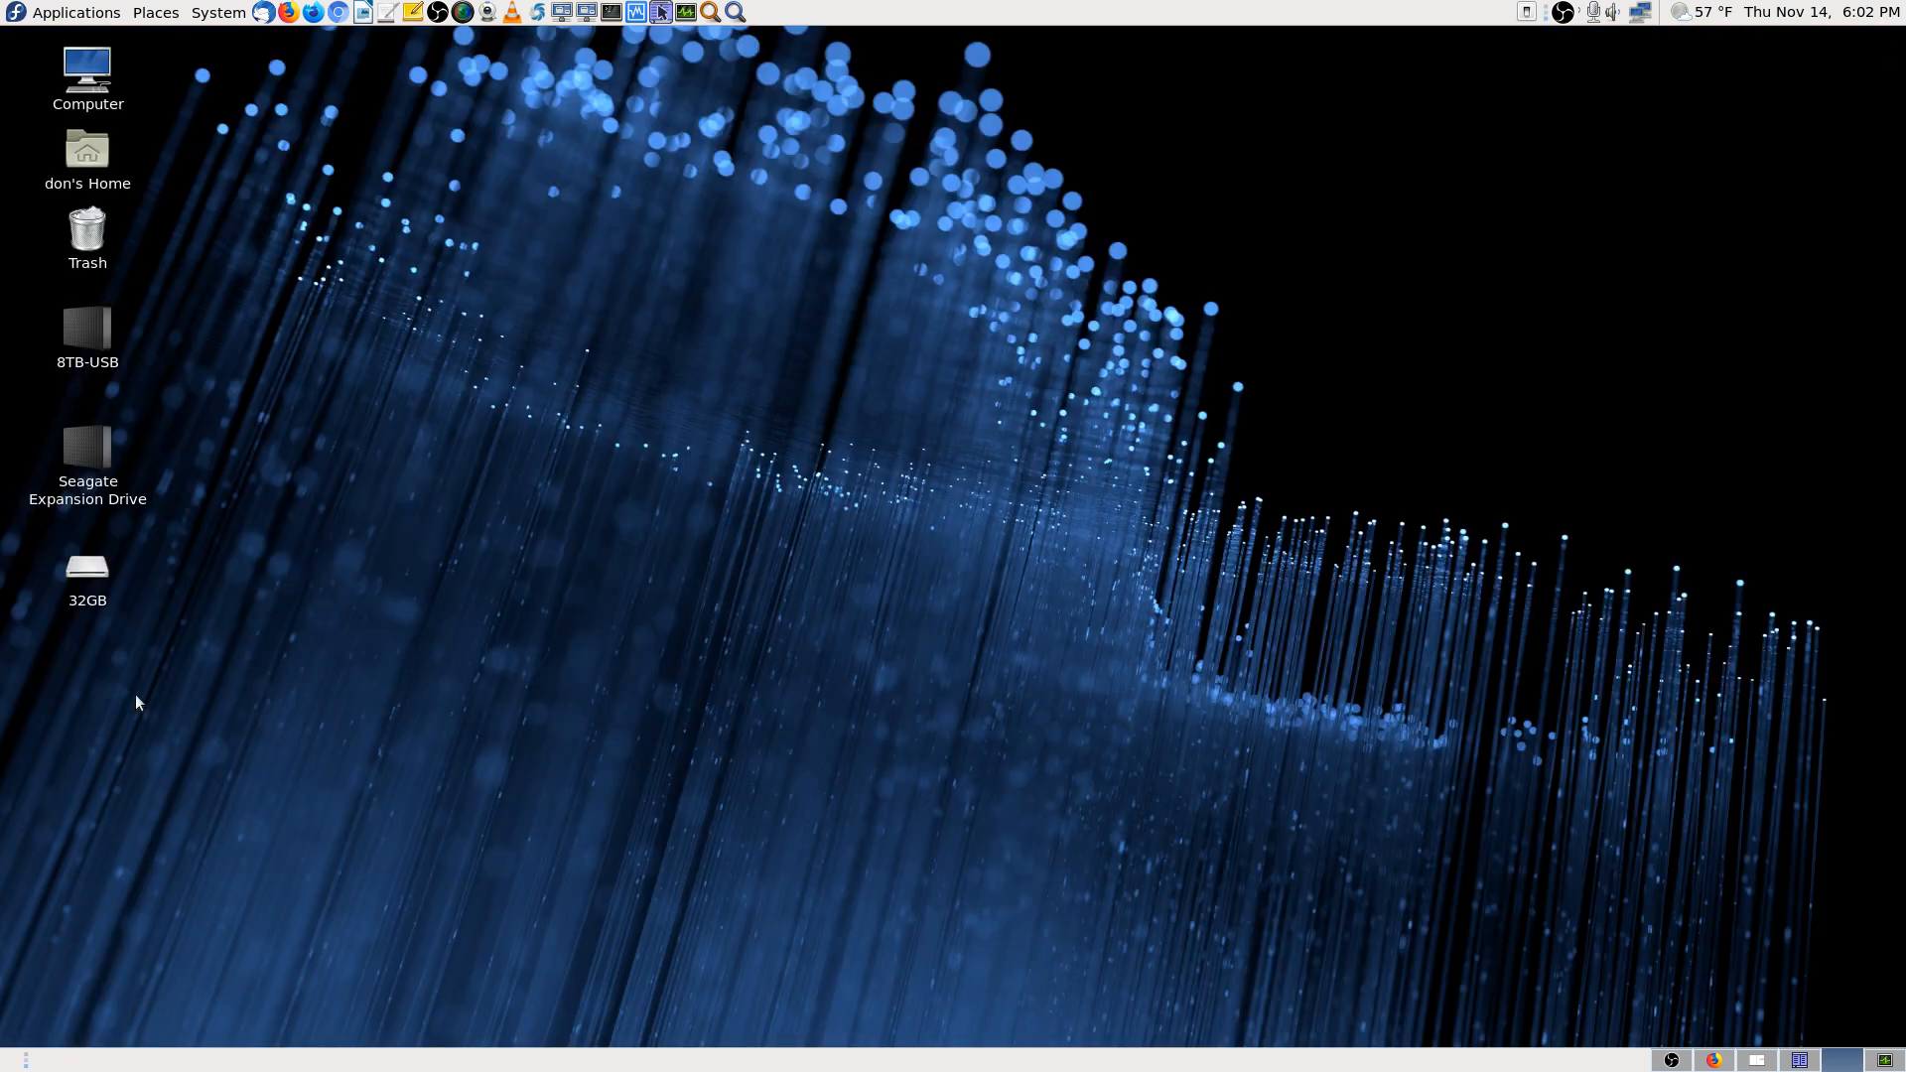
right_click(92, 576)
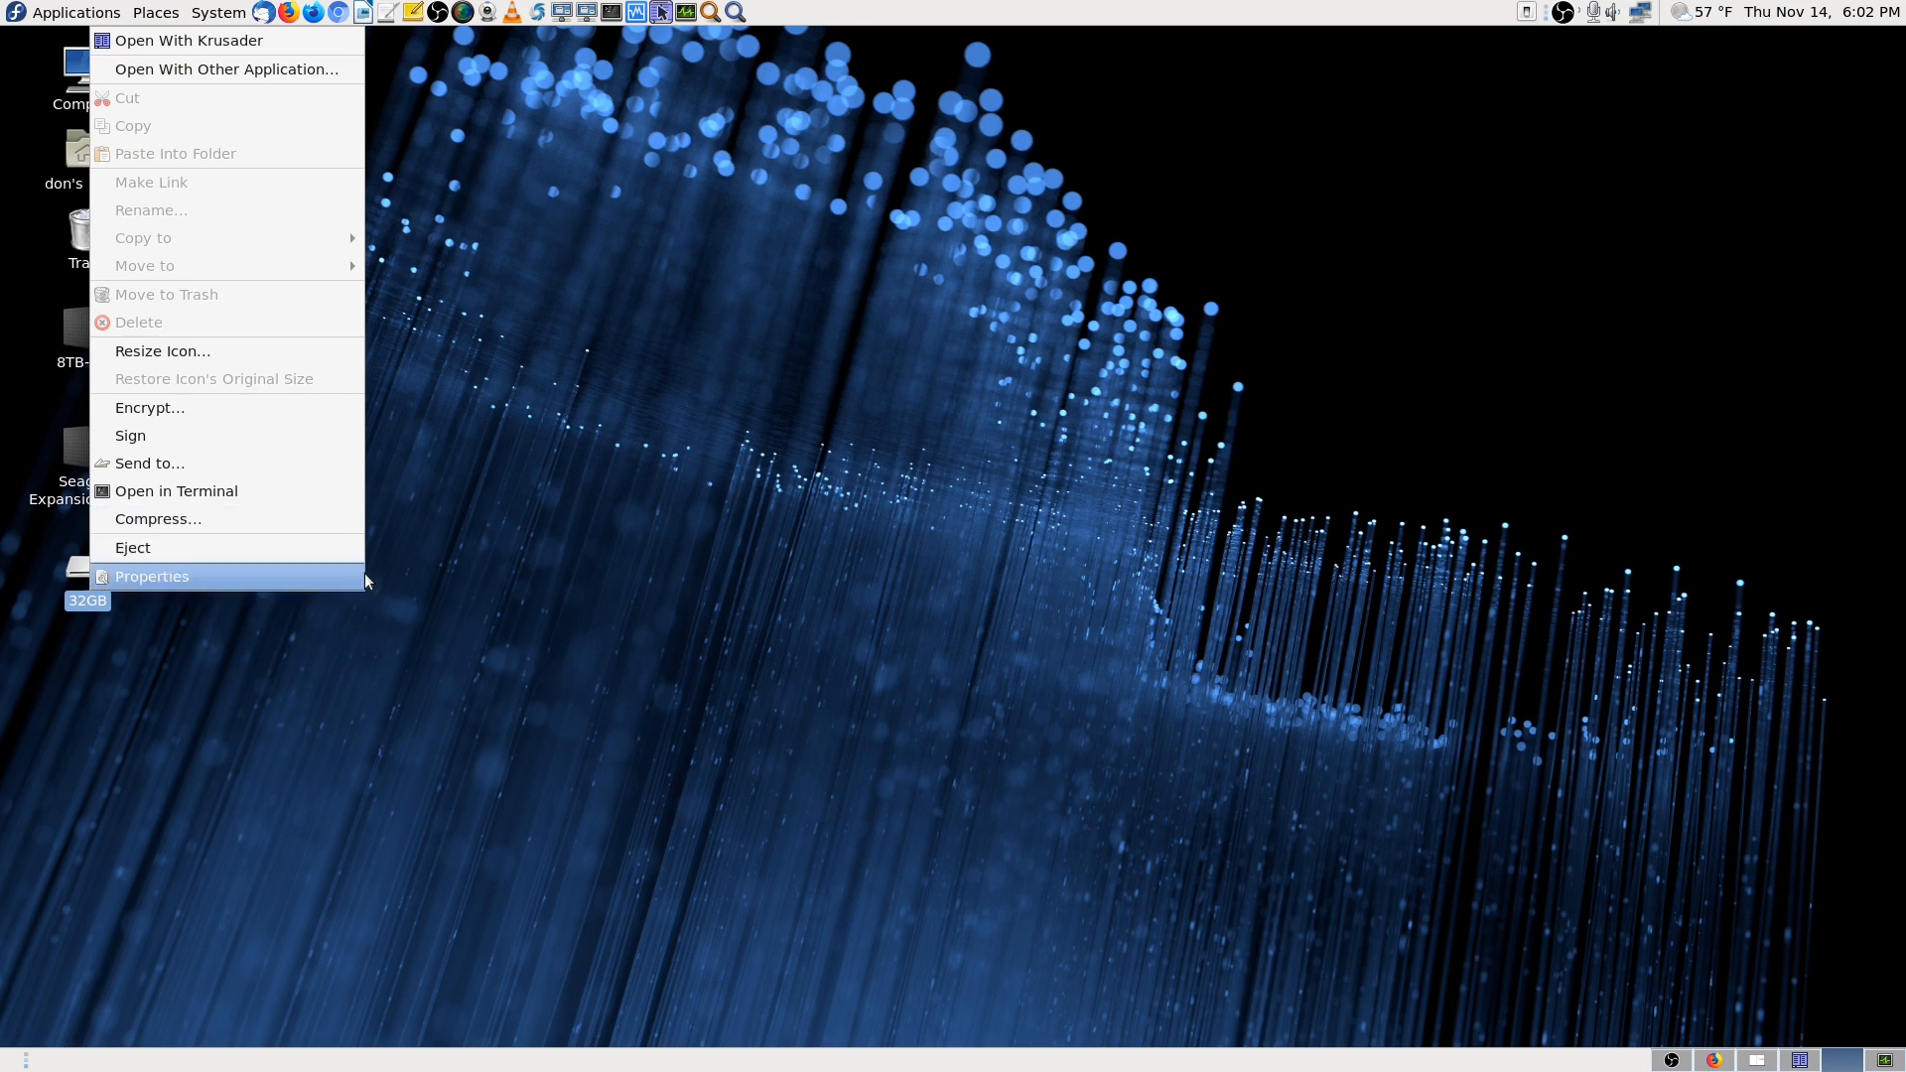
click(306, 551)
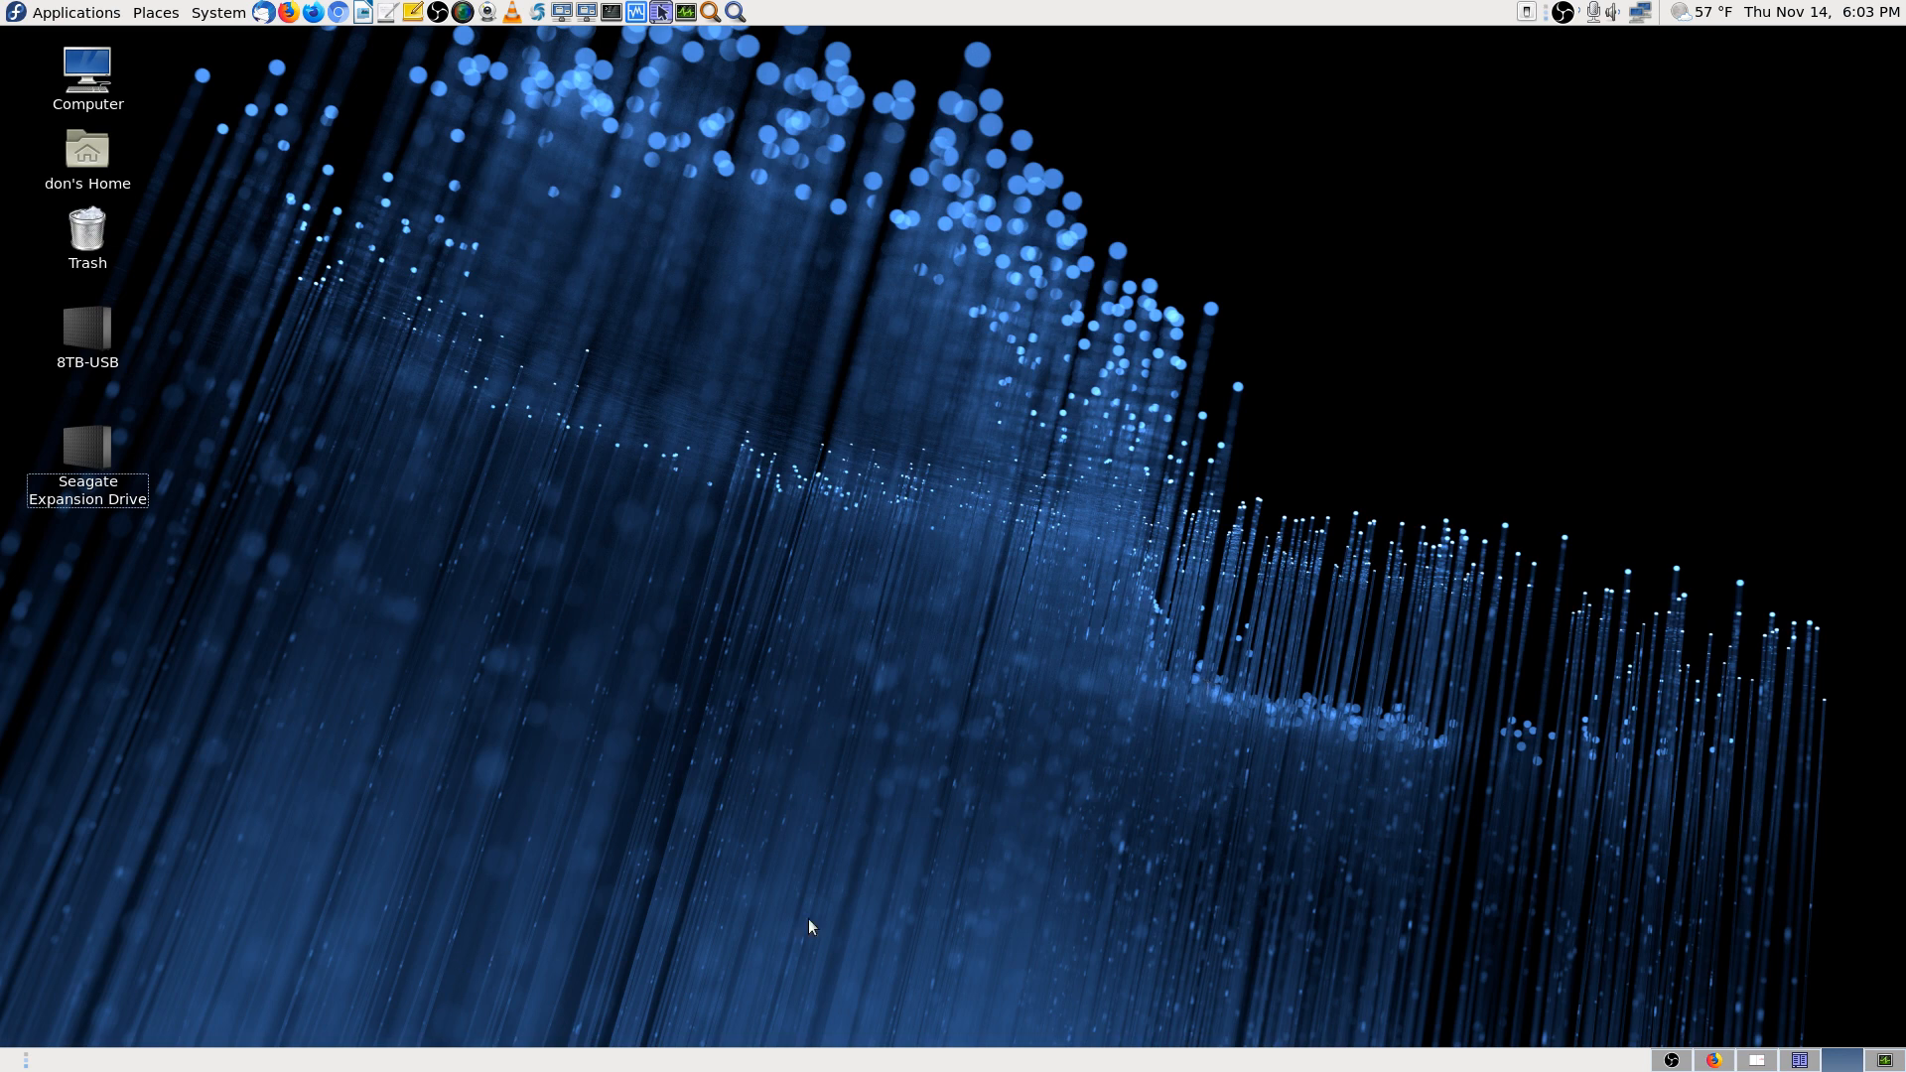
Bring OBS Studio to the front and select the 'Cam 2 Stream' scene
click(1672, 1061)
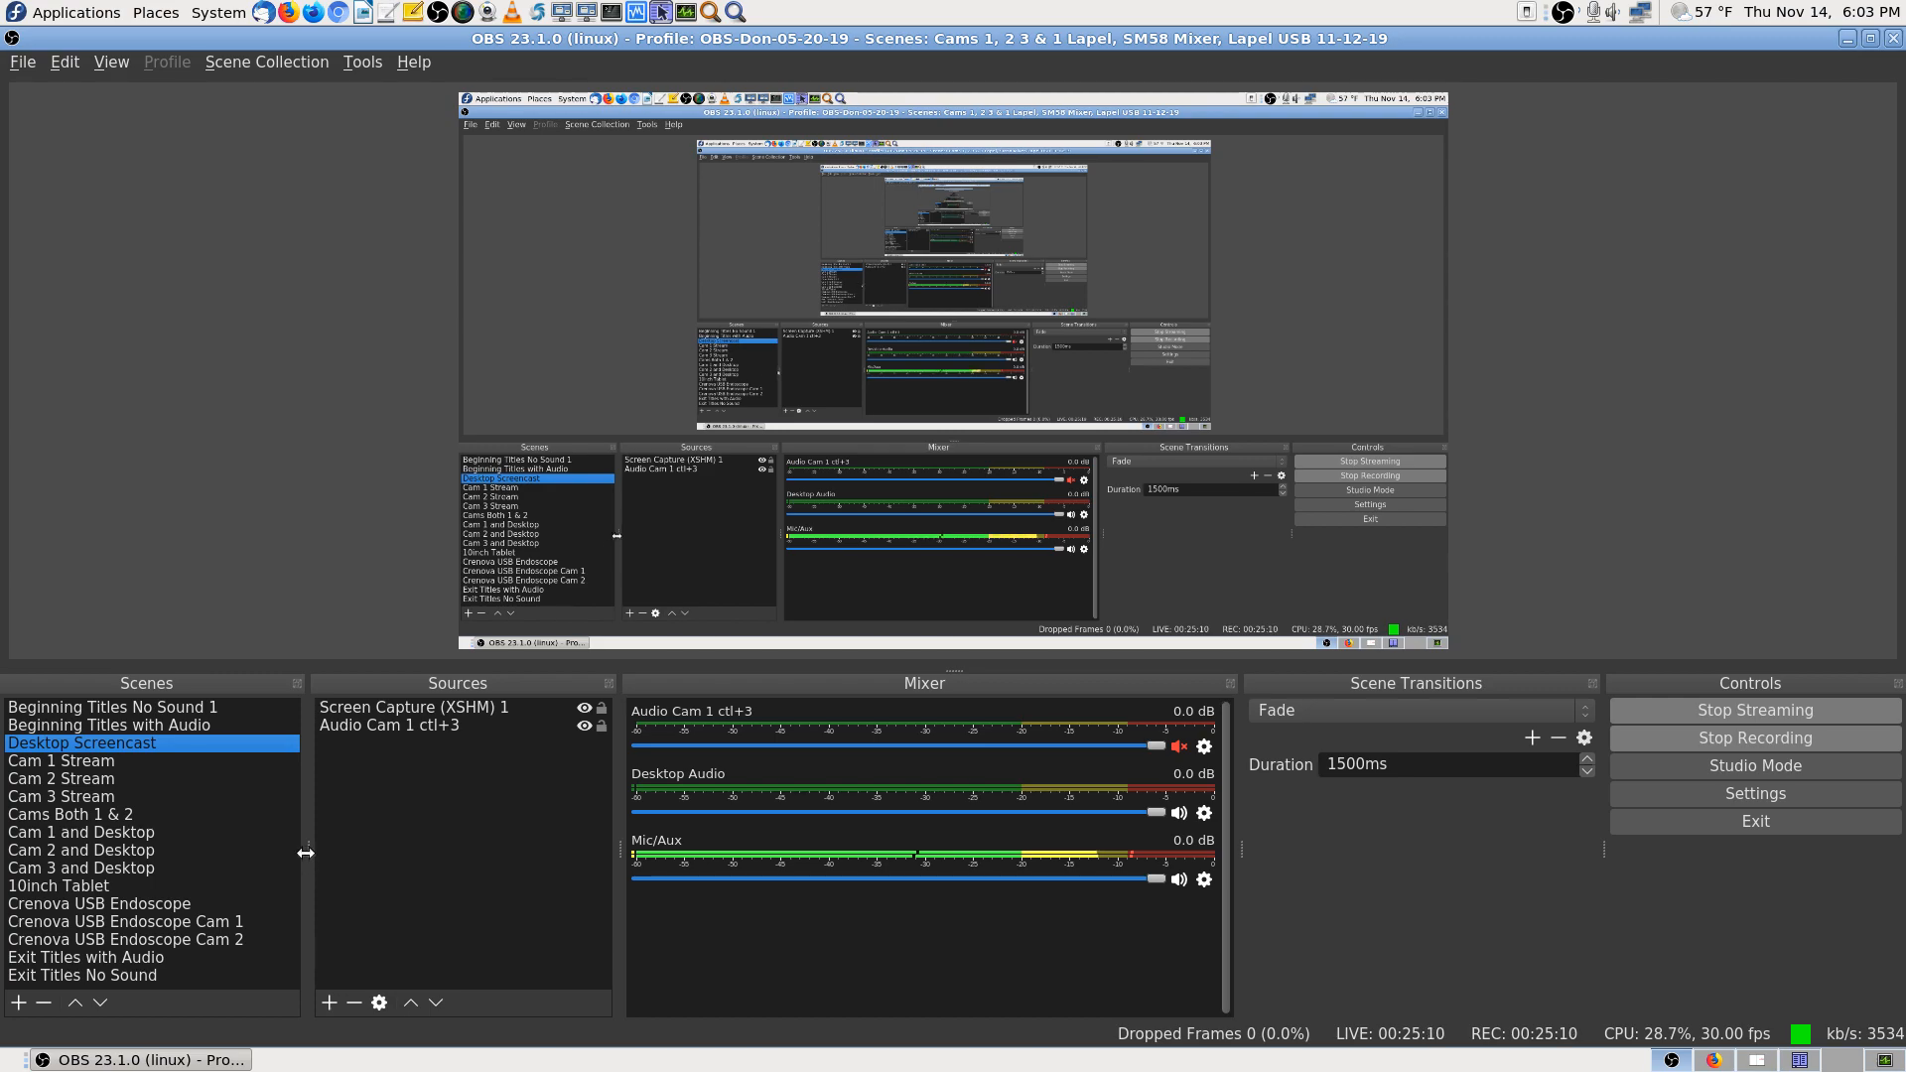
click(99, 778)
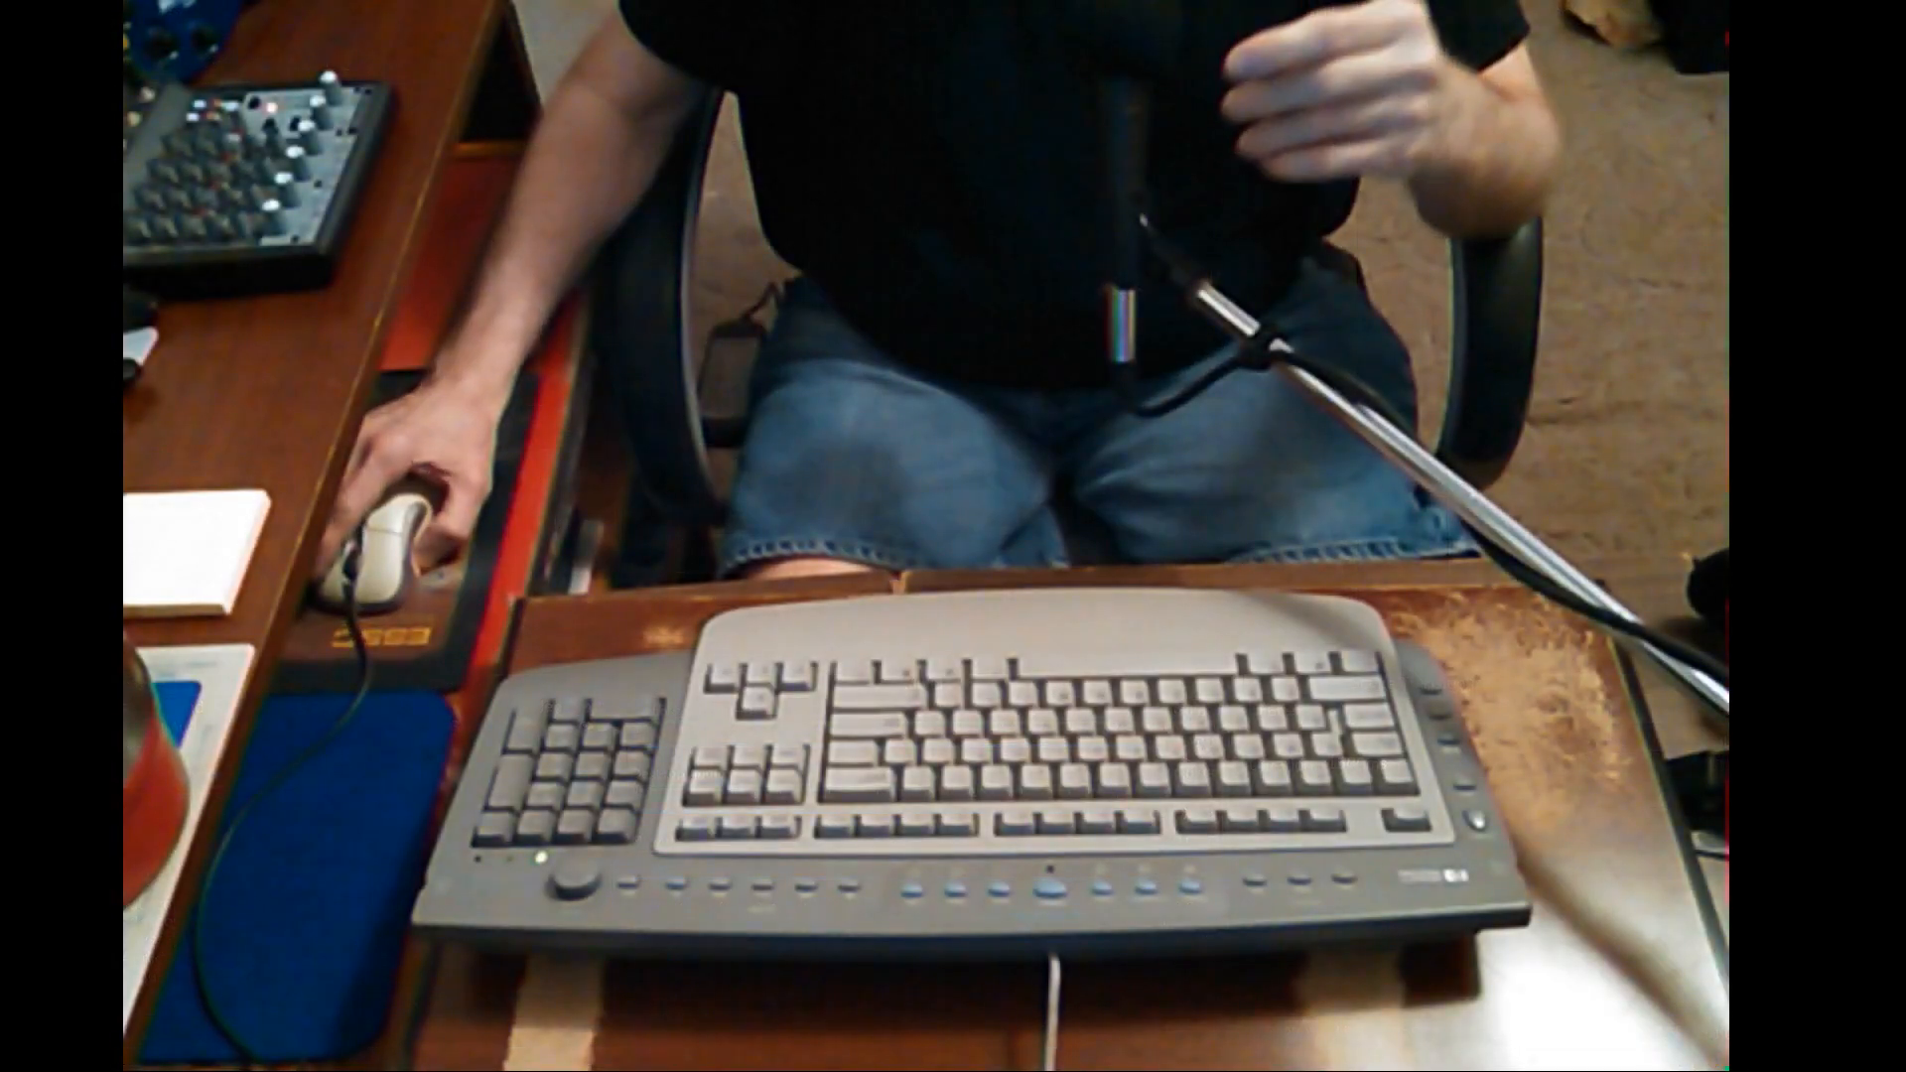
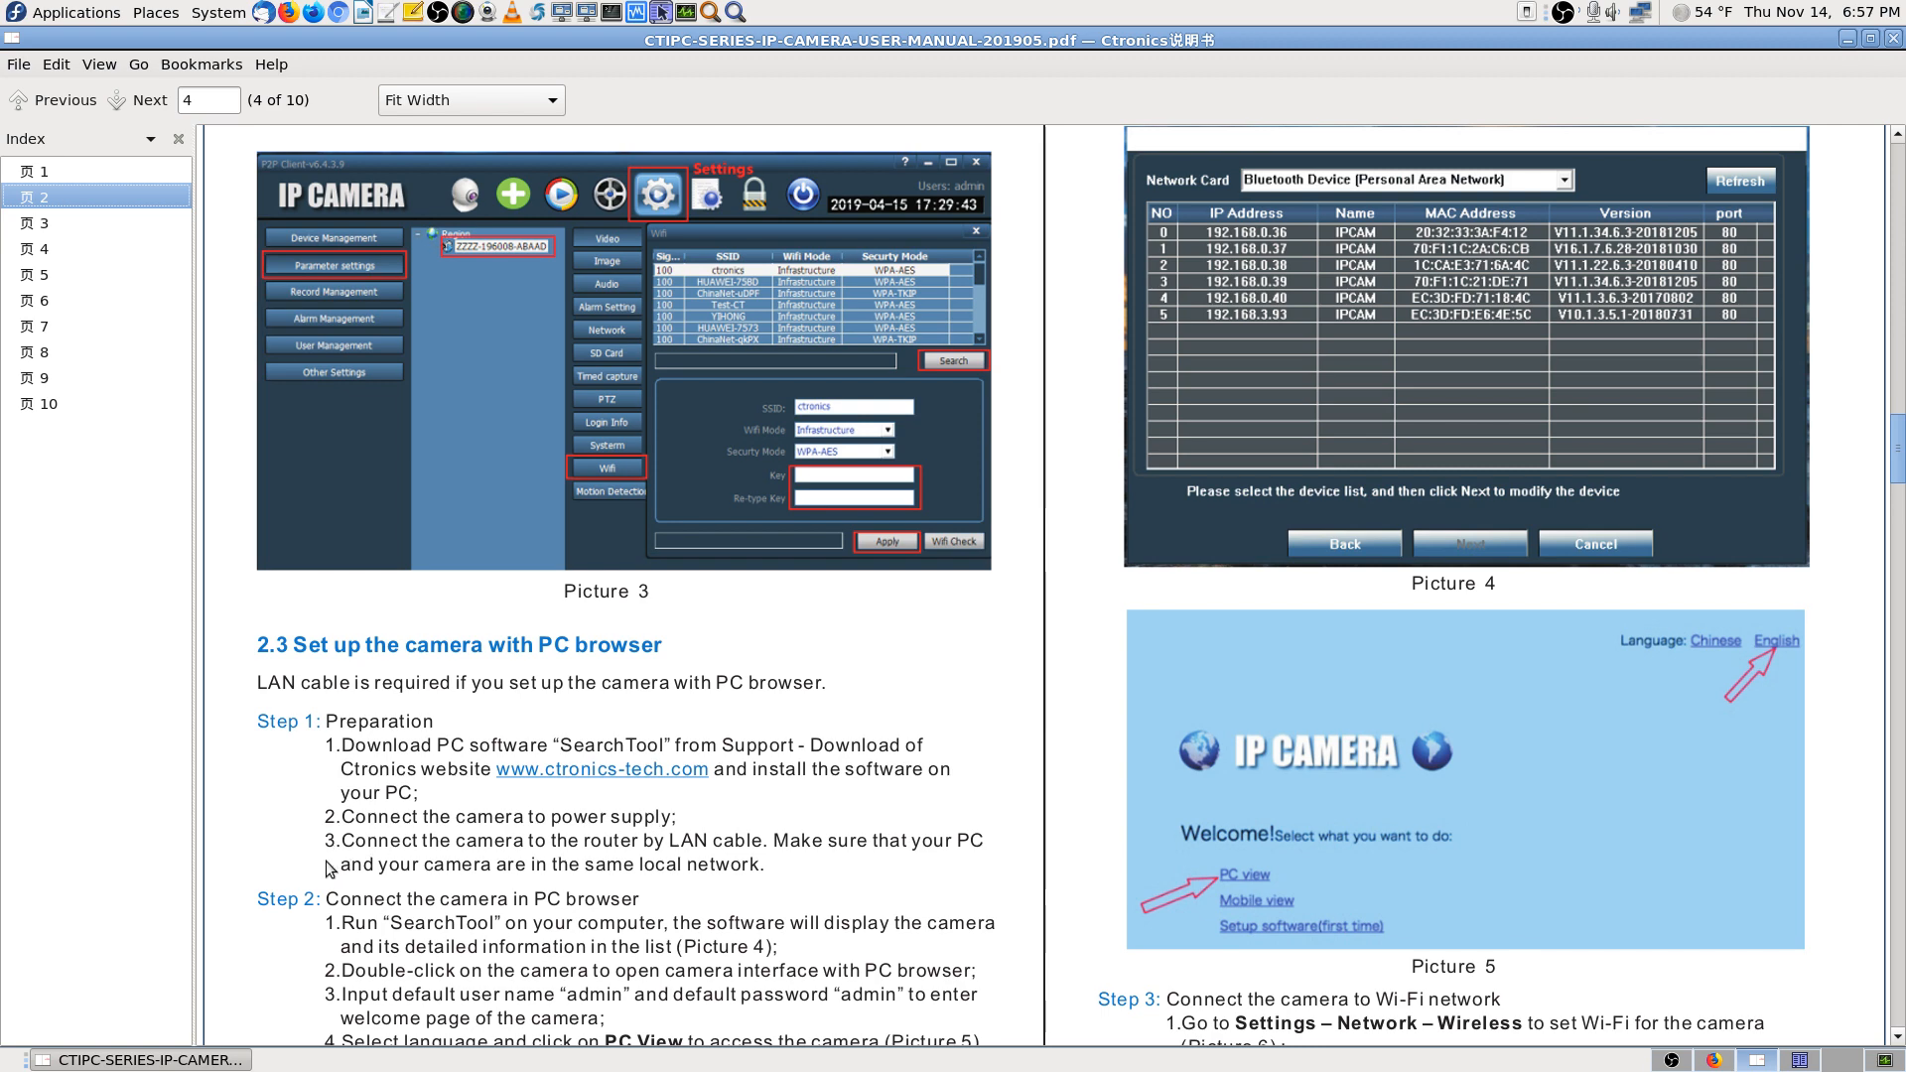
Read the PC-browser setup steps on manual pages 5–6, then return to Firefox's Ctronics download page
scroll(324, 847, down, 3)
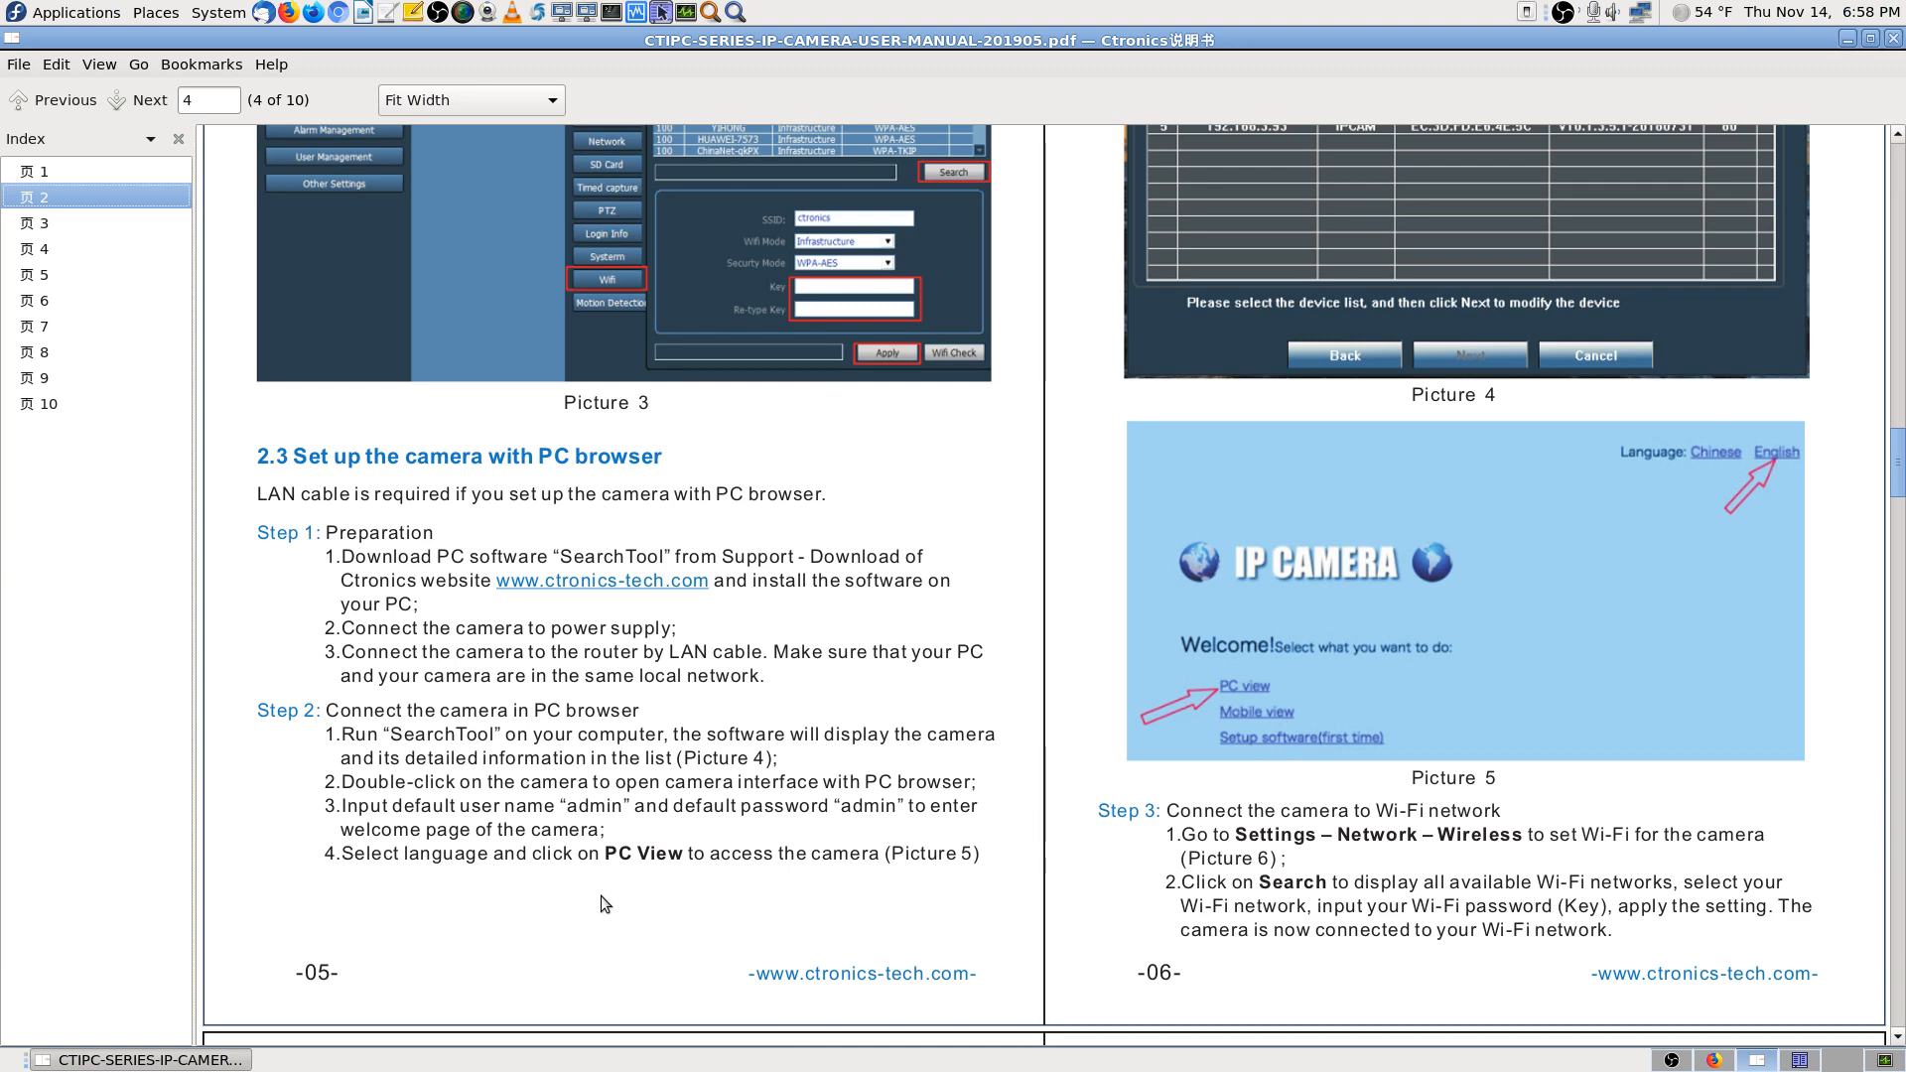
scroll(600, 896, down, 8)
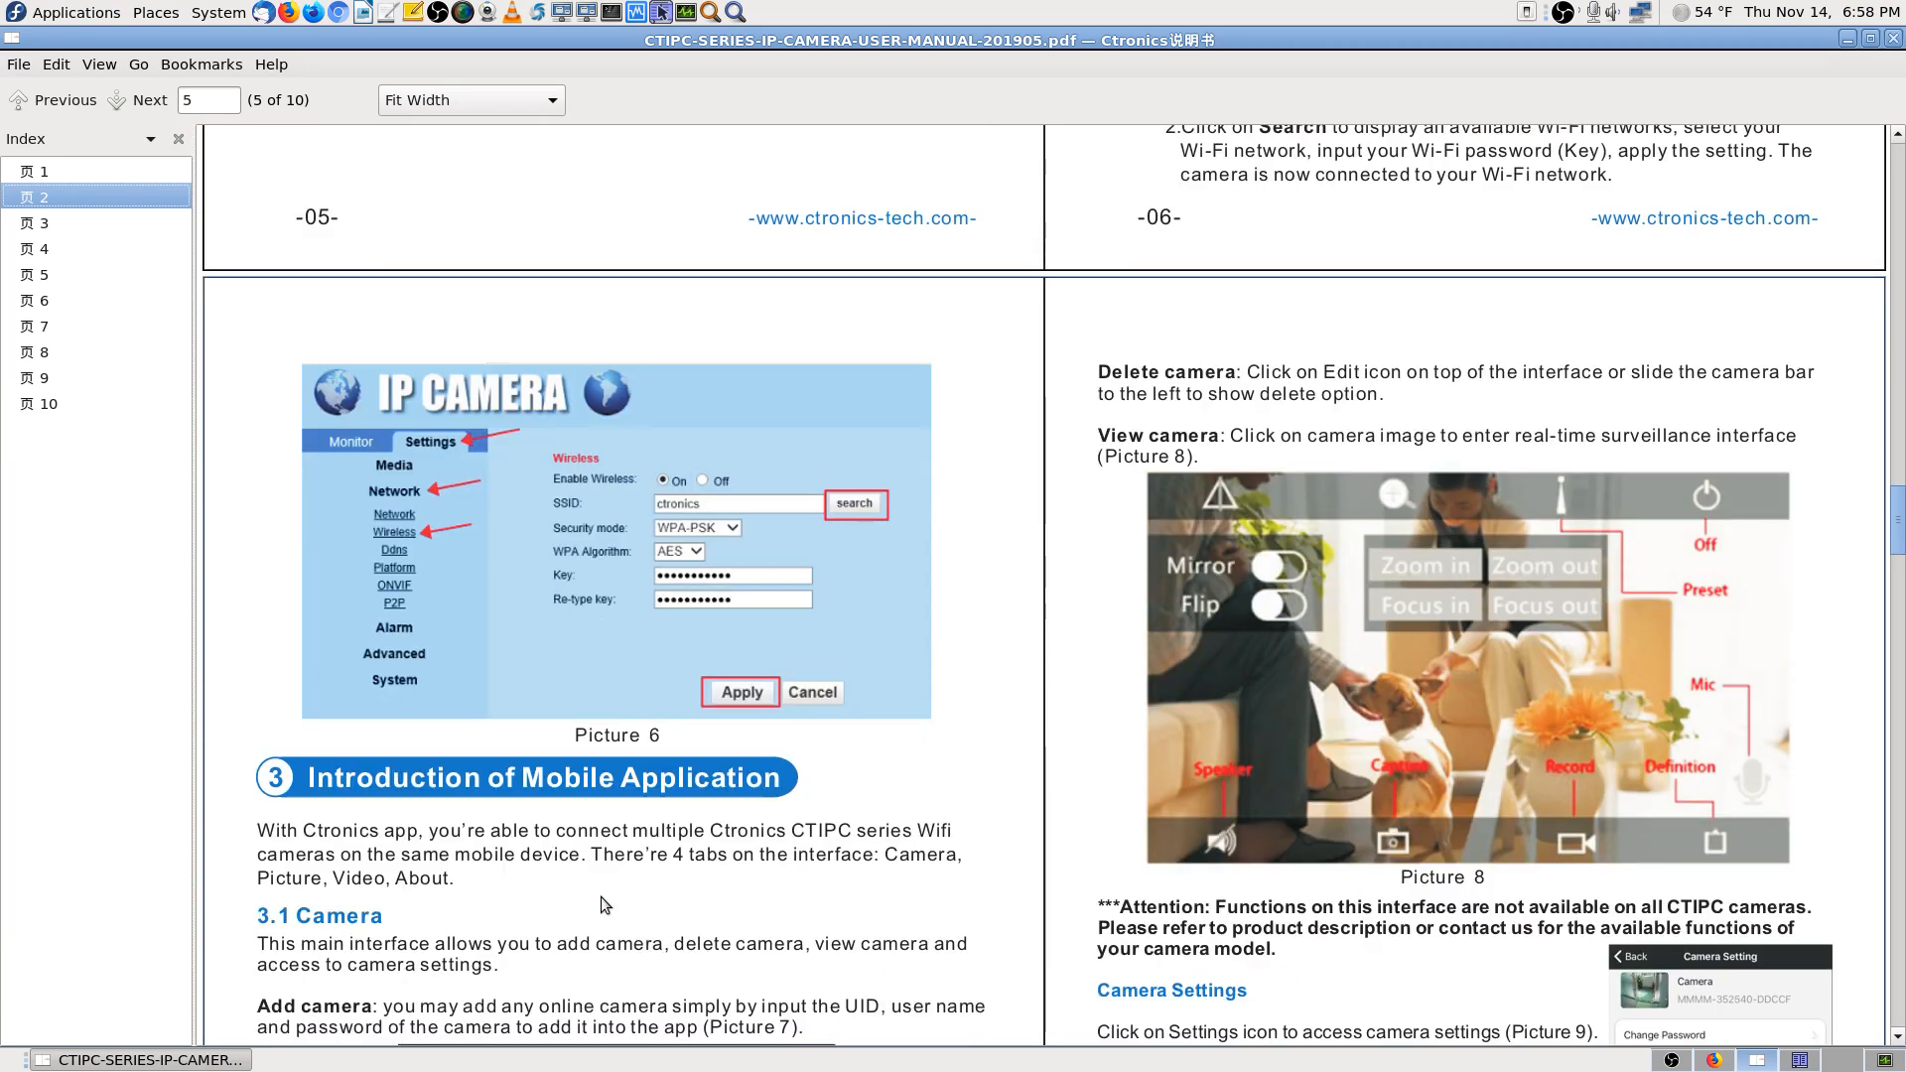
scroll(788, 874, up, 8)
scroll(788, 874, up, 2)
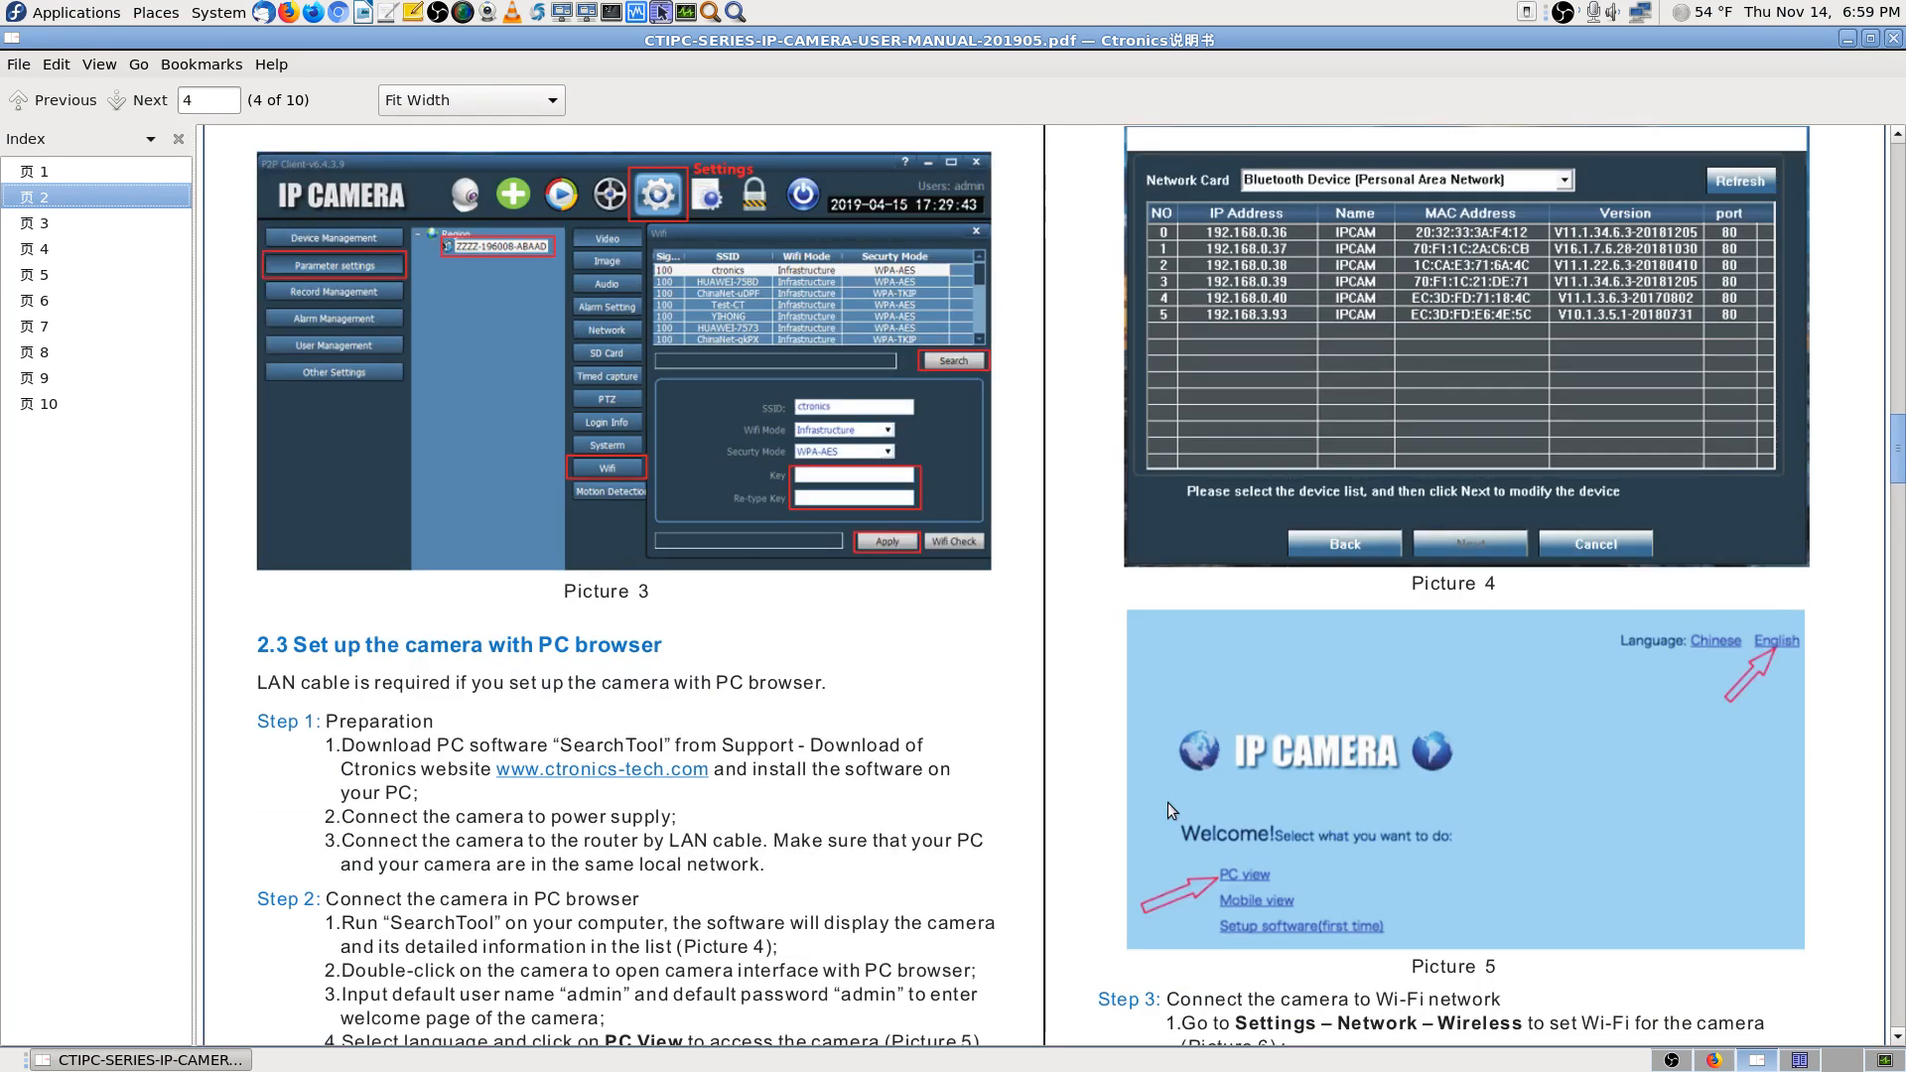
scroll(1099, 931, down, 2)
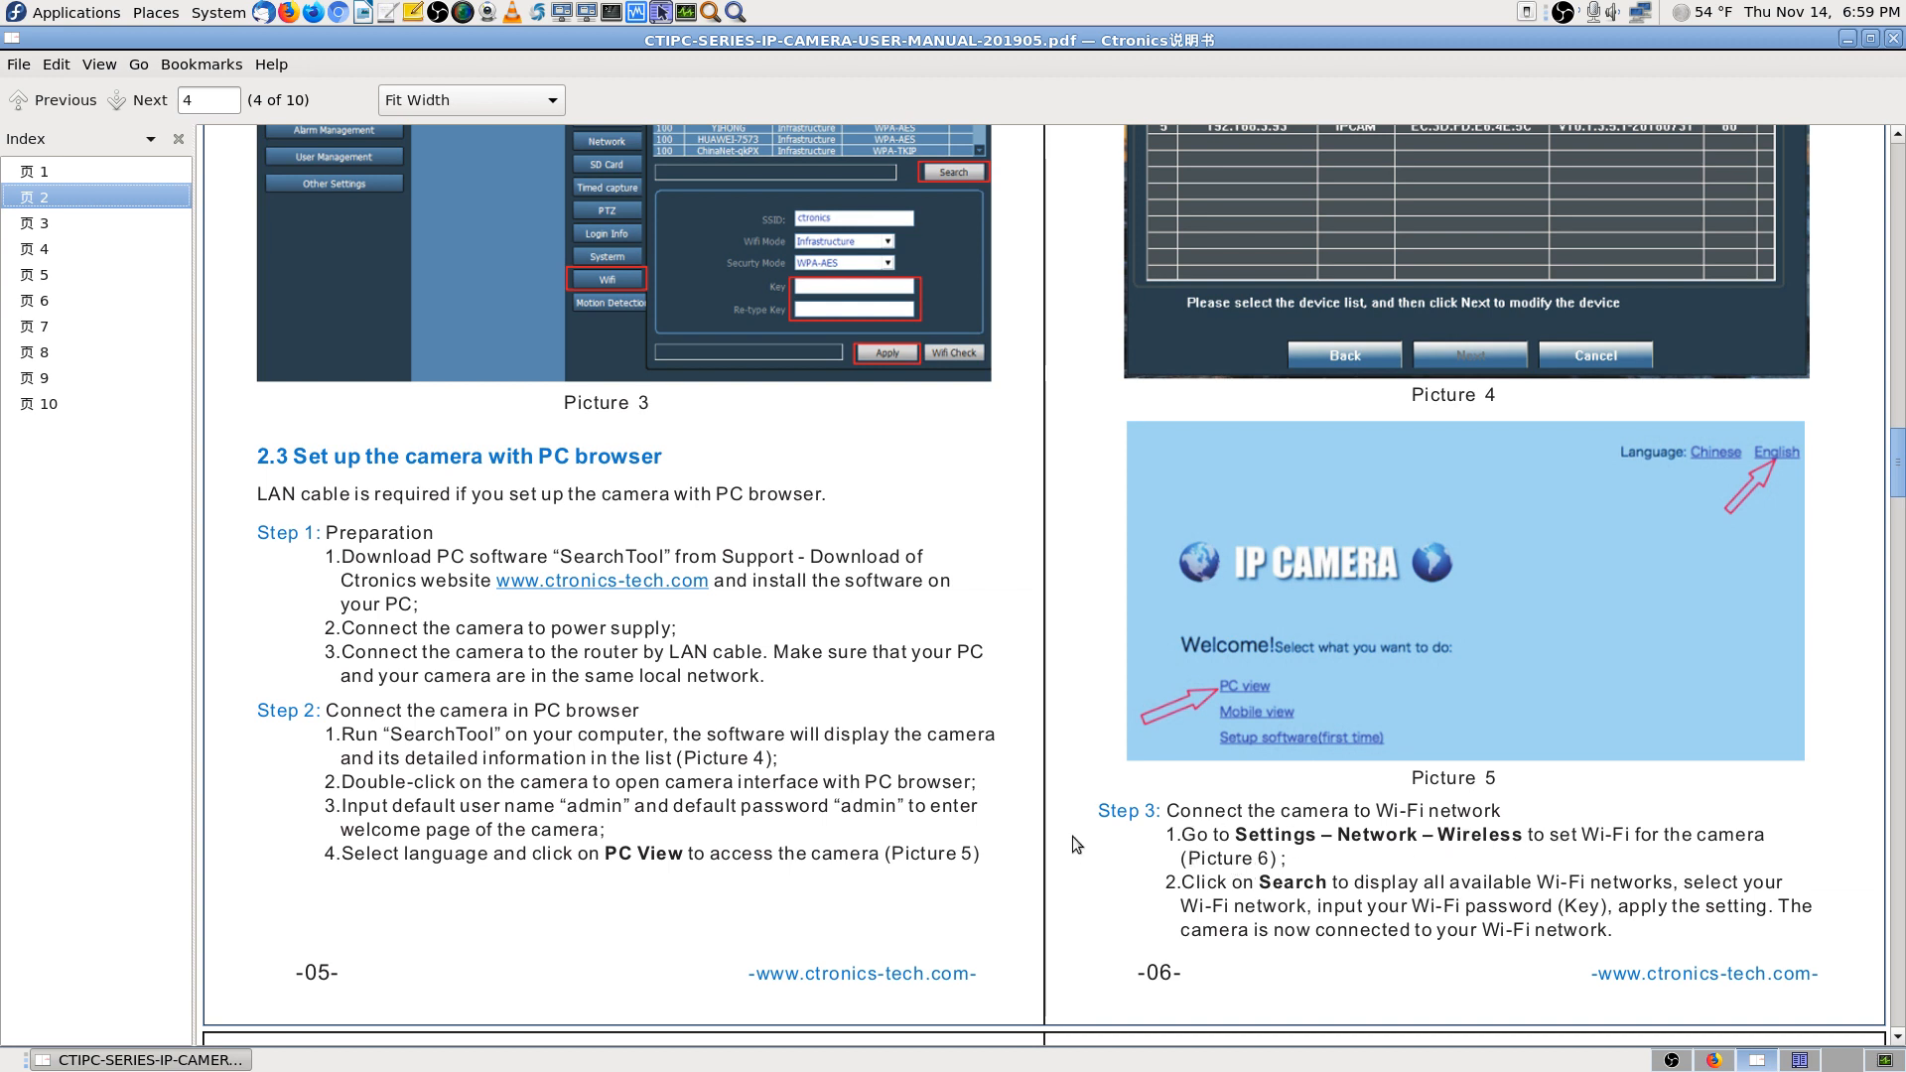
scroll(1098, 851, up, 2)
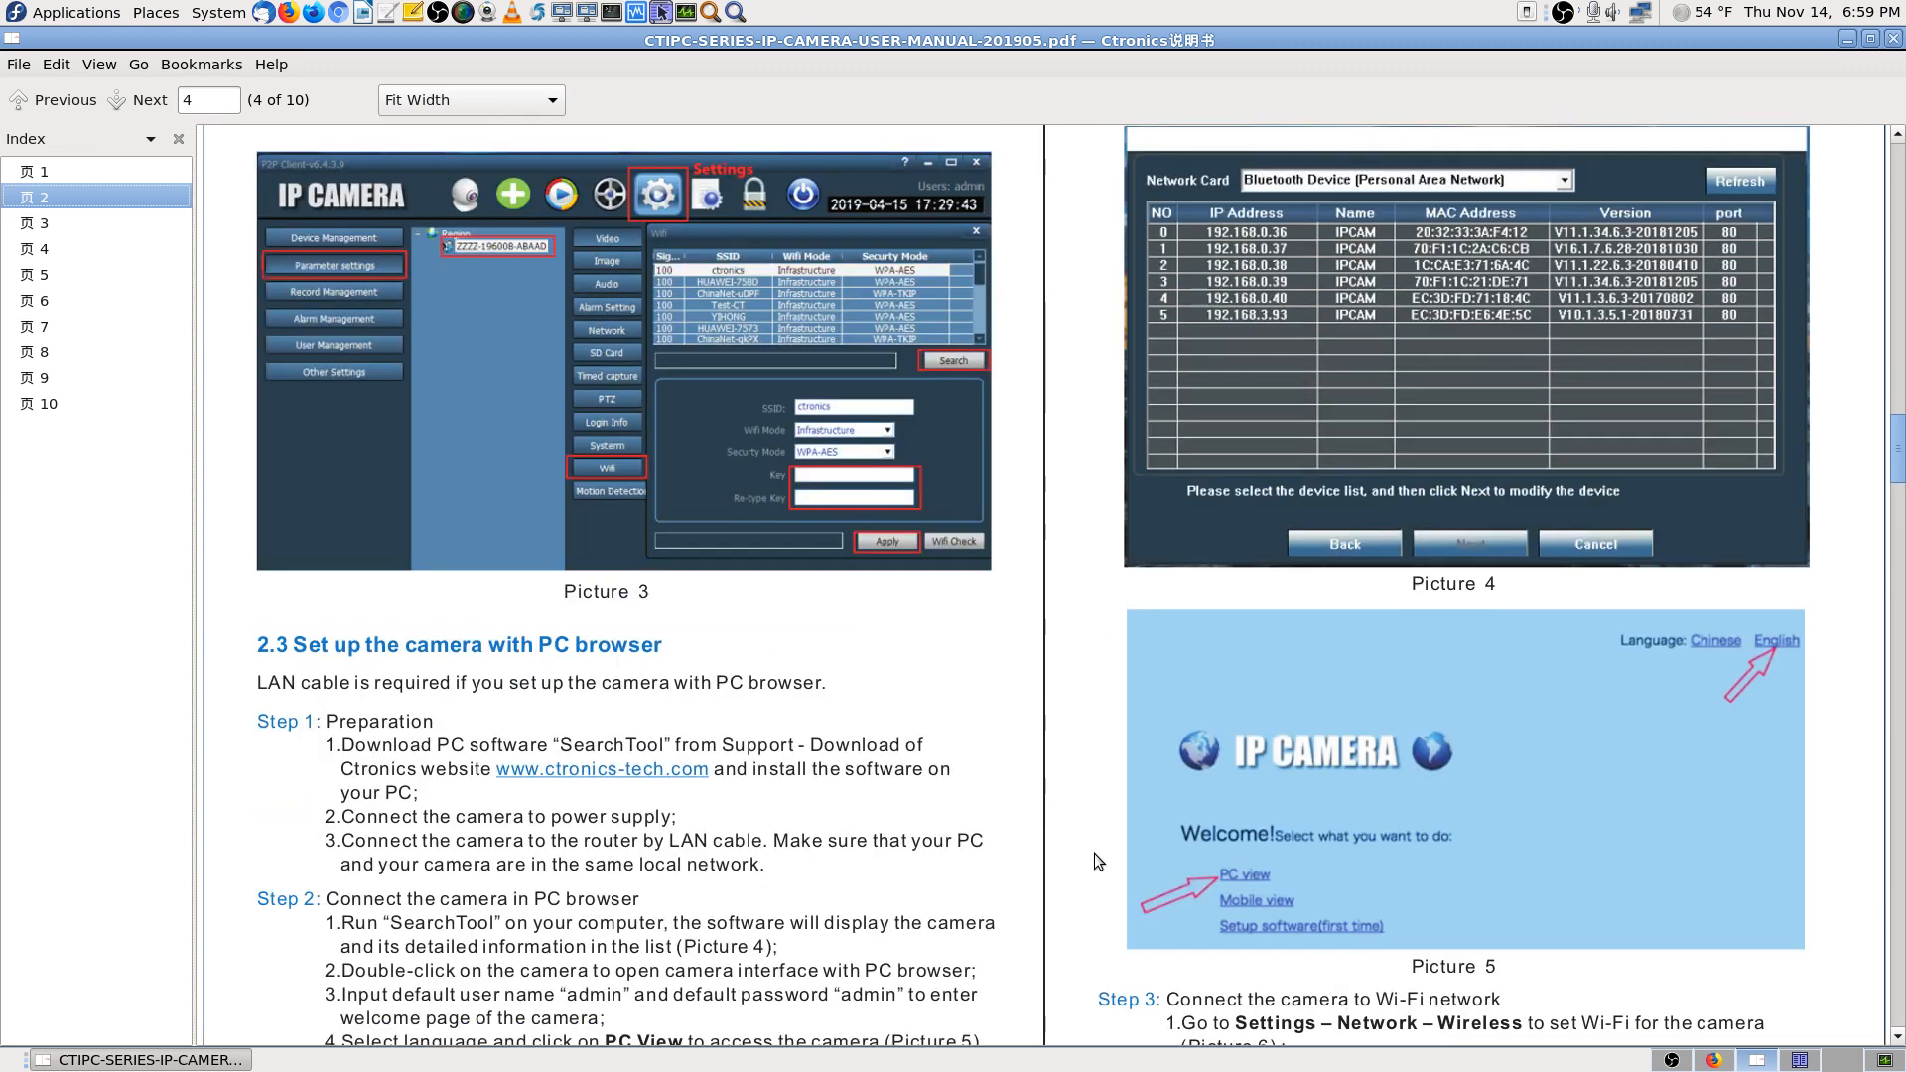
scroll(1092, 856, down, 1)
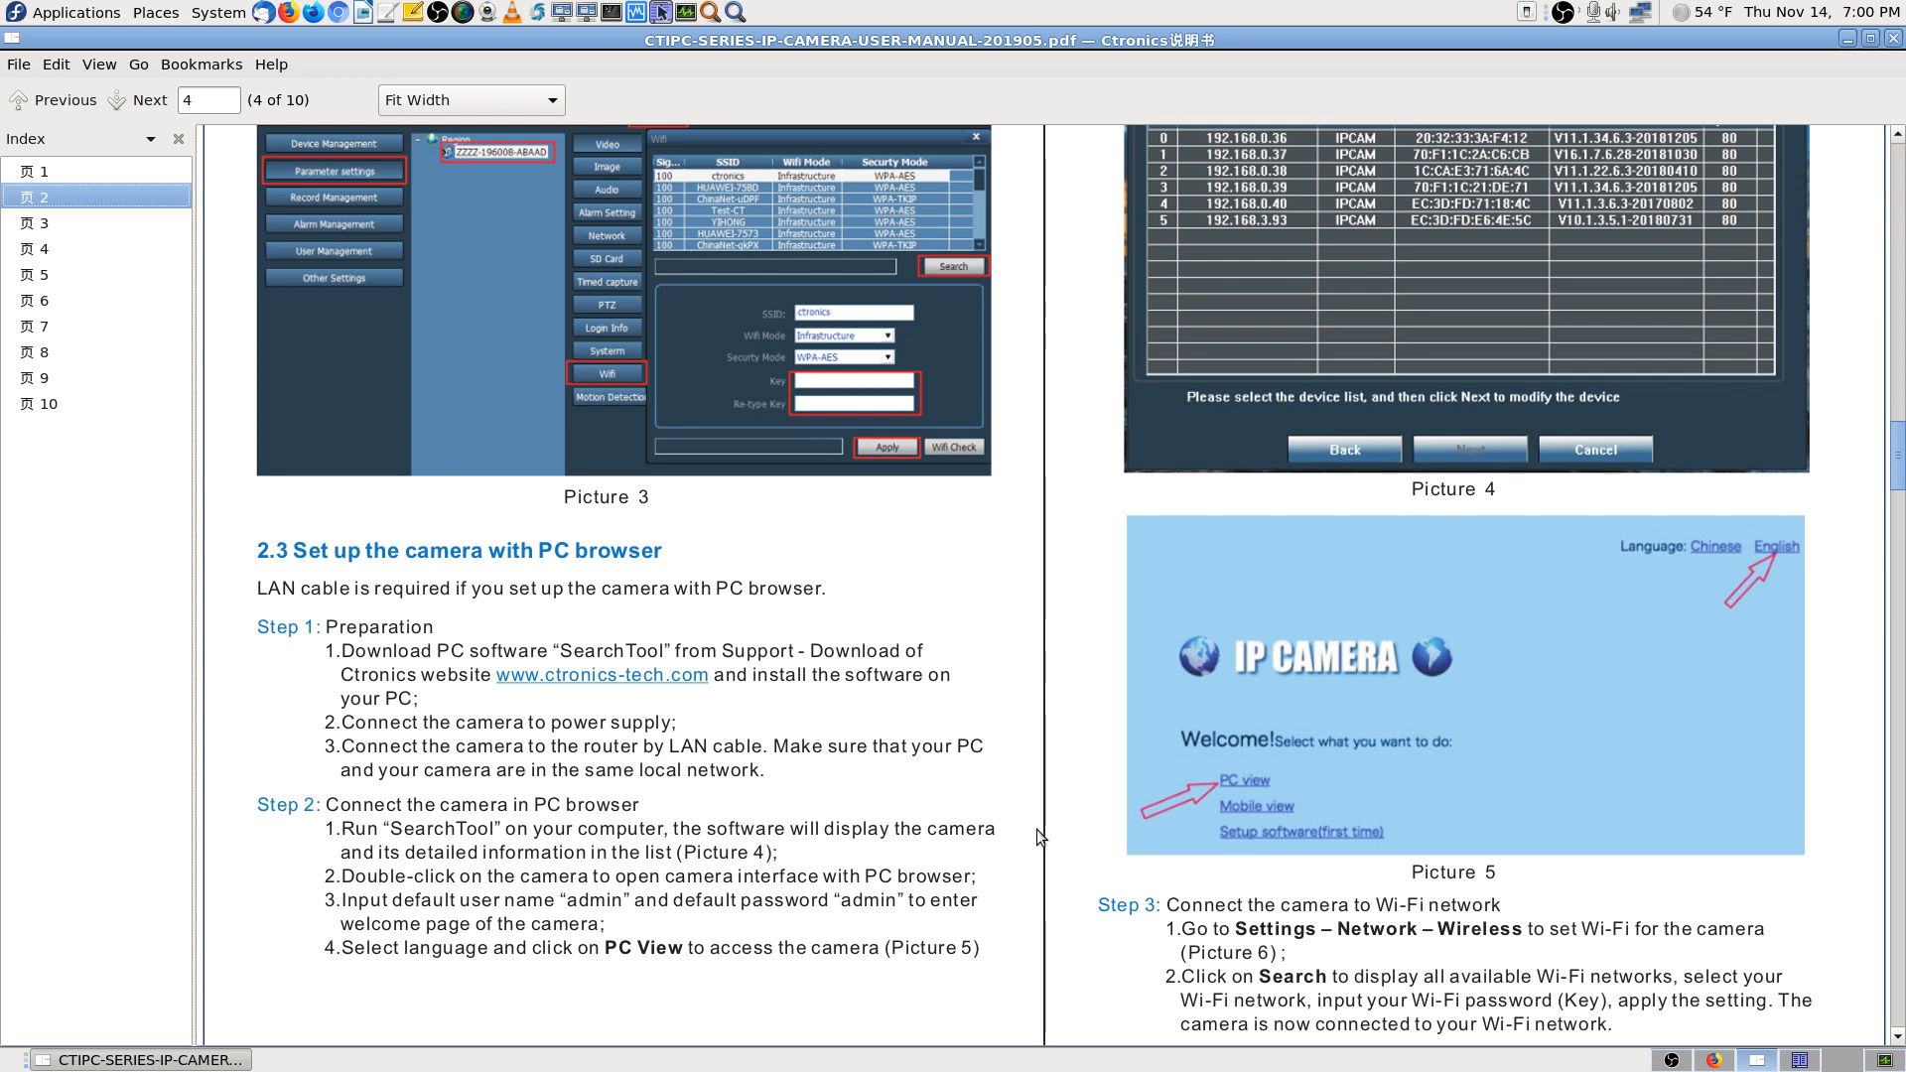
click(1715, 1060)
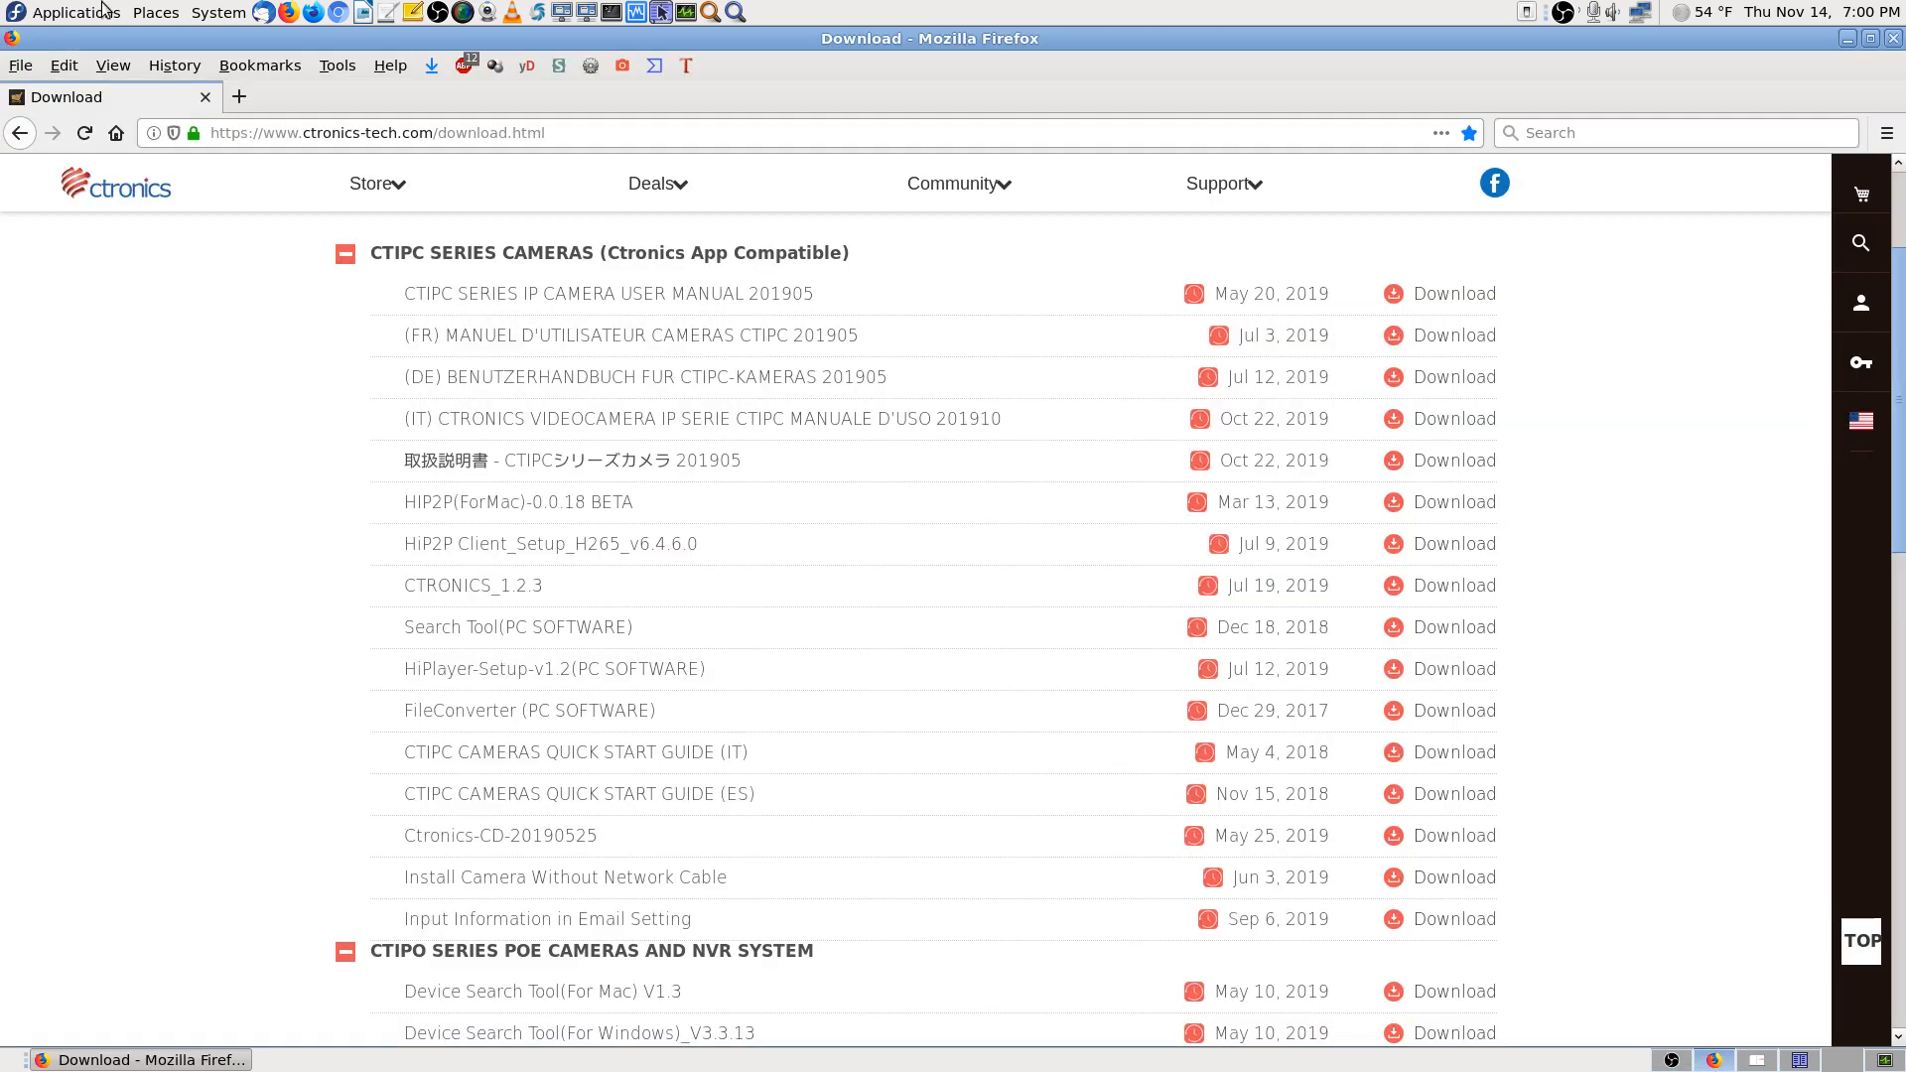
Load the router login page at 192.168.0.1 in a new Firefox tab
click(238, 96)
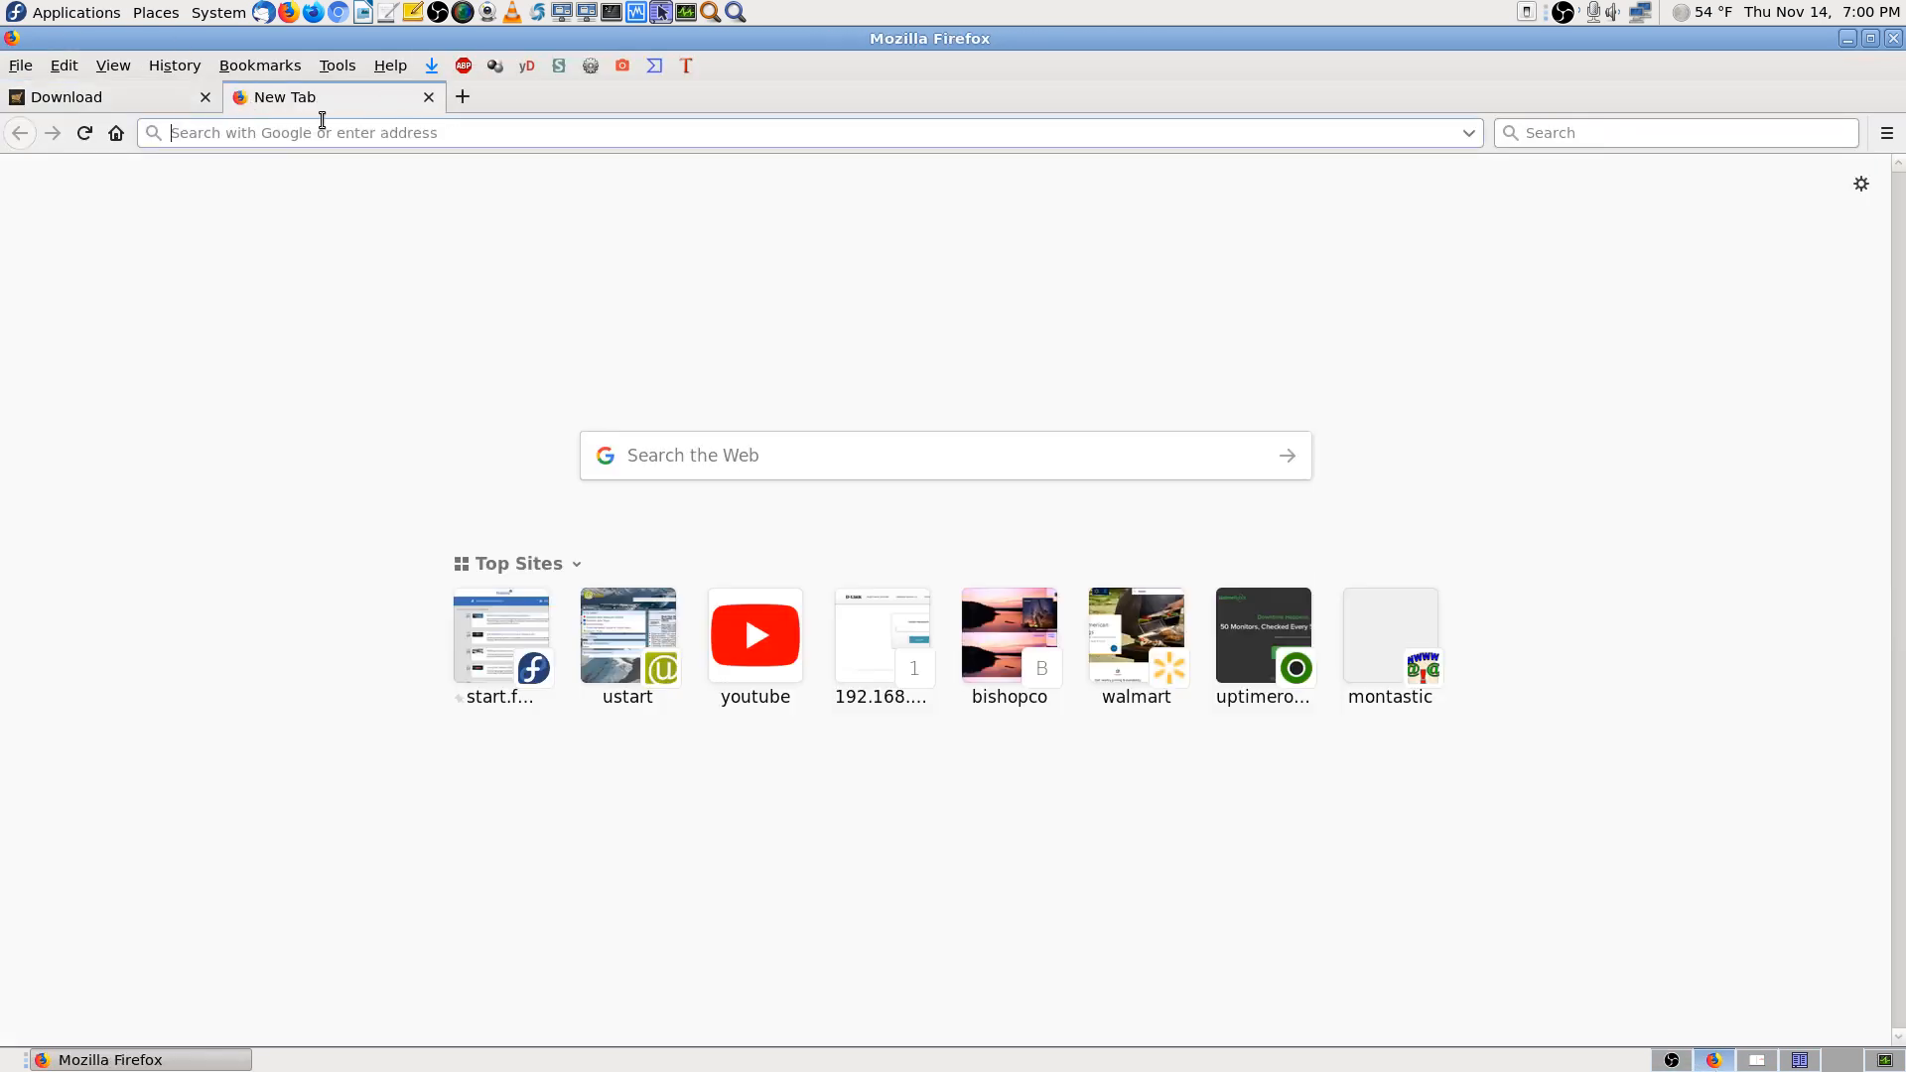
text(1)
key(Return)
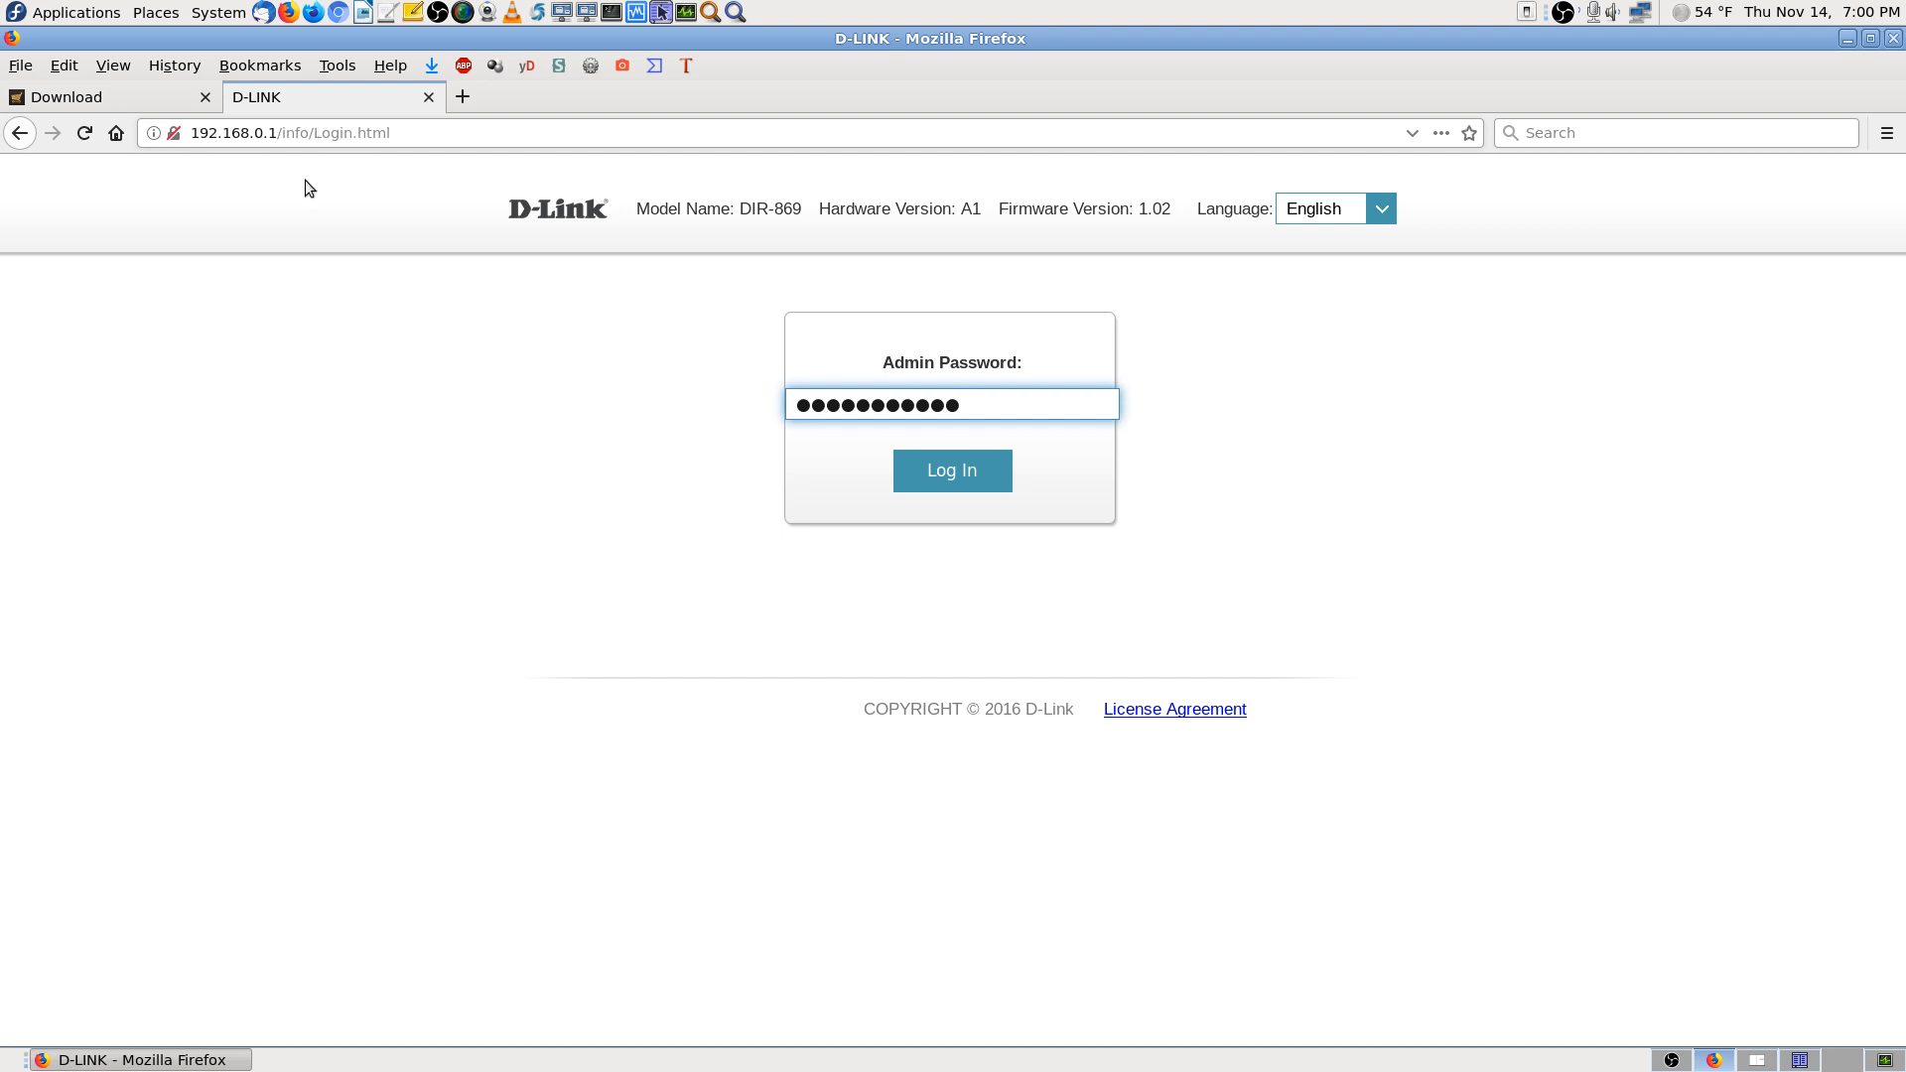
Log in to the DIR-869 and scroll Connected Clients to find IPCAM at 192.168.0.126
click(955, 479)
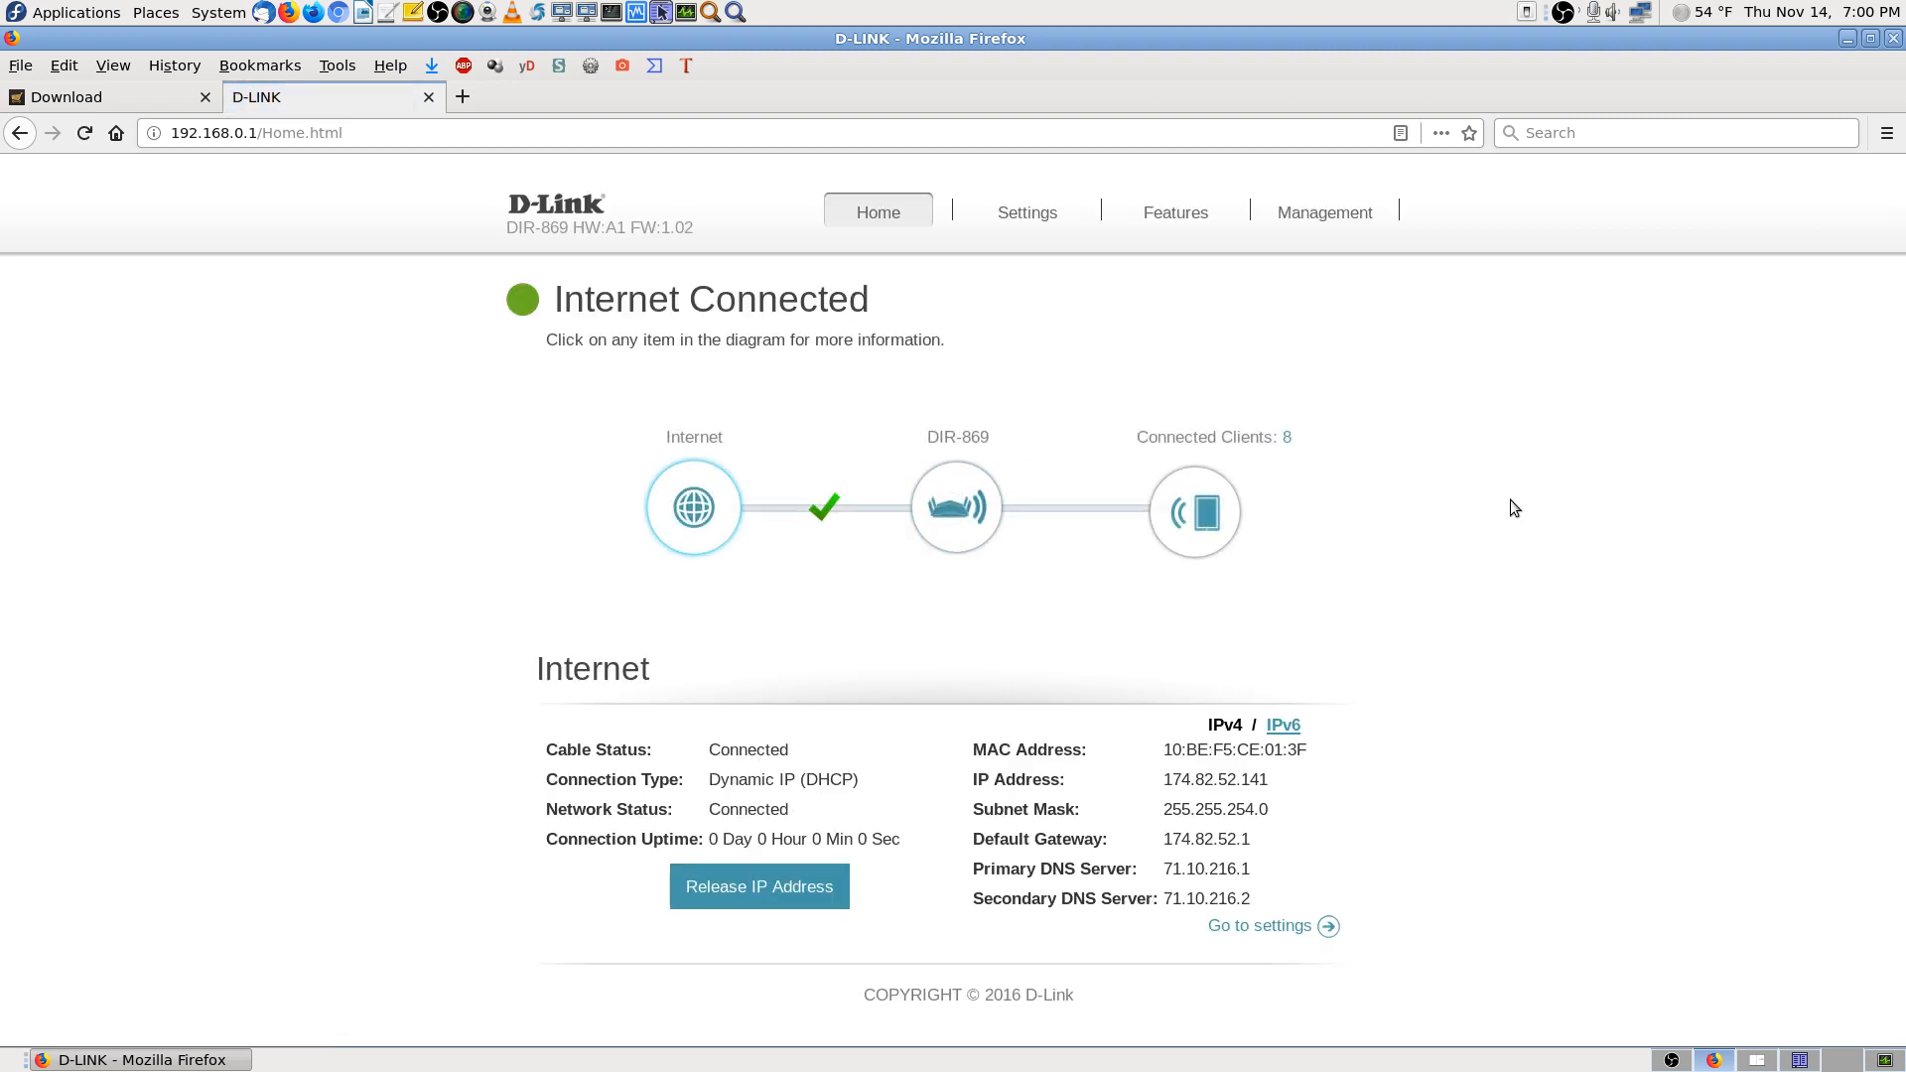
click(1195, 518)
scroll(1658, 699, down, 1)
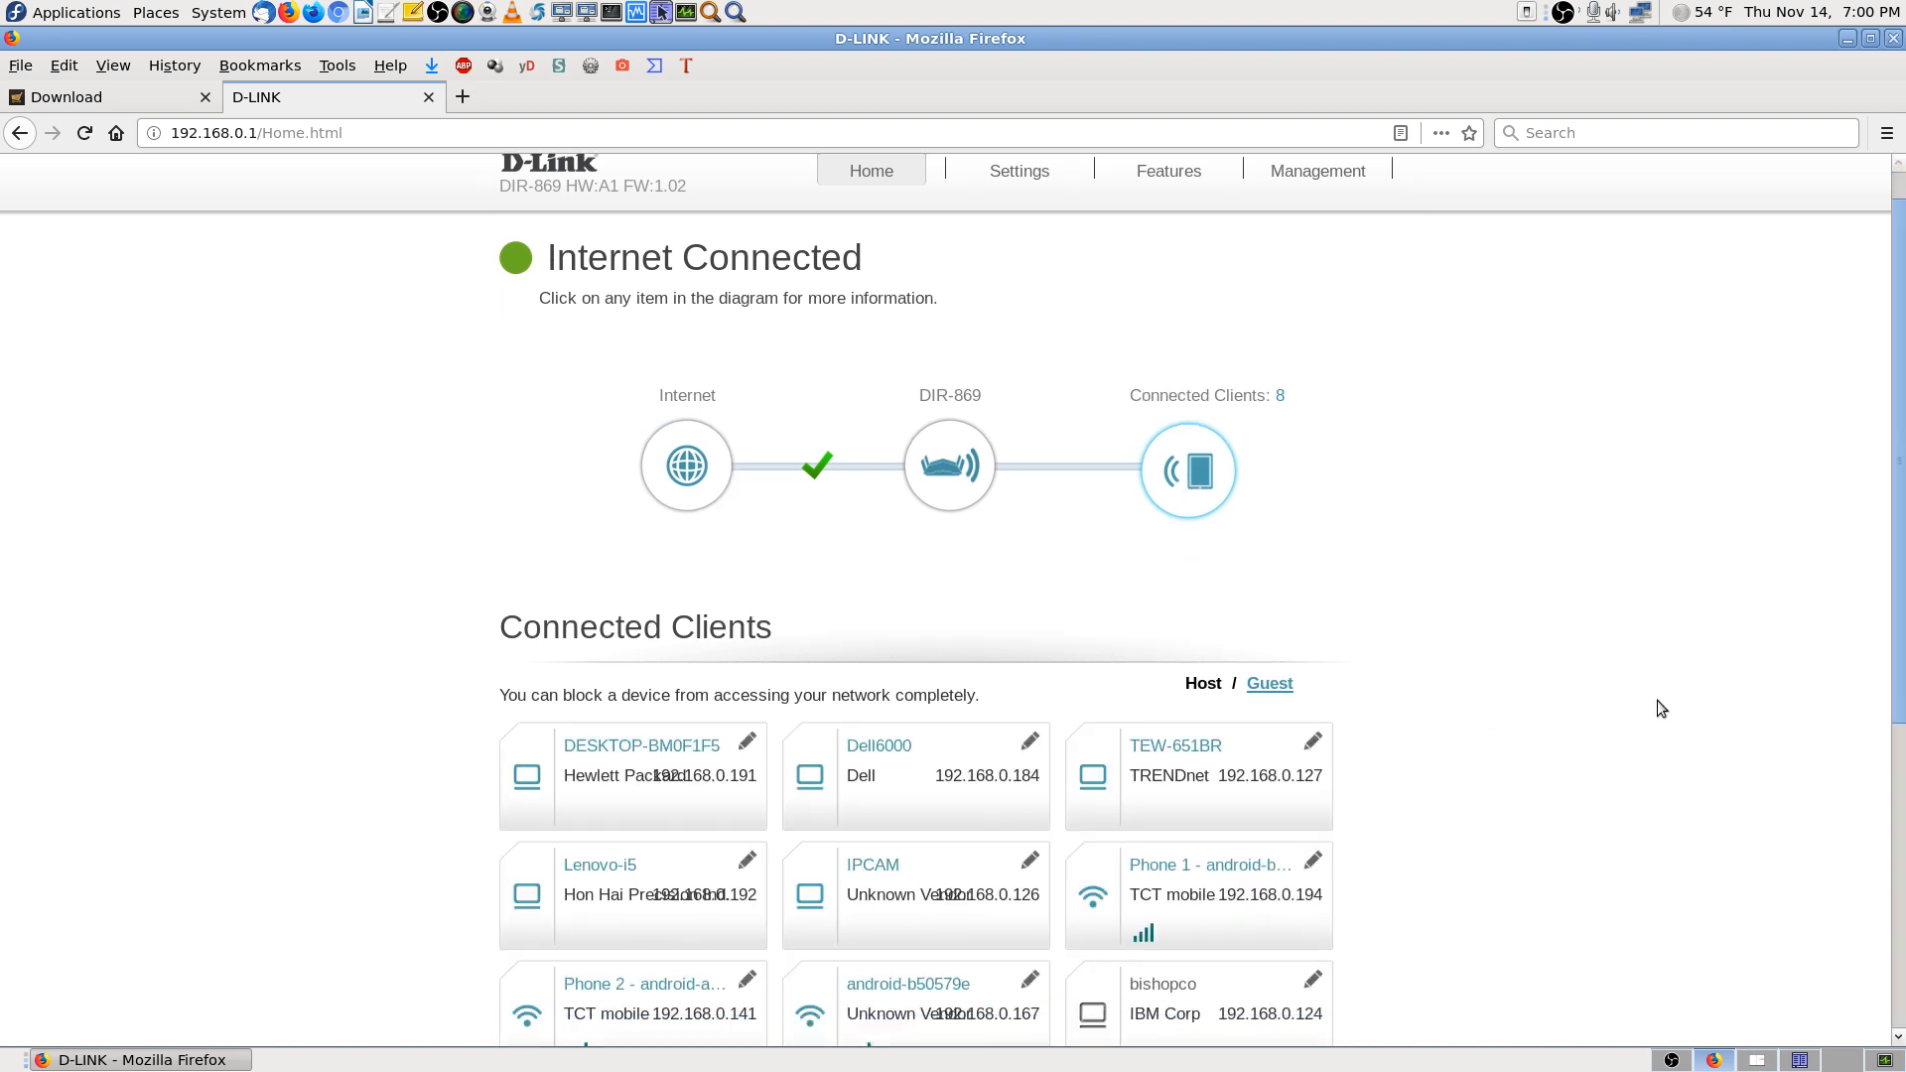
scroll(1658, 700, down, 3)
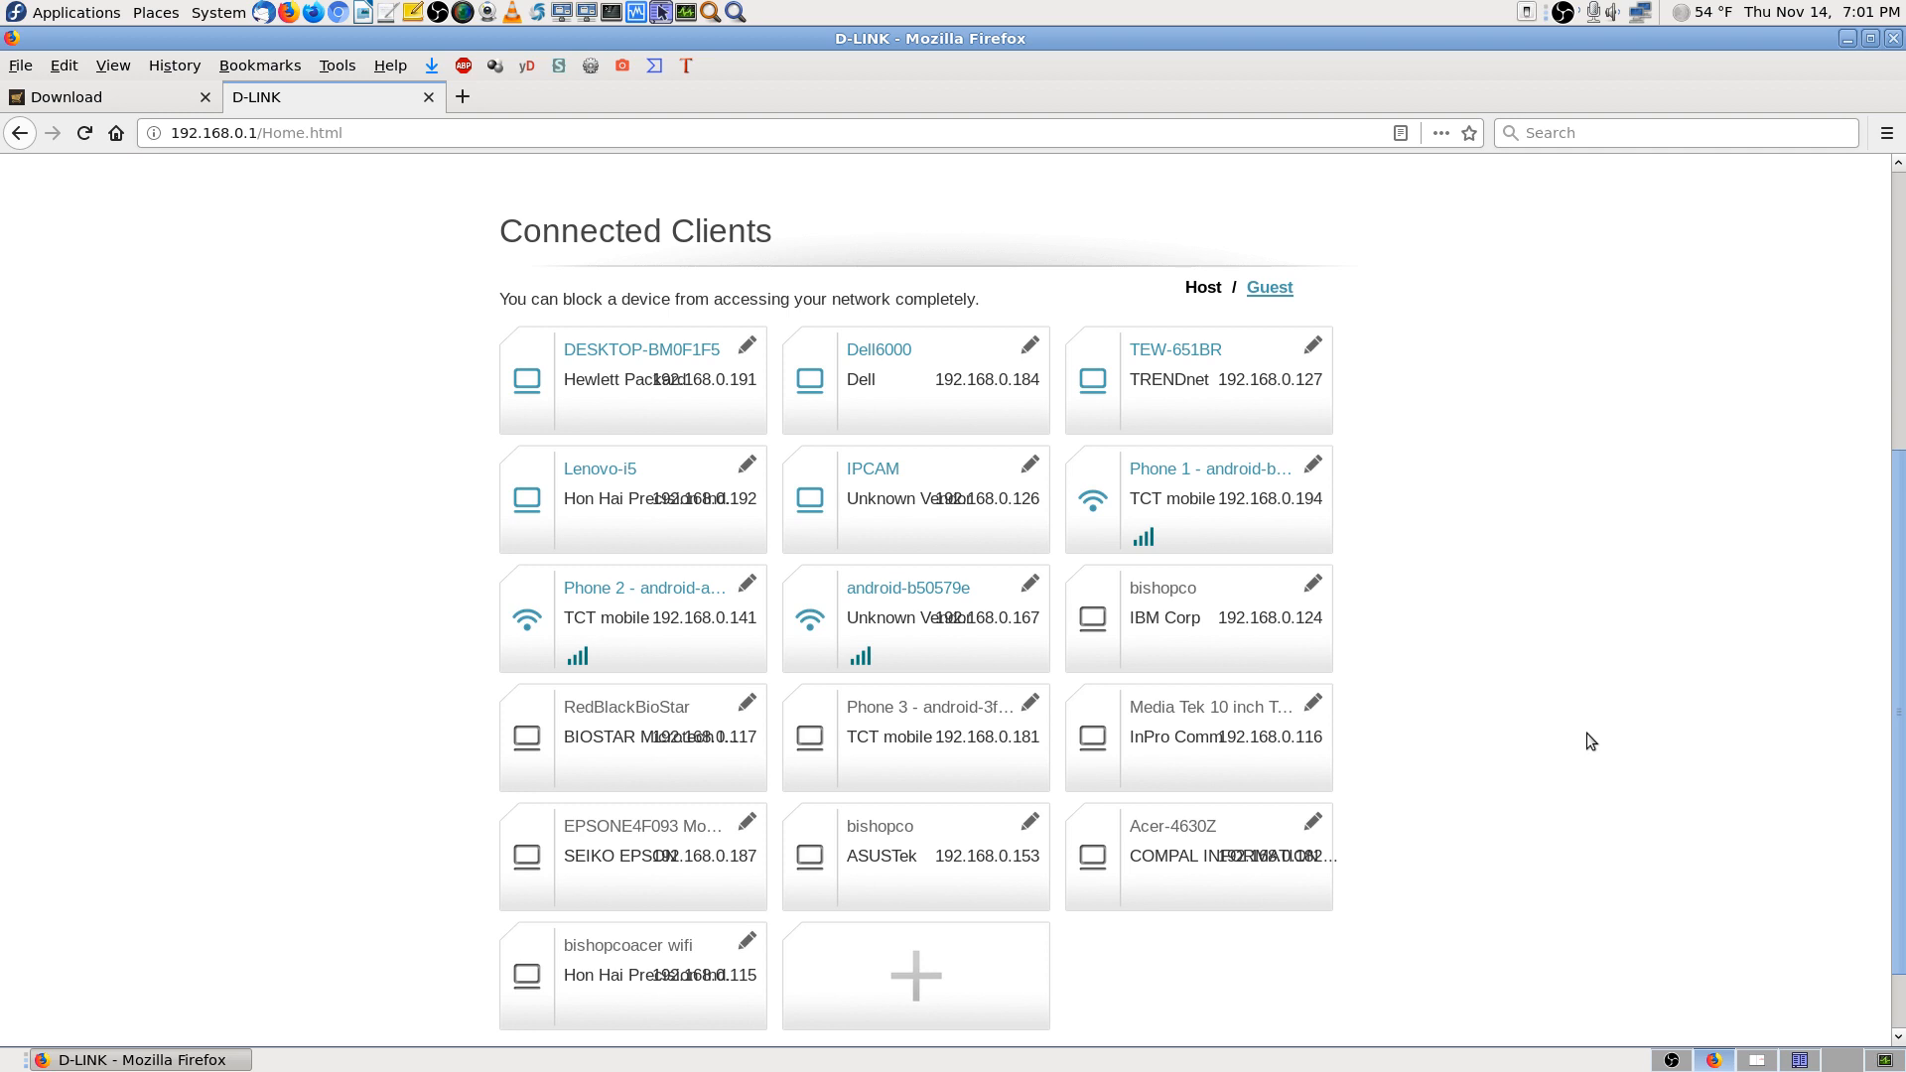
scroll(1587, 733, down, 1)
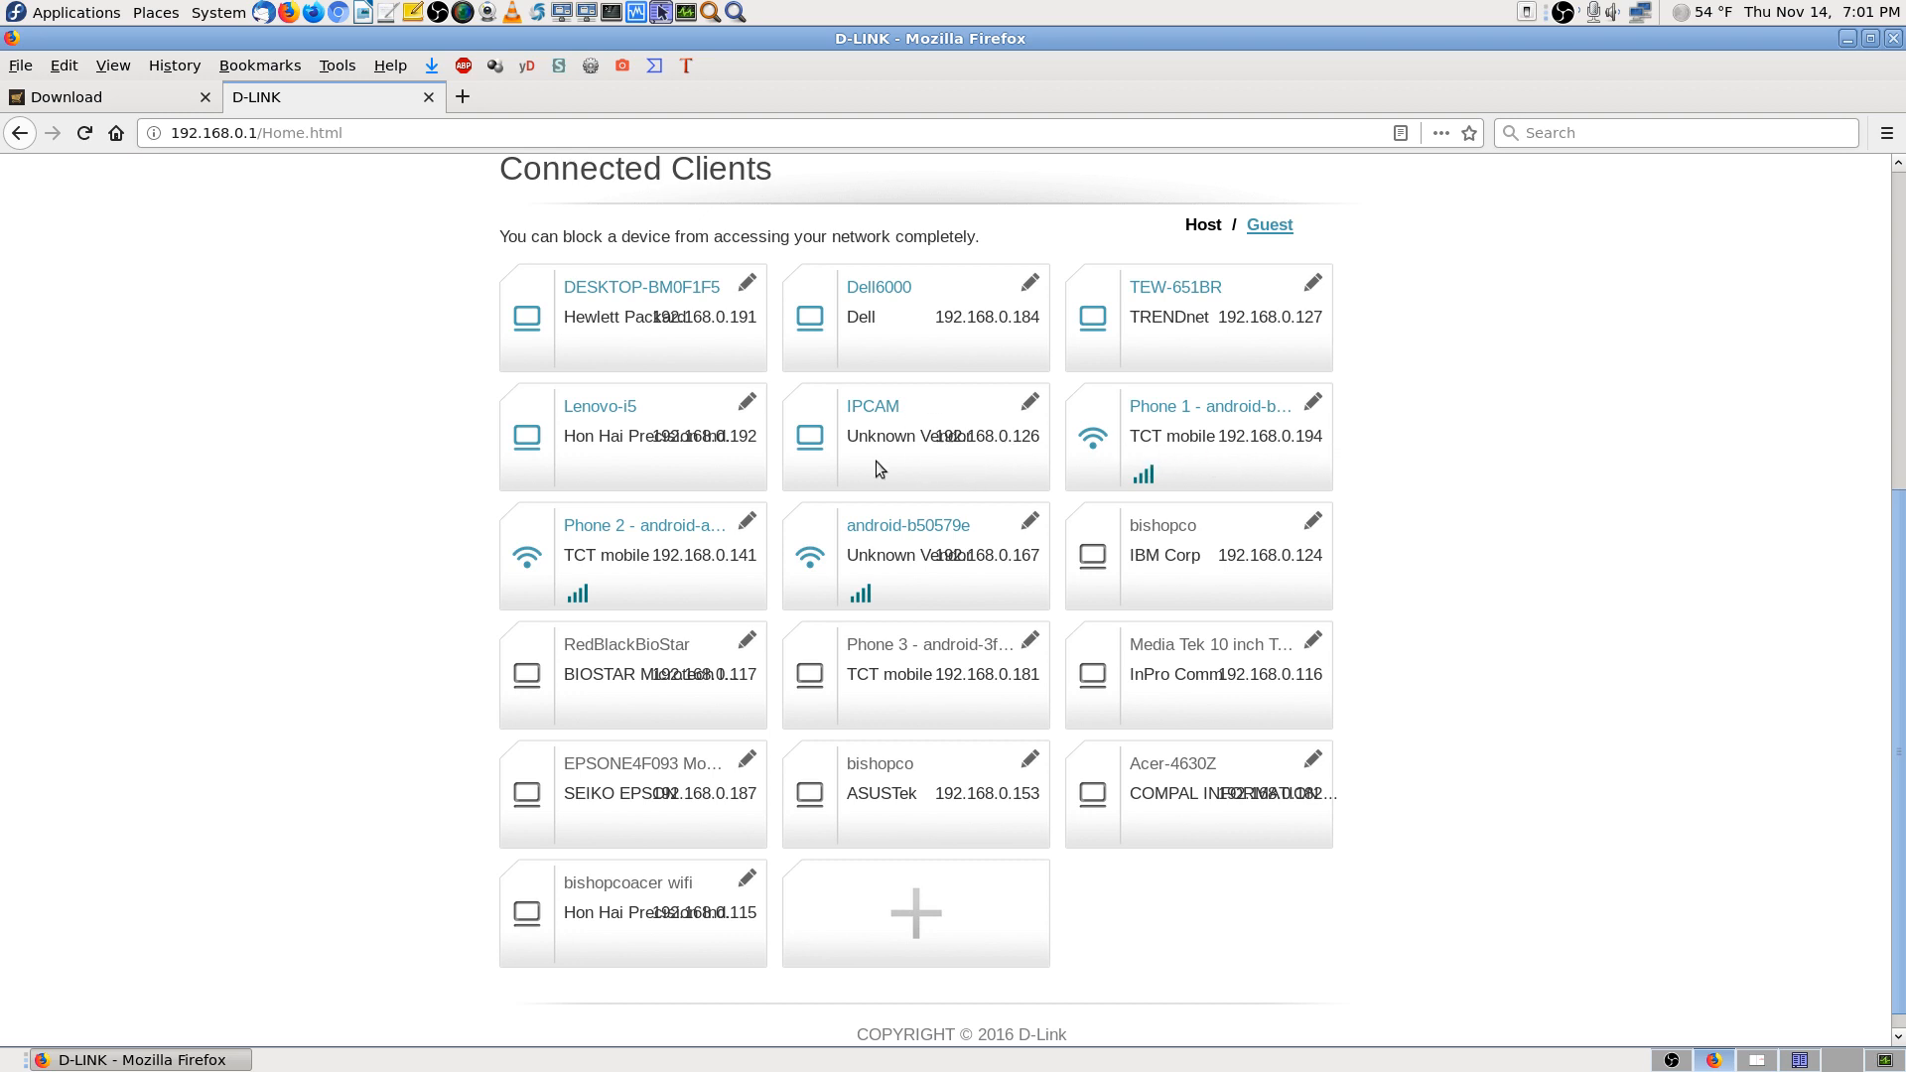
Enable Reserve IP on the IPCAM client with reserved address 192.168.0.126 and save
click(1029, 405)
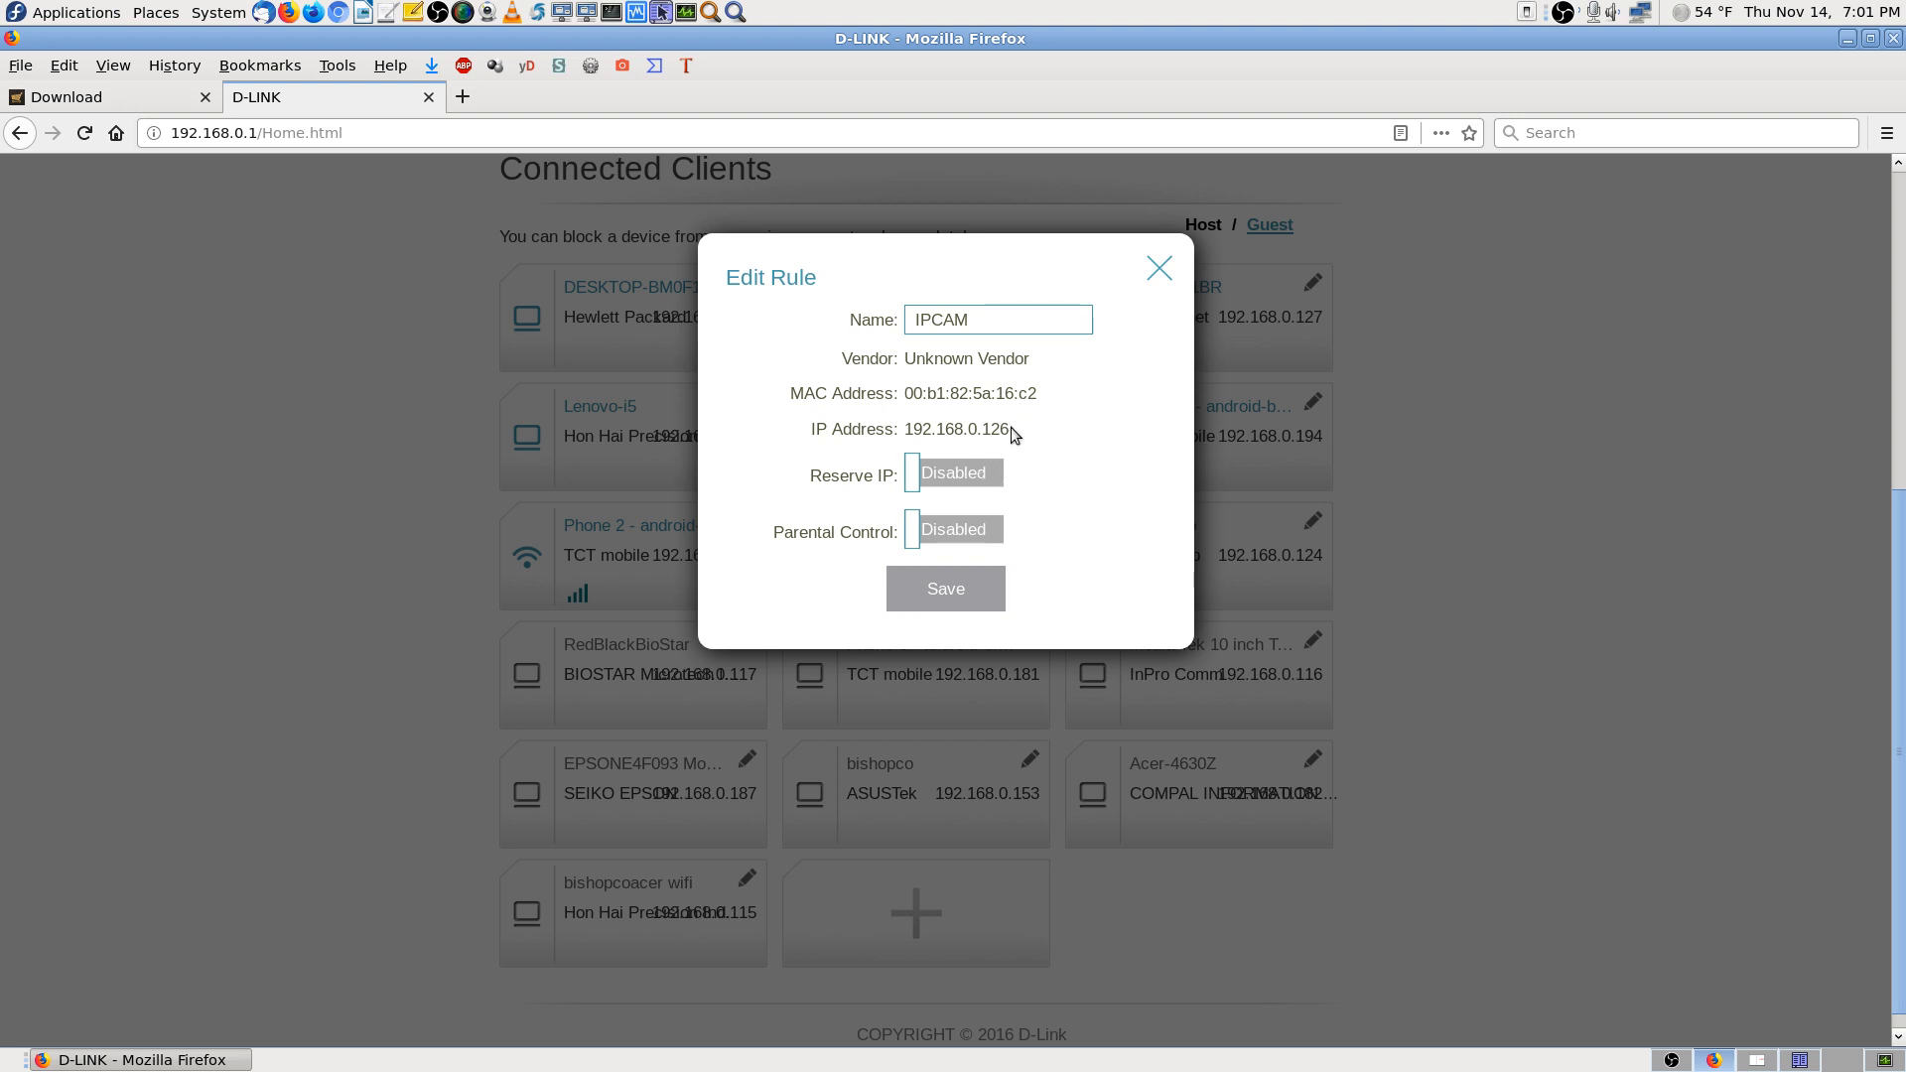
drag(1010, 427, 901, 427)
right_click(941, 432)
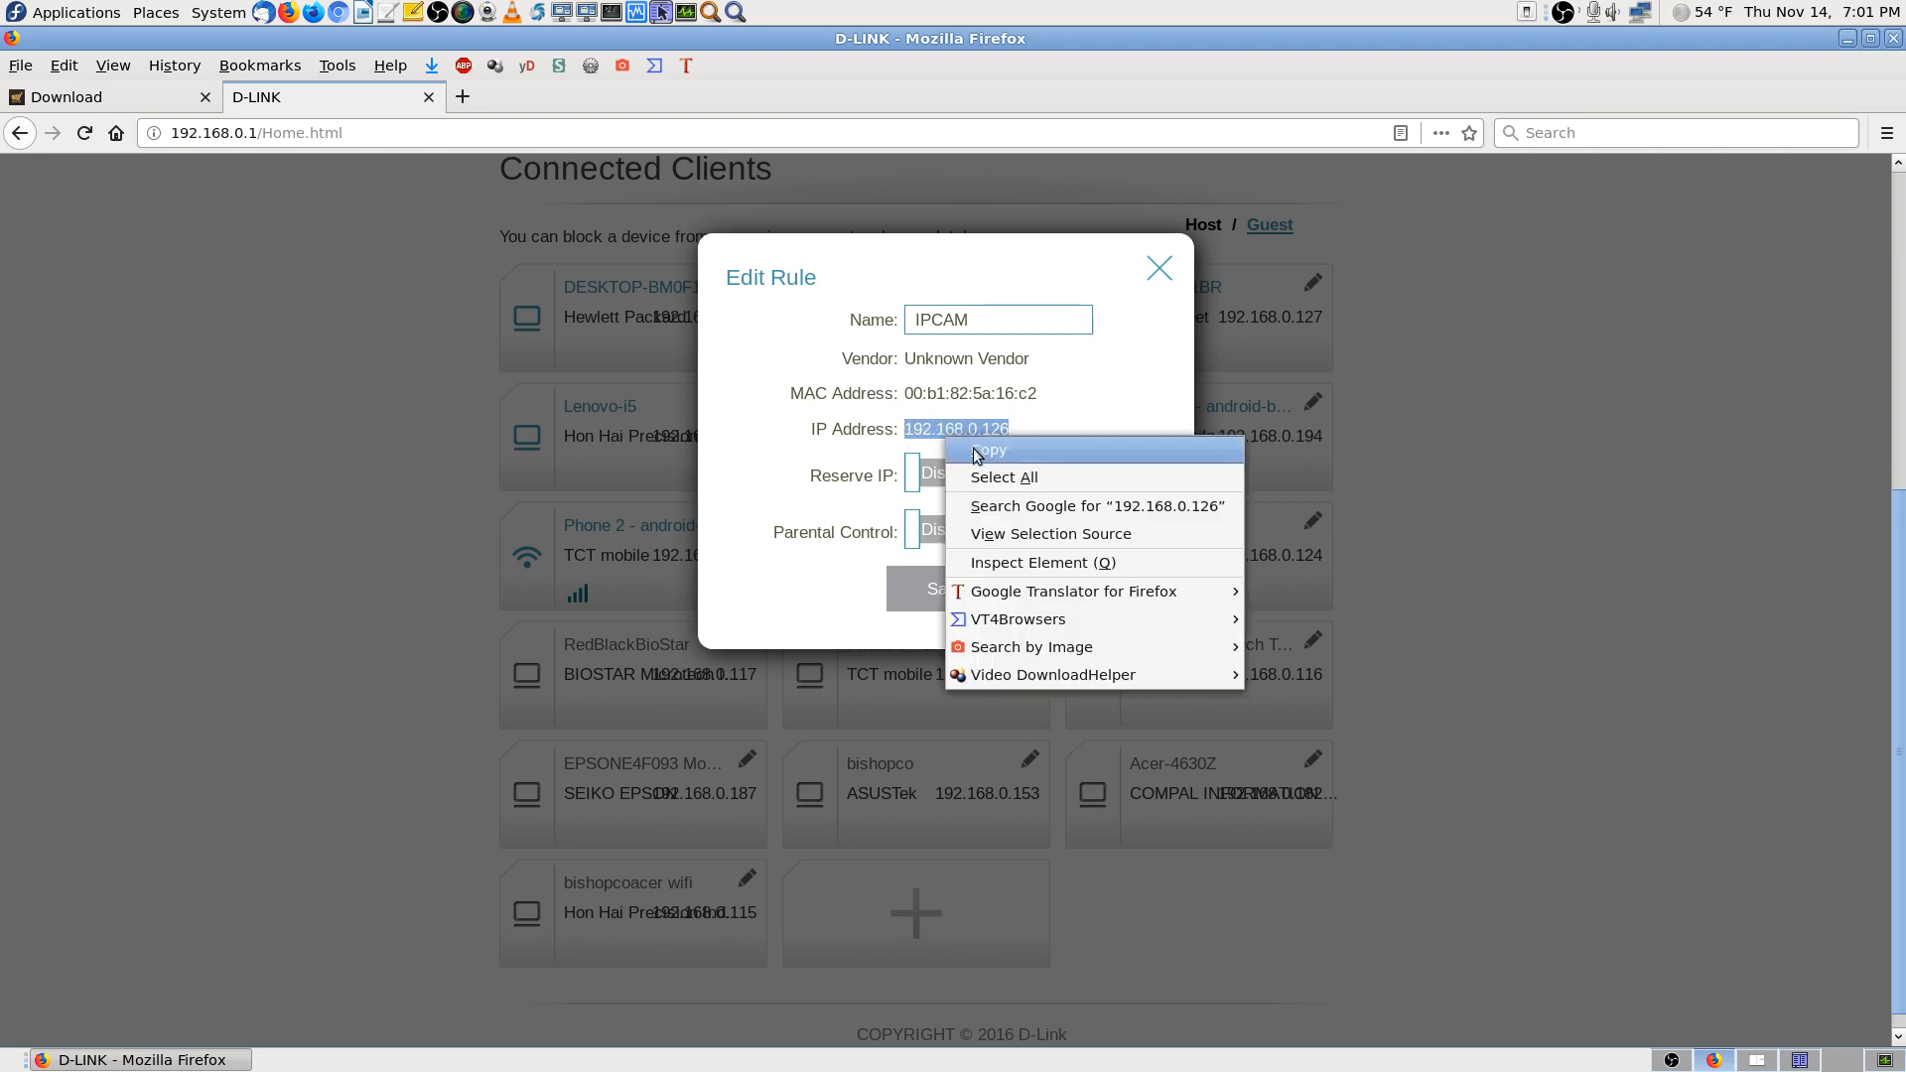
click(977, 445)
click(967, 470)
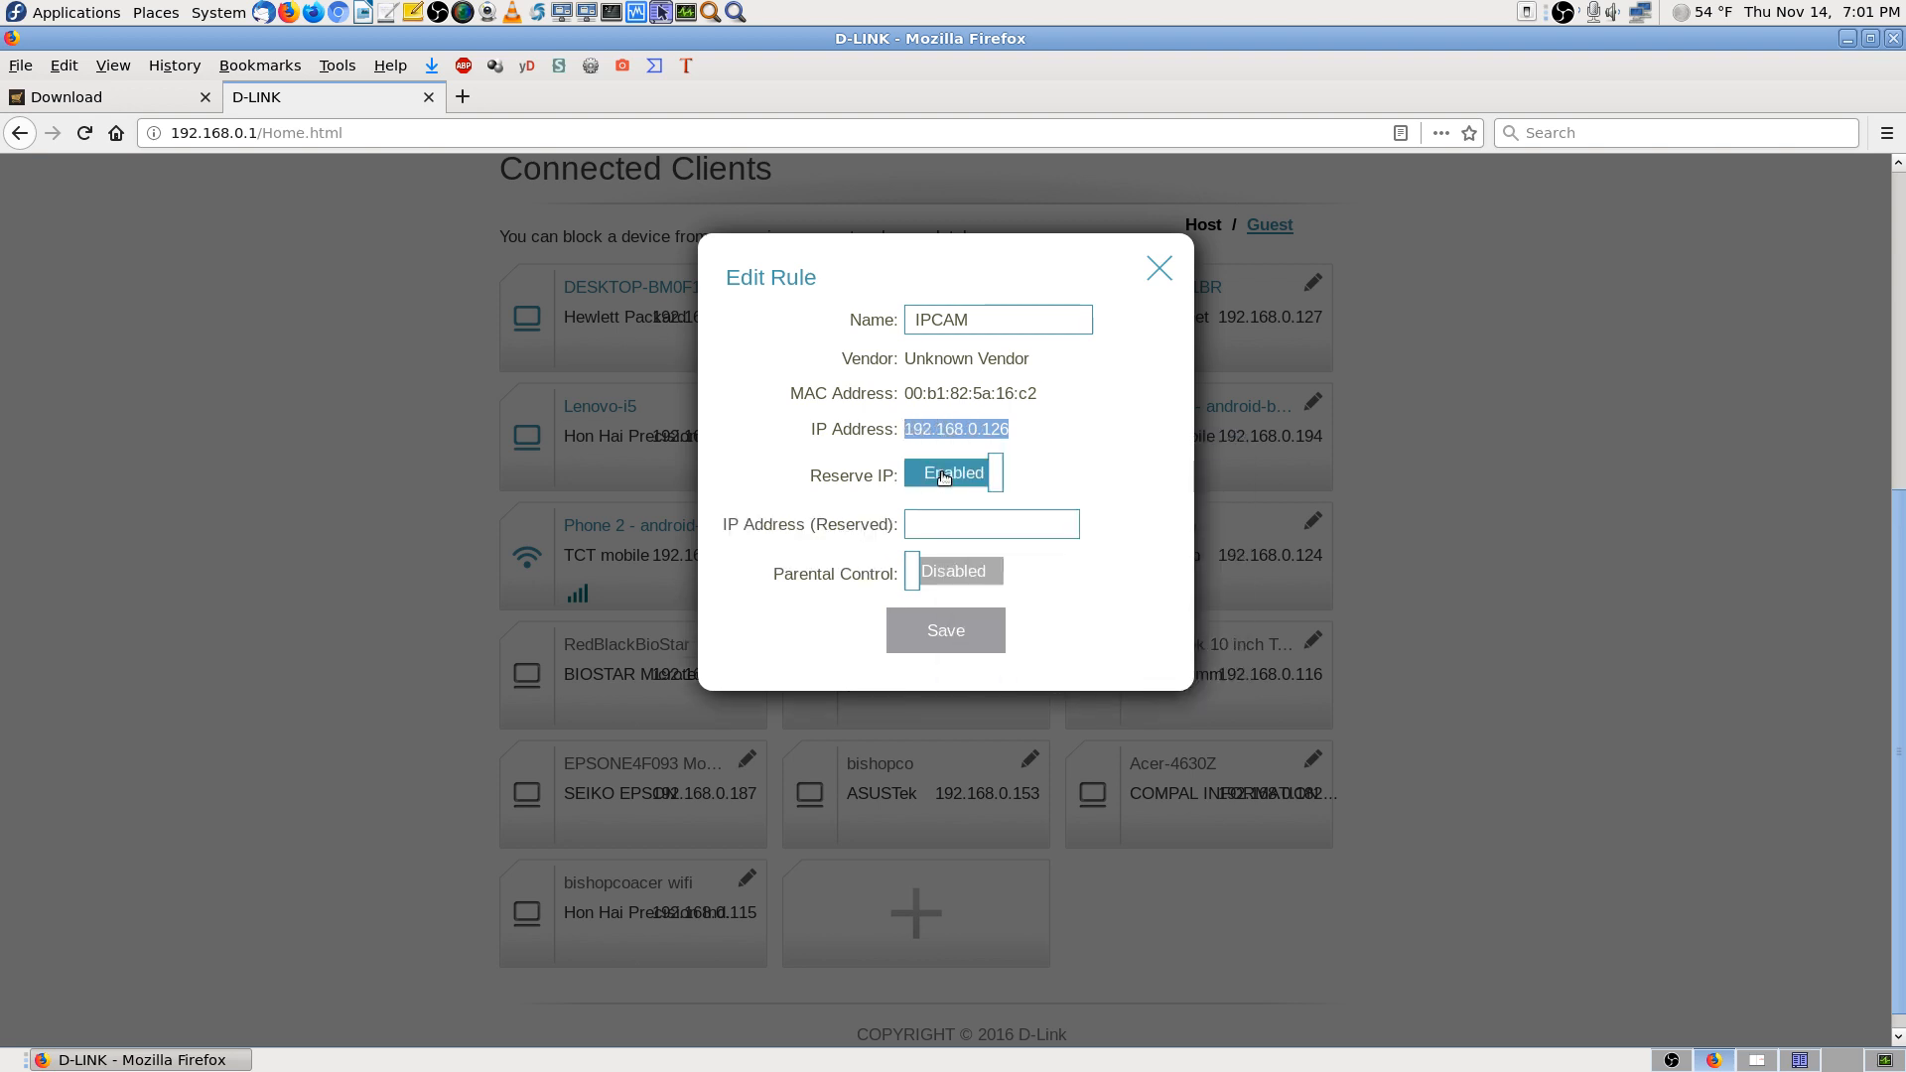
click(947, 536)
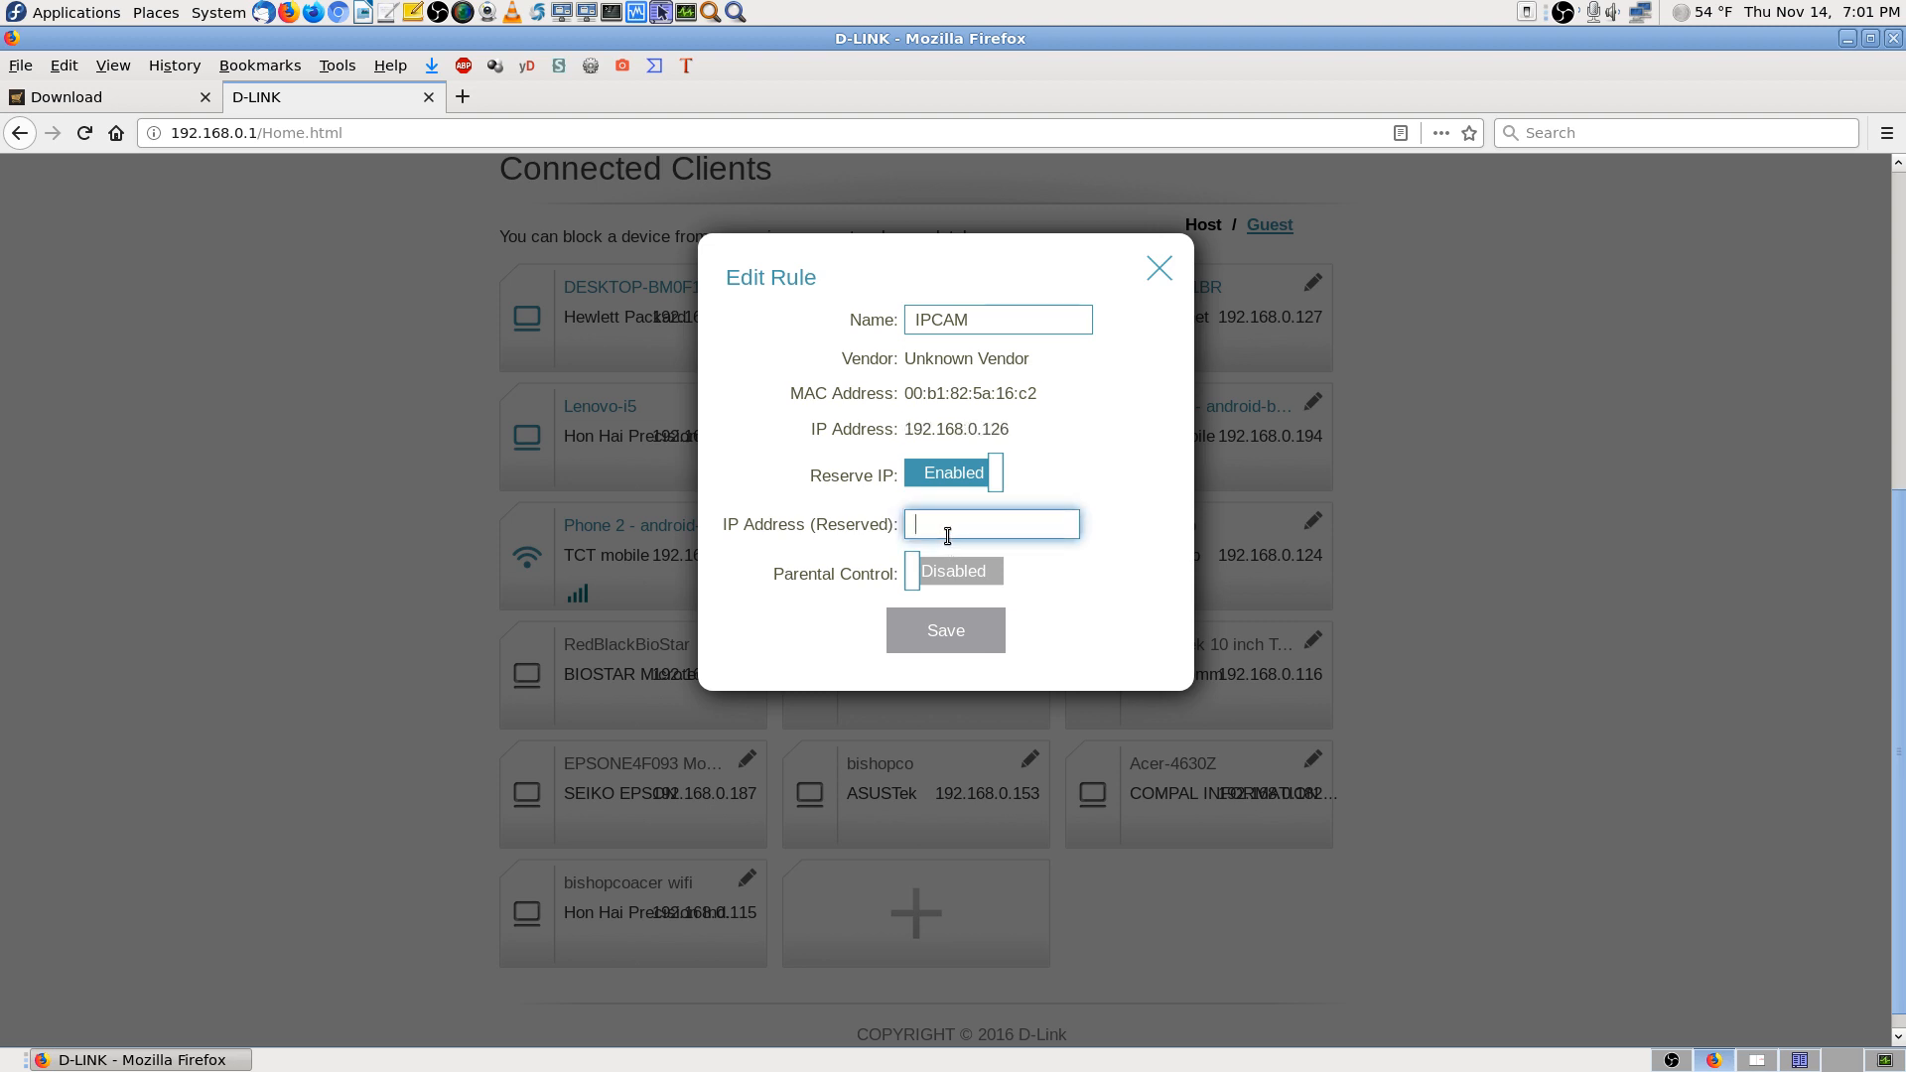
key(ctrl+v)
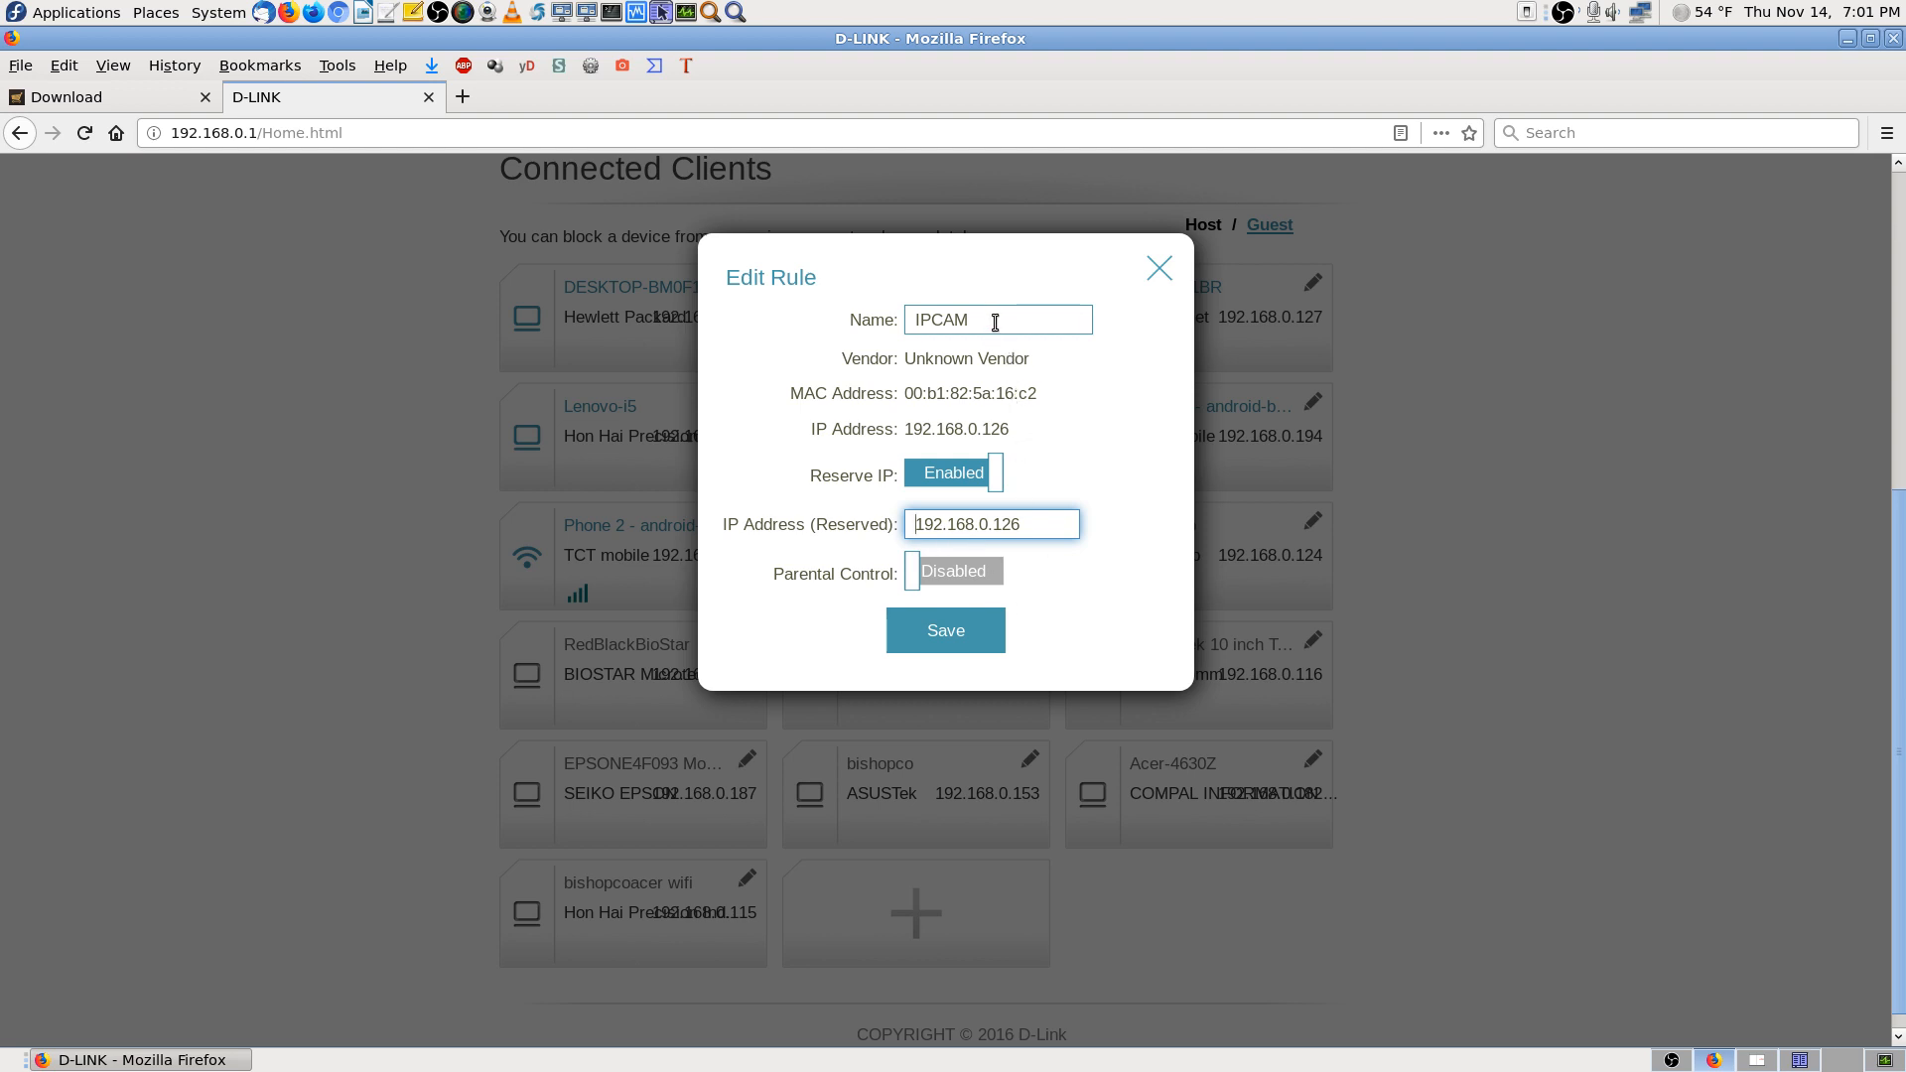
click(961, 636)
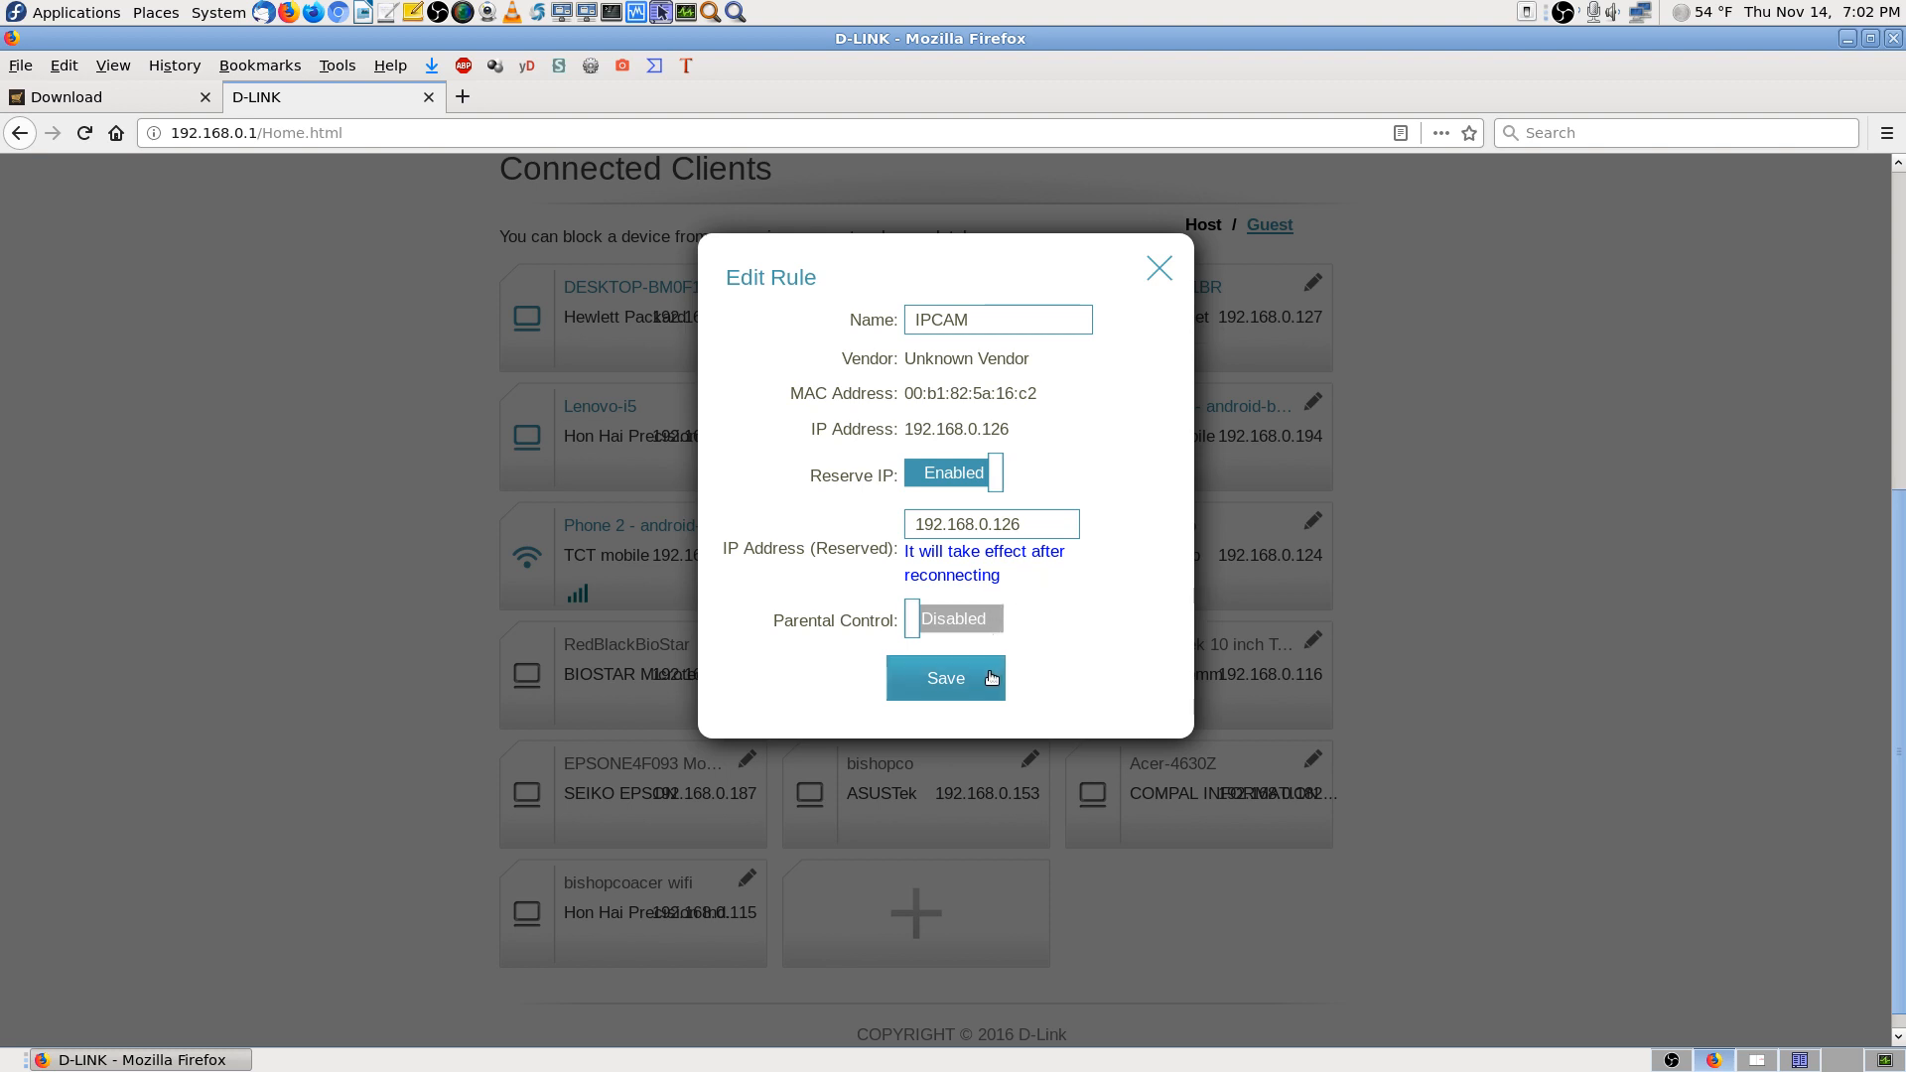
click(953, 690)
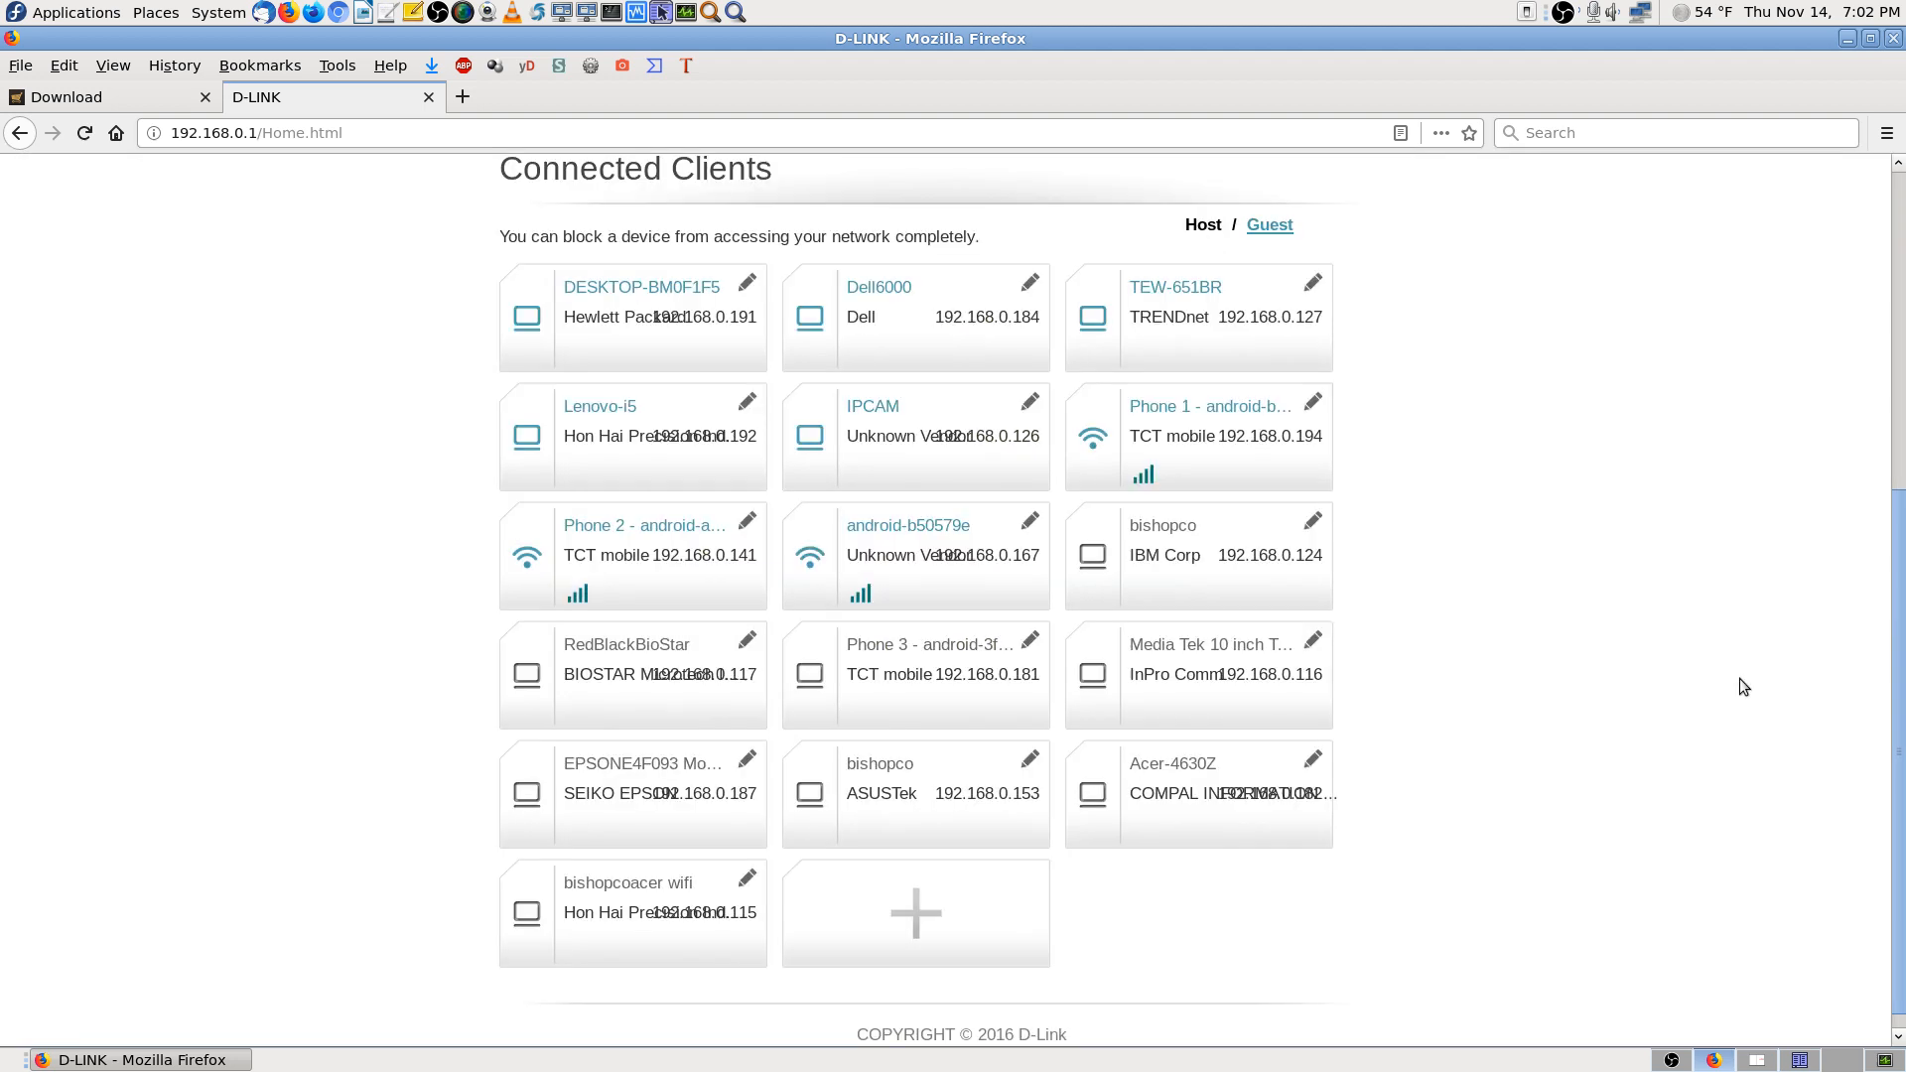
scroll(1688, 706, up, 3)
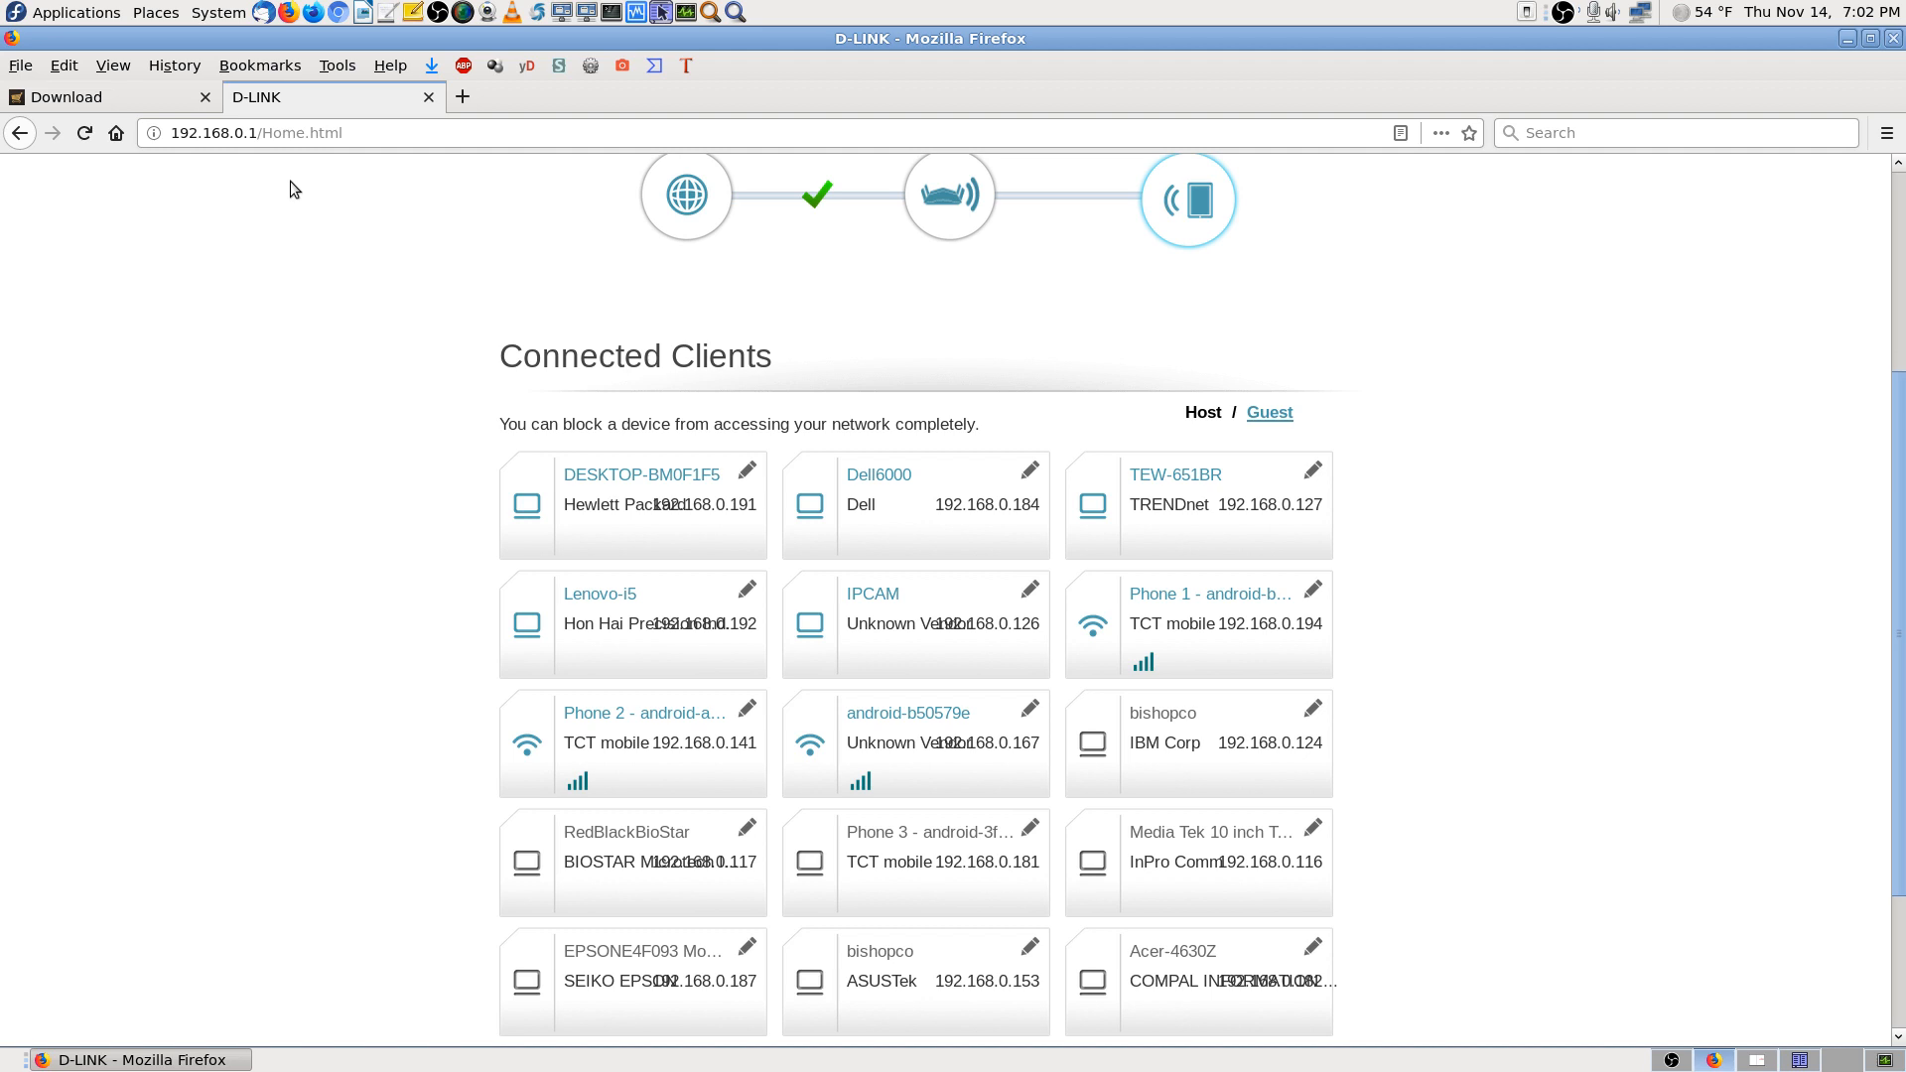
Paste and load 192.168.0.126, then sign in as admin with the camera password
right_click(378, 135)
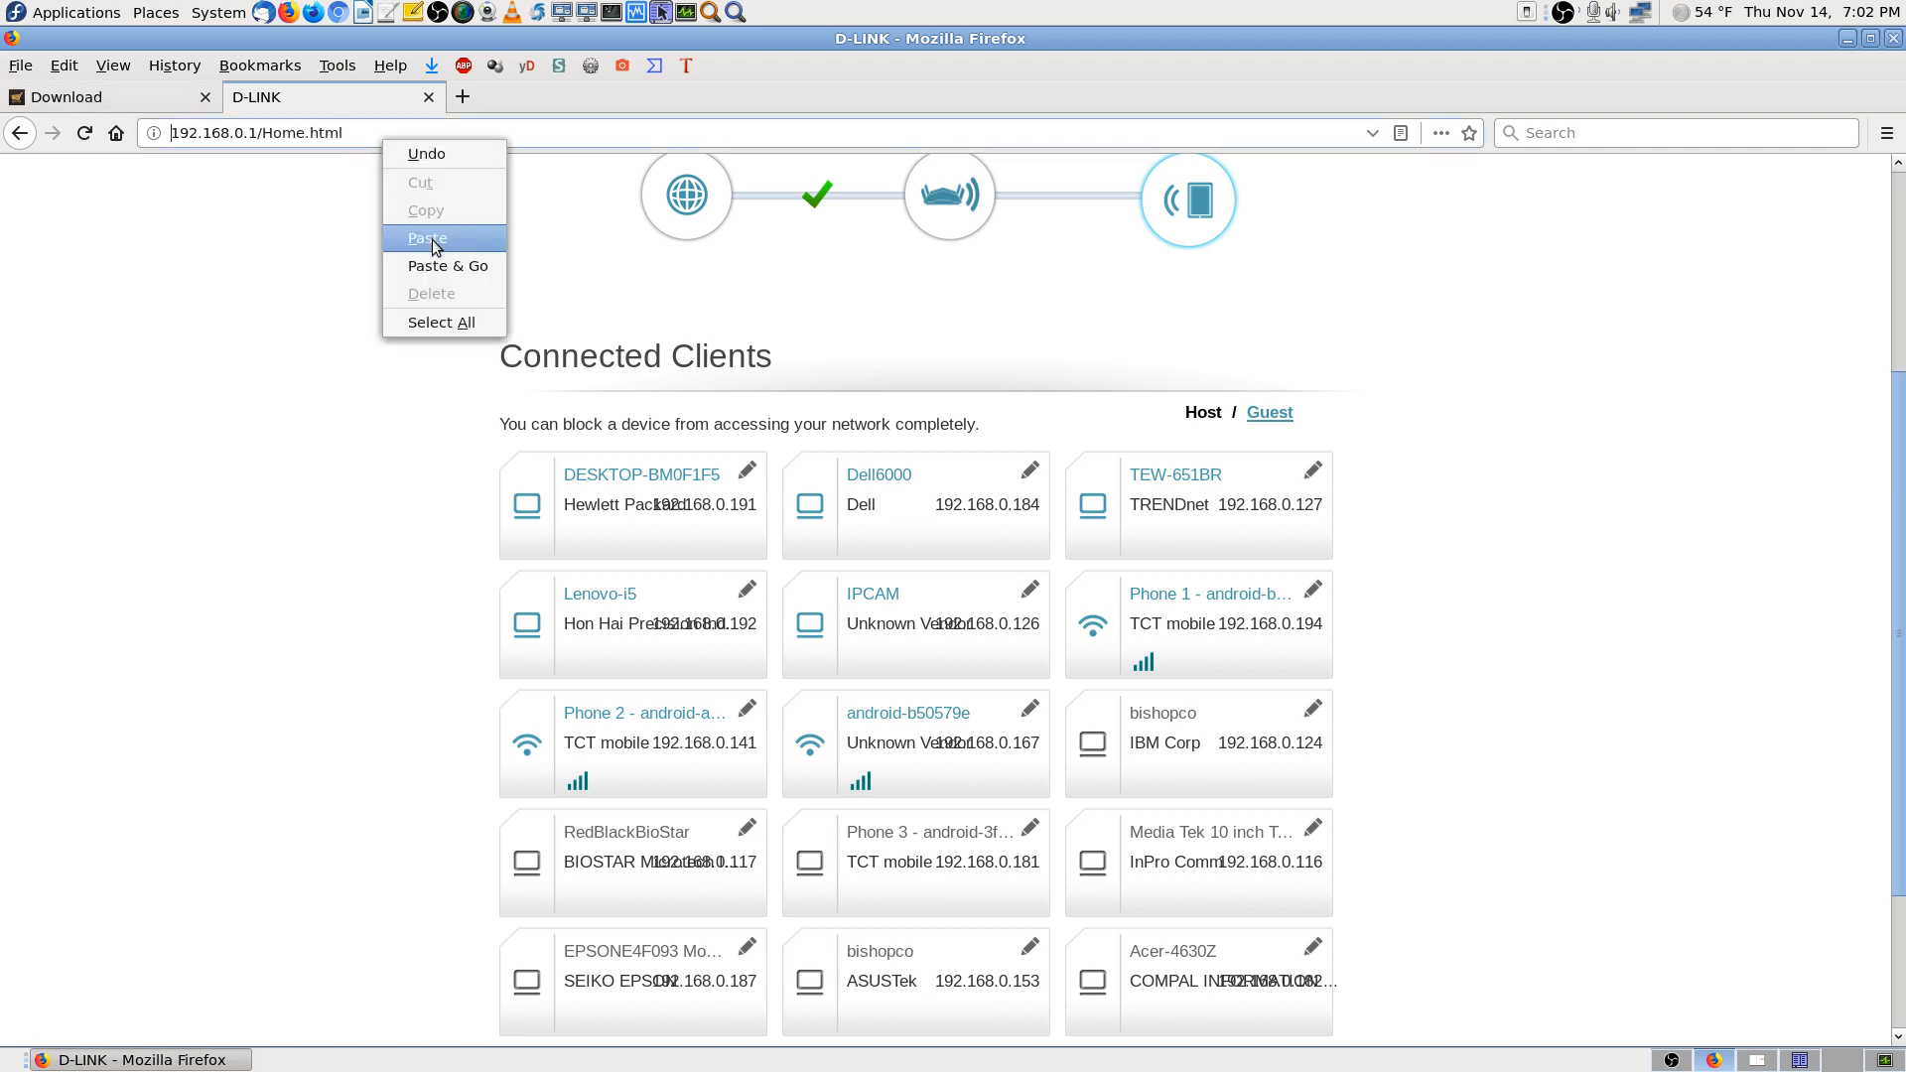
click(433, 264)
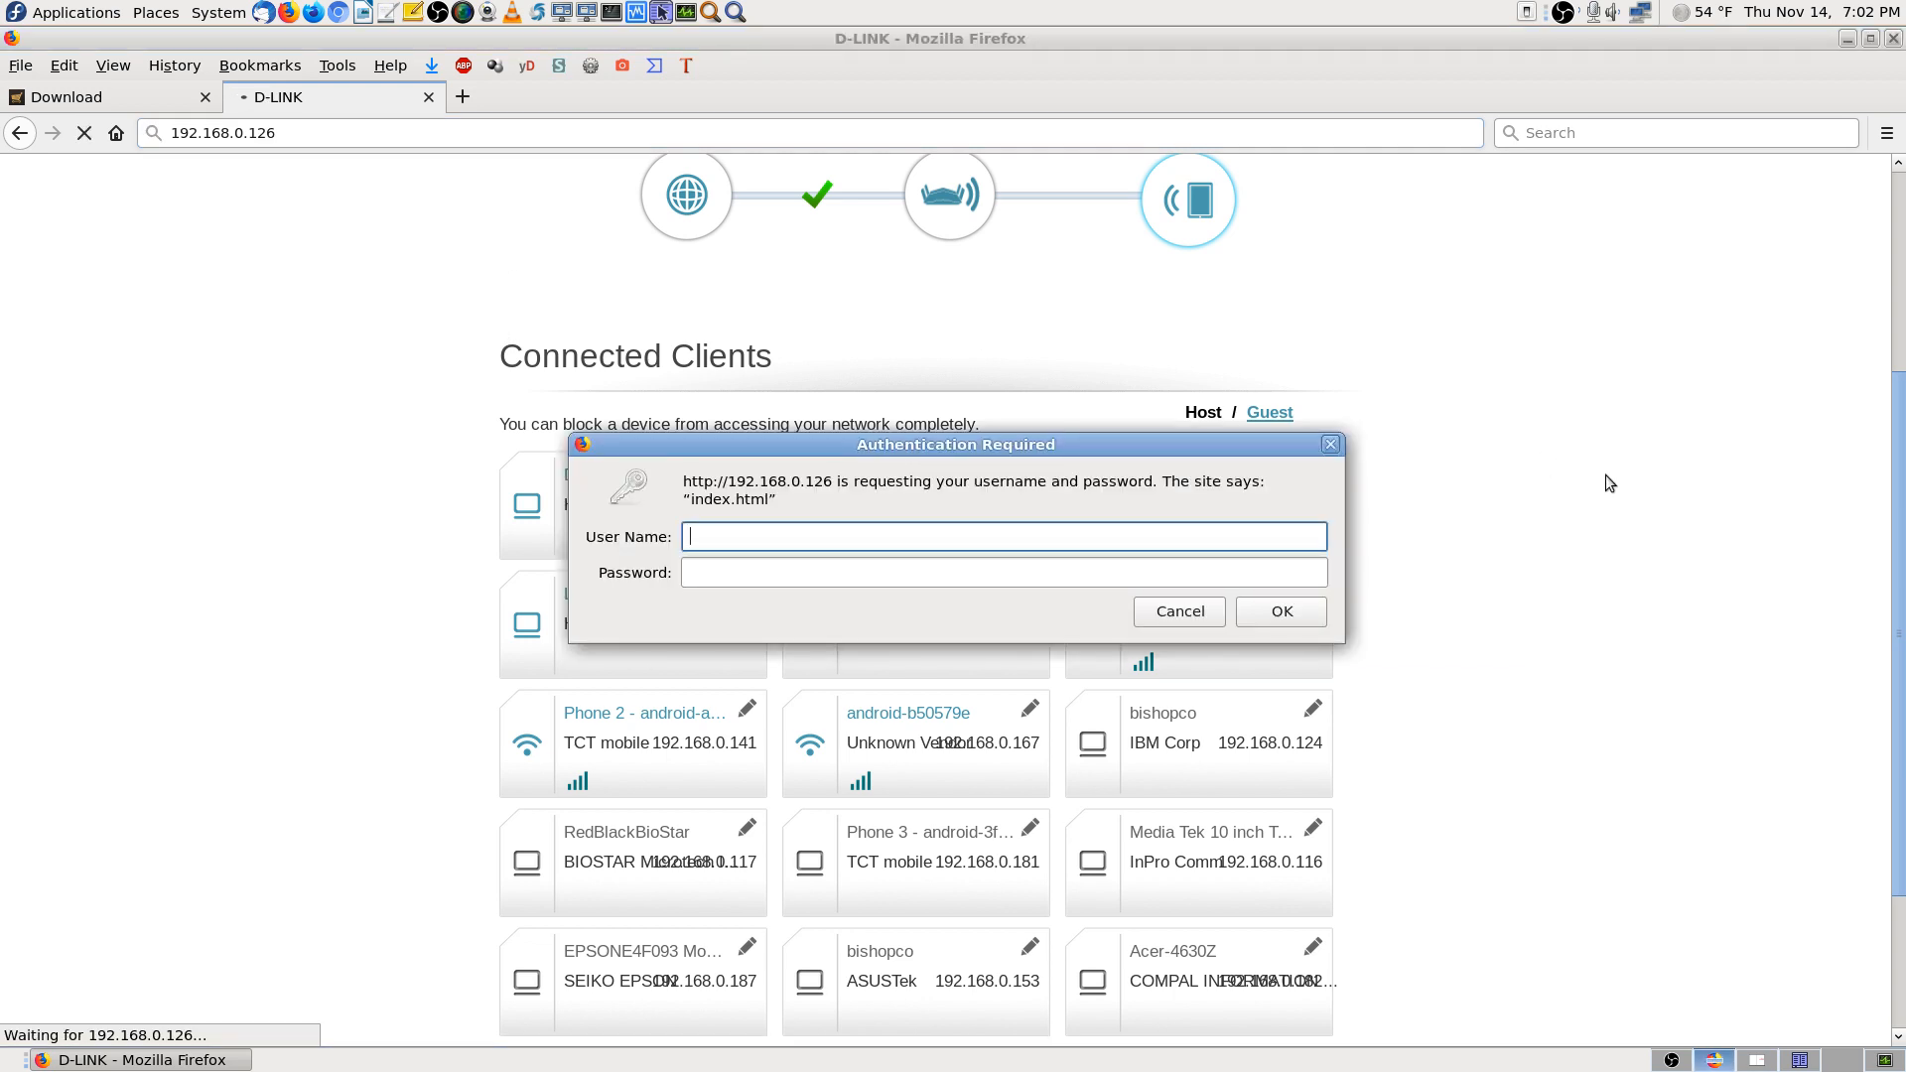
text(admin)
key(Tab)
text(a)
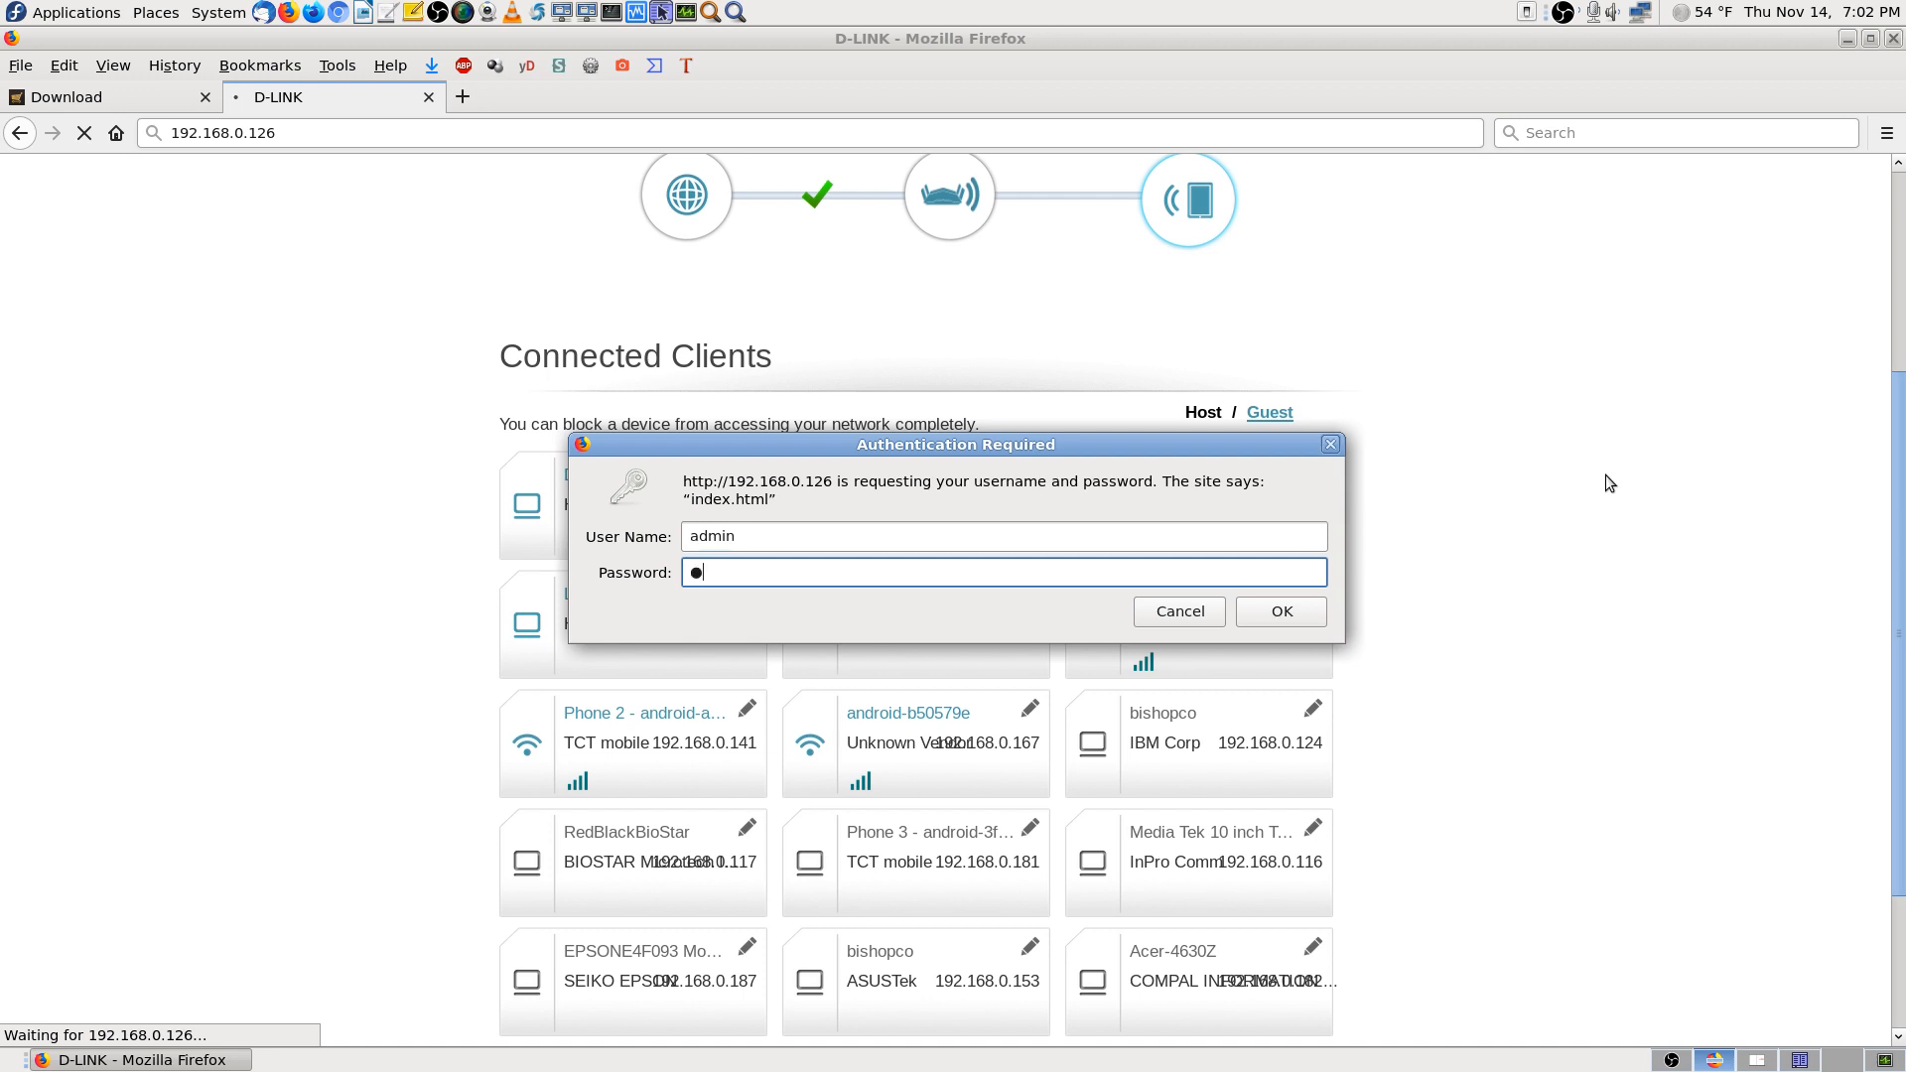
key(BackSpace)
text(*****)
key(Return)
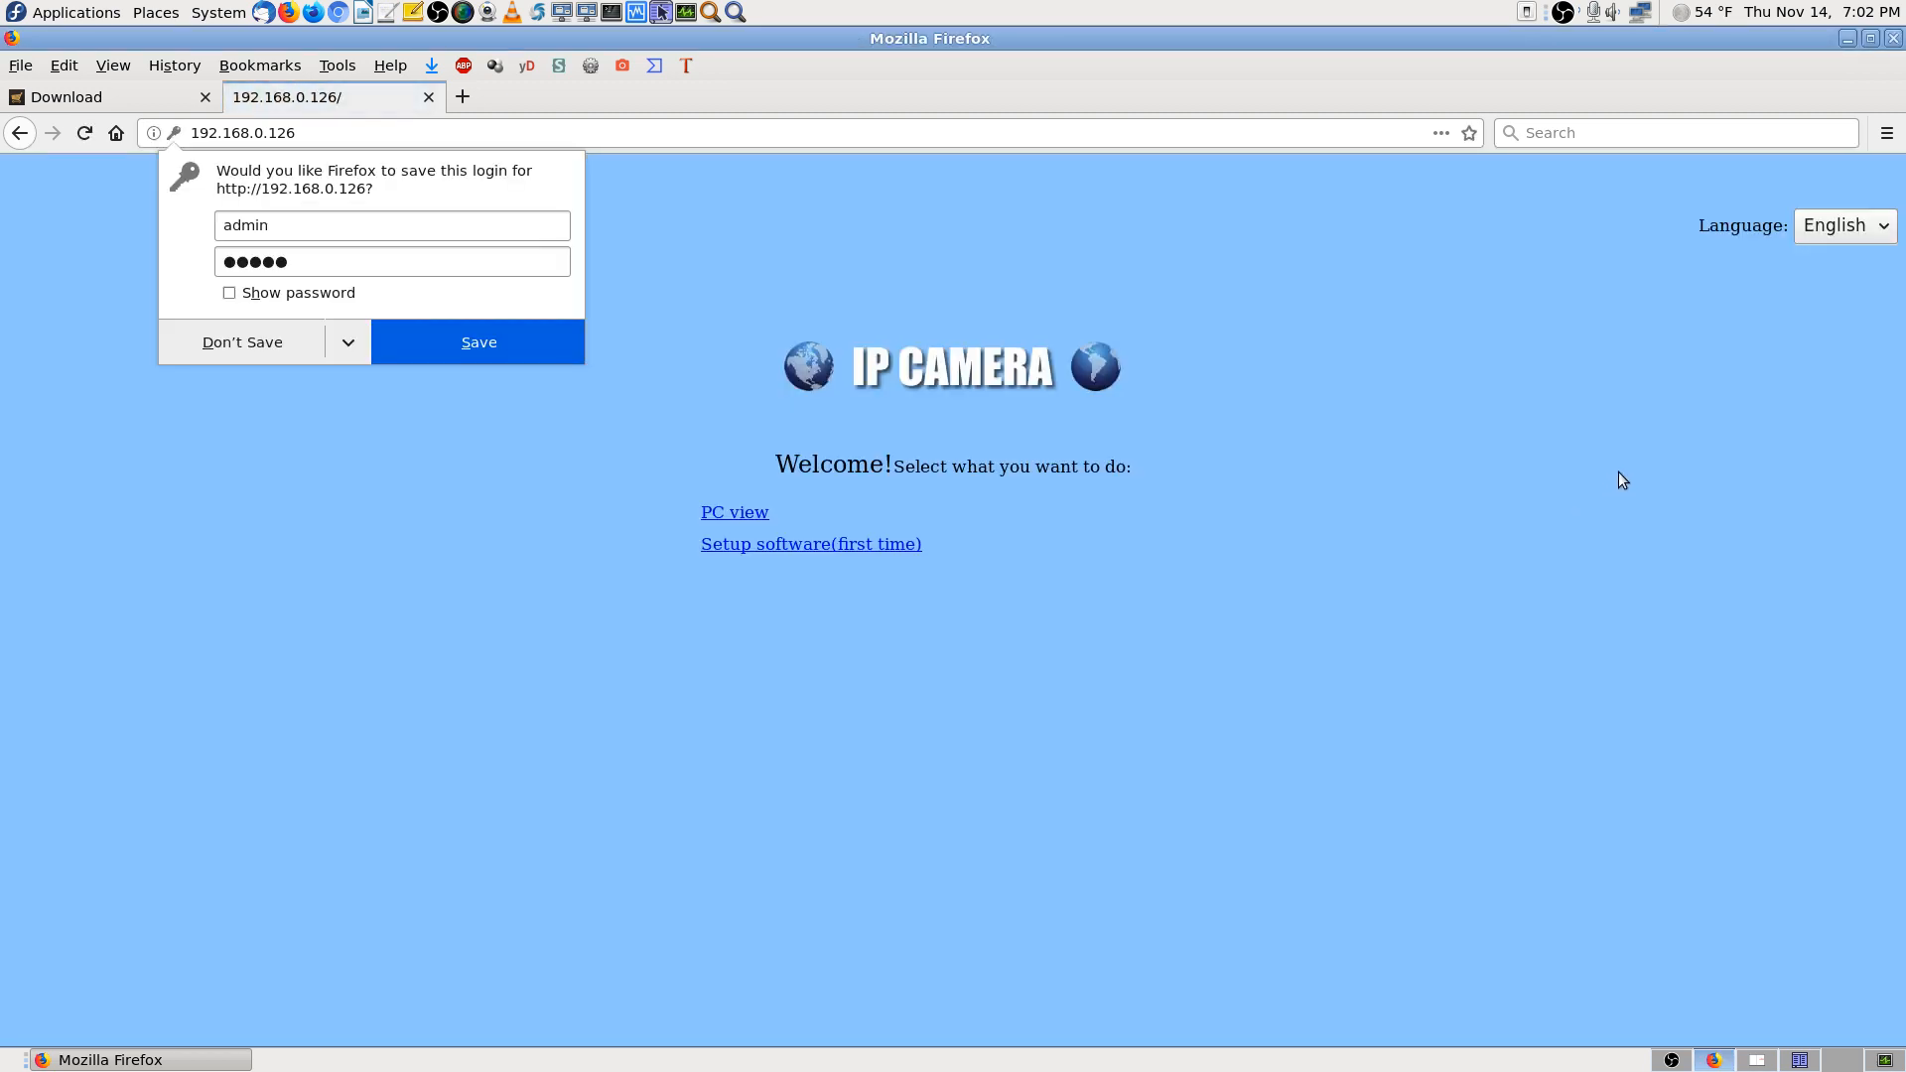
Decline saving the login and bookmark the welcome page as an IP camera security entry in Cameras all types
click(270, 355)
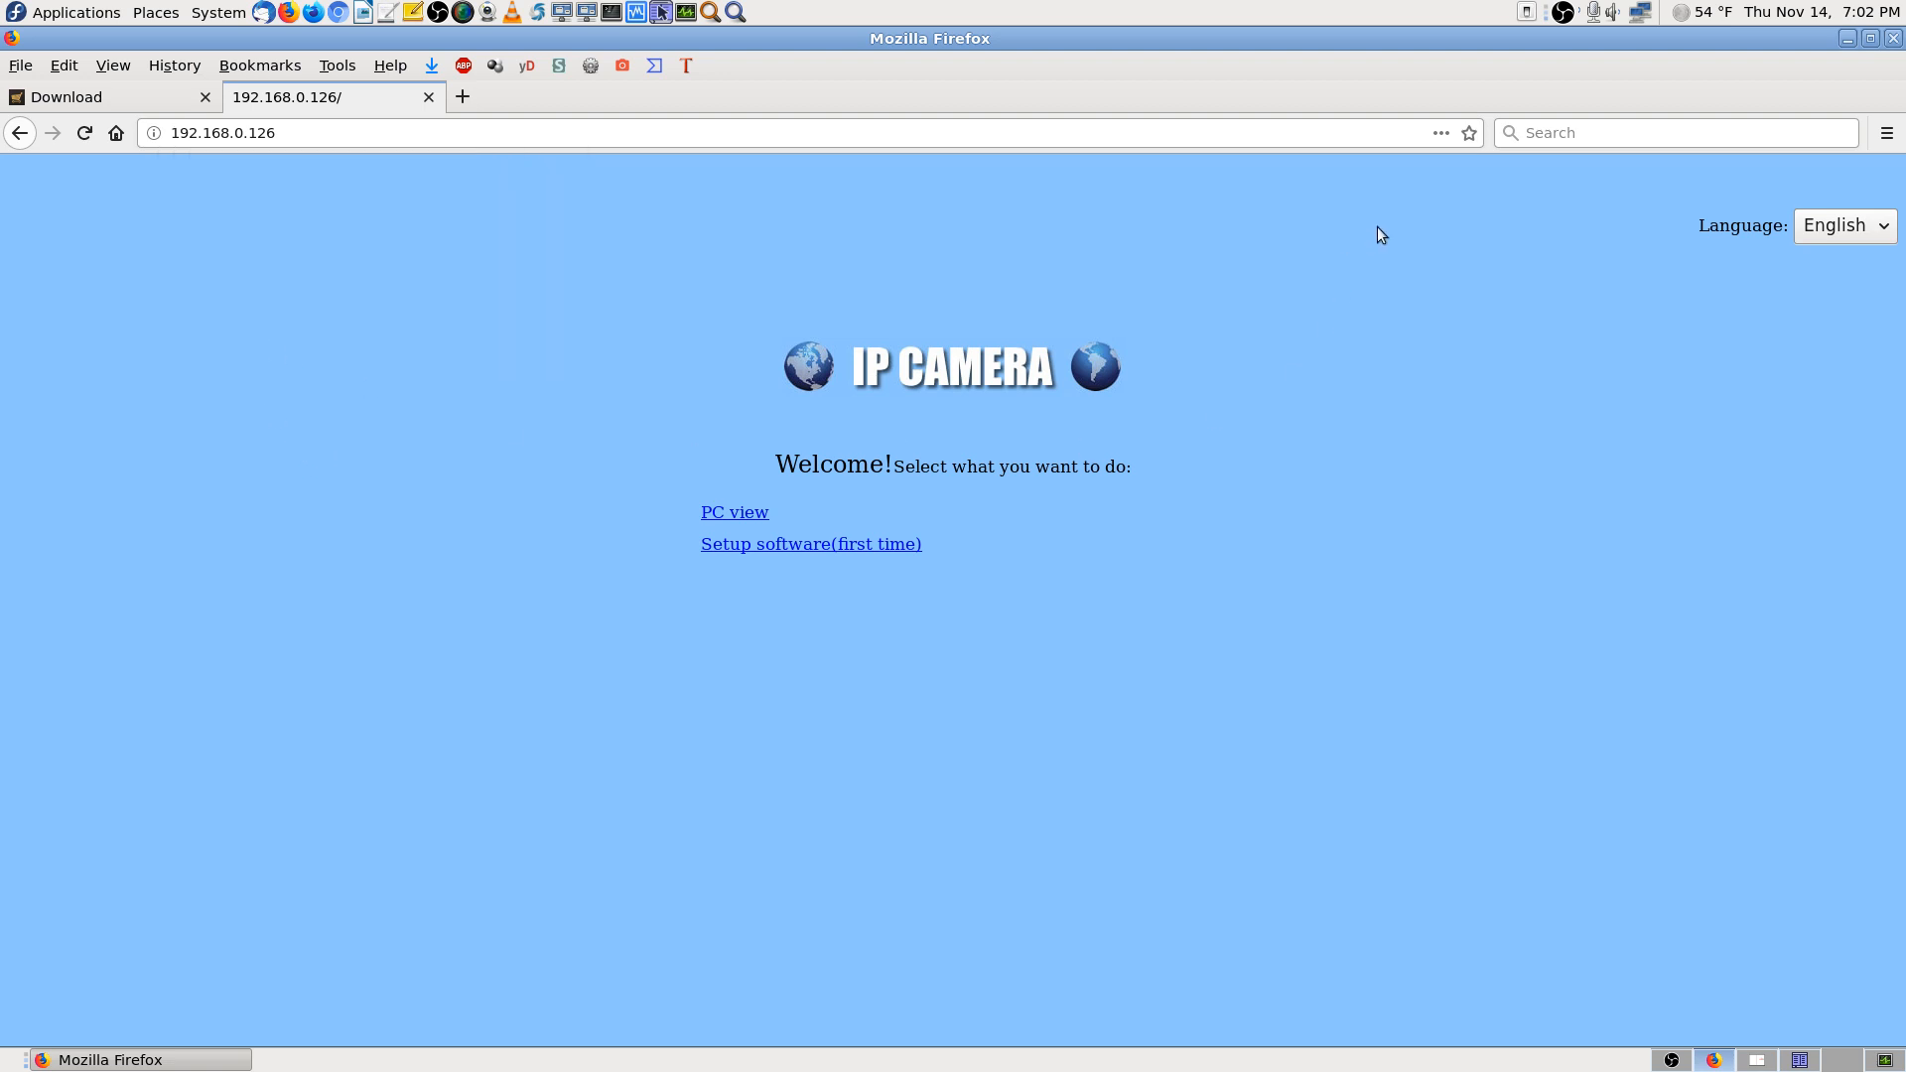
click(1469, 133)
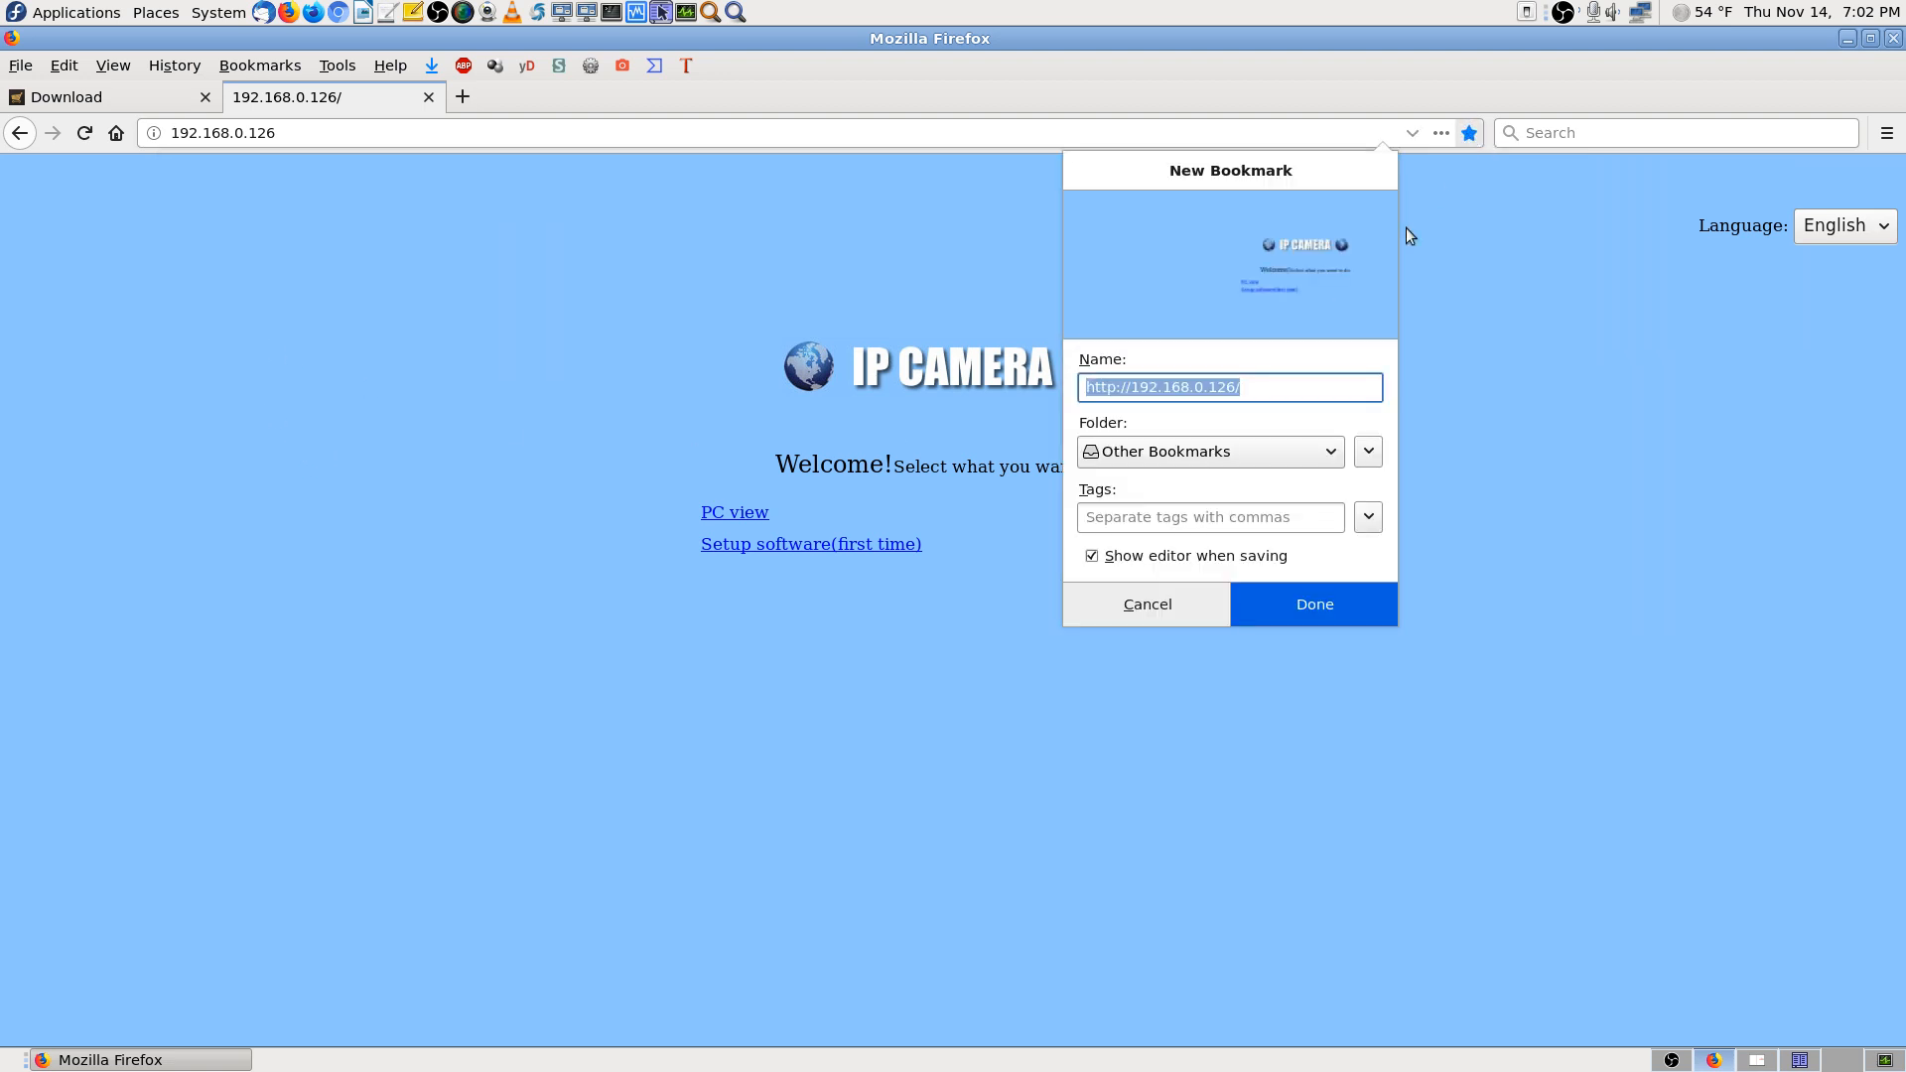
click(1277, 385)
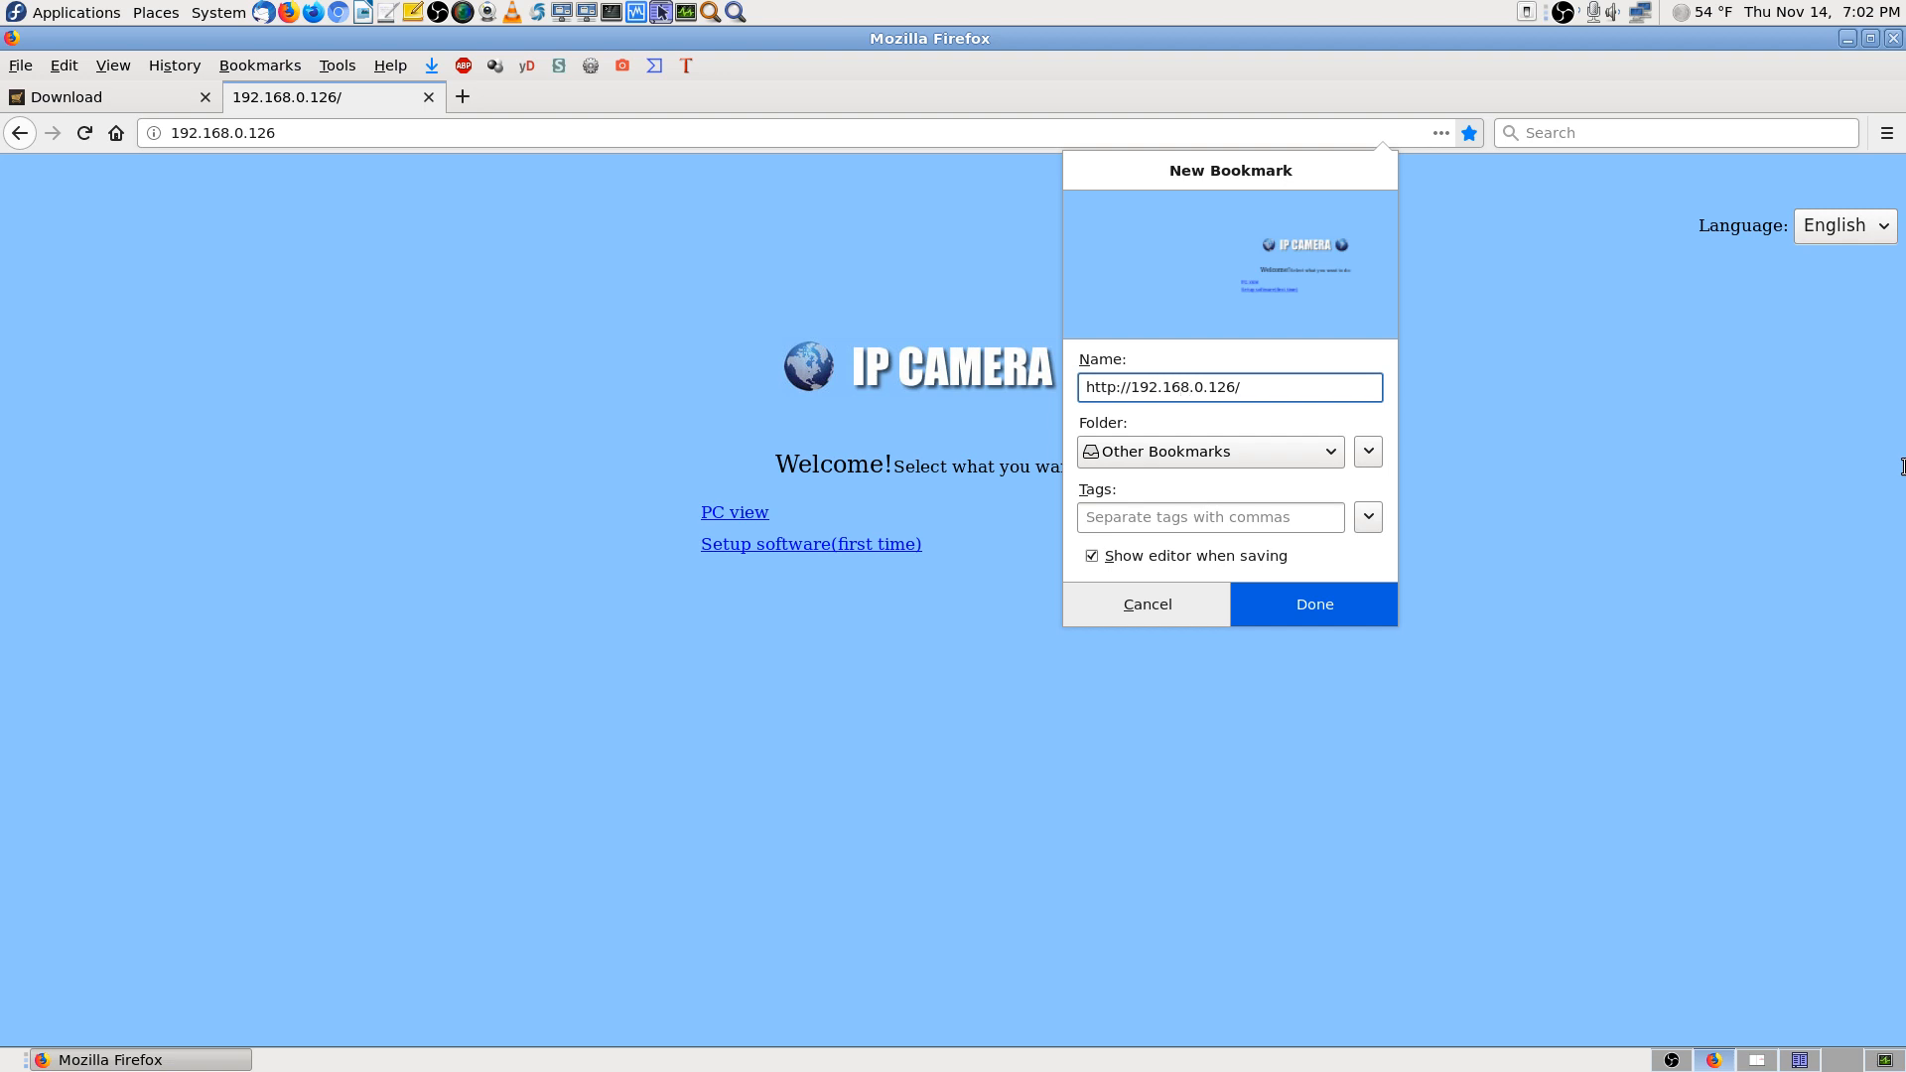
text(Don's IP)
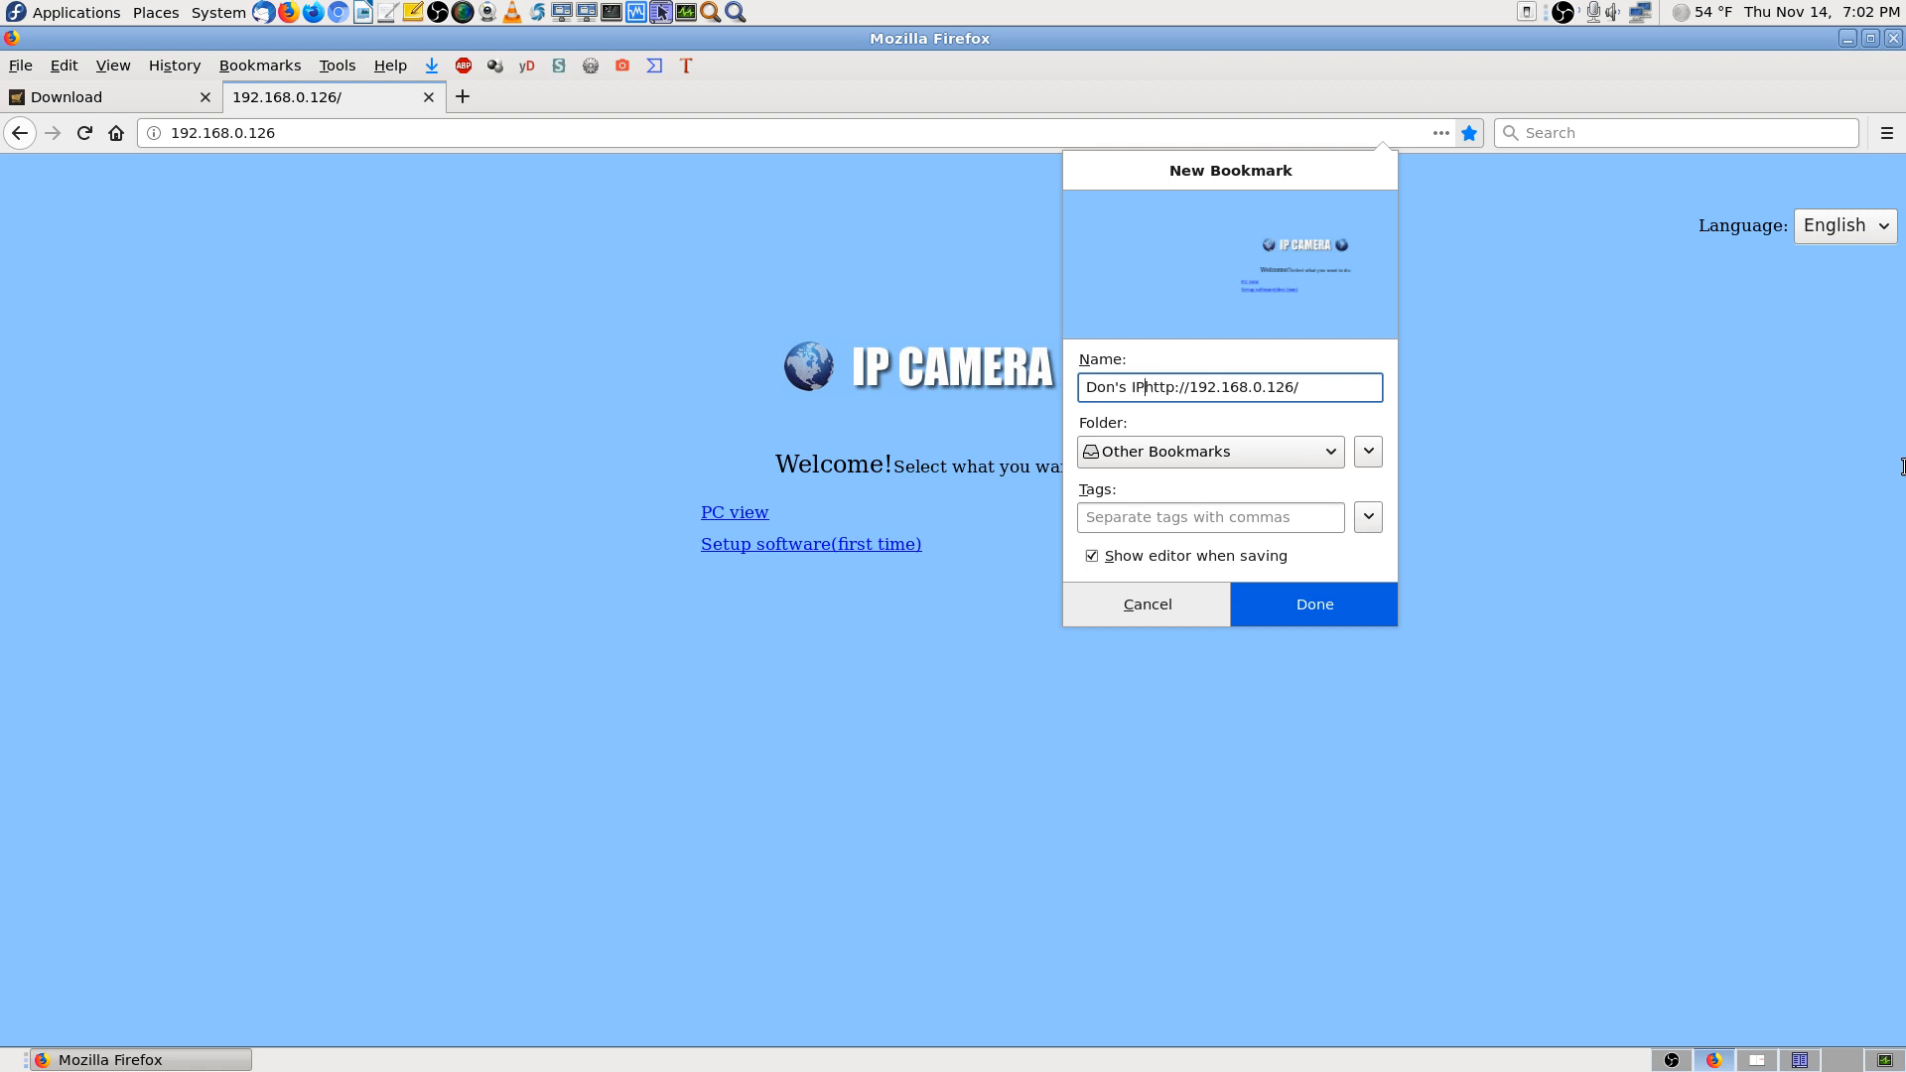
text(Camera )
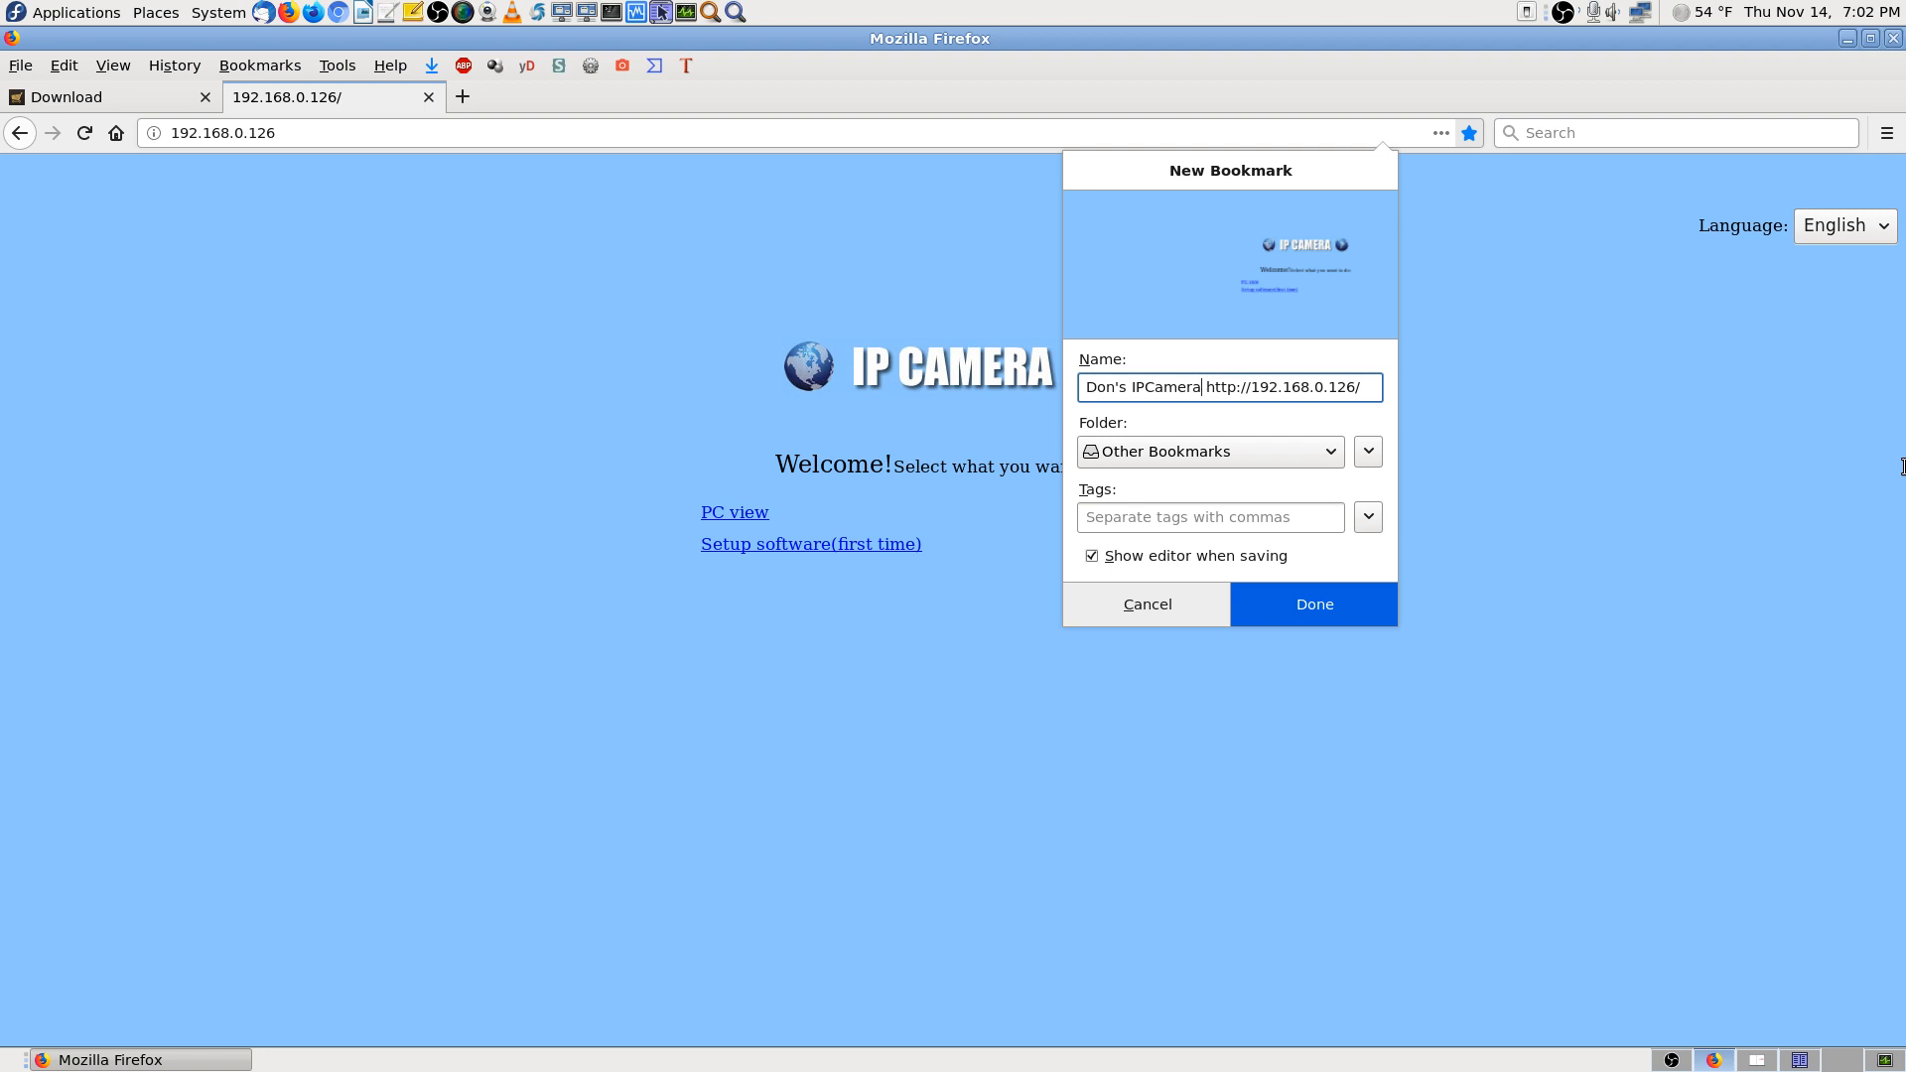
text( Security)
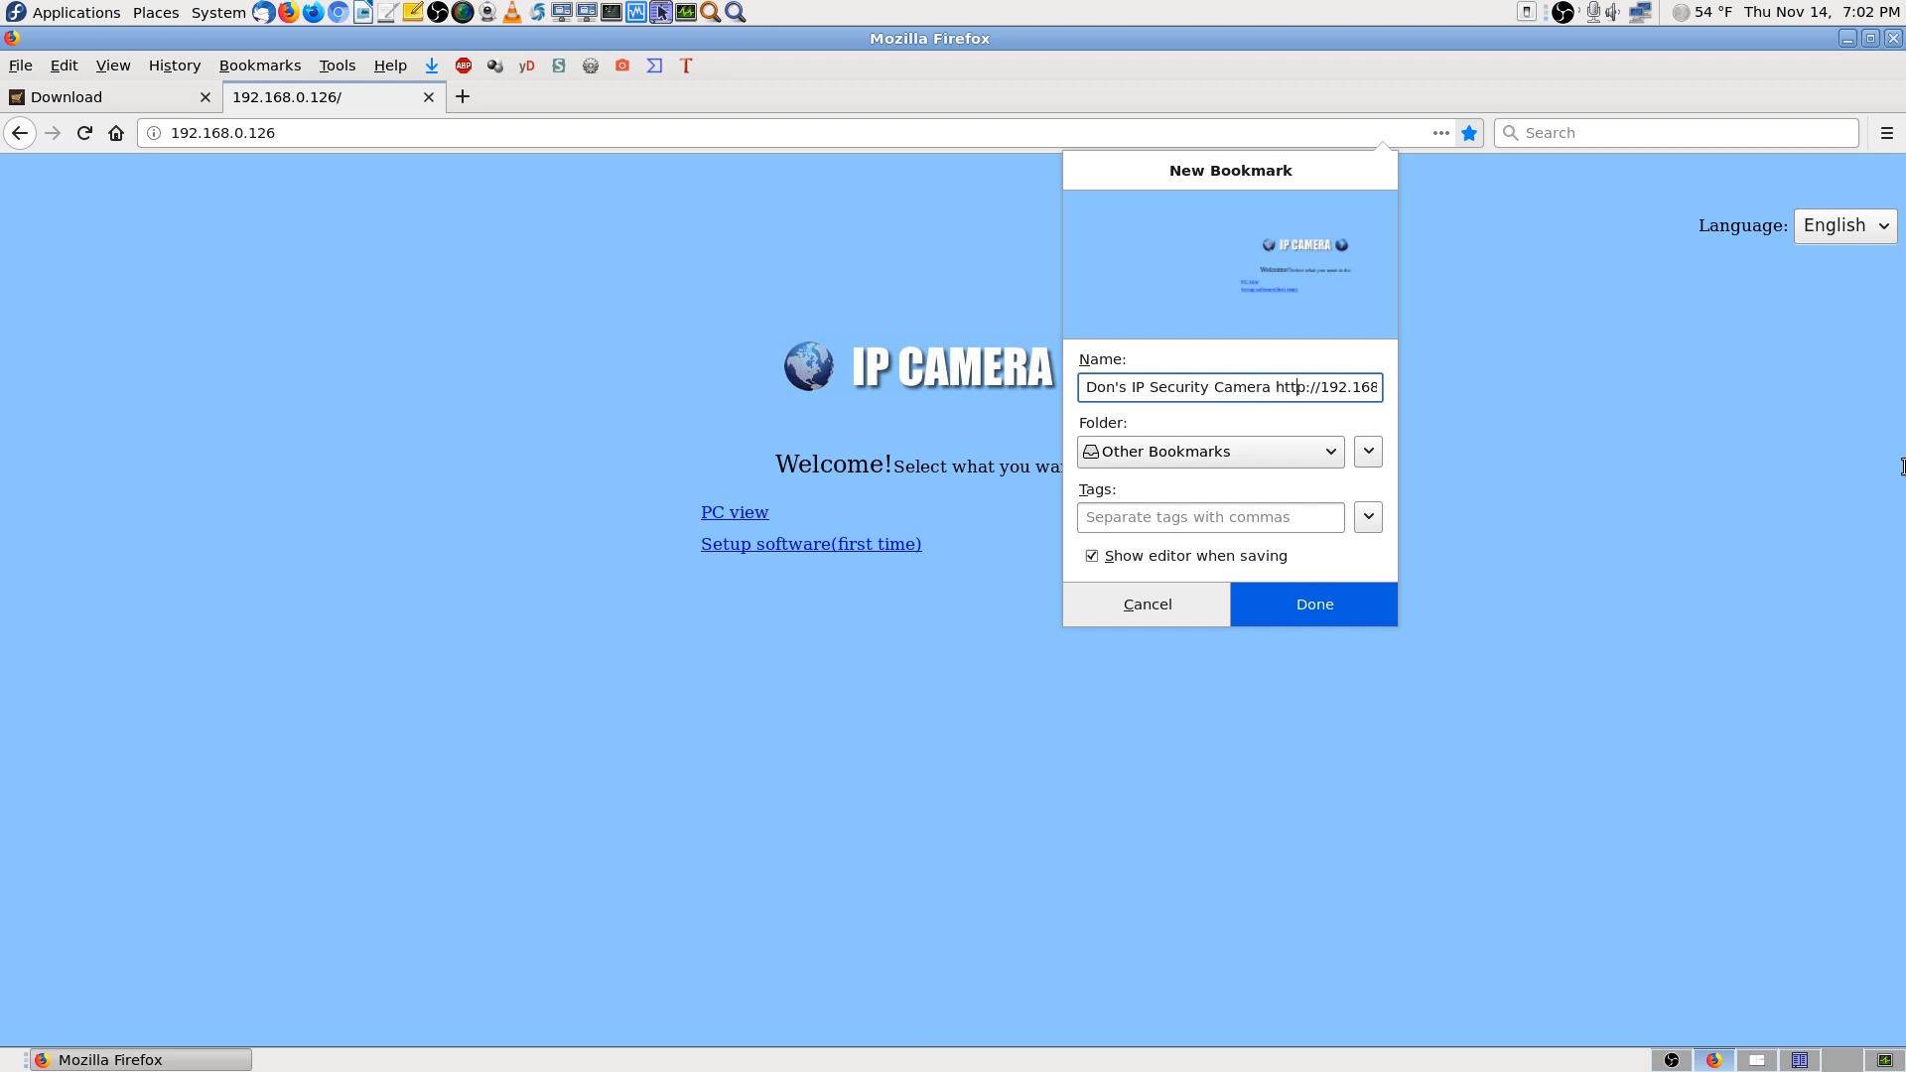
key(Right)
key(Right)
key(Right)
key(Right)
key(Right)
key(Right)
key(Right)
key(Right)
key(Right)
key(Right)
key(Right)
key(Right)
key(Right)
key(Right)
key(Right)
key(Right)
key(Right)
key(Right)
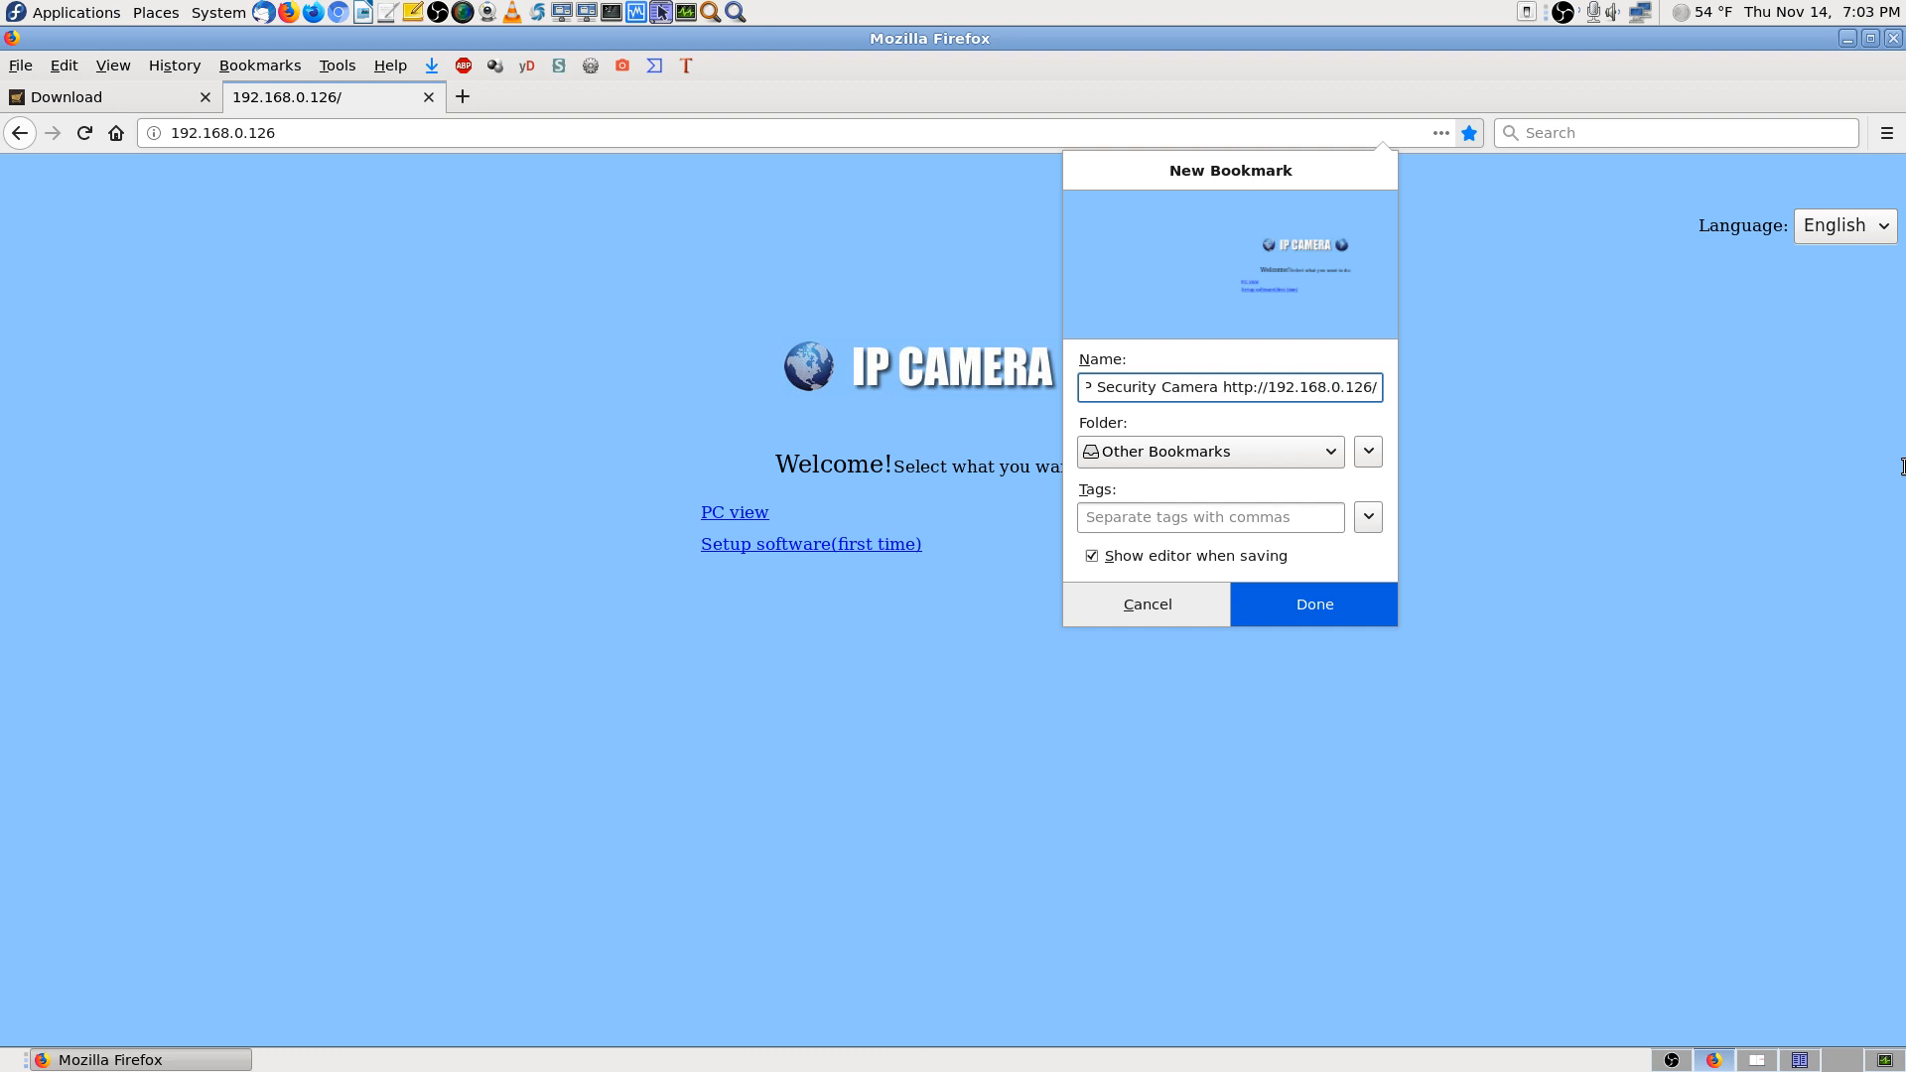
click(1181, 457)
click(1252, 606)
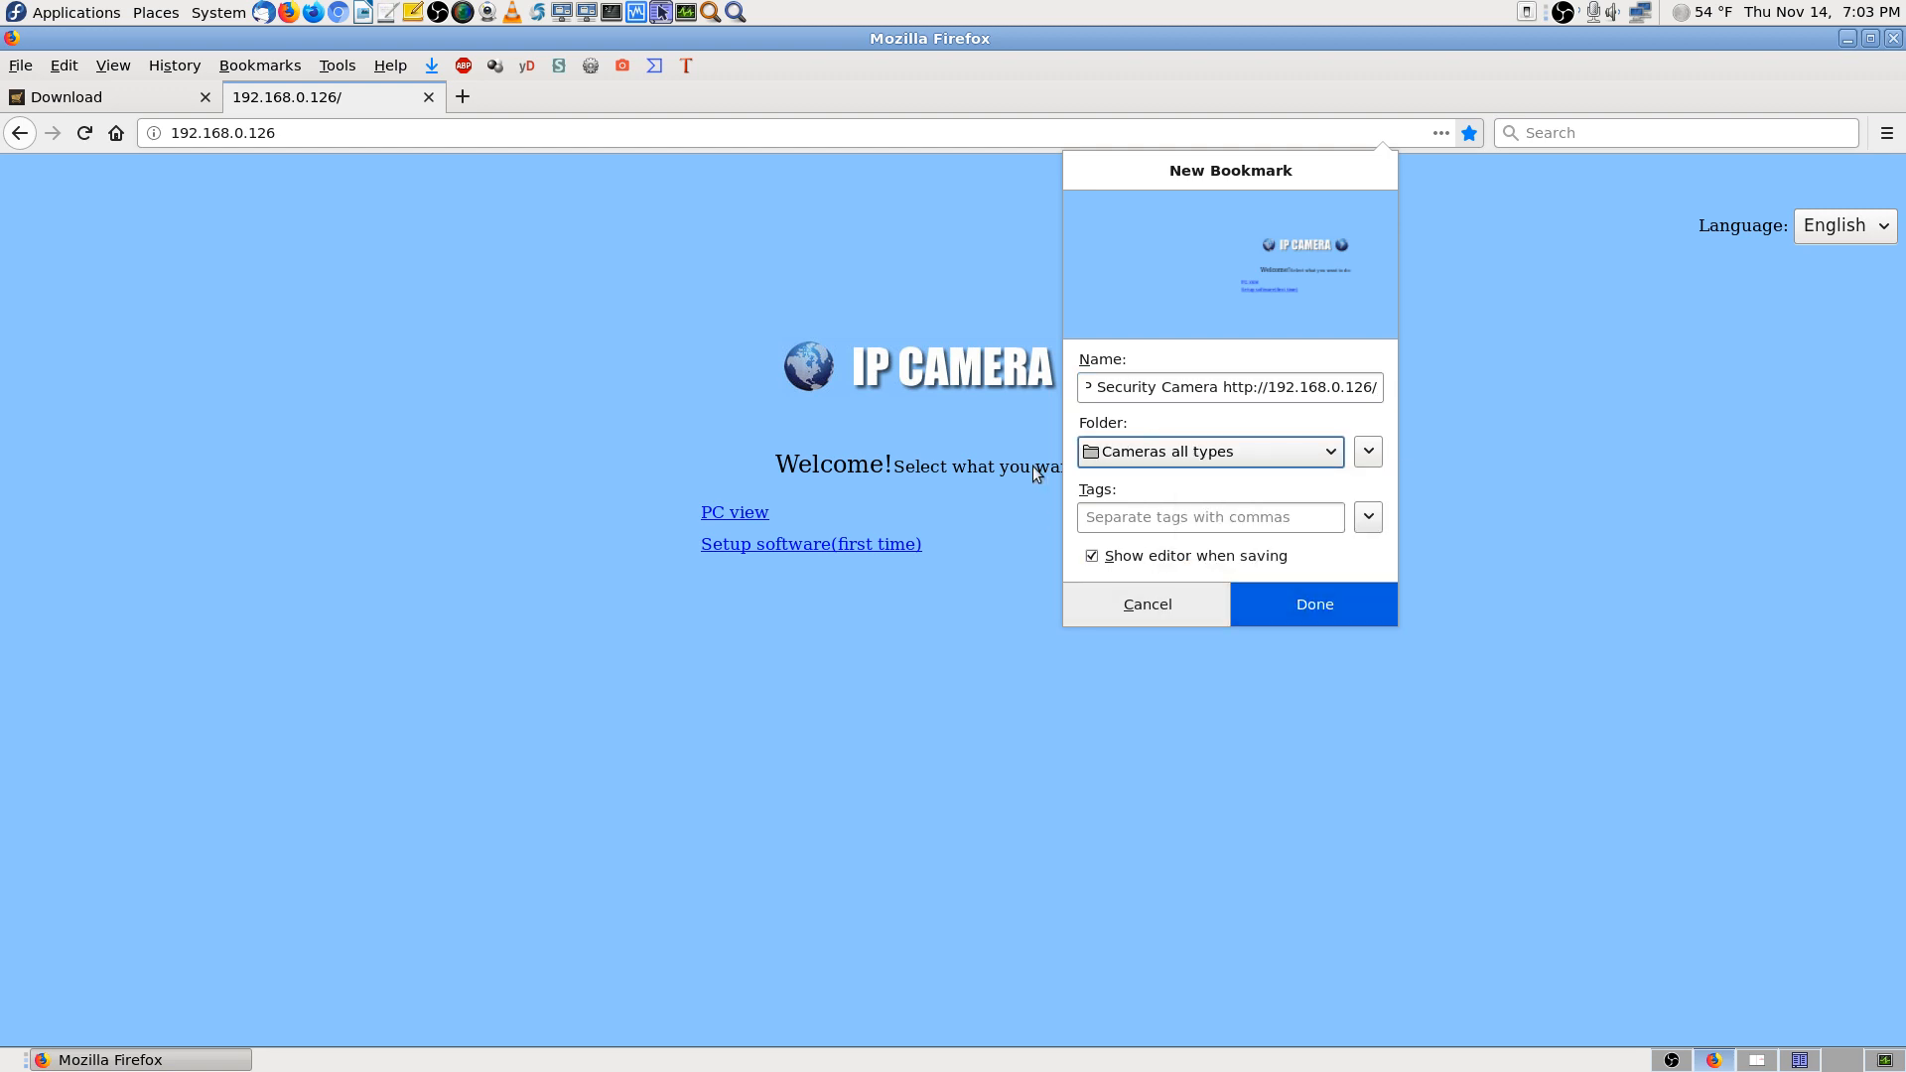
click(1285, 604)
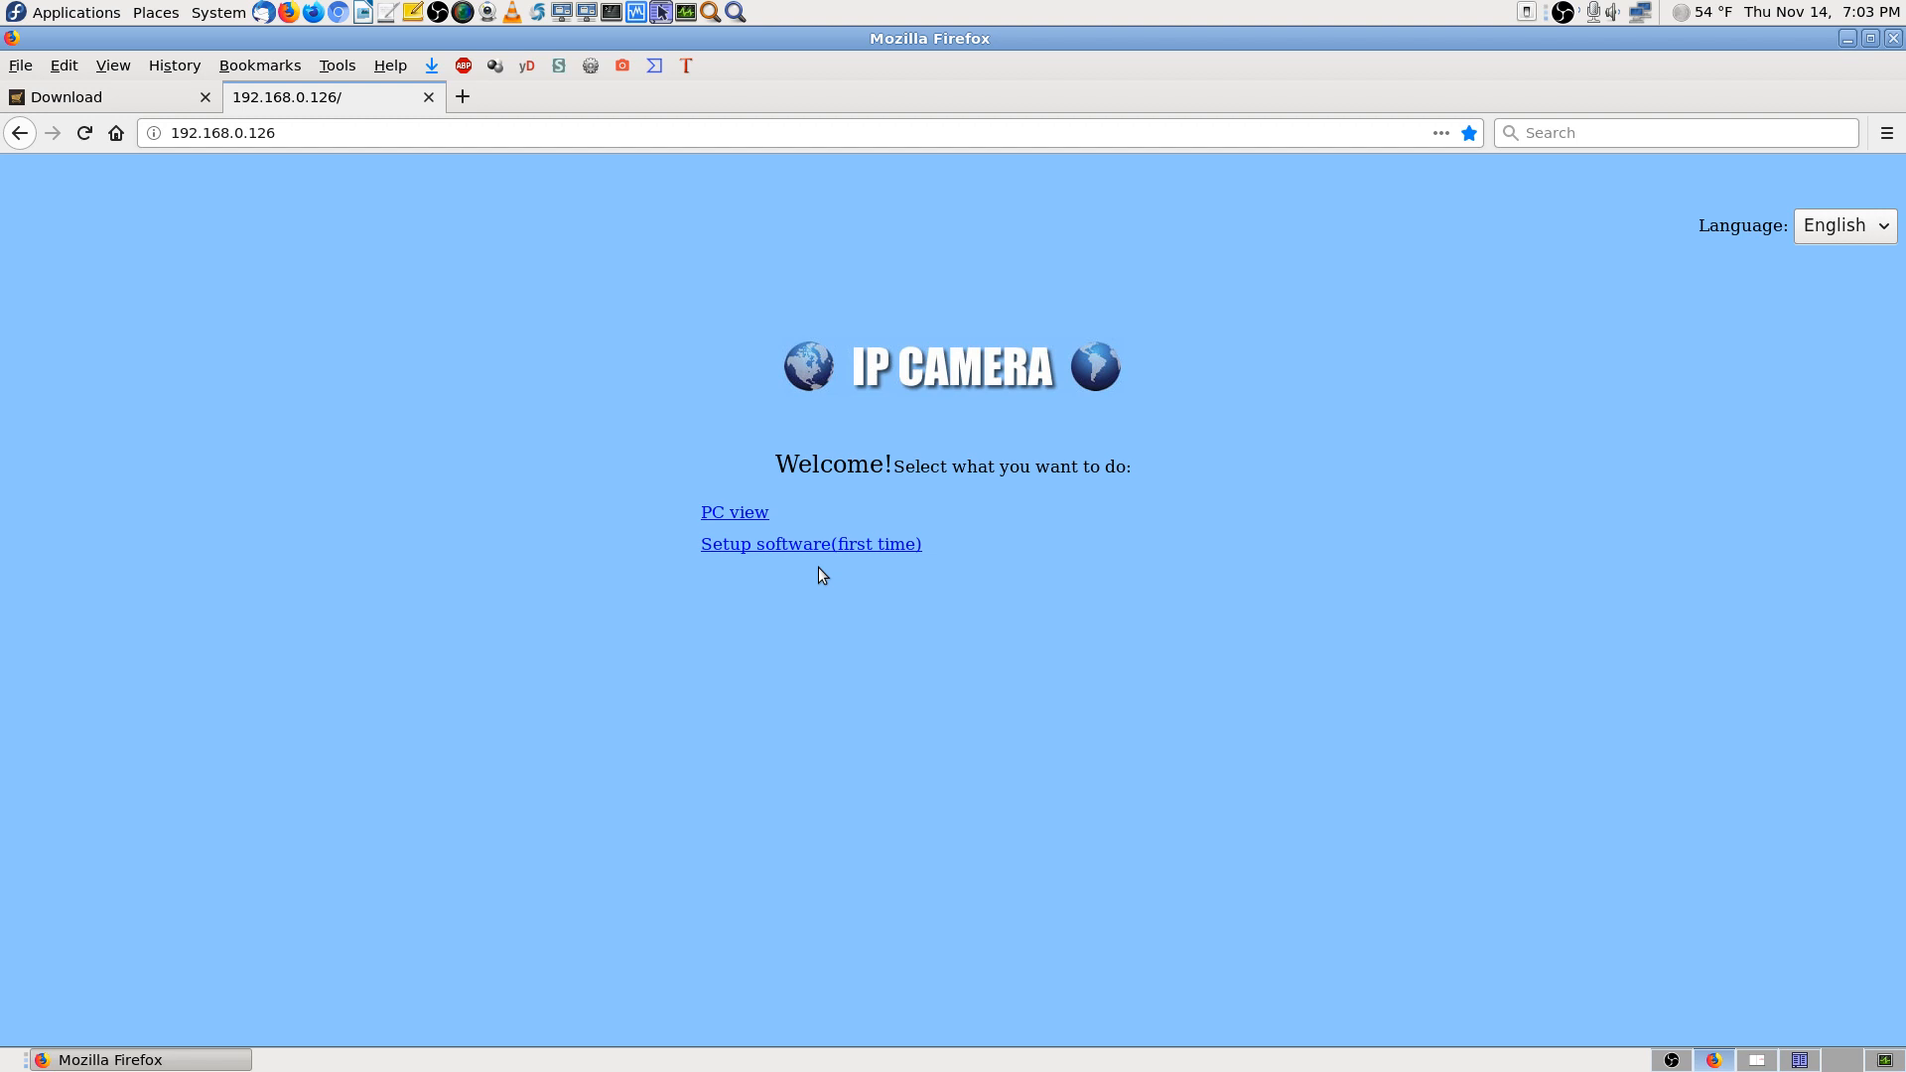
Open PC view's live feed in a new tab, then check Firefox's memory and CPU in System Monitor
middle_click(742, 517)
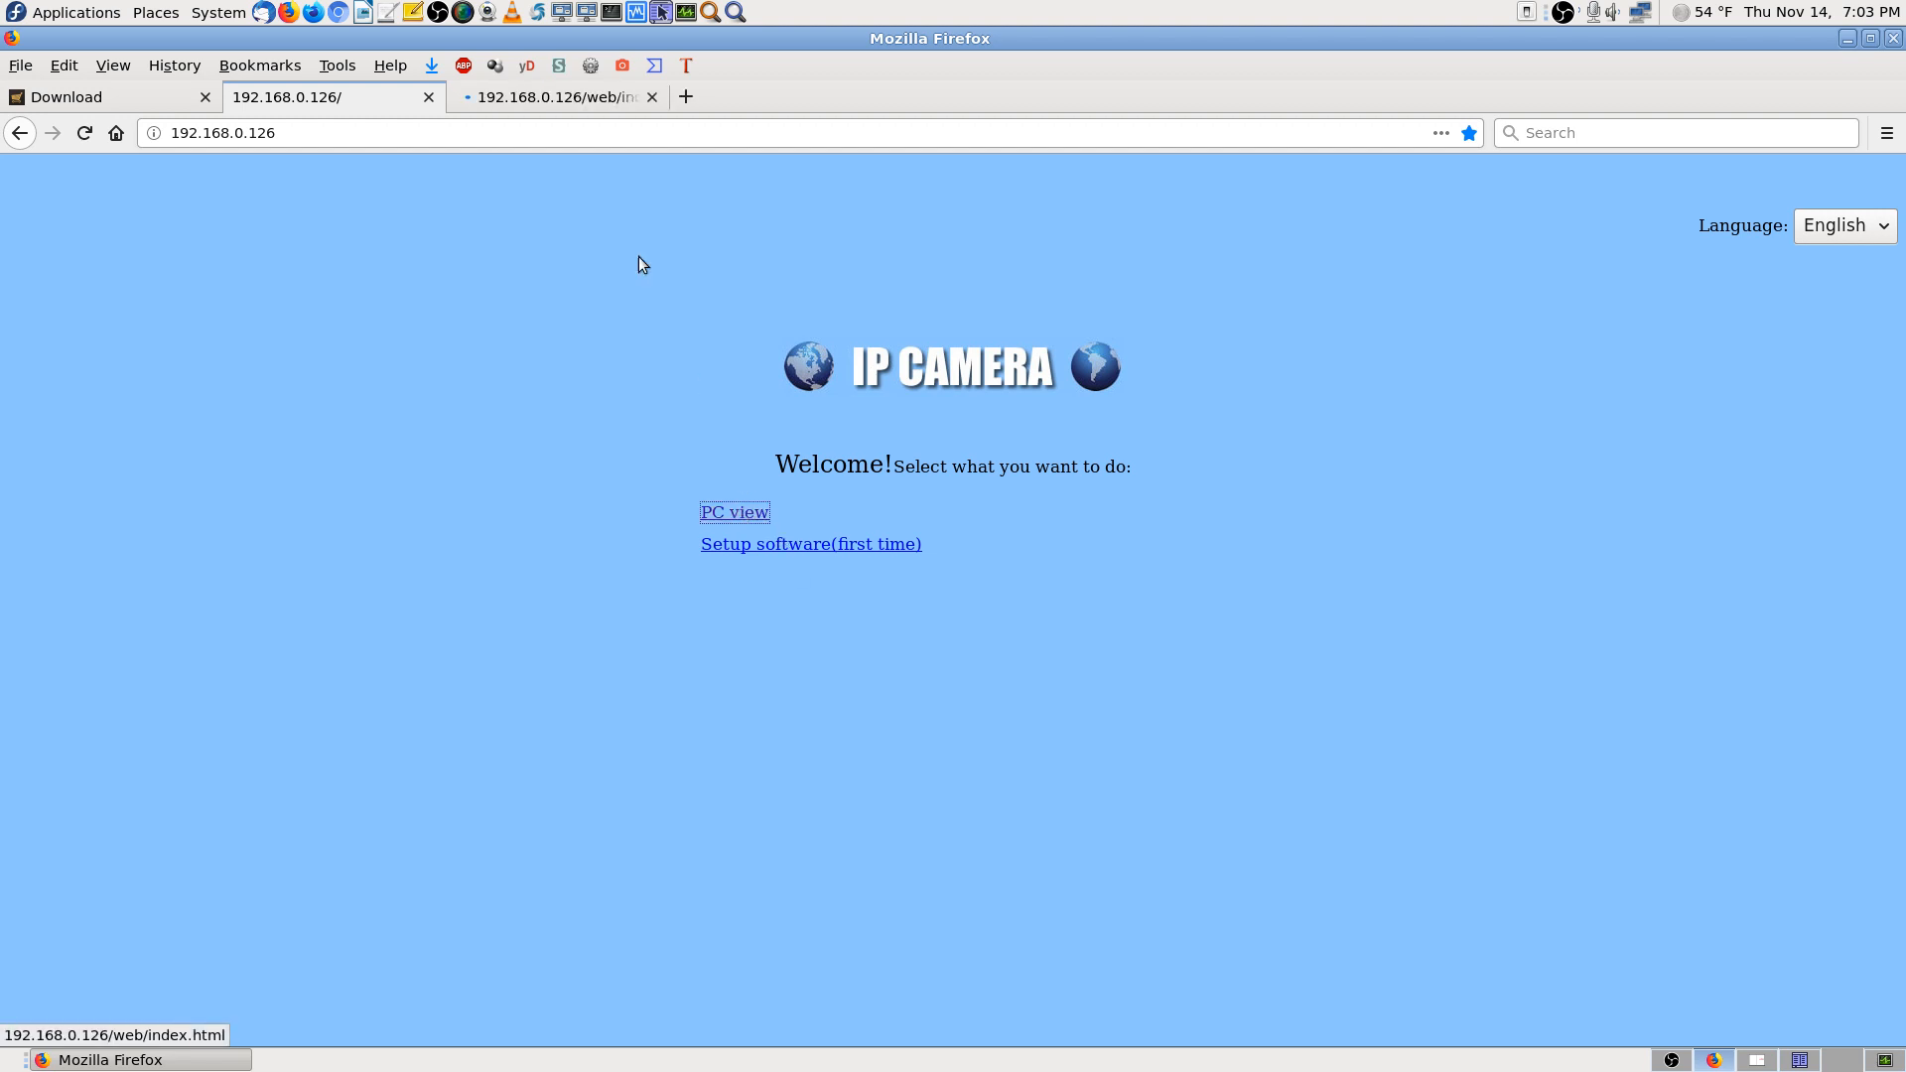
click(609, 94)
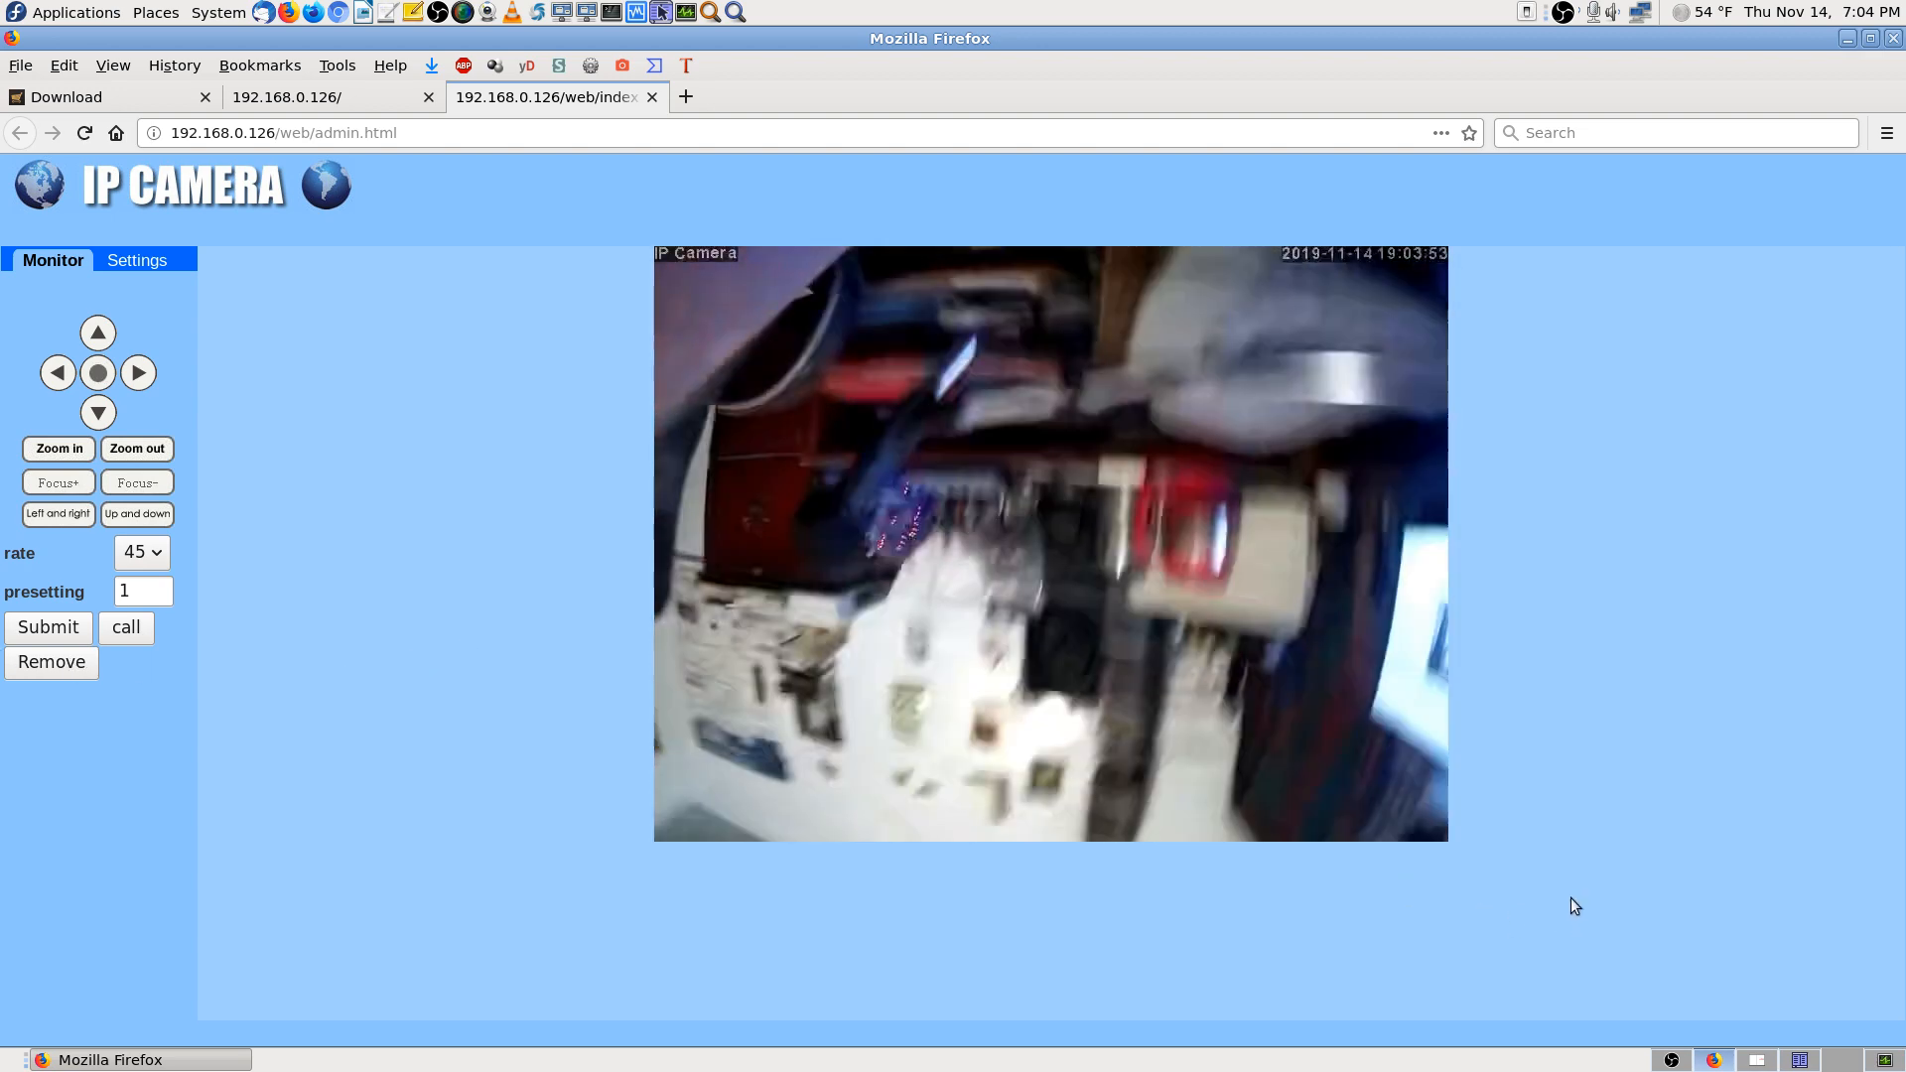
click(1884, 1062)
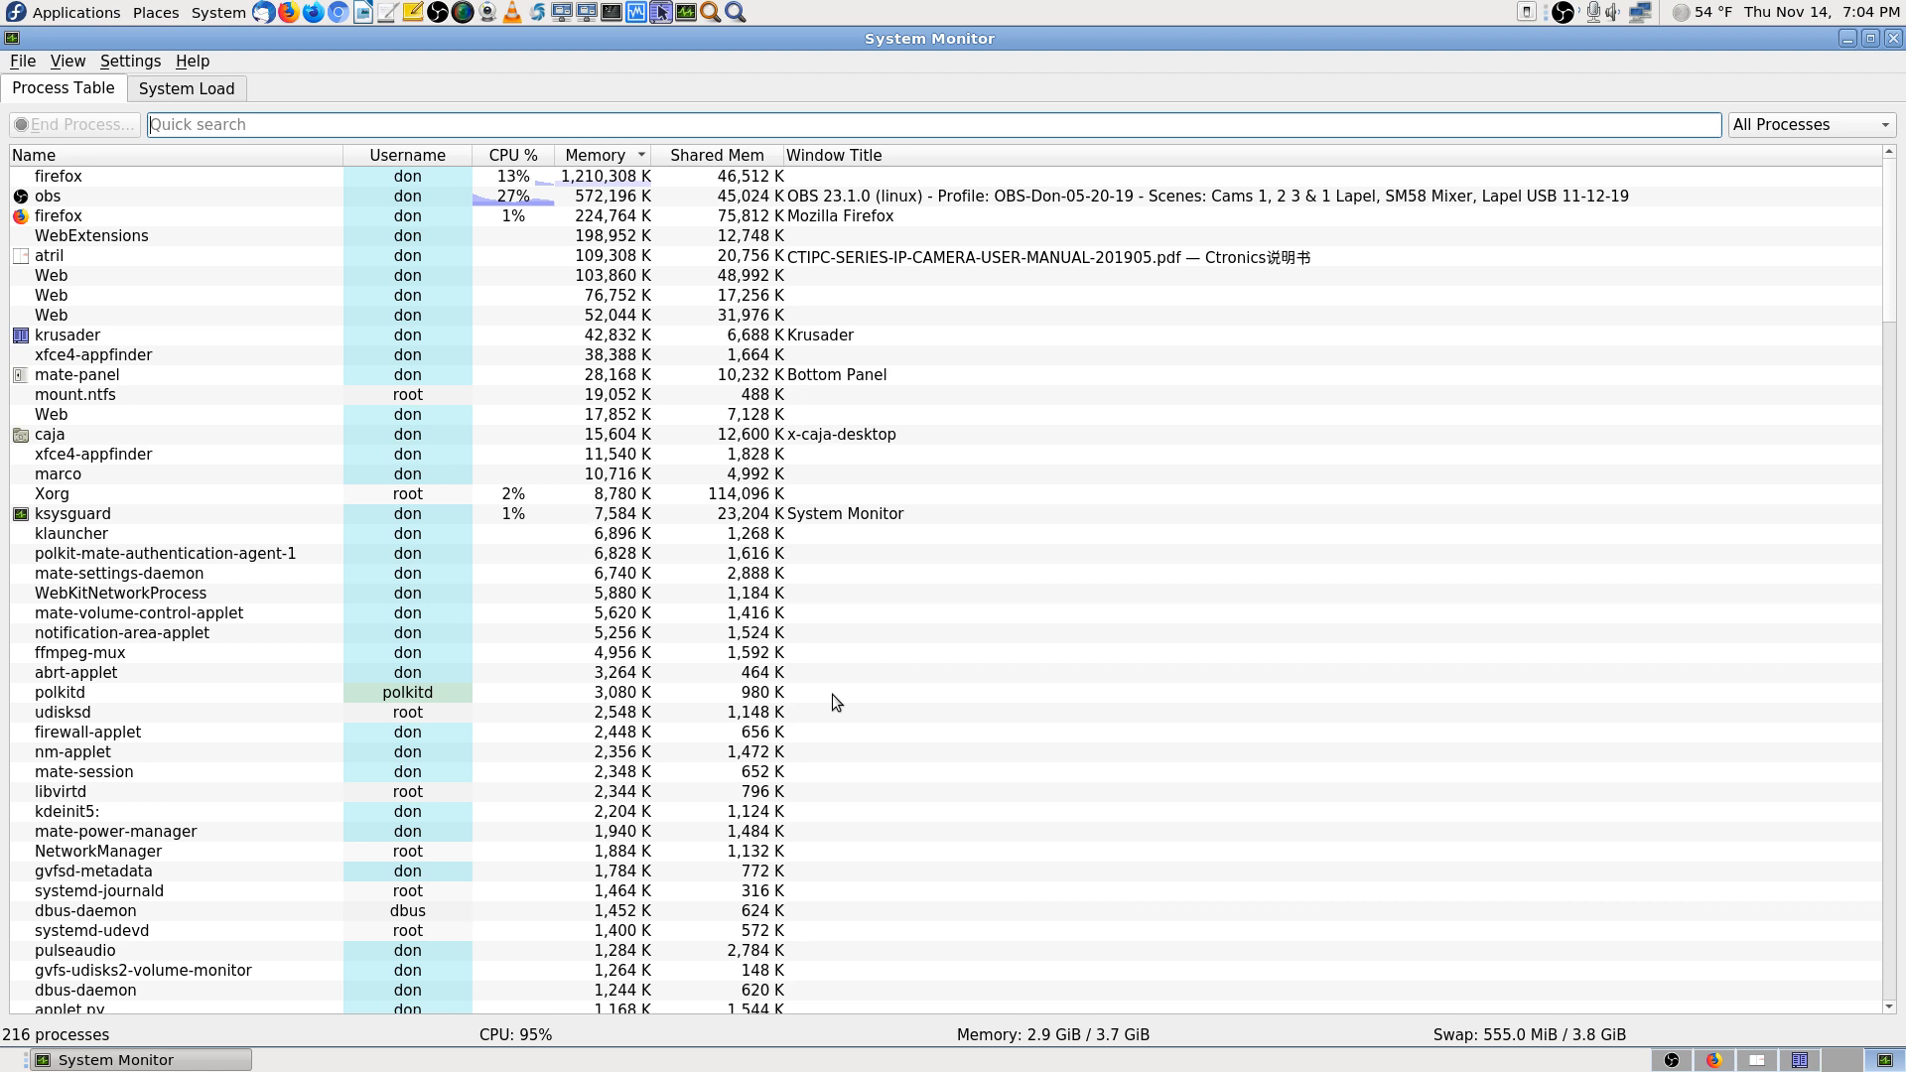
Switch back to the camera's live view in Firefox with Alt+Tab
key(alt+Tab)
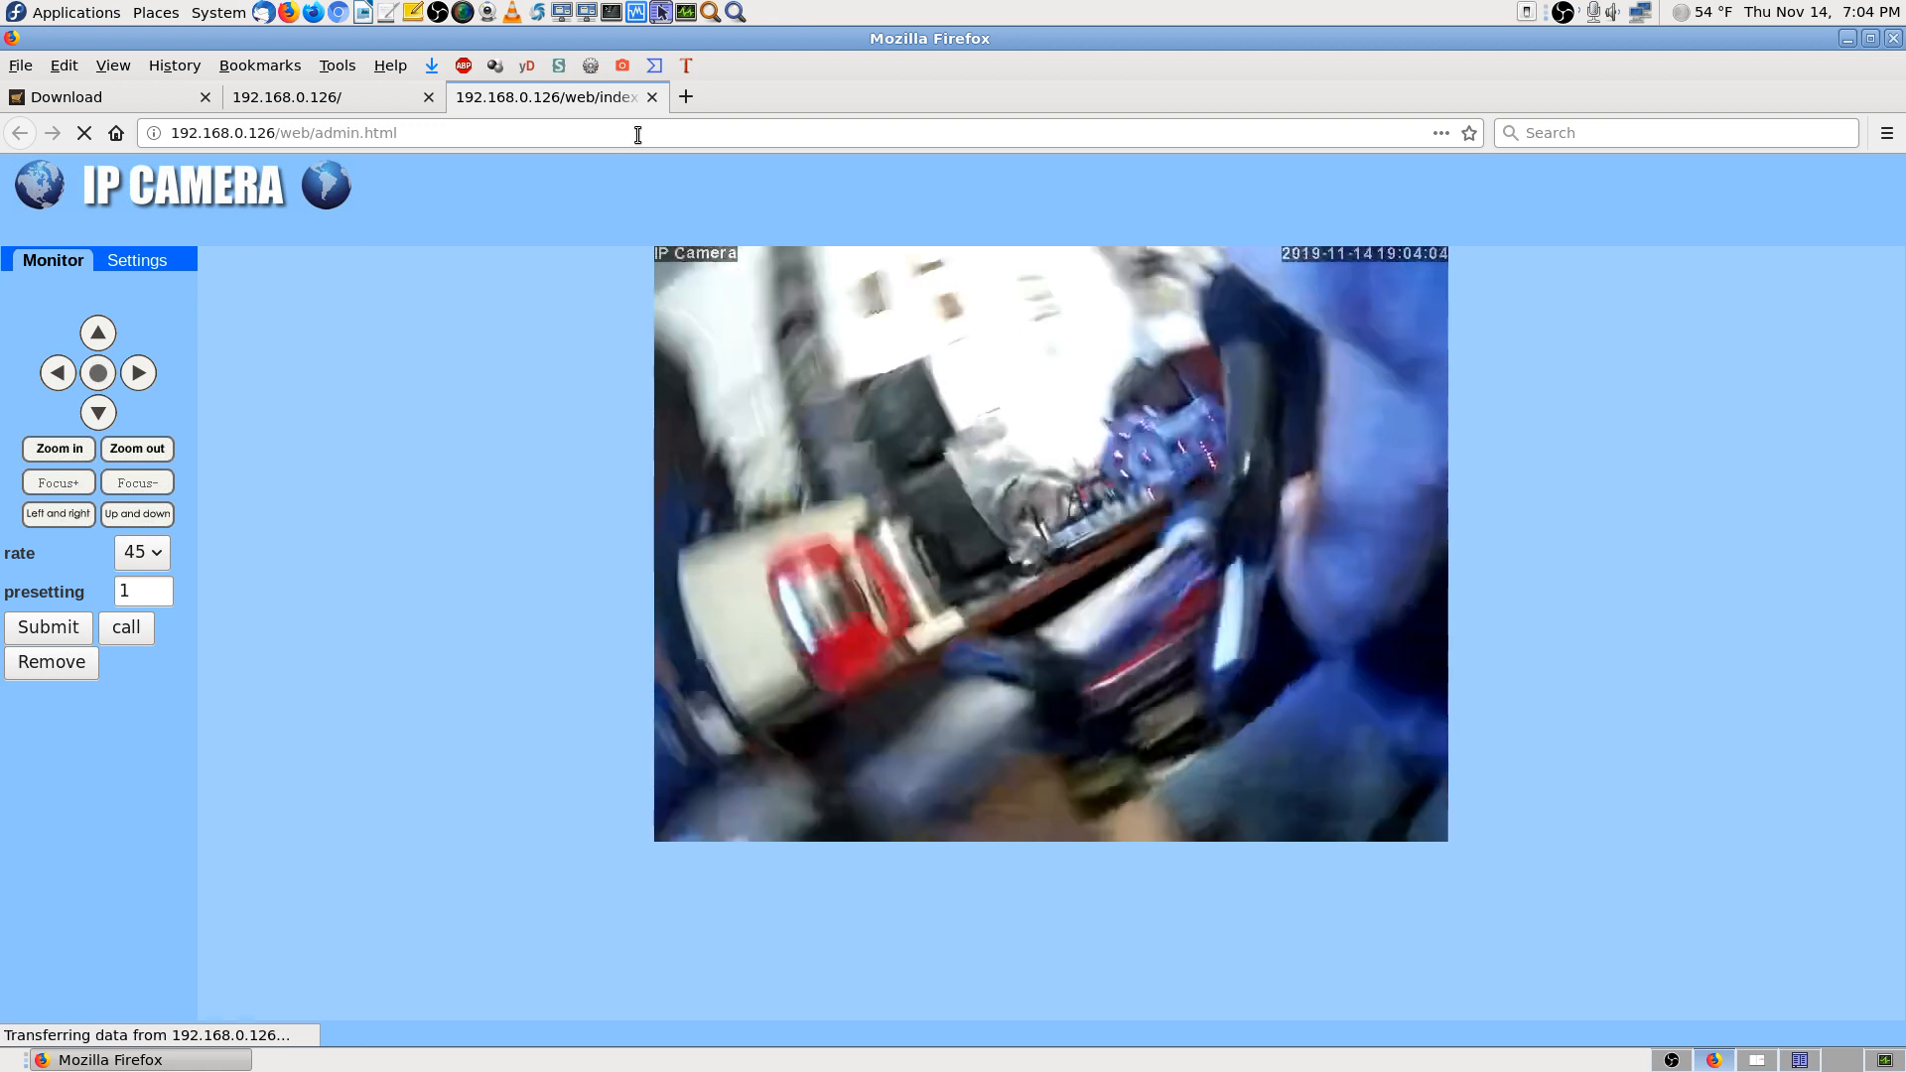
Open the camera's Settings at Media > Video, then switch to System Monitor again
click(146, 264)
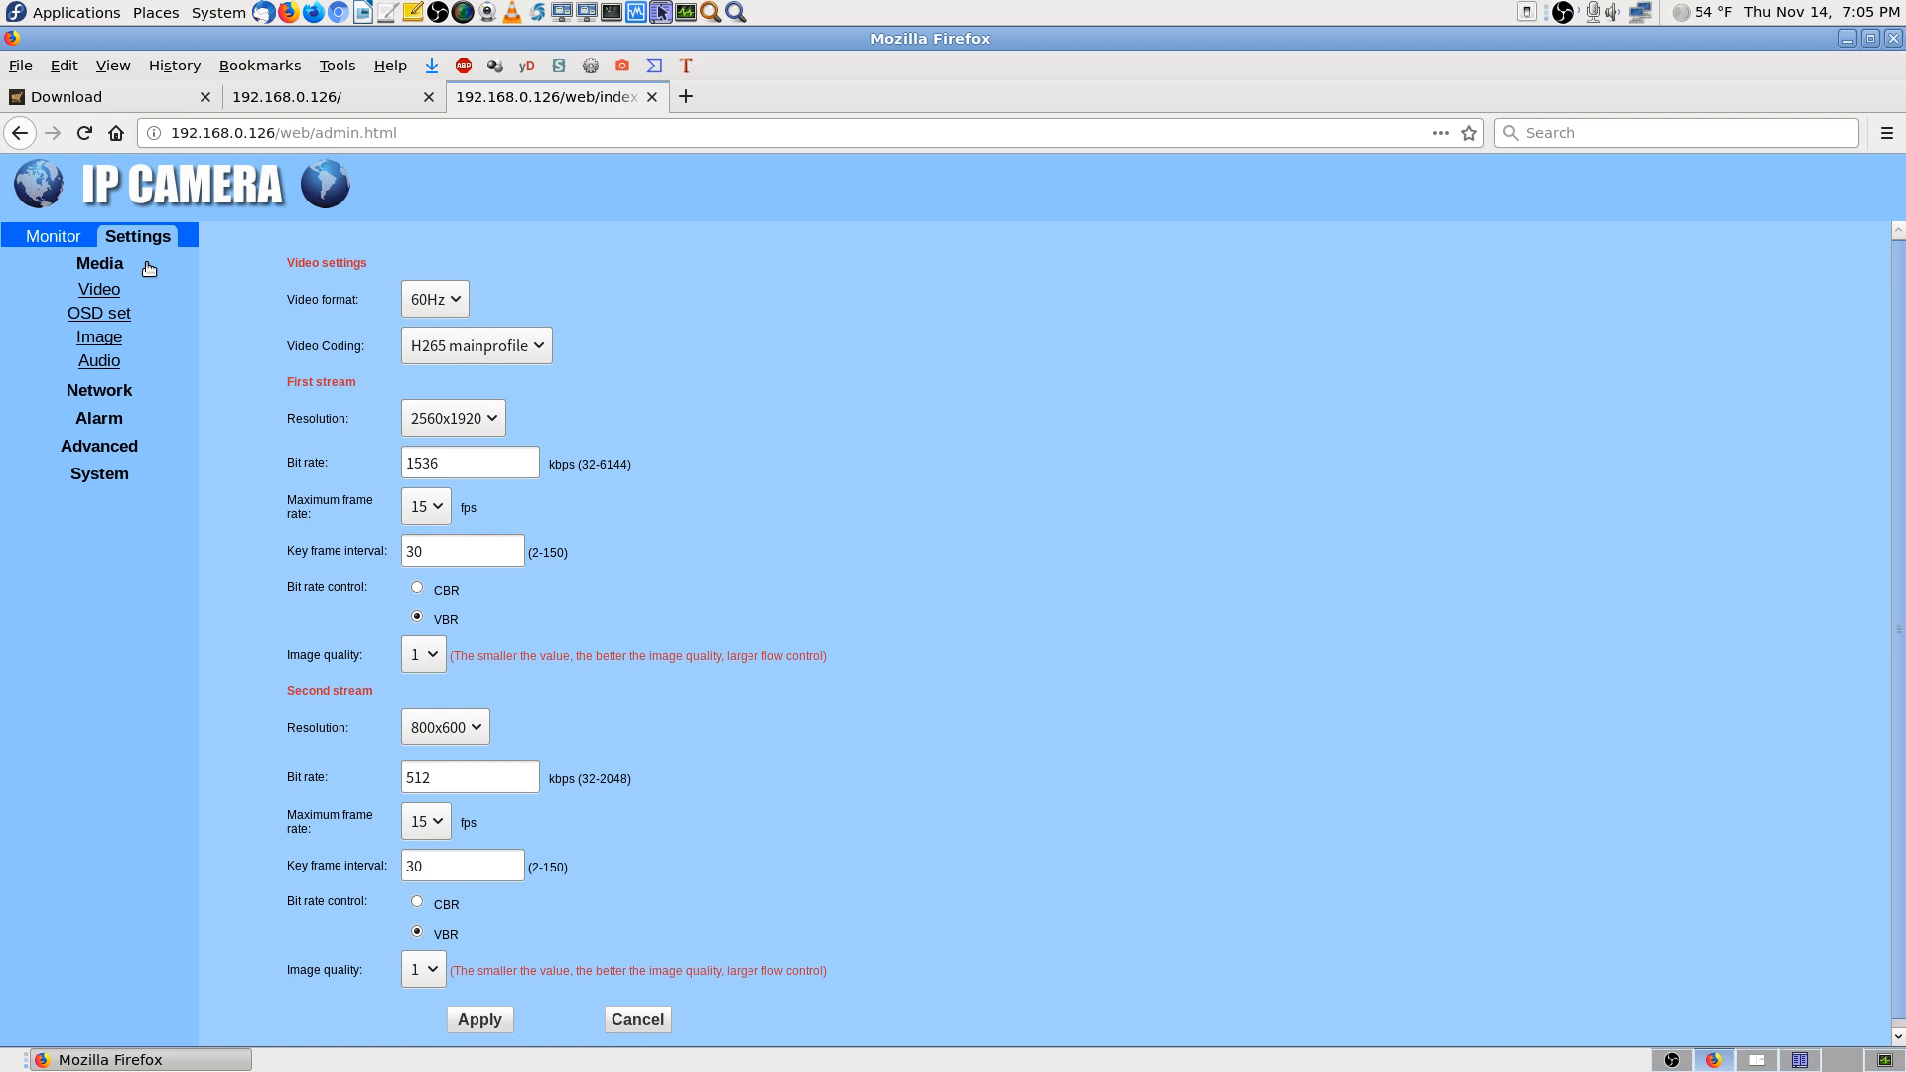
click(1879, 1066)
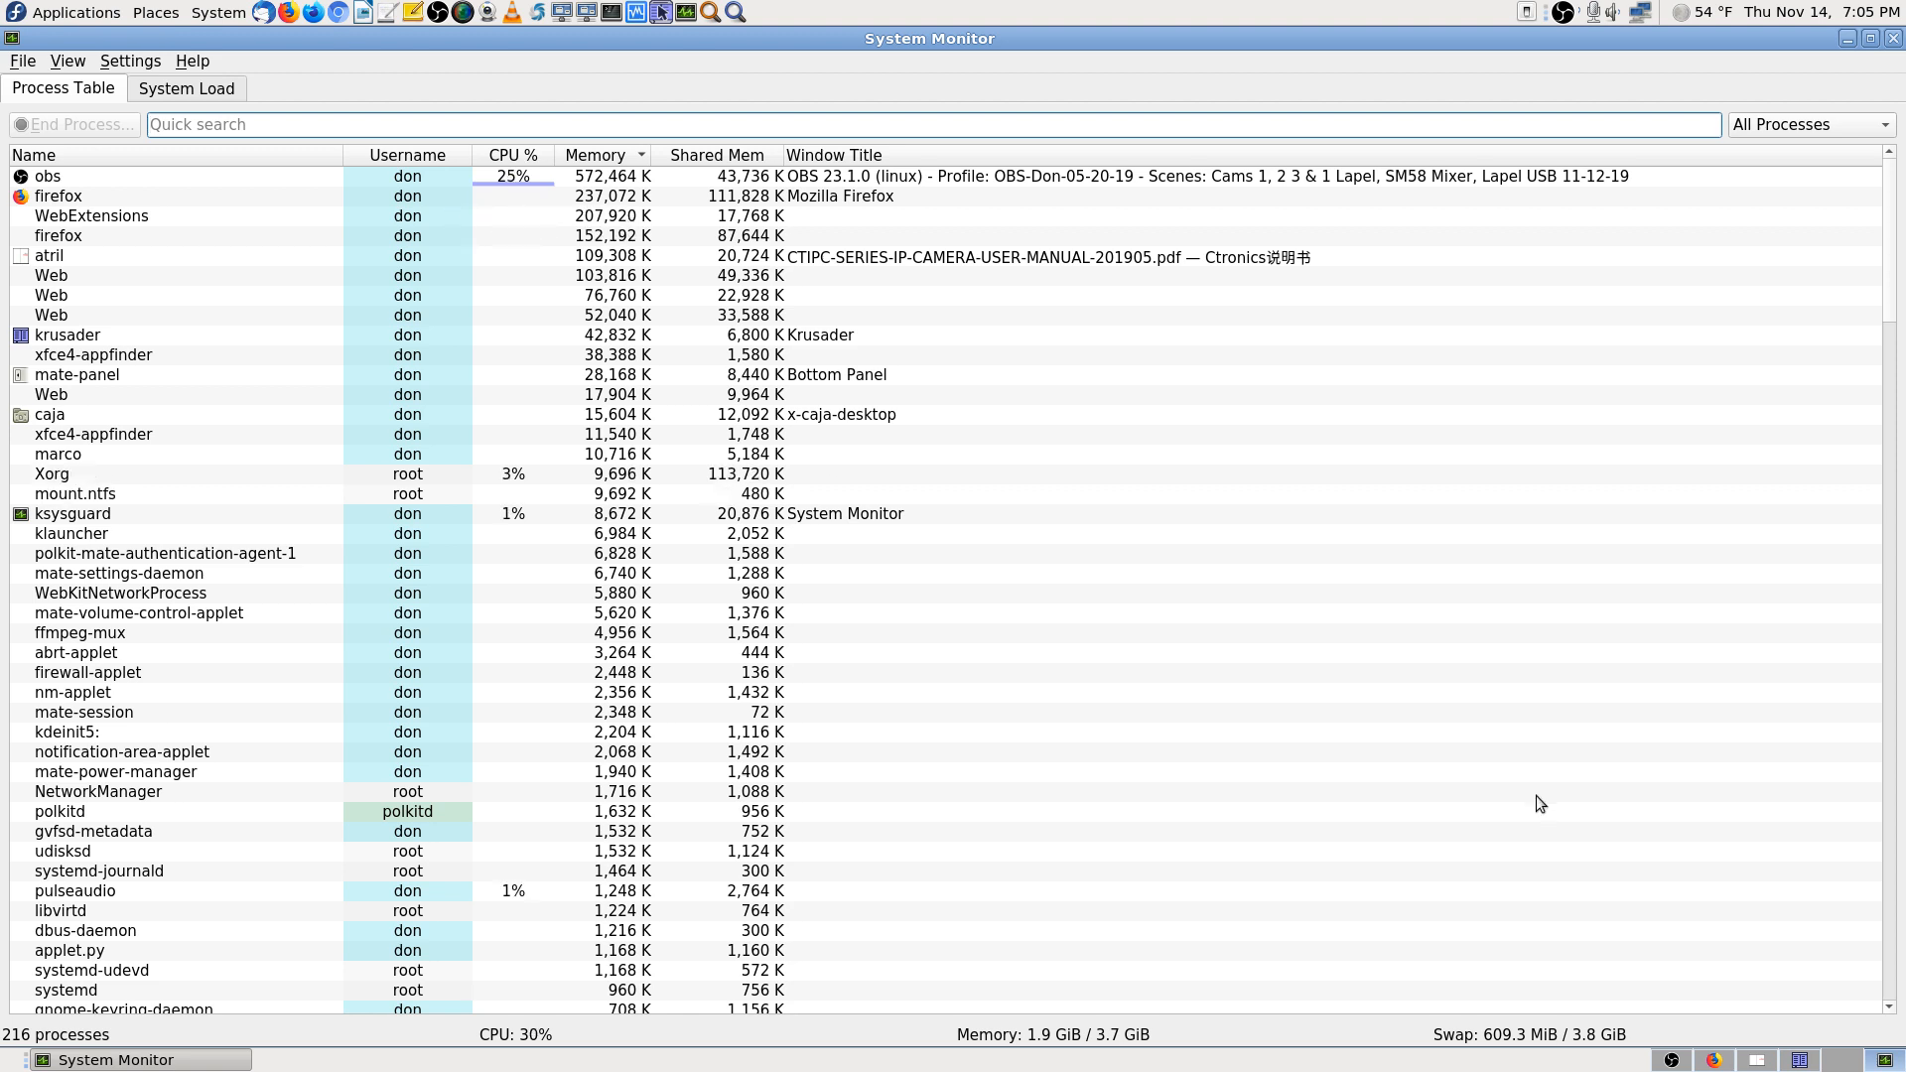
Switch to Workspace 2 to view the Video streams at 2560x1920 and 800x600
click(1720, 1064)
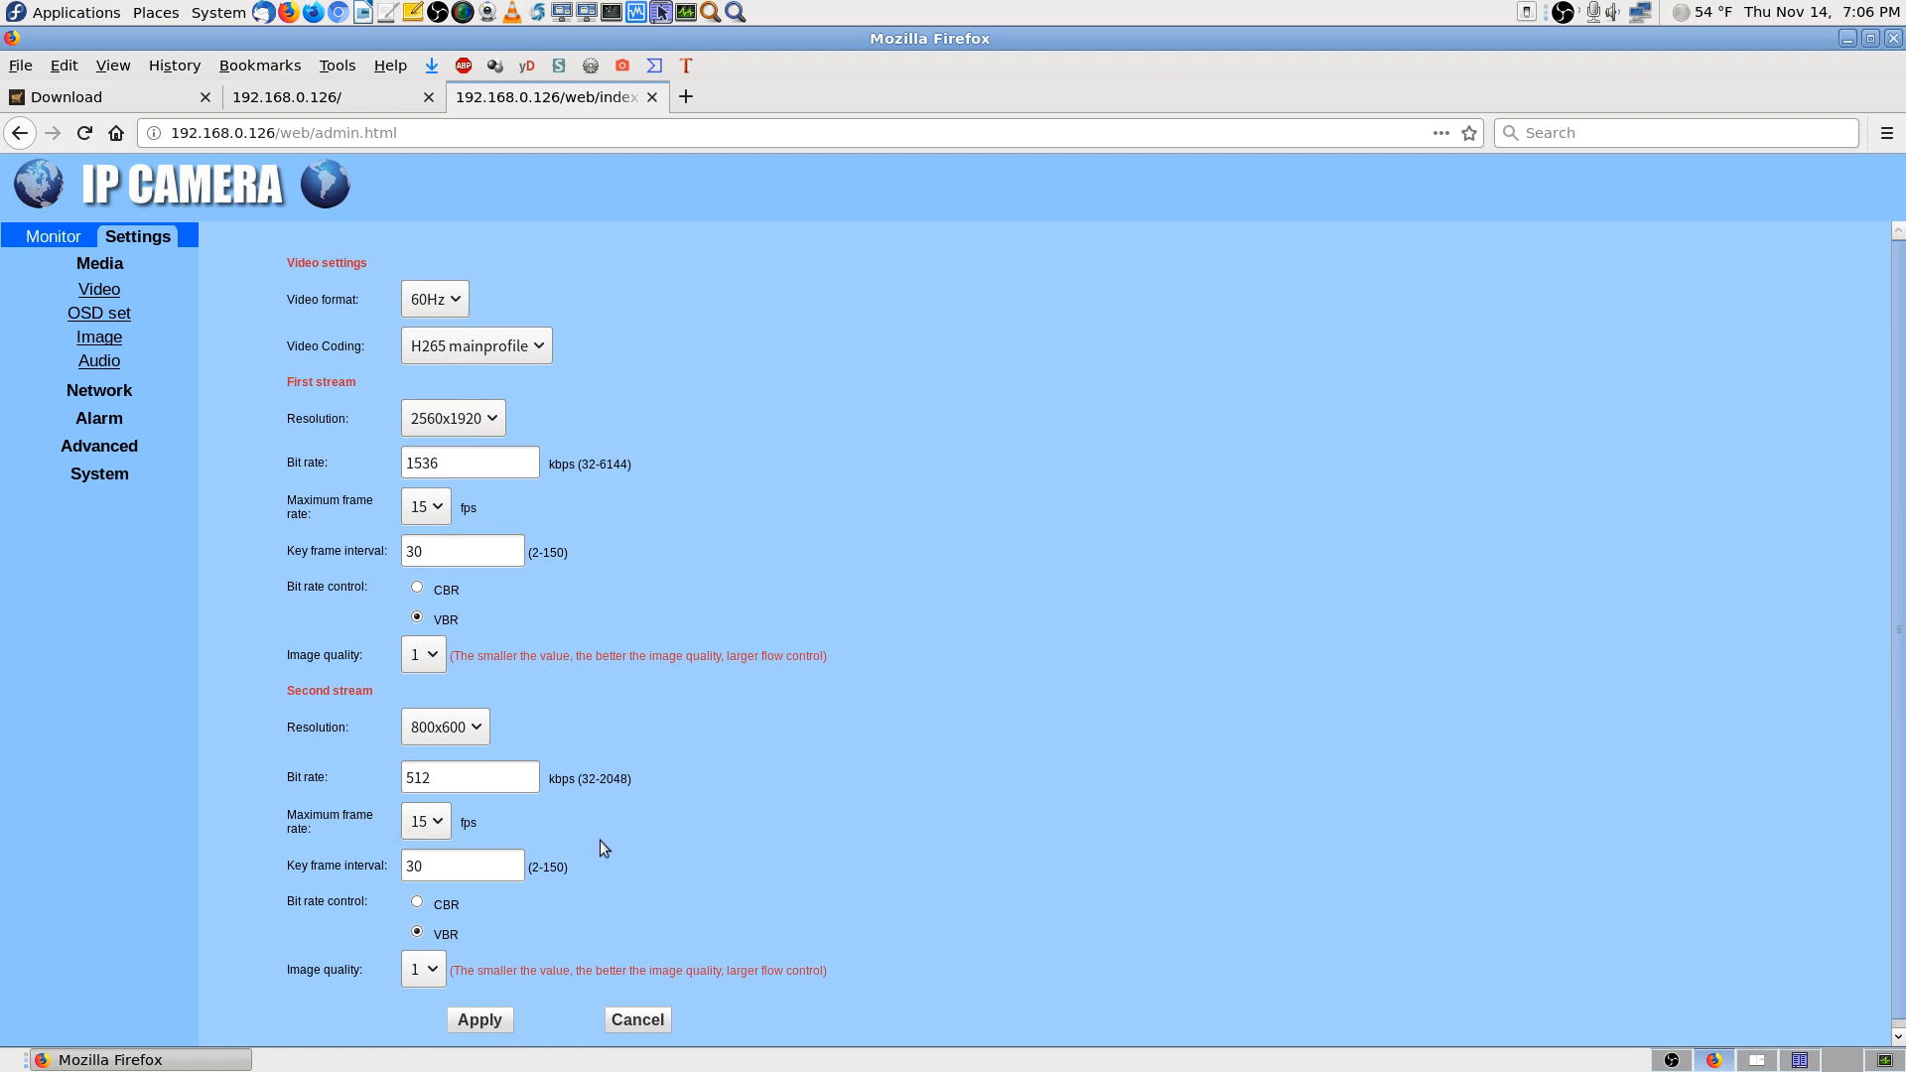
Reload the Video settings and open OSD set, showing time stamp top right and camera name top left
scroll(830, 882, down, 1)
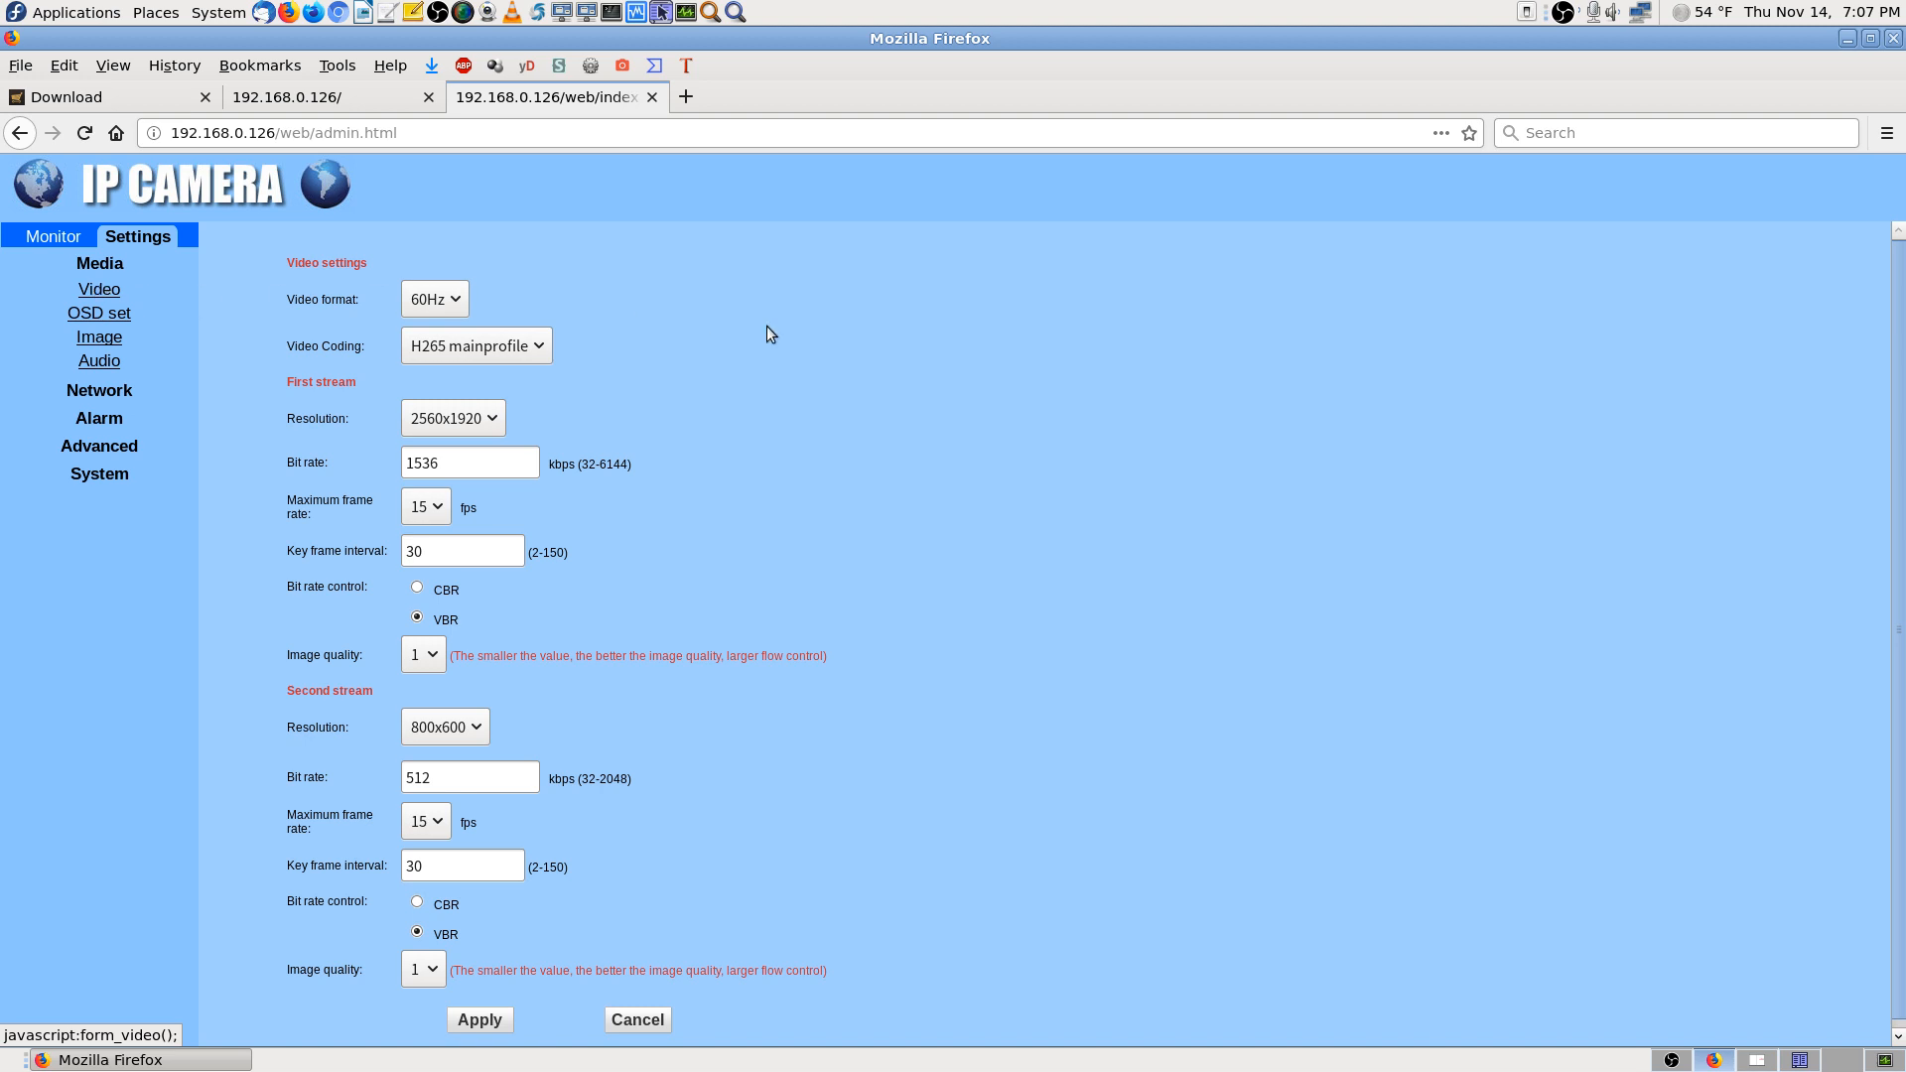
click(106, 294)
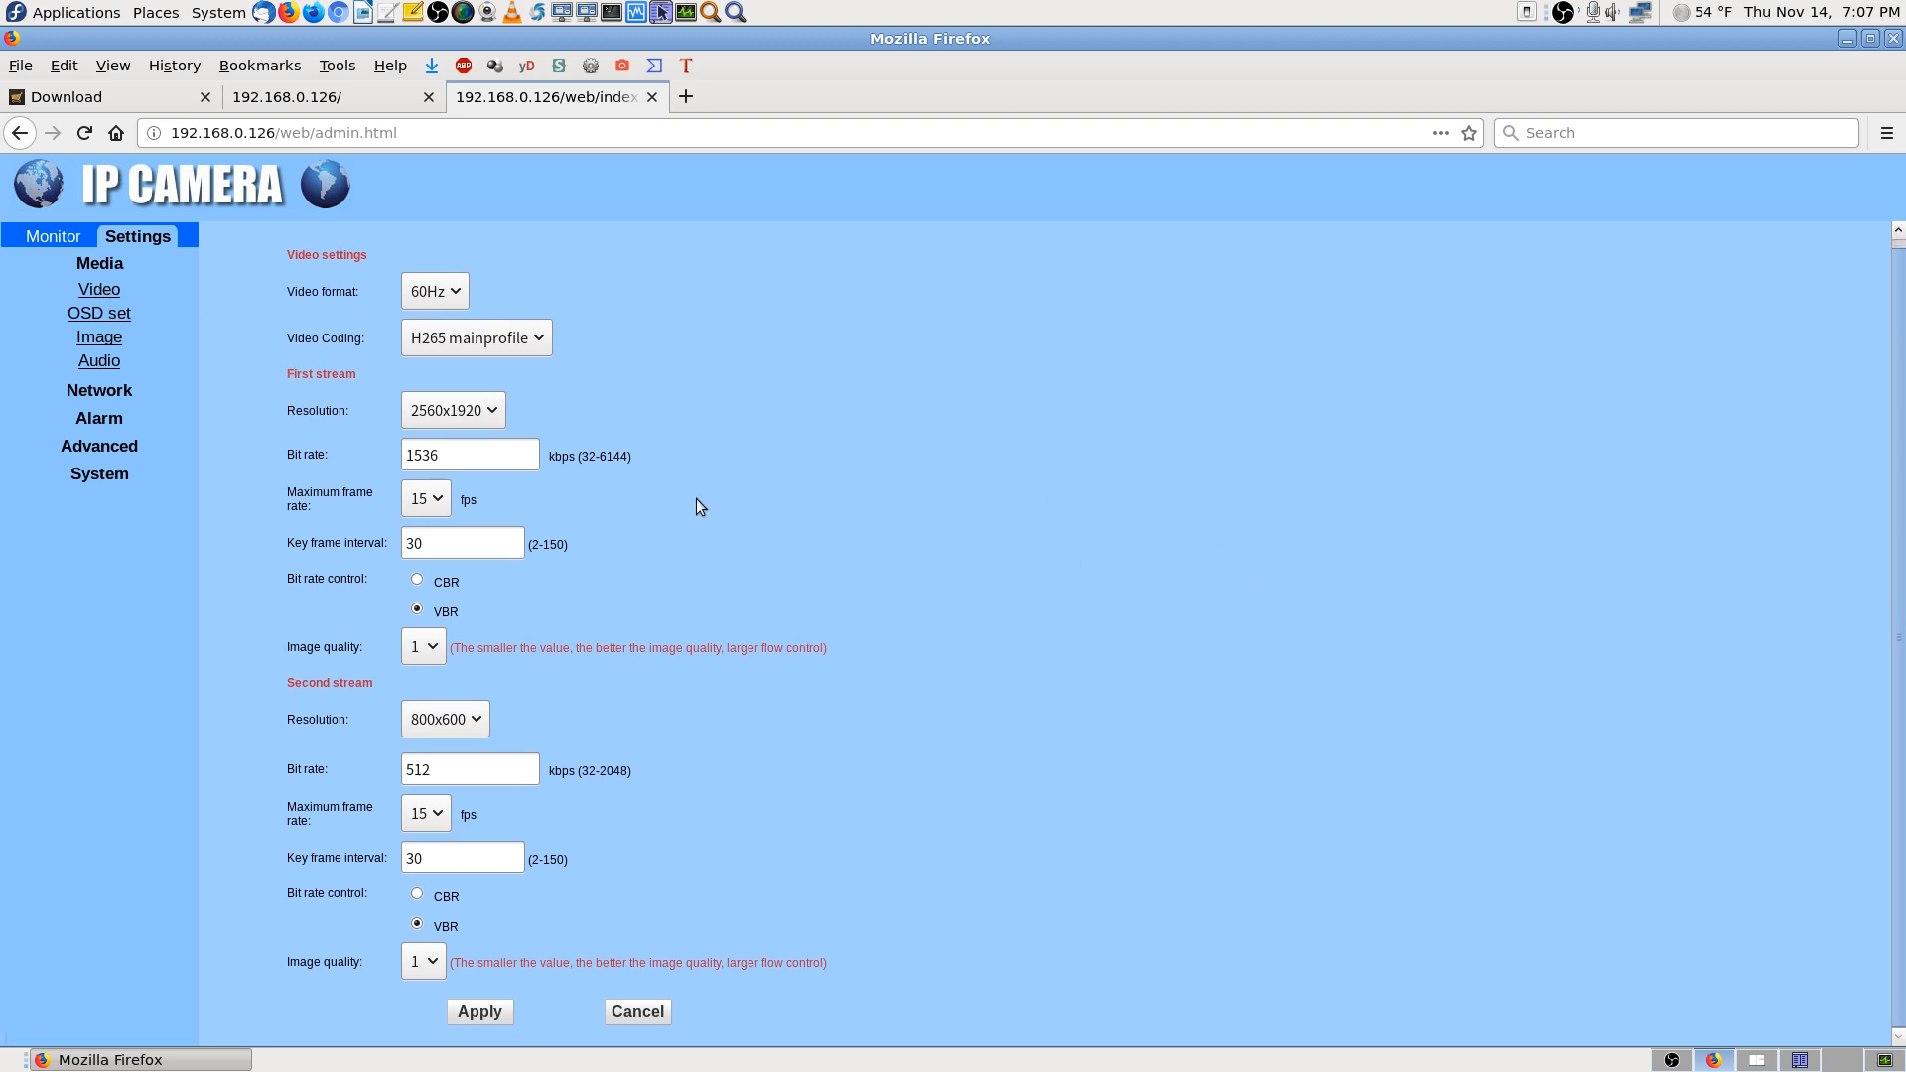
click(106, 295)
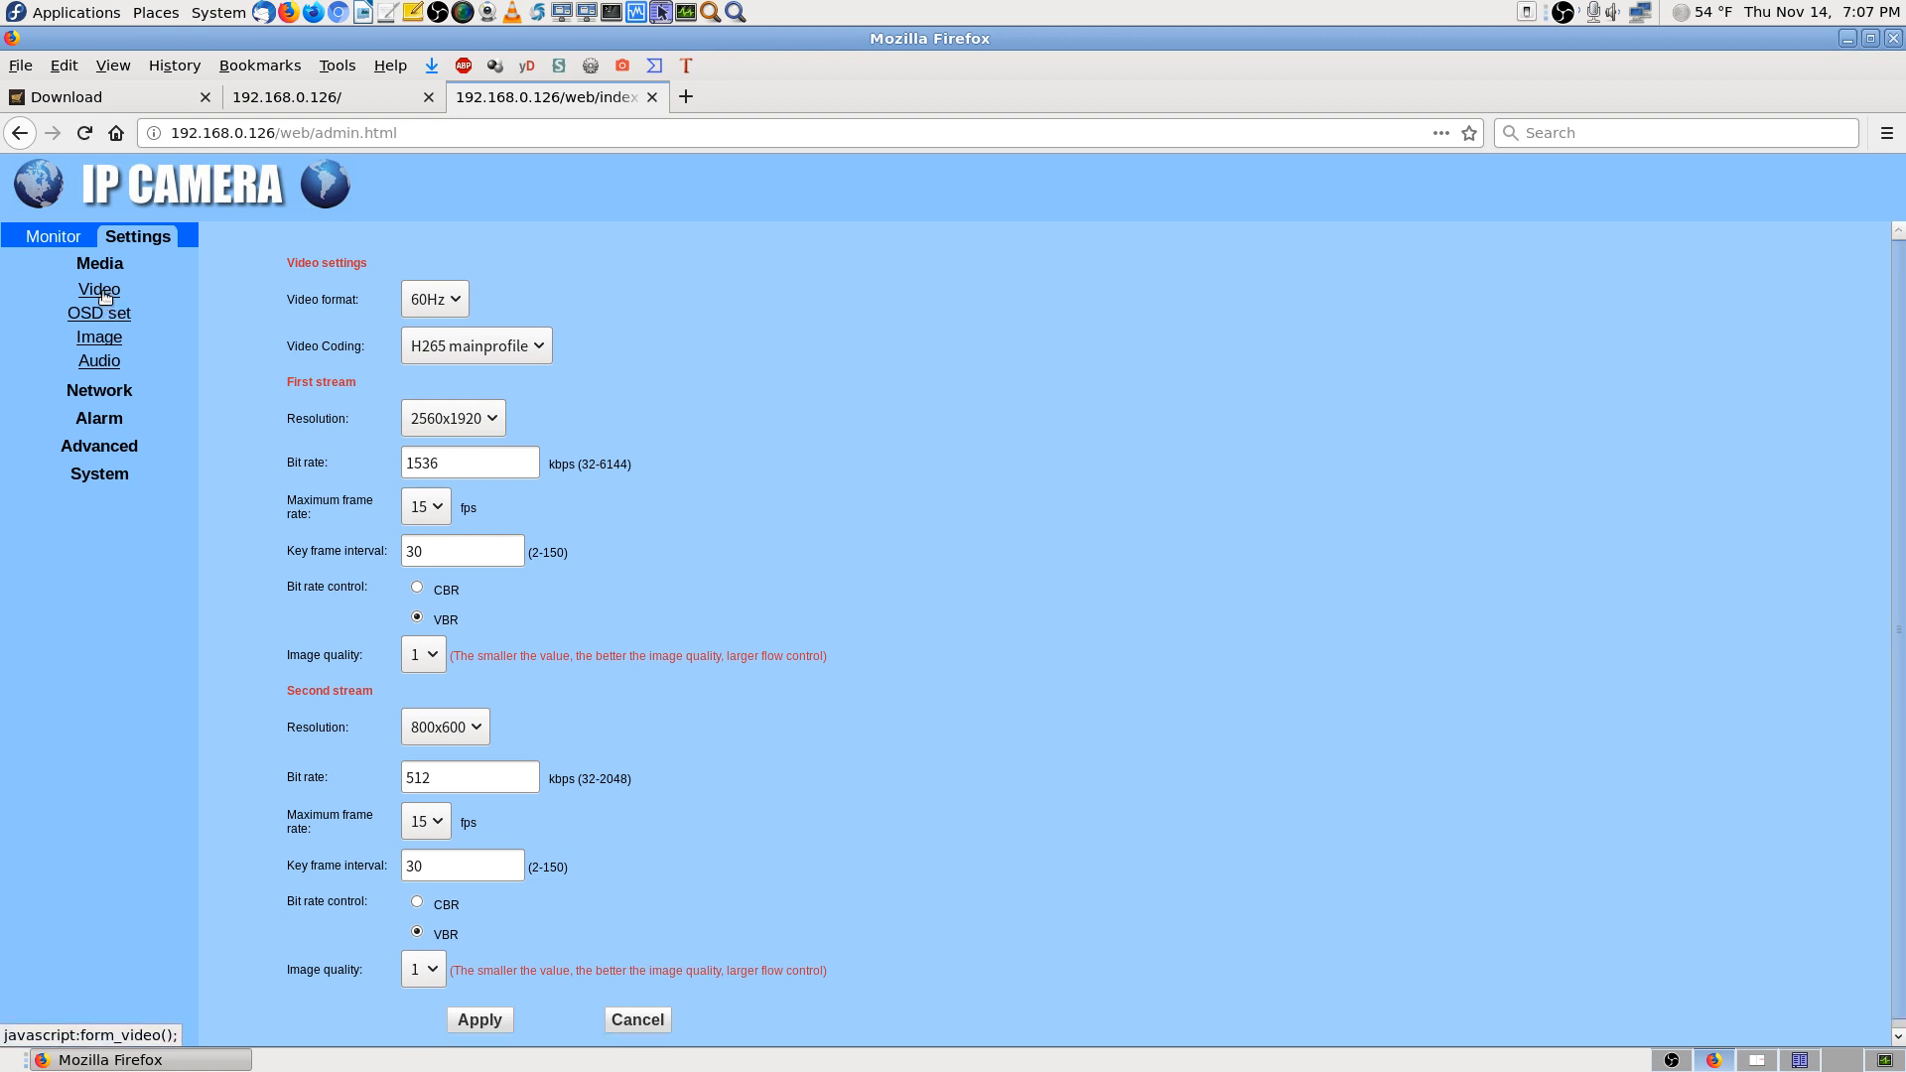
click(109, 323)
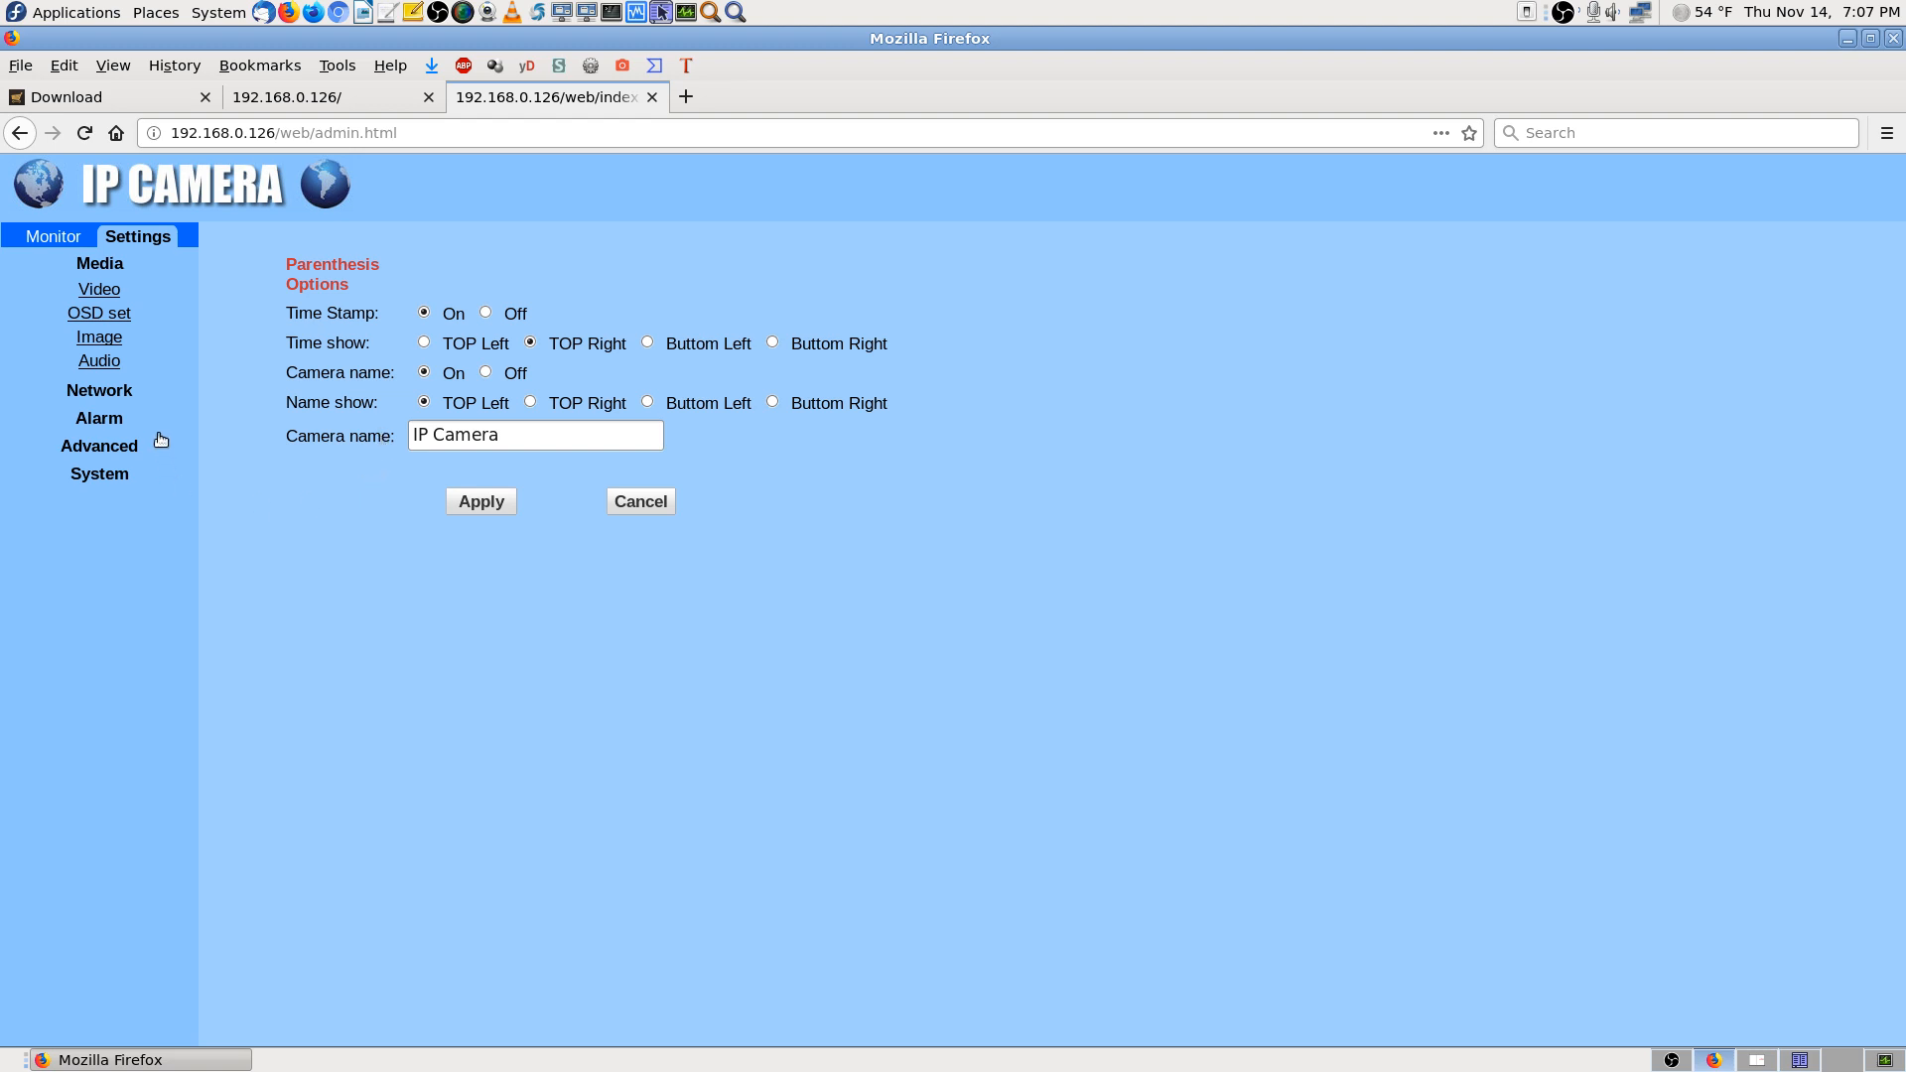
Show the Image settings: brightness 50, saturation 134, contrast 50, exposure 72, flip and mirror on
click(99, 341)
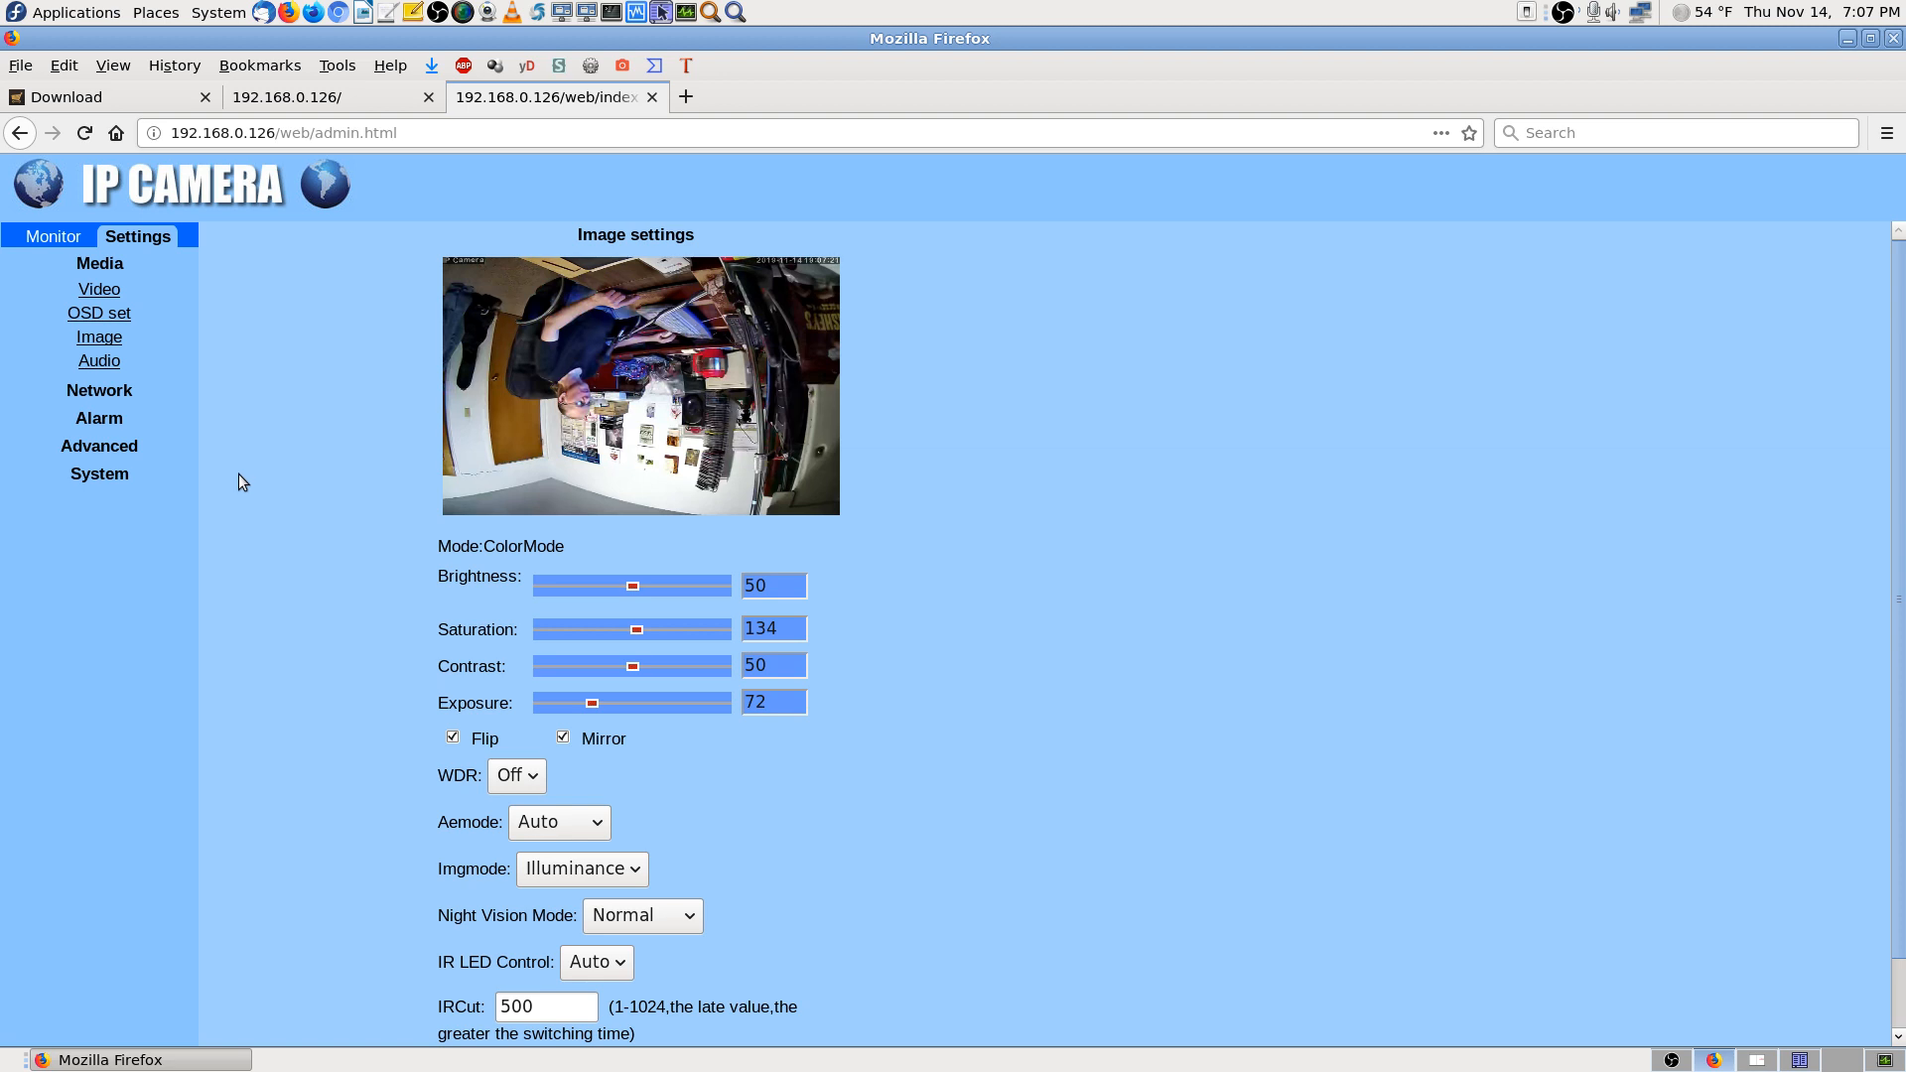
scroll(1118, 699, down, 1)
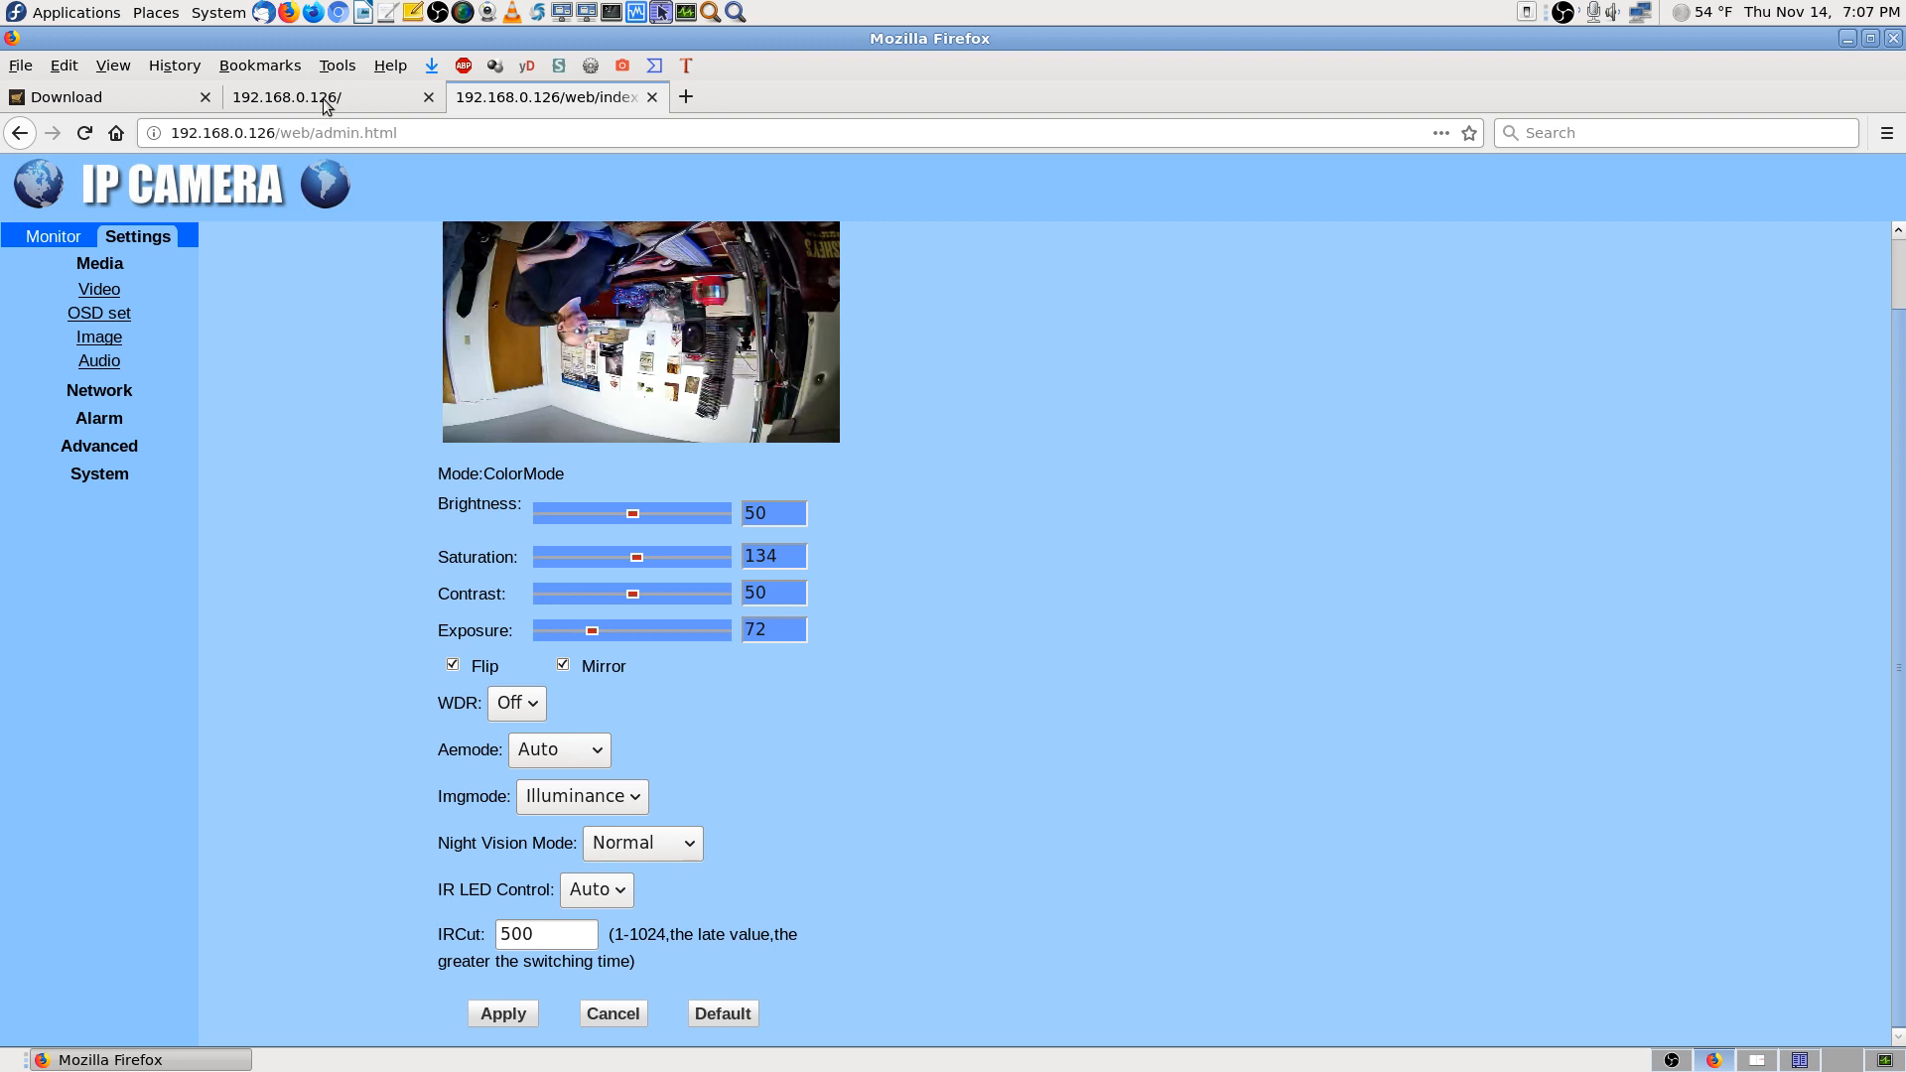
In System Monitor, end the firefox process and confirm the End prompt
click(1884, 1061)
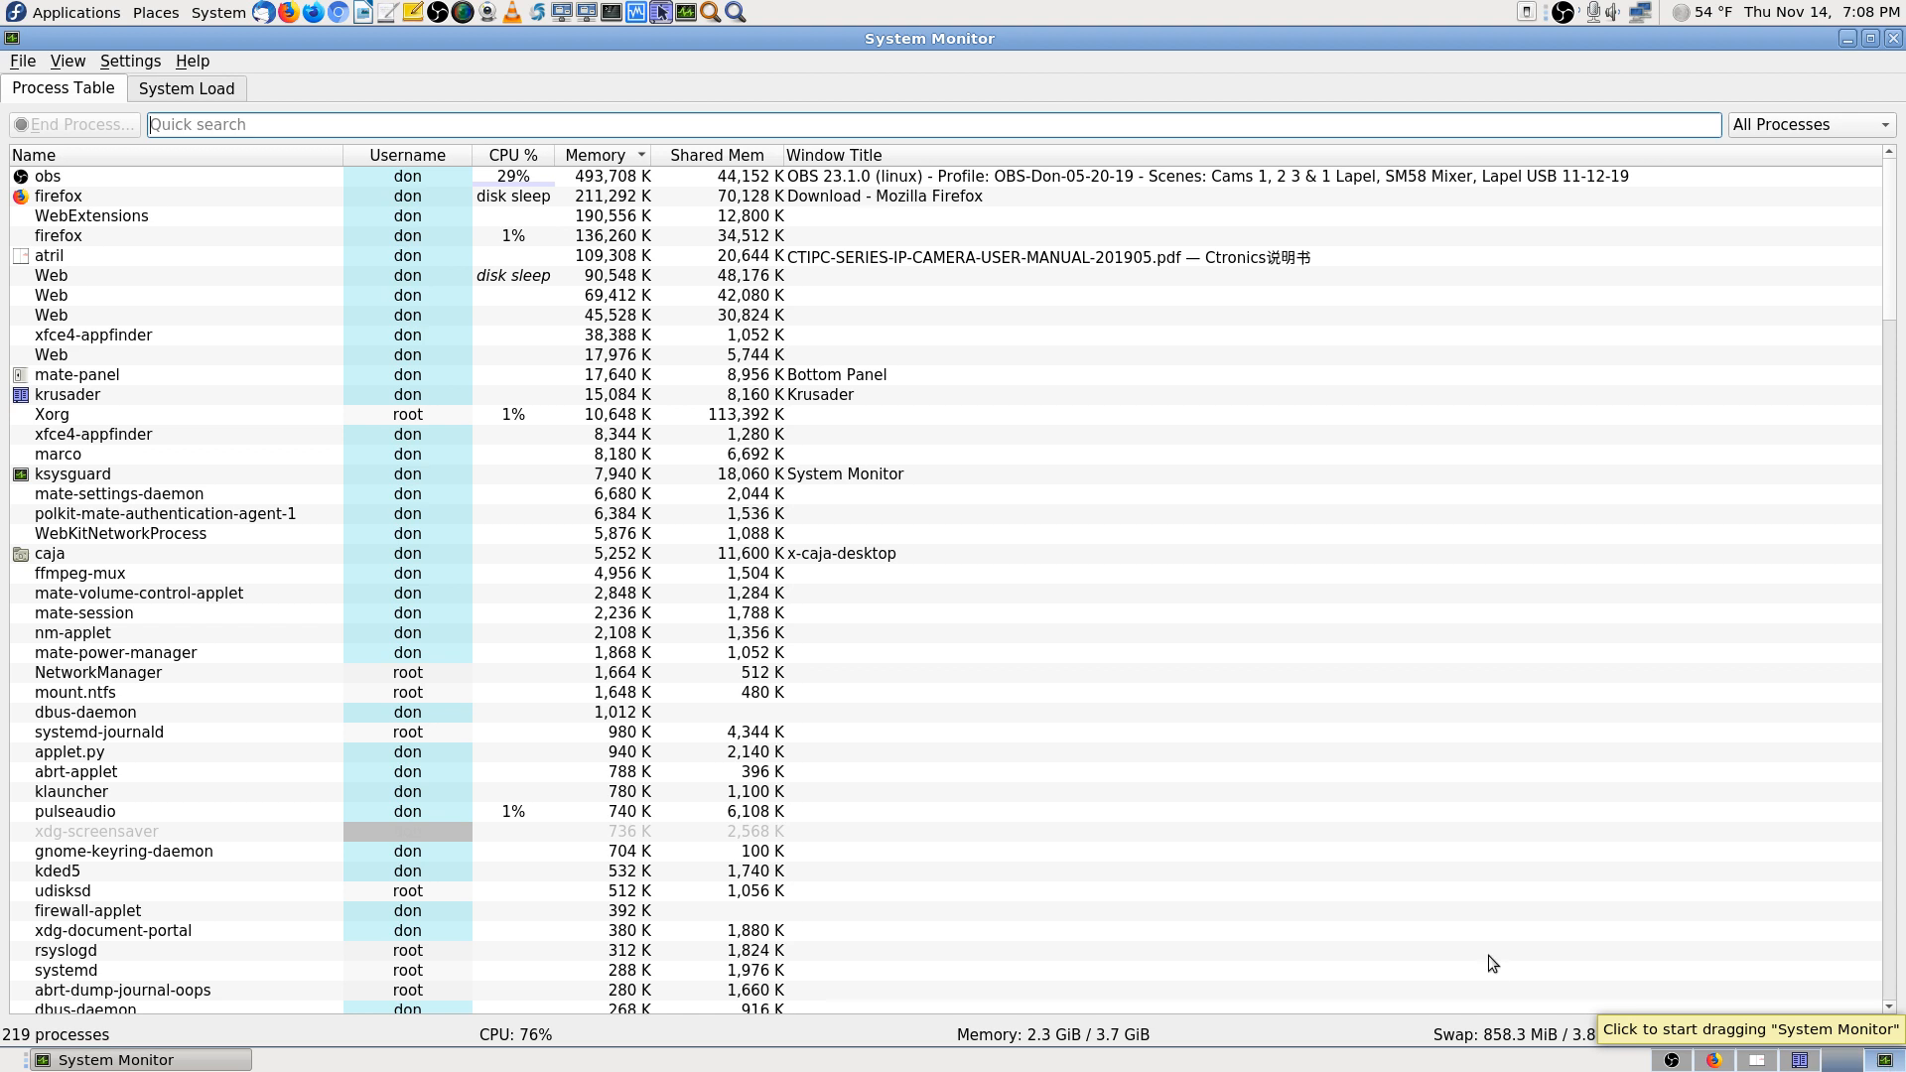
click(59, 198)
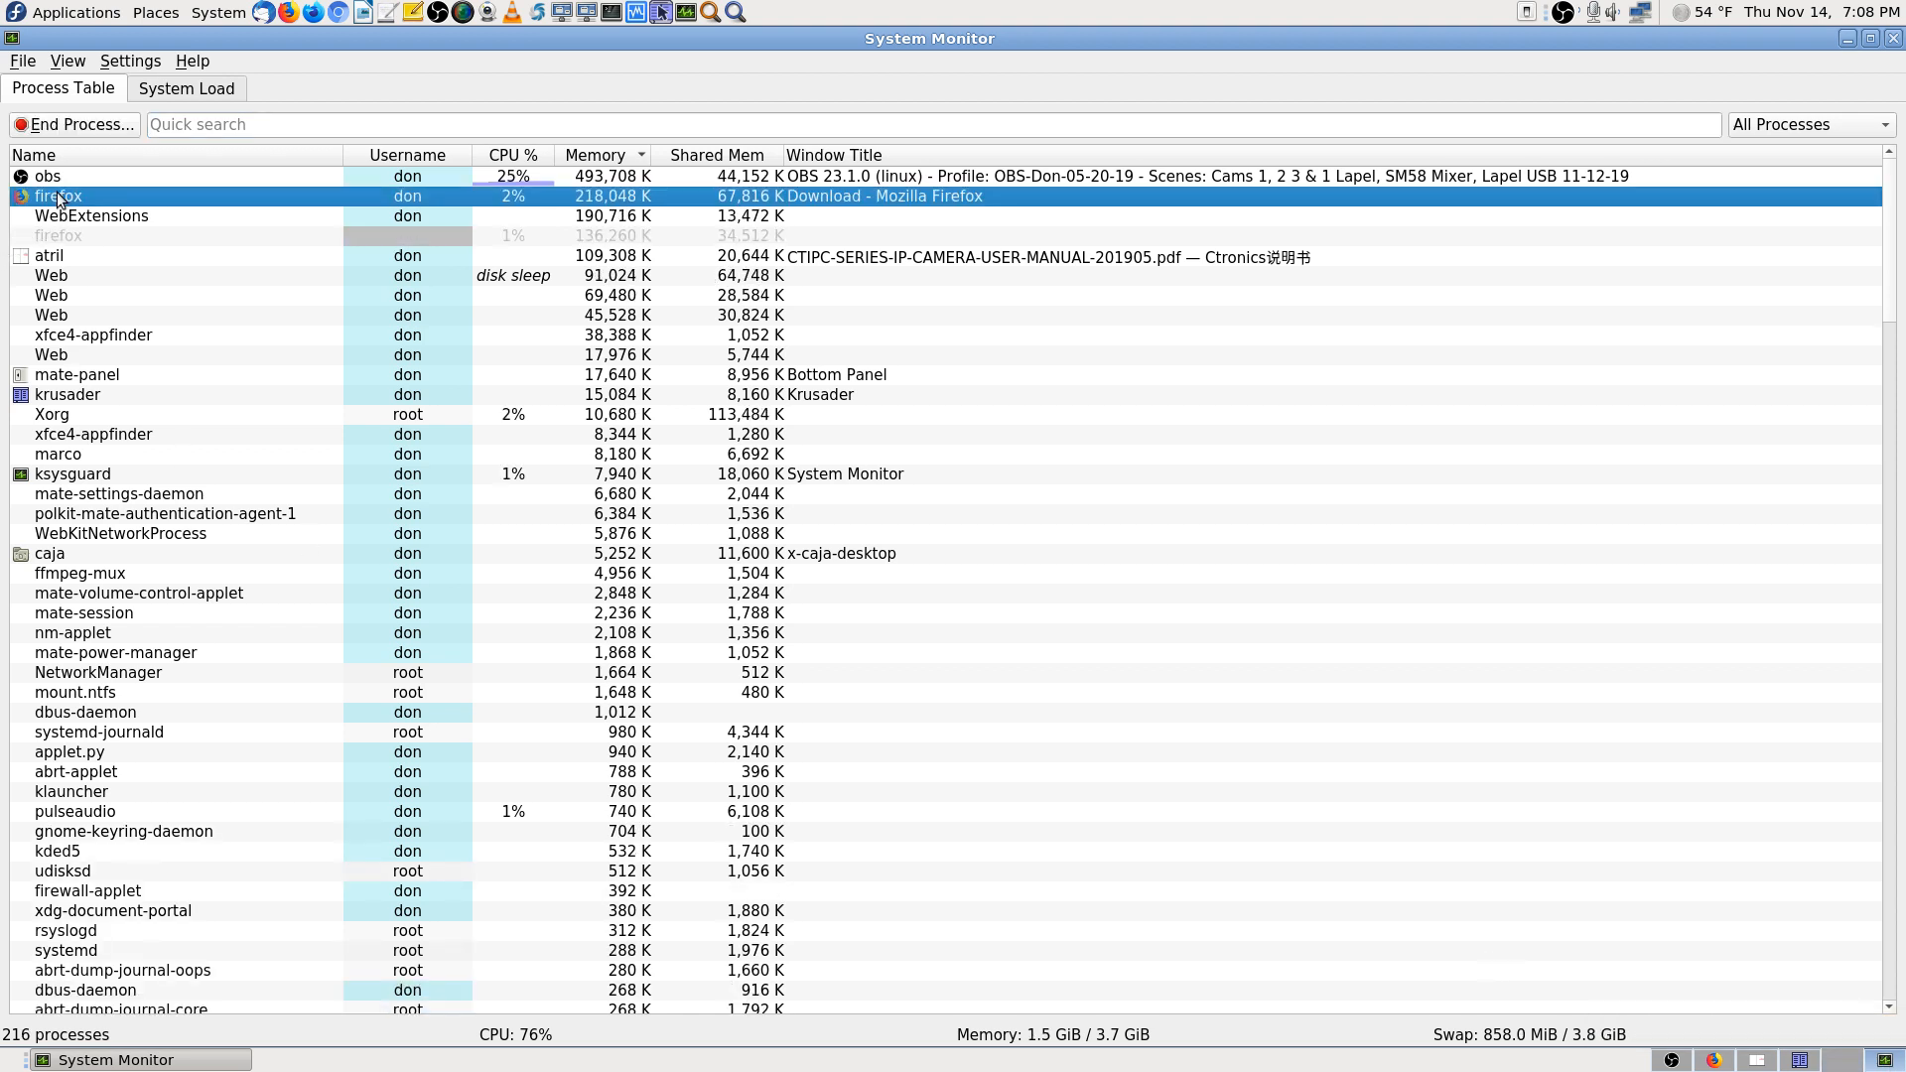
click(98, 129)
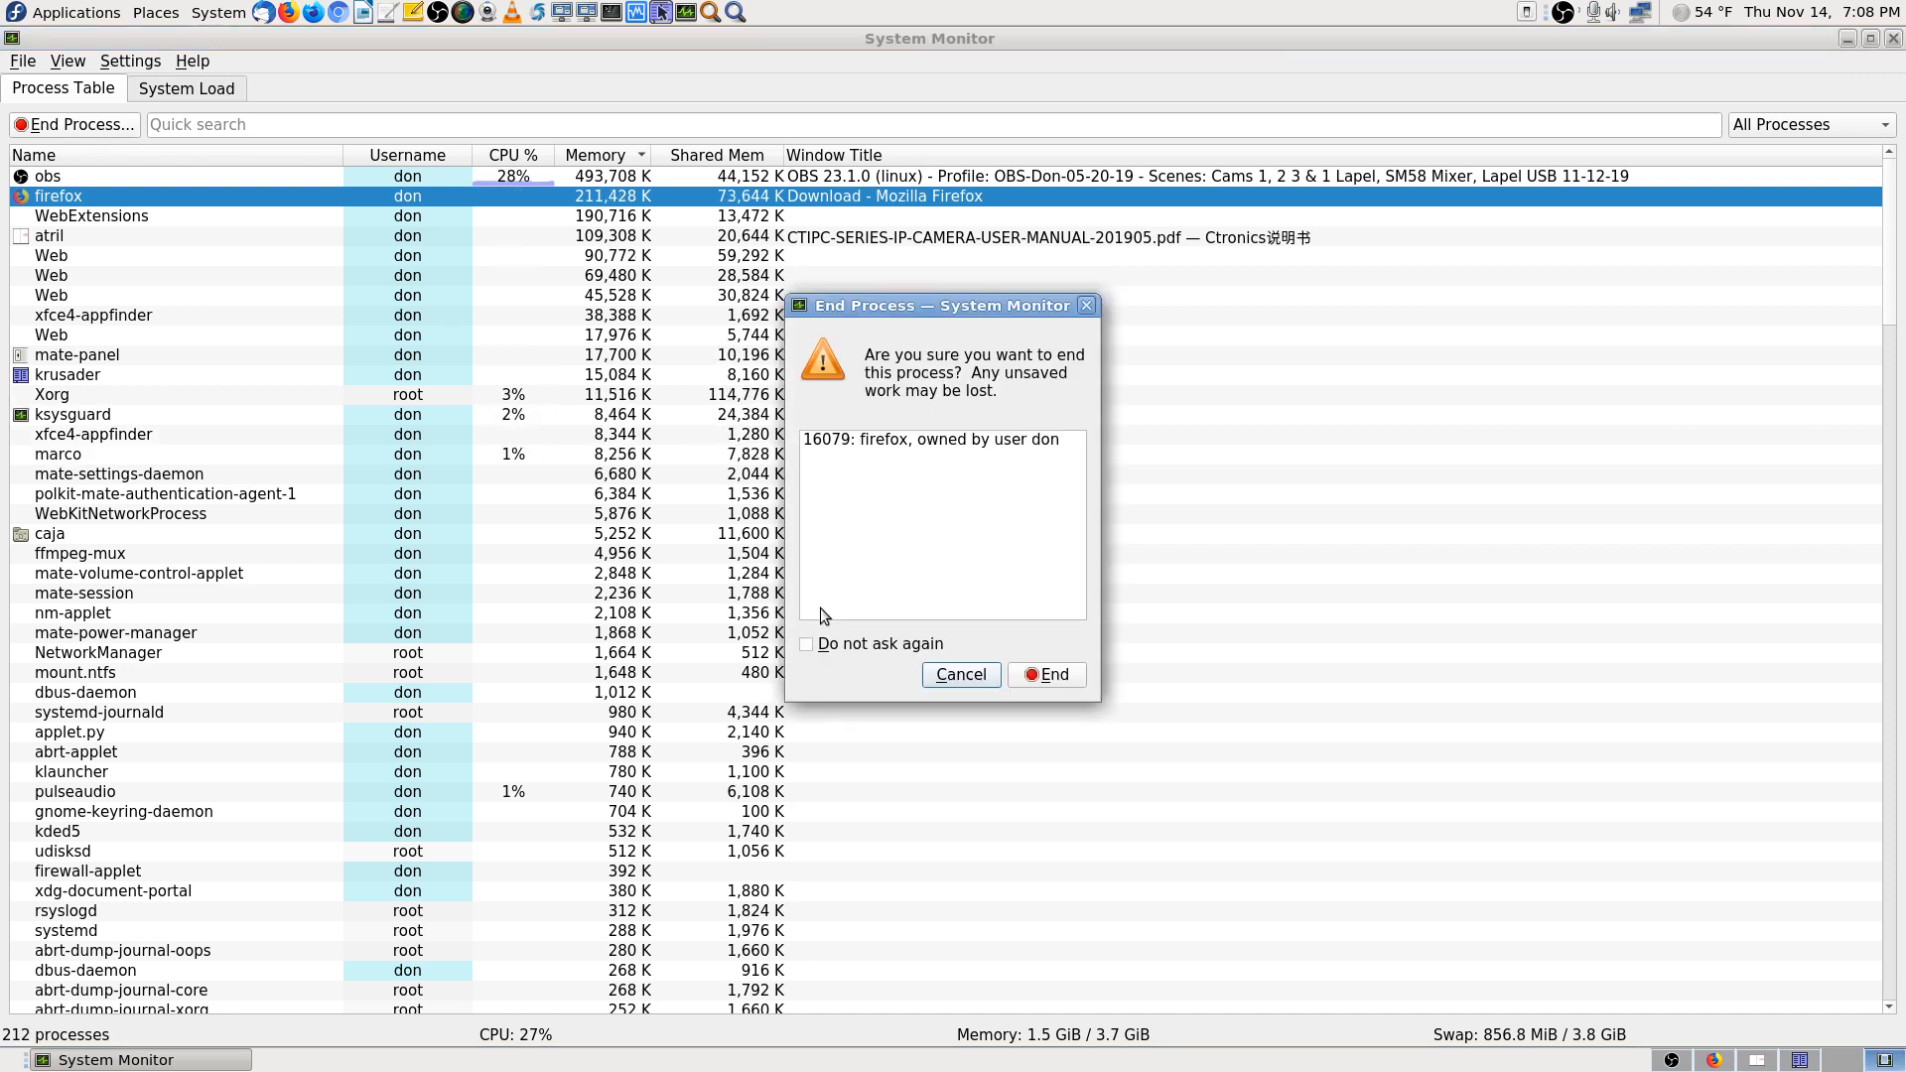
click(1043, 676)
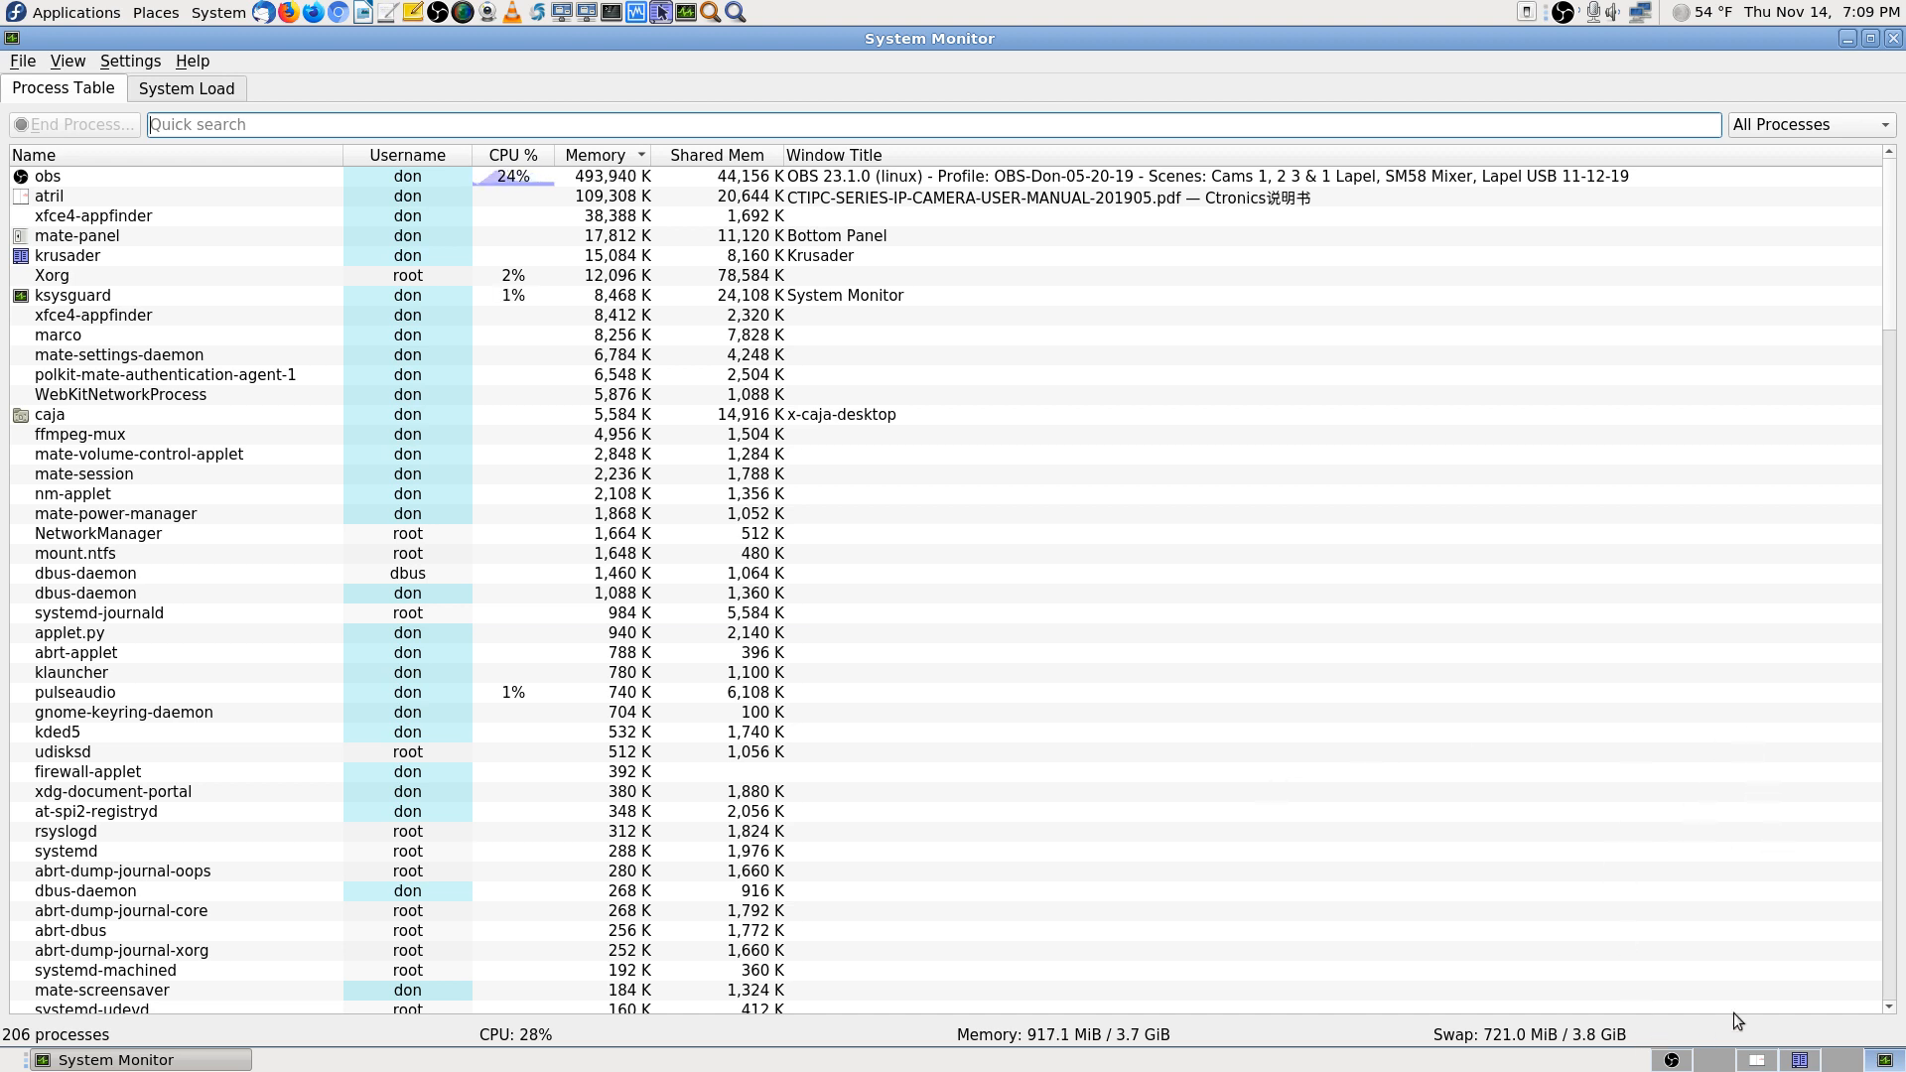
click(1758, 1064)
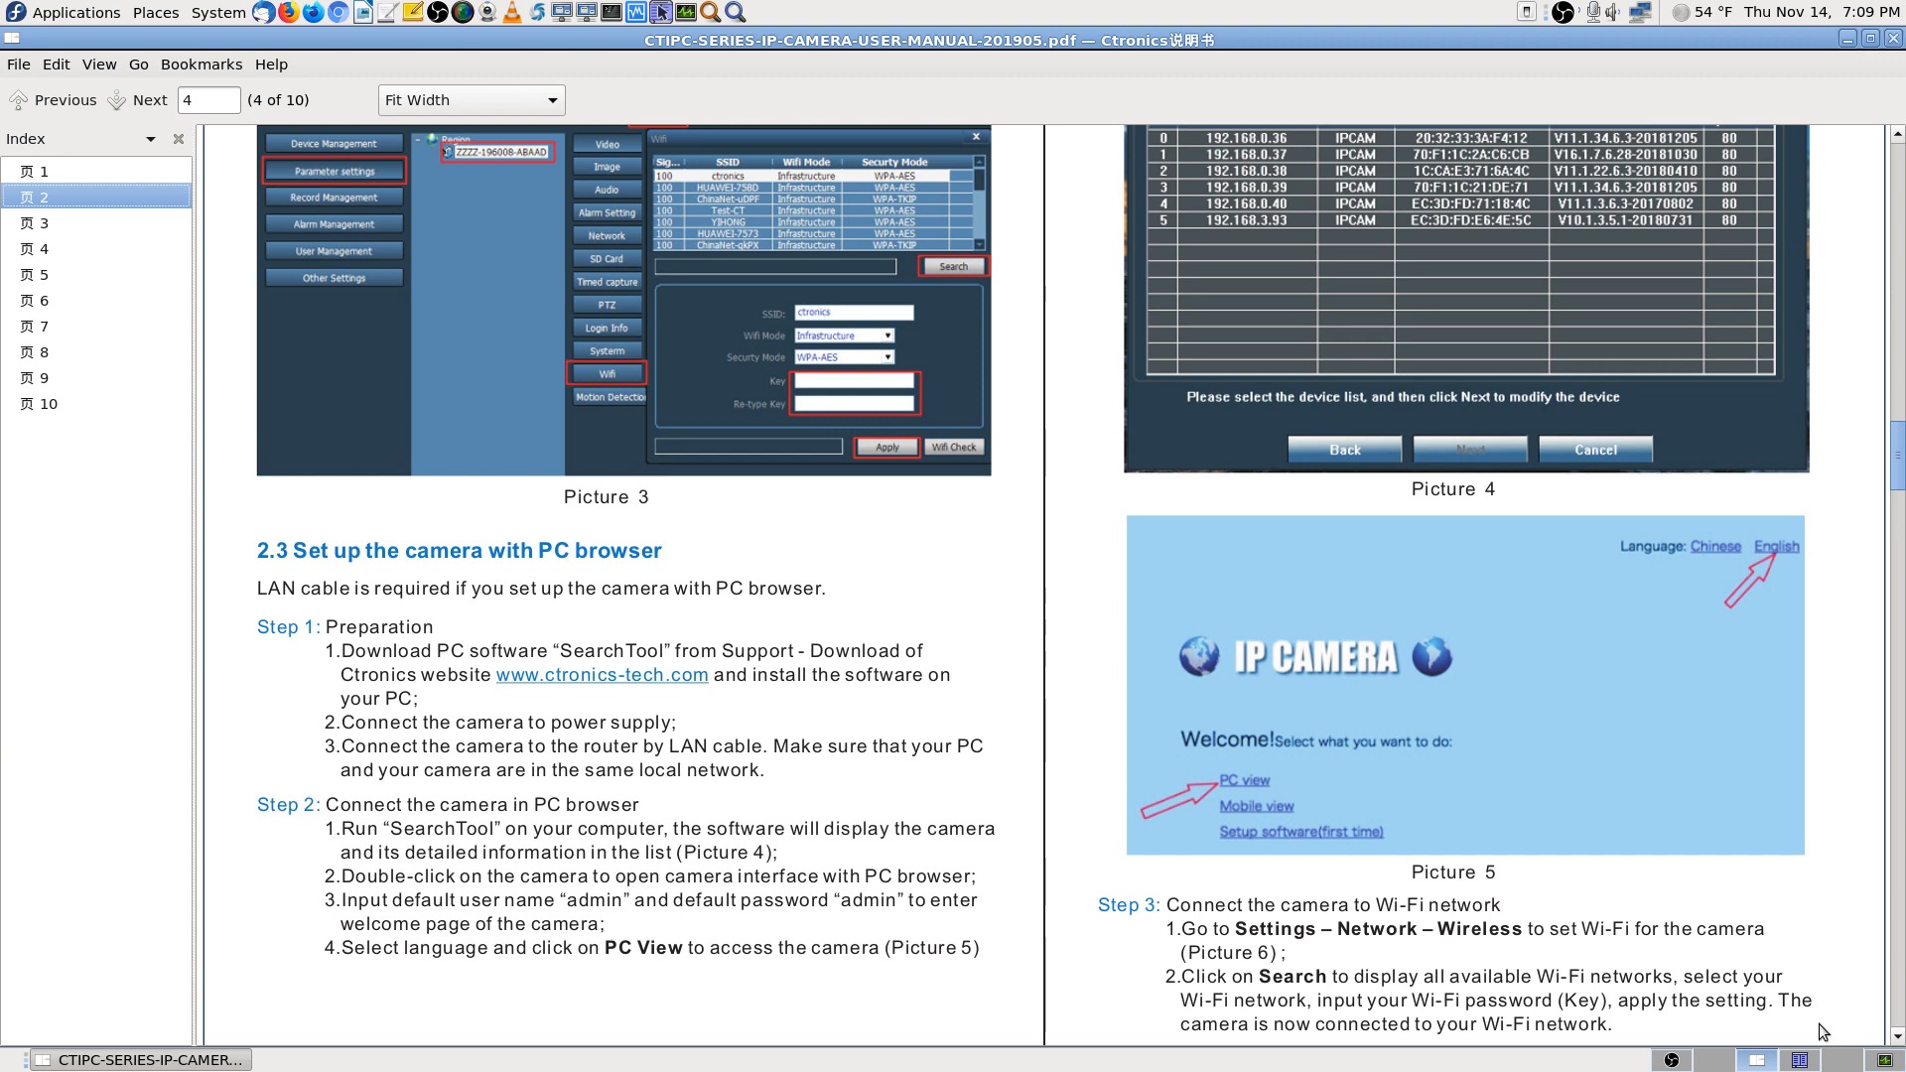
click(1800, 1060)
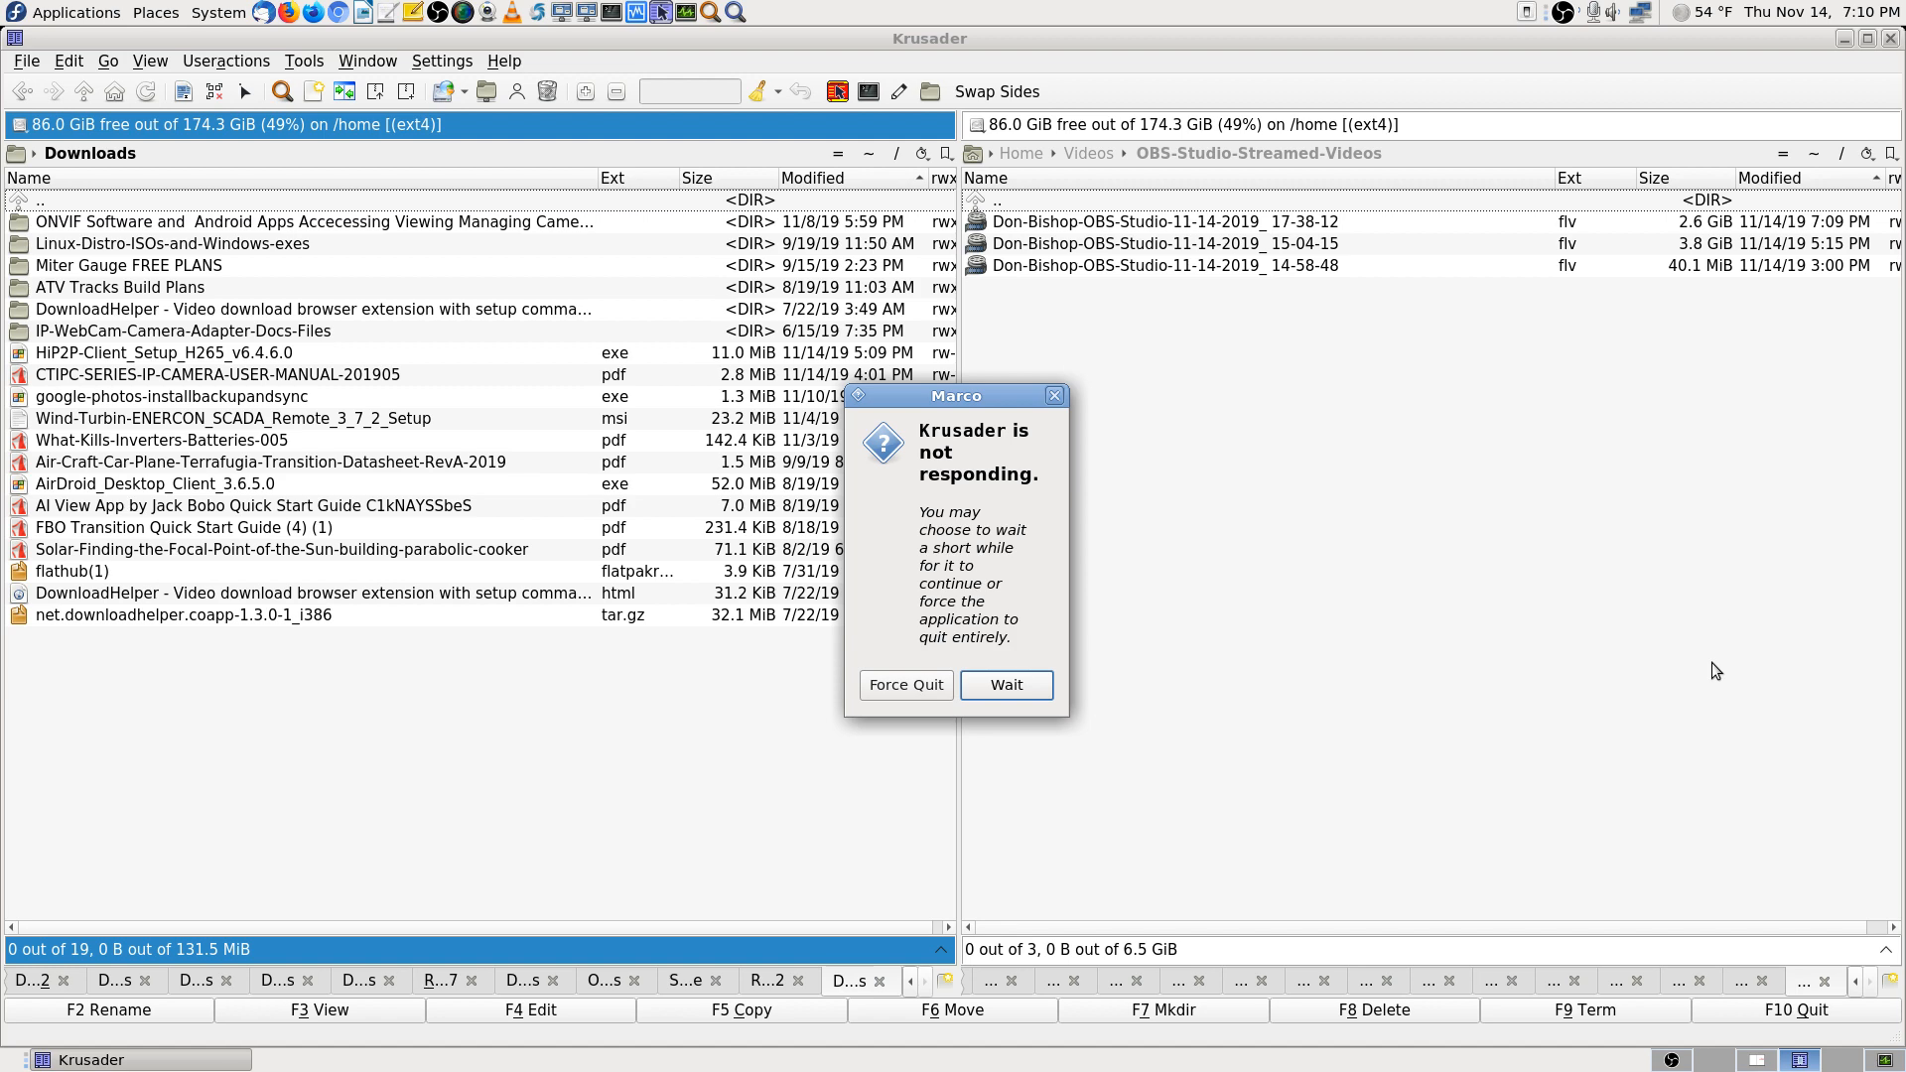
click(1007, 684)
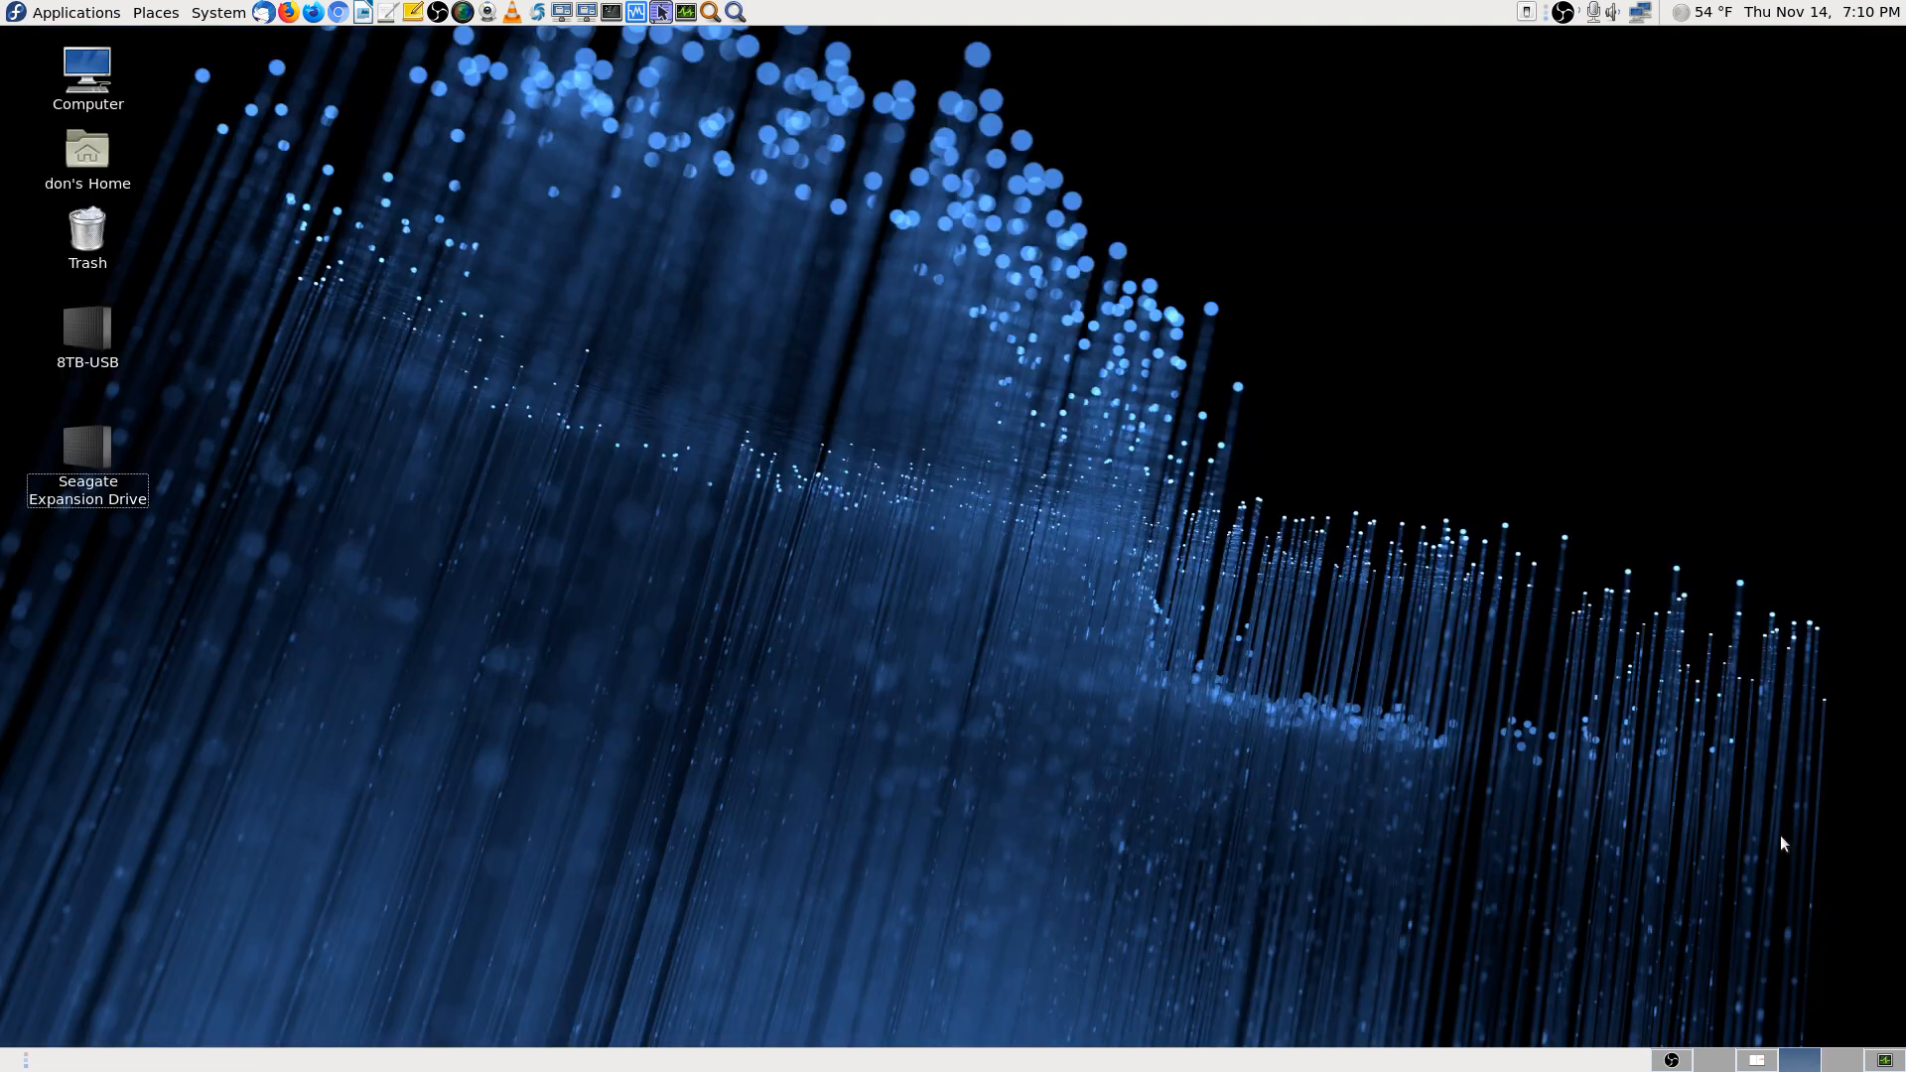
Cycle through the System Monitor, PDF manual and OBS workspaces, ending on OBS still recording at 01:32:40
click(1881, 1061)
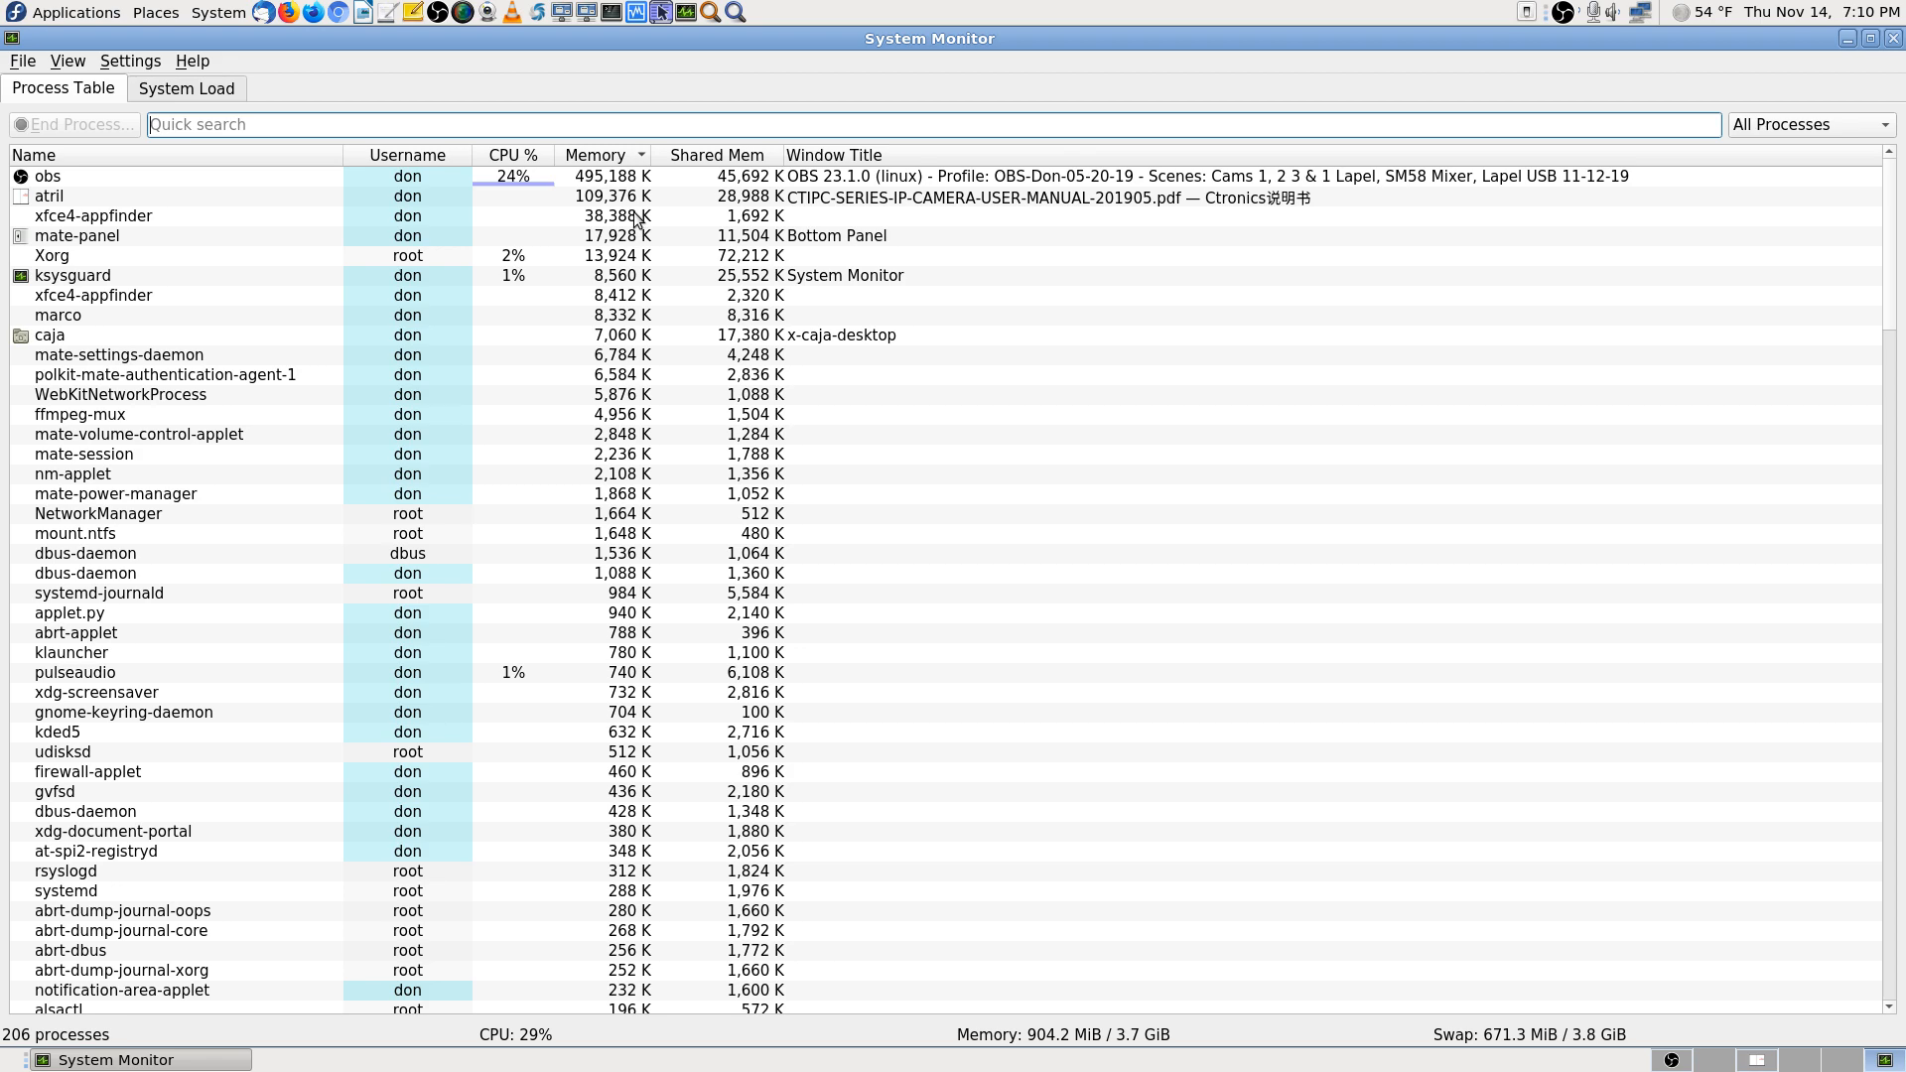
click(1671, 1060)
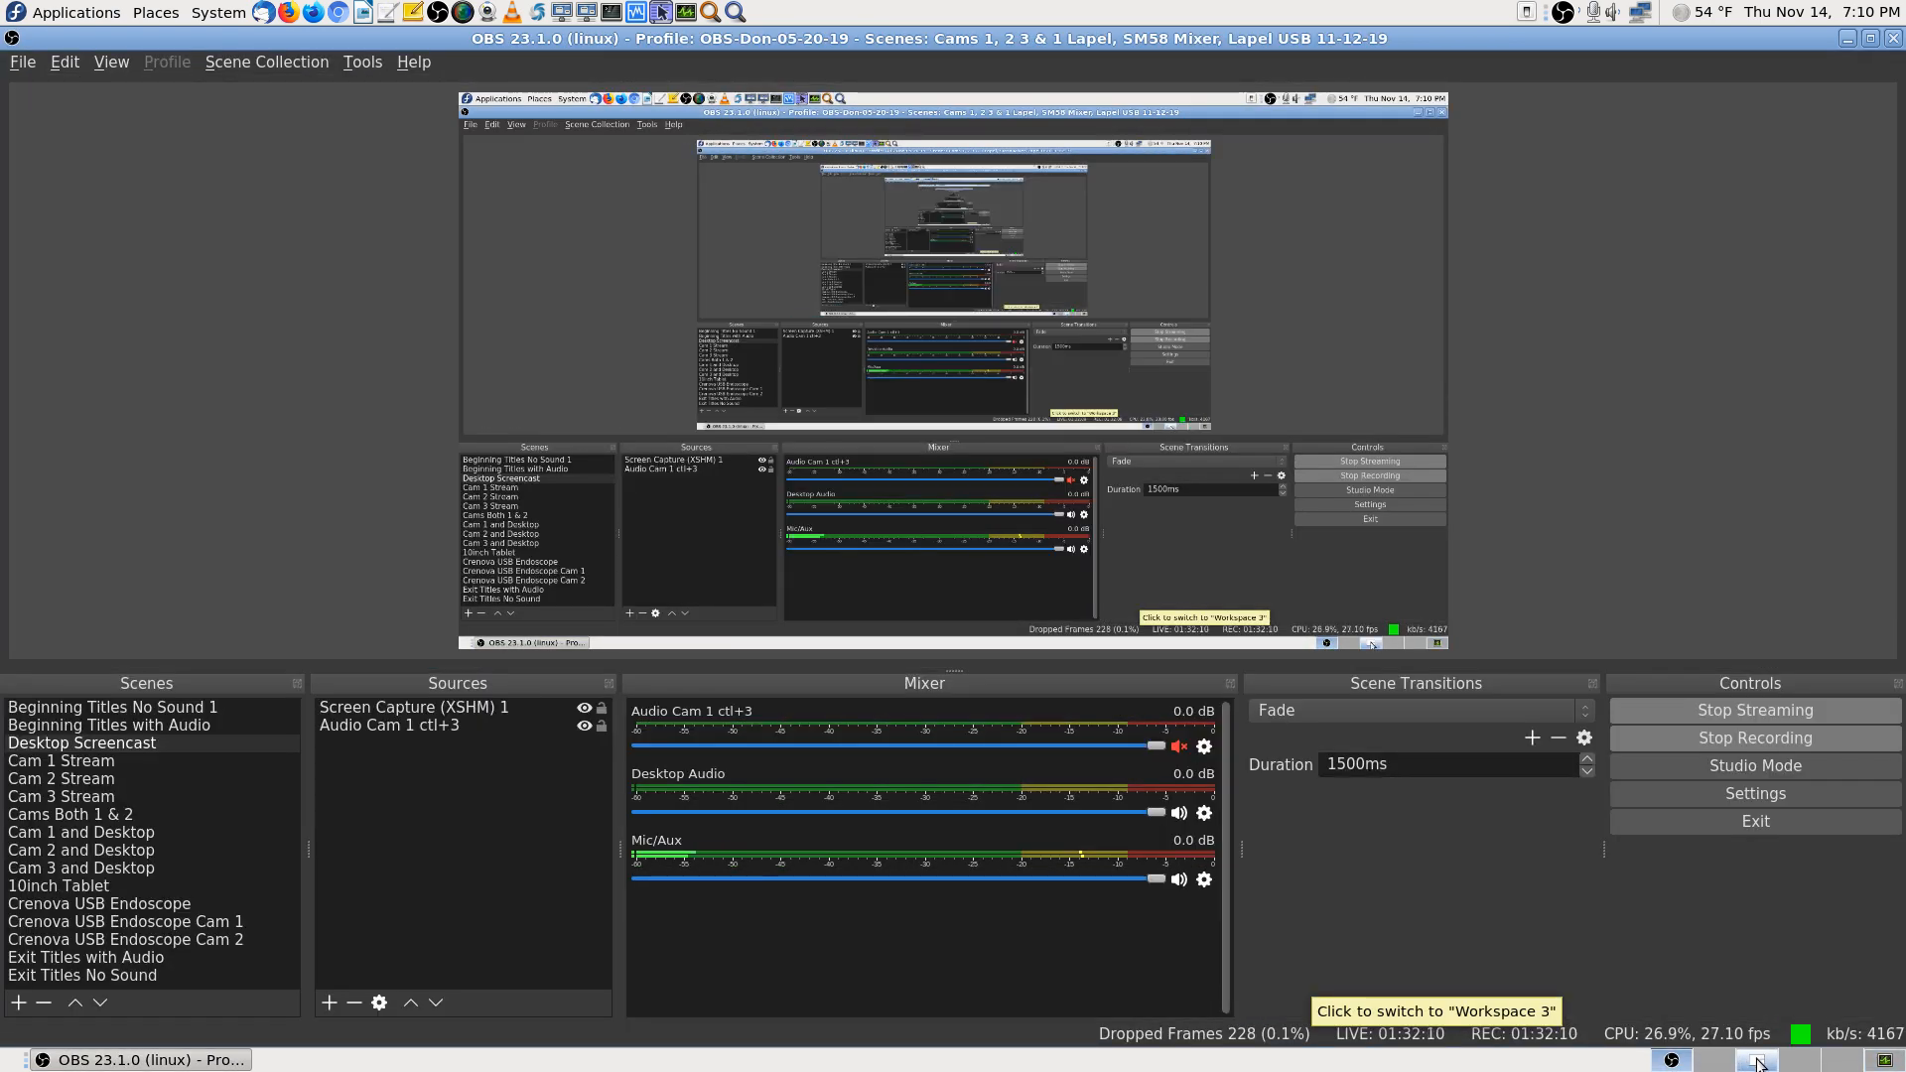
click(1757, 1060)
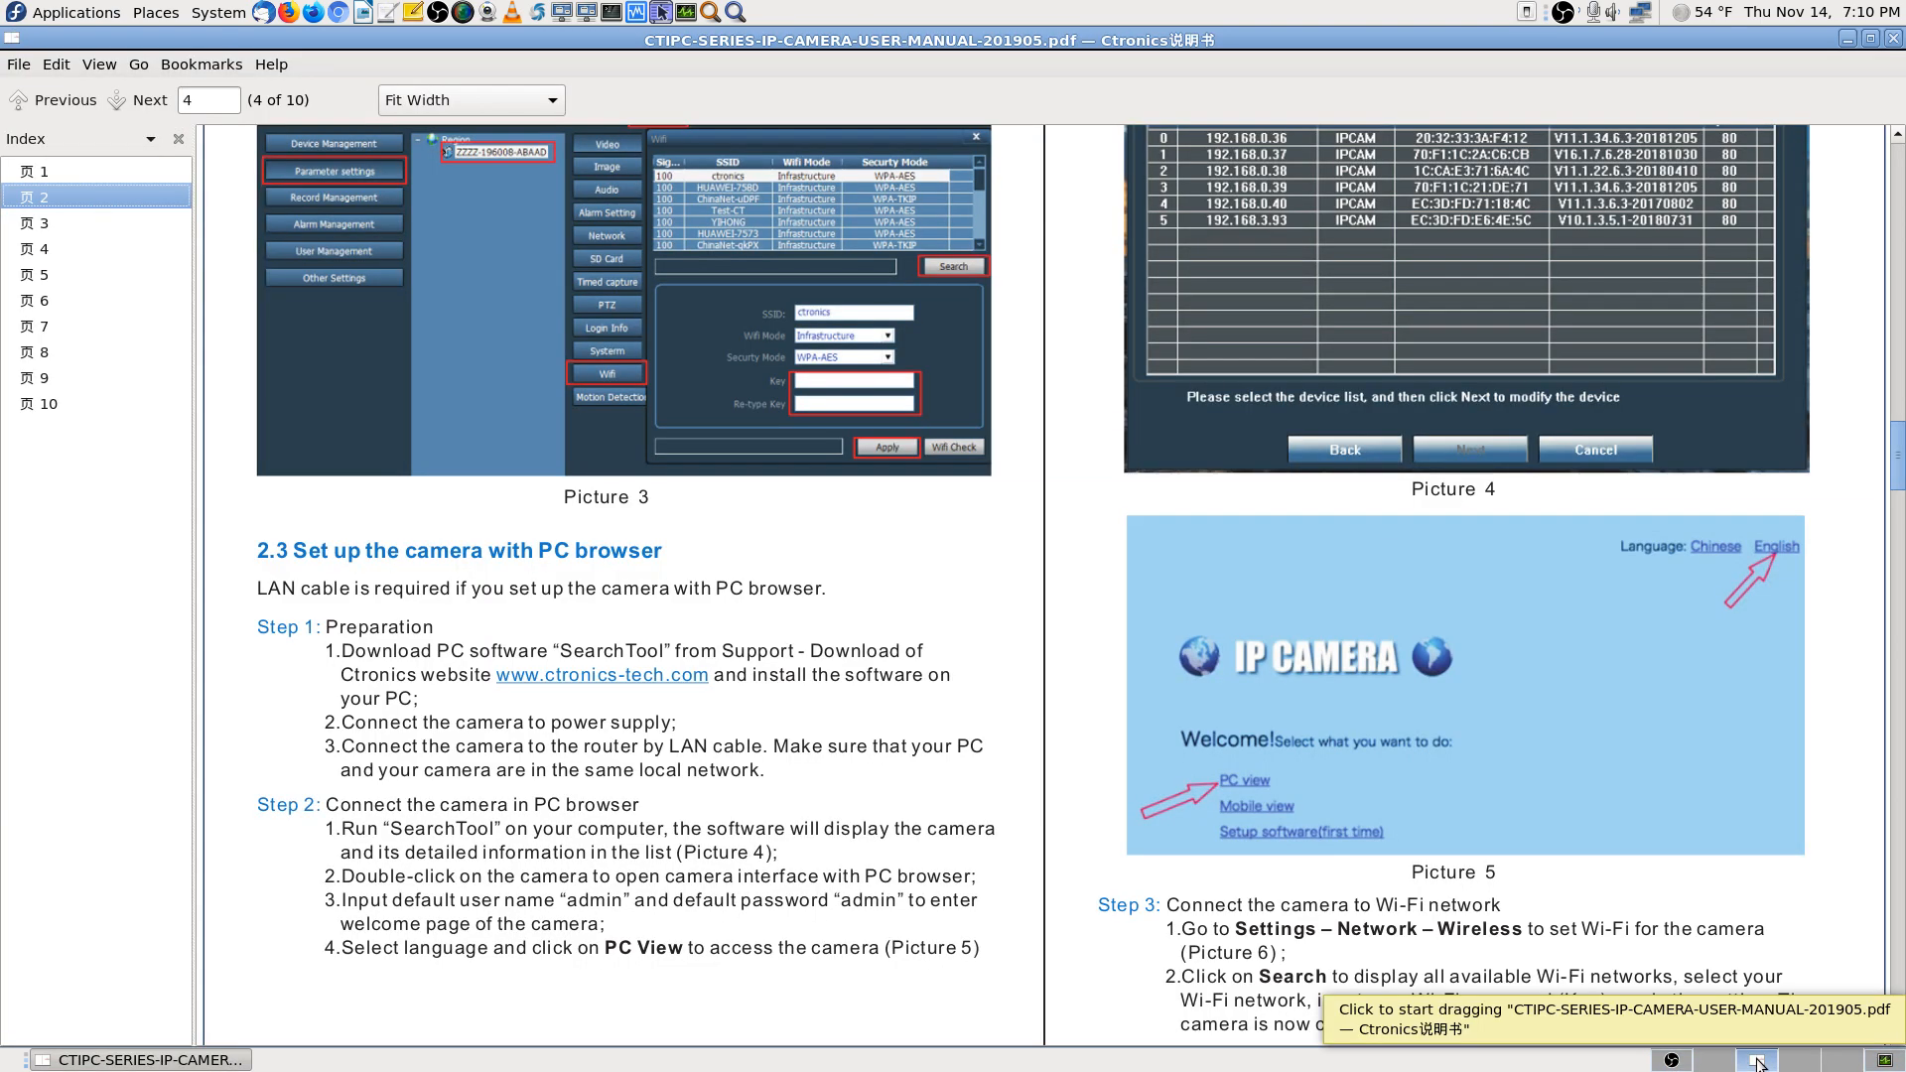
click(1670, 1060)
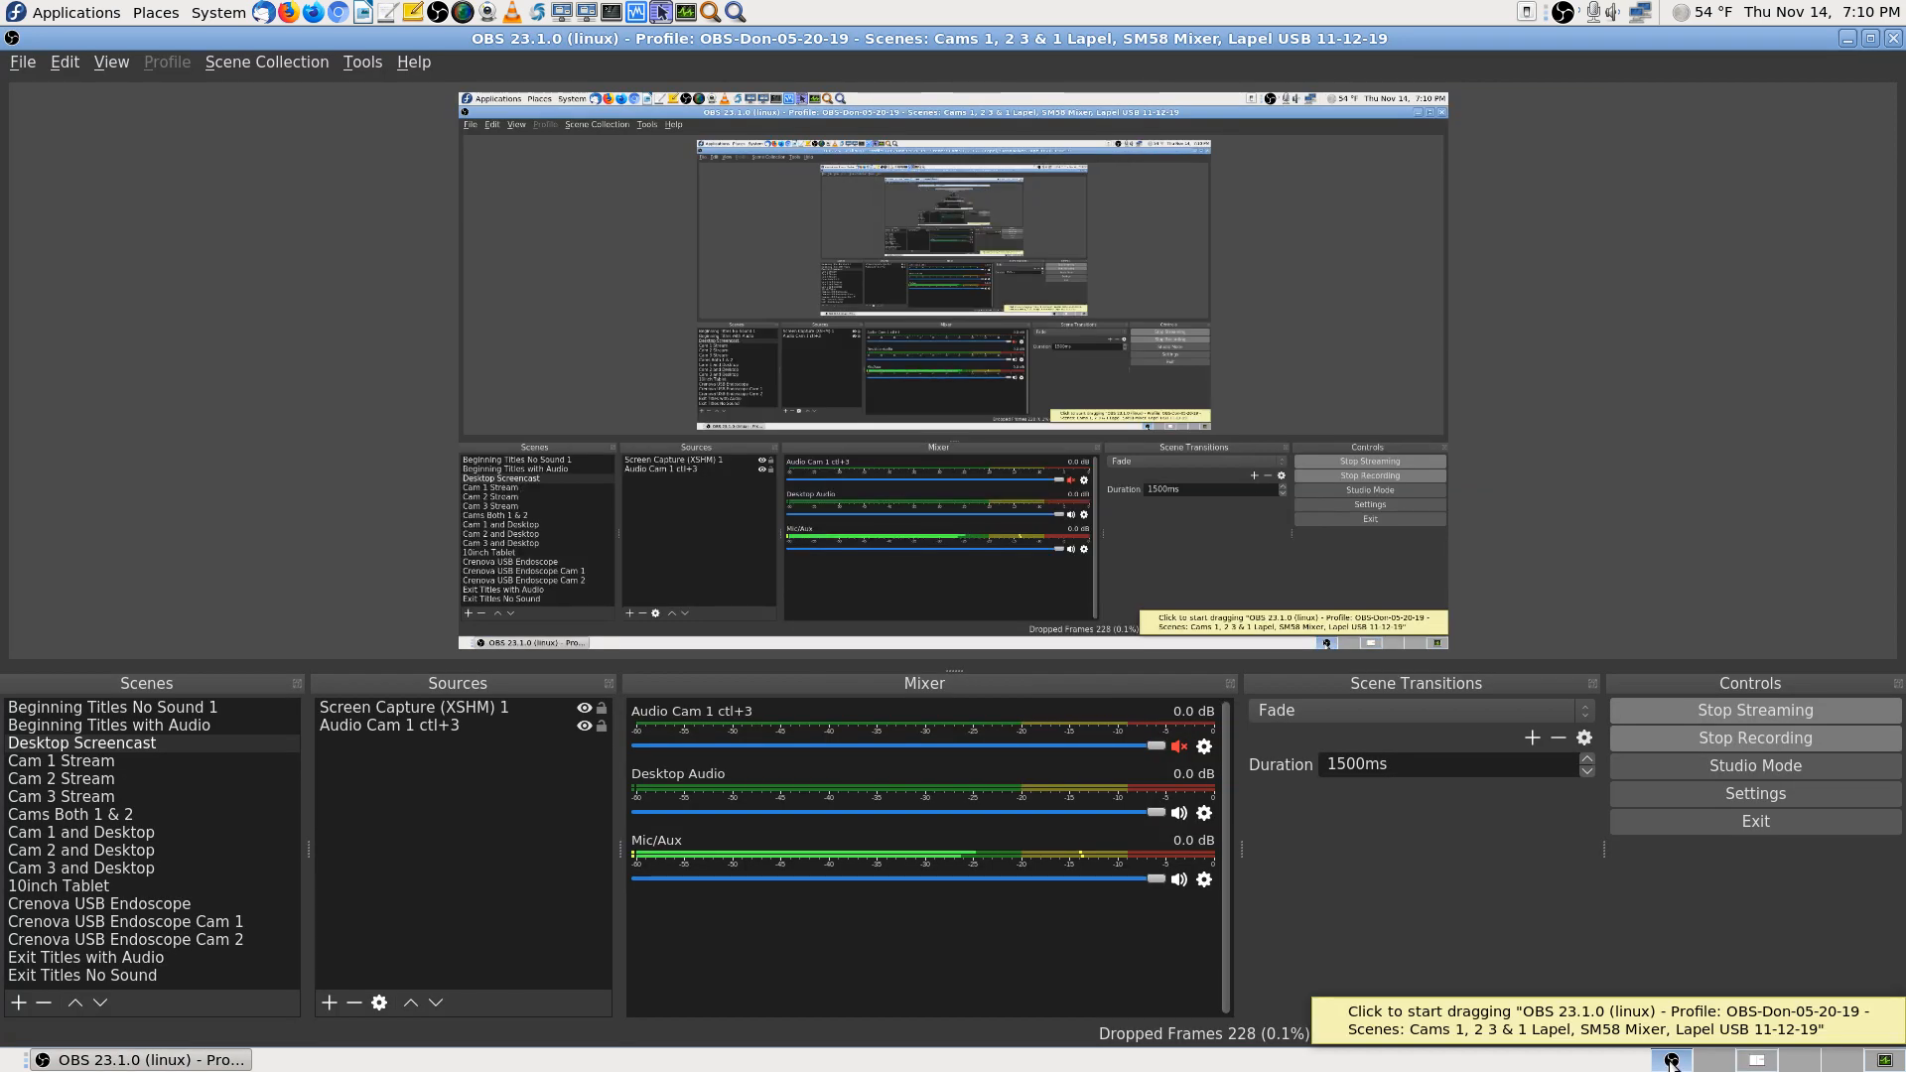
click(1884, 1060)
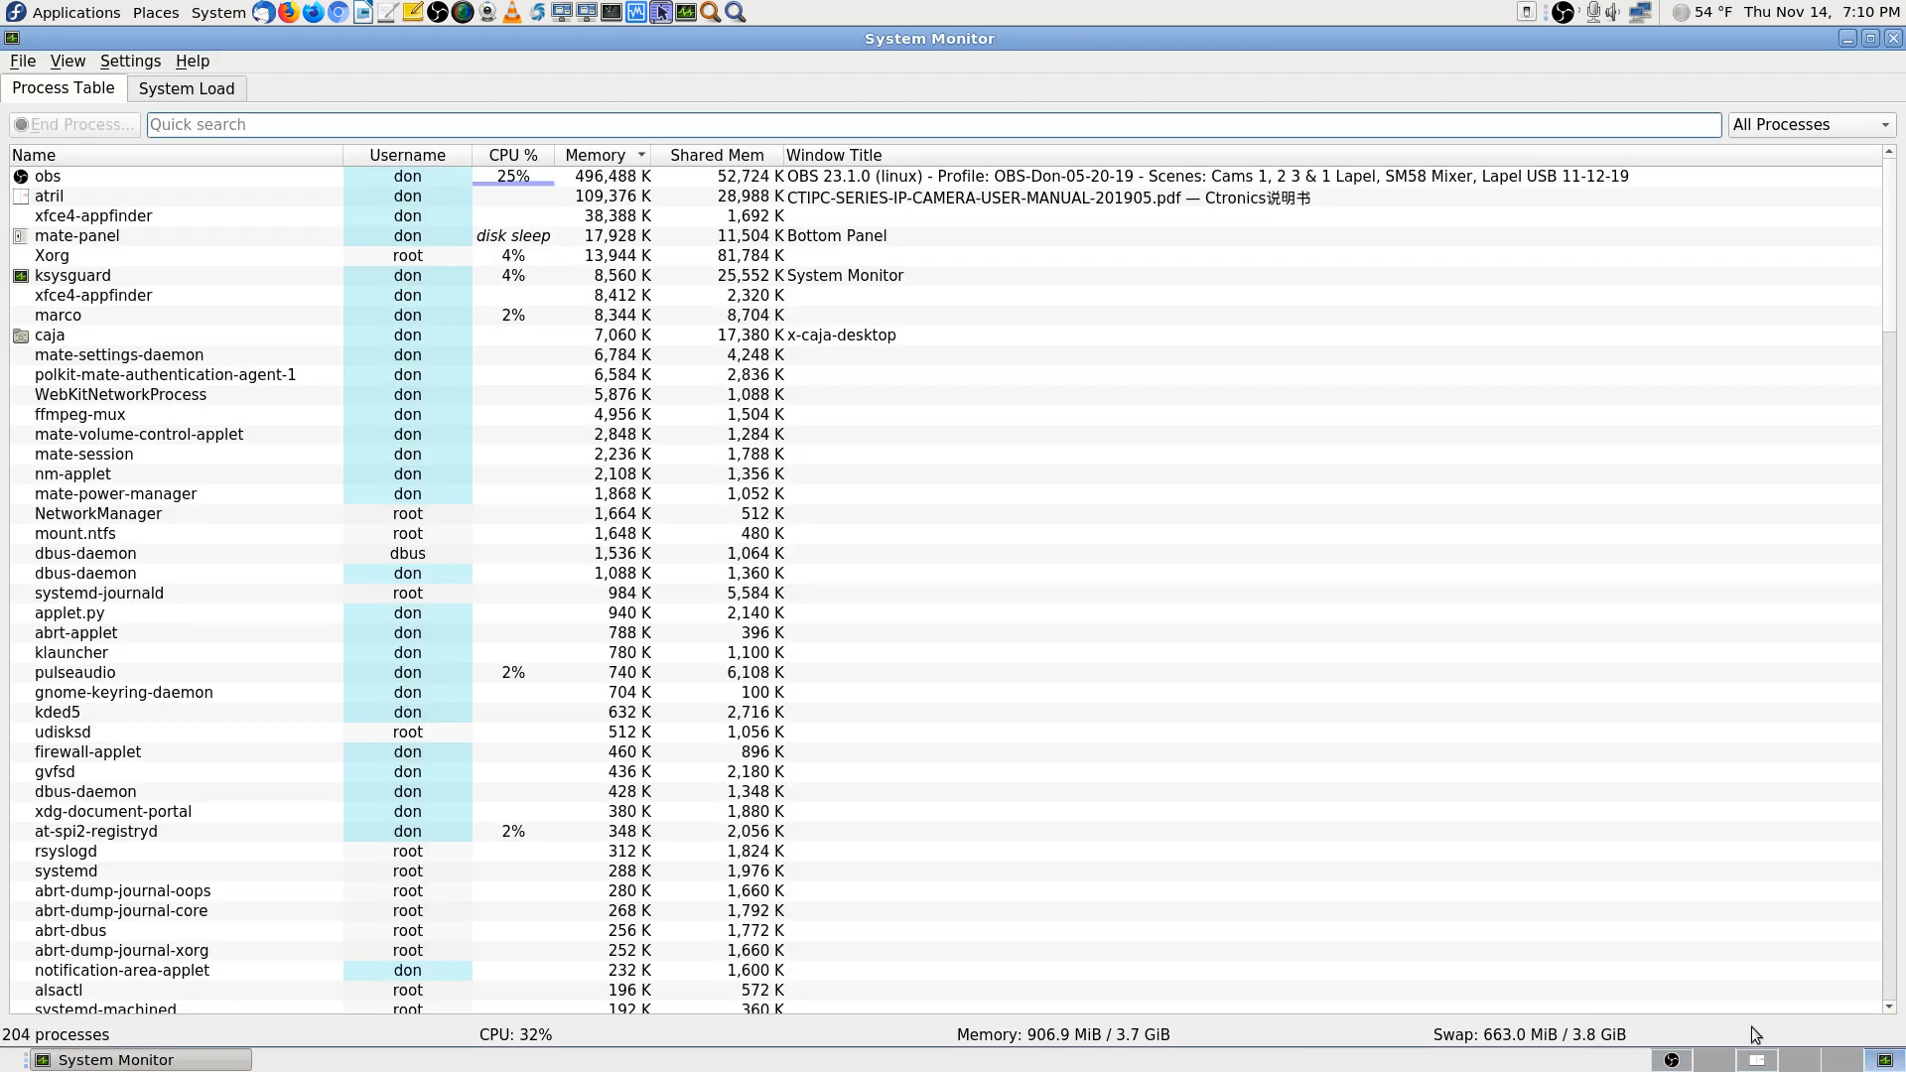
click(1757, 1060)
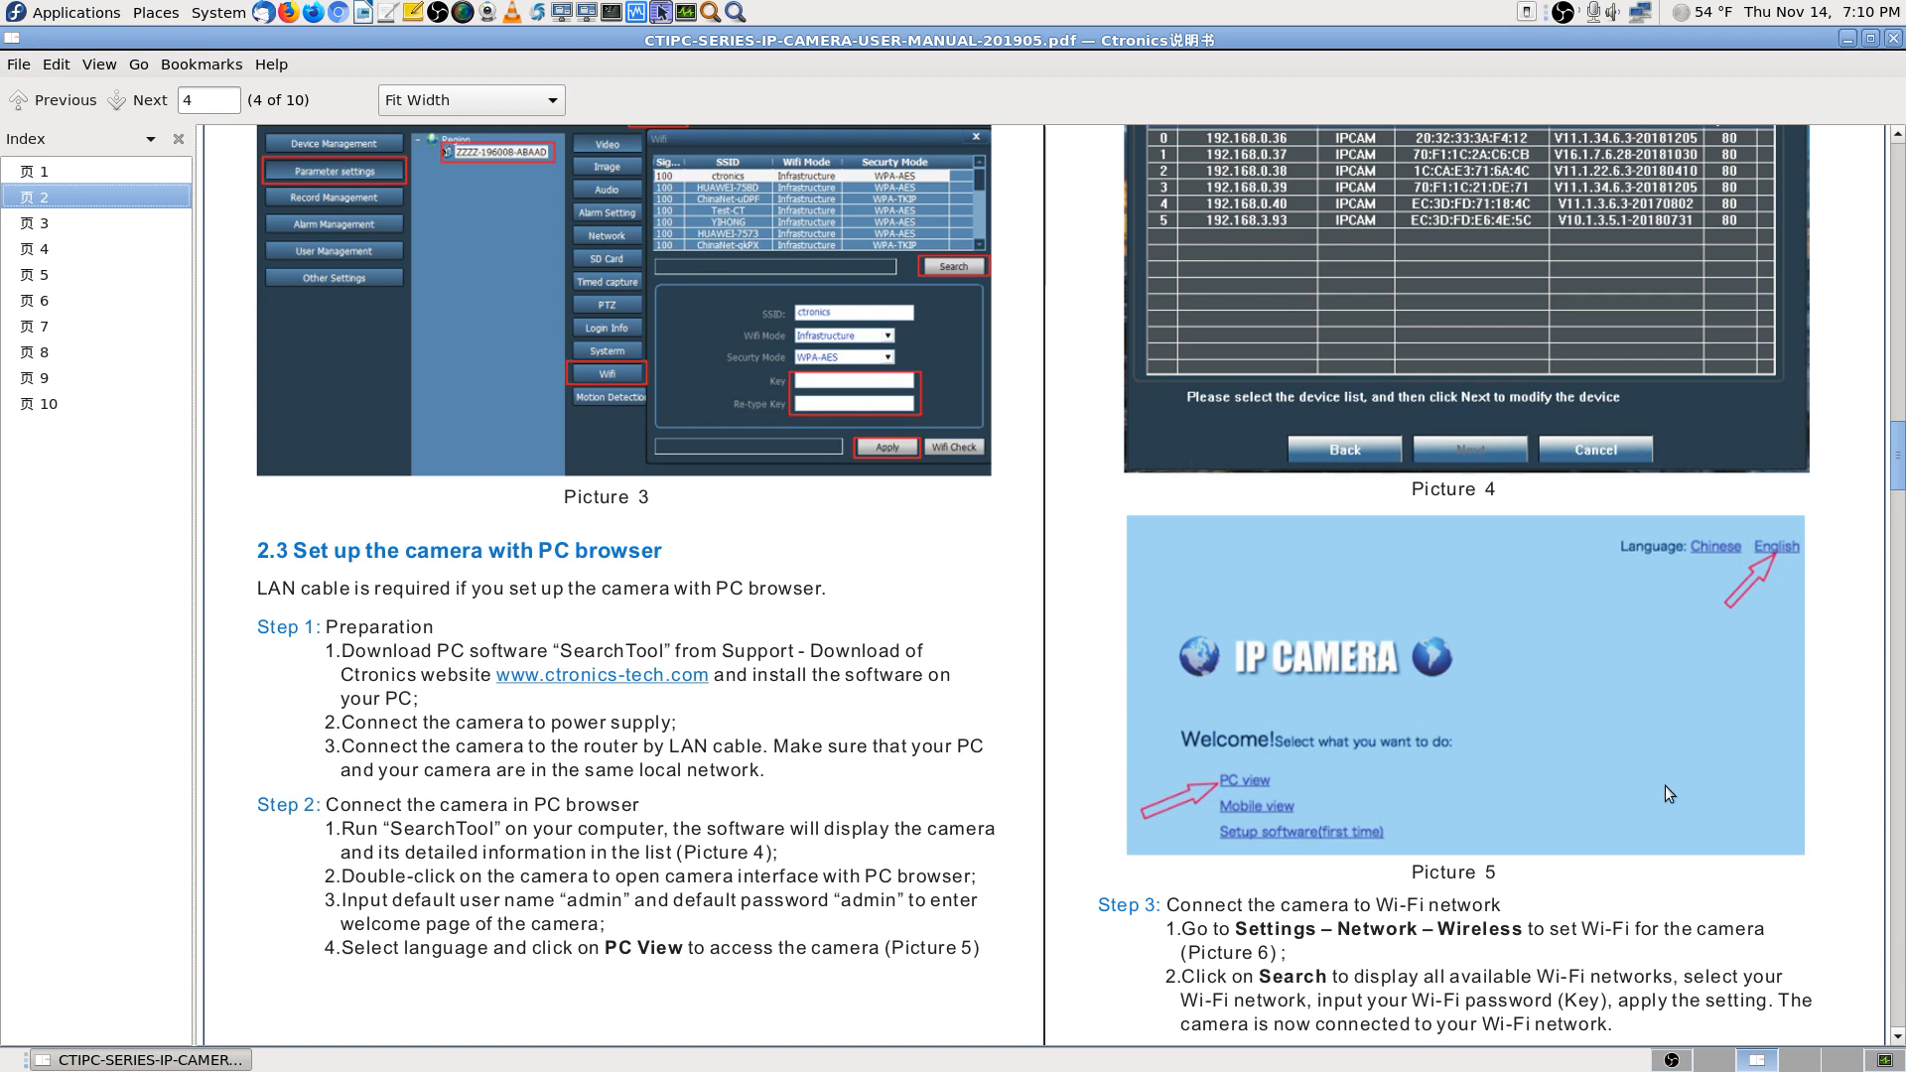
click(1671, 1061)
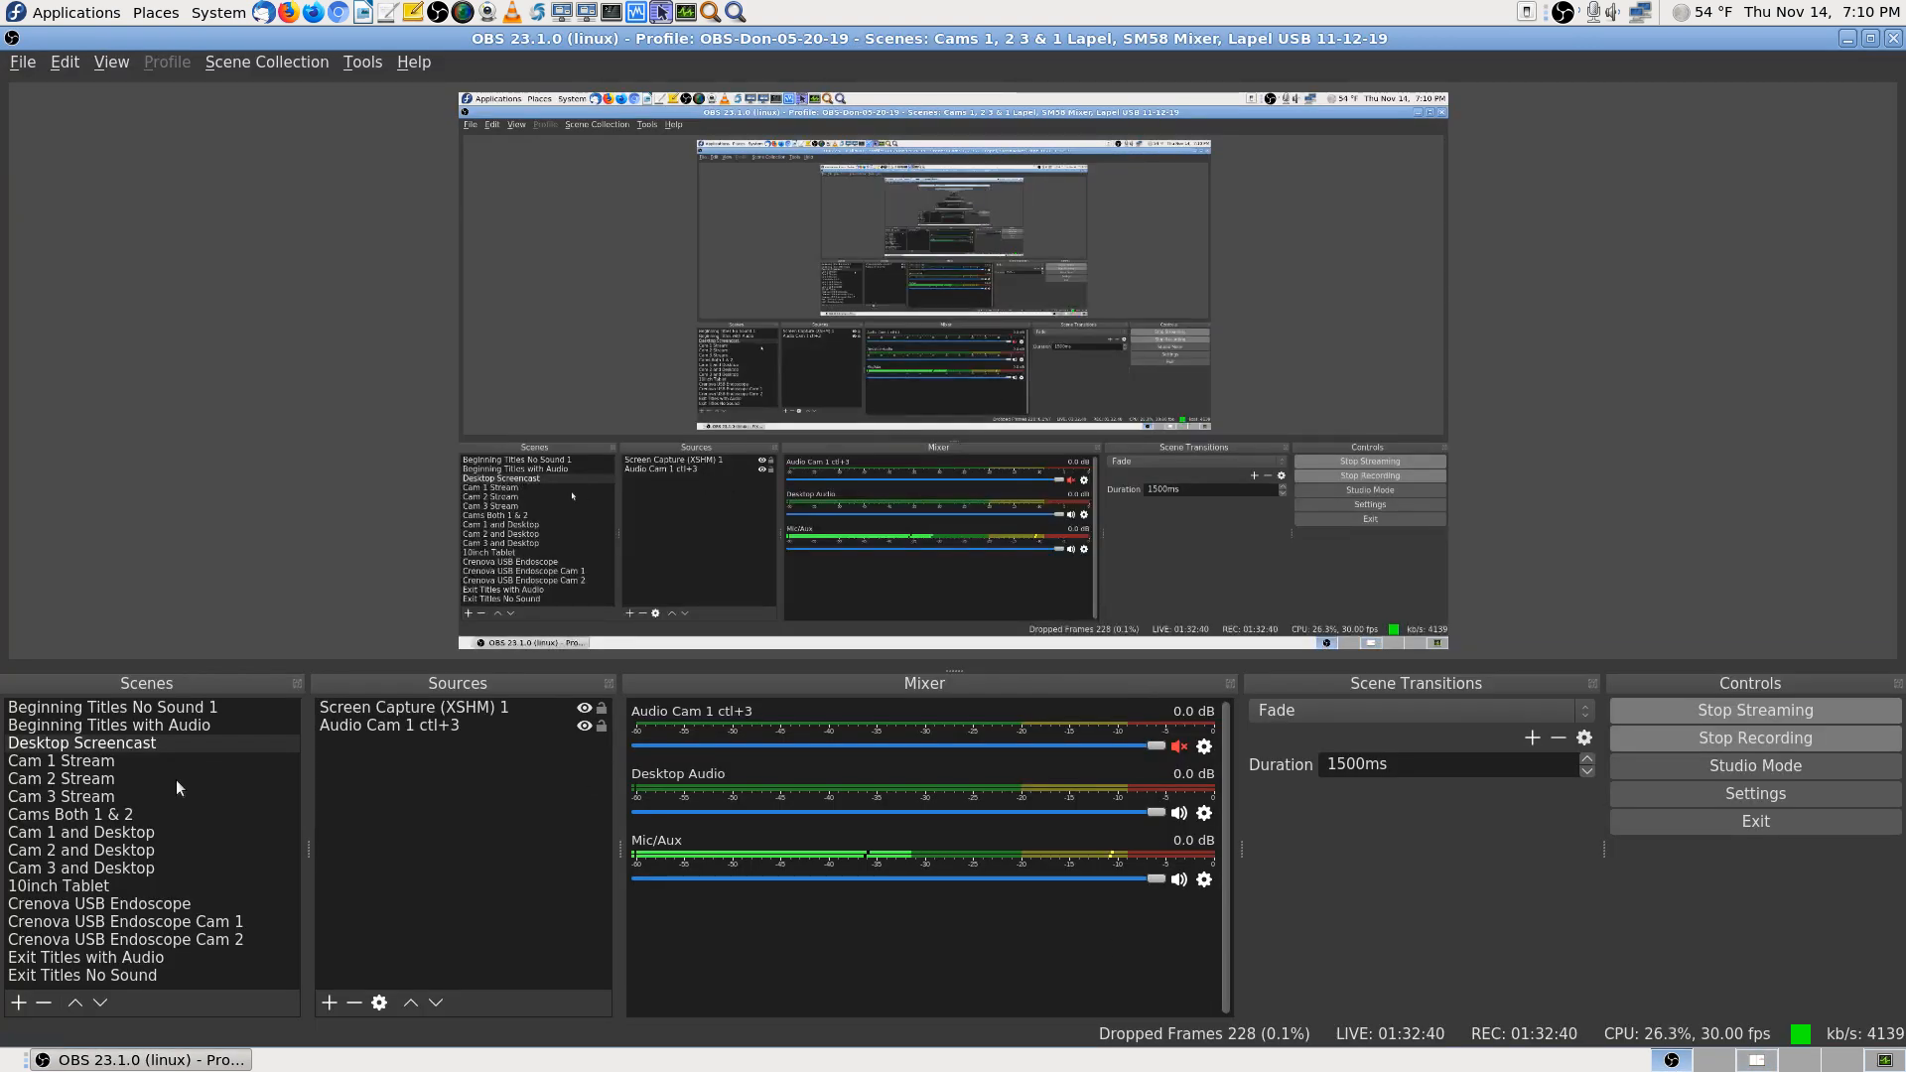
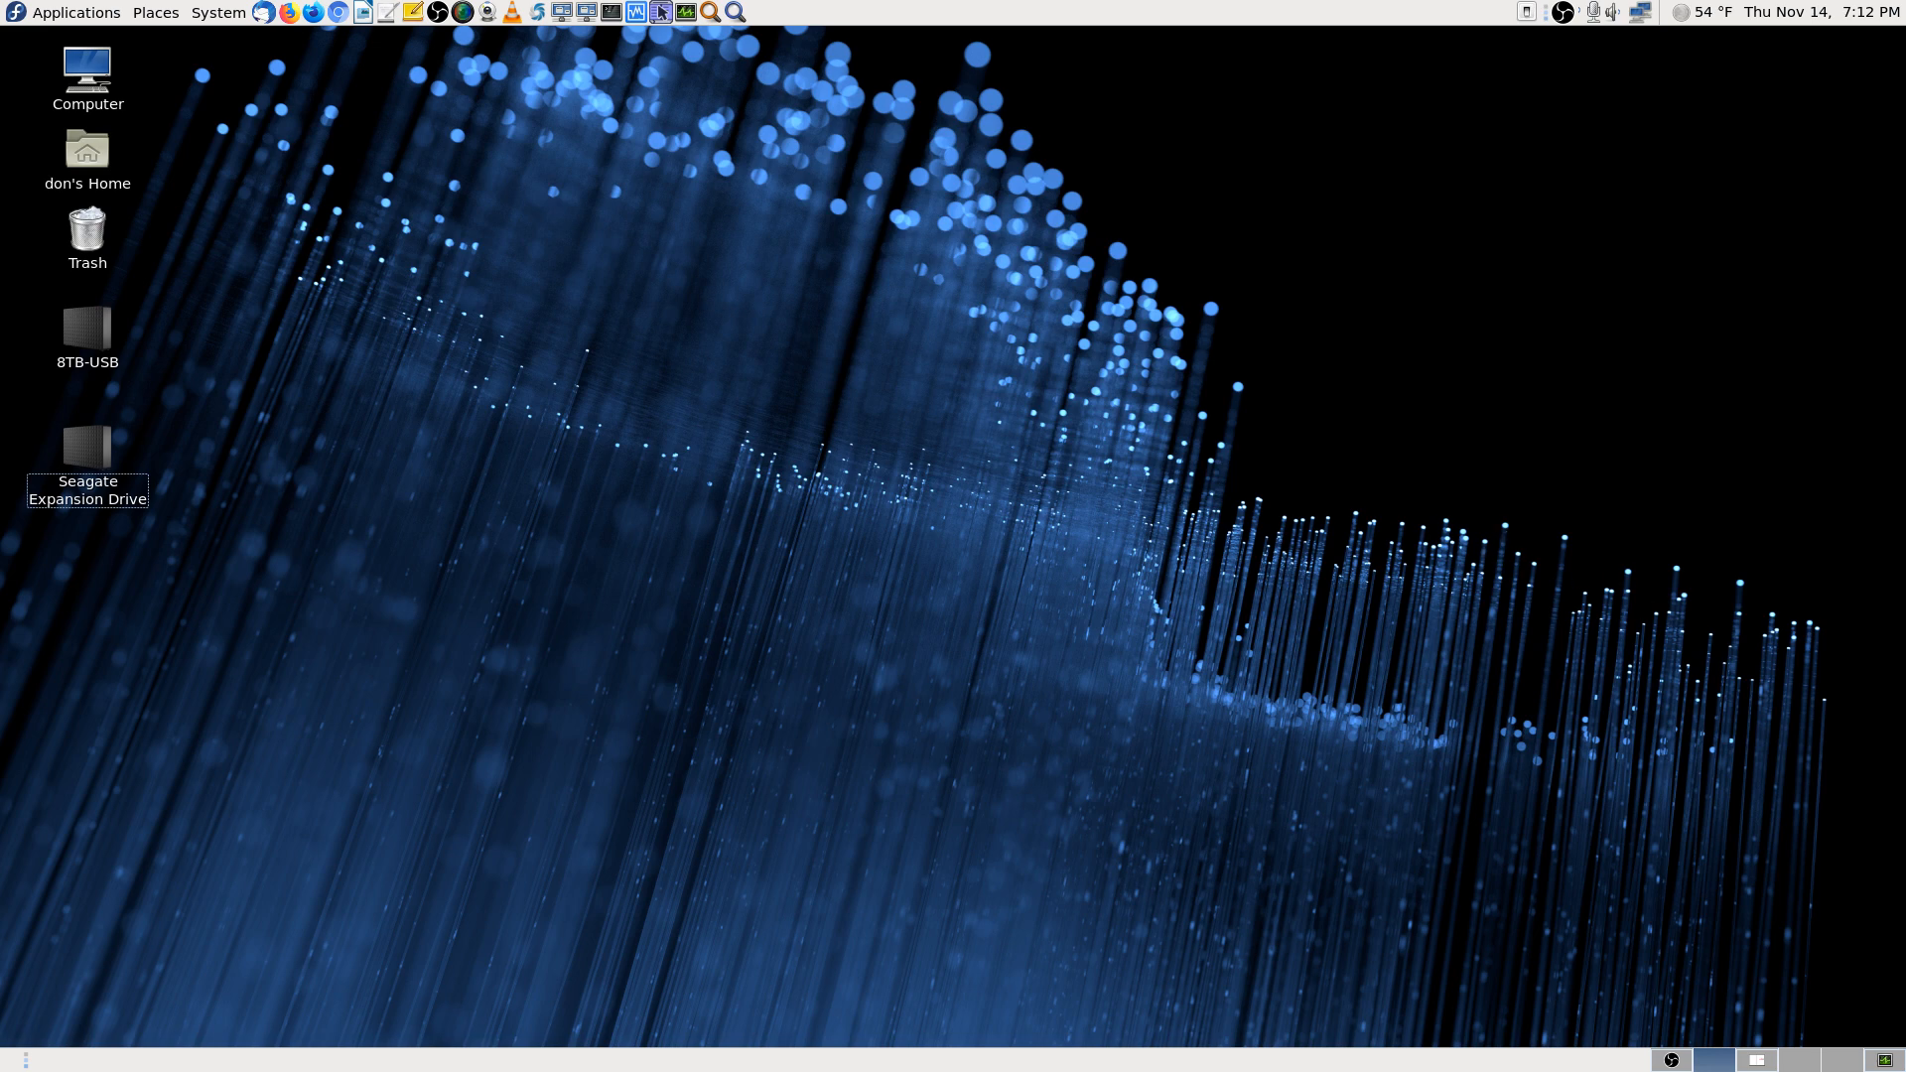
Launch Firefox from the top panel to reopen the Ctronics download page and 192.168.0.126 tab
click(288, 12)
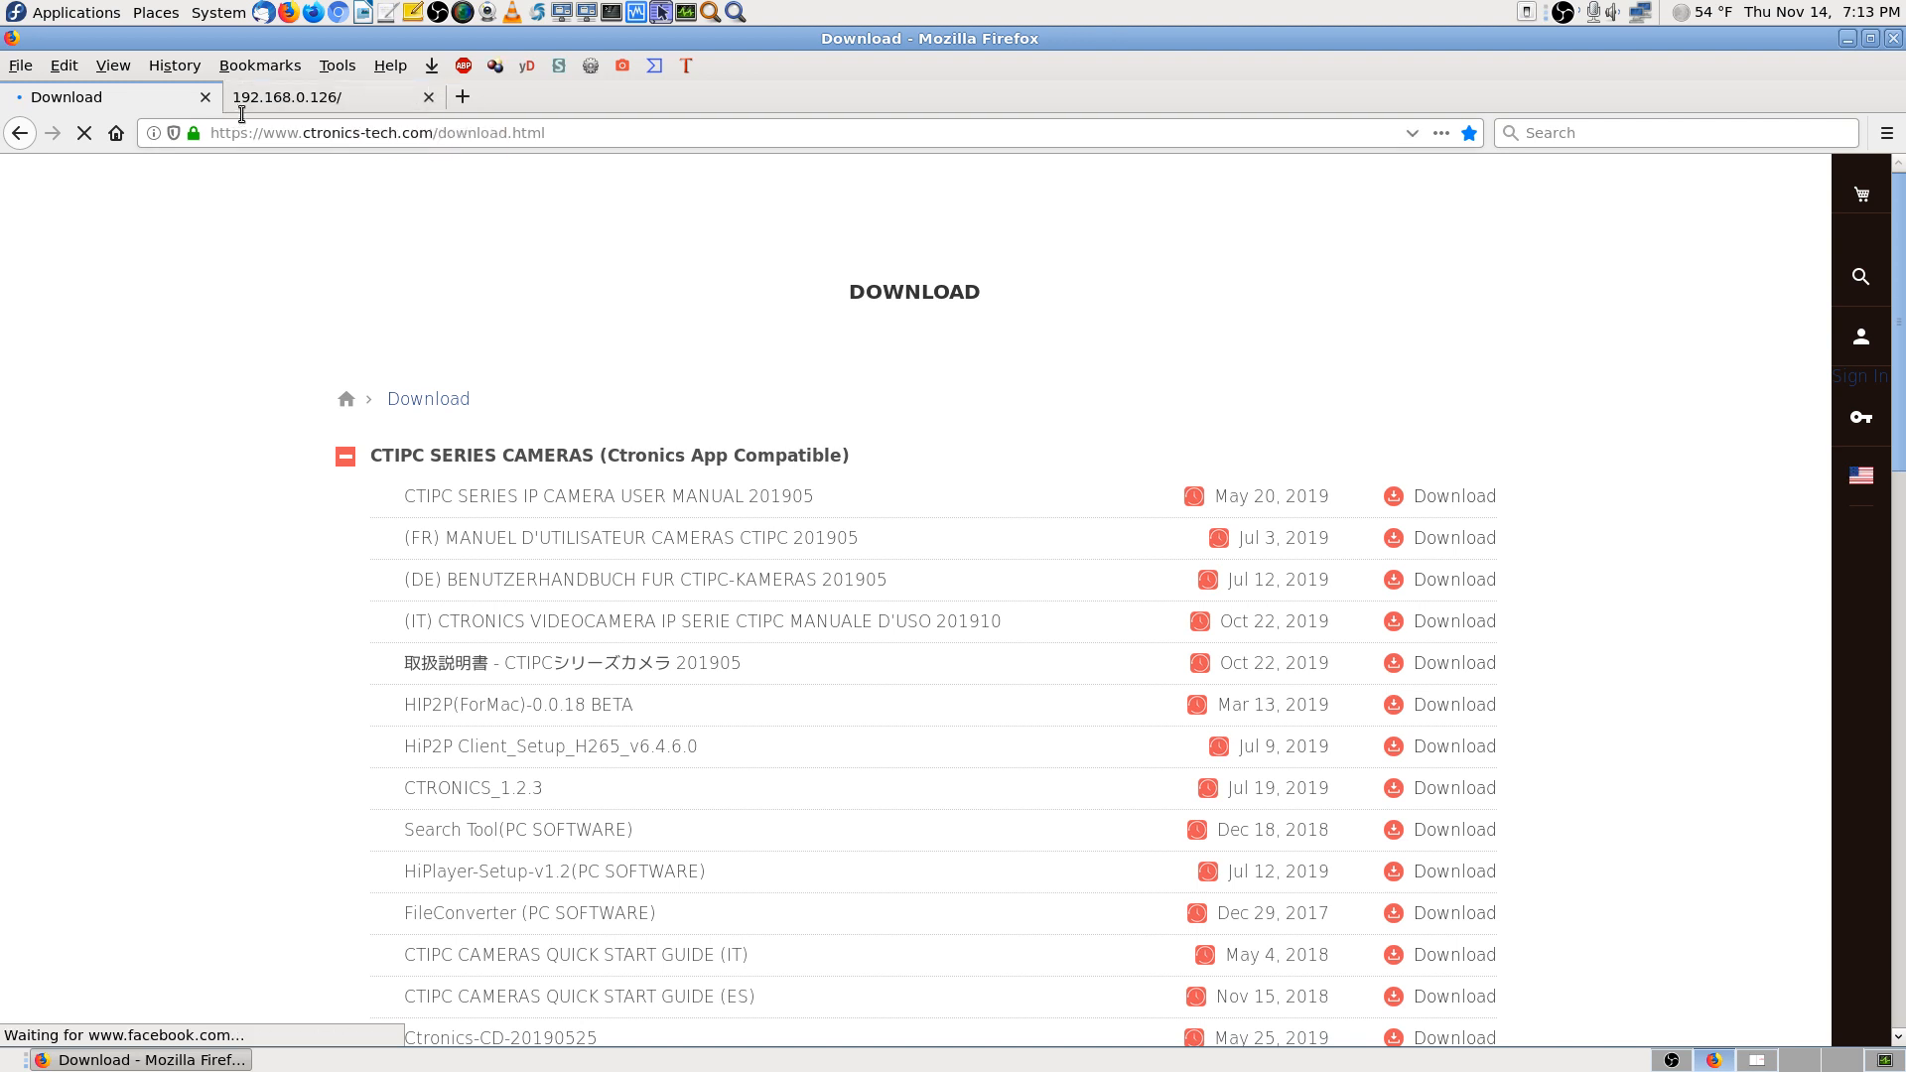
Cancel the 192.168.0.126 camera login prompt and close that tab
click(402, 100)
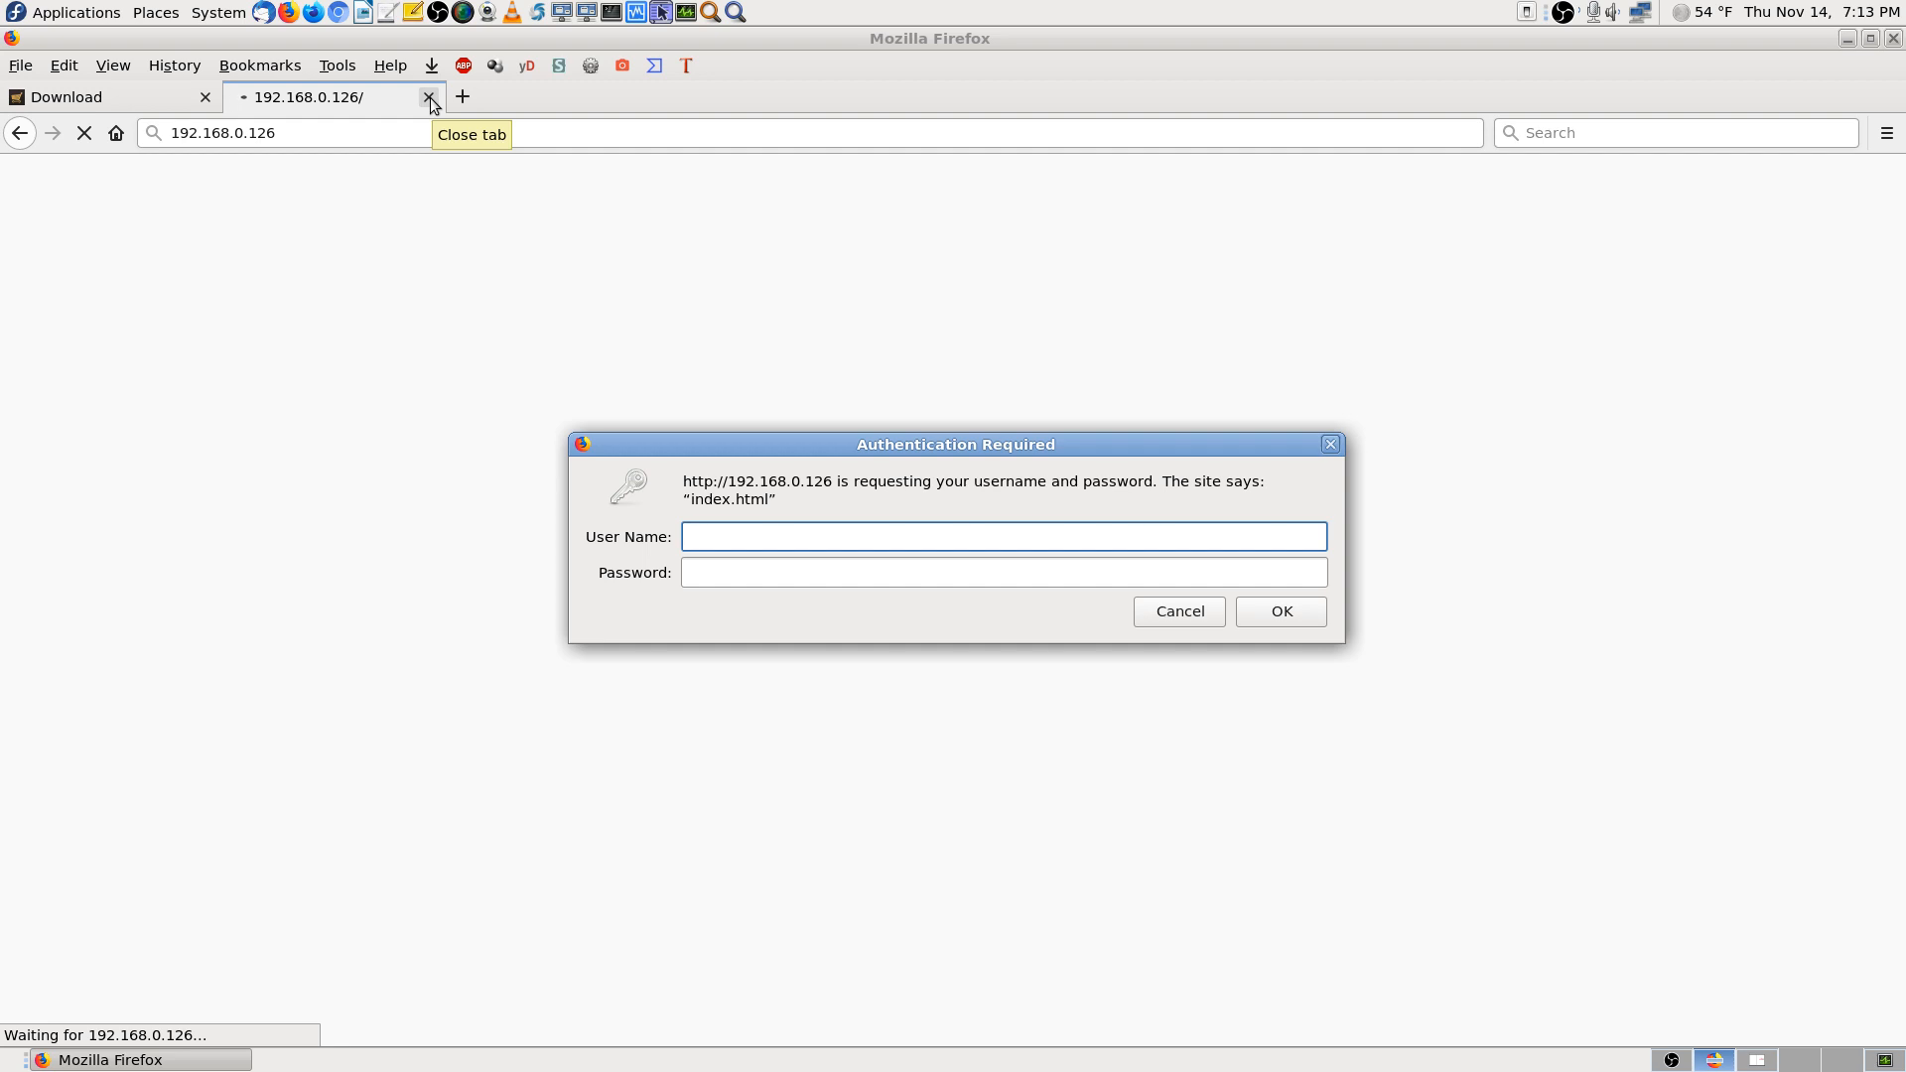
click(1174, 608)
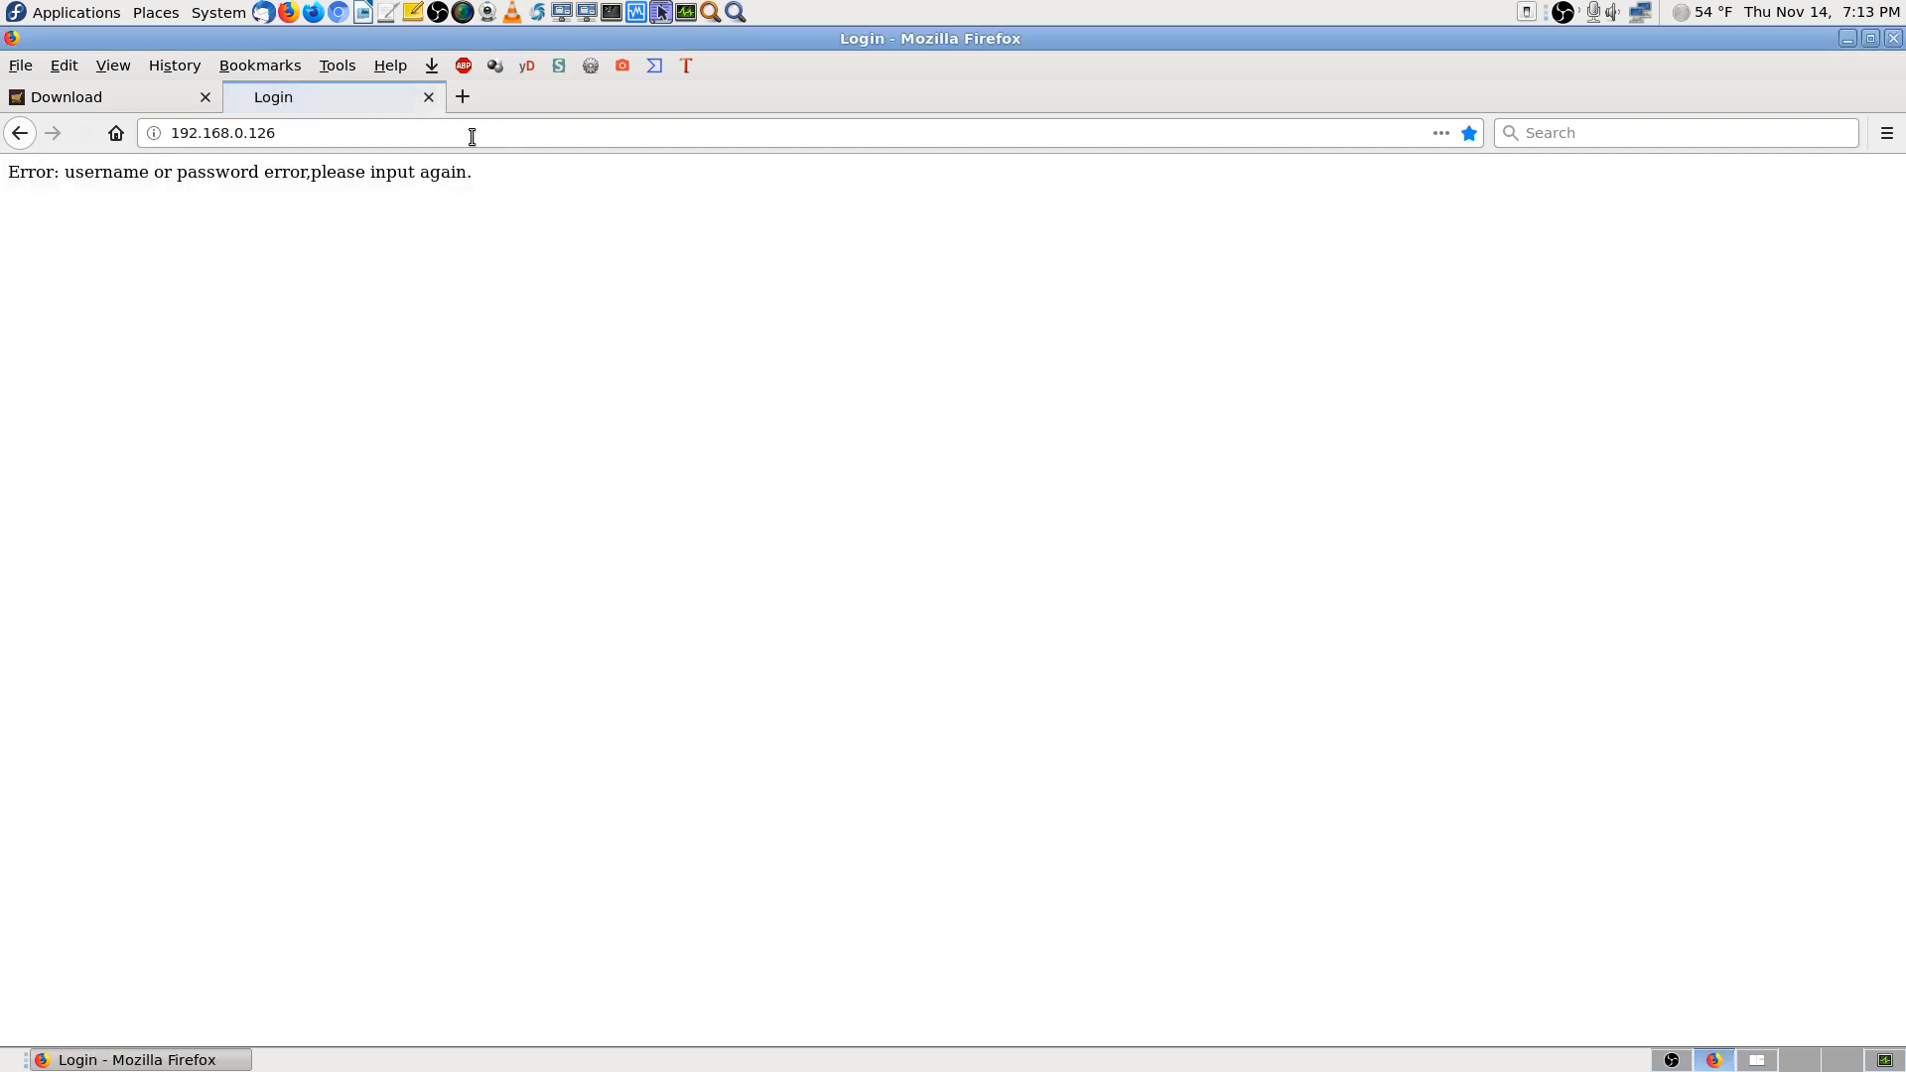
click(429, 98)
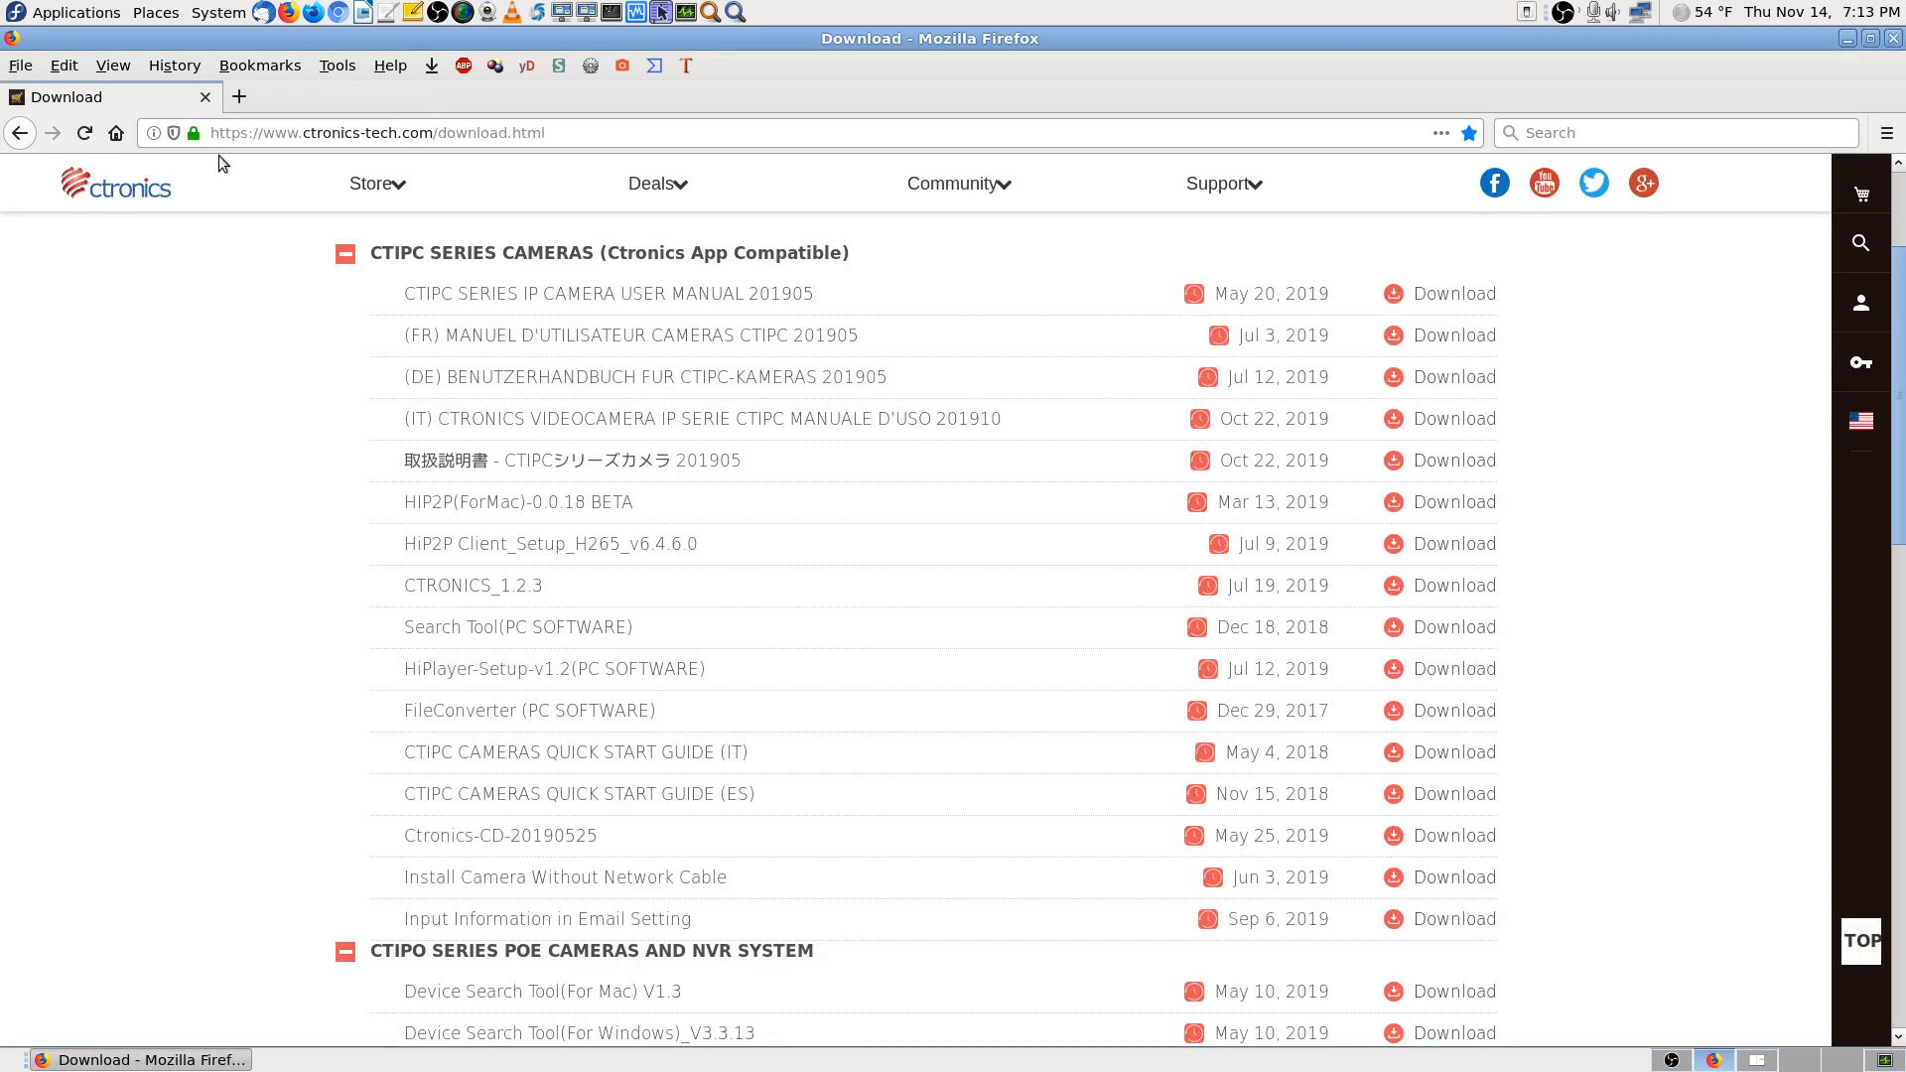
Clear the partly typed address and open the bookmarks Library with Ctrl+Shift+O
click(610, 134)
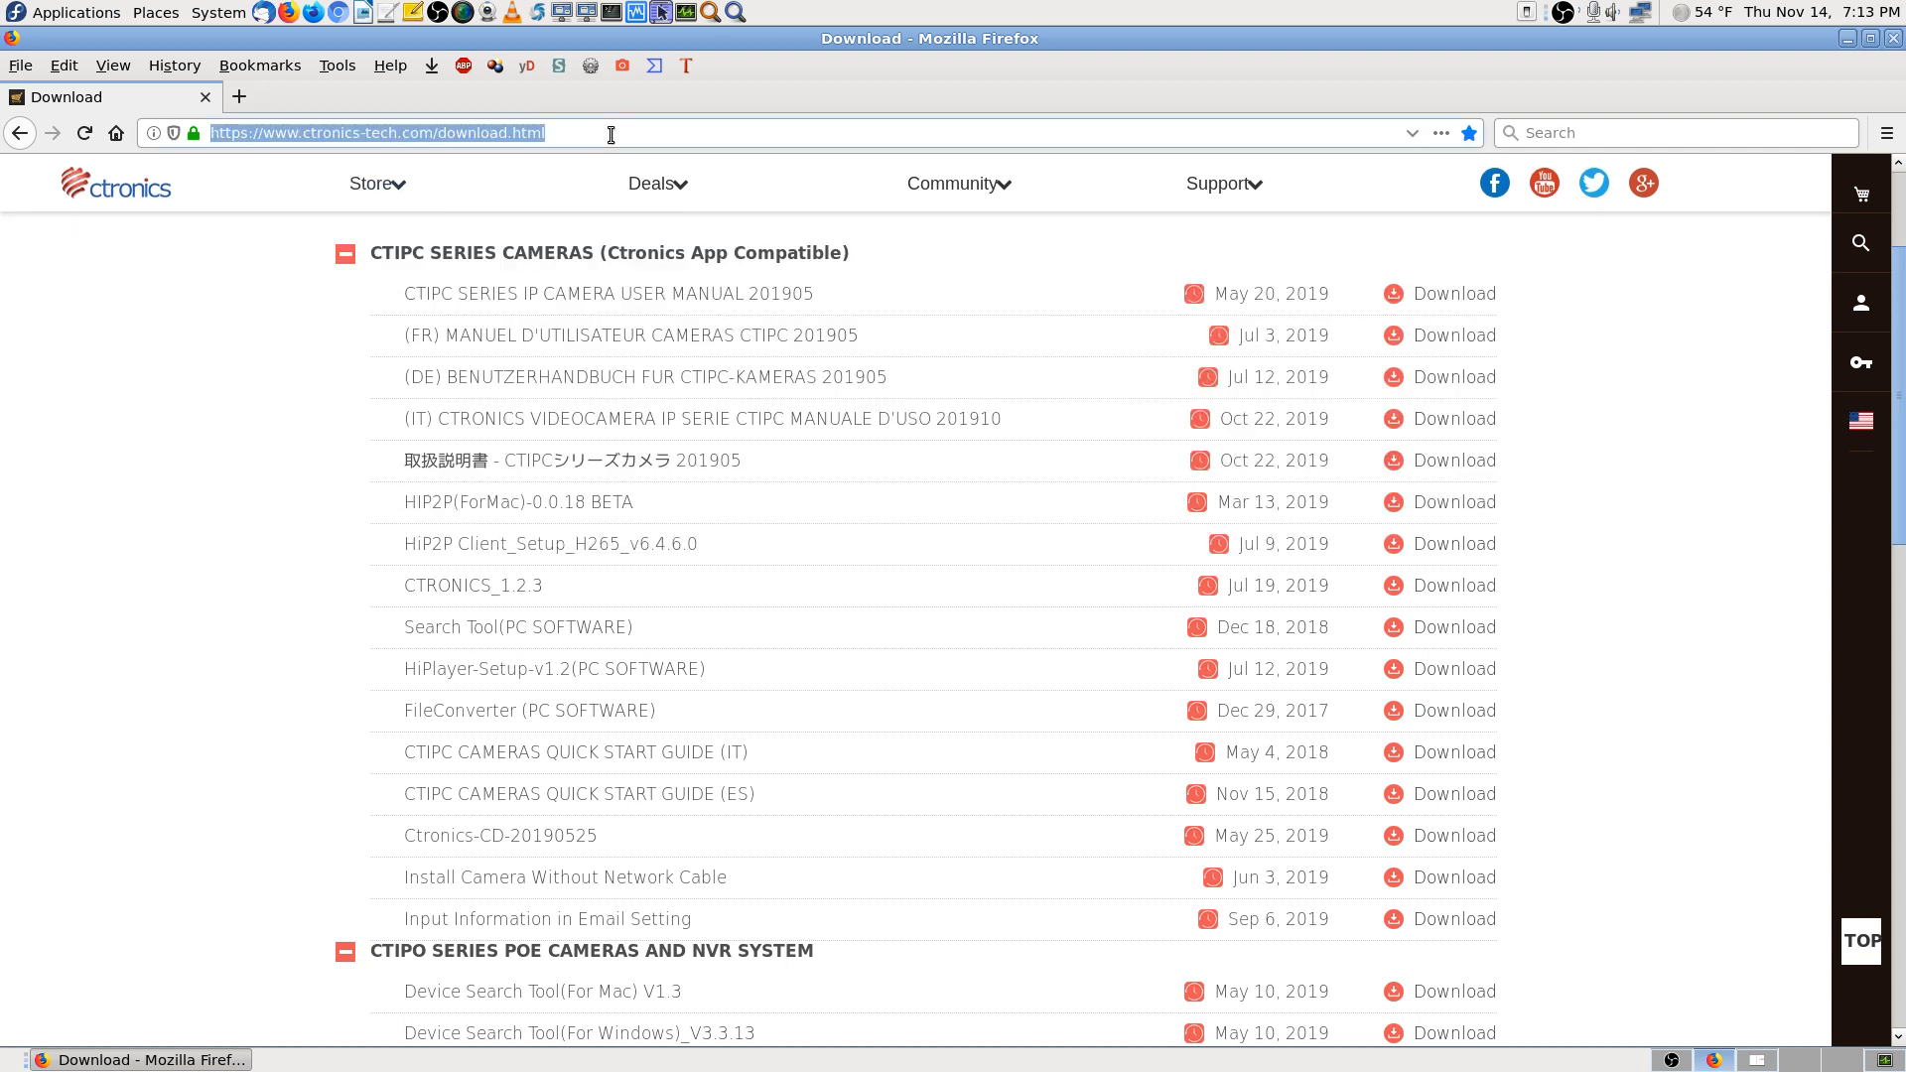
text(19)
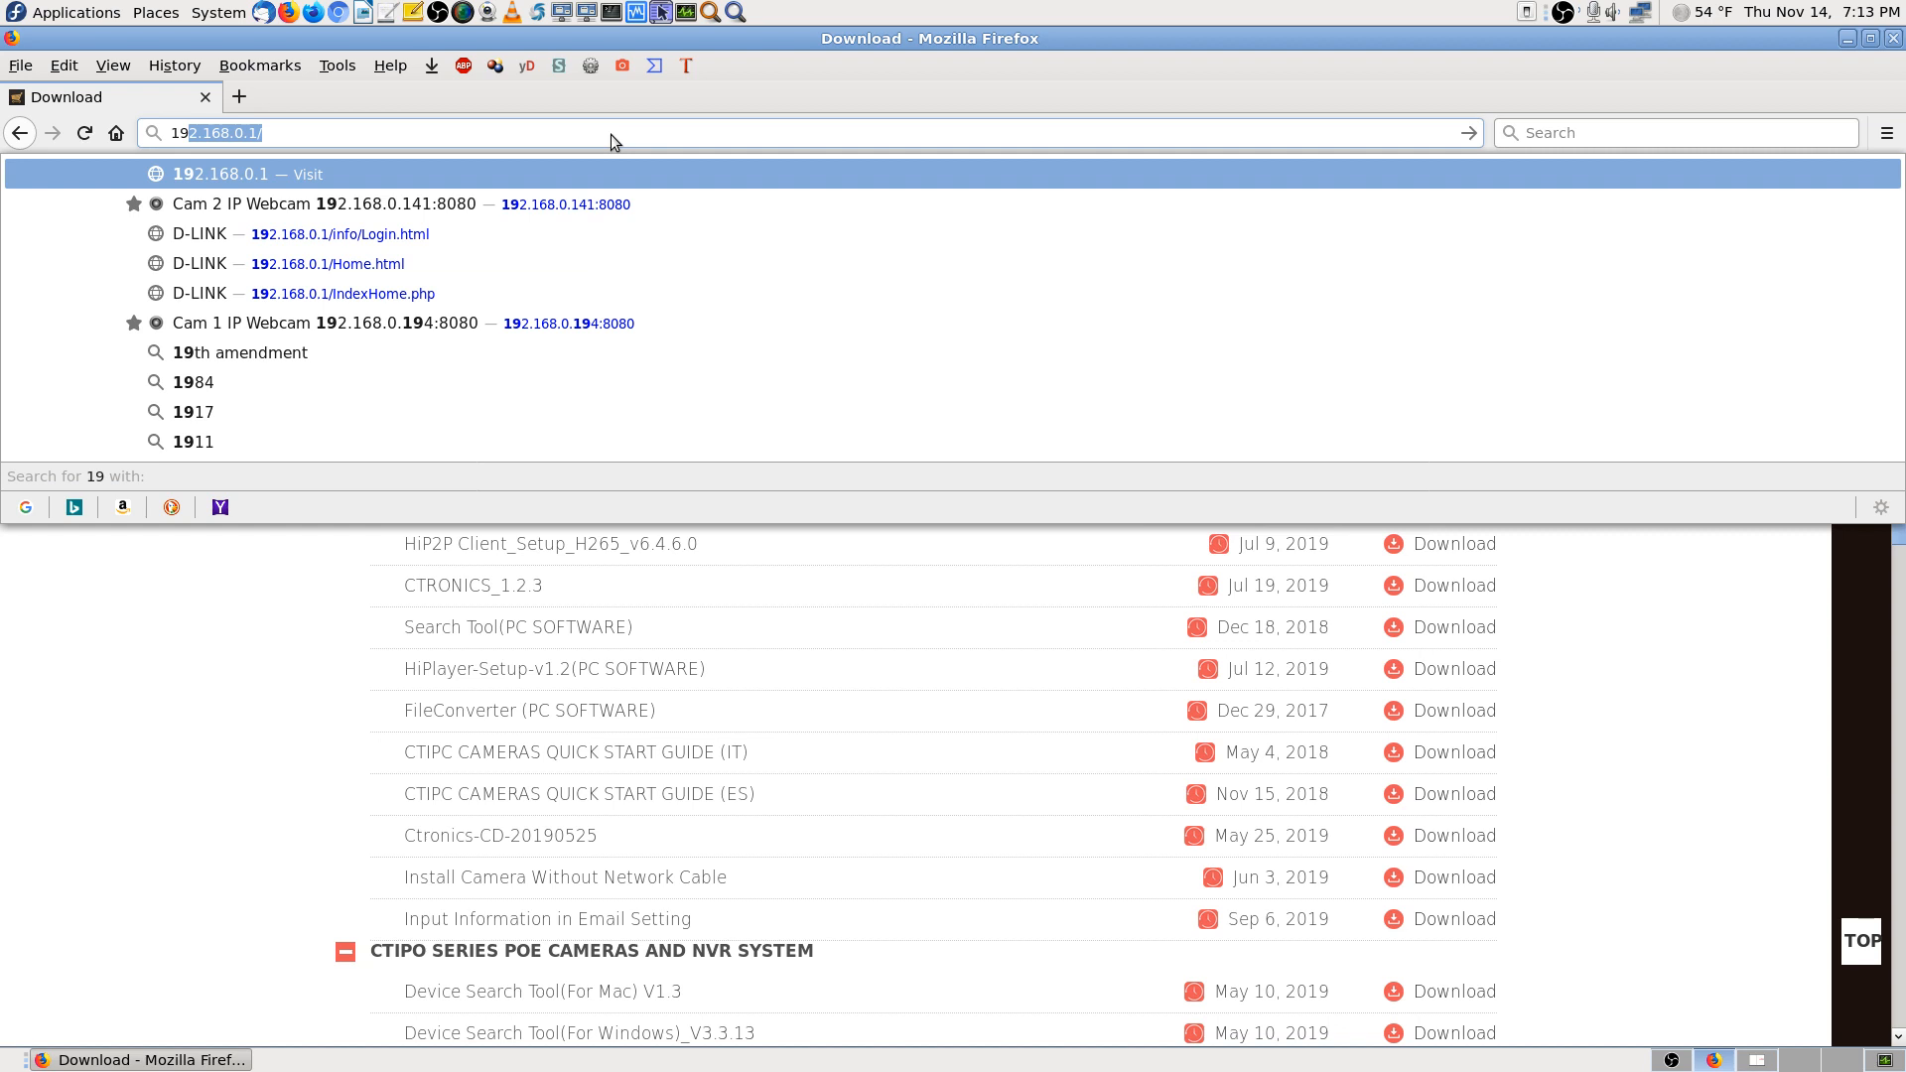
key(BackSpace)
key(BackSpace)
key(BackSpace)
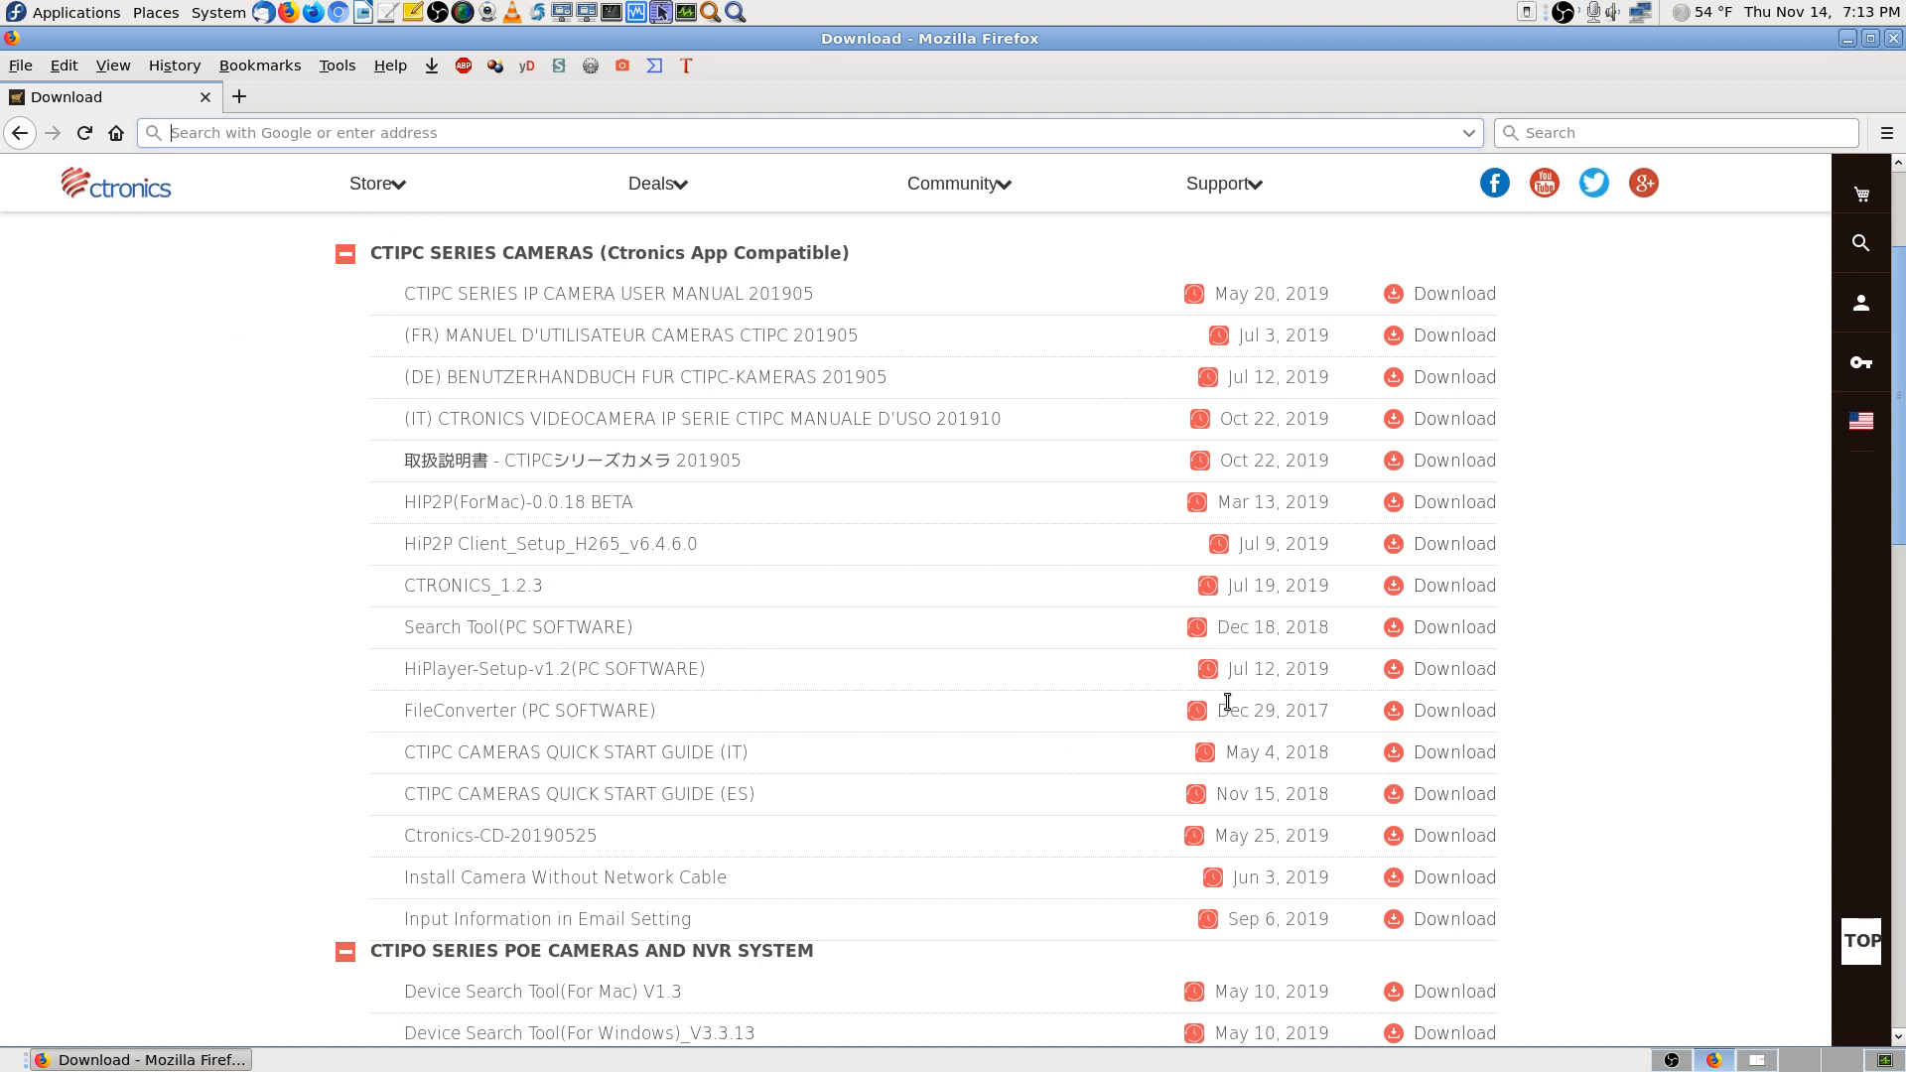
key(ctrl+shift+o)
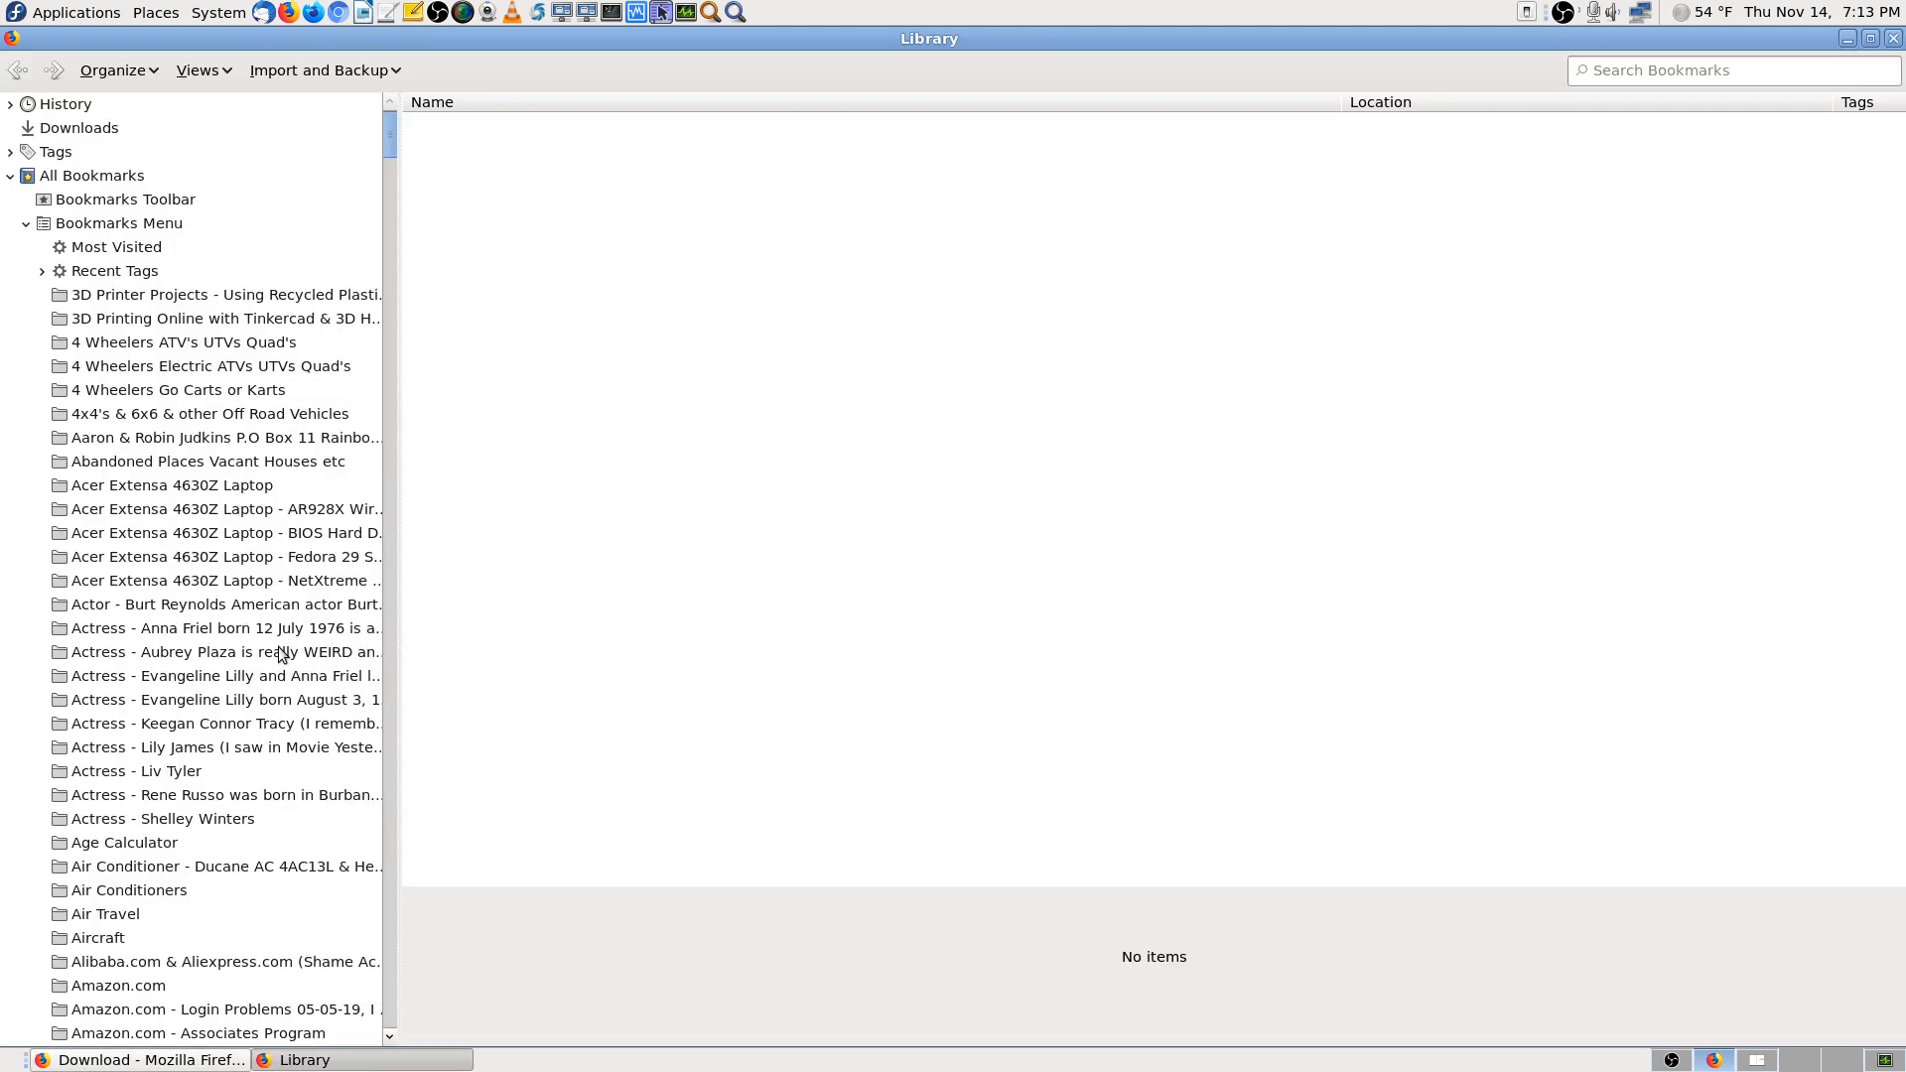
click(250, 653)
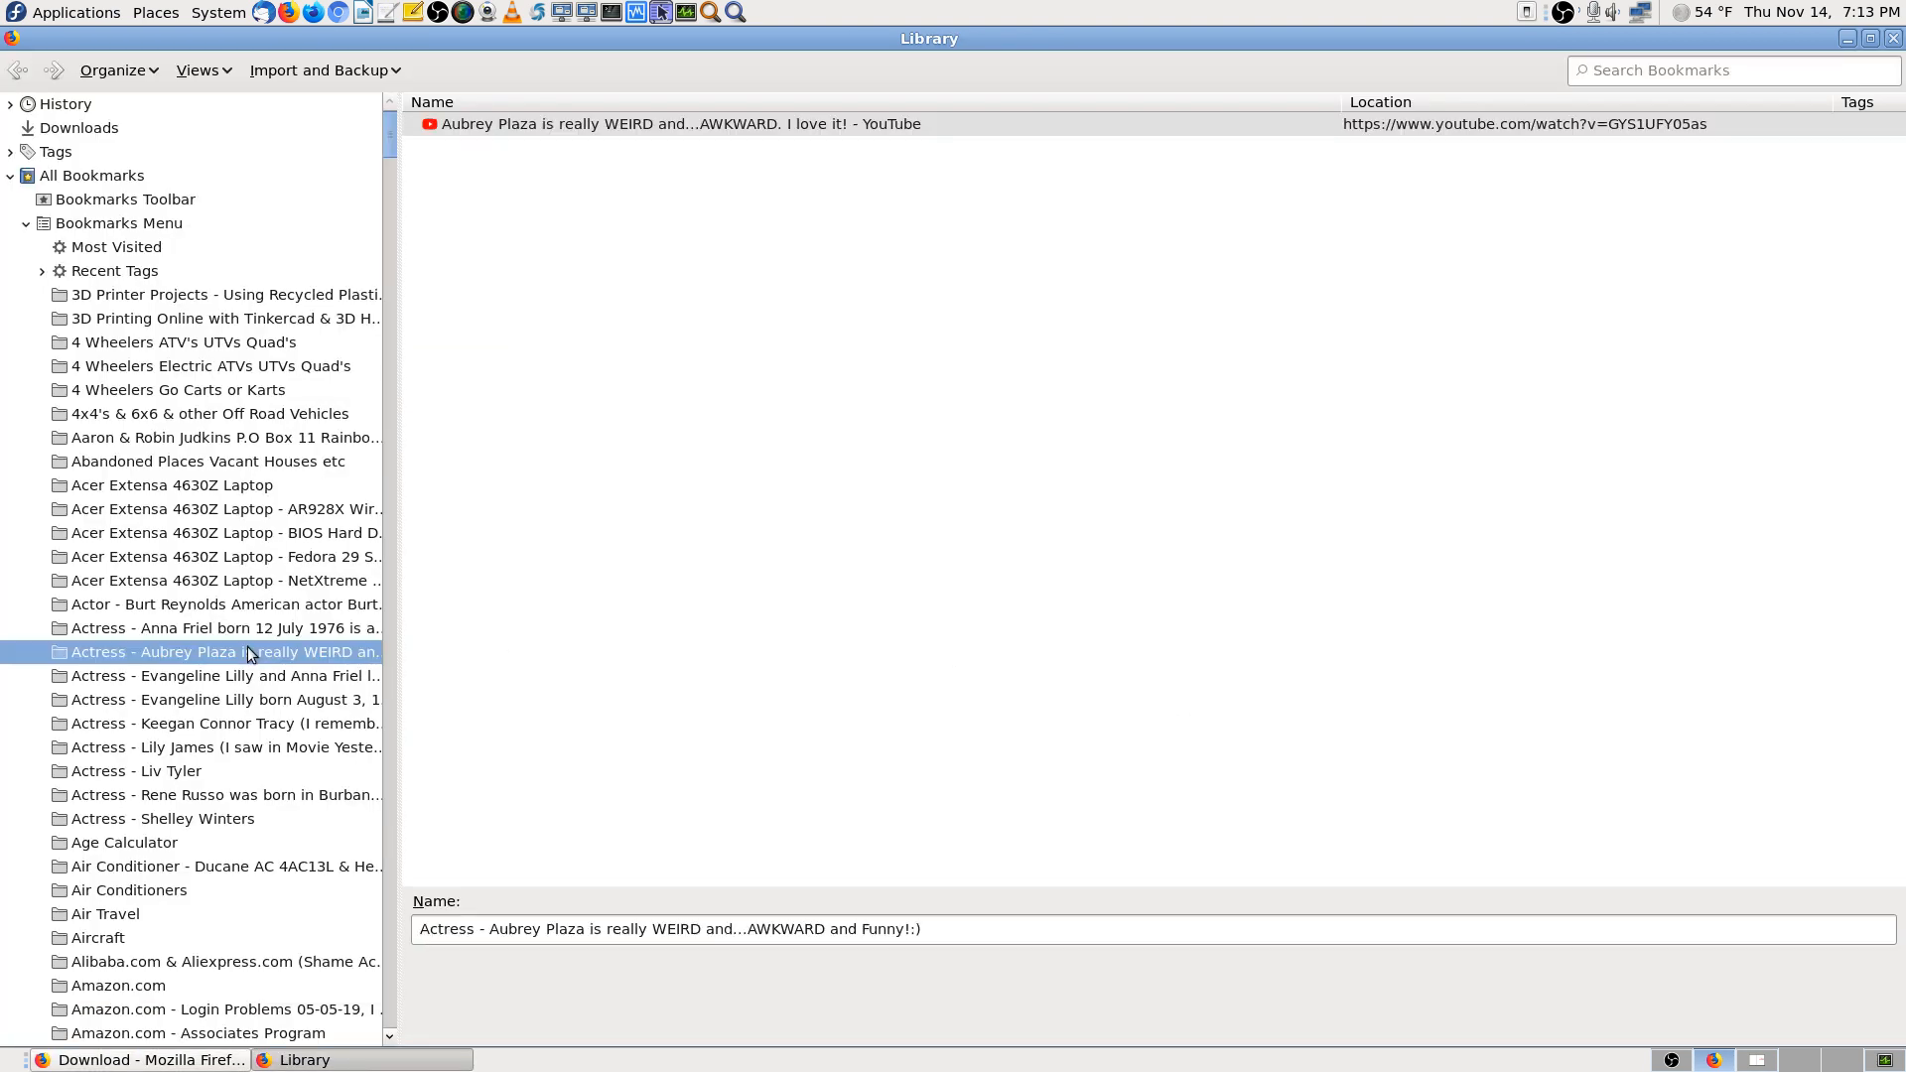
key(r)
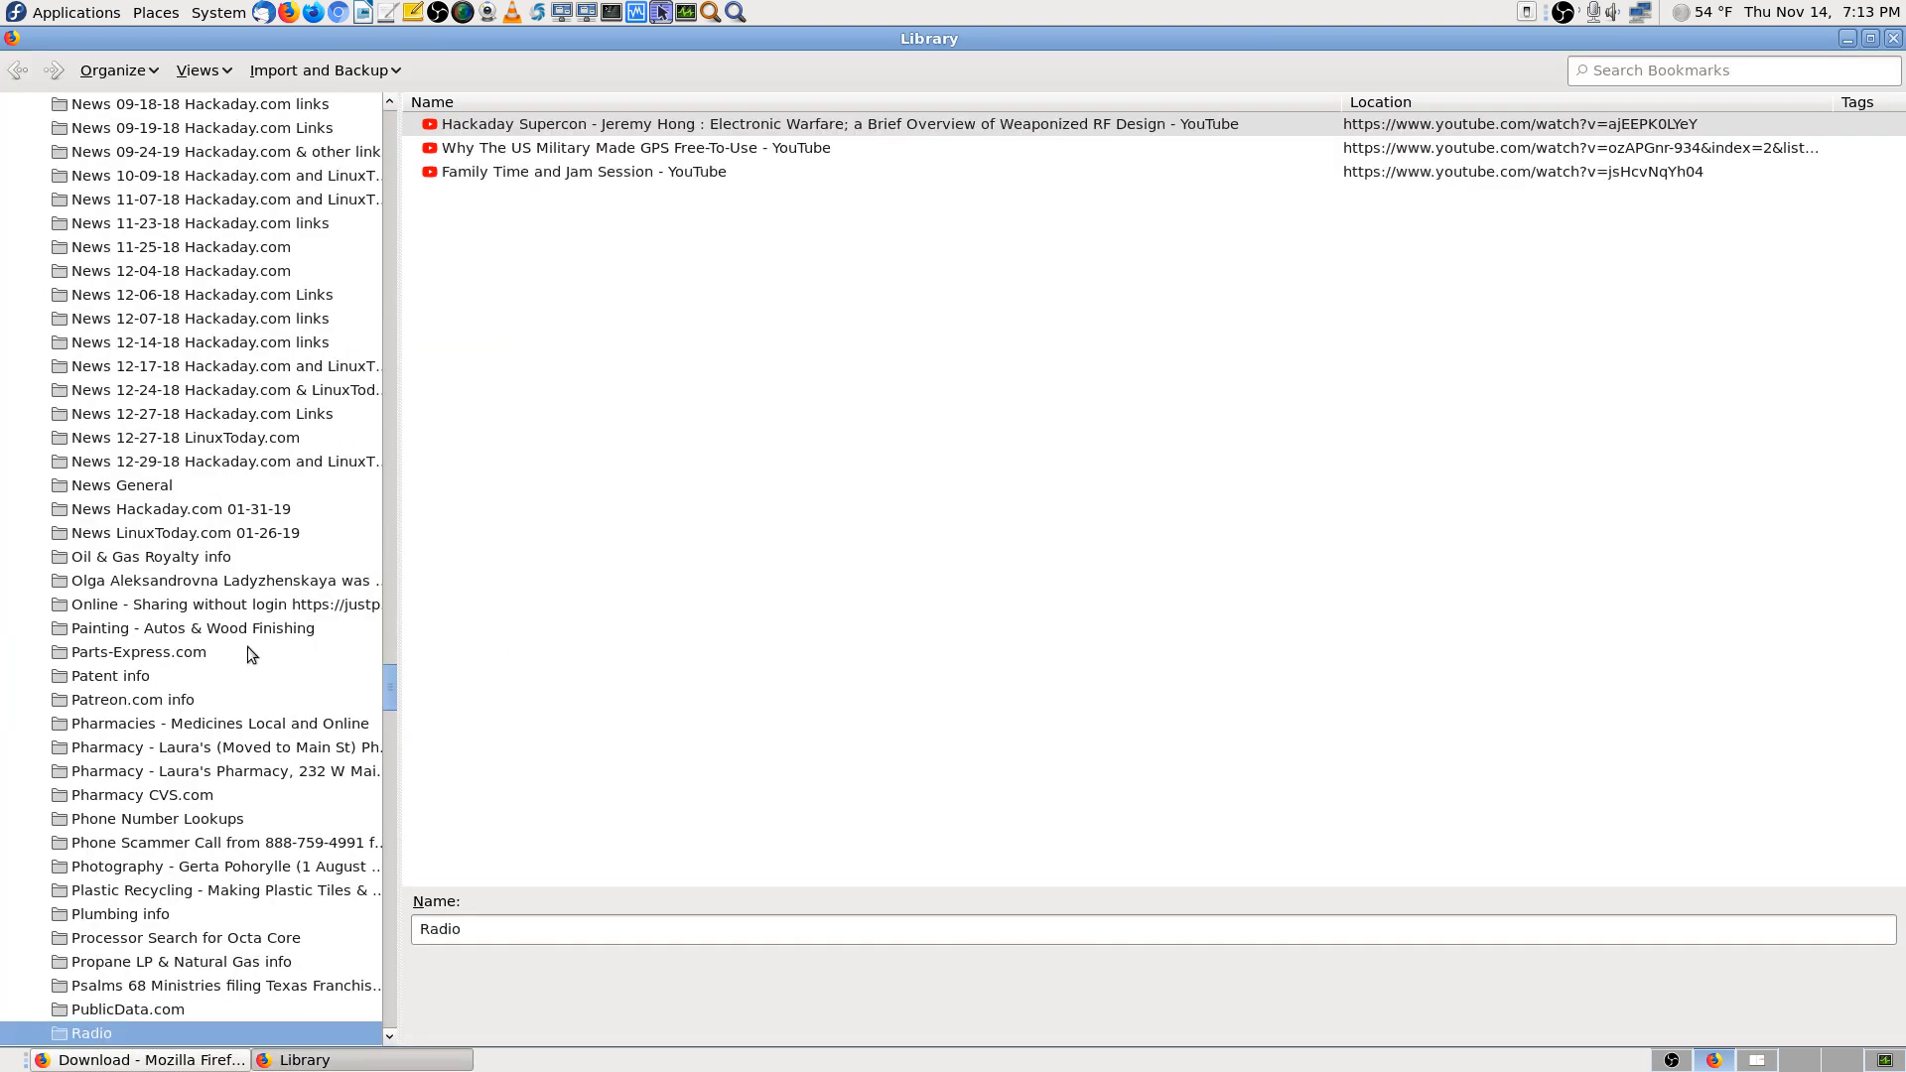
key(s)
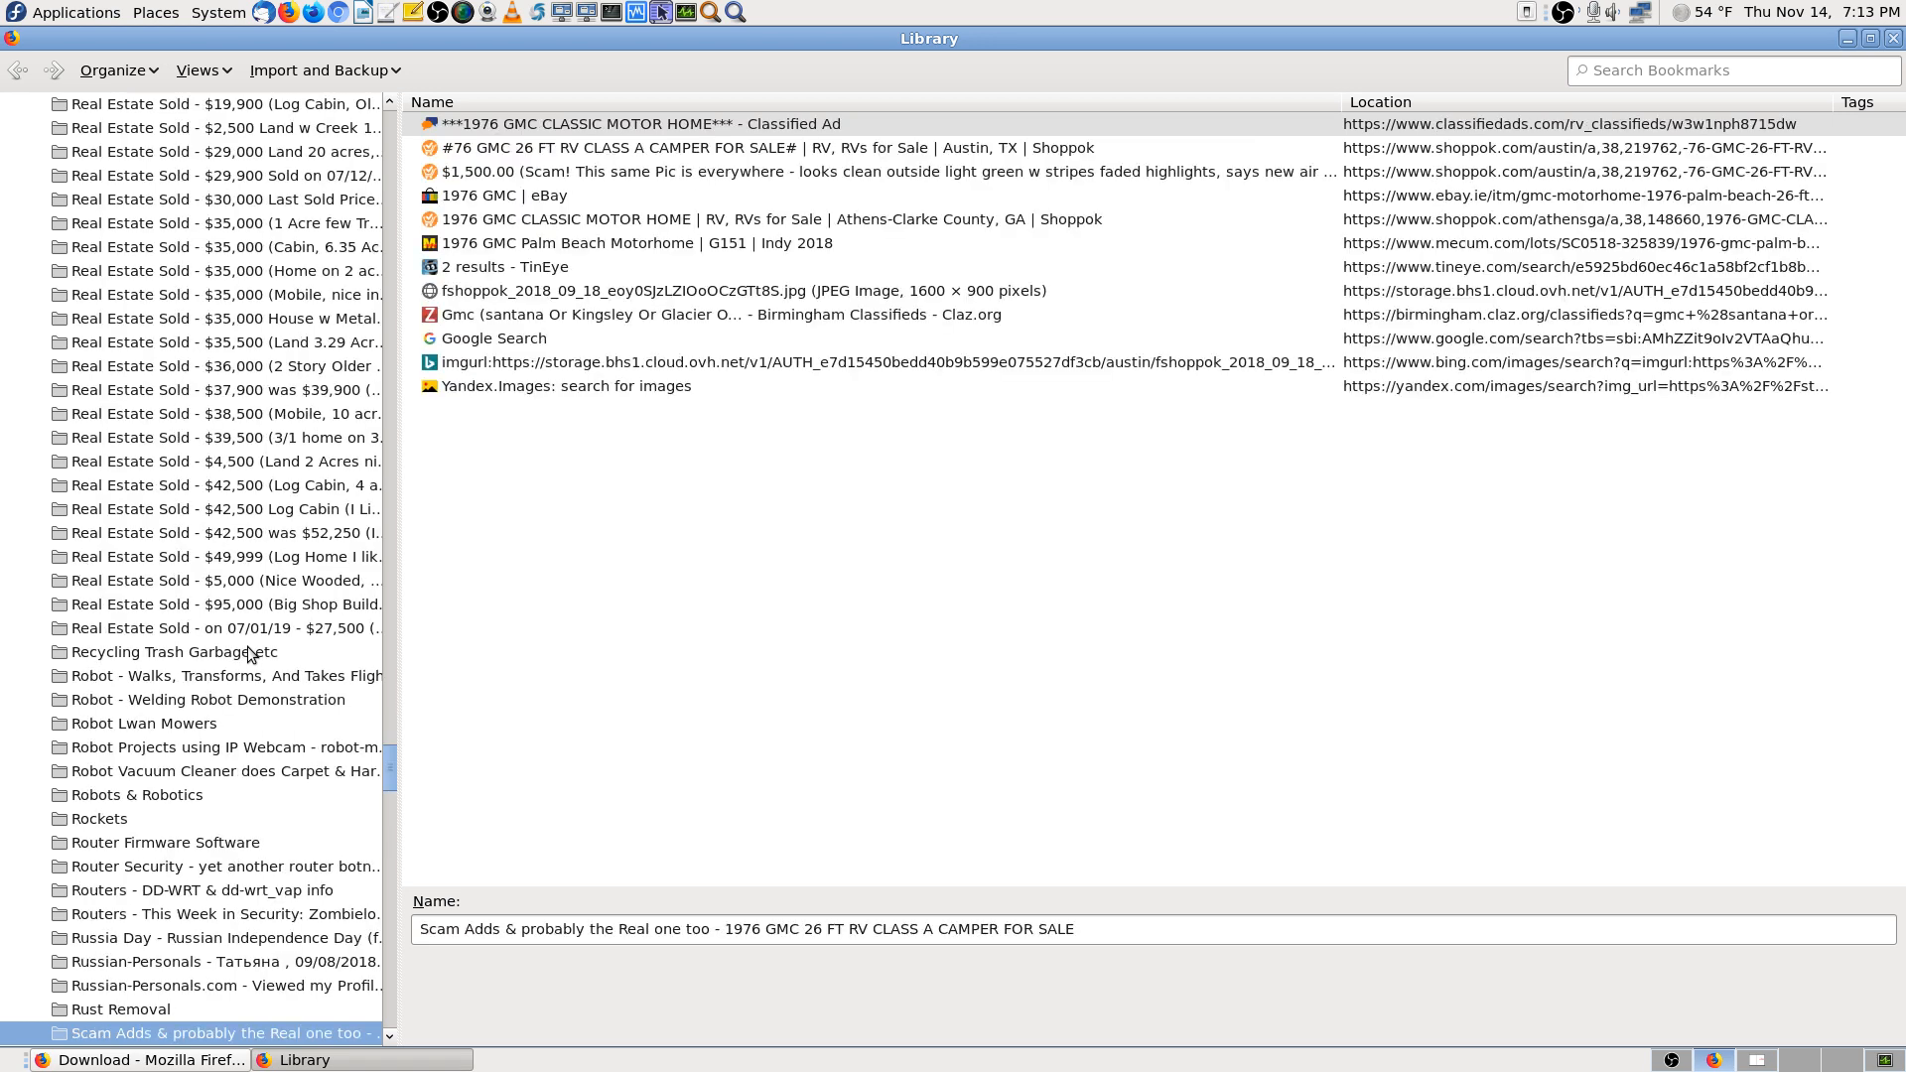
key(r)
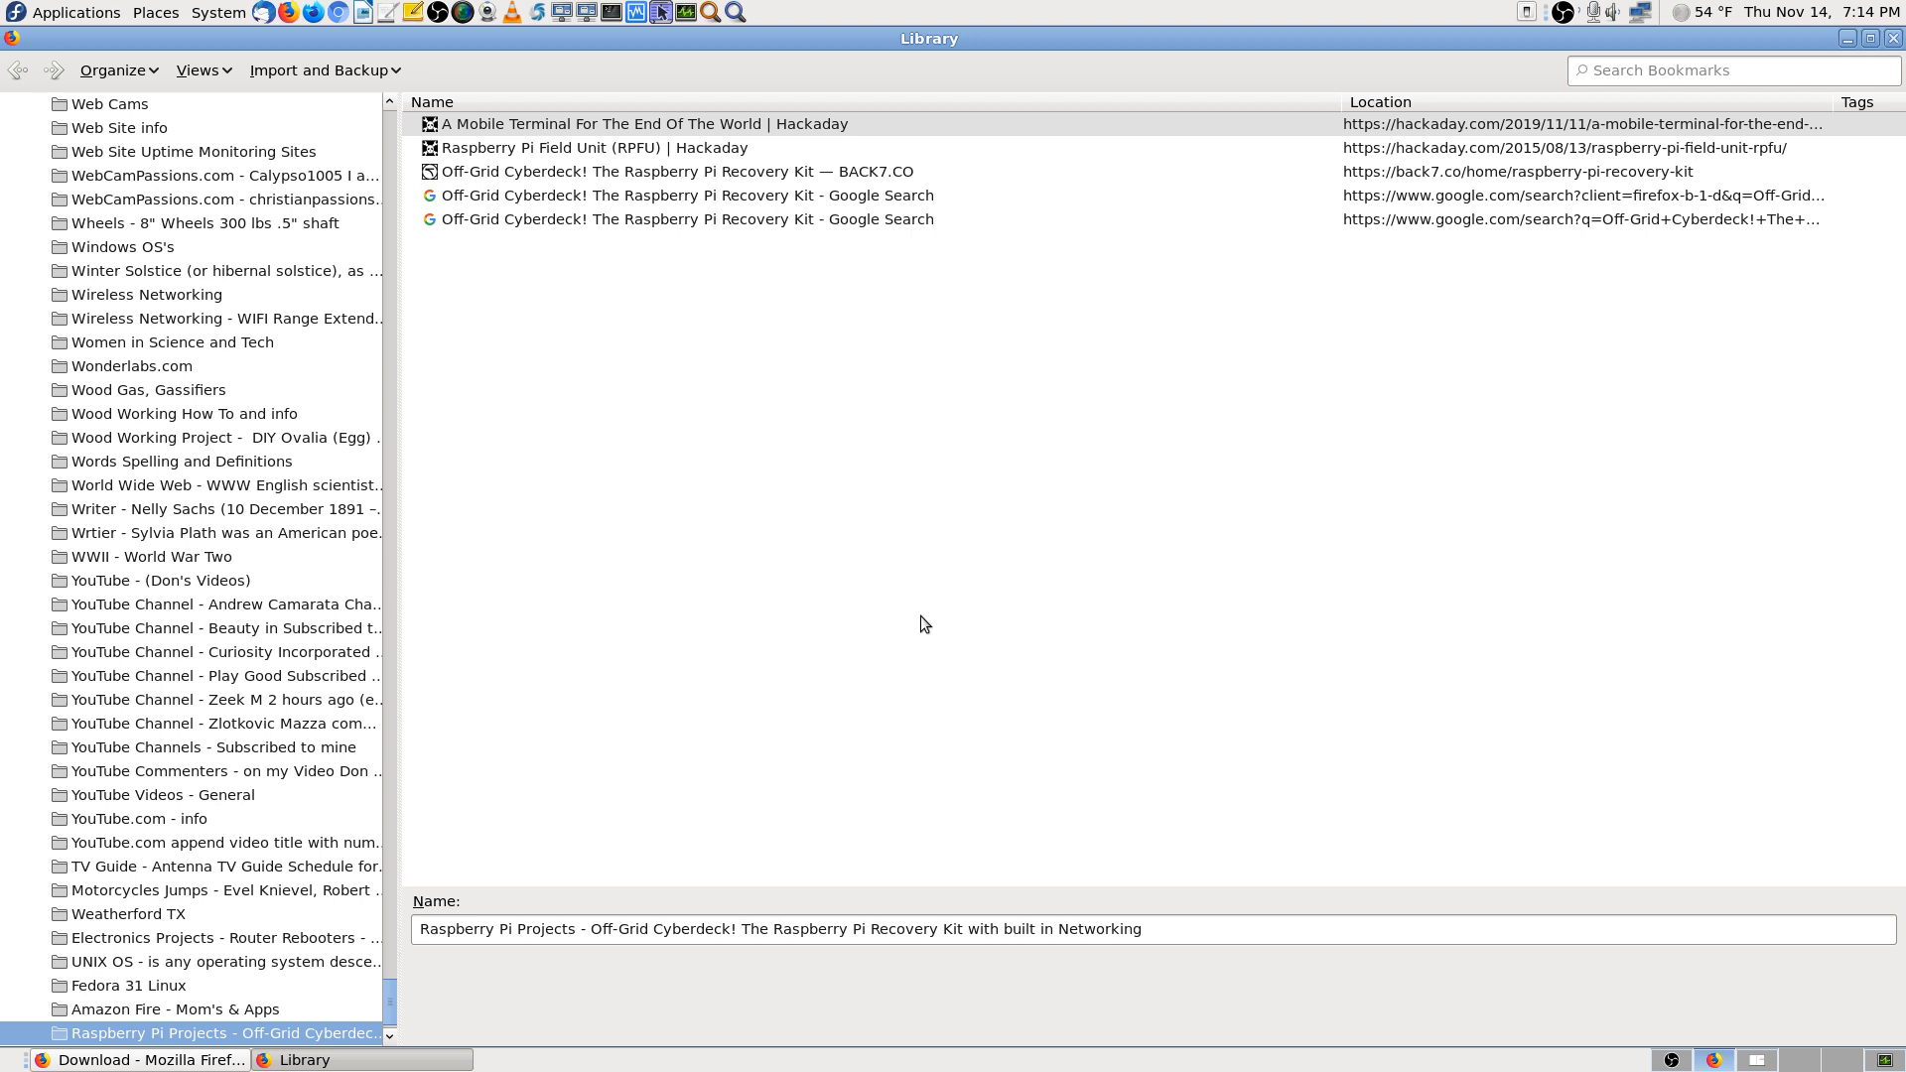
scroll(301, 725, down, 1)
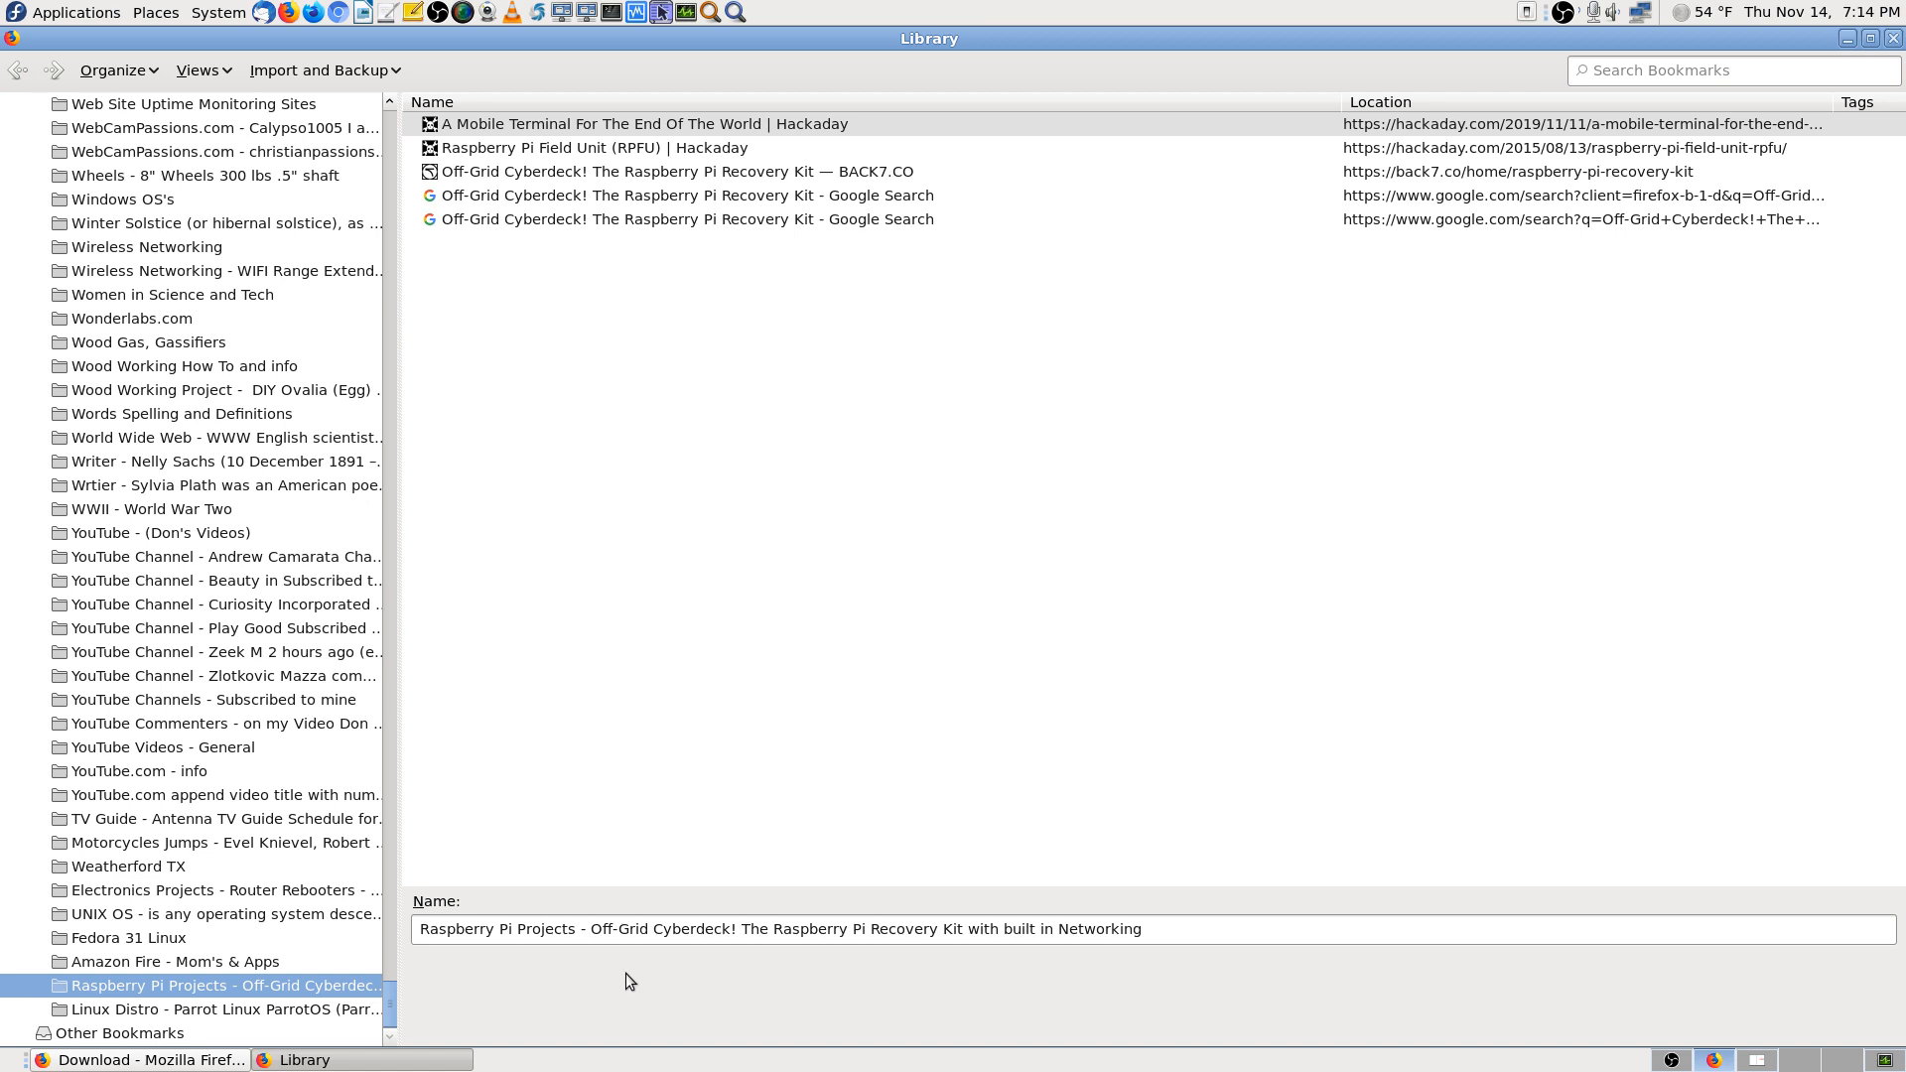
click(288, 1011)
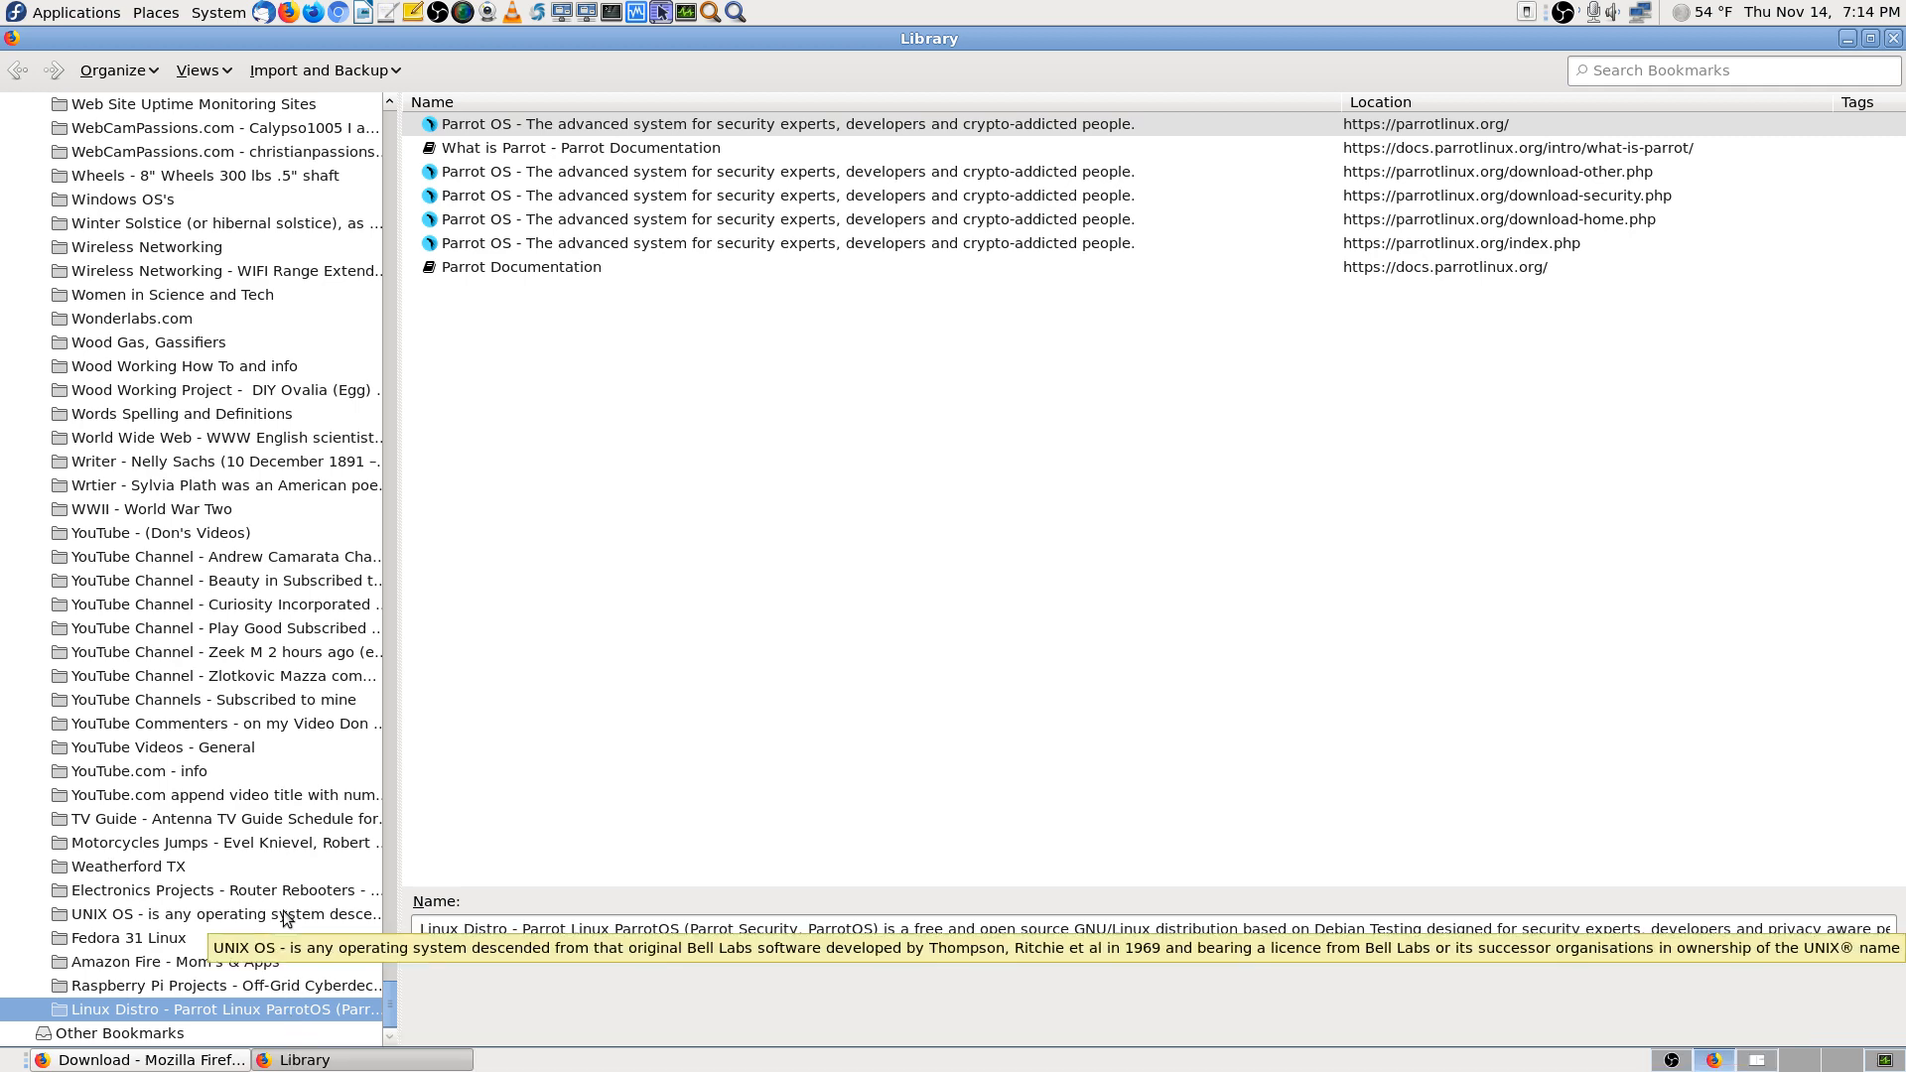
key(Home)
text(ras)
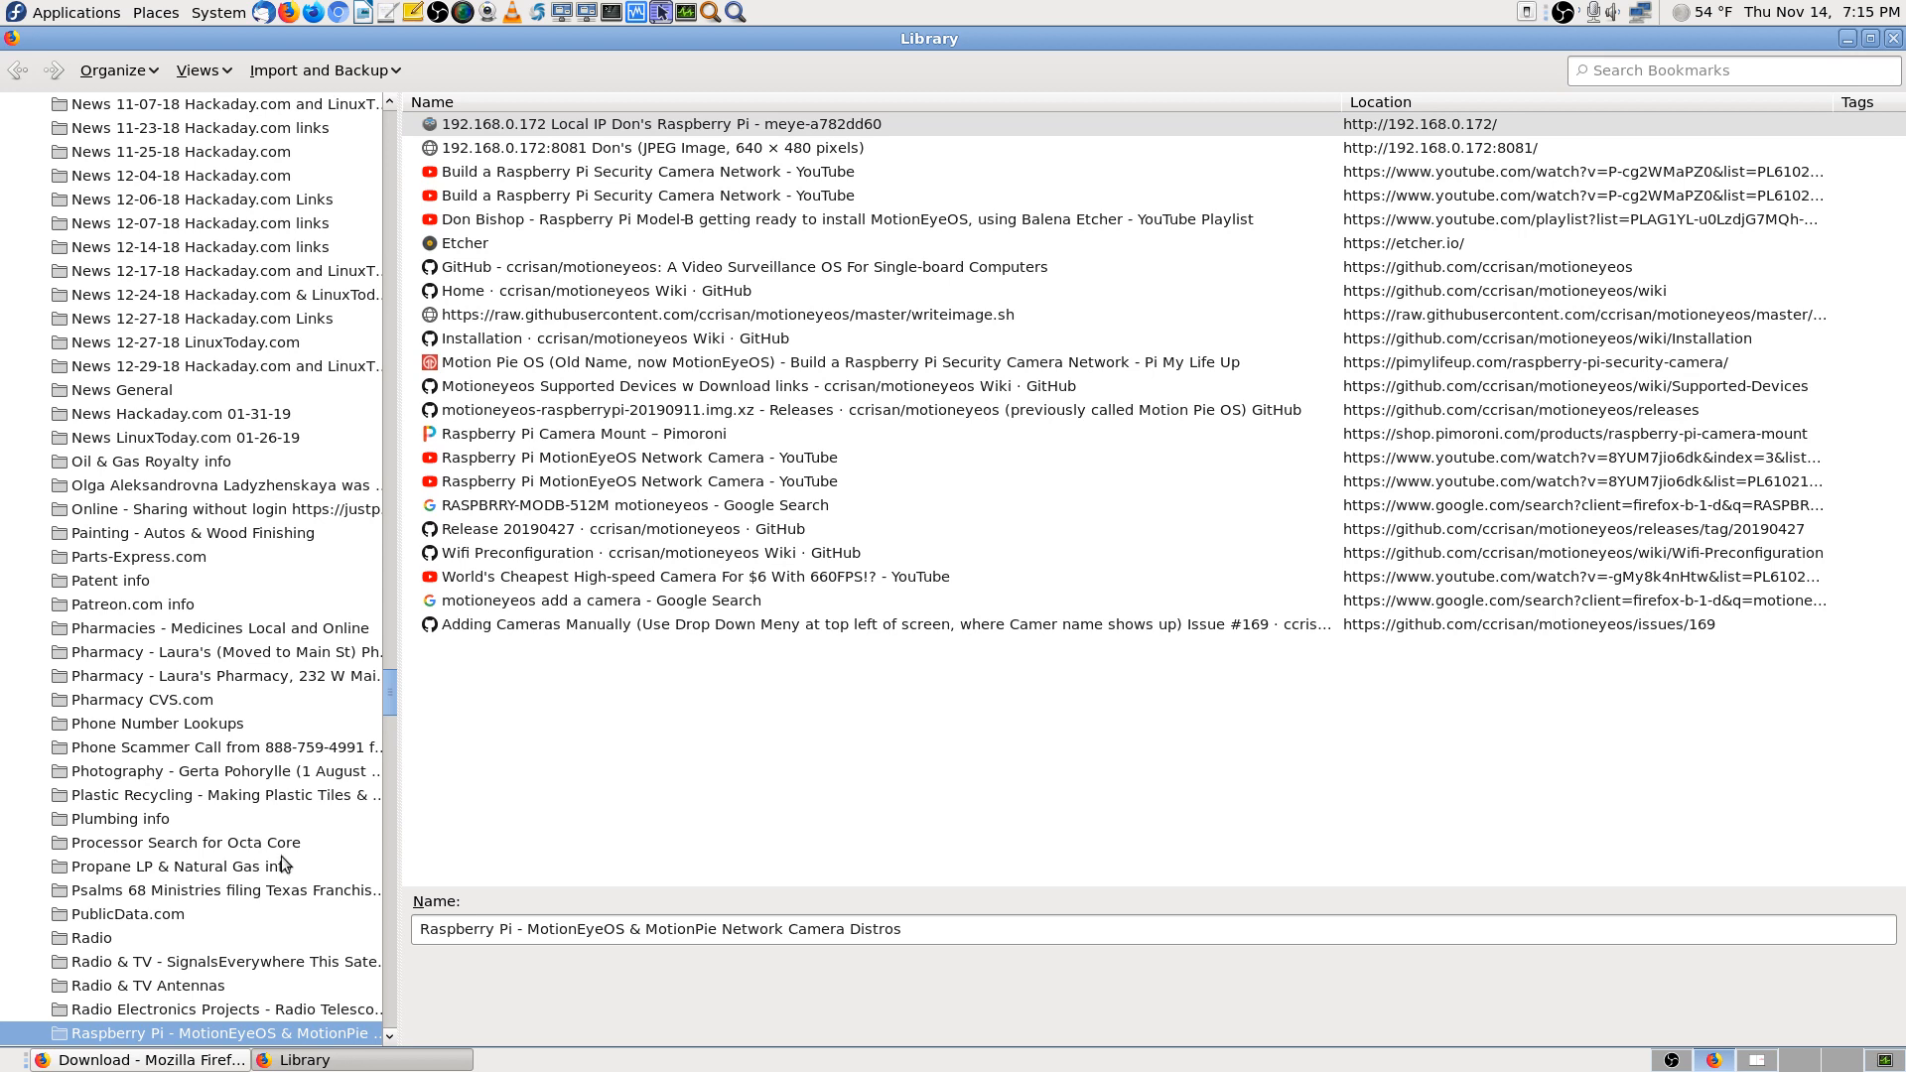
Open the 192.168.0.172 bookmark from the Raspberry Pi - MotionEyeOS folder, then close the Library
scroll(281, 856, down, 3)
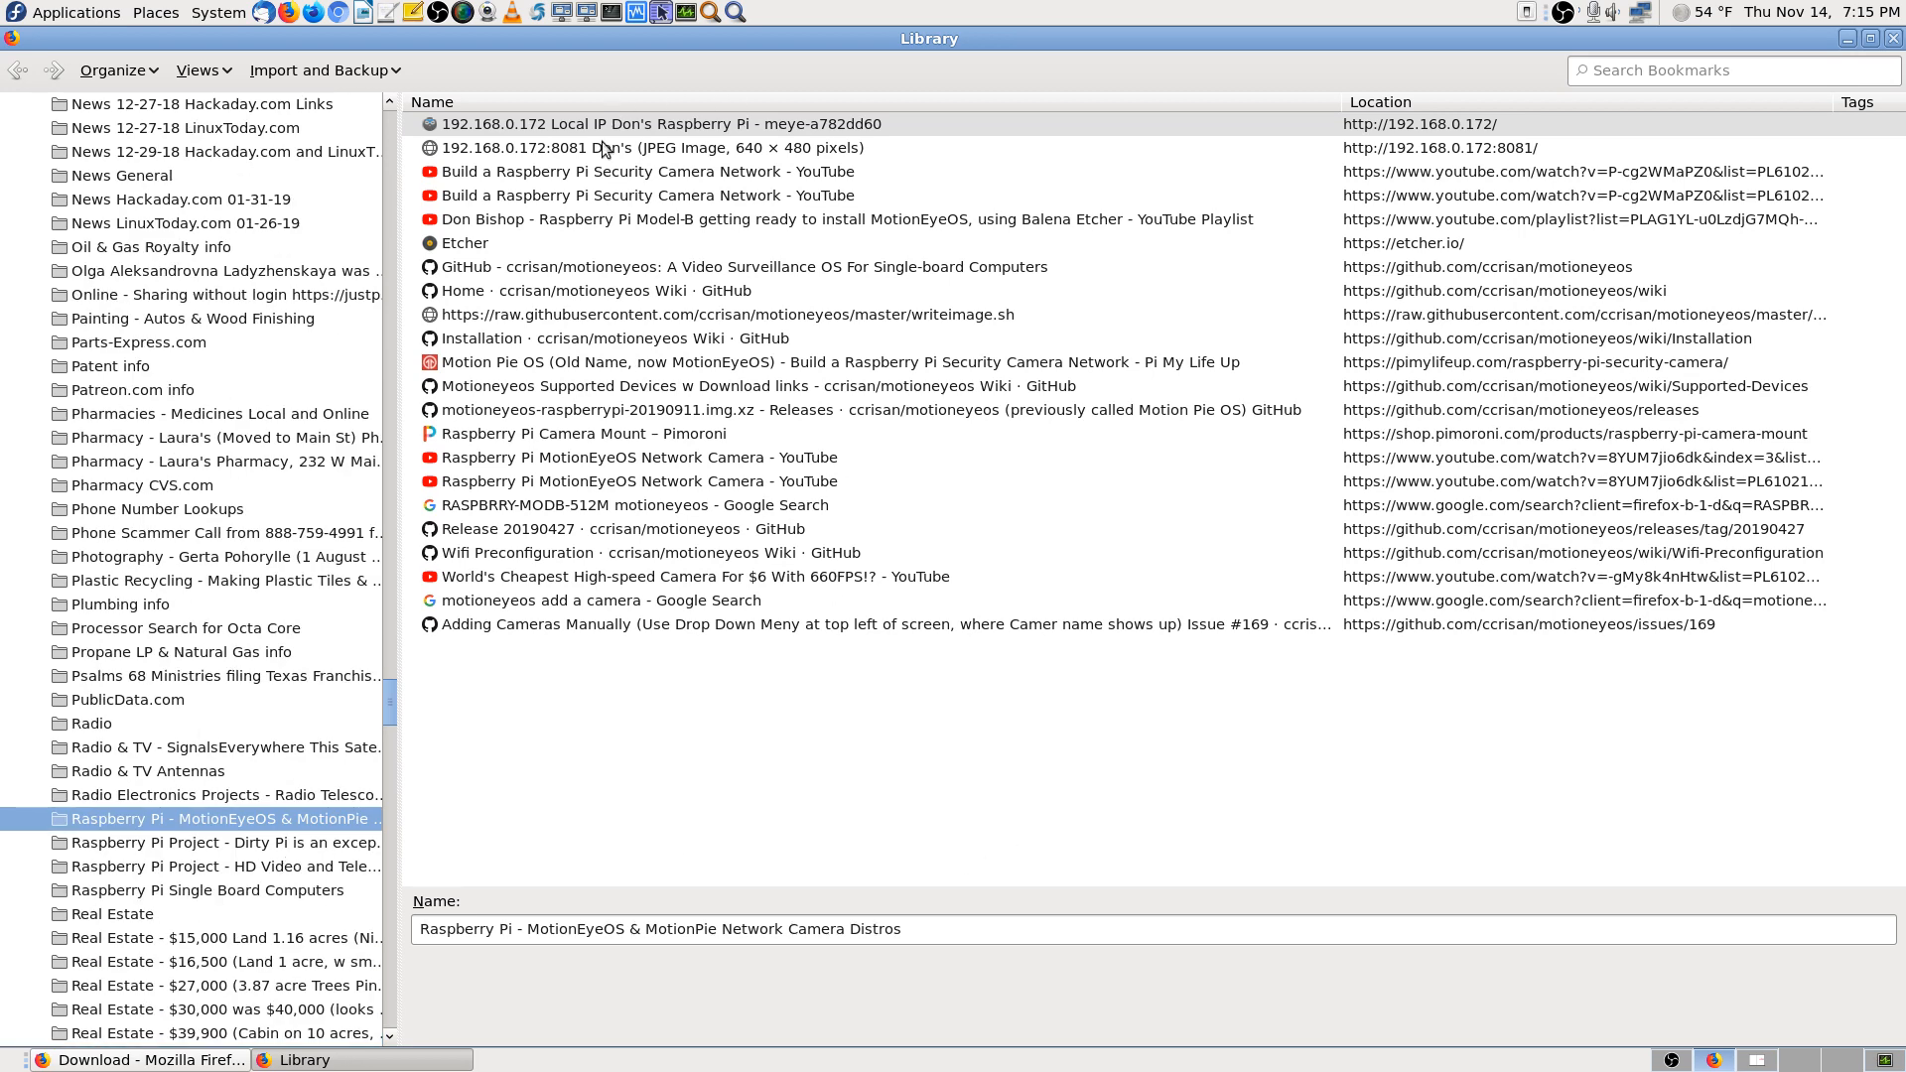
double_click(735, 131)
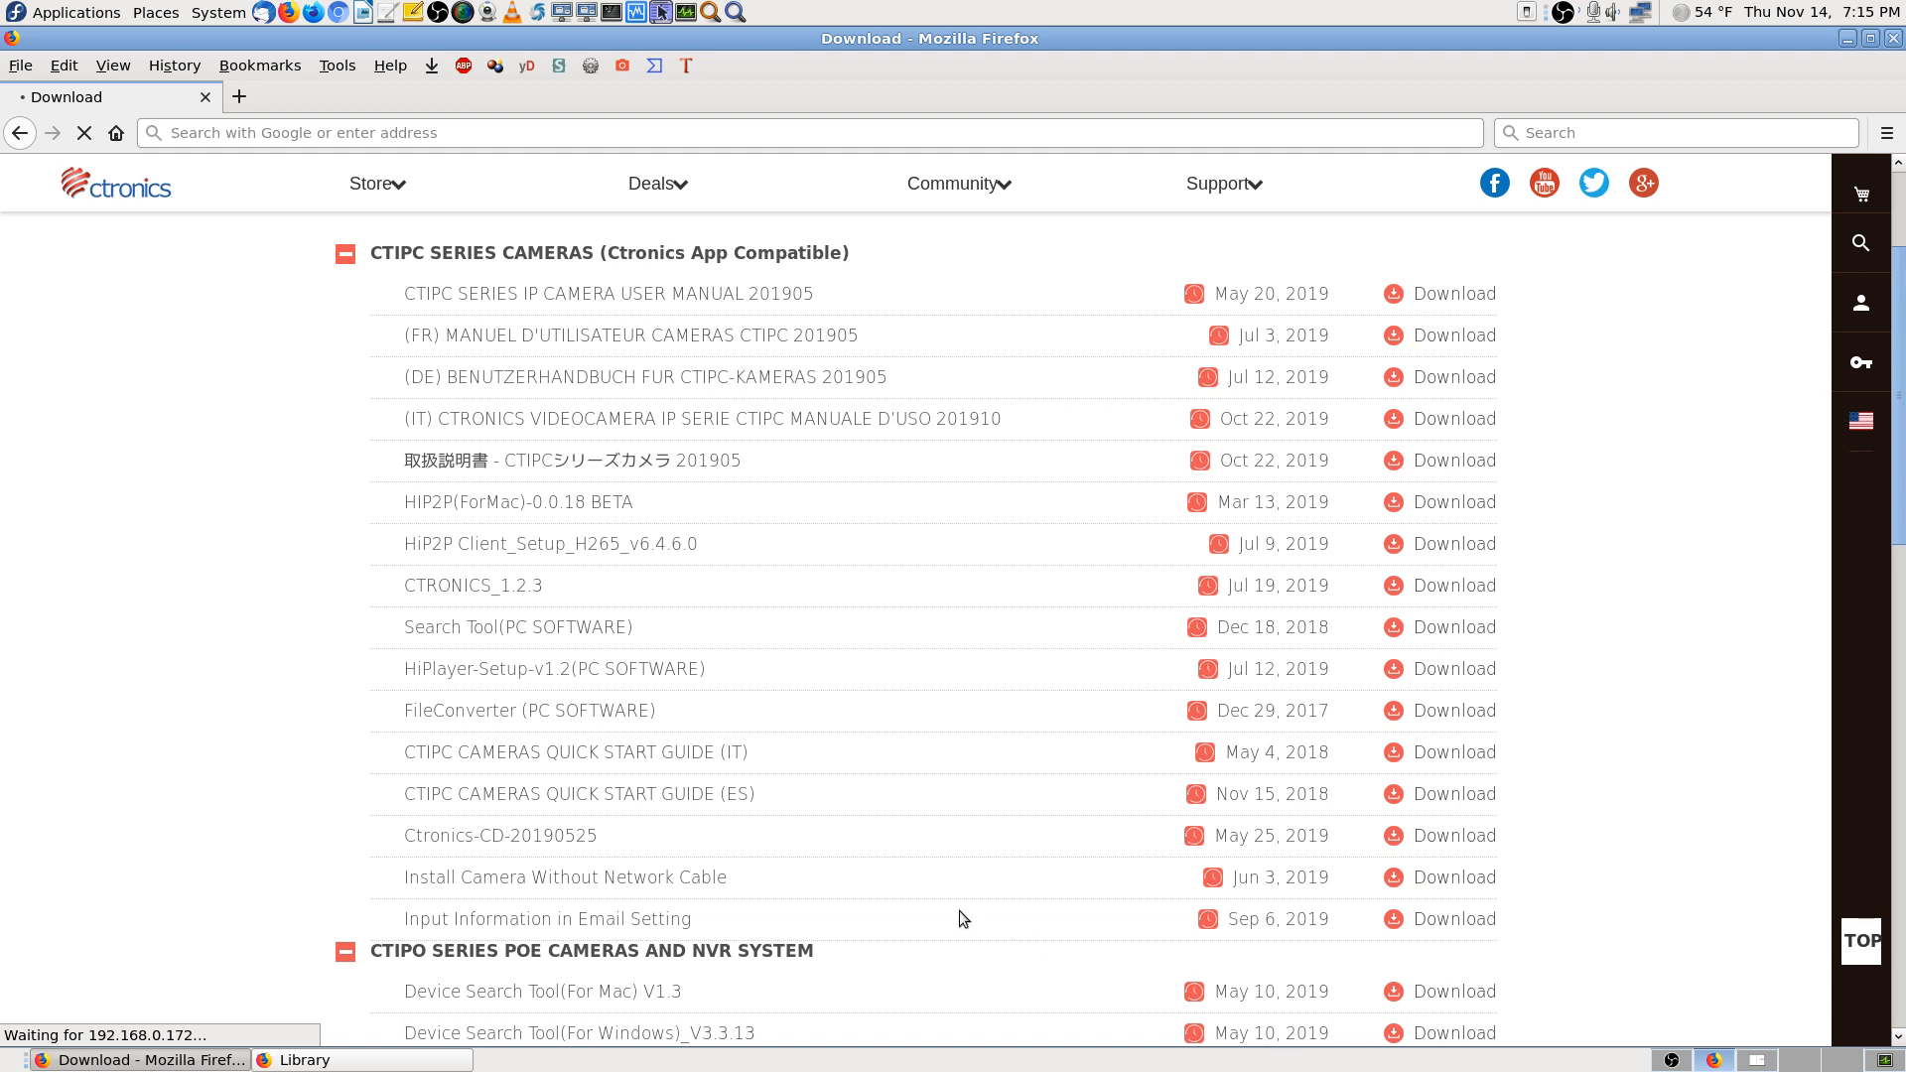
click(383, 1064)
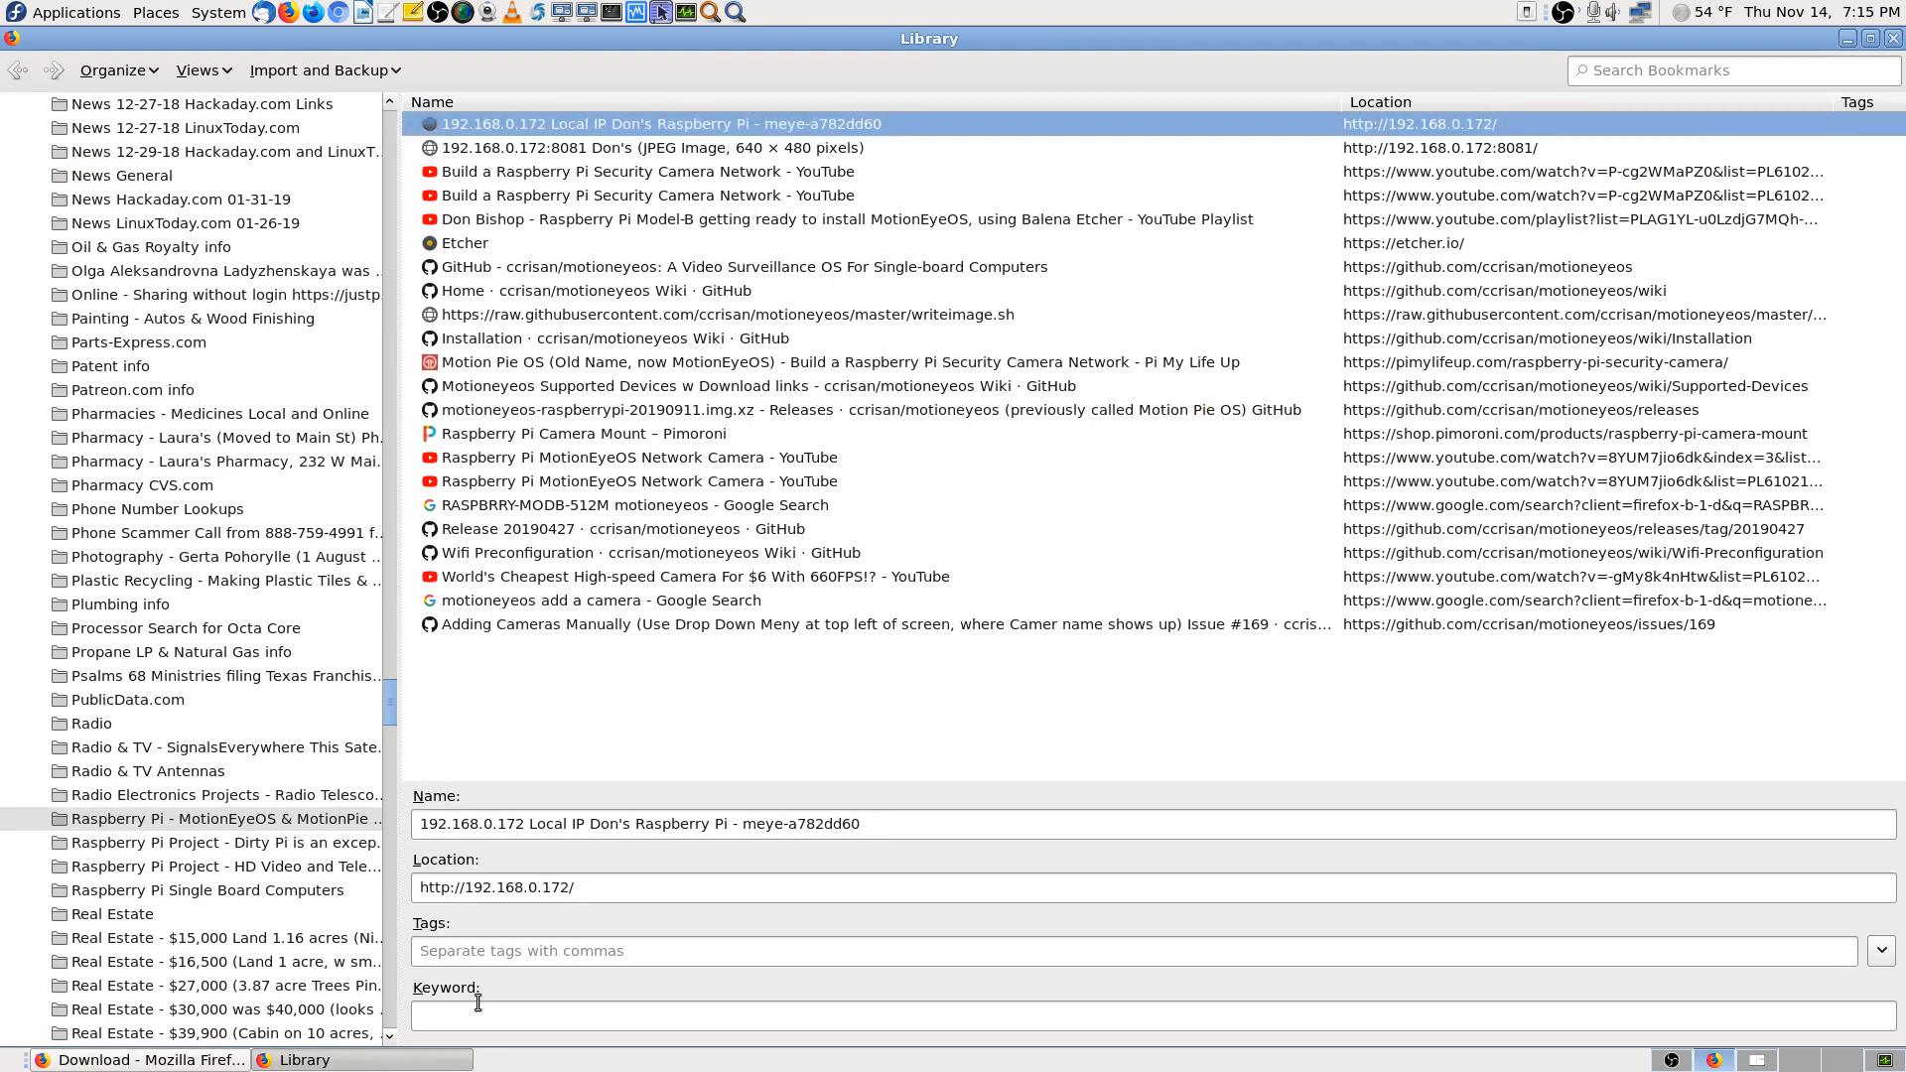
click(1895, 42)
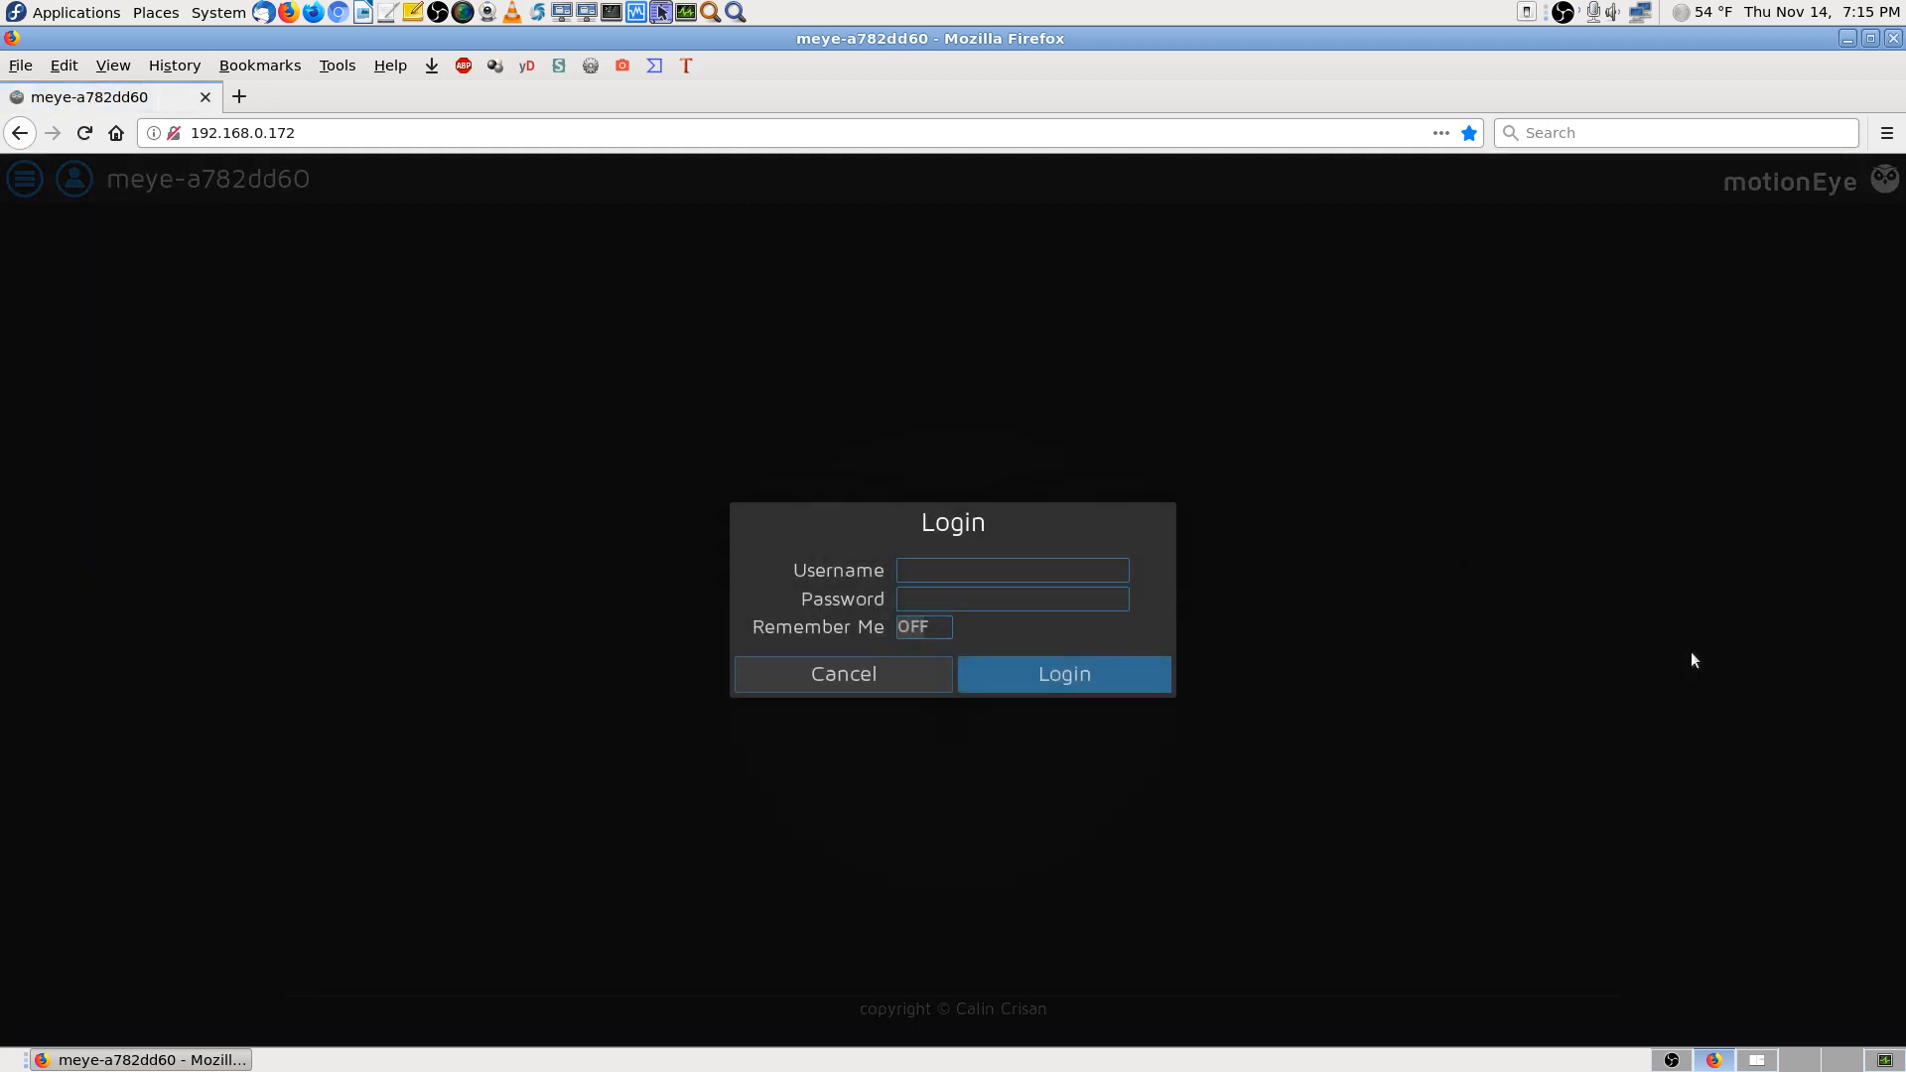
Log in to motionEye as admin with the password and decline saving the login
click(931, 572)
text(ad)
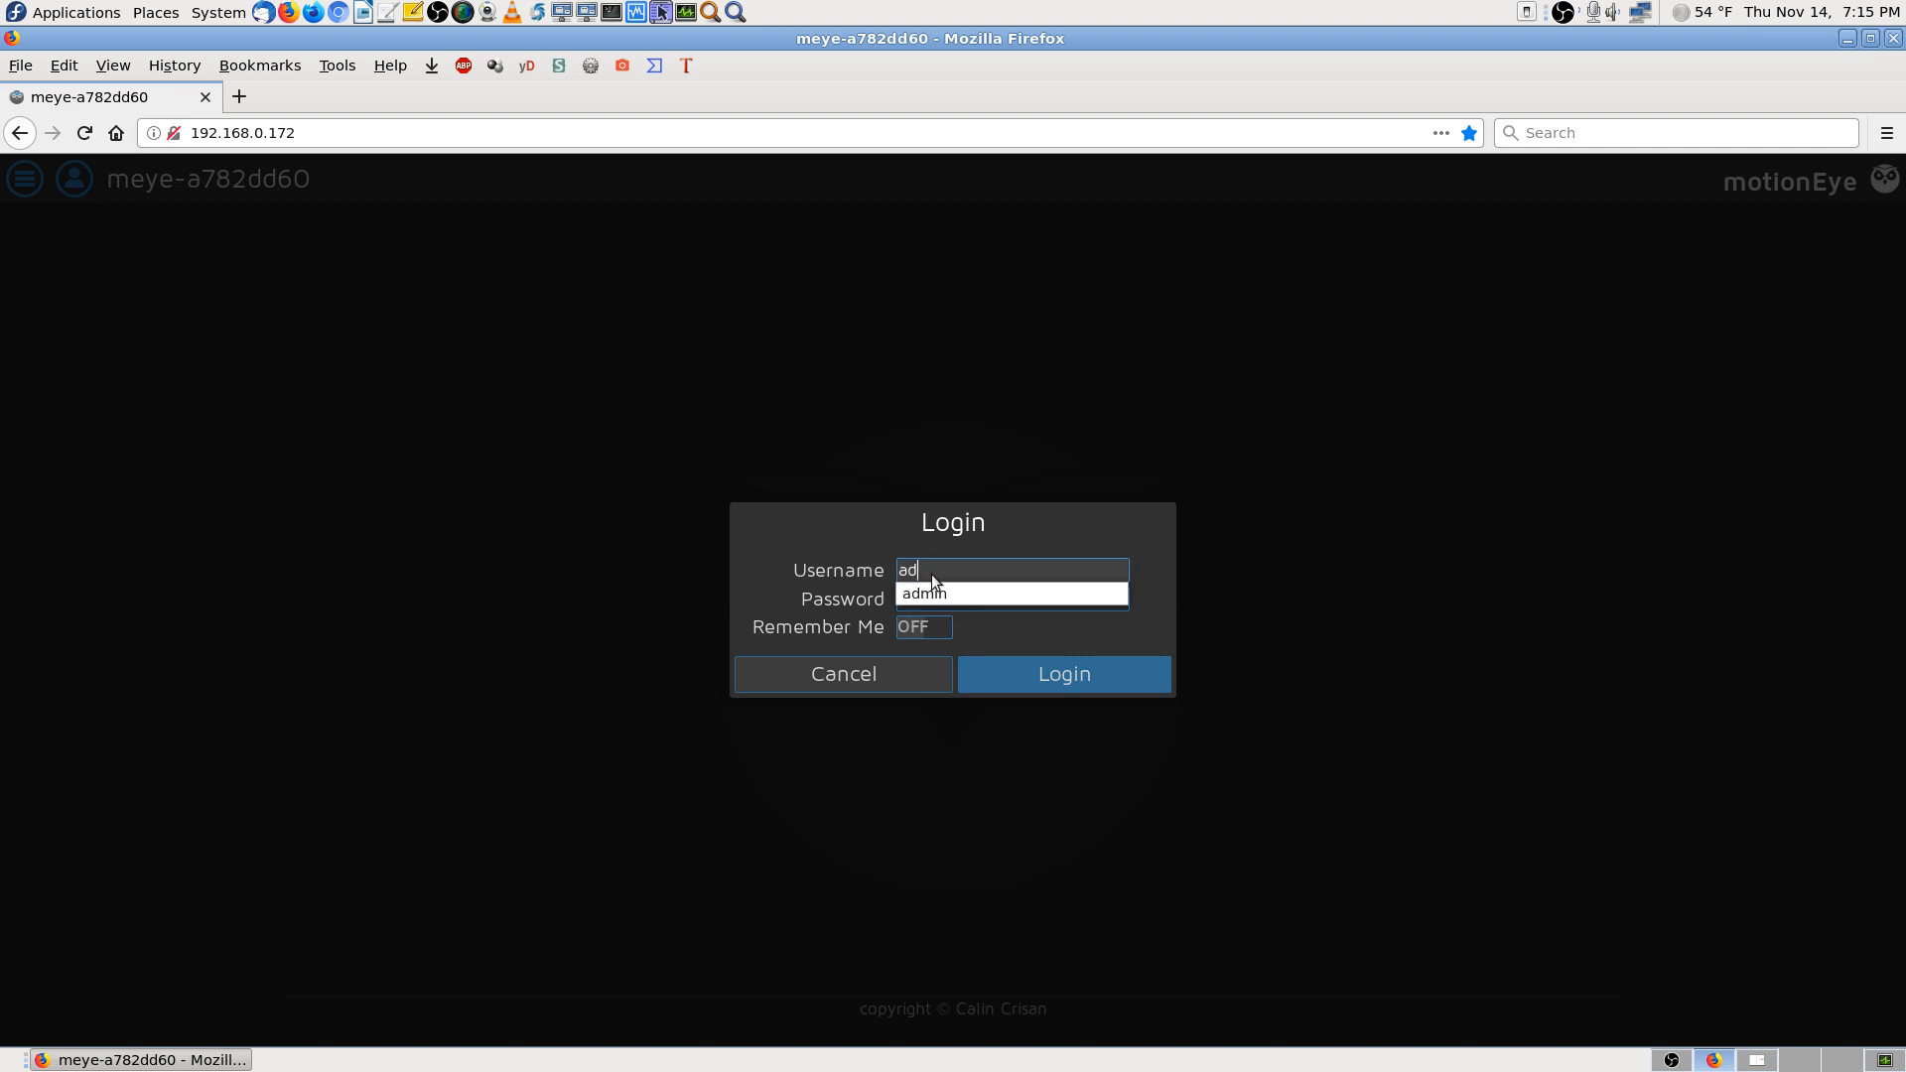
key(Down)
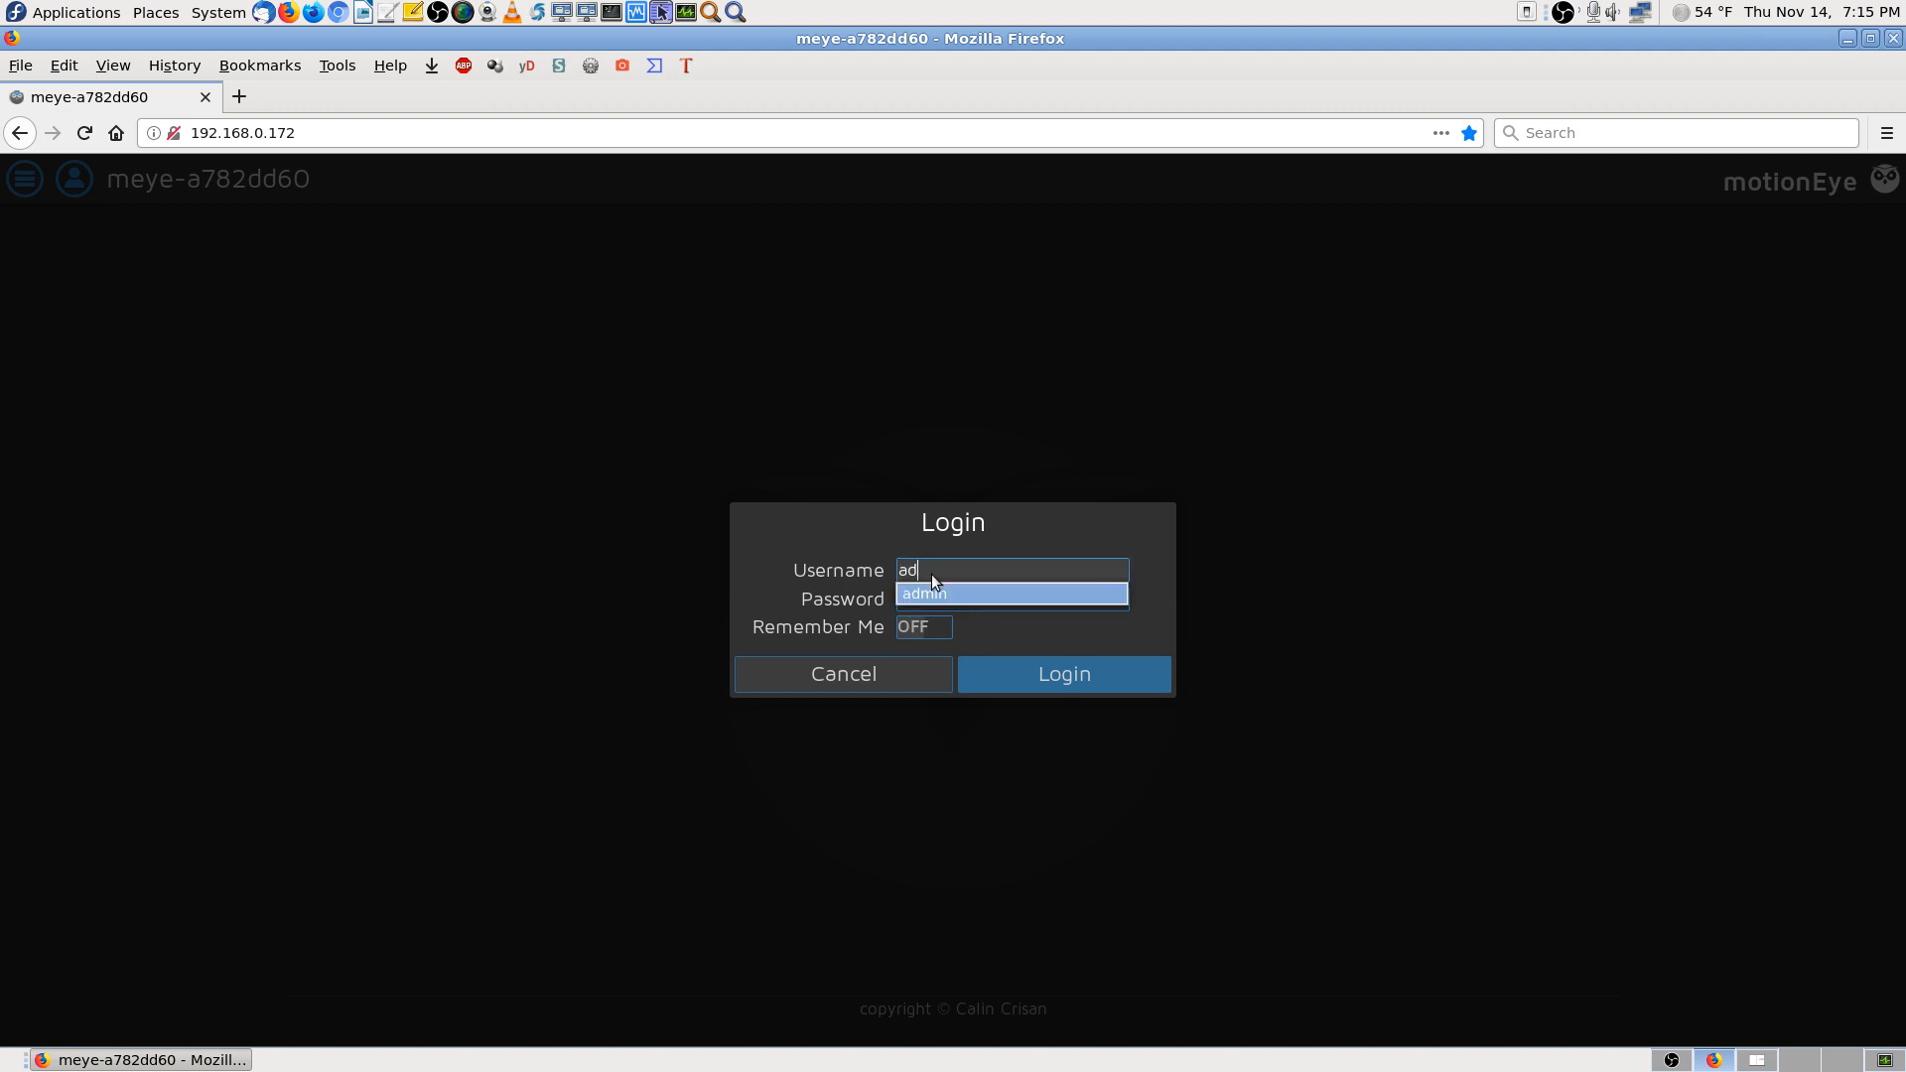
key(Tab)
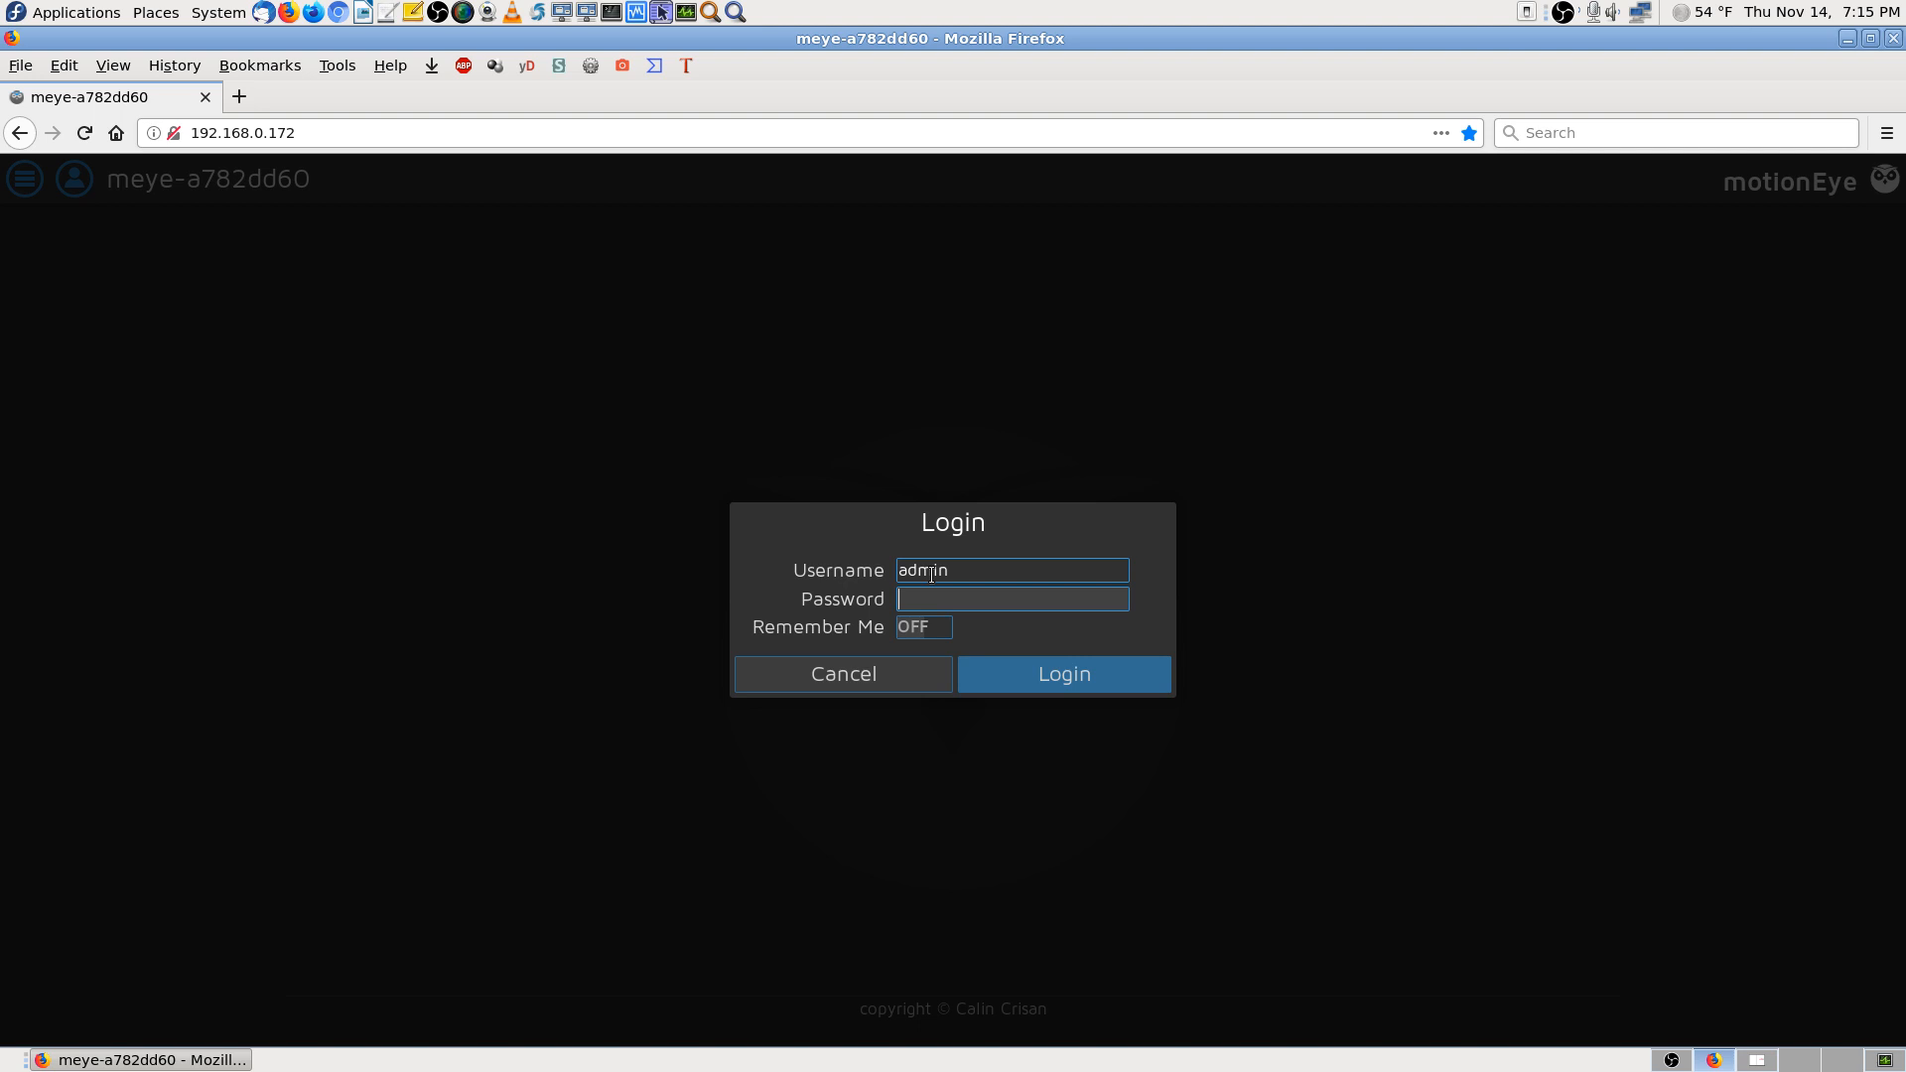
text(••••••••••••)
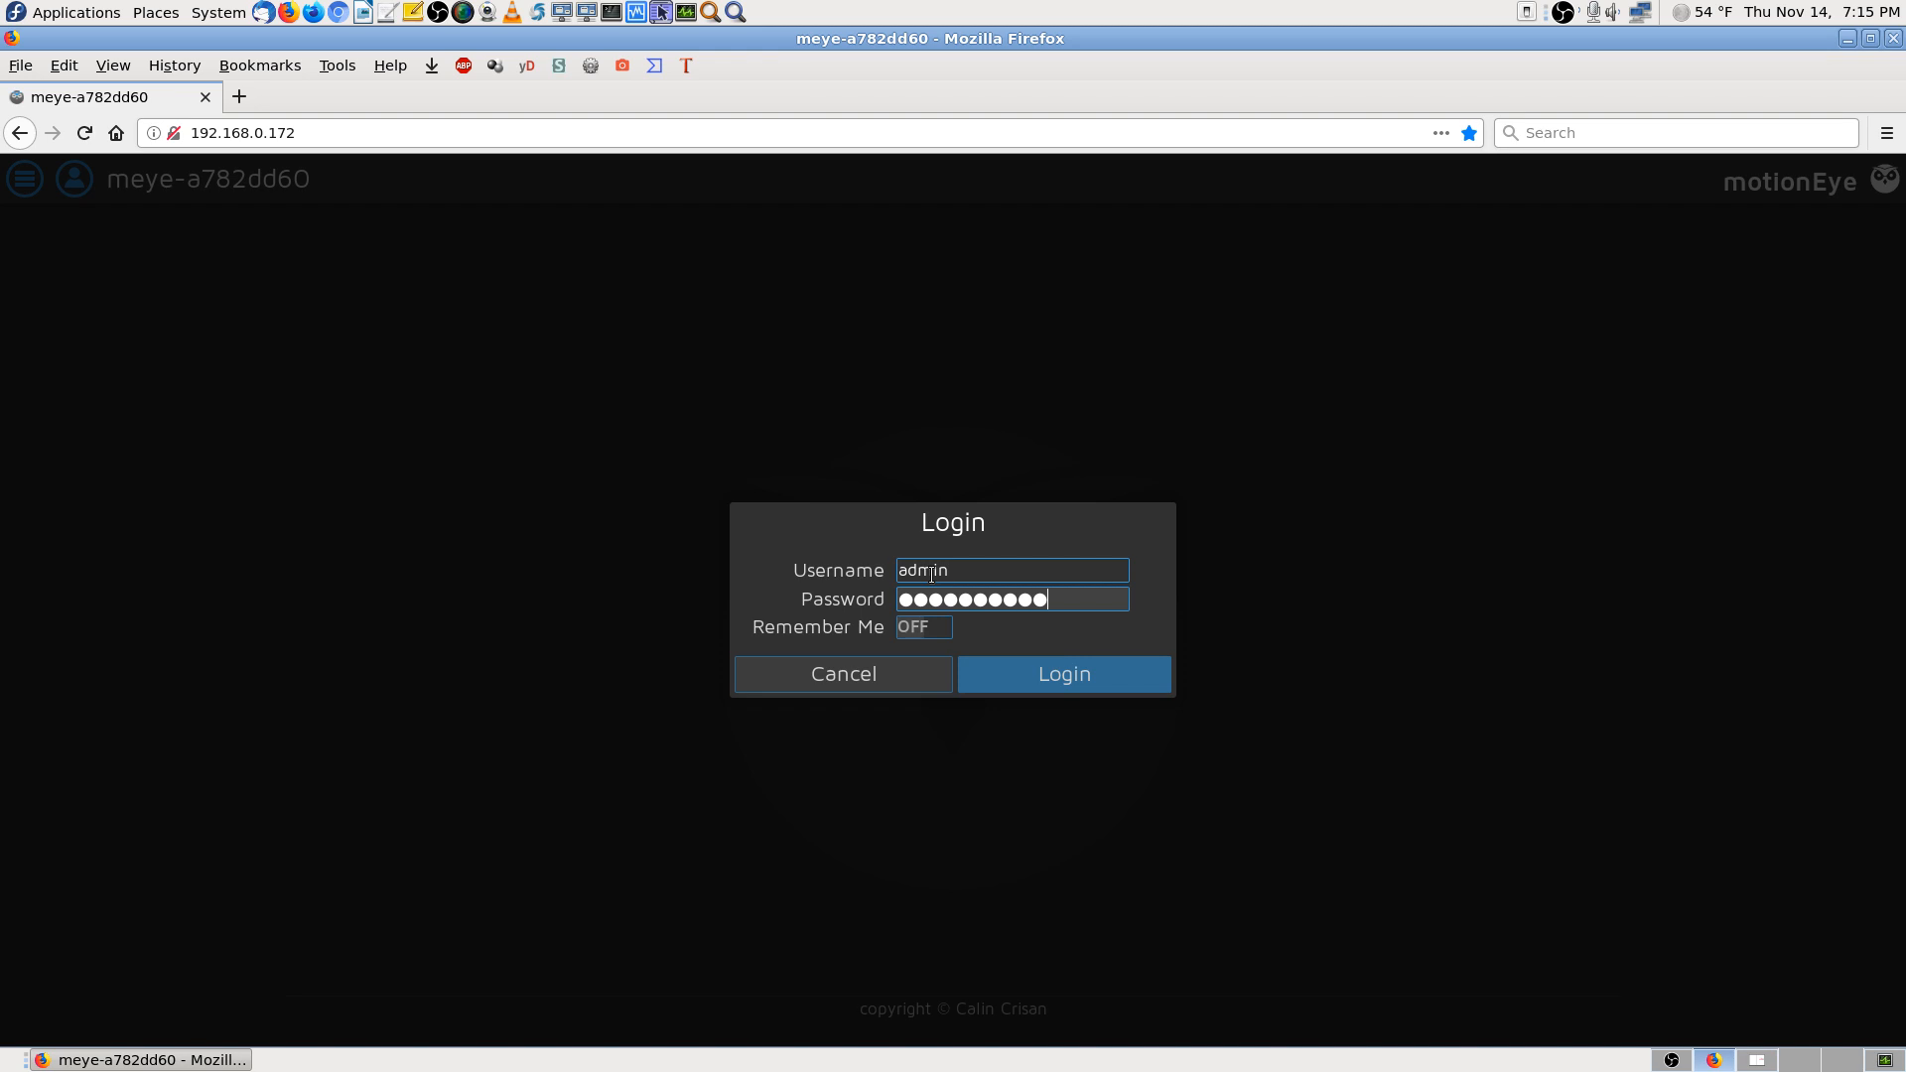
key(Return)
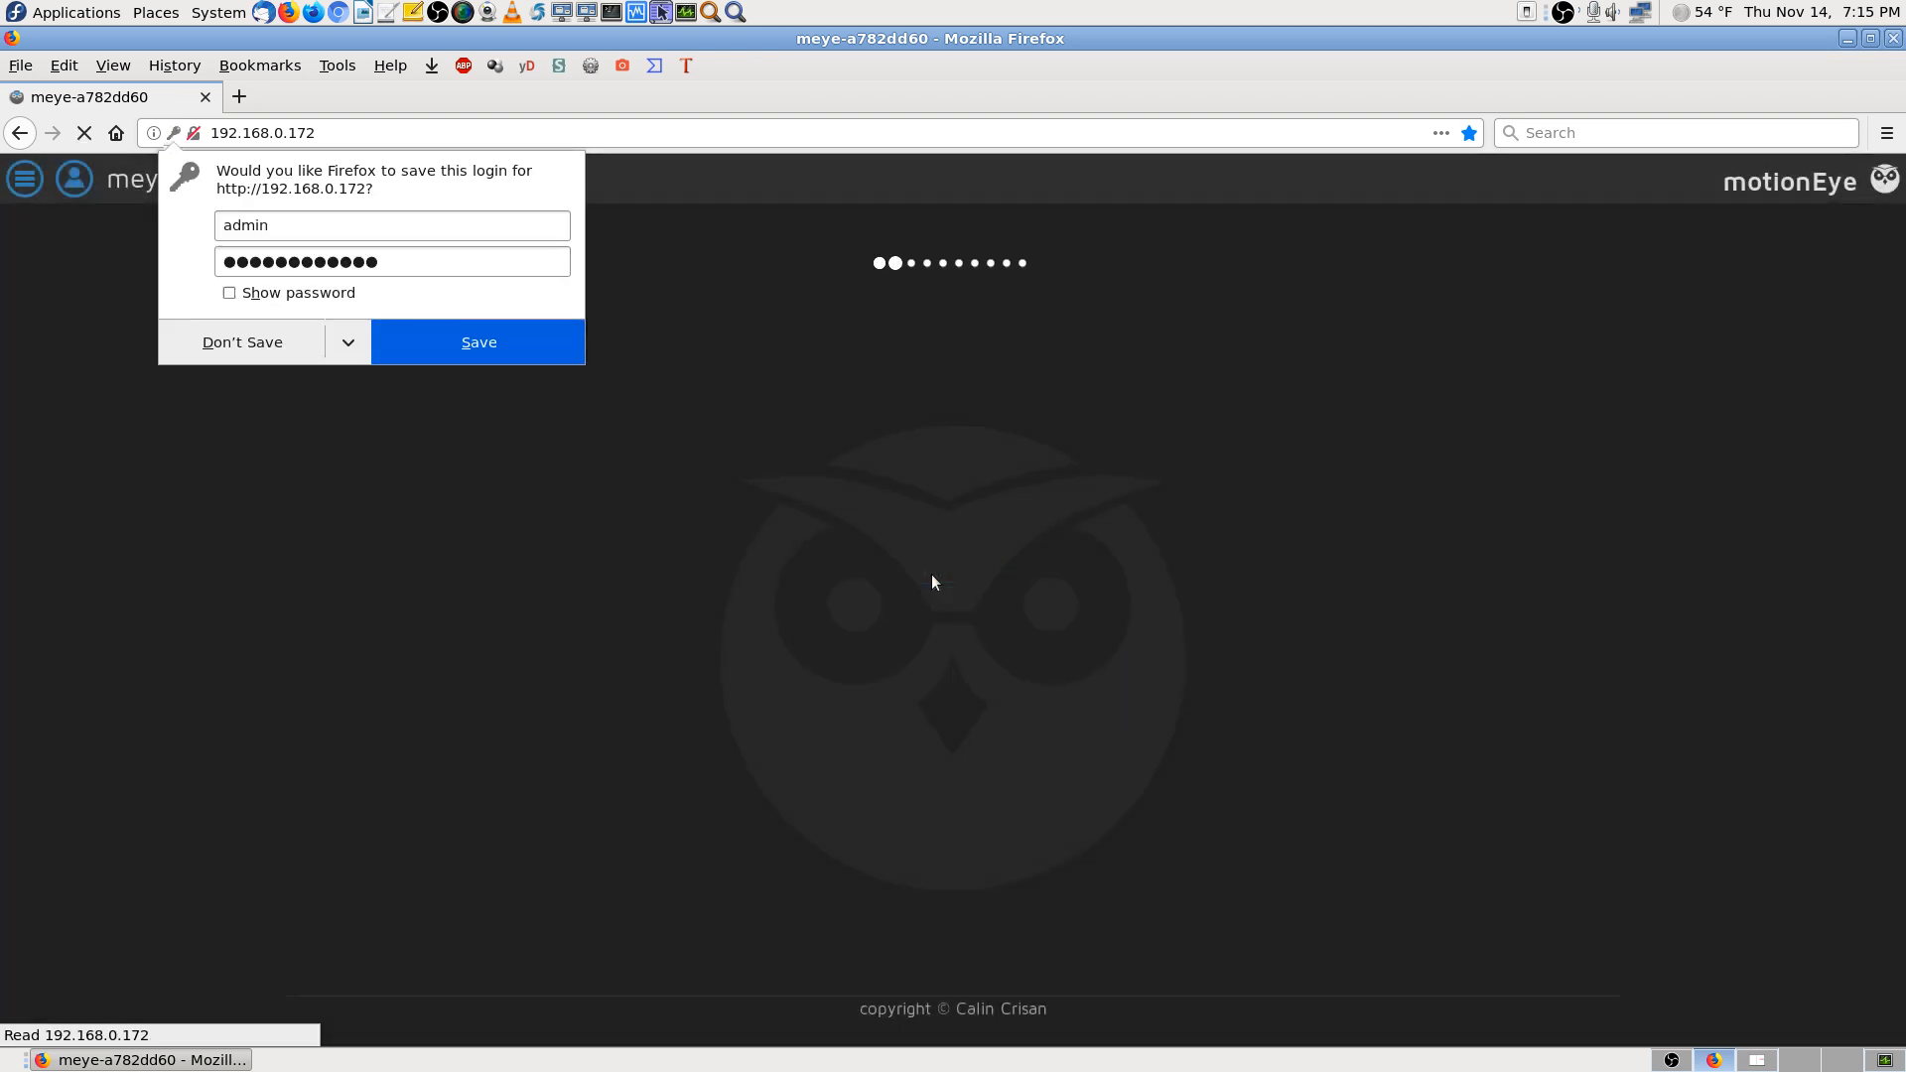
click(268, 356)
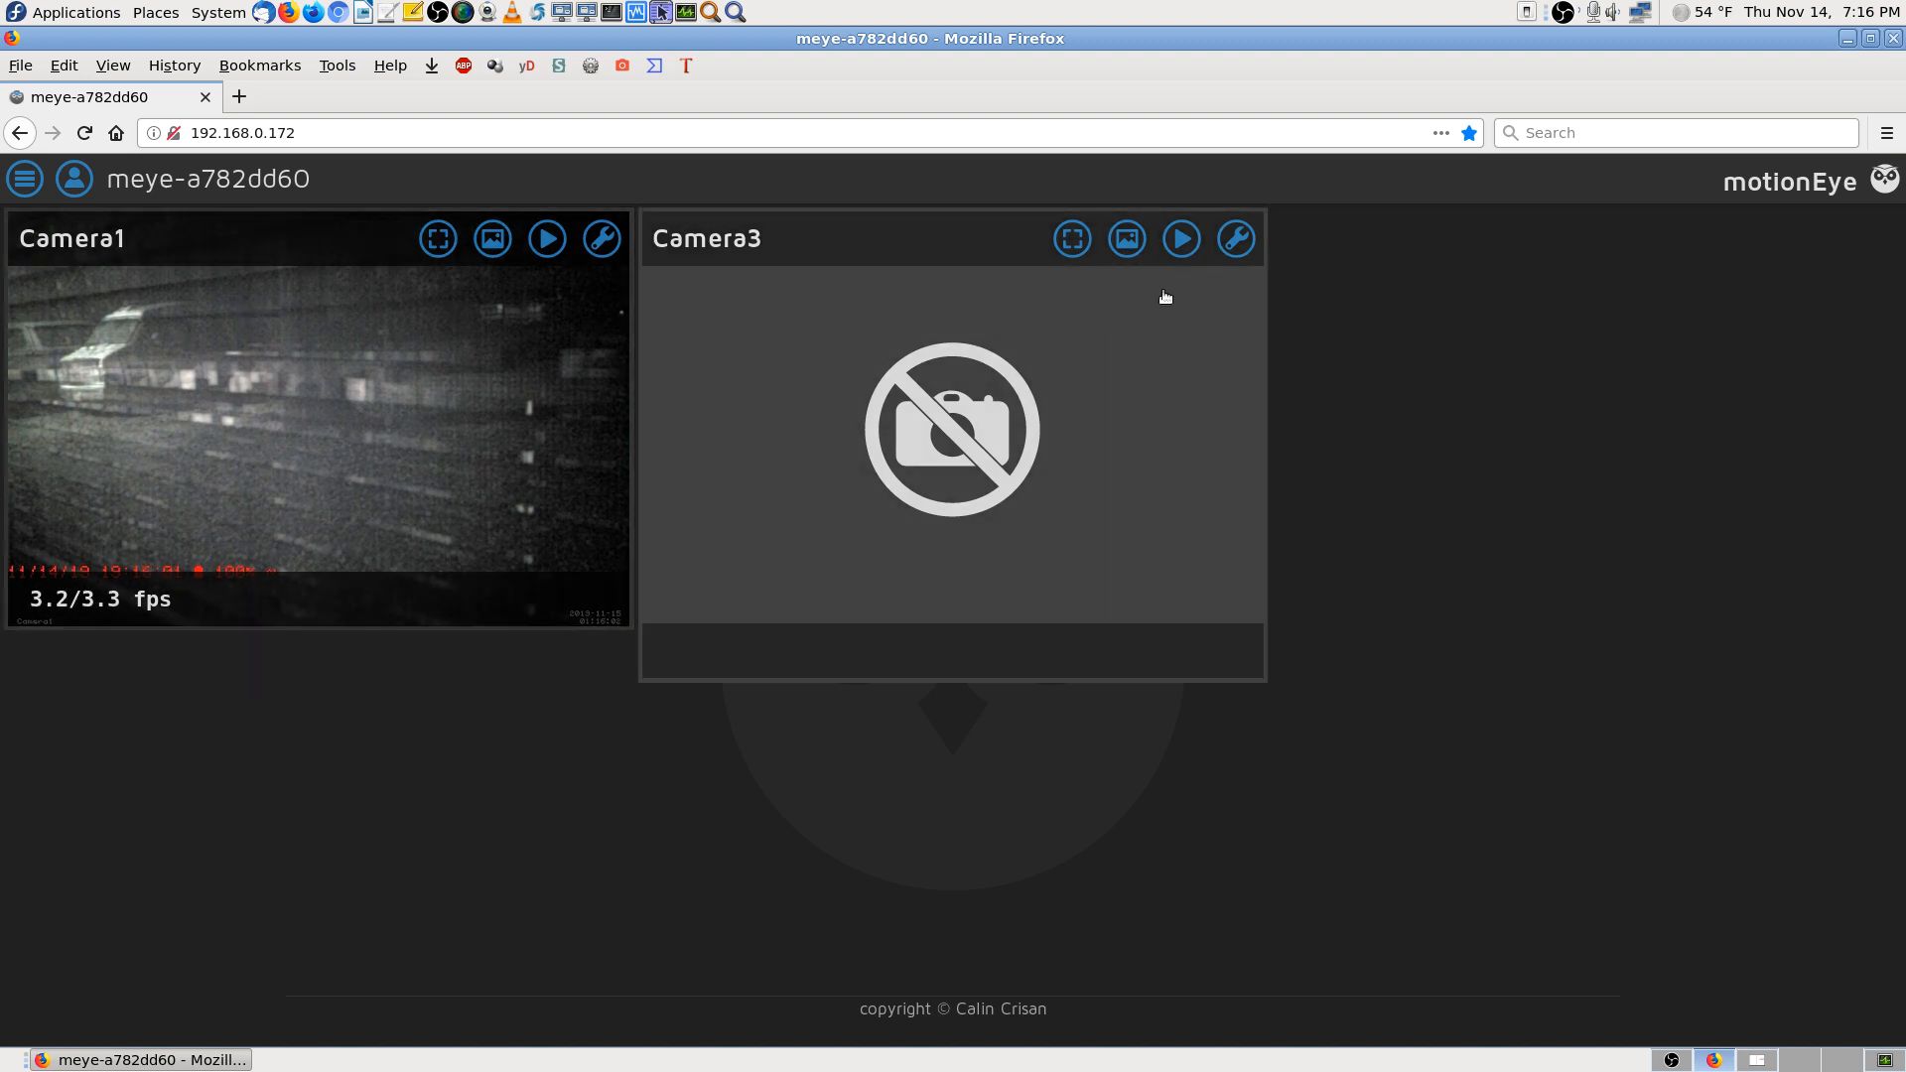
Turn Camera3's Video Device off, apply it, and reopen the bookmarks Library
click(1236, 238)
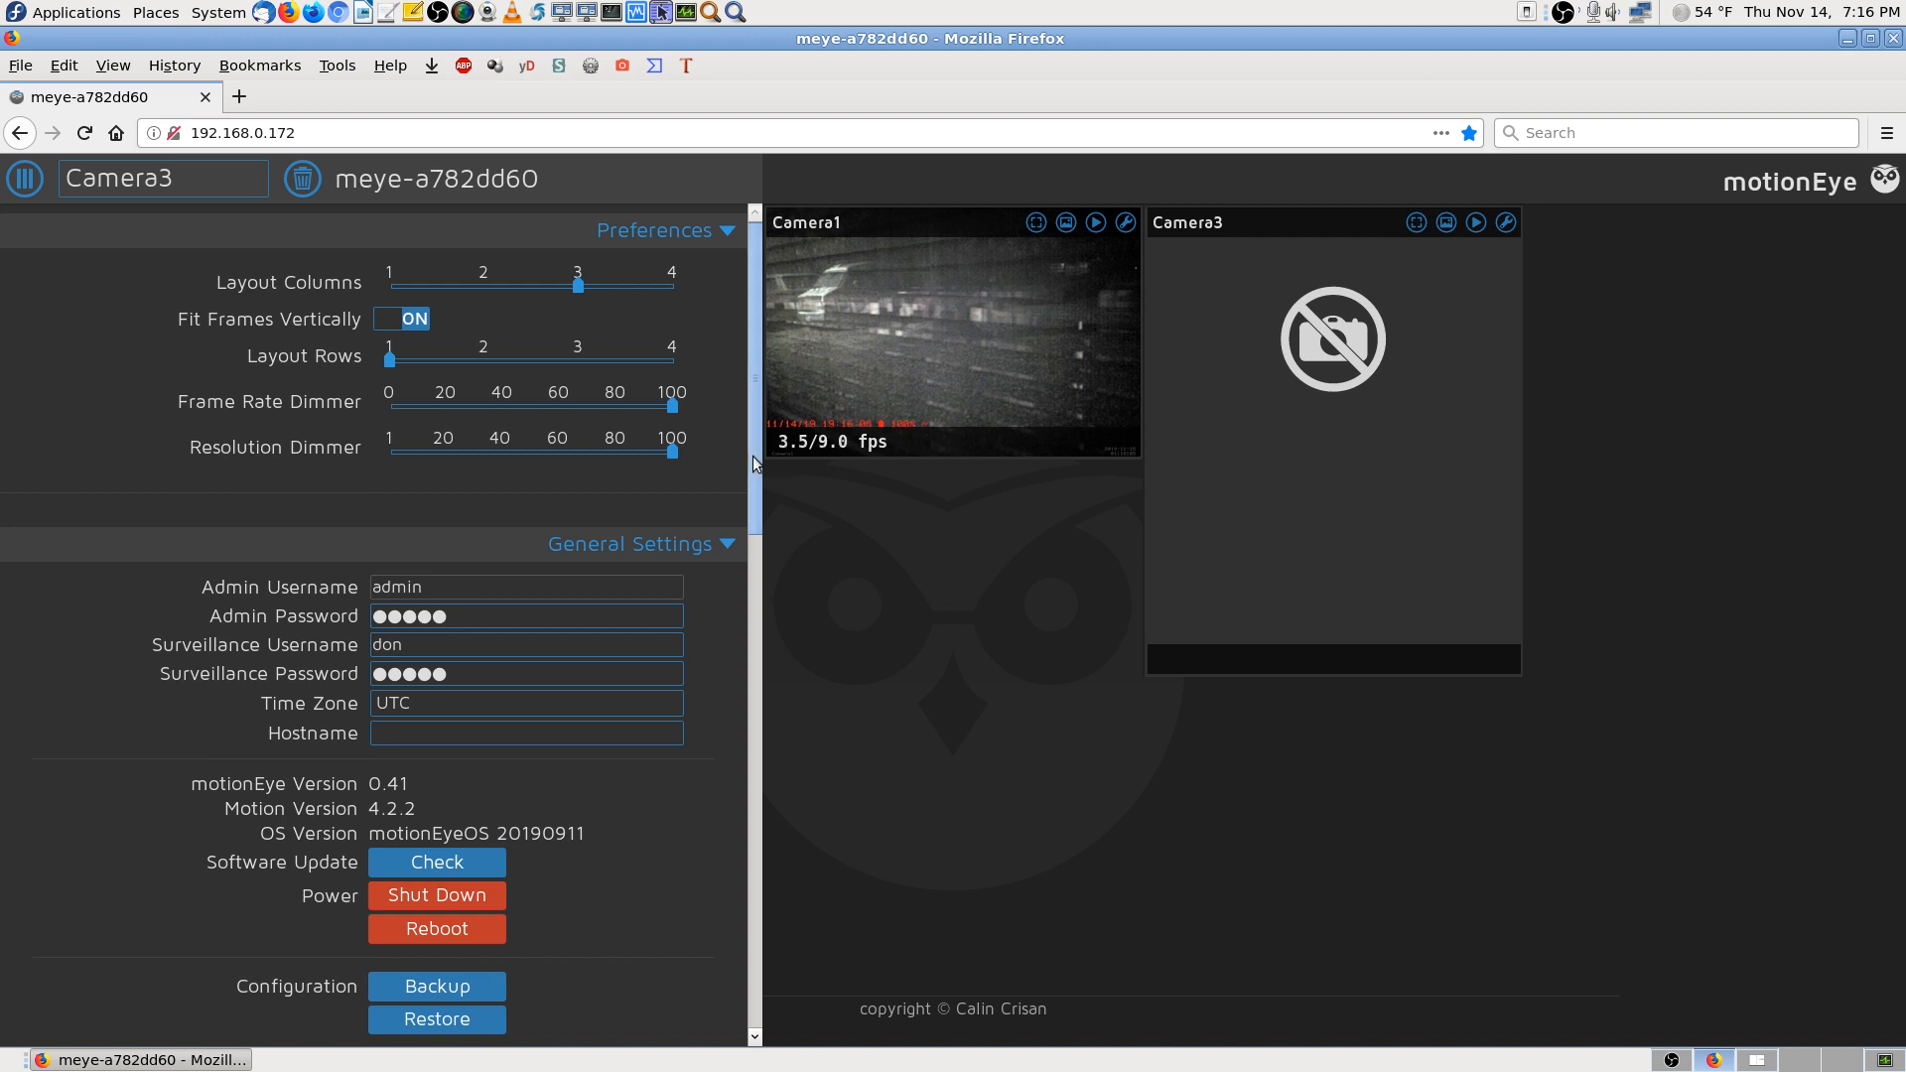
drag(753, 455, 765, 839)
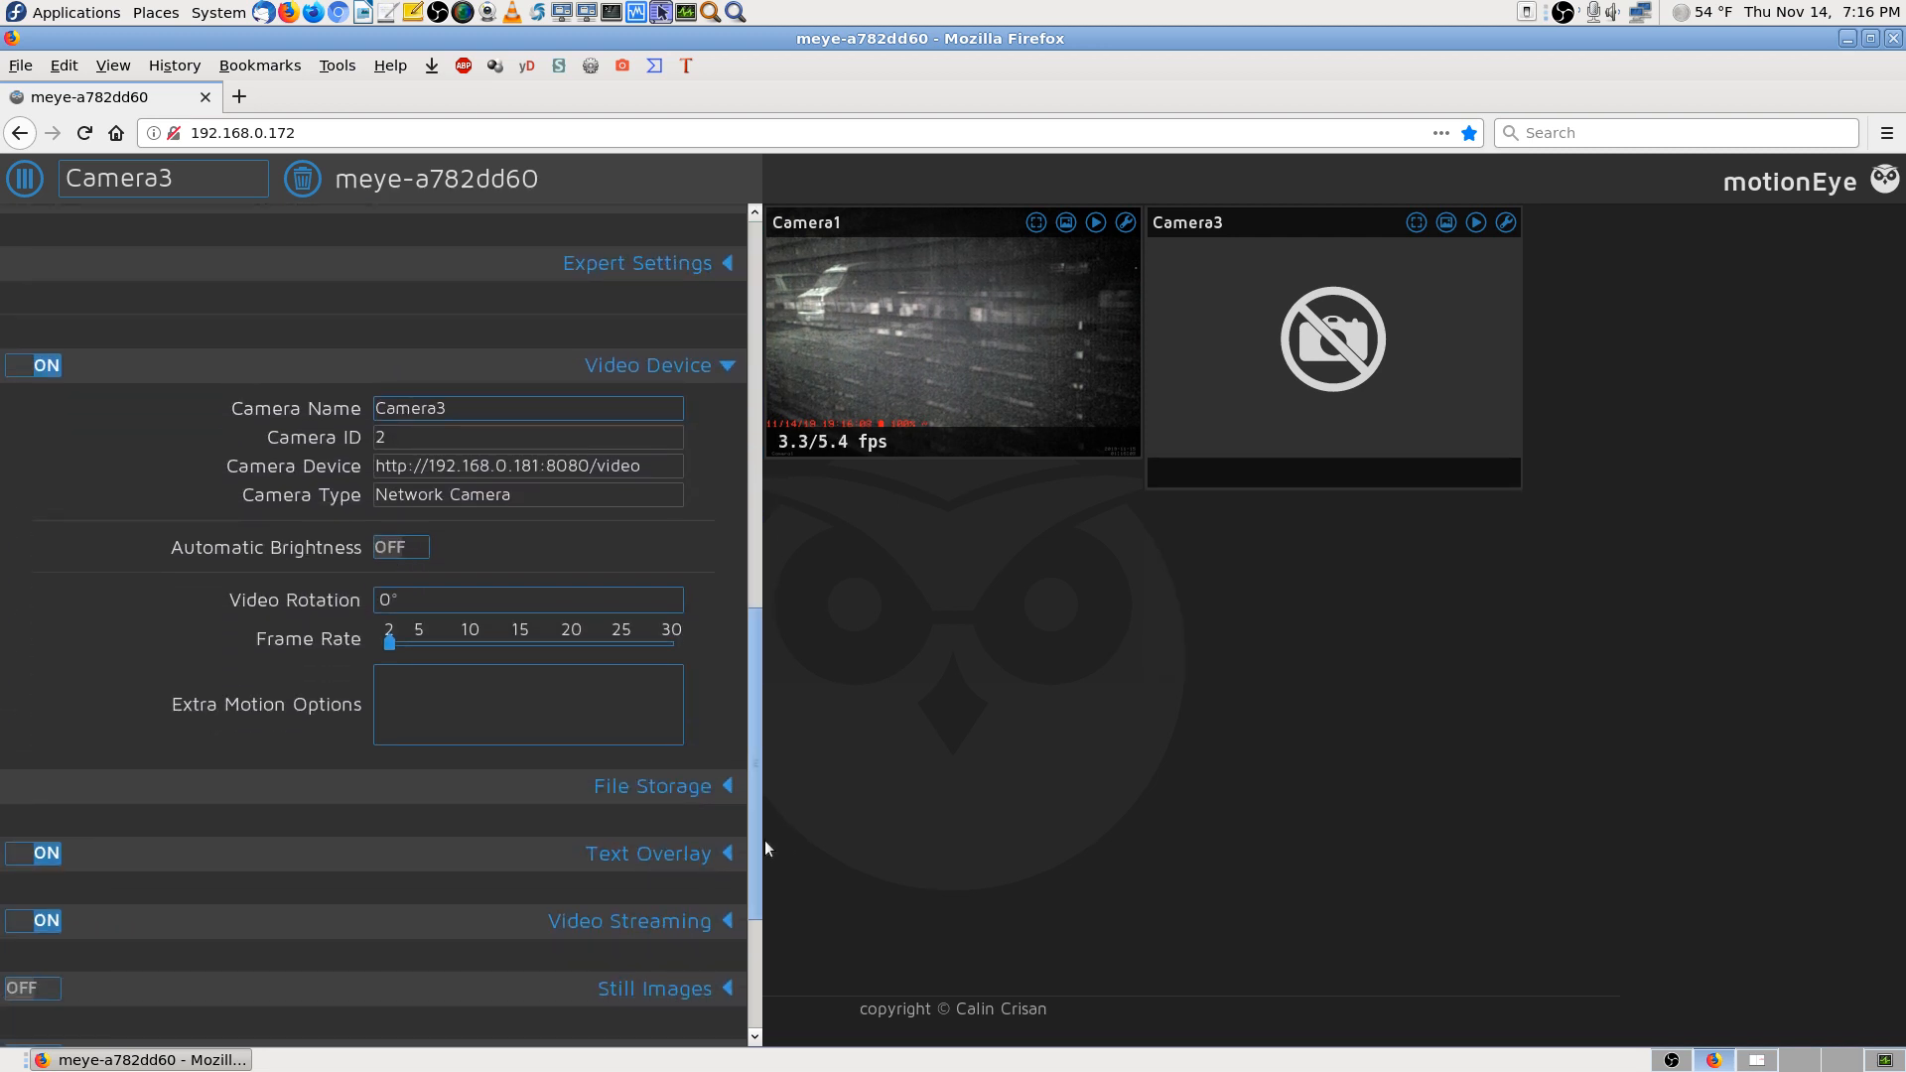
click(15, 368)
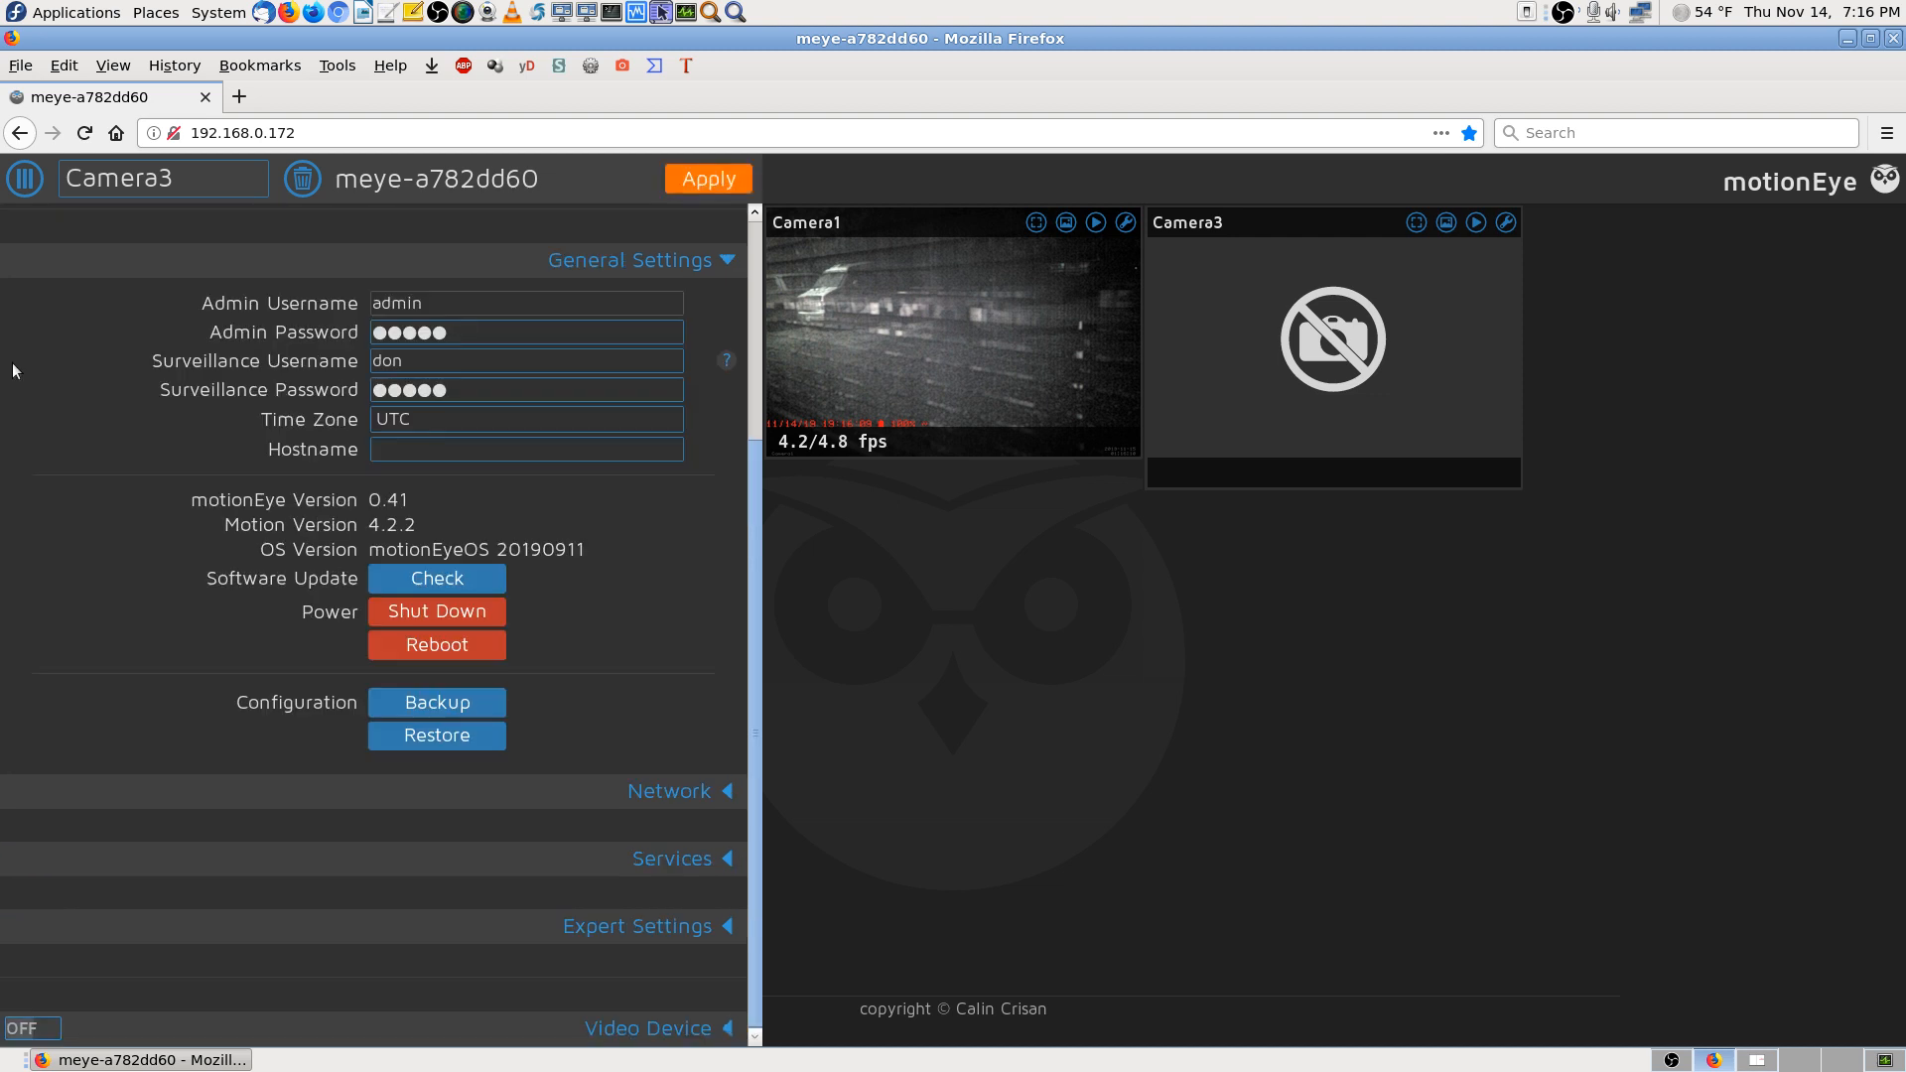
click(709, 180)
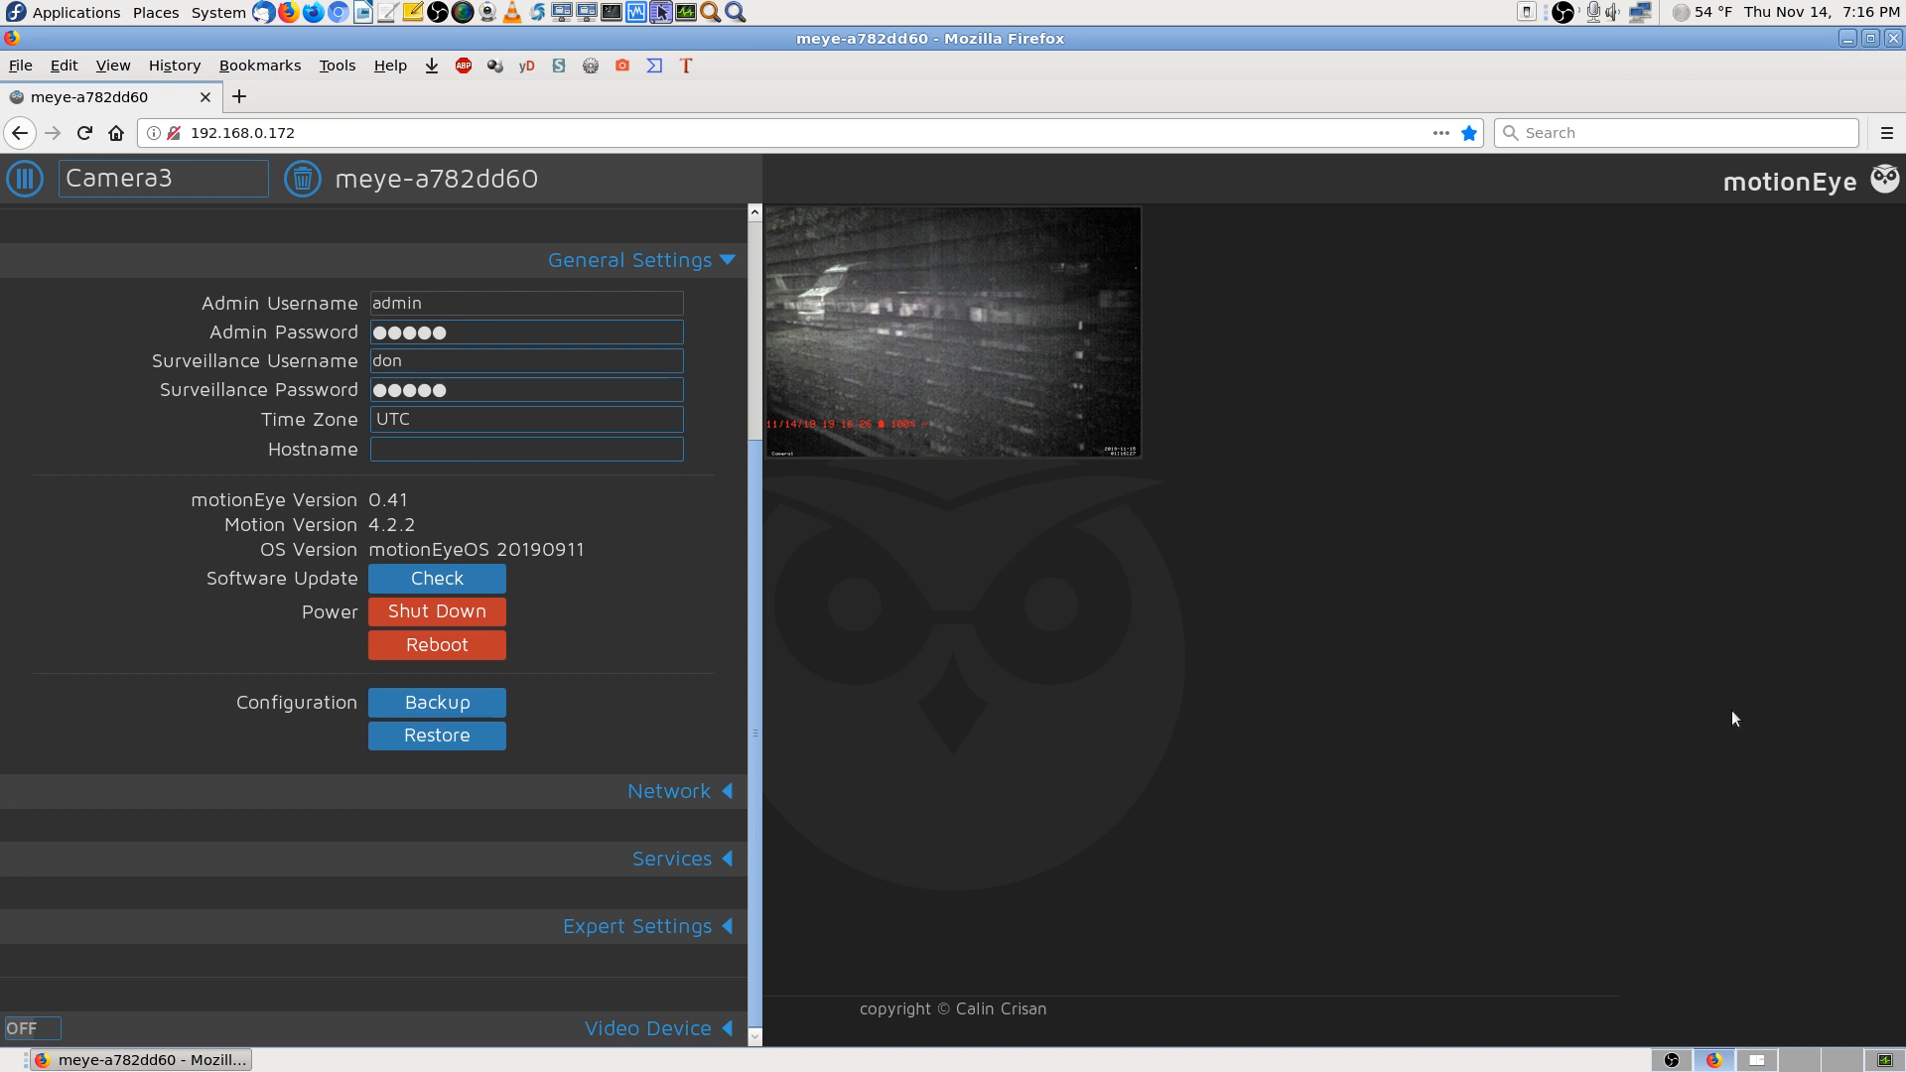
key(ctrl+shift+o)
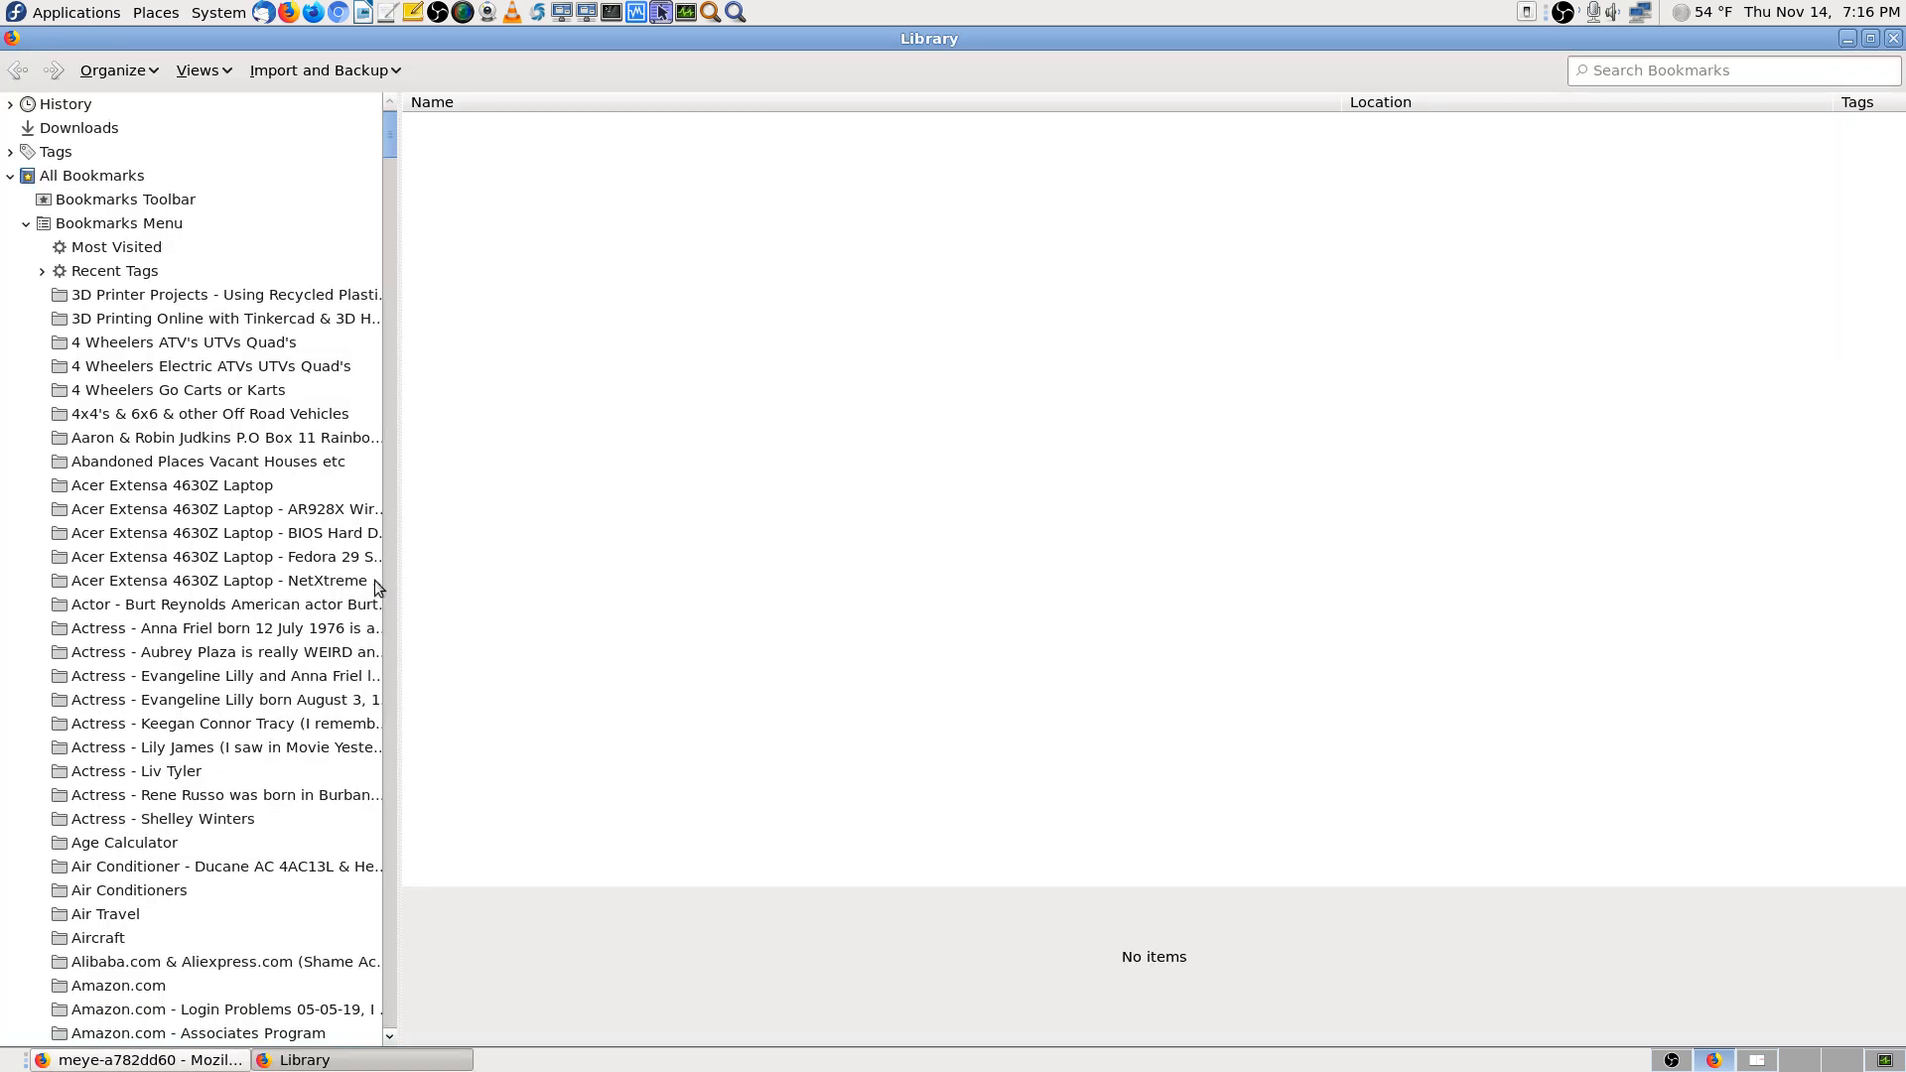
Select the IP security camera bookmark in the 'Cameras all types' folder
click(305, 581)
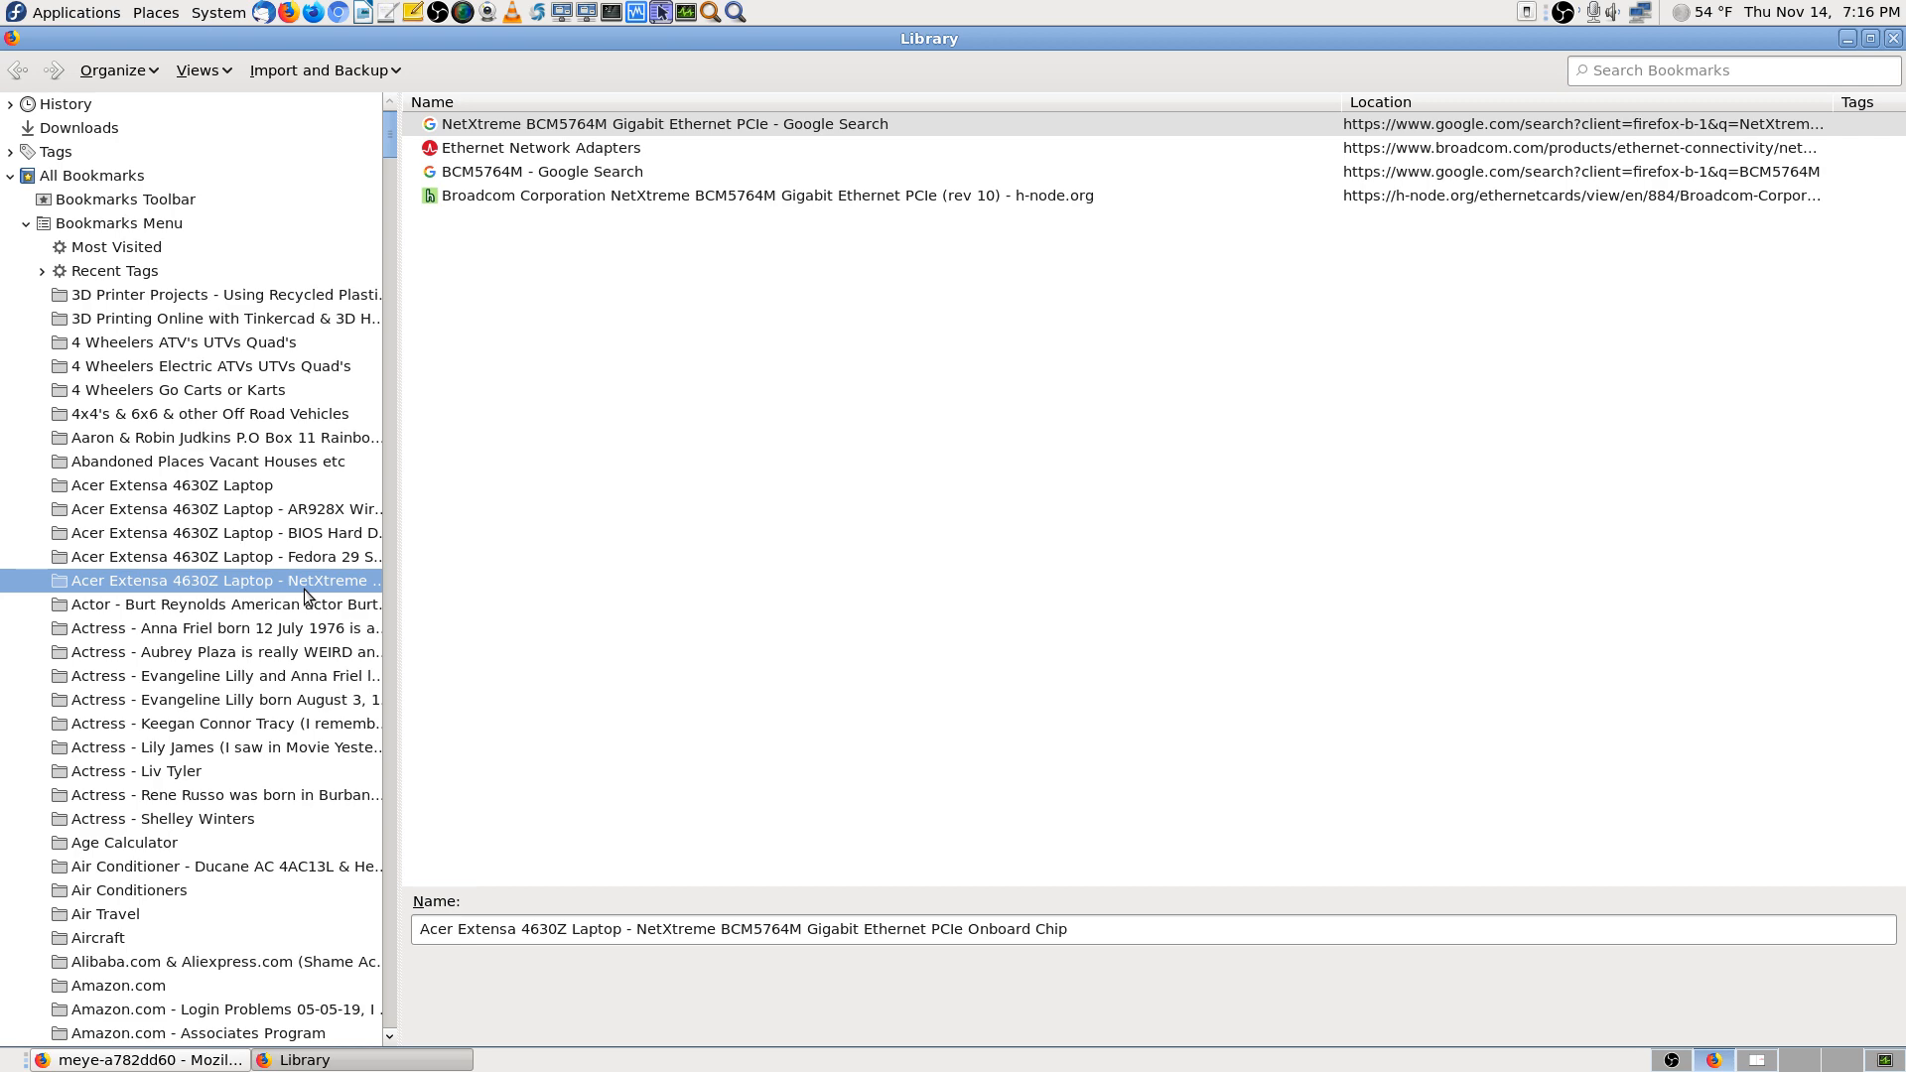
text(cam)
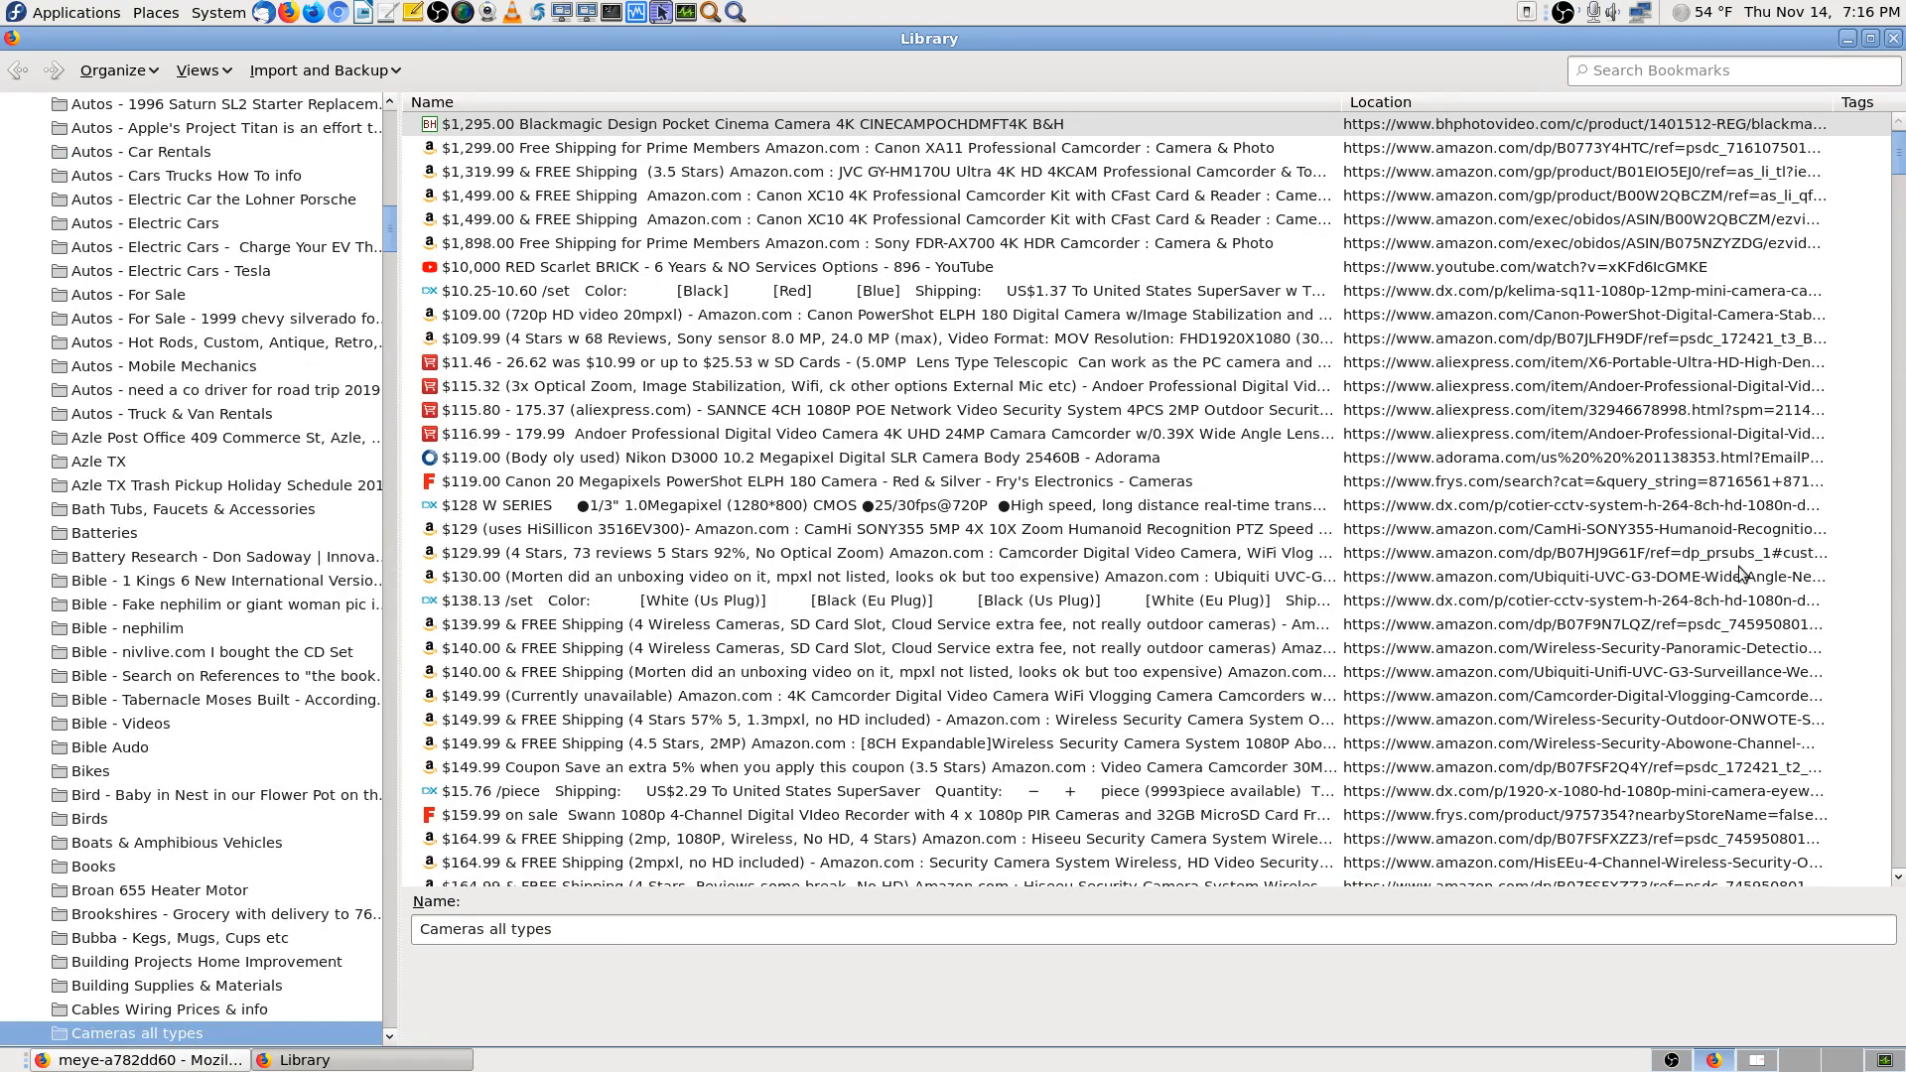
key(Tab)
drag(1901, 172, 1902, 784)
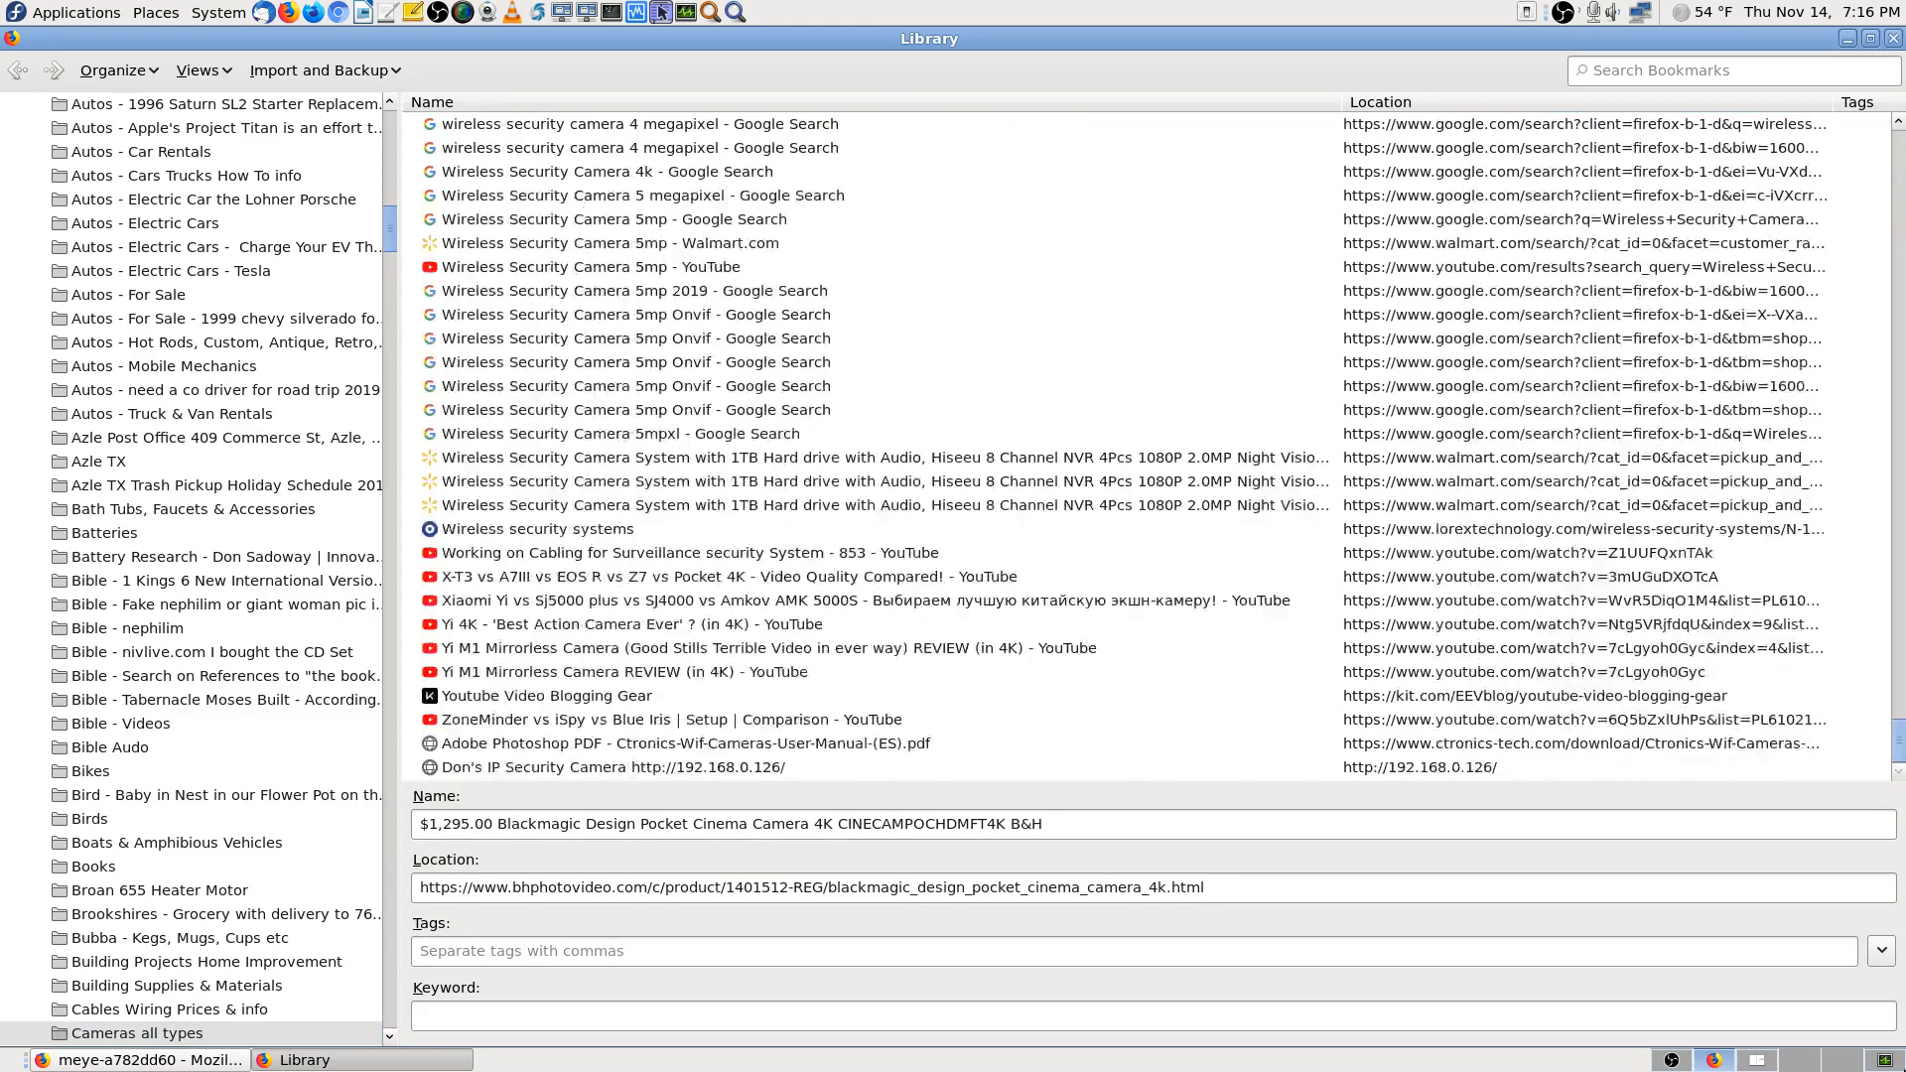
click(766, 760)
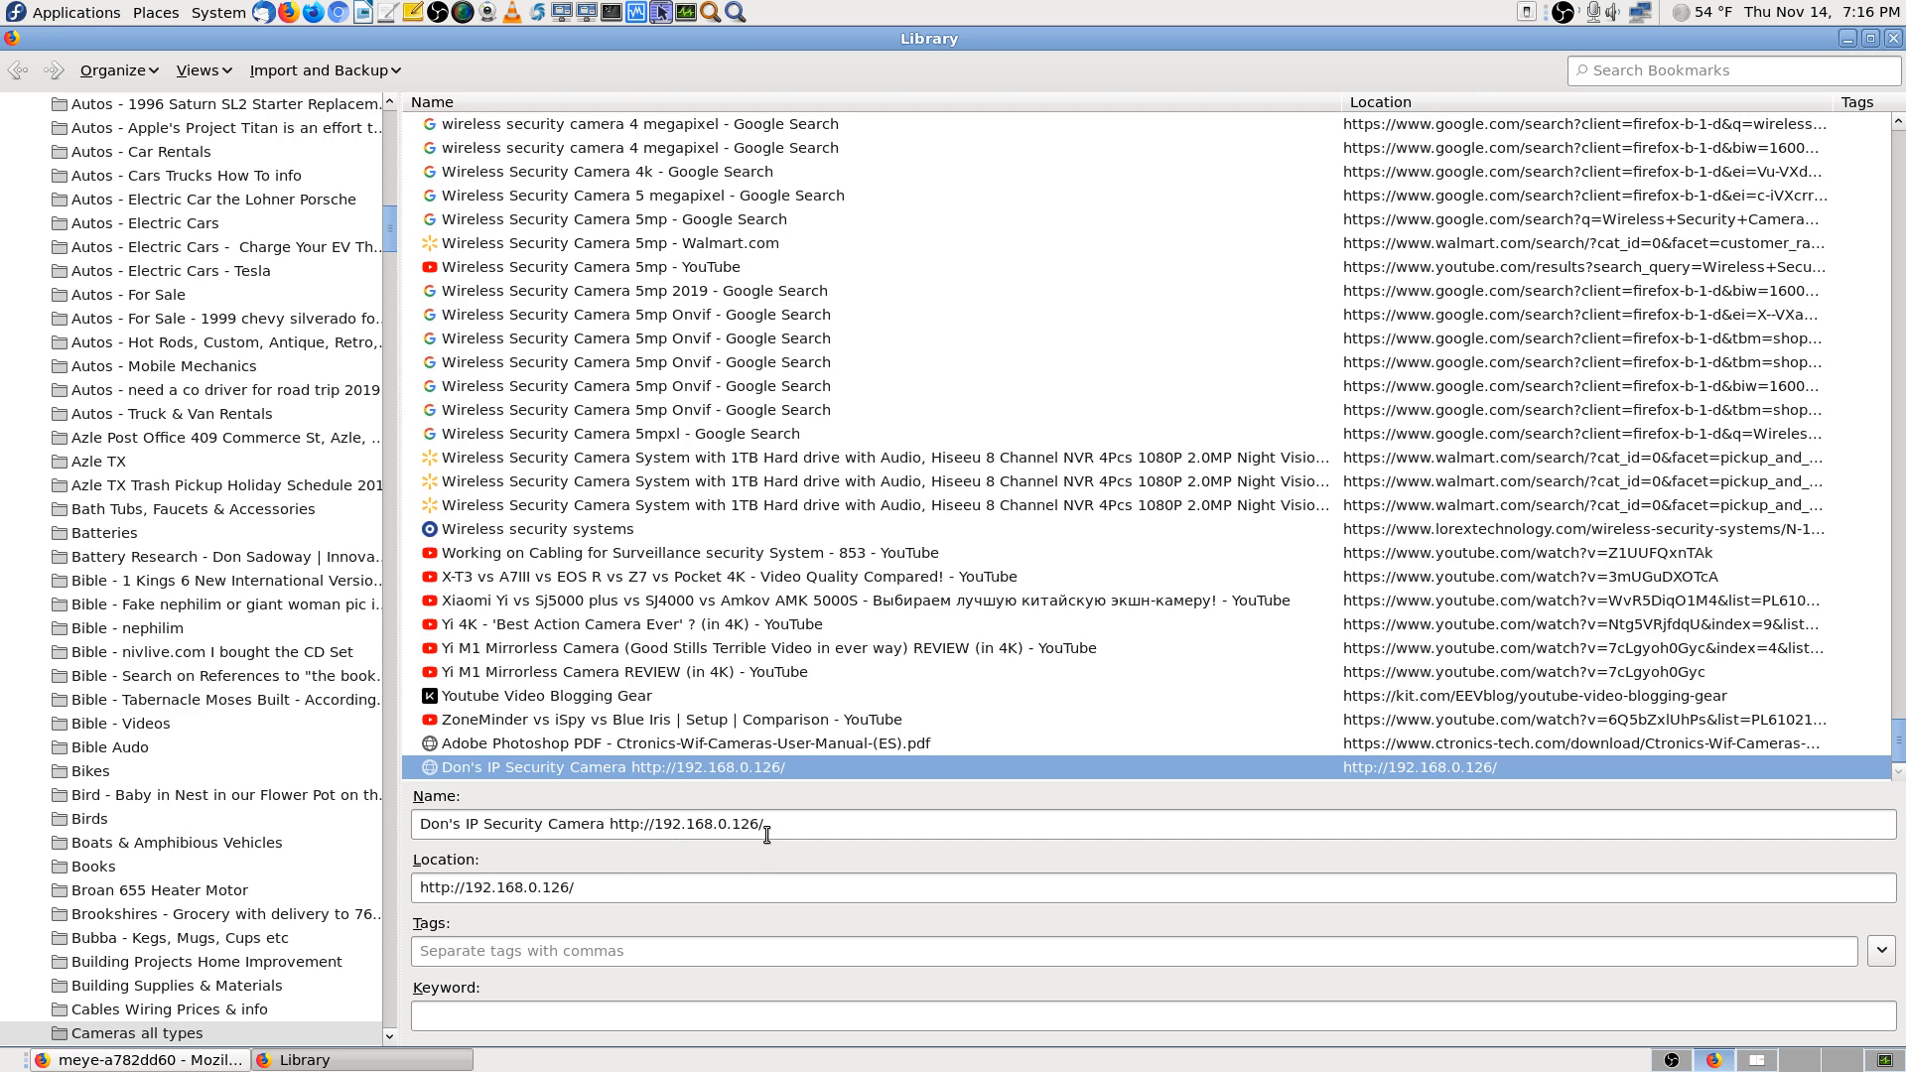
Copy 192.168.0.126 from the bookmark's name and return to the motionEye page
click(656, 825)
drag(656, 825, 759, 825)
right_click(736, 826)
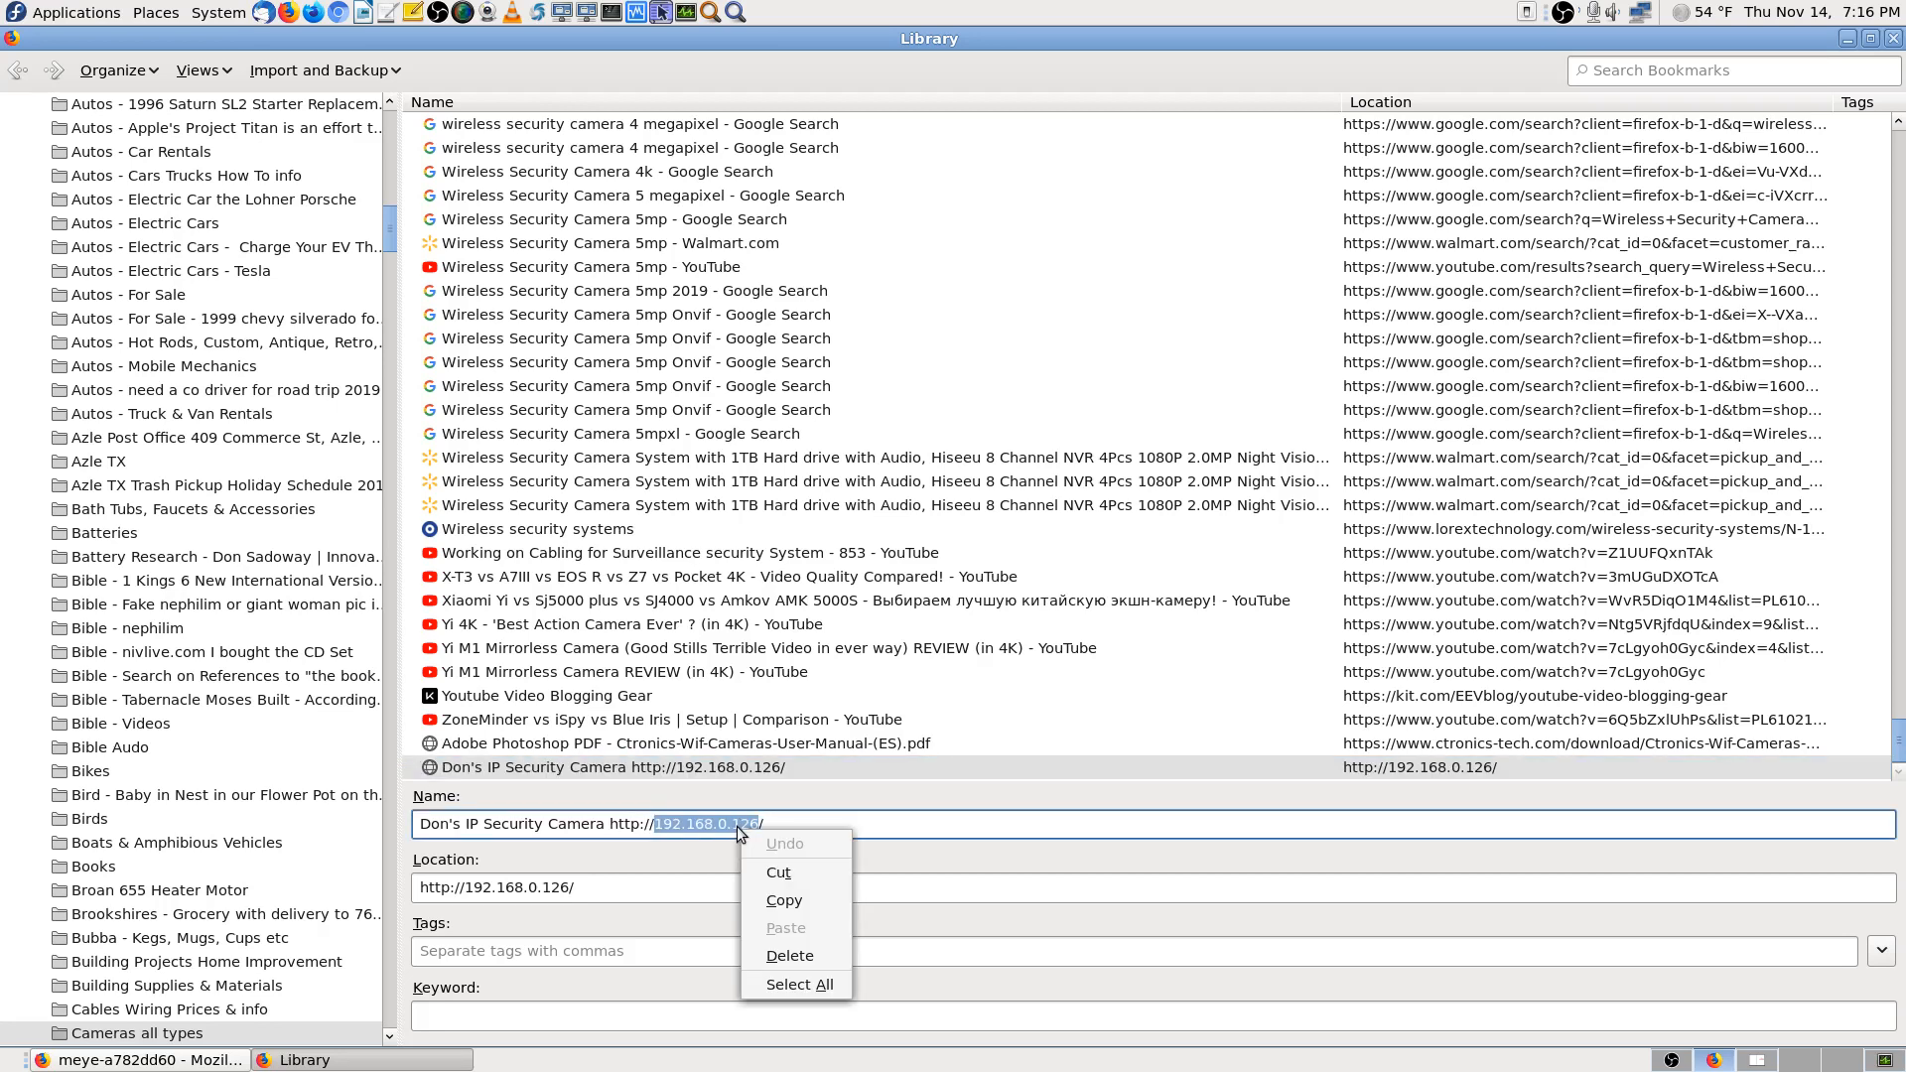
click(783, 900)
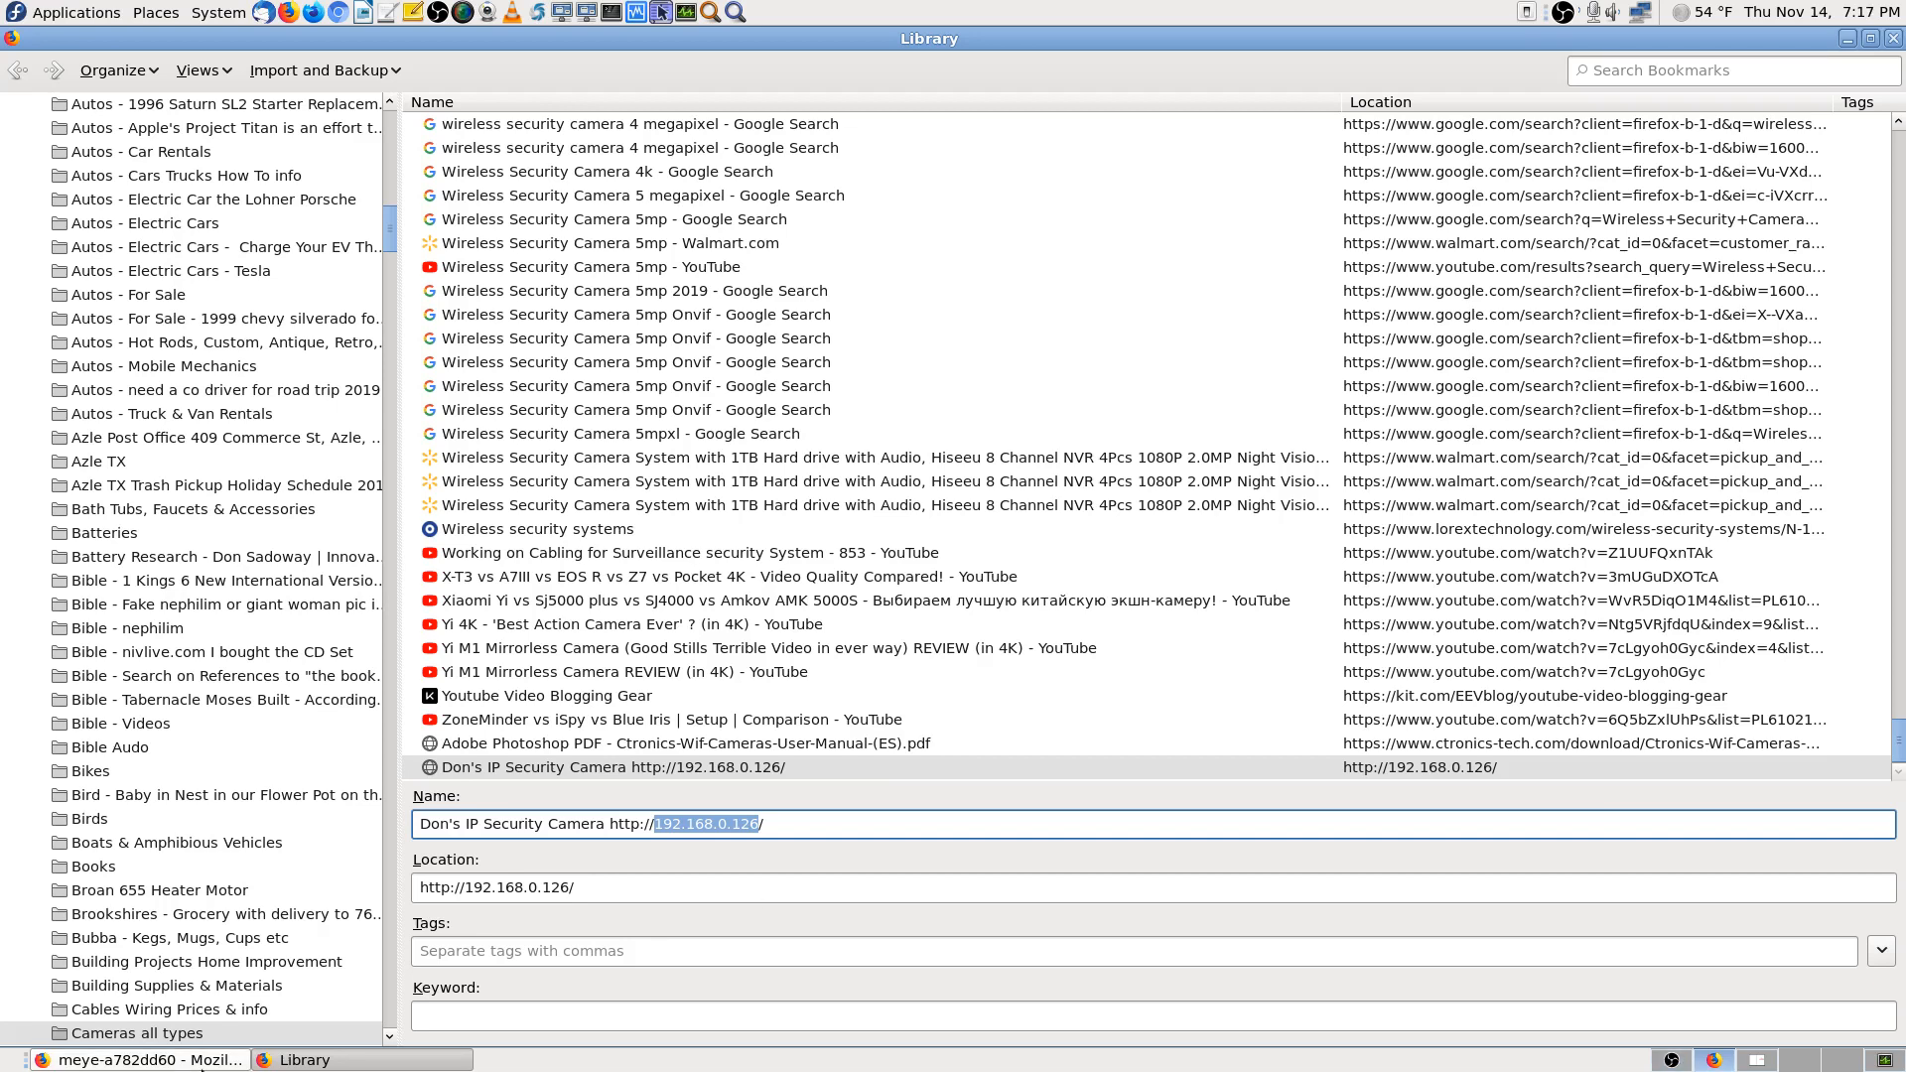
click(56, 1066)
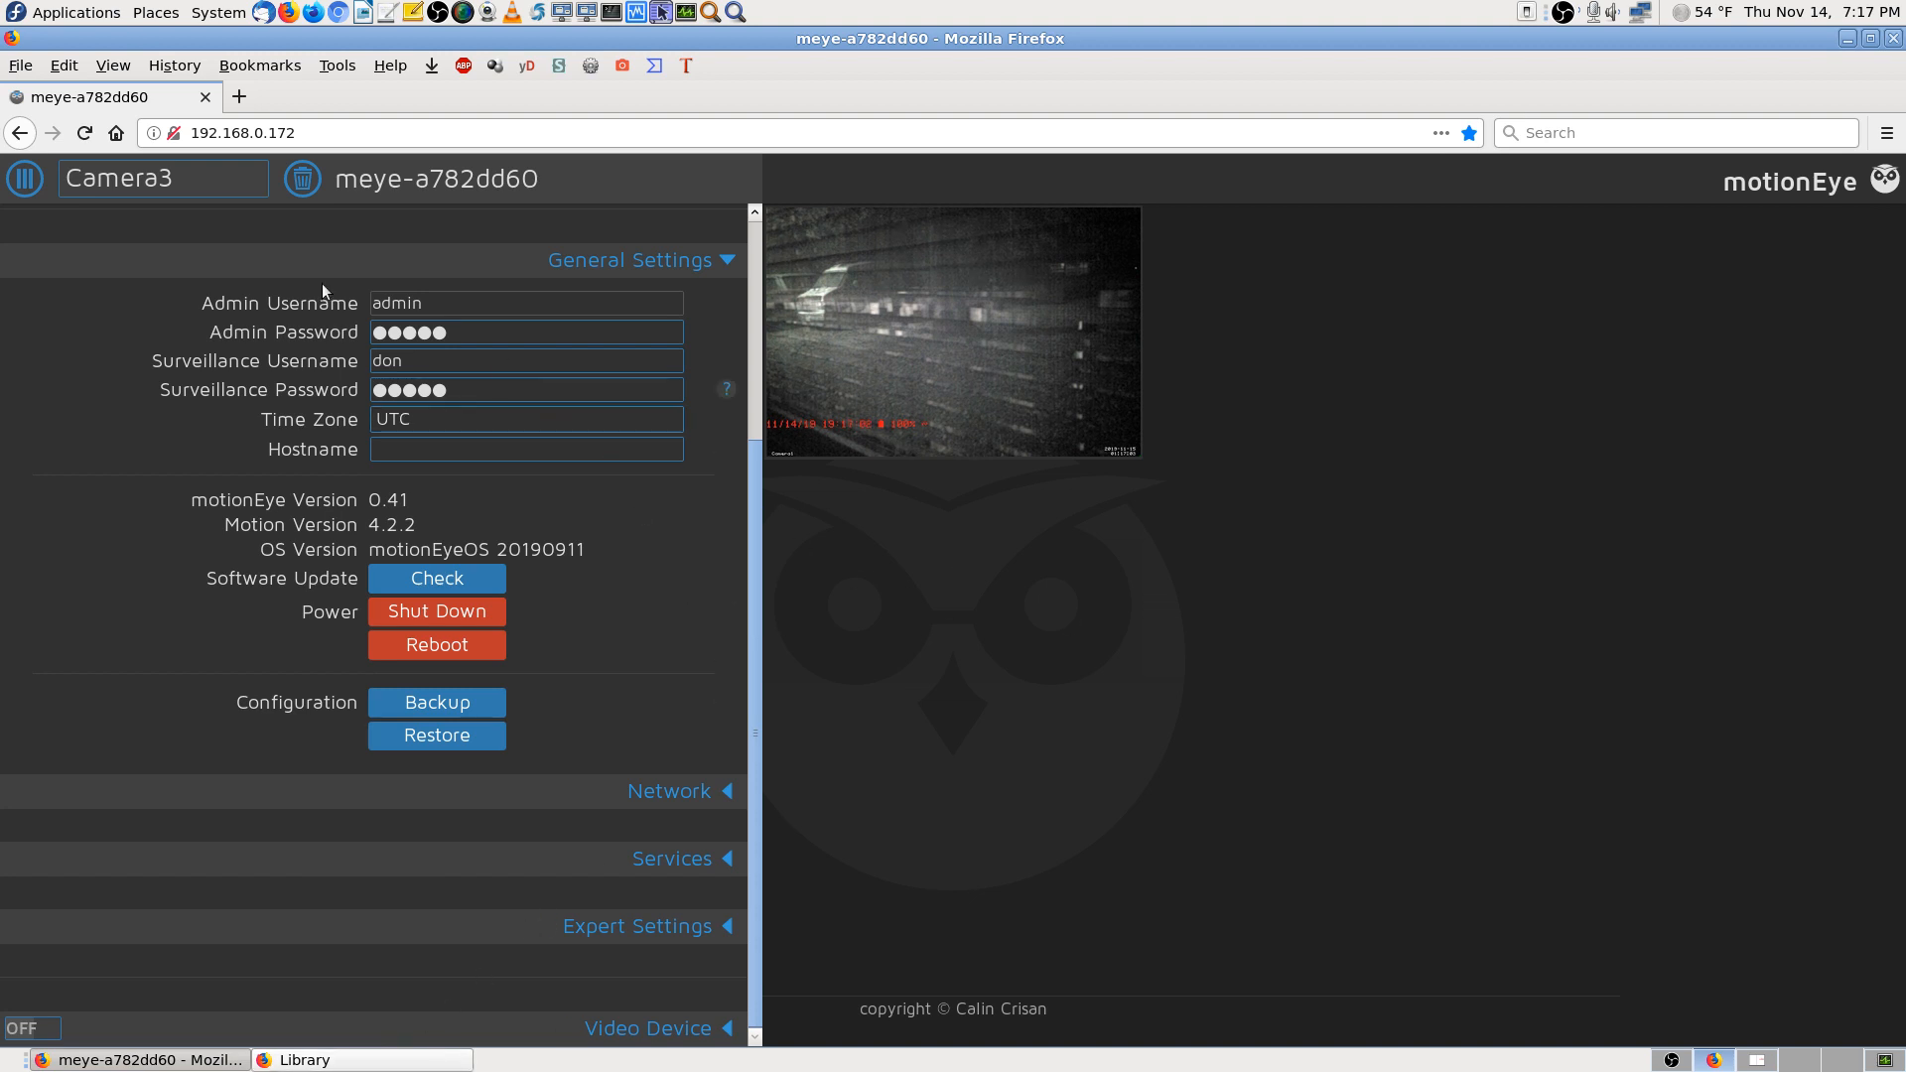
Choose 'add camera...' from the Camera3 camera list
click(218, 184)
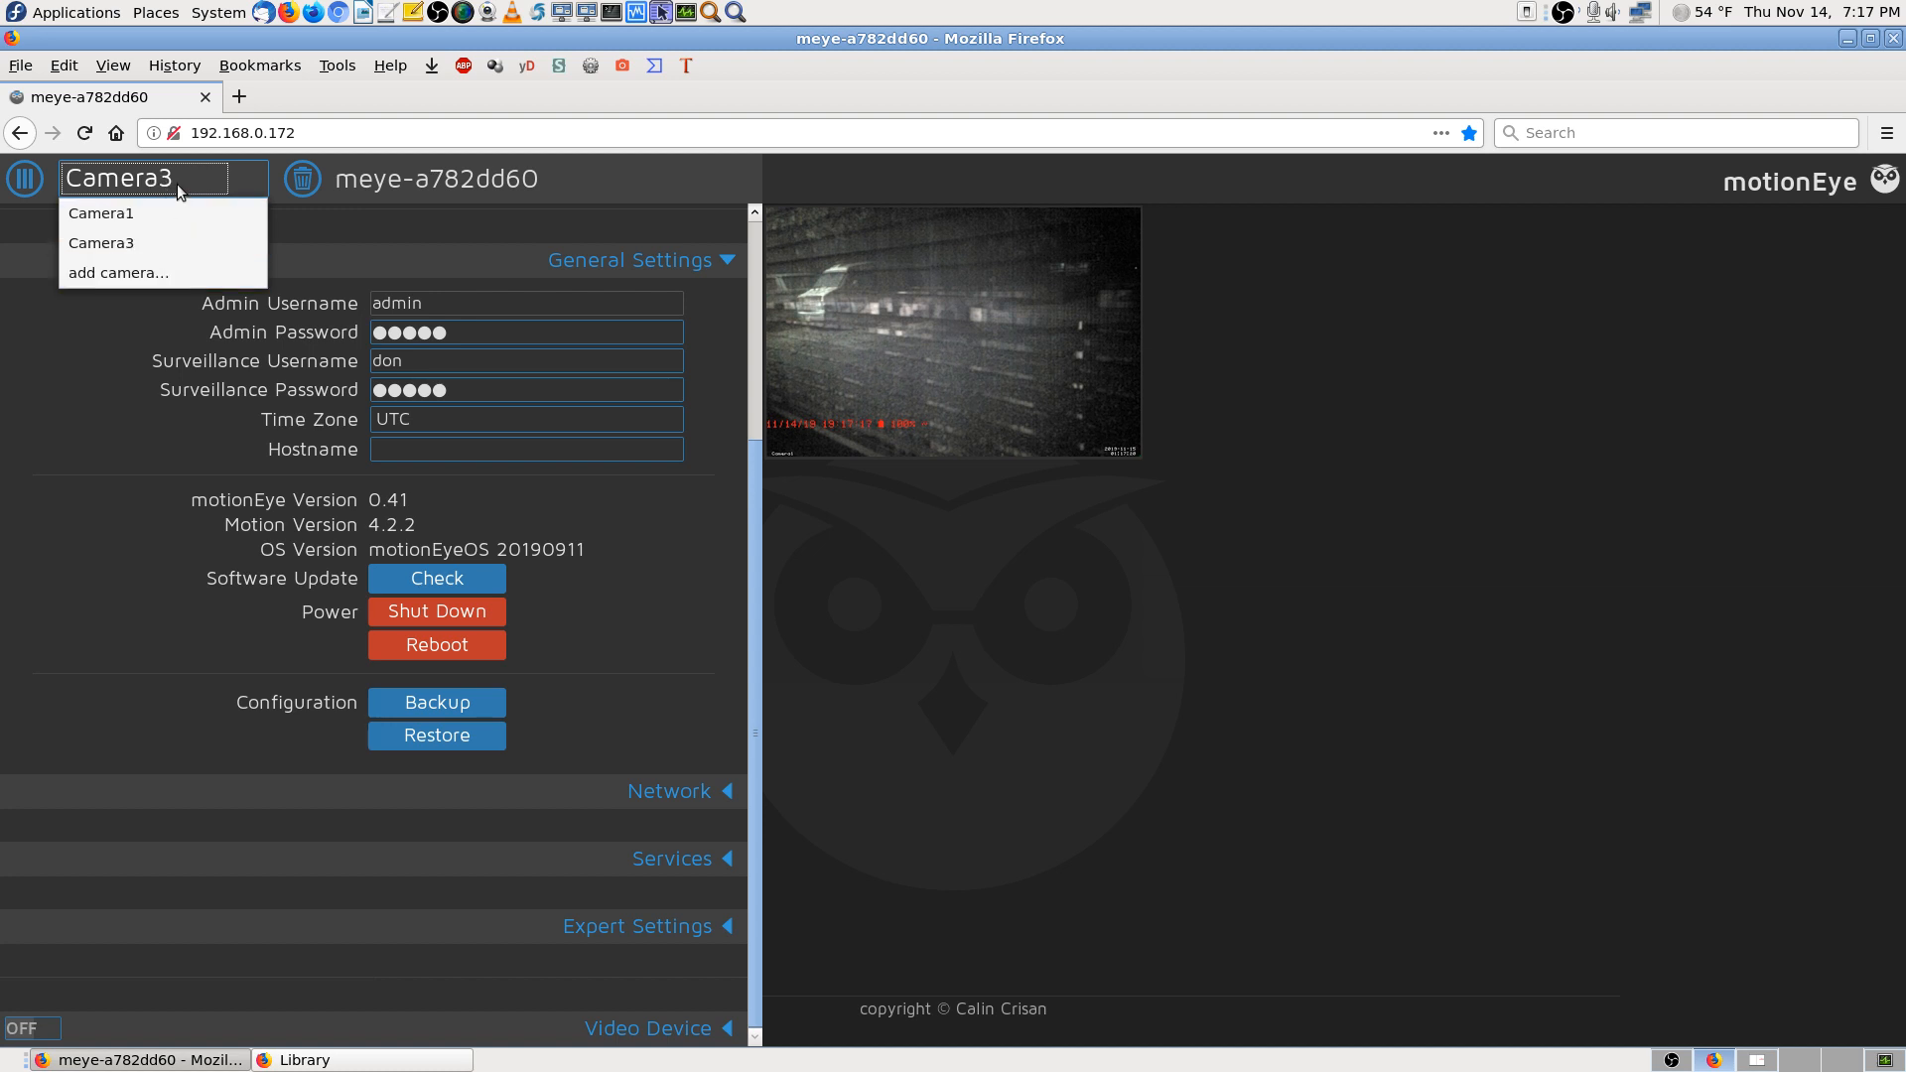
click(175, 270)
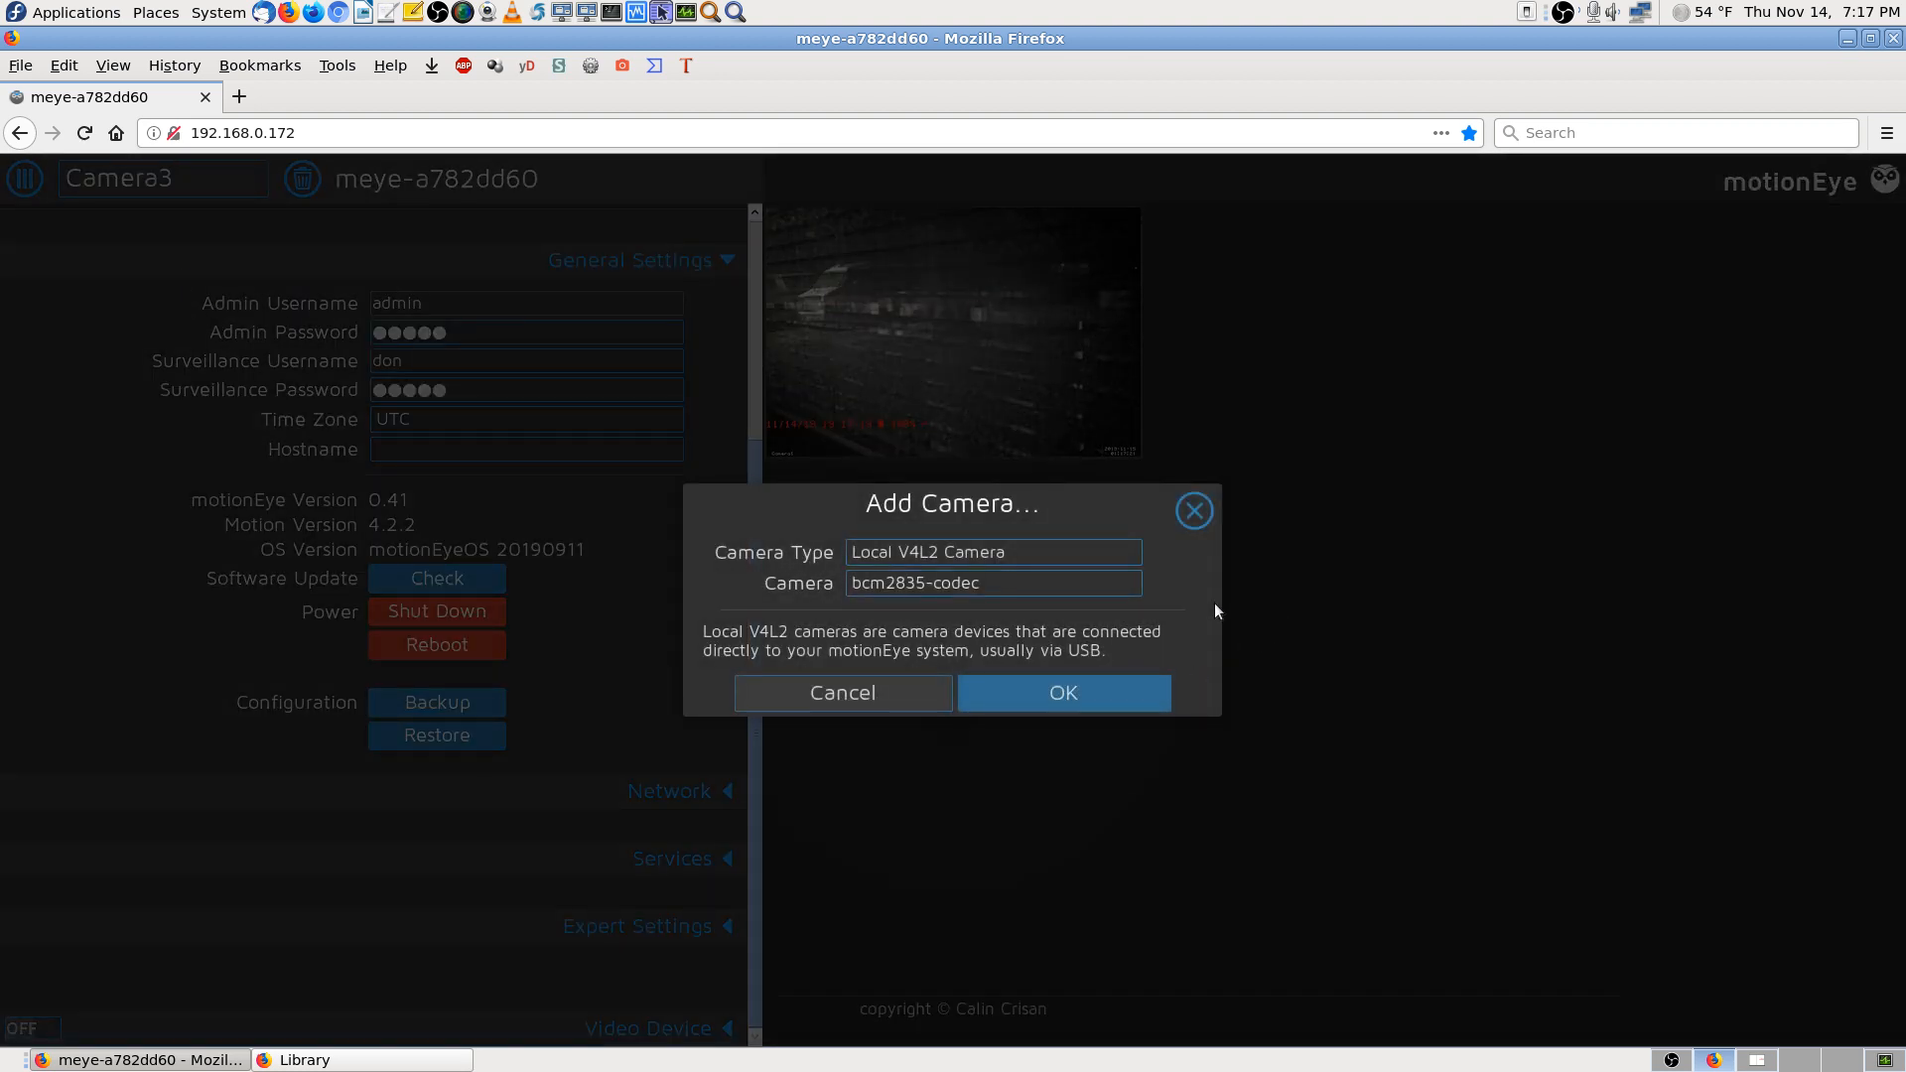
Set the new camera's type to Network Camera, then bring the bookmarks Library forward
click(1090, 556)
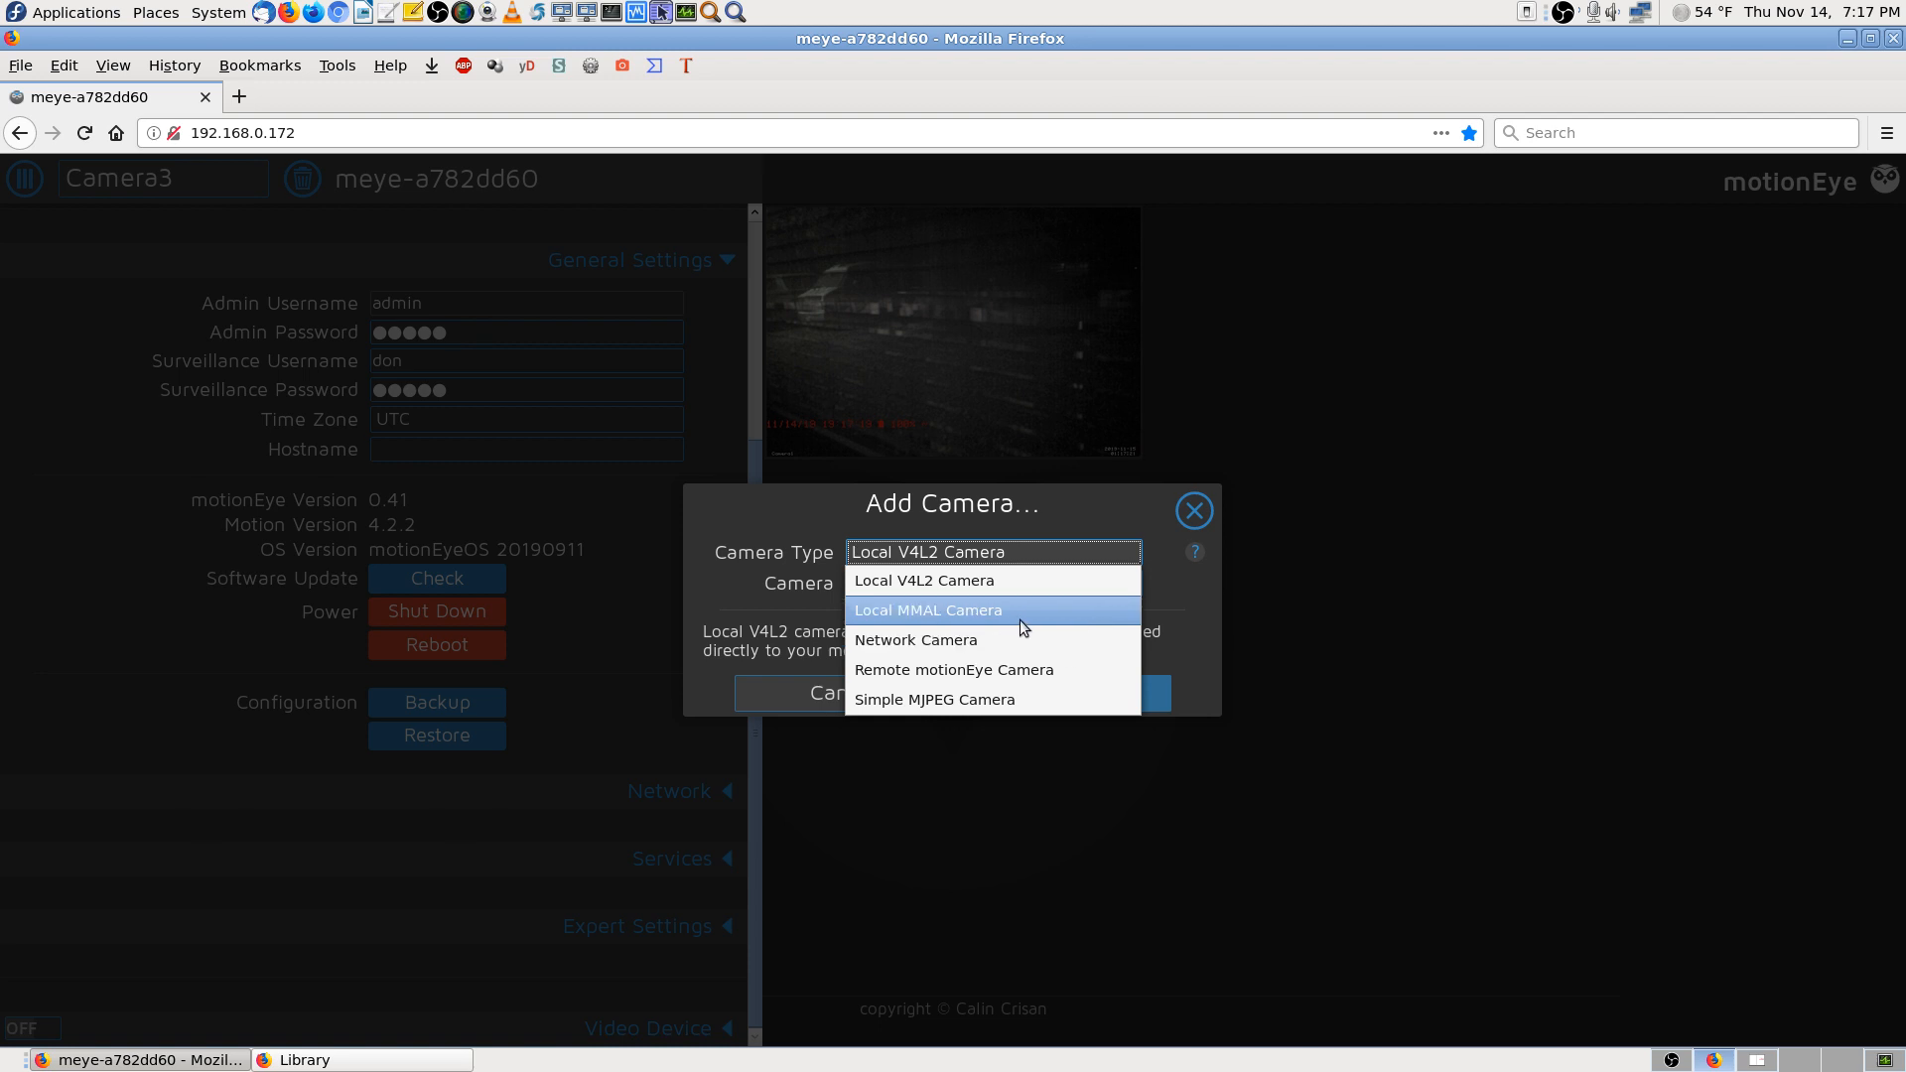
click(1054, 643)
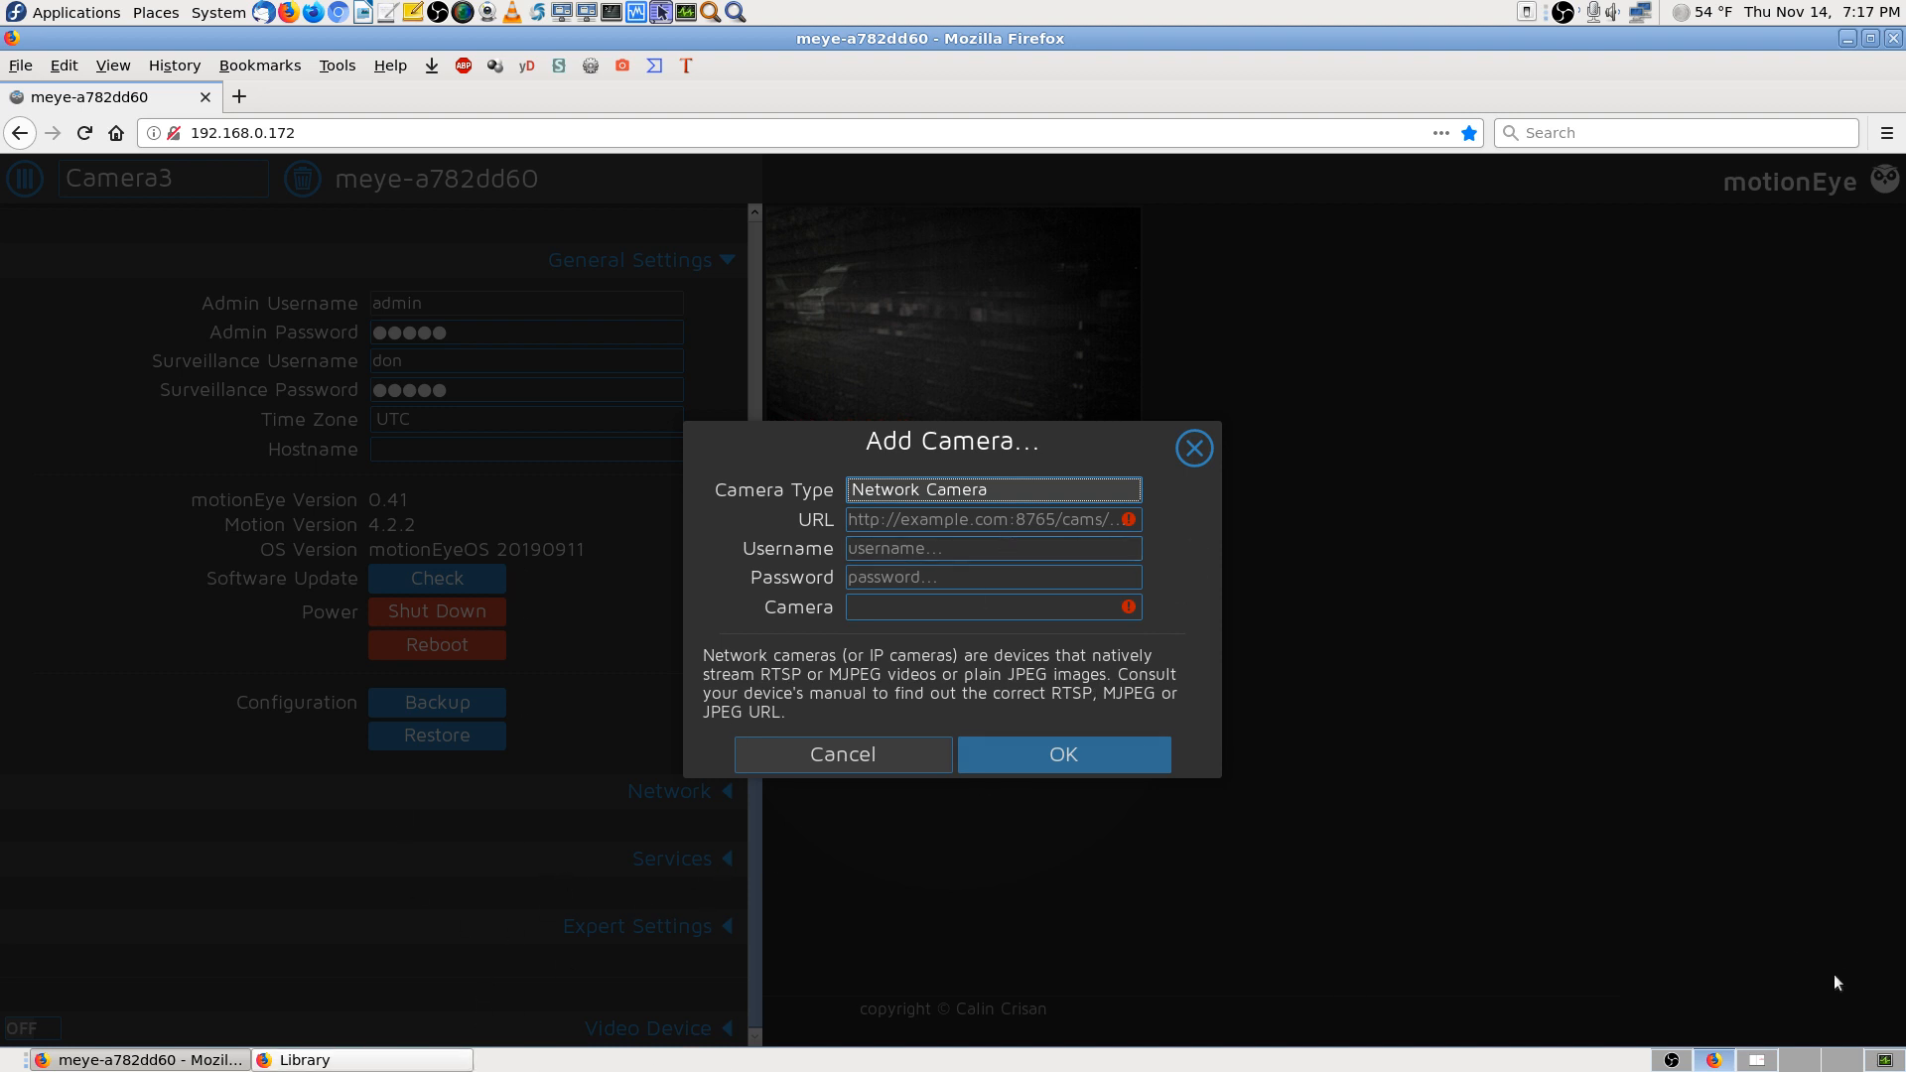
click(410, 1062)
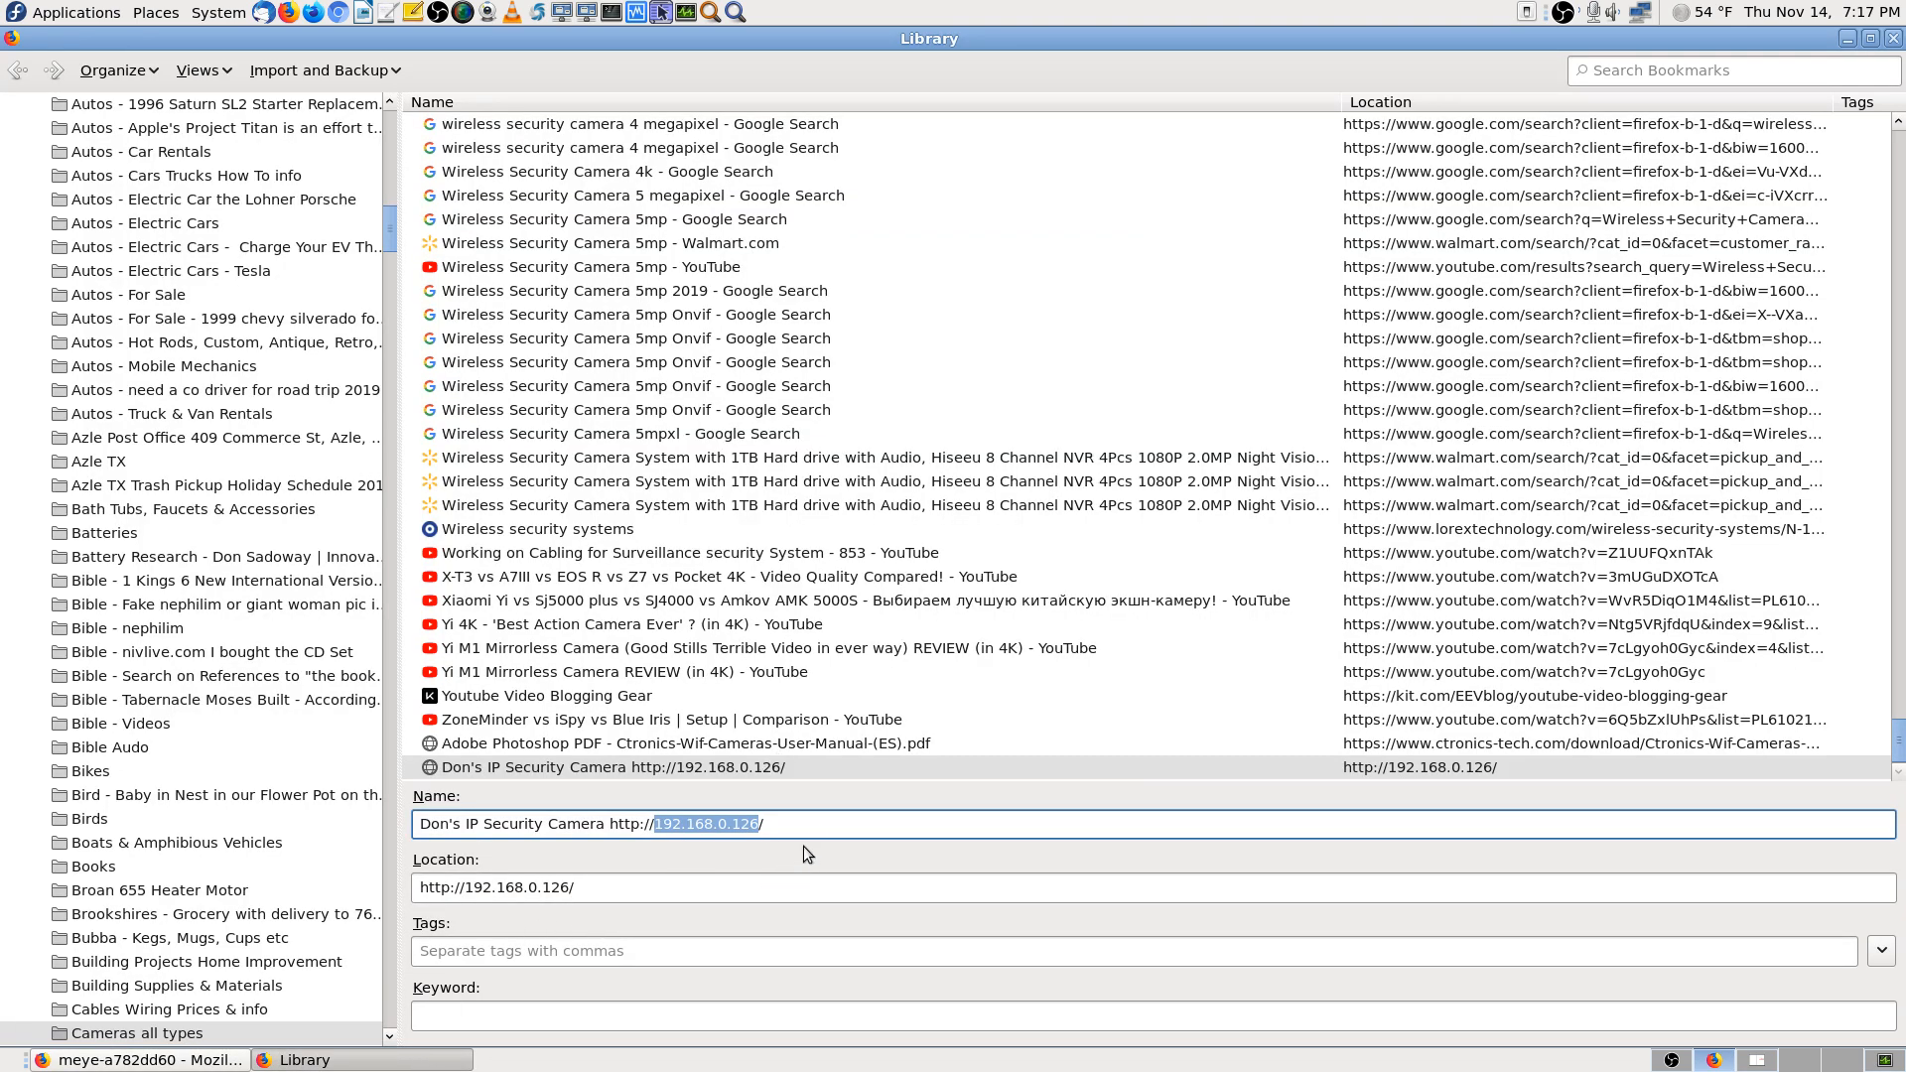
Switch to the workspace showing the CTIPC-series camera manual PDF at page 4
click(1747, 1064)
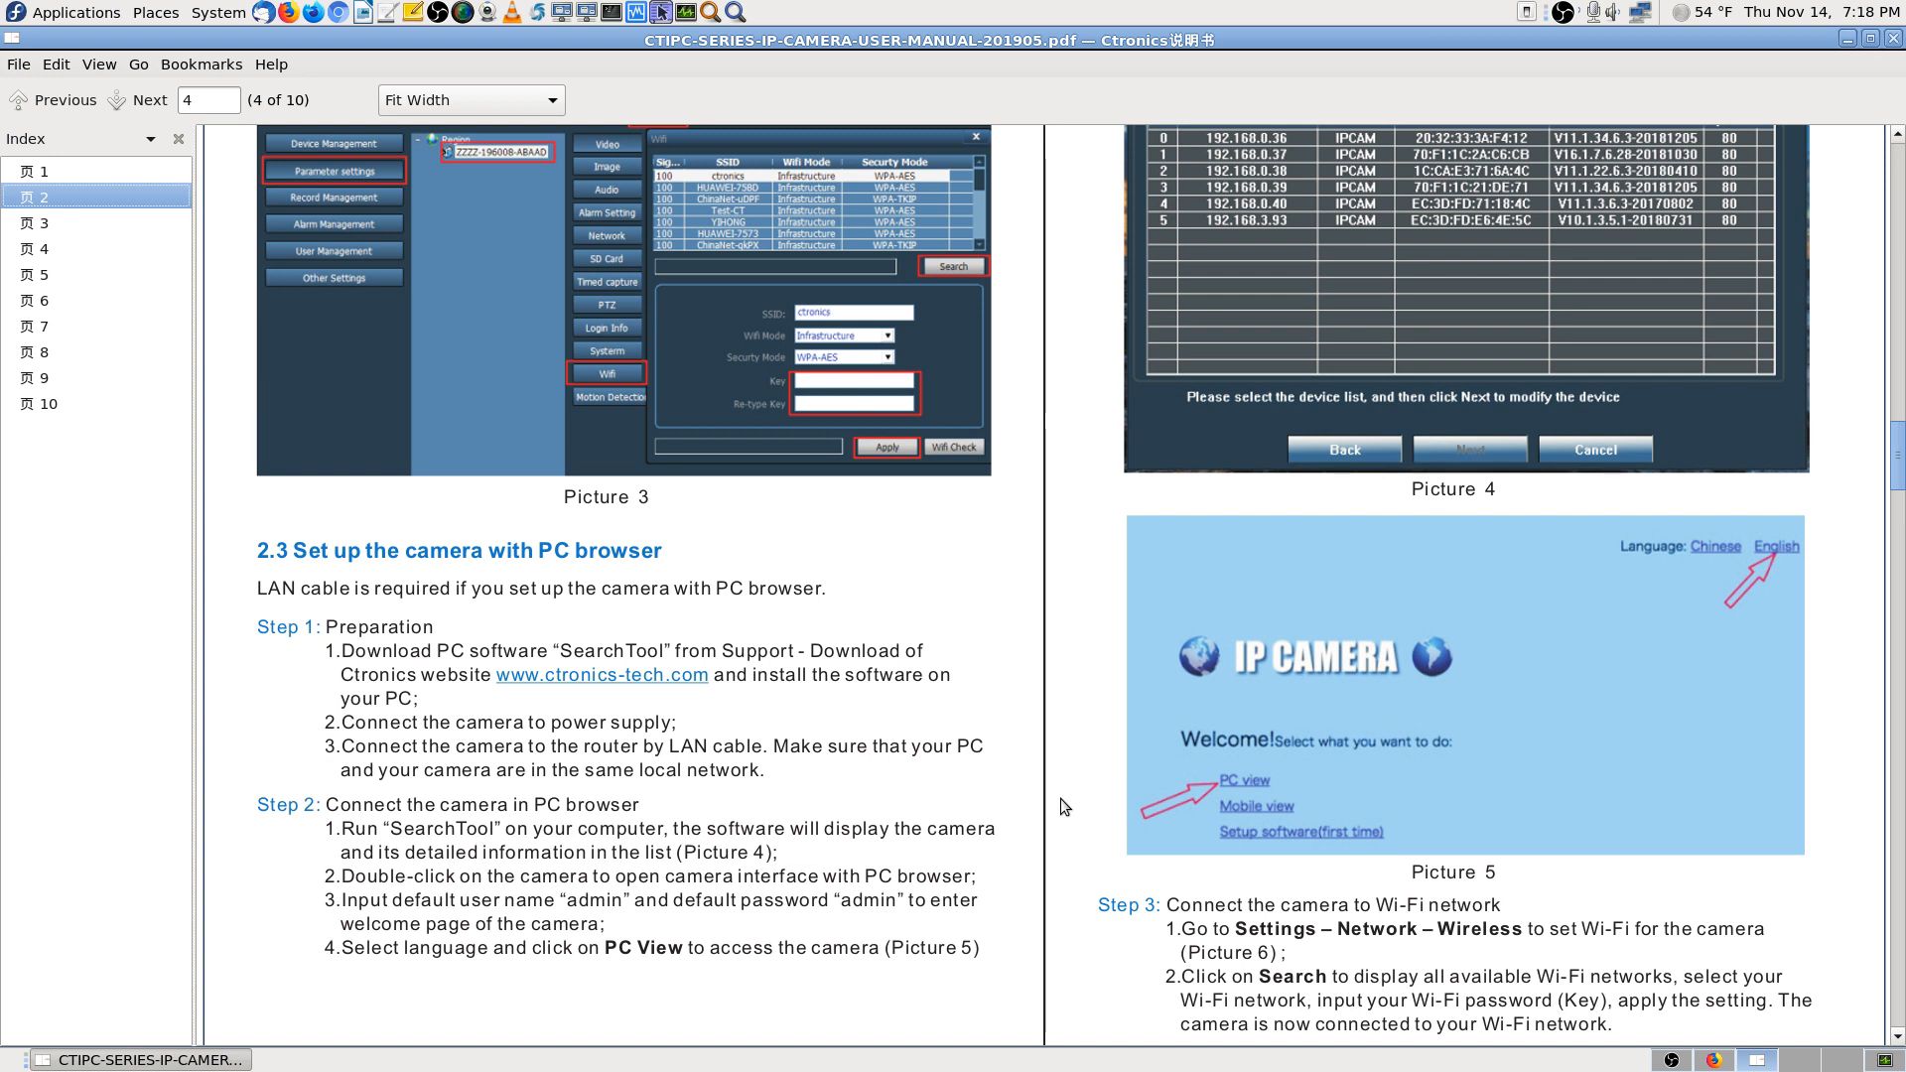
Scroll through the manual's PC-browser setup pages, then bring the bookmarks Library to the front
scroll(1060, 798, down, 2)
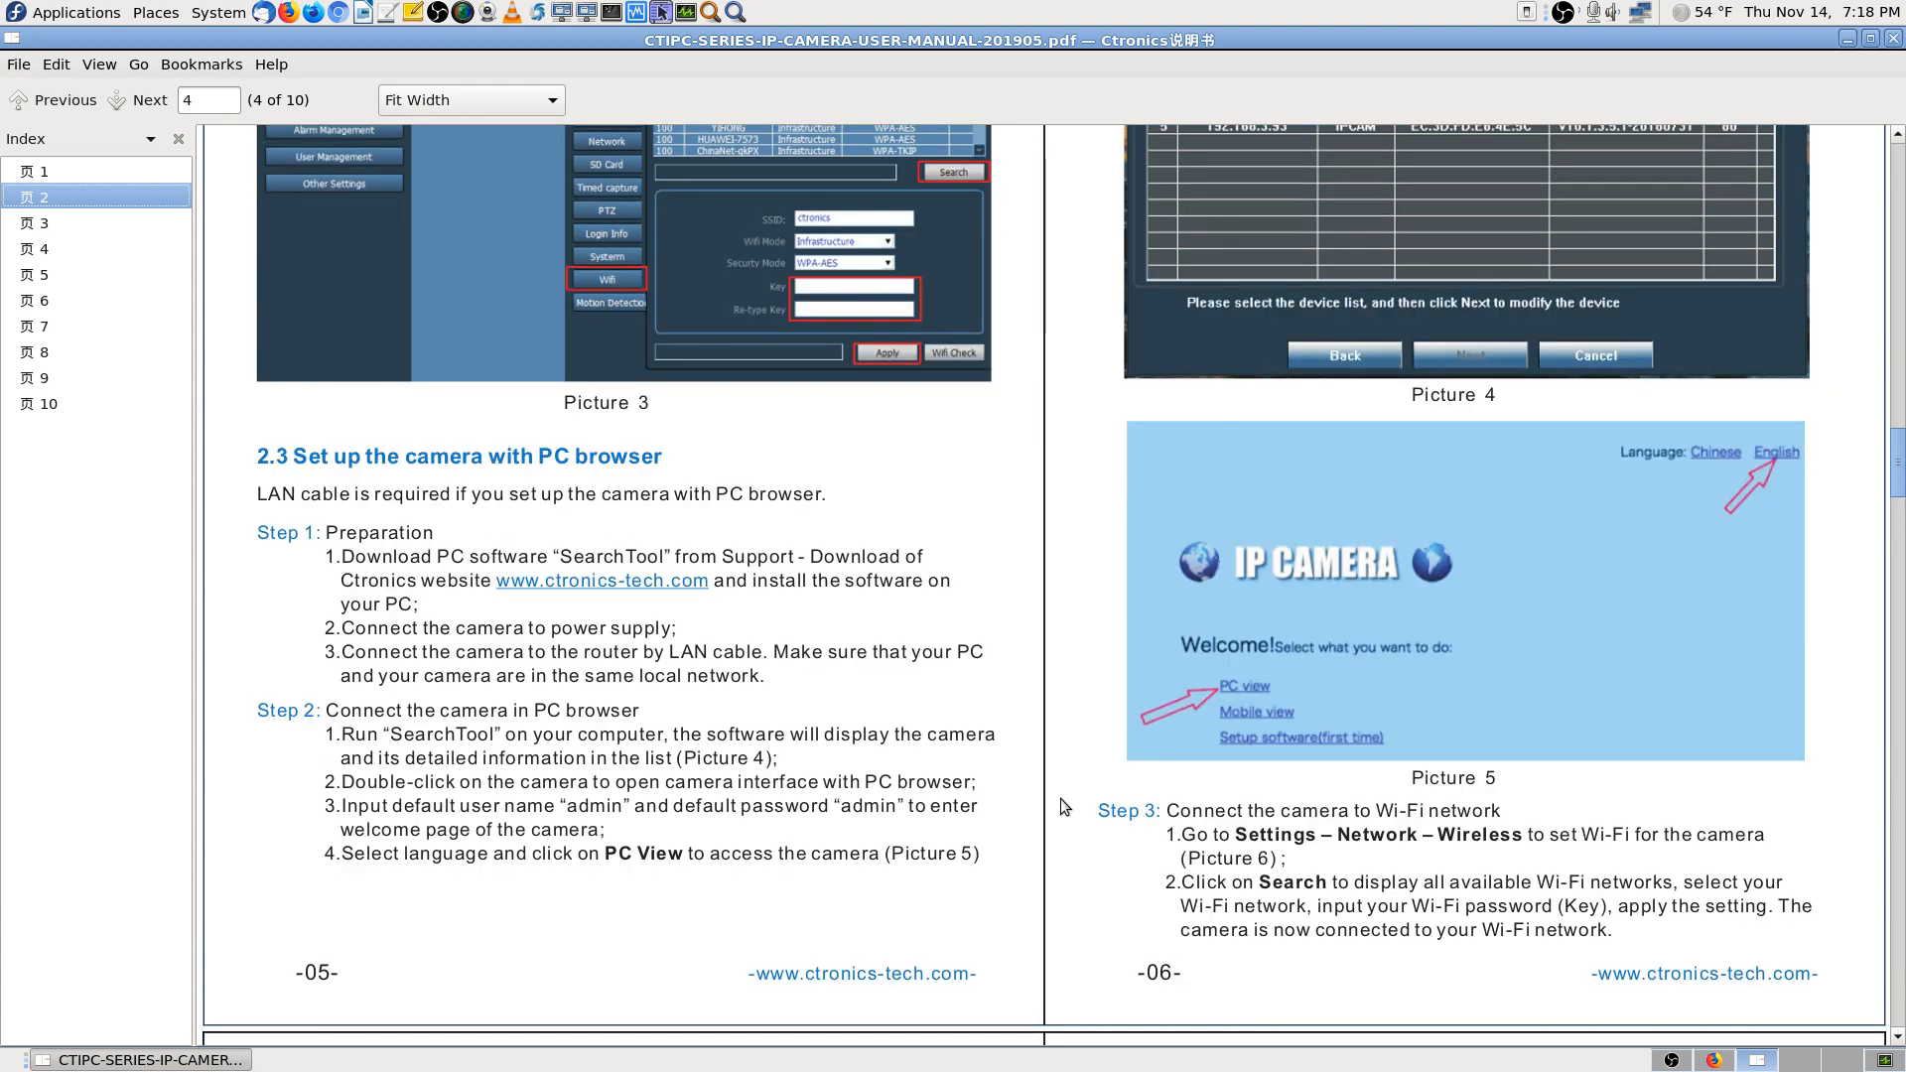
scroll(1060, 798, up, 7)
scroll(1060, 798, up, 5)
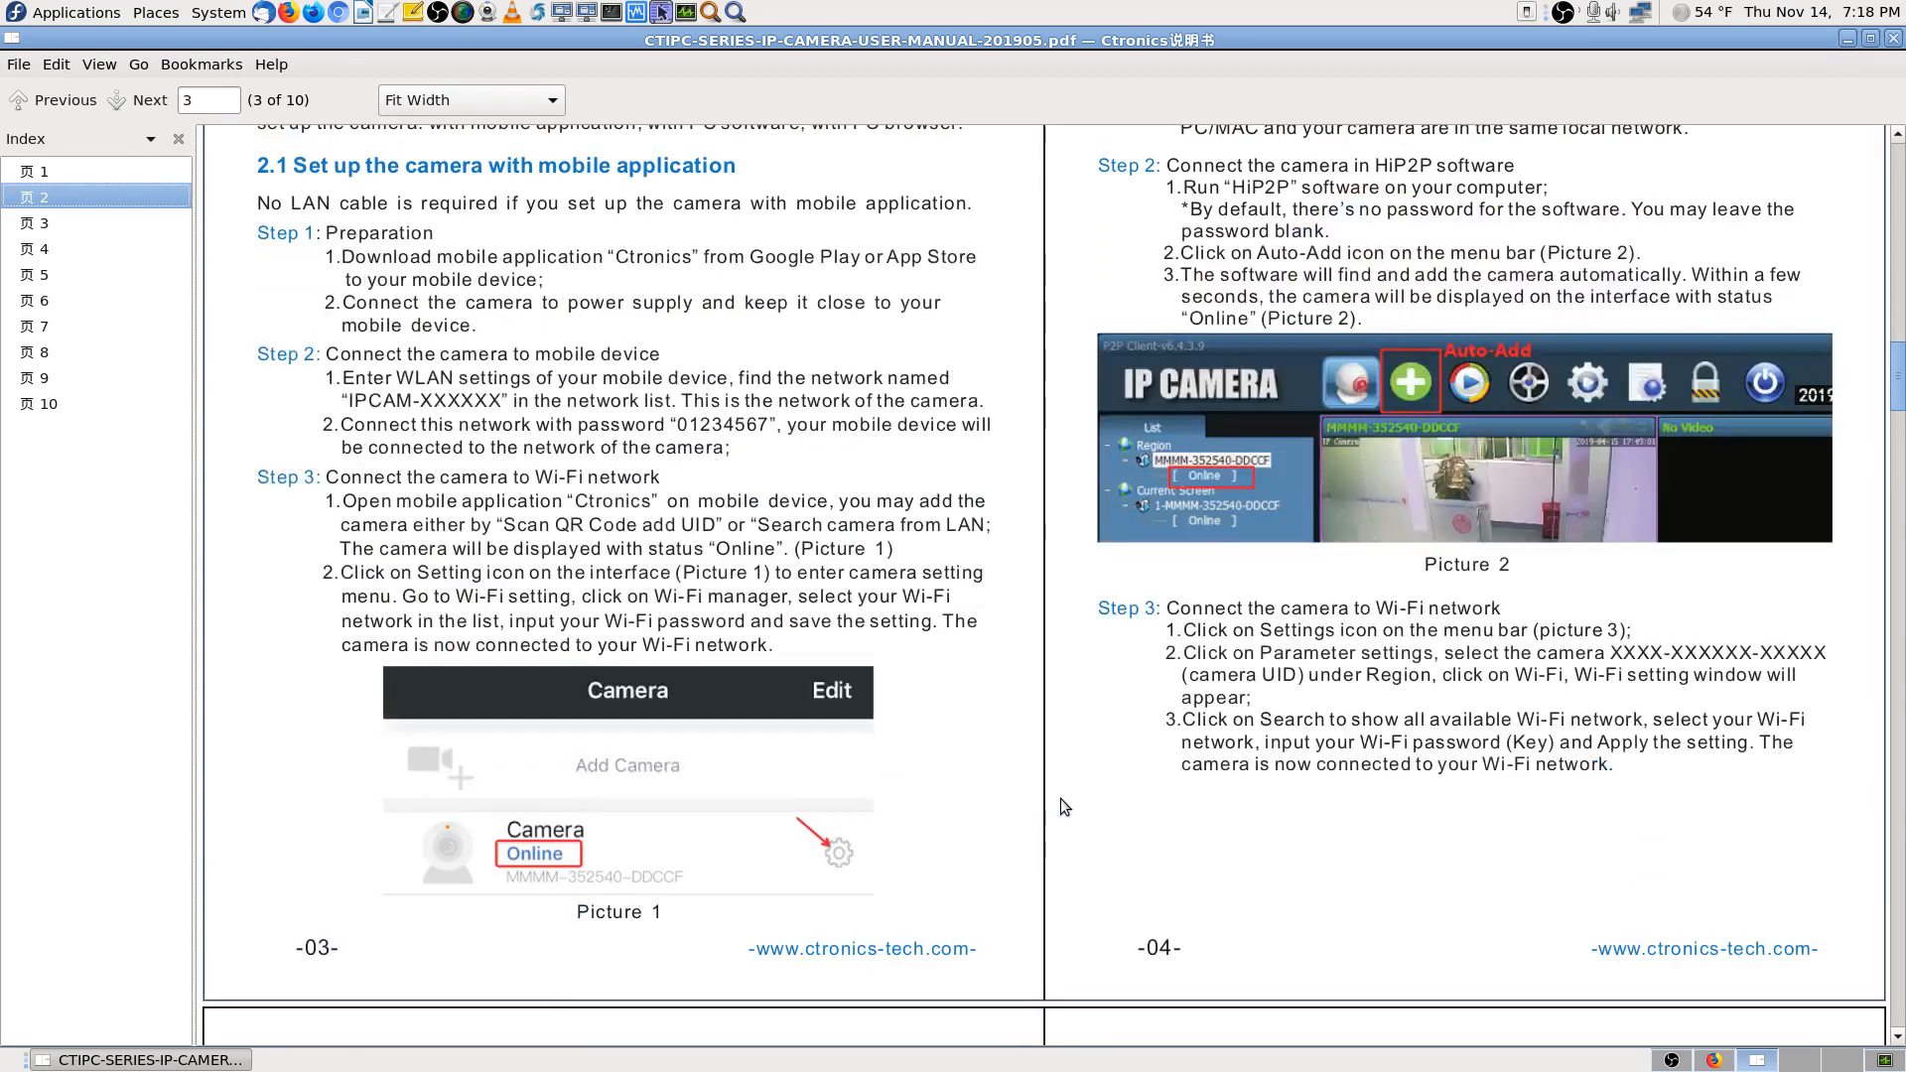
scroll(1060, 798, up, 2)
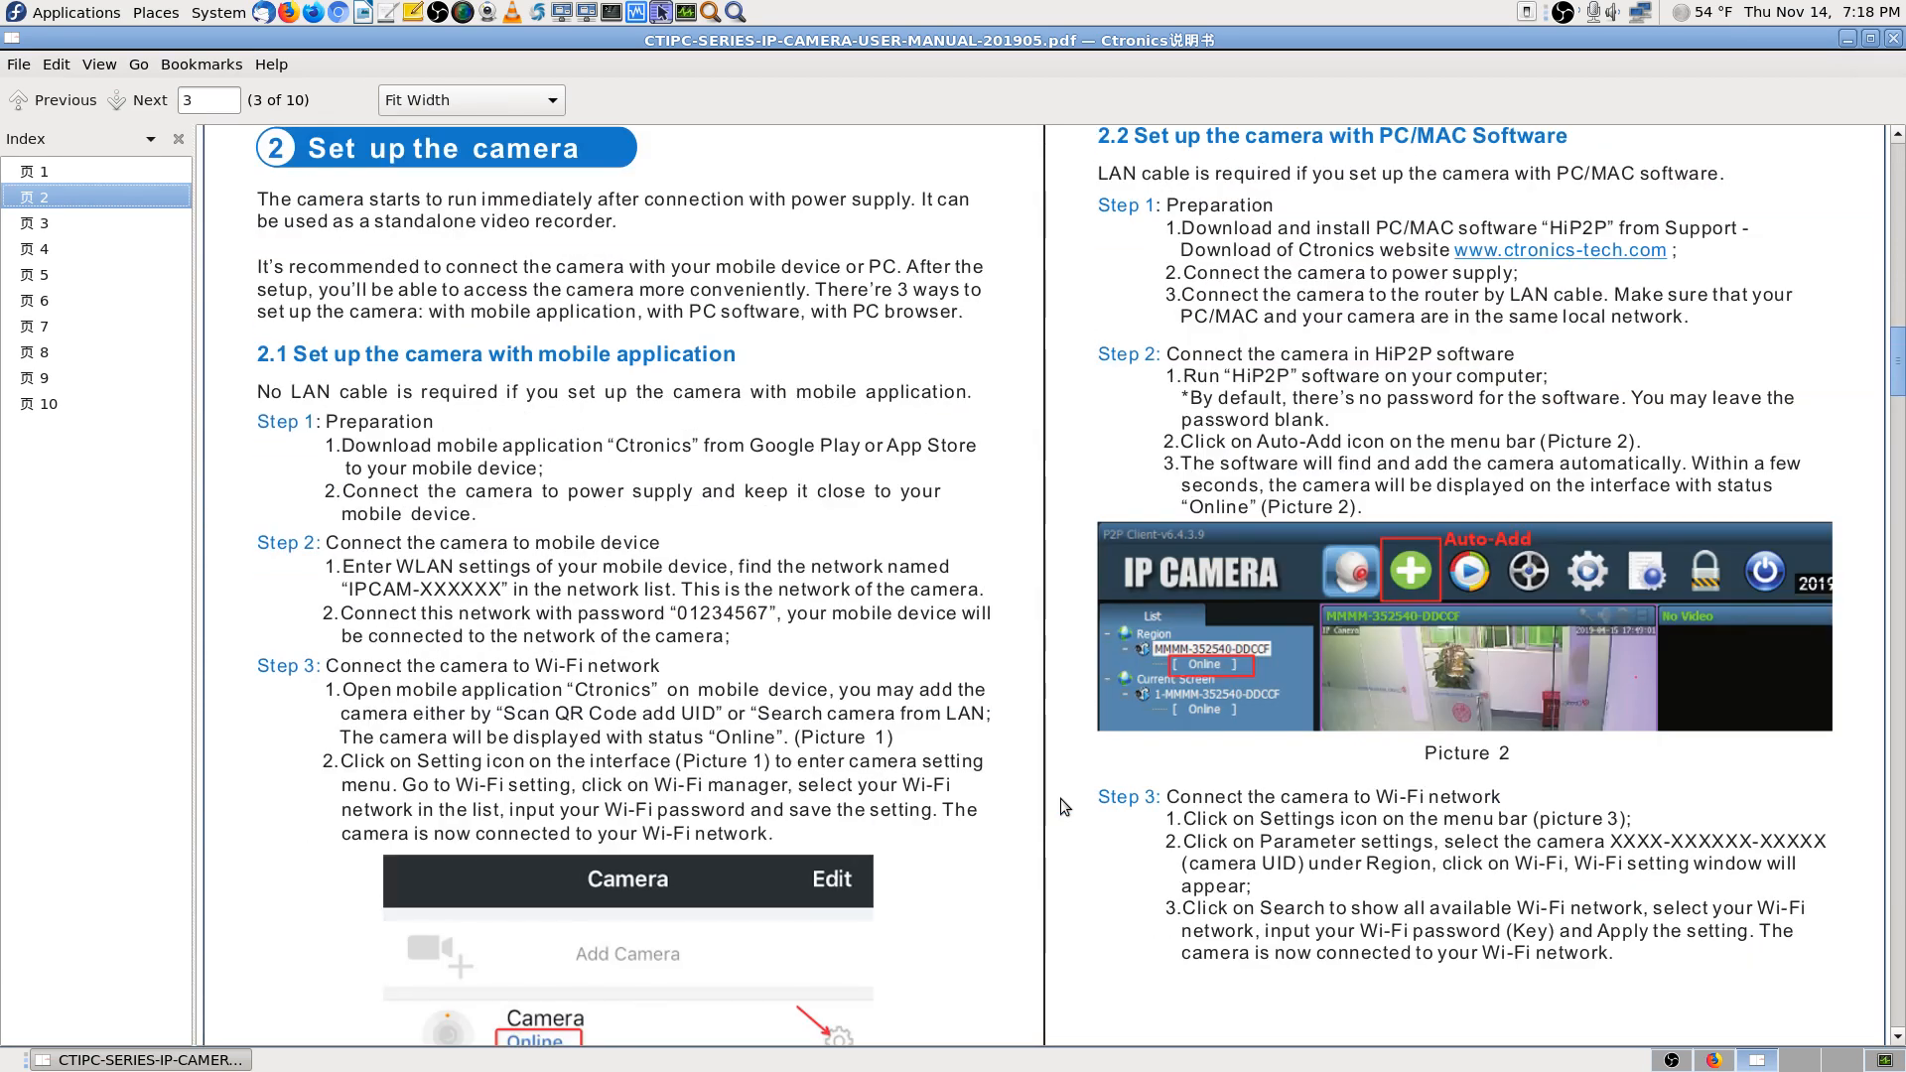
scroll(1060, 798, down, 15)
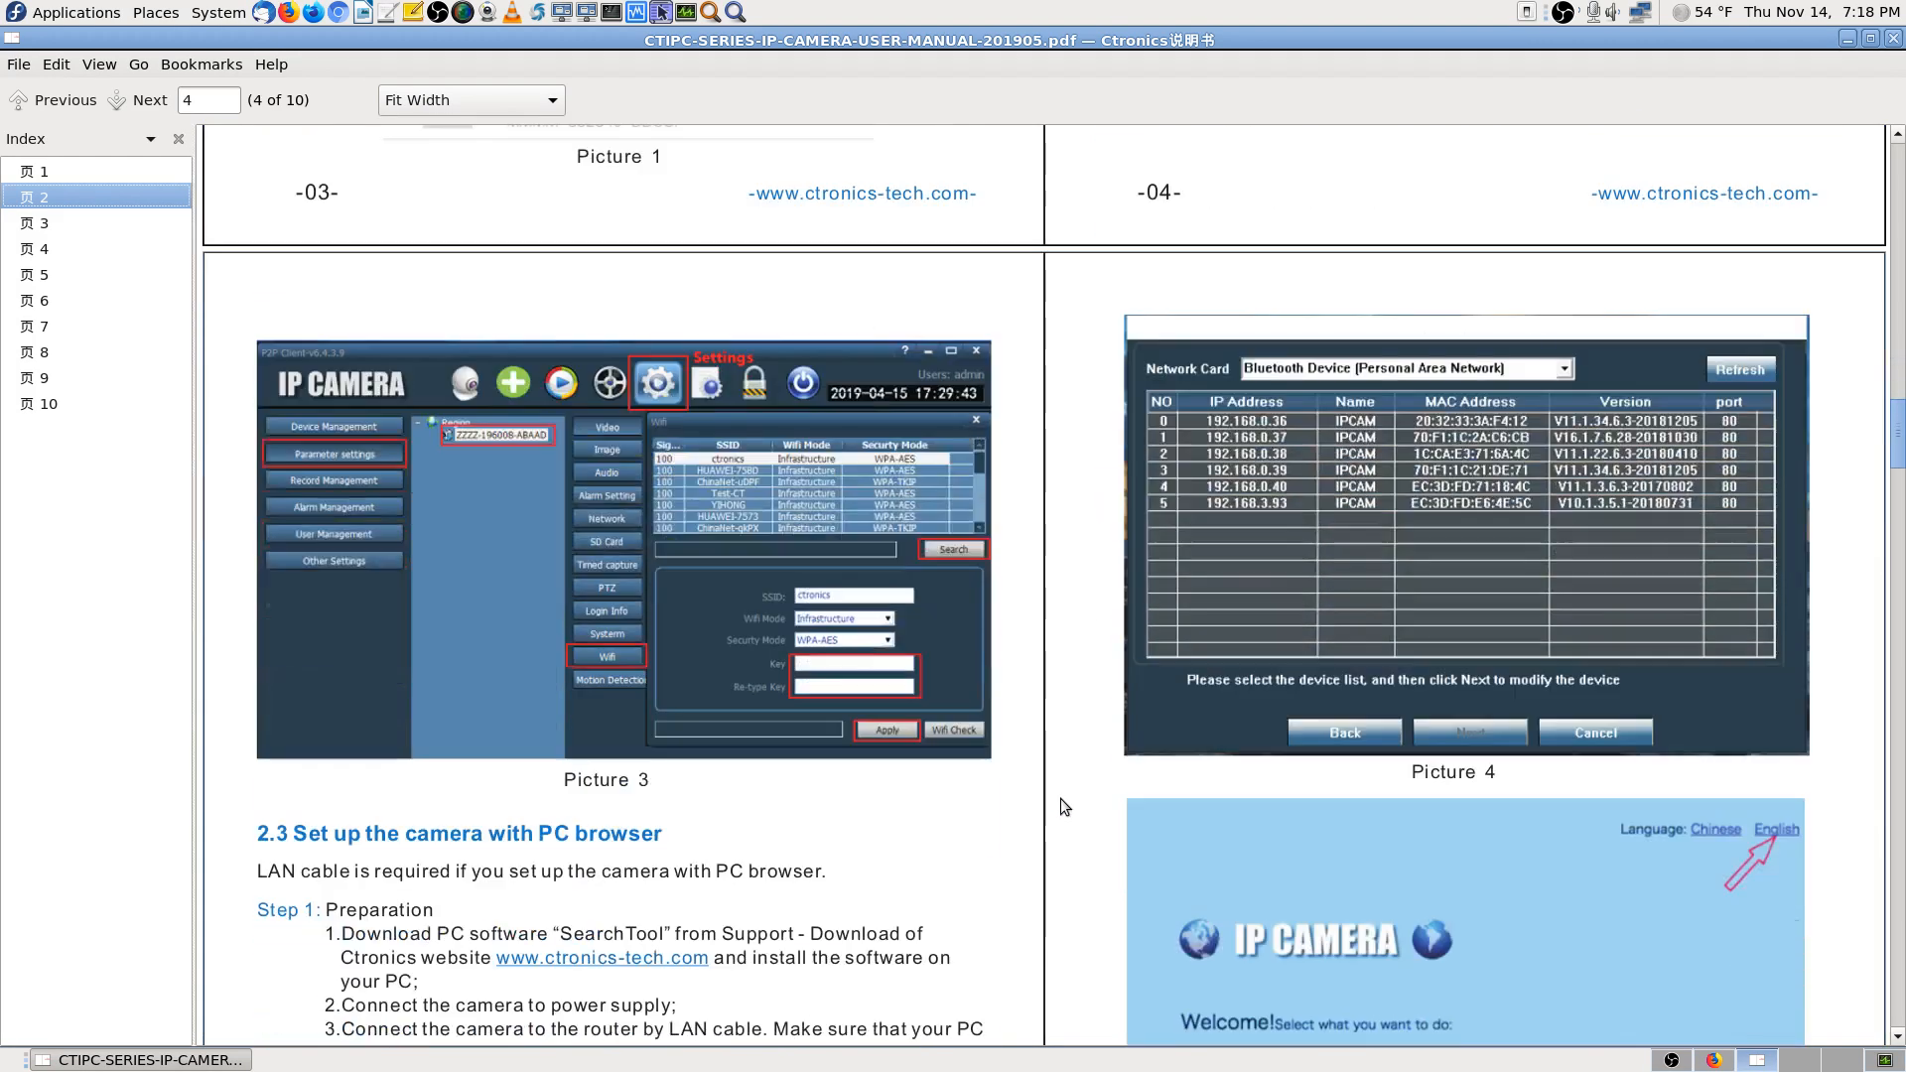
scroll(1060, 798, down, 1)
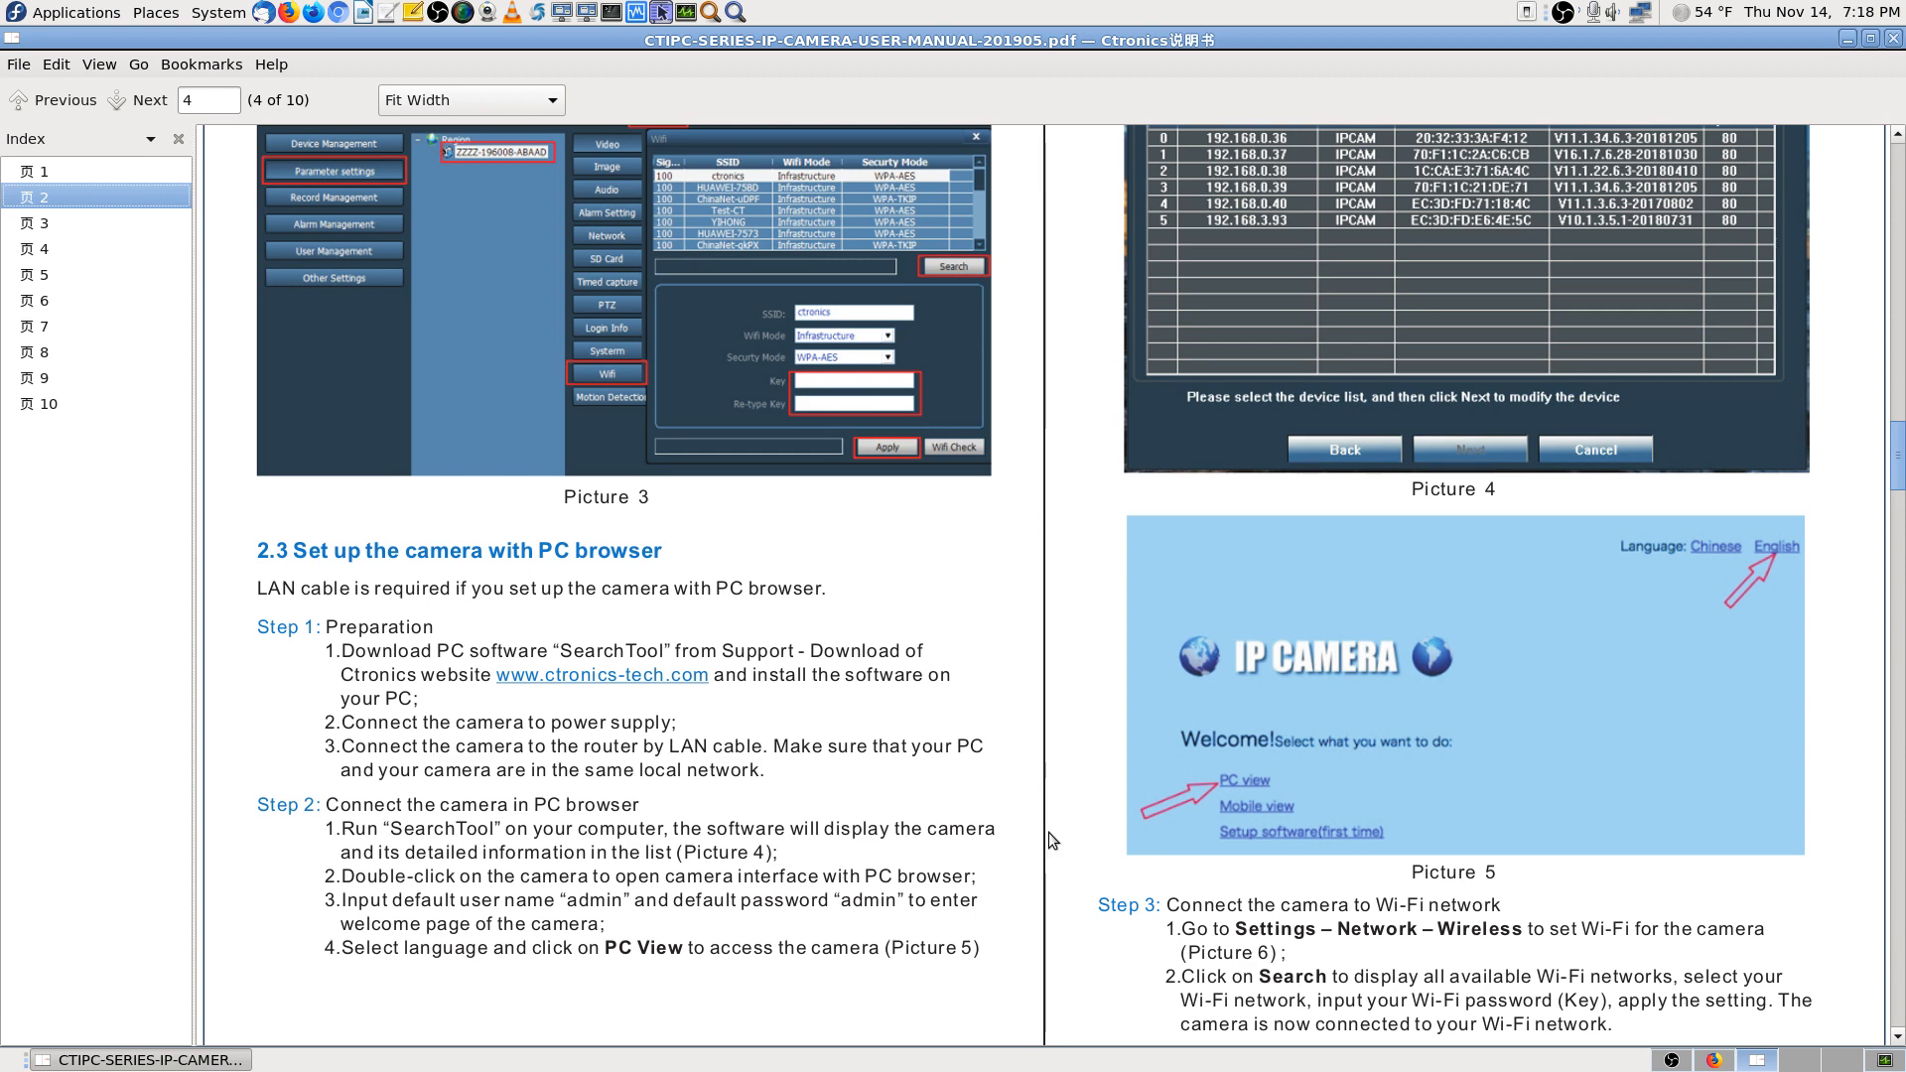
scroll(1048, 832, down, 2)
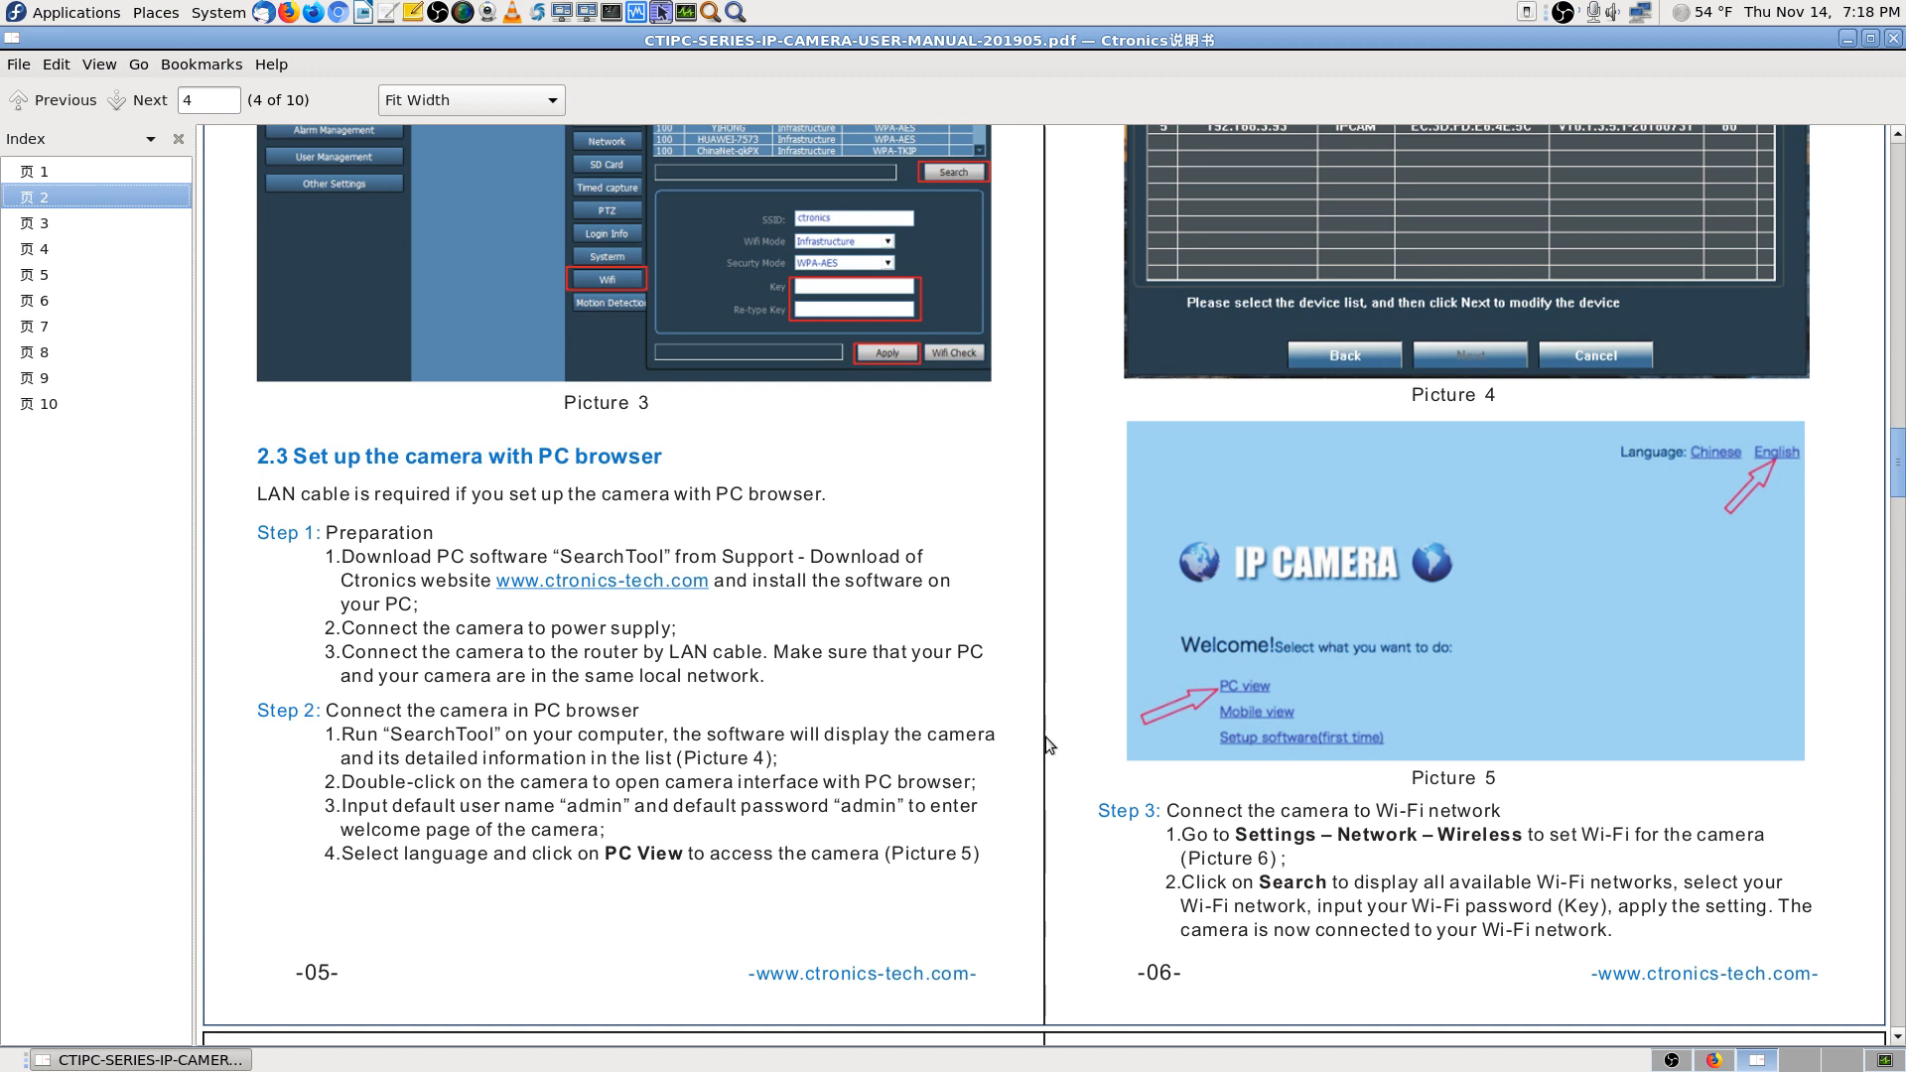
scroll(1046, 736, up, 1)
scroll(1045, 737, up, 2)
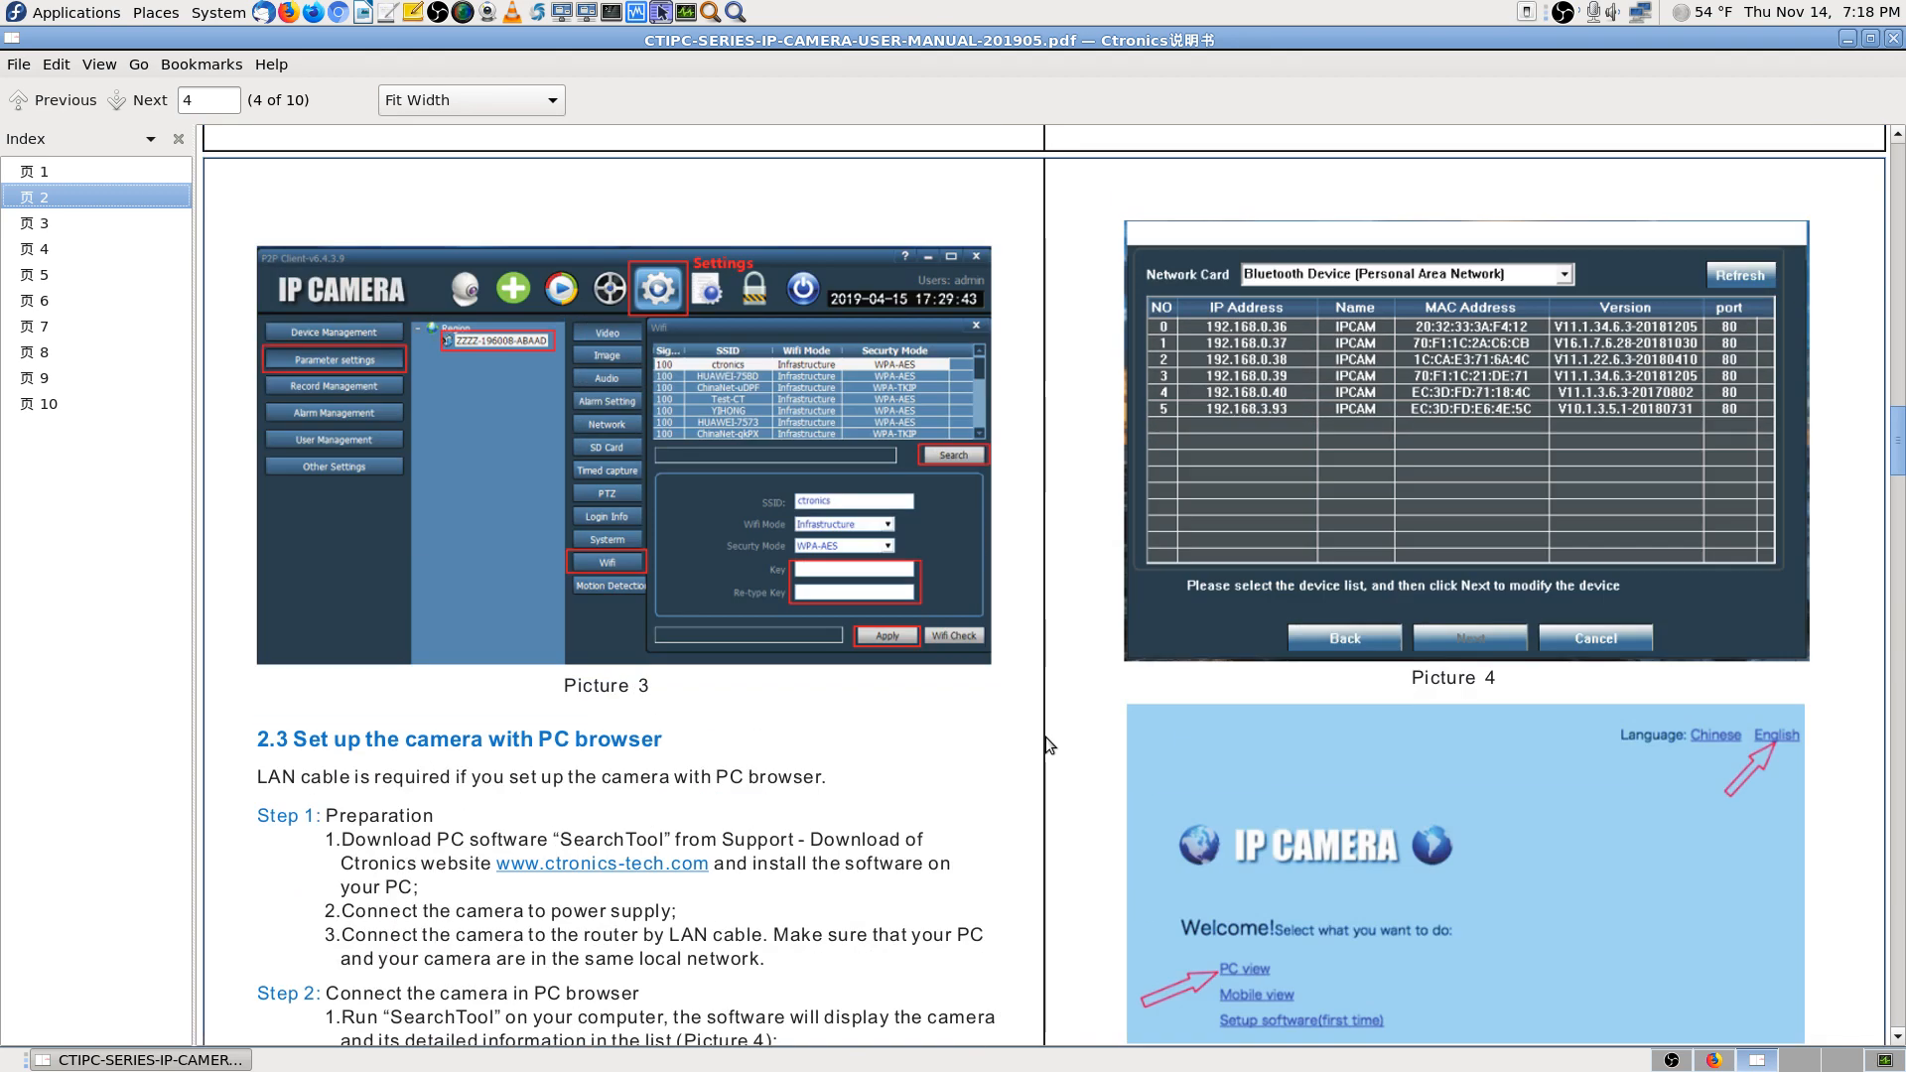
click(1714, 1059)
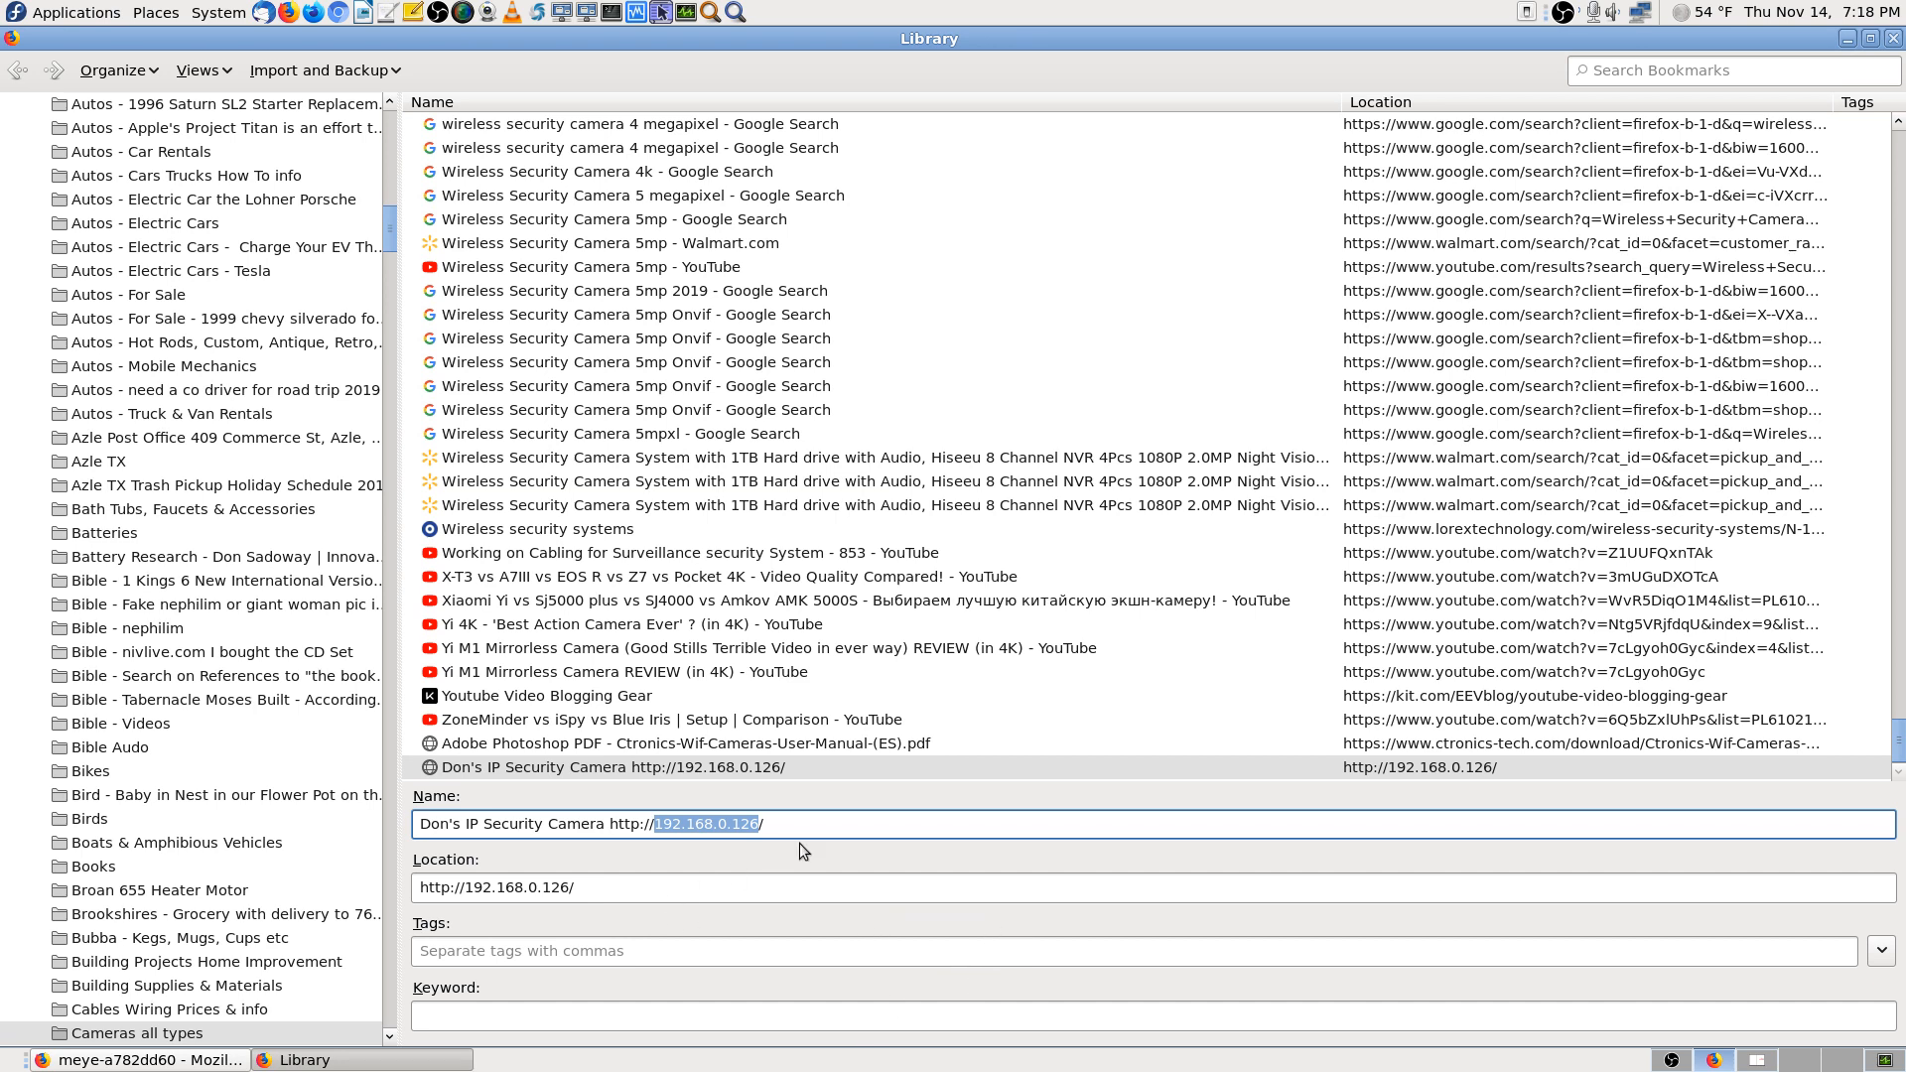
click(746, 773)
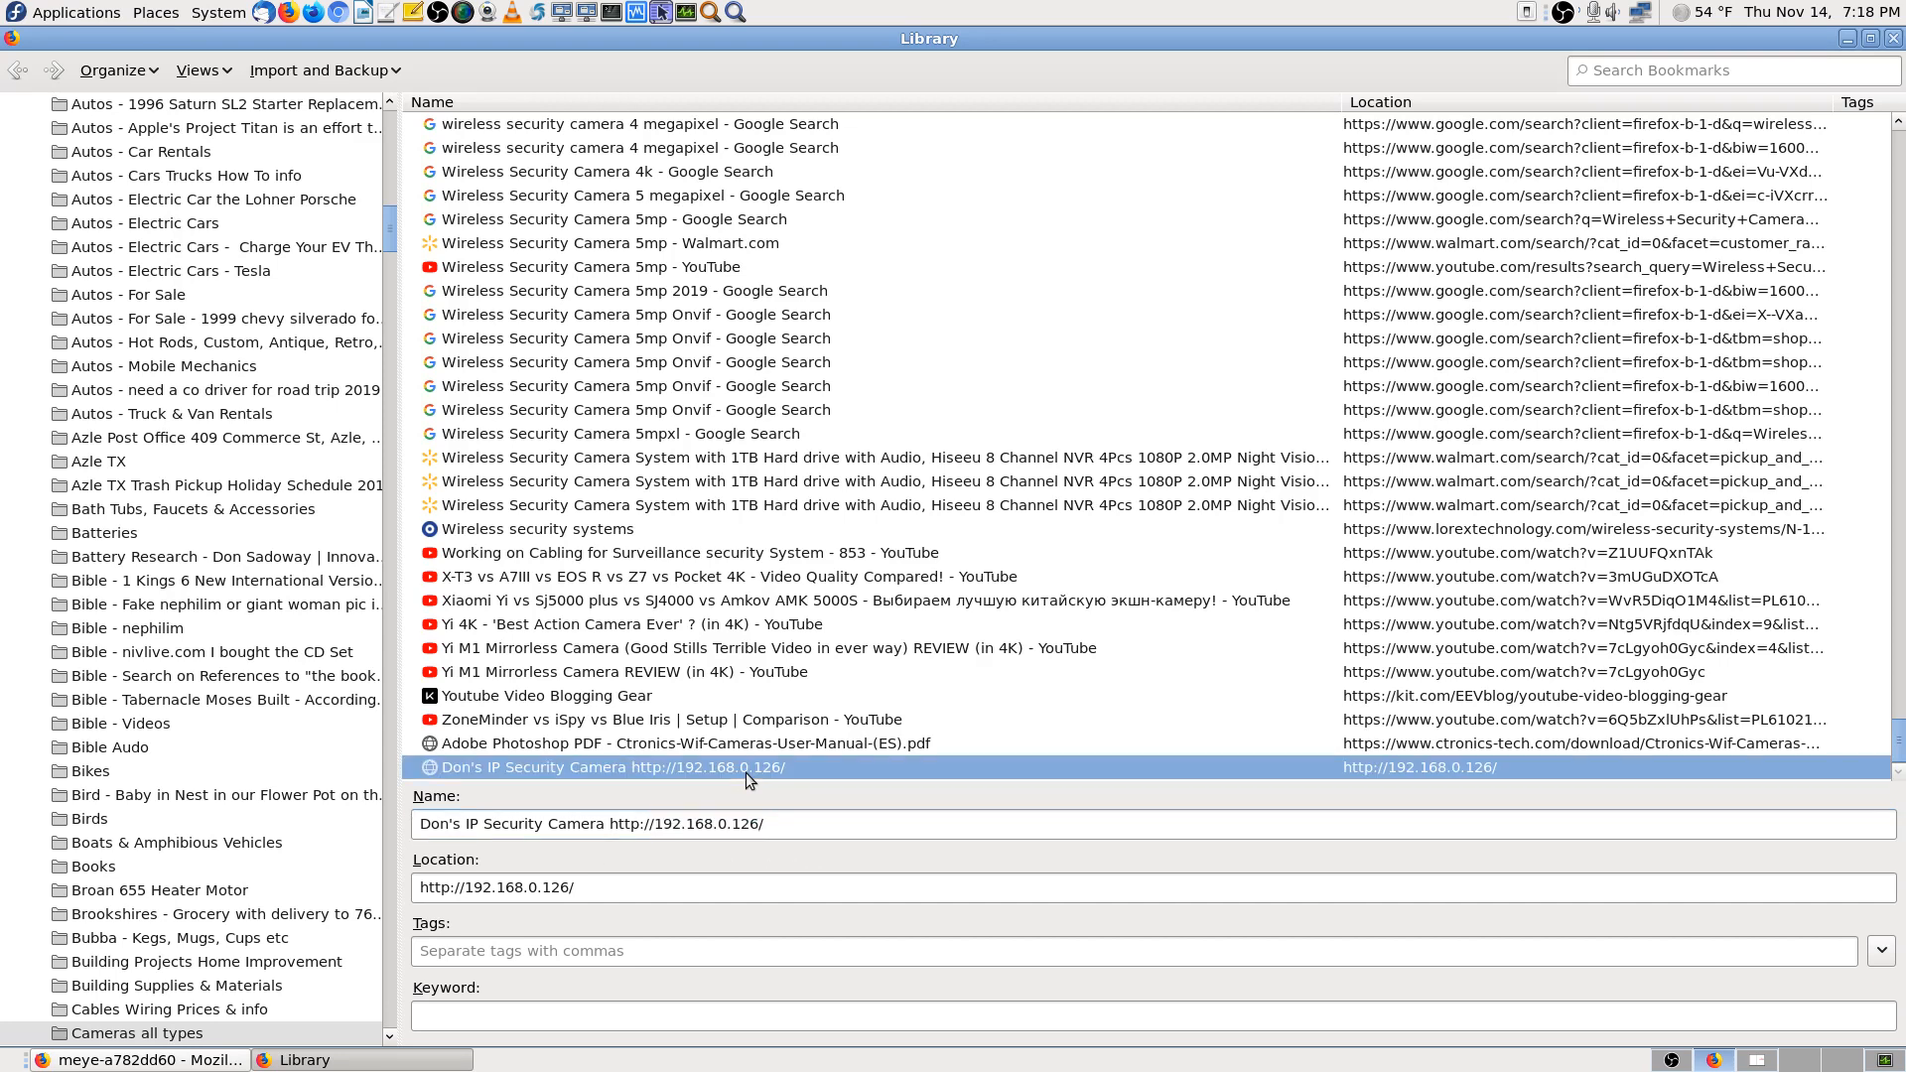
click(216, 1060)
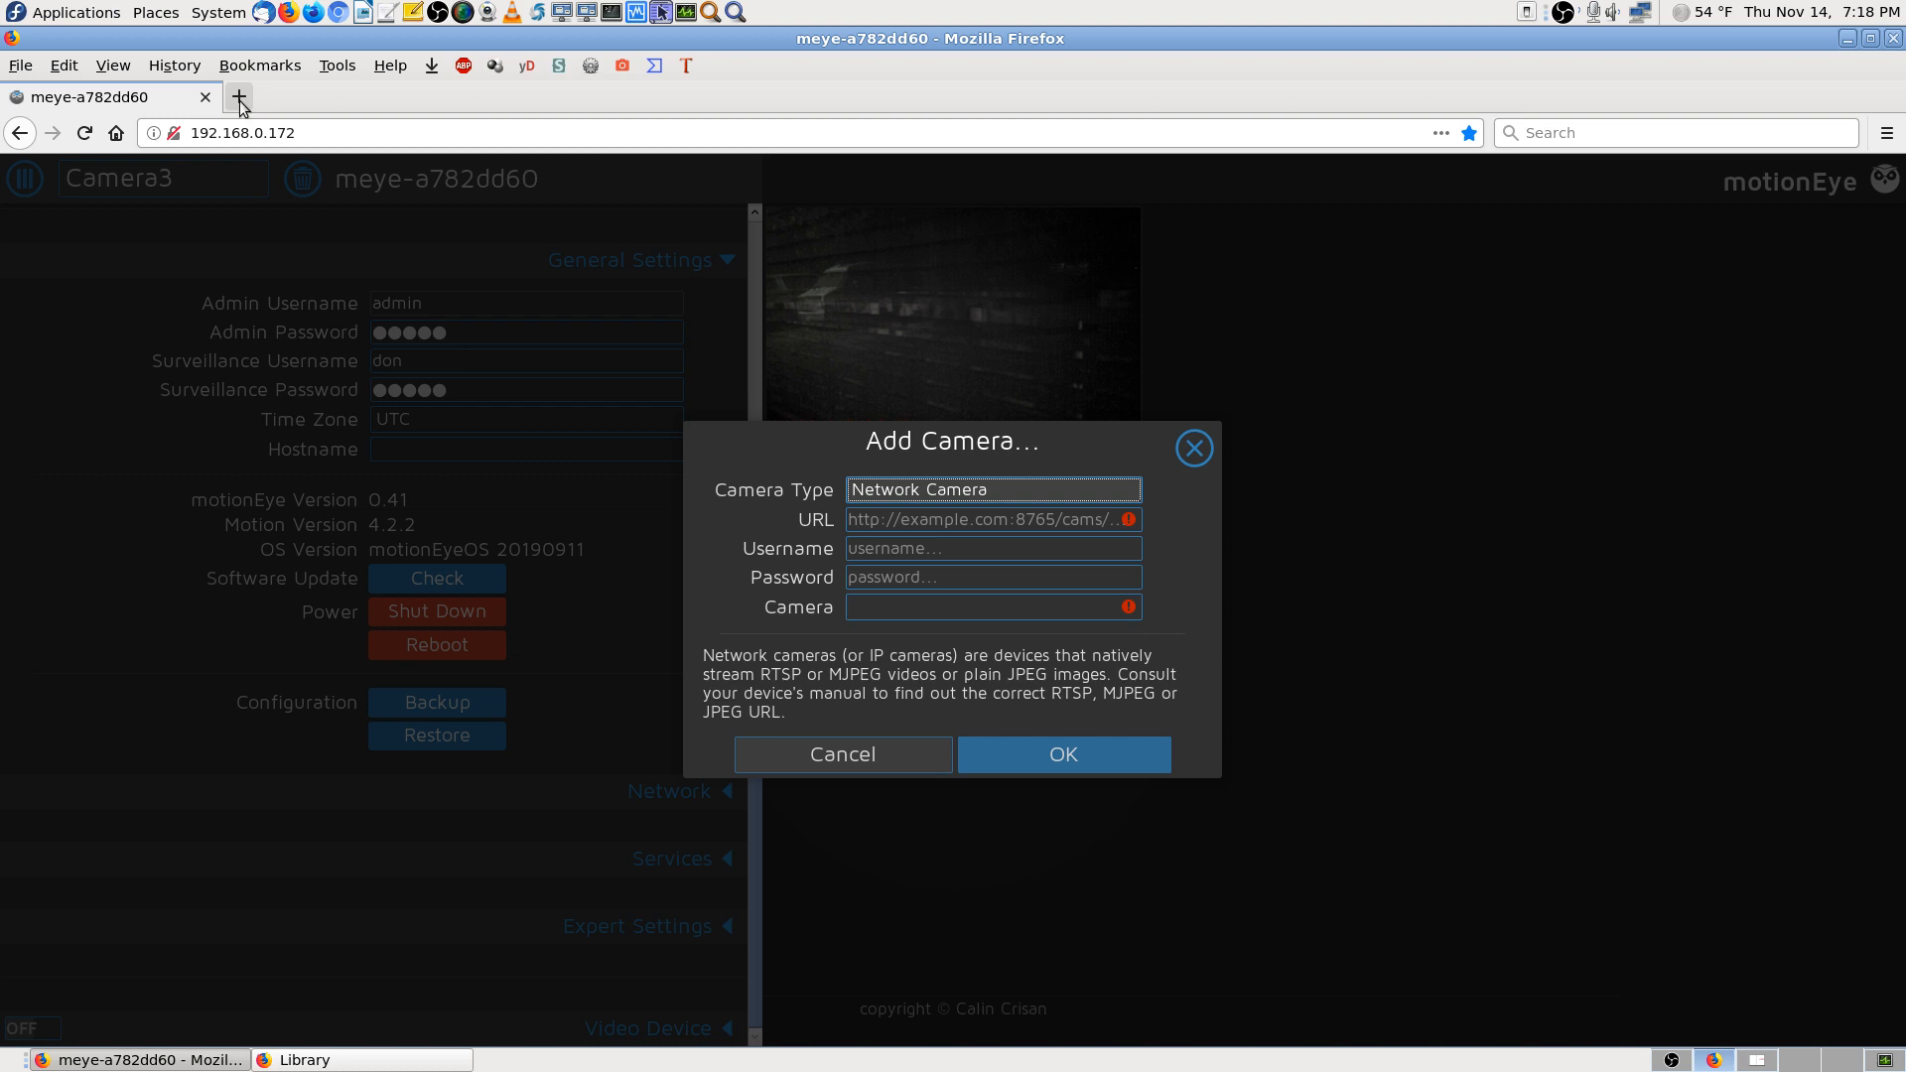
click(421, 1060)
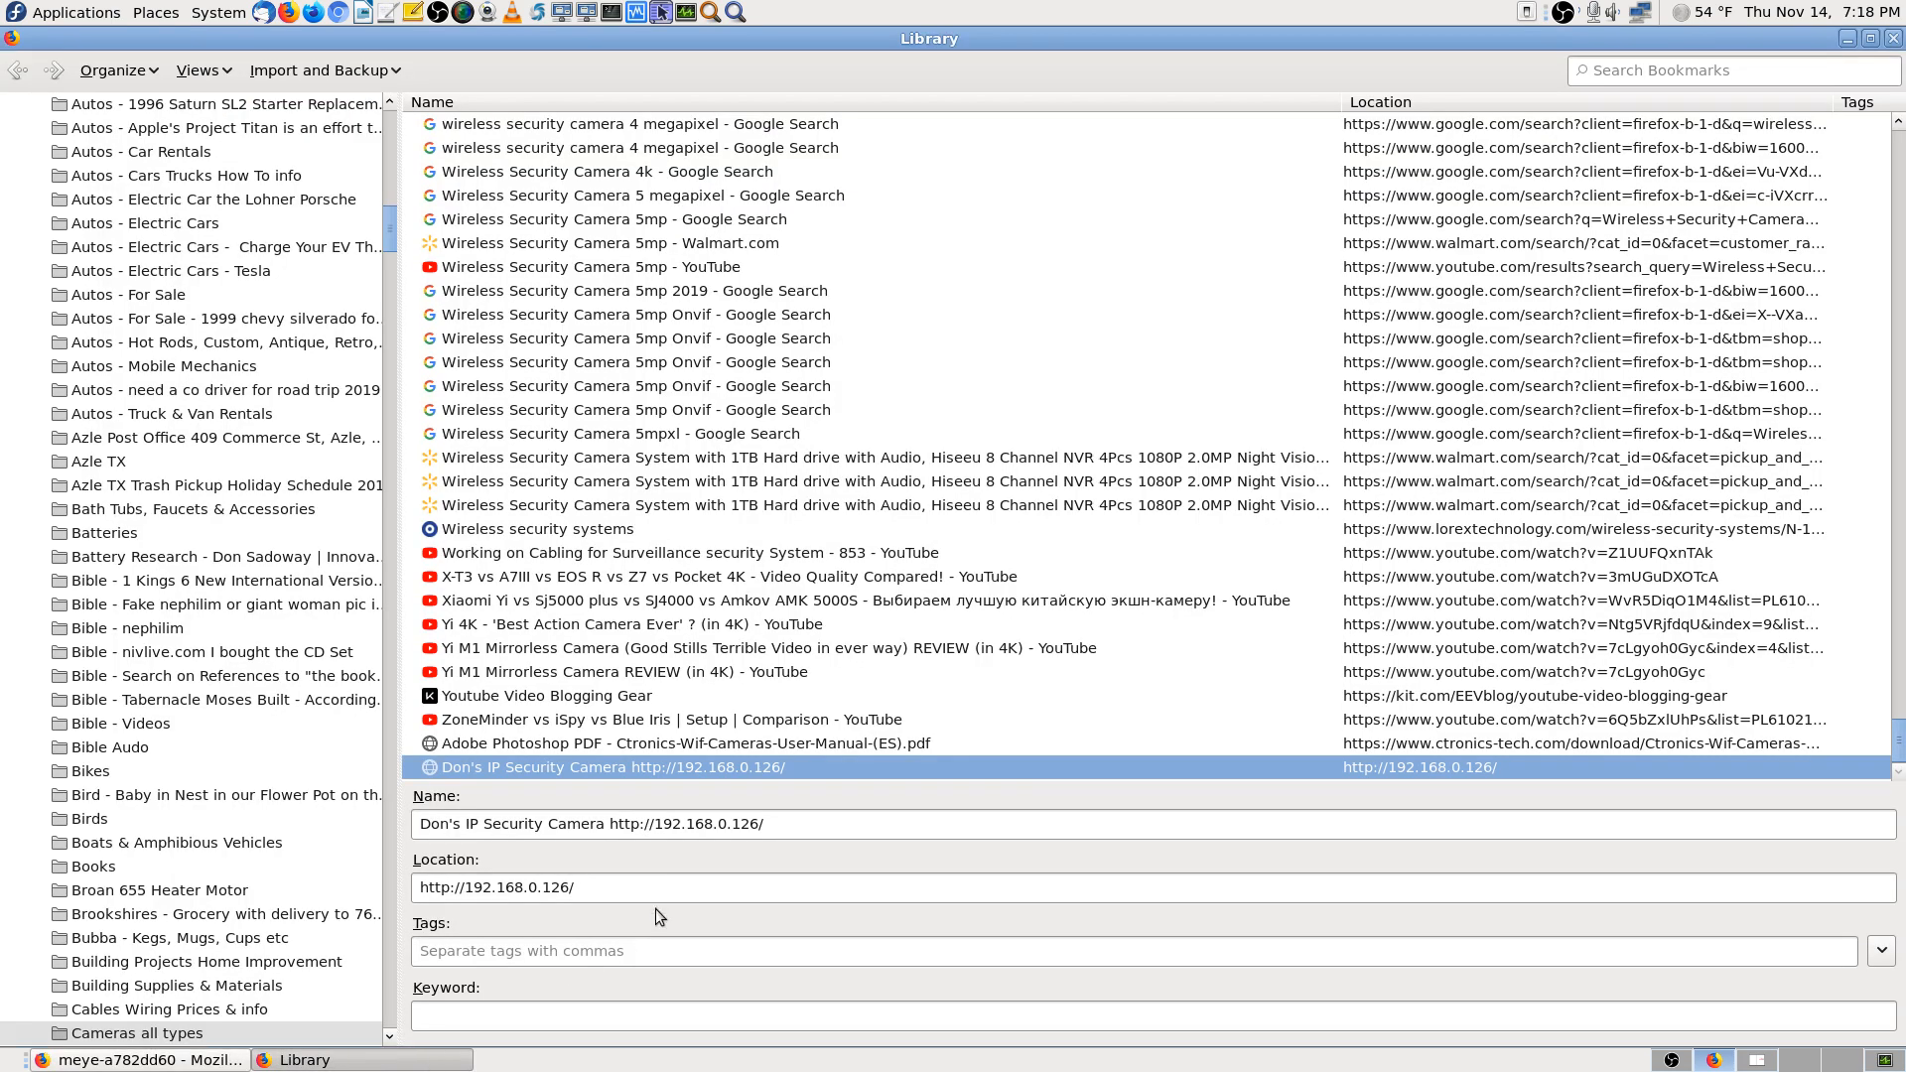
drag(781, 824, 610, 825)
right_click(629, 824)
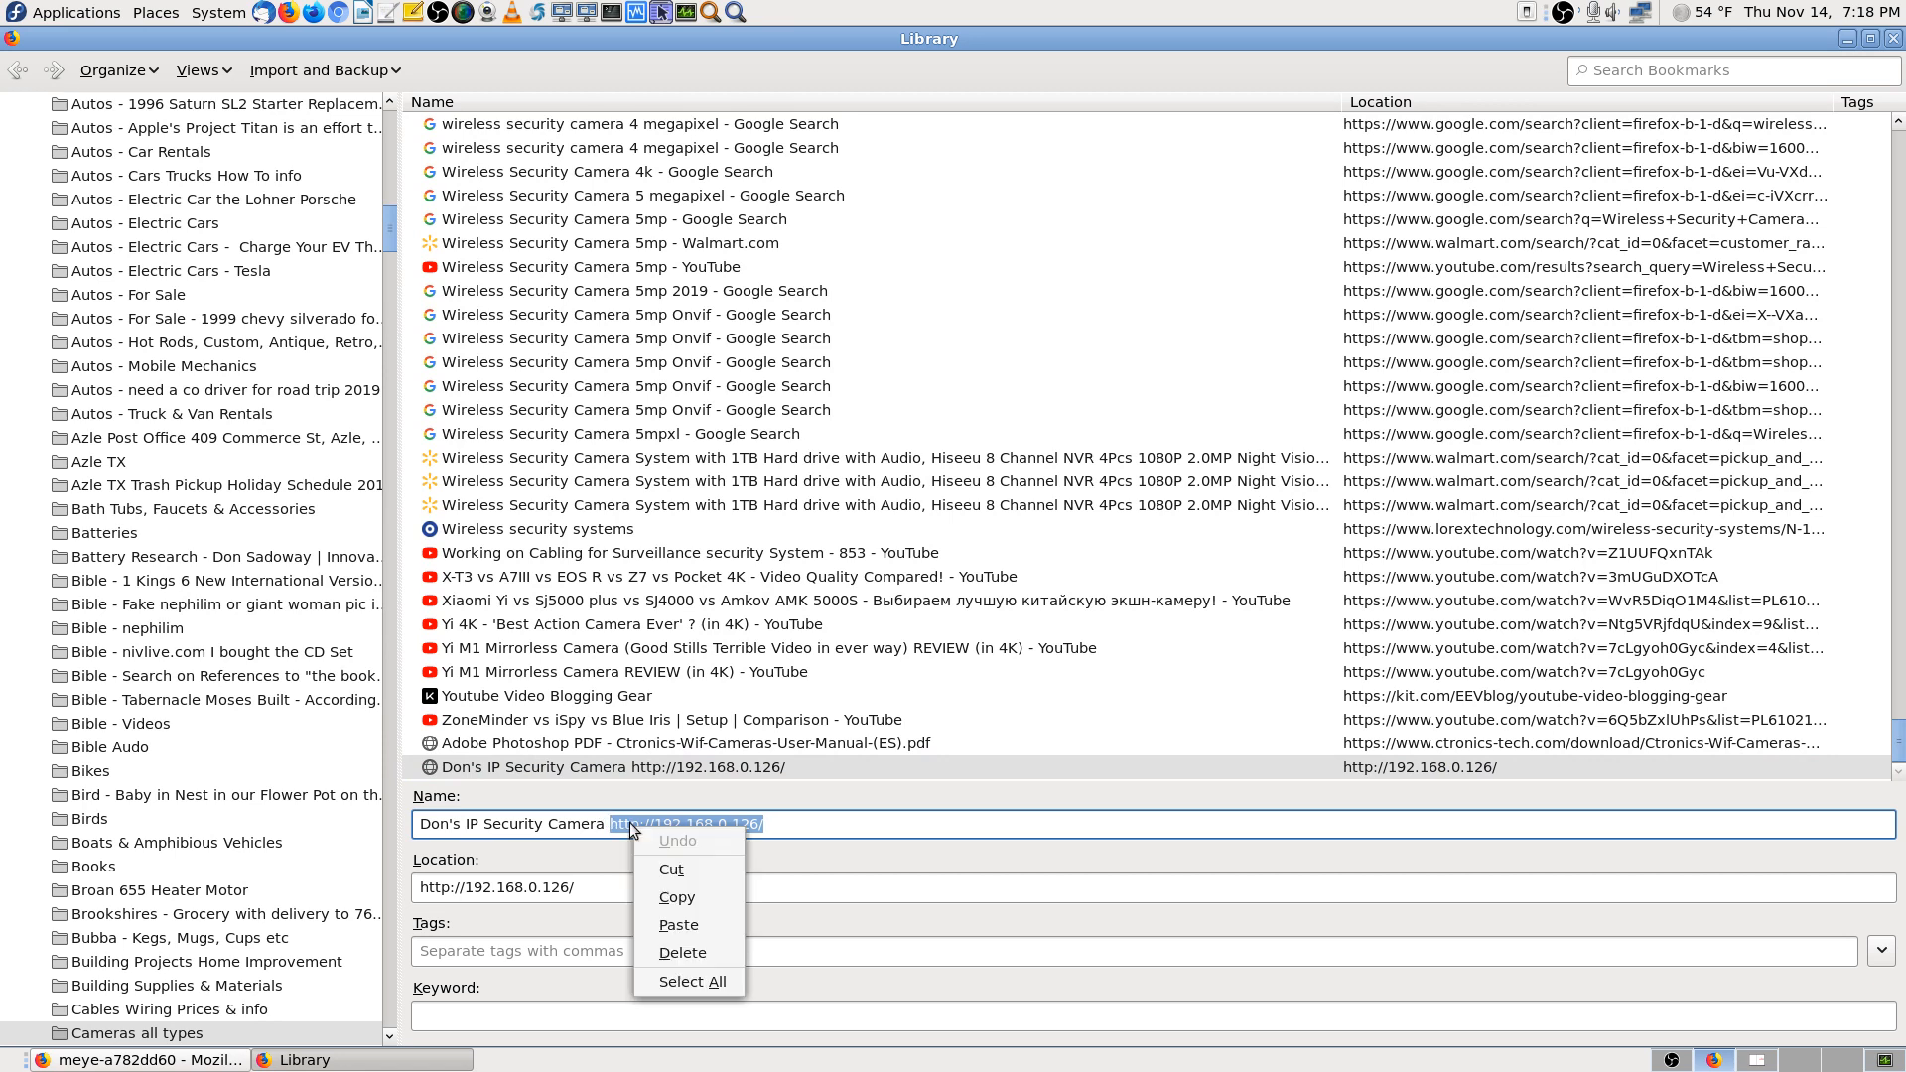
click(691, 897)
click(139, 1060)
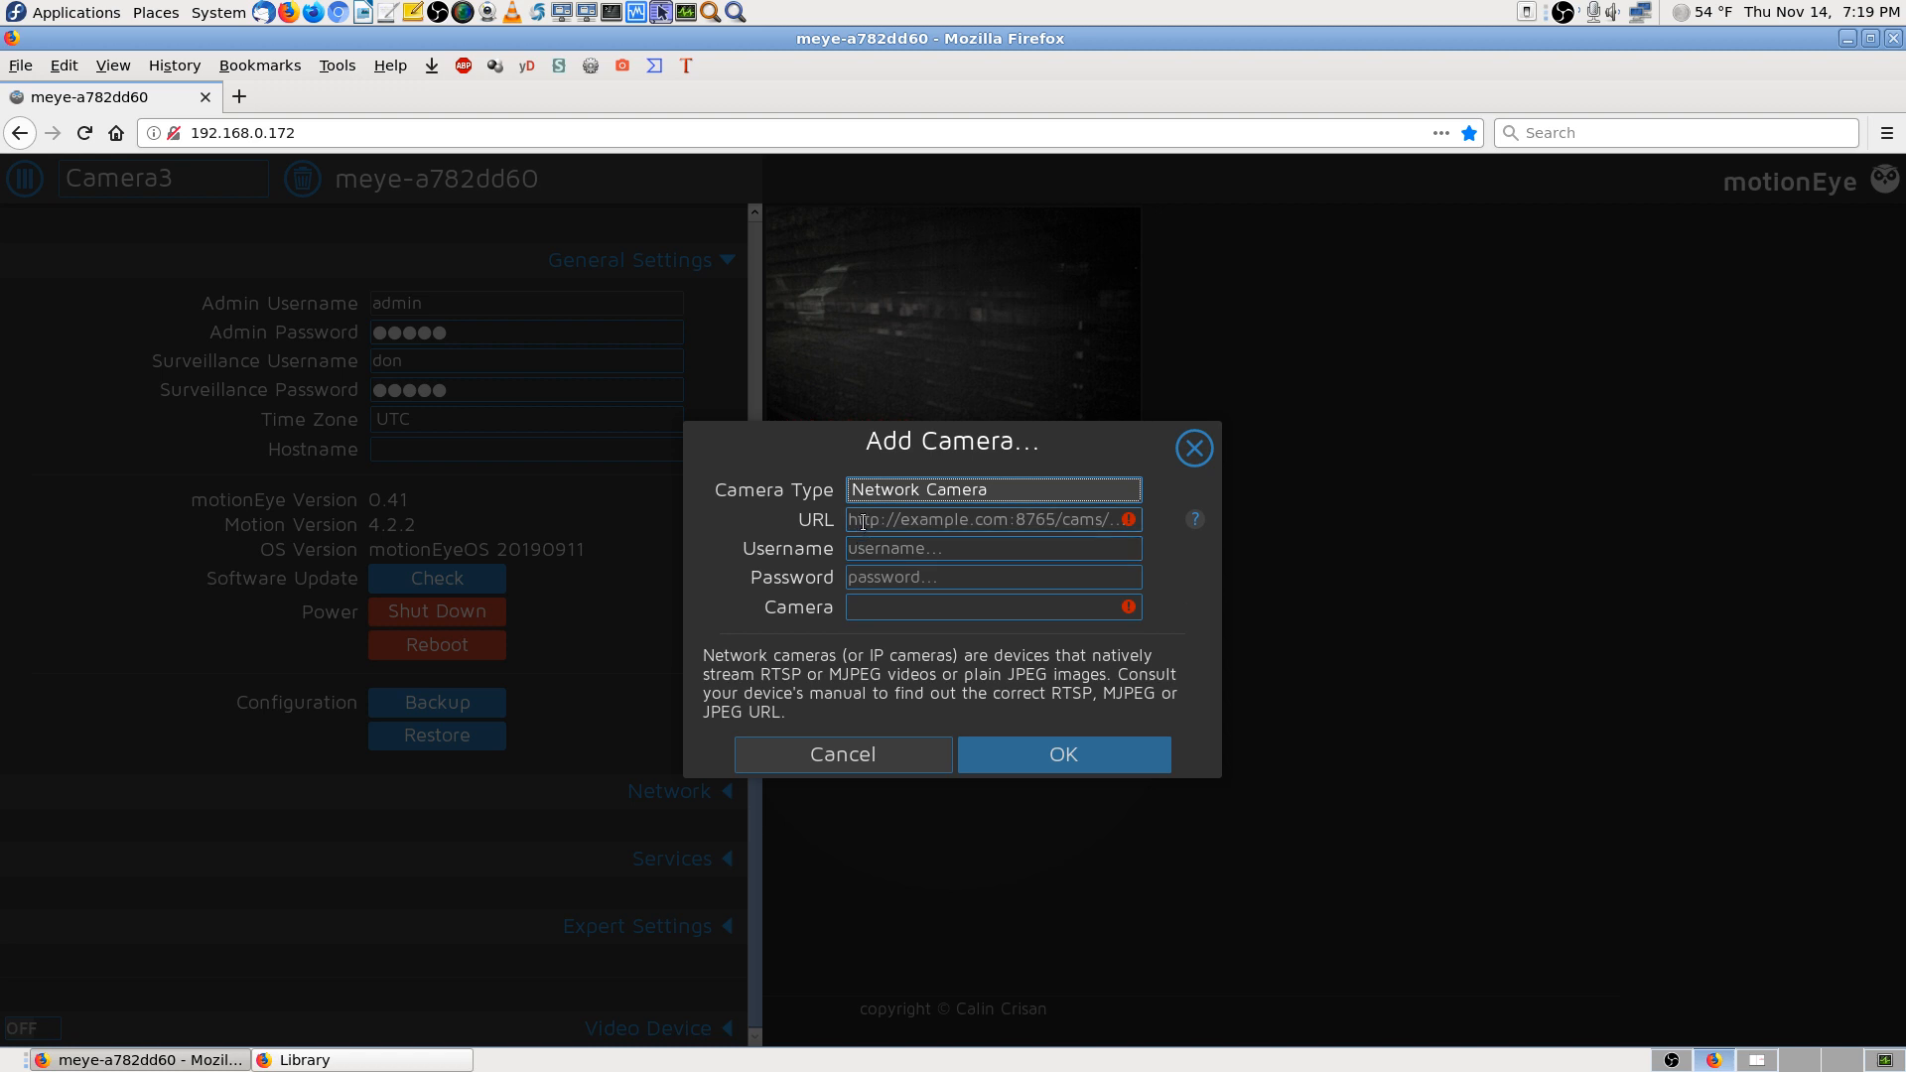
click(1043, 519)
key(ctrl+b)
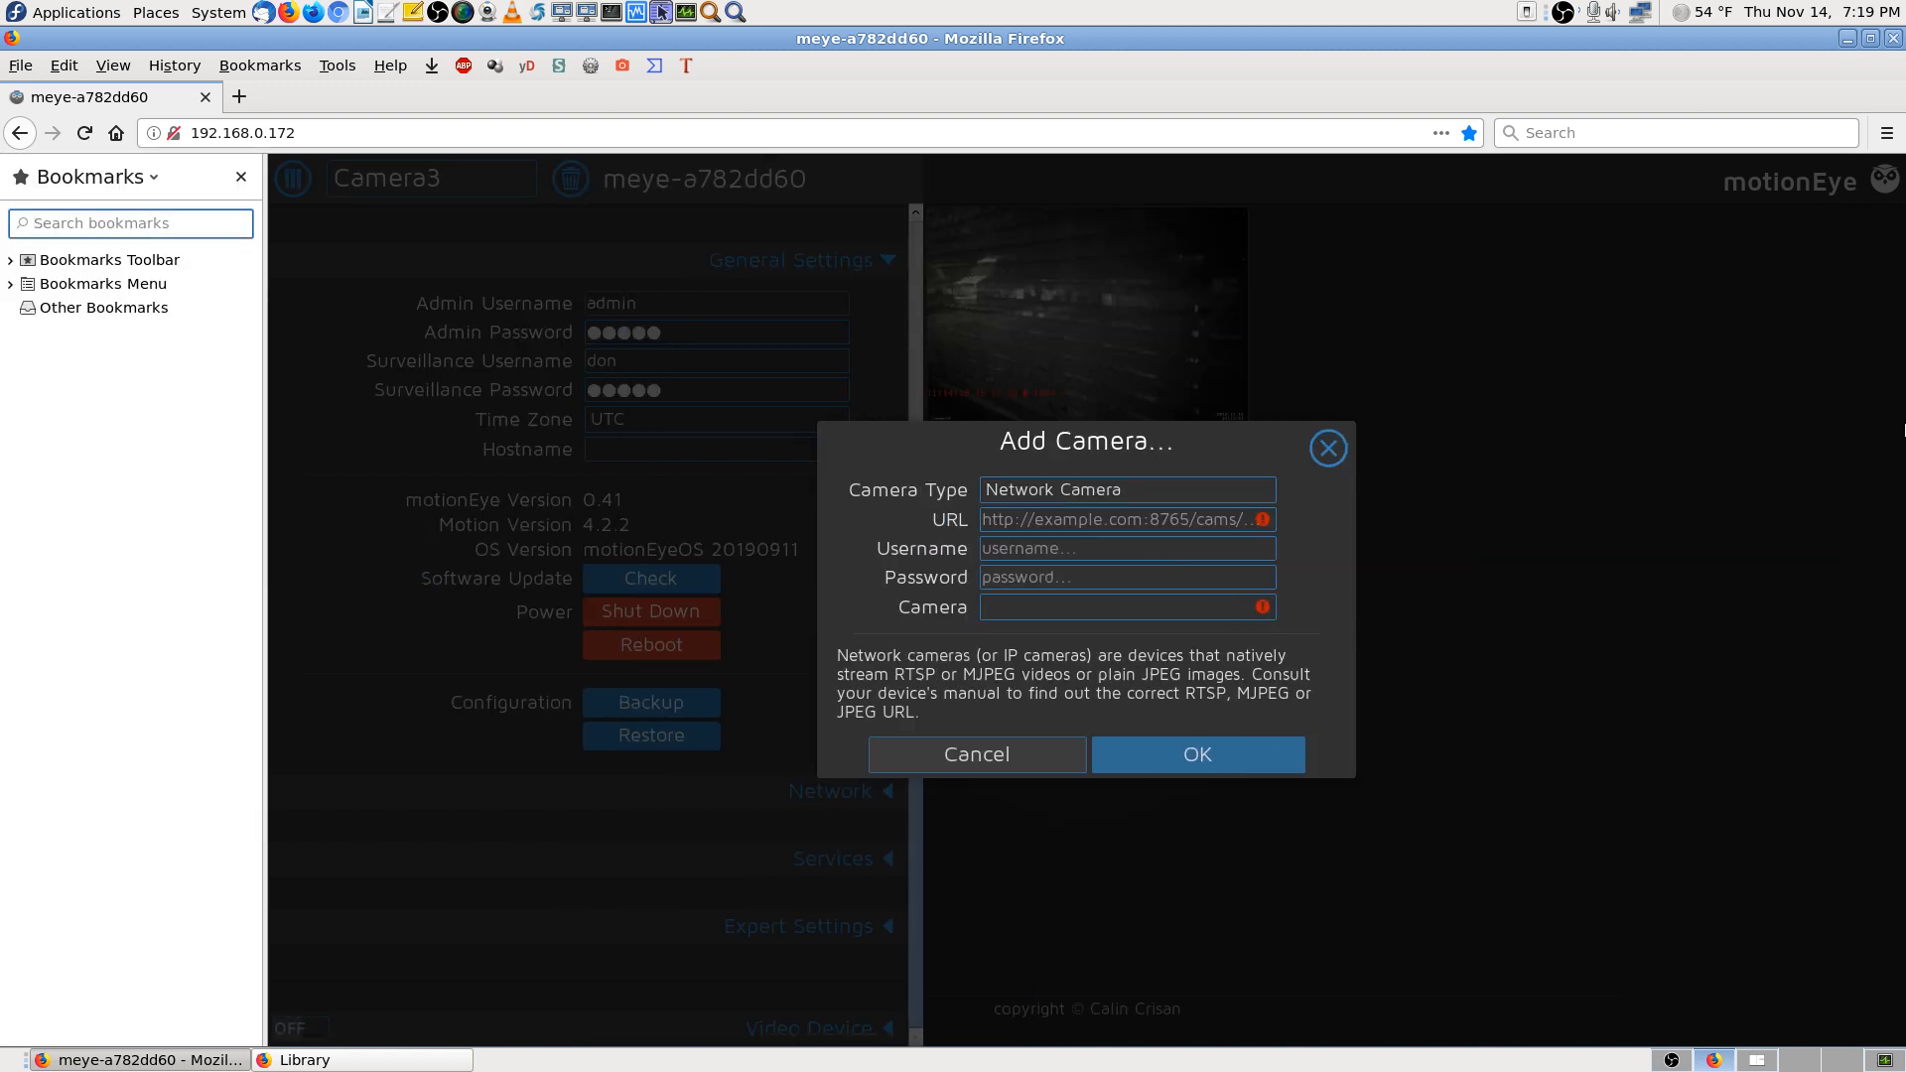
click(241, 177)
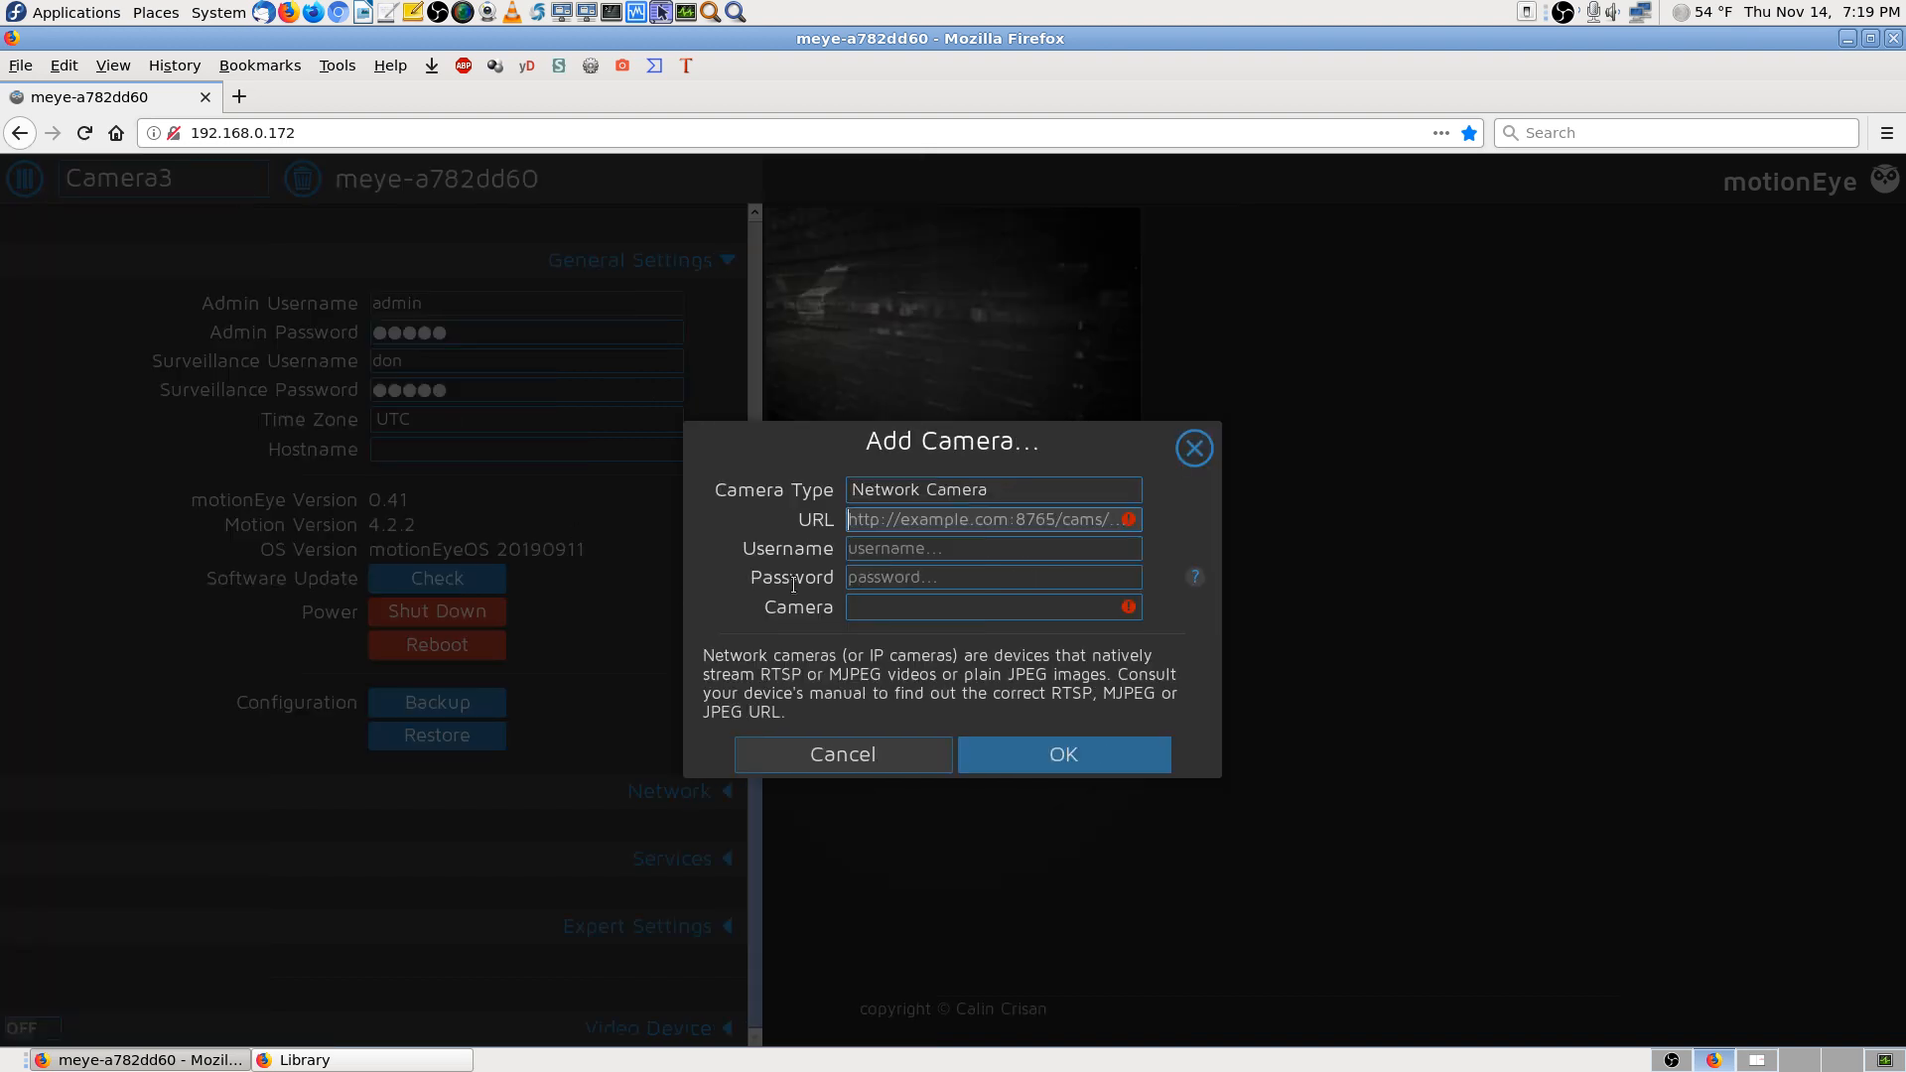
key(ctrl+v)
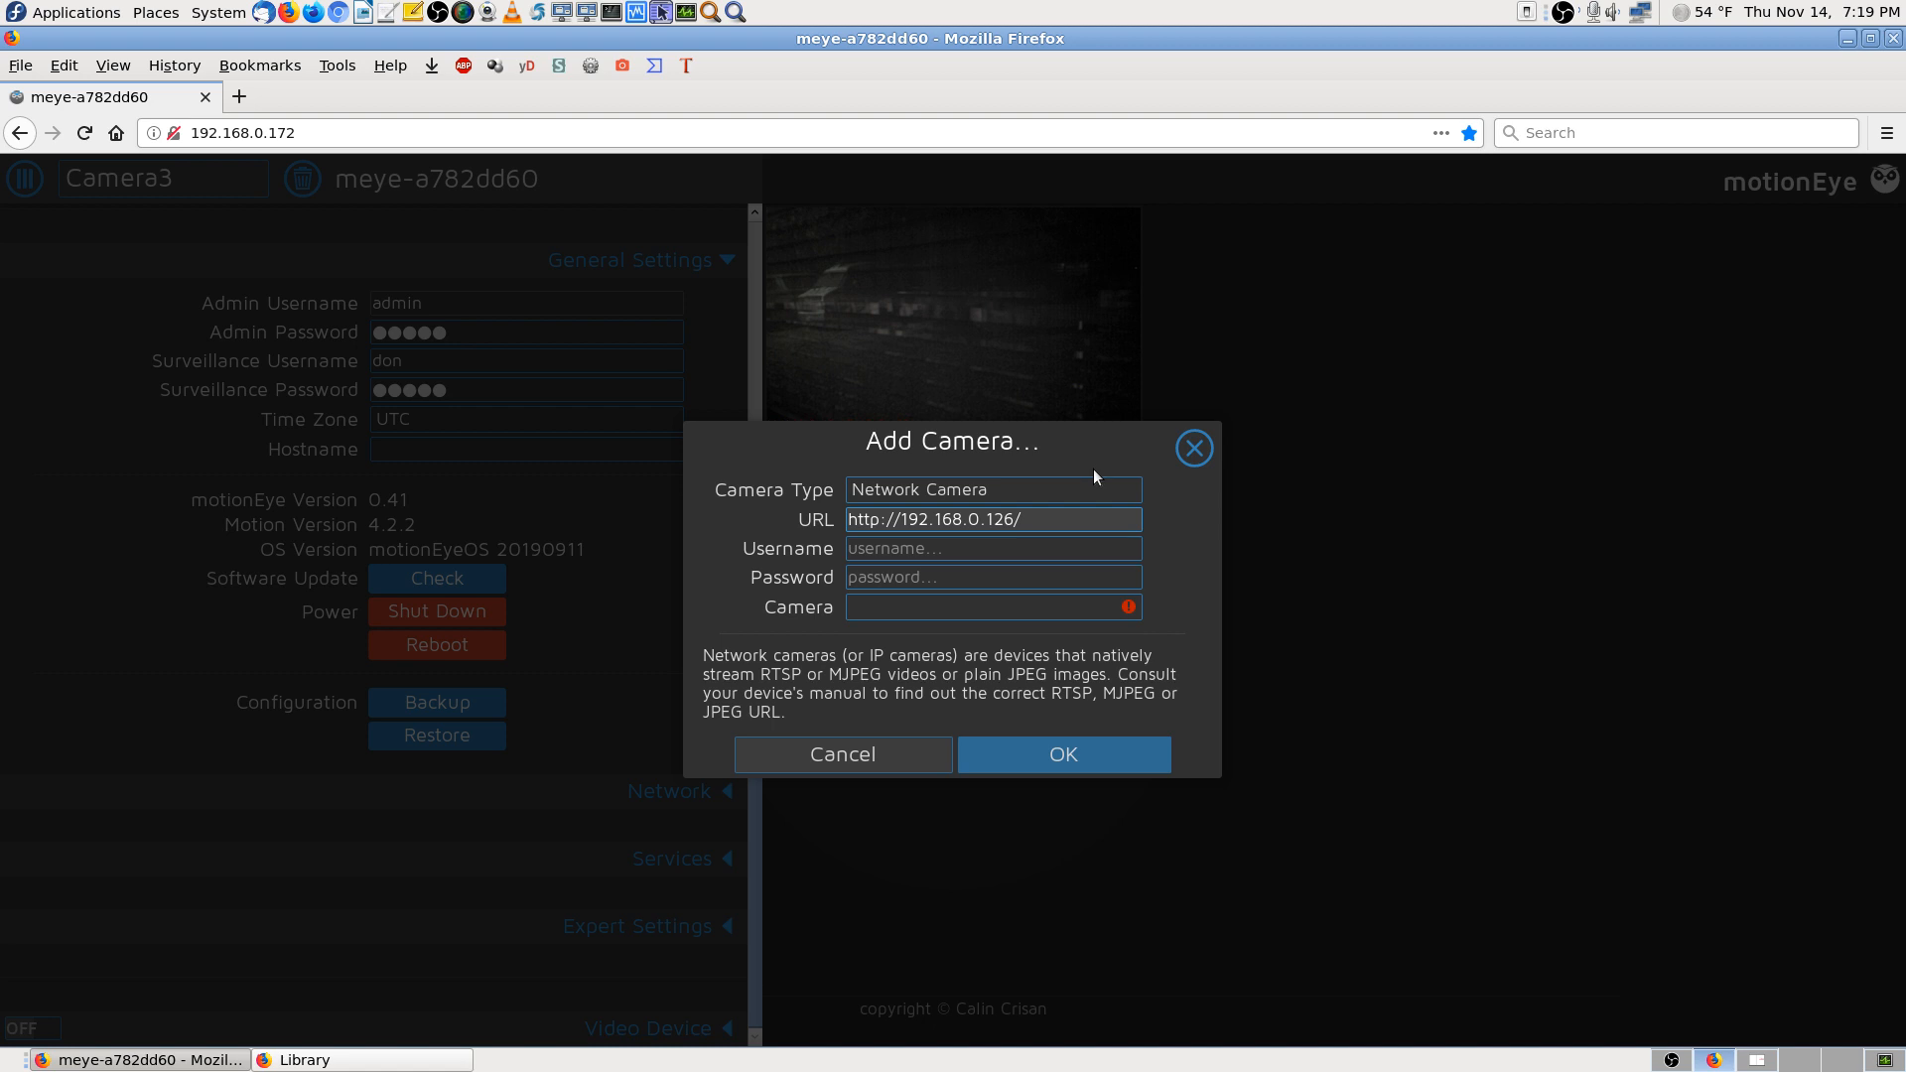
Enter username admin and type the camera password, then erase it after a mistype
click(899, 551)
text(admin)
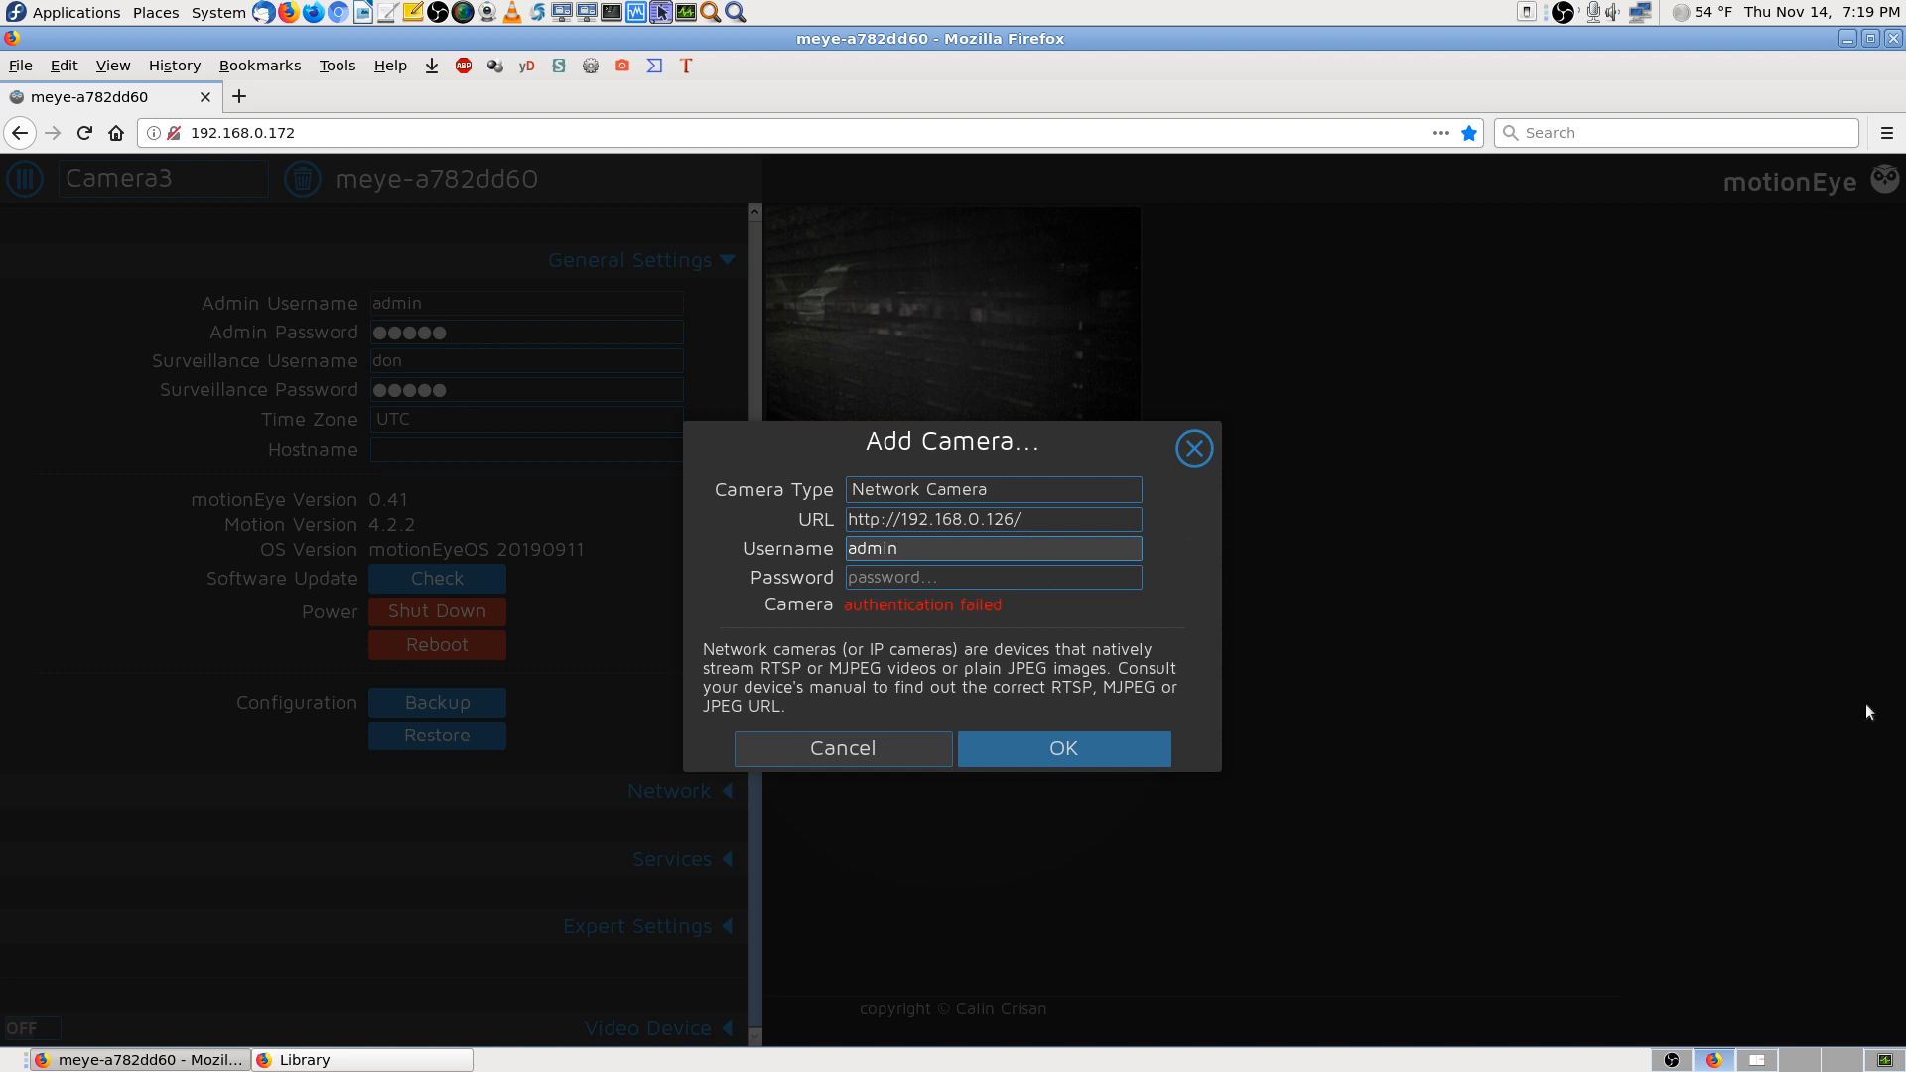
key(Tab)
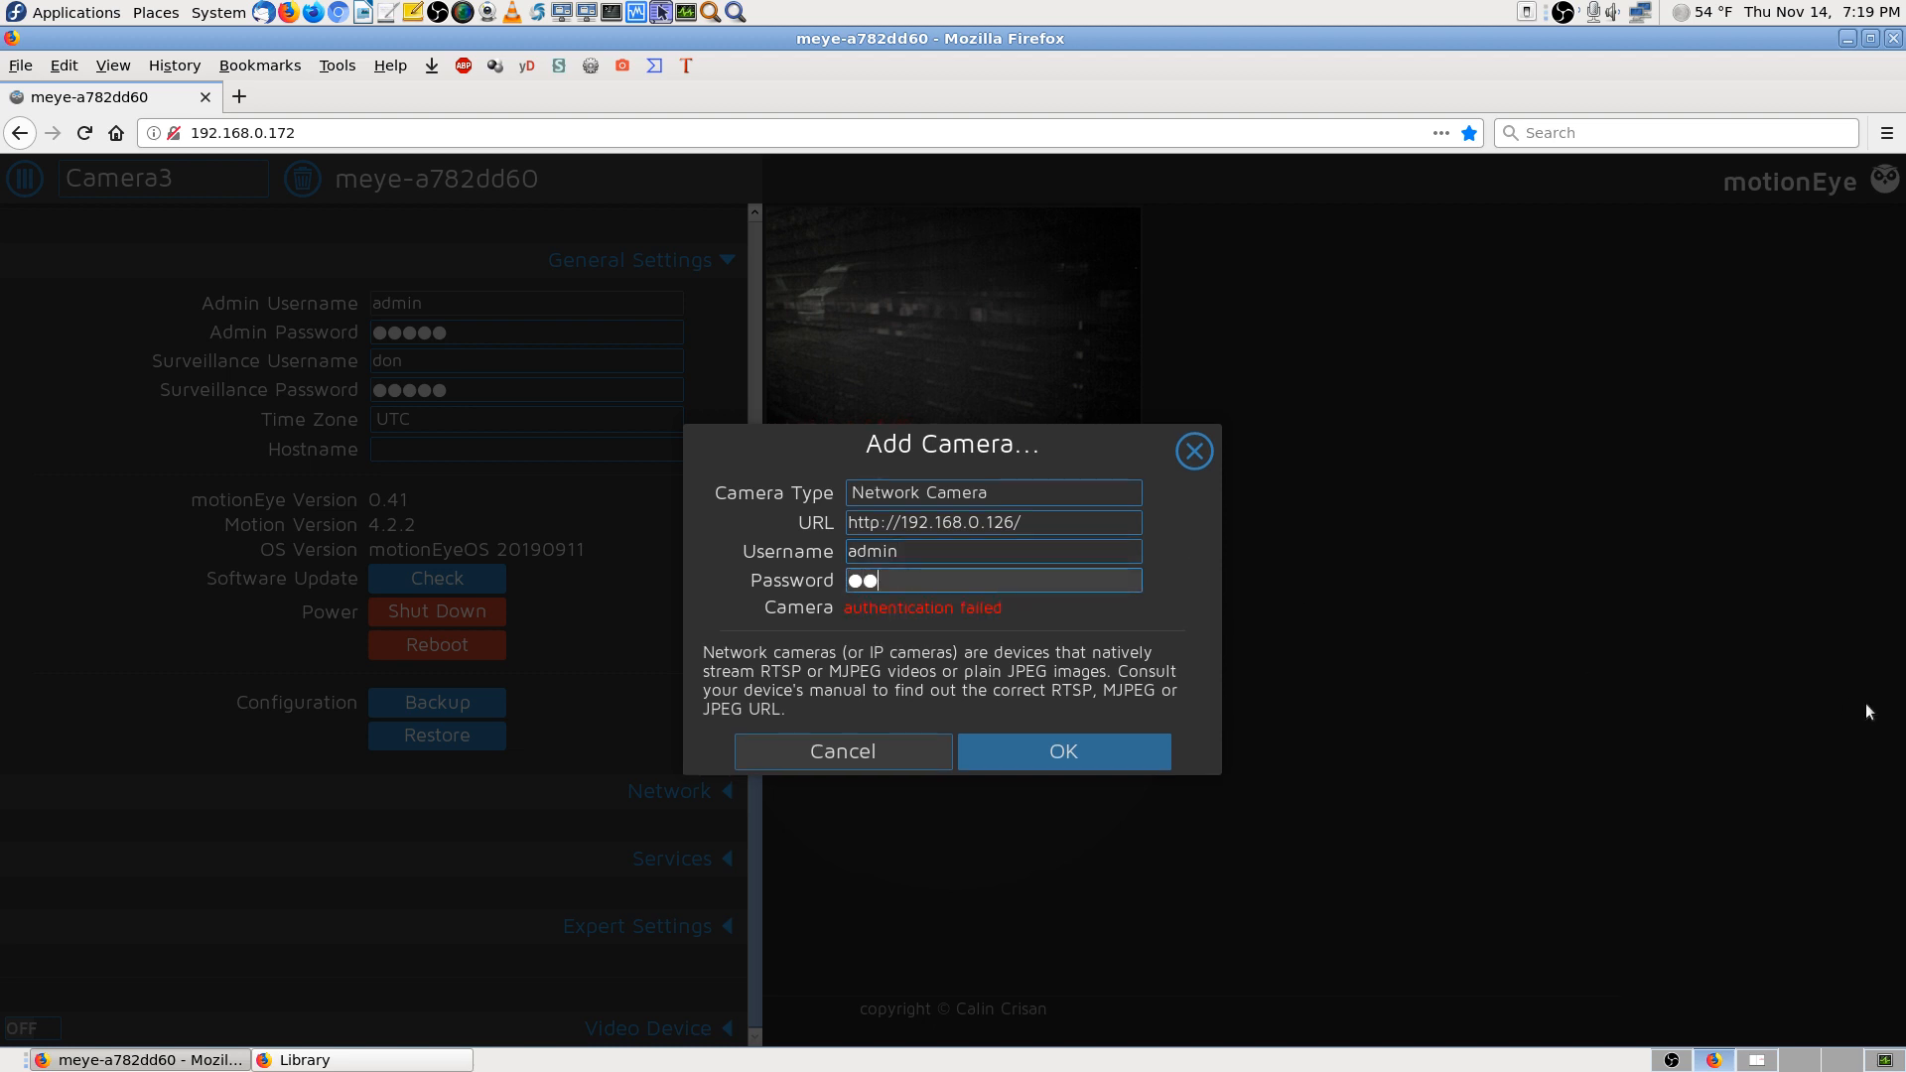
text(*****)
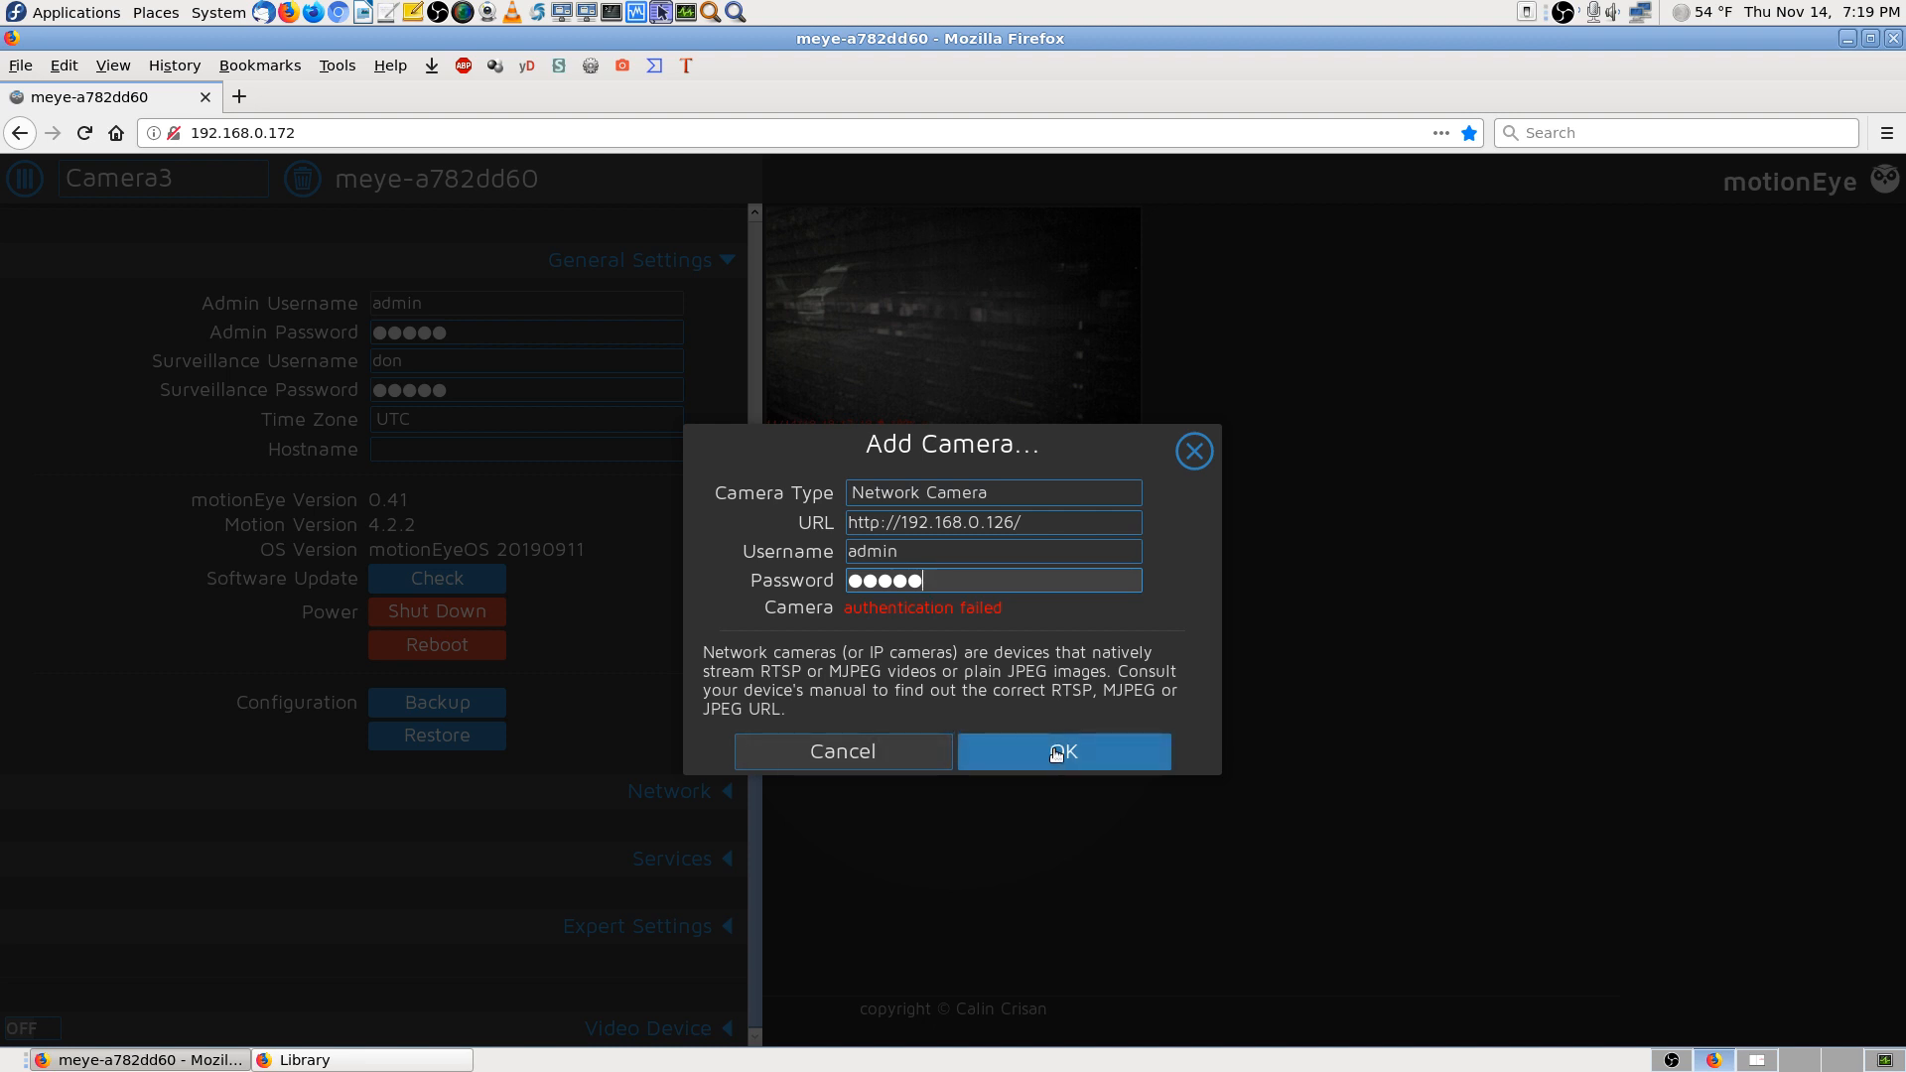
key(BackSpace)
key(BackSpace)
key(BackSpace)
key(BackSpace)
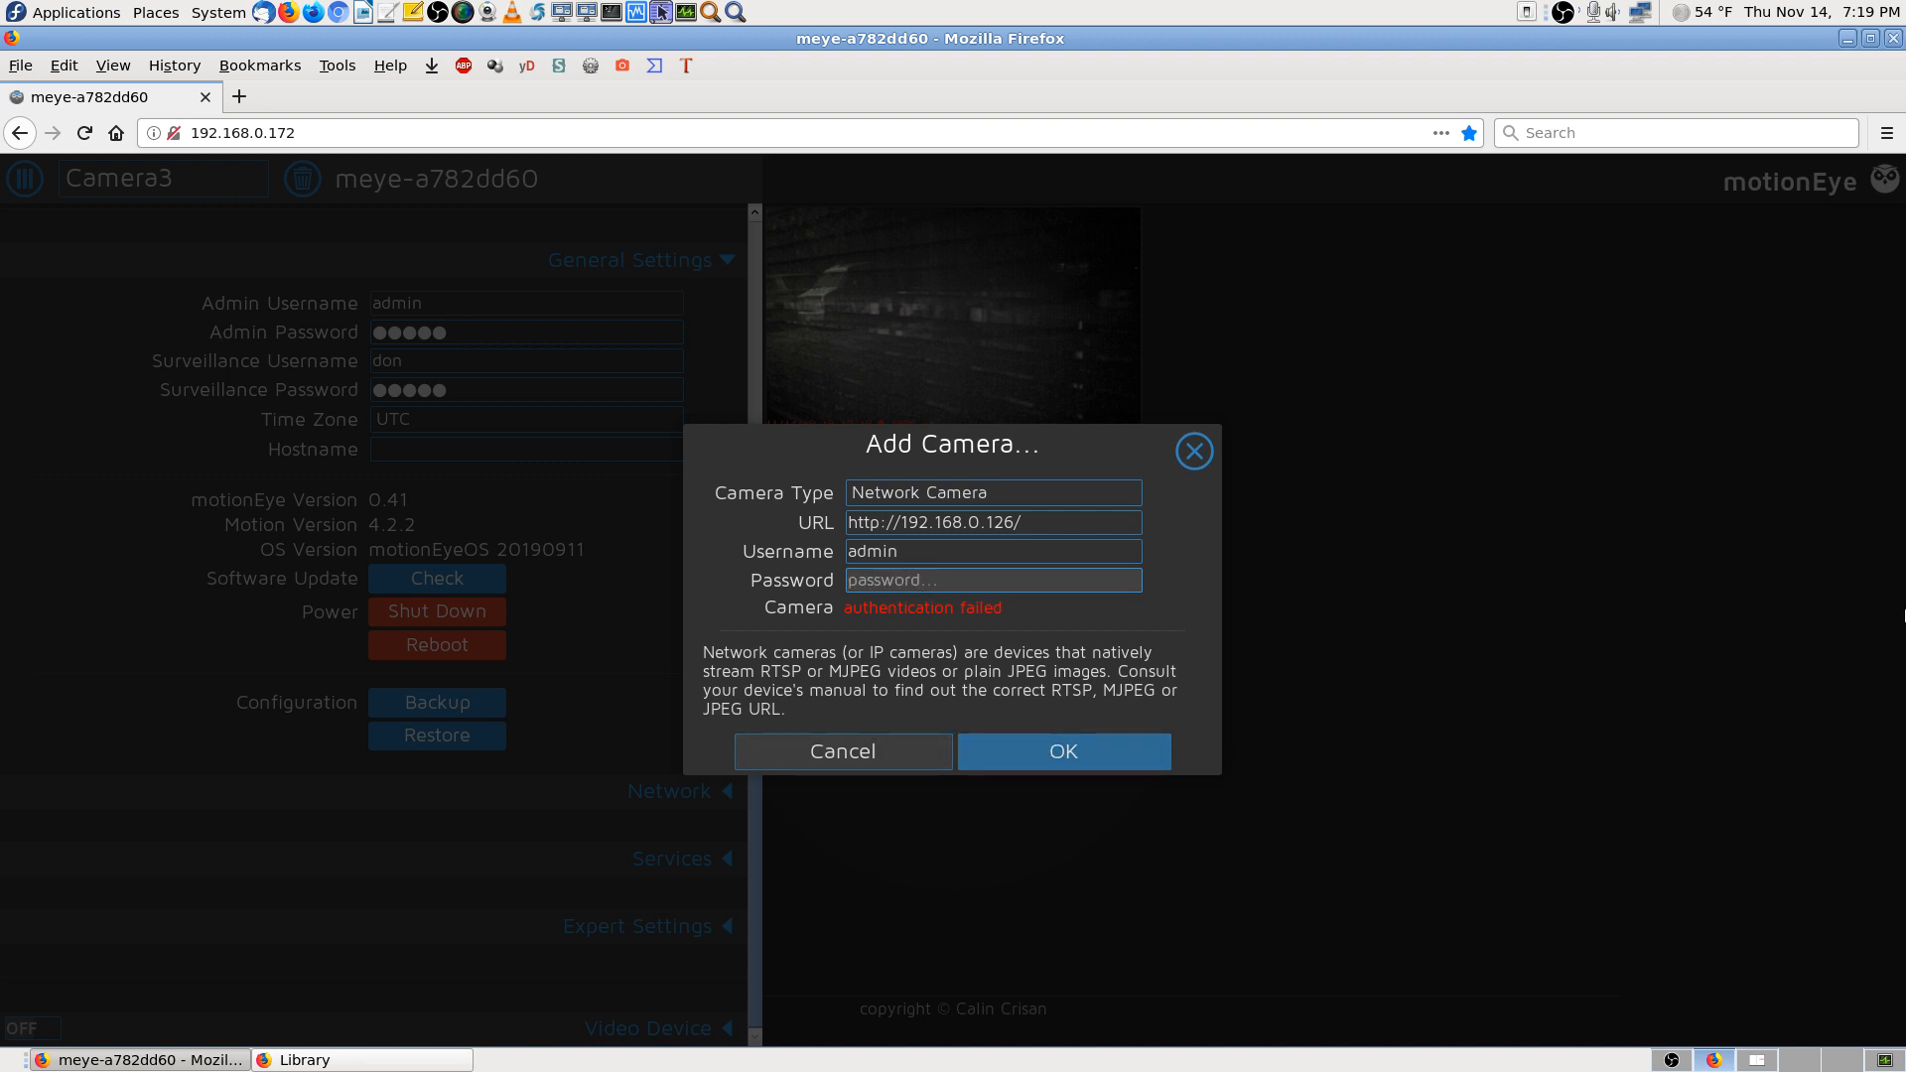
key(BackSpace)
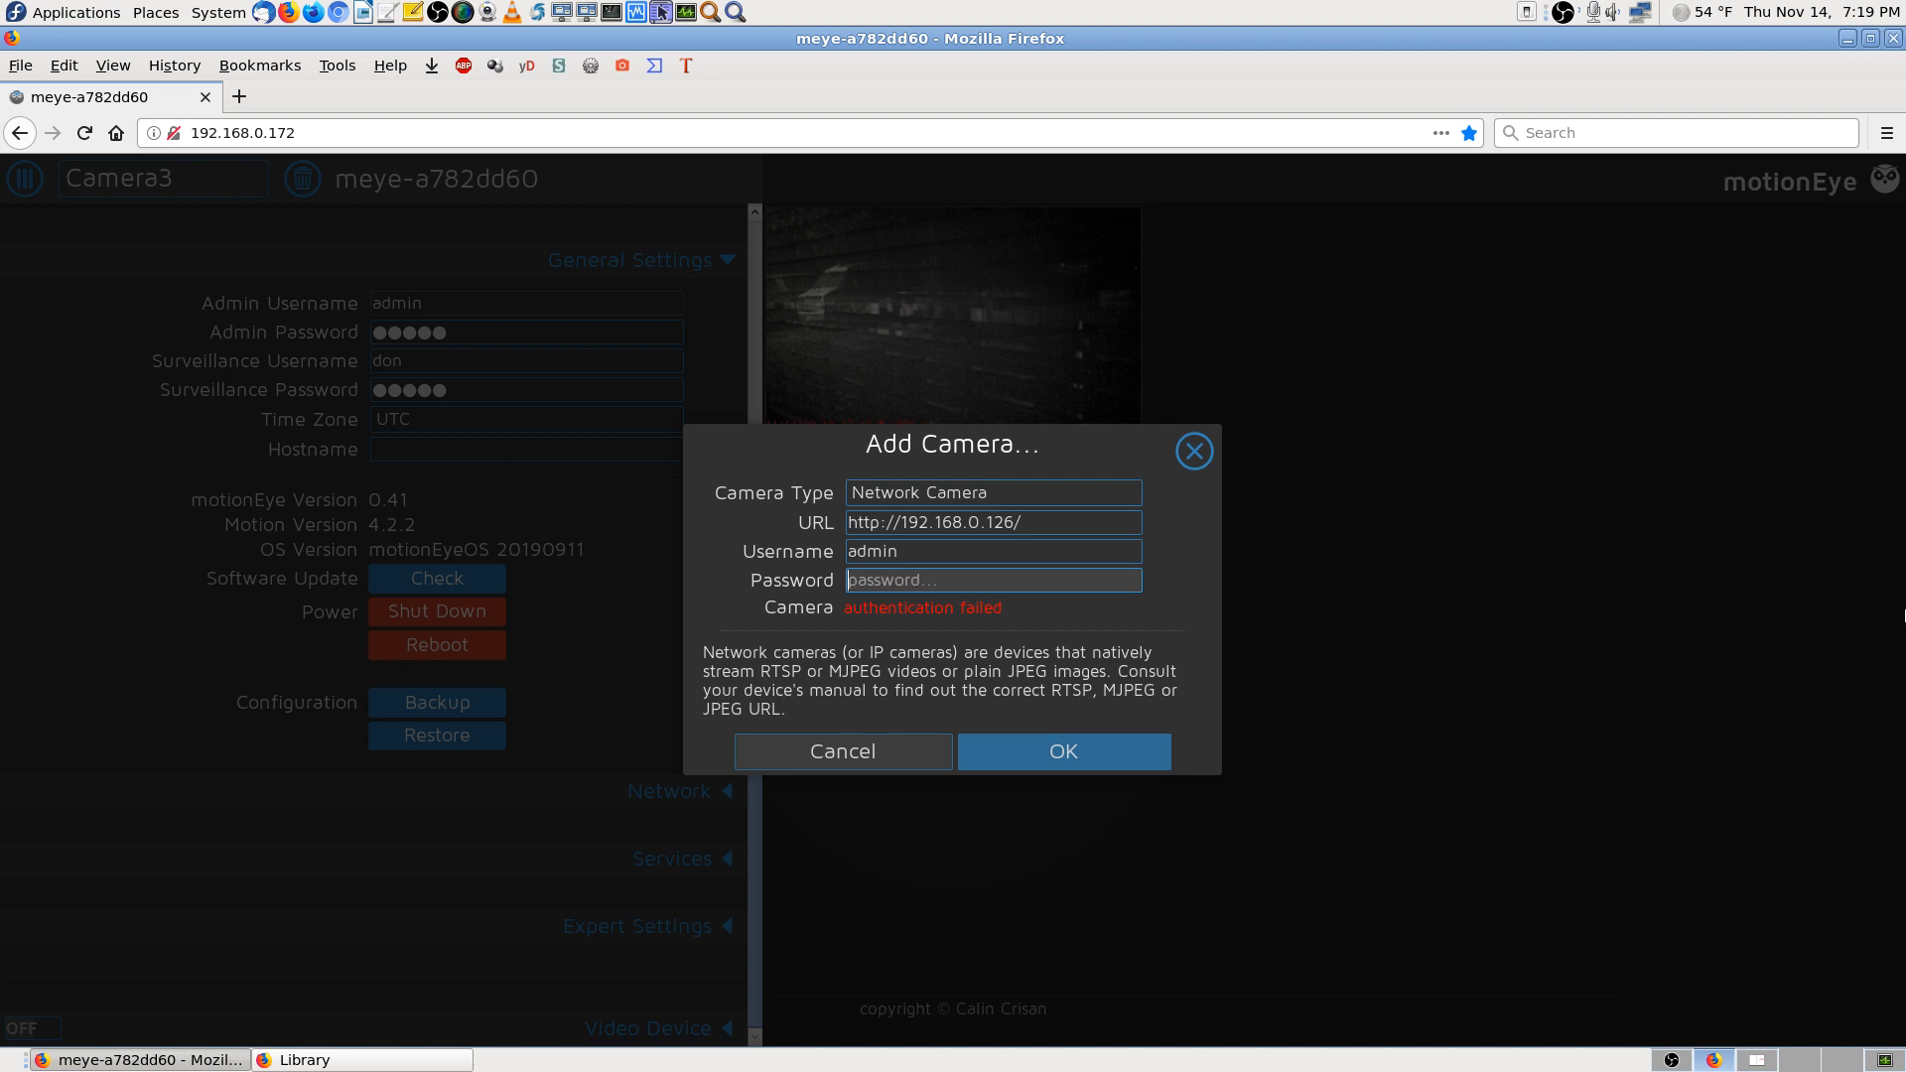
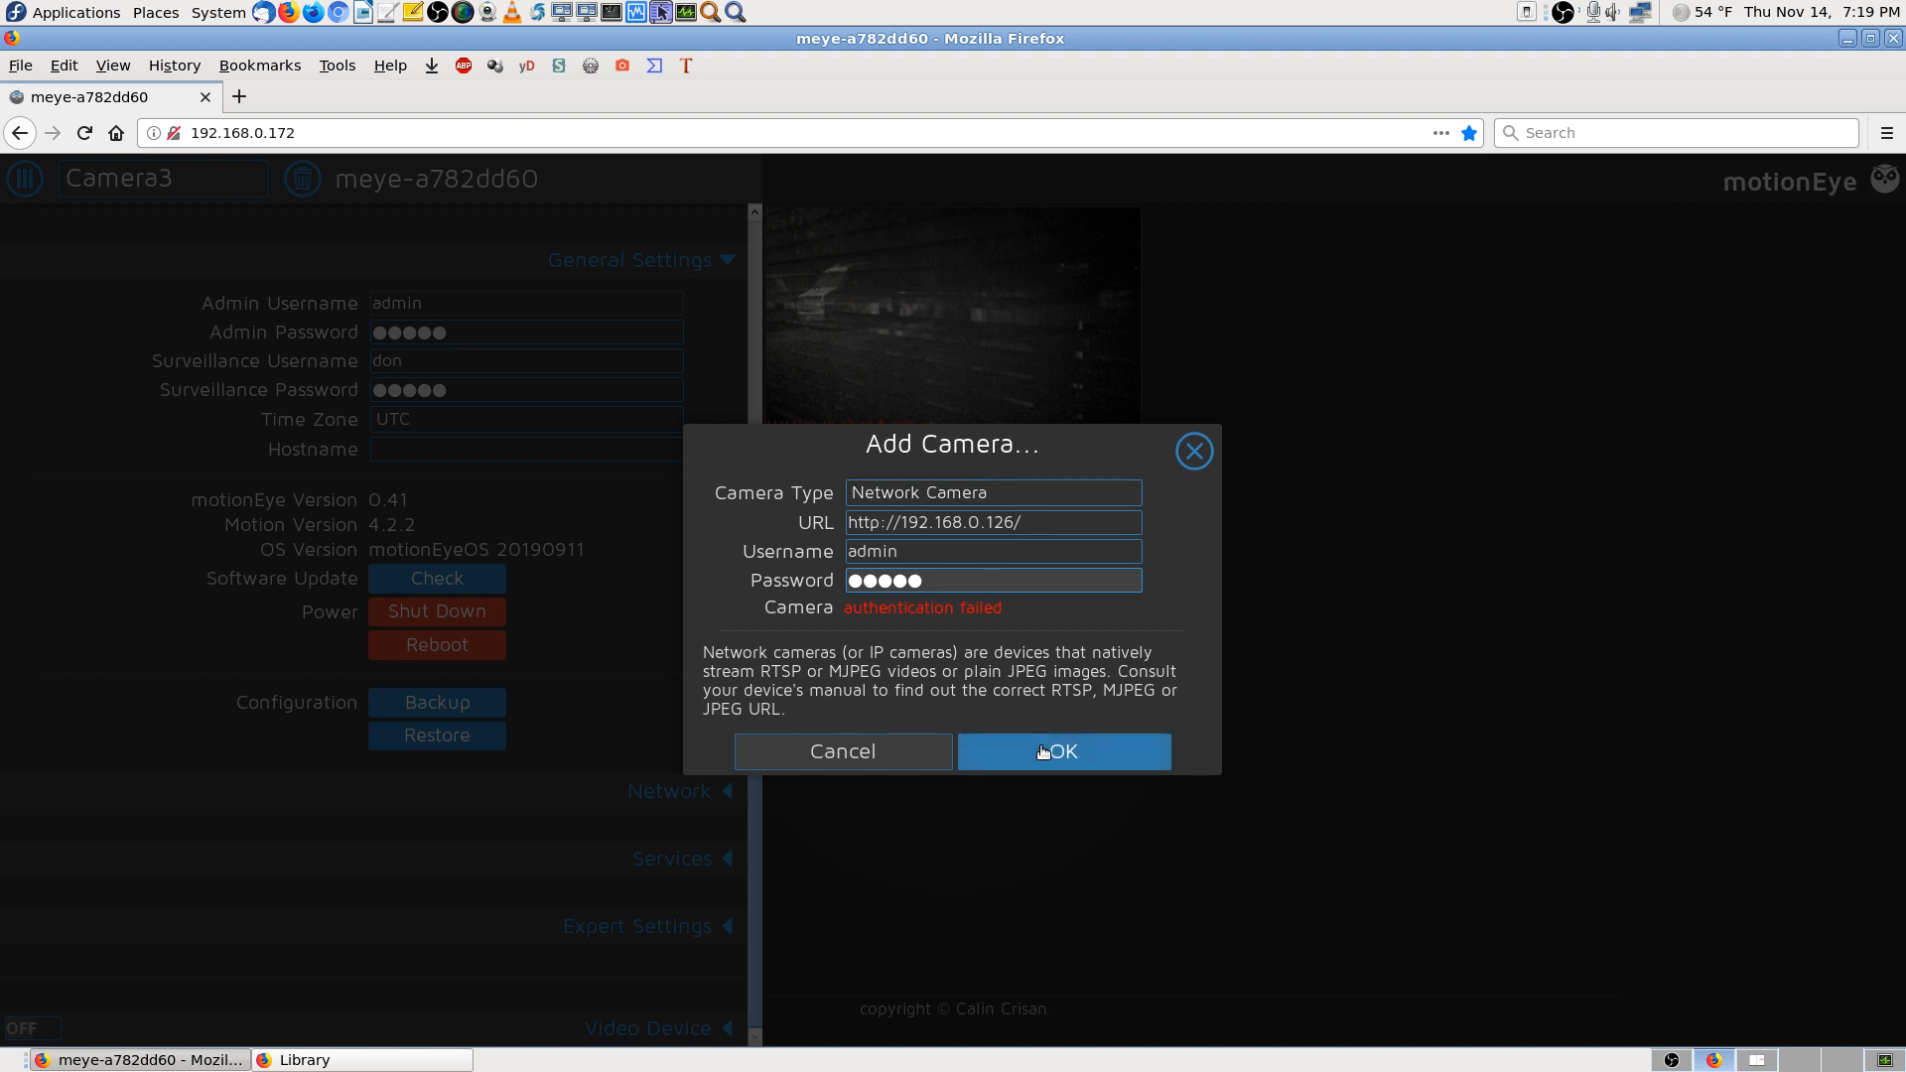
click(1044, 752)
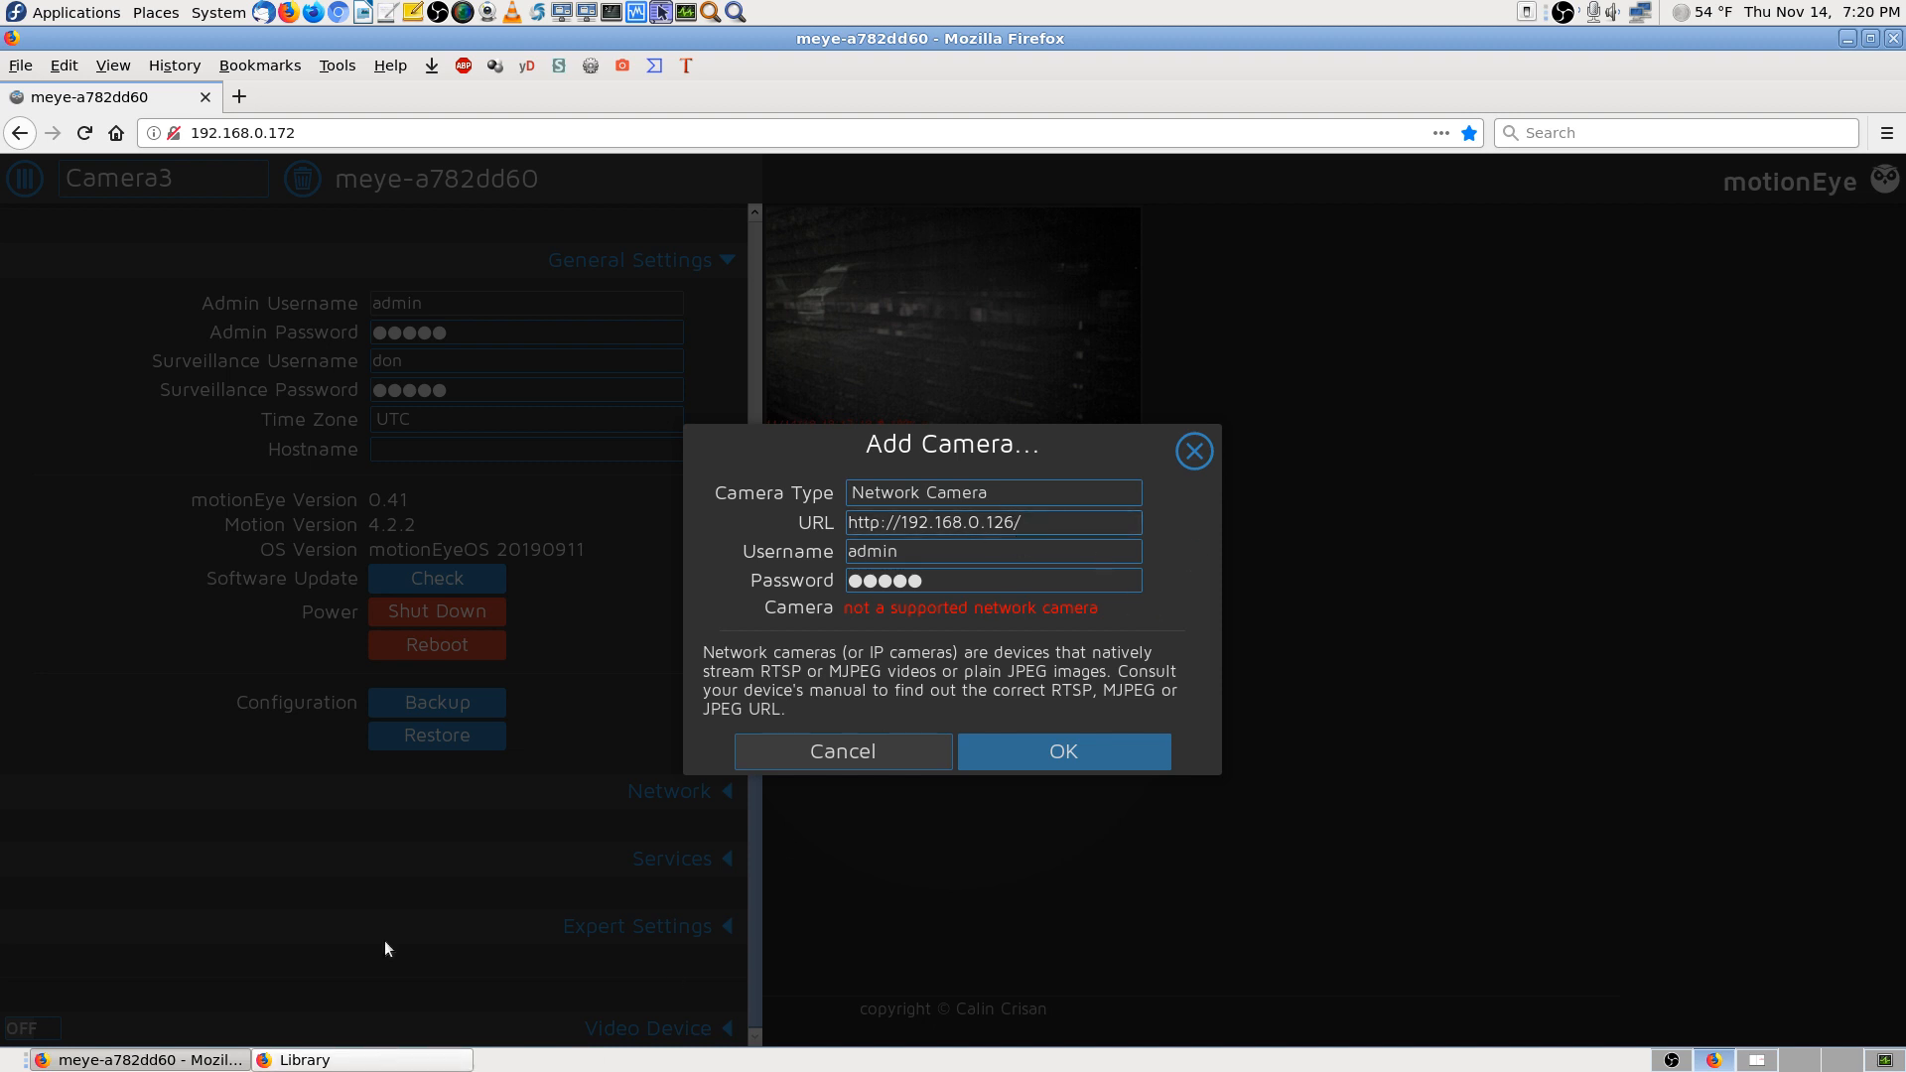
click(239, 96)
Open the IP security camera bookmark and log in as admin with the camera password, without saving the login
click(329, 1060)
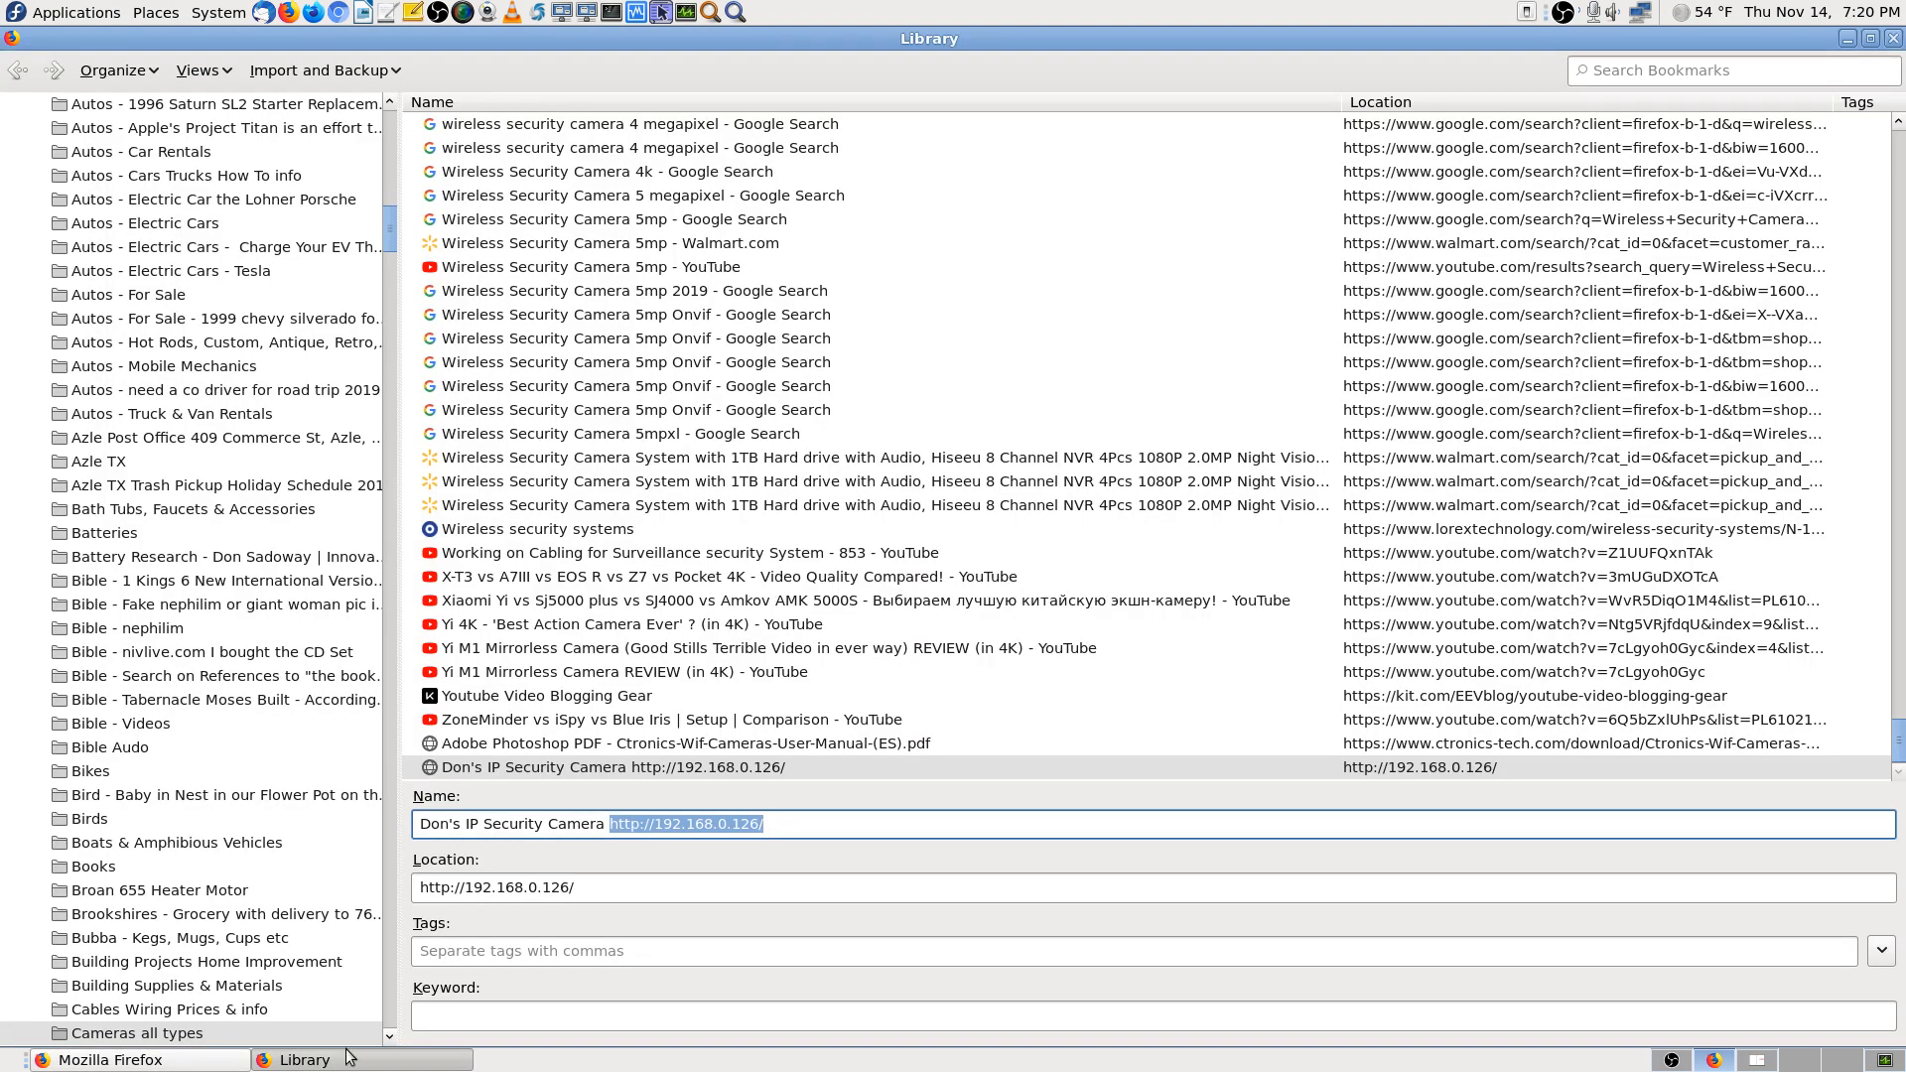
click(782, 772)
double_click(780, 772)
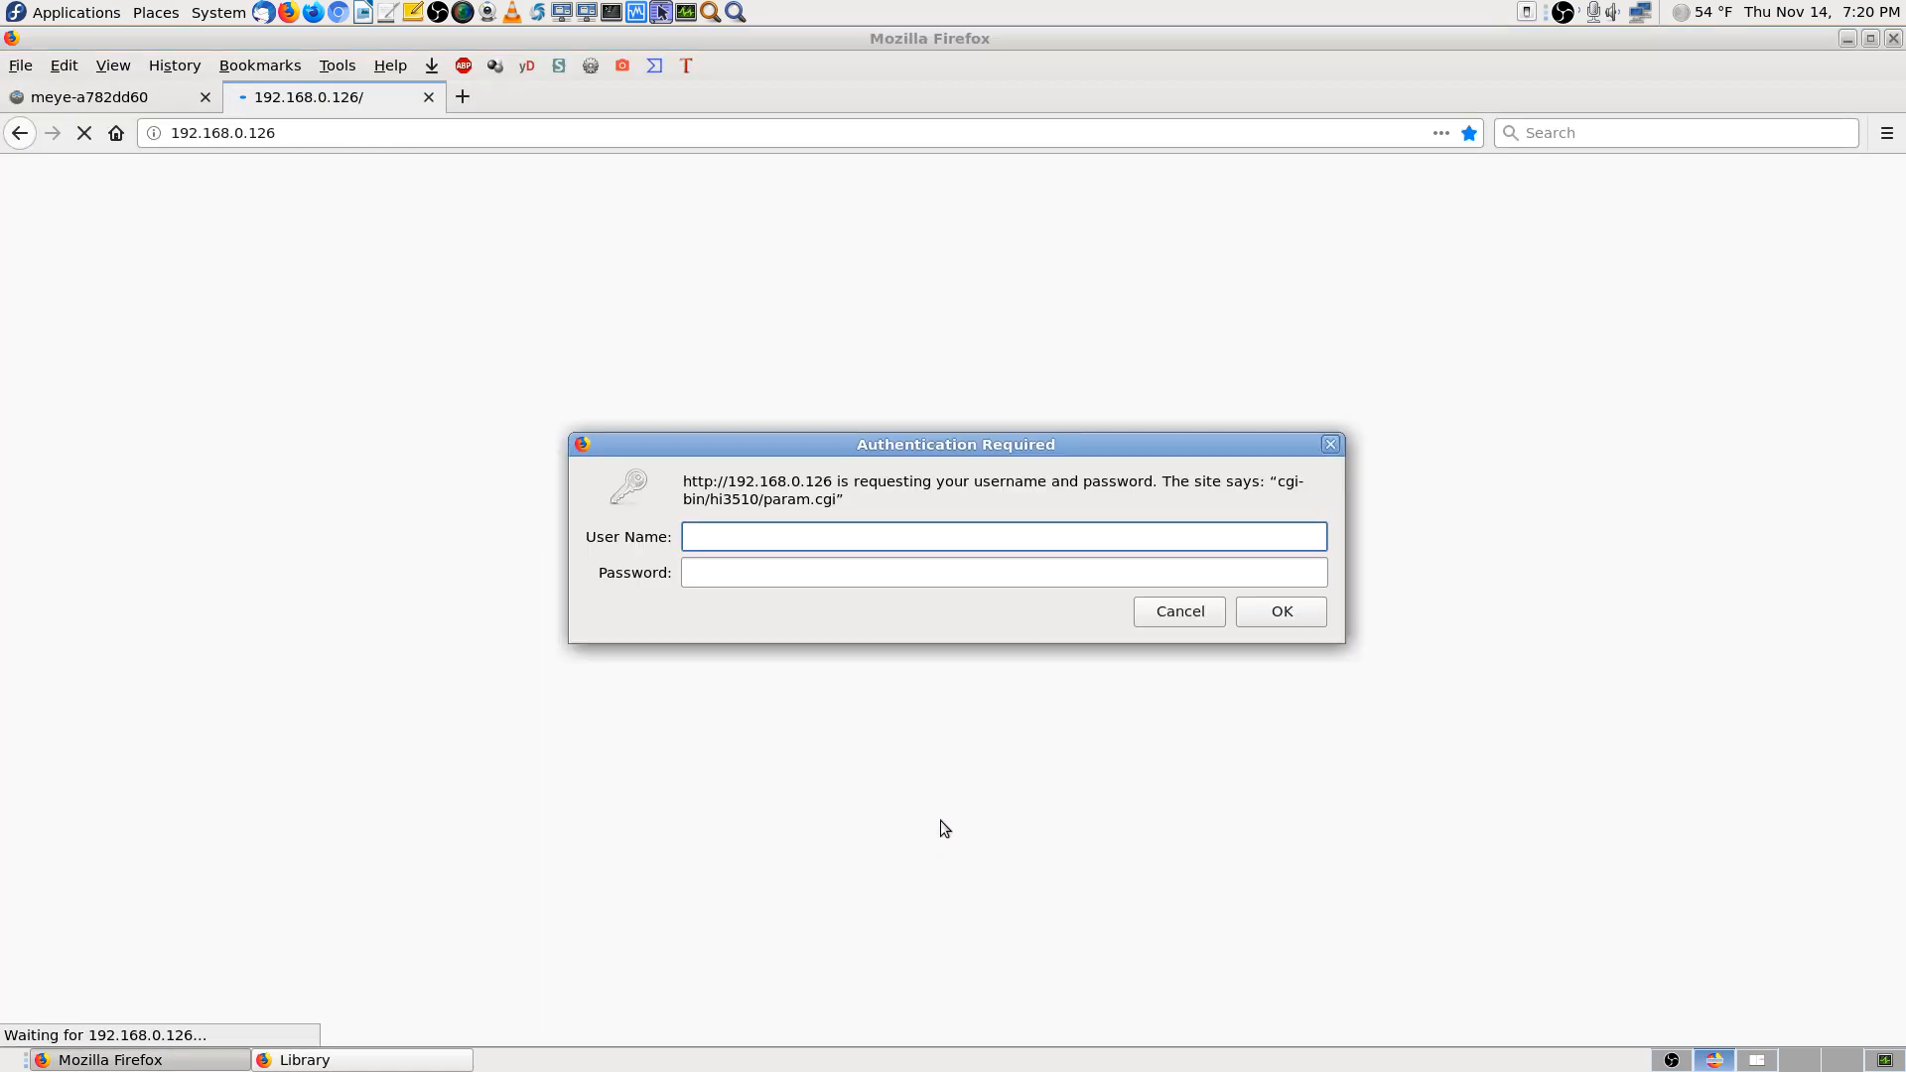
text(admin)
key(Tab)
text(admin)
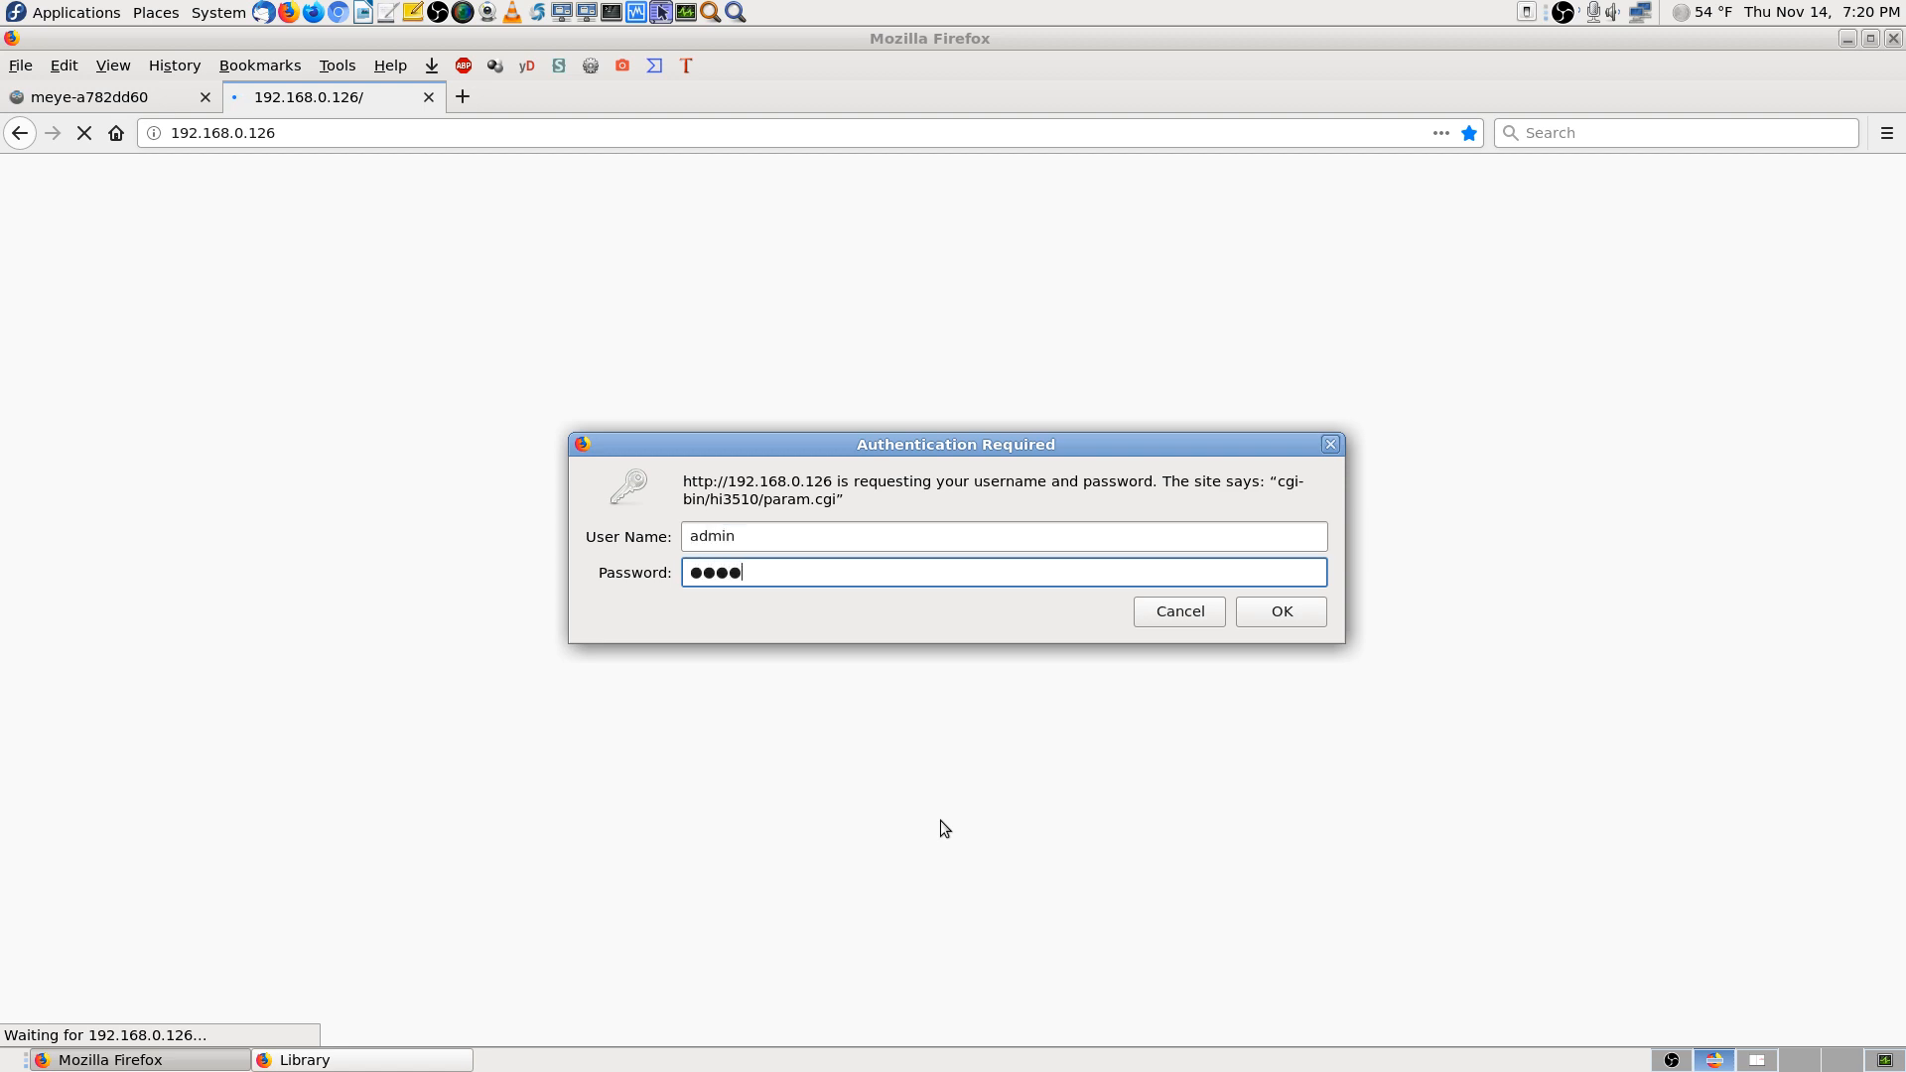
key(Return)
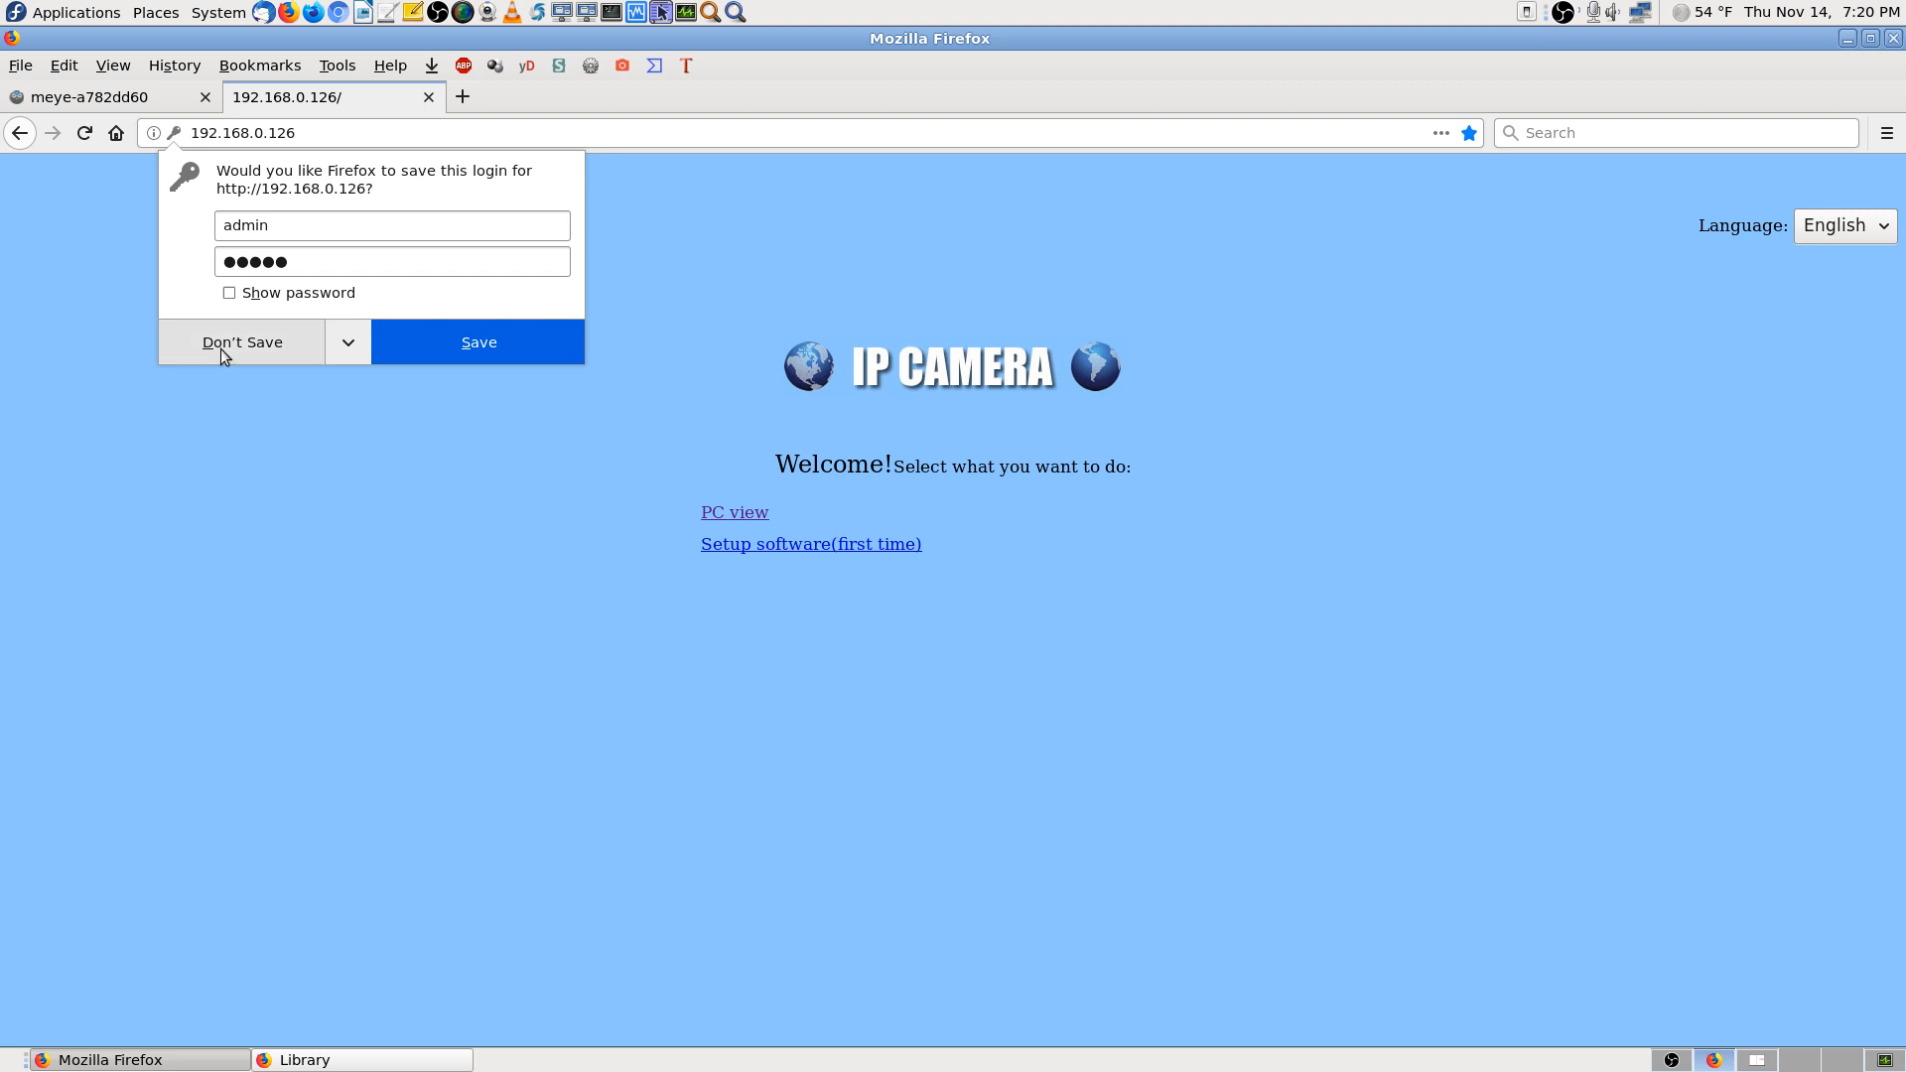
click(224, 347)
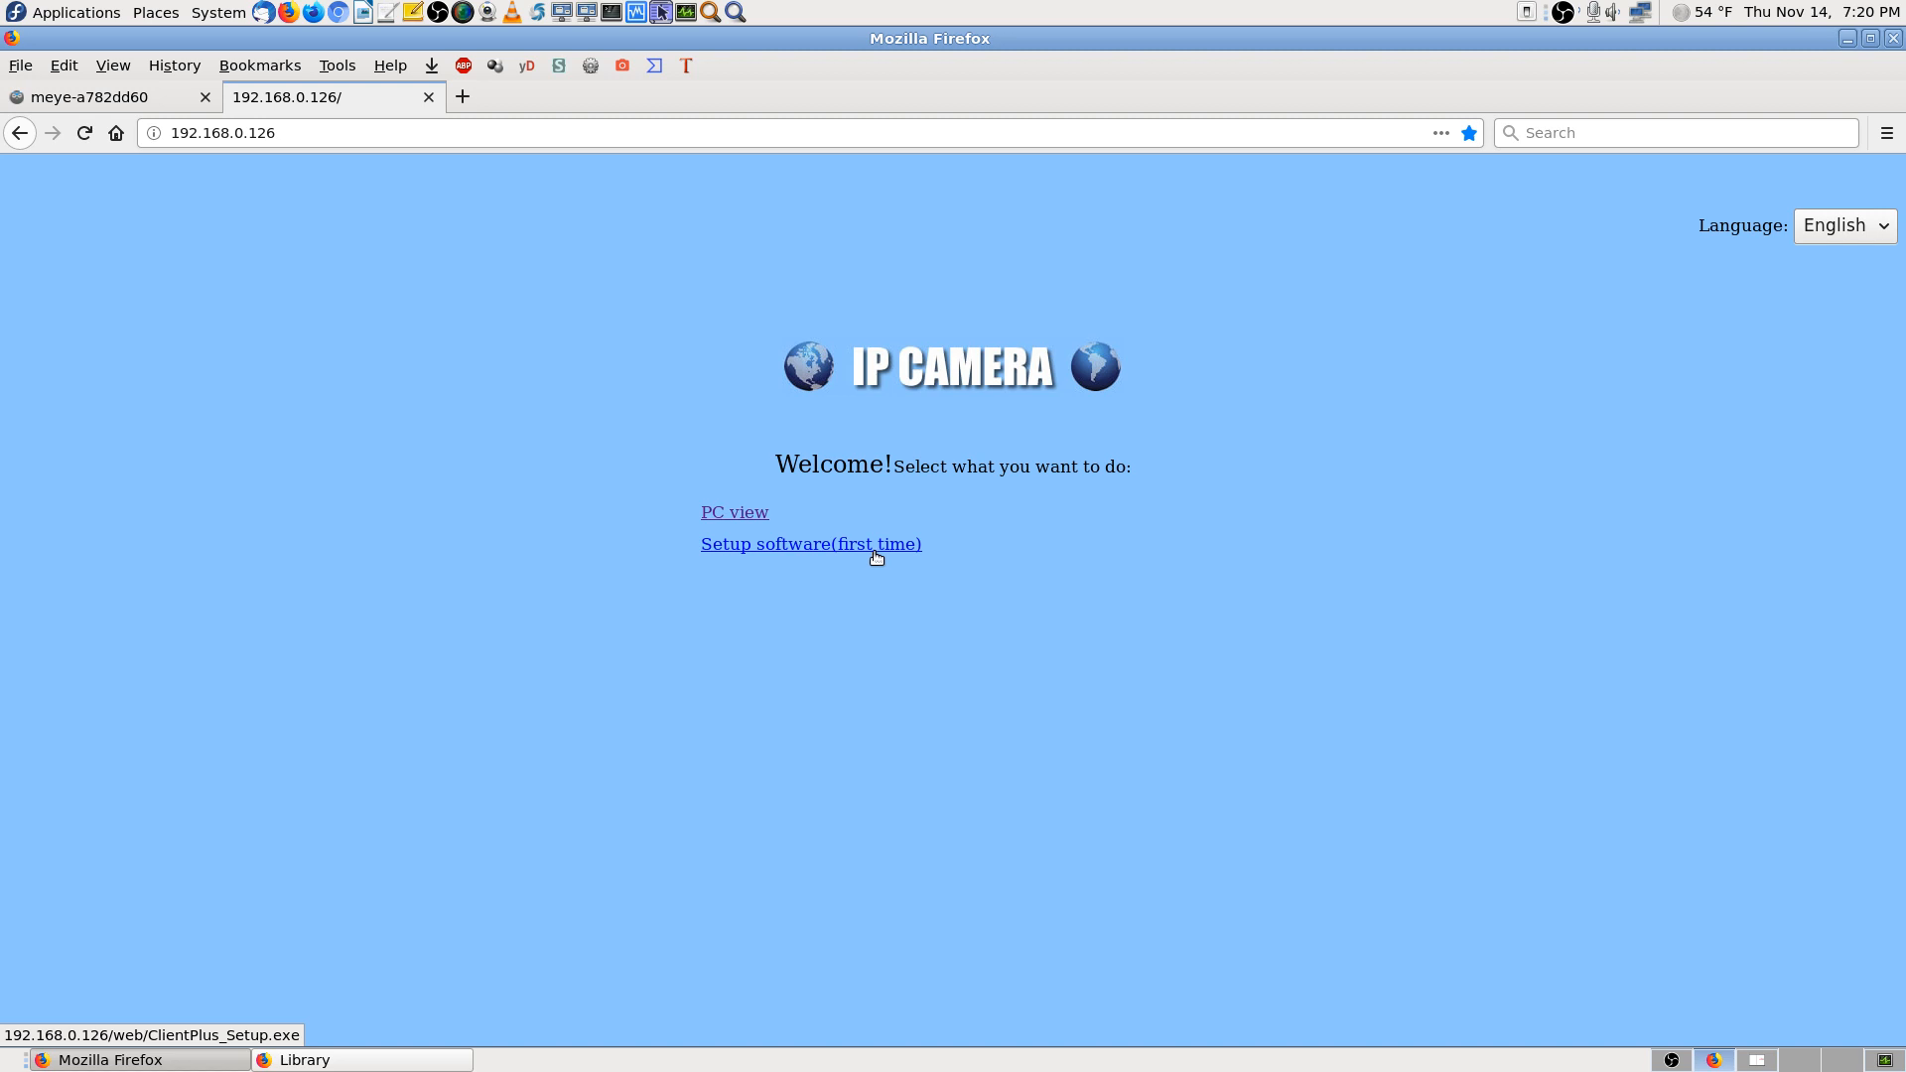
Download the camera's Setup software, saving ClientPlus_Setup.exe to disk
click(820, 545)
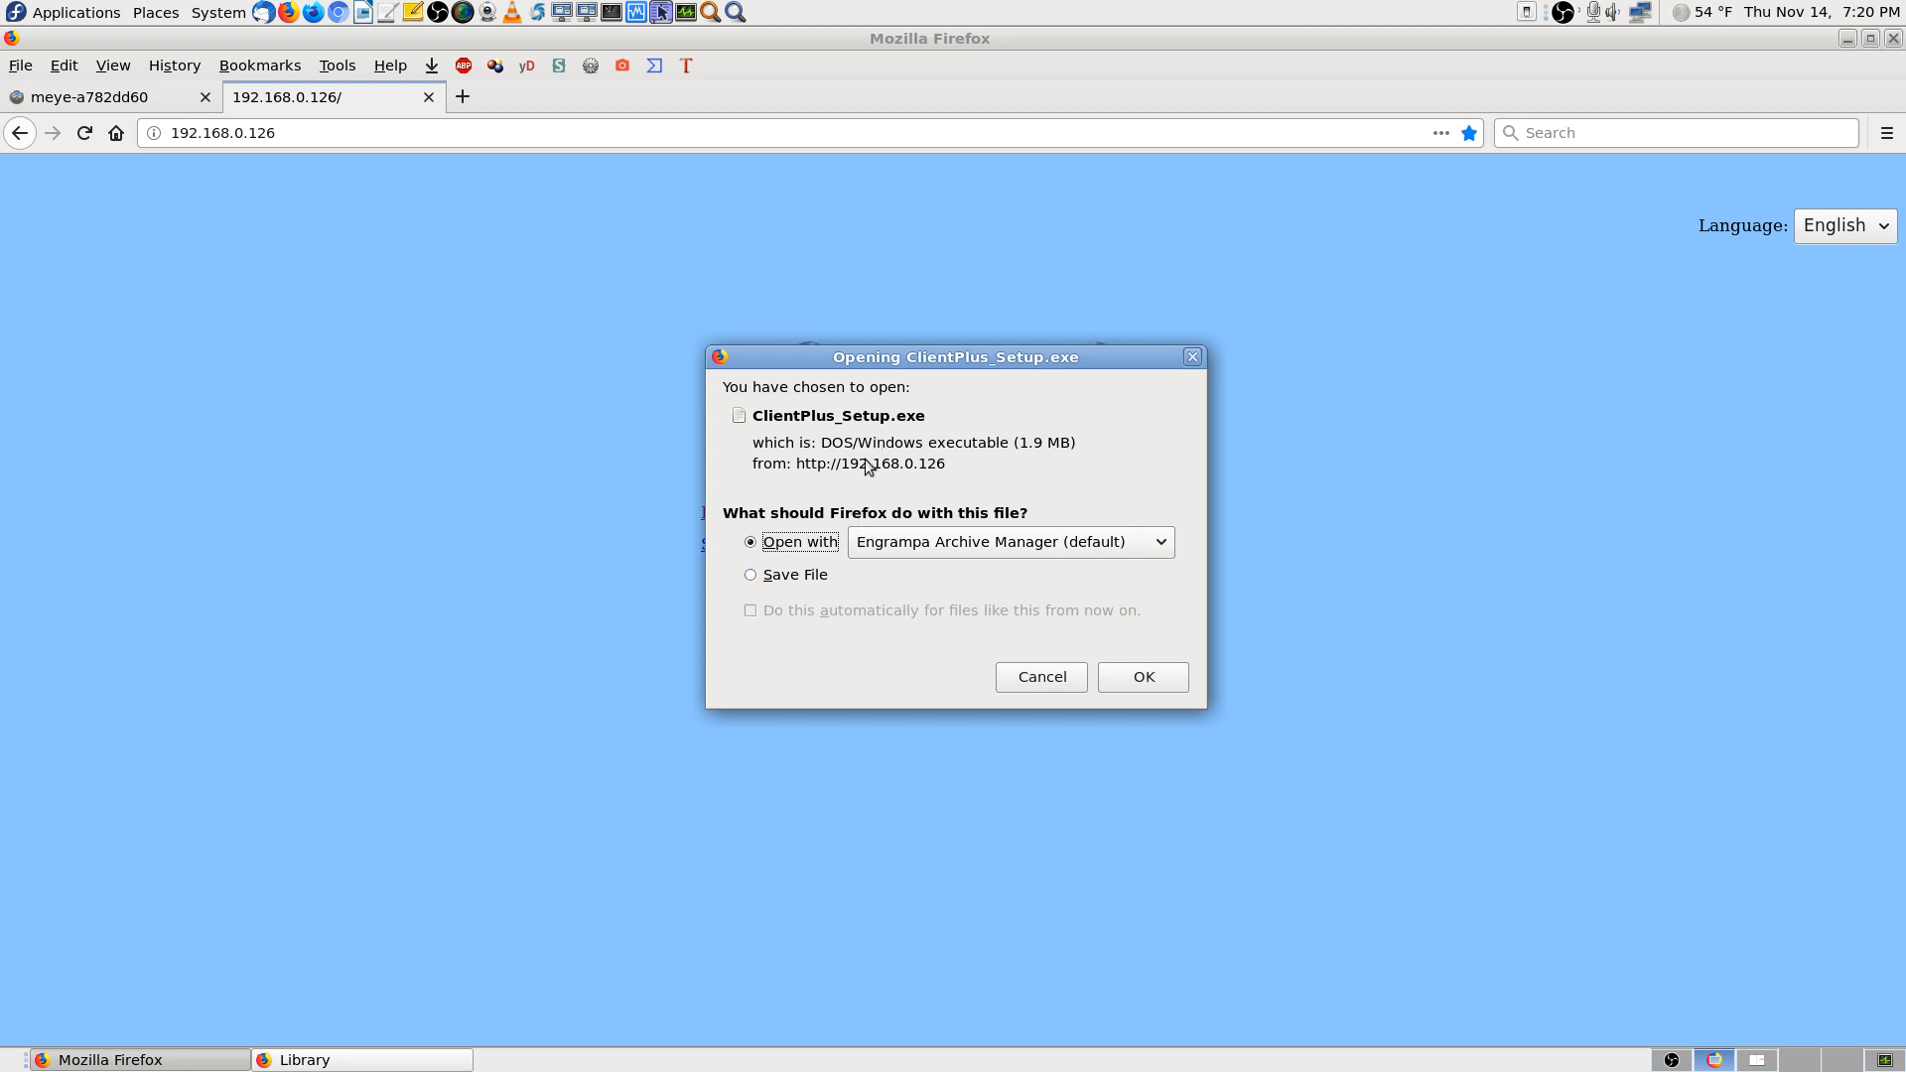
click(796, 575)
click(1124, 681)
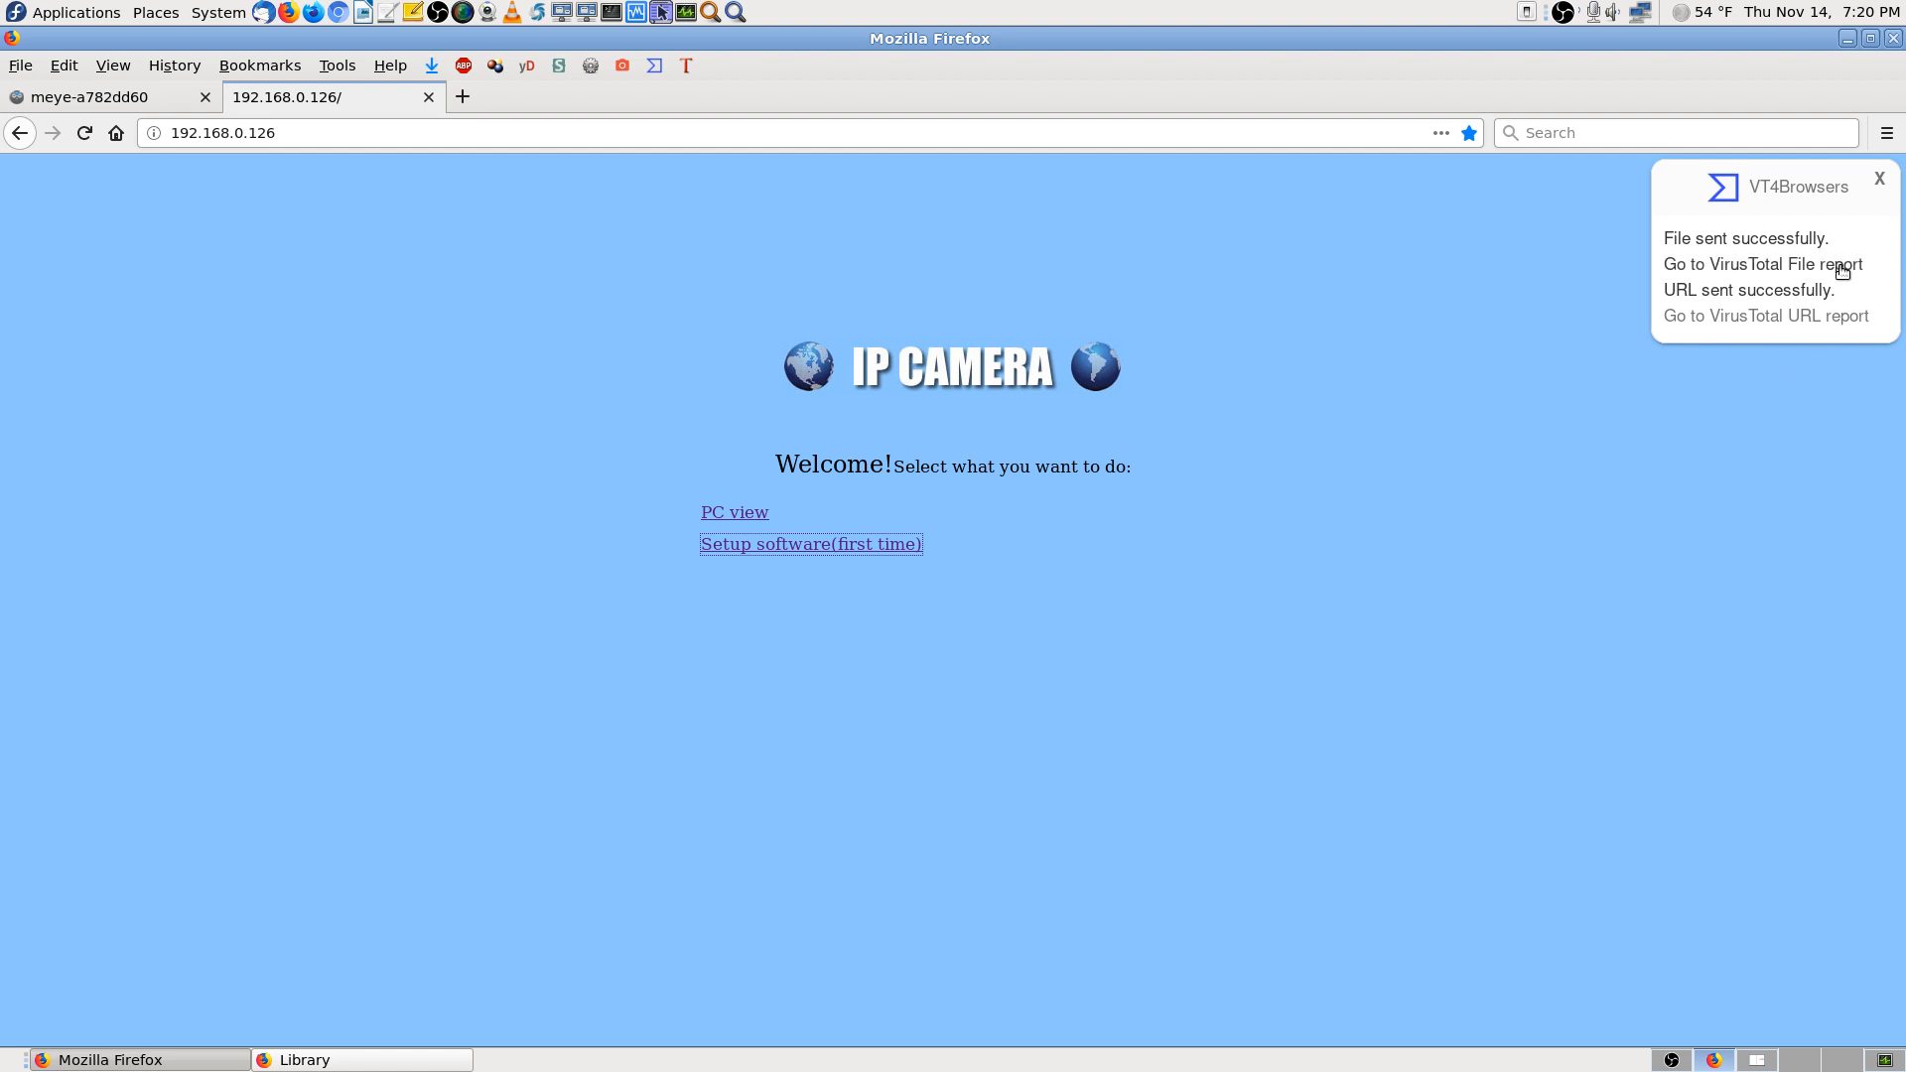
Open the VirusTotal file and URL reports for the installer and review them
click(1842, 270)
click(1816, 315)
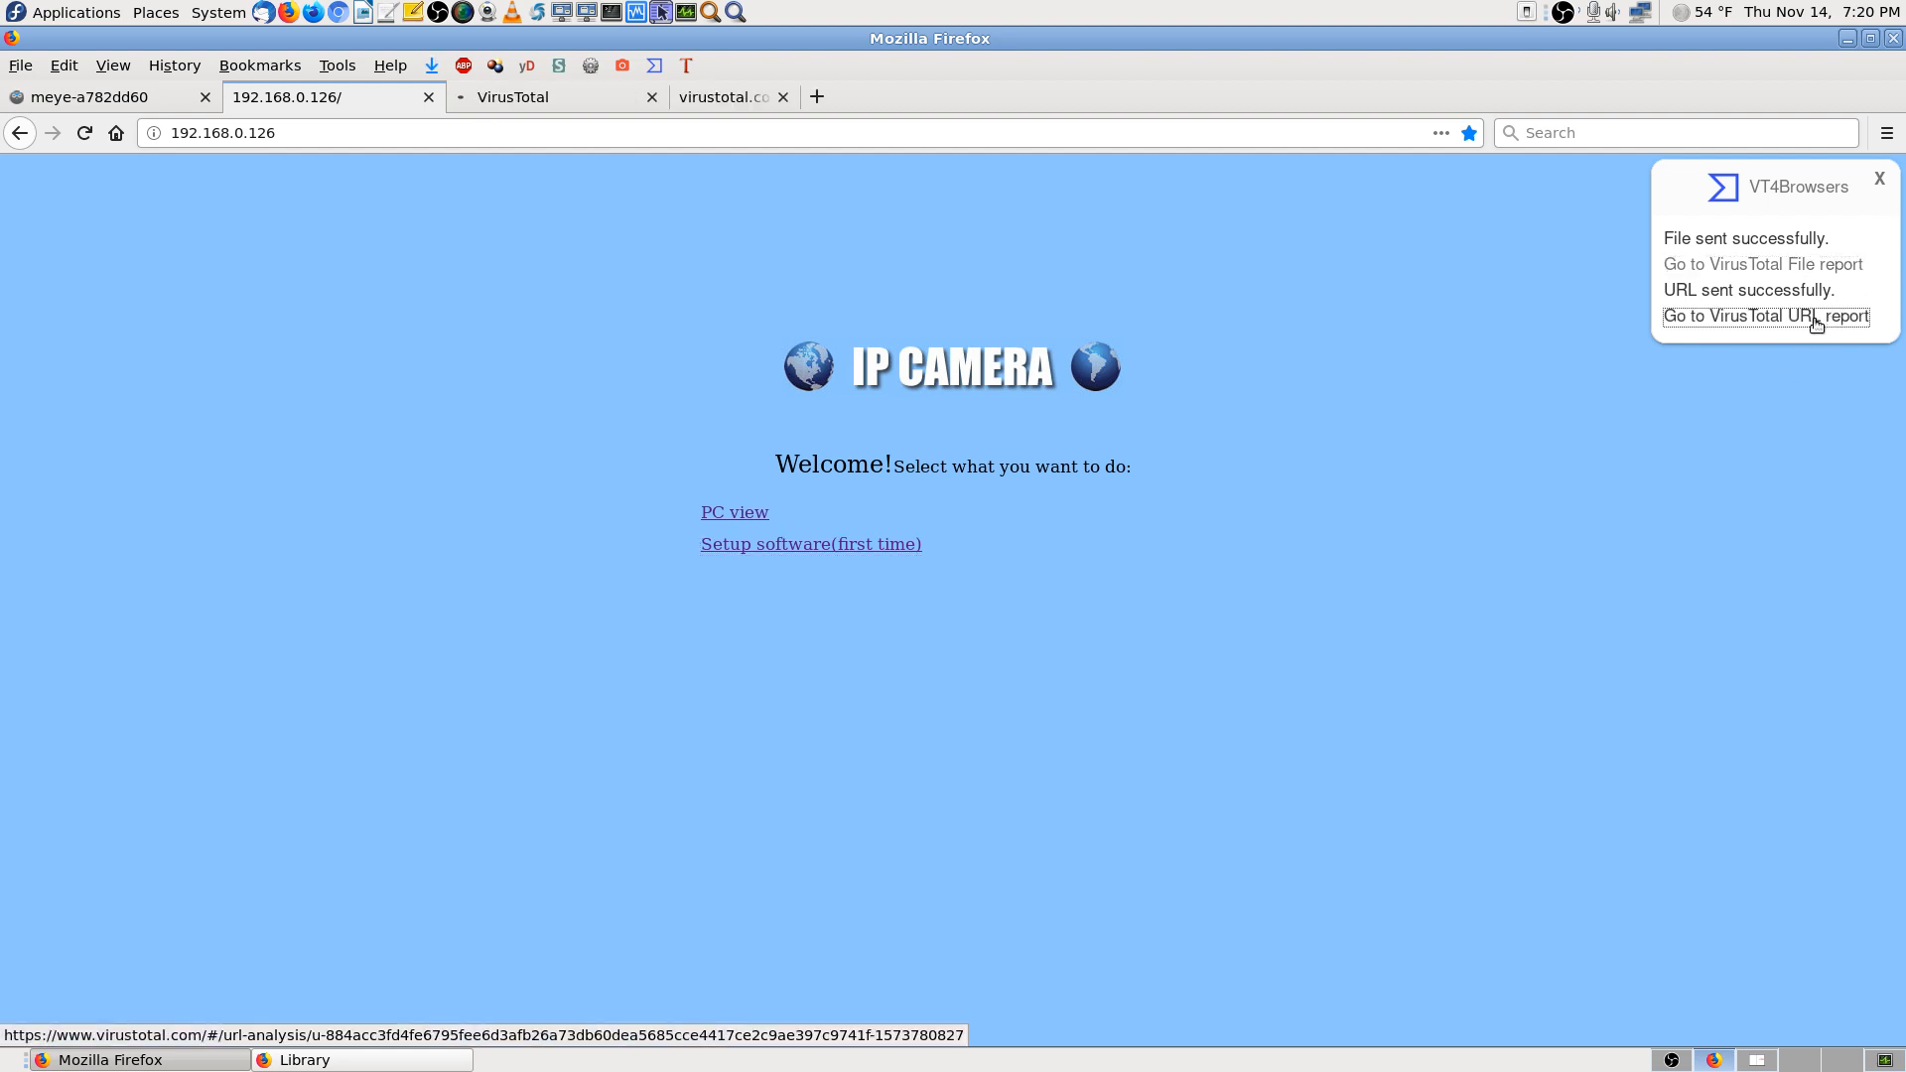
click(1879, 180)
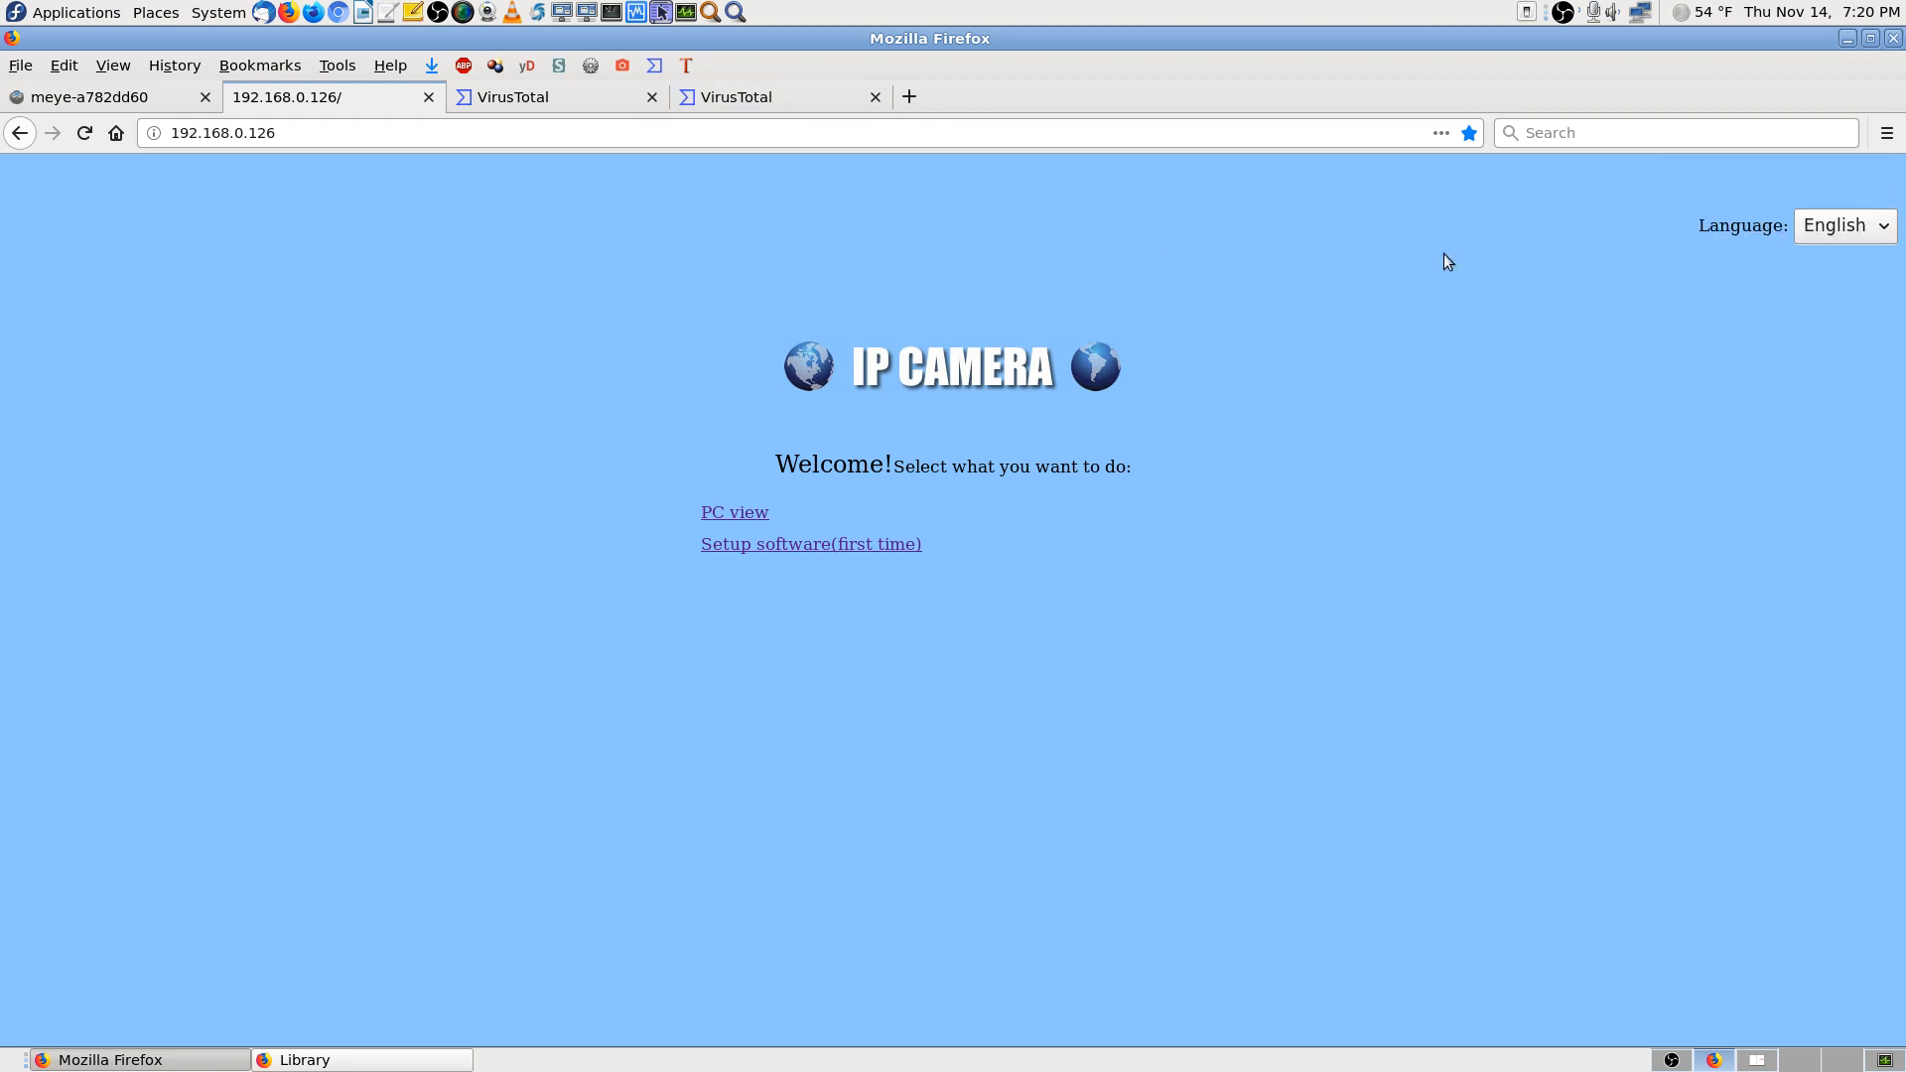
click(598, 98)
click(759, 105)
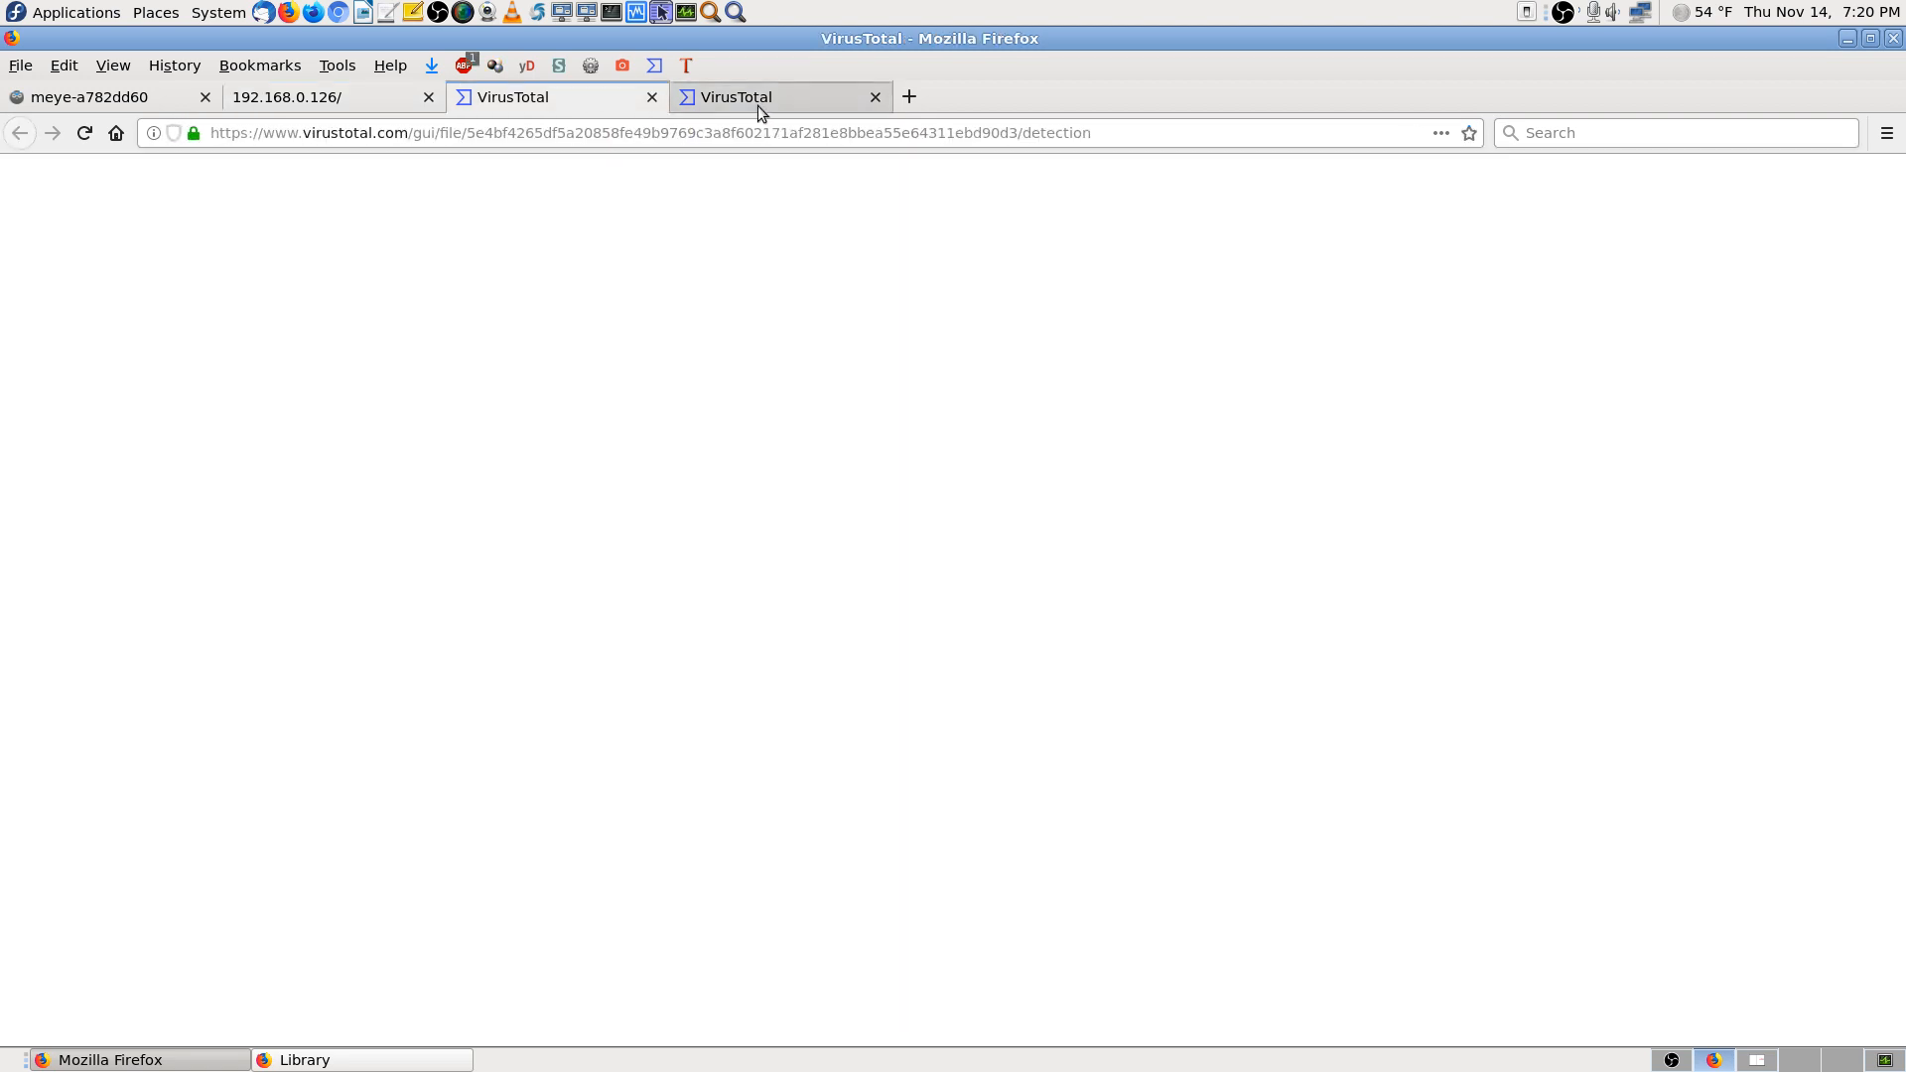
click(320, 97)
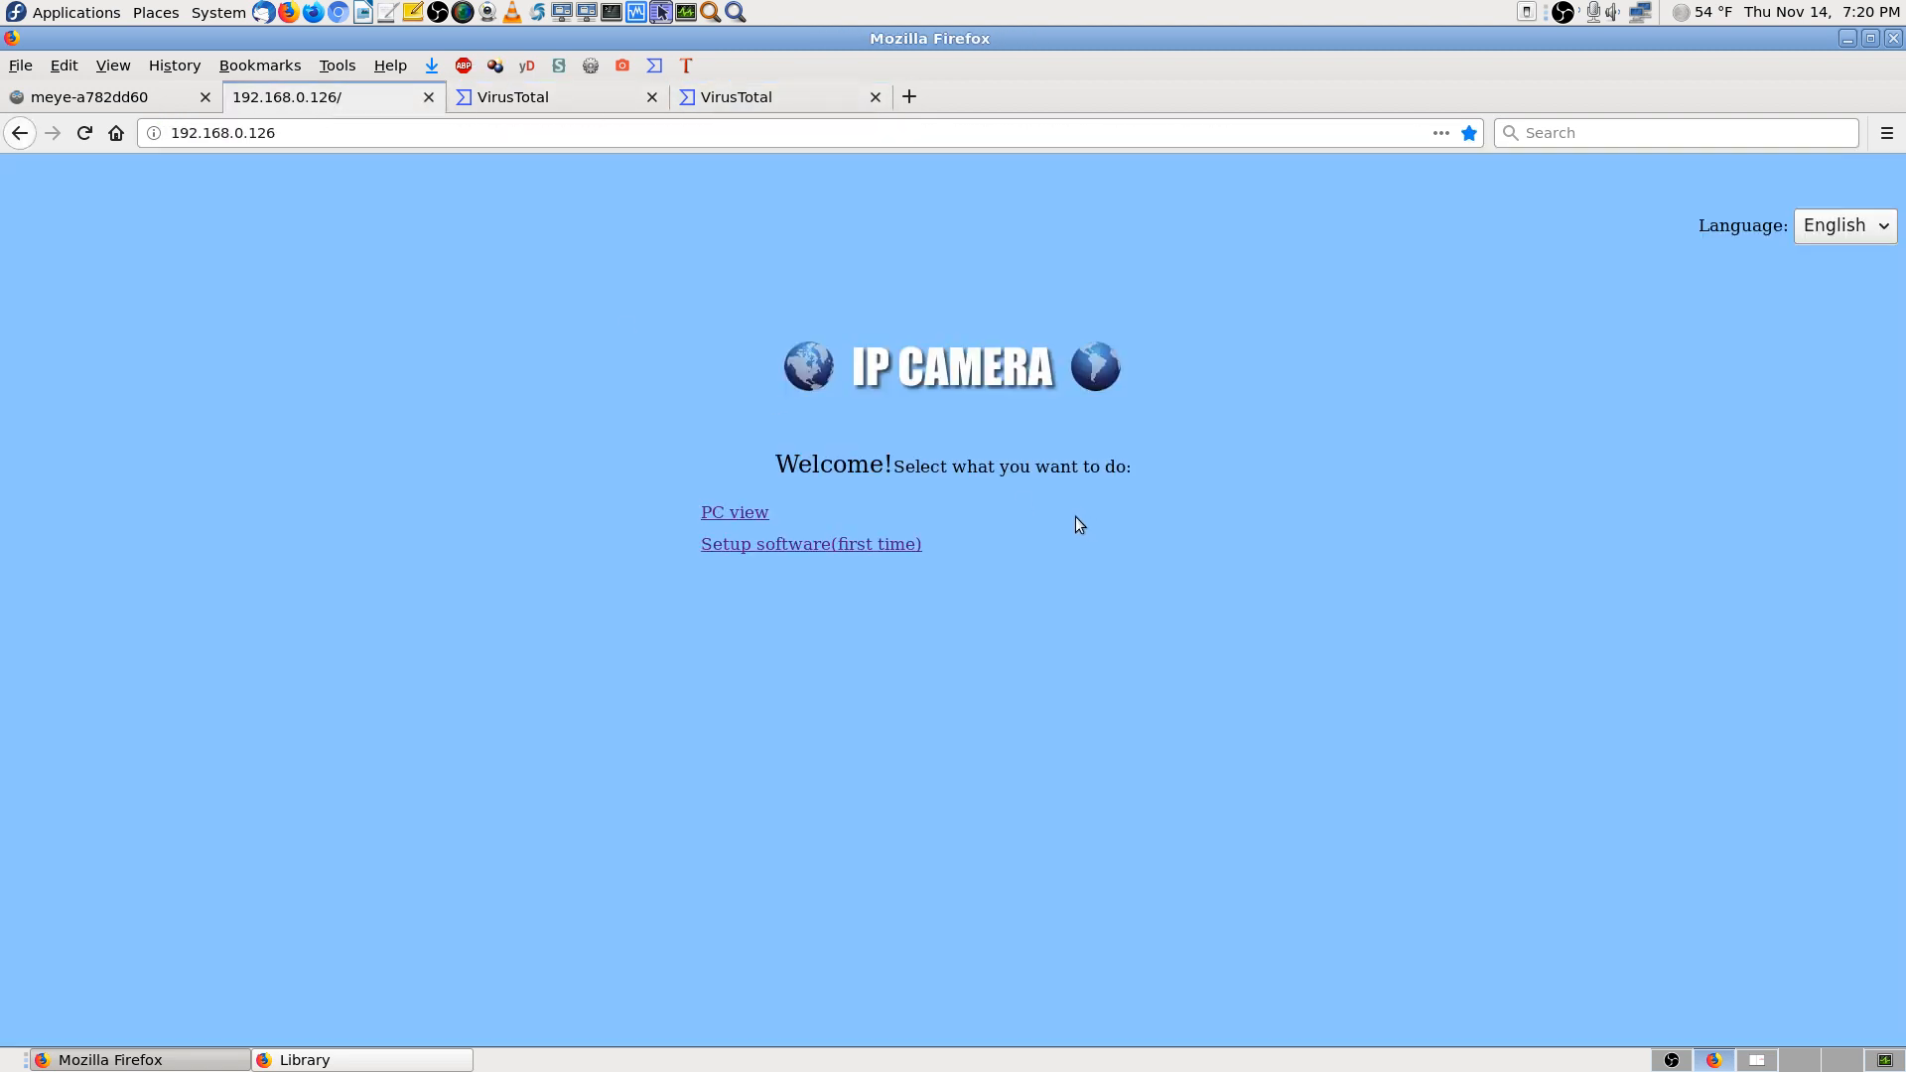
click(570, 98)
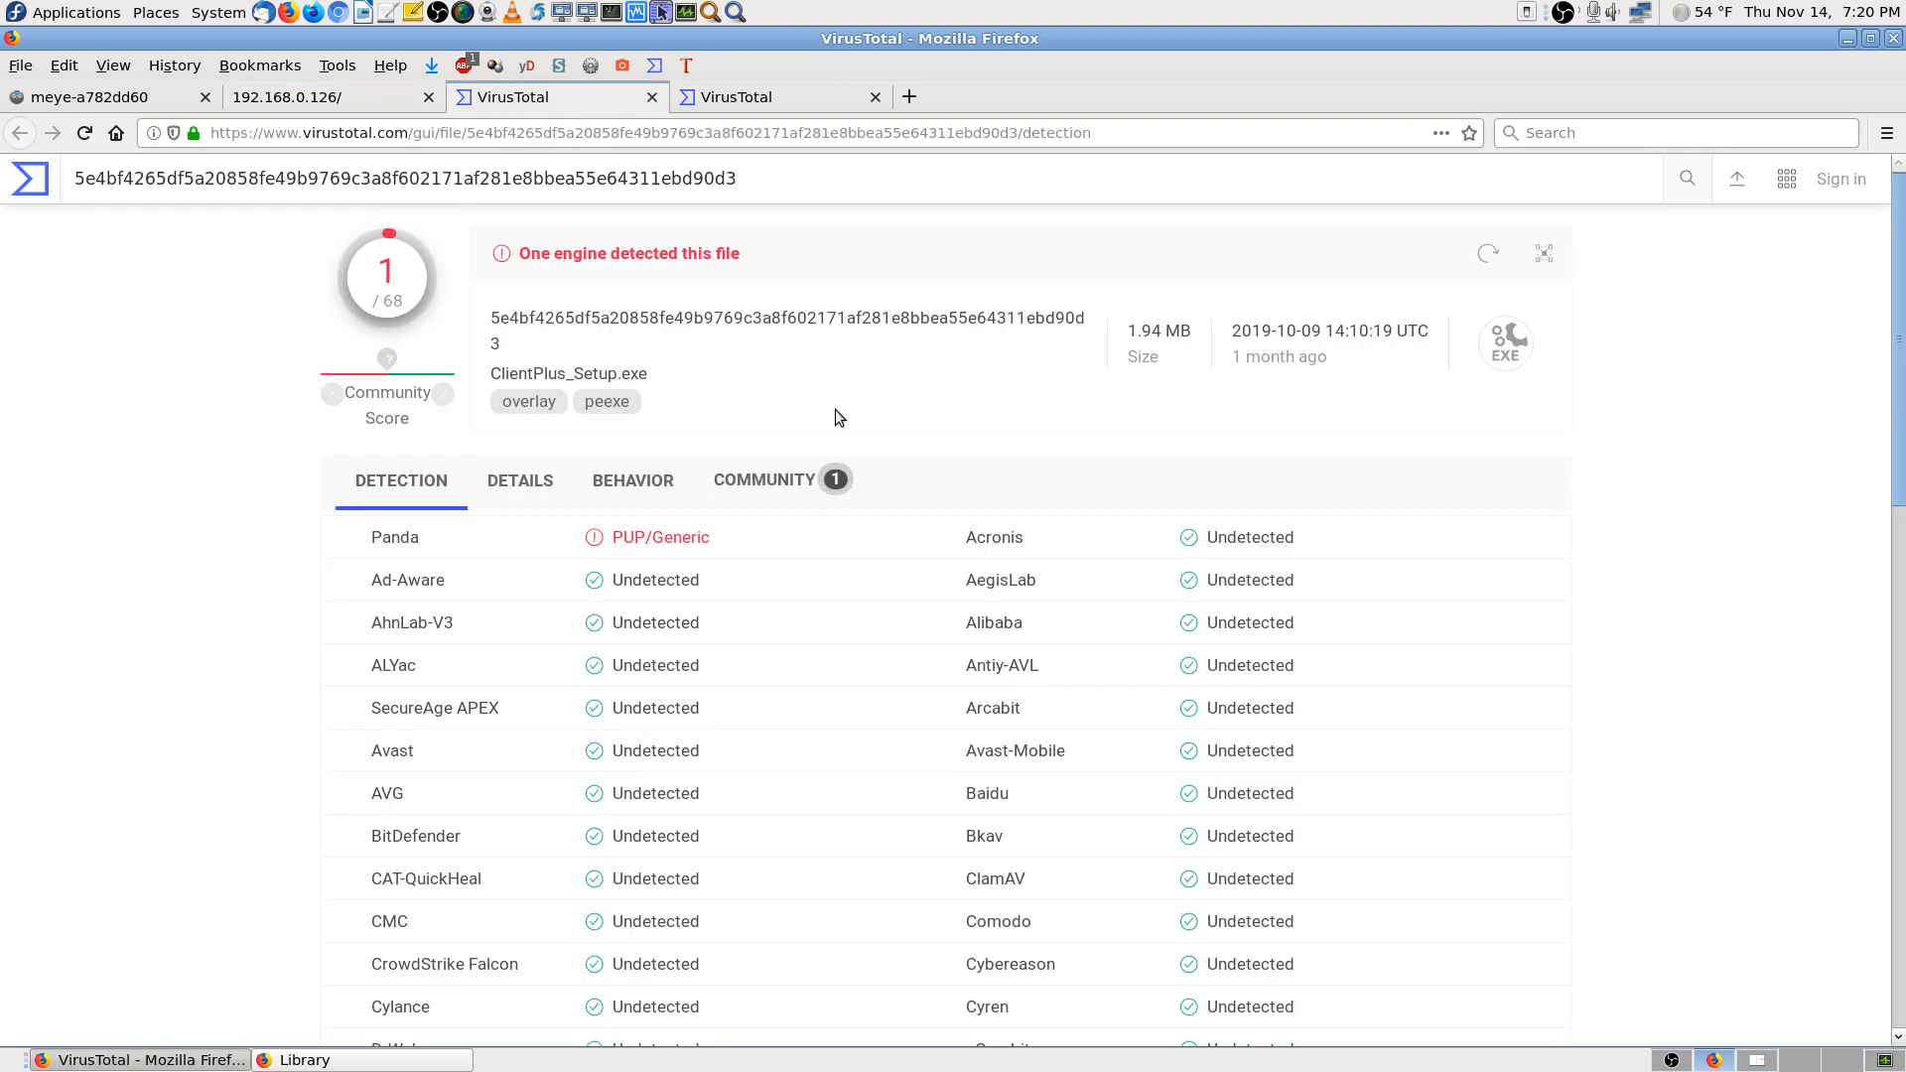
click(319, 97)
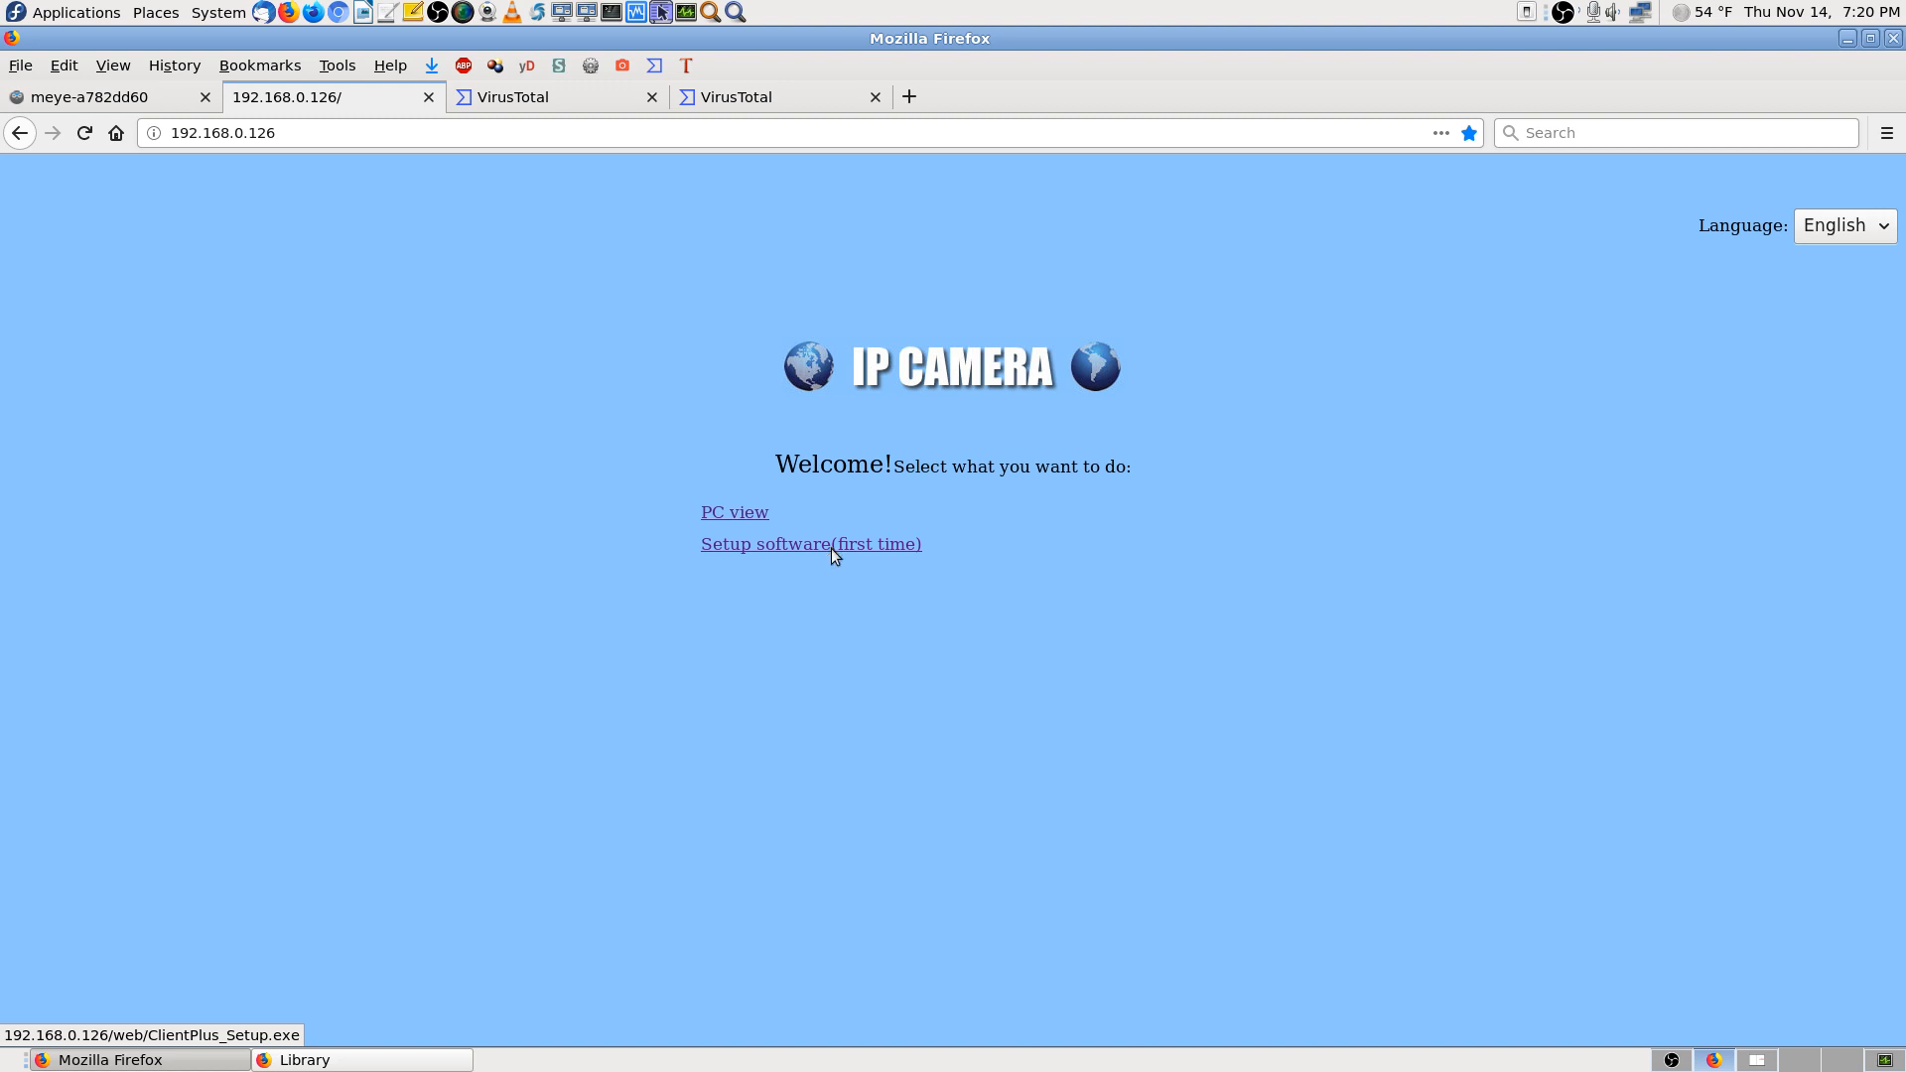
Save screenshots of the screen and the 1/68 VirusTotal file report
key(Print)
key(Return)
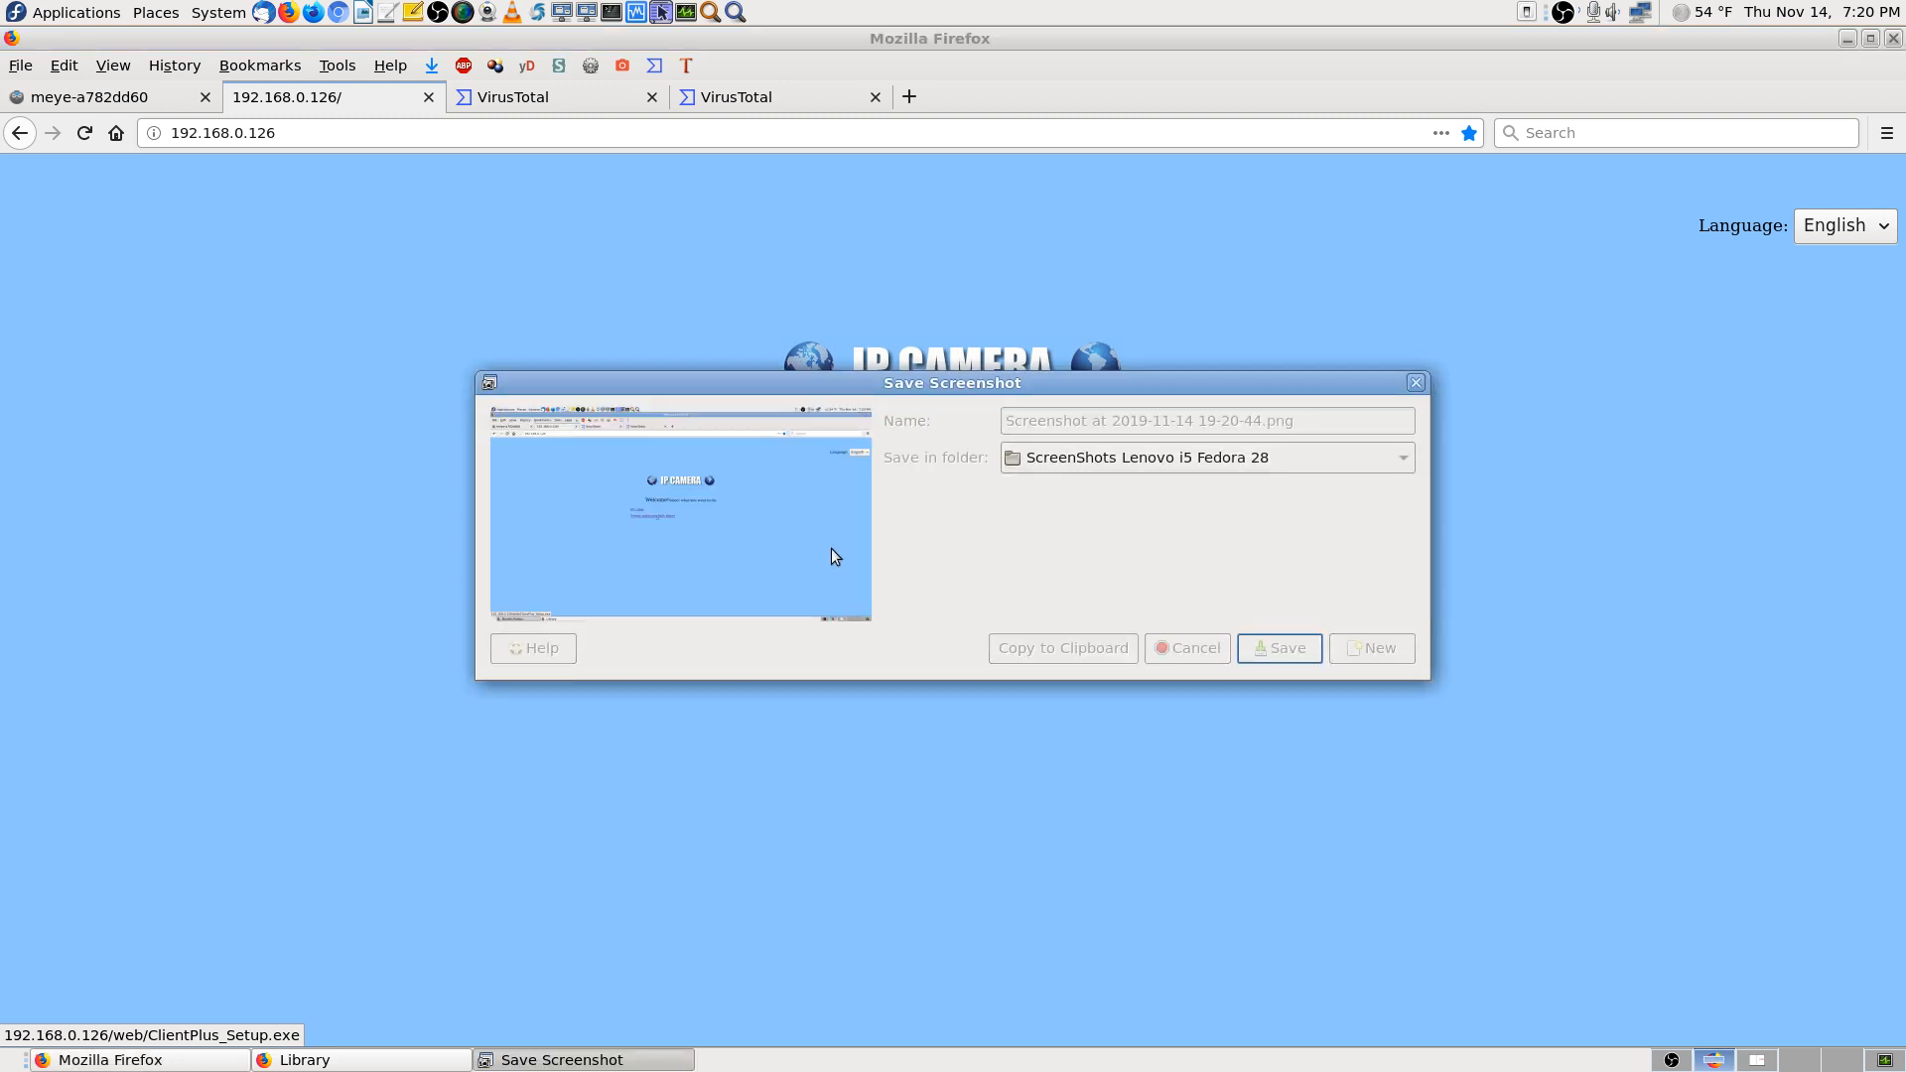
click(571, 104)
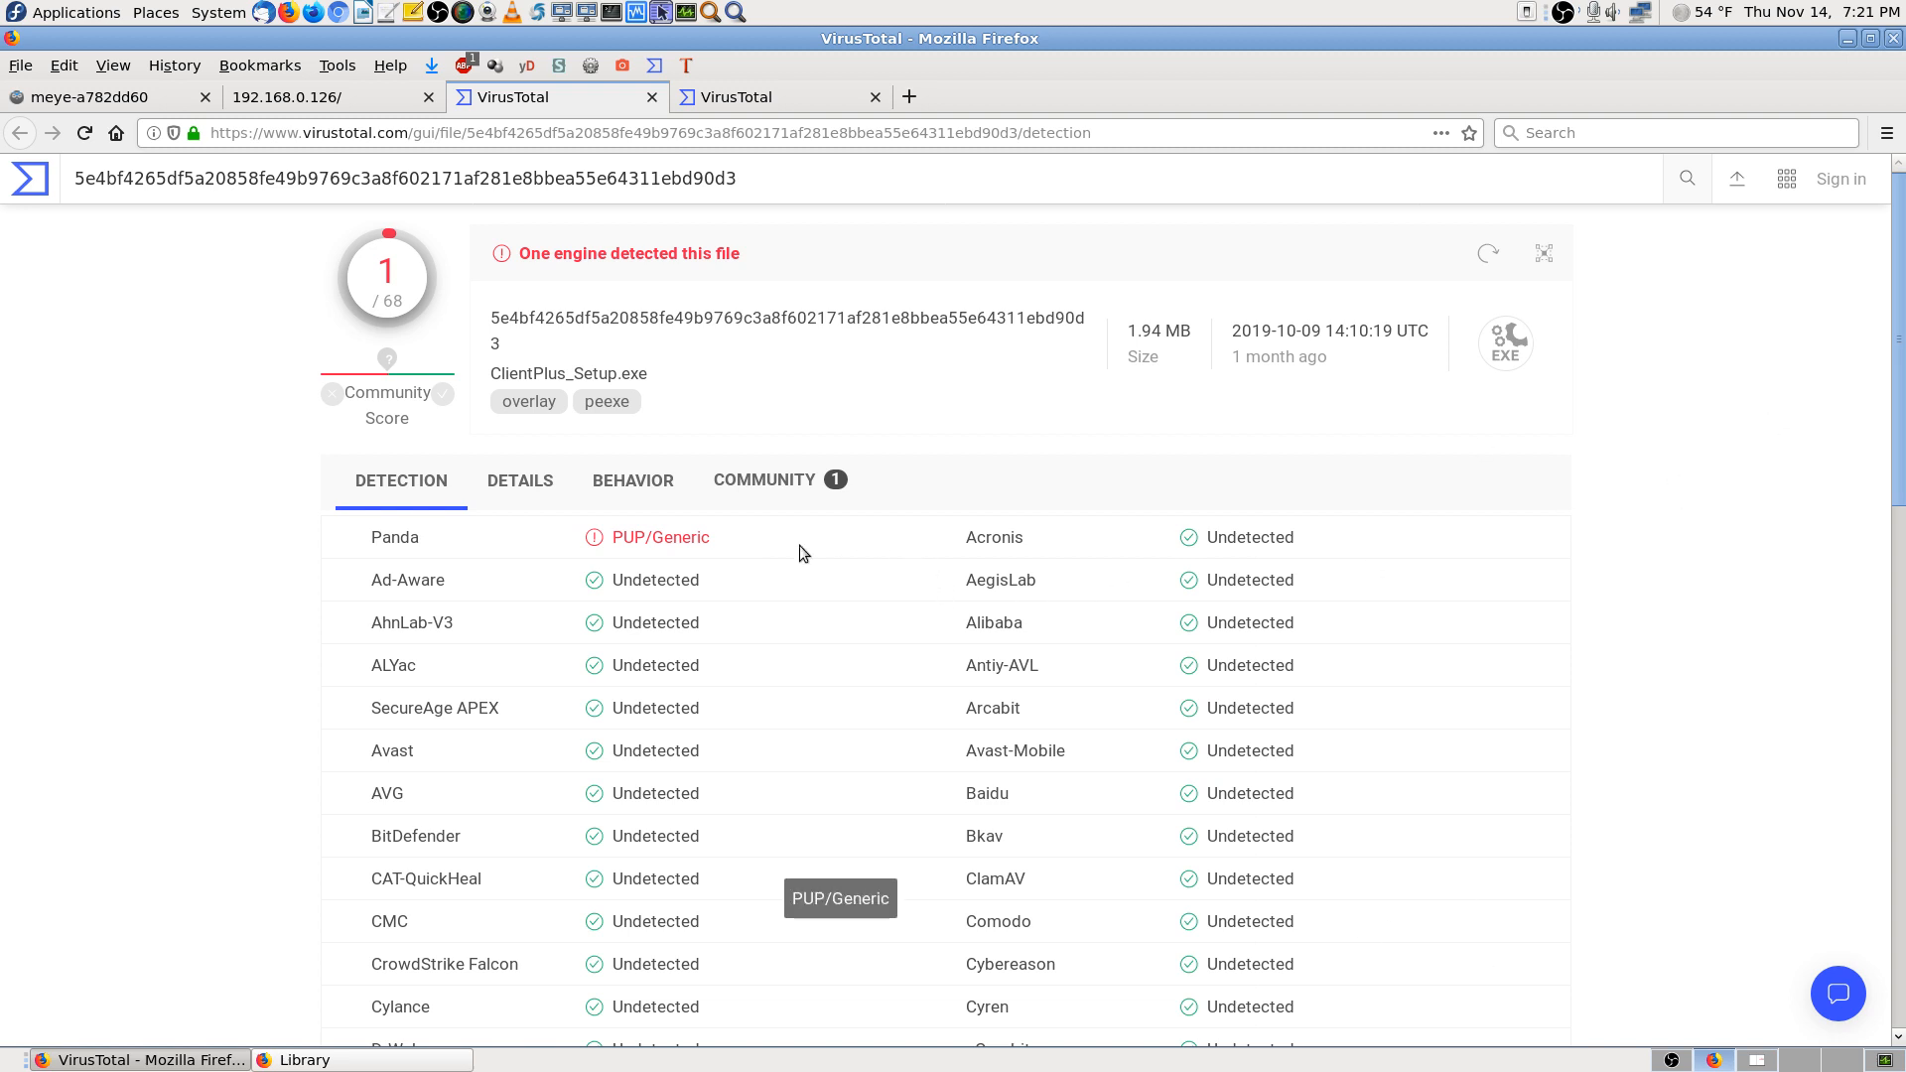
key(Print)
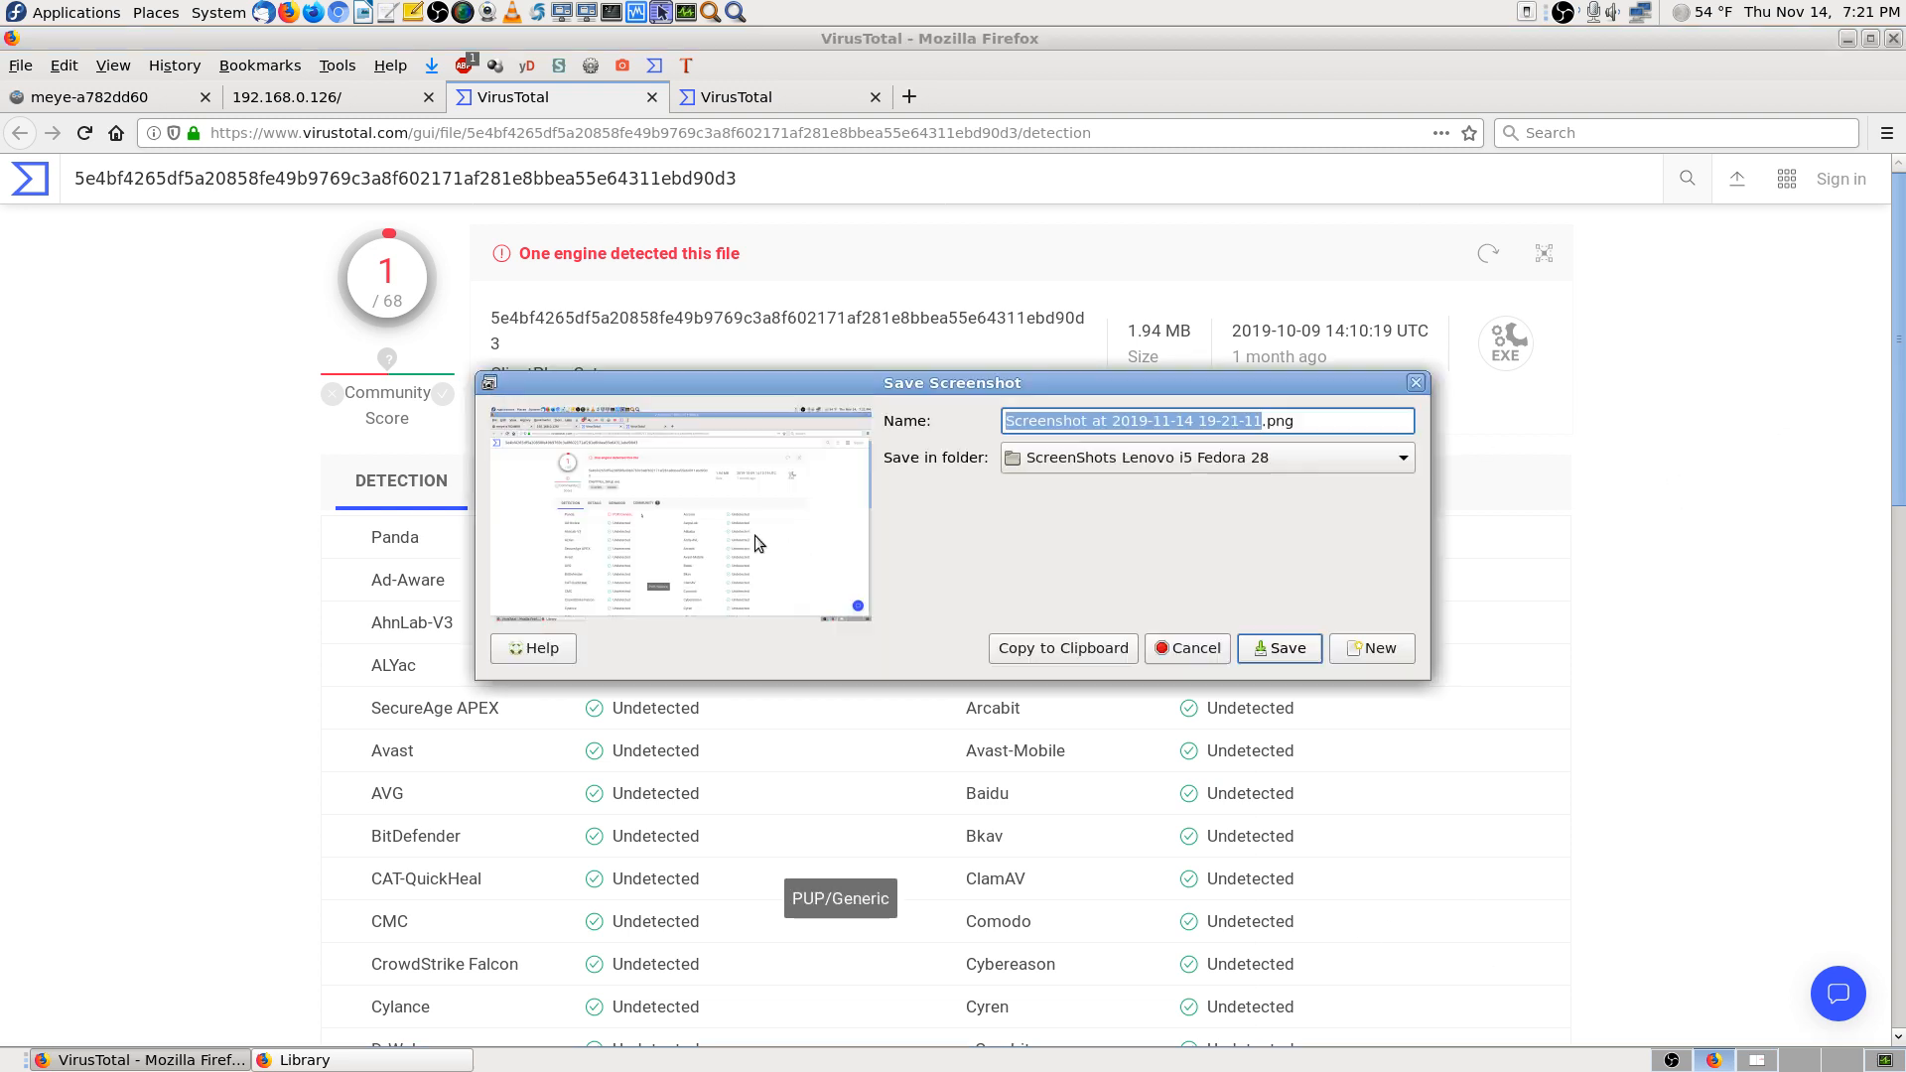
key(Return)
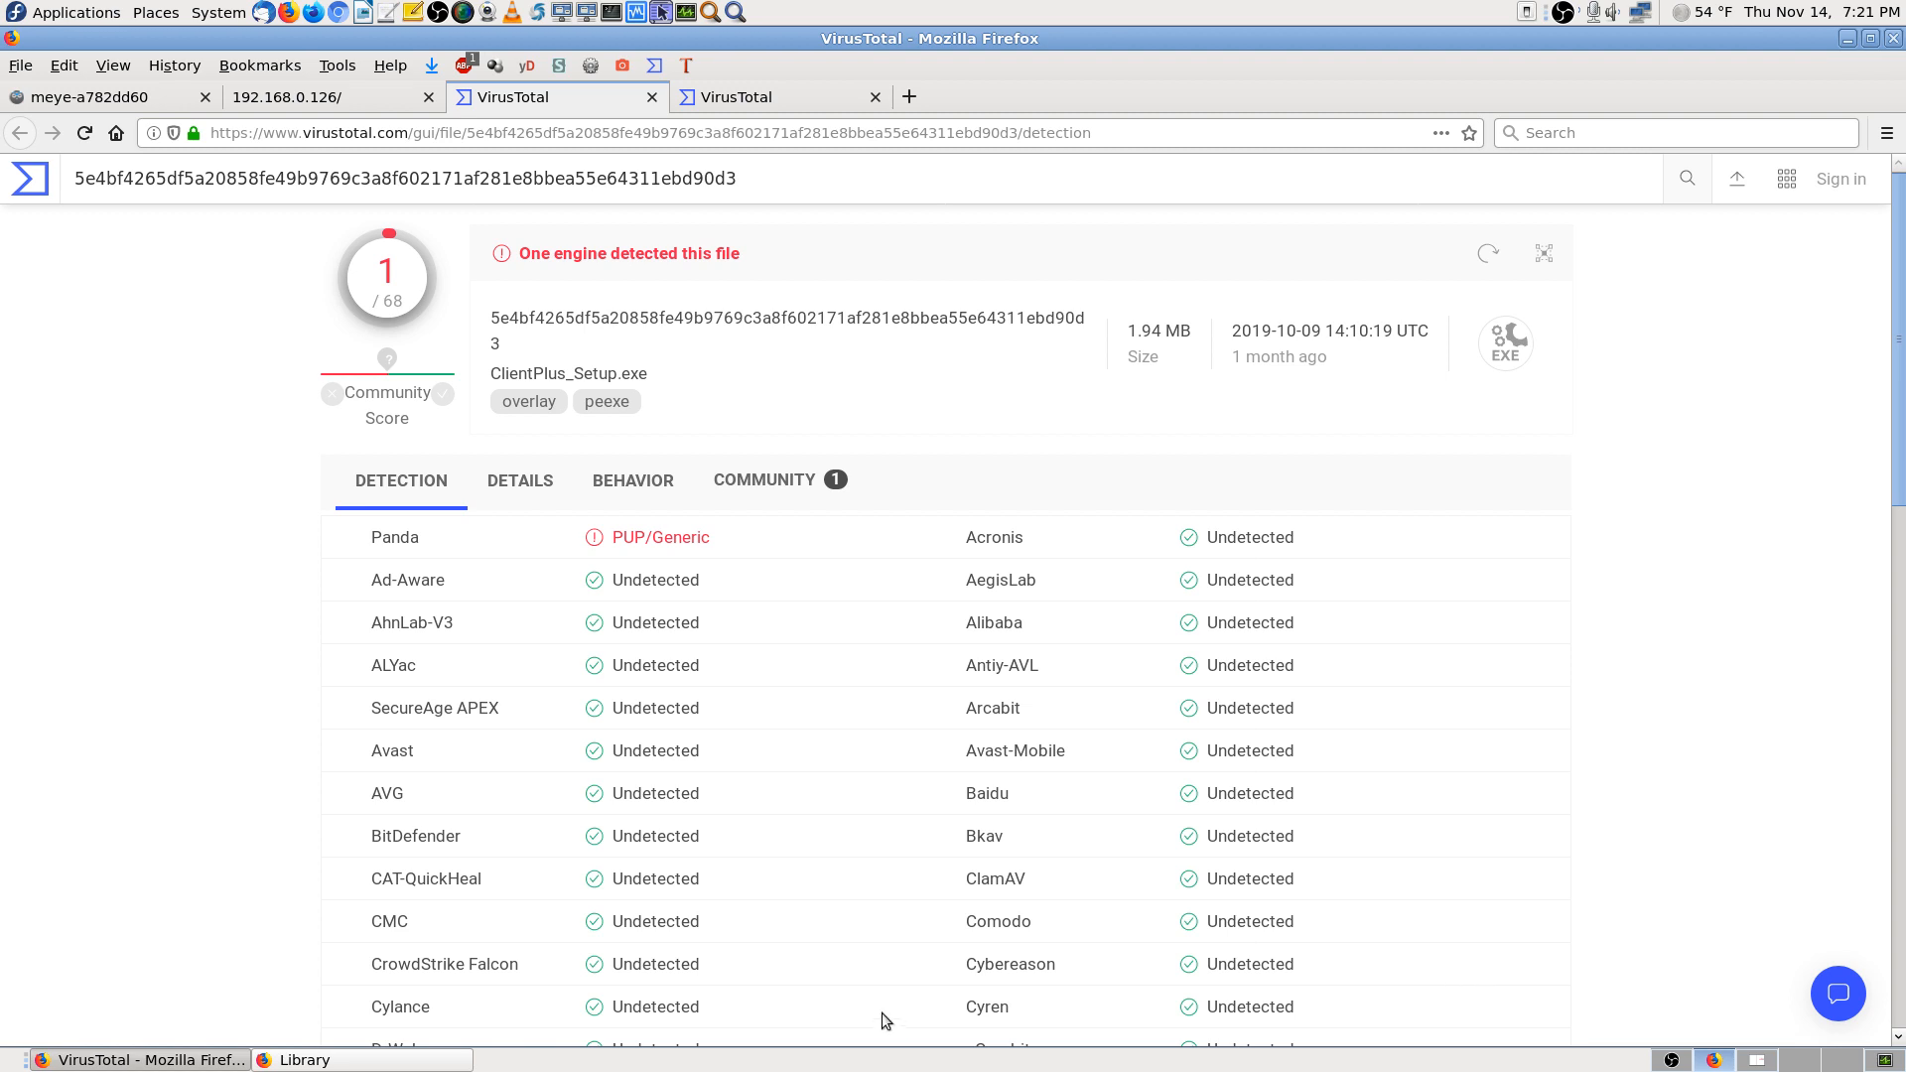
drag(770, 1009, 605, 1013)
click(606, 1013)
drag(1898, 455, 915, 382)
Close the file report, save a screenshot of the 0/71 URL report, and close it
click(652, 96)
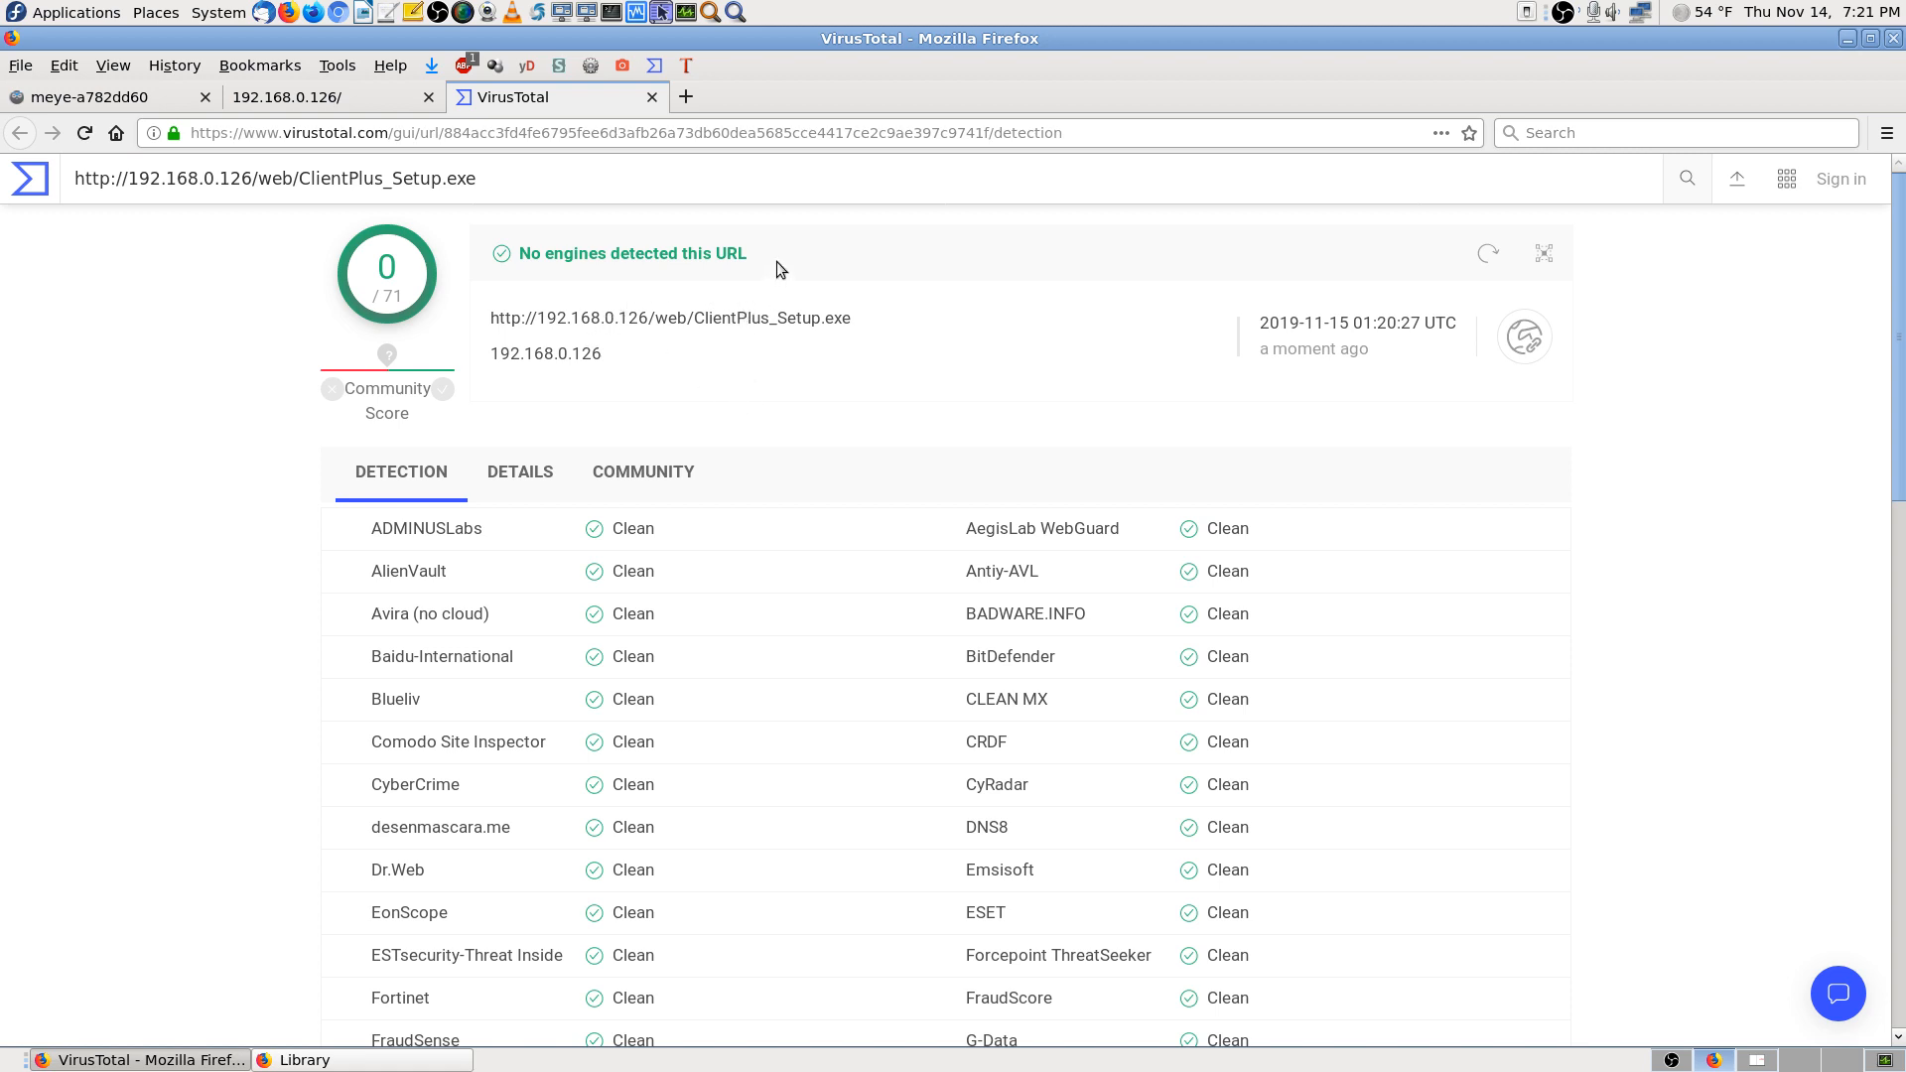
key(Print)
key(Return)
click(653, 96)
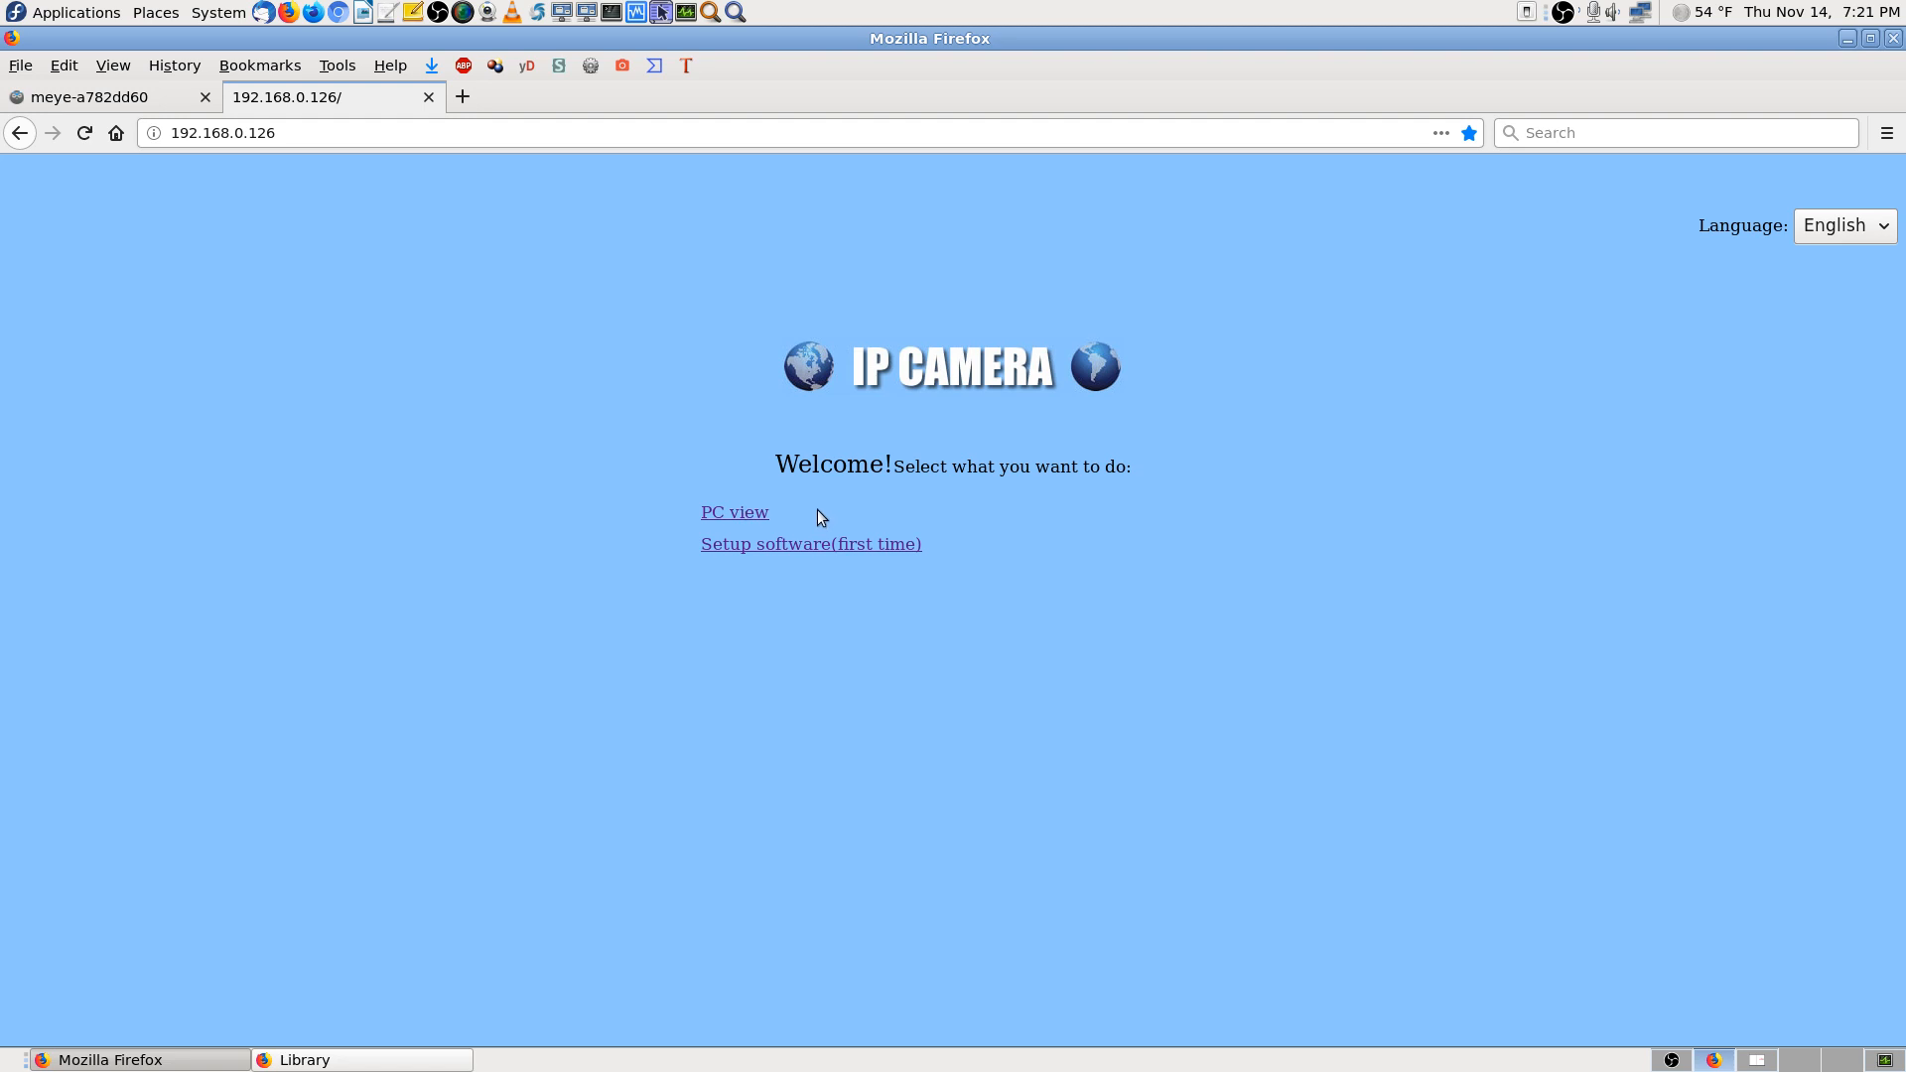
Open PC view and log in as admin with the camera password, declining to save the login
click(735, 513)
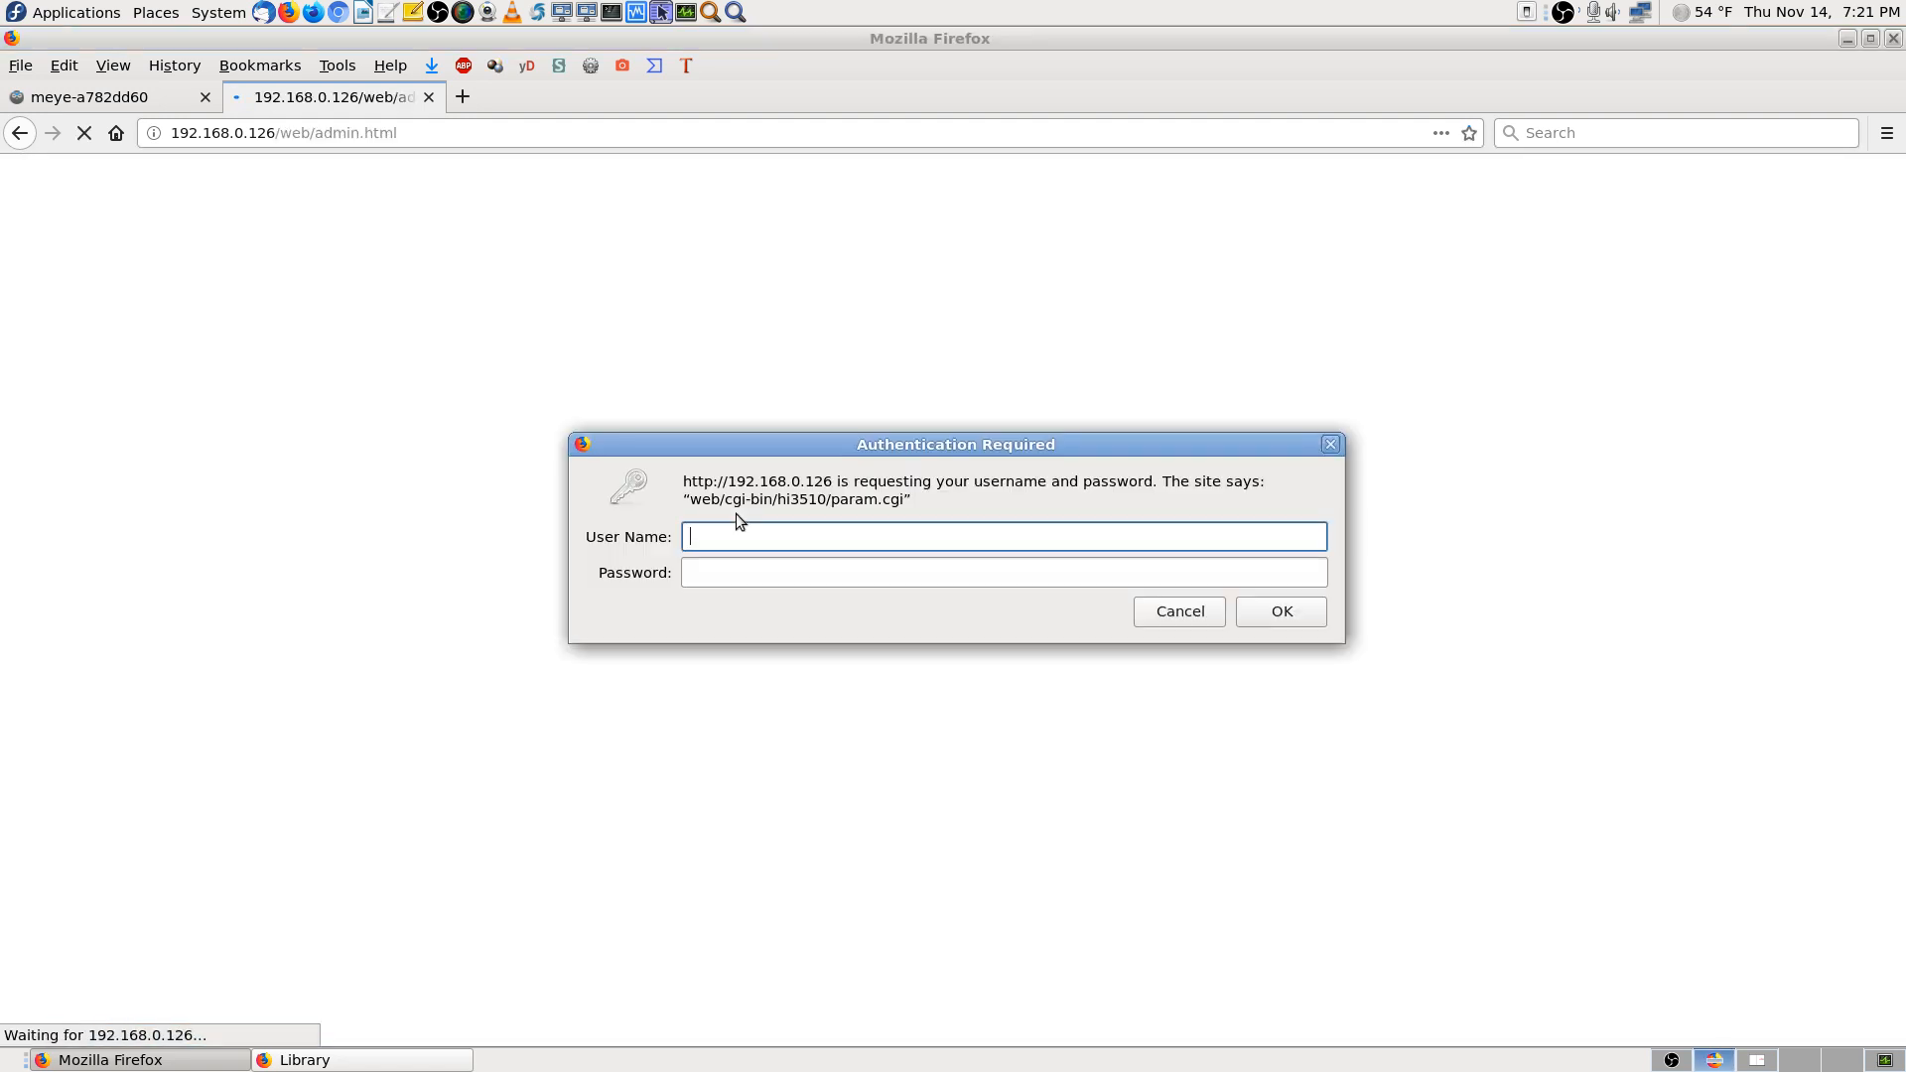
text(admin)
key(Tab)
text(admin)
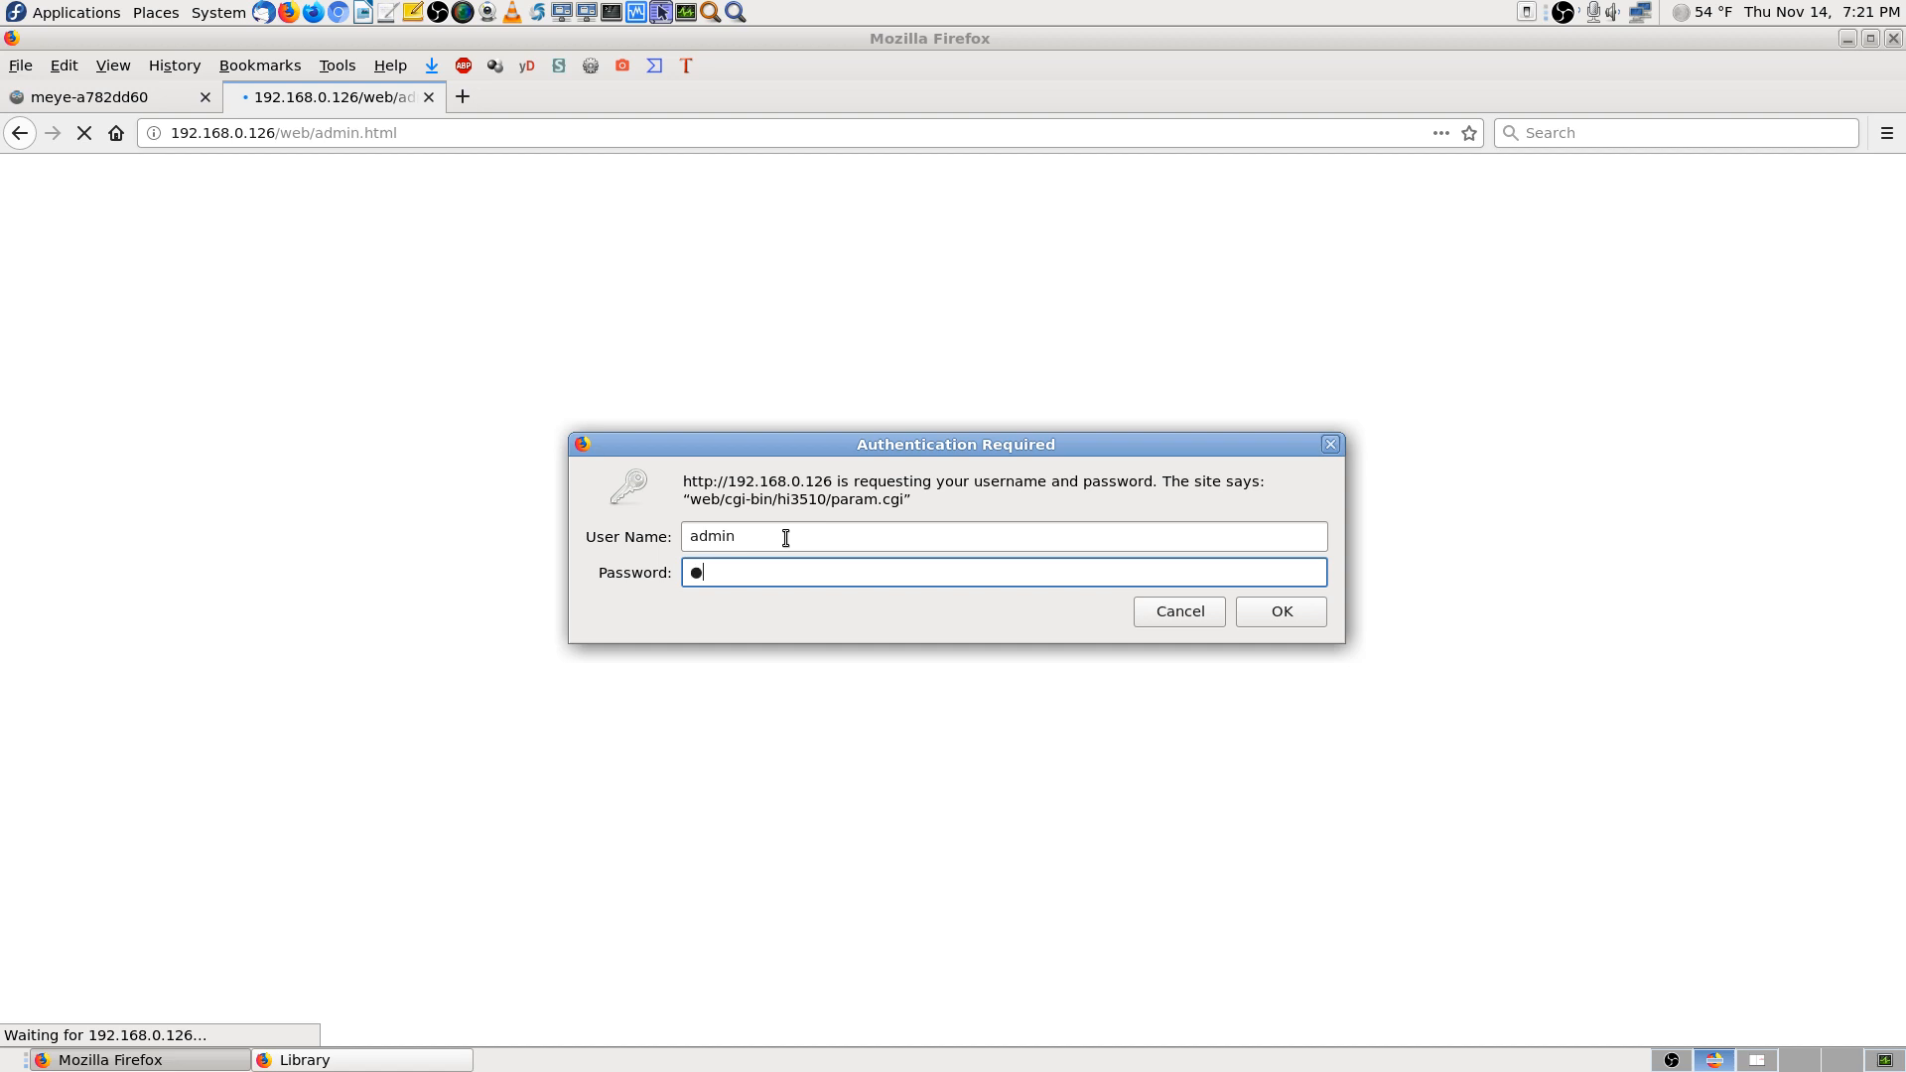
key(Return)
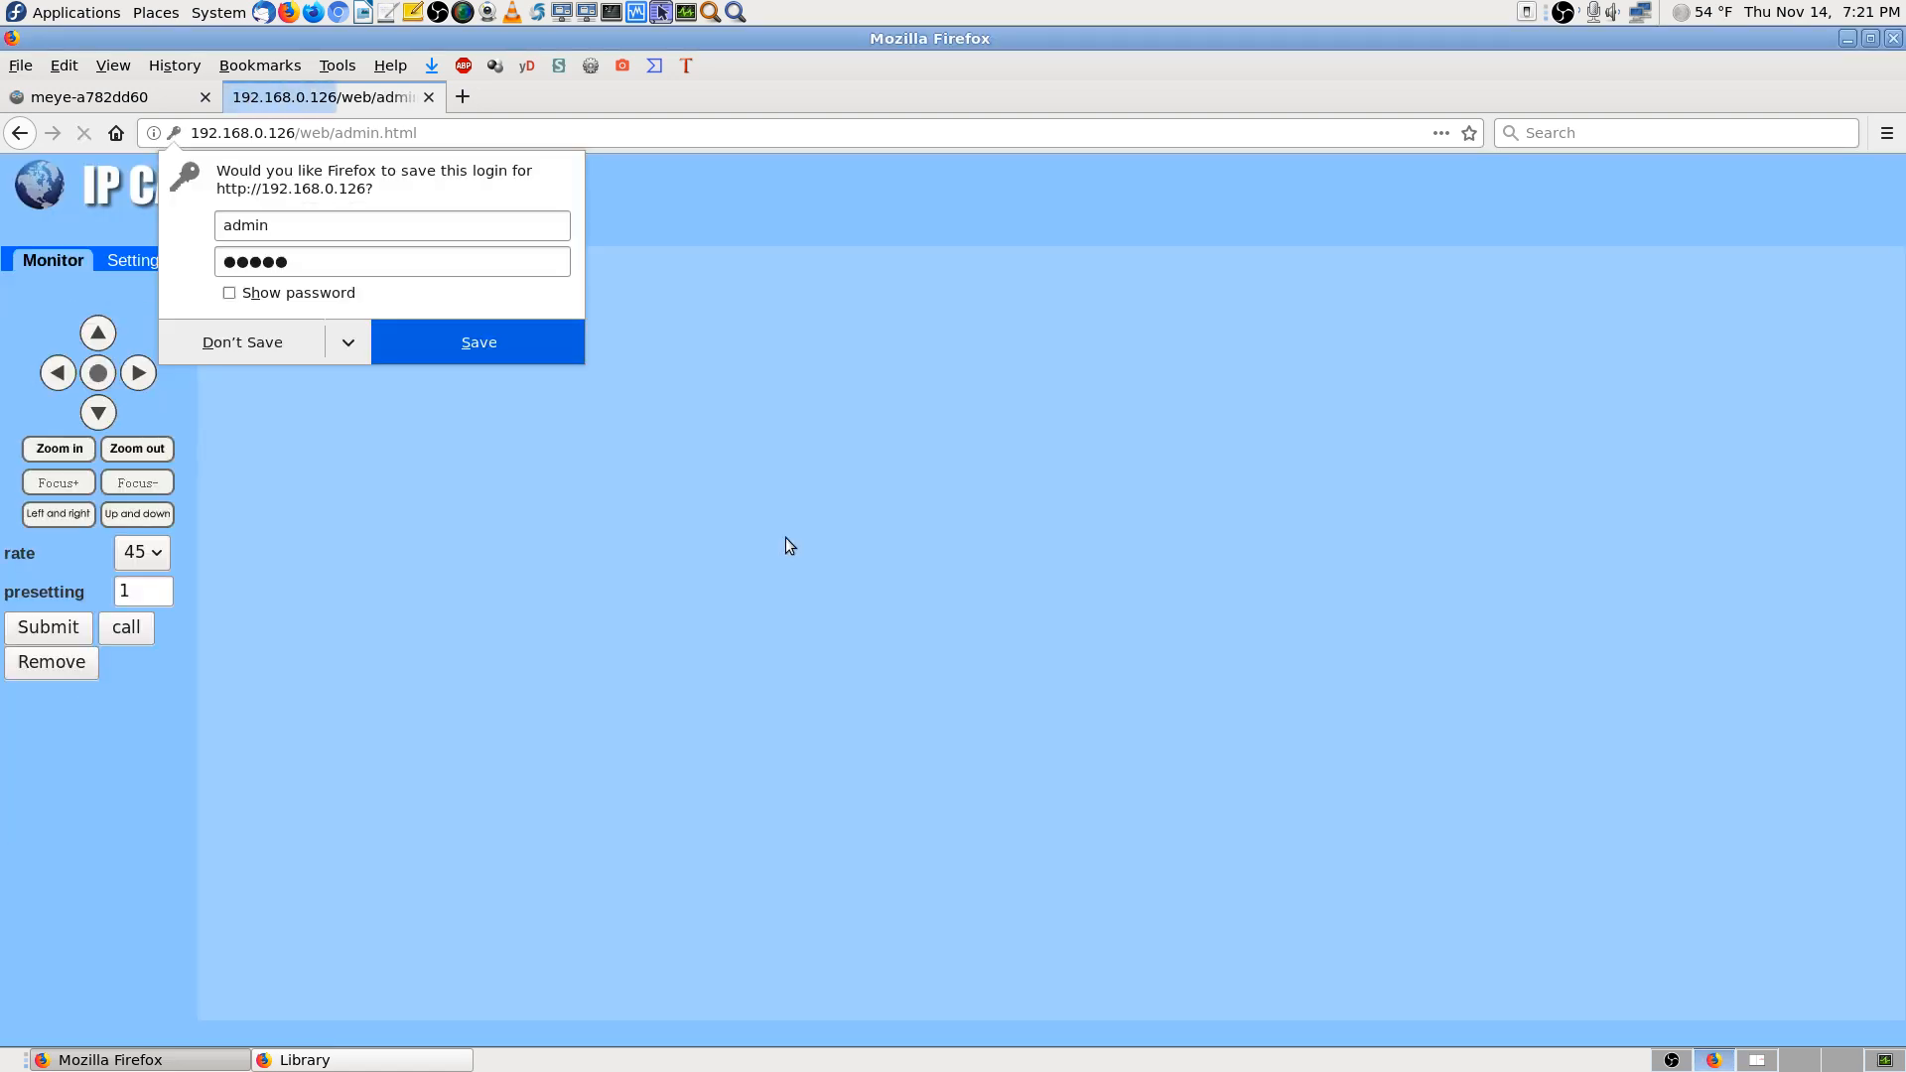
click(230, 345)
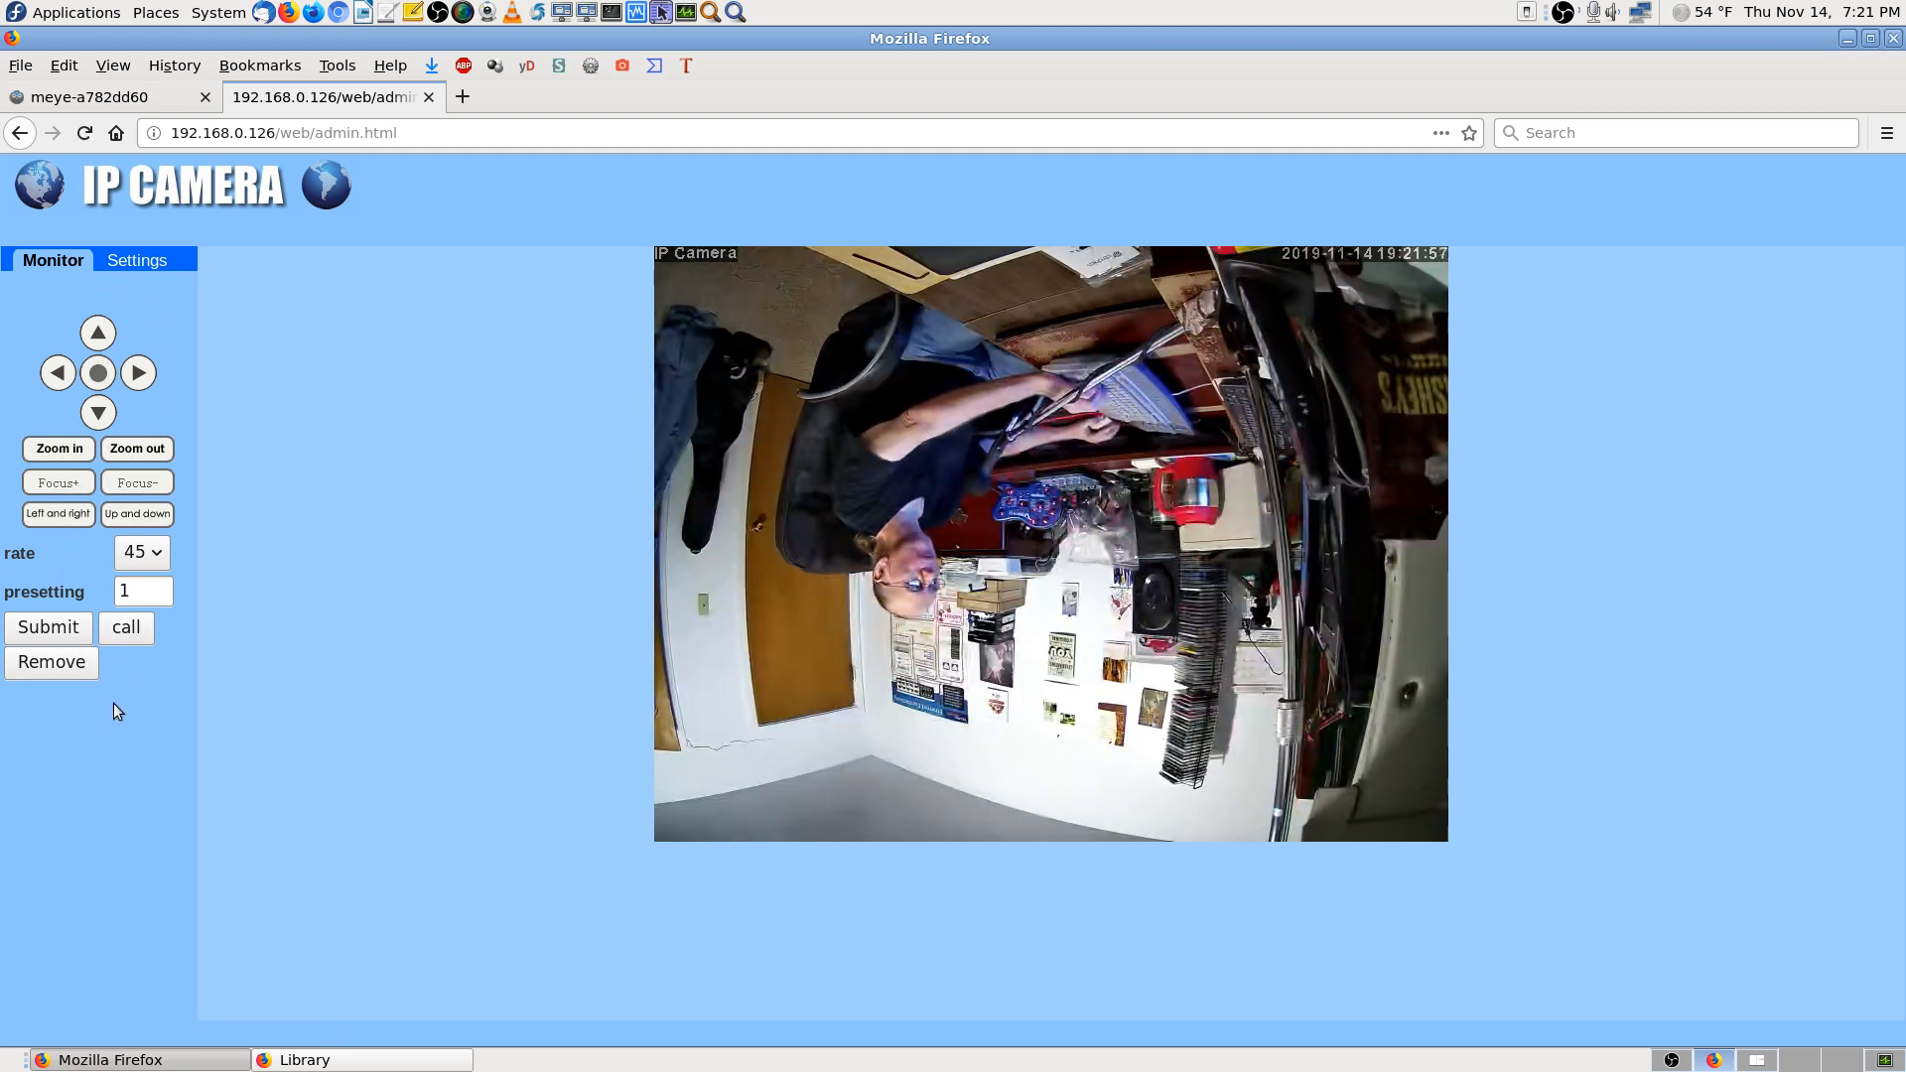
Review the camera's Settings > Video page and live image options, then close the admin tab
click(149, 261)
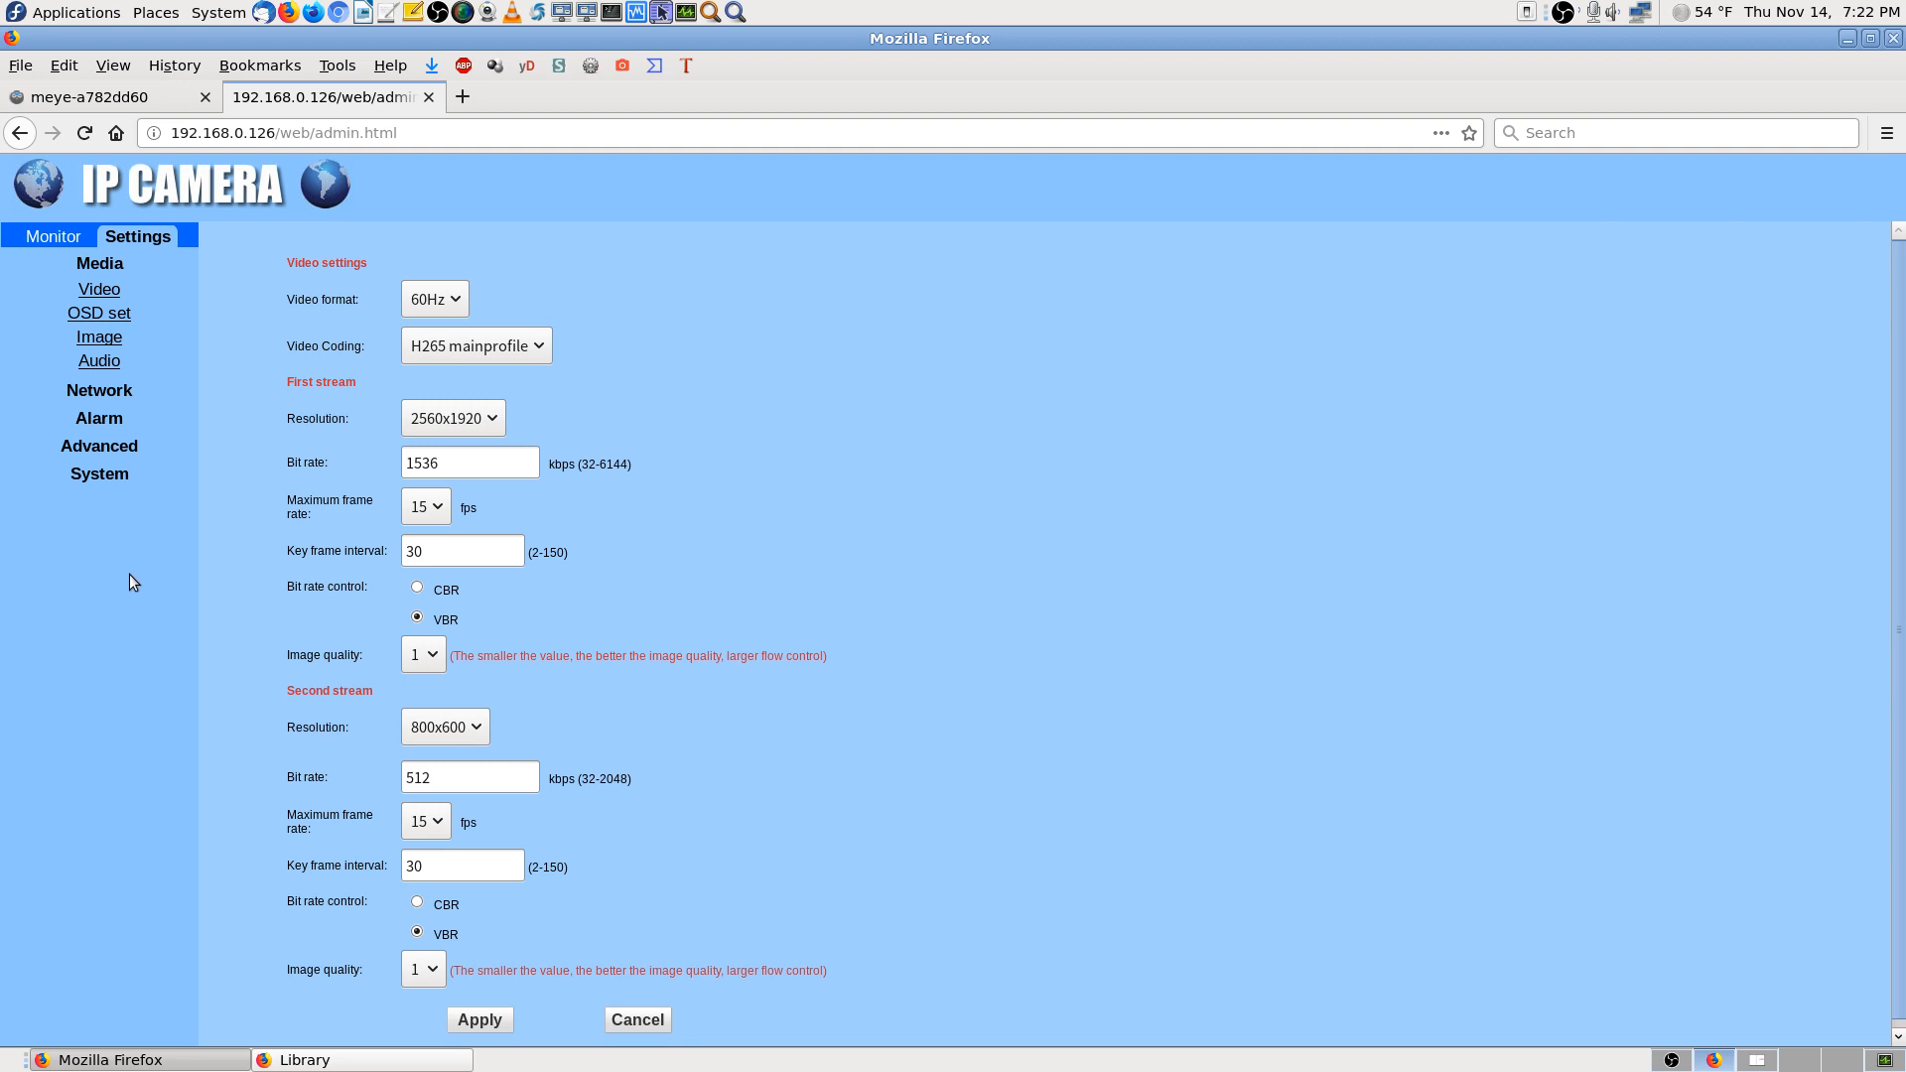
click(36, 237)
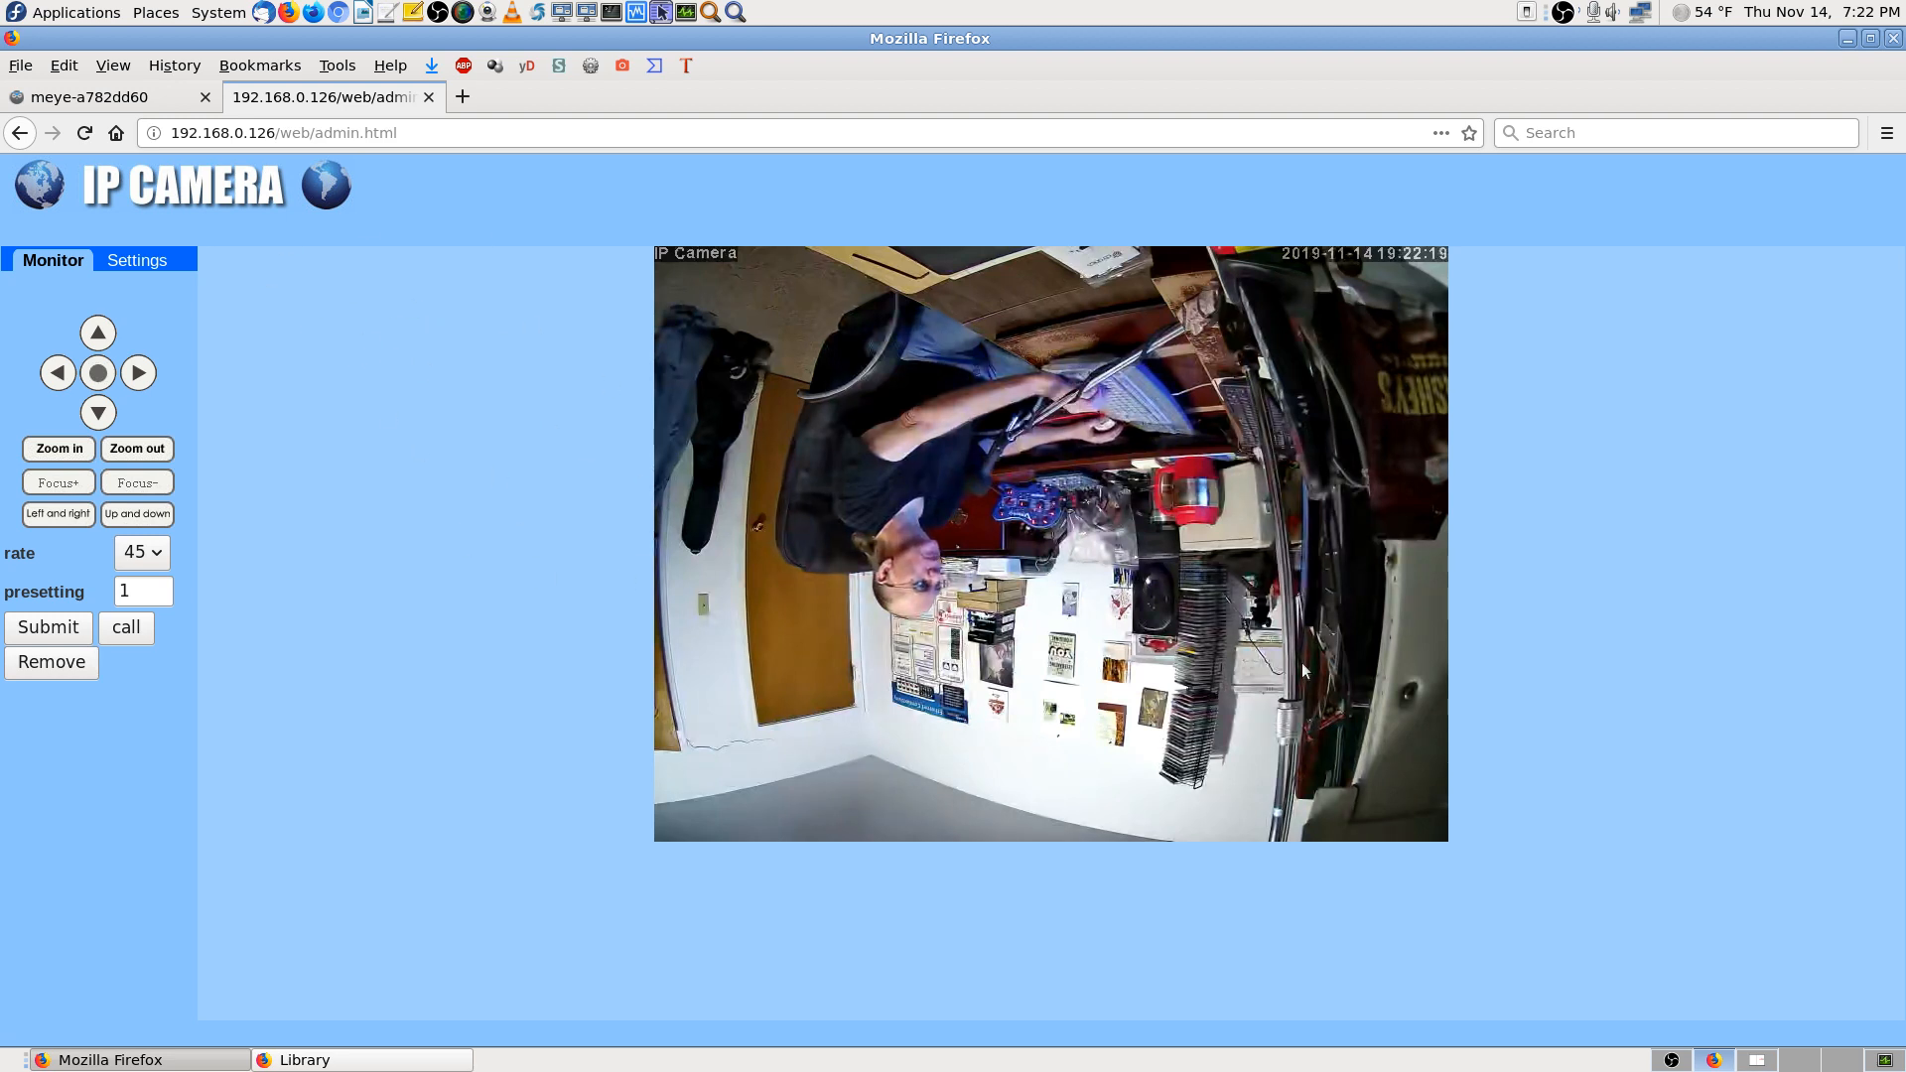
right_click(814, 464)
click(492, 475)
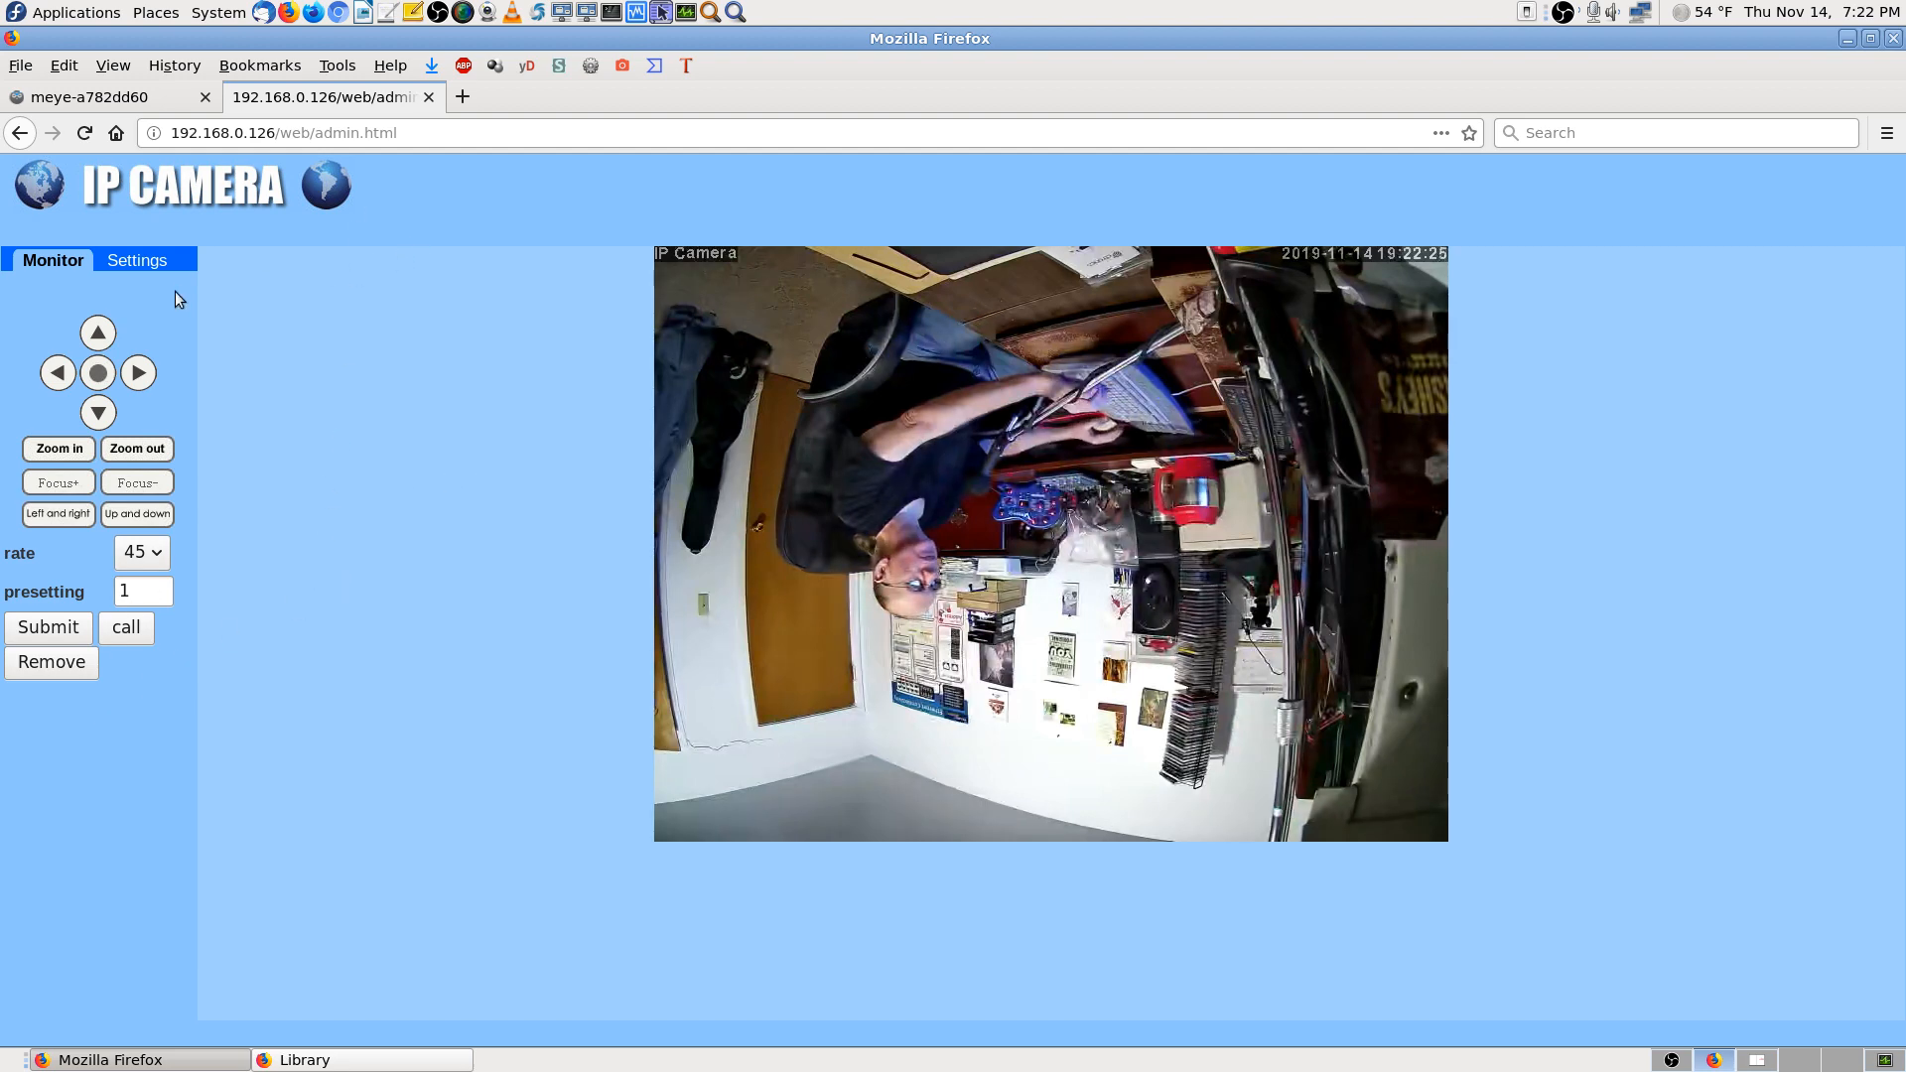
click(146, 261)
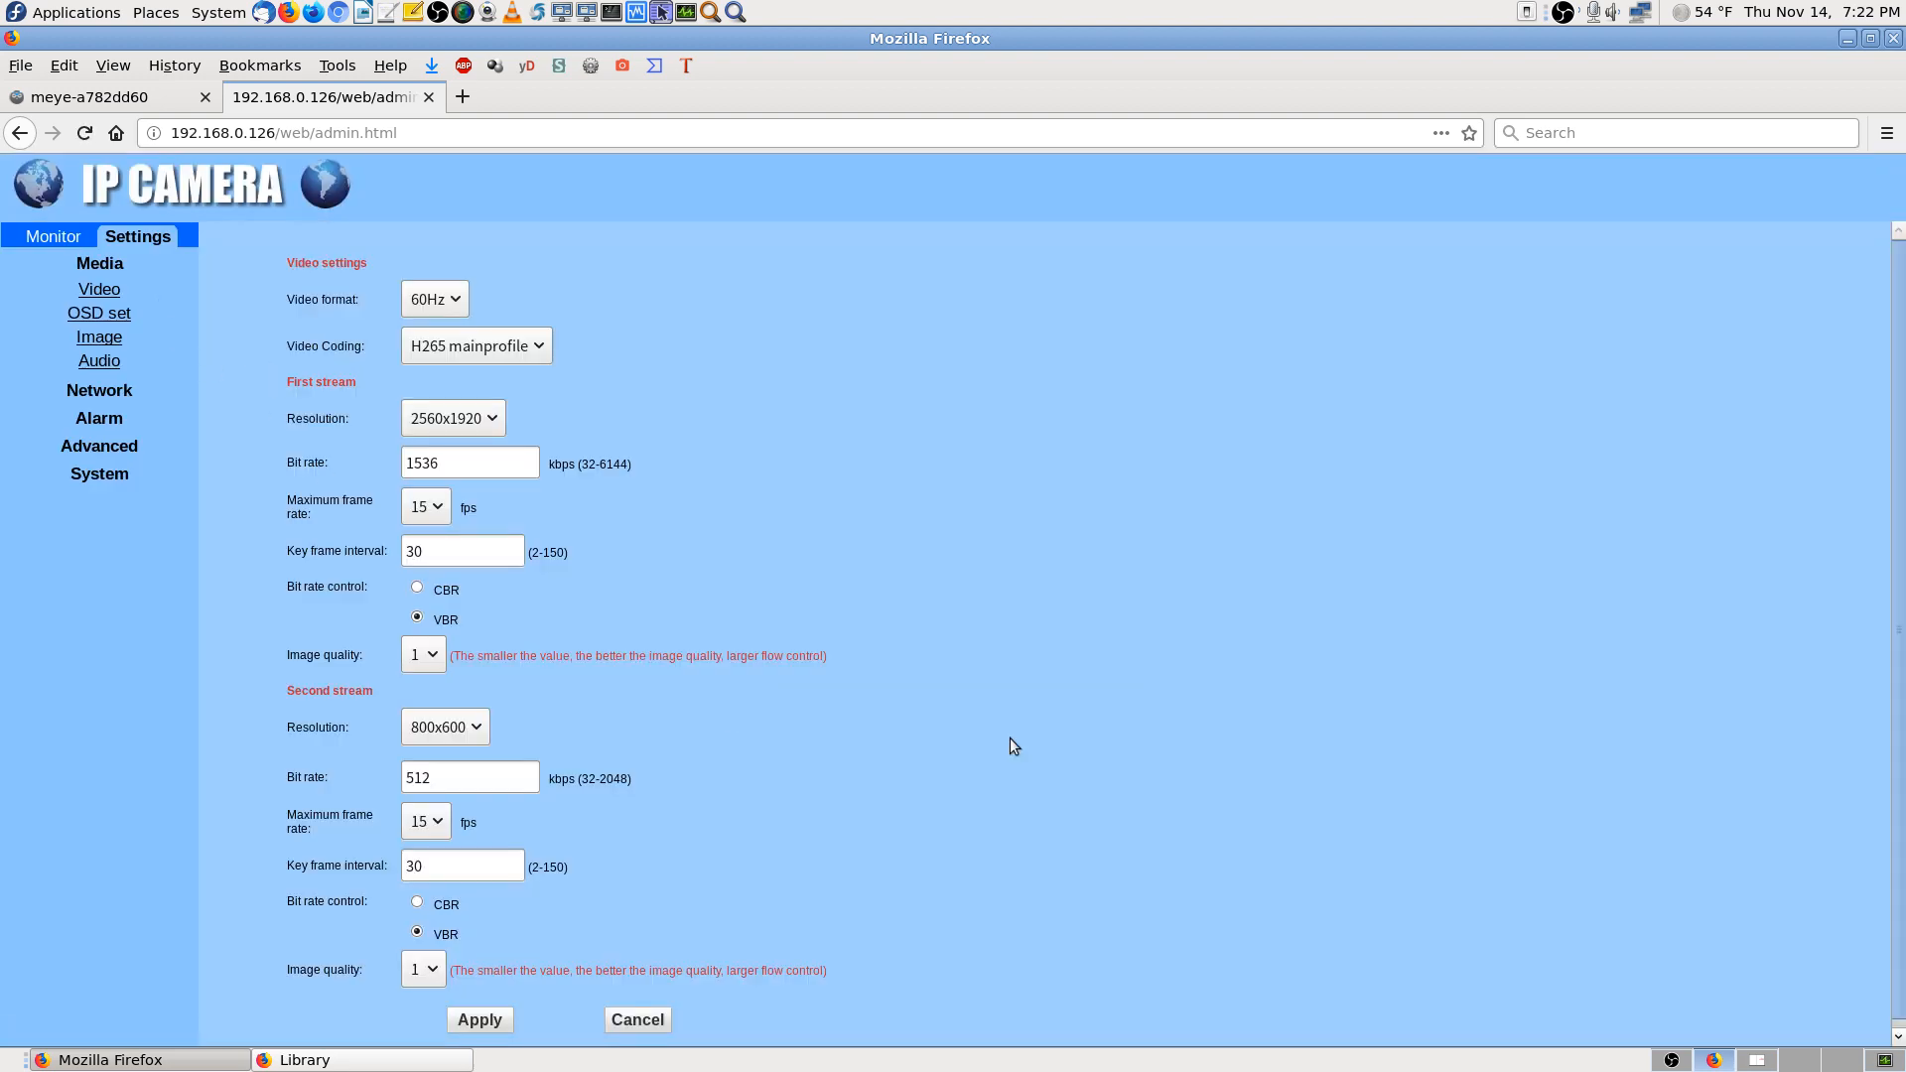
scroll(1390, 731, down, 1)
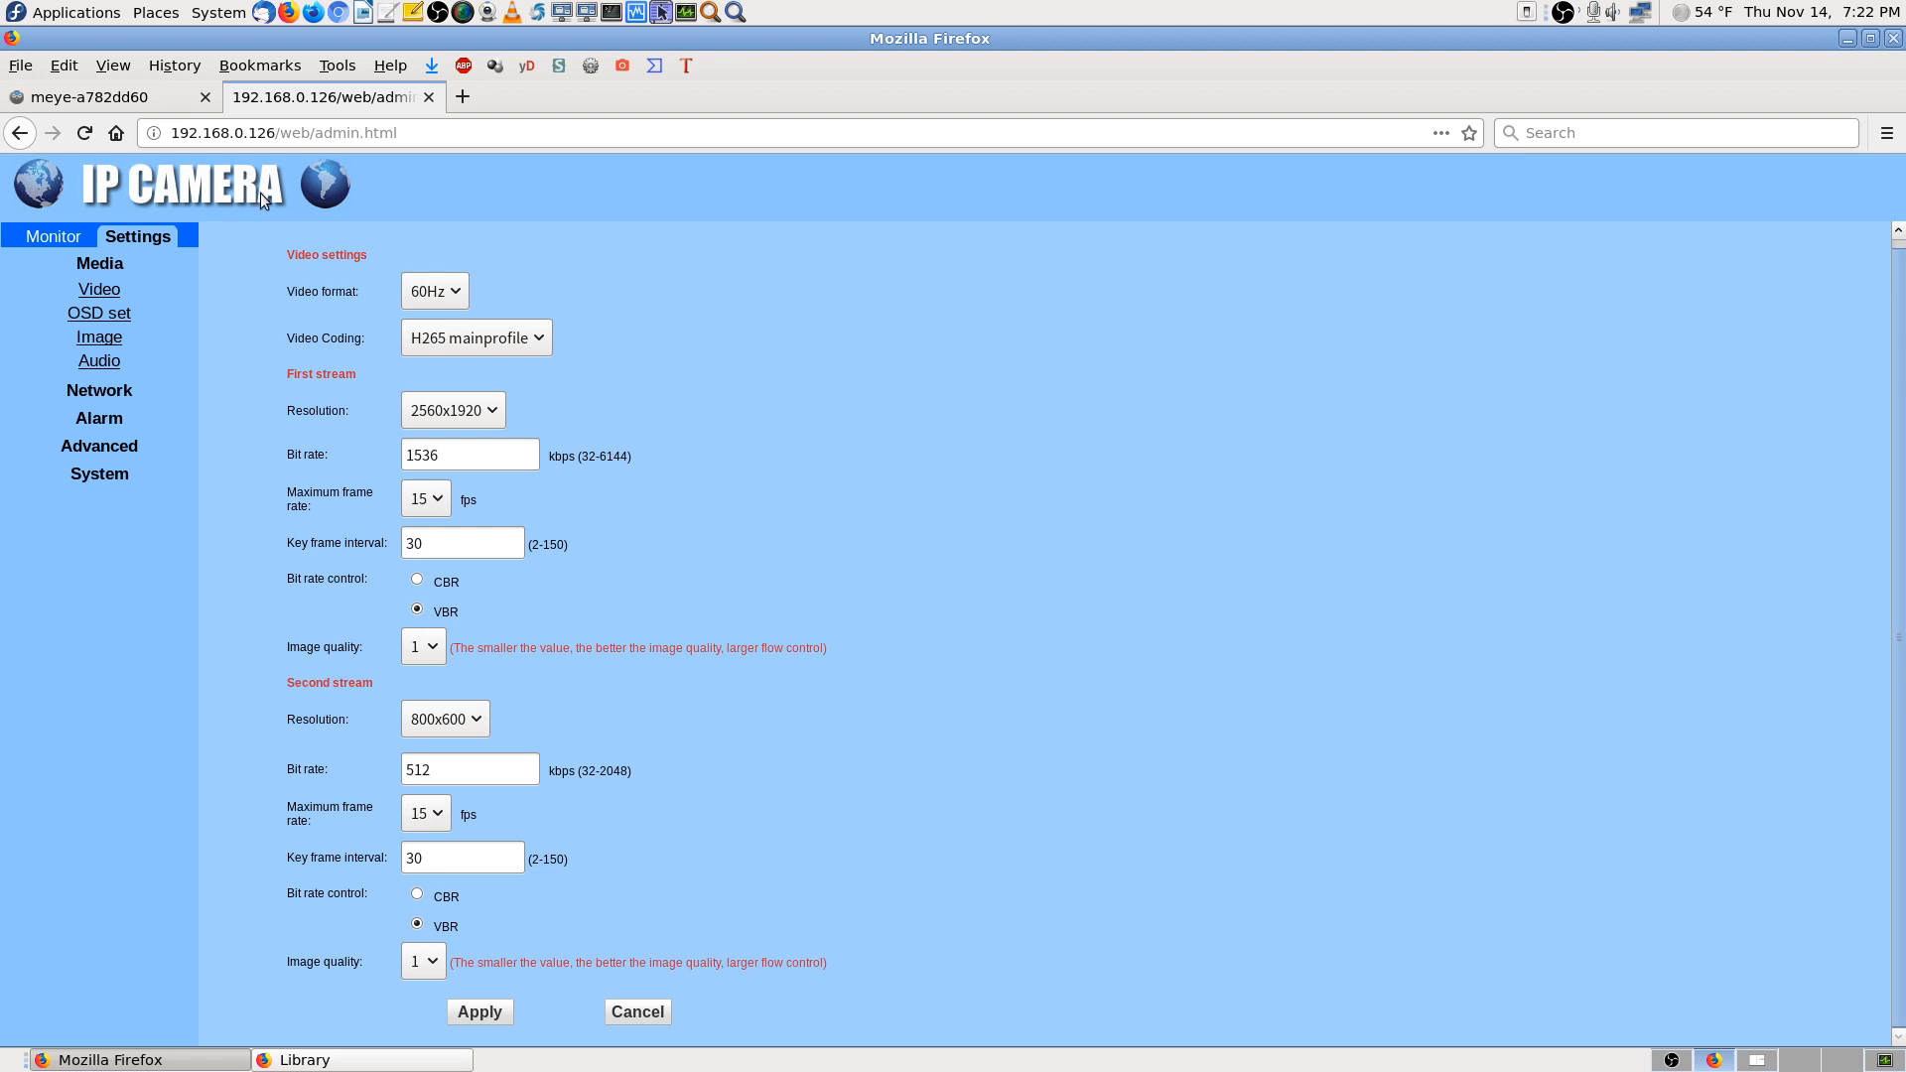
click(429, 99)
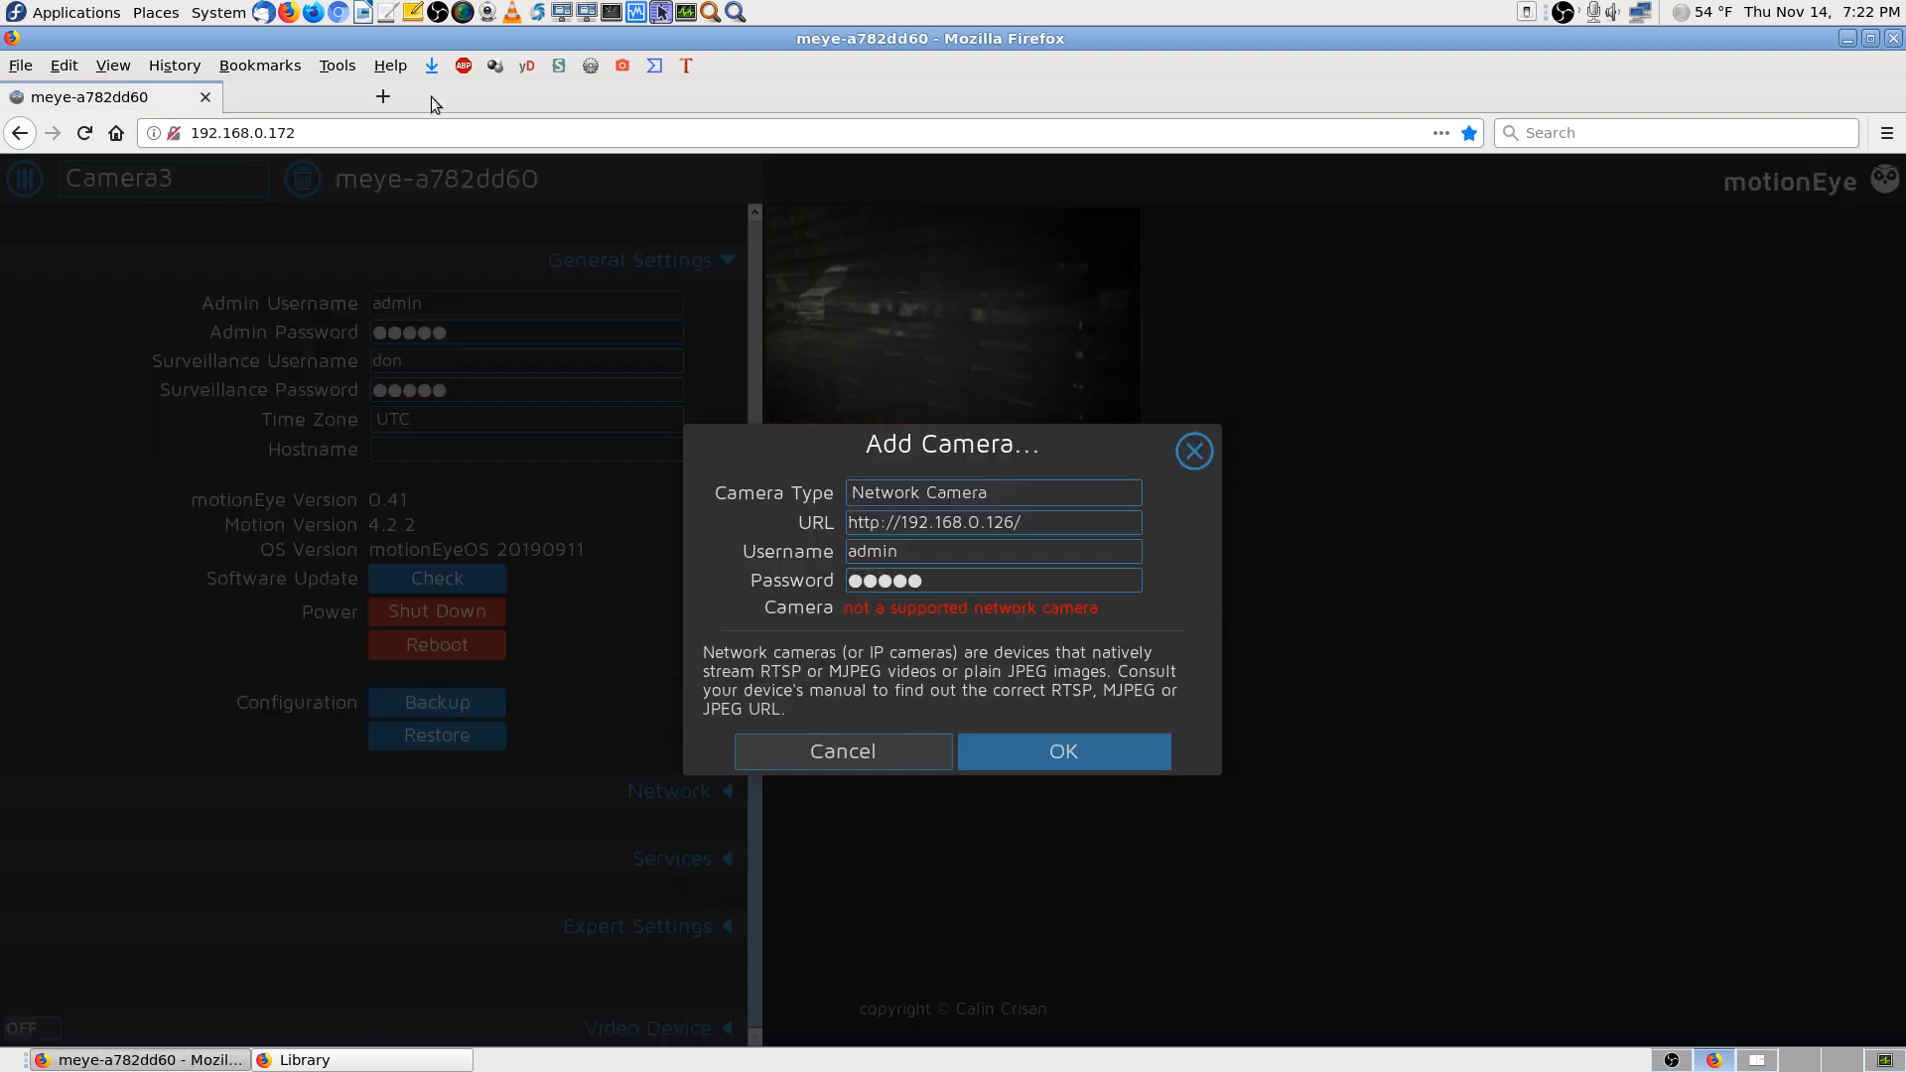
Switch to workspace 2 and search the manual's index for 'video stream' and 'view videw'
click(1757, 1060)
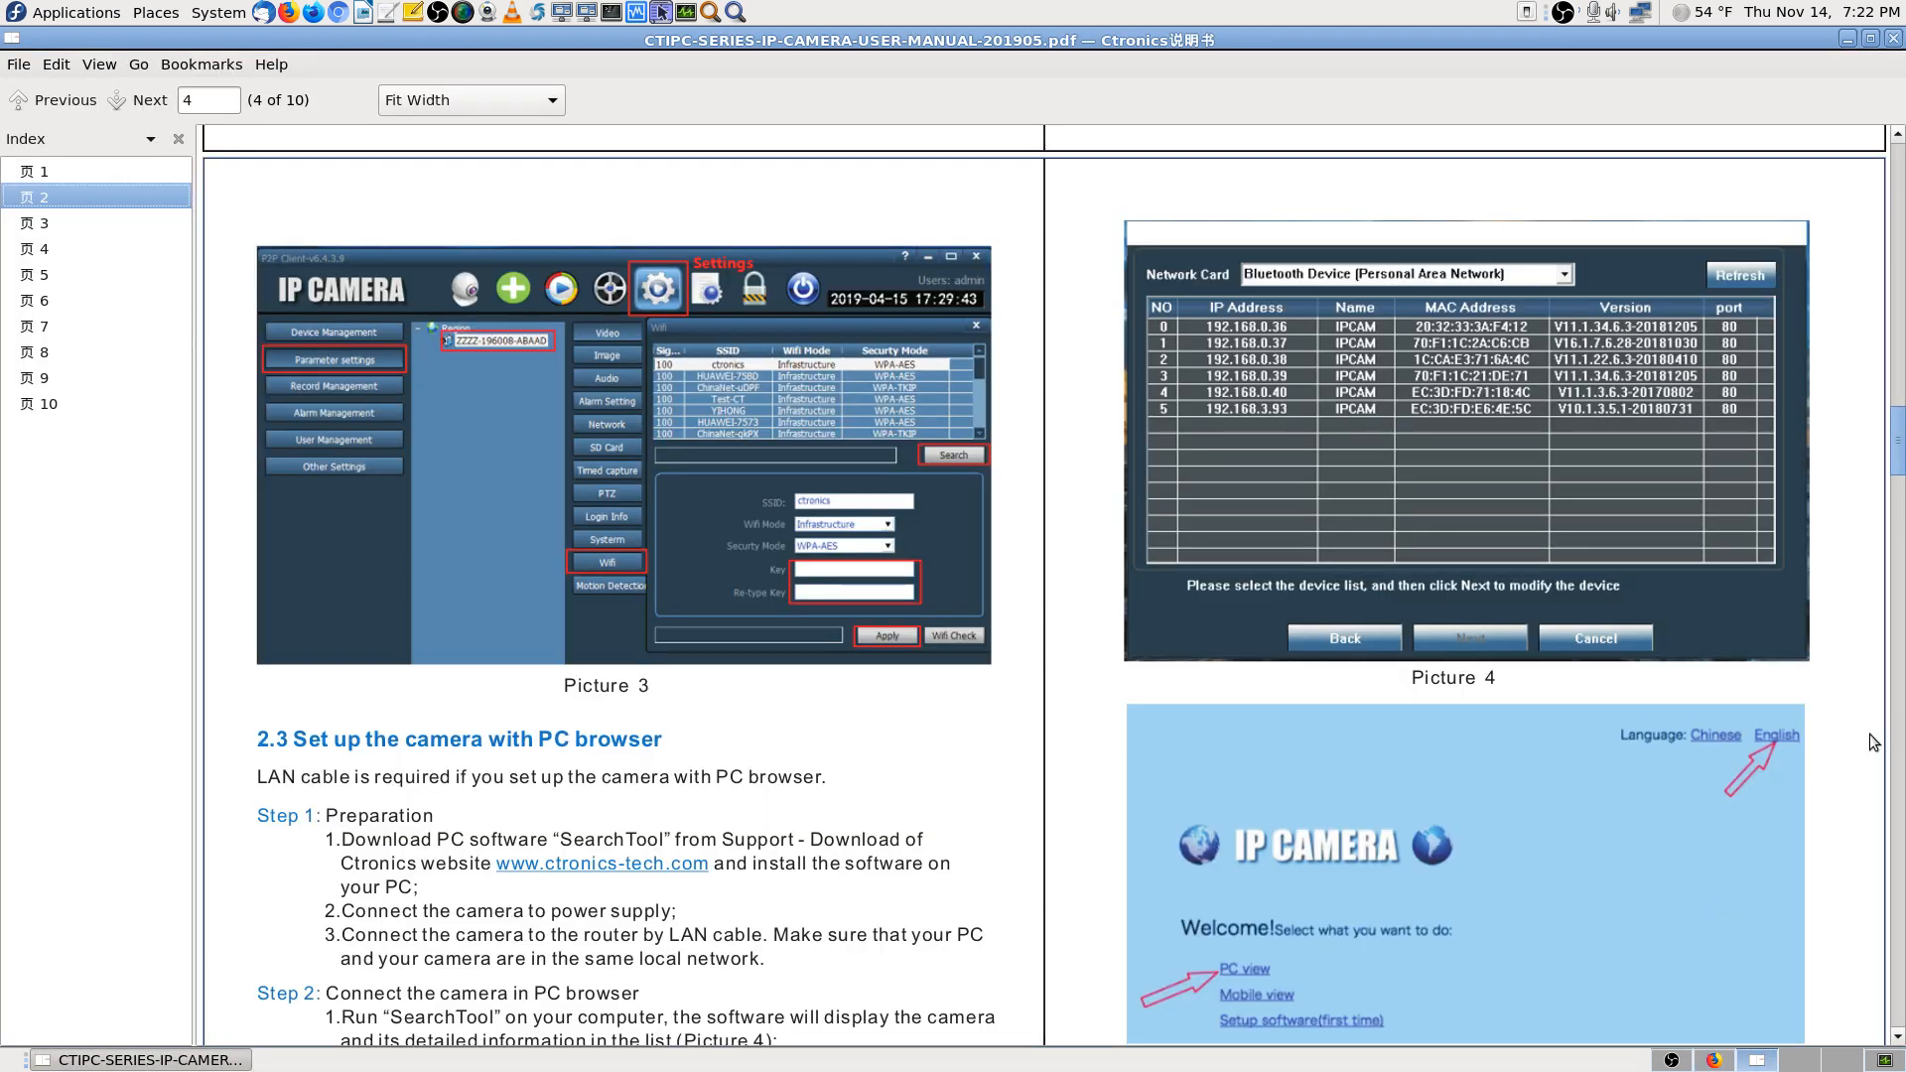
key(ctrl+f)
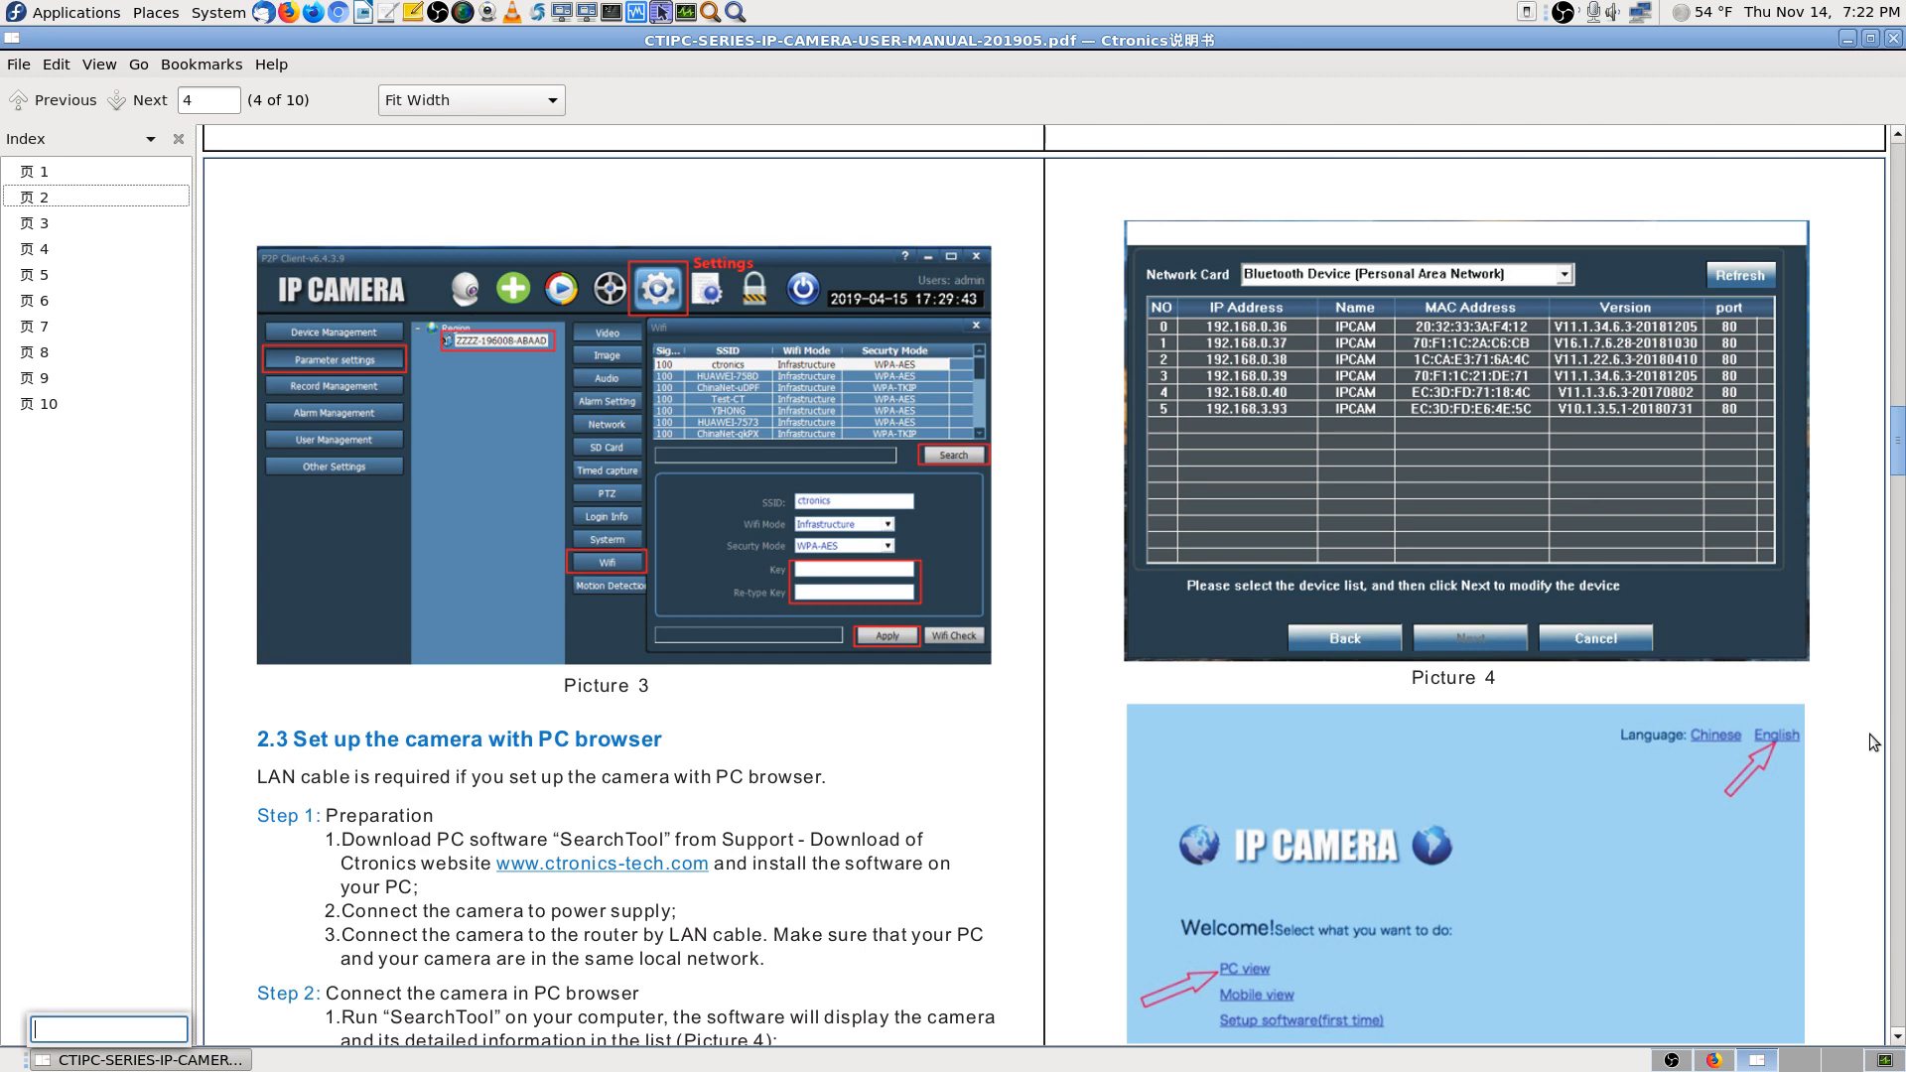
text(video stream)
key(Return)
text(view videw)
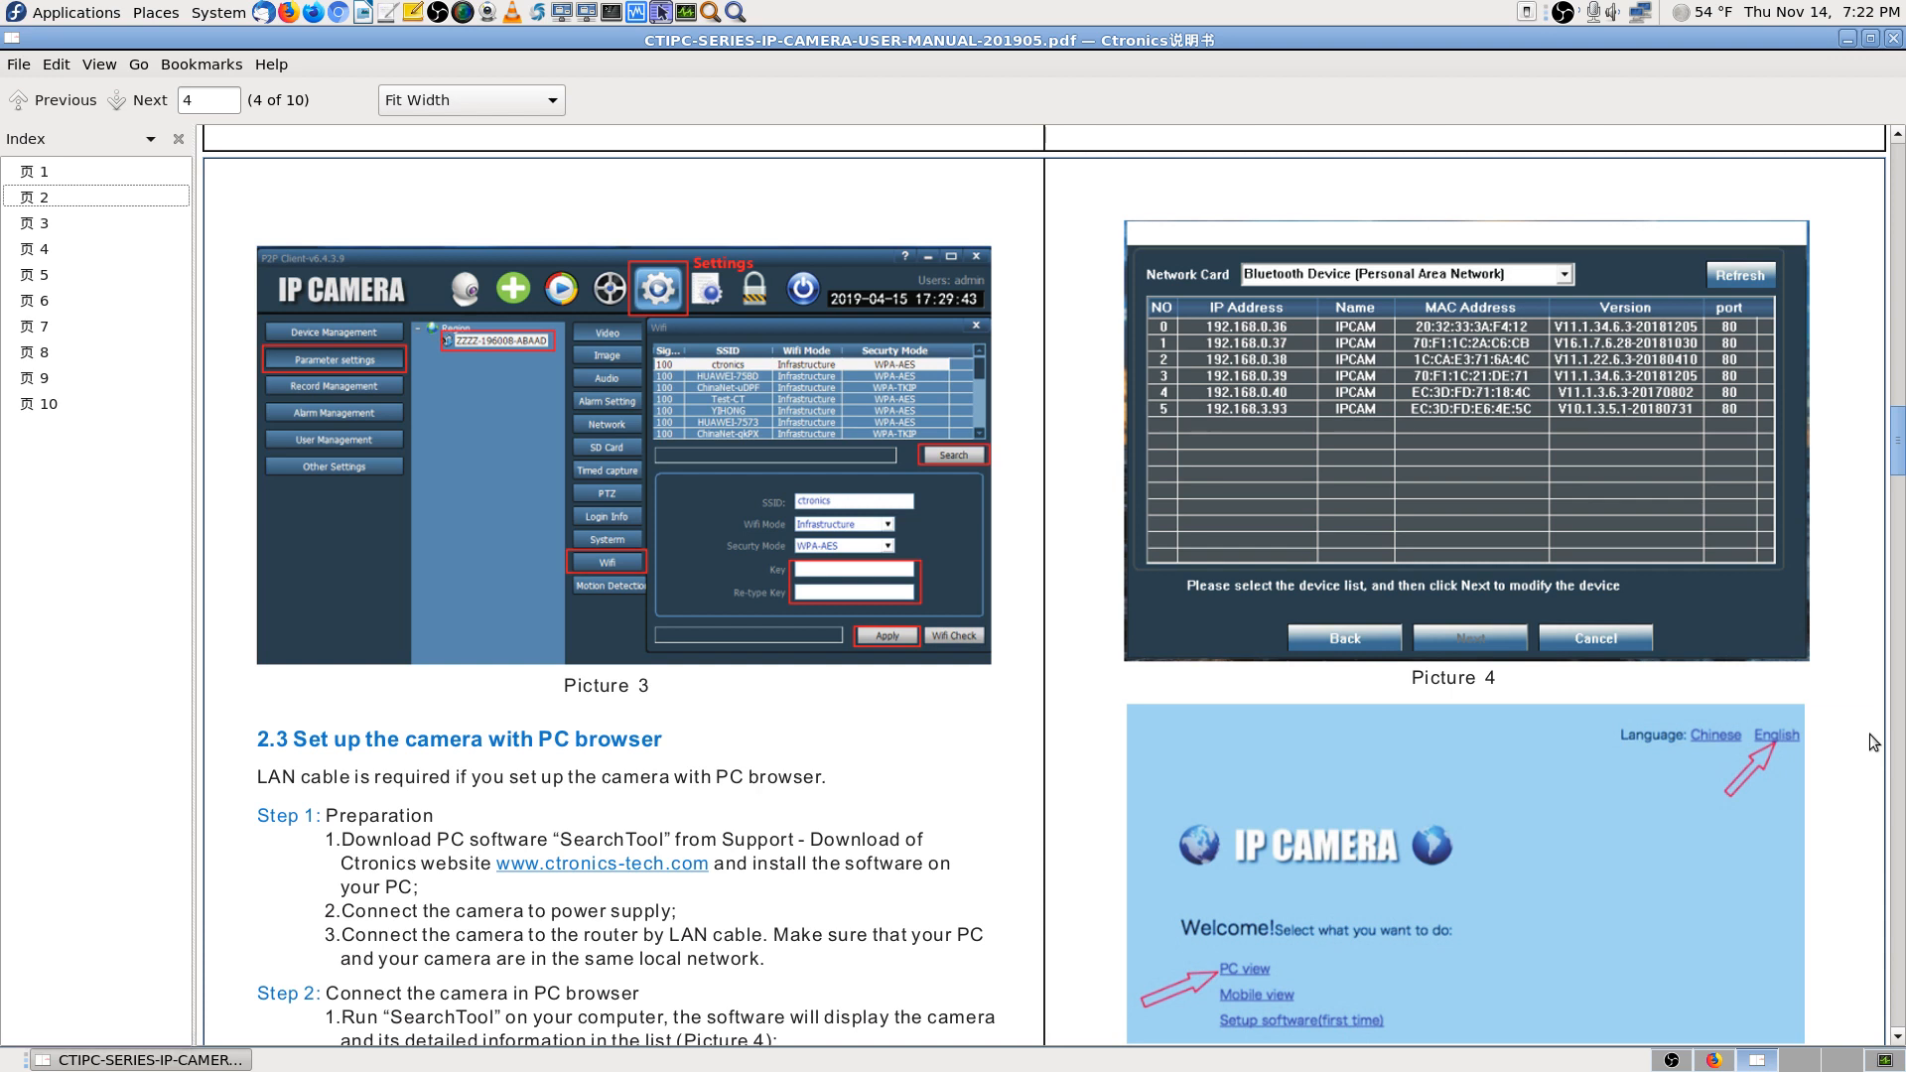
key(Return)
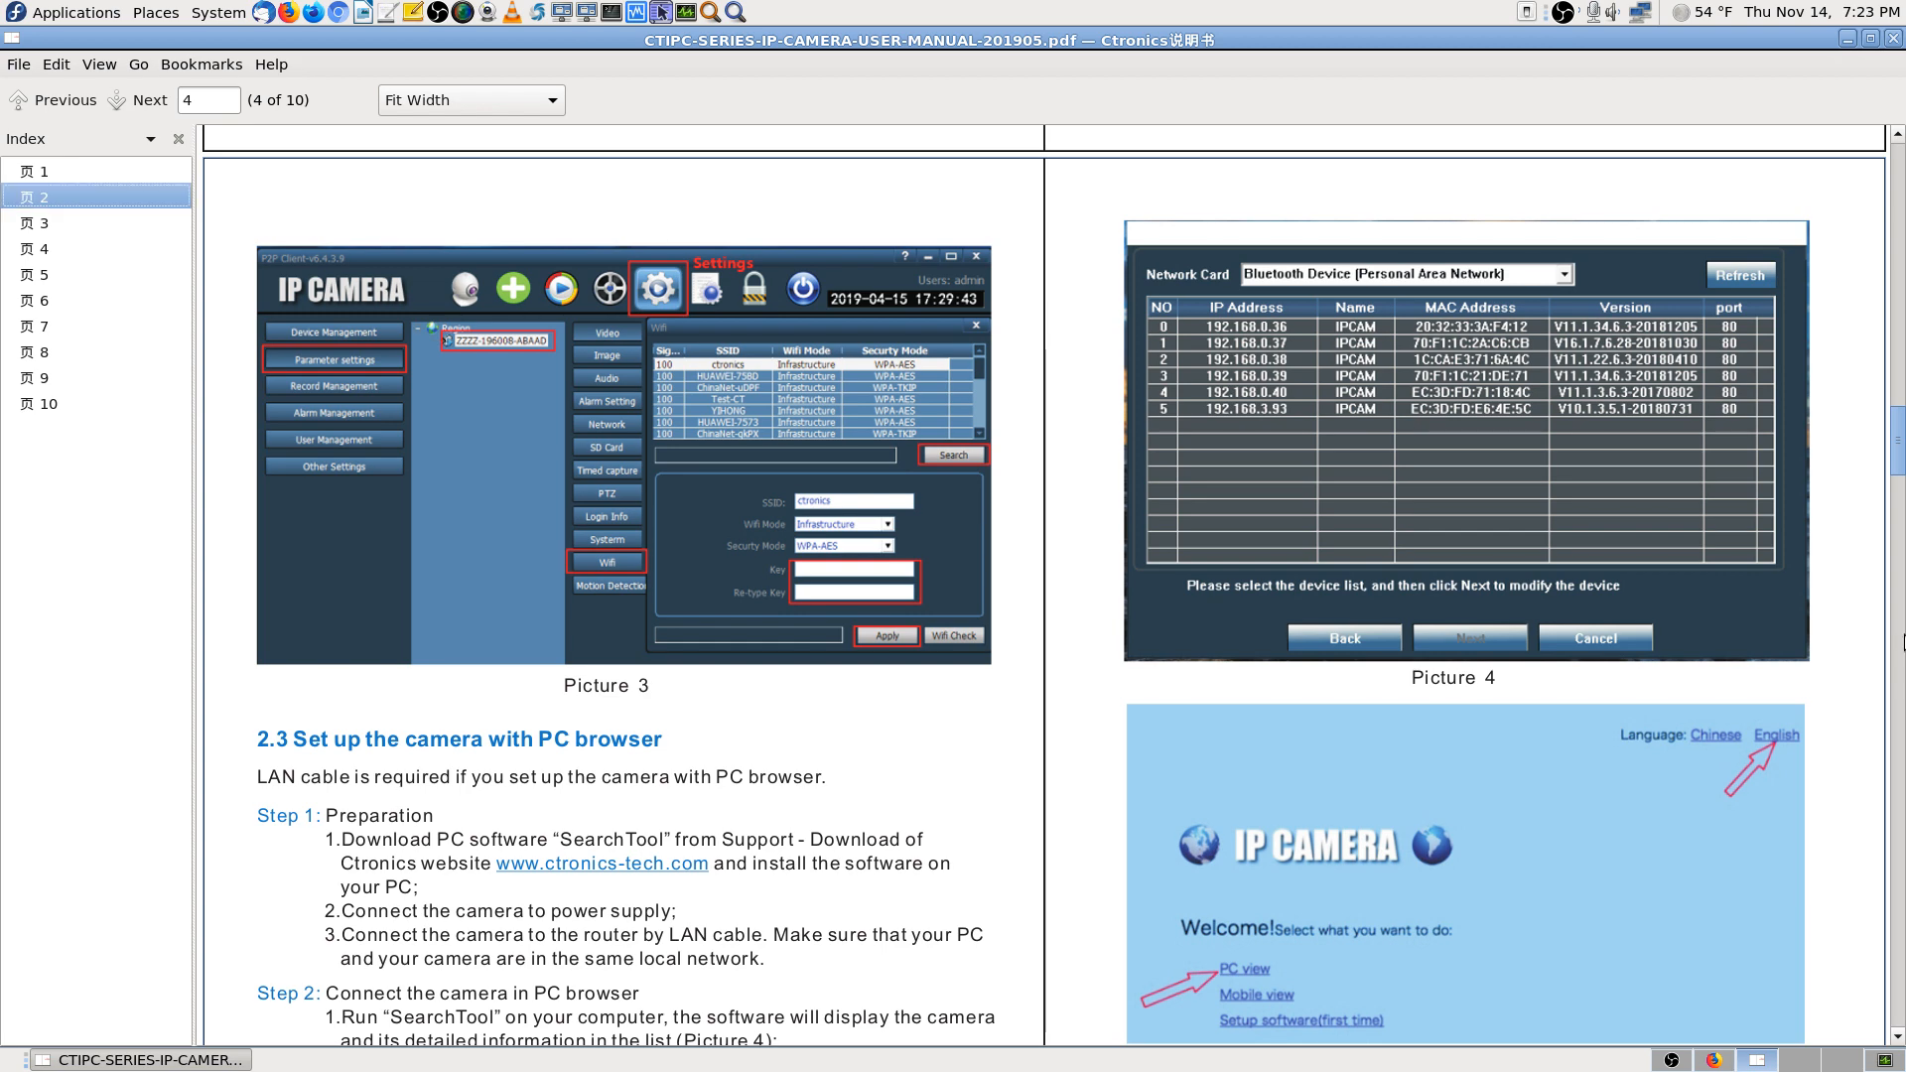
click(1714, 1061)
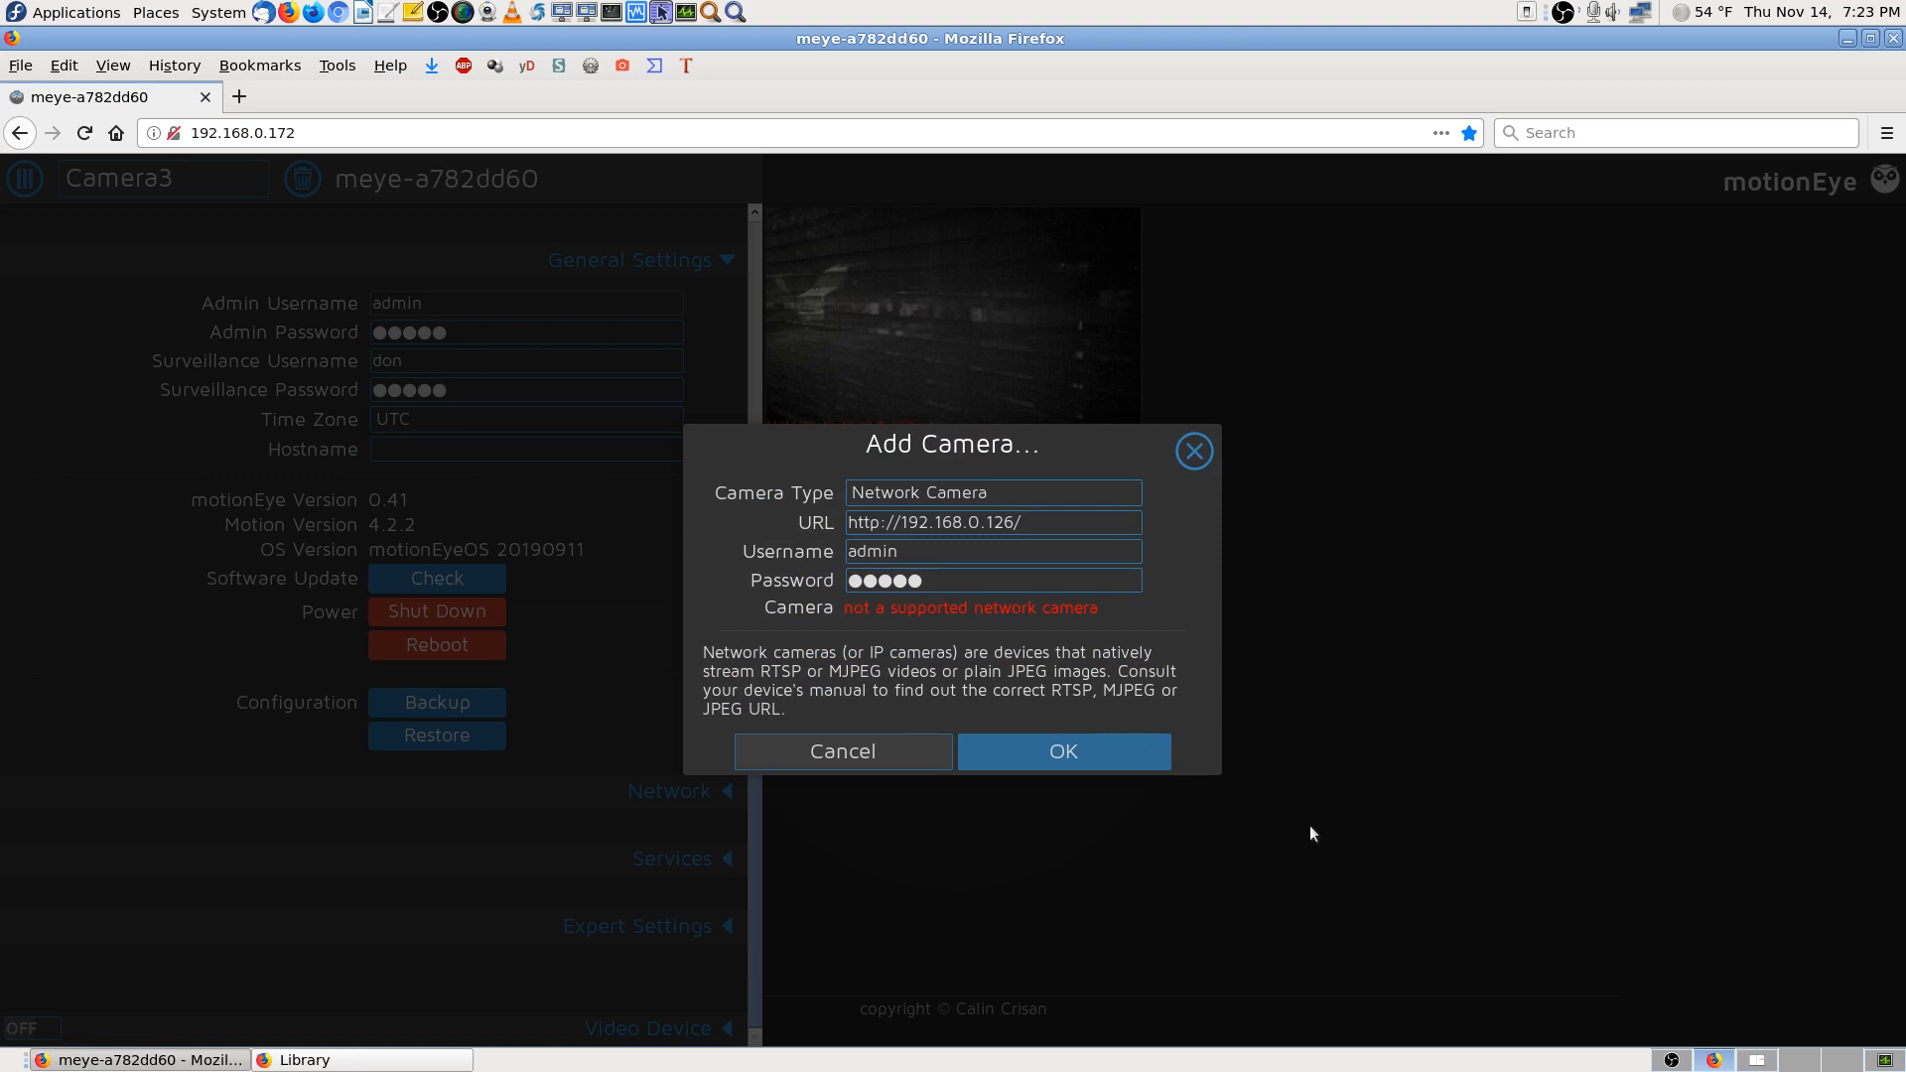
click(1040, 523)
text(video)
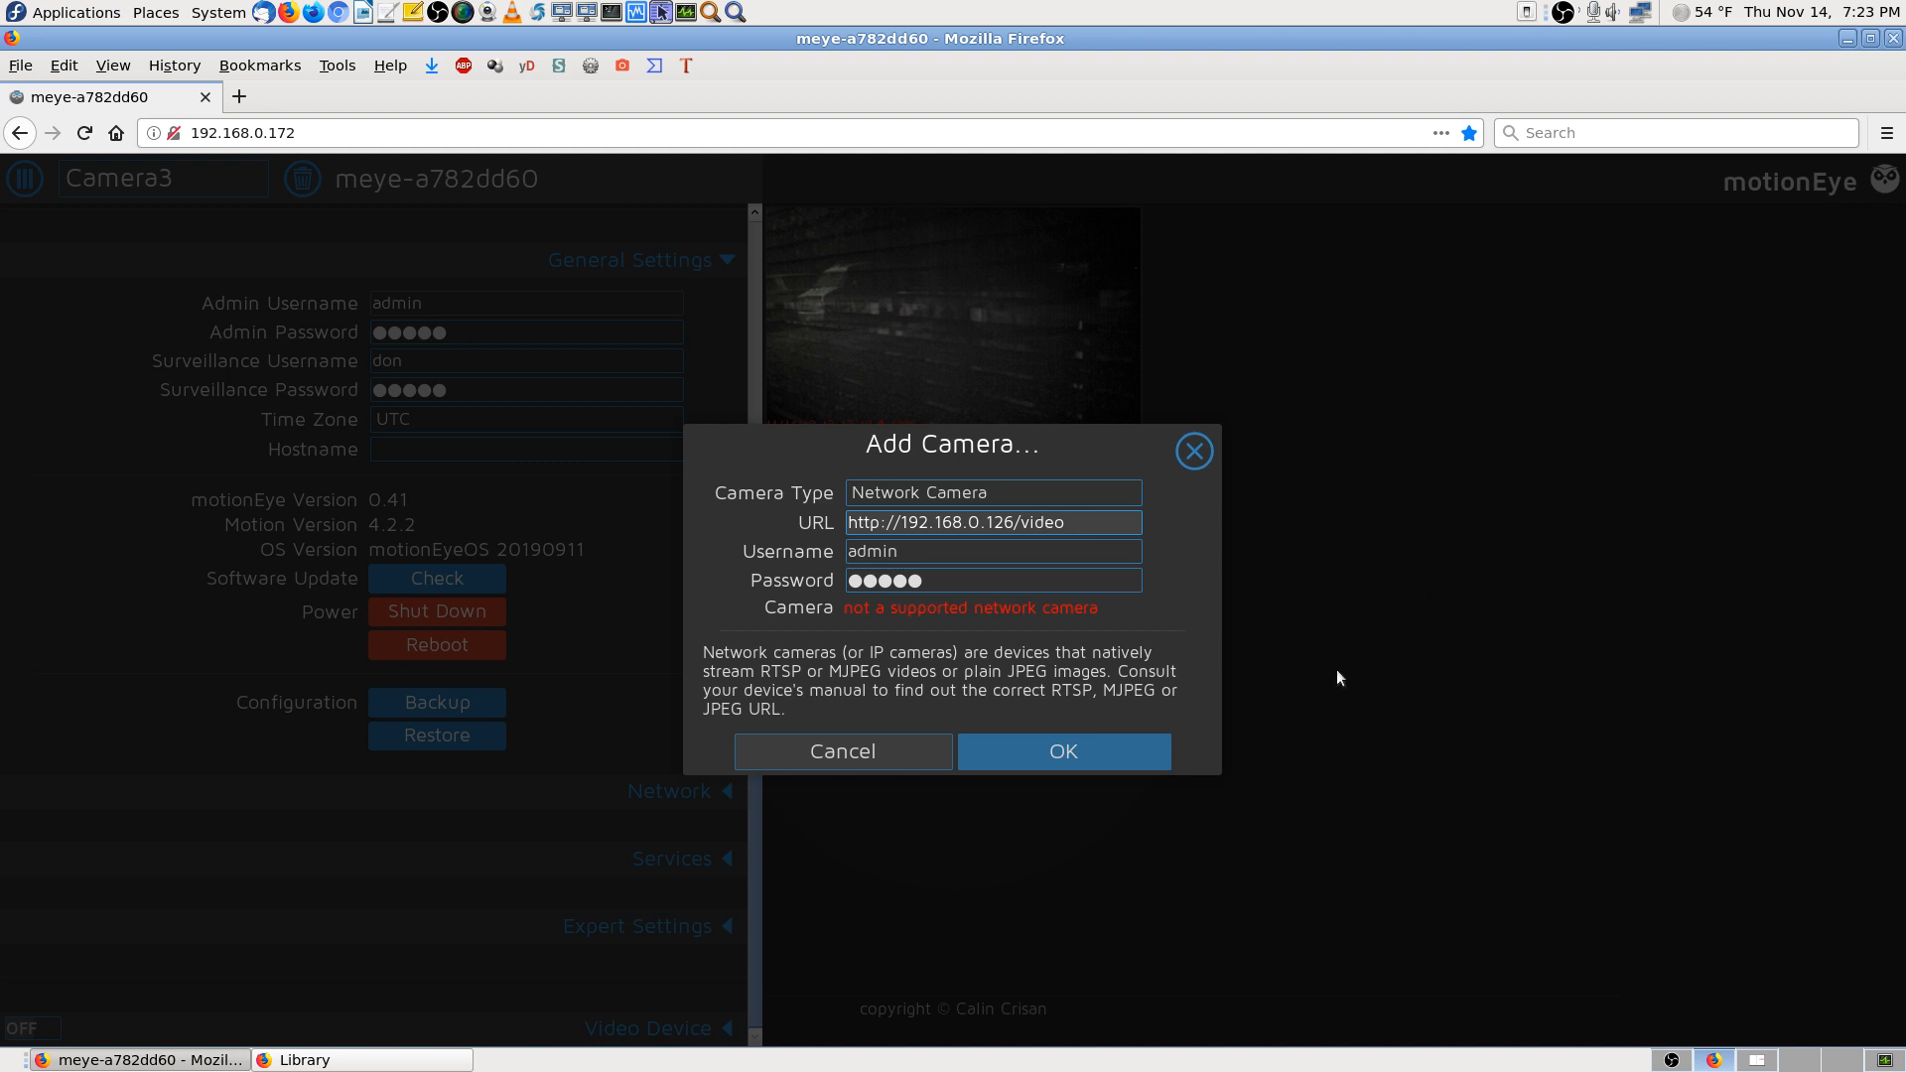
click(1028, 759)
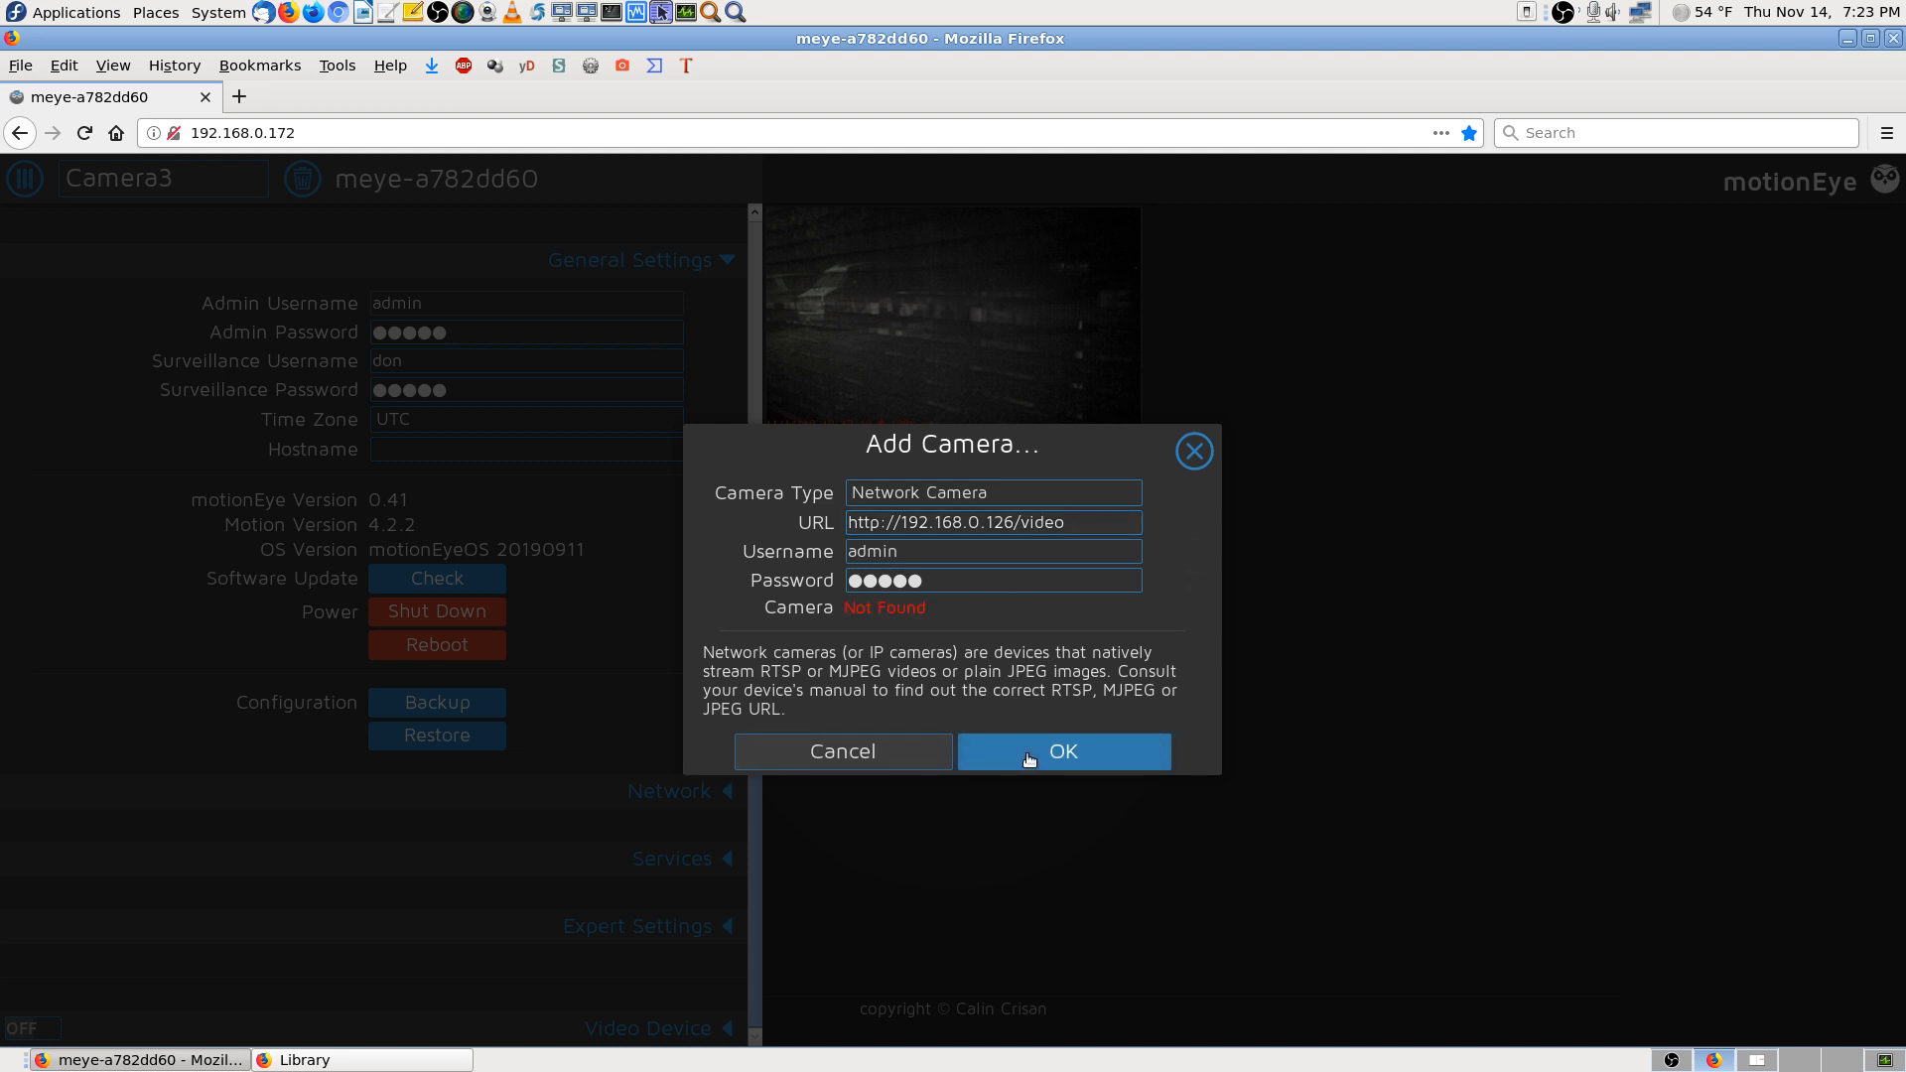
click(1092, 514)
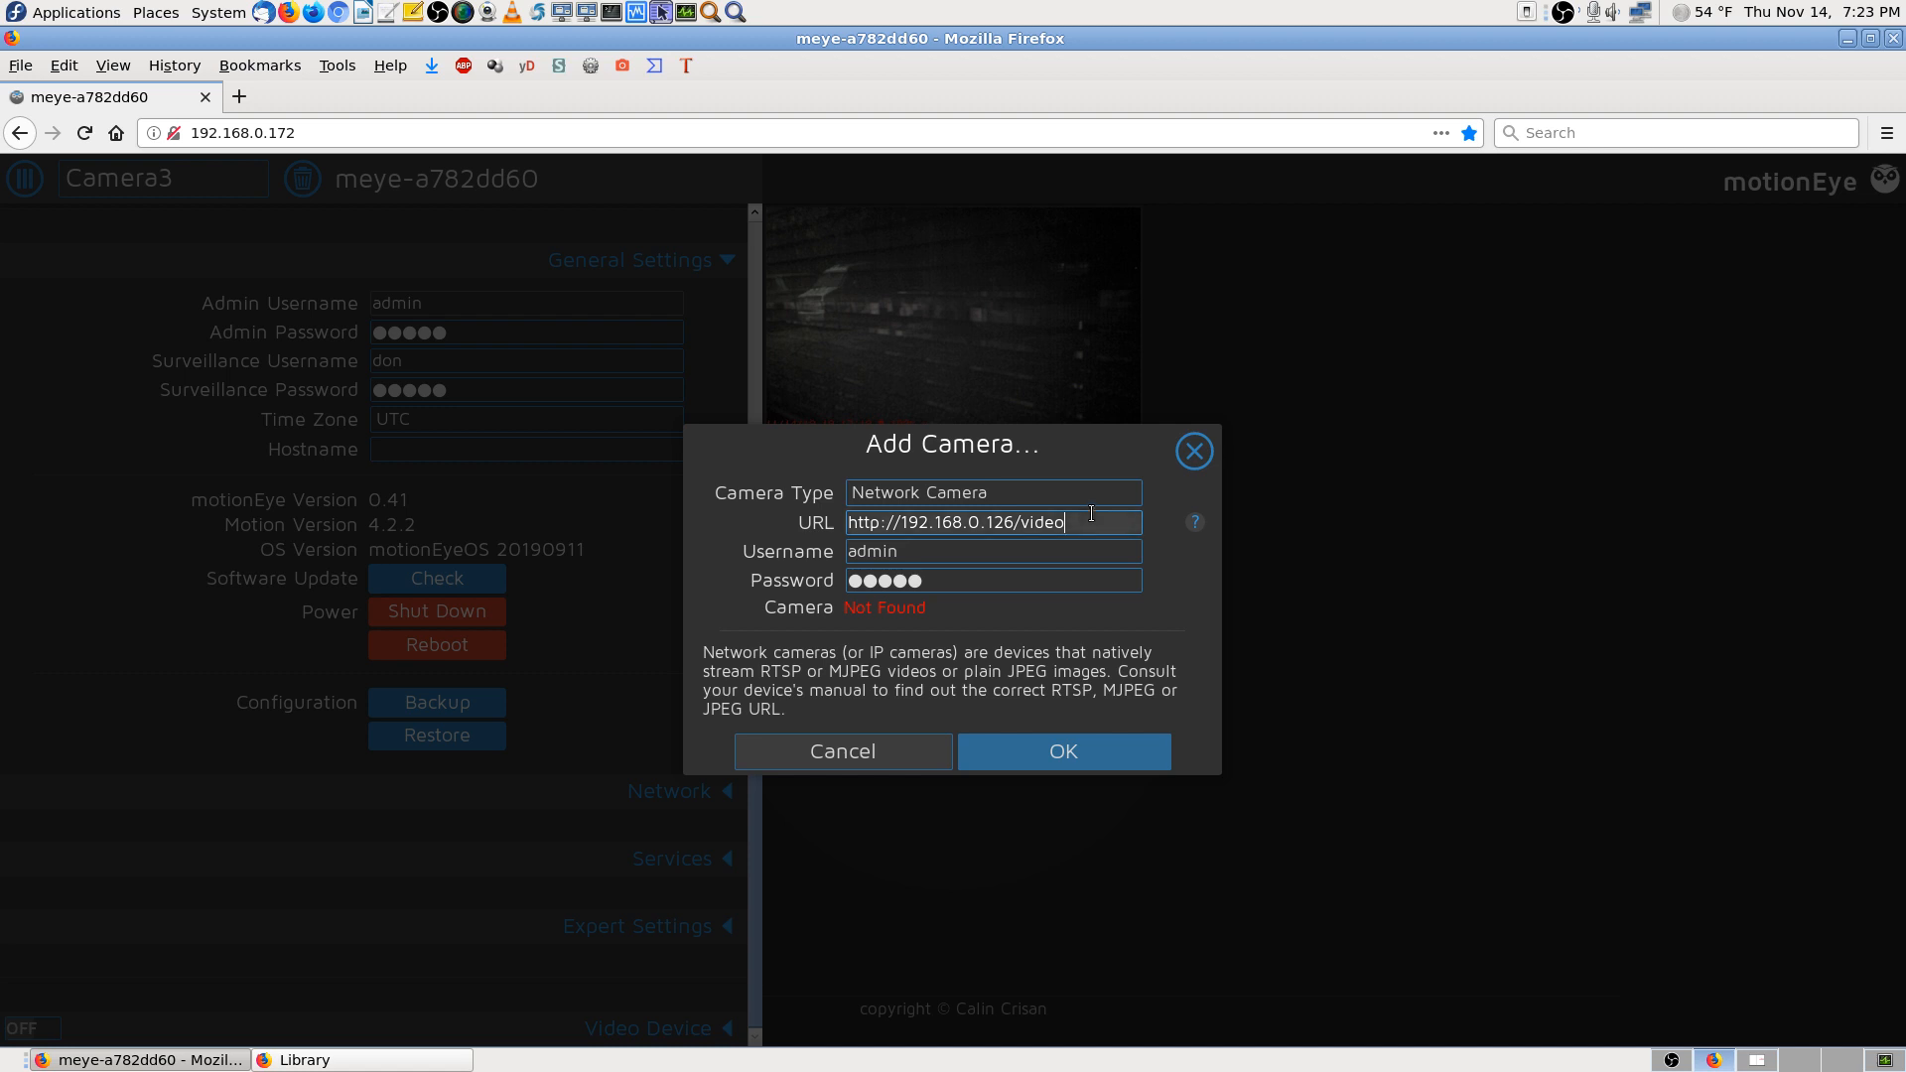
key(BackSpace)
key(BackSpace)
key(BackSpace)
key(BackSpace)
key(BackSpace)
key(BackSpace)
click(1062, 755)
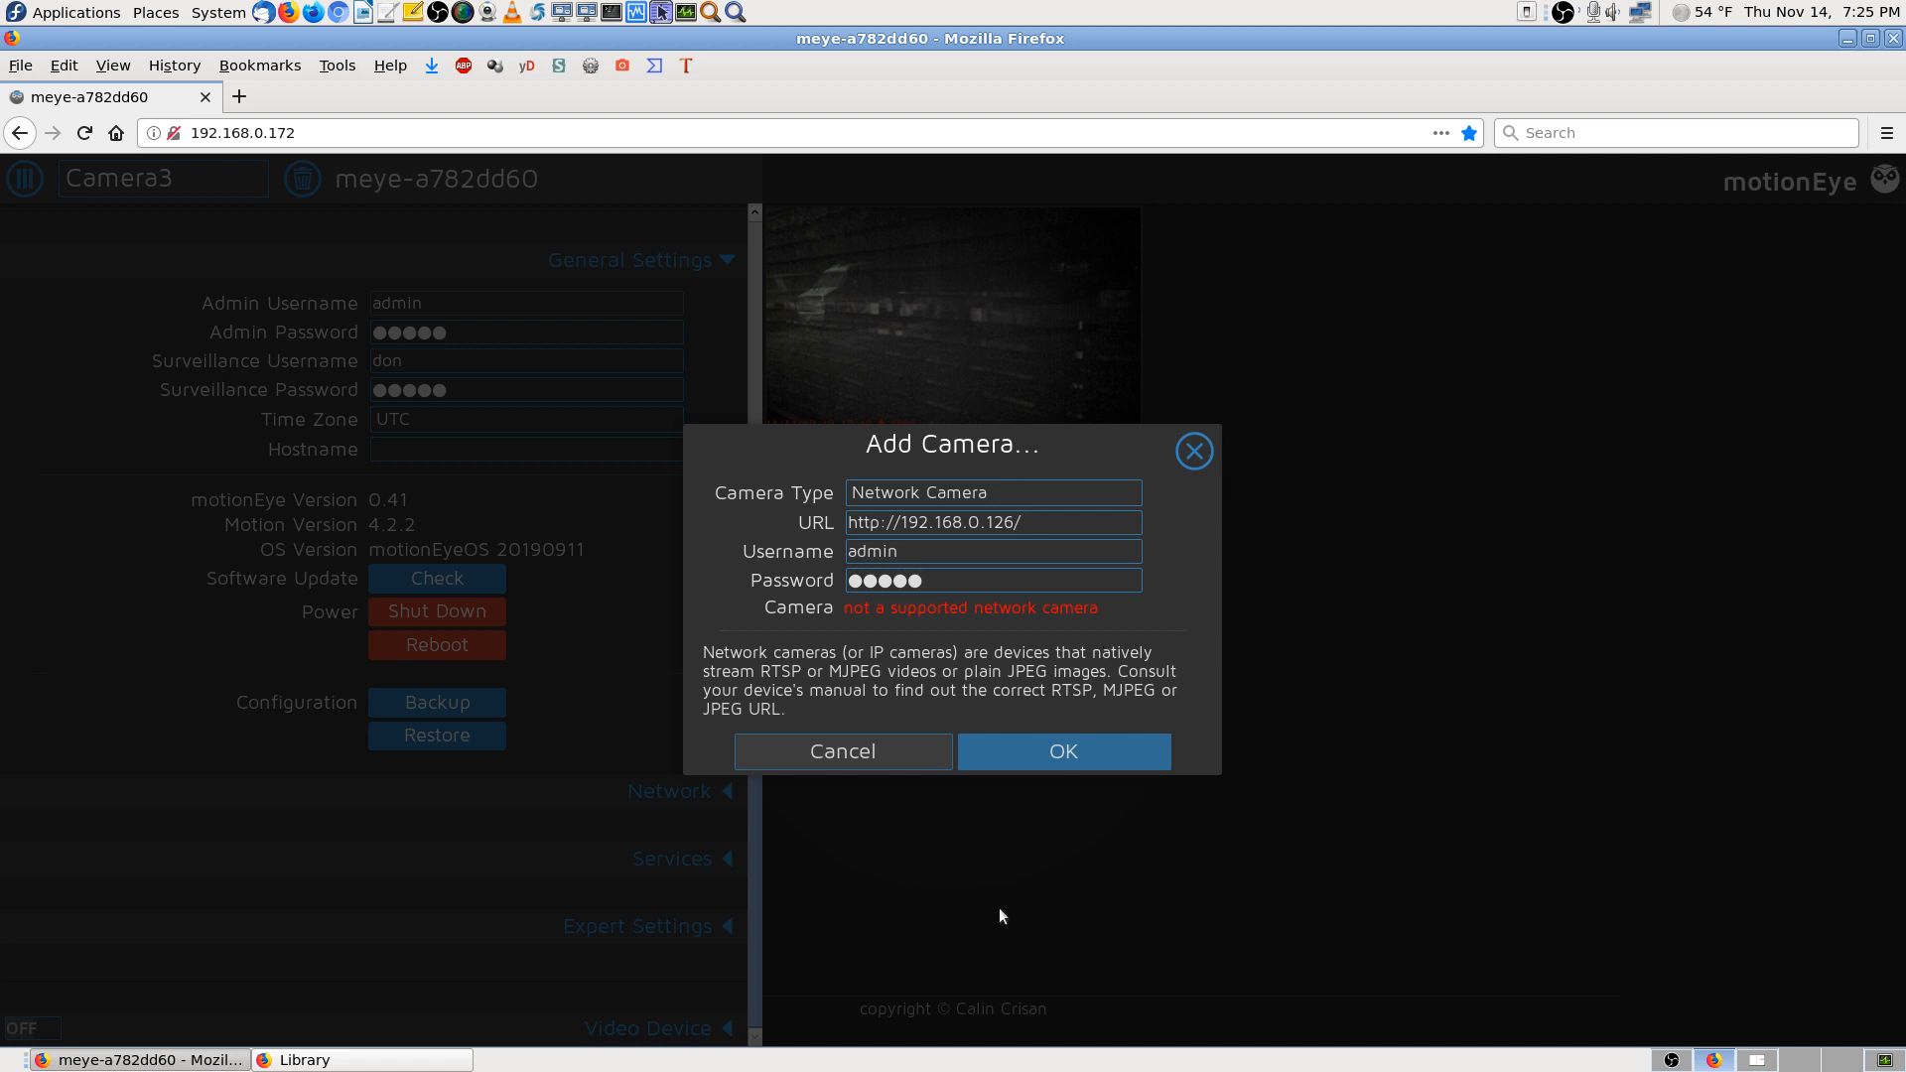
click(933, 756)
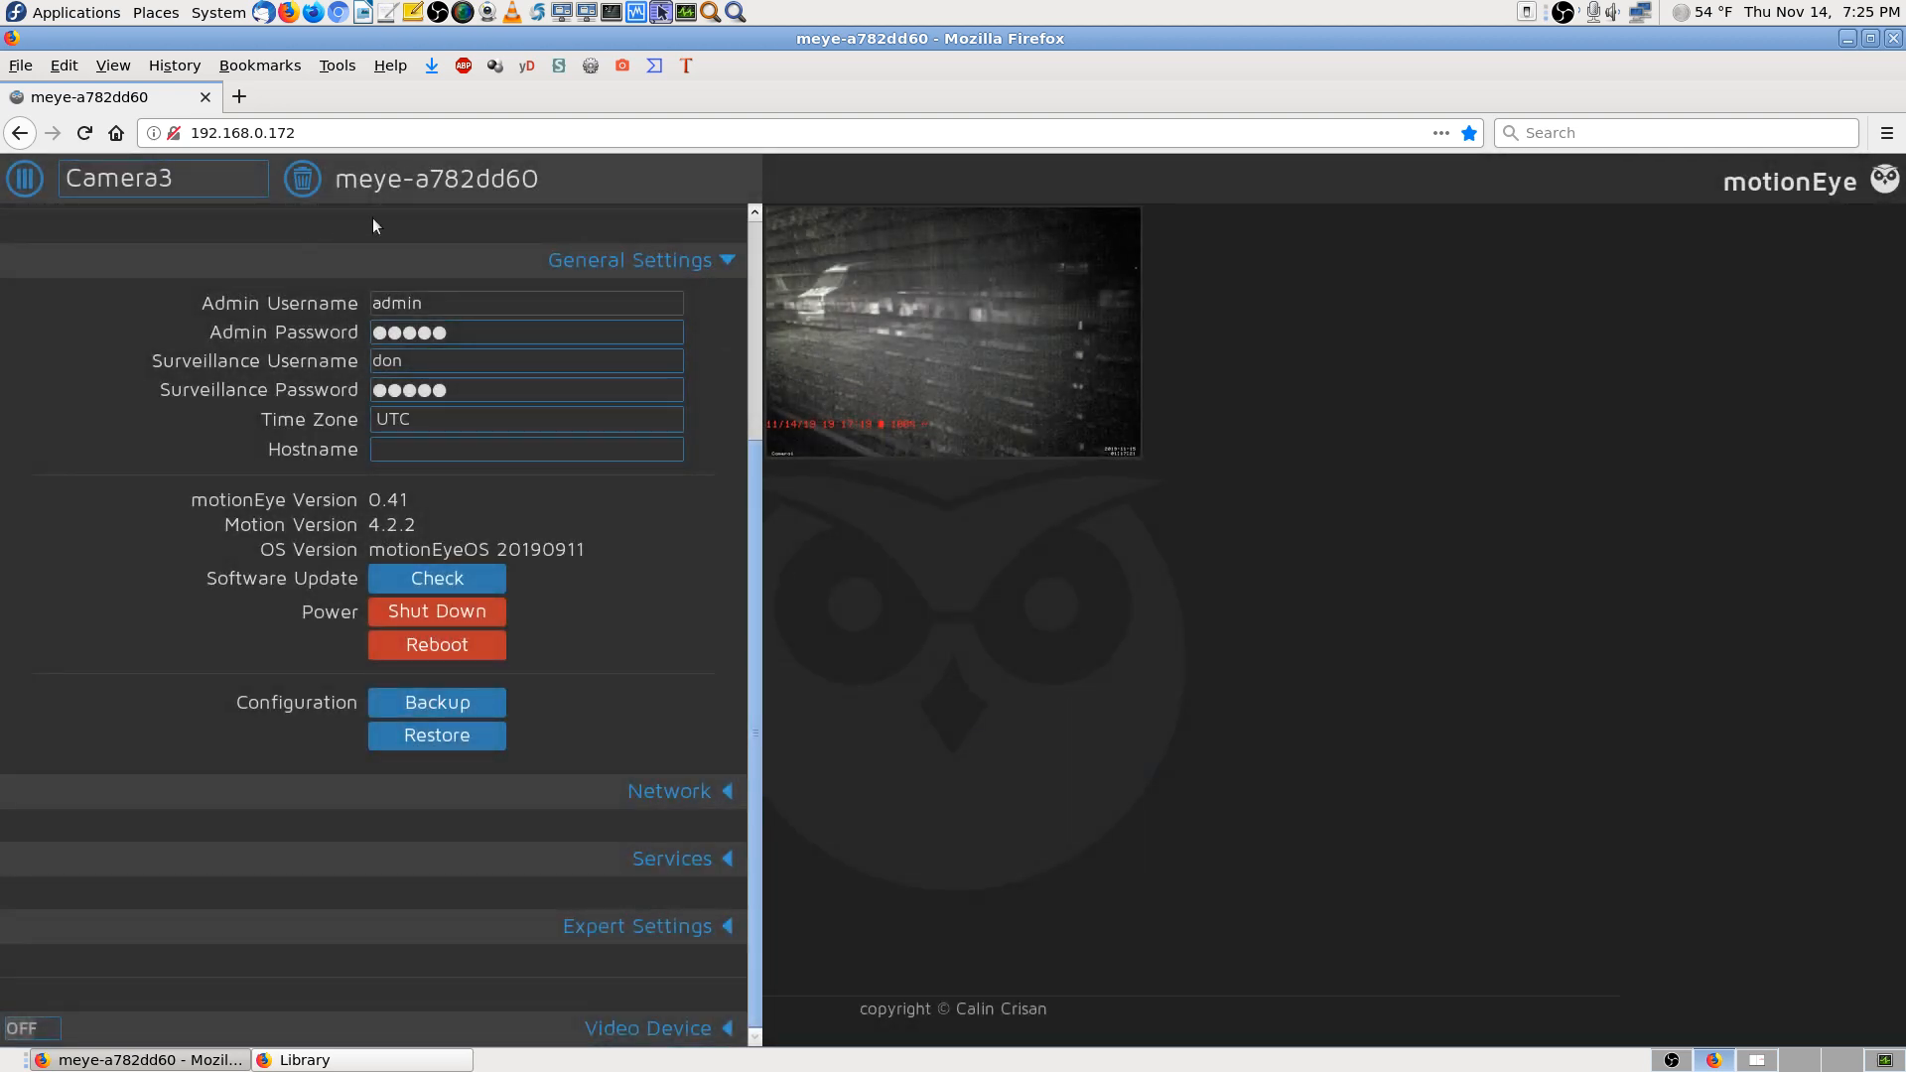
Open the IP camera's welcome page from its Library bookmark, then close Library and Firefox
click(304, 1059)
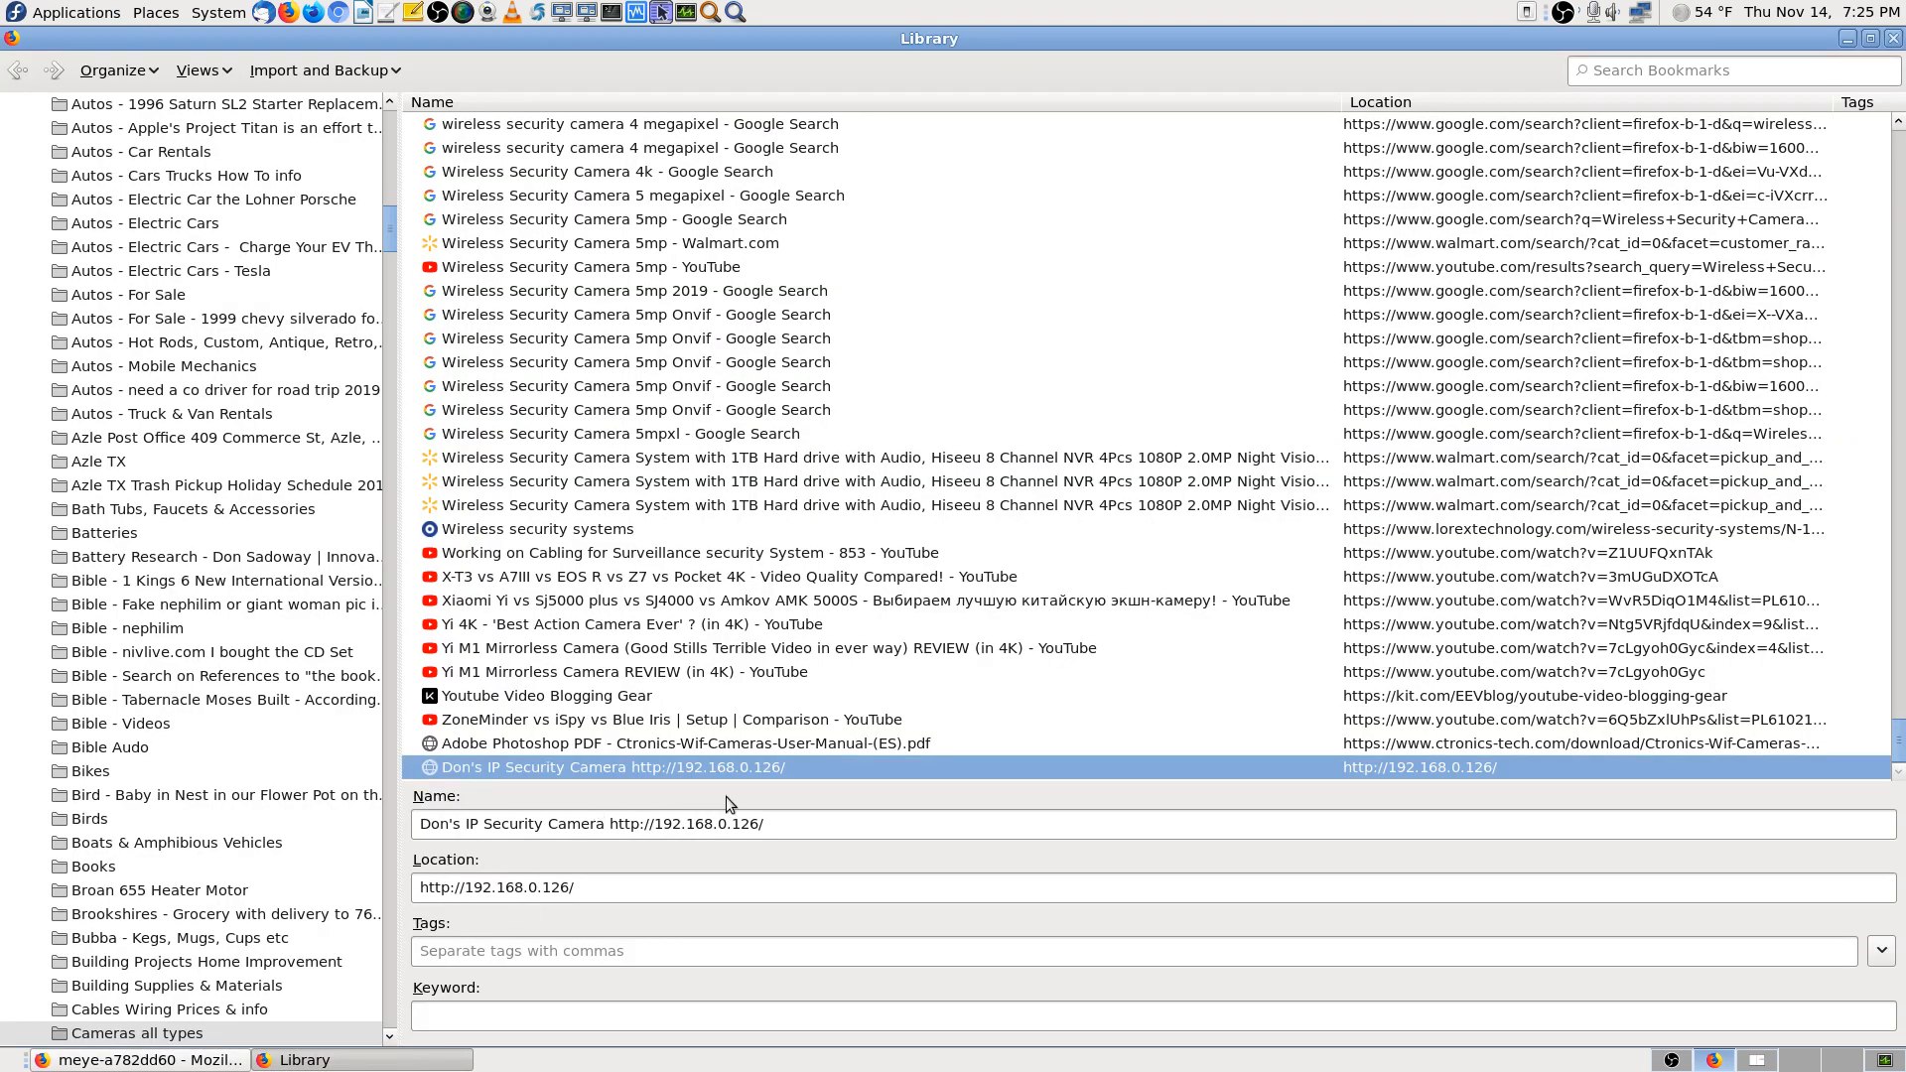
double_click(762, 770)
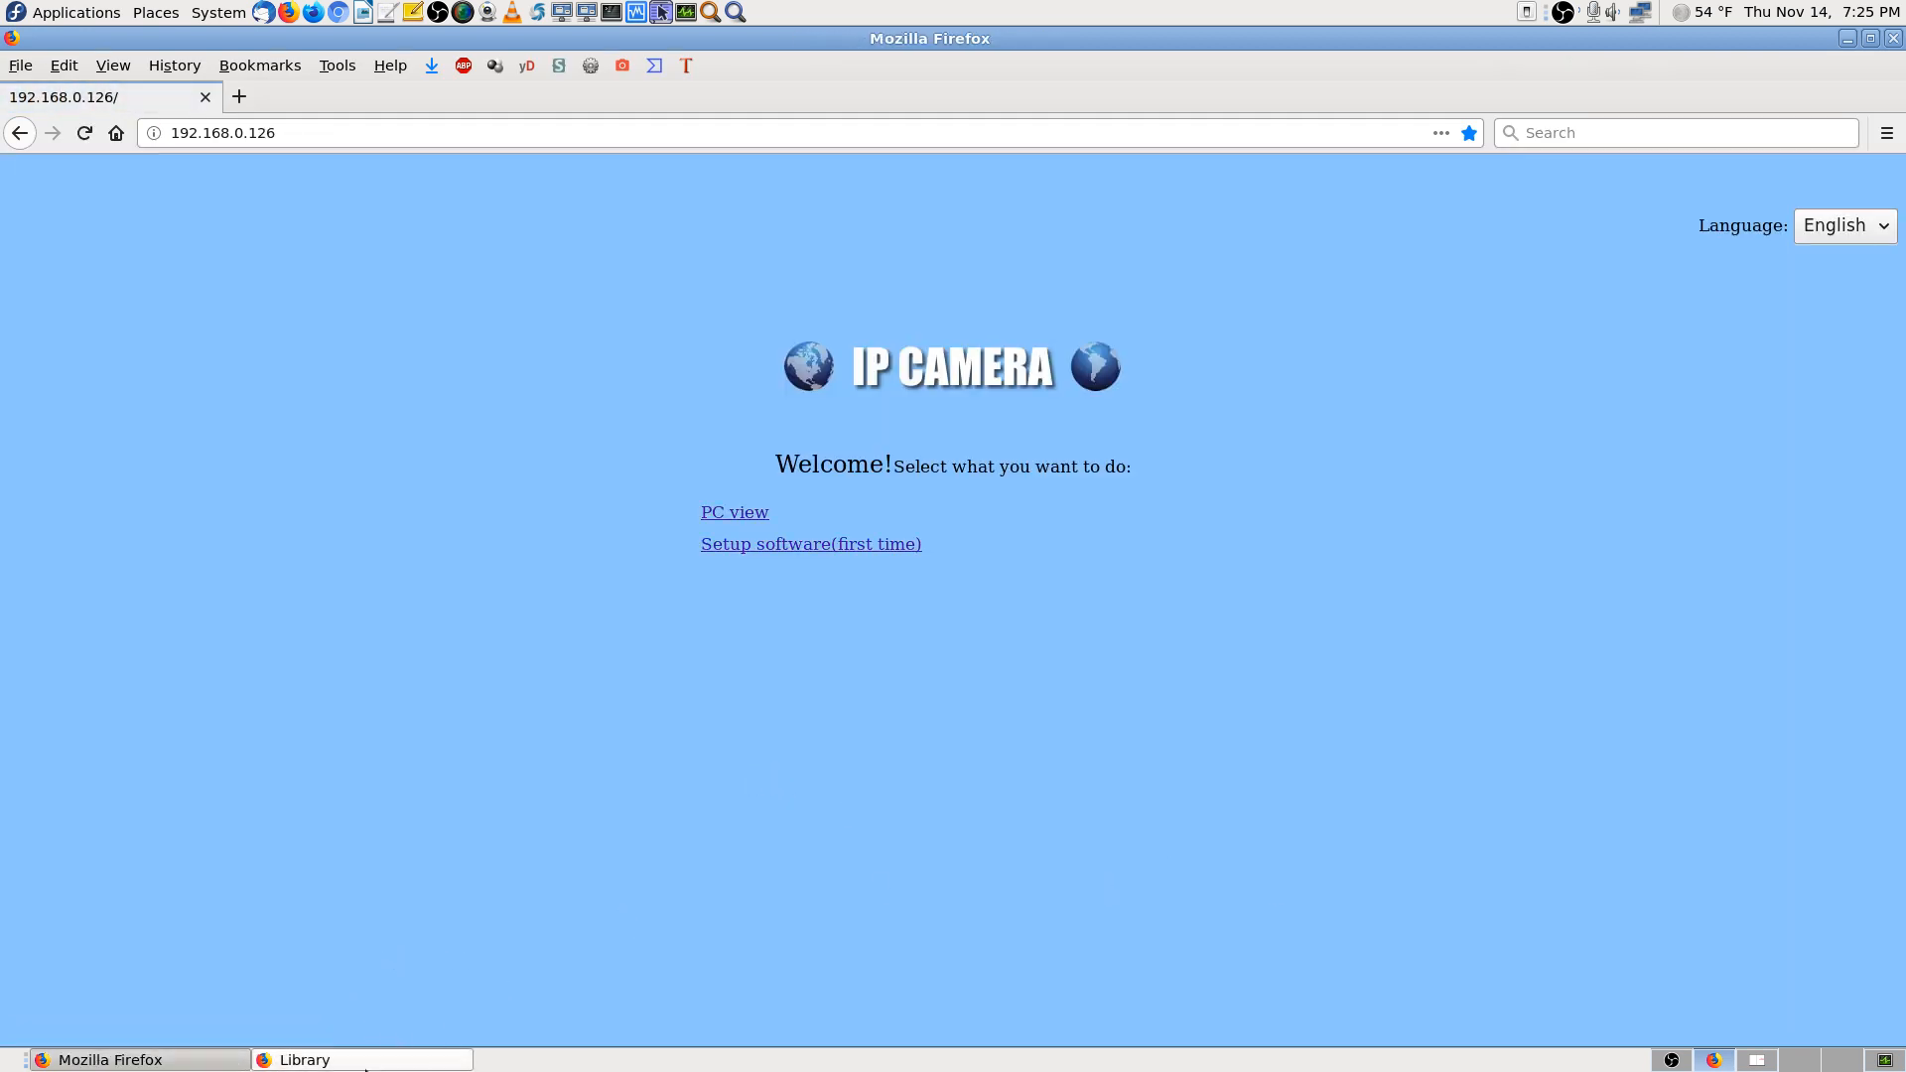
click(402, 1061)
click(1894, 40)
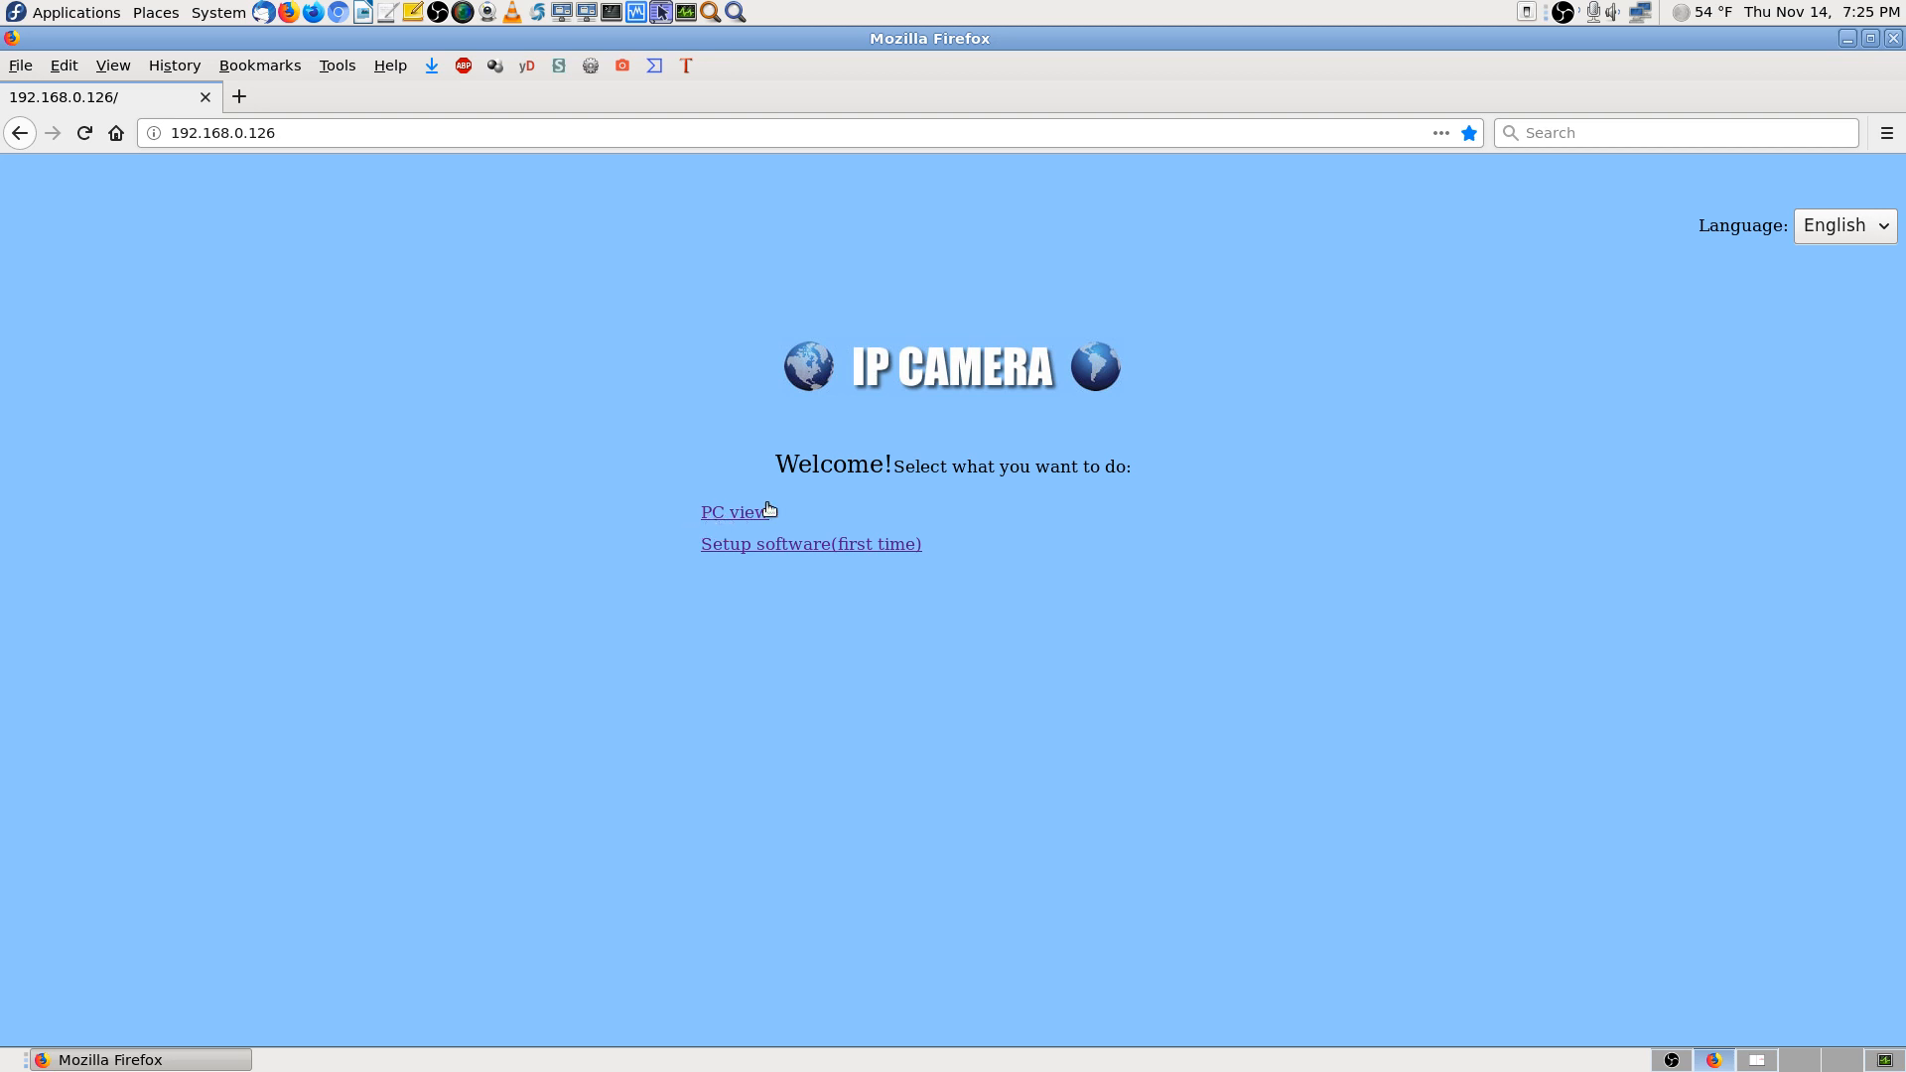
click(1894, 38)
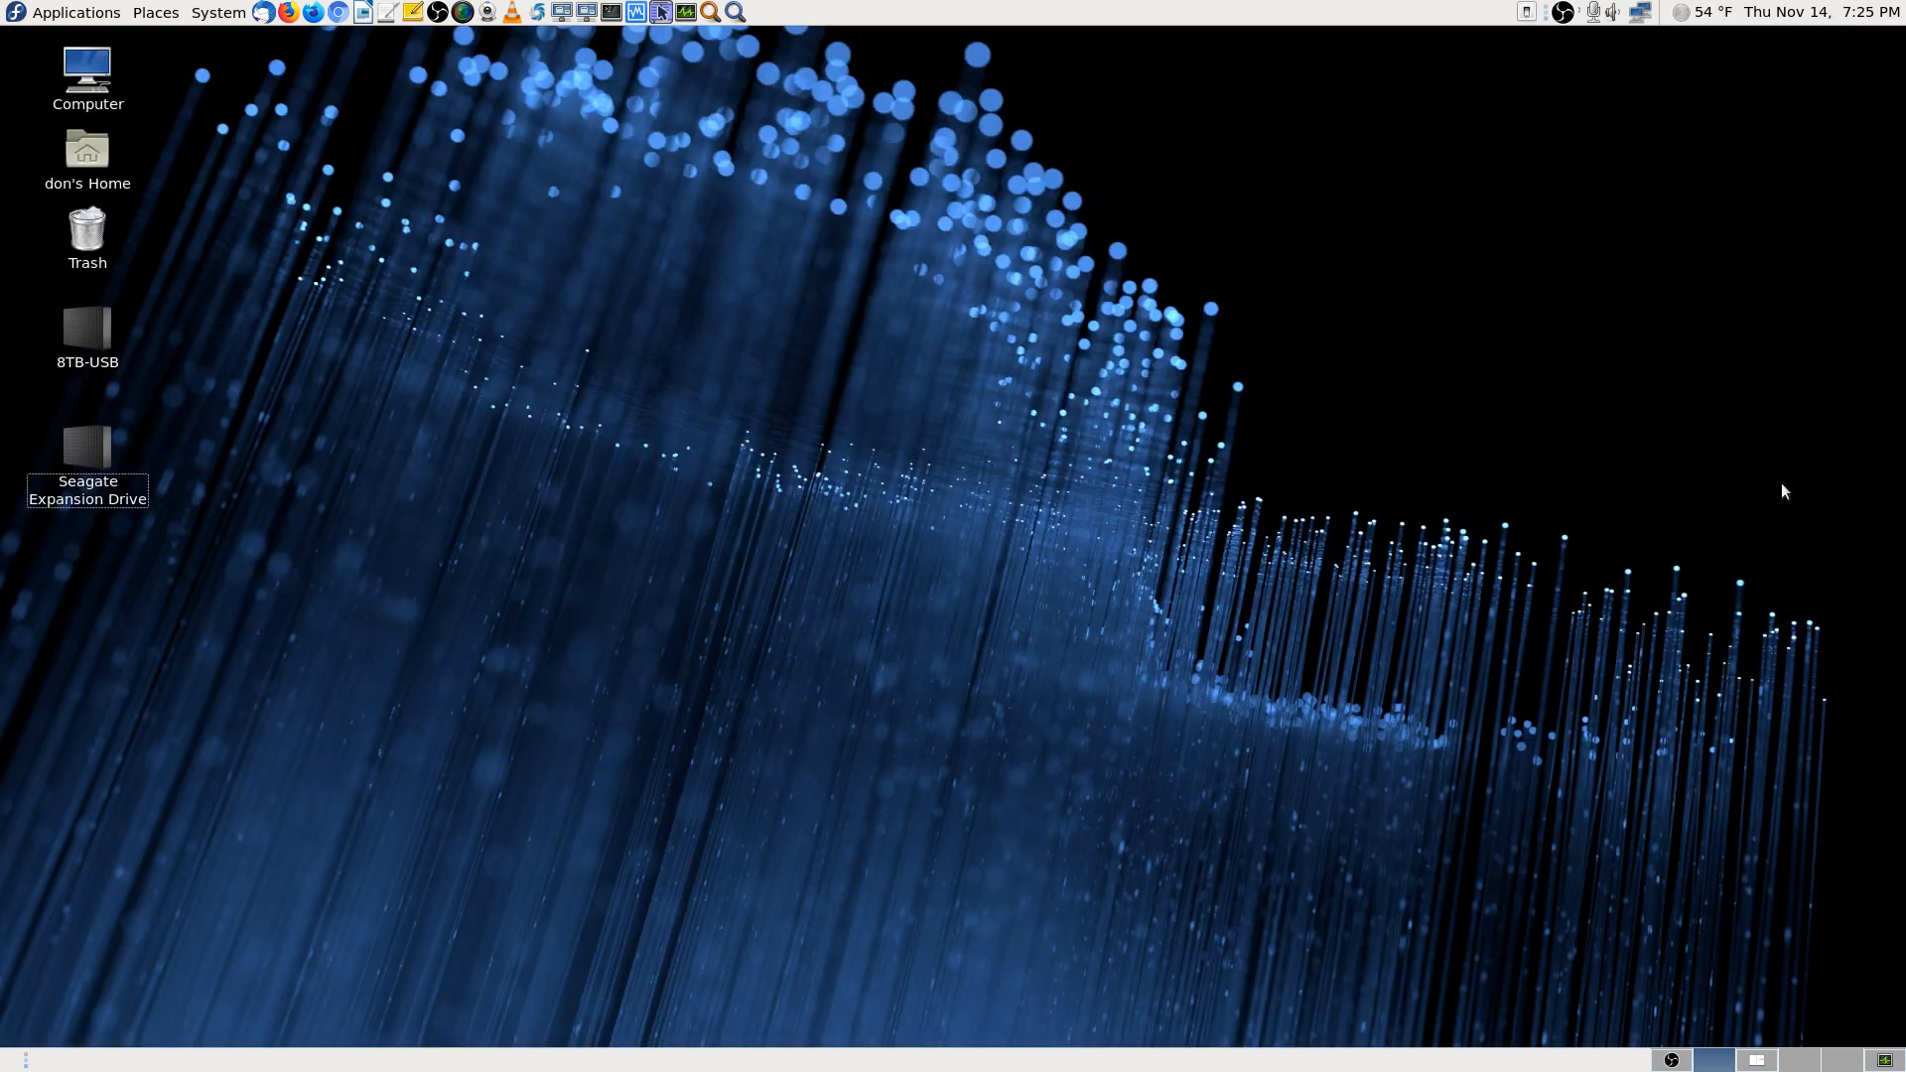
Switch to the OBS Studio workspace and make Cam 2 Stream the live scene
click(1757, 1060)
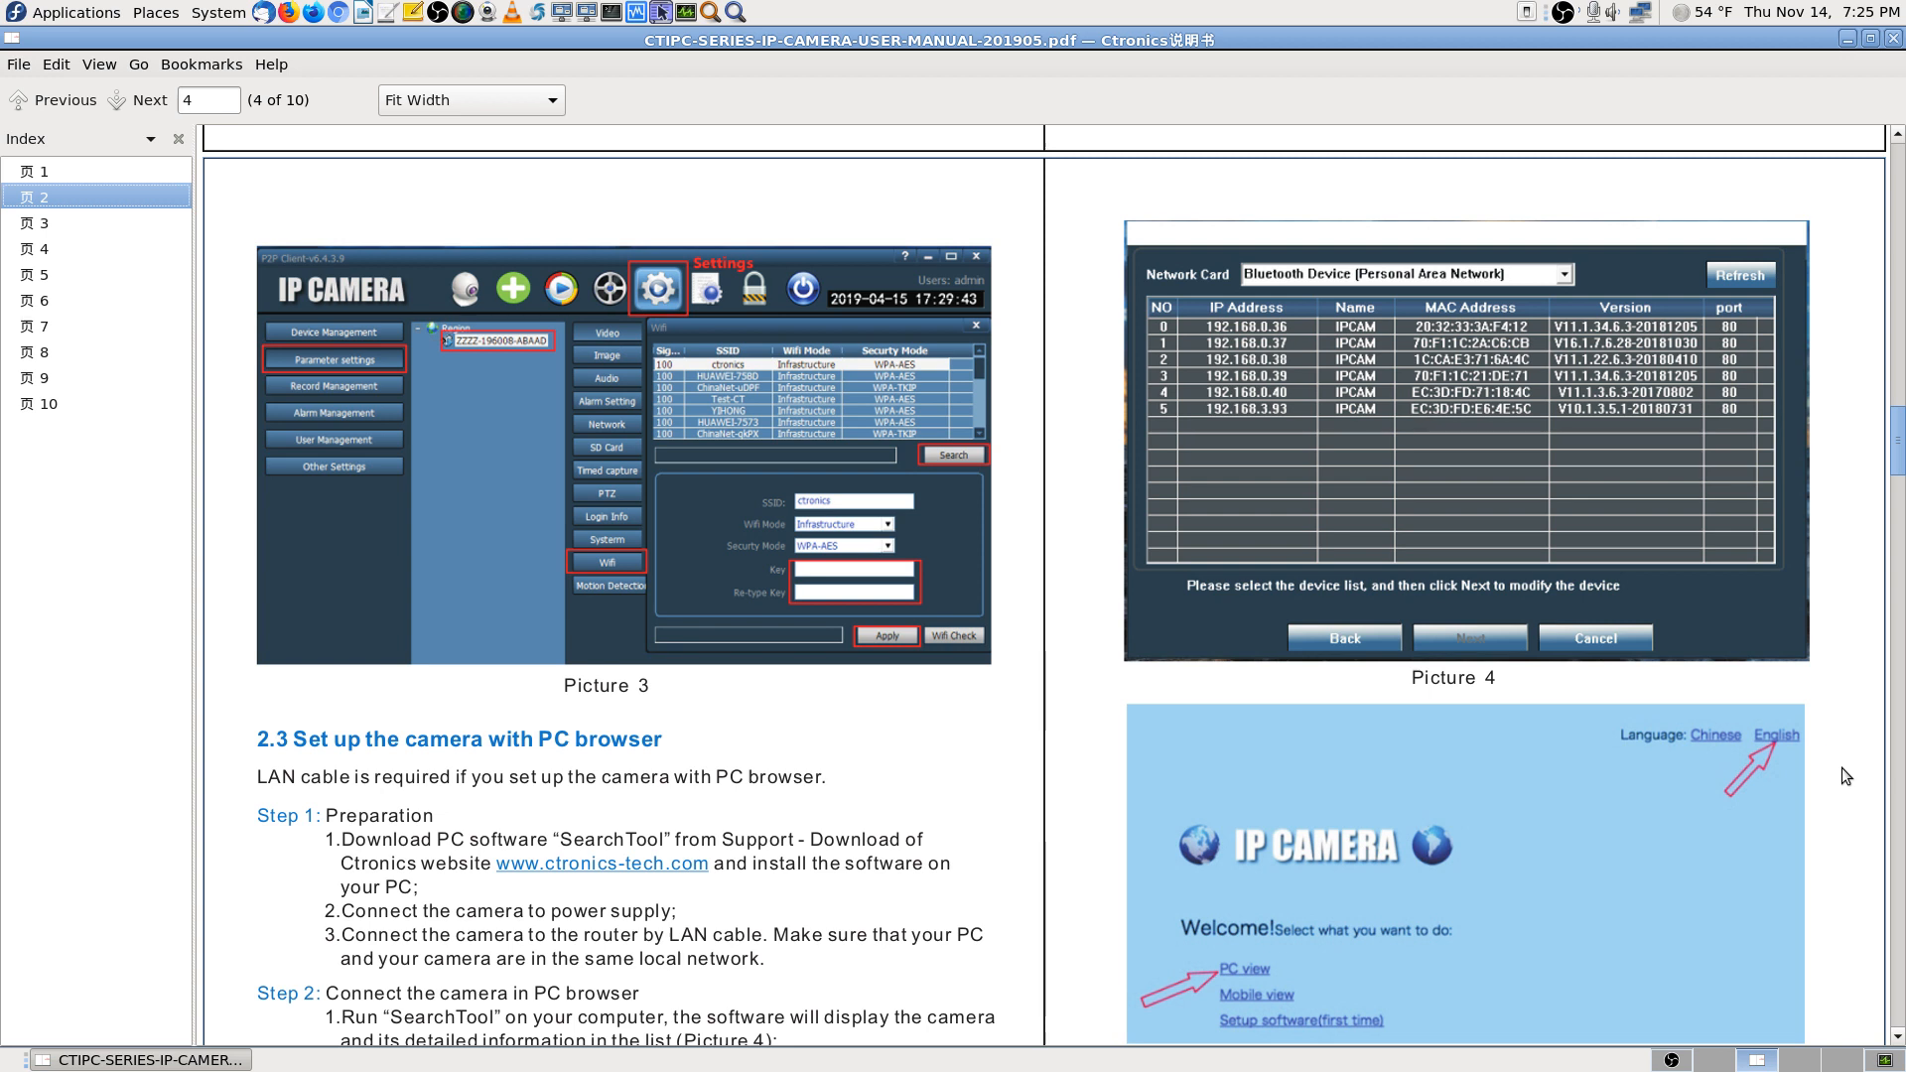
click(1700, 1066)
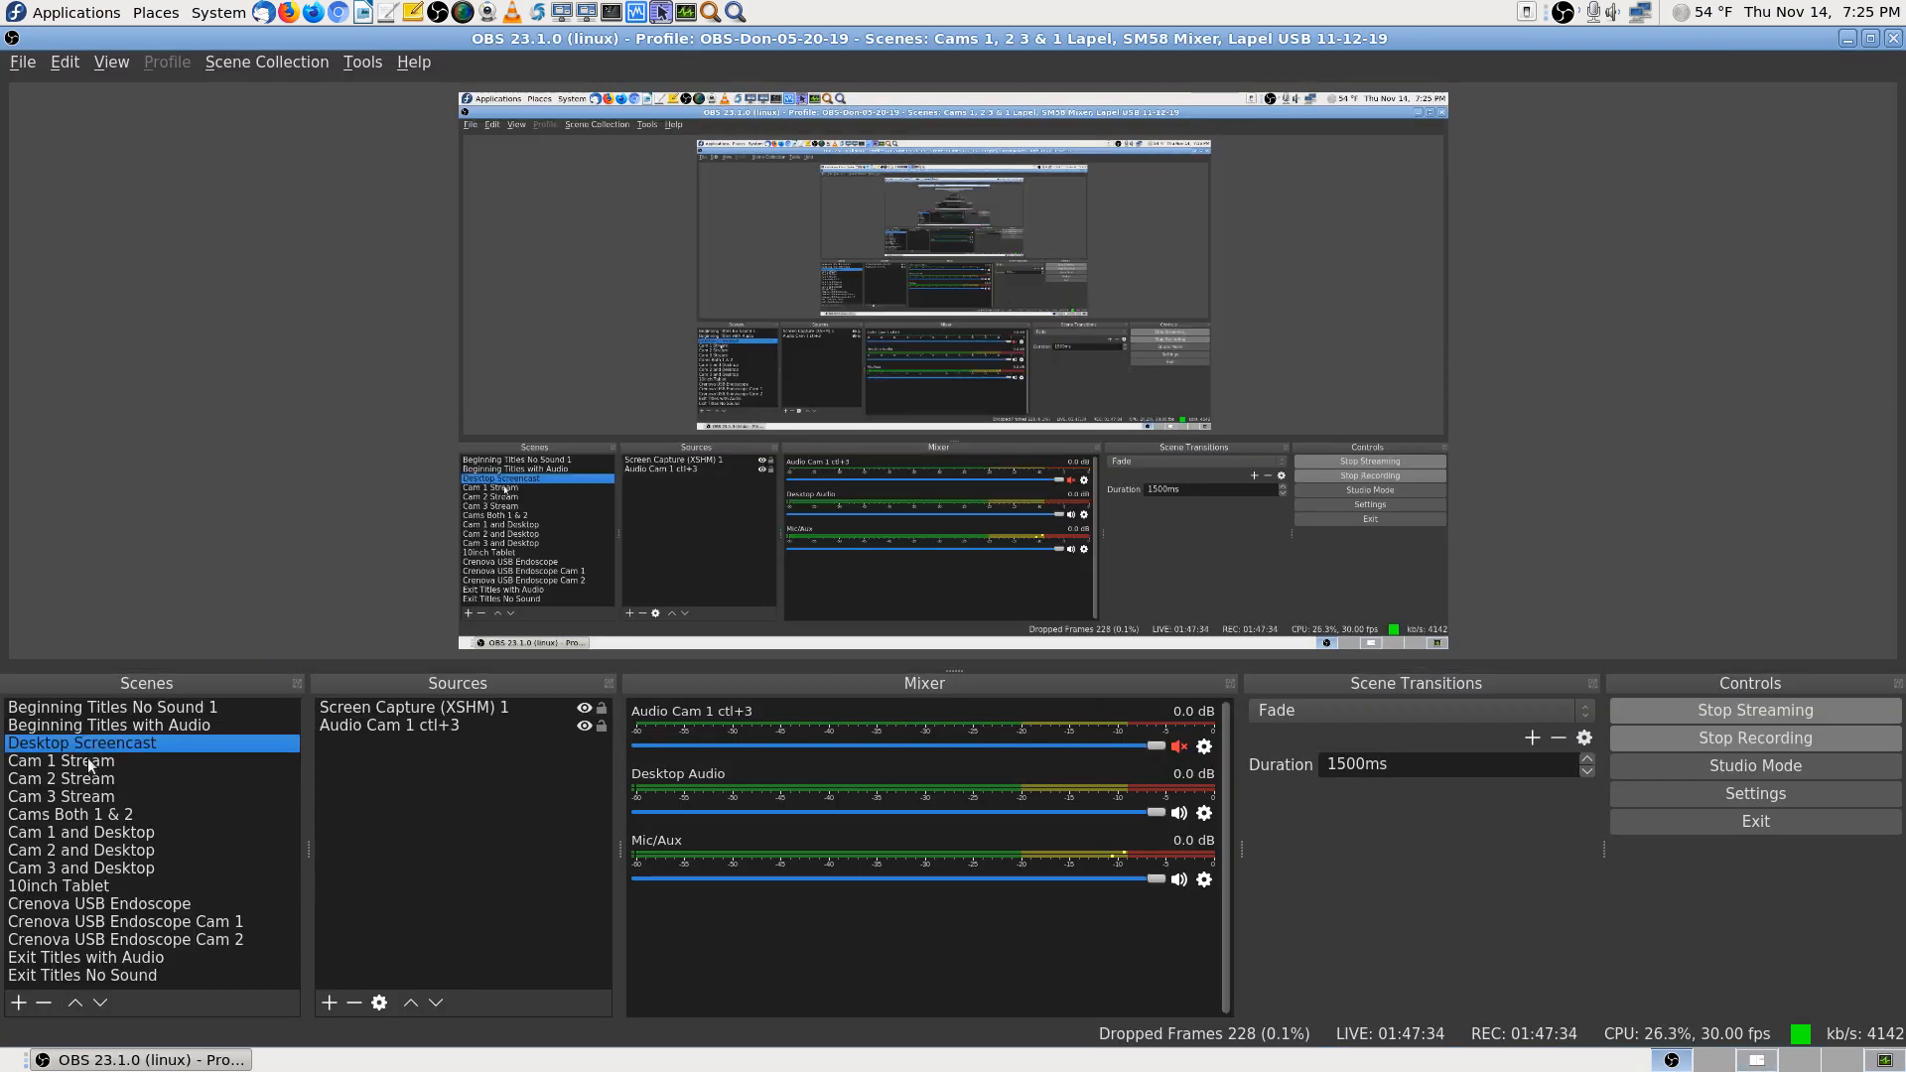
click(89, 779)
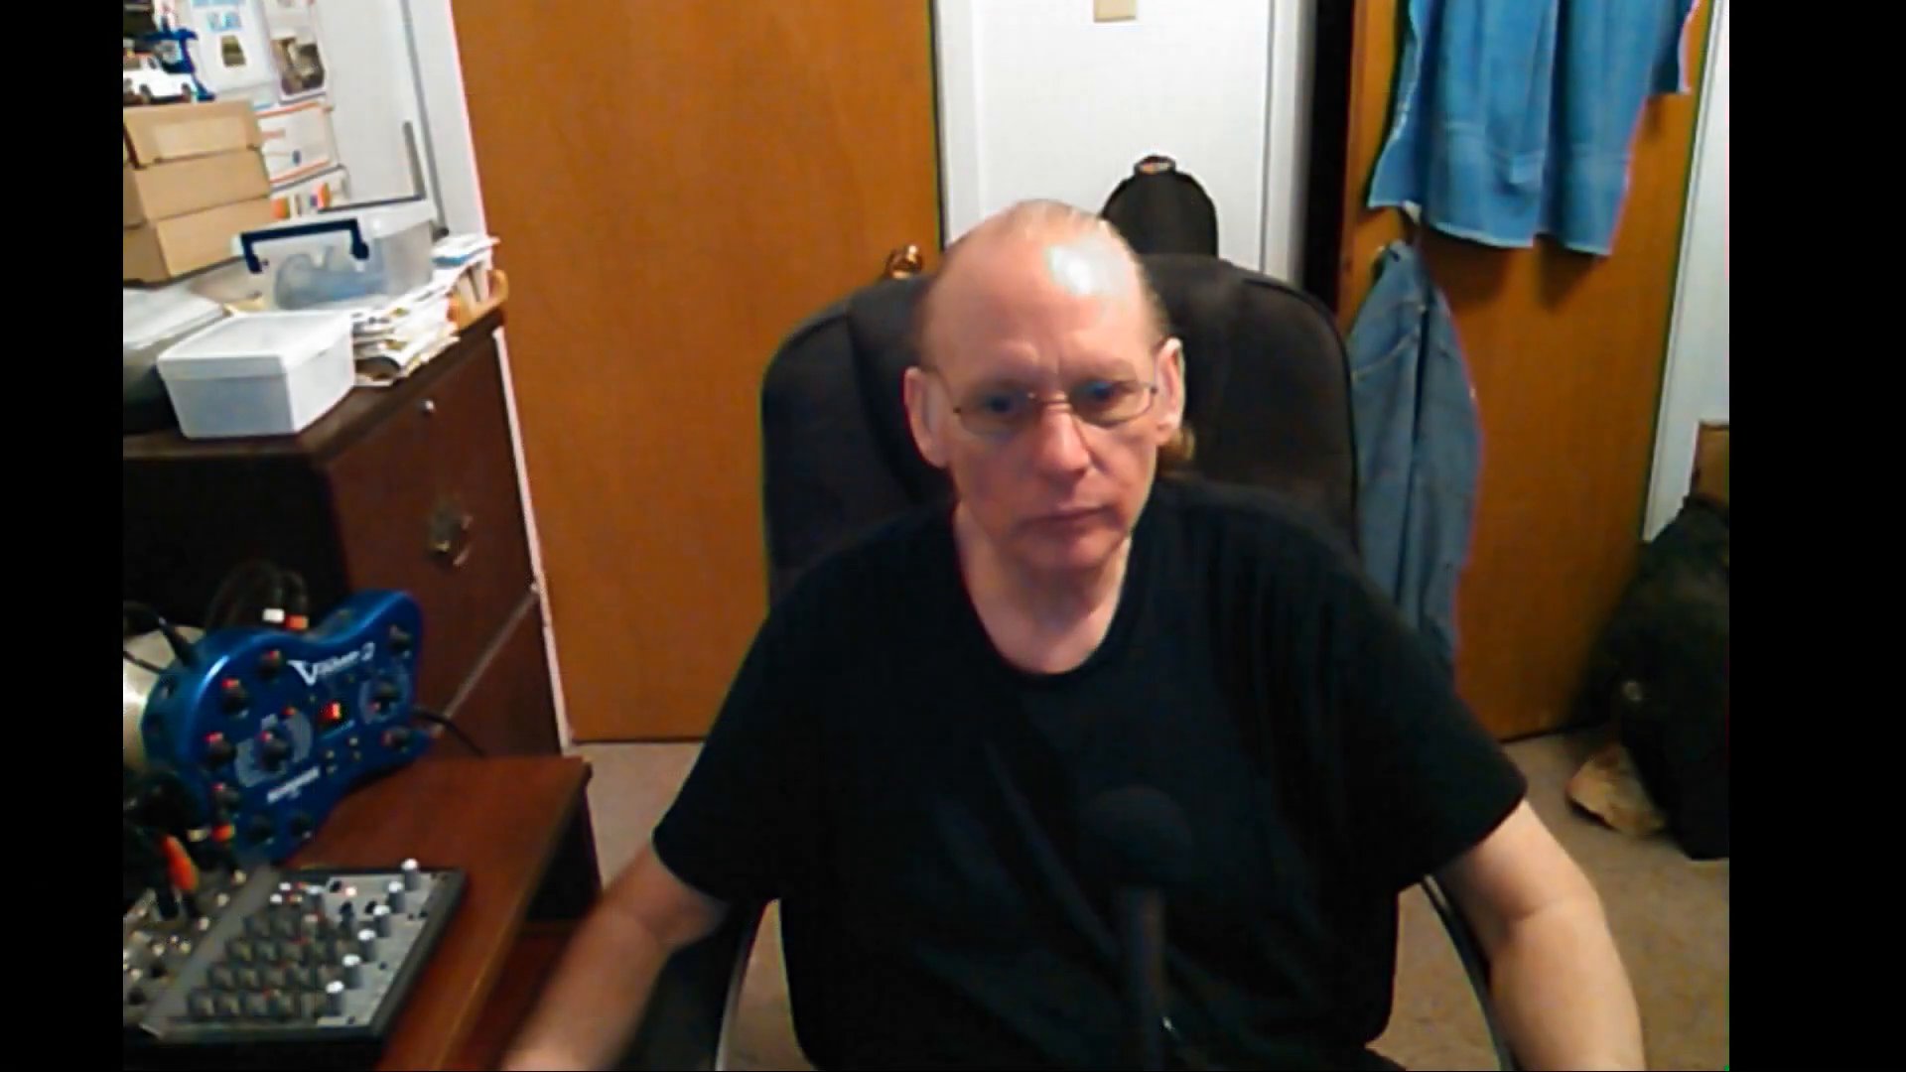
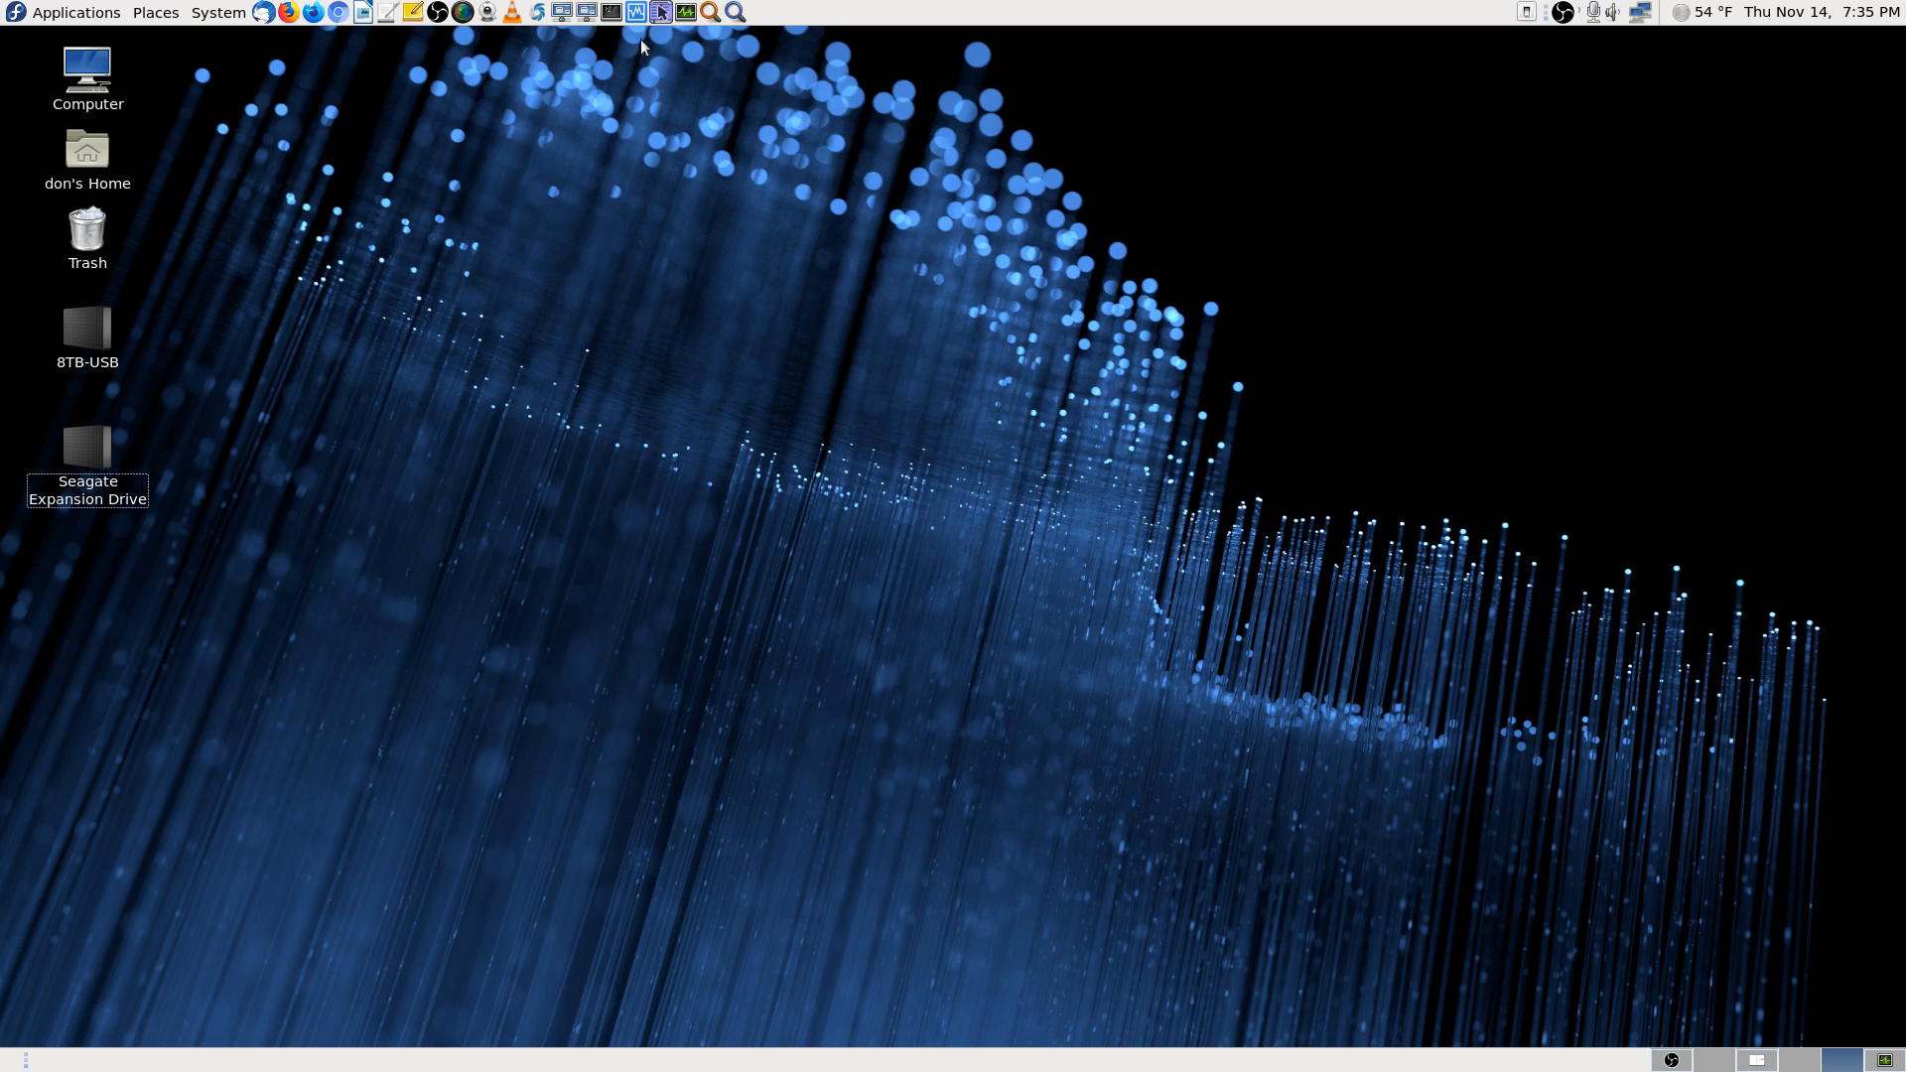
Launch Remote Desktop Viewer from the Fedora top panel launcher
click(587, 13)
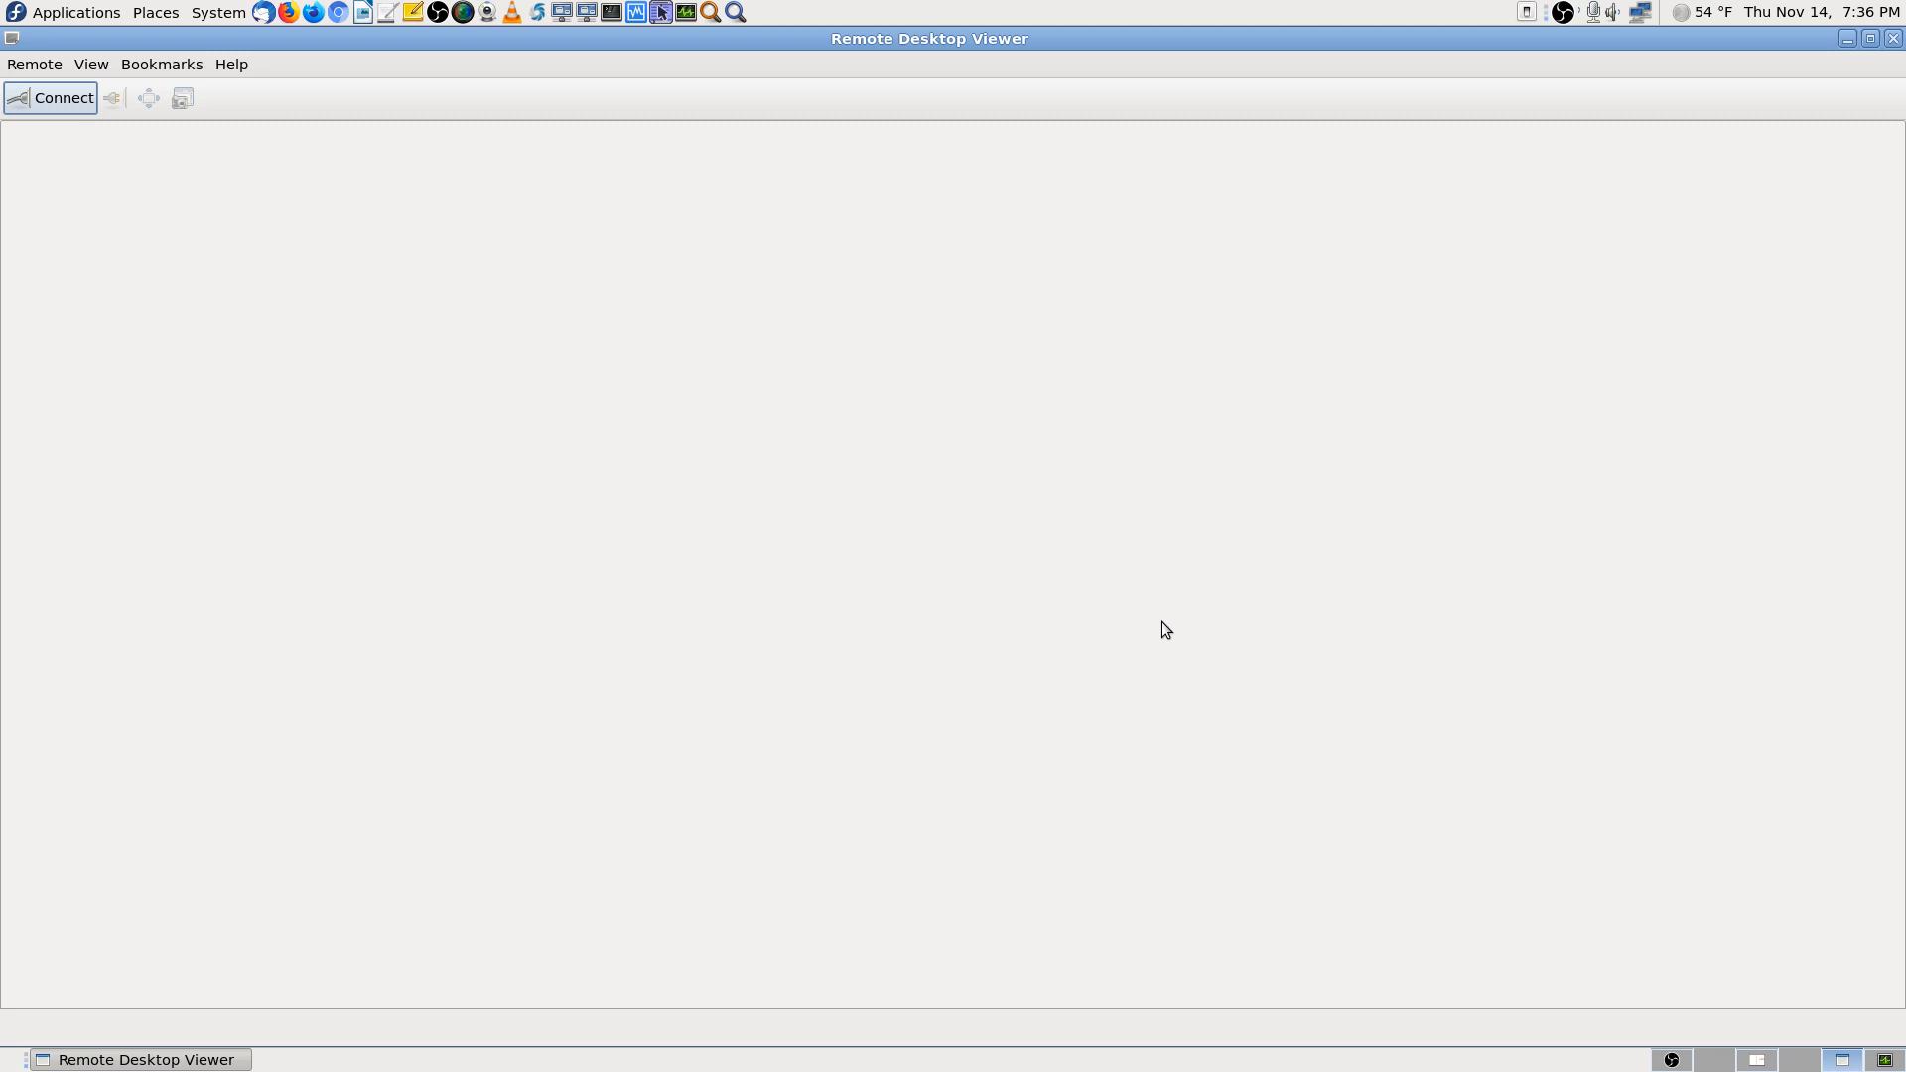
Connect over VNC to the saved host 192.168.0.115
click(52, 97)
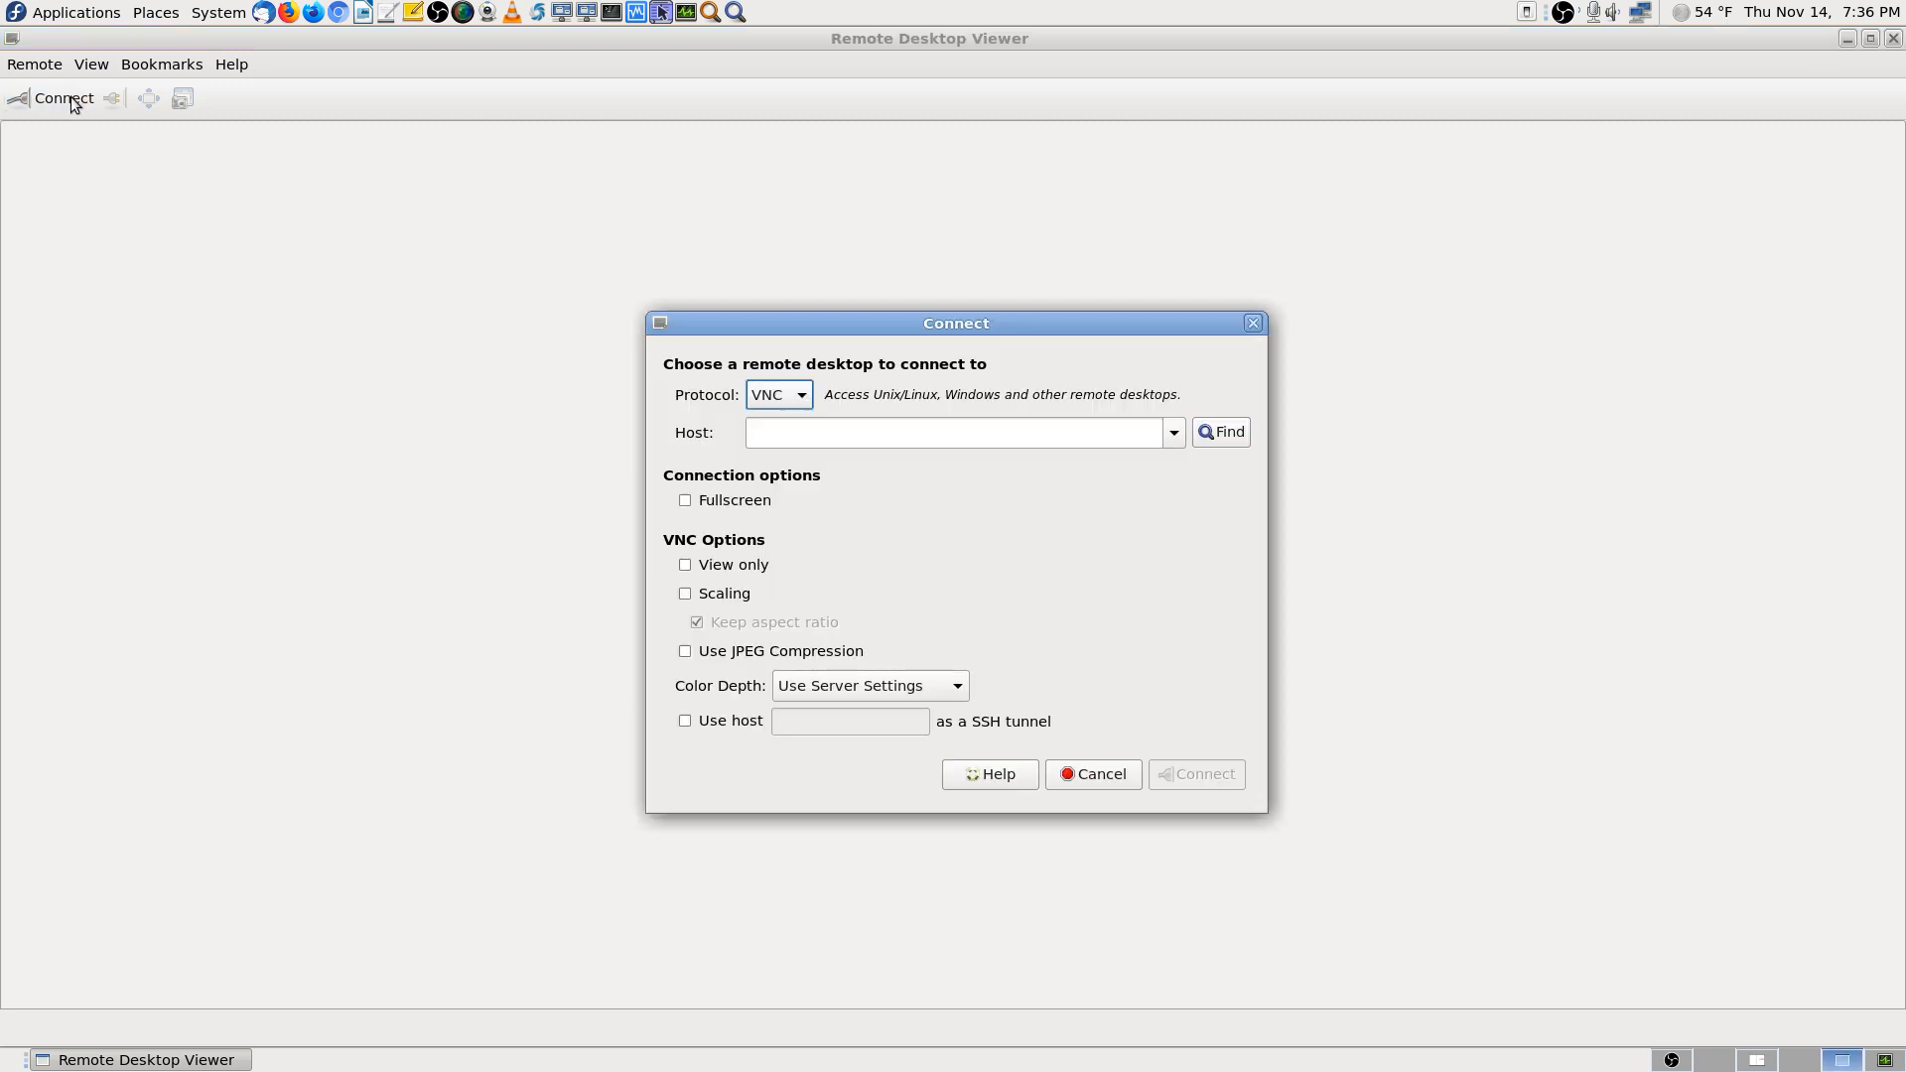
click(1170, 434)
click(1166, 436)
click(1176, 427)
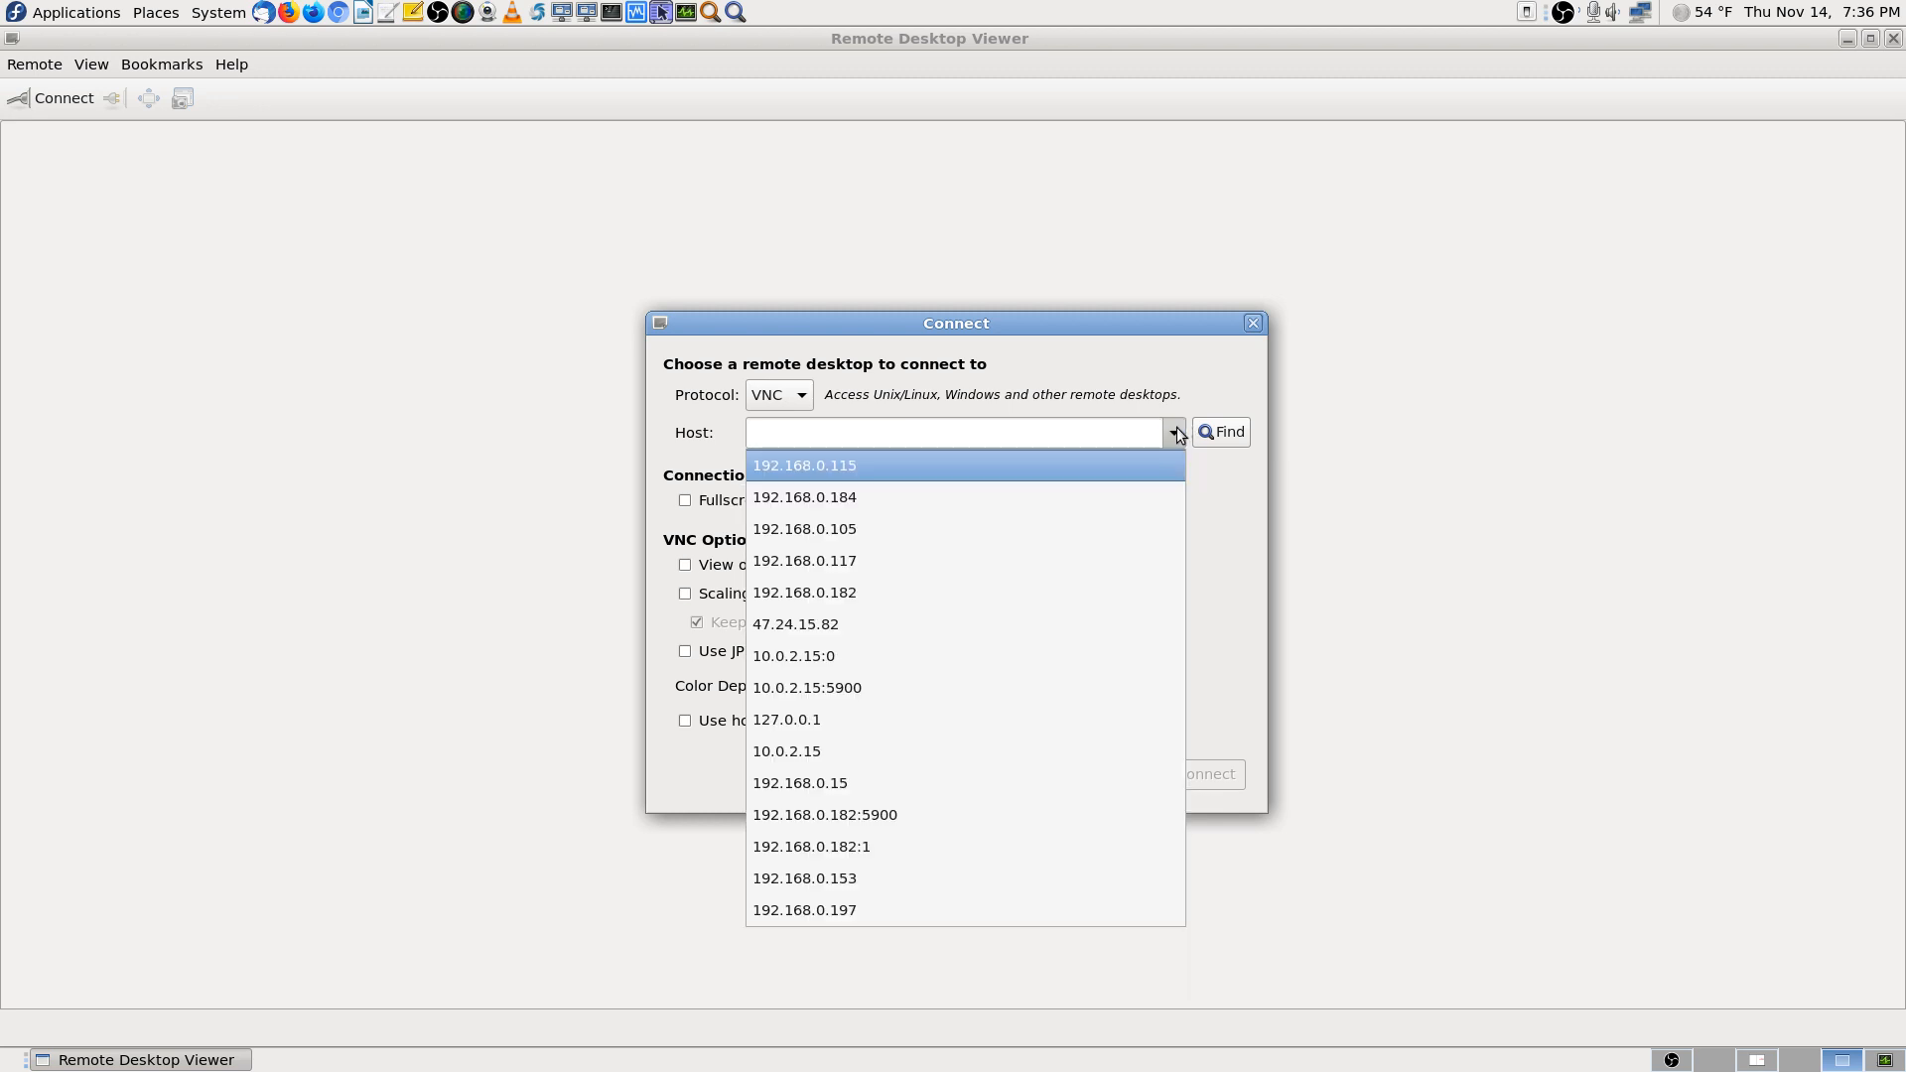
click(1140, 465)
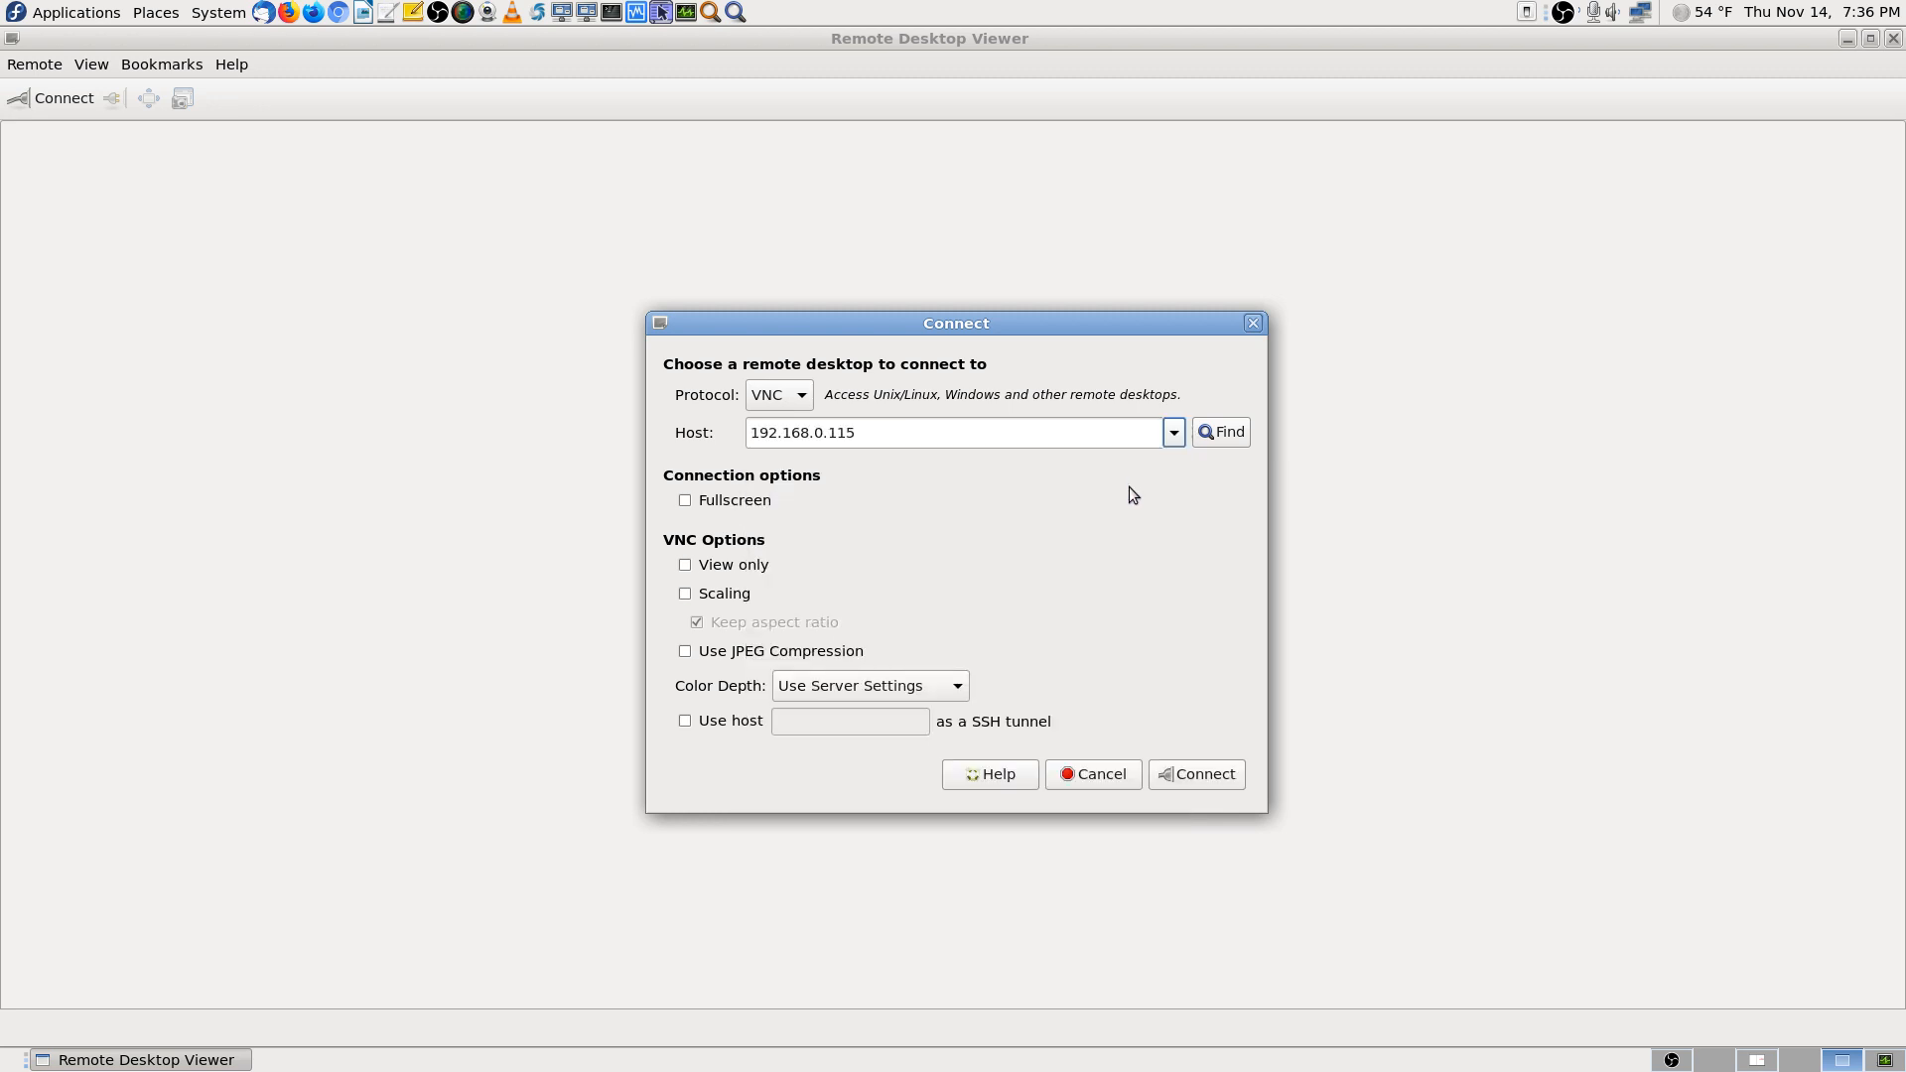
click(1202, 777)
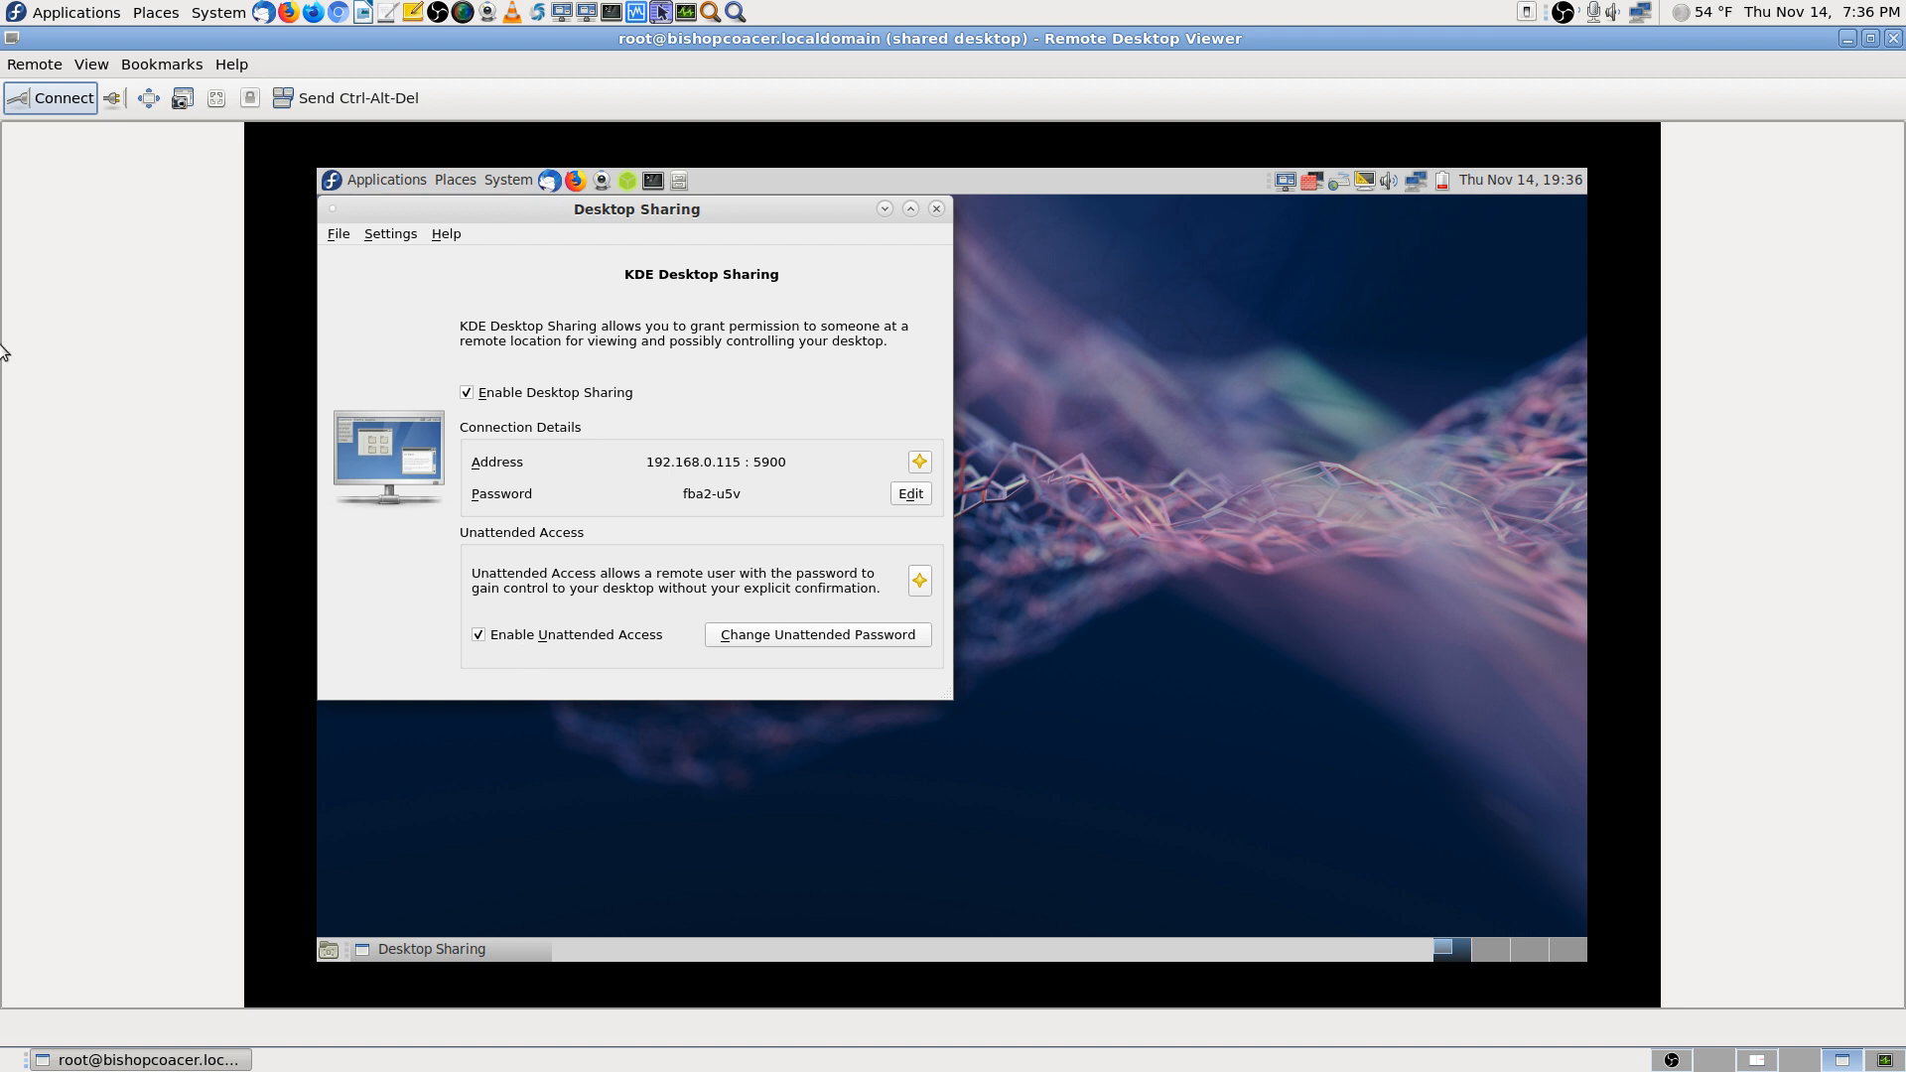
Scale the remote screen to fit, move to its second workspace, then switch to the manual's workspace
click(216, 99)
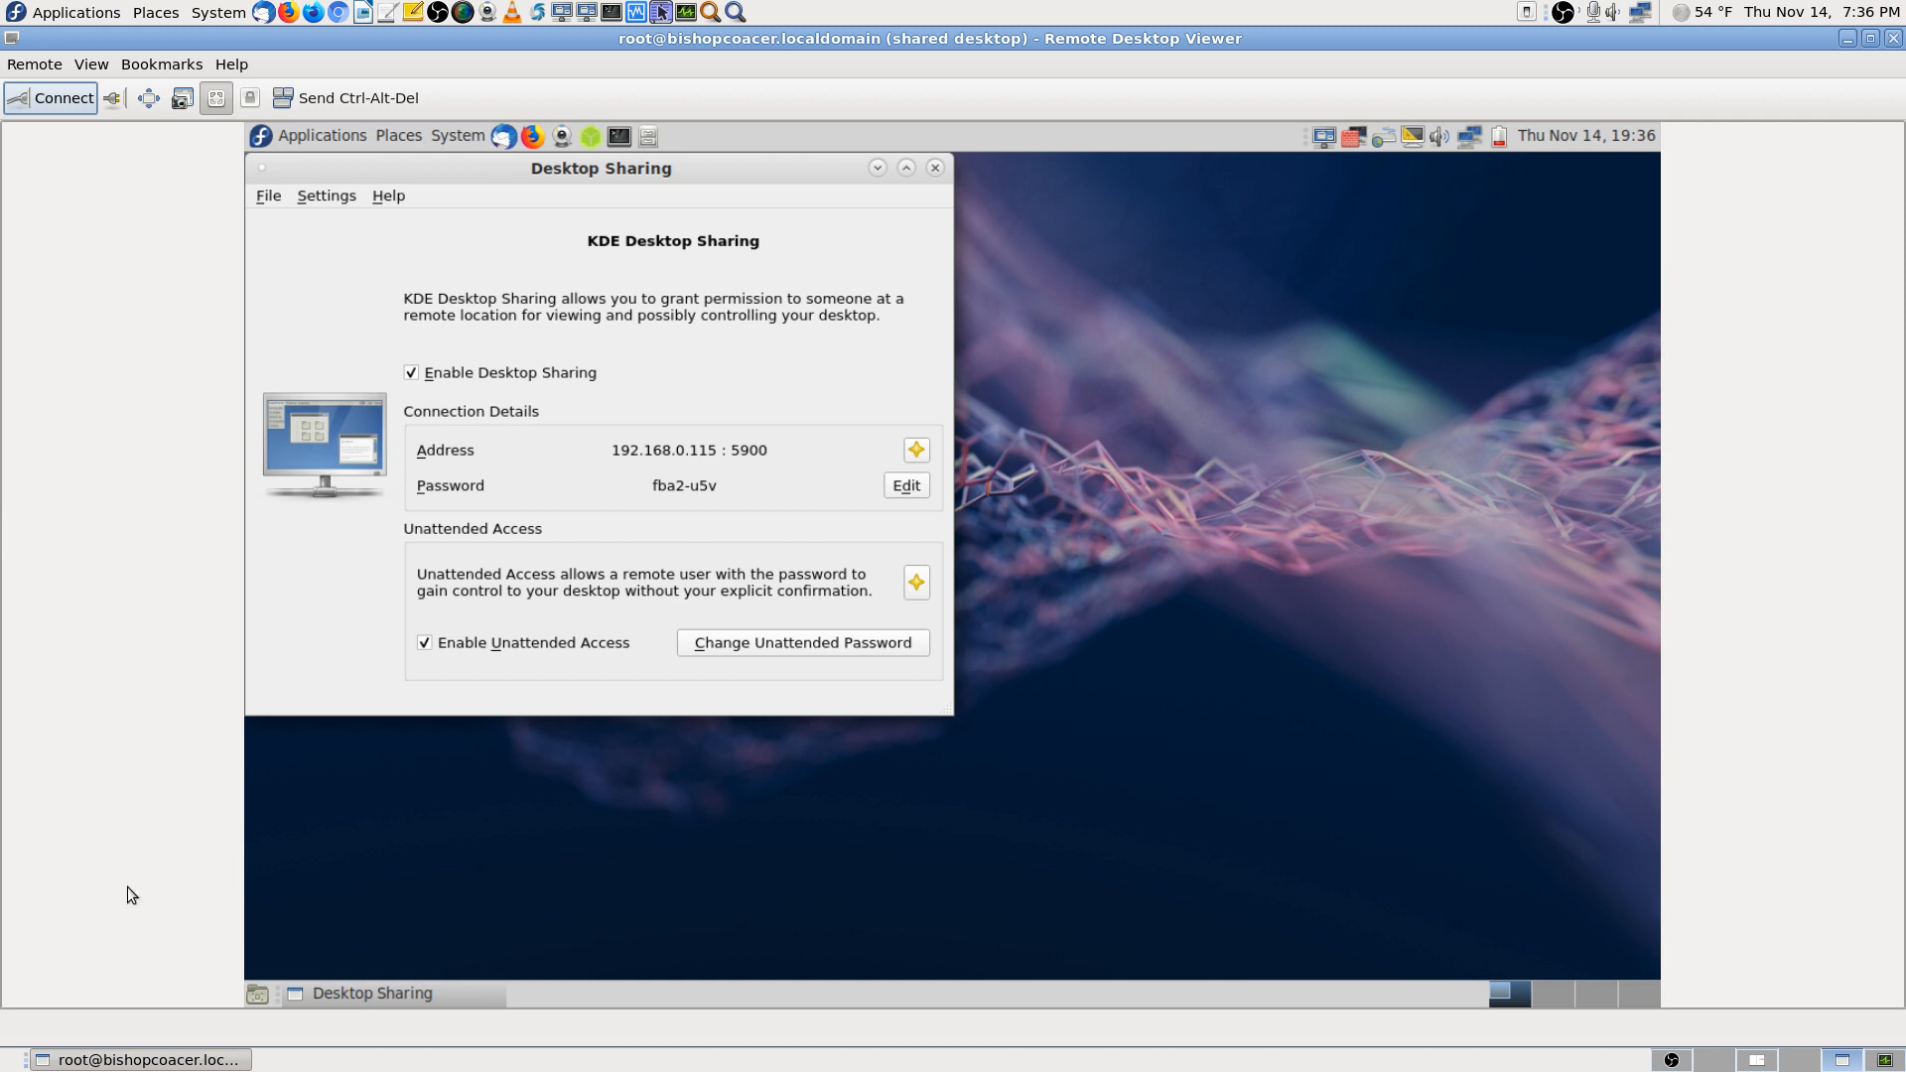
click(1561, 991)
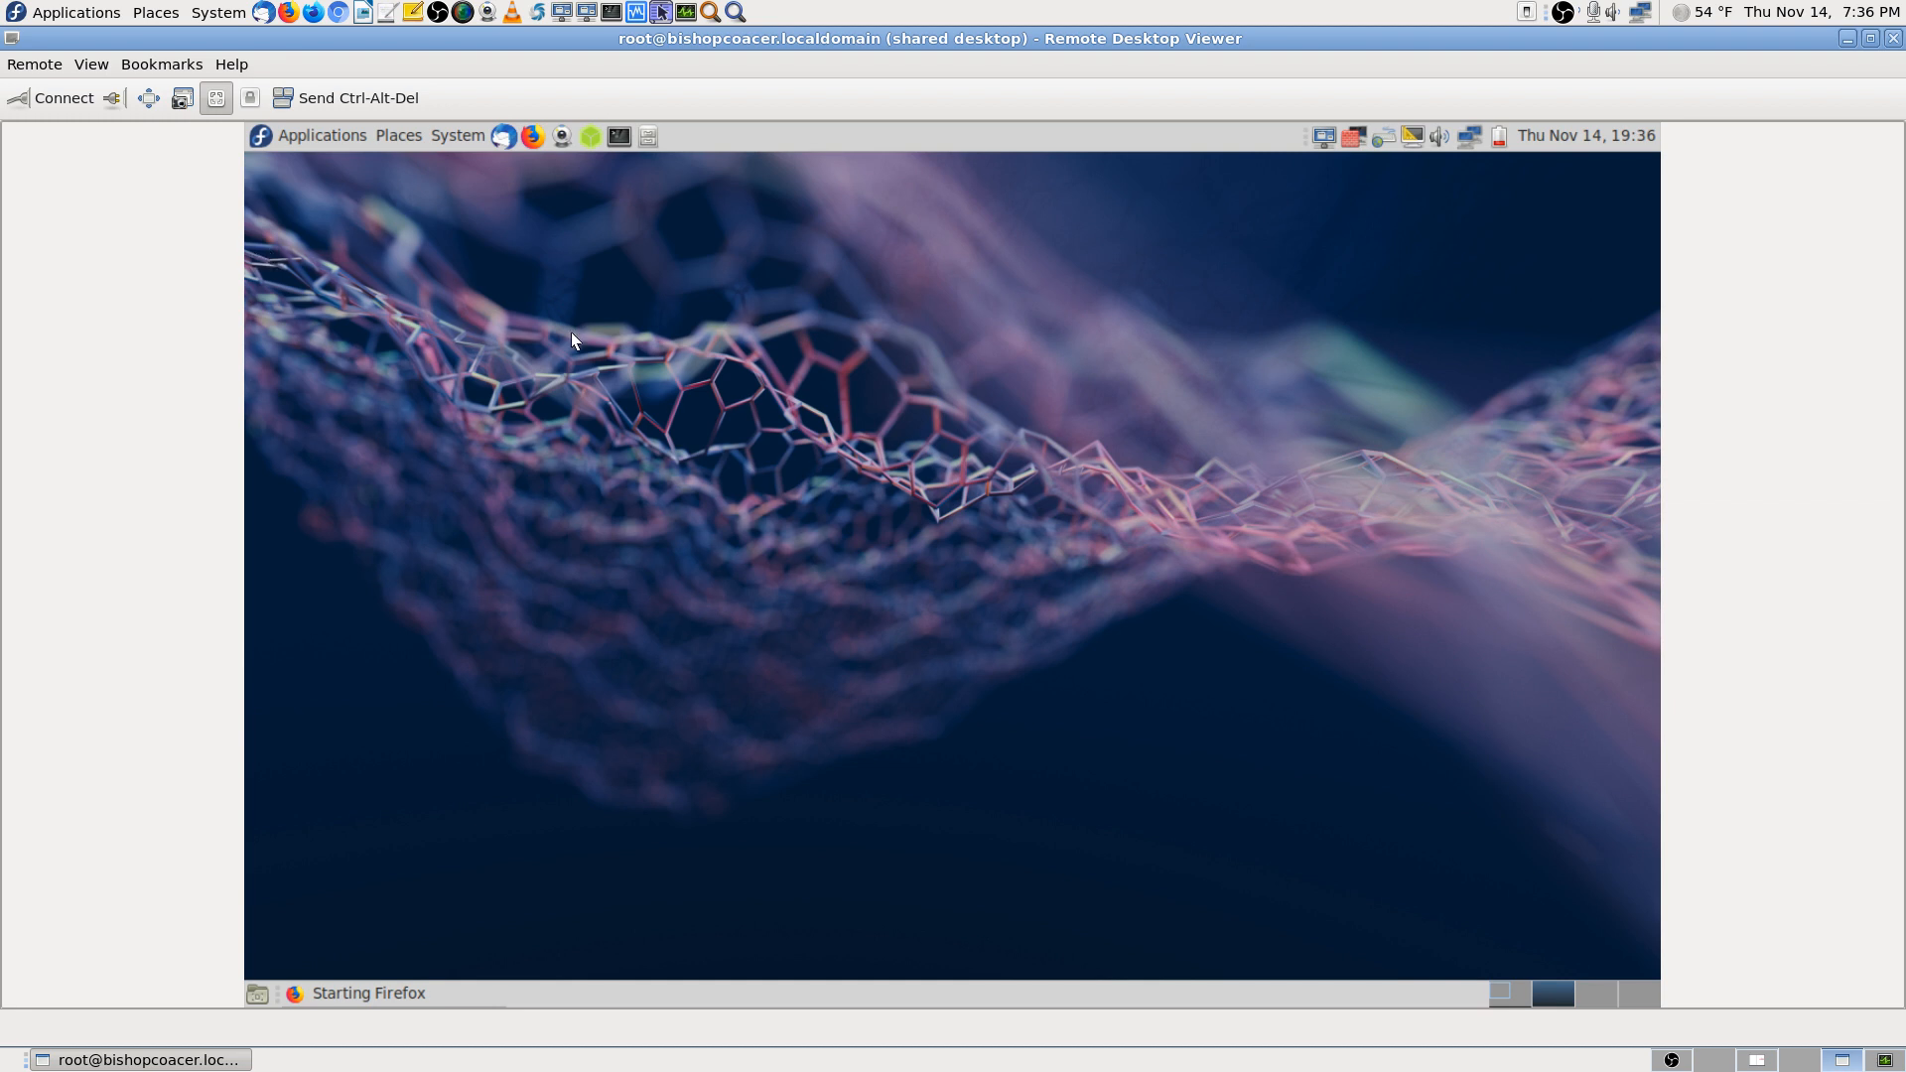
click(88, 67)
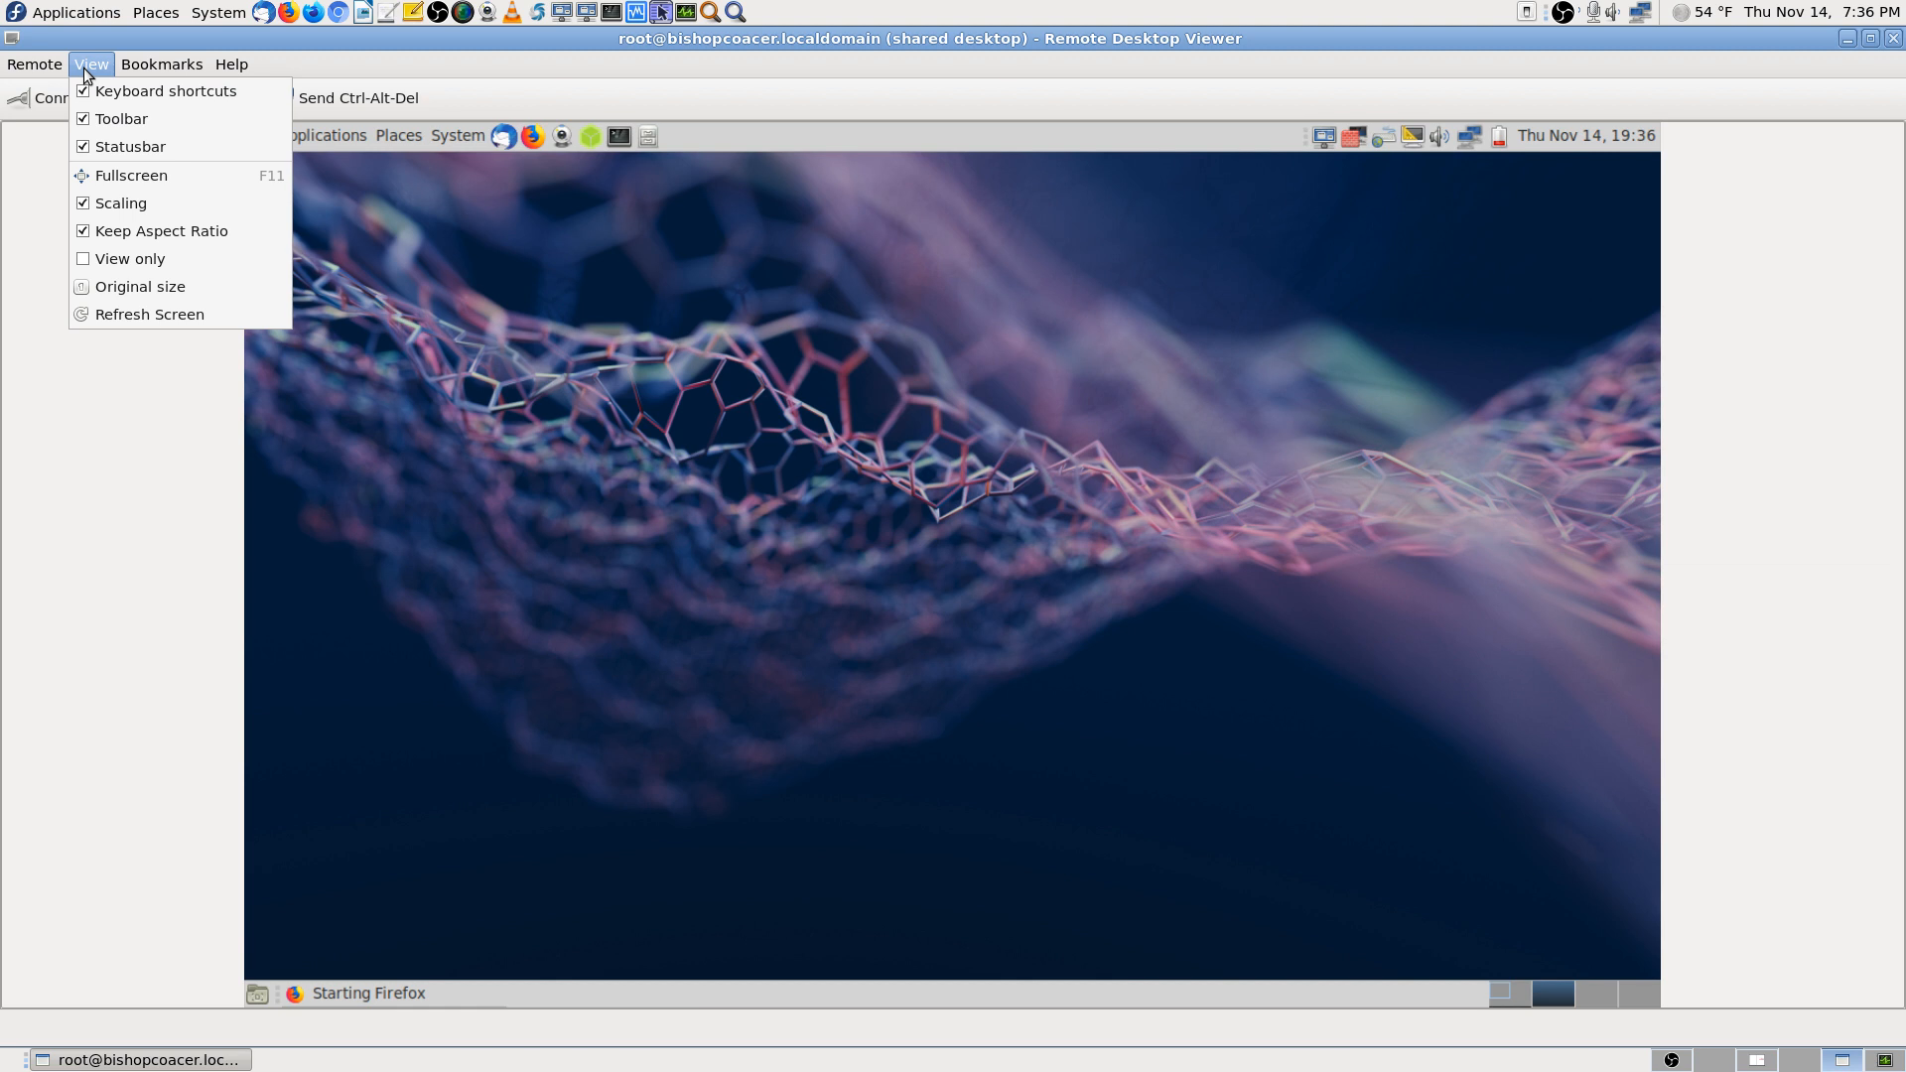
click(76, 523)
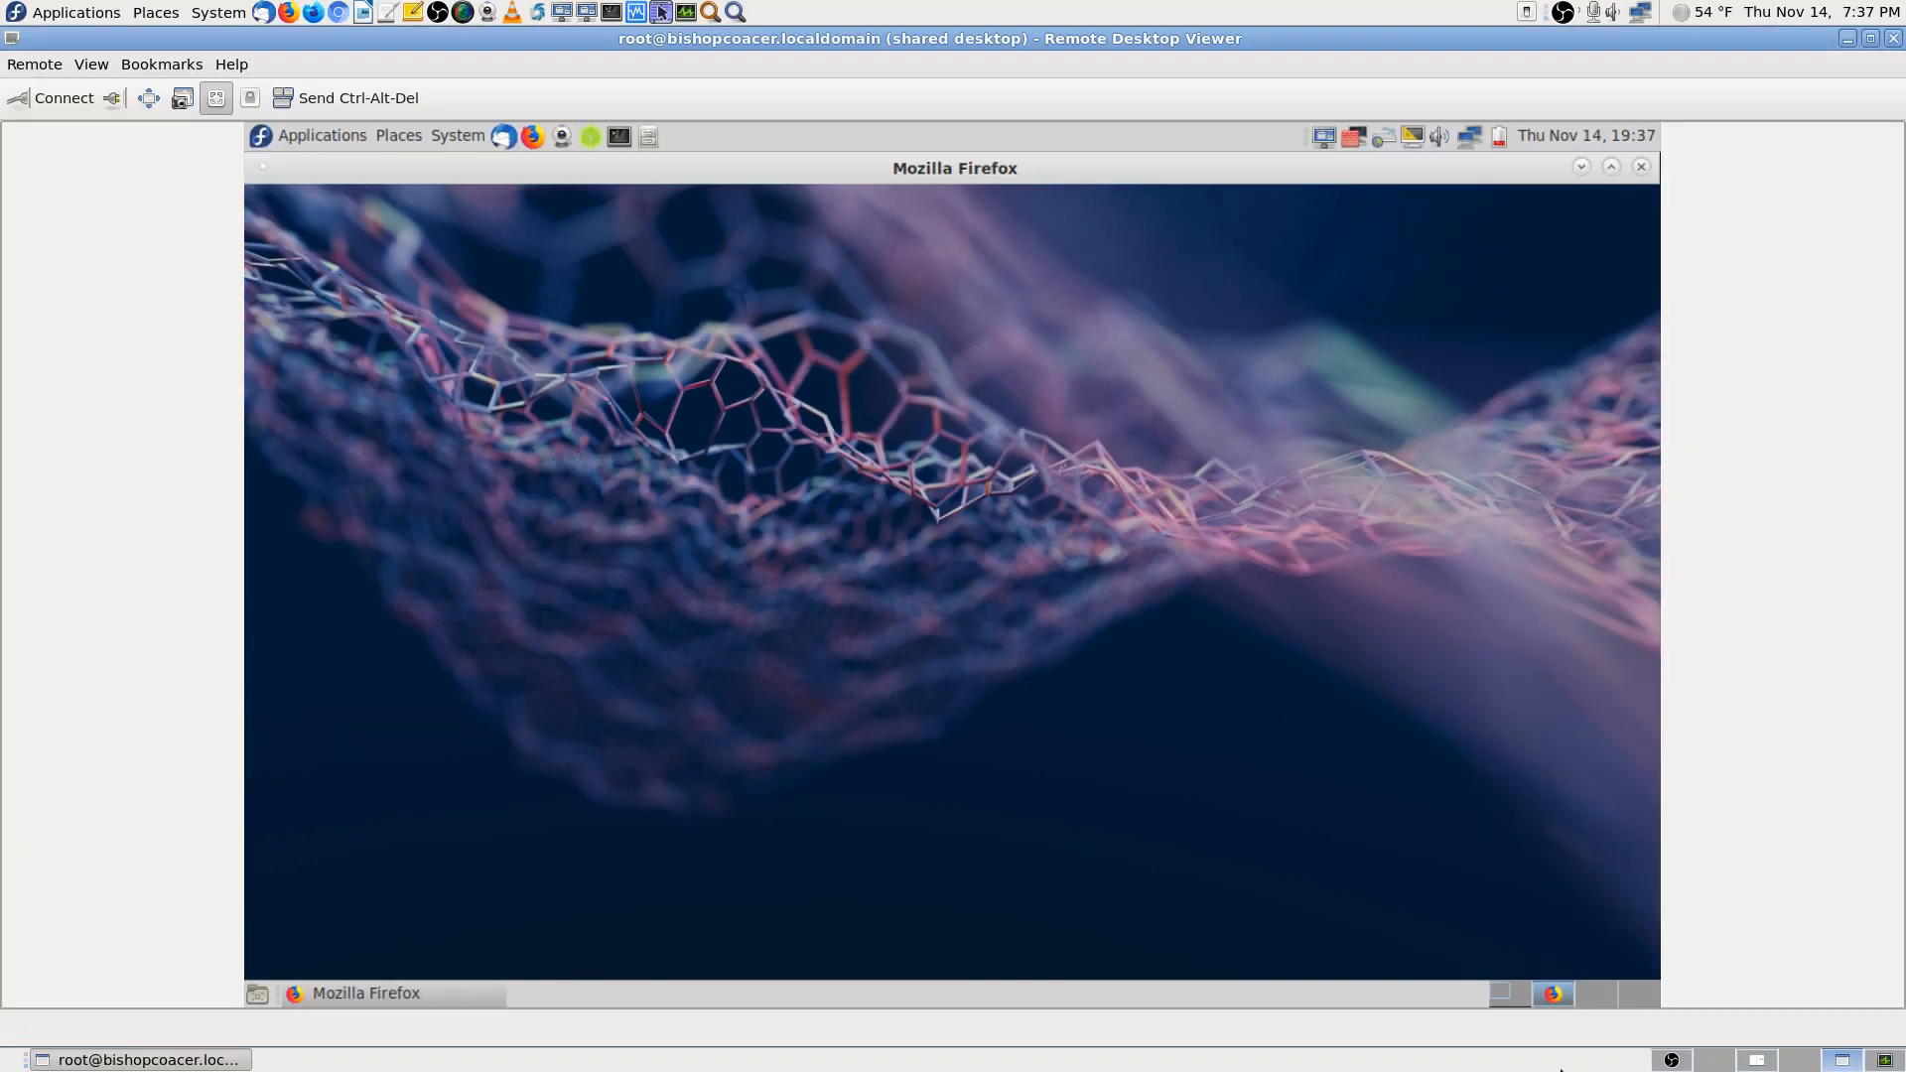
click(1757, 1059)
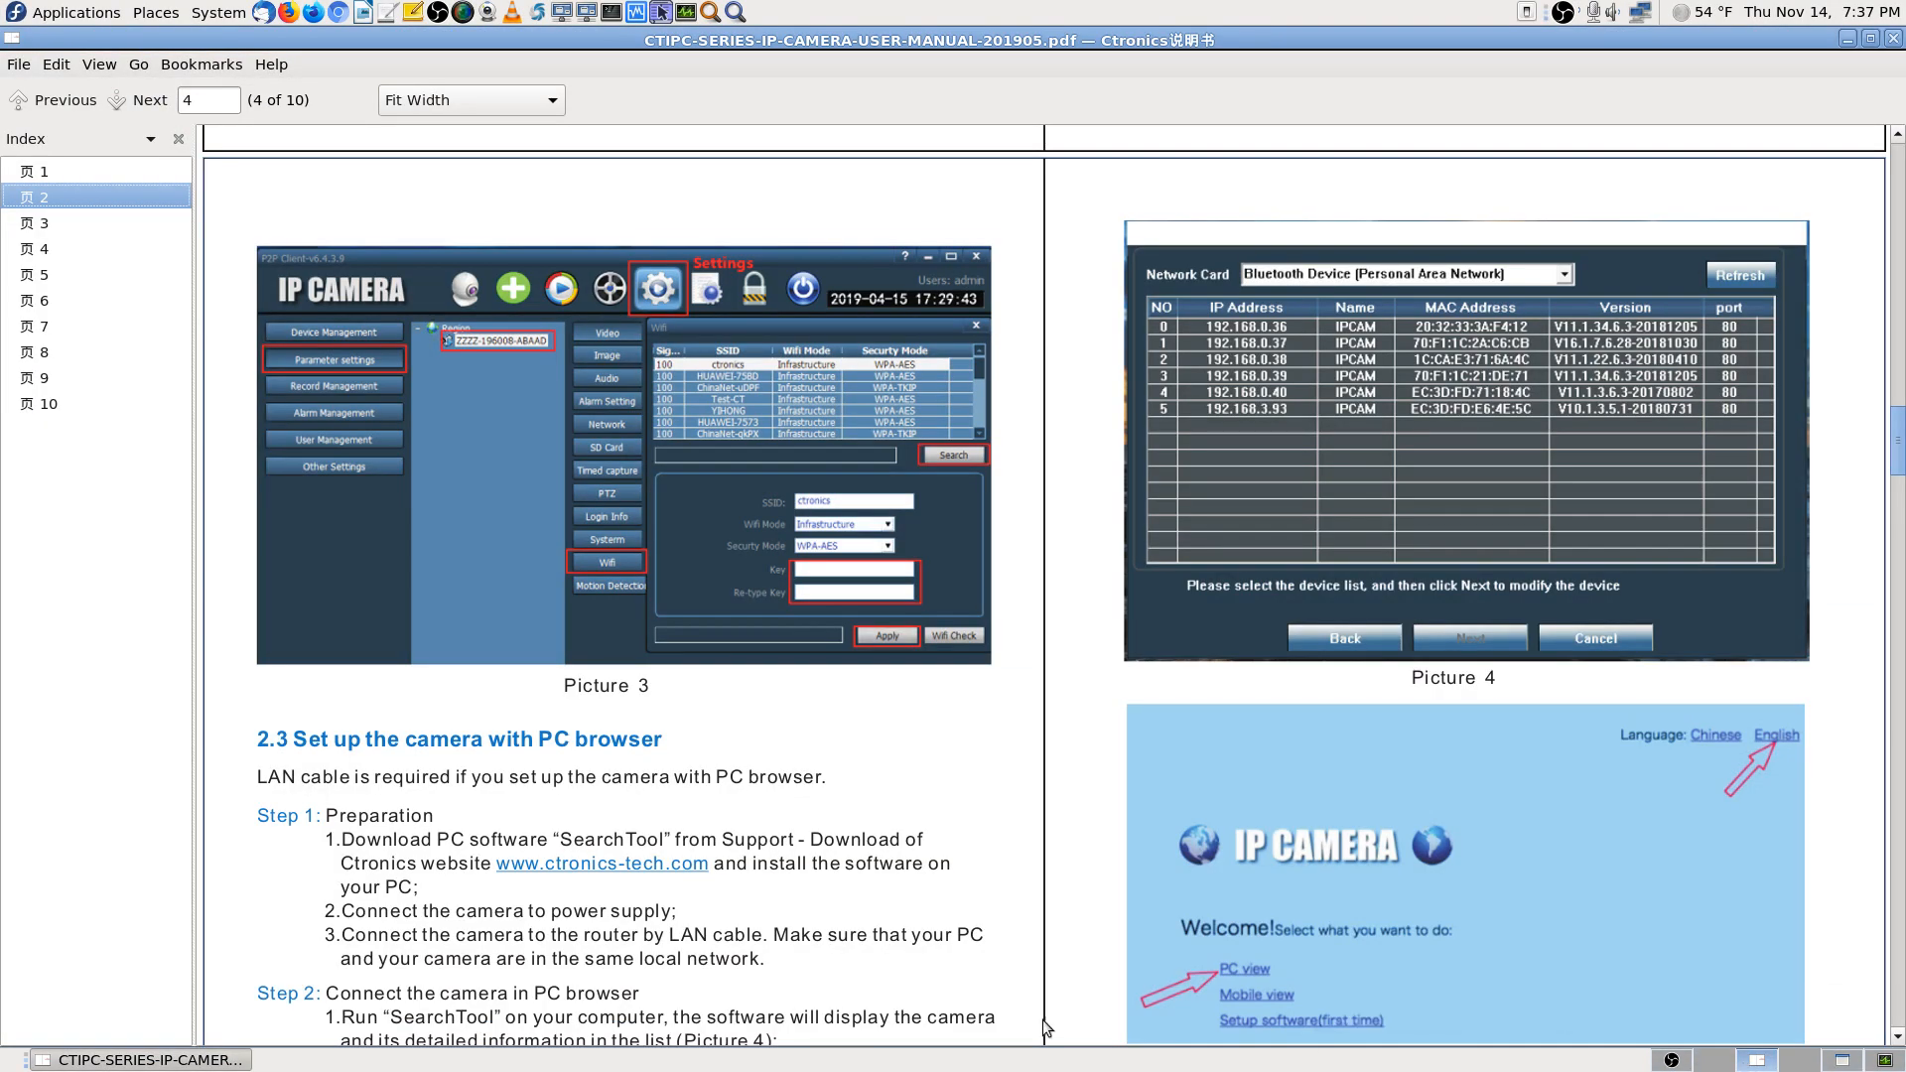
Switch to an empty workspace showing the Fedora desktop and drive icons
click(1720, 1064)
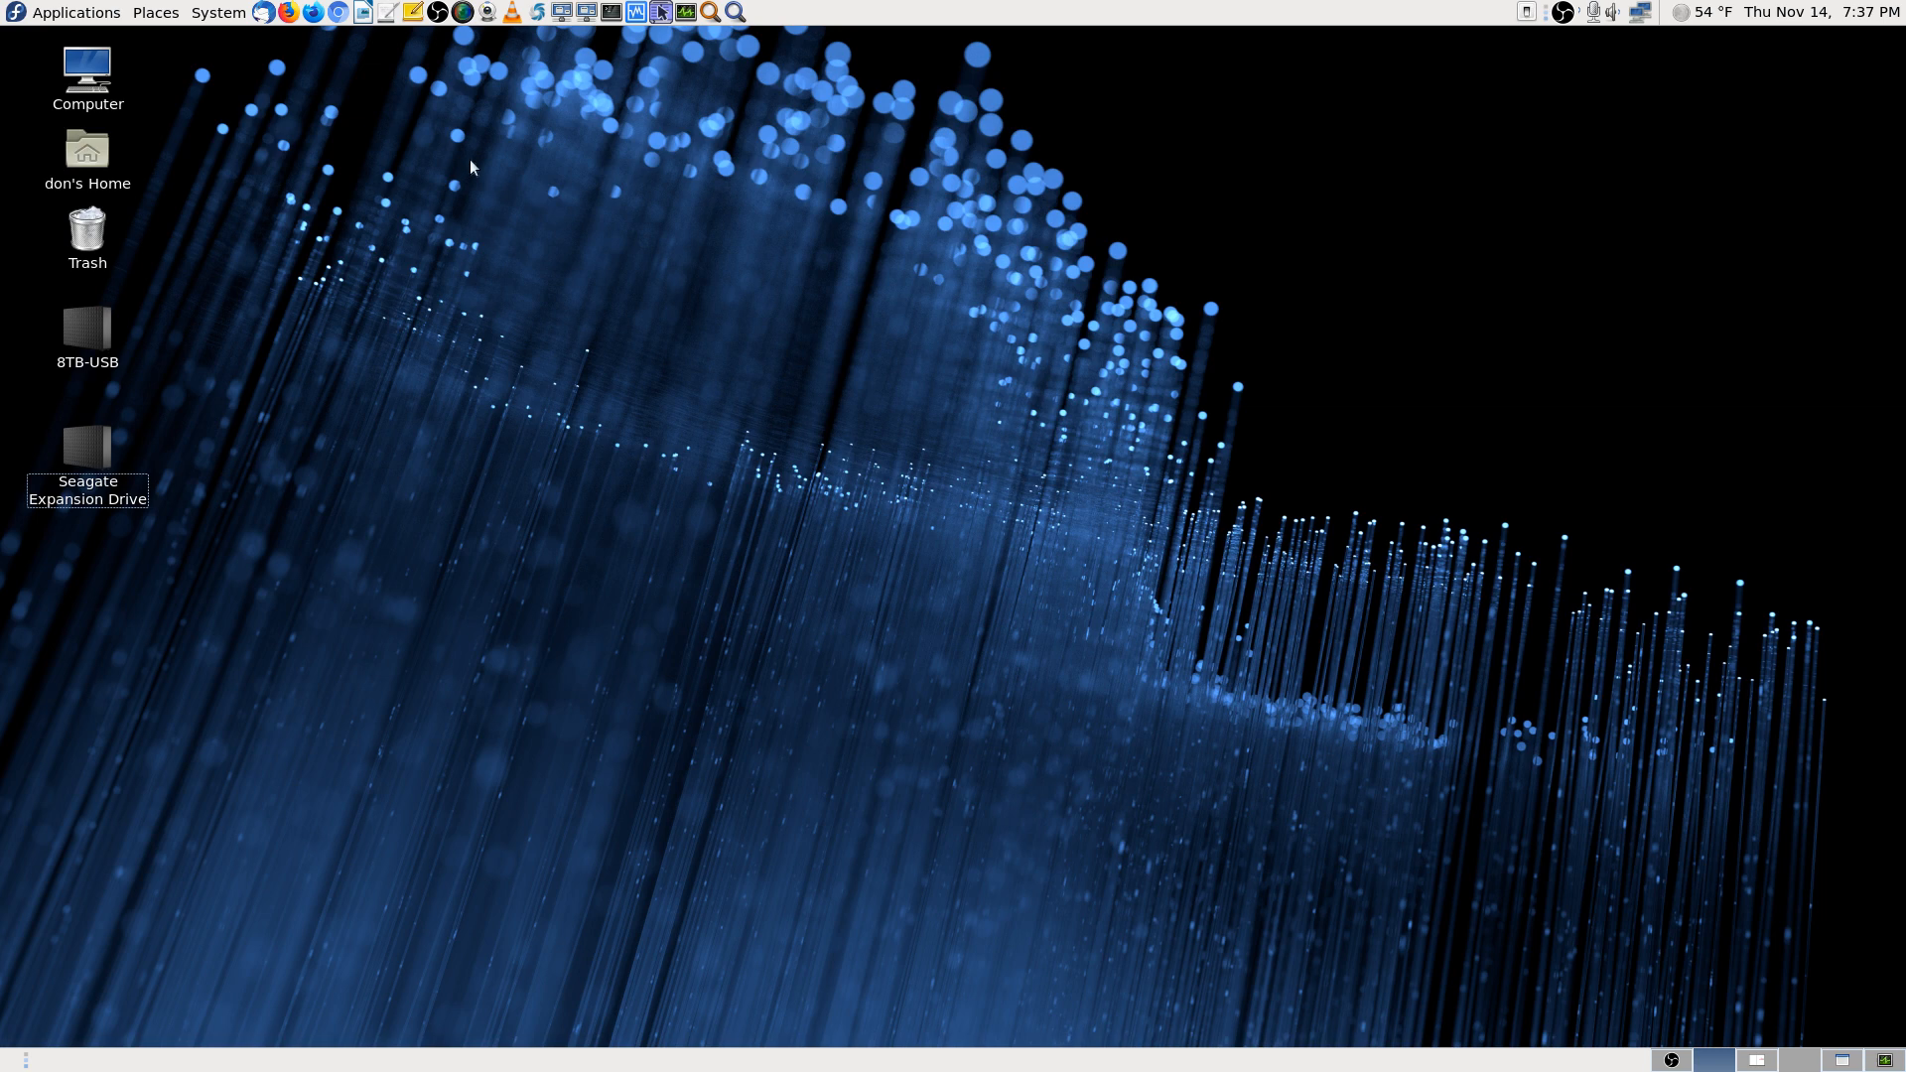
Launch Firefox on Google, close the empty new tab, and open the Library with Ctrl+Shift+O
click(288, 12)
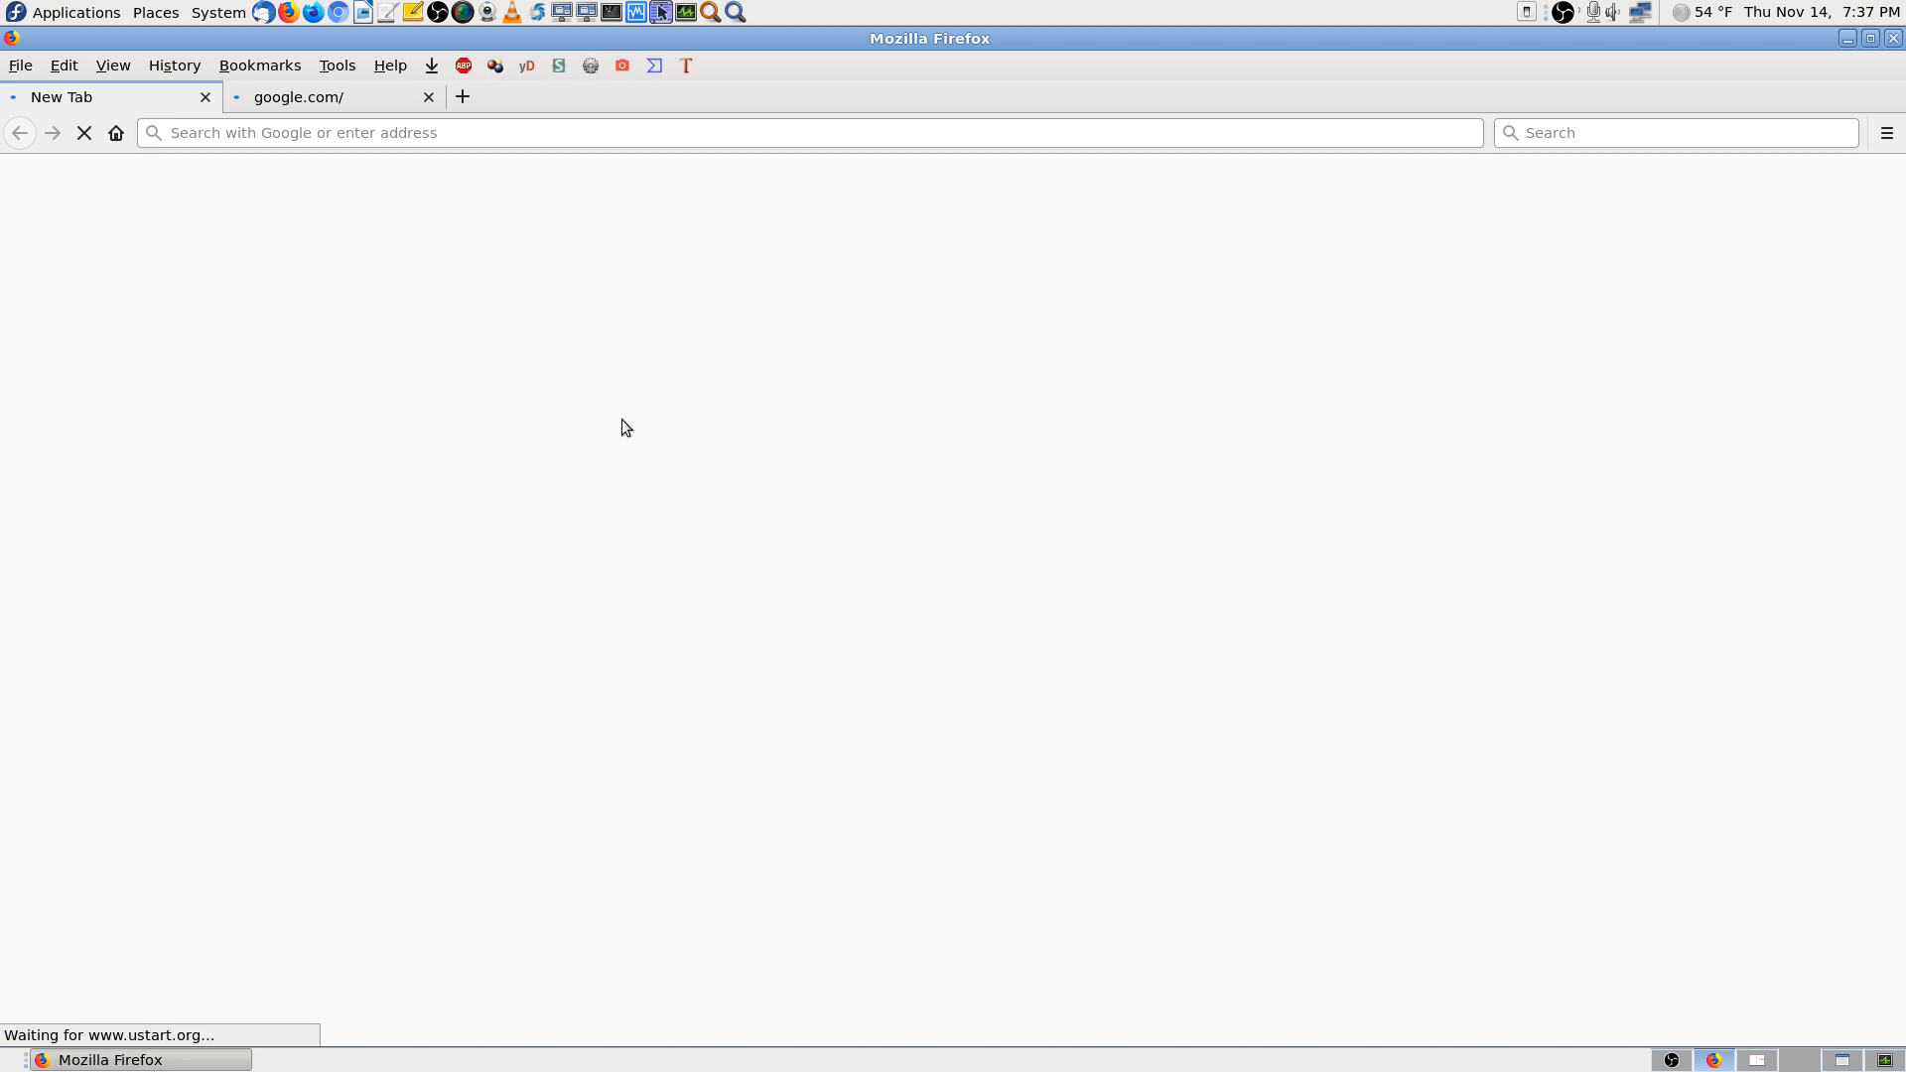
click(206, 97)
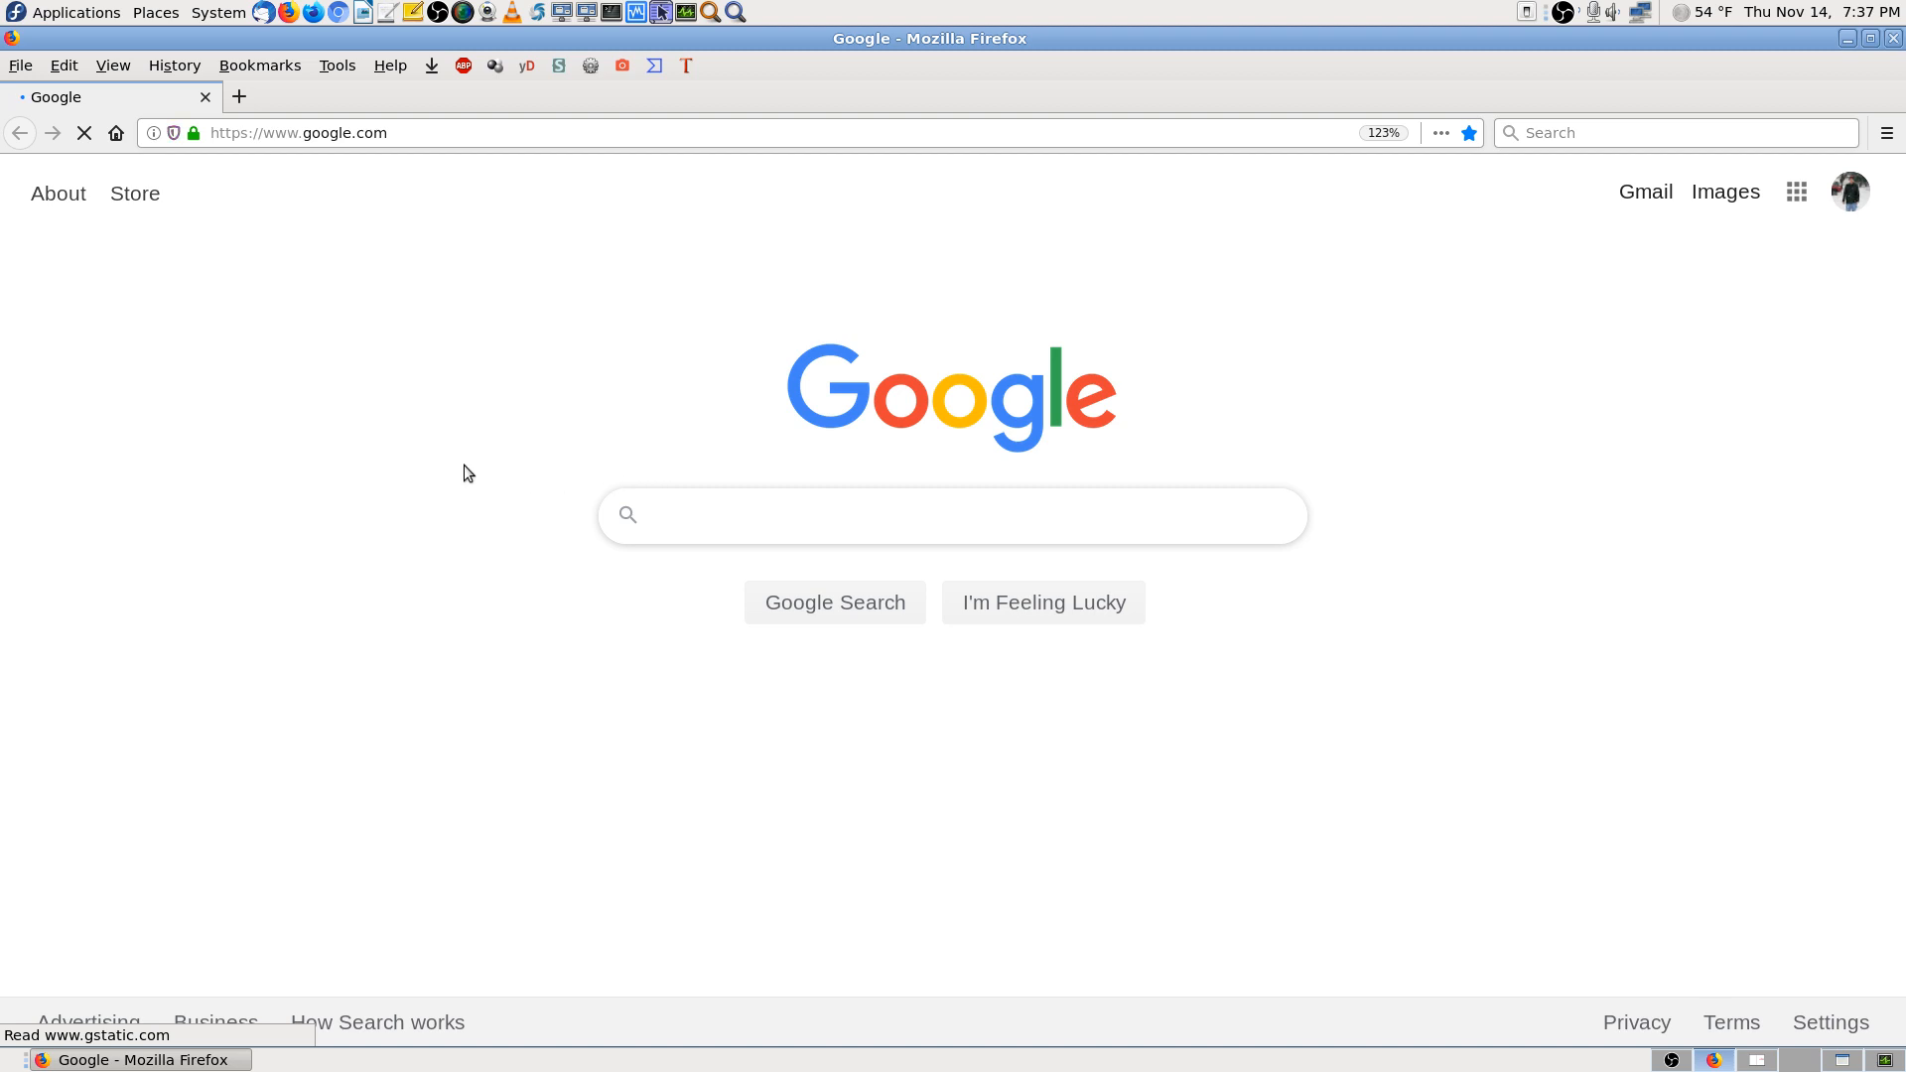
key(ctrl+shift+o)
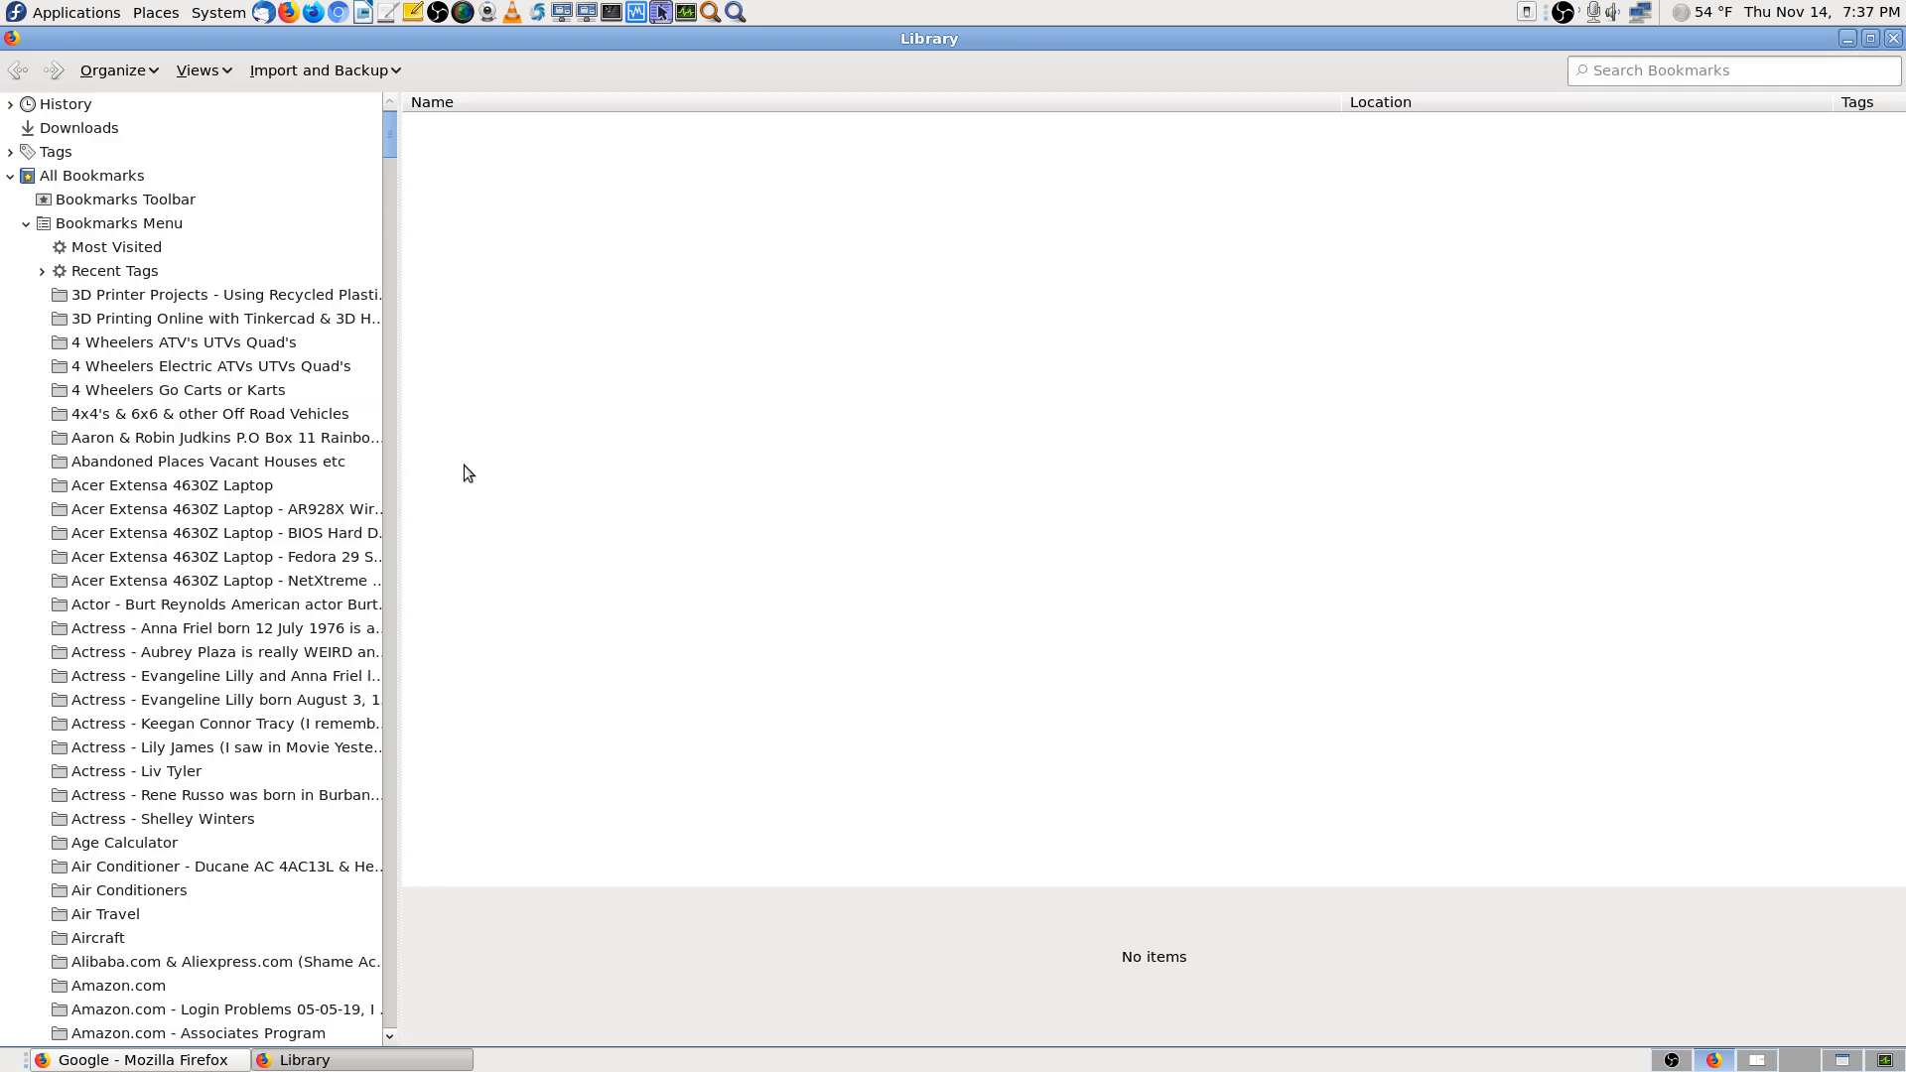
Find and select the IP security camera bookmark in the 'Cameras all types' folder
click(240, 485)
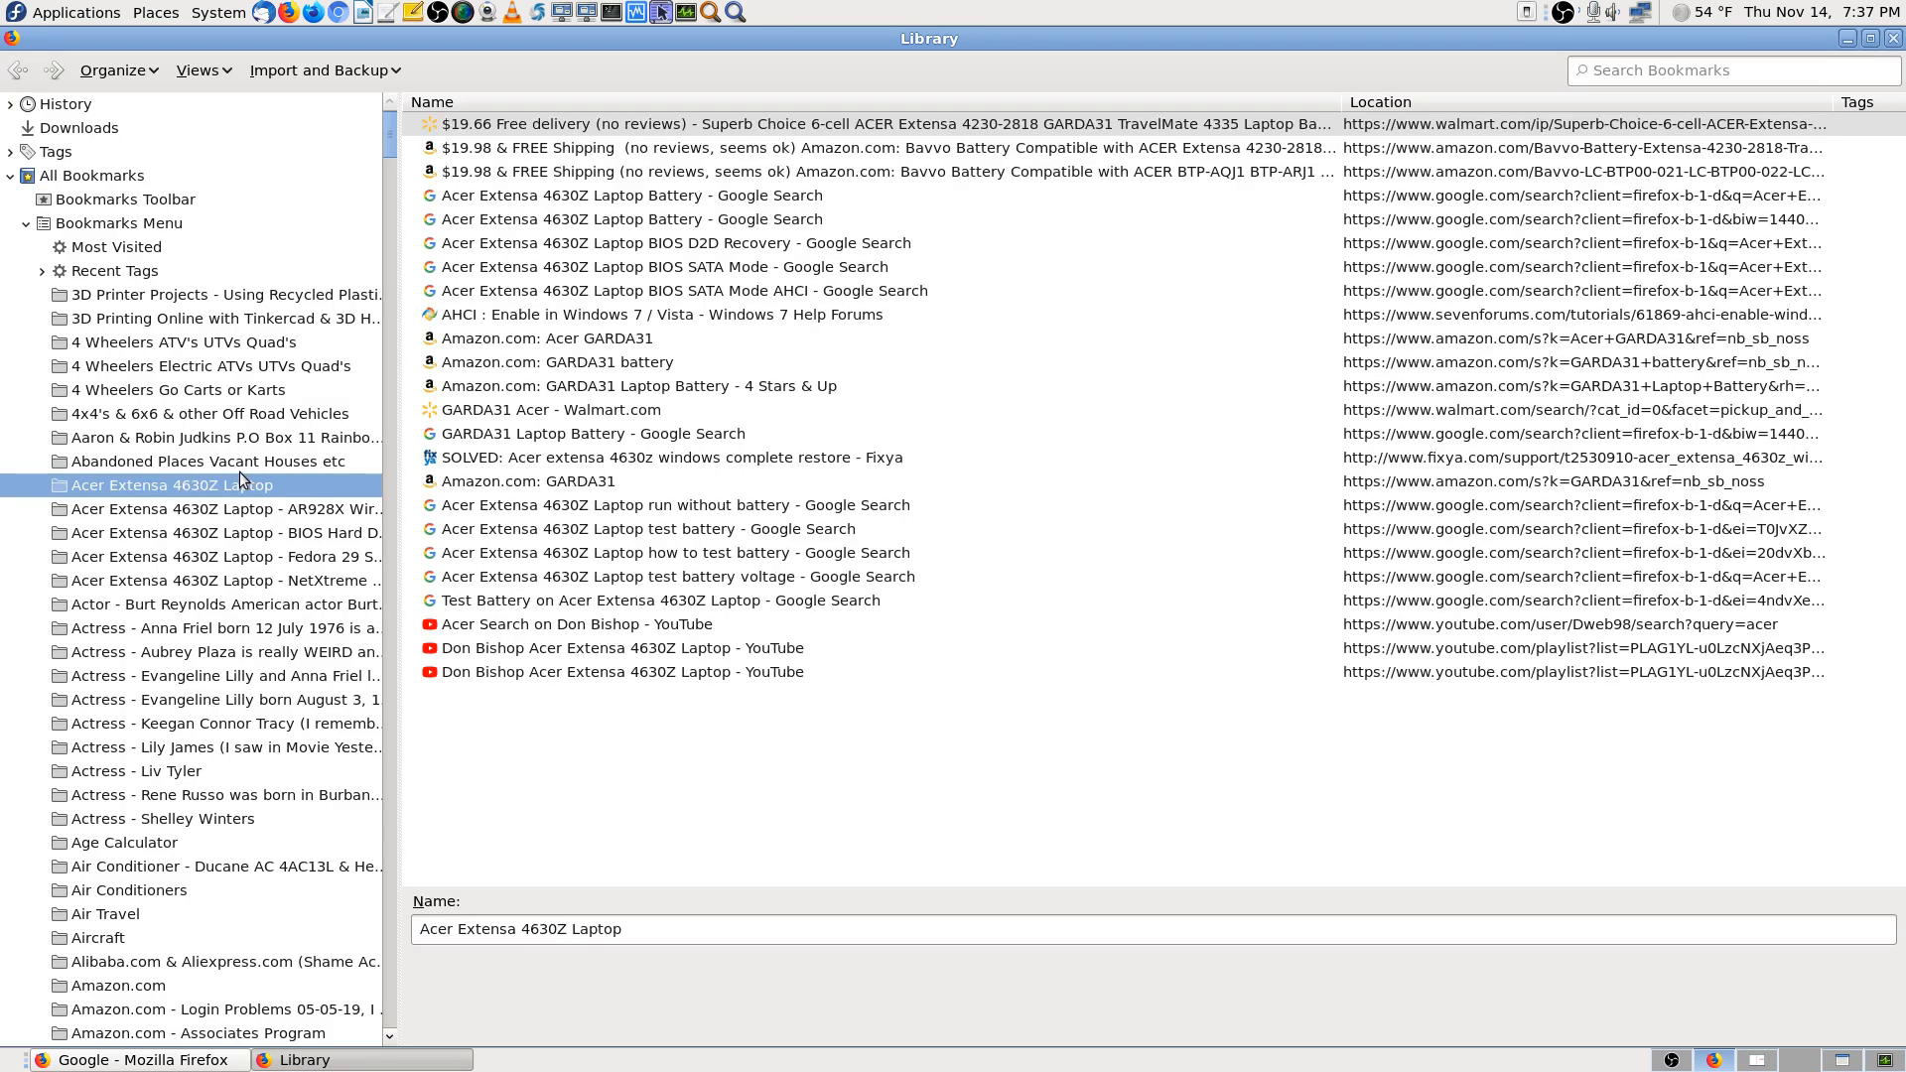
key(End)
key(Up)
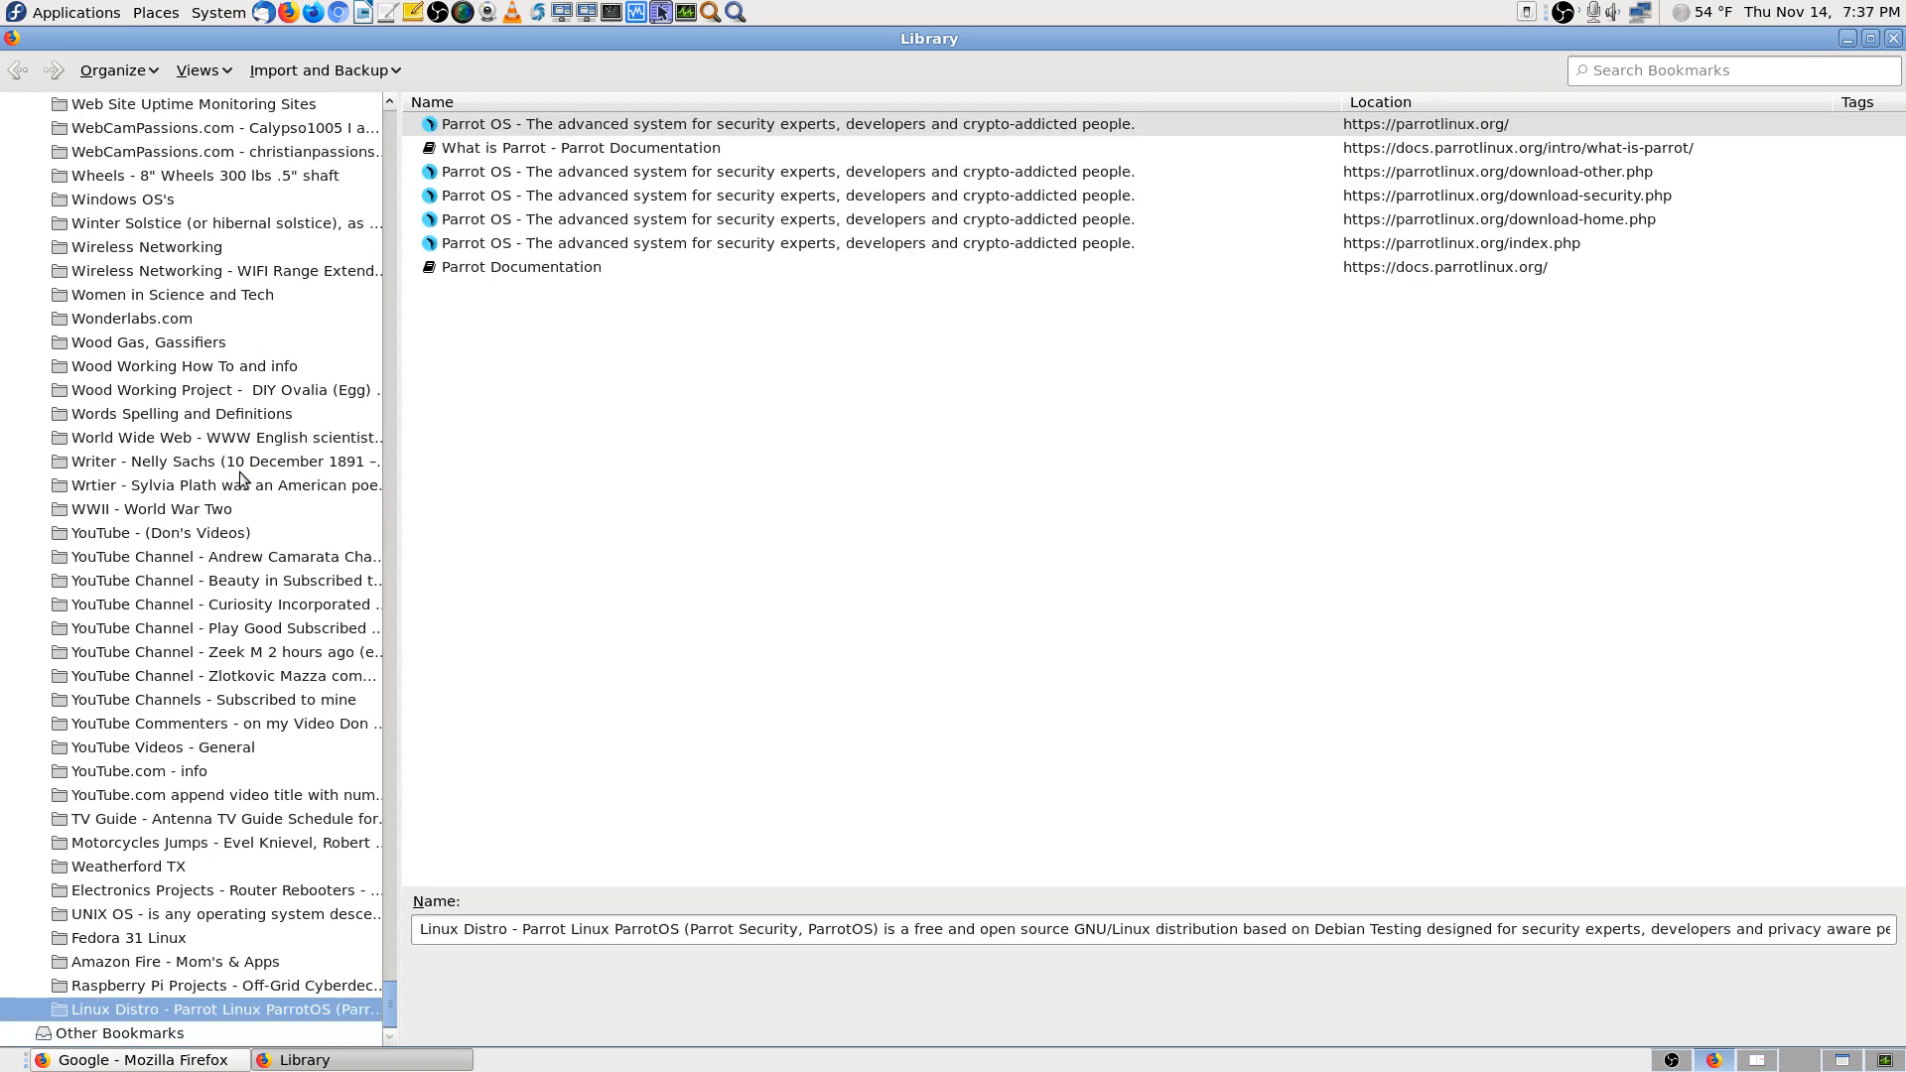
text(cam)
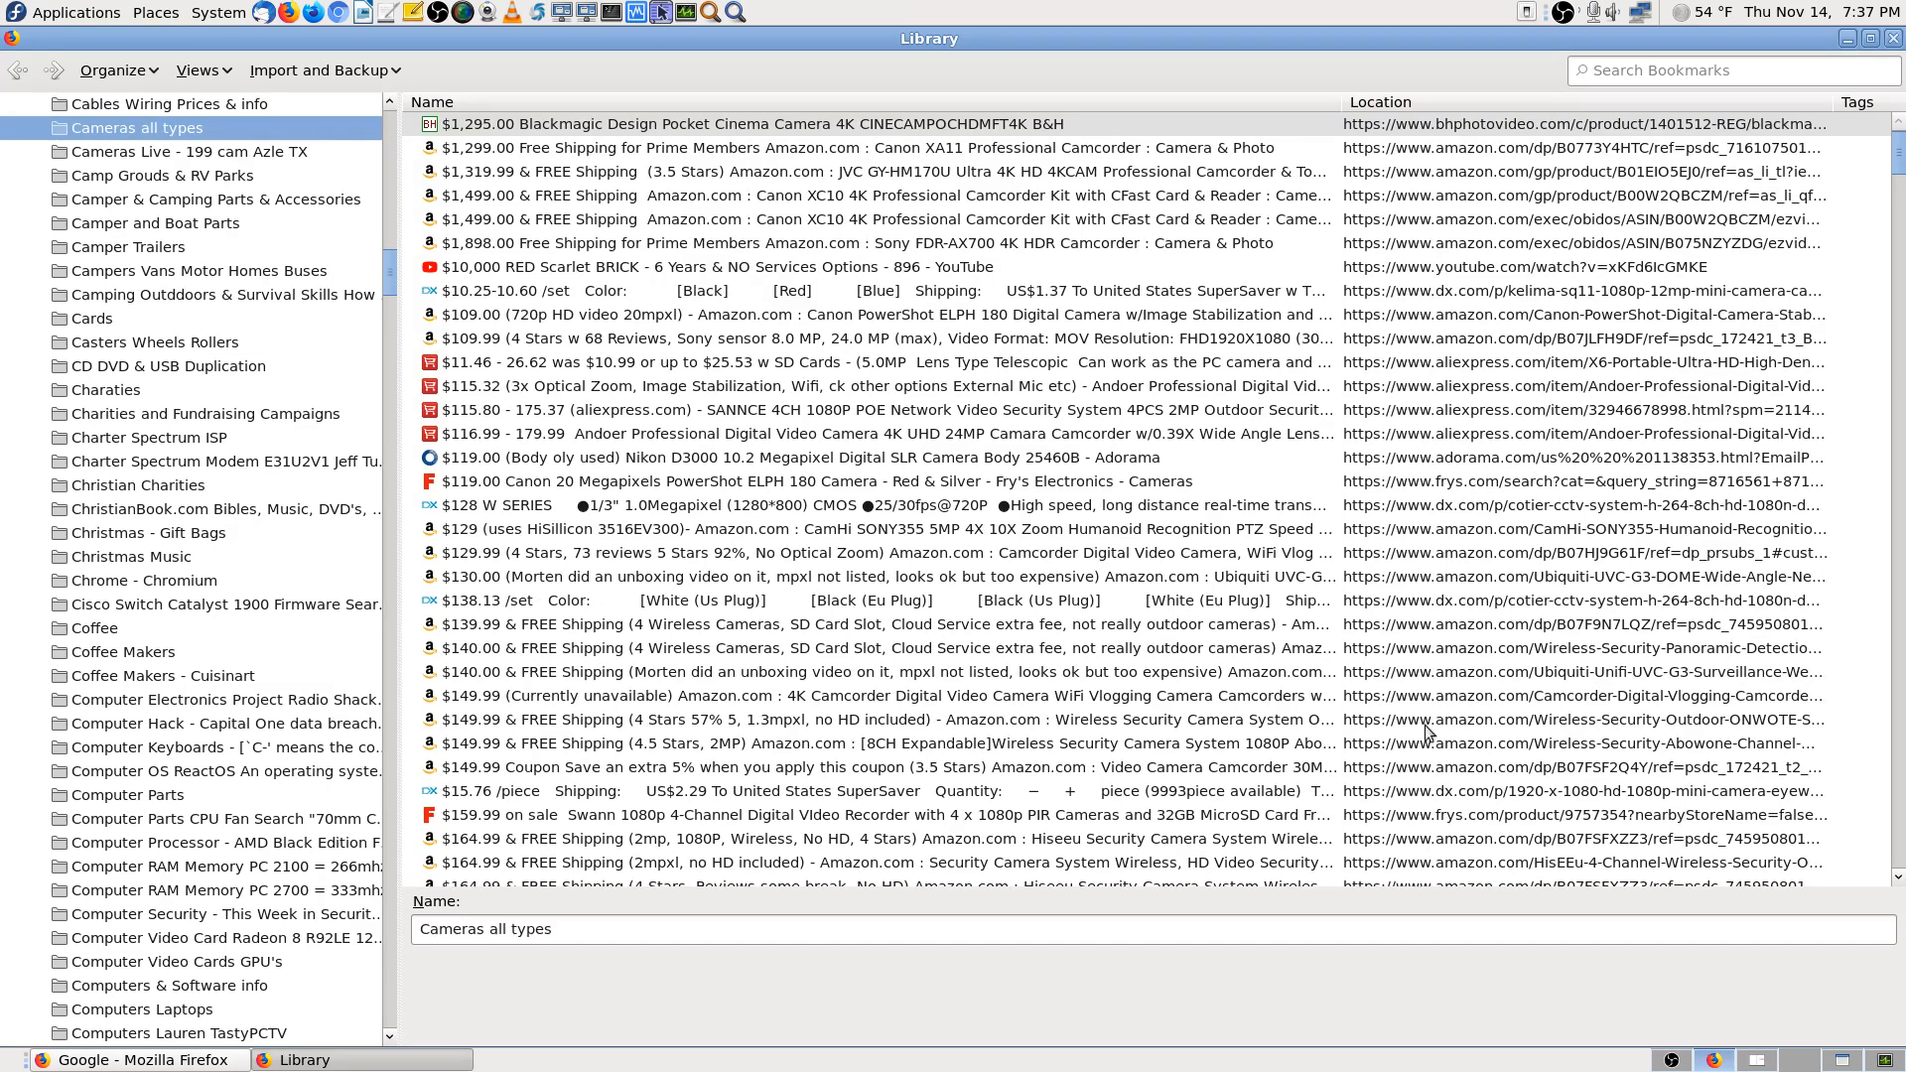
drag(1899, 159, 1899, 764)
click(779, 772)
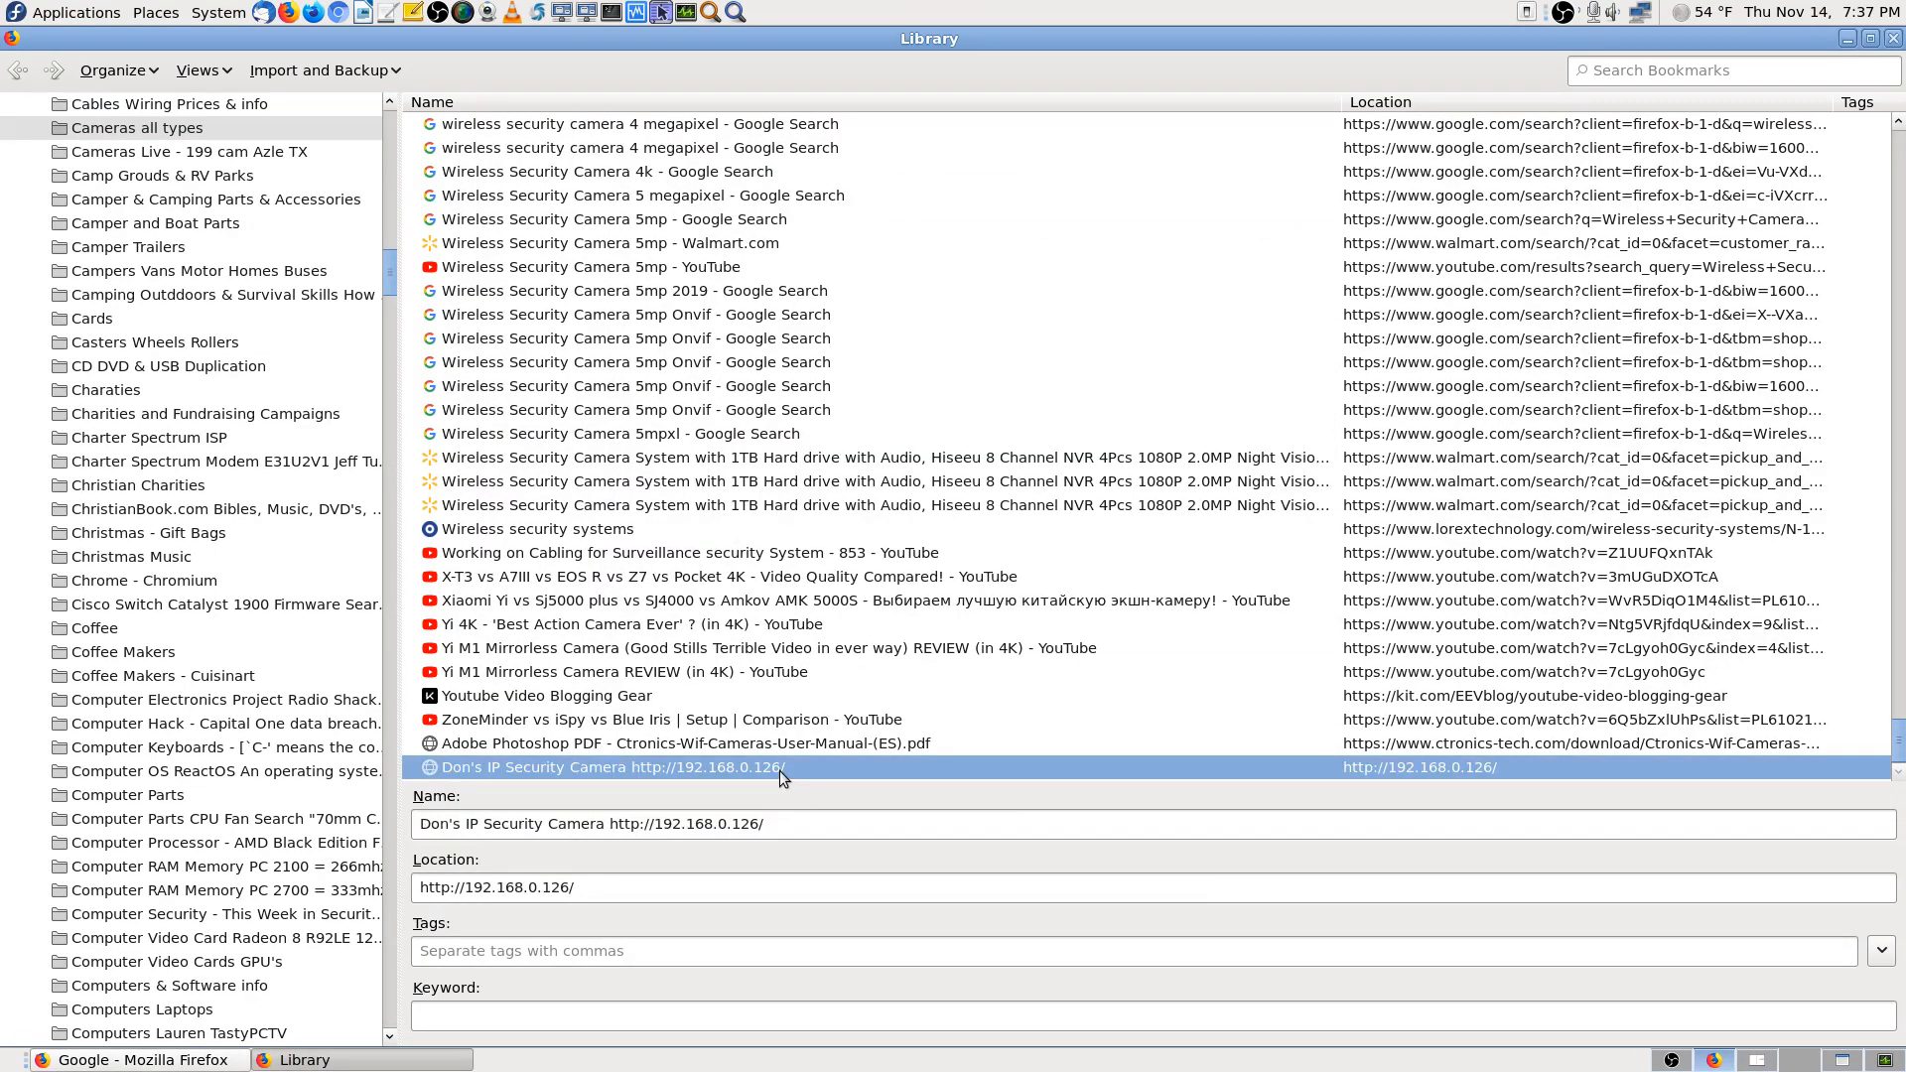
Copy the bookmark's address 192.168.0.126 and return to the remote desktop workspace
drag(772, 823, 615, 822)
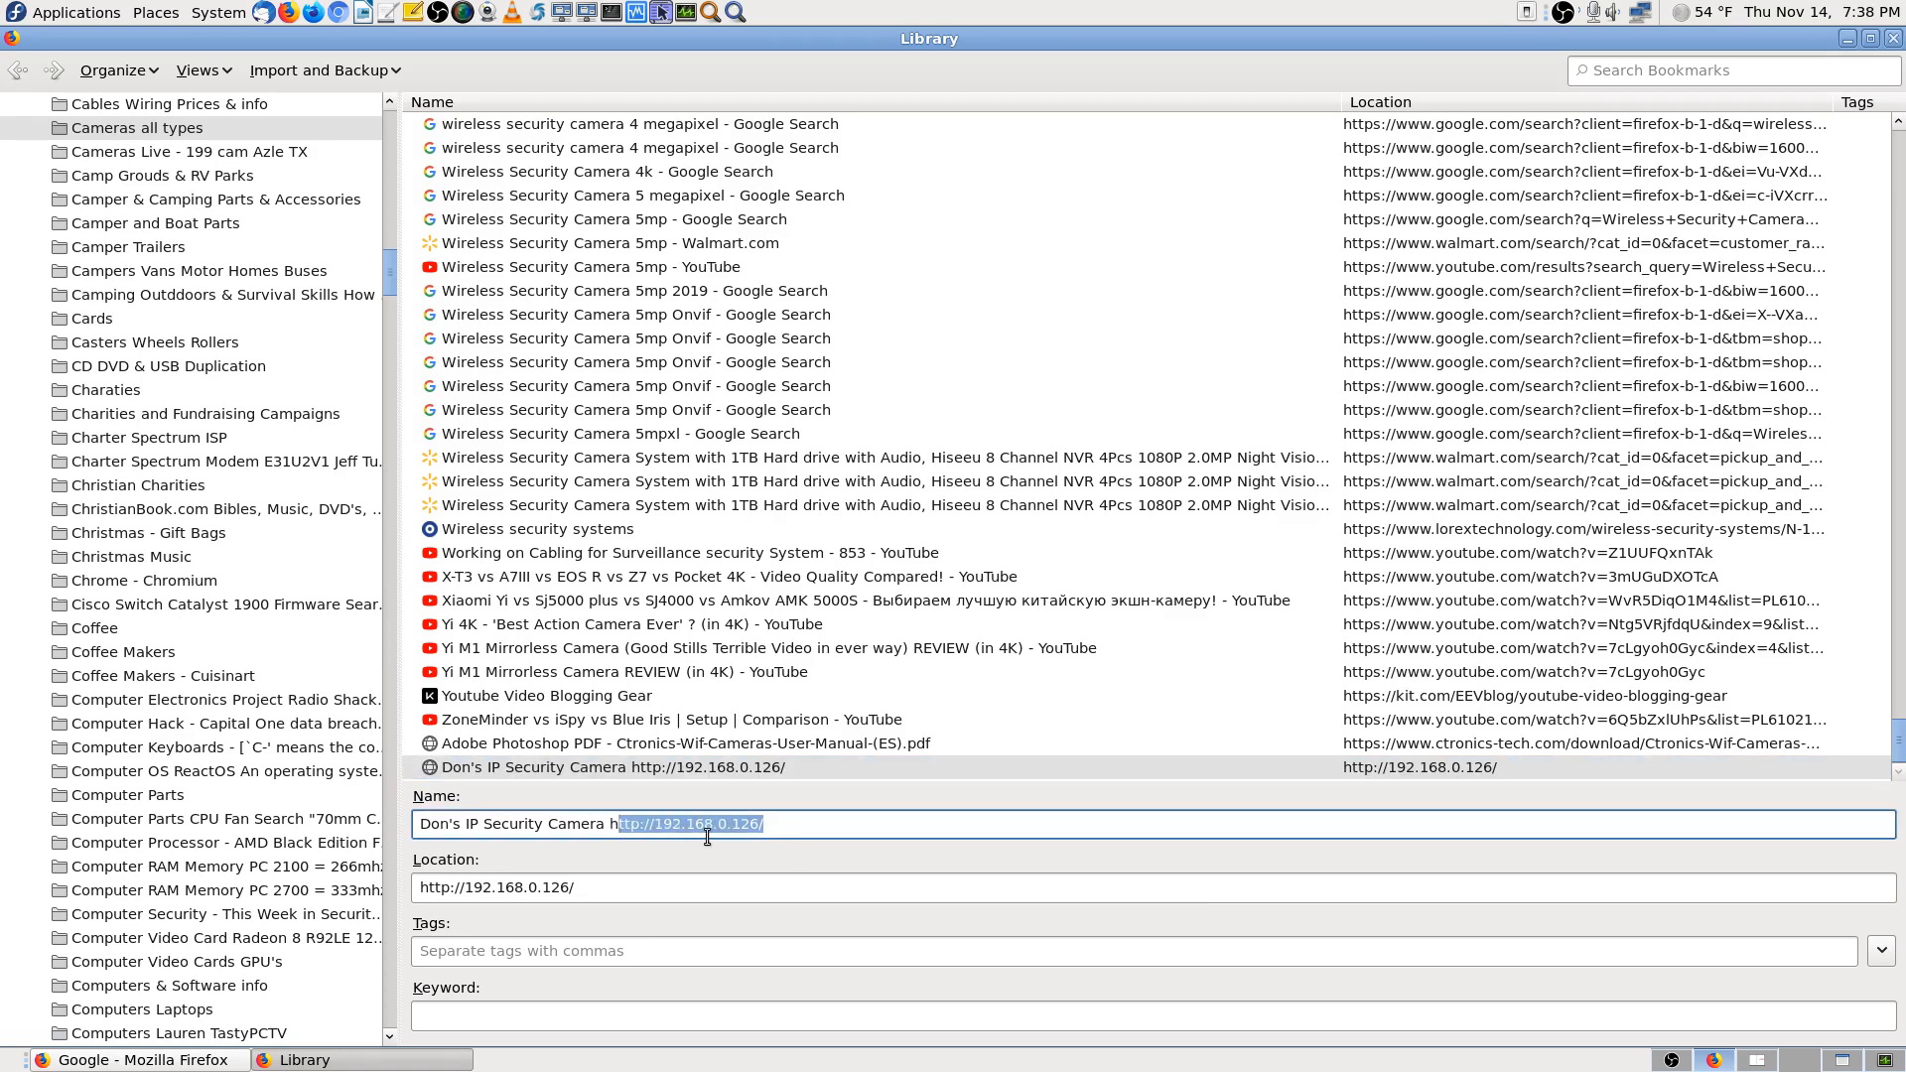
mouse_move(770, 824)
mouse_down()
mouse_move(605, 825)
mouse_move(775, 827)
mouse_up()
right_click(737, 830)
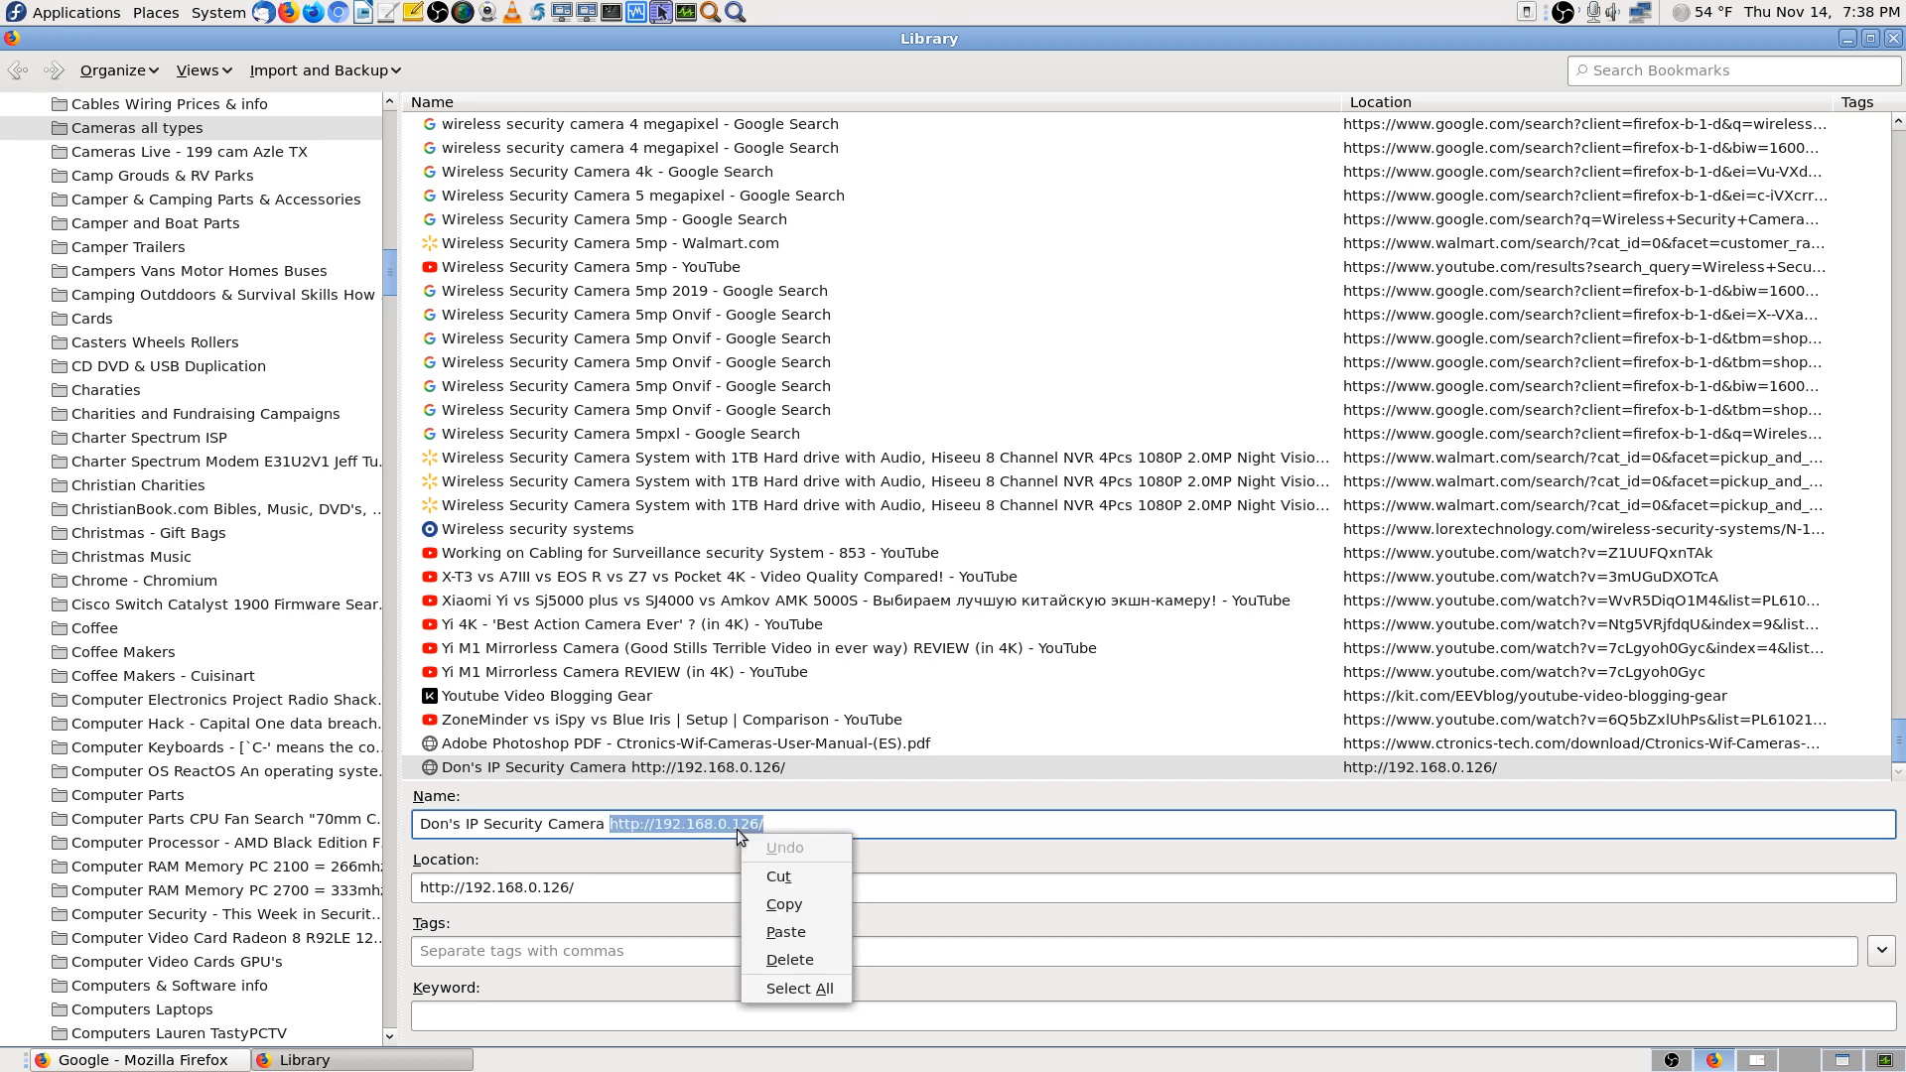
click(794, 903)
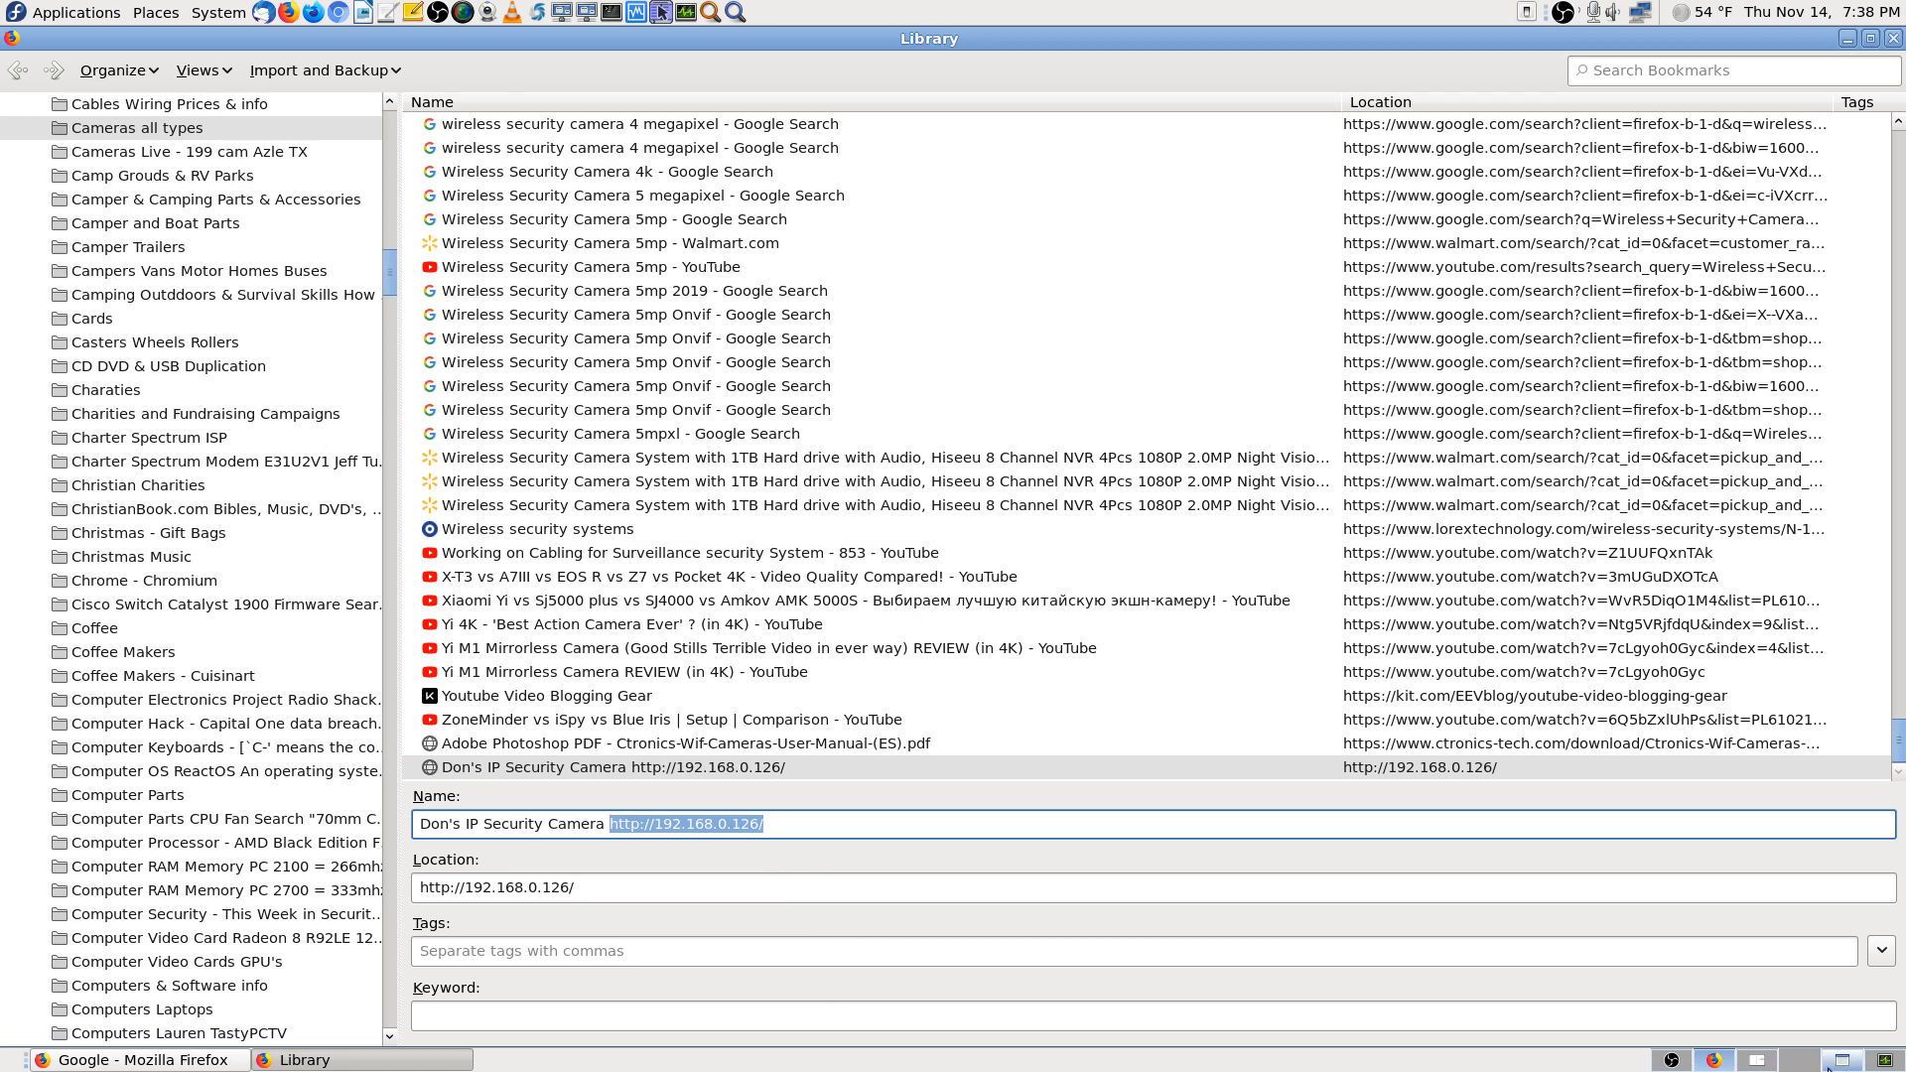
click(1835, 1060)
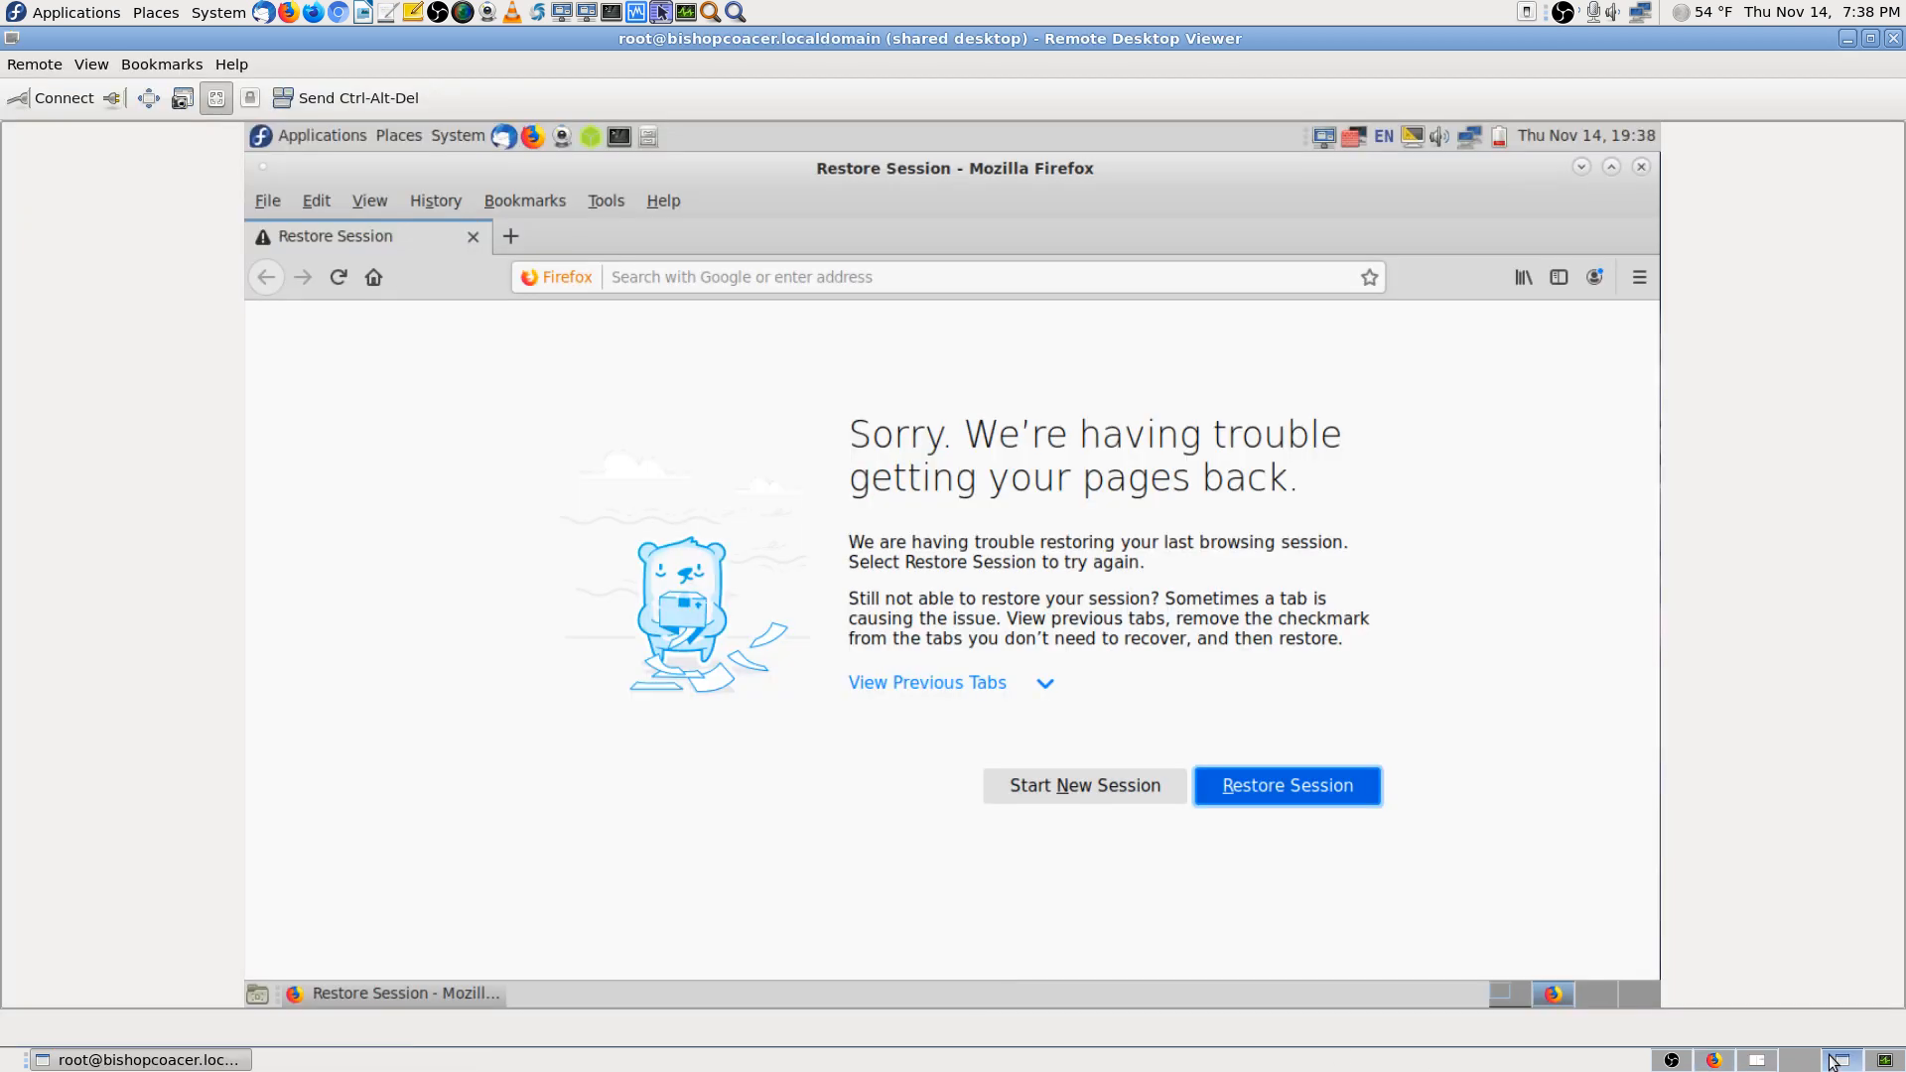
Paste-and-go 192.168.0.126 in the remote Firefox, sign in with the camera credentials, and decline saving the login
right_click(737, 282)
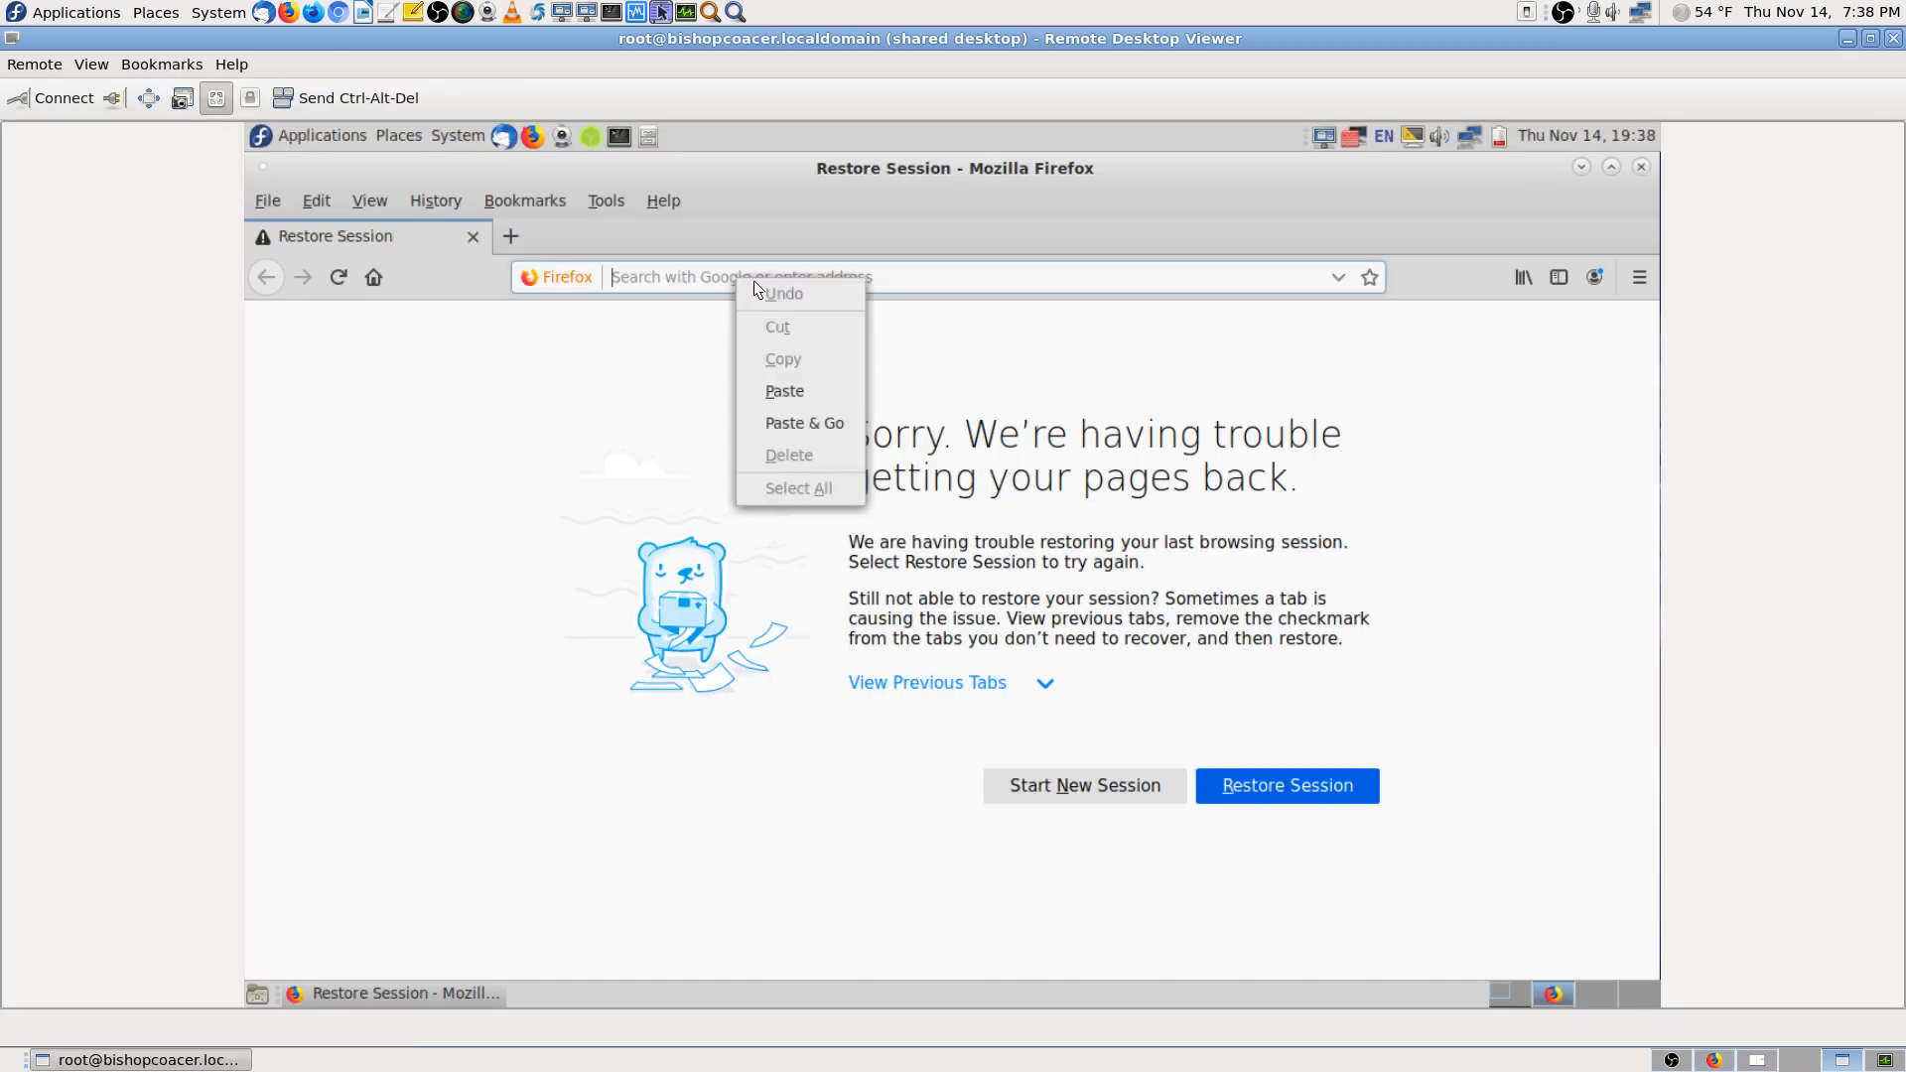
click(824, 419)
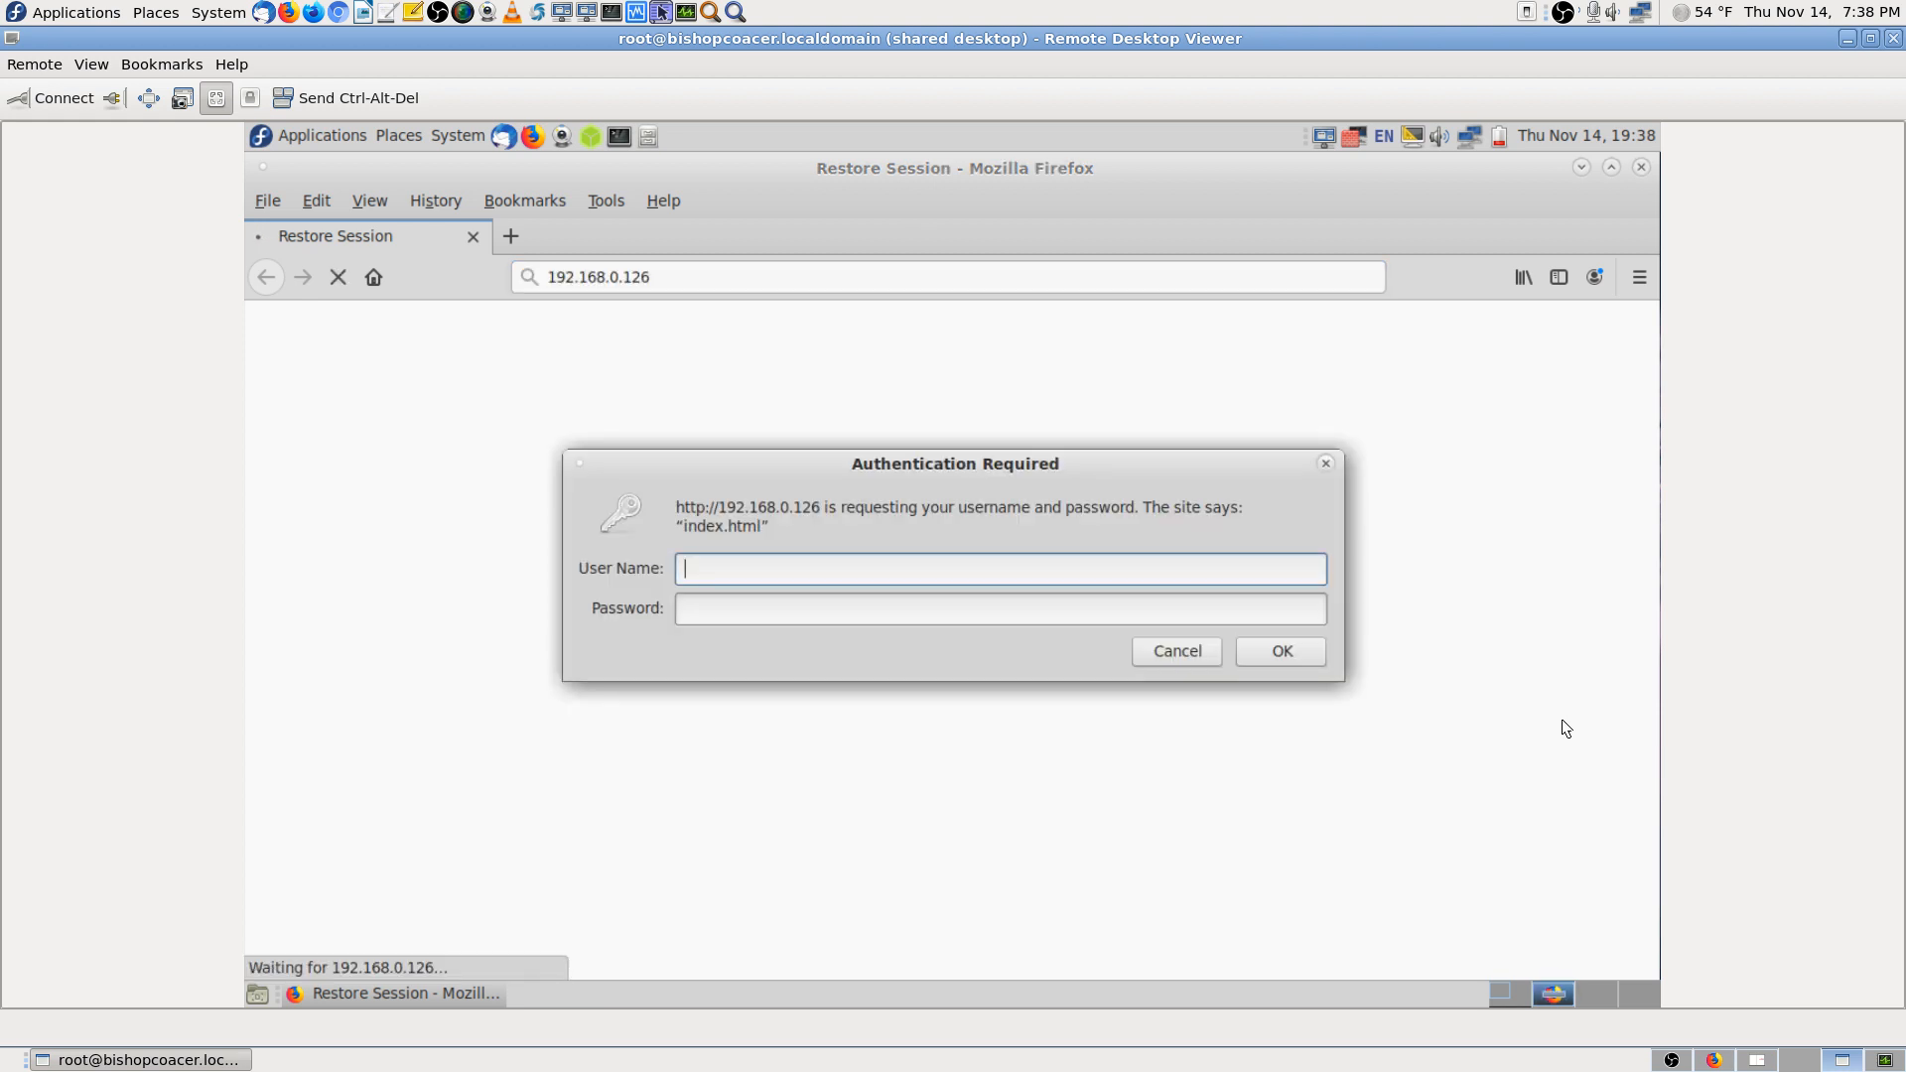
text(admin)
key(Tab)
text(admin)
key(Return)
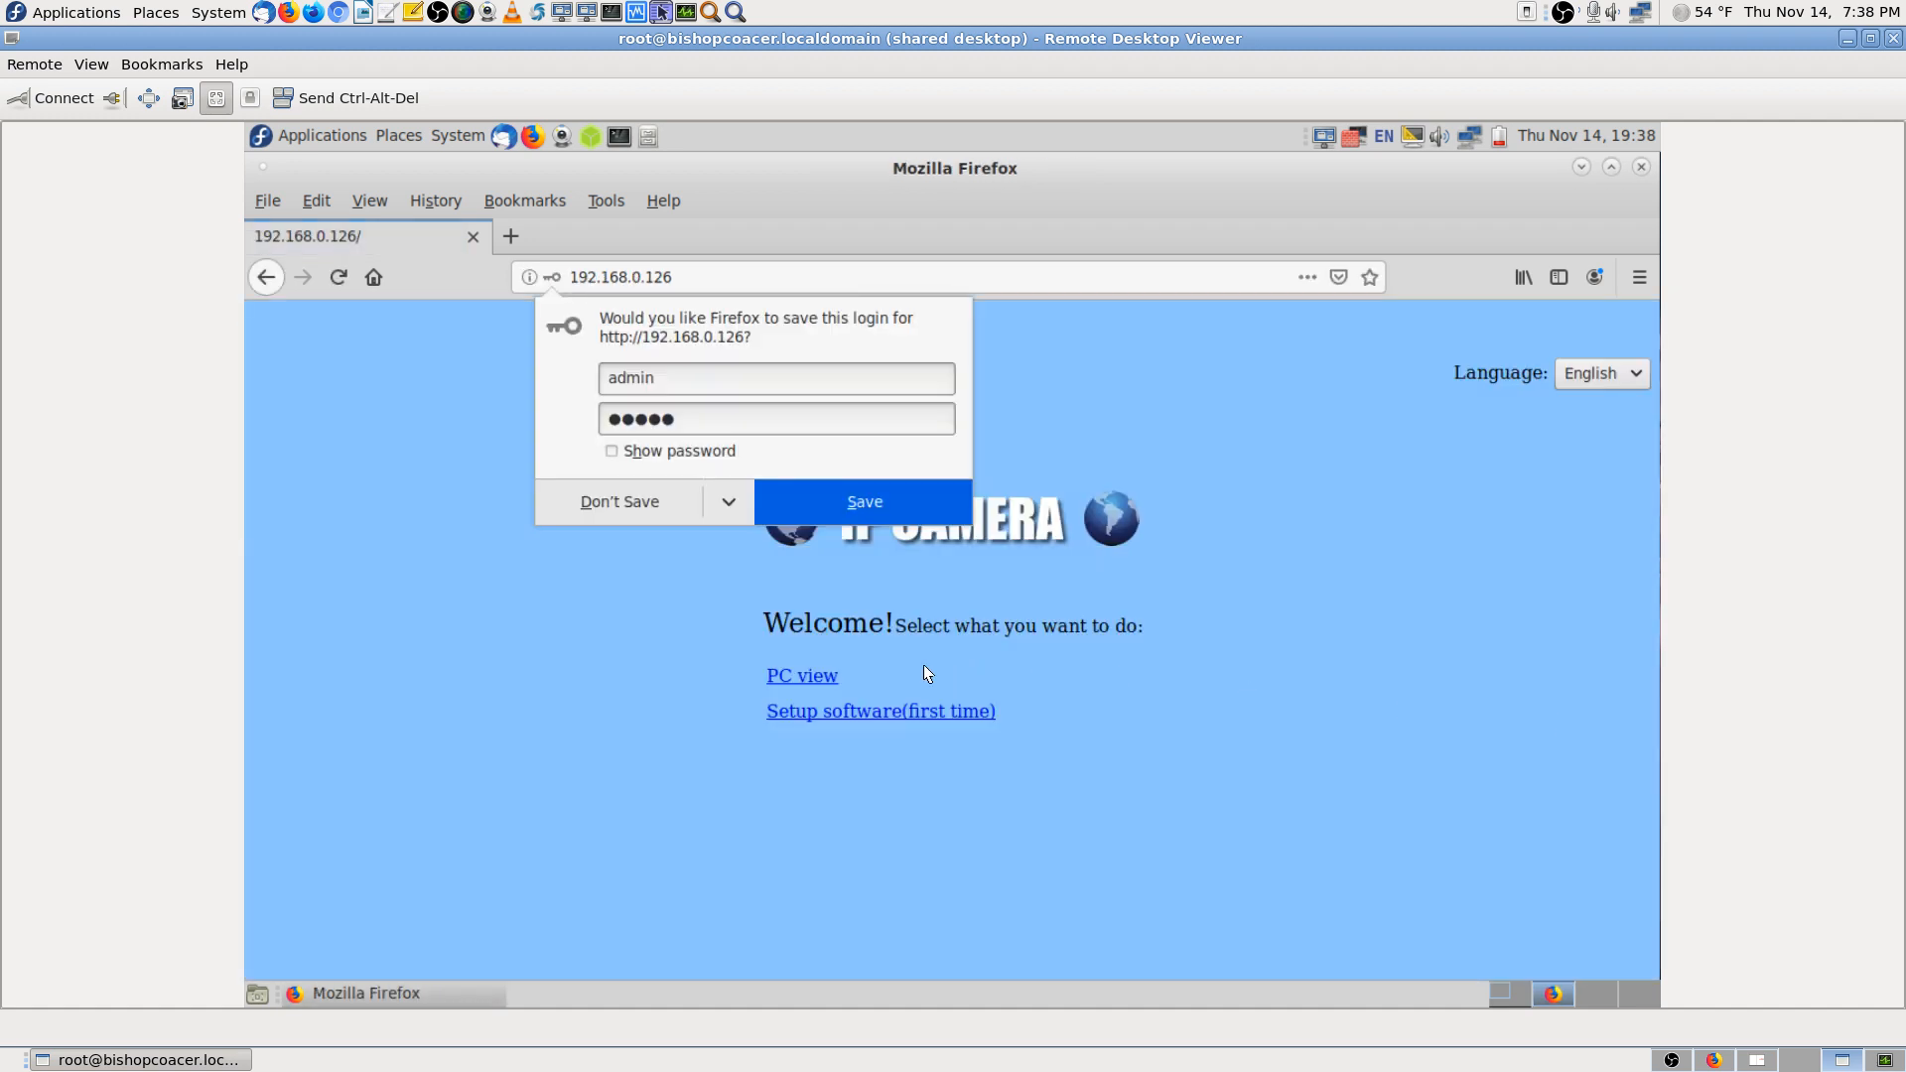
click(659, 504)
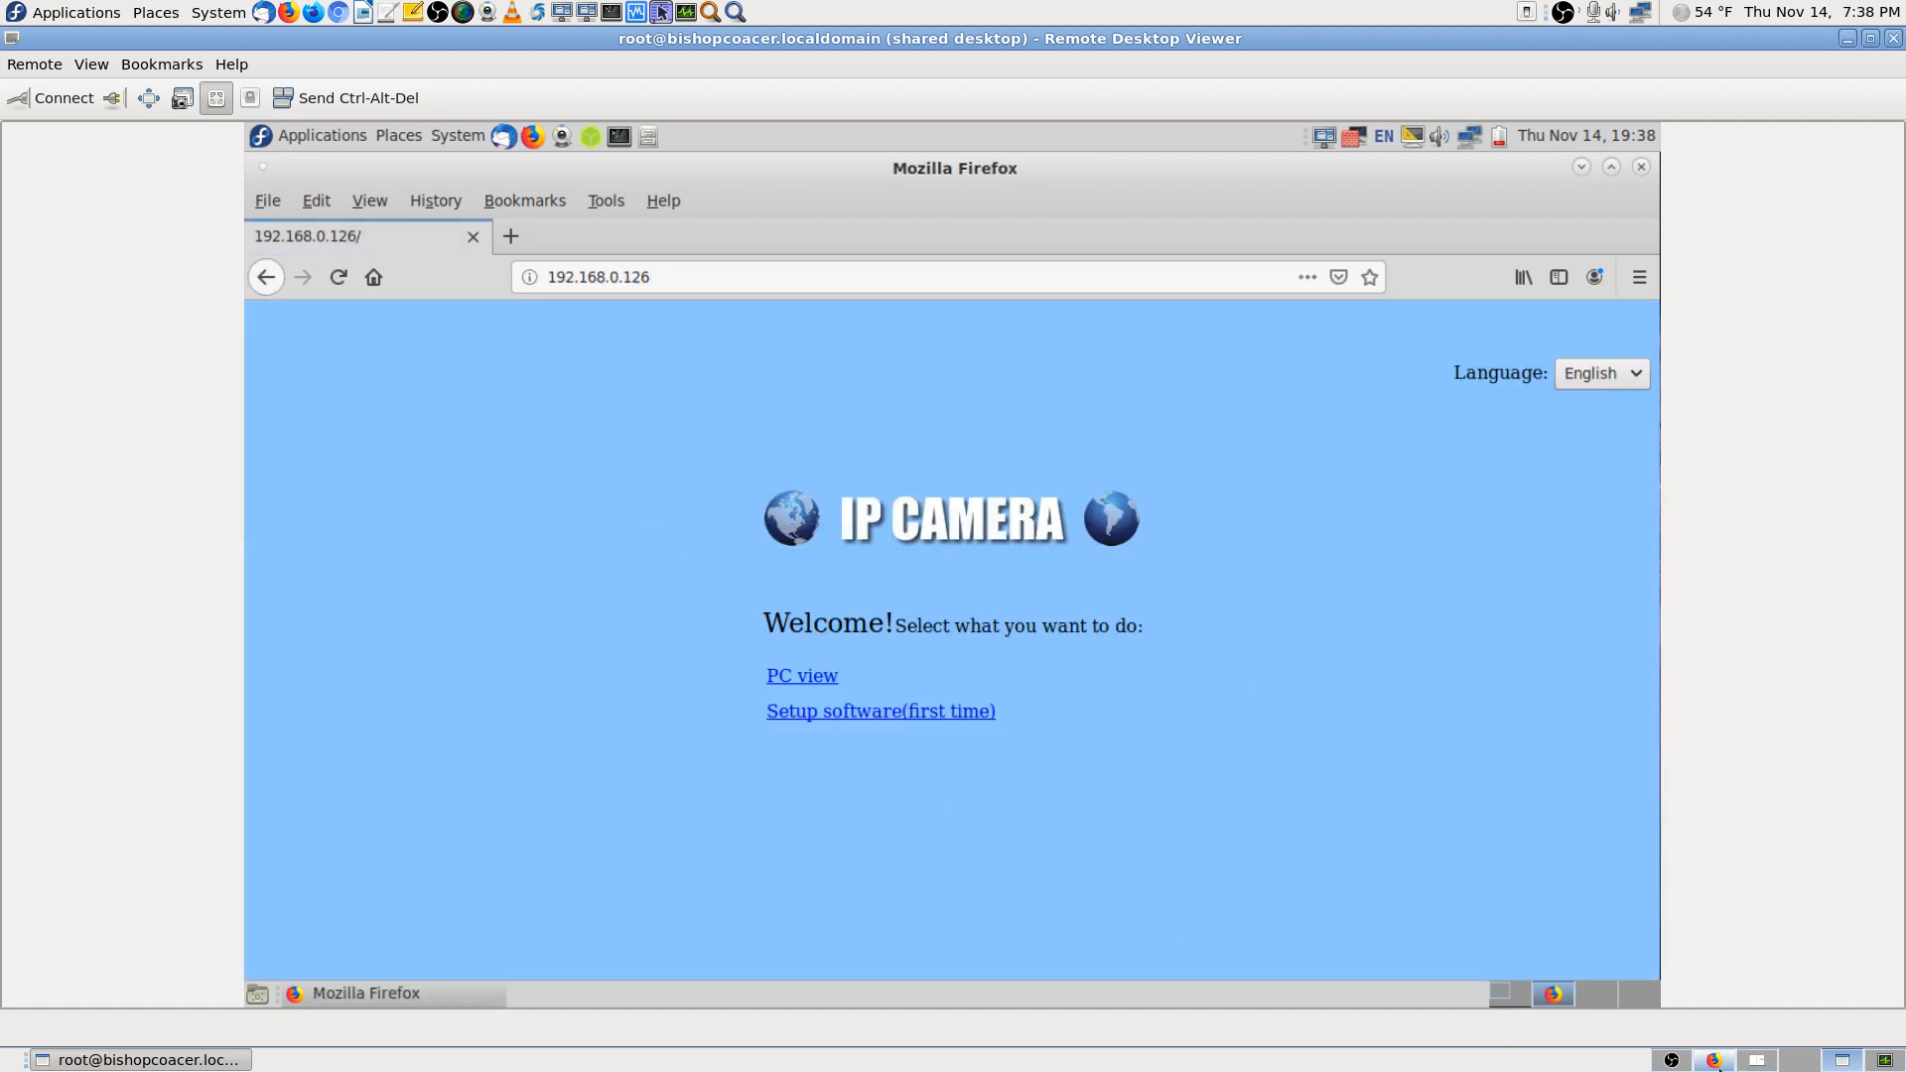
click(1715, 1061)
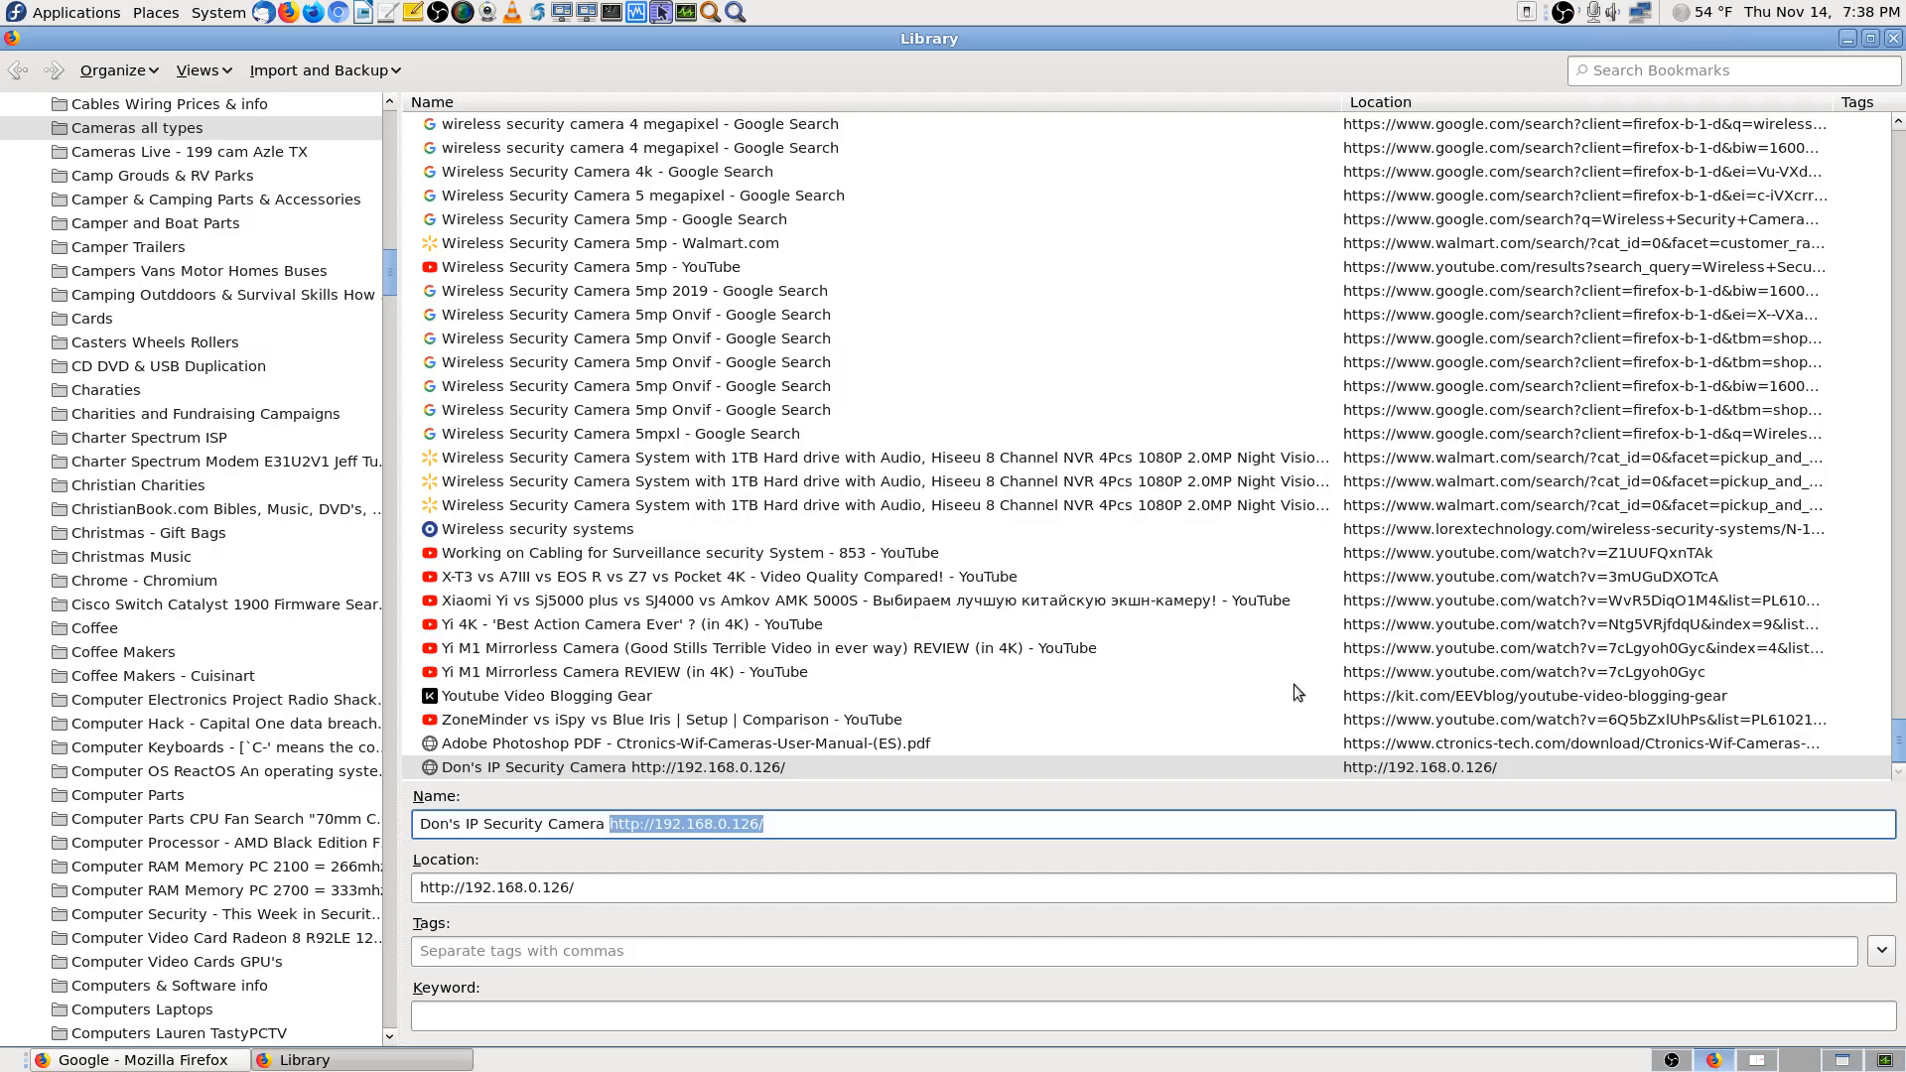
Close the local Library and Firefox, then return to the remote desktop workspace
click(1894, 38)
click(1894, 38)
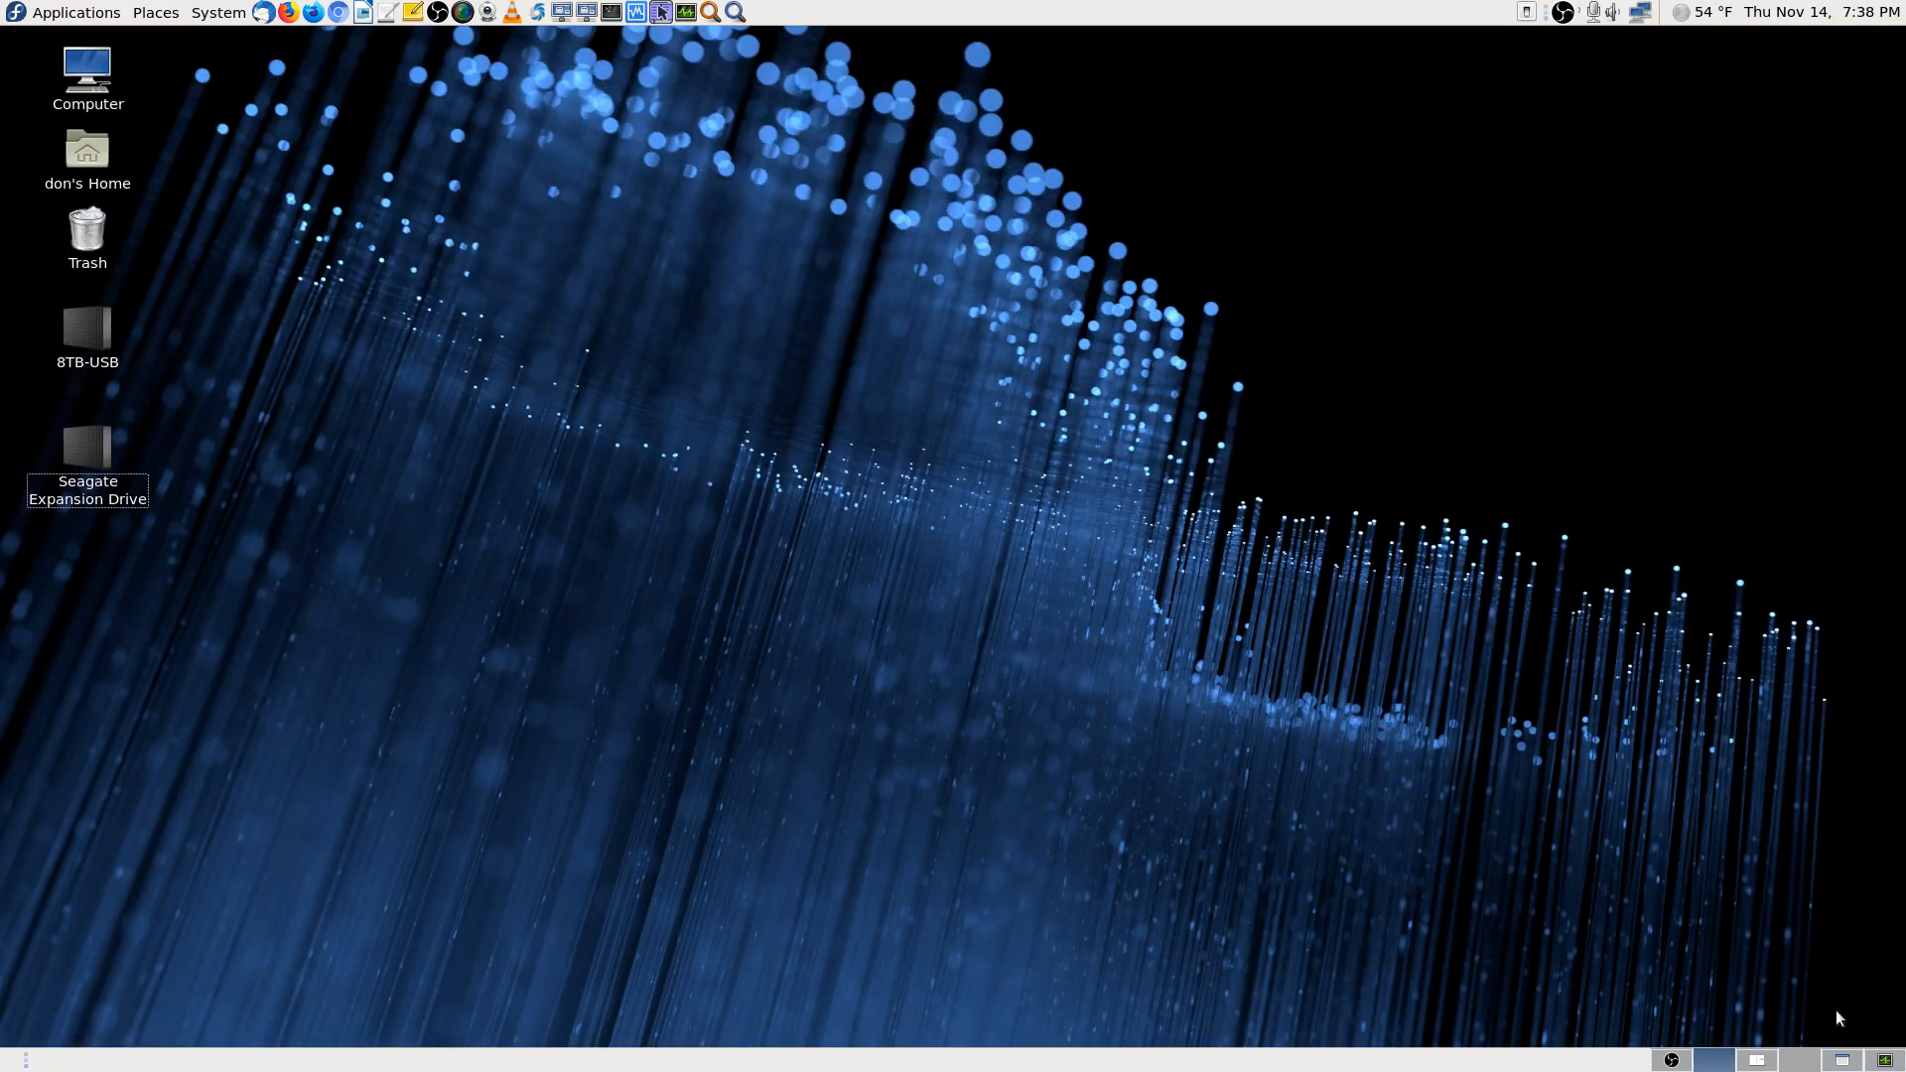
click(1766, 1060)
click(1841, 1060)
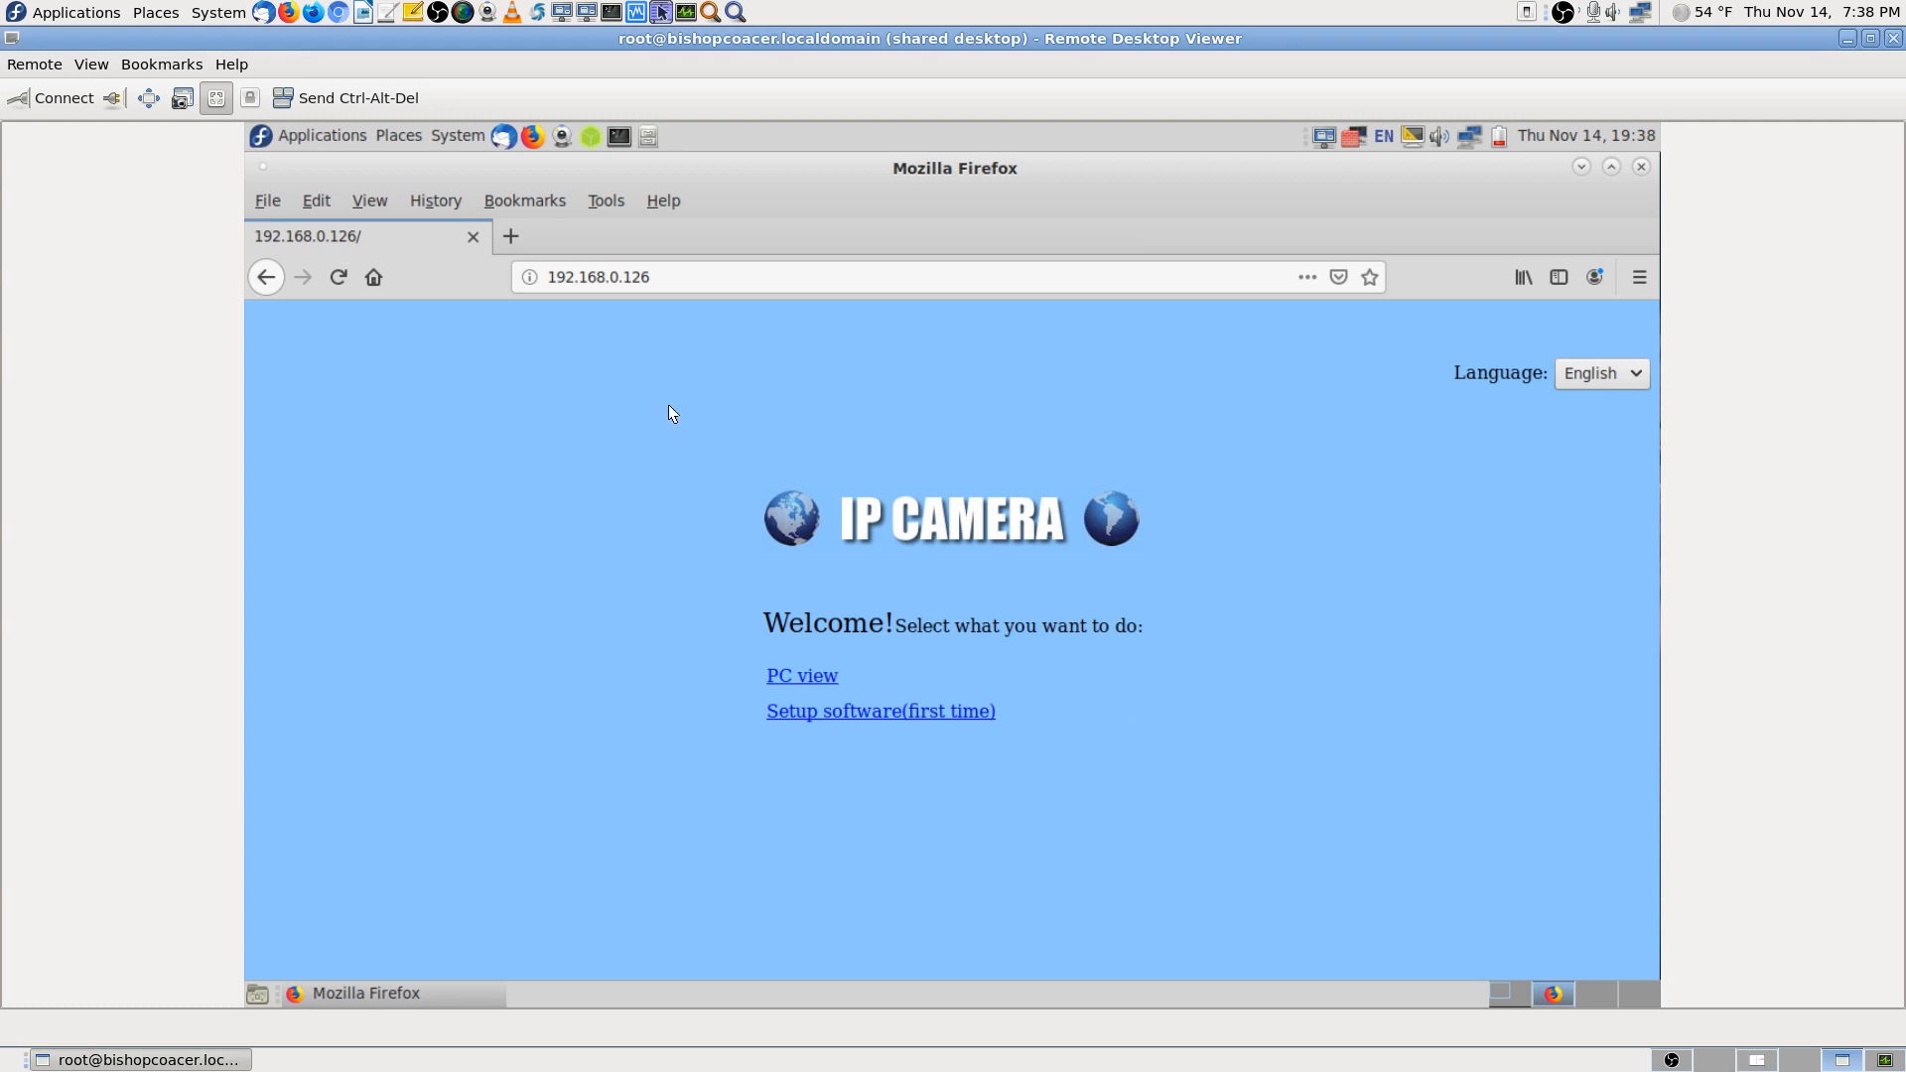
click(1368, 277)
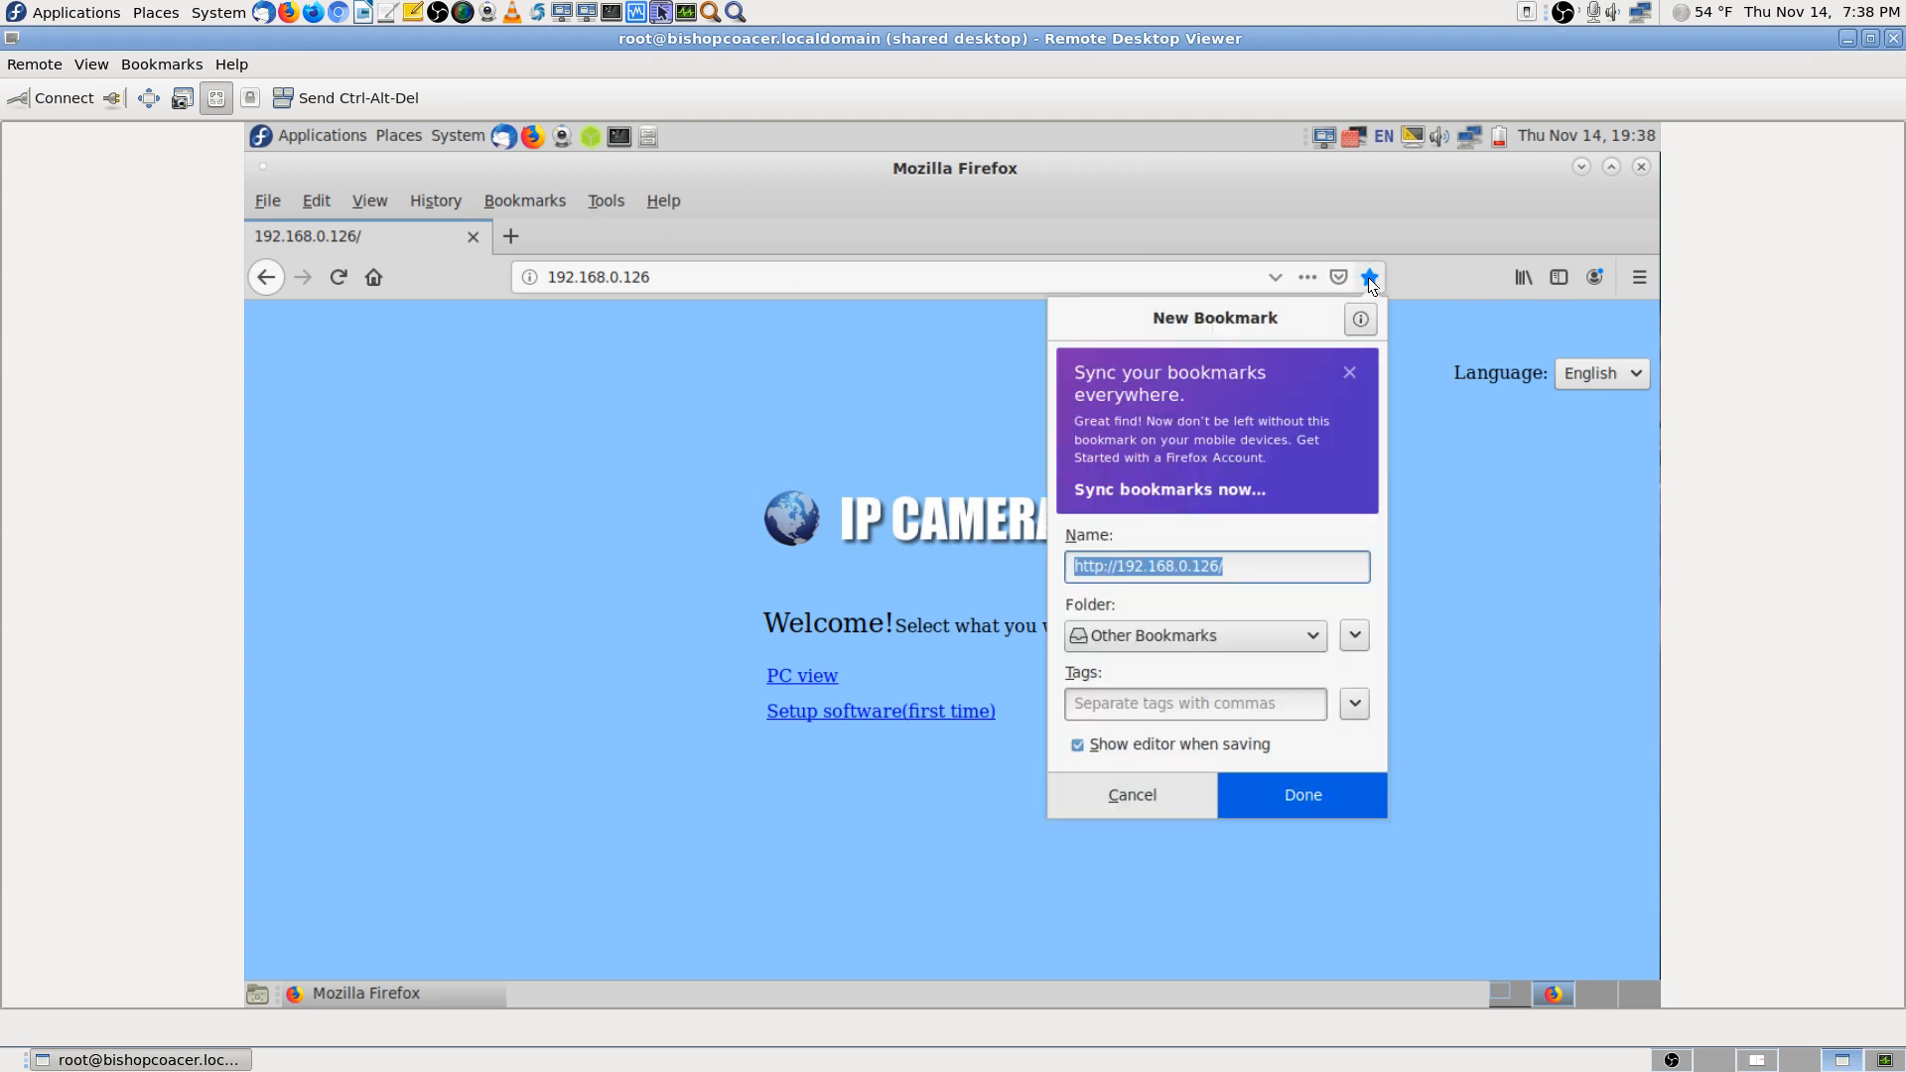
click(1235, 634)
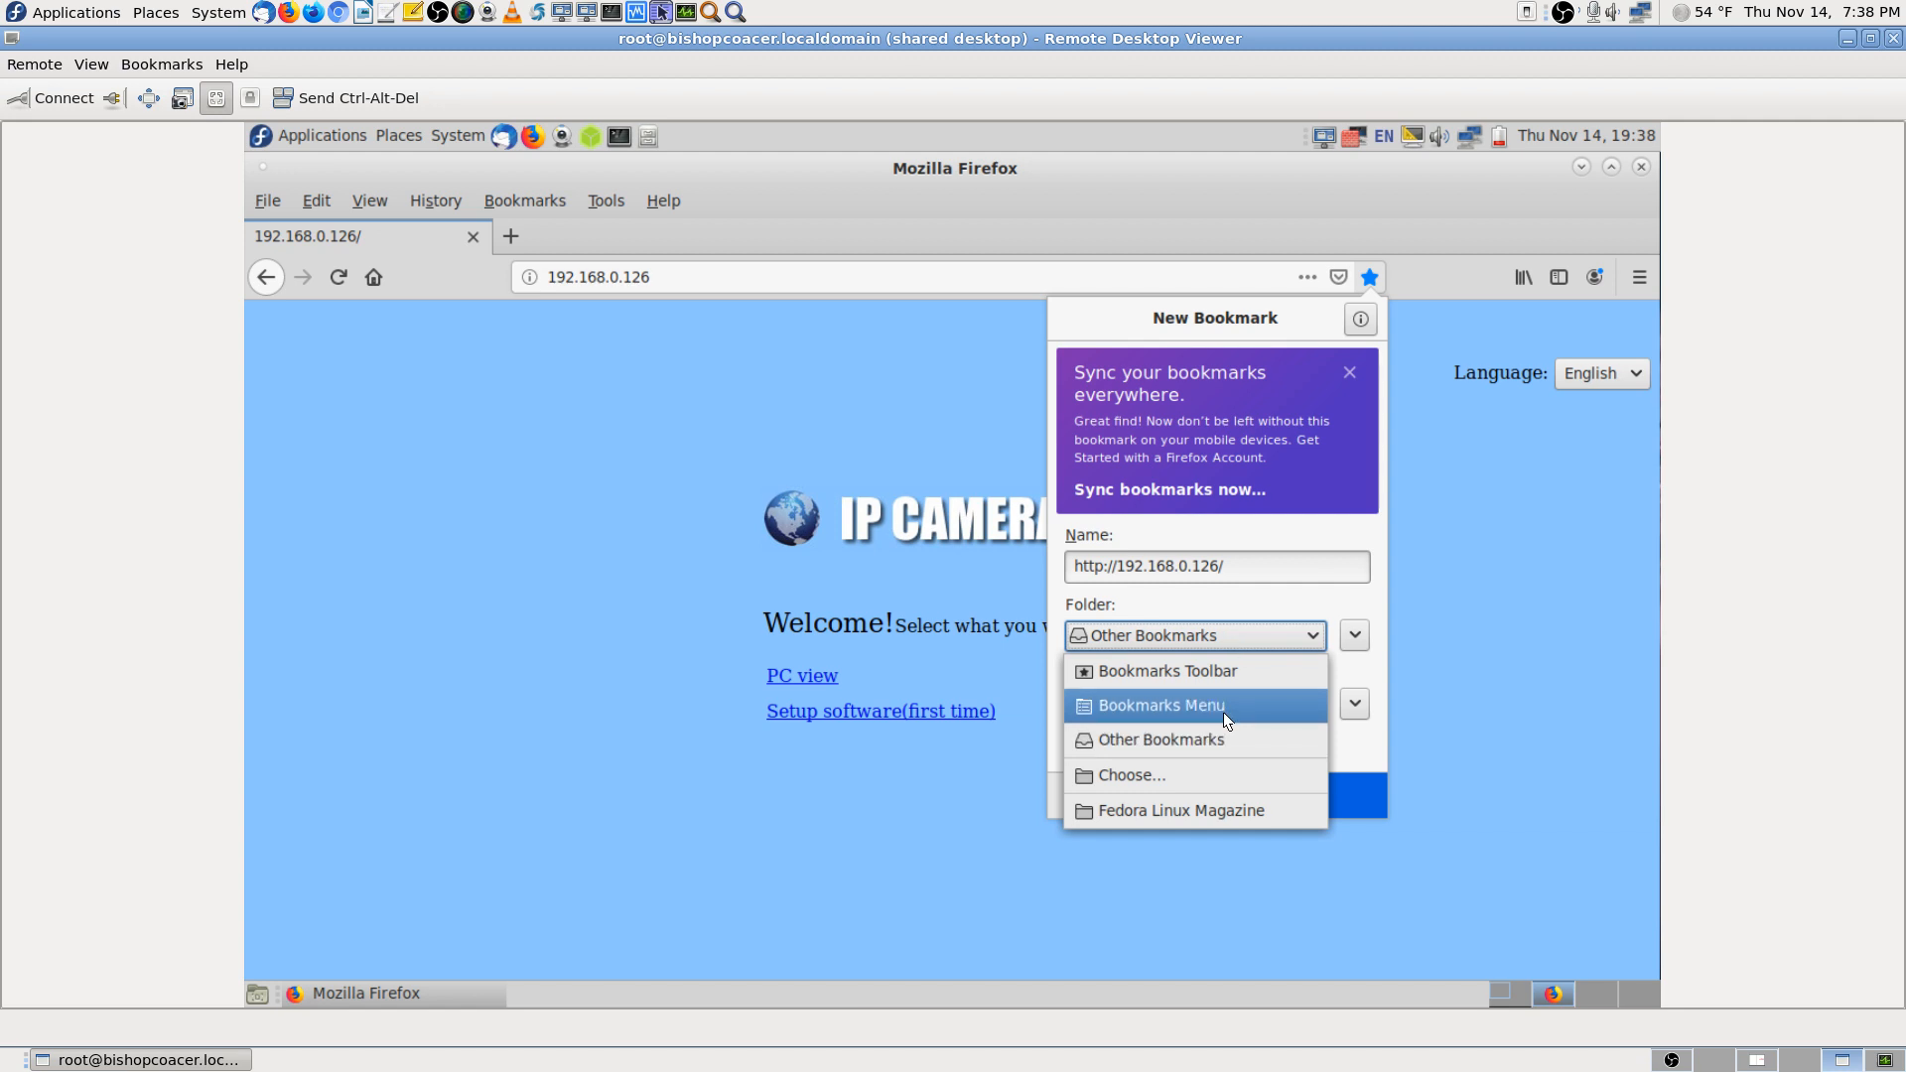
click(1228, 670)
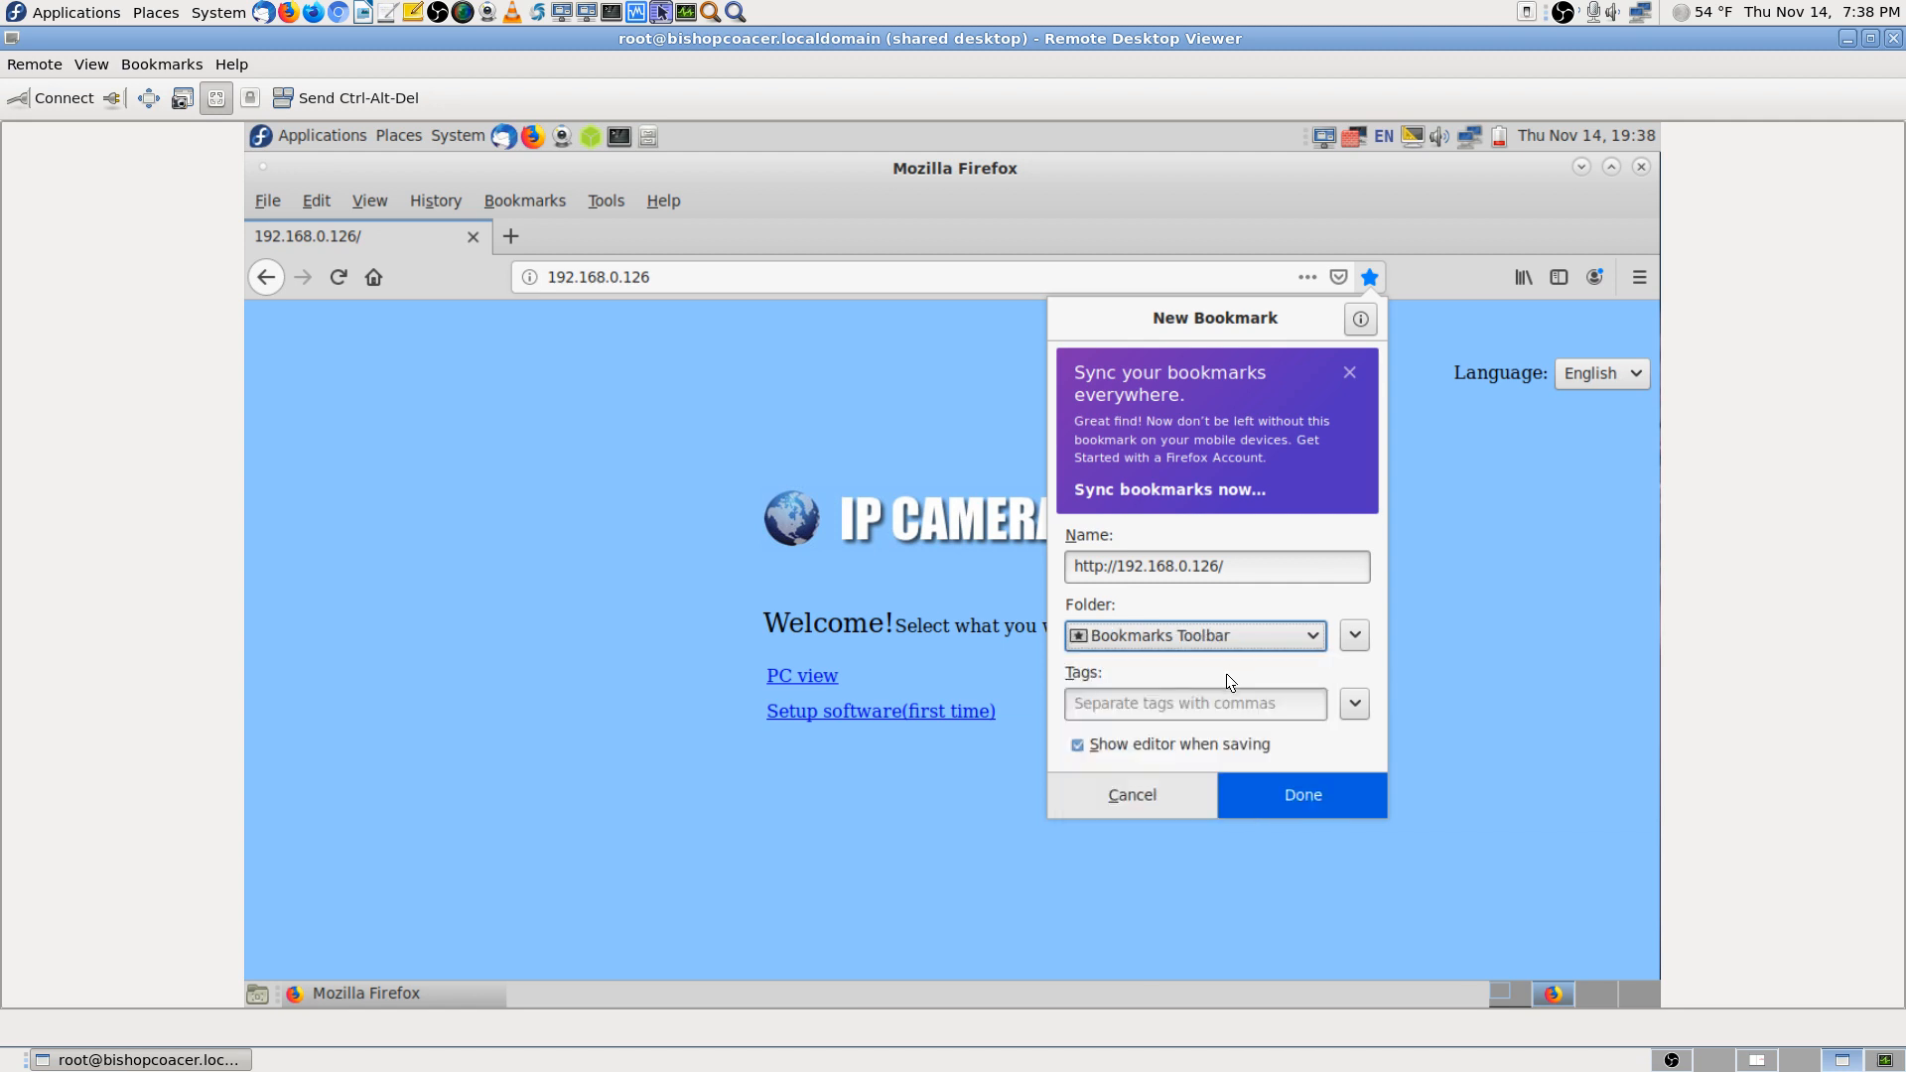
click(1316, 784)
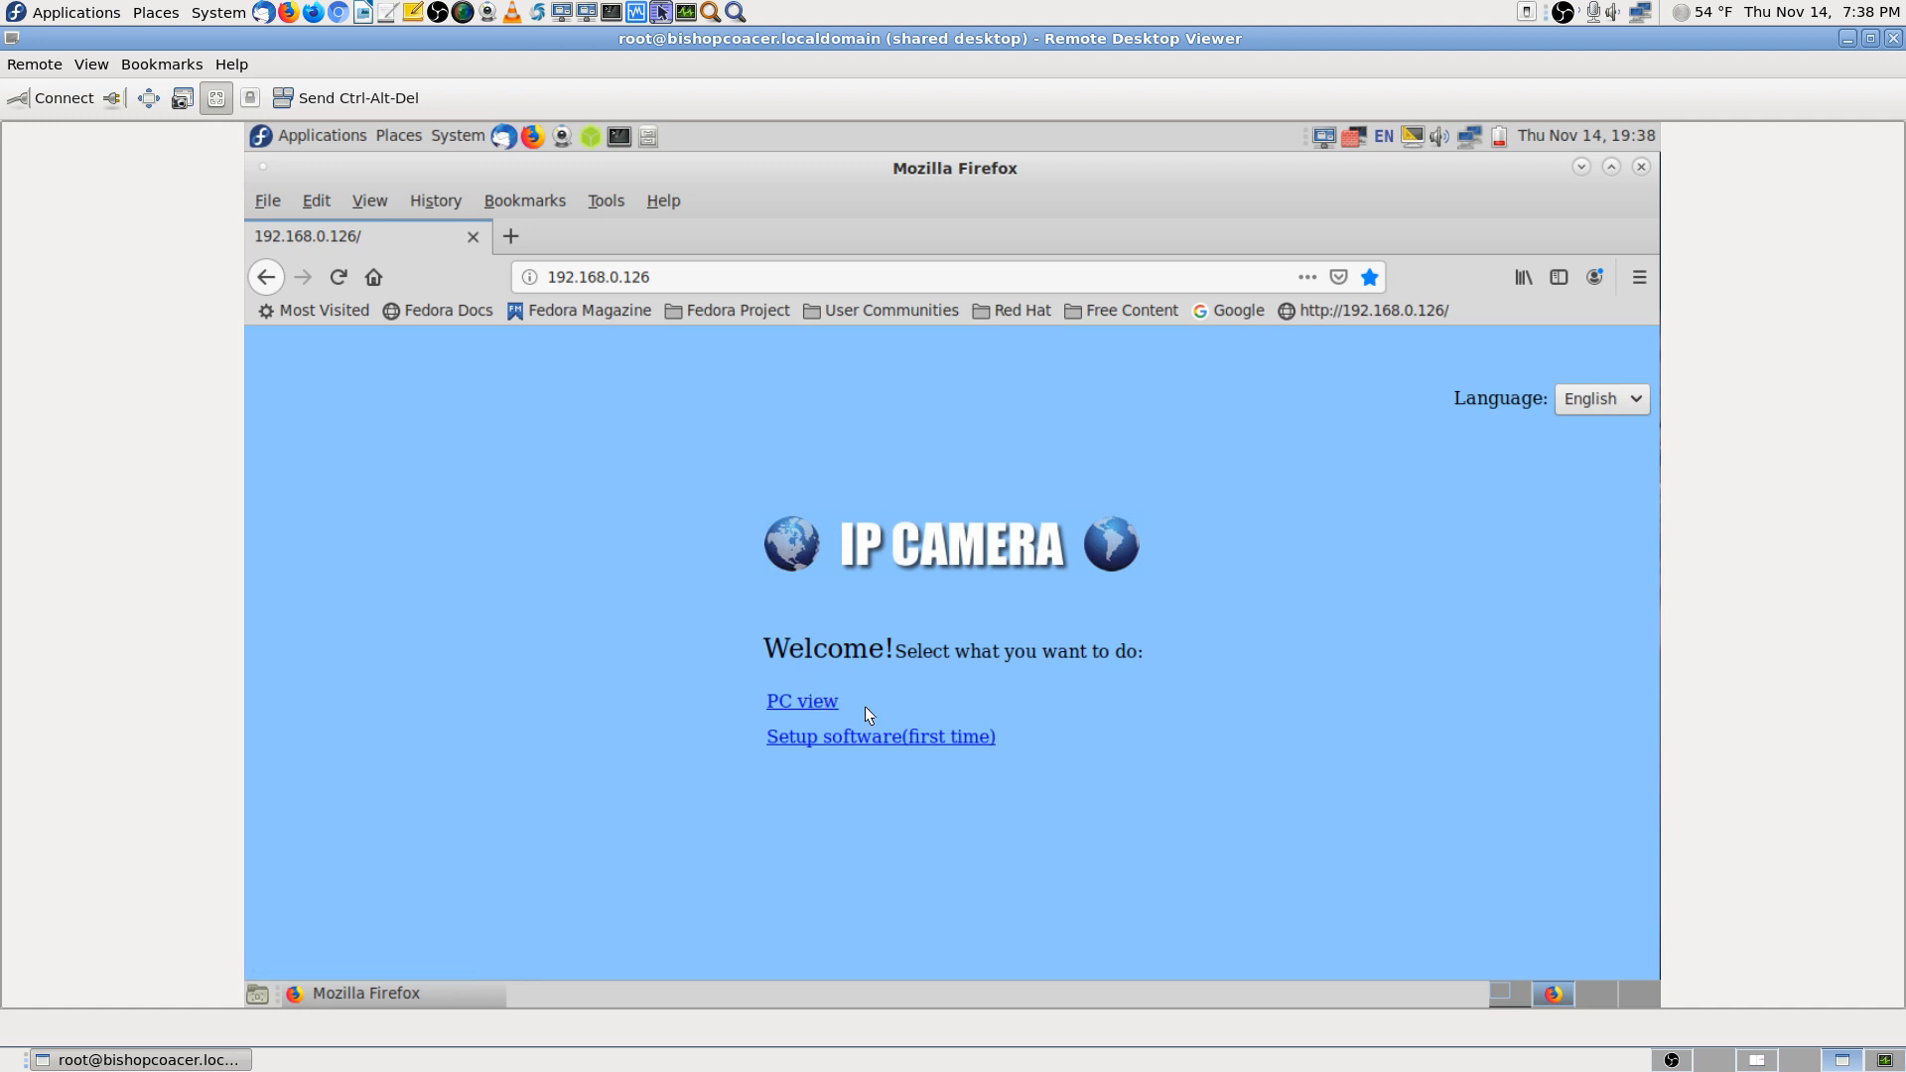
Open PC view to stream the camera's live video at 192.168.0.126/web/admin.html
click(794, 703)
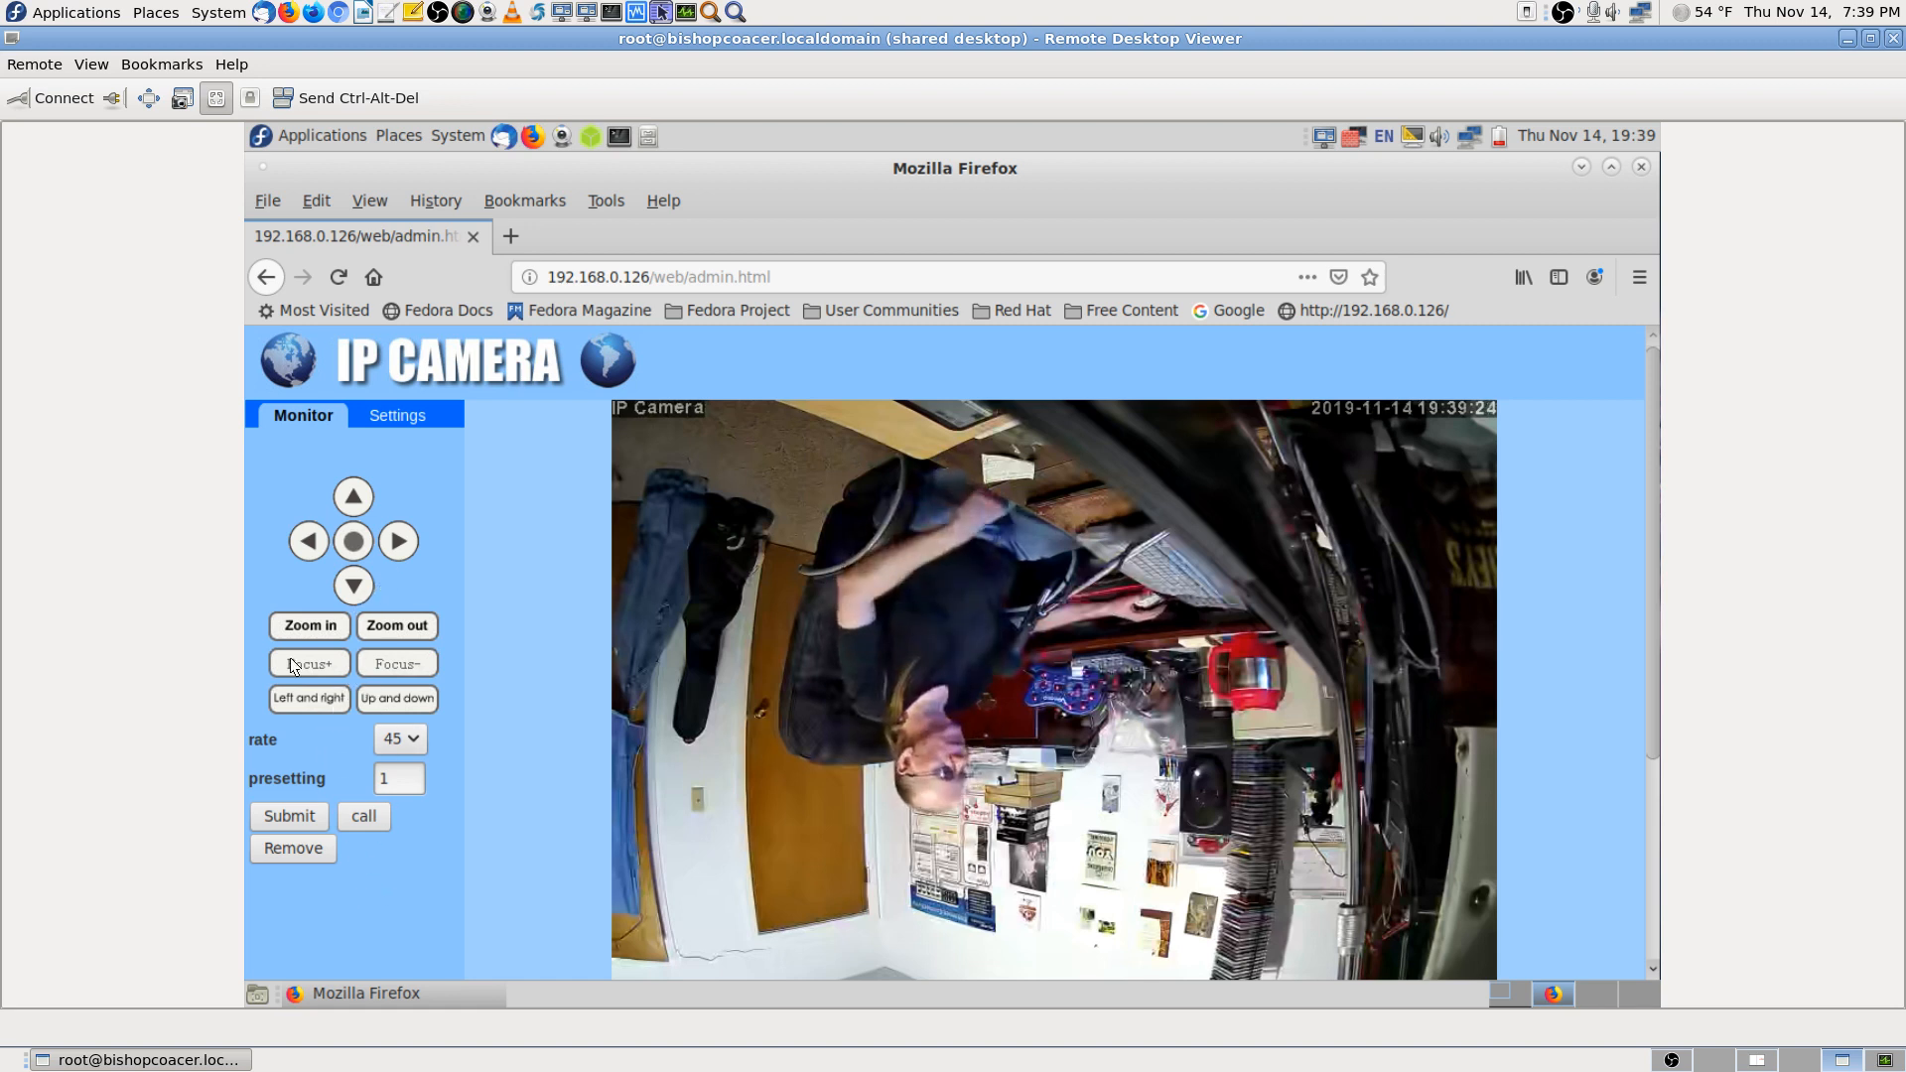
Enter 1 in the camera's presetting field
click(382, 773)
text(1)
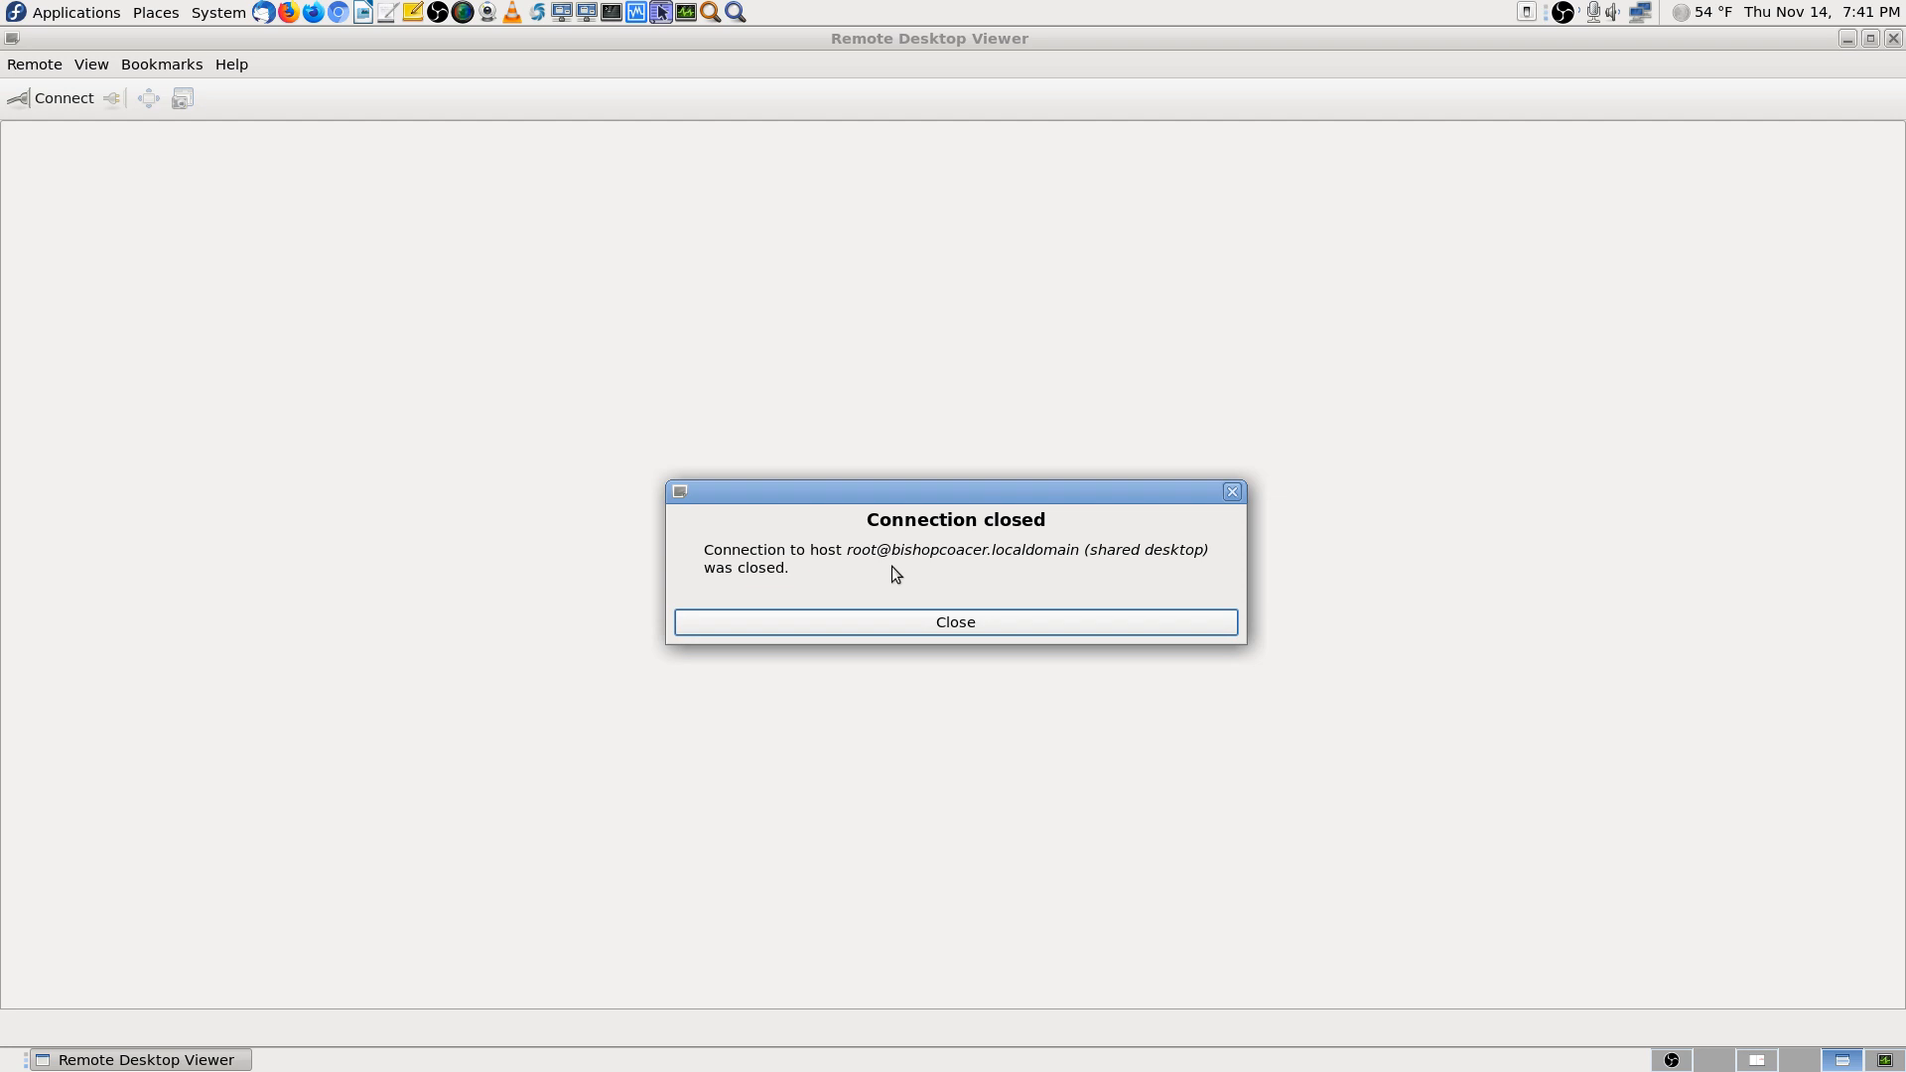
Dismiss the Connection closed notice, glance at the PDF manual, then return to the idle viewer
click(1033, 622)
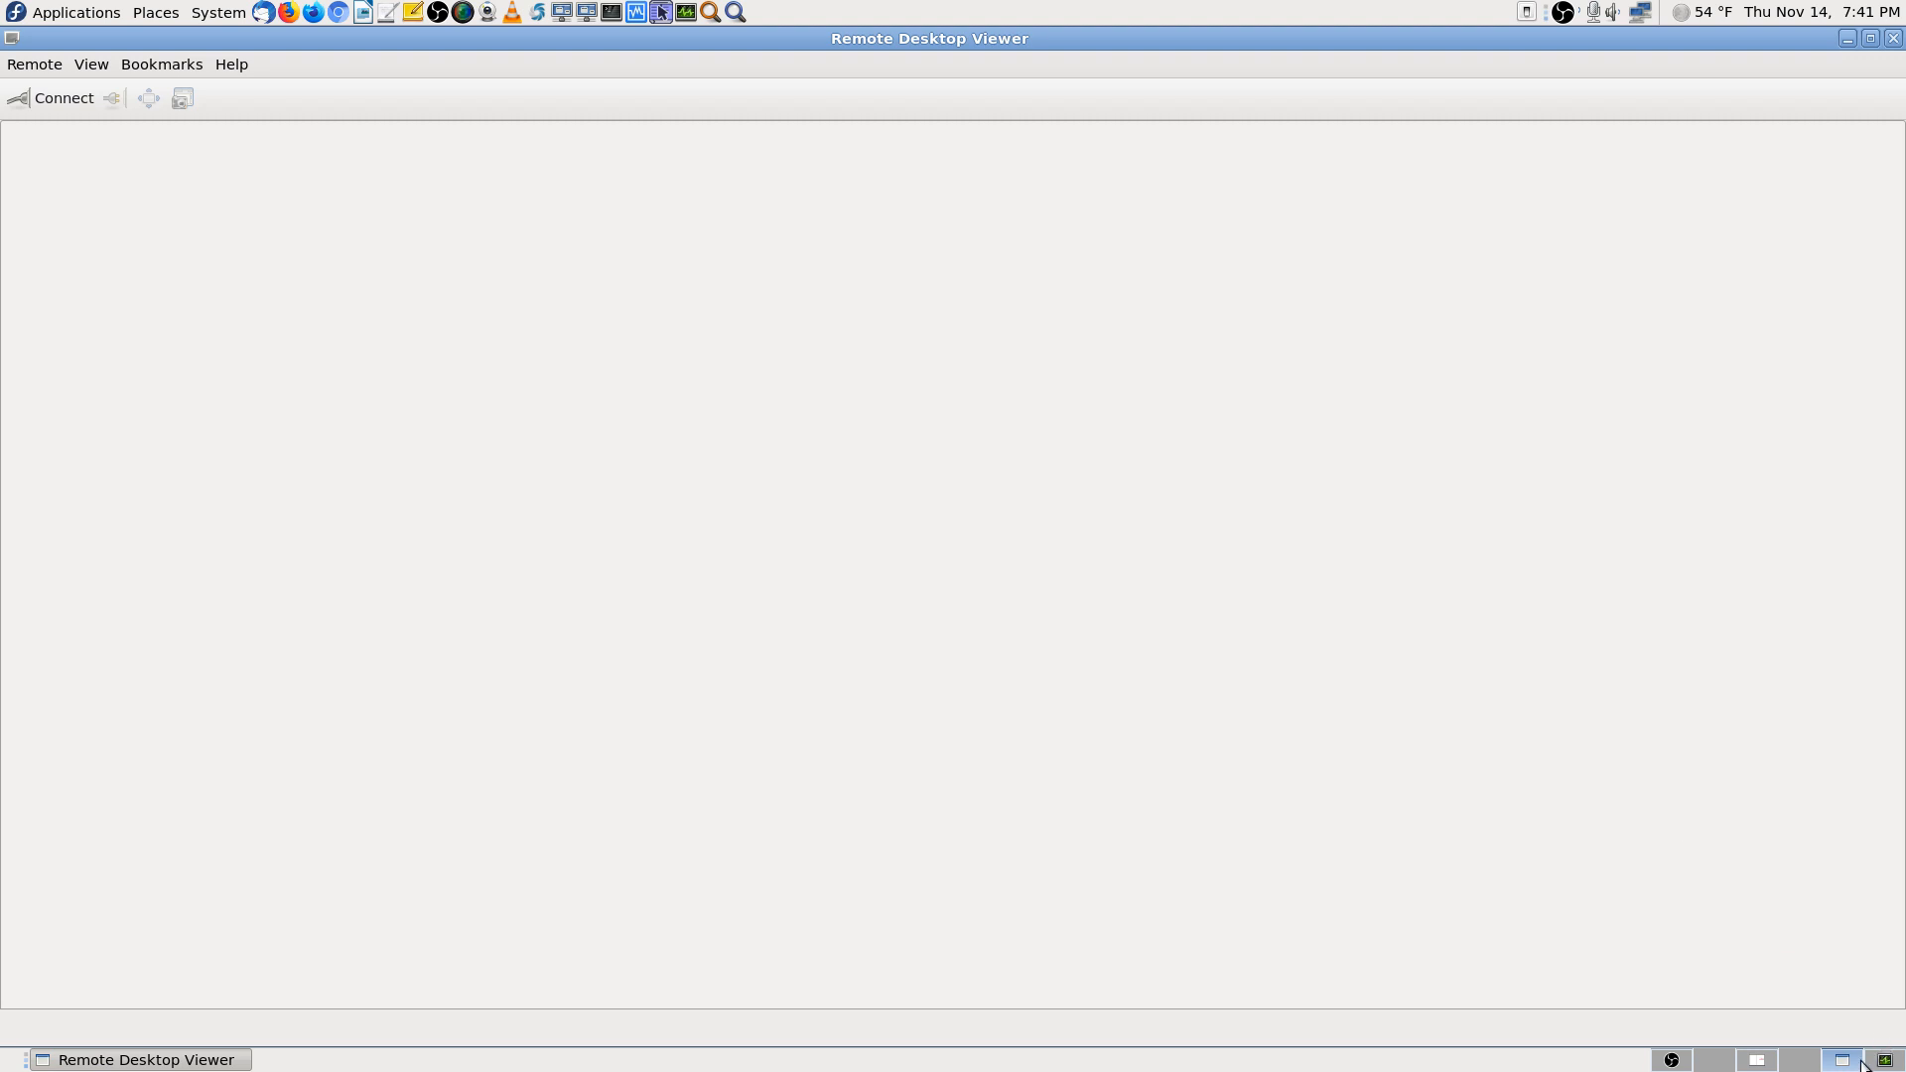
click(1758, 1062)
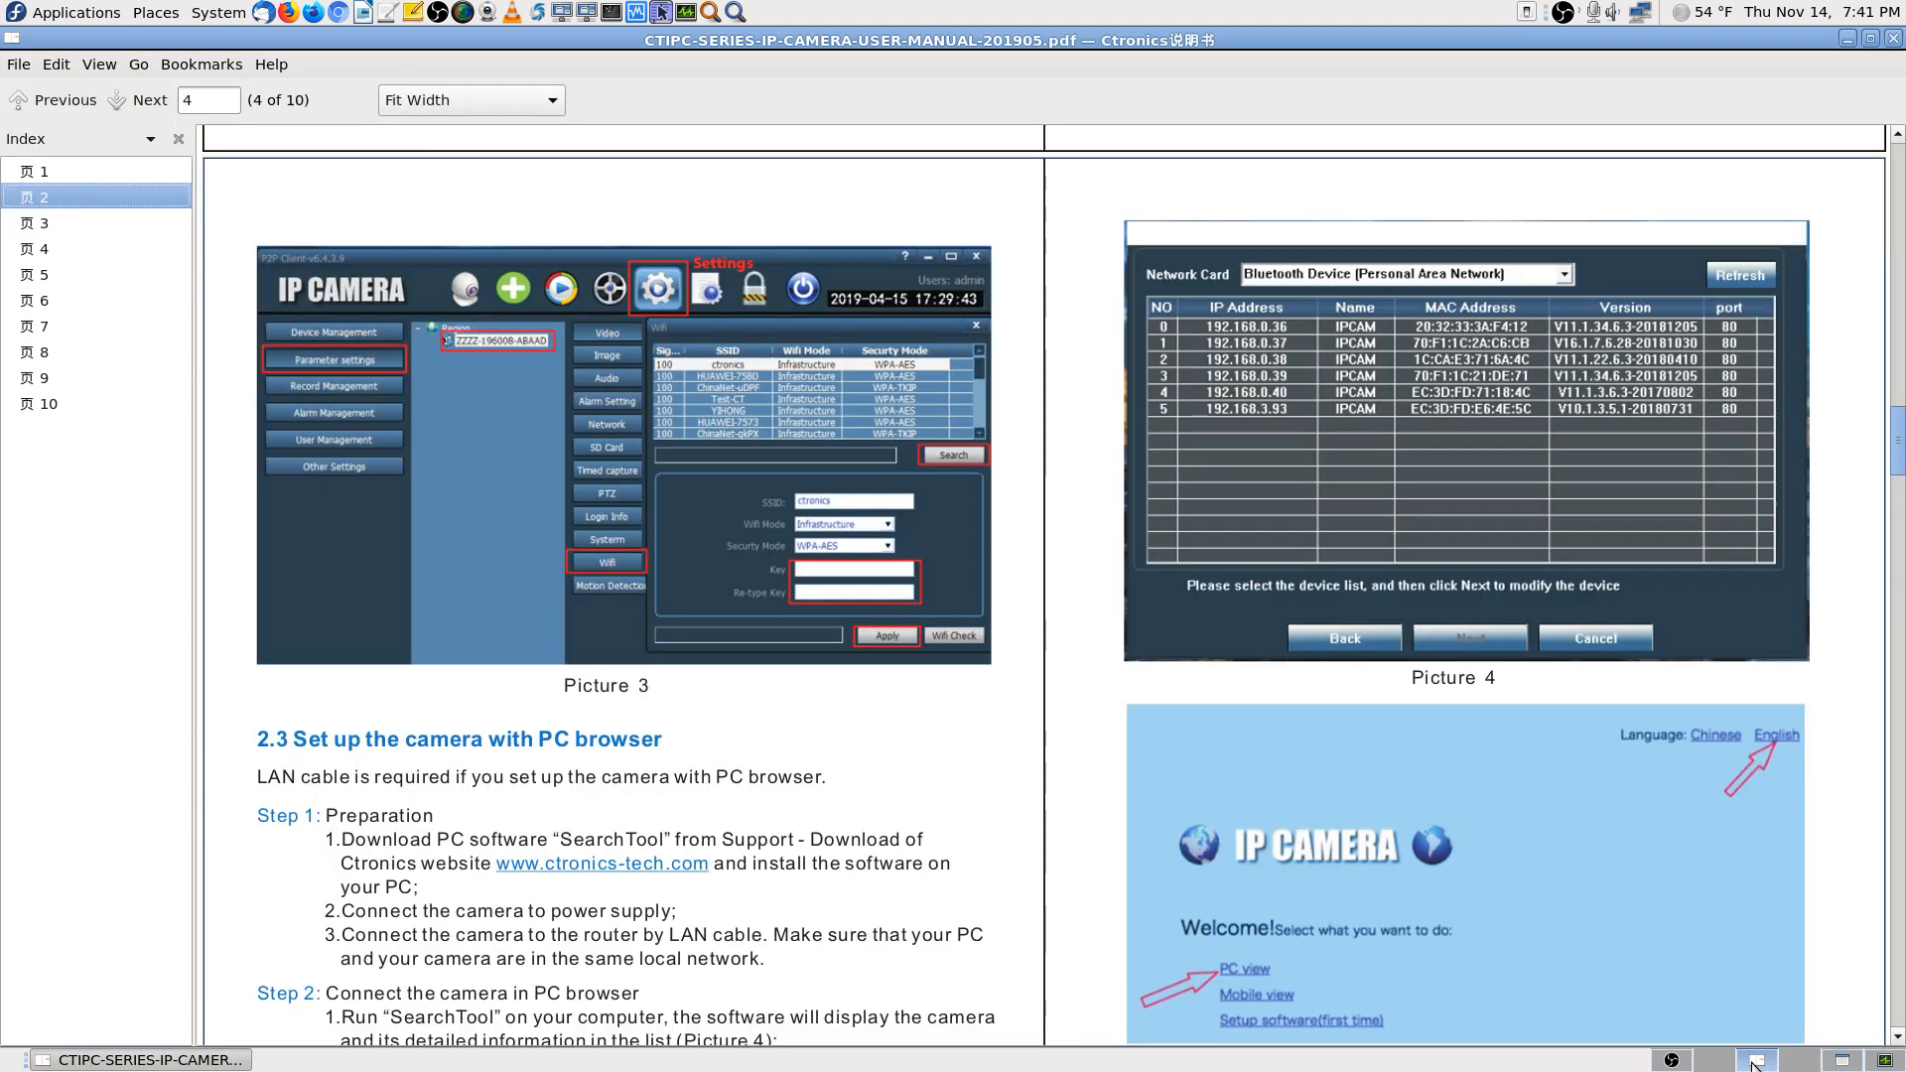
click(1848, 1062)
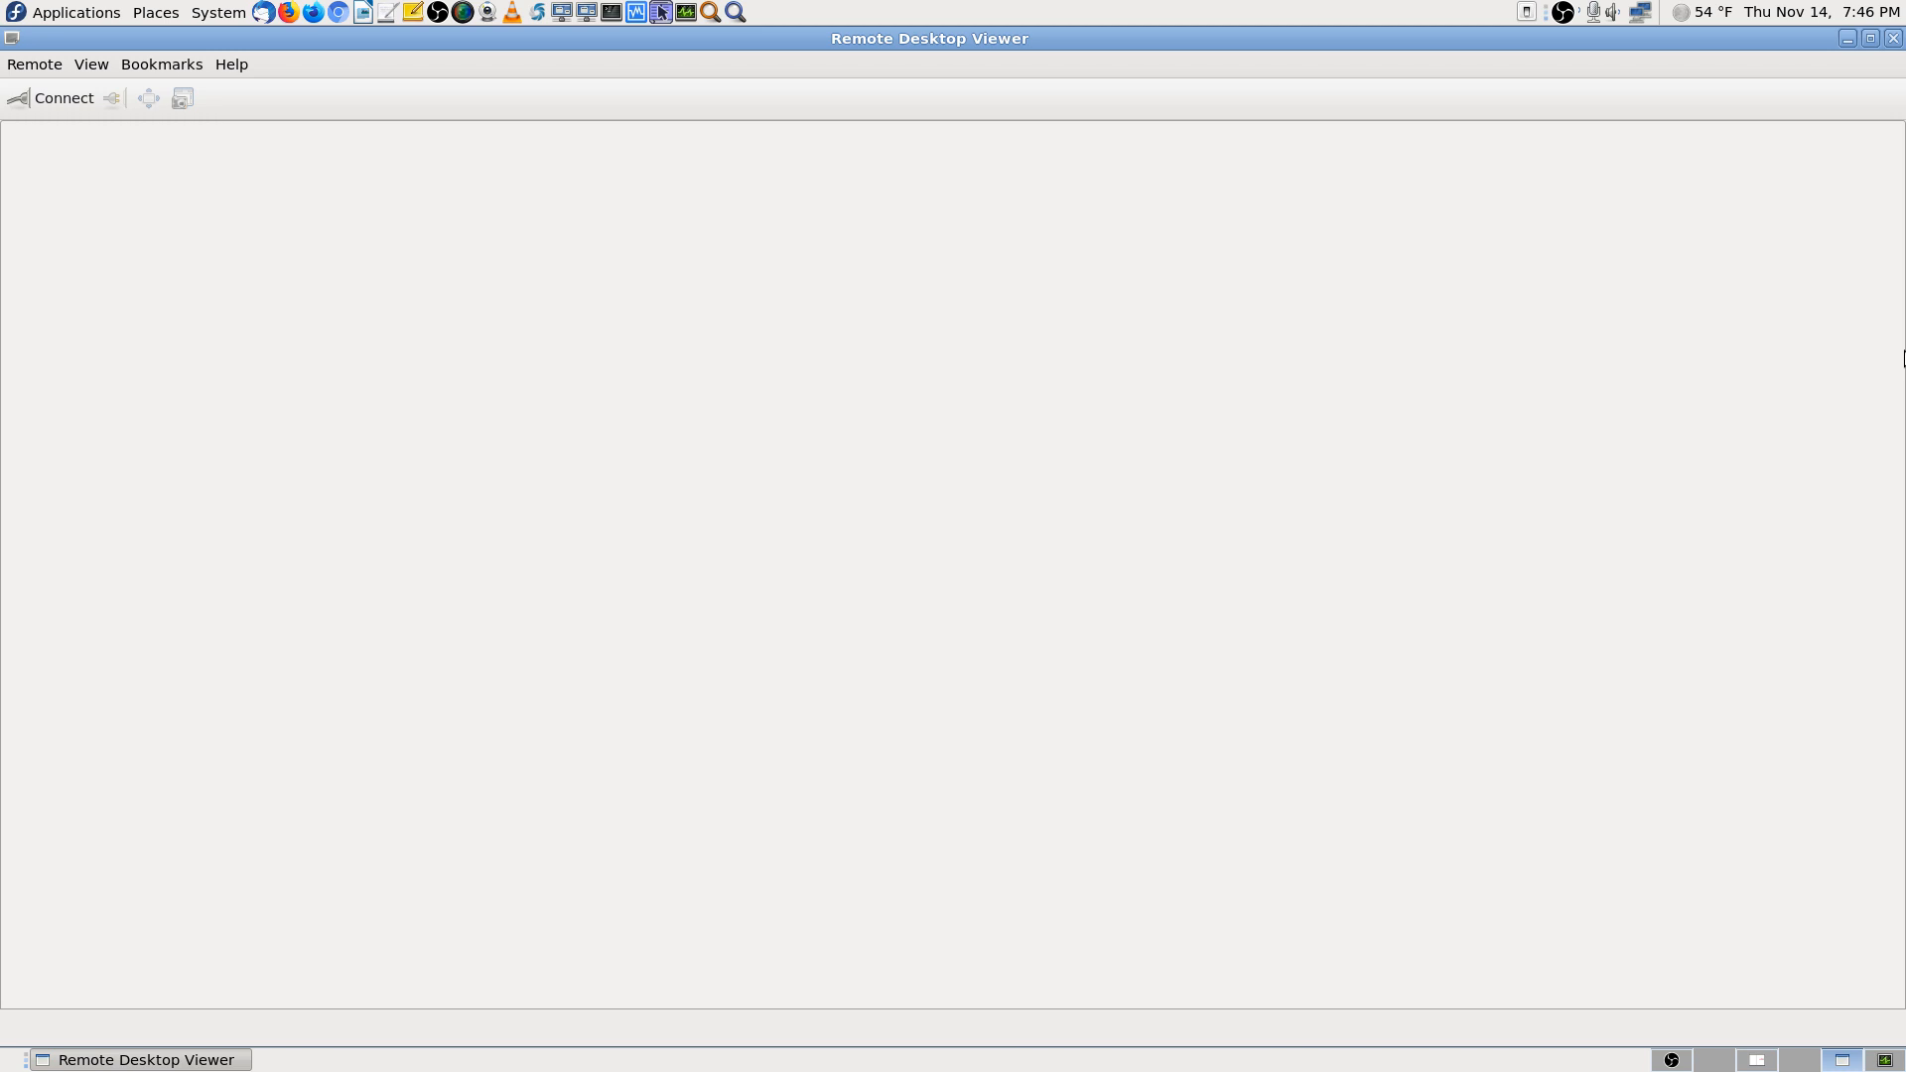
Move to the OBS workspace and make Cam 2 Stream the live scene
click(1671, 1058)
click(96, 797)
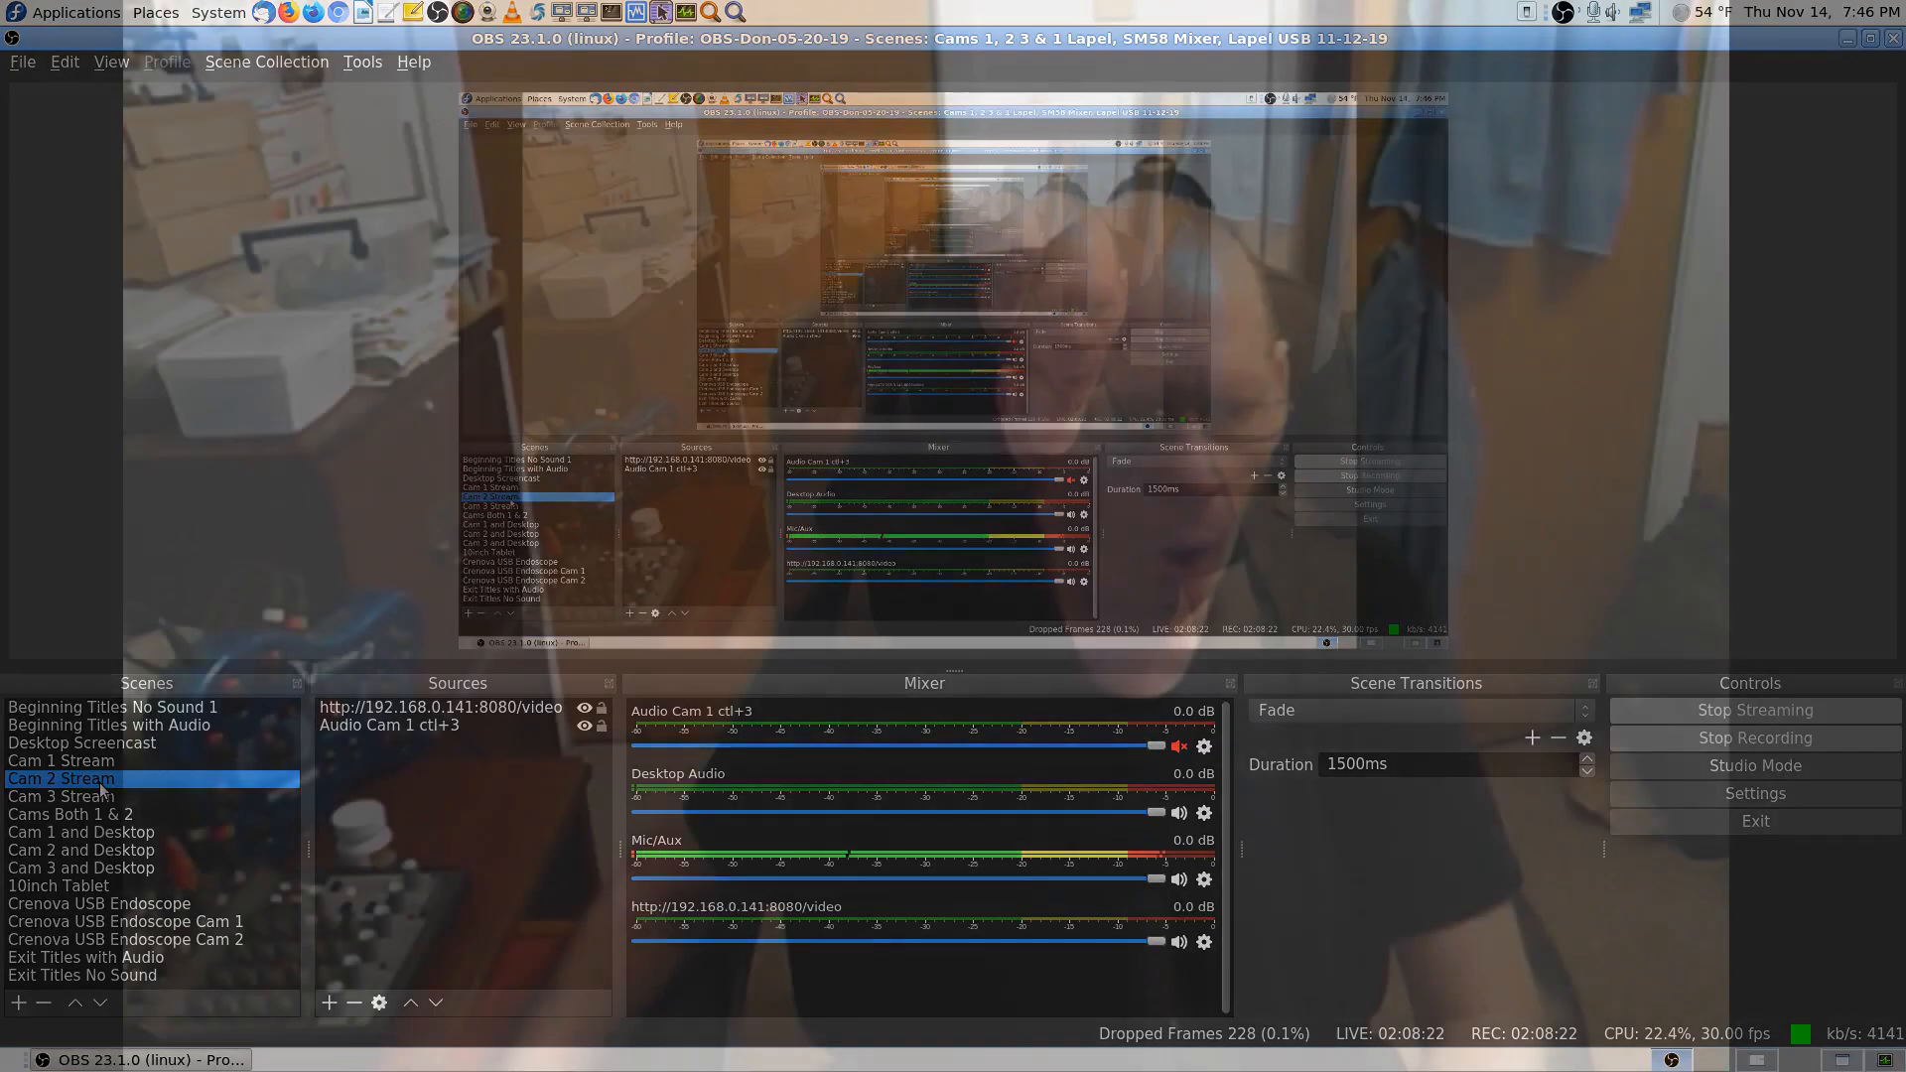
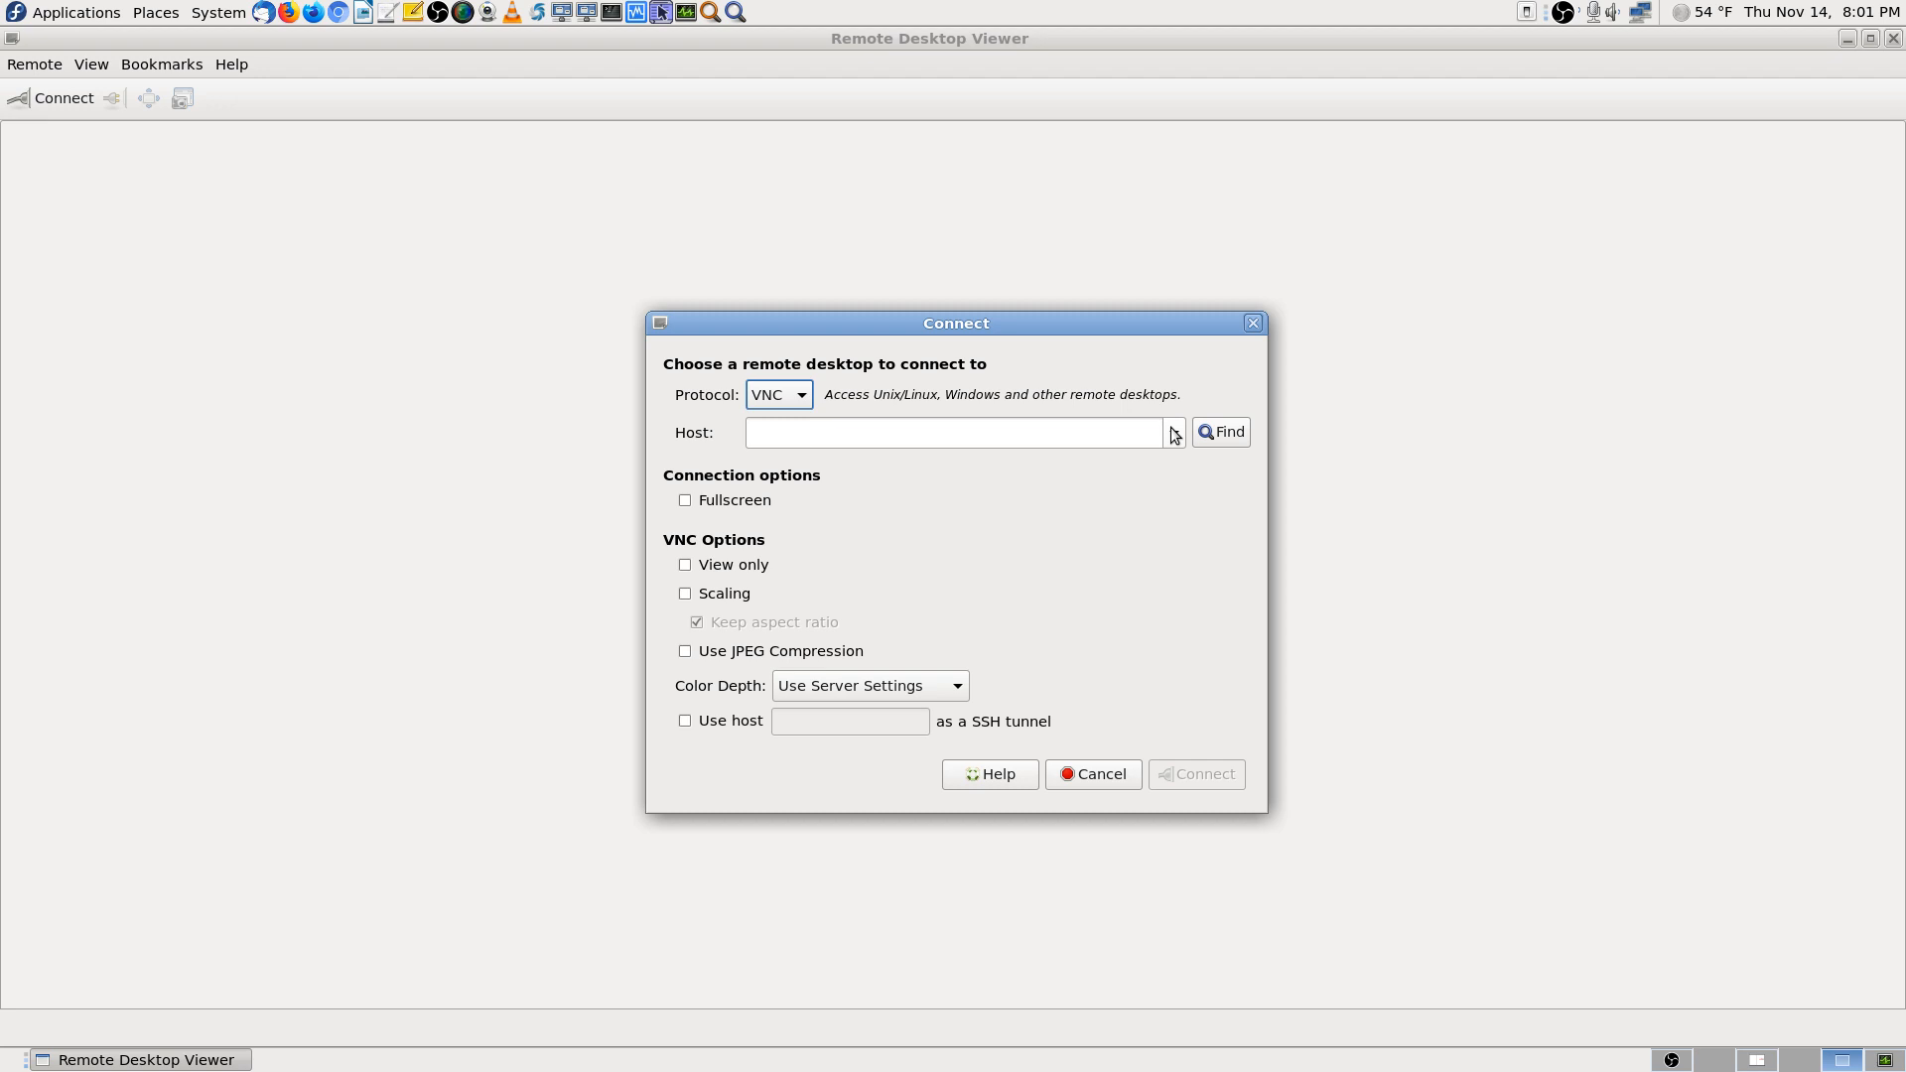
Connect over VNC to the saved host 192.168.0.115
click(1174, 434)
click(1078, 466)
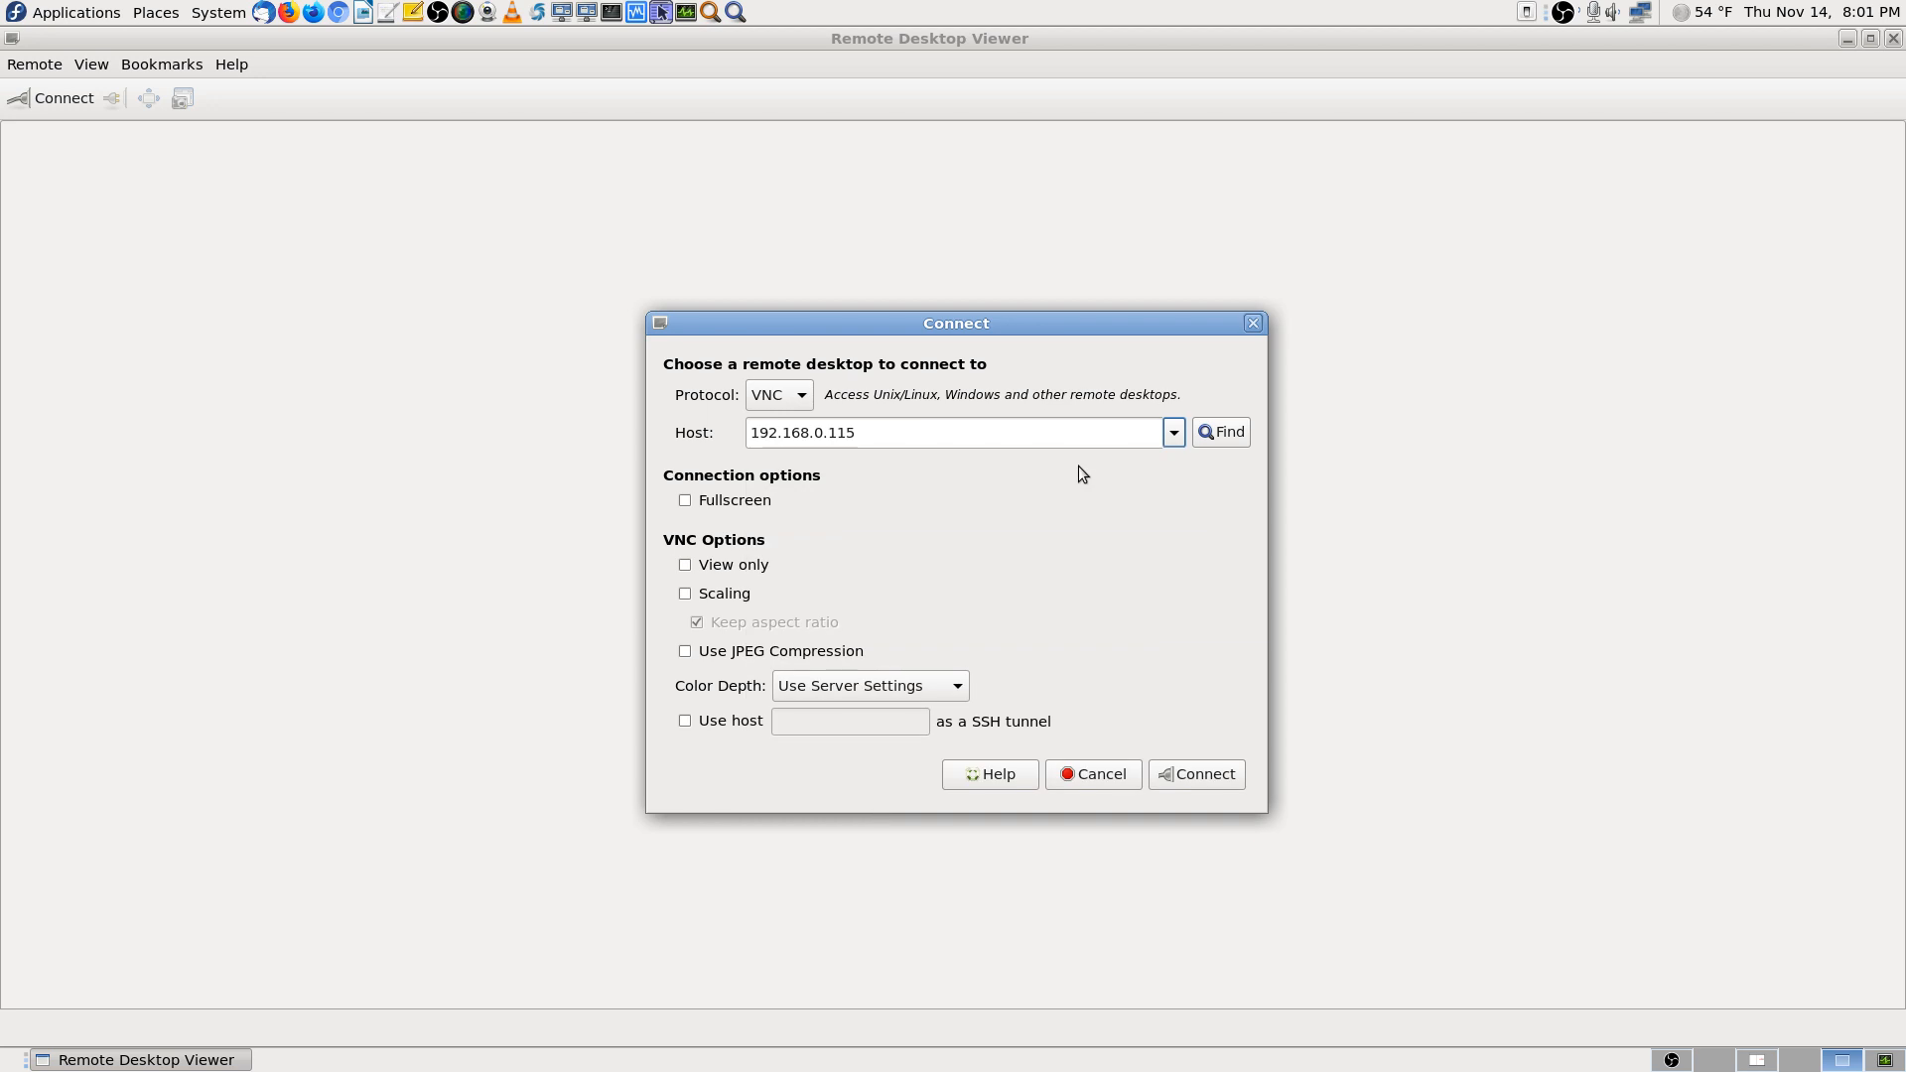
click(1194, 777)
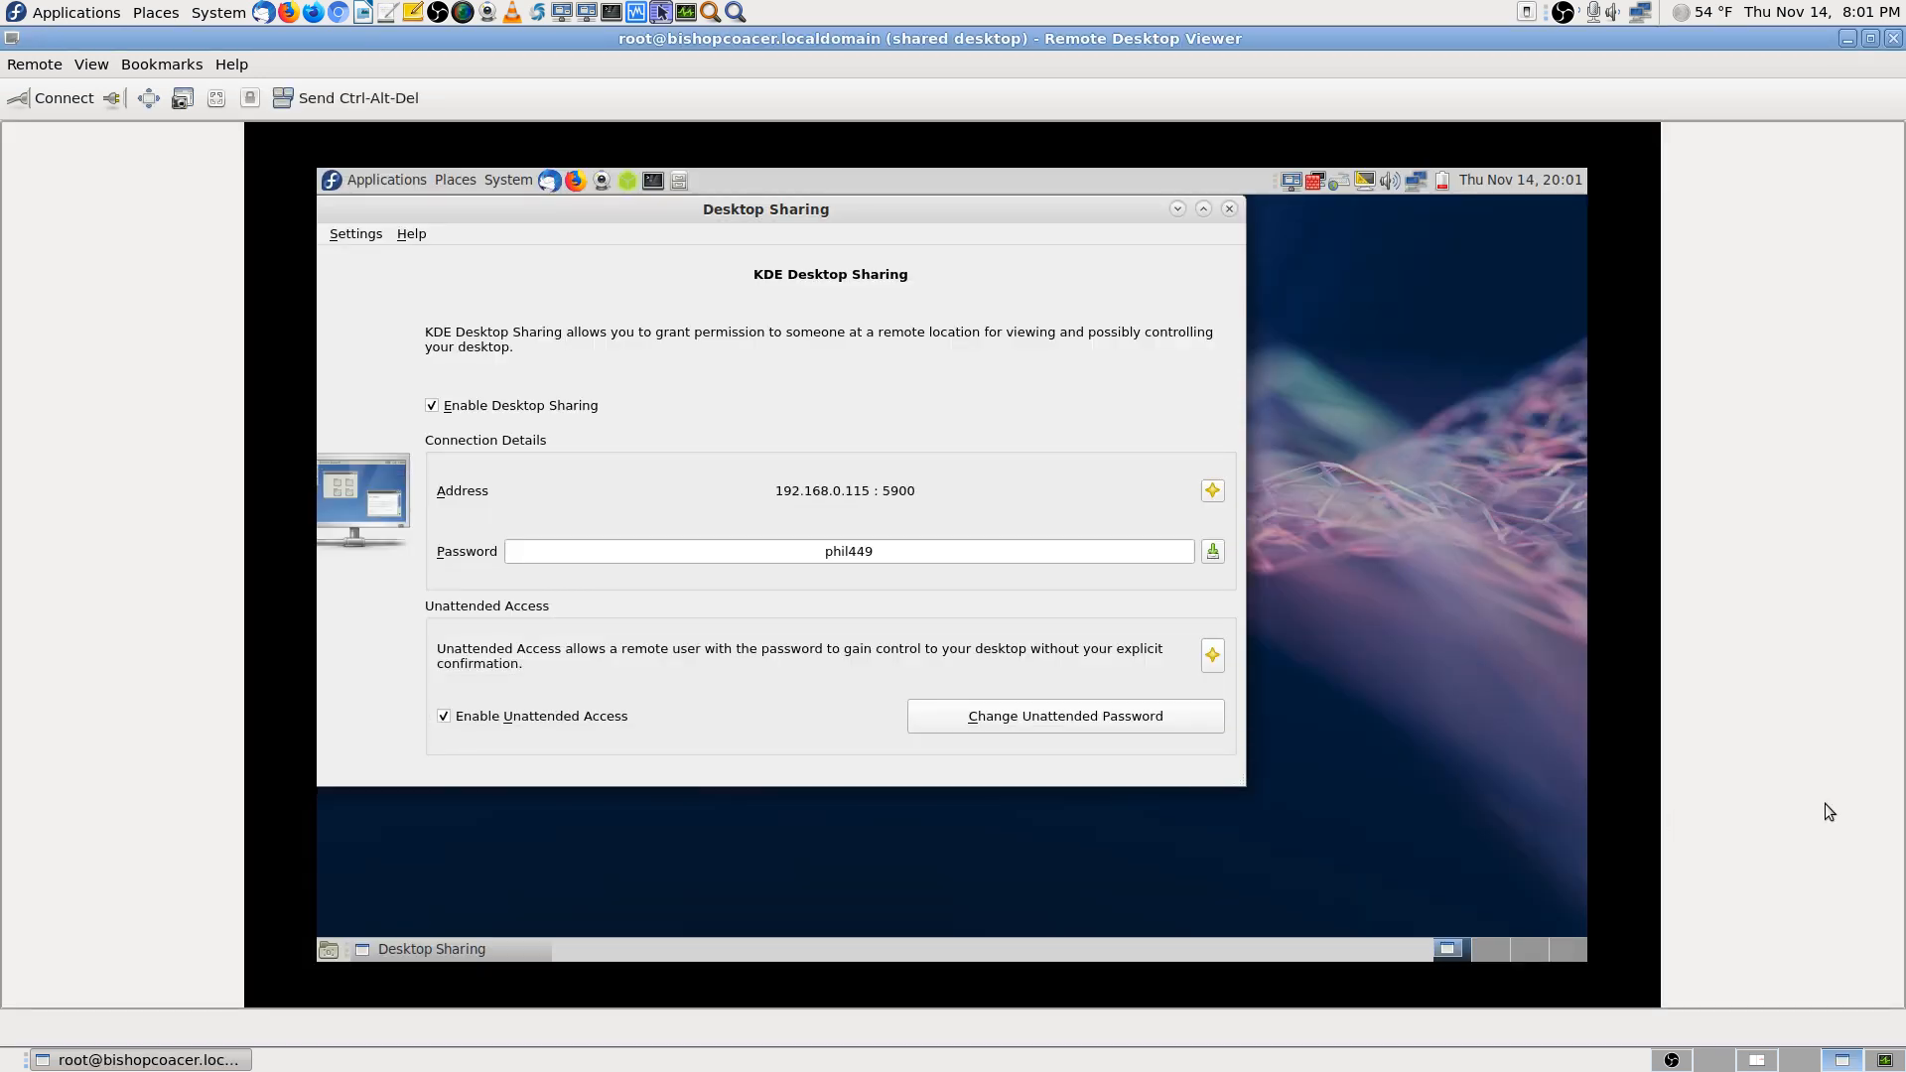
Scale the remote desktop to fill the viewer and set a new Desktop Sharing password
click(216, 98)
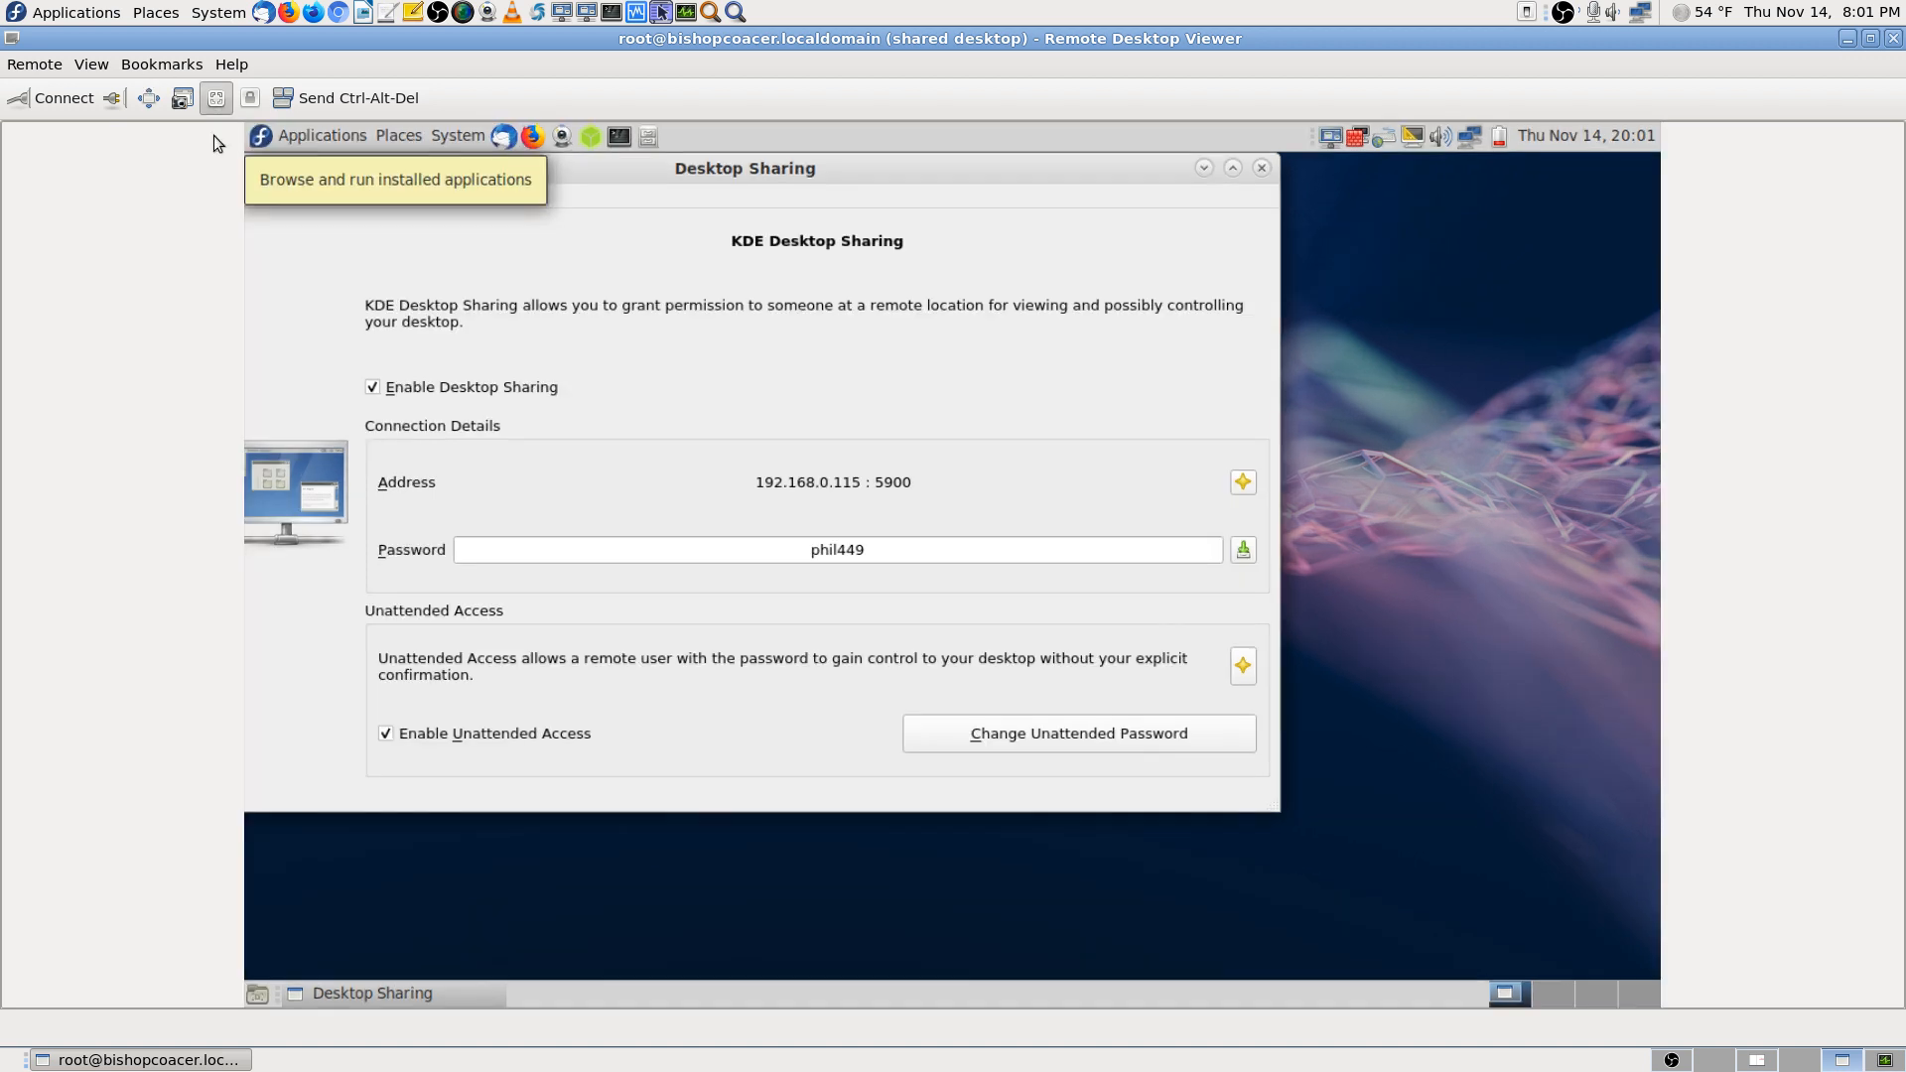
click(894, 562)
key(BackSpace)
key(BackSpace)
key(BackSpace)
key(BackSpace)
key(BackSpace)
key(BackSpace)
key(BackSpace)
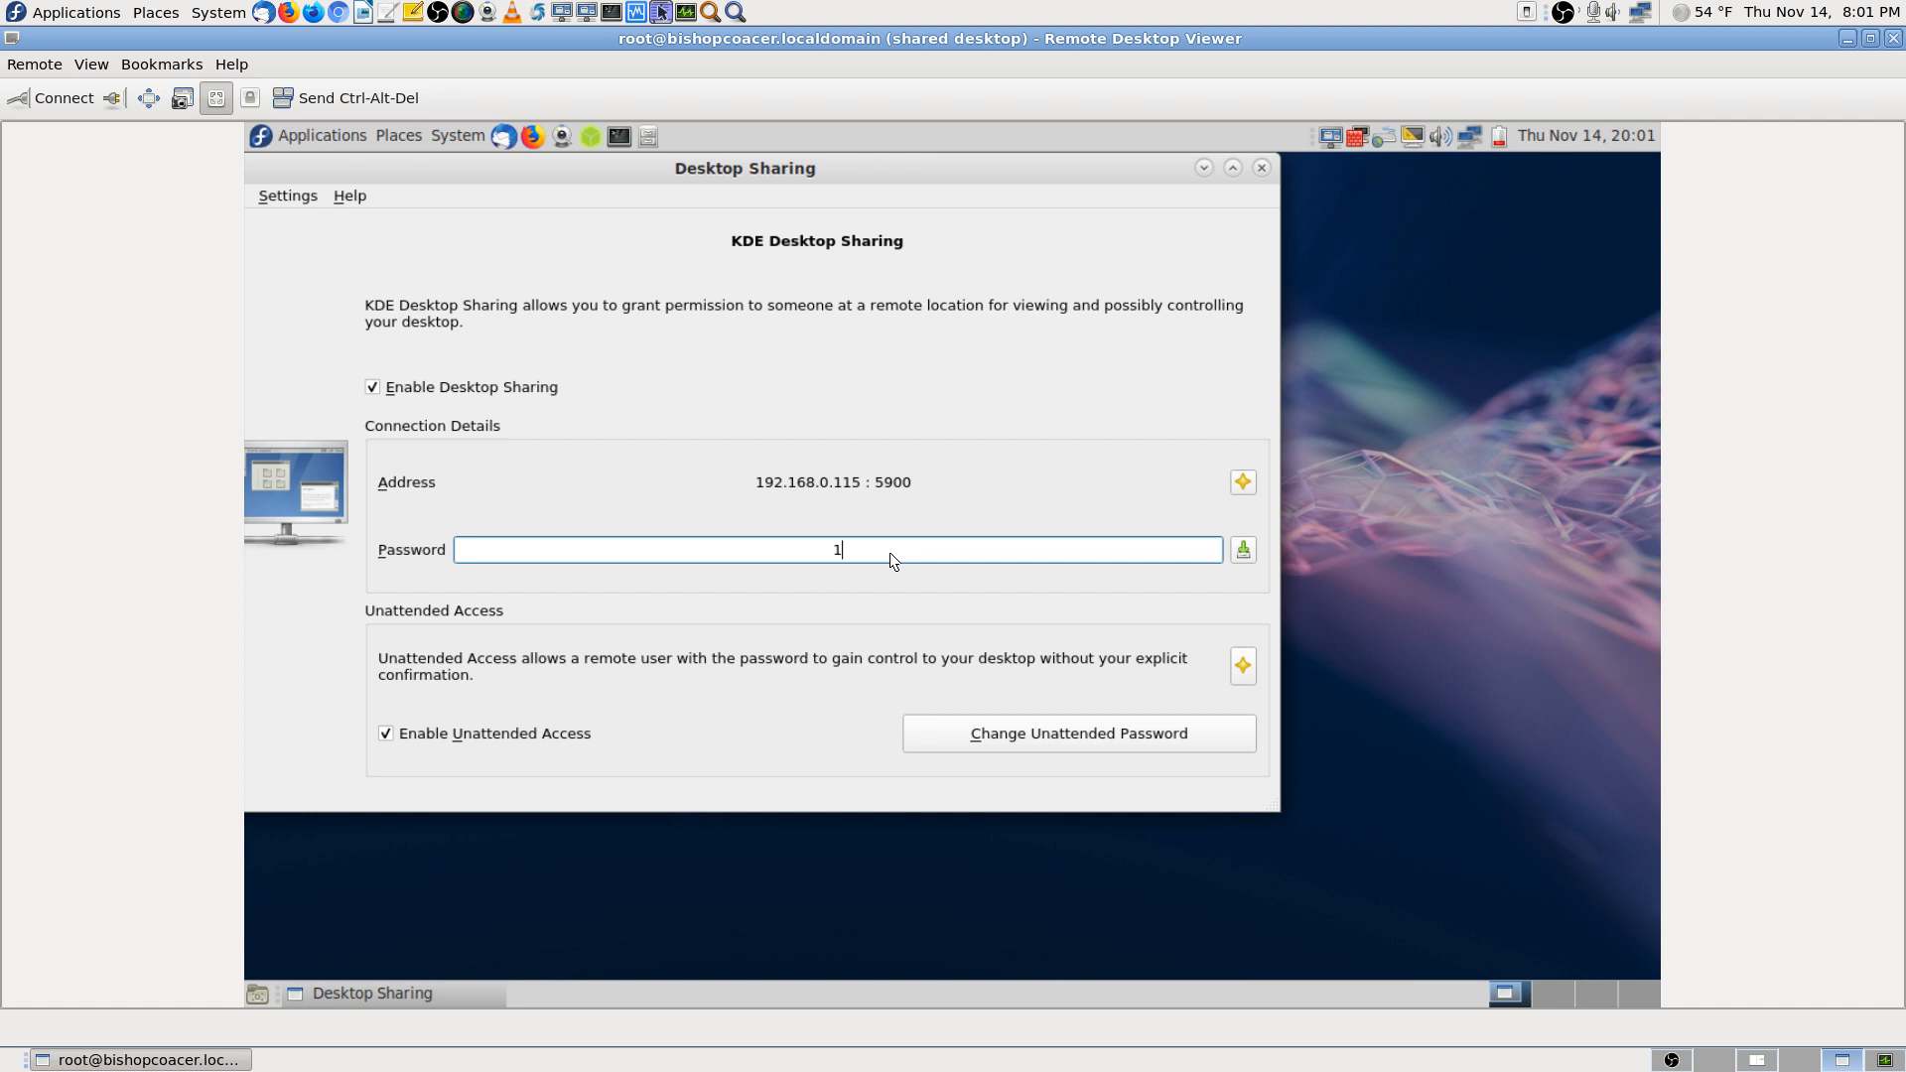
text(12345678)
click(1243, 551)
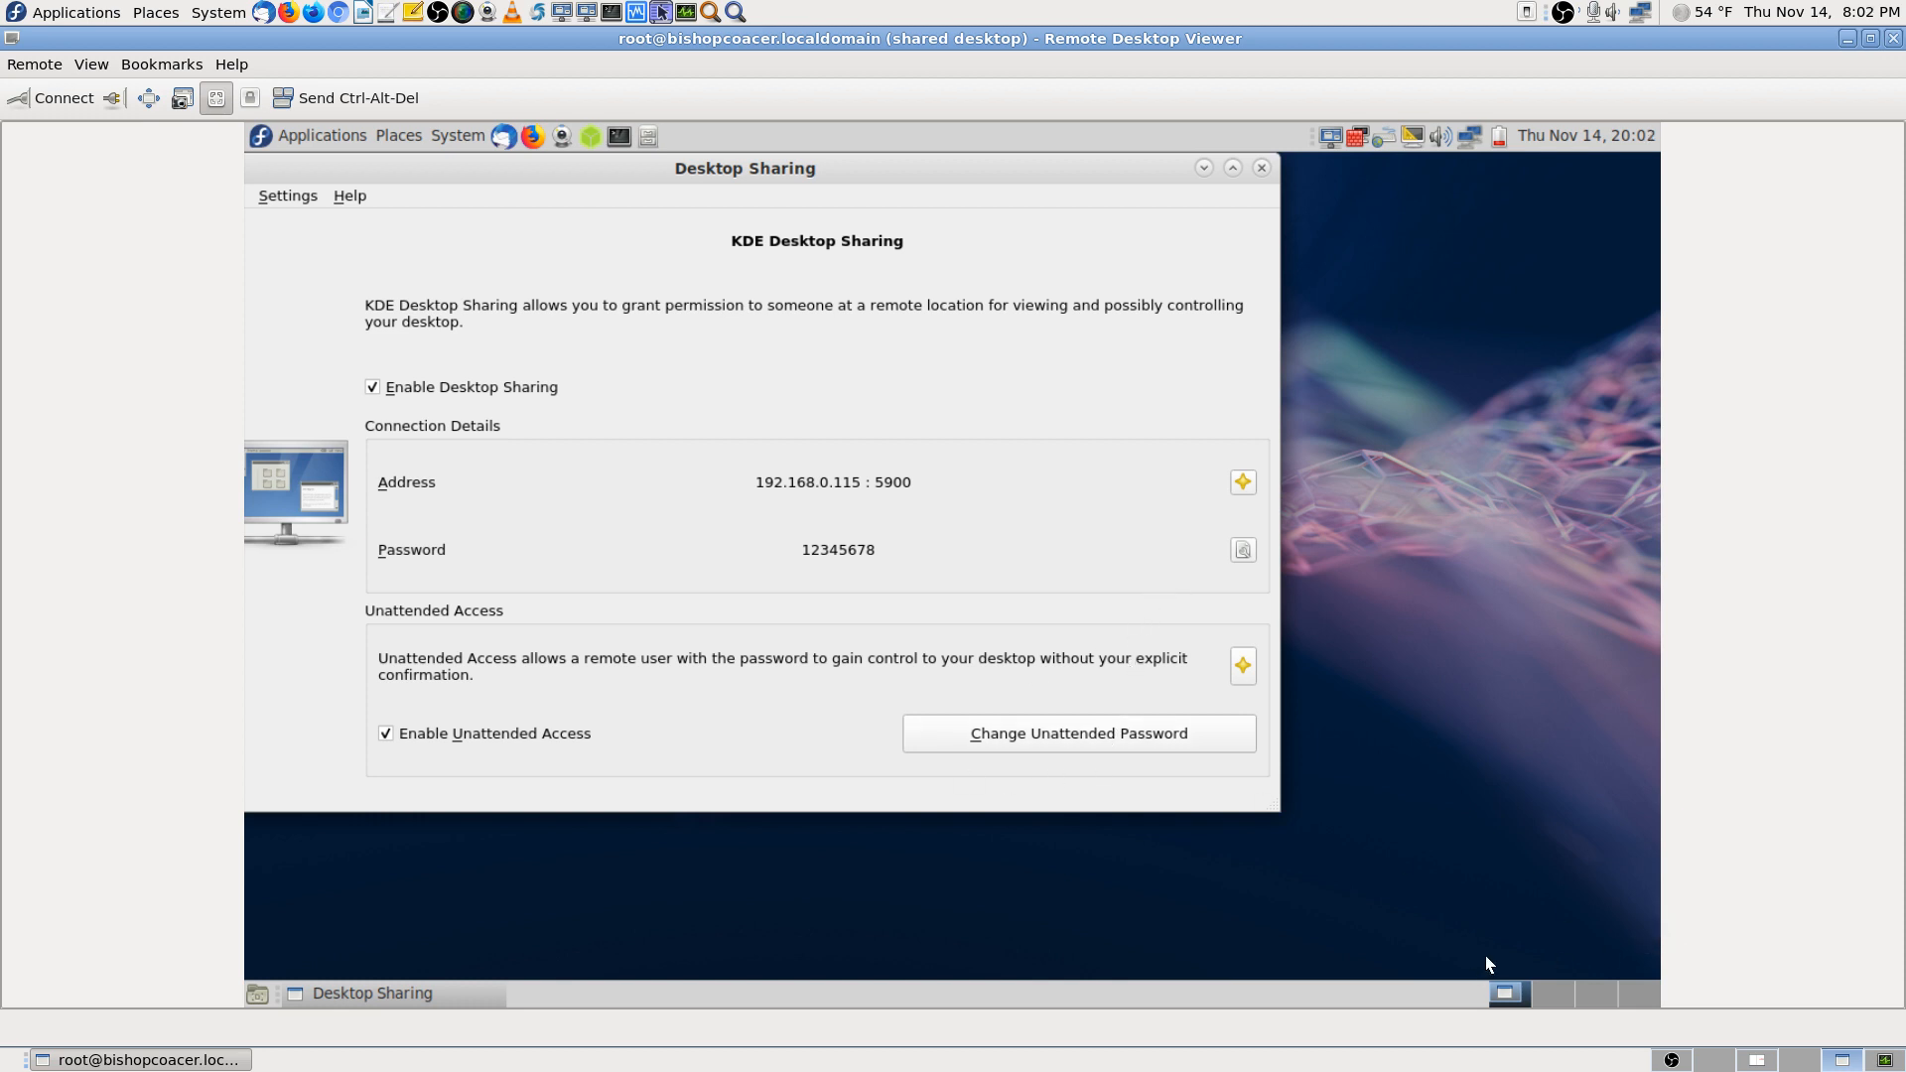
Copy the new sharing password and move the remote session to empty Workspace 2
click(1246, 552)
click(1547, 995)
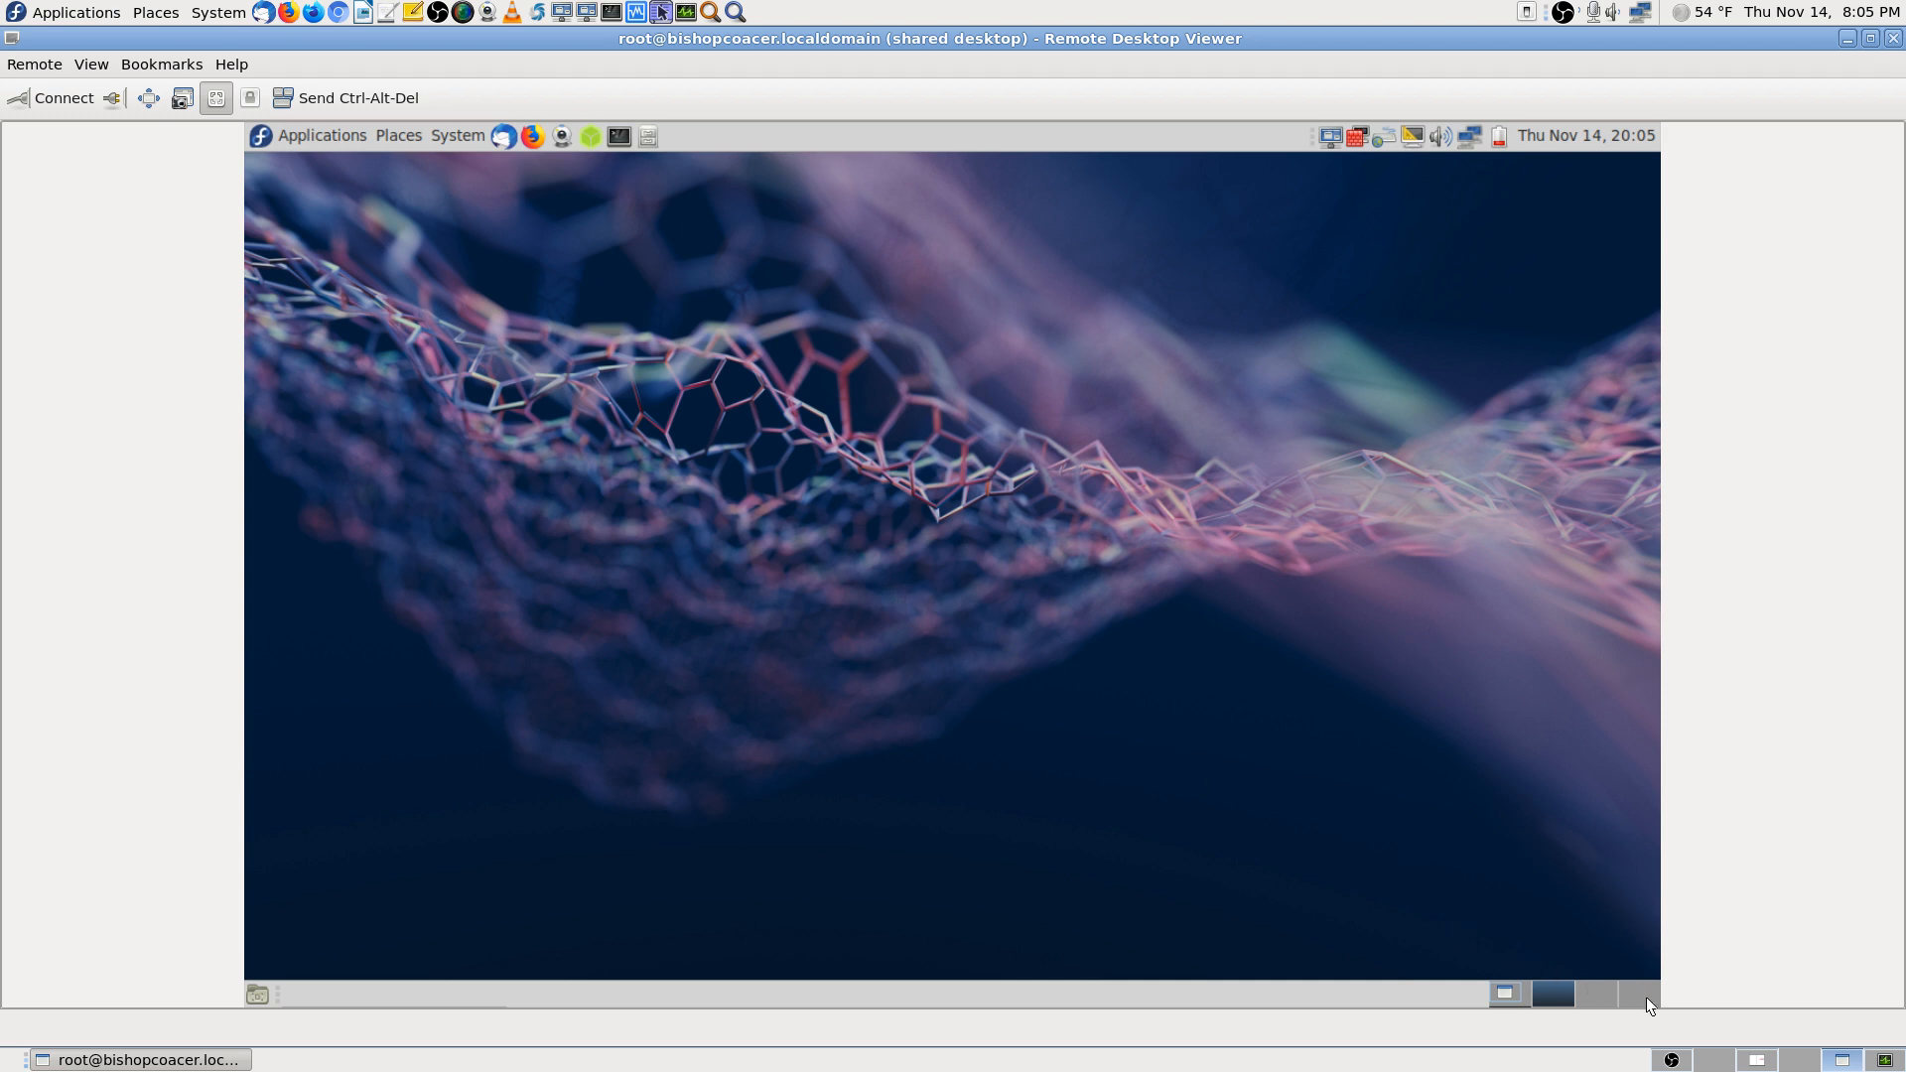
Settle the remote session on empty Workspace 2 and launch Firefox there
click(1594, 997)
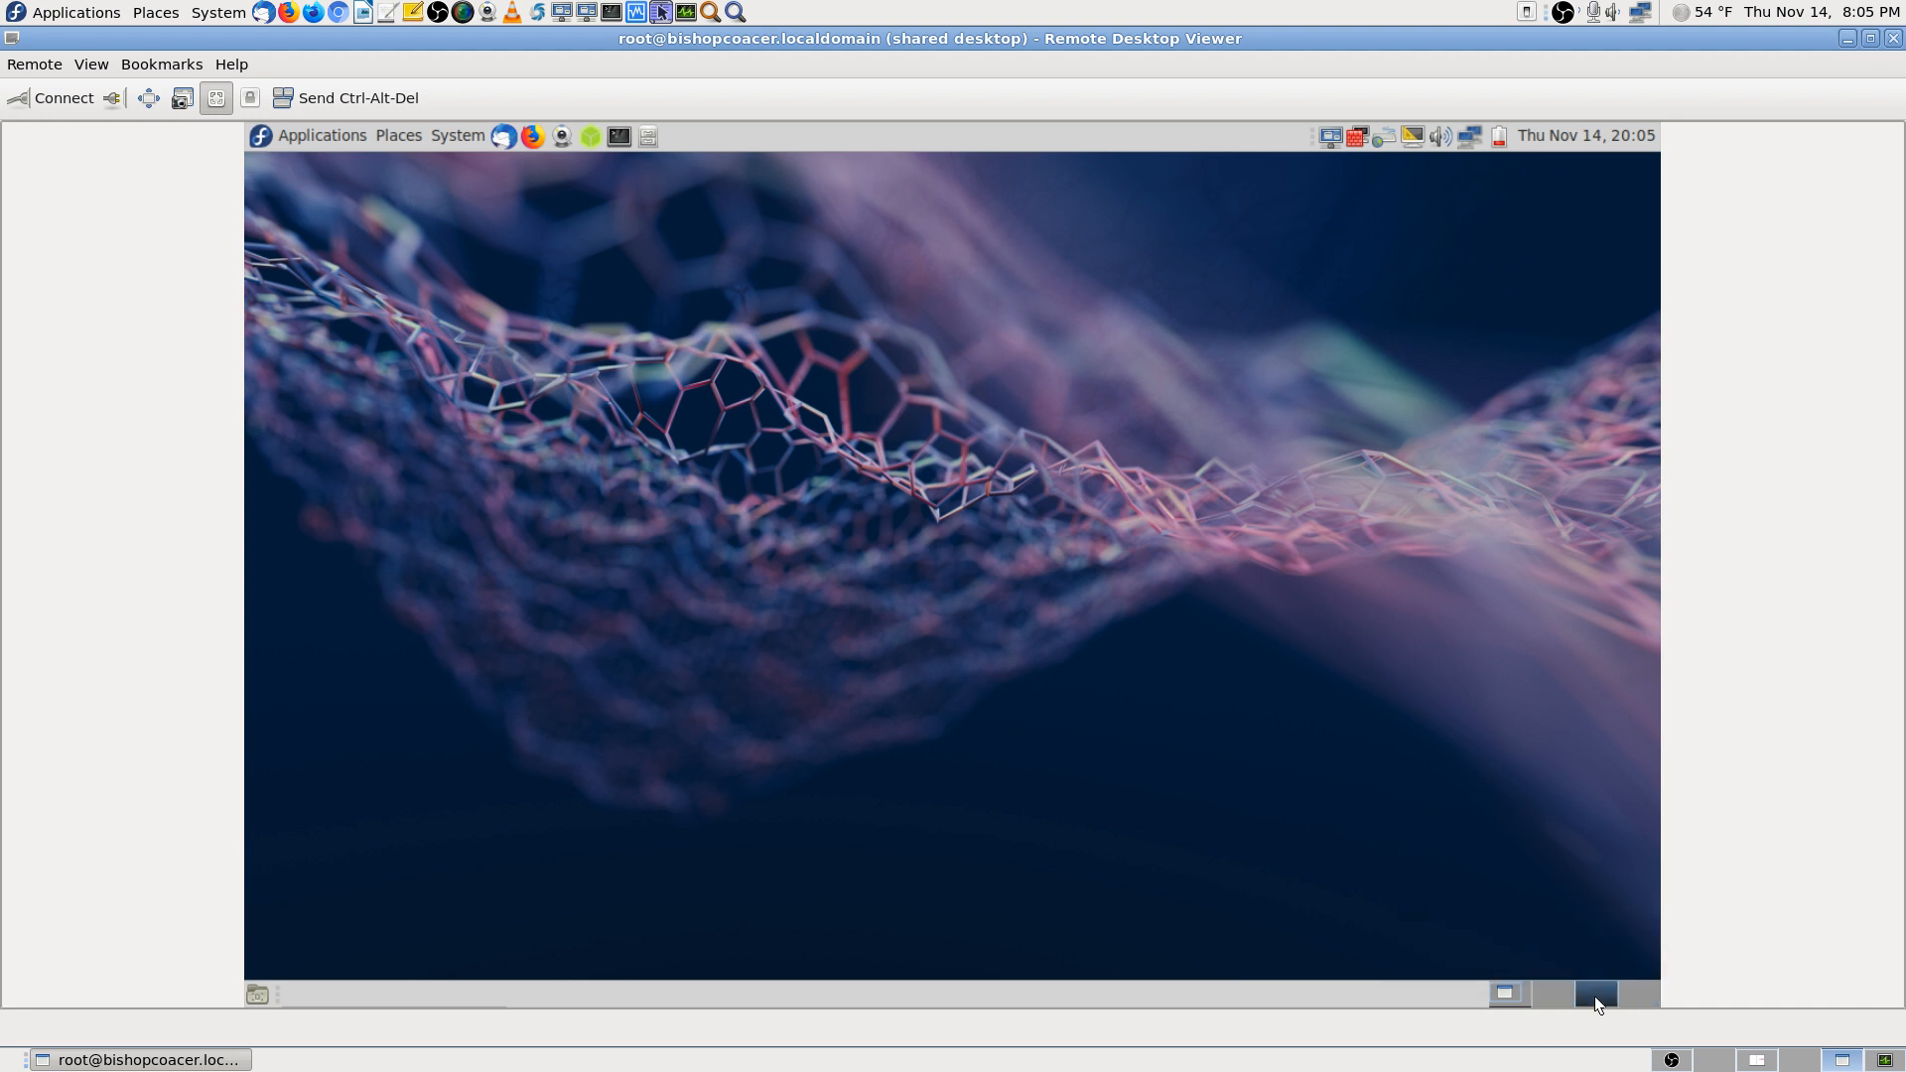
click(1519, 995)
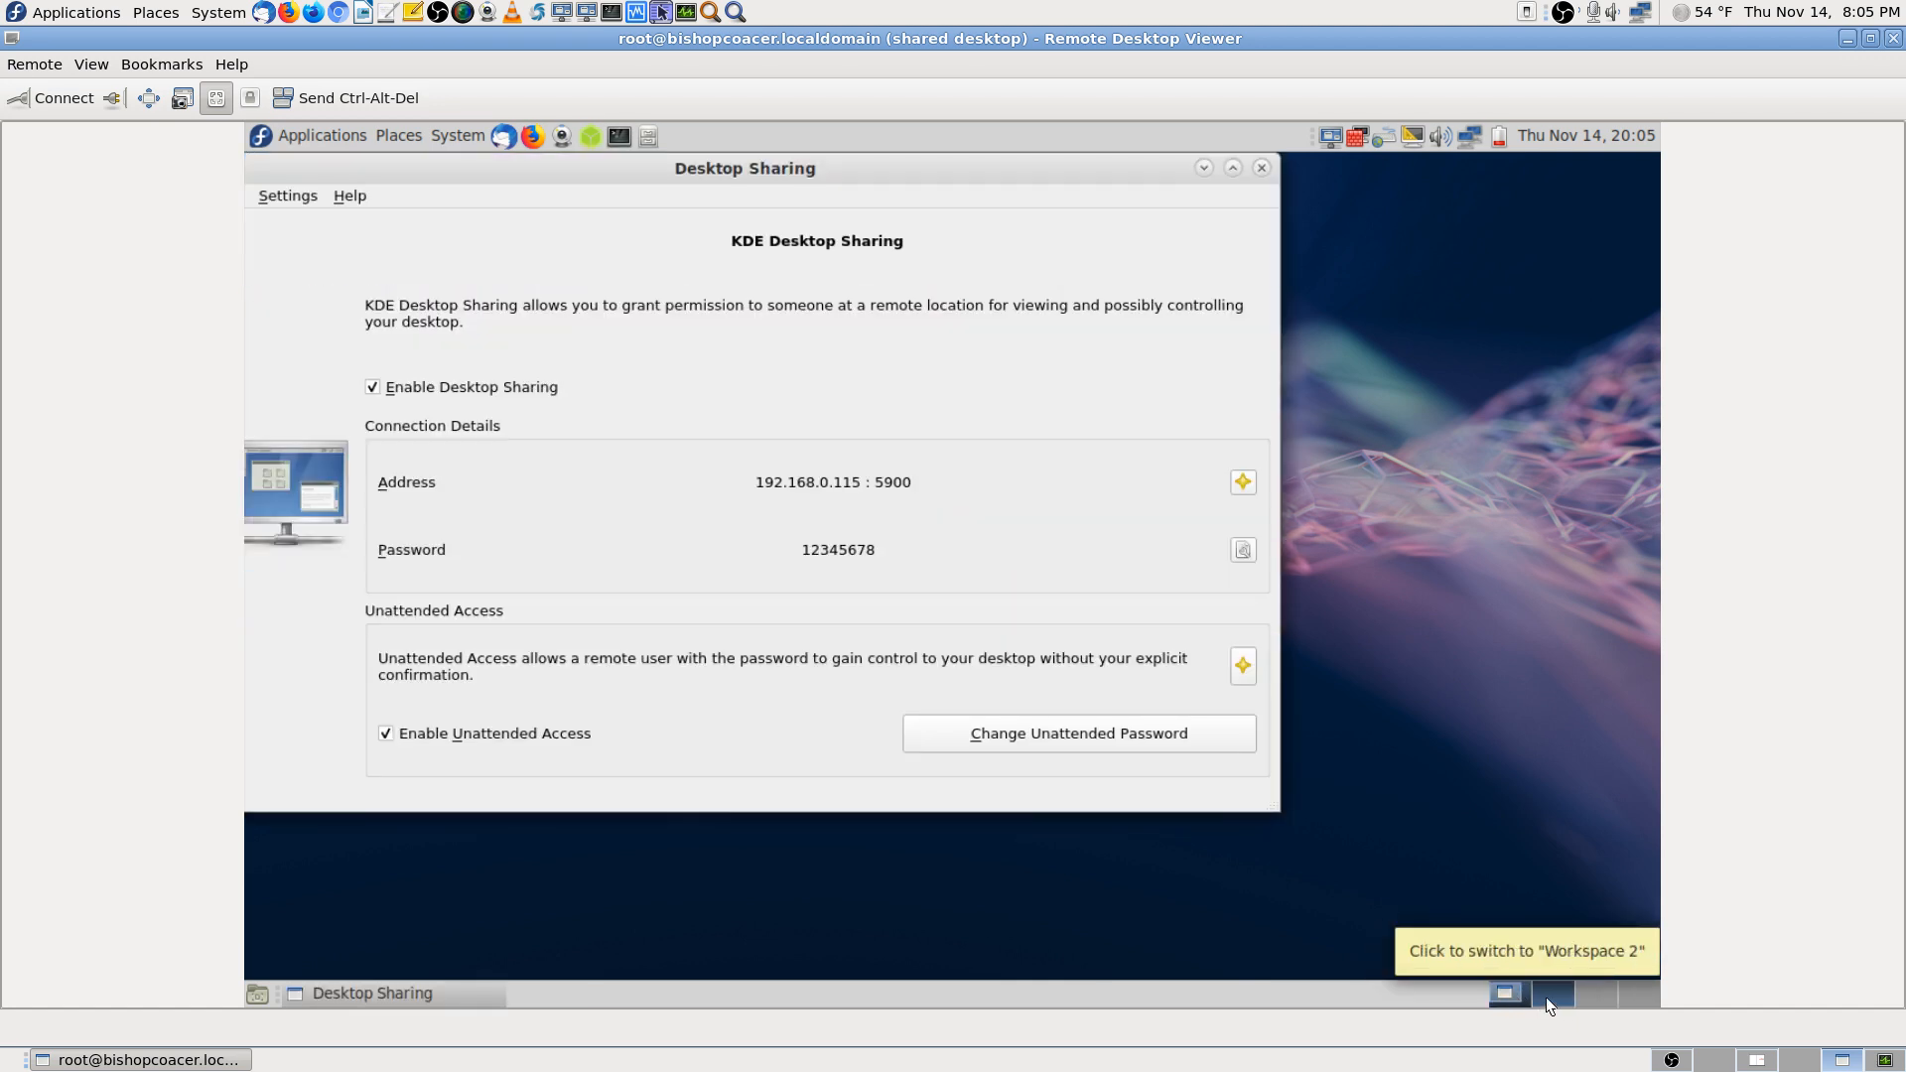
click(1546, 996)
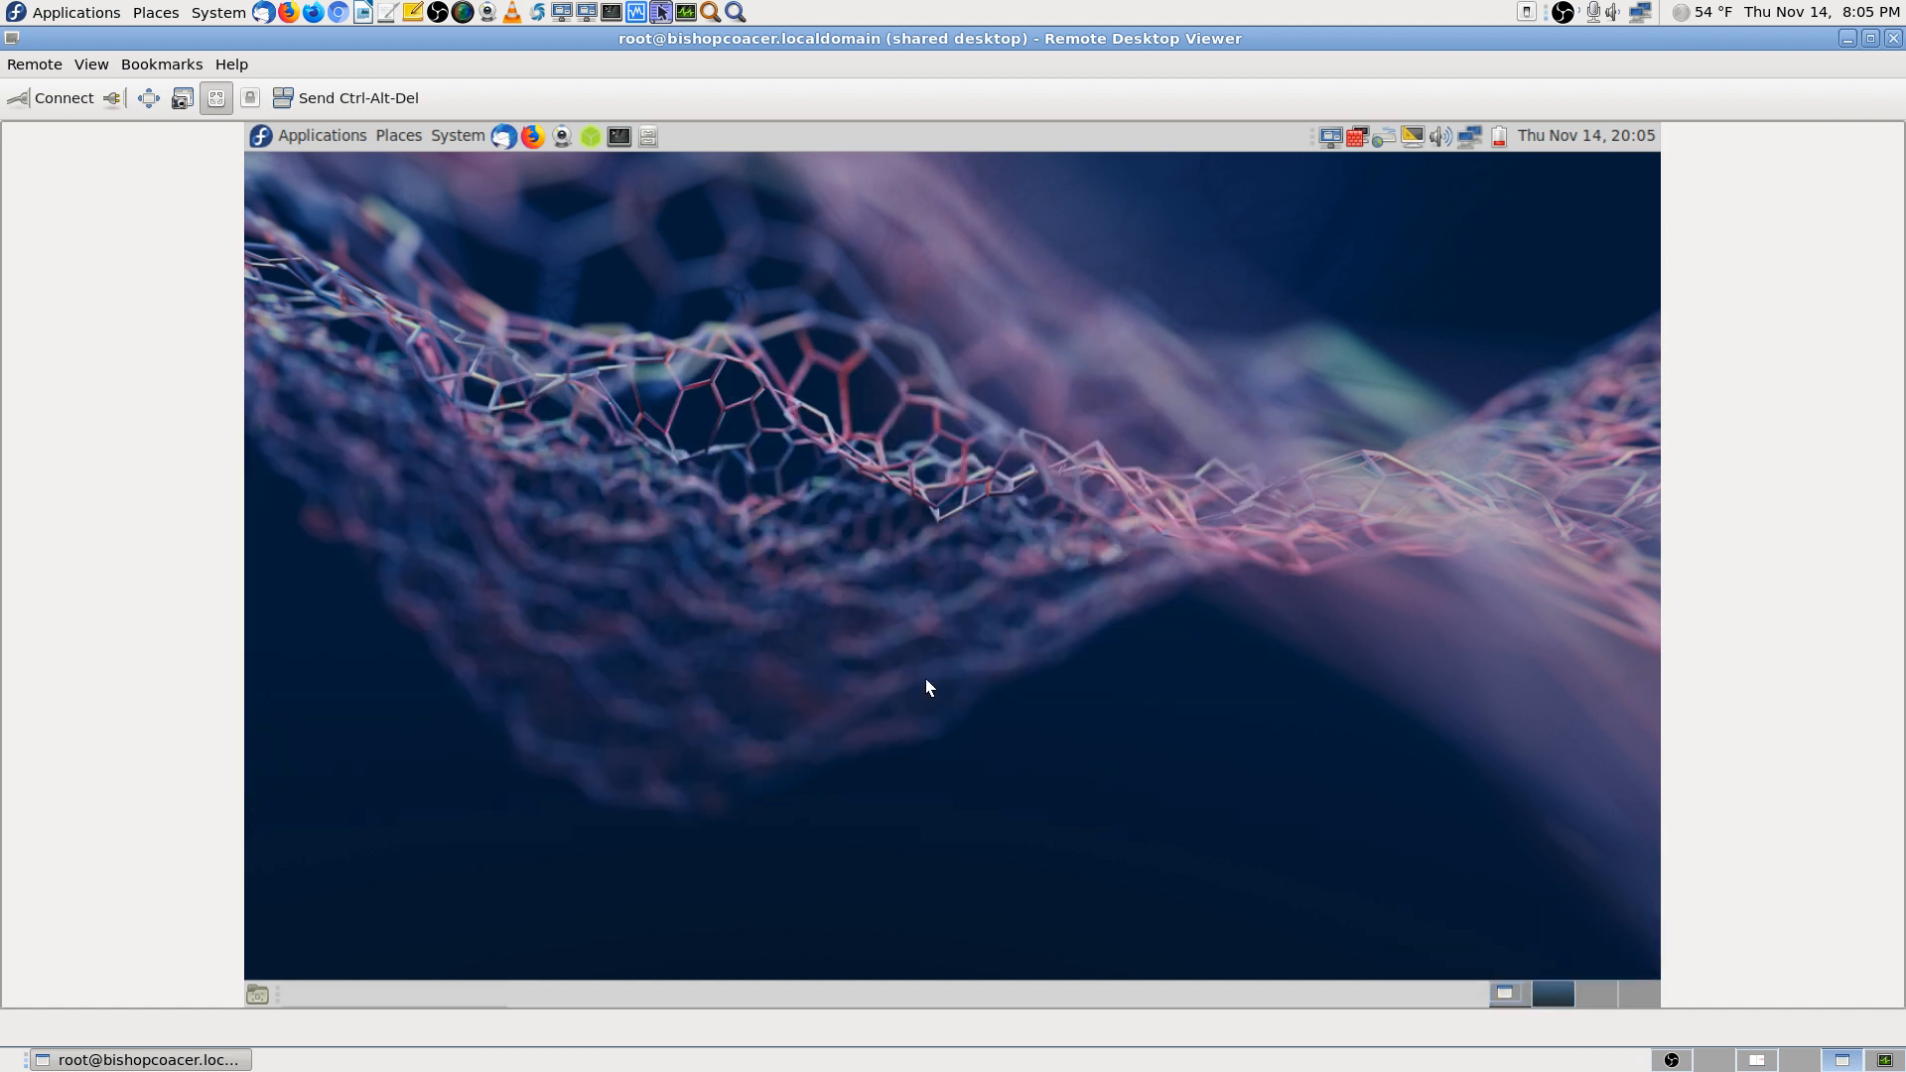
click(1503, 998)
click(1559, 996)
click(532, 137)
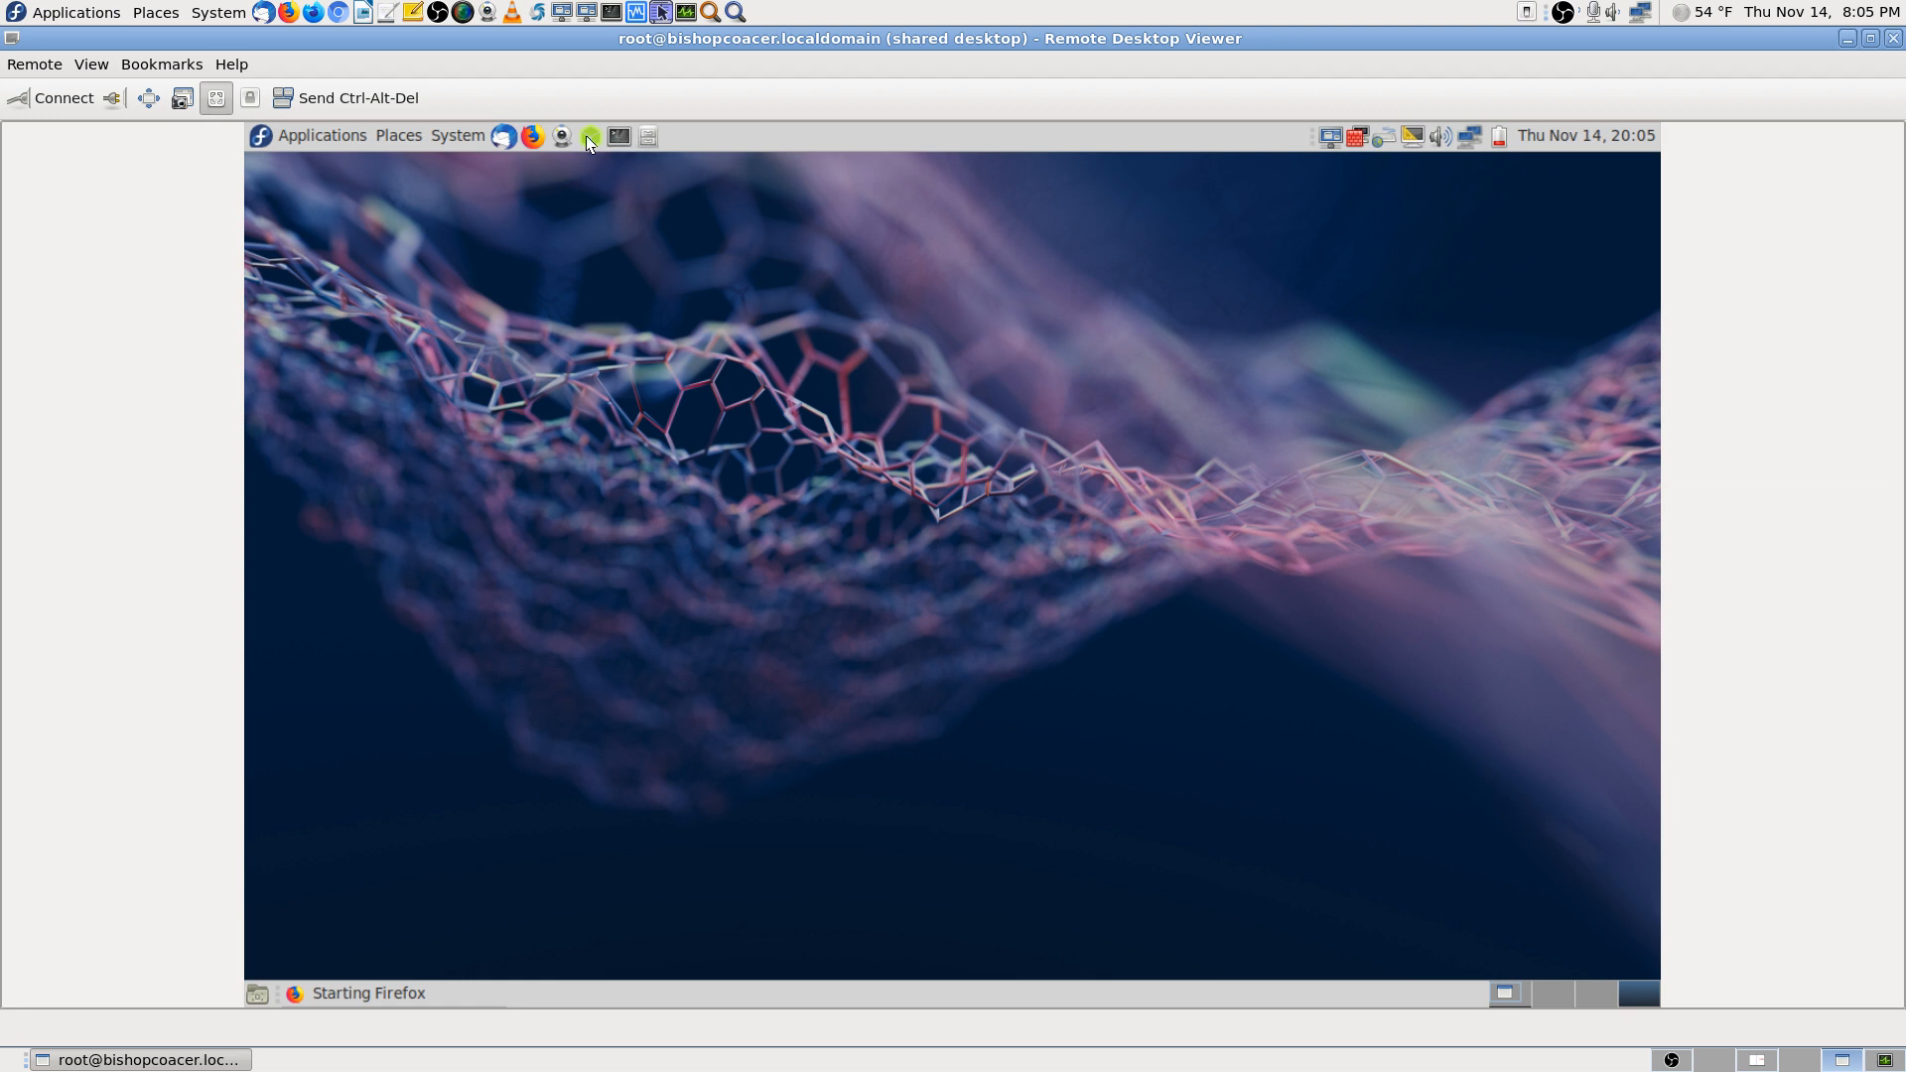
click(299, 133)
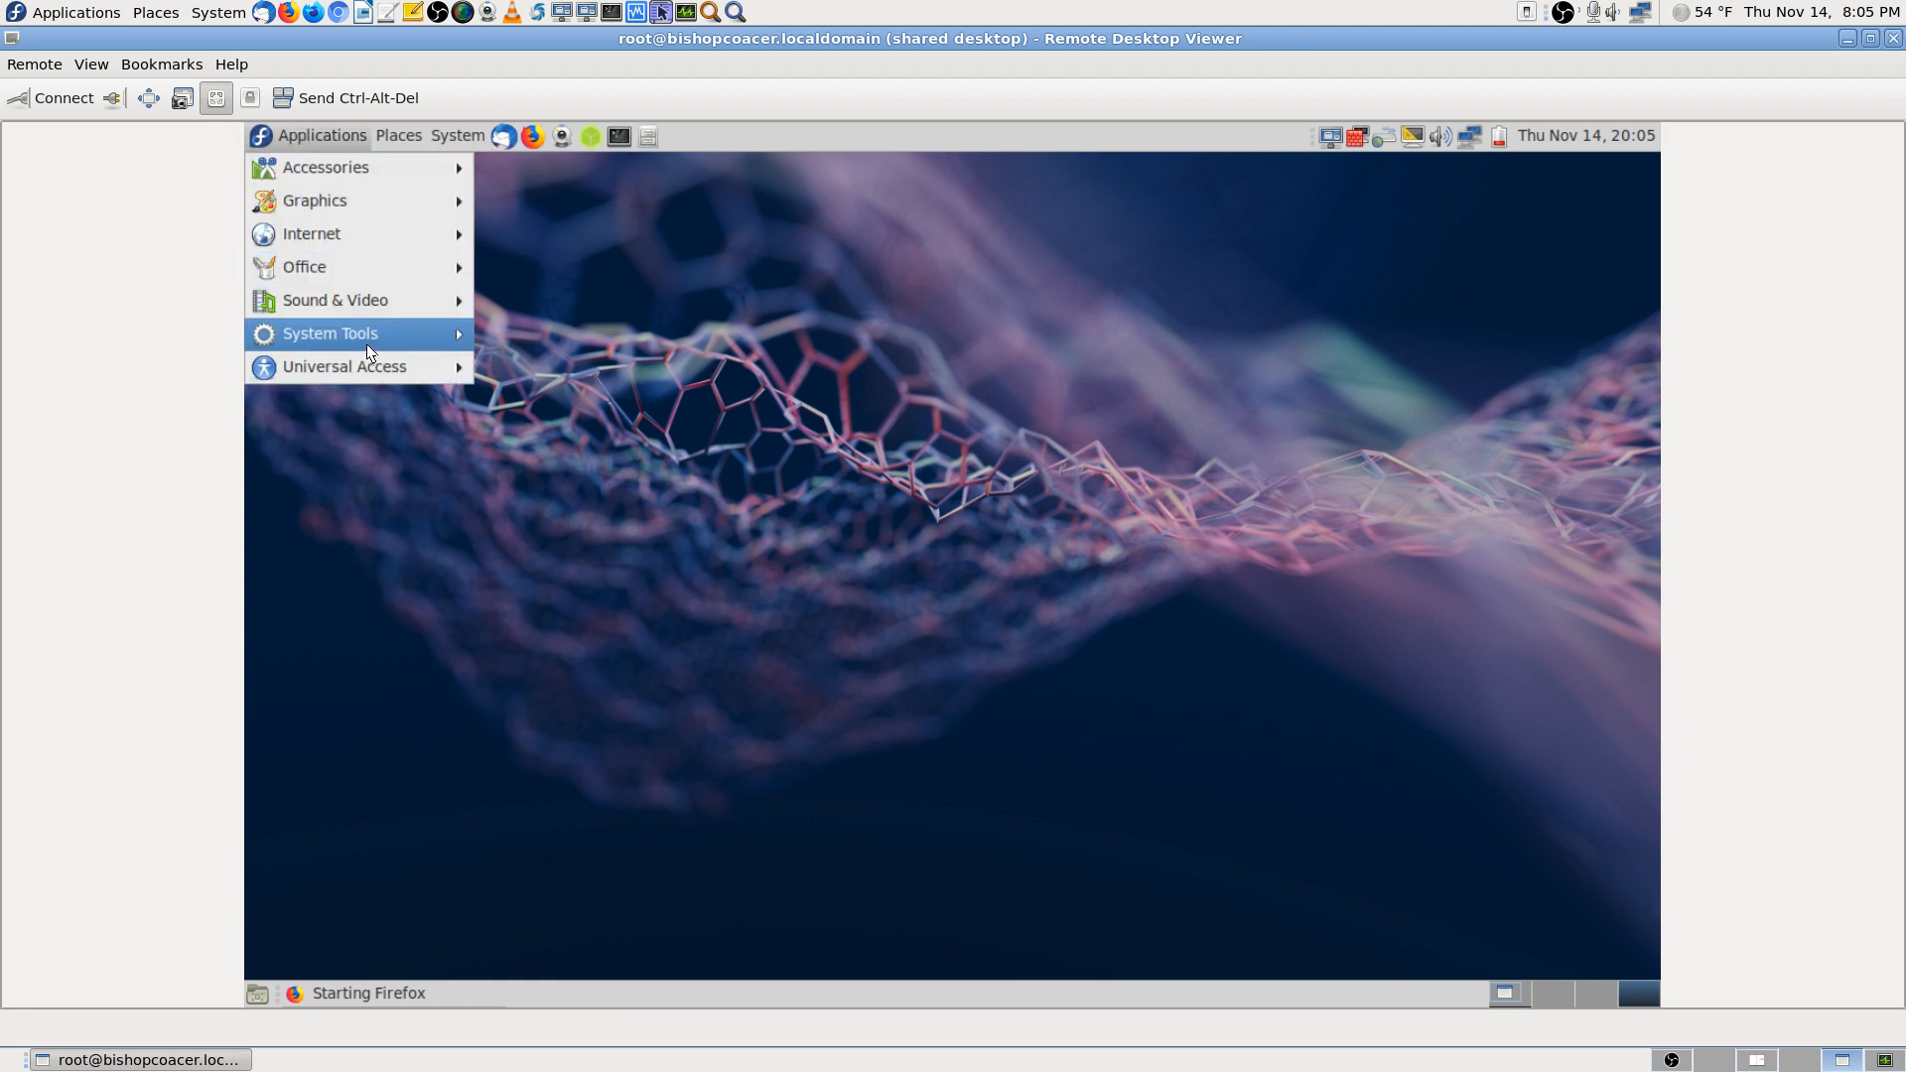
mouse_move(372, 338)
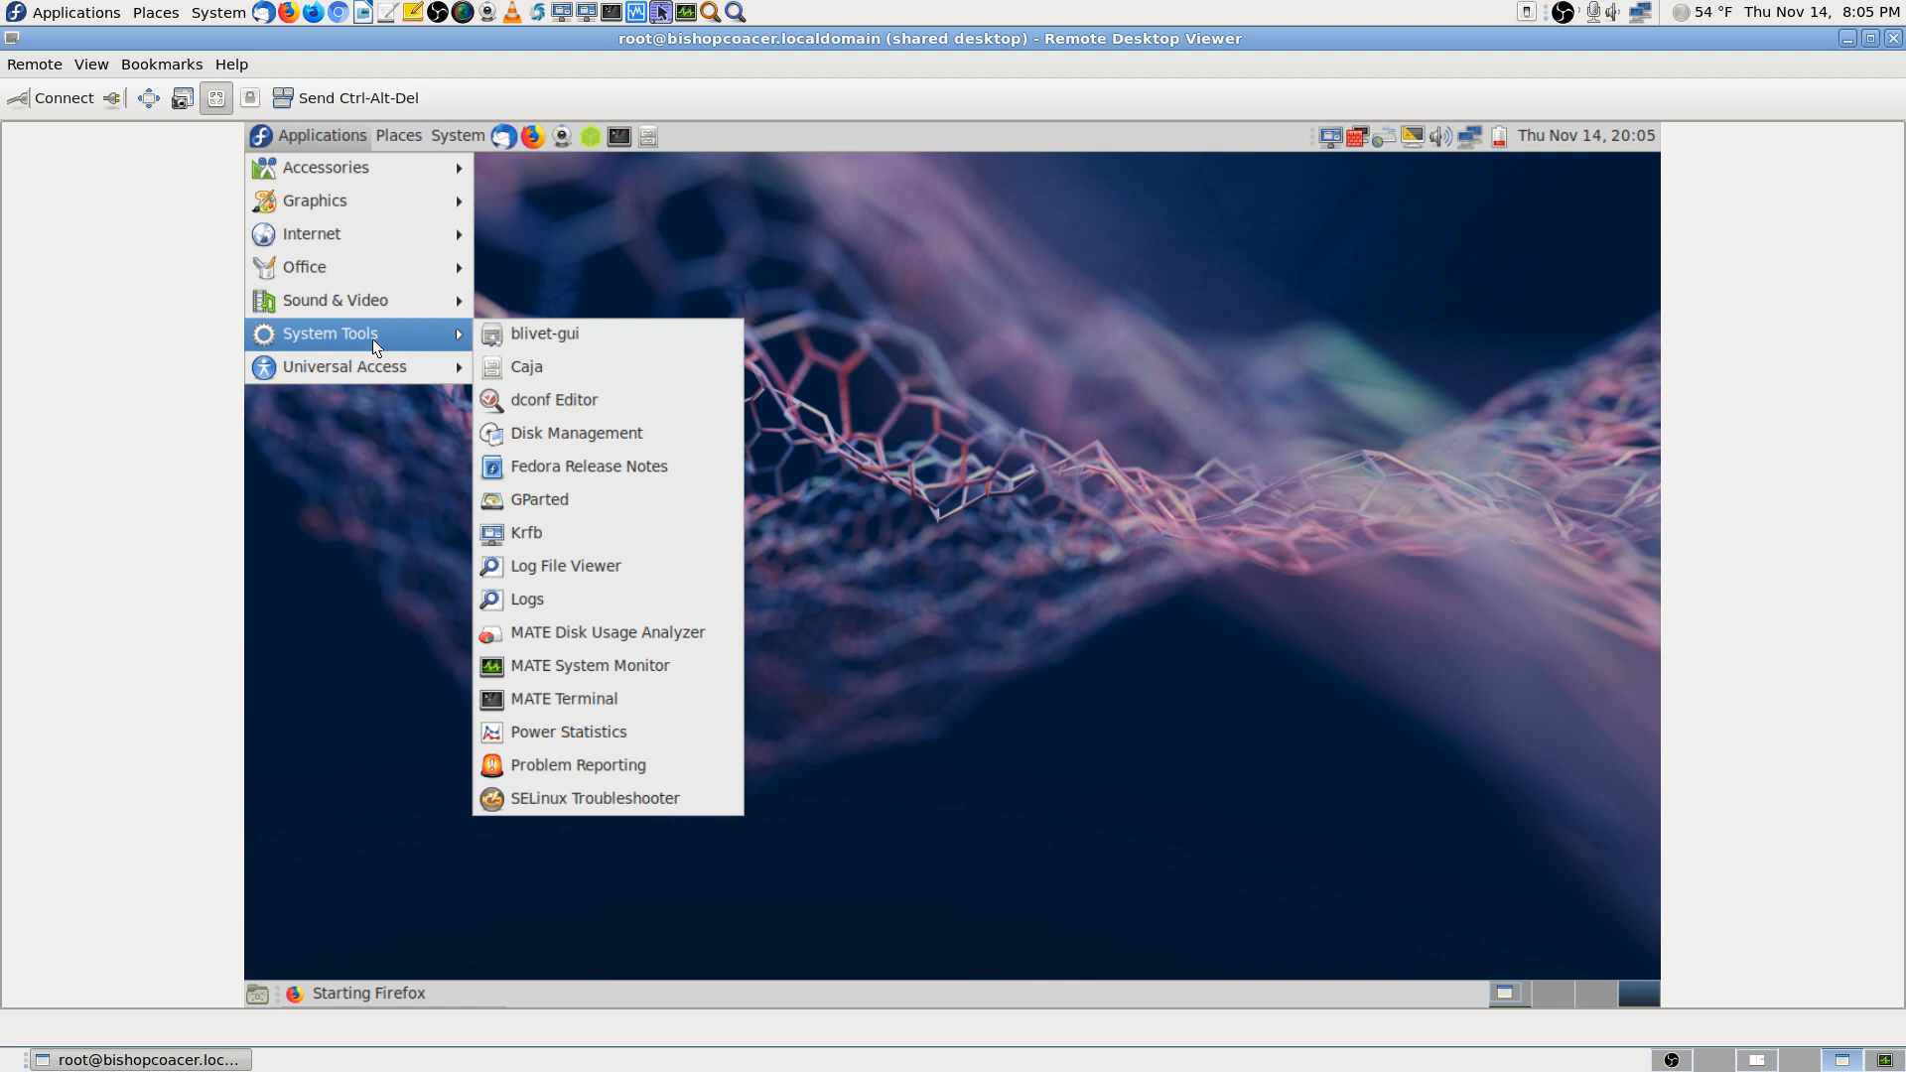
click(642, 665)
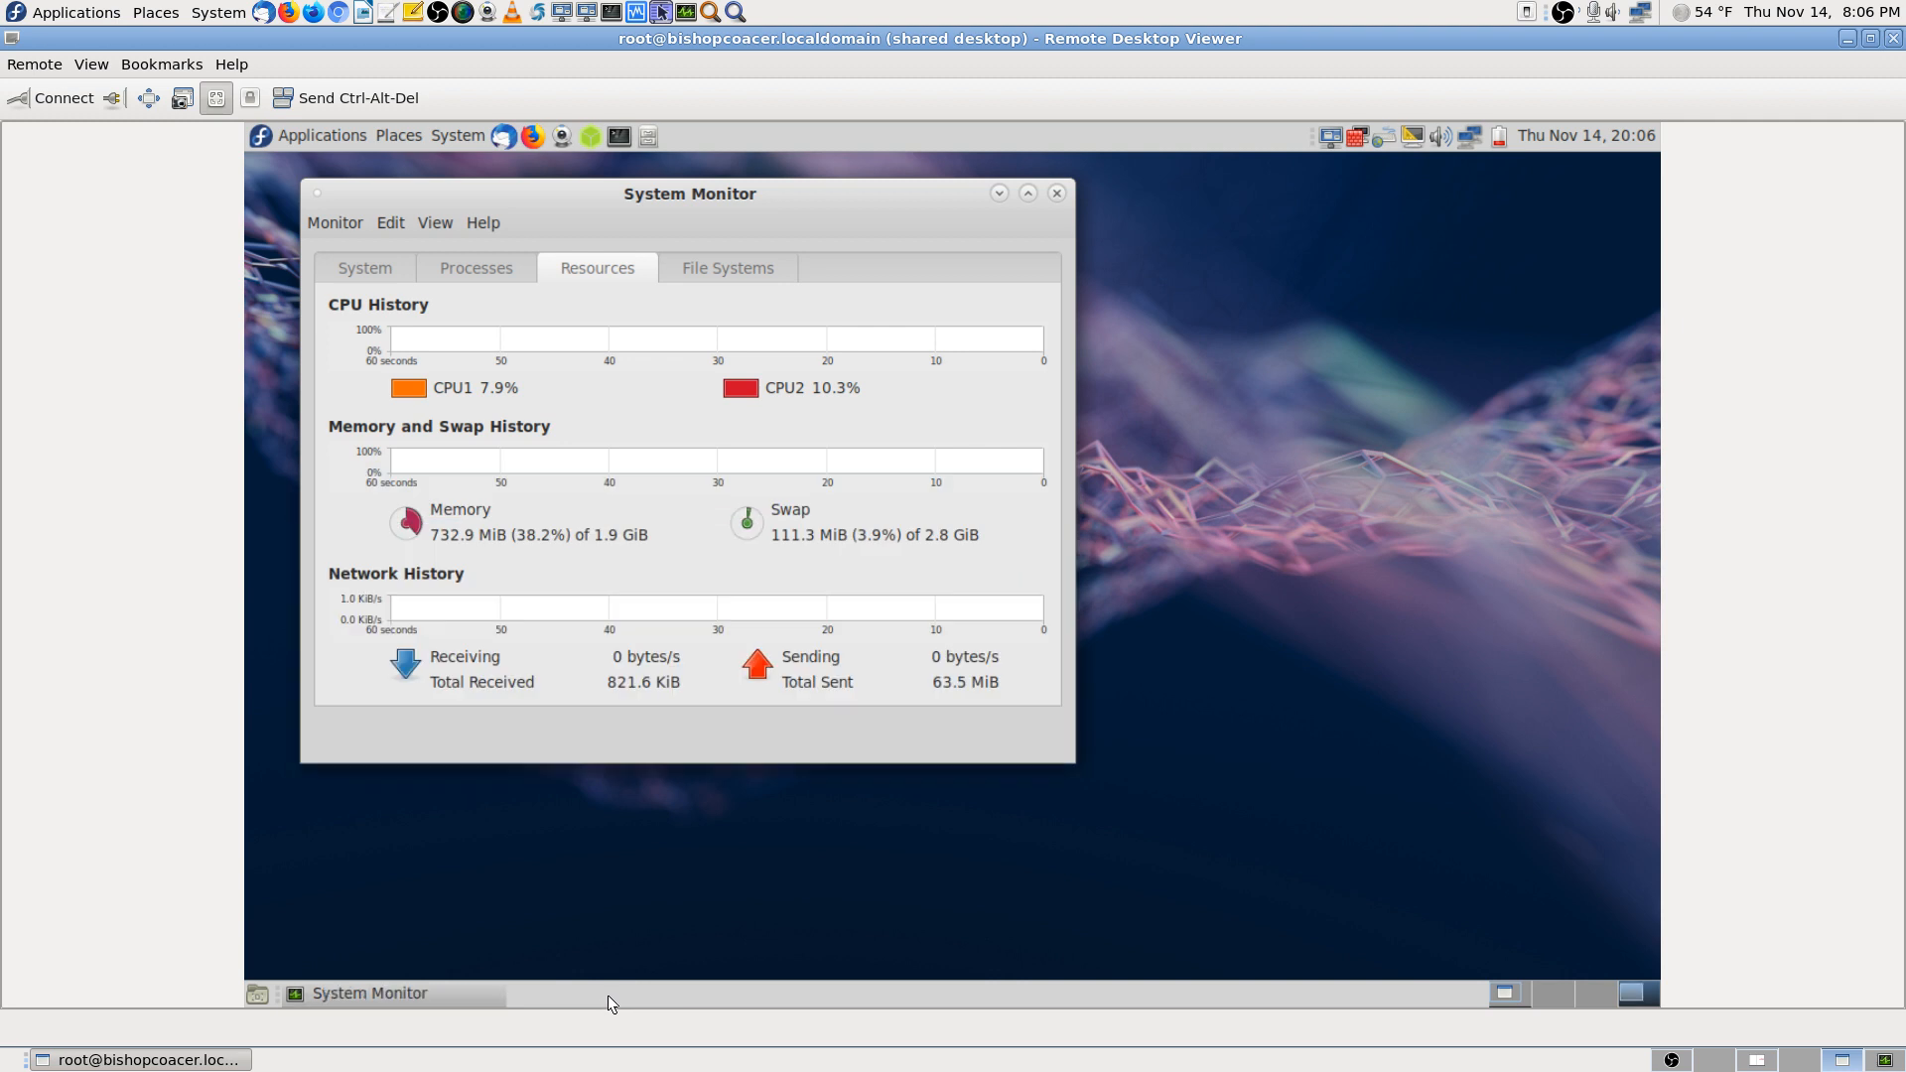
click(355, 266)
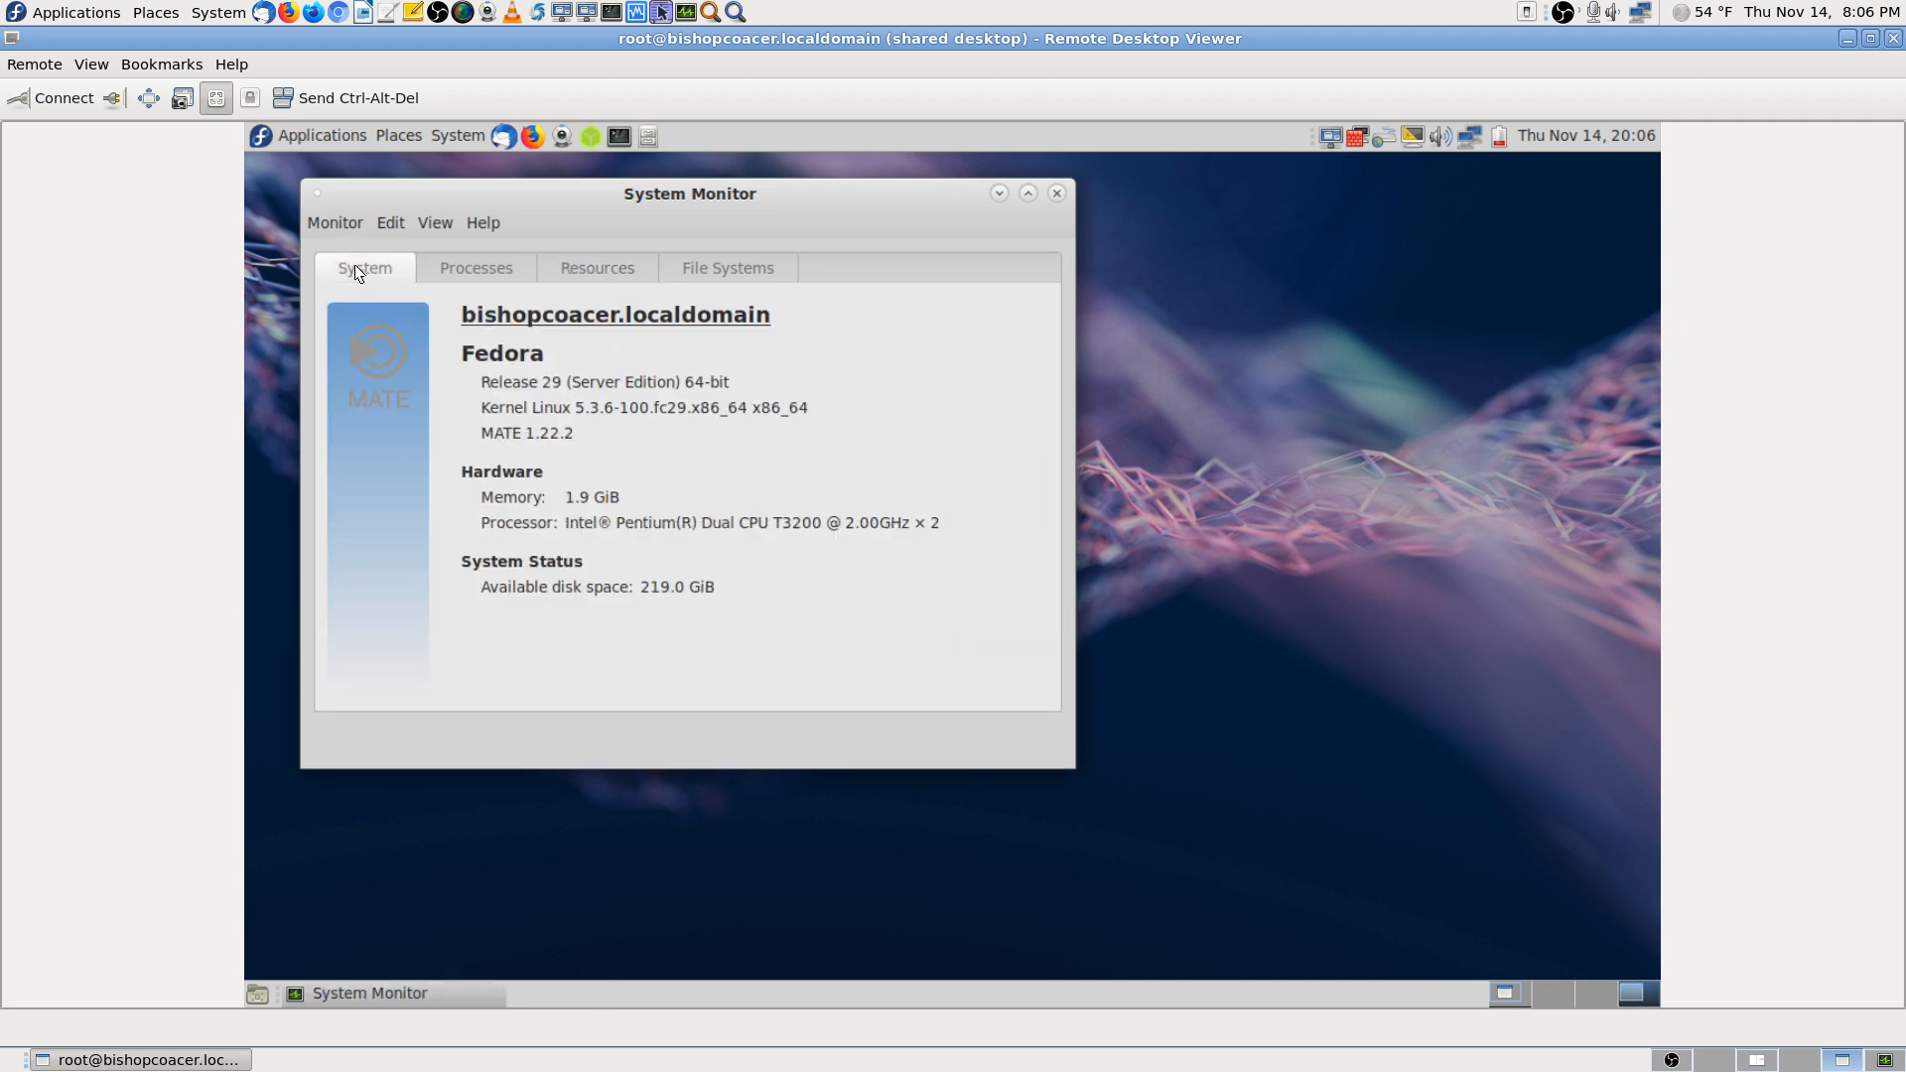
click(463, 260)
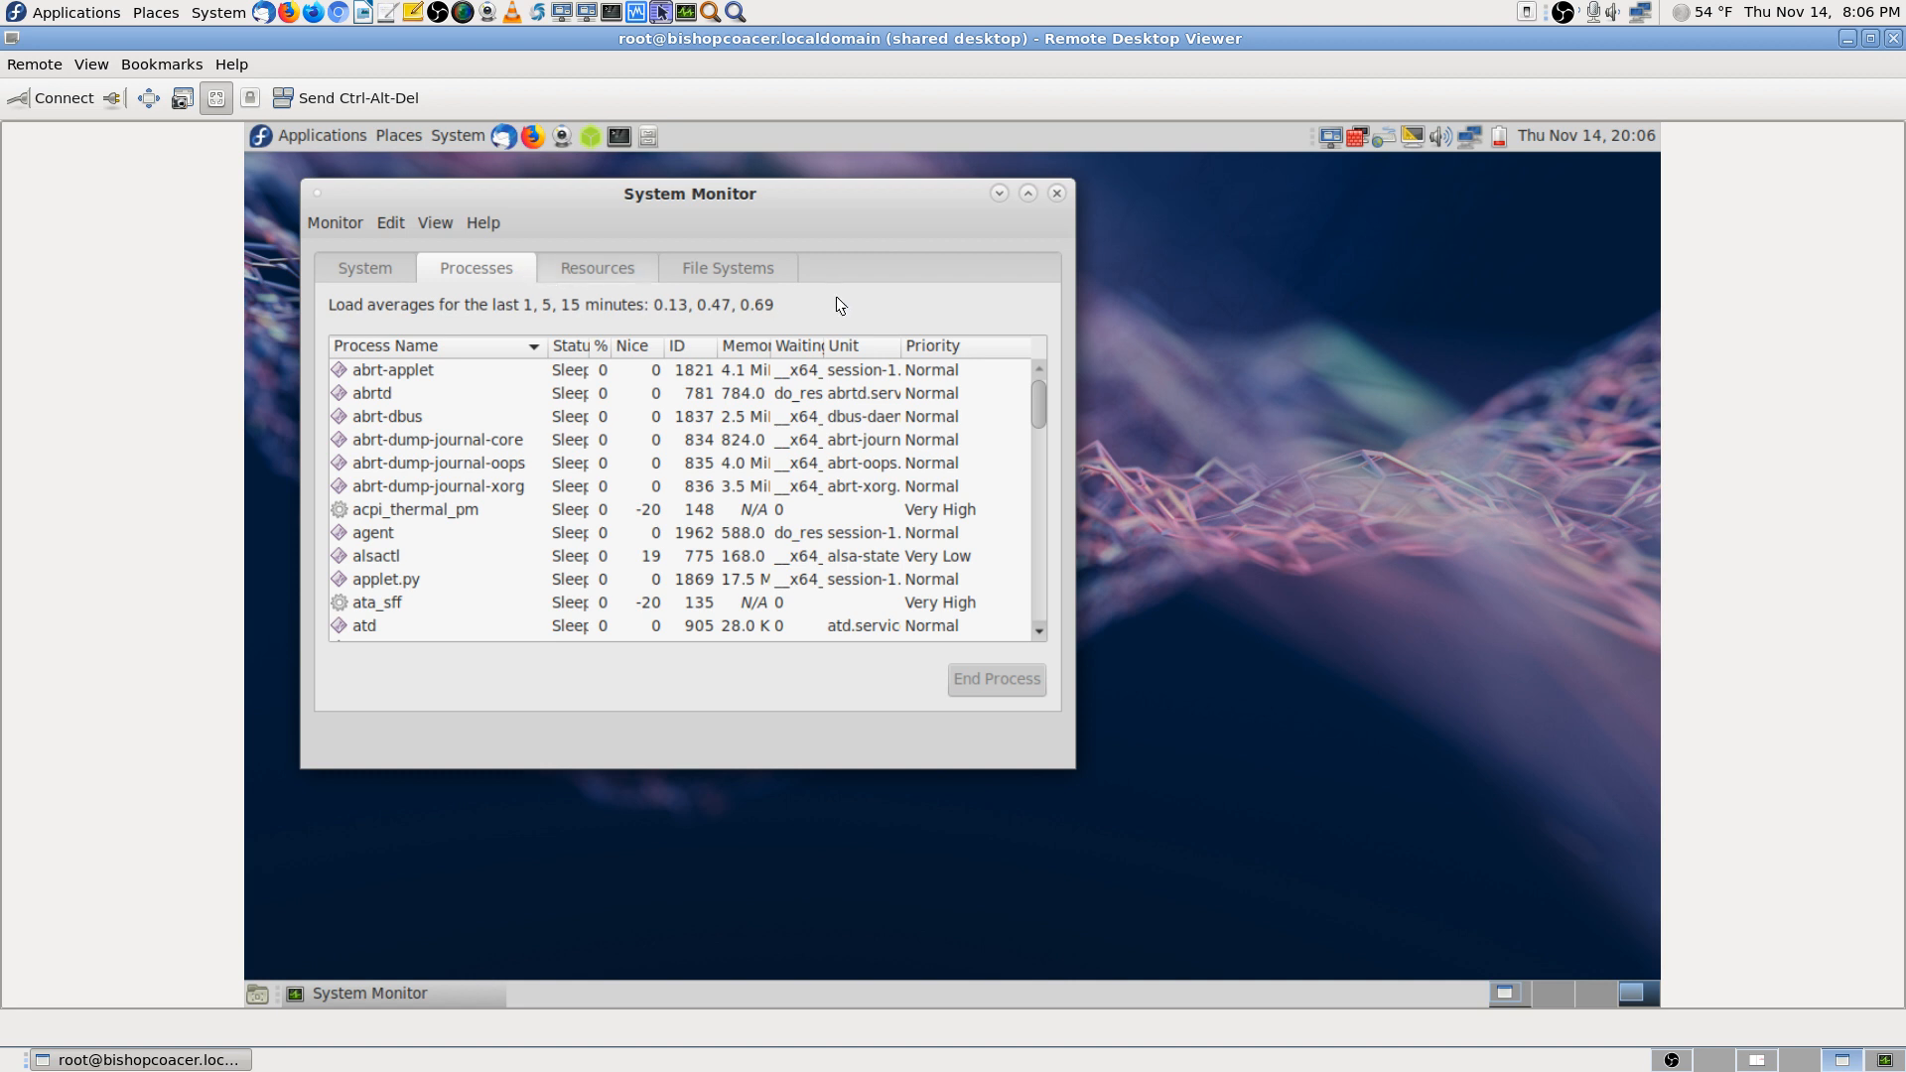
click(1028, 192)
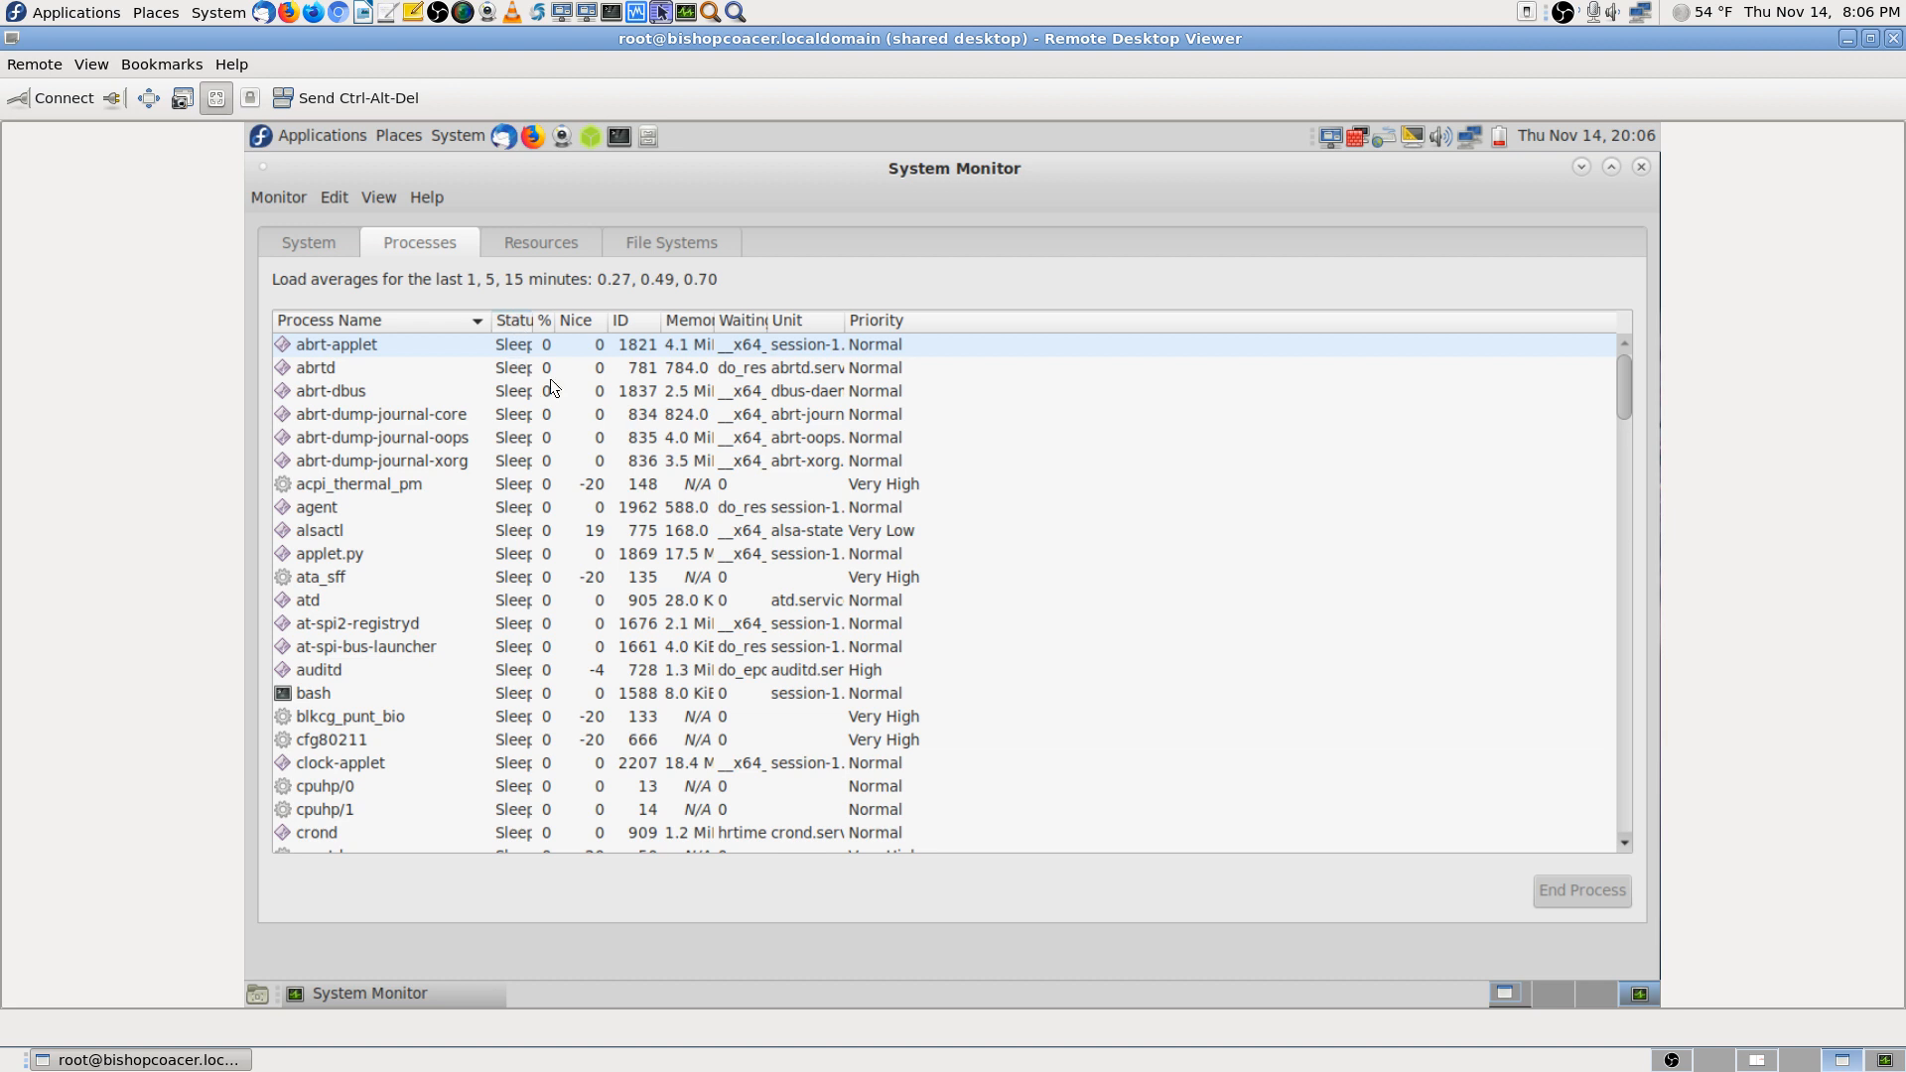
click(547, 318)
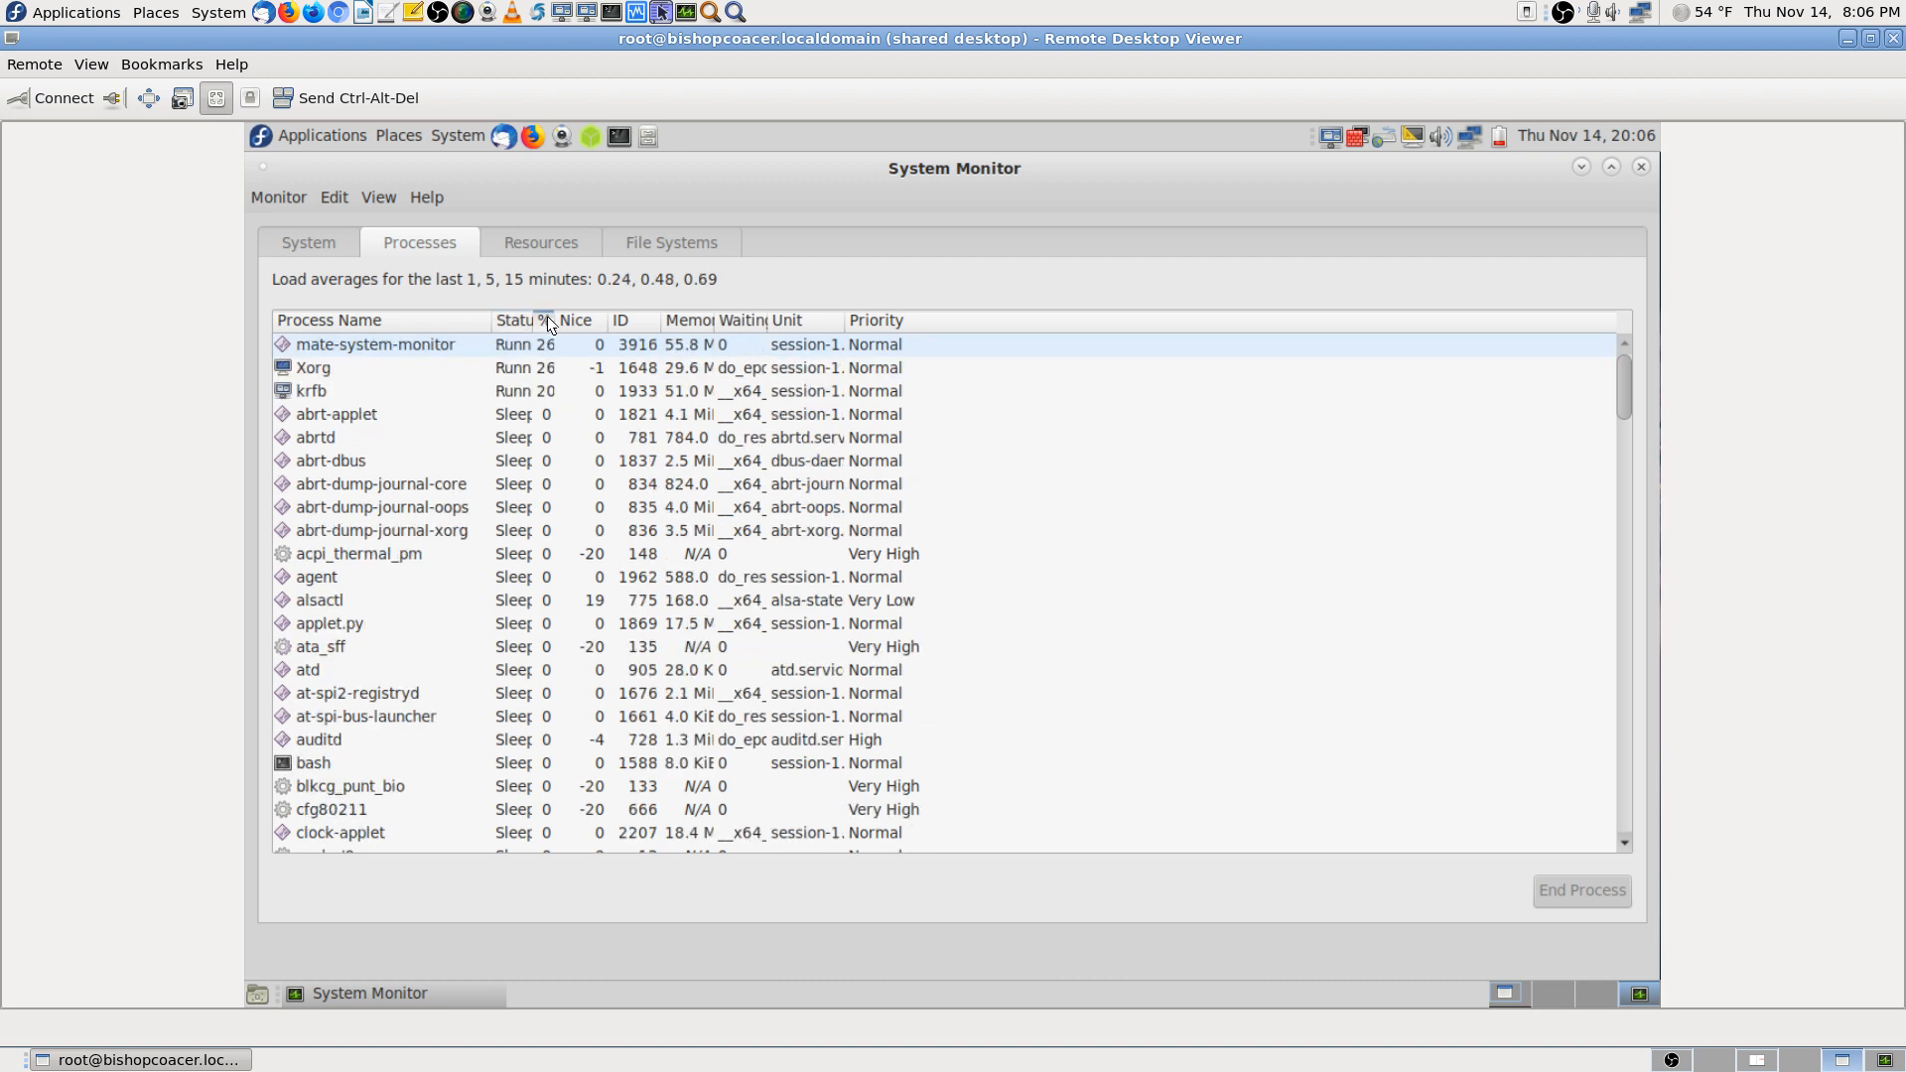
click(547, 319)
click(547, 319)
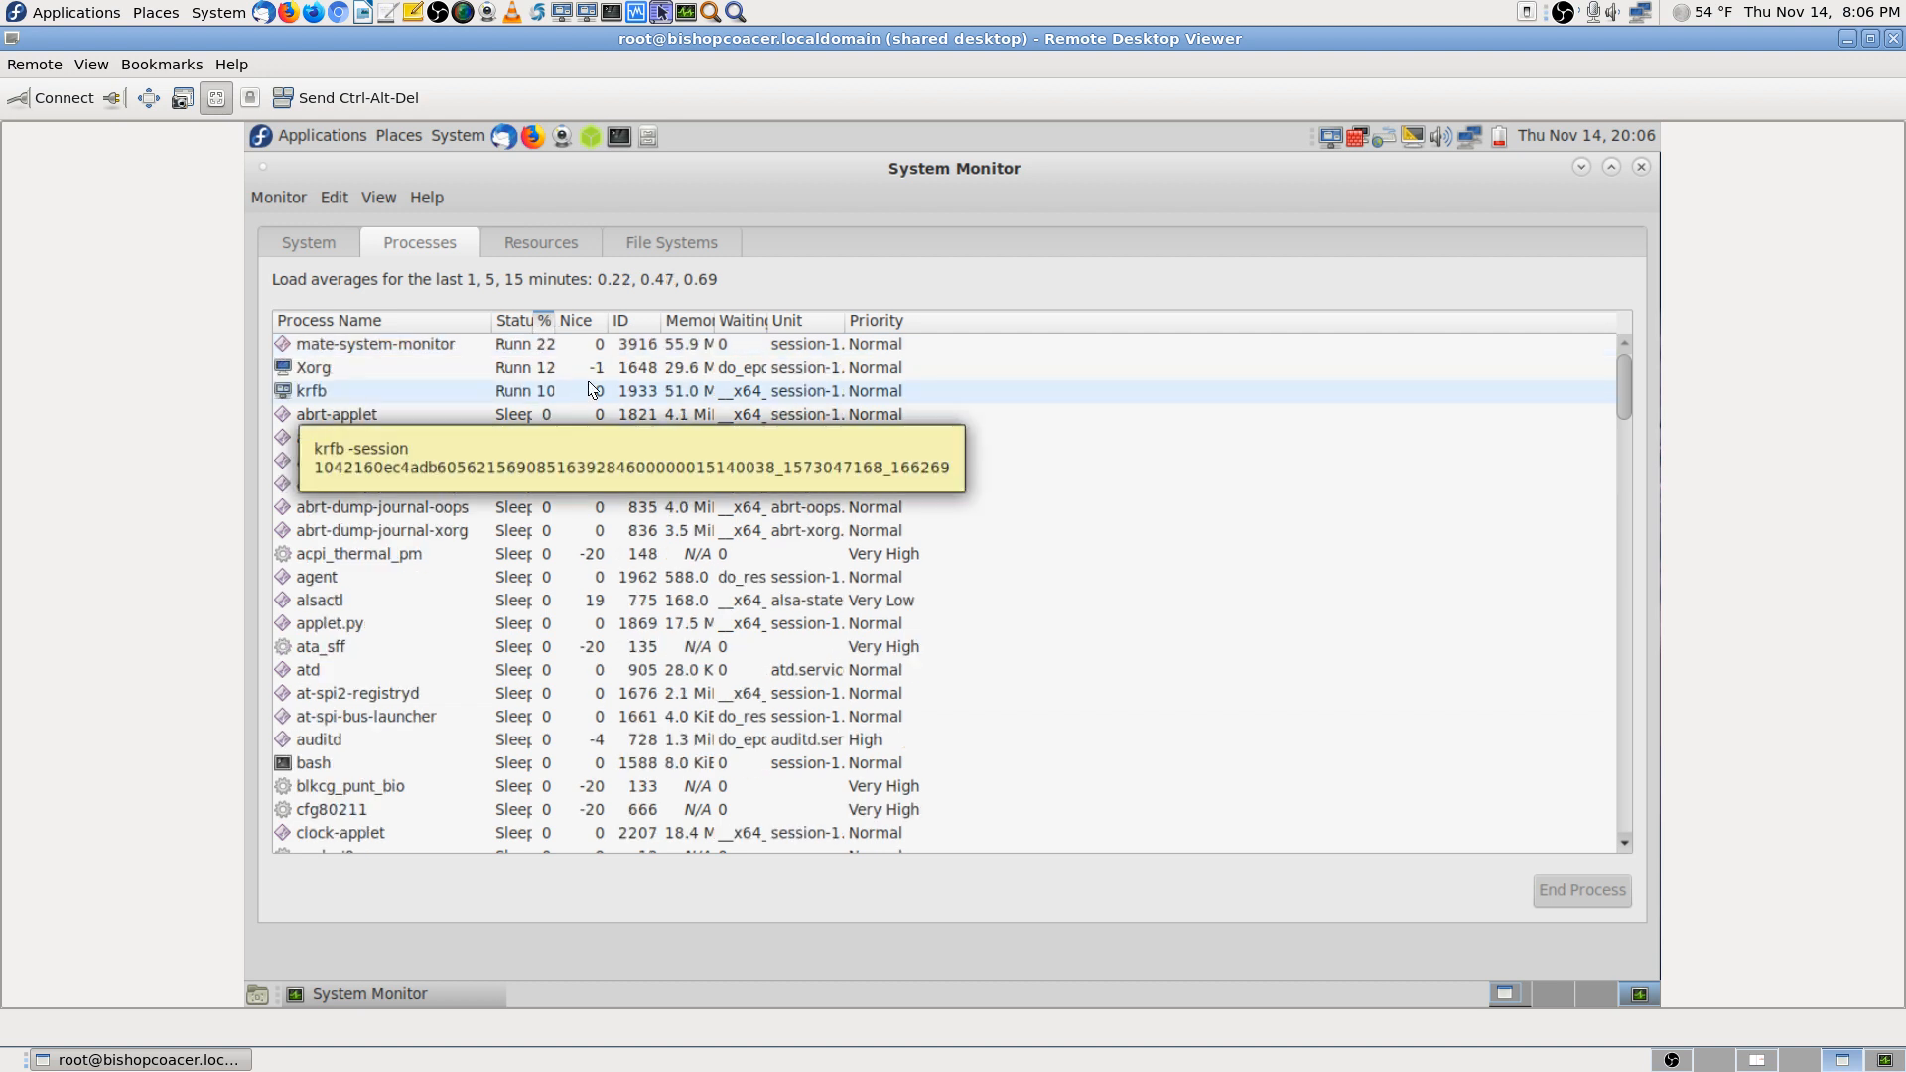
click(689, 316)
click(687, 316)
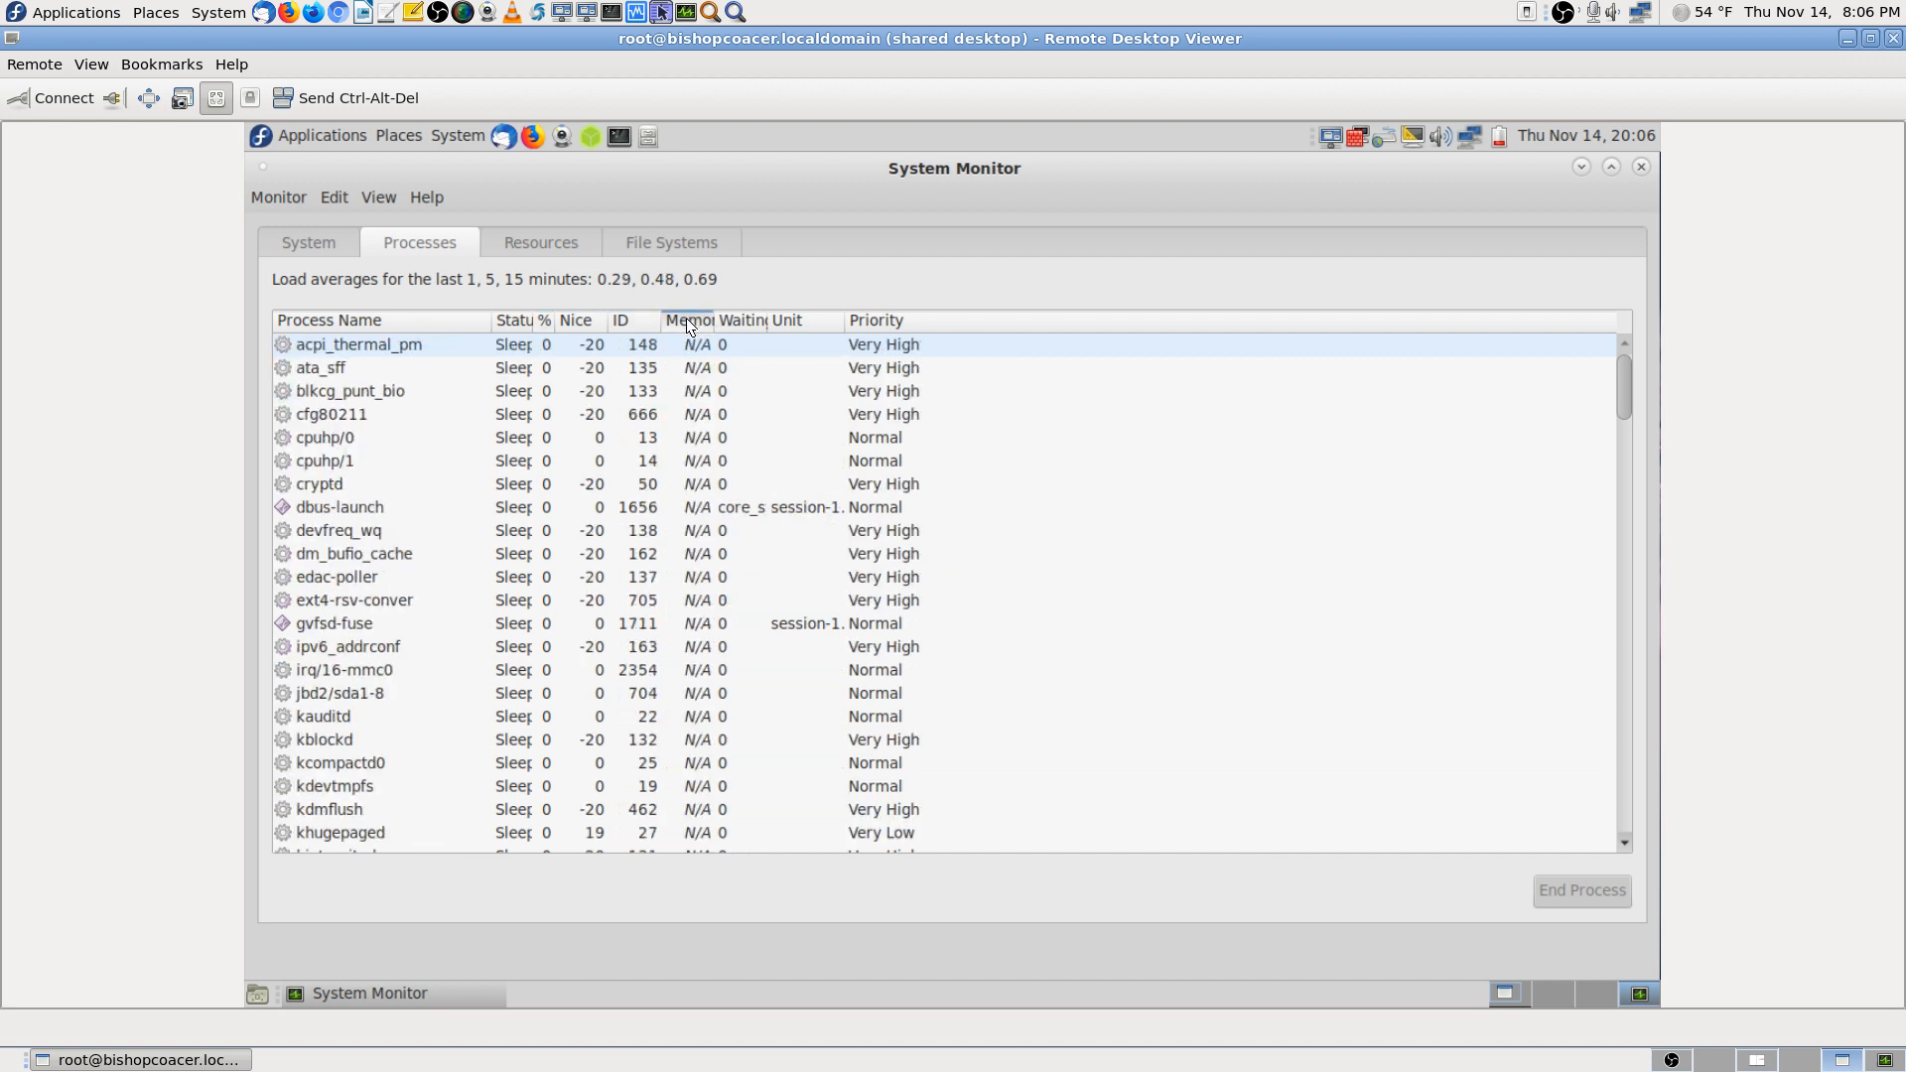
click(687, 318)
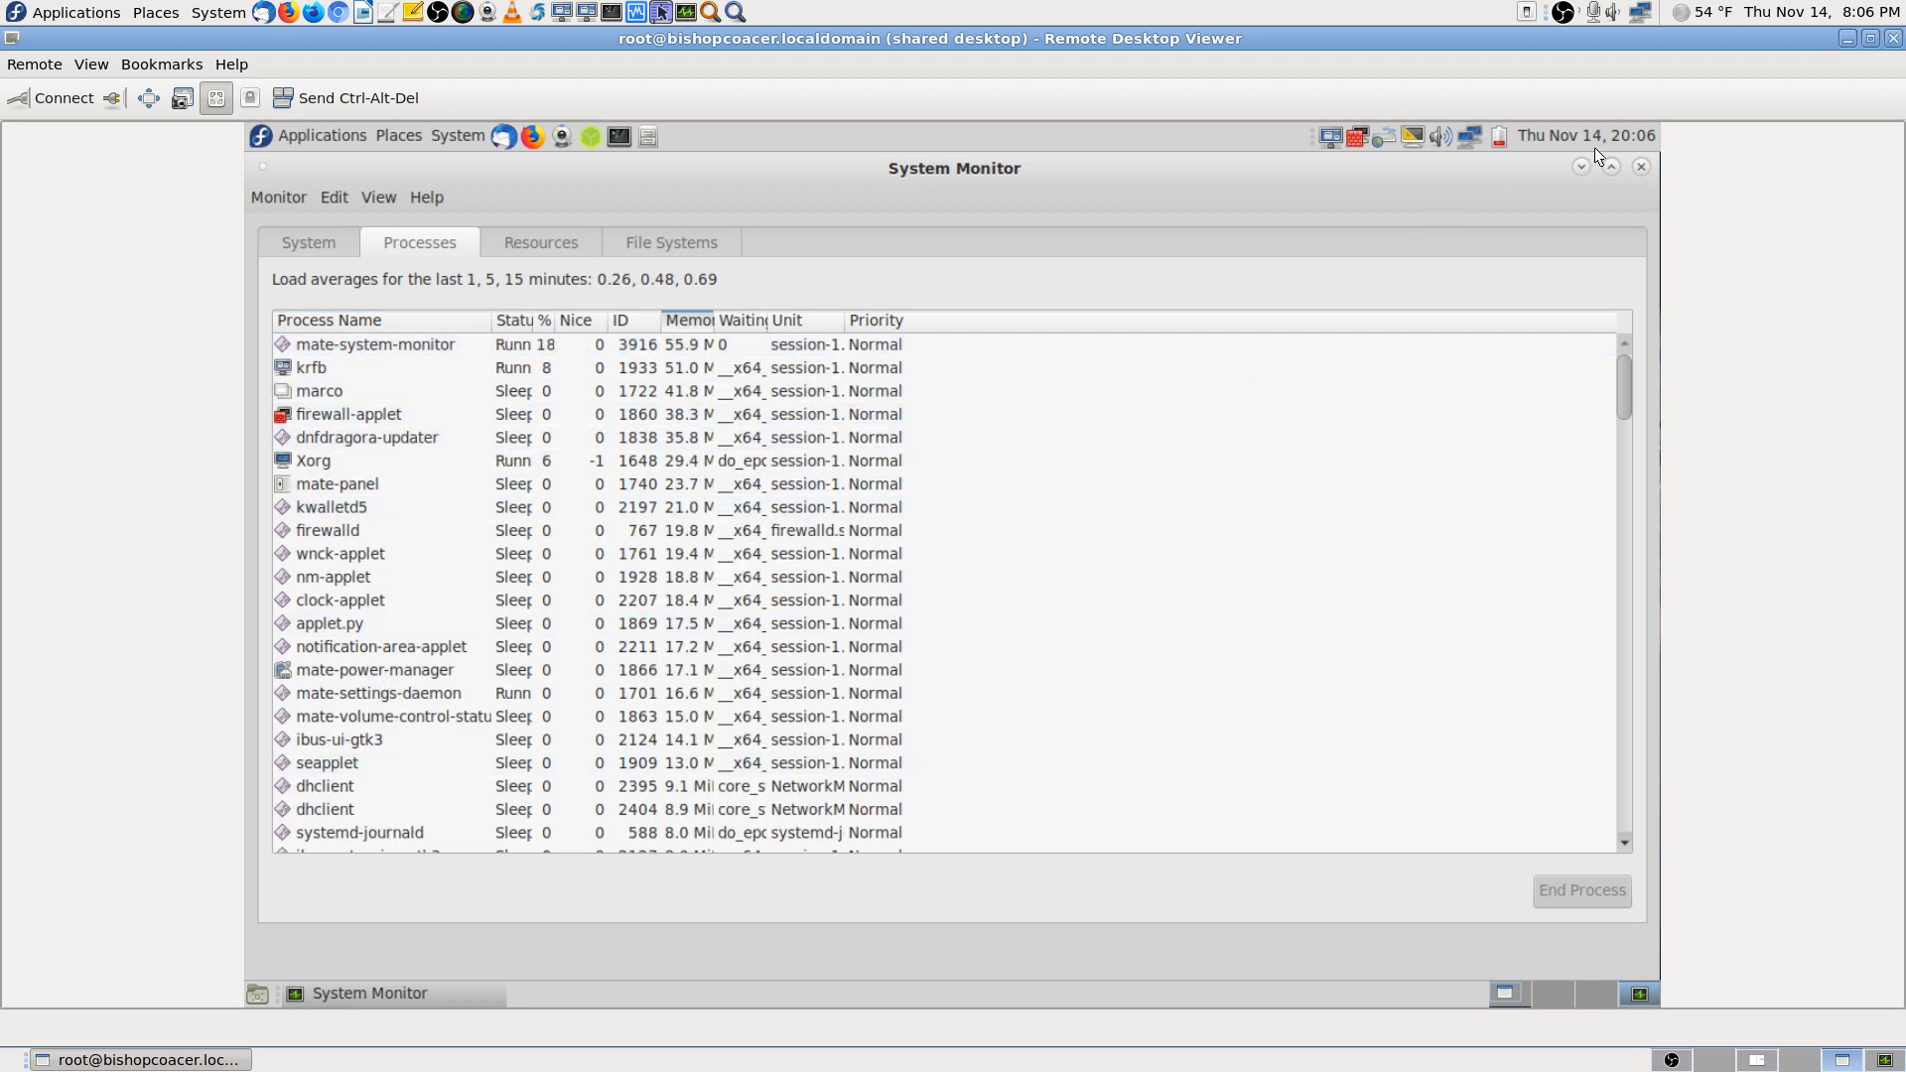
click(1640, 167)
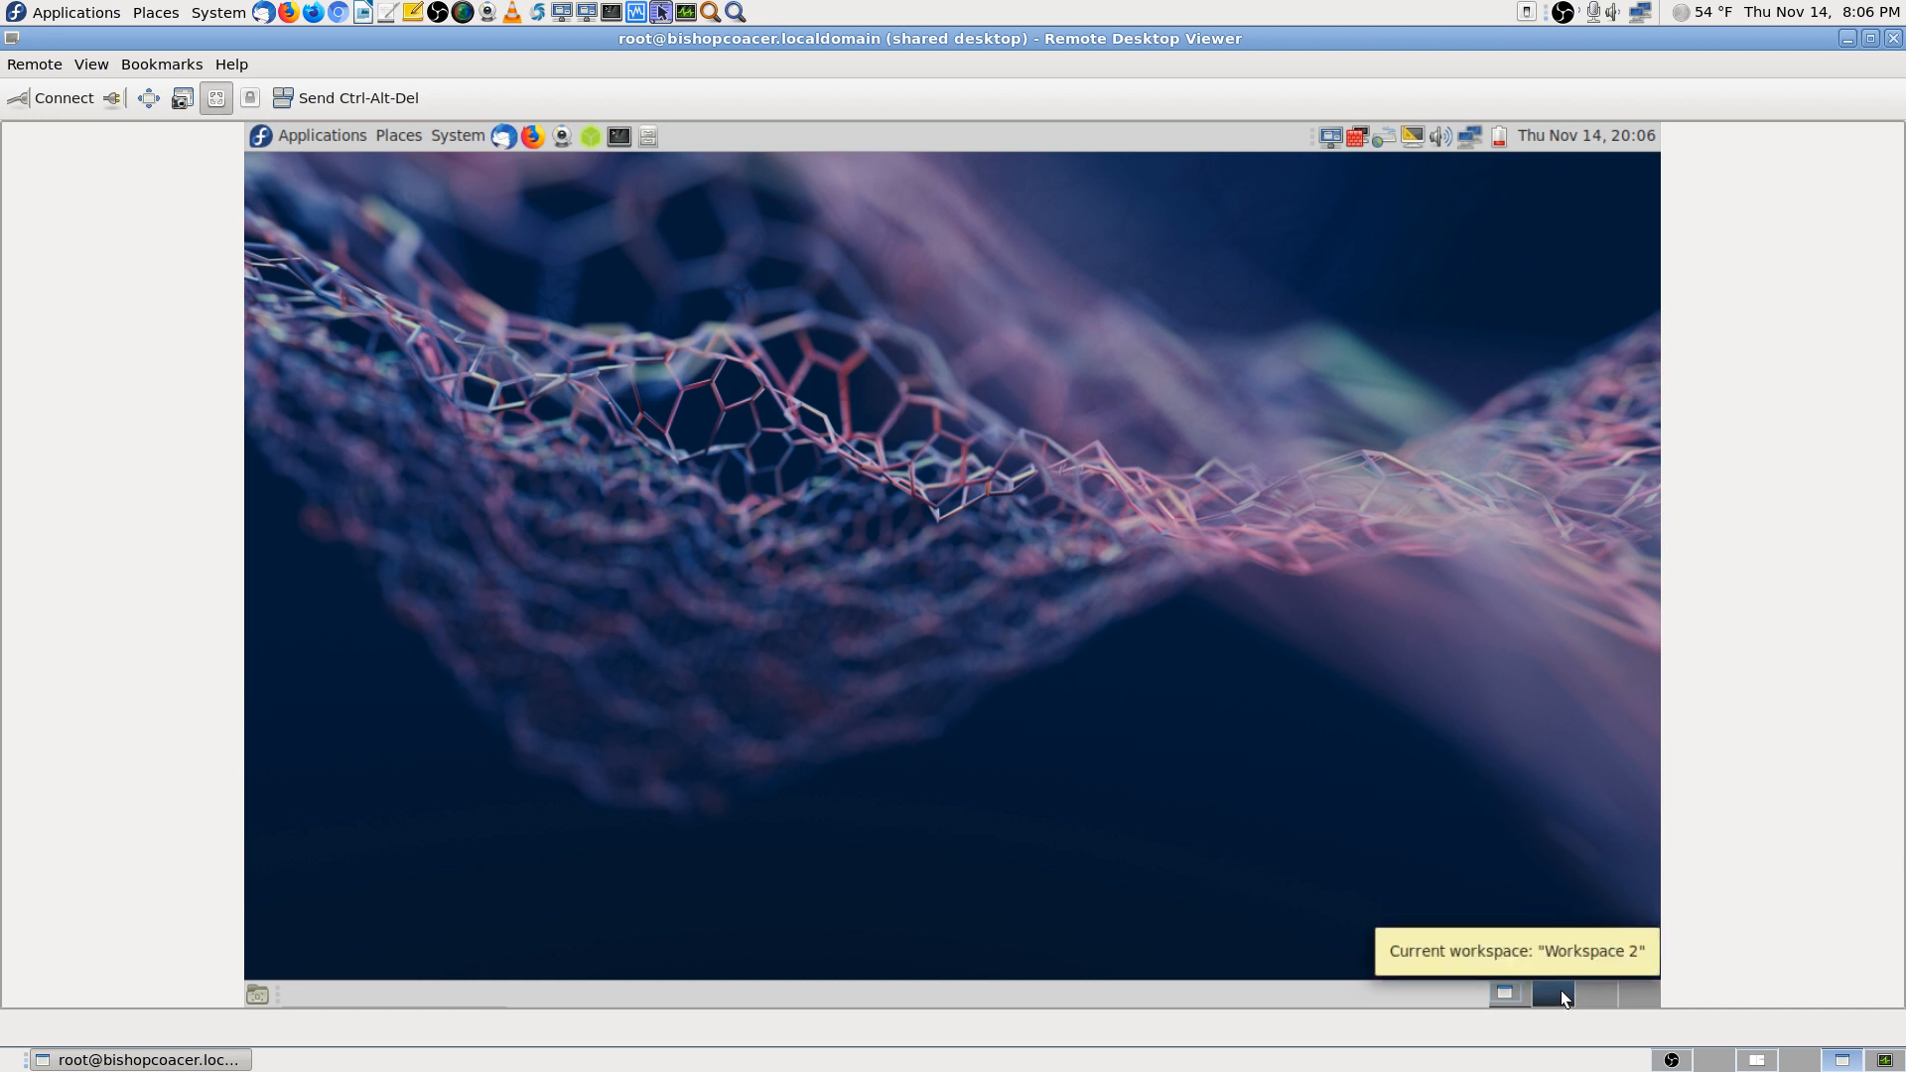
Cycle through remote Workspaces 1 to 4 to check each one
click(1511, 988)
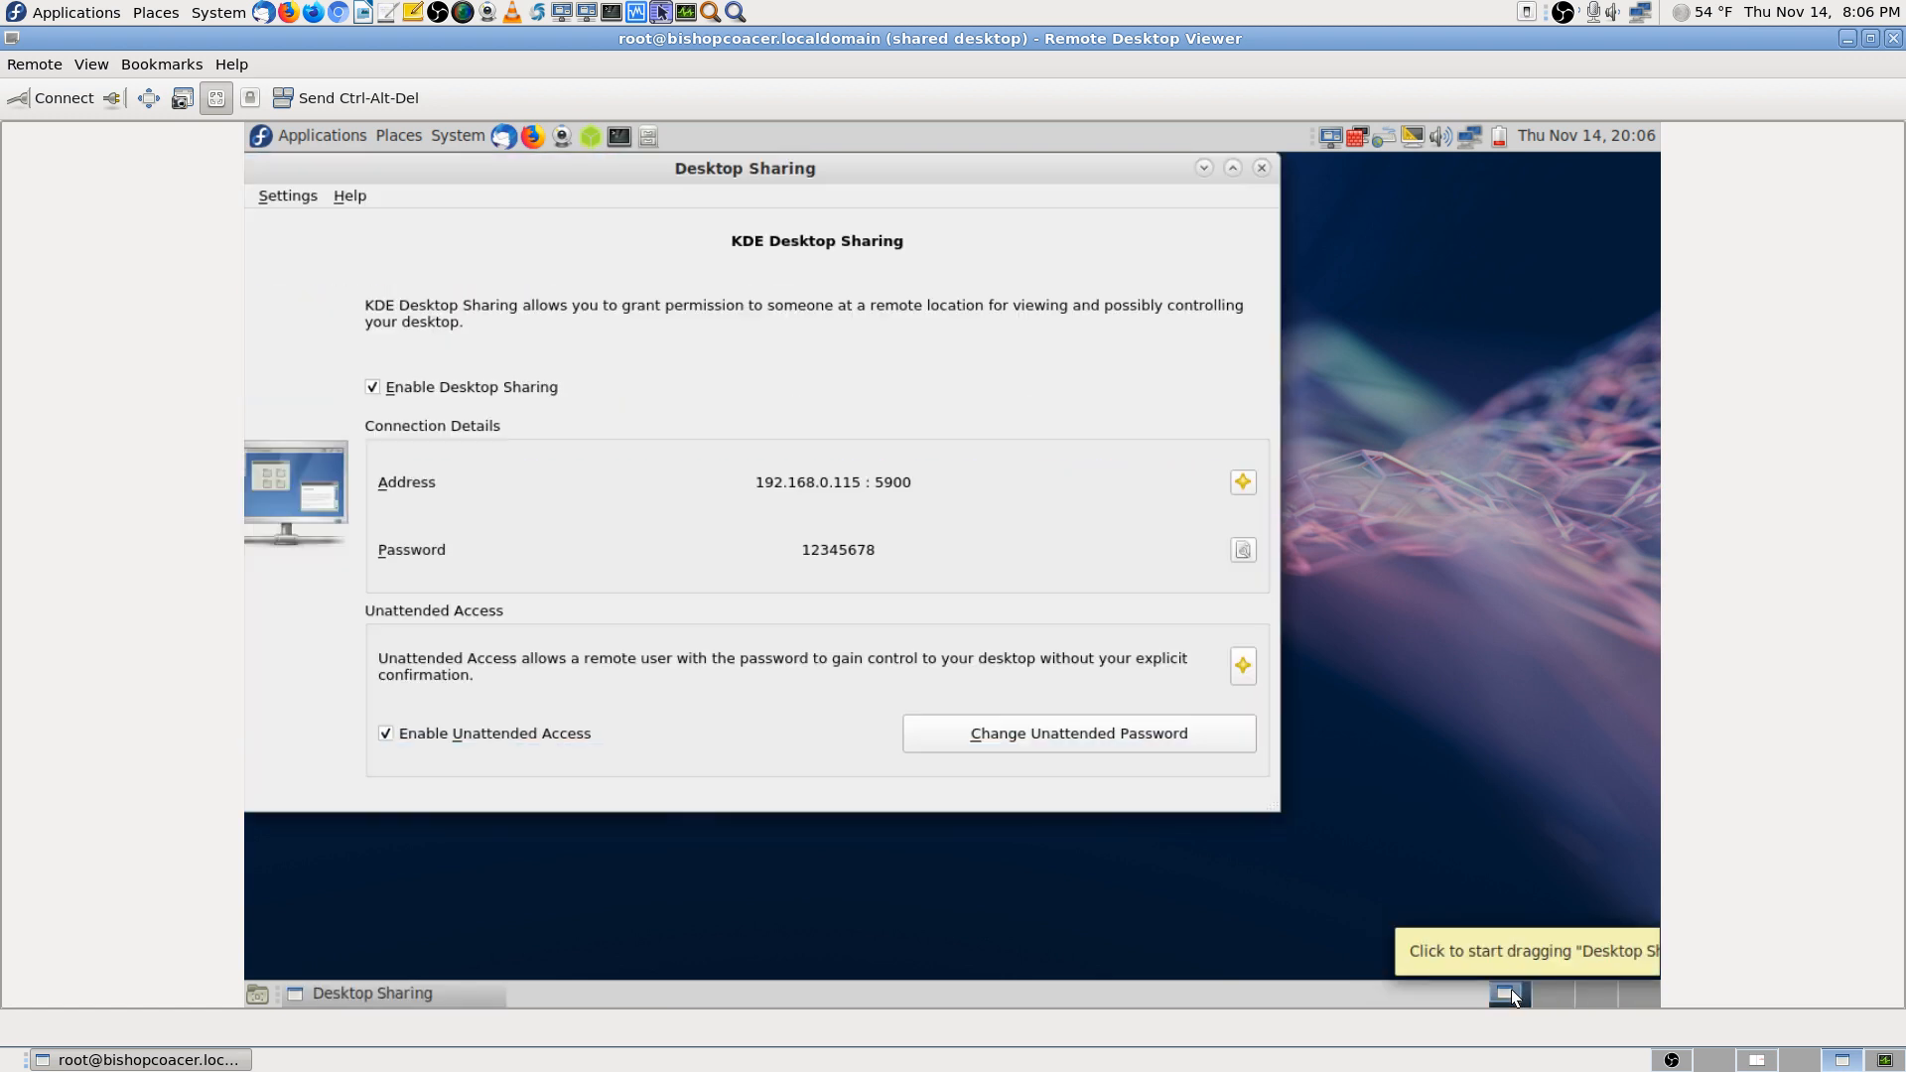
click(1560, 987)
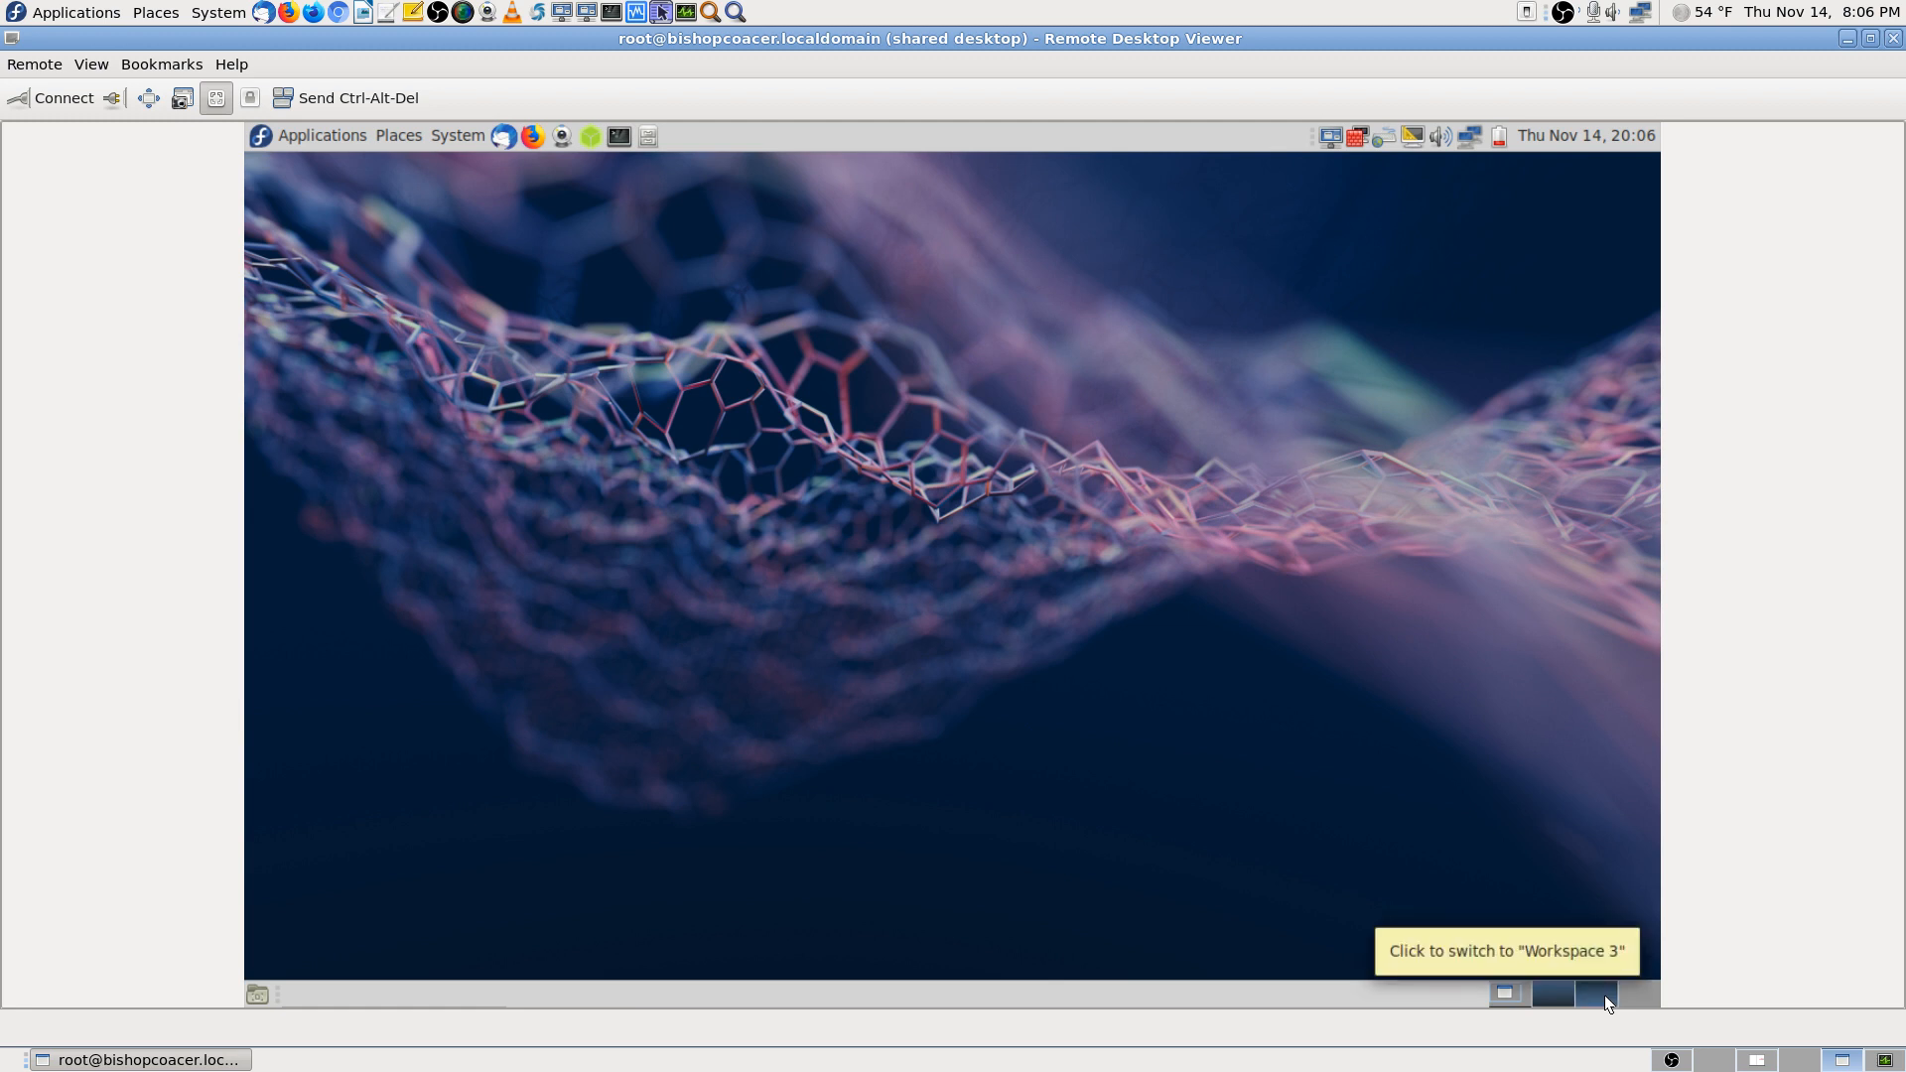
click(1604, 995)
click(1641, 993)
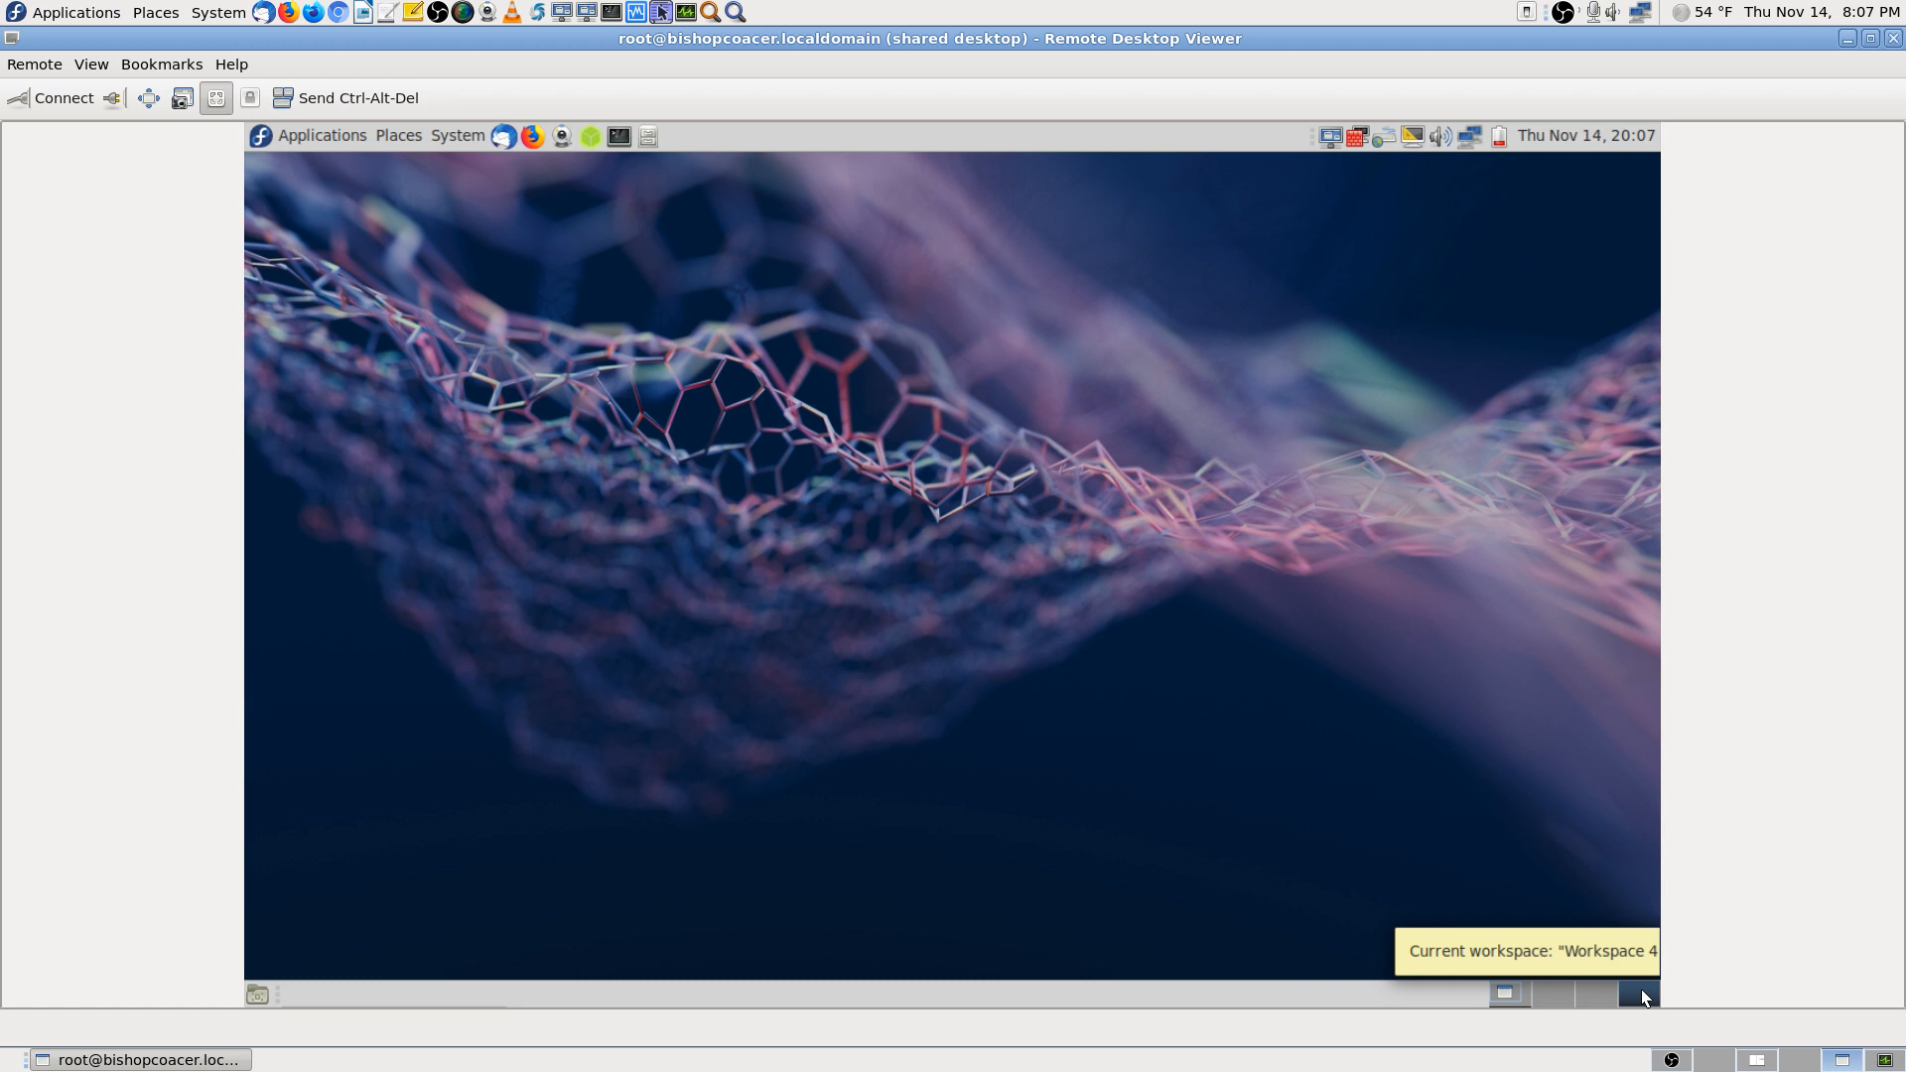
click(1553, 992)
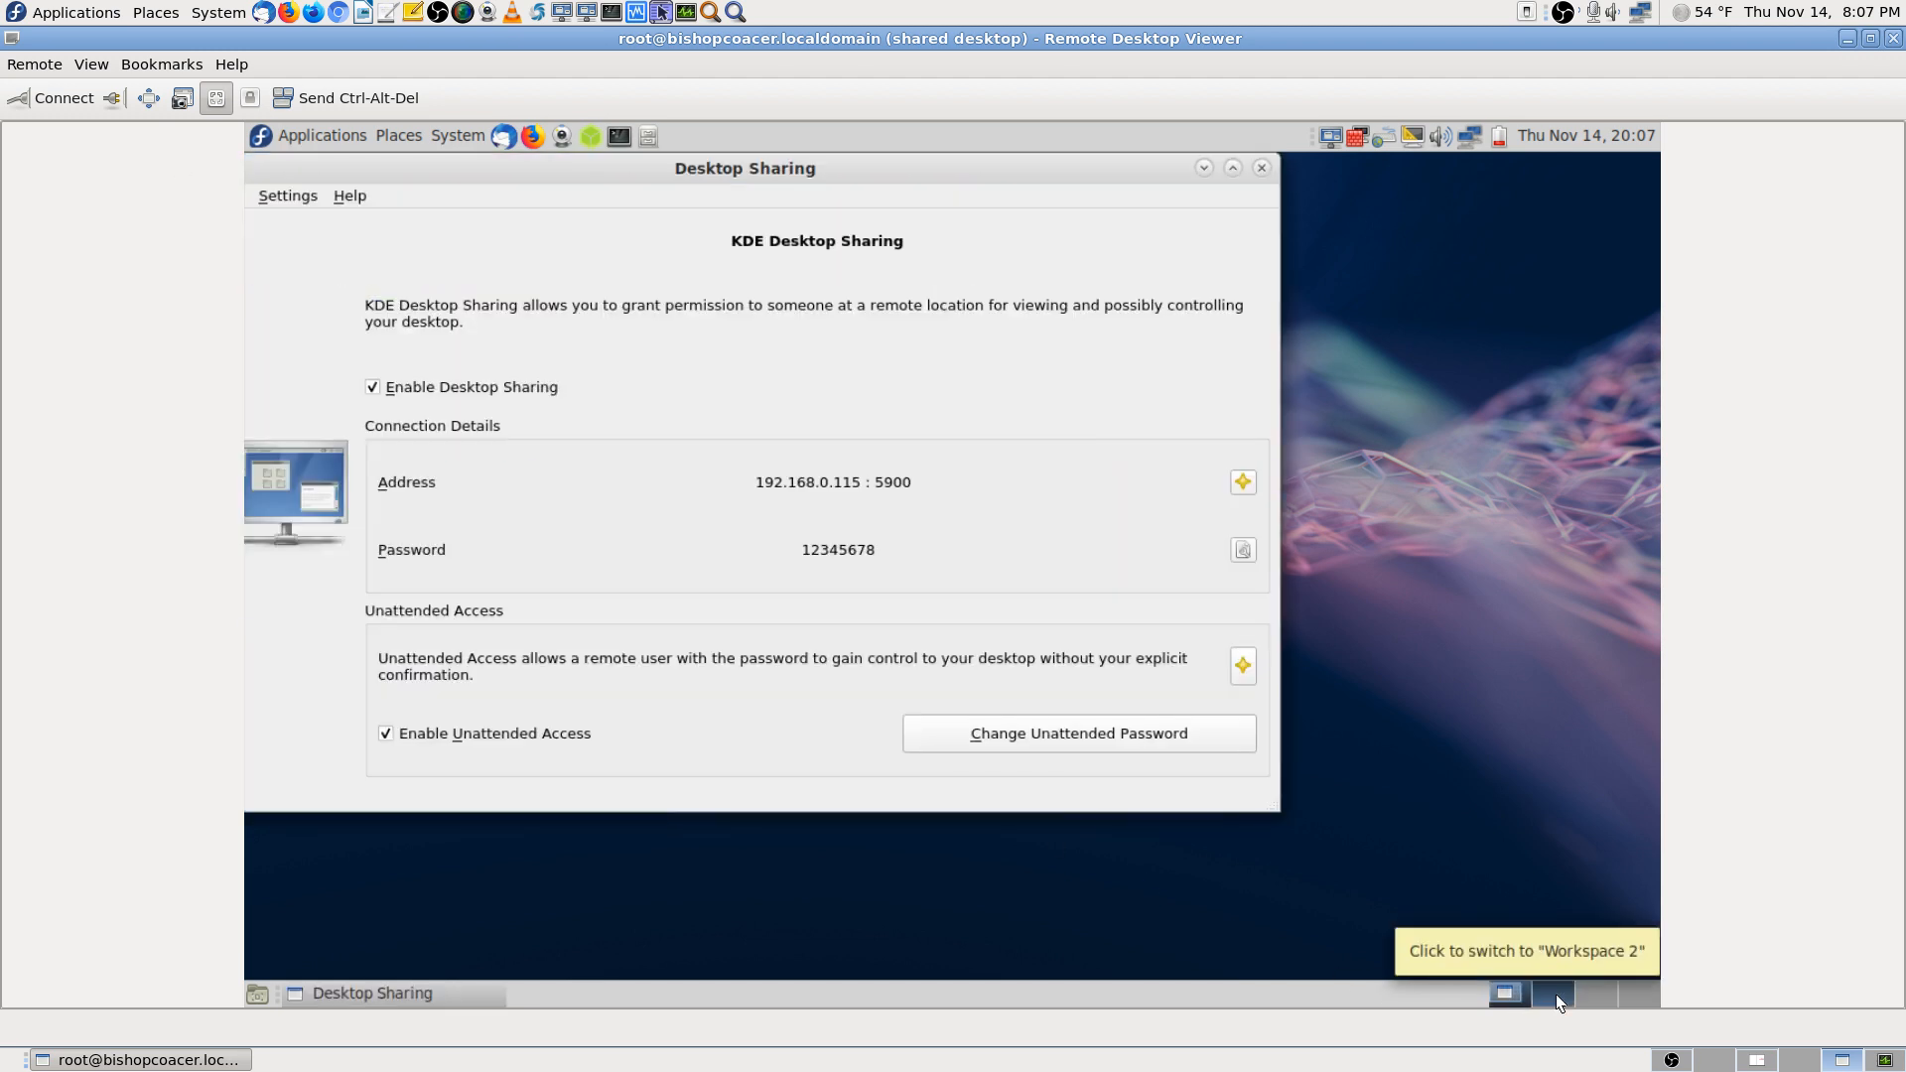
click(1556, 993)
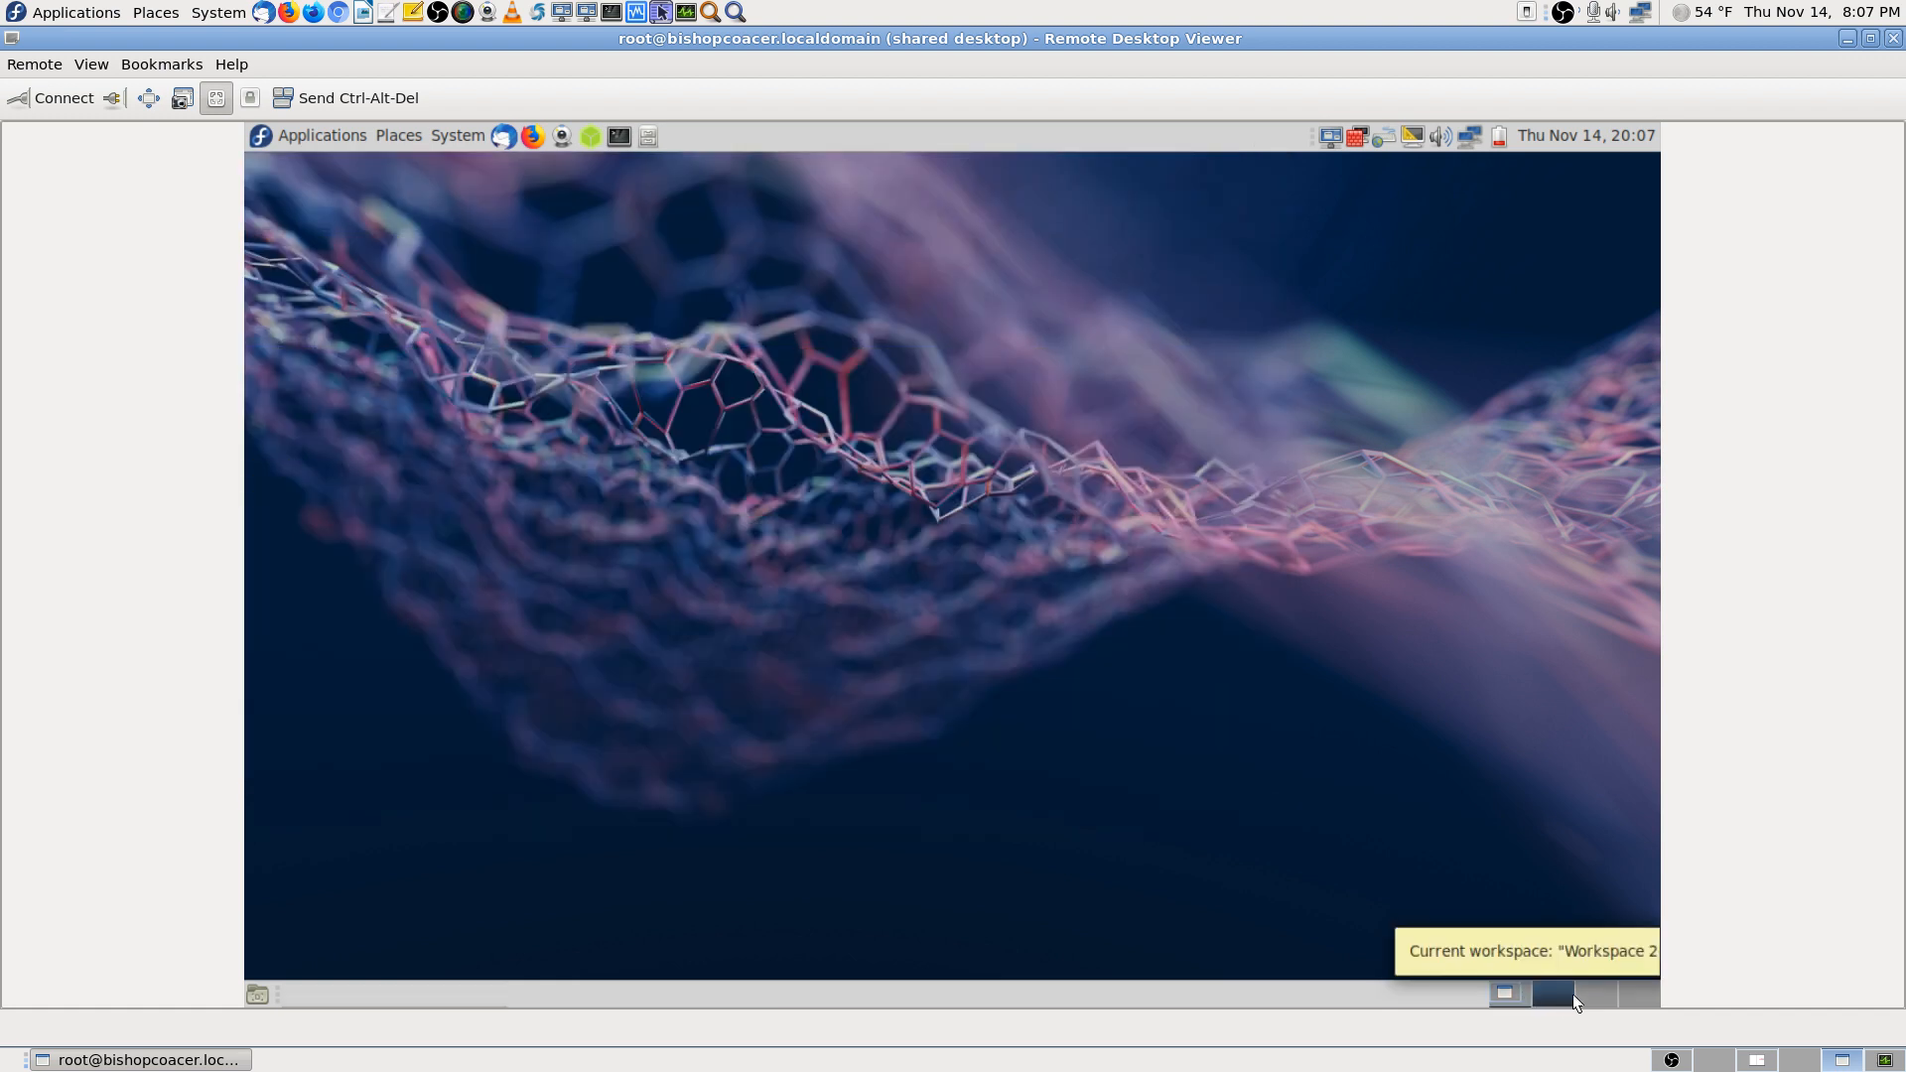
click(1594, 996)
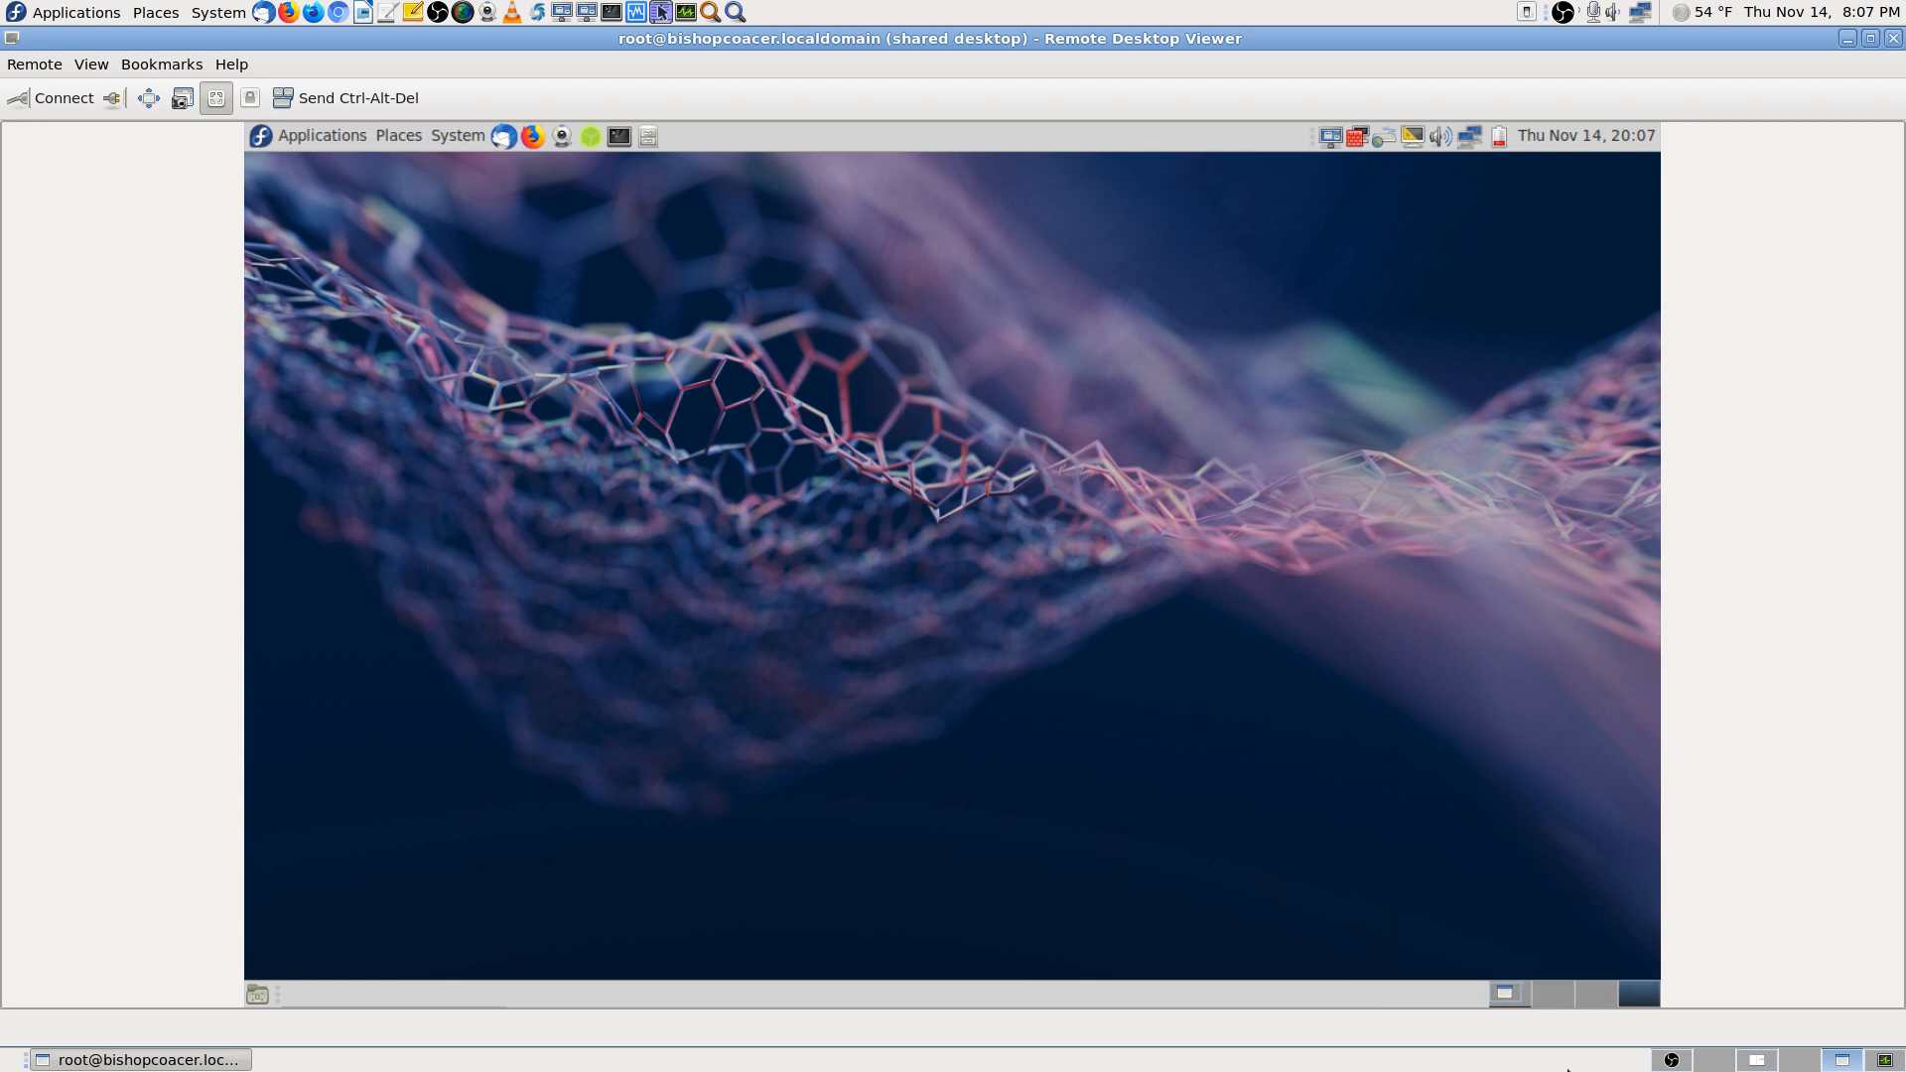
Return the remote machine to Workspace 1, disconnect, and close the viewer
click(1505, 994)
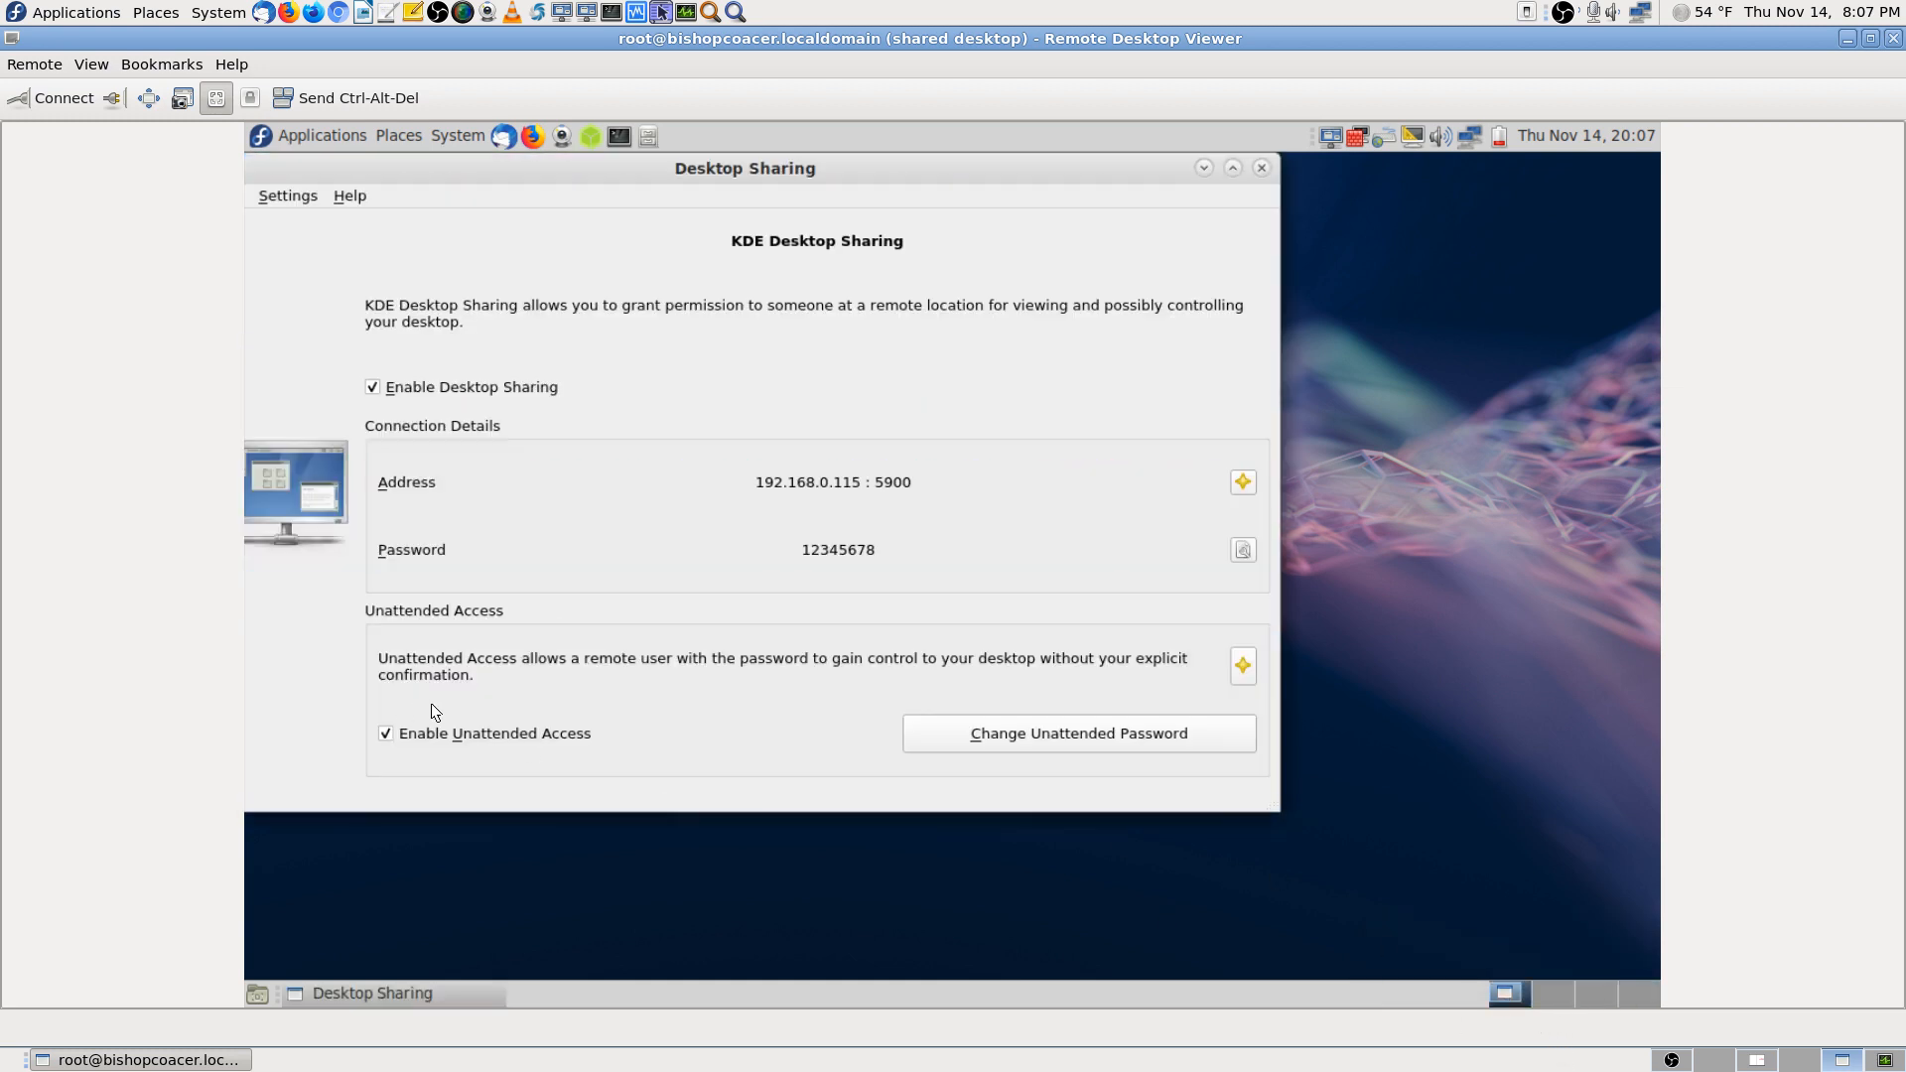
click(105, 97)
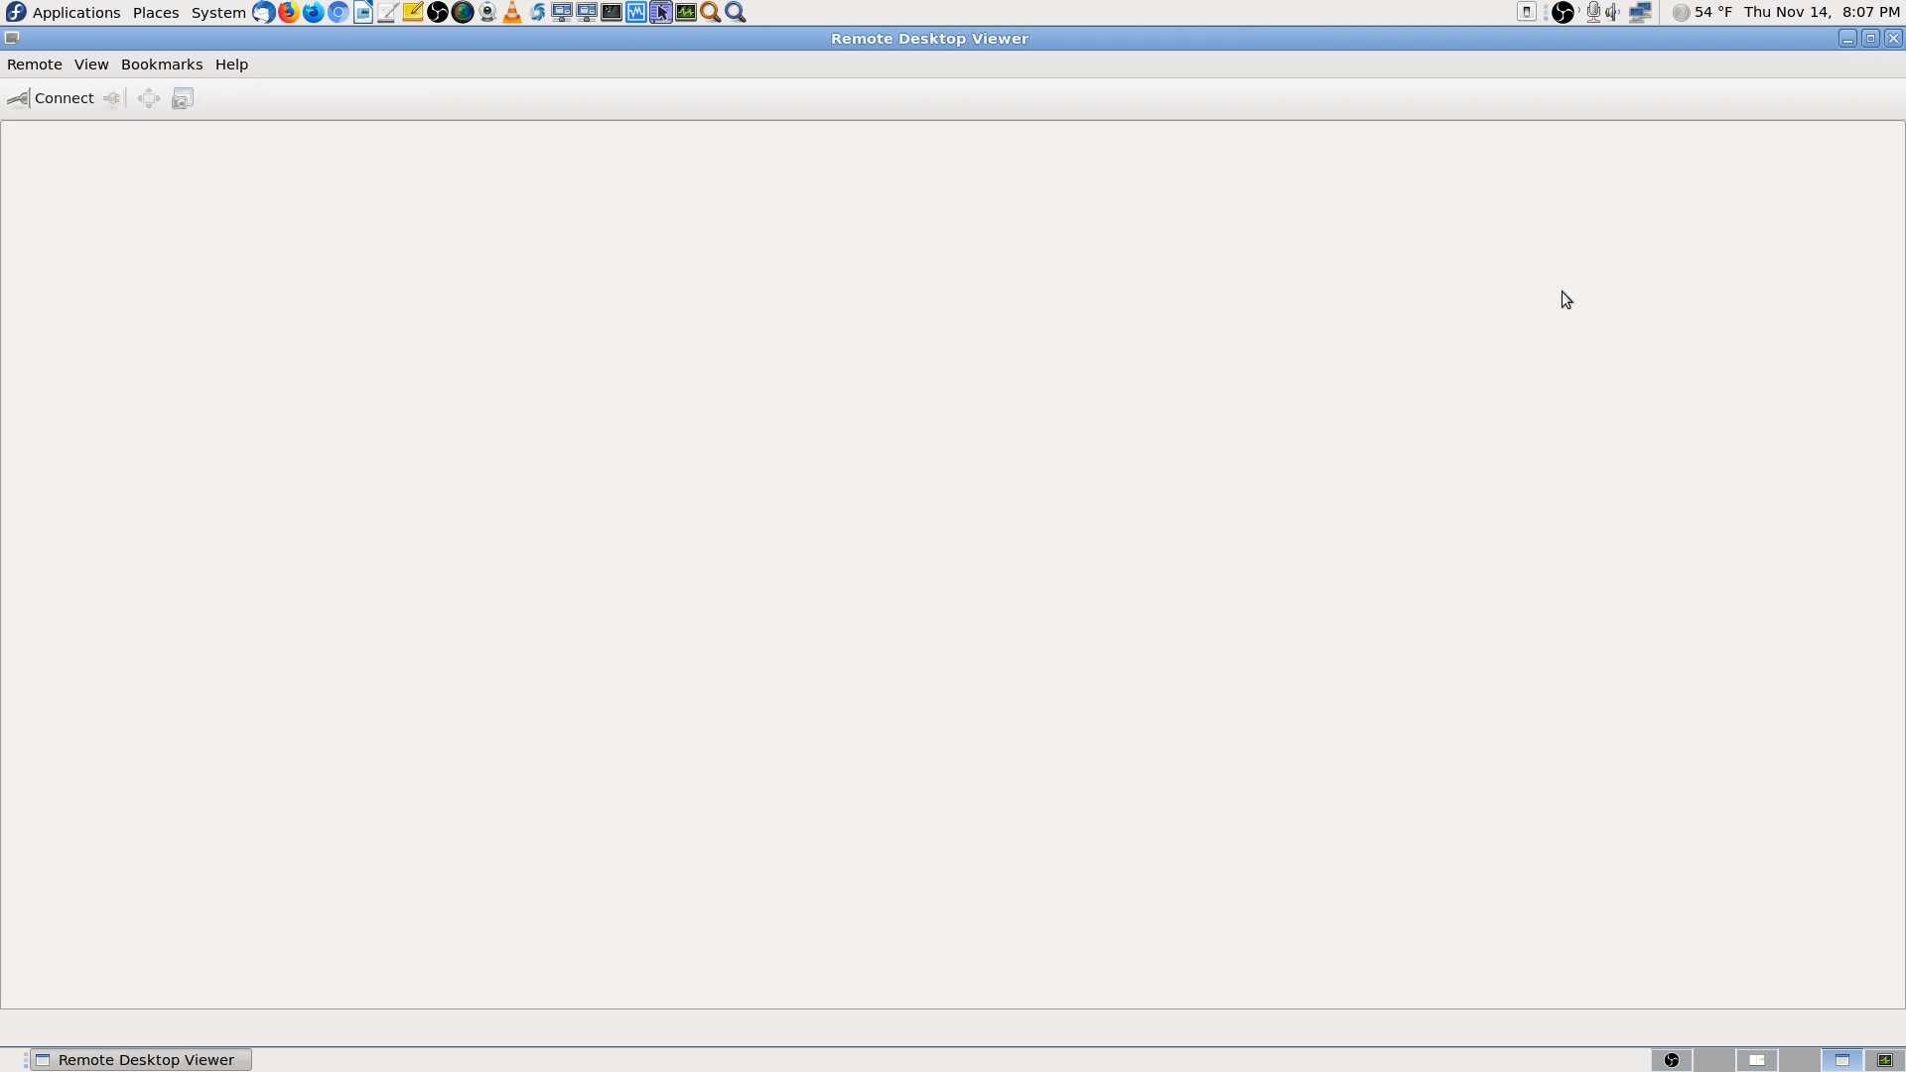
click(1893, 38)
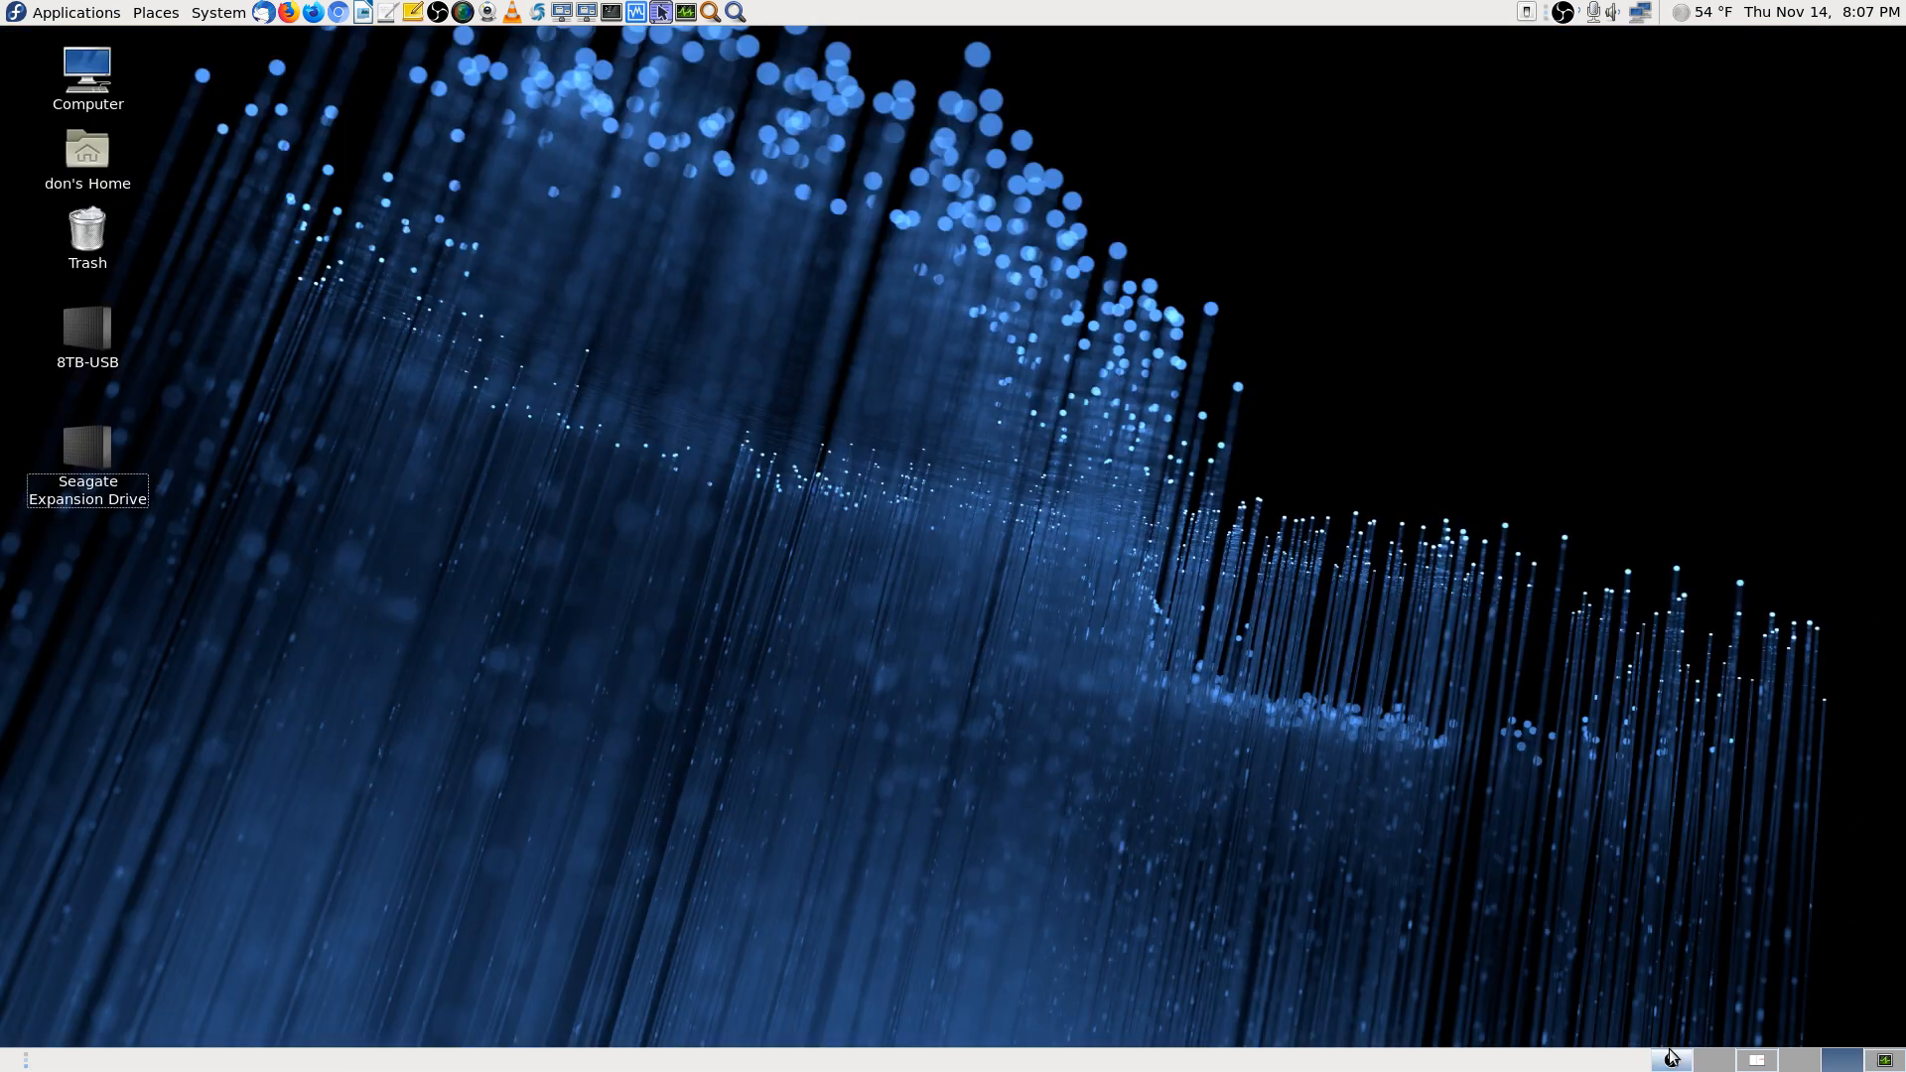
Glance at the camera manual on Workspace 3, then move to the OBS workspace
click(1762, 1061)
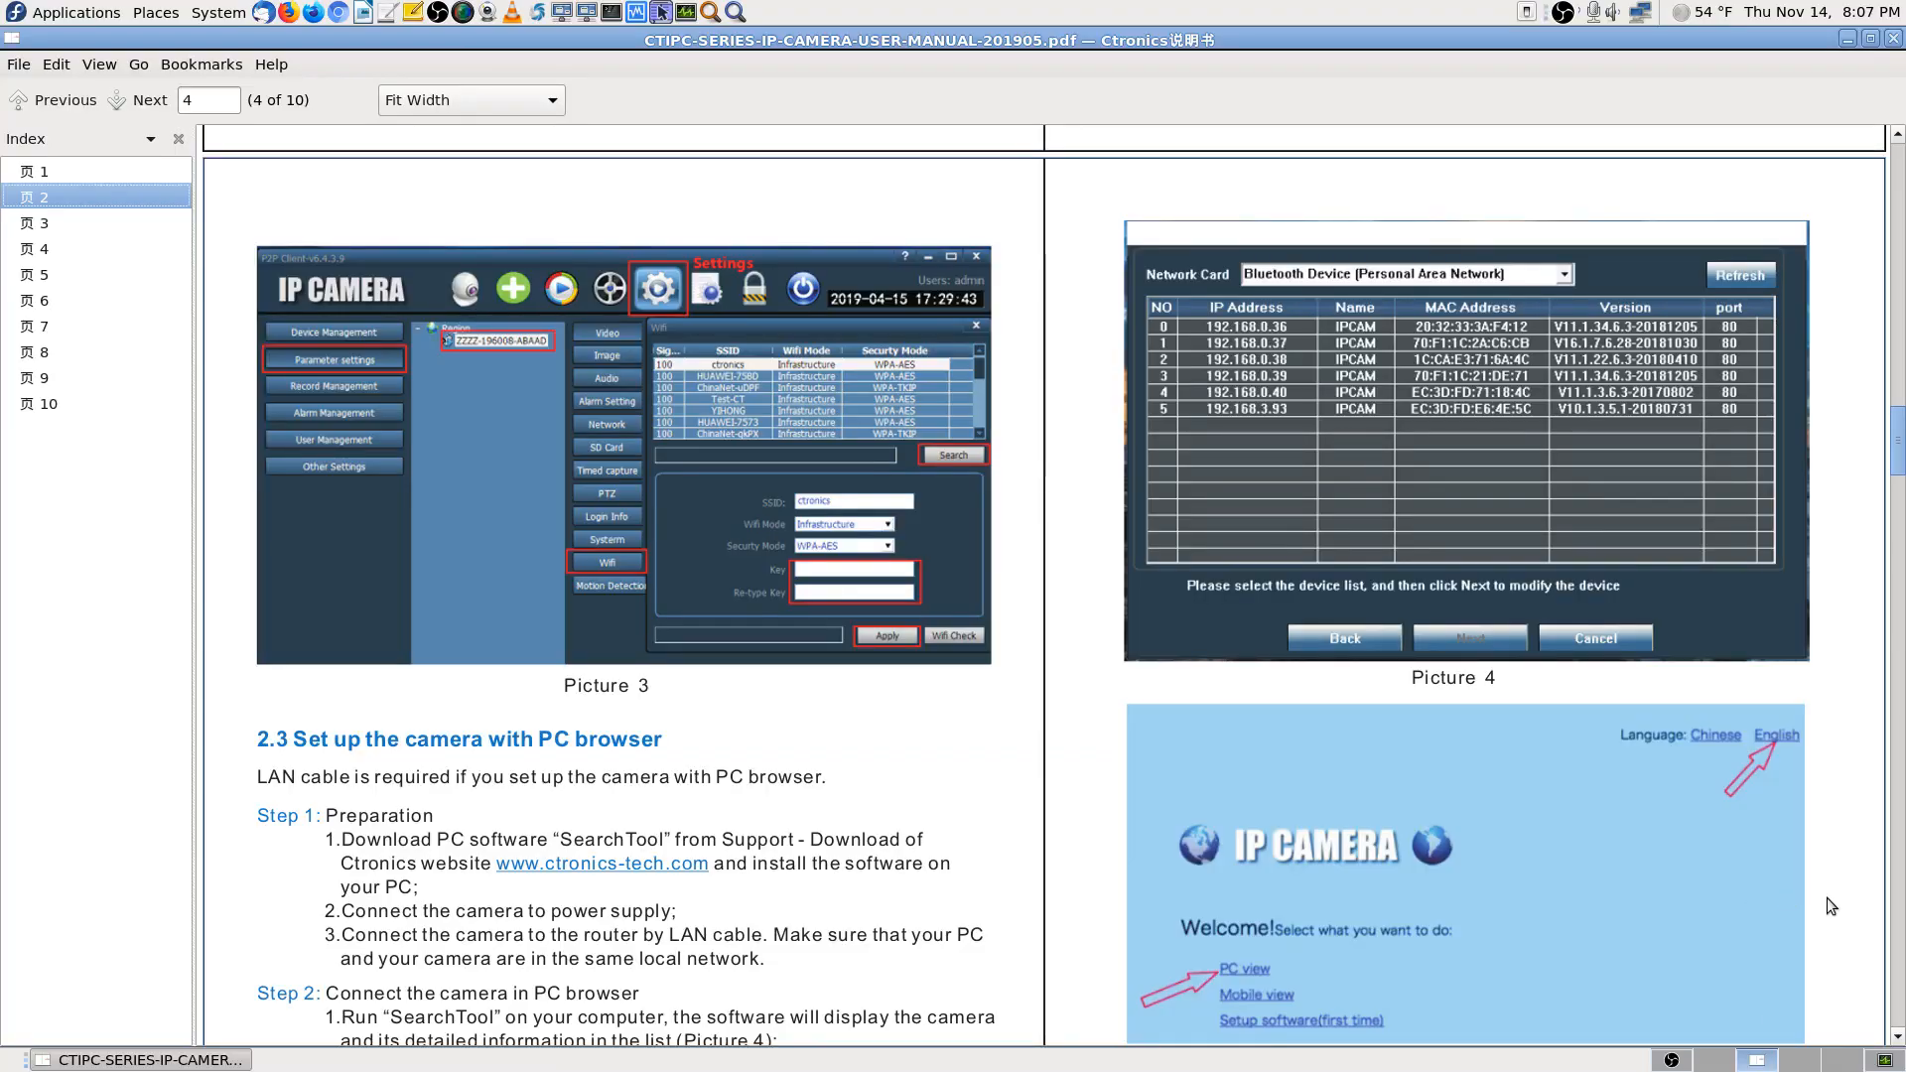
click(1687, 1061)
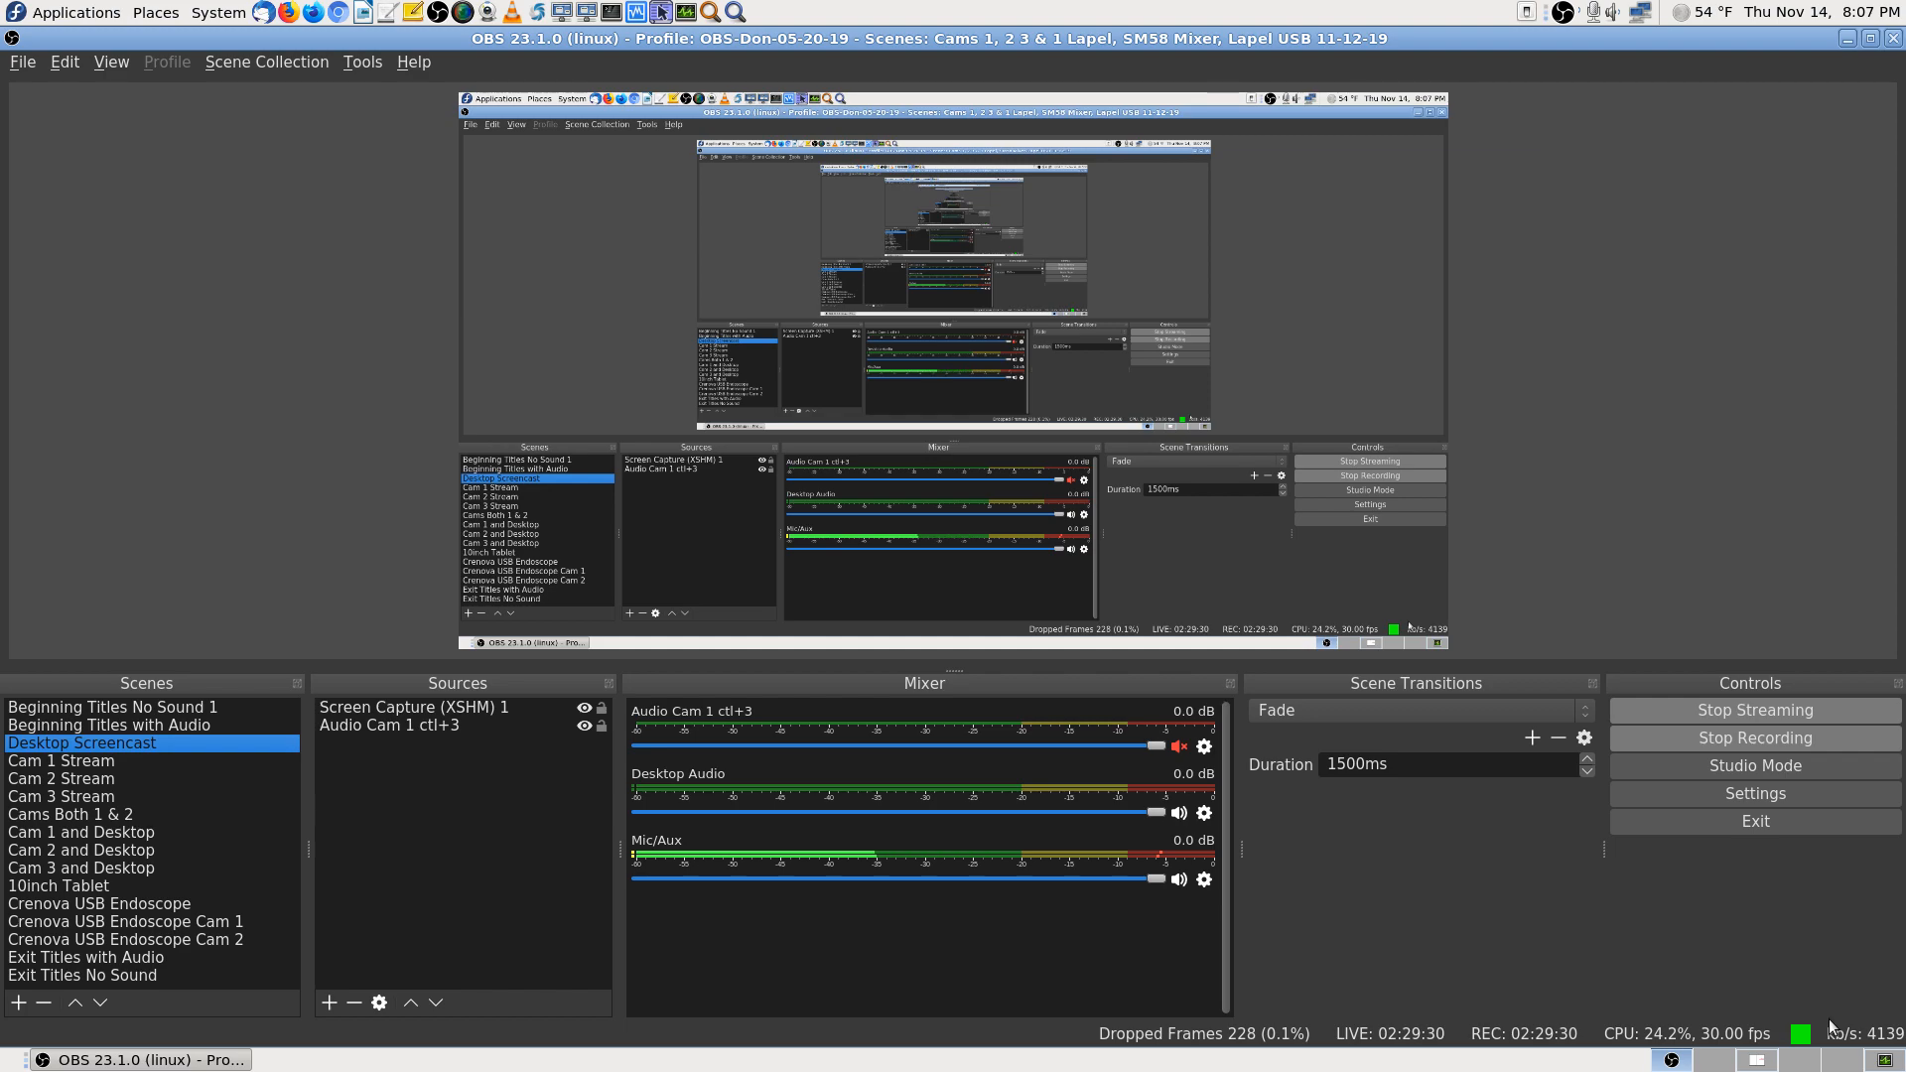
Switch to an empty workspace and launch Firefox
click(1717, 1062)
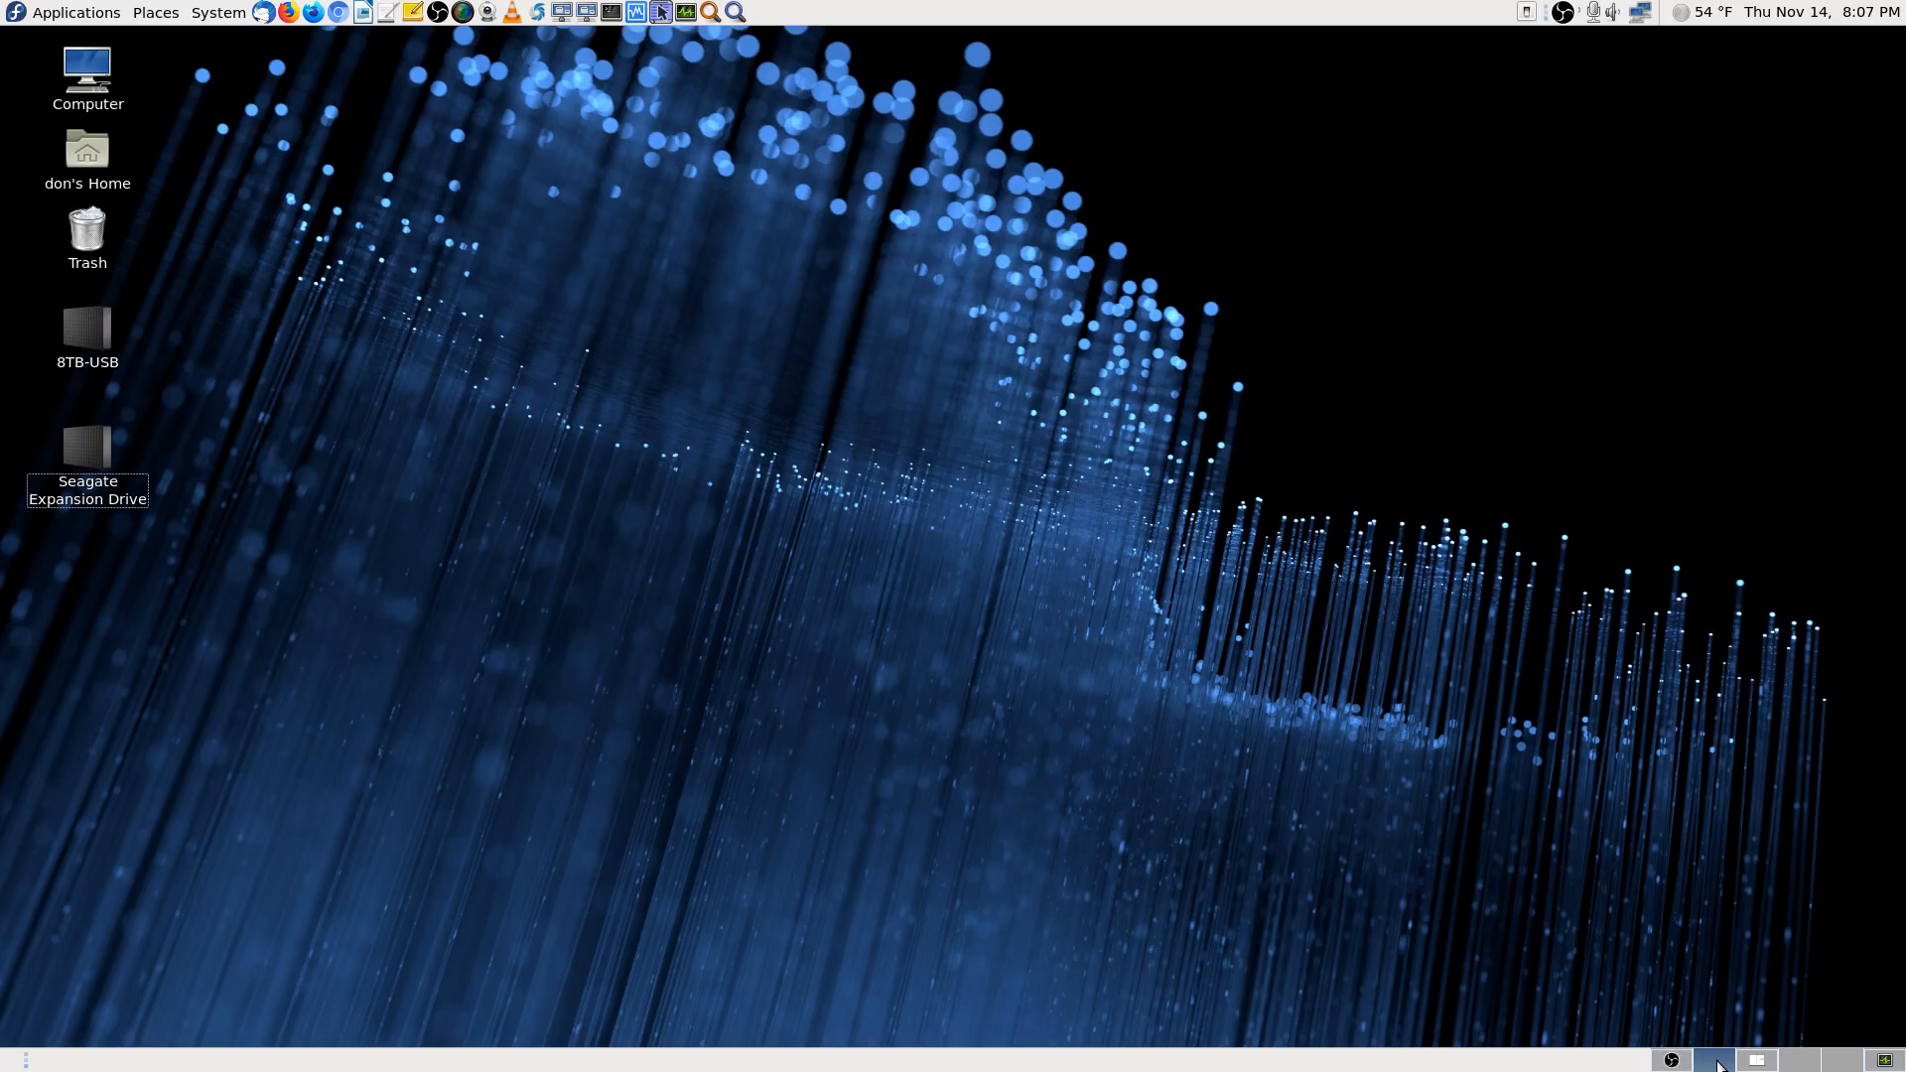
click(282, 13)
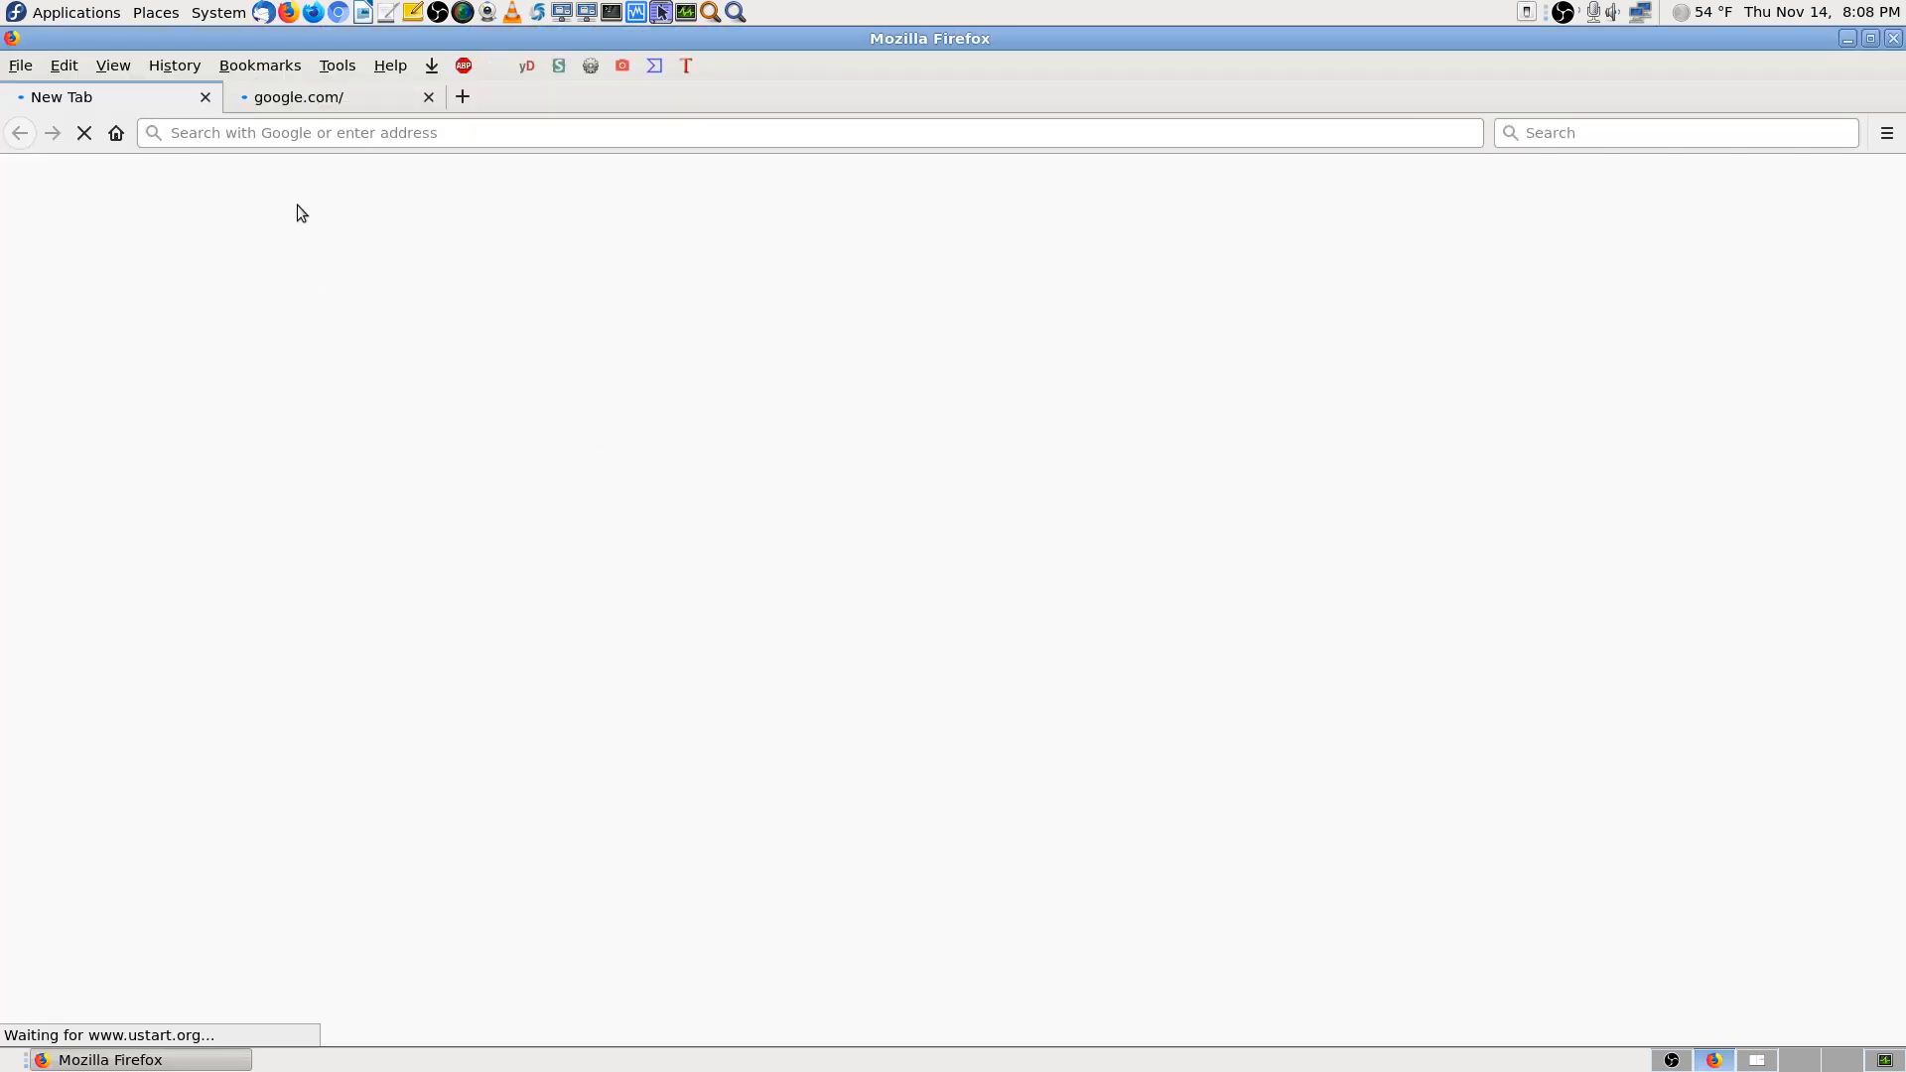
Close the uStart.org tab and reopen 192.168.0.126 from the History list
click(196, 90)
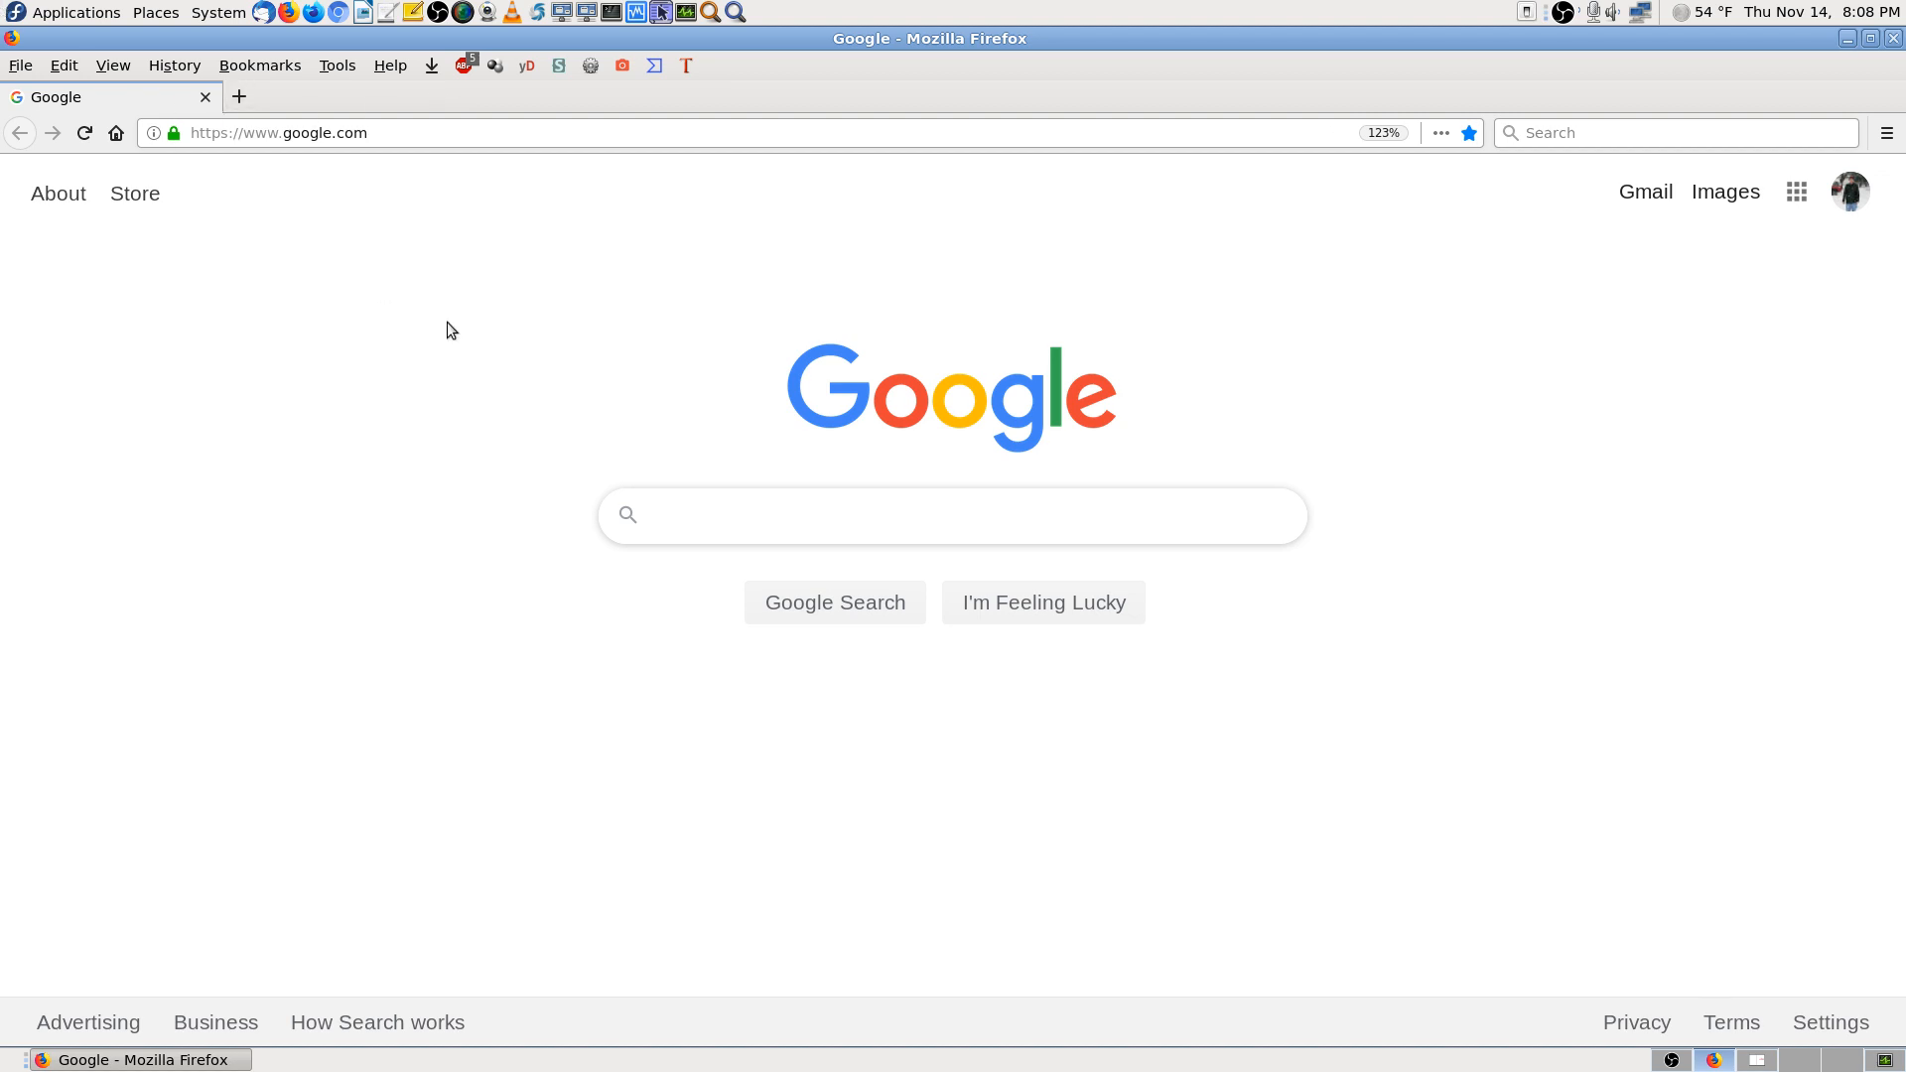
click(175, 66)
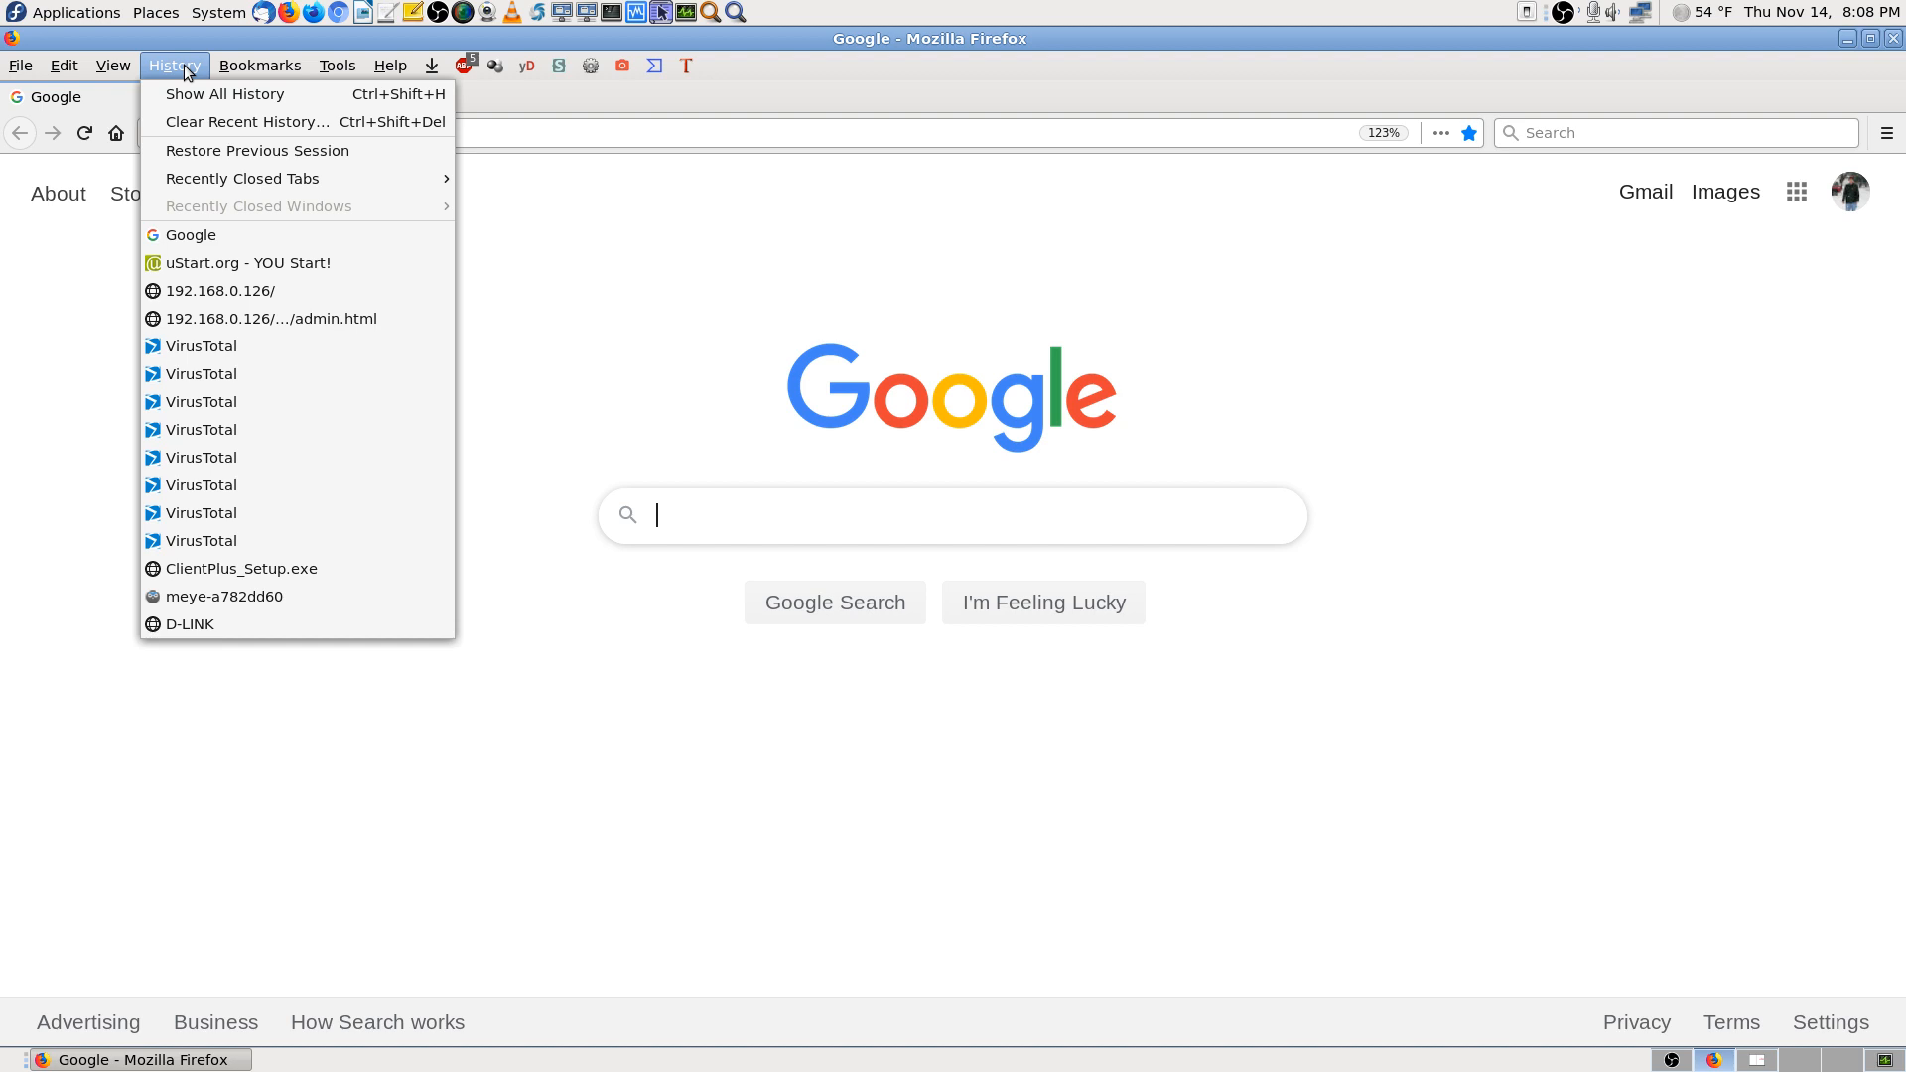
click(282, 297)
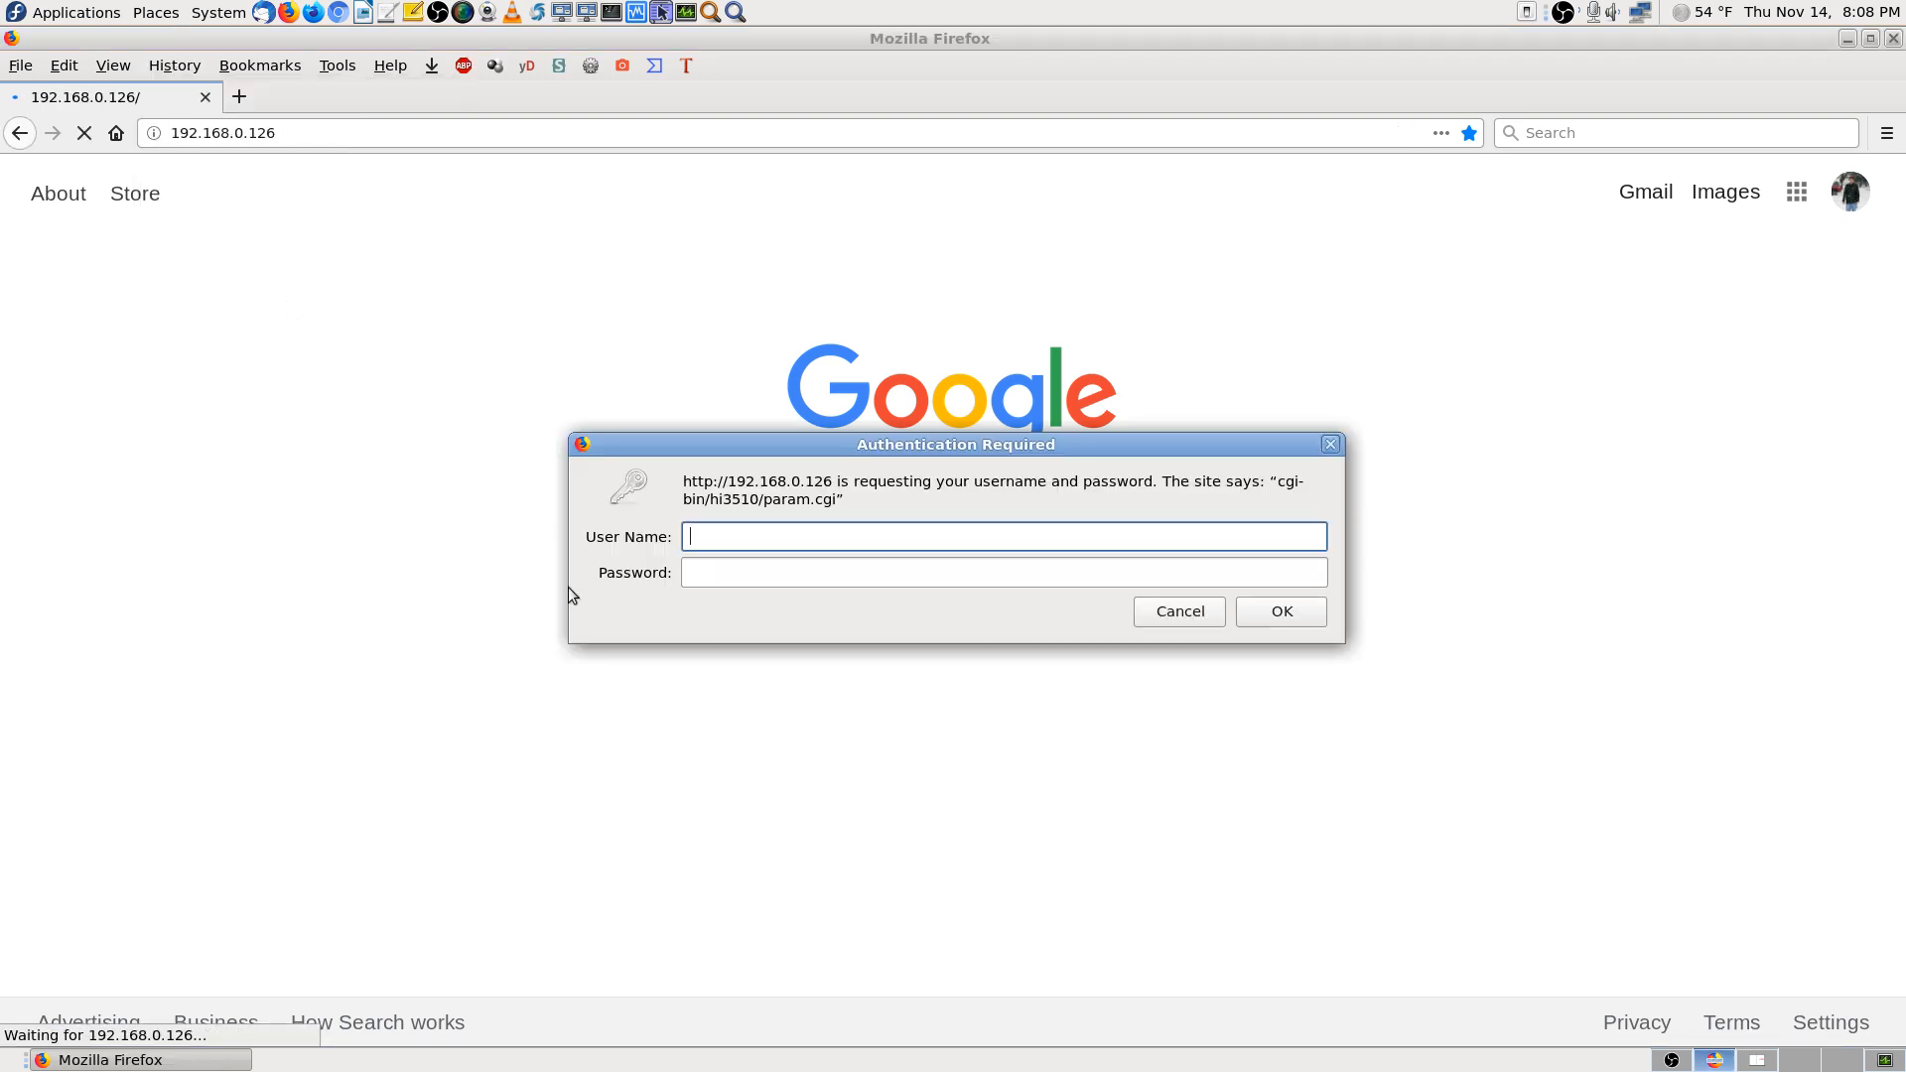
Log in to the IP camera page as admin
text(admin)
key(Tab)
text(admin)
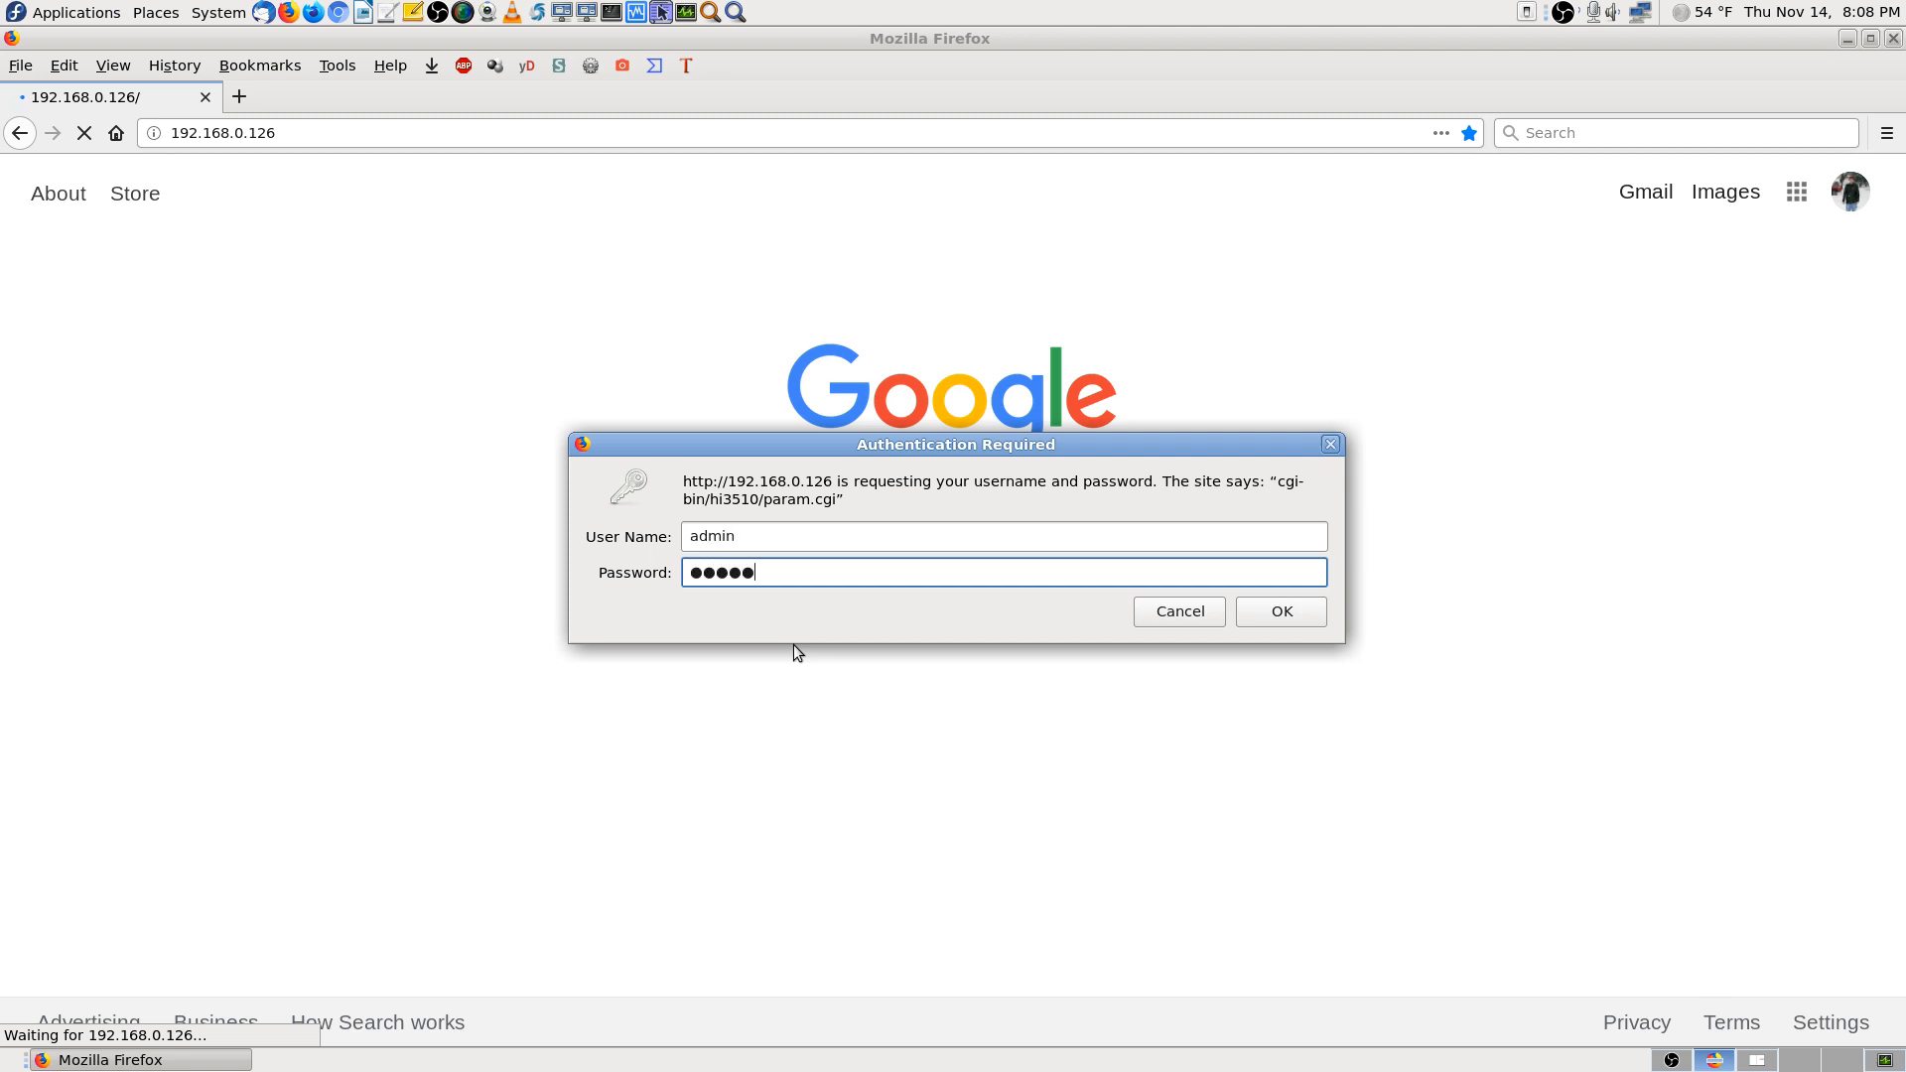
key(Return)
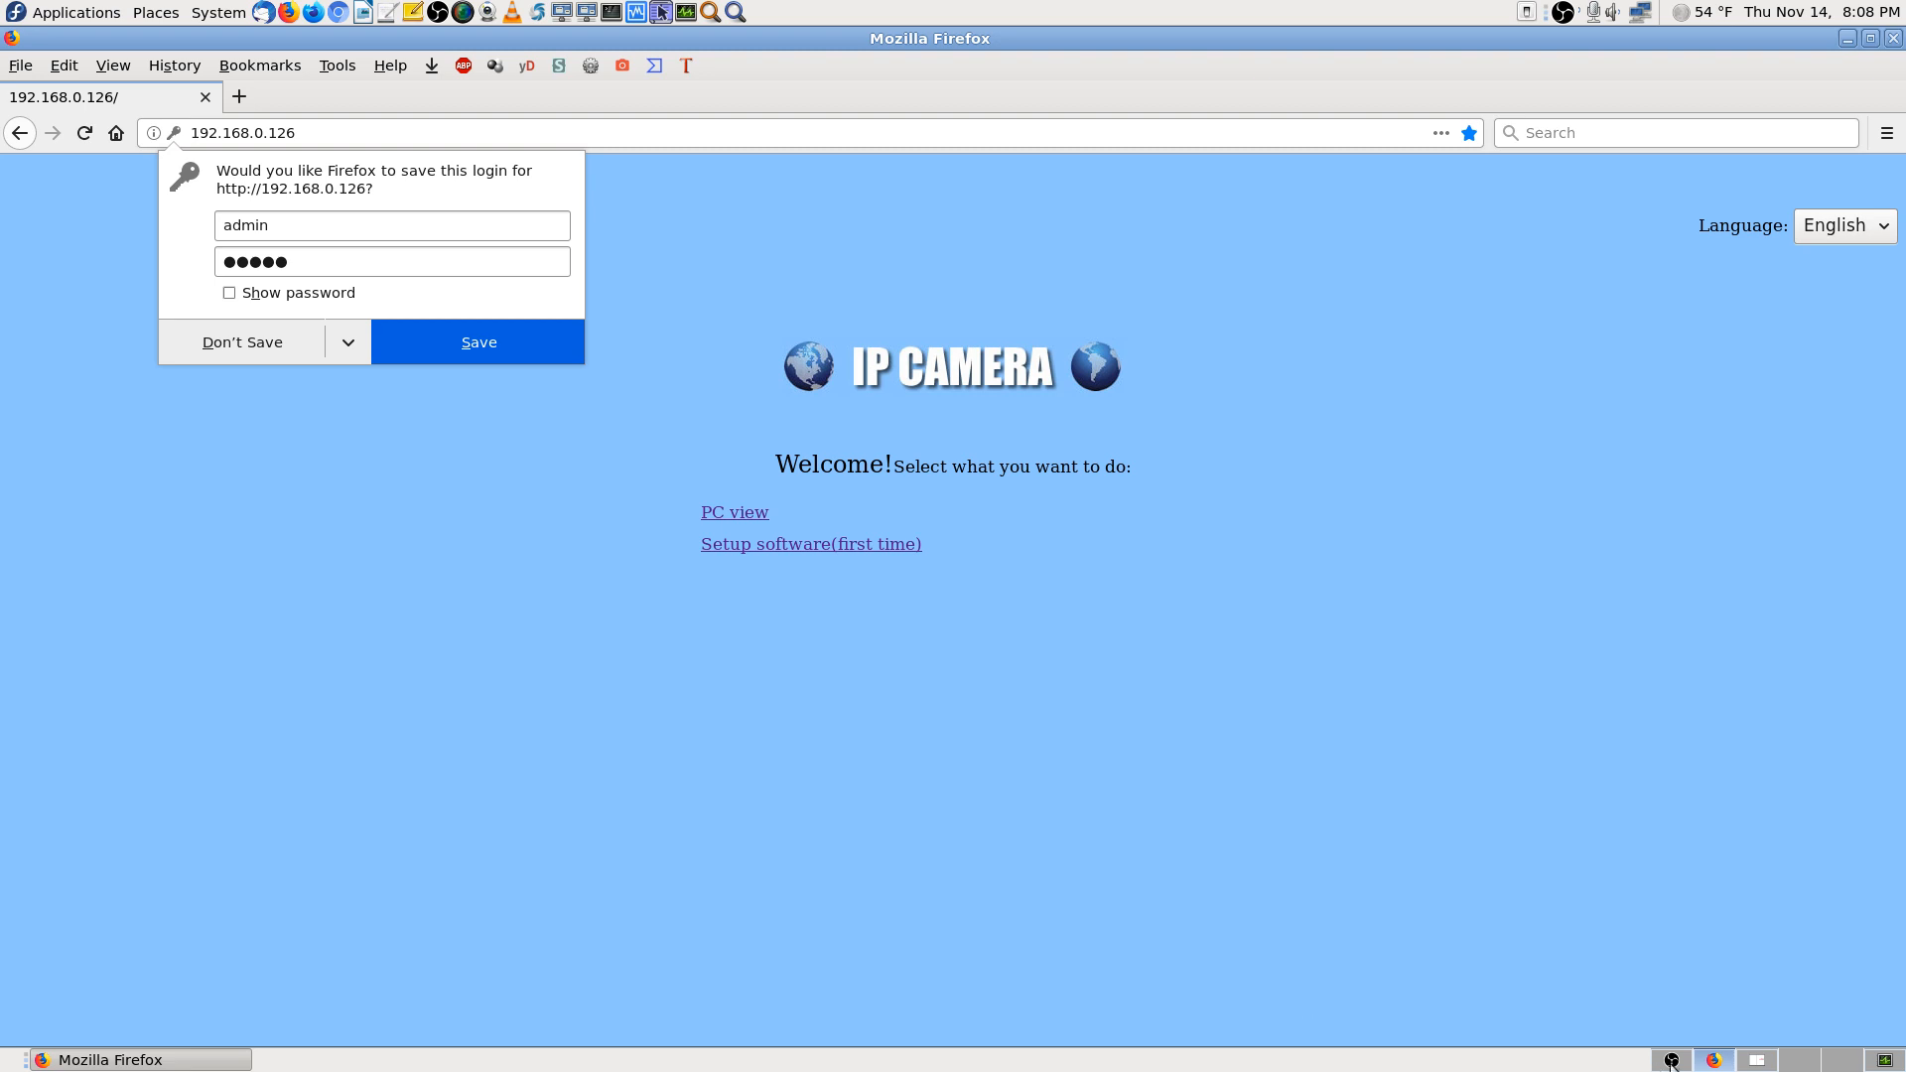
Dismiss Firefox's save-login offer and switch to the camera manual's workspace
click(1758, 1066)
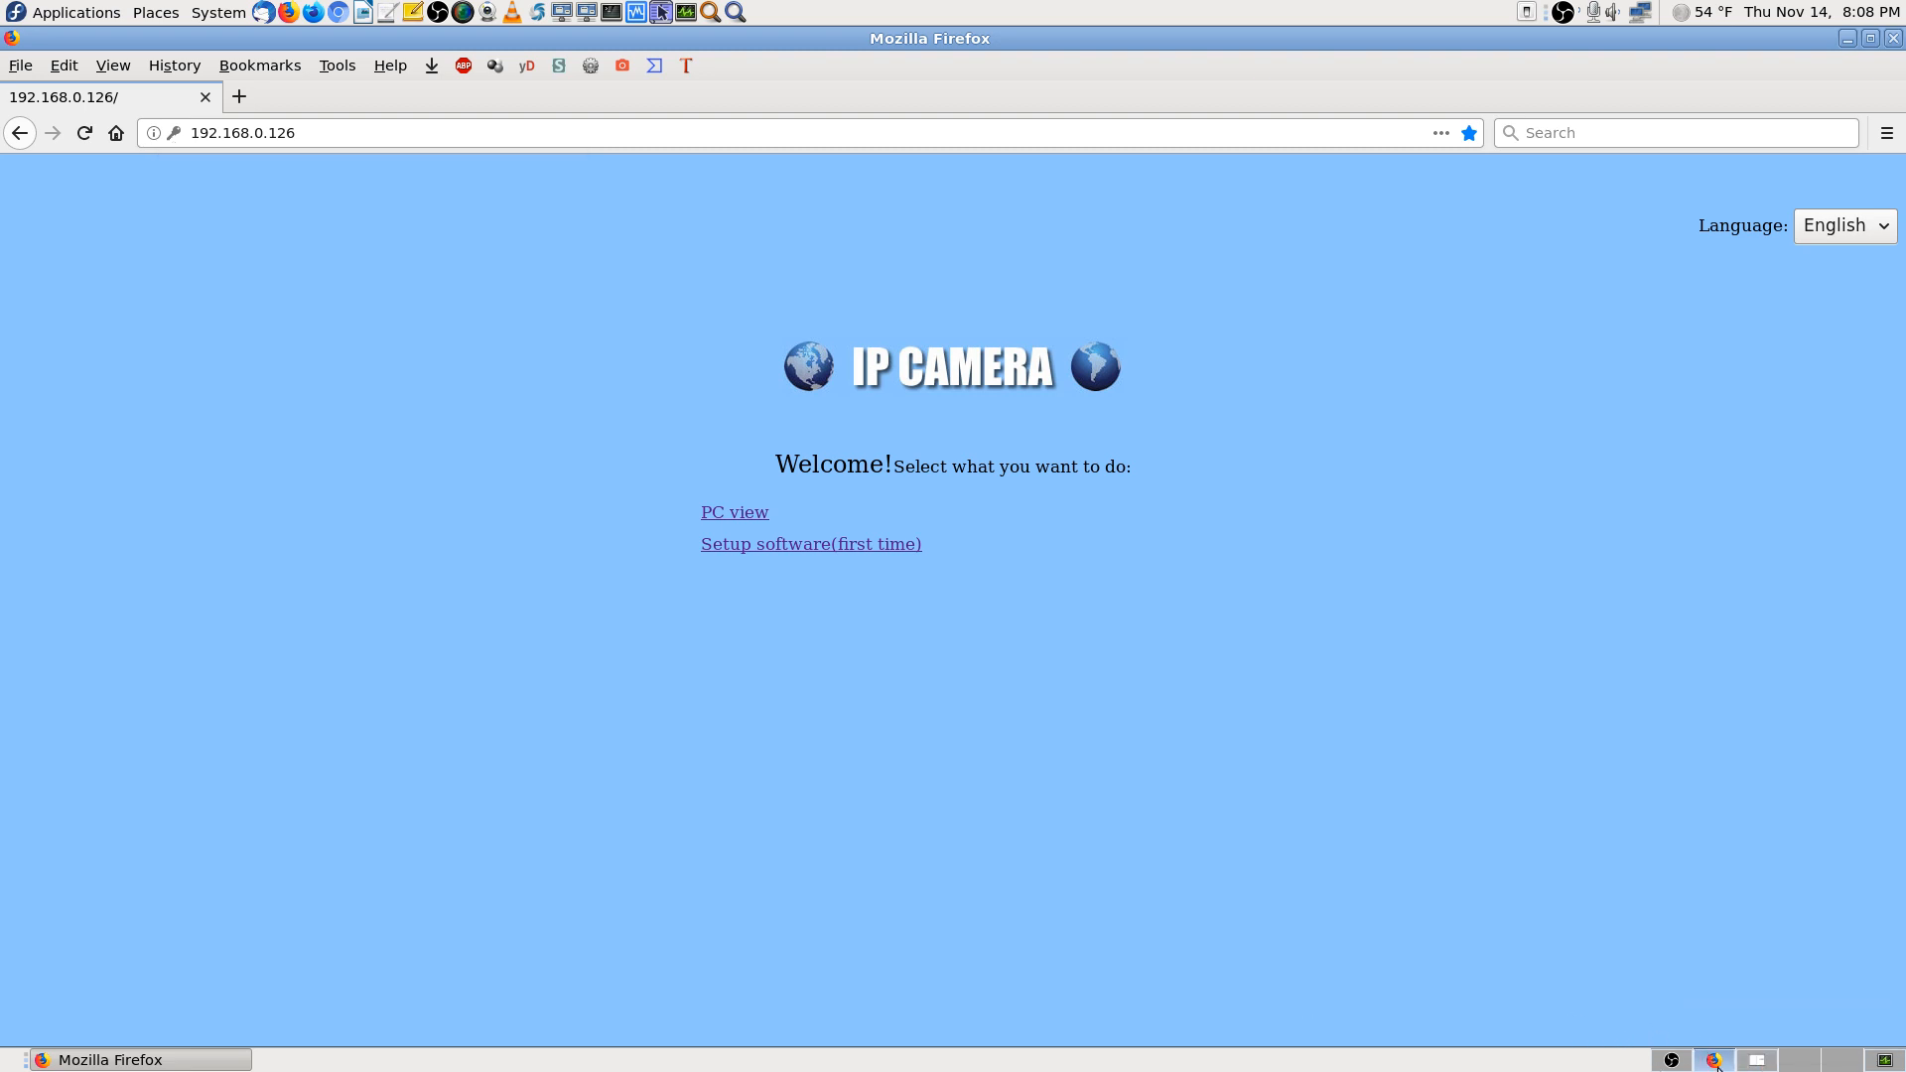
click(1758, 1065)
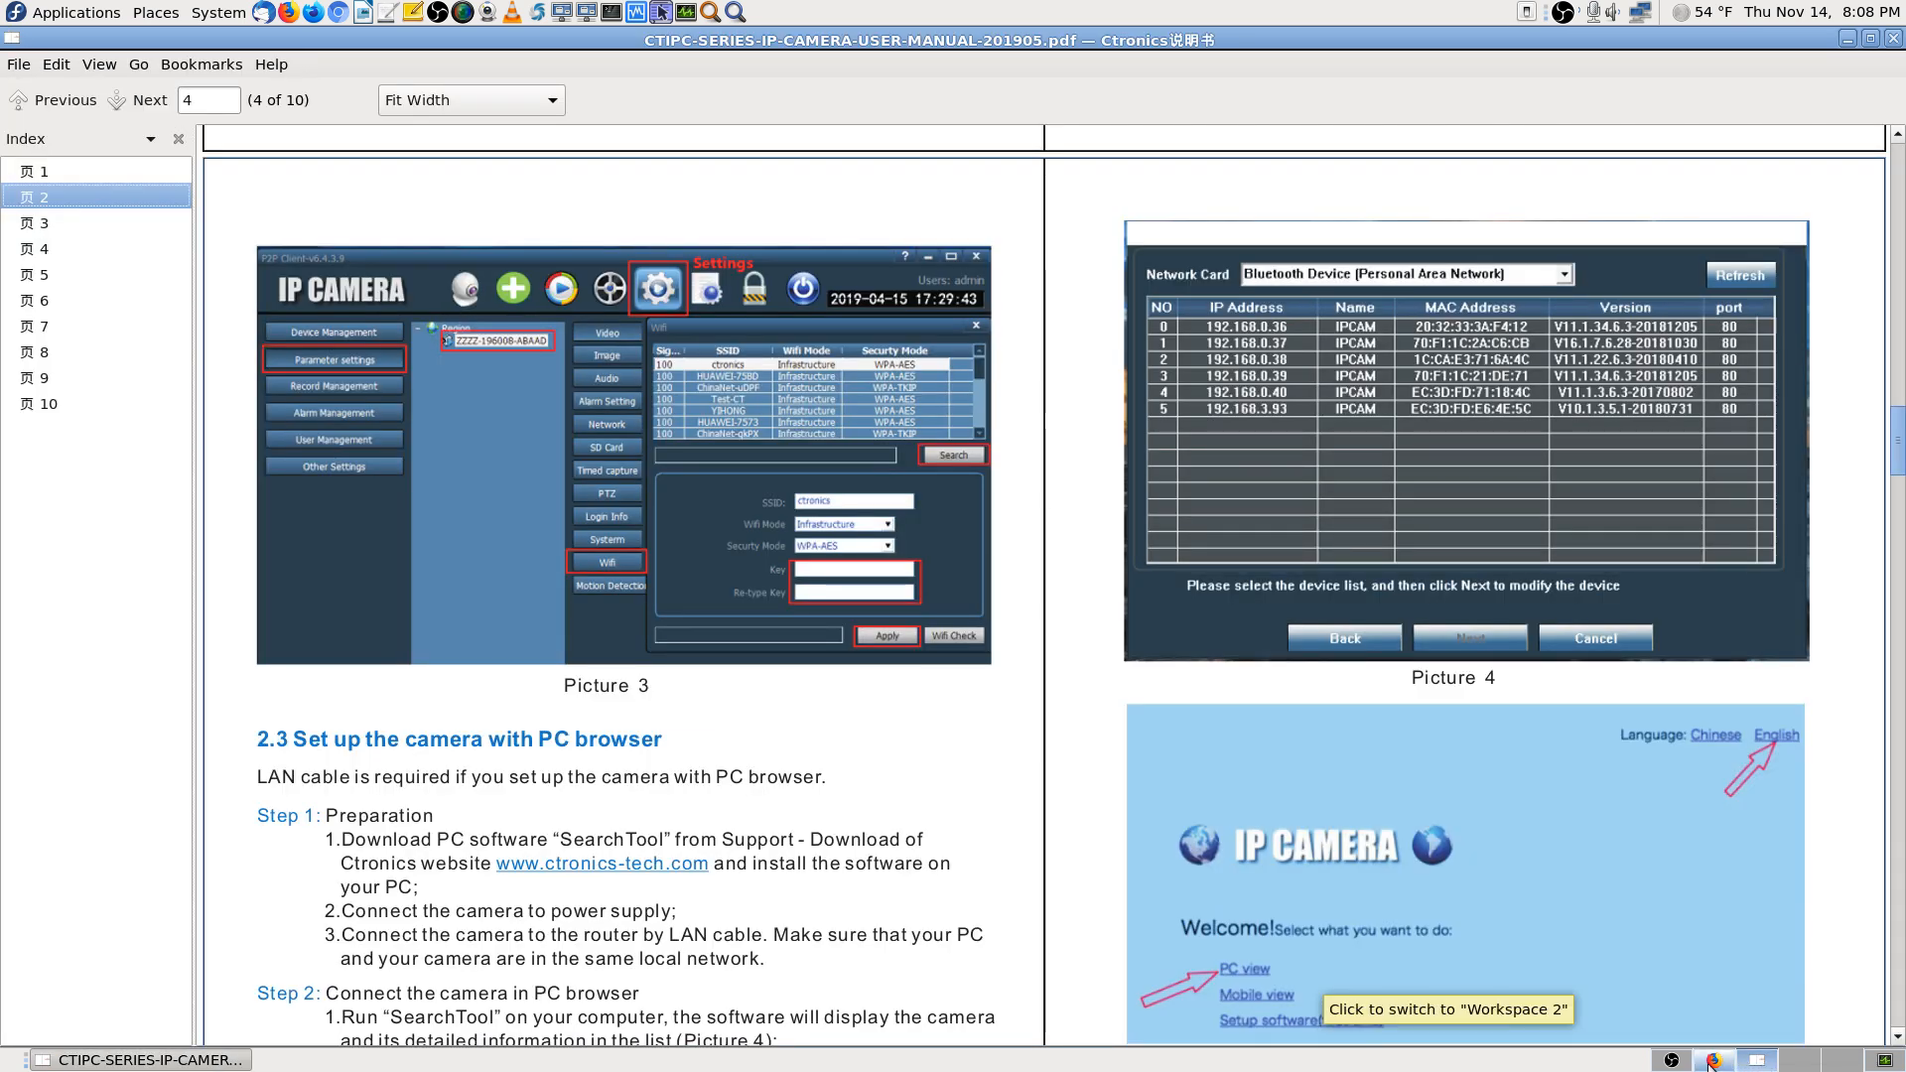
Check Atril's About dialog showing version 1.20.3, then return to System Monitor
click(1883, 1064)
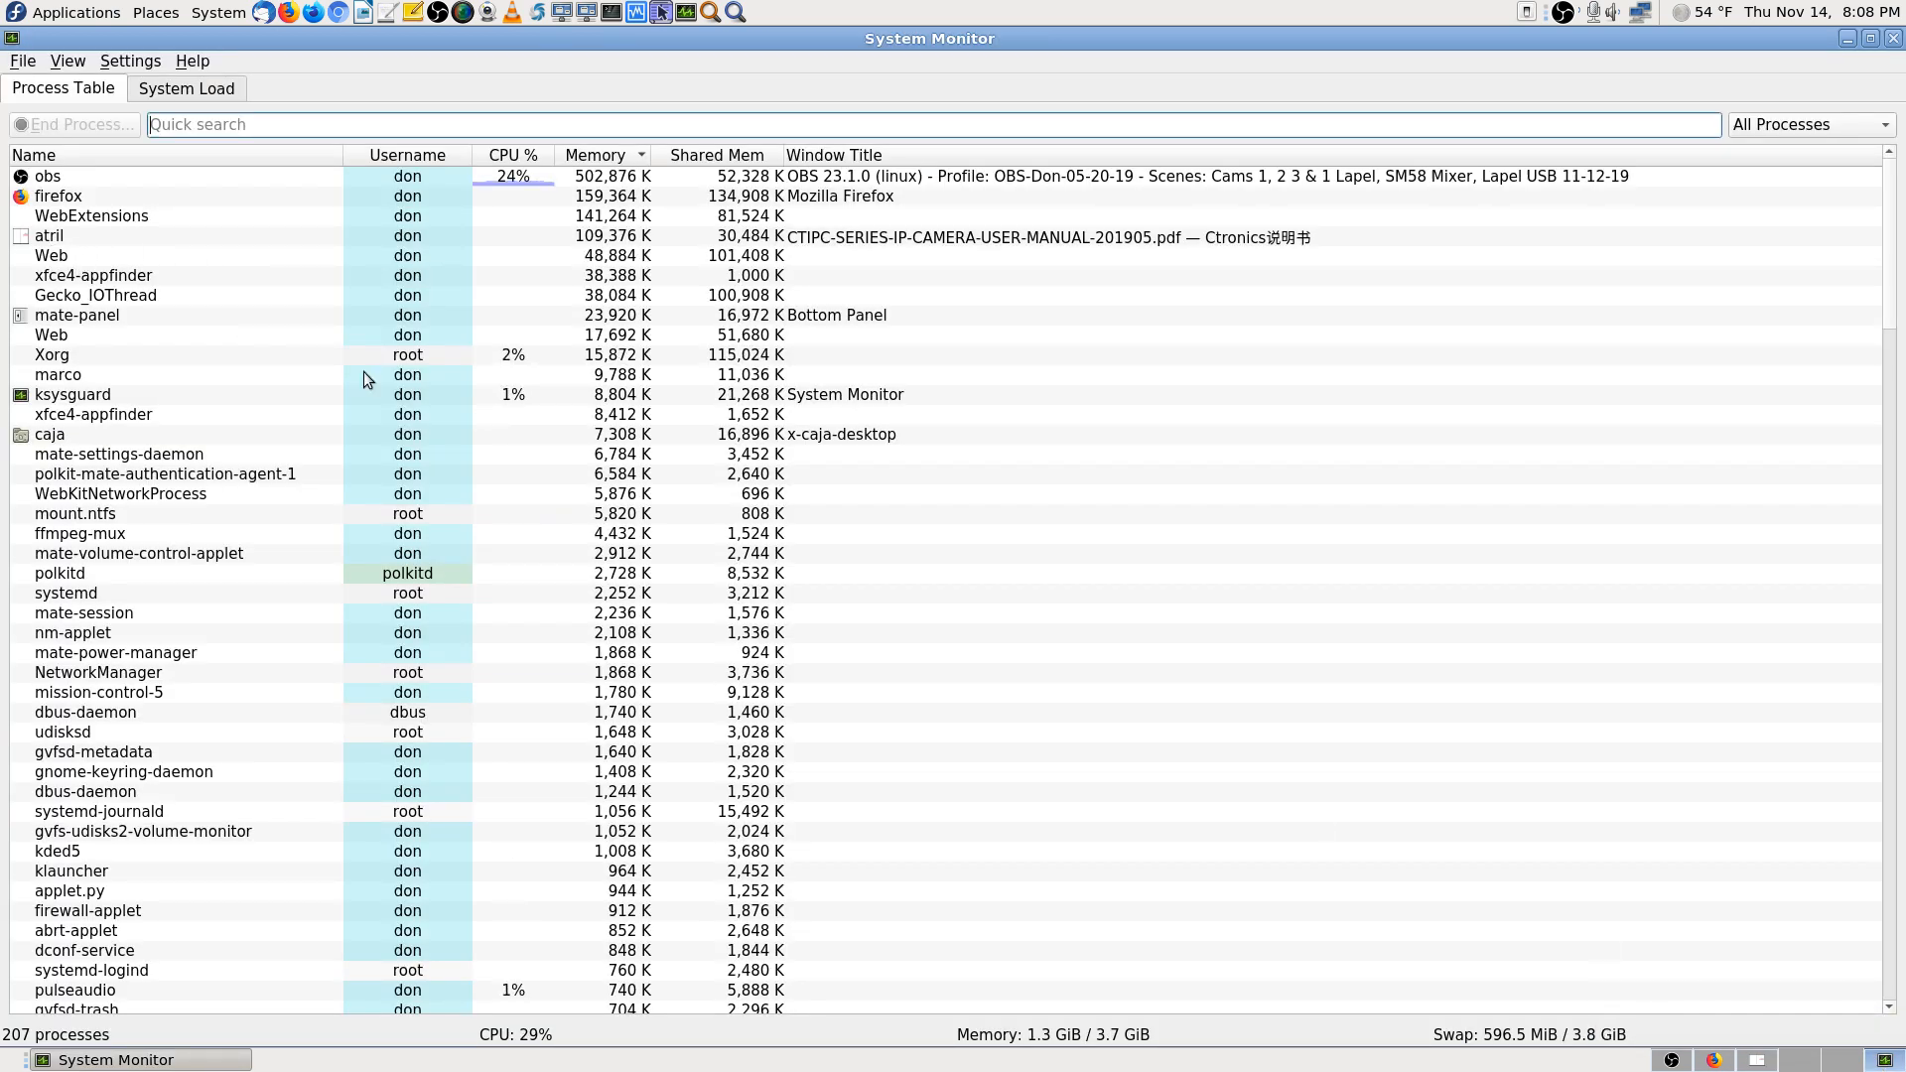
click(1757, 1060)
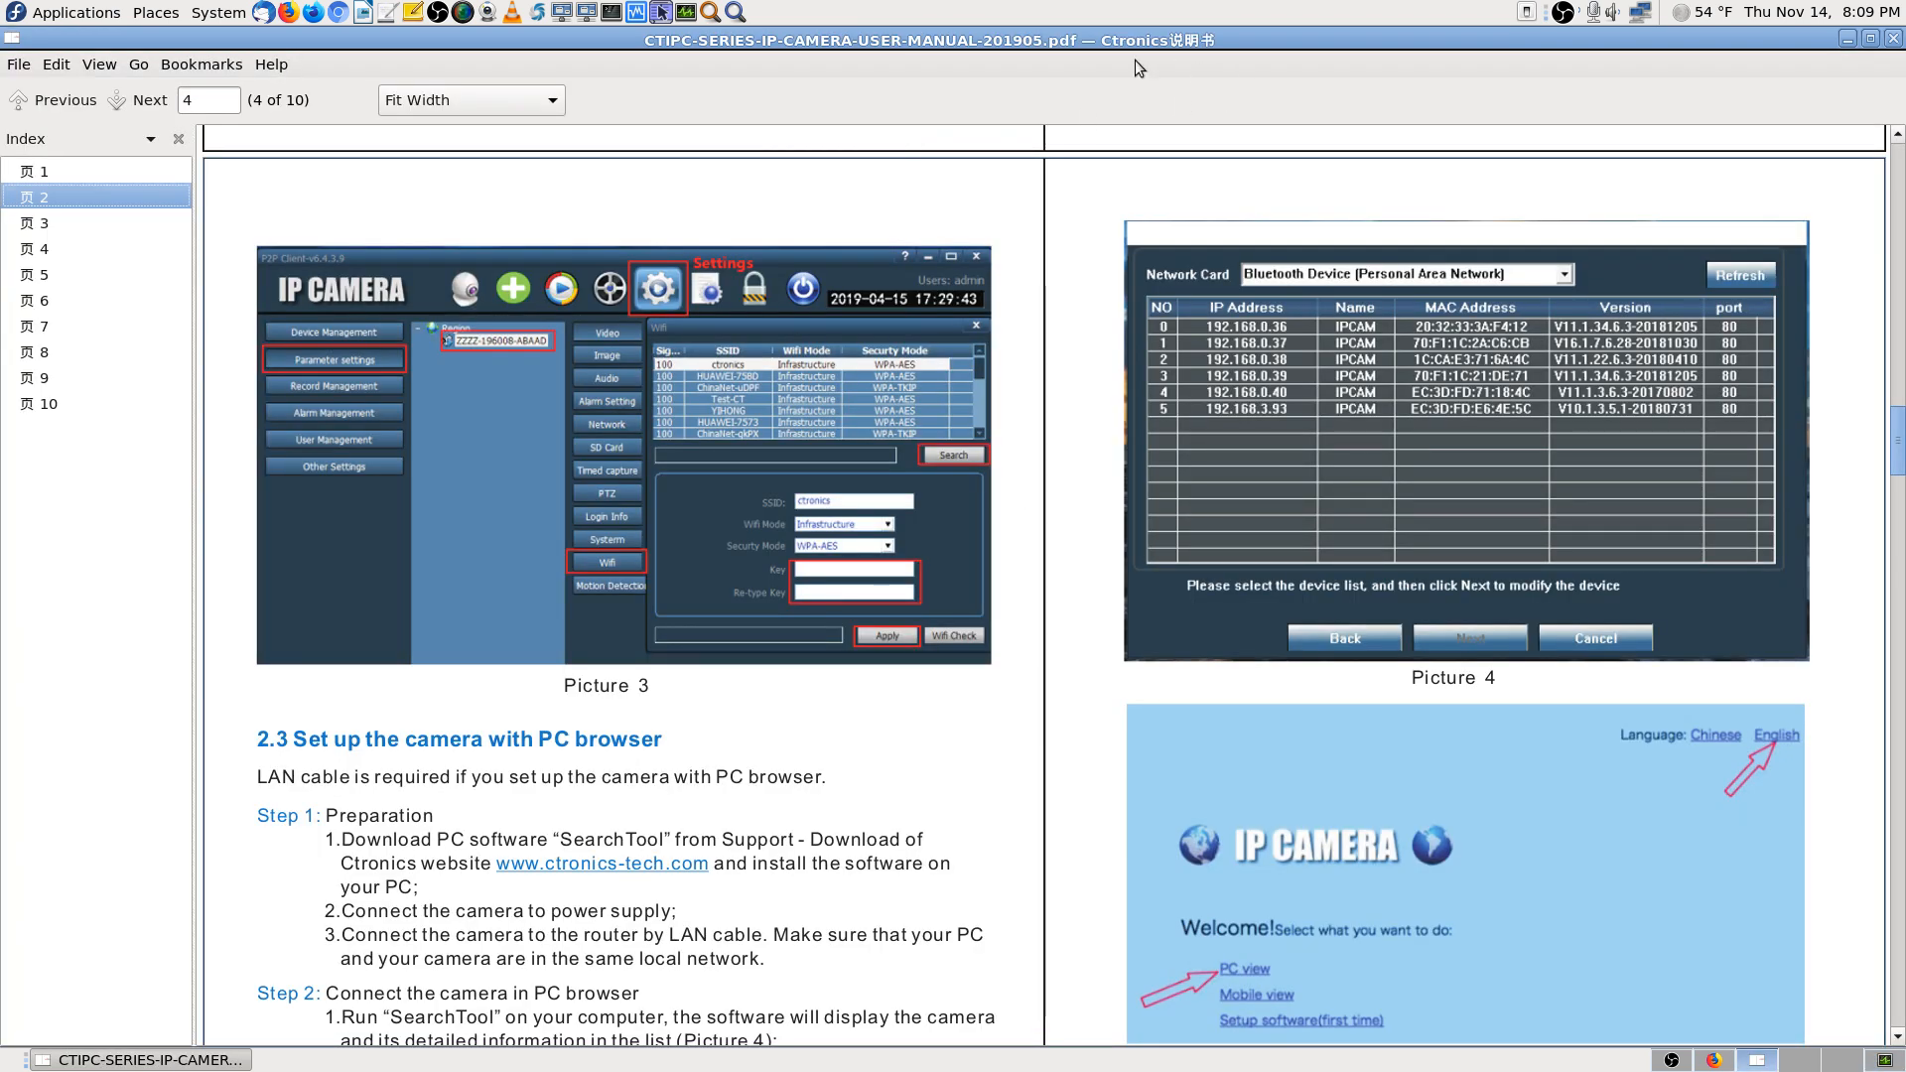
click(278, 68)
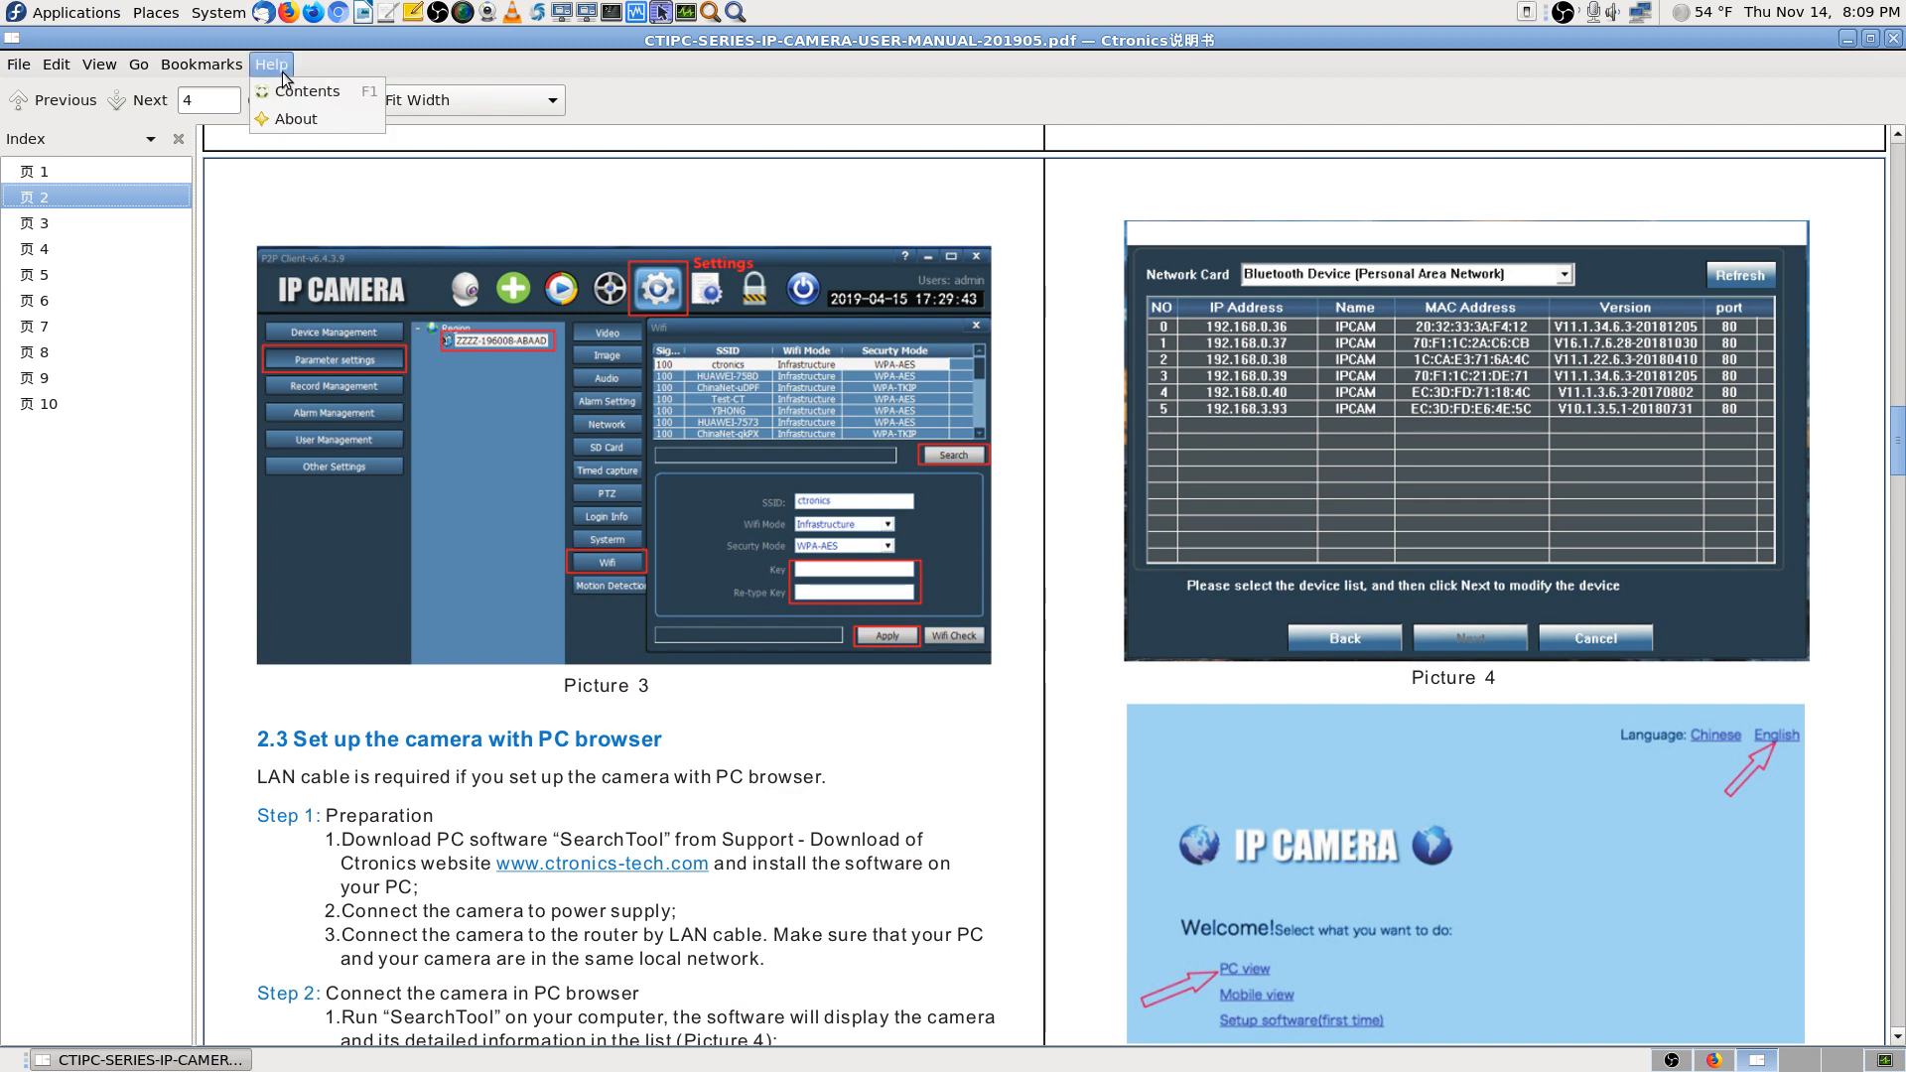
click(338, 137)
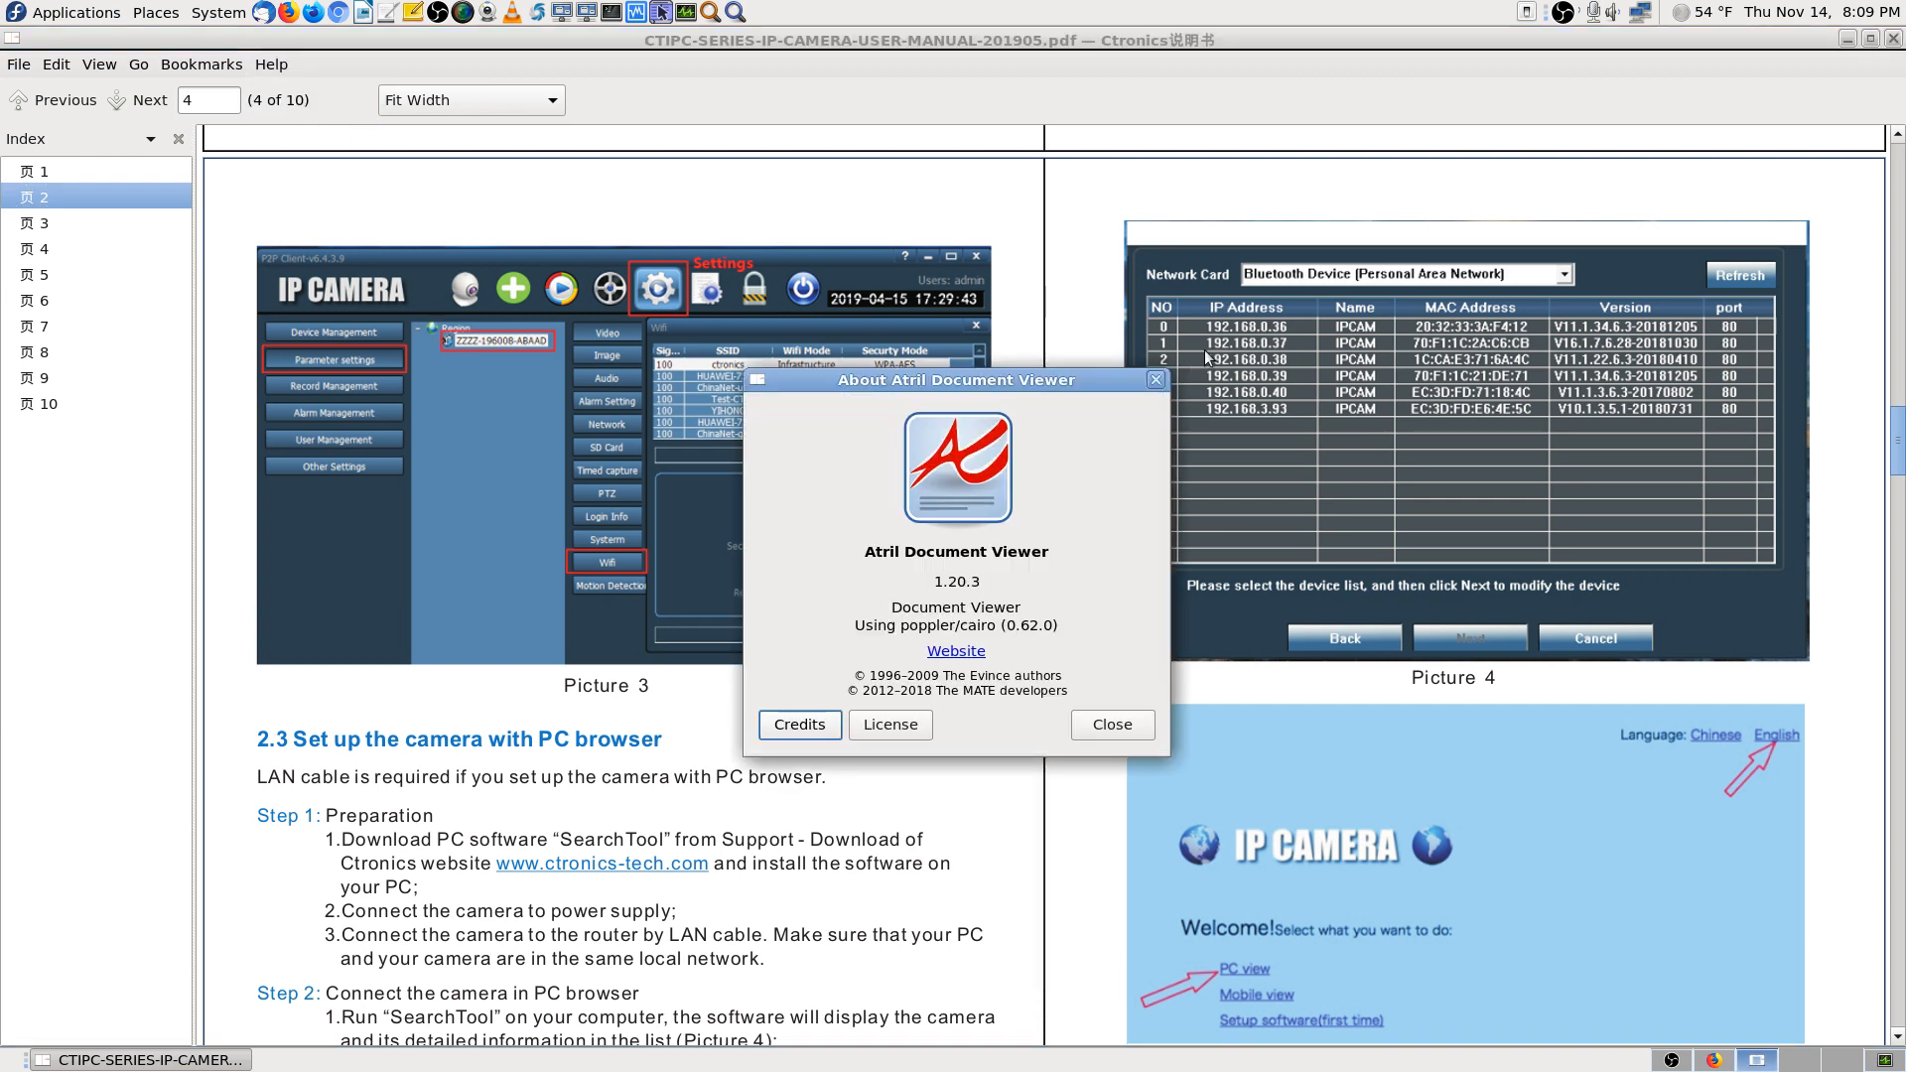
click(1090, 725)
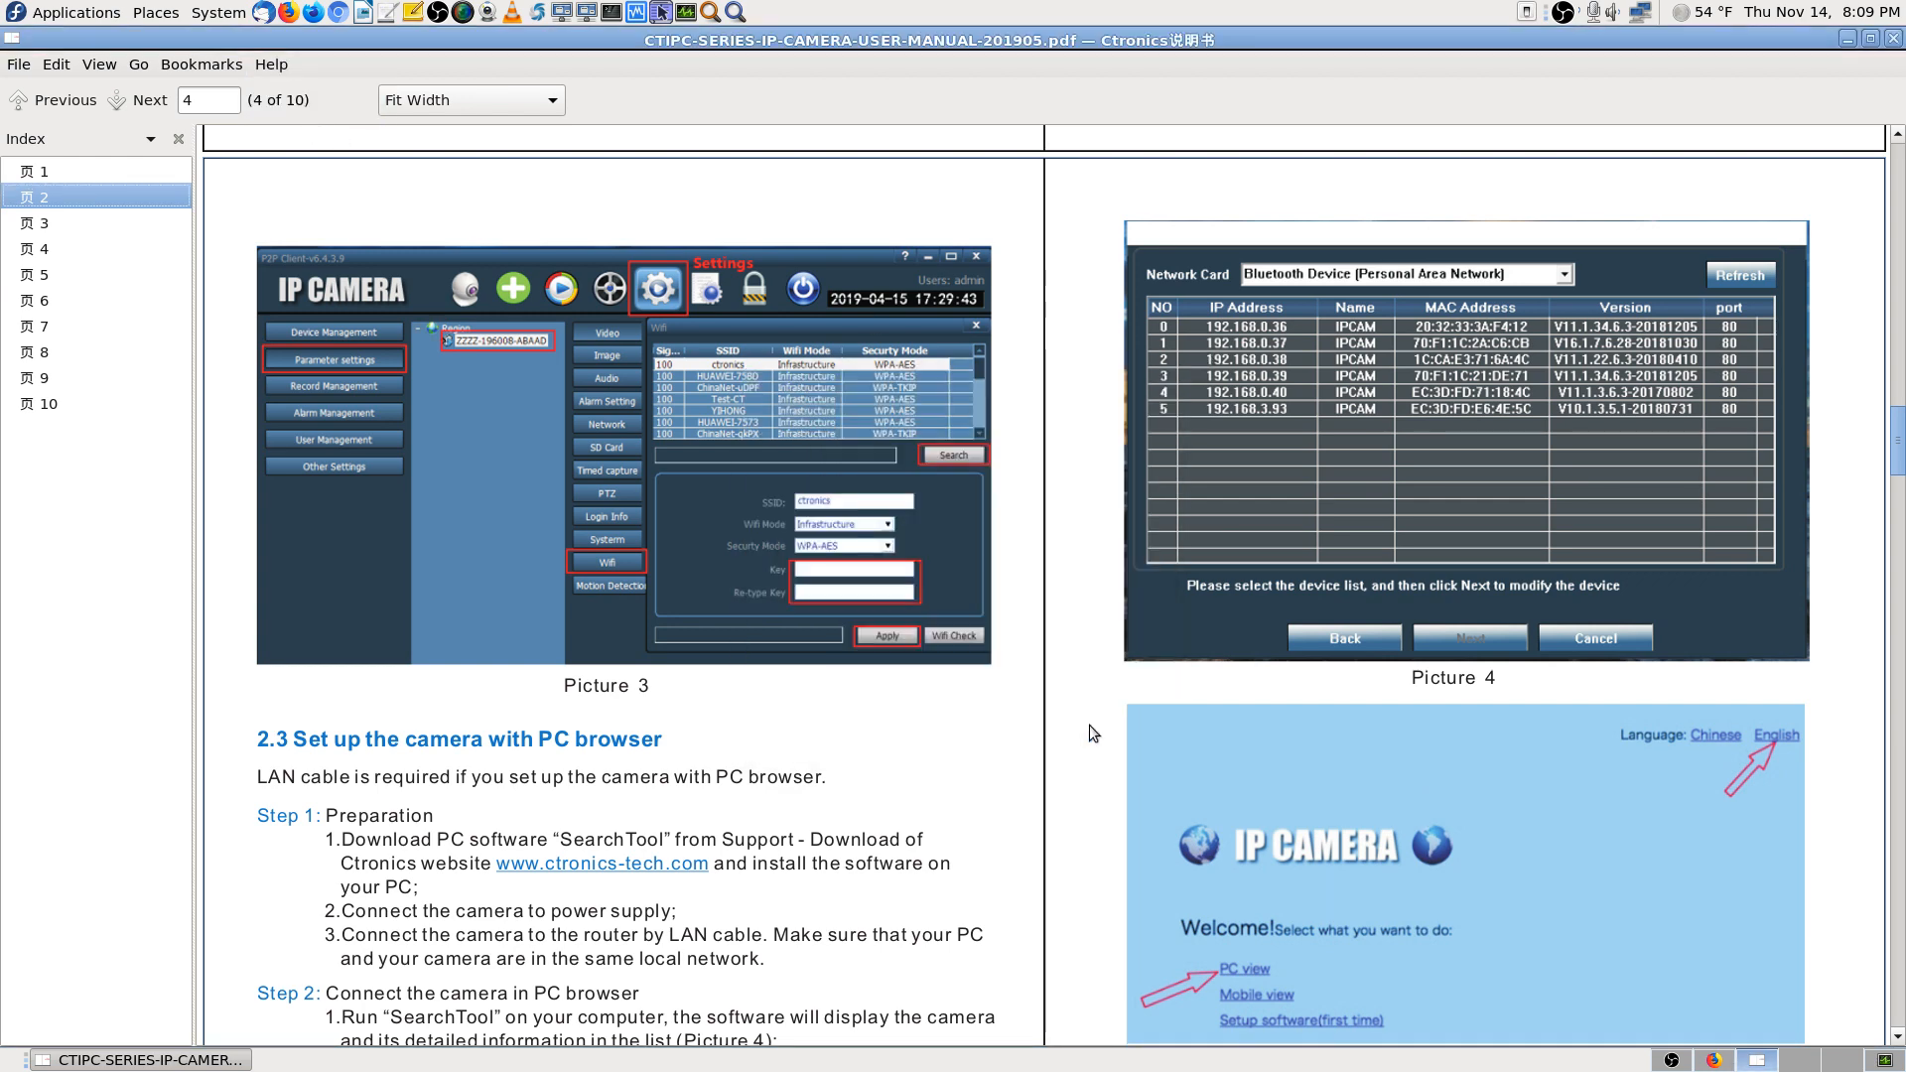
click(1872, 1062)
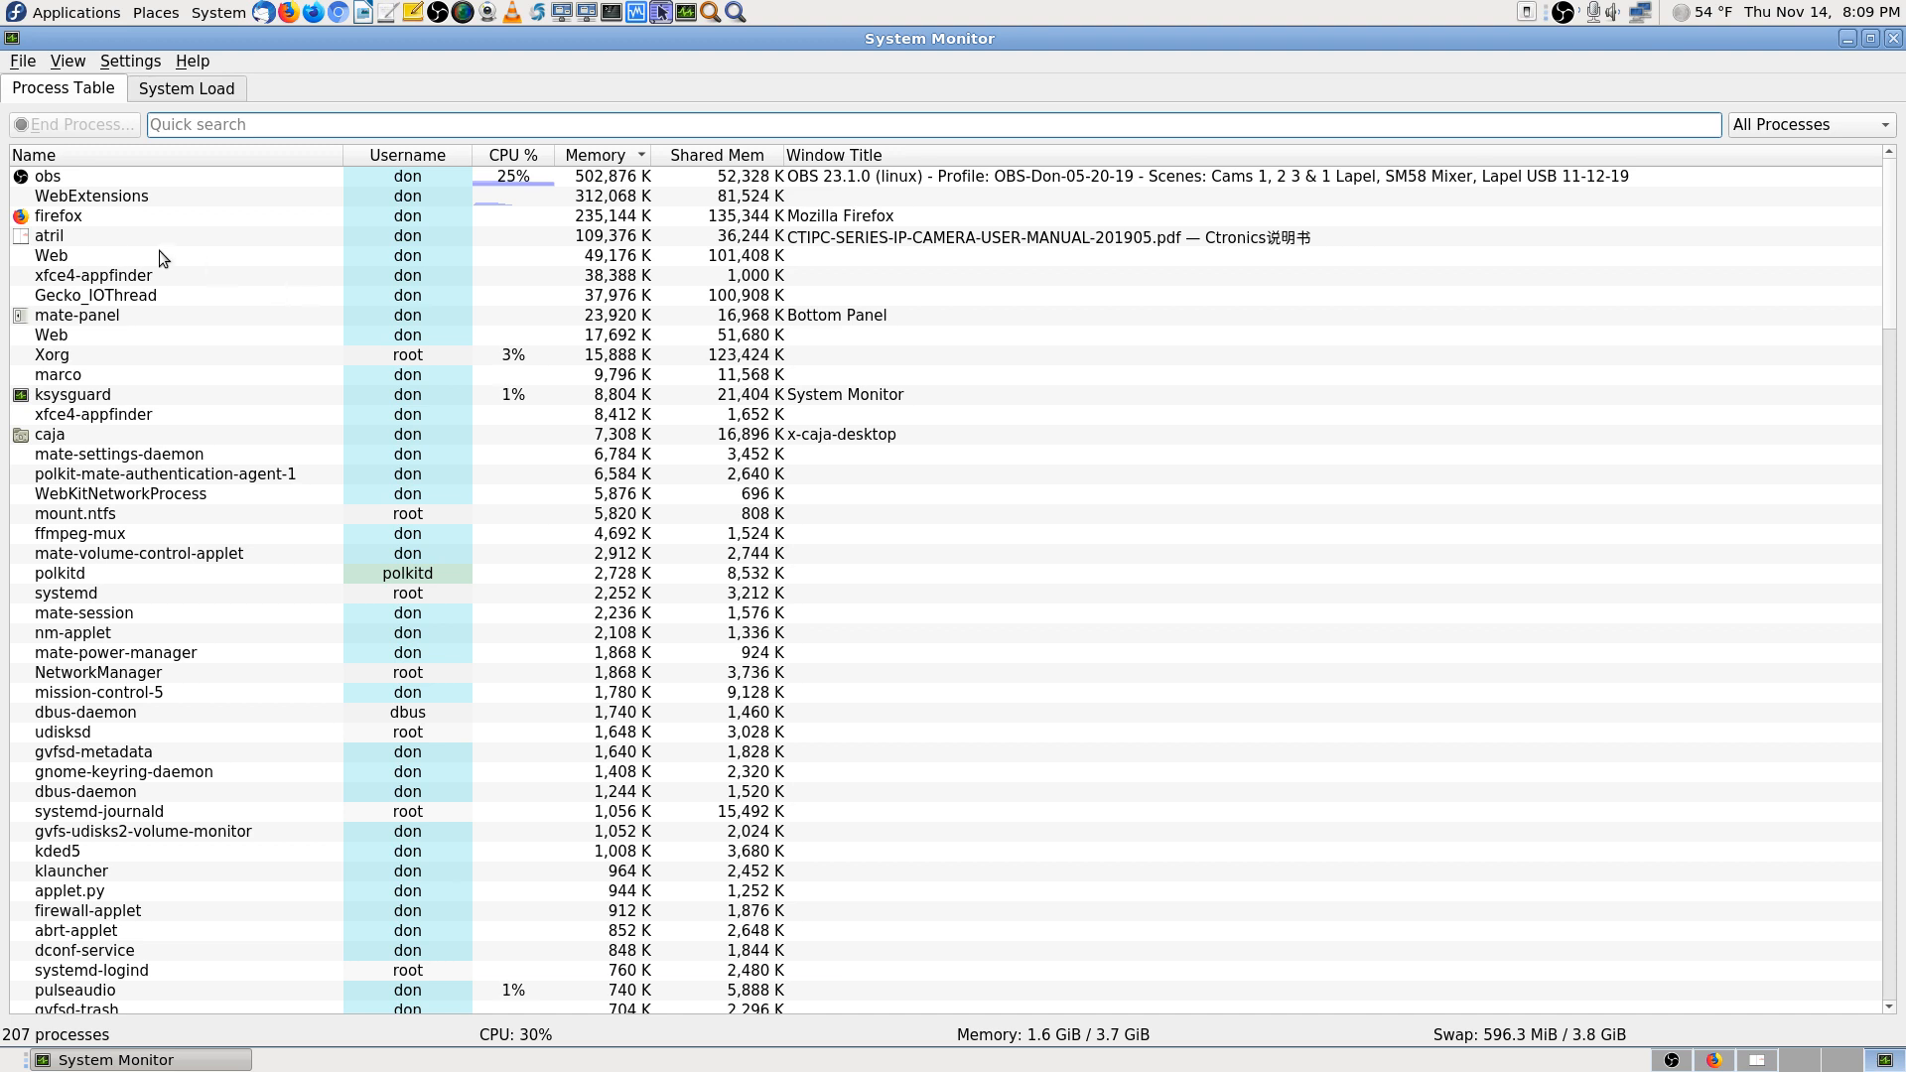
click(92, 236)
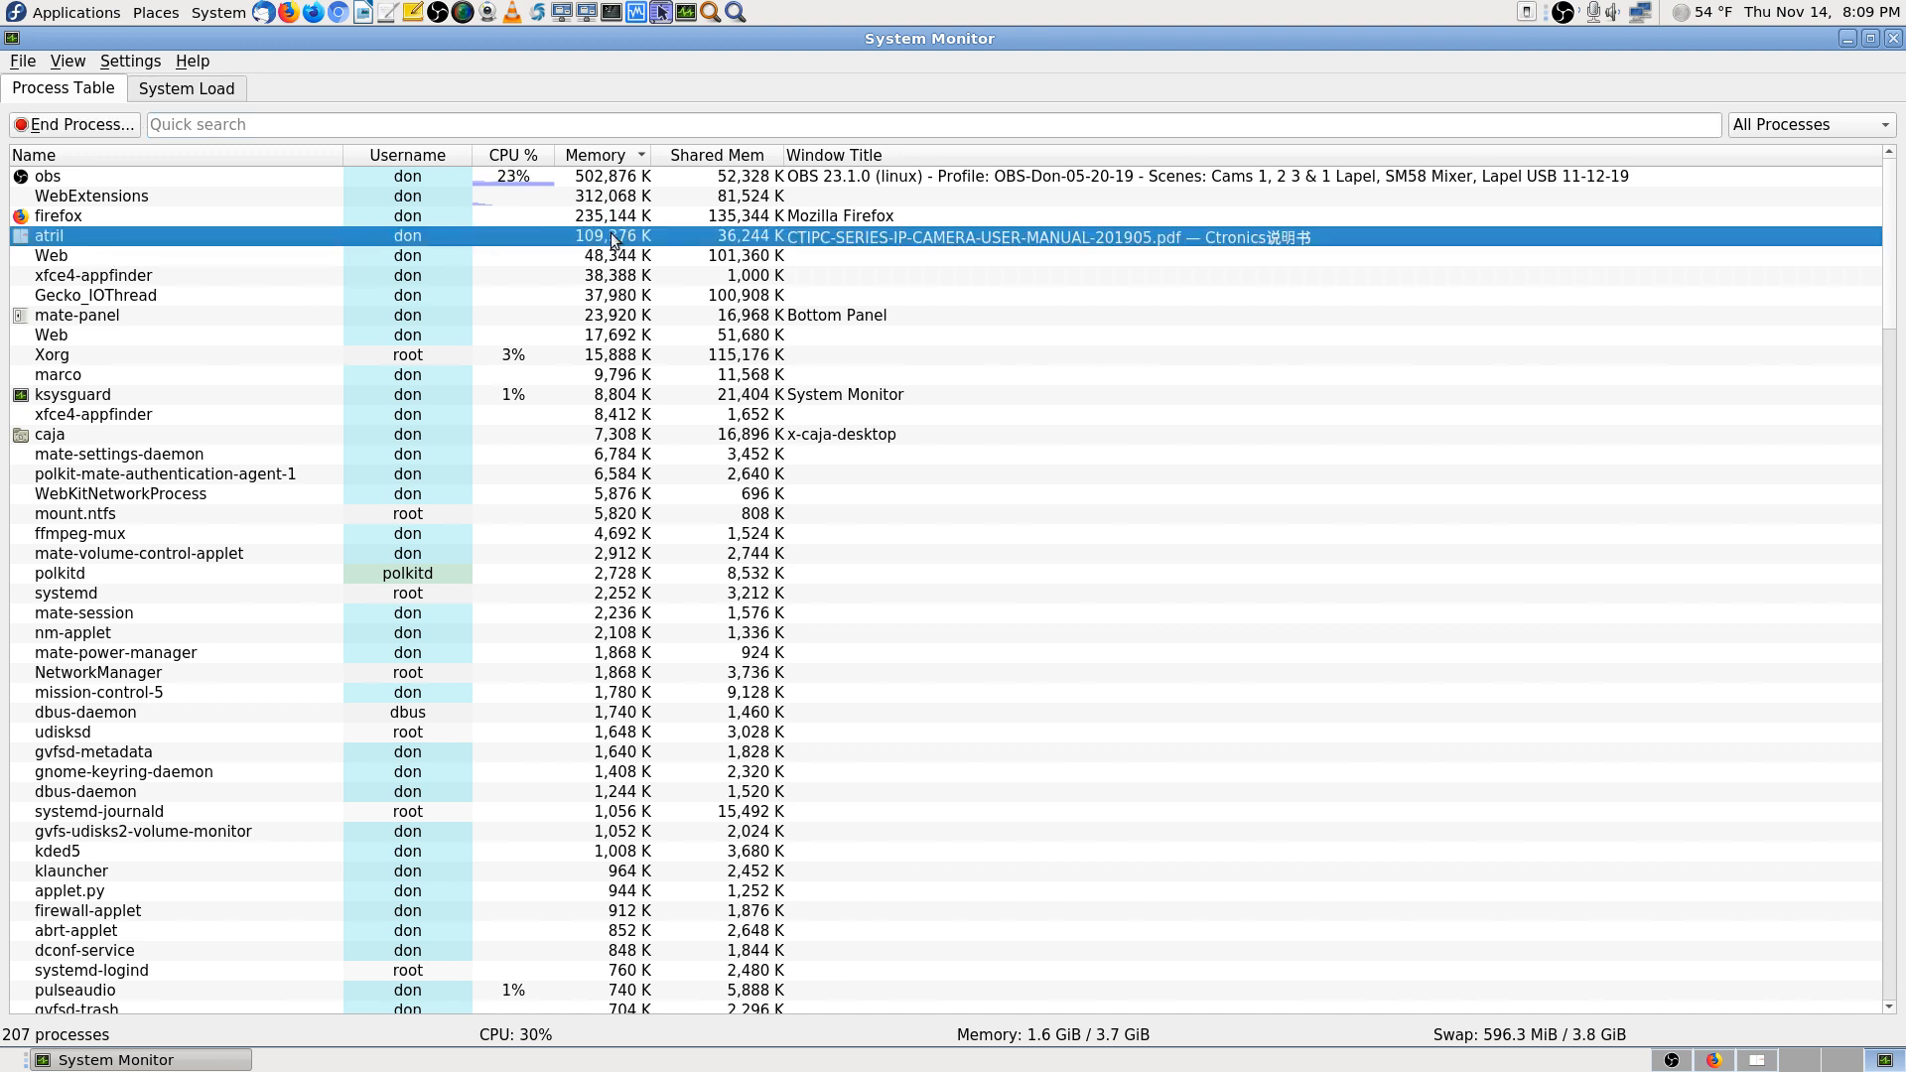
mouse_move(611, 232)
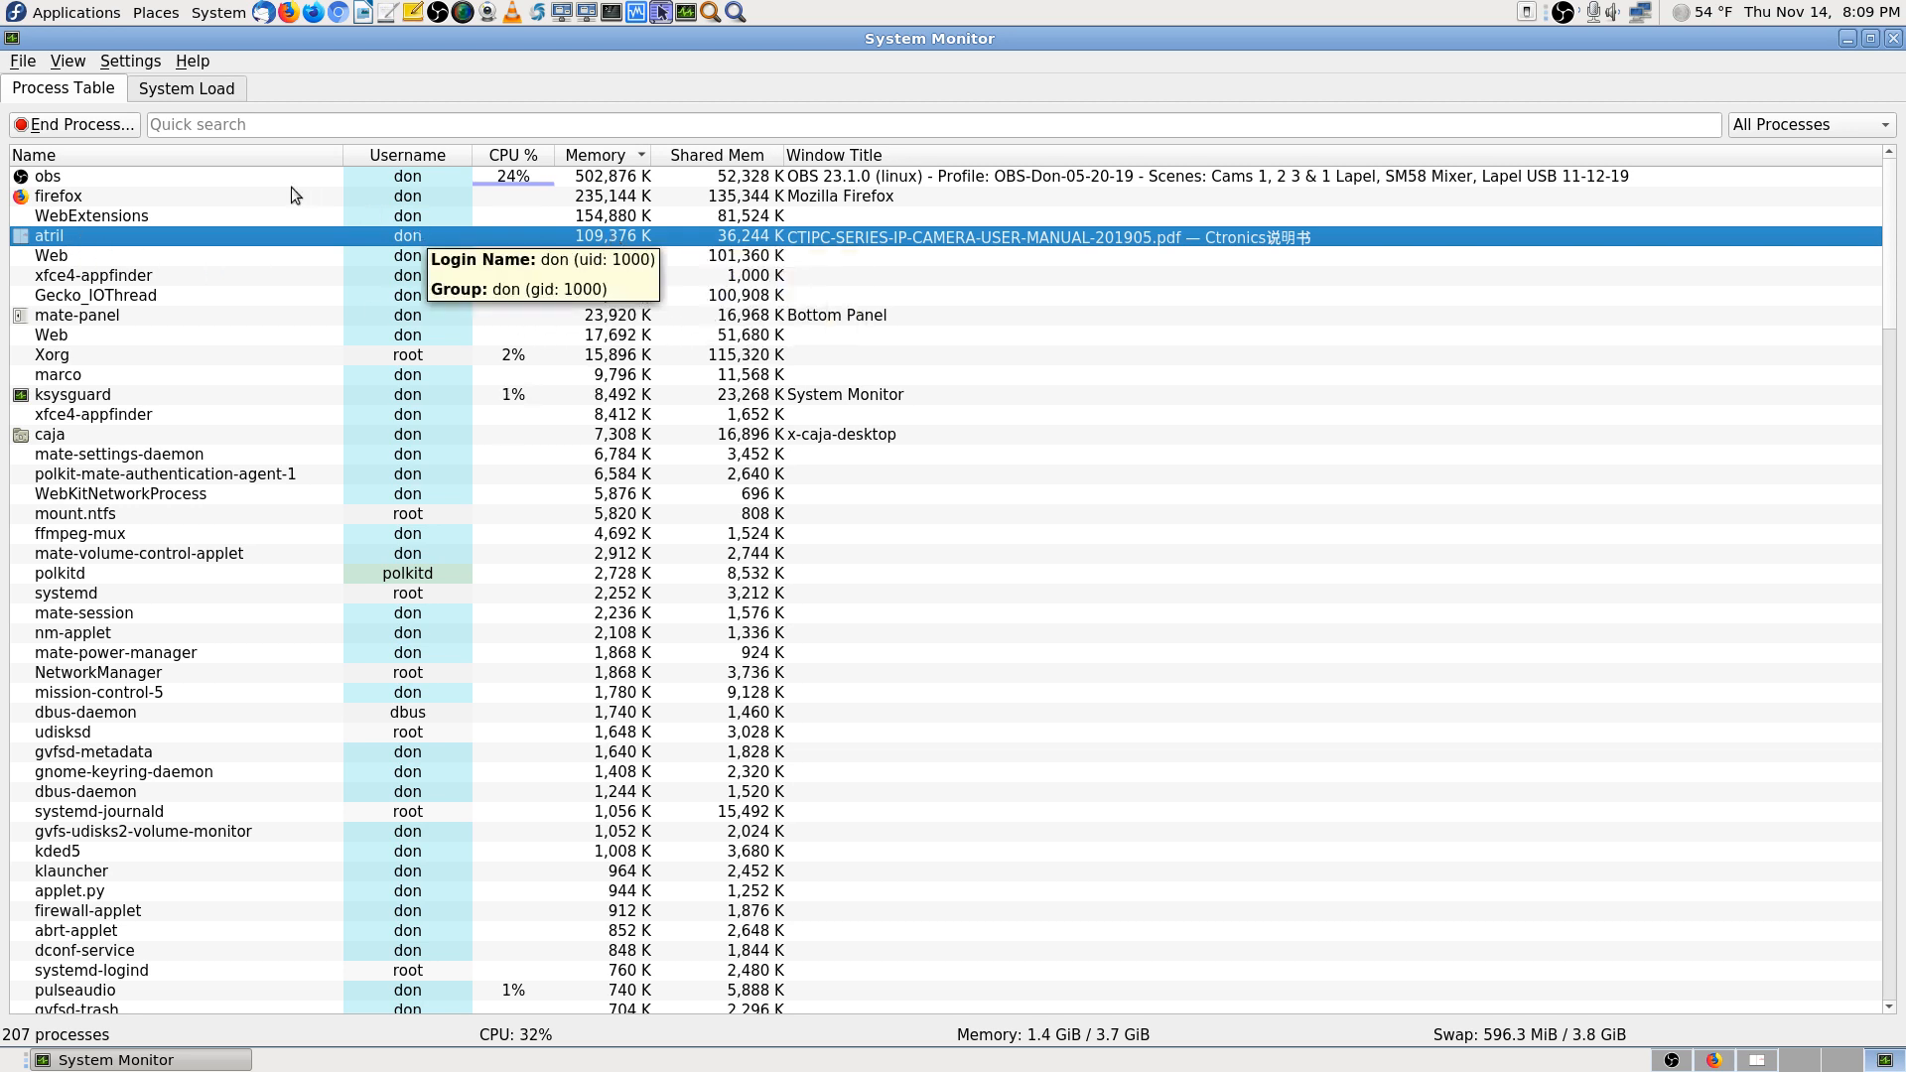
click(157, 197)
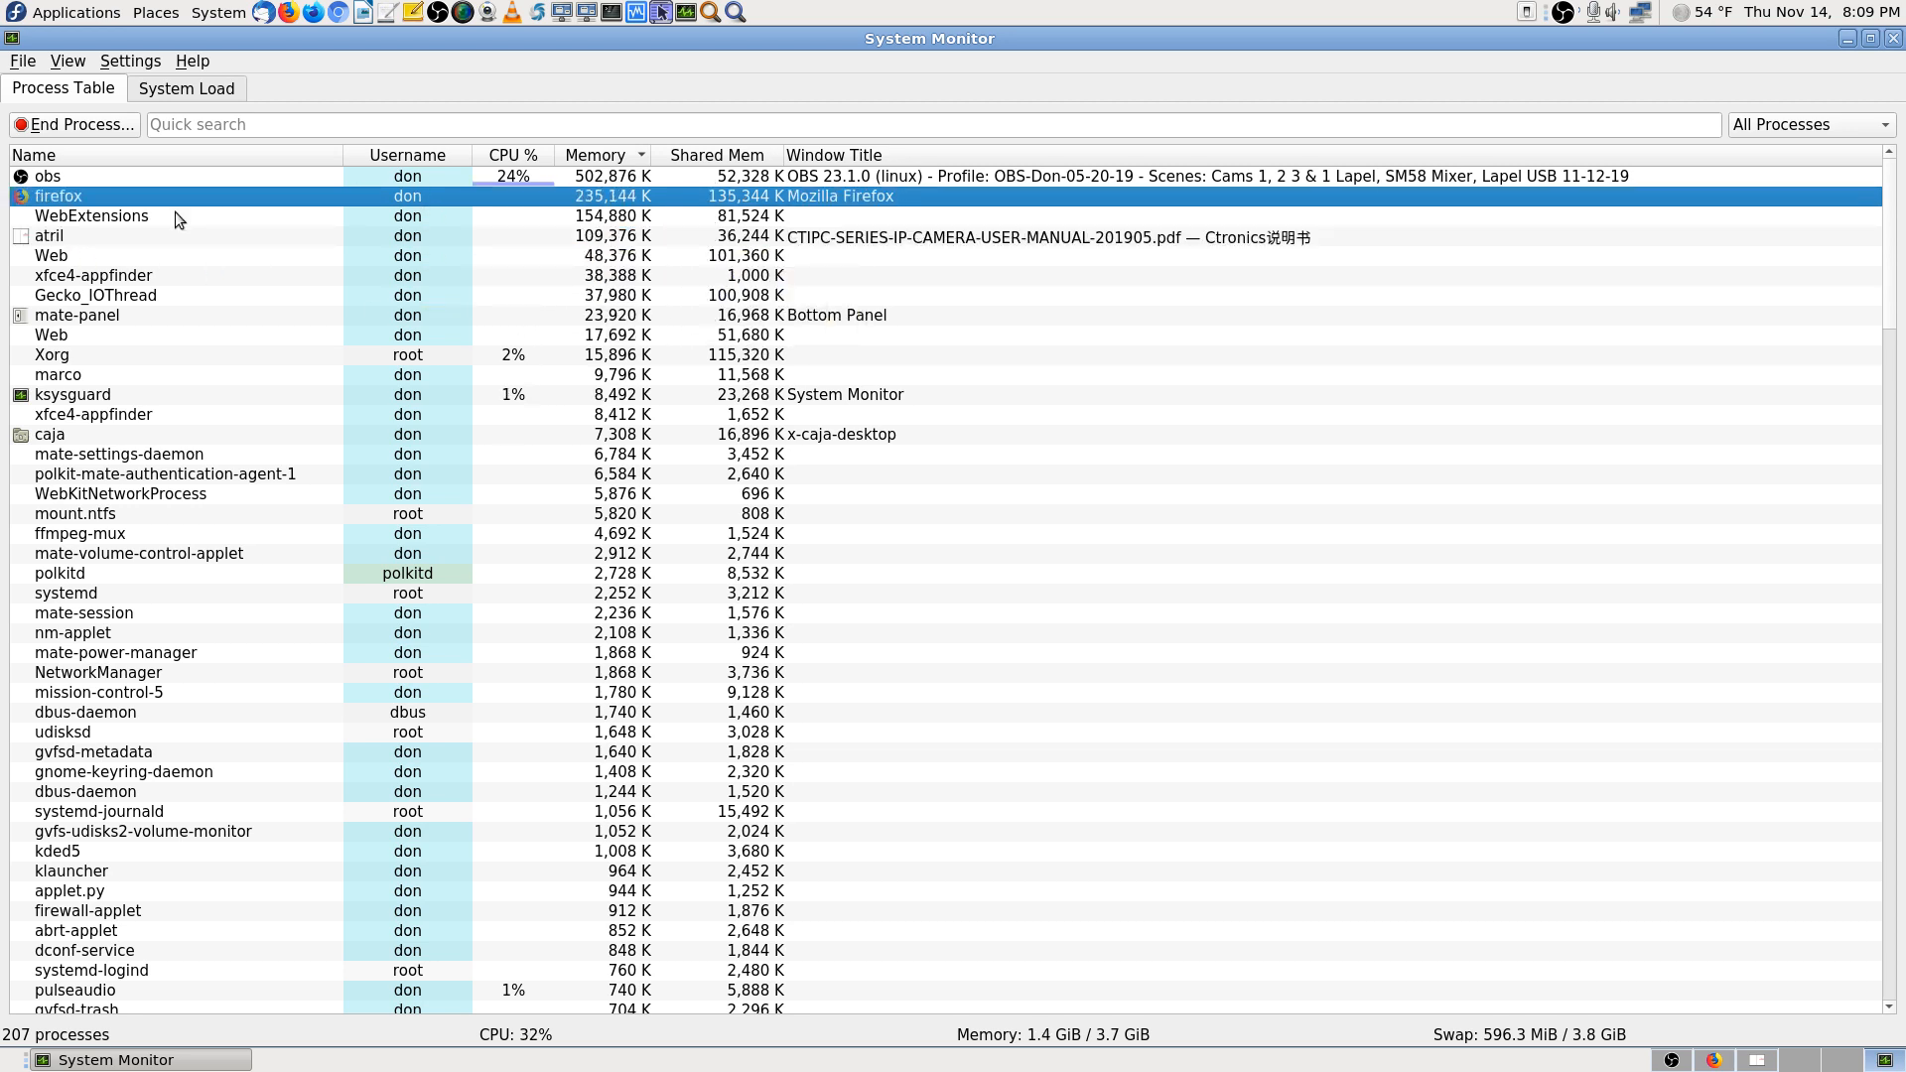
click(1713, 1061)
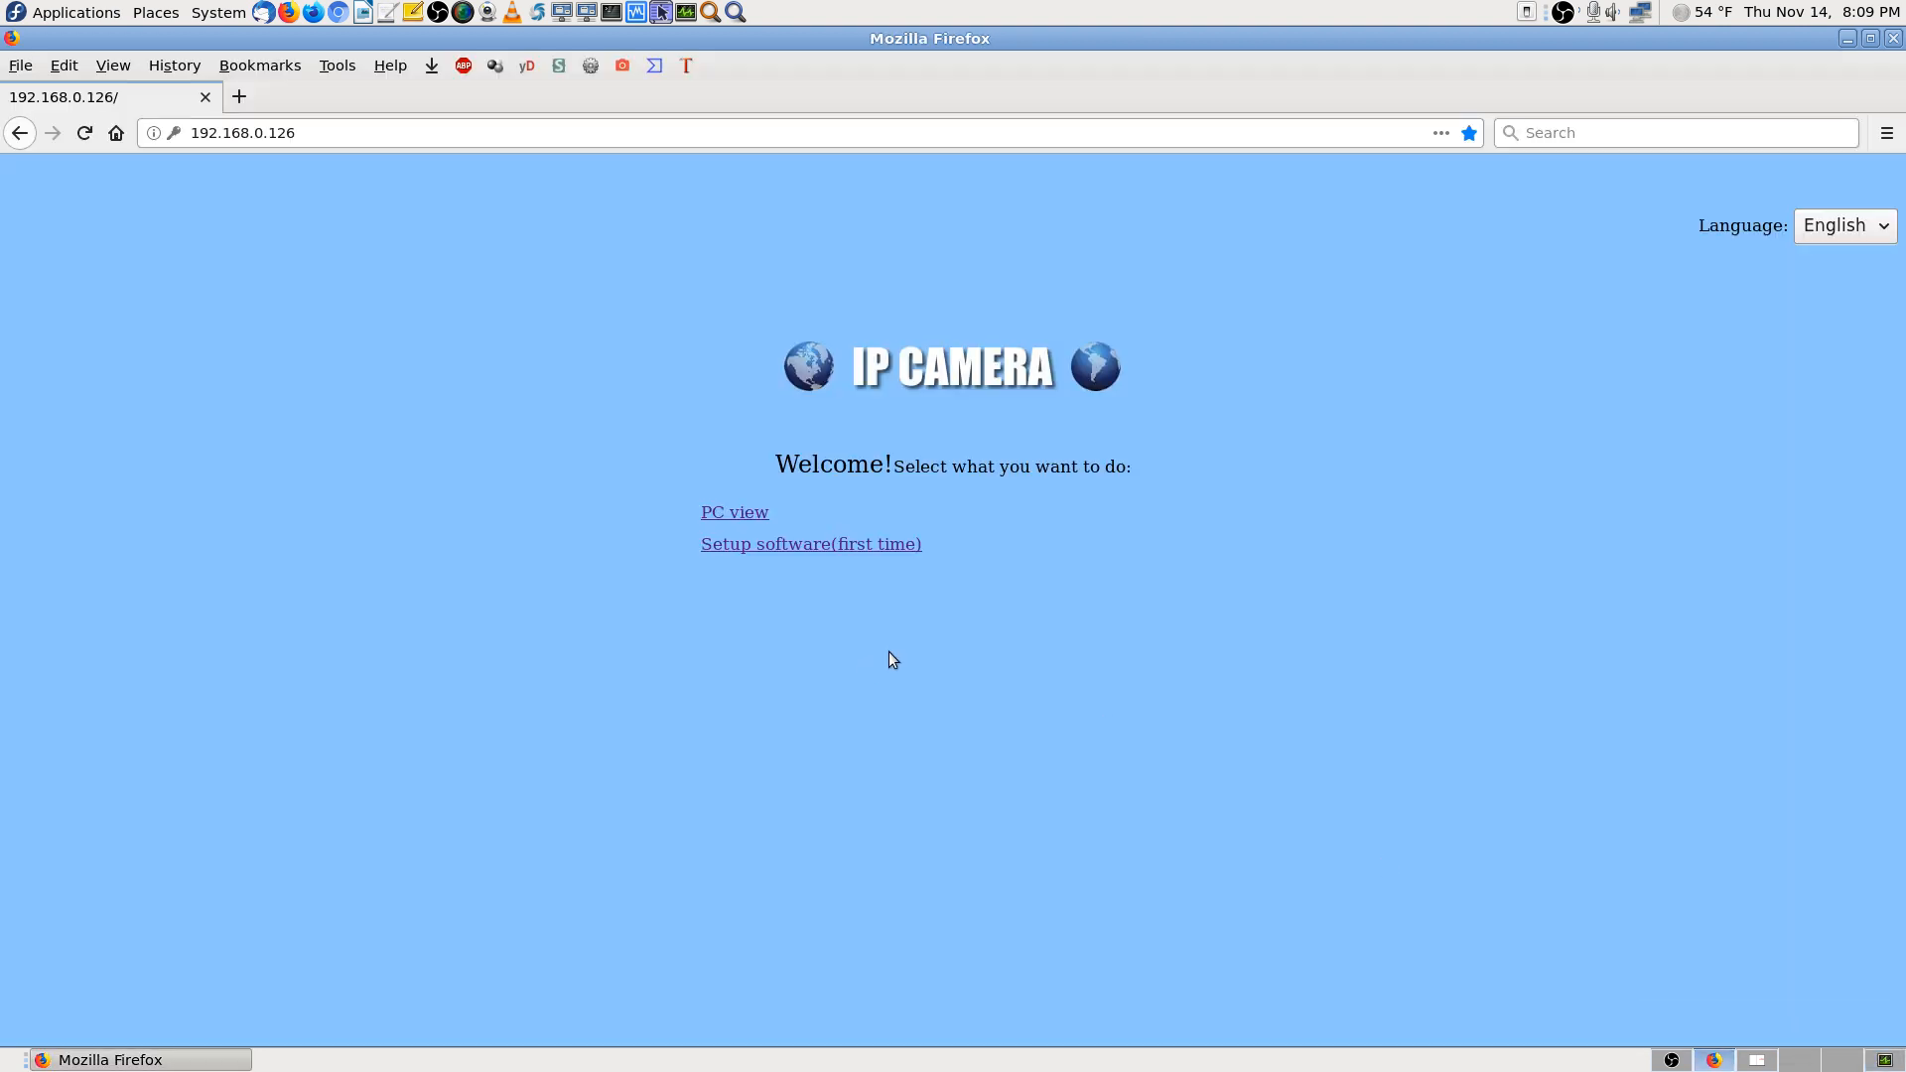
Close the PDF manual on the other workspace and return to Firefox's IP Camera page
click(1757, 1058)
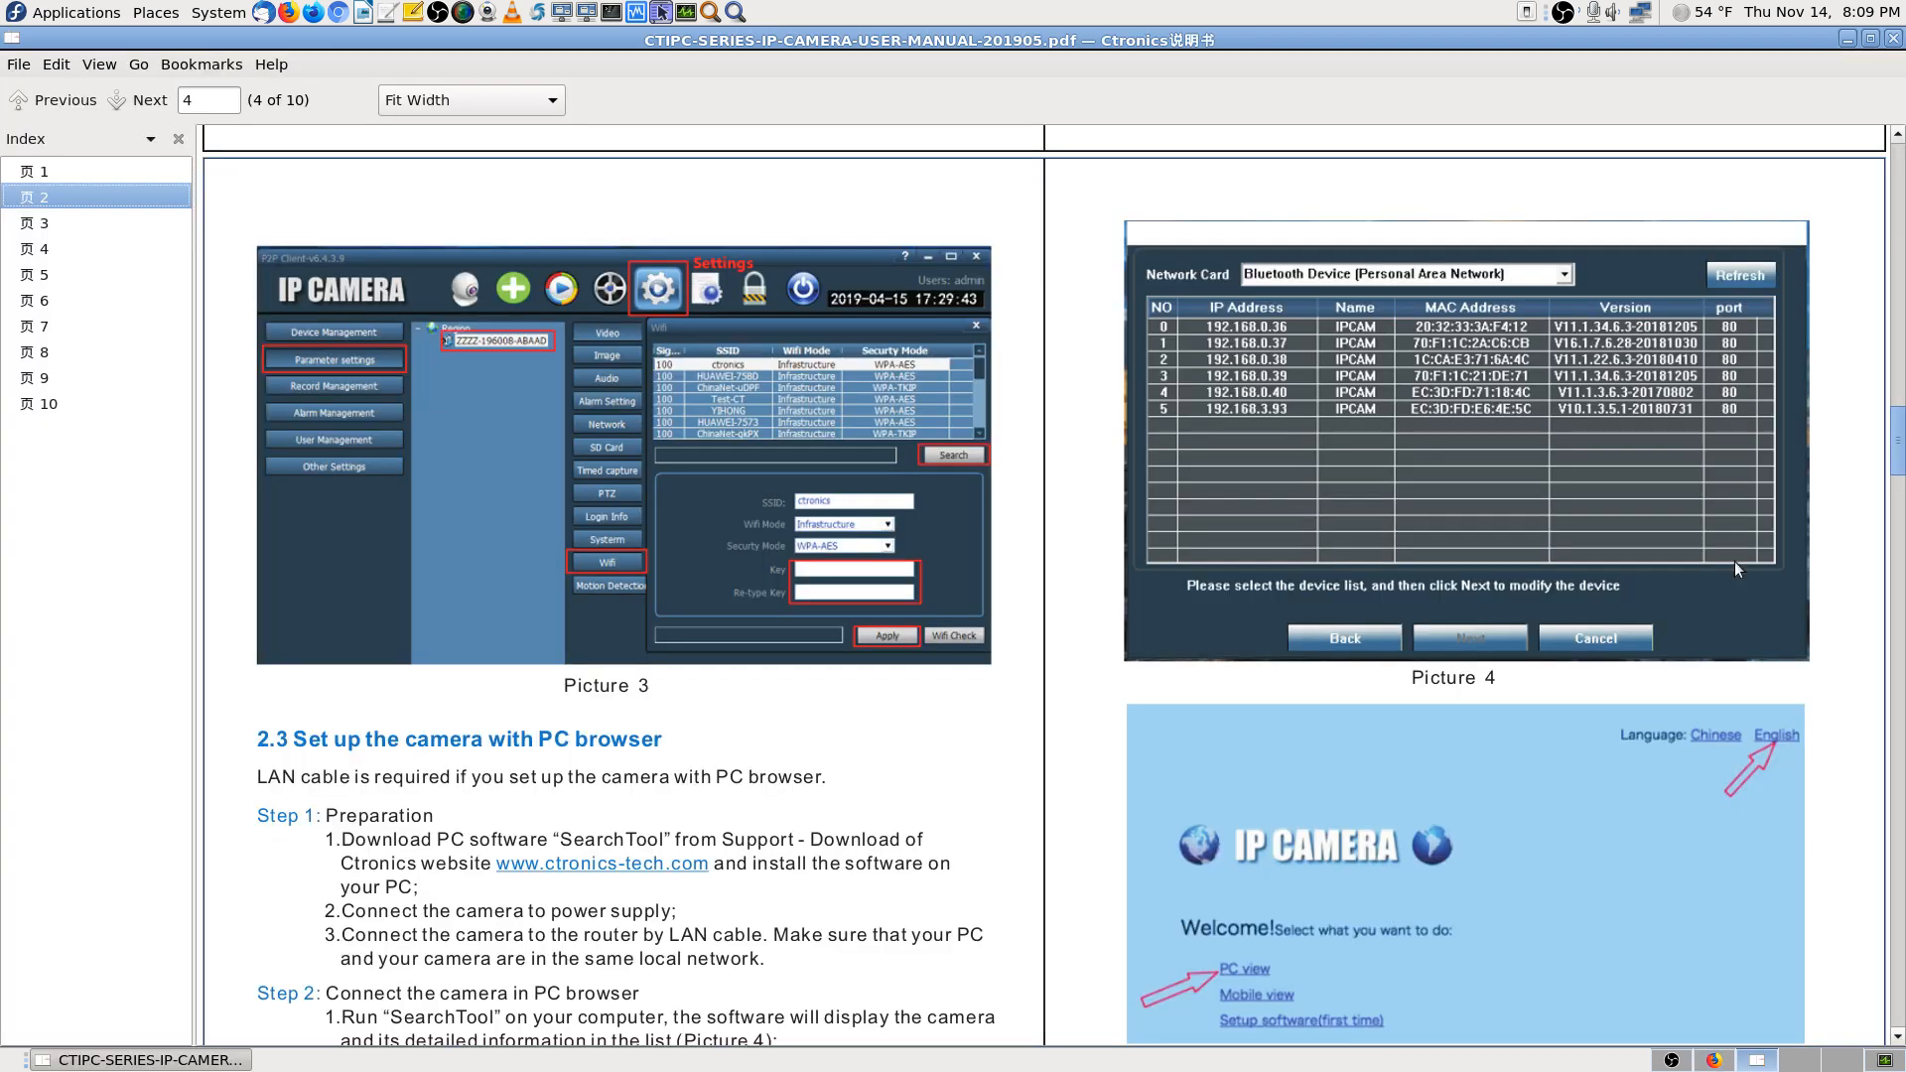
click(1894, 41)
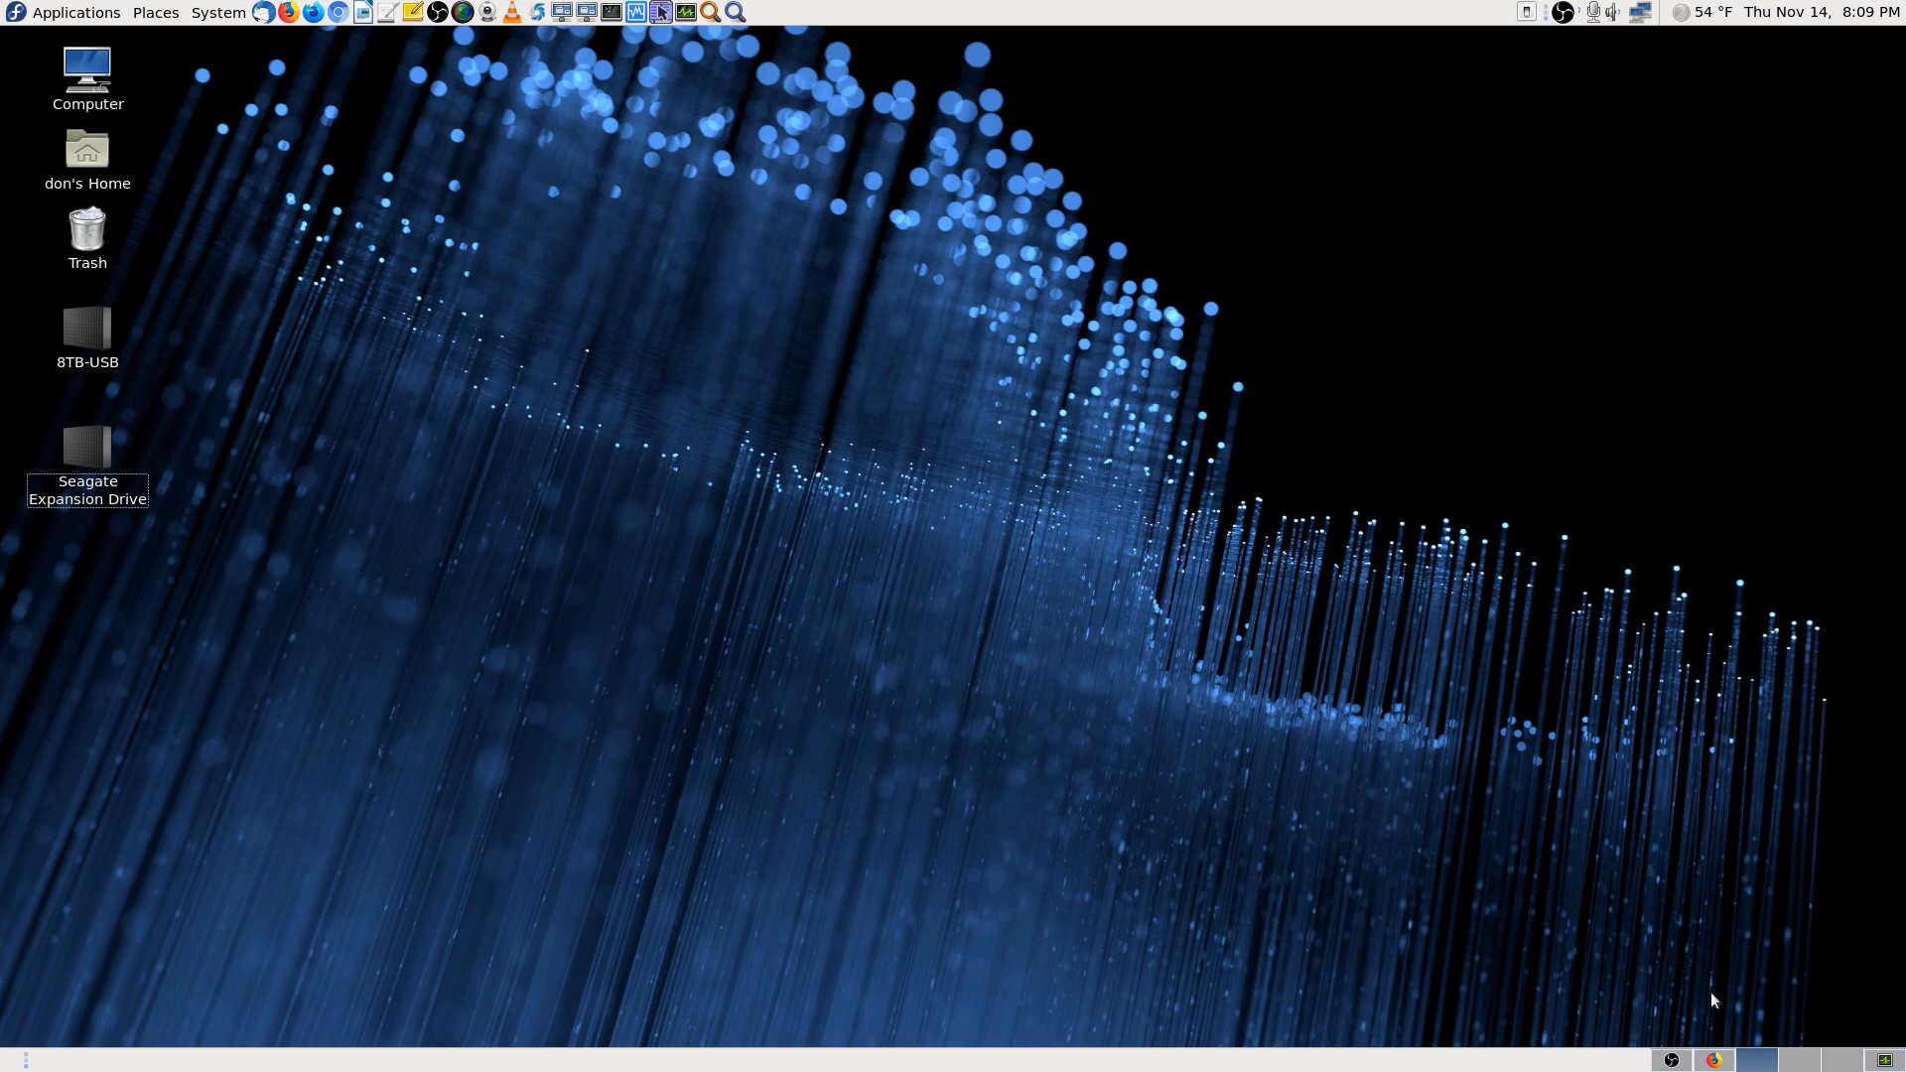
click(1719, 1060)
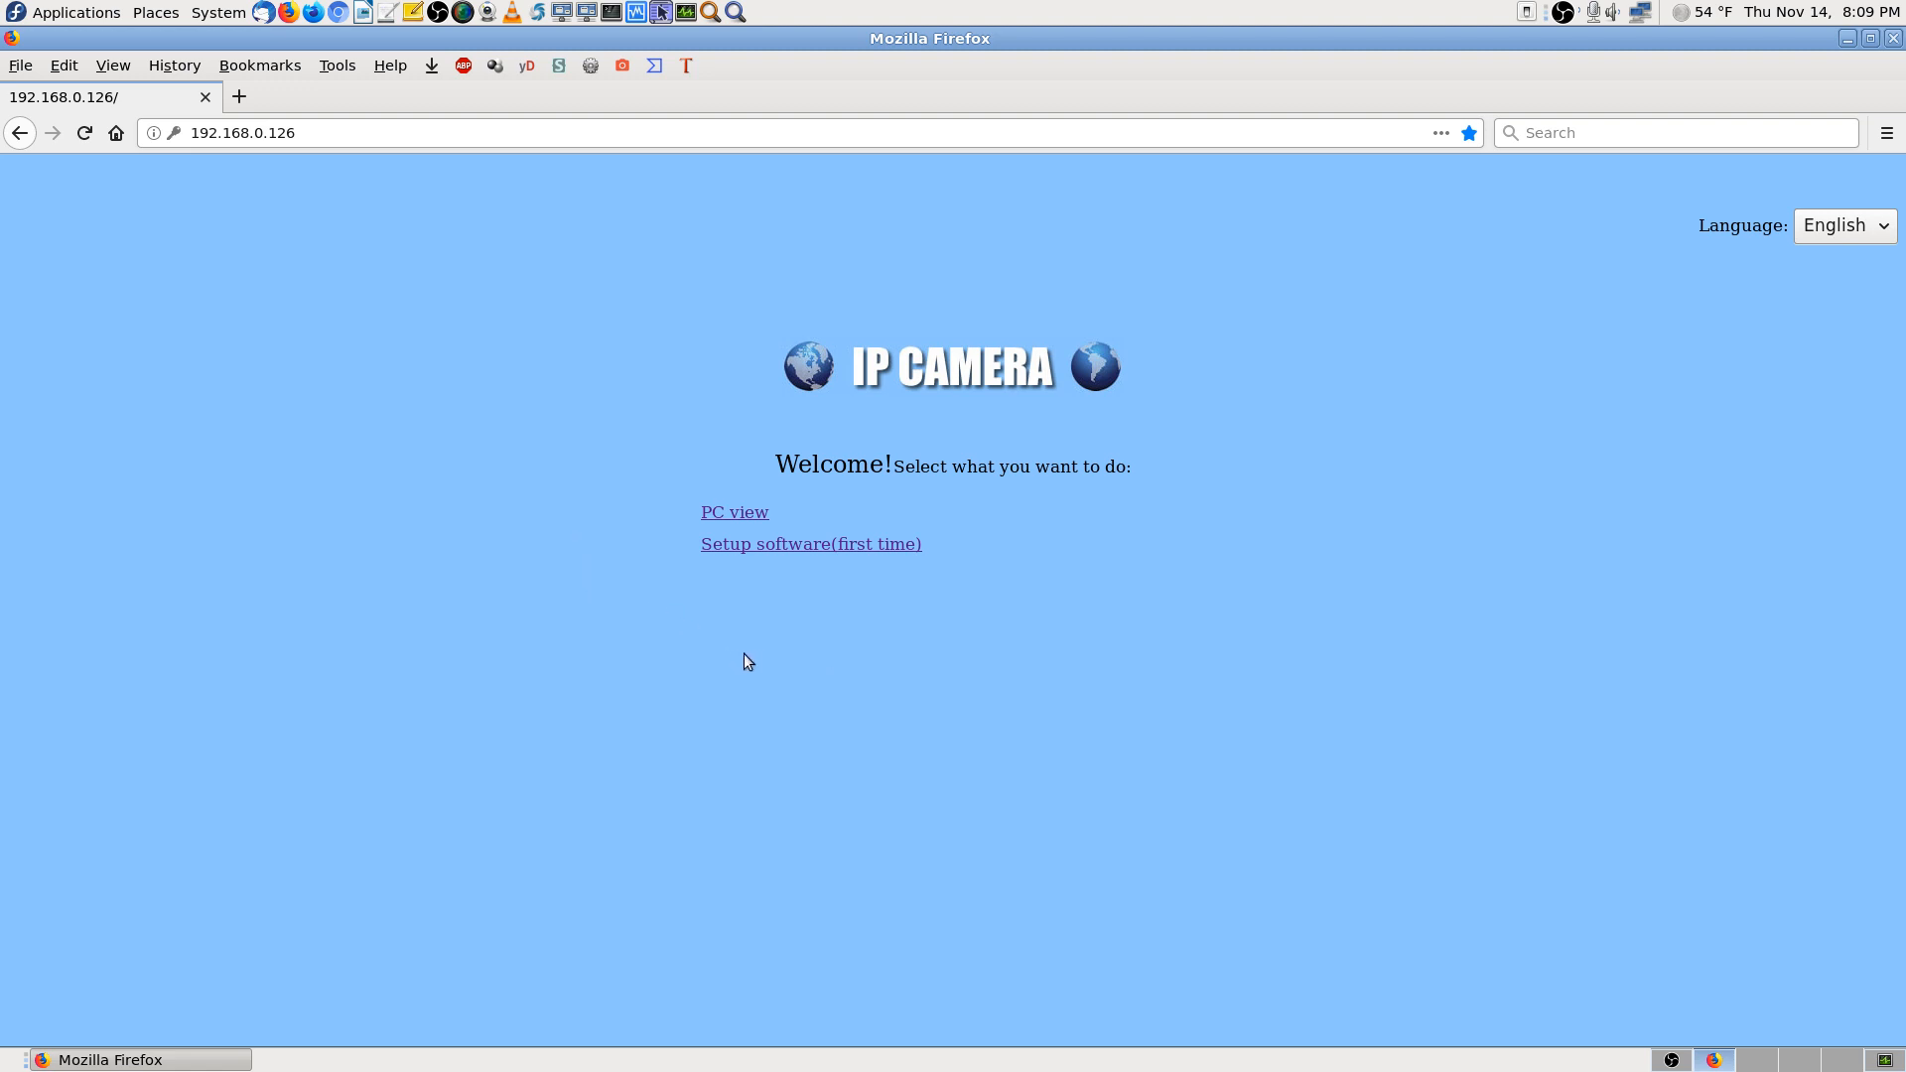
Log into PC view with the camera's username and password, declining to save the login
click(736, 512)
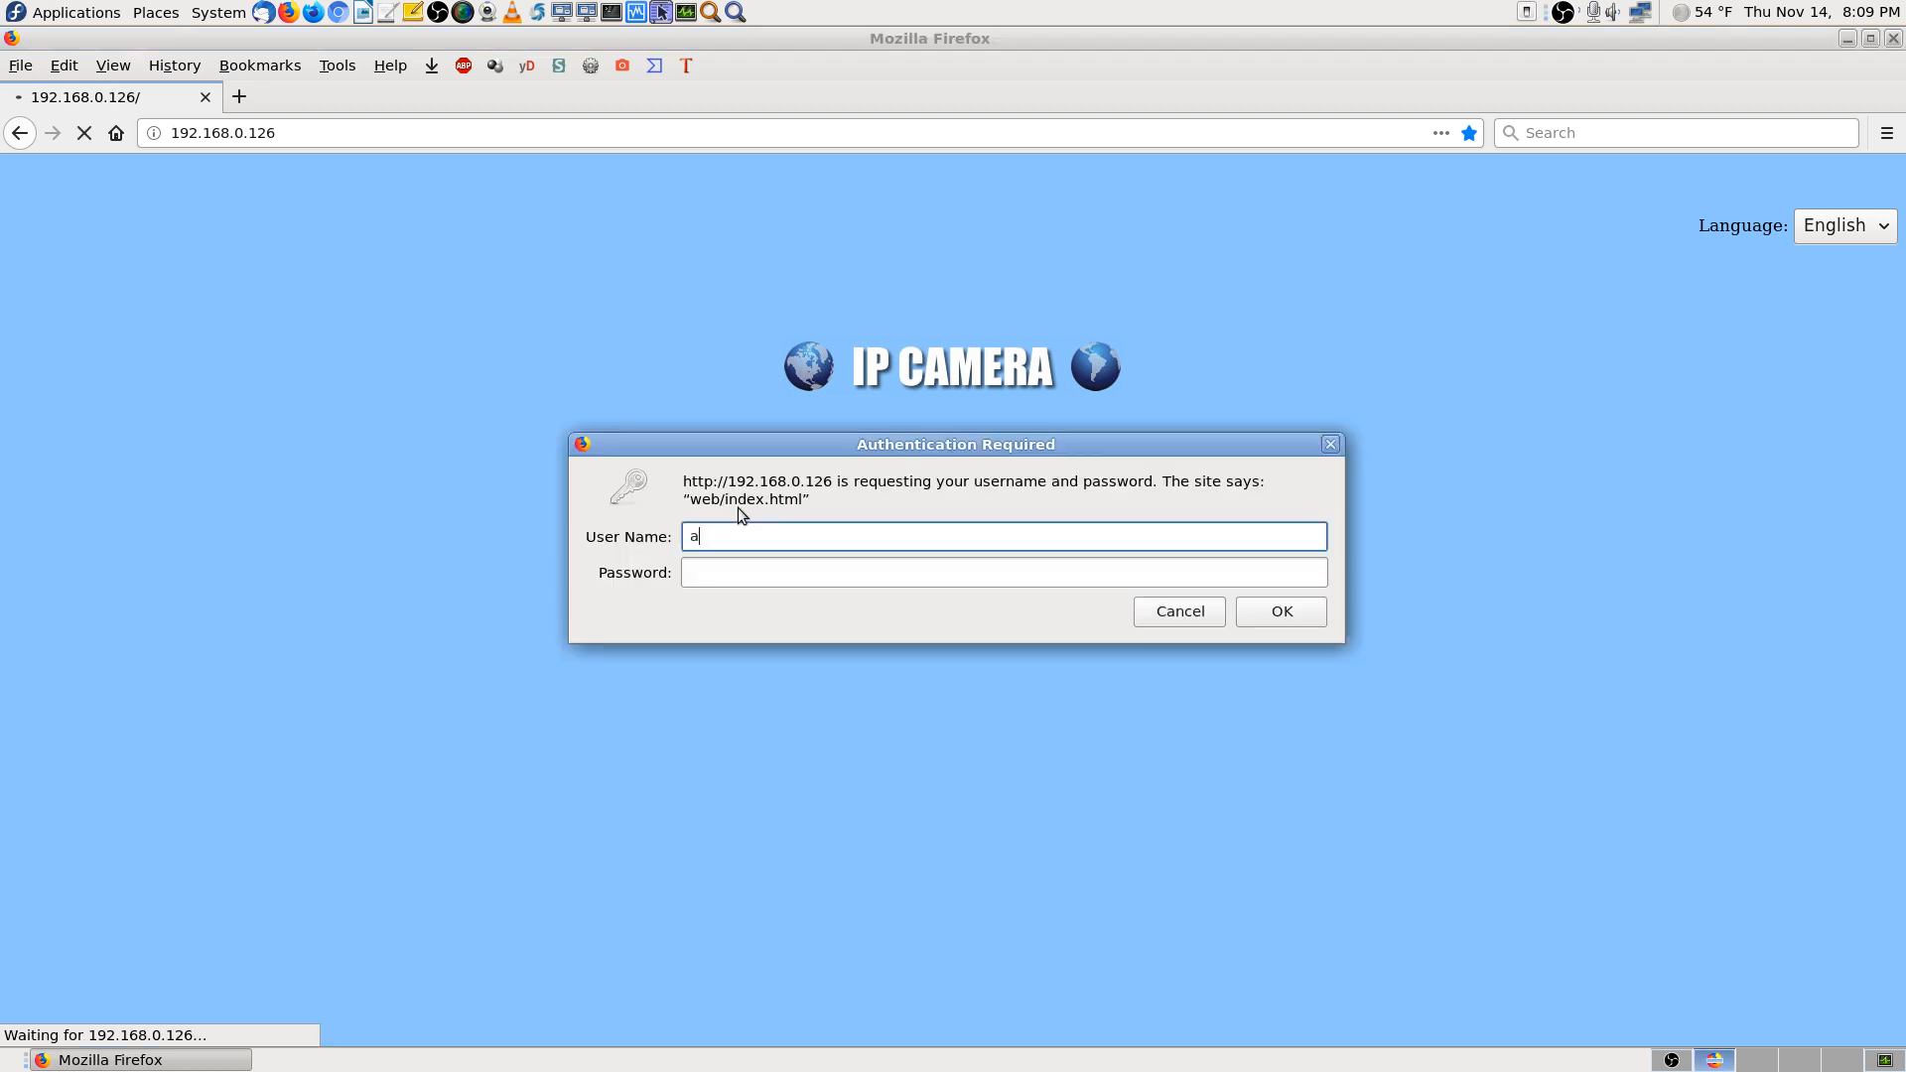
key(Tab)
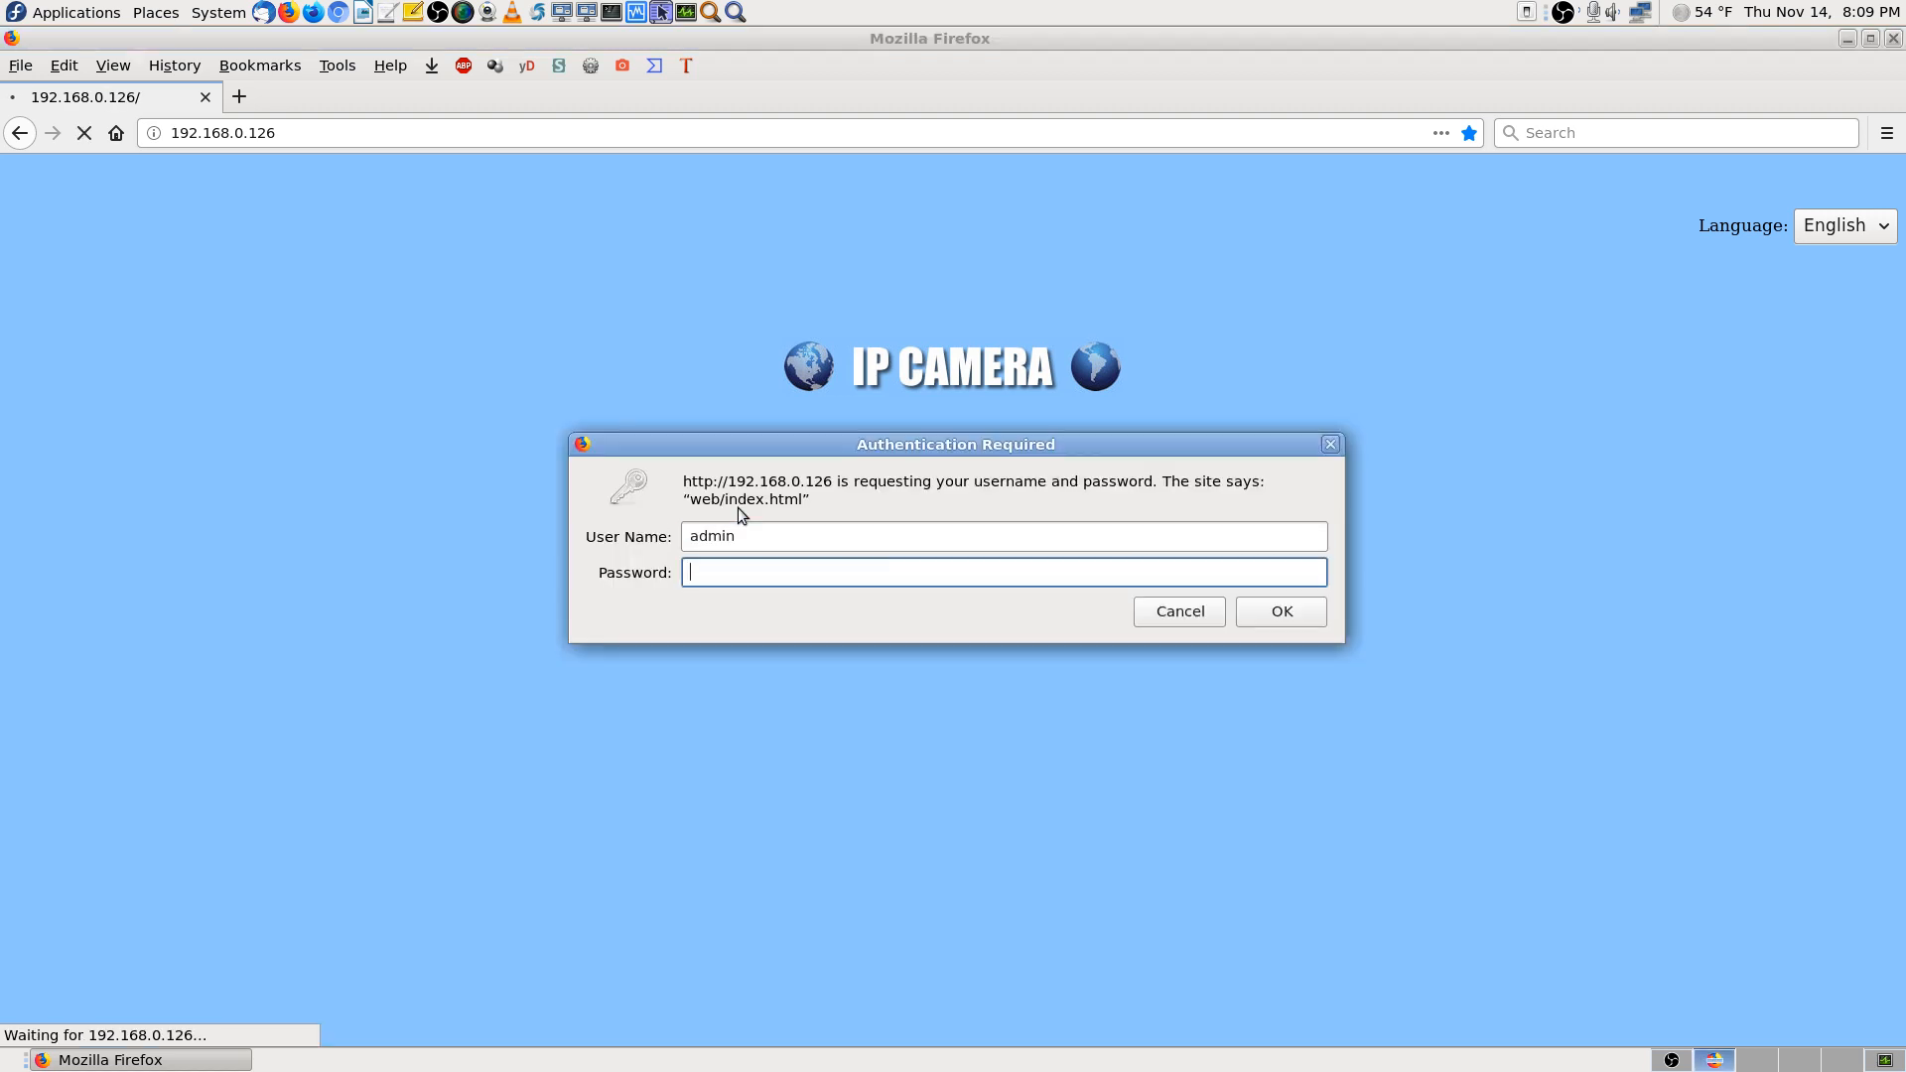
text(admin)
key(Return)
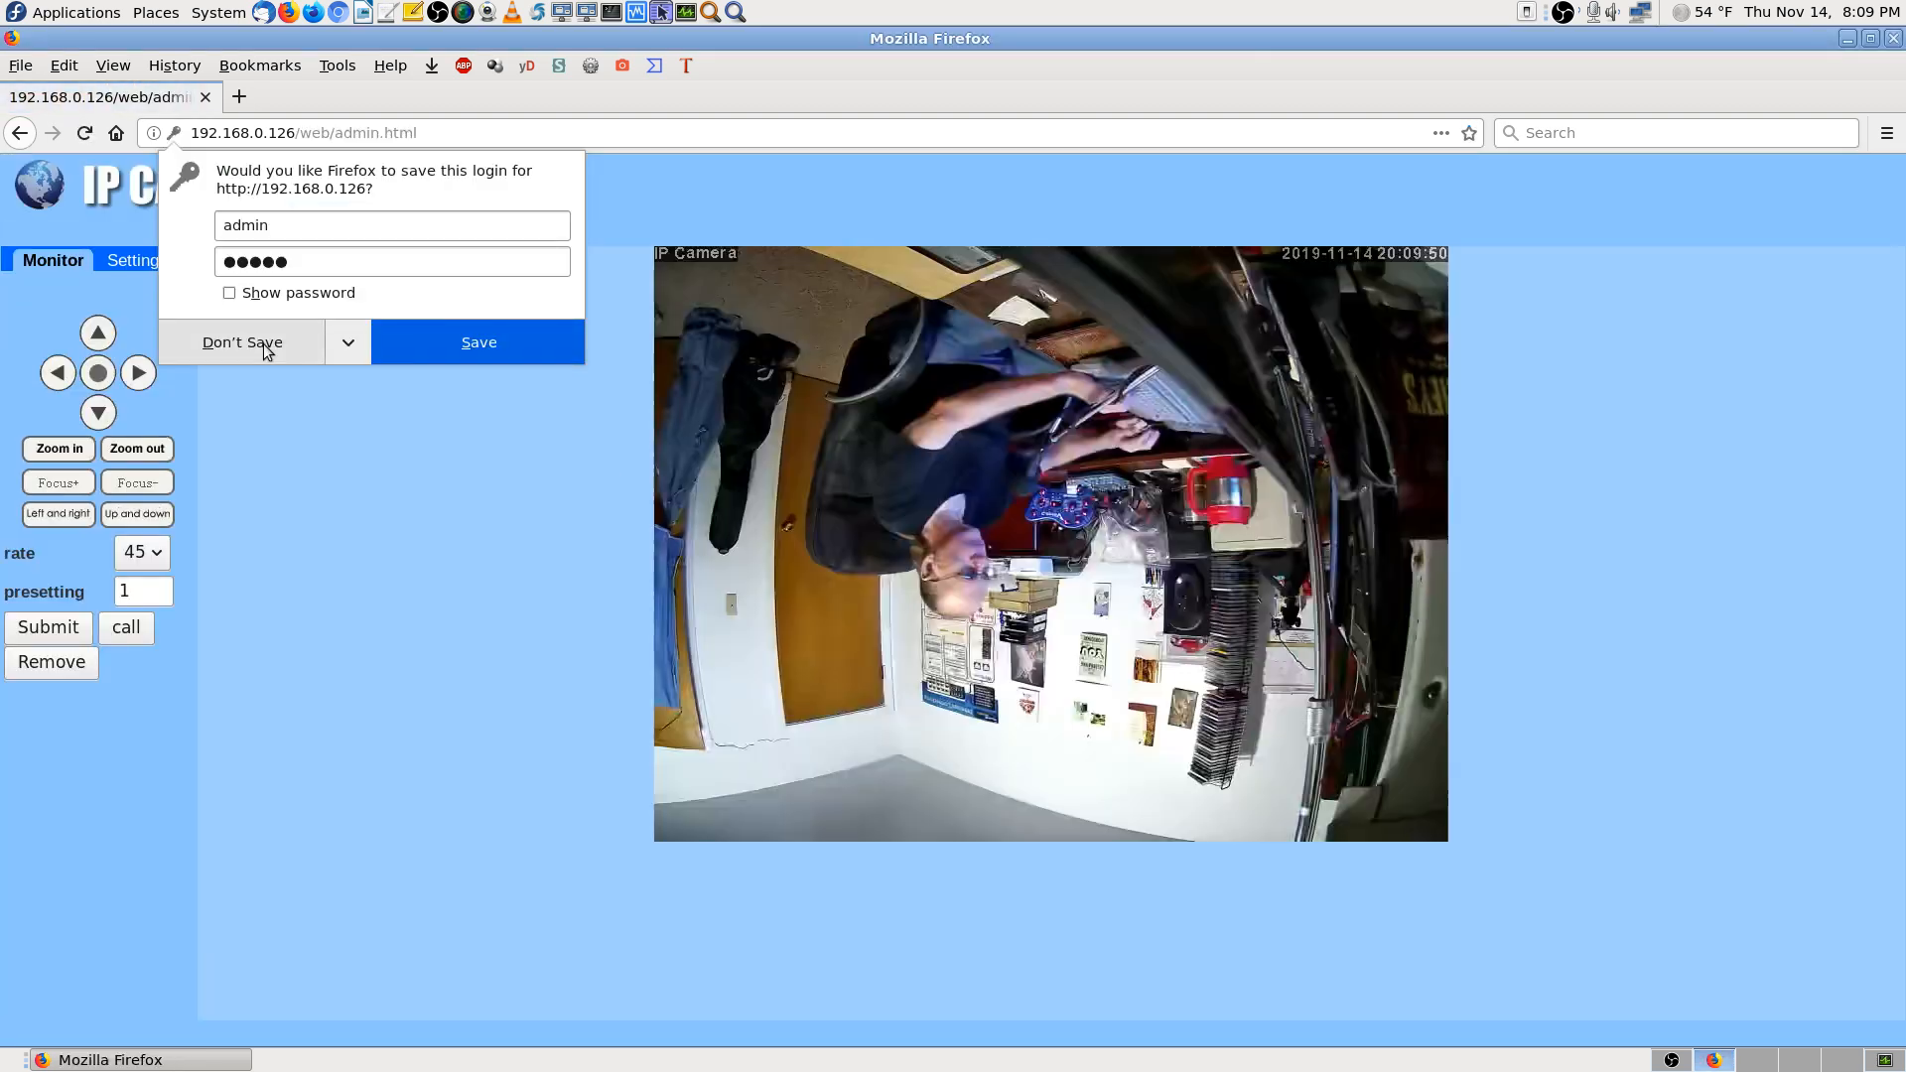
click(266, 347)
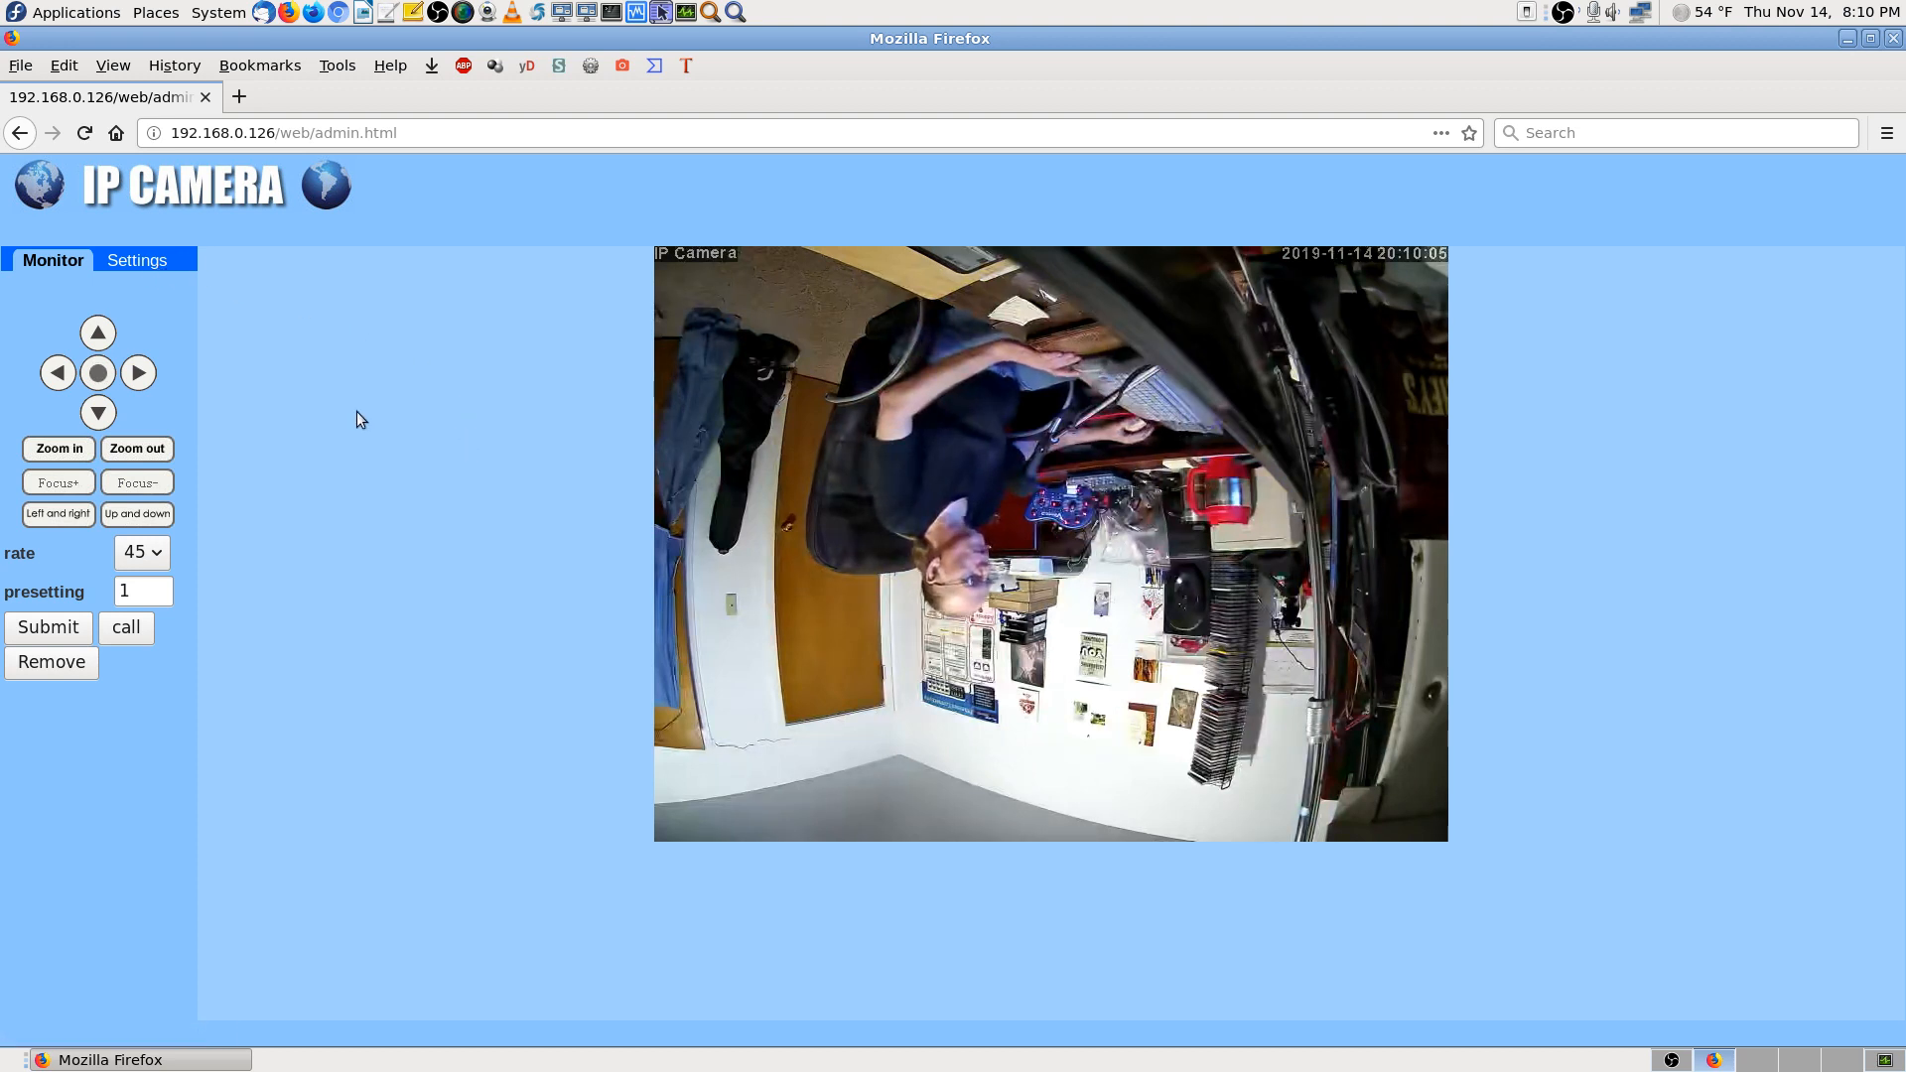
Open the camera Settings and check Video Coding options, keeping H265 mainprofile
click(153, 268)
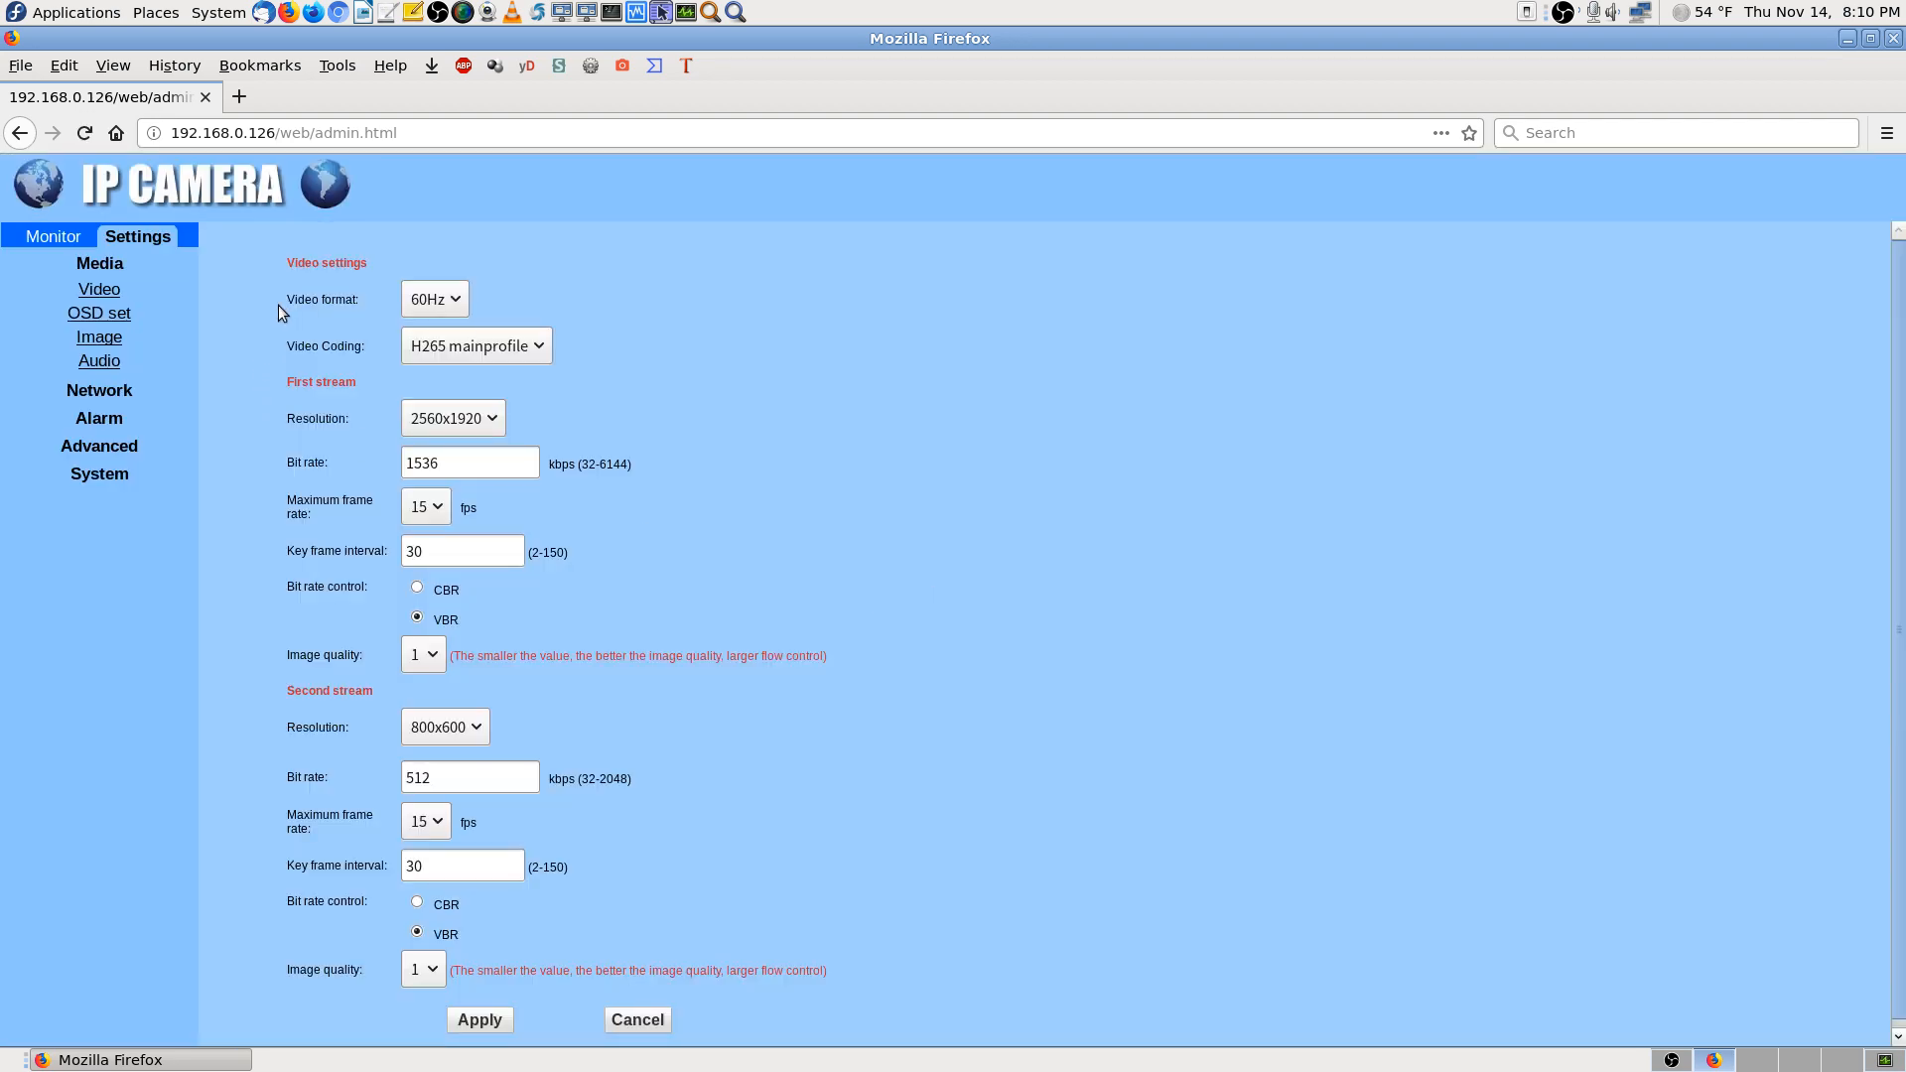
scroll(272, 491, down, 1)
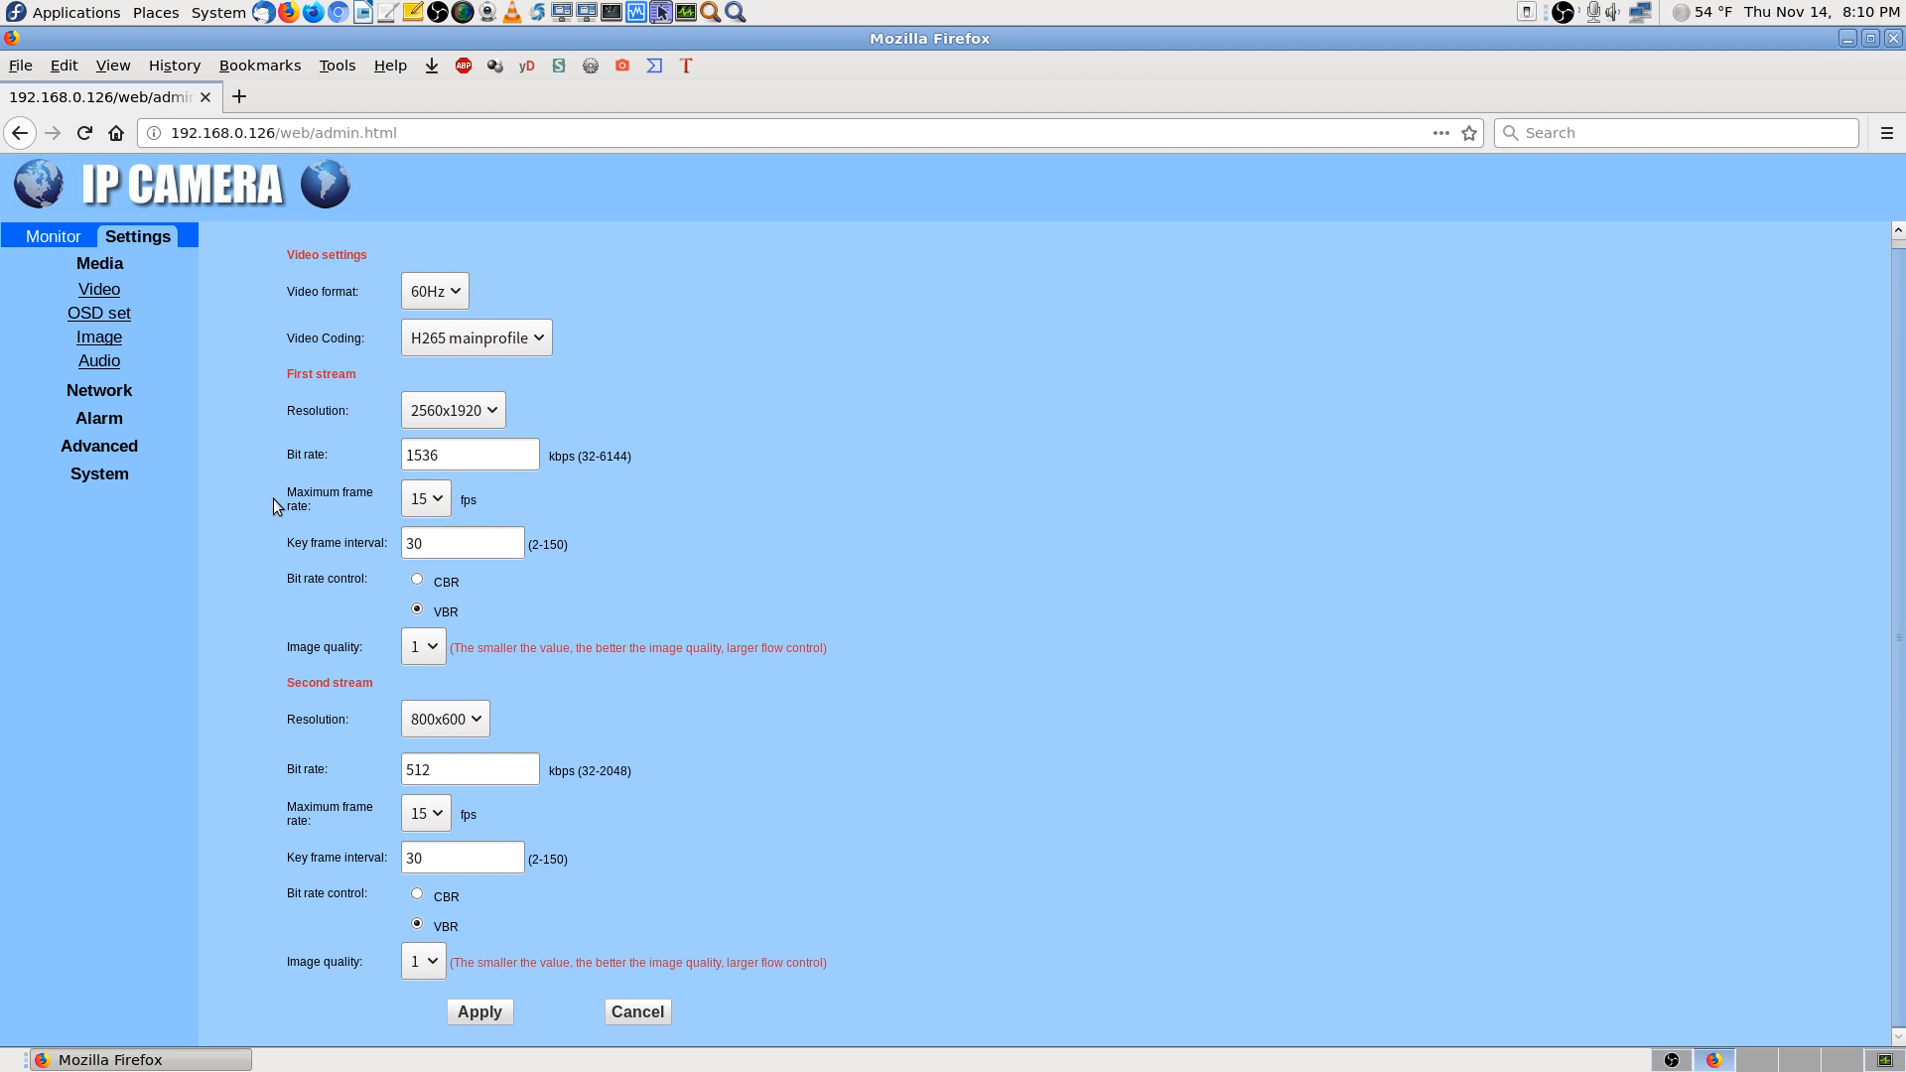
scroll(259, 480, up, 1)
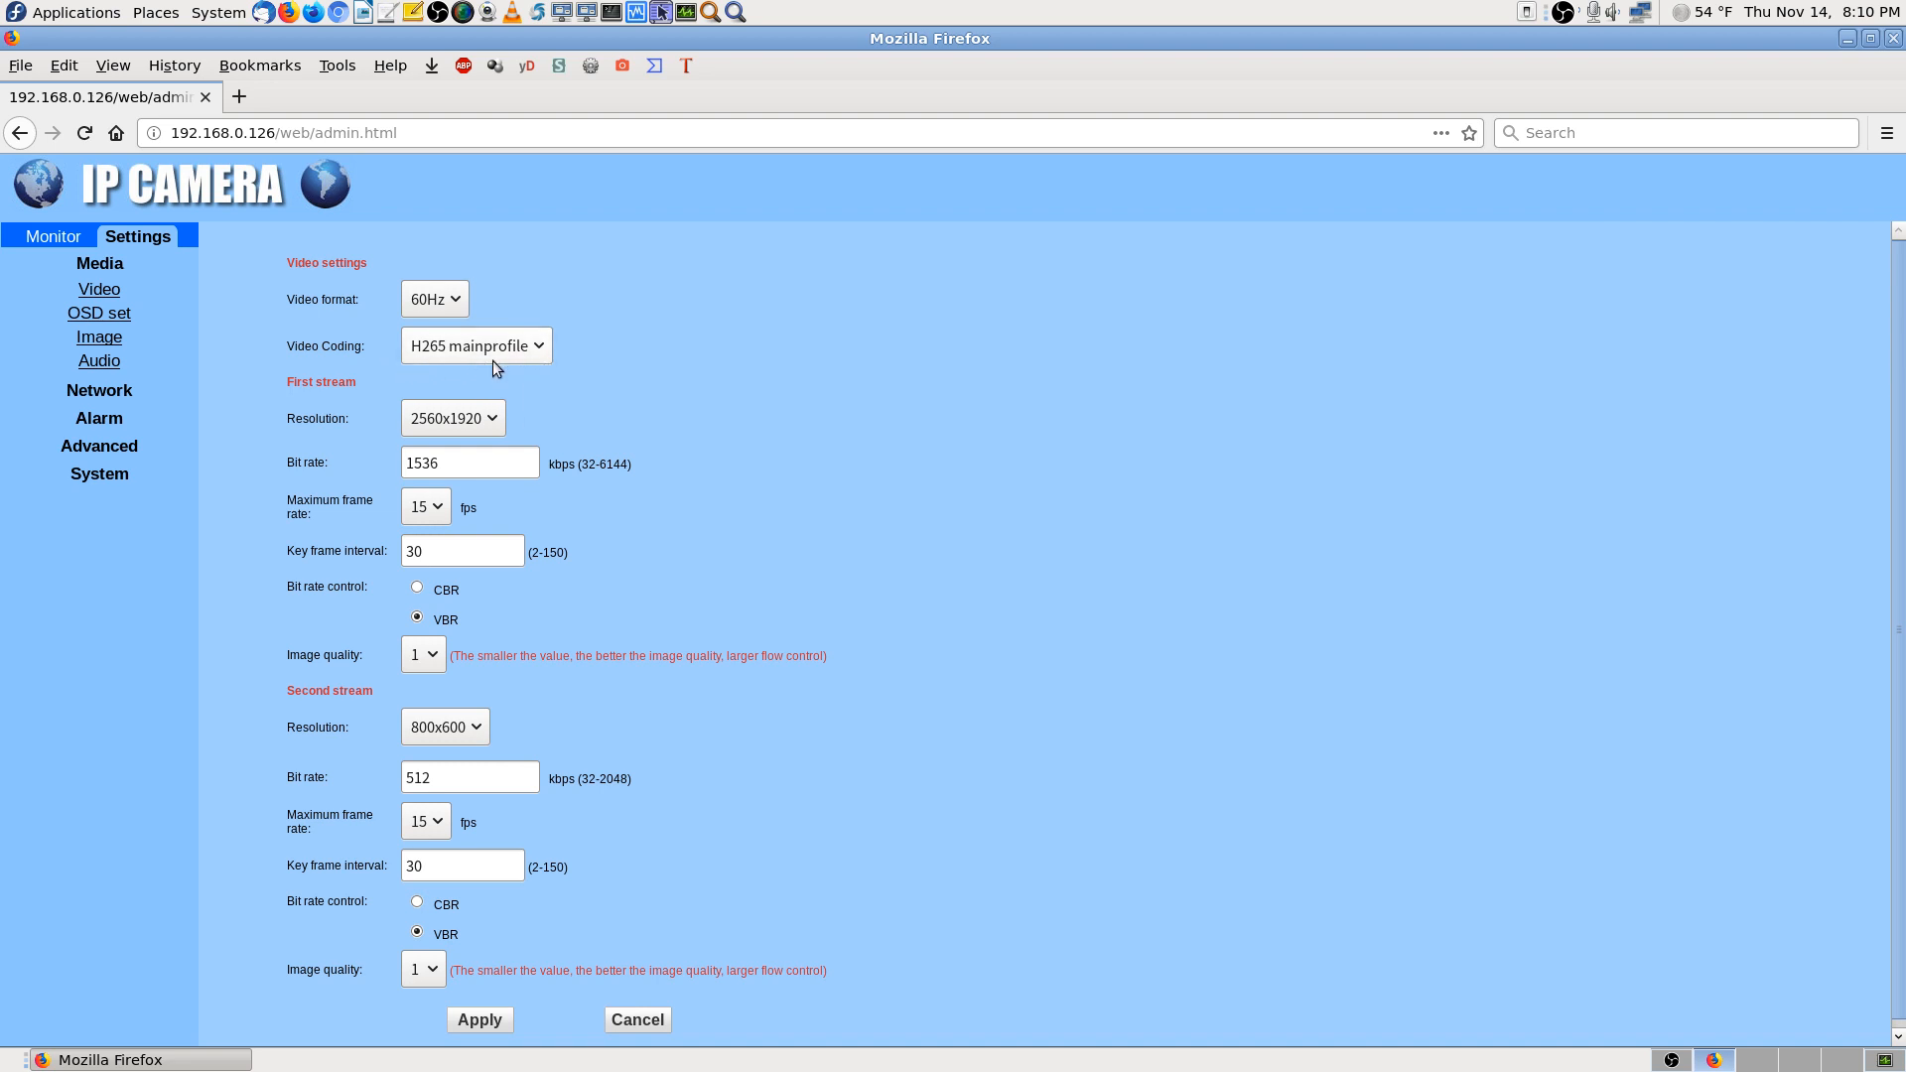
click(536, 349)
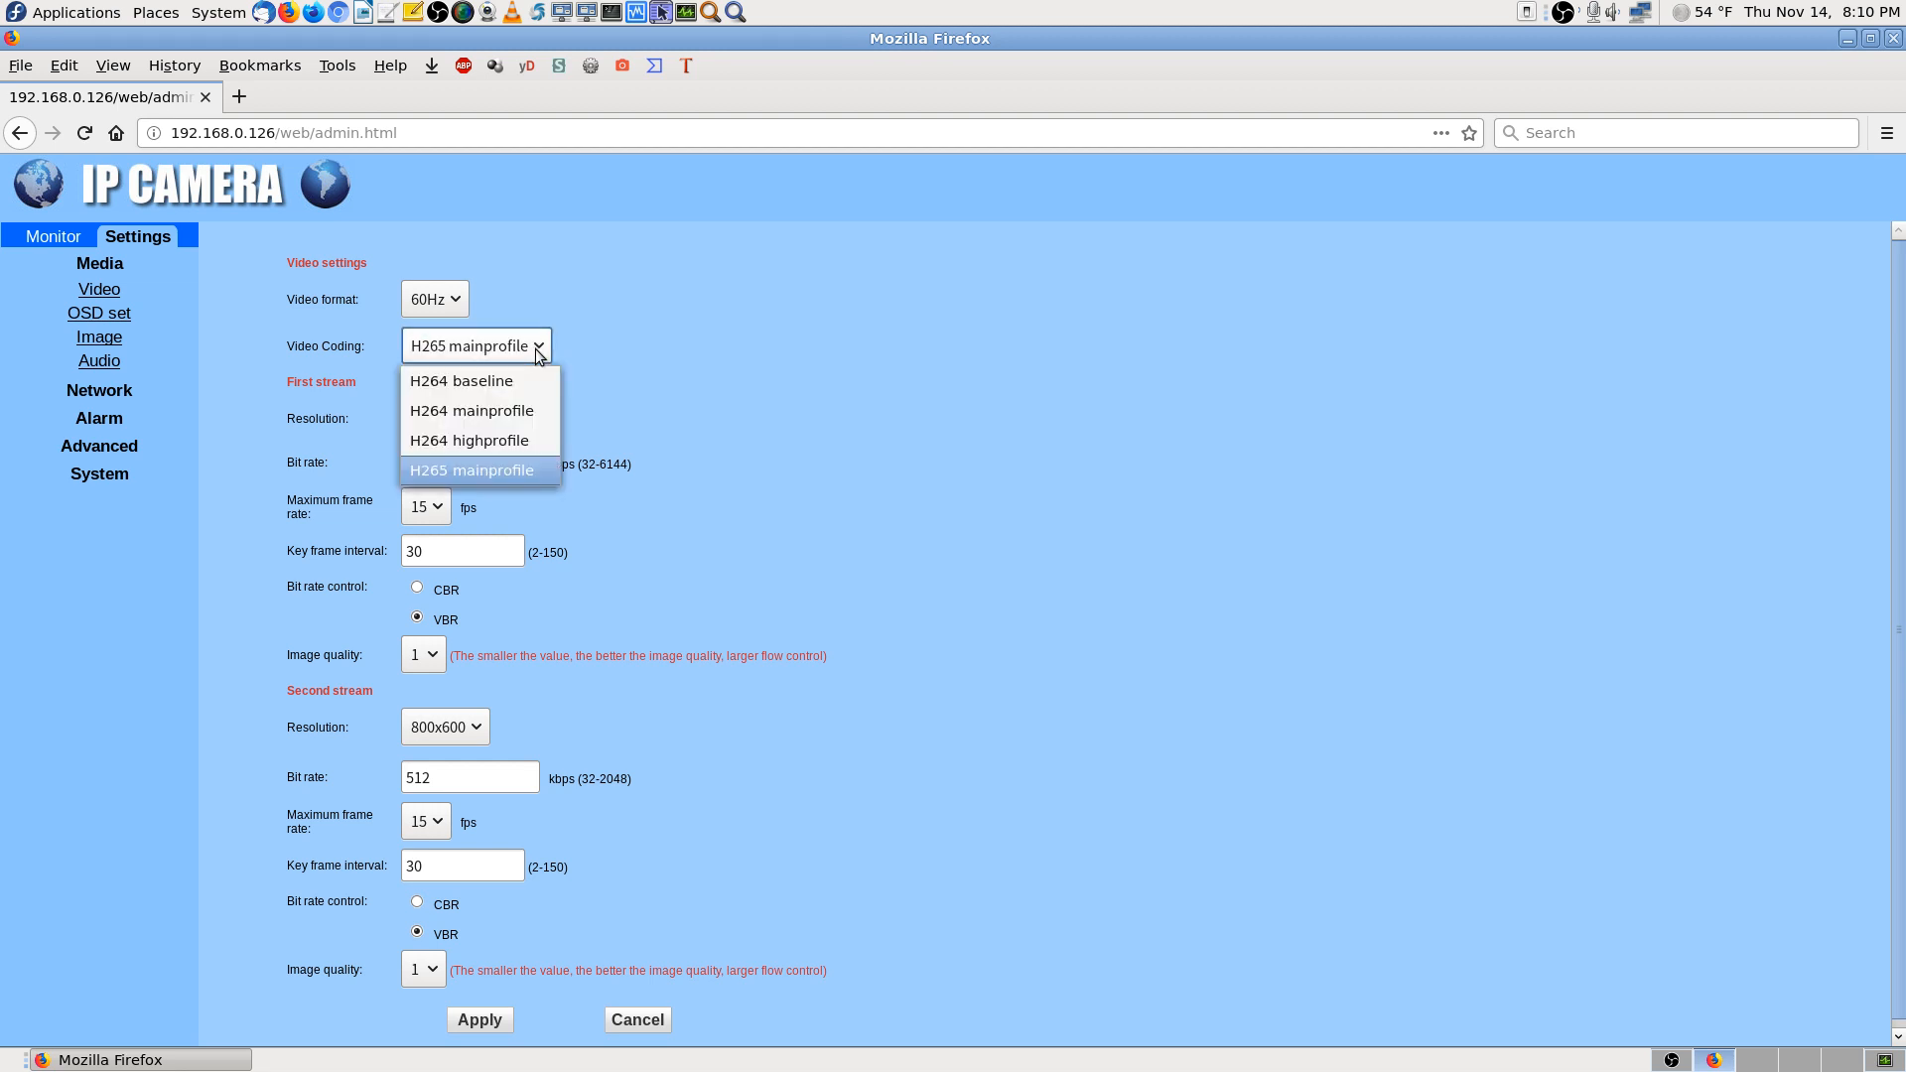
click(544, 481)
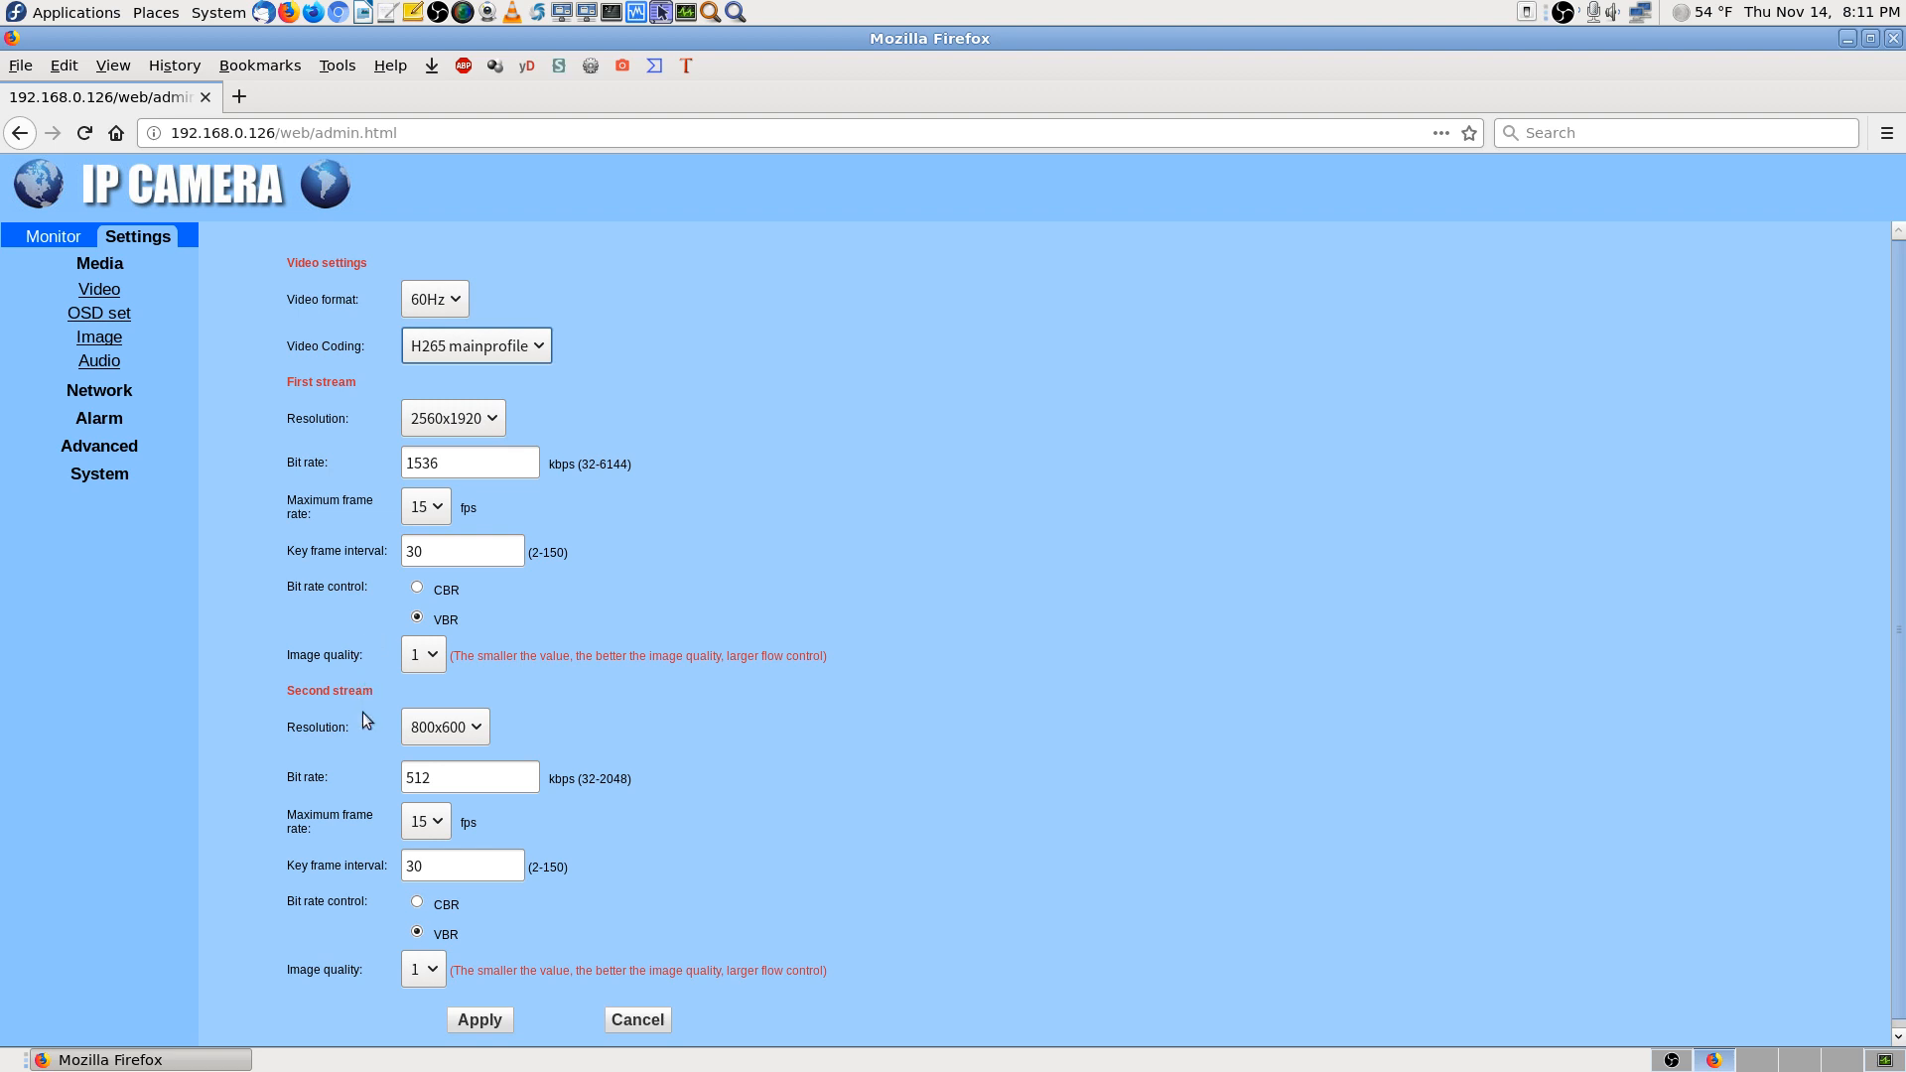
Check the second-stream resolution choices, keeping 800x600, and return to the live monitor
scroll(1038, 732, down, 1)
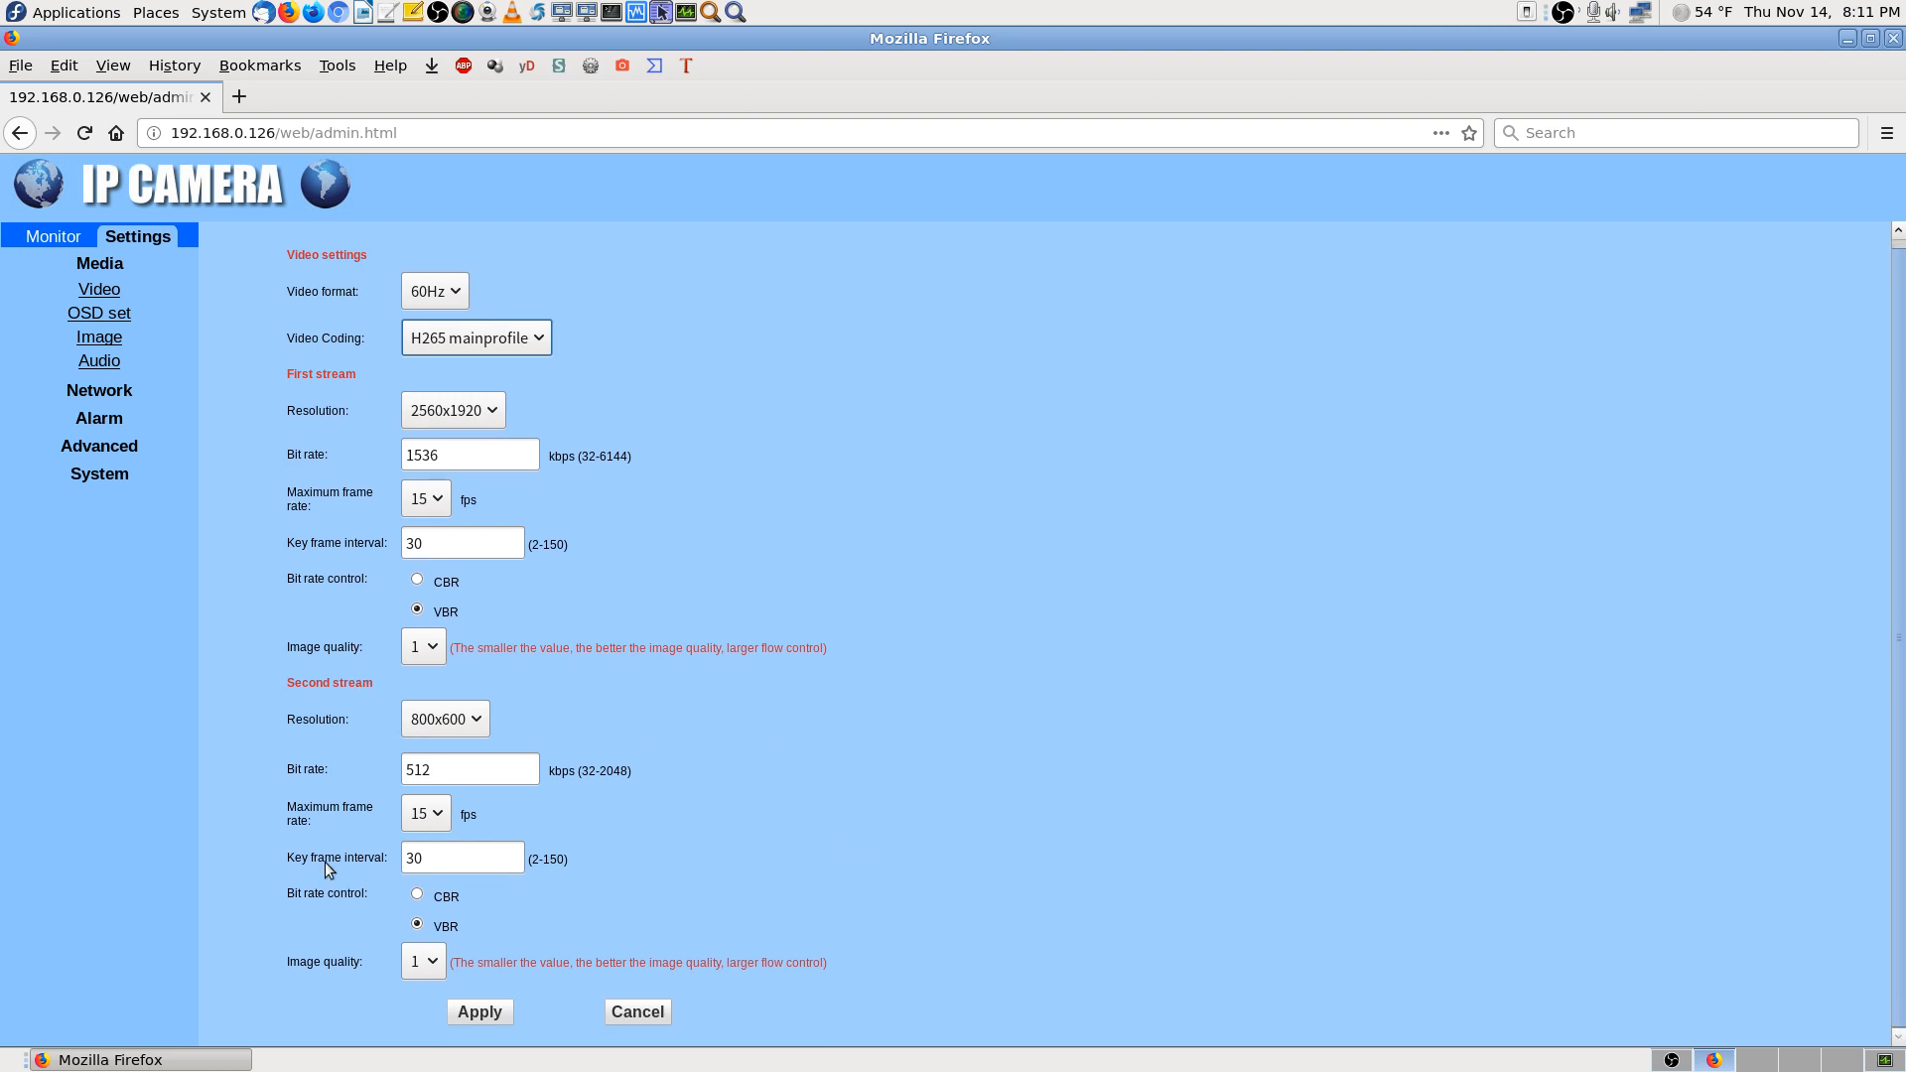
click(475, 722)
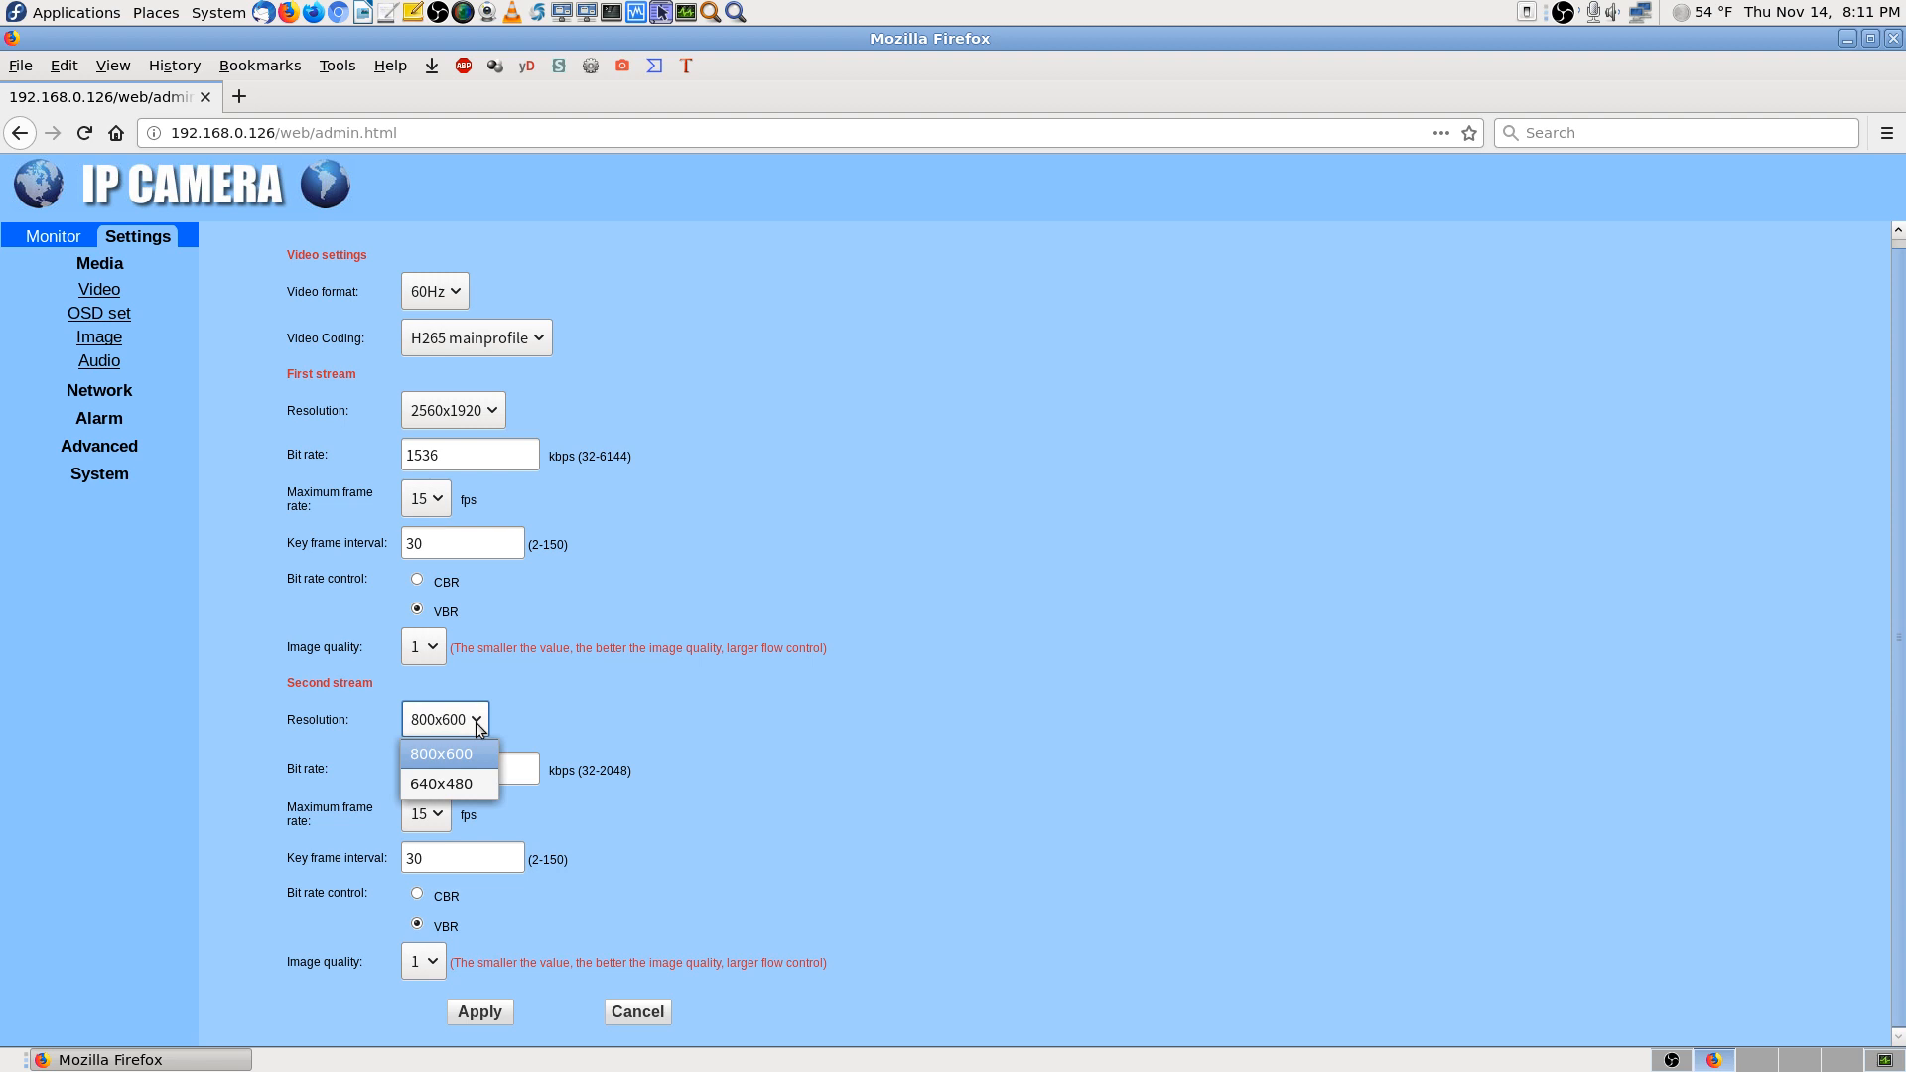
click(474, 722)
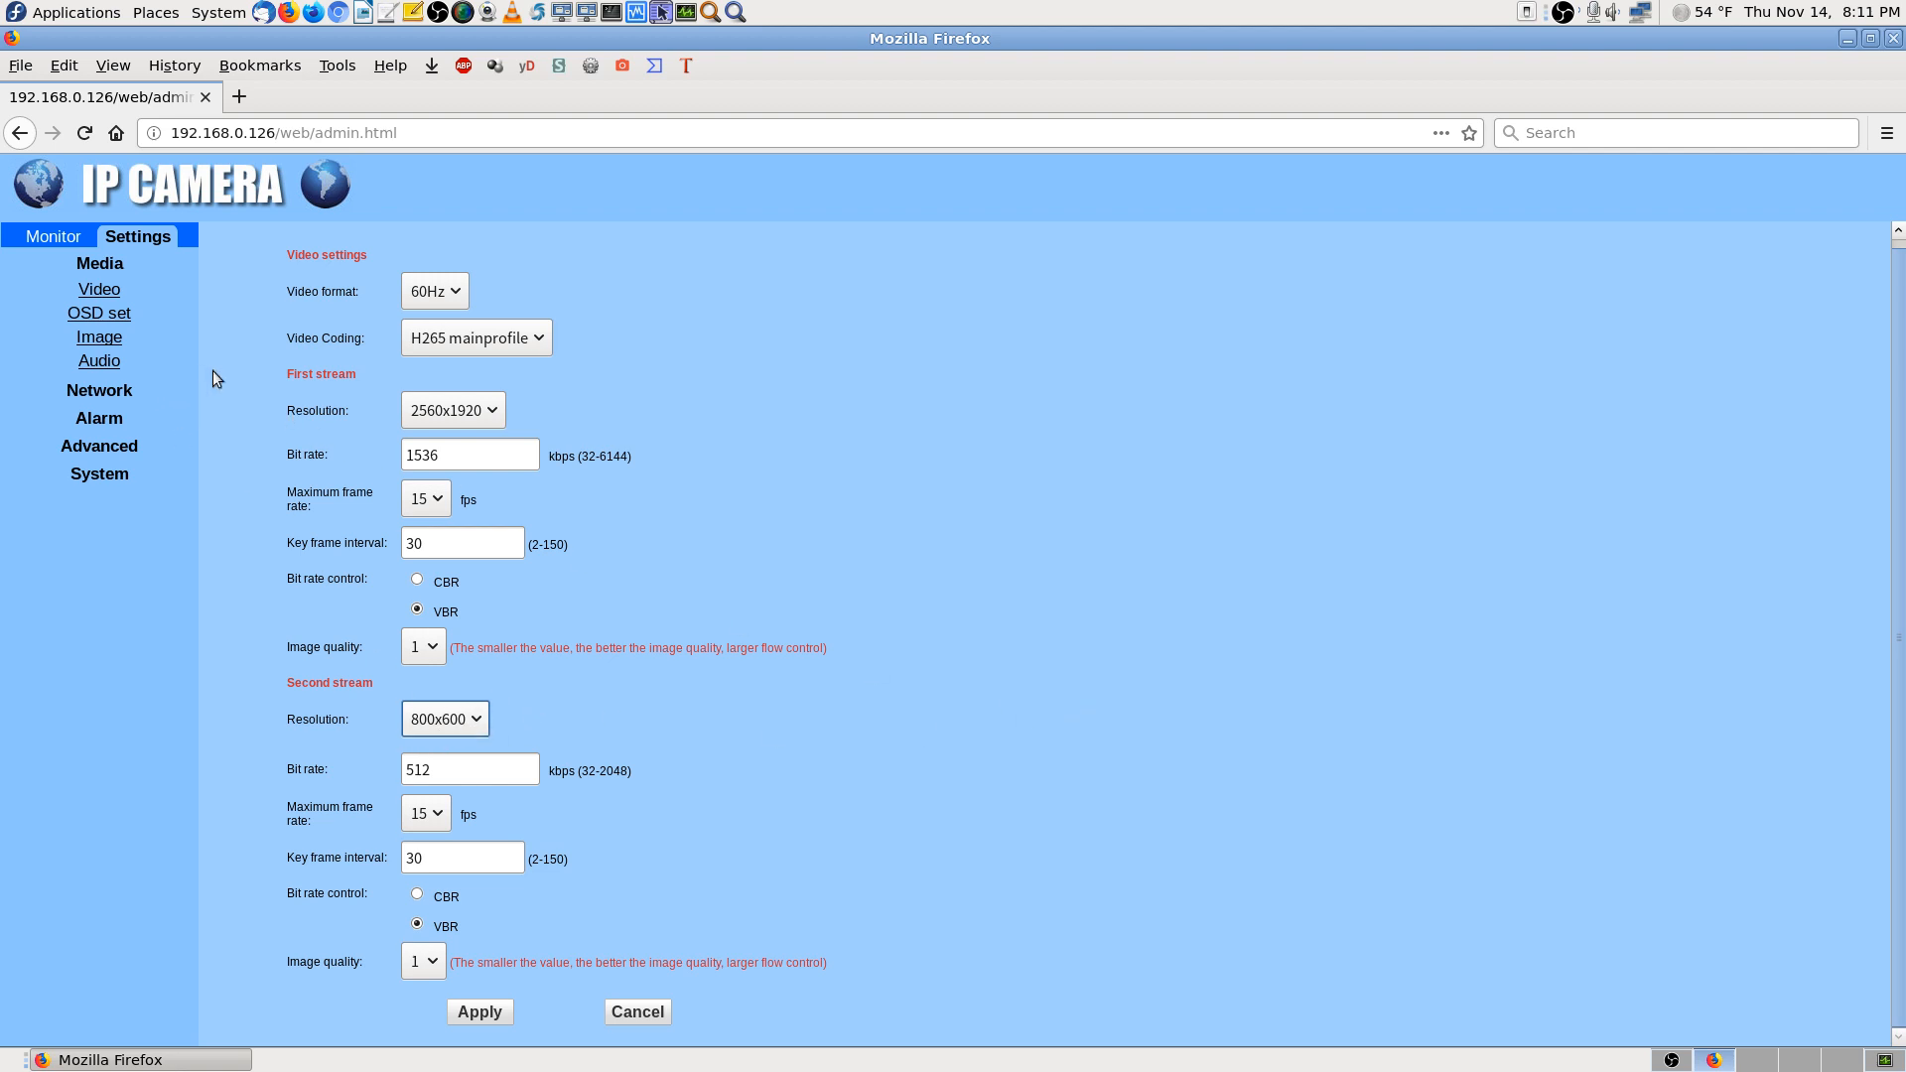
click(33, 238)
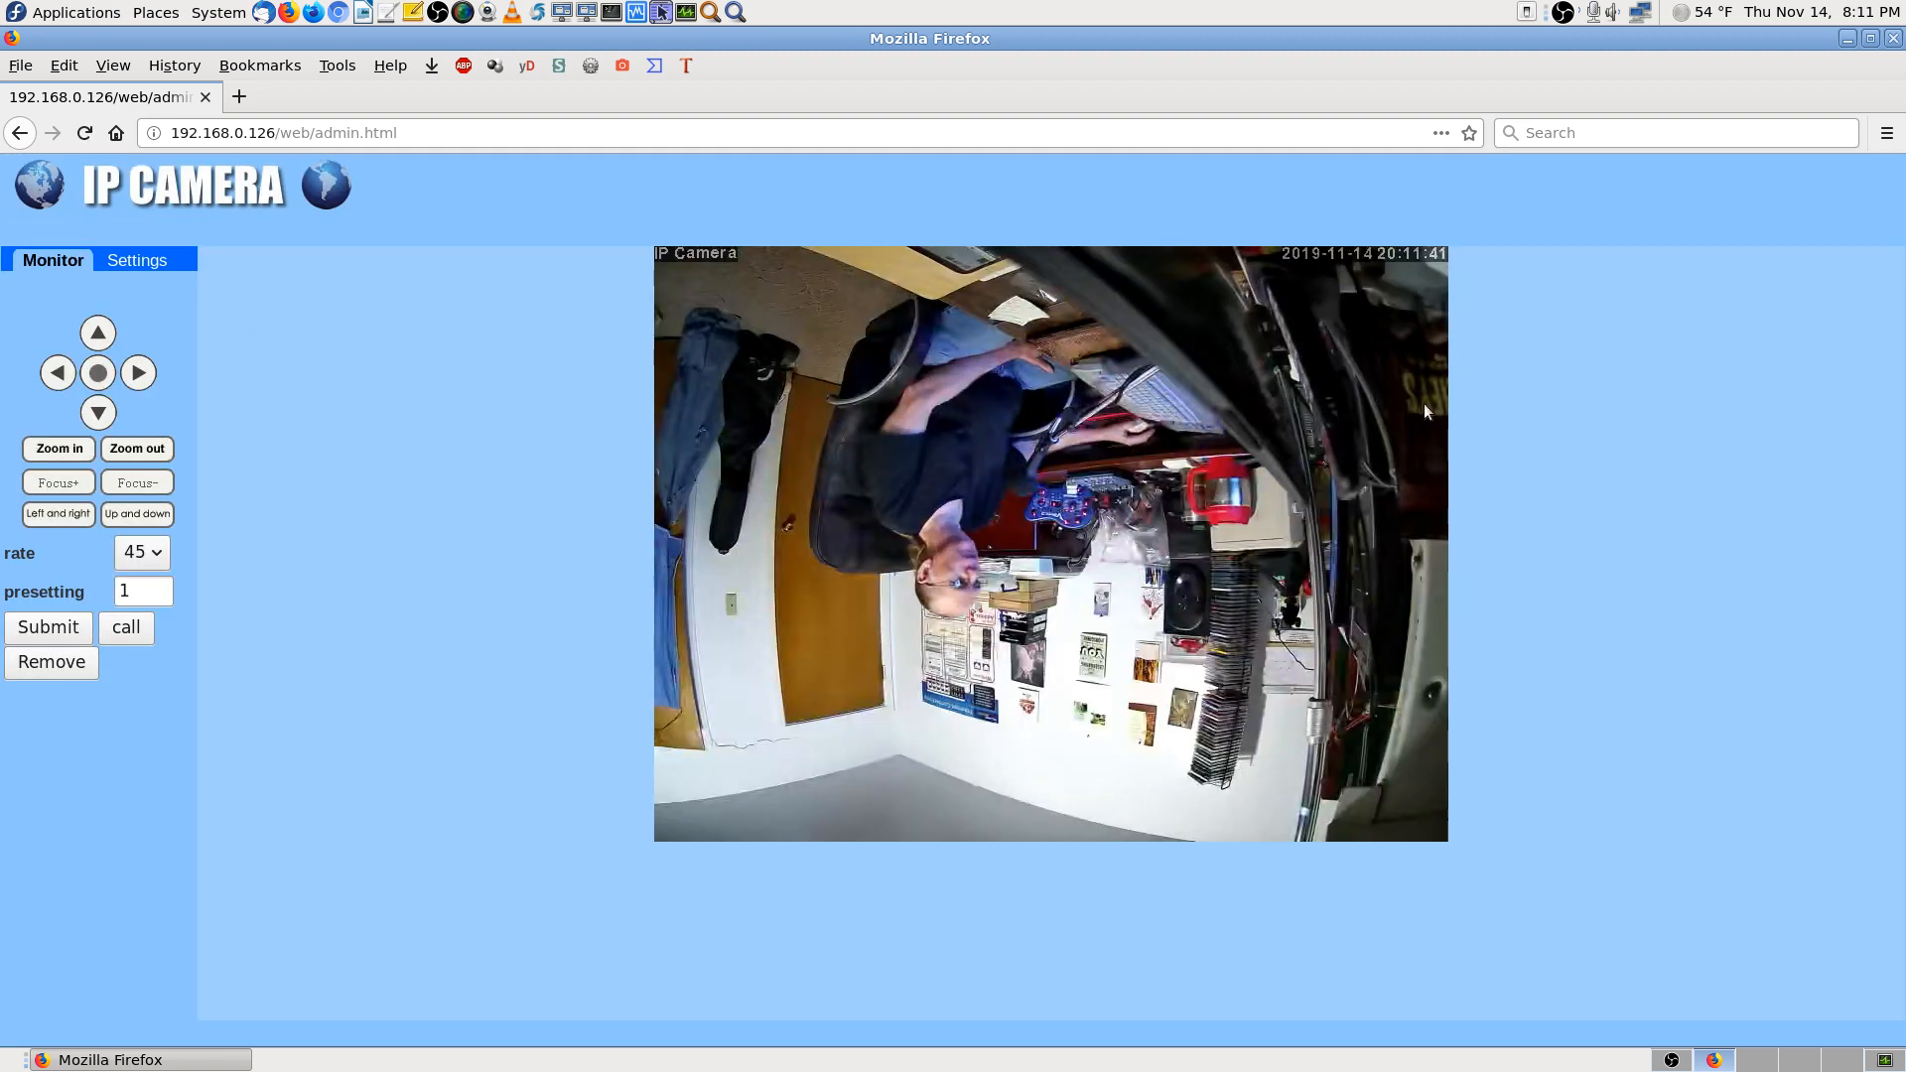
click(150, 260)
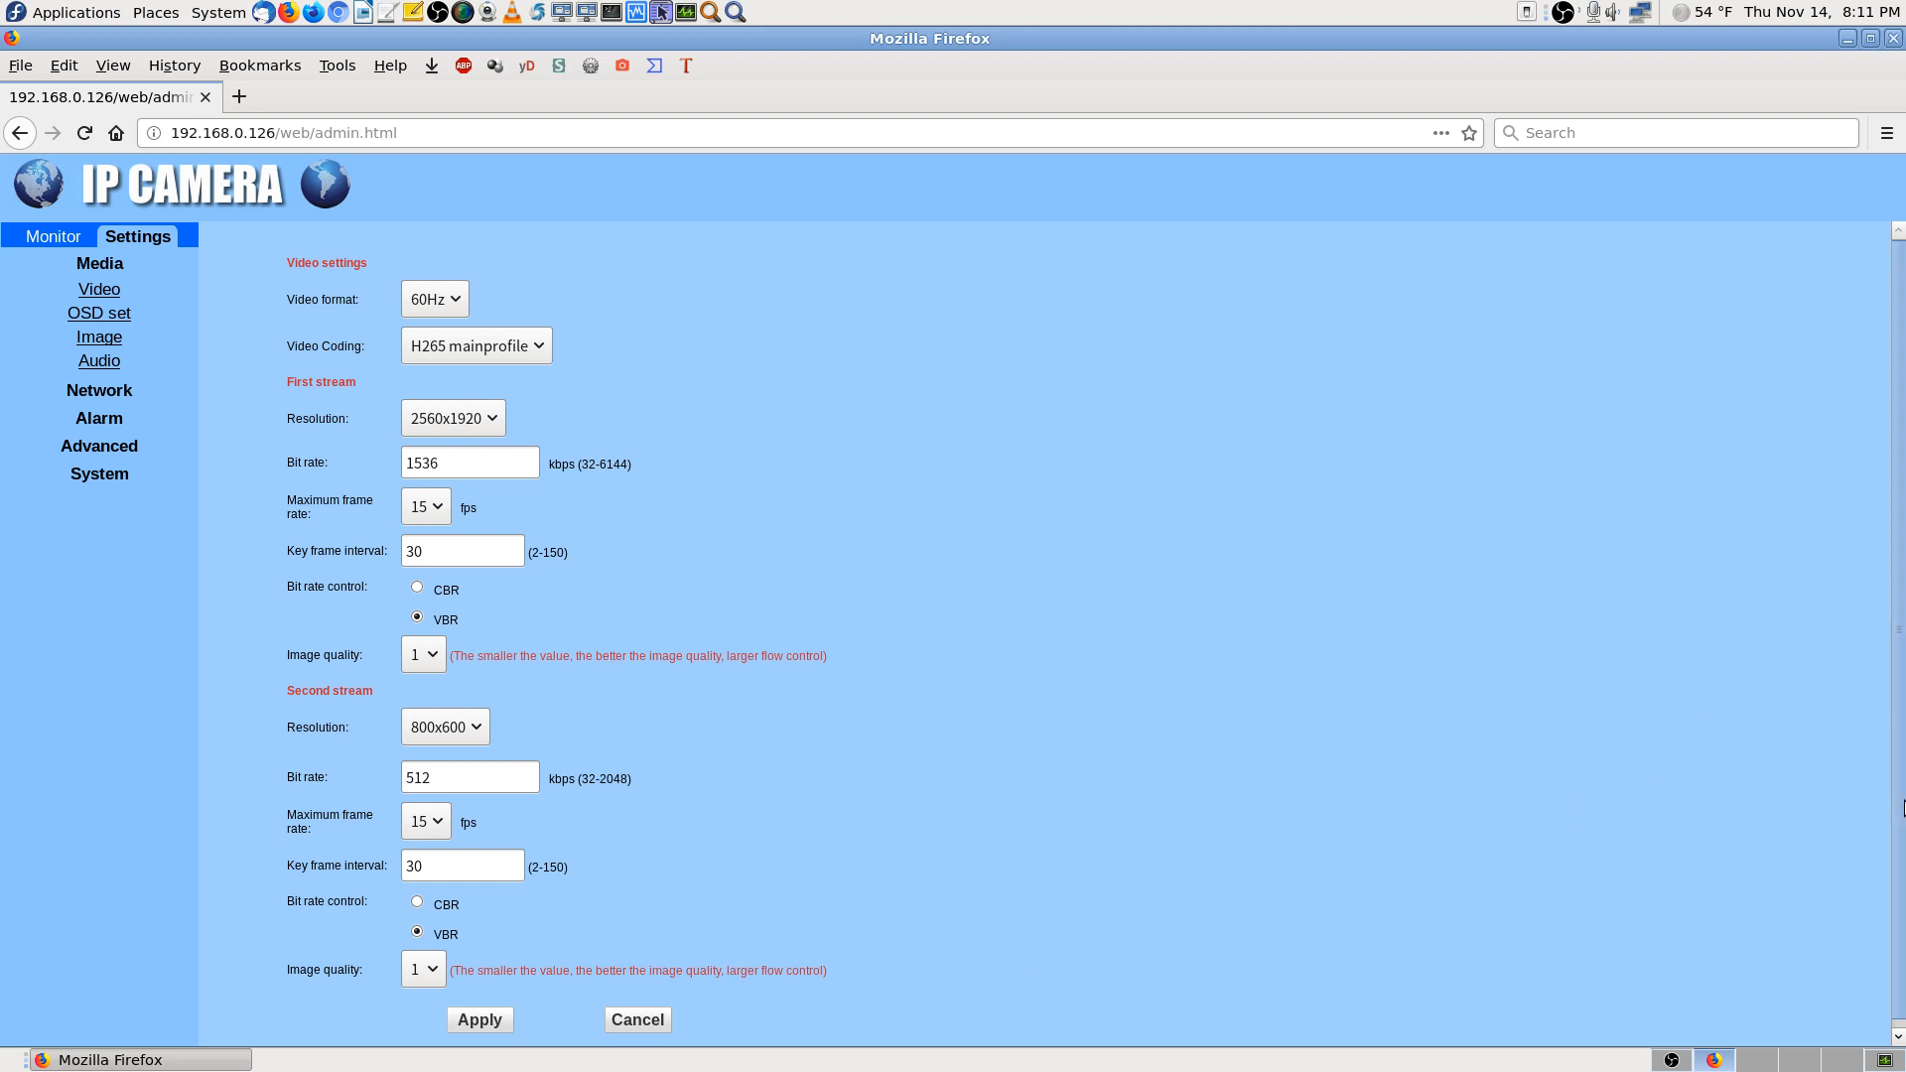
drag(1903, 806, 1903, 885)
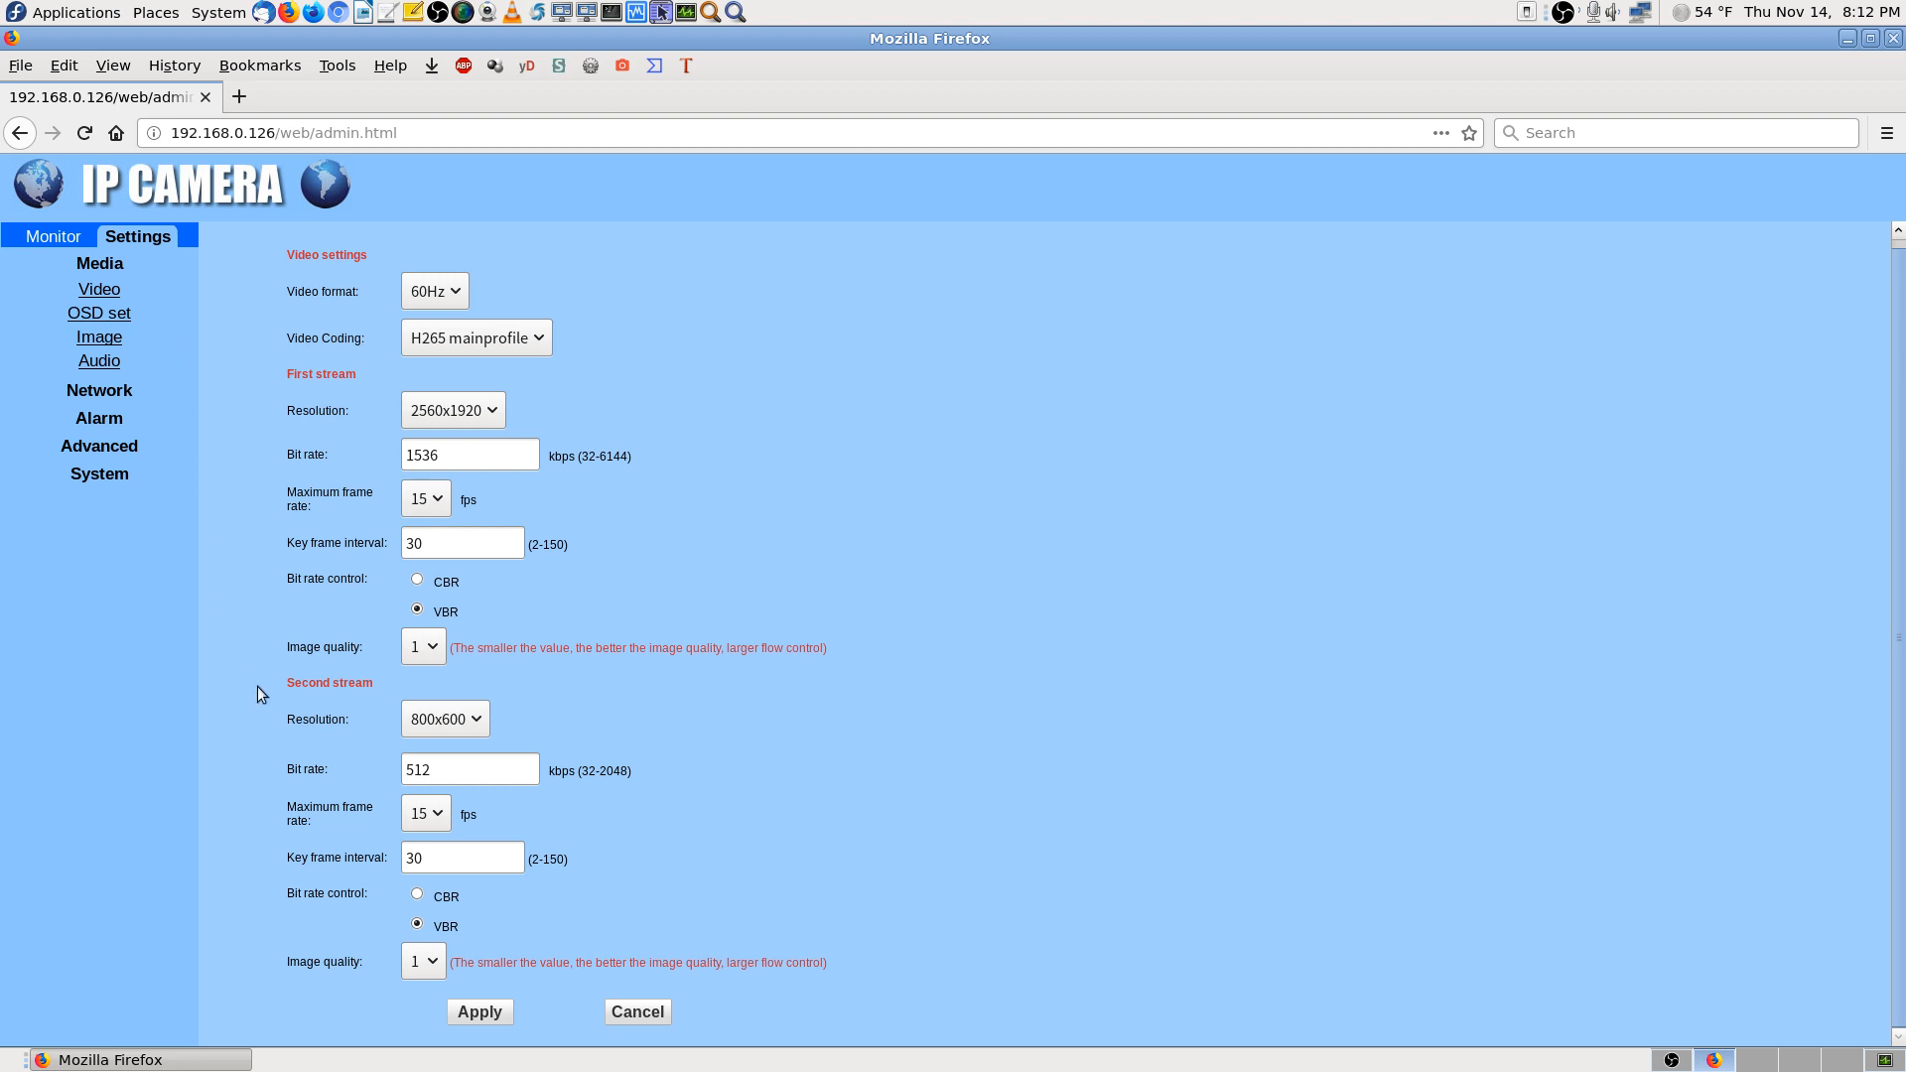
click(98, 291)
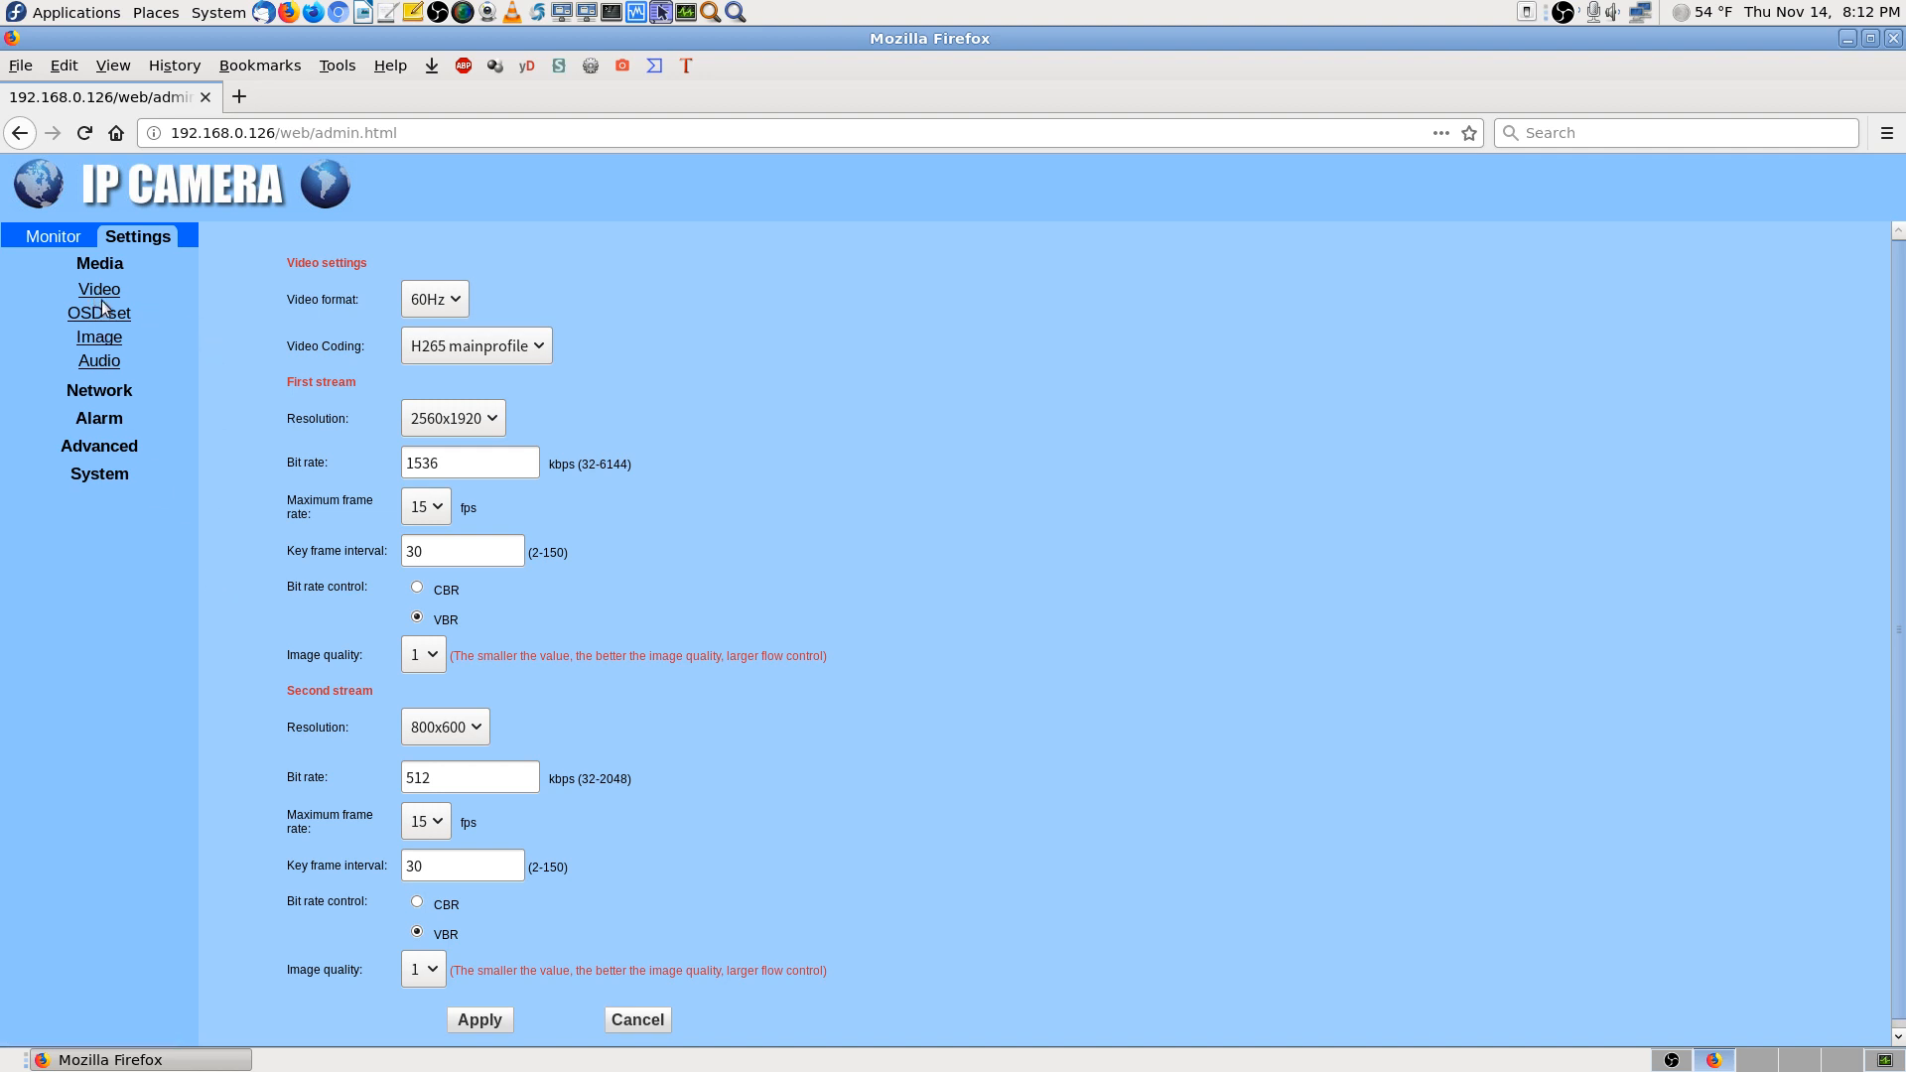
Look over OSD options, then review Image settings: brightness 50, saturation 134, contrast 50, exposure 72
click(96, 316)
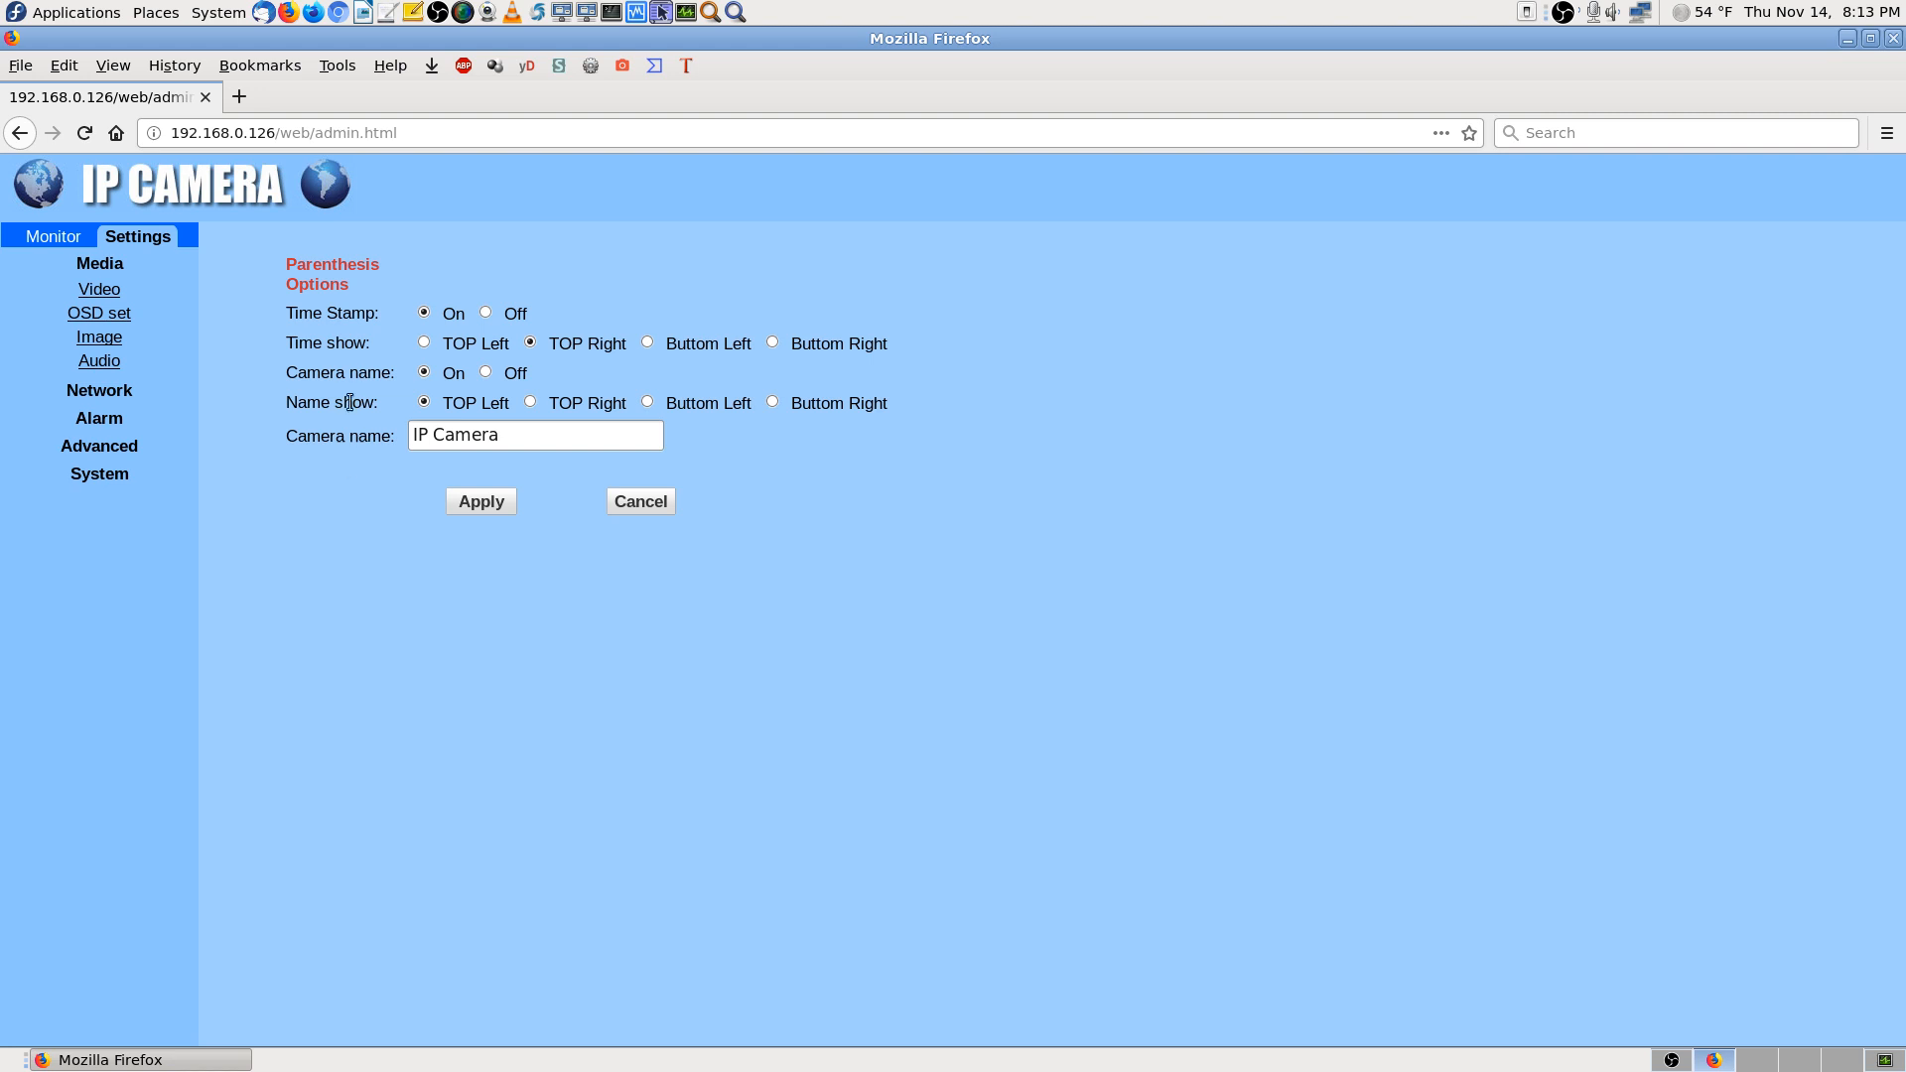
click(109, 339)
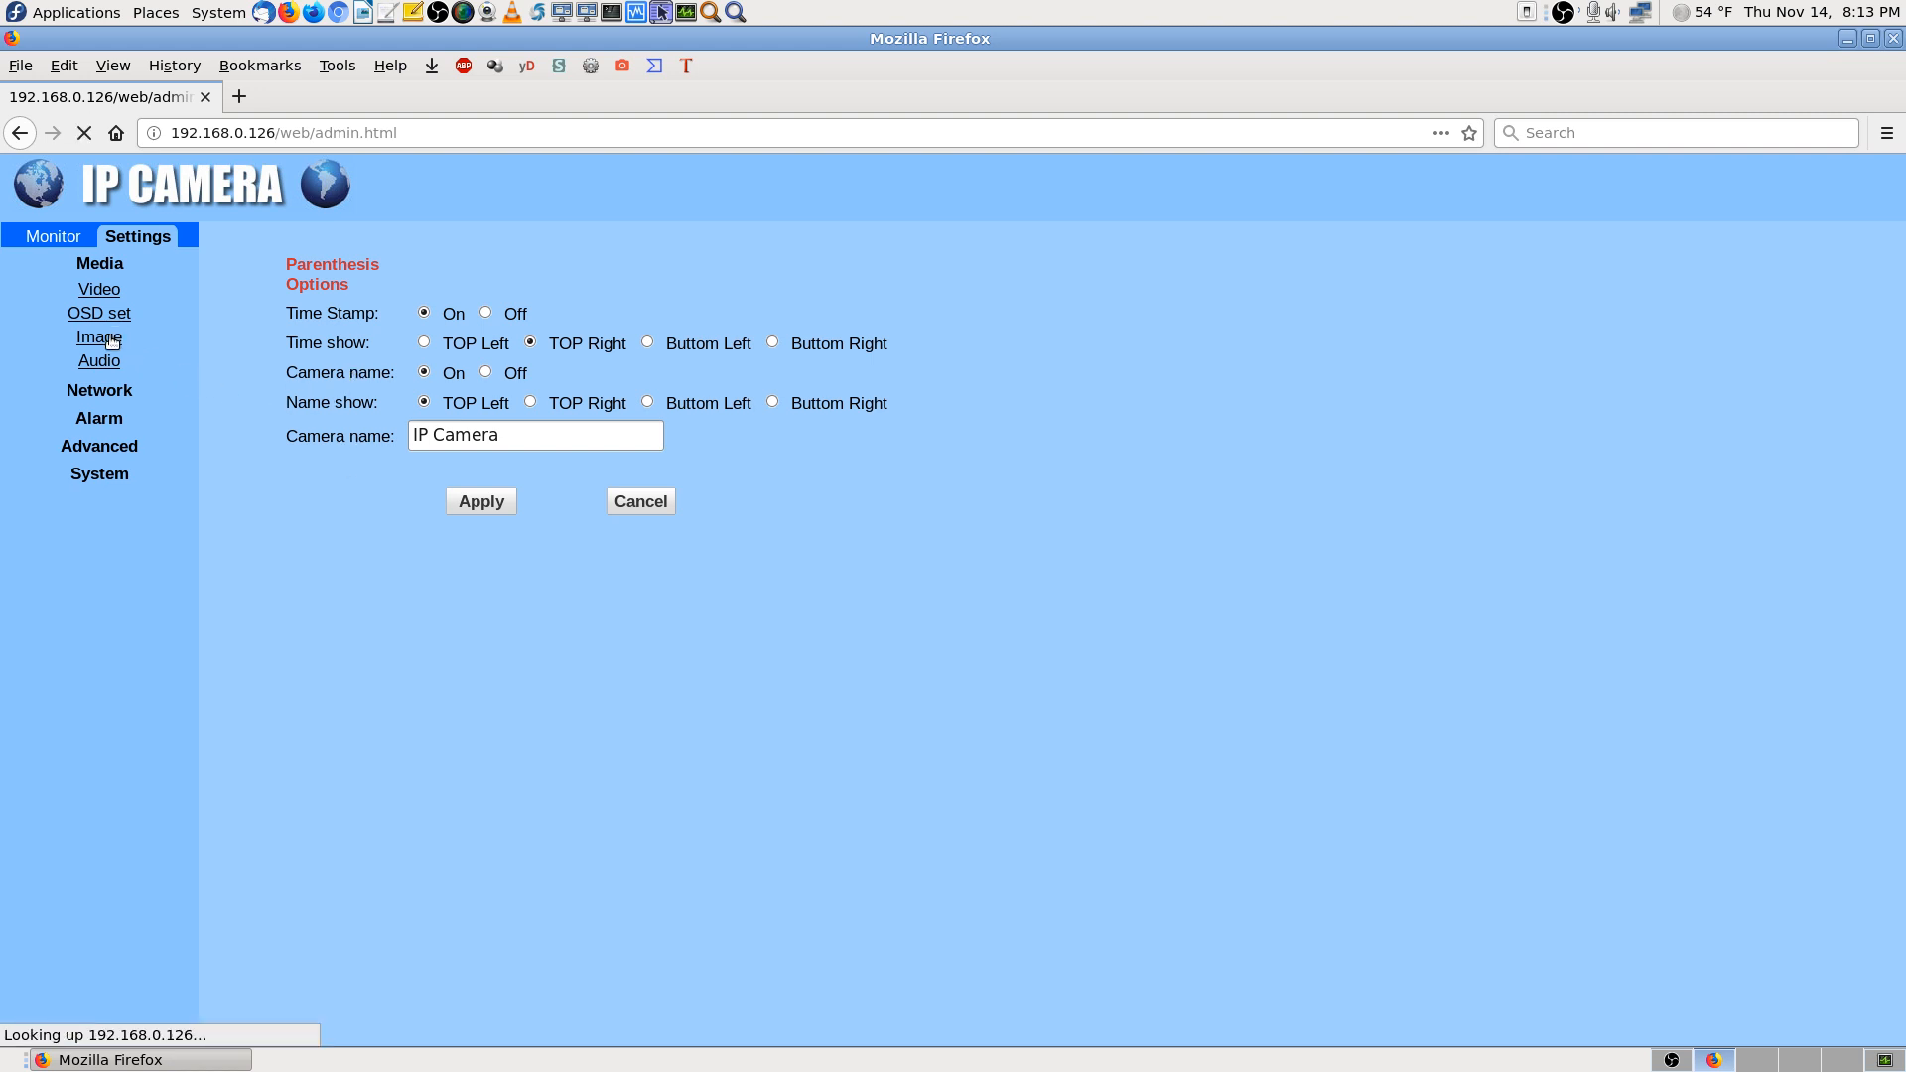
scroll(1360, 729, down, 2)
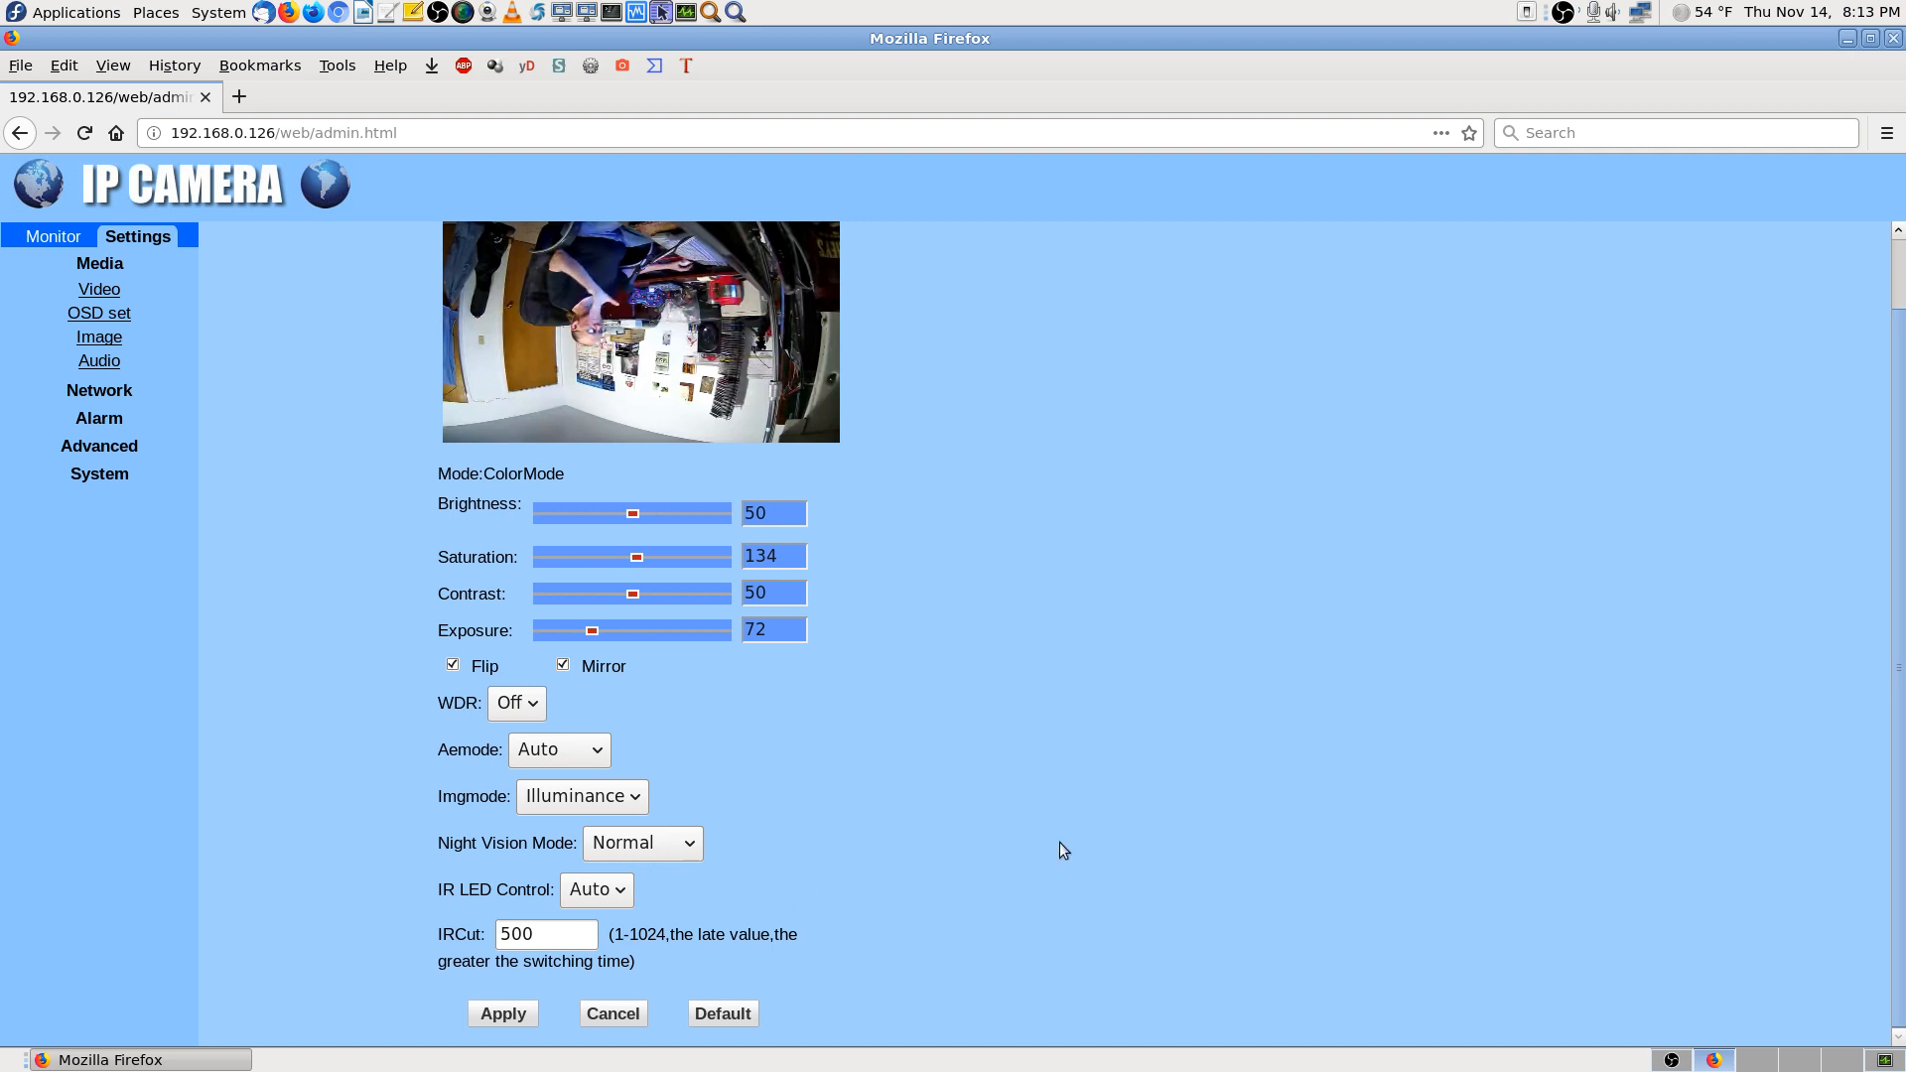
scroll(1075, 798, up, 2)
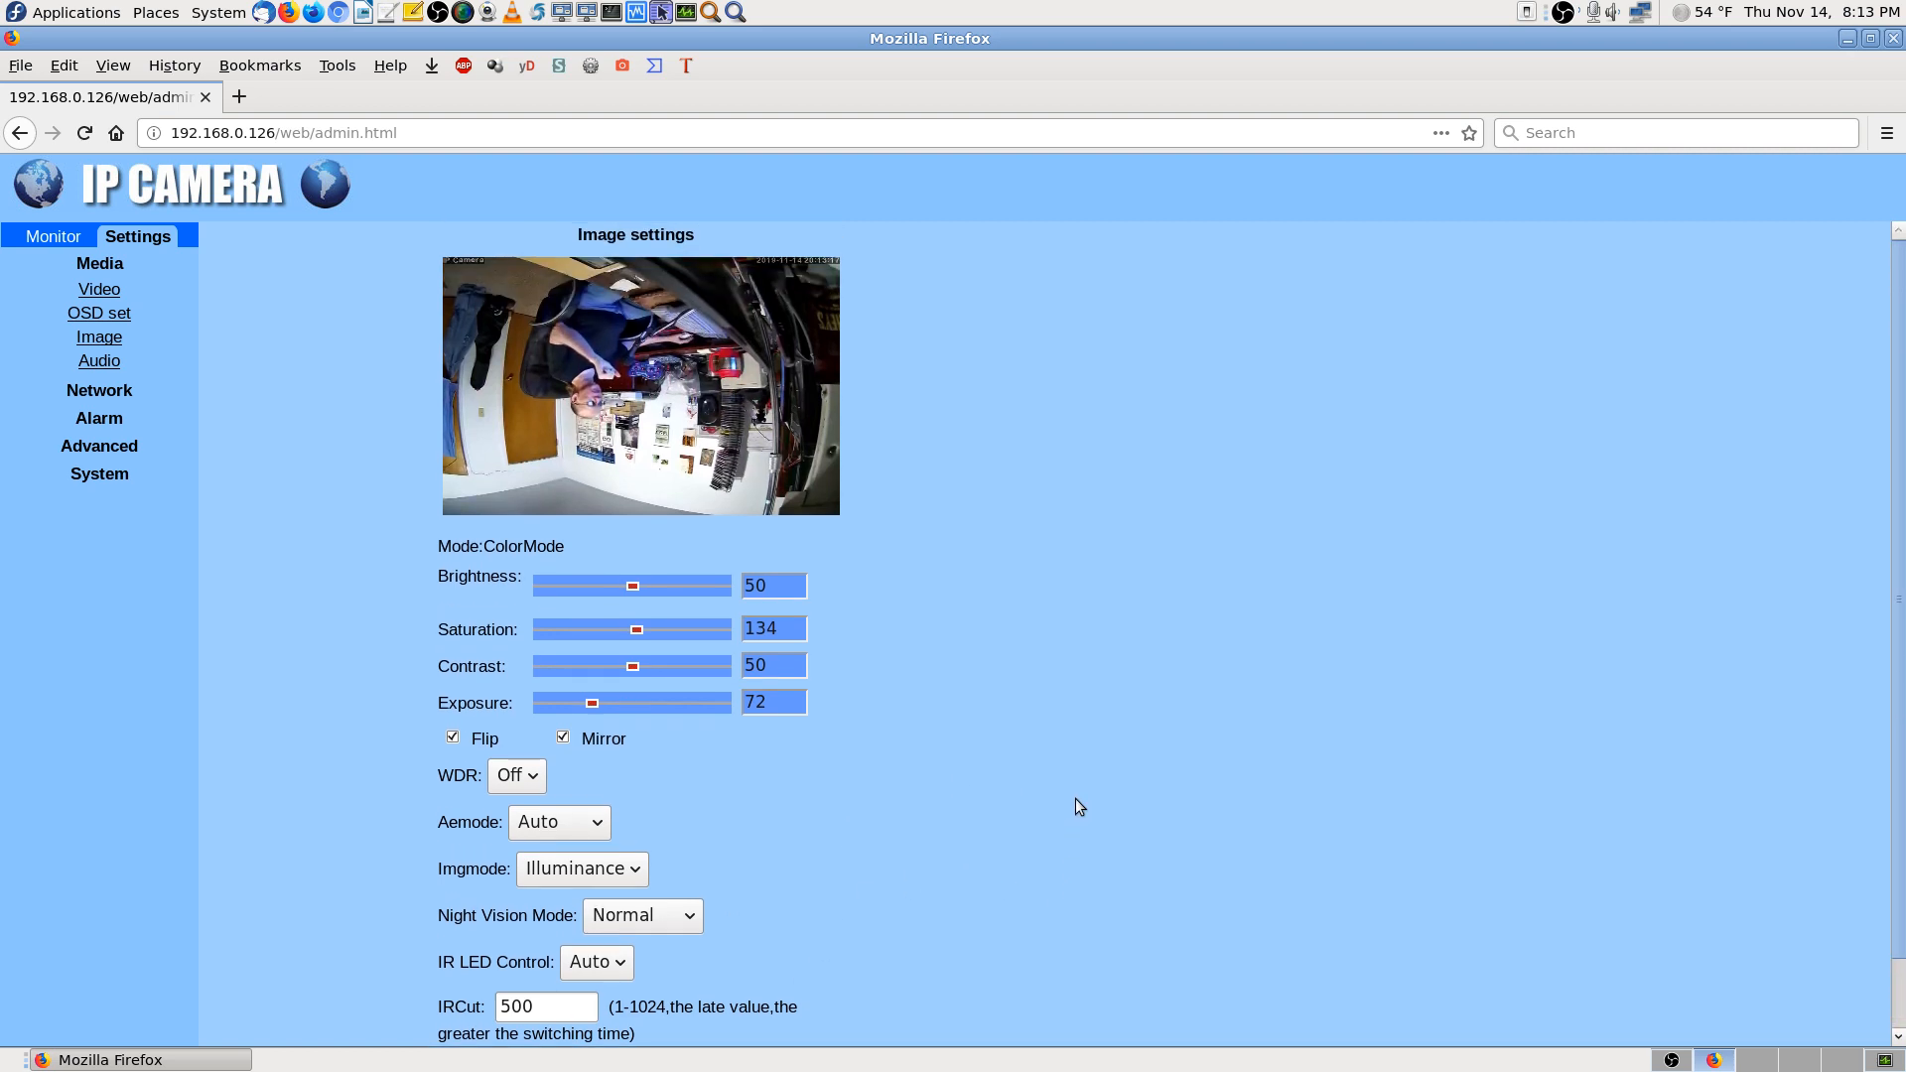
scroll(1075, 806, down, 2)
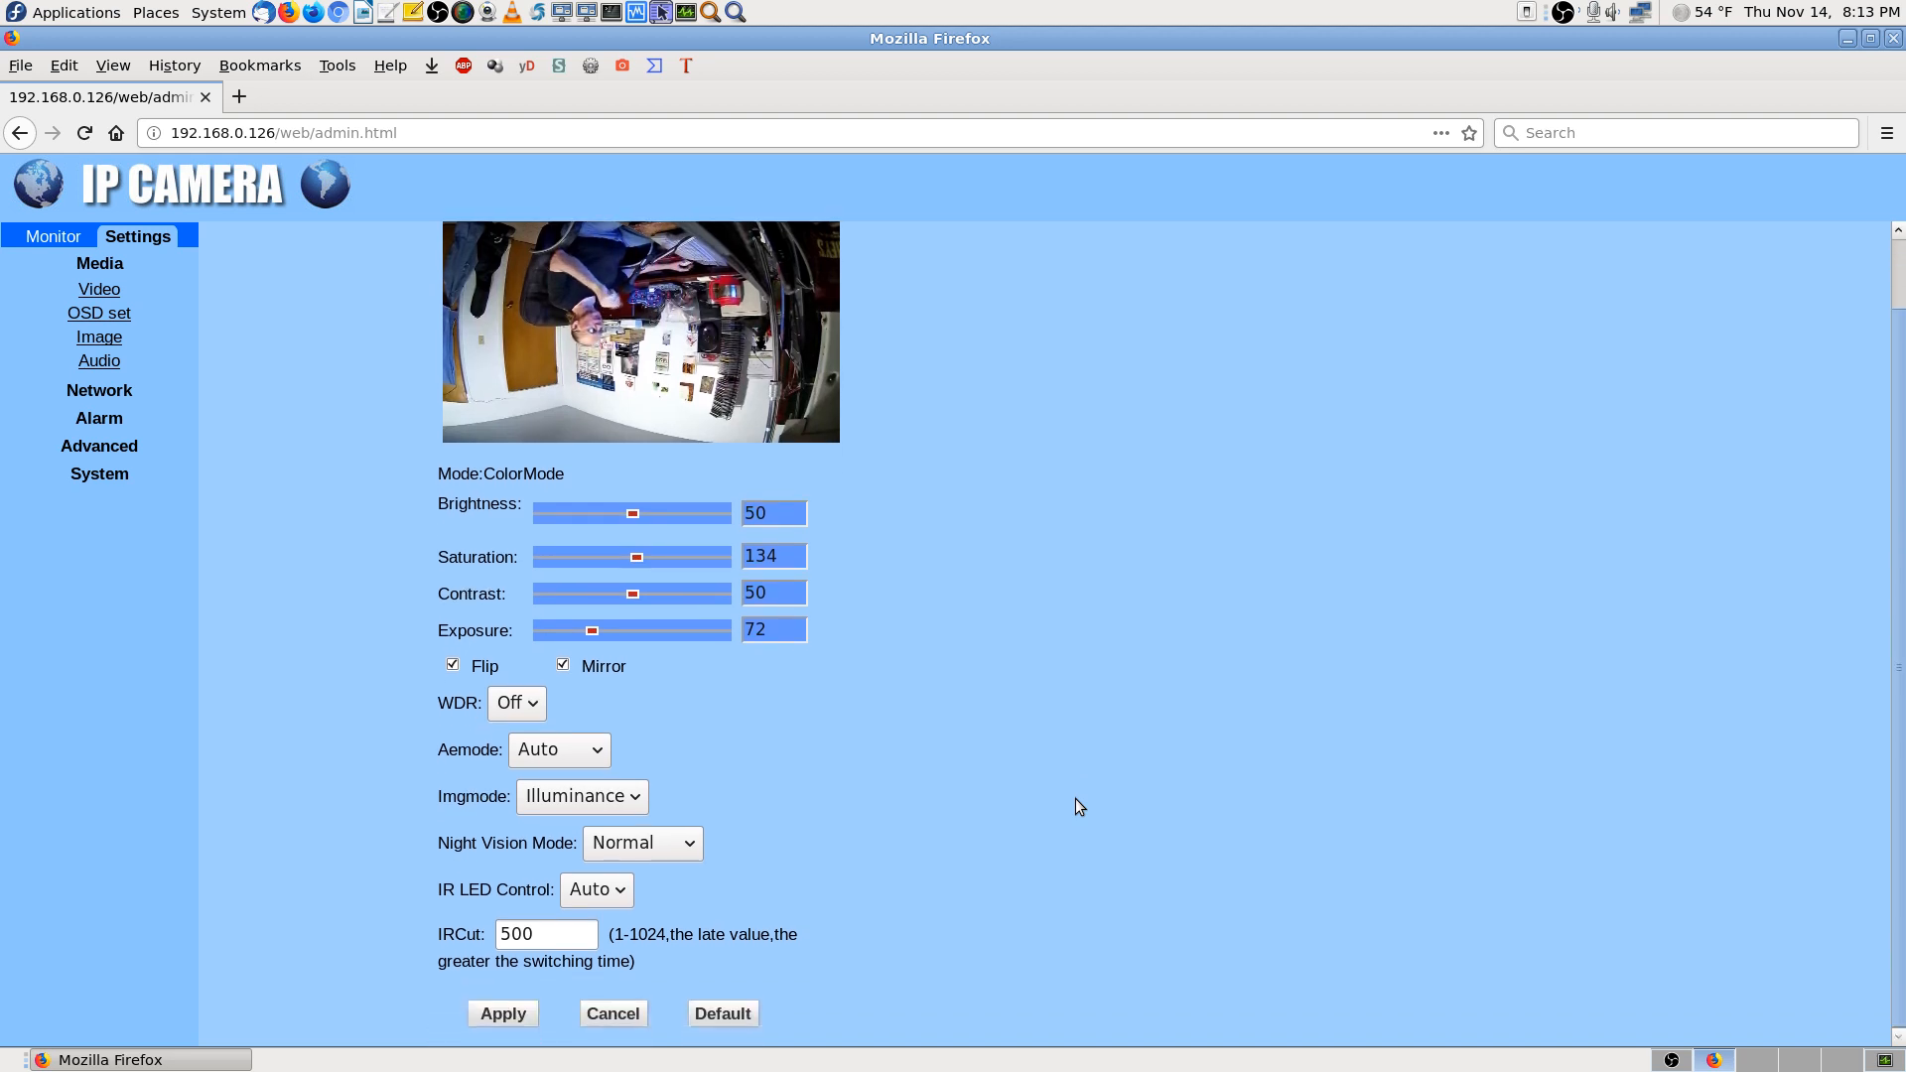
scroll(1076, 800, up, 2)
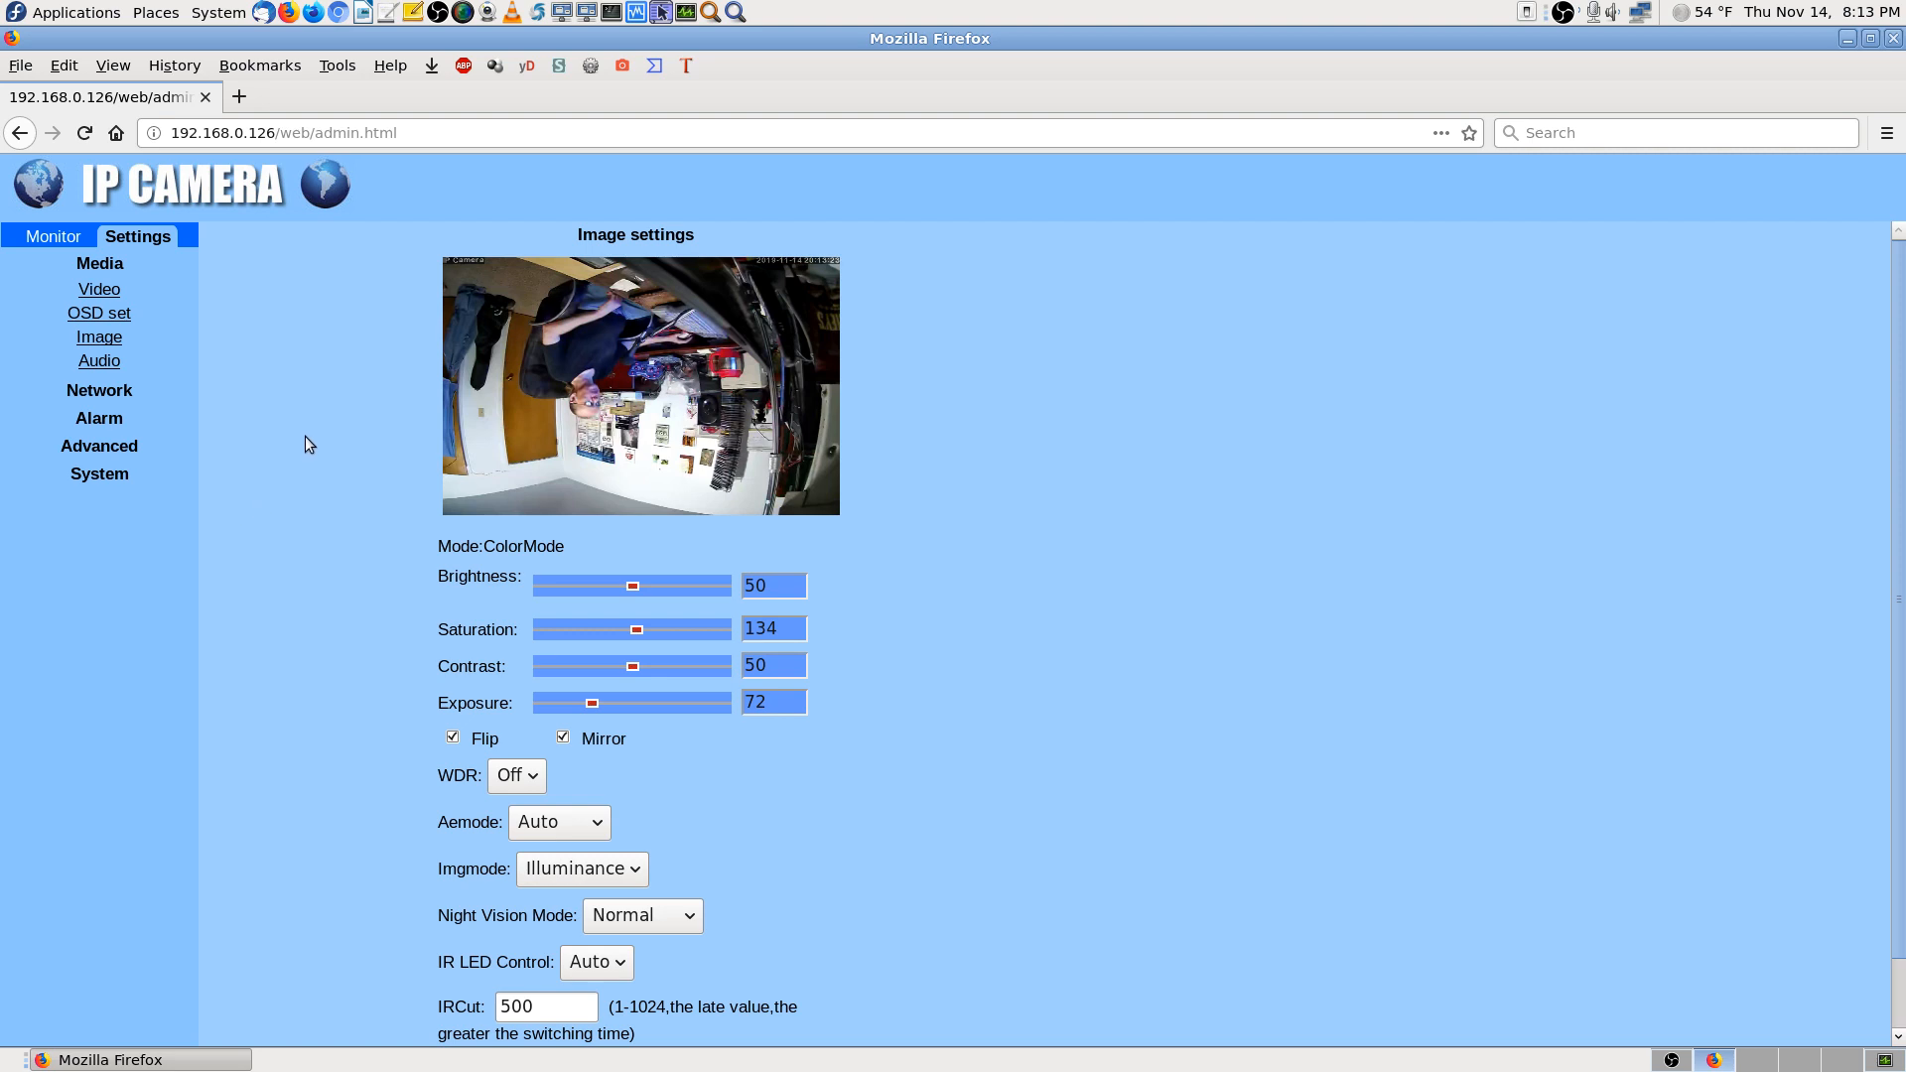
scroll(305, 477, down, 2)
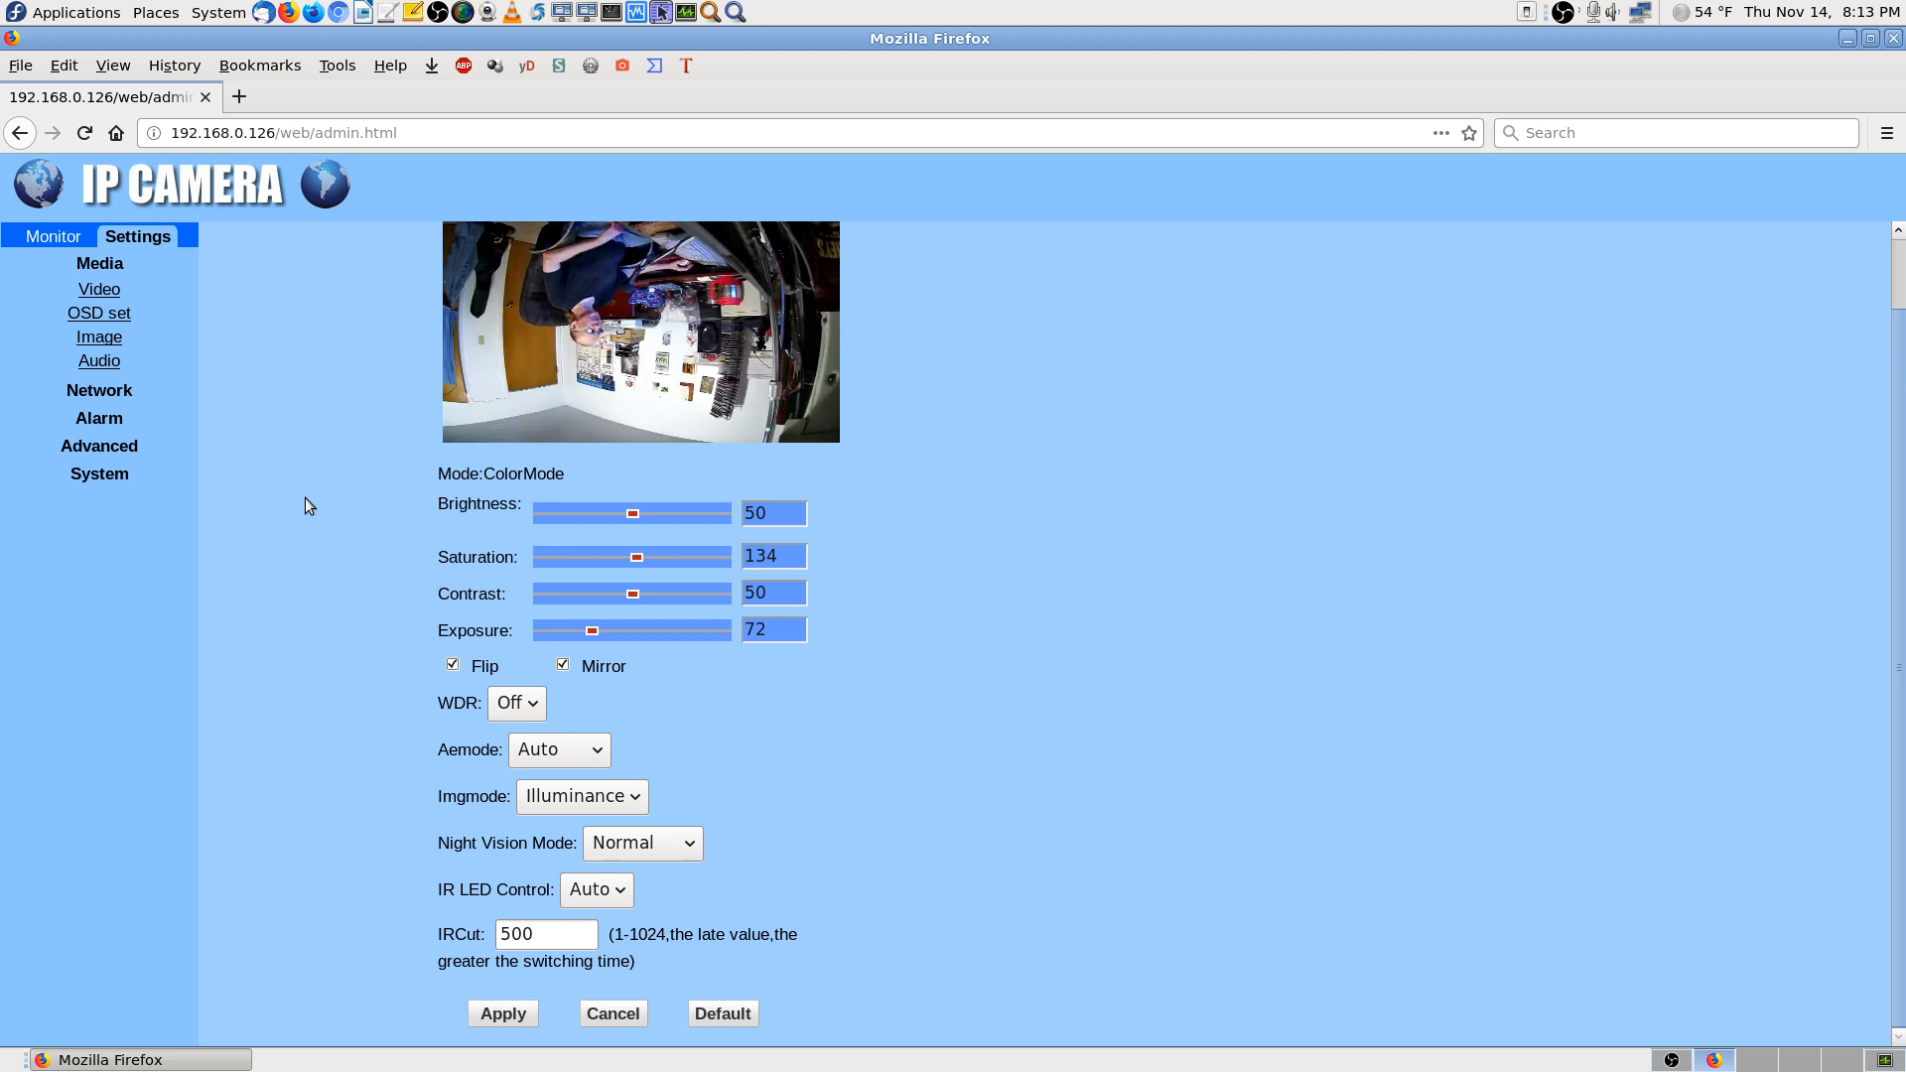
scroll(306, 497, up, 2)
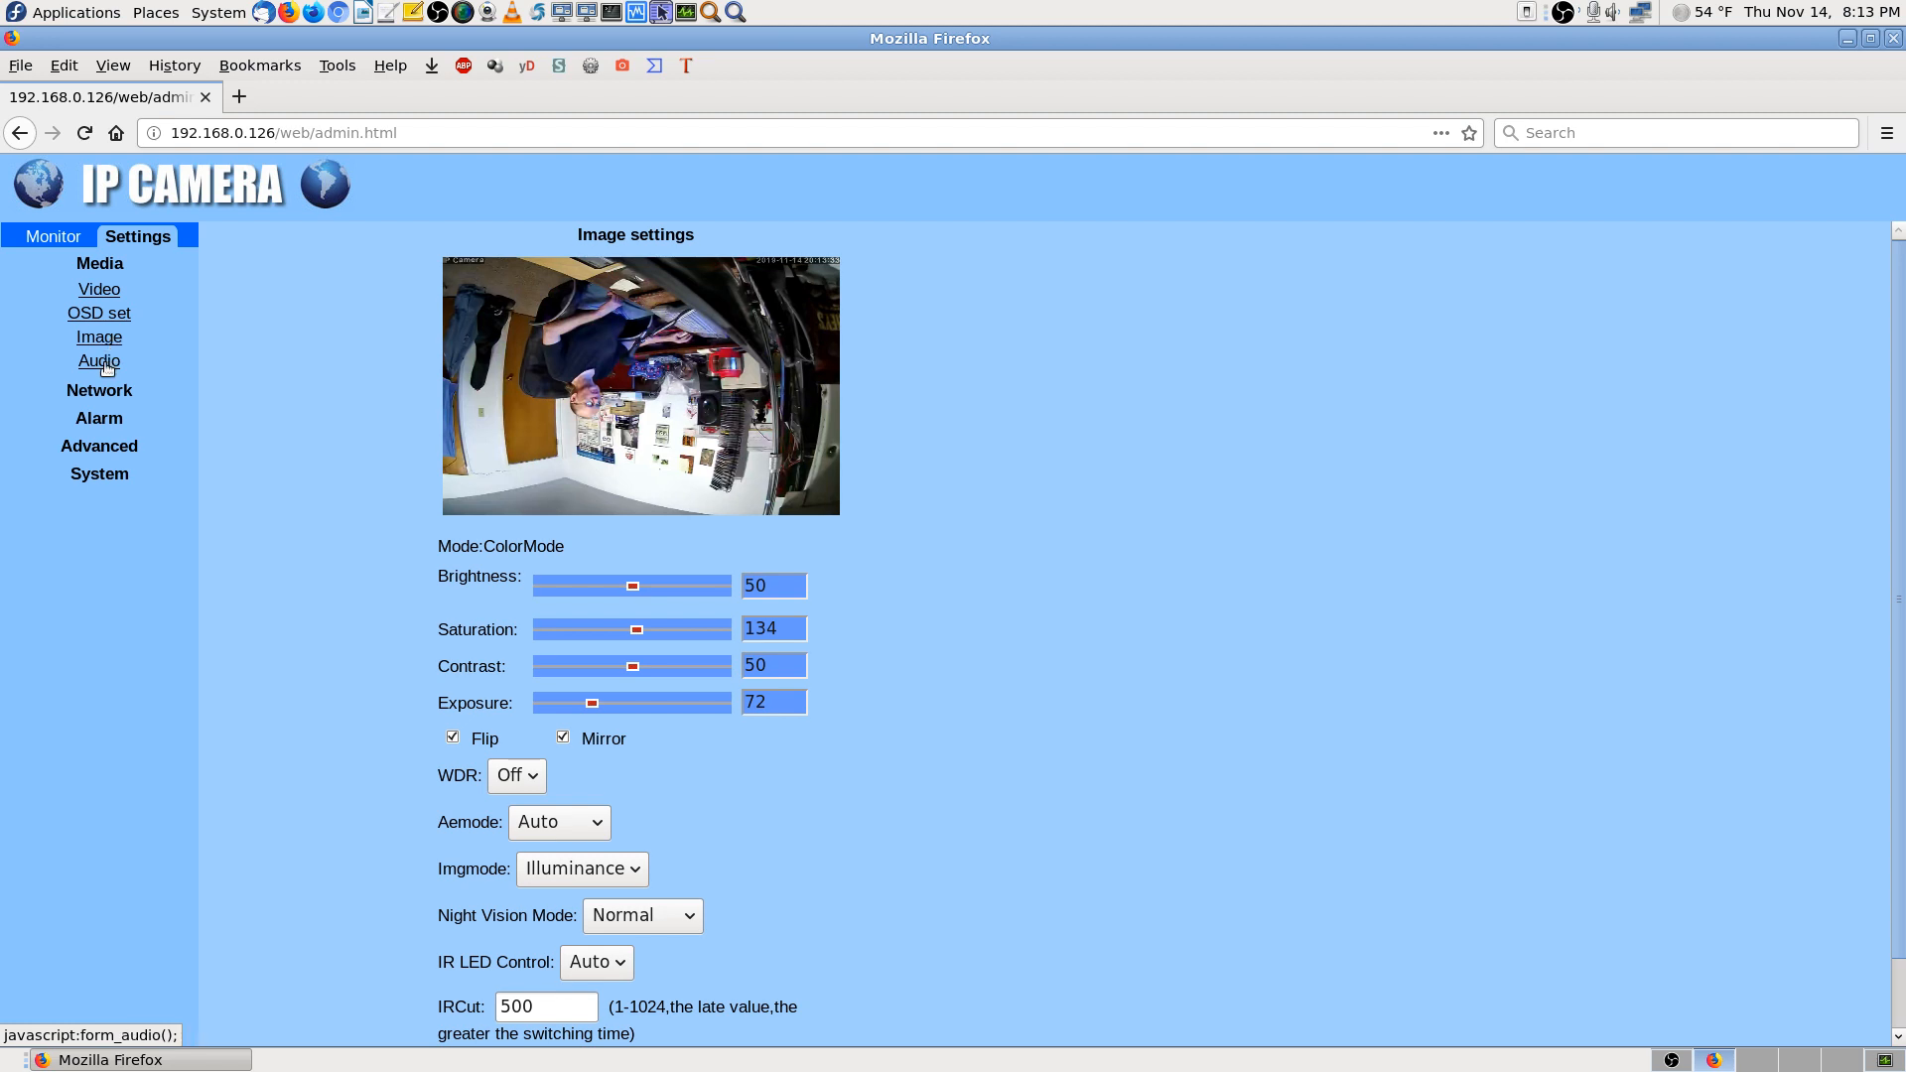
Open Audio settings keeping G711 as the audio type, and expand the Network group
click(106, 365)
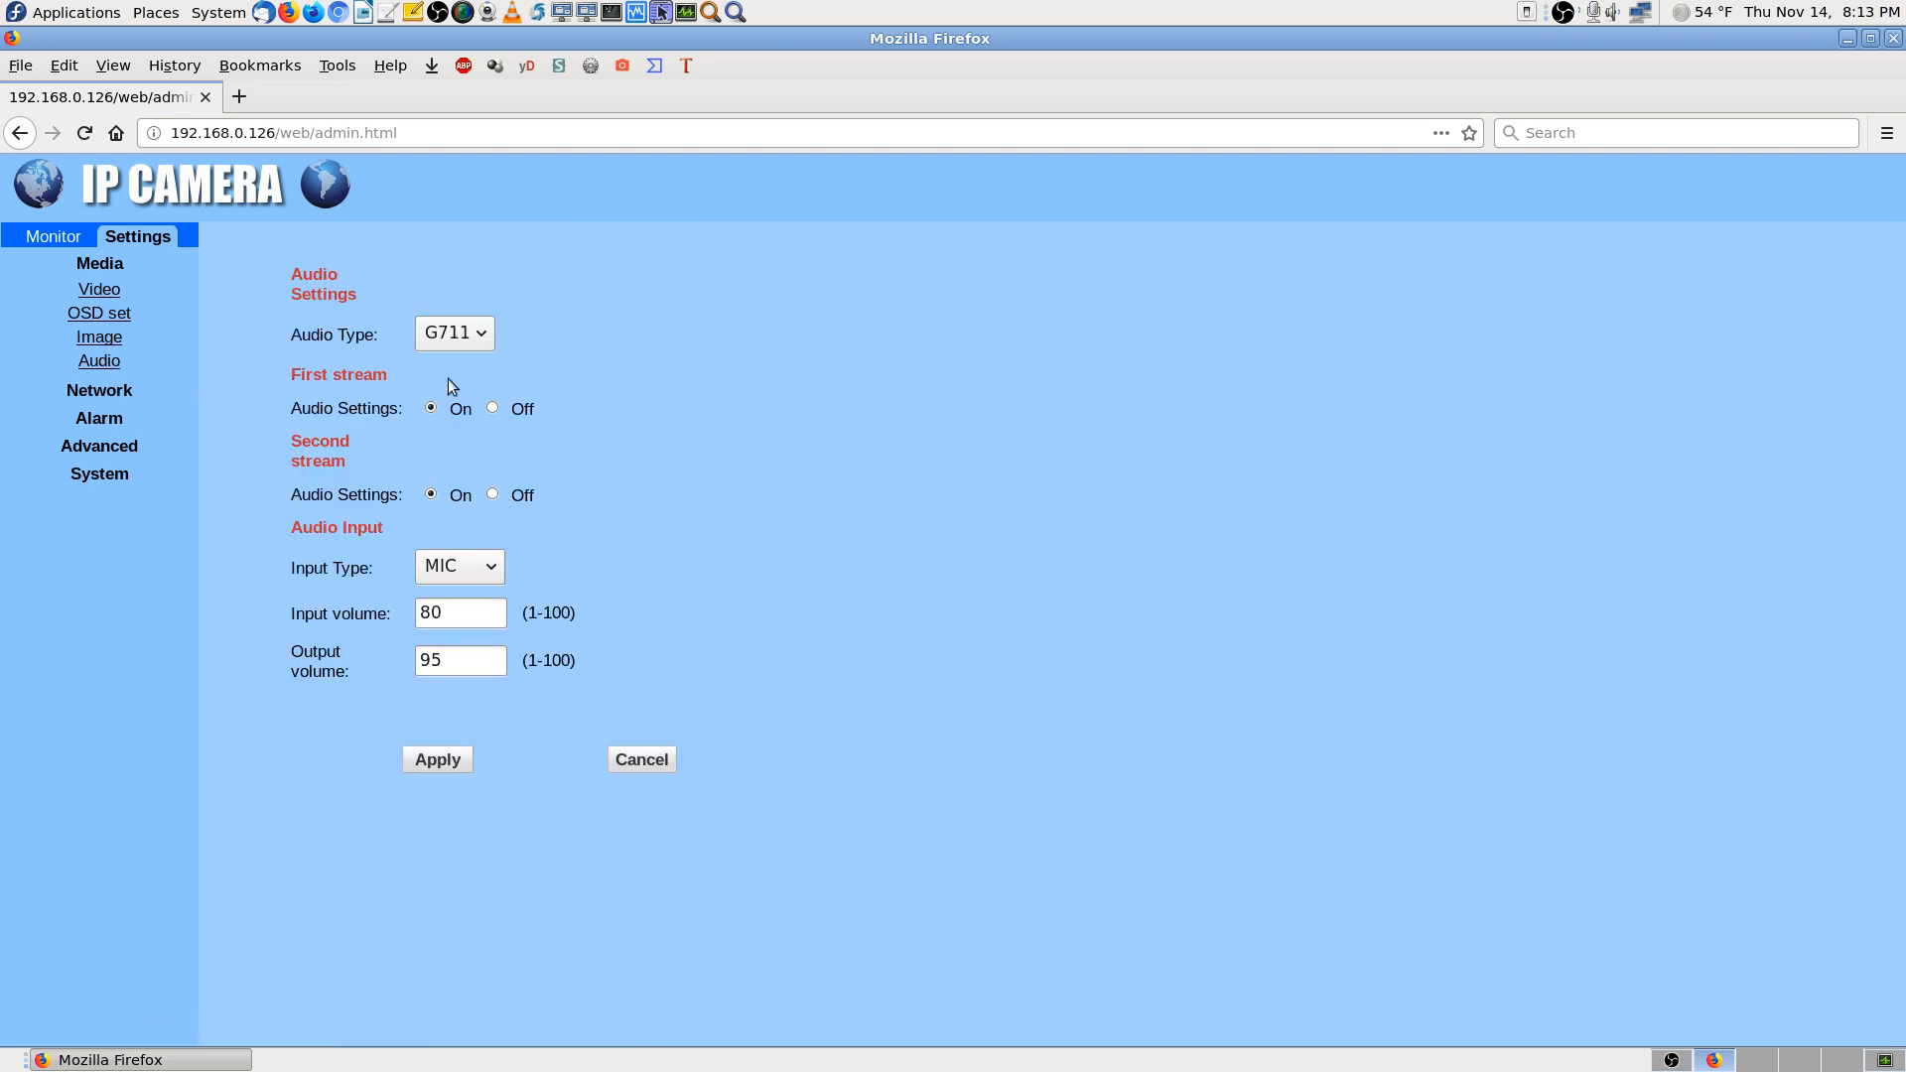
click(480, 336)
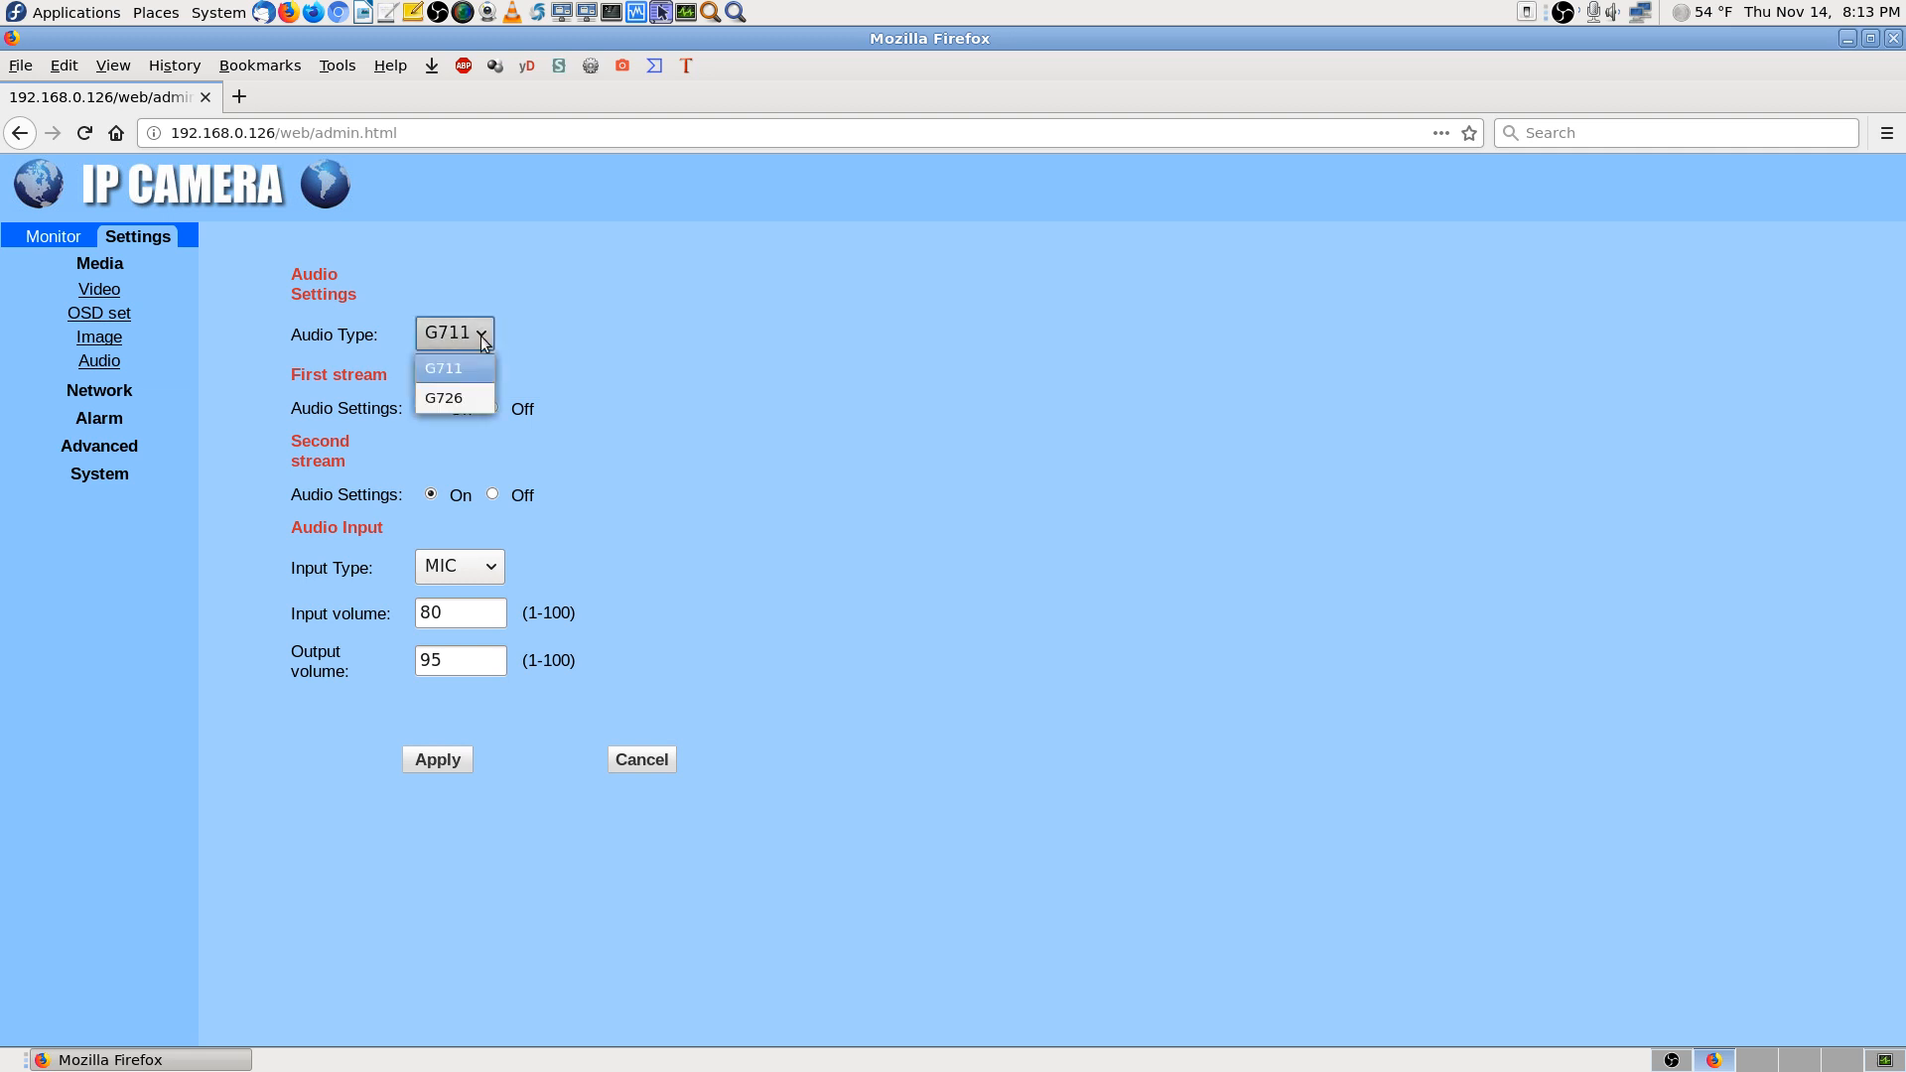
click(474, 367)
click(475, 338)
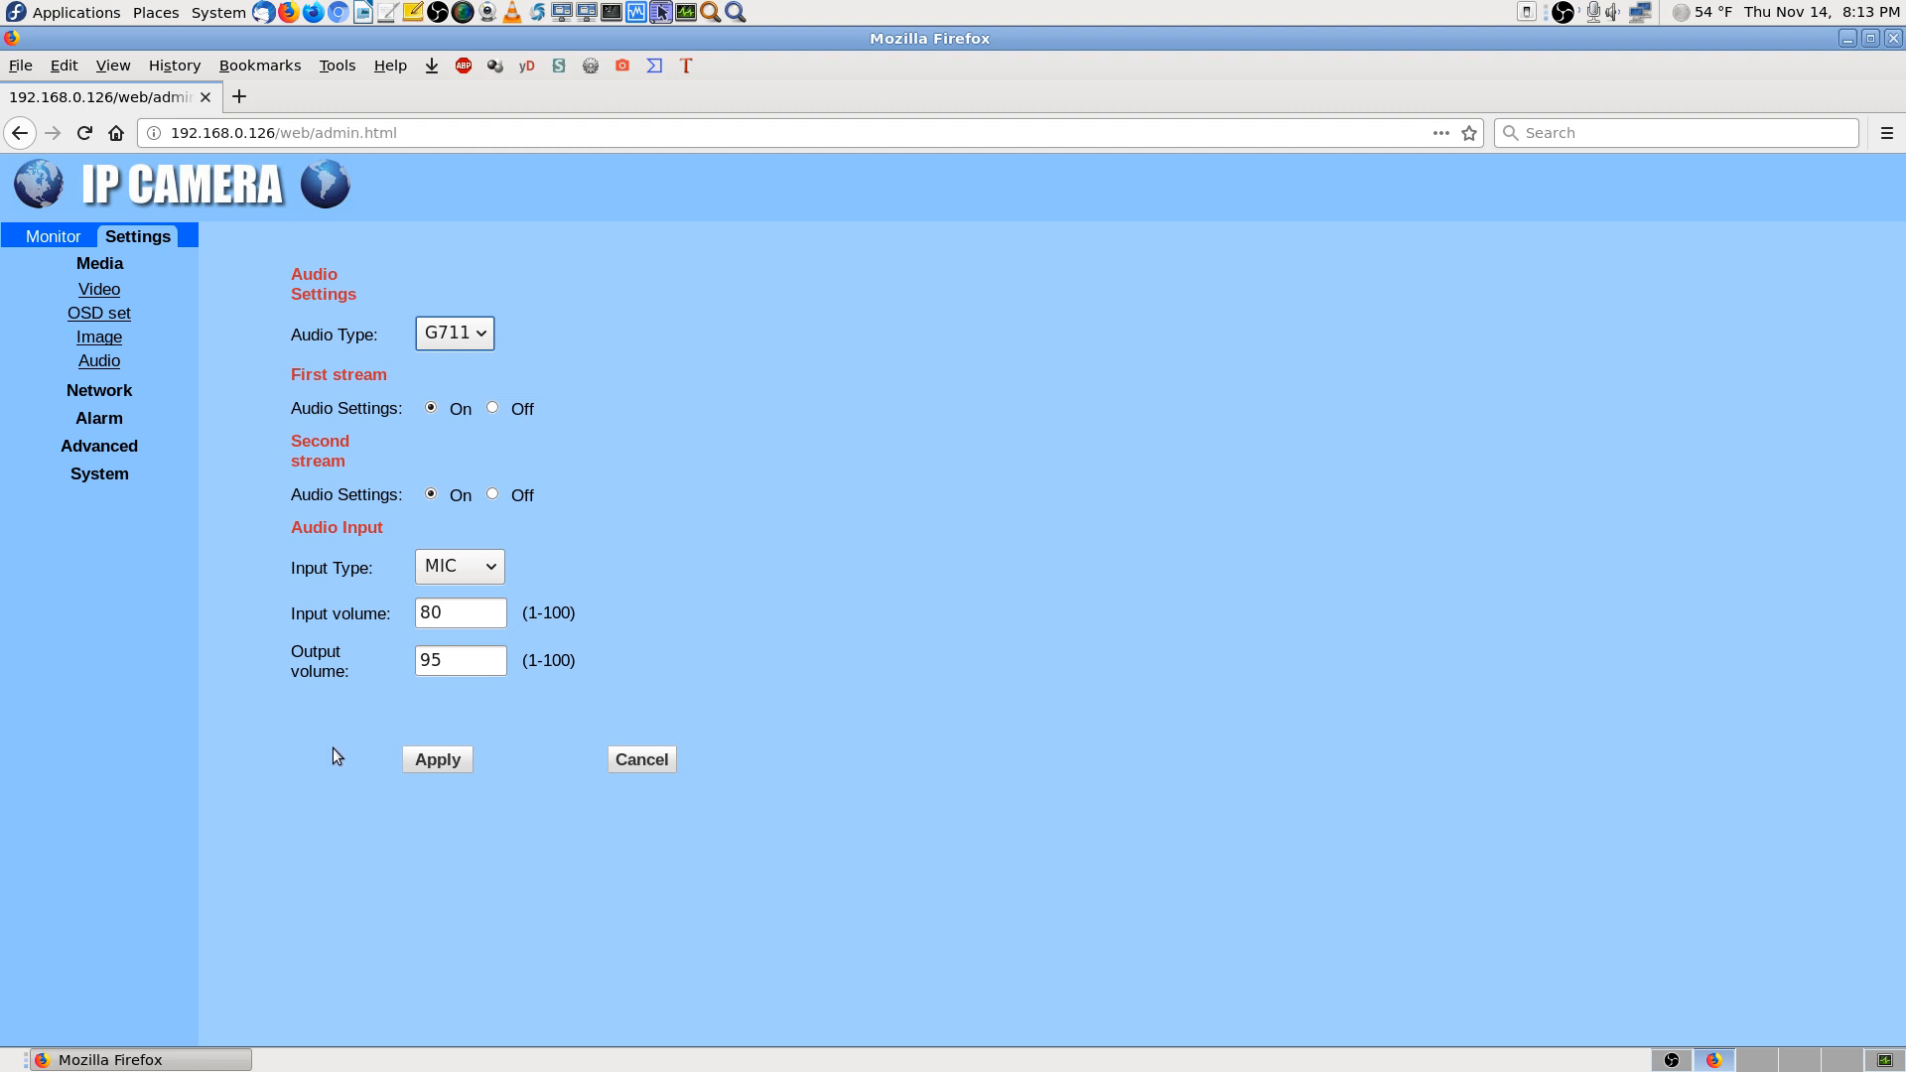
click(121, 400)
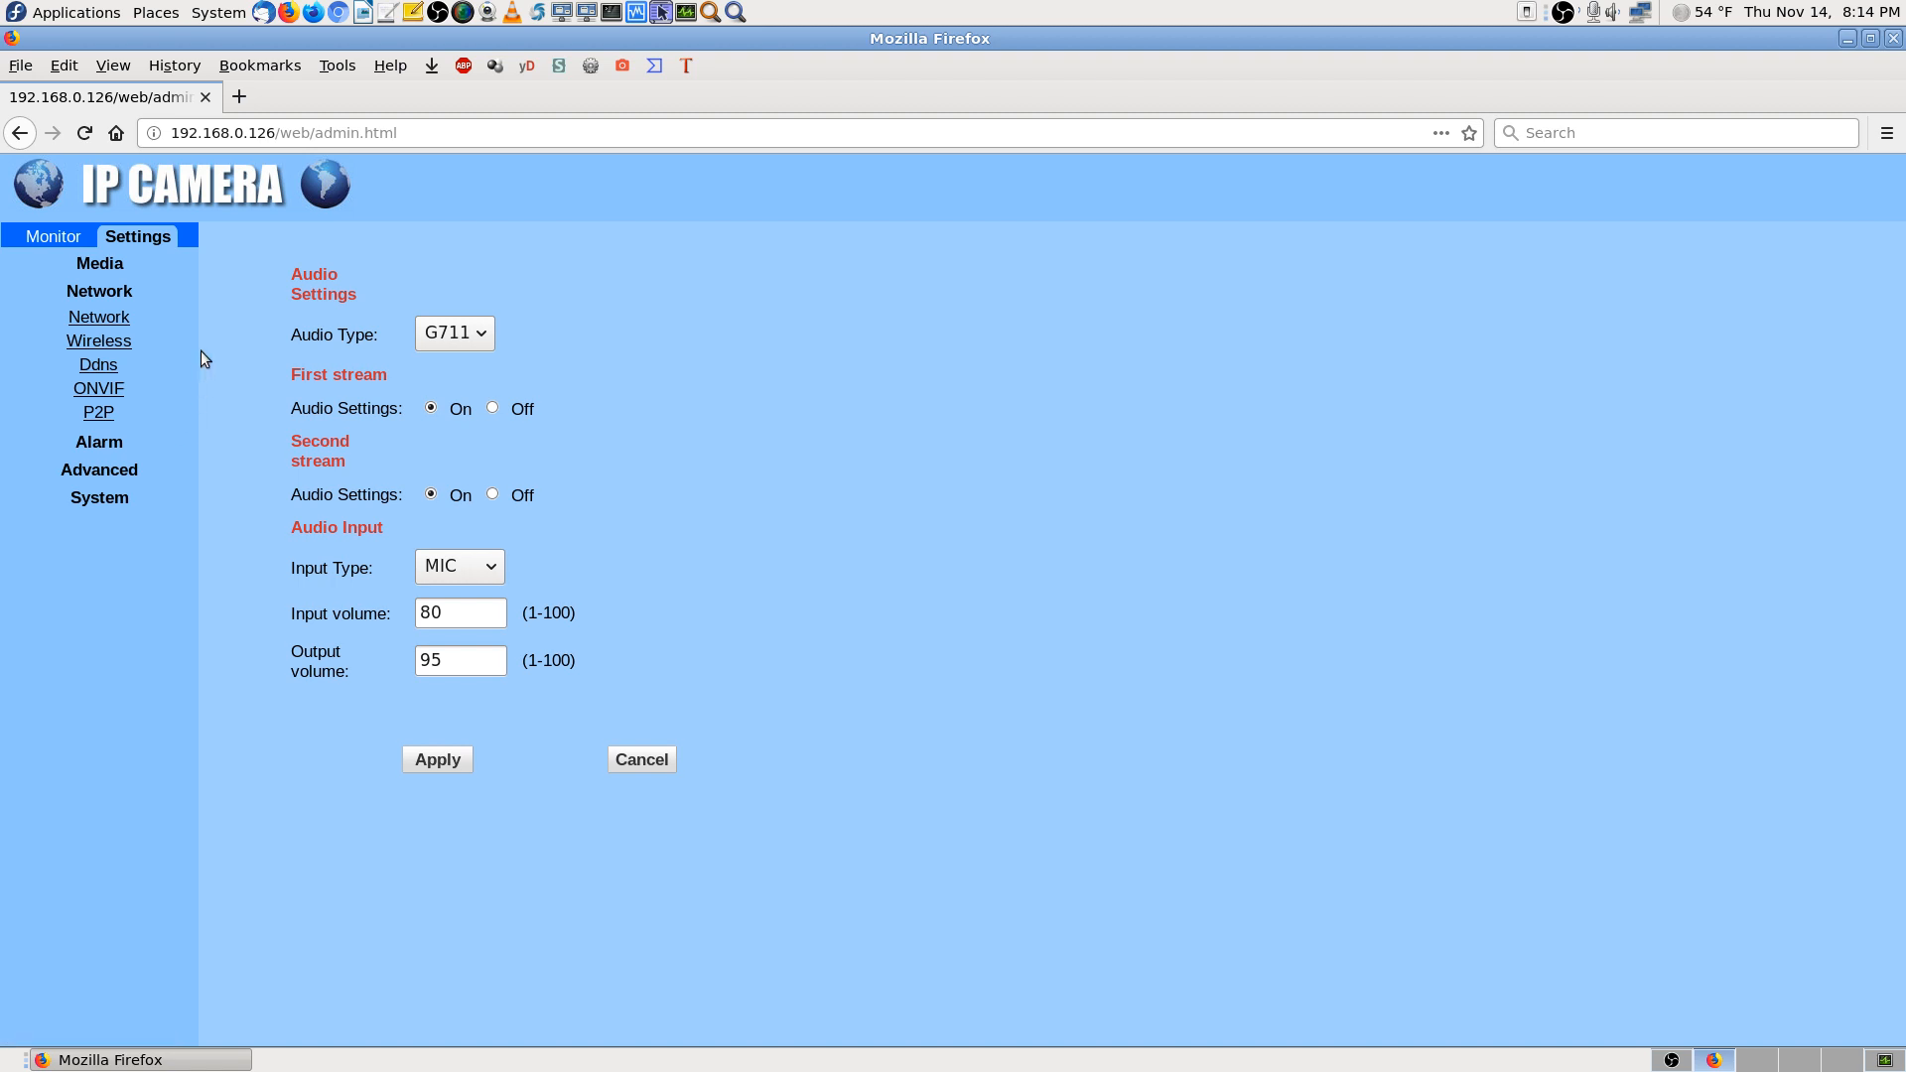
Open the LAN page (HTTP 80, RTSP 554, RTMP 1935), take a screenshot, and reload it
click(111, 317)
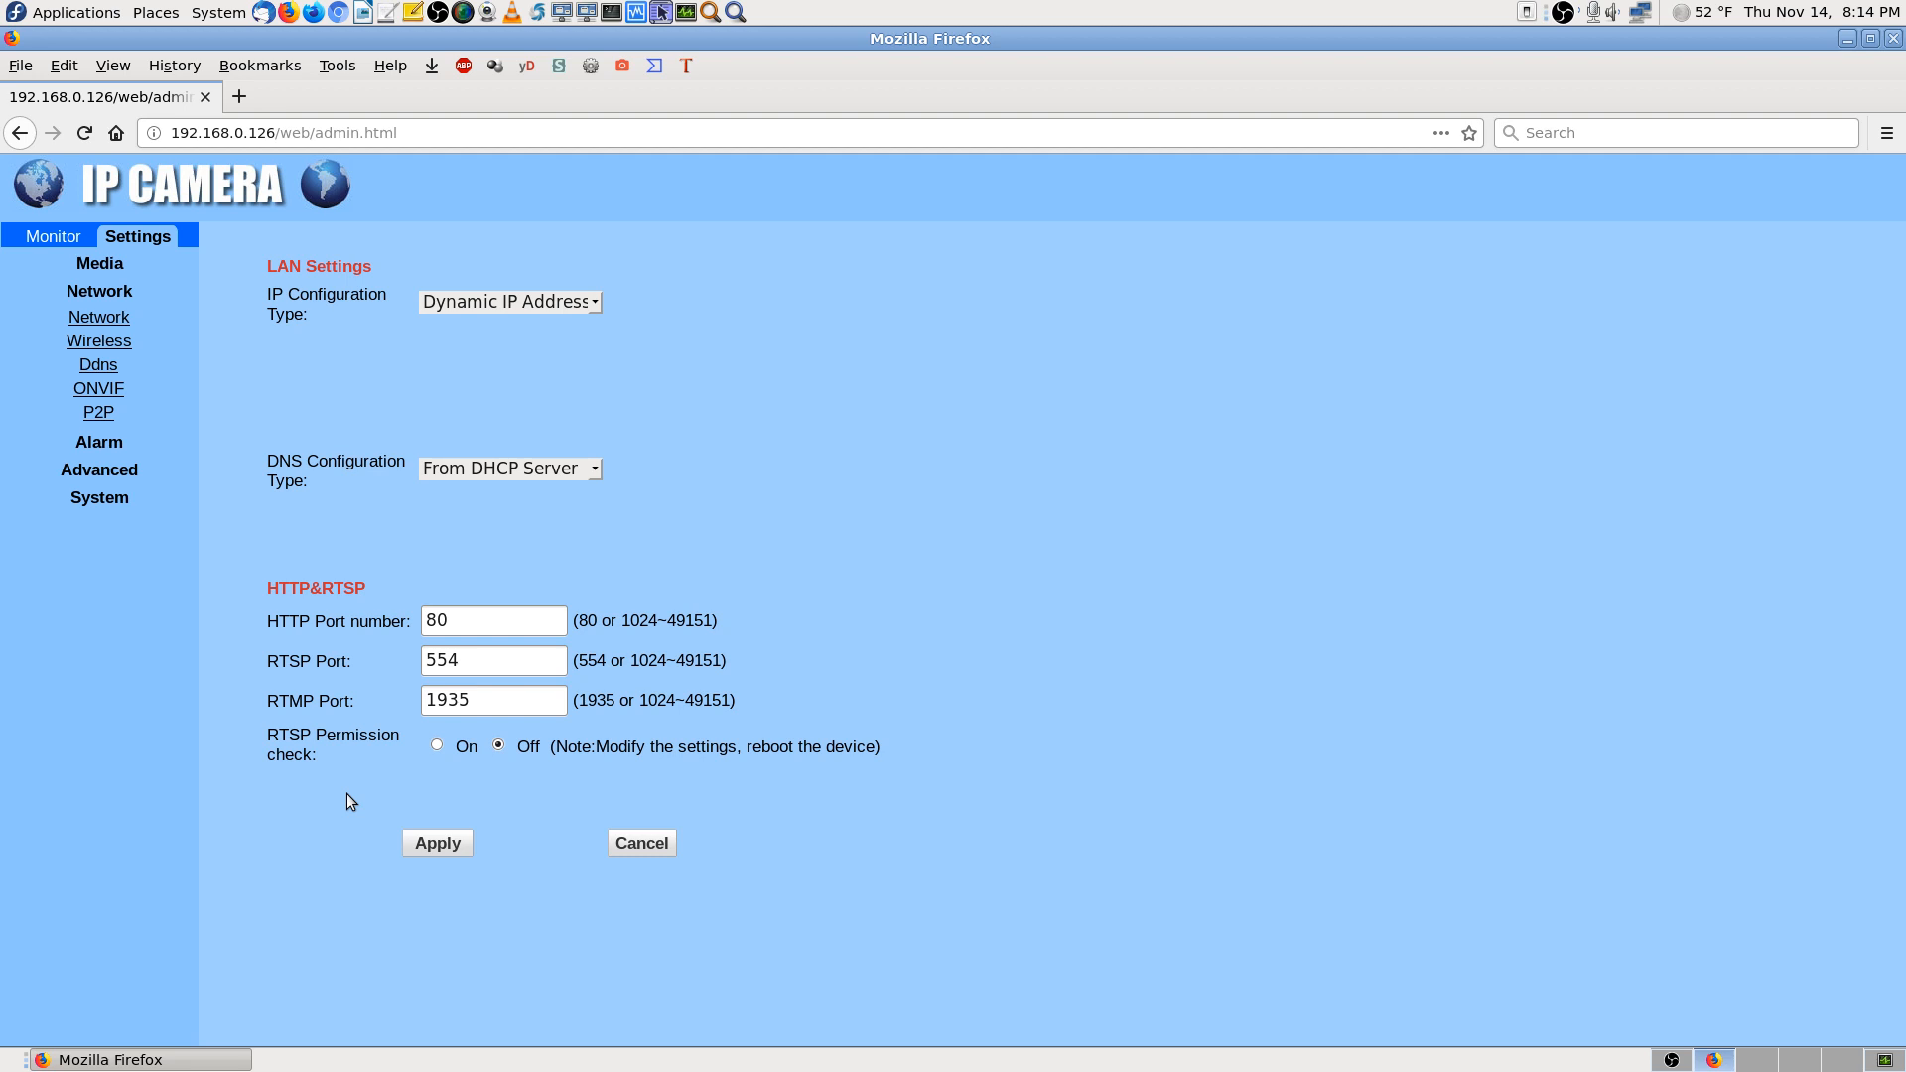
key(Print)
key(Return)
click(116, 321)
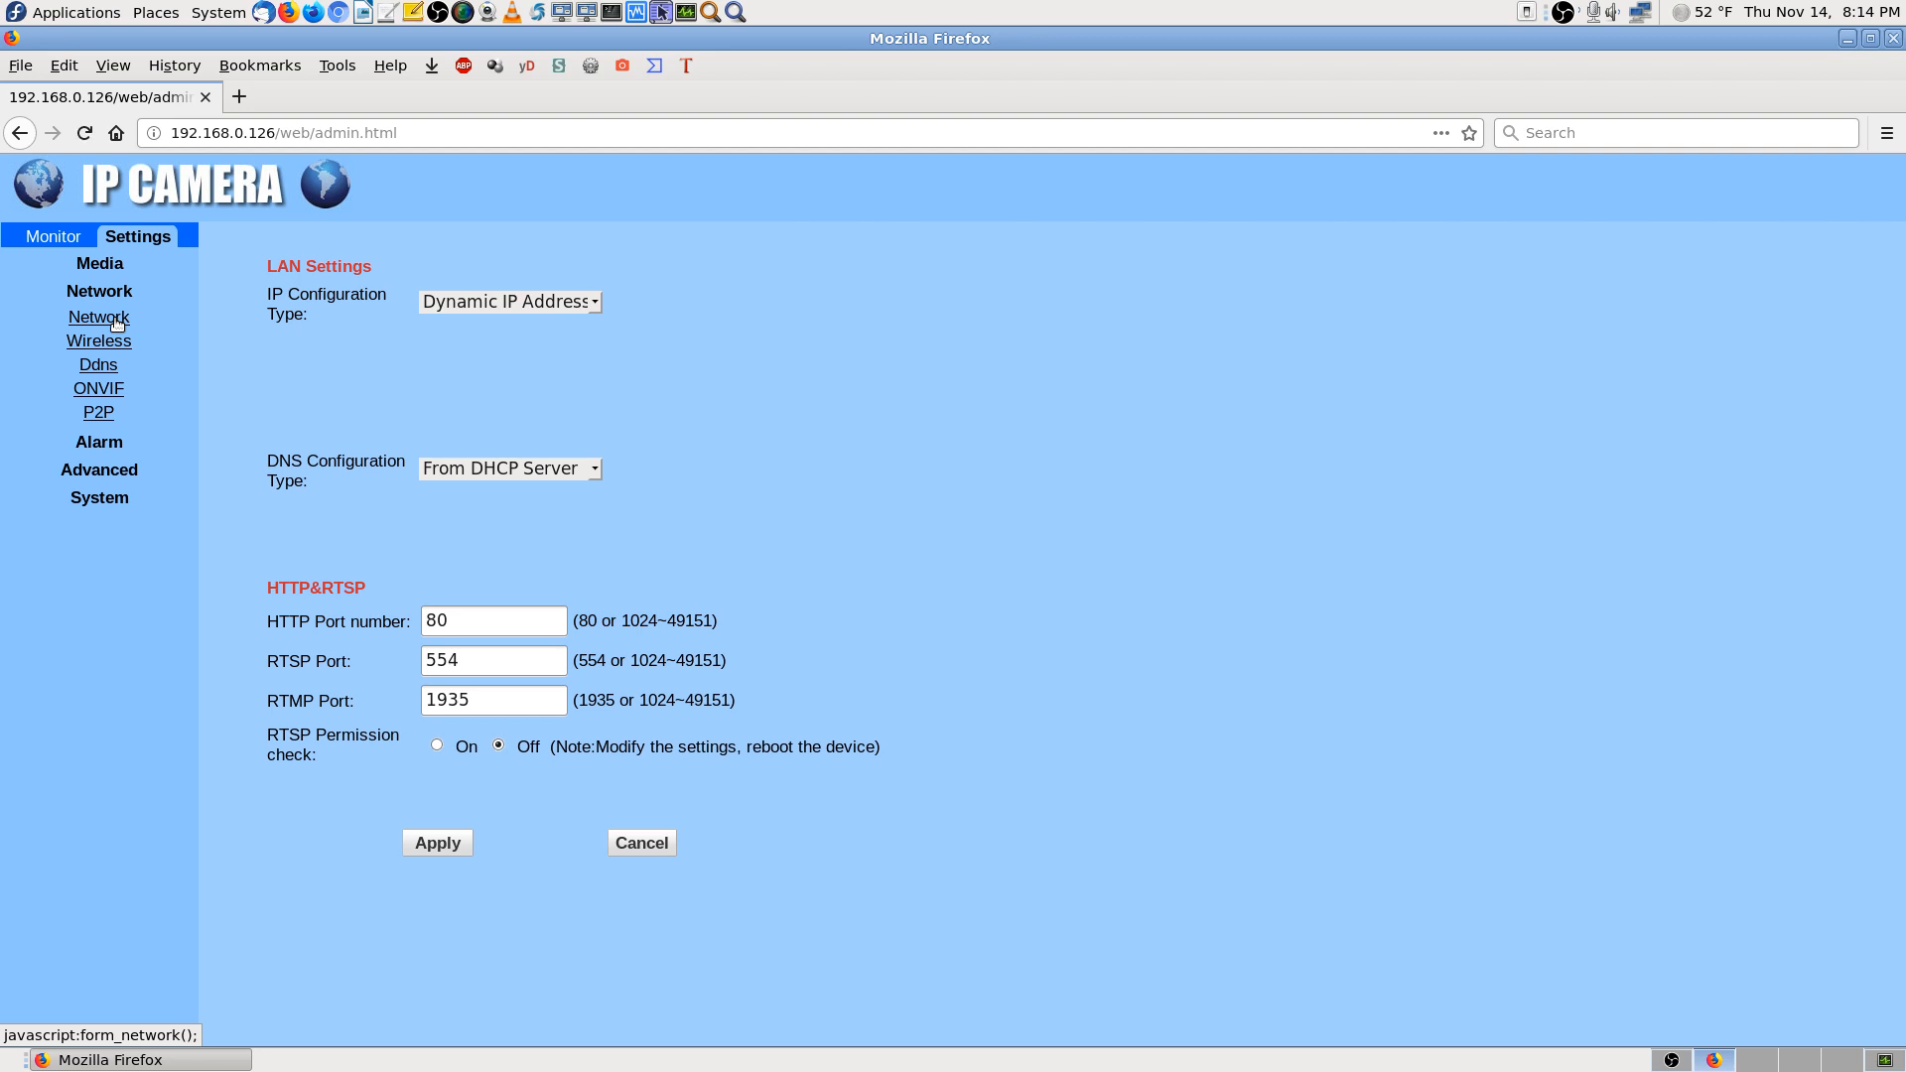
Check the Wireless security mode choices, leaving it at None, then open the DDNS page
click(113, 343)
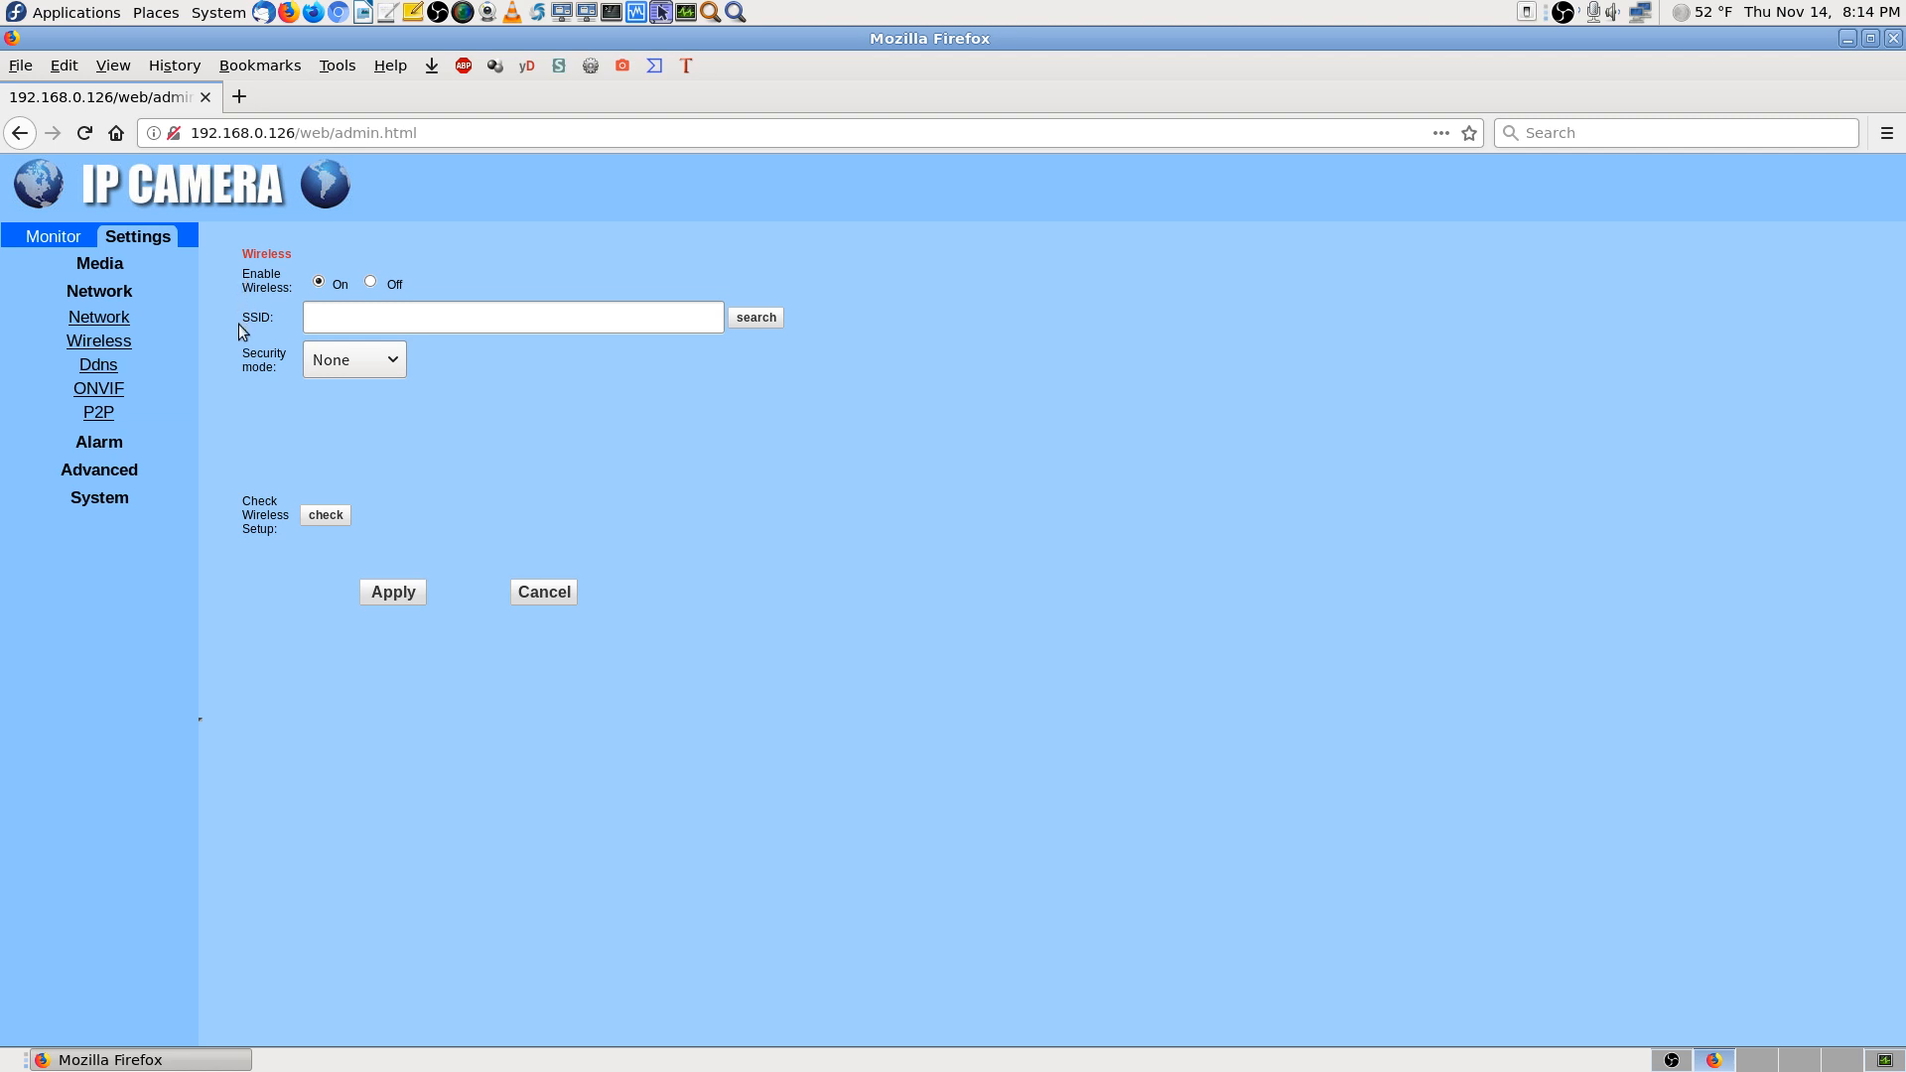
click(393, 361)
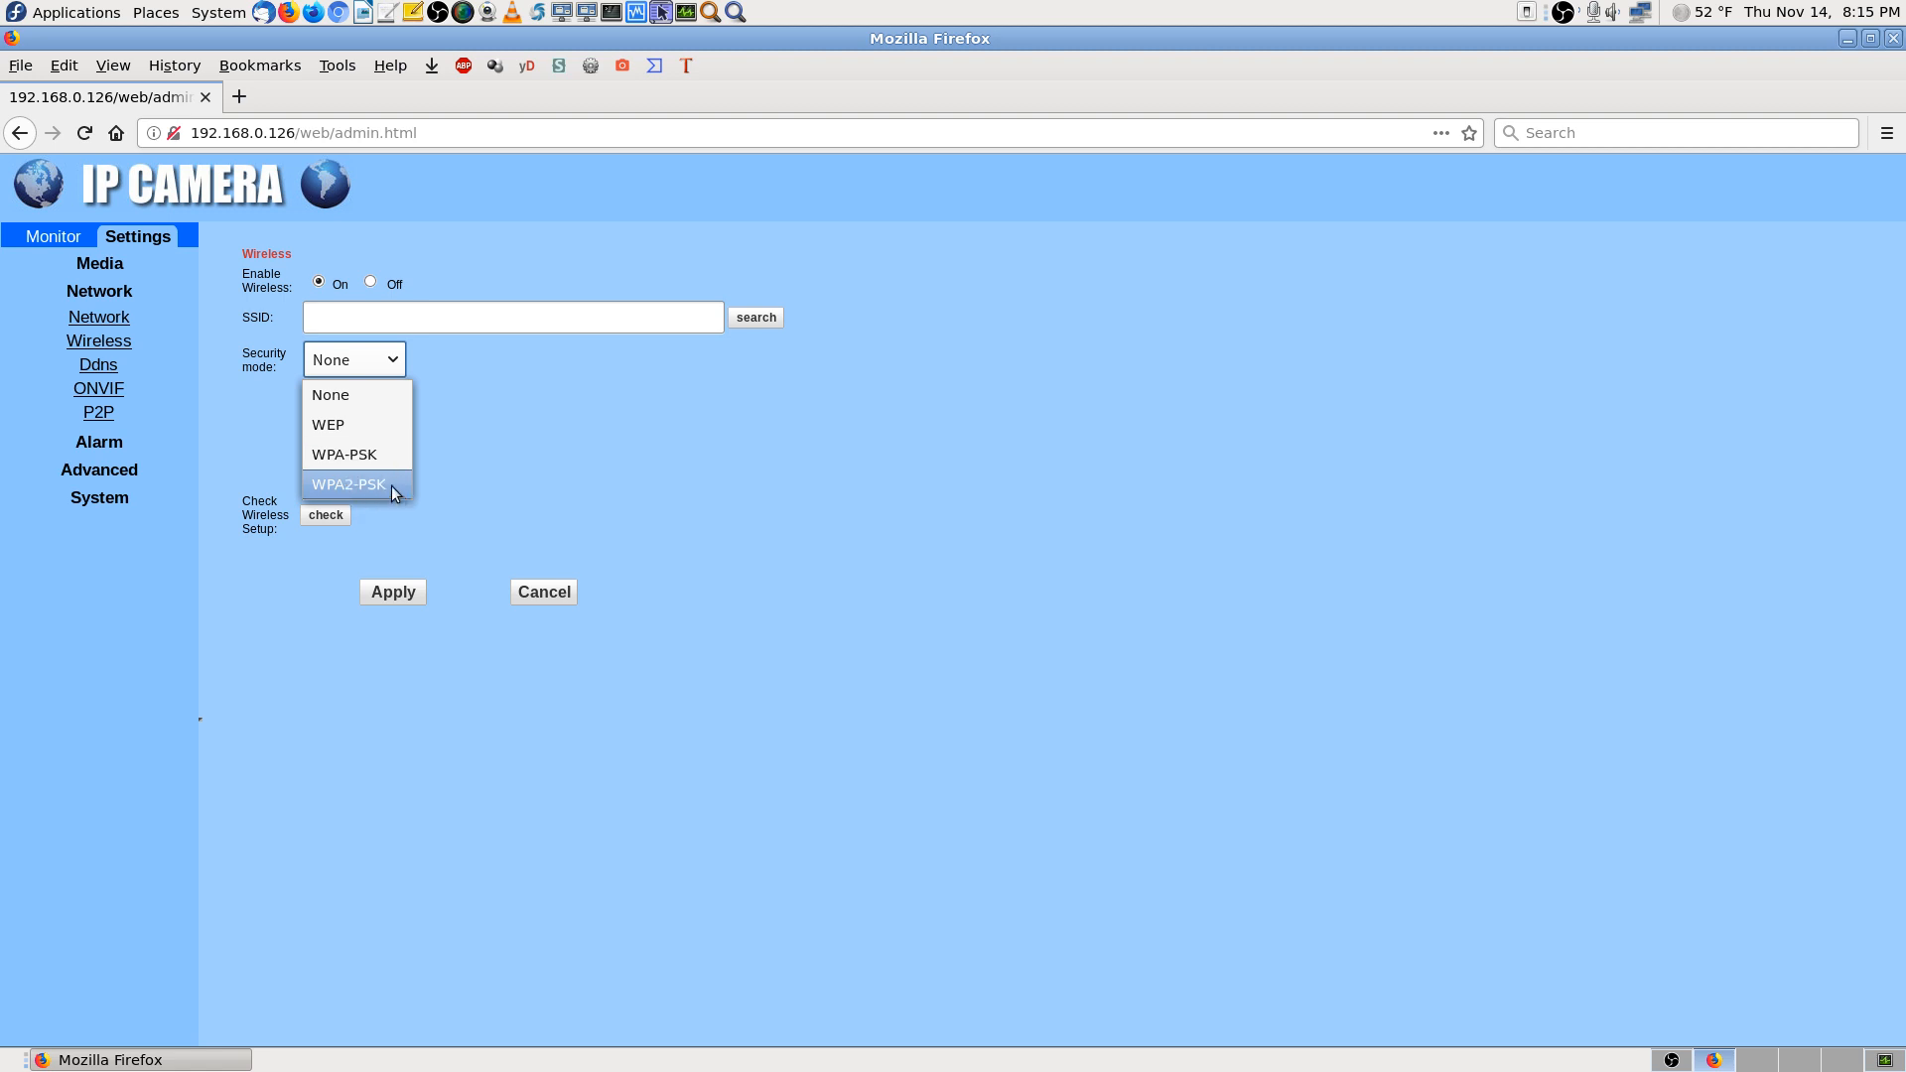
click(385, 398)
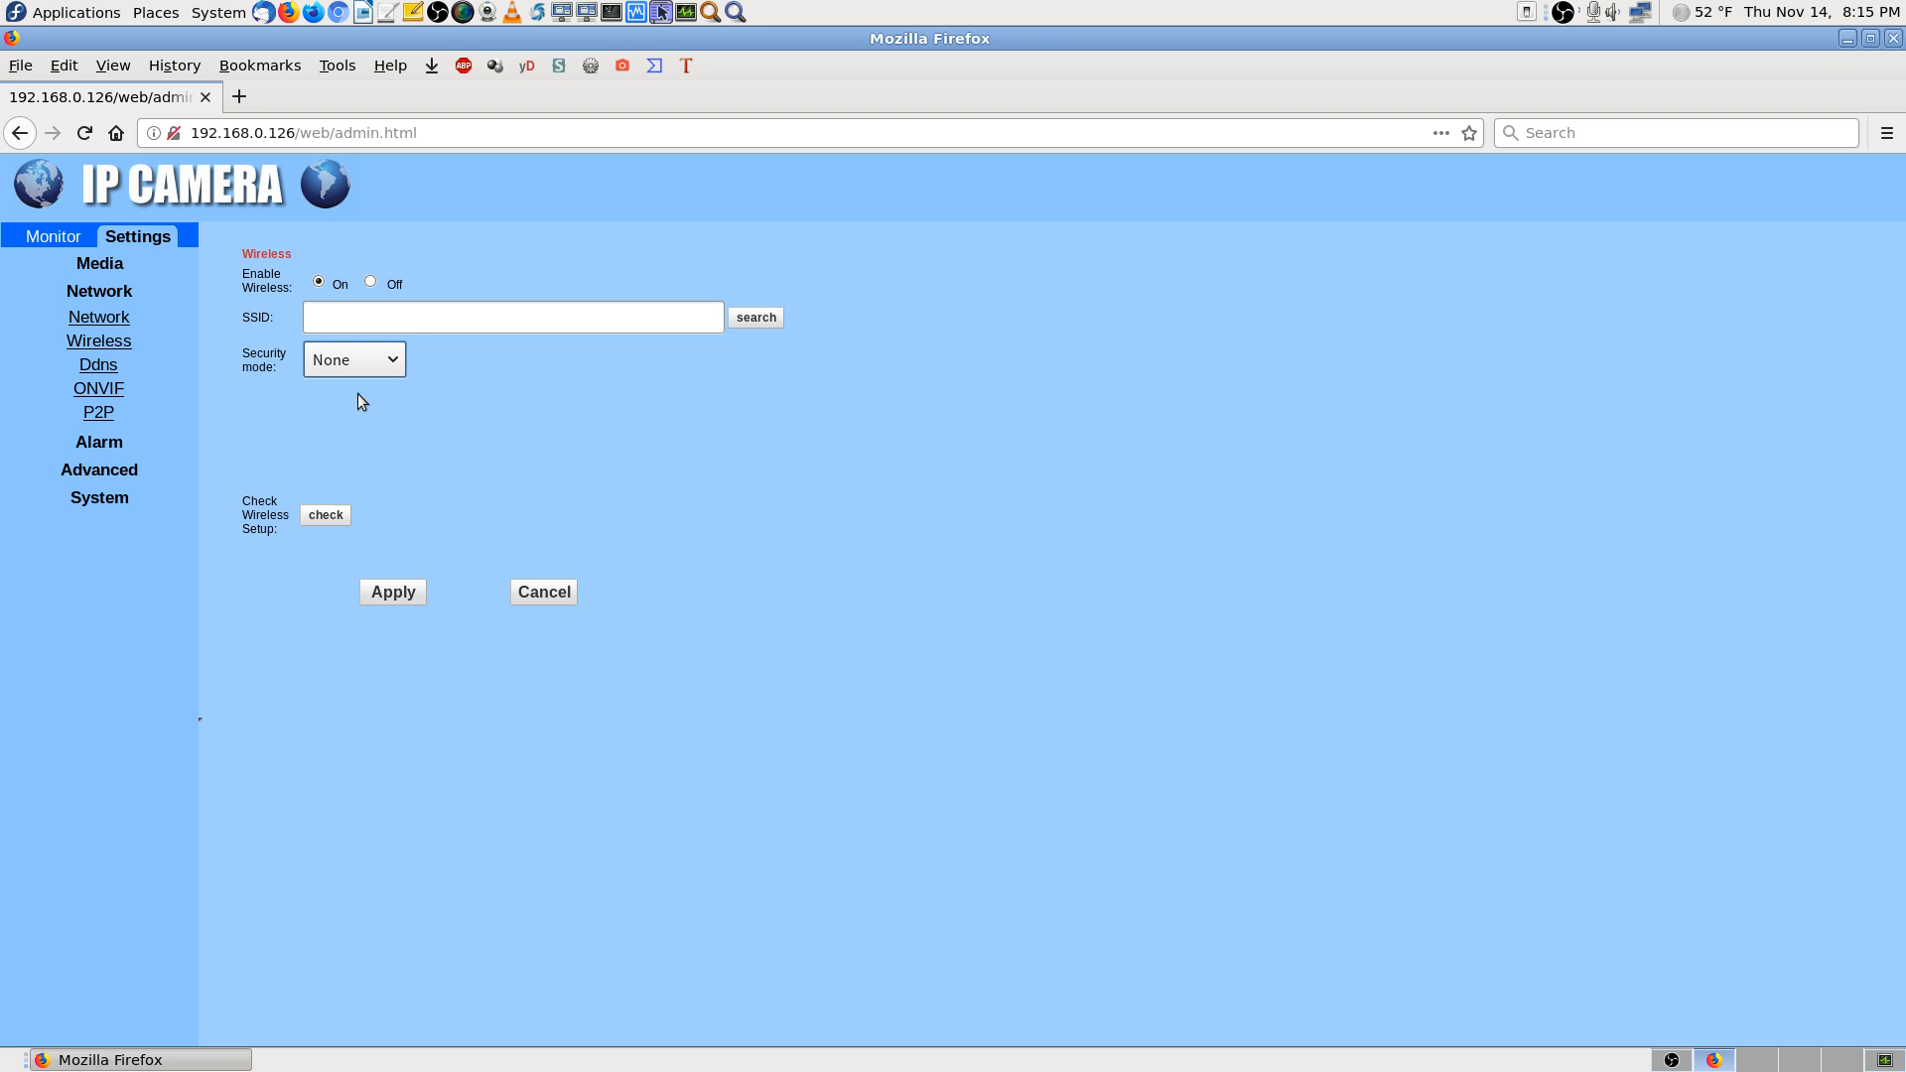
click(393, 361)
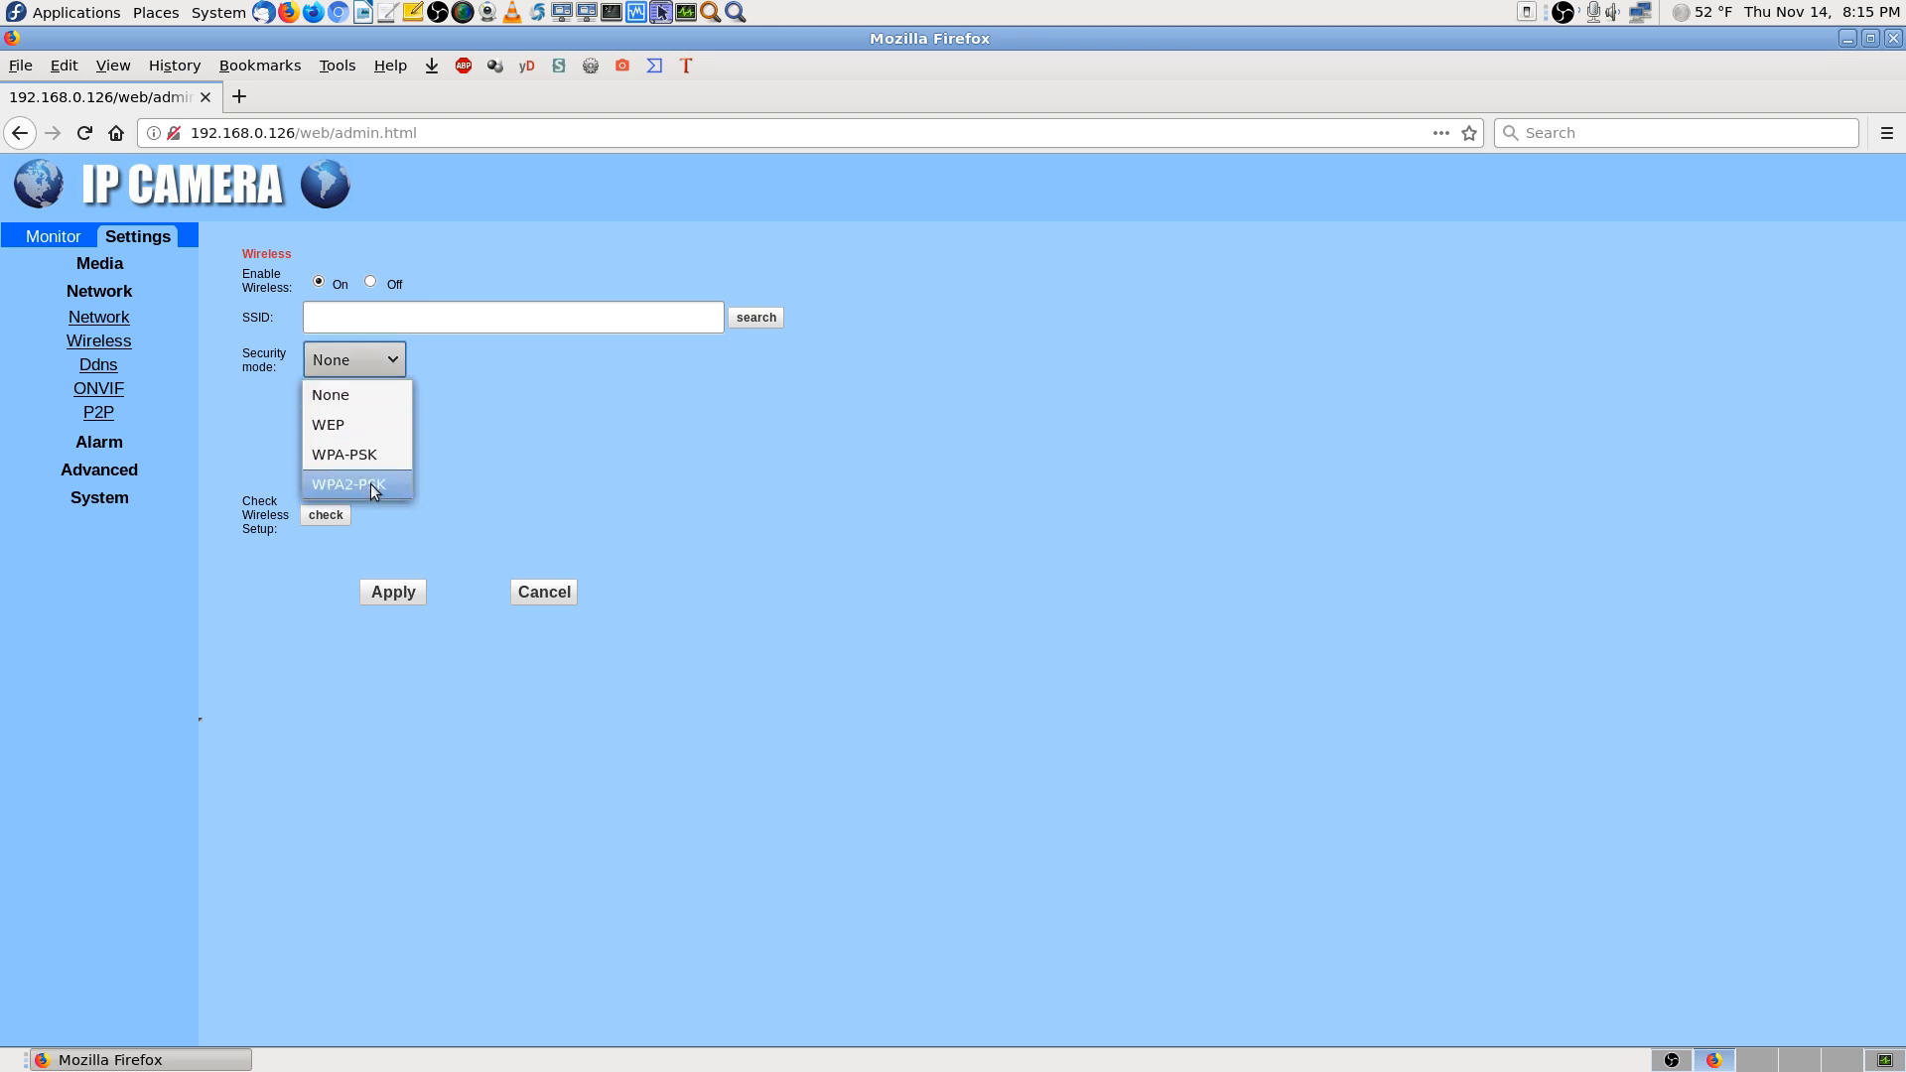
click(286, 407)
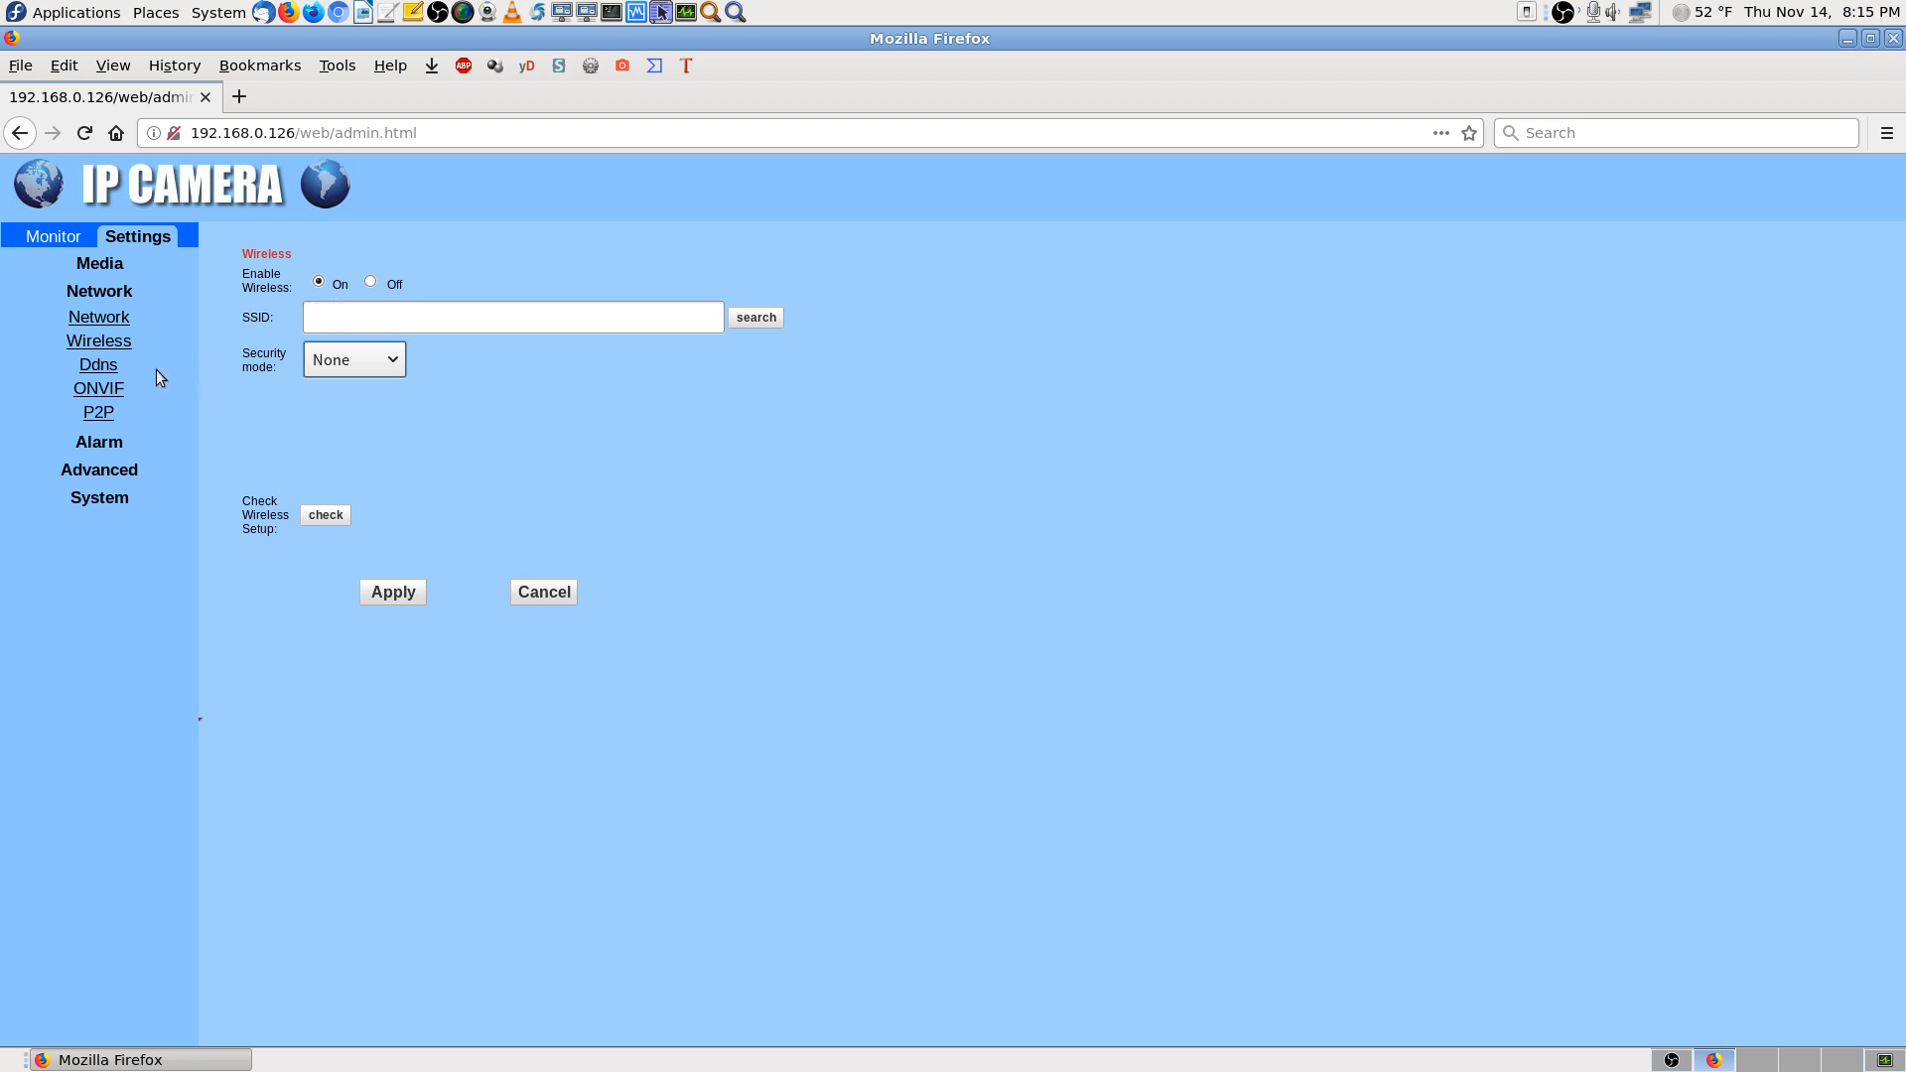
click(98, 367)
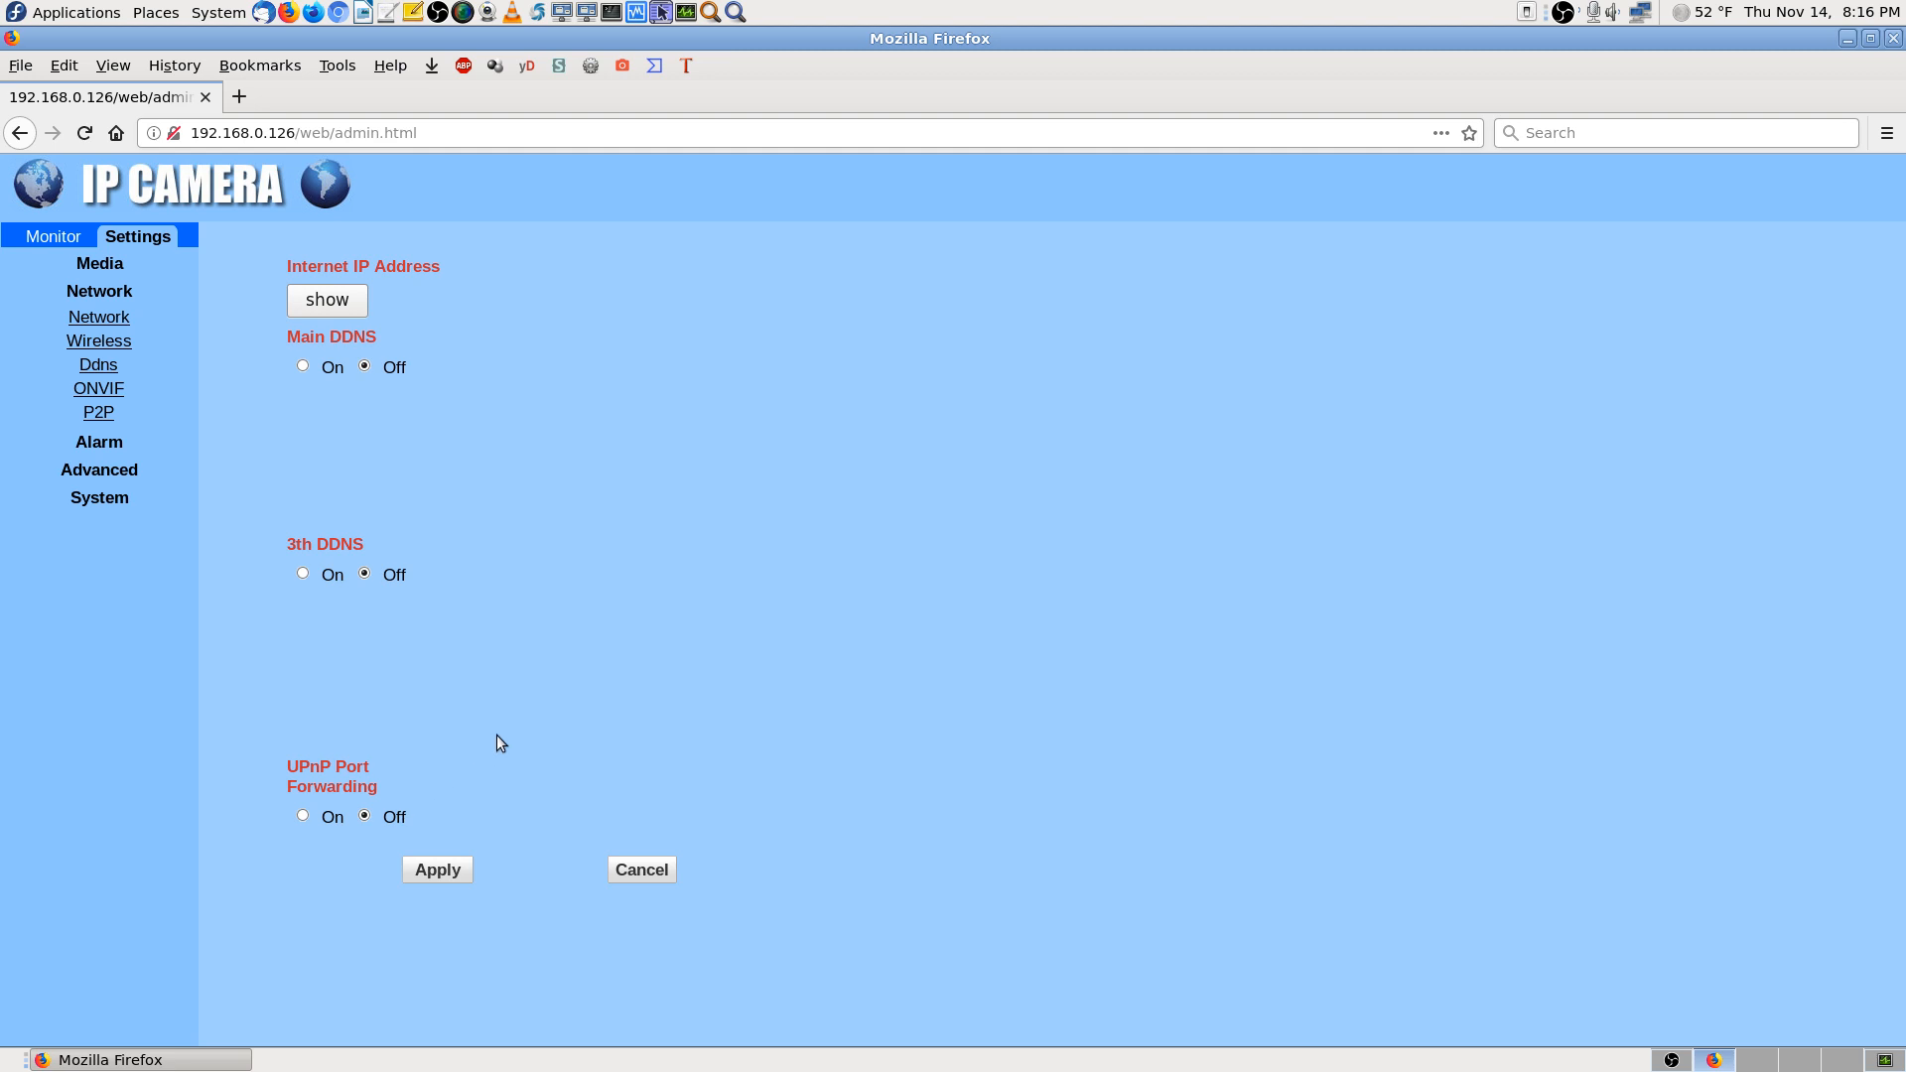
Open ONVIF settings (server port 8080) and dismiss Firefox's save-login prompt
click(129, 498)
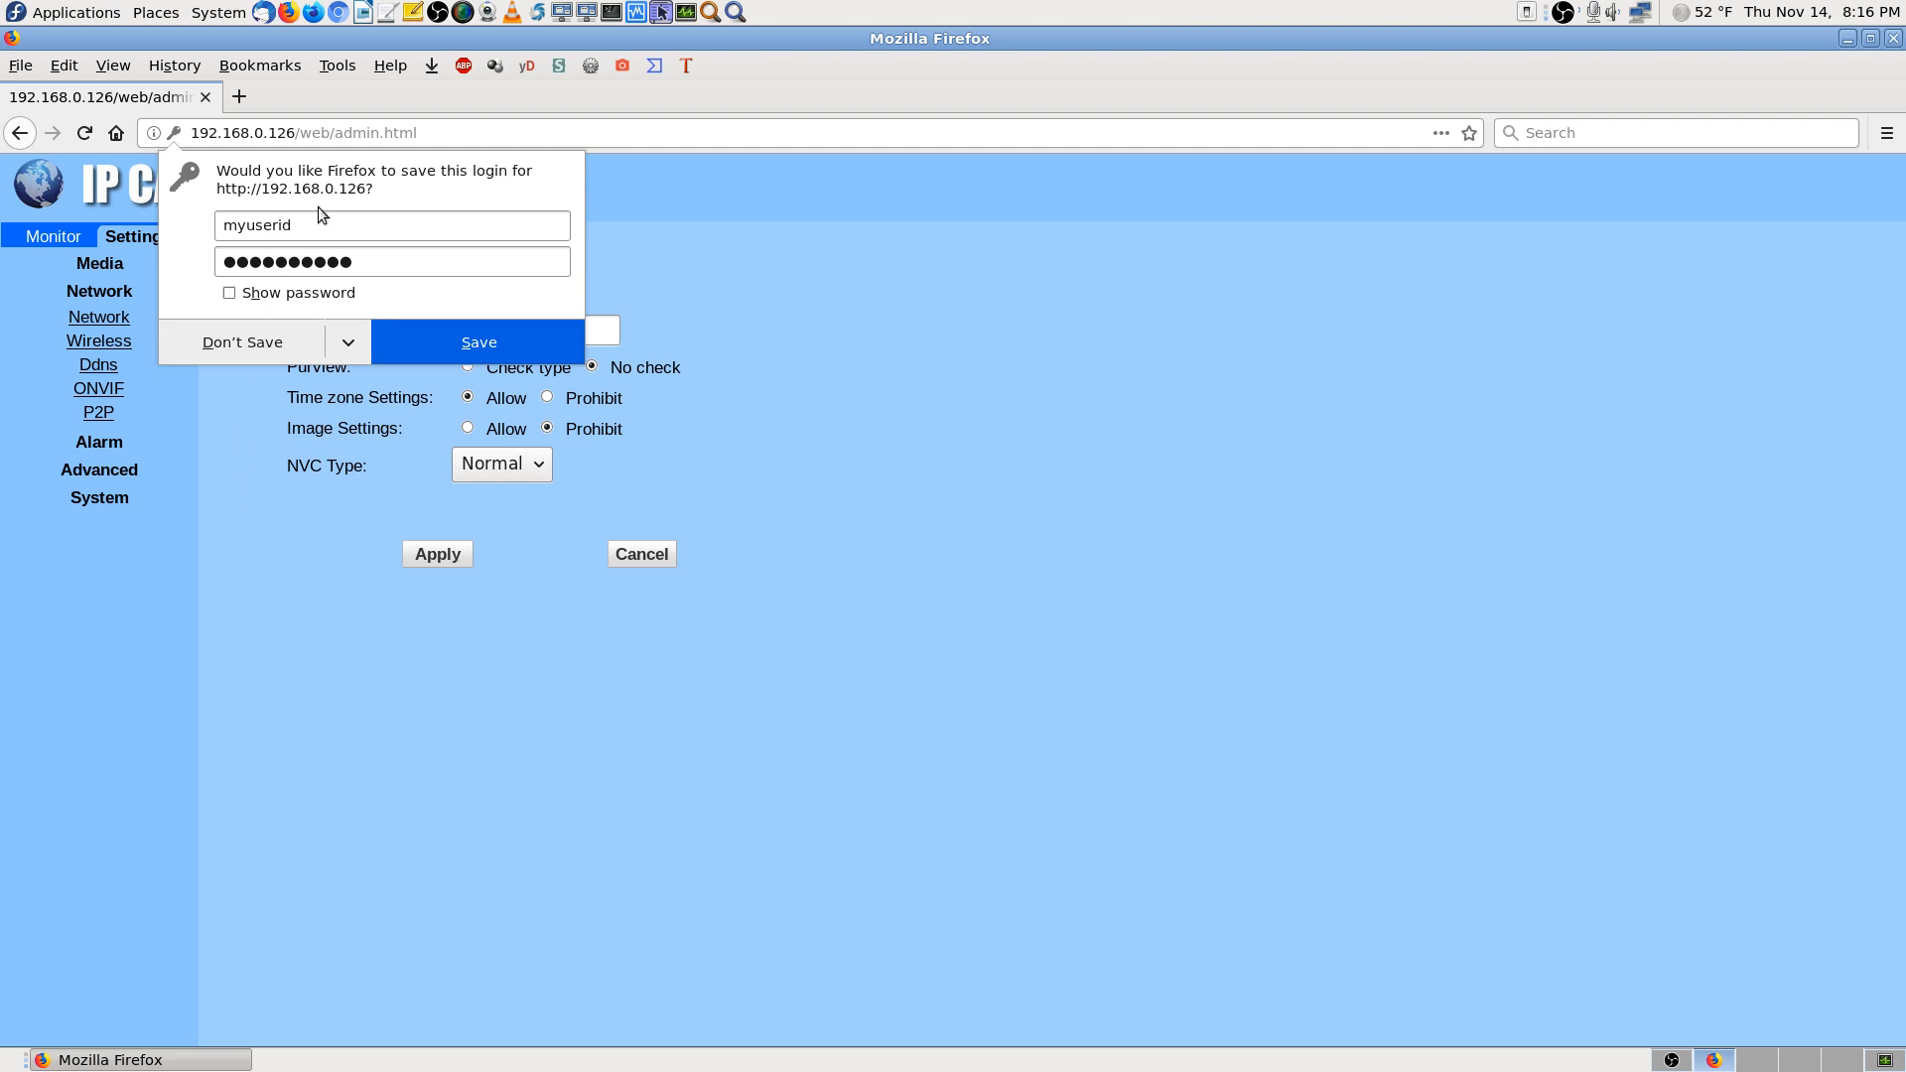
click(272, 343)
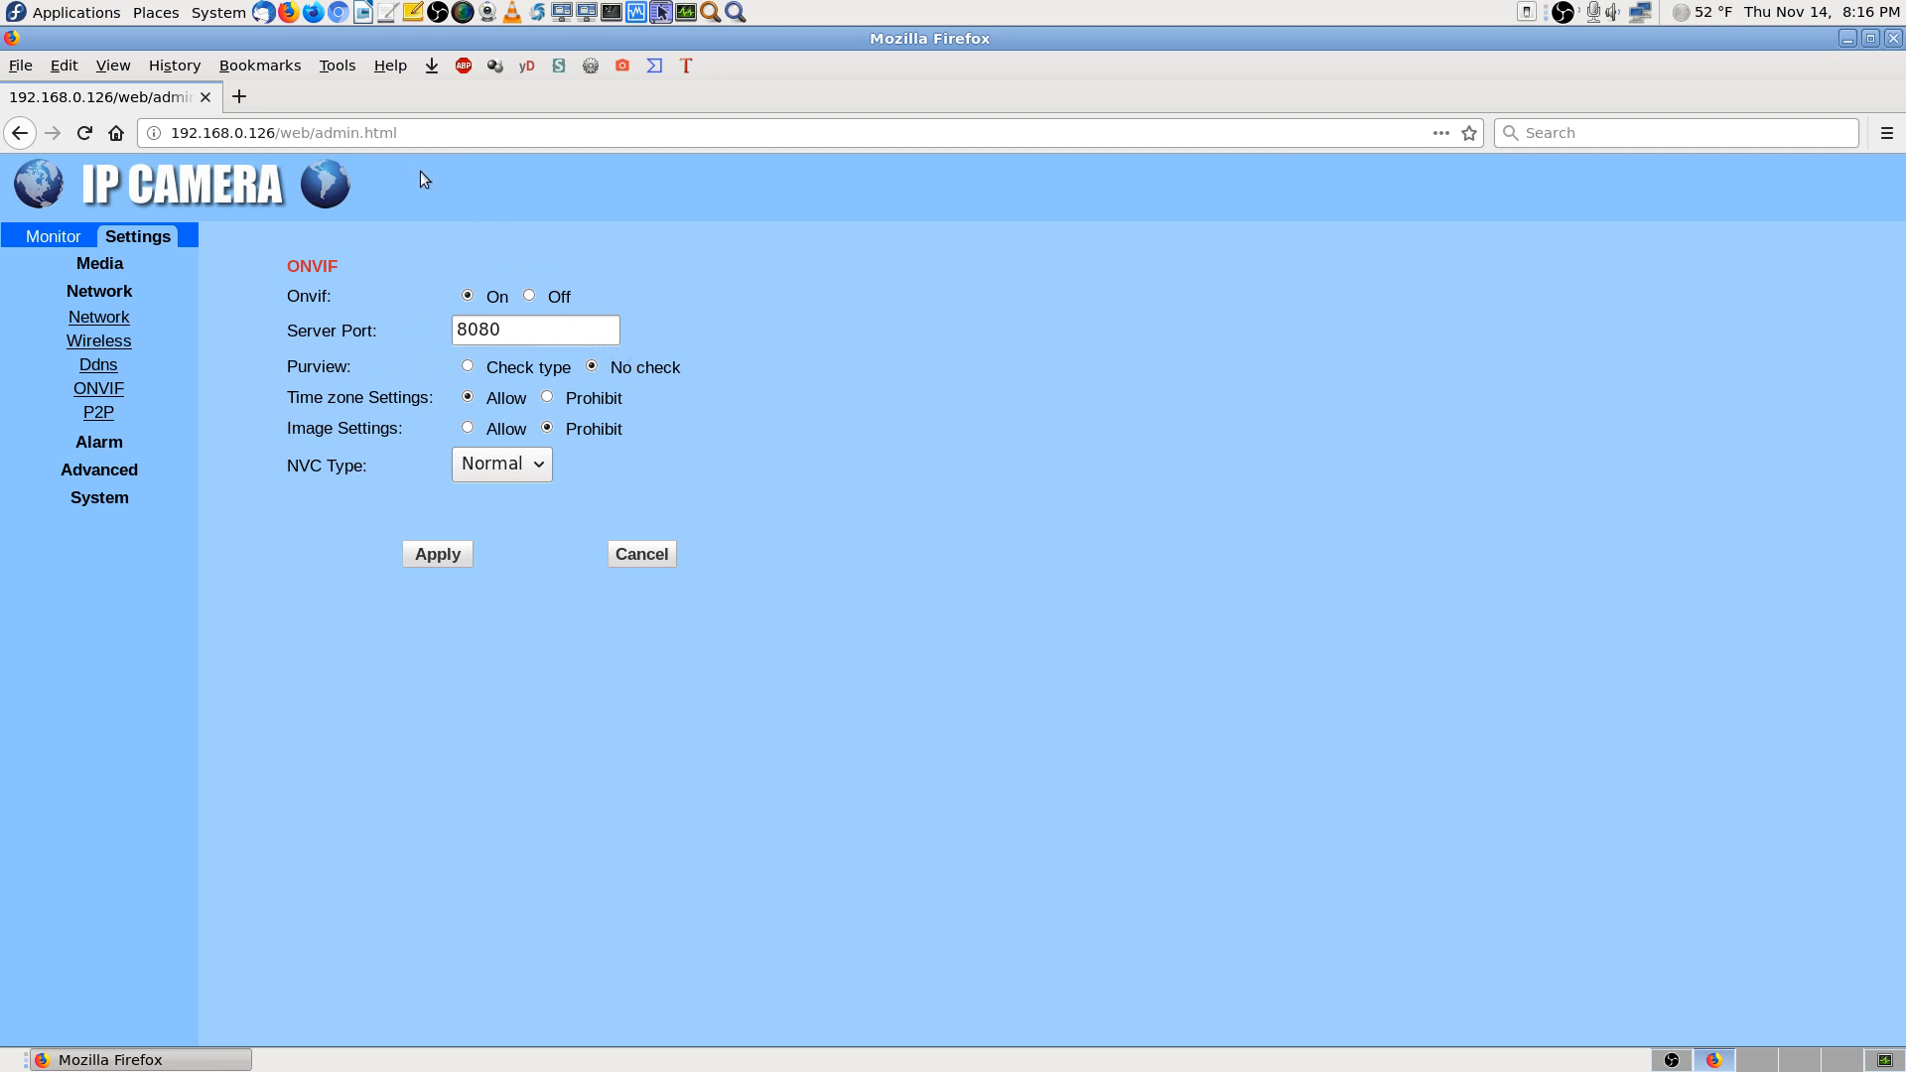
drag(276, 133, 157, 131)
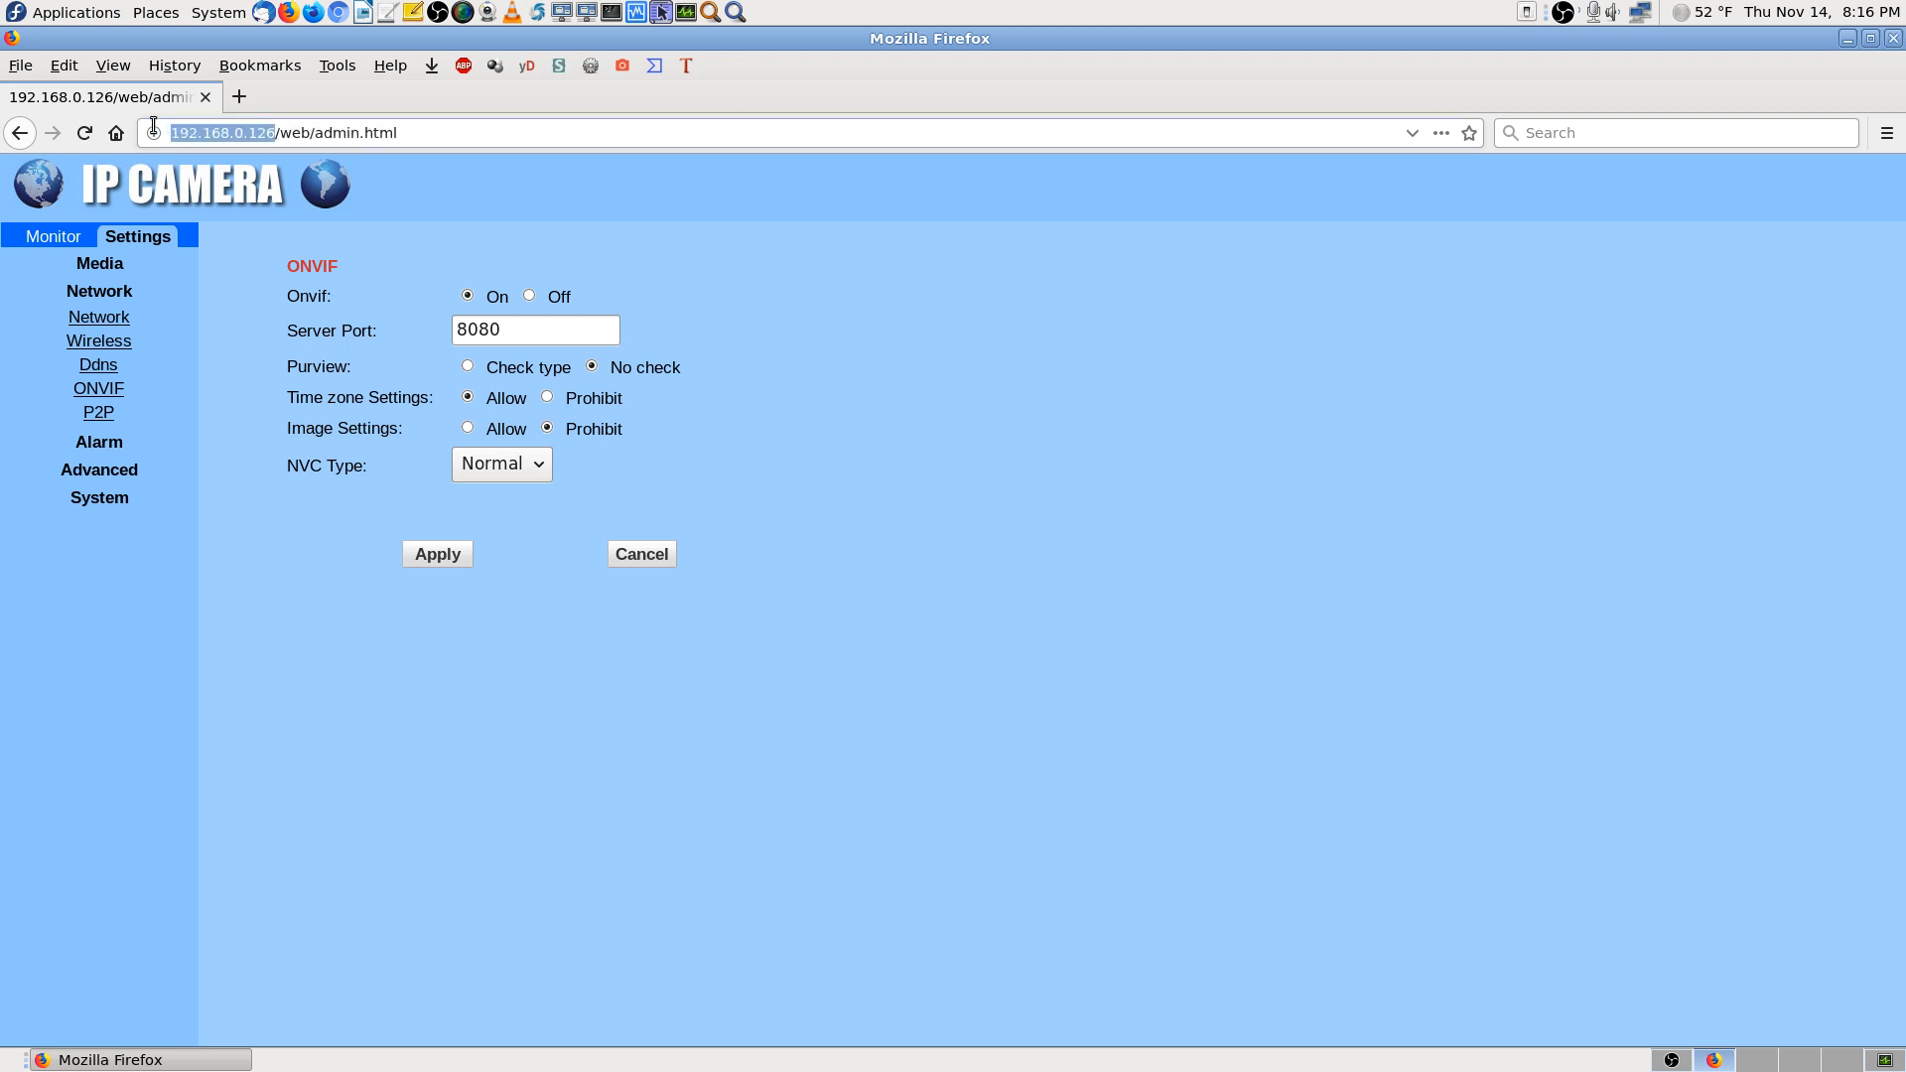
right_click(219, 135)
click(256, 210)
click(246, 104)
right_click(304, 135)
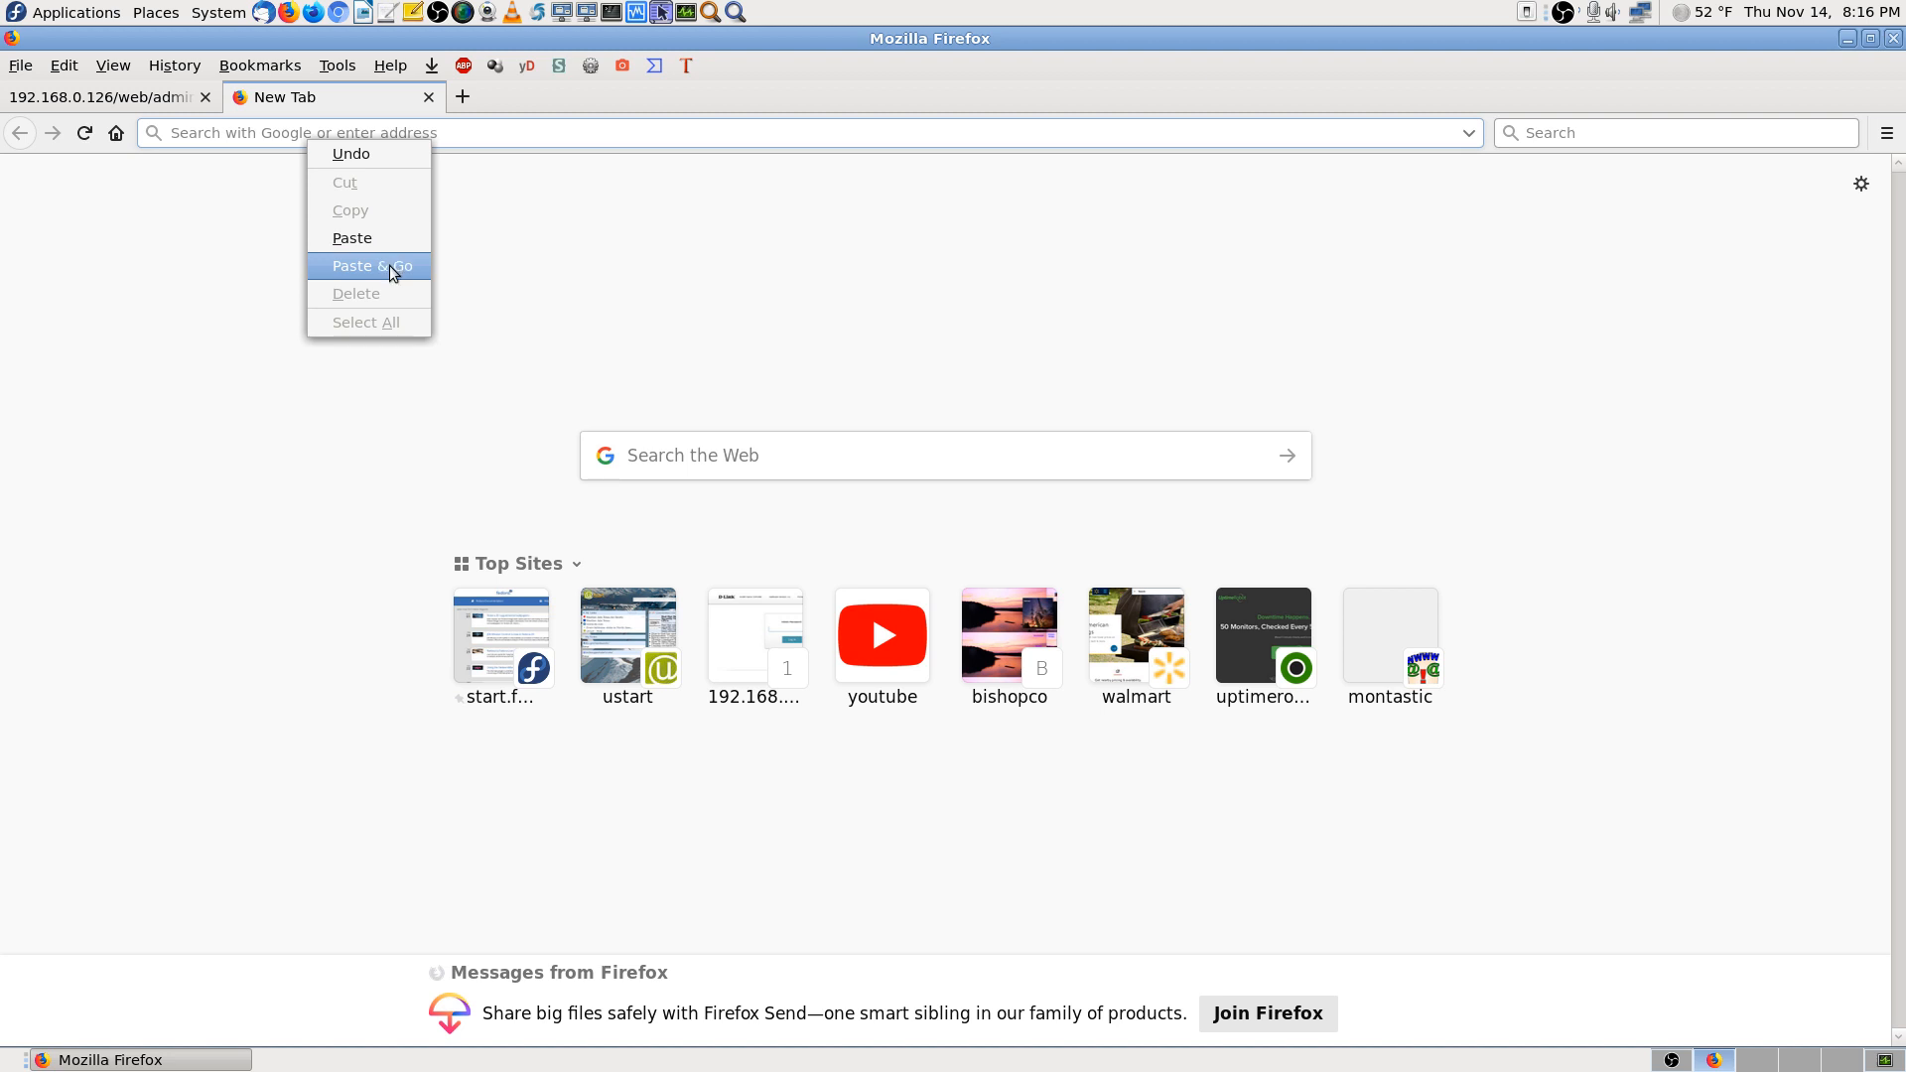
click(378, 236)
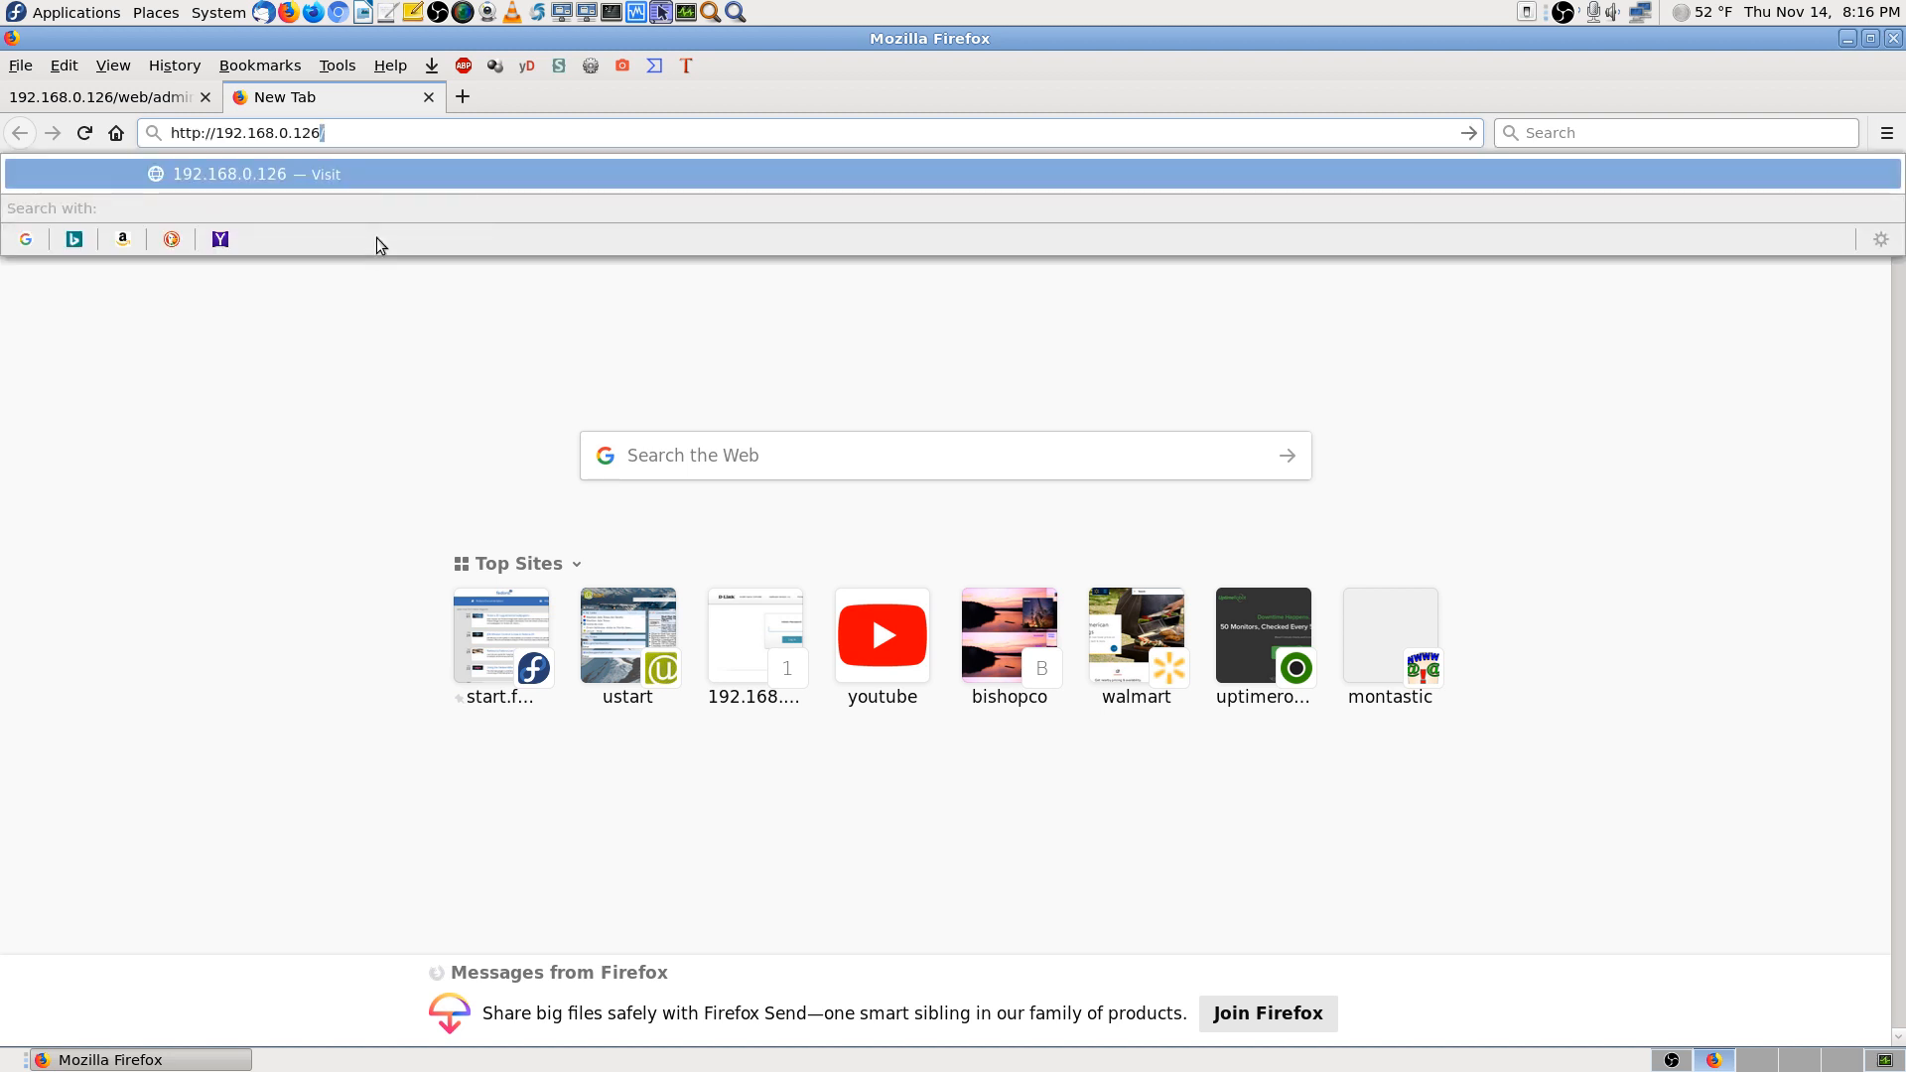
text(:)
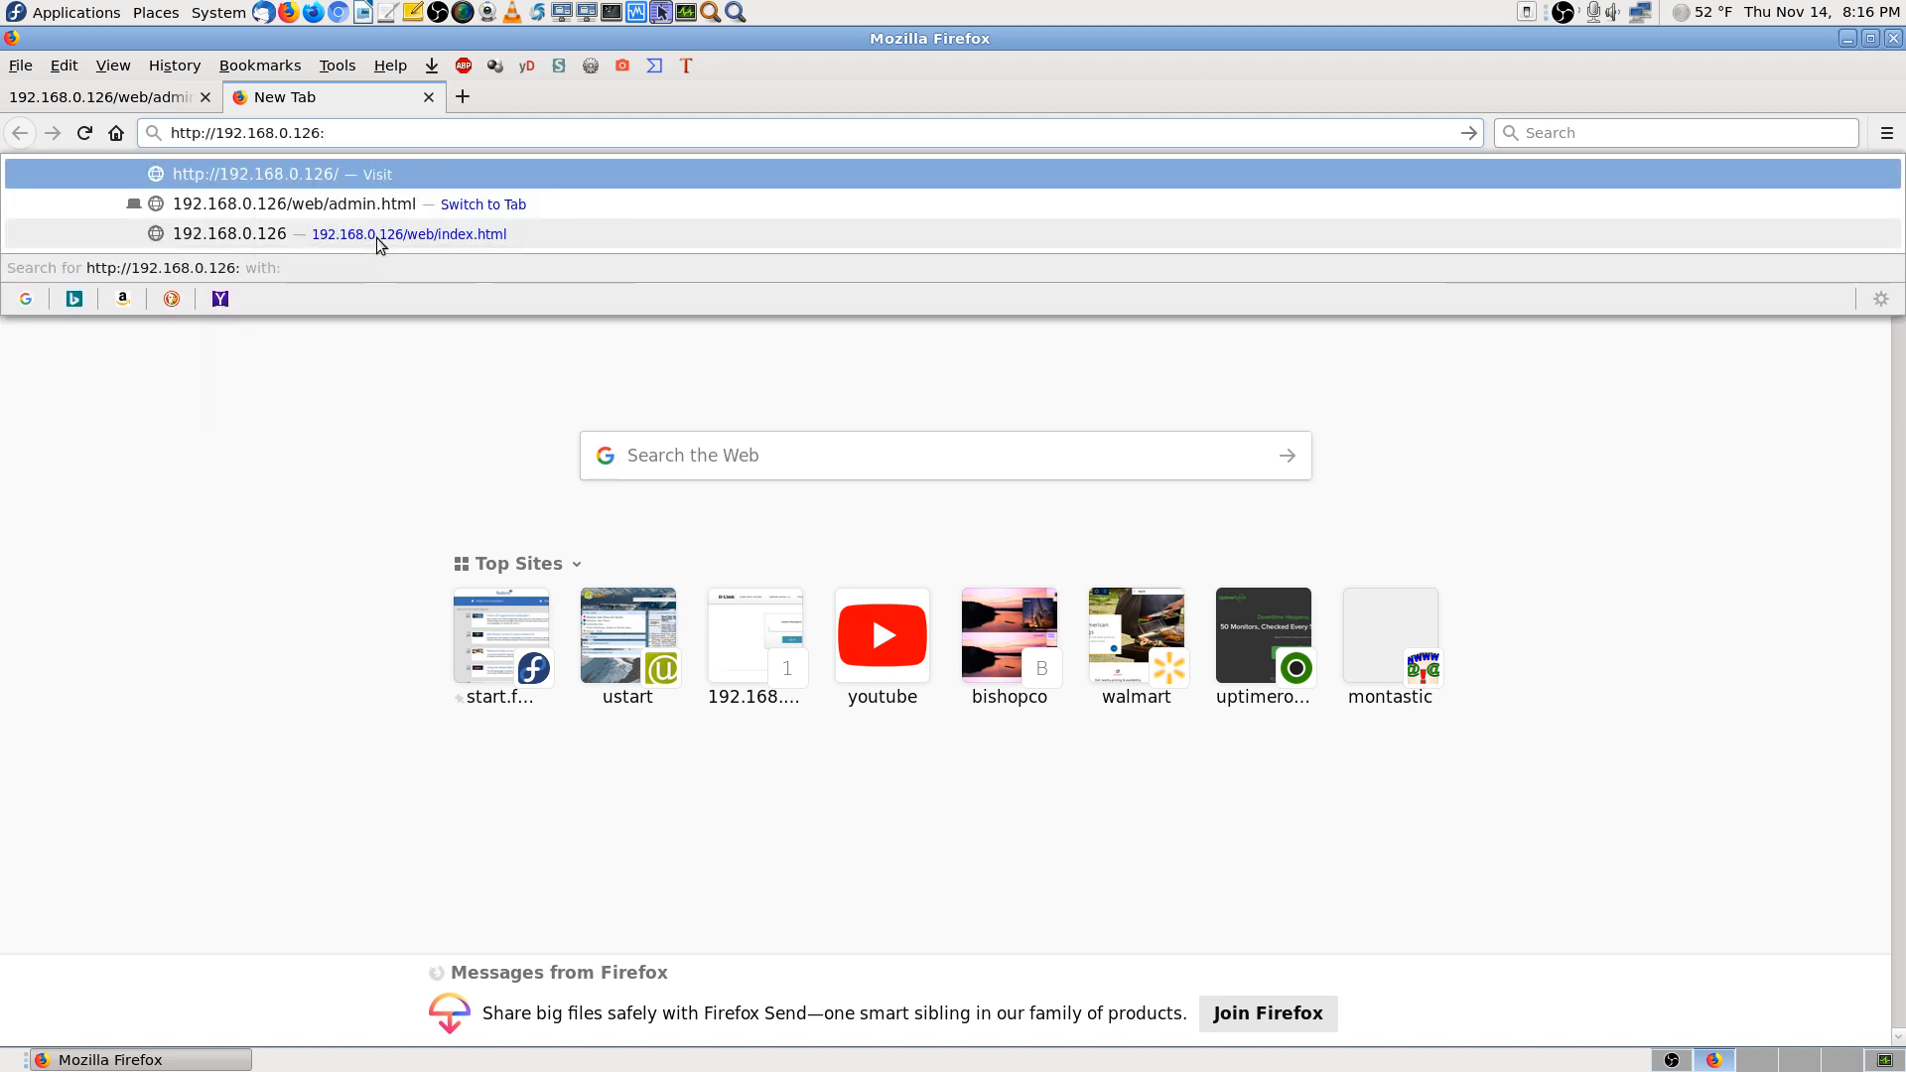
text(8080)
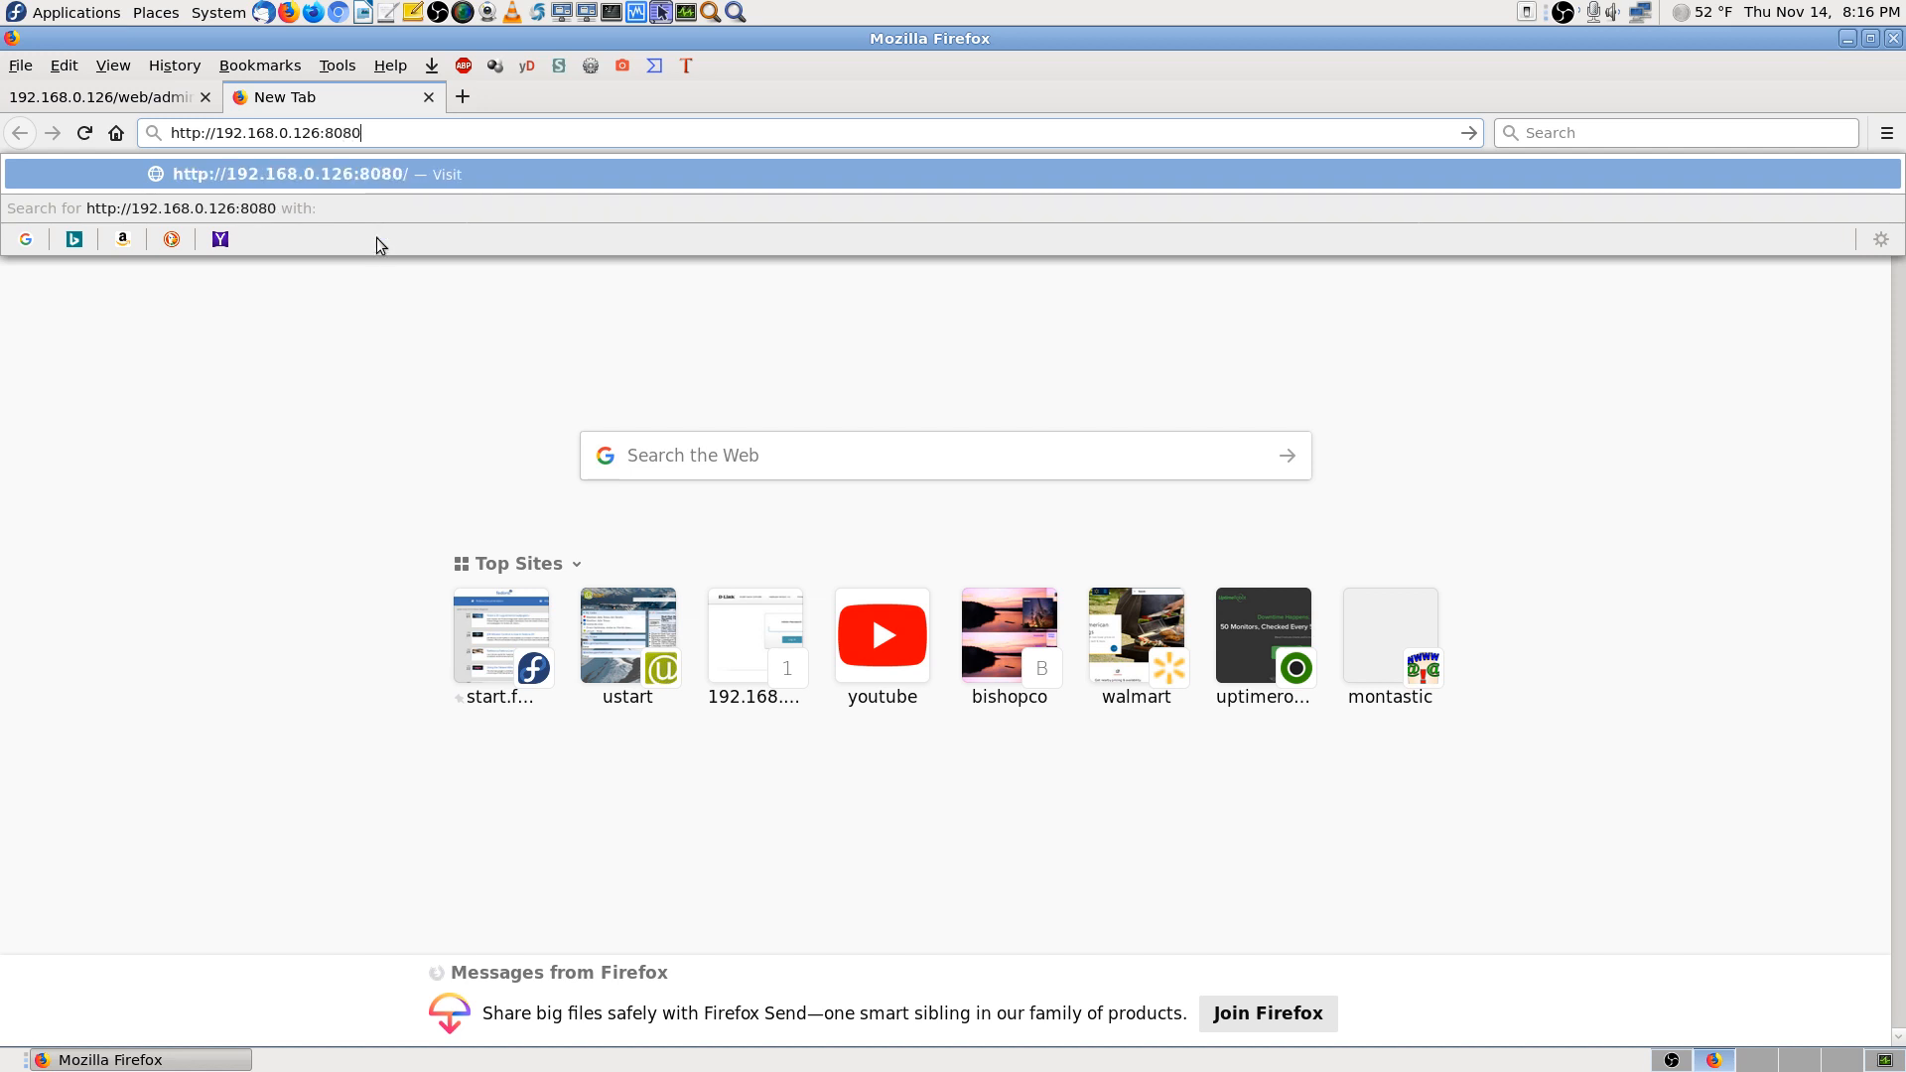
key(Return)
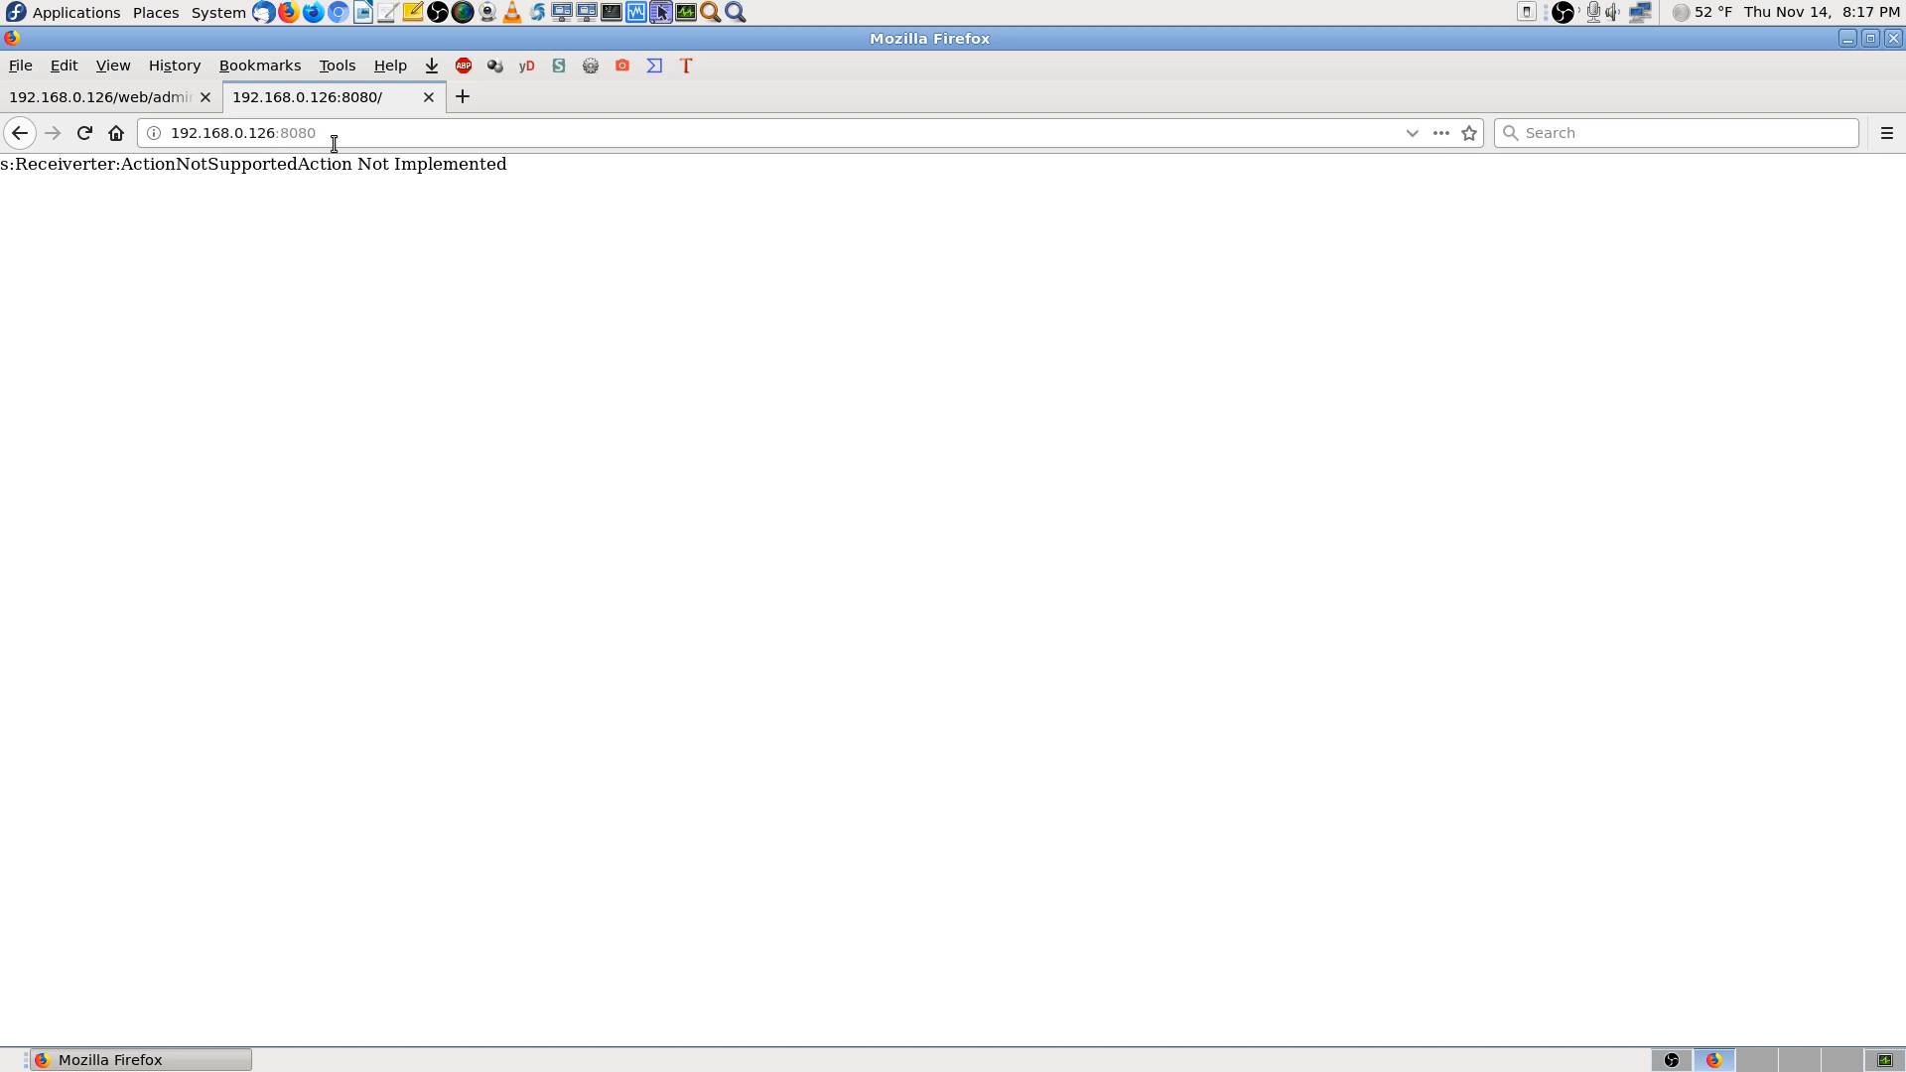
click(429, 97)
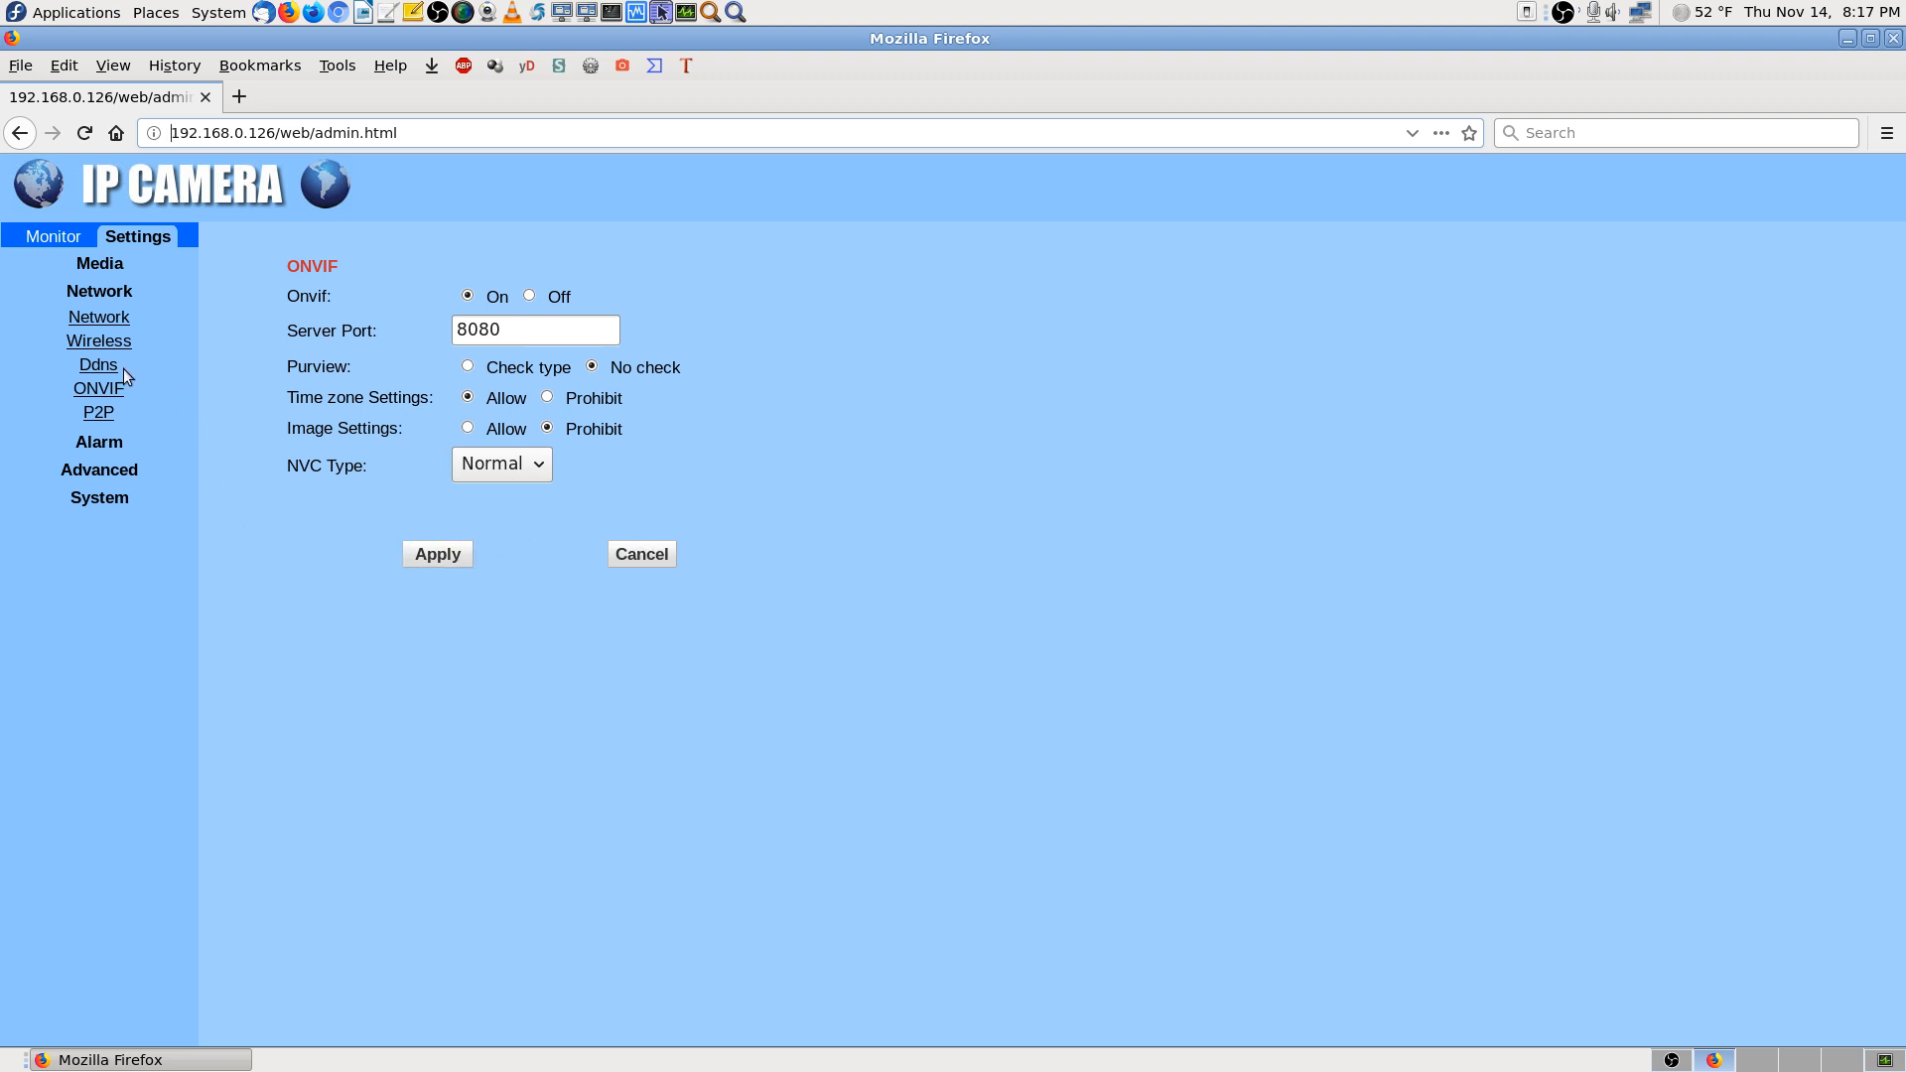
Open the P2P platform page and expand the Alarm group, briefly checking System Monitor
click(99, 415)
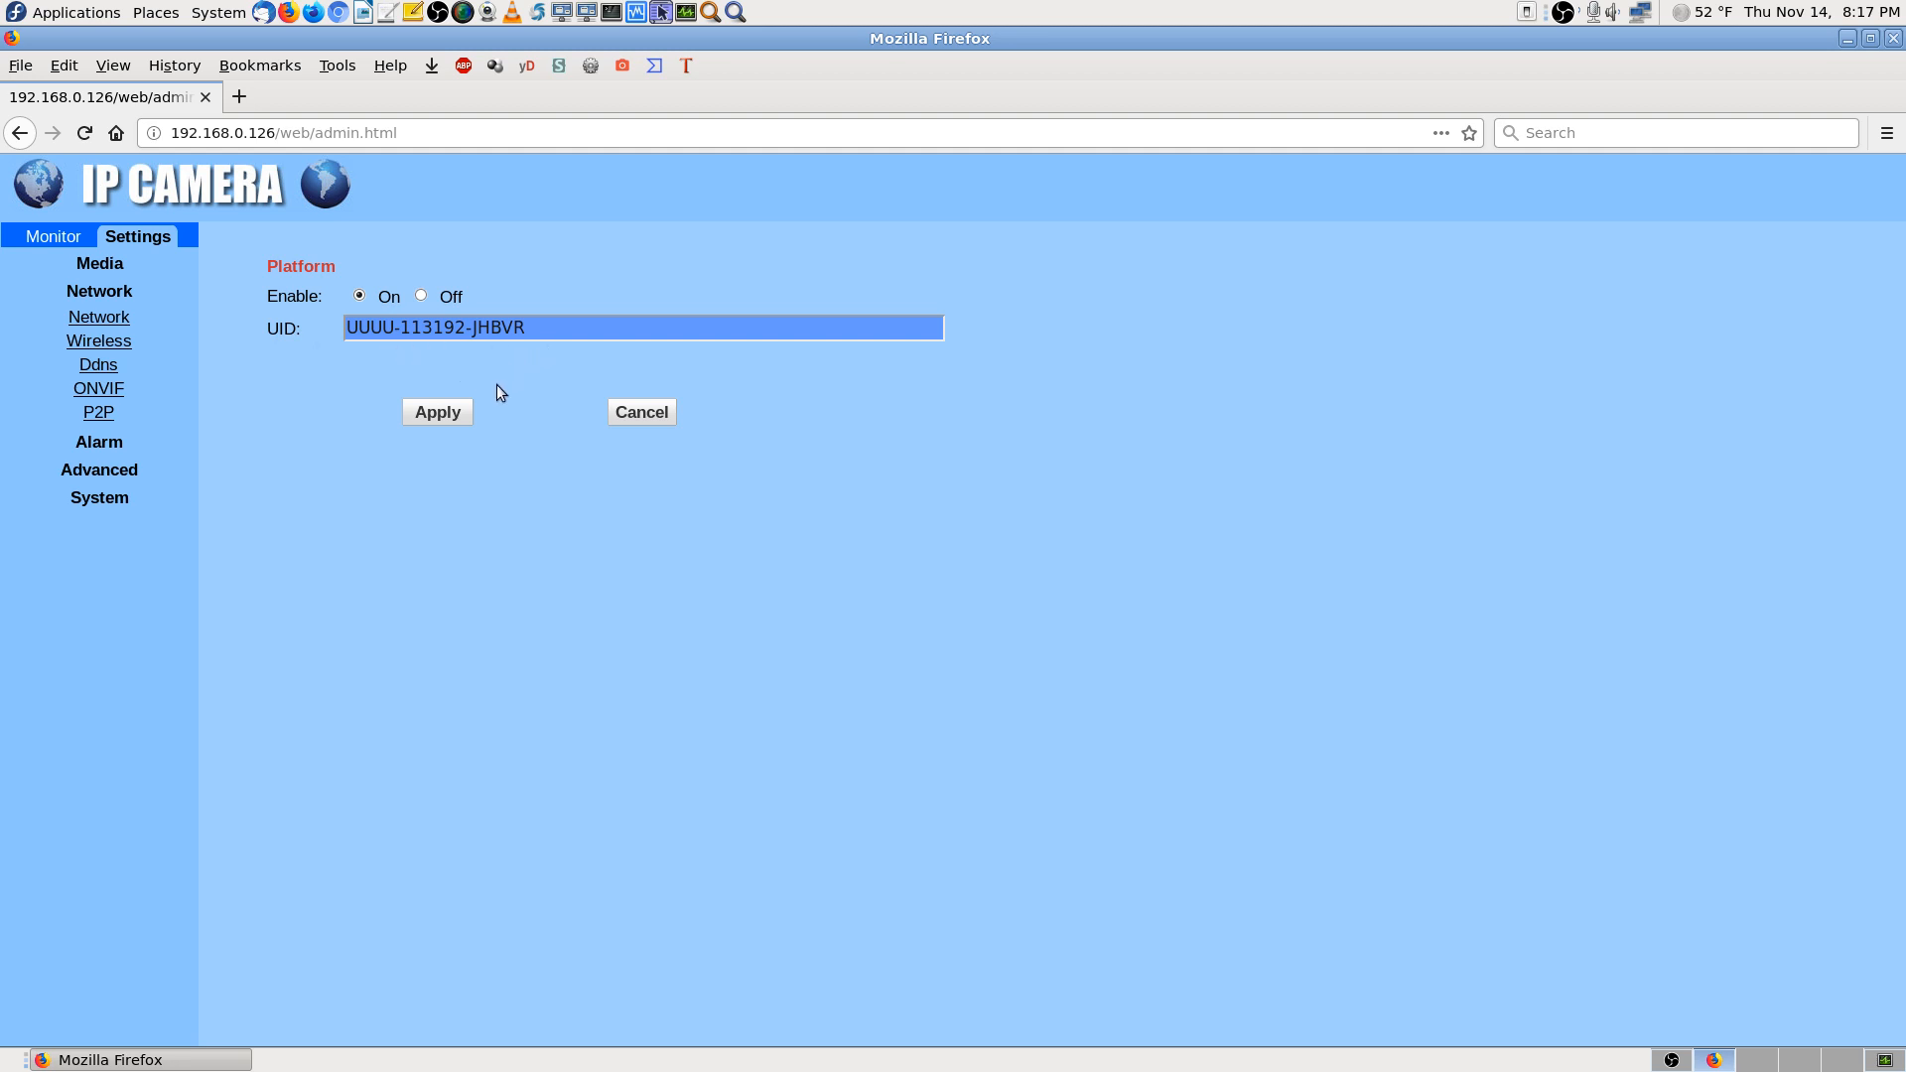
click(106, 441)
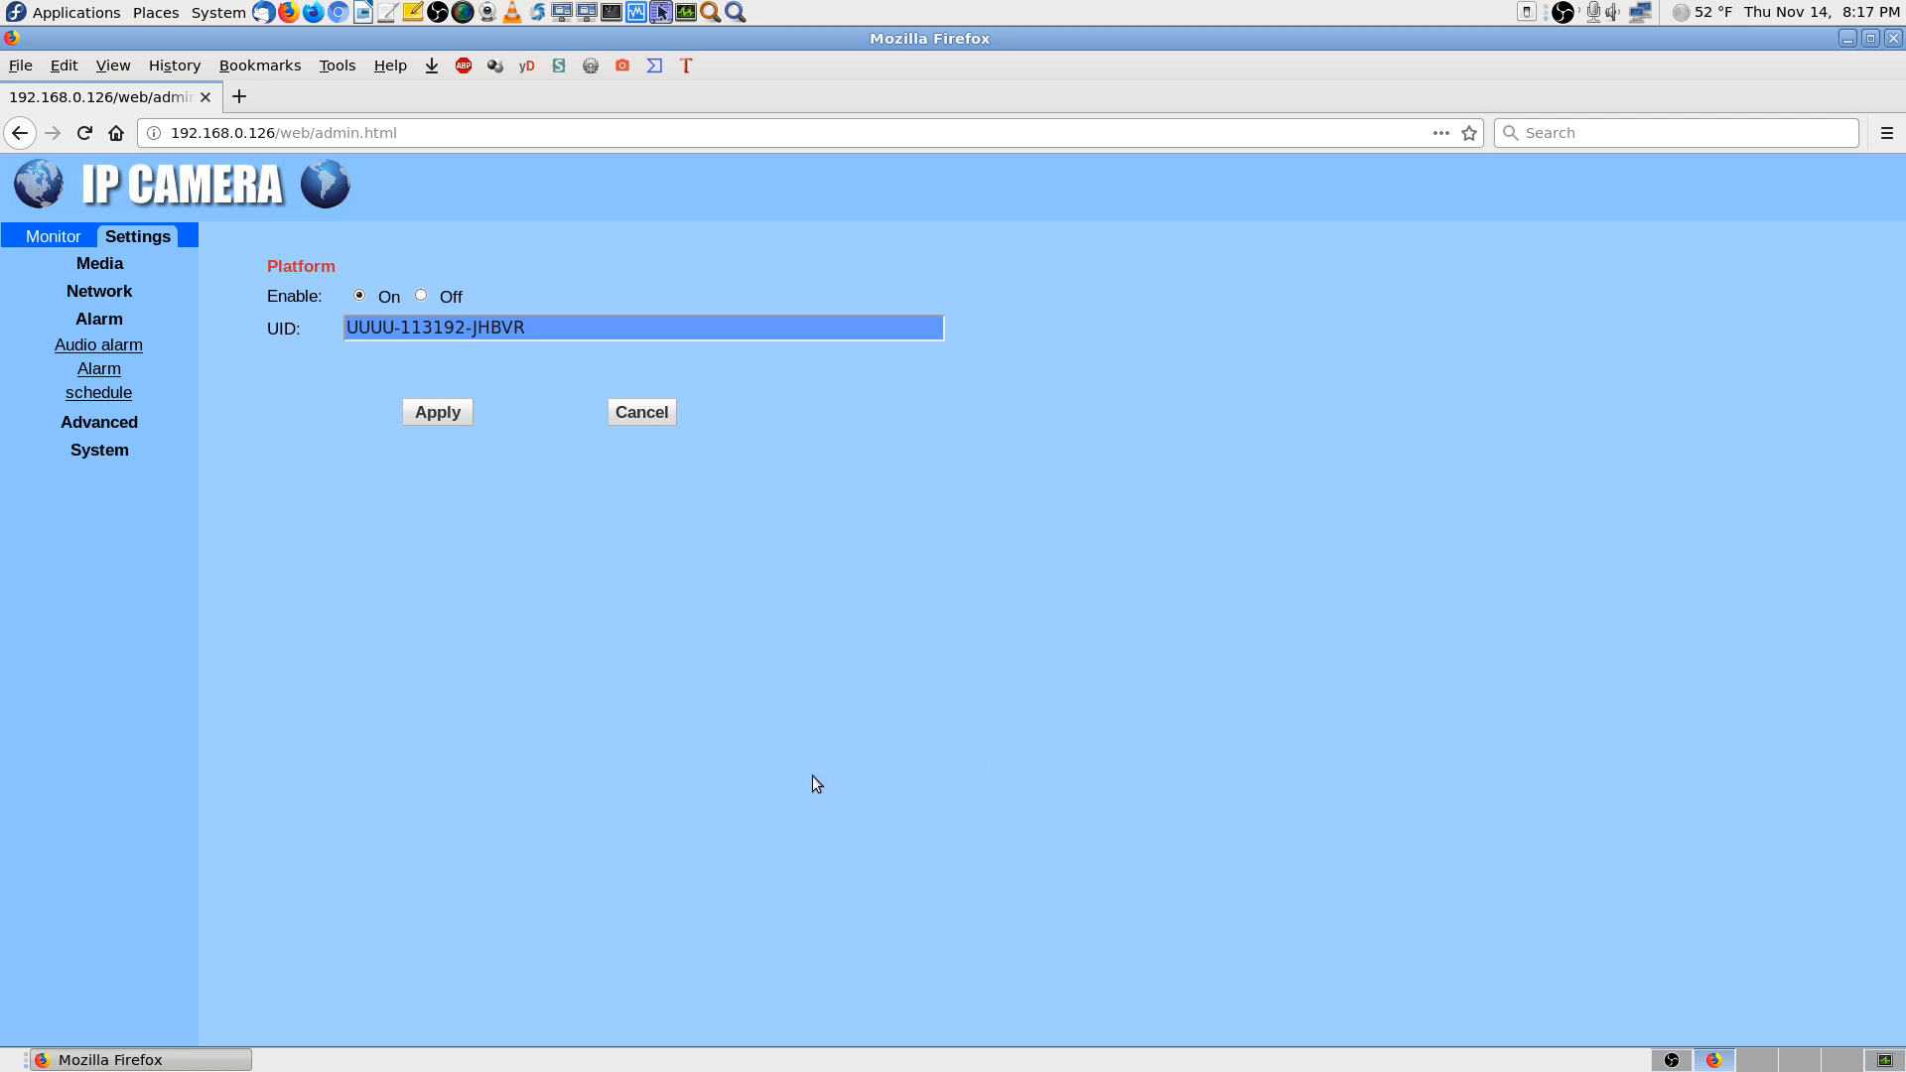
click(1885, 1062)
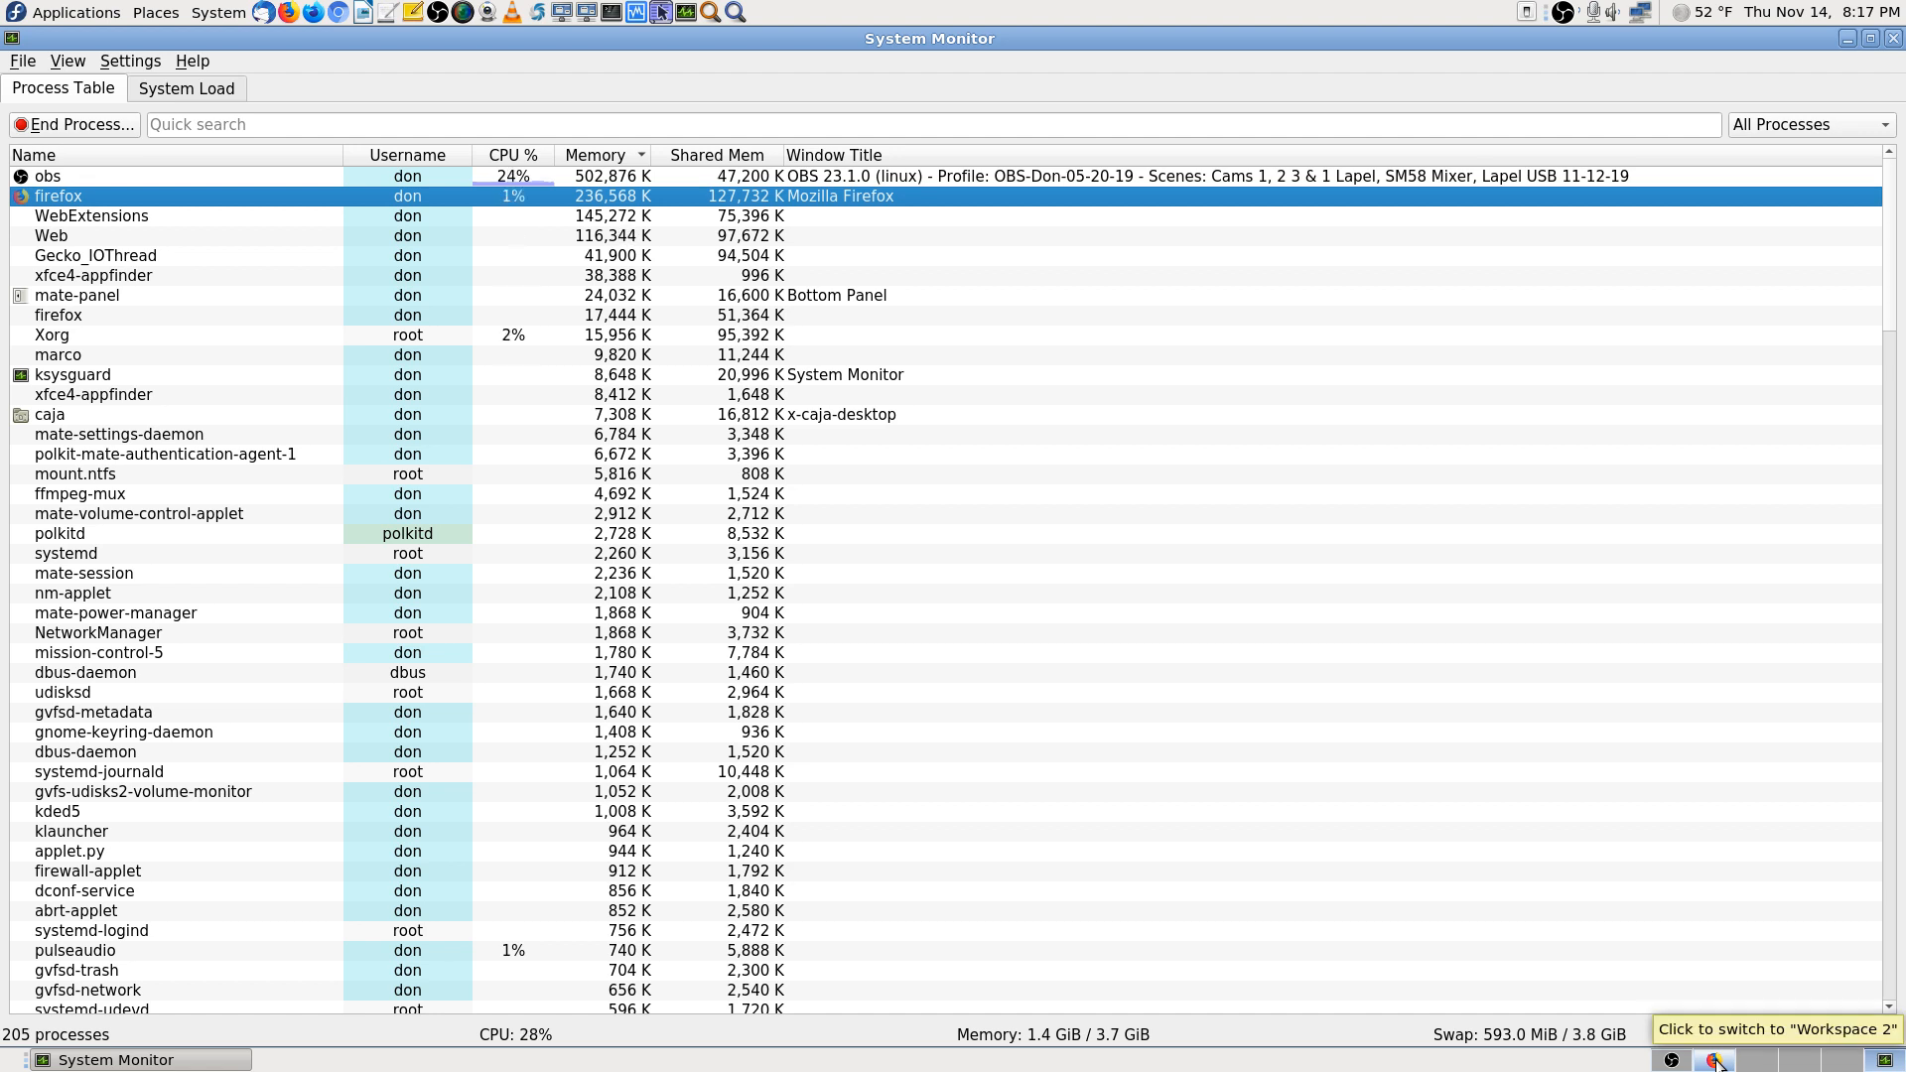
click(1716, 1062)
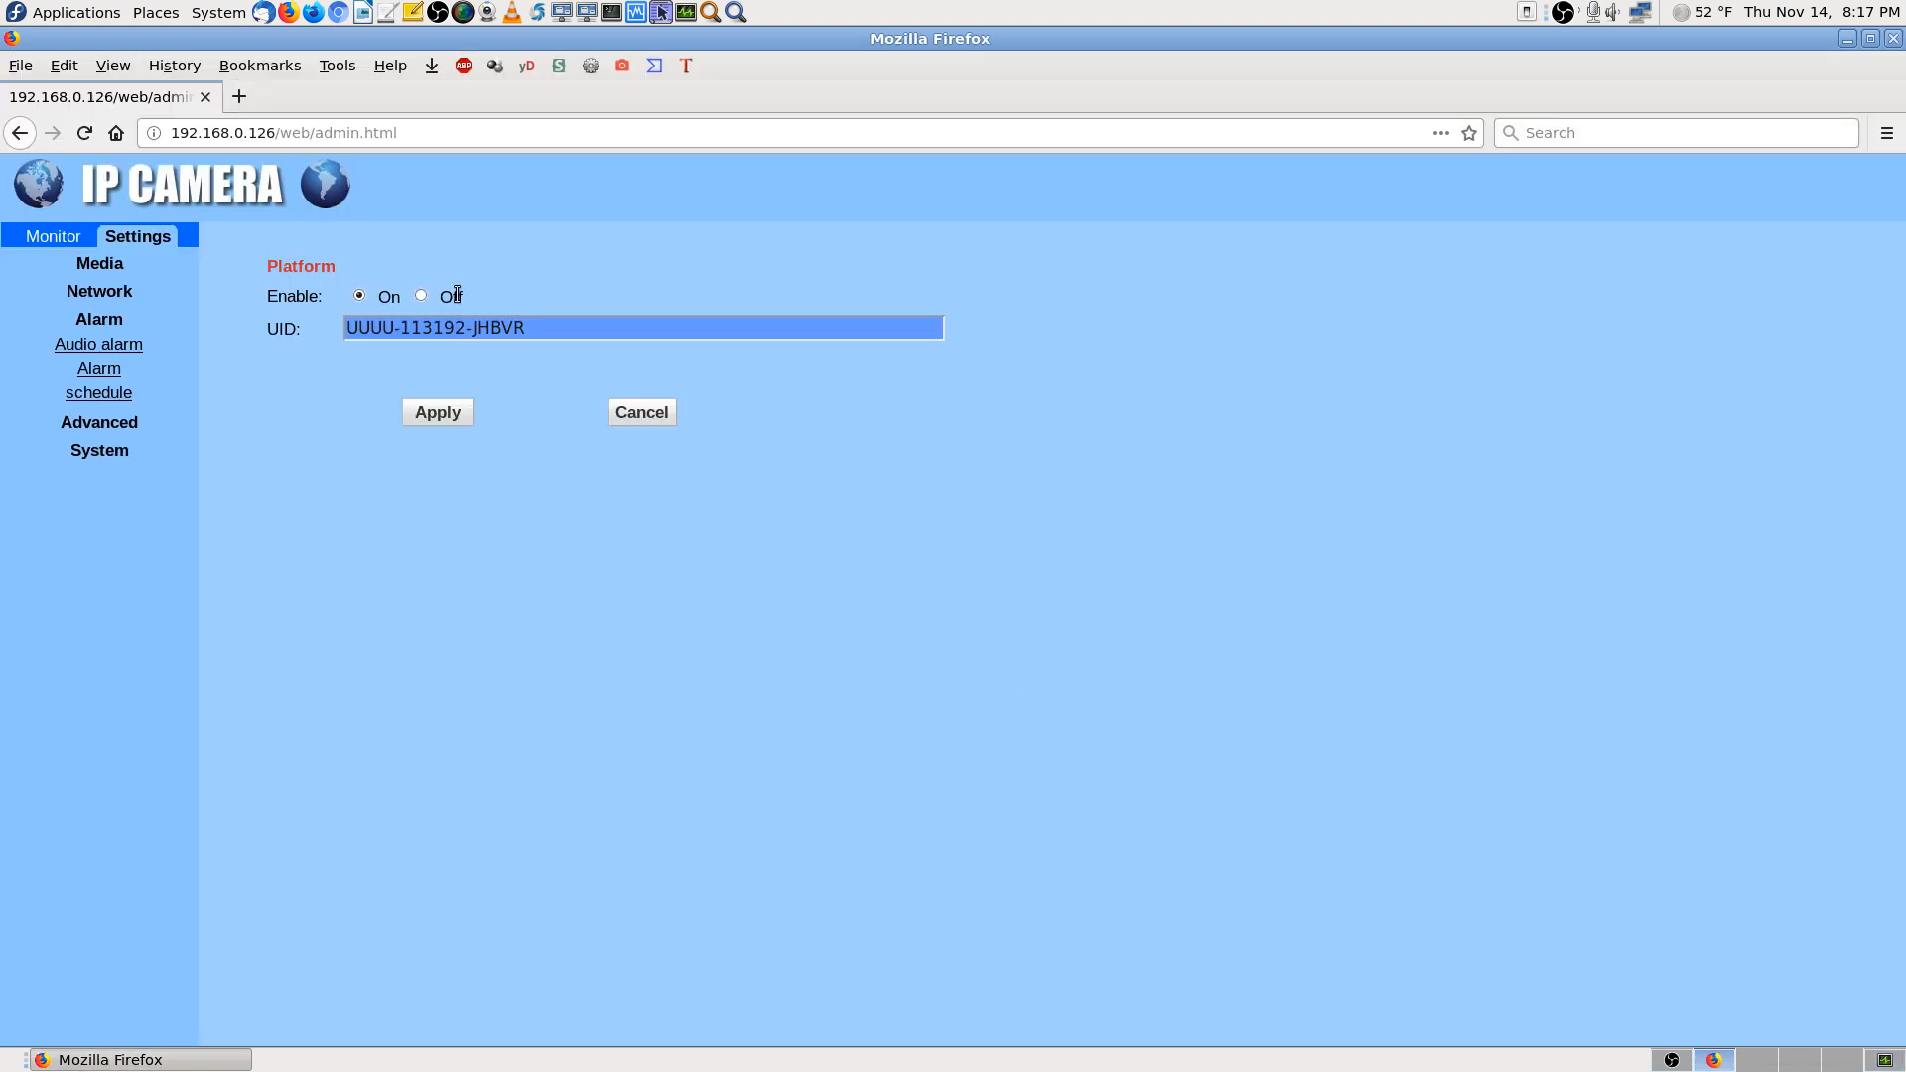
Look over the alarm schedule and Audio alarm pages, ending on the Alarm linkage form
click(119, 394)
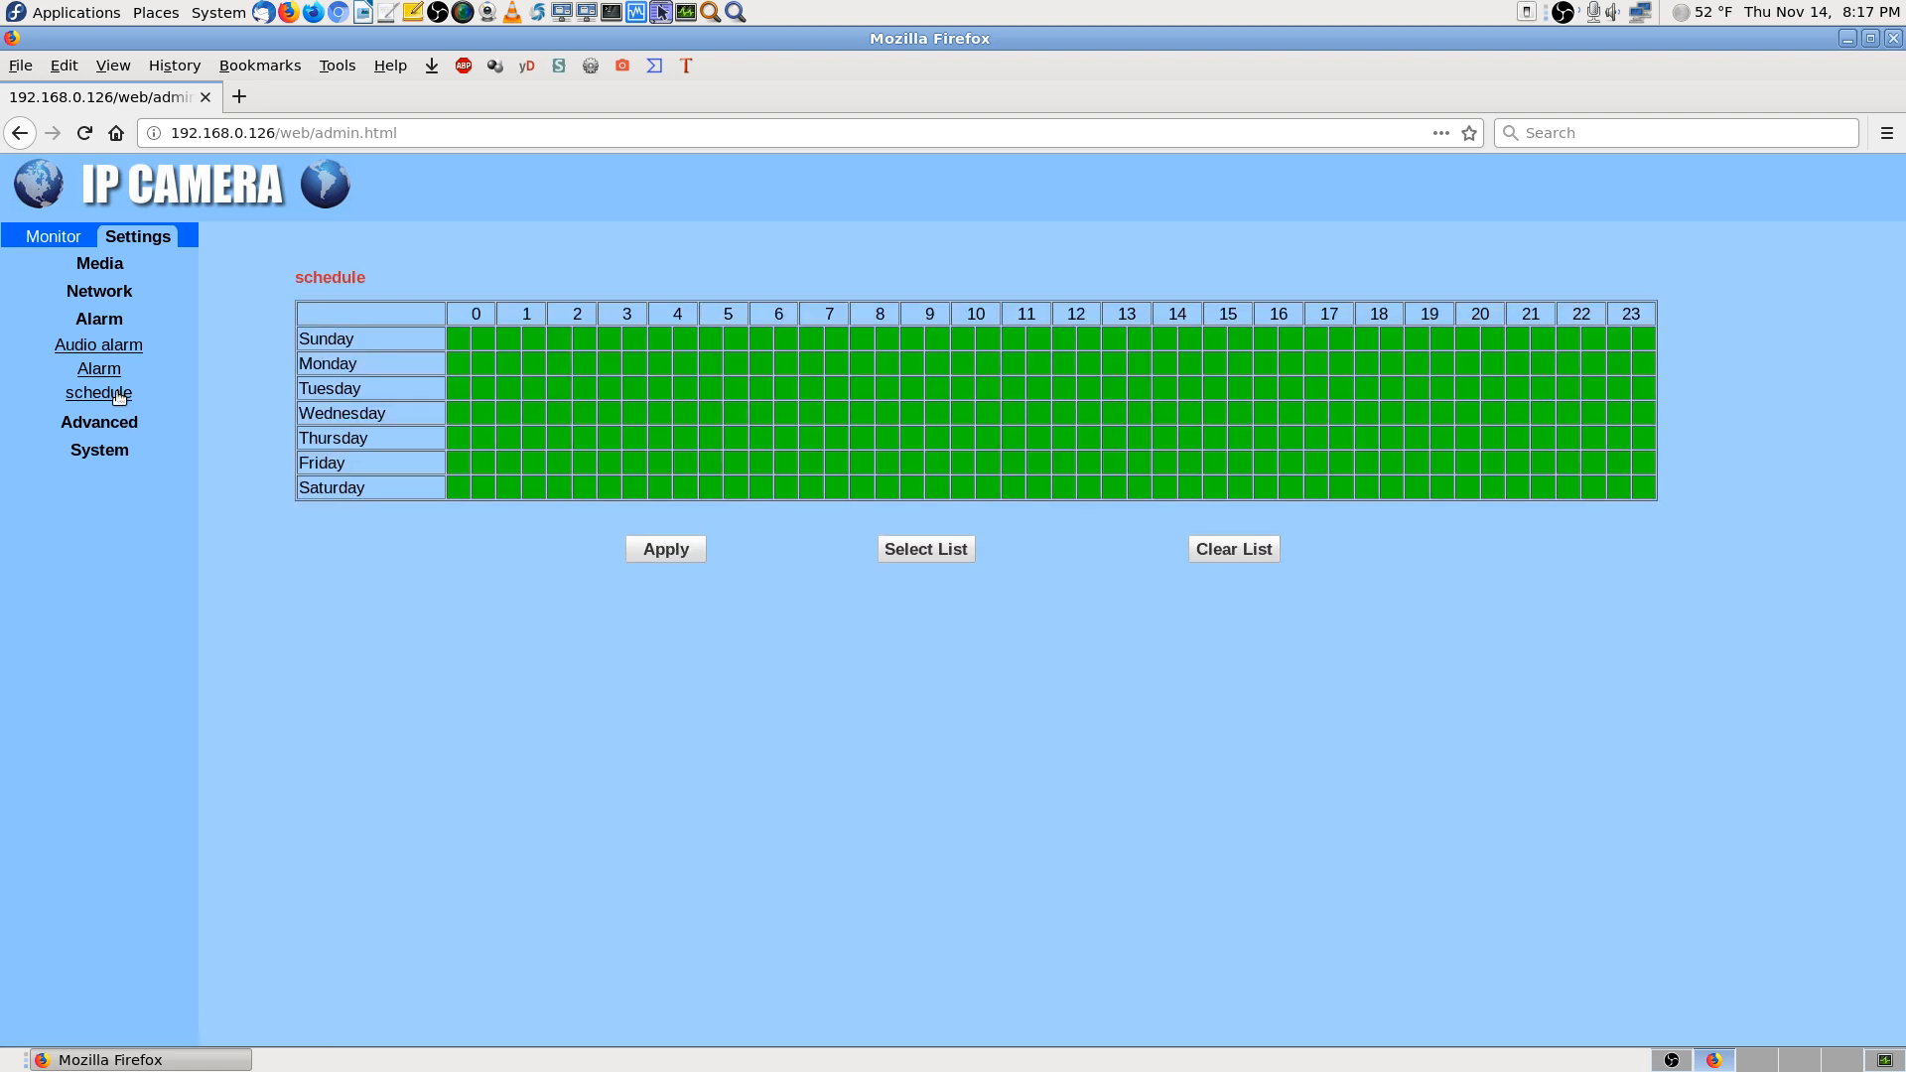
click(103, 374)
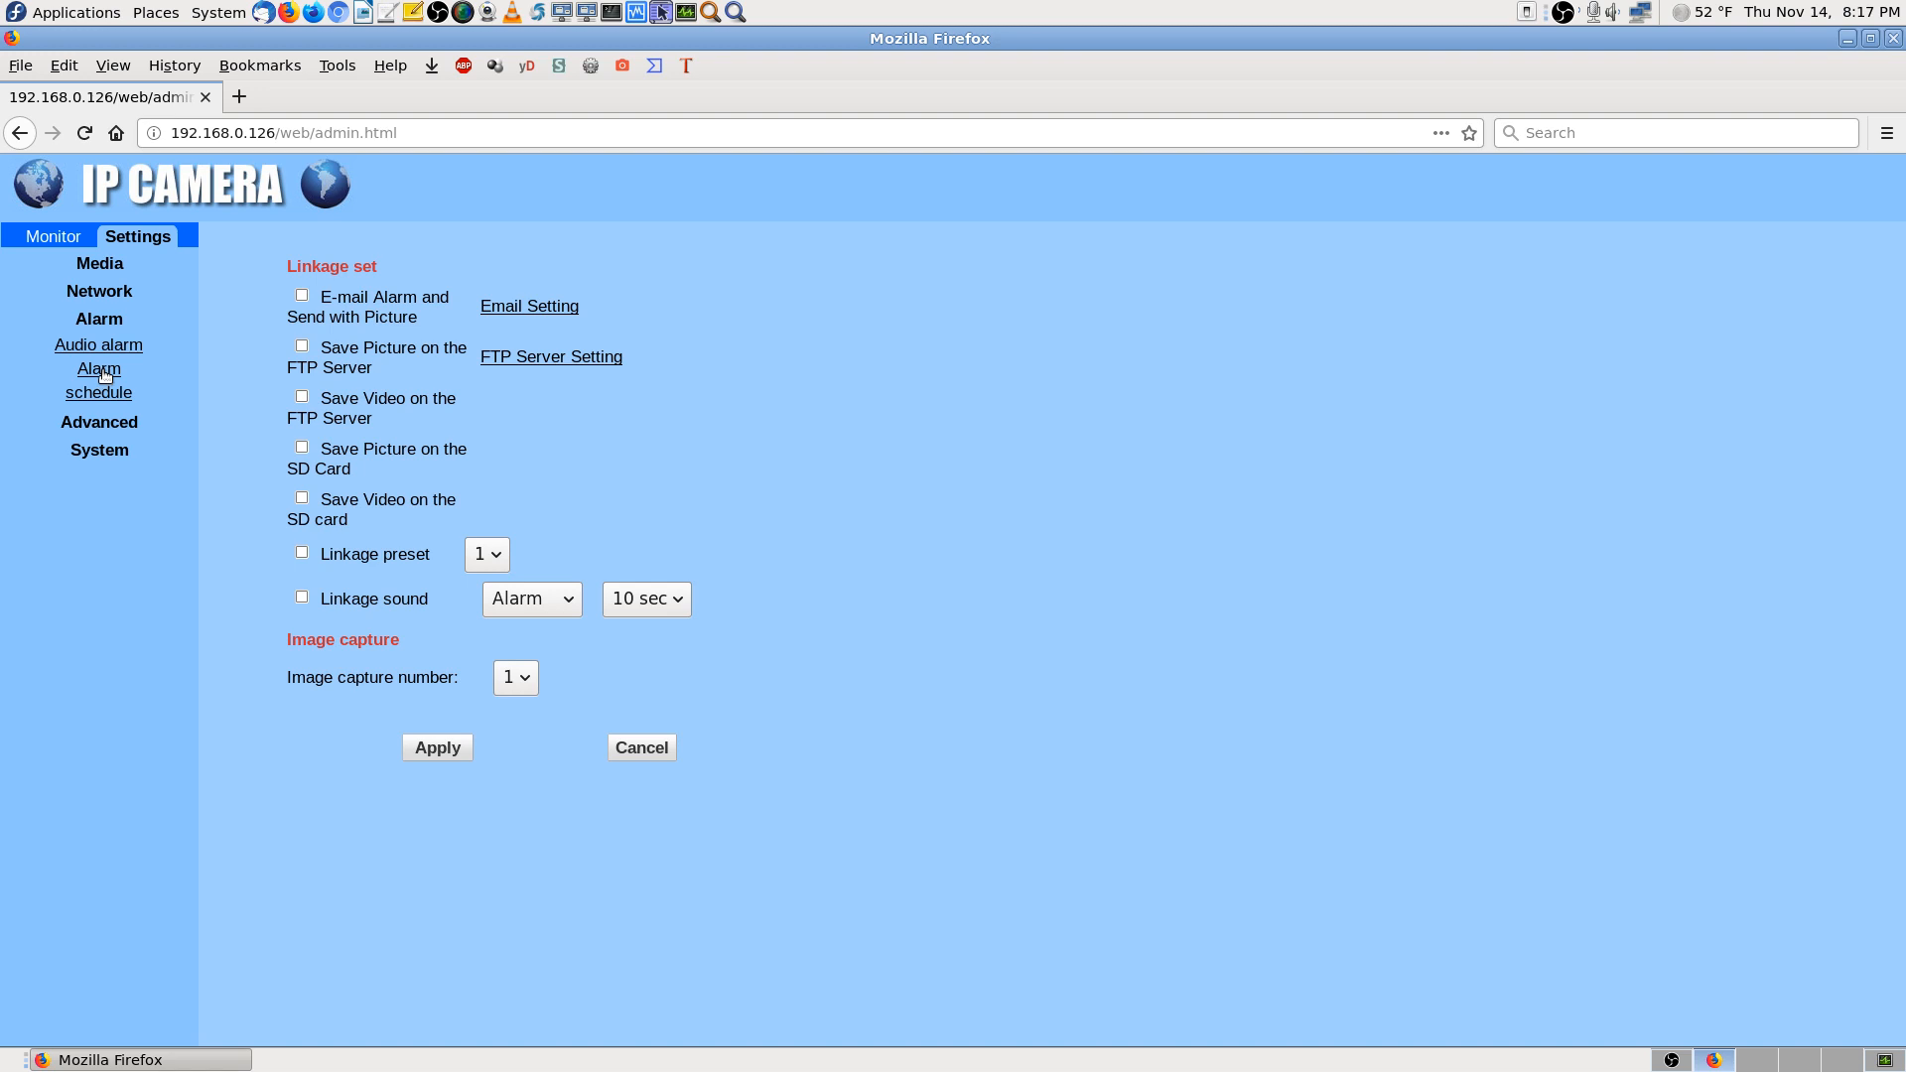
click(96, 340)
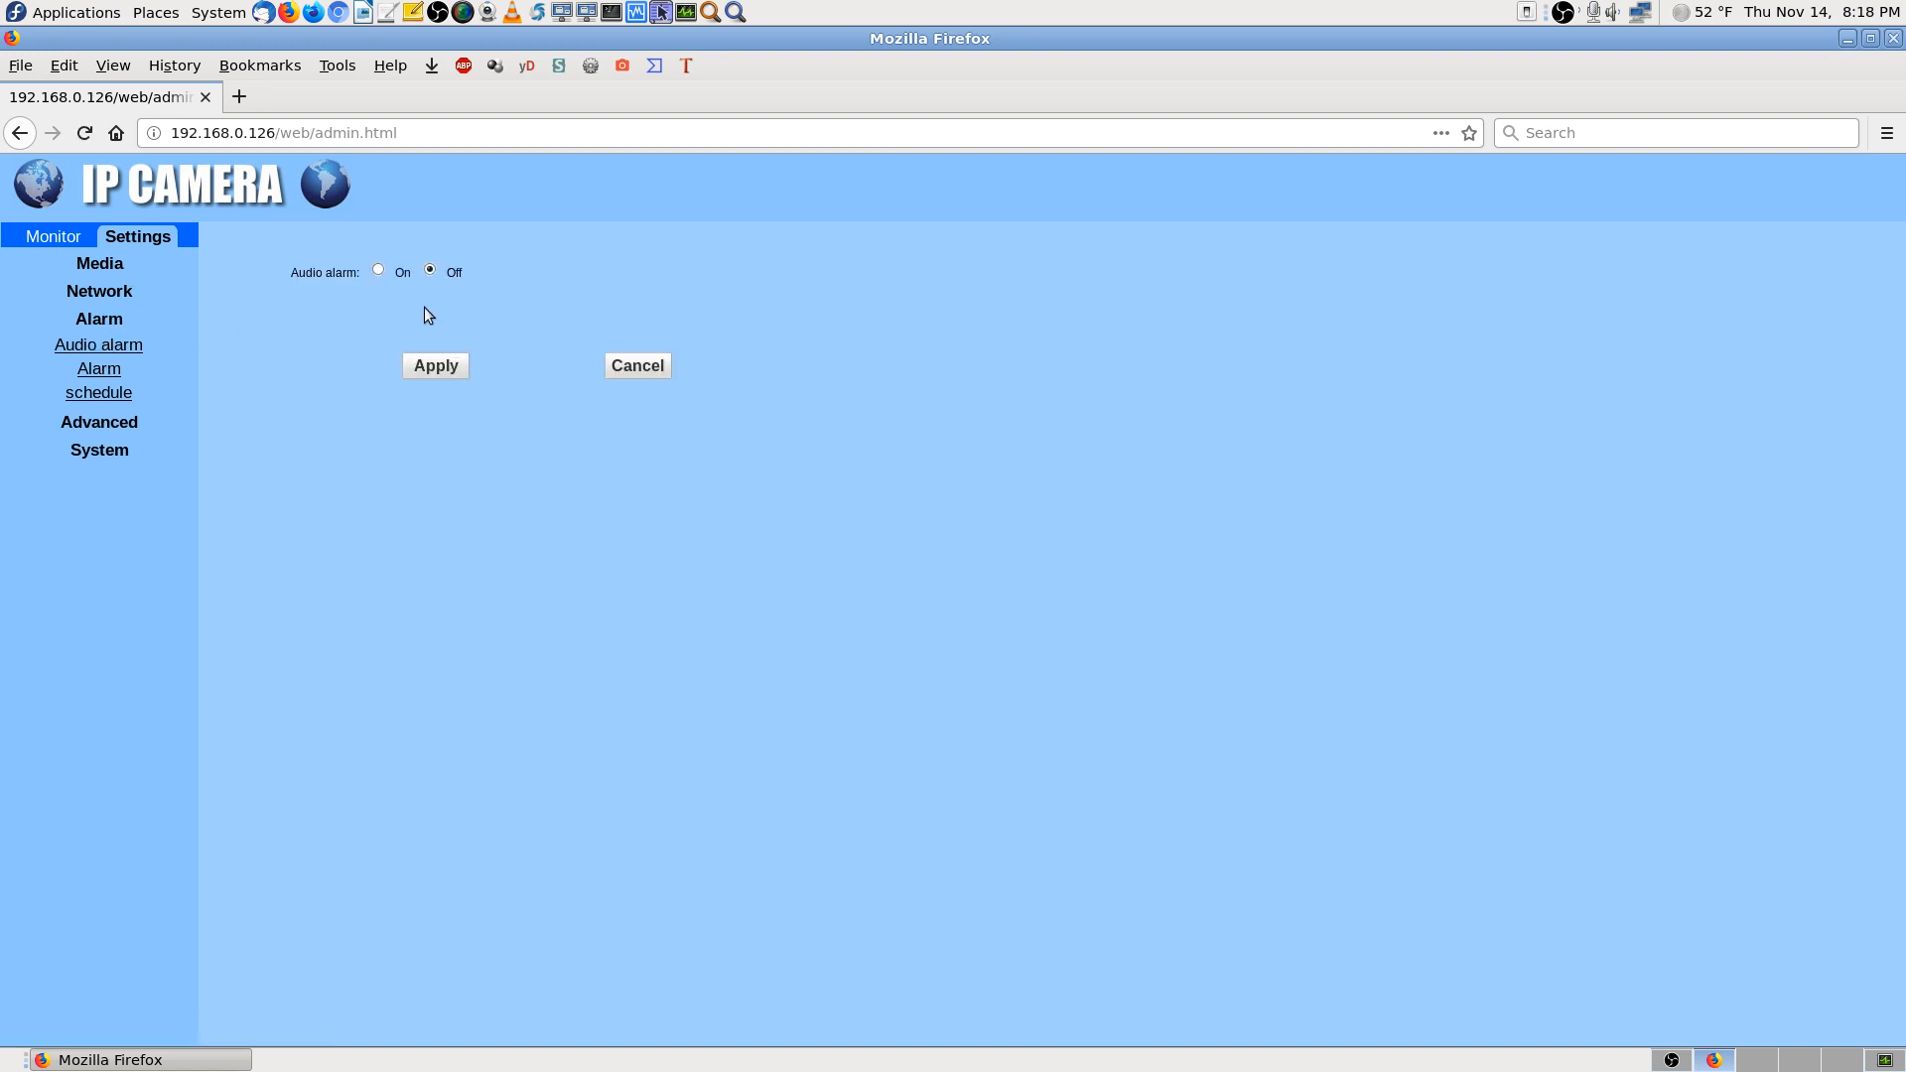
click(103, 373)
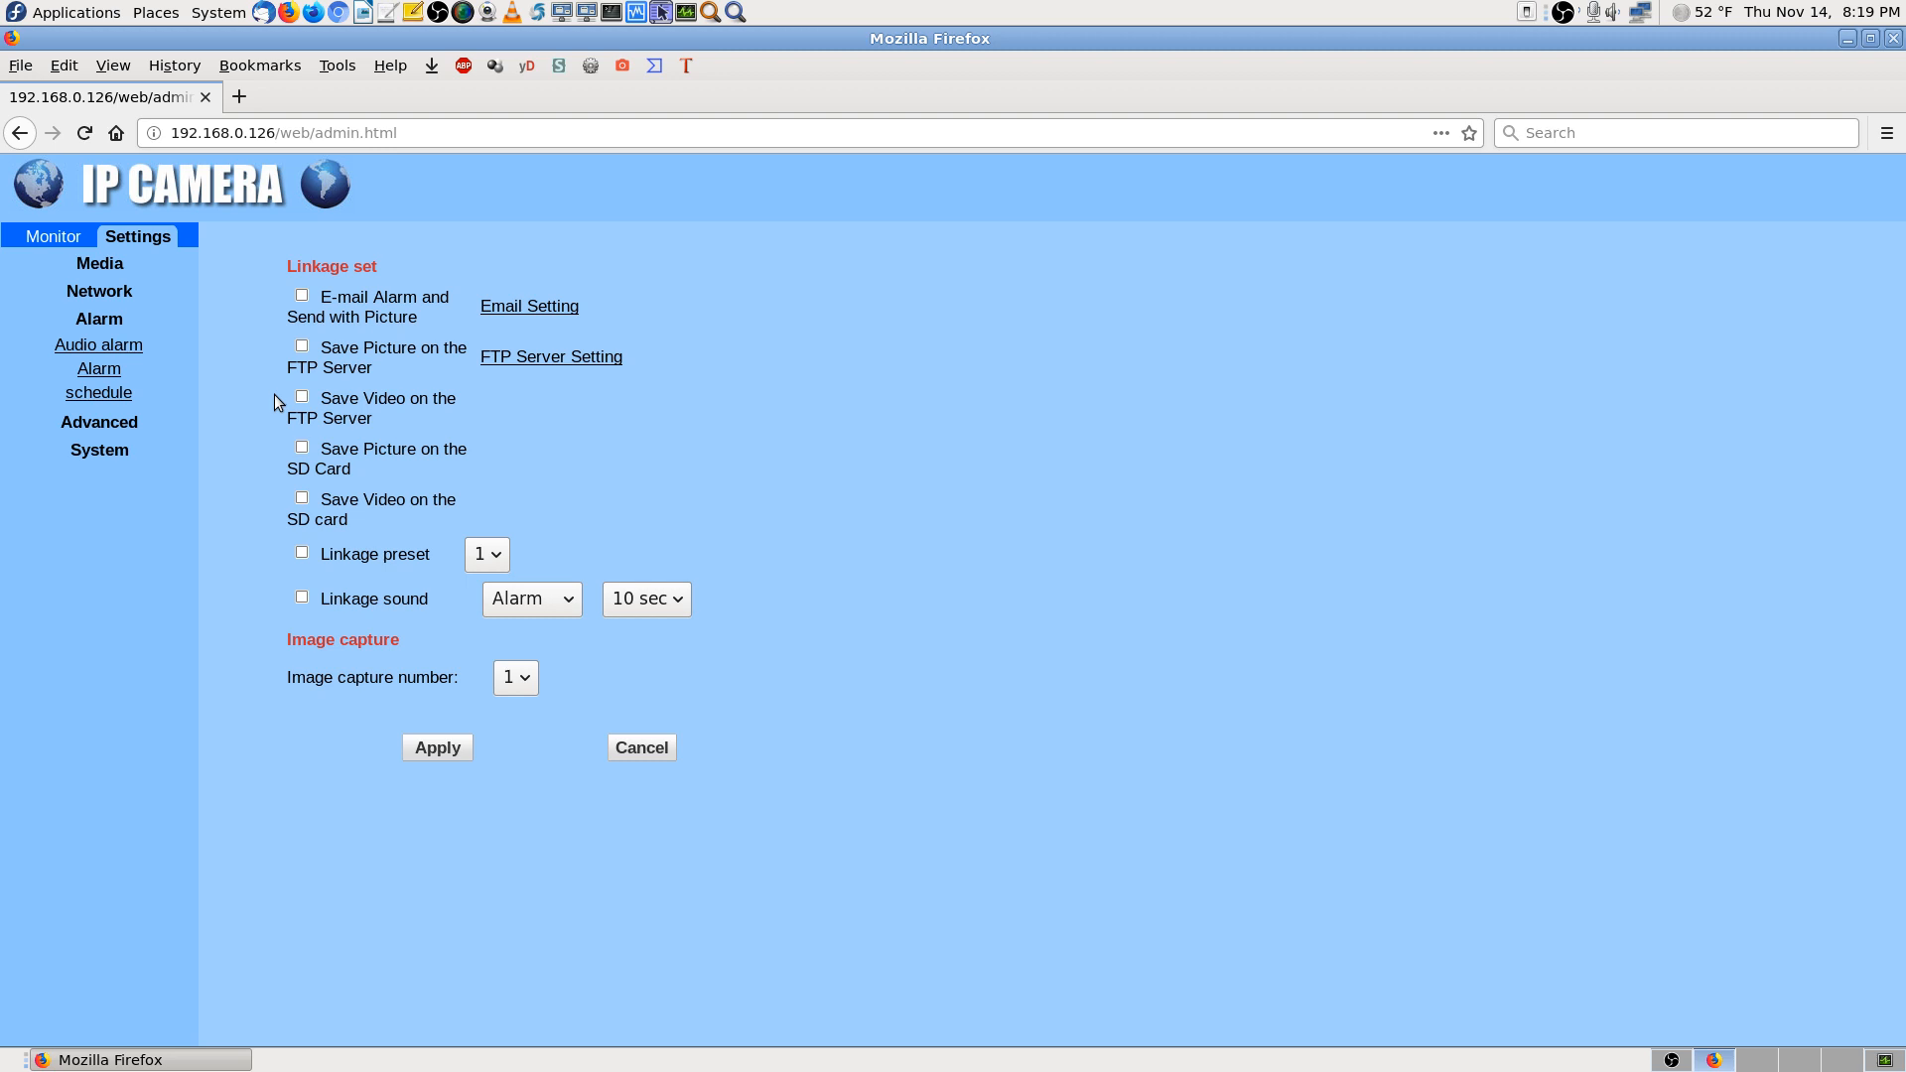
Enable 'Save Video on the SD card' for alarms, apply it, and go to FTP Server Setting
click(303, 499)
click(421, 752)
click(587, 359)
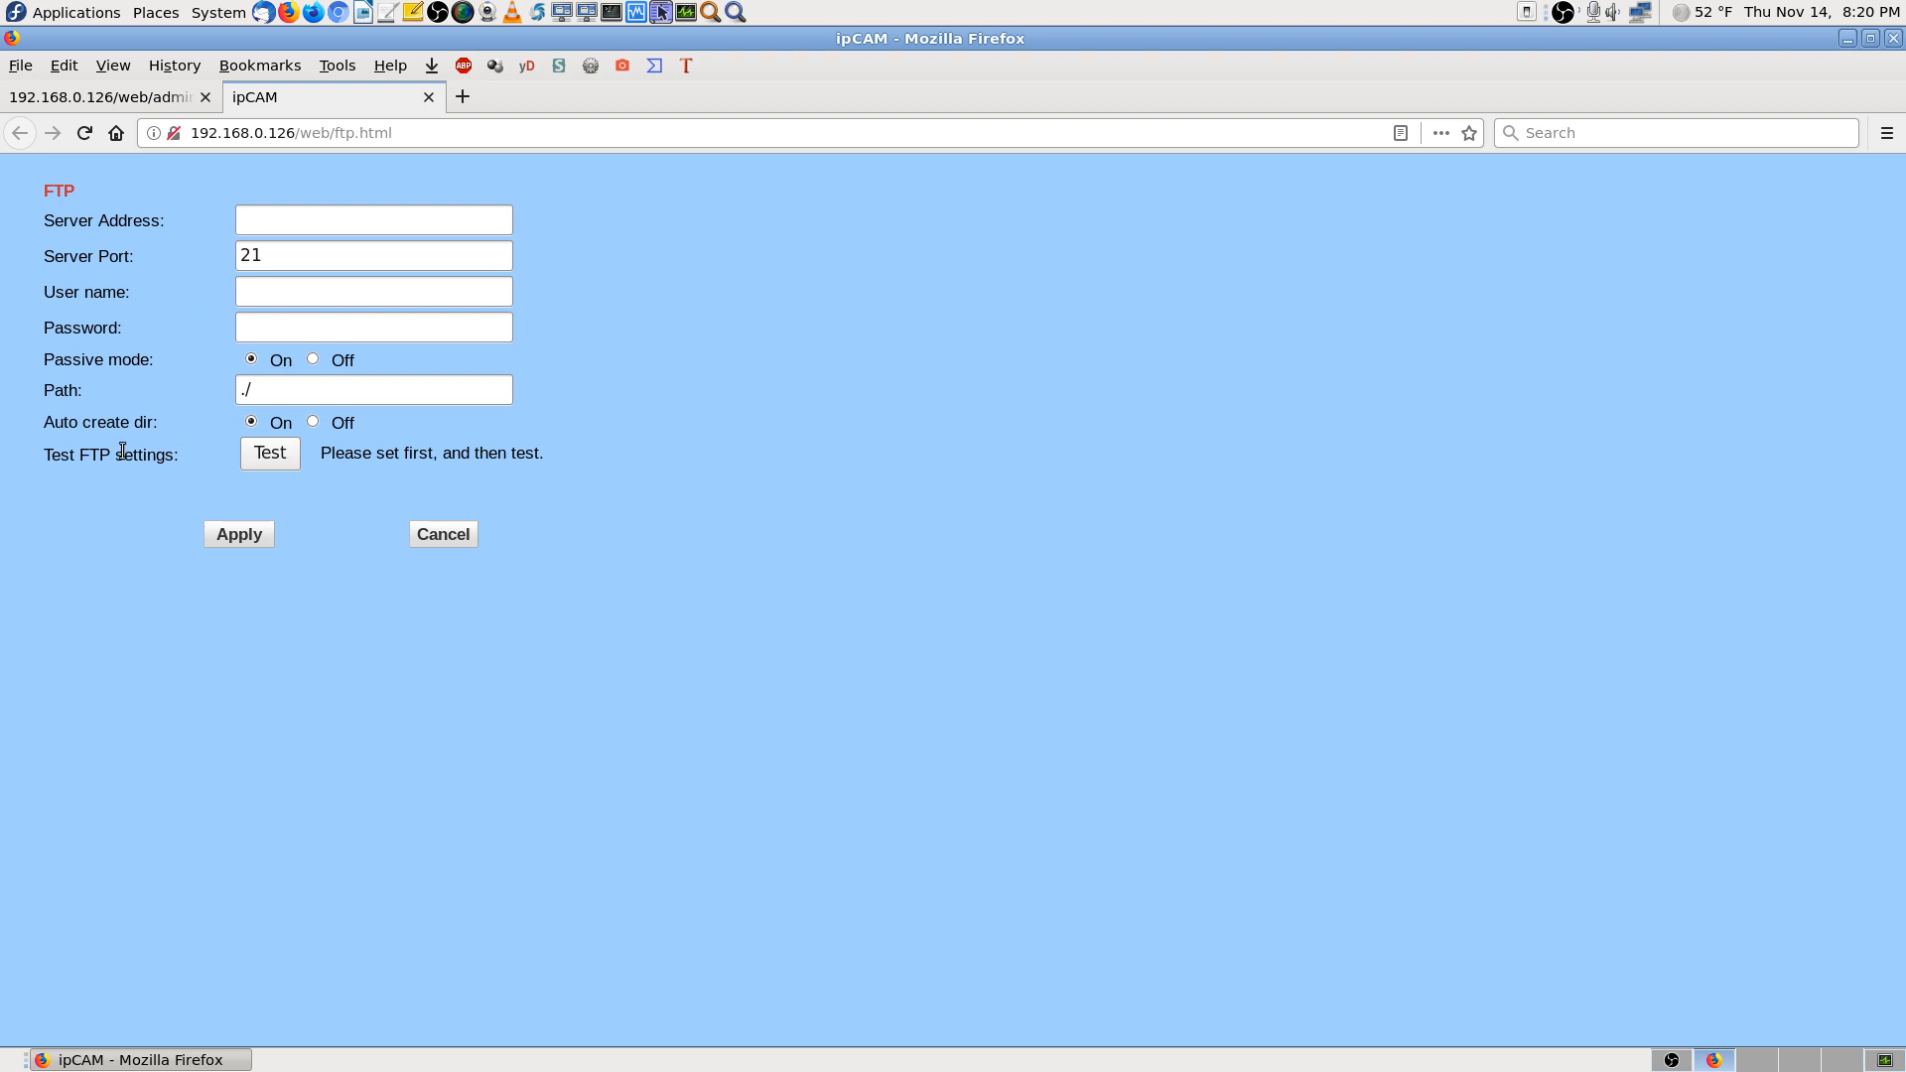
Close the ipCAM FTP settings tab to return to the Alarm linkage page
click(428, 97)
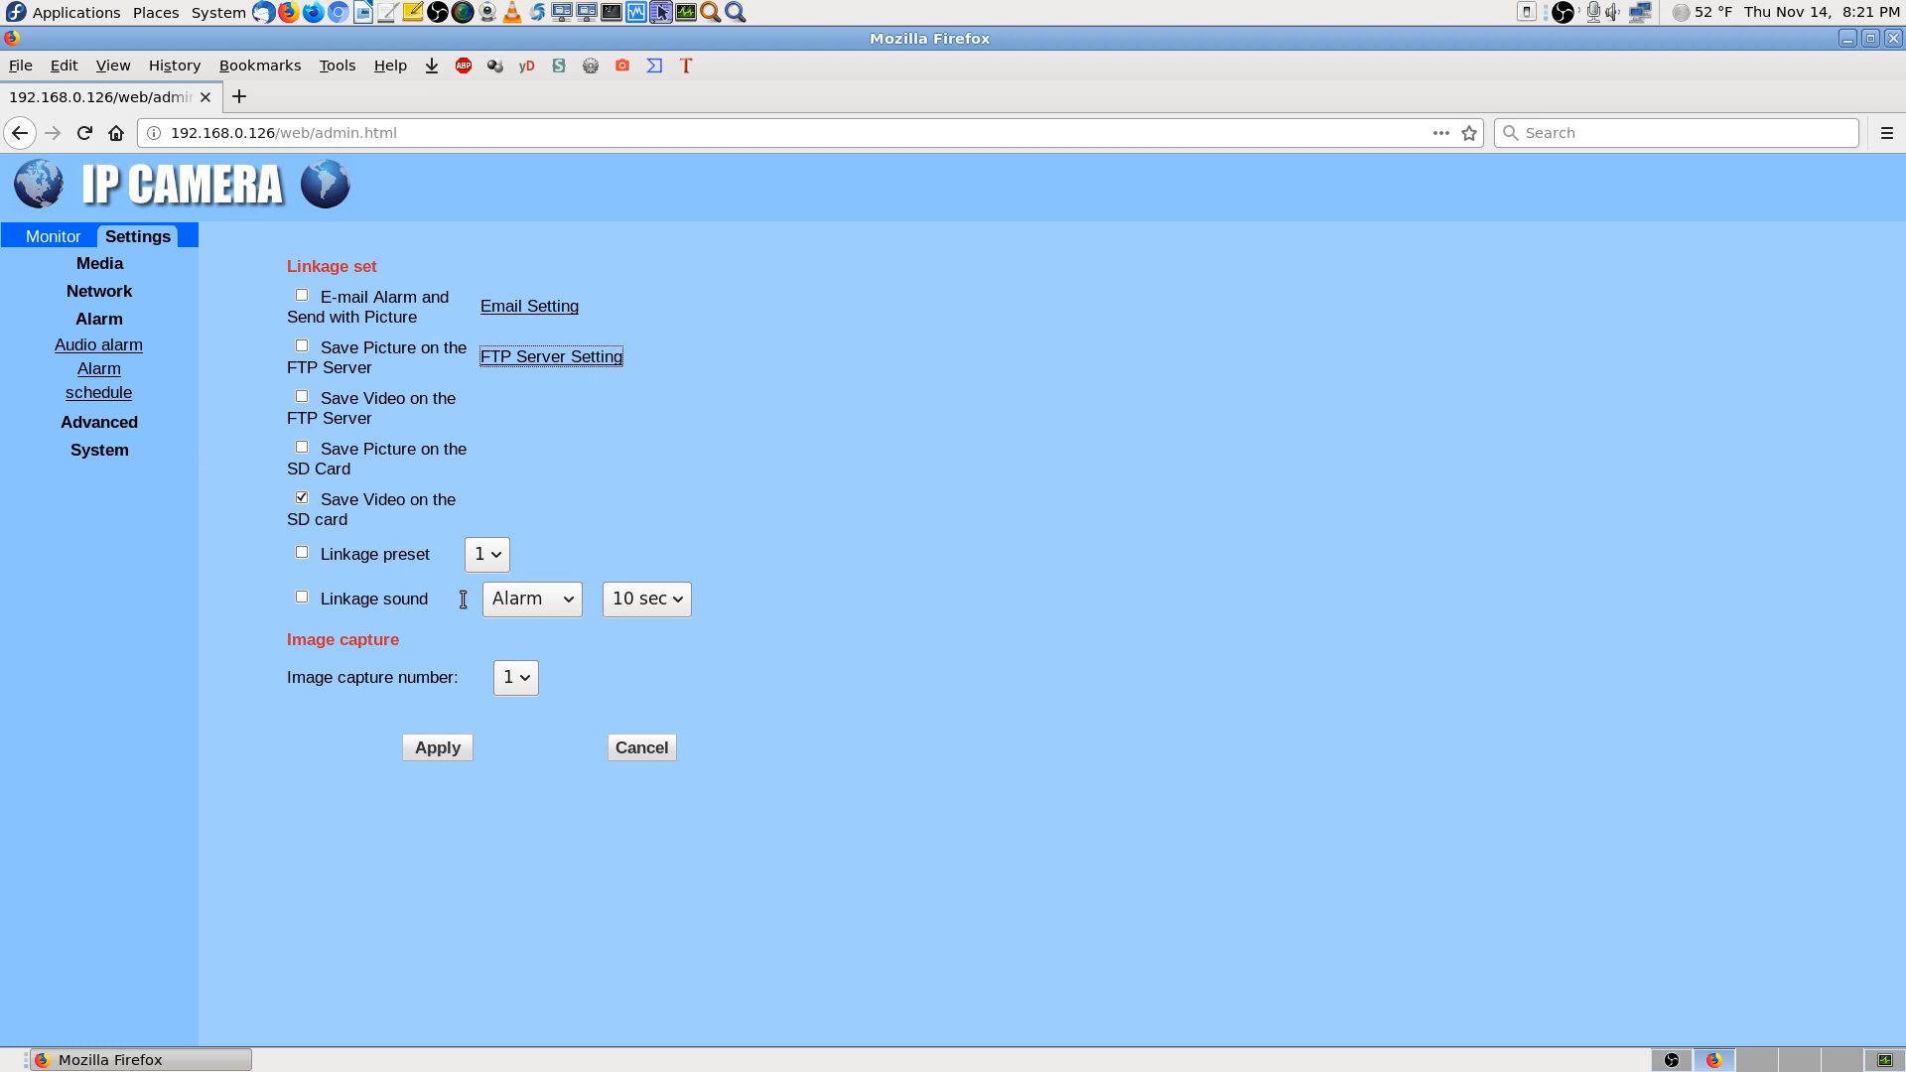
click(573, 605)
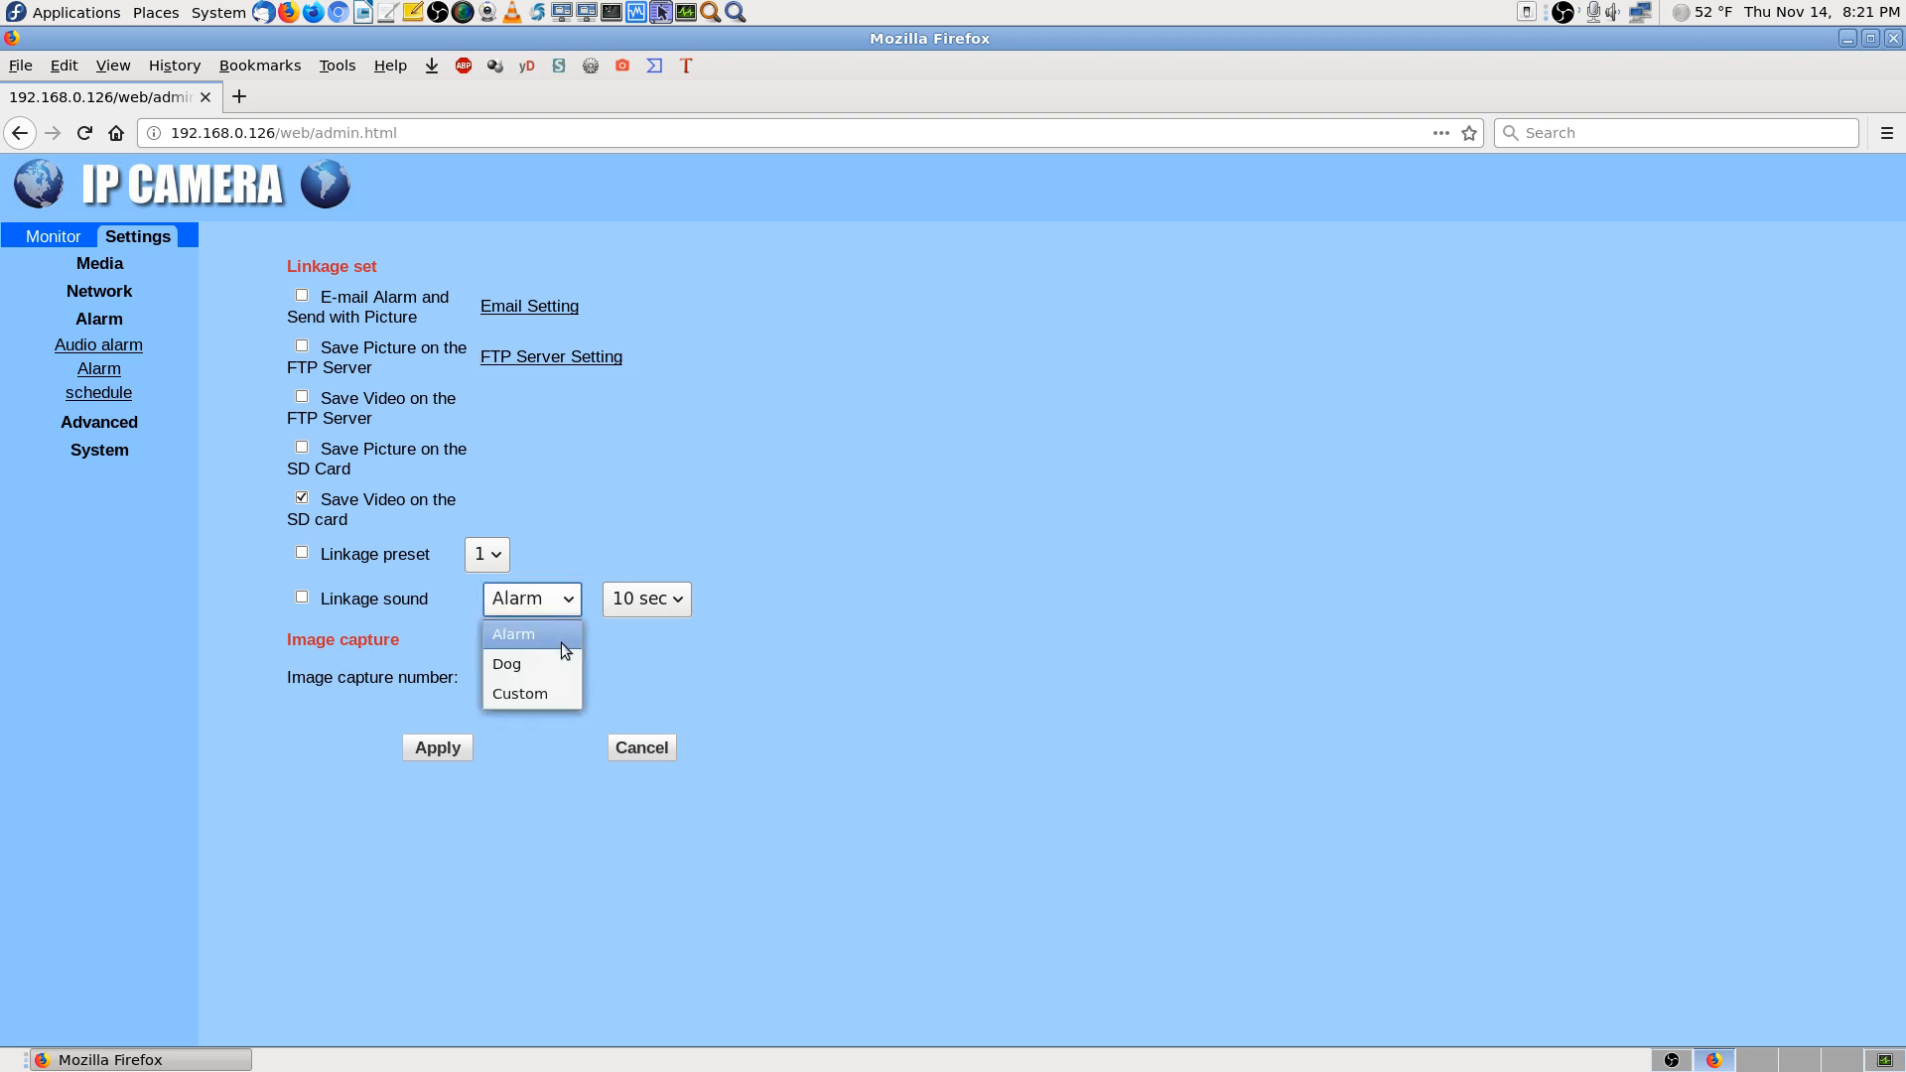
click(562, 639)
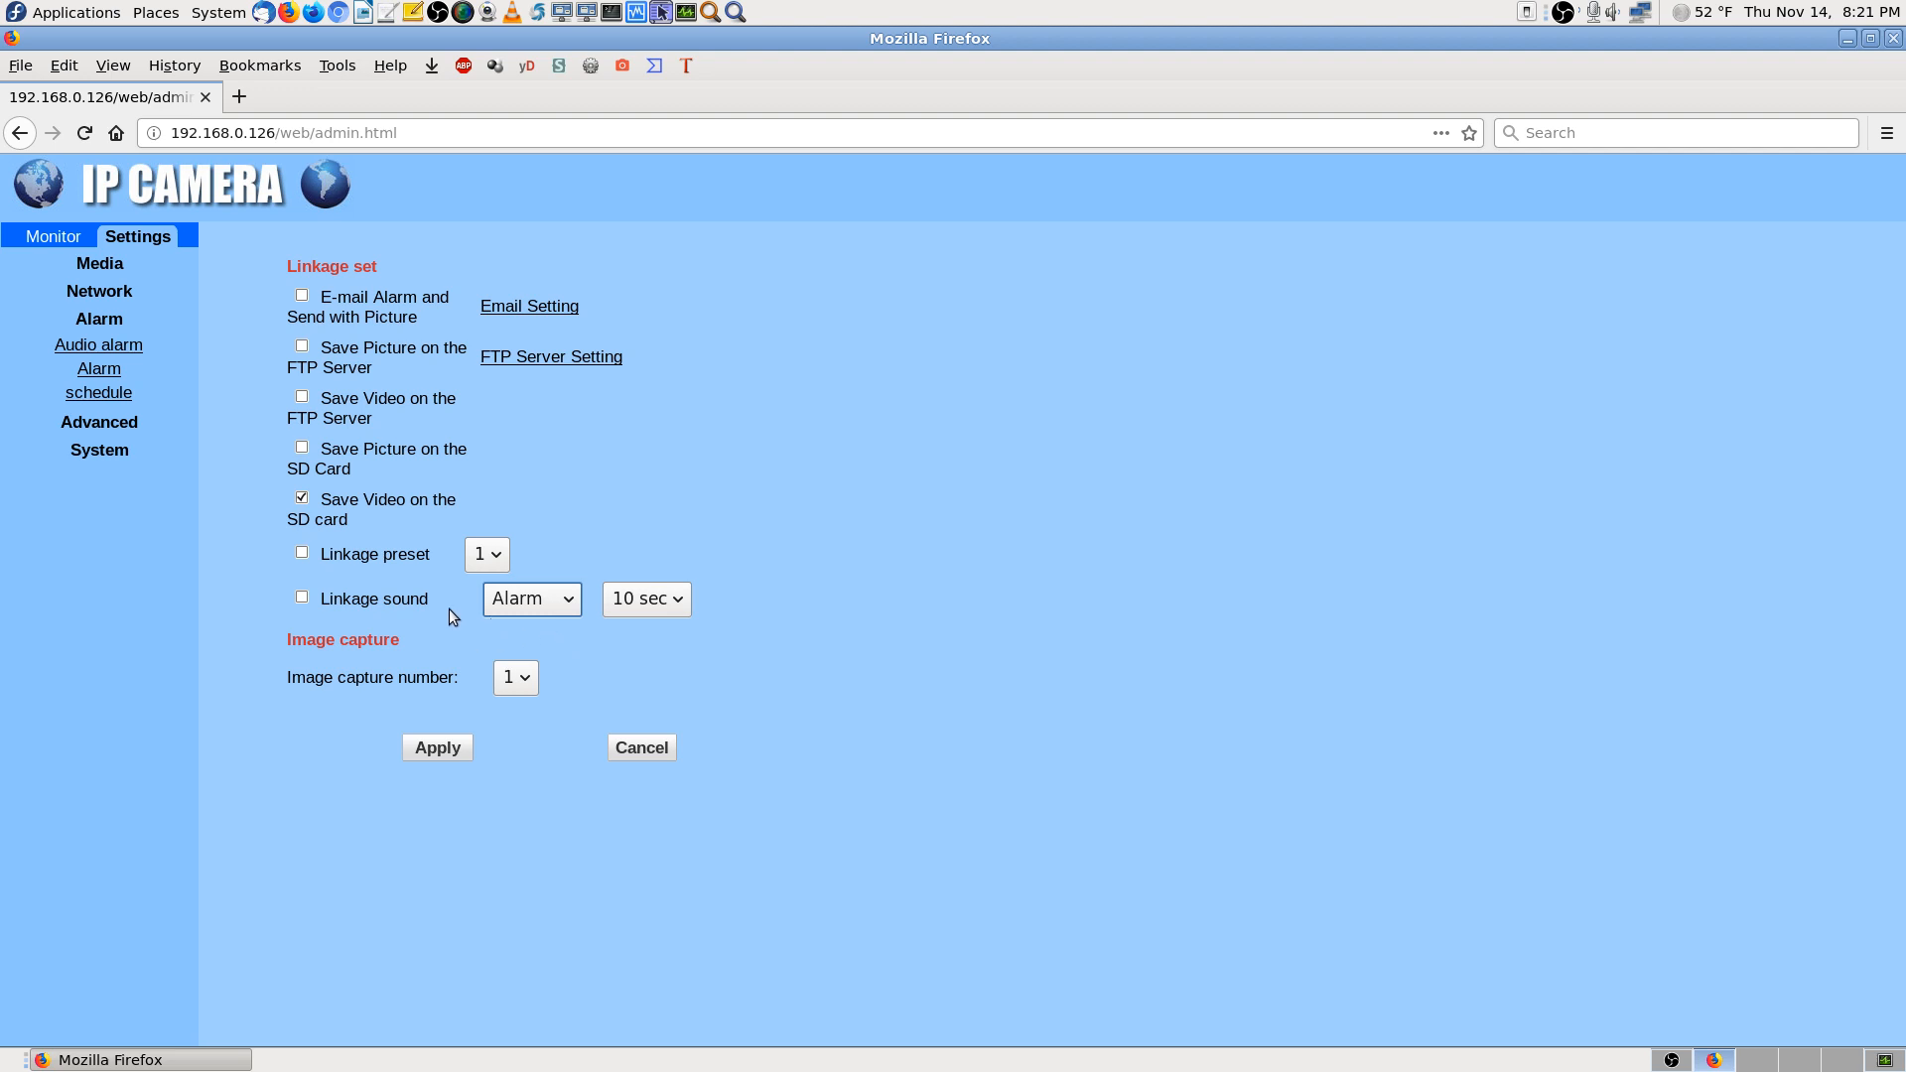
click(663, 601)
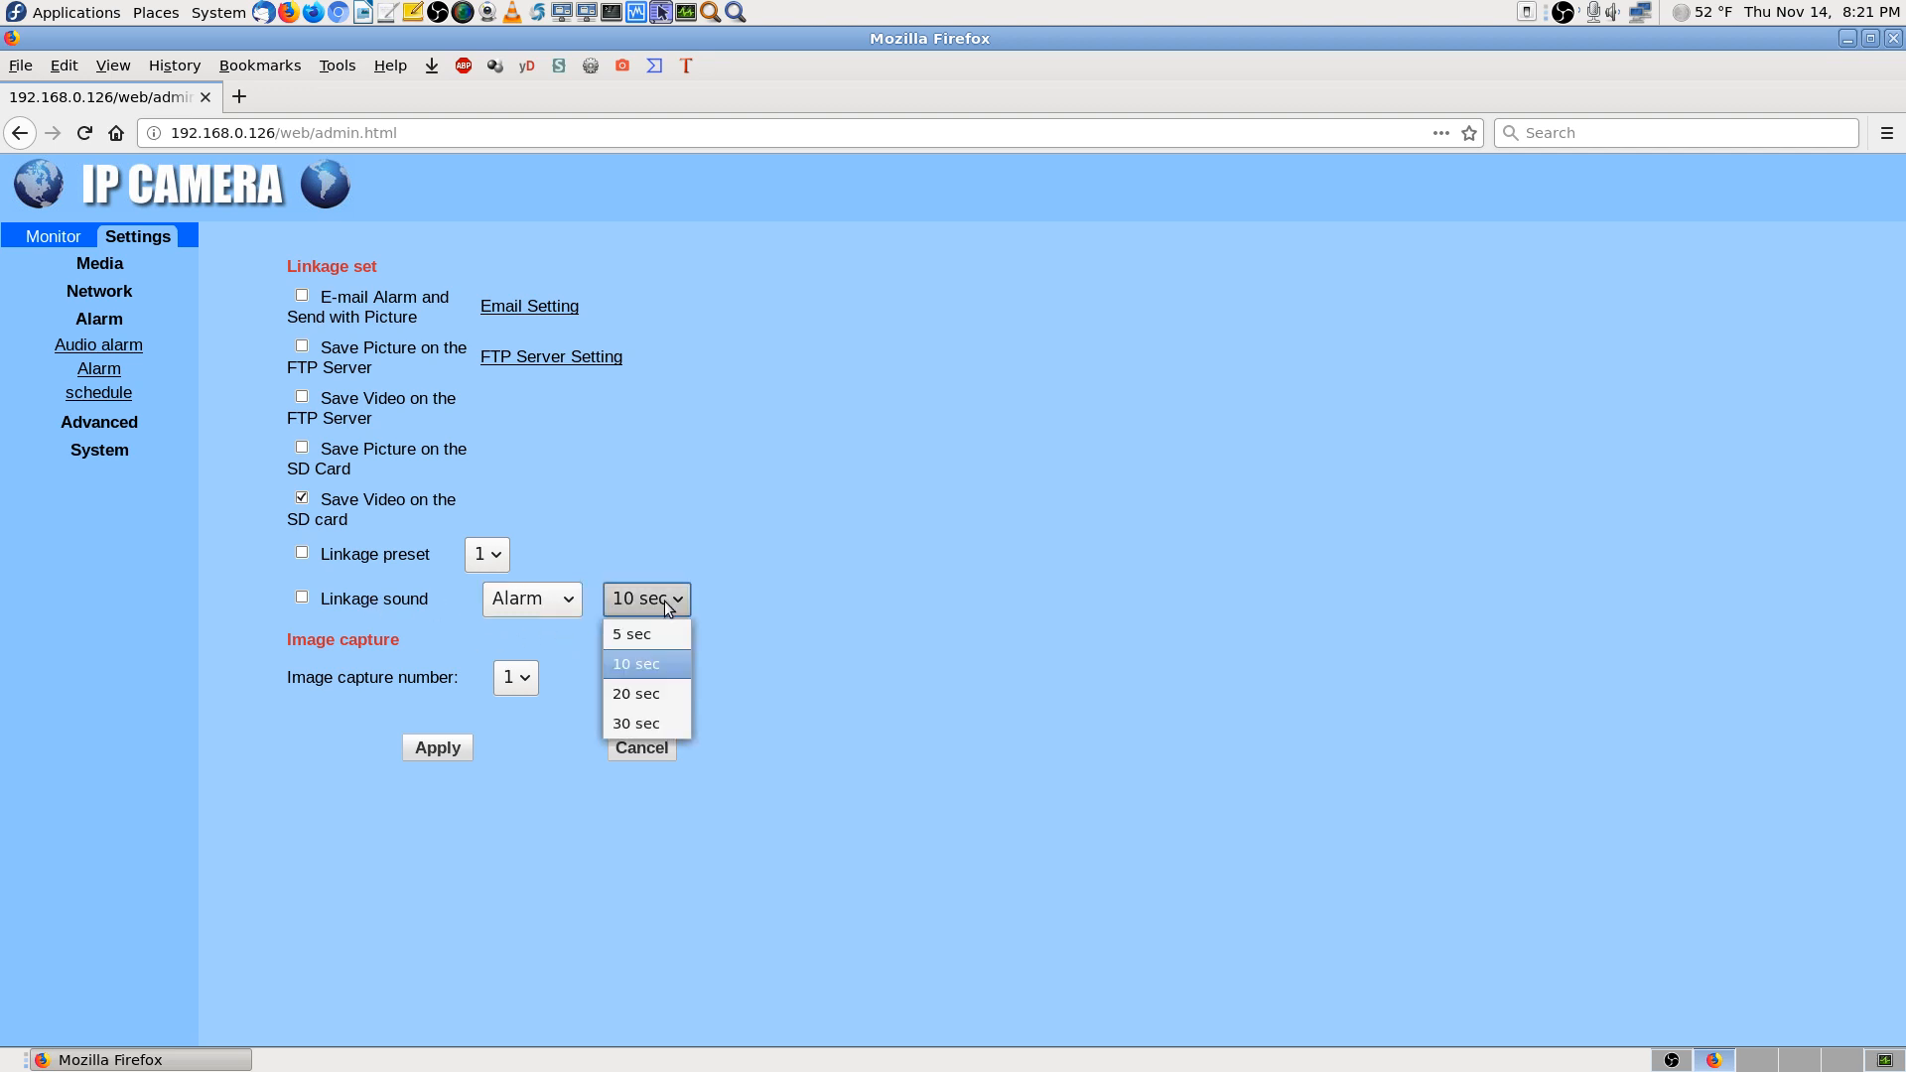
click(658, 663)
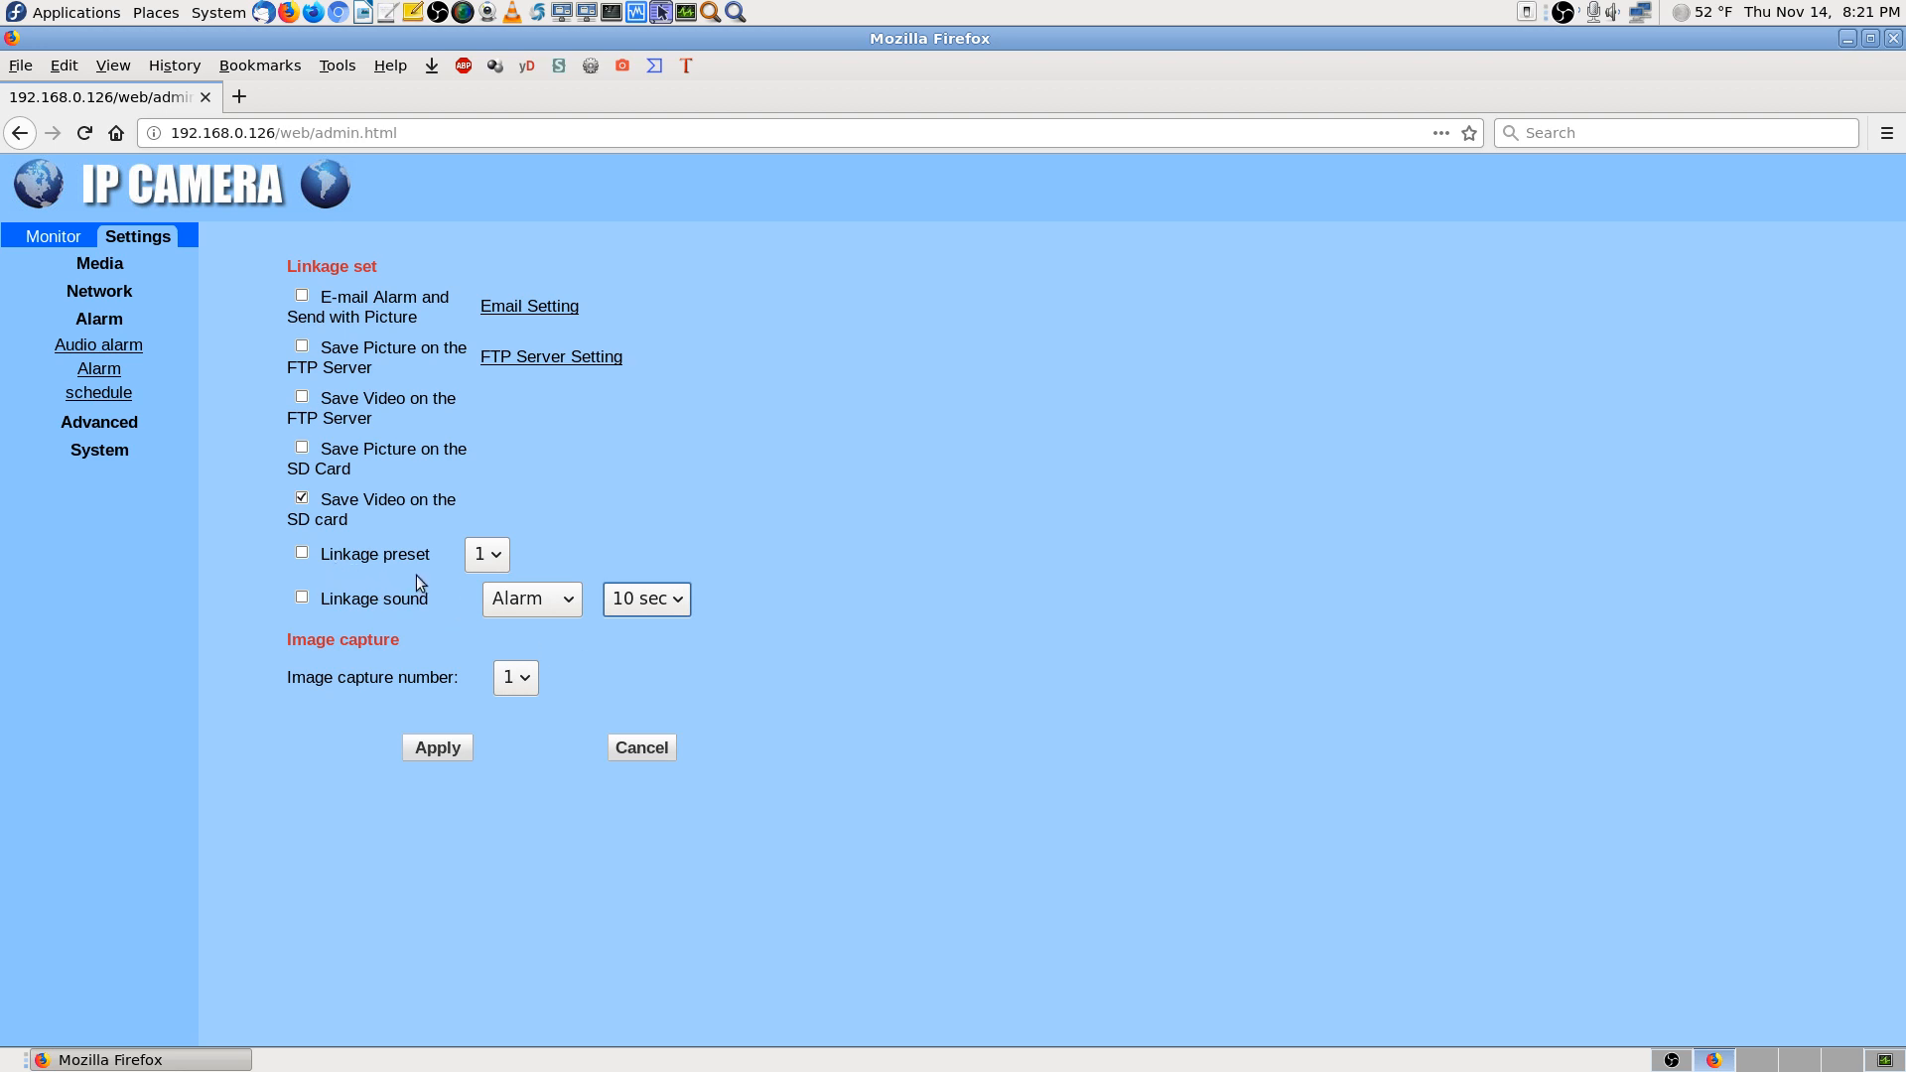
click(568, 598)
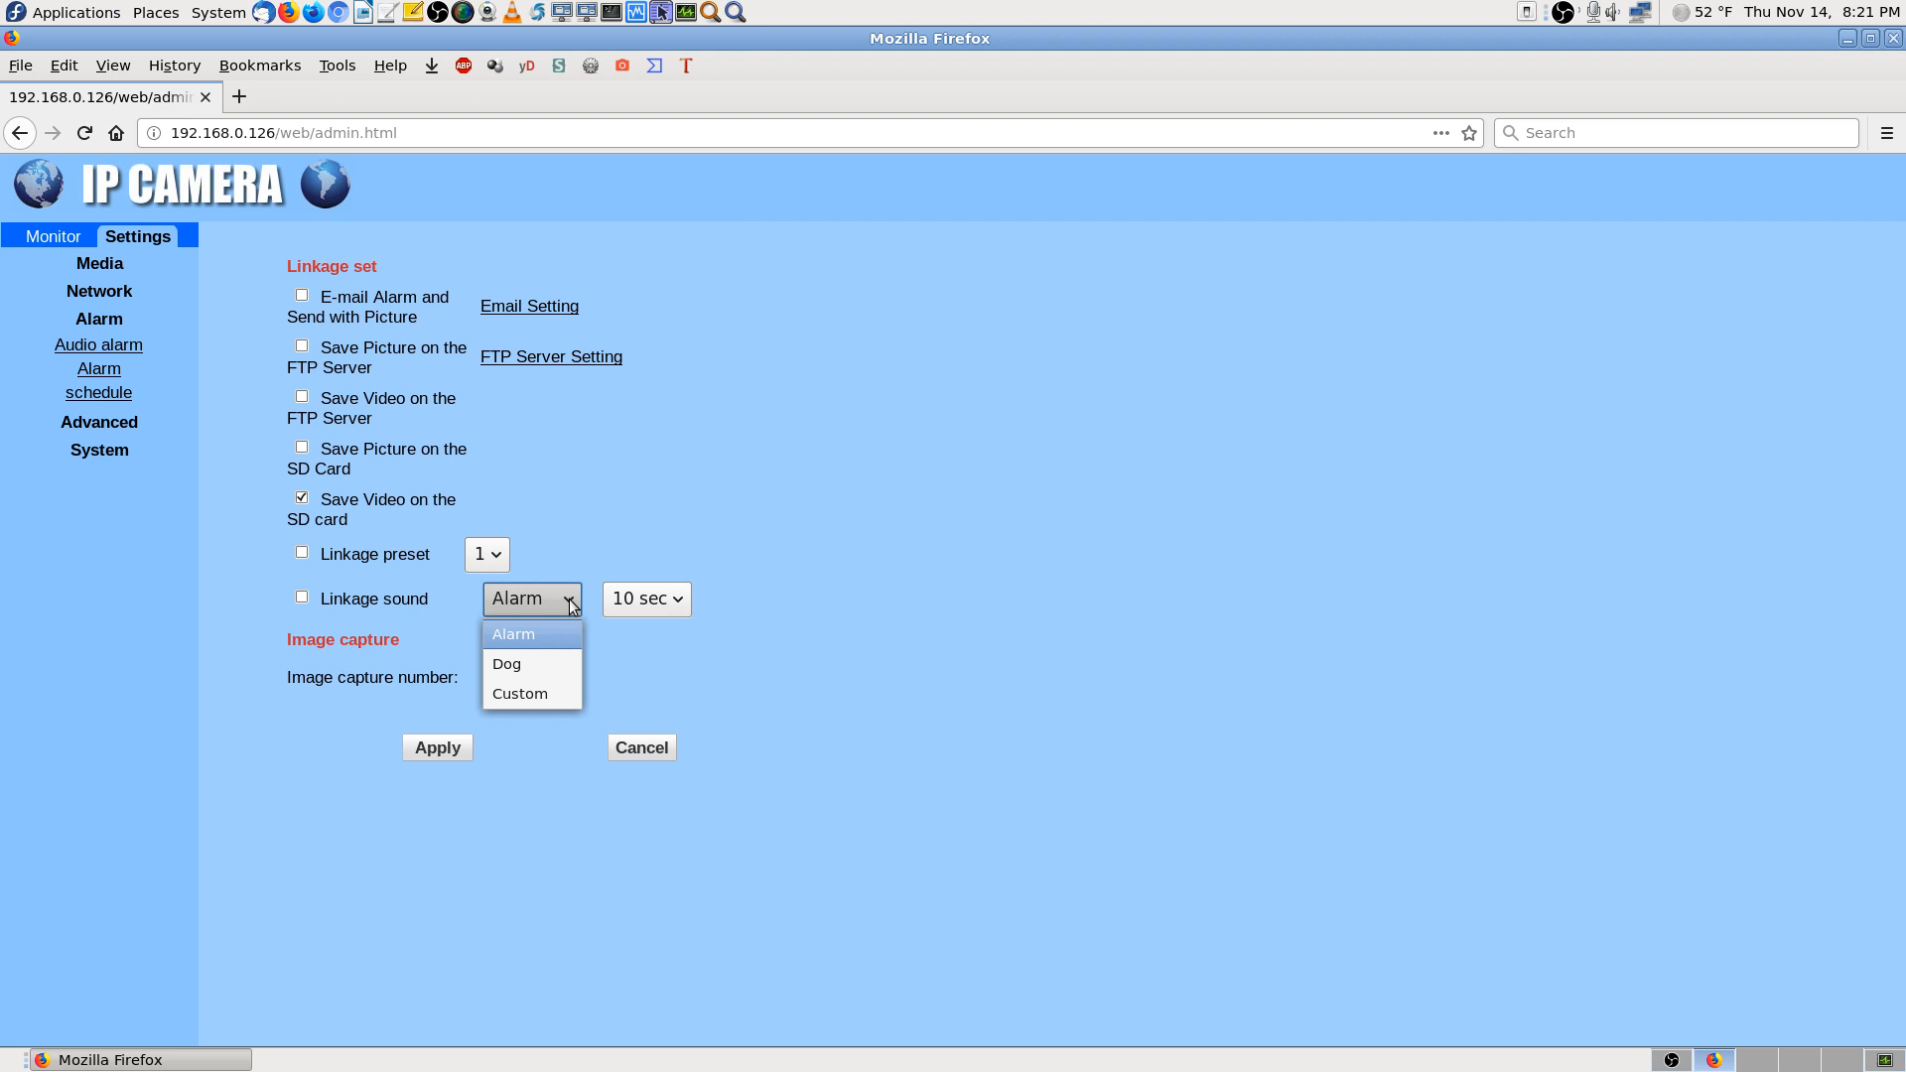
click(568, 634)
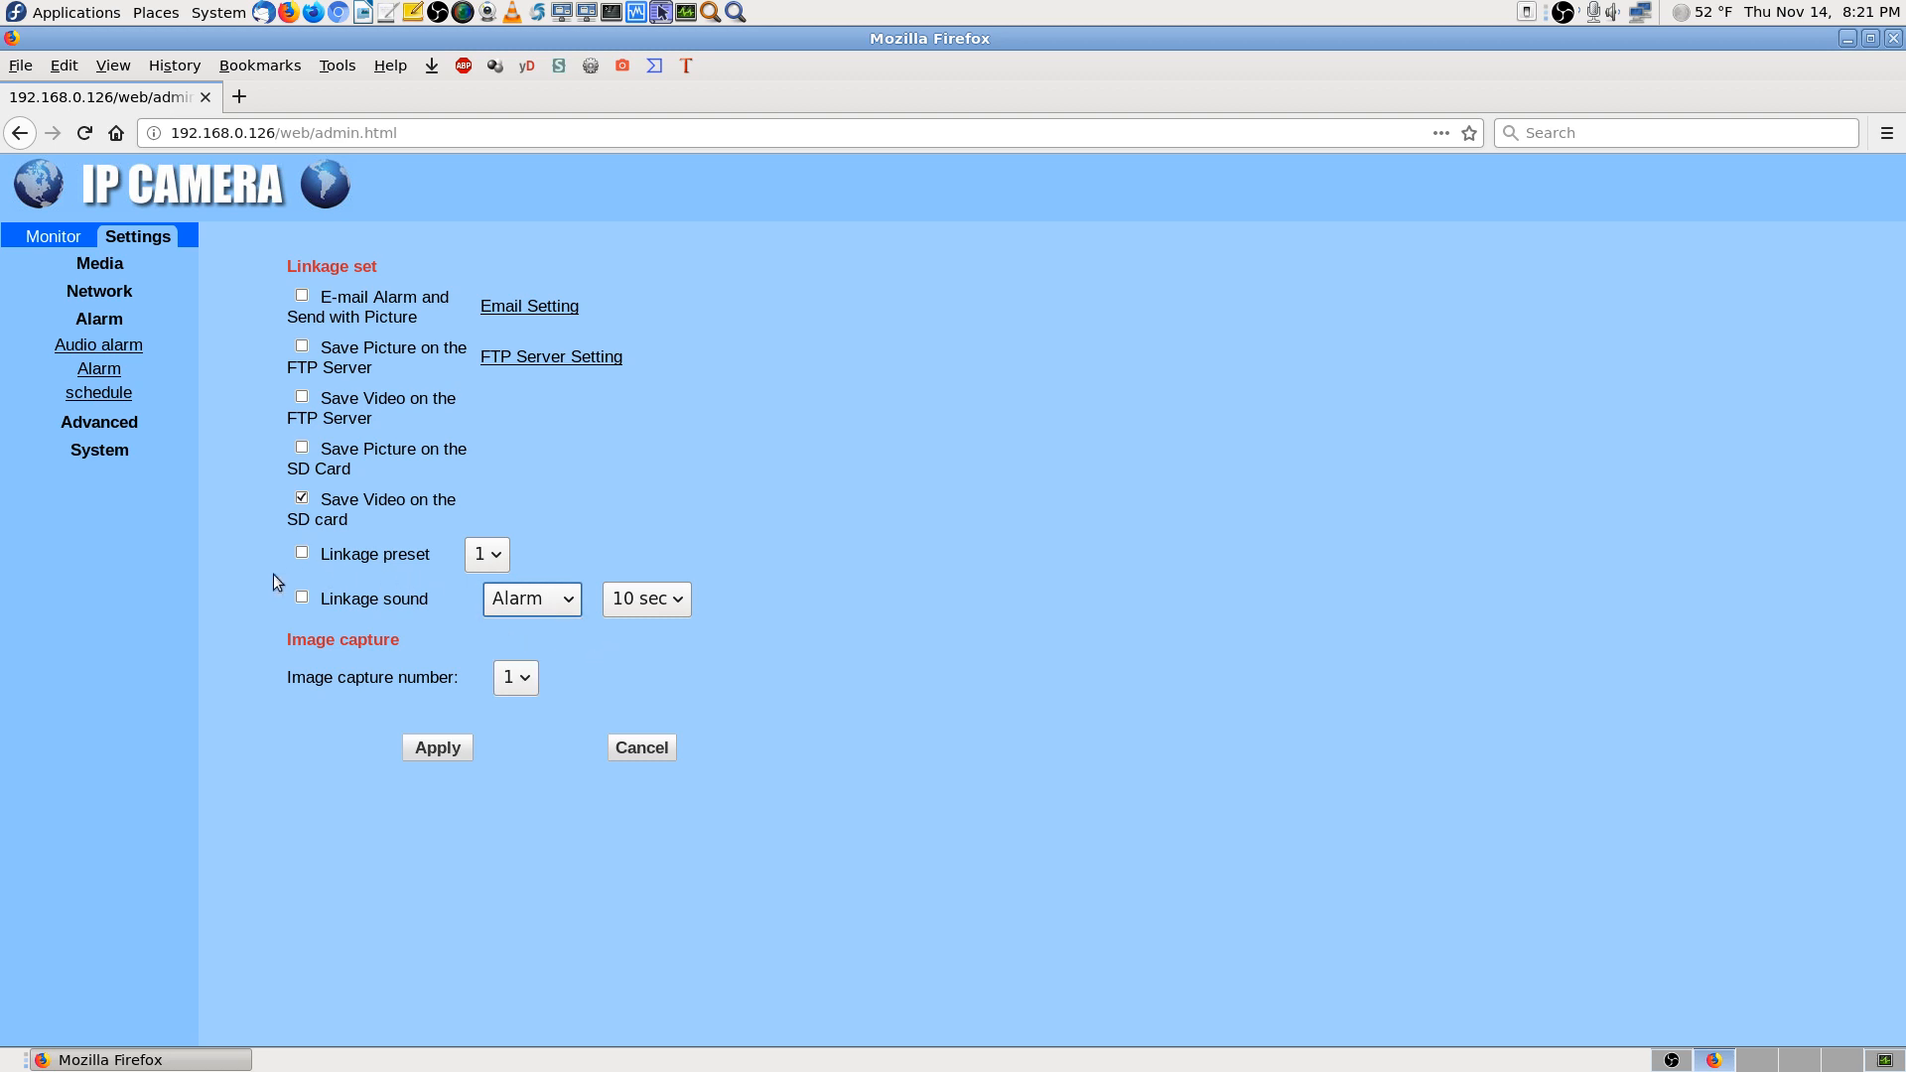
click(554, 601)
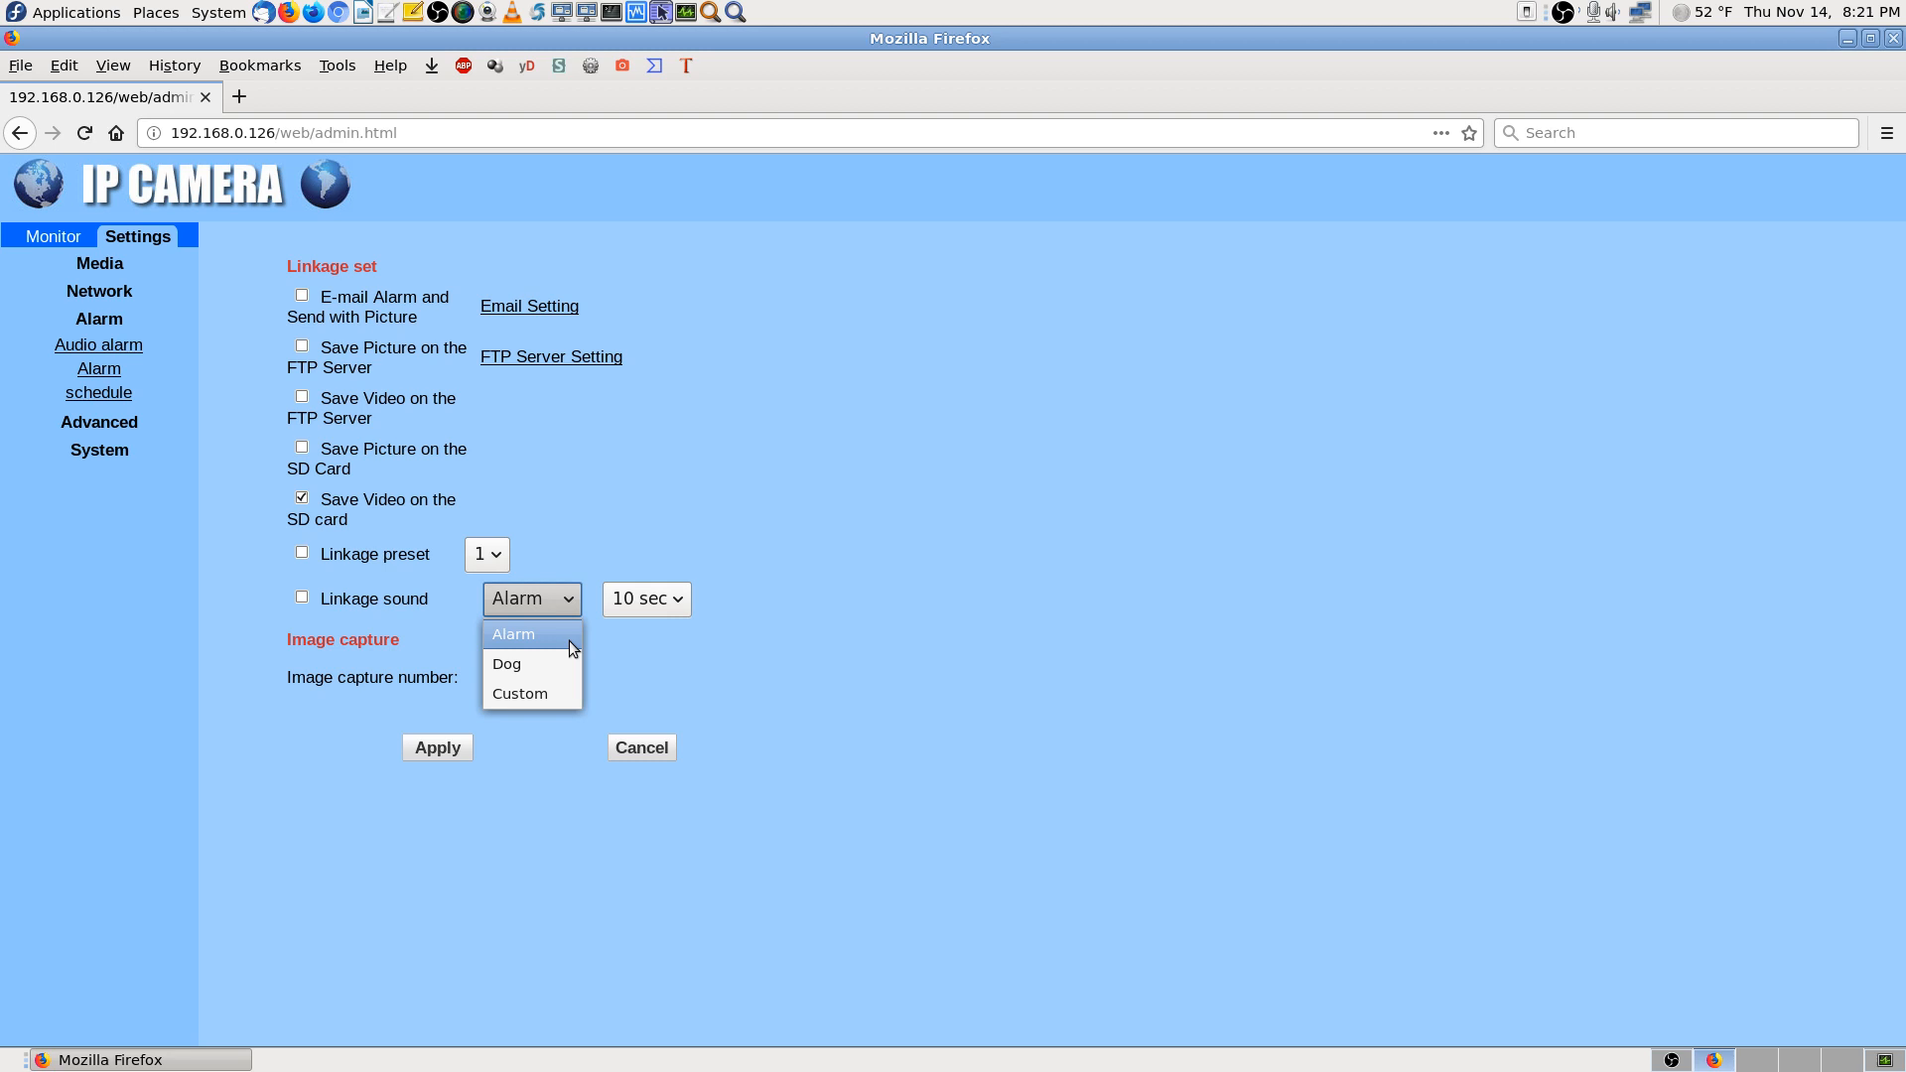
click(569, 640)
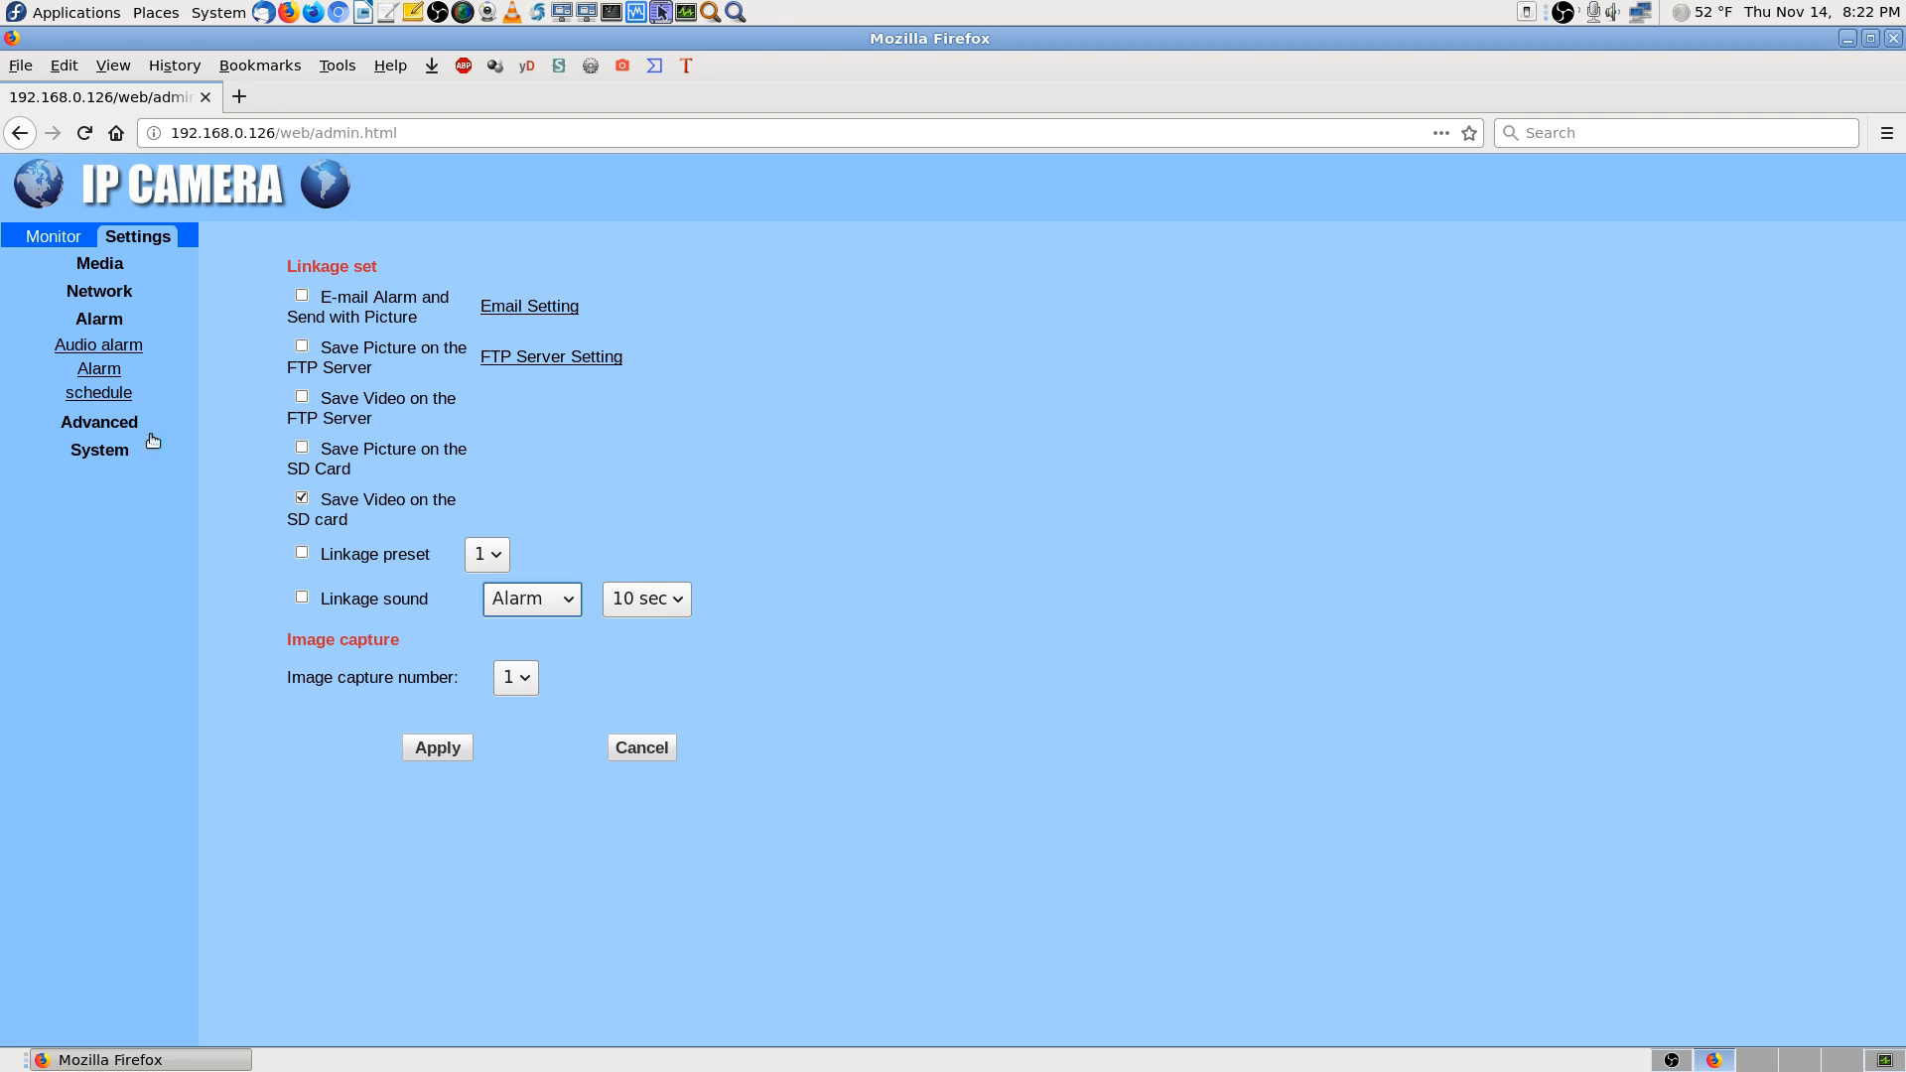
click(107, 370)
Move through Audio alarm and linkage pages to the alarm schedule grid, all hours enabled
click(109, 346)
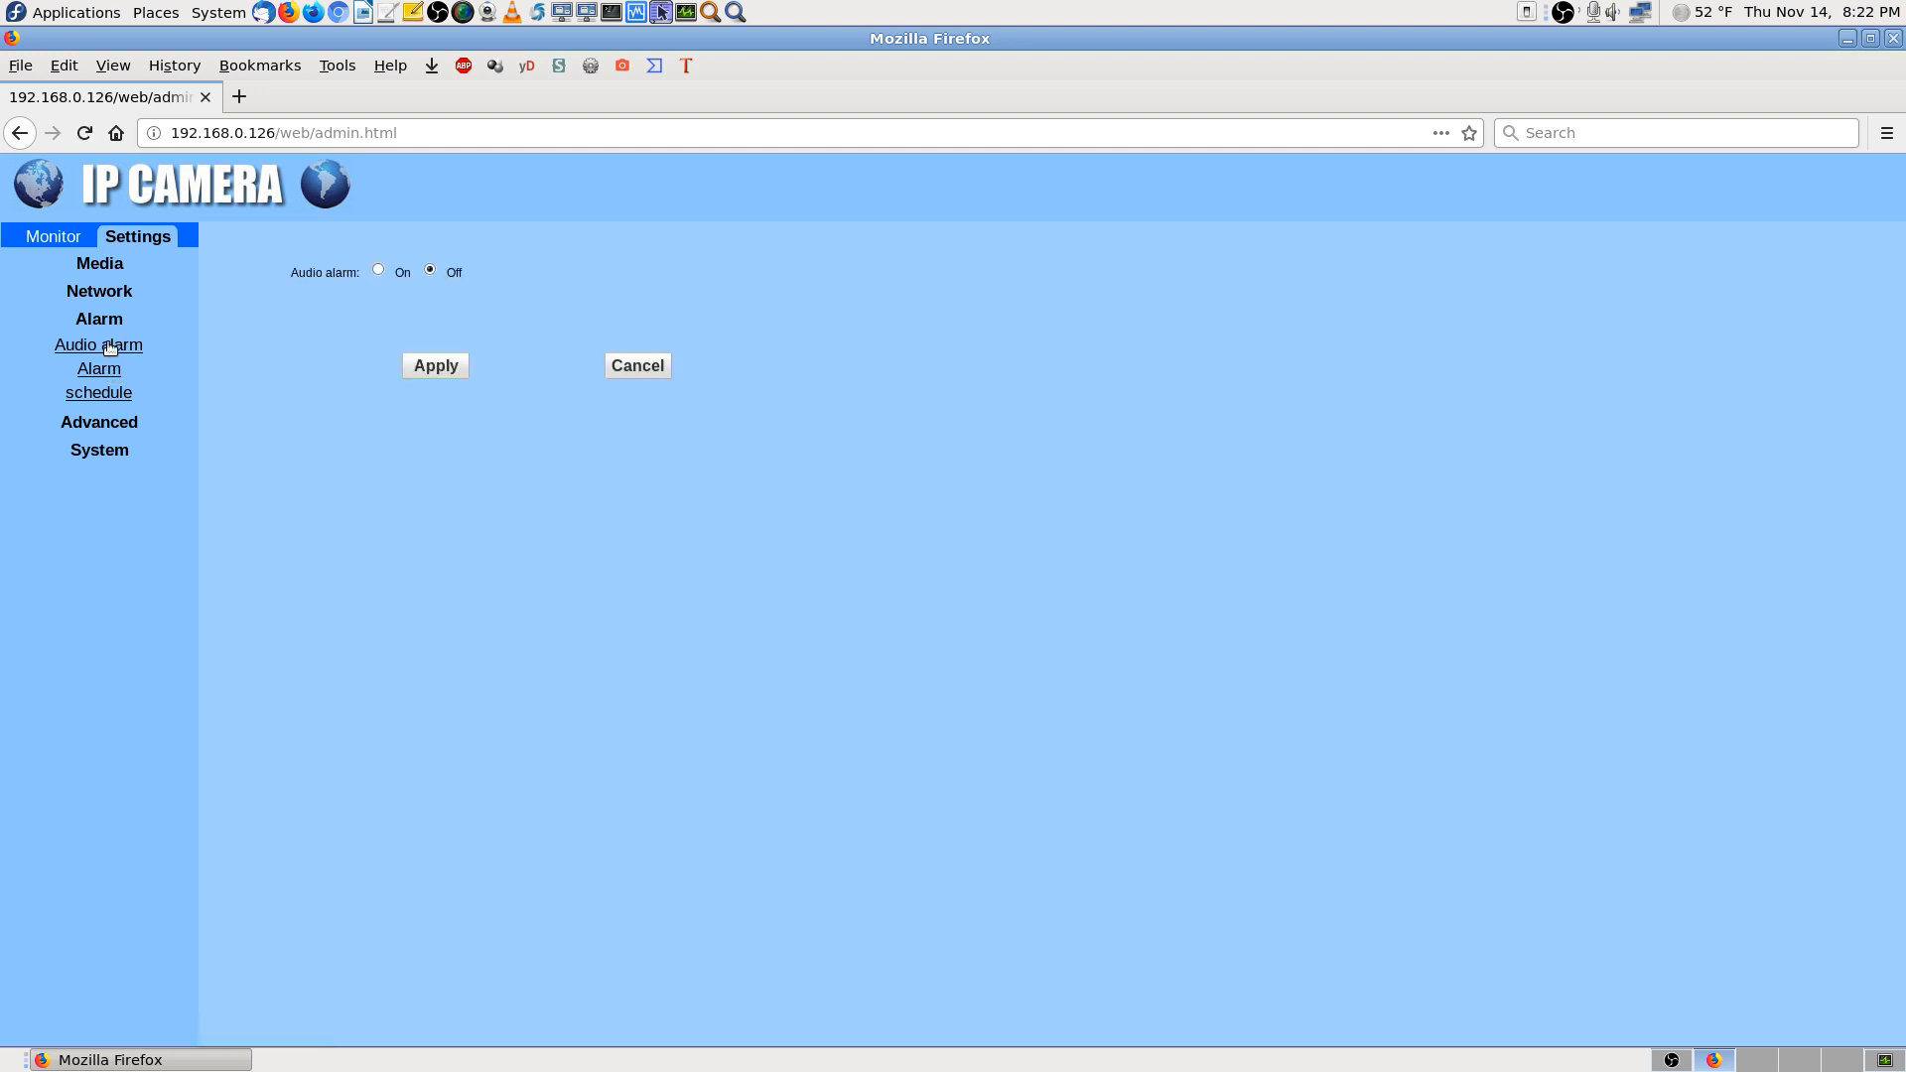
click(122, 328)
click(123, 327)
click(120, 382)
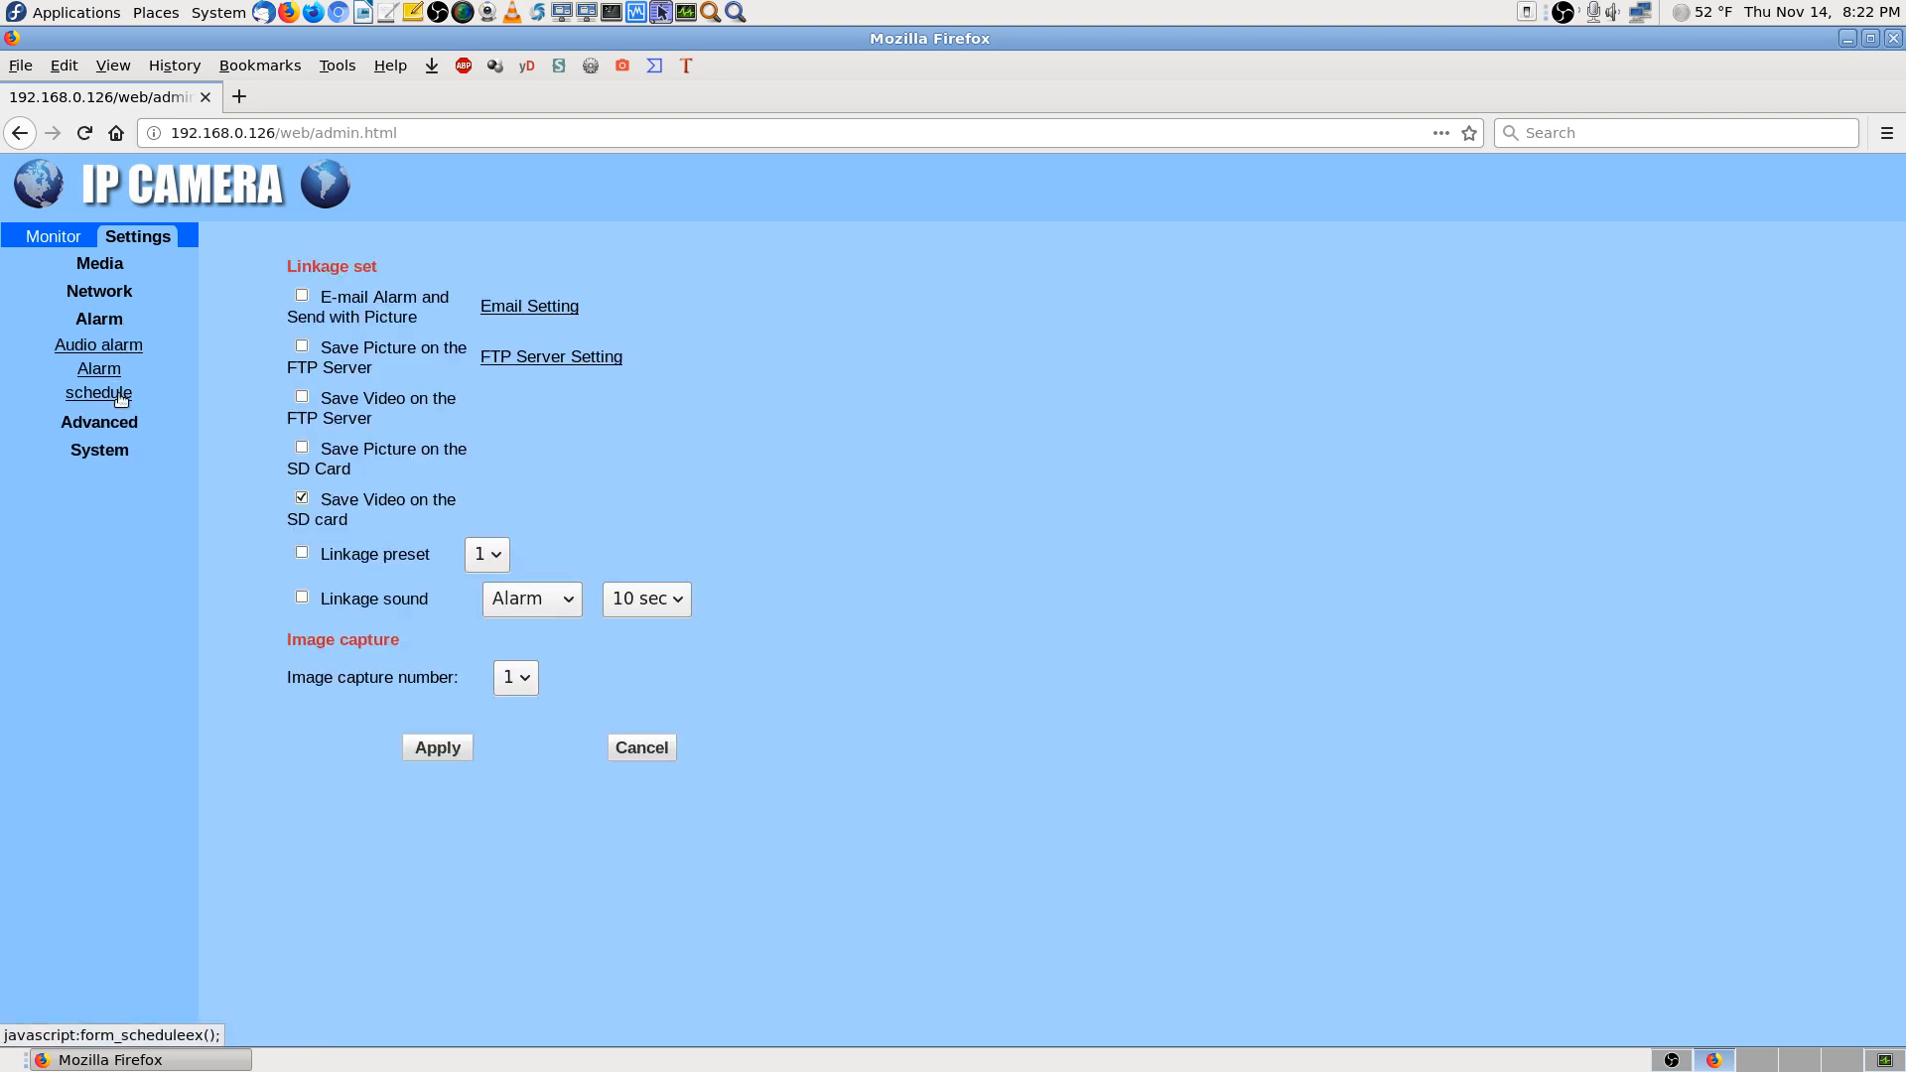
click(120, 395)
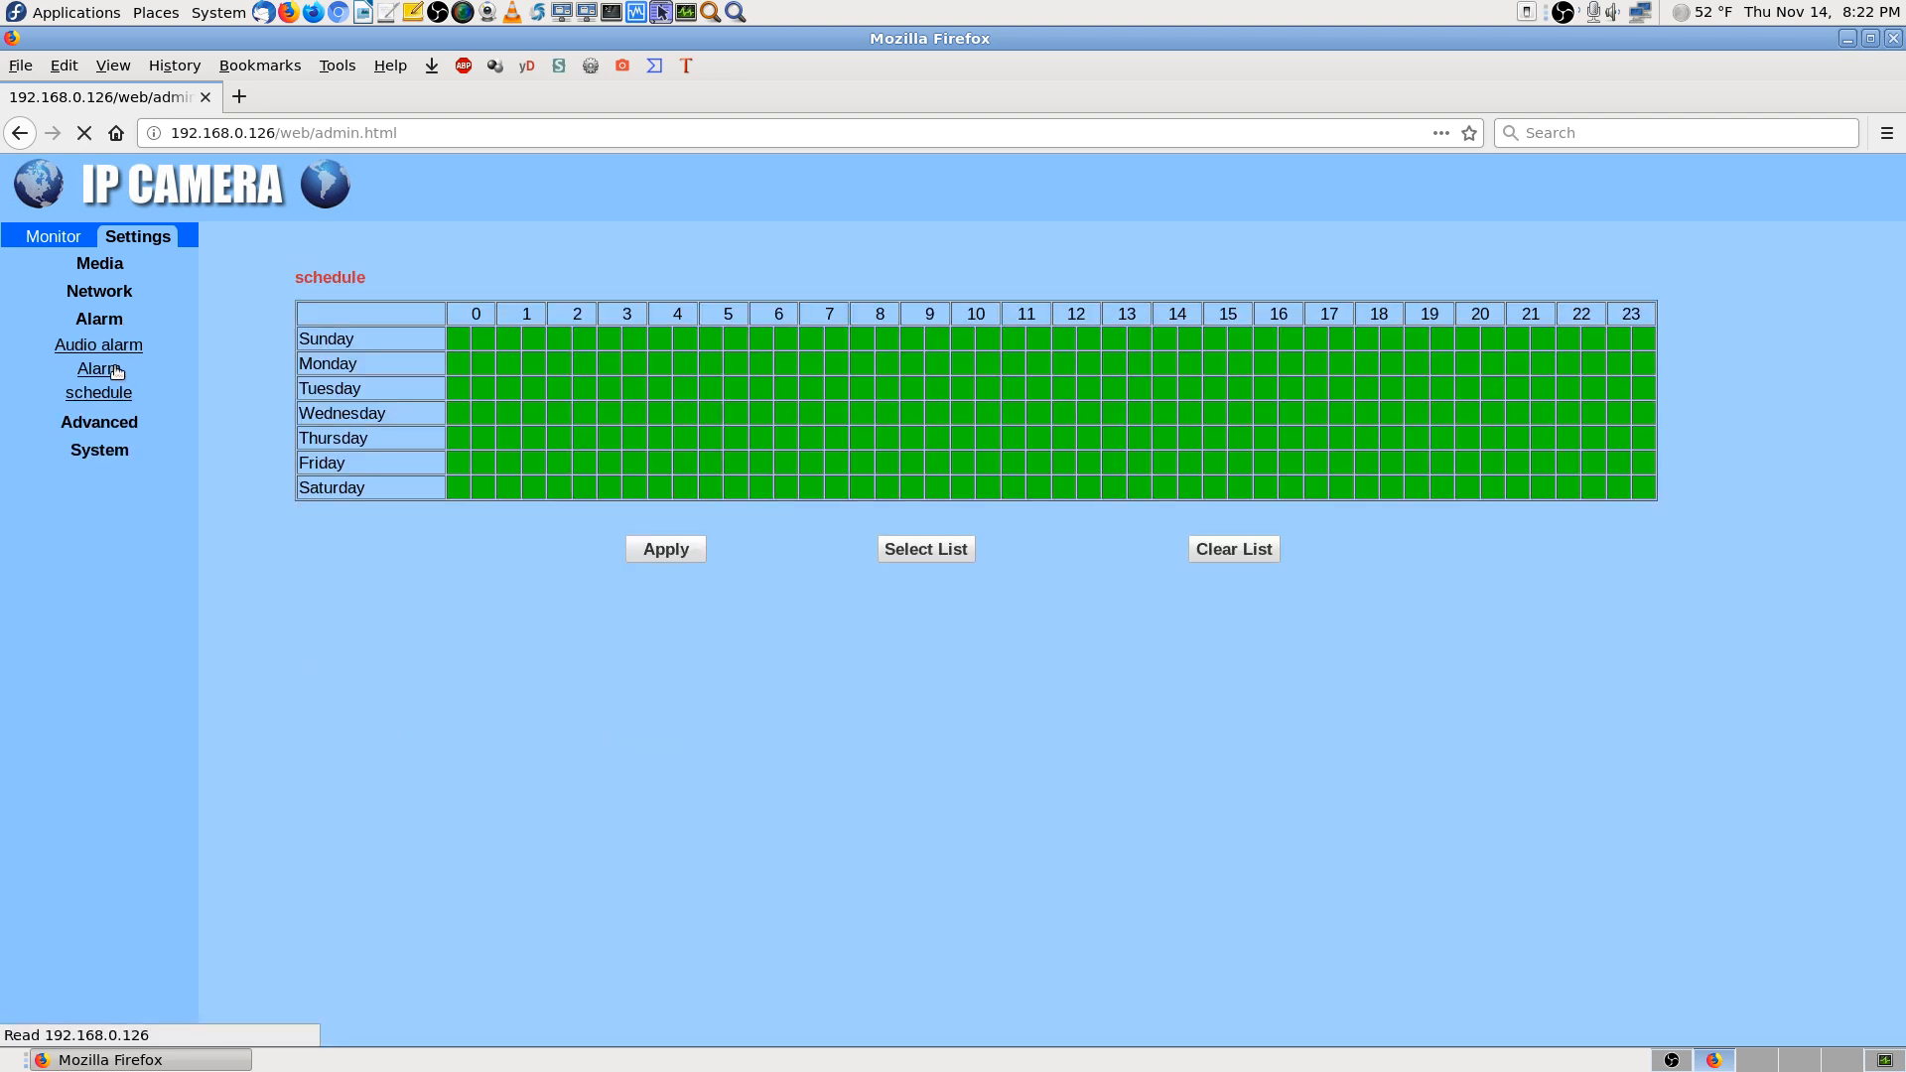
click(116, 371)
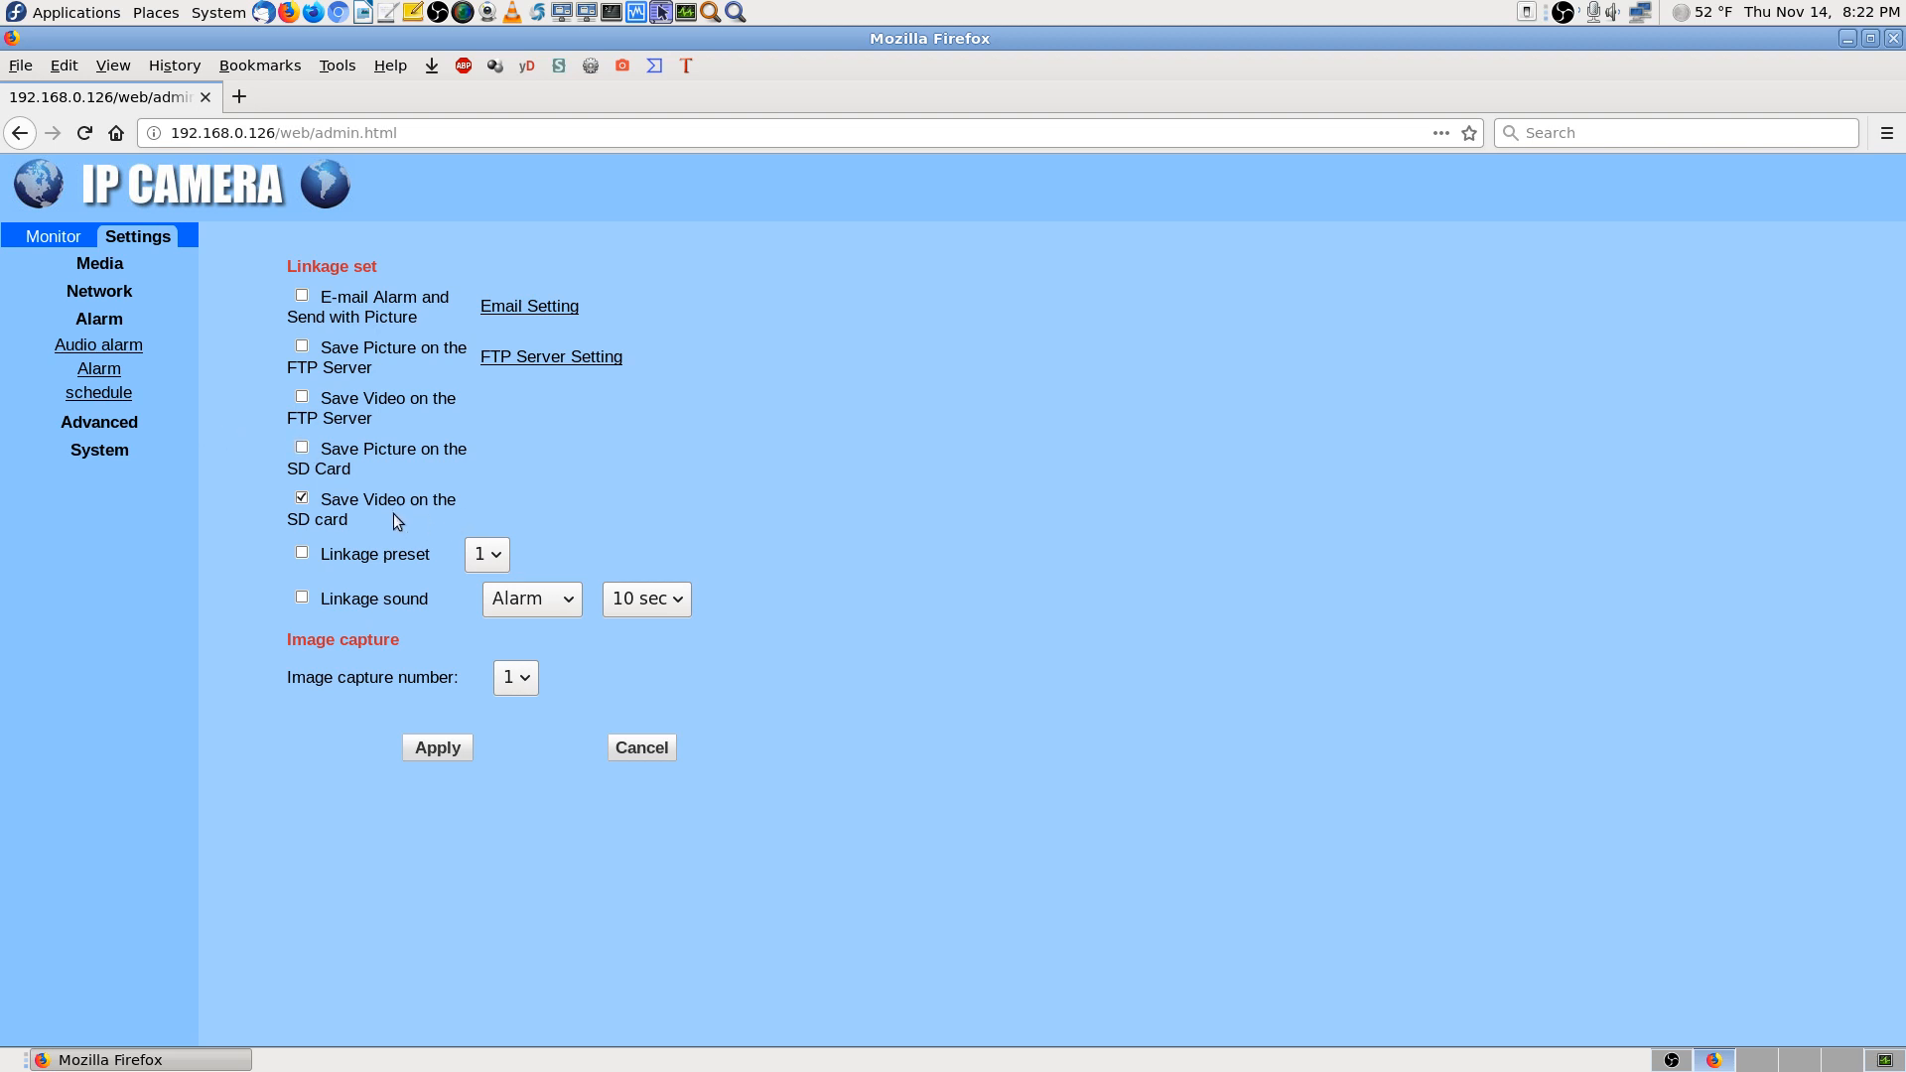
click(116, 395)
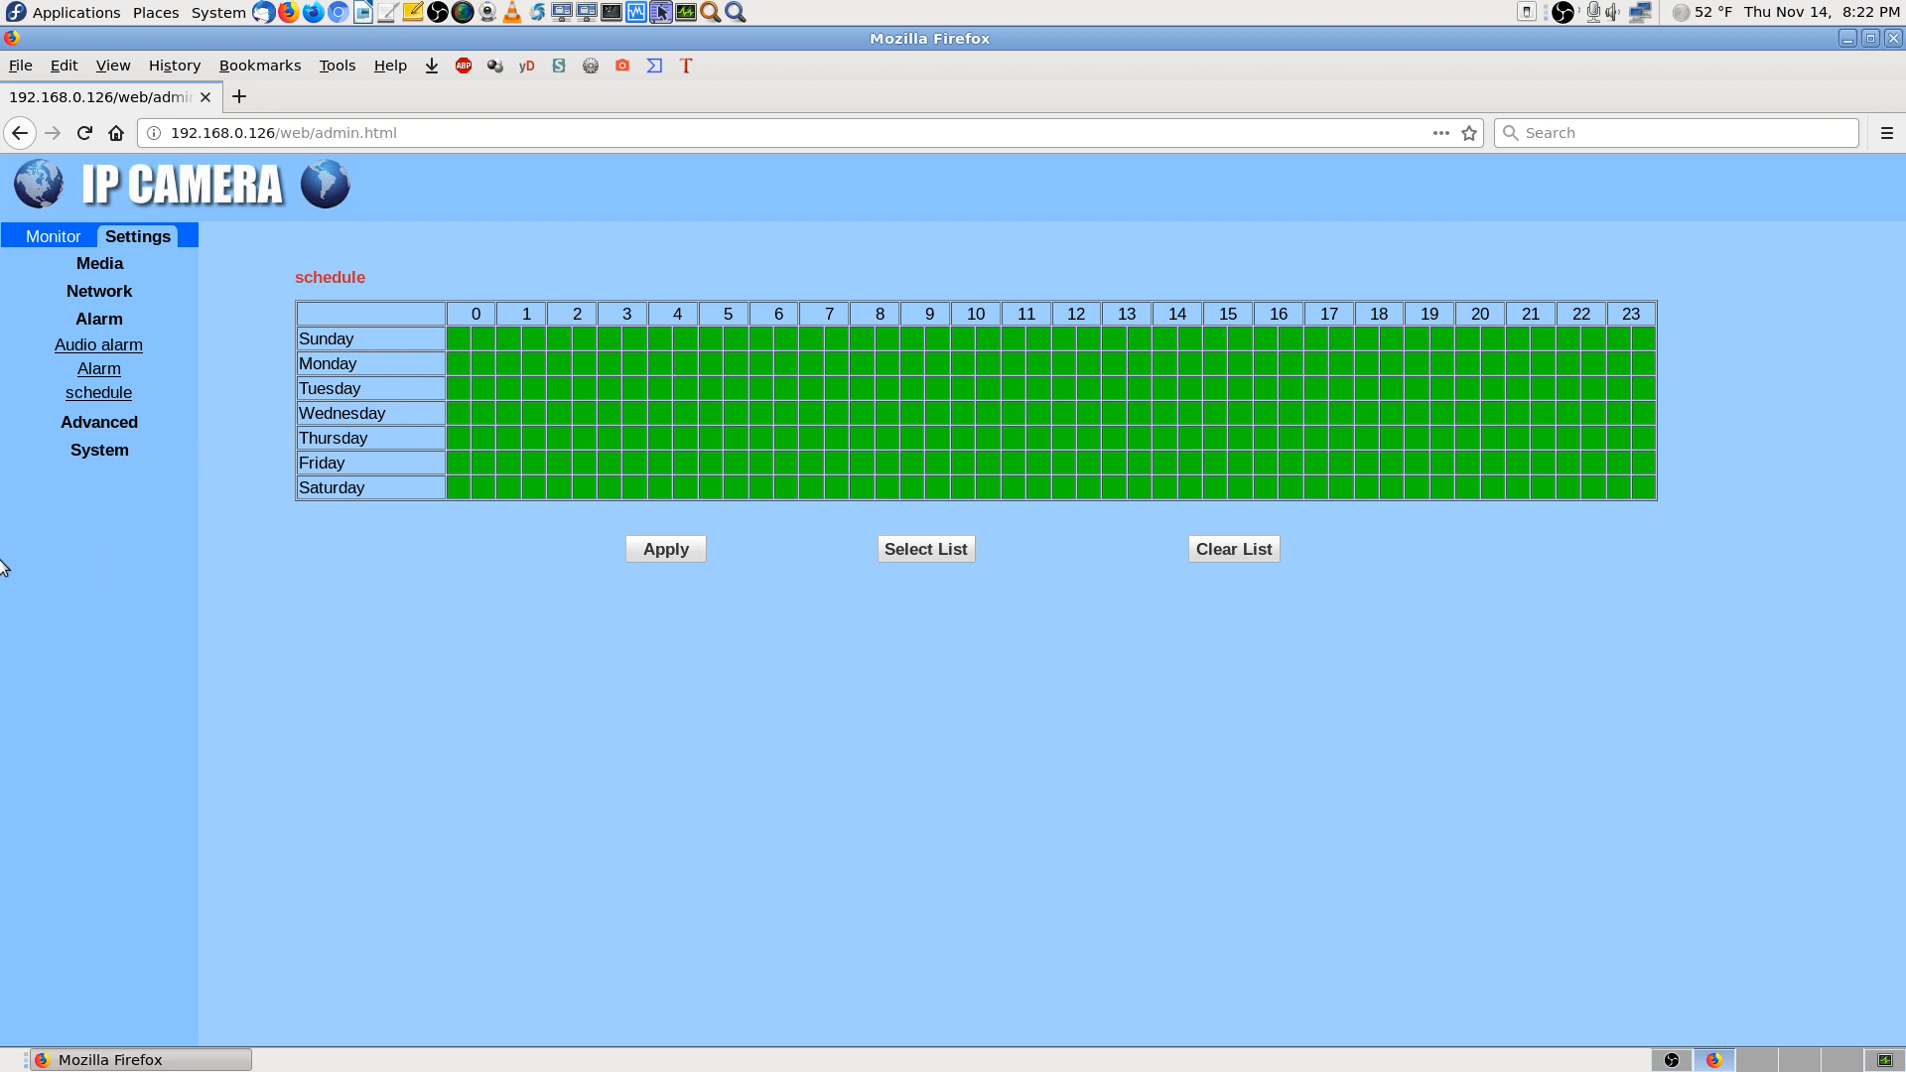
Browse Advanced User and Auto snap pages, then show Timer record with 600-sec duration
click(100, 427)
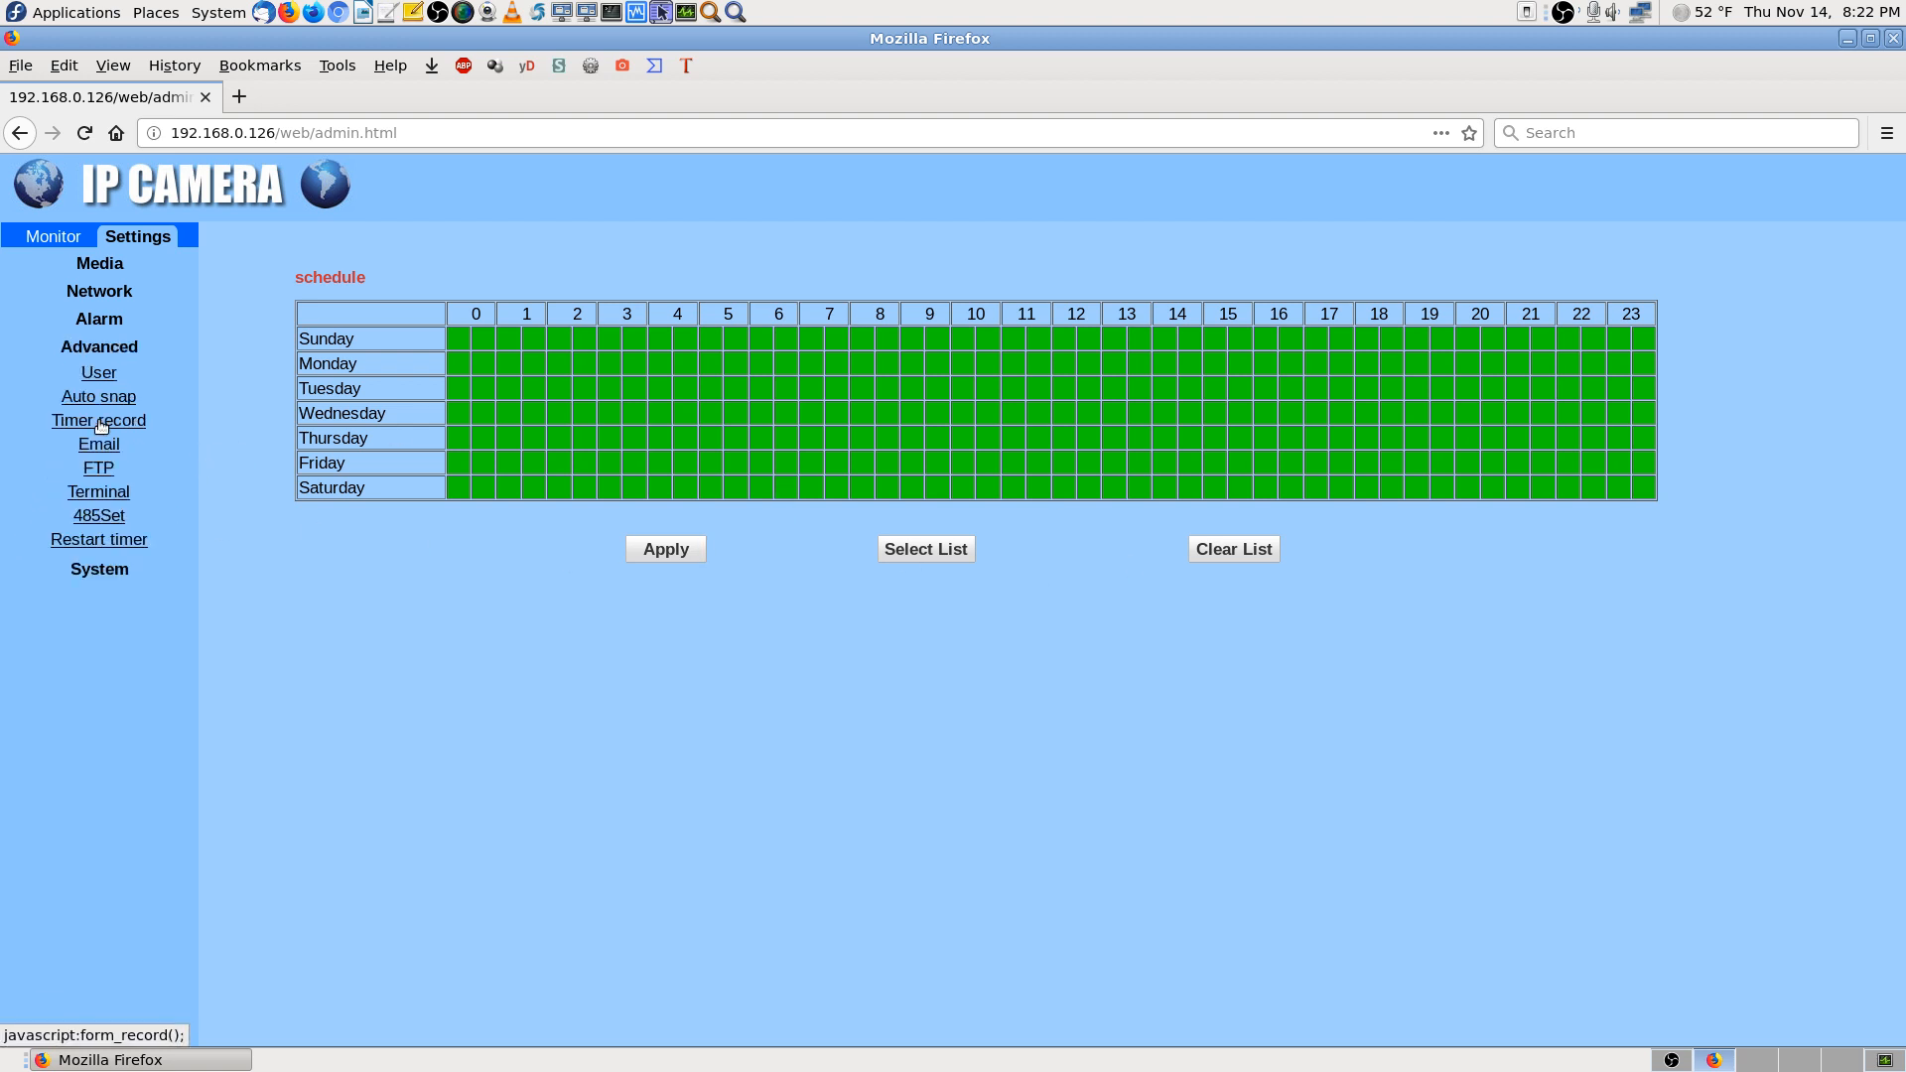
click(105, 374)
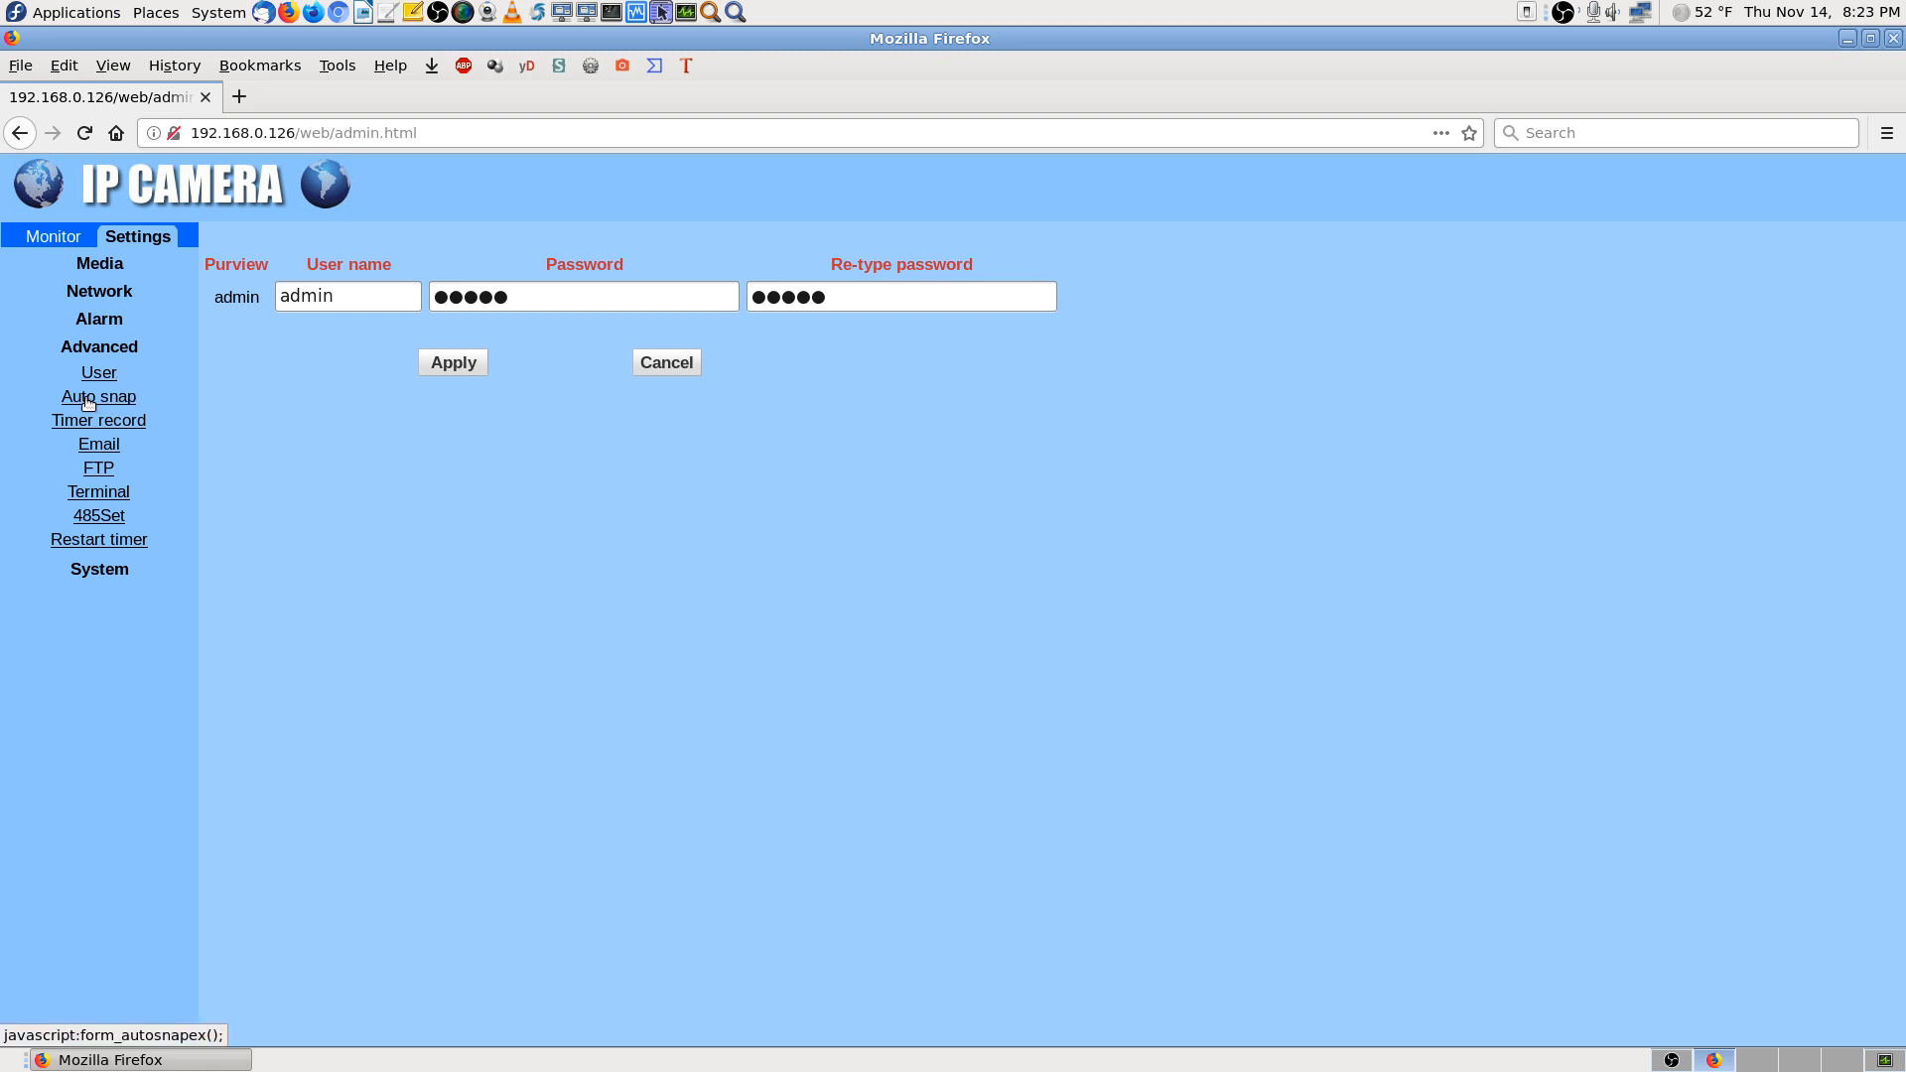
click(88, 399)
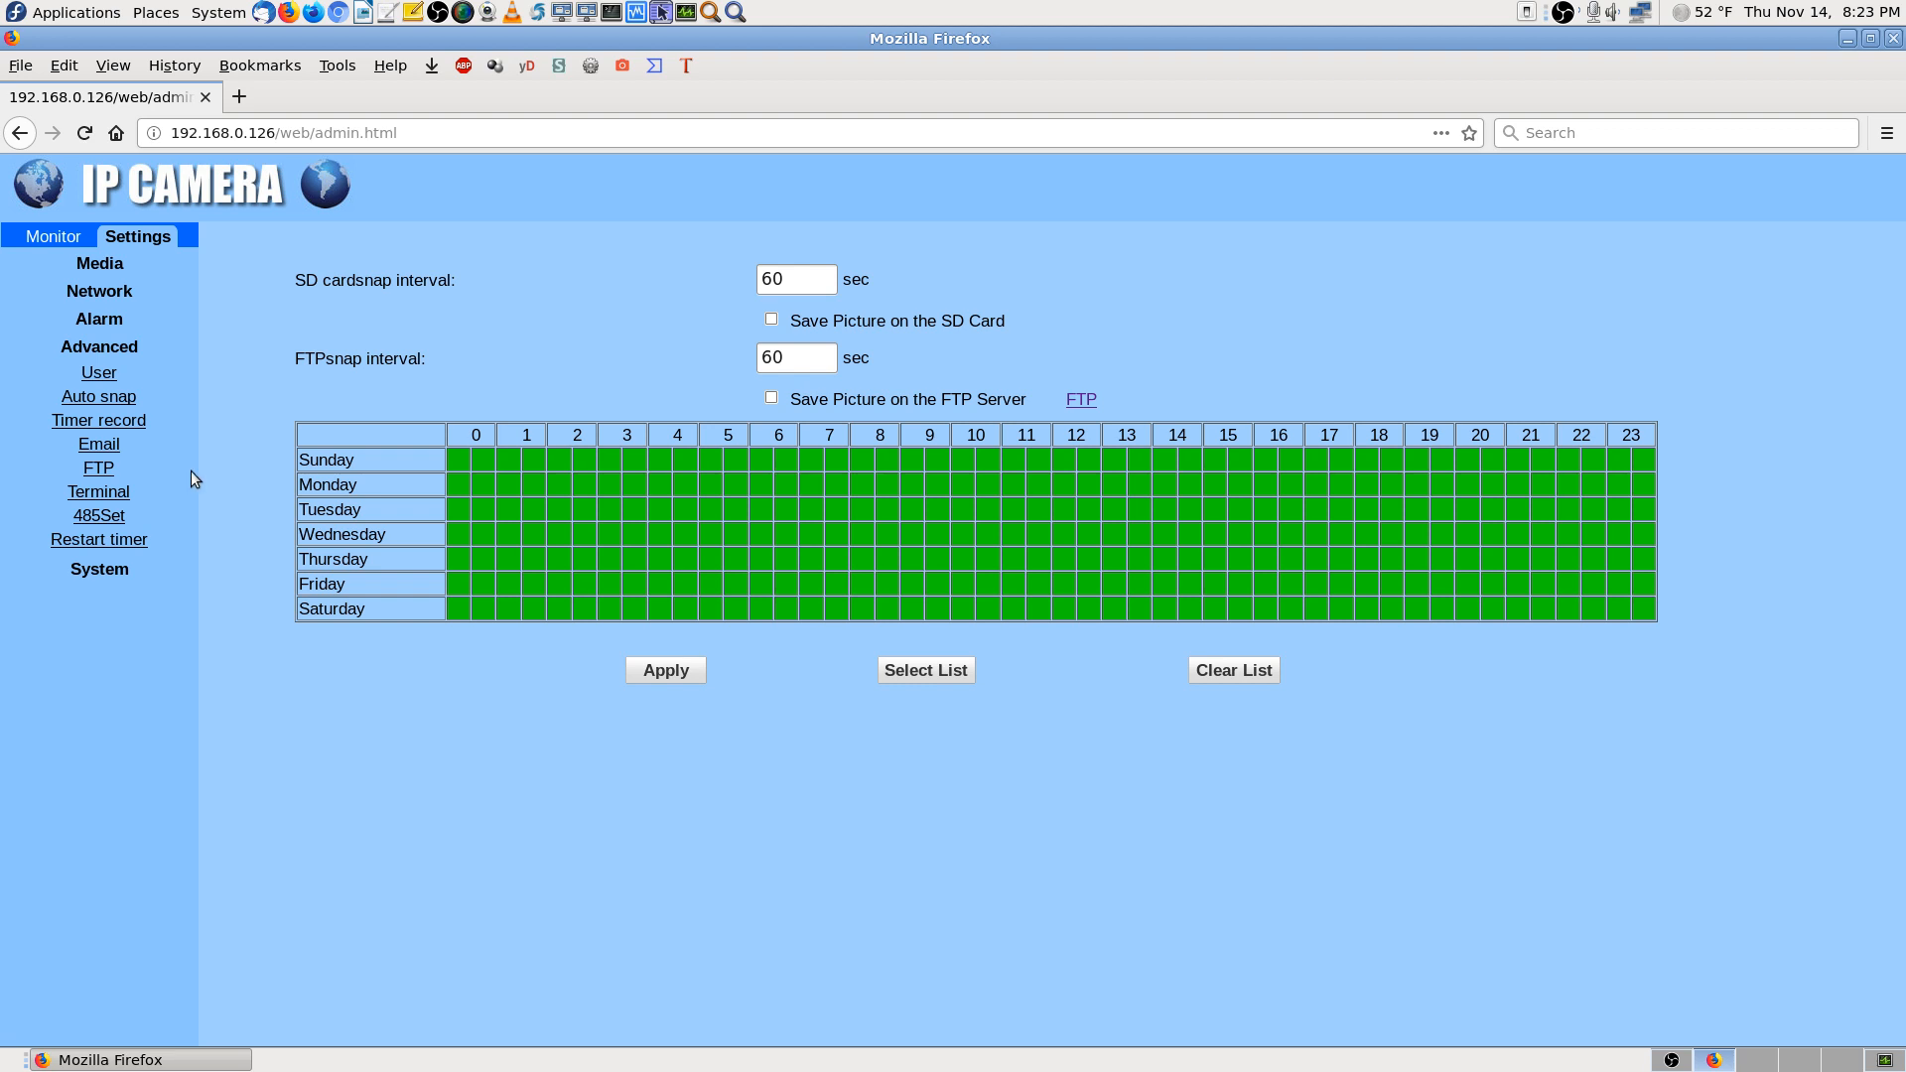
click(124, 423)
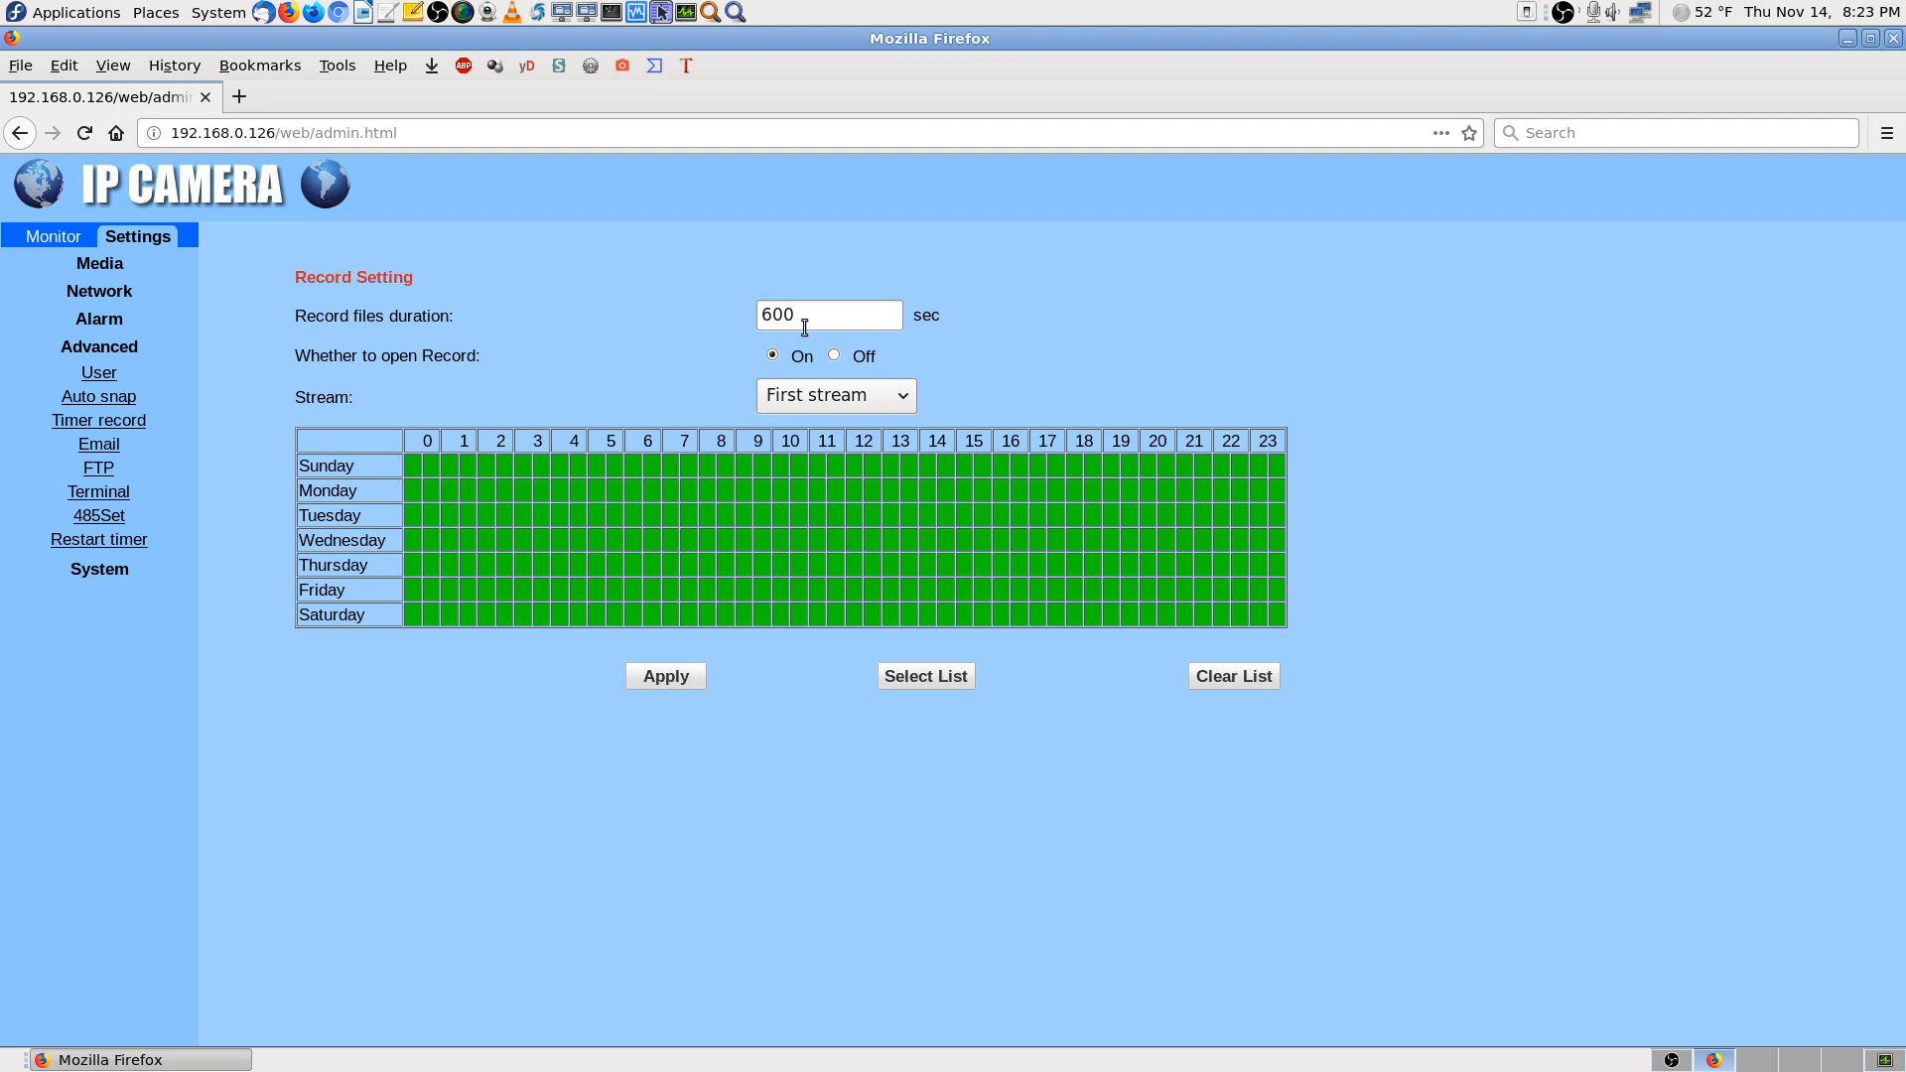
Copy the 600 duration value and search '600 = minutes' in a new tab
drag(806, 325, 715, 300)
right_click(774, 309)
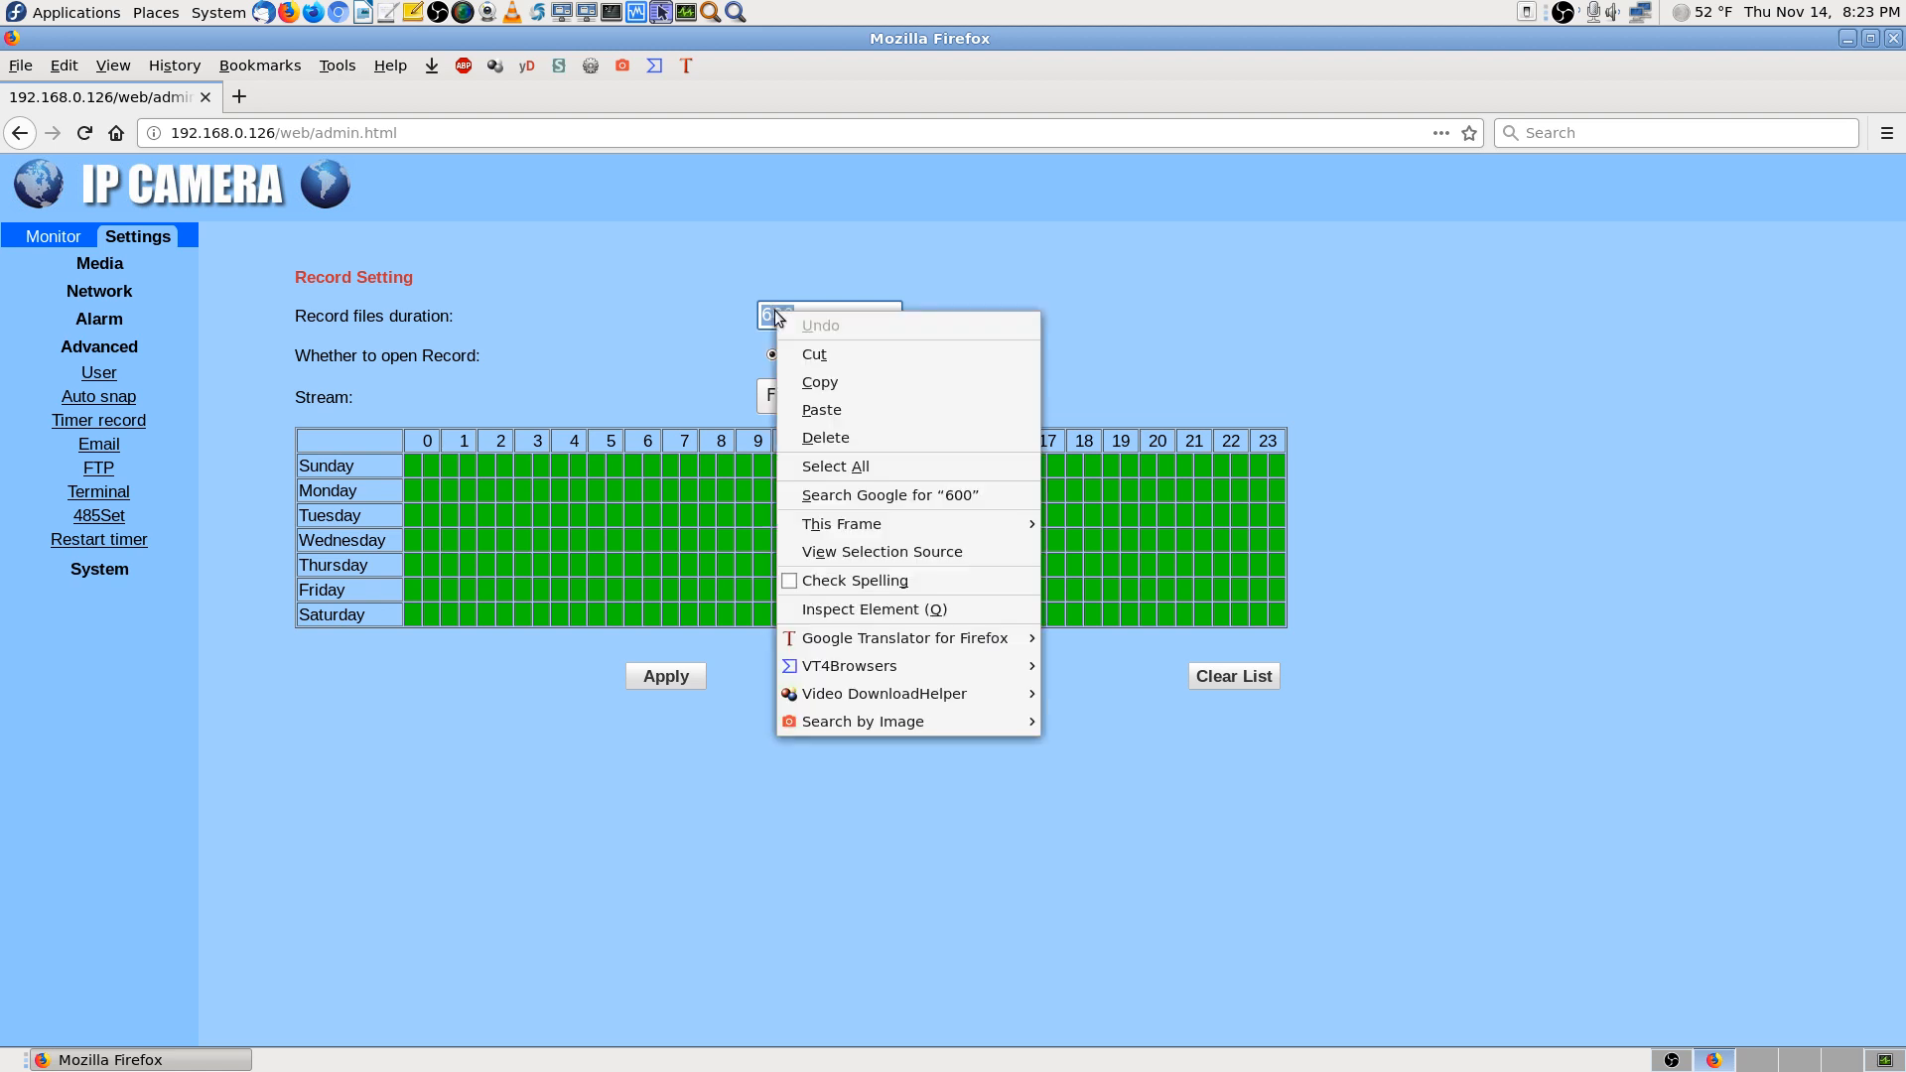
click(826, 383)
click(240, 99)
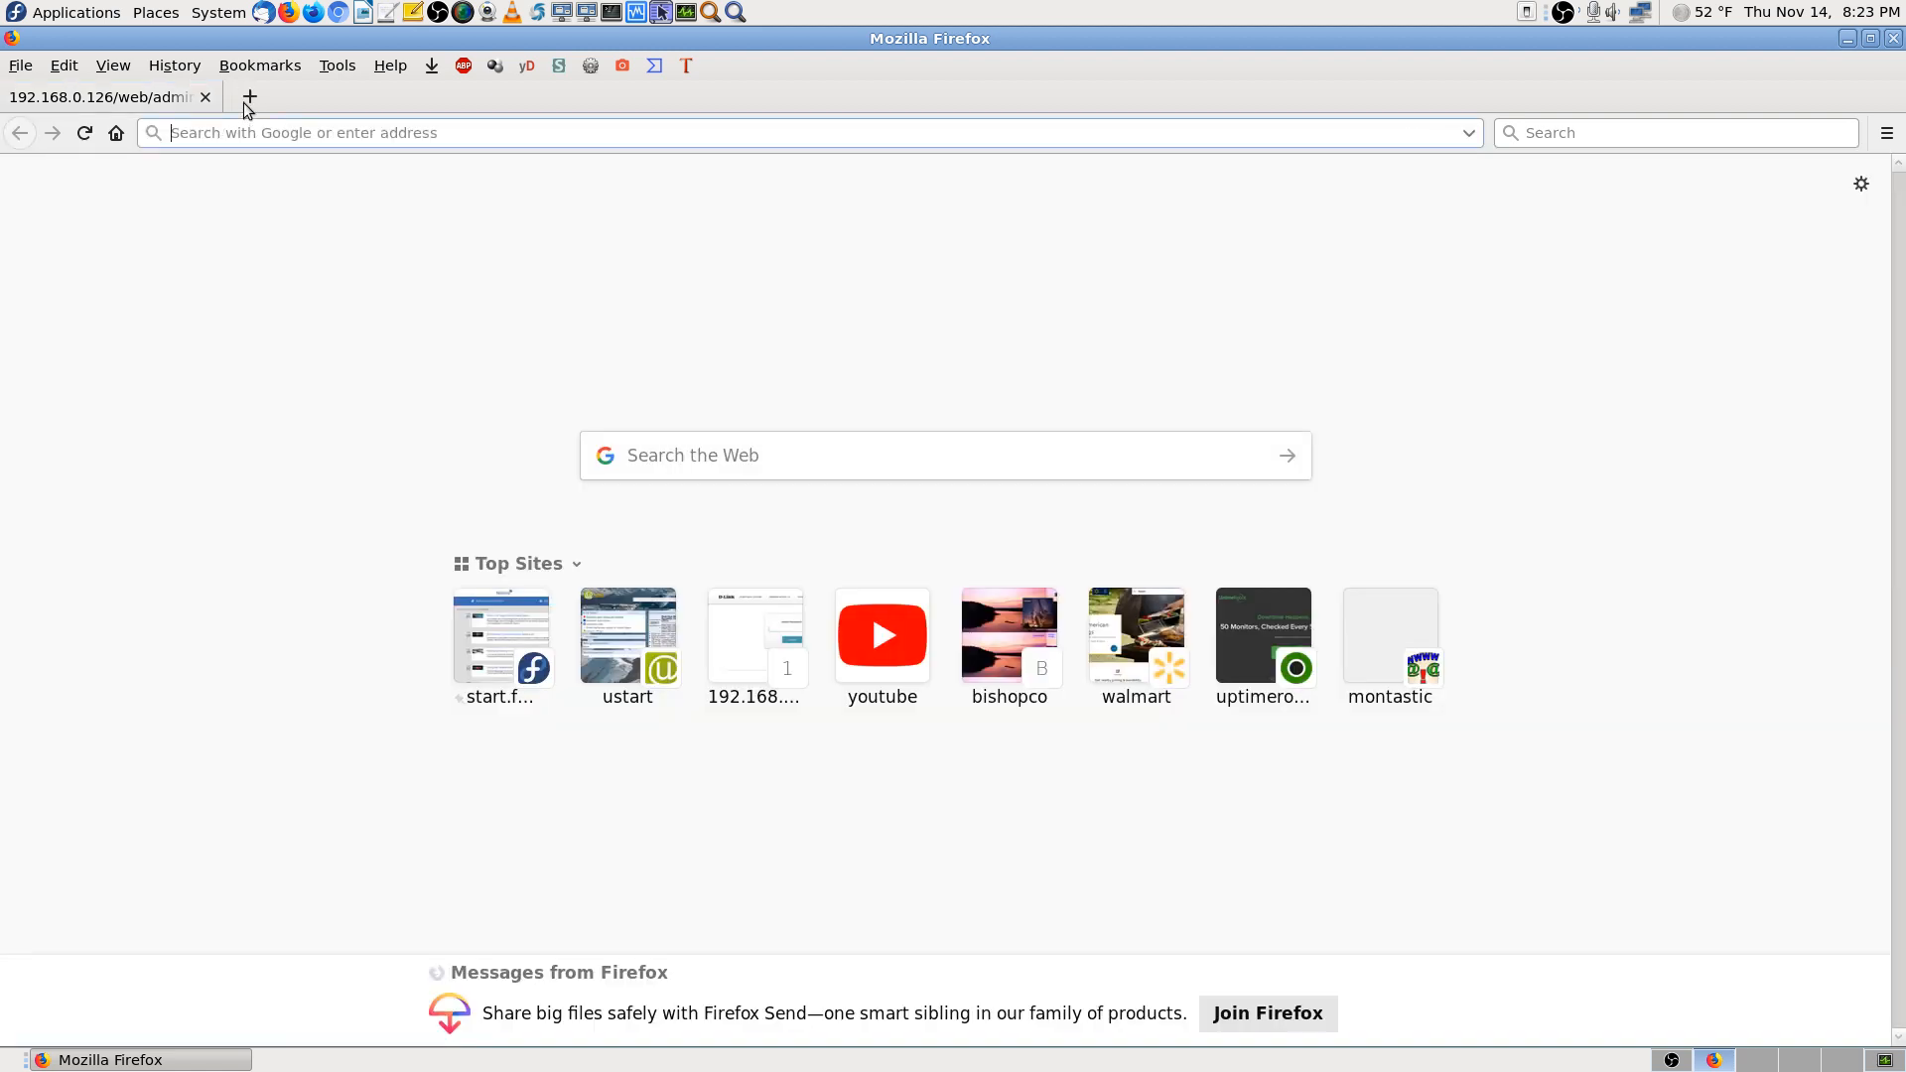
right_click(1595, 134)
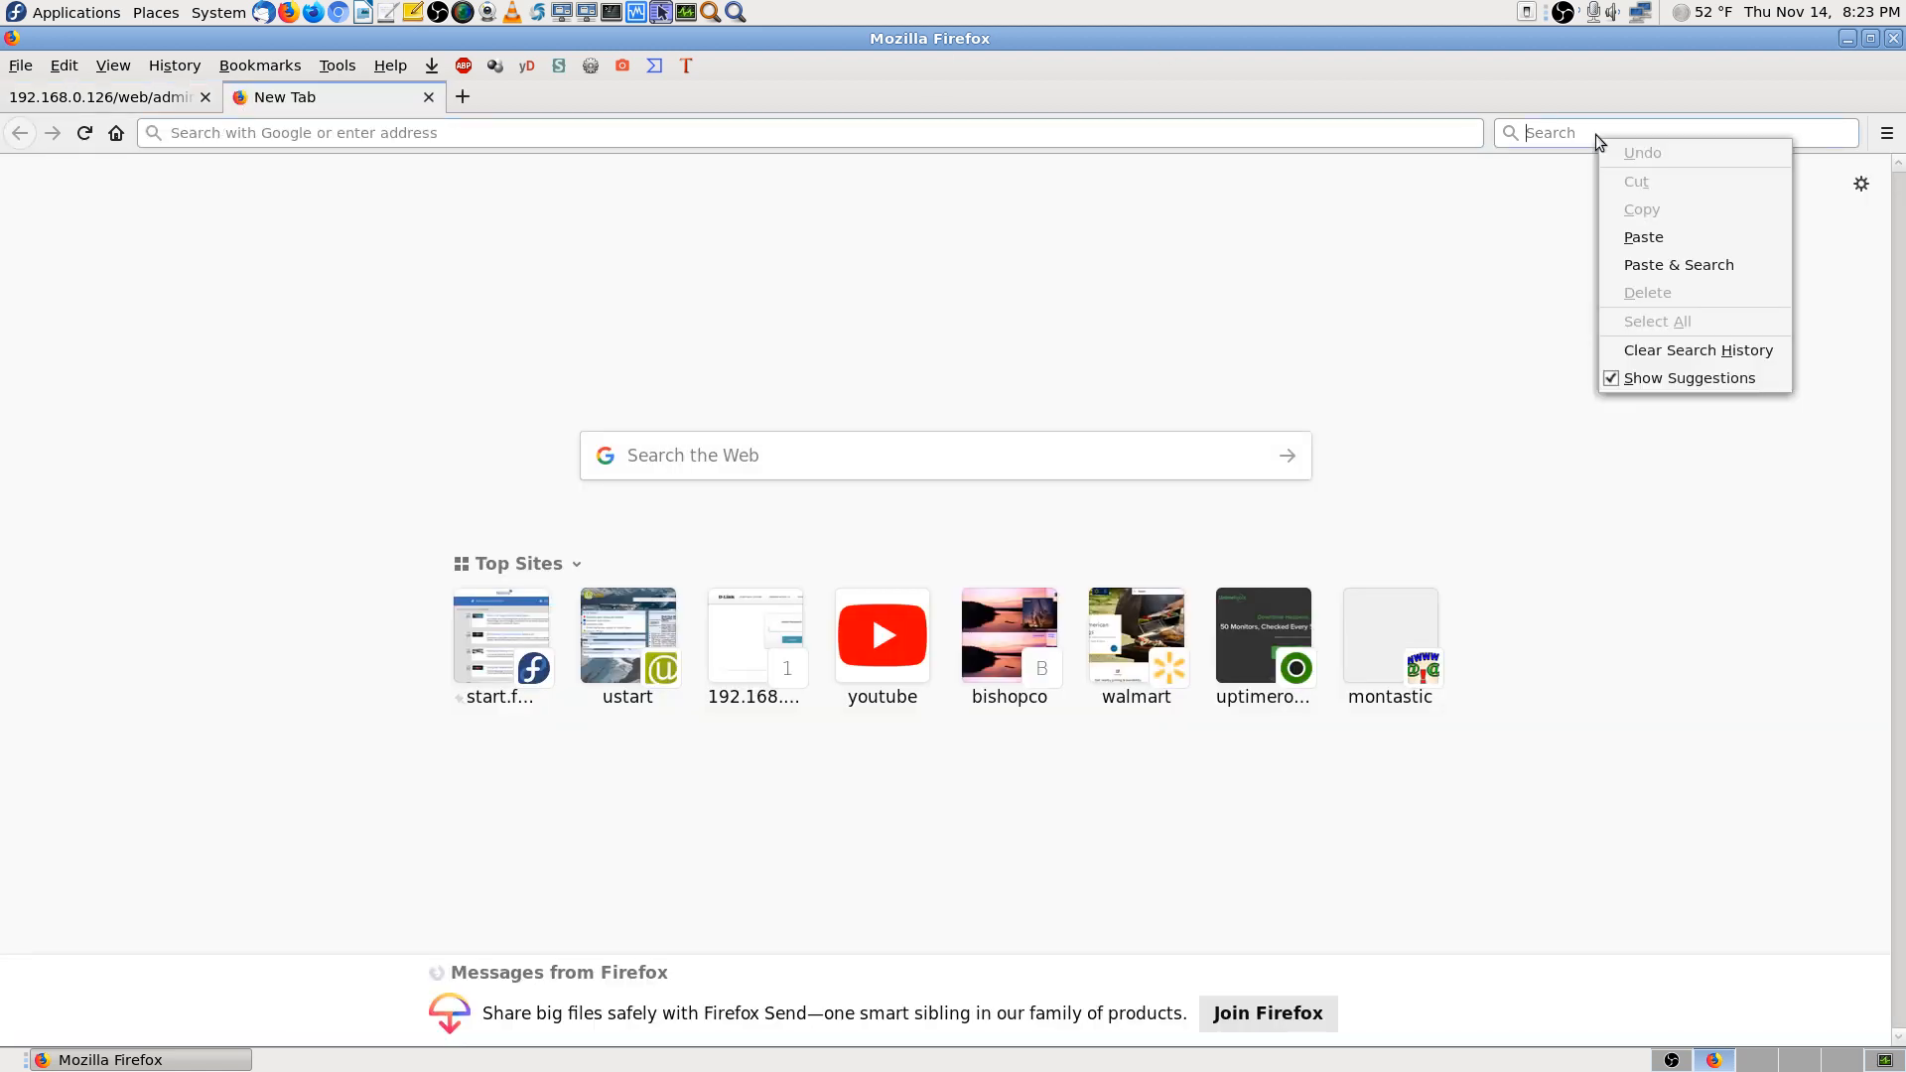
click(1647, 227)
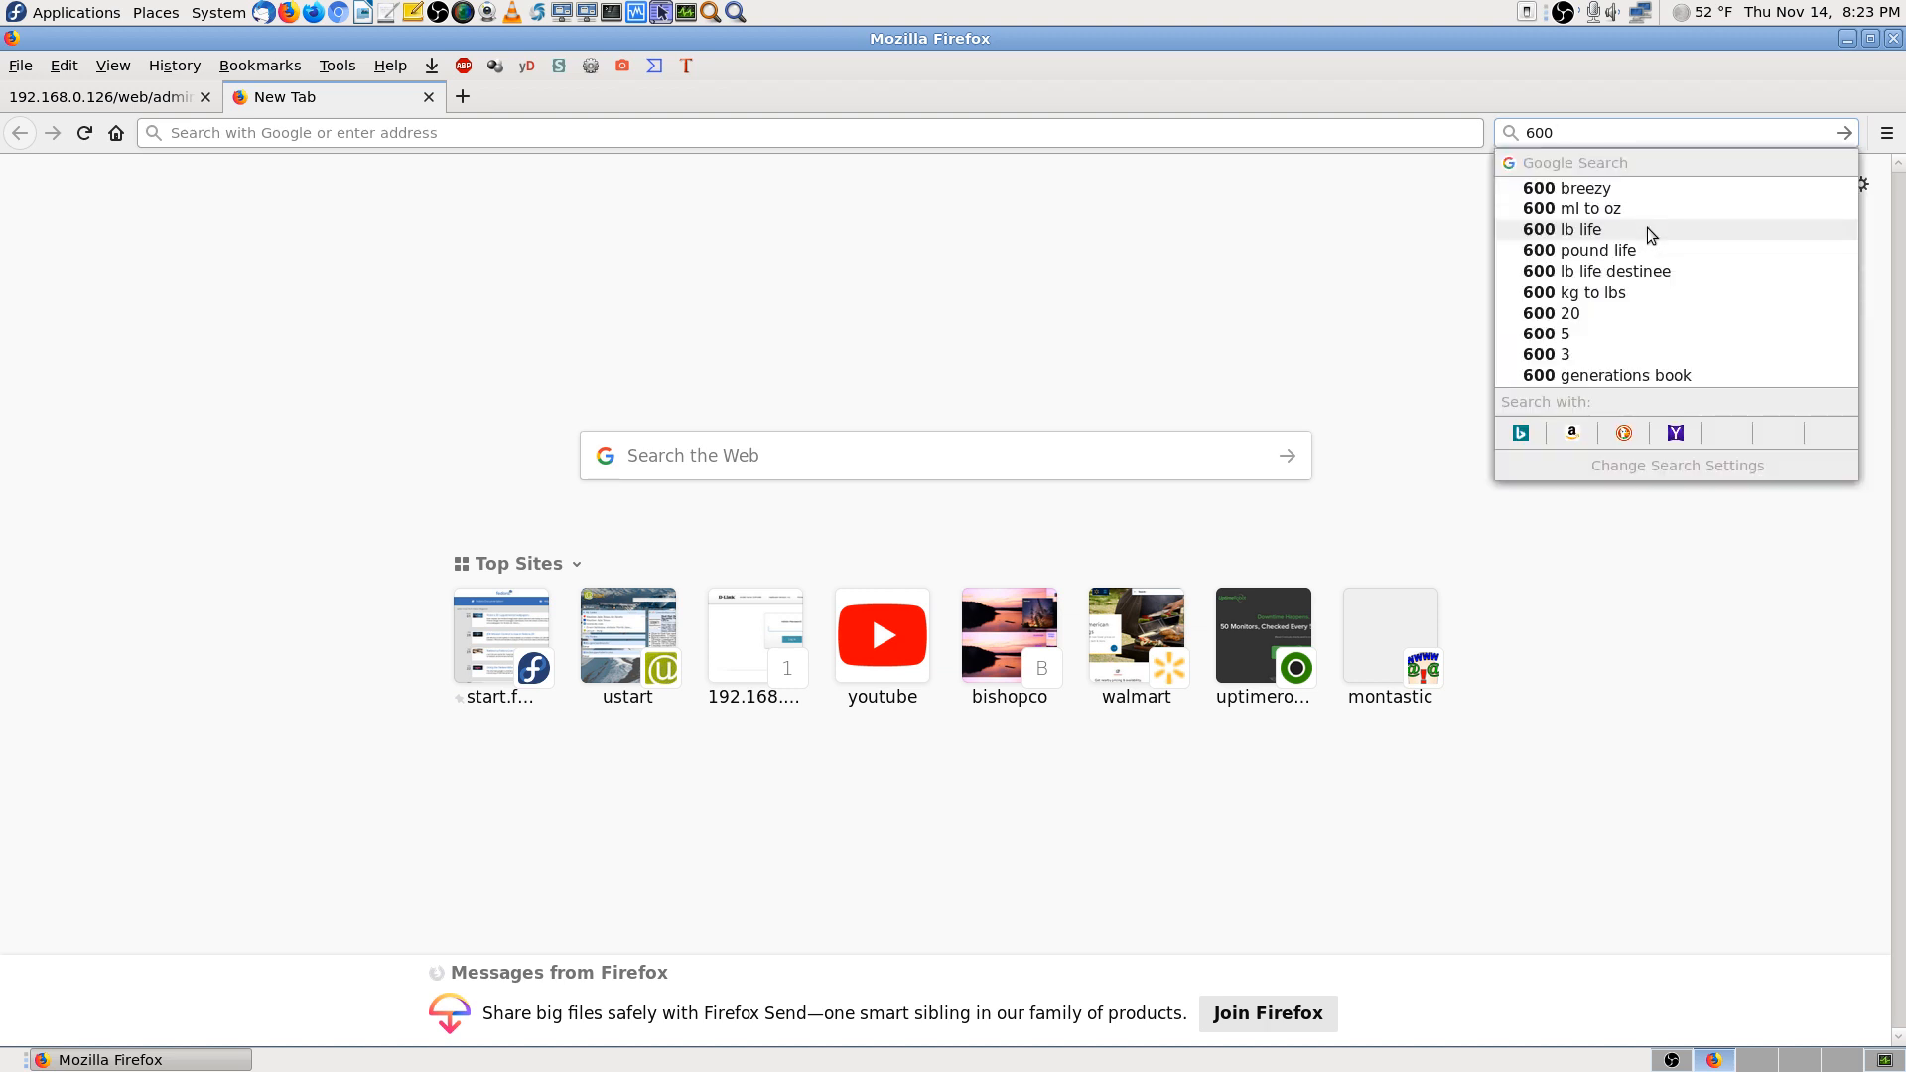
text(= min)
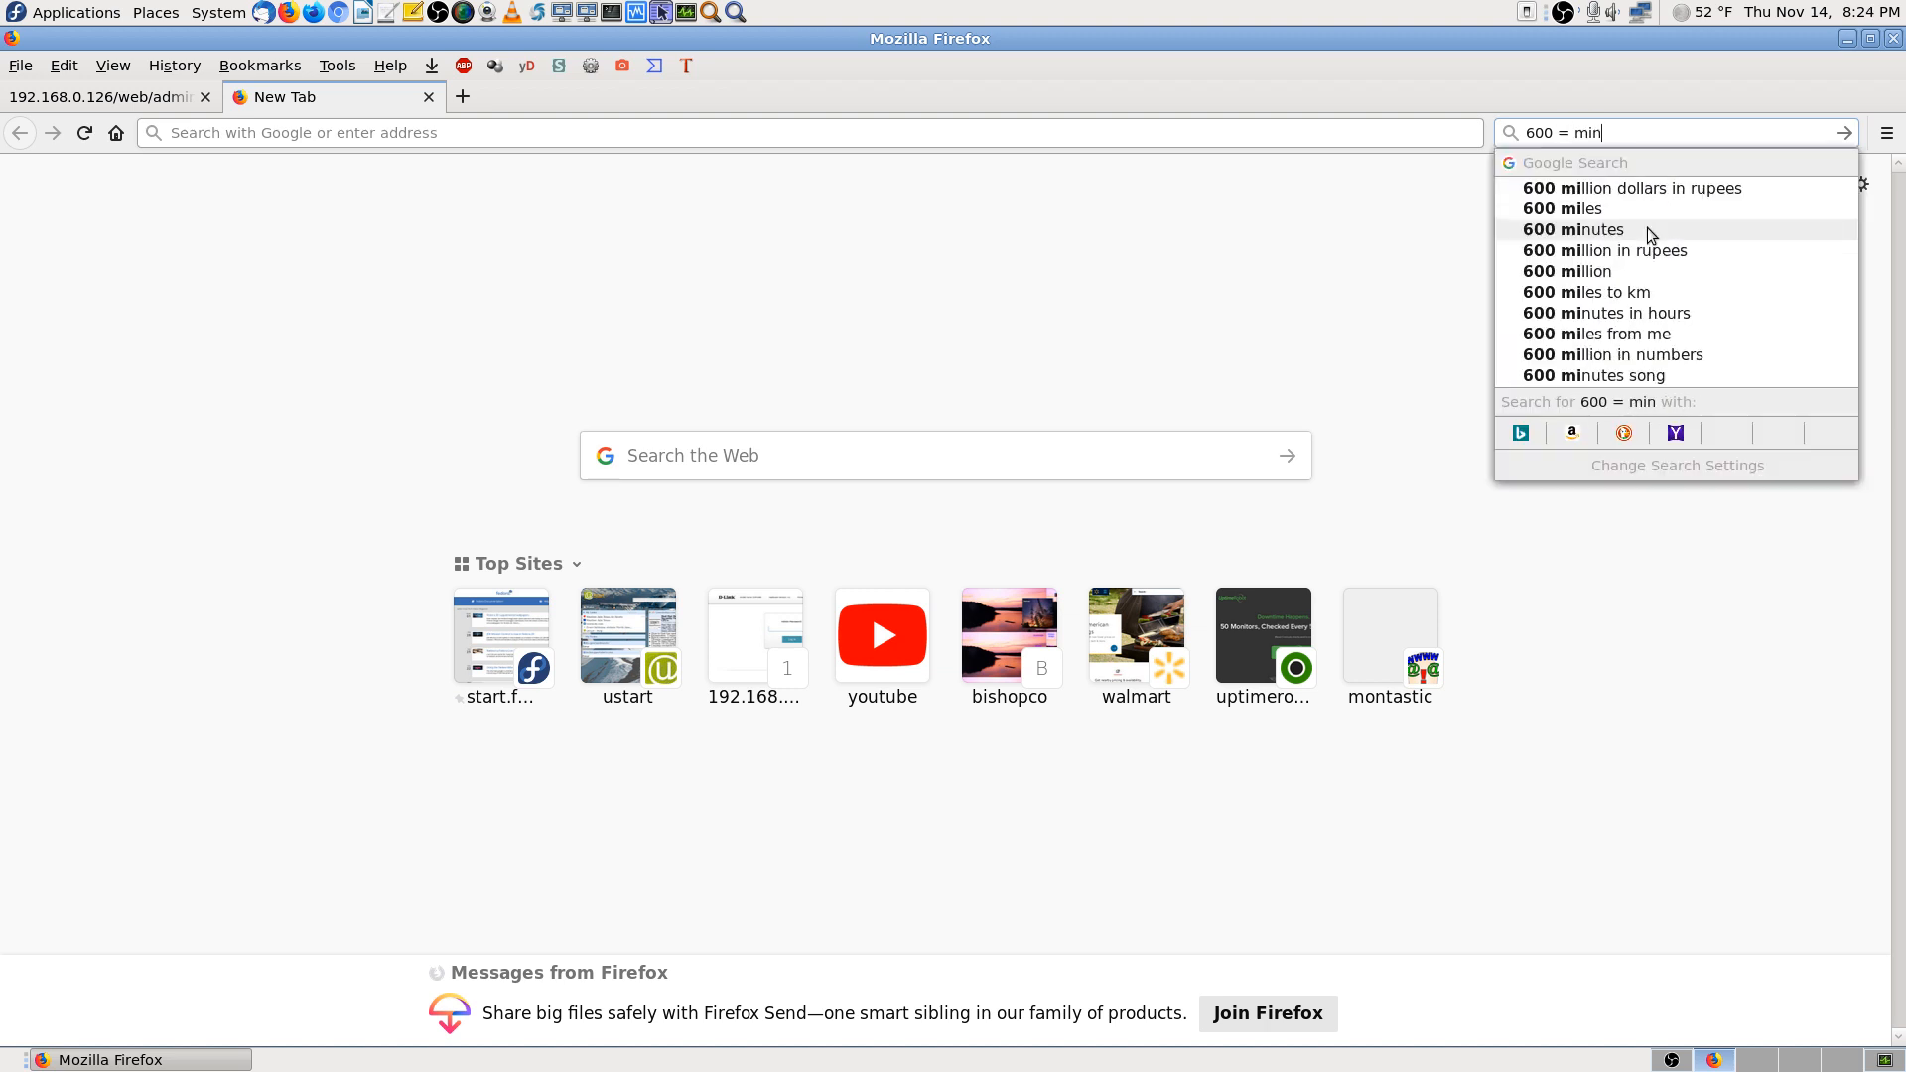
text(utes)
key(Return)
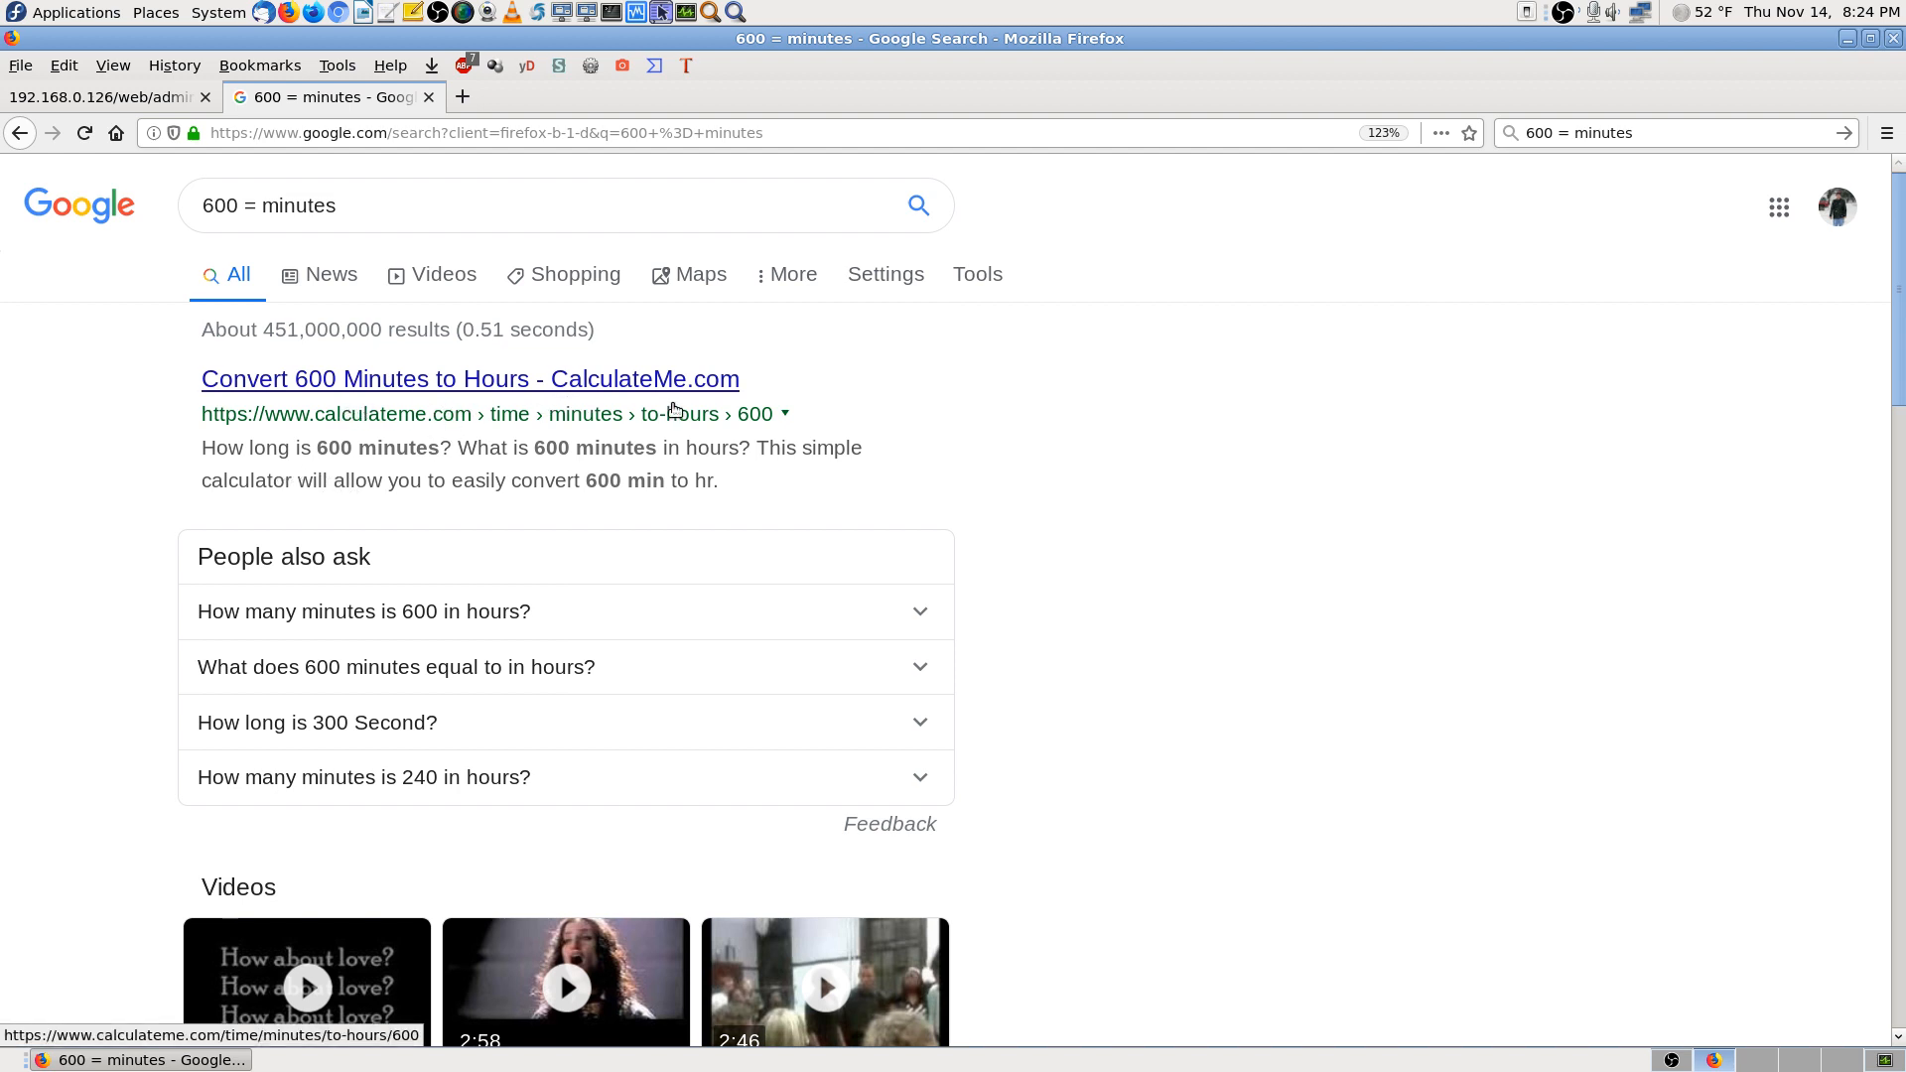
Refine the query to '600 seconds = minutes' to get the 10 minutes result
scroll(1254, 671, down, 3)
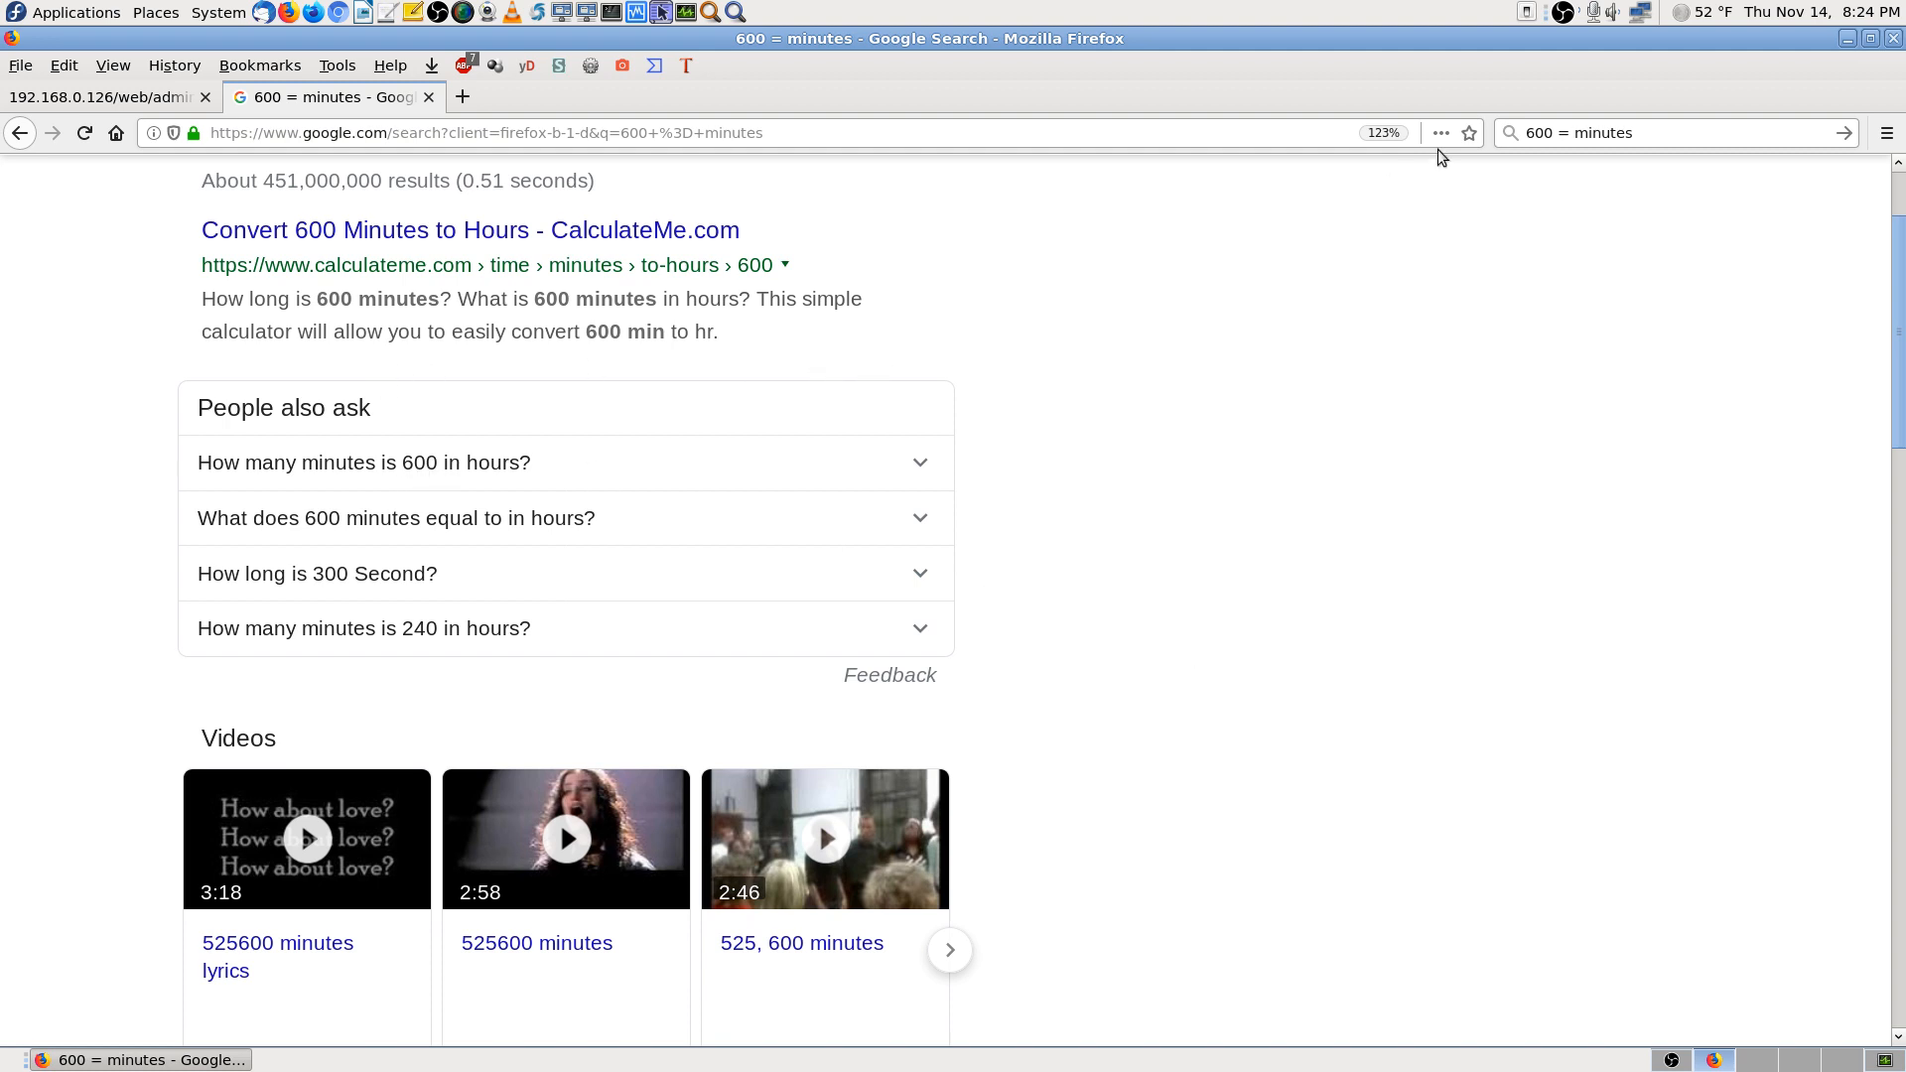
click(1552, 132)
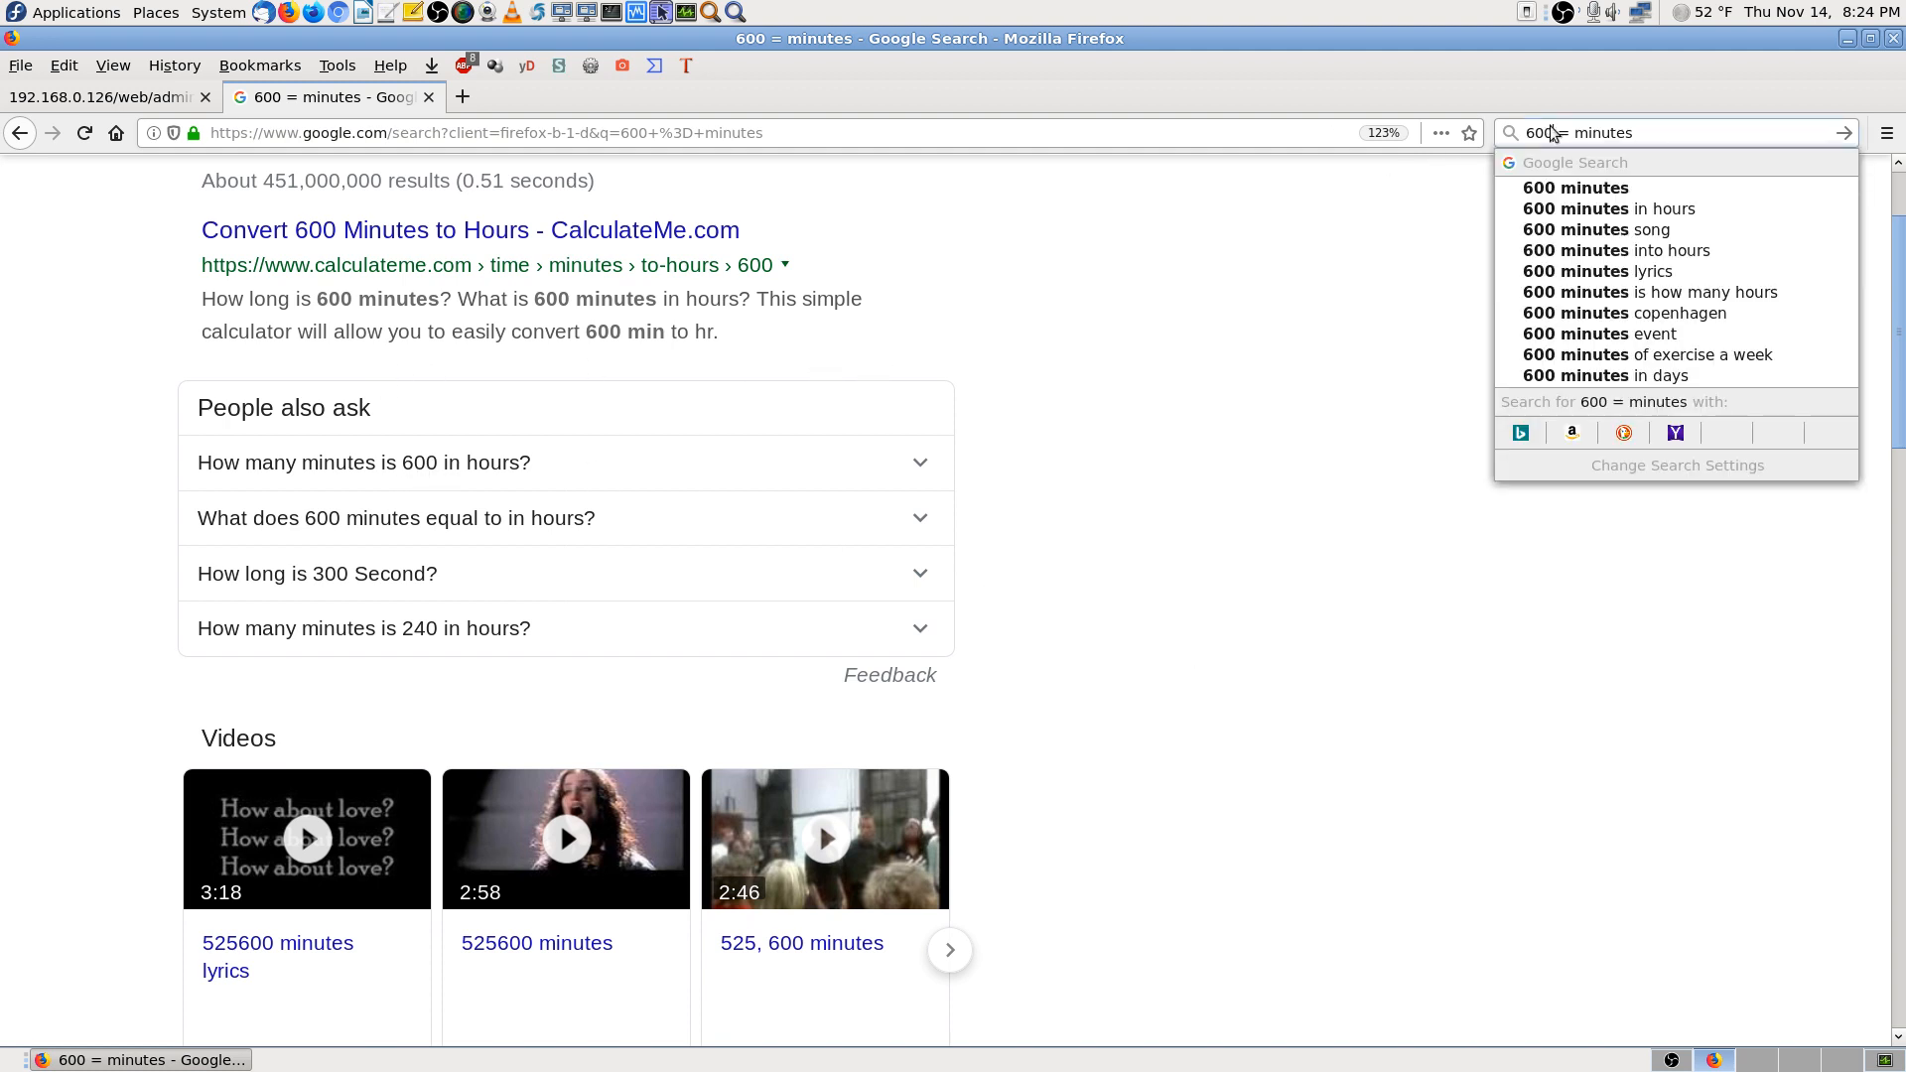
text(seconds)
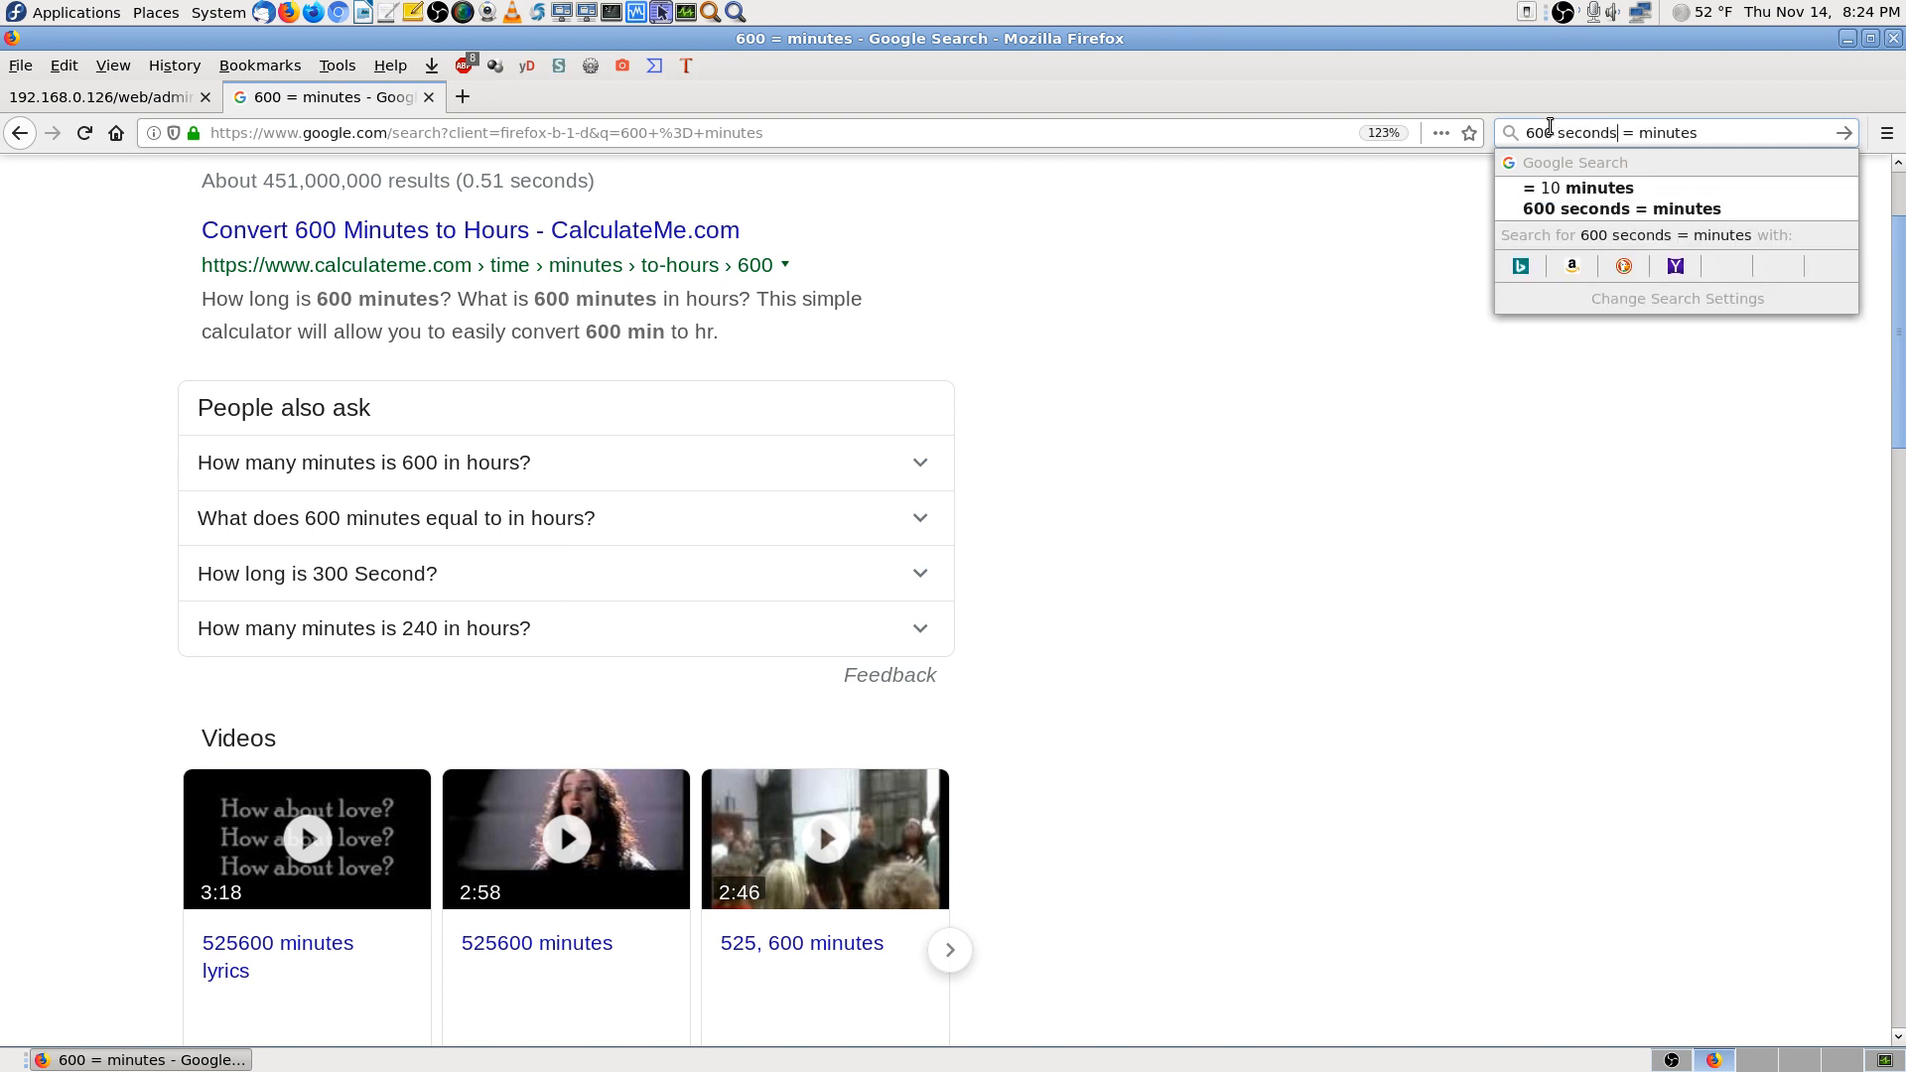
key(Return)
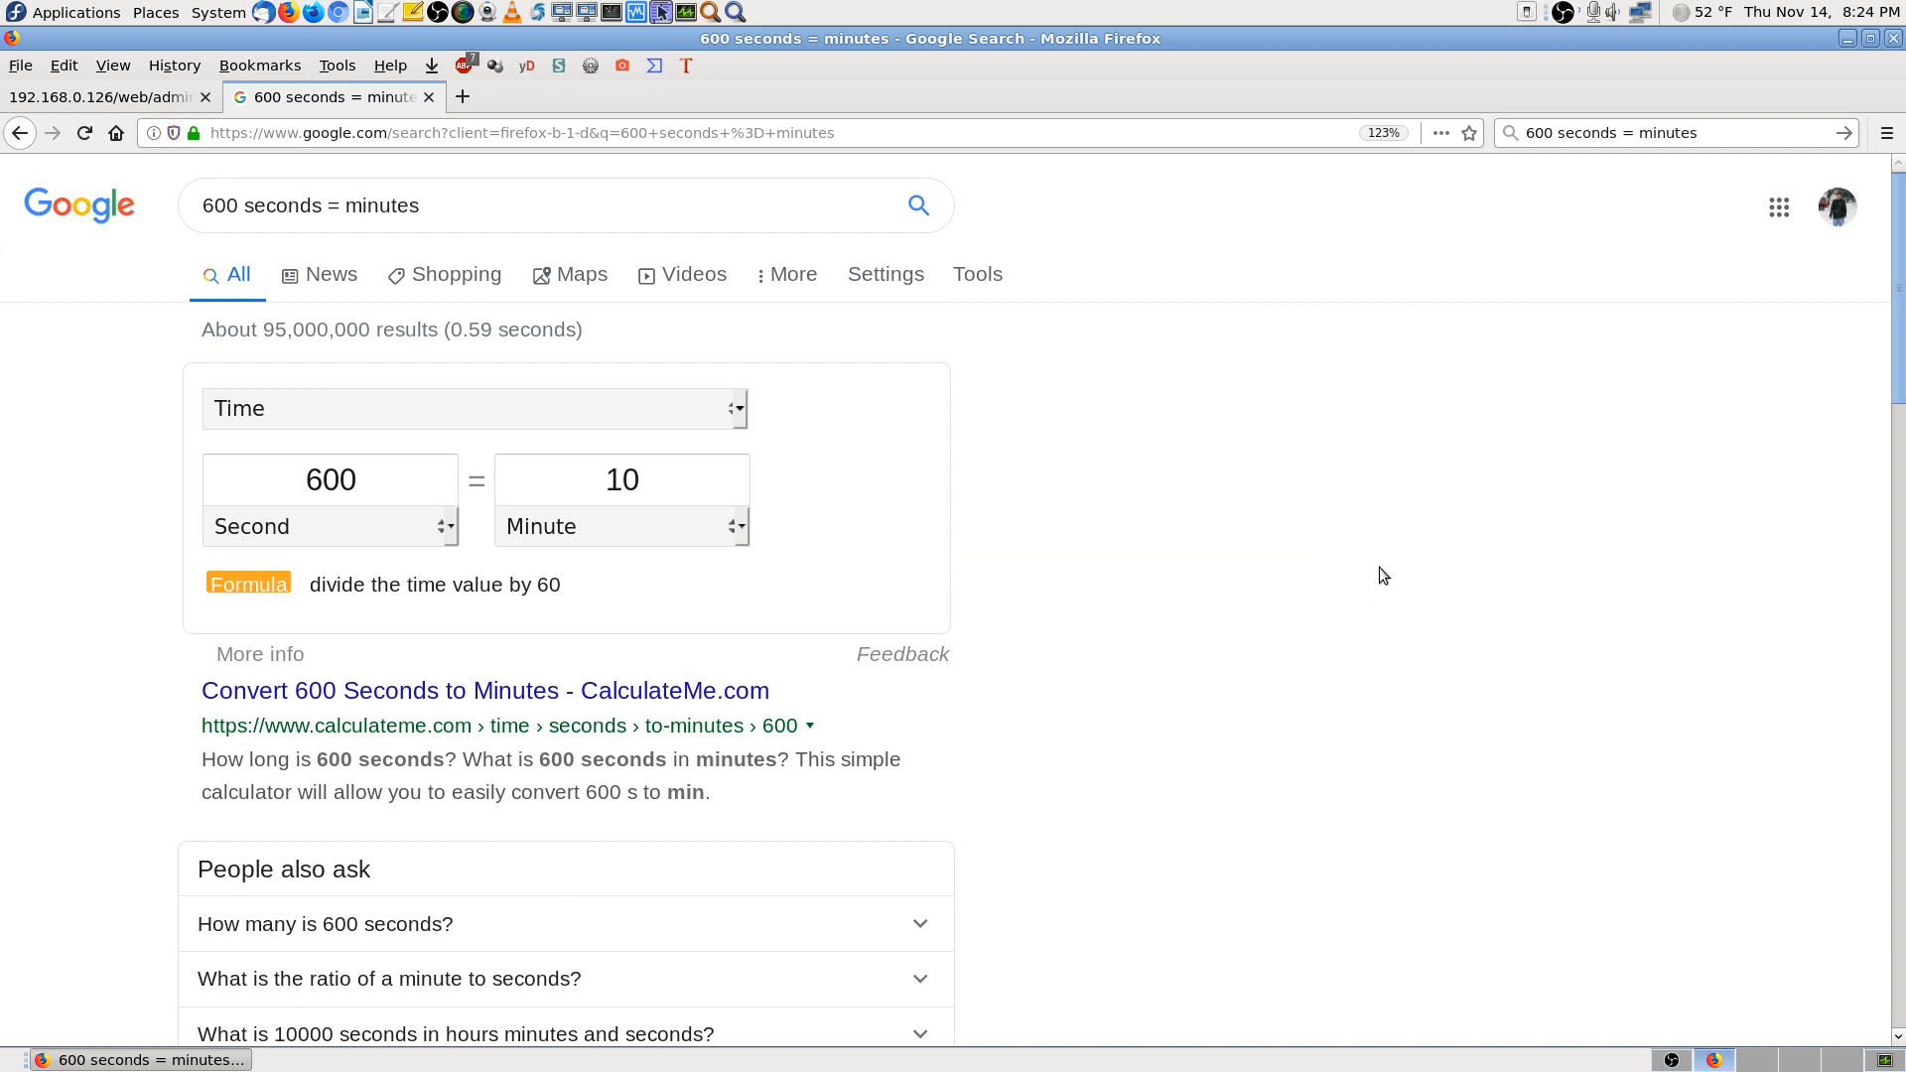
Bookmark the conversion page in the 'Time Hours calculator' folder and go back to the camera tab
click(1469, 135)
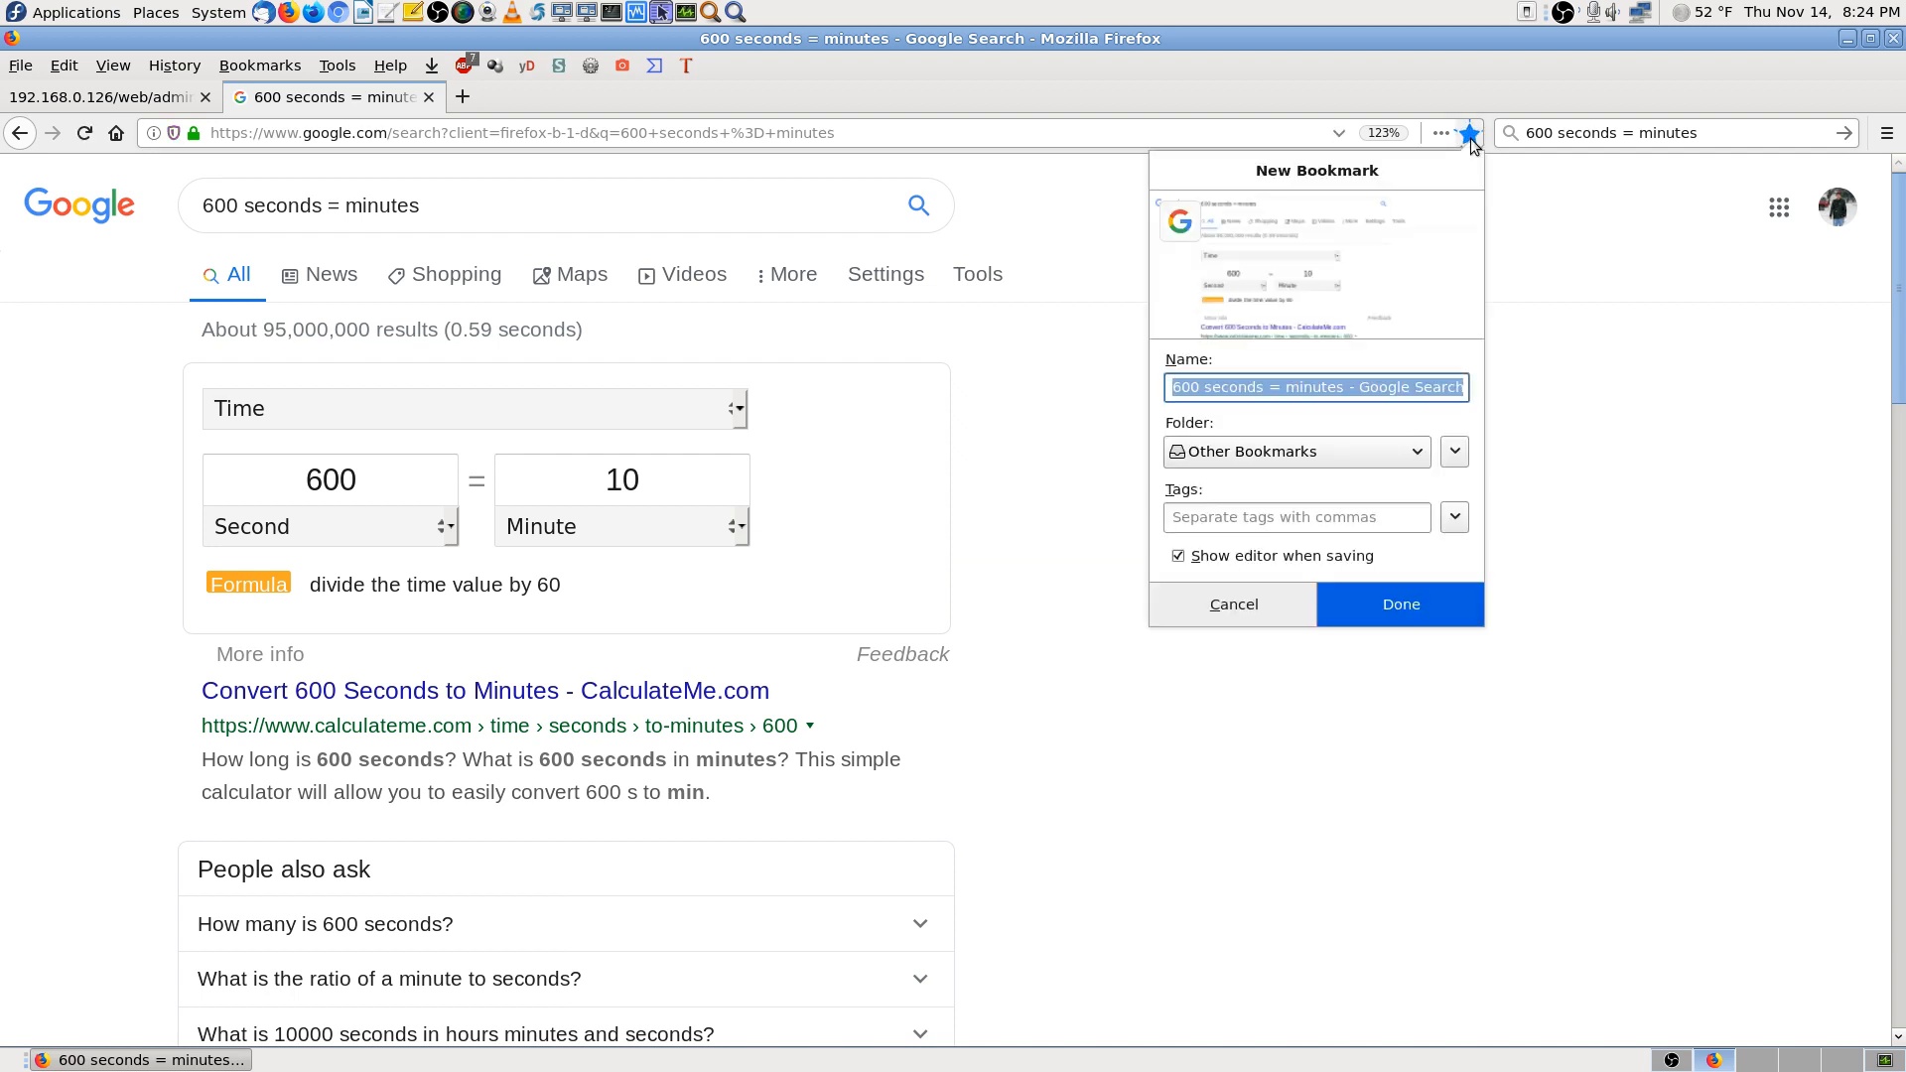
click(1348, 455)
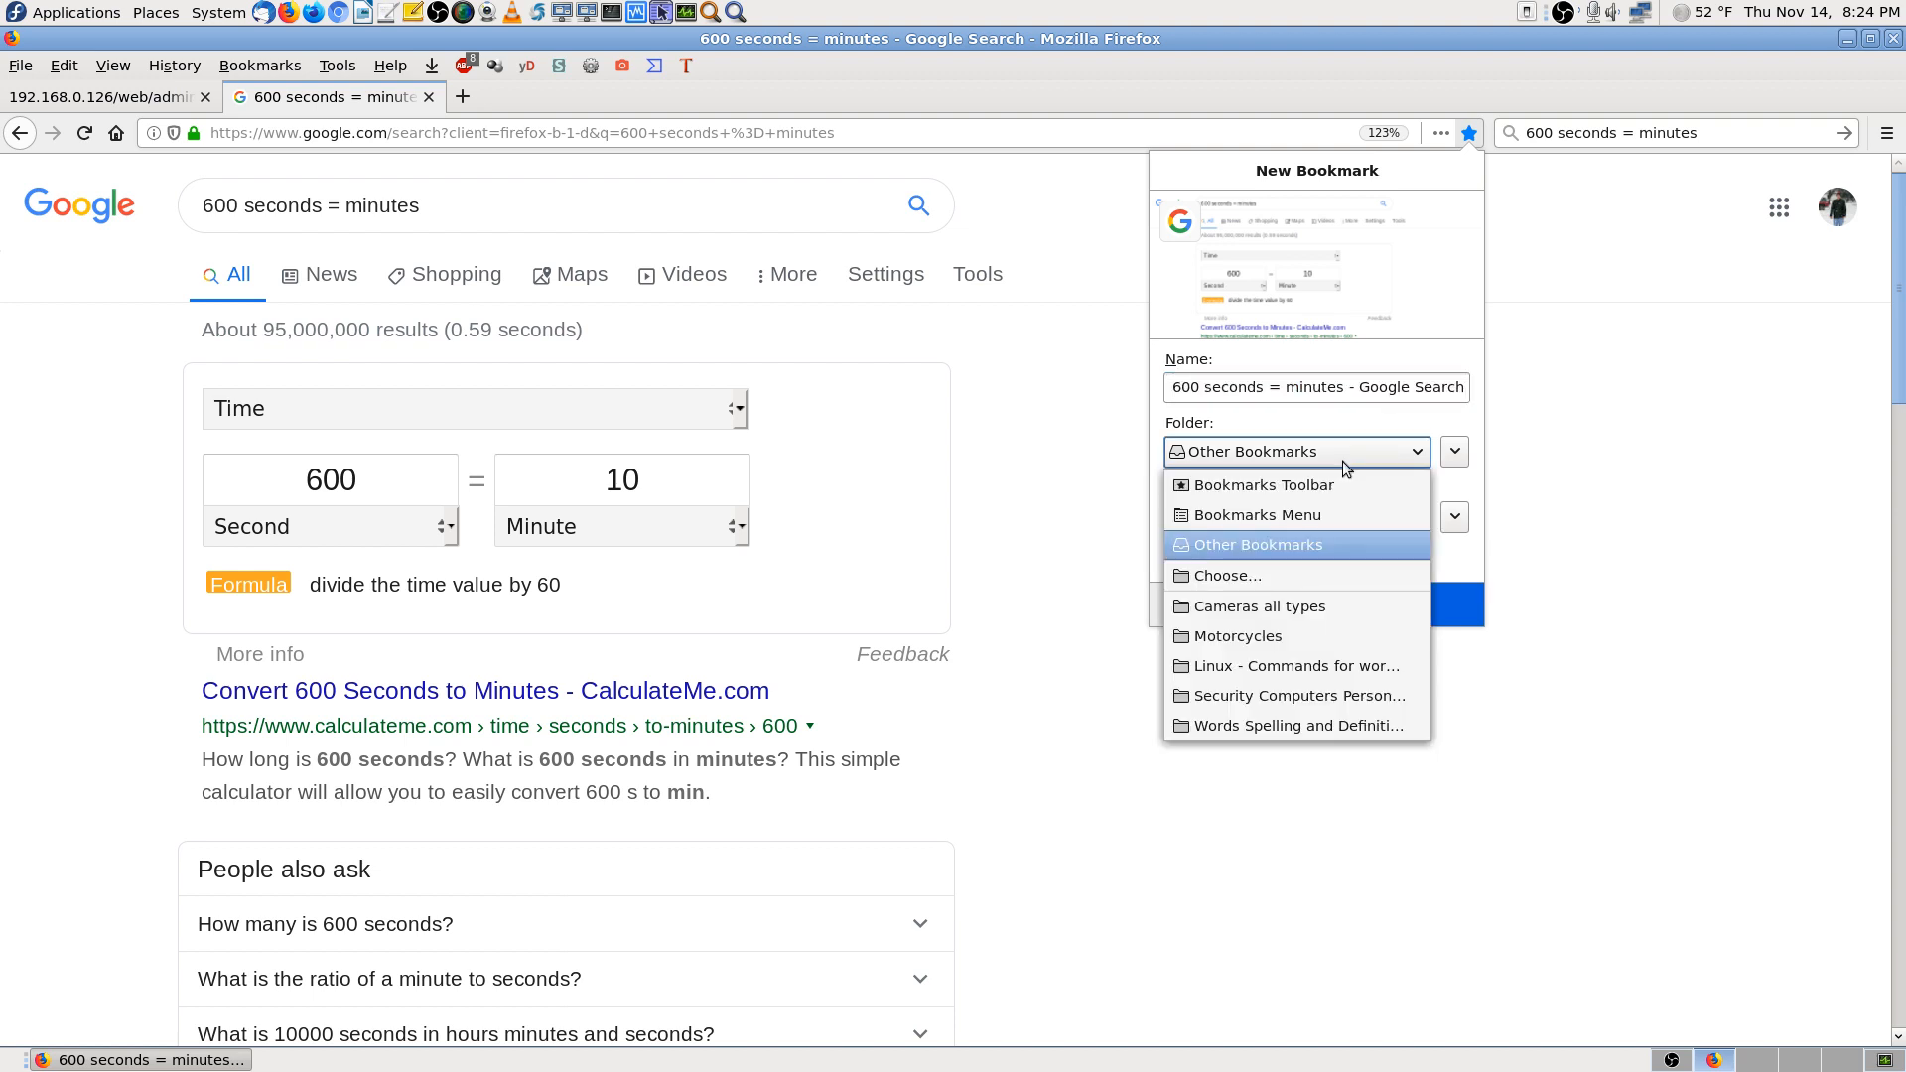
click(1325, 576)
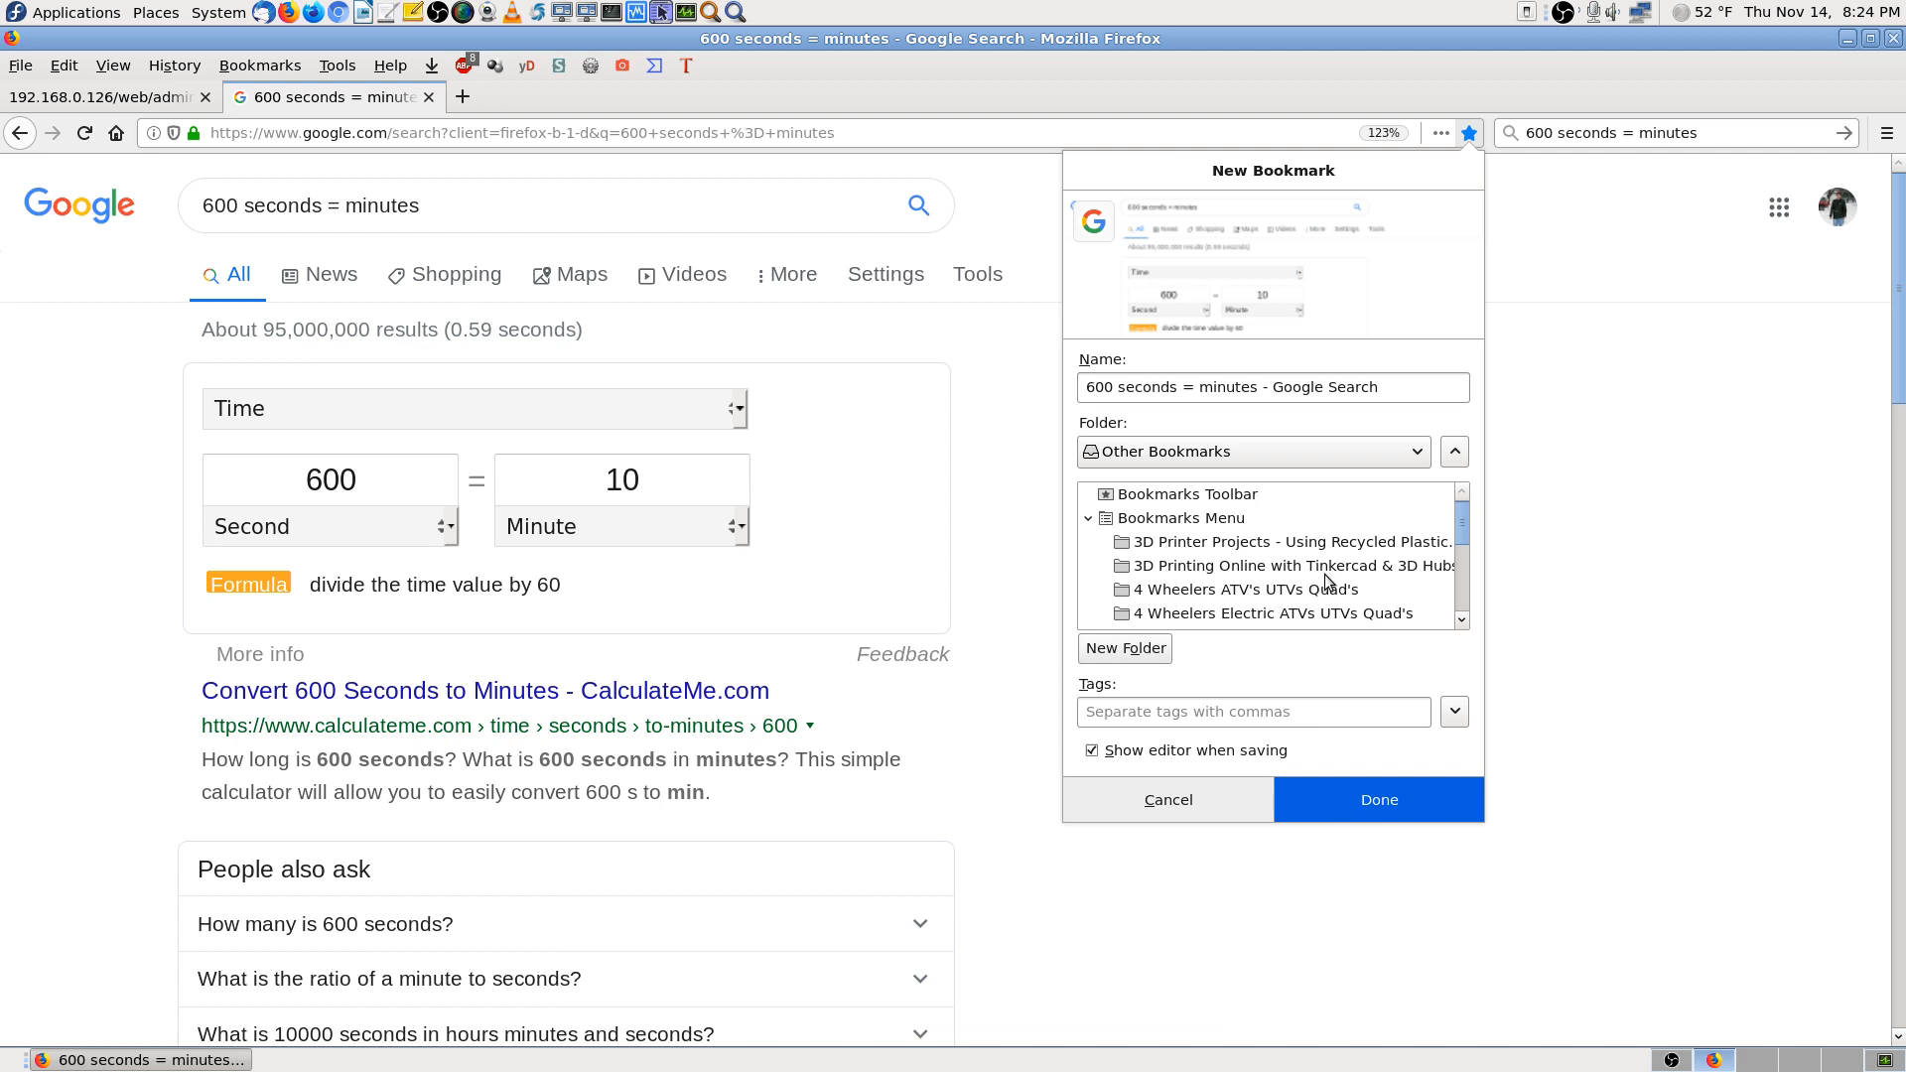
text(tim)
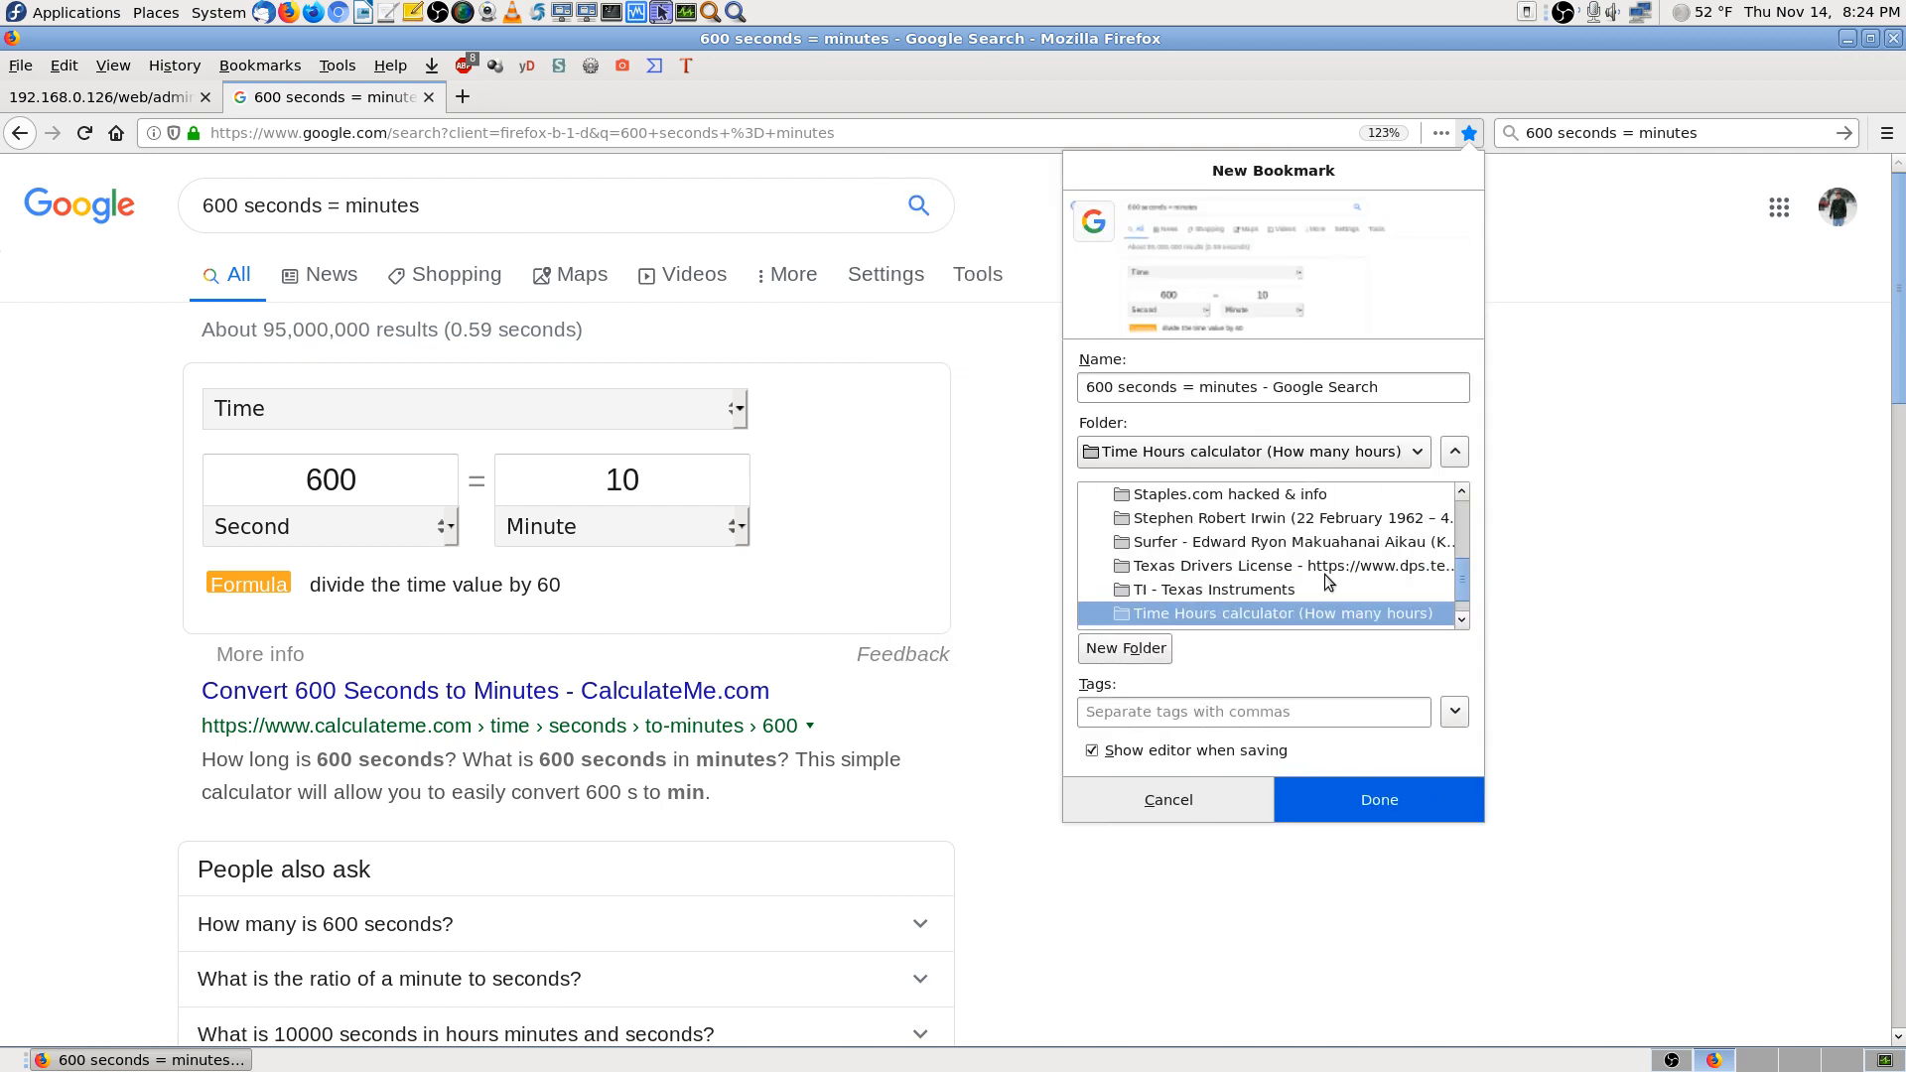
click(1450, 813)
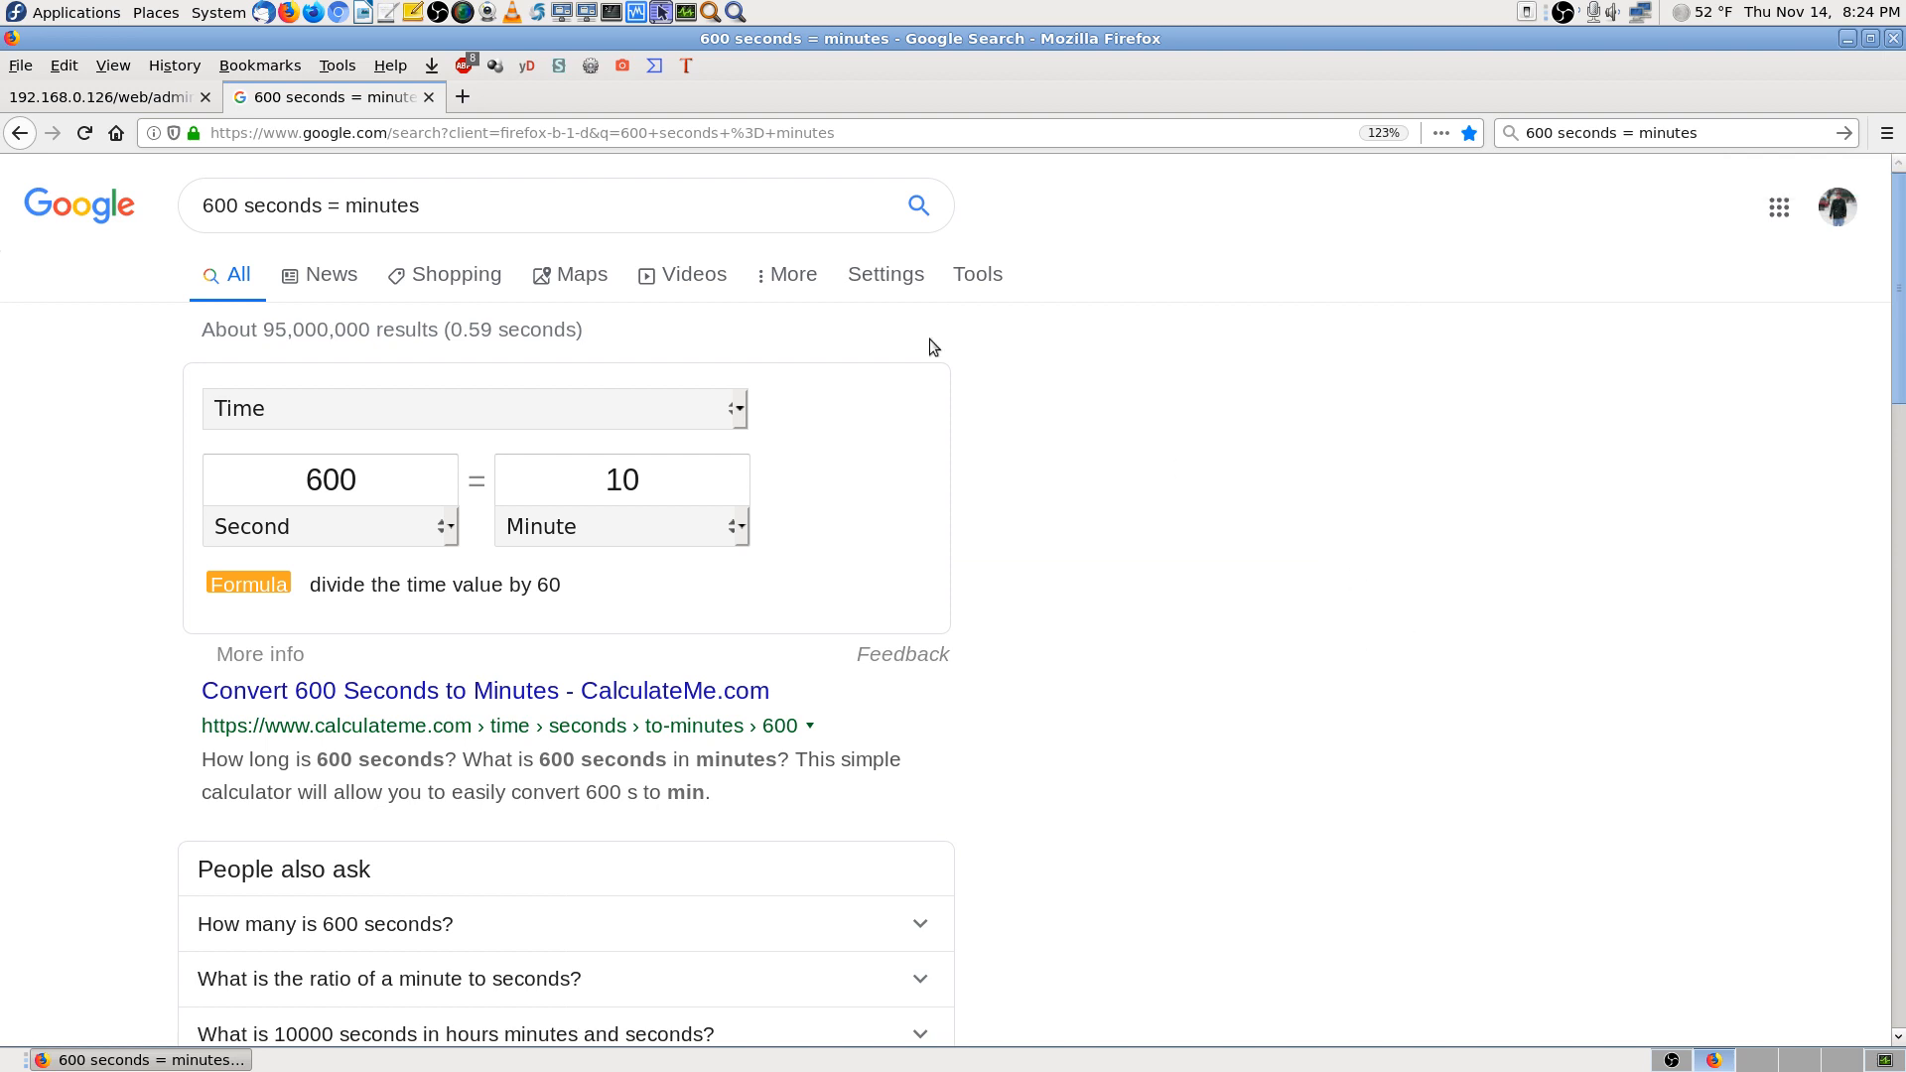
click(127, 98)
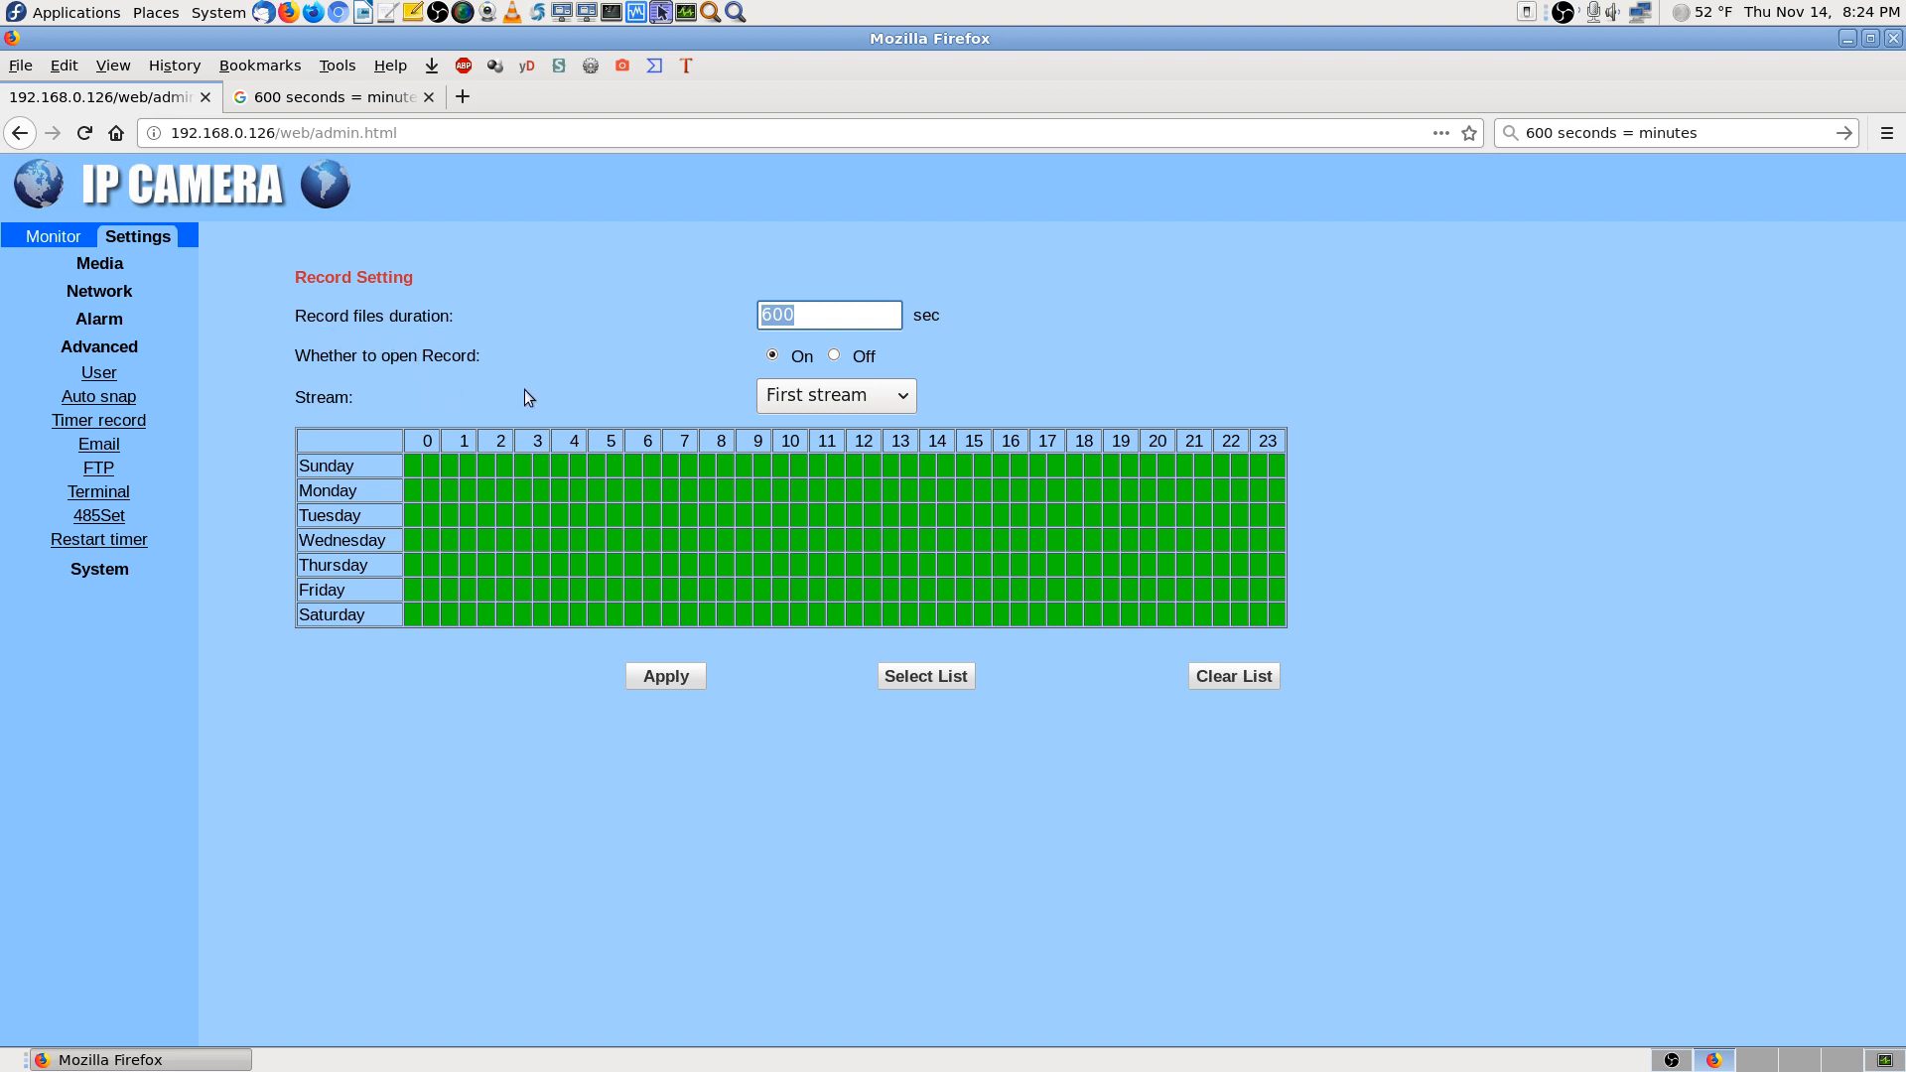
Close the Google results tab and deselect the 600 value in Record files duration
click(401, 101)
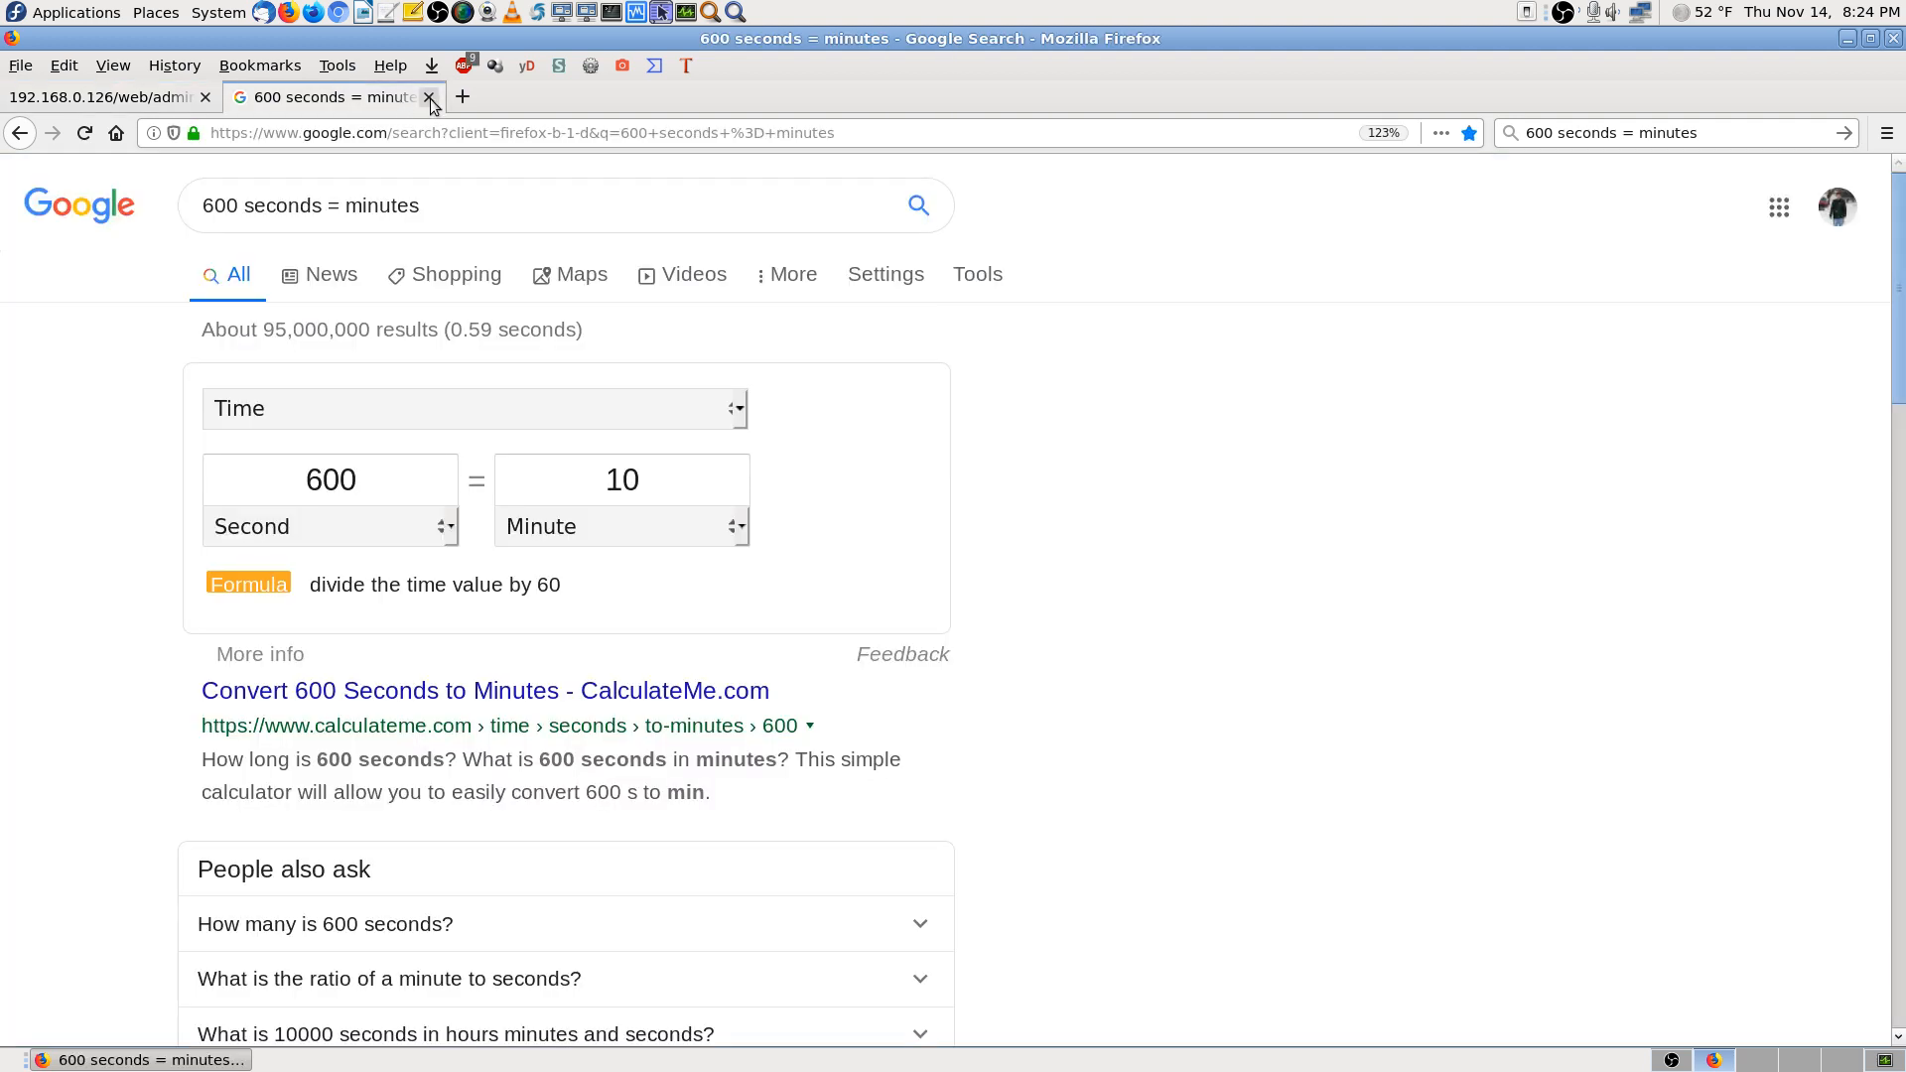
click(429, 97)
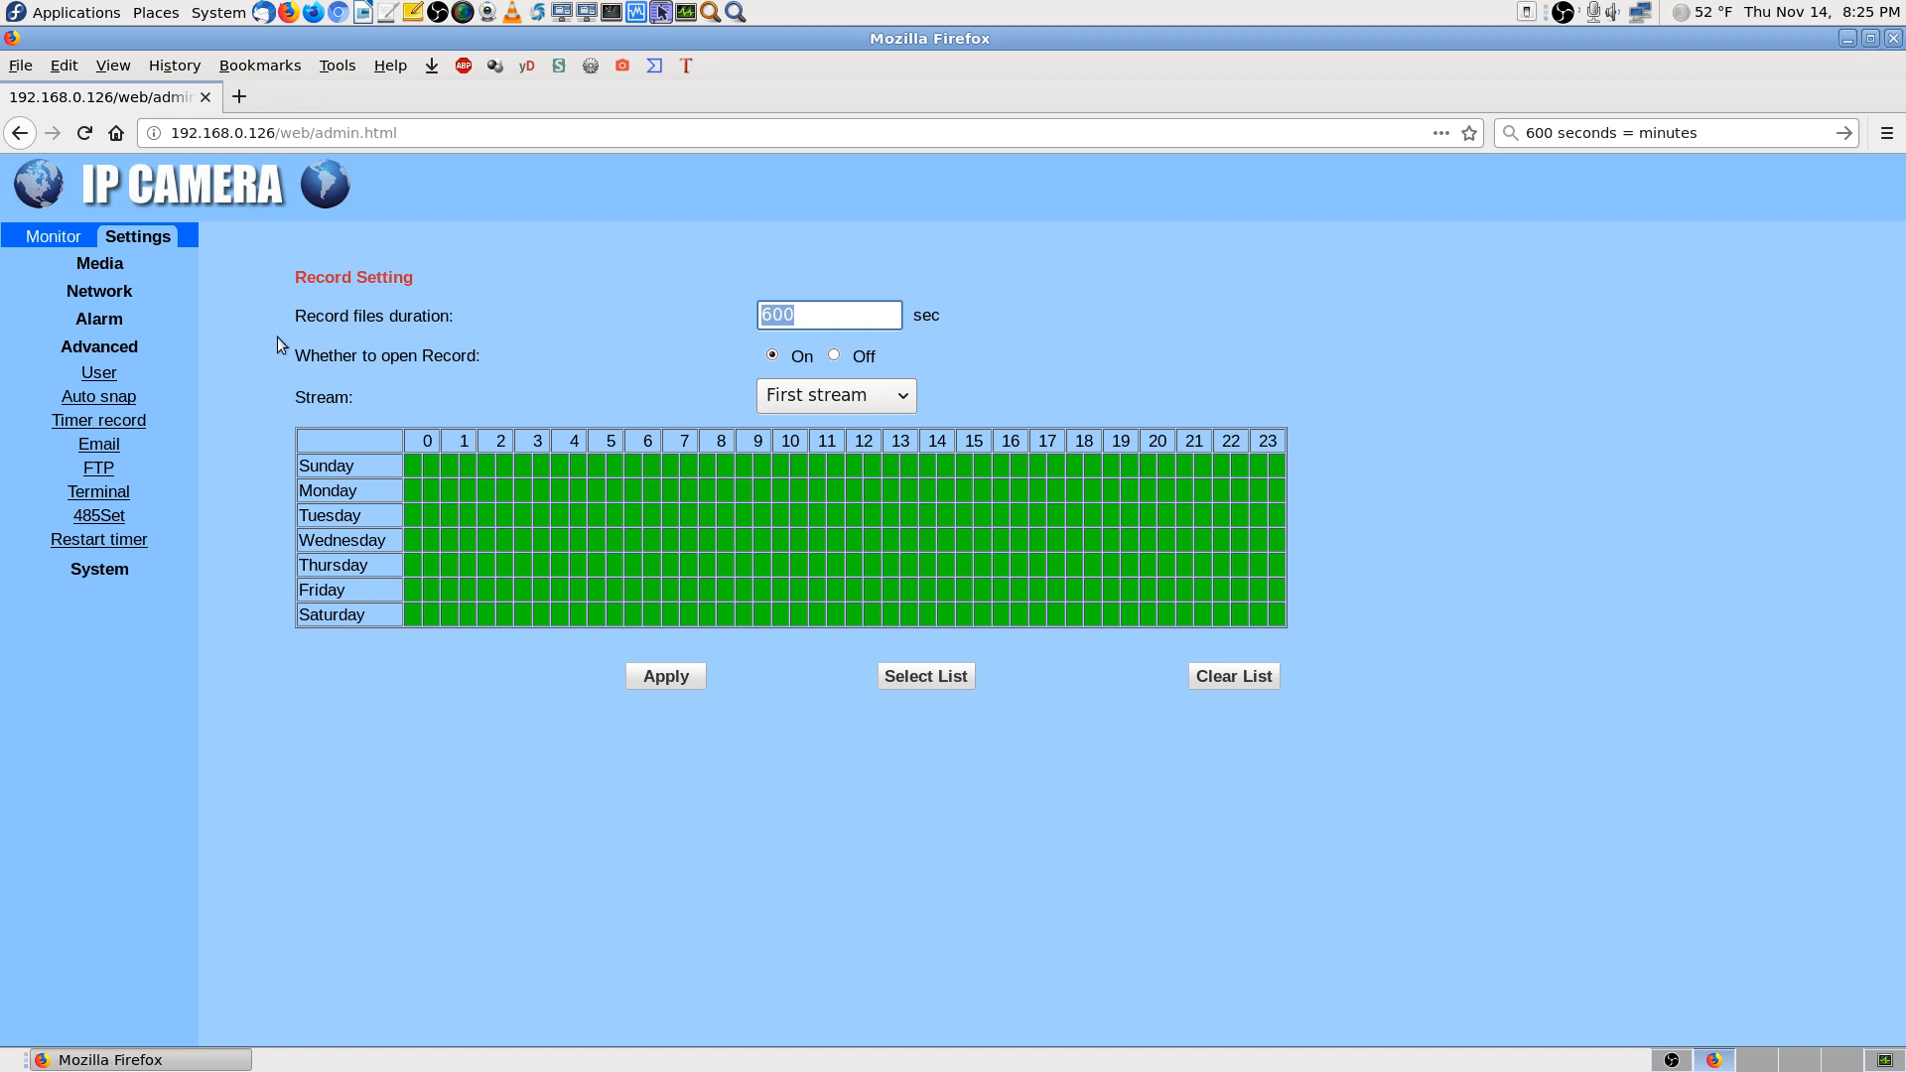
click(230, 399)
Switch between the Email page (port 25, authentication On) and FTP page (port 21, passive mode)
click(99, 445)
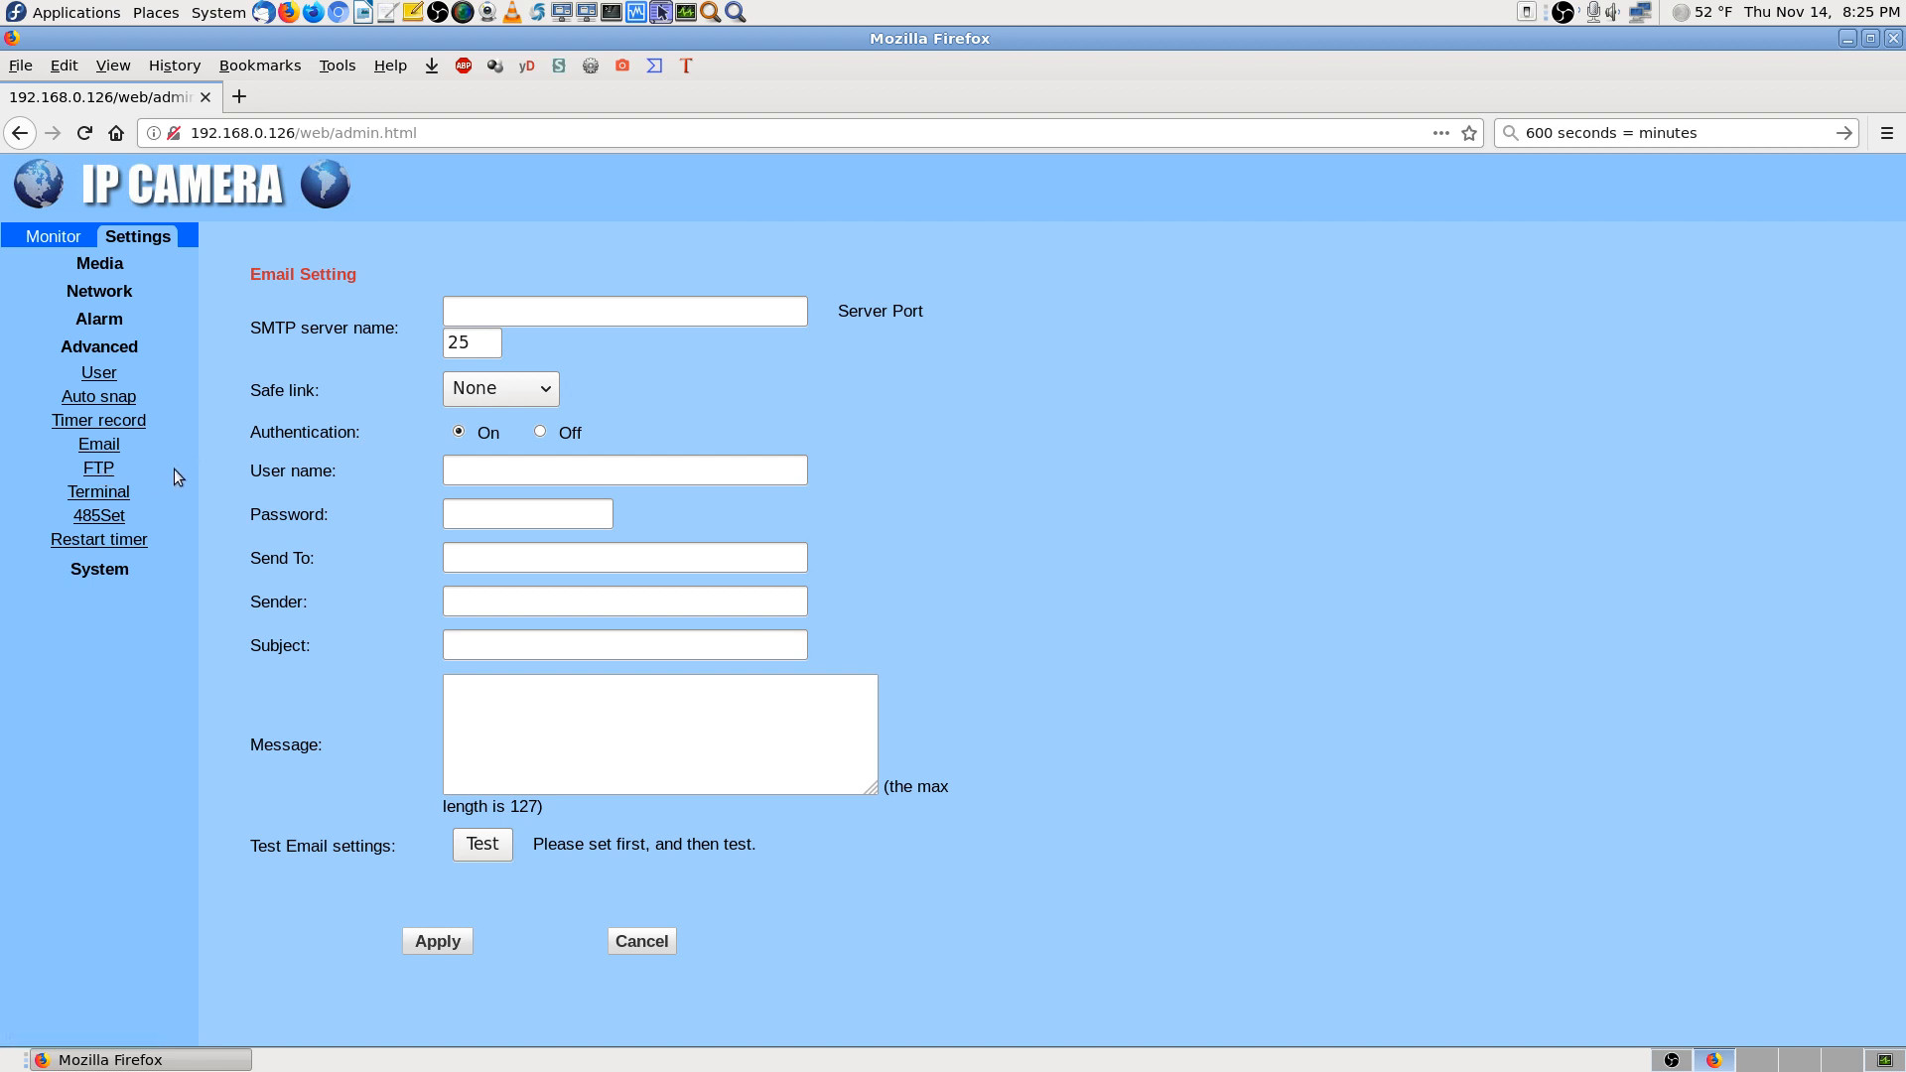
click(98, 470)
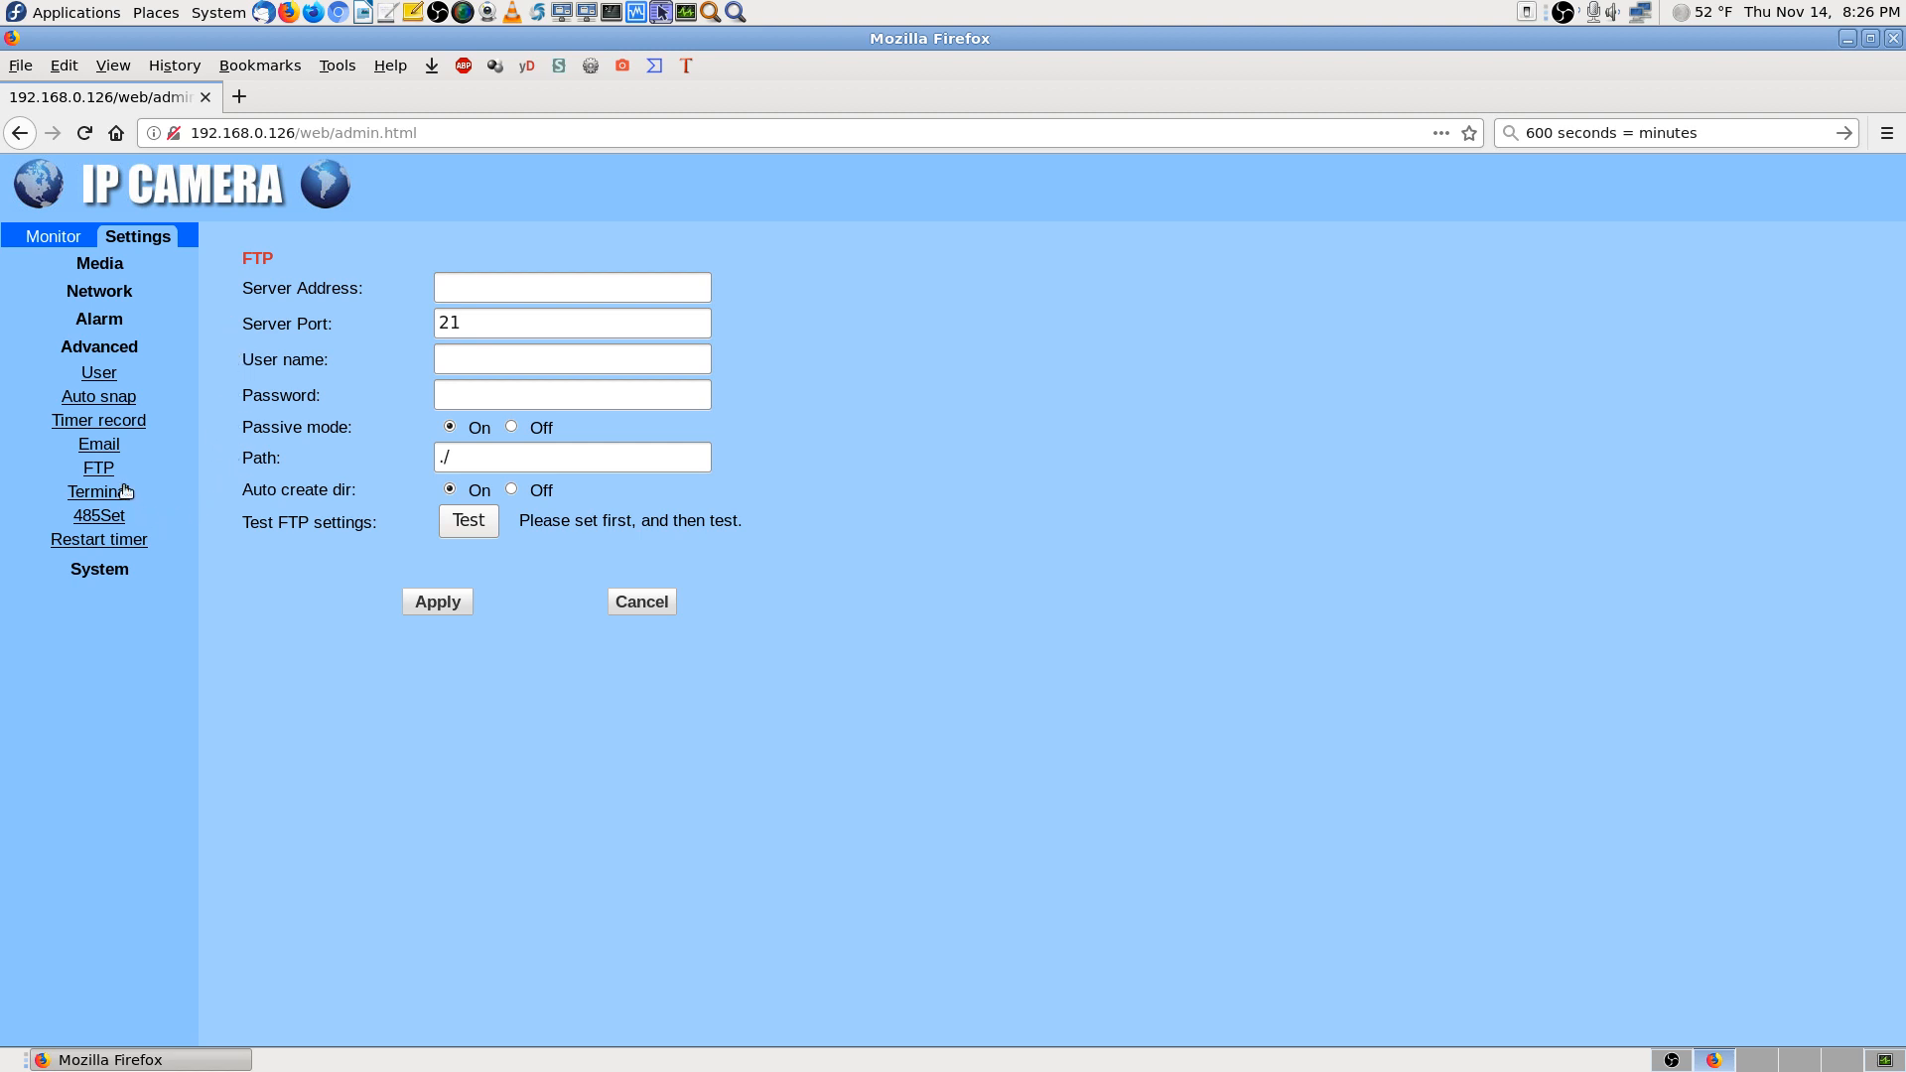
click(106, 448)
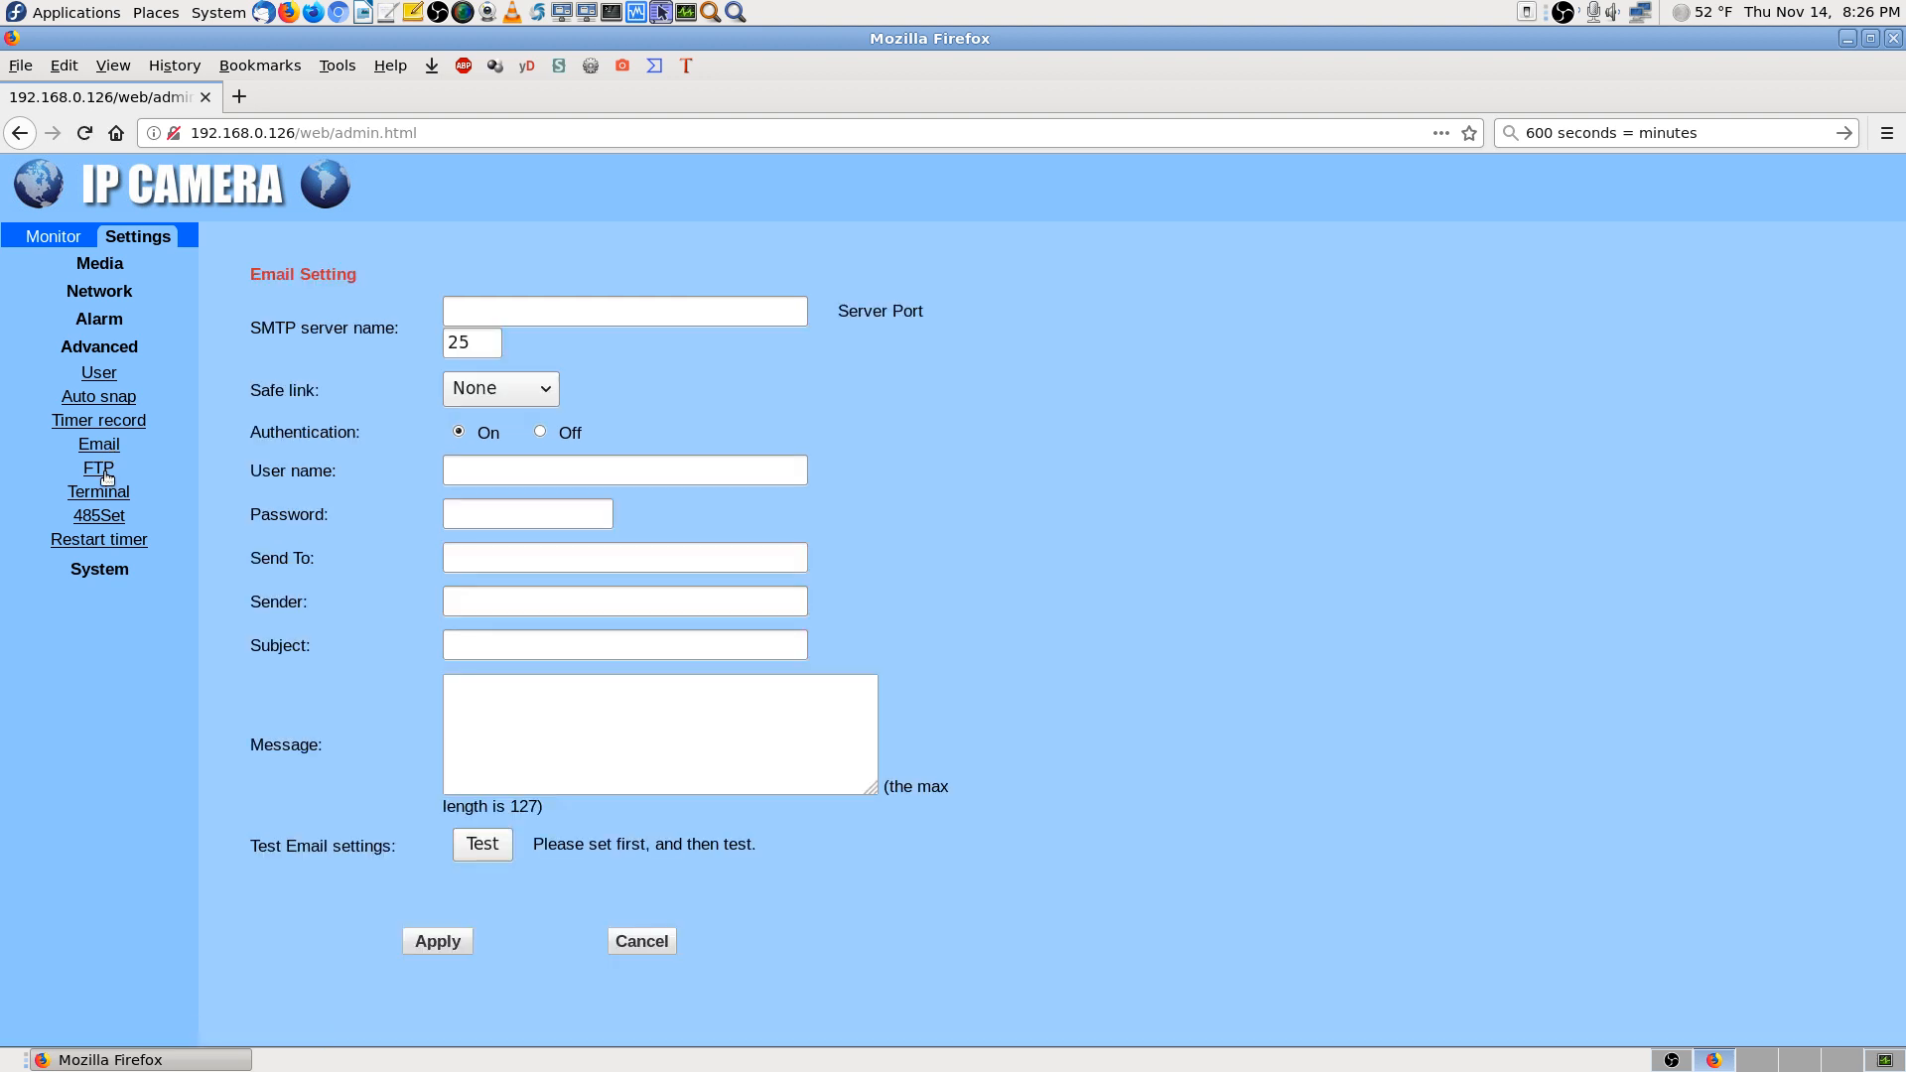
click(105, 473)
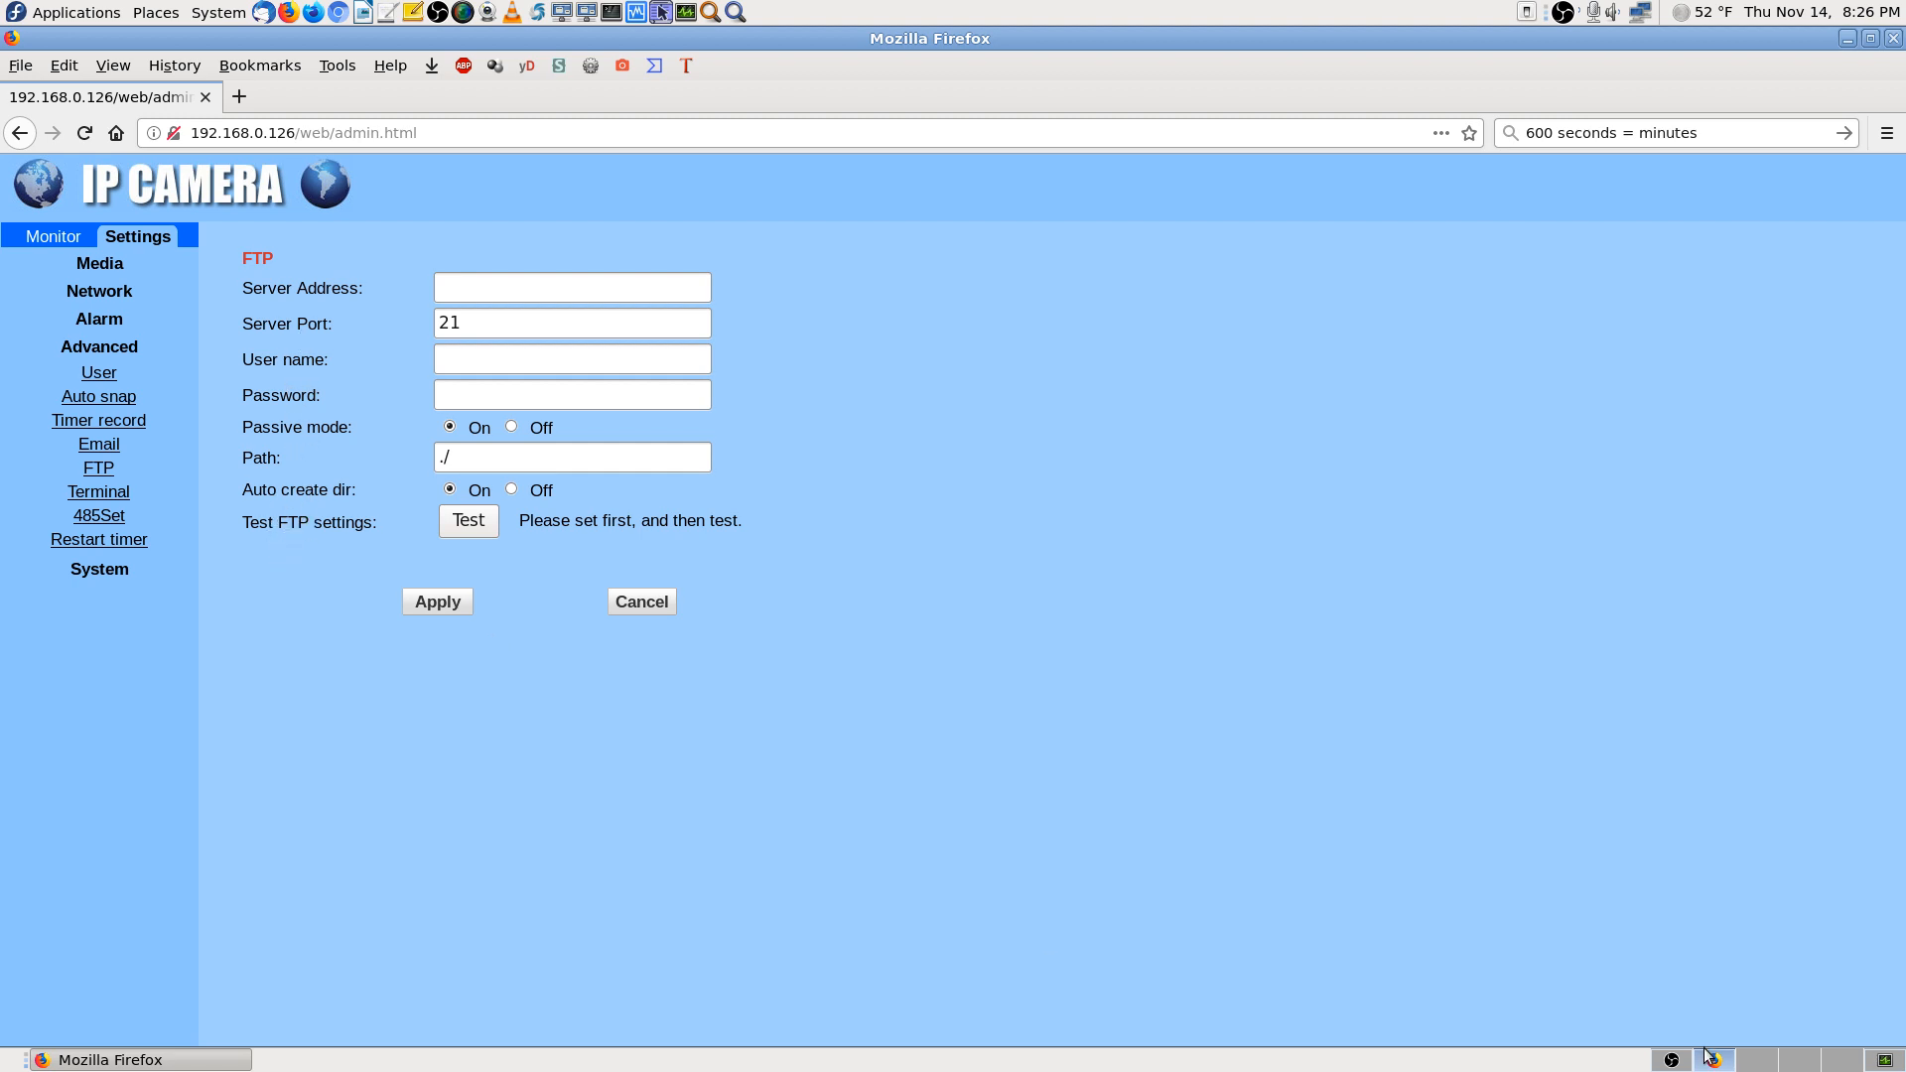
click(1875, 1064)
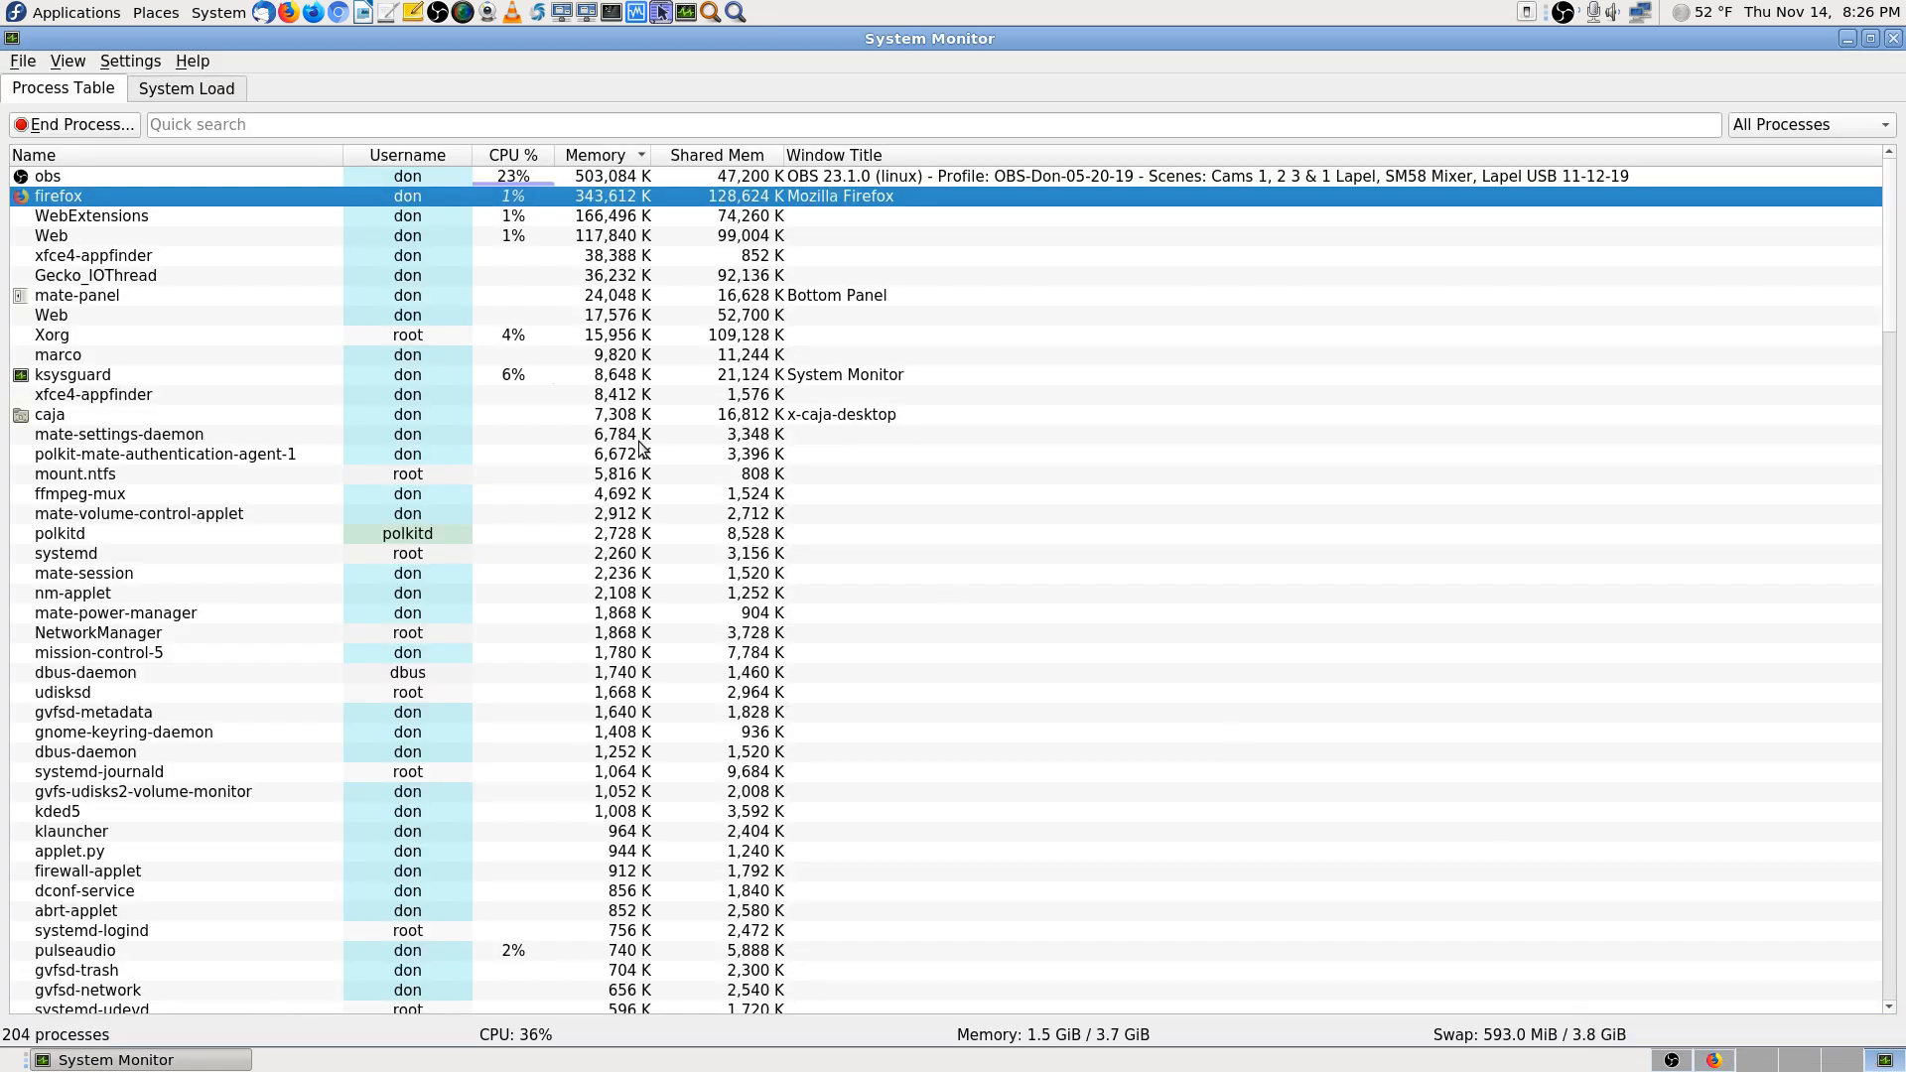
click(1714, 1061)
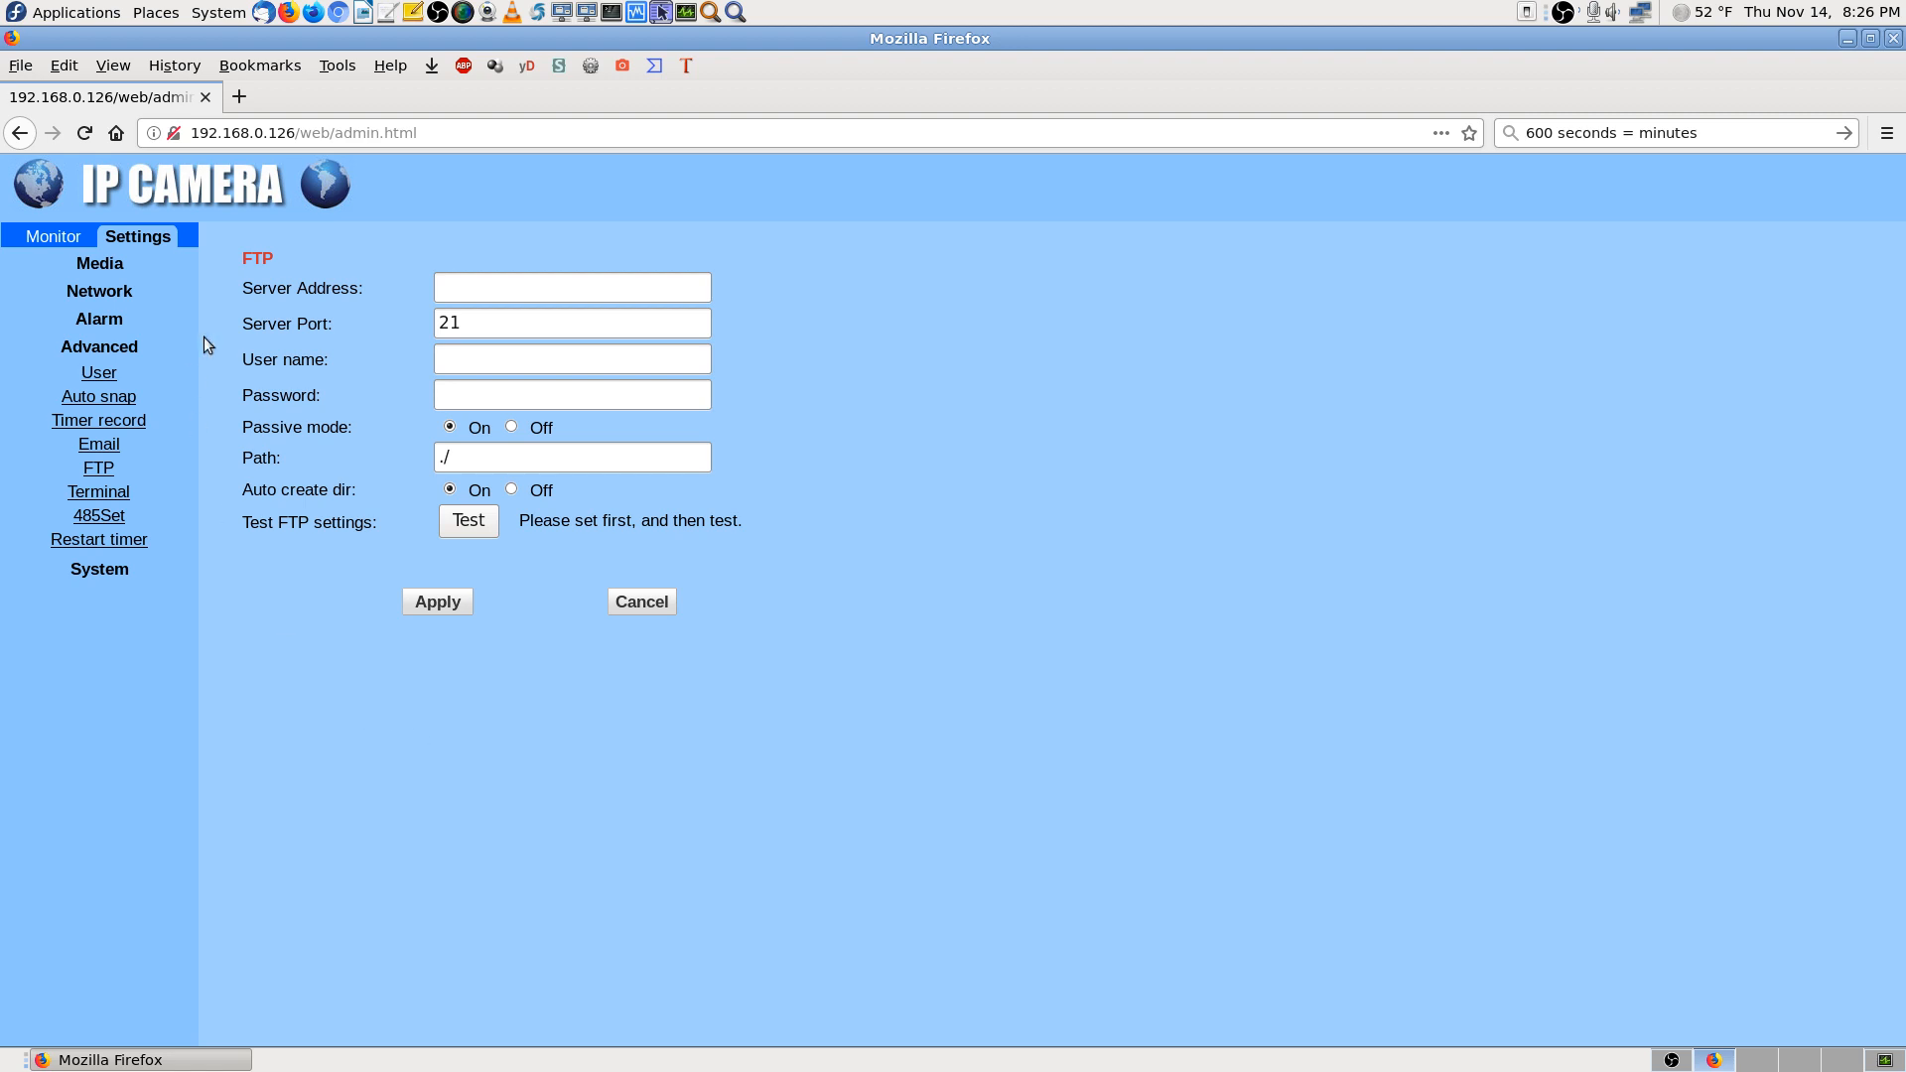
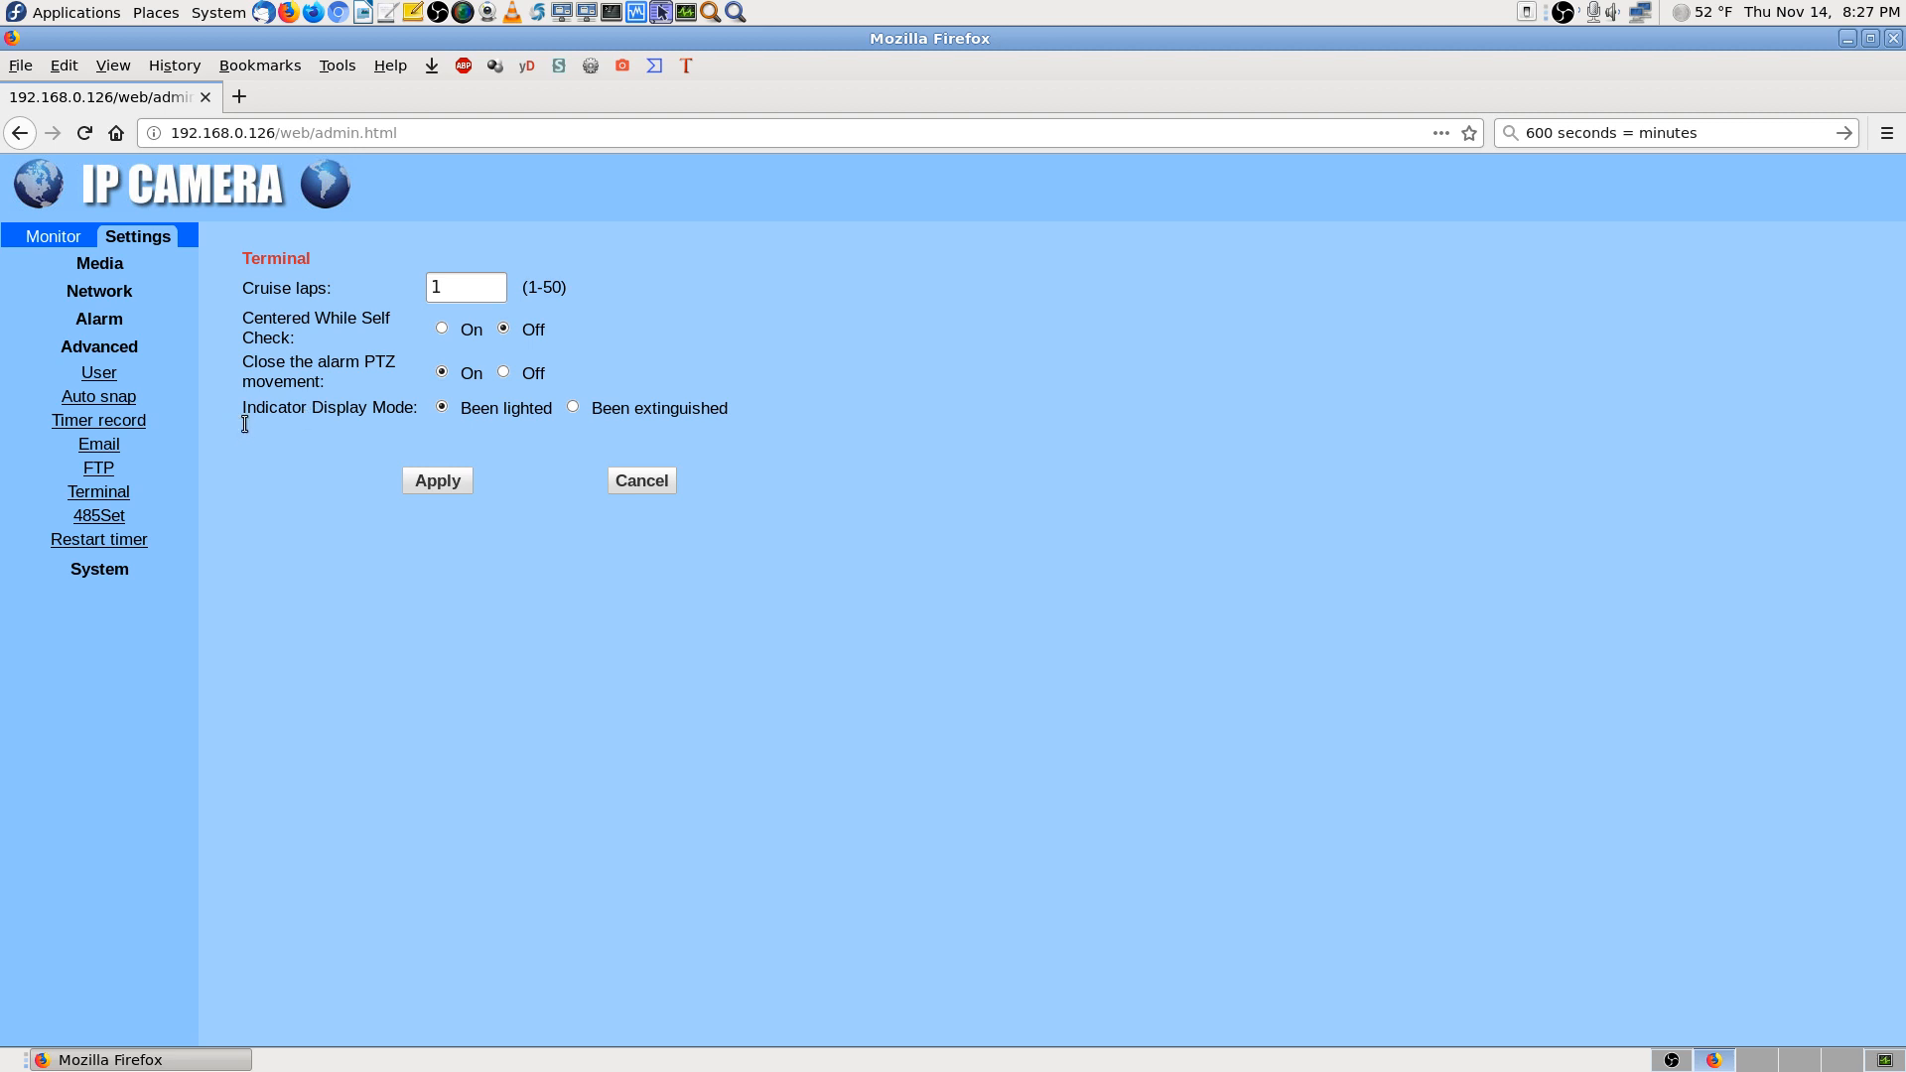
Show the 485Set serial settings: PELCO-D protocol, rate 31, 9600 baud
click(115, 516)
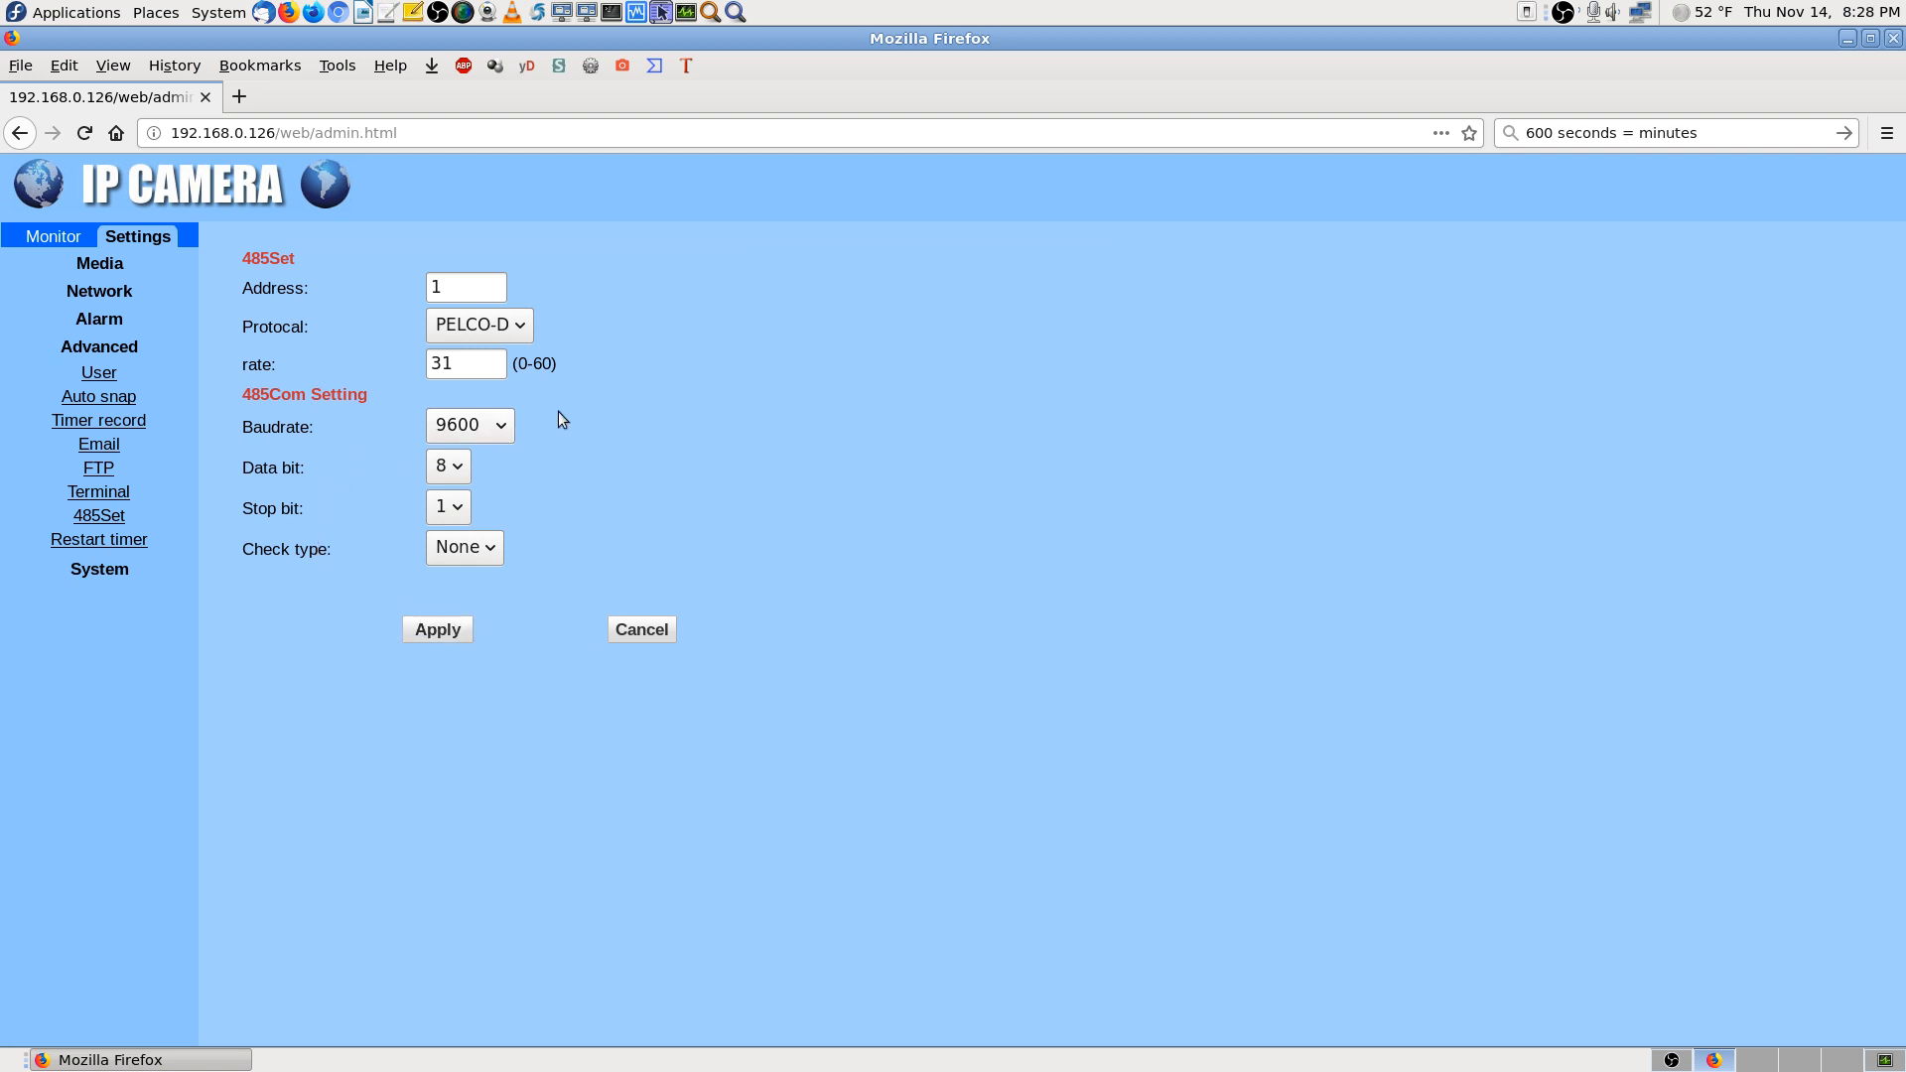
Leave the protocol at PELCO-D and view the Restart timer page (On, Friday at 2 o'clock)
click(527, 336)
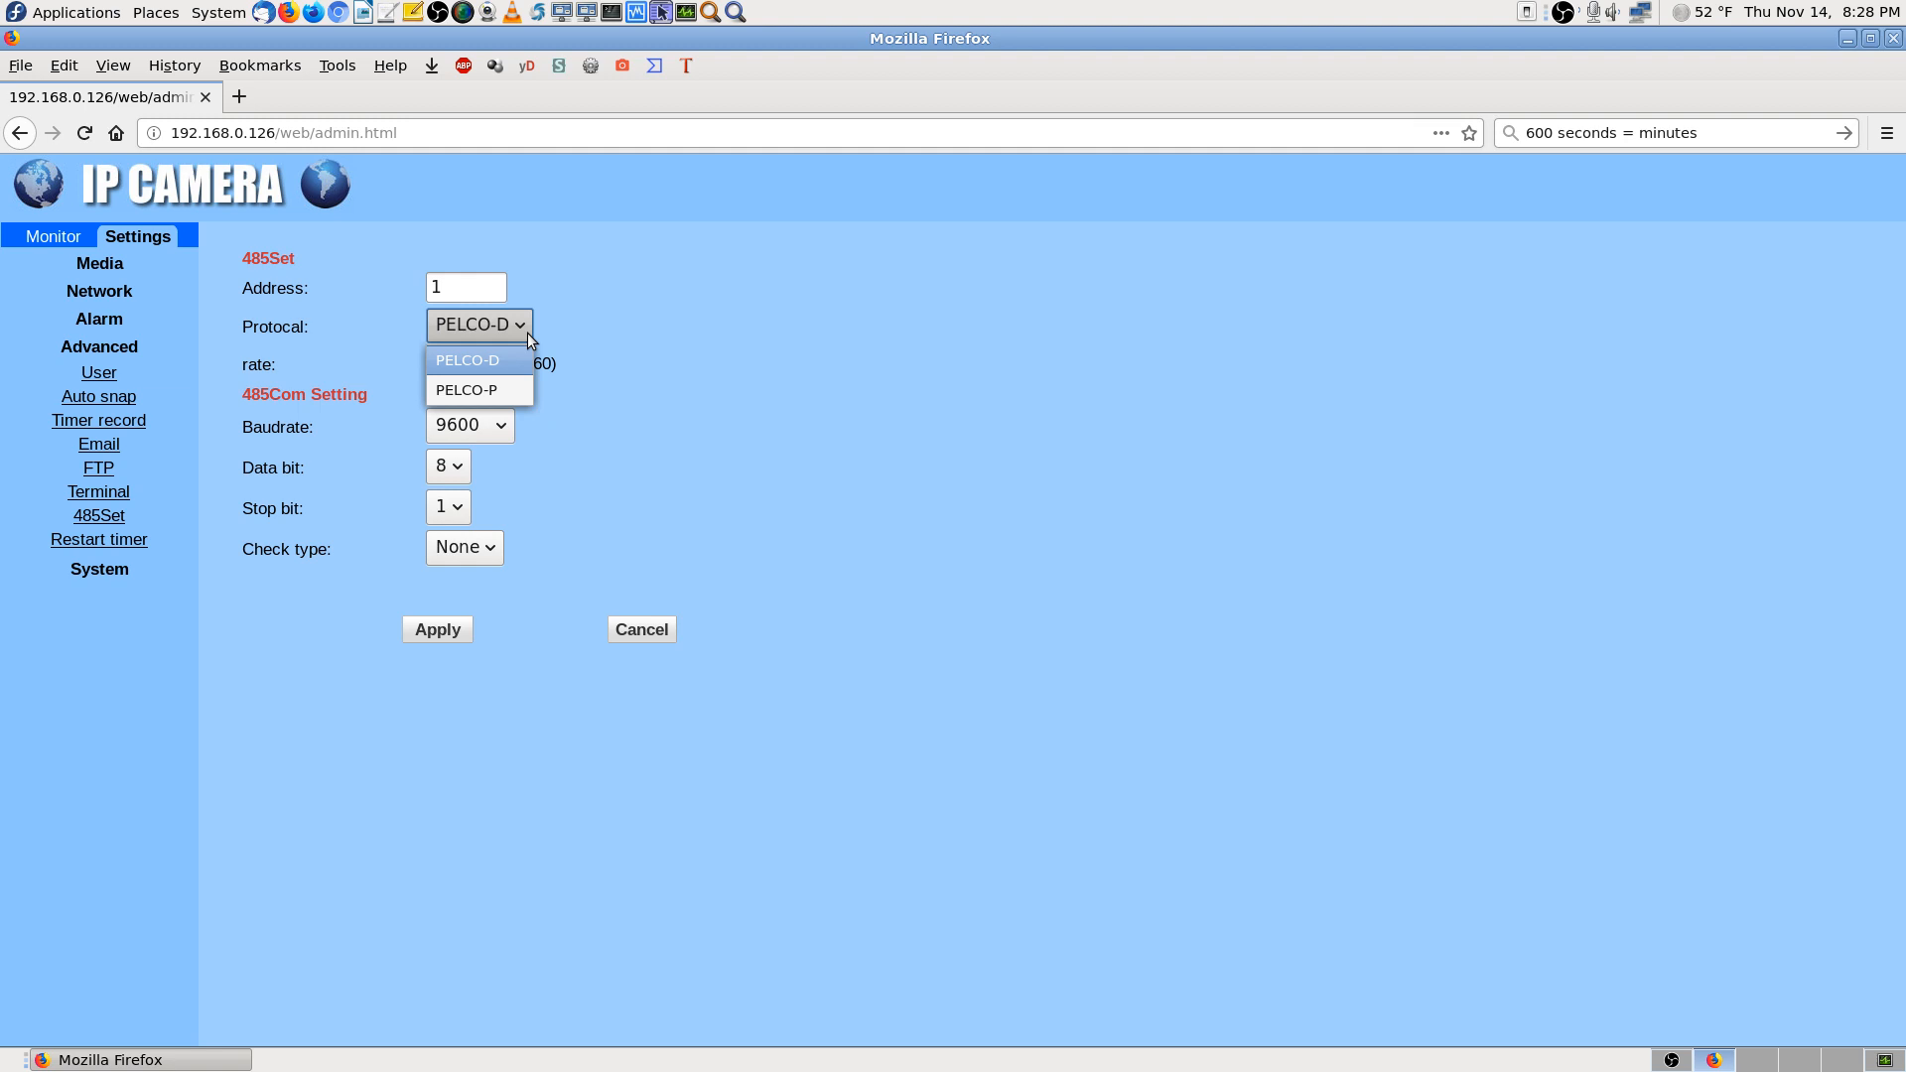
click(531, 331)
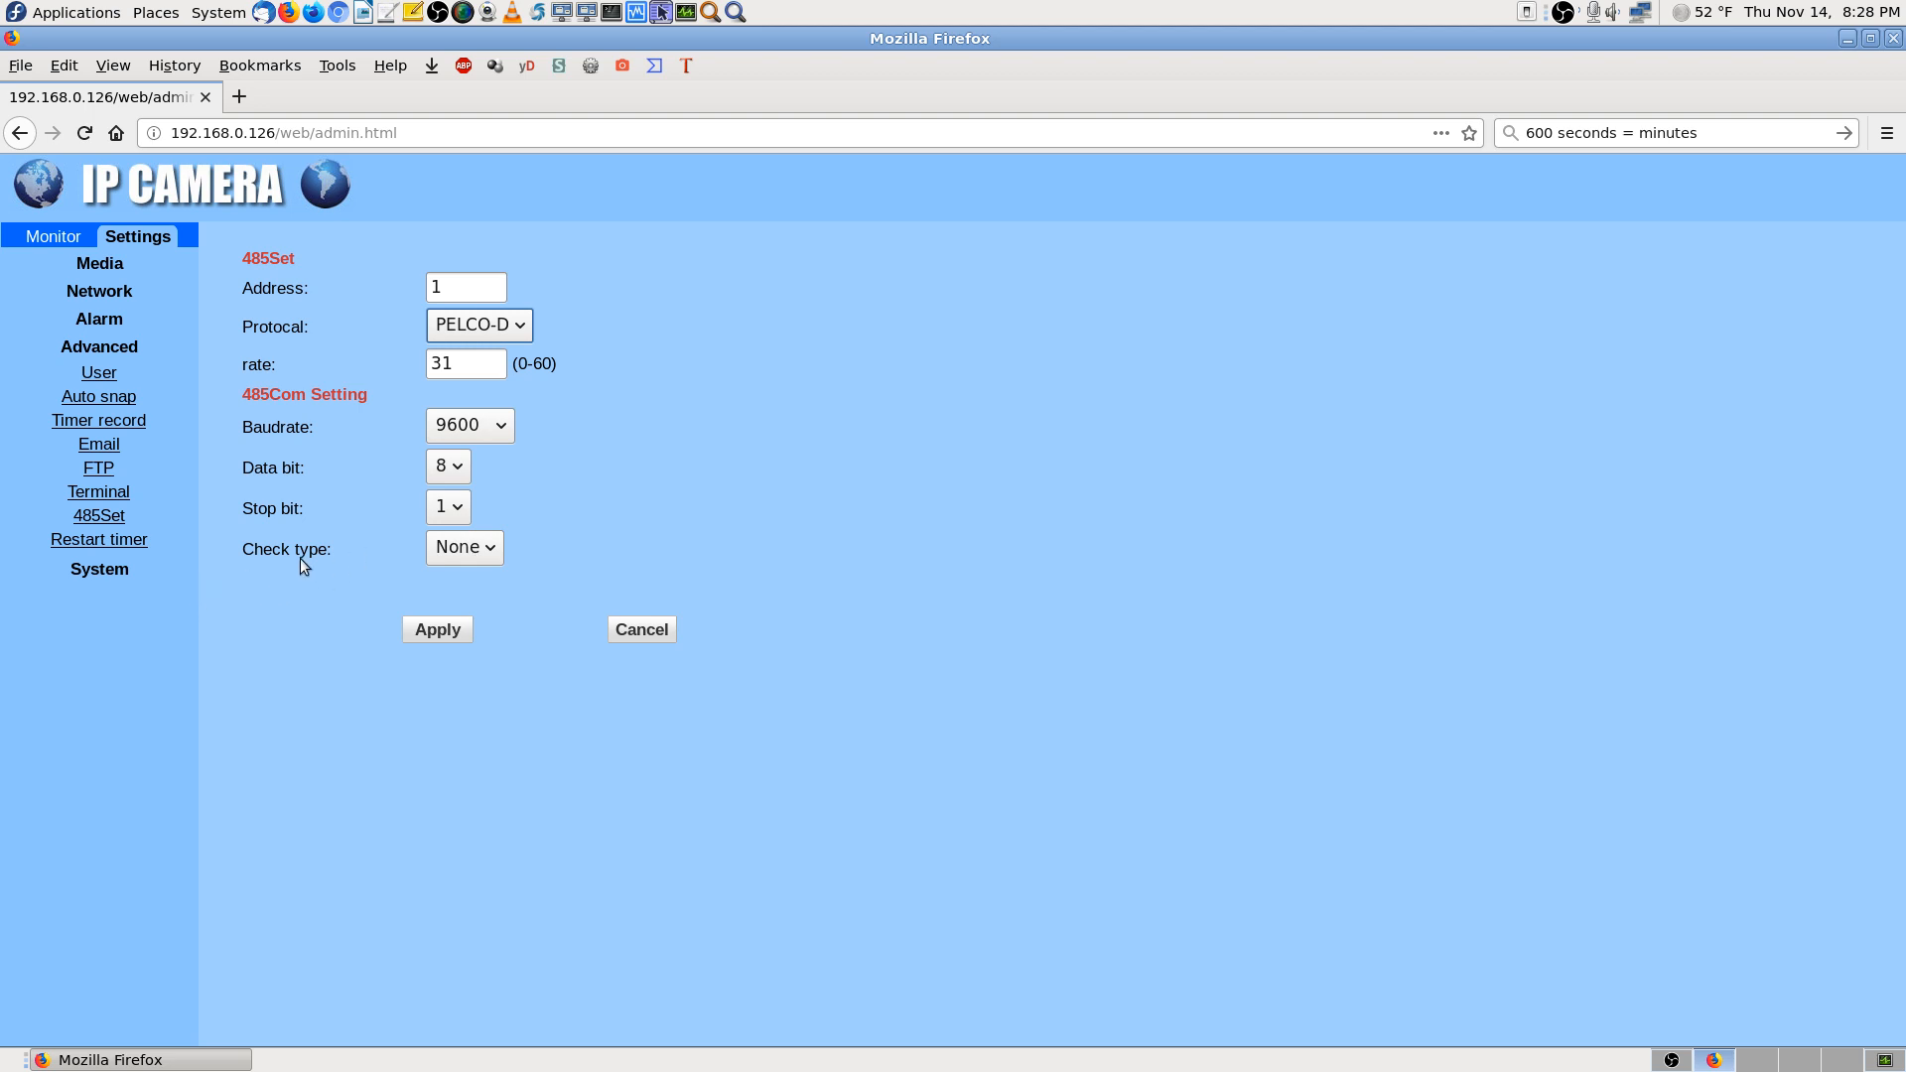
click(130, 545)
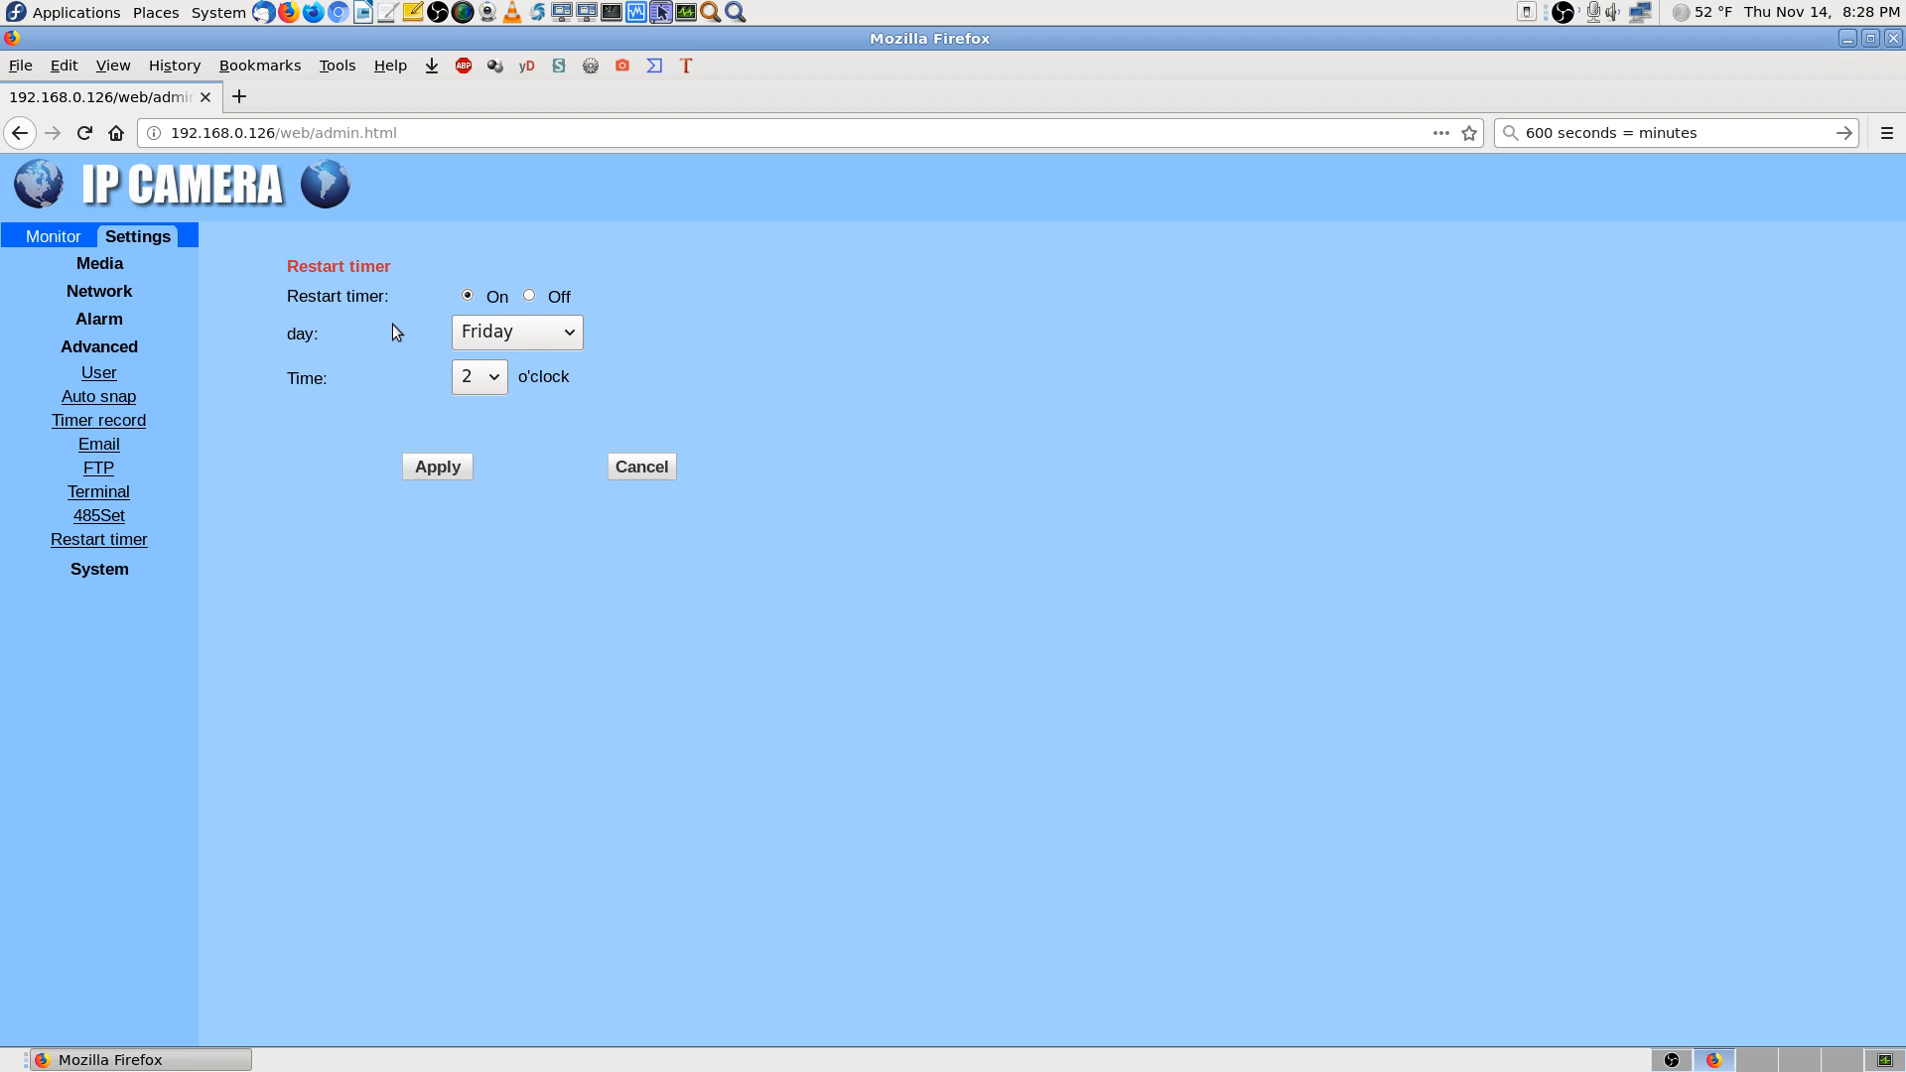
Keep Friday as the restart day and expand System to show Time, Initialize, Device information and System Log
click(569, 340)
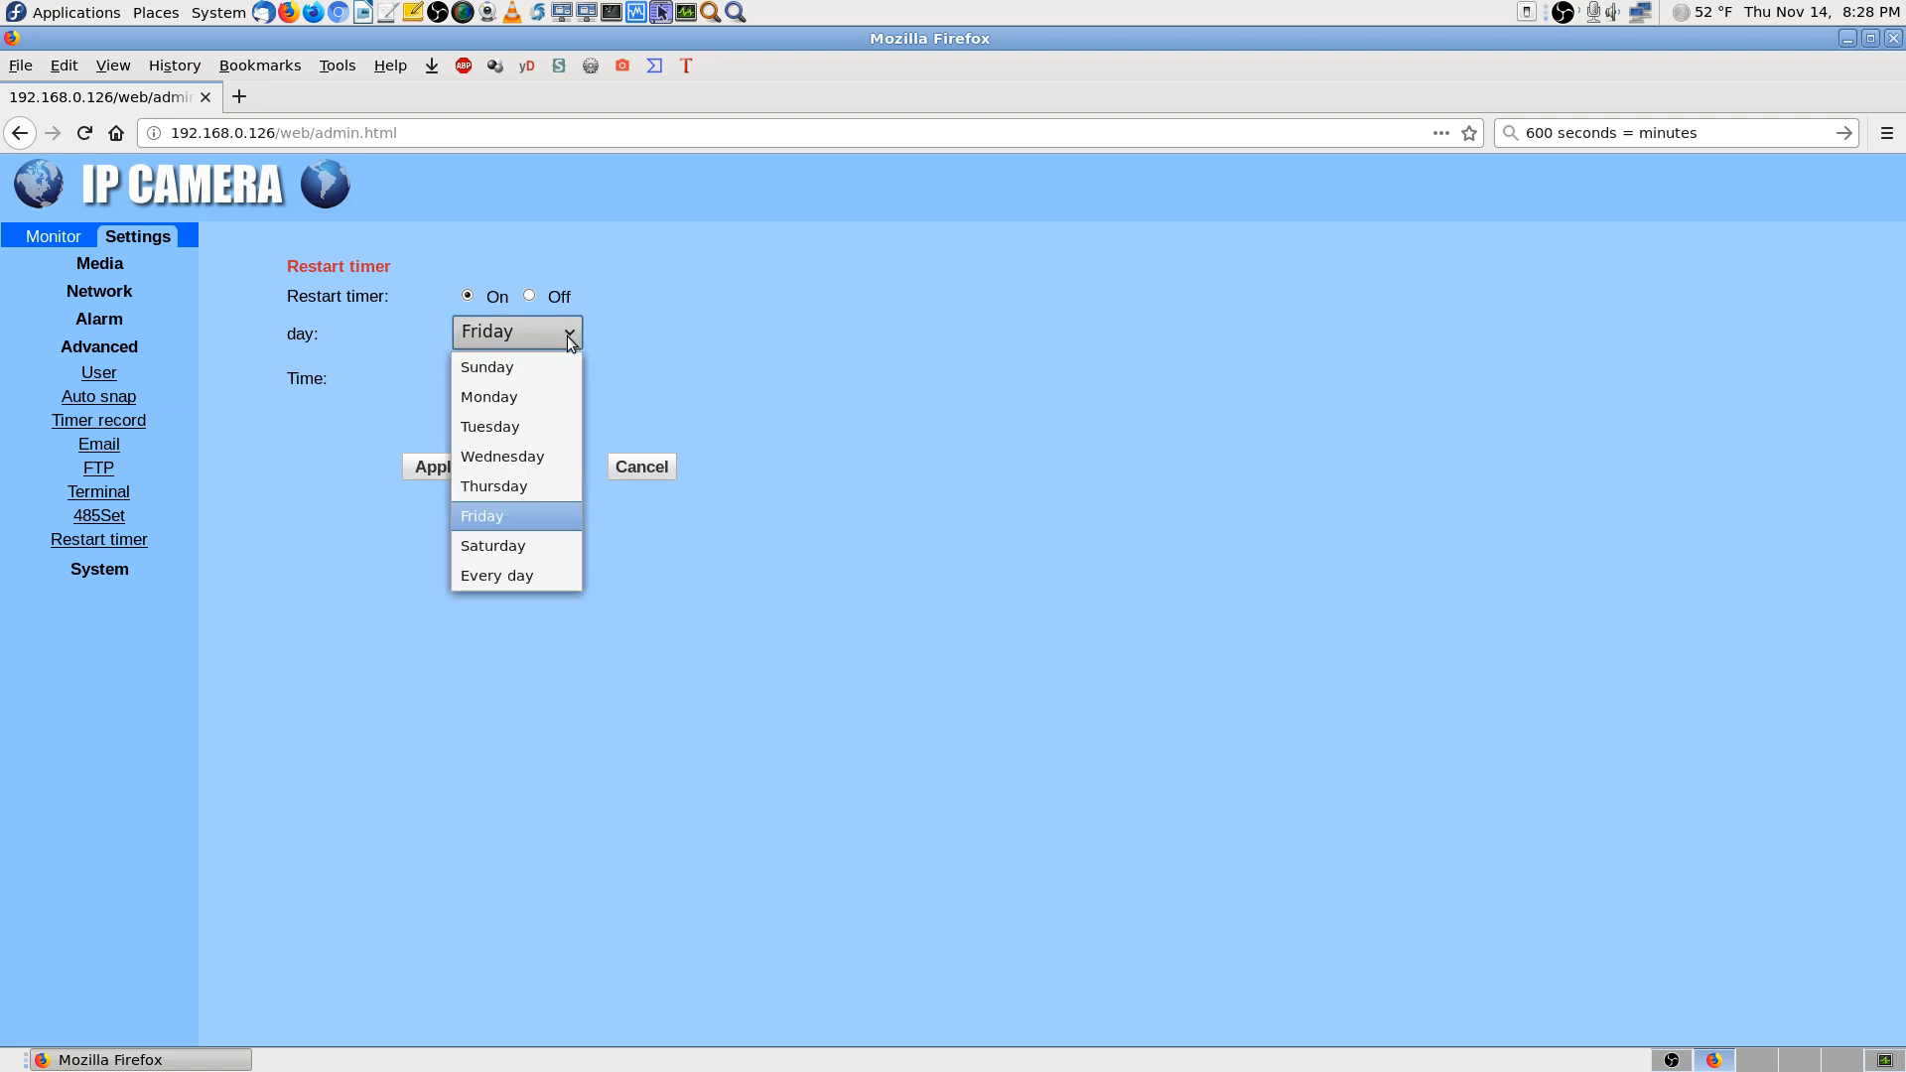
click(536, 509)
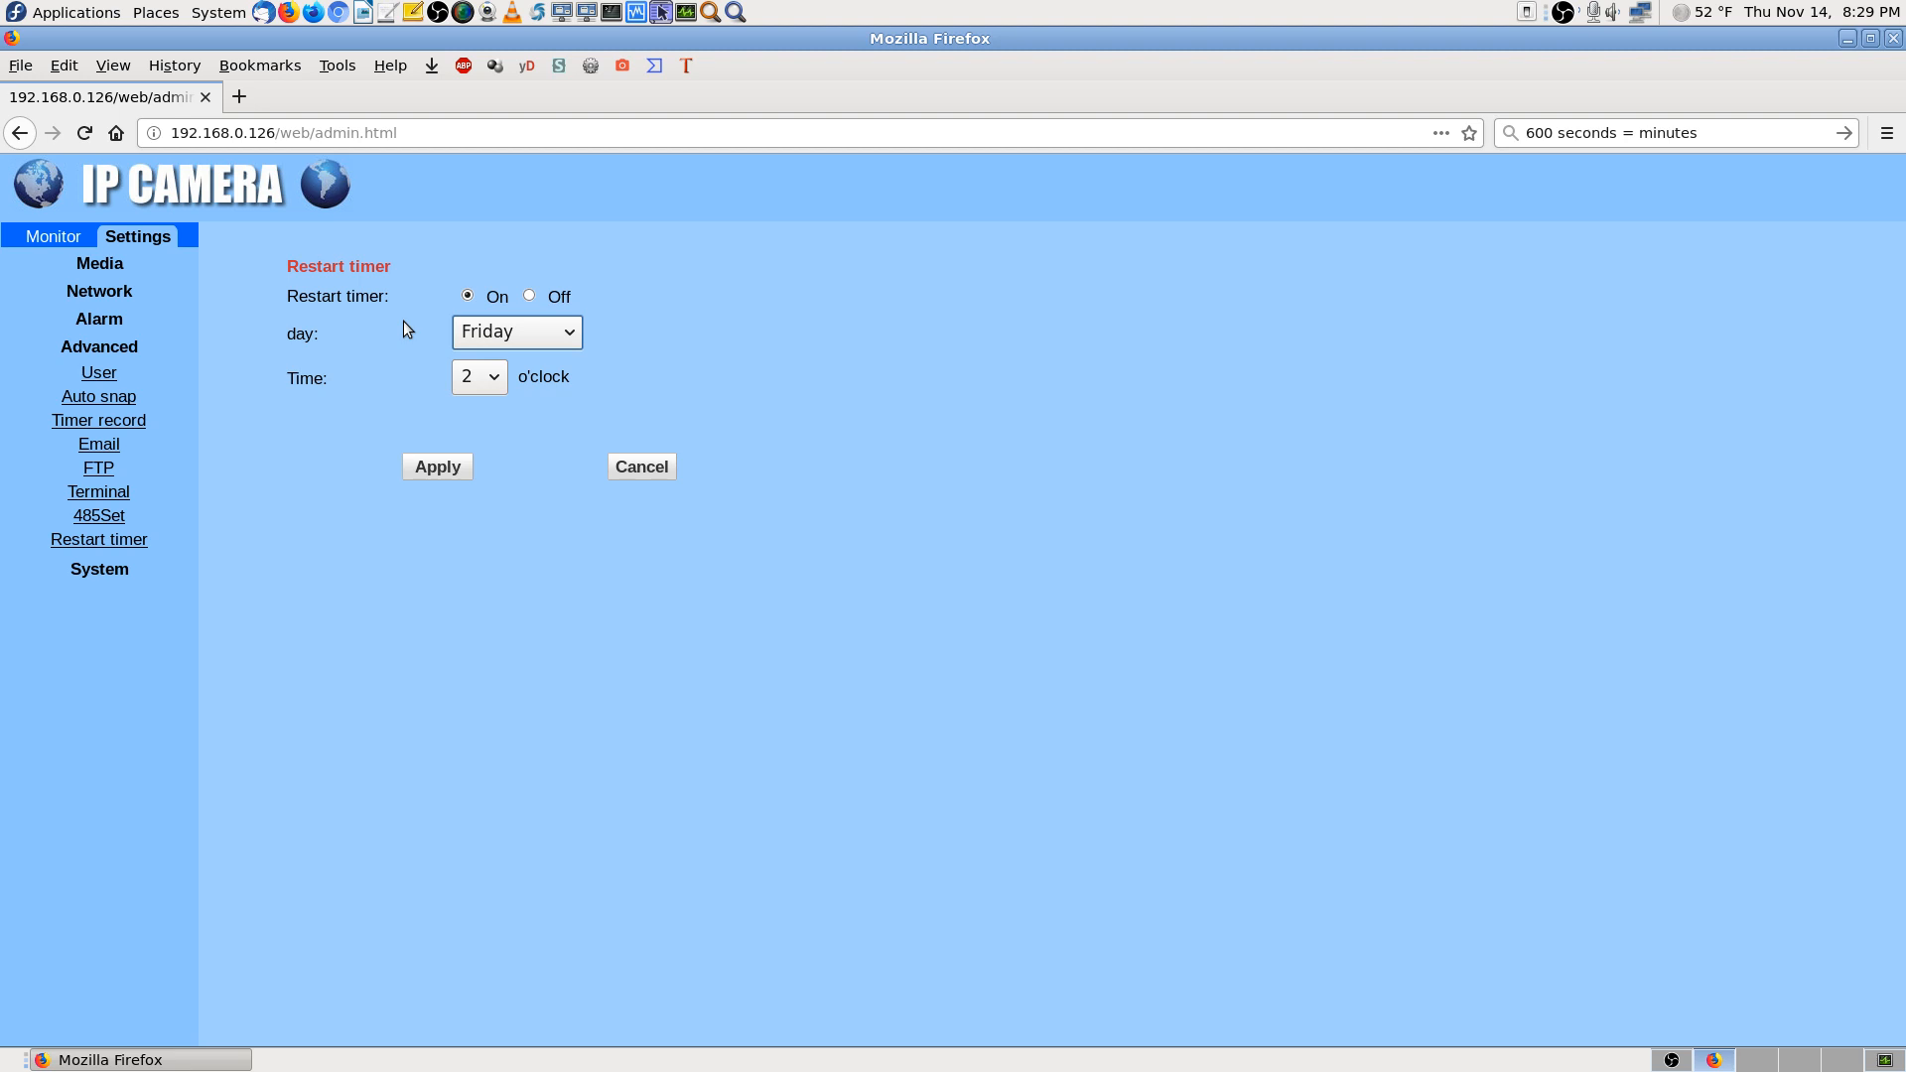
click(570, 341)
click(525, 514)
click(103, 572)
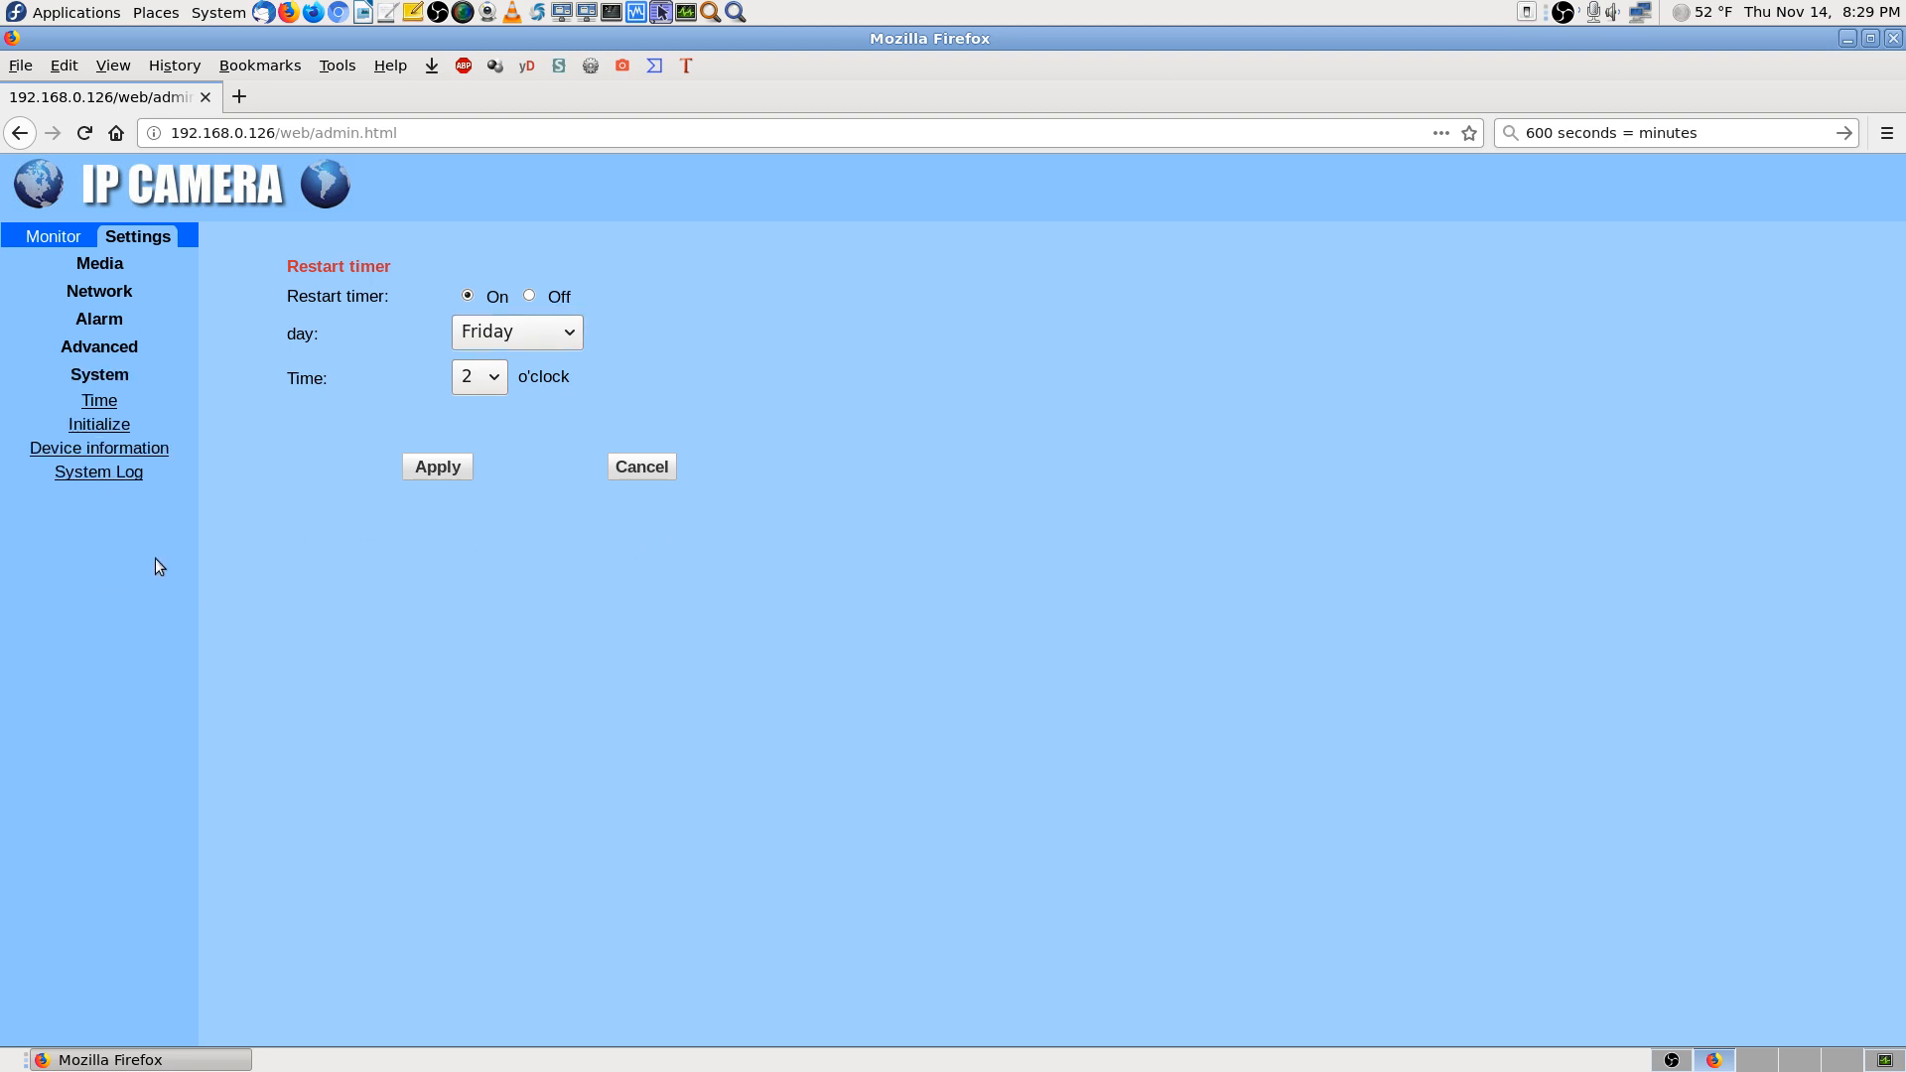
Browse the Time page's time zone list, leaving it at GMT+08:00 Beijing
click(108, 400)
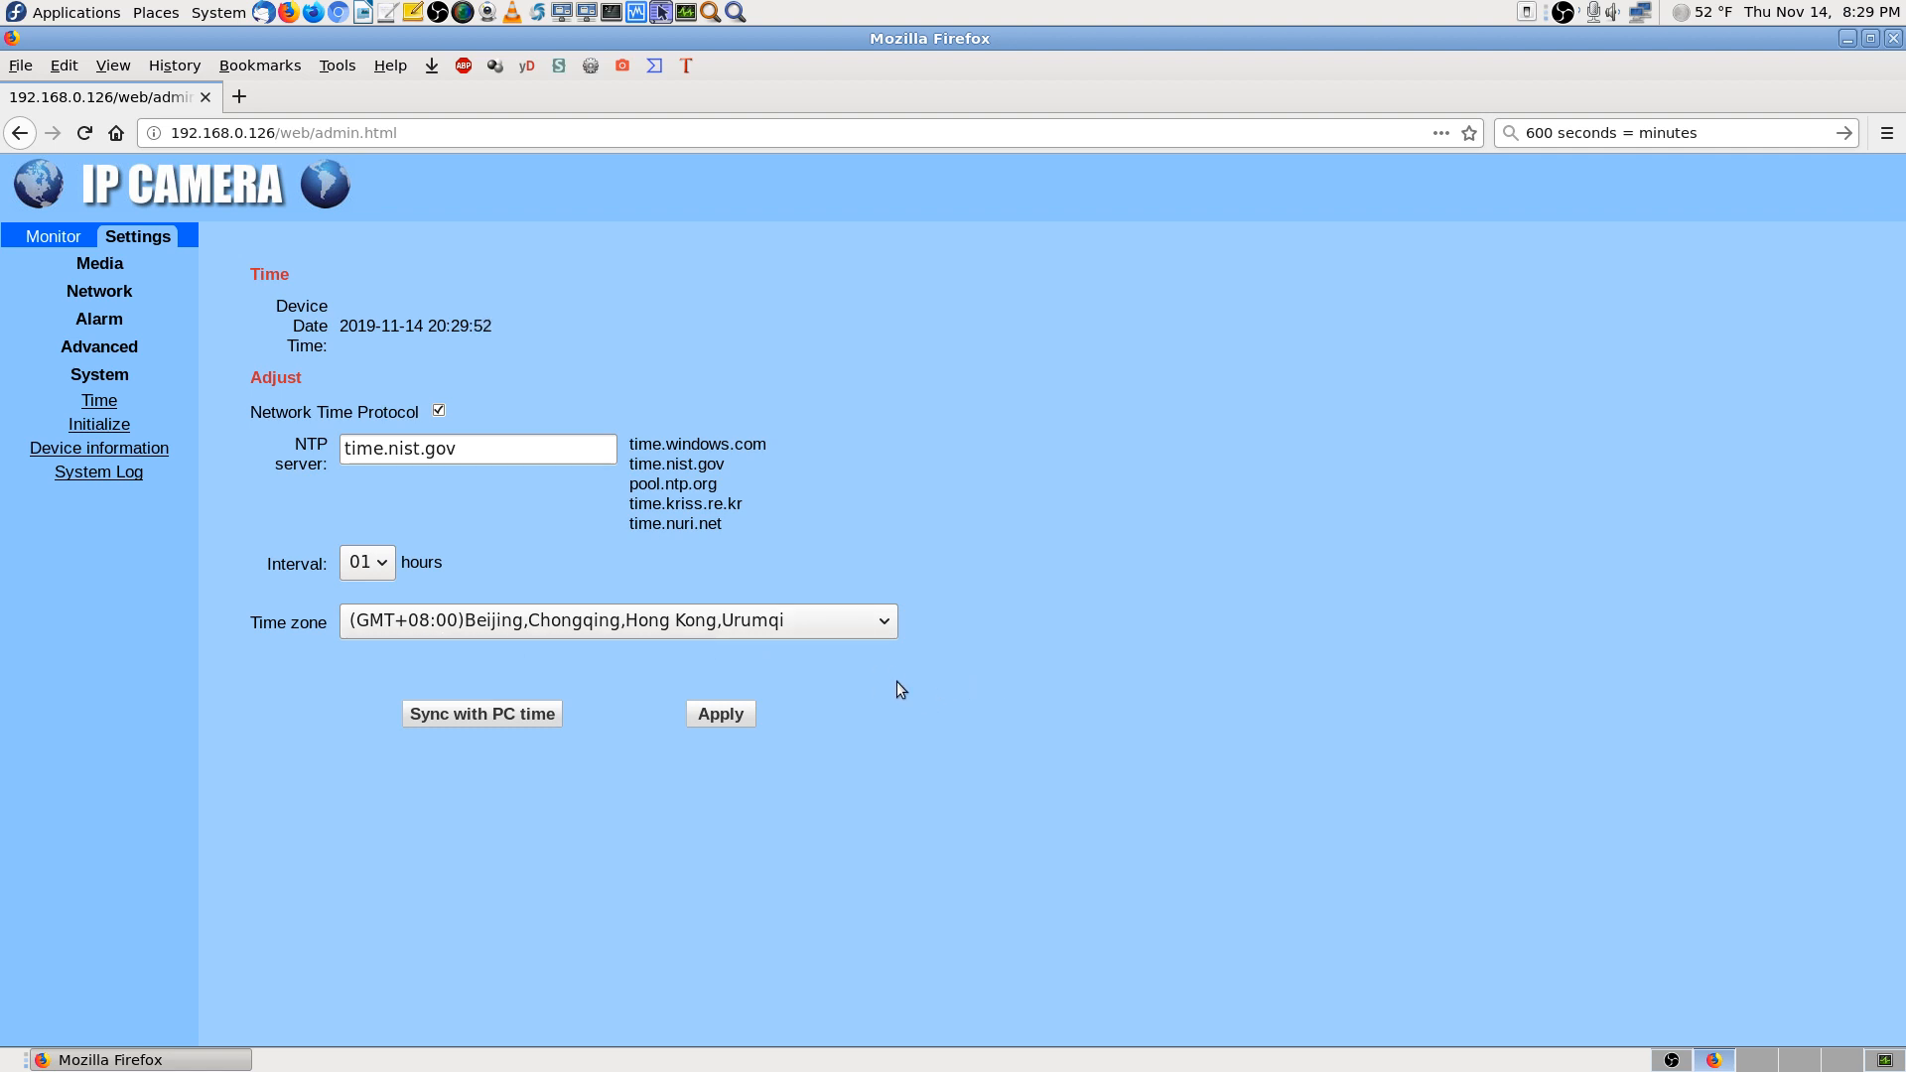
click(880, 630)
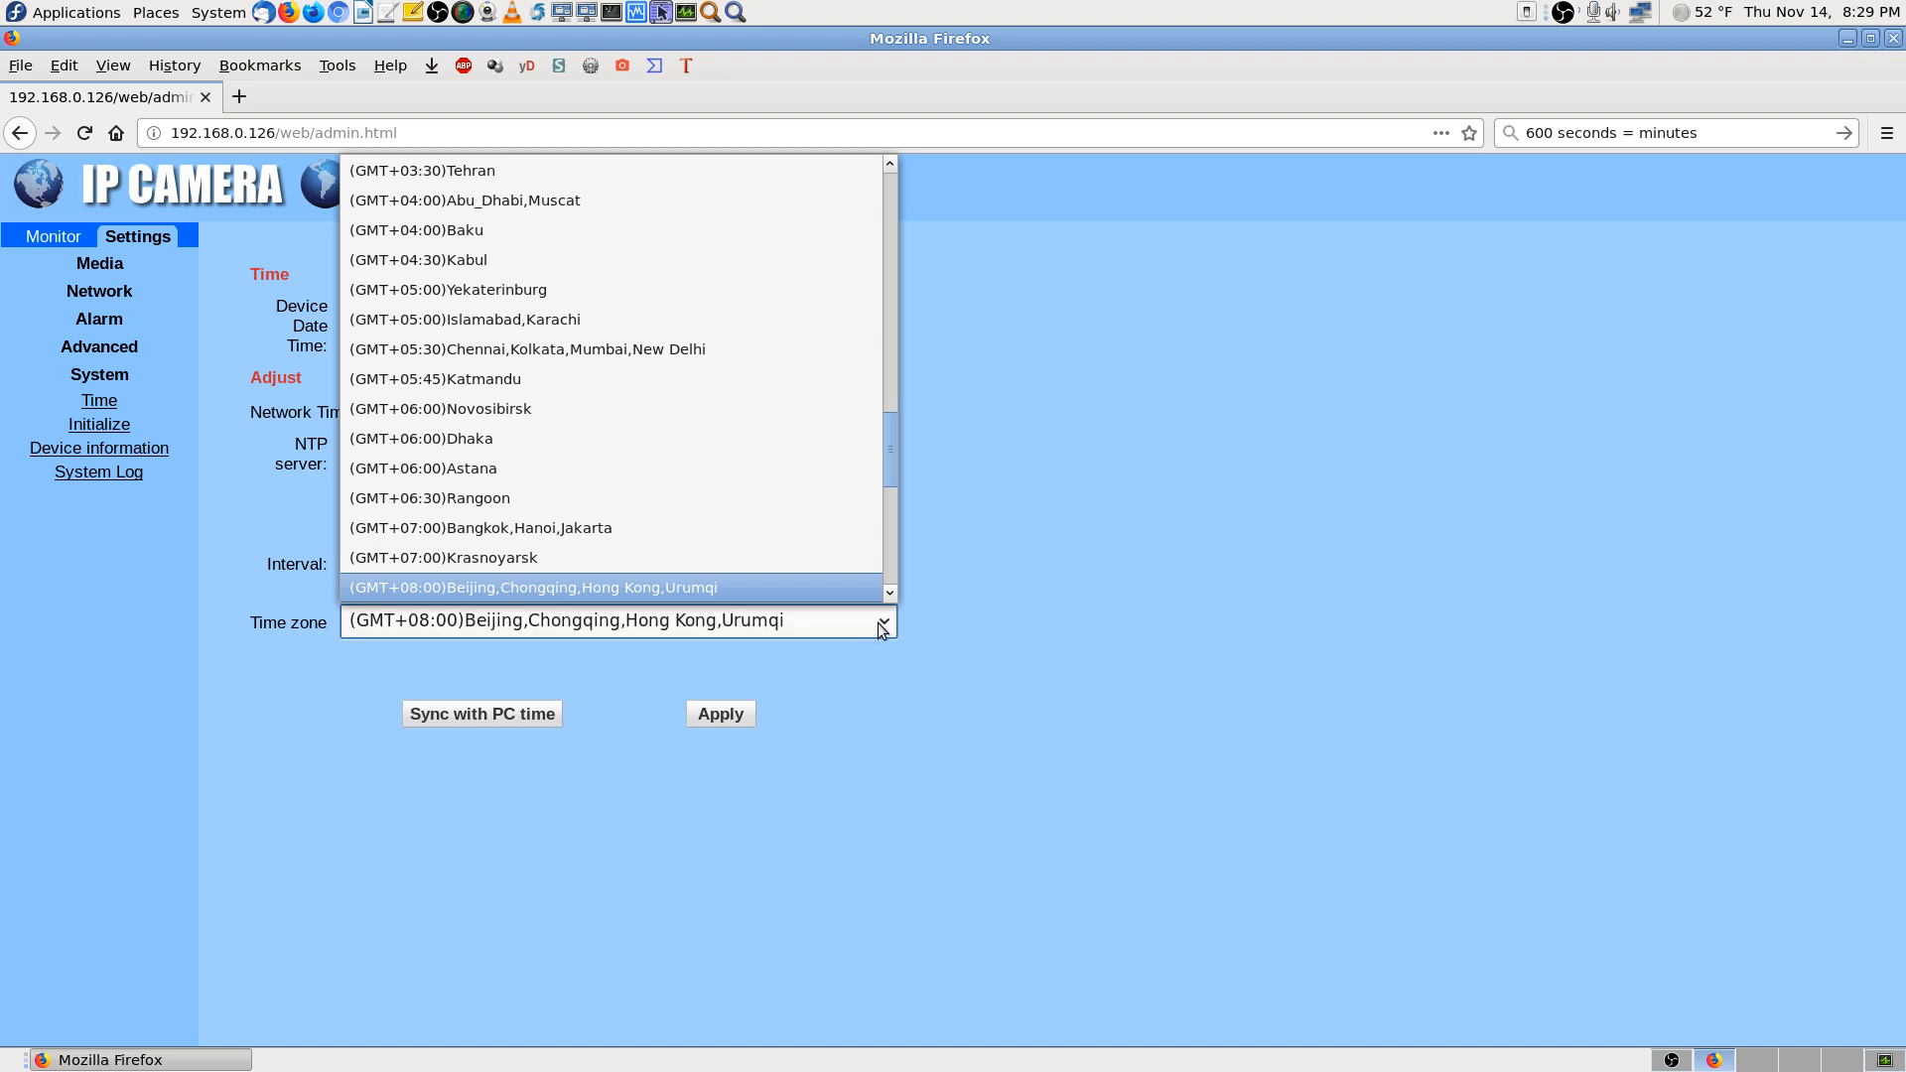
scroll(895, 415, up, 2)
drag(895, 417, 919, 232)
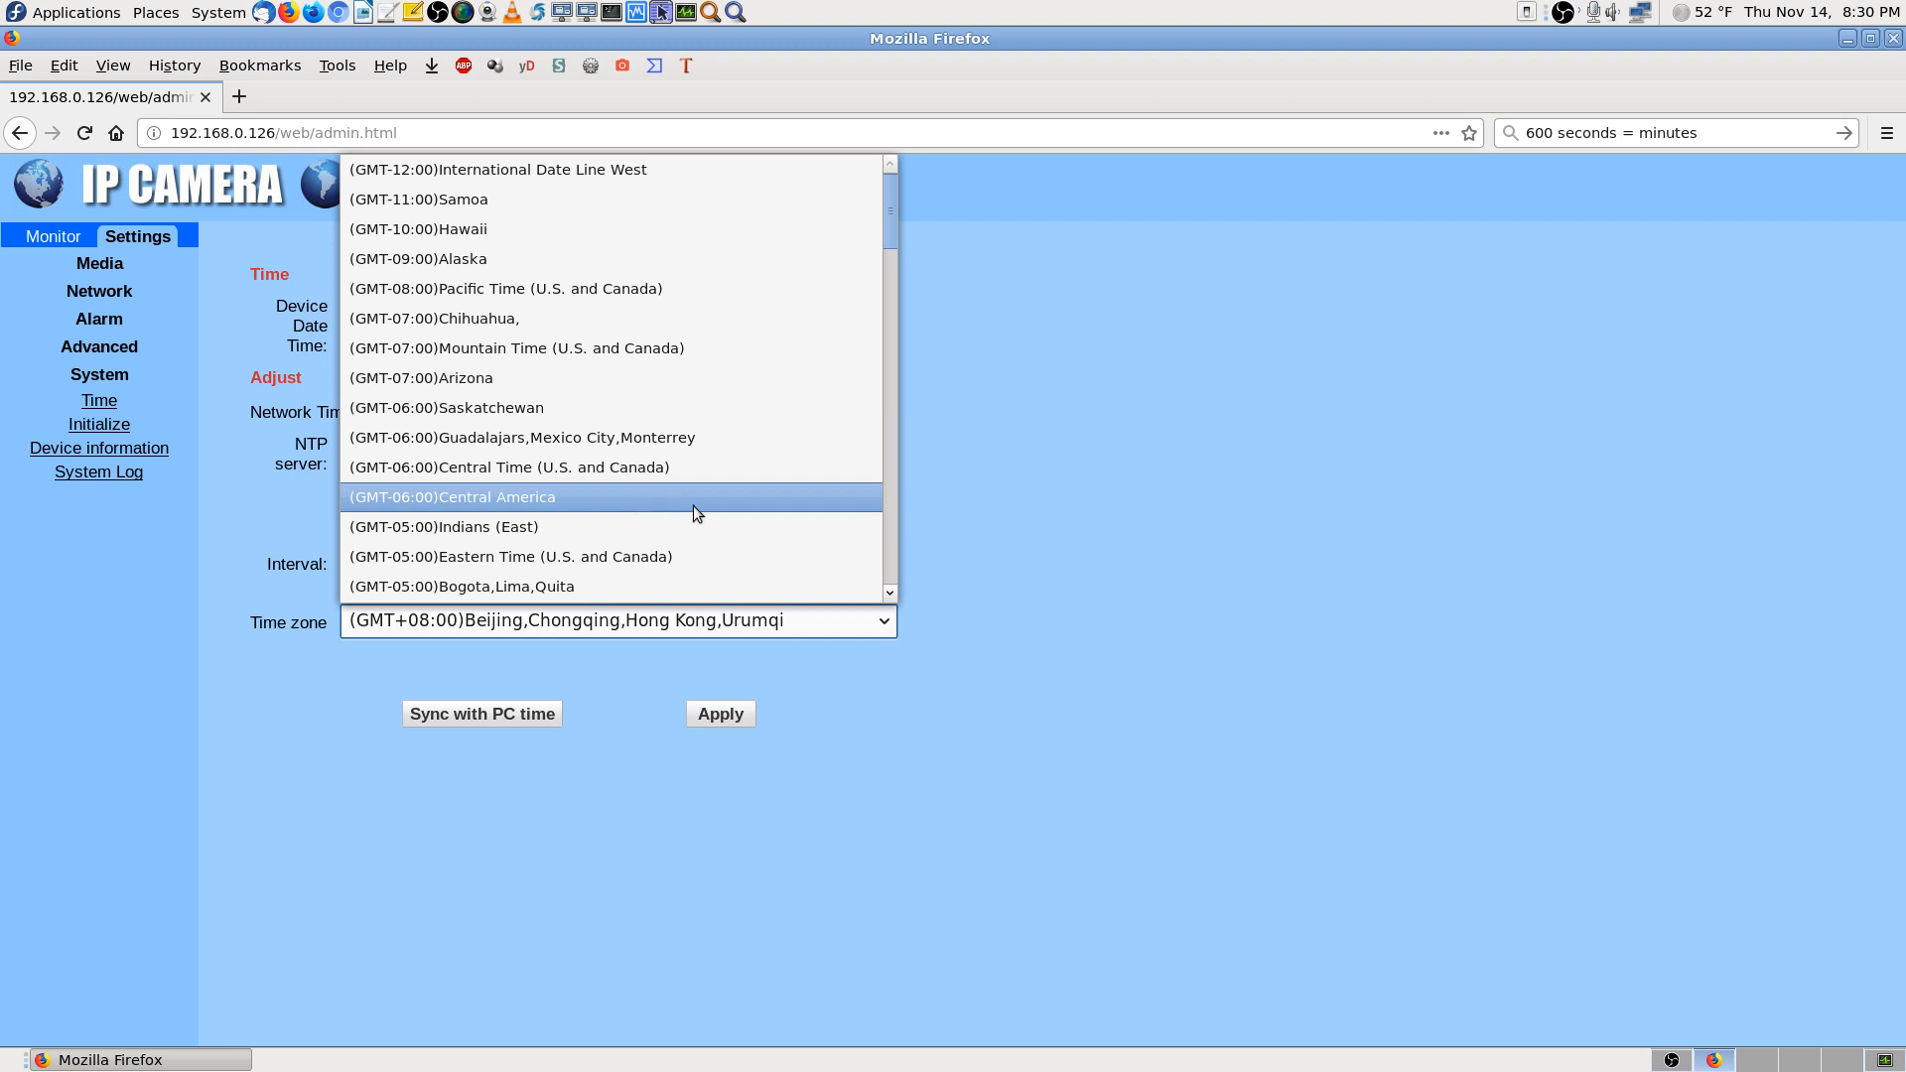
drag(893, 243, 904, 586)
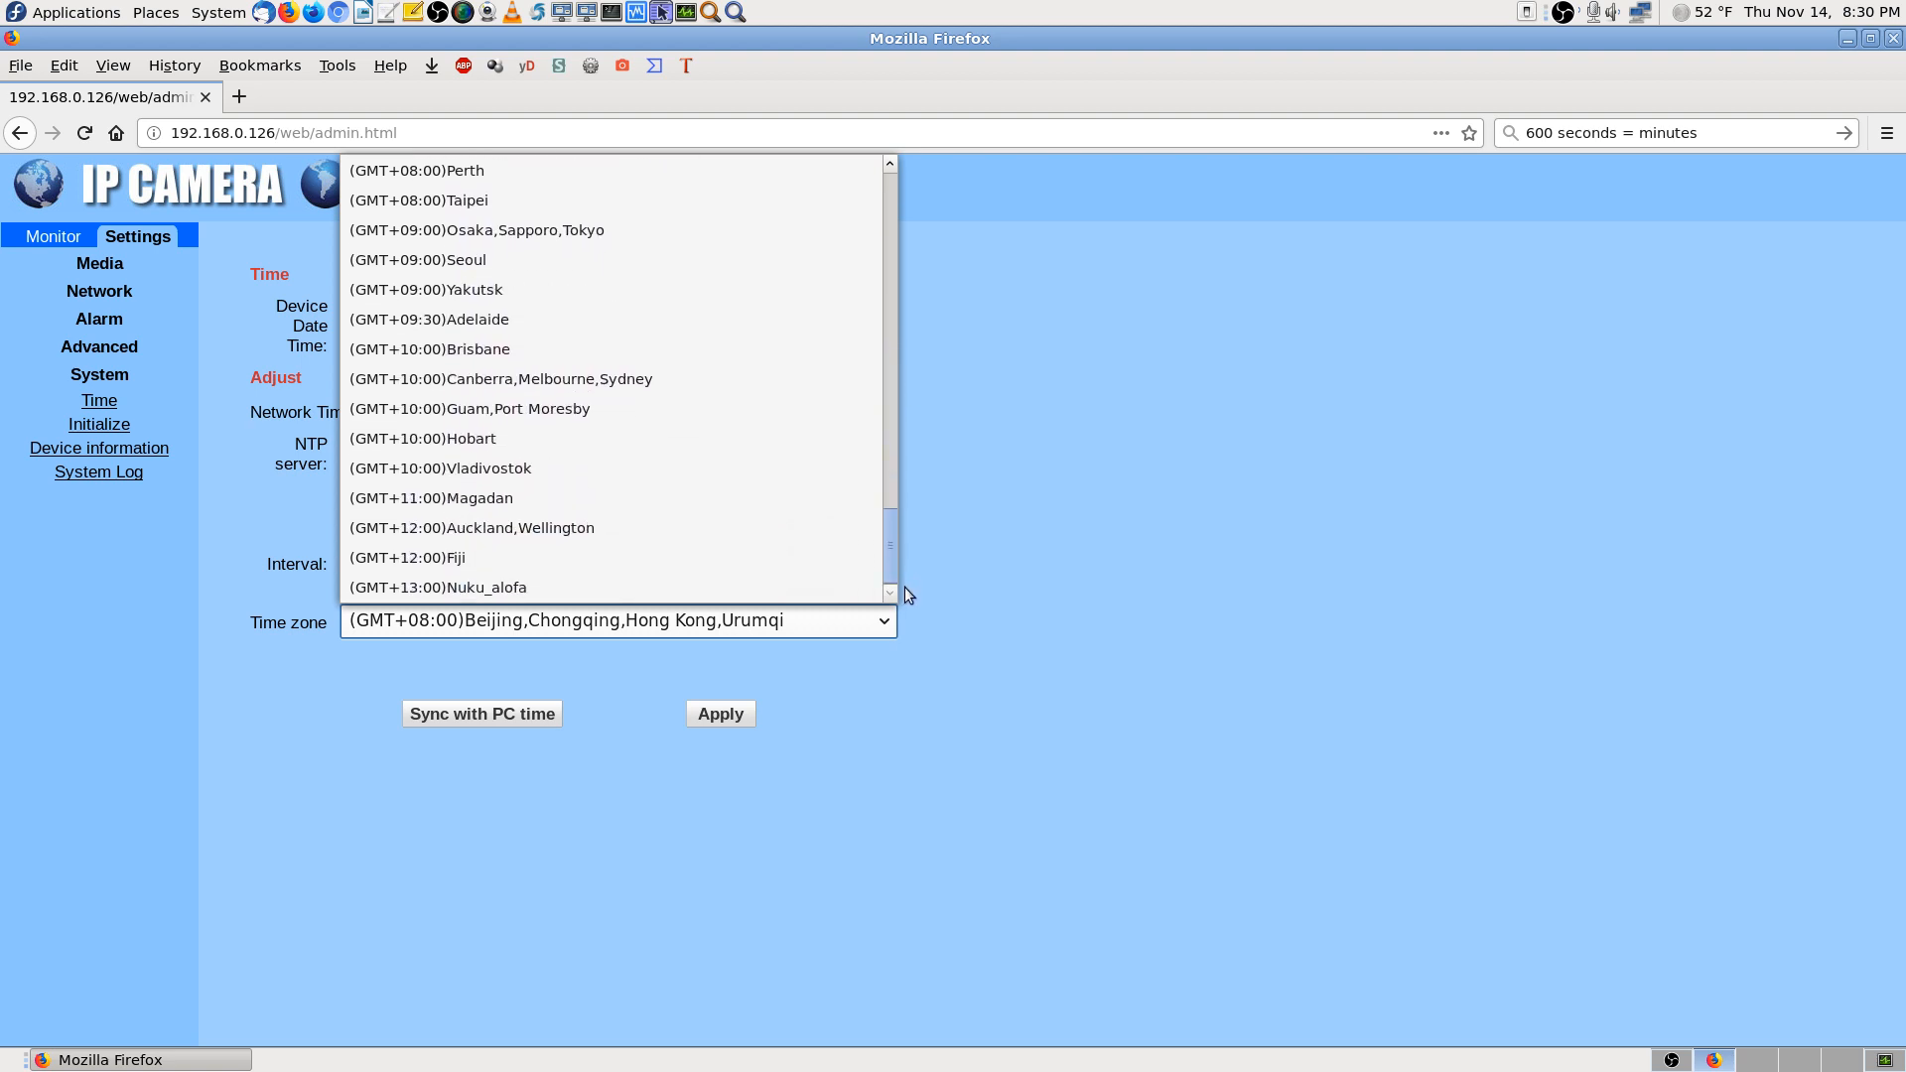
drag(904, 586, 903, 421)
drag(901, 409, 886, 218)
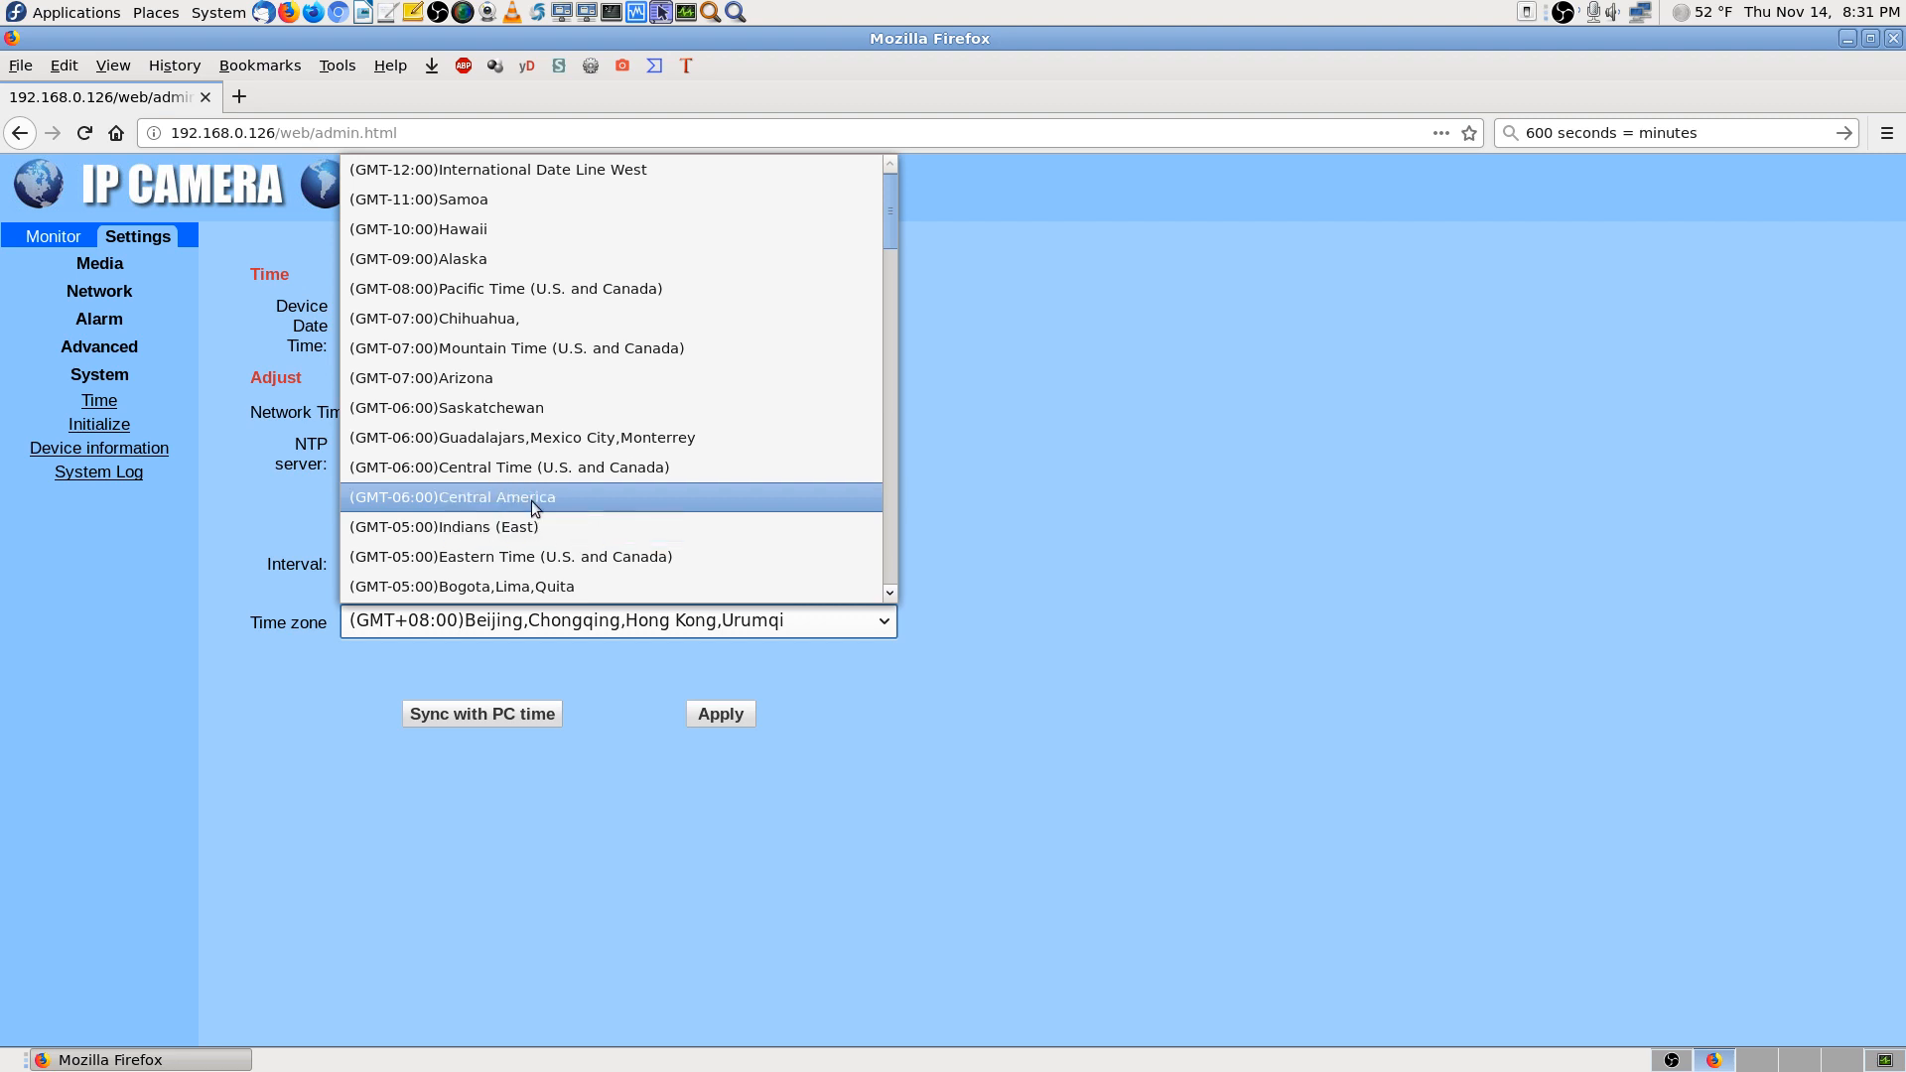
Change the time zone to (GMT-06:00) Central Time (U.S. and Canada) and apply it
click(606, 470)
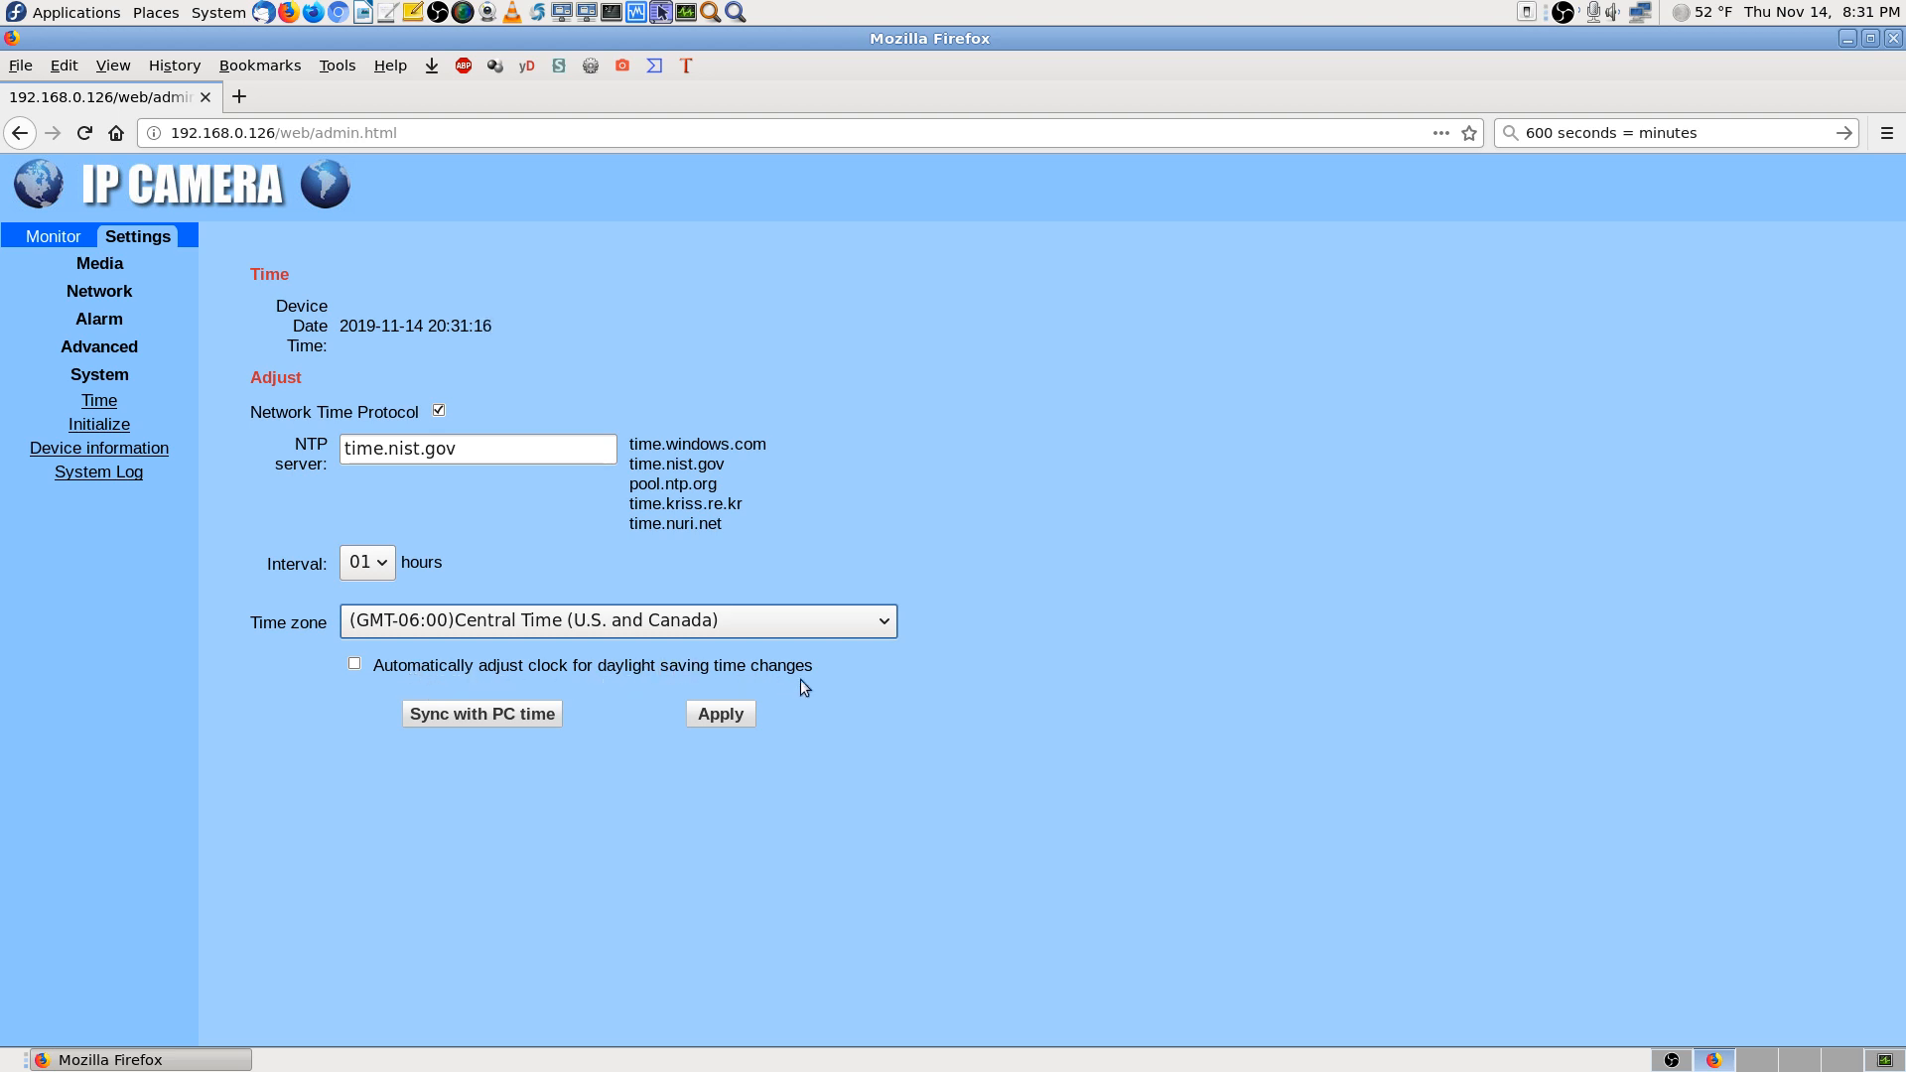
click(355, 664)
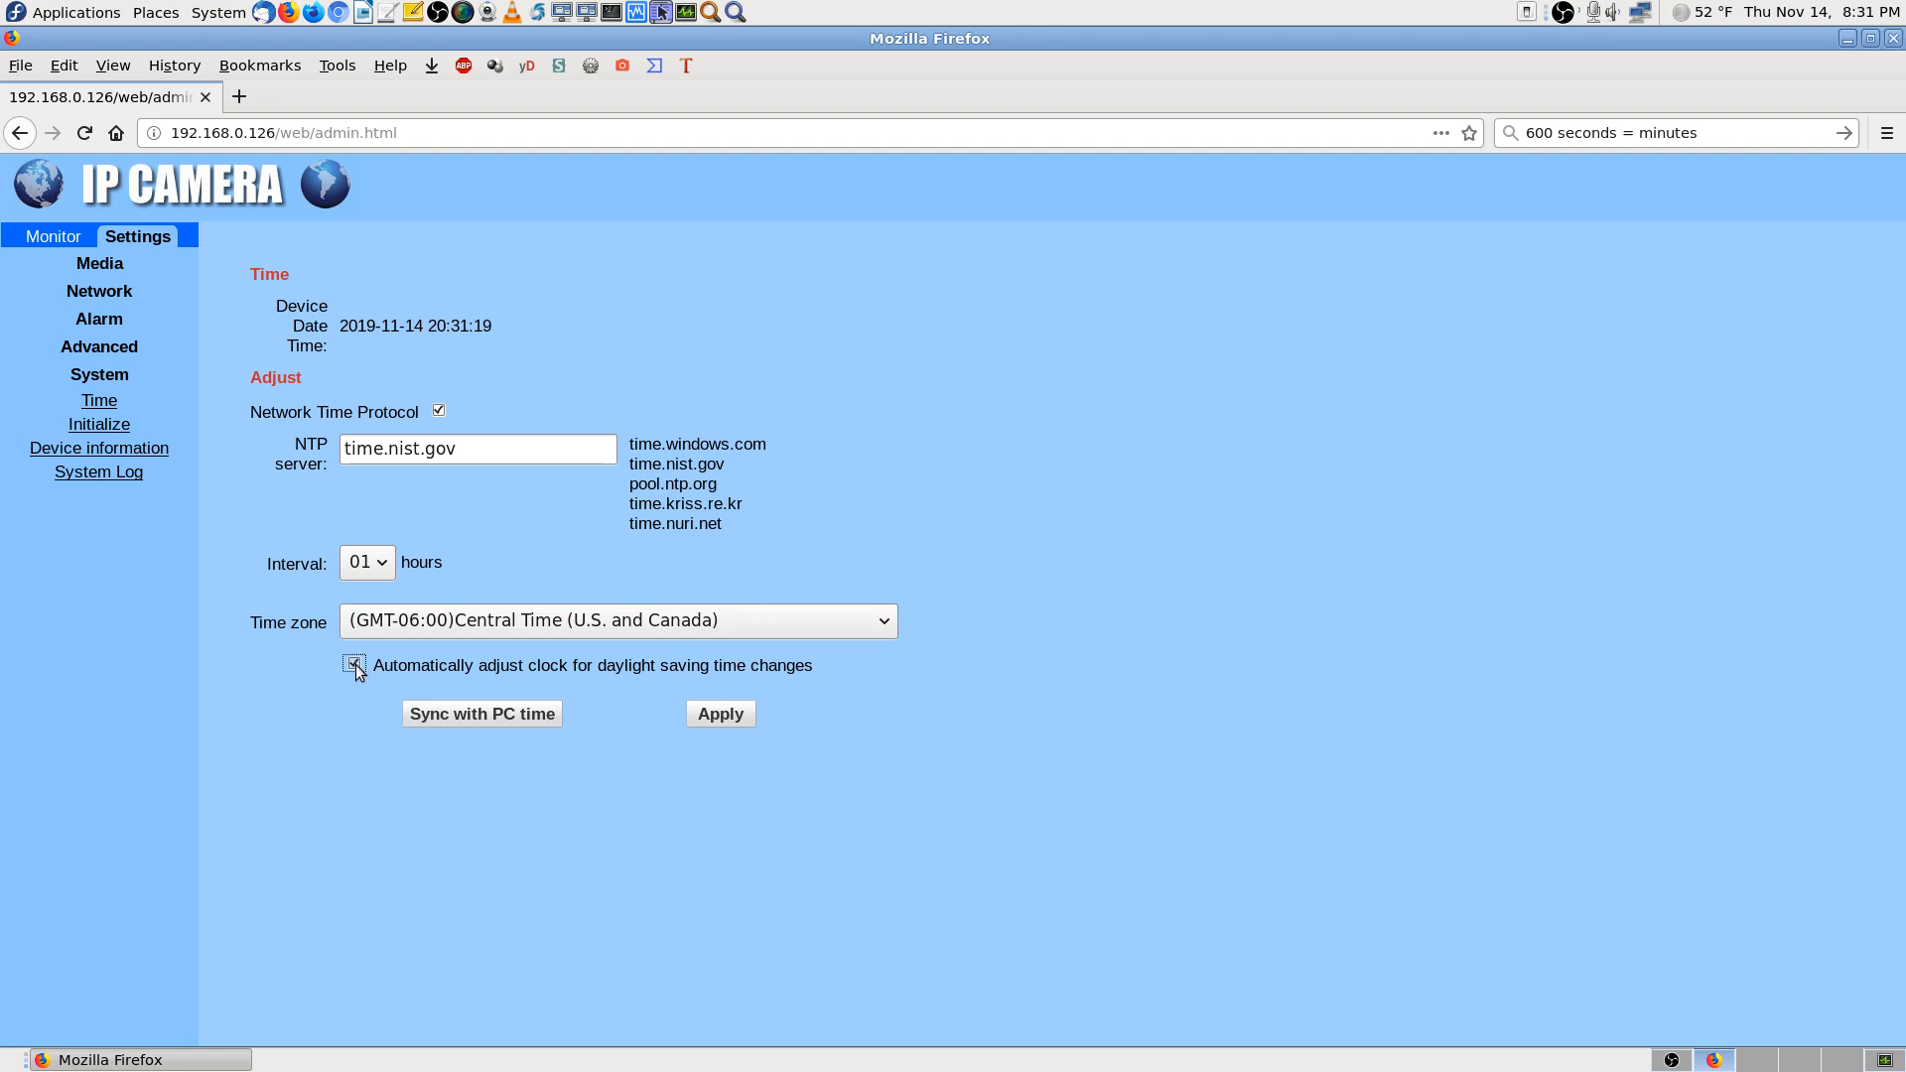
click(726, 716)
click(730, 712)
From the Initialize page, log in and save the settings backup as config_backup.bin
click(110, 426)
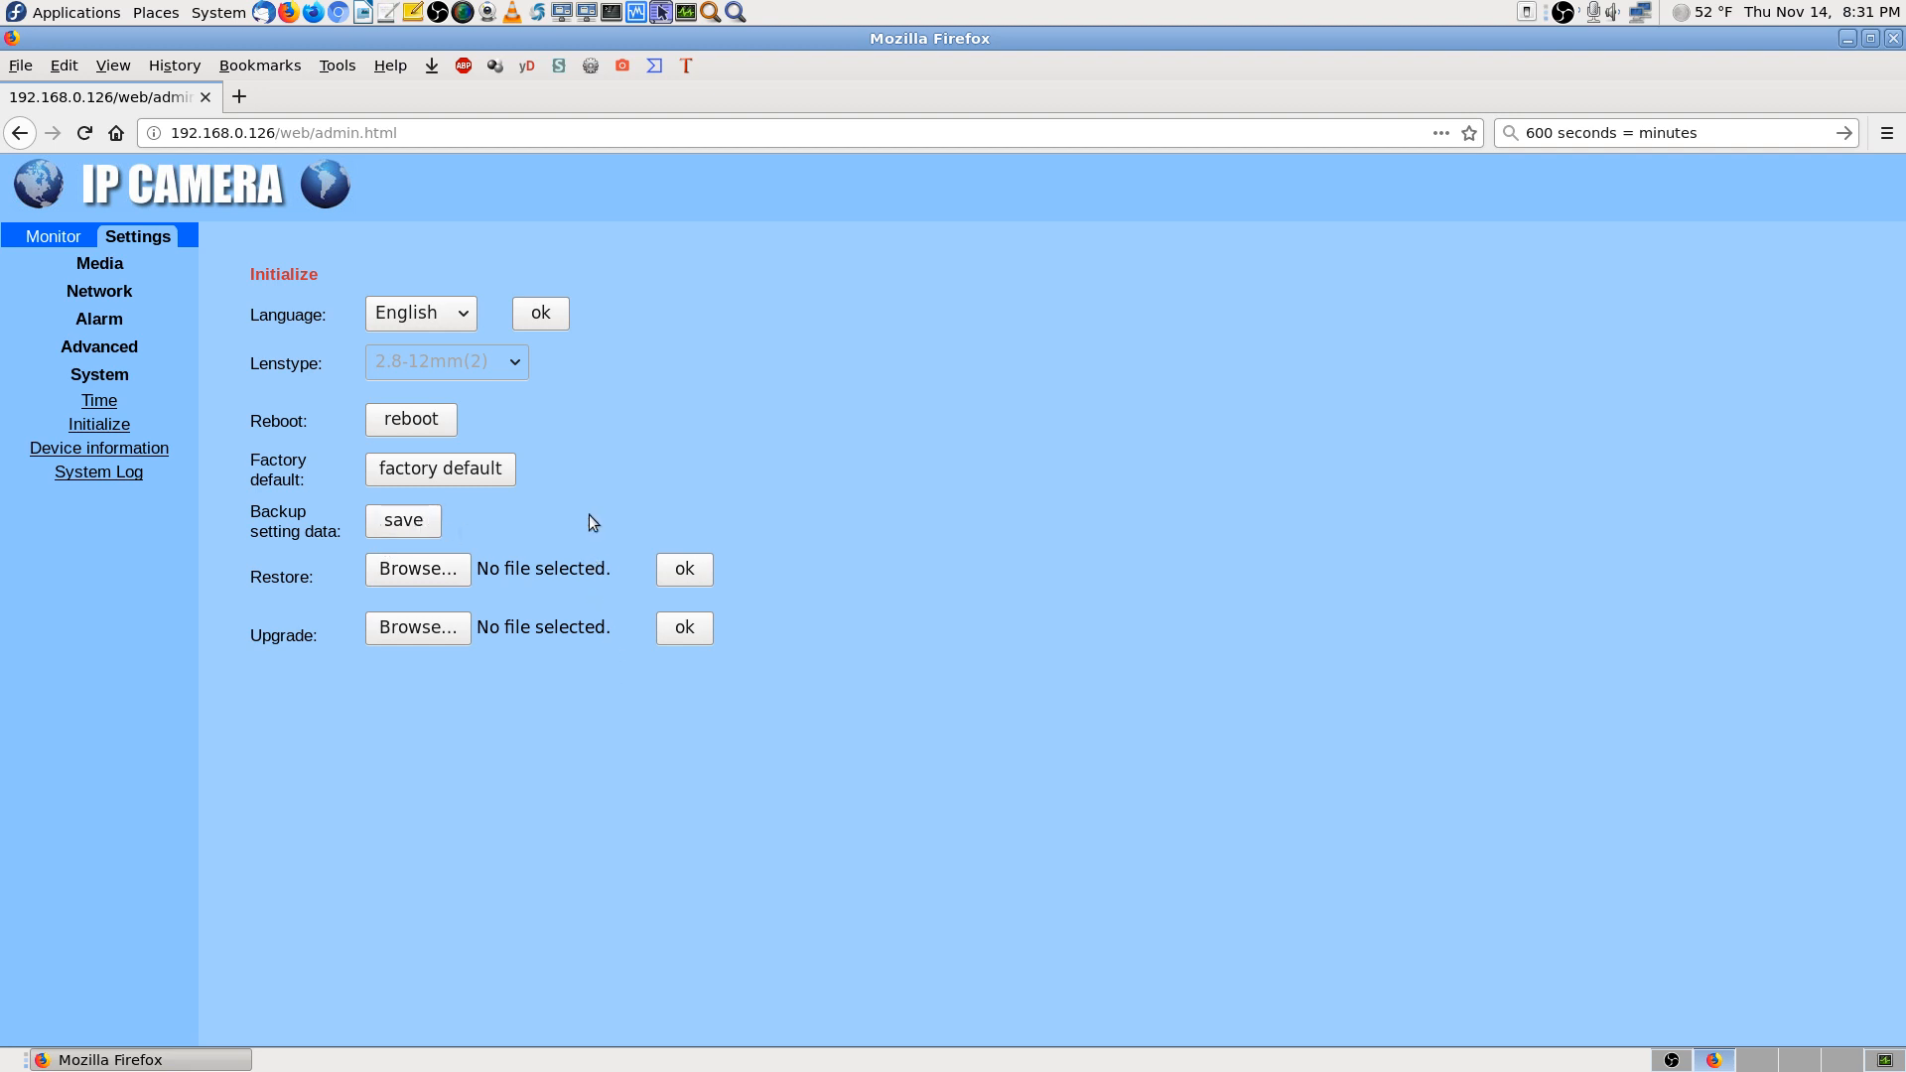
click(427, 521)
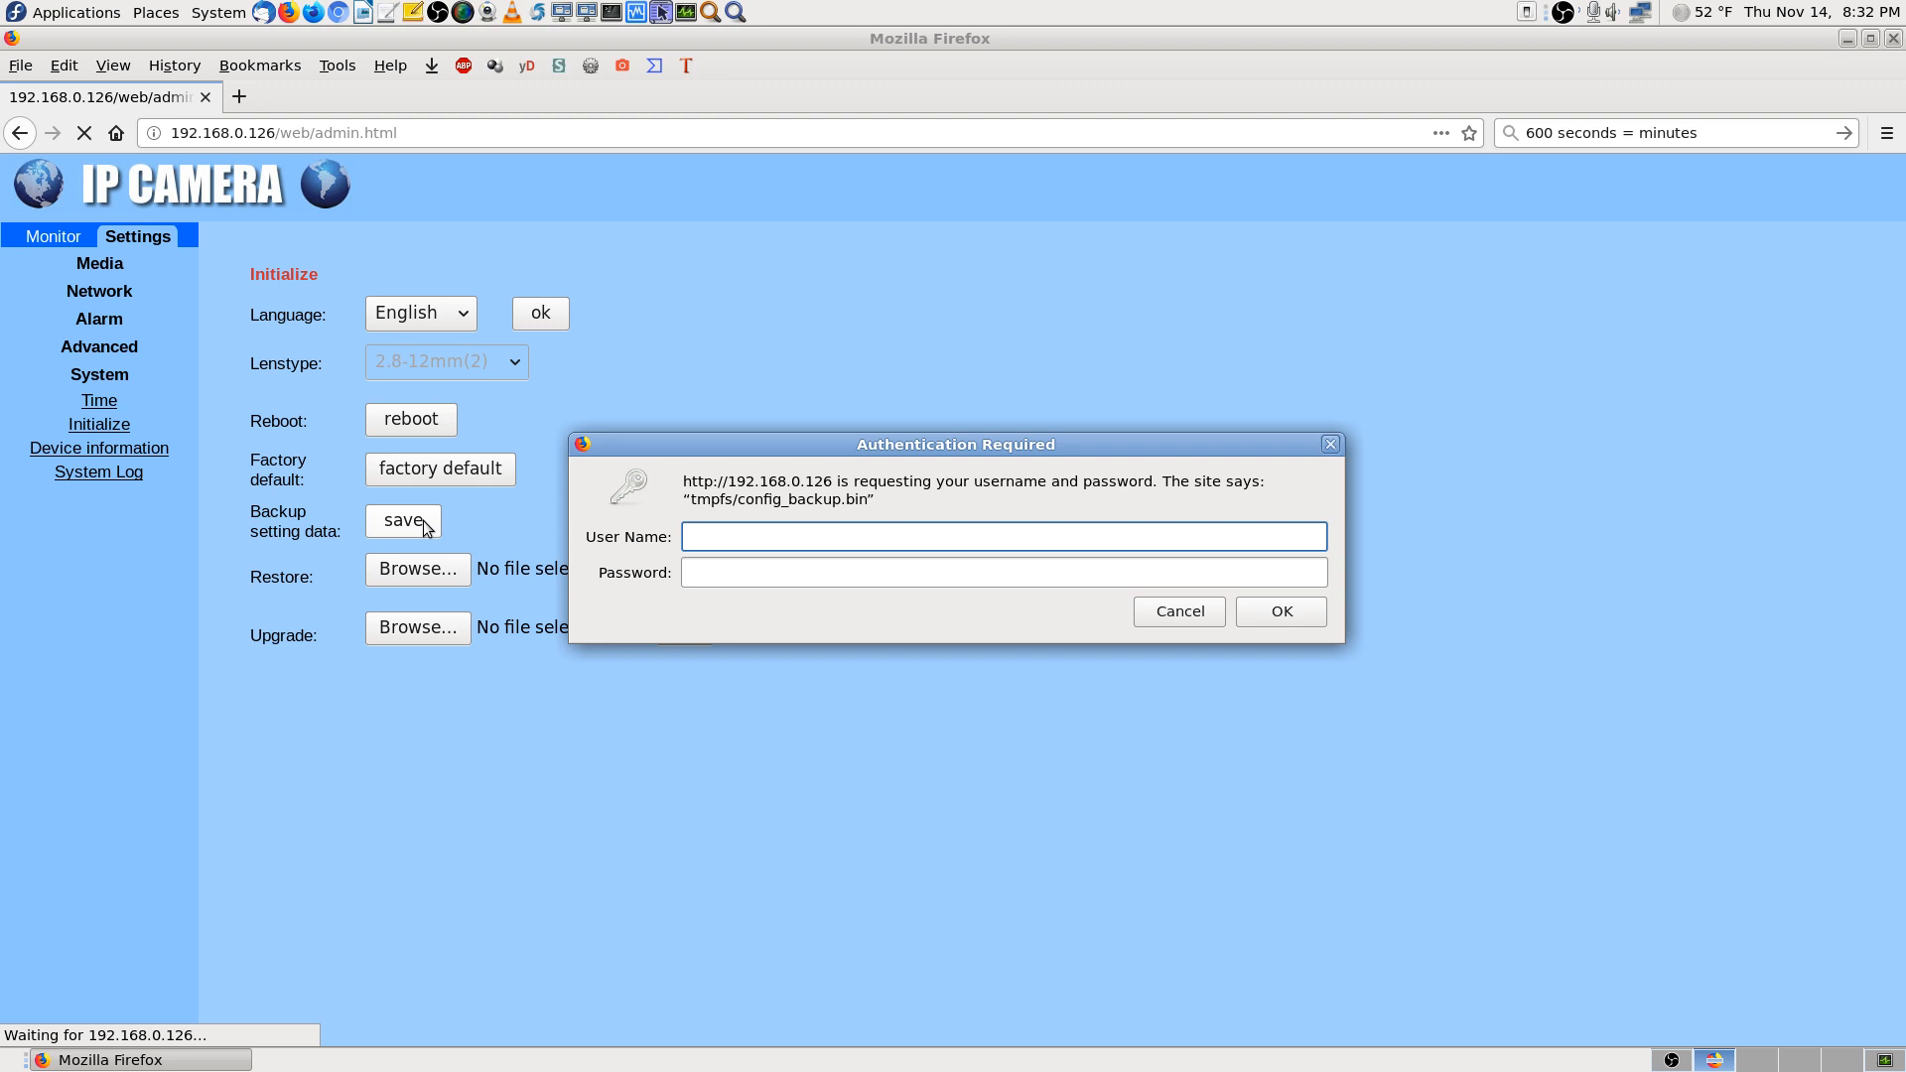
text(admin)
key(Tab)
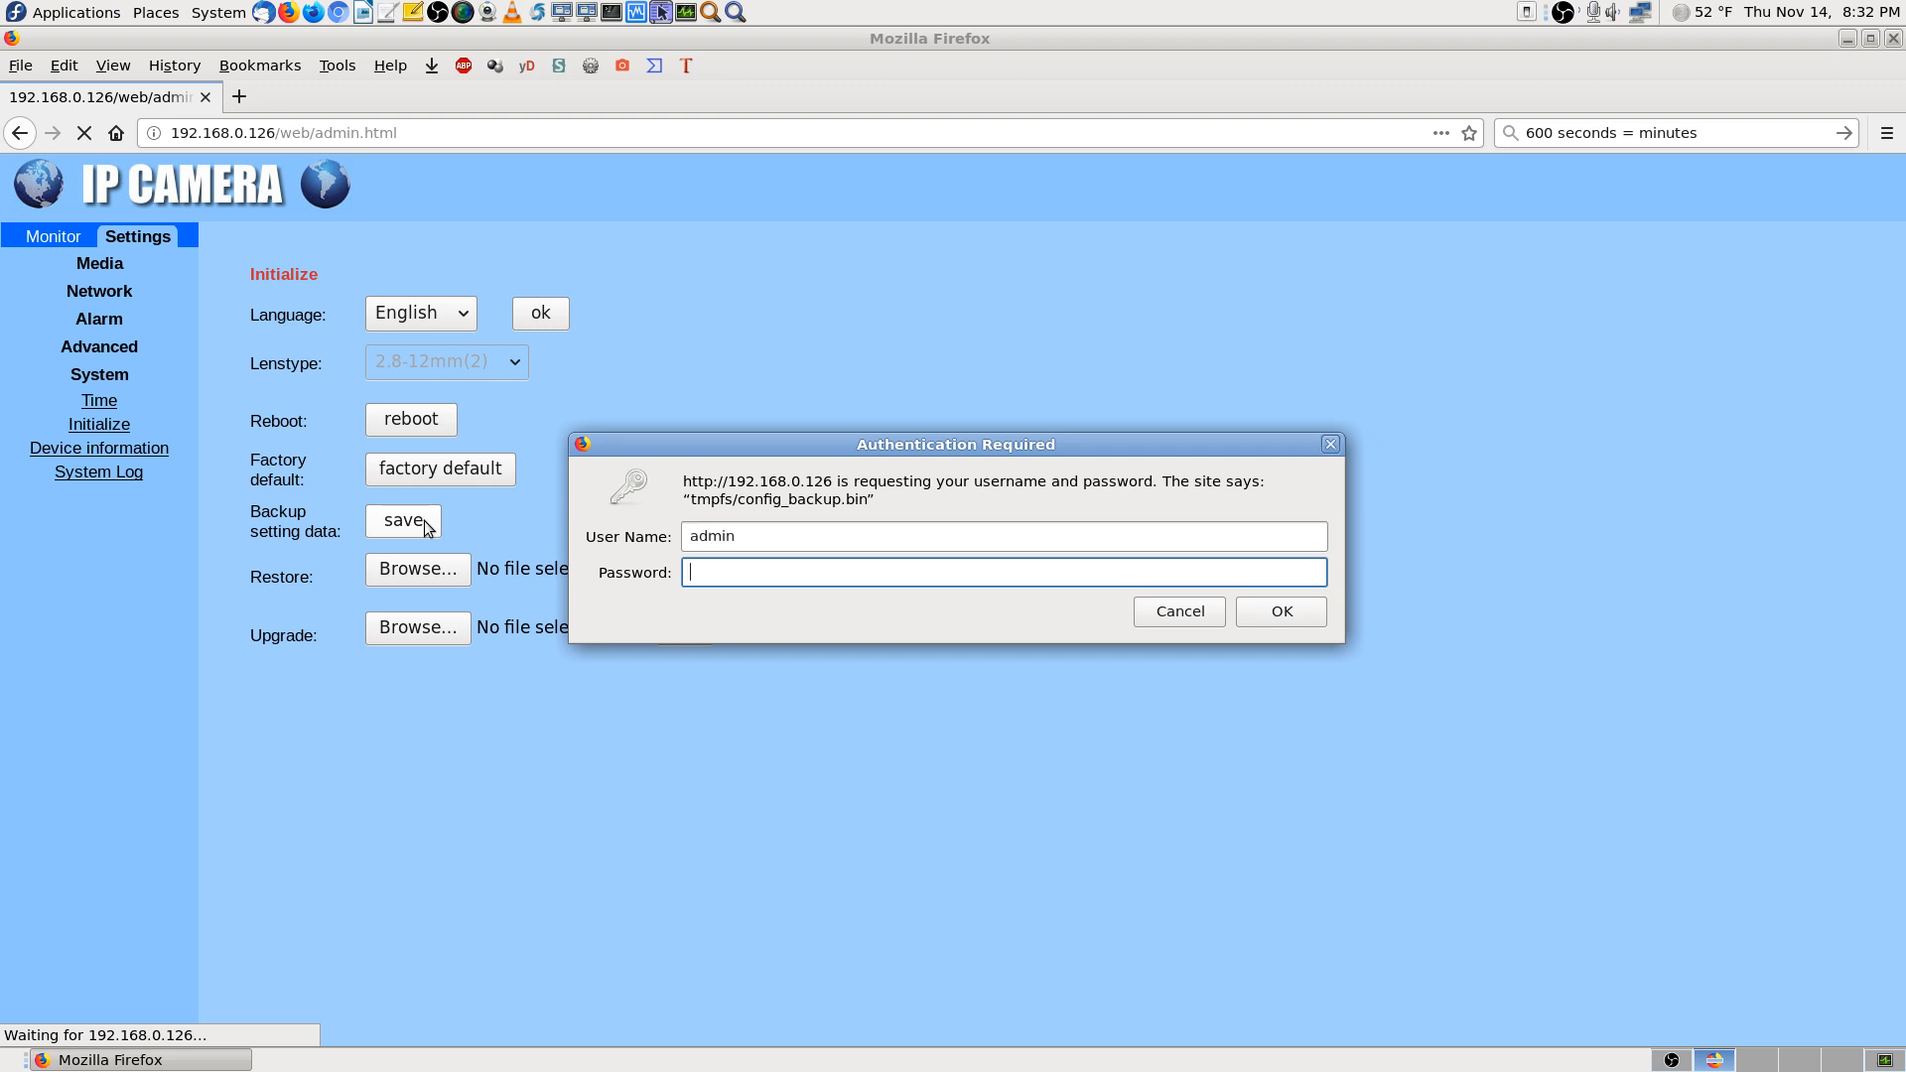
text(*****)
click(1280, 614)
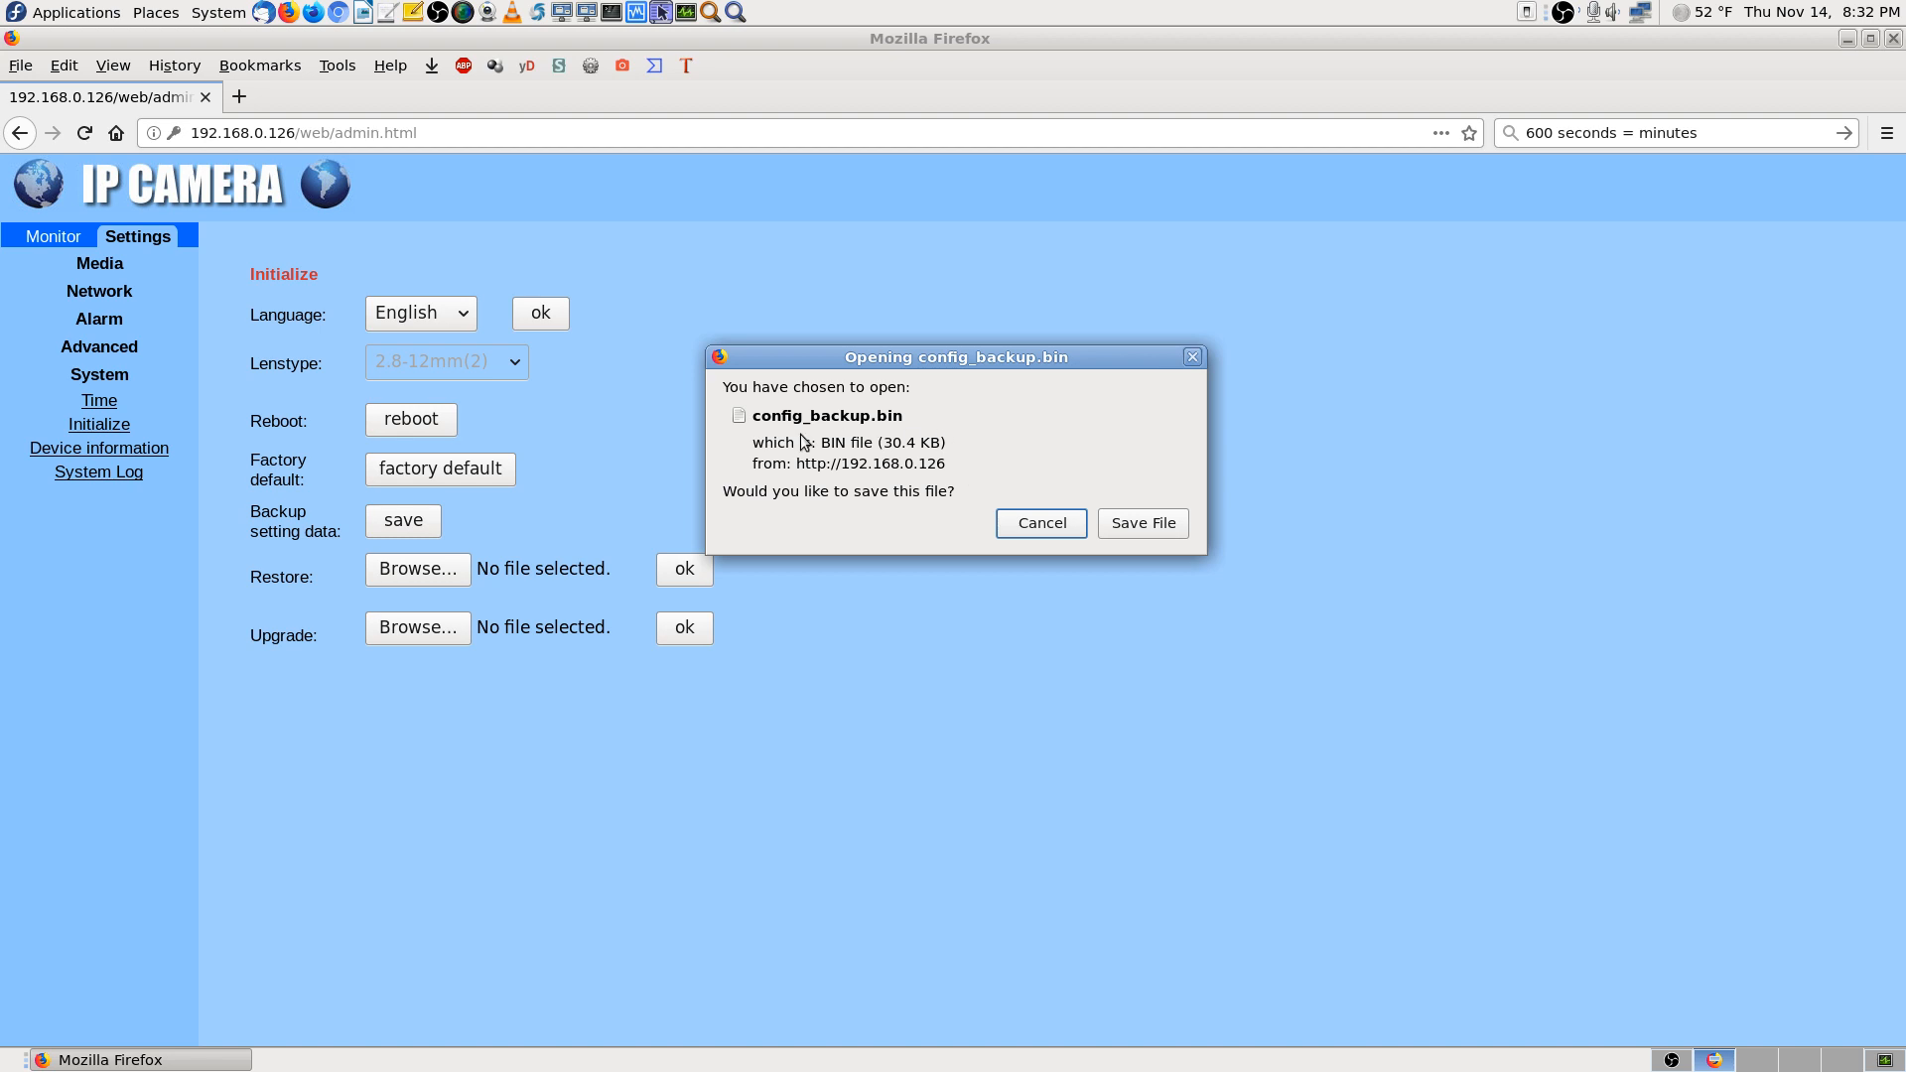
click(1153, 525)
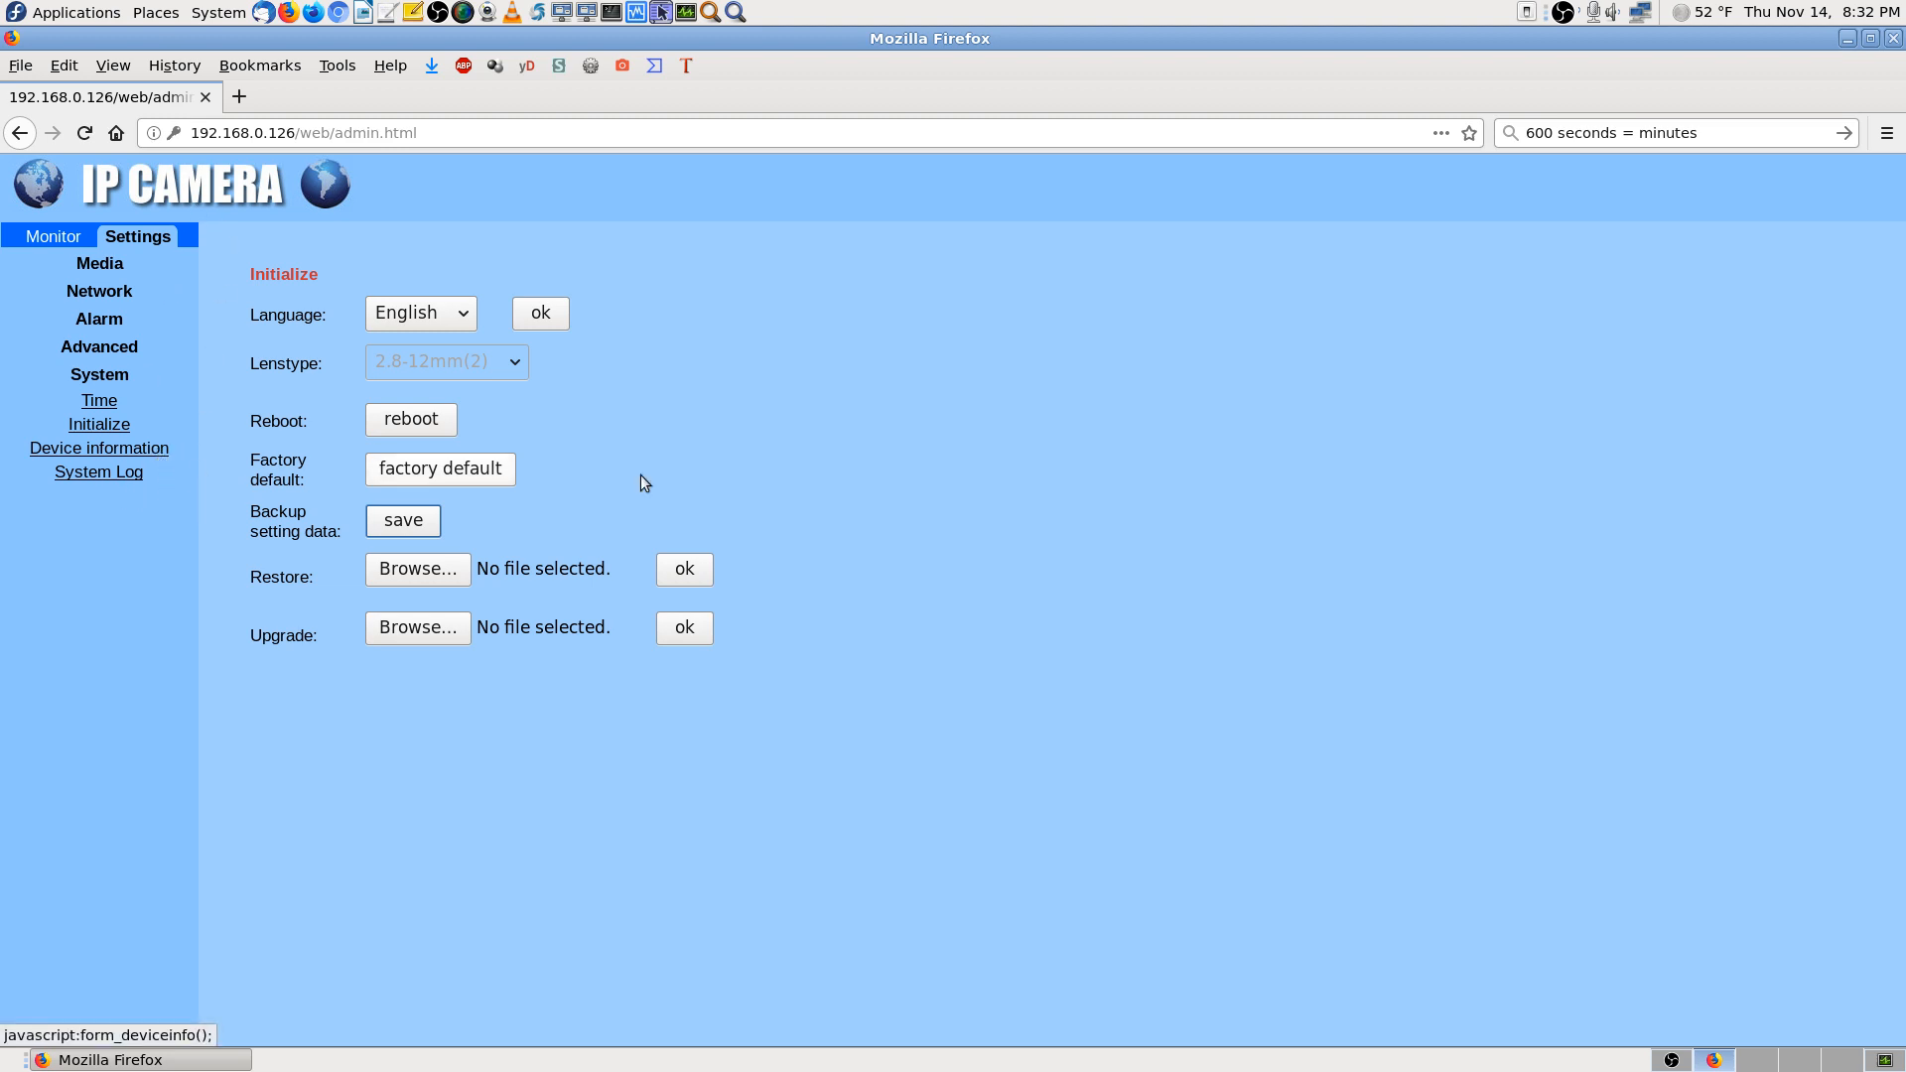
click(162, 454)
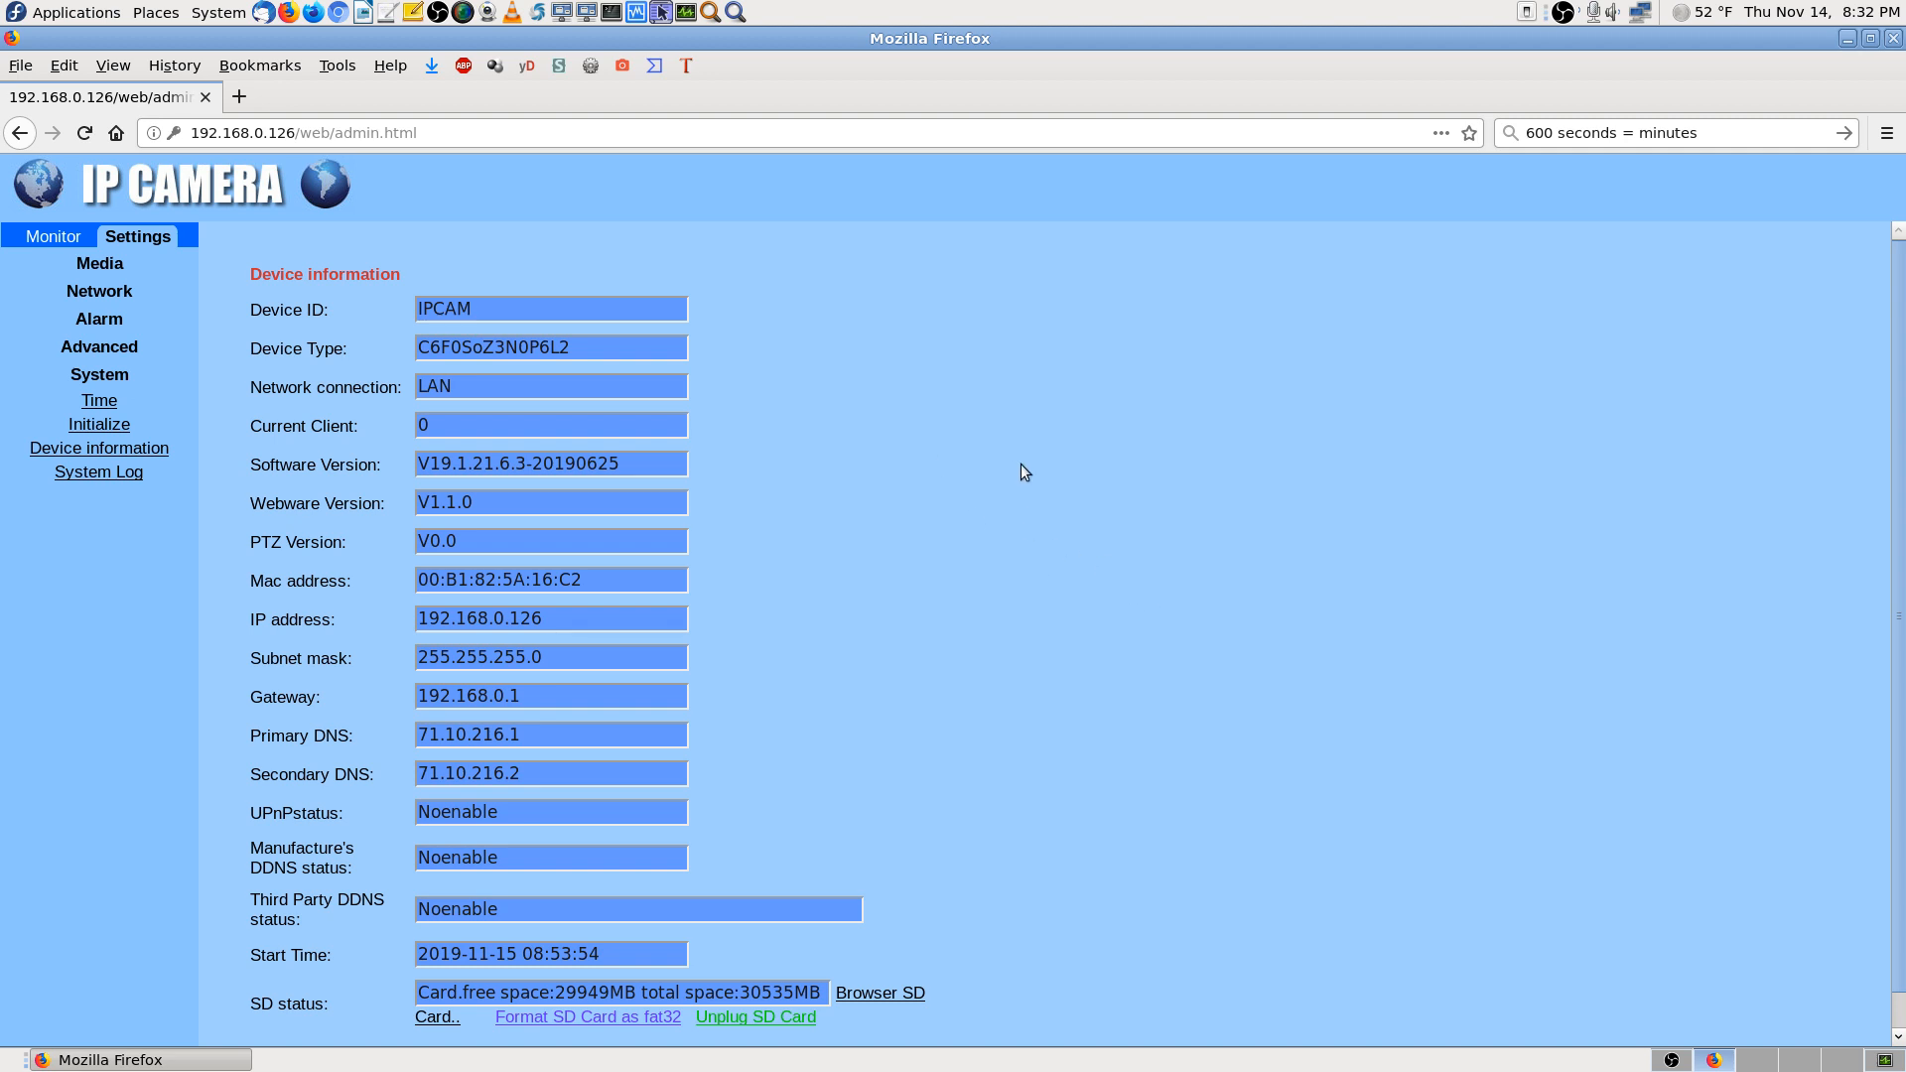
scroll(1020, 463, down, 1)
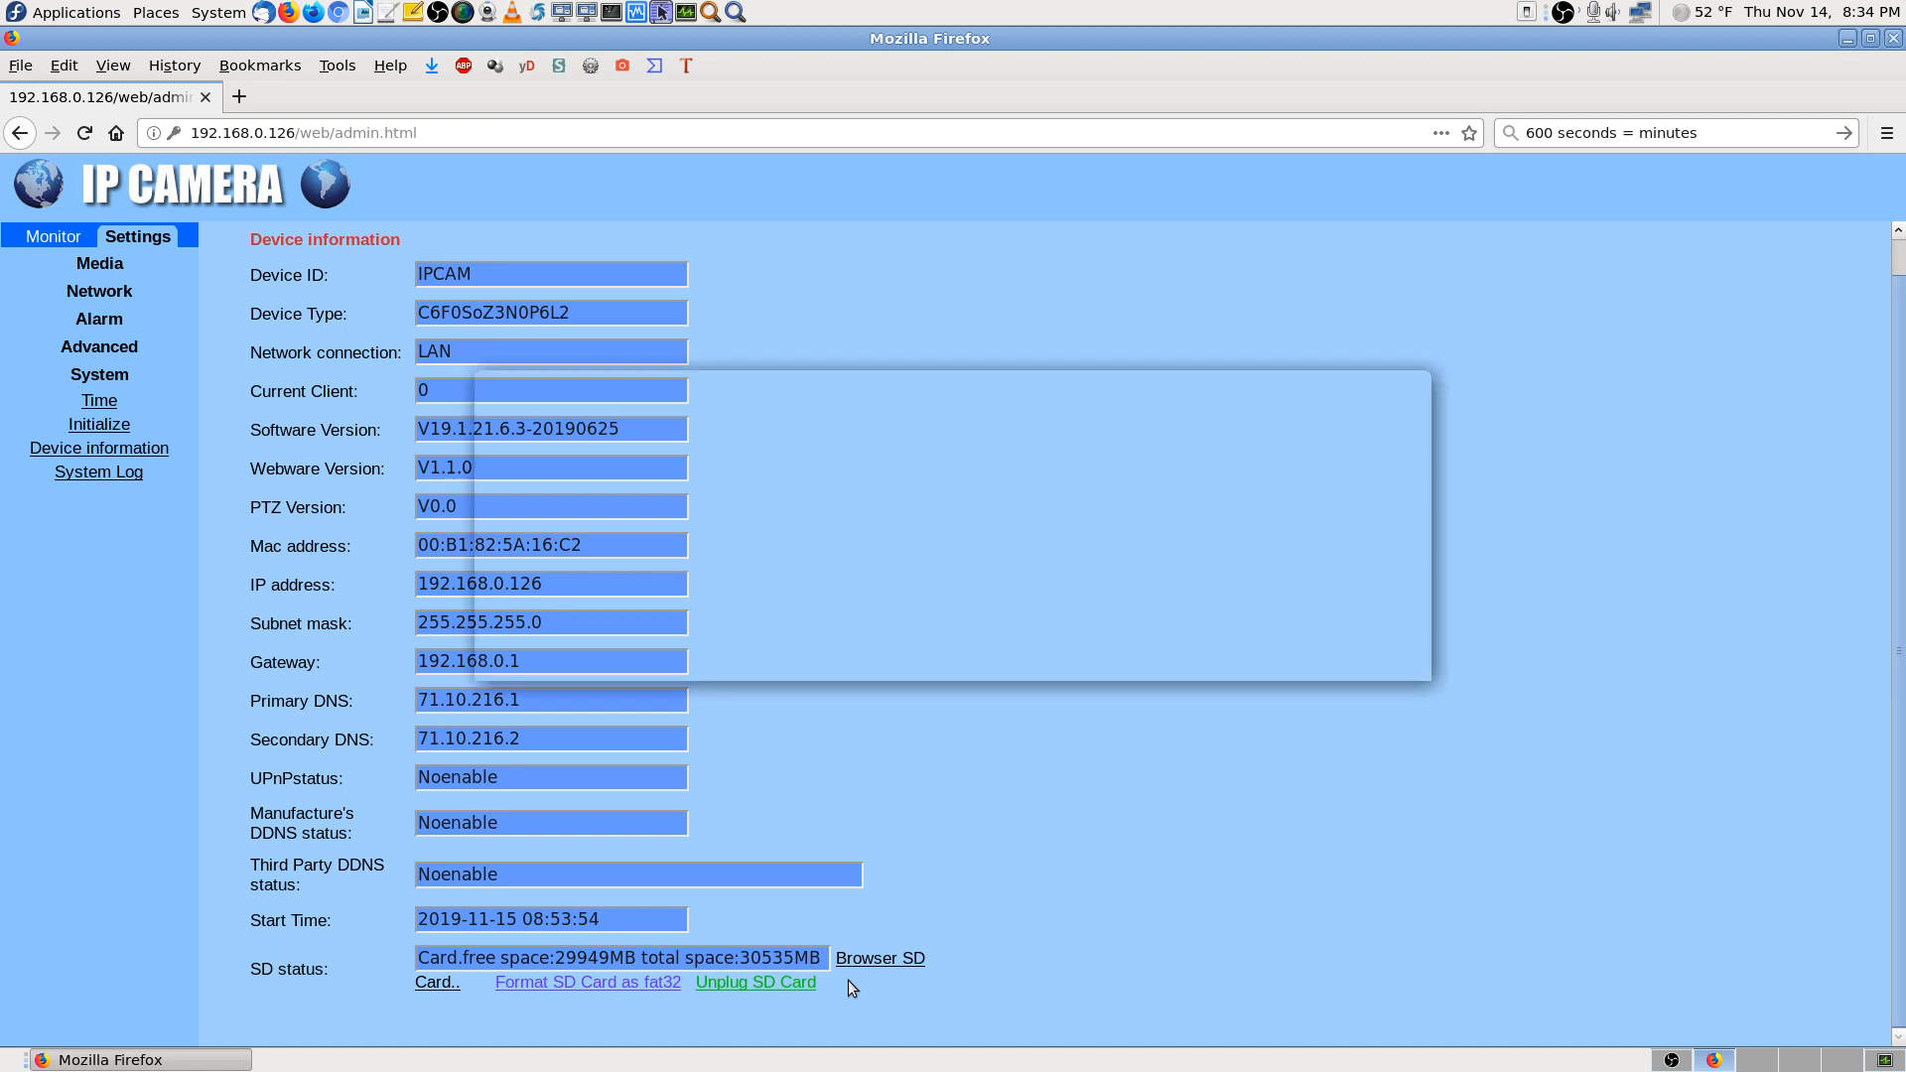
key(Print)
key(Return)
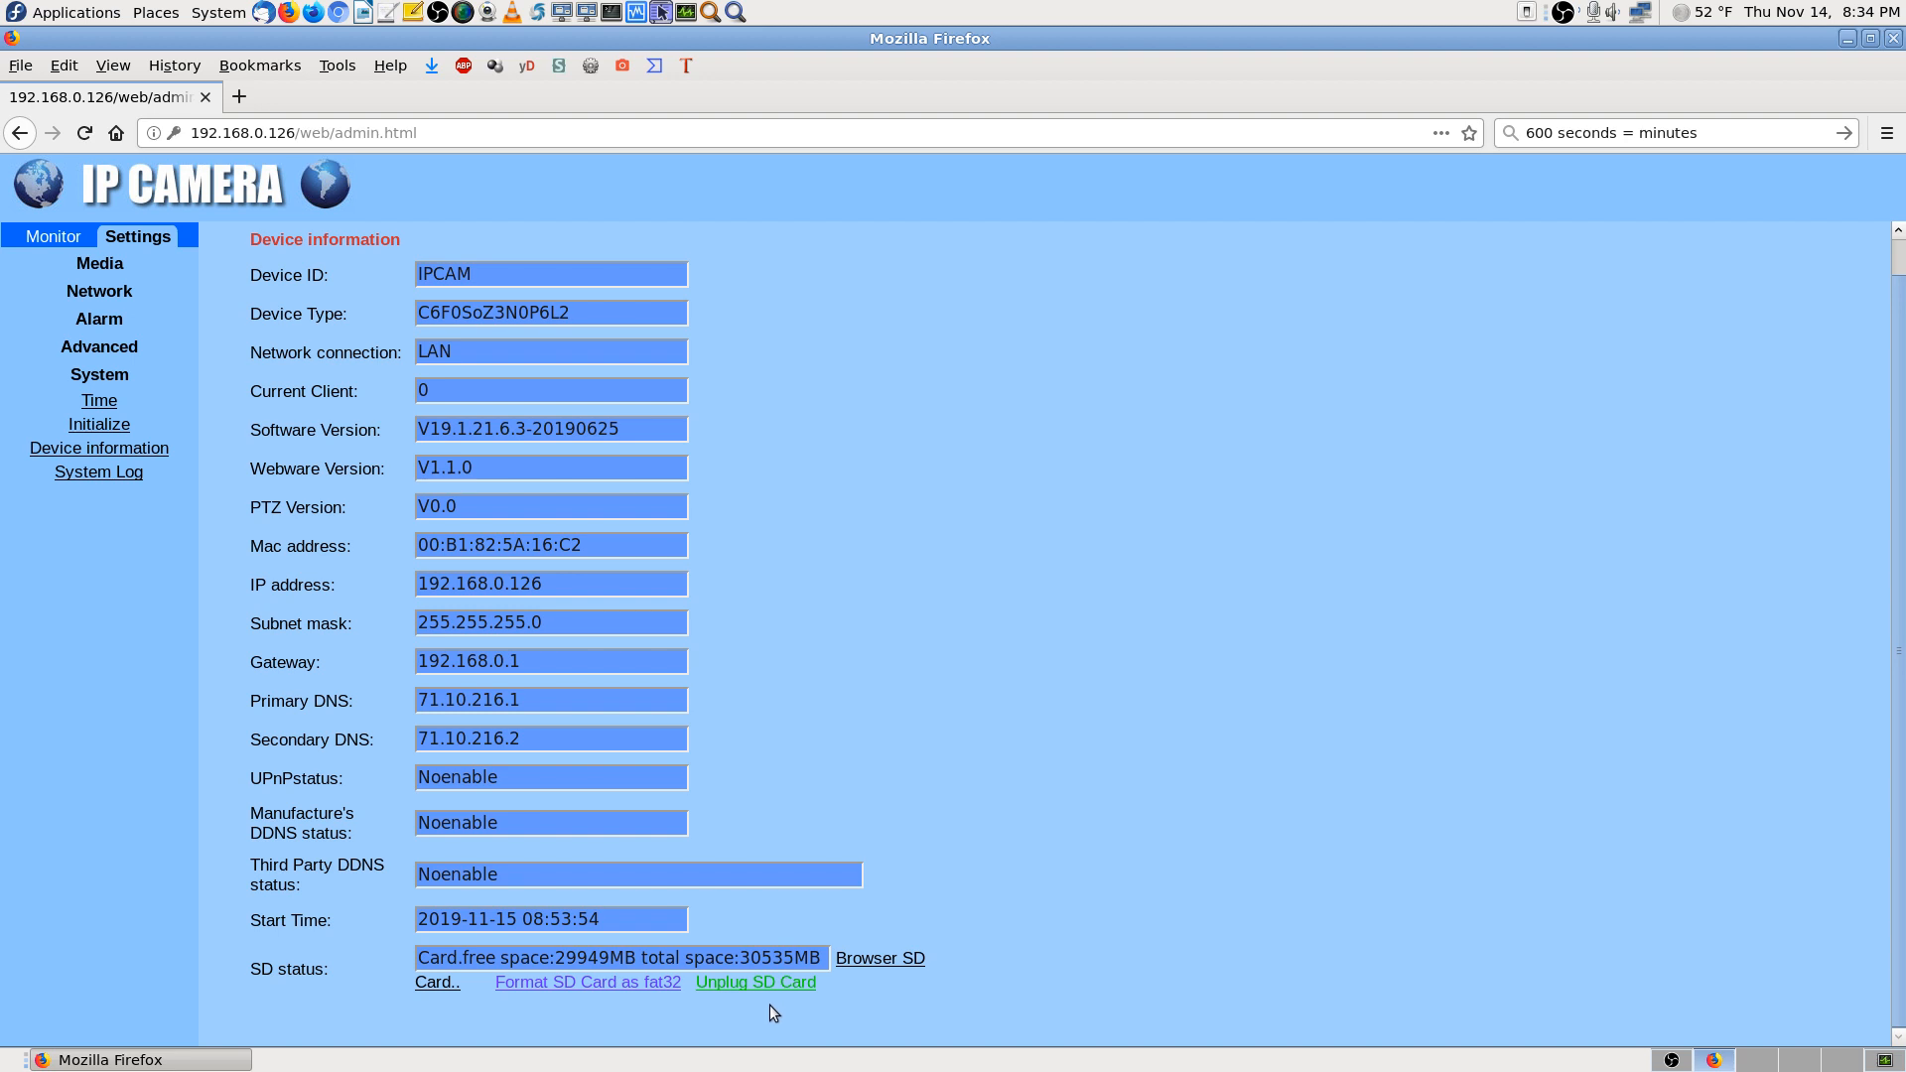
Log in to Browser SD Card in a new tab, declining to save the login, to list 20191114/ and 20191115/
click(888, 963)
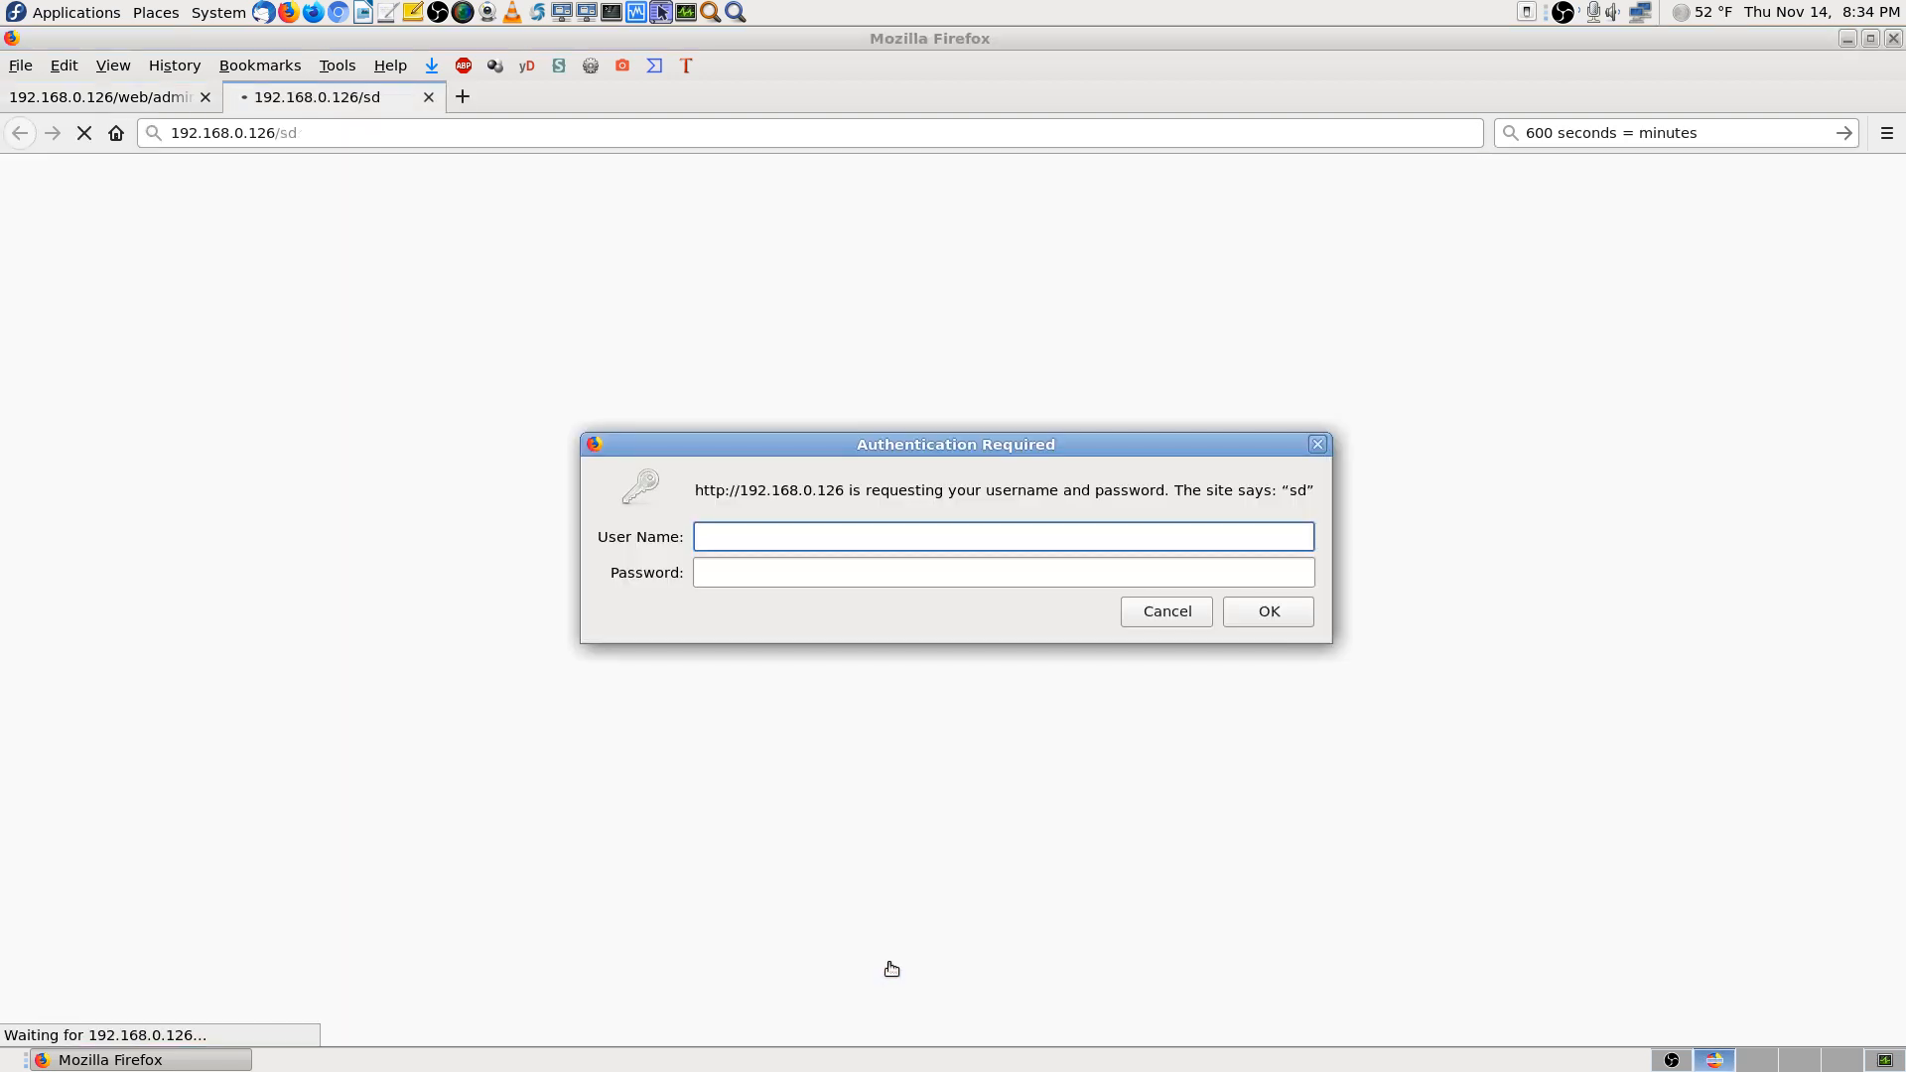
text(admin)
key(Tab)
text(●●)
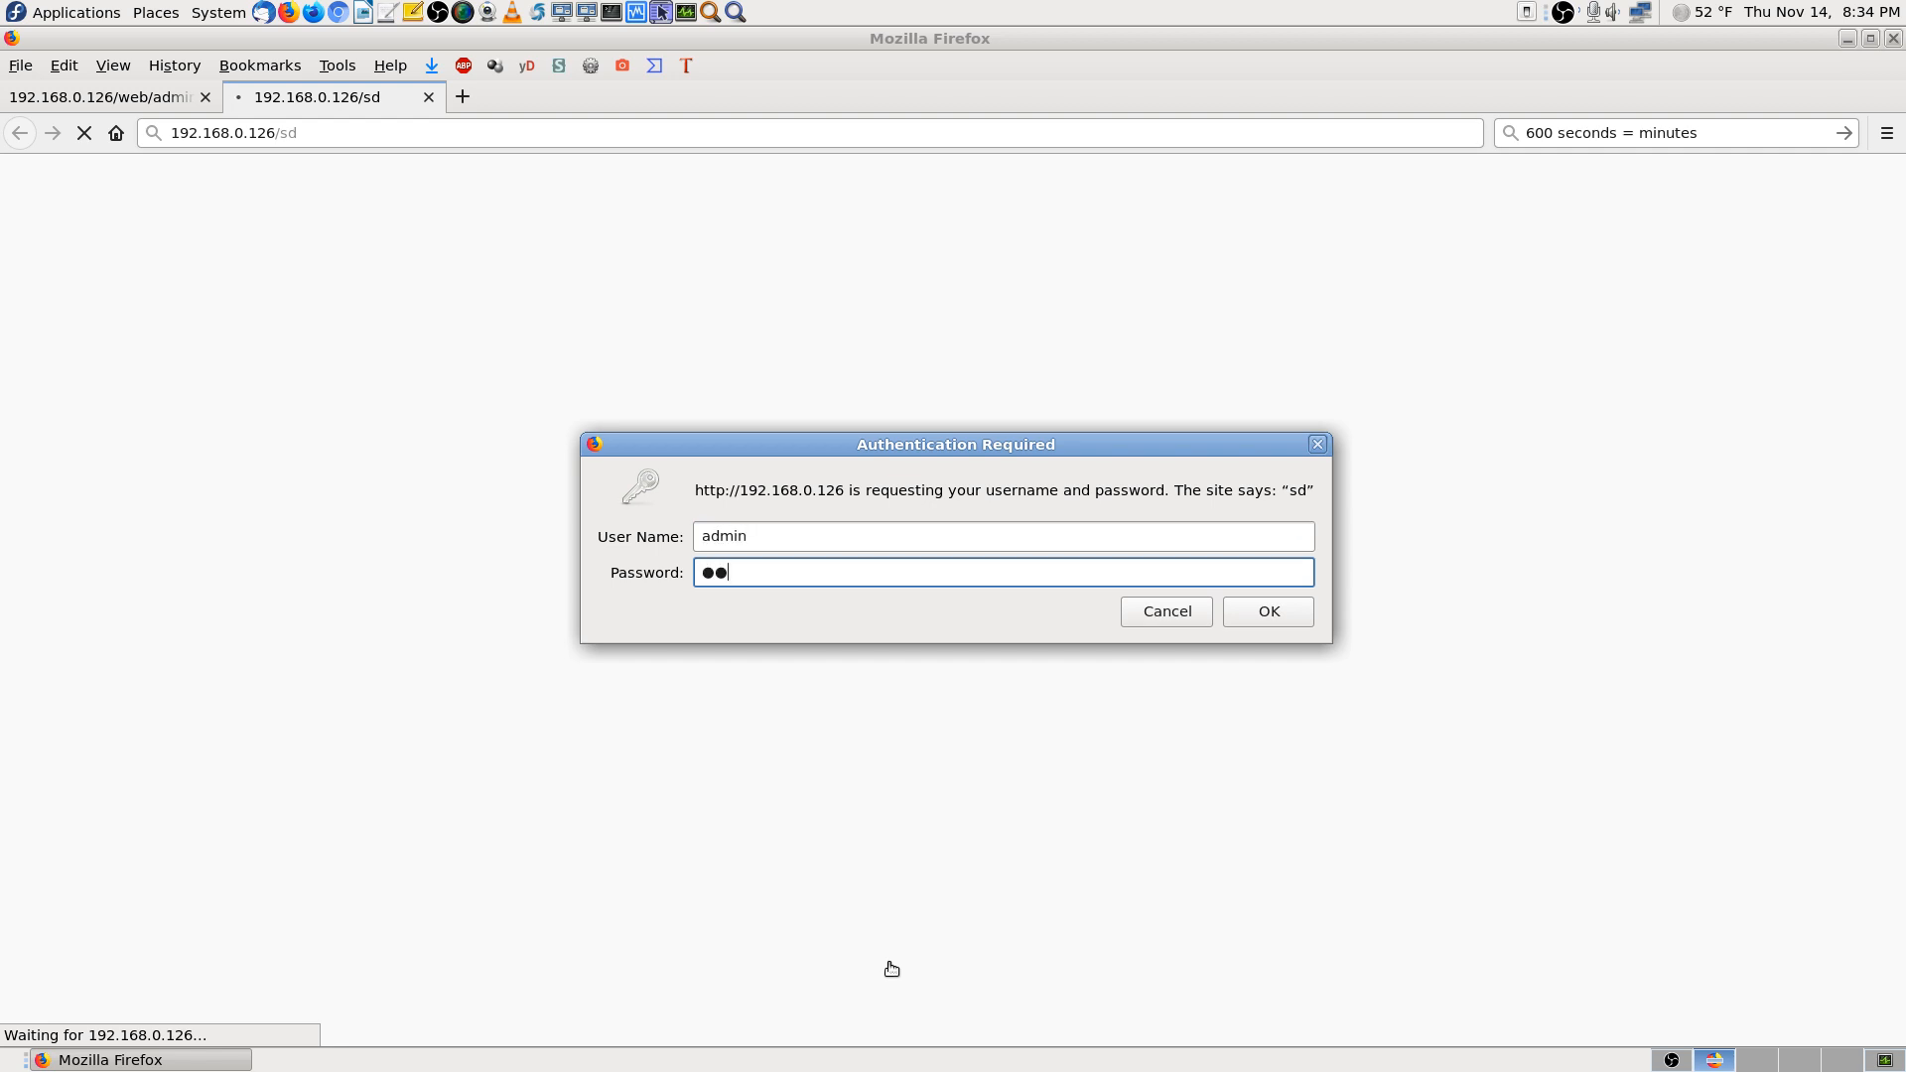
text(●●●)
key(Return)
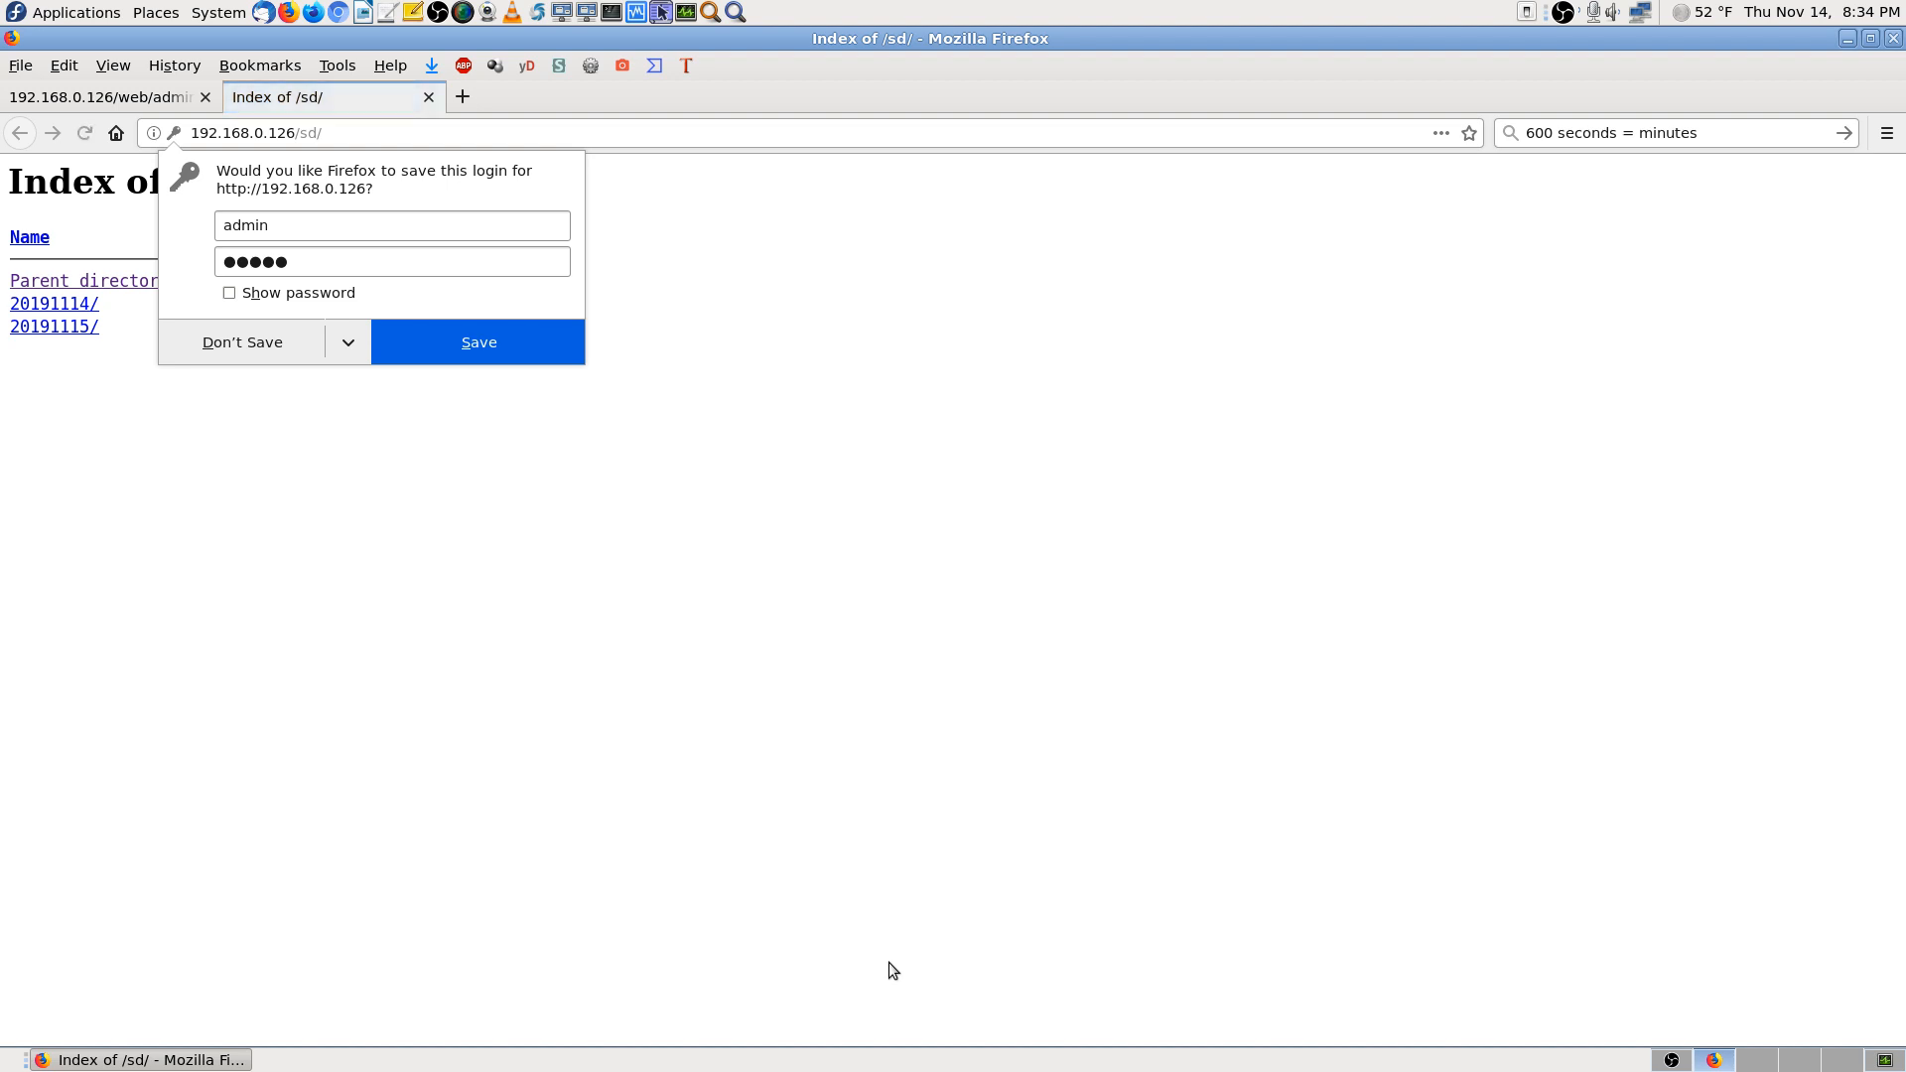
click(234, 351)
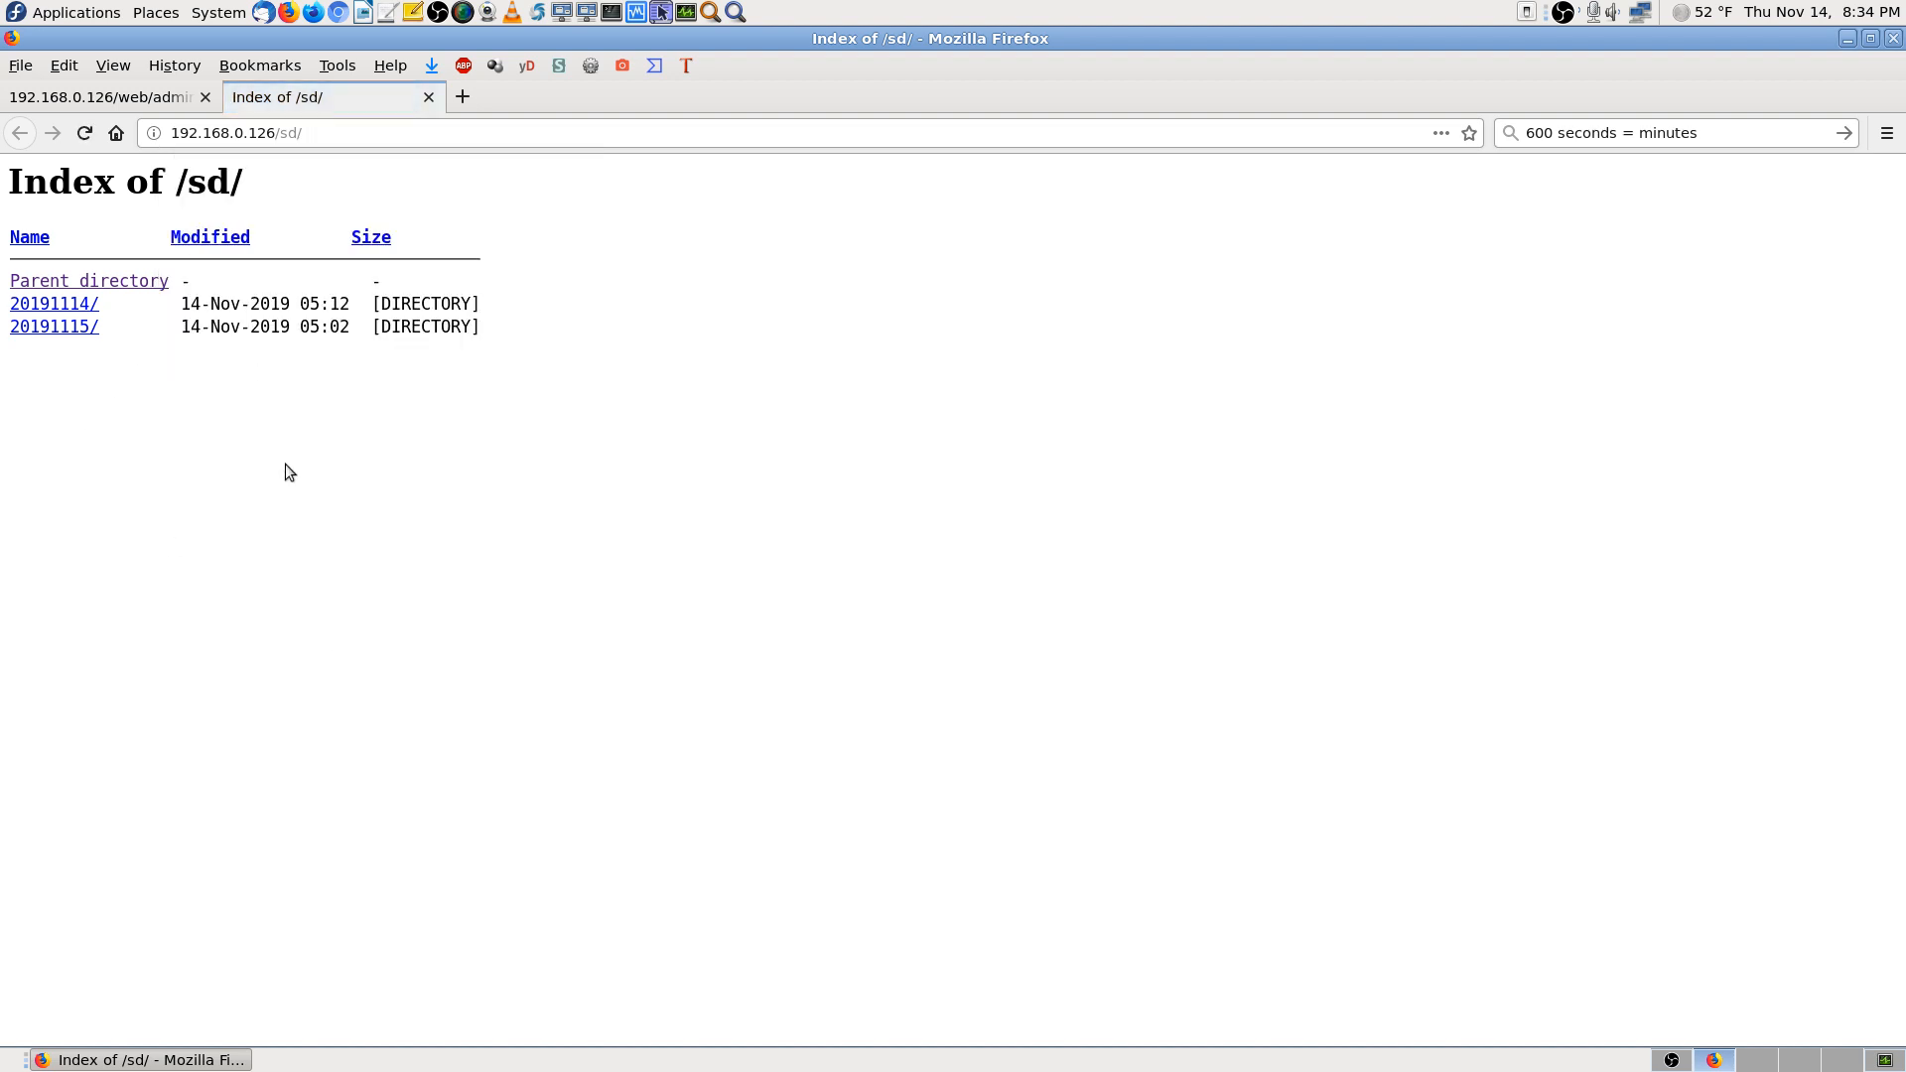
Go into /sd/20191114/record000/ and start downloading A191114_063136_063150.265
click(82, 305)
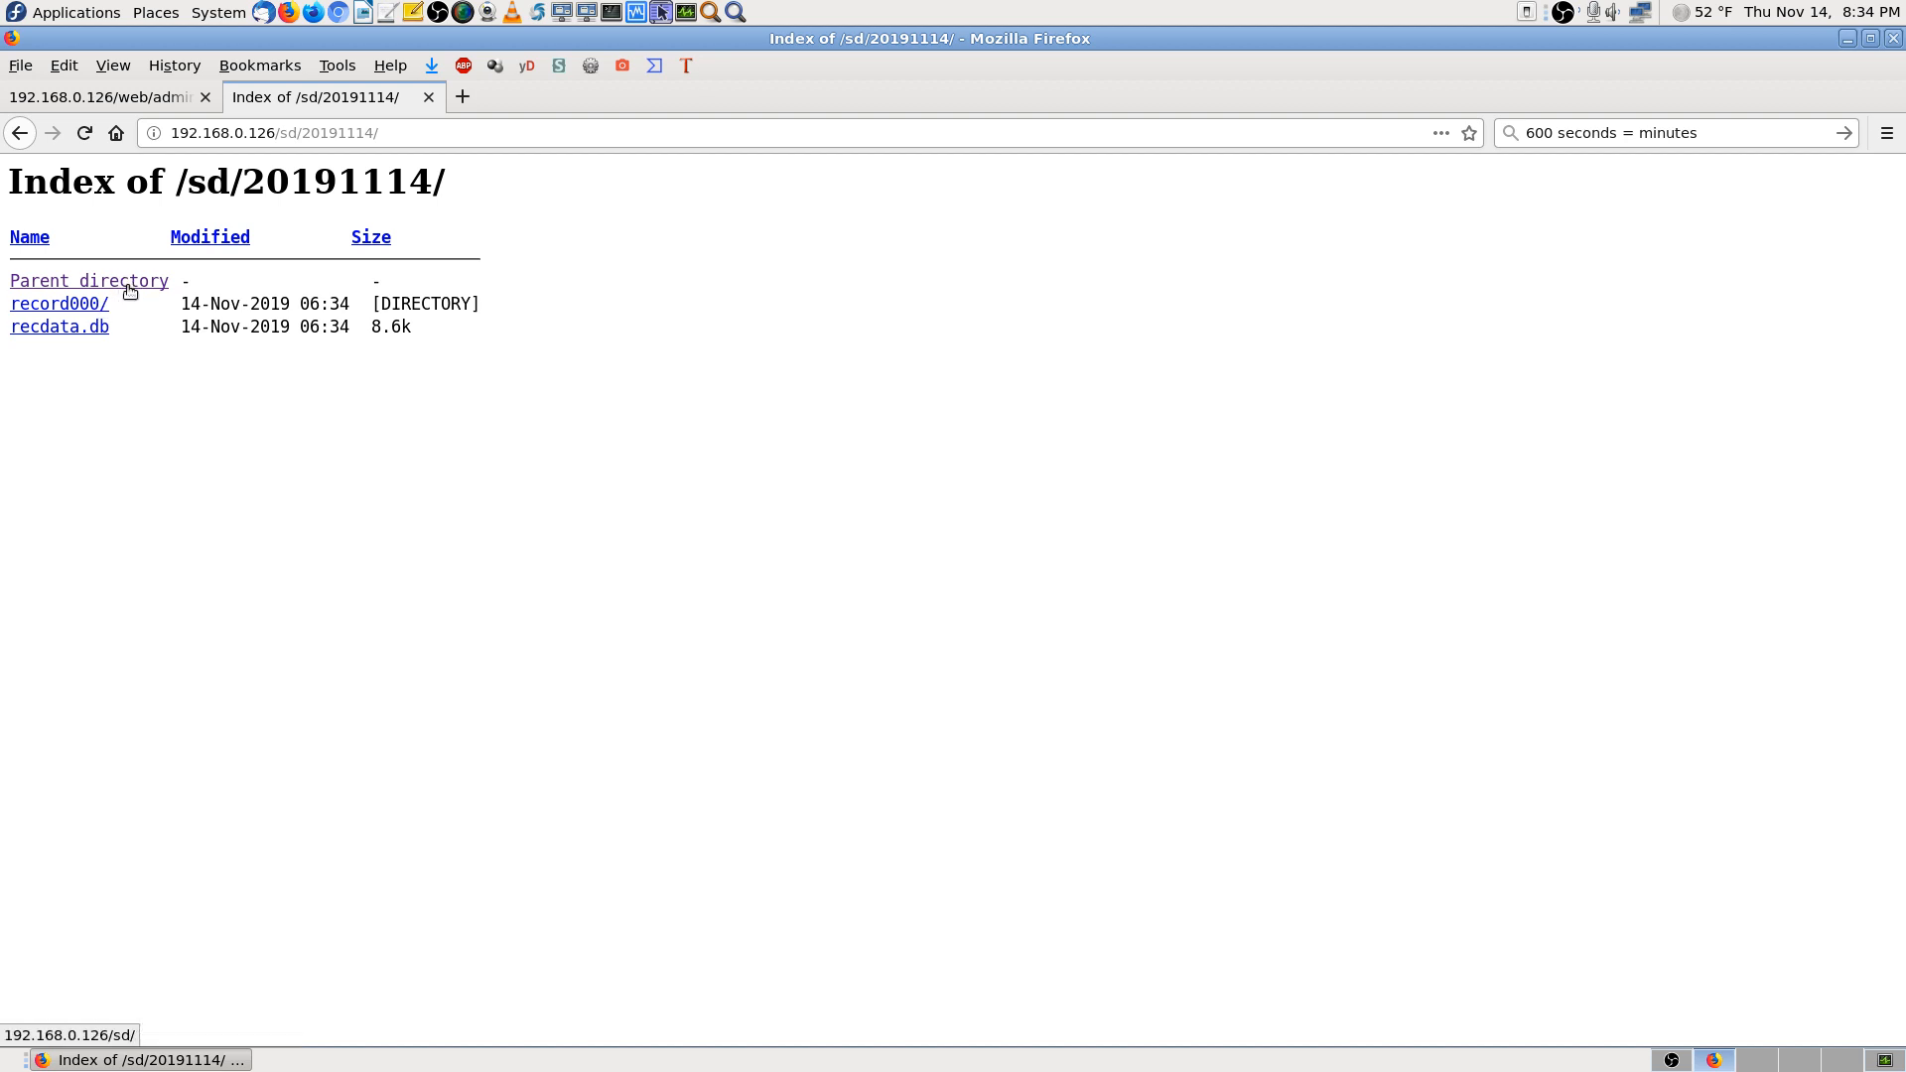
click(103, 308)
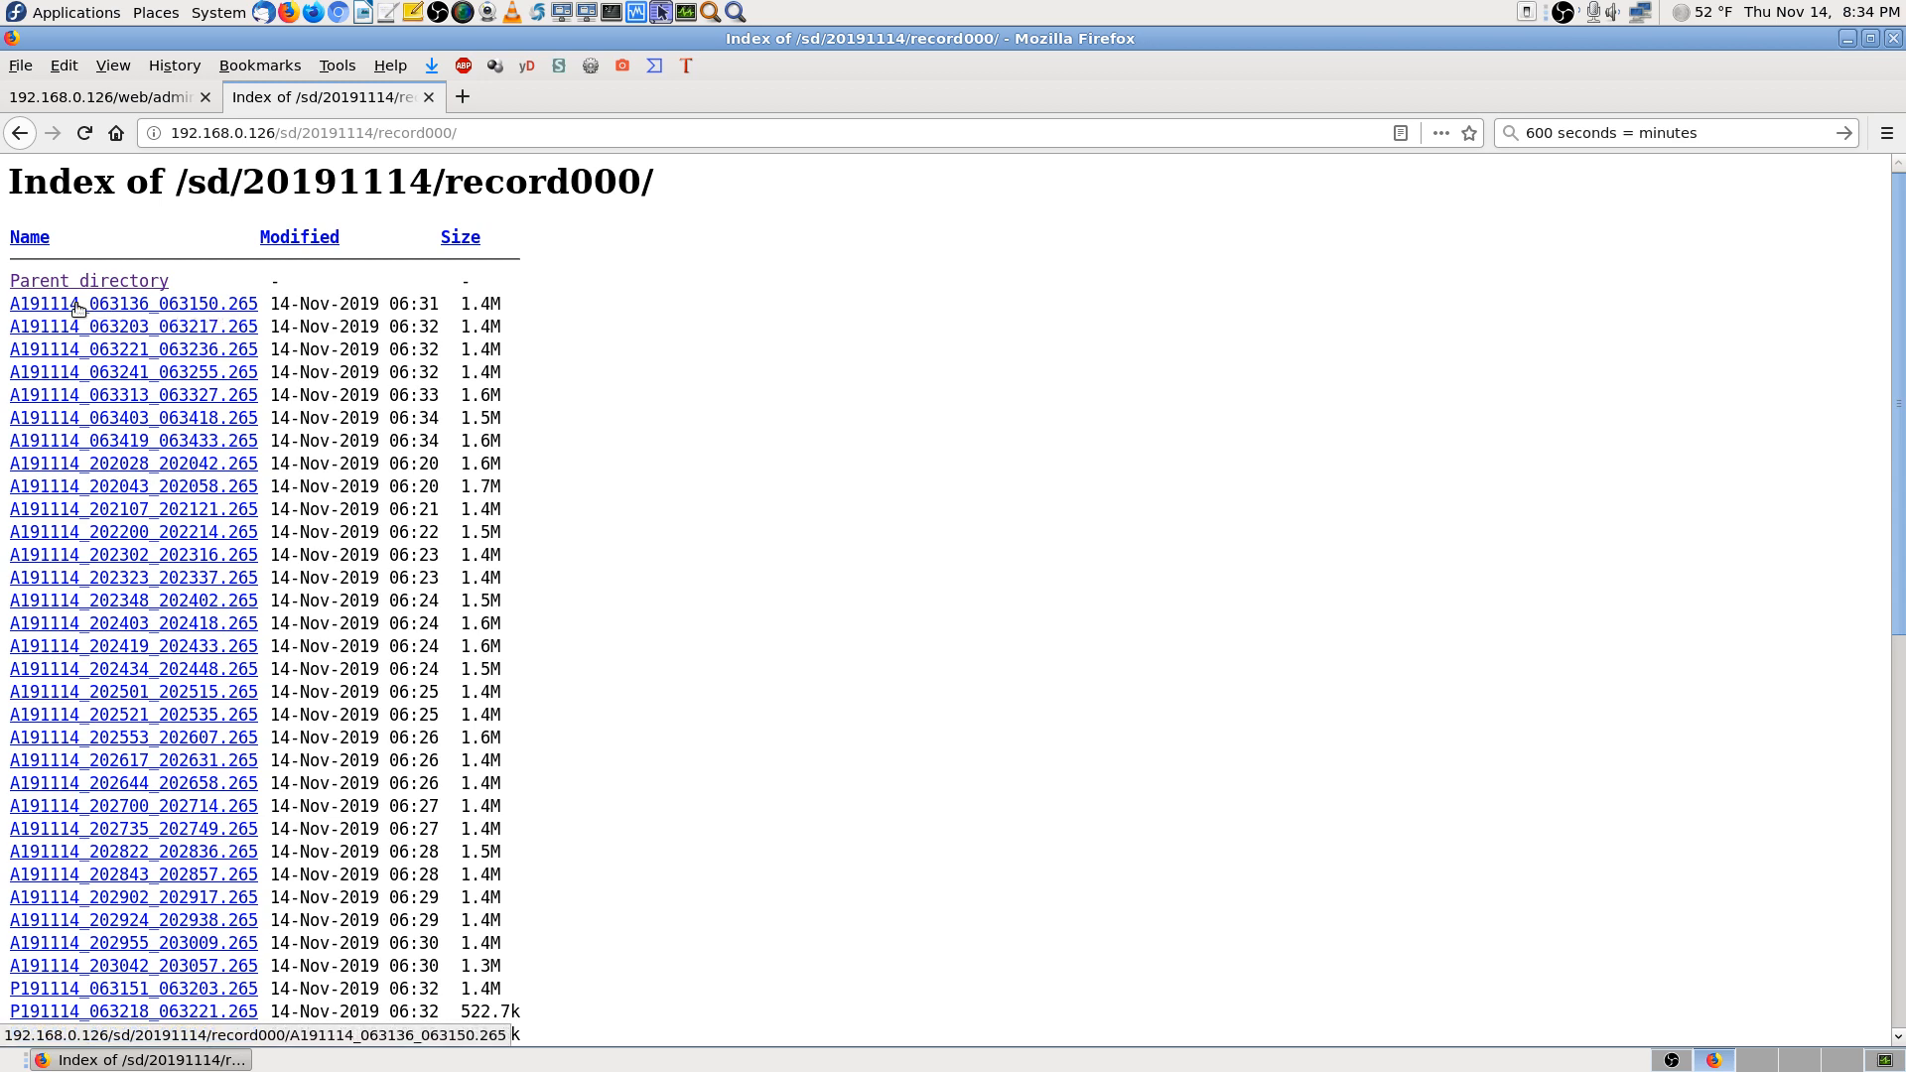
click(38, 305)
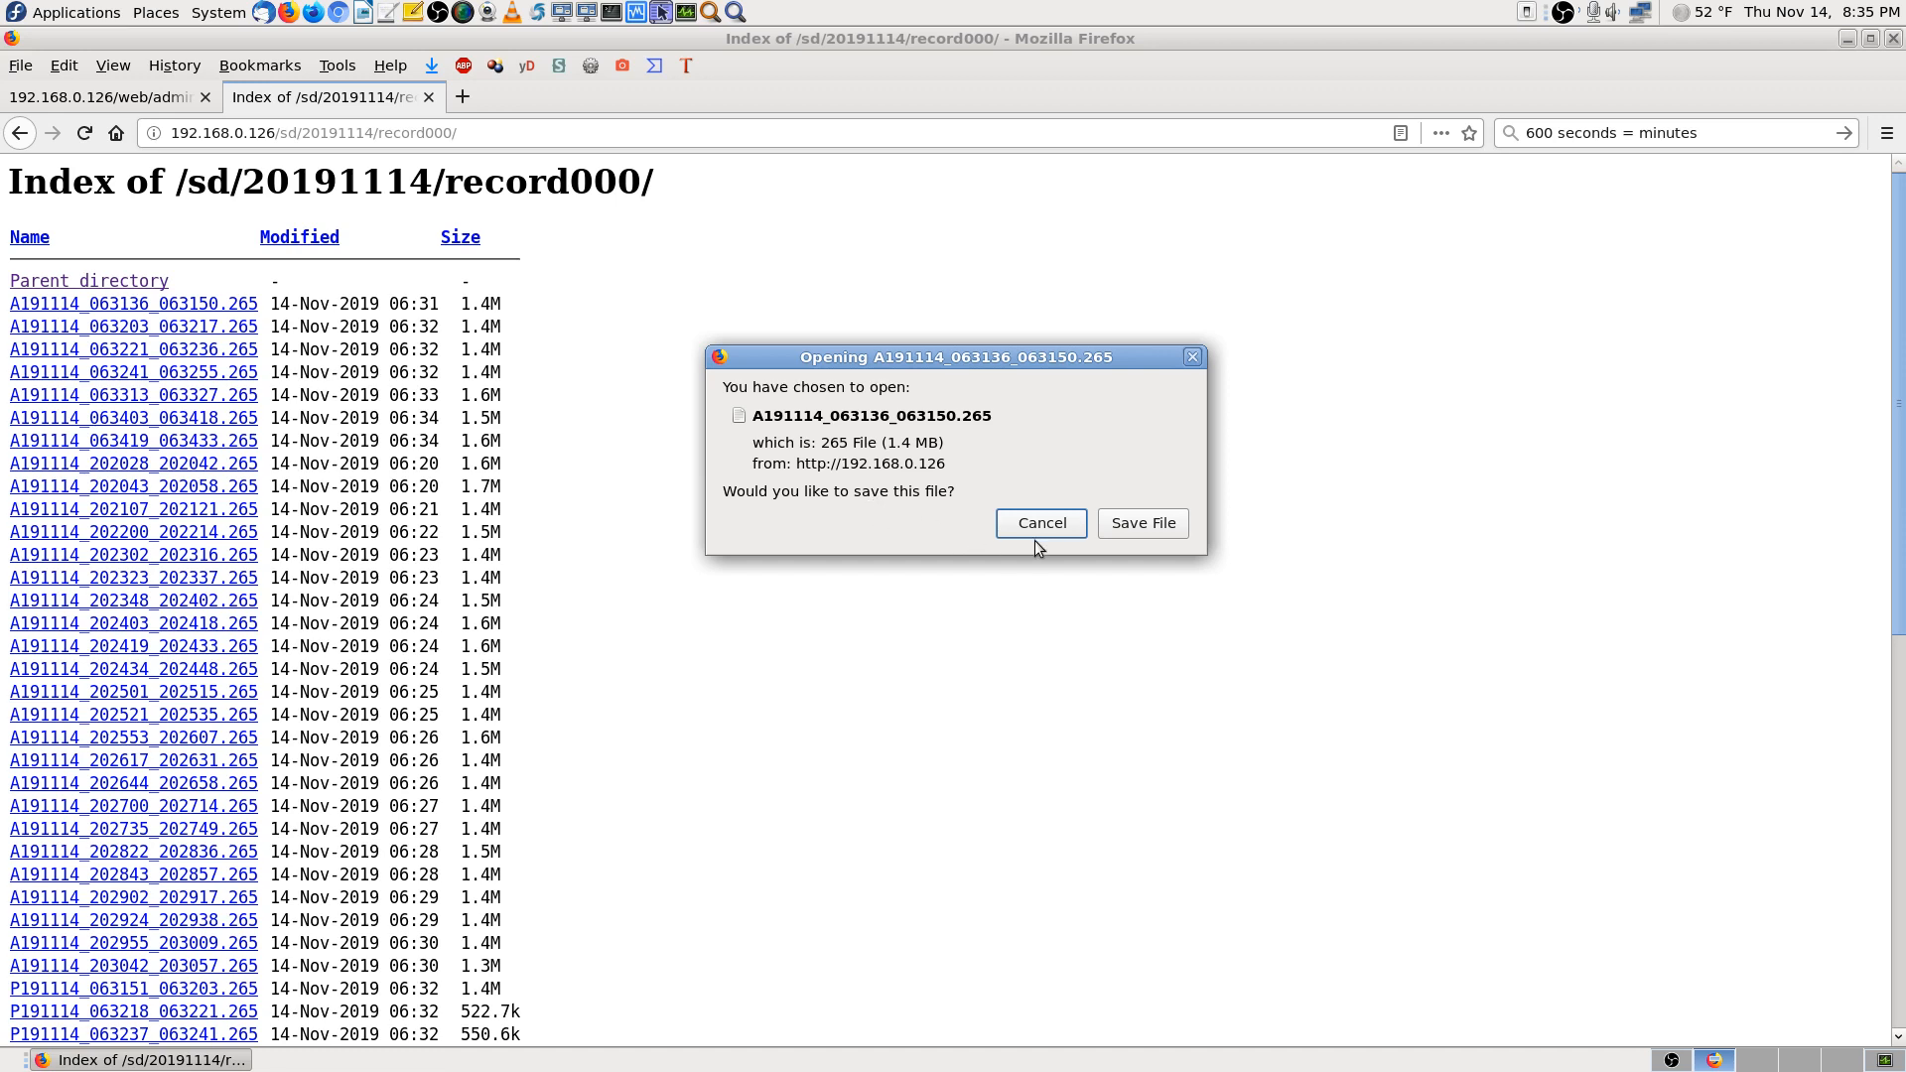
Save the first 20191114 recording, A191114_063136_063150.265, to disk
click(1063, 523)
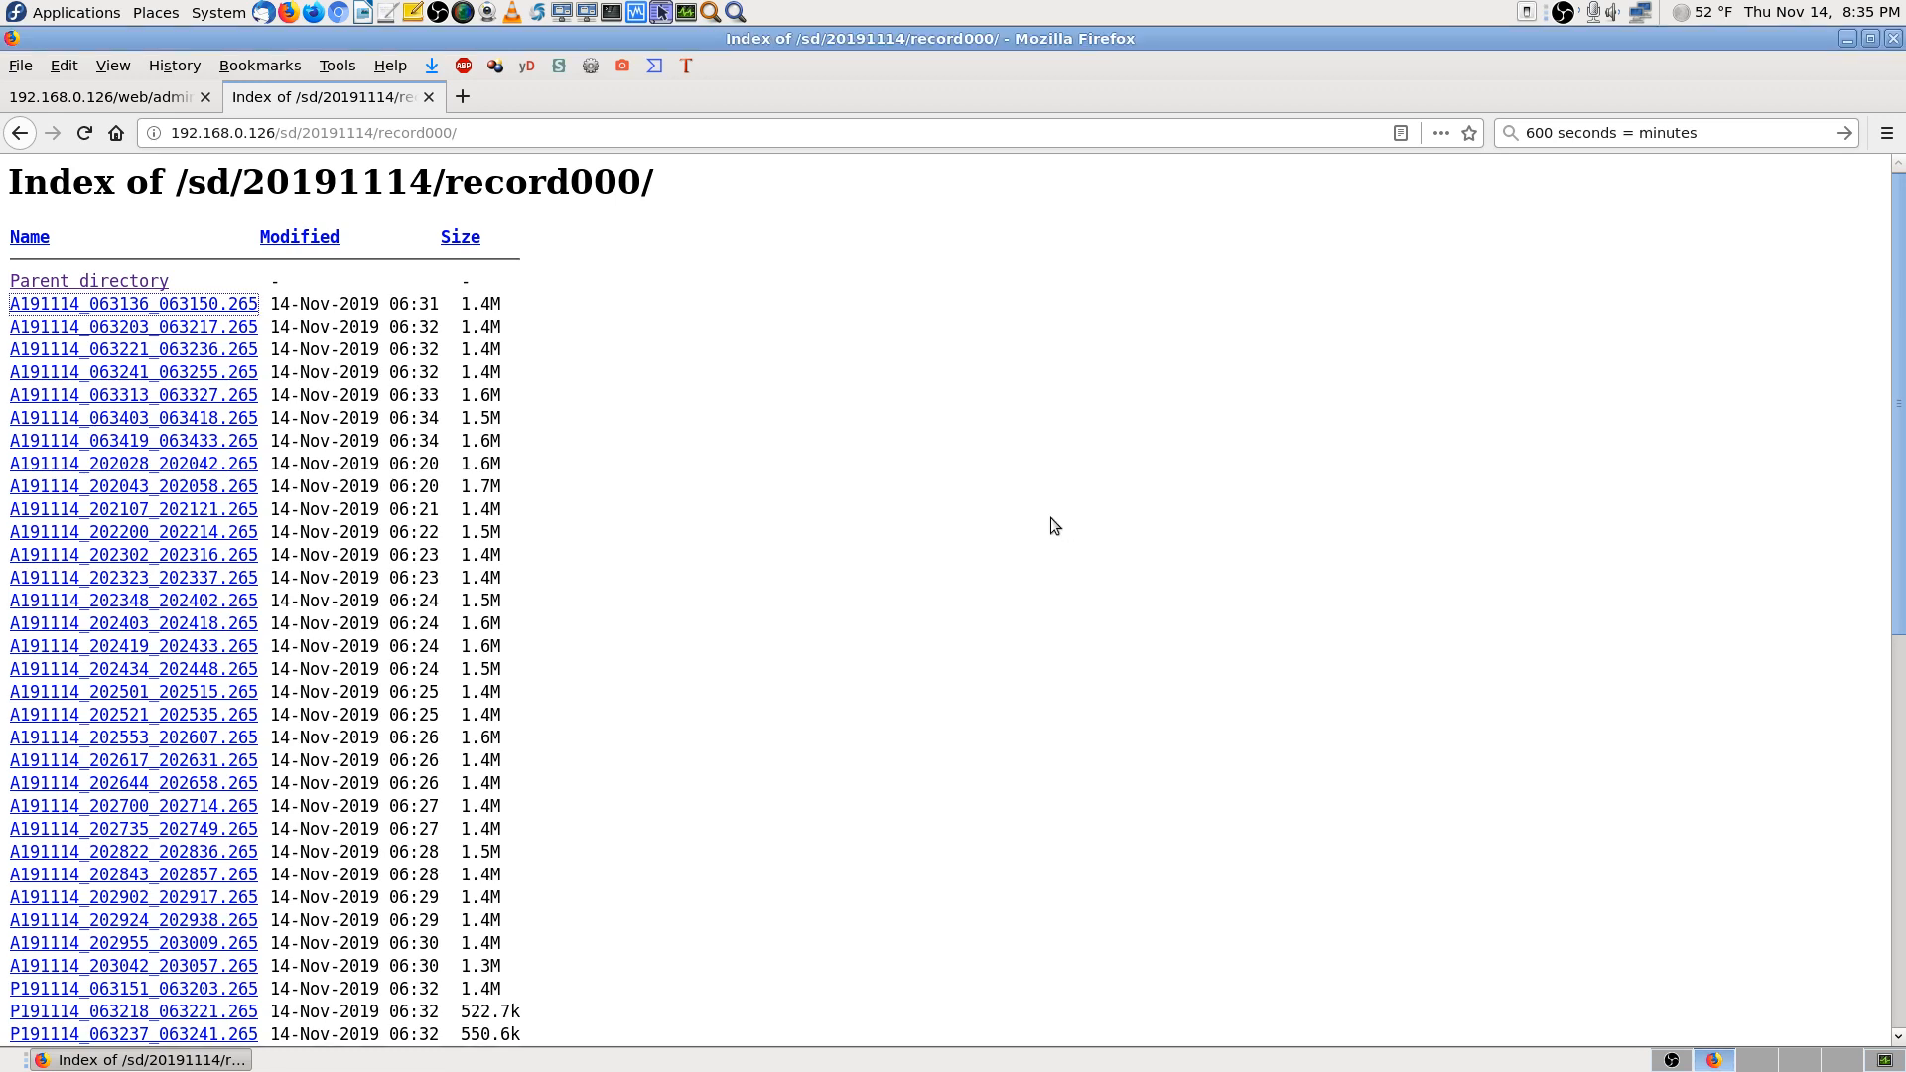
right_click(202, 311)
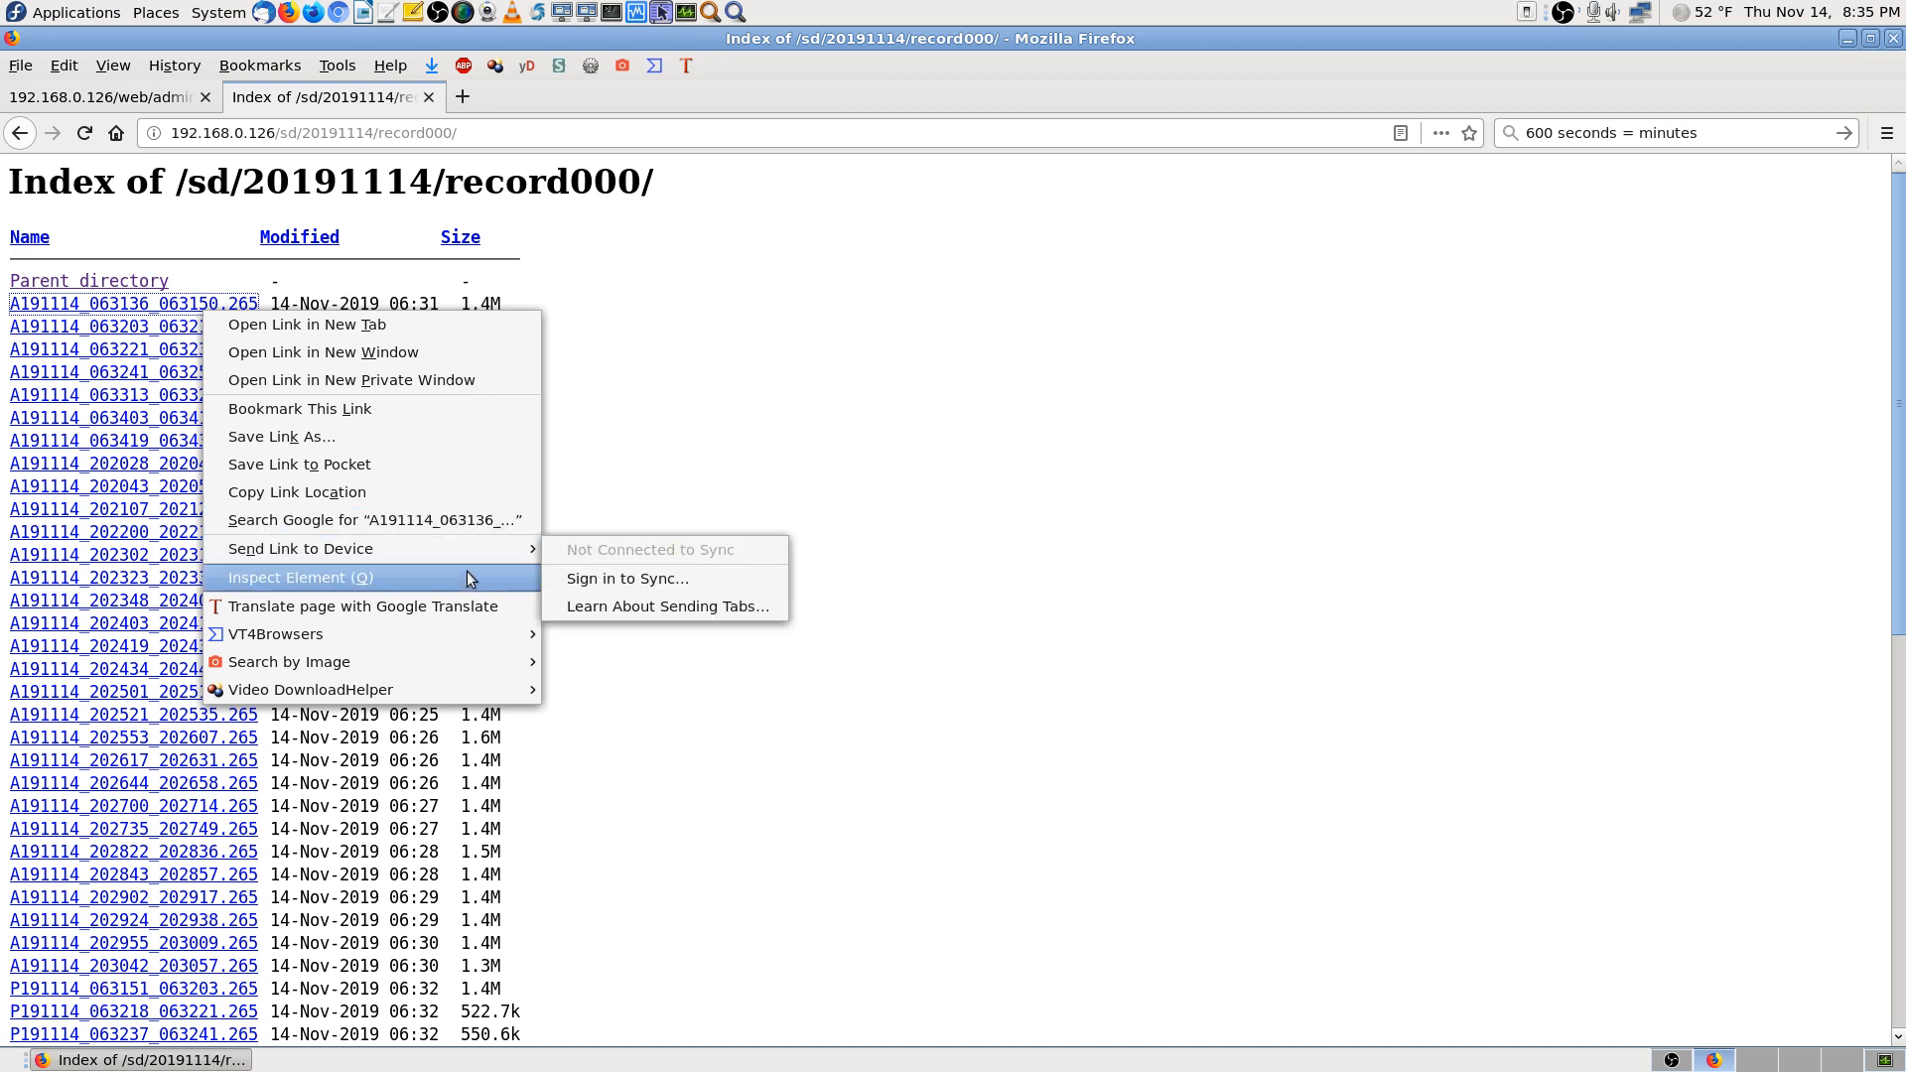
click(915, 830)
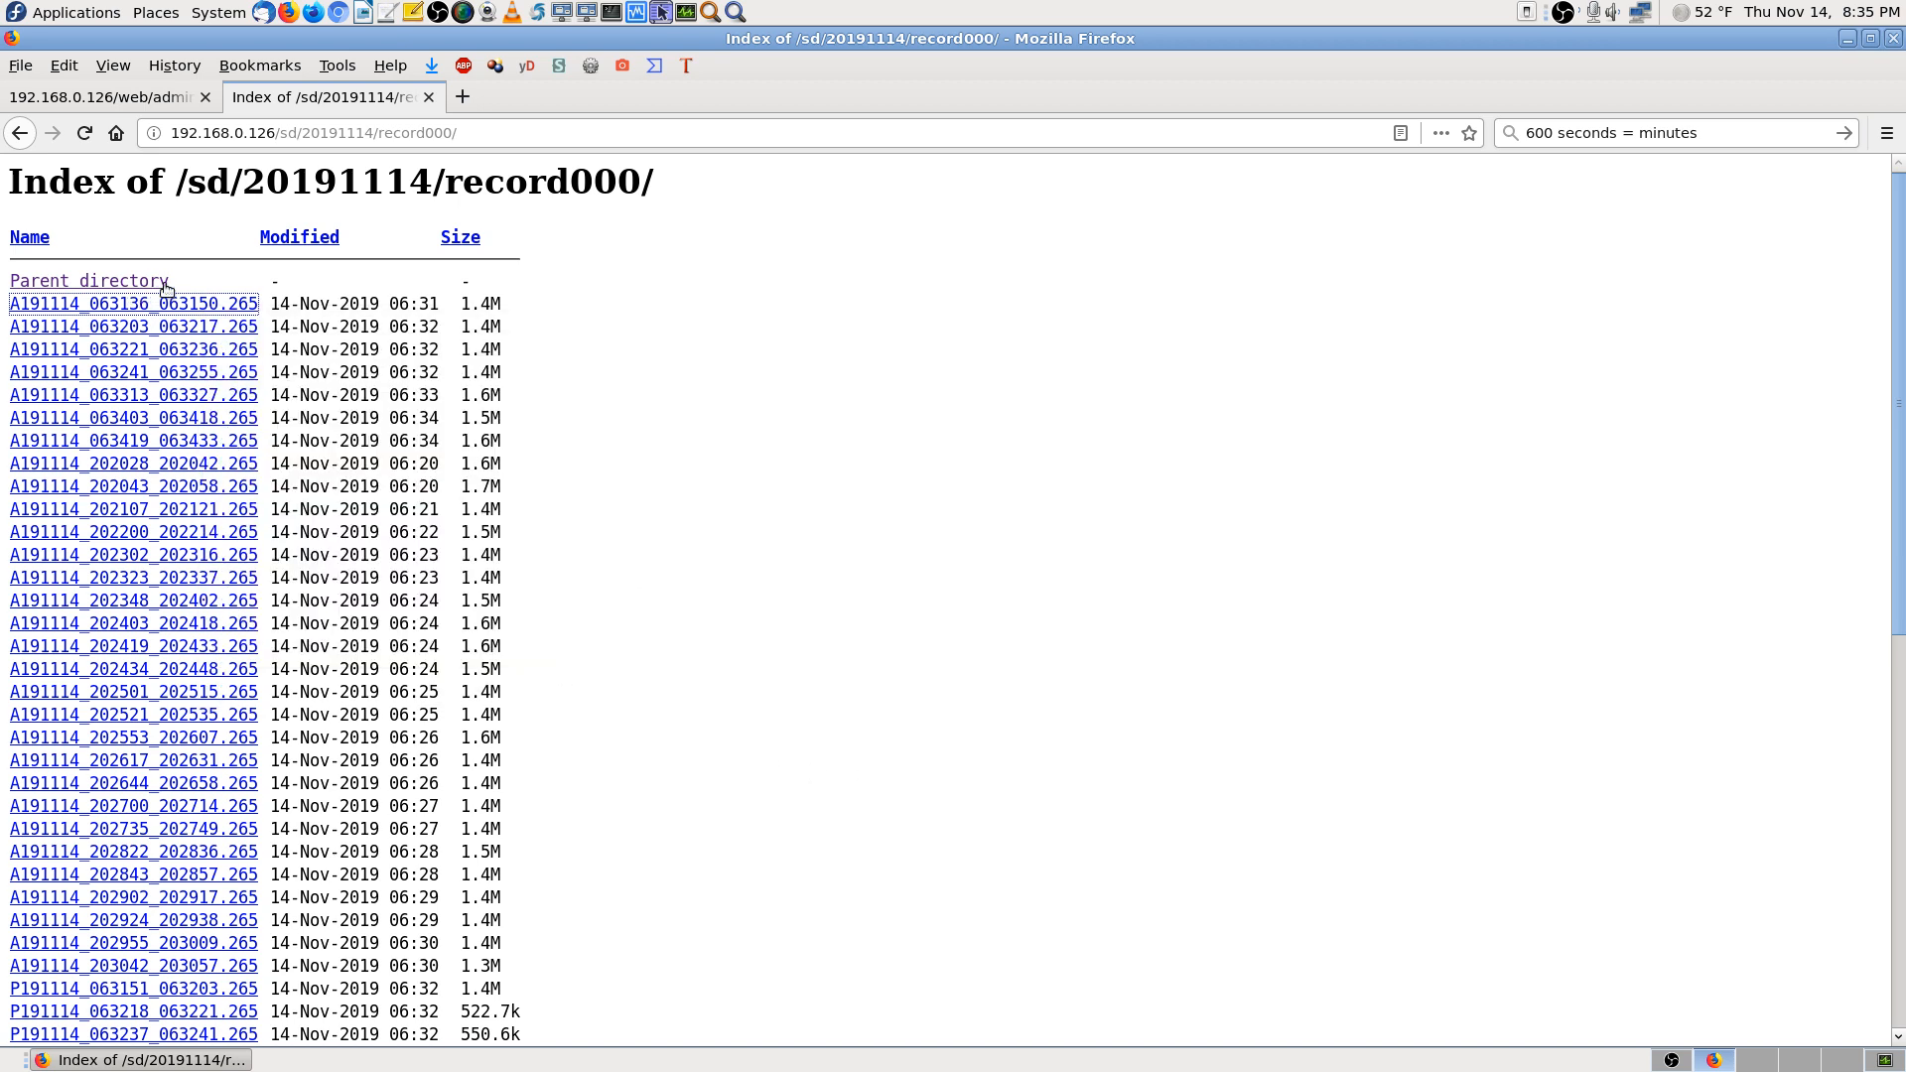
click(137, 310)
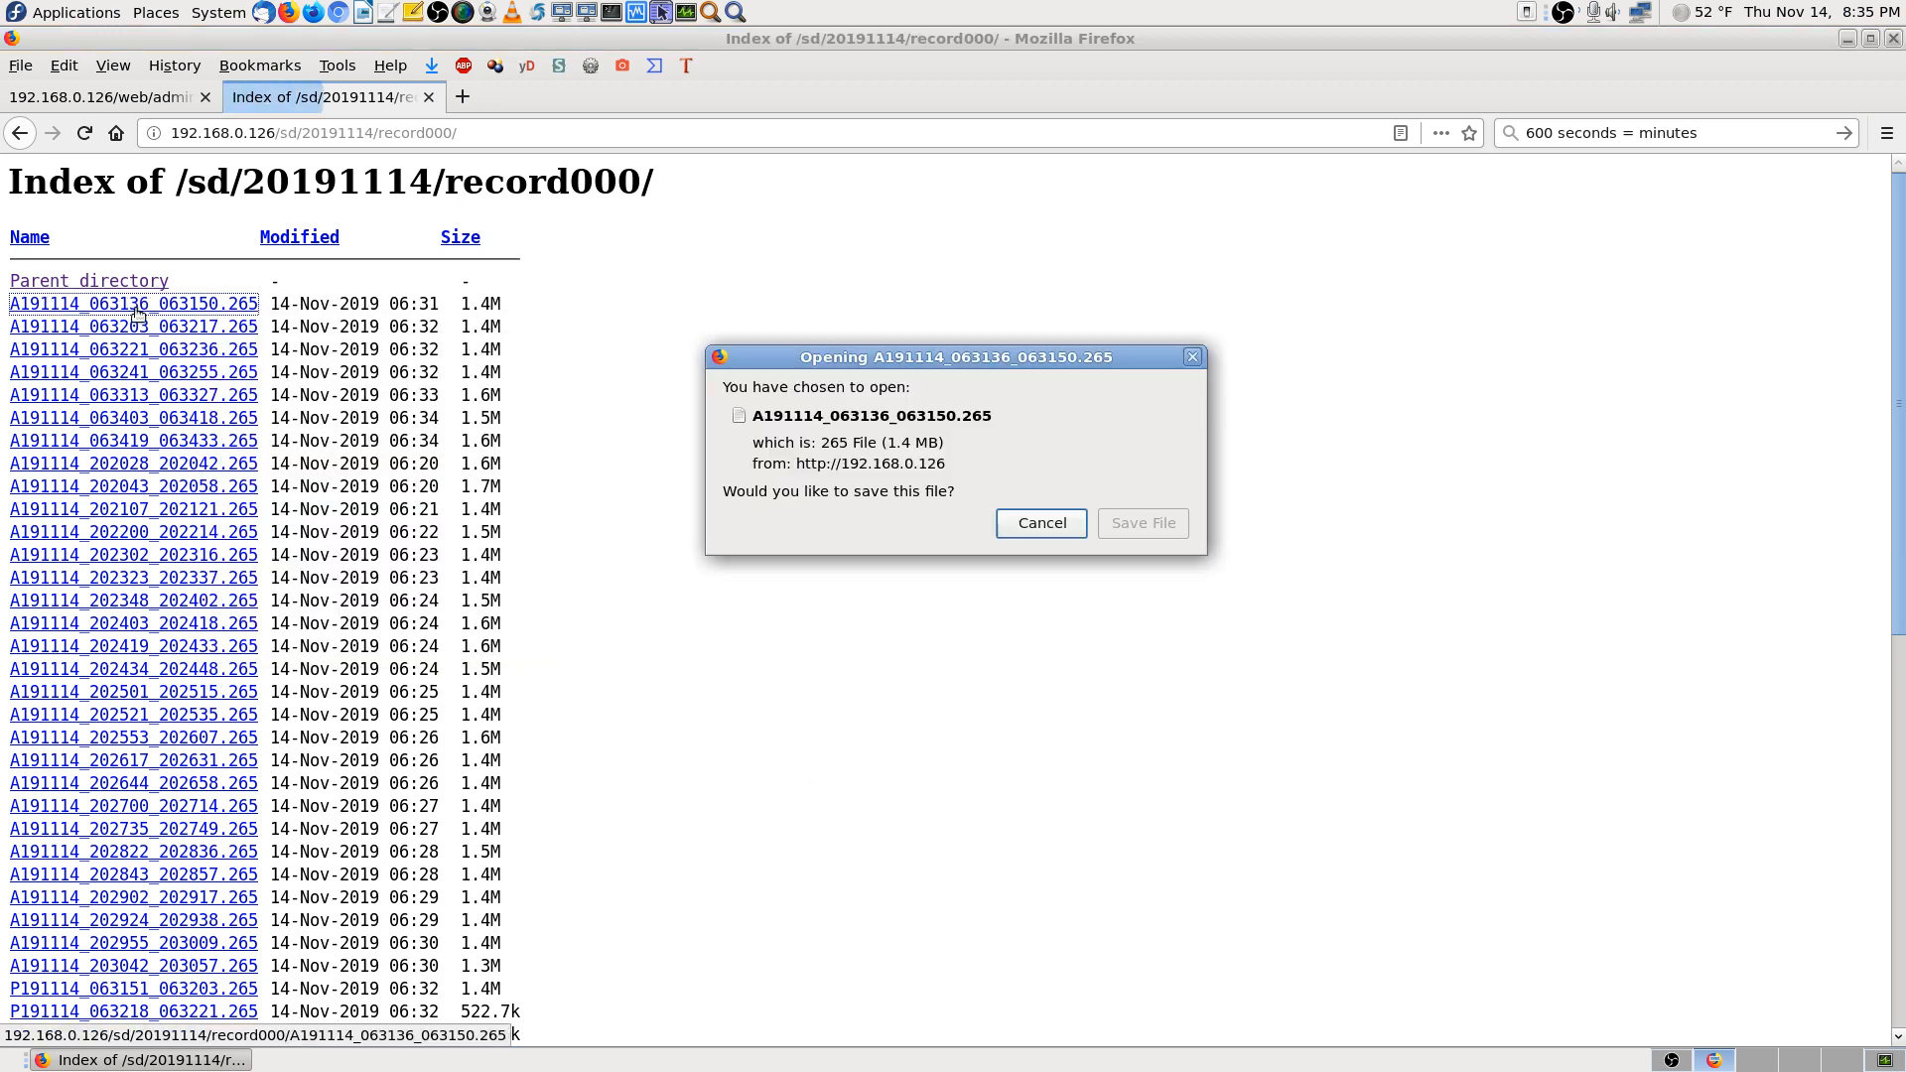
click(1143, 523)
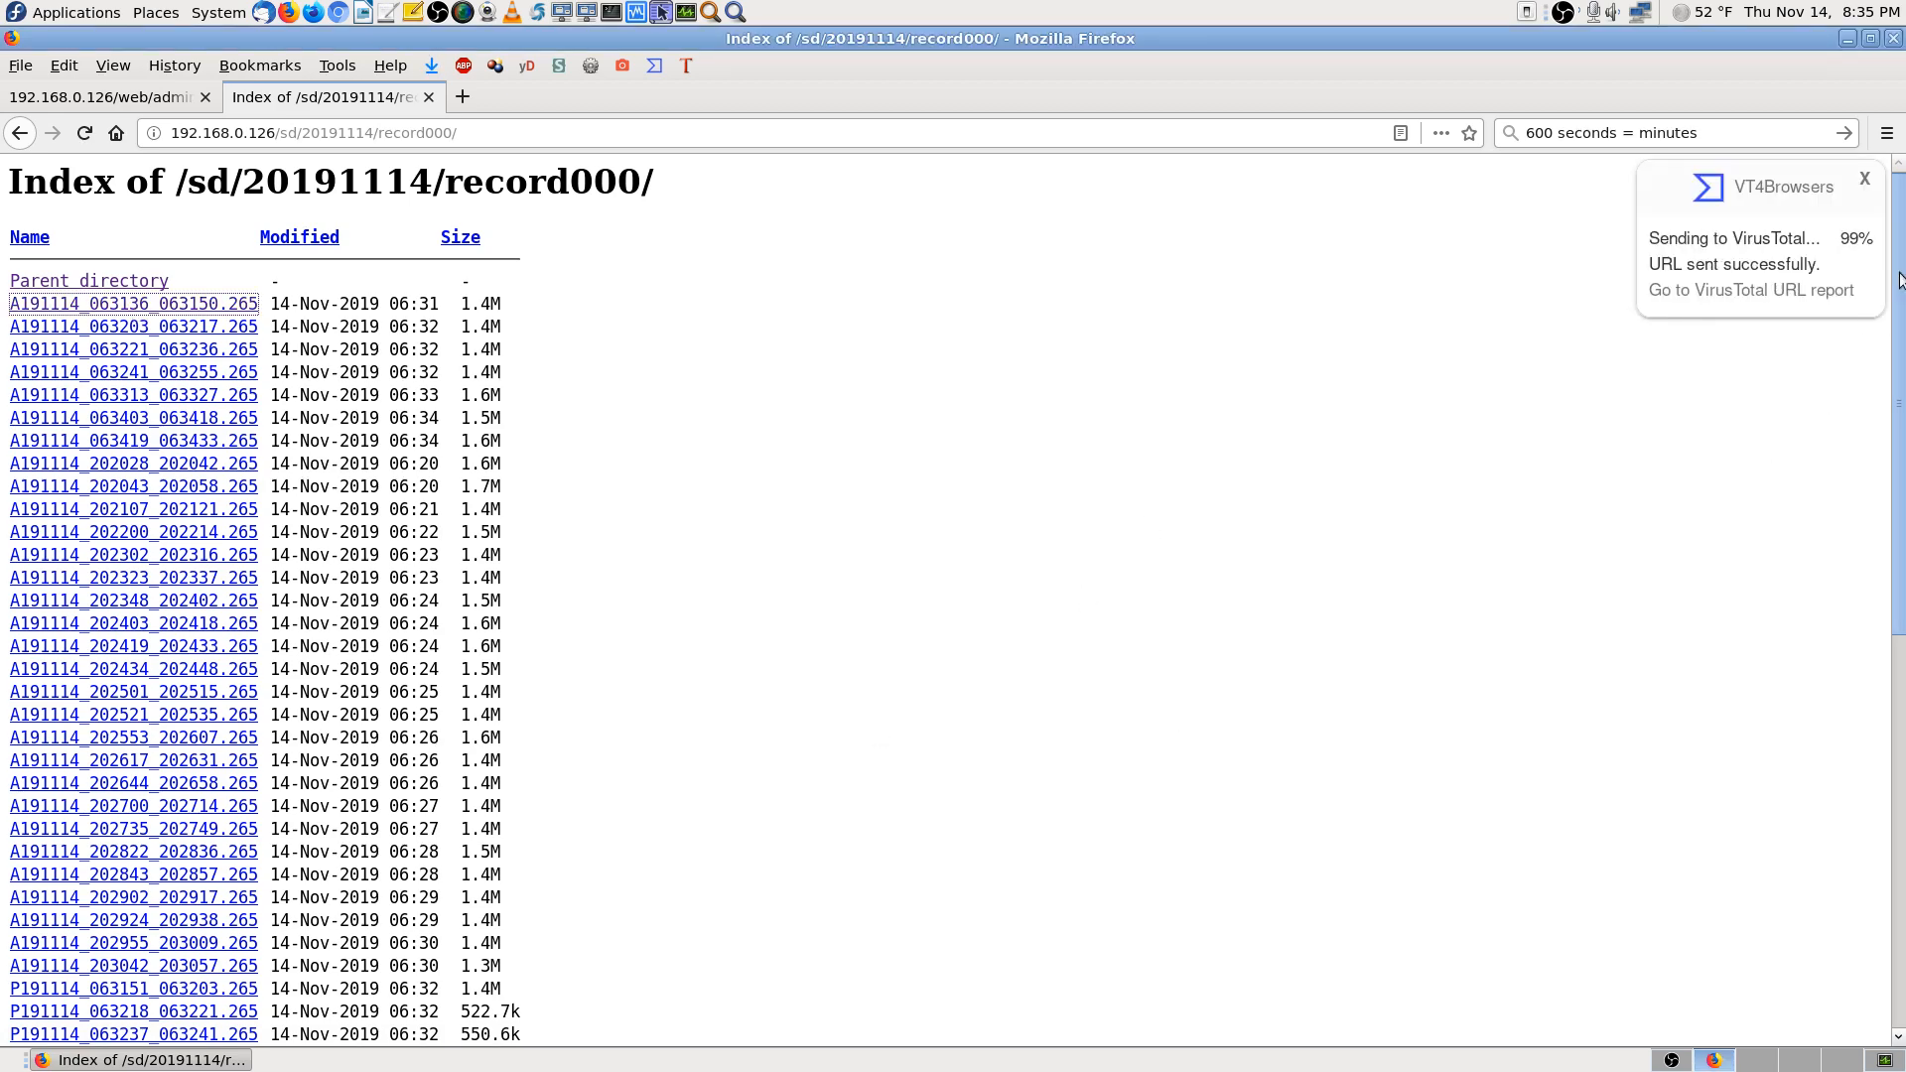
scroll(1896, 283, down, 10)
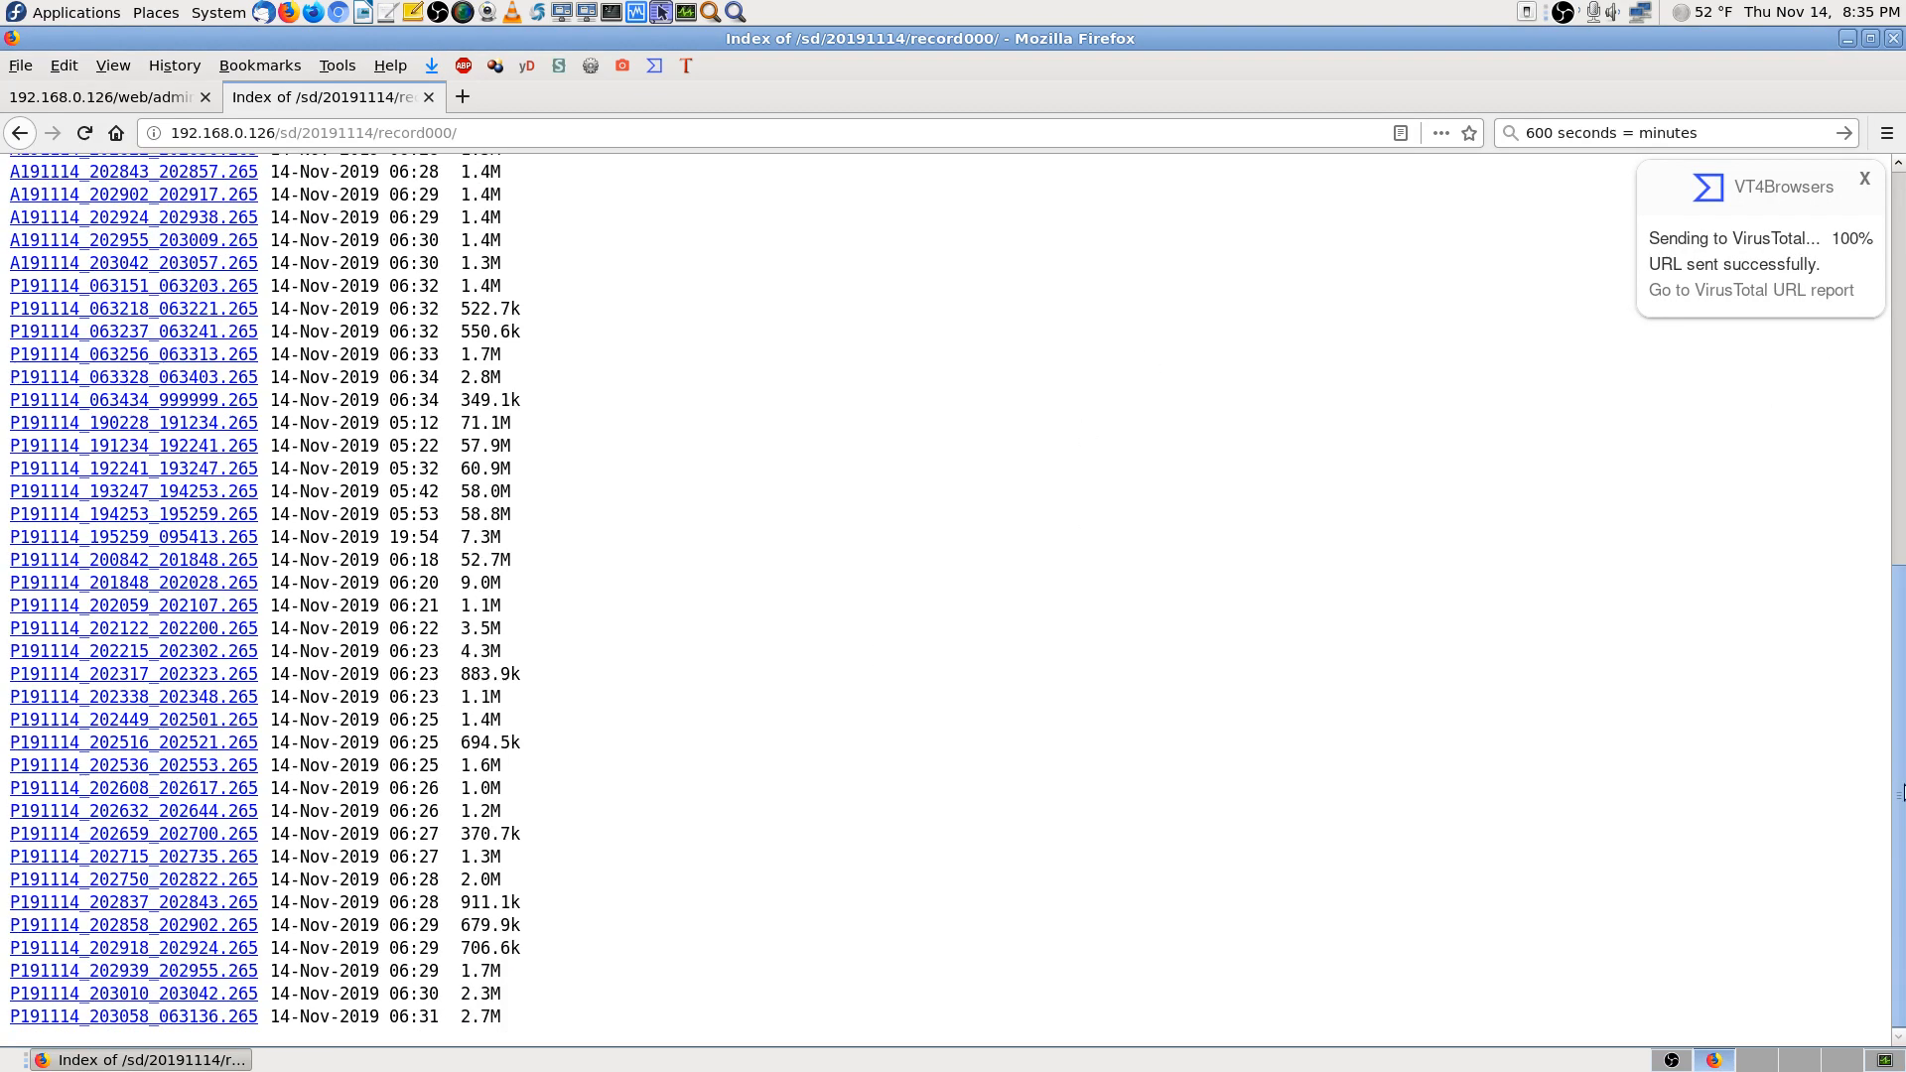
click(1864, 178)
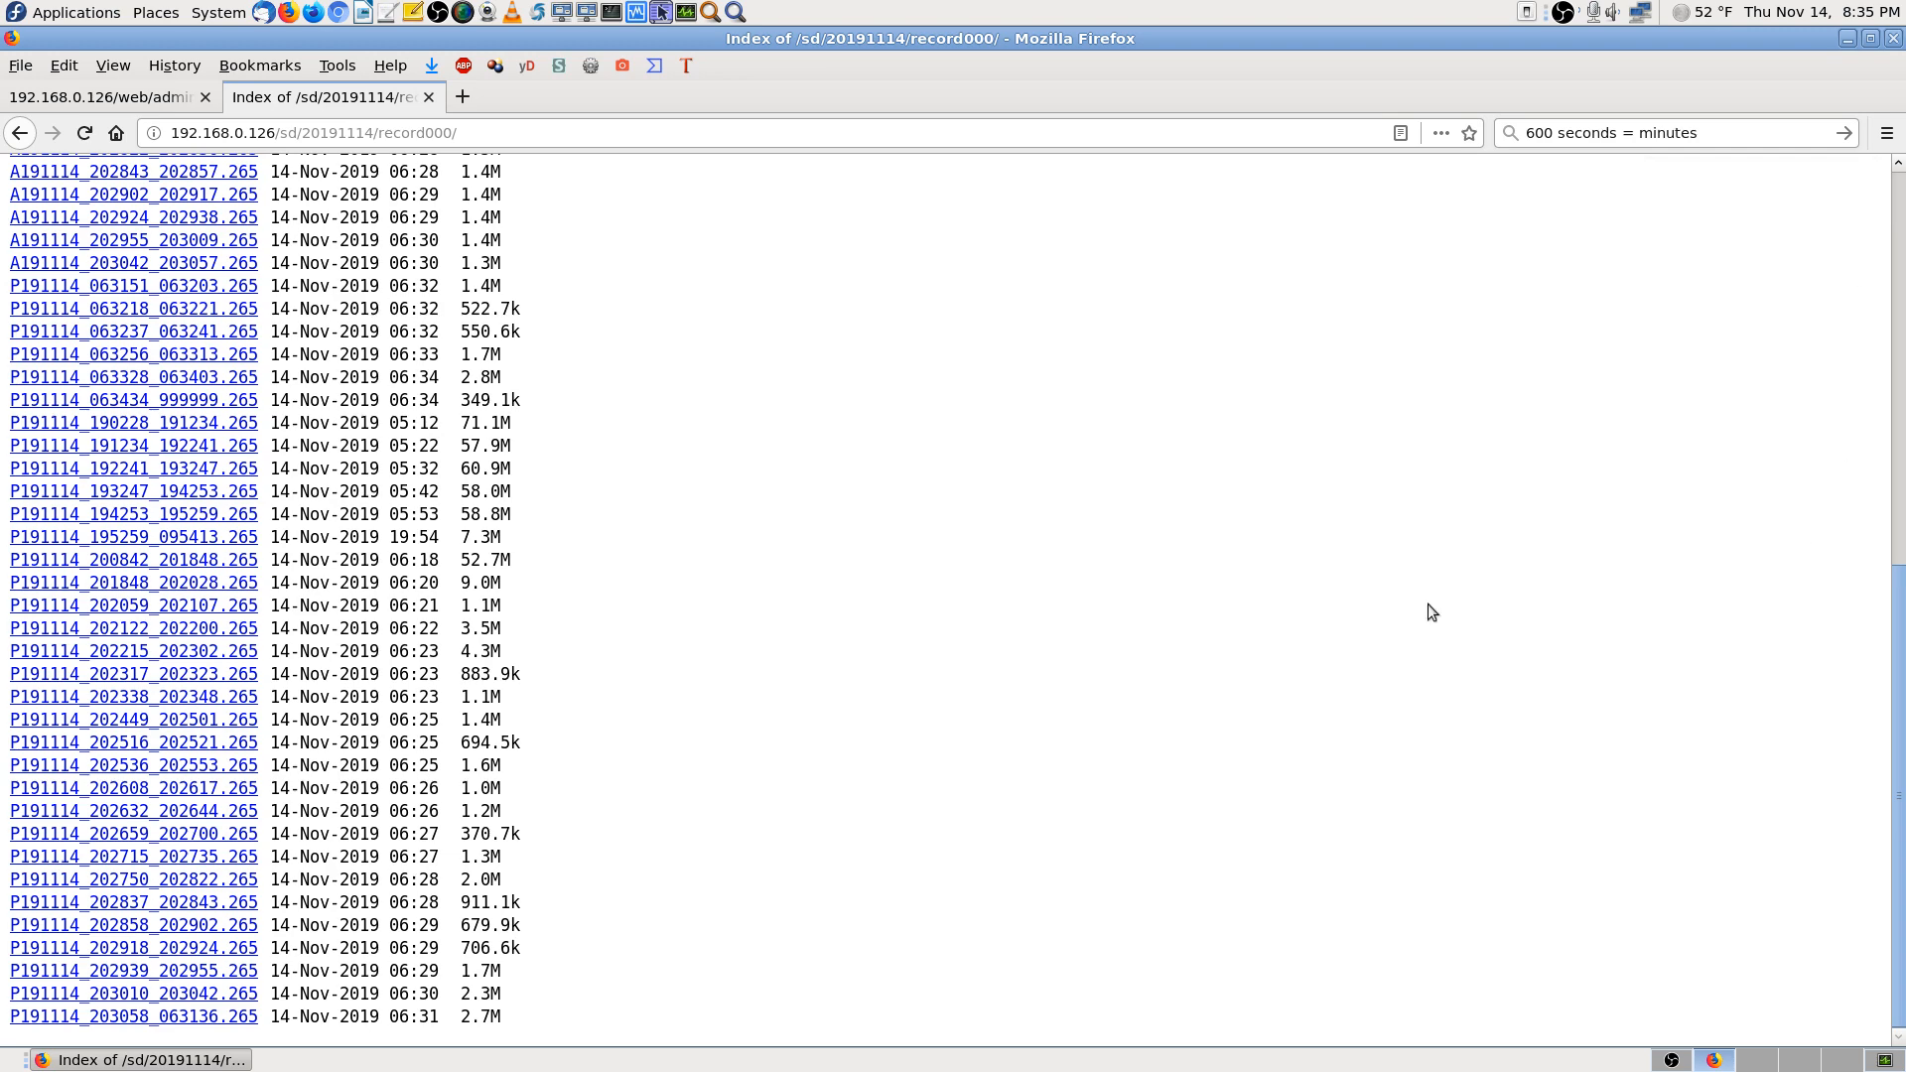
Save the last 20191114 recording P191114_203058_063136.265, then return to the SD card root
click(224, 1017)
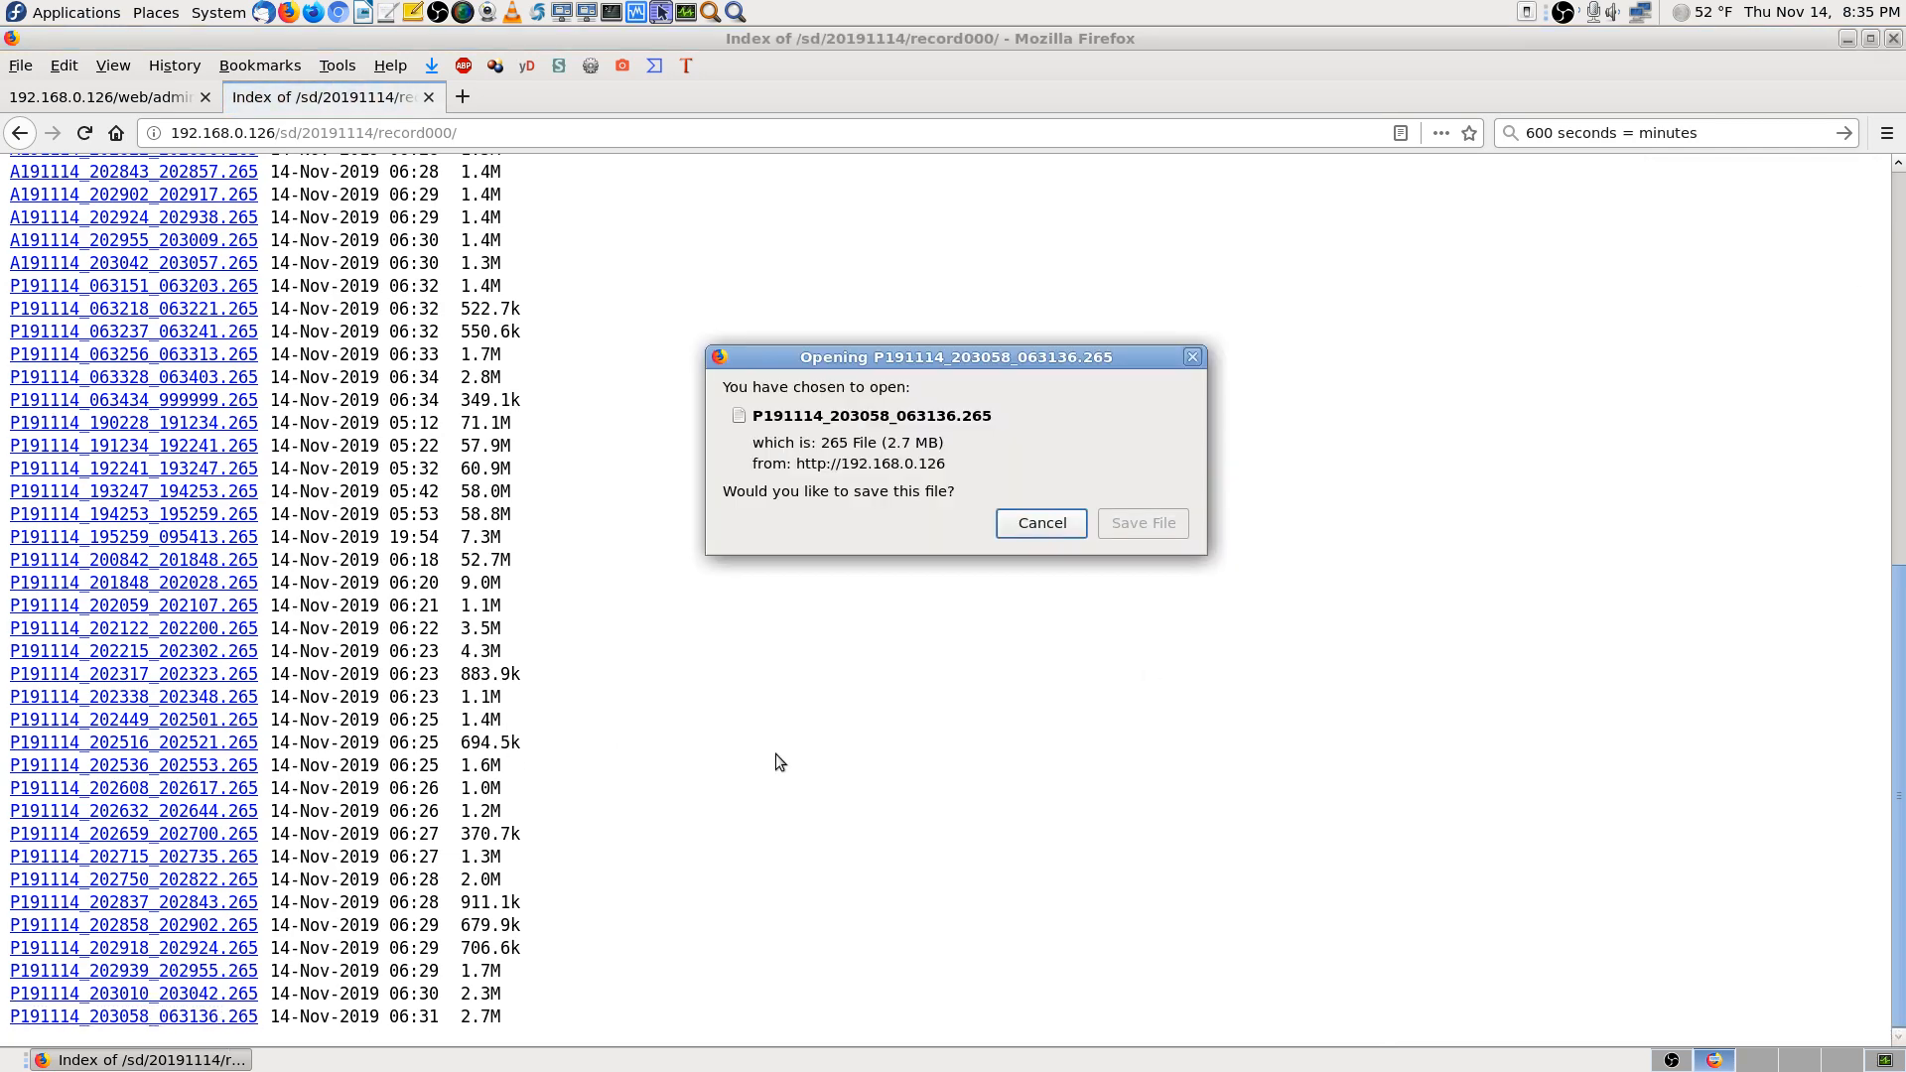
click(1163, 525)
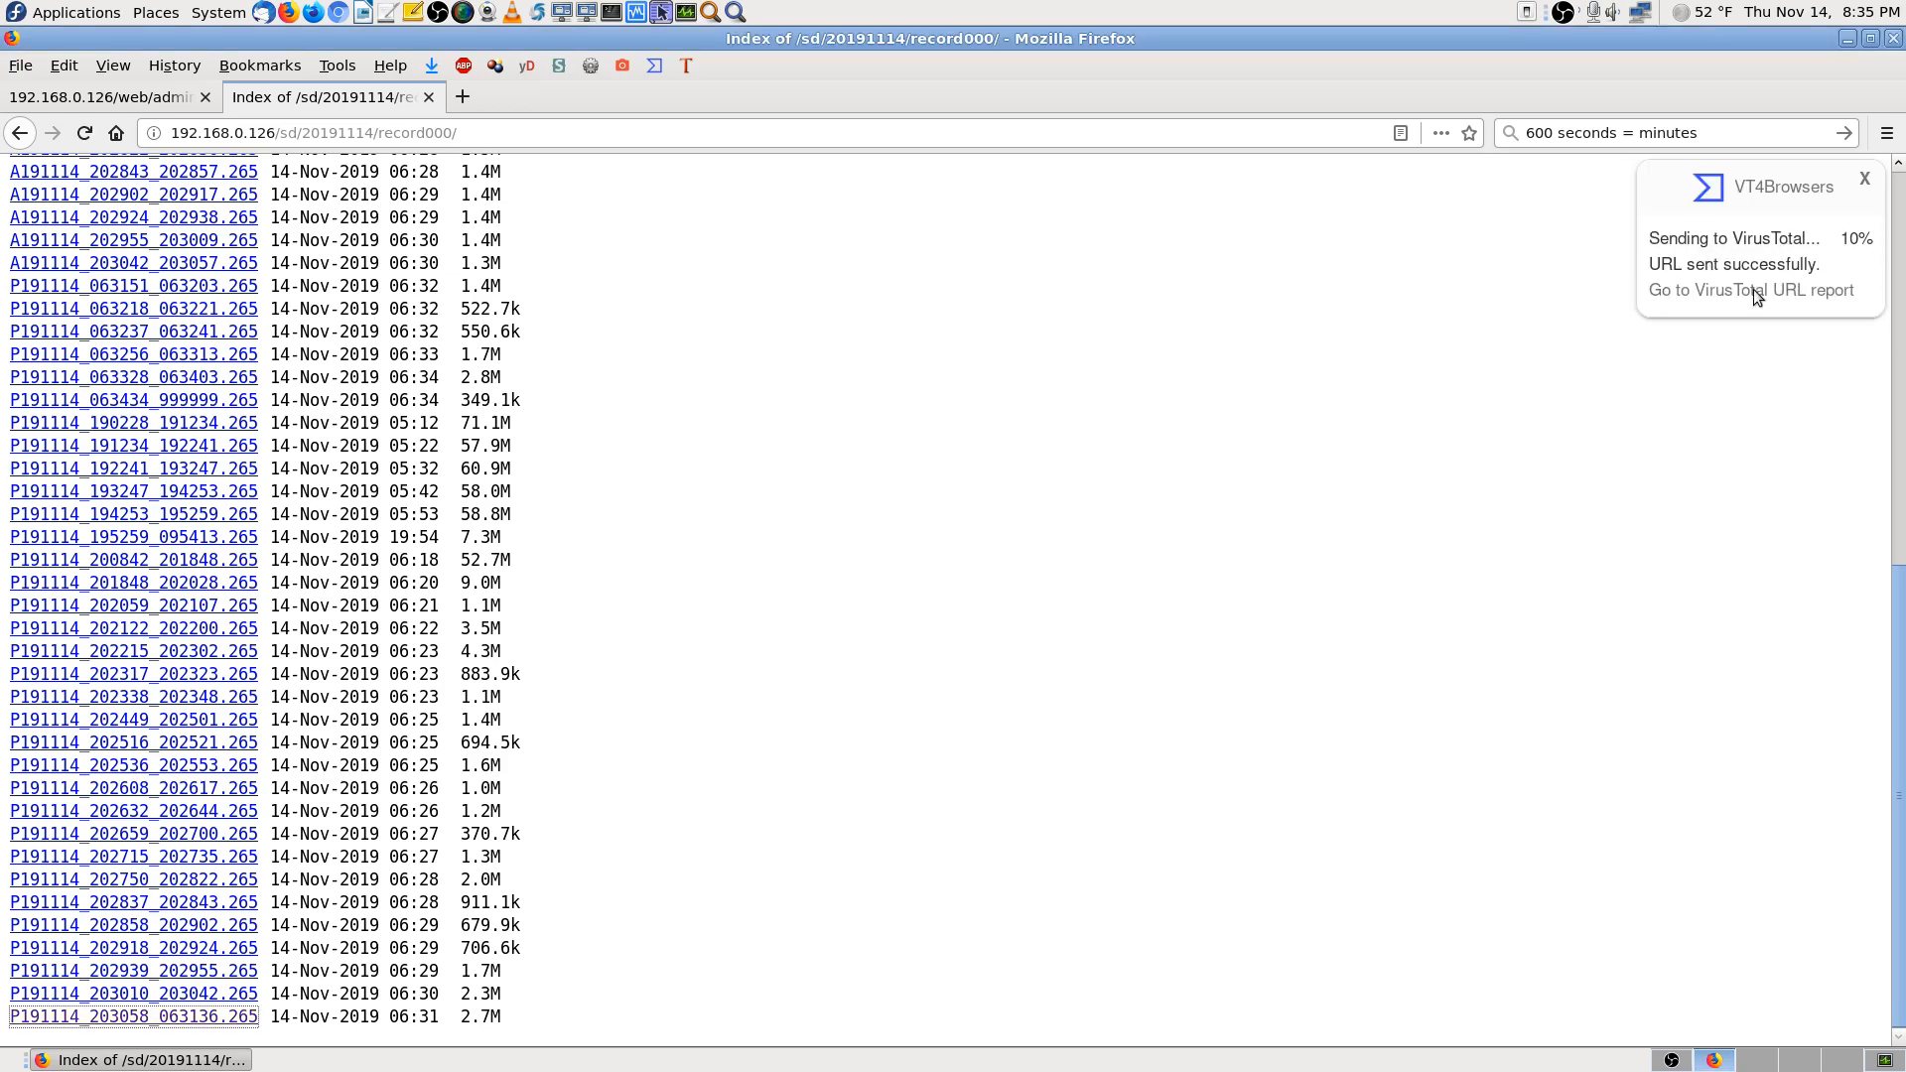
click(1864, 180)
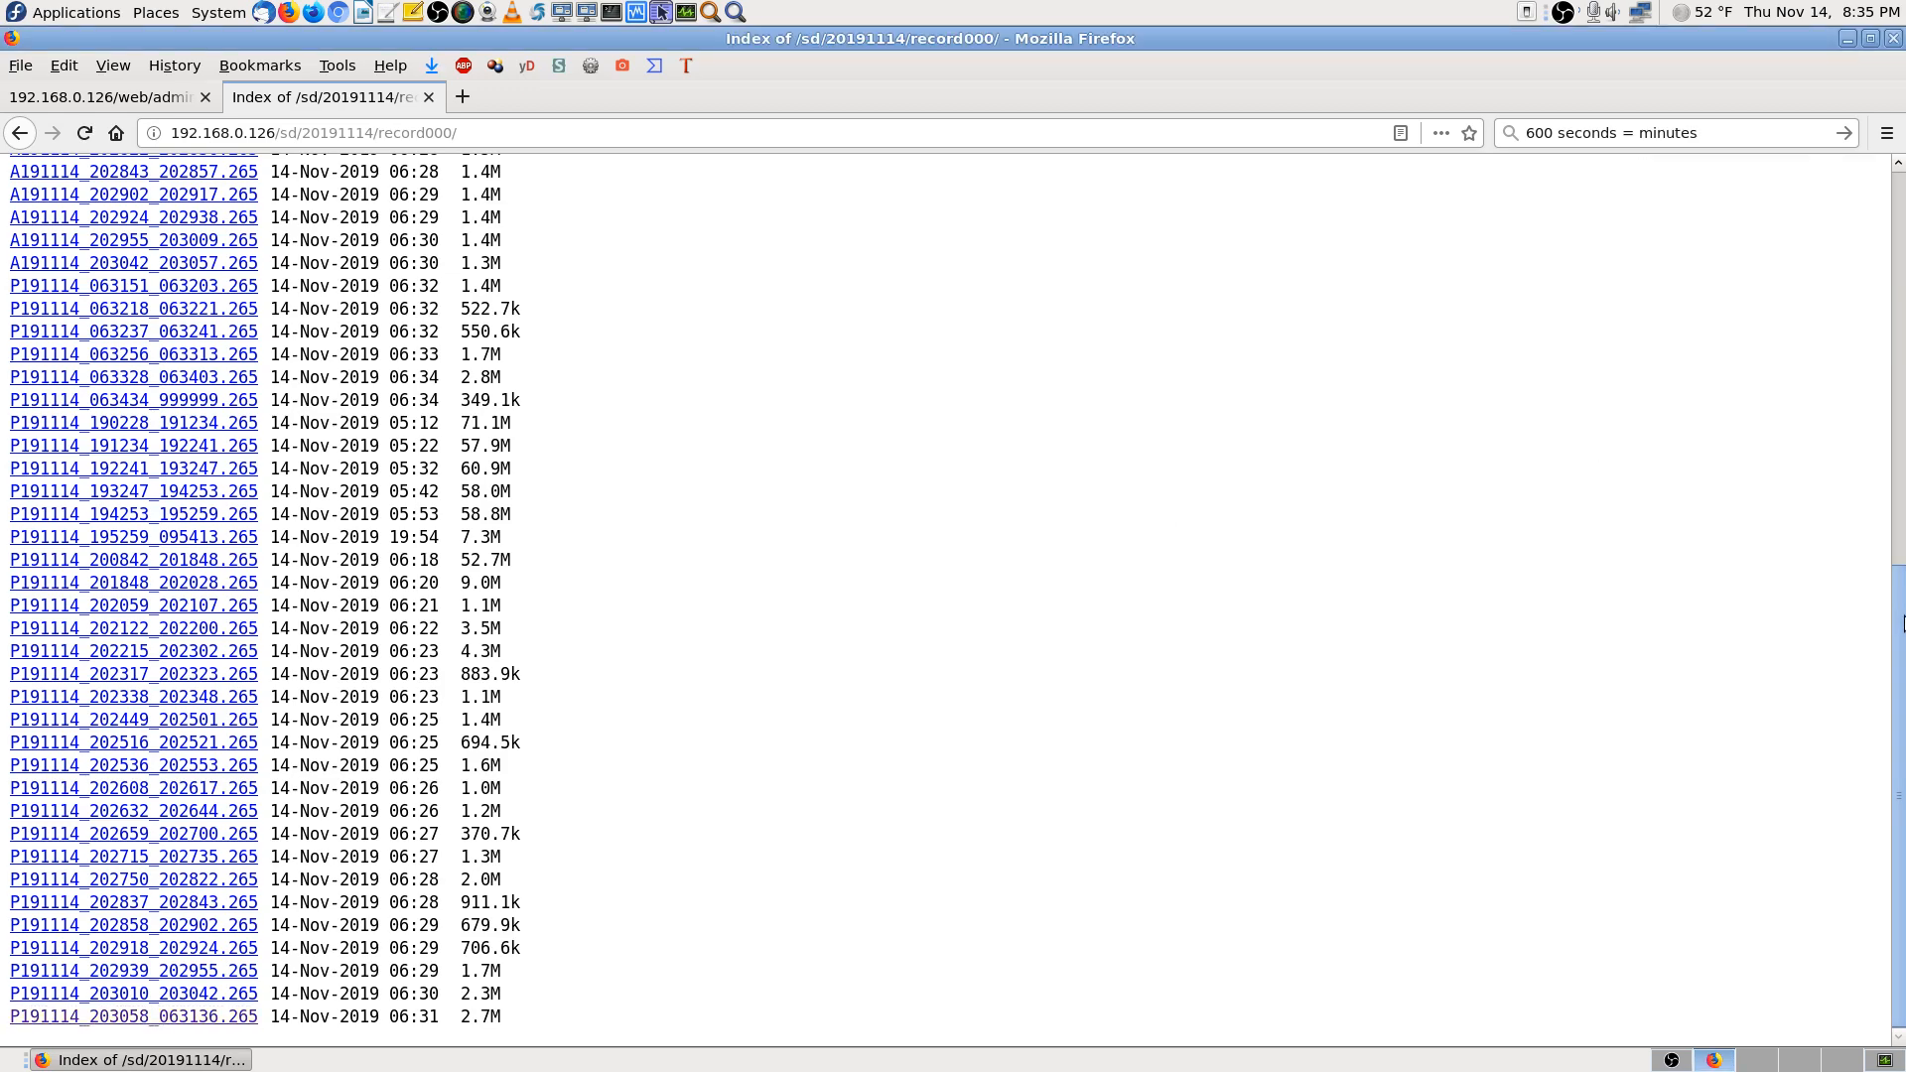
click(1899, 349)
key(alt+Left)
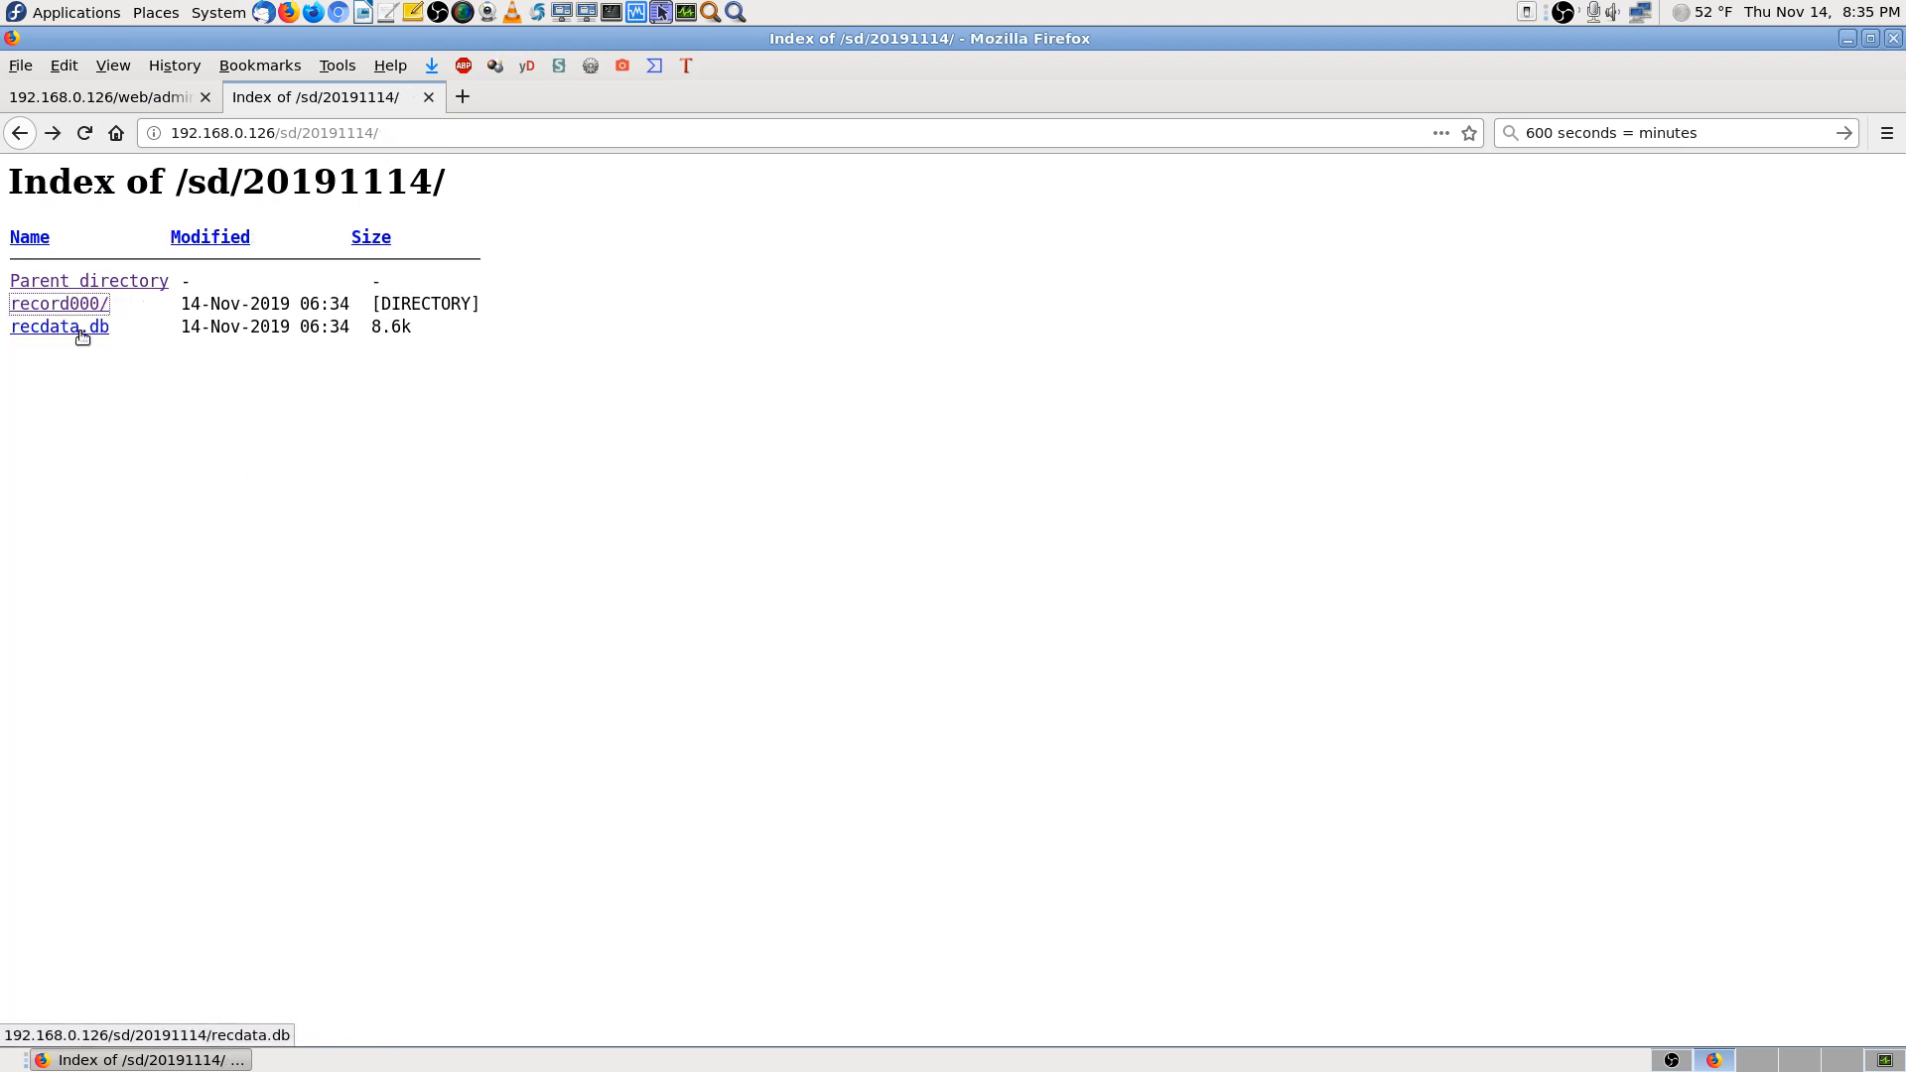
key(alt+Left)
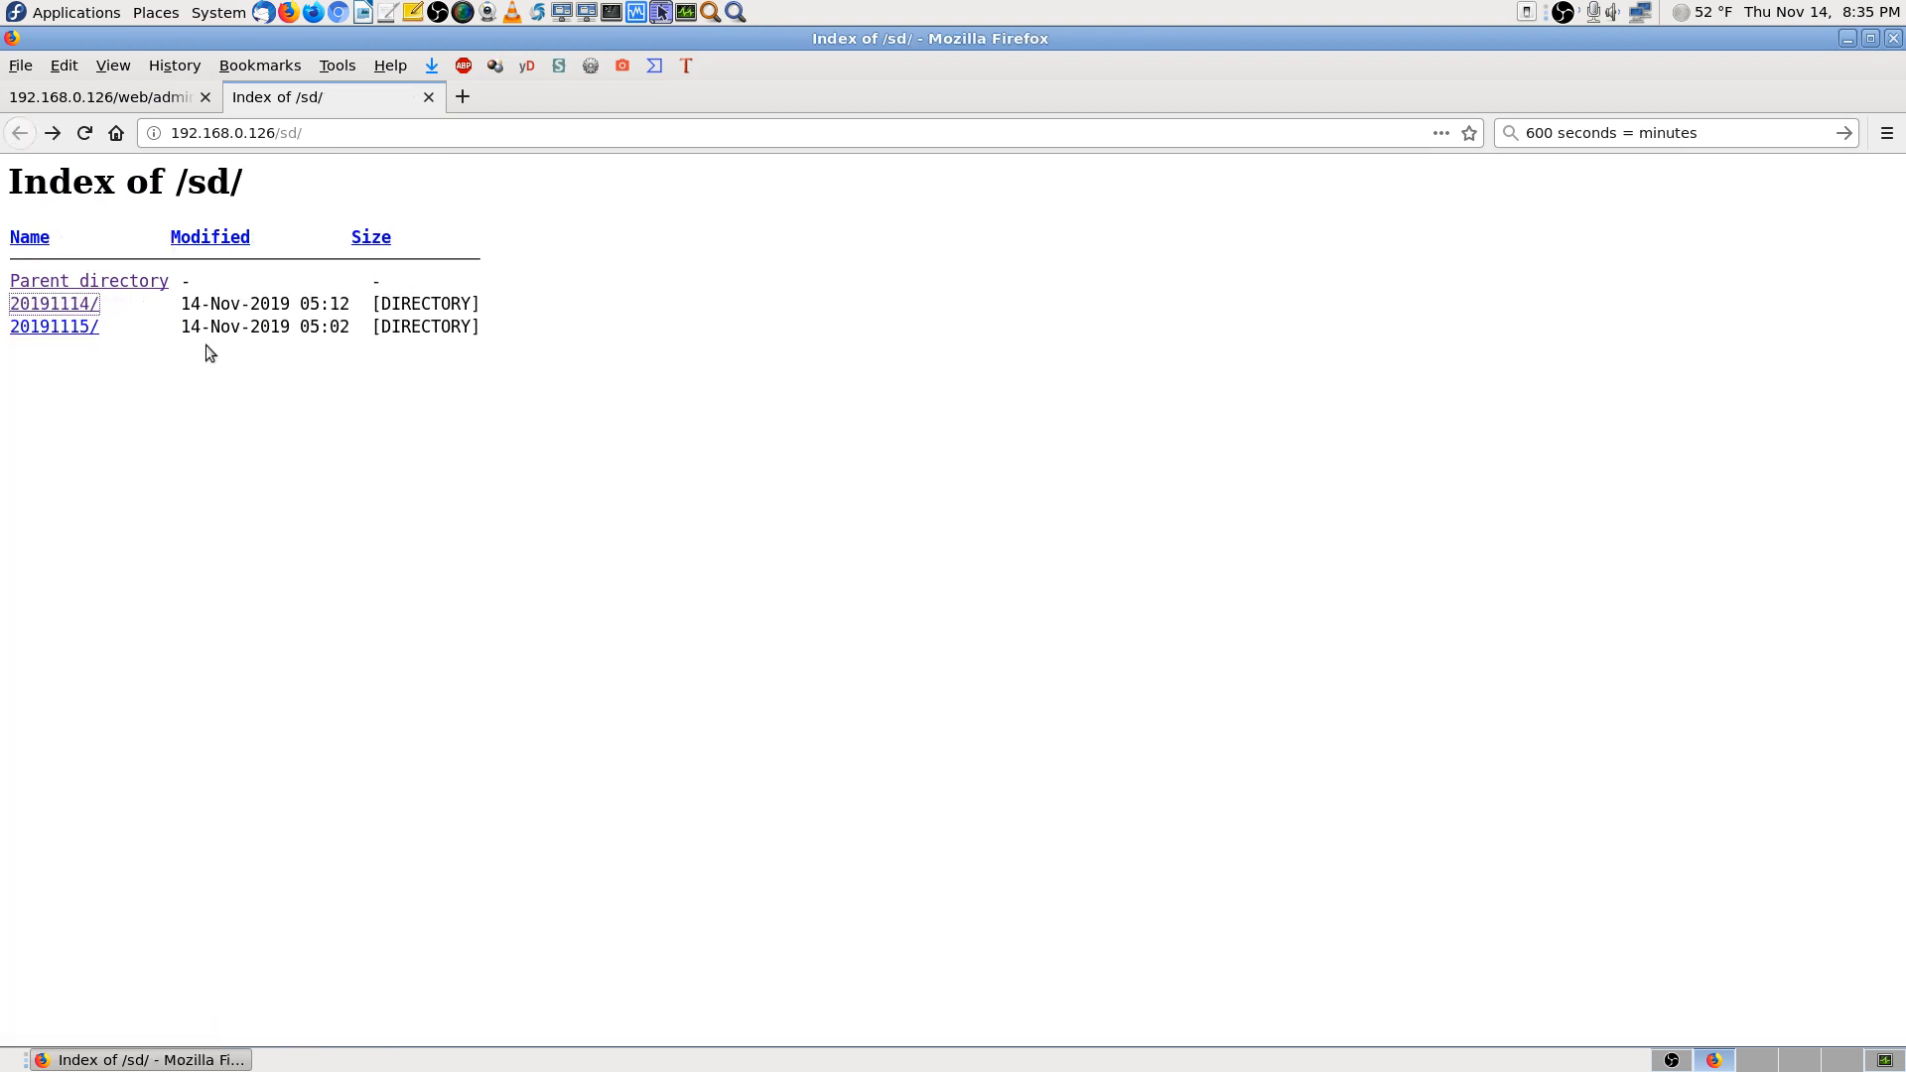
Save P191115_085421_190228.265 and P191115_100419_200842.265 from 20191115/record000, returning to 20191115
click(79, 327)
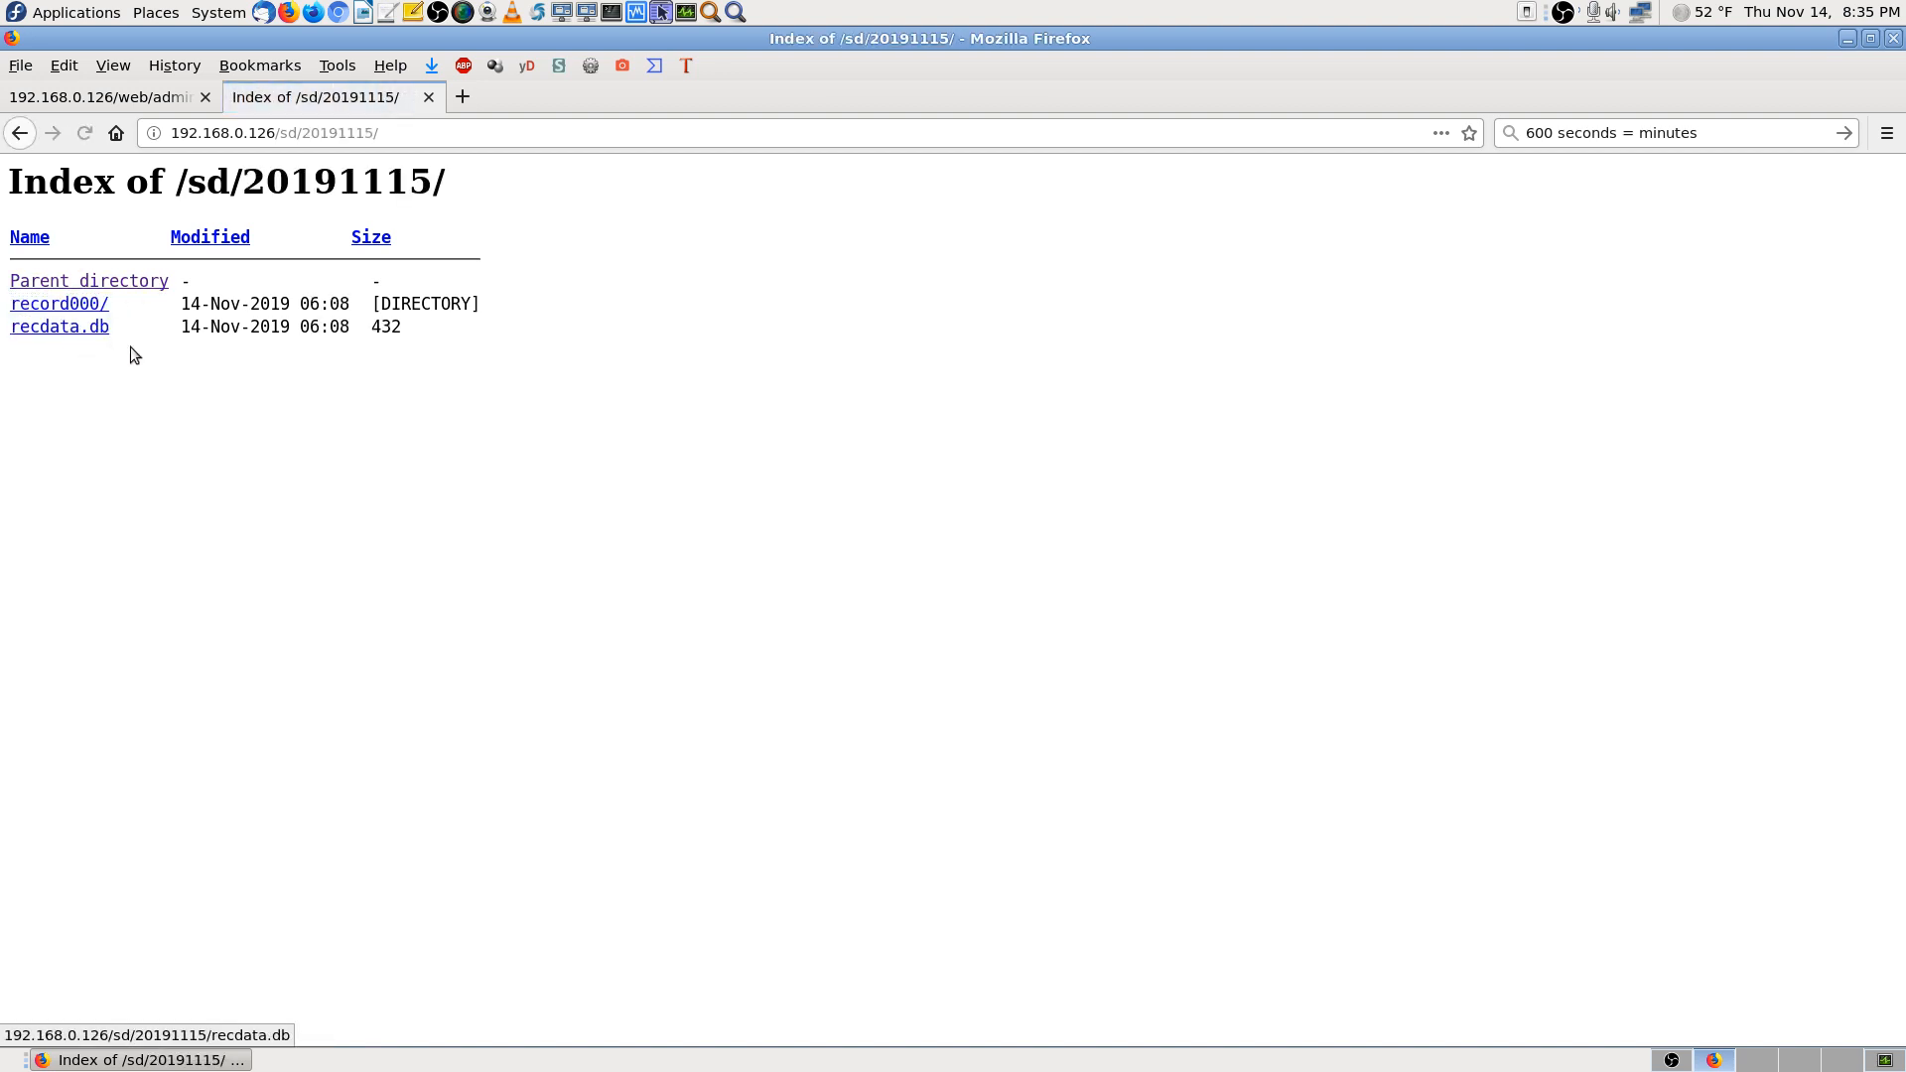
click(91, 305)
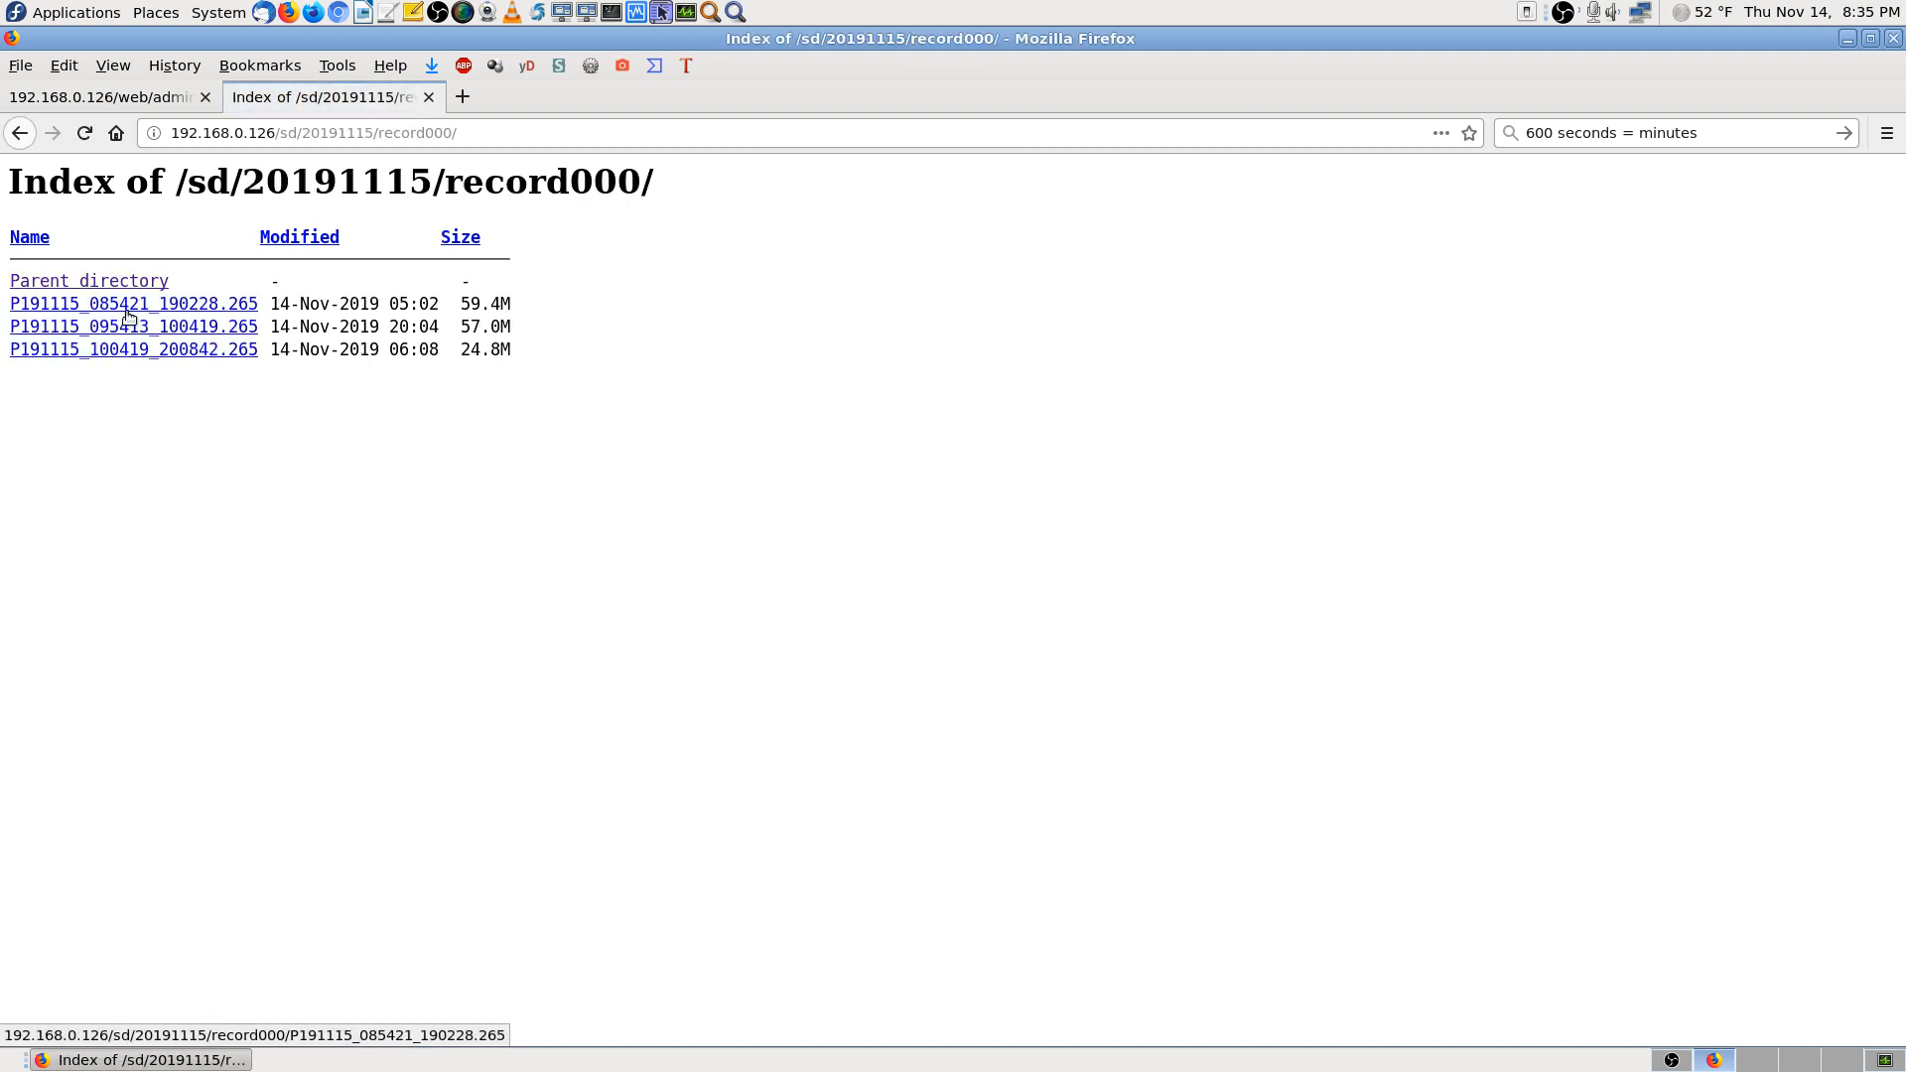
click(236, 305)
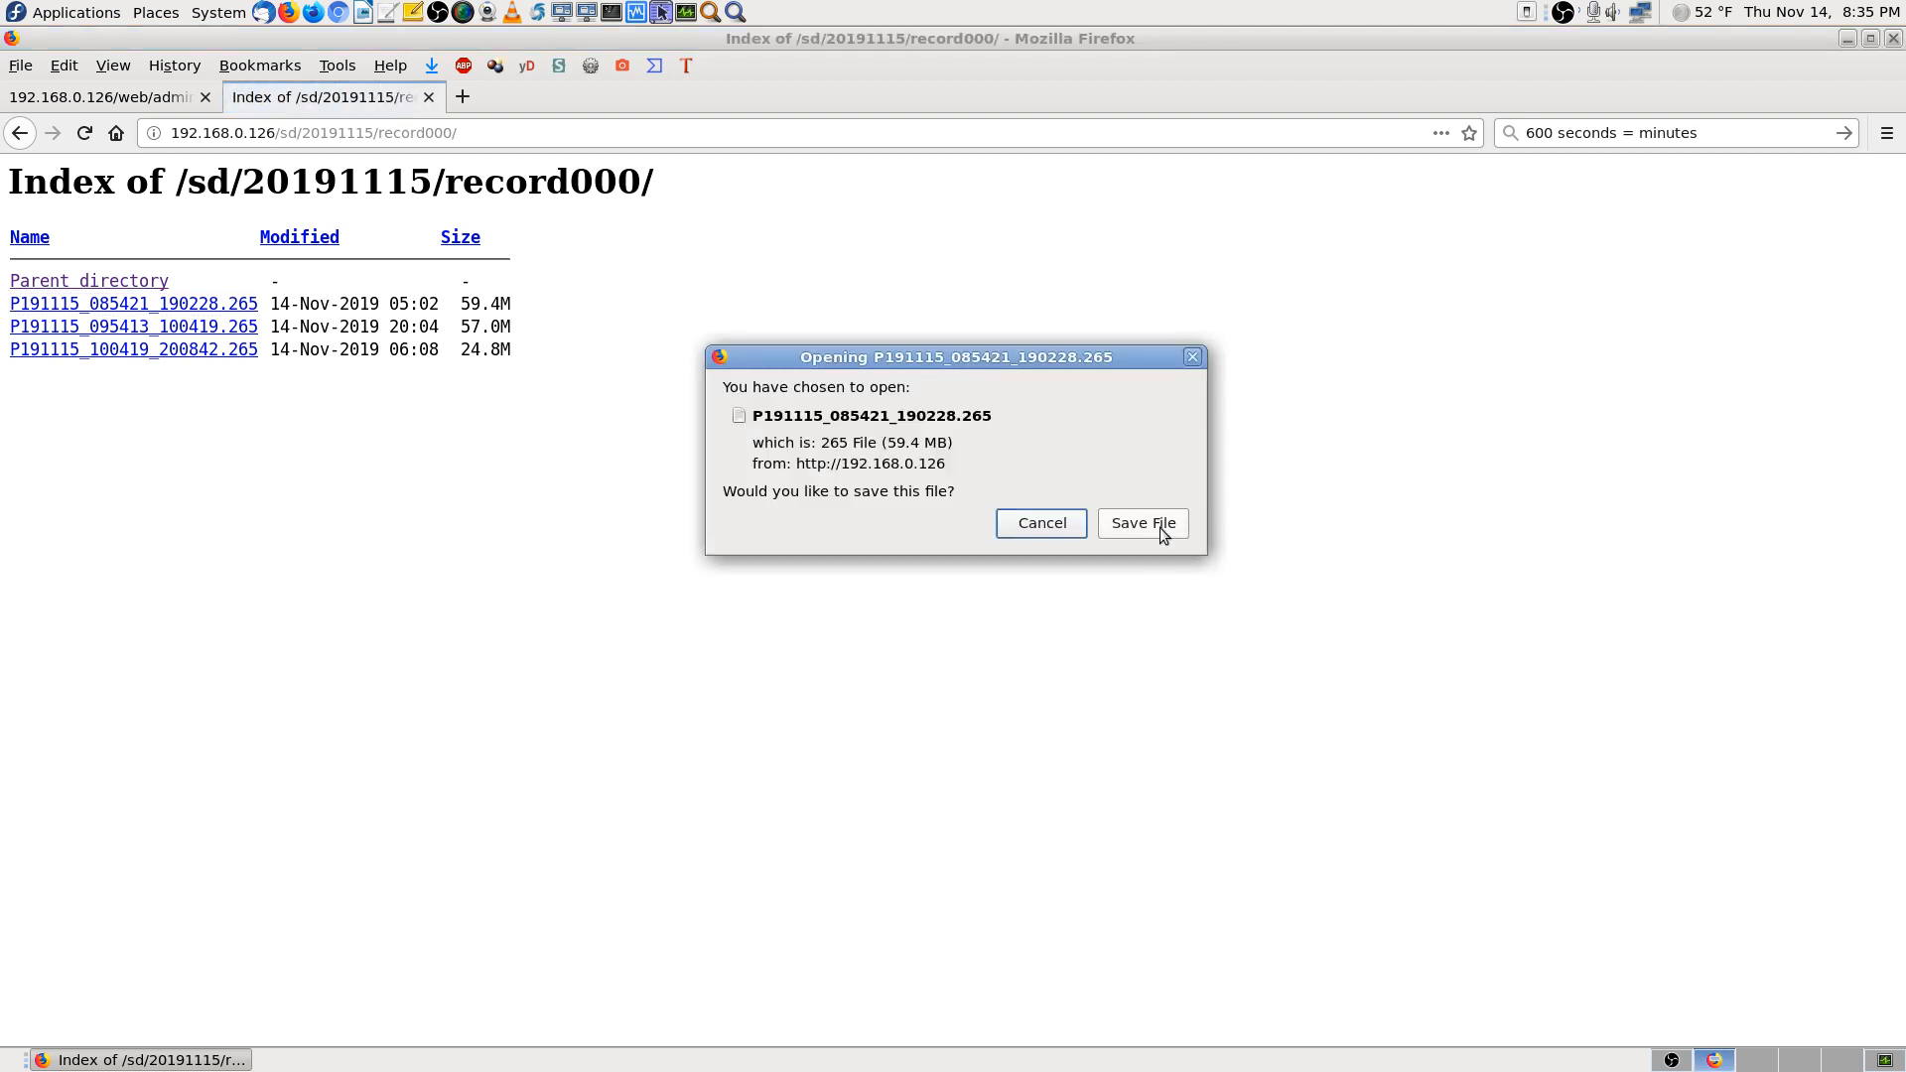
click(1161, 529)
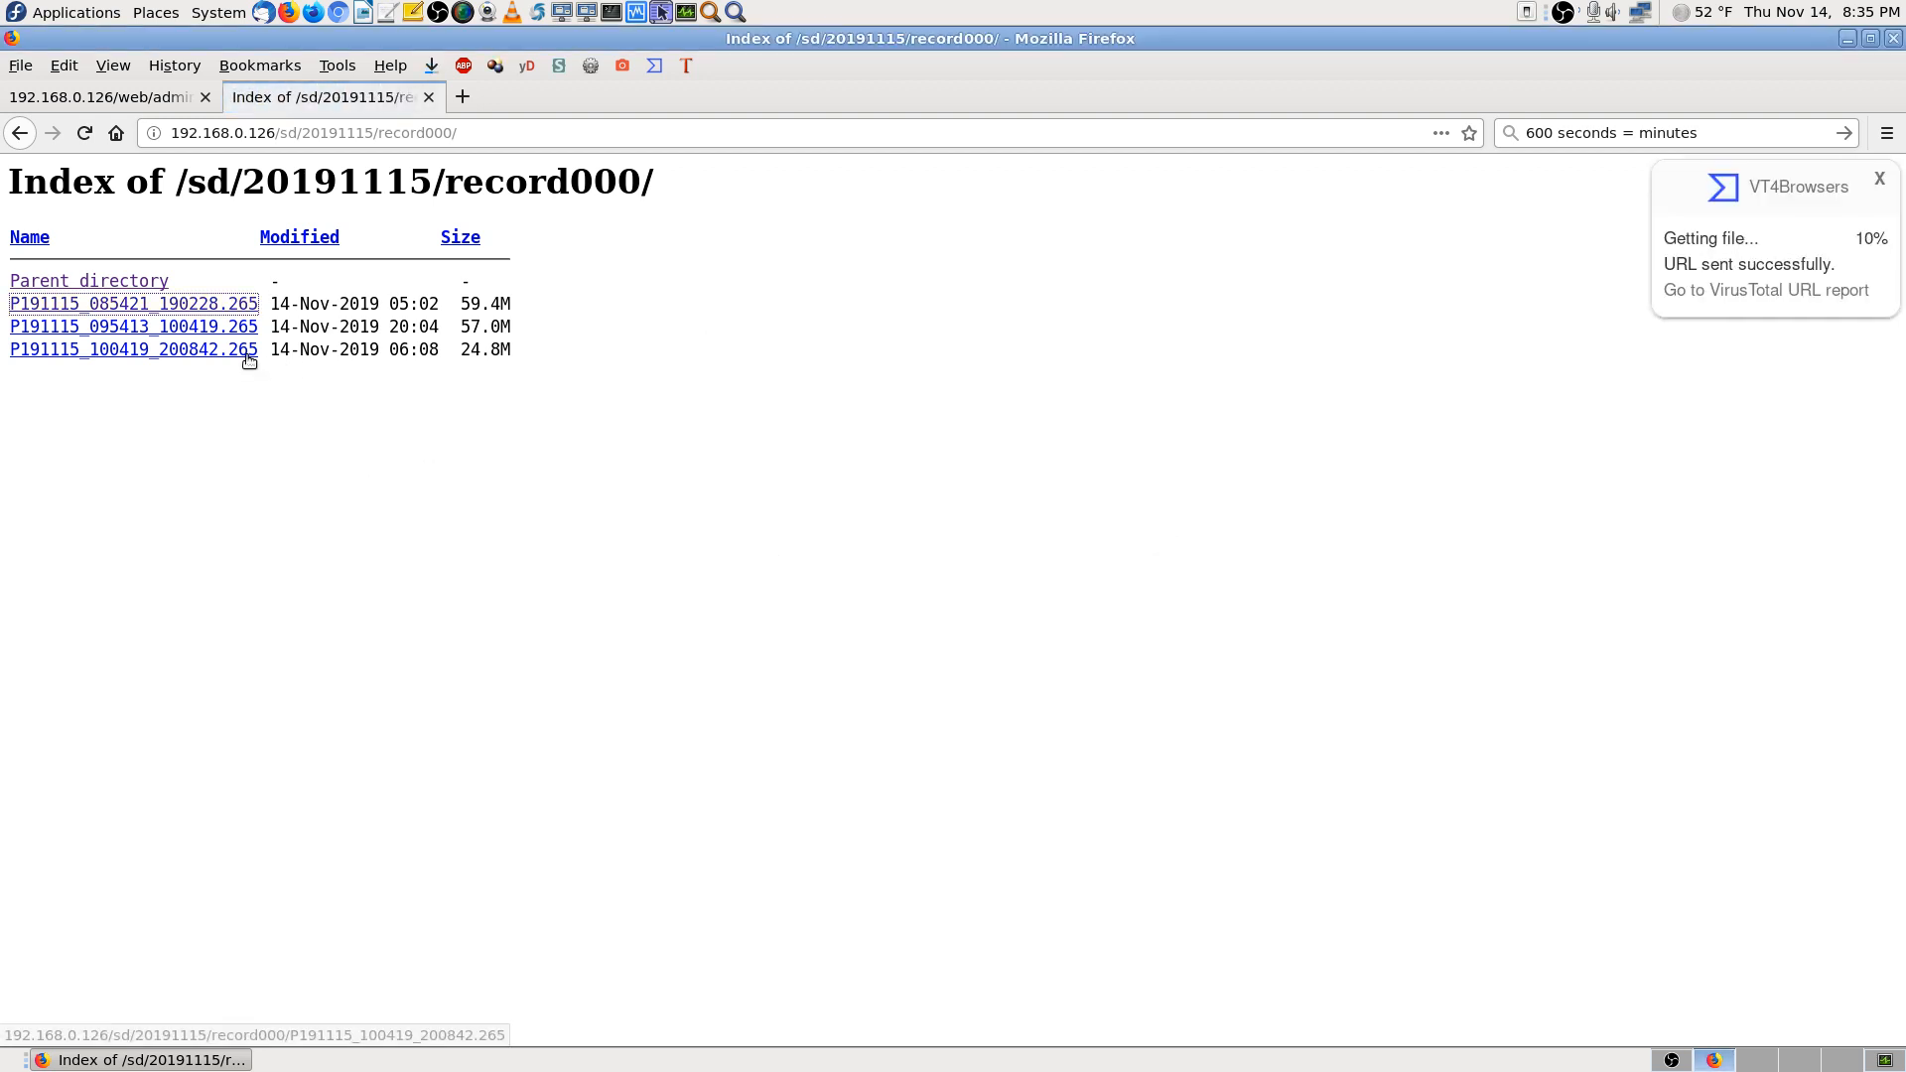
click(247, 355)
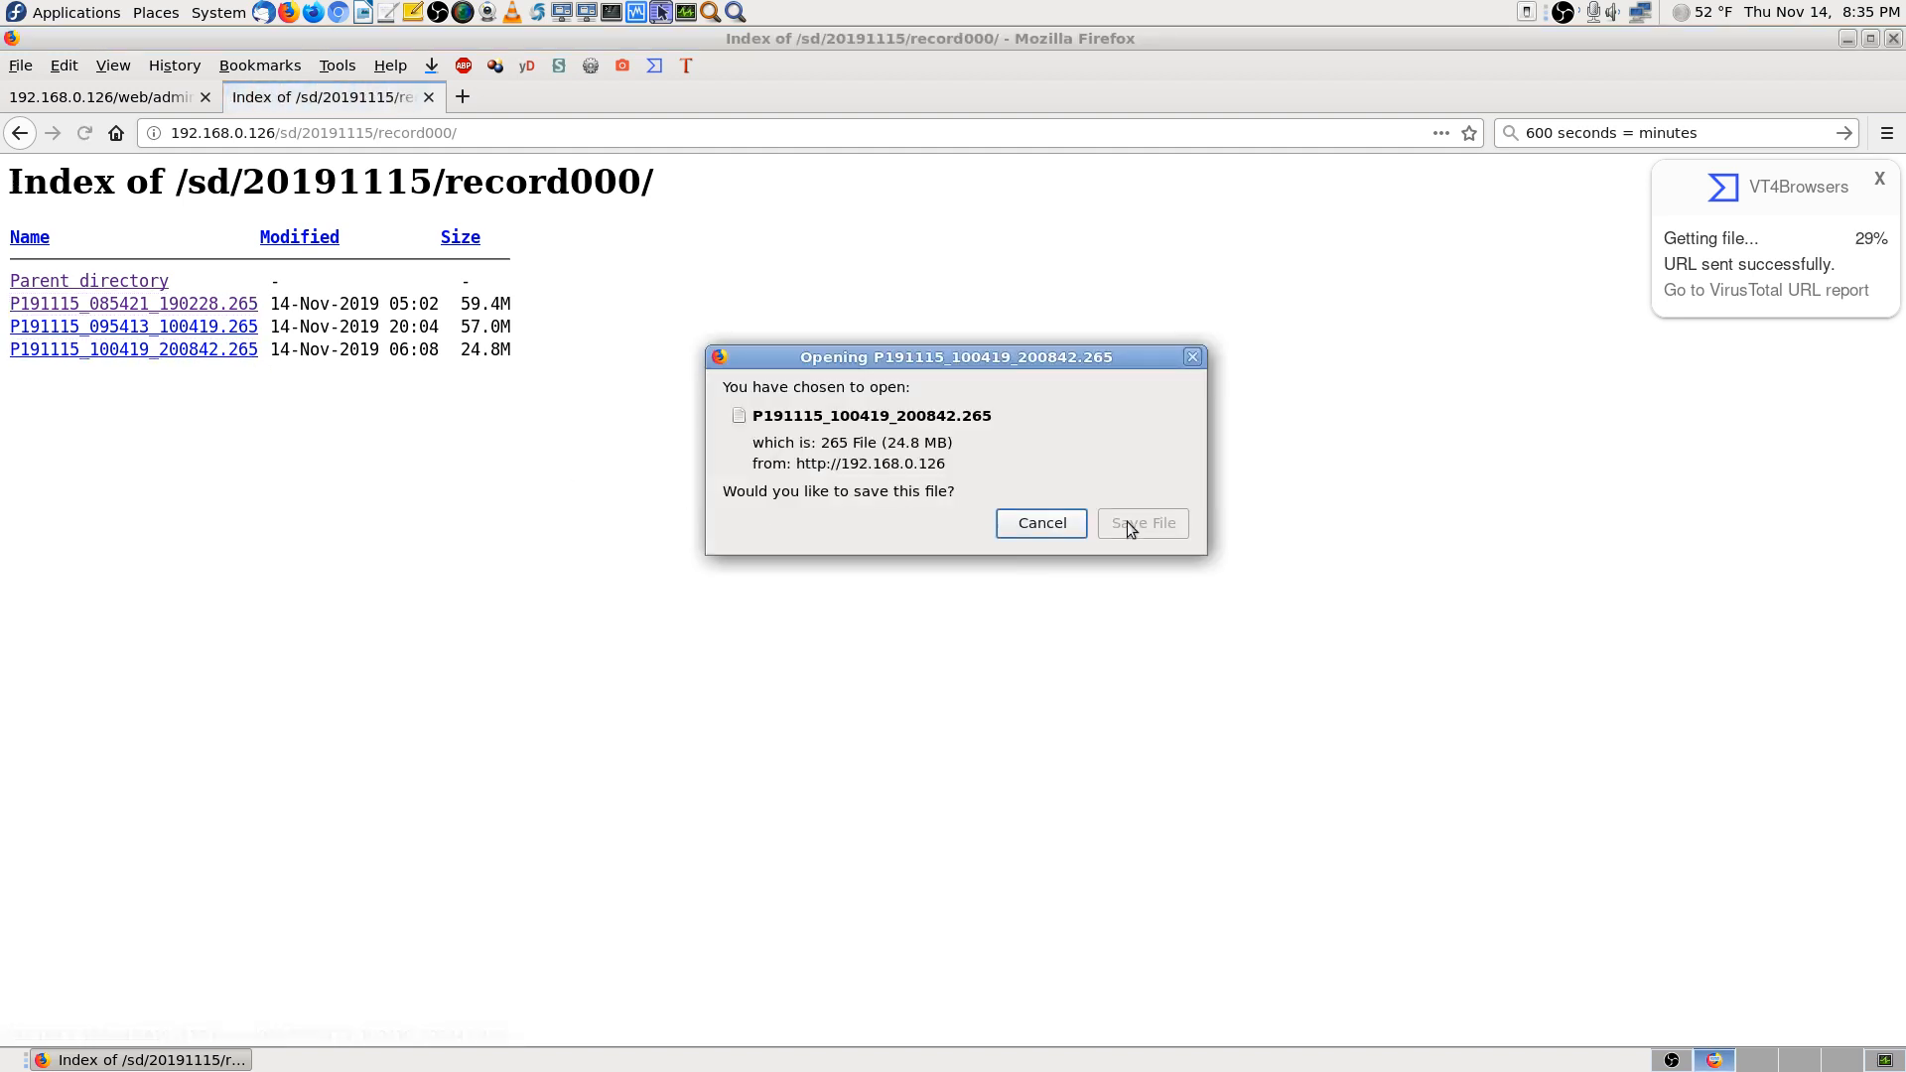
click(1163, 528)
key(alt+Left)
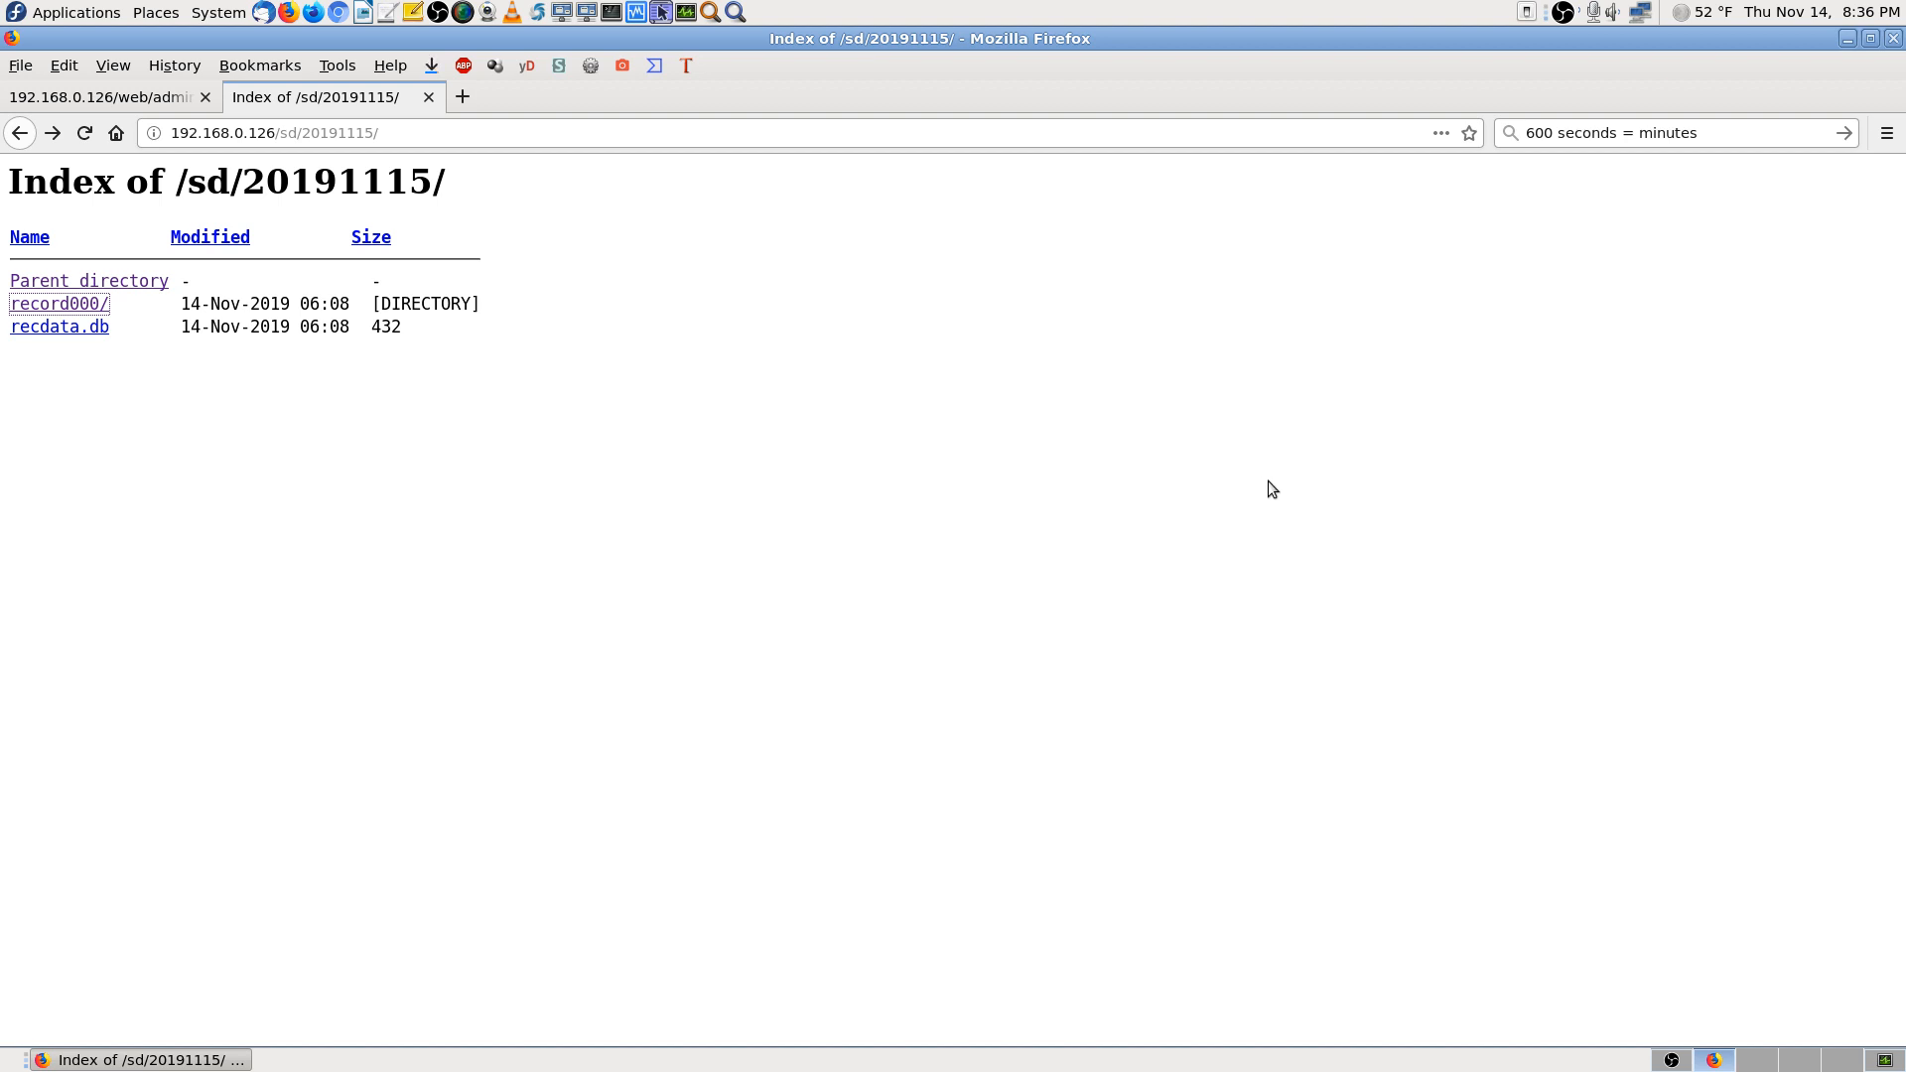
Bookmark the /sd/ index page in the Cameras all types folder
key(alt+Left)
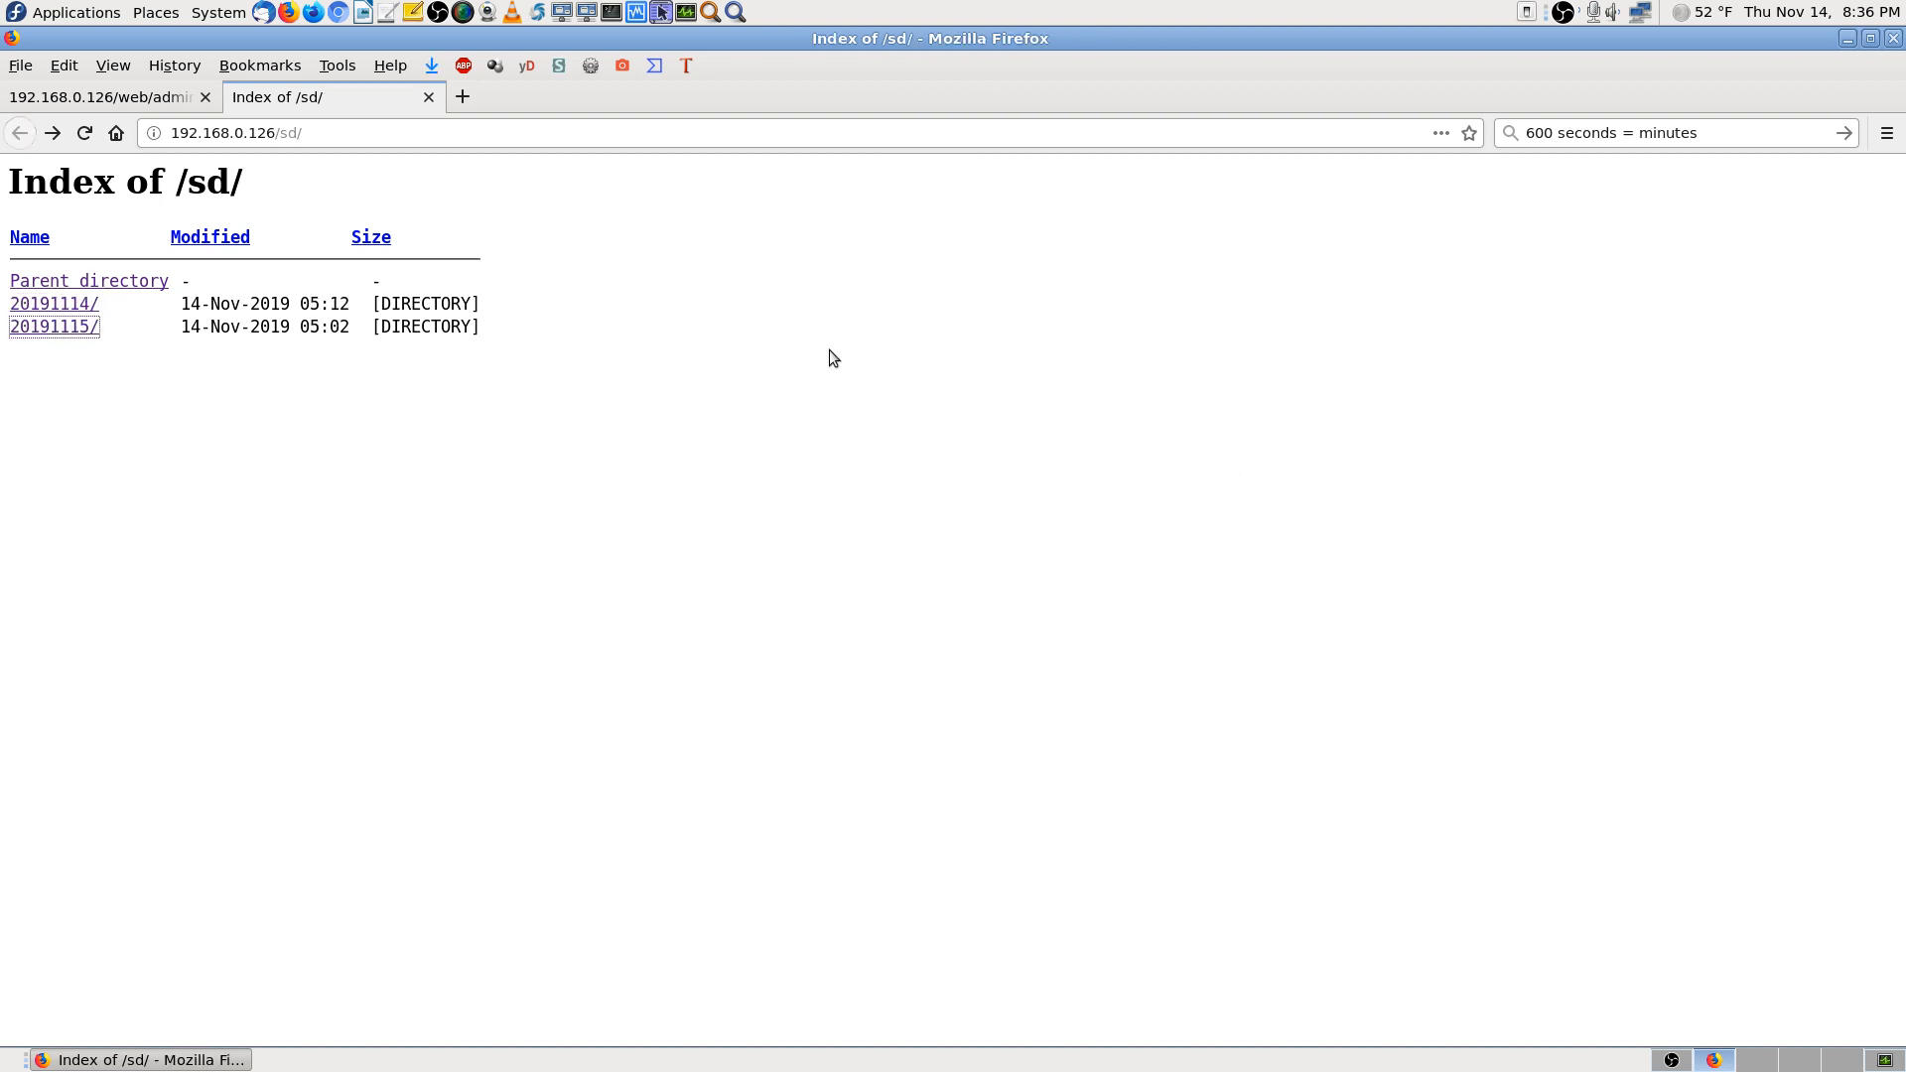
click(1468, 133)
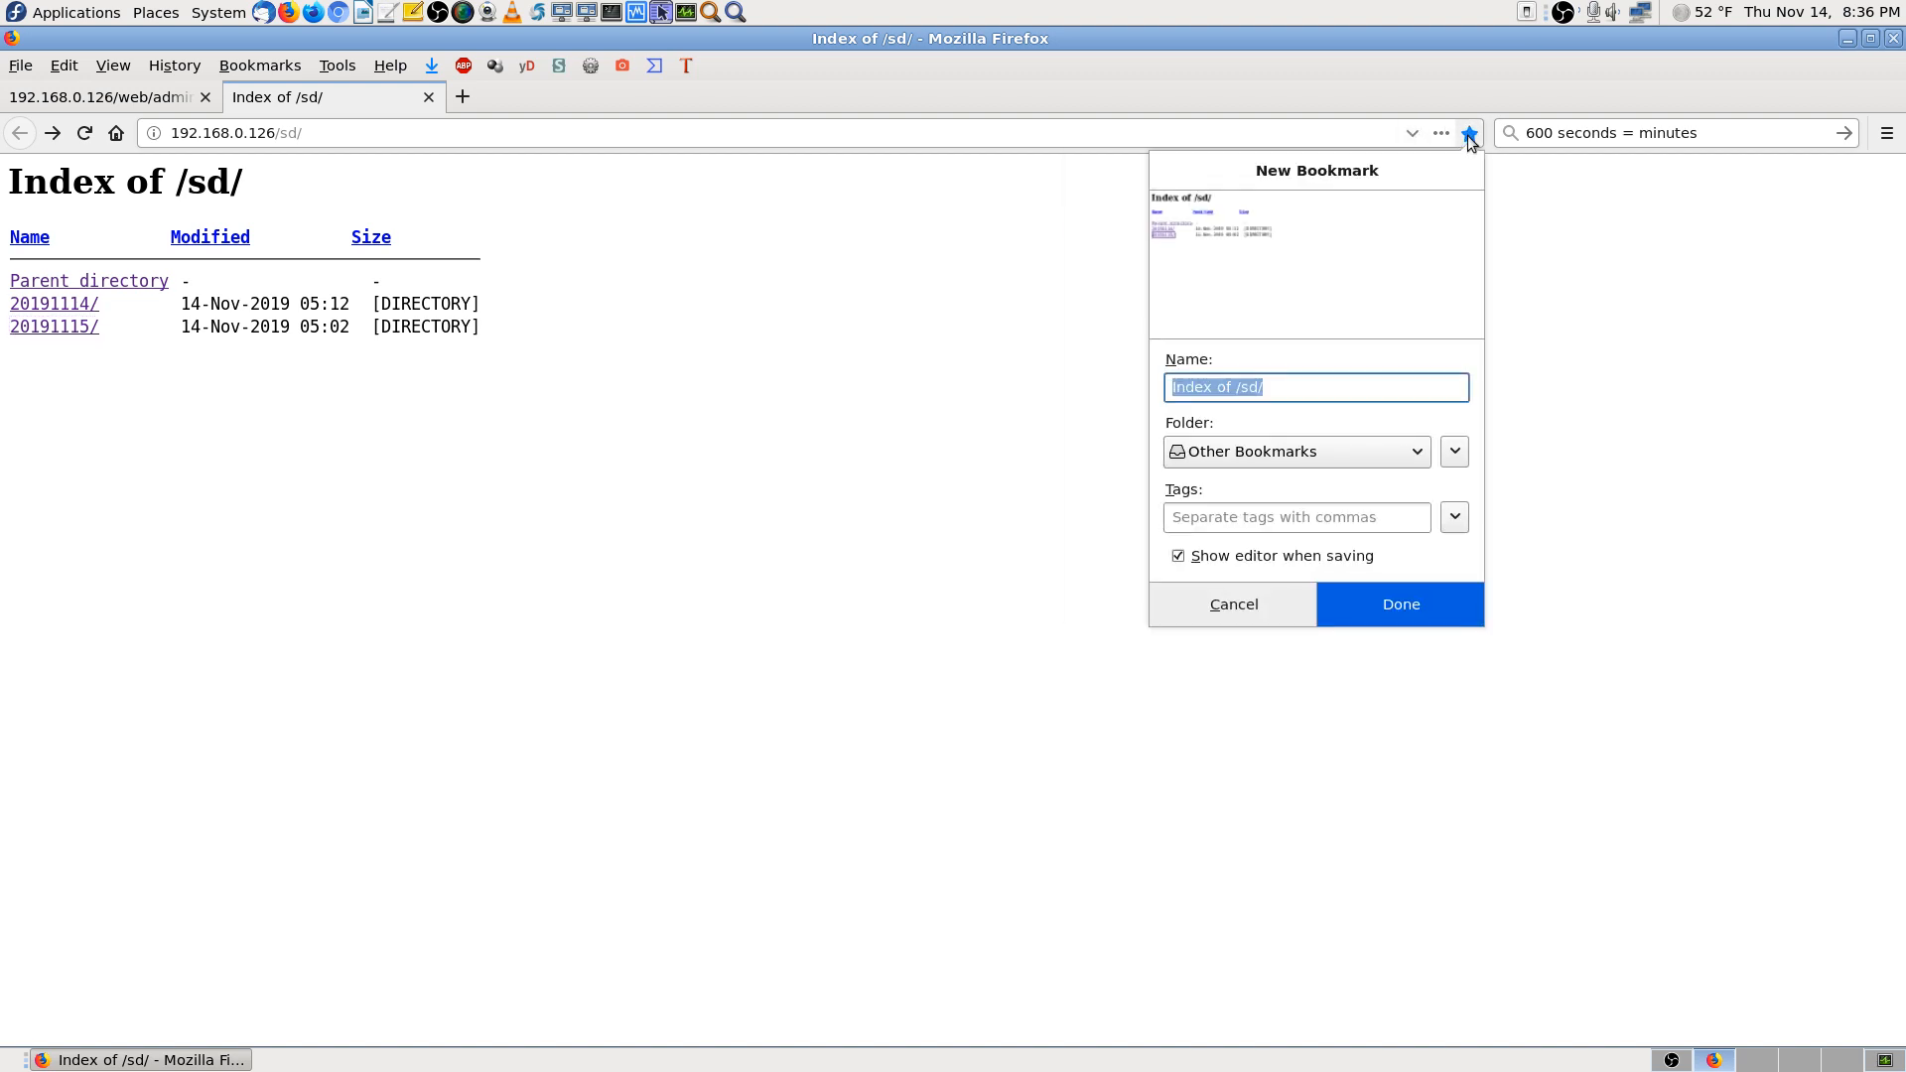
click(1302, 453)
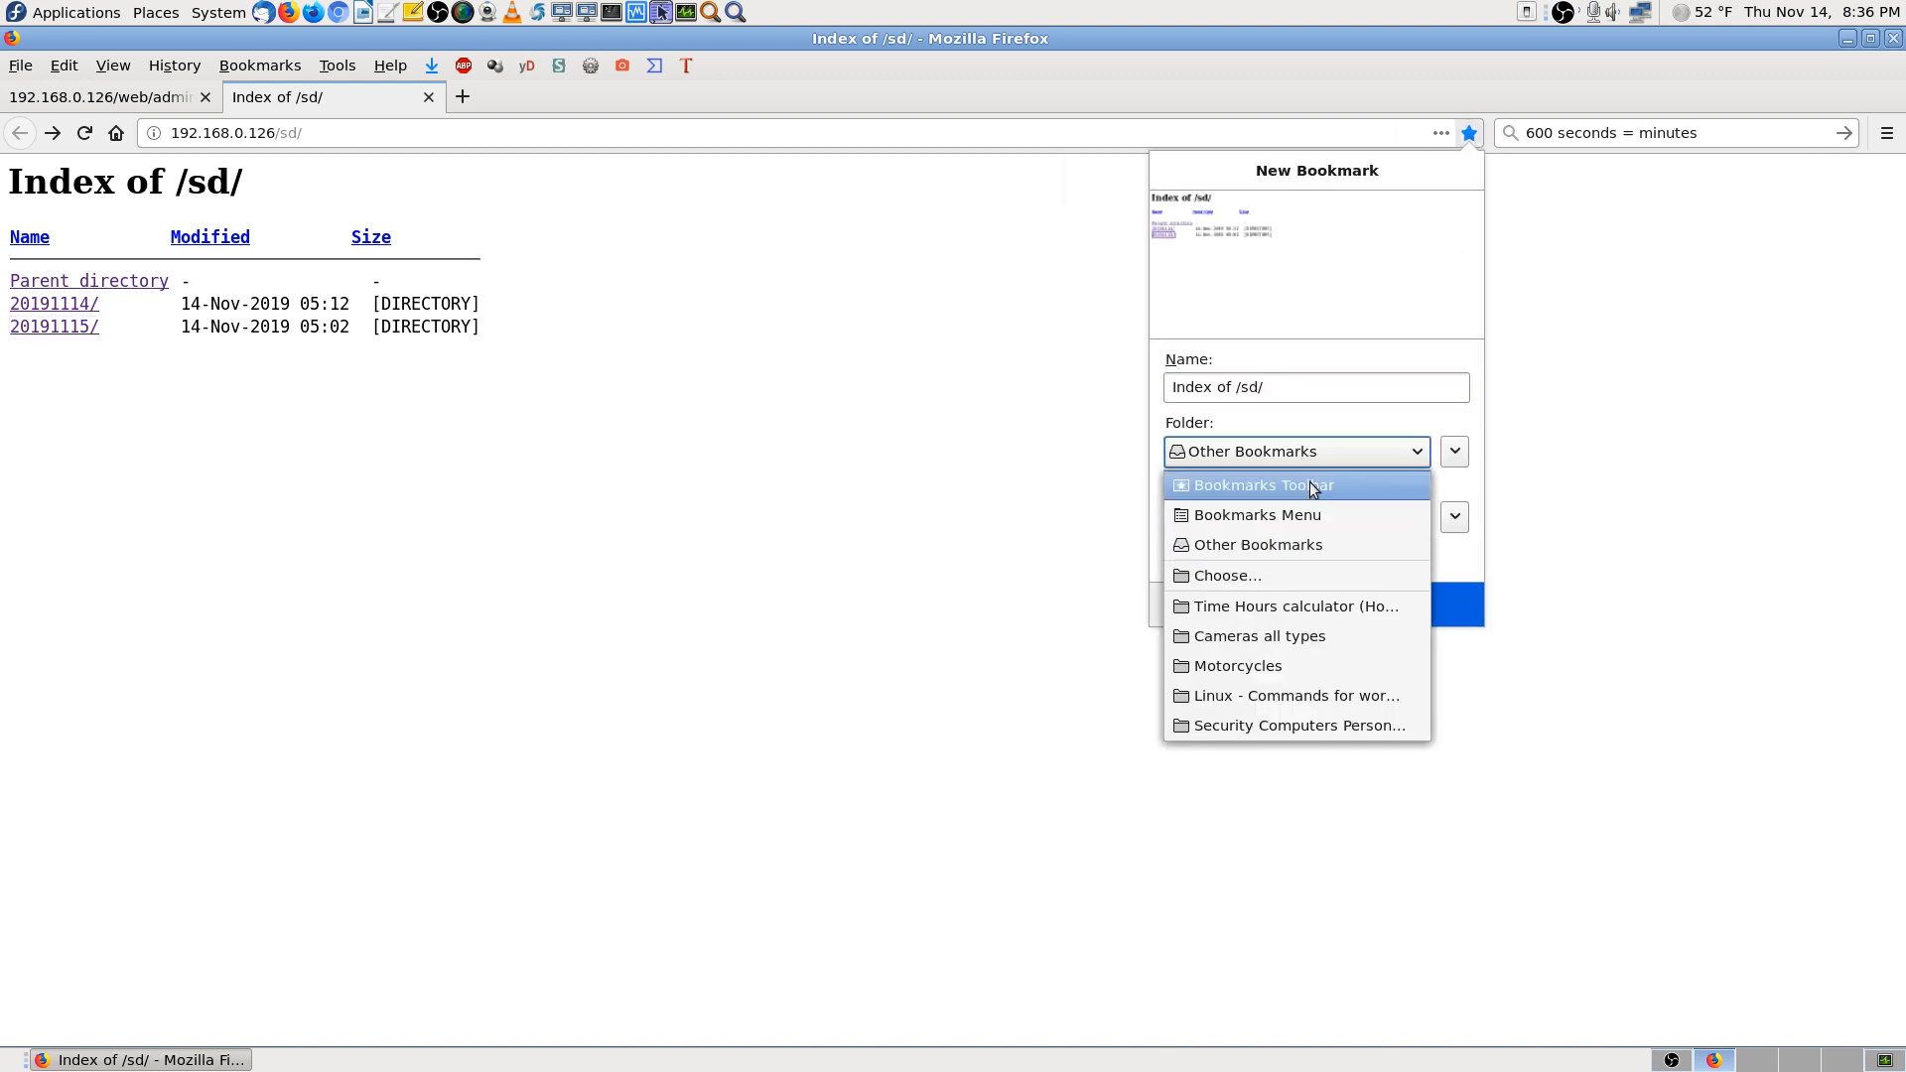
click(1356, 633)
click(1280, 387)
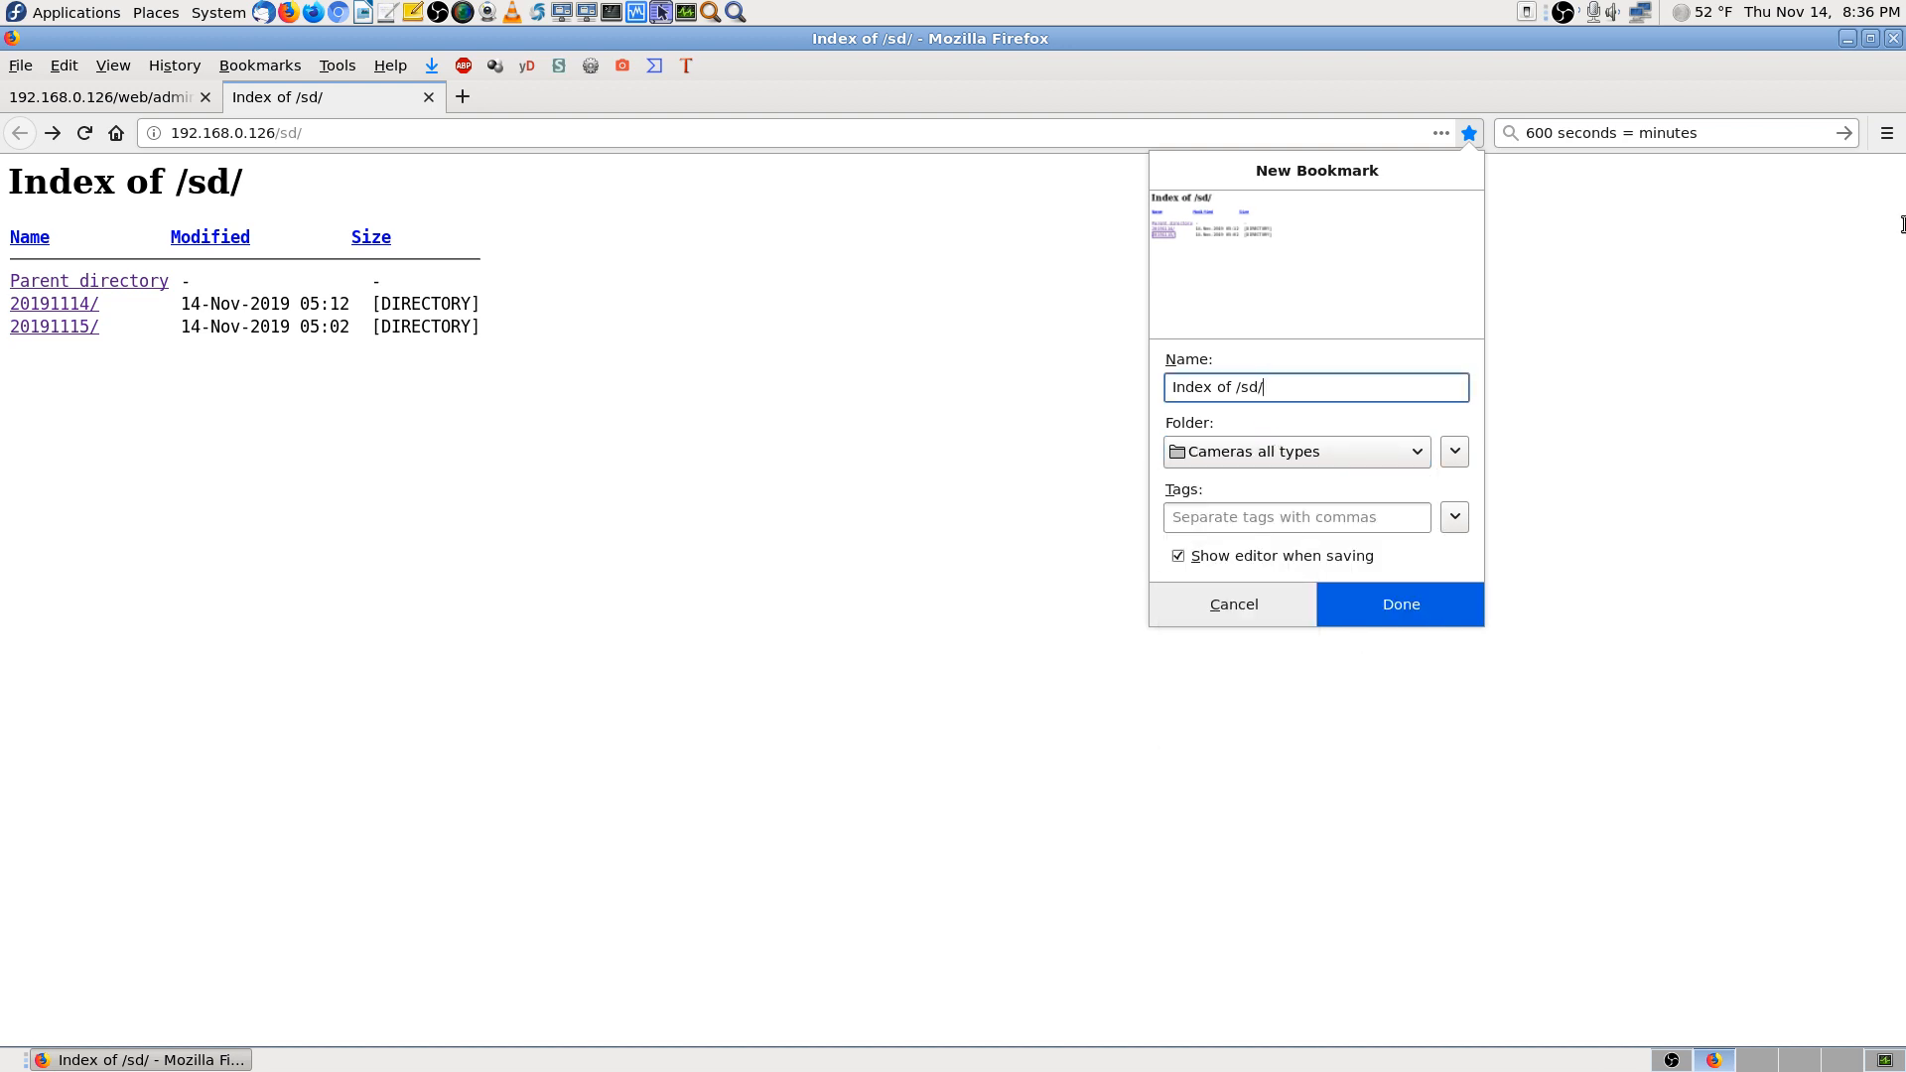
key(Home)
text(600)
key(BackSpace)
key(BackSpace)
key(BackSpace)
click(1410, 599)
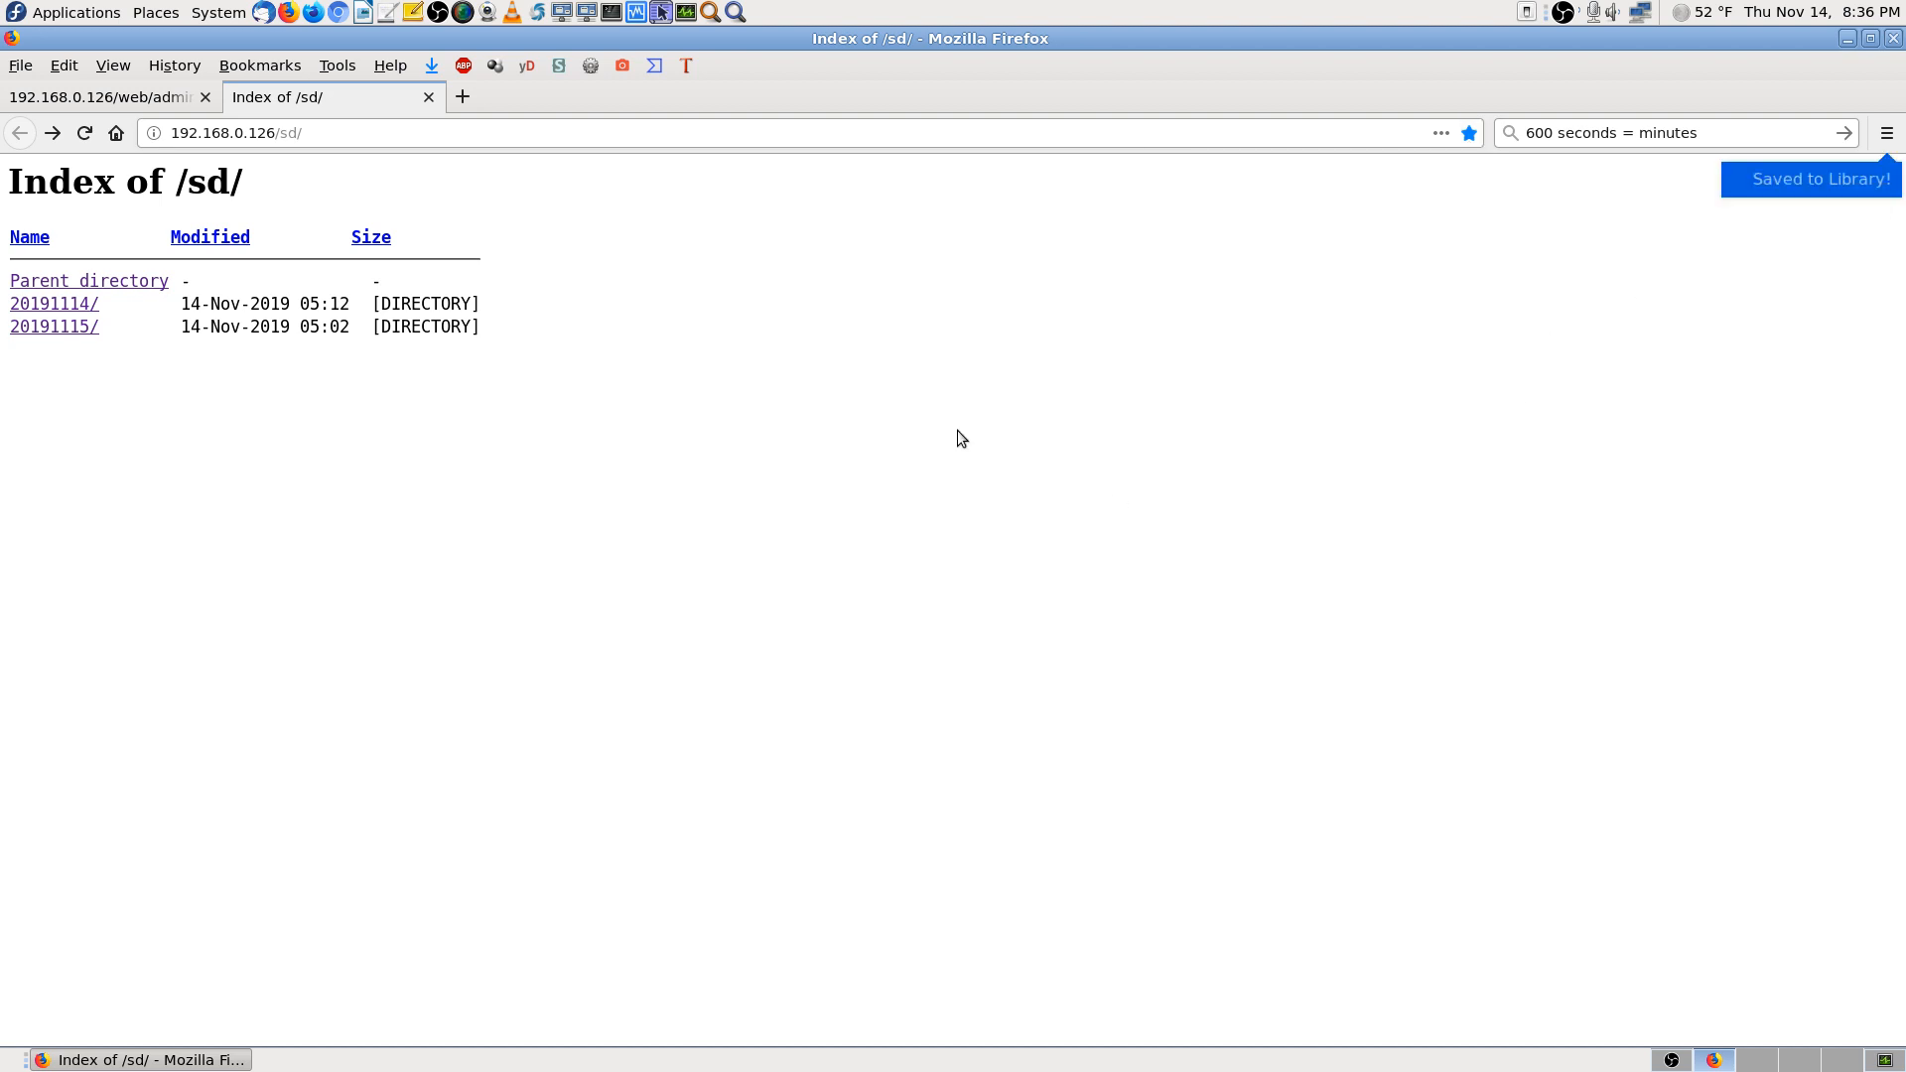
Prefix the bookmark name with the page's copied address and a dash
click(294, 134)
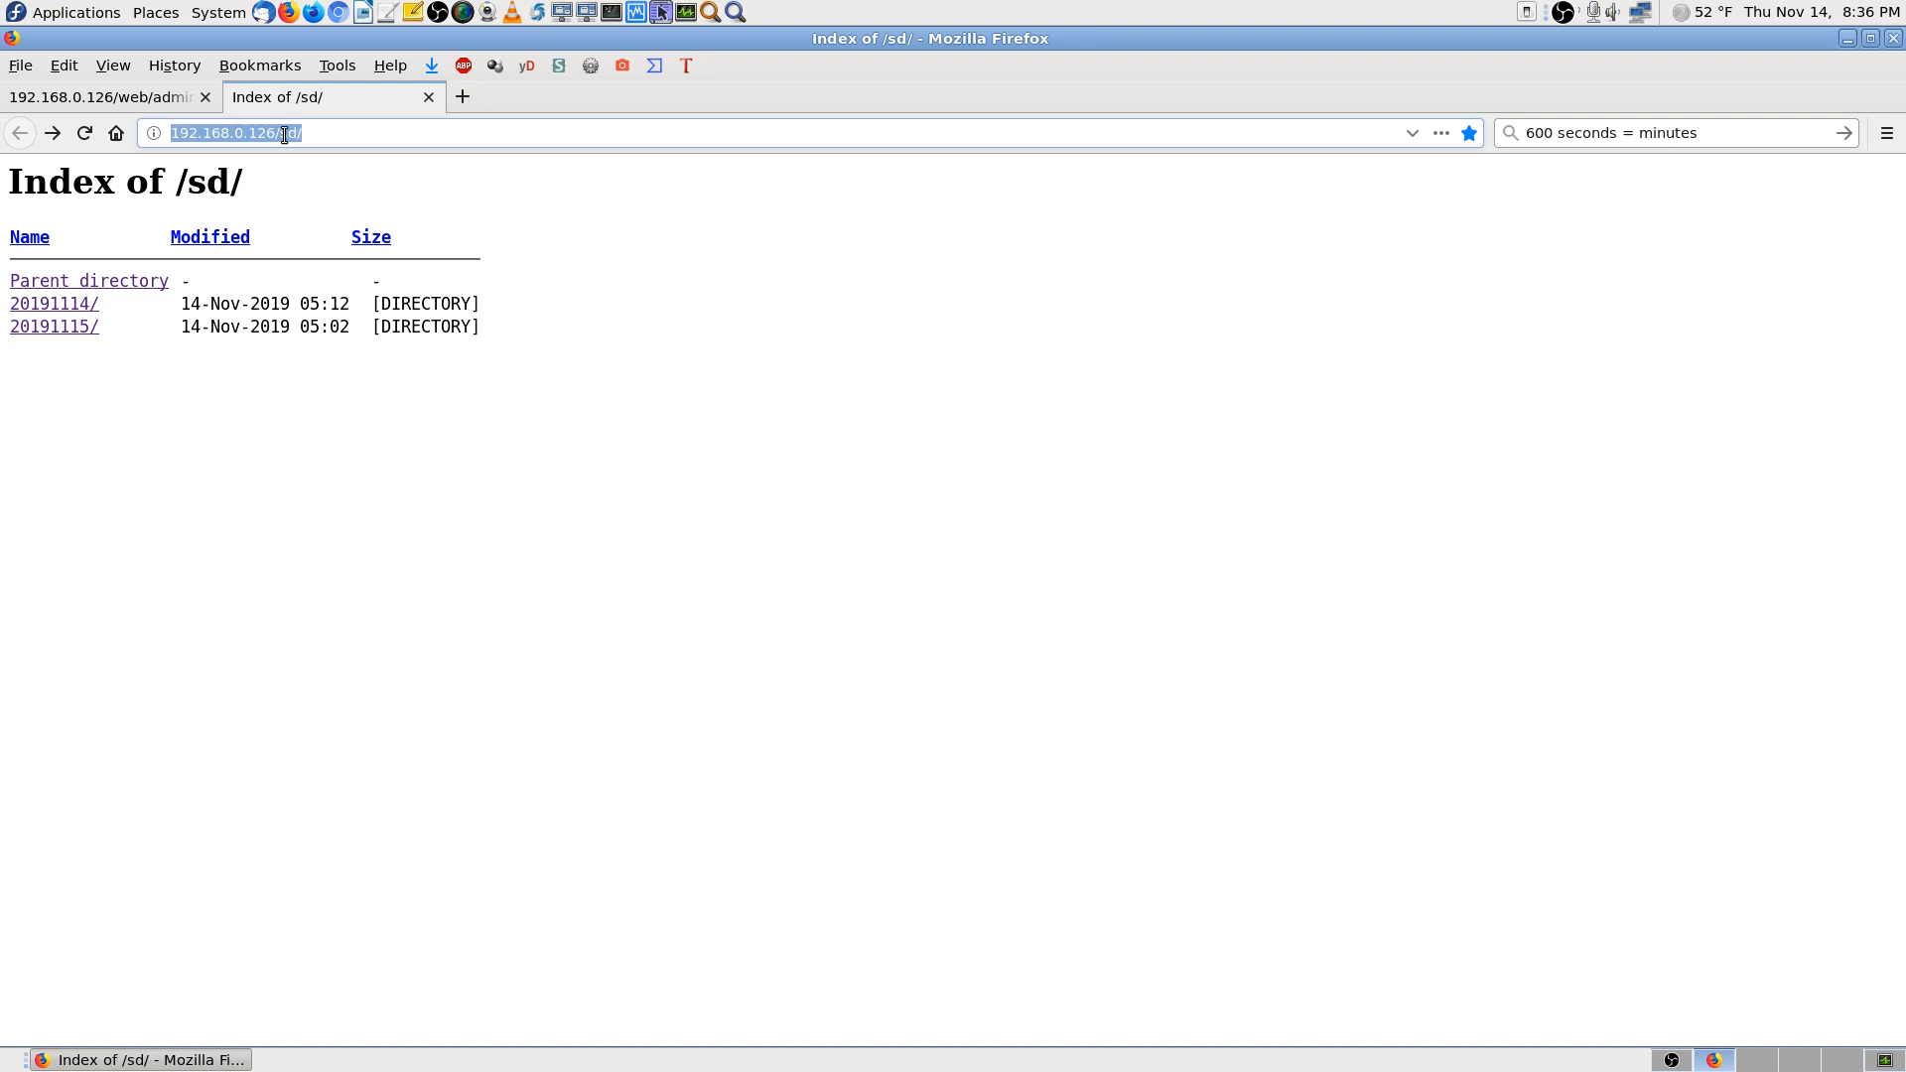
right_click(283, 134)
click(331, 205)
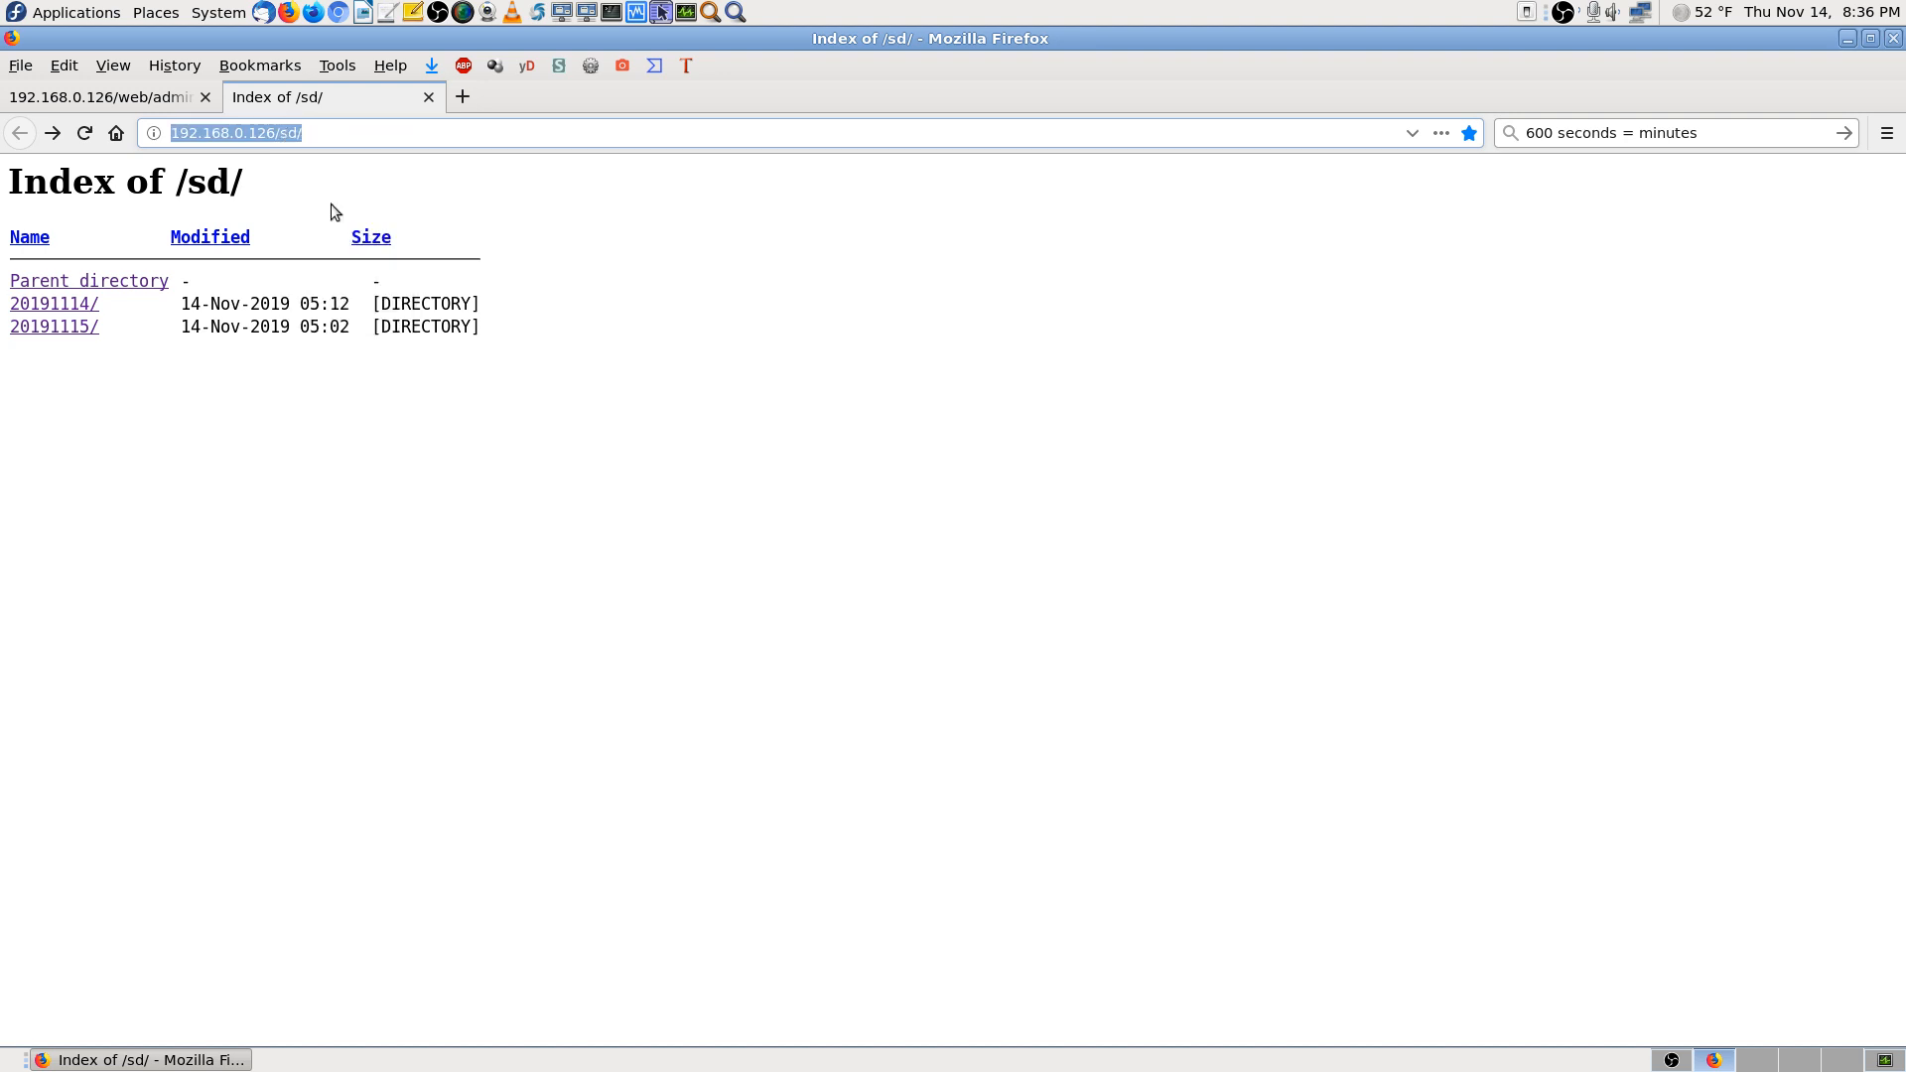
click(1467, 135)
key(Home)
key(ctrl+v)
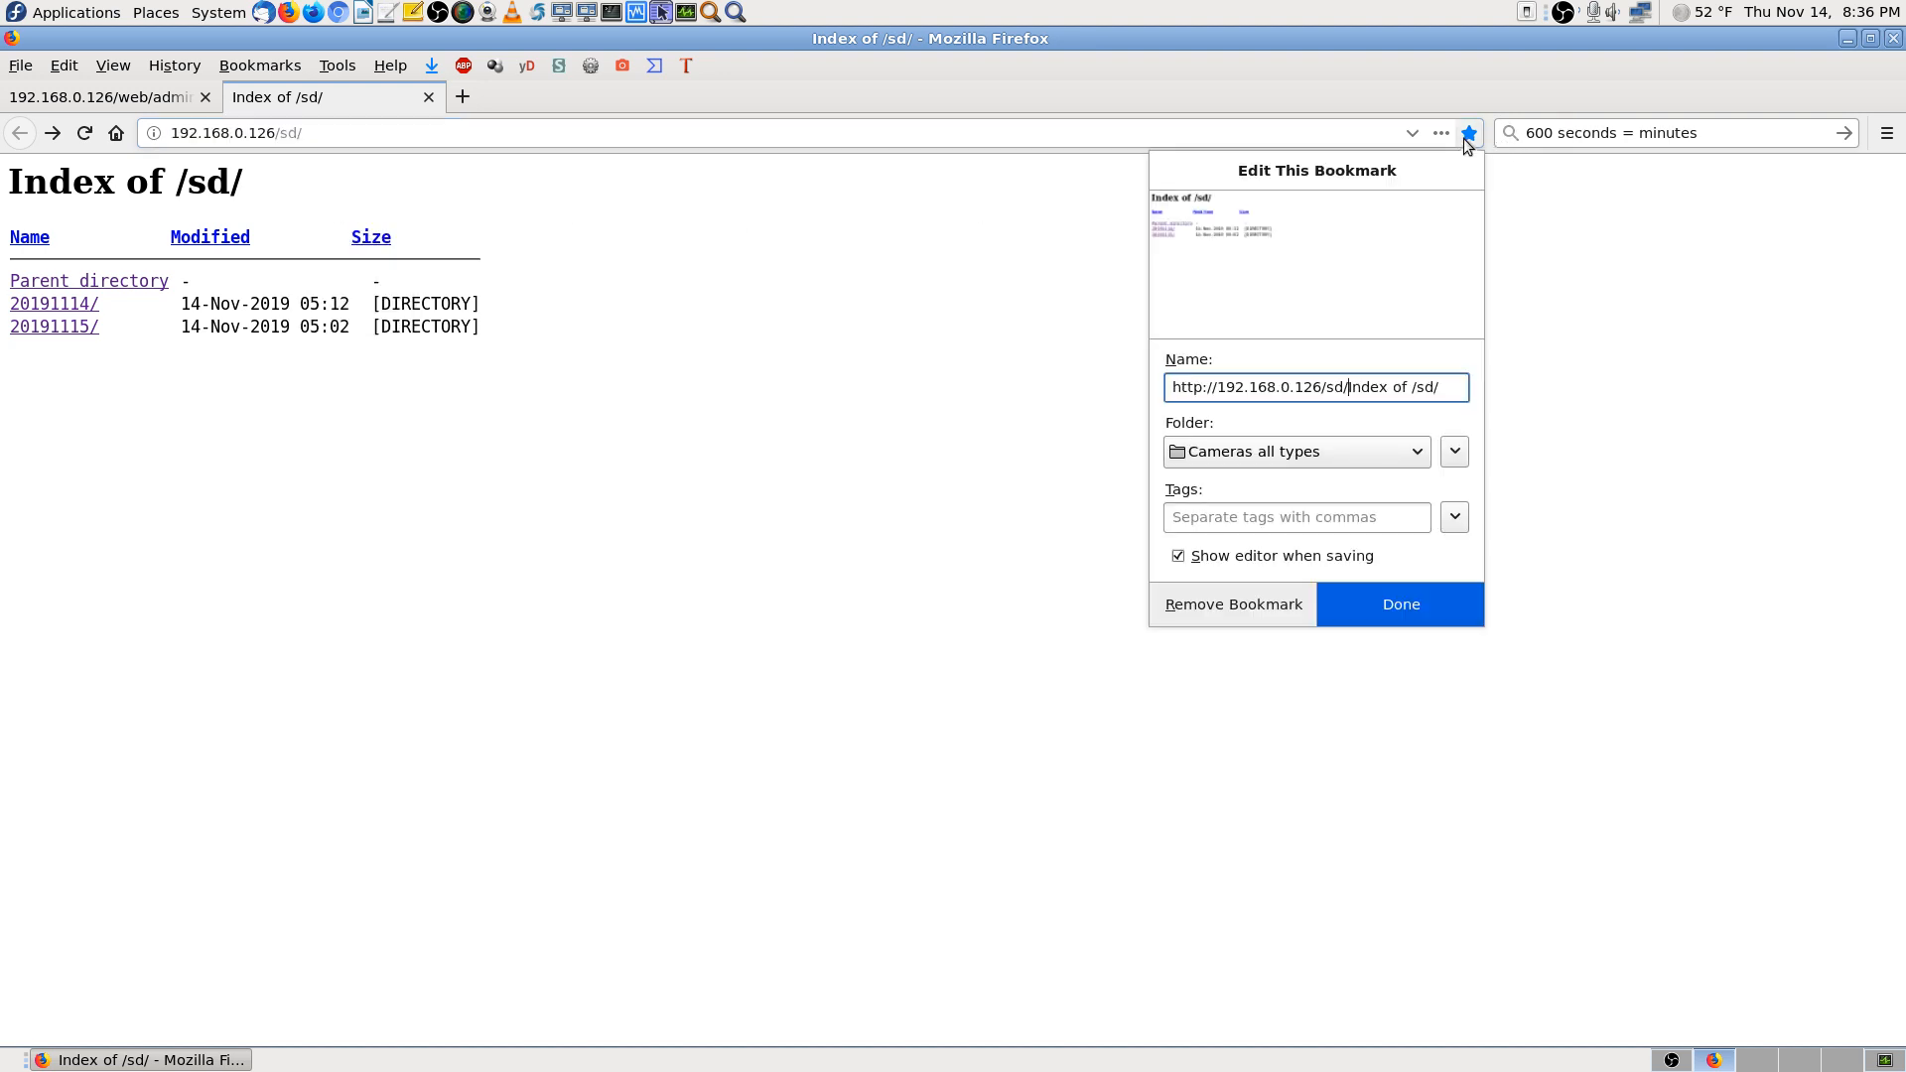
text(-)
key(Return)
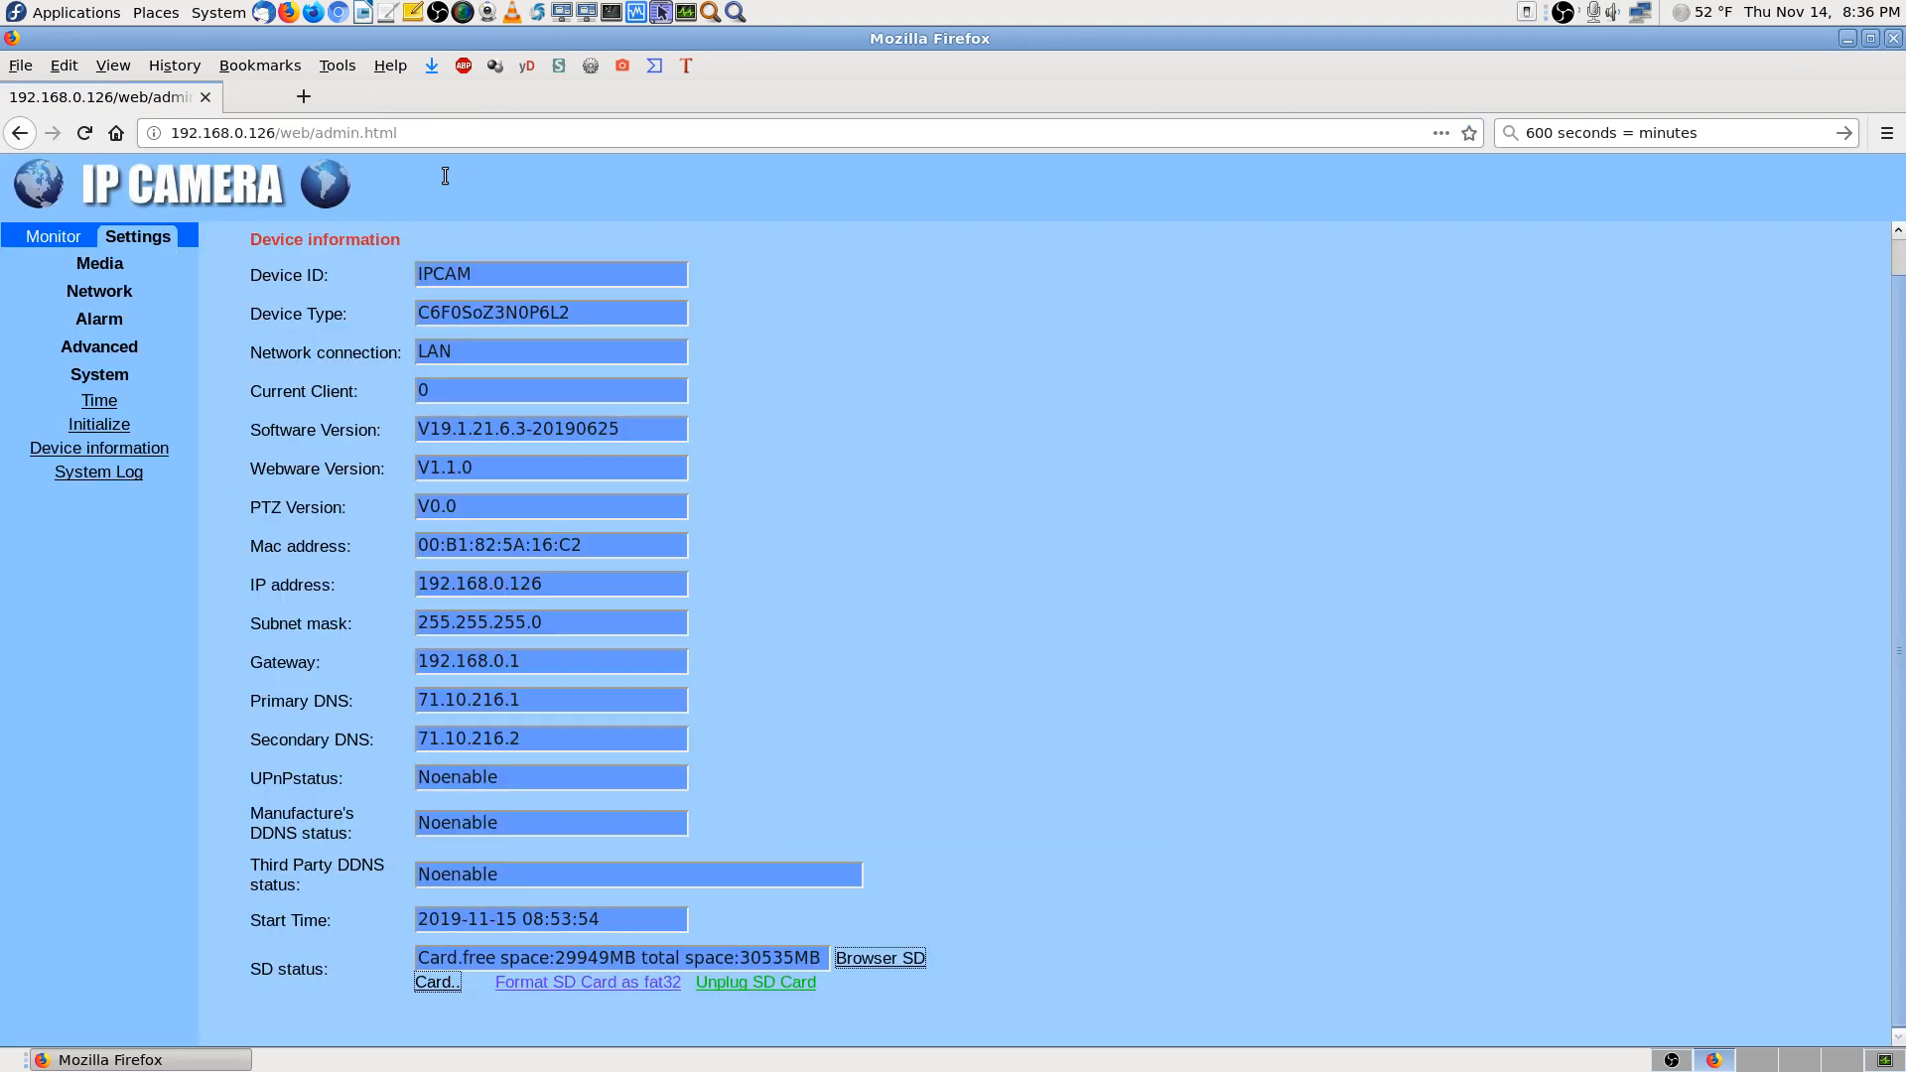
Close the /sd/ listing tab, refresh device information, and open the camera's System Log
click(428, 96)
click(156, 451)
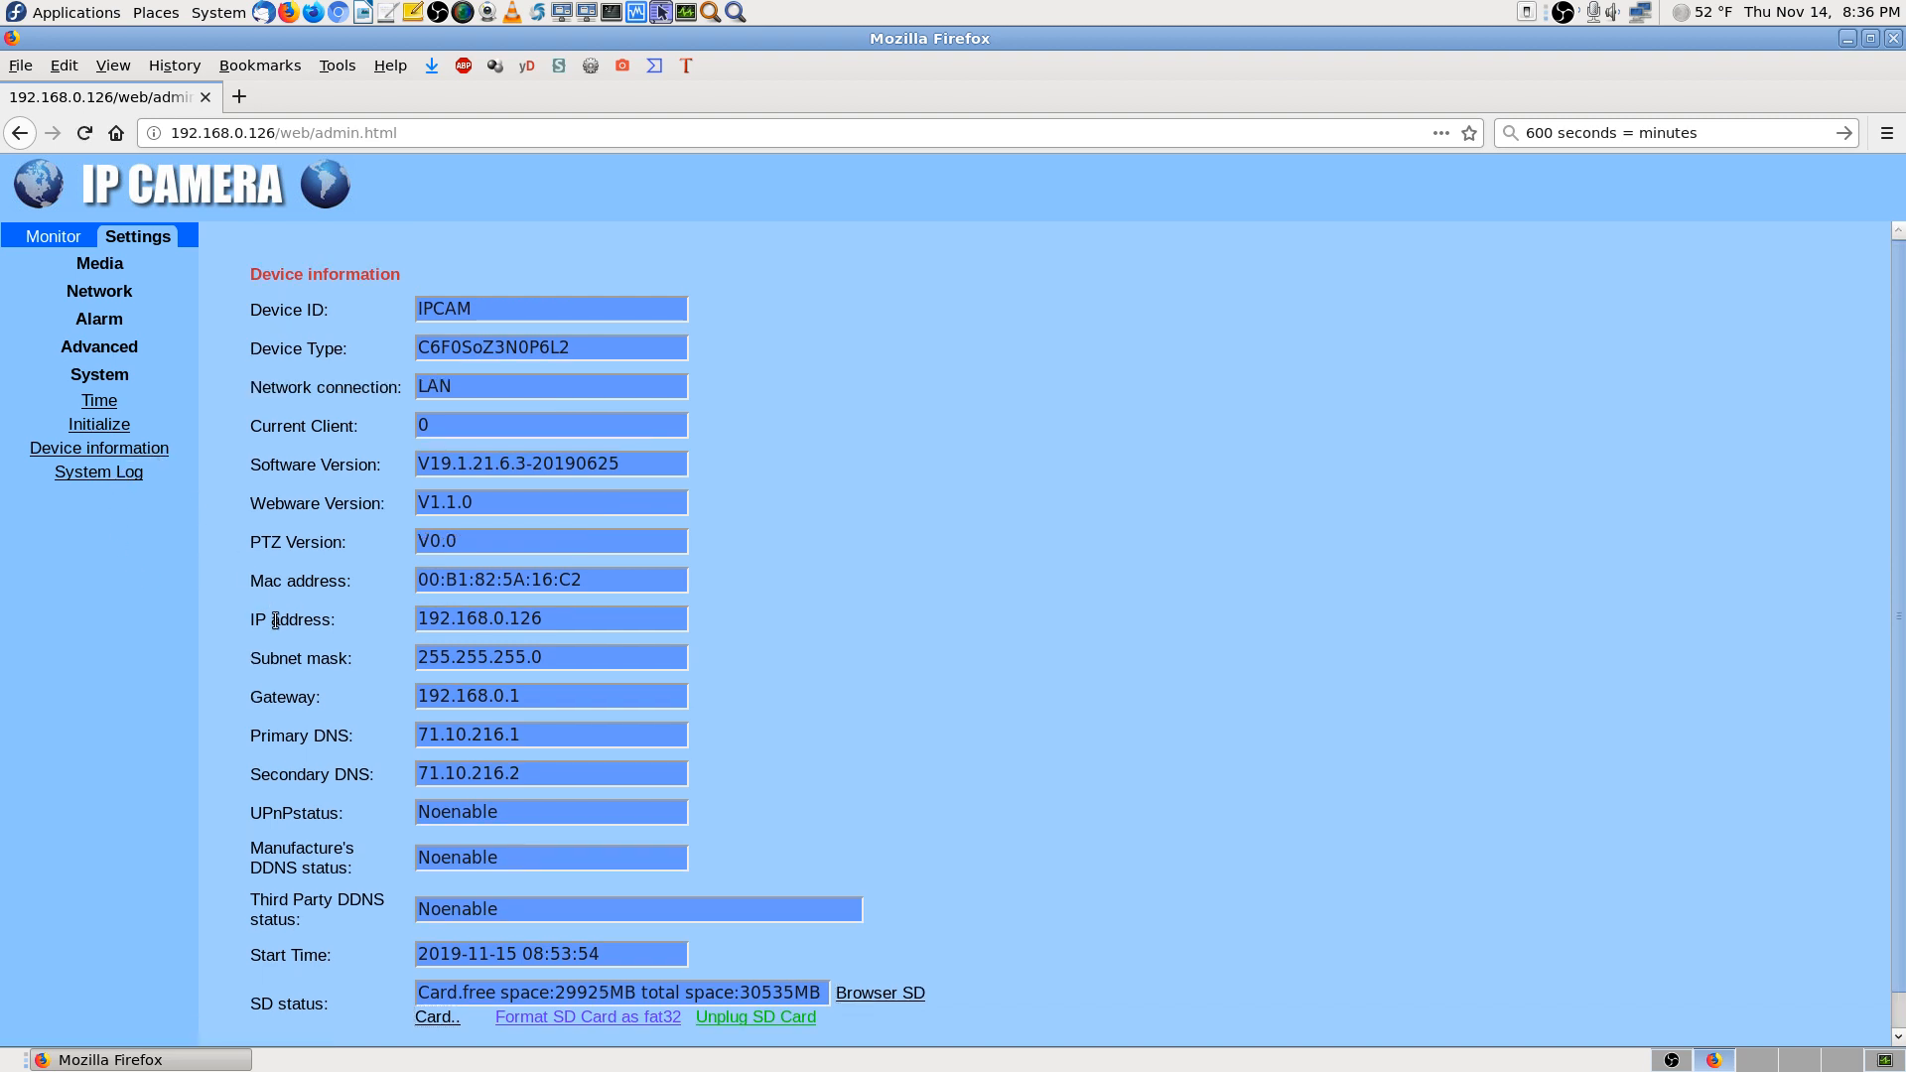
scroll(288, 646, down, 1)
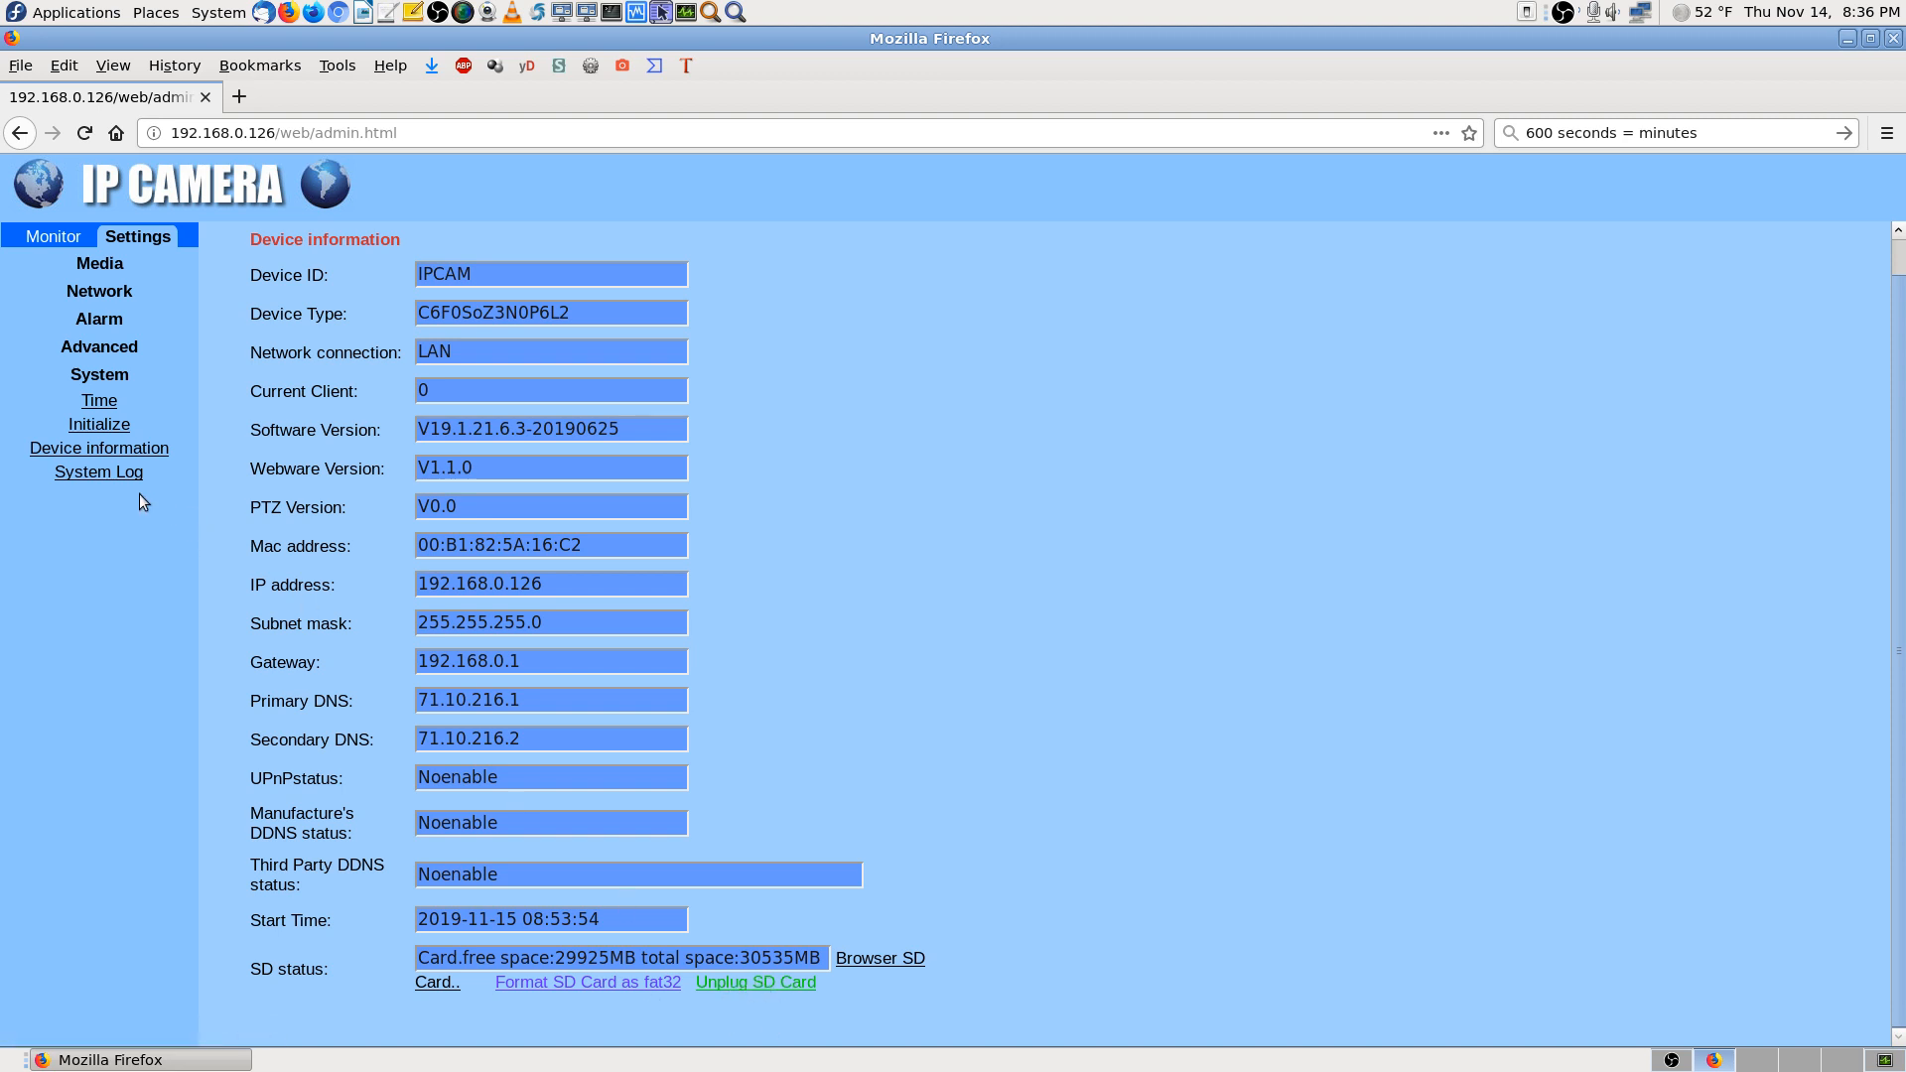
click(121, 473)
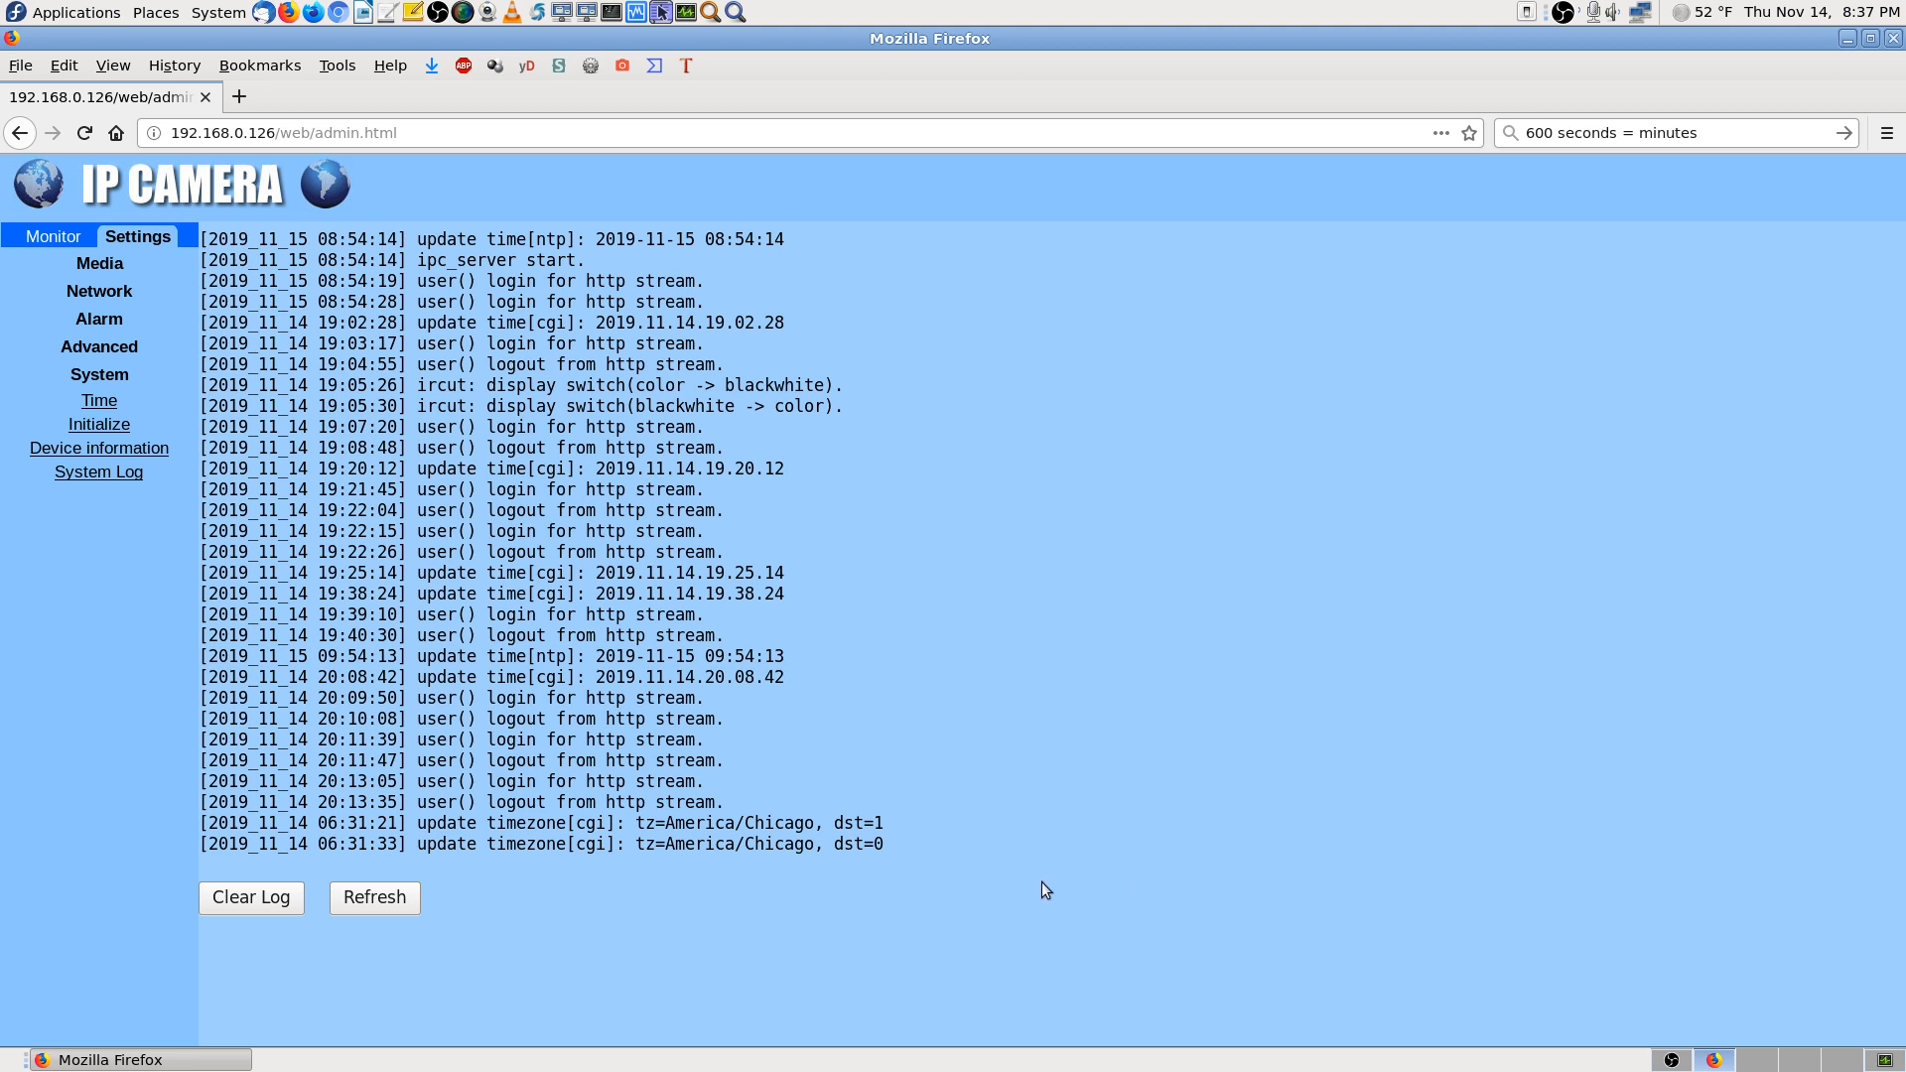
Review the H265 settings under Media > Video, then save and recall preset 1 in the Monitor view
click(112, 262)
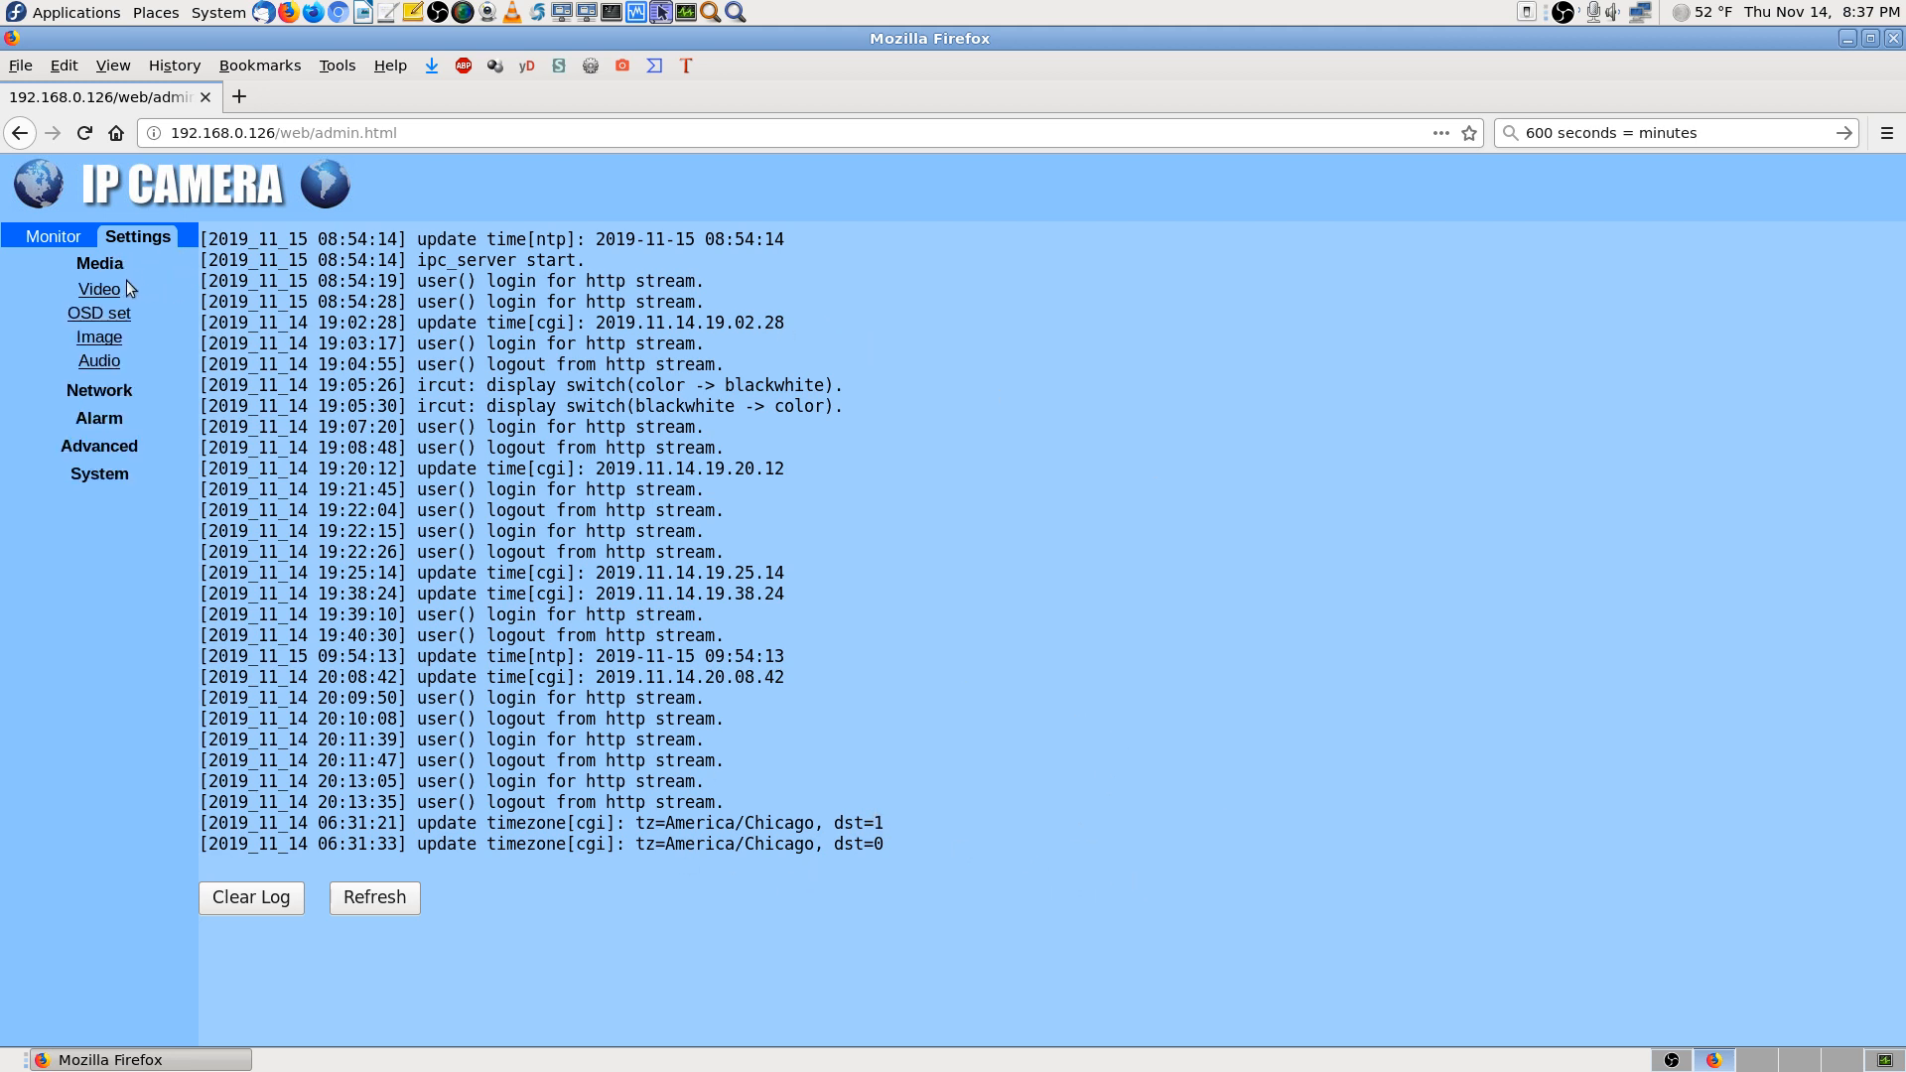
click(99, 290)
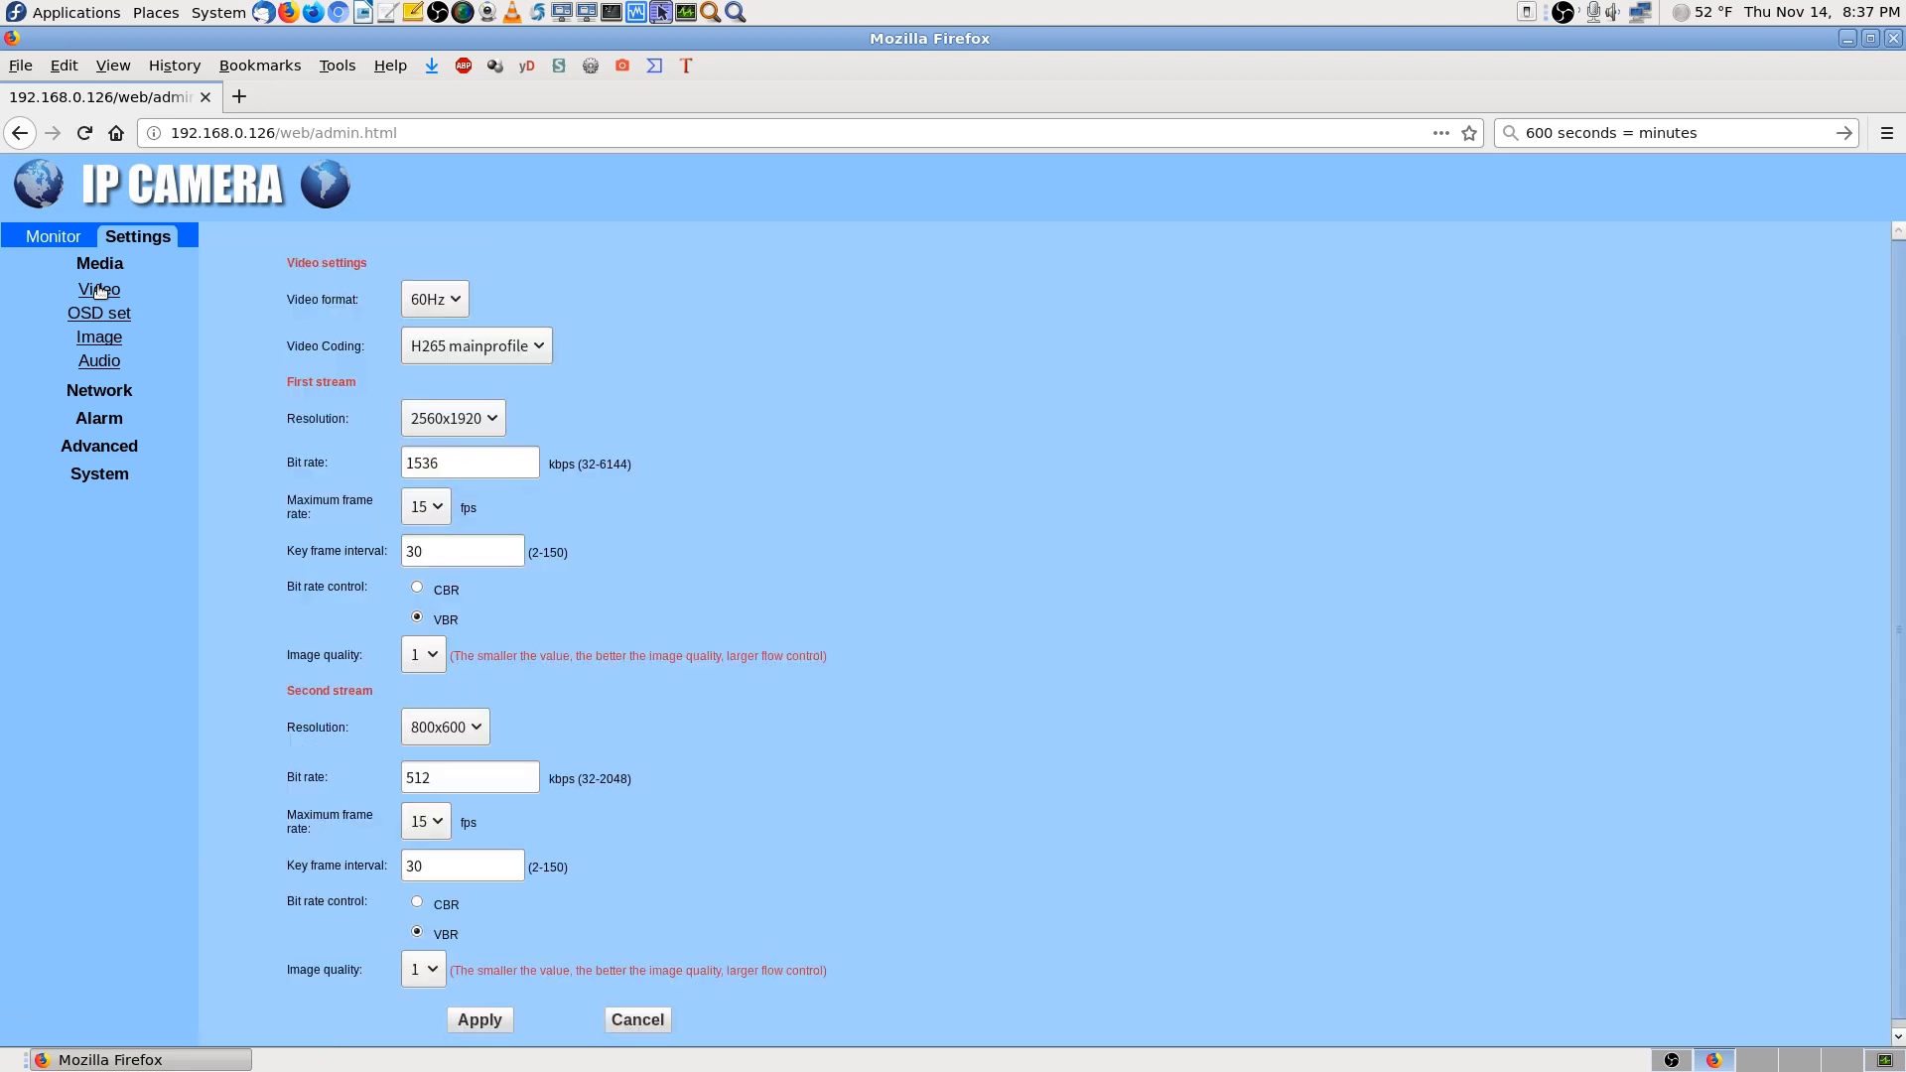
click(62, 235)
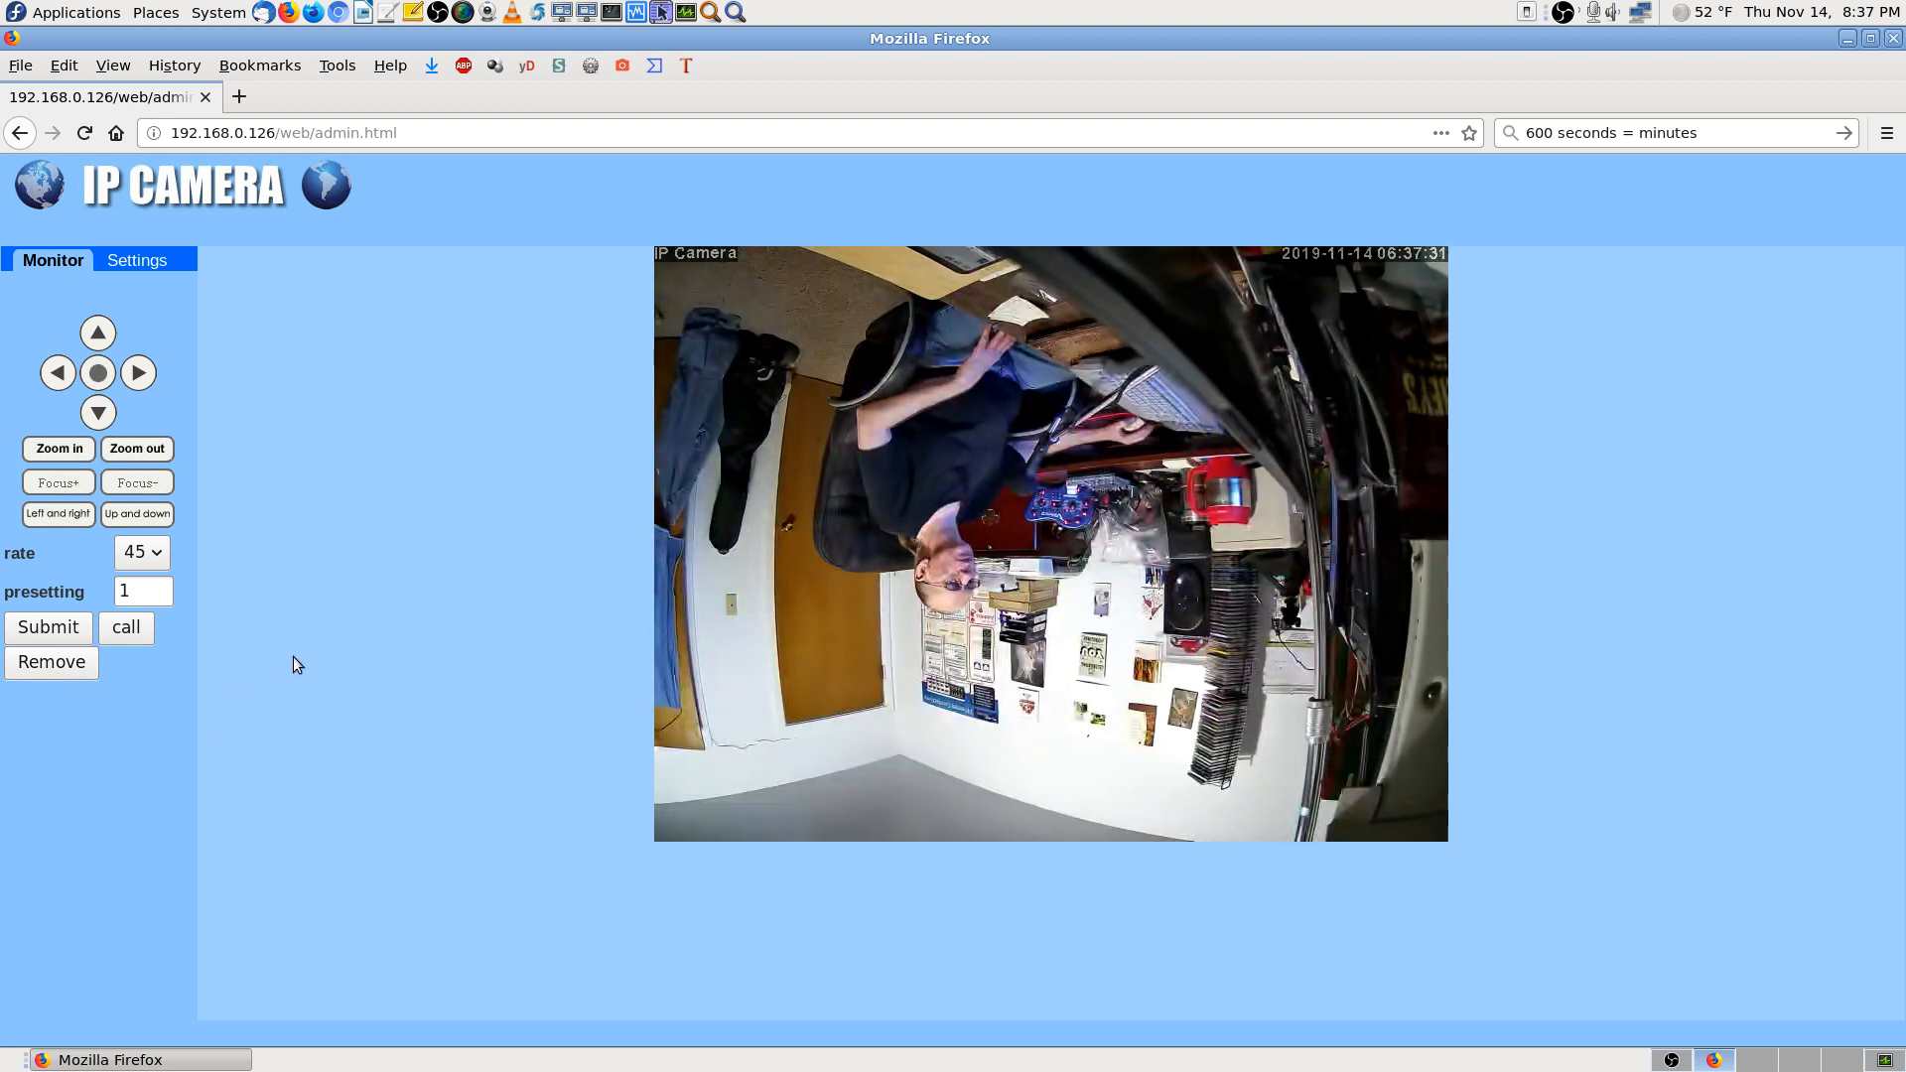
click(81, 633)
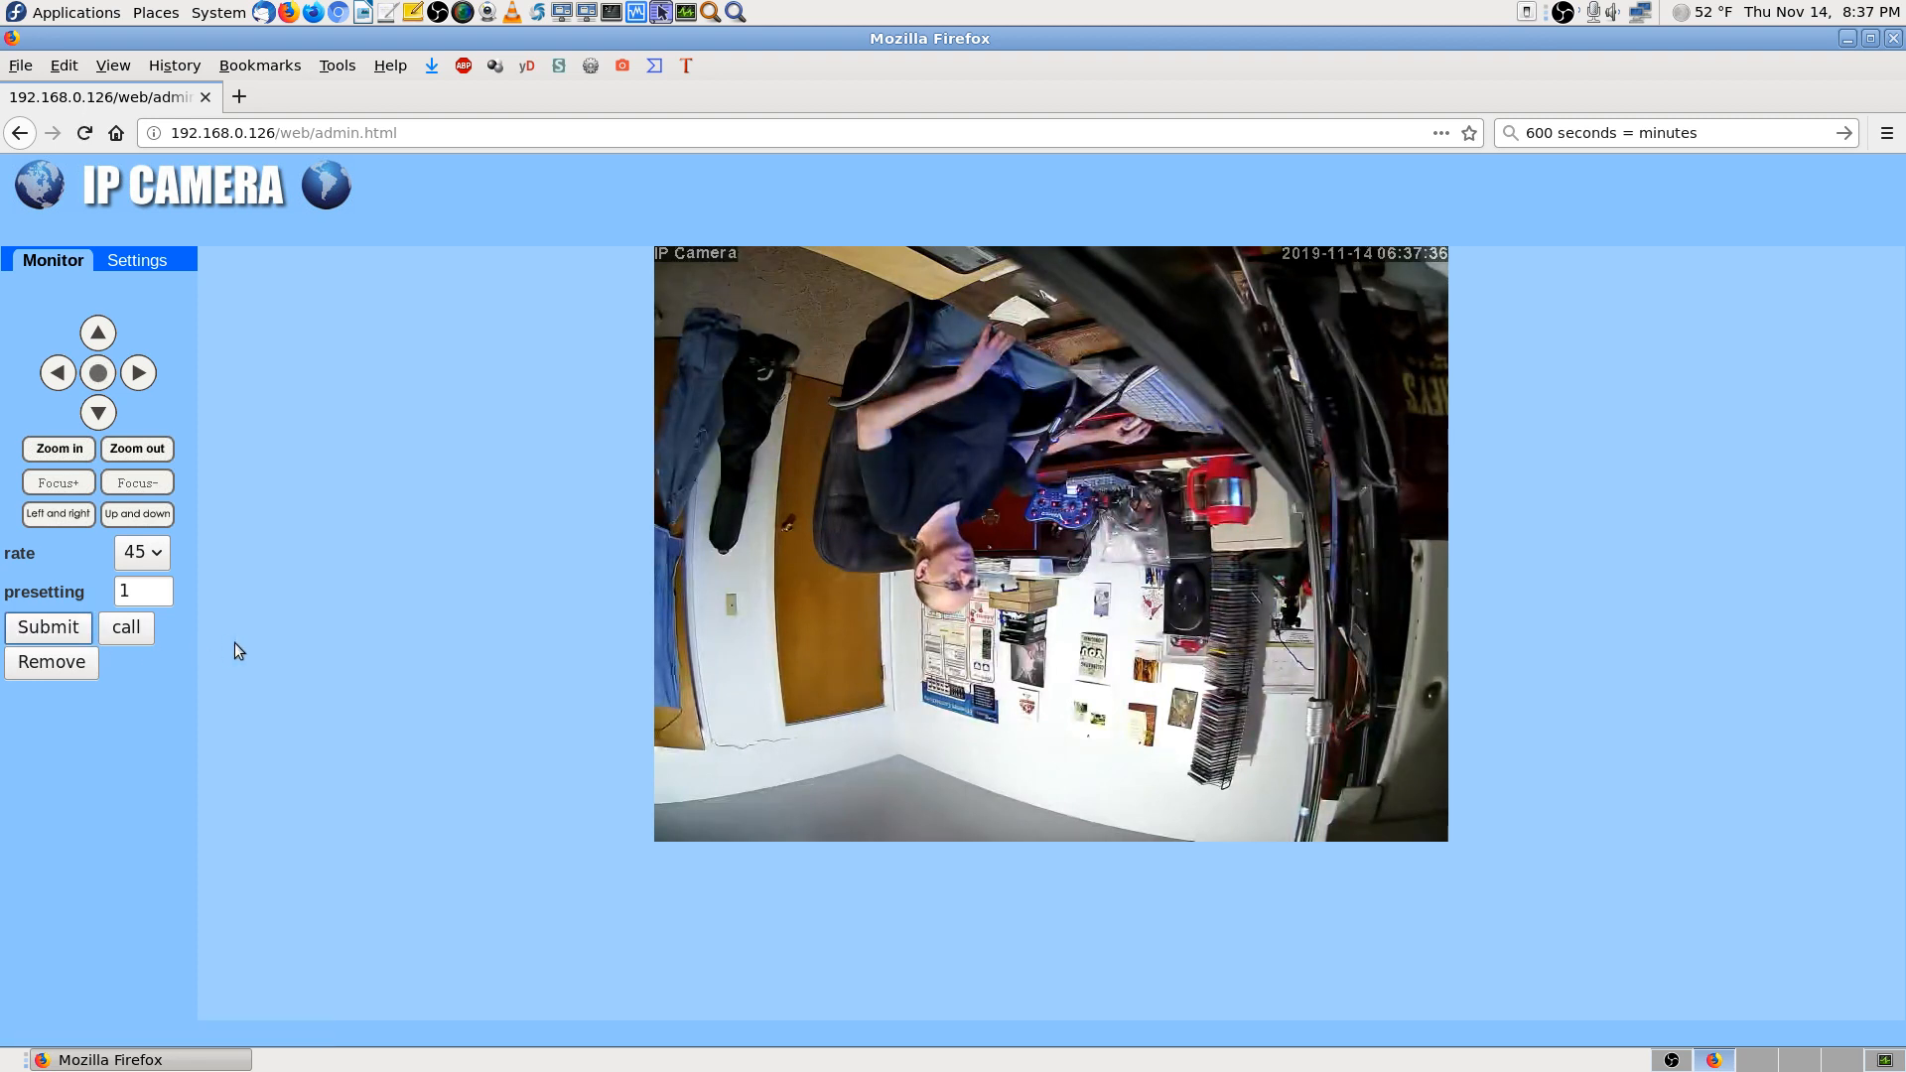
click(126, 627)
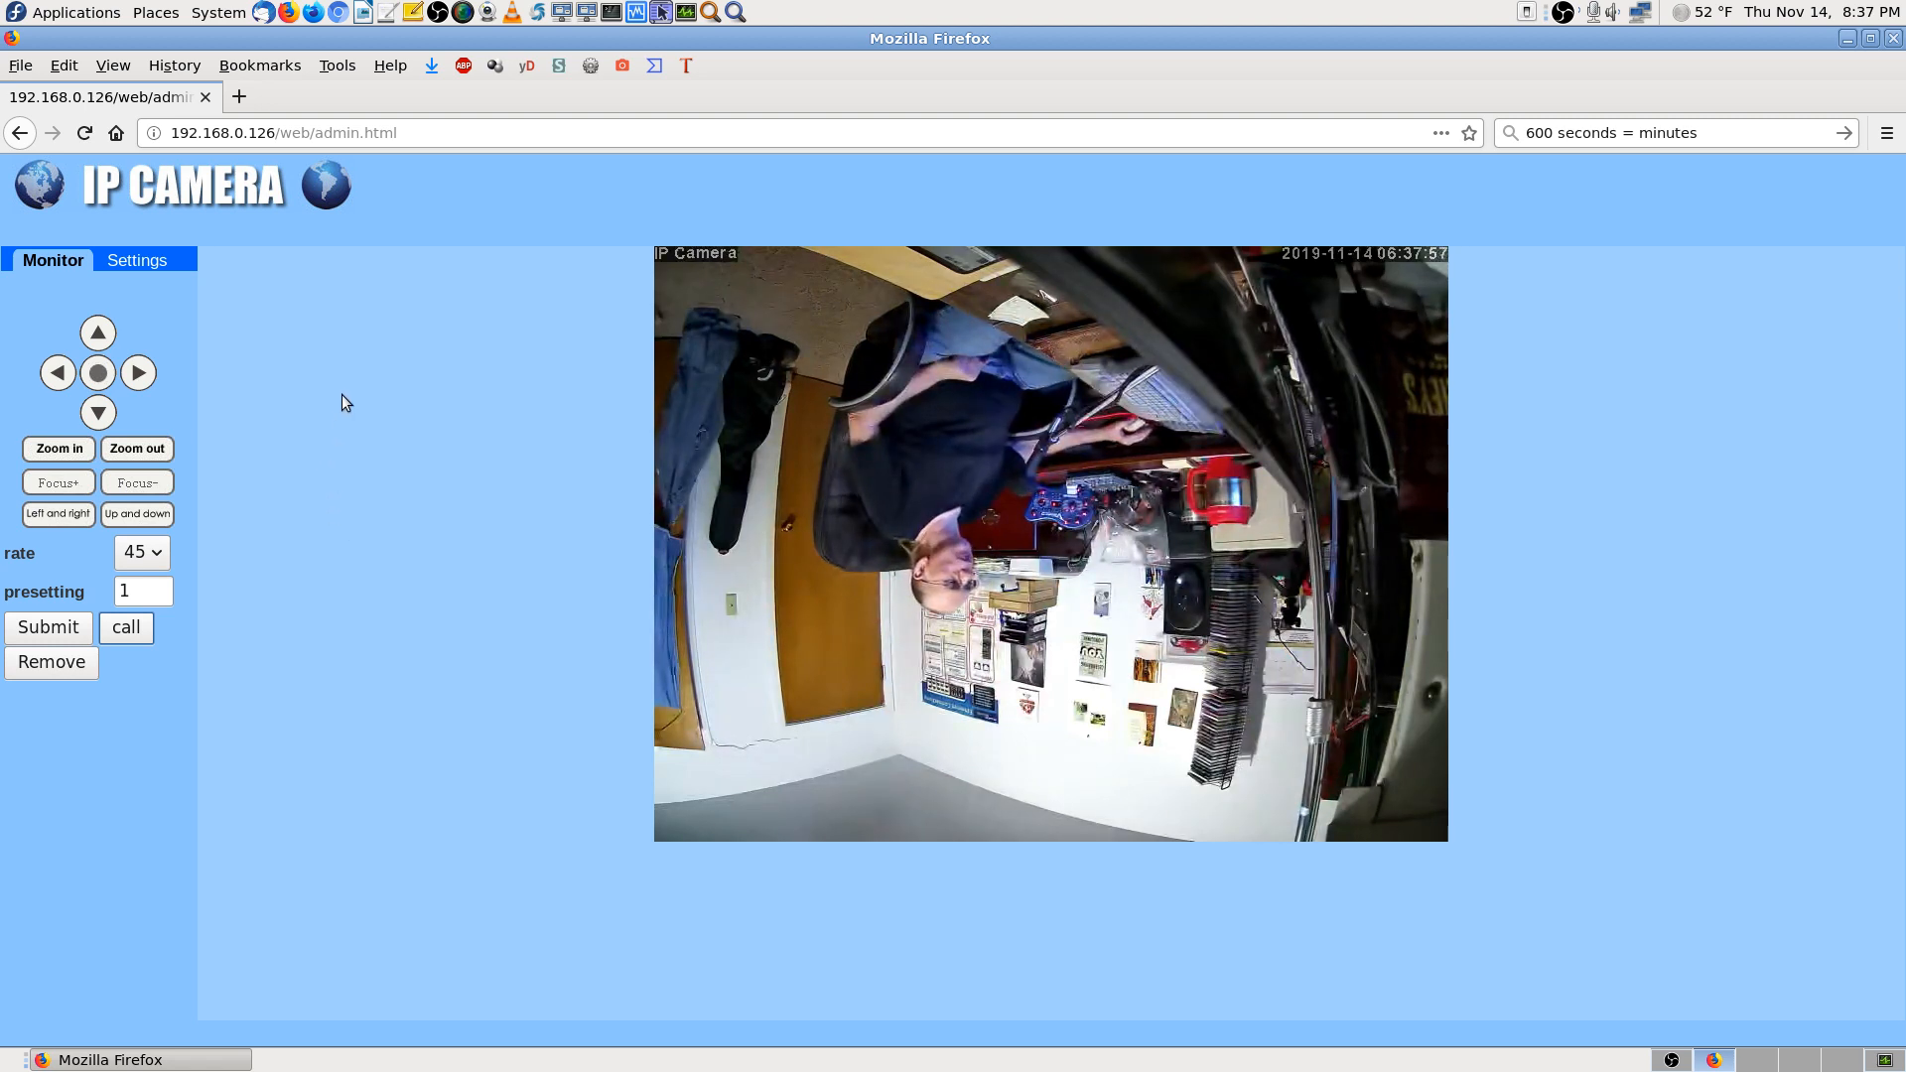
Toggle between the video settings and live Monitor view, then close Firefox
click(153, 258)
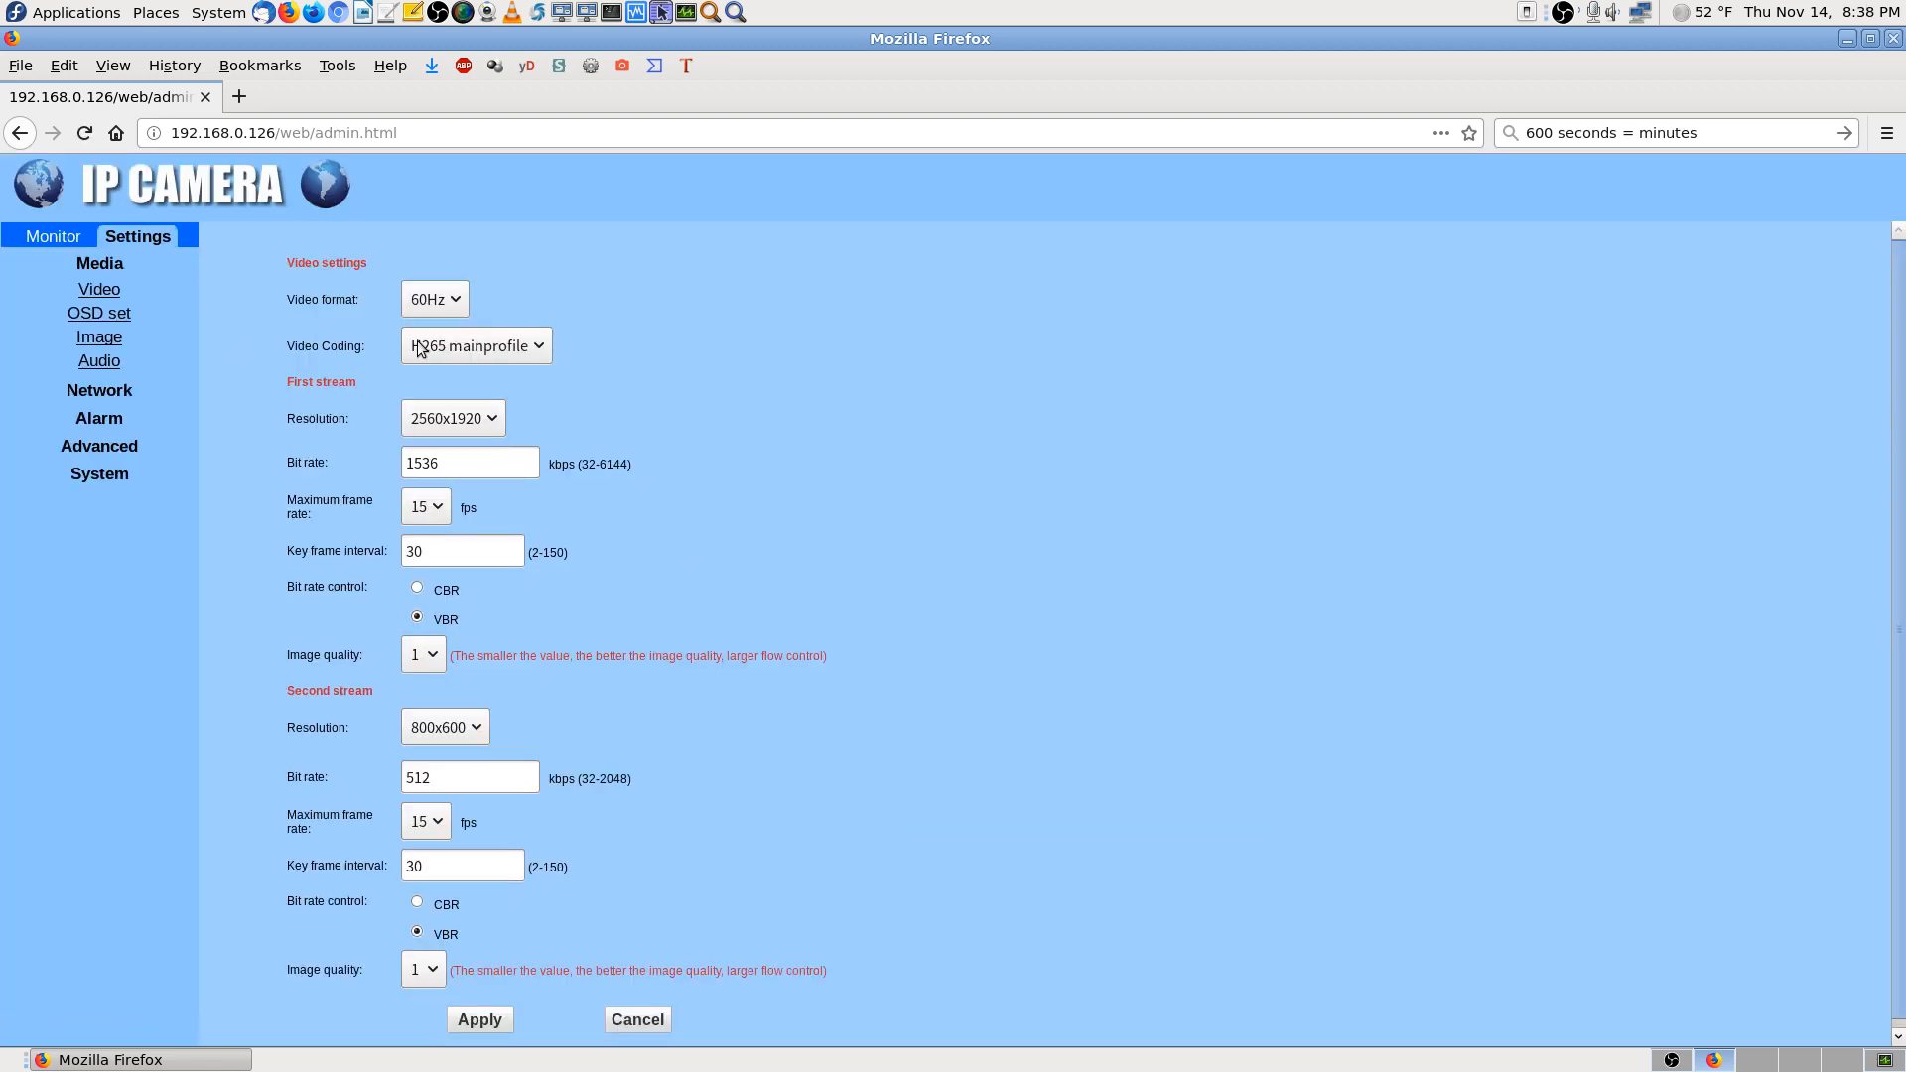
click(49, 236)
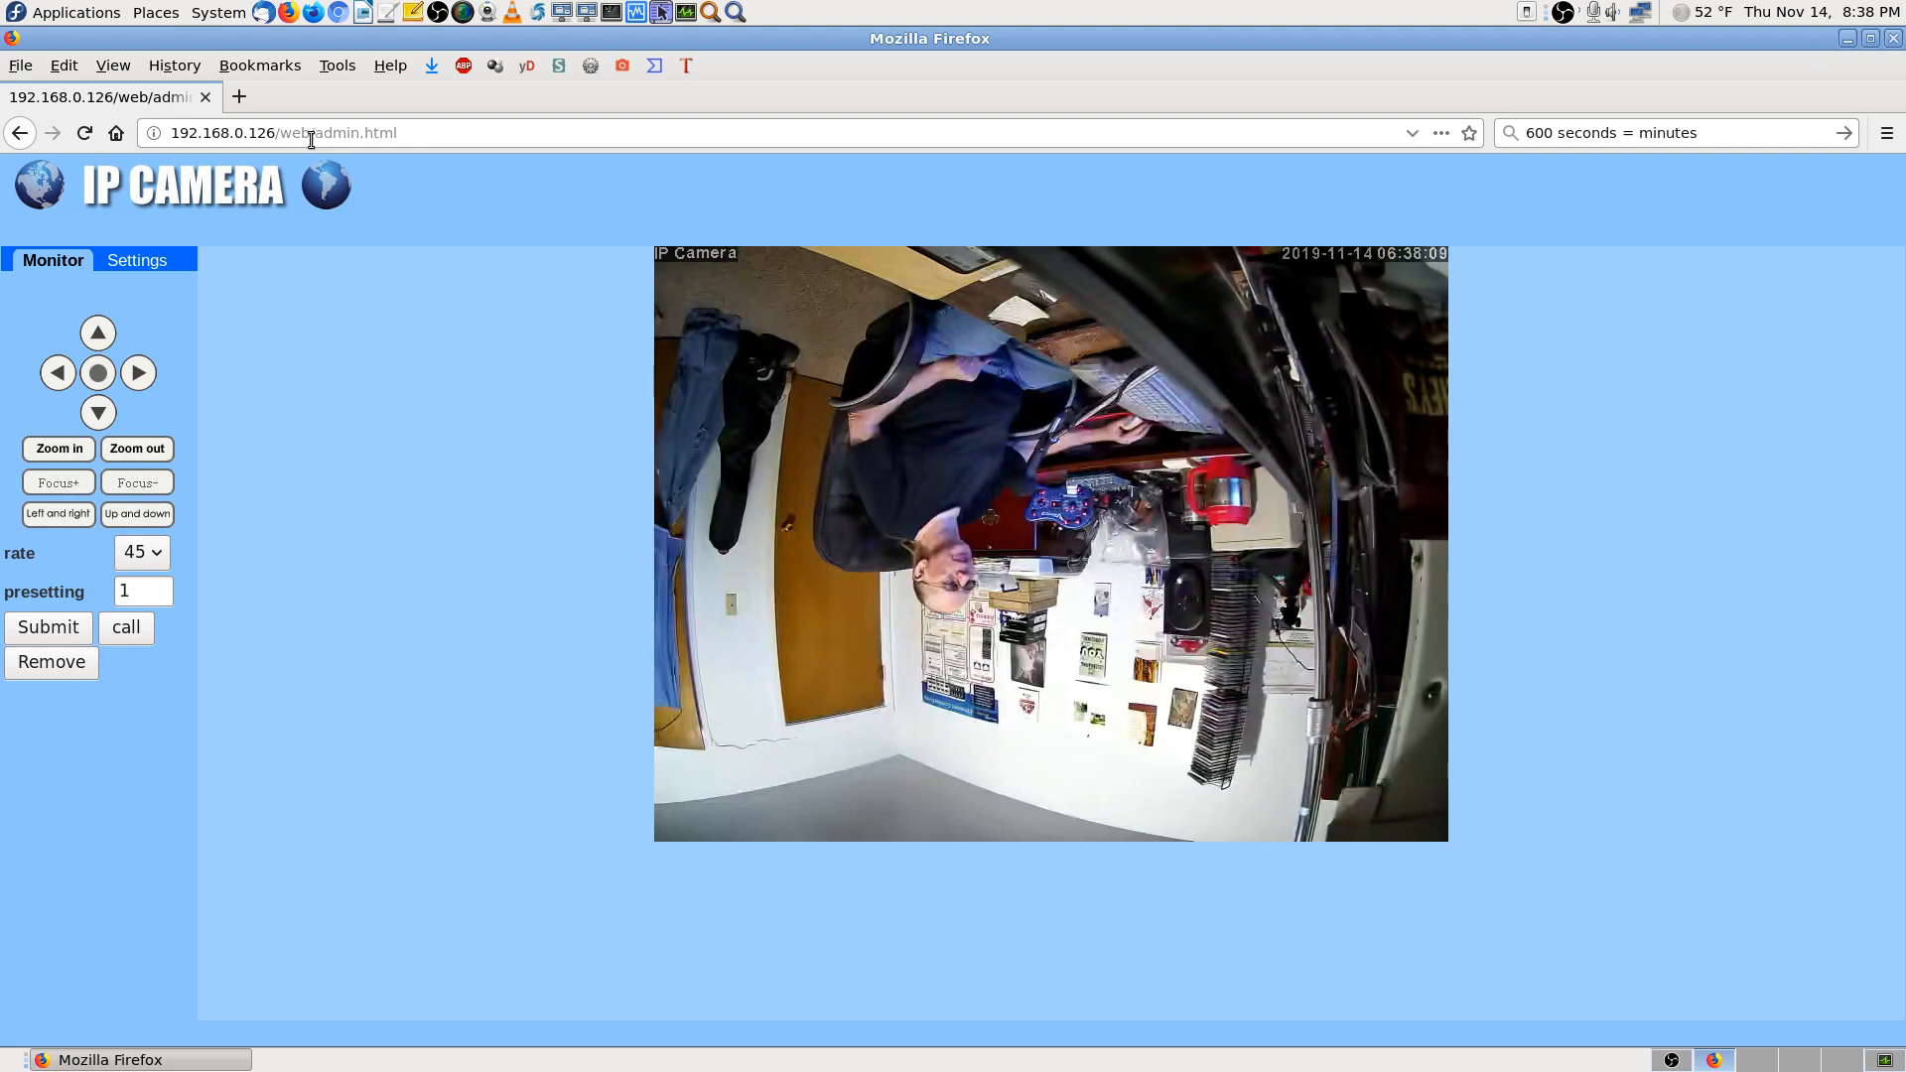
click(137, 260)
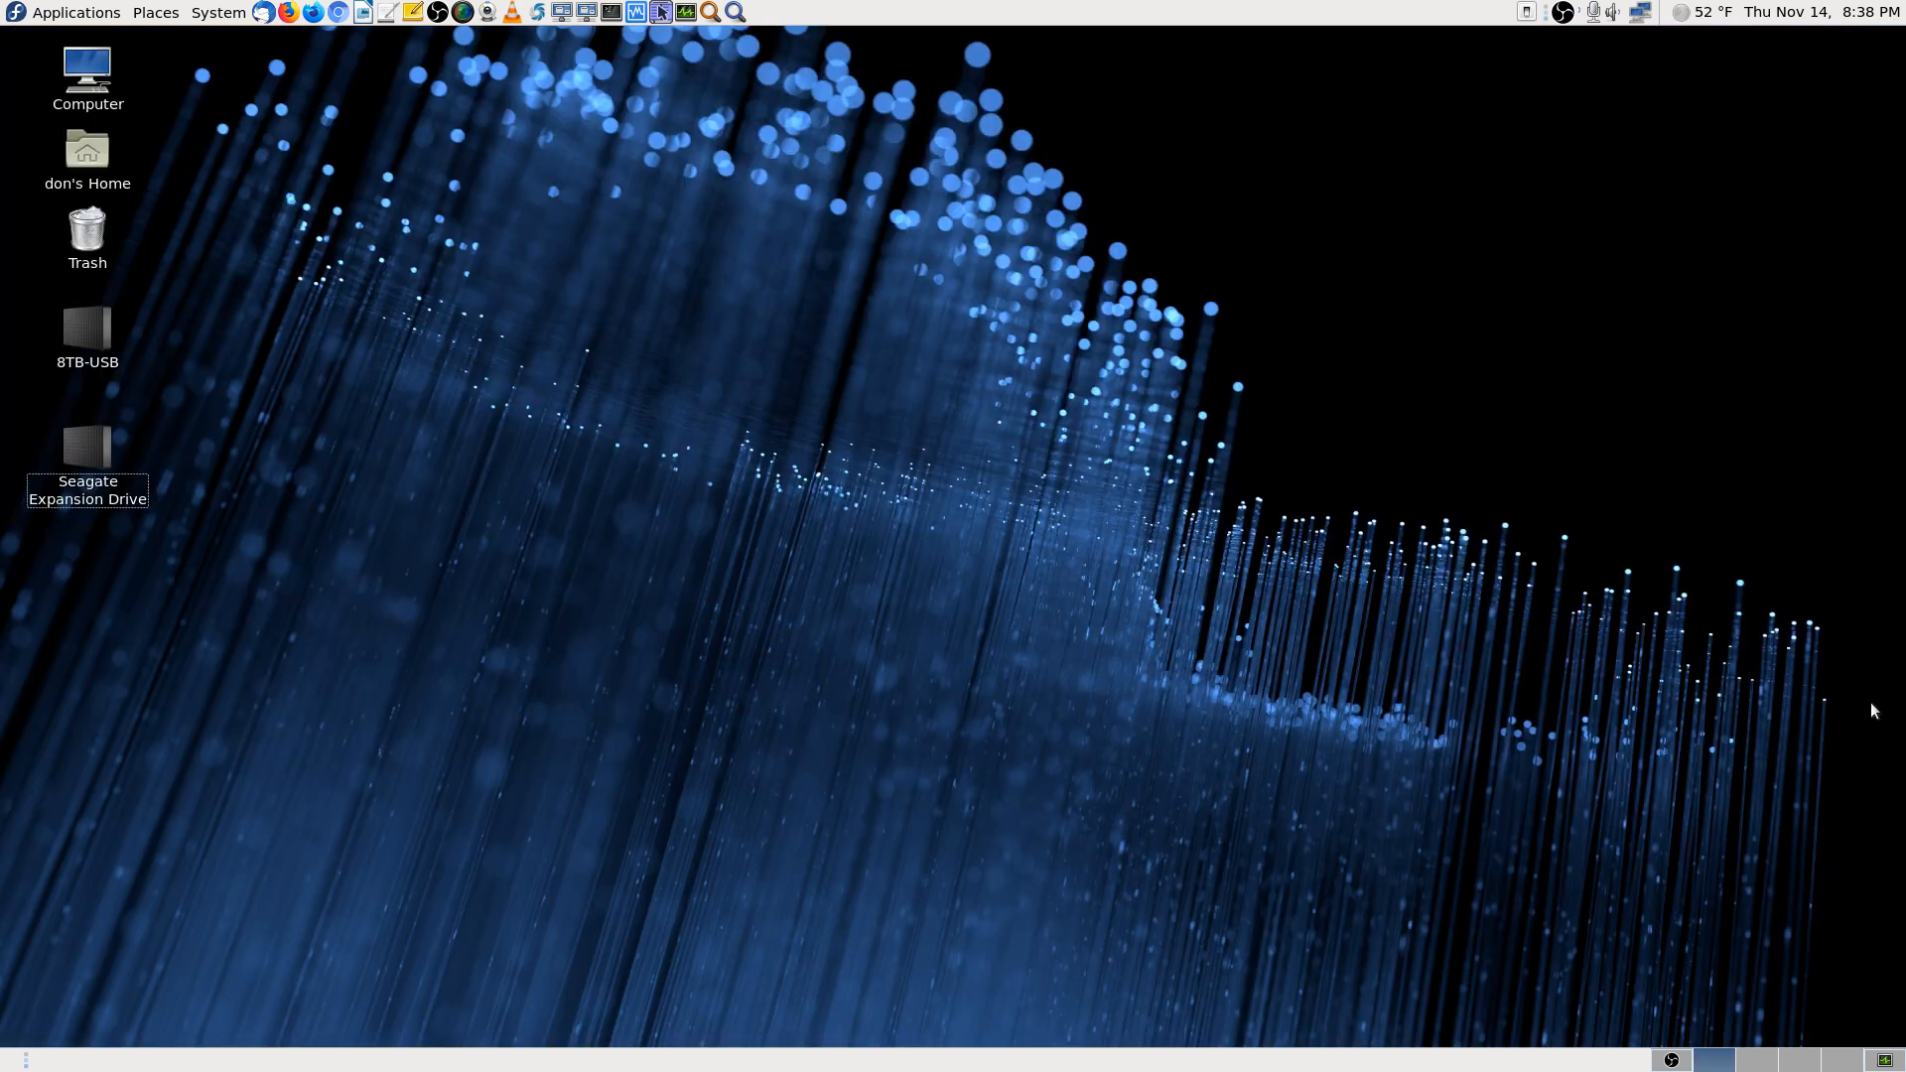
click(1892, 38)
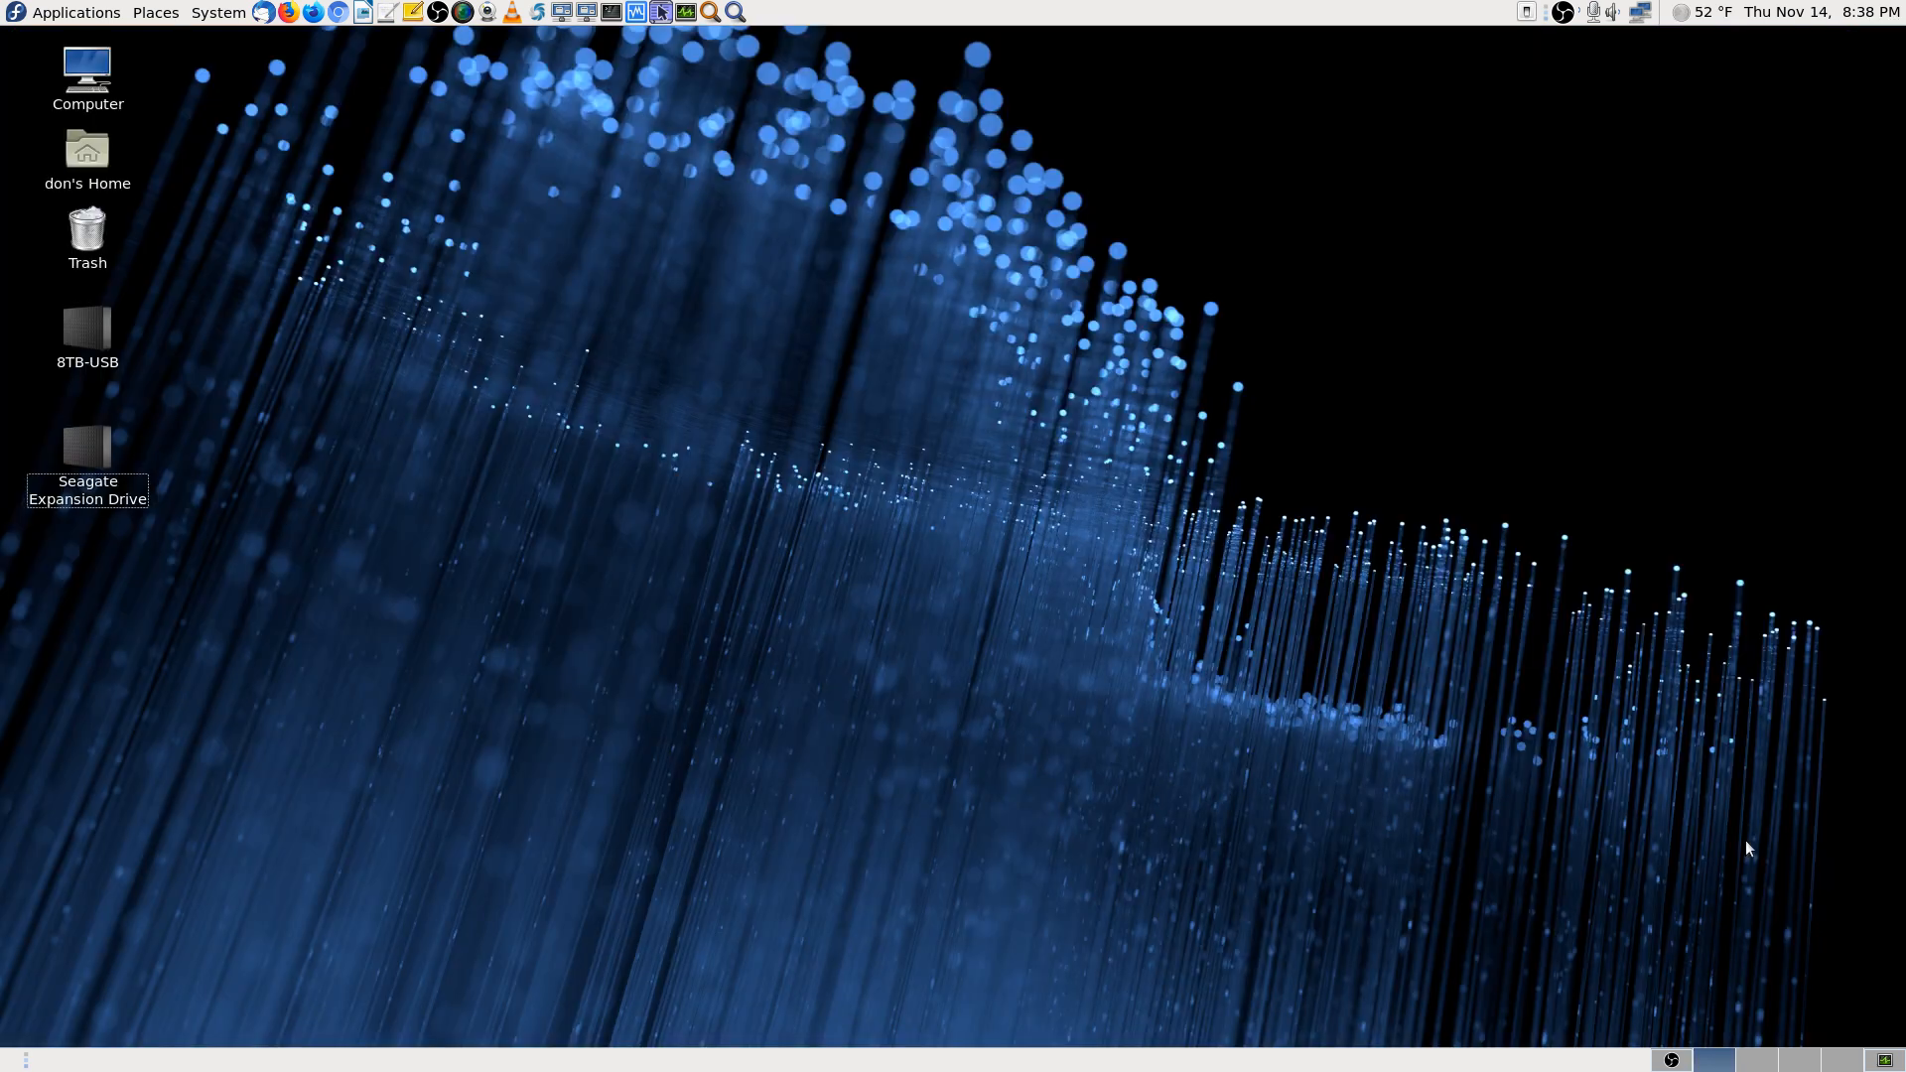
Switch to workspace 4, where Krusader shows Downloads with the saved .265 recordings
click(1806, 1065)
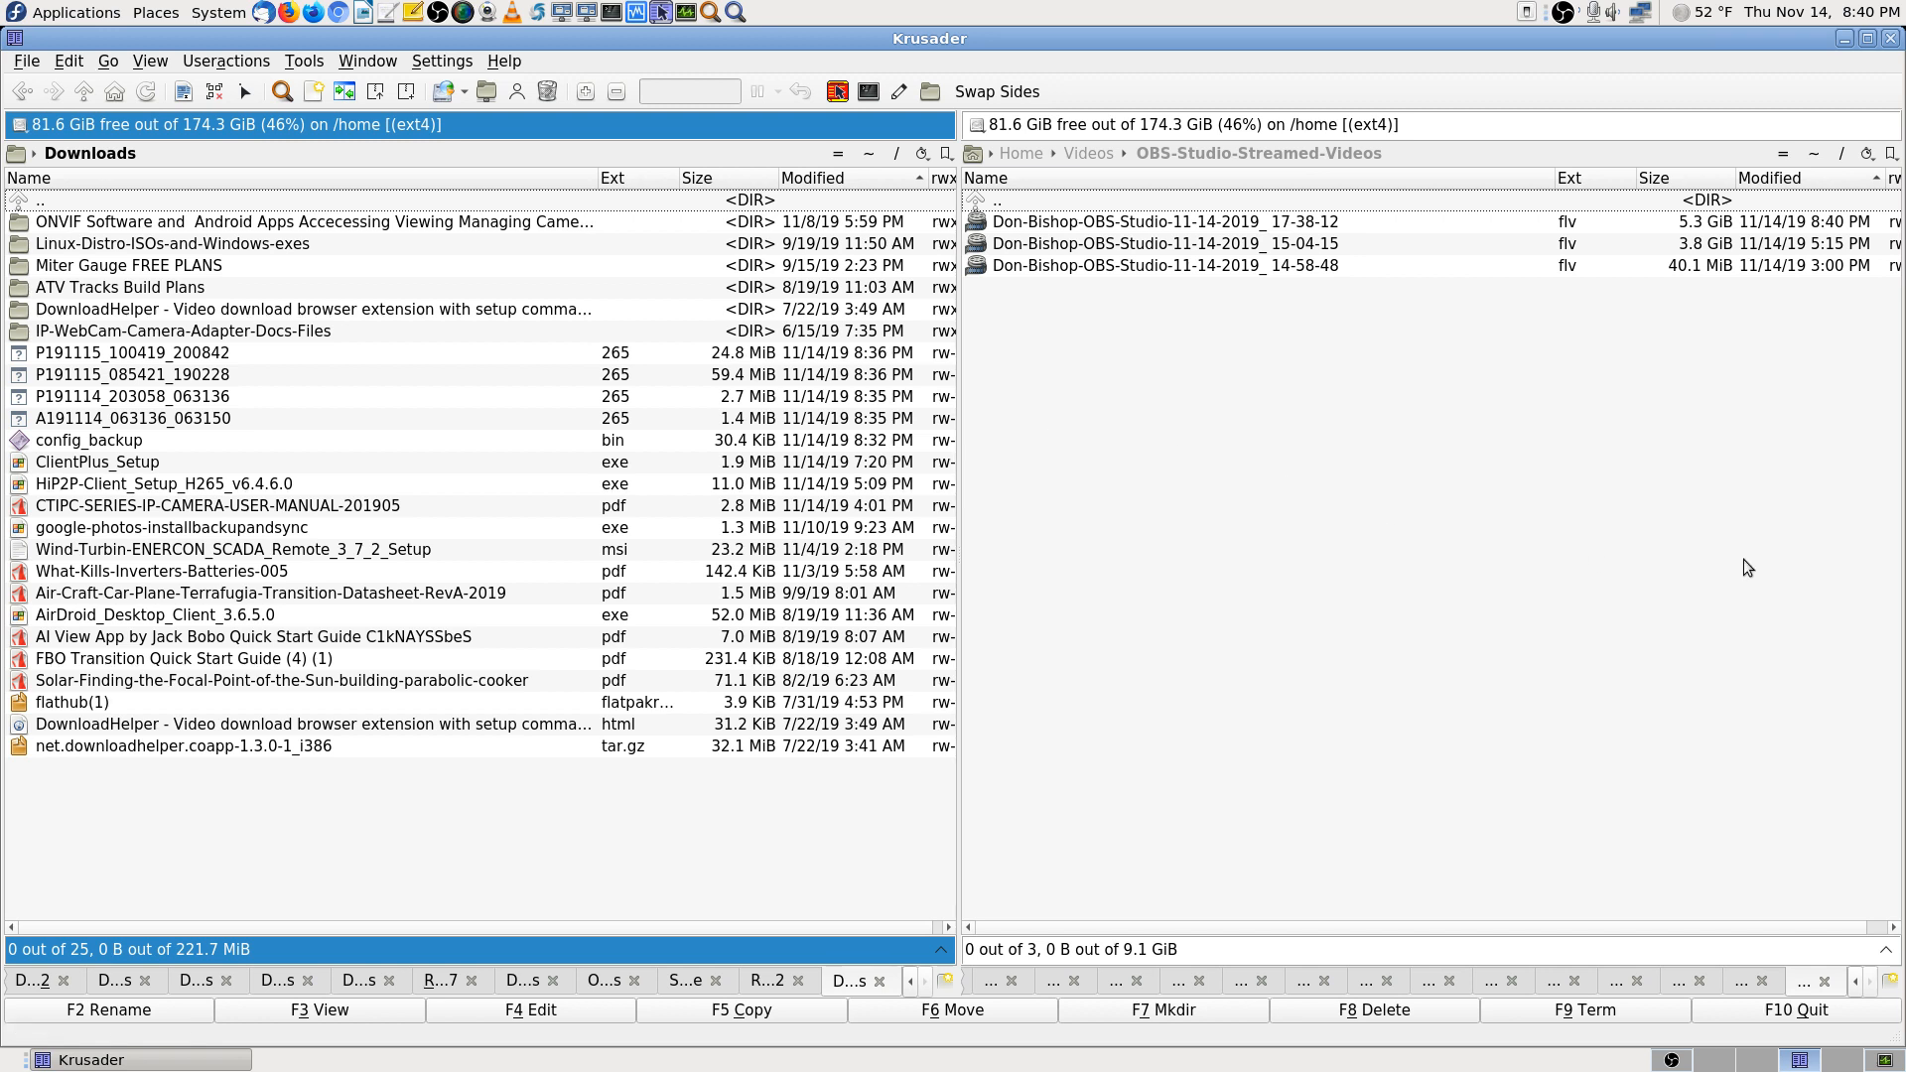
Go up to Videos in the right panel and browse its six subfolders, including OBS-Studio-Streamed-Videos
click(1364, 504)
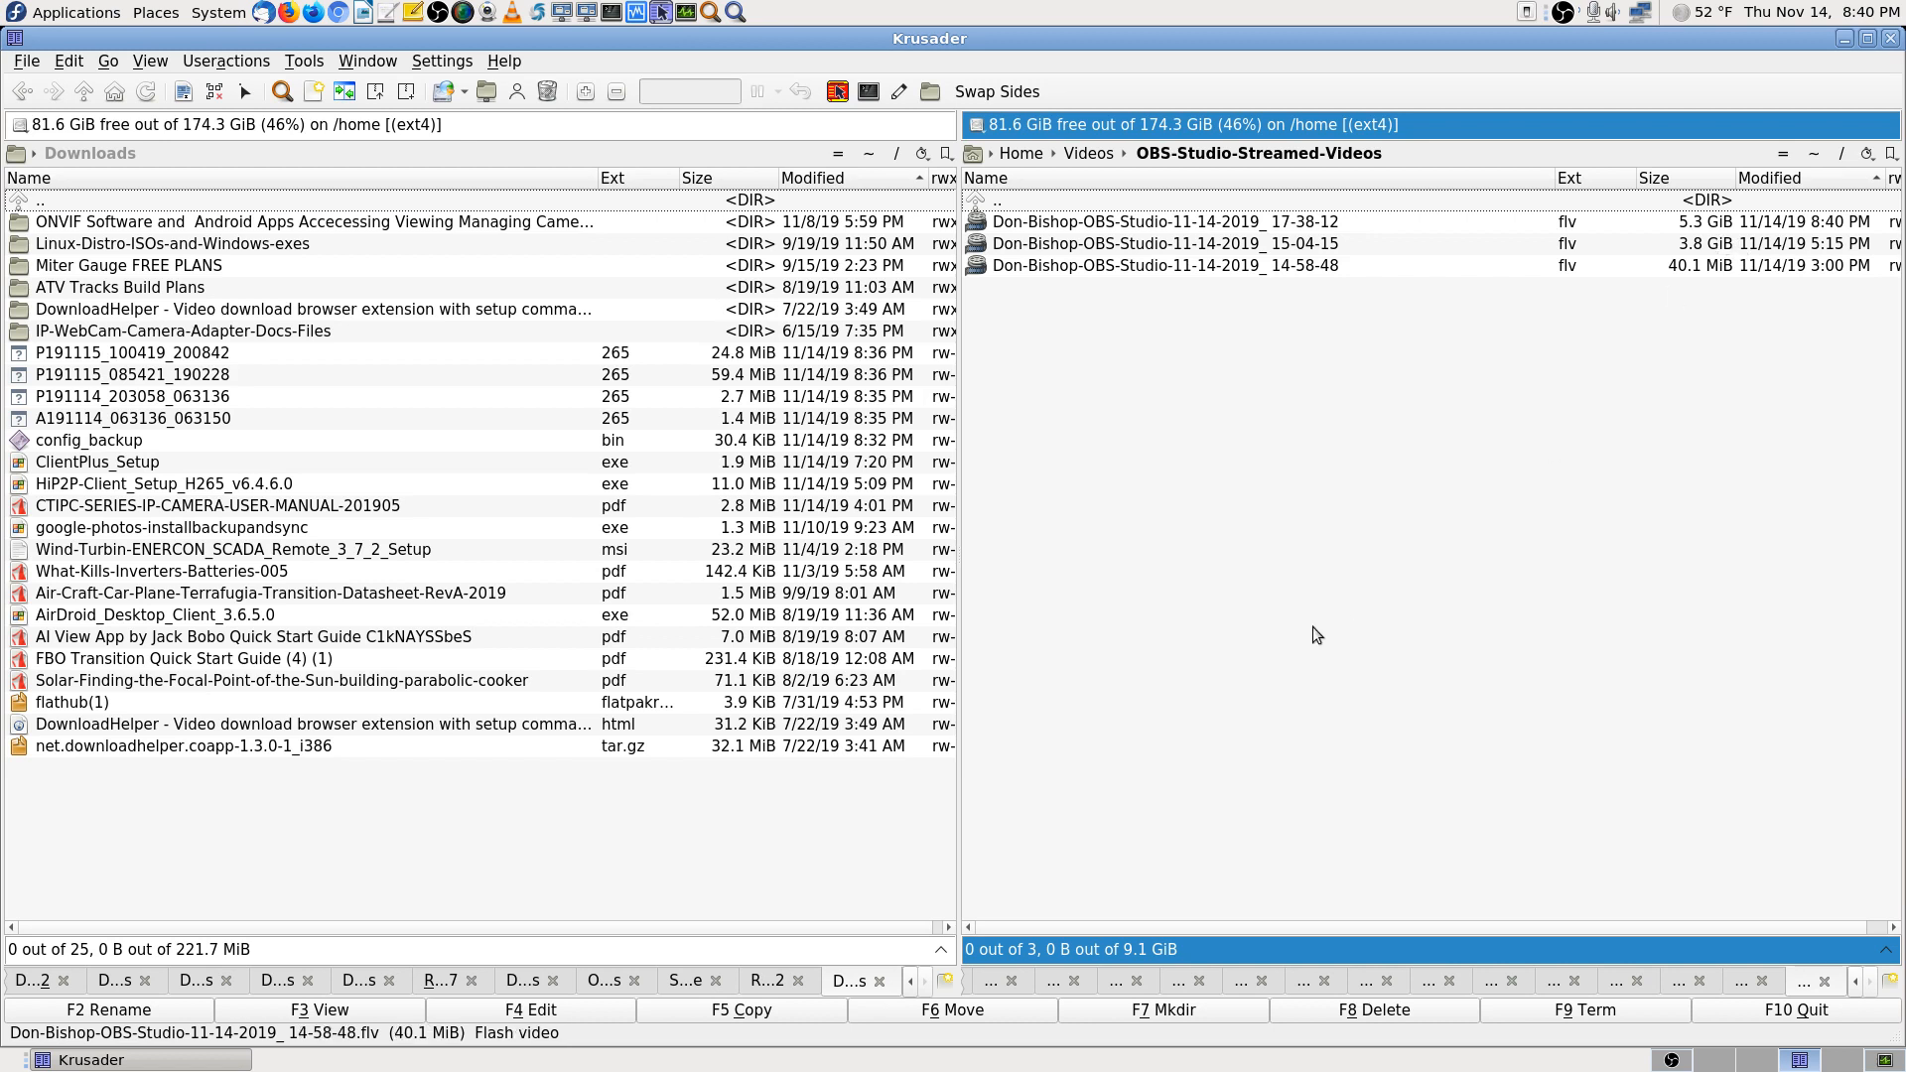
key(BackSpace)
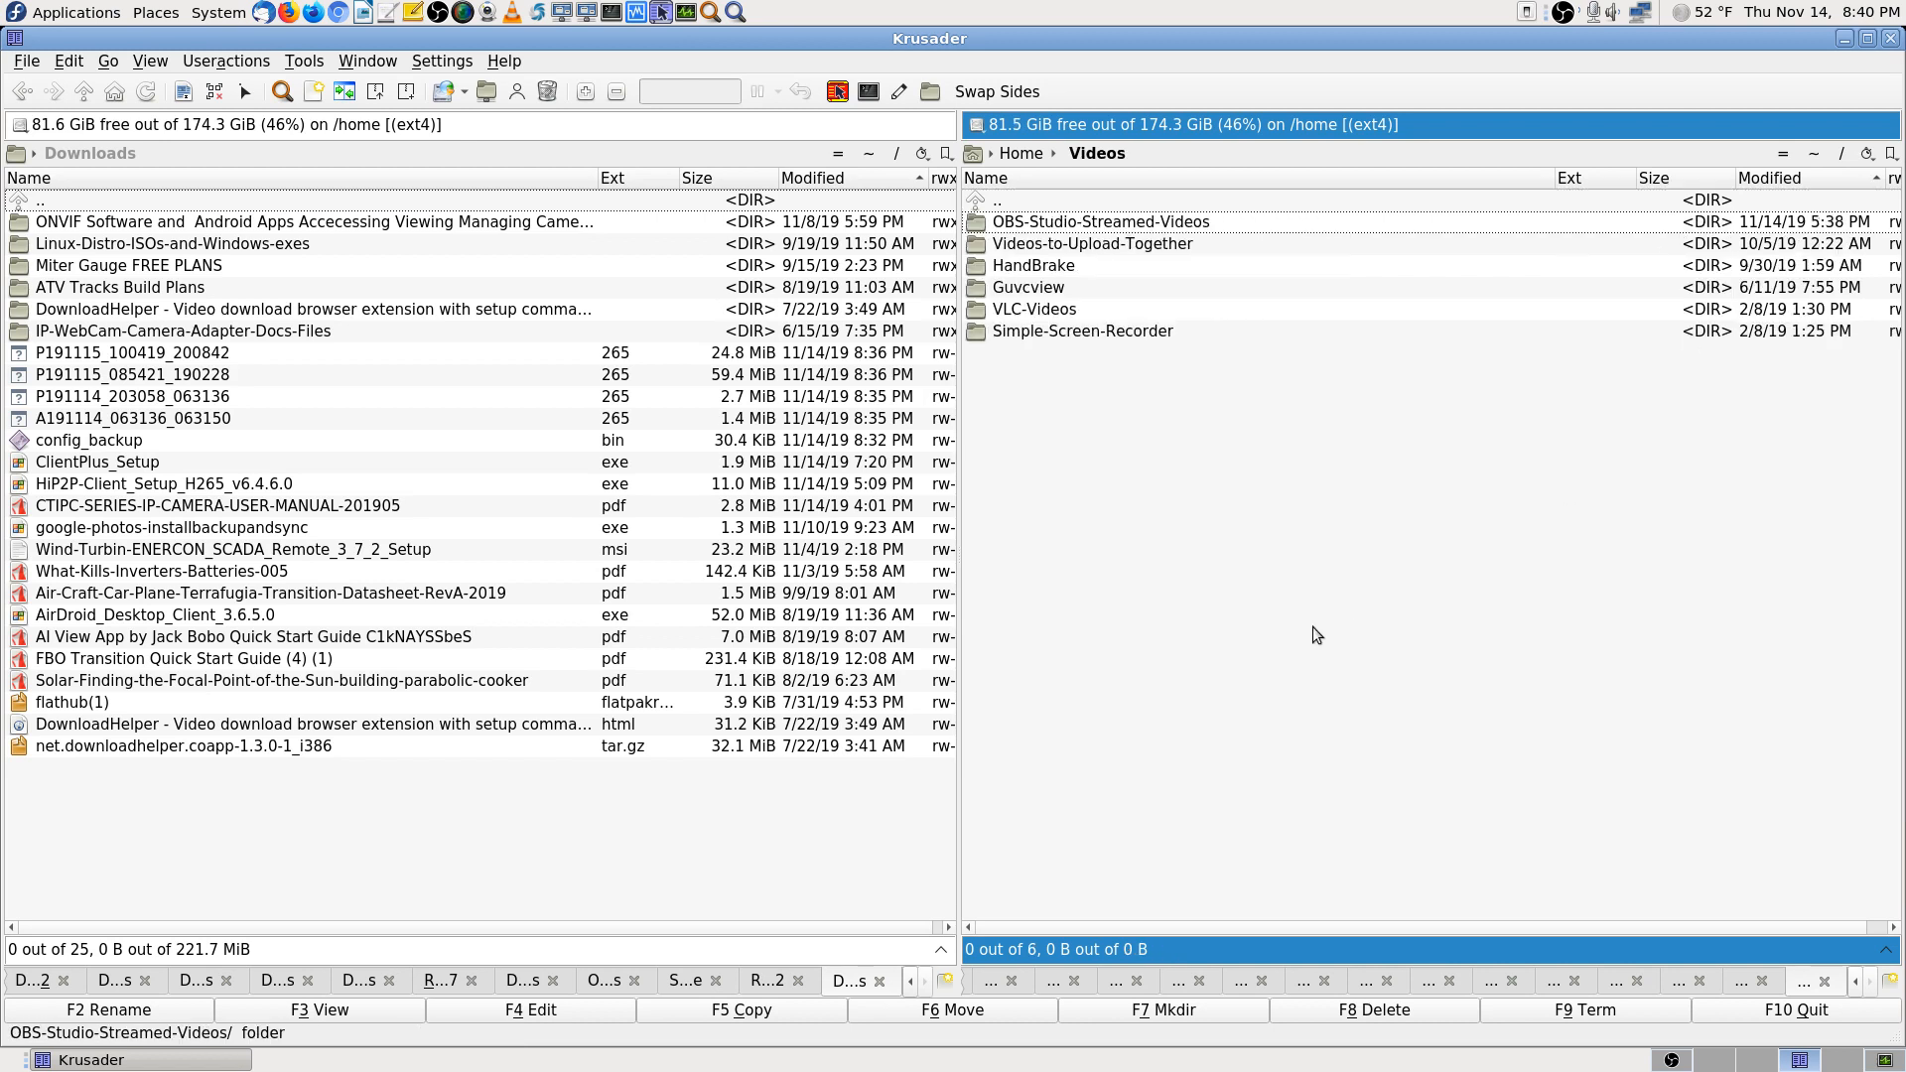
key(Down)
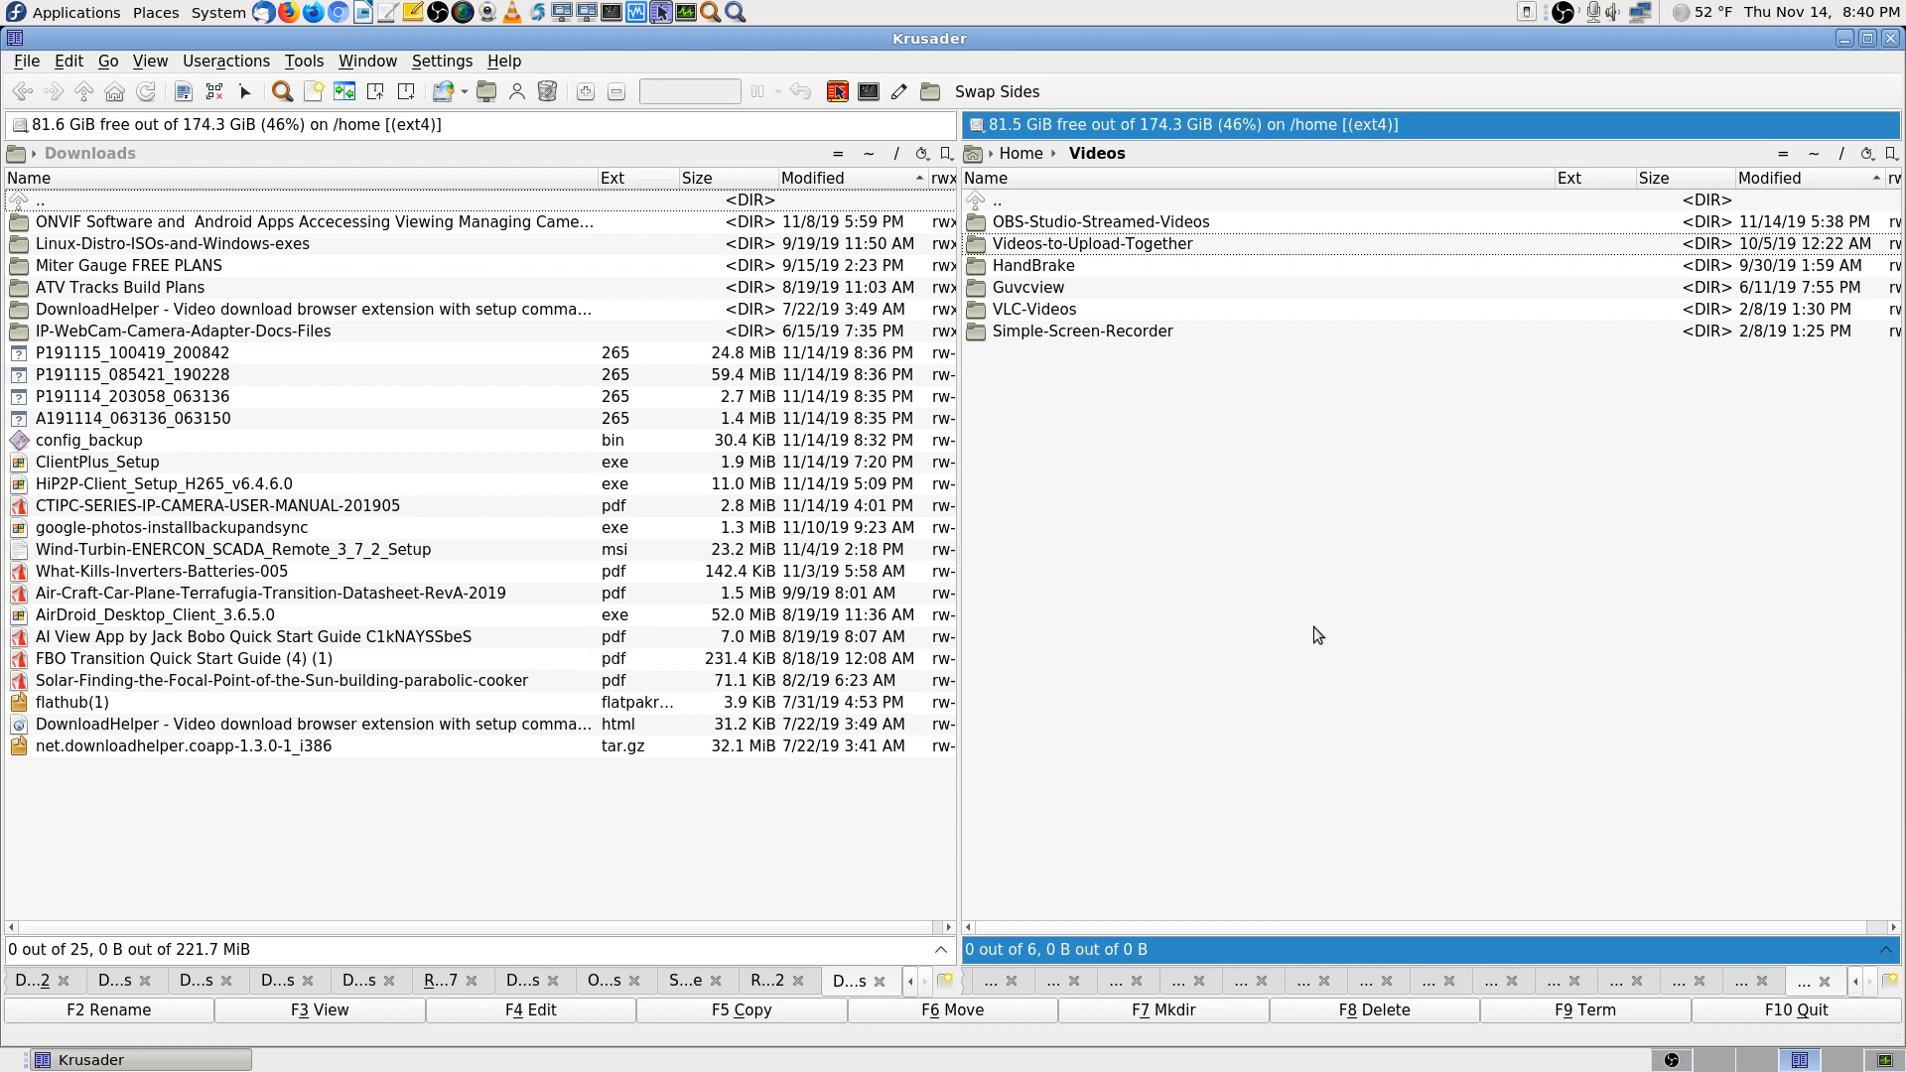
key(Up)
key(Up)
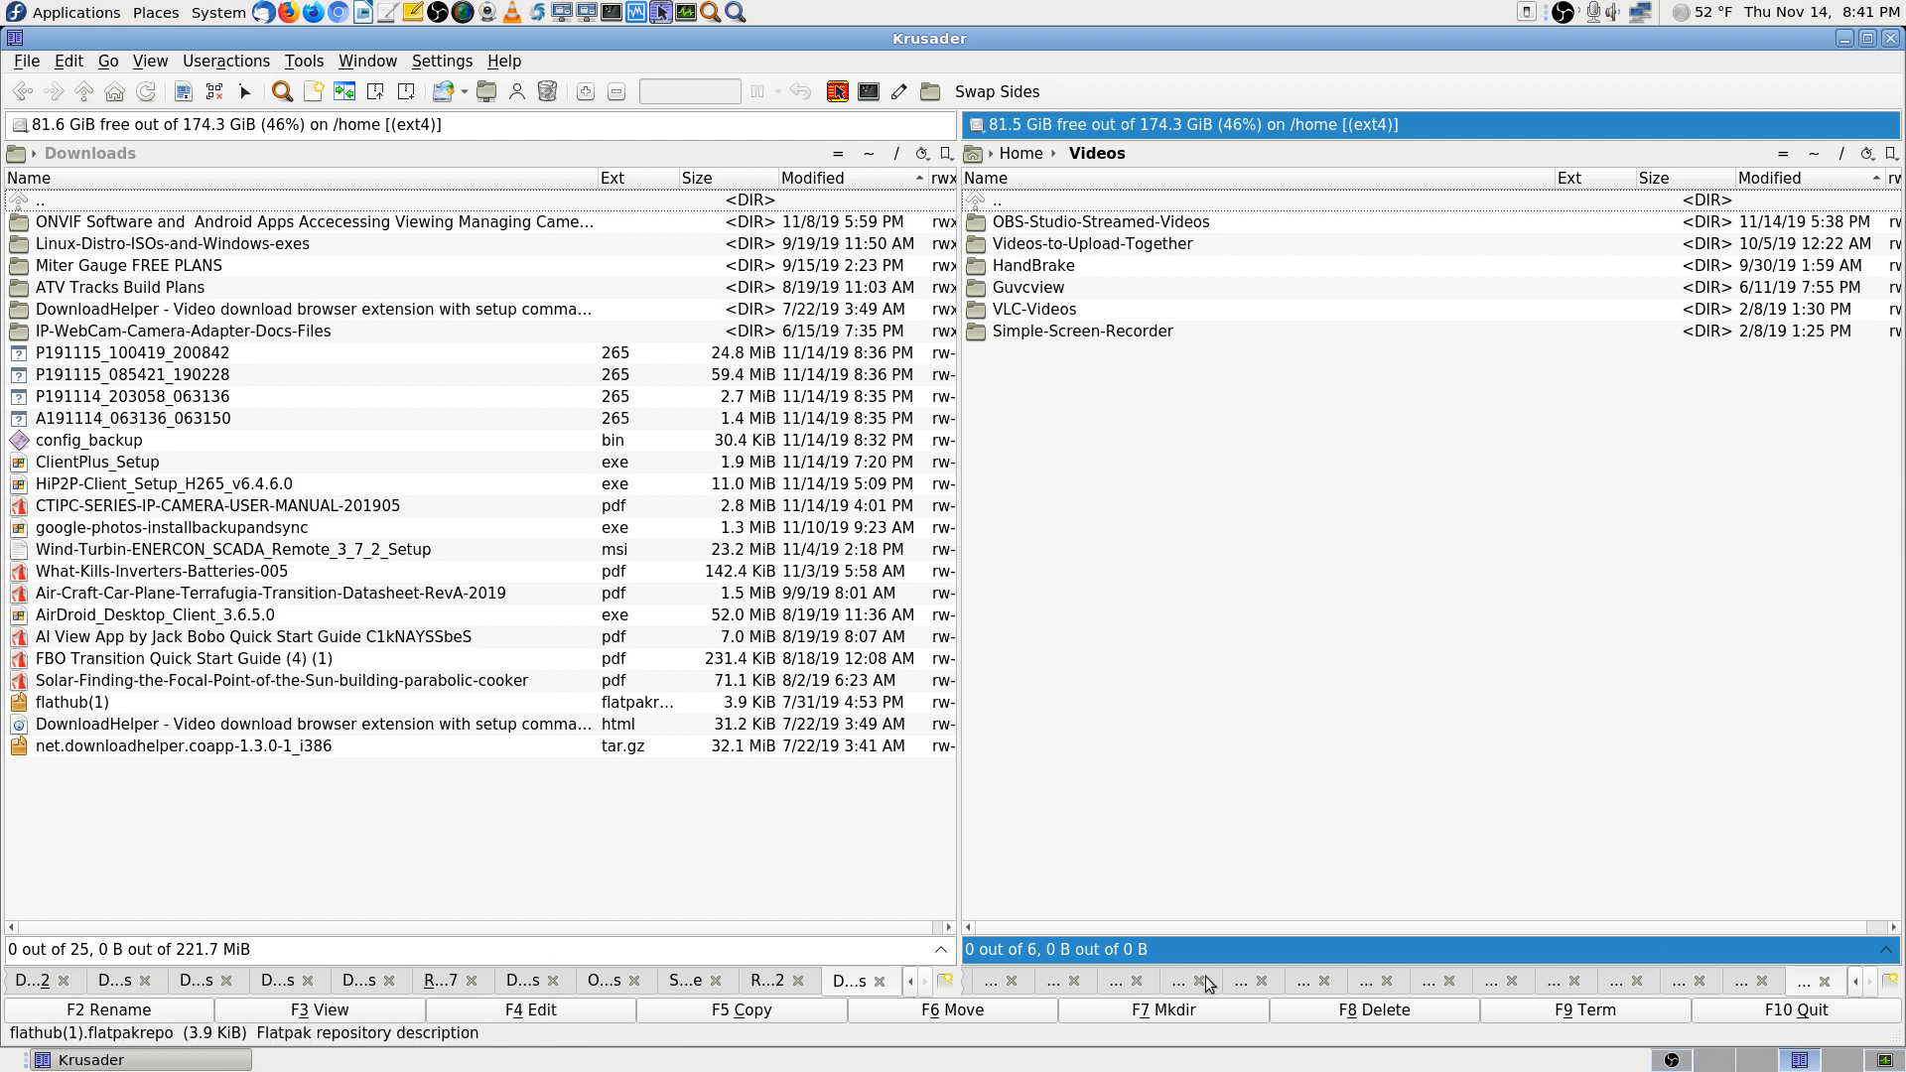
Create a new folder named IPCamera inside Videos and open it
click(1148, 1009)
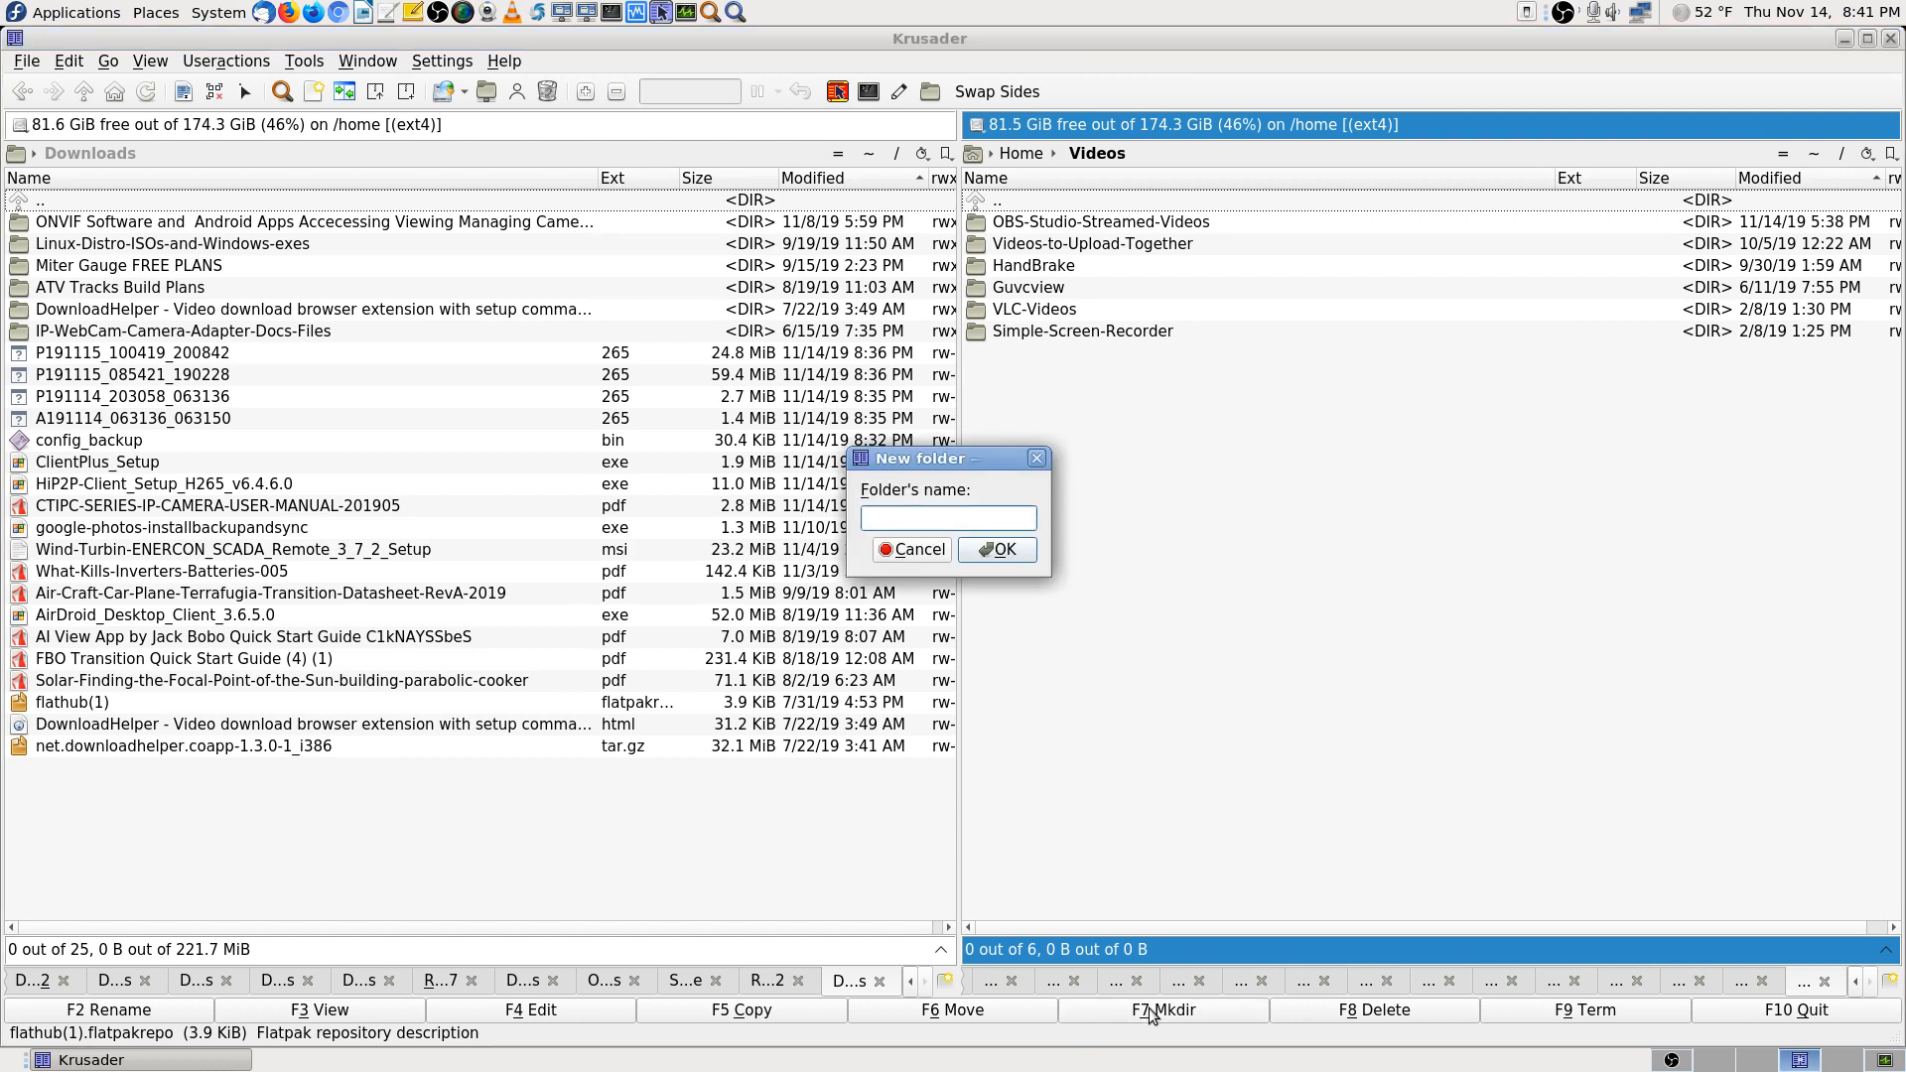
text(IP)
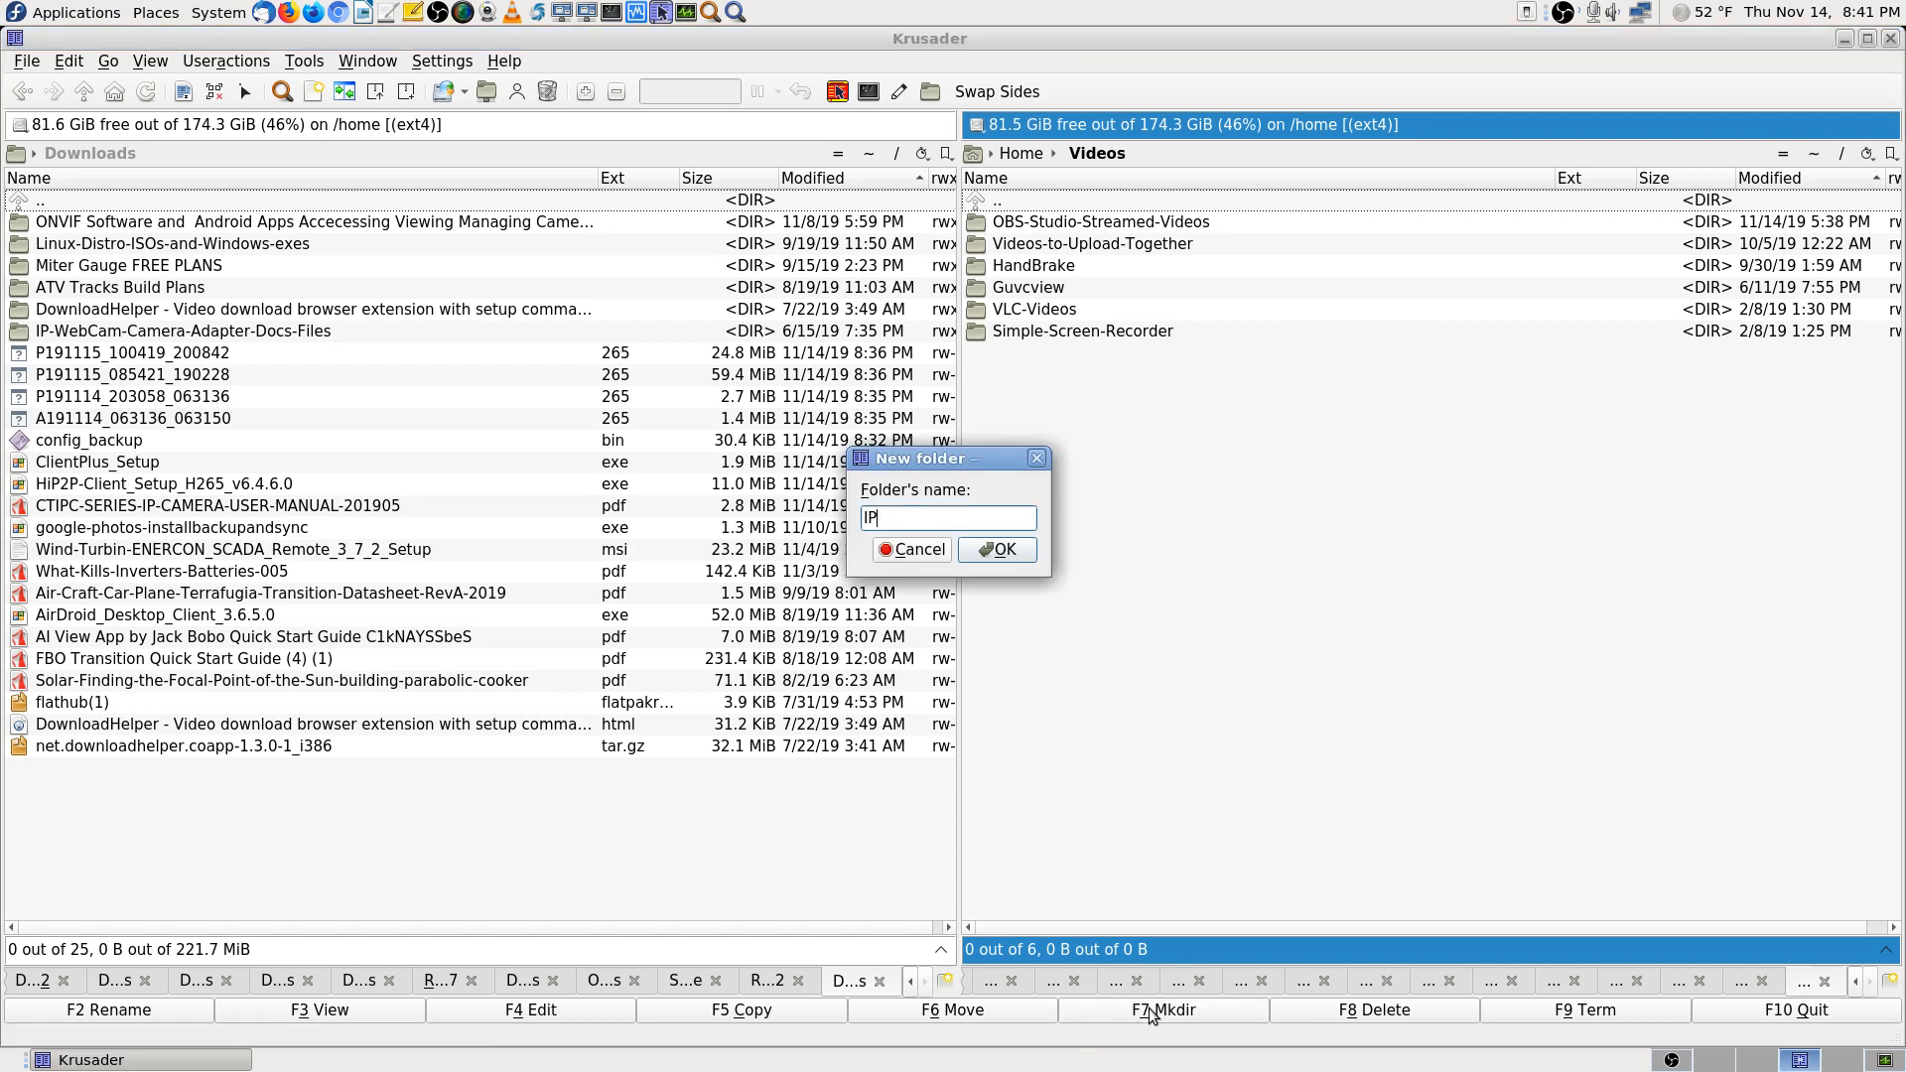
text(Cam)
key(BackSpace)
key(BackSpace)
key(BackSpace)
text(cam)
key(BackSpace)
key(BackSpace)
key(BackSpace)
text(Camera)
key(Return)
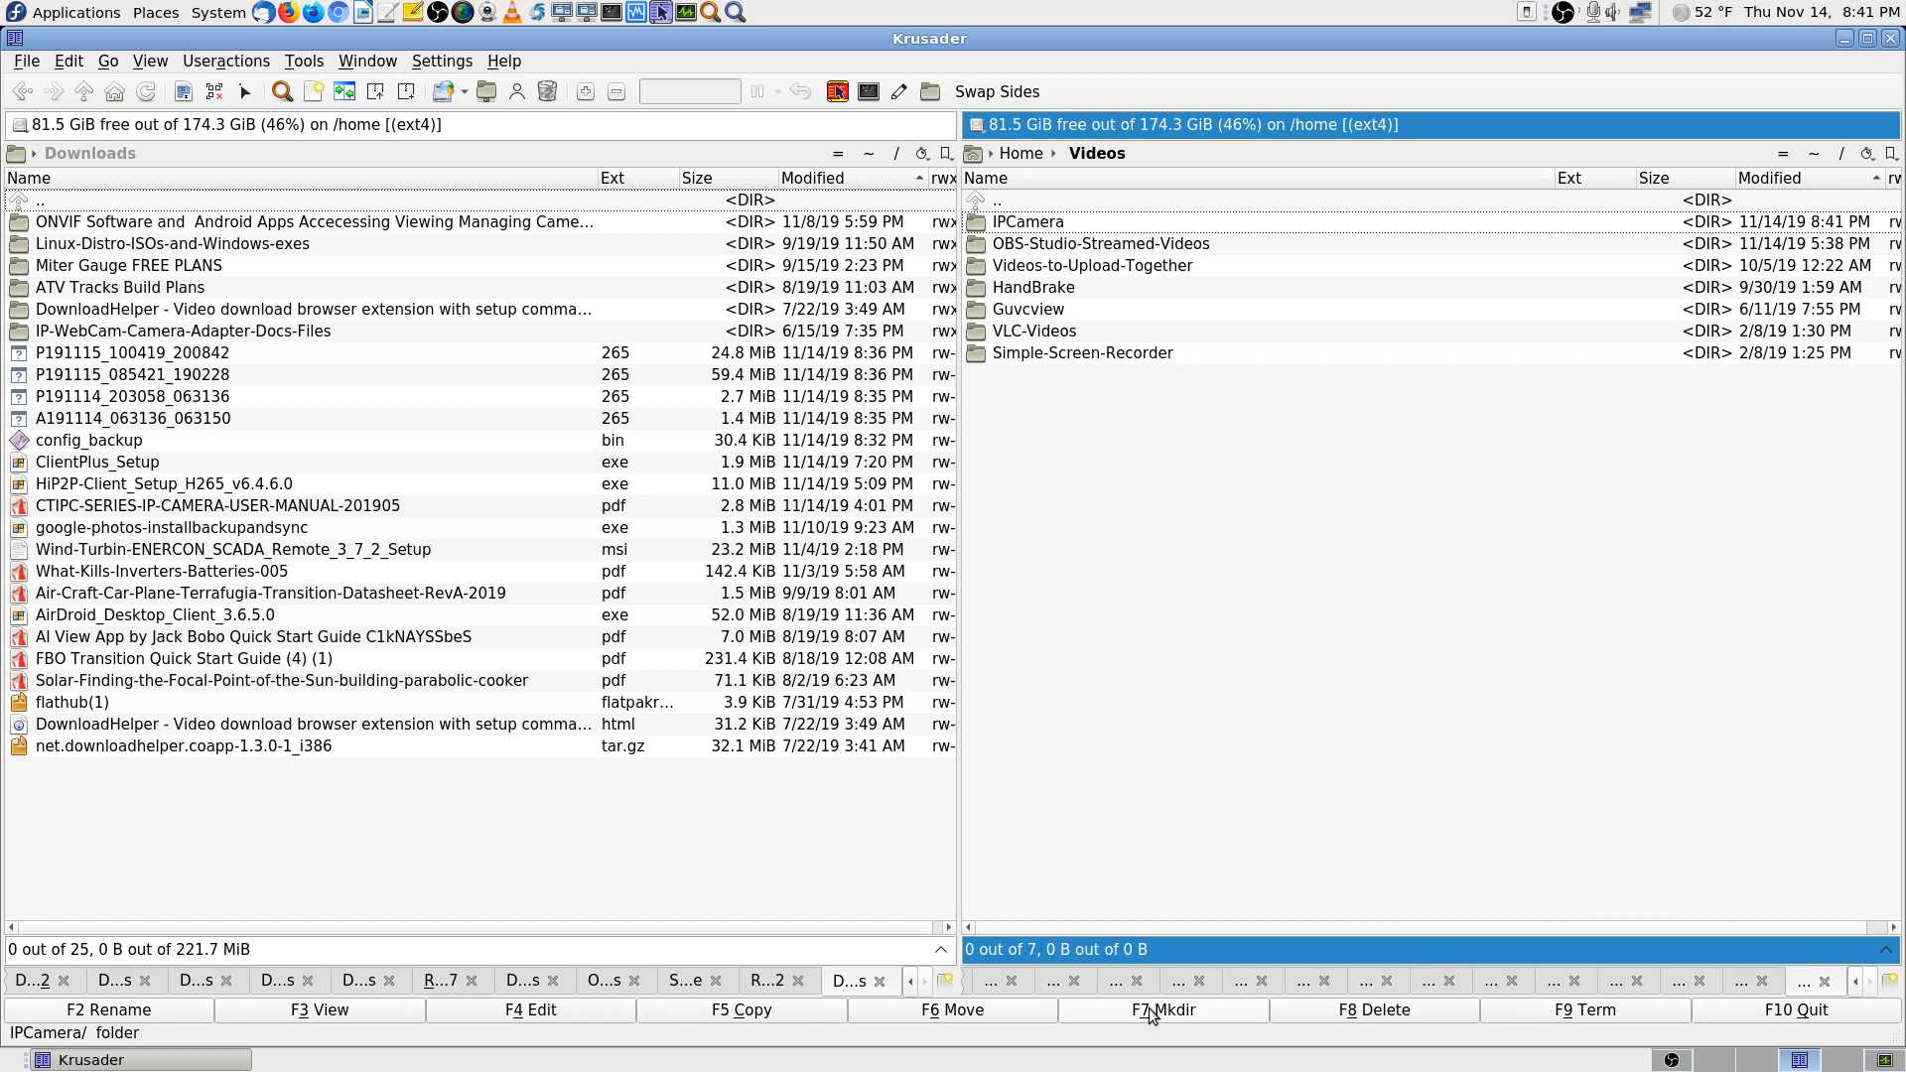
double_click(1034, 222)
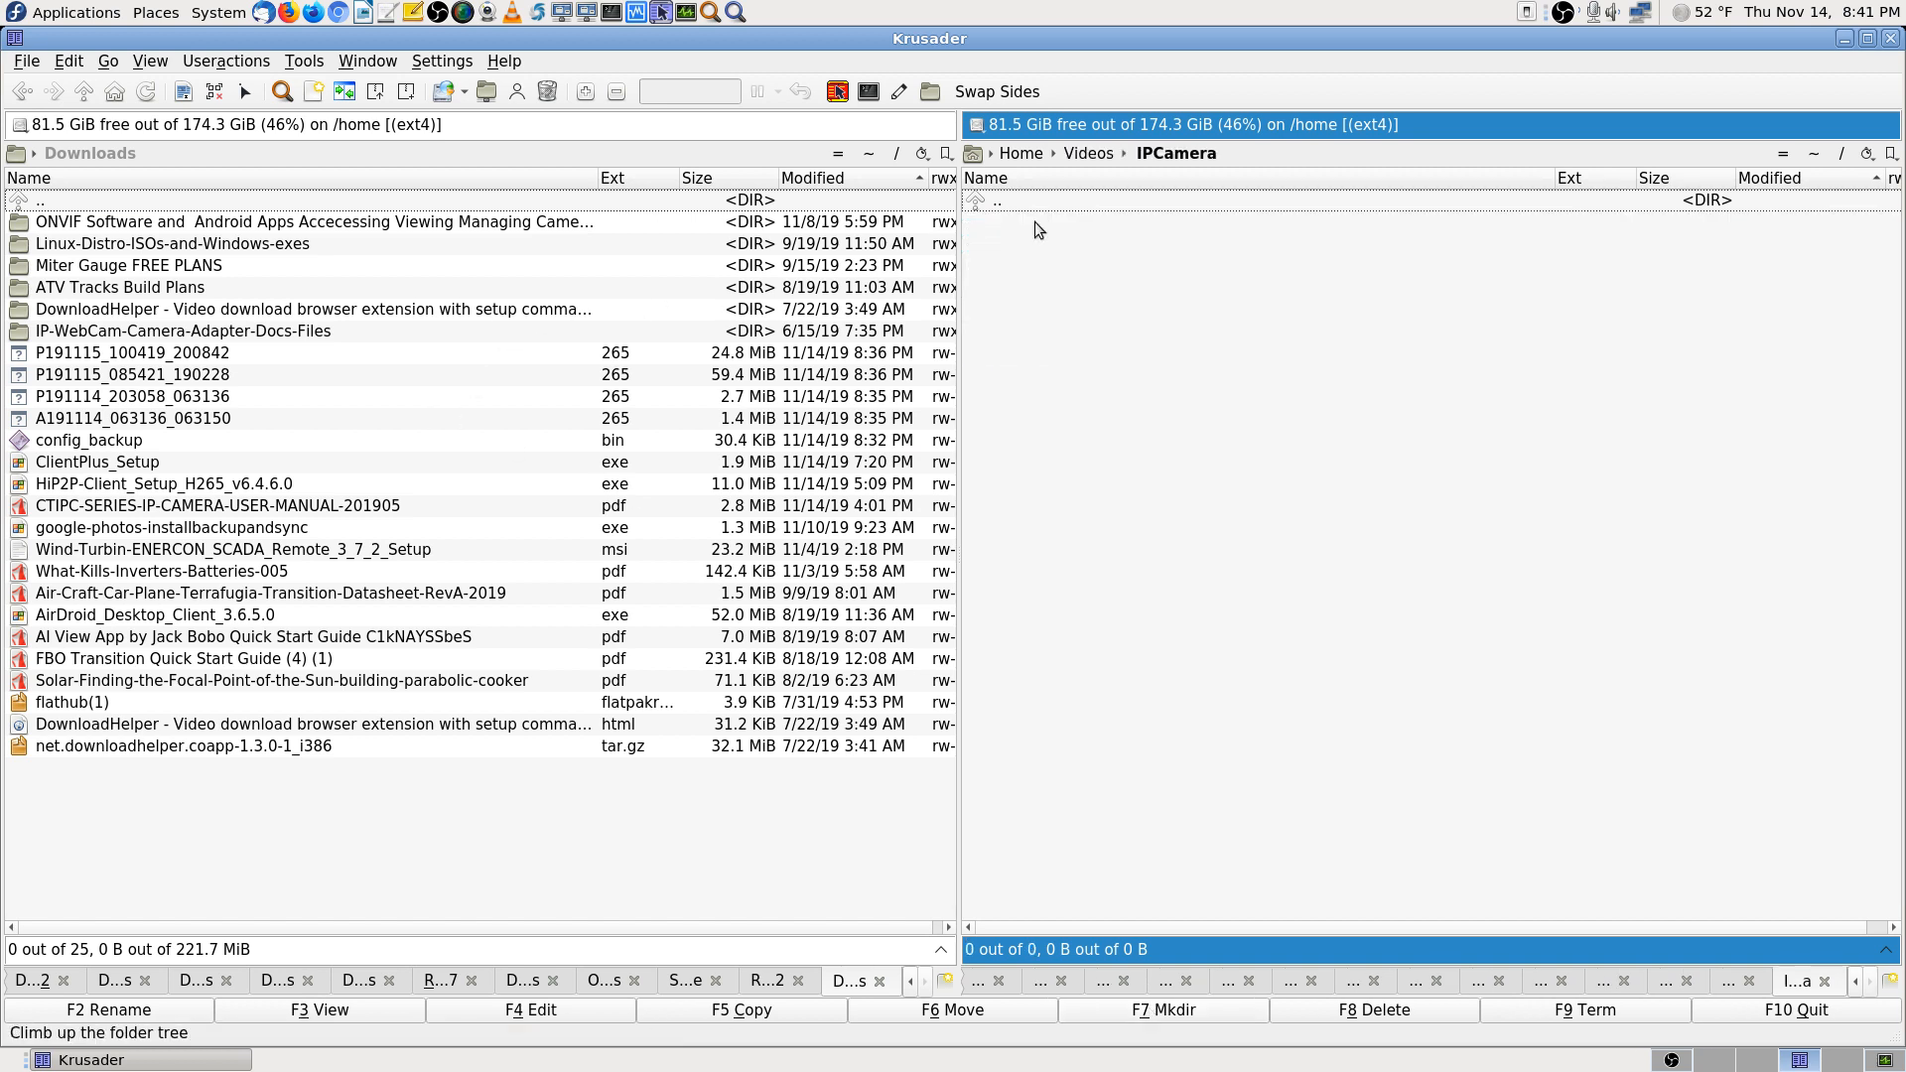
Move the four .265 recordings (88.3 MiB) from Downloads into IPCamera
click(230, 355)
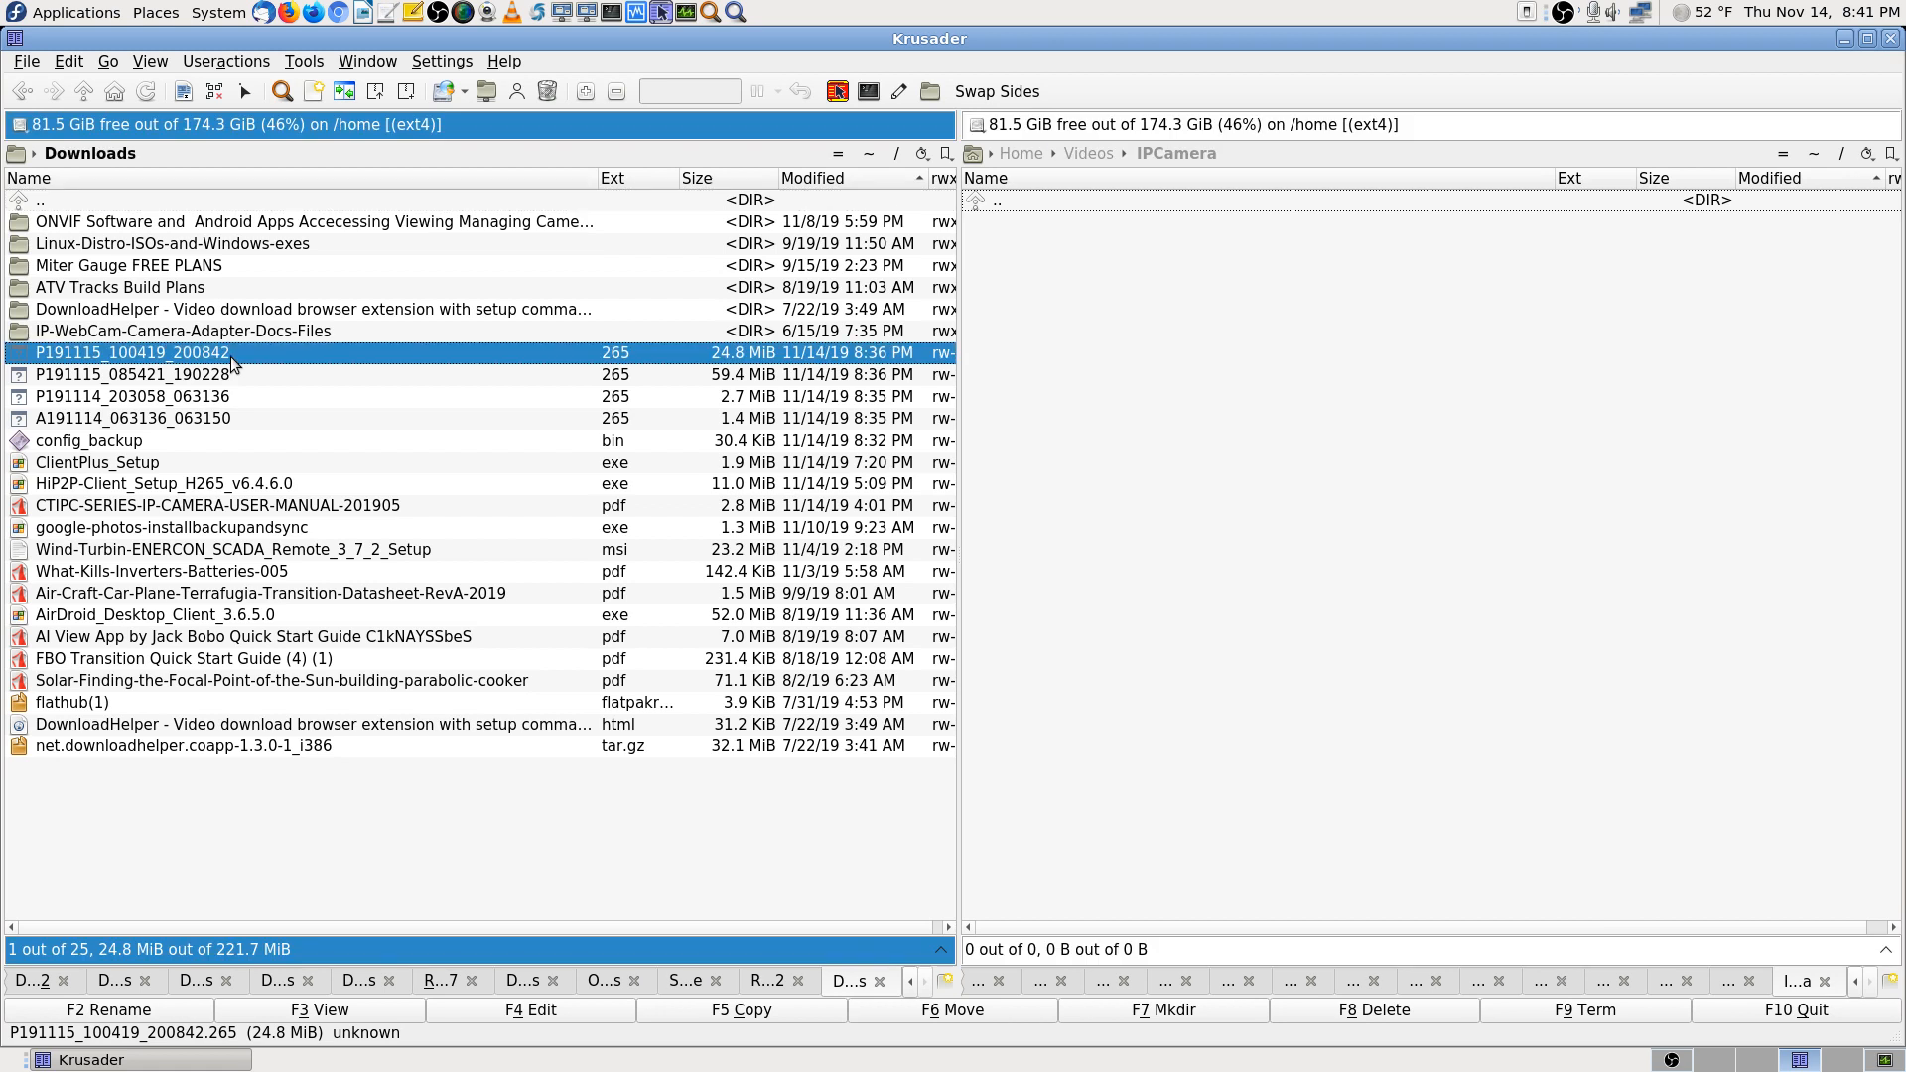
shift+click(192, 419)
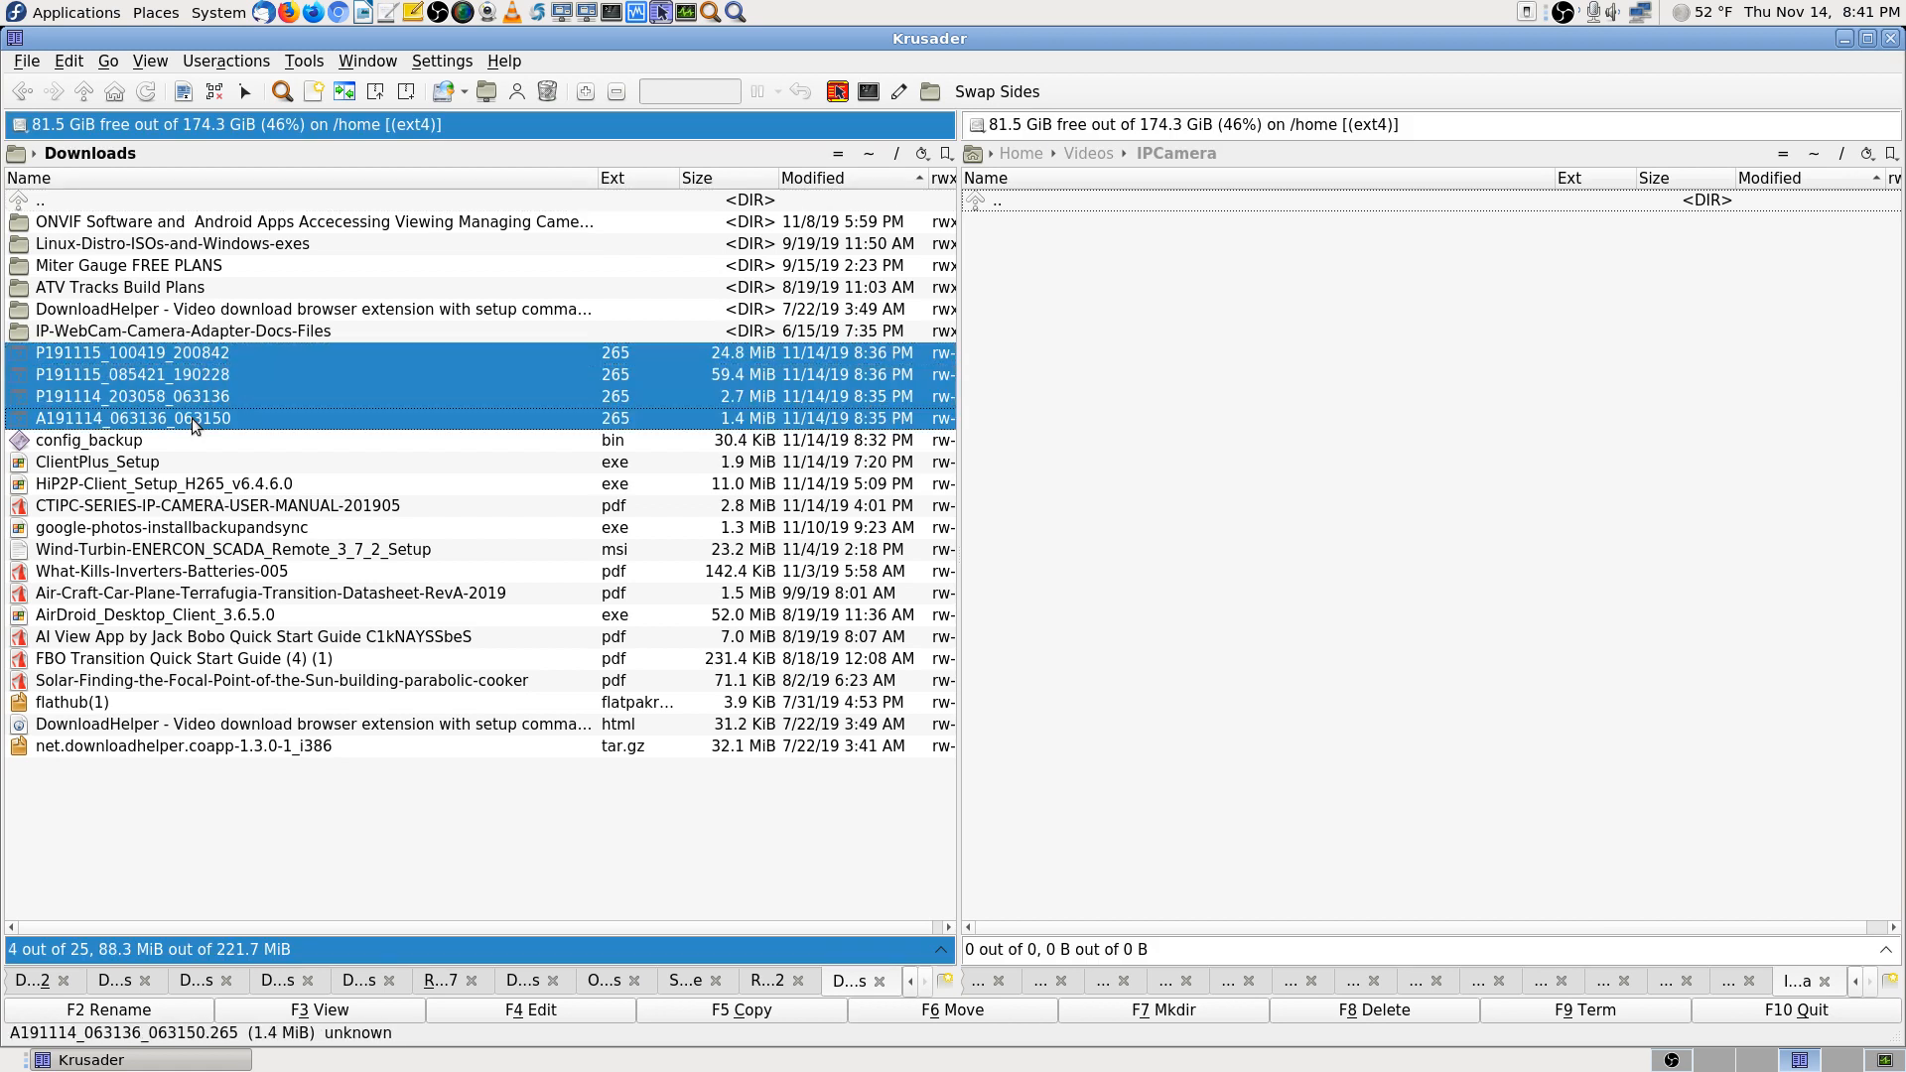
click(1001, 1008)
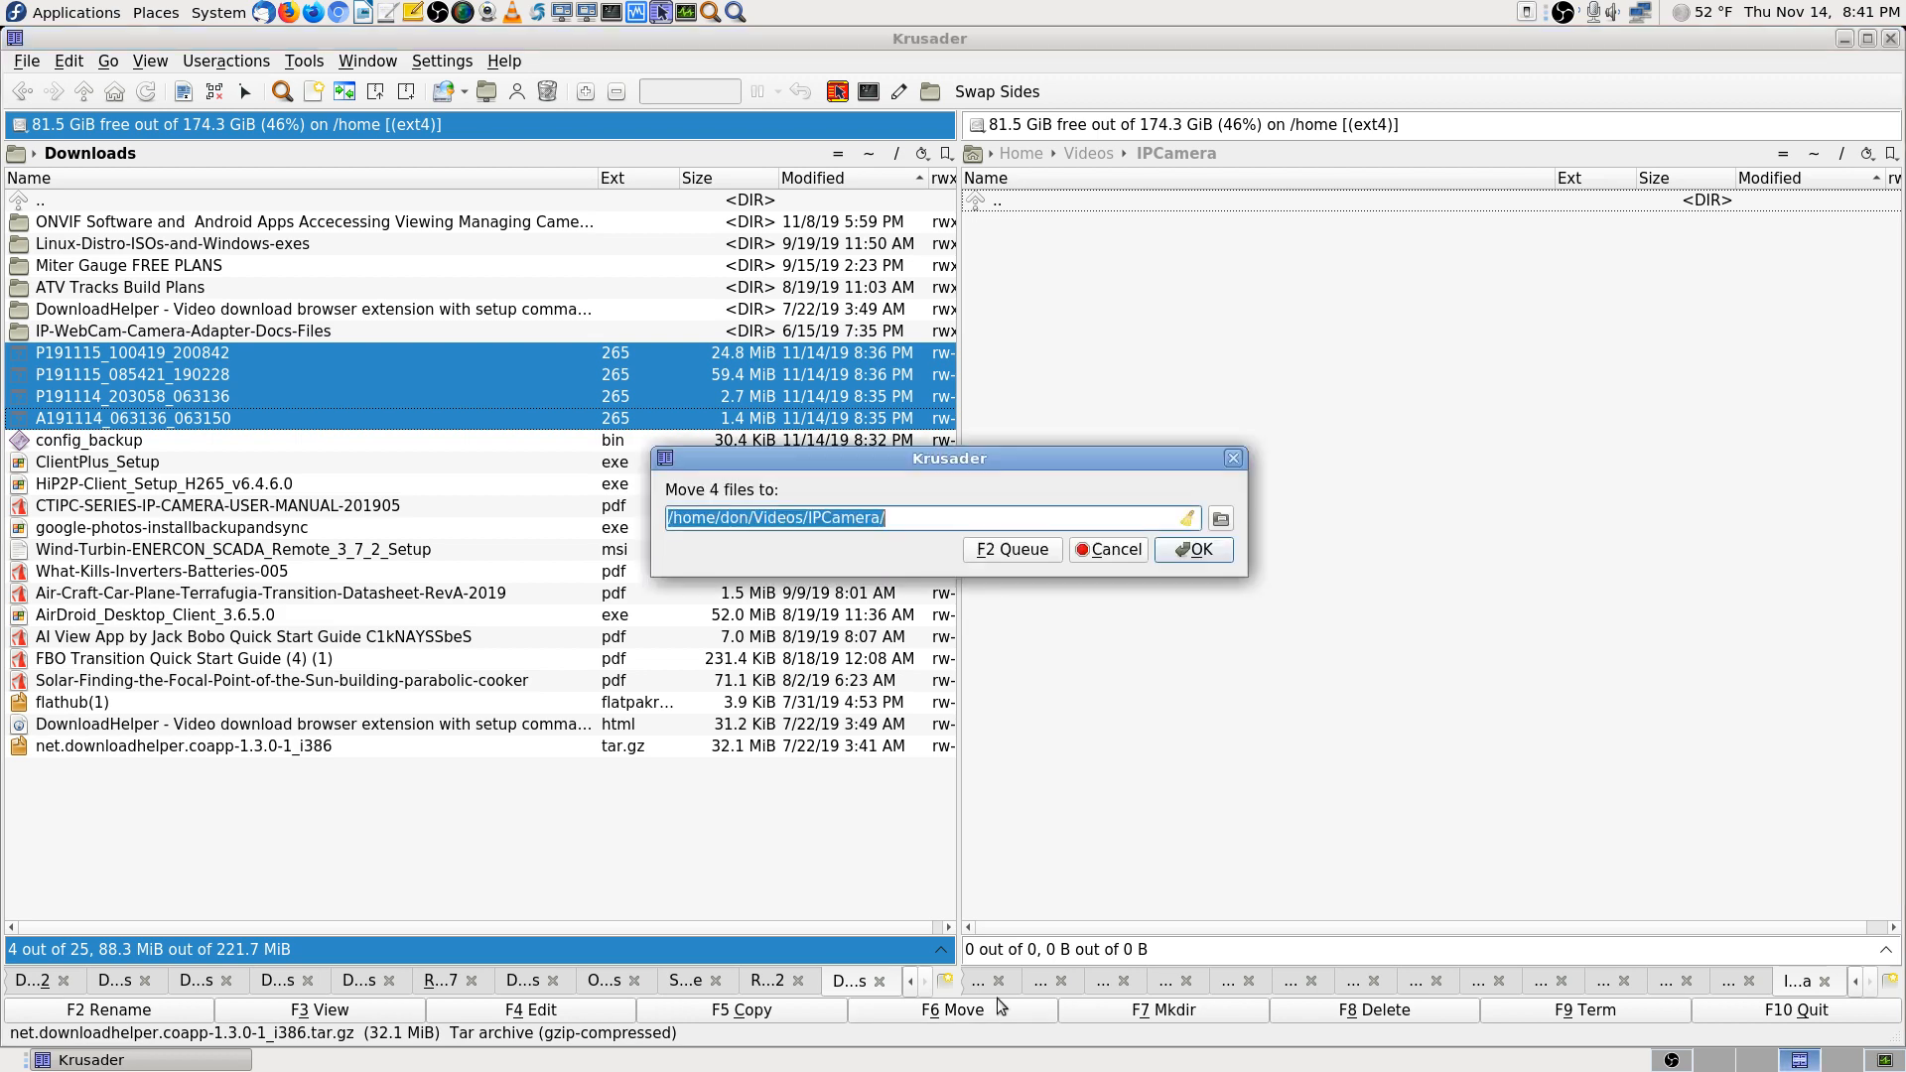
click(1215, 552)
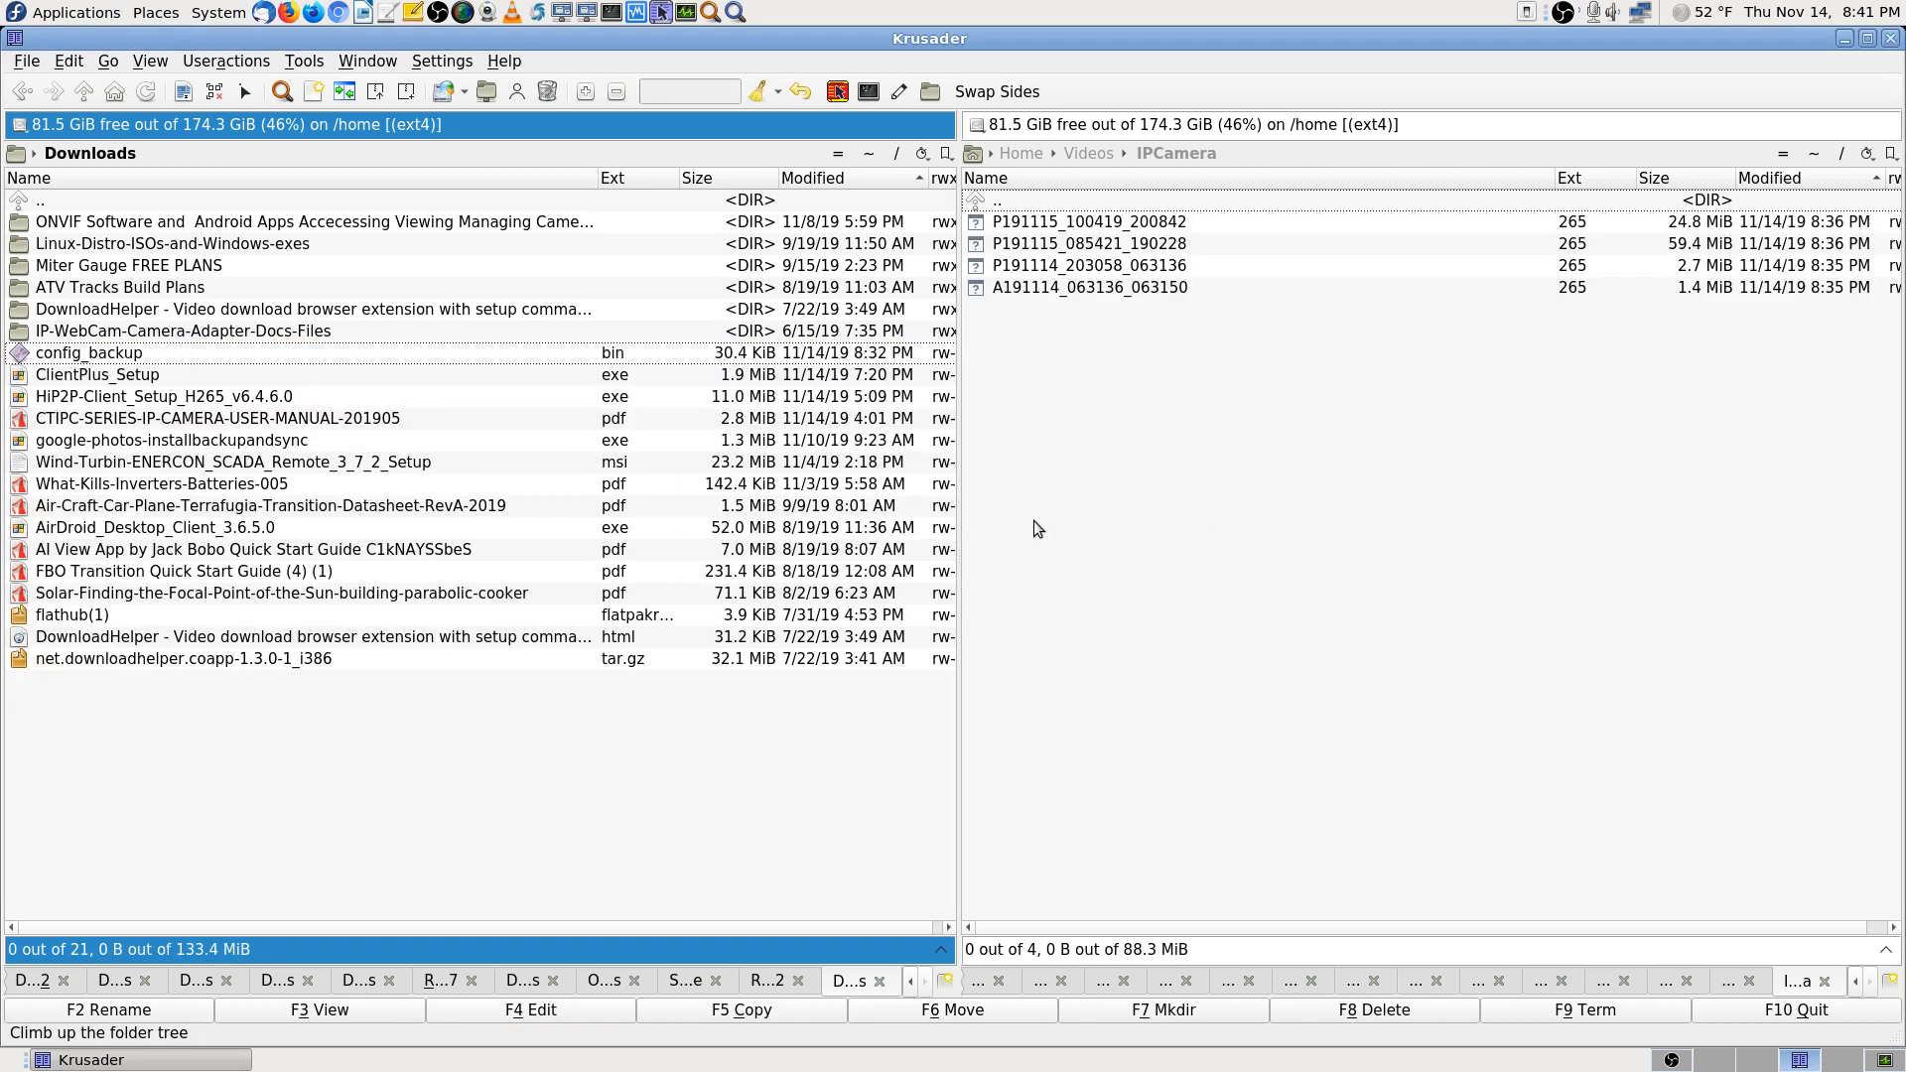
click(1079, 230)
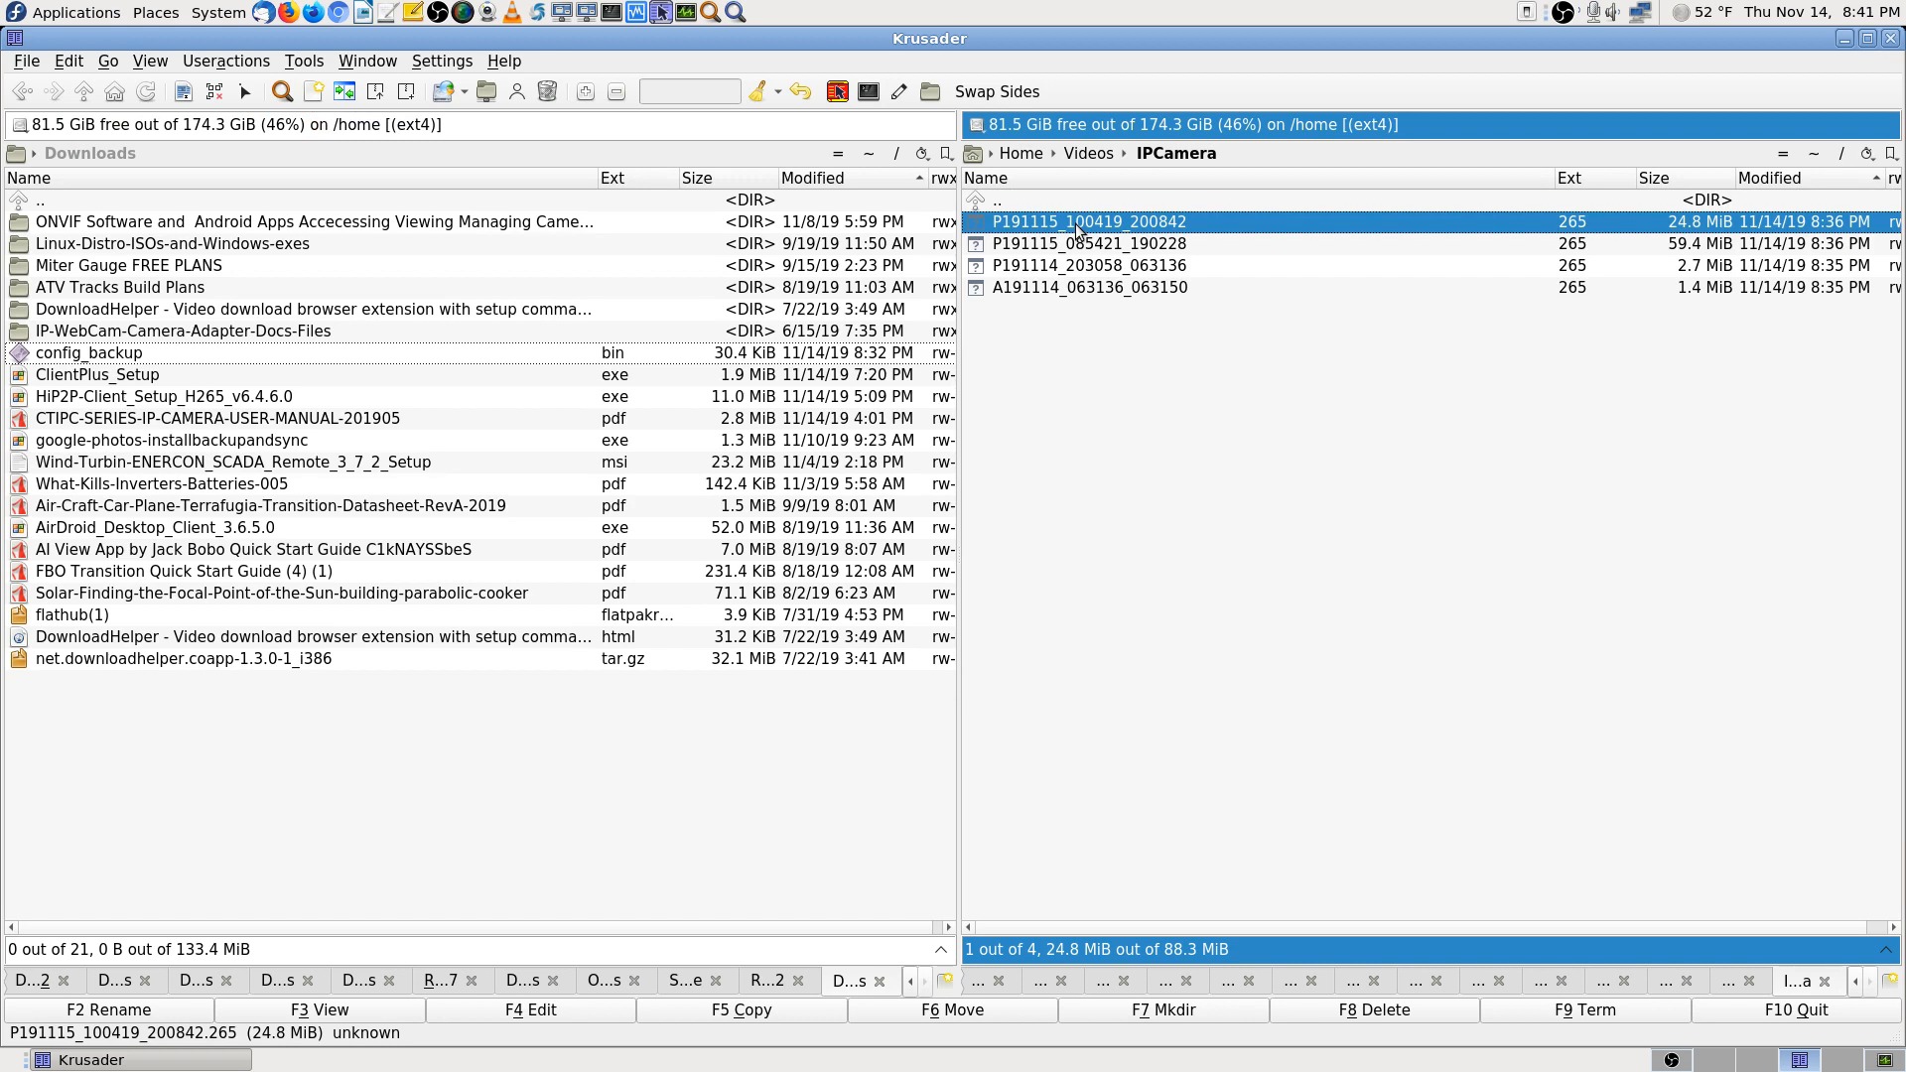
Open a recording's context menu, then dismiss it and clear the file selection
right_click(1079, 230)
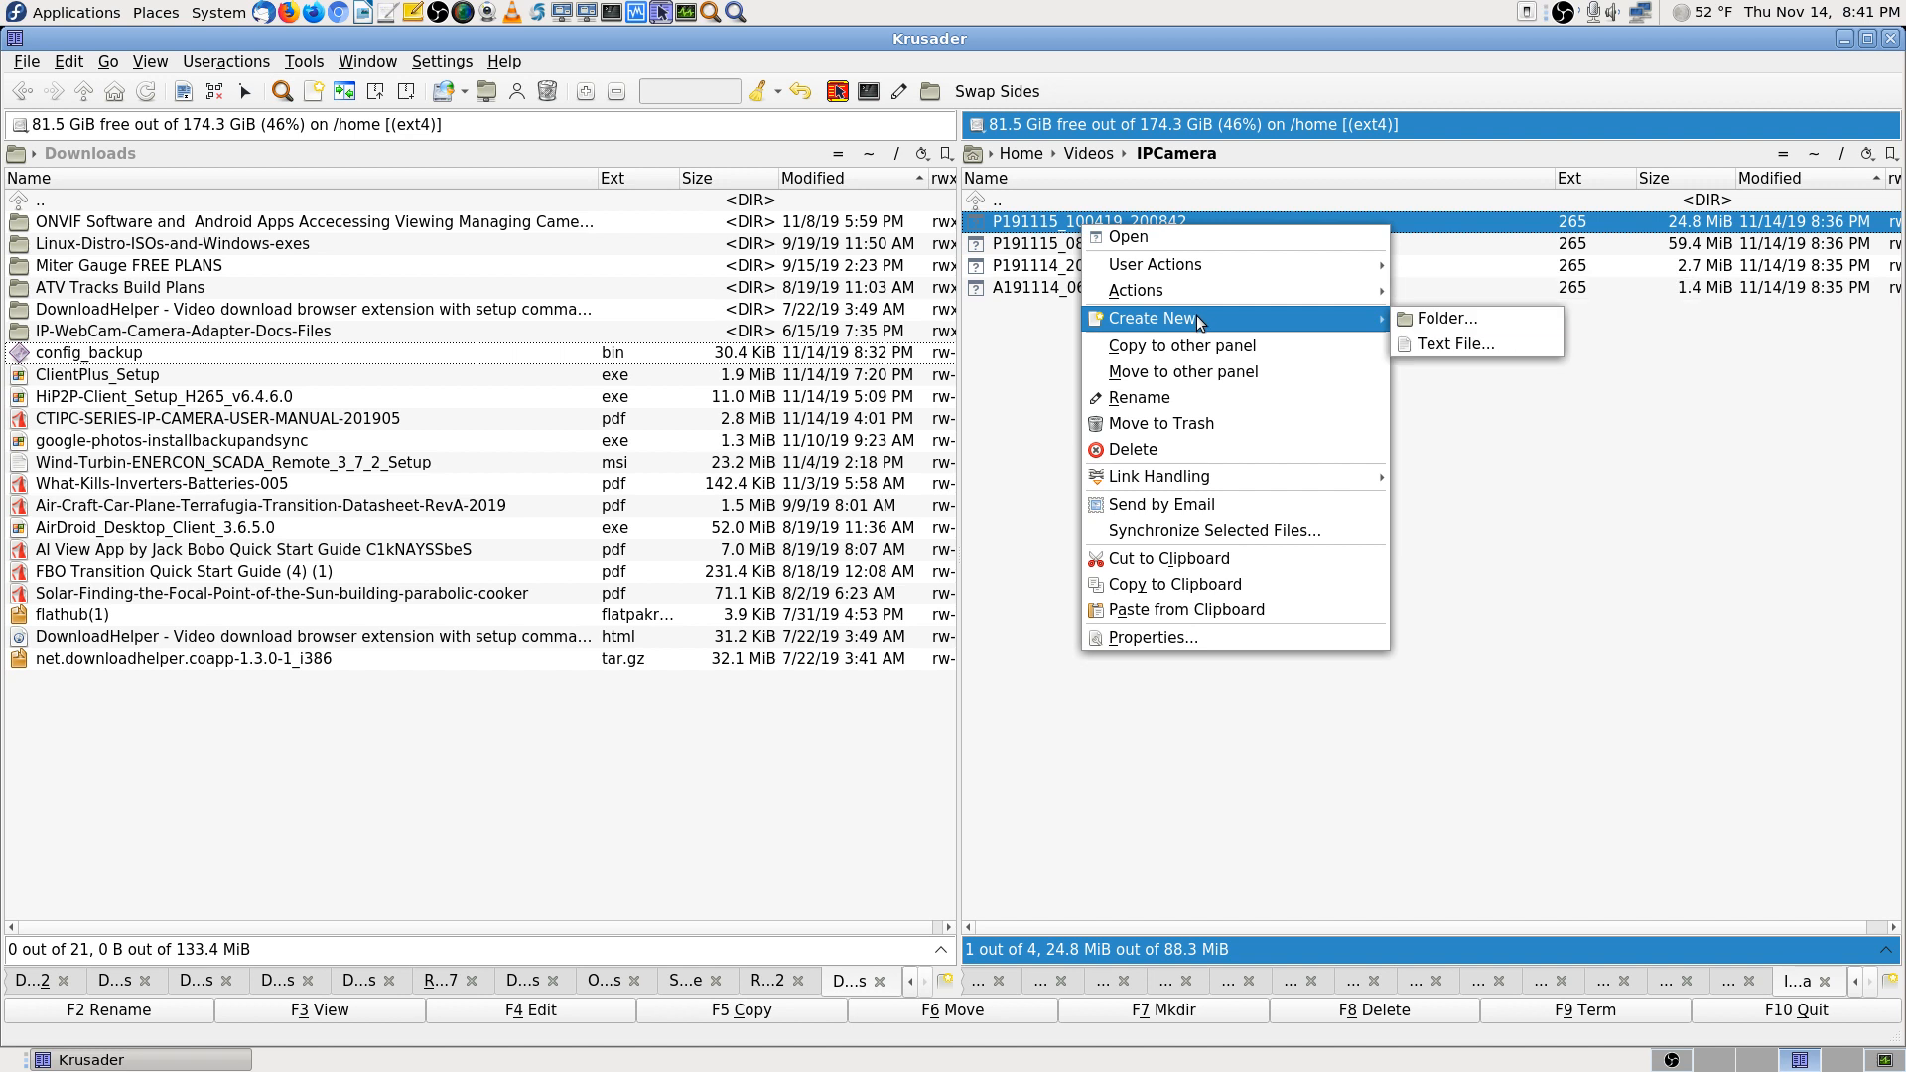
mouse_move(1211, 270)
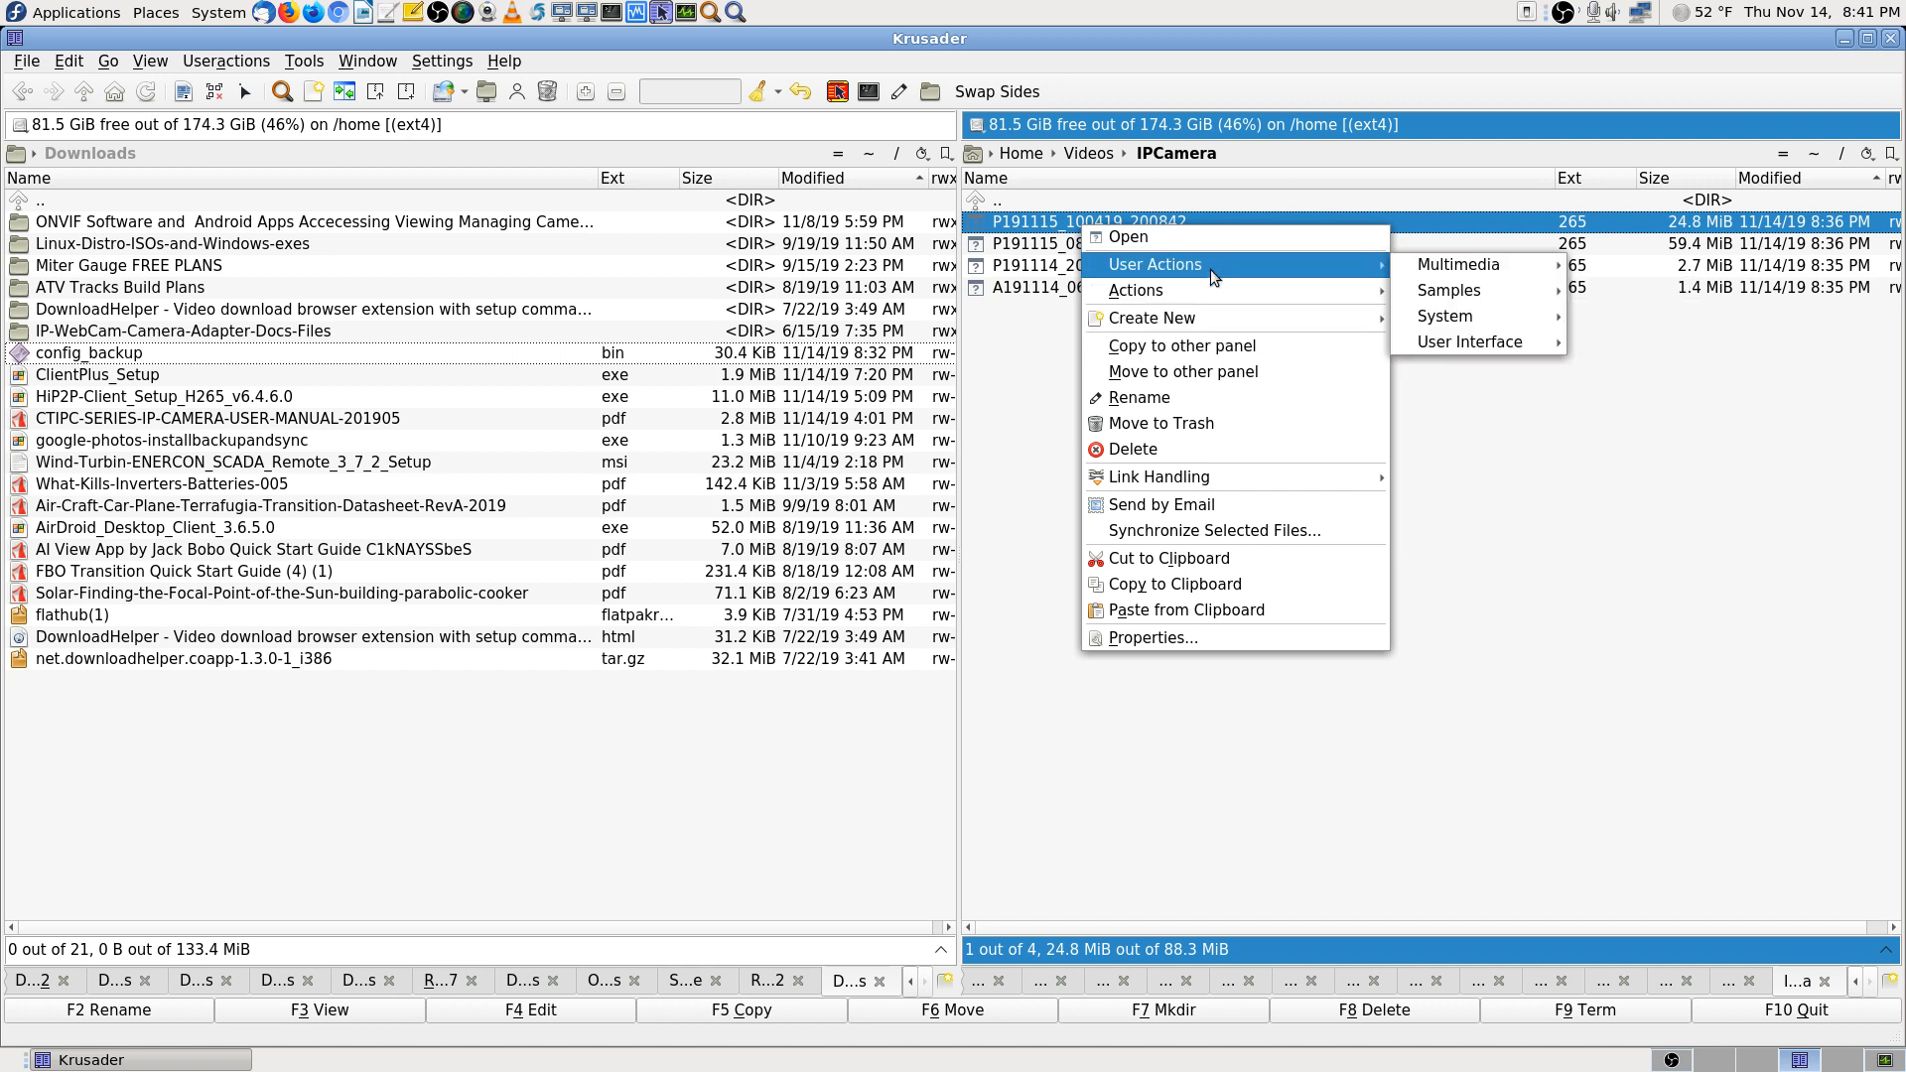
click(1676, 606)
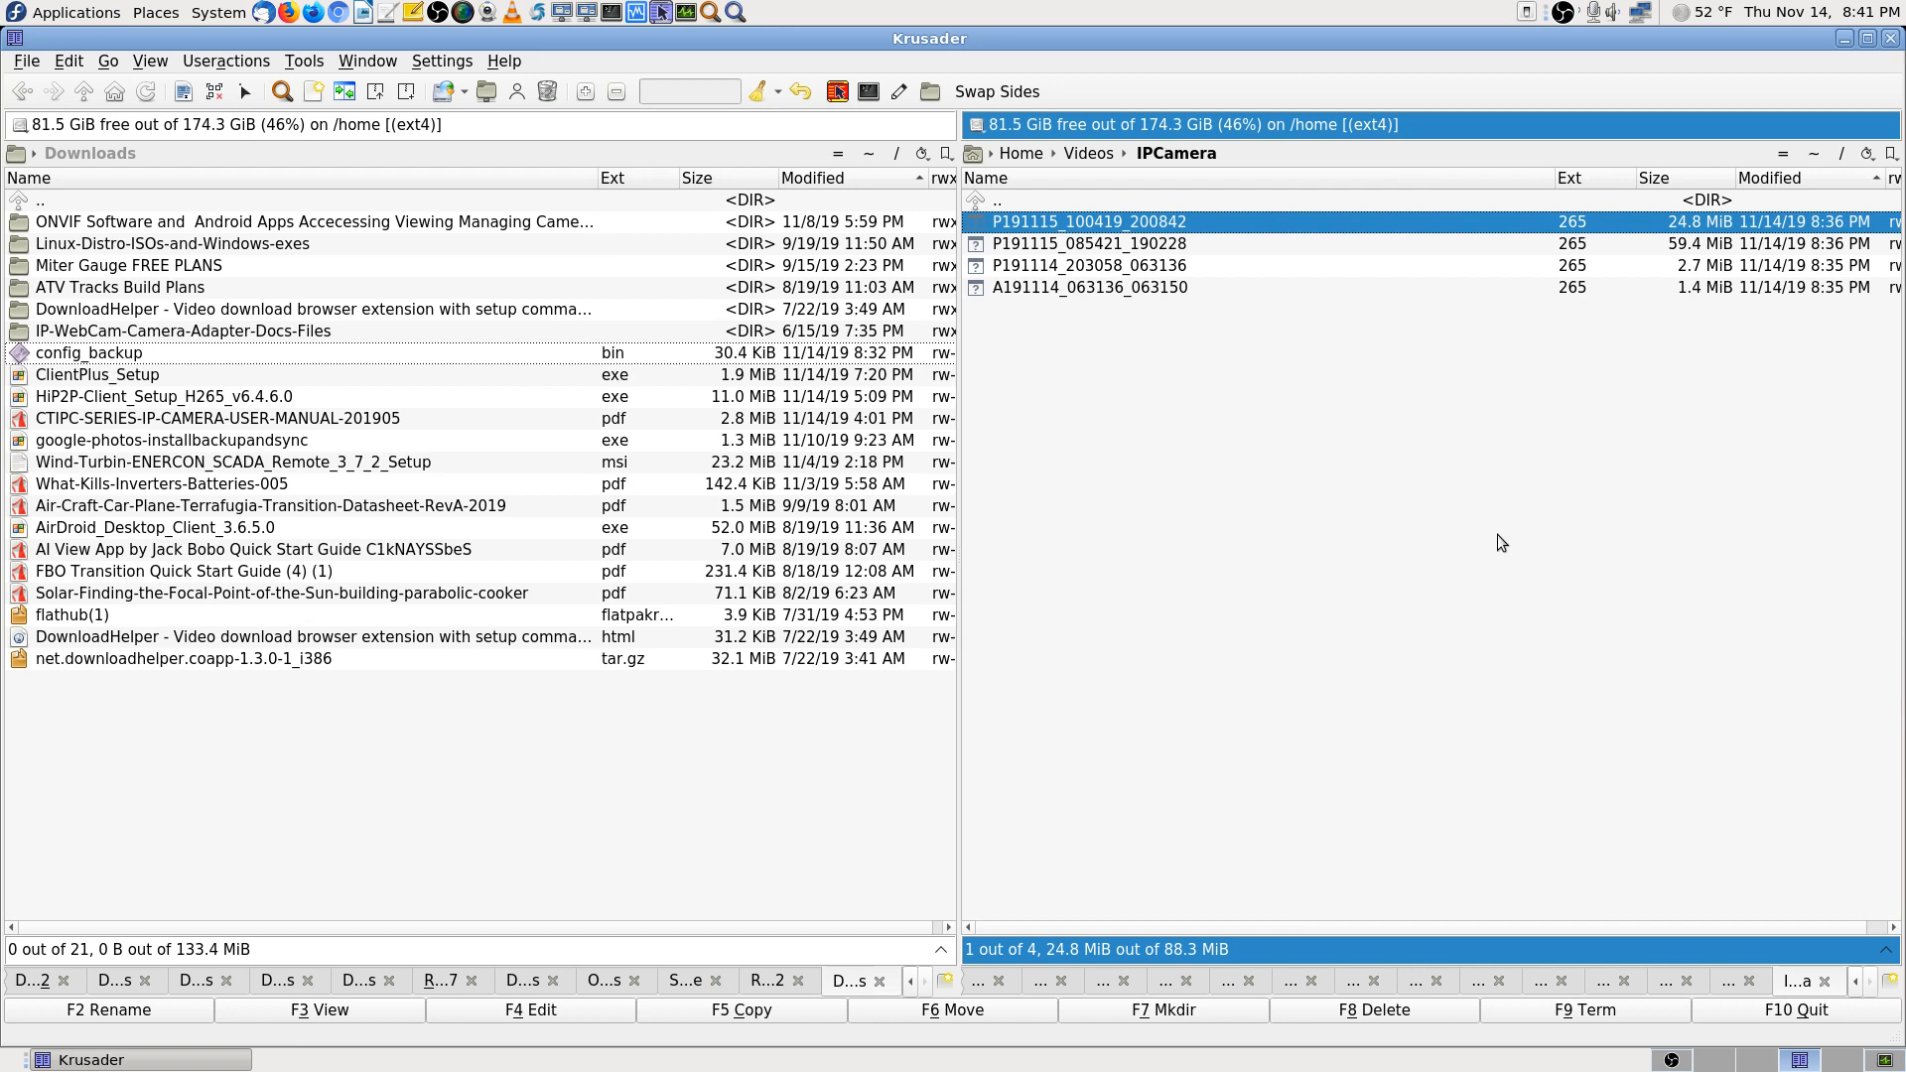
click(1217, 198)
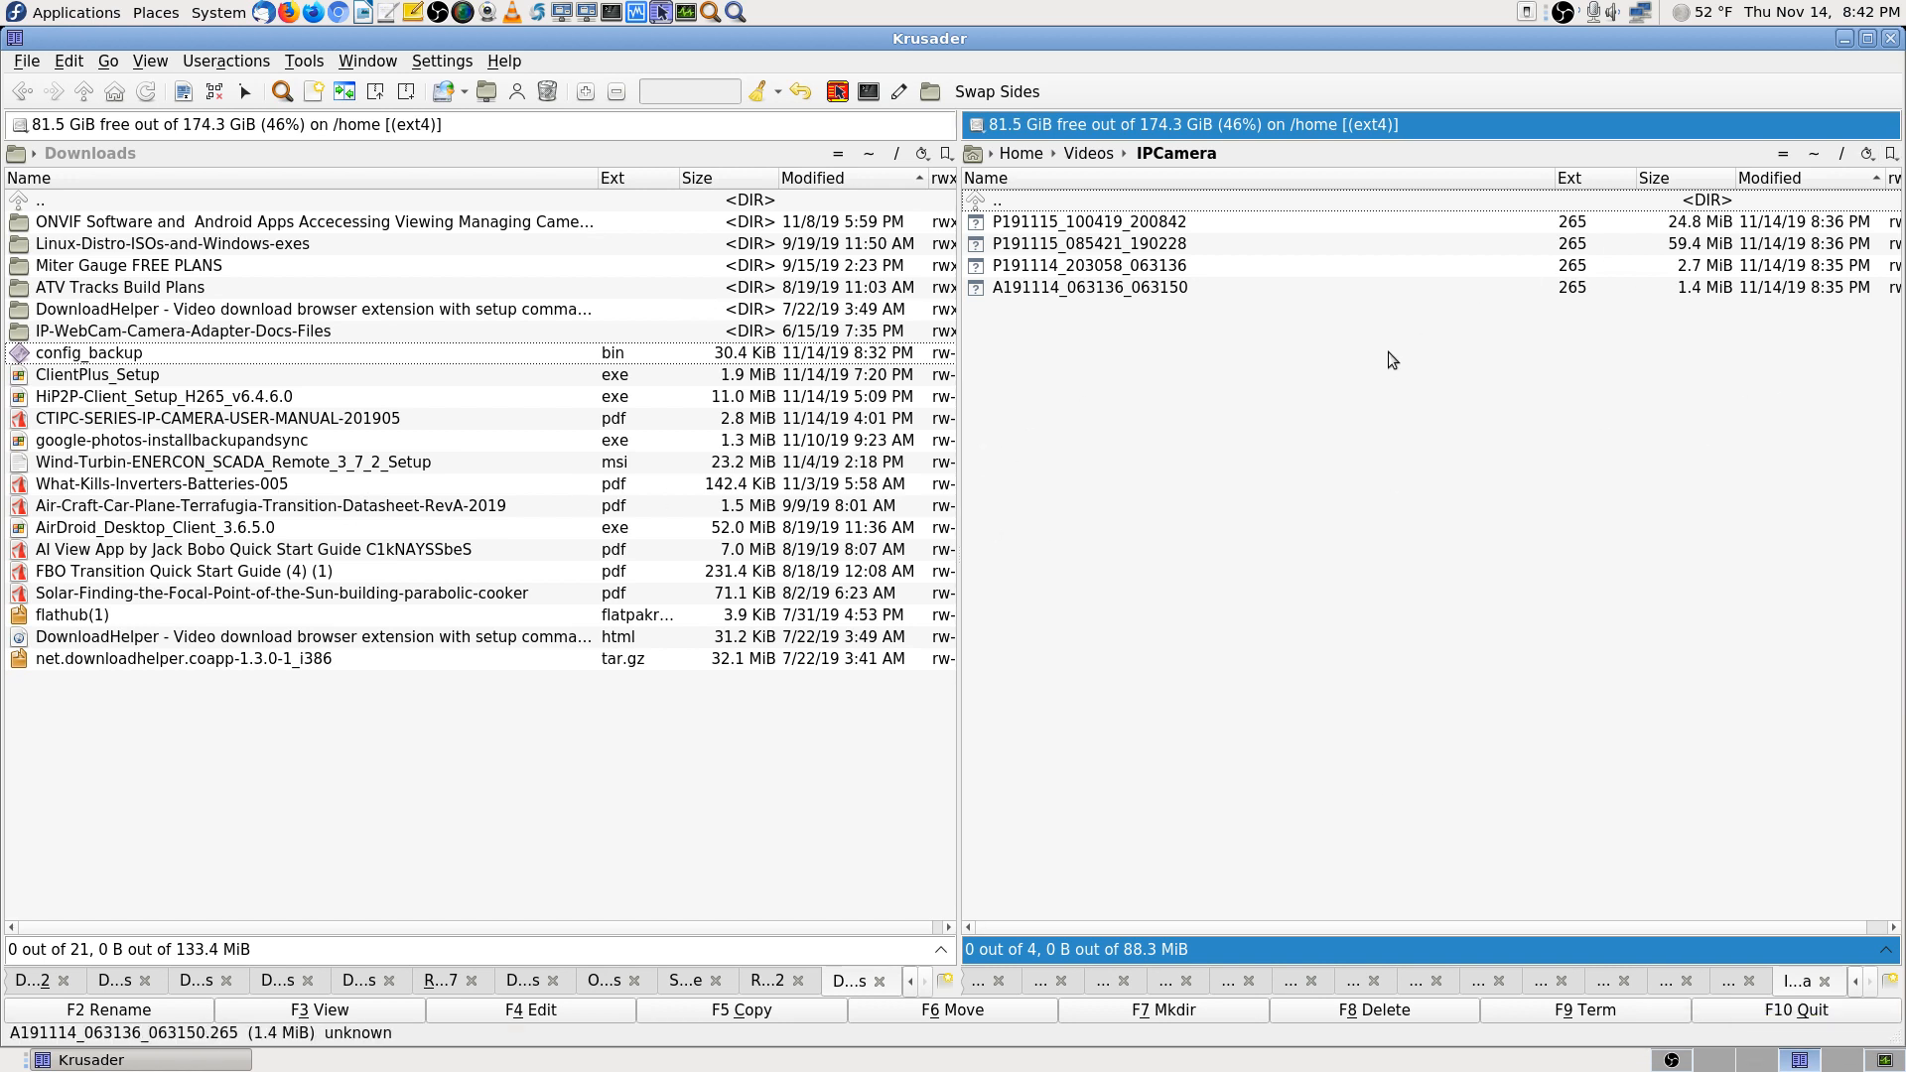
Go up to Videos, open OBS-Studio-Streamed-Videos, and close Krusader
key(BackSpace)
key(Down)
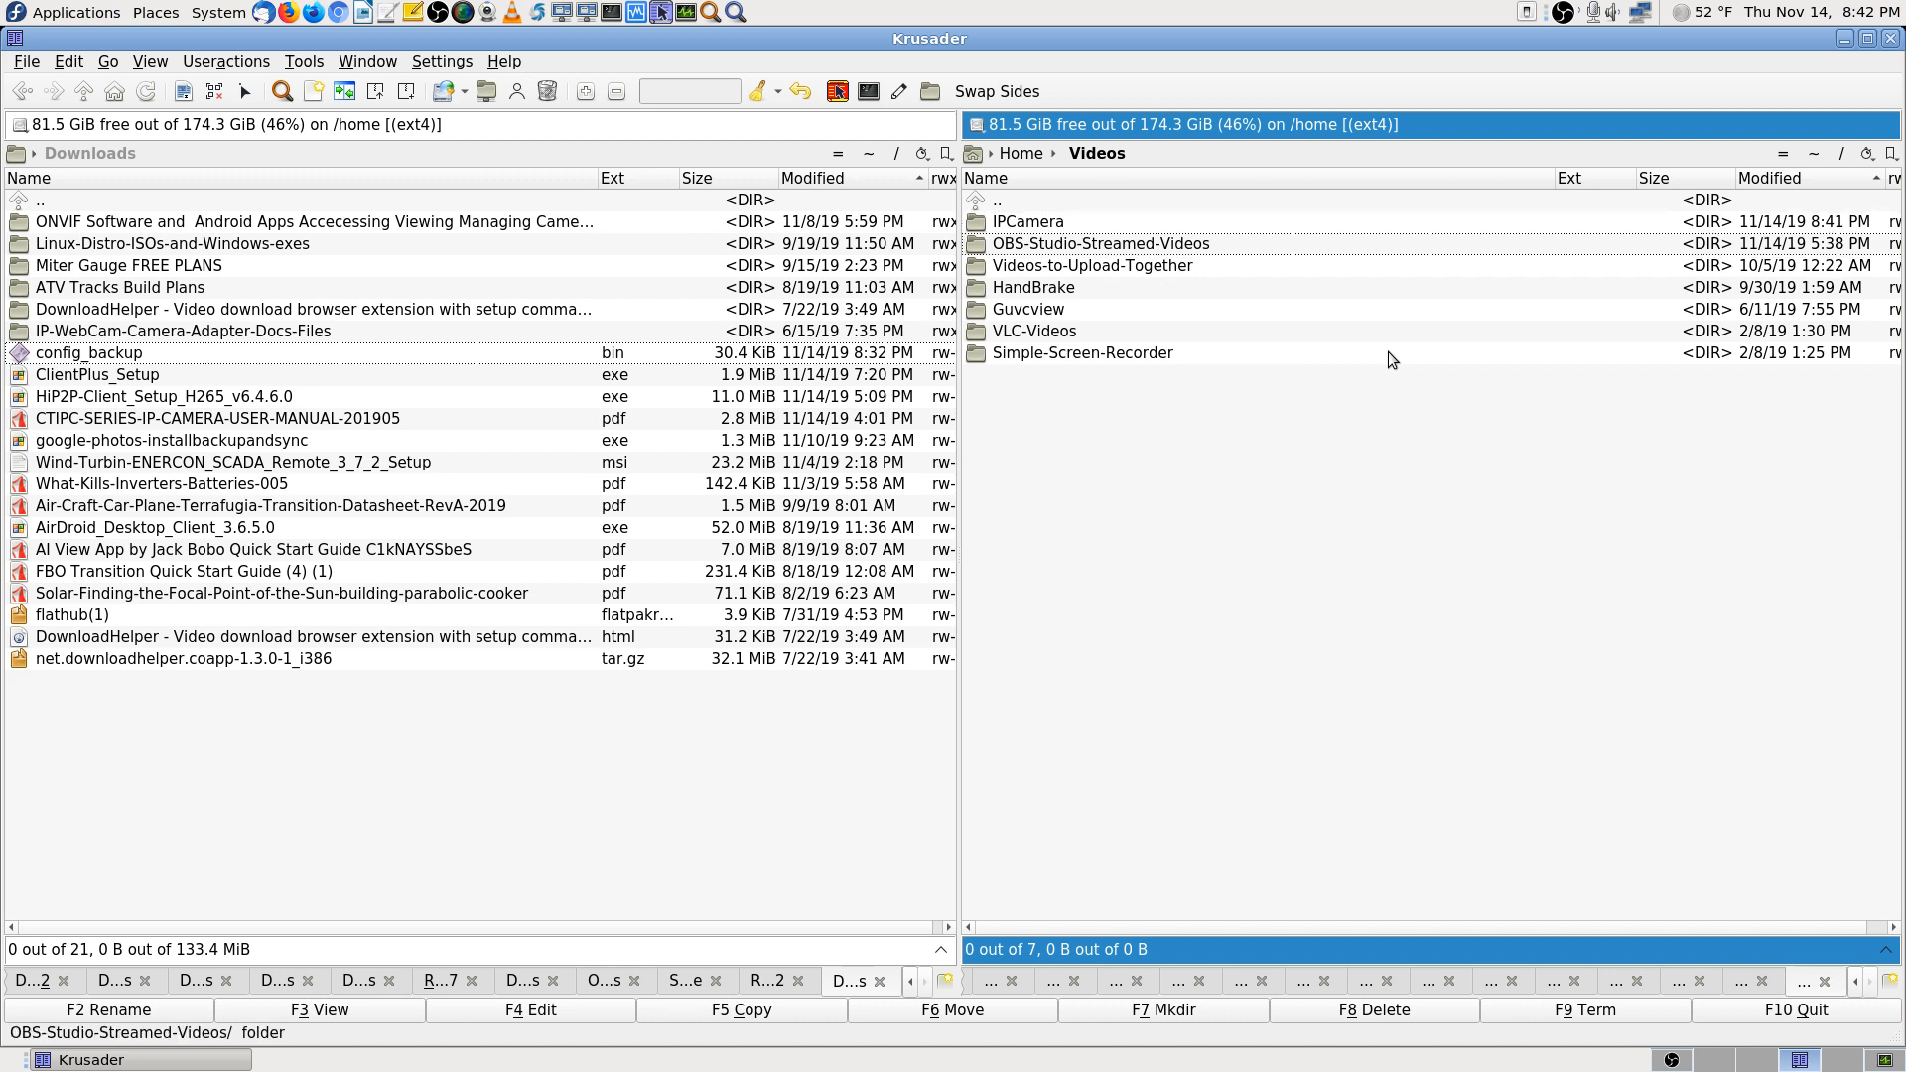
key(Return)
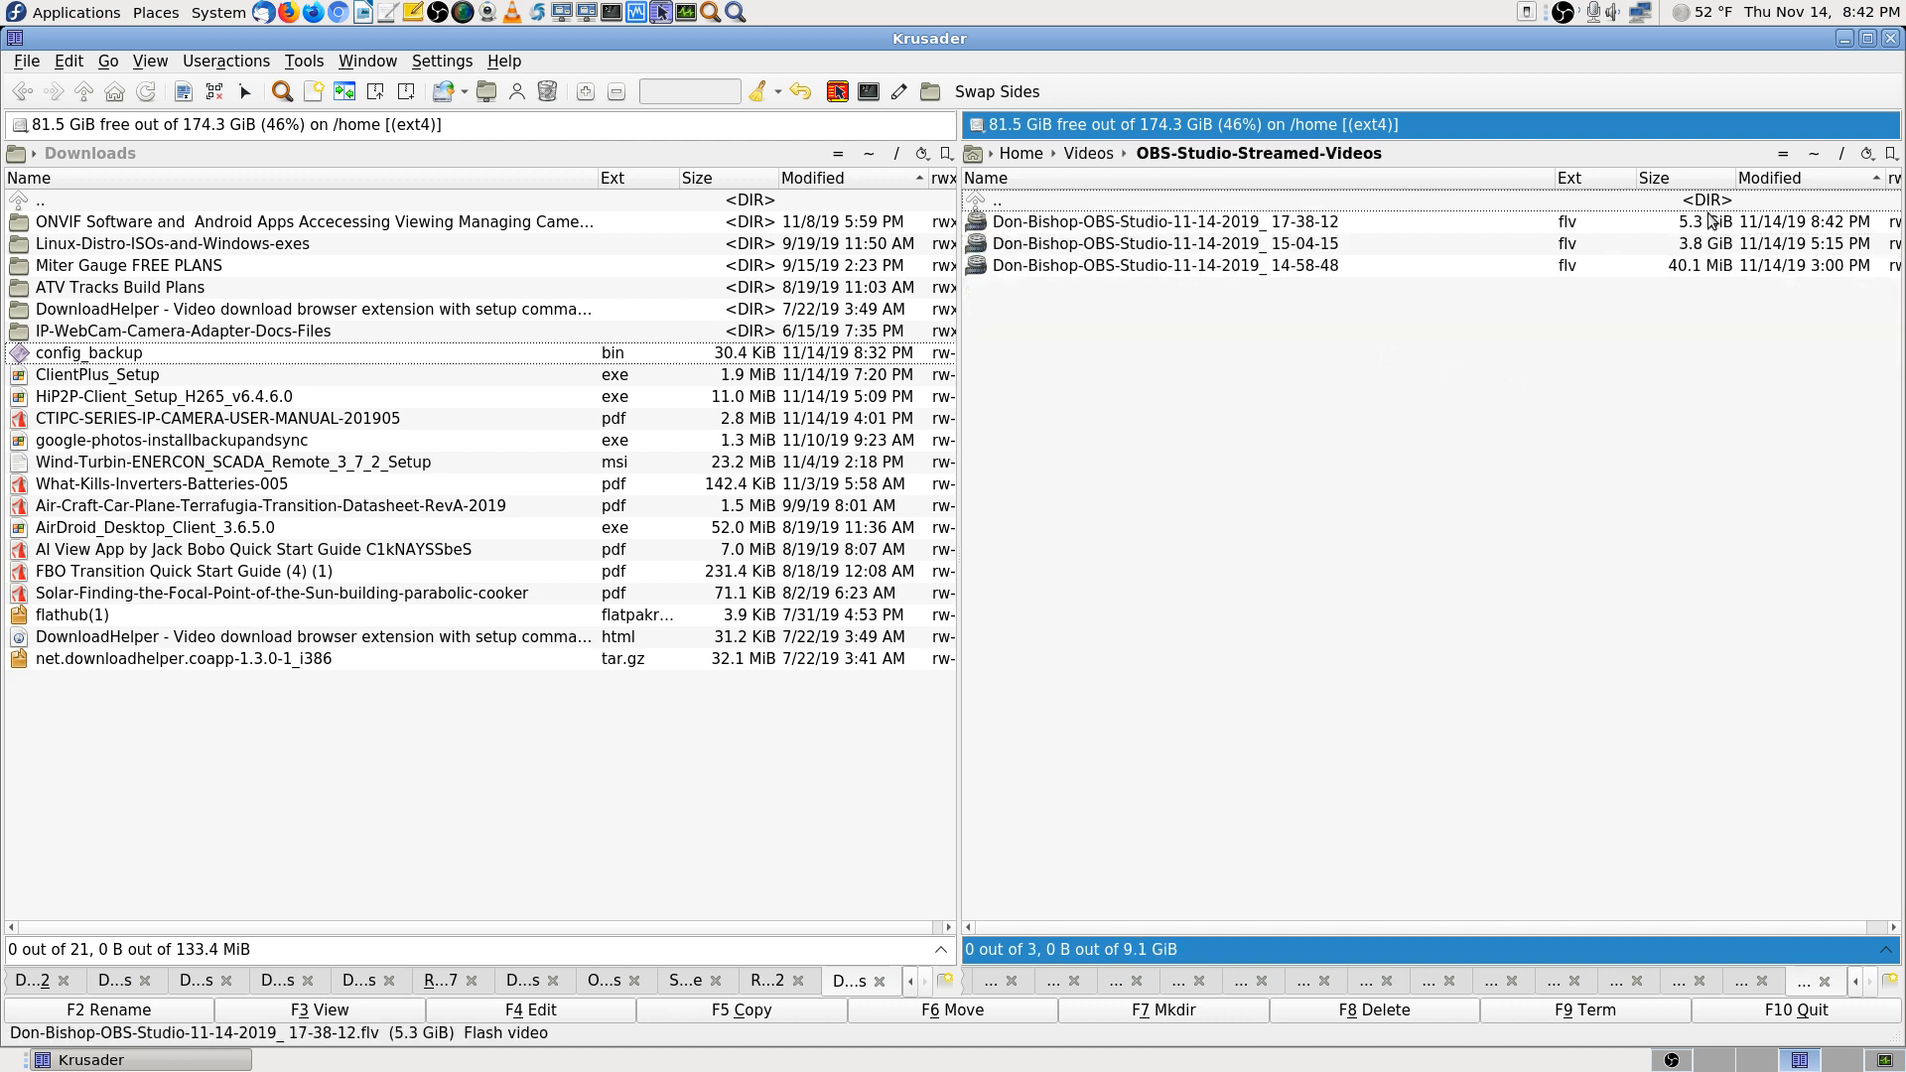
click(1886, 45)
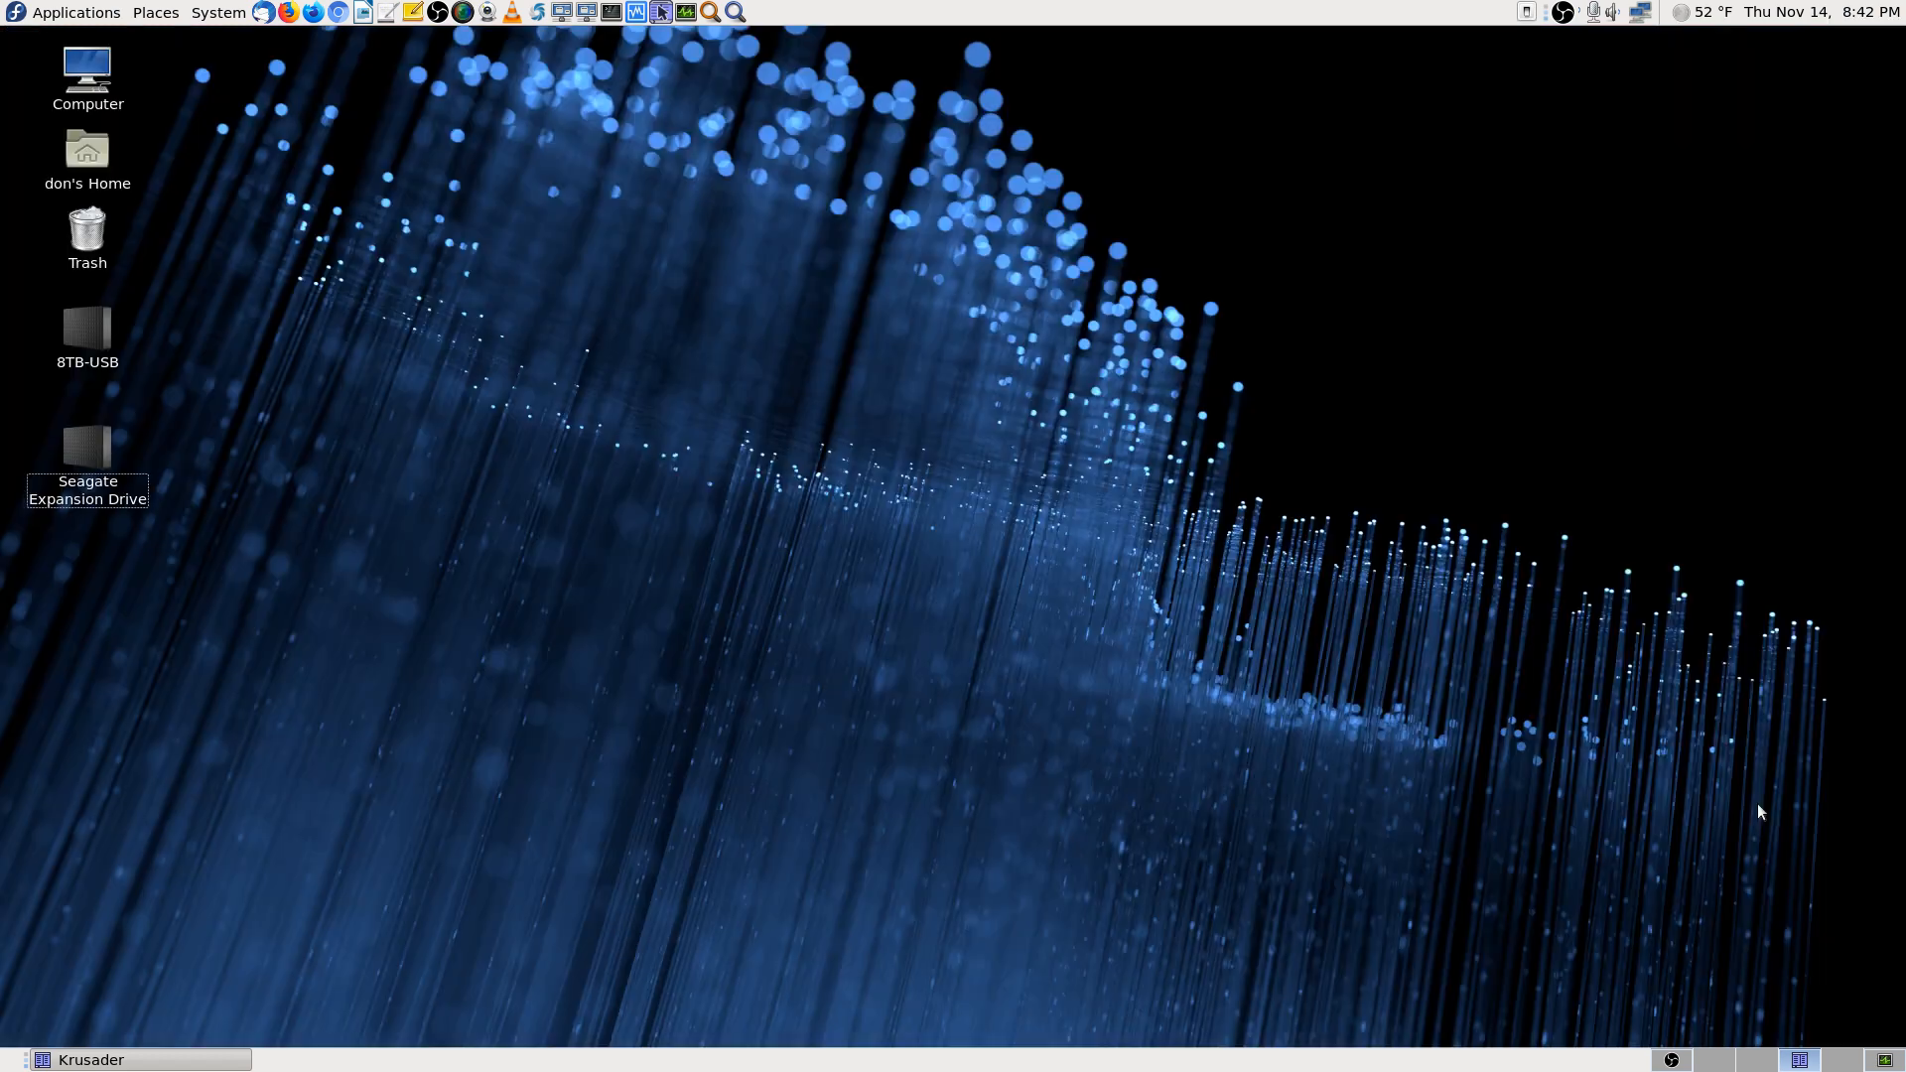
click(1884, 1061)
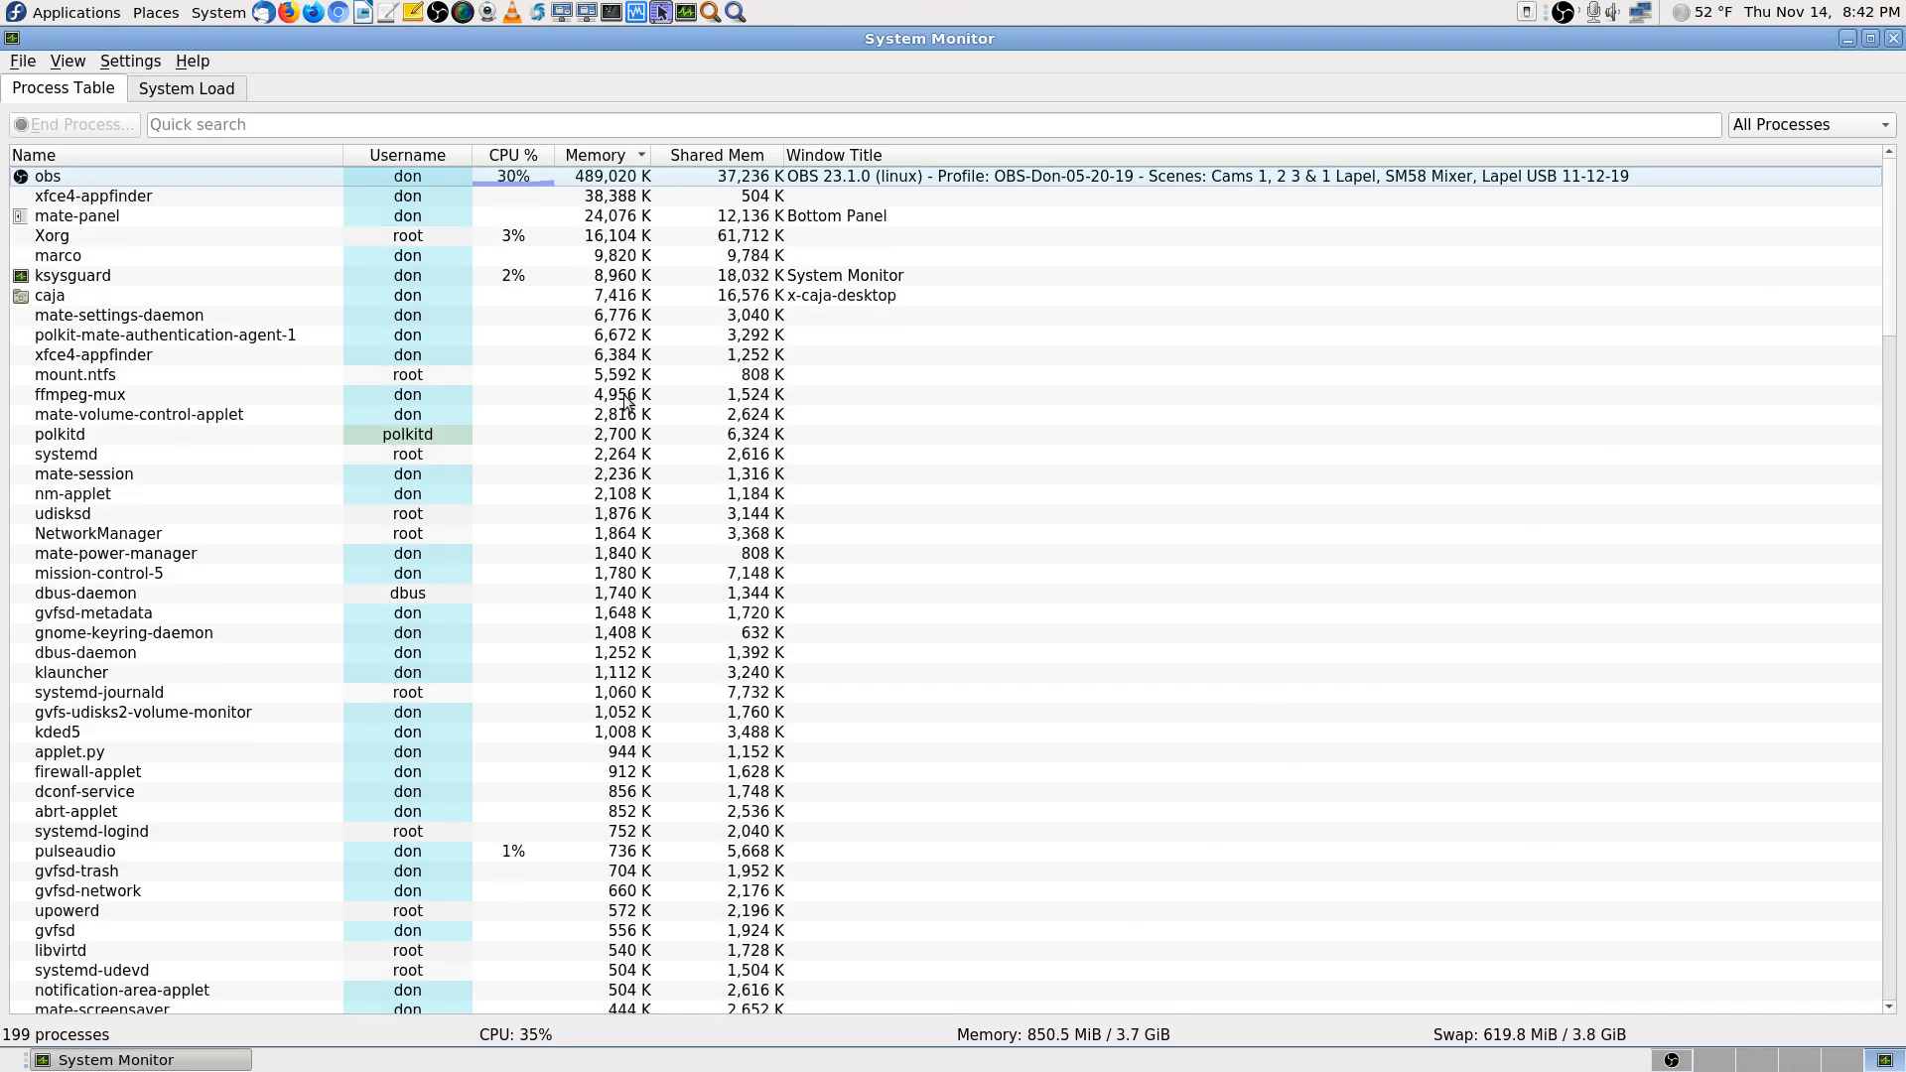
mouse_move(524, 188)
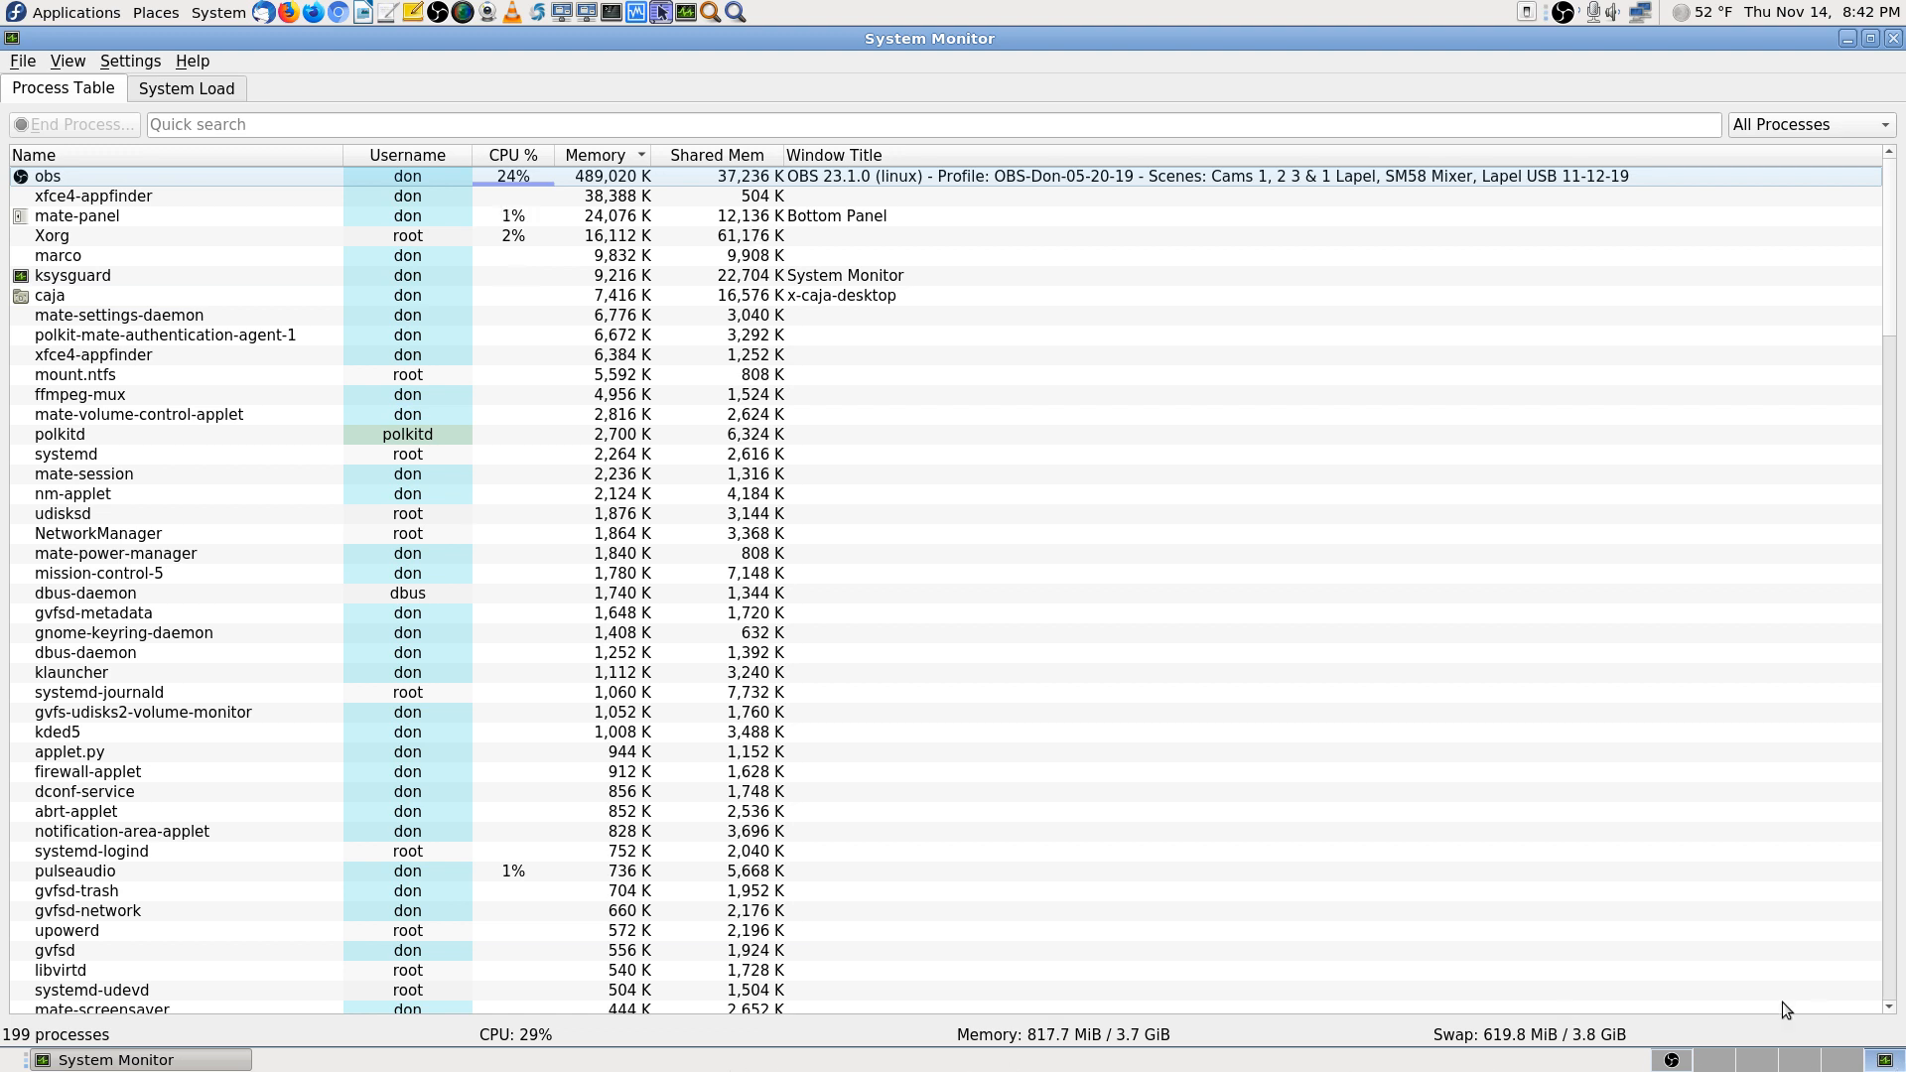
click(1835, 1062)
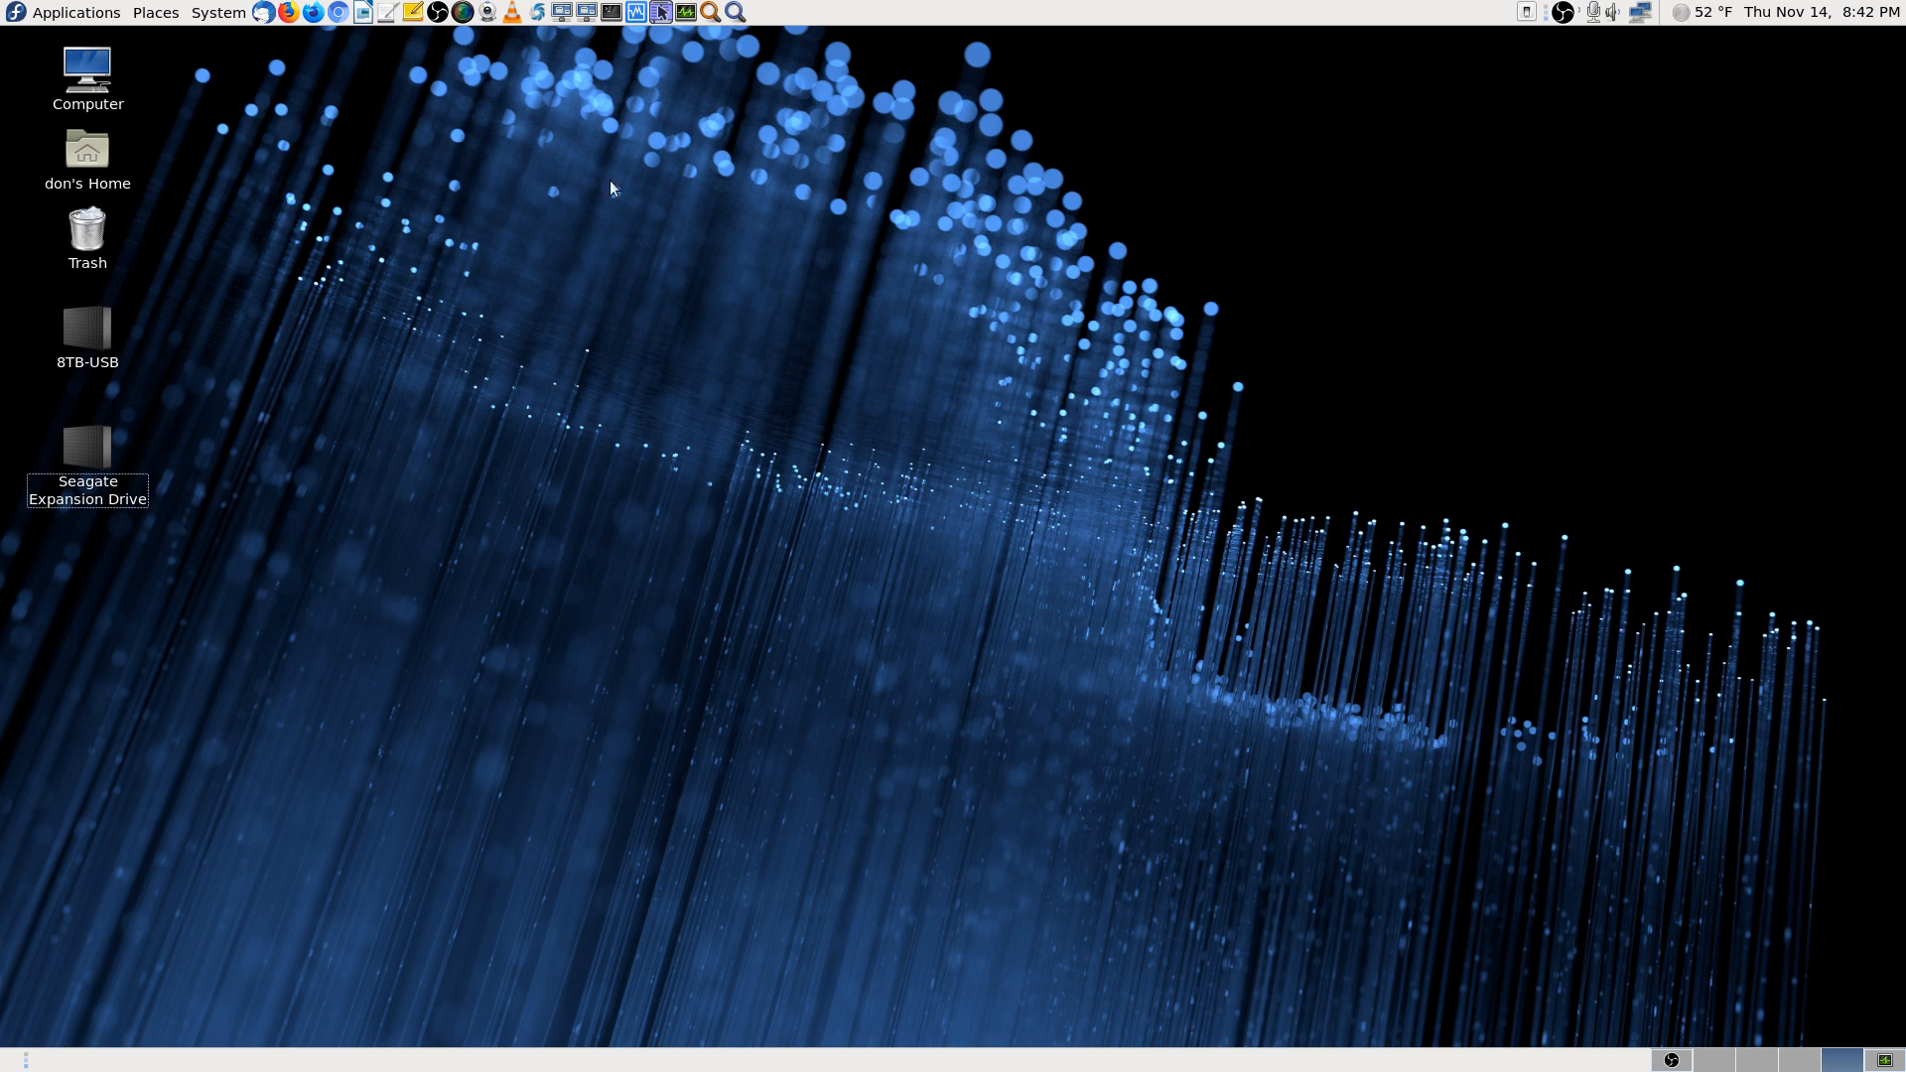
Launch VLC, open the Videos/IPCamera directory with its four .265 recordings, then close VLC
click(513, 14)
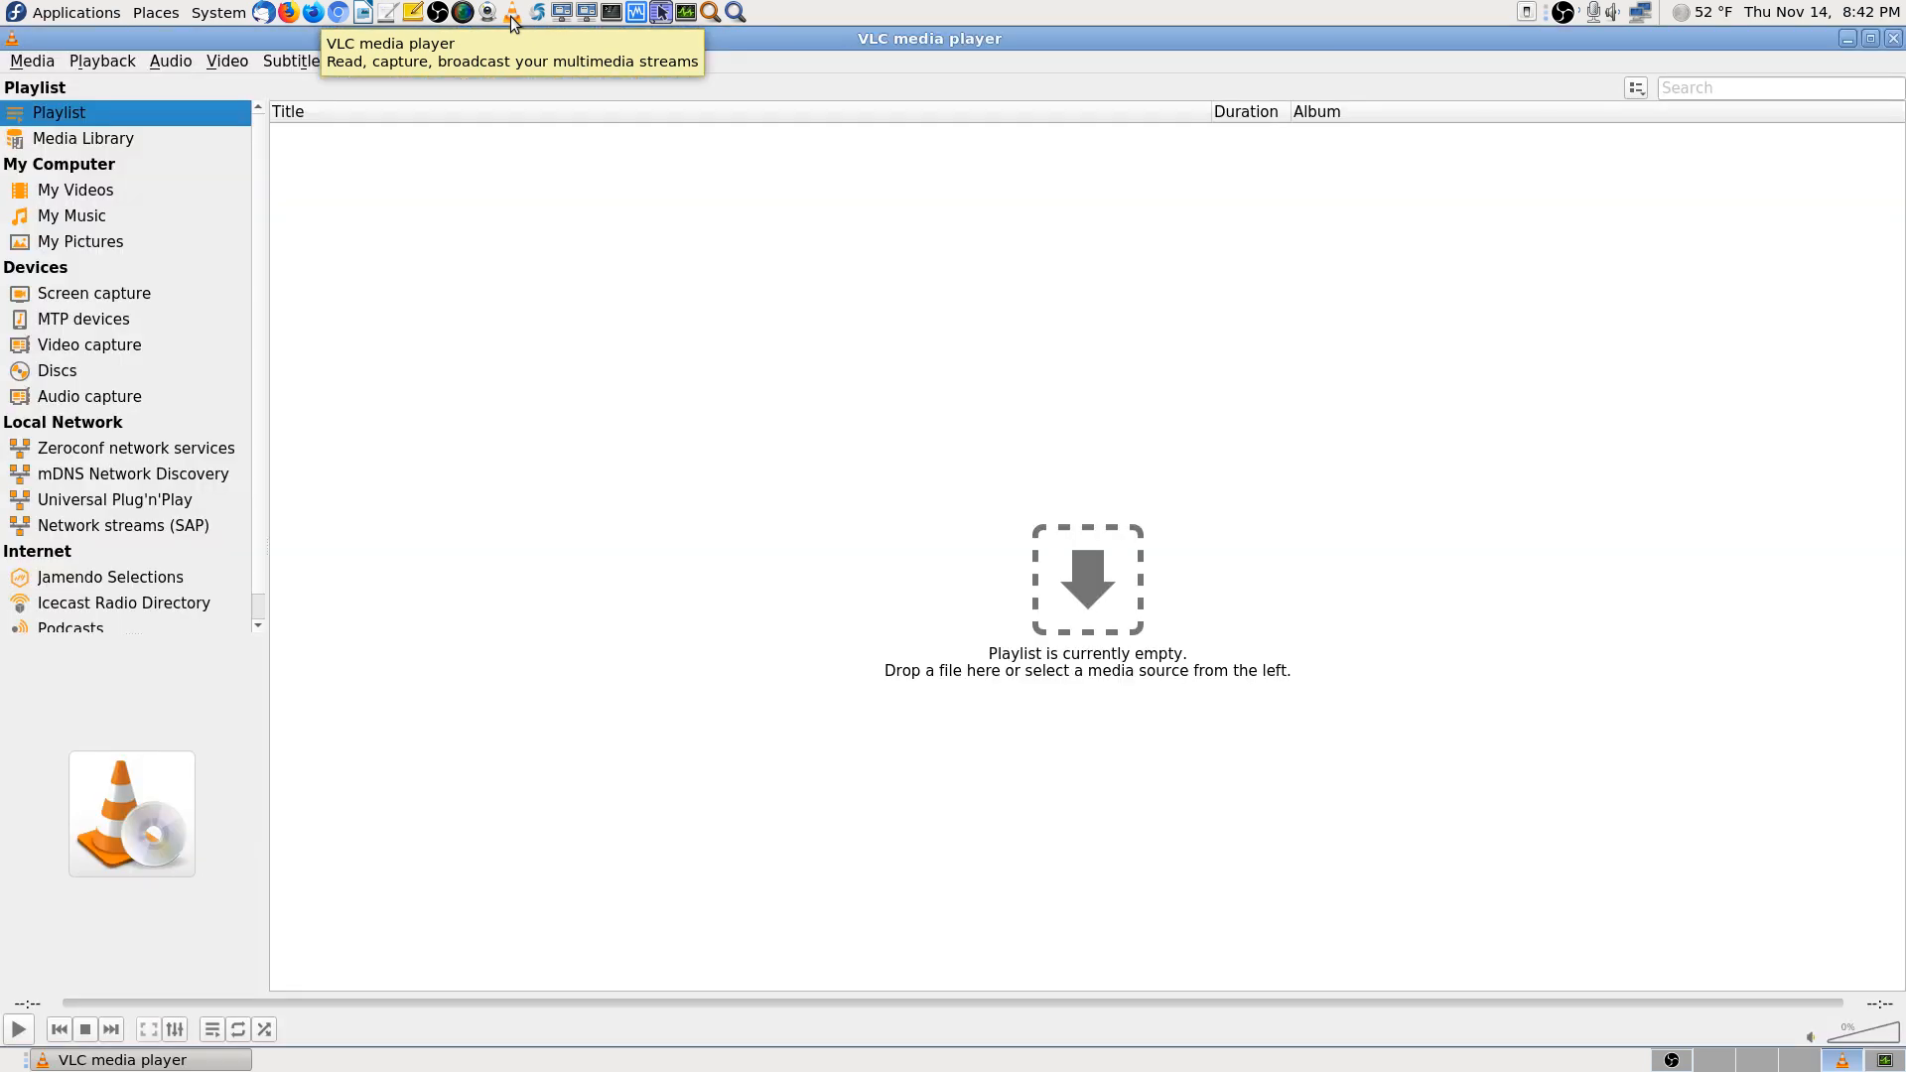
click(30, 62)
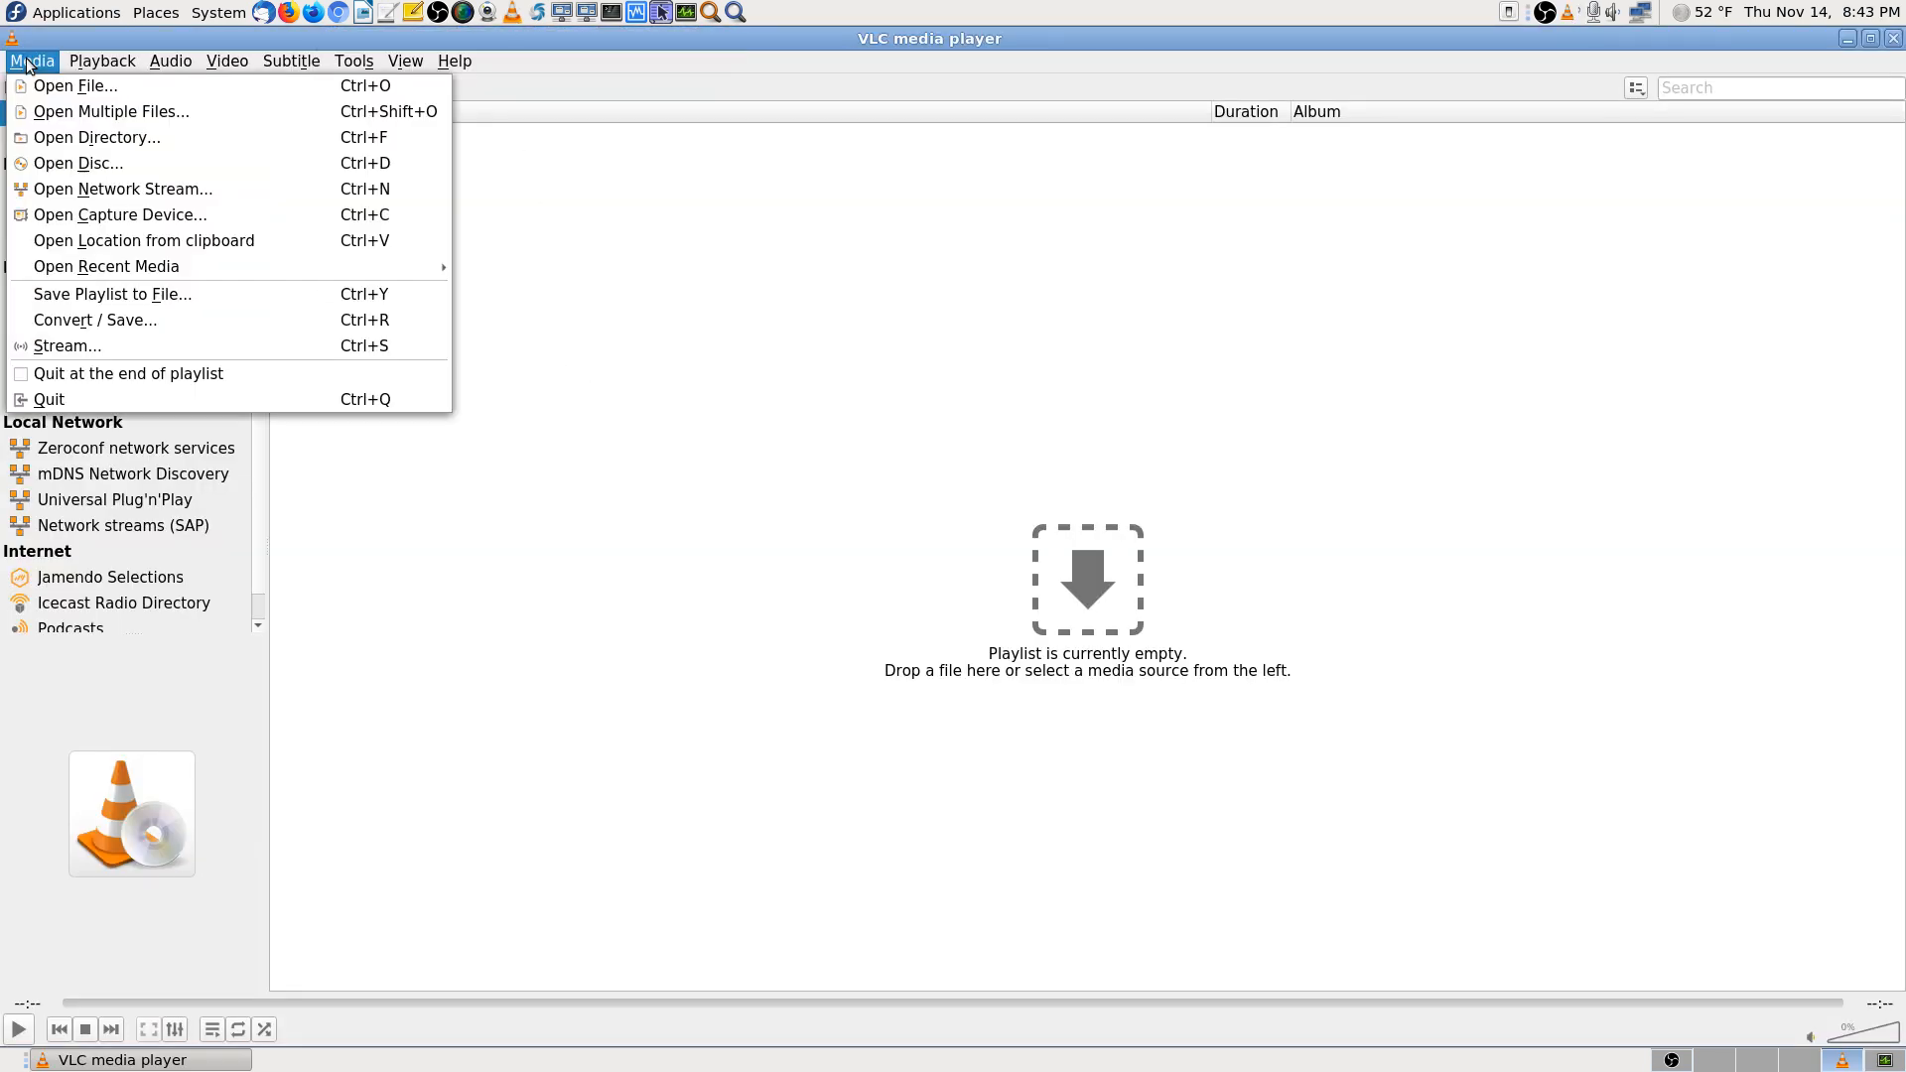
click(132, 140)
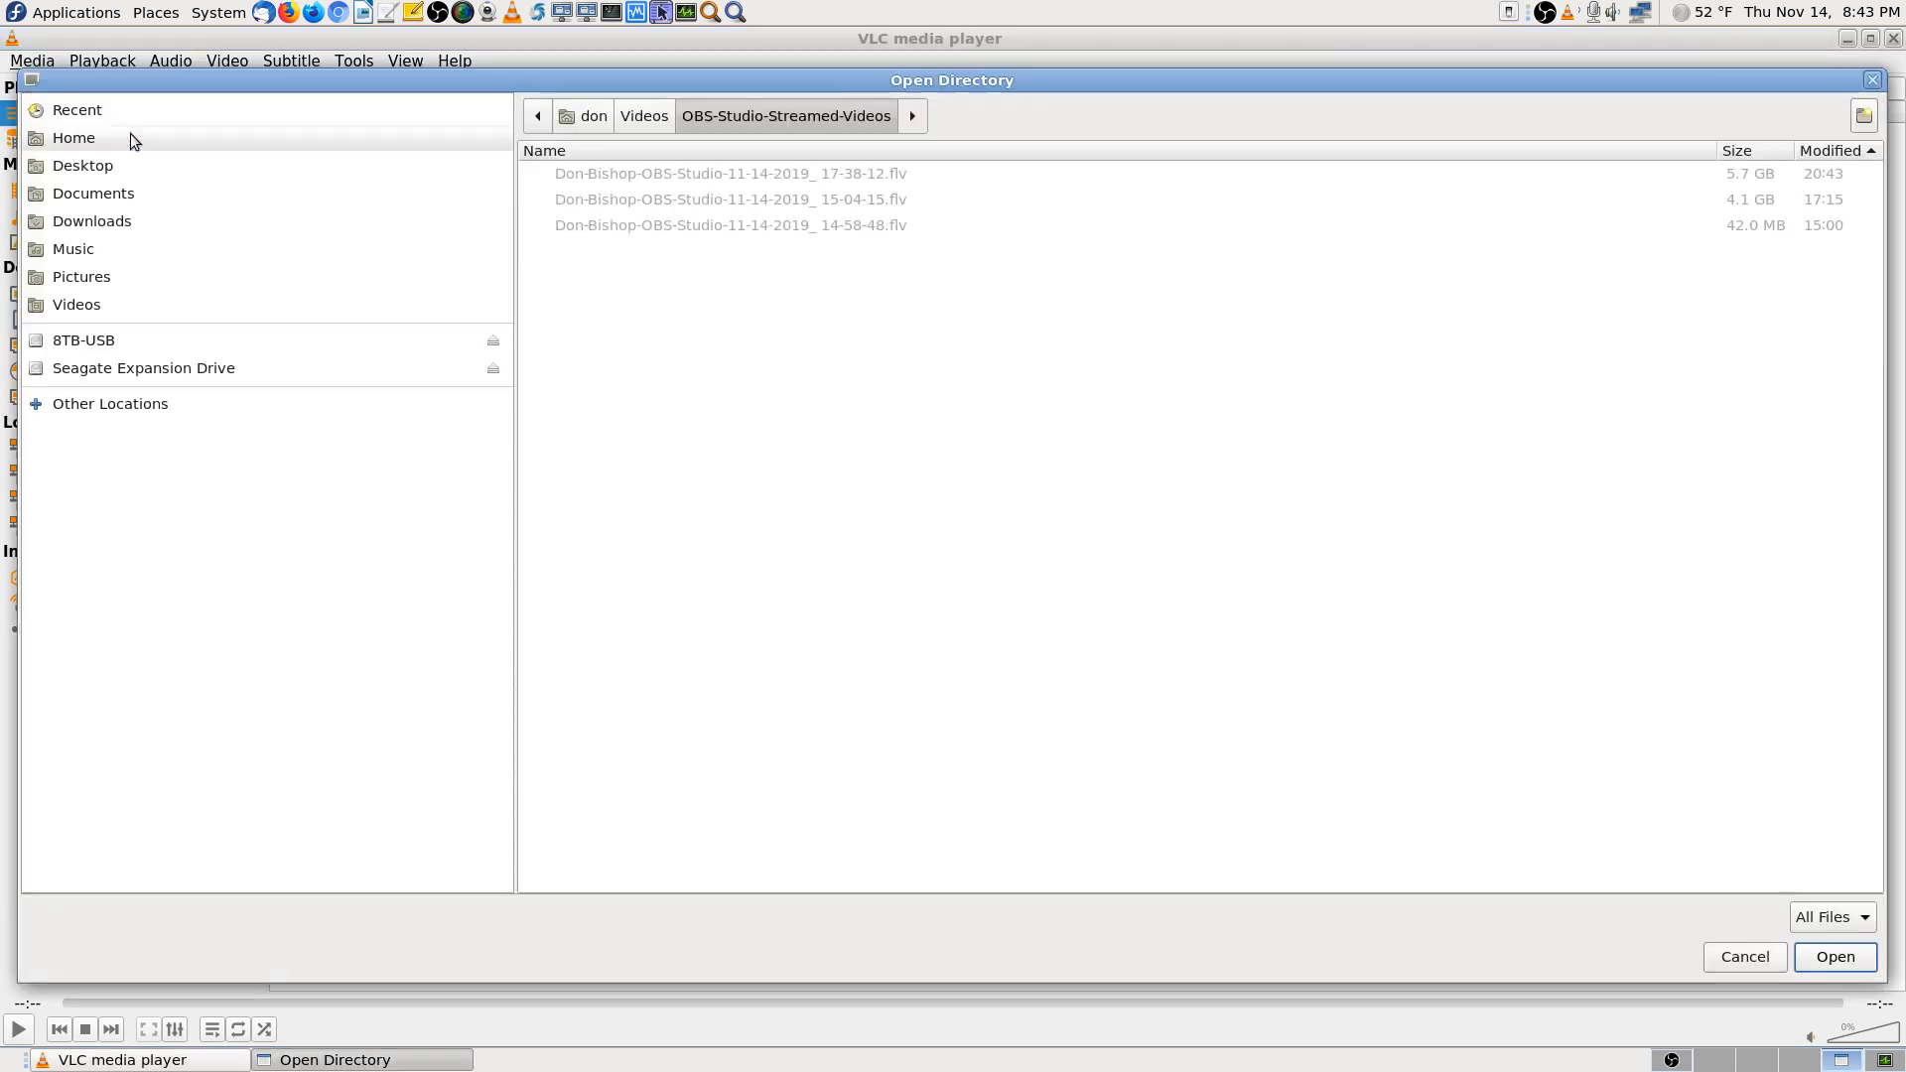
click(644, 117)
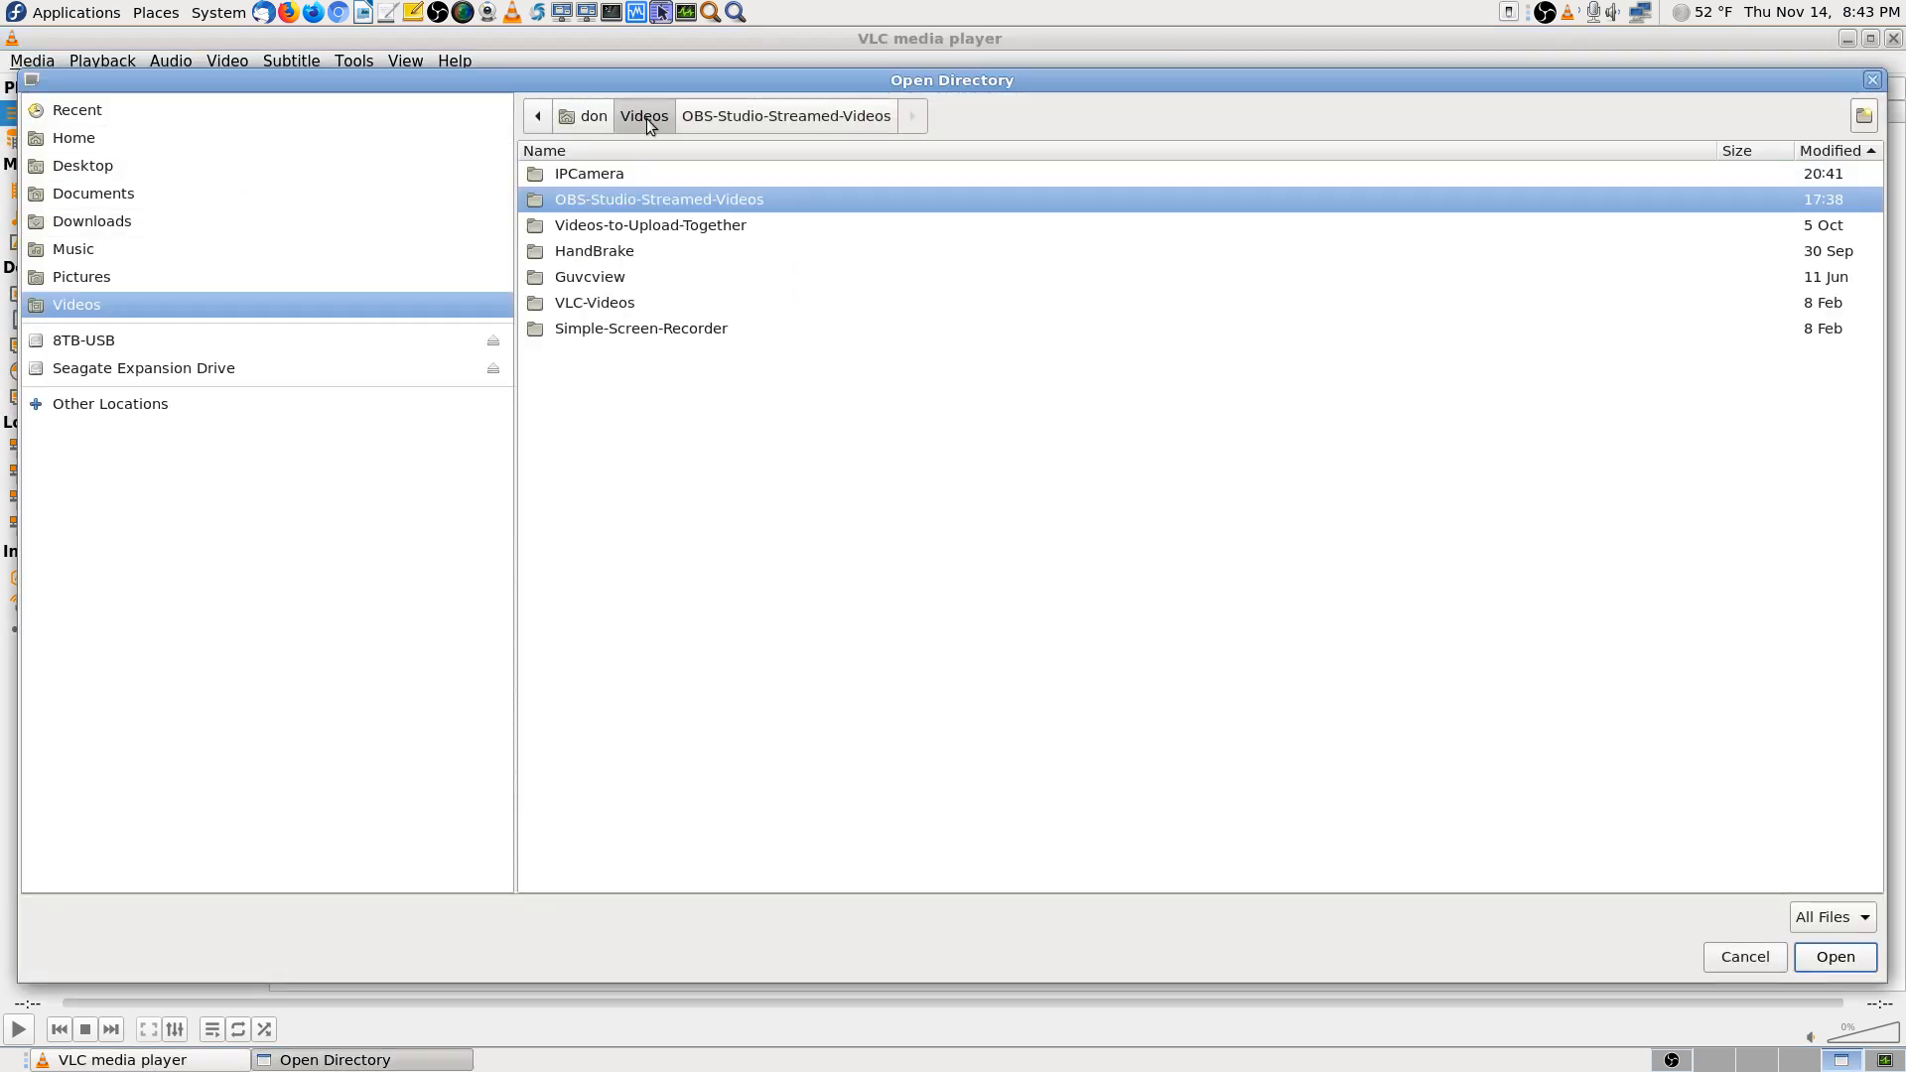
click(657, 181)
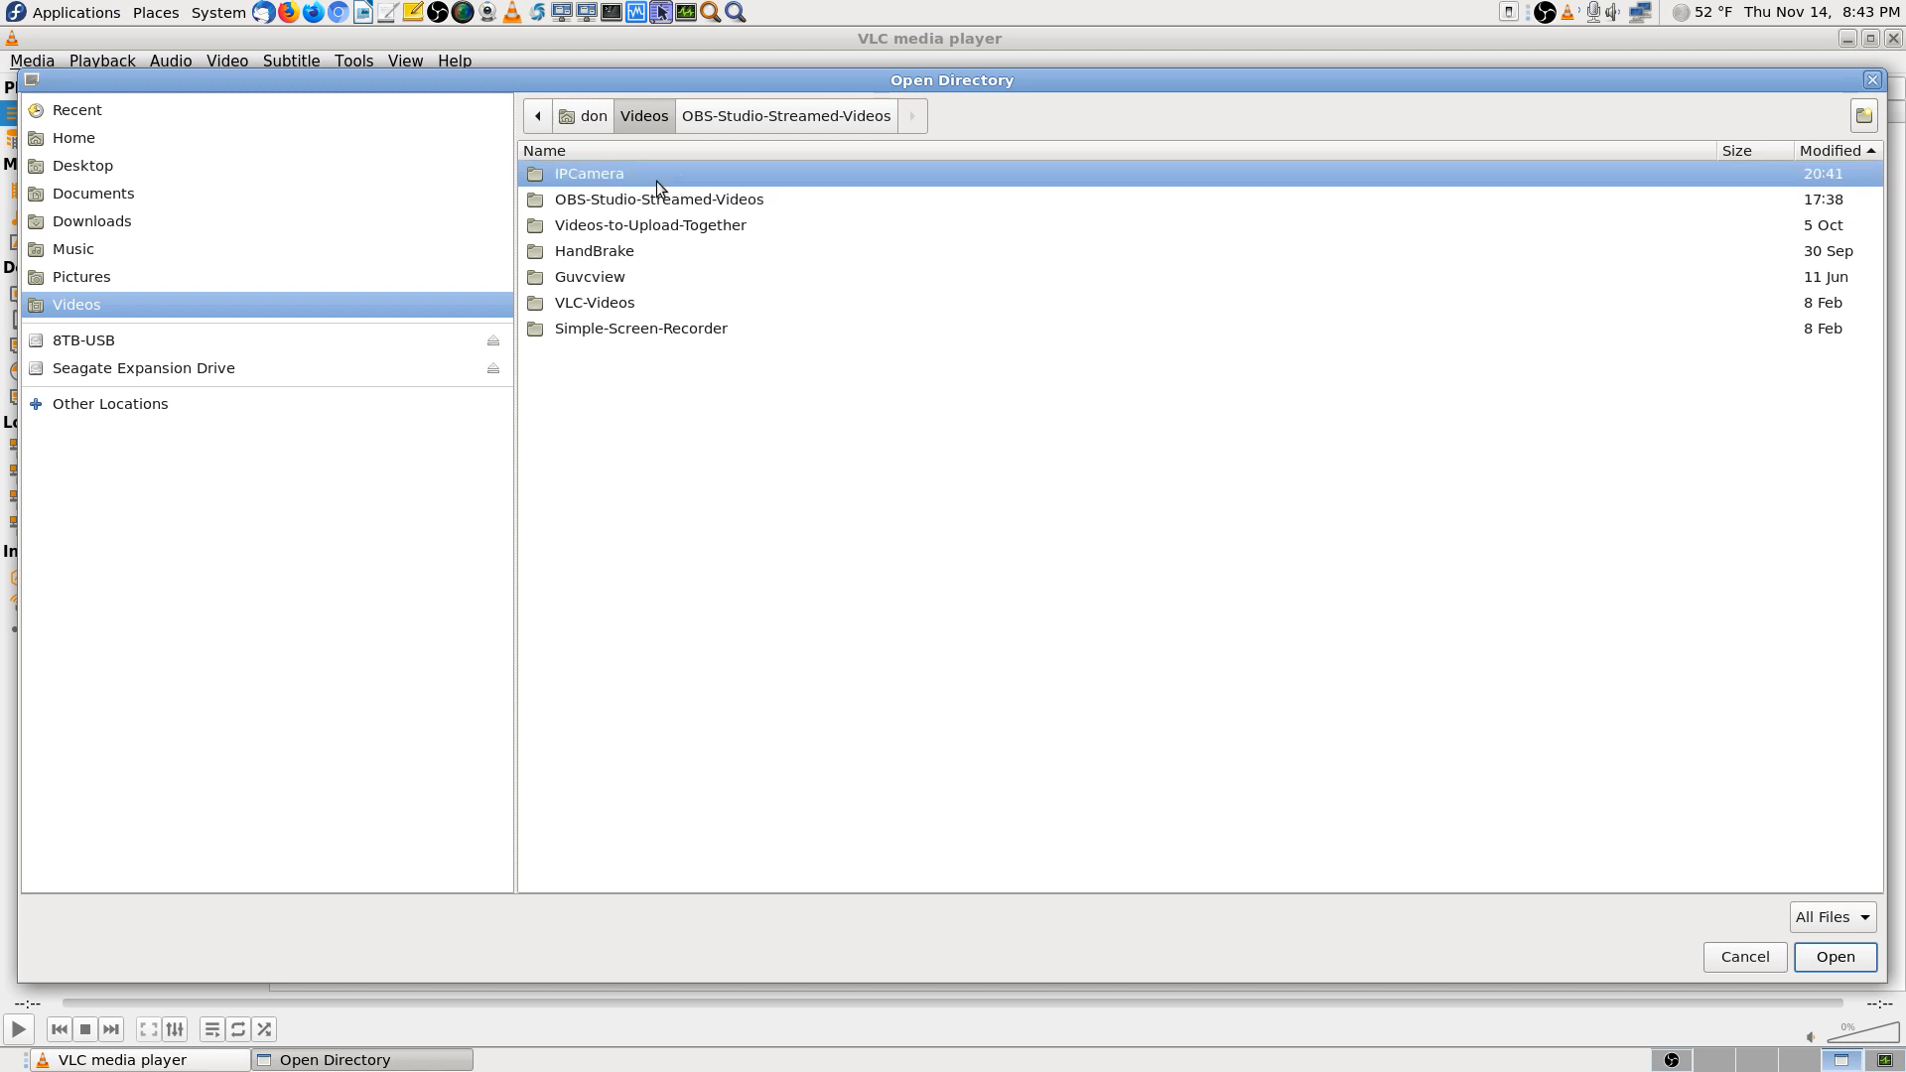
click(1836, 957)
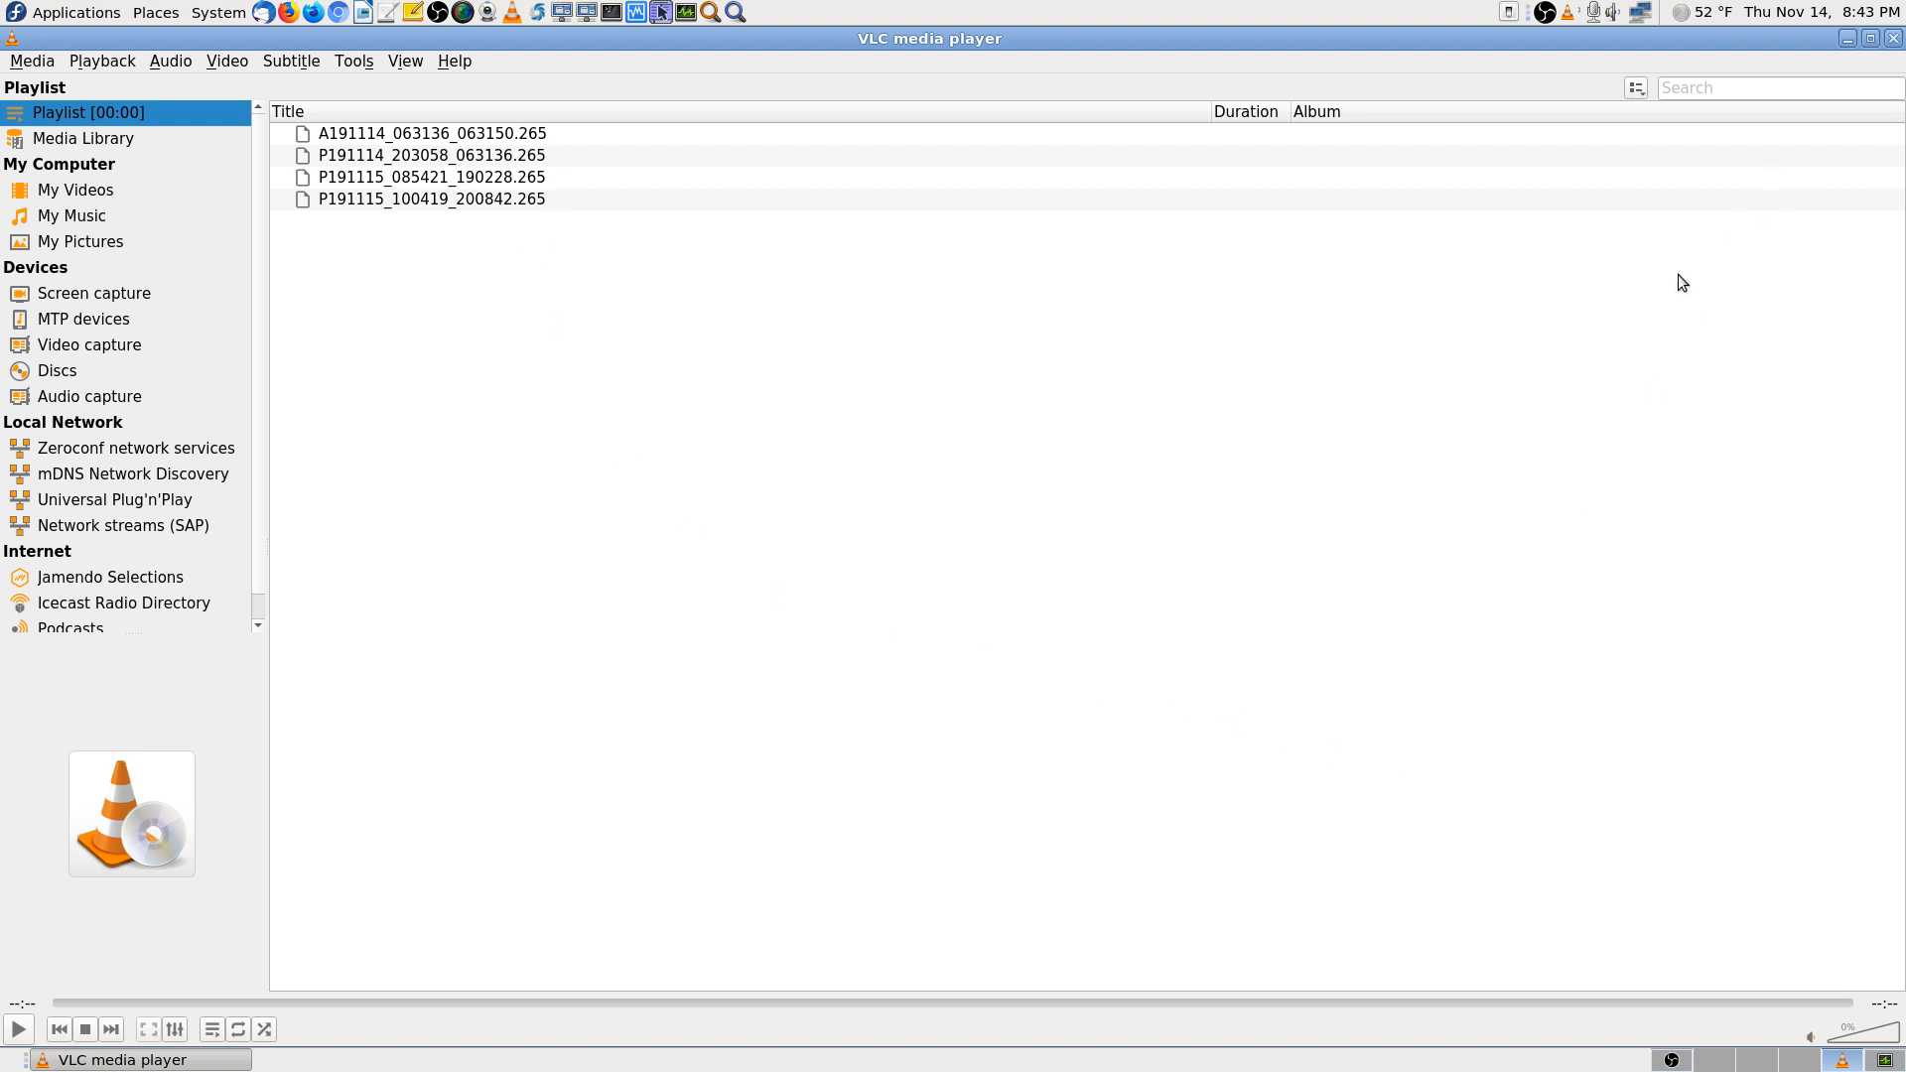
click(1894, 39)
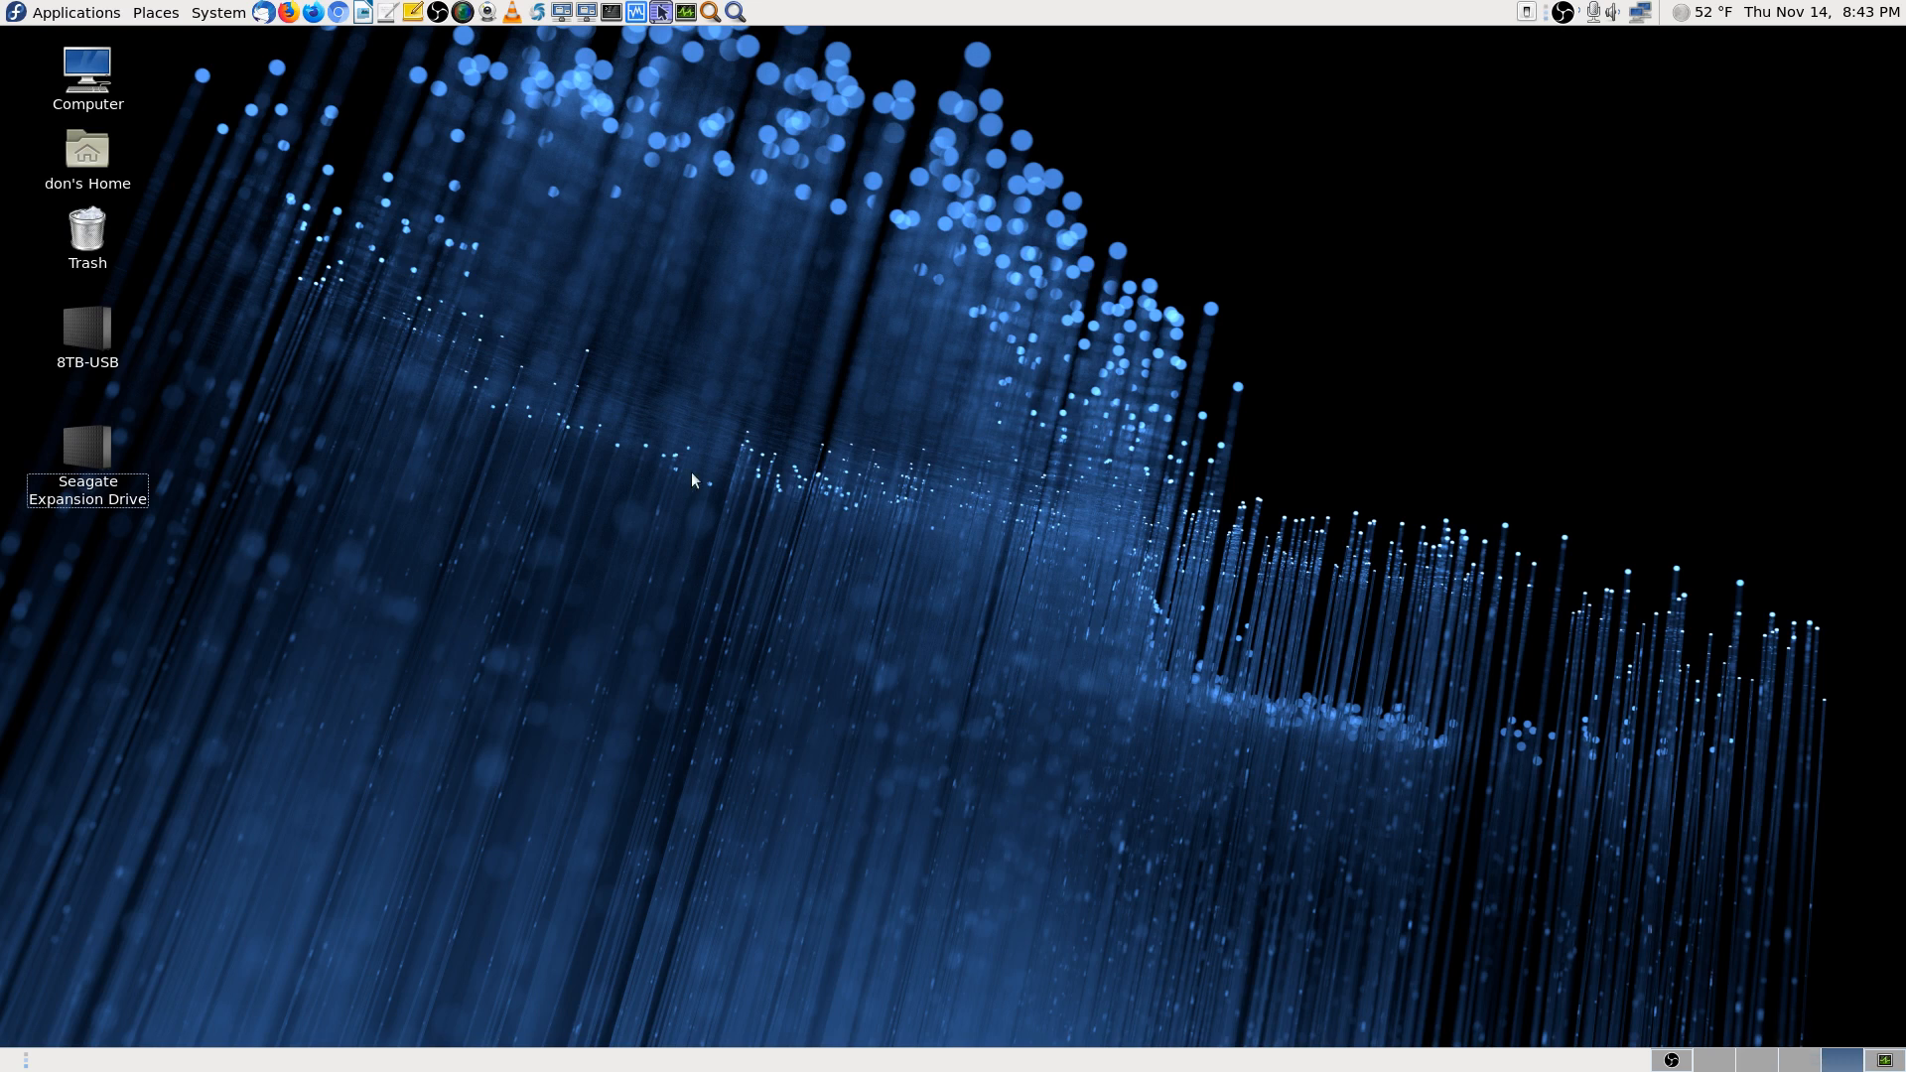
Search Application Finder for 'player' and launch Parole Media Player from the results
click(734, 12)
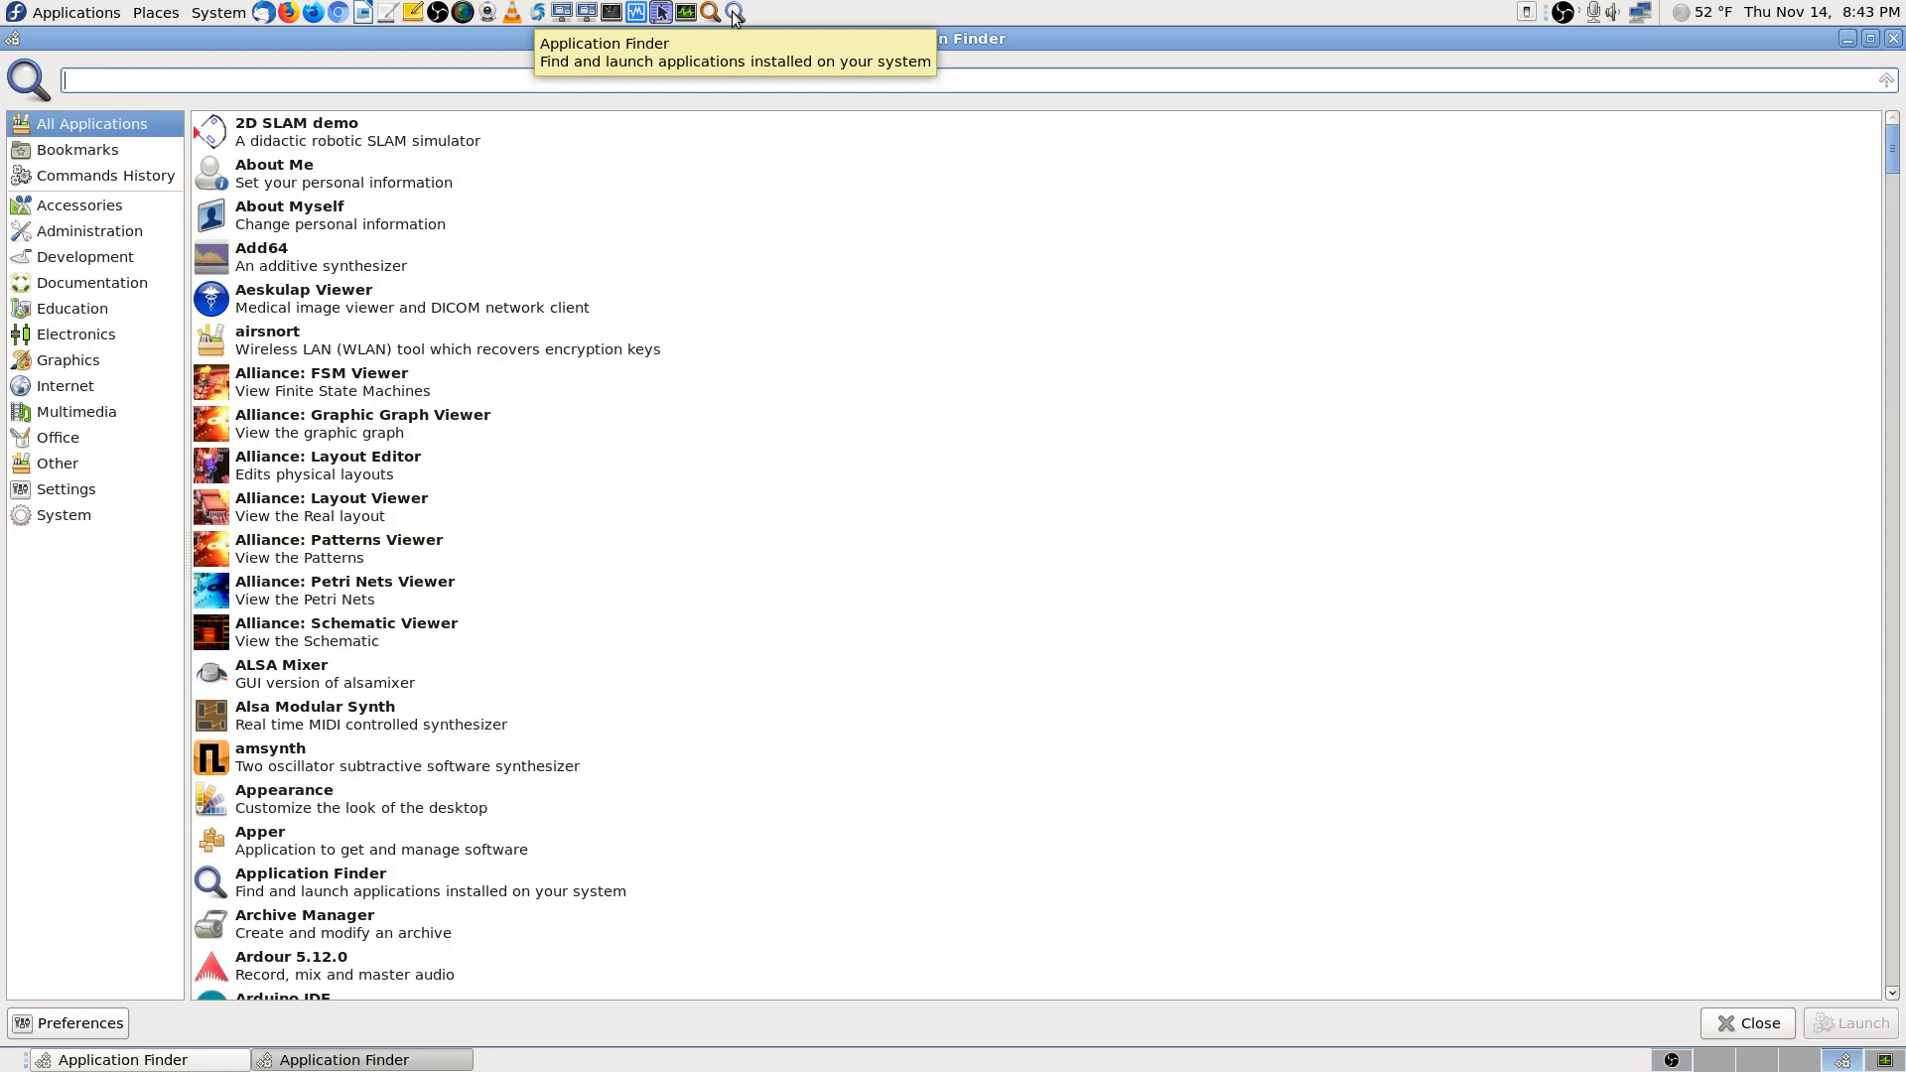
text(video)
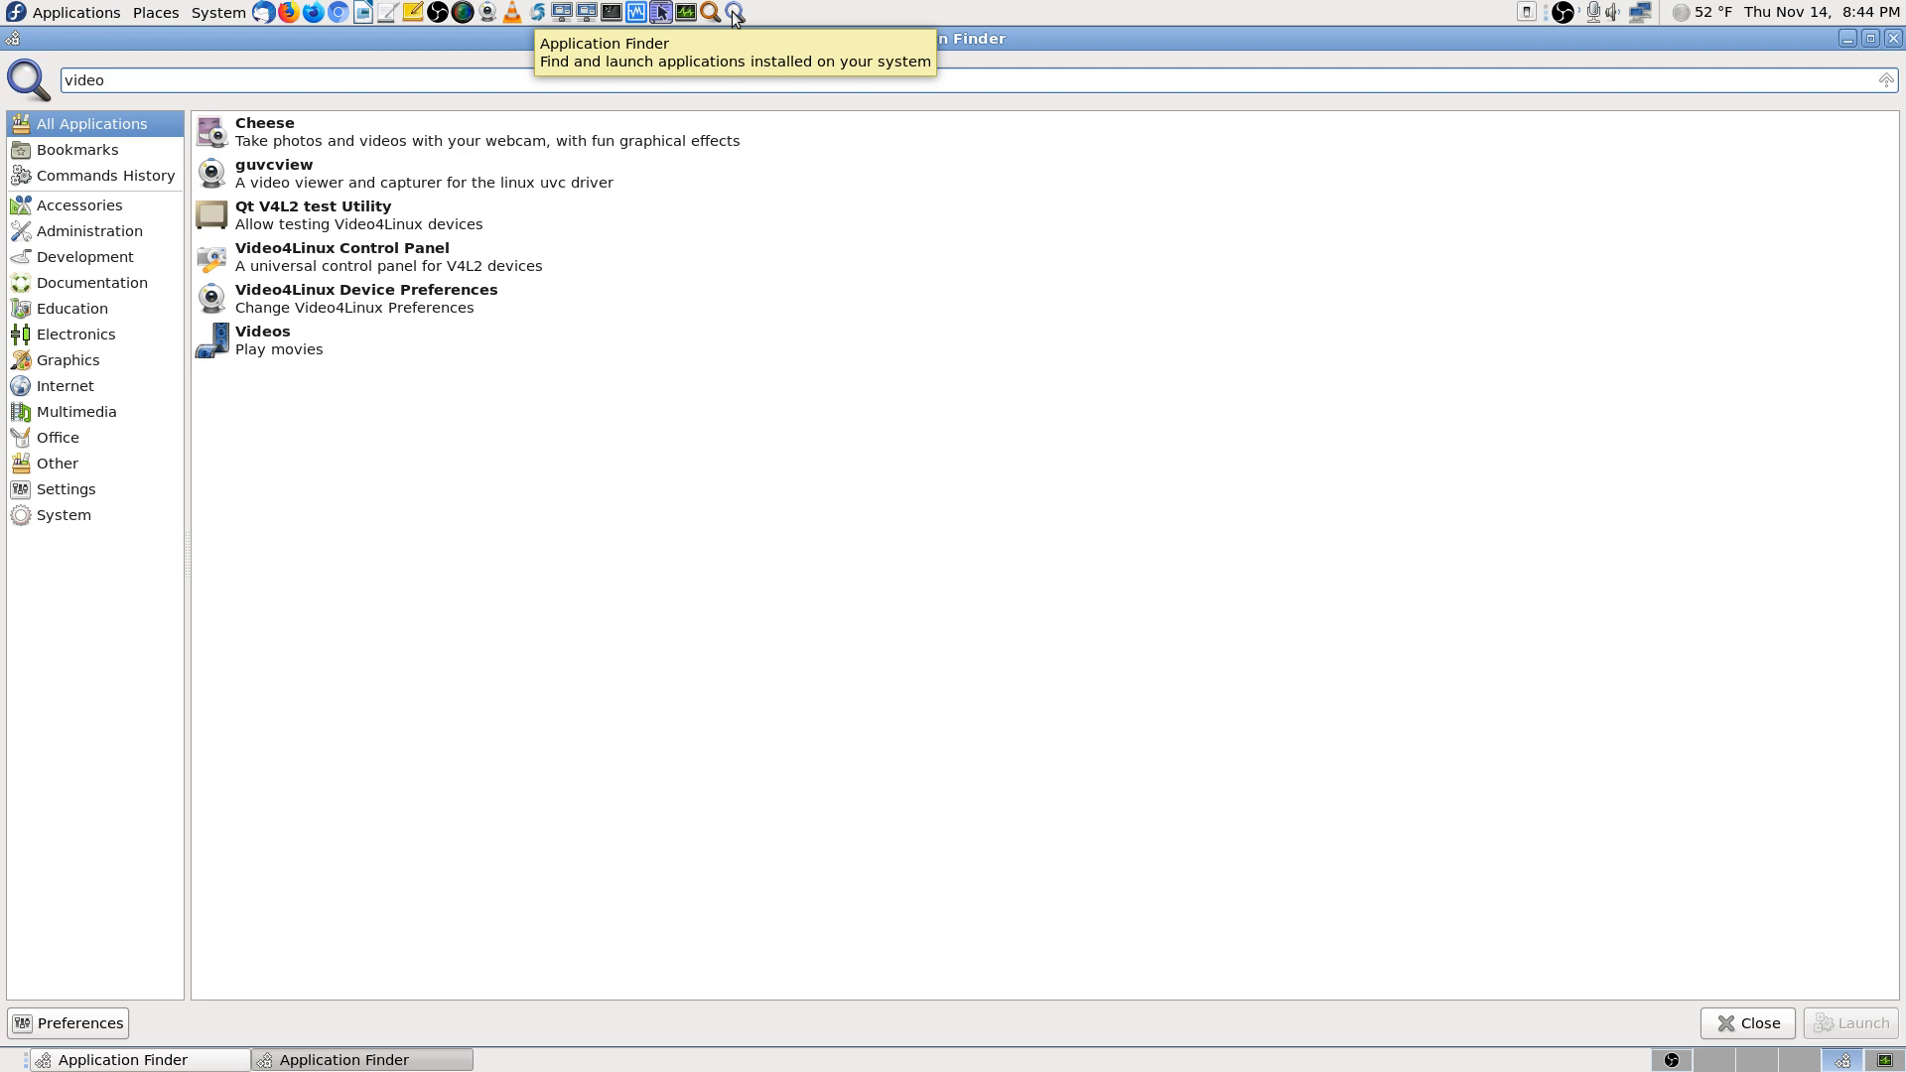
key(BackSpace)
key(BackSpace)
key(BackSpace)
key(BackSpace)
key(BackSpace)
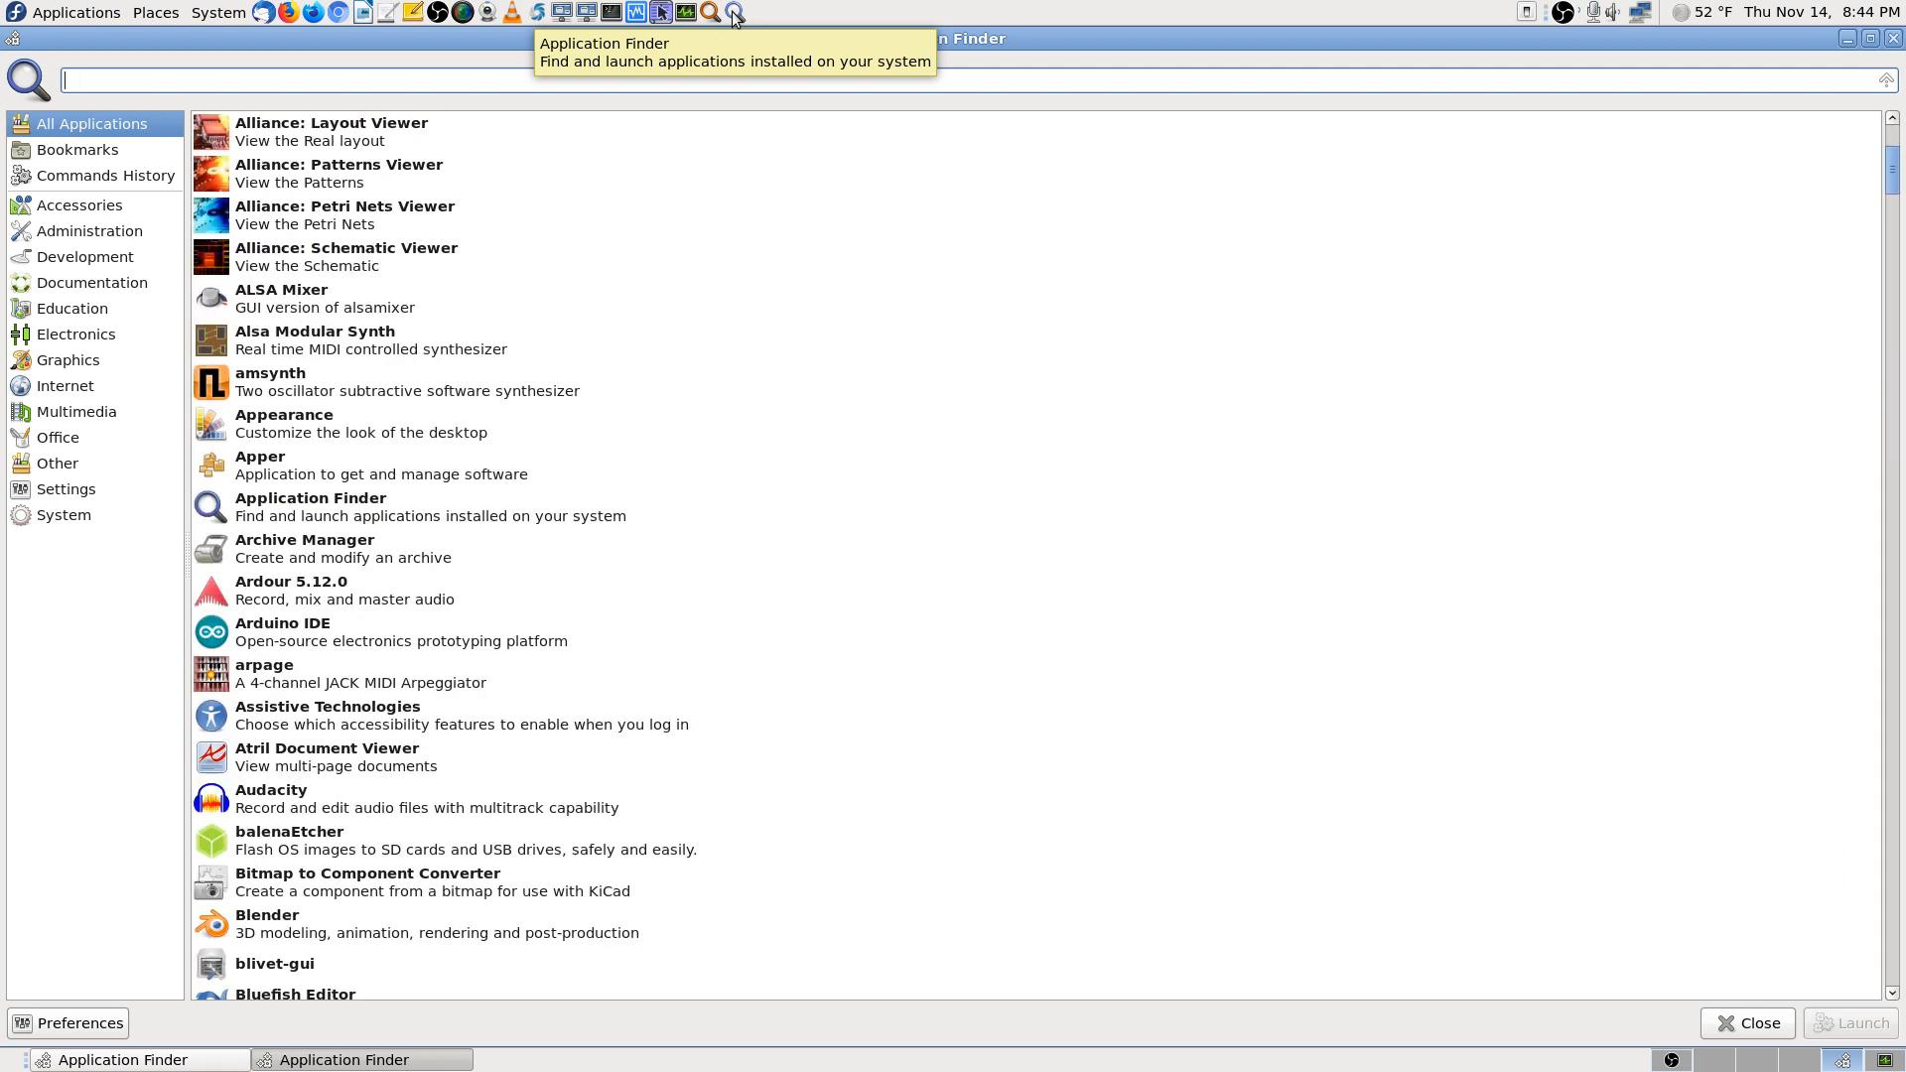
text(play)
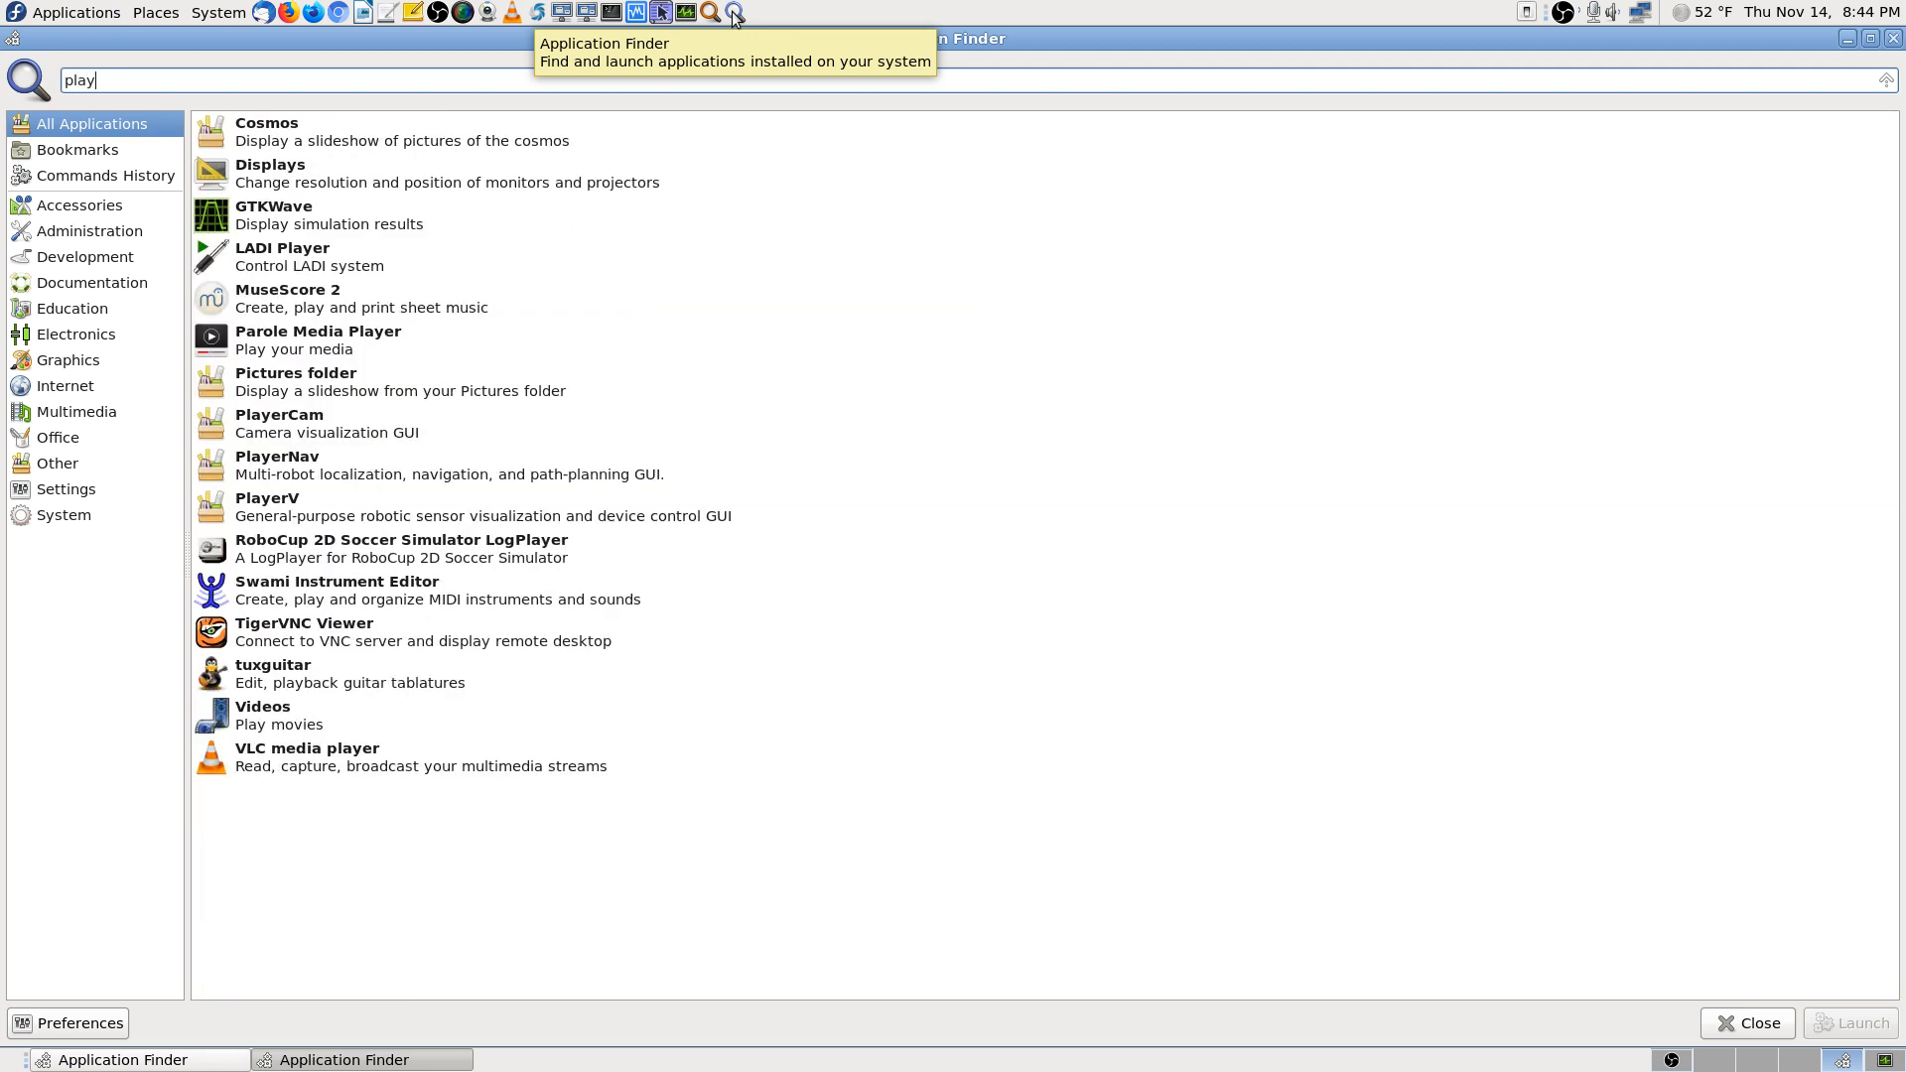
text(er)
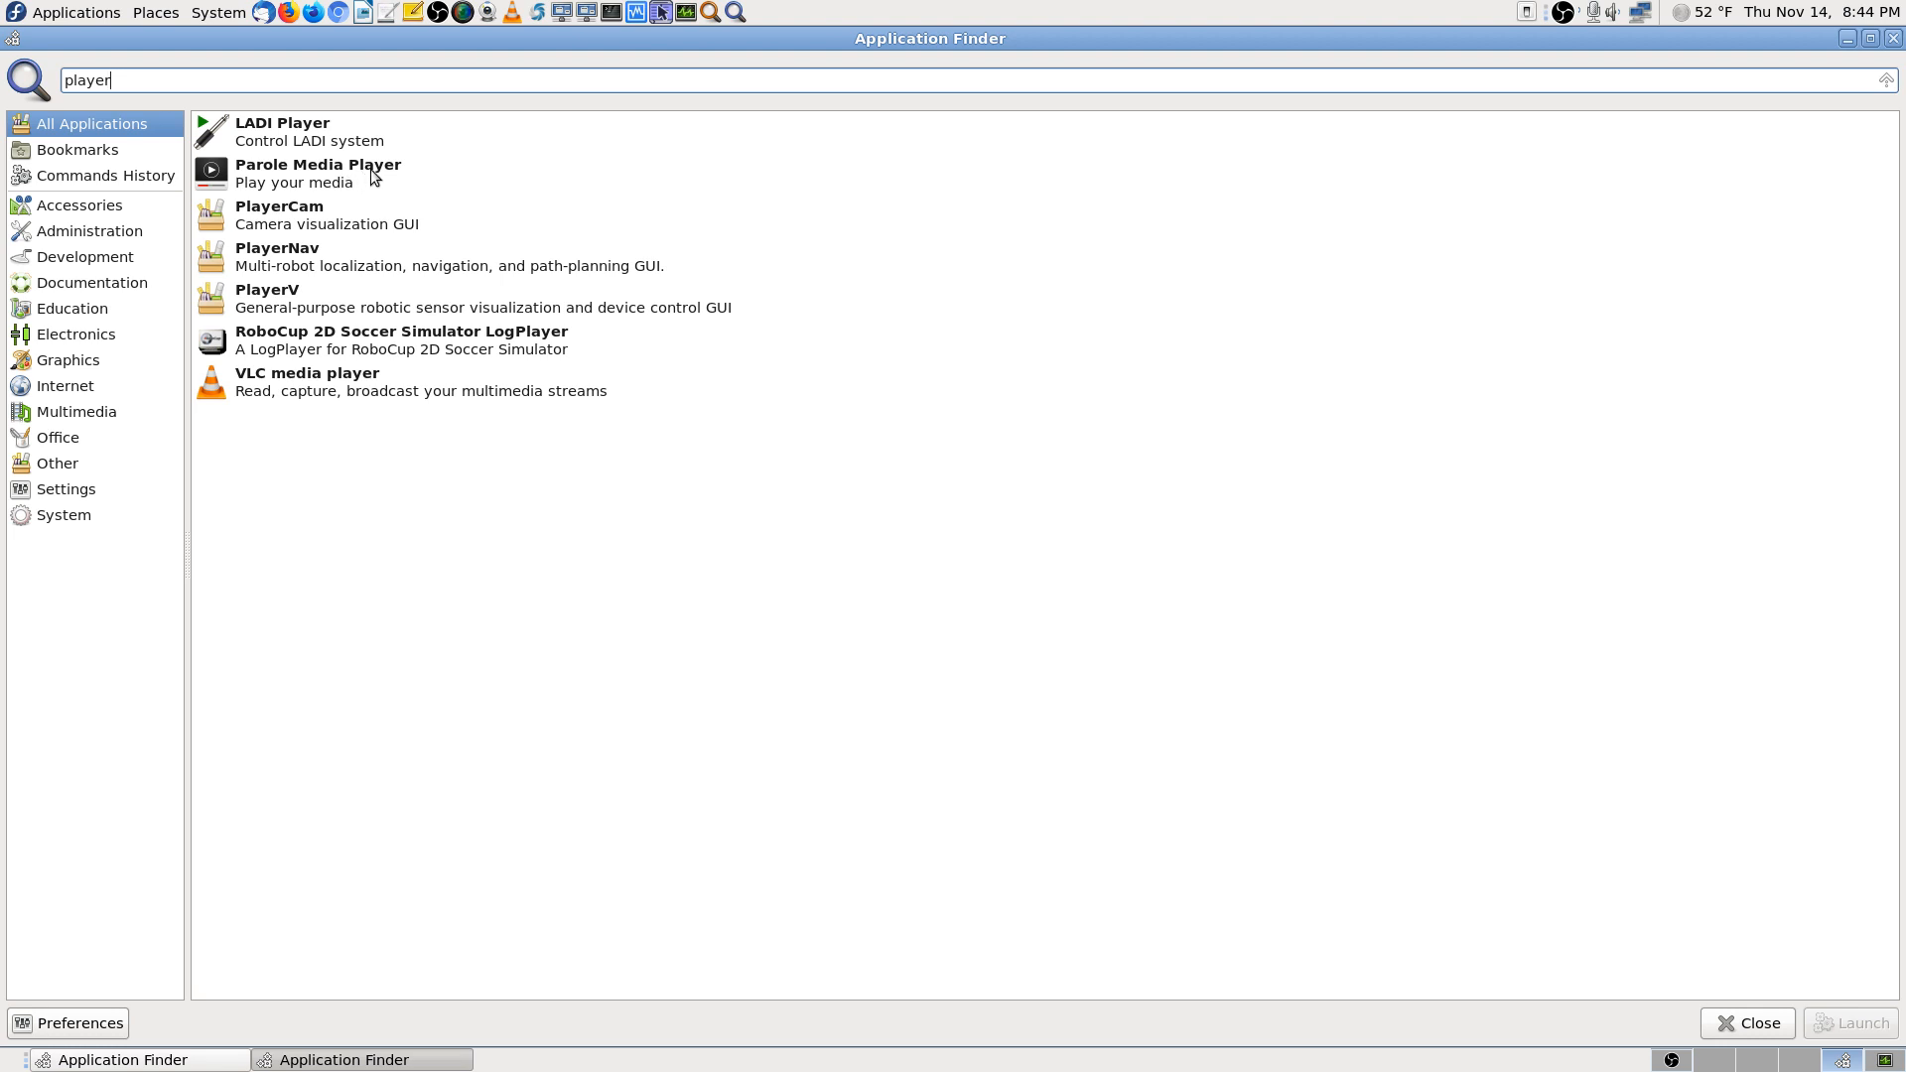
click(318, 167)
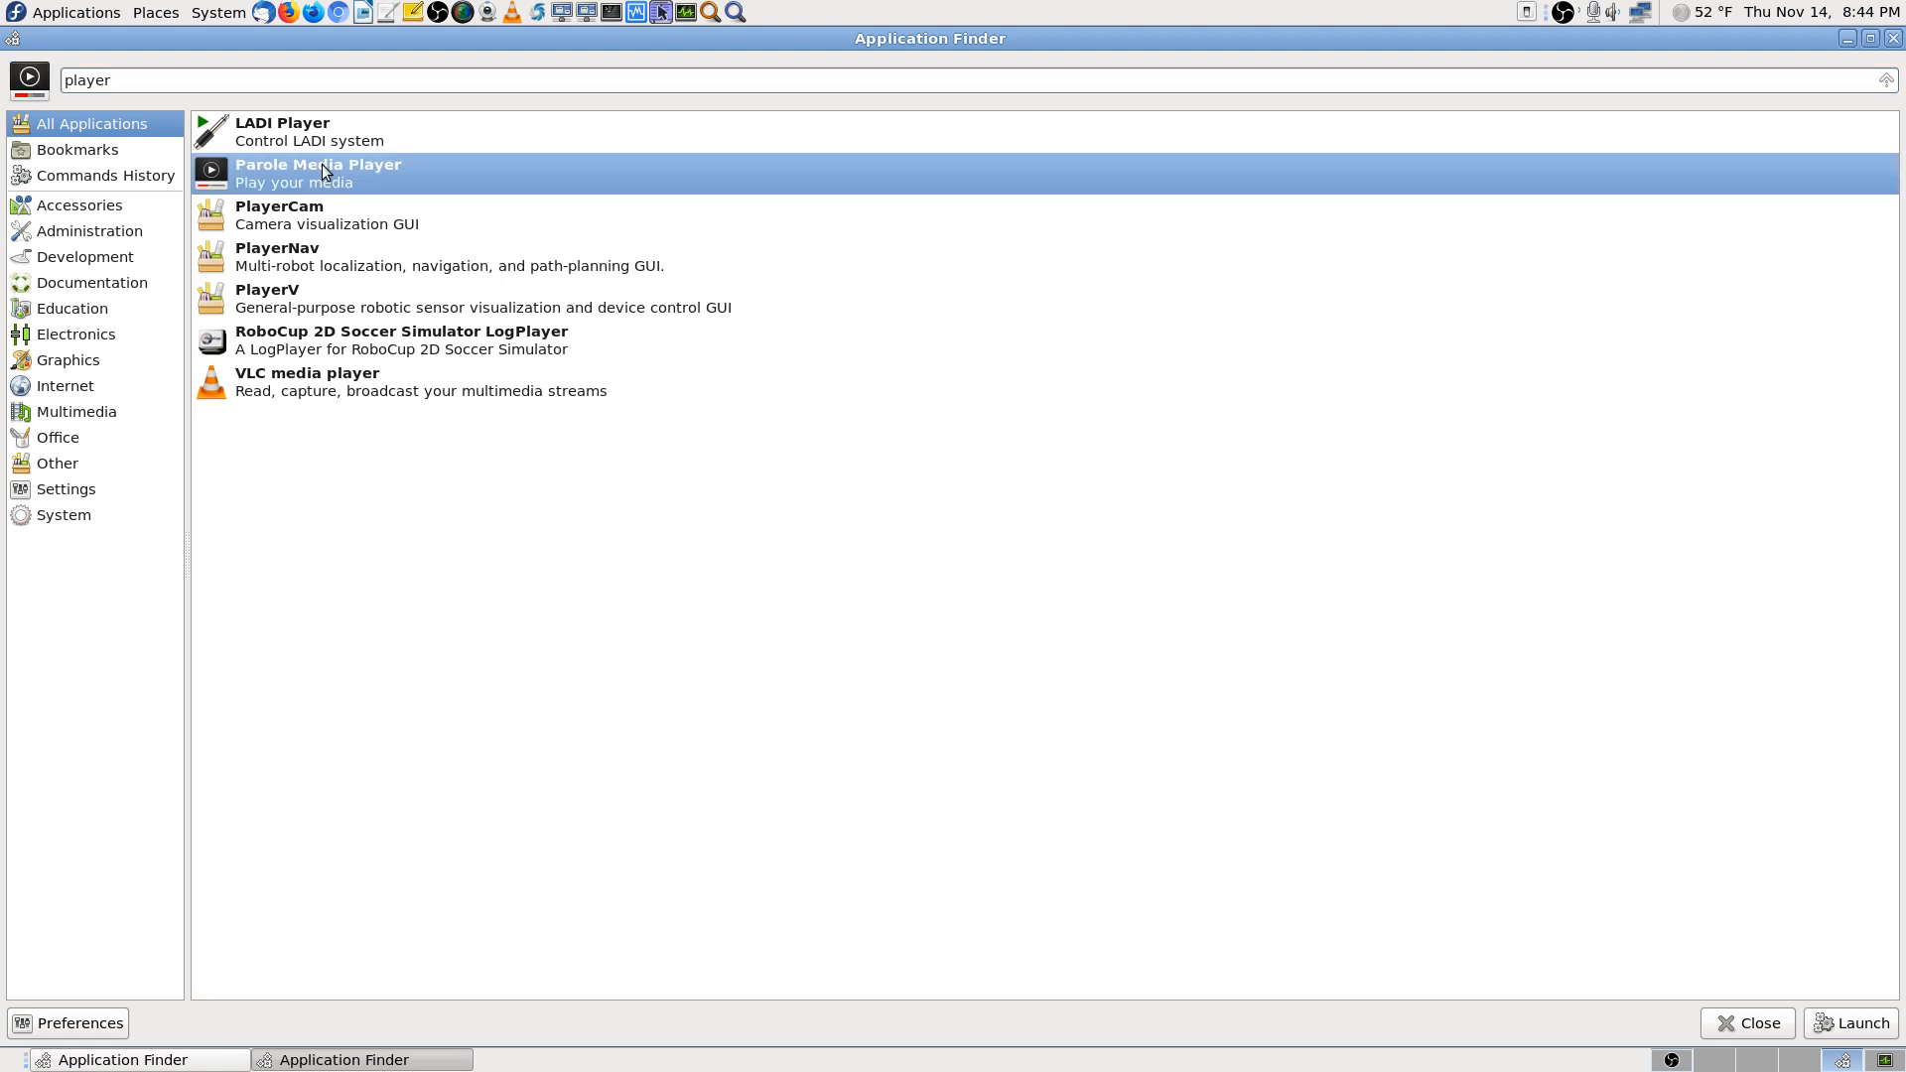
double_click(325, 172)
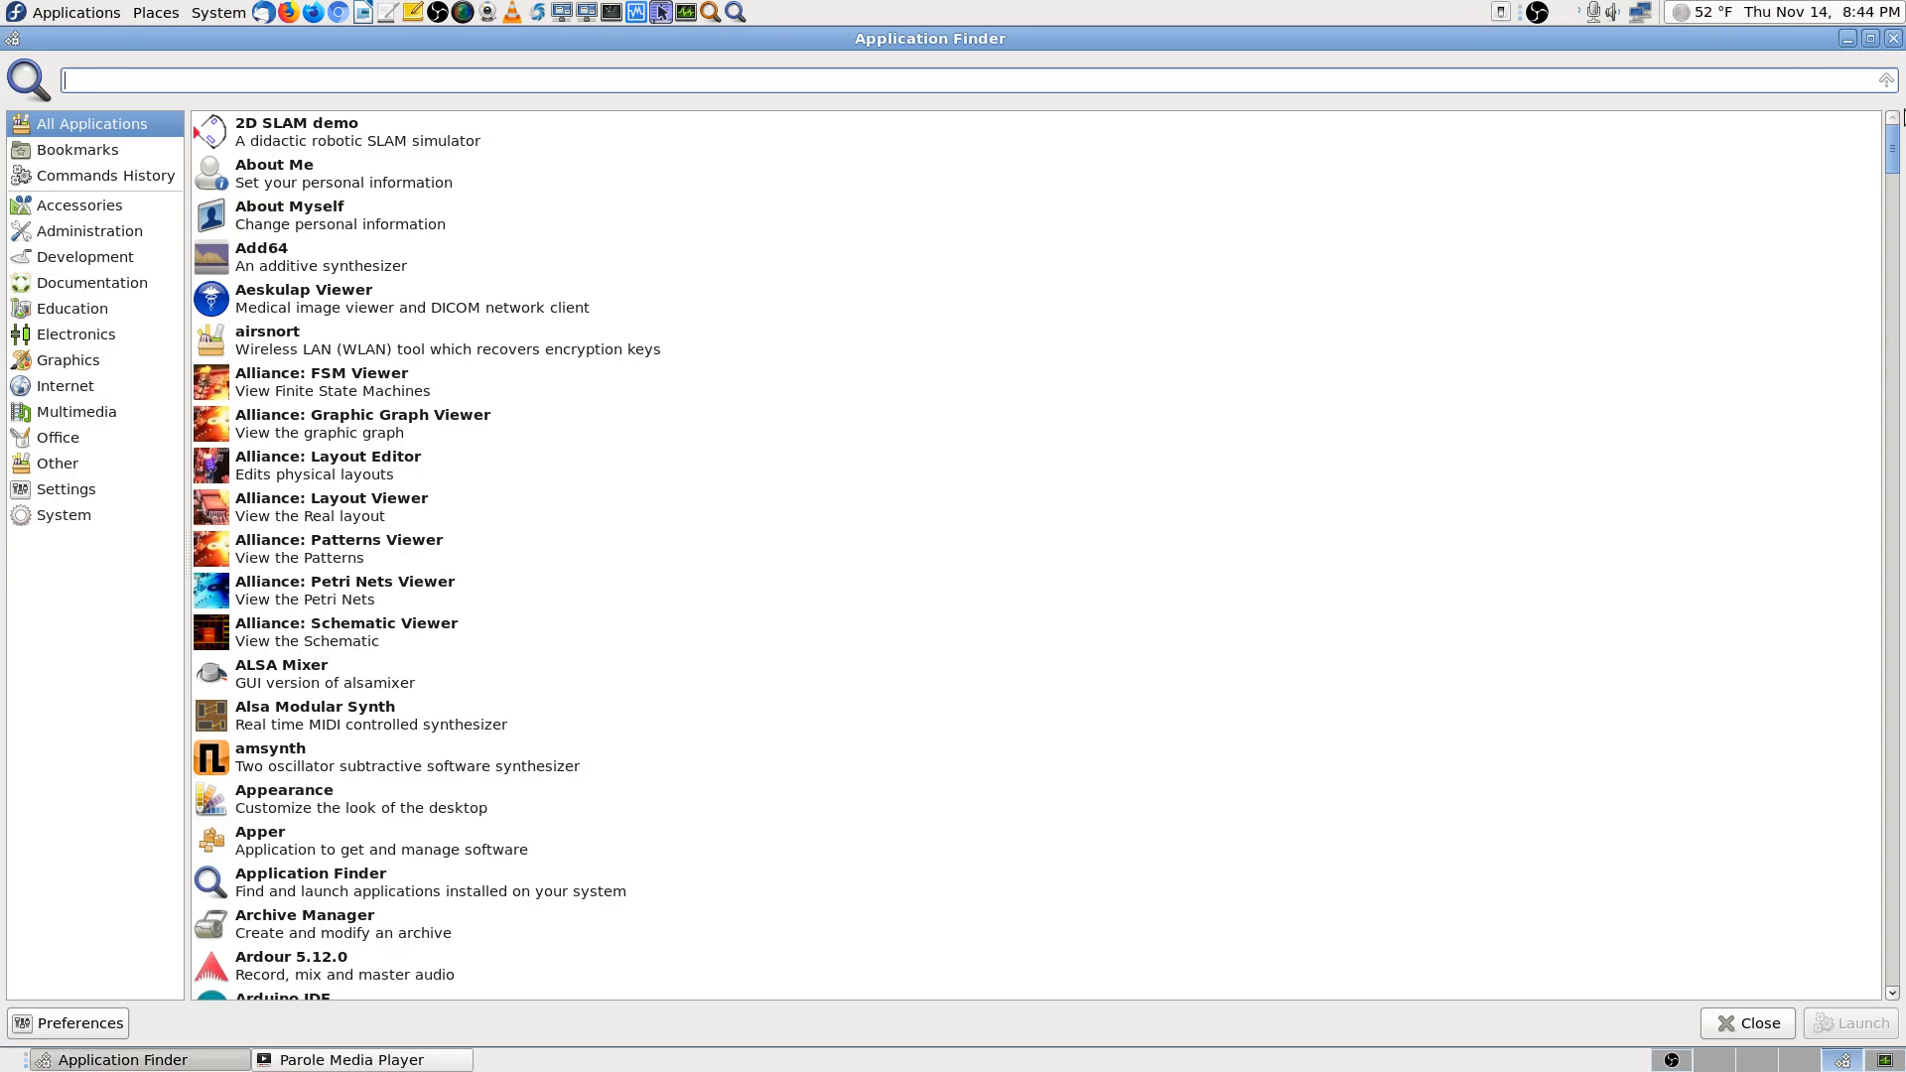
Close Application Finder and dismiss Parole's network location prompt
click(1893, 38)
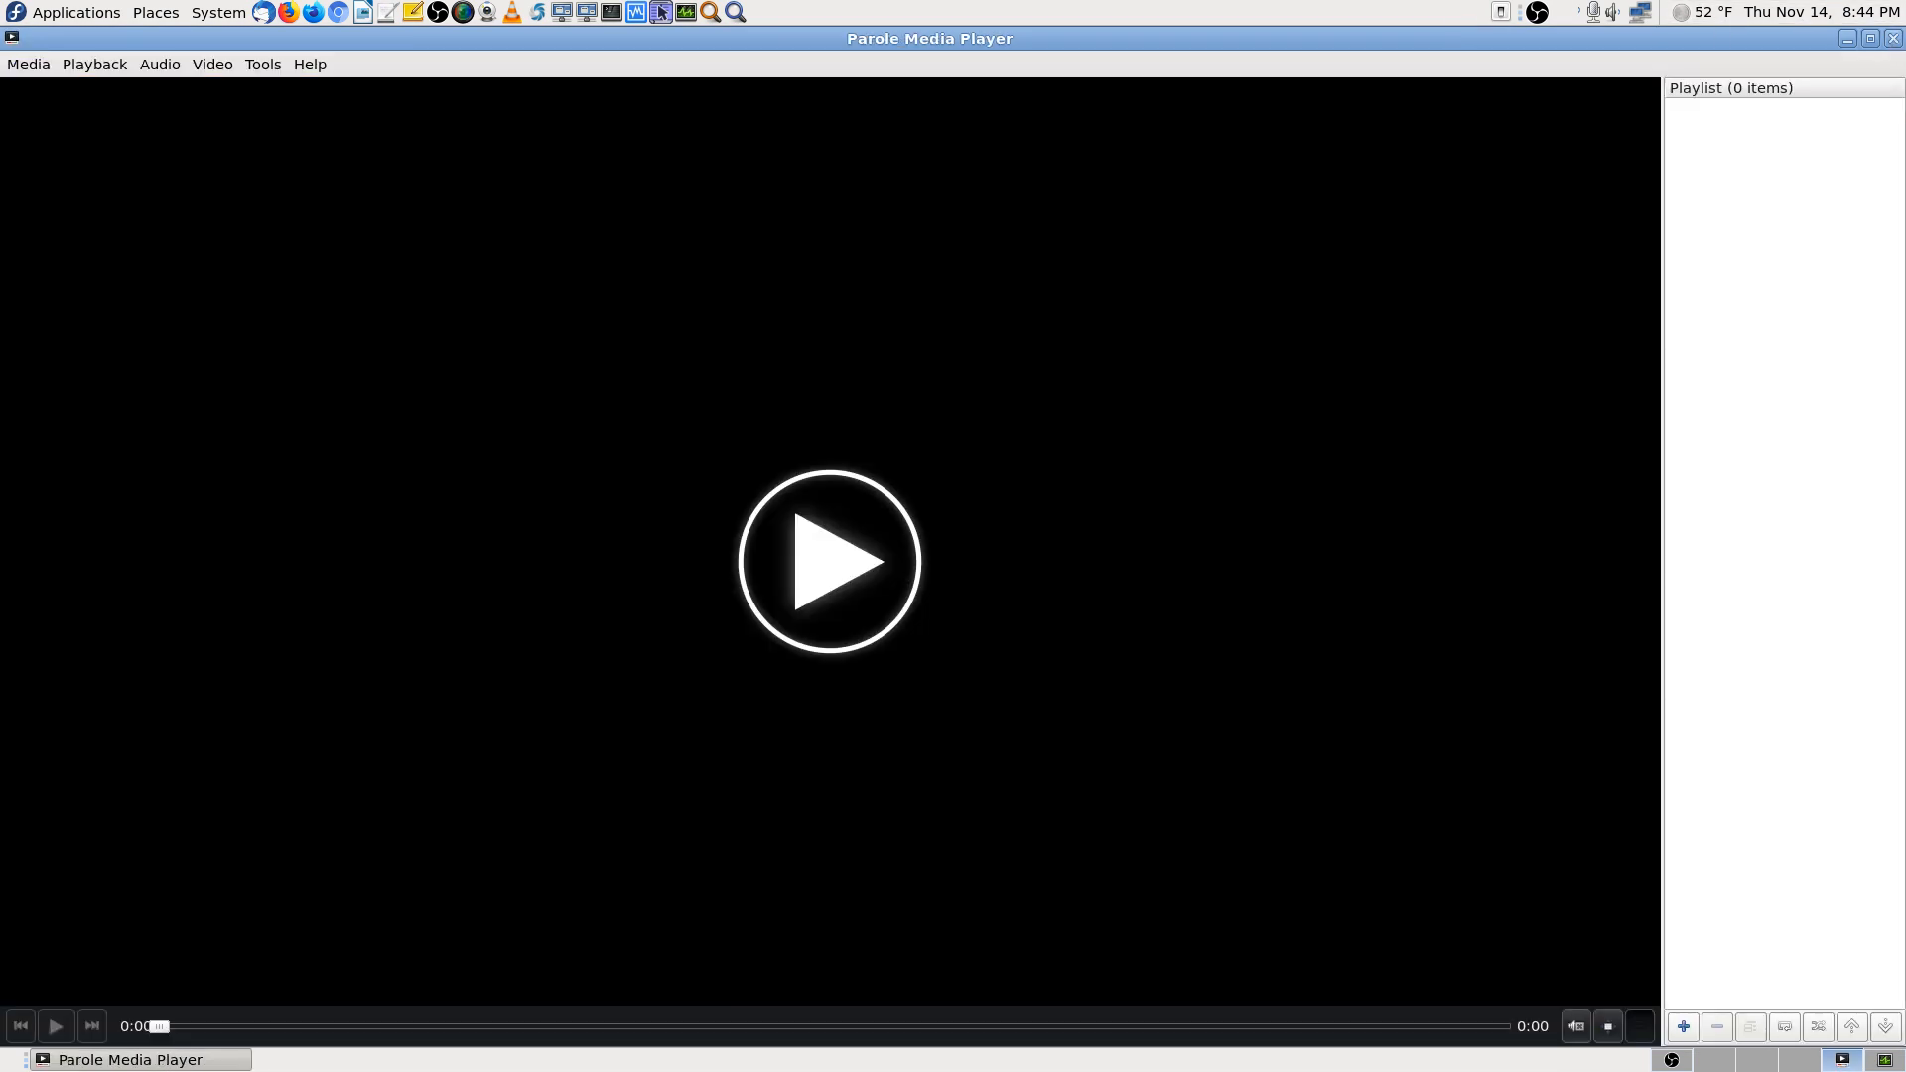
click(29, 66)
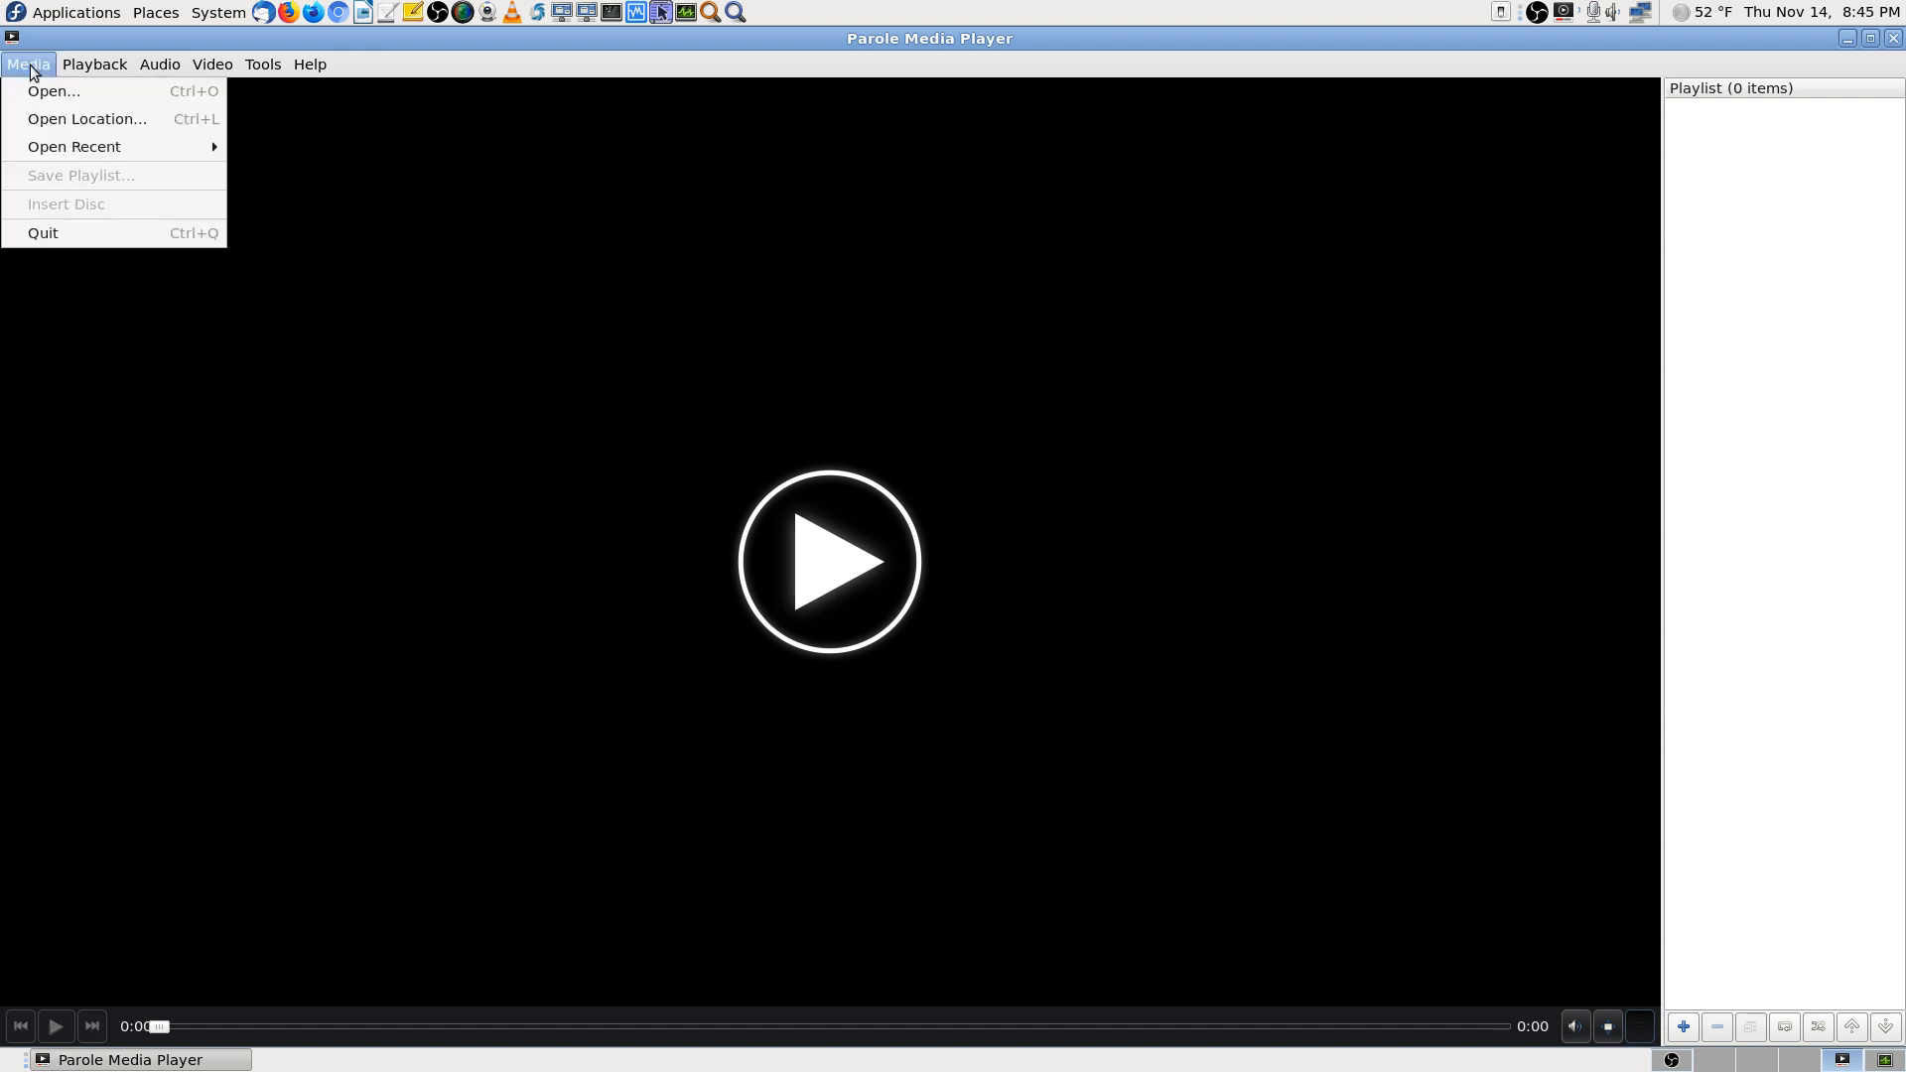
click(76, 118)
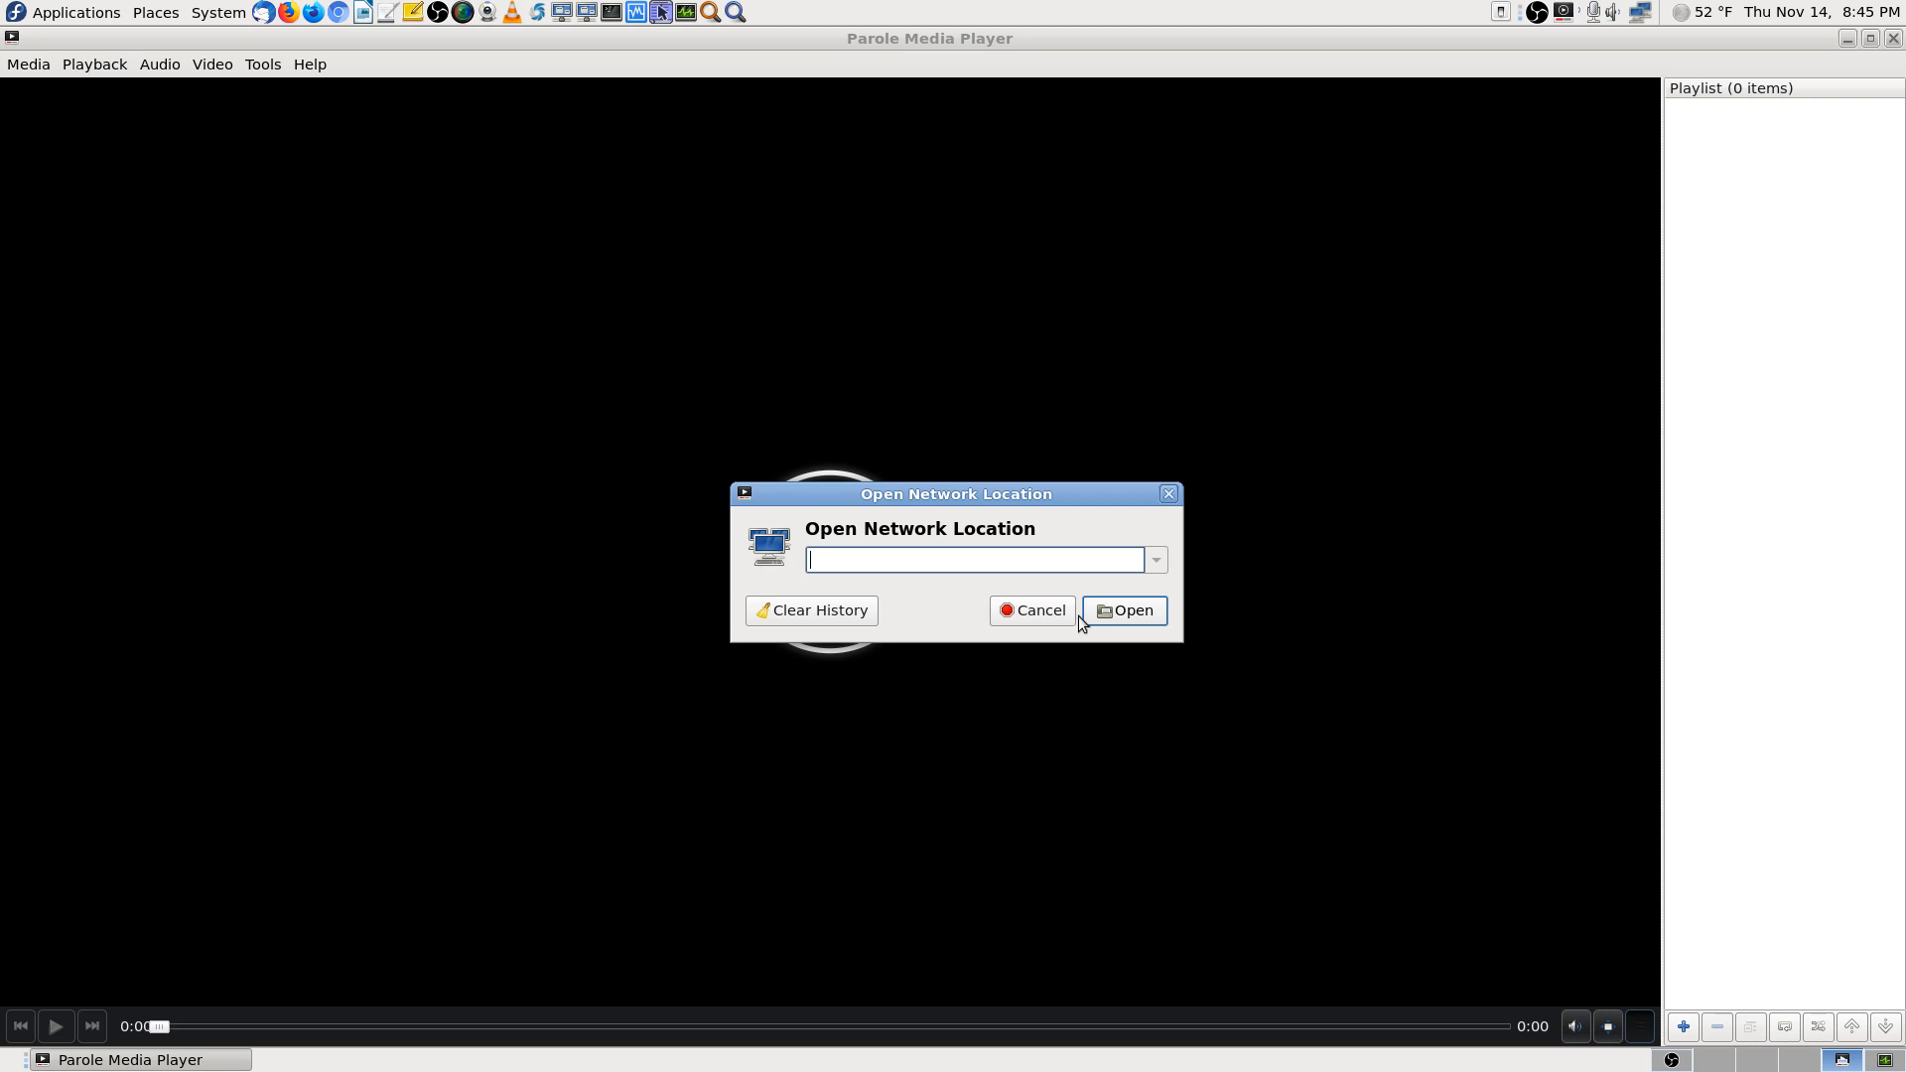
click(1047, 611)
Browse to Videos/IPCamera in Parole's file picker, find no playable files, and quit Parole
click(28, 63)
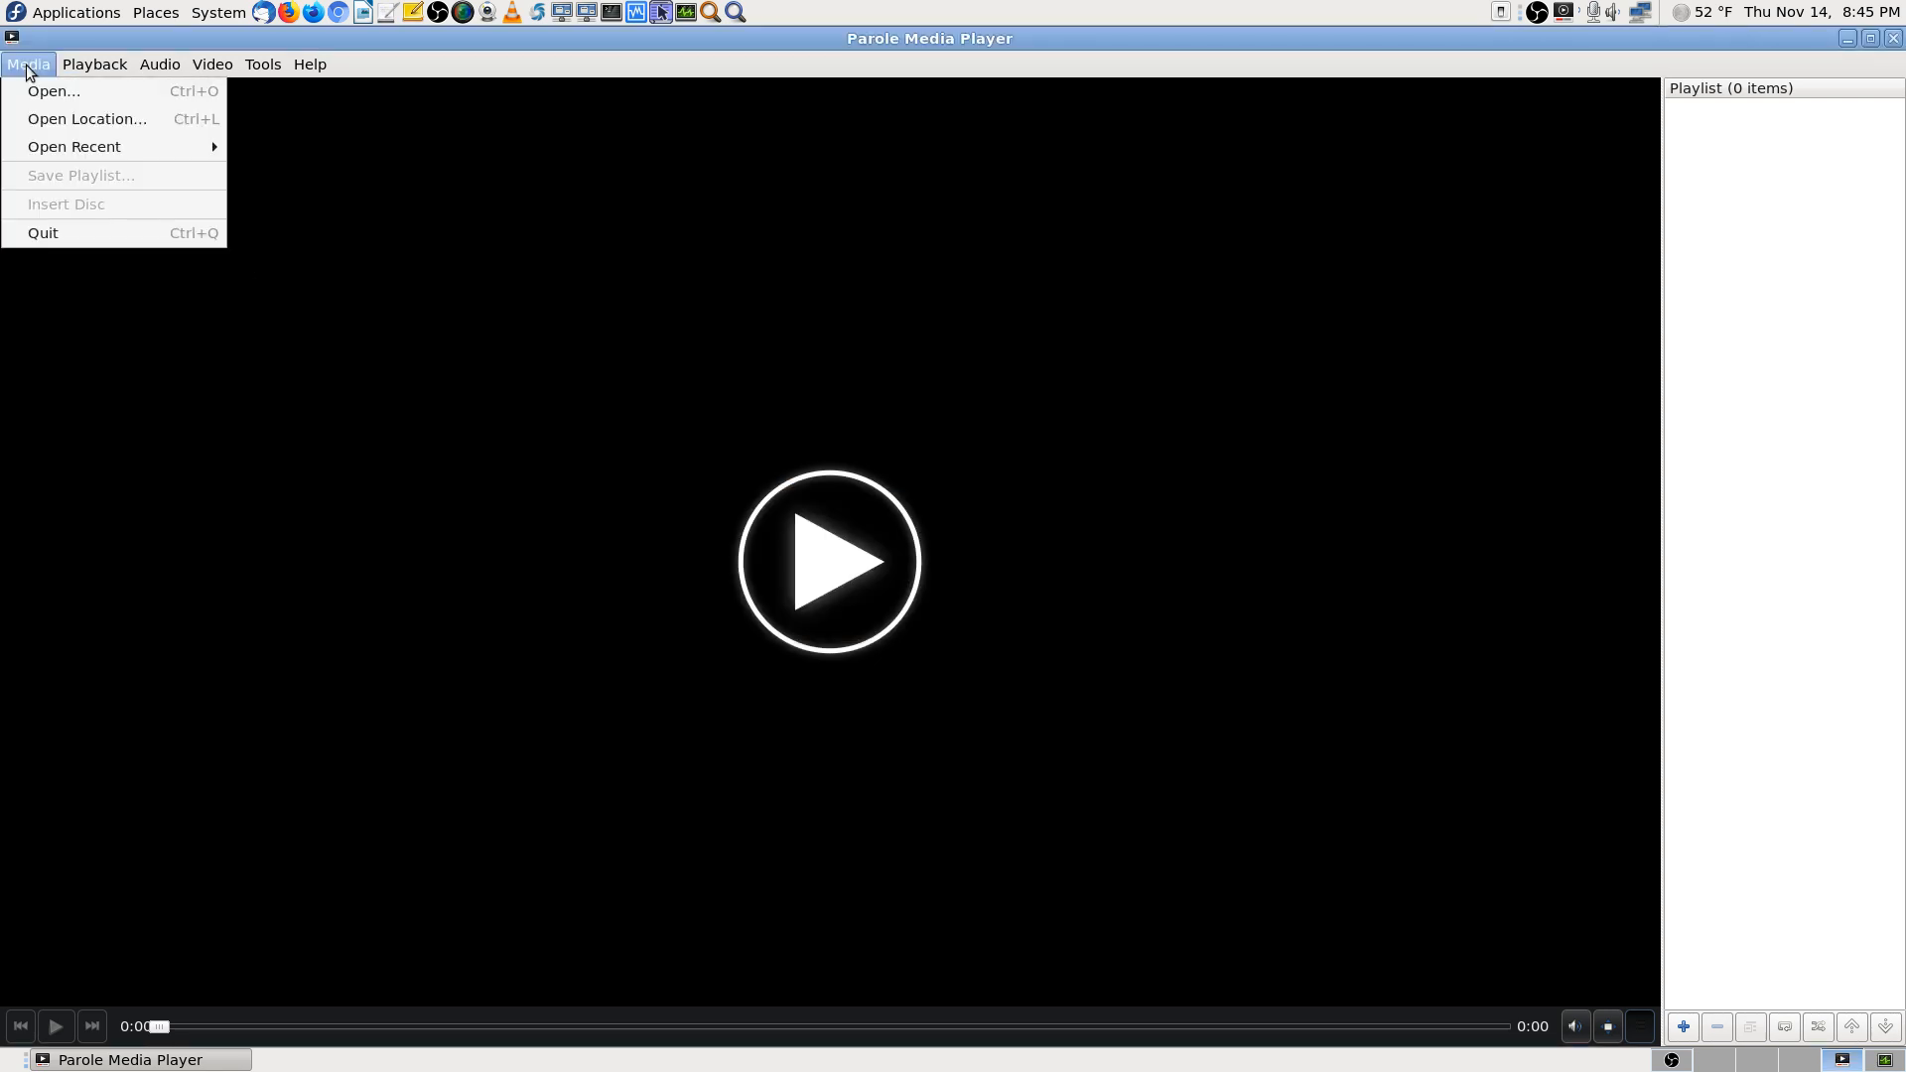
click(66, 97)
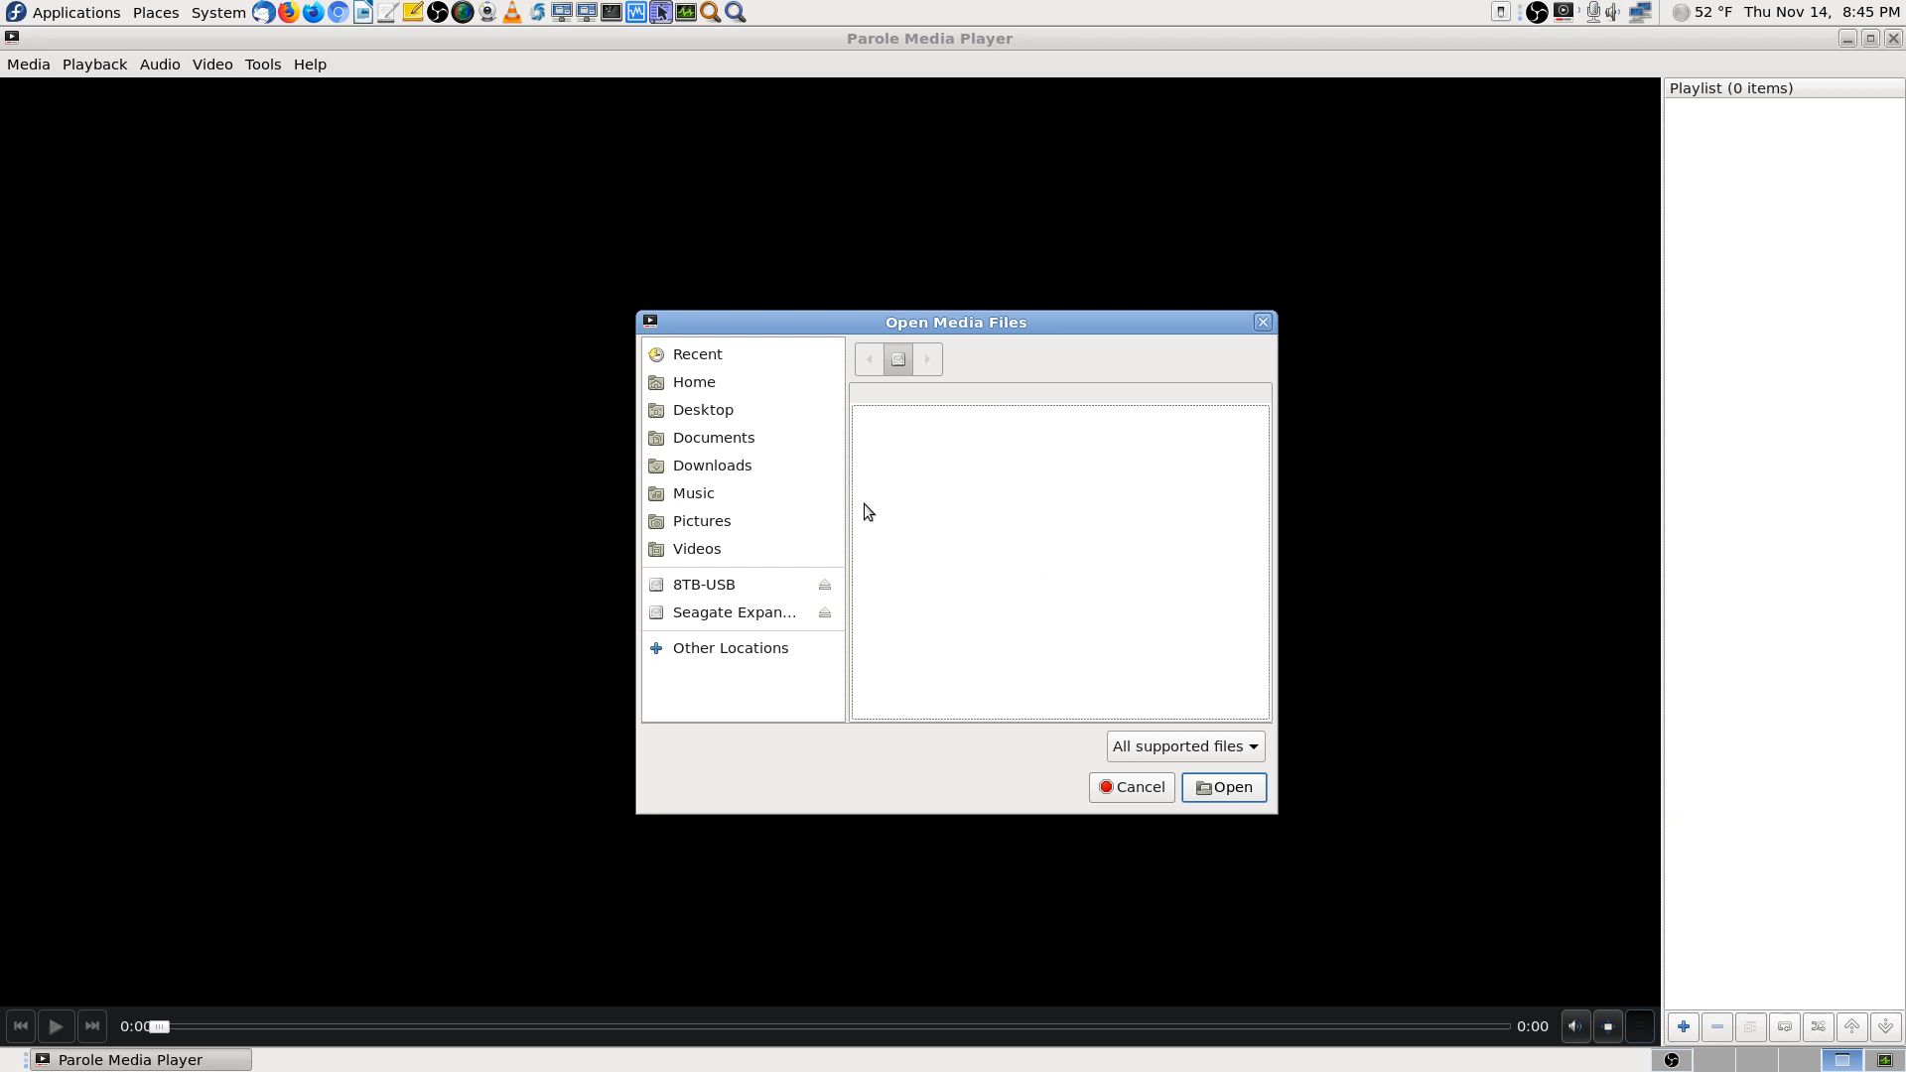
click(700, 548)
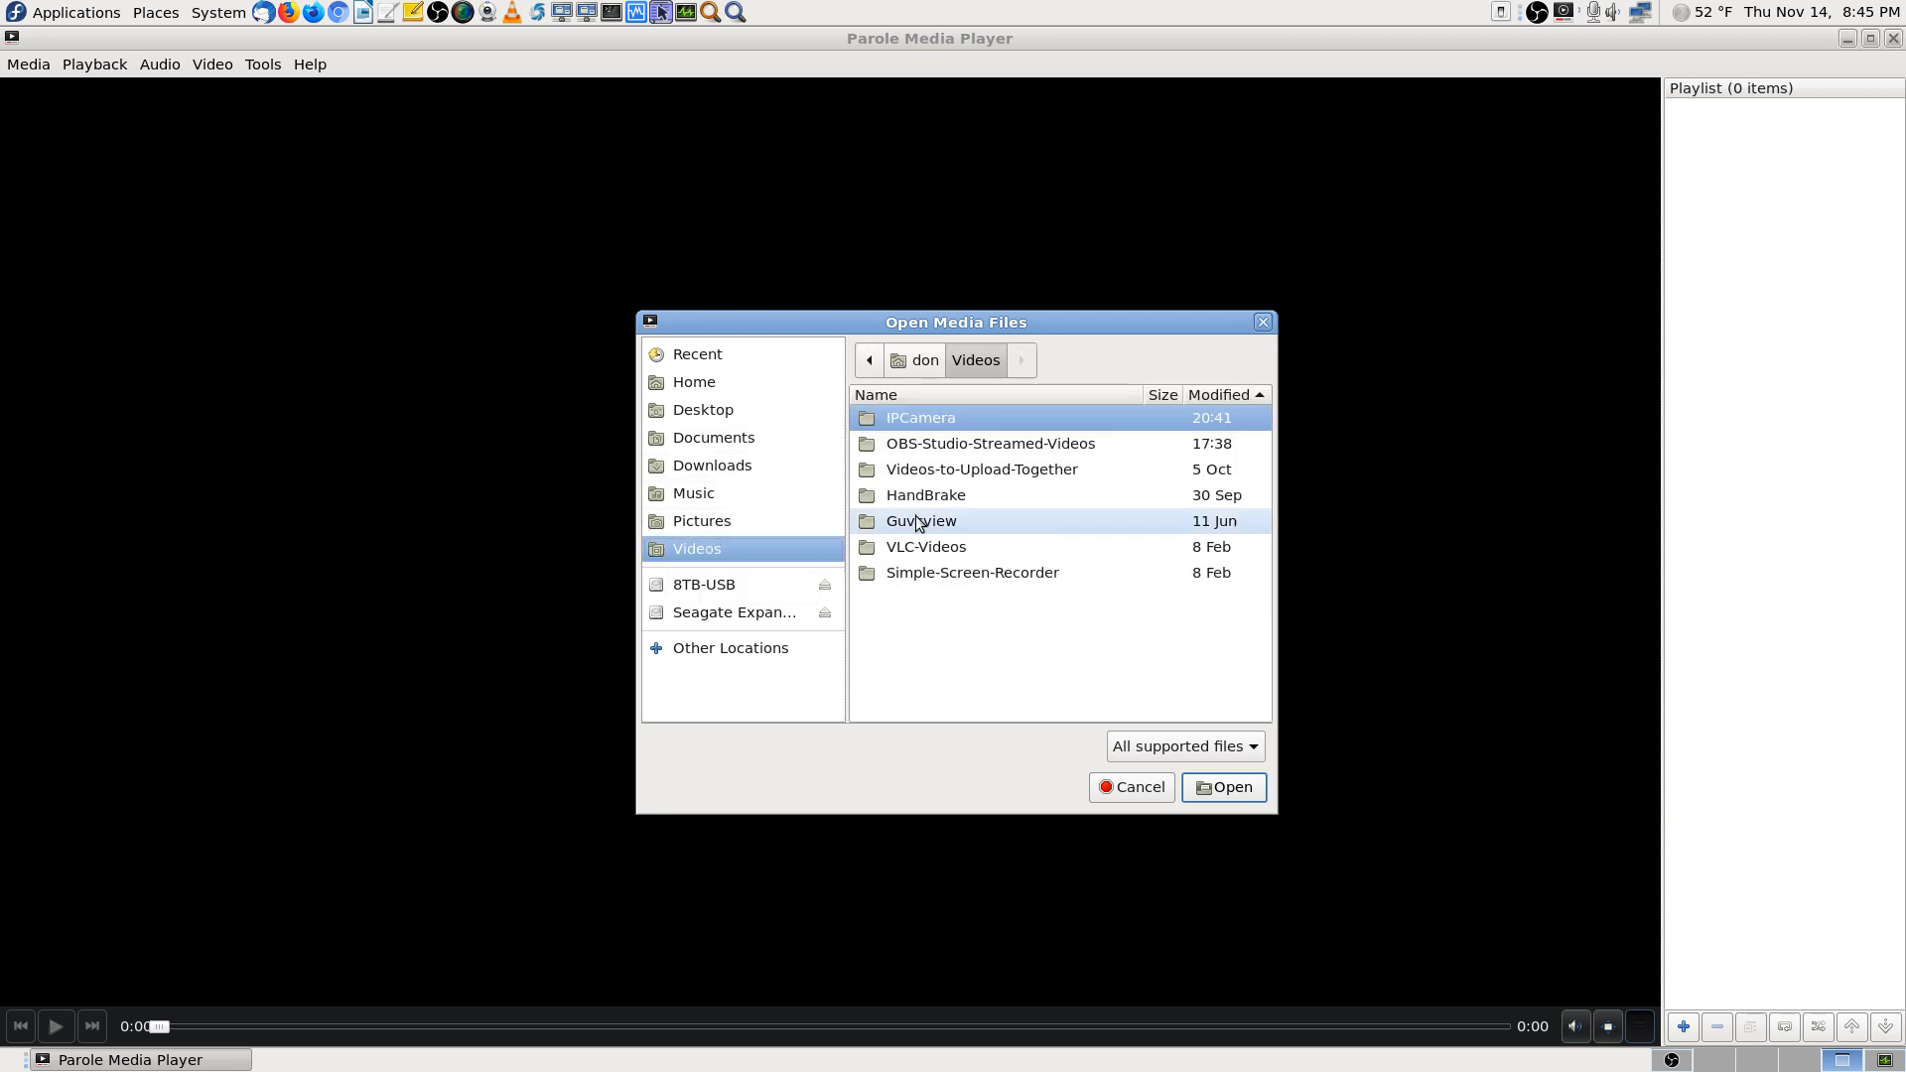
click(1241, 789)
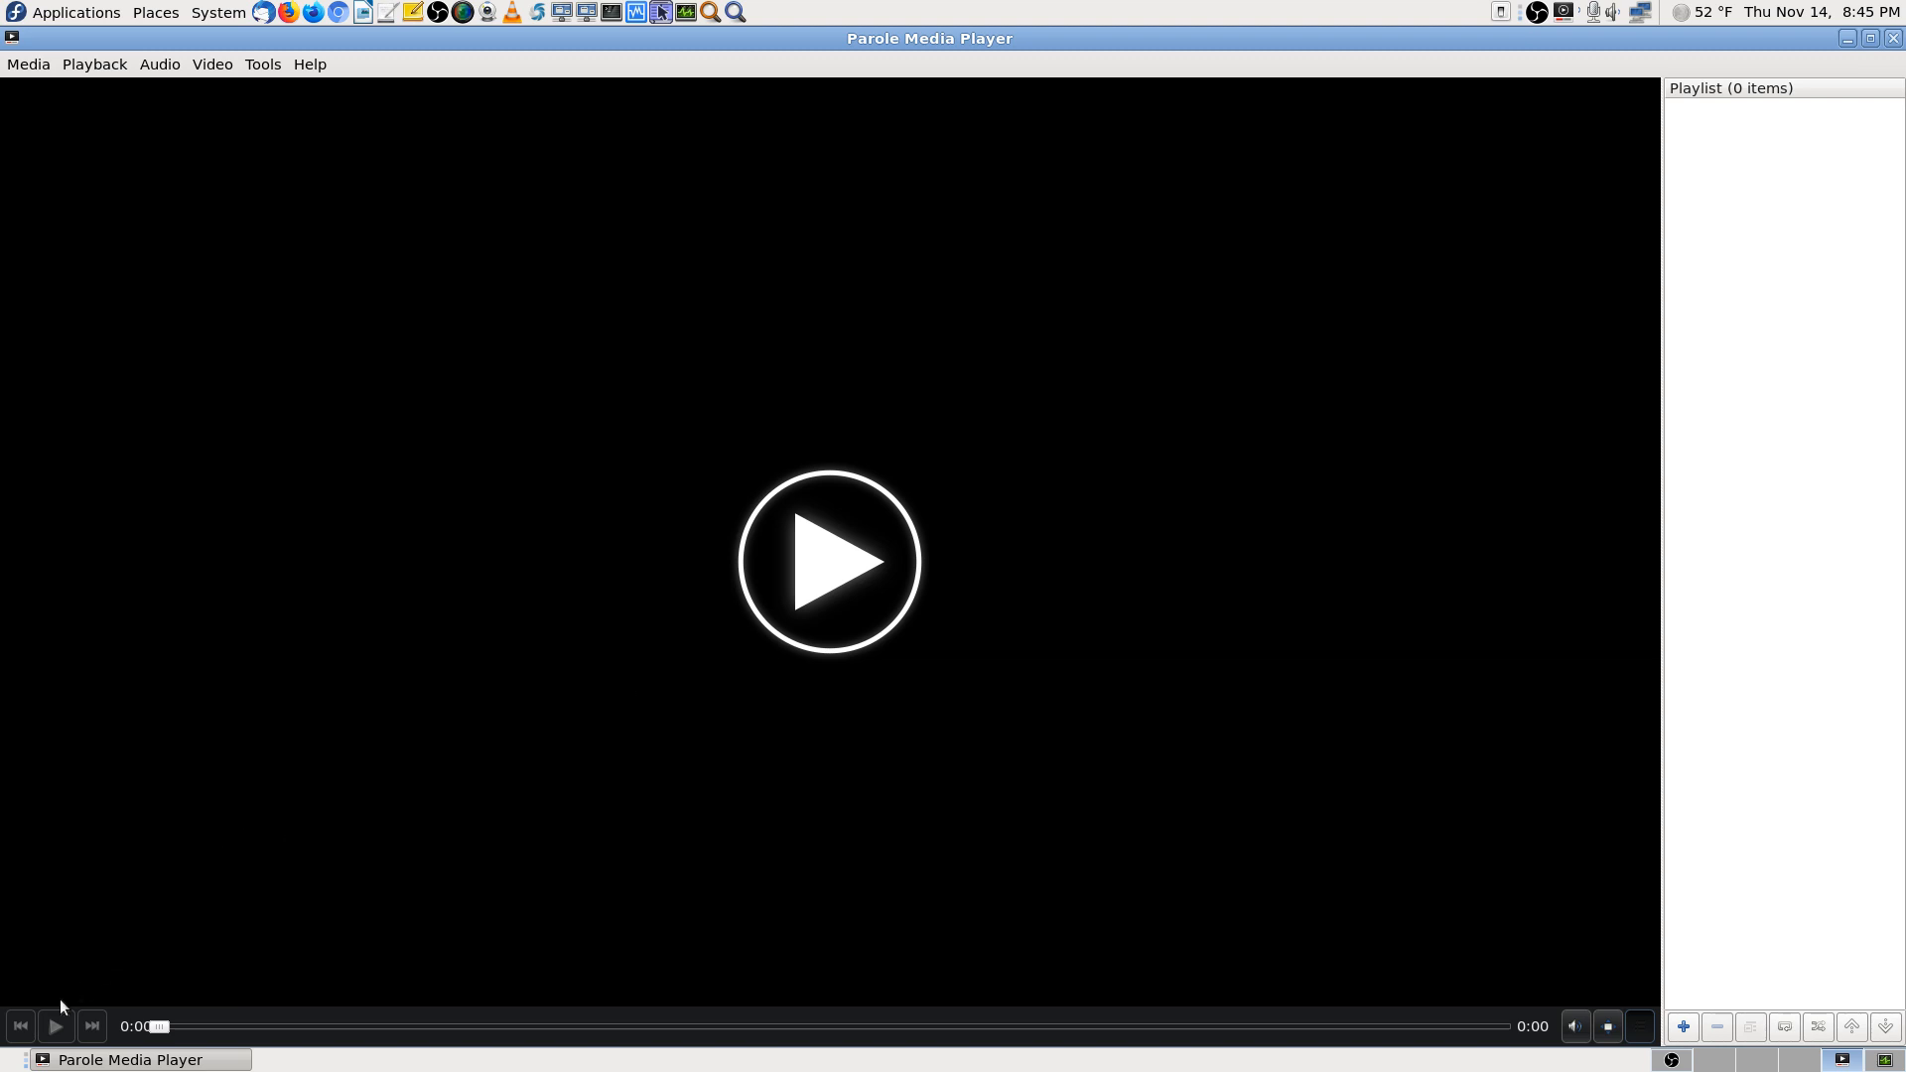
click(842, 551)
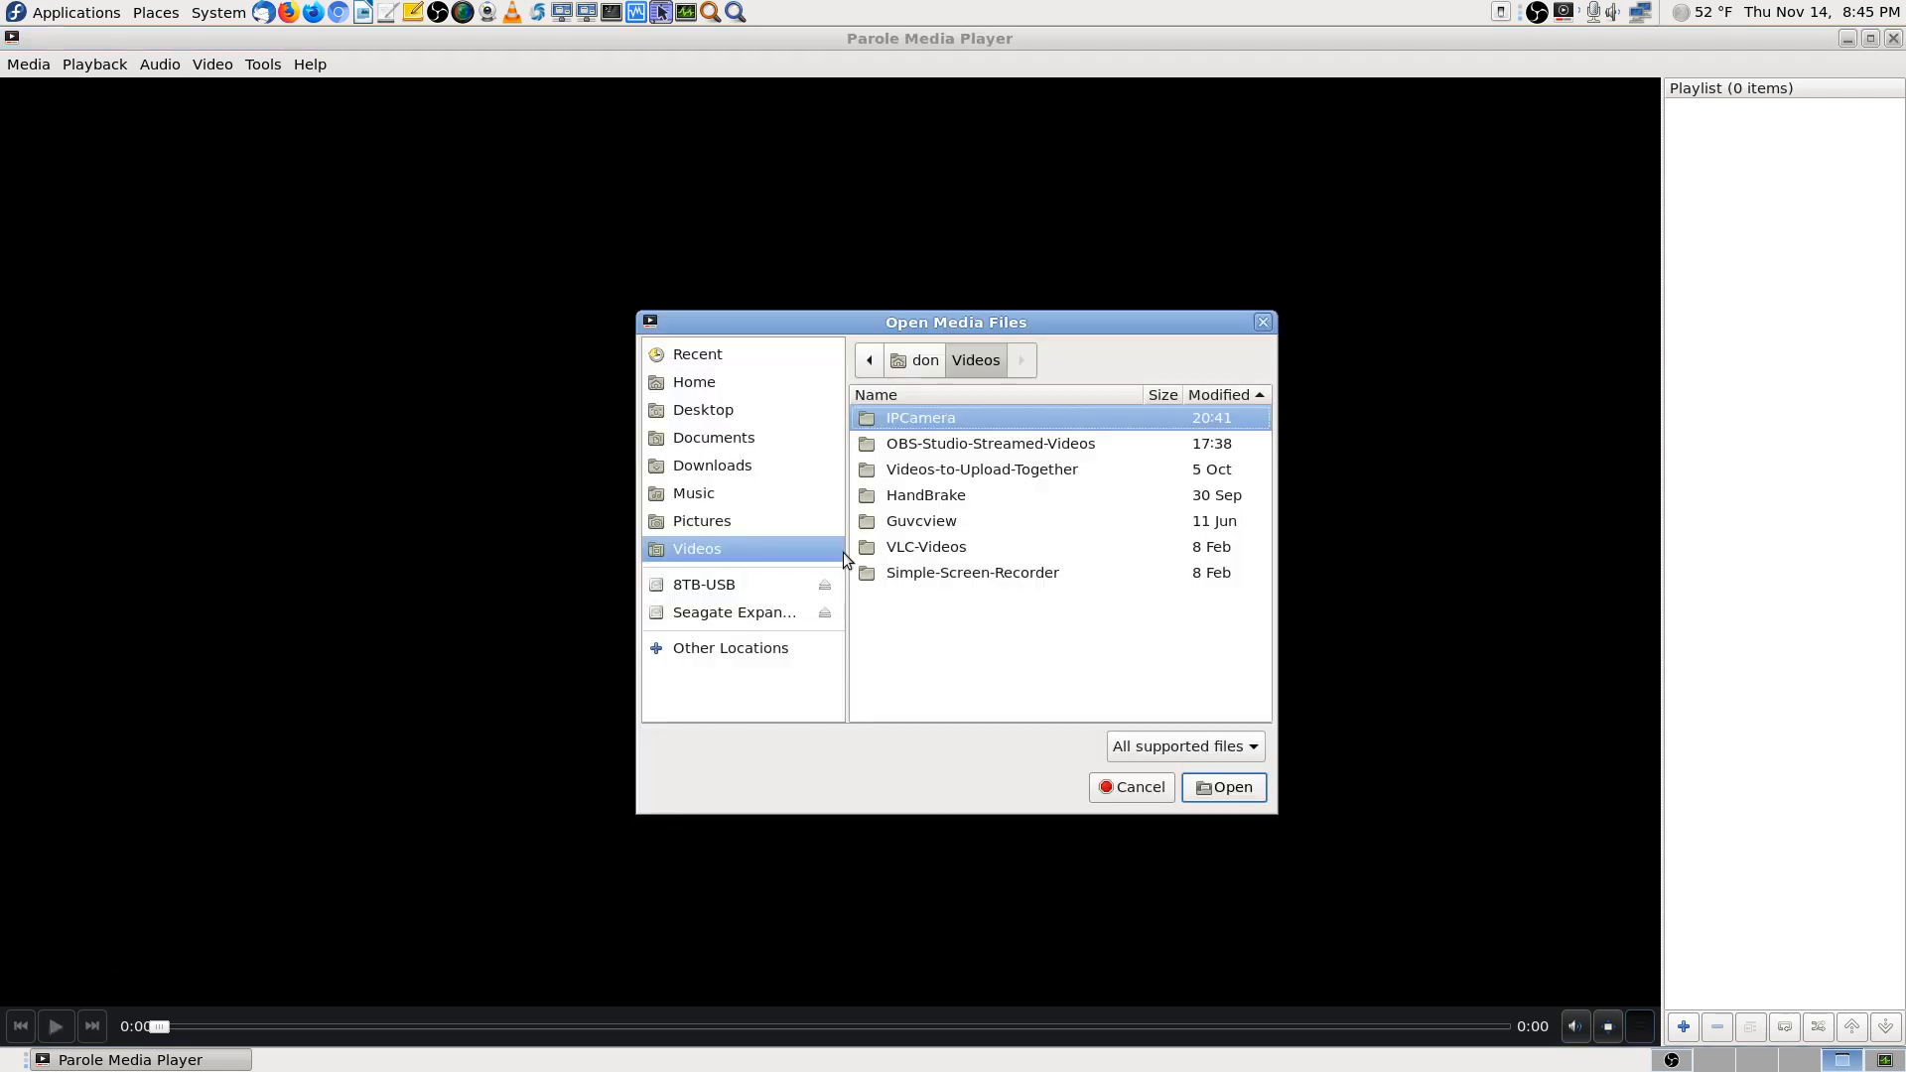
double_click(948, 422)
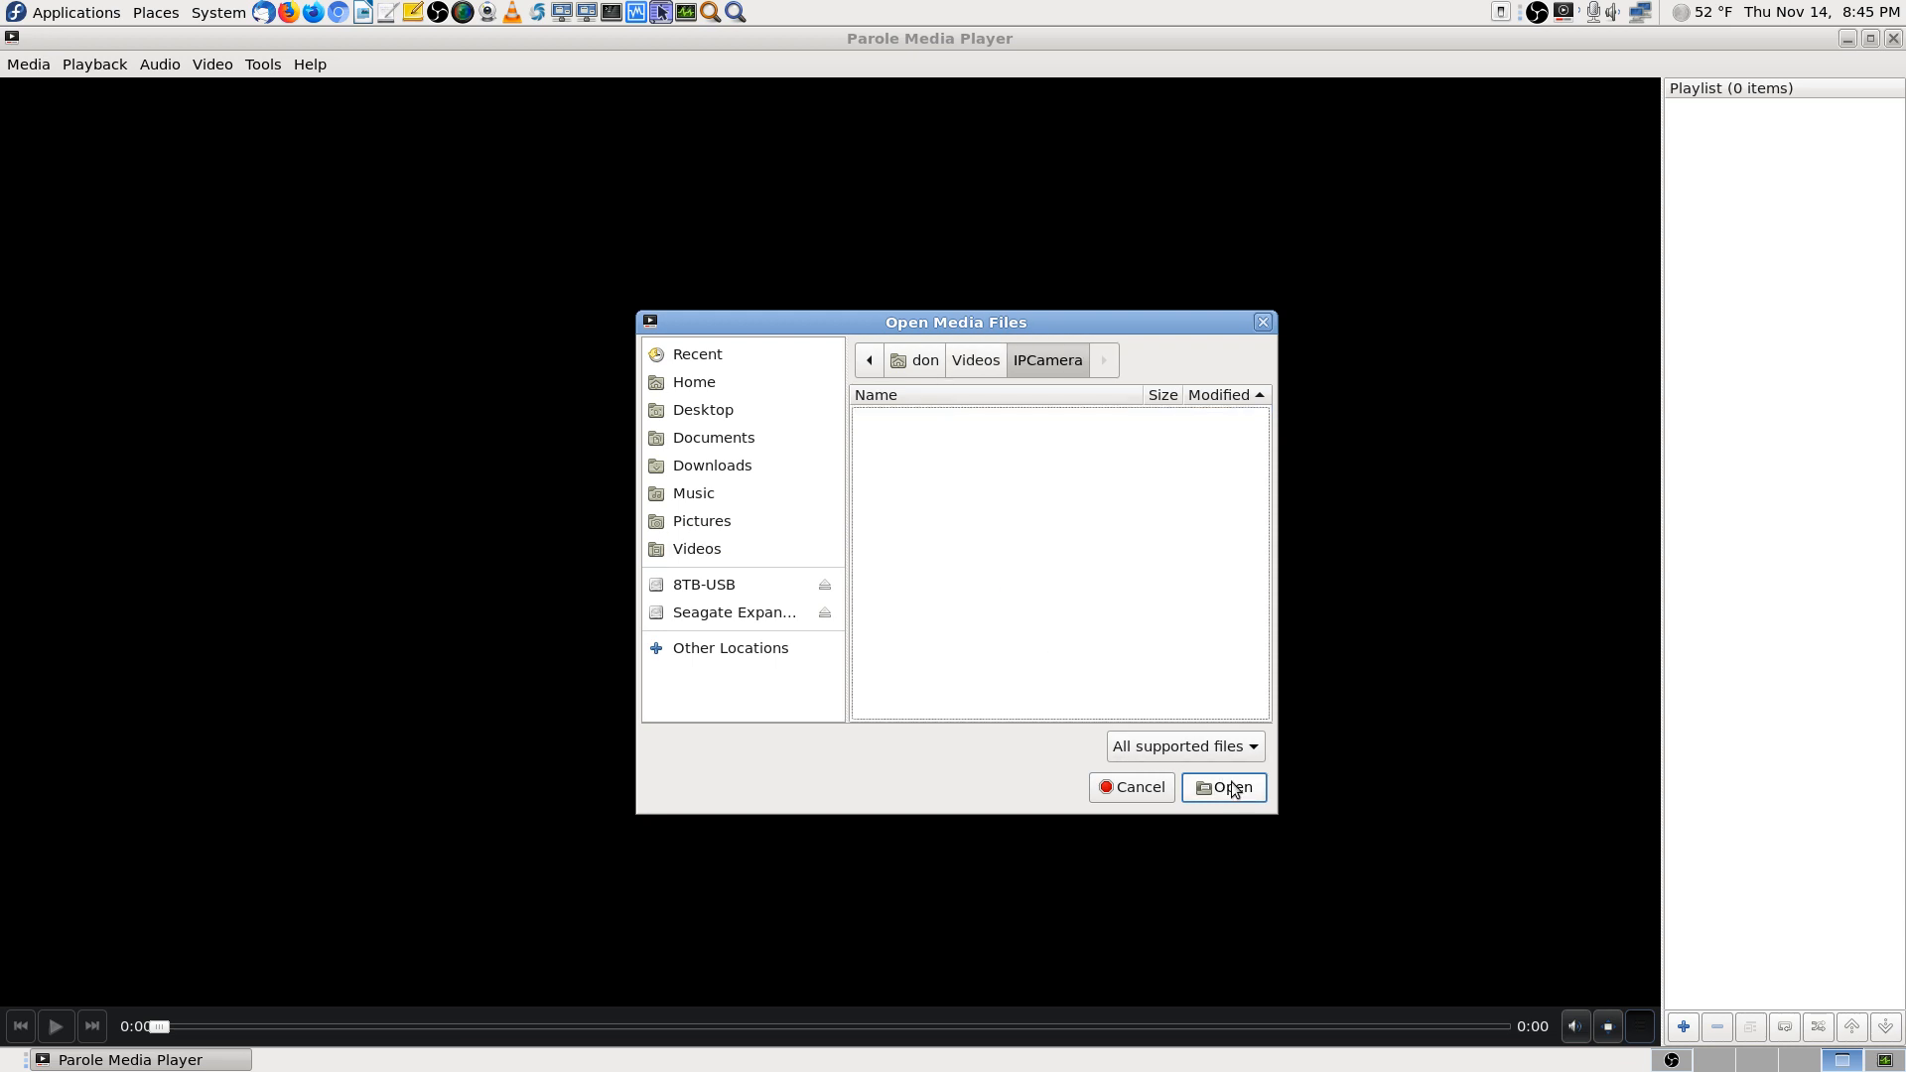
click(1136, 787)
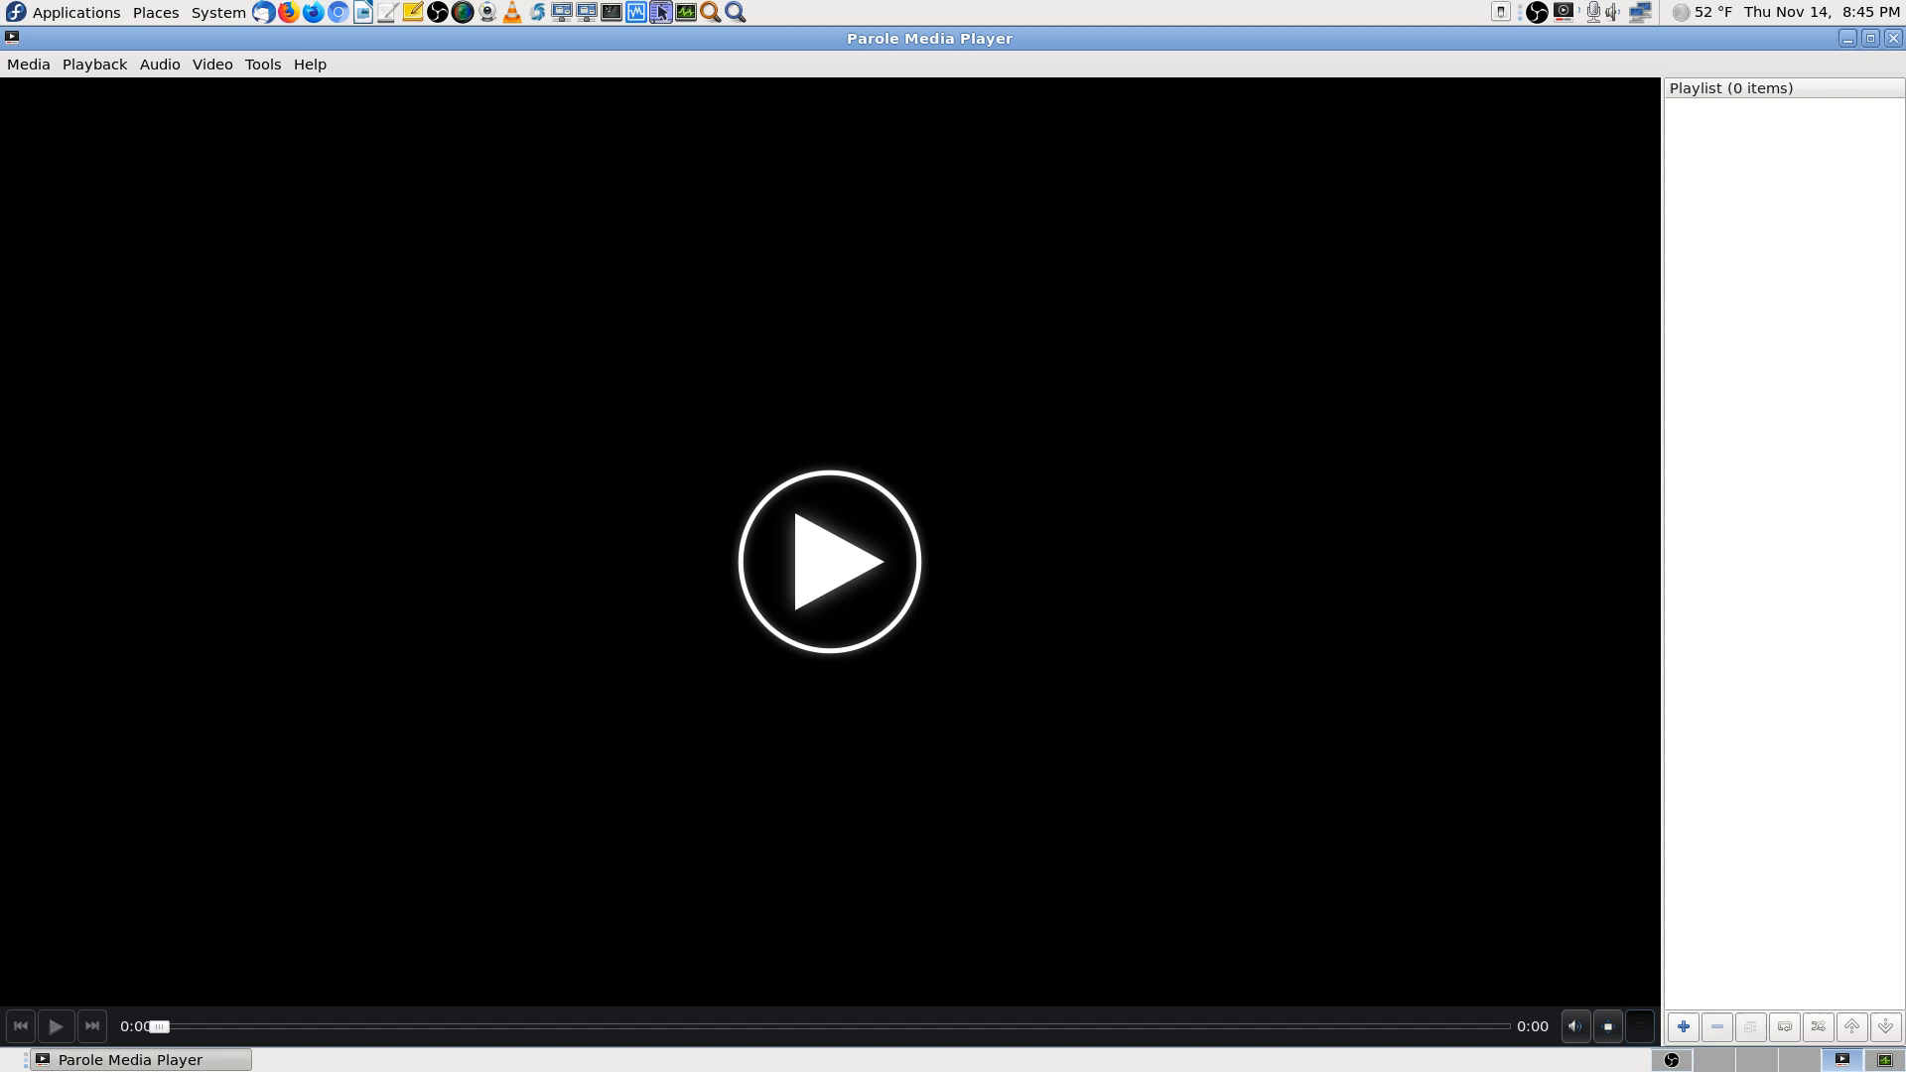
click(1894, 40)
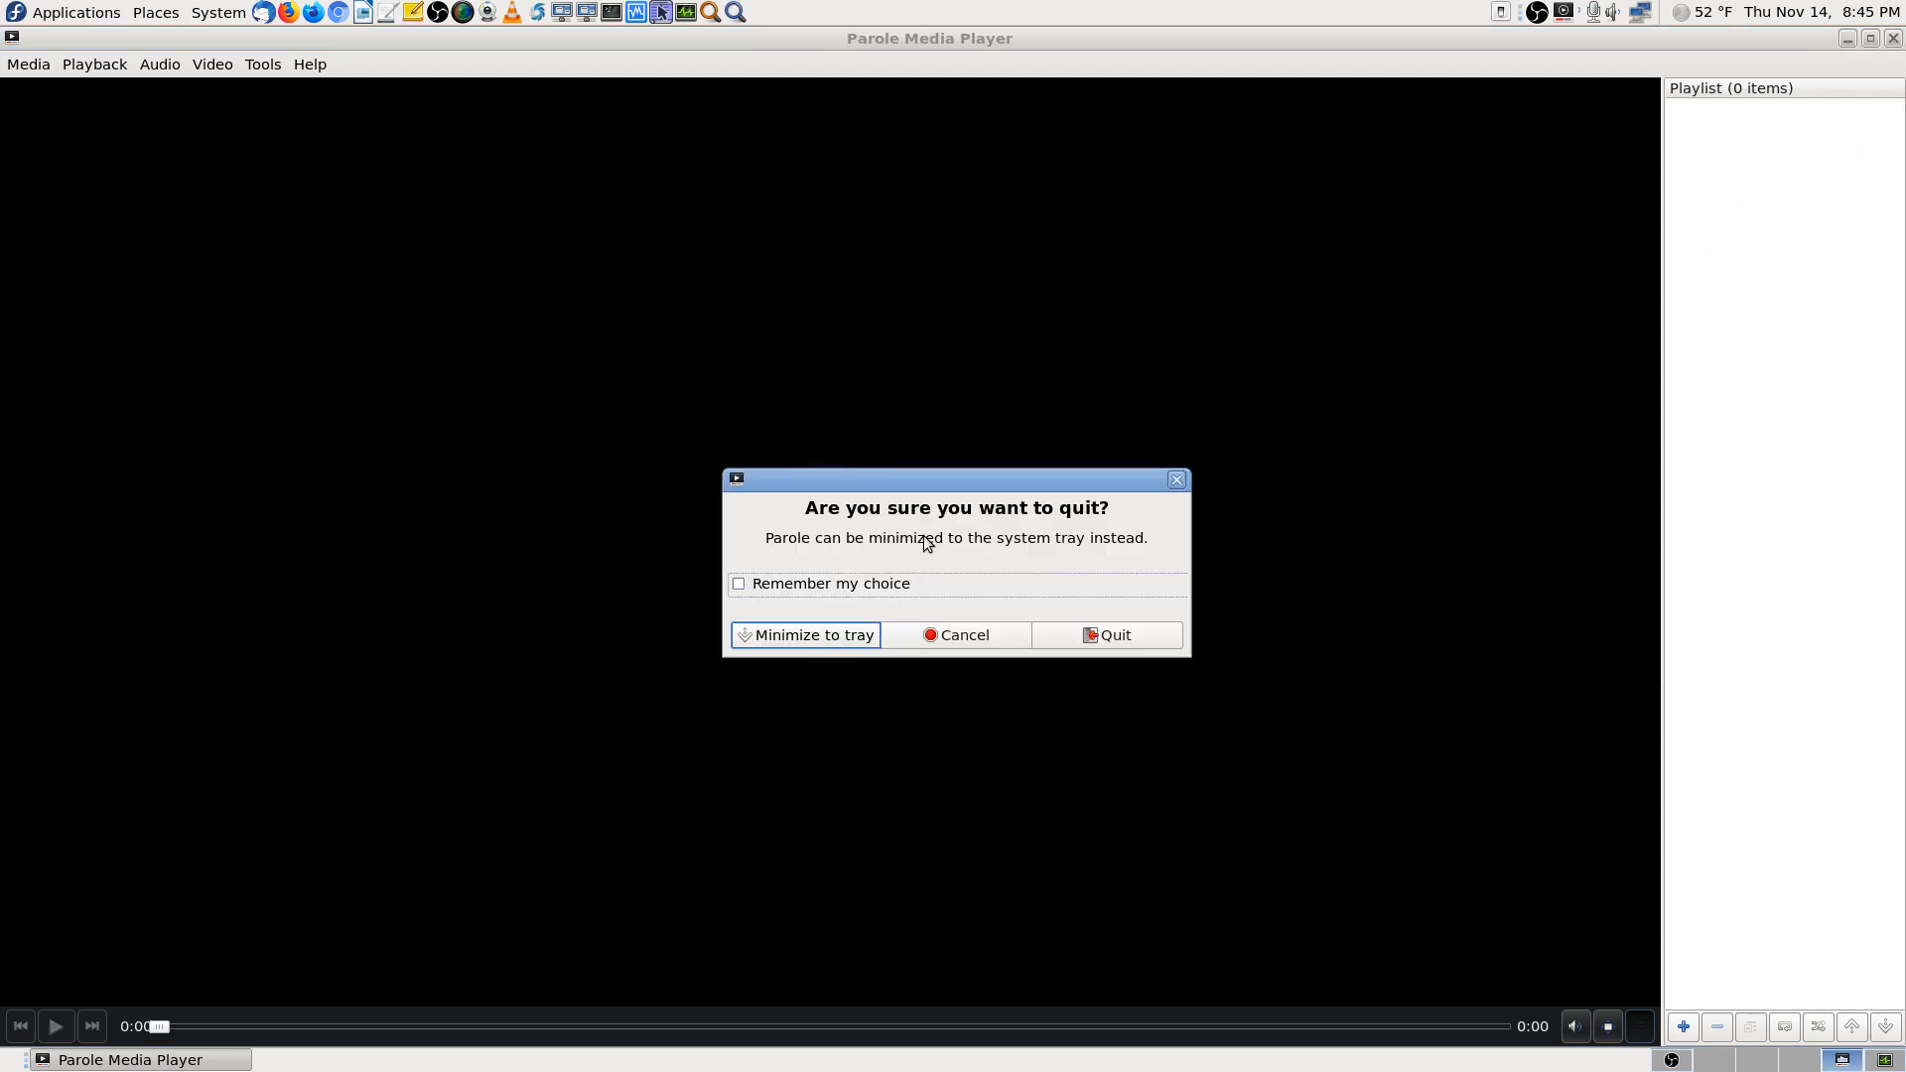
click(1101, 633)
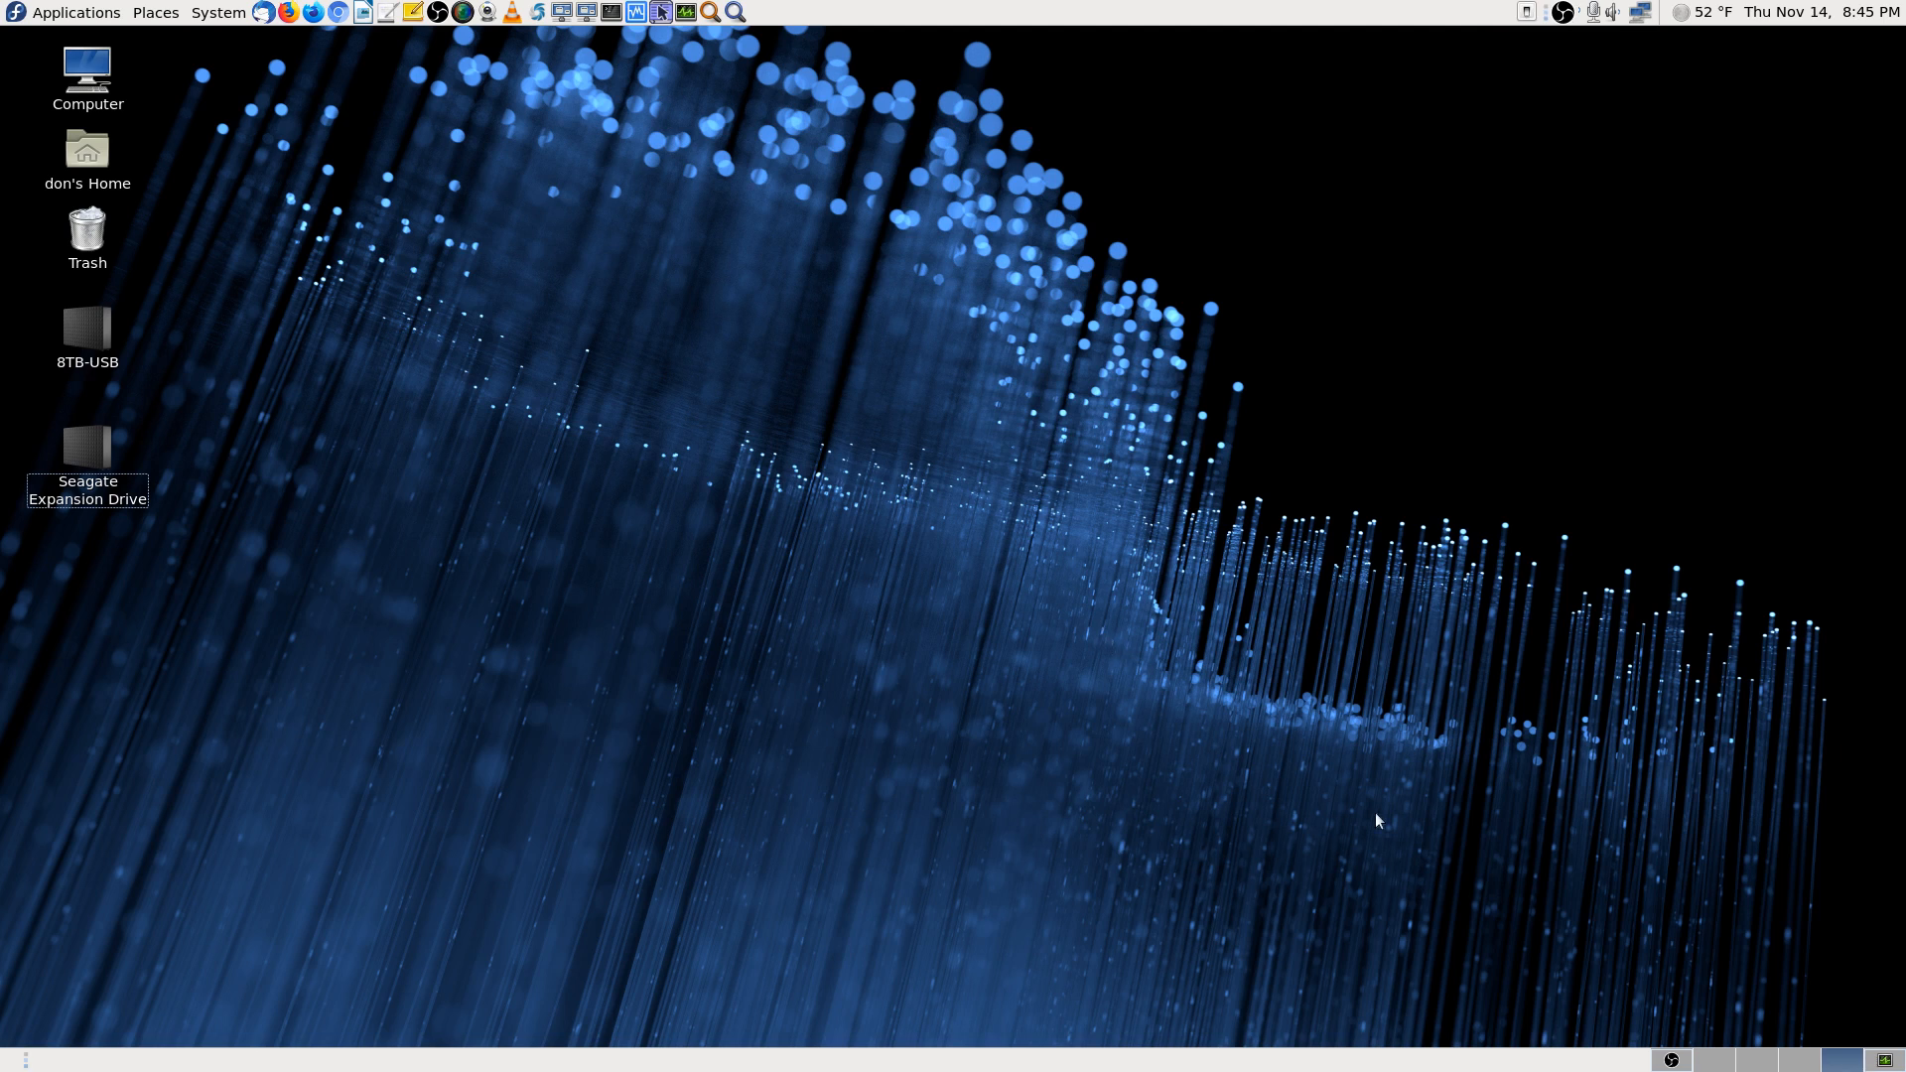
Launch Krusader on another workspace and open the Videos/IPCamera folder
click(1792, 1060)
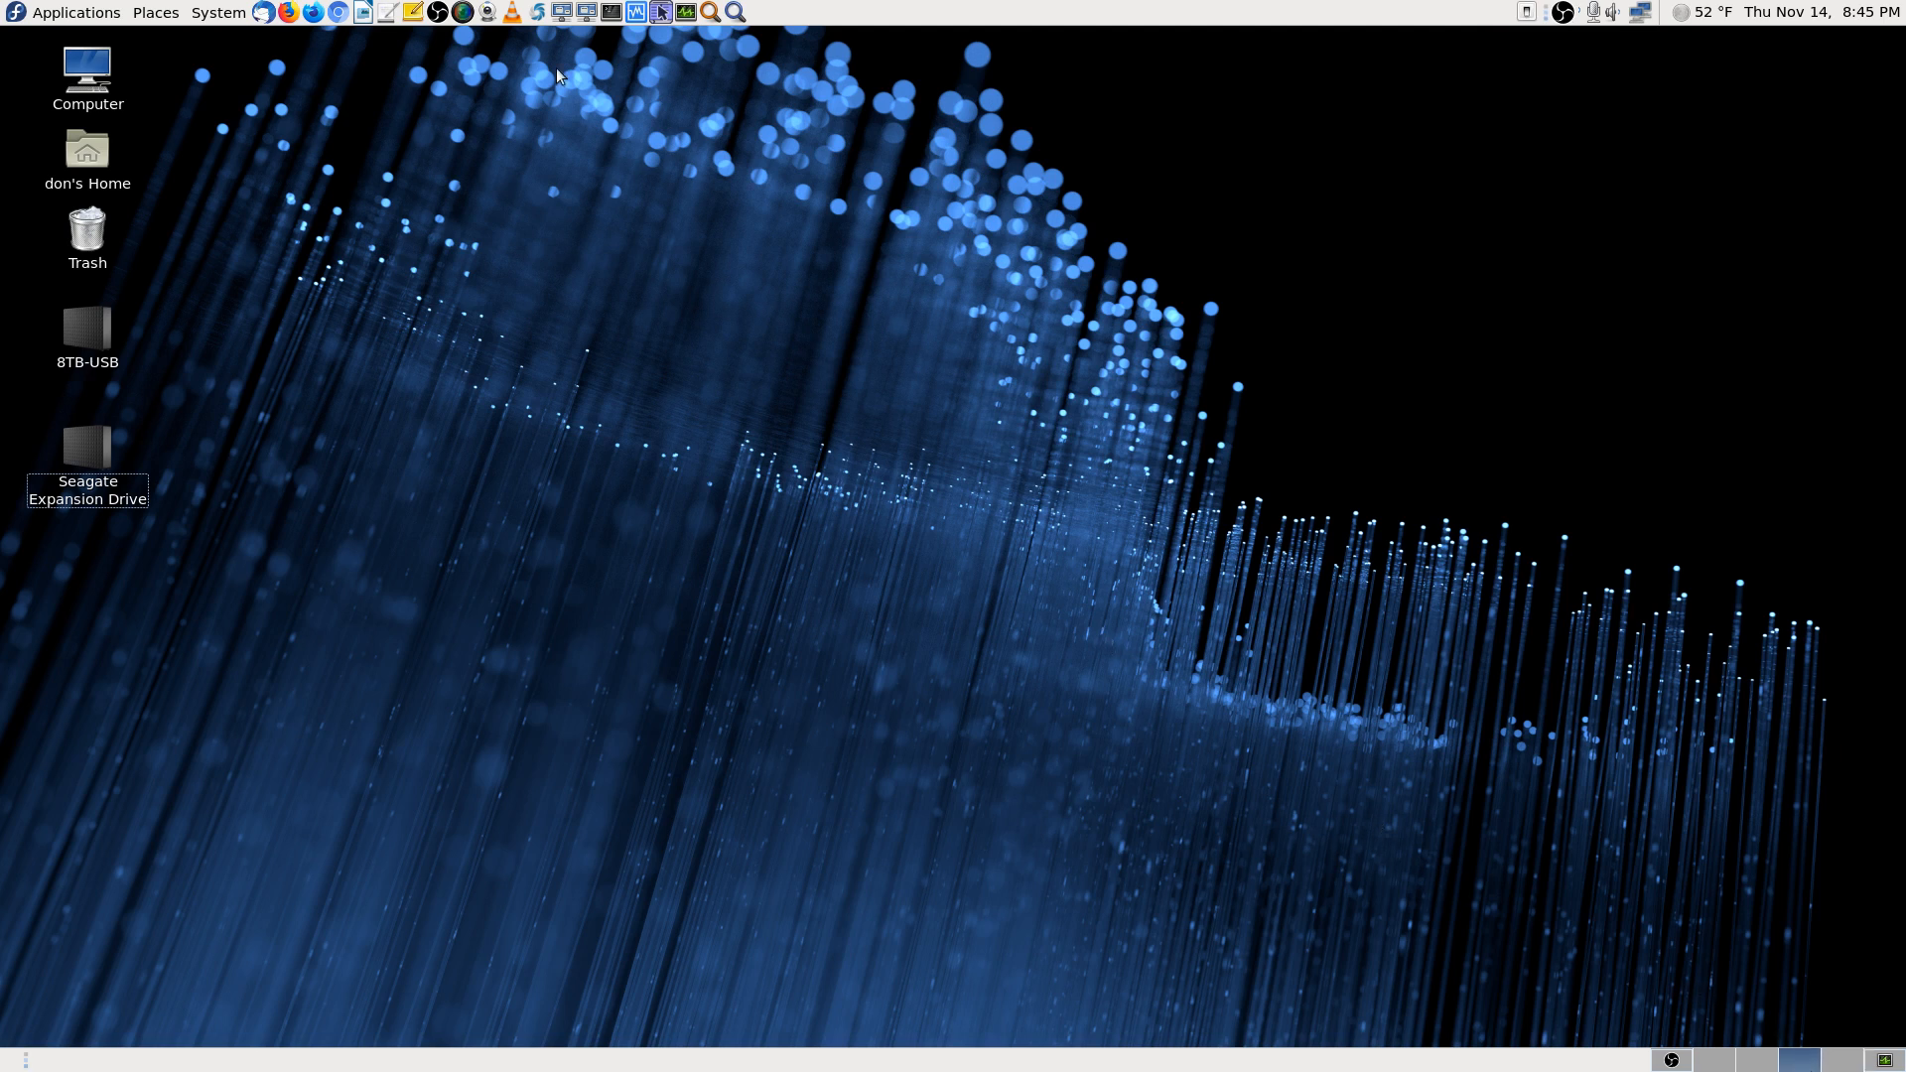
click(662, 12)
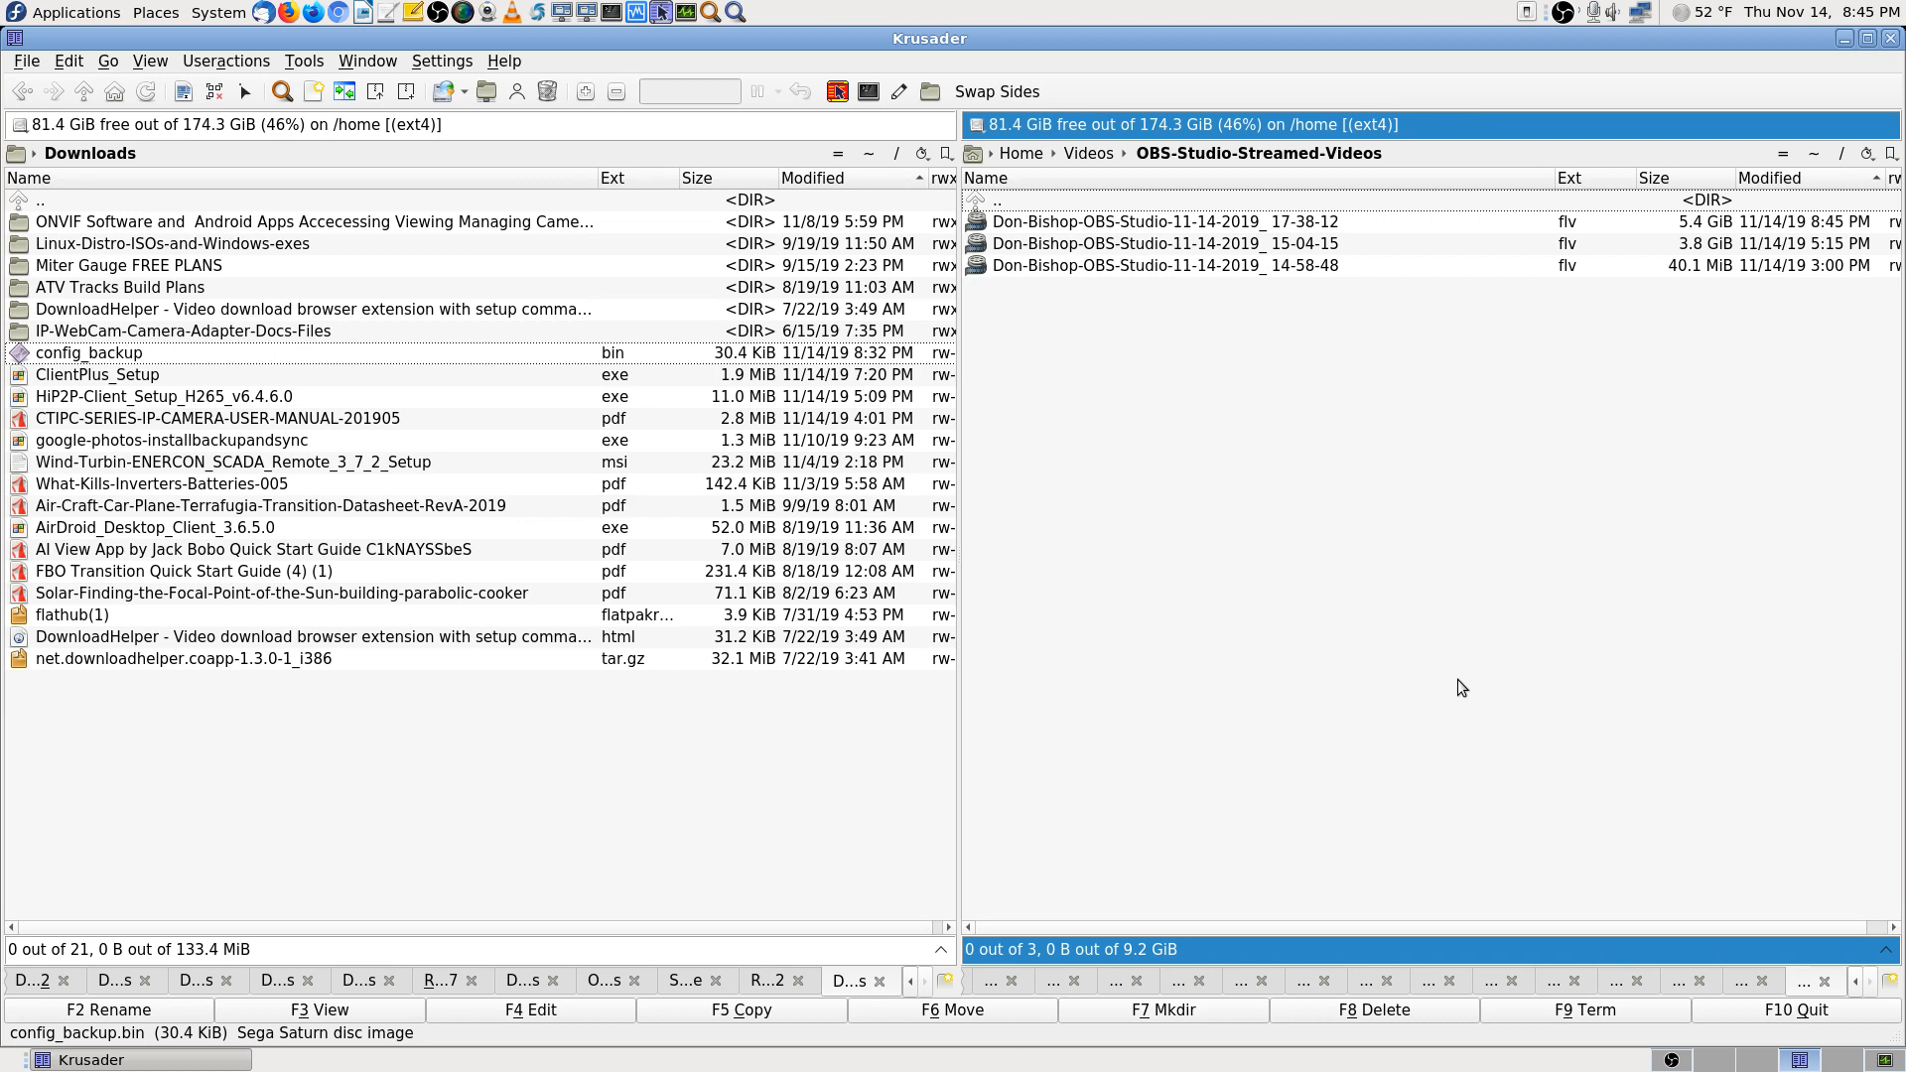
double_click(1169, 203)
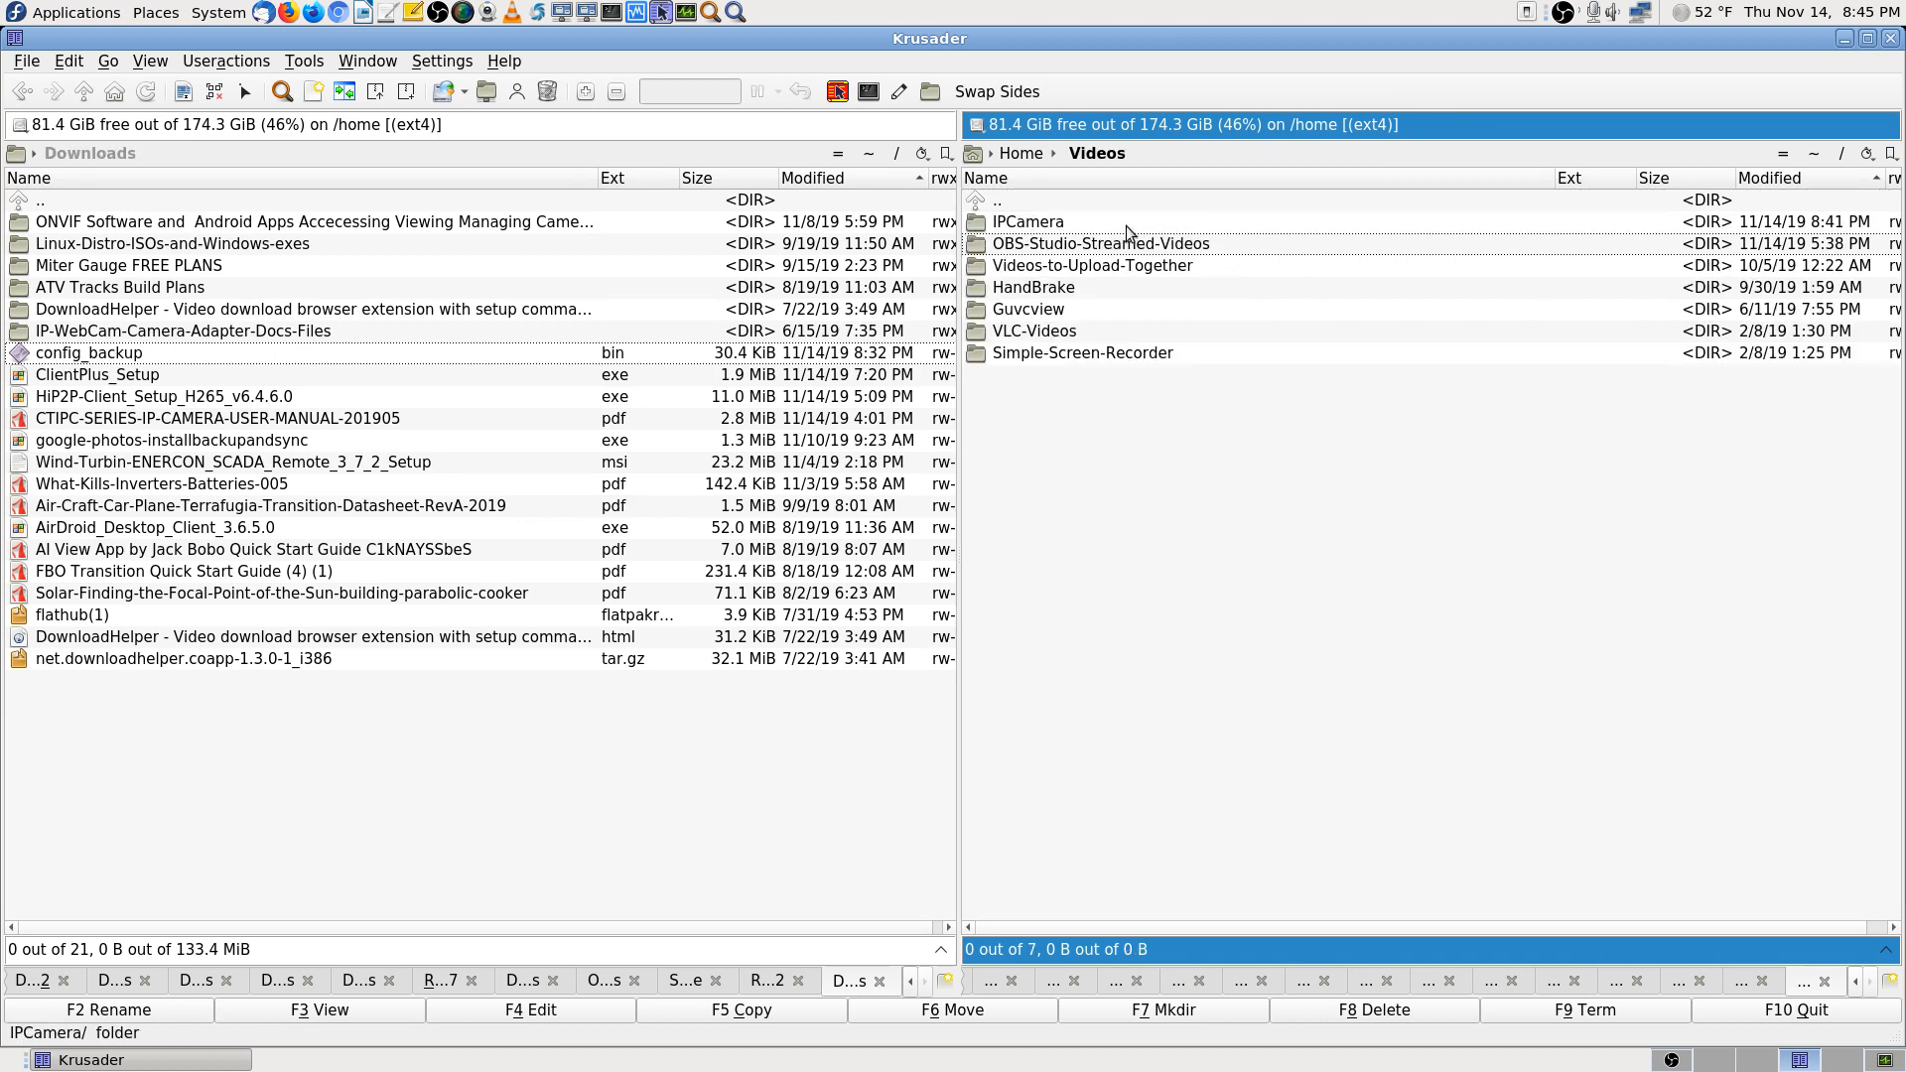
double_click(1127, 224)
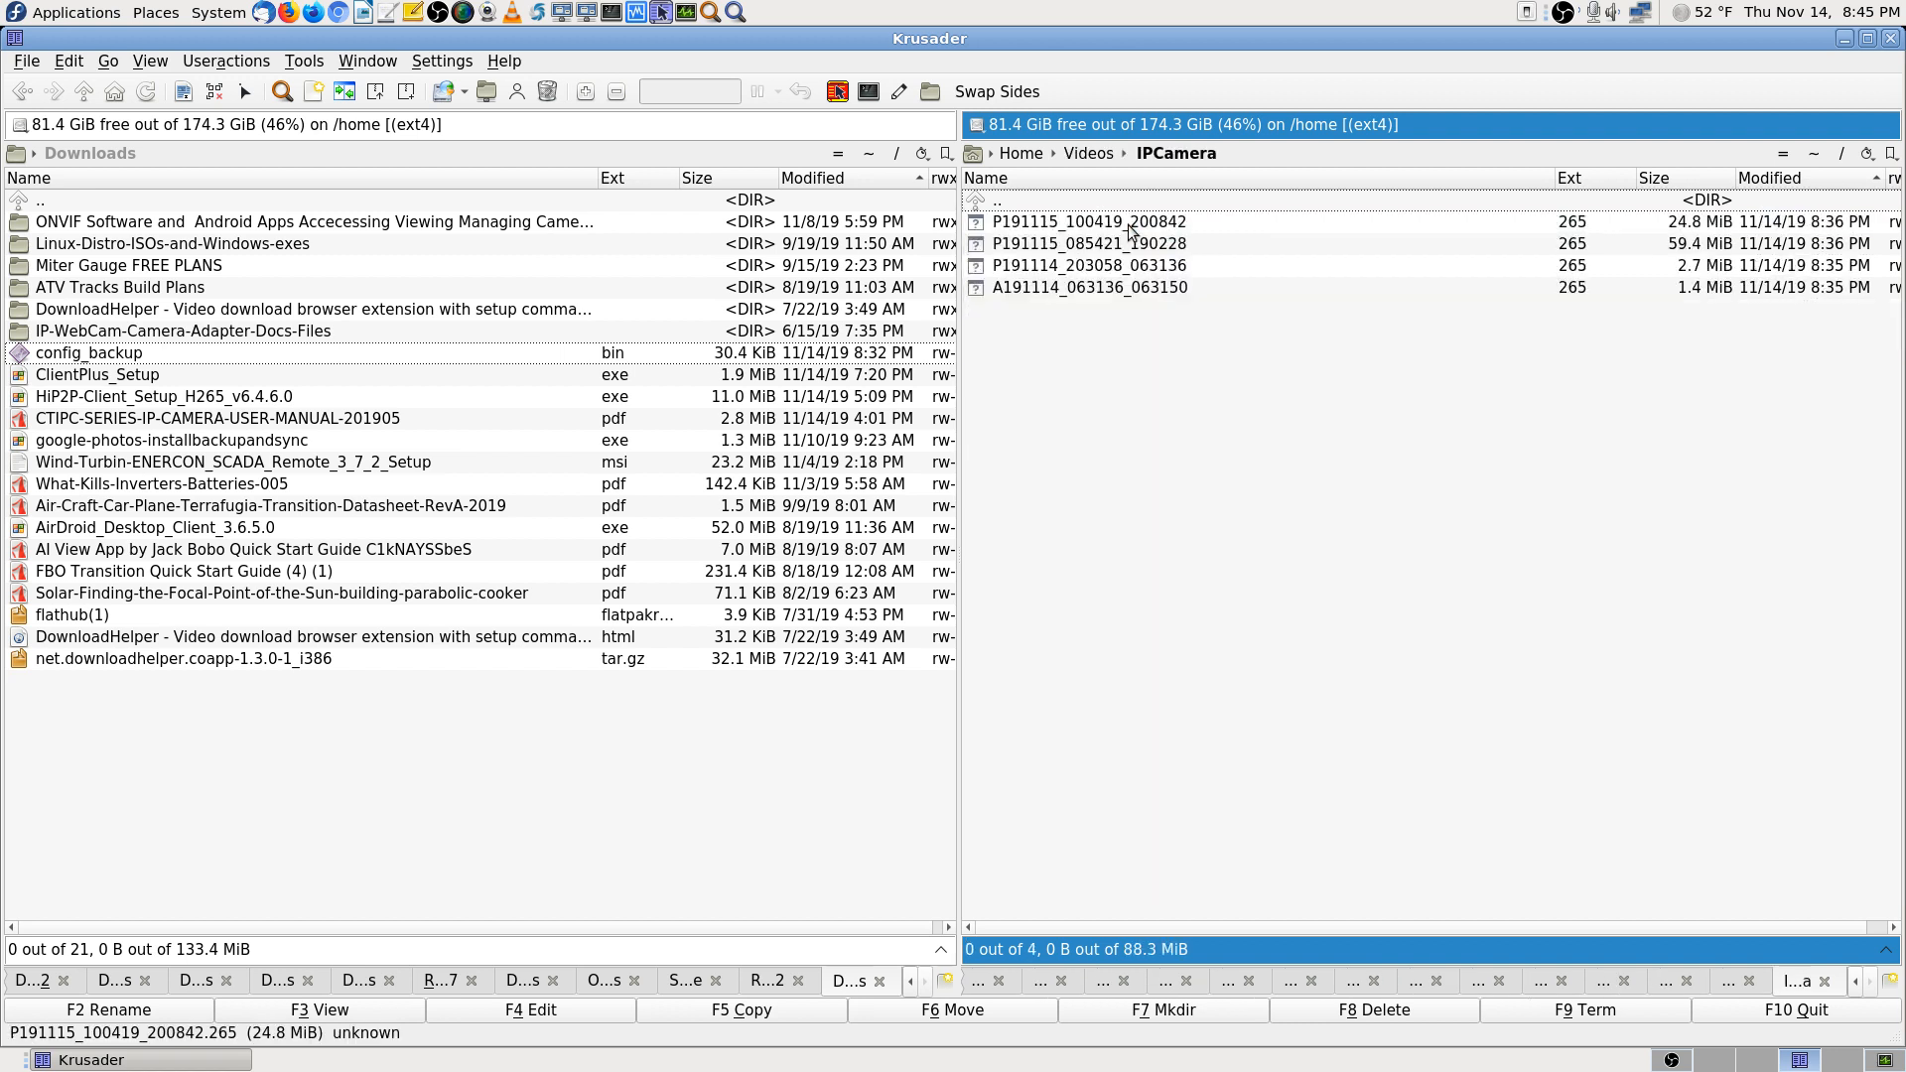
Select all four .265 recordings and load them into KRename
click(1187, 223)
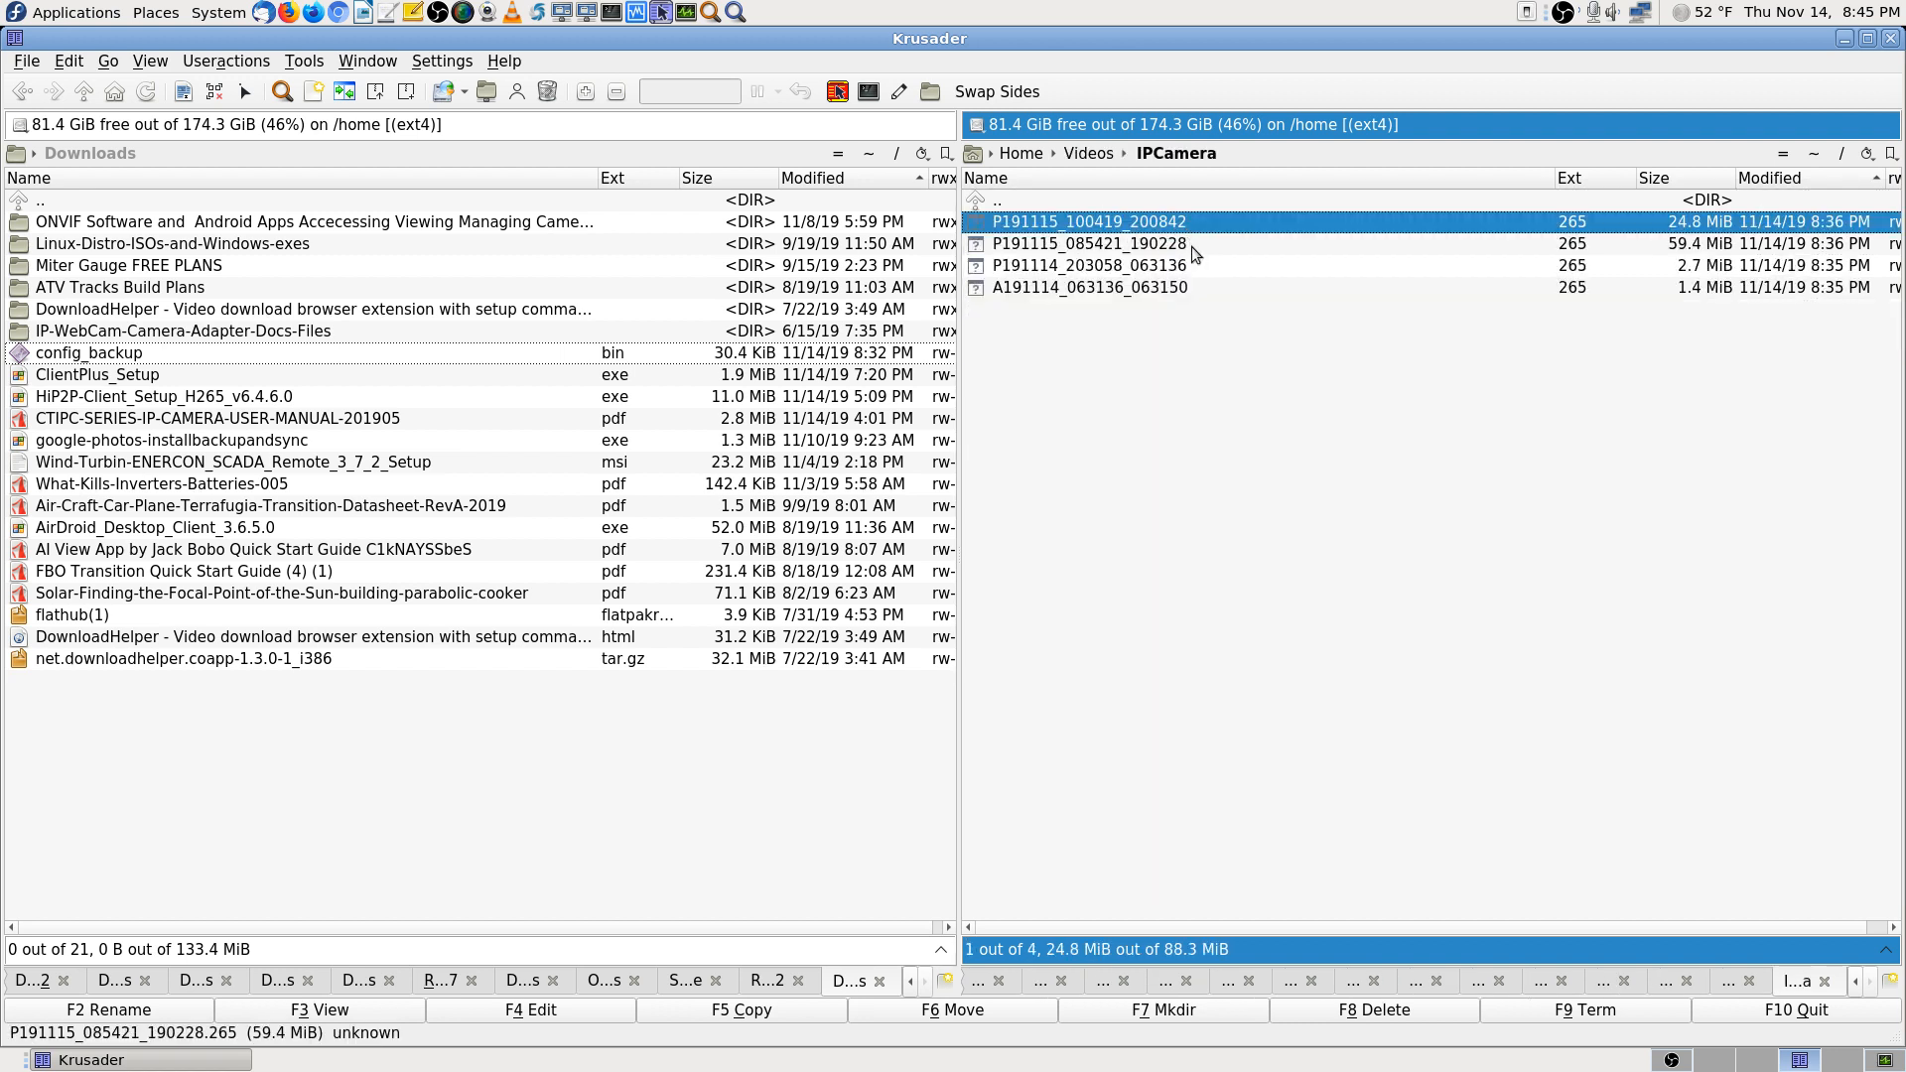
shift+click(1176, 288)
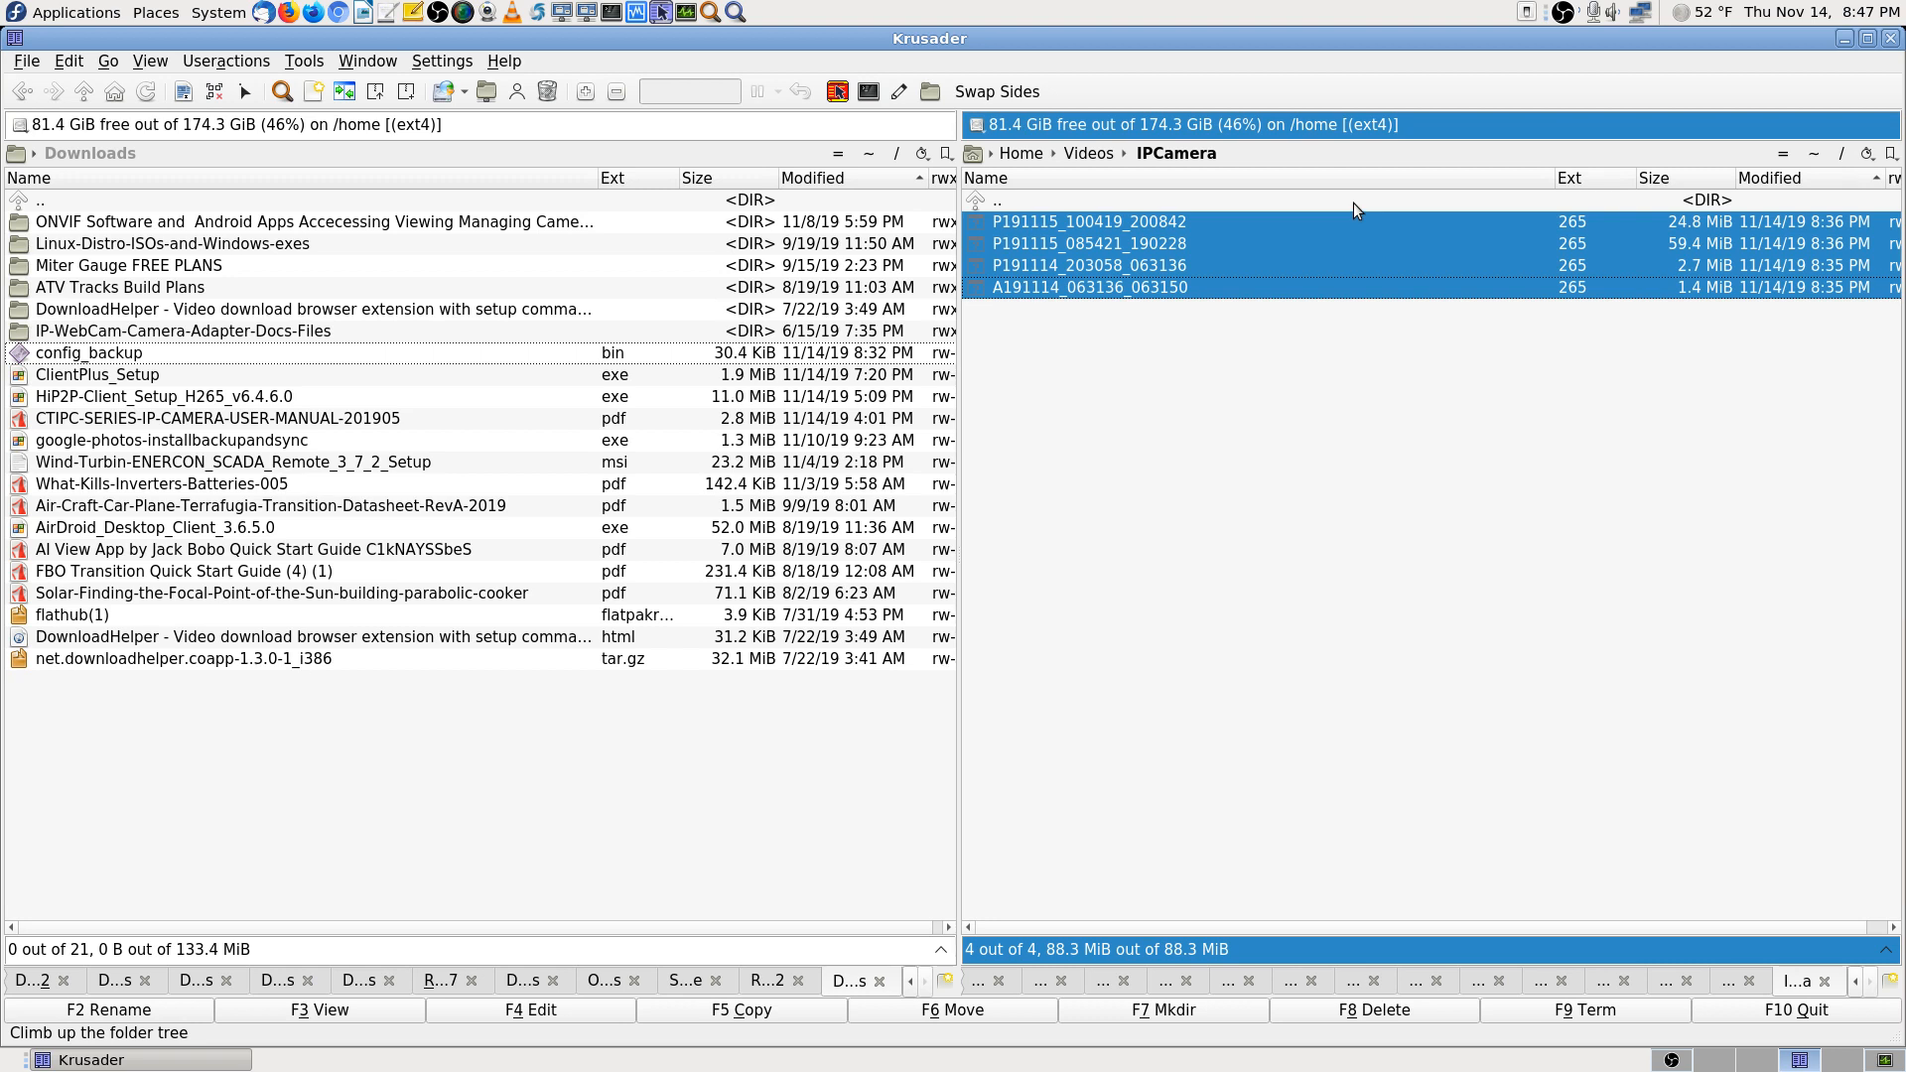
click(900, 91)
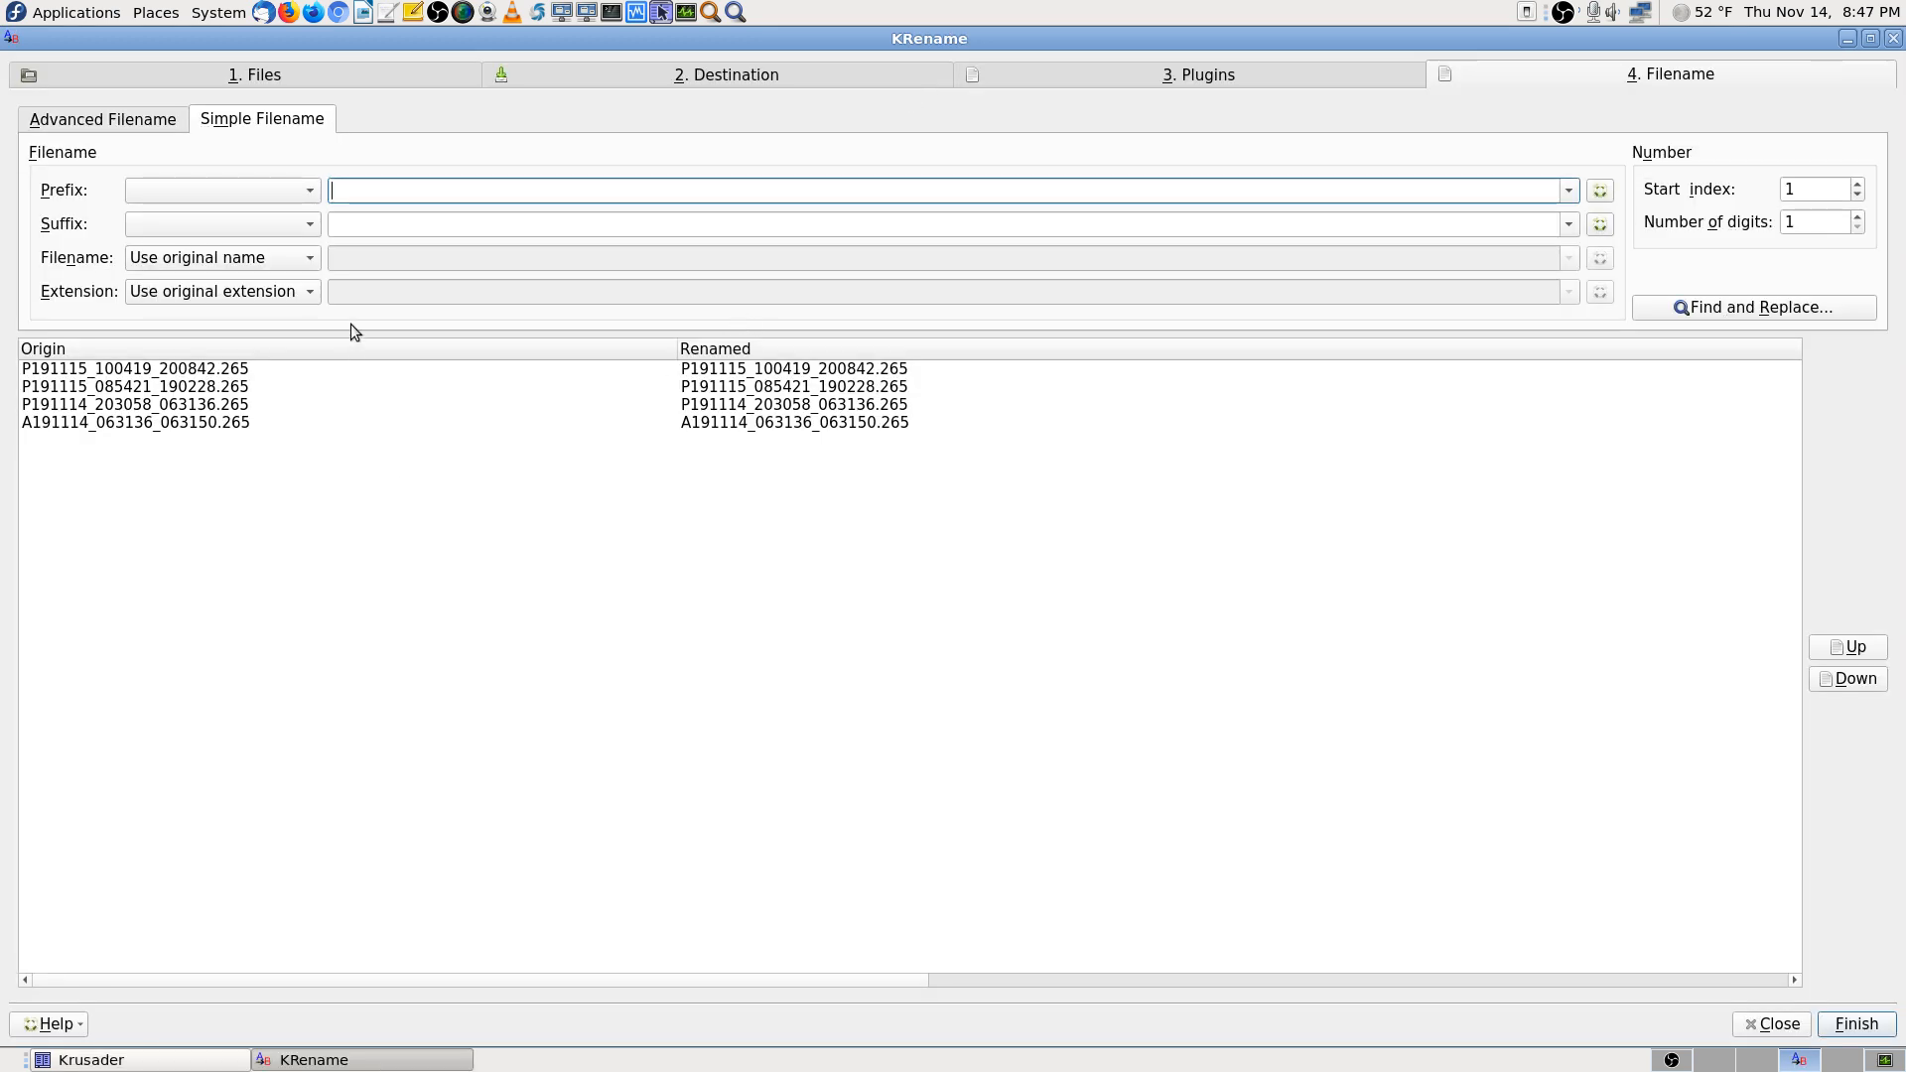
Choose Custom extension, try mp4 then clear it, and move to an empty workspace
click(307, 293)
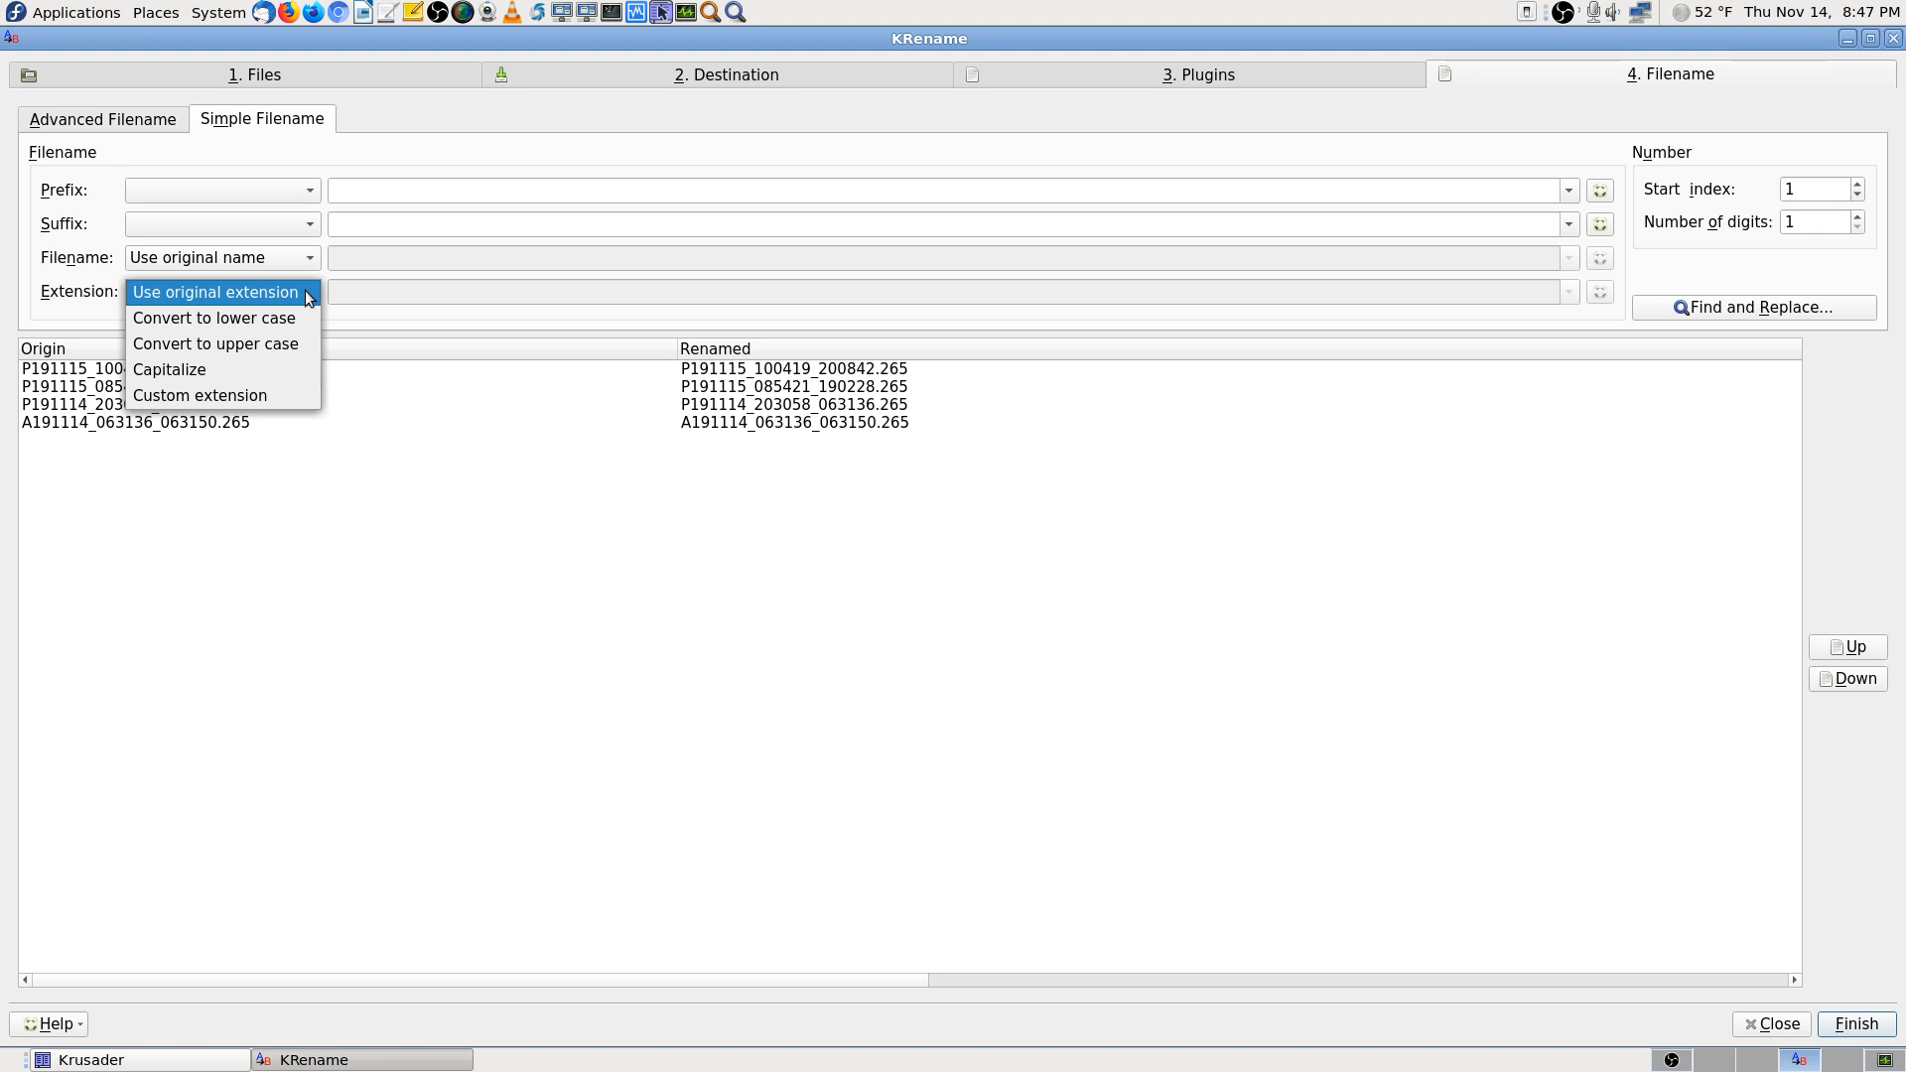
click(274, 393)
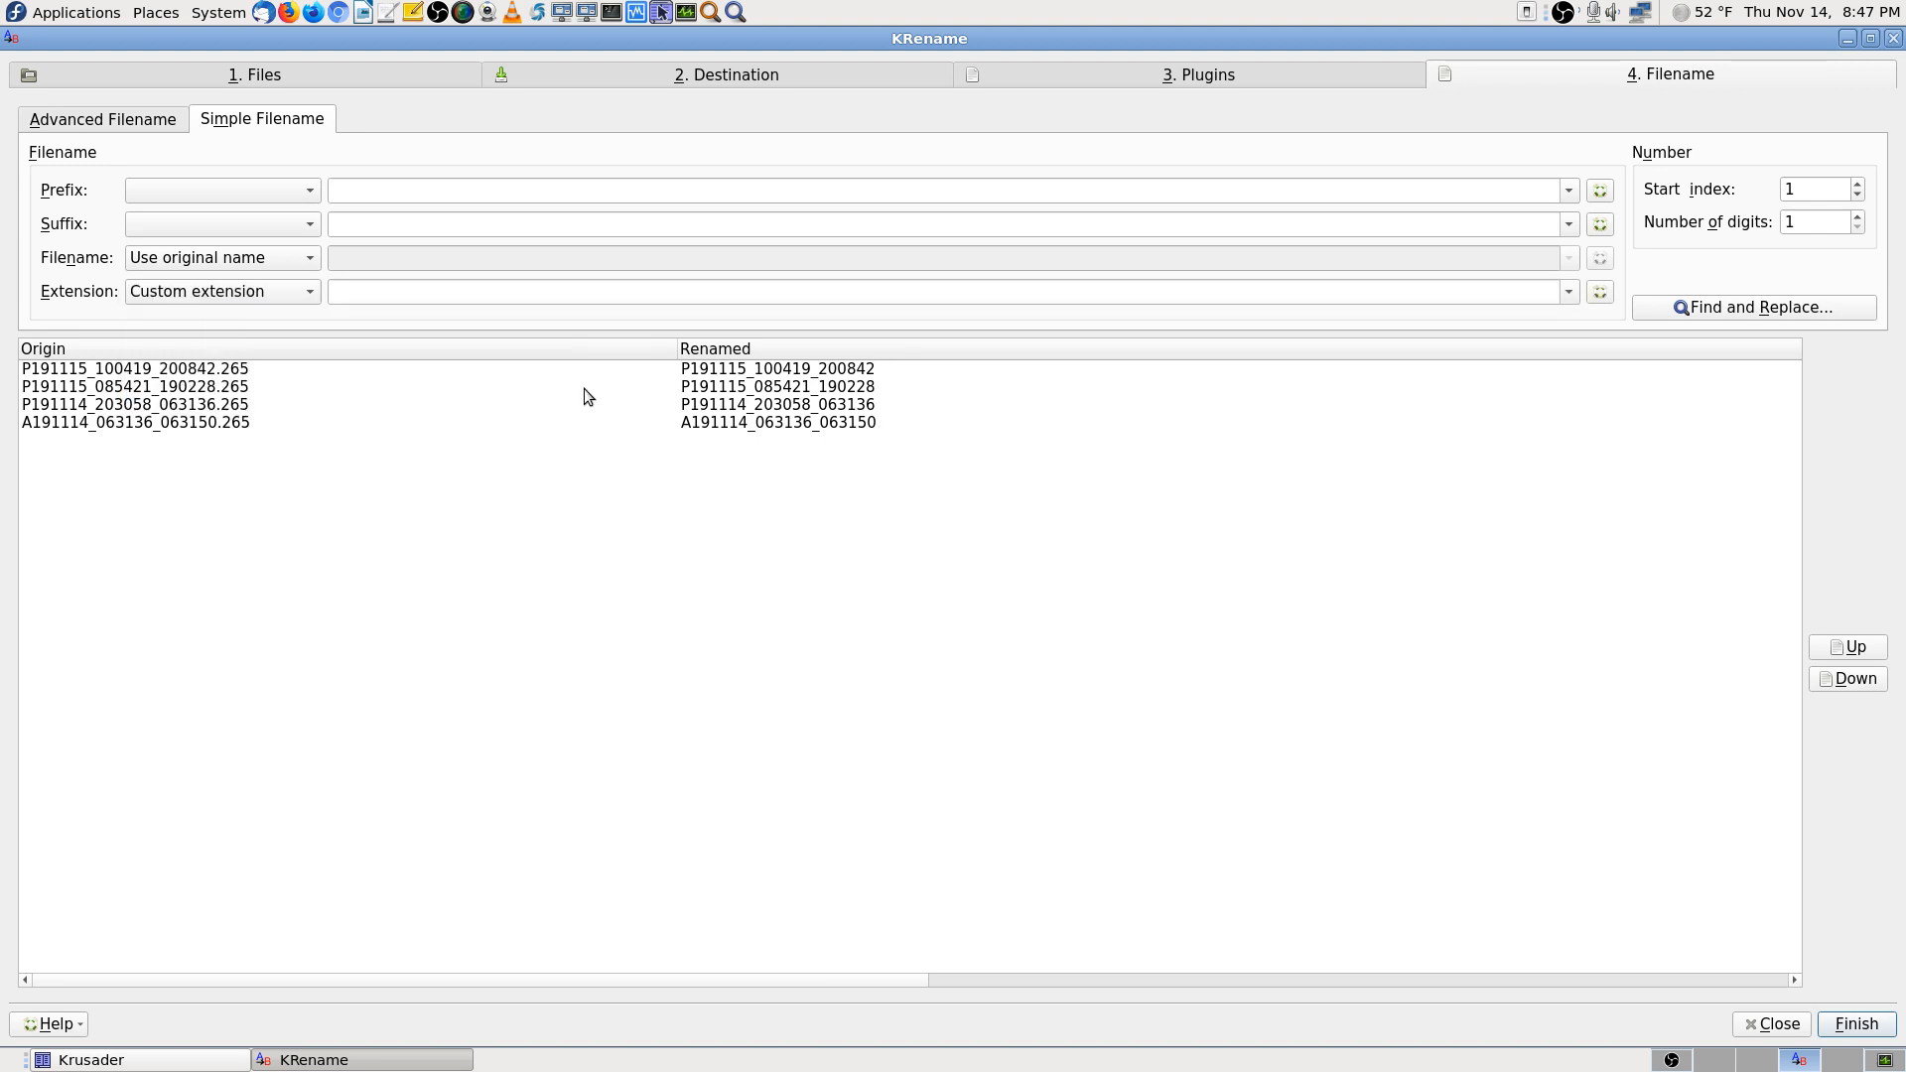
click(501, 292)
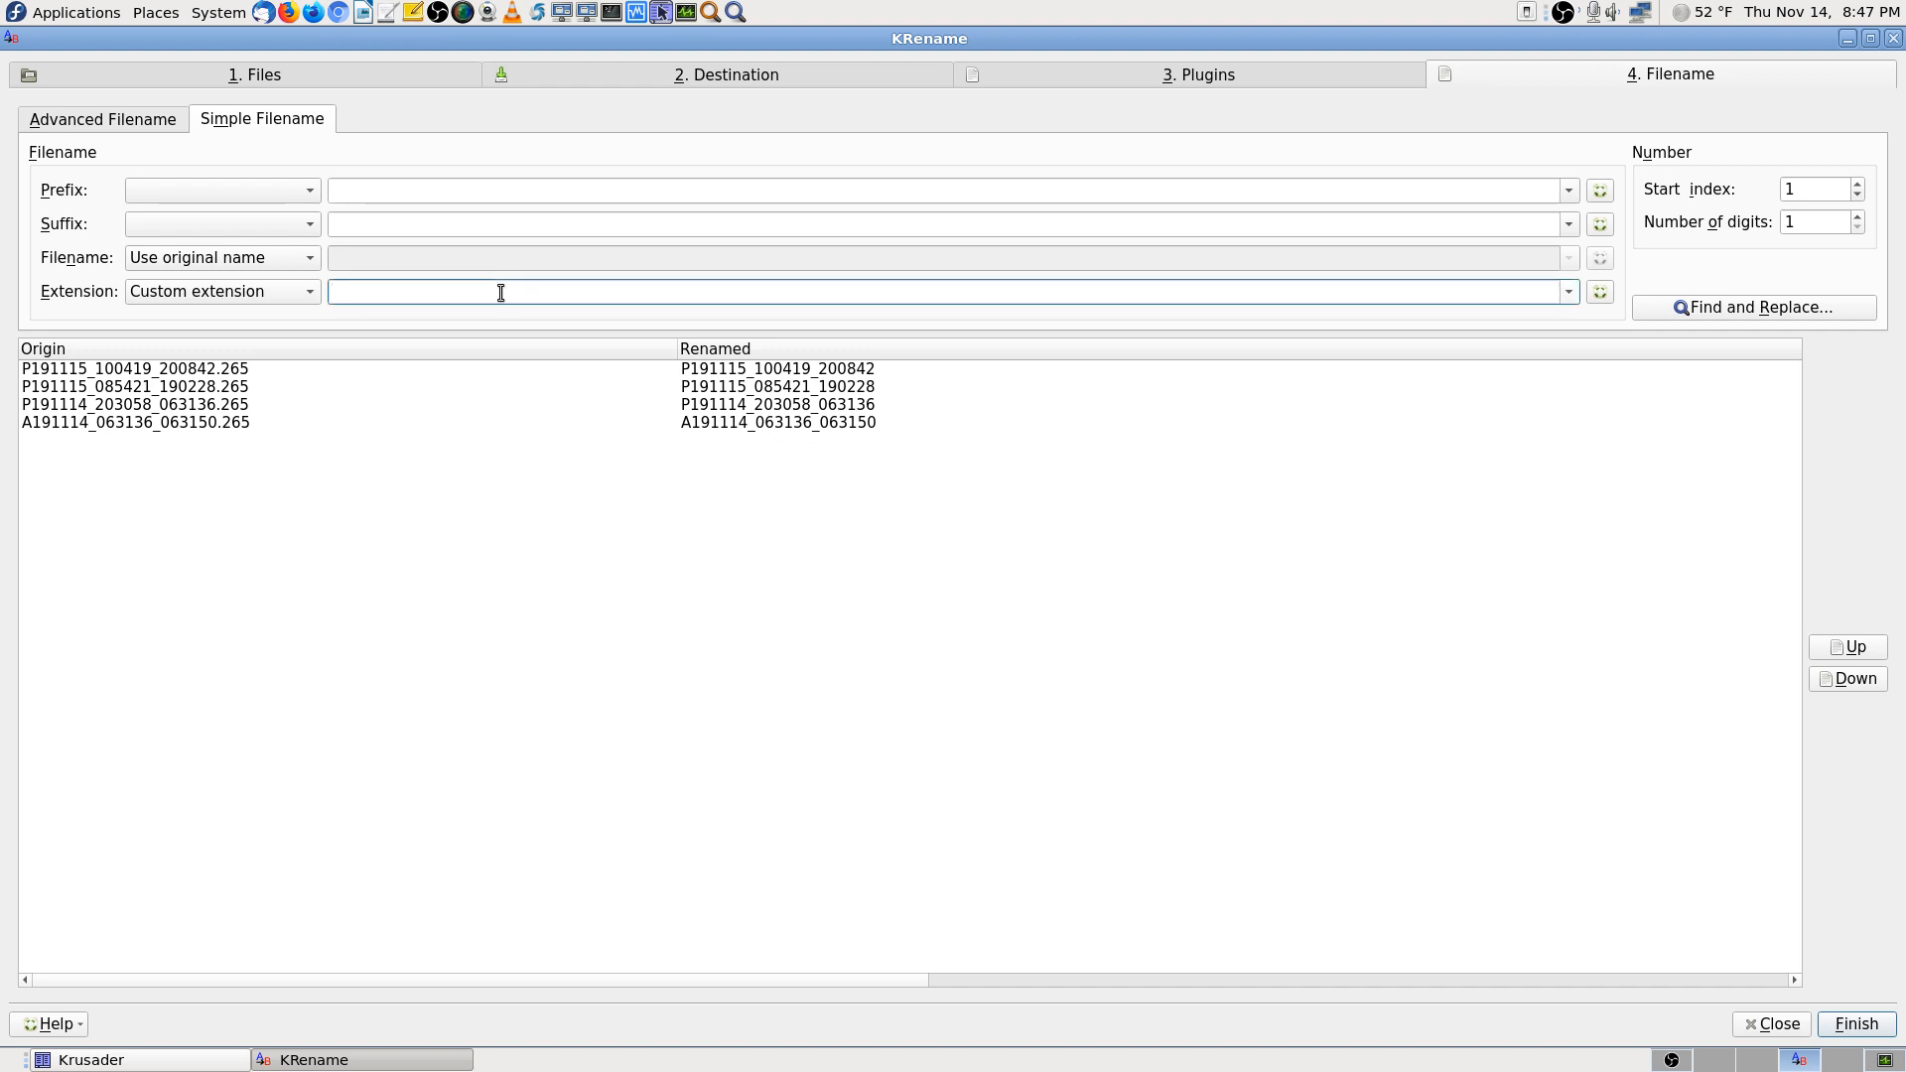
text(mp4)
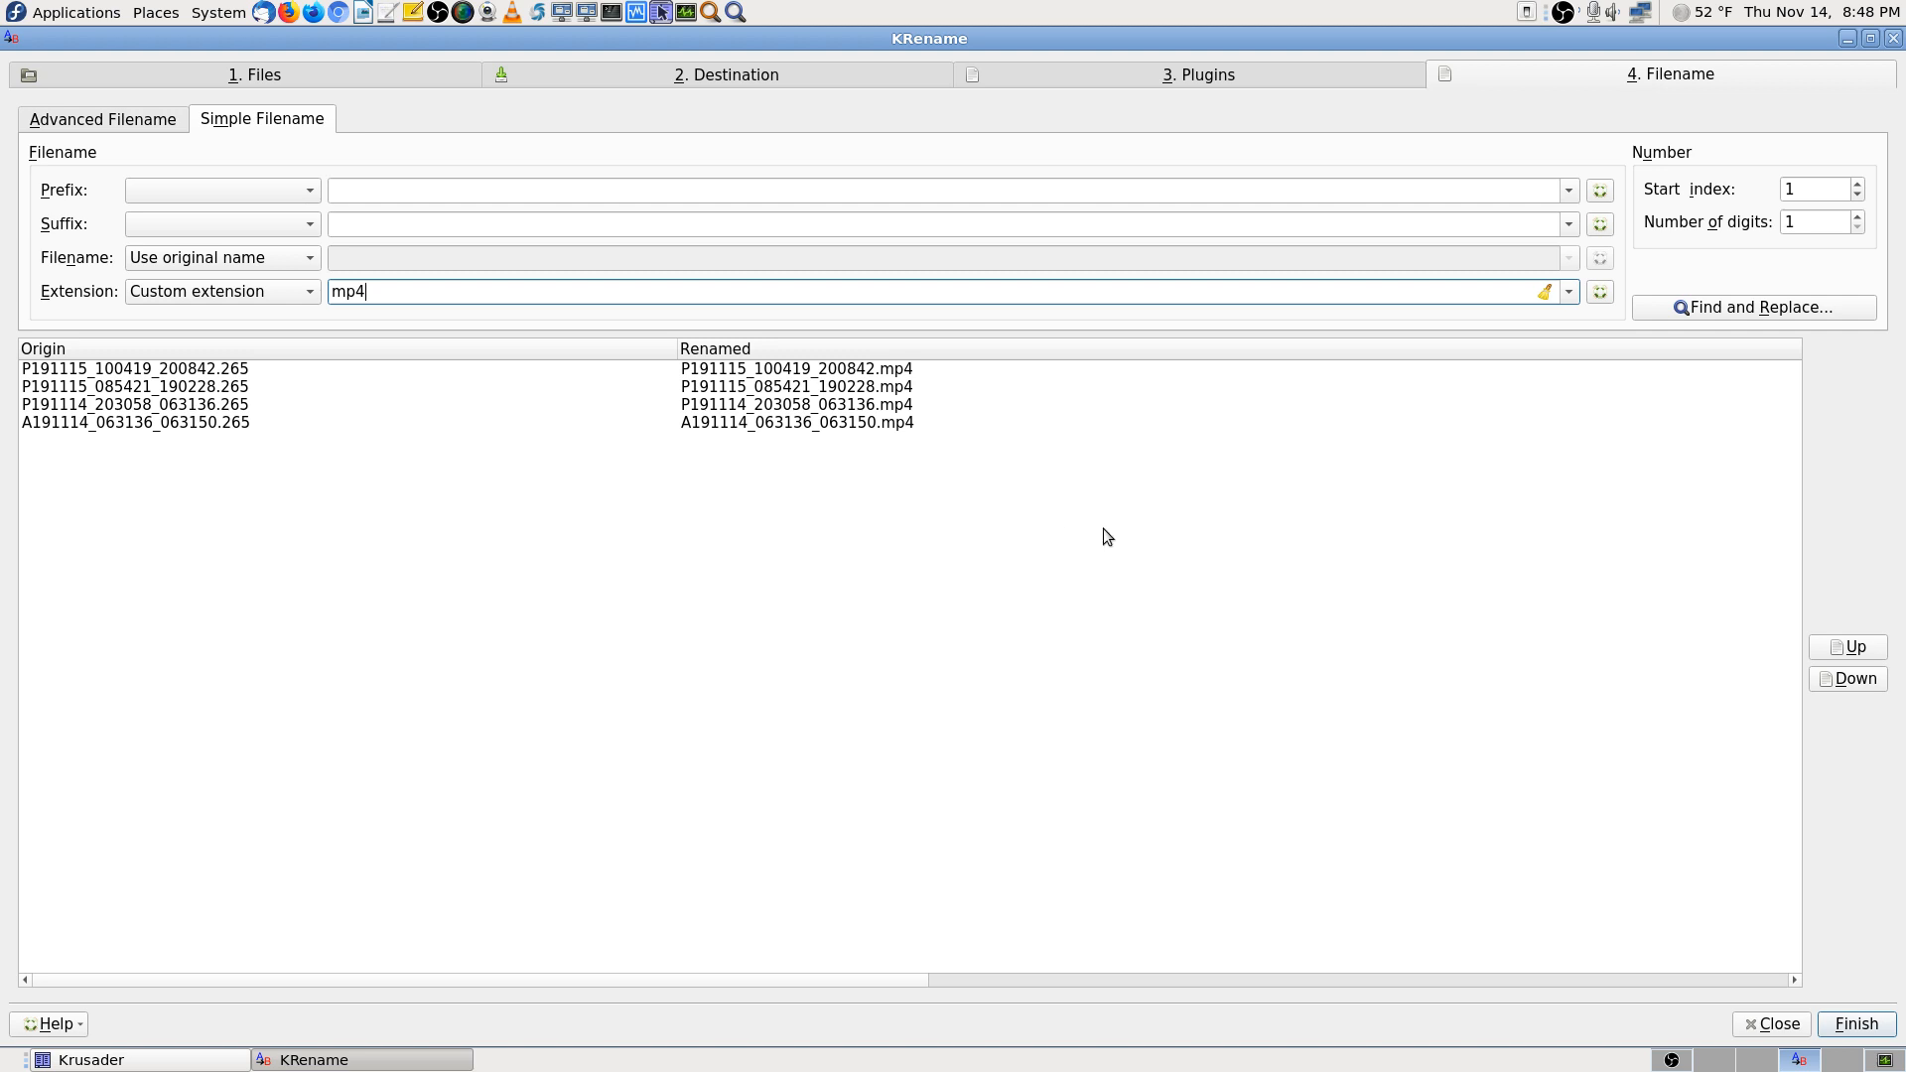
key(BackSpace)
key(BackSpace)
key(BackSpace)
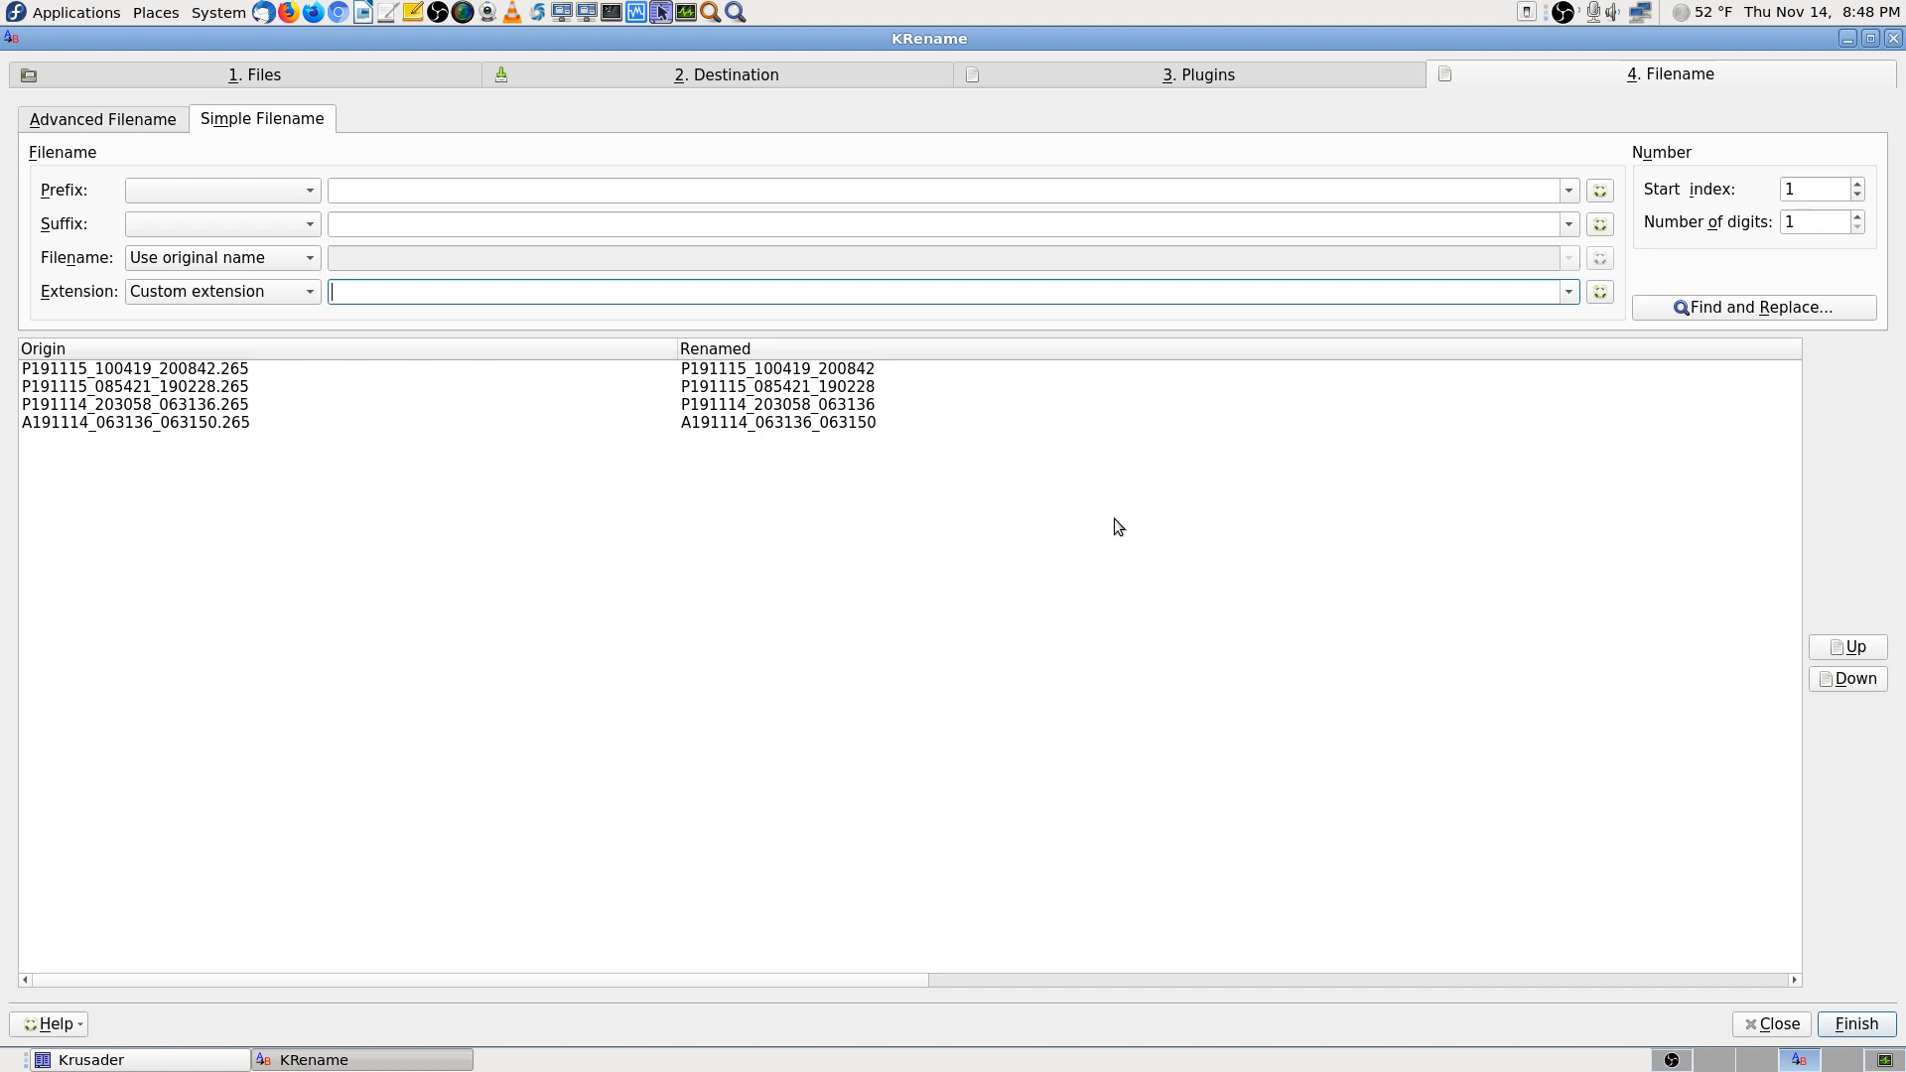
text(mp)
key(BackSpace)
key(BackSpace)
click(1715, 1062)
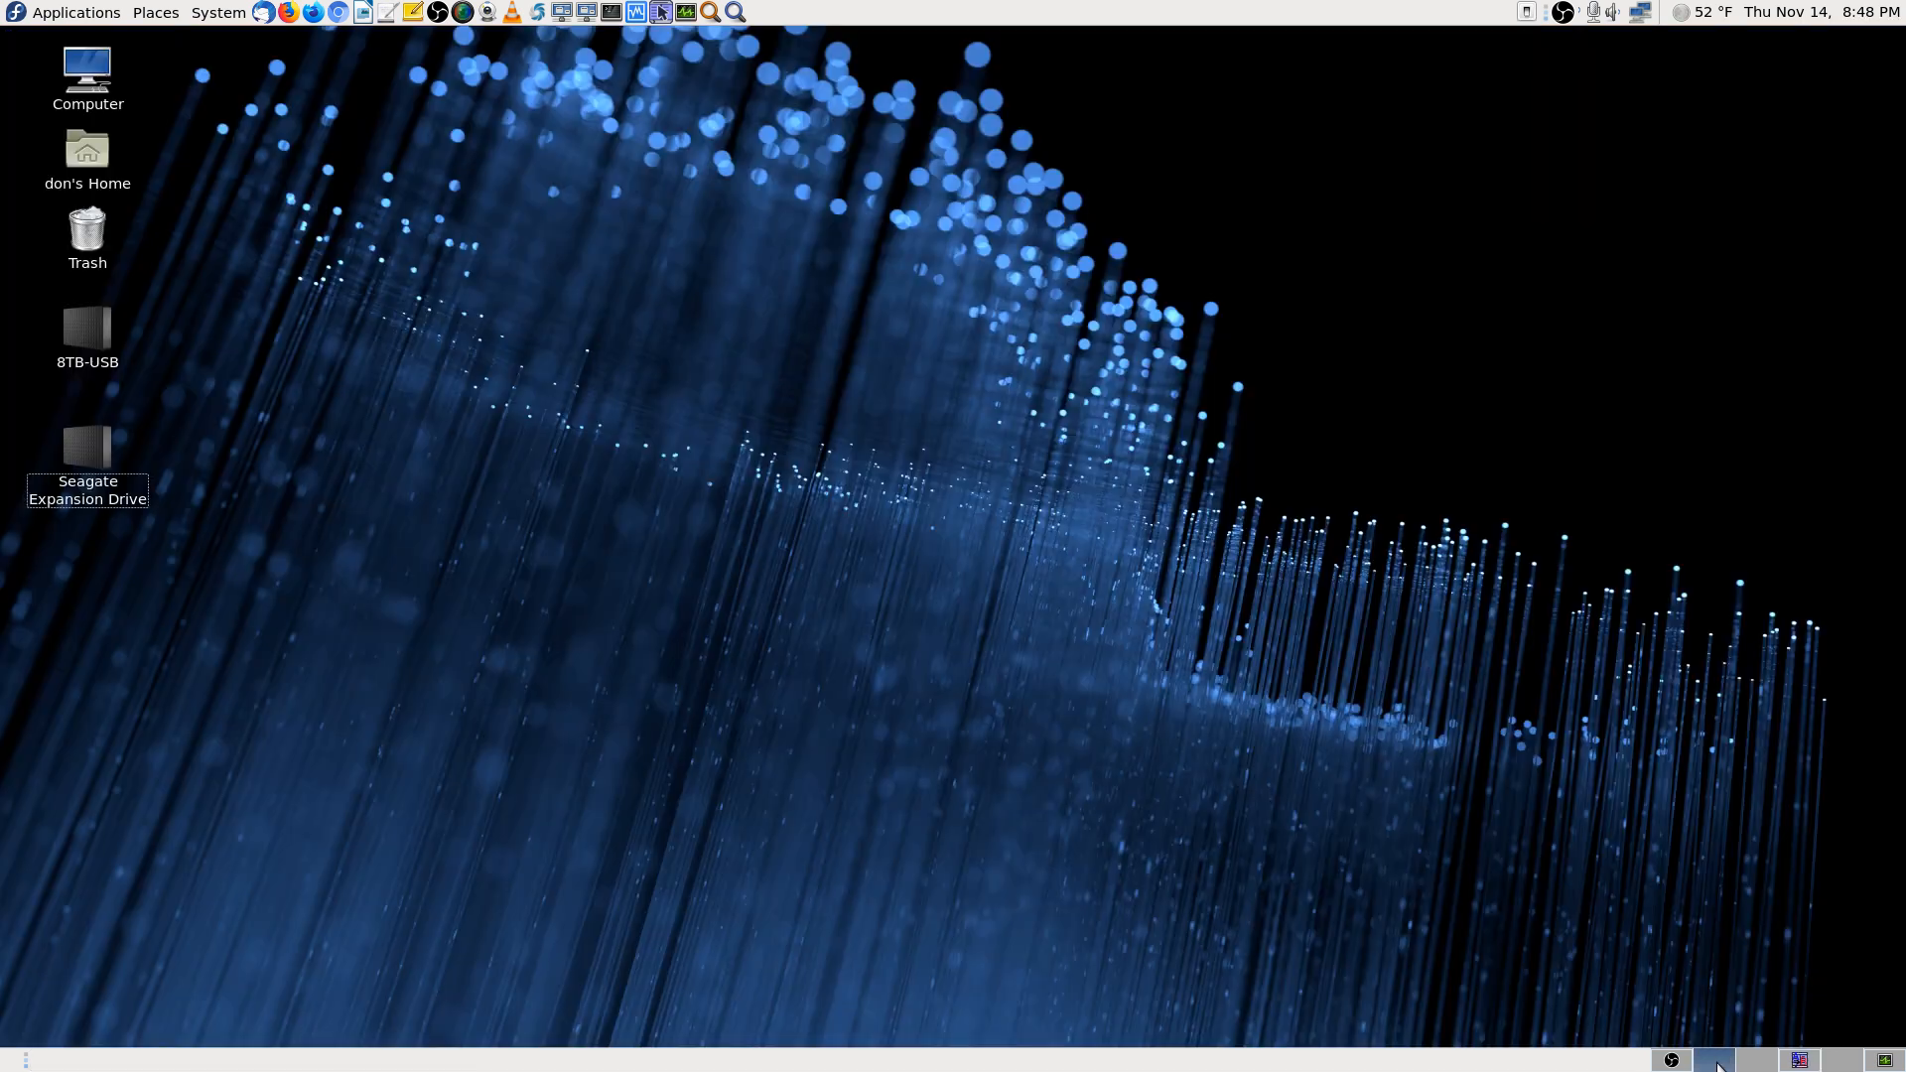
In Firefox, search Google for 'h265 file extension'
click(288, 12)
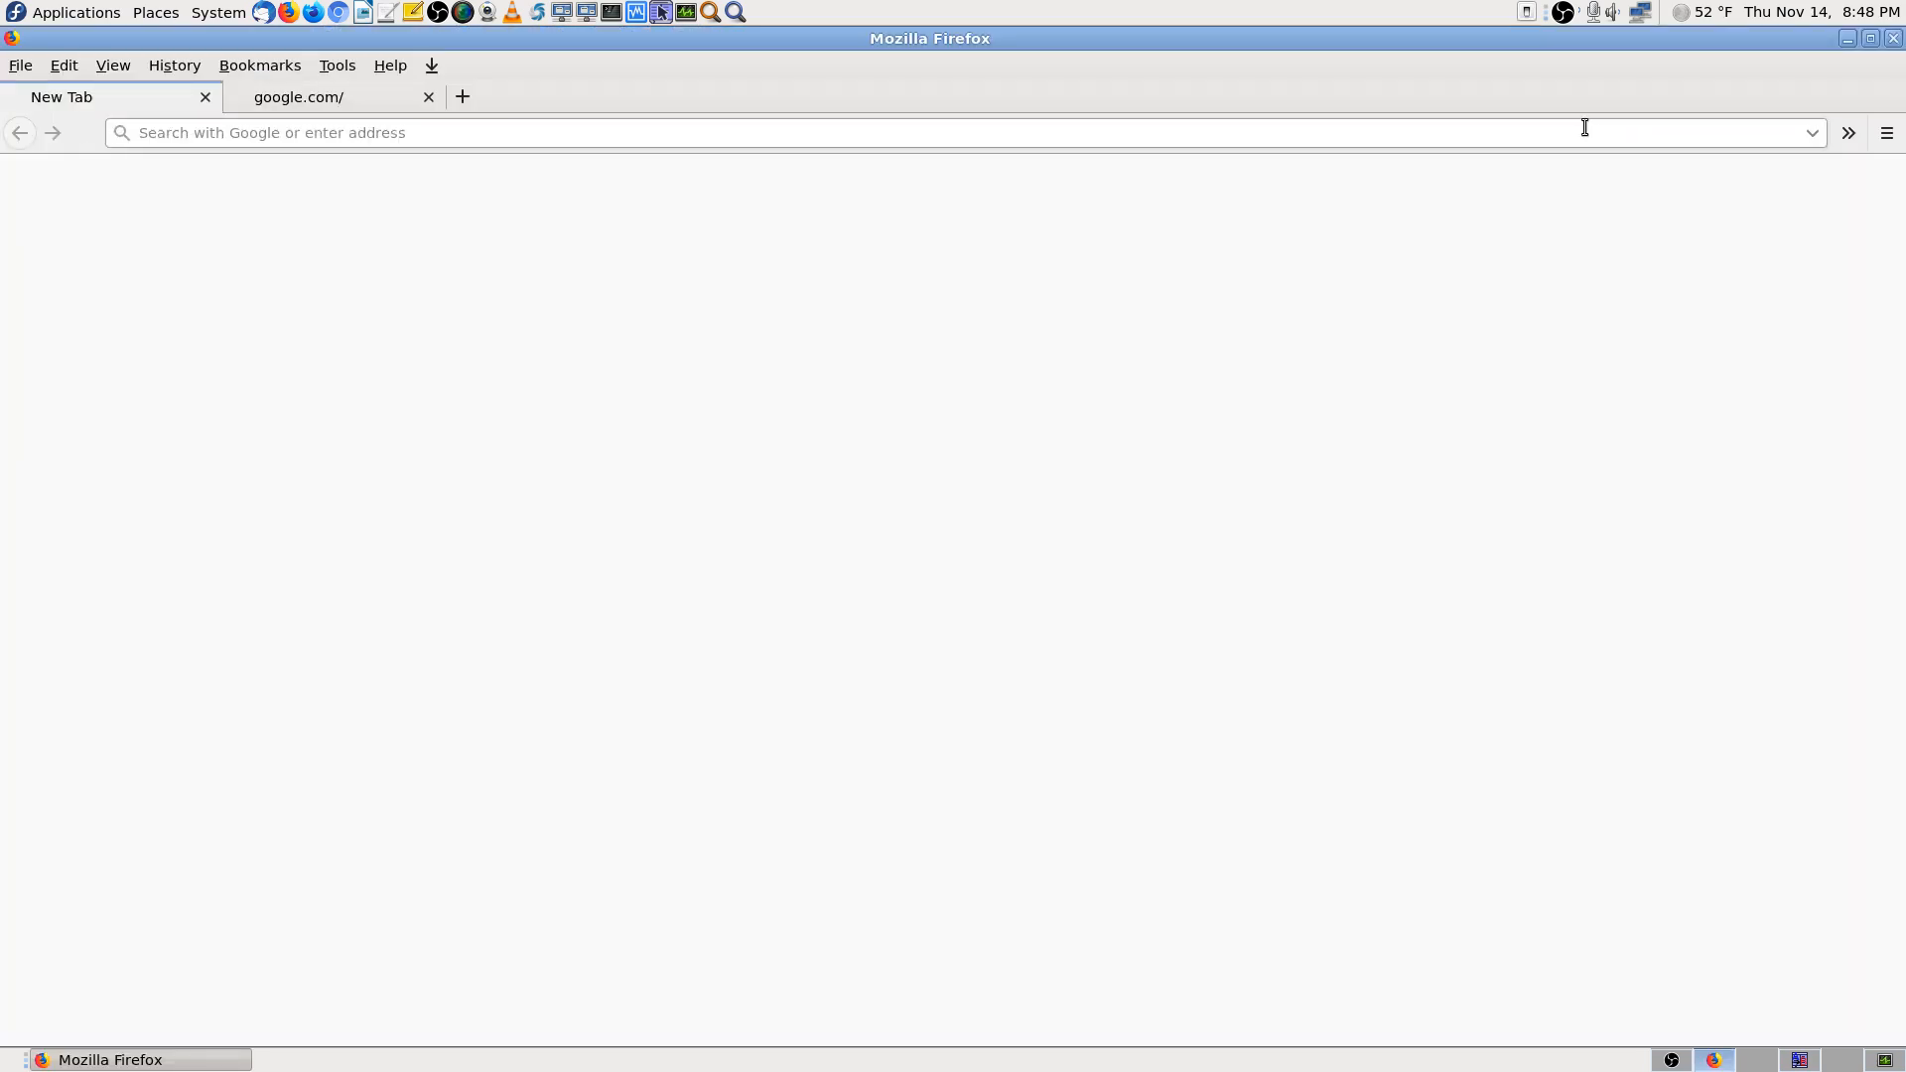
click(204, 97)
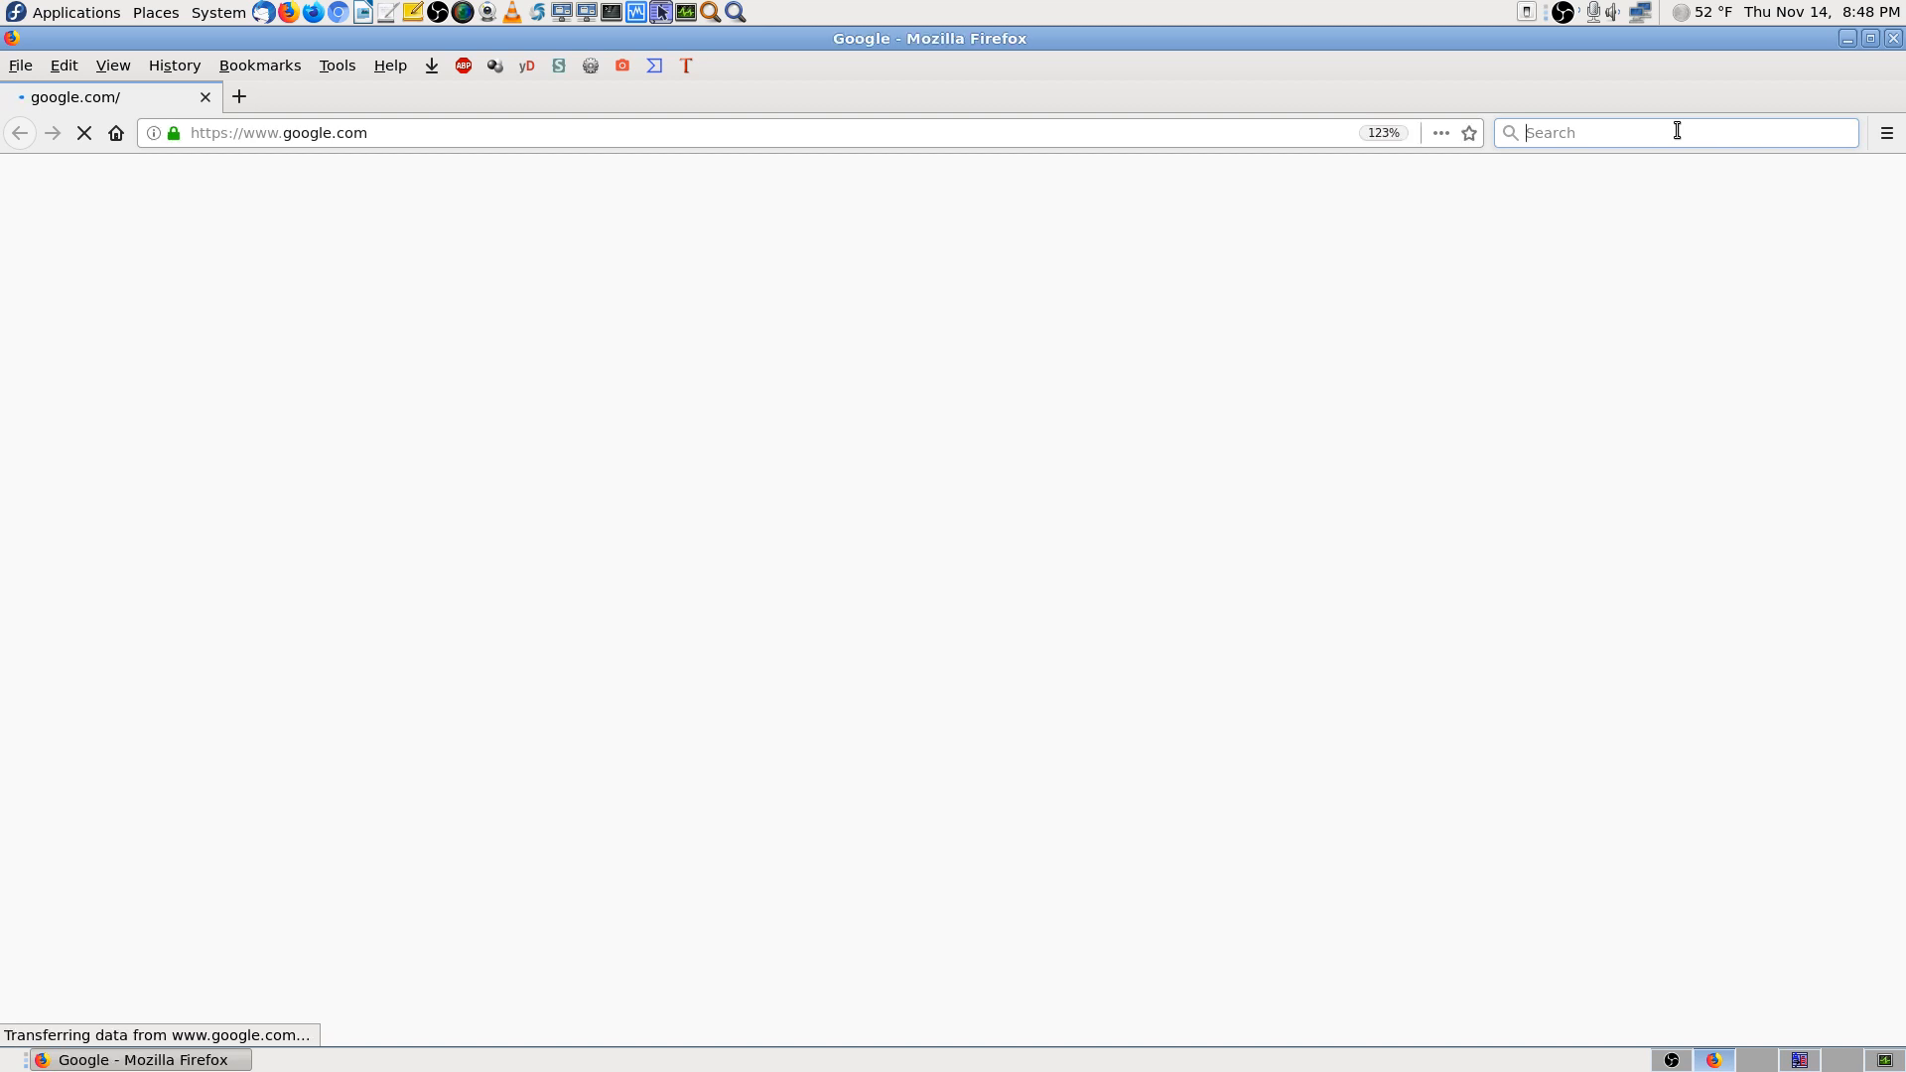
text(h2)
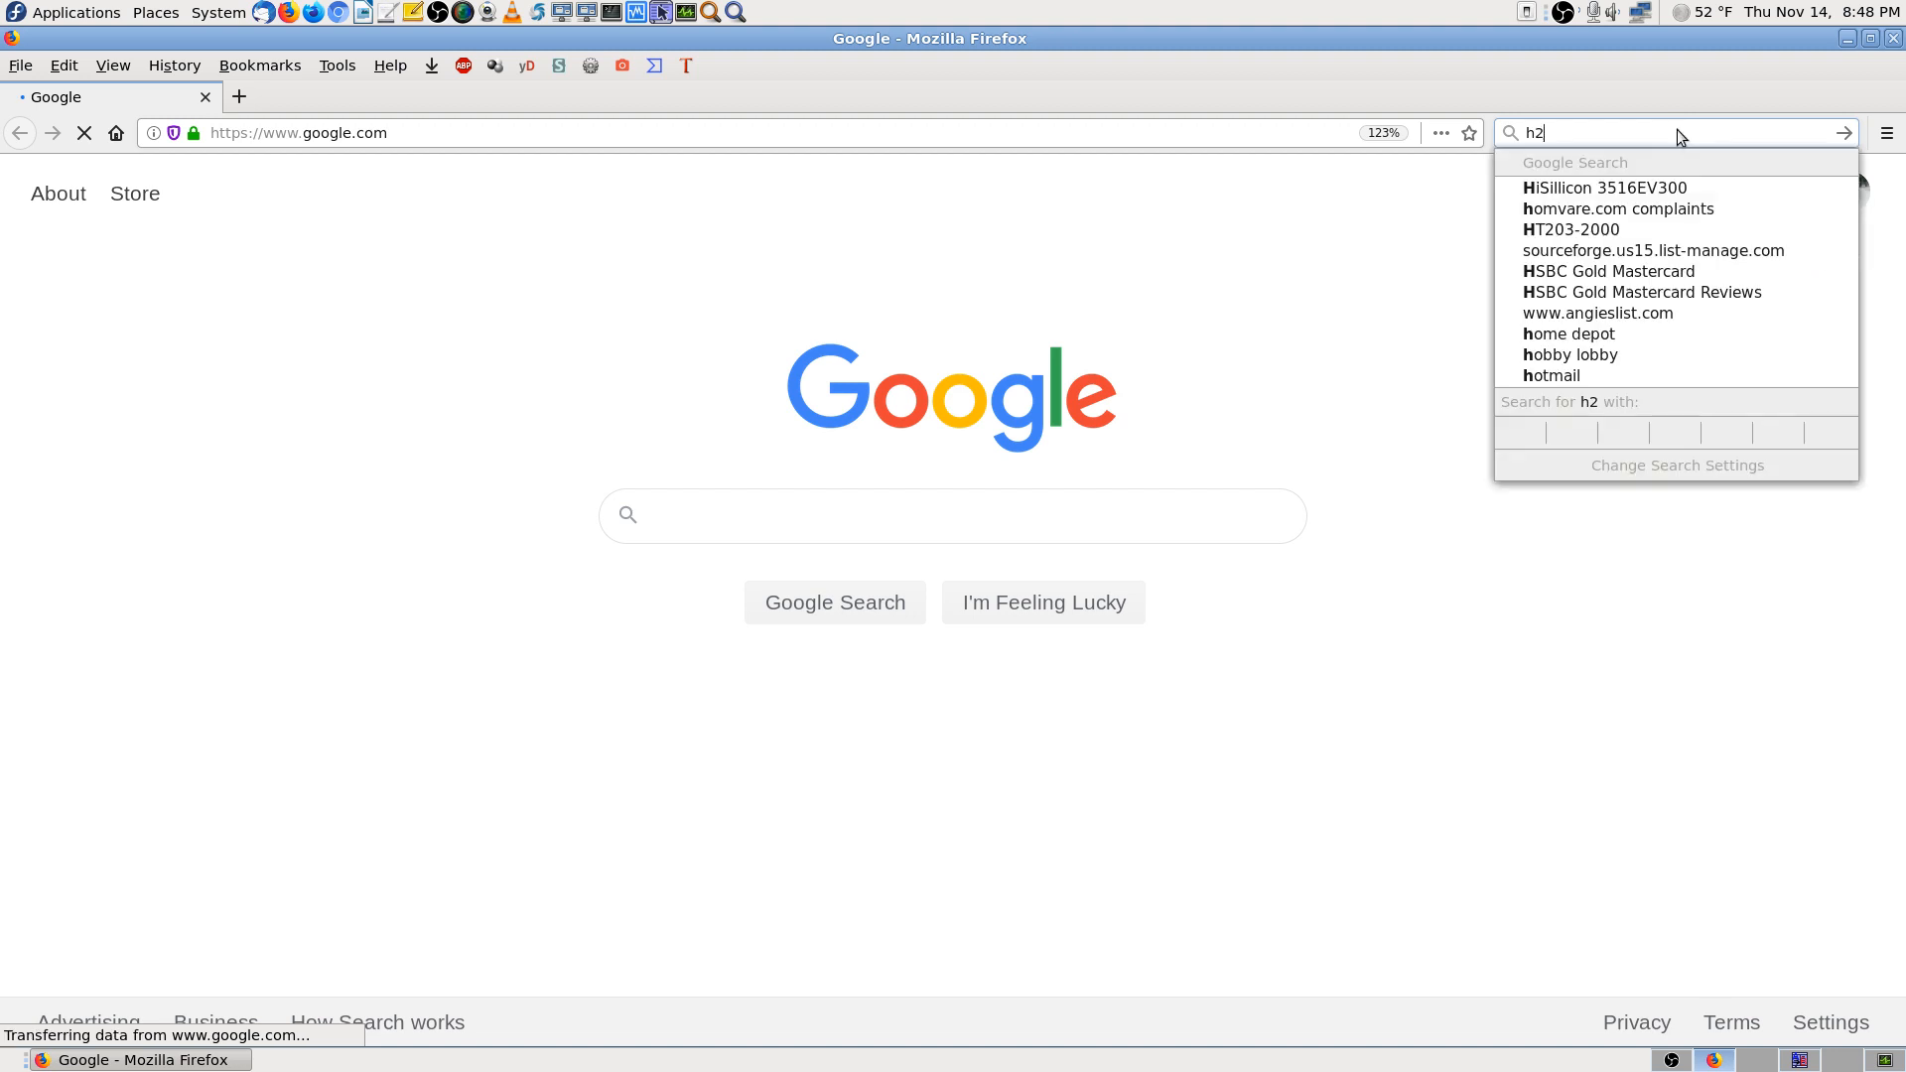
text(65)
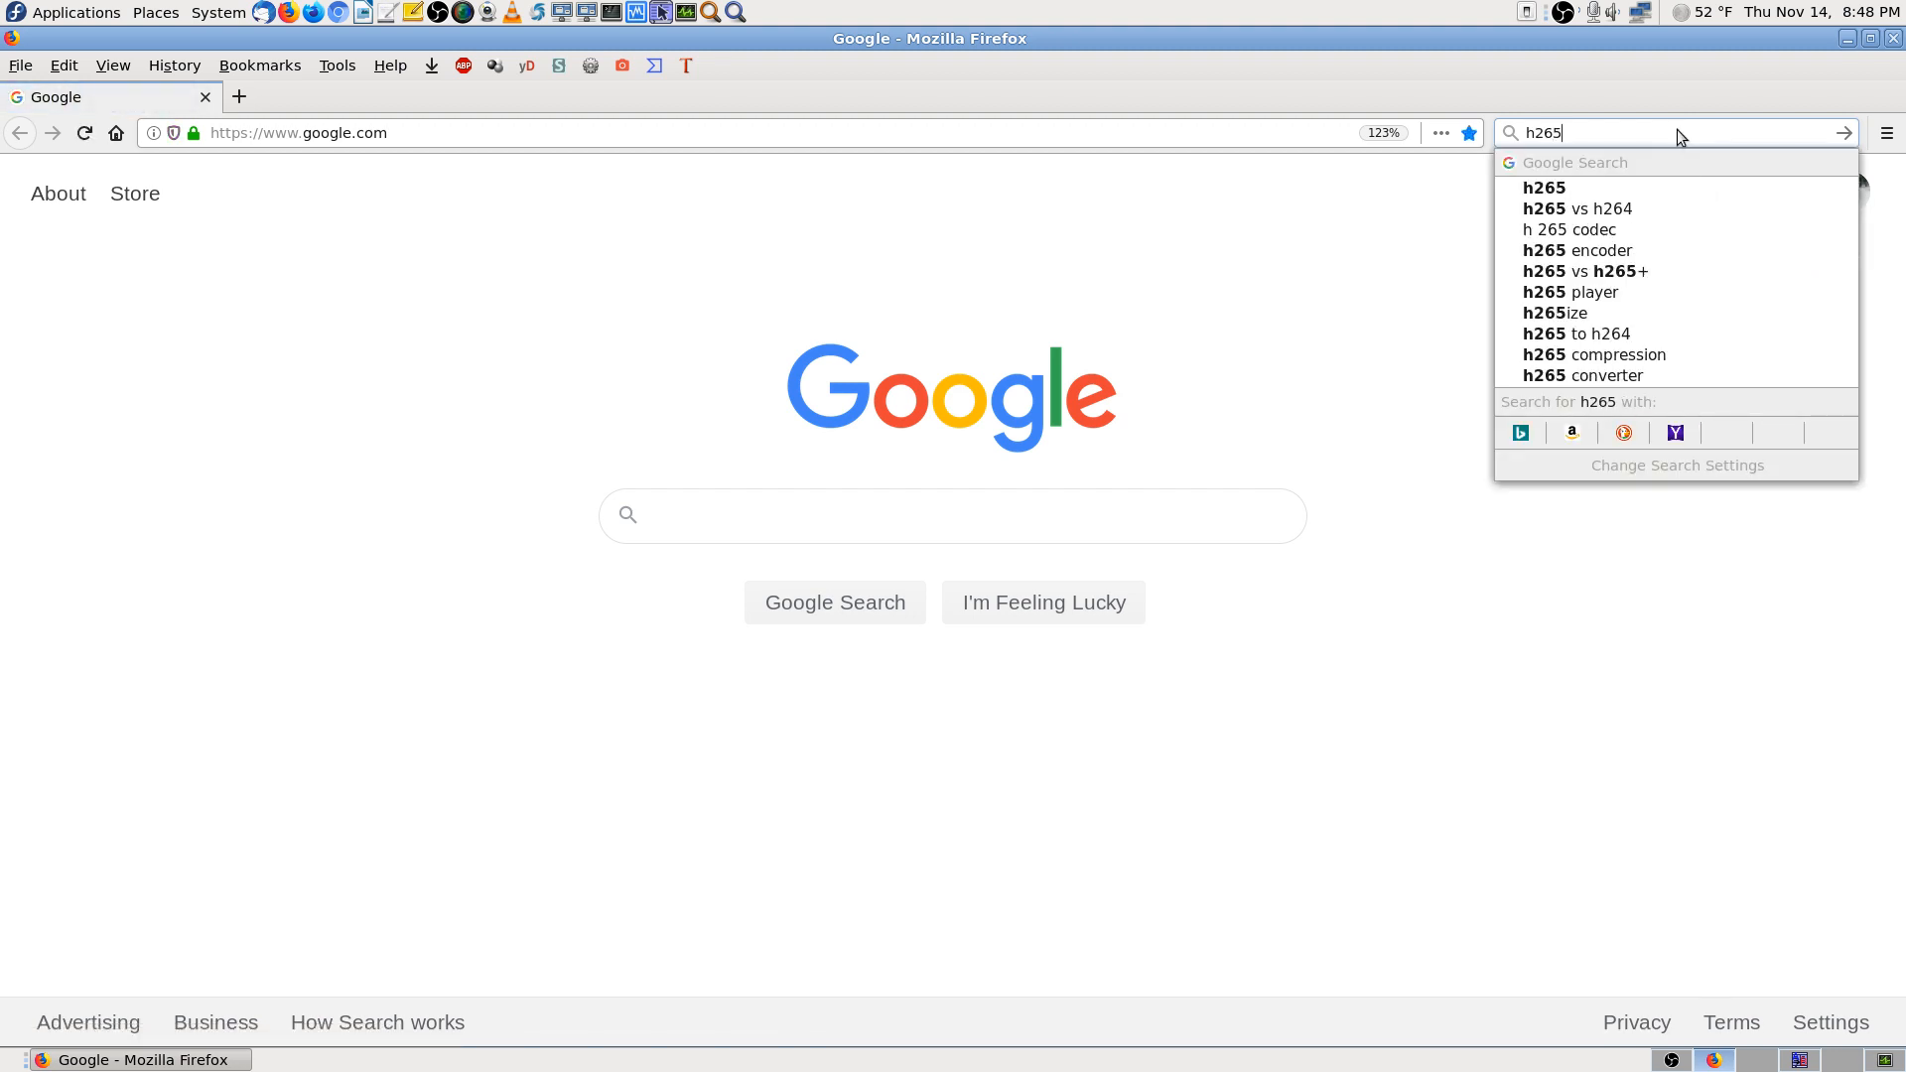
text( fi)
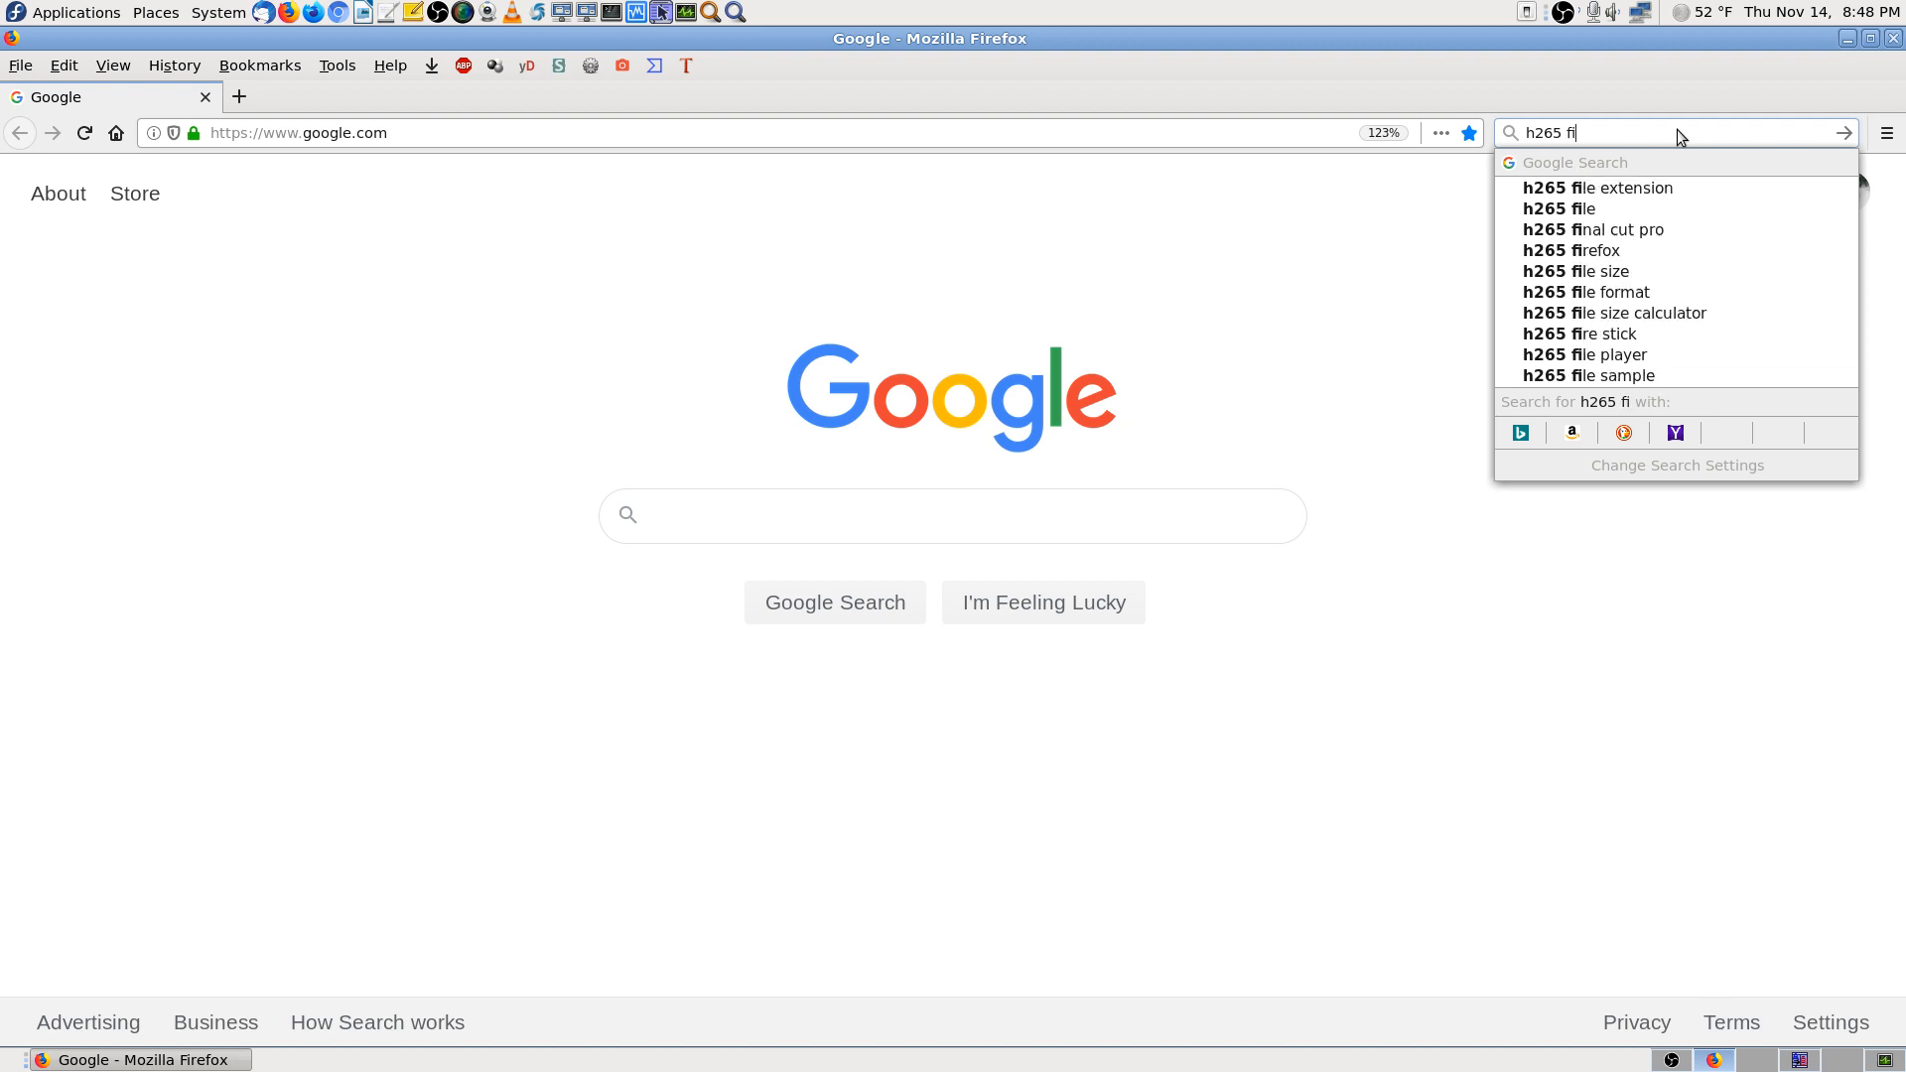
text(le)
key(Down)
key(Return)
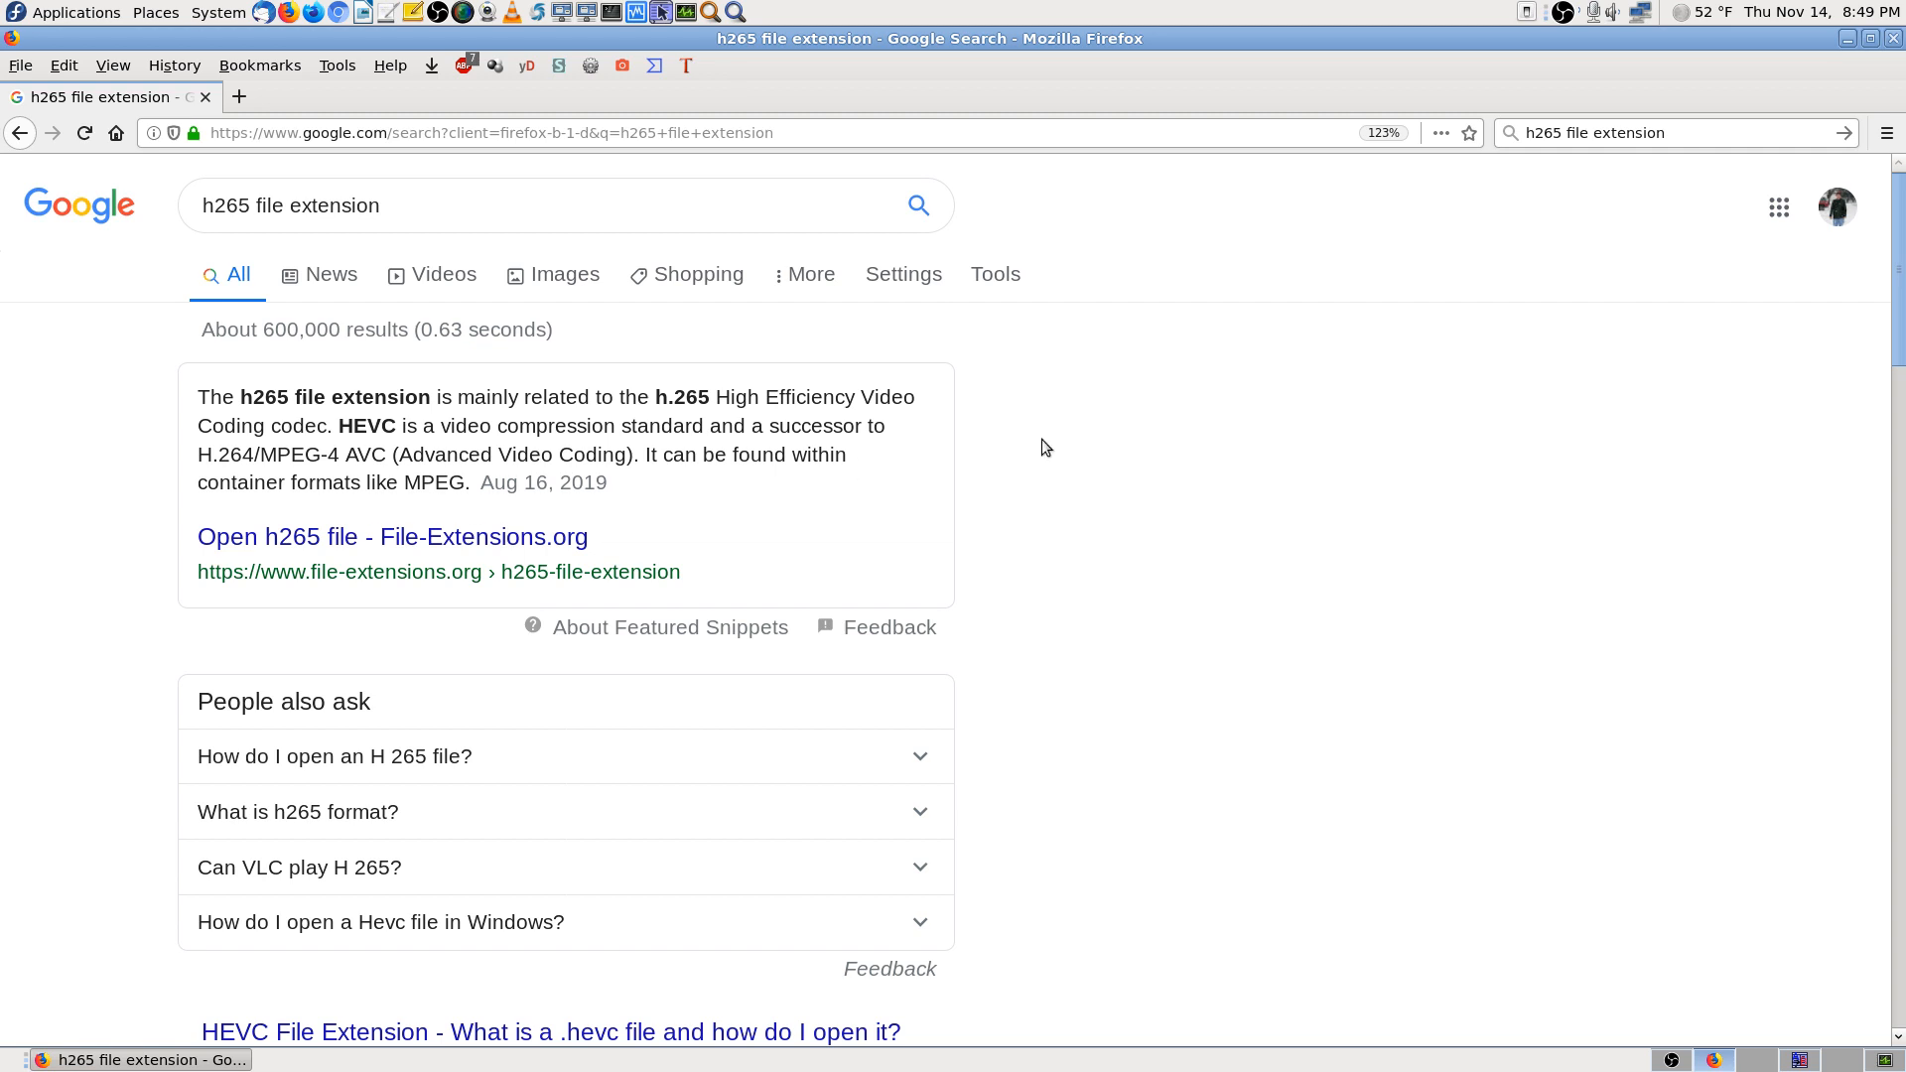
Start bookmarking the Google results page and expand the full bookmark folder tree
click(1471, 135)
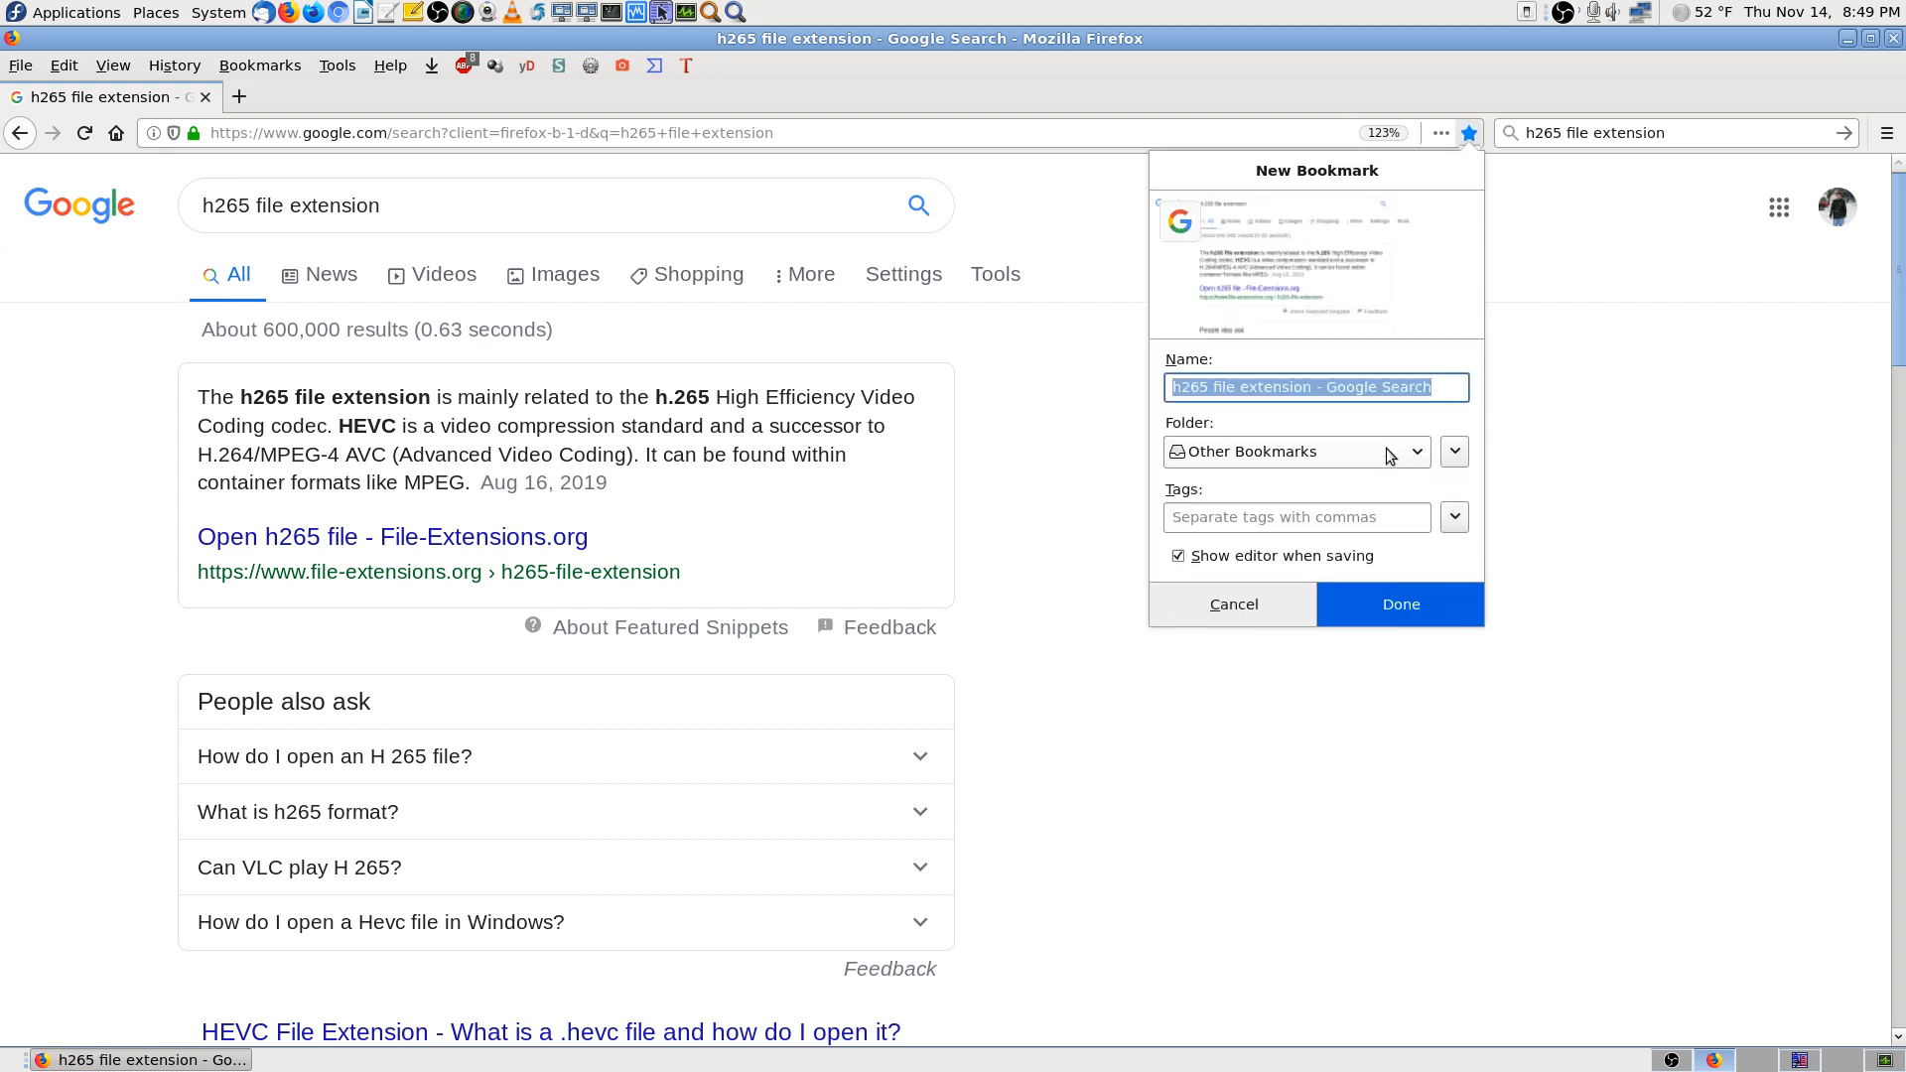
click(1296, 452)
click(1310, 540)
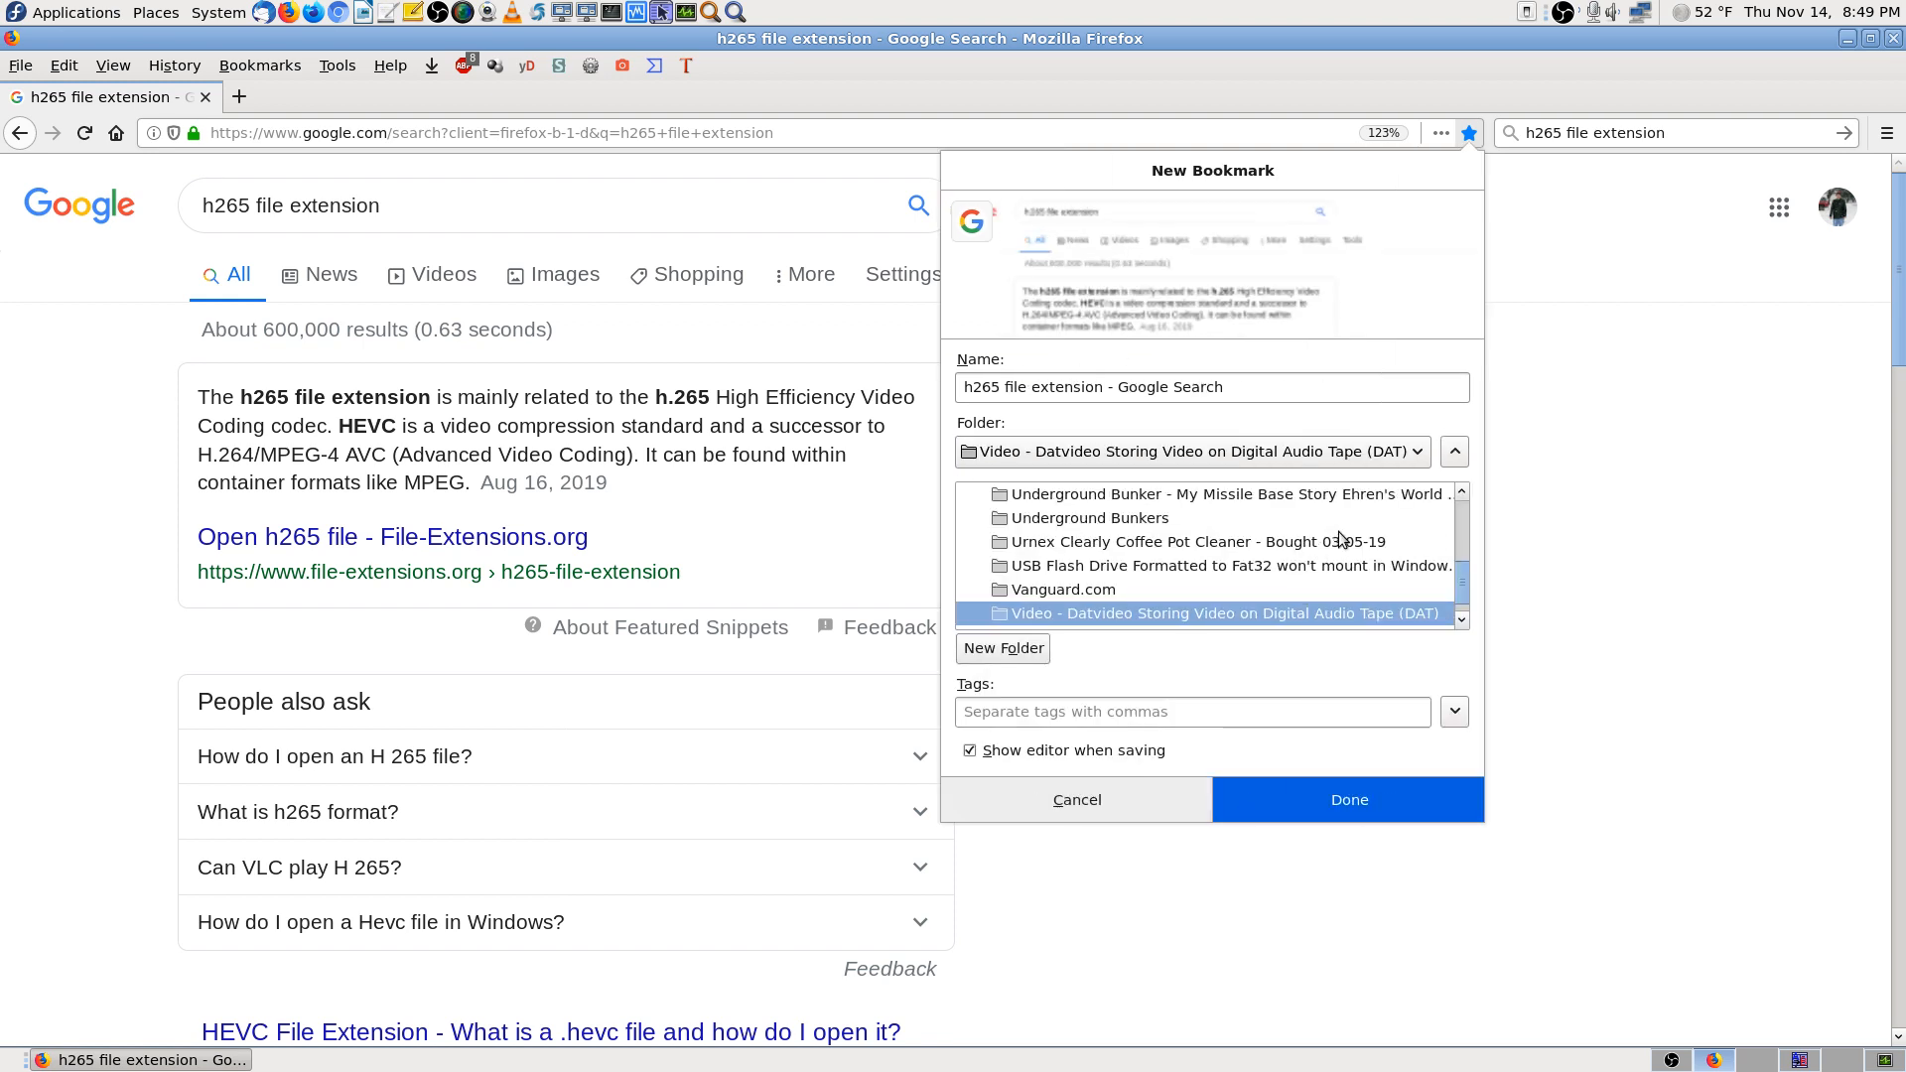
scroll(1340, 539, down, 1)
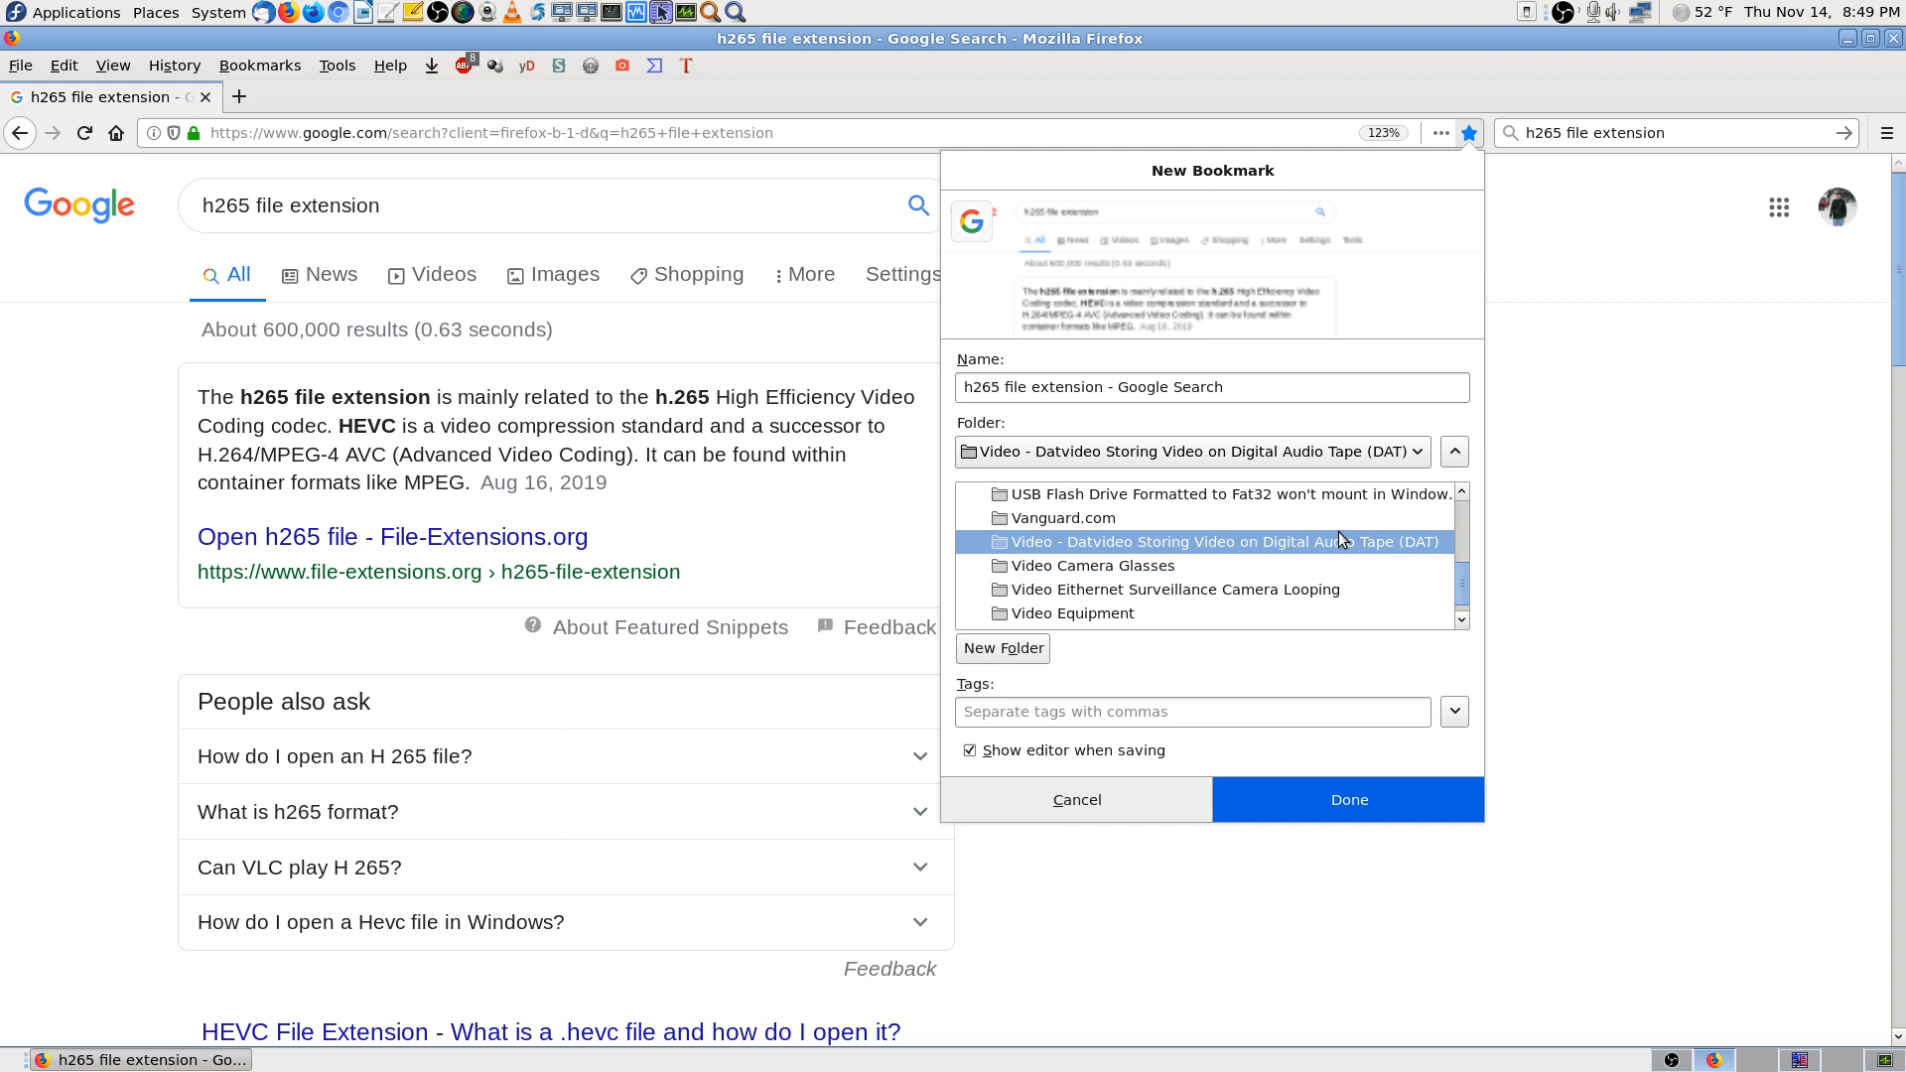
scroll(1340, 539, down, 1)
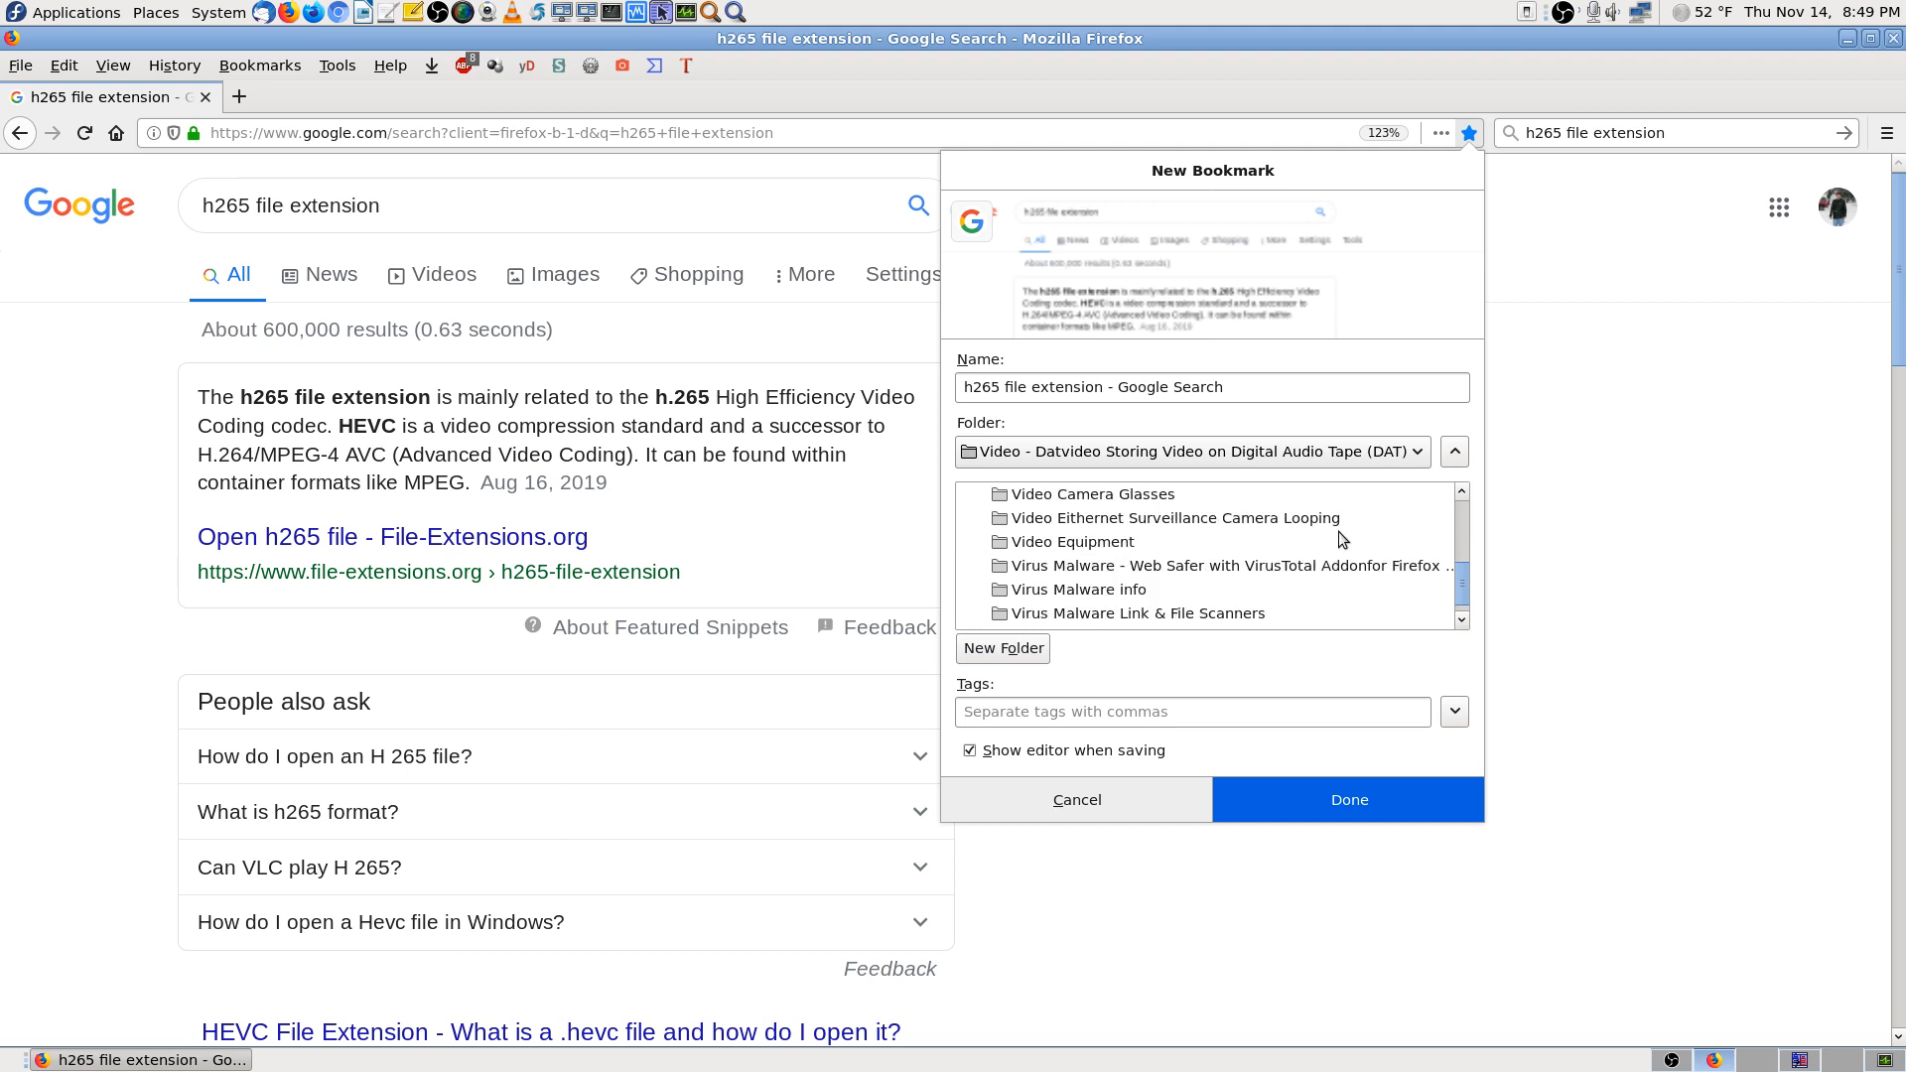
scroll(1338, 539, down, 1)
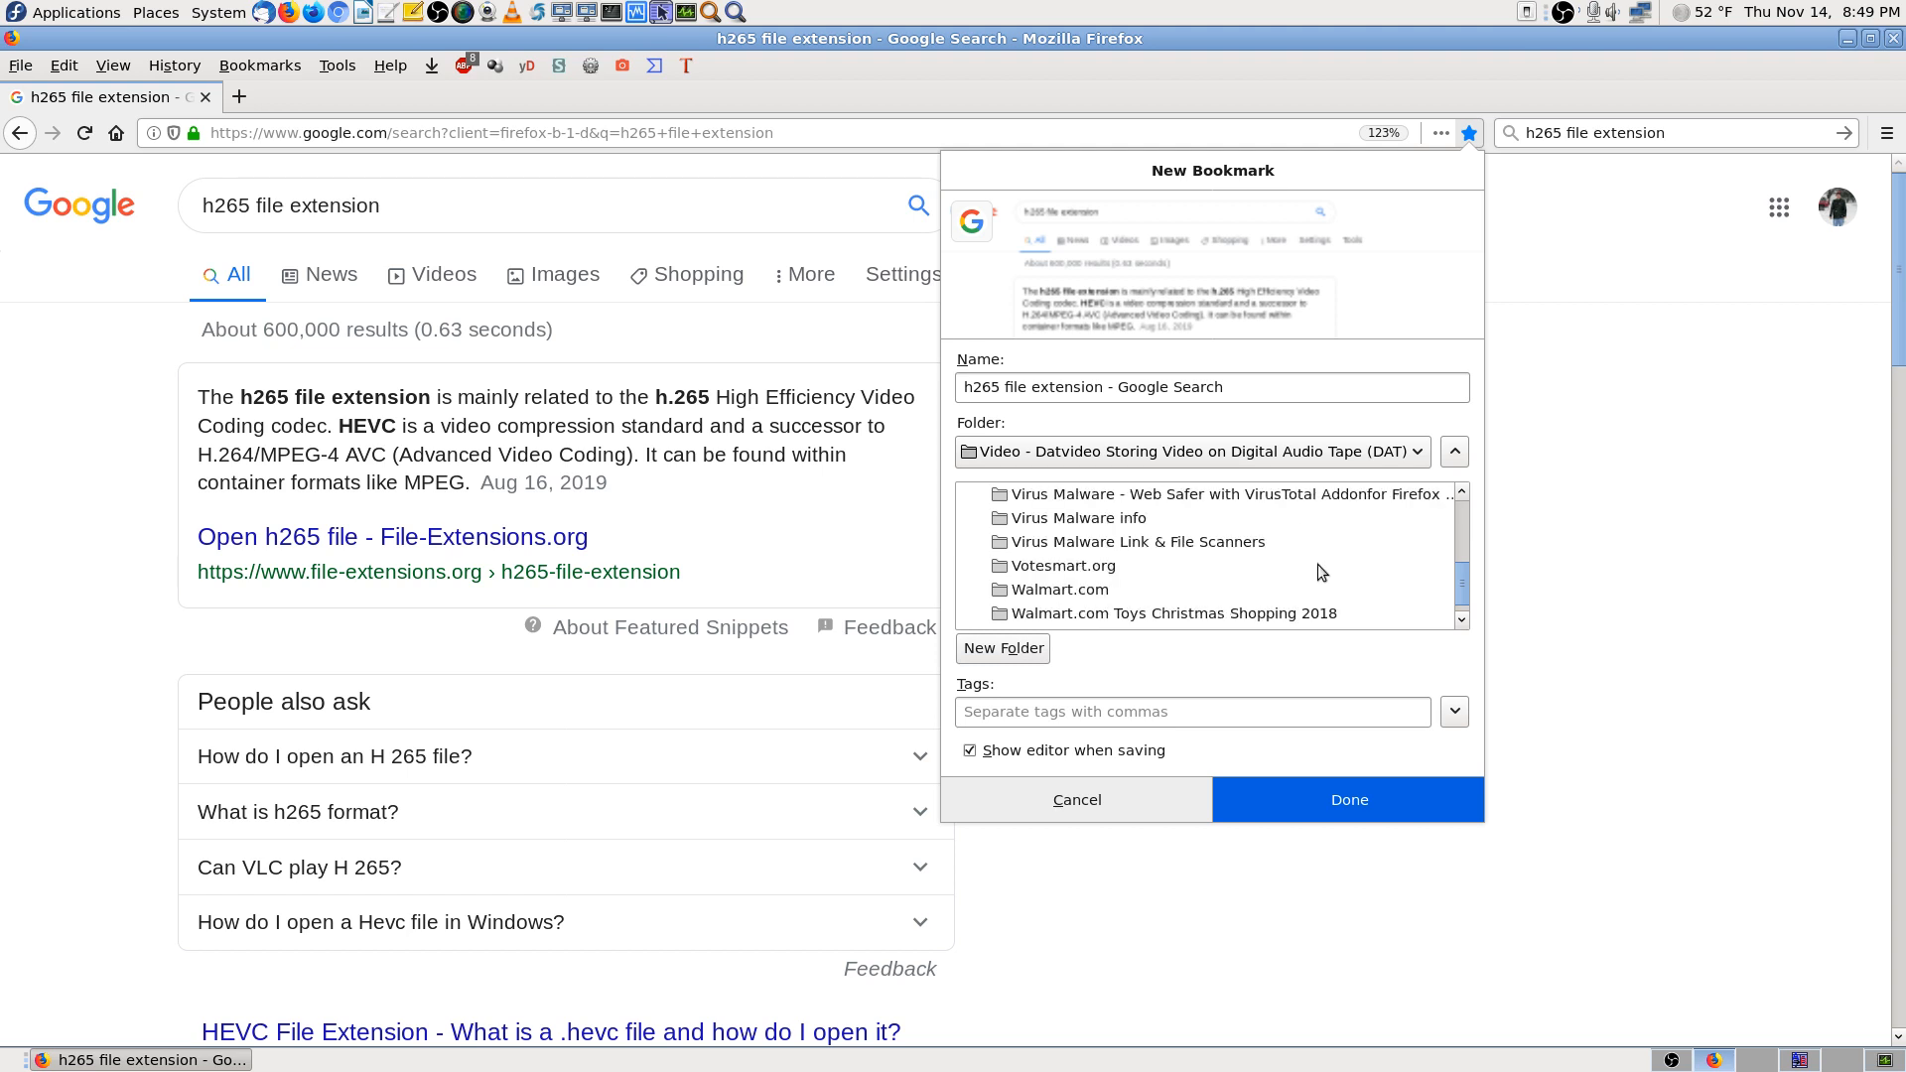
scroll(1318, 563, up, 2)
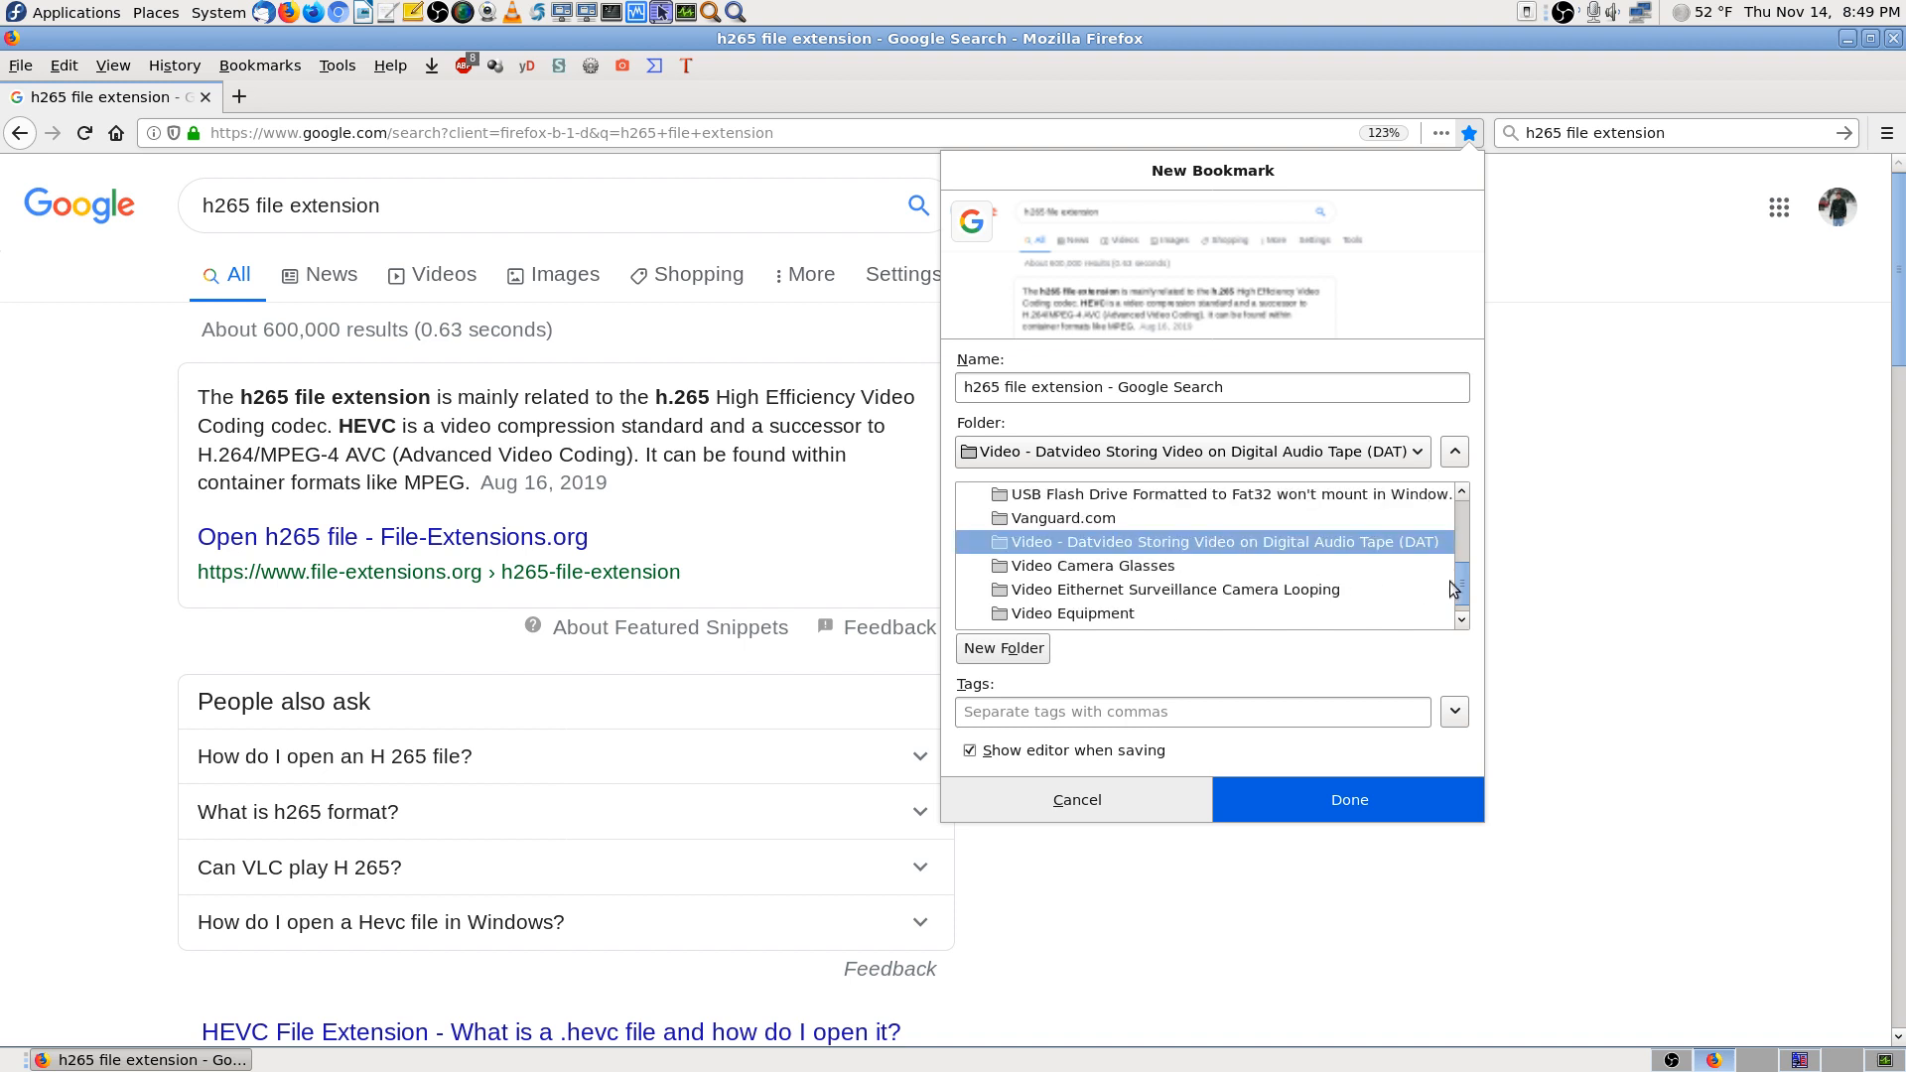
drag(1467, 592, 1477, 486)
Create a 'Video Codecs' folder under Bookmarks Menu and save the bookmark there
click(1119, 518)
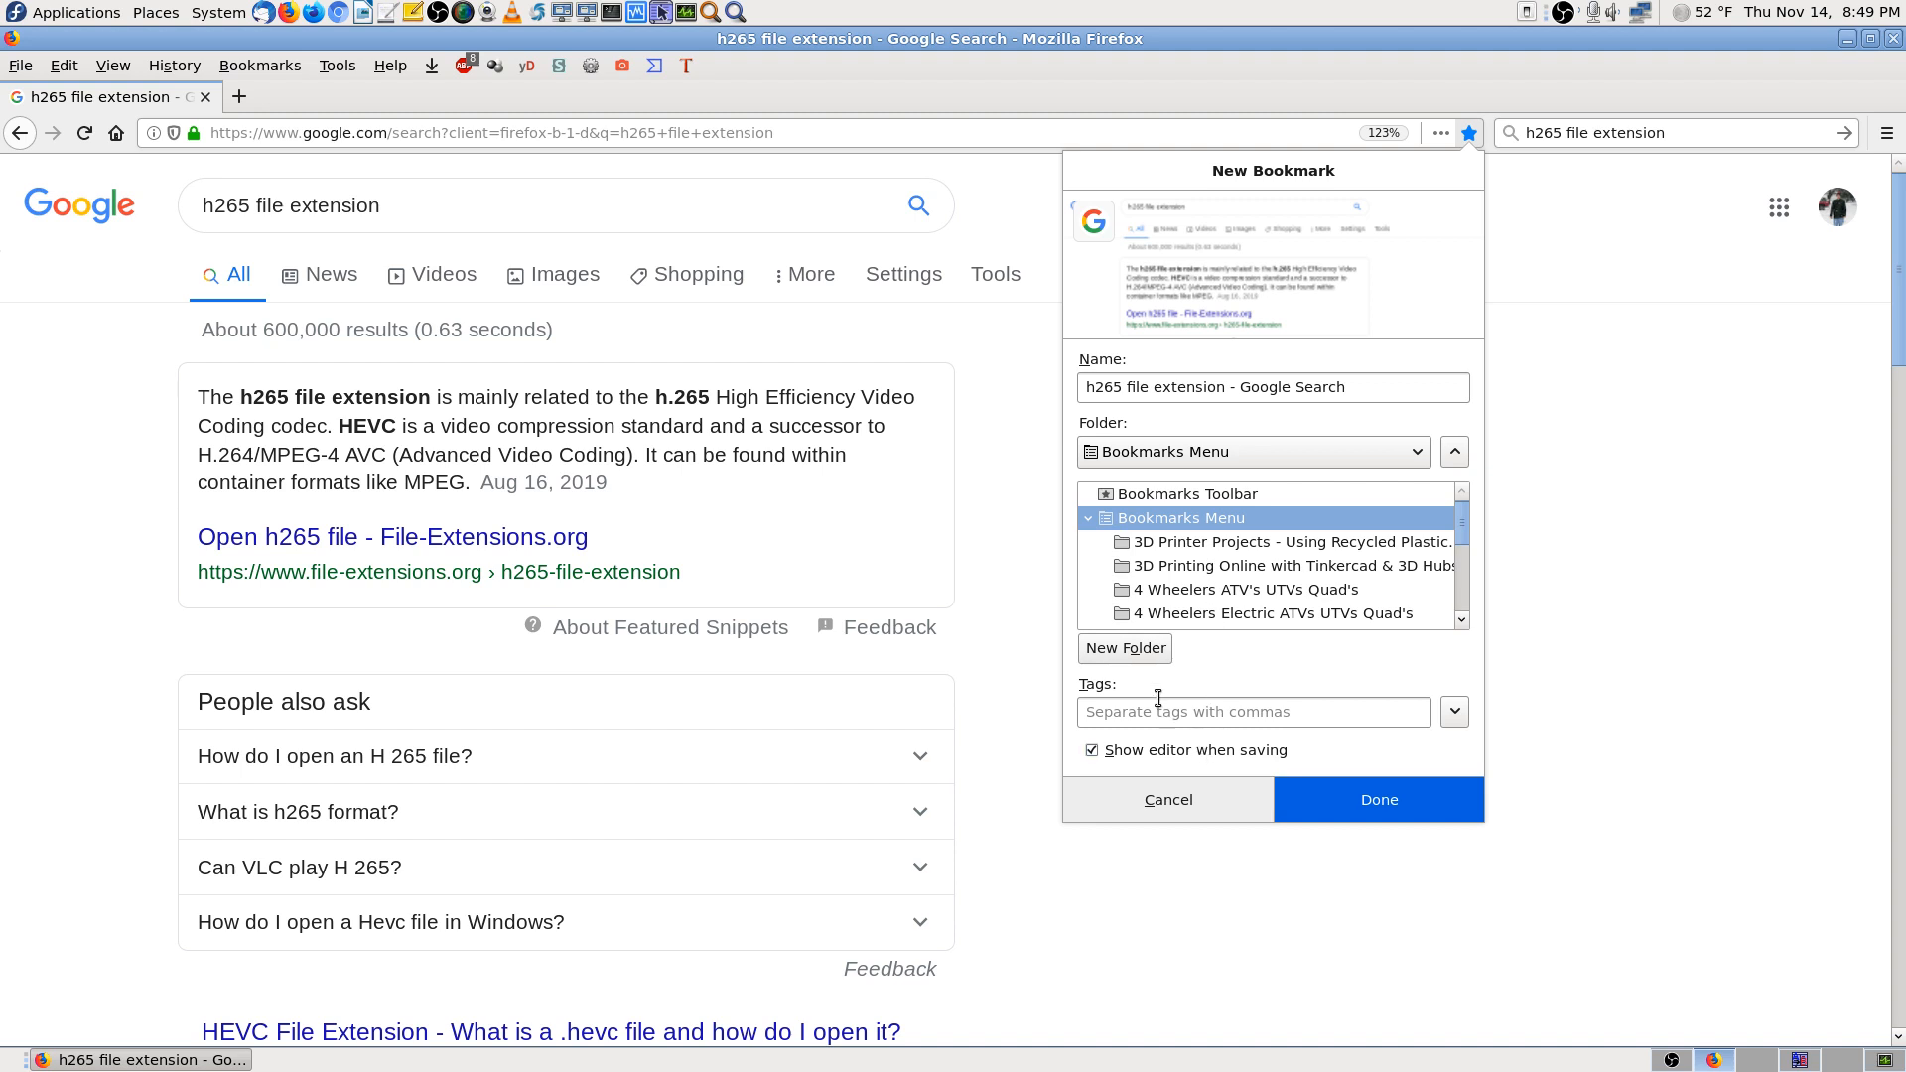
click(1155, 665)
text(V)
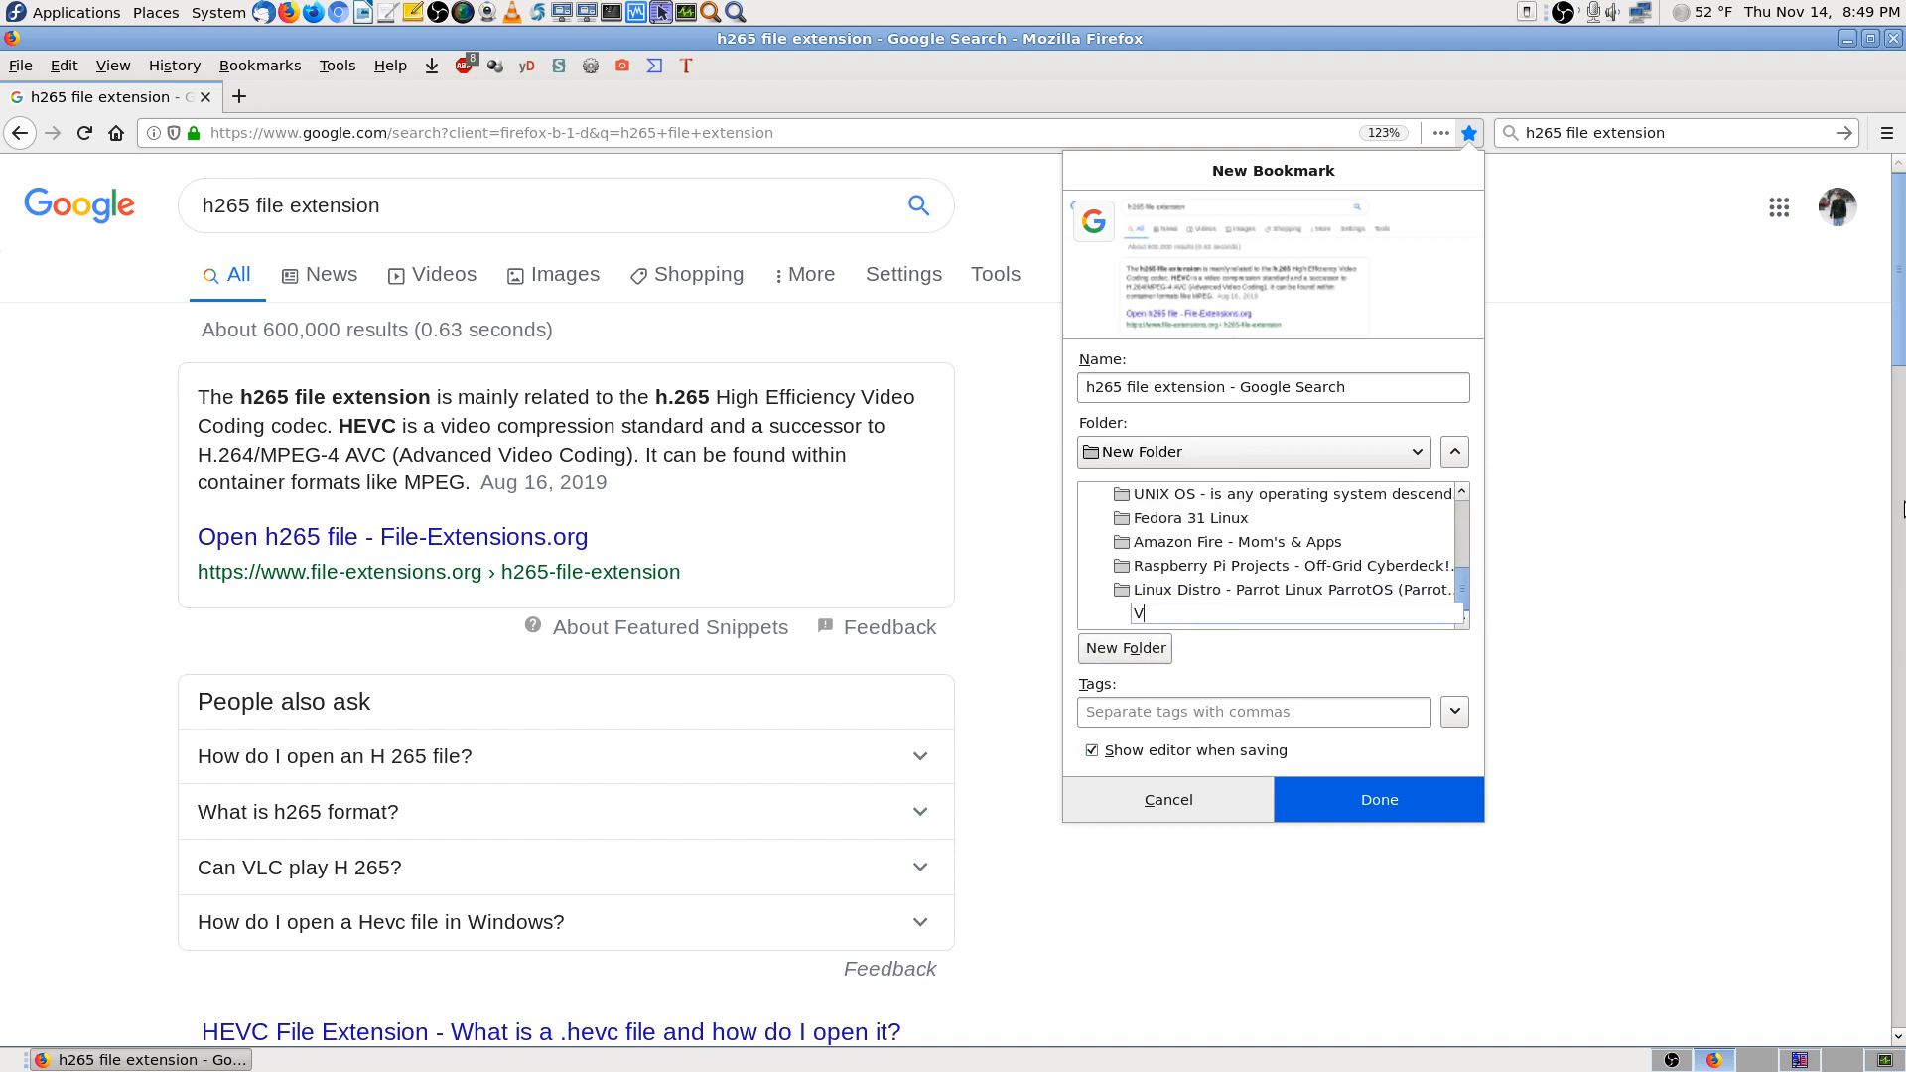
text(ideo Codecs)
key(Return)
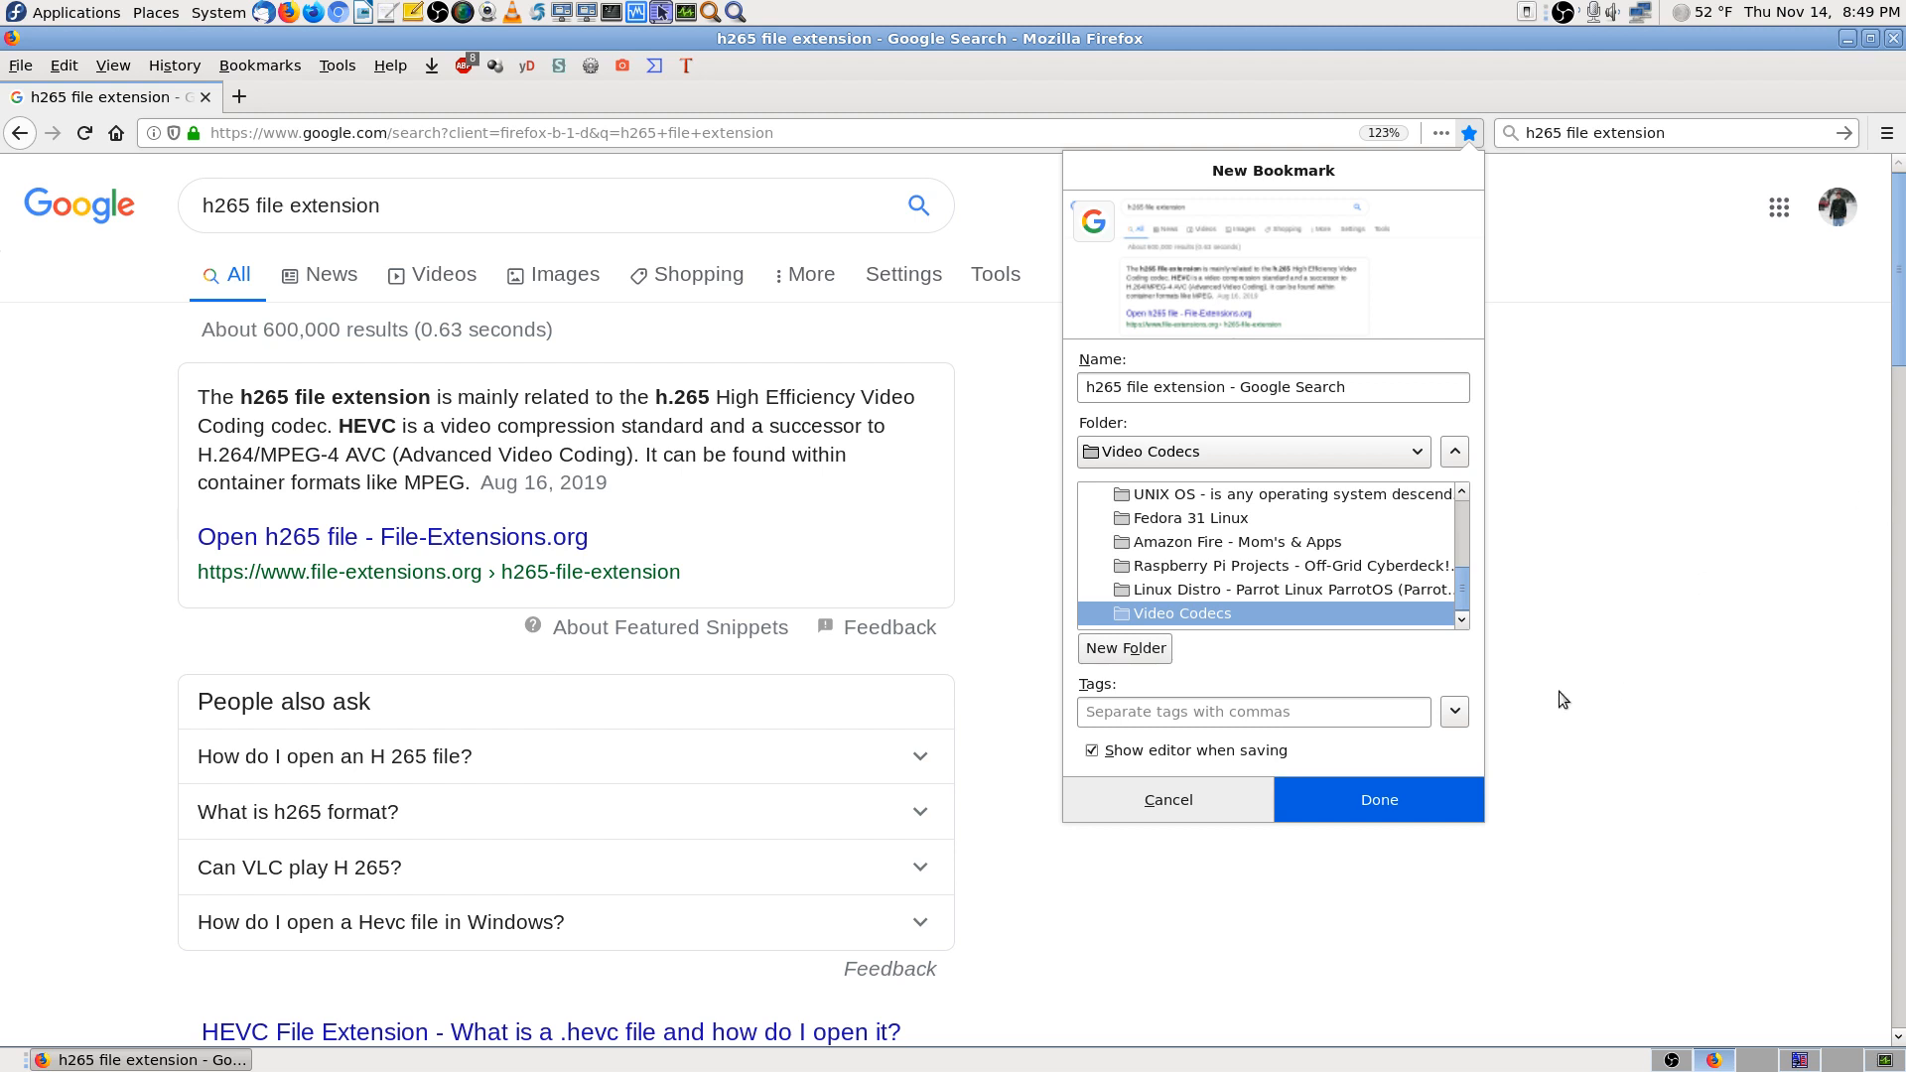
click(1420, 791)
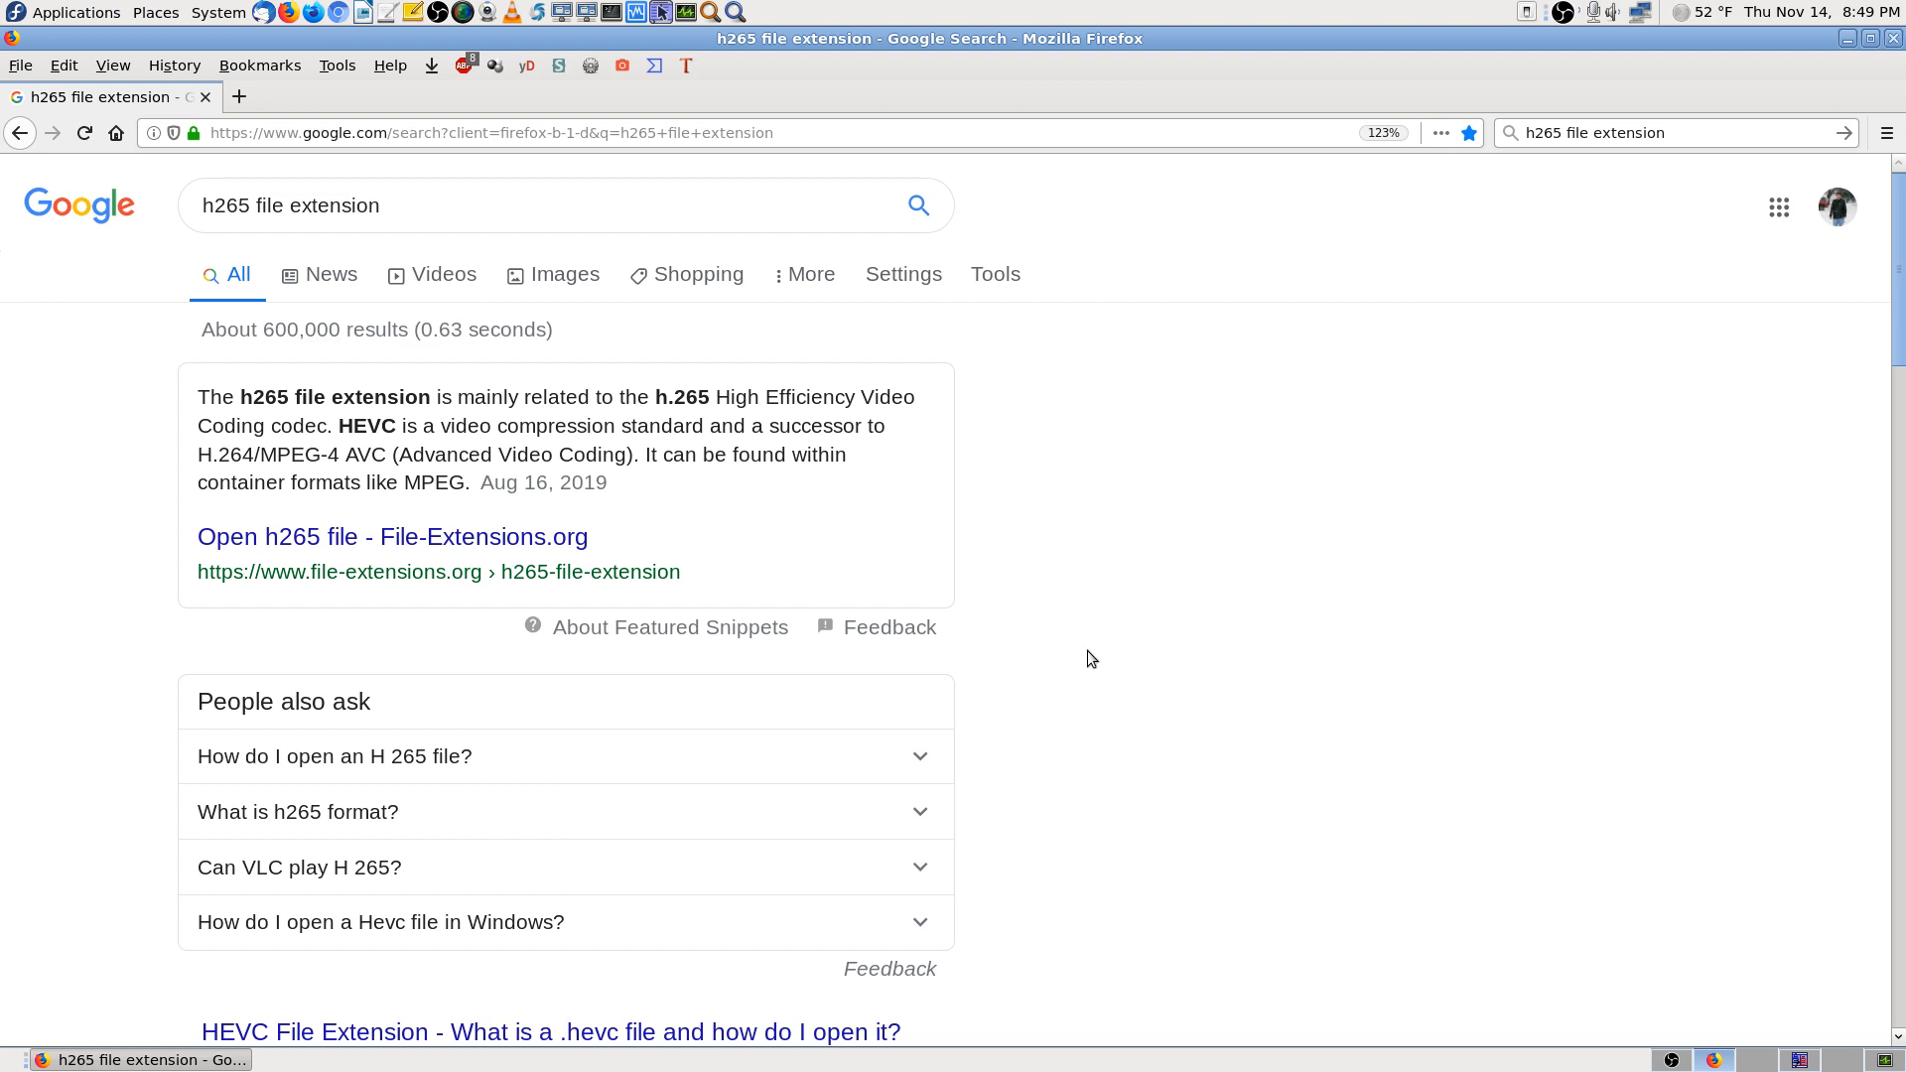
Open the File-Extensions.org 'Open h265 file' result in a new tab and view it
scroll(1181, 676, down, 3)
scroll(1191, 683, down, 3)
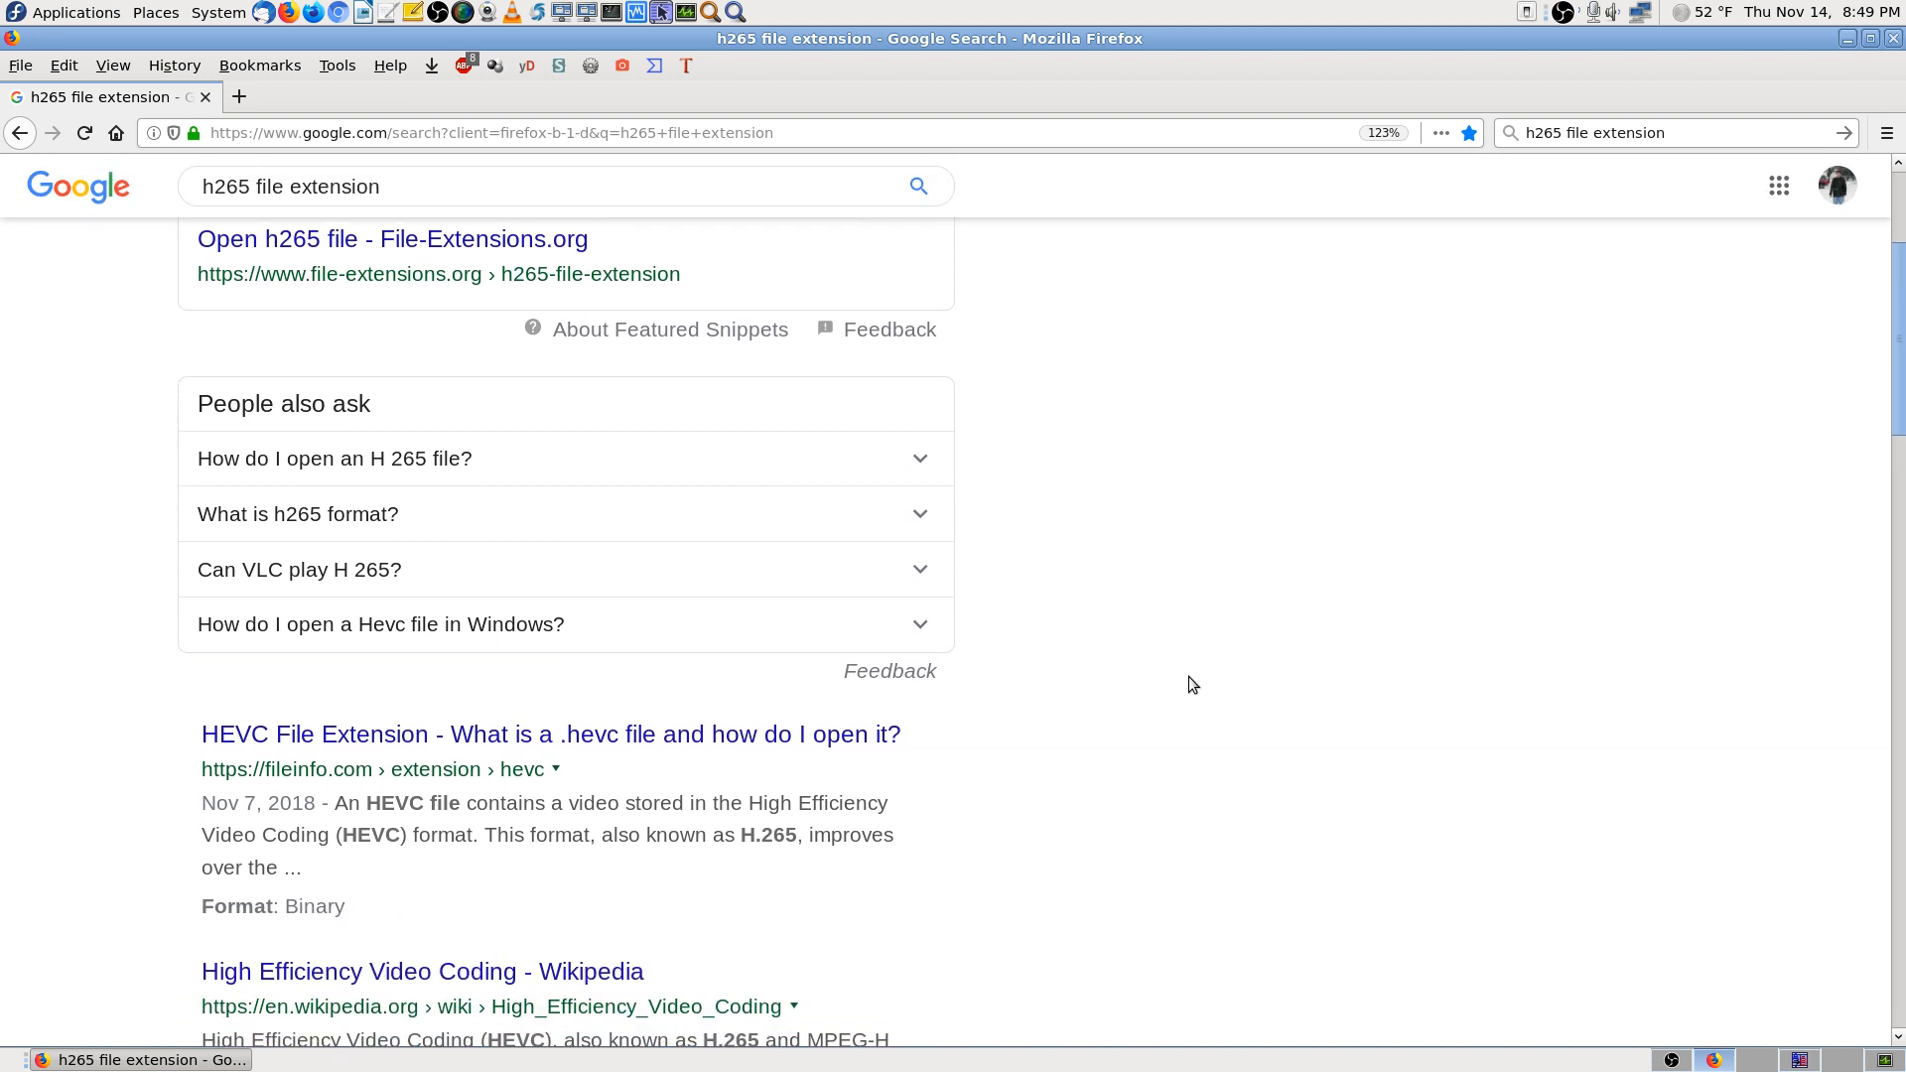
scroll(1192, 685, down, 3)
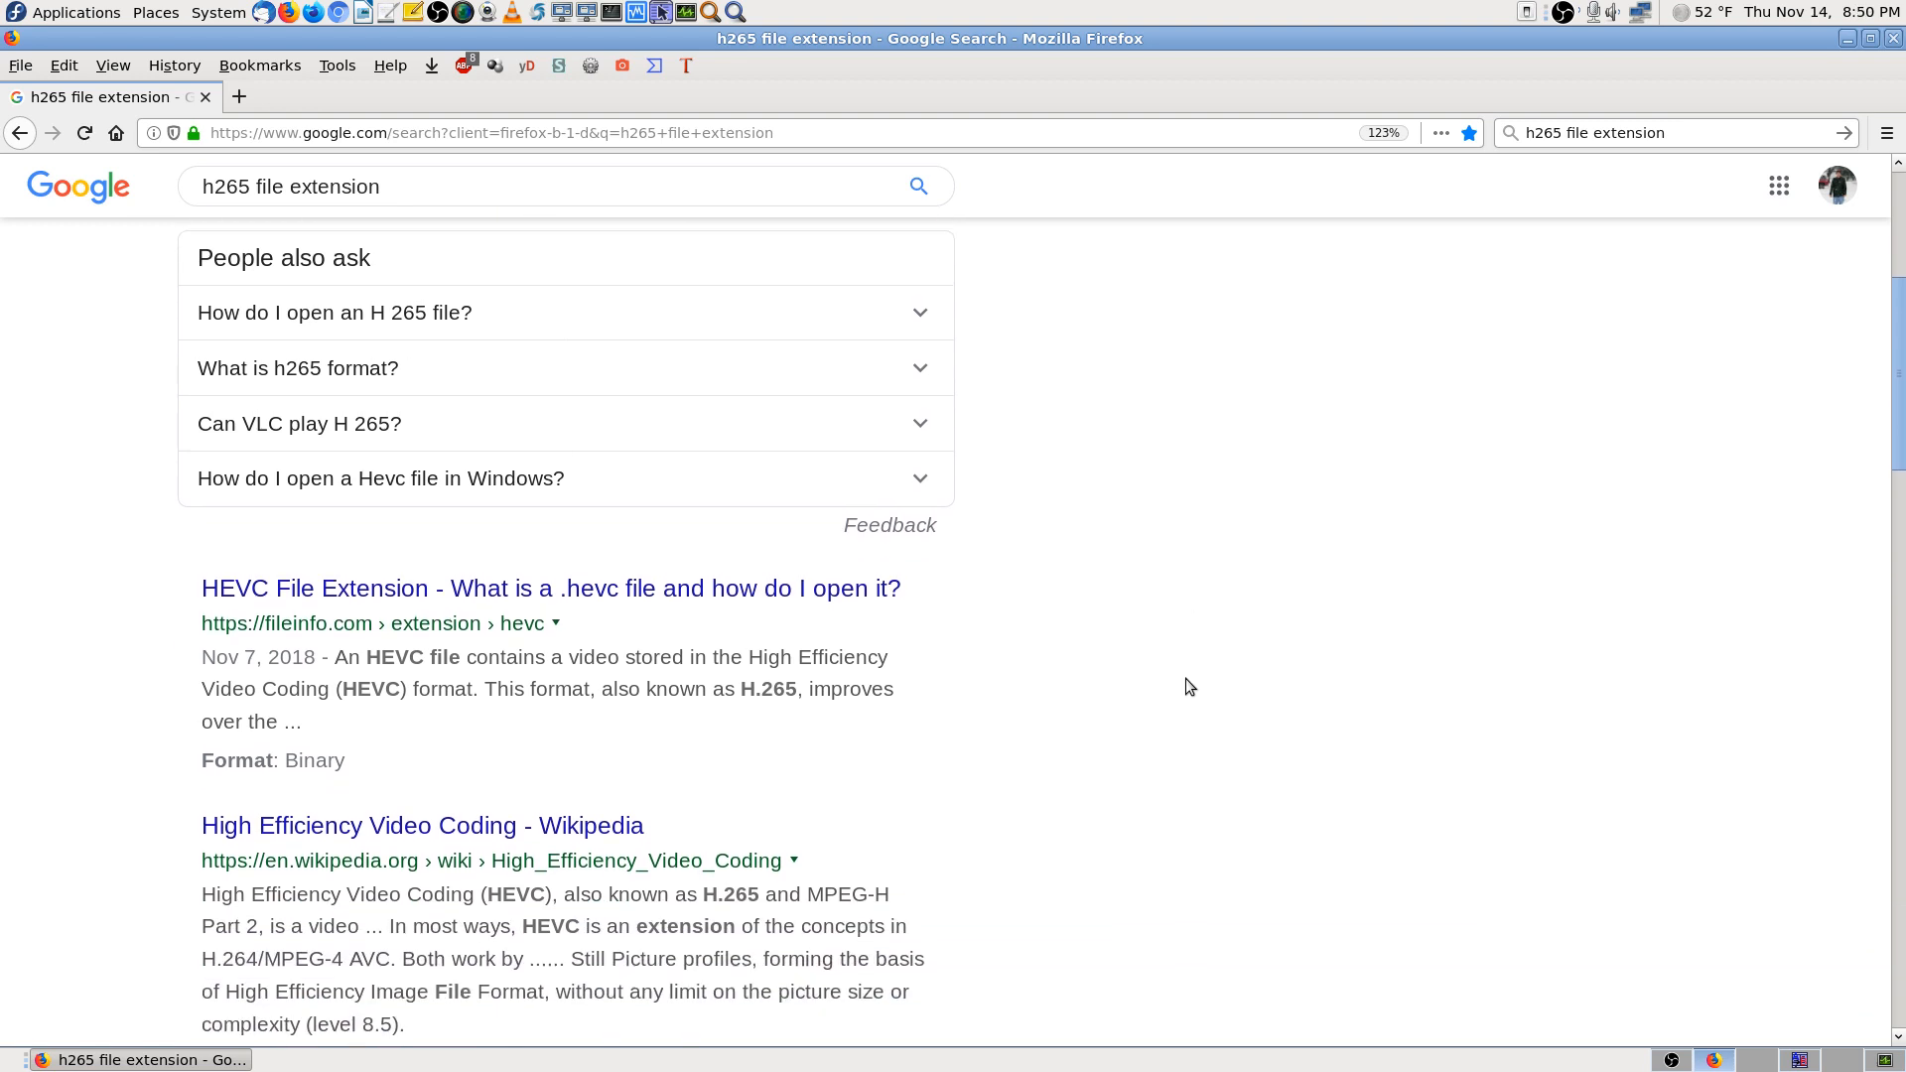
scroll(1185, 677, up, 6)
middle_click(516, 395)
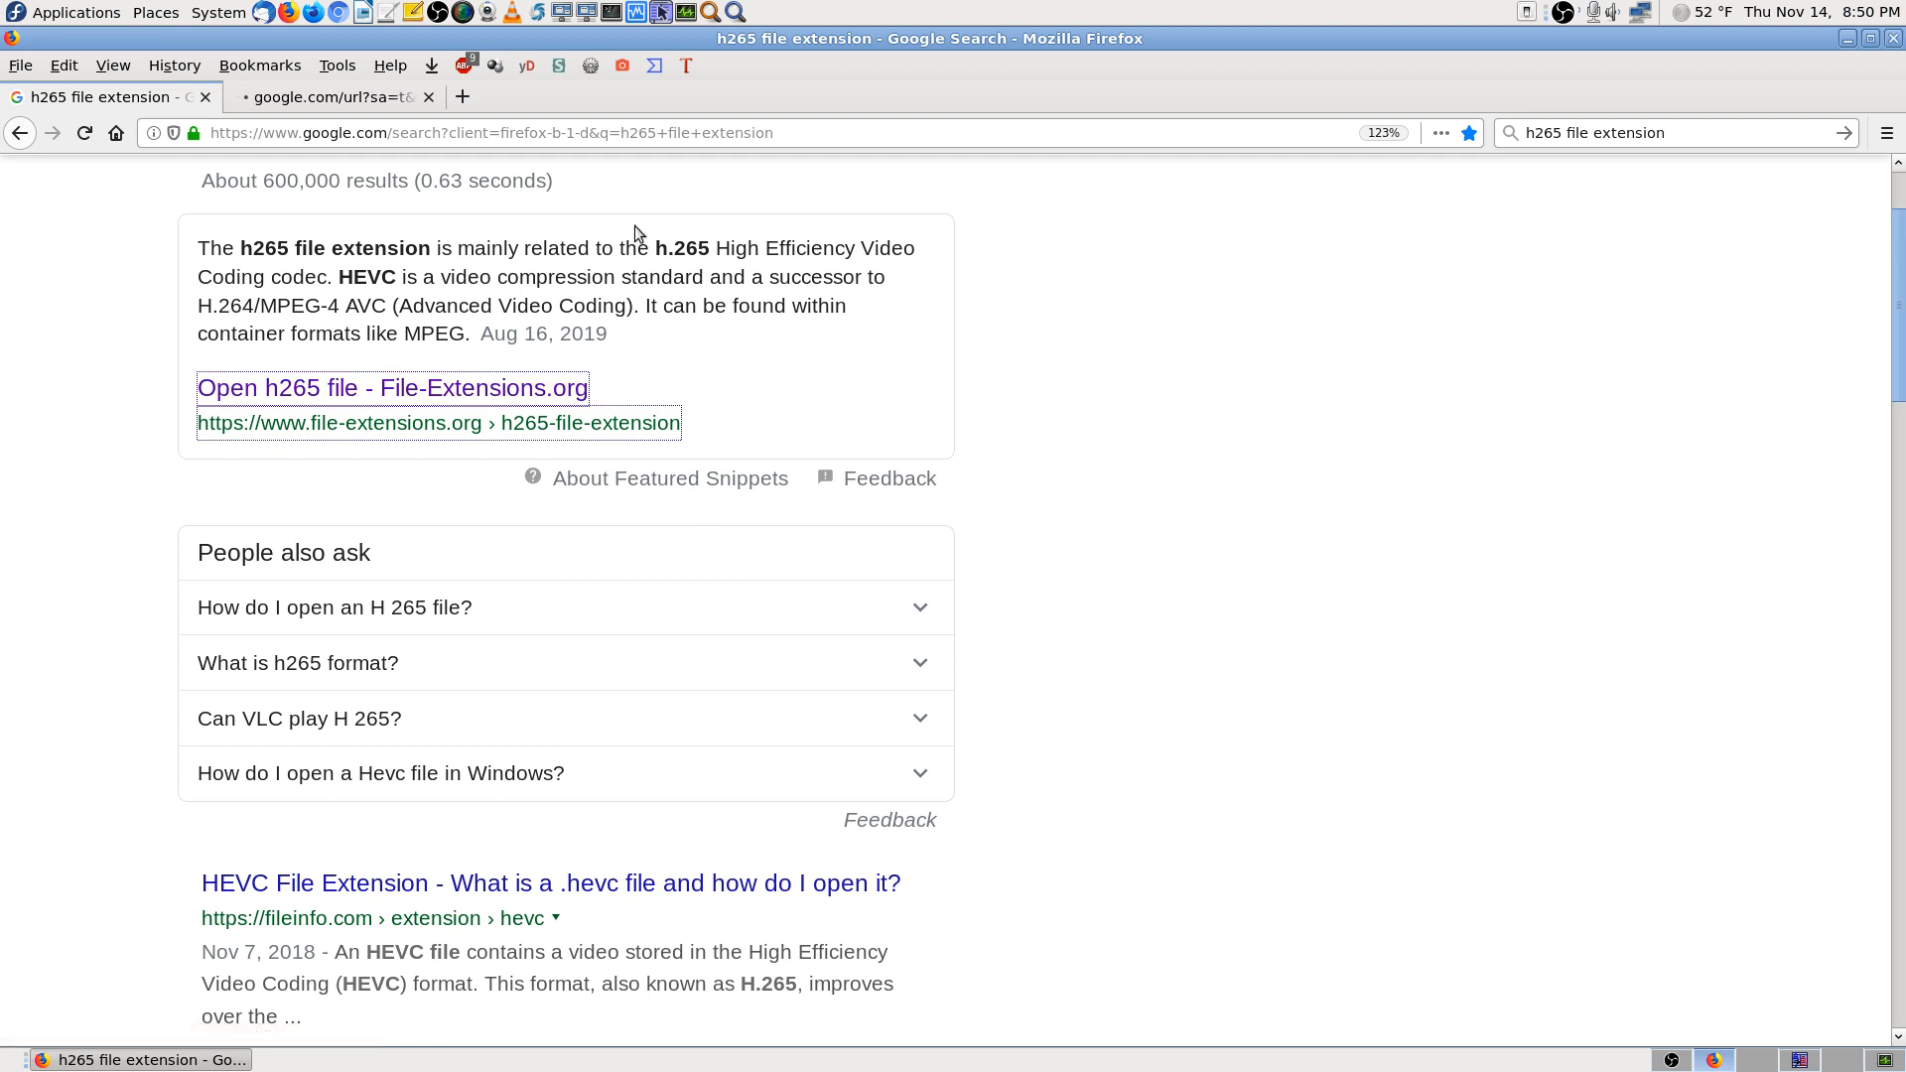
click(328, 96)
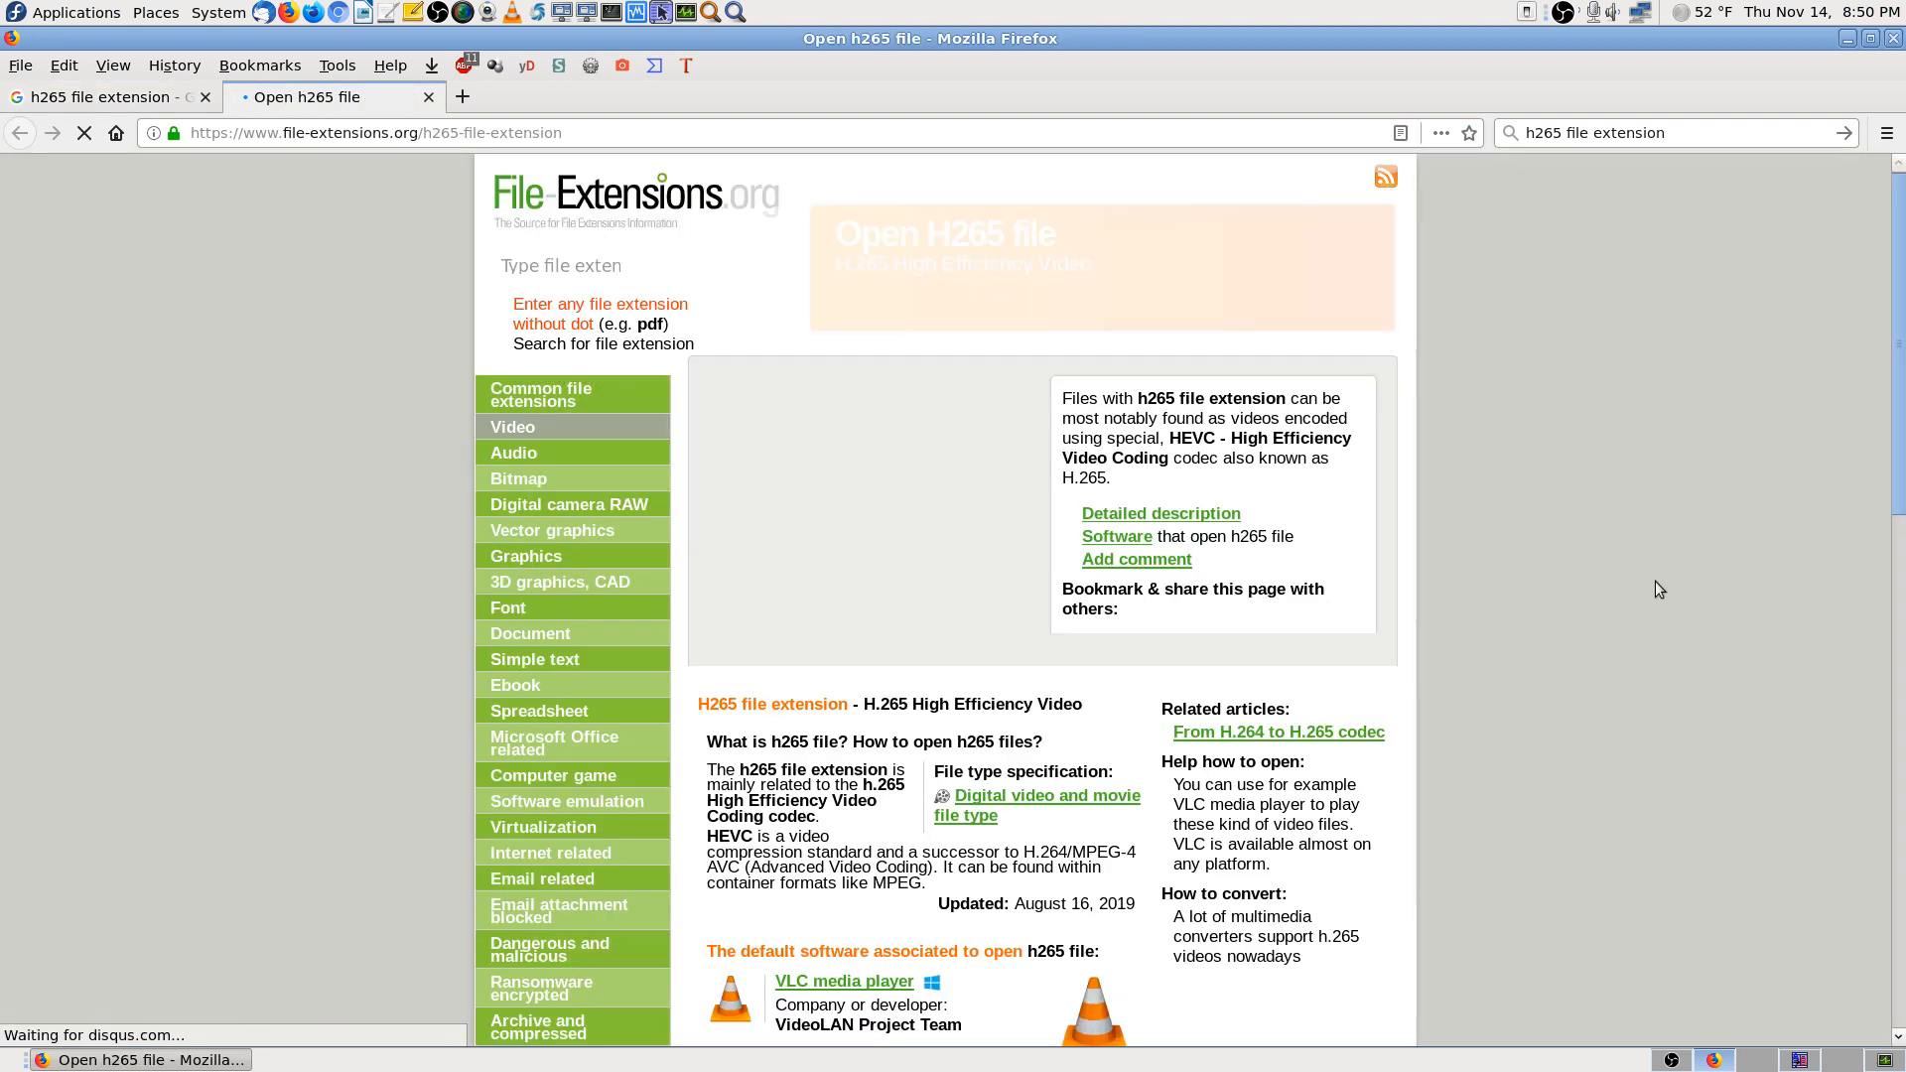
Bookmark the 'Open h265 file' page into the Video Codecs folder
scroll(1575, 594, down, 2)
scroll(1559, 595, down, 2)
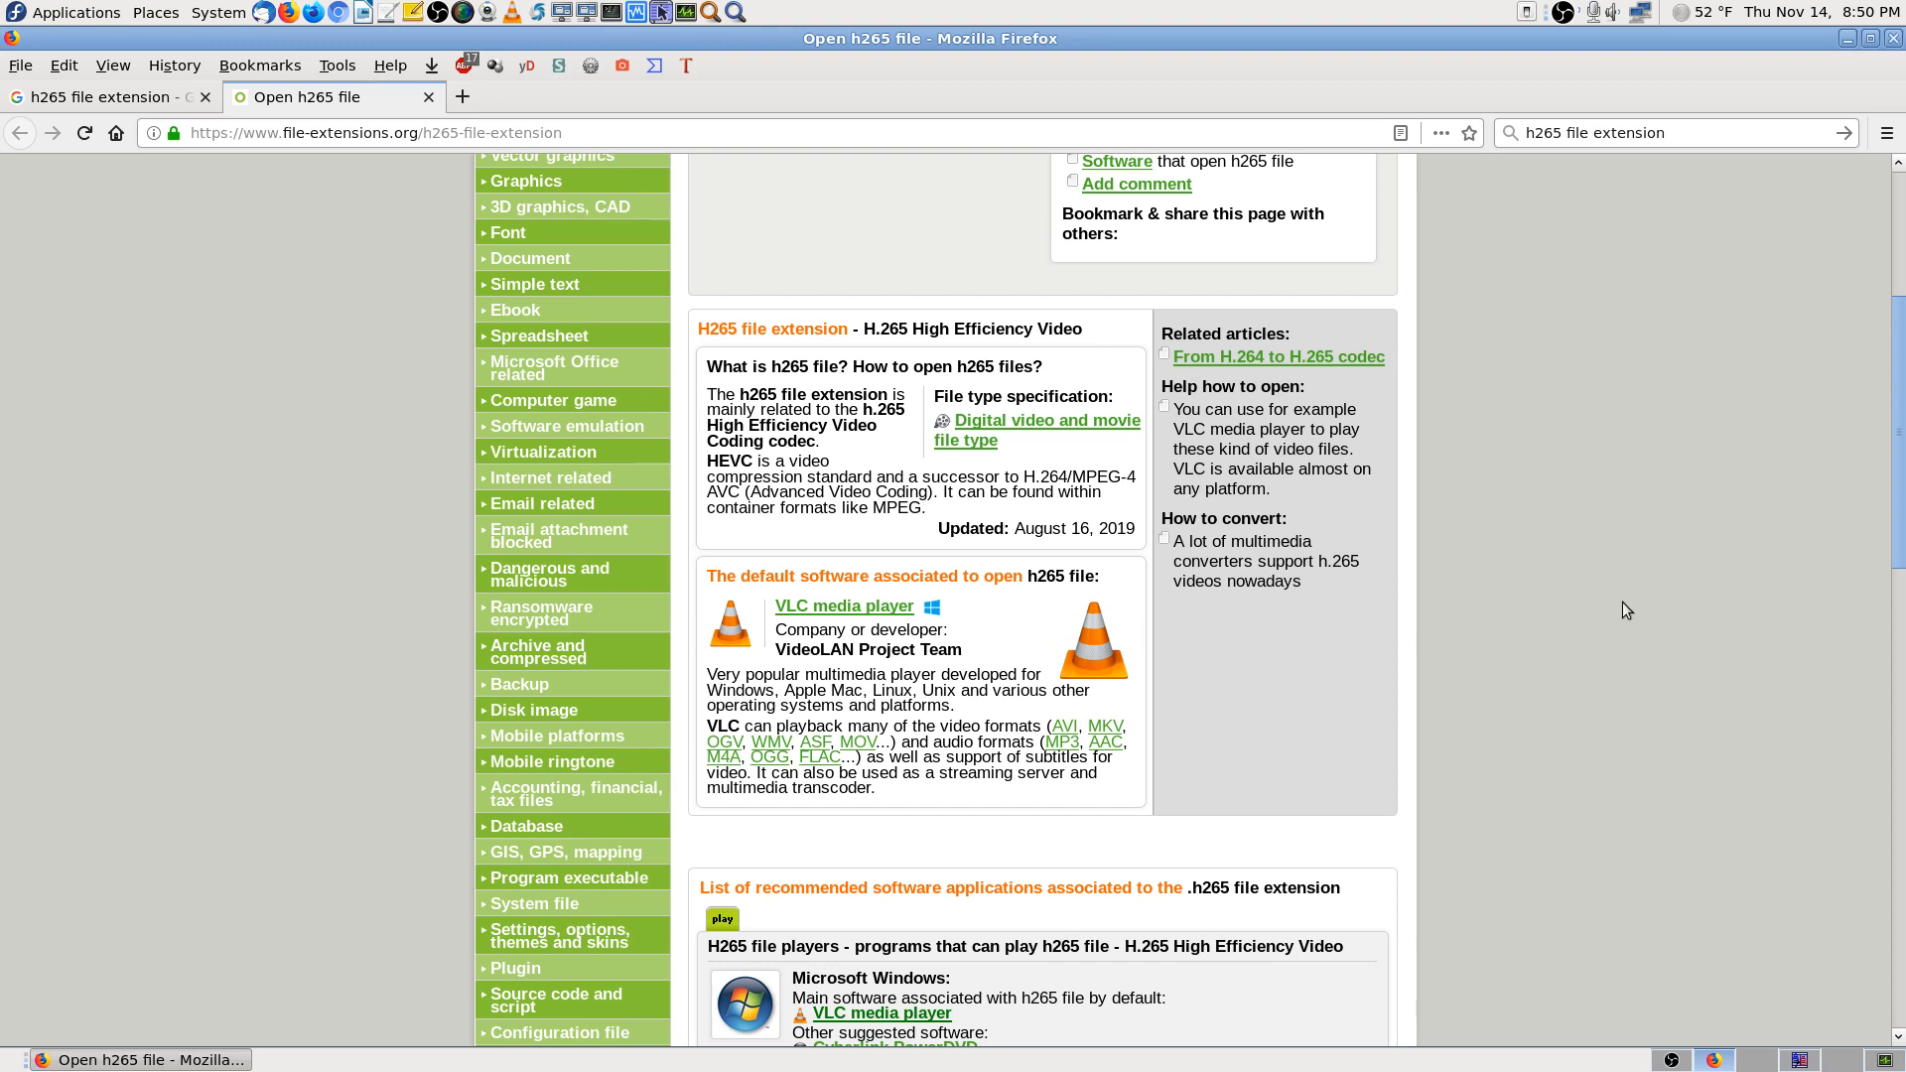
scroll(1620, 602, down, 3)
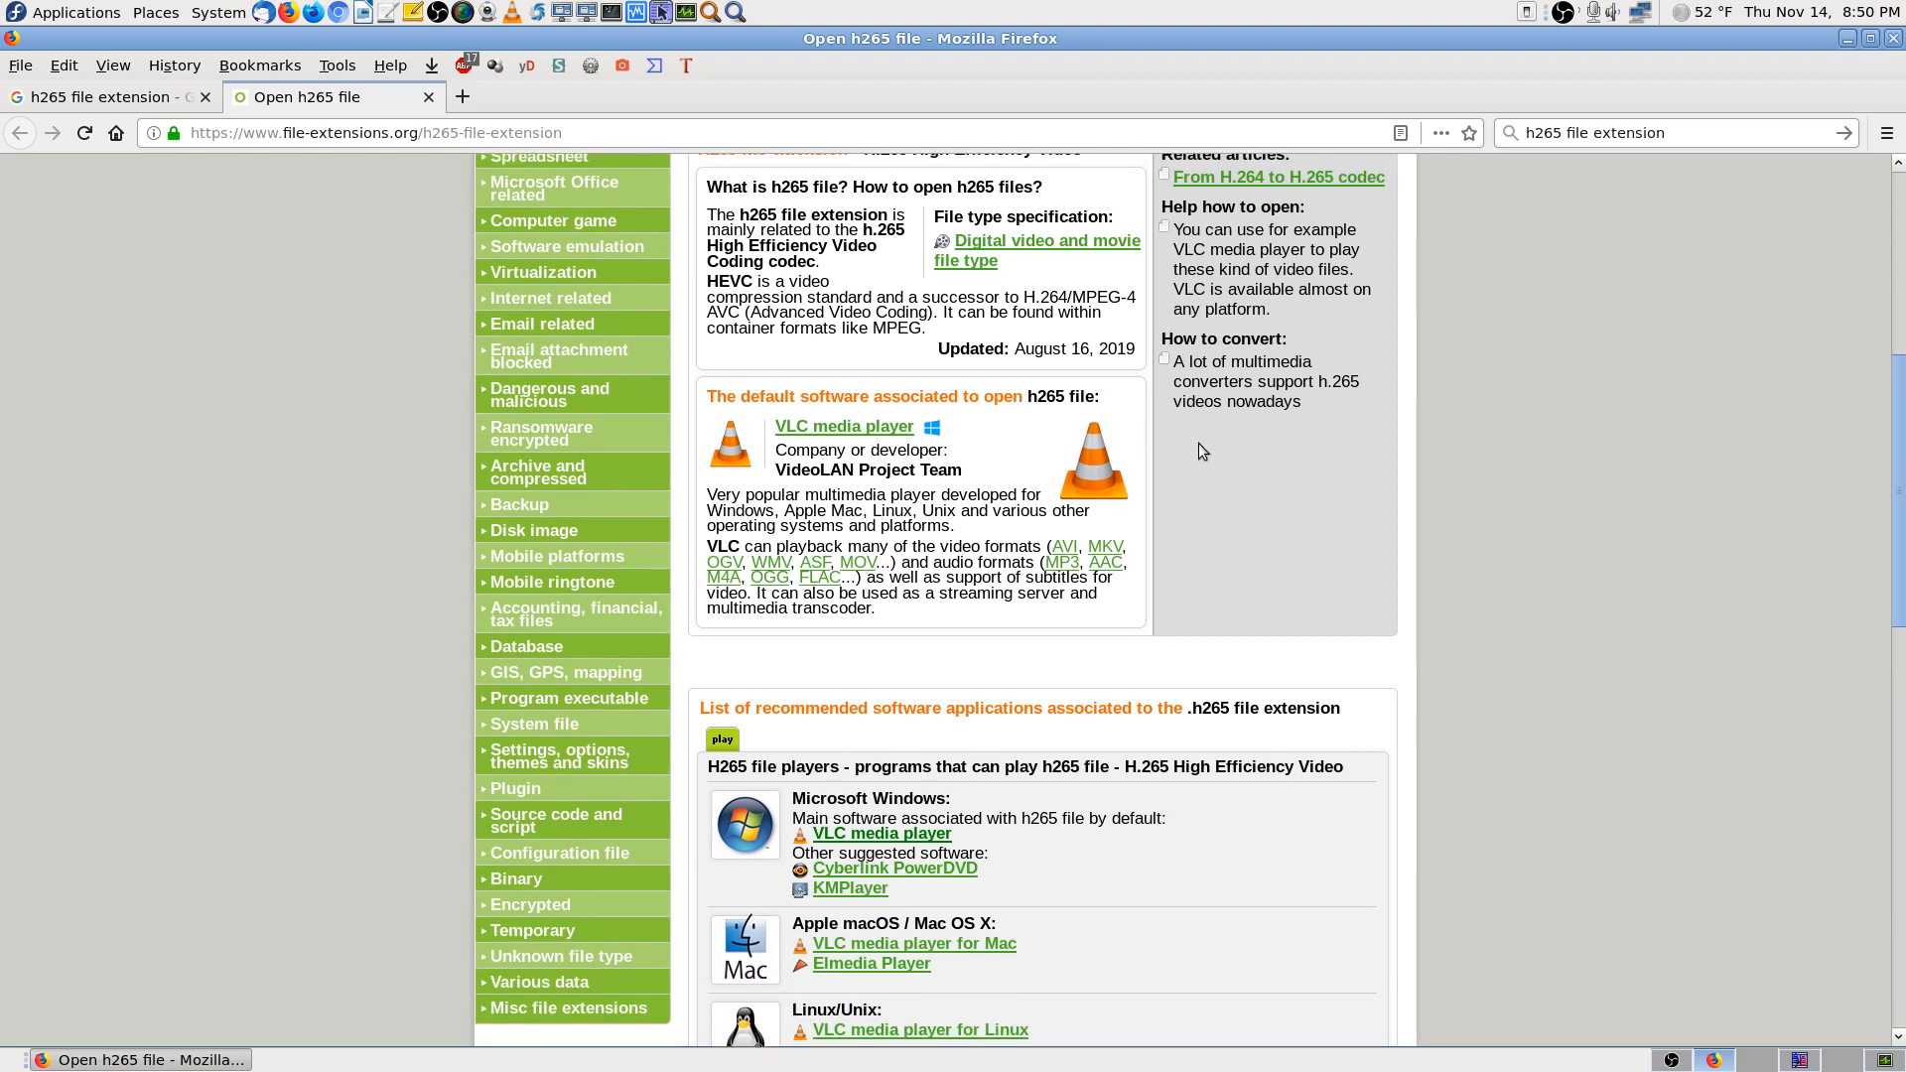
scroll(1199, 443, up, 1)
click(1469, 133)
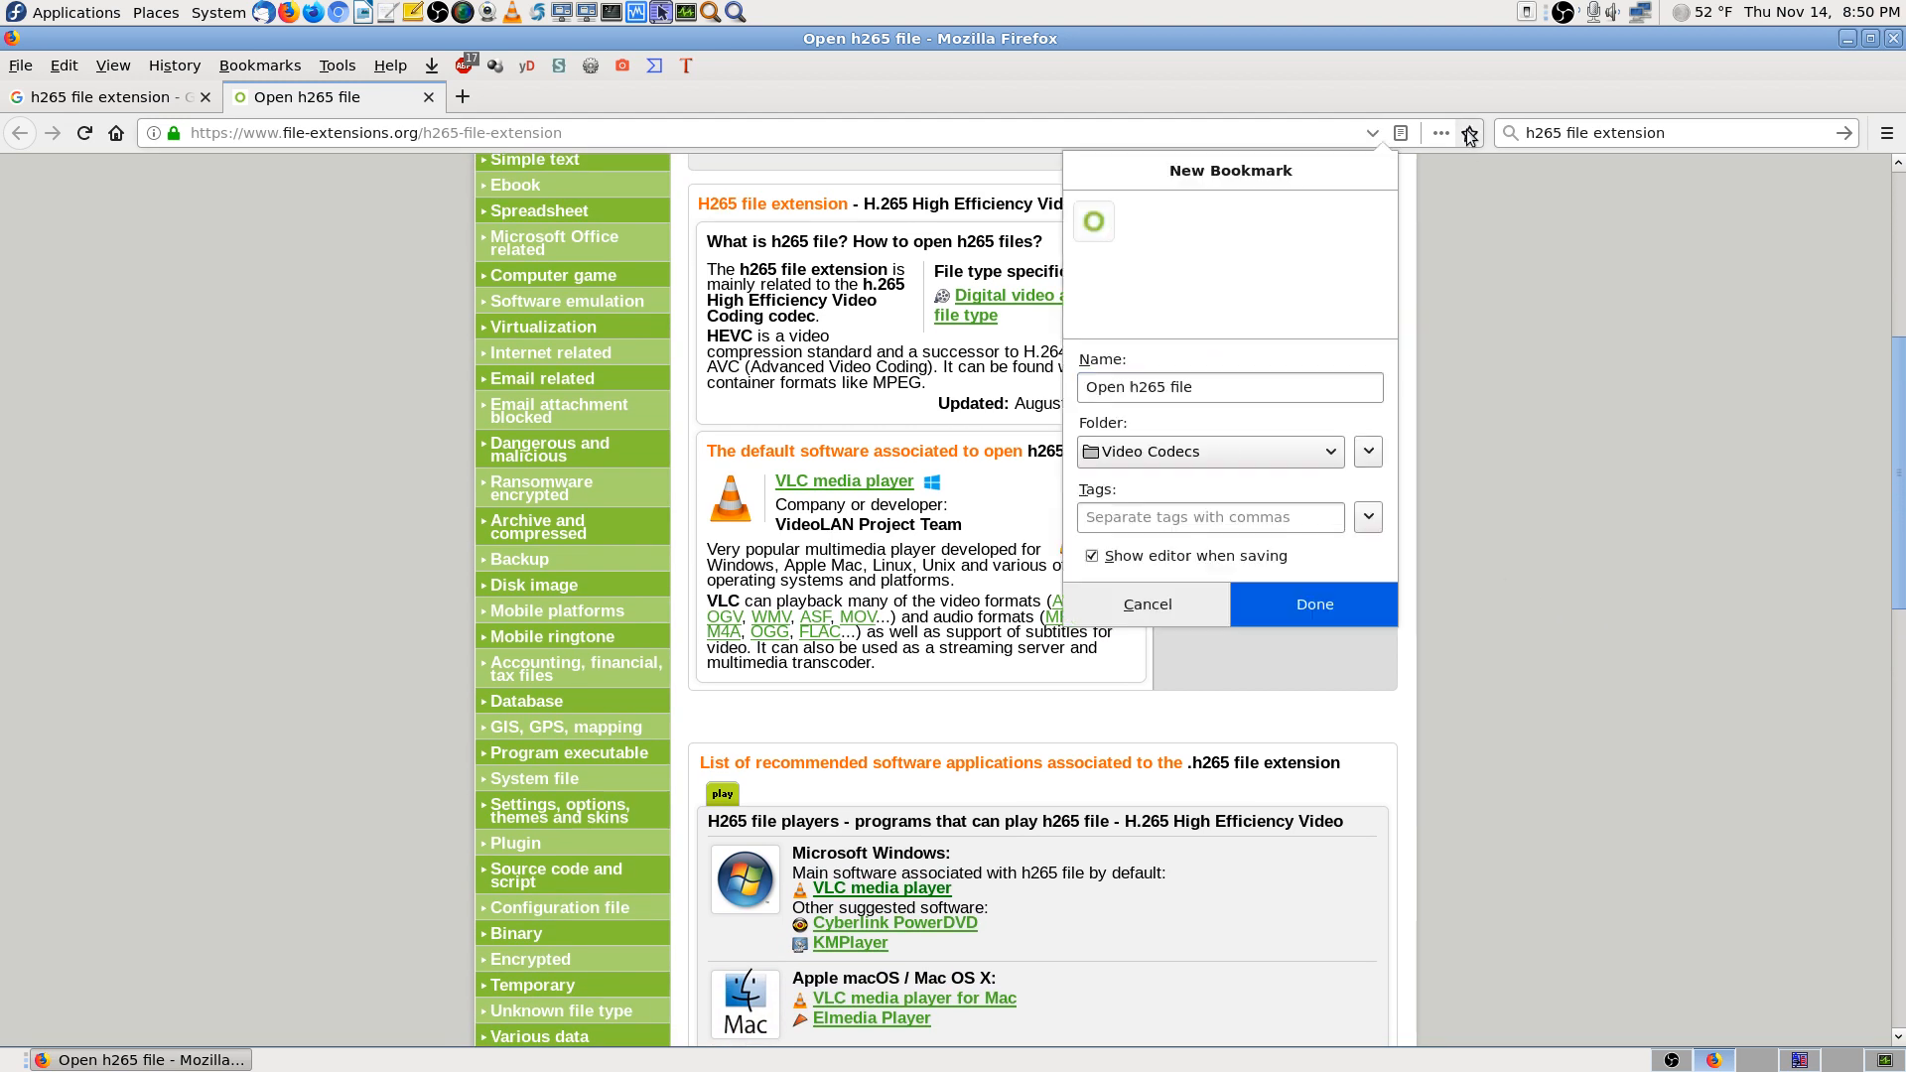
click(1297, 454)
click(1342, 610)
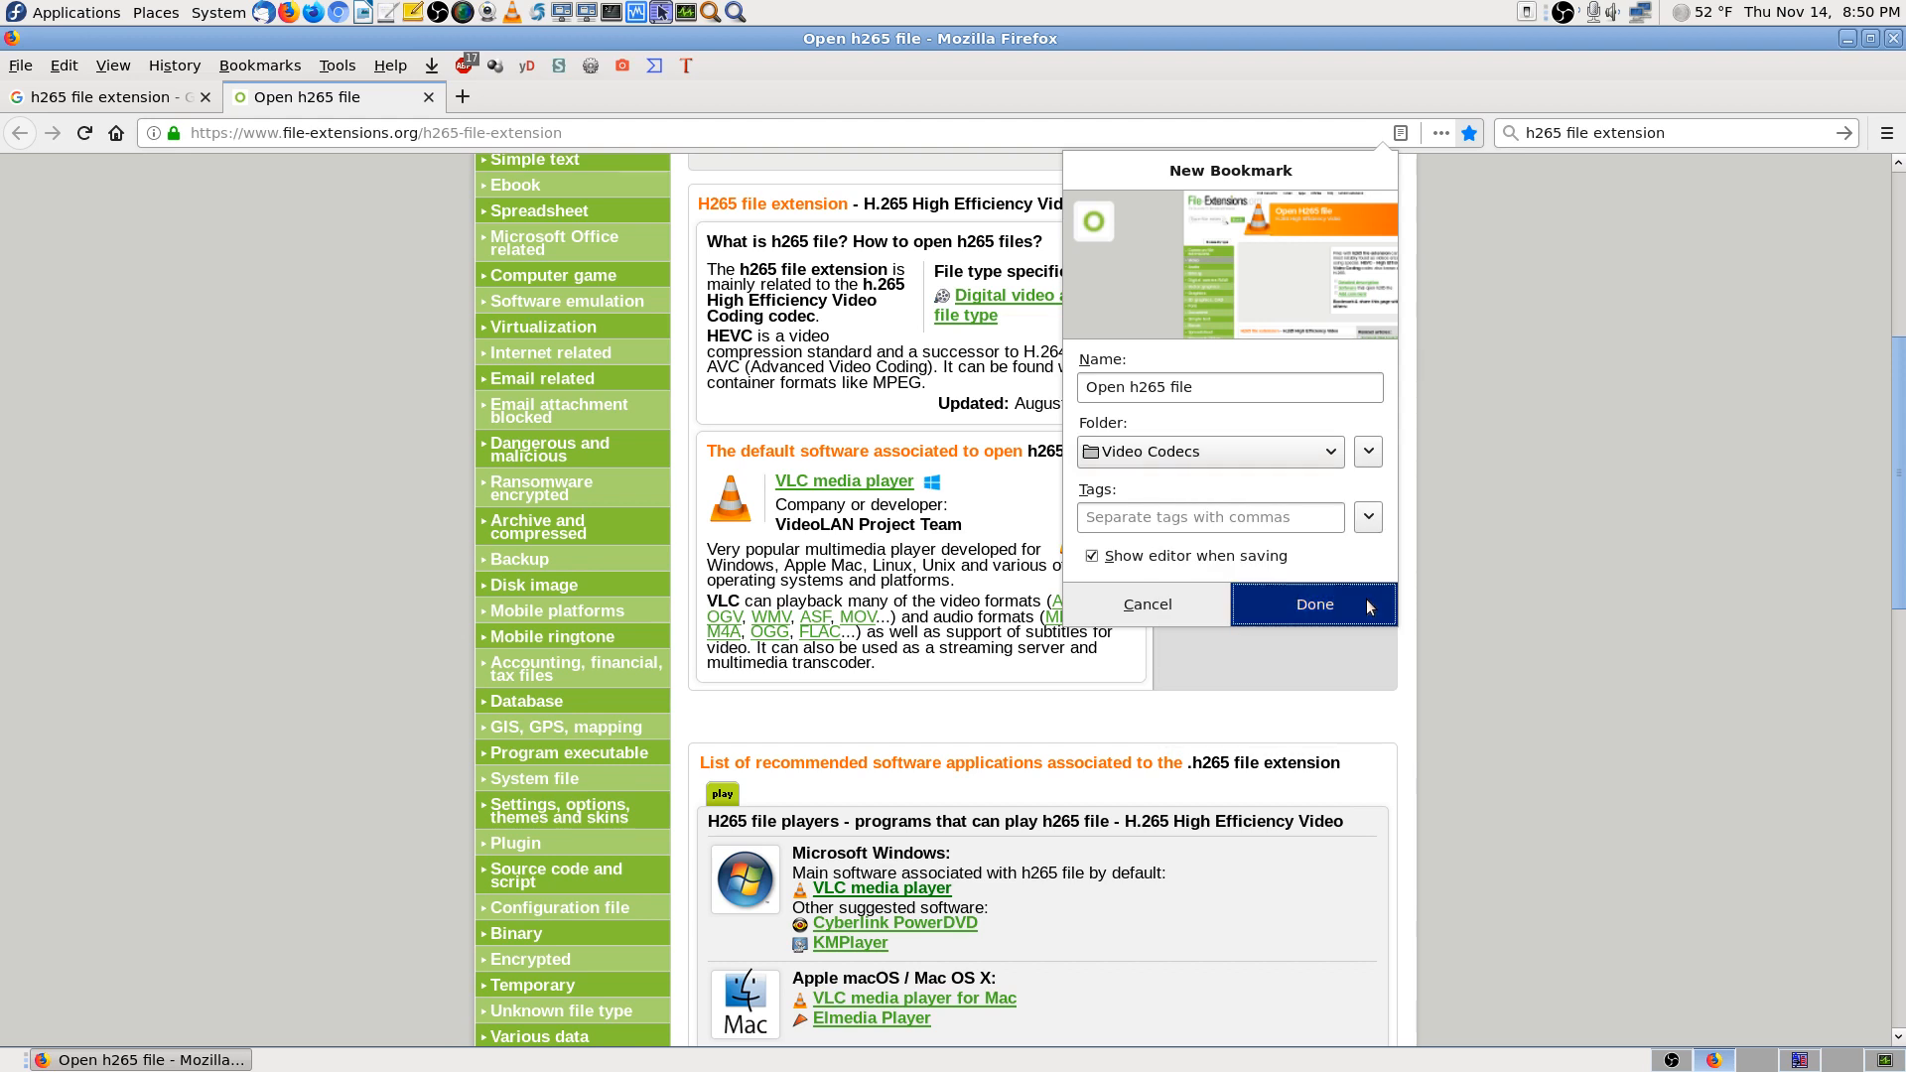
click(1366, 604)
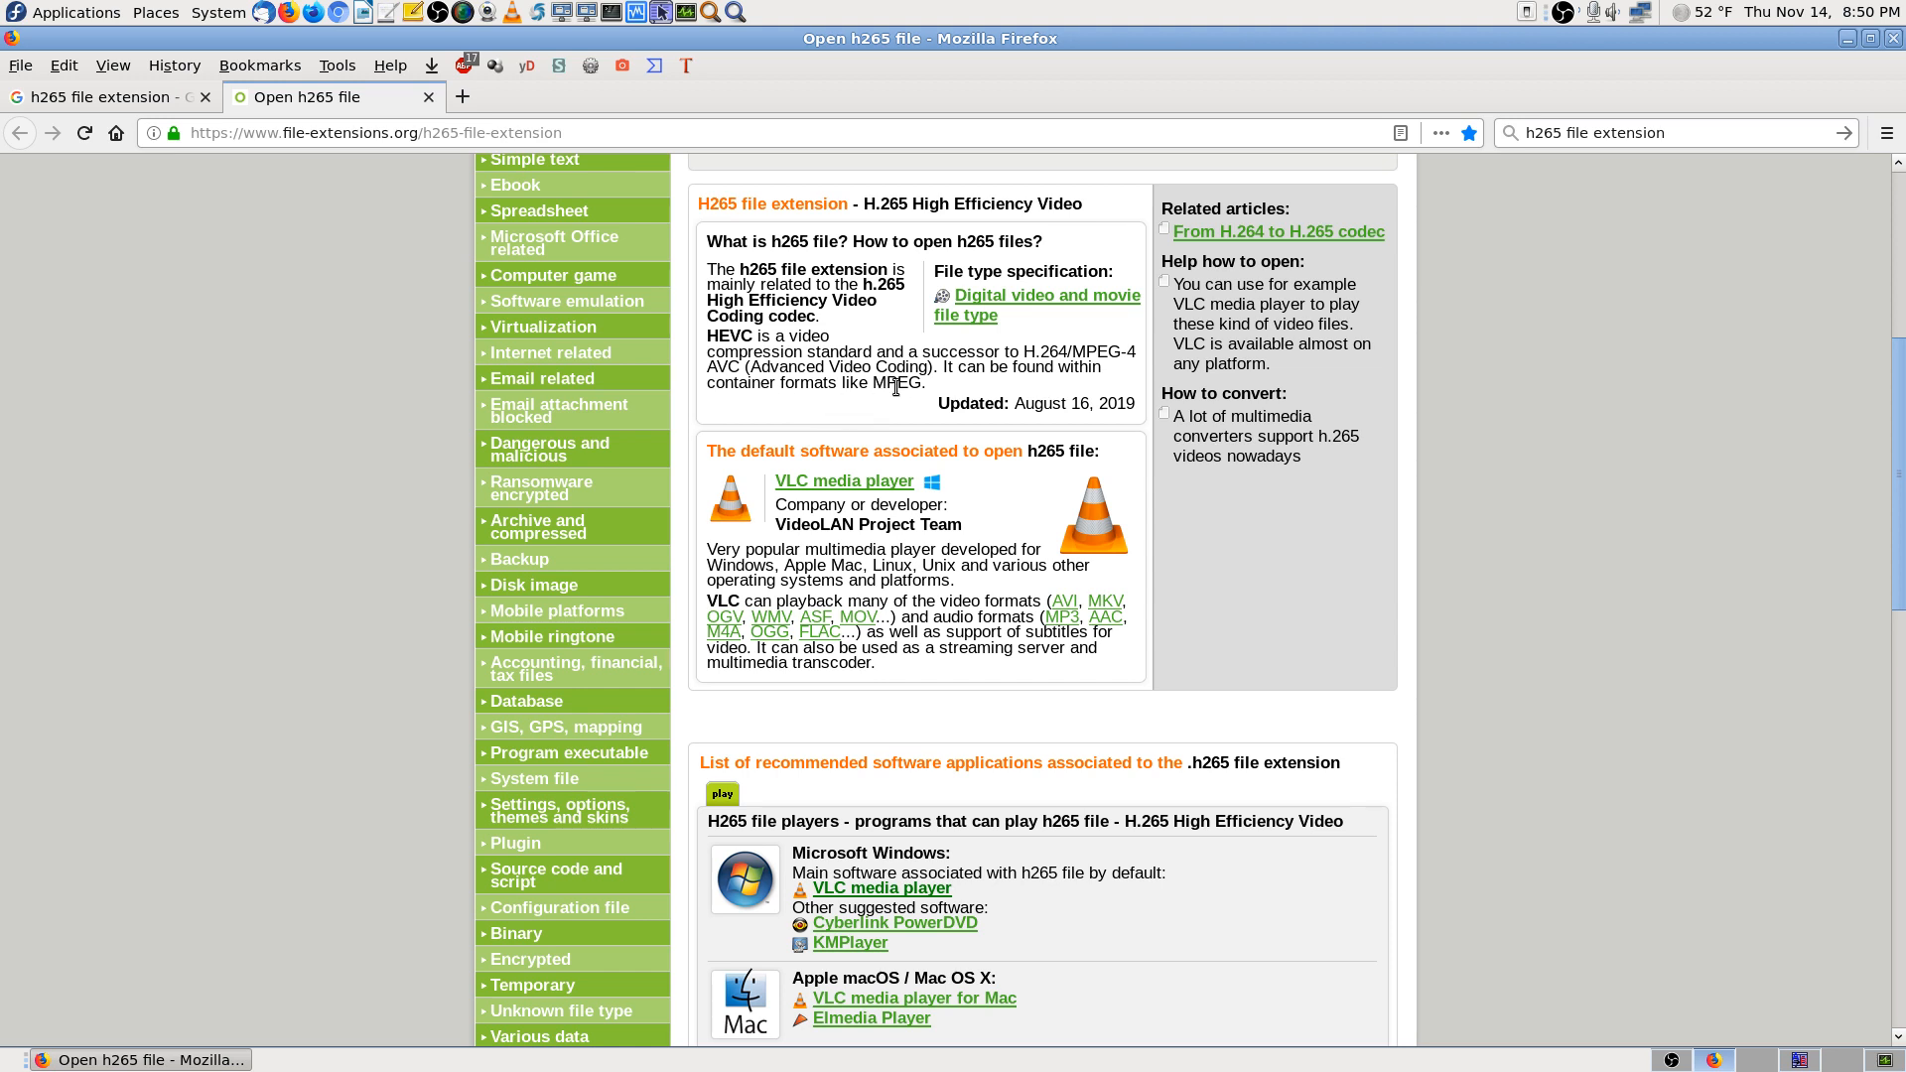
Read through the page, then close its tab and the Firefox window
scroll(1727, 670, down, 1)
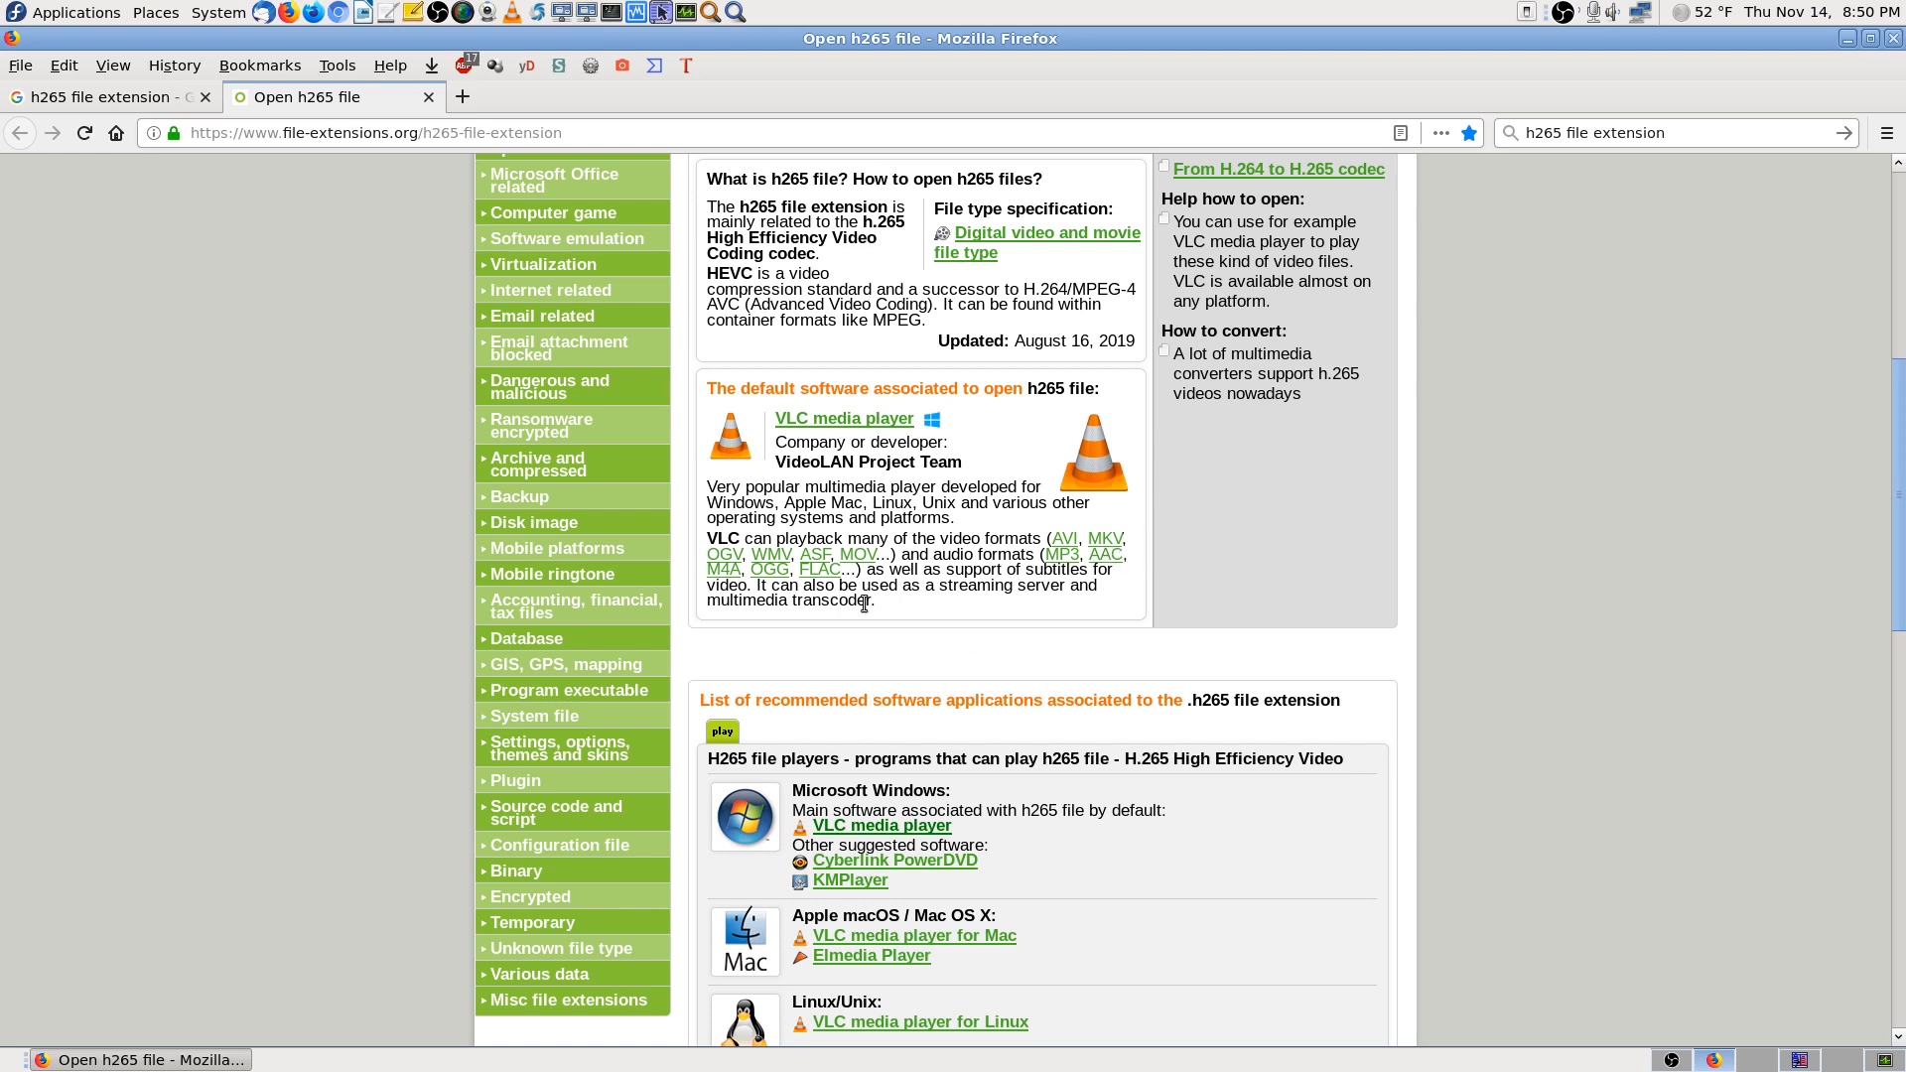
scroll(1839, 664, down, 4)
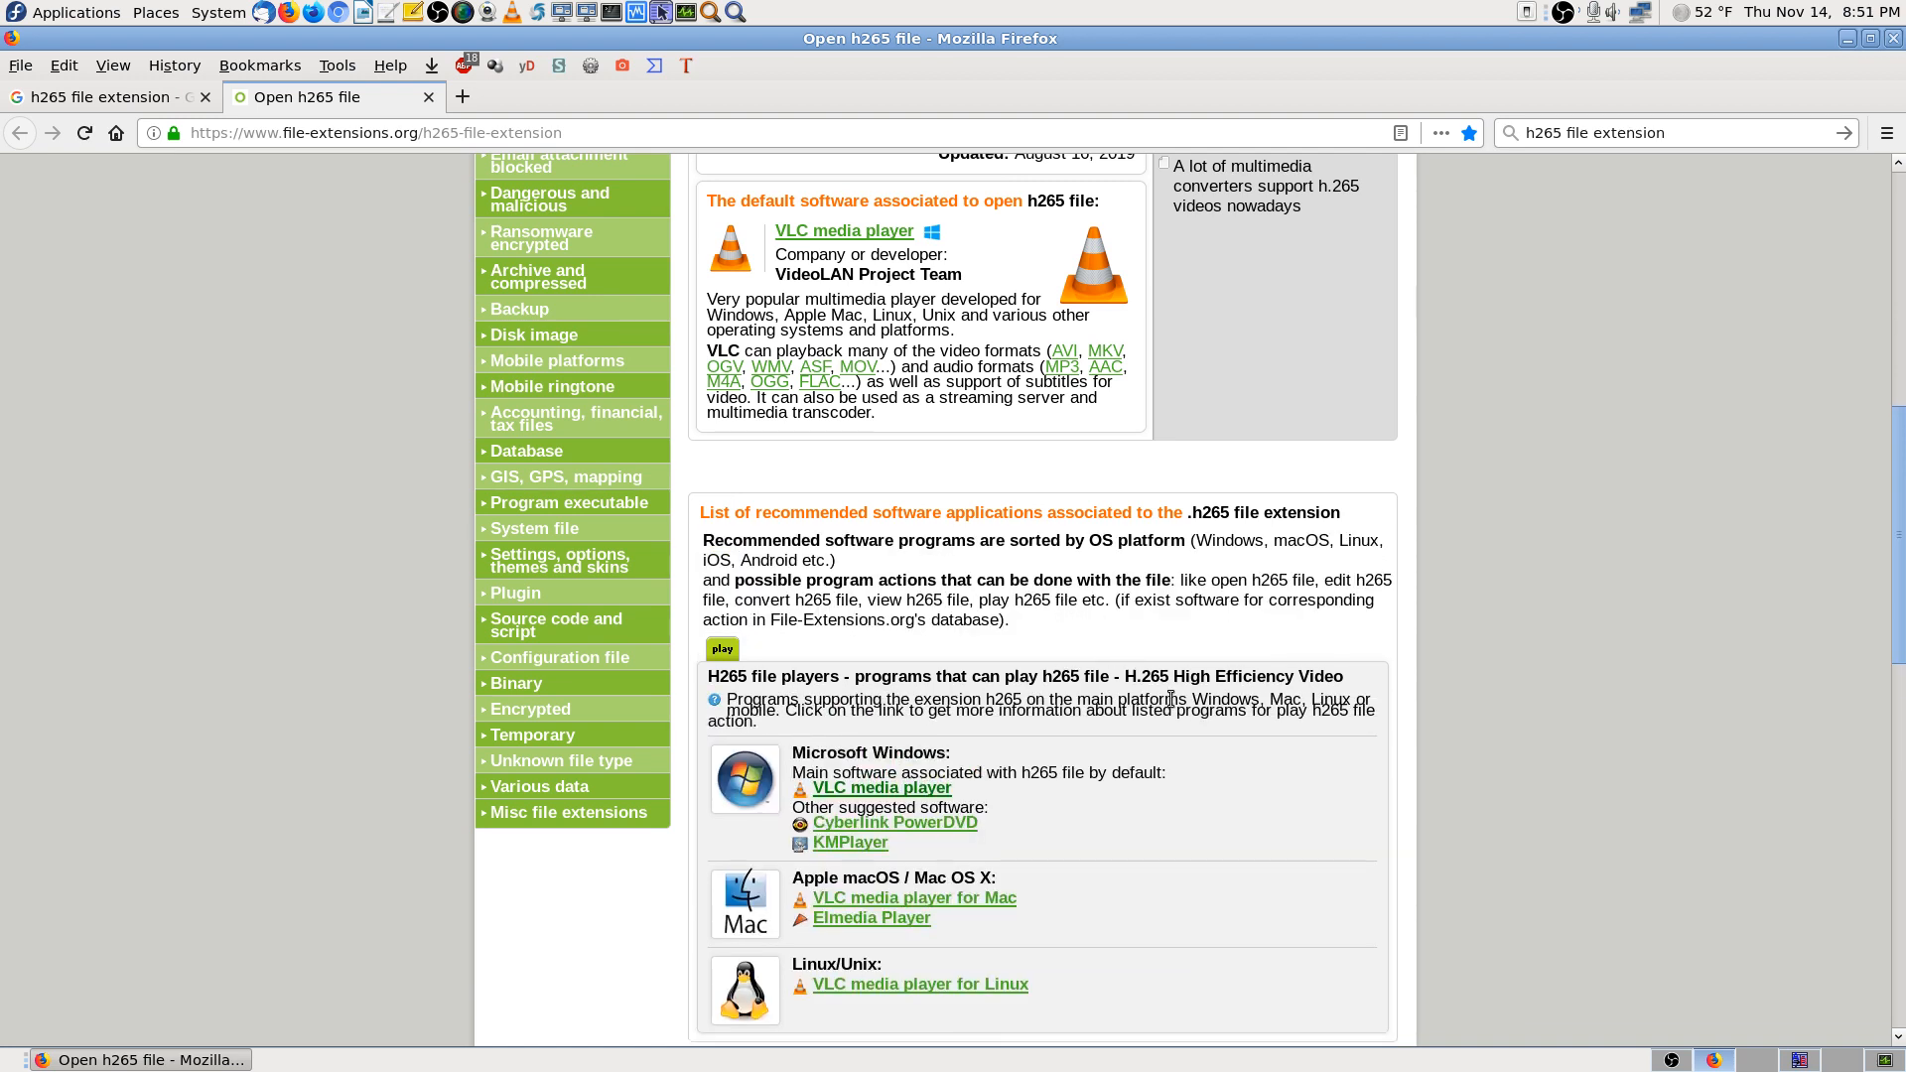
scroll(1550, 715, down, 1)
scroll(1550, 714, down, 2)
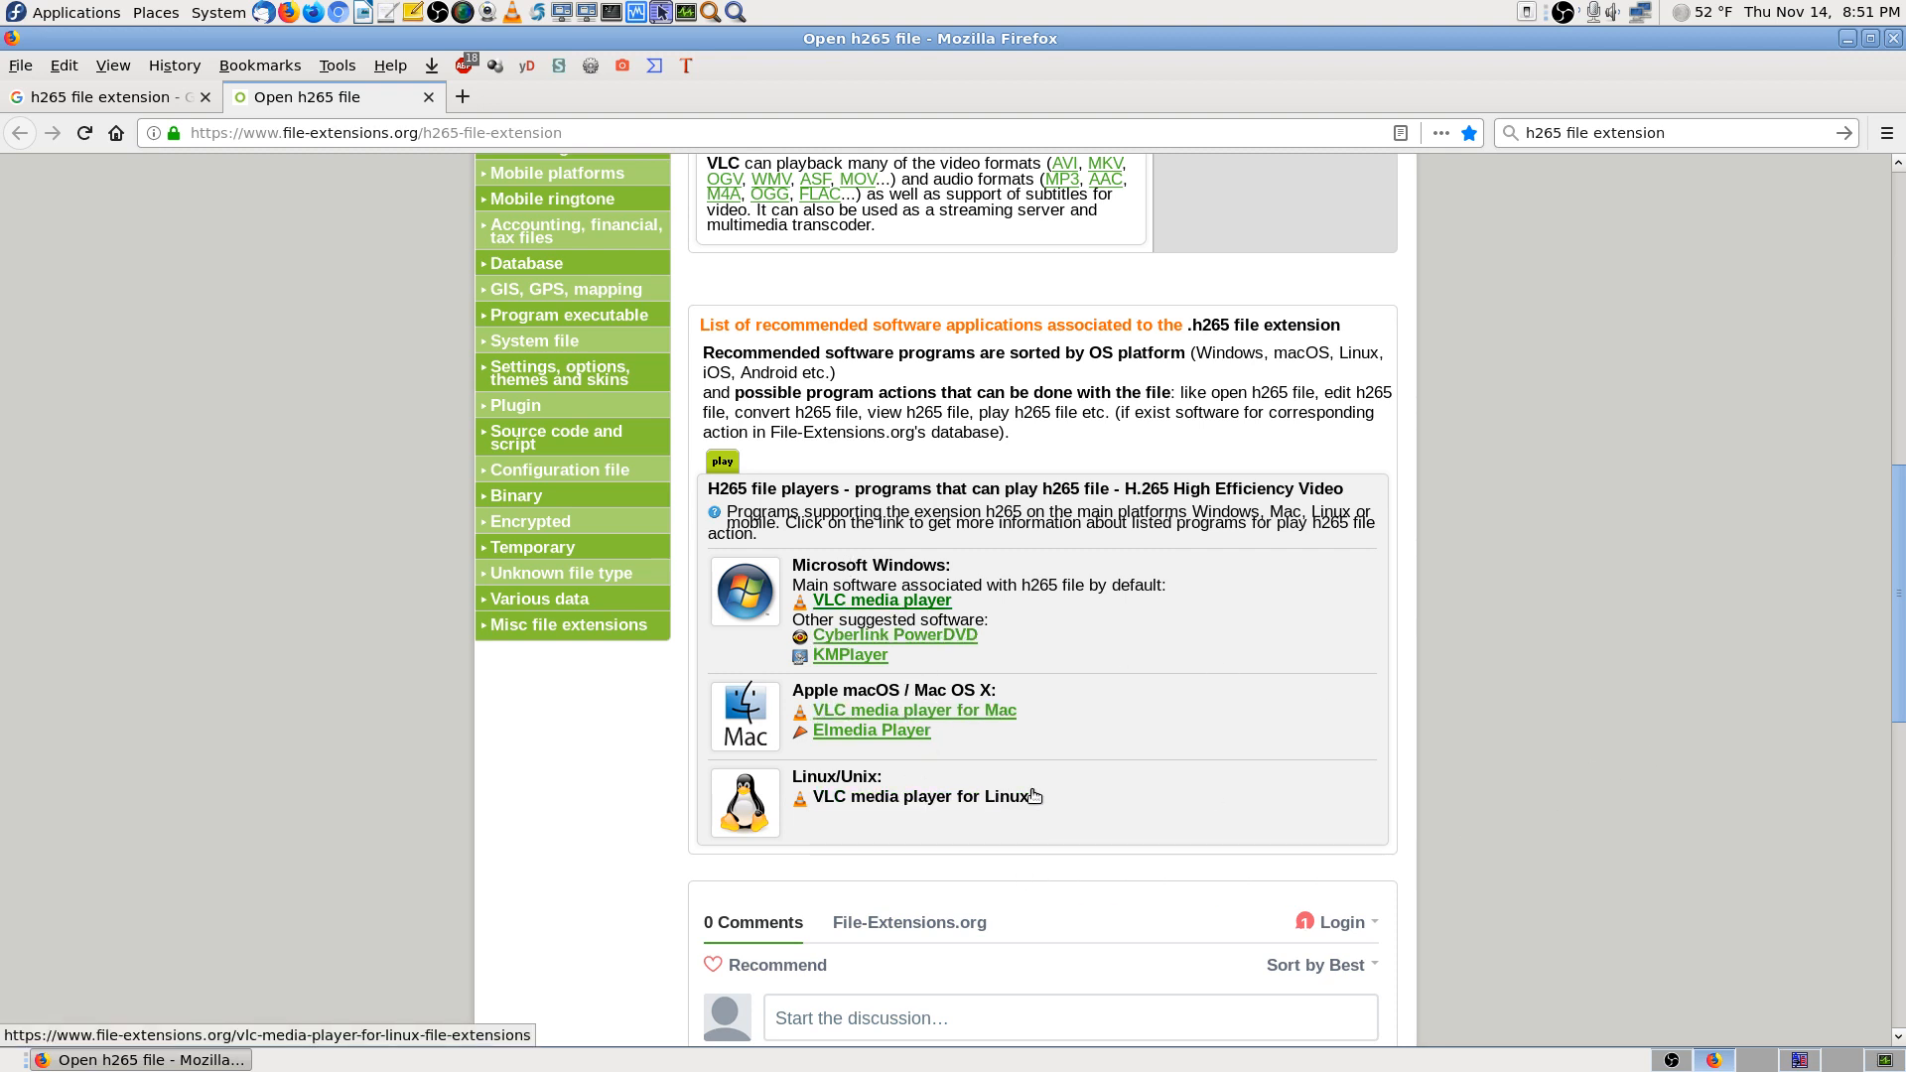
click(429, 97)
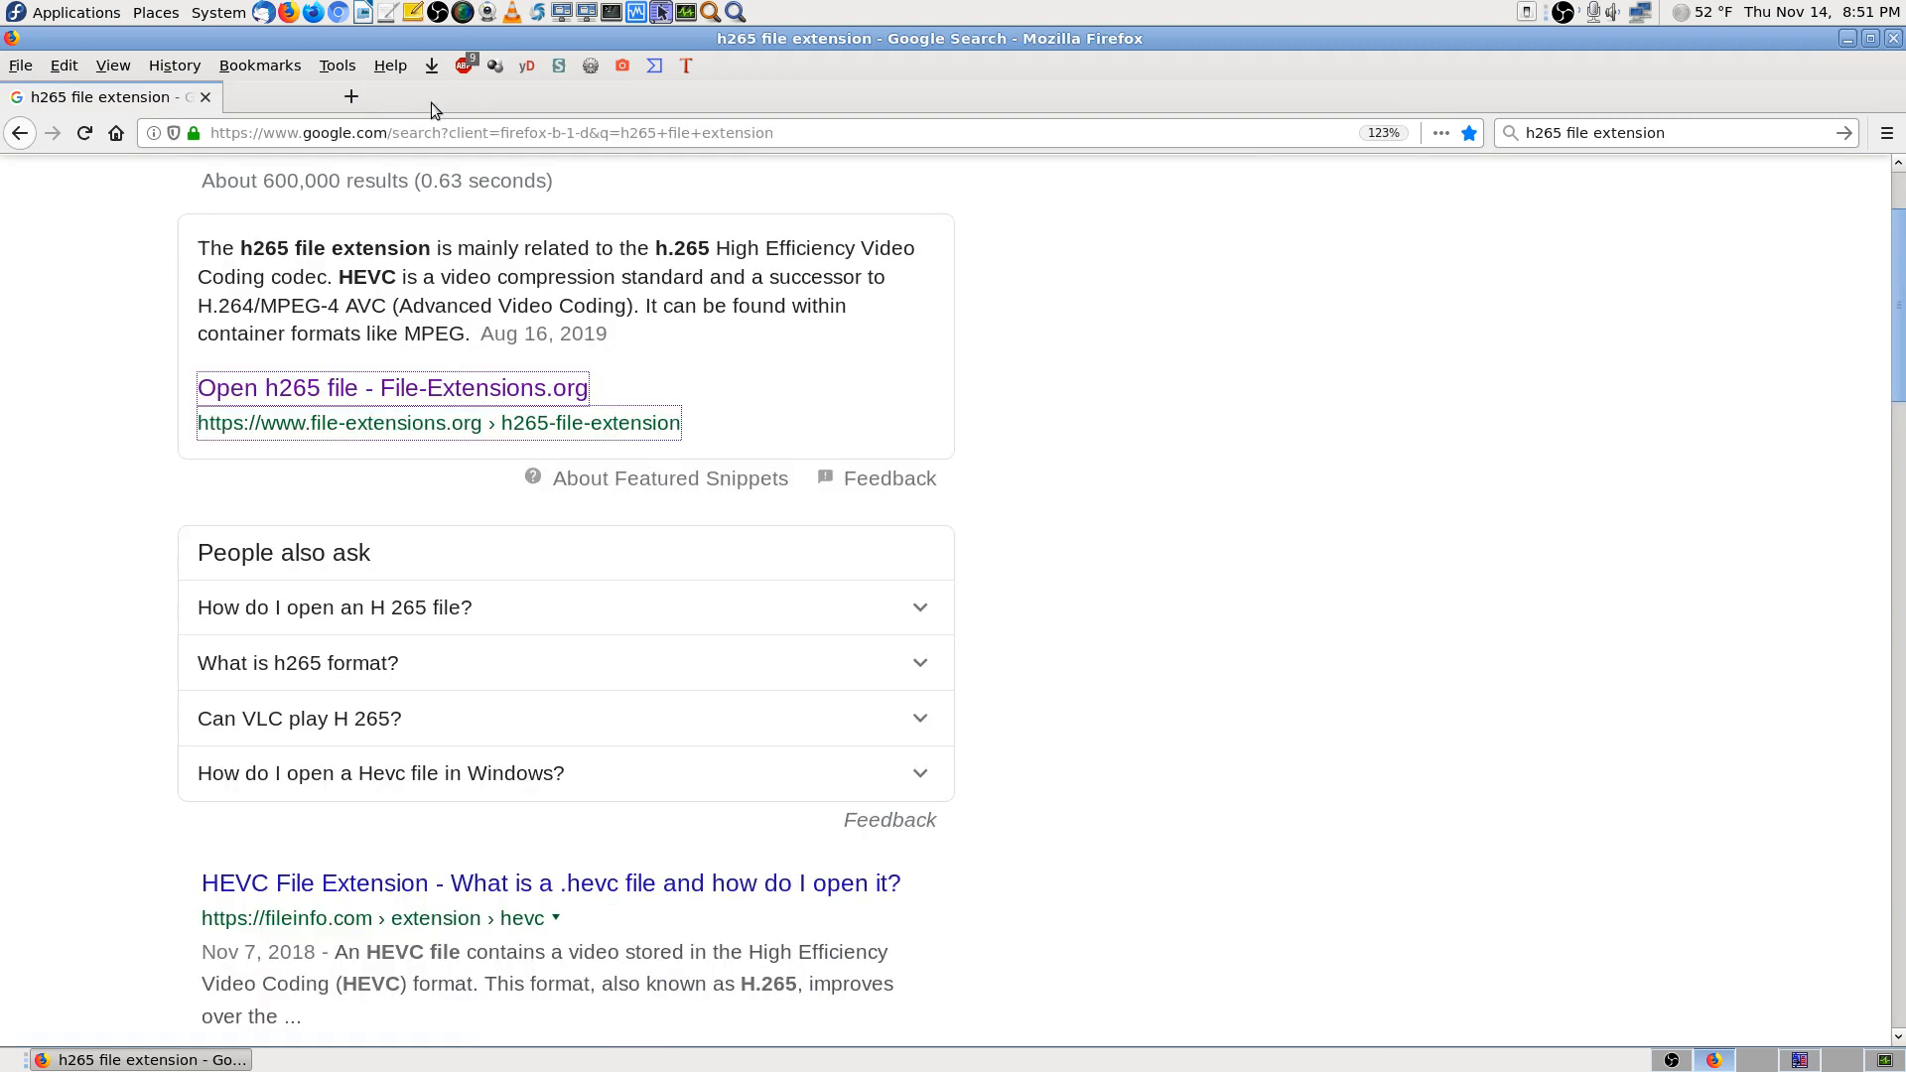
click(1893, 38)
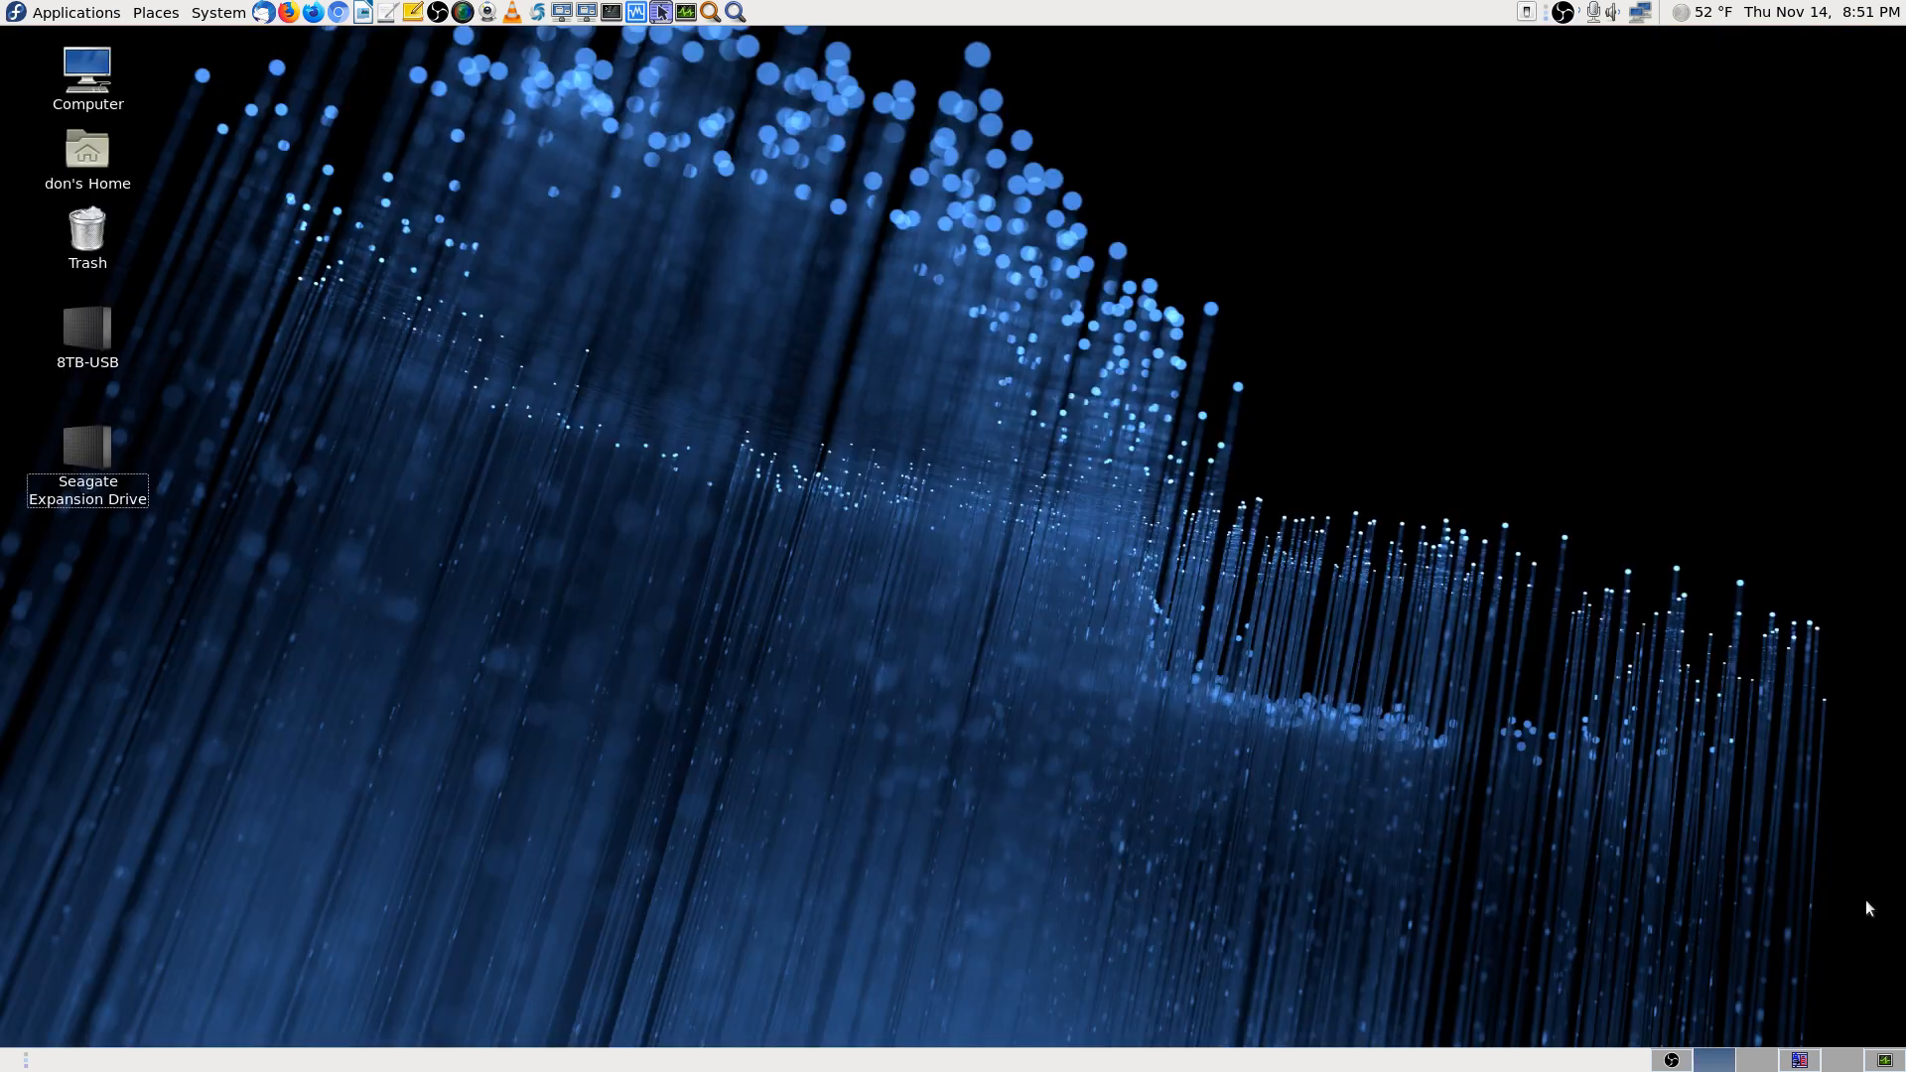
Back in KRename, set the Extension to Custom extension mp4
click(1799, 1059)
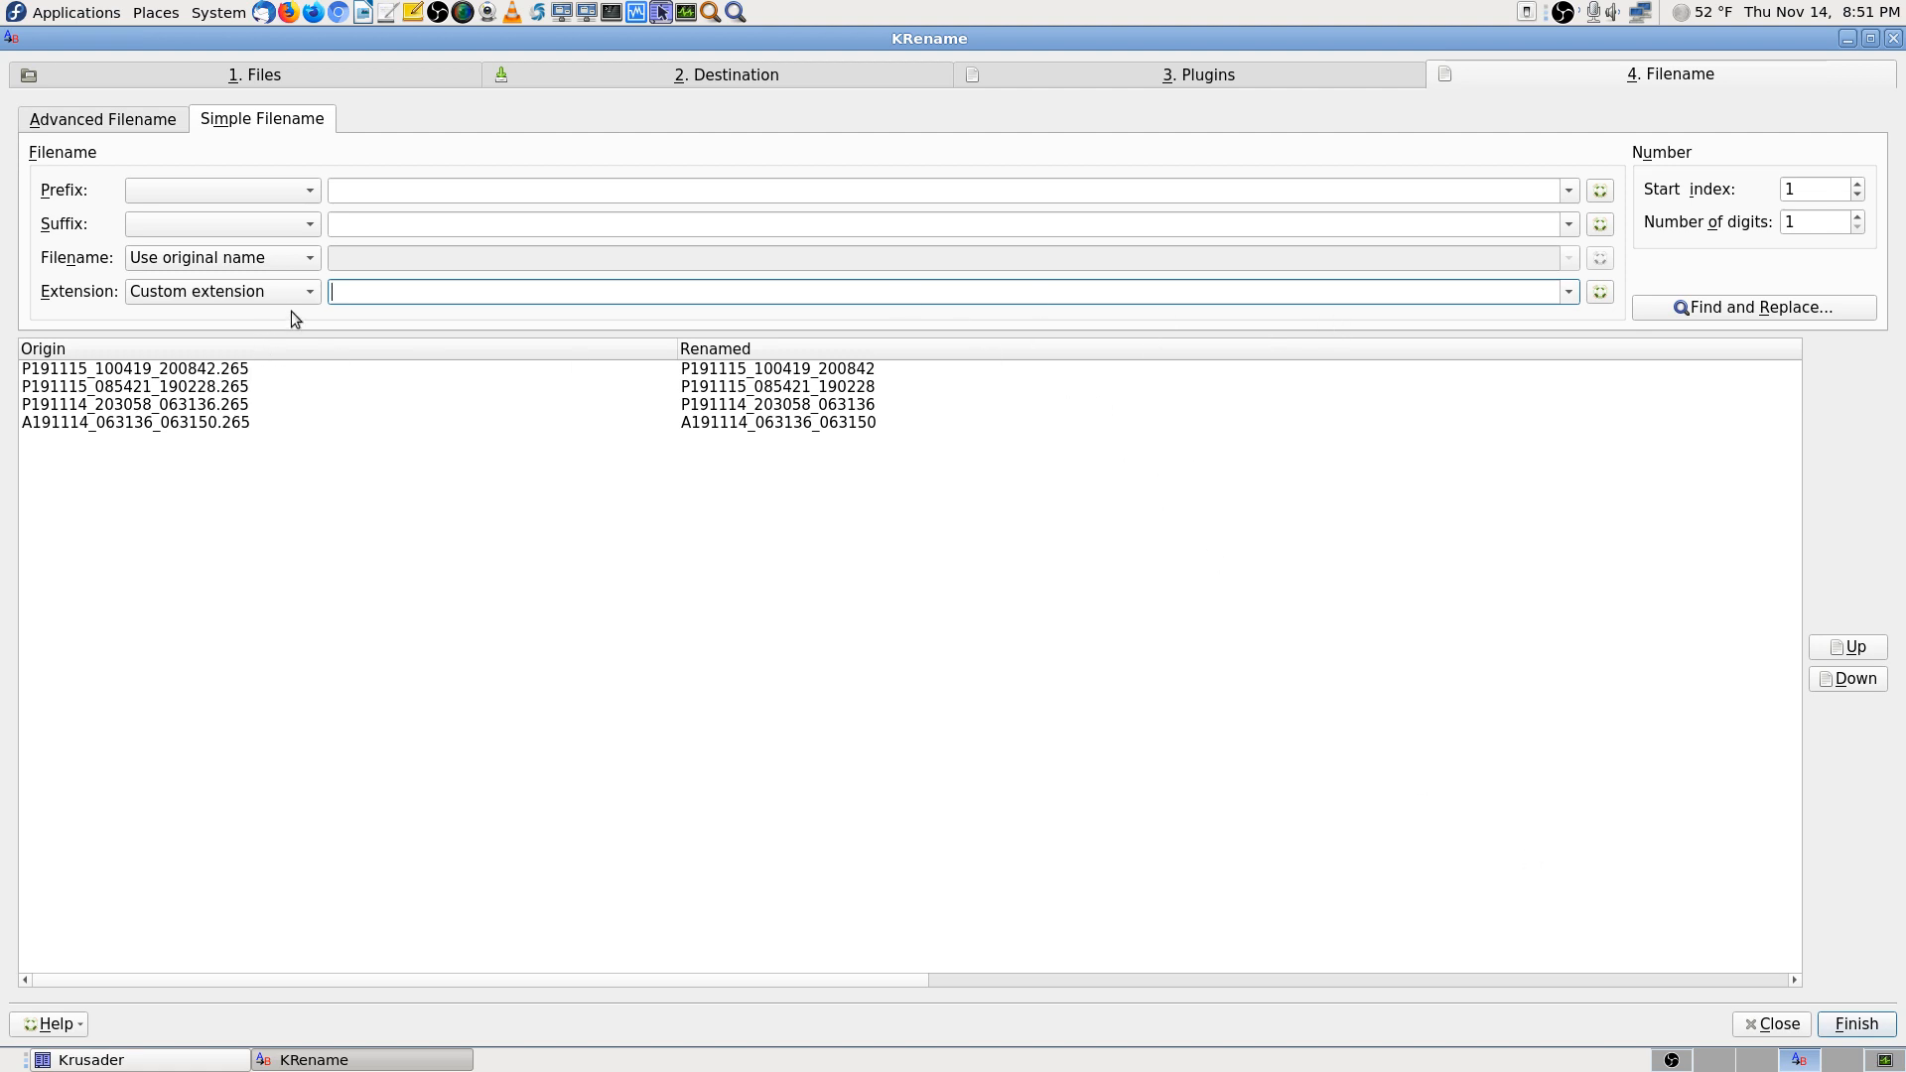
text(mp4)
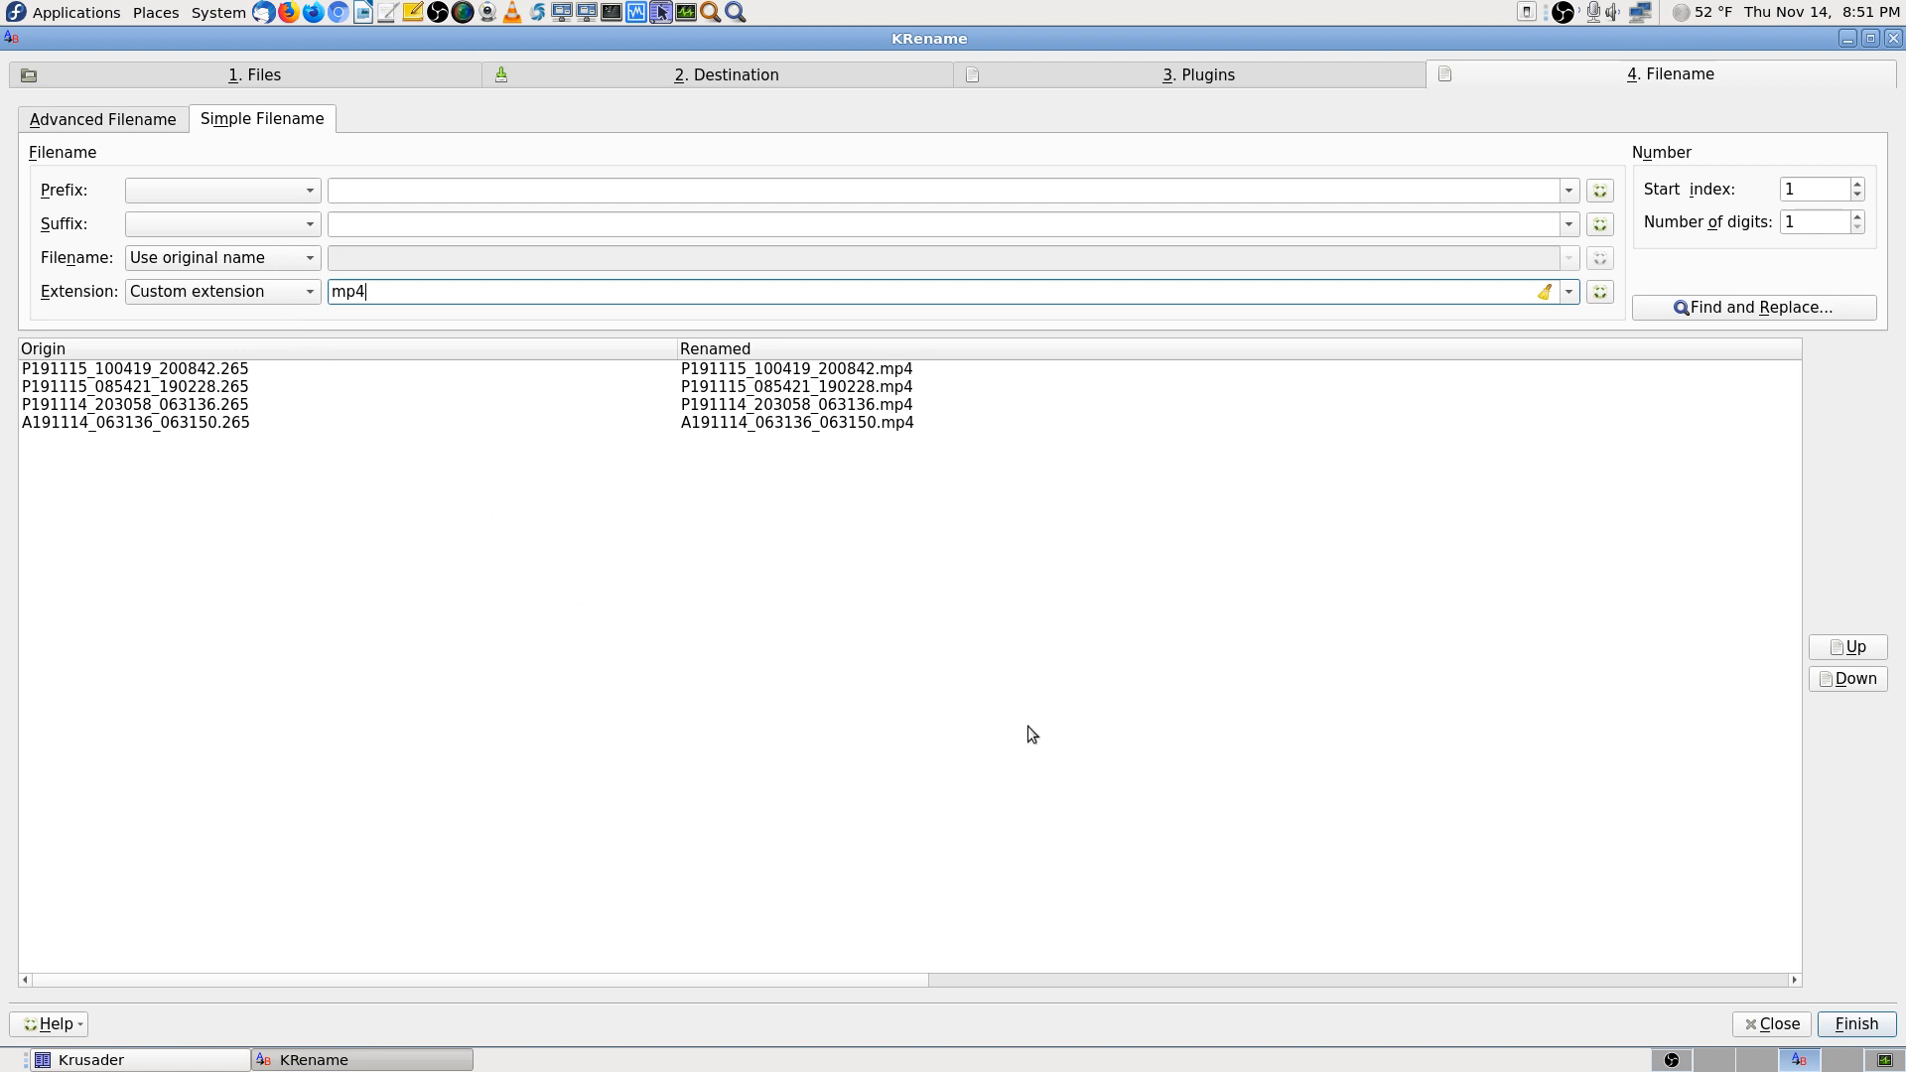
key(BackSpace)
key(BackSpace)
key(BackSpace)
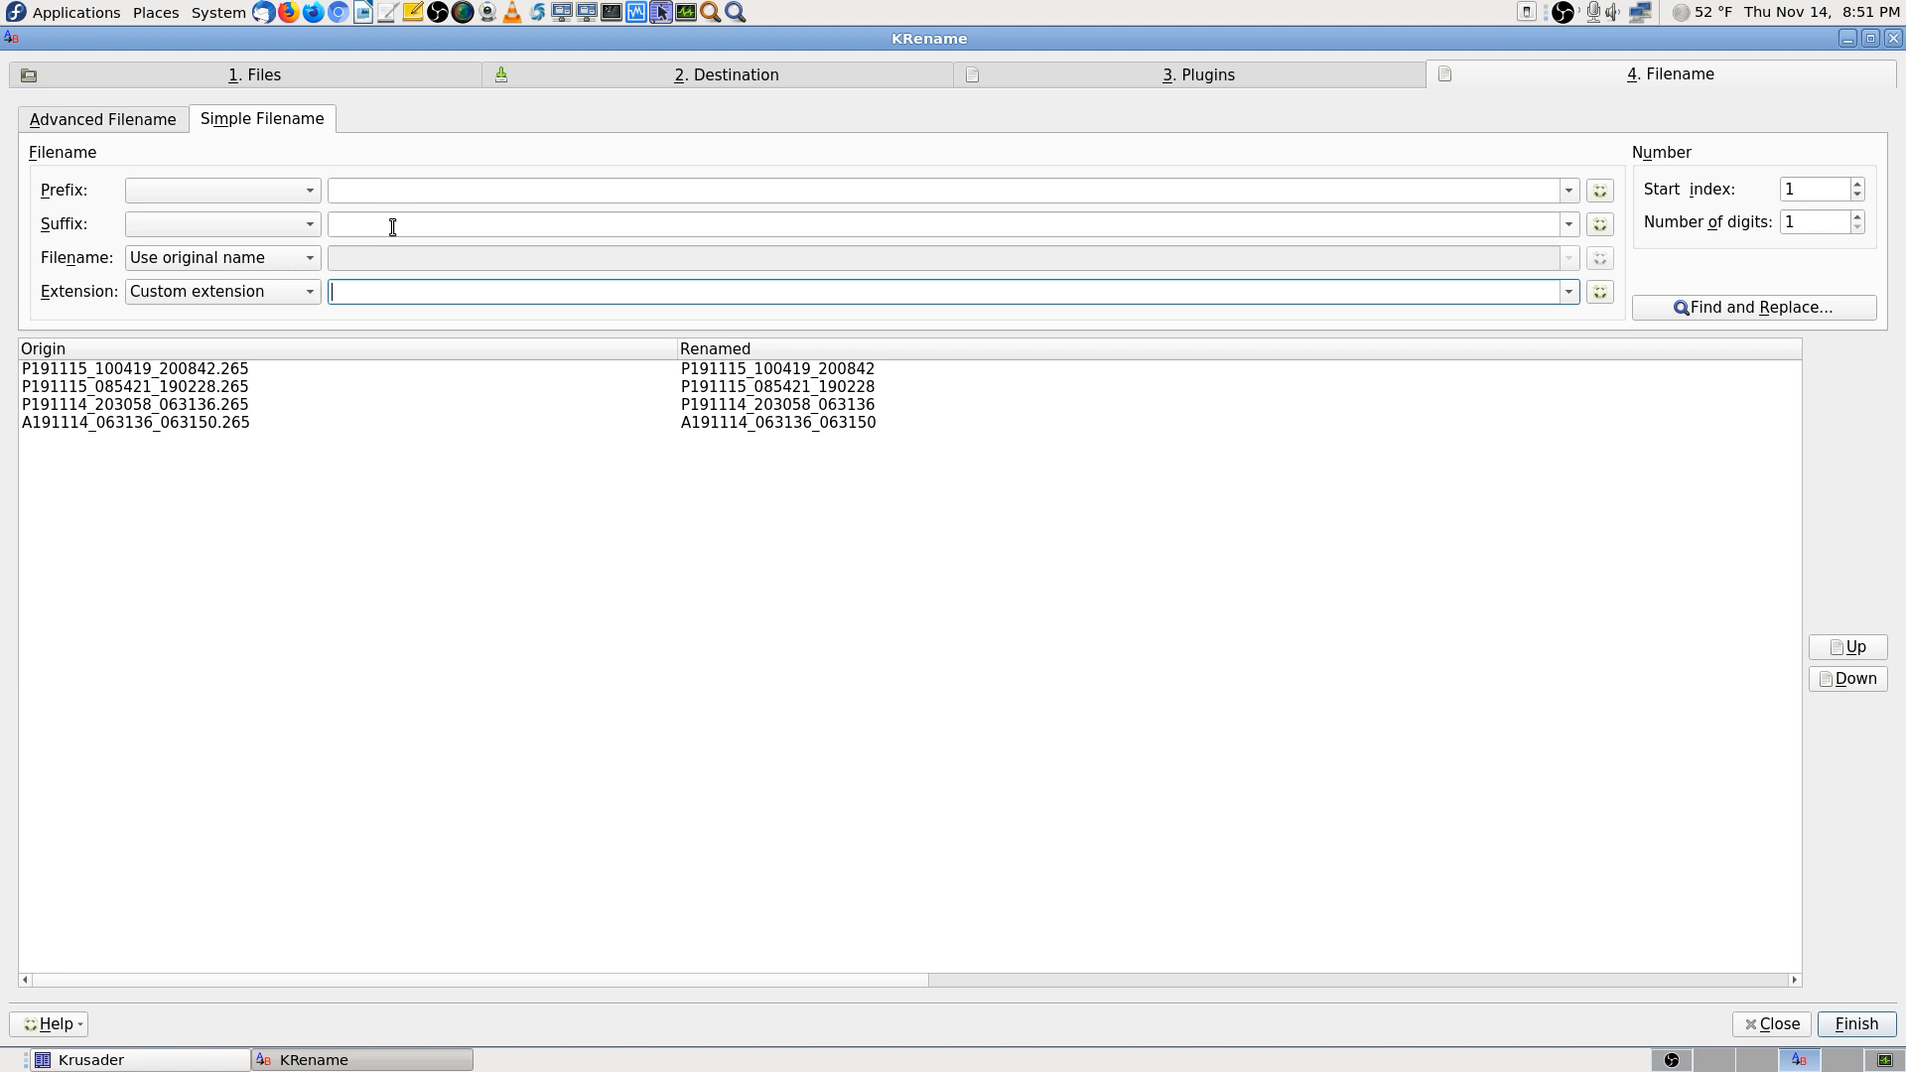
click(290, 291)
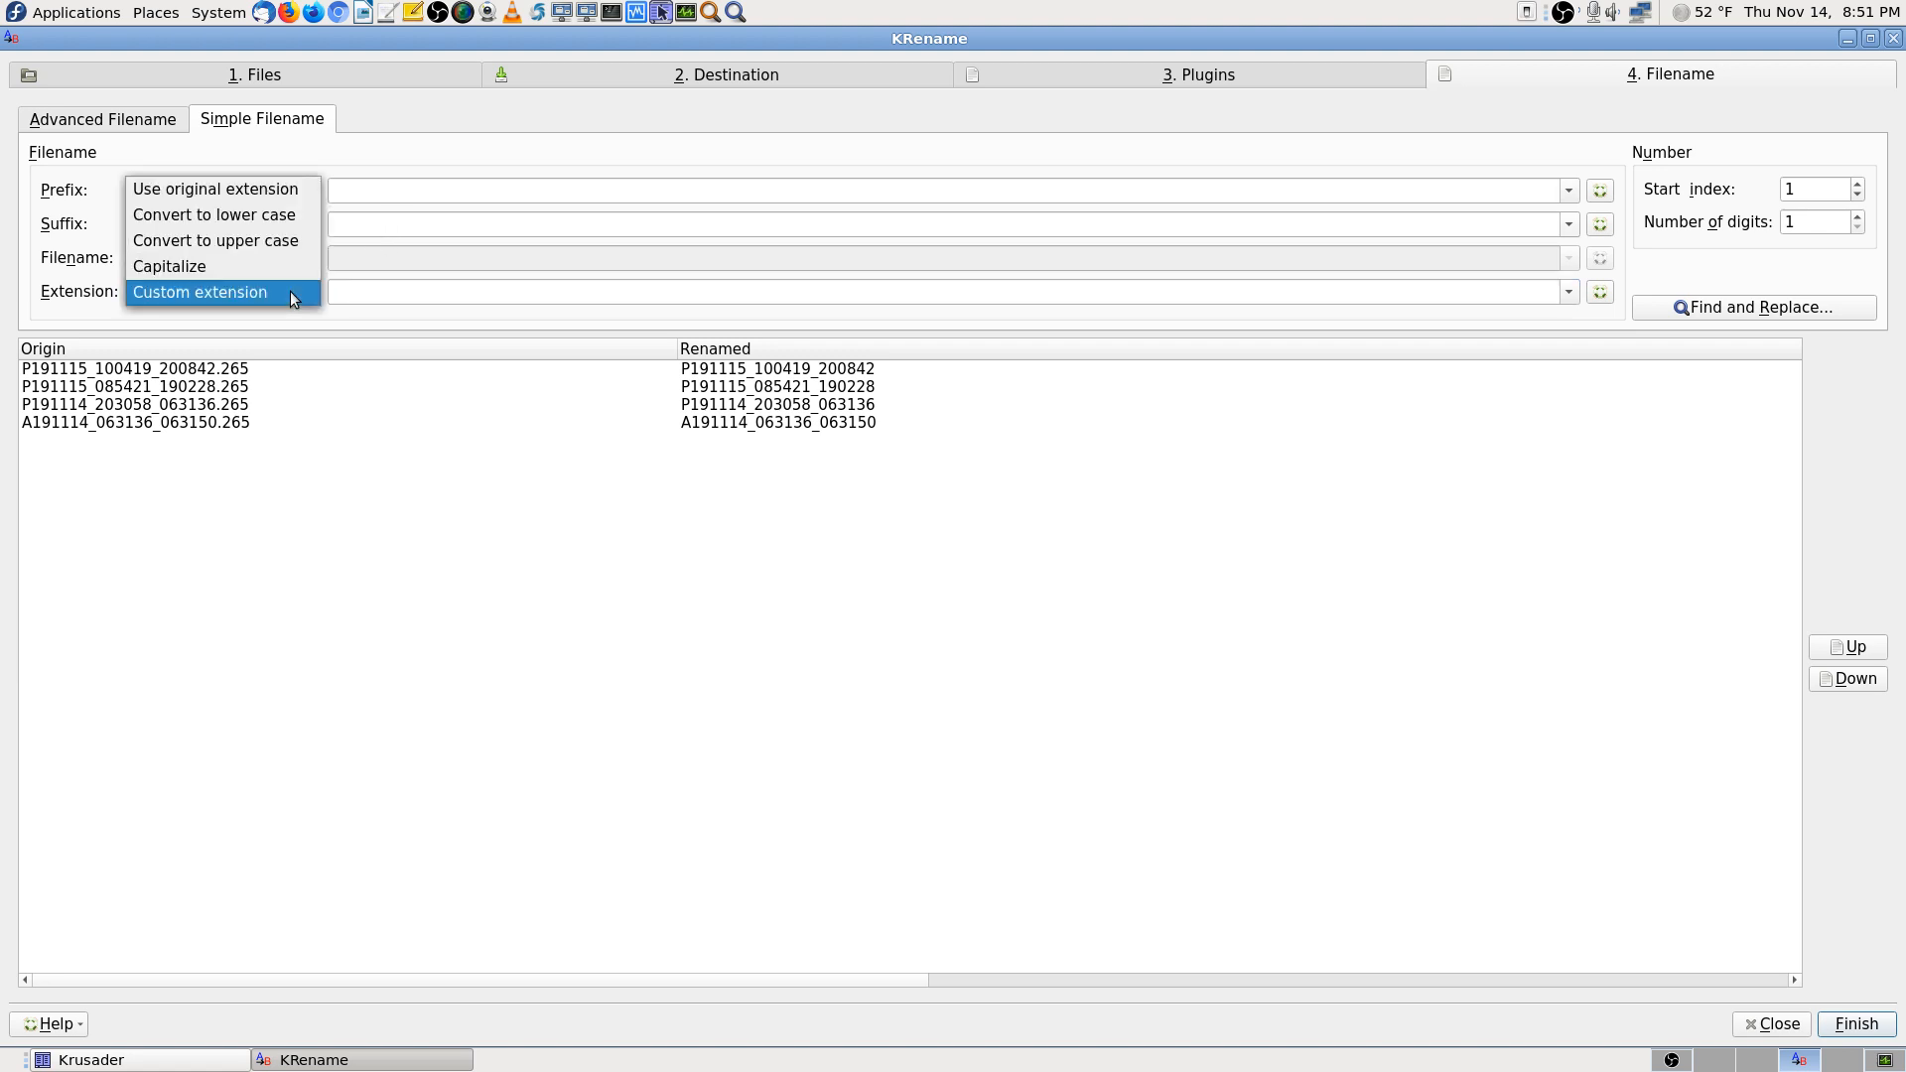
click(310, 189)
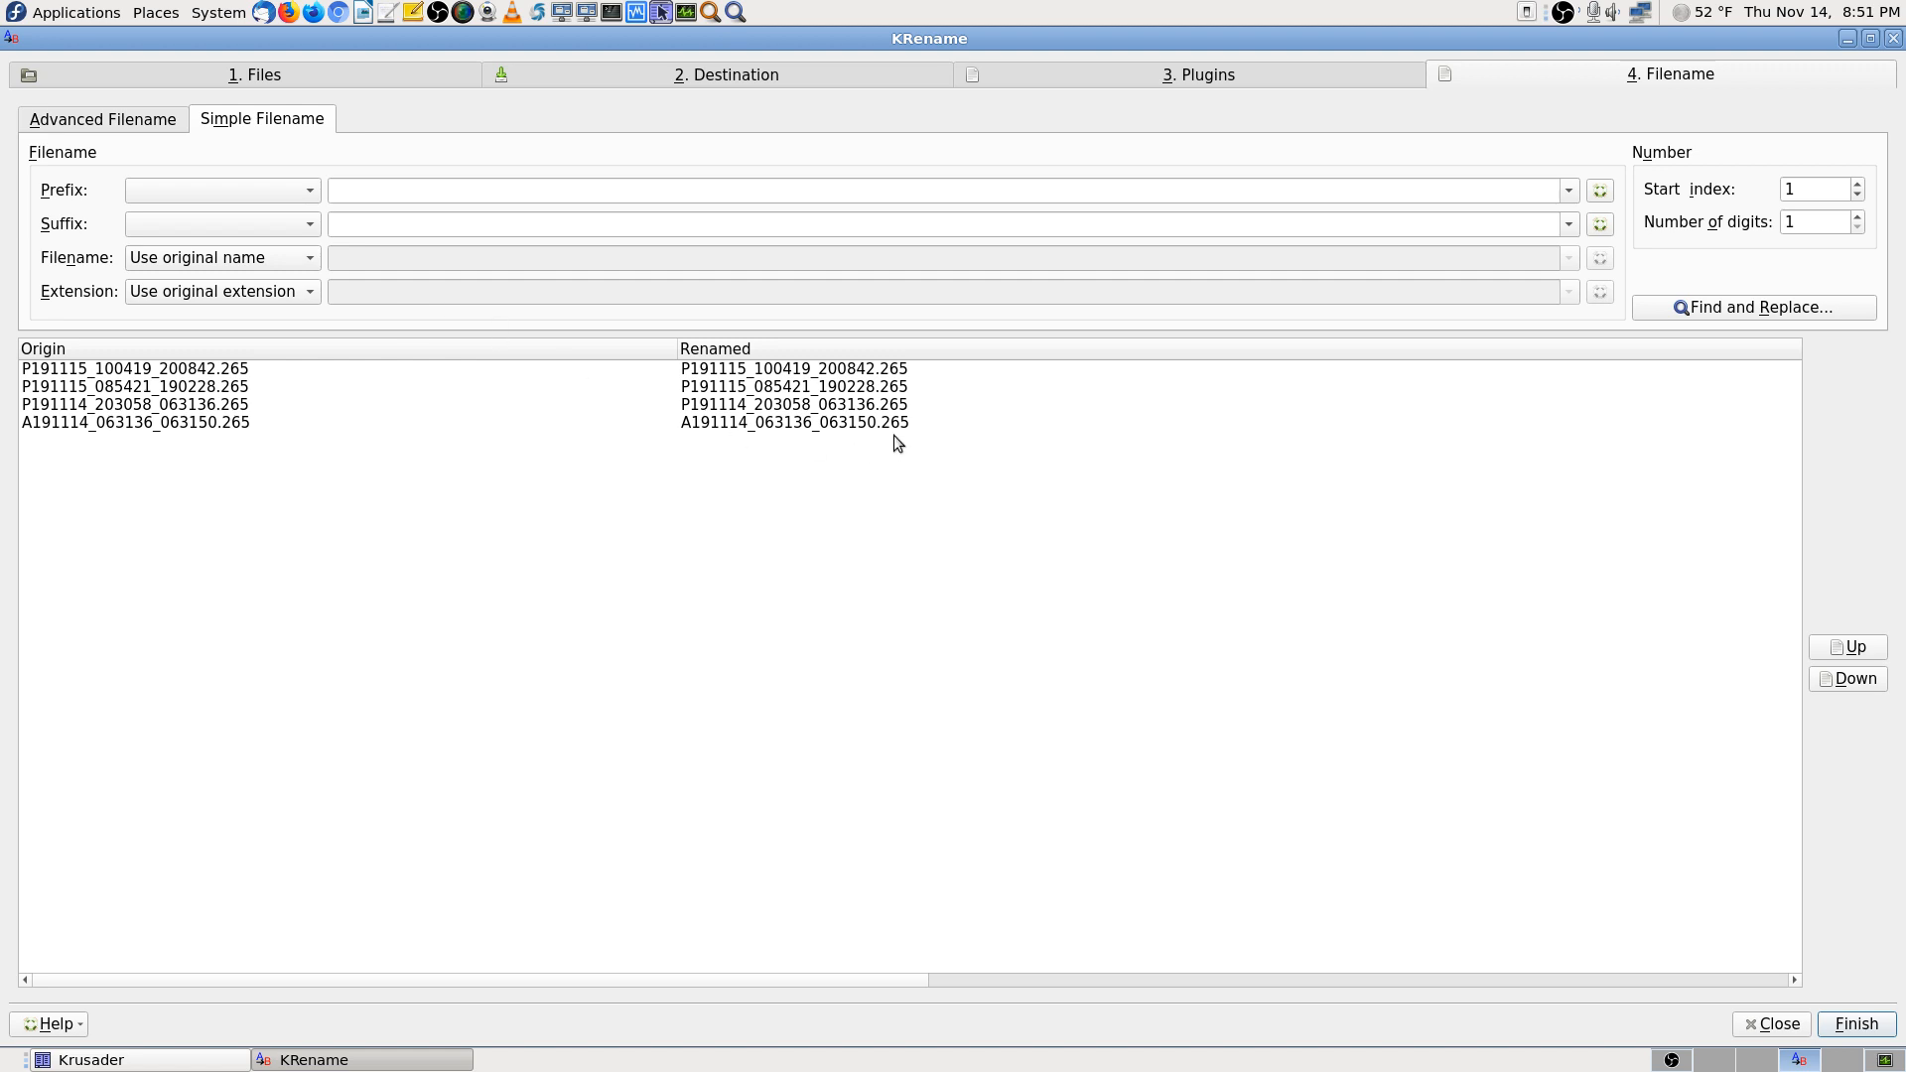
click(299, 294)
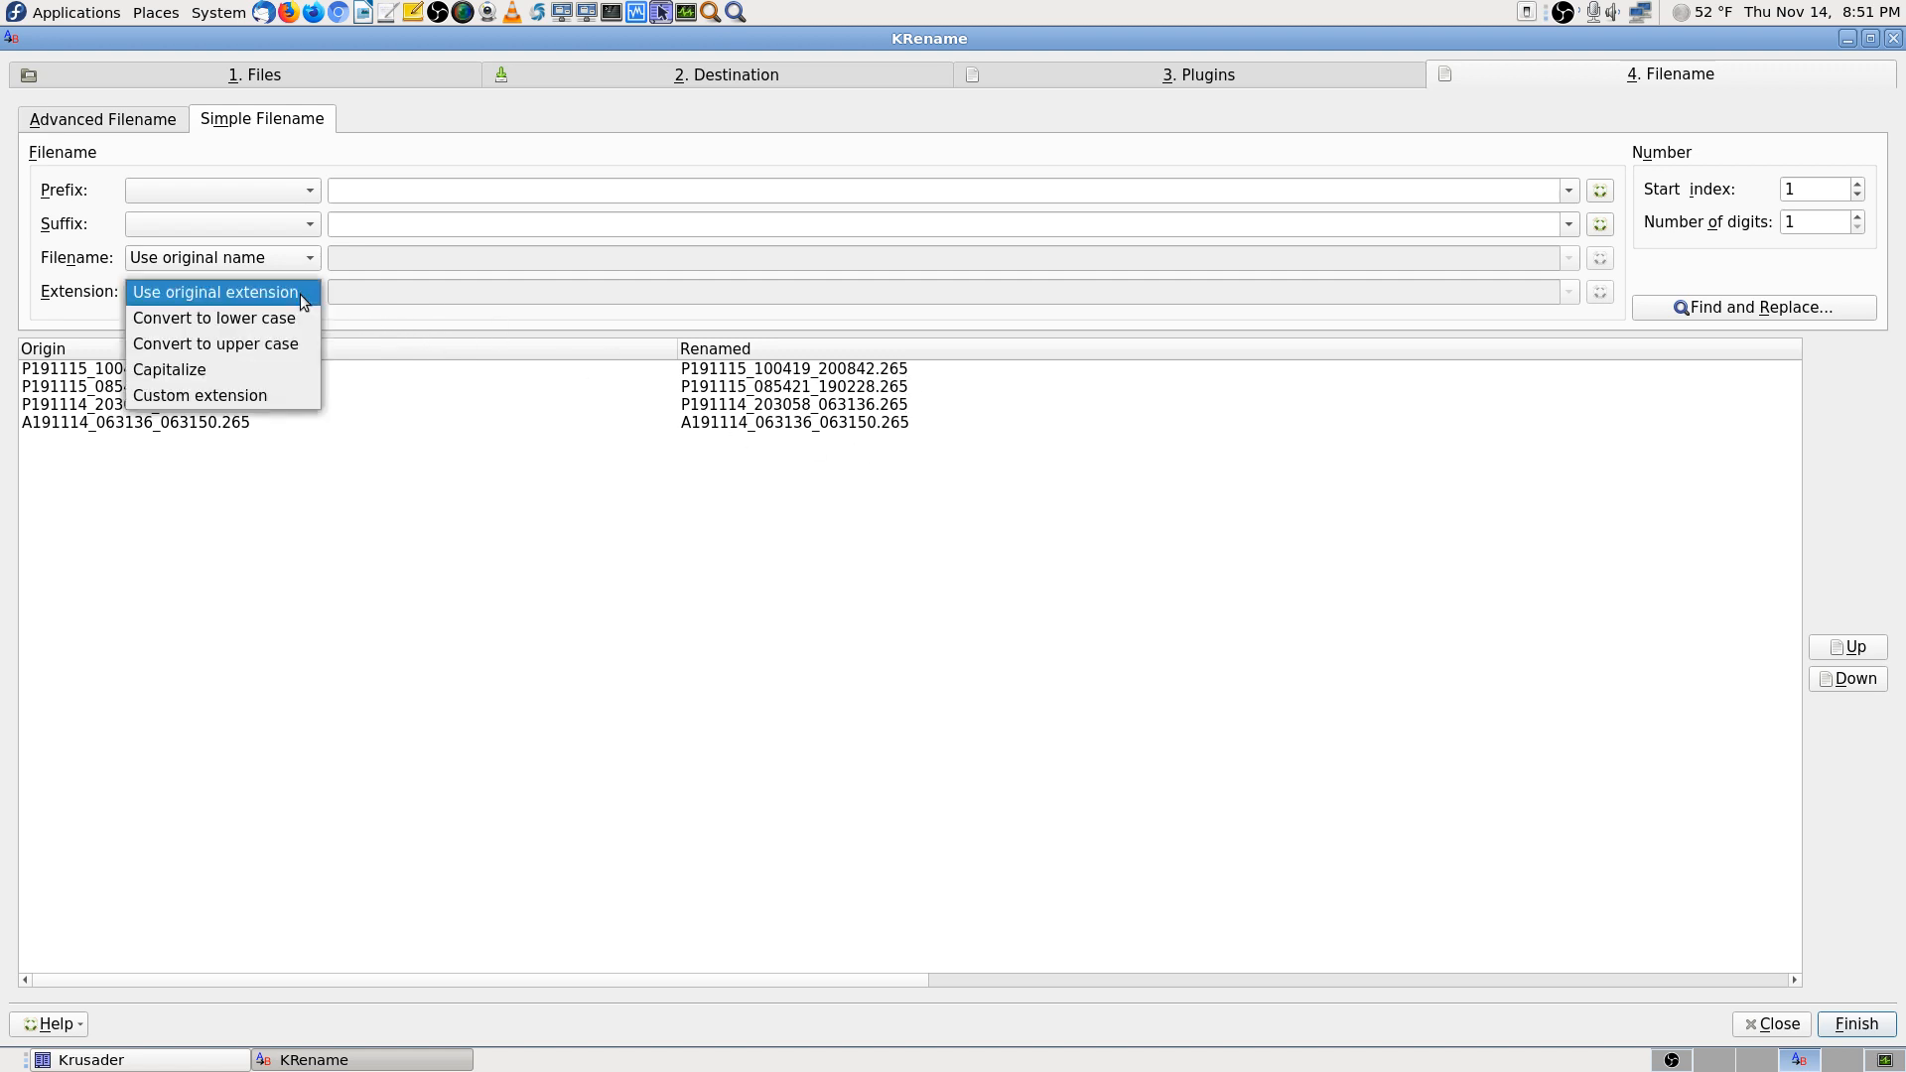
click(287, 393)
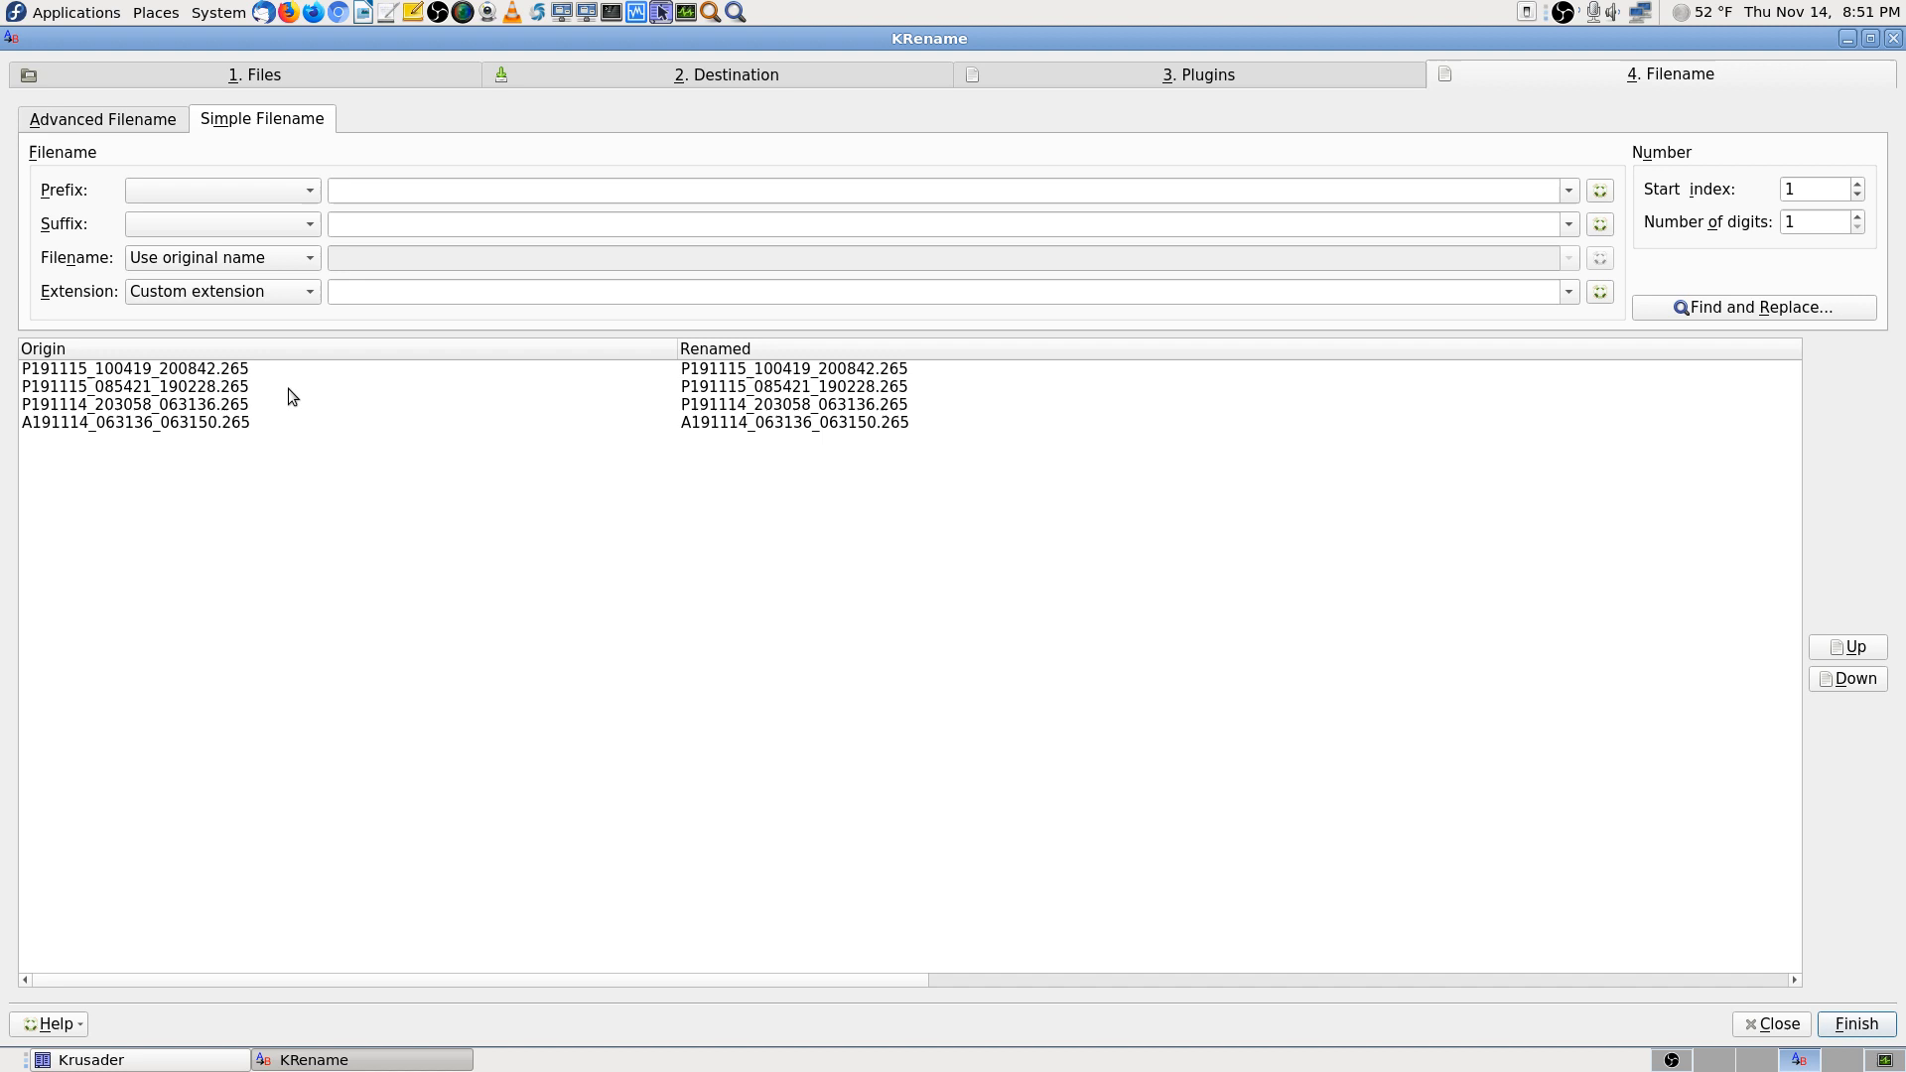
click(367, 291)
text(m)
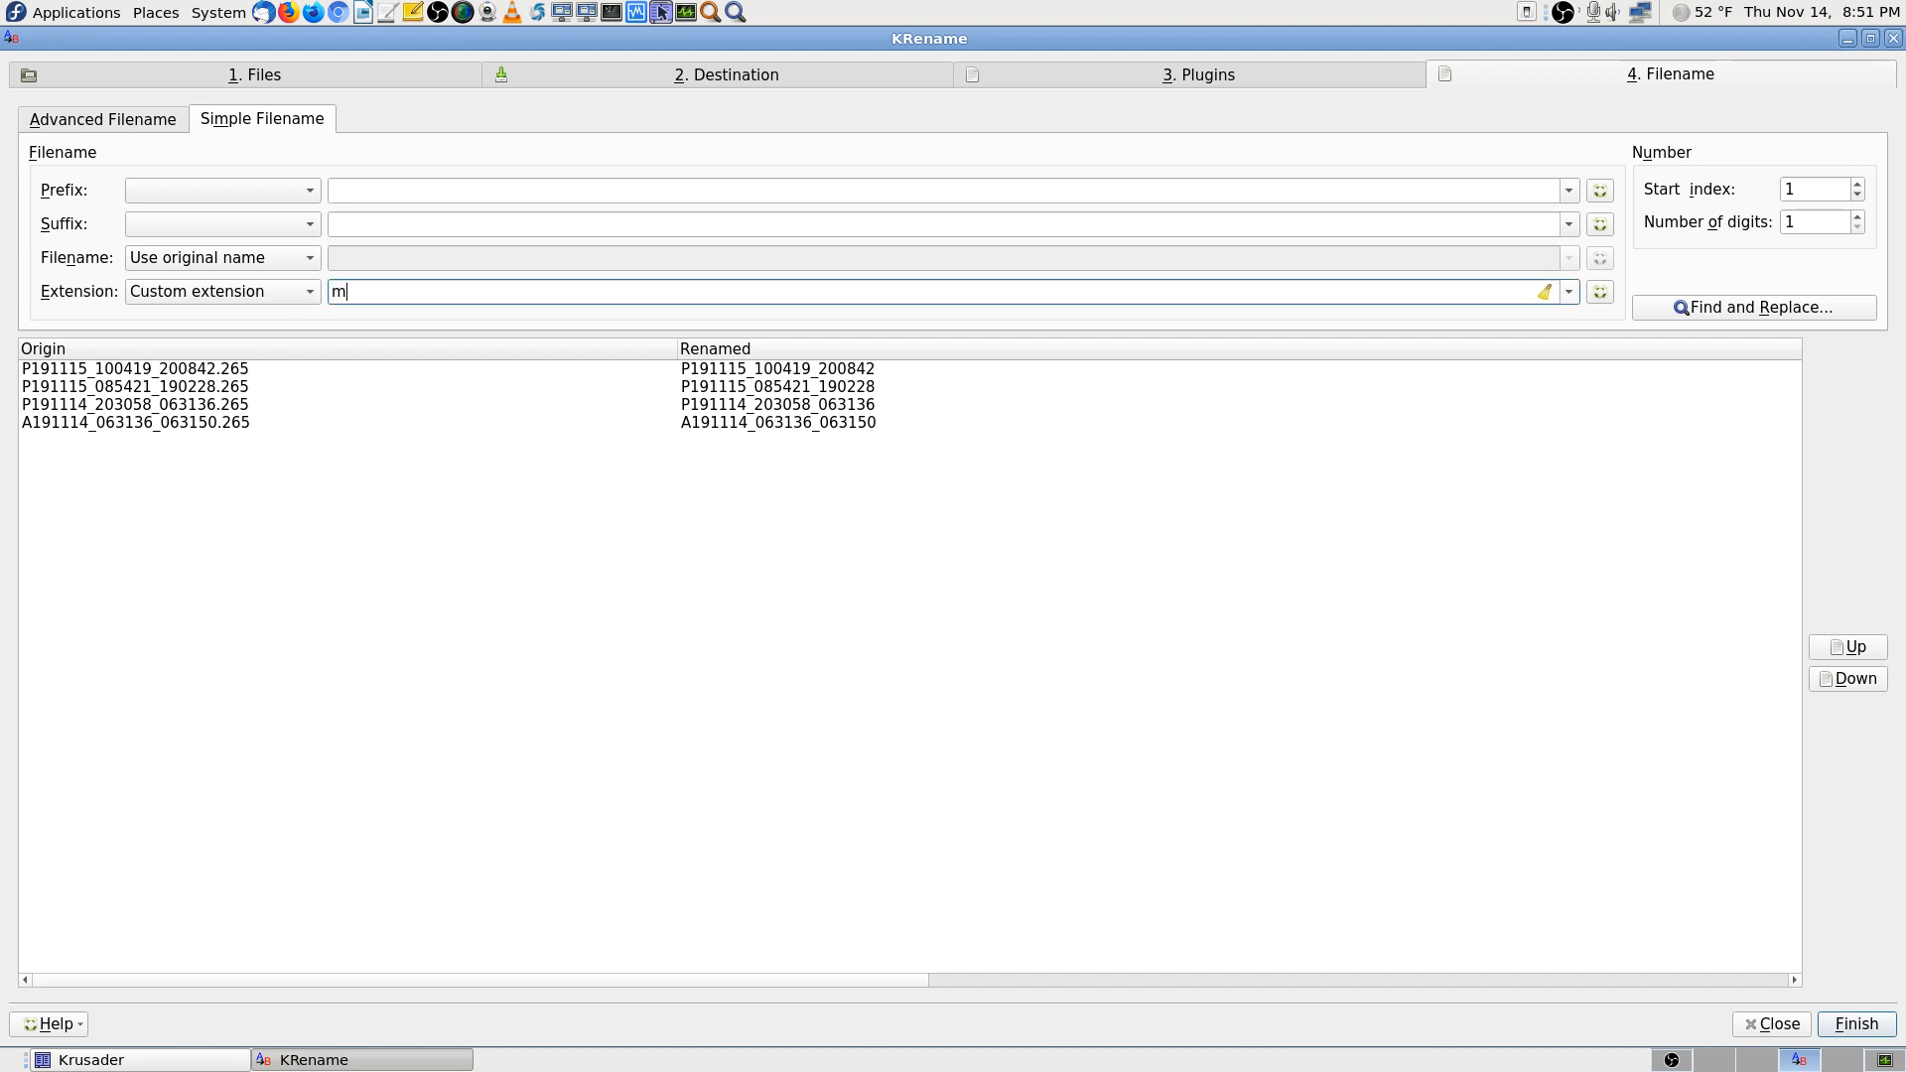
text(p4)
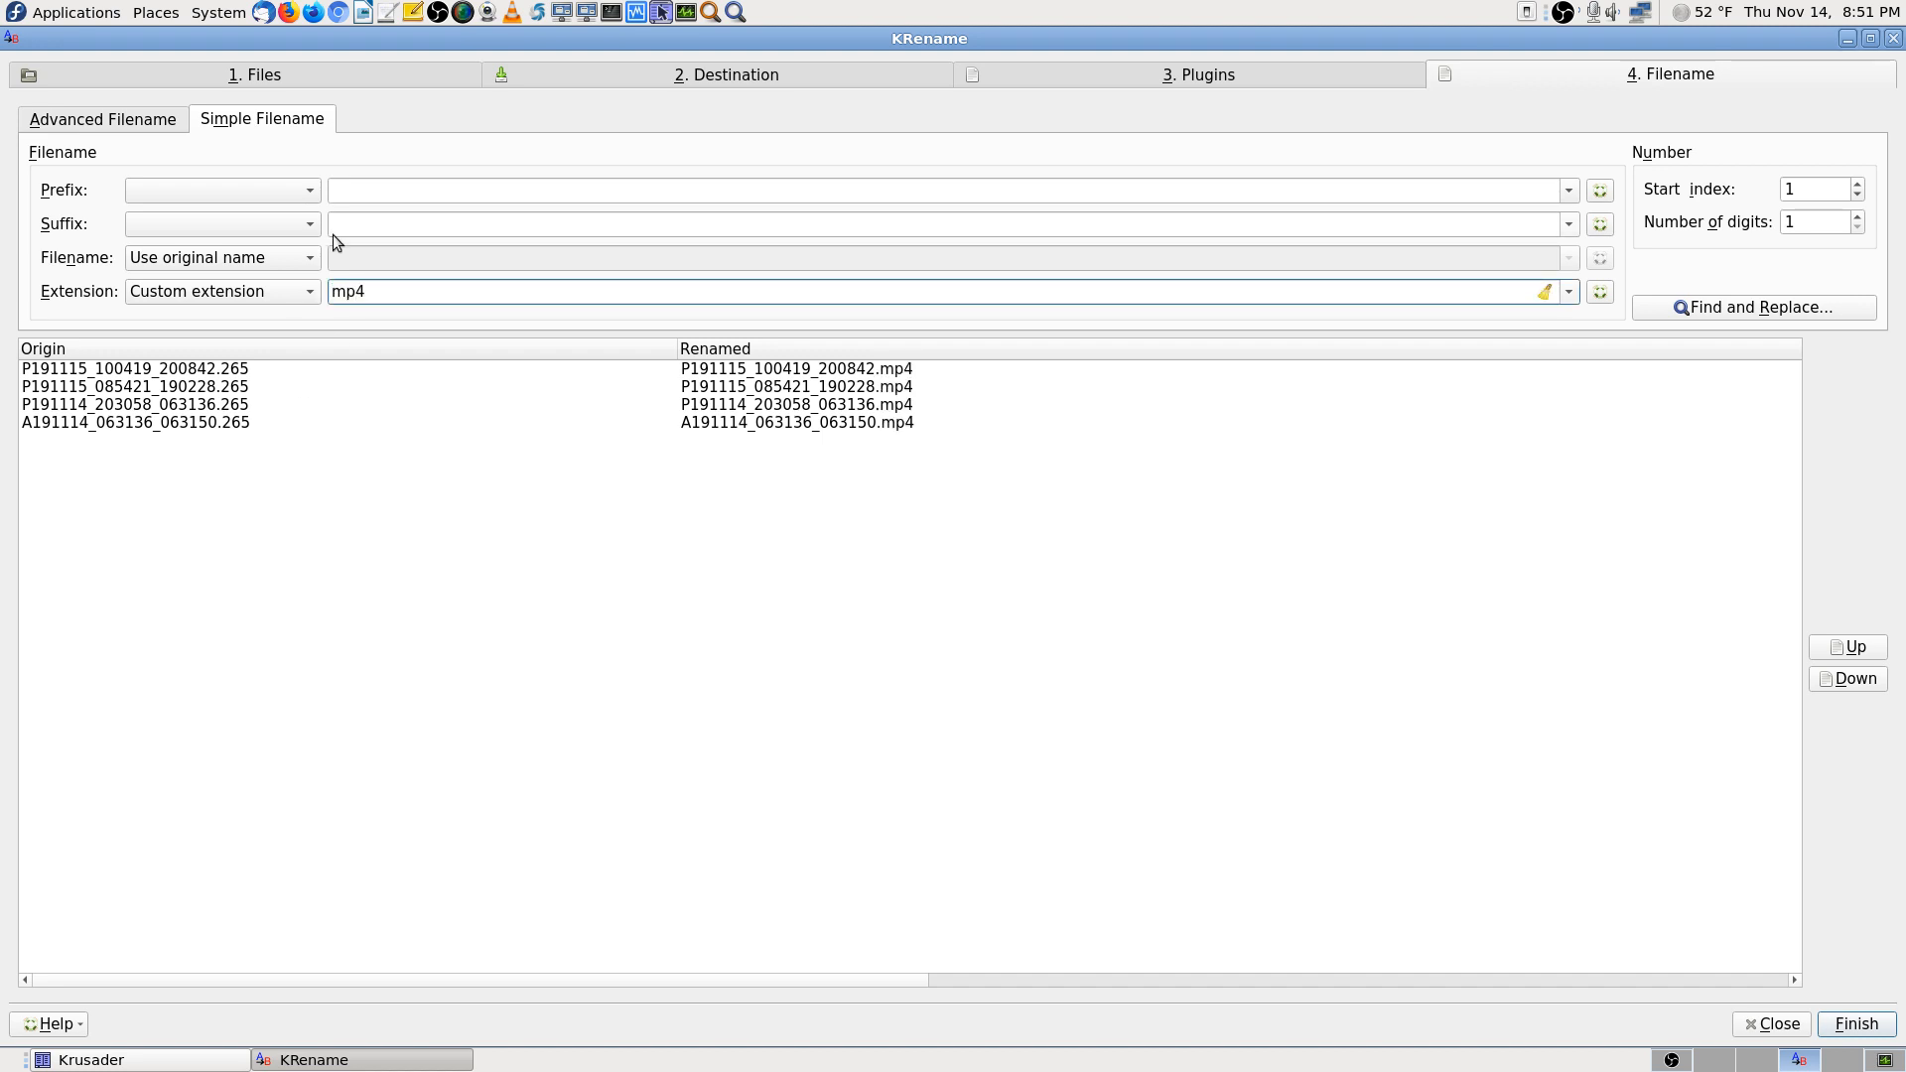
Enter -265 as the filename suffix
click(374, 224)
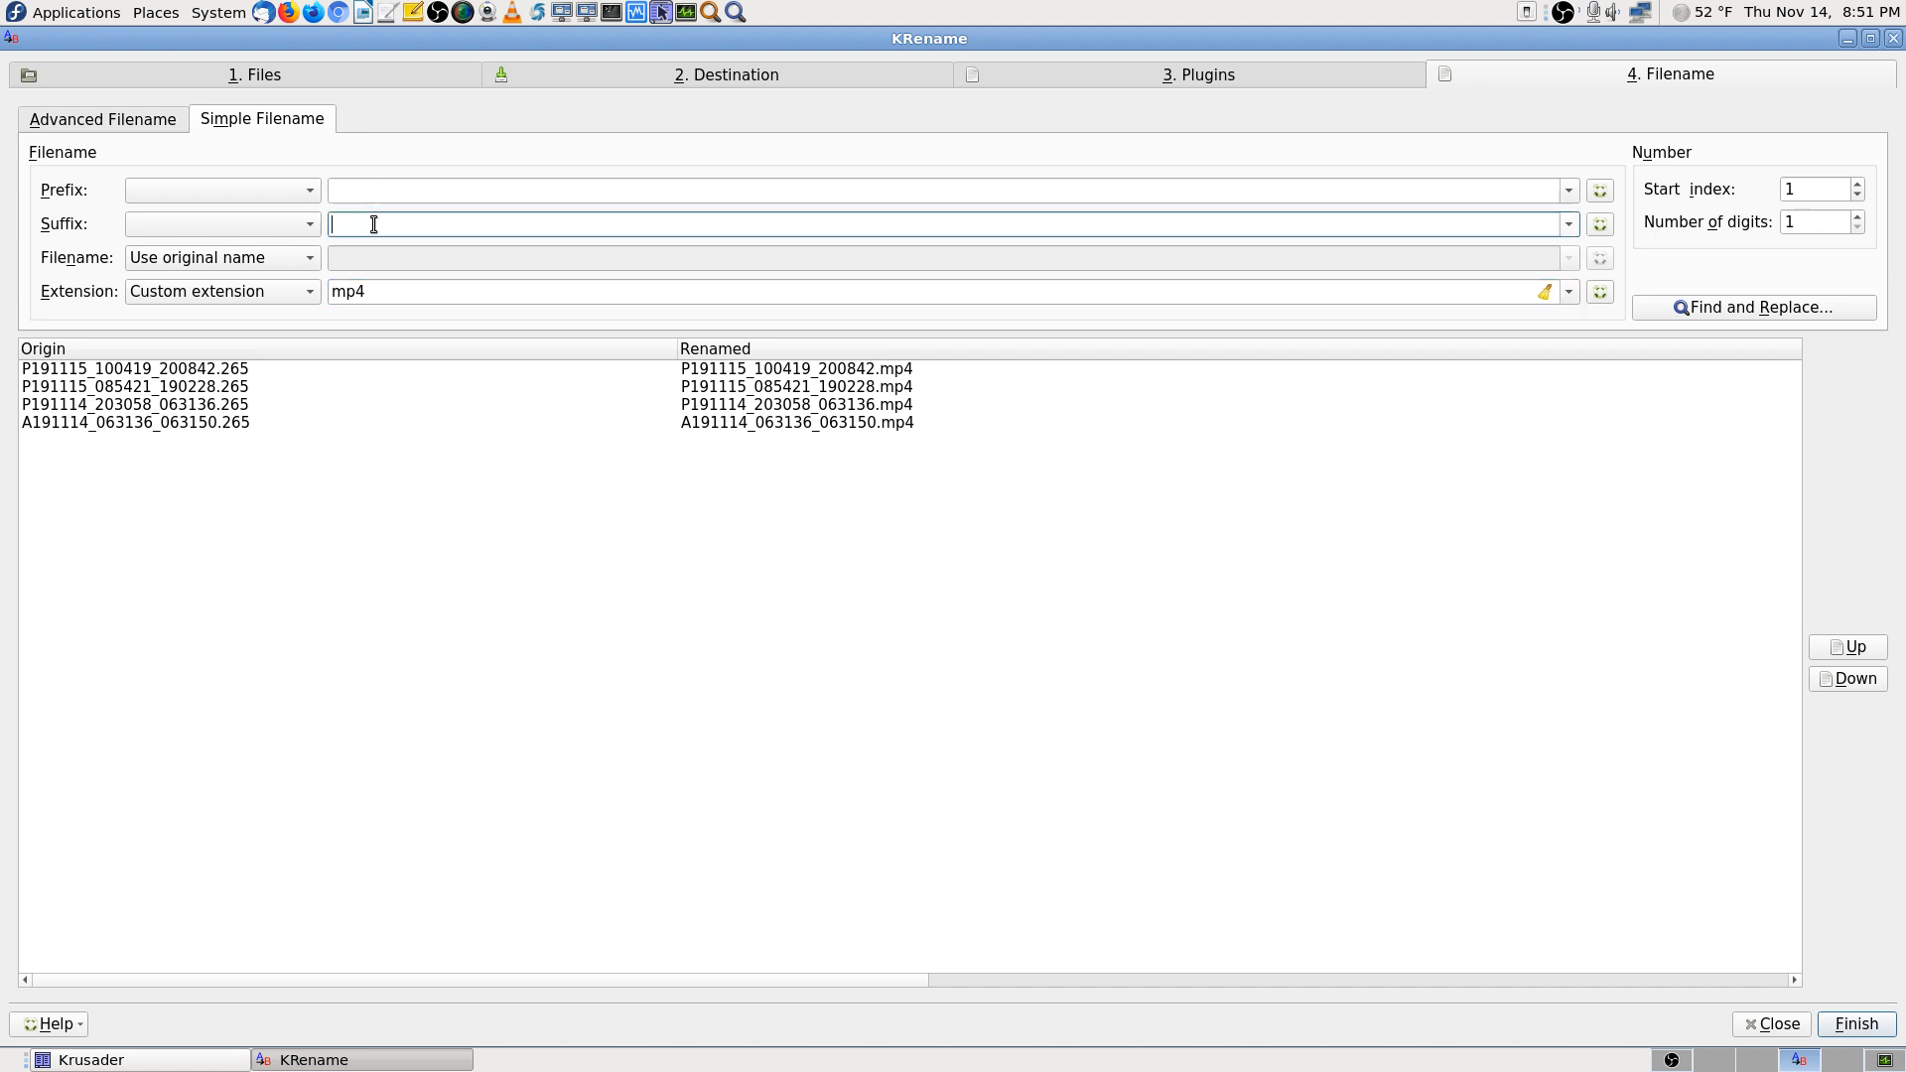
text(=3)
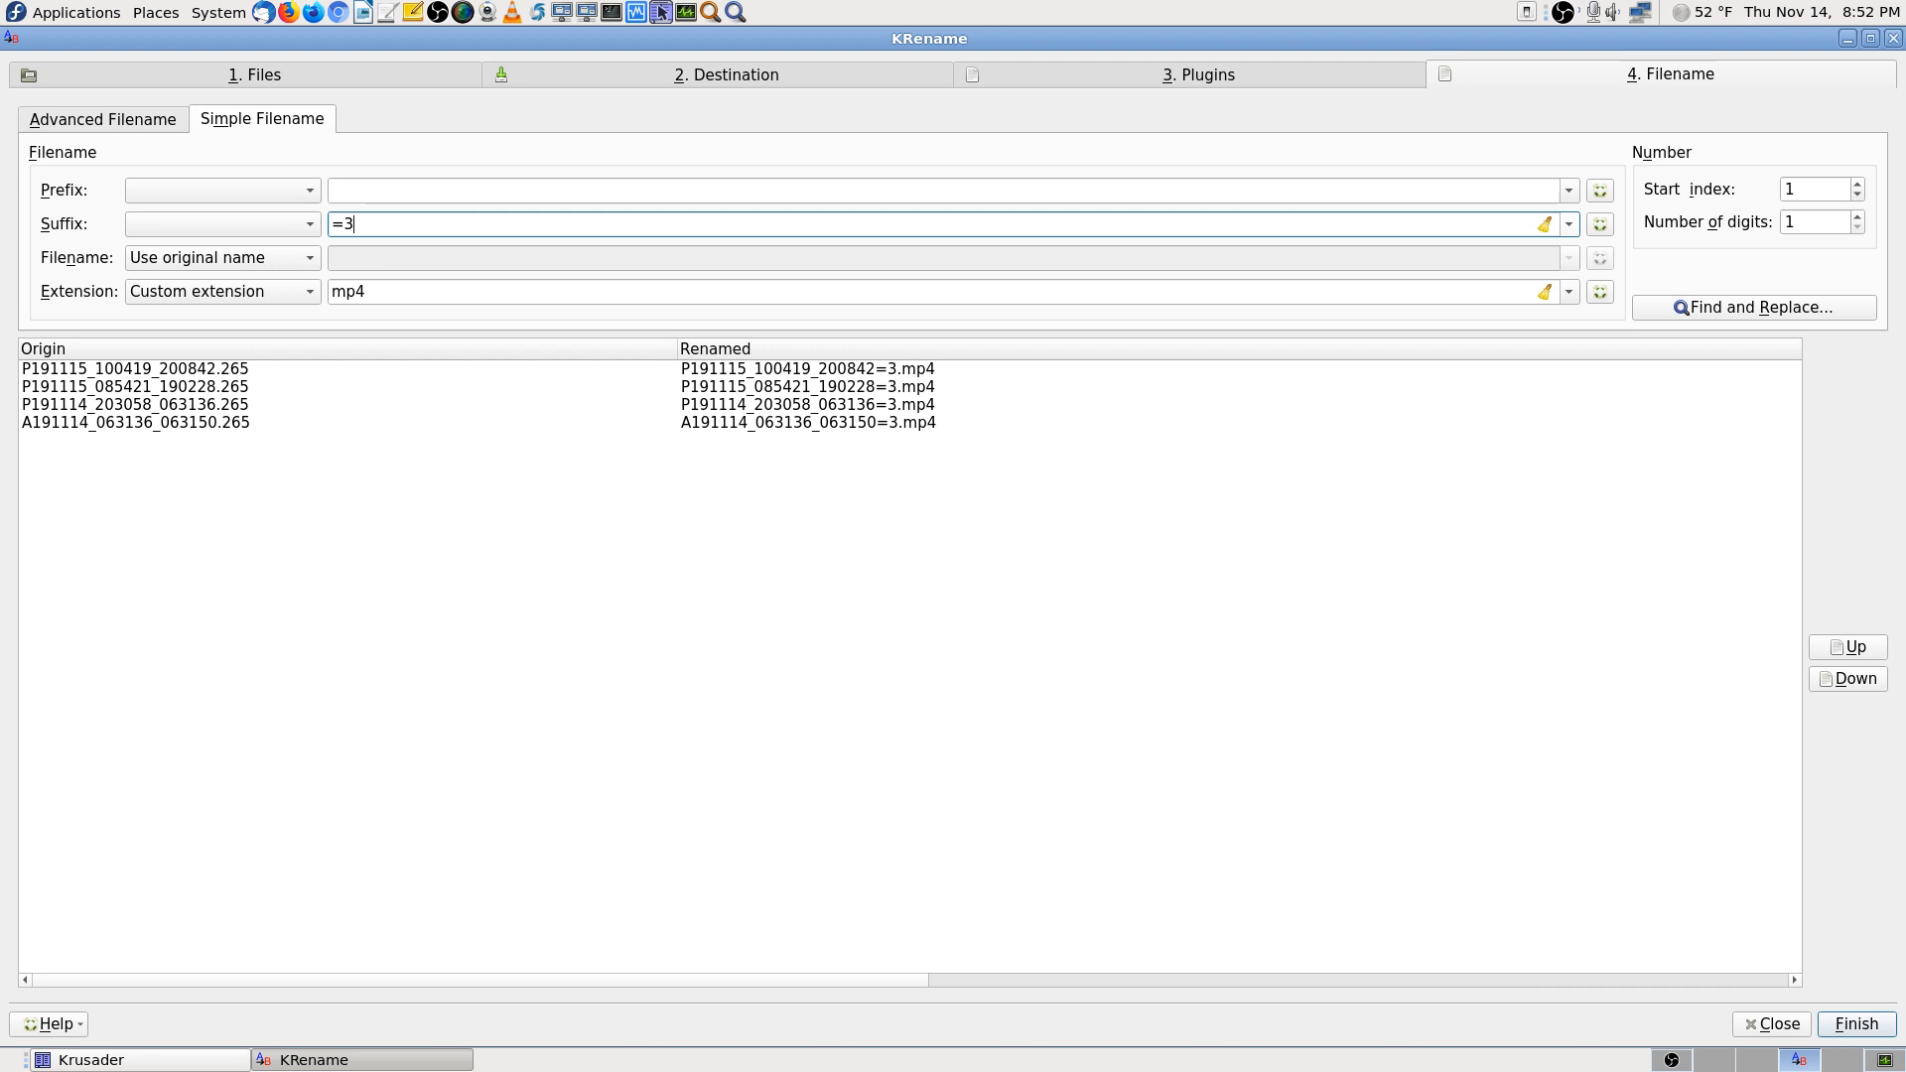
text(65)
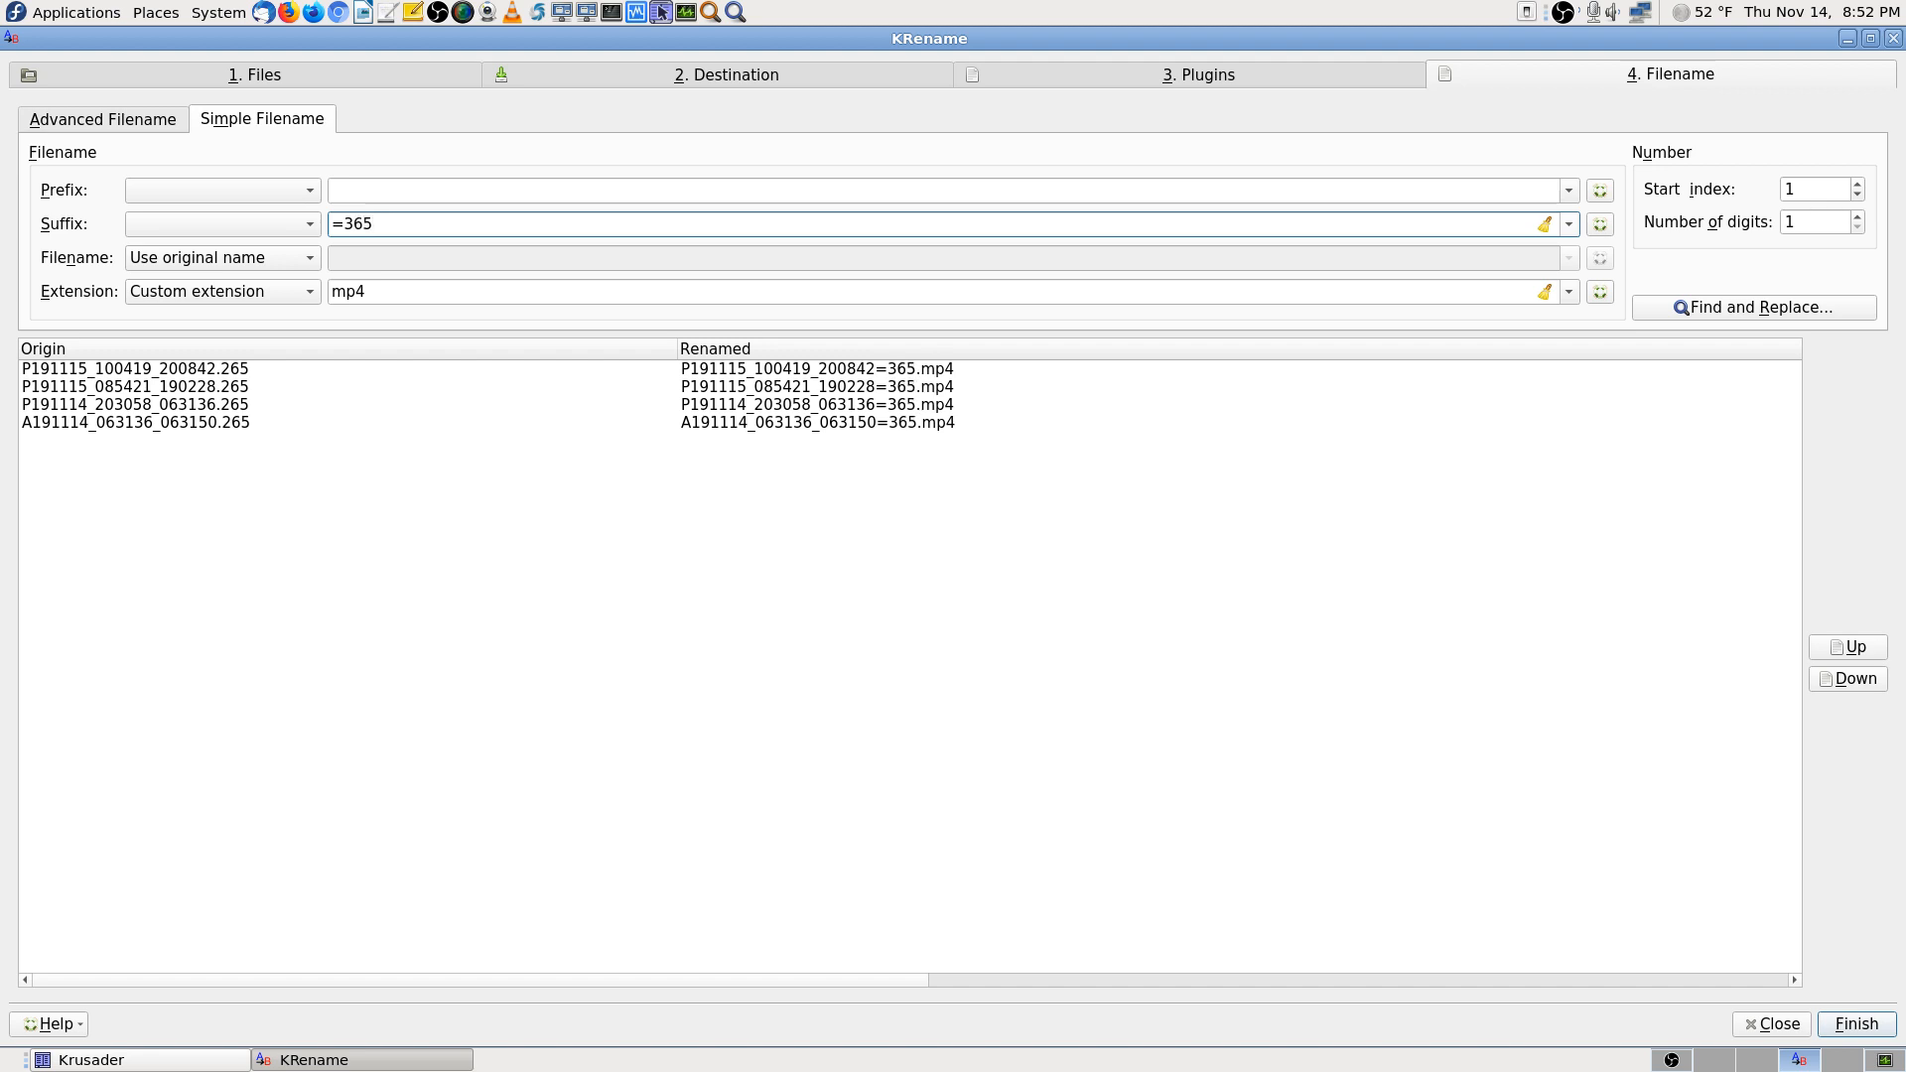
key(BackSpace)
key(BackSpace)
key(BackSpace)
key(BackSpace)
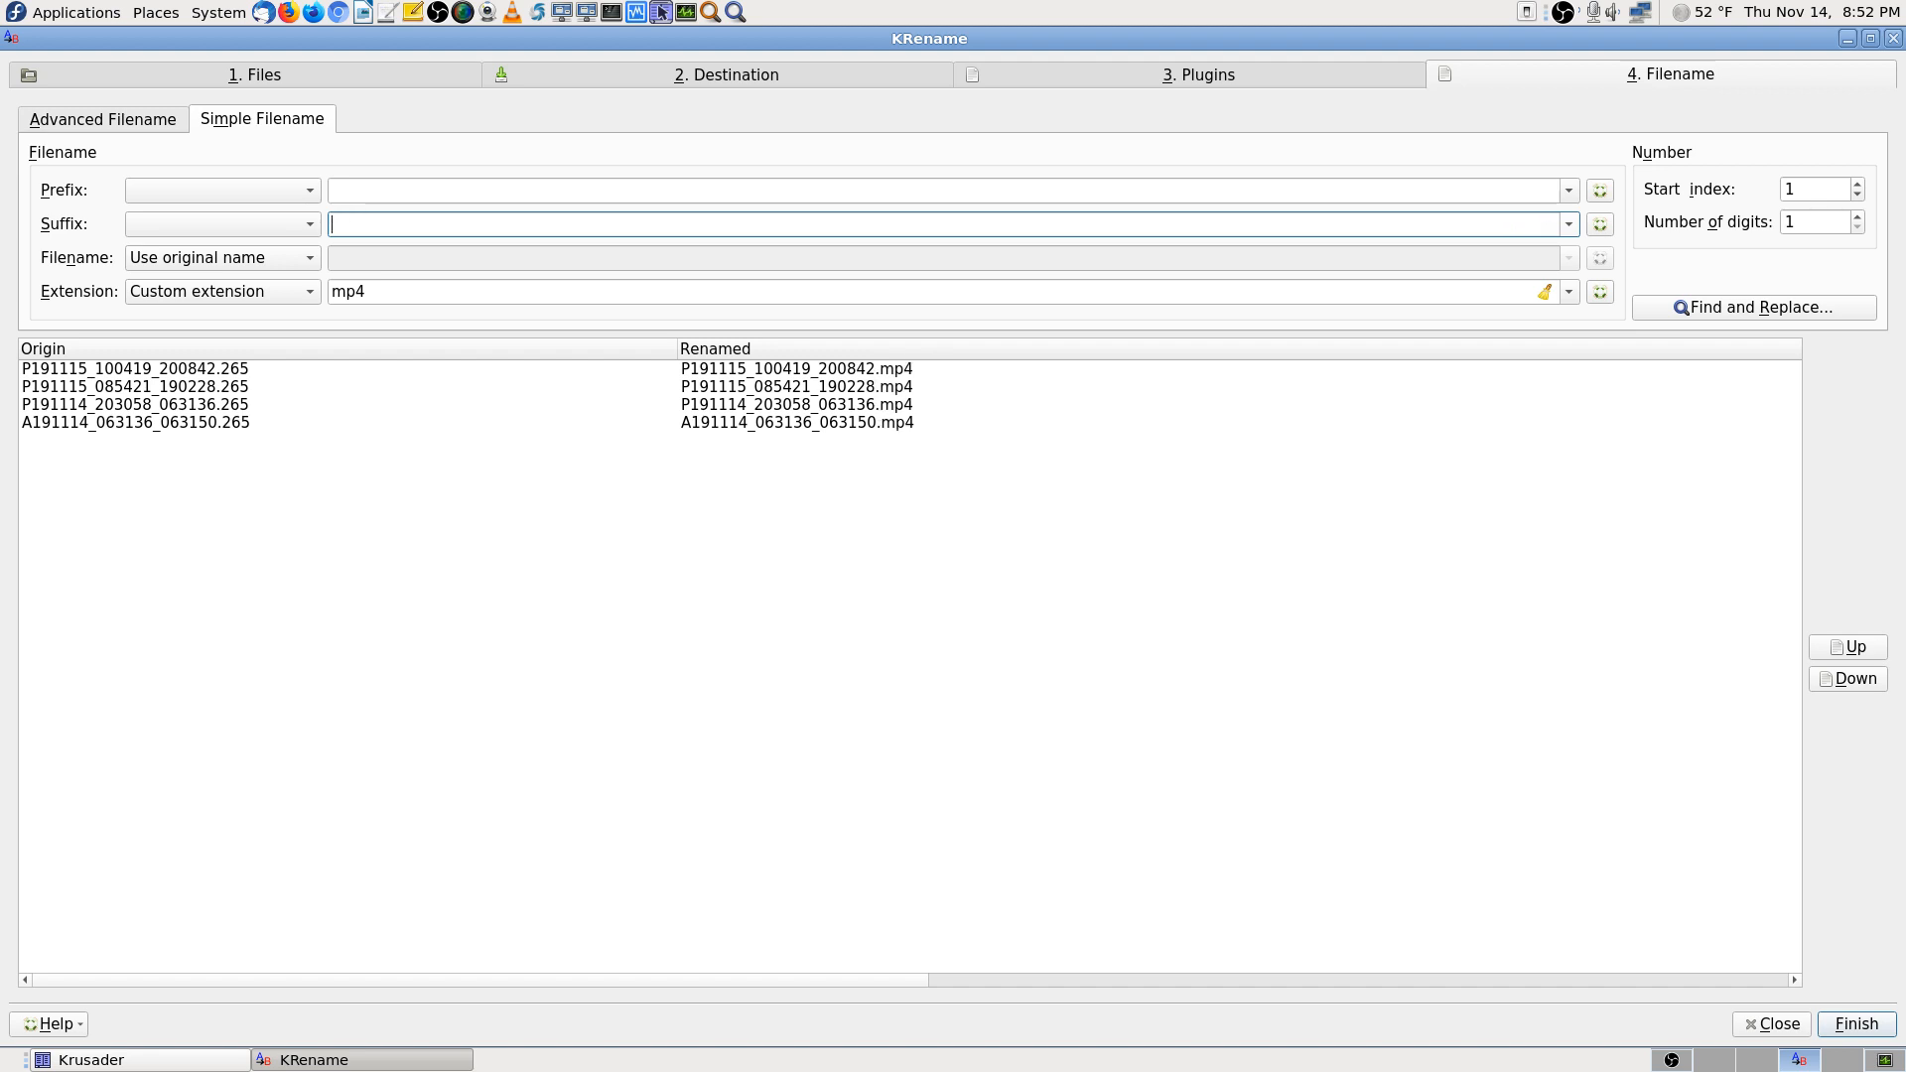
text(-2)
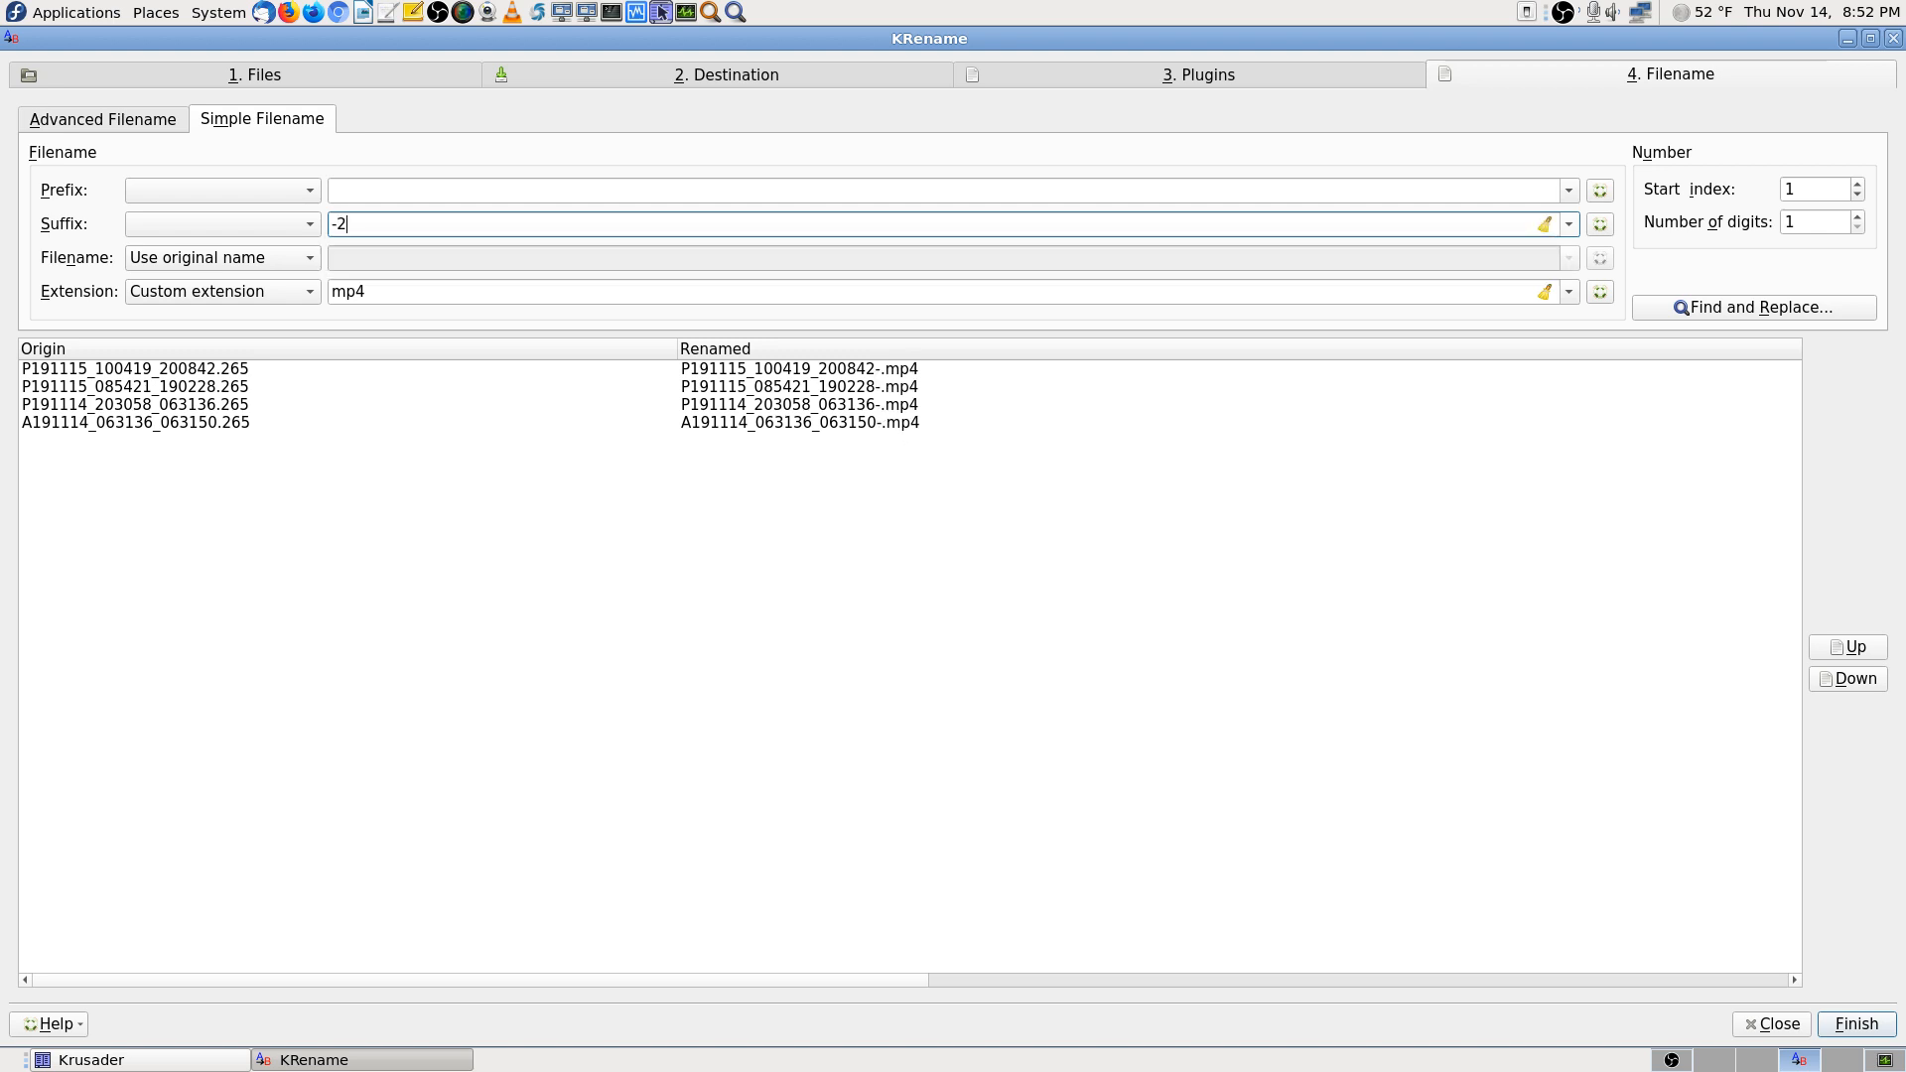
text(65)
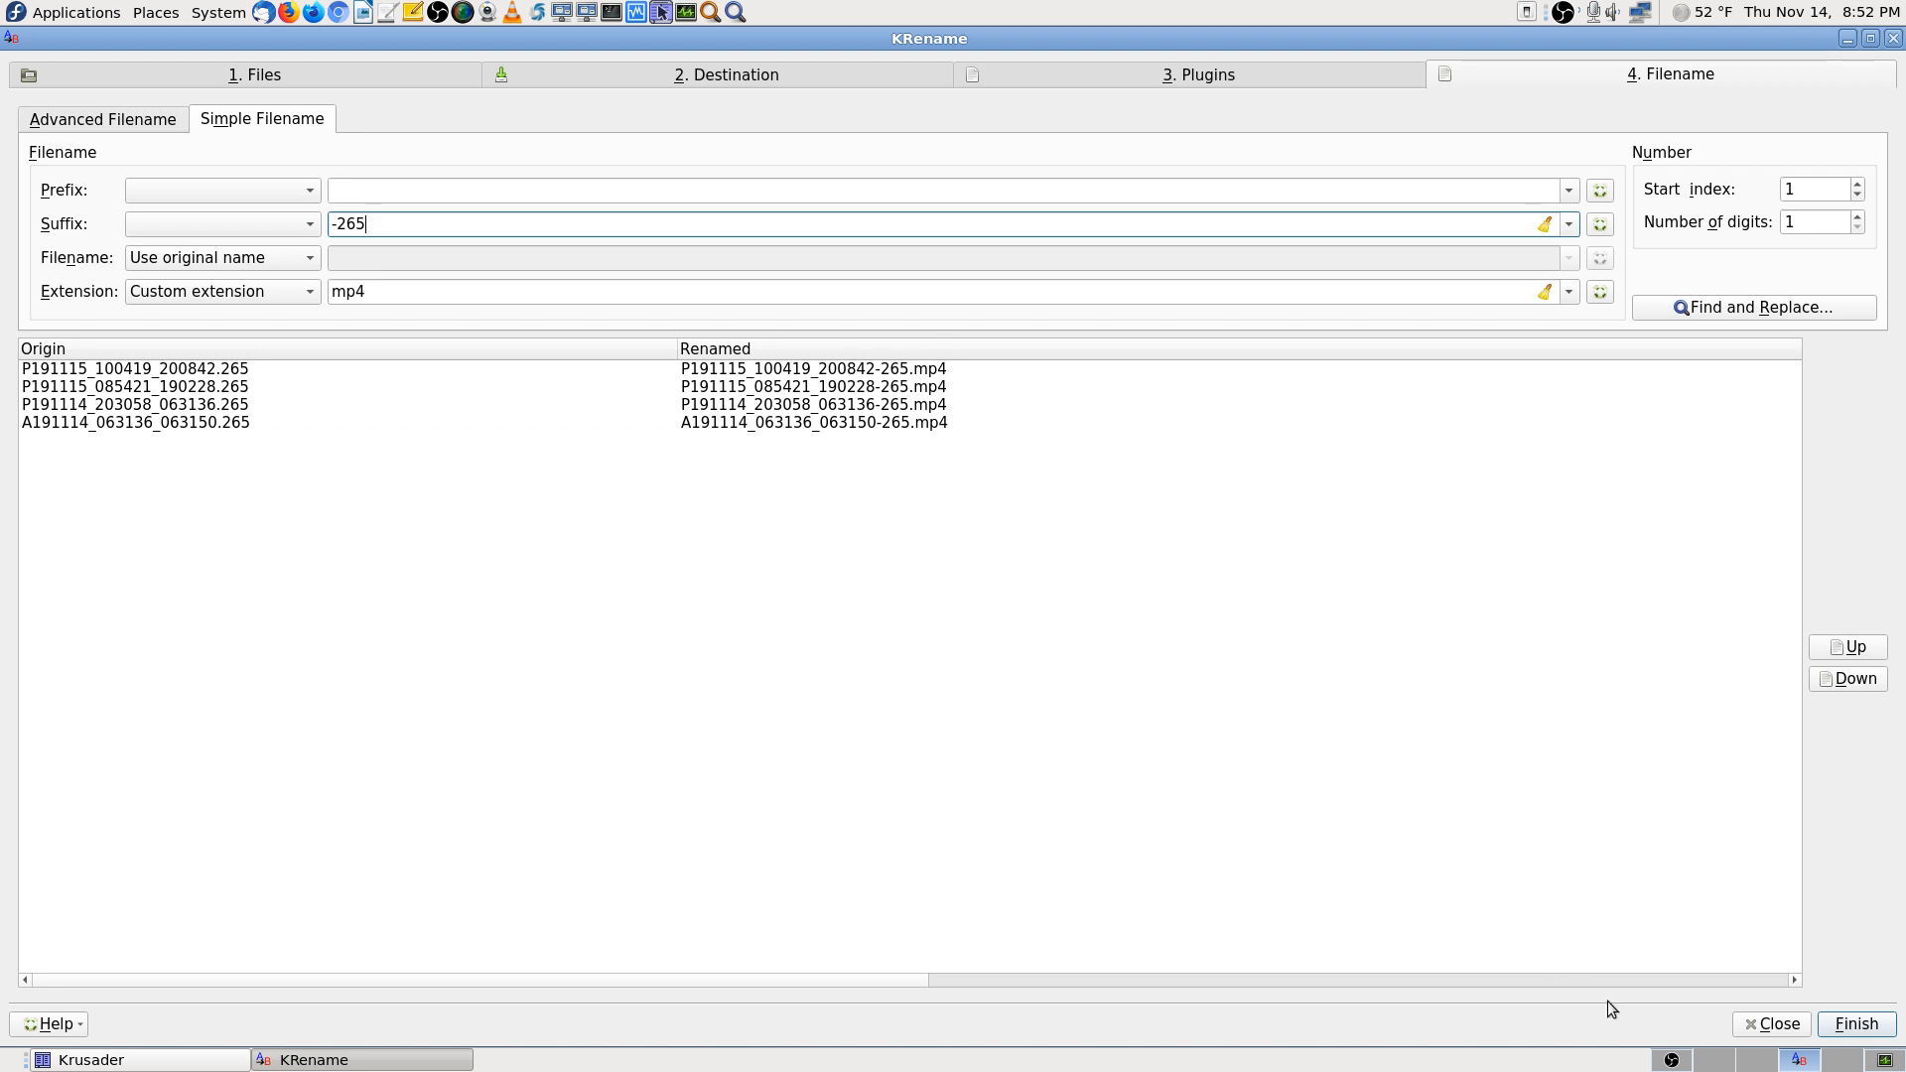
Run the -265.mp4 rename, then open all four recordings in VLC media player
click(1849, 1033)
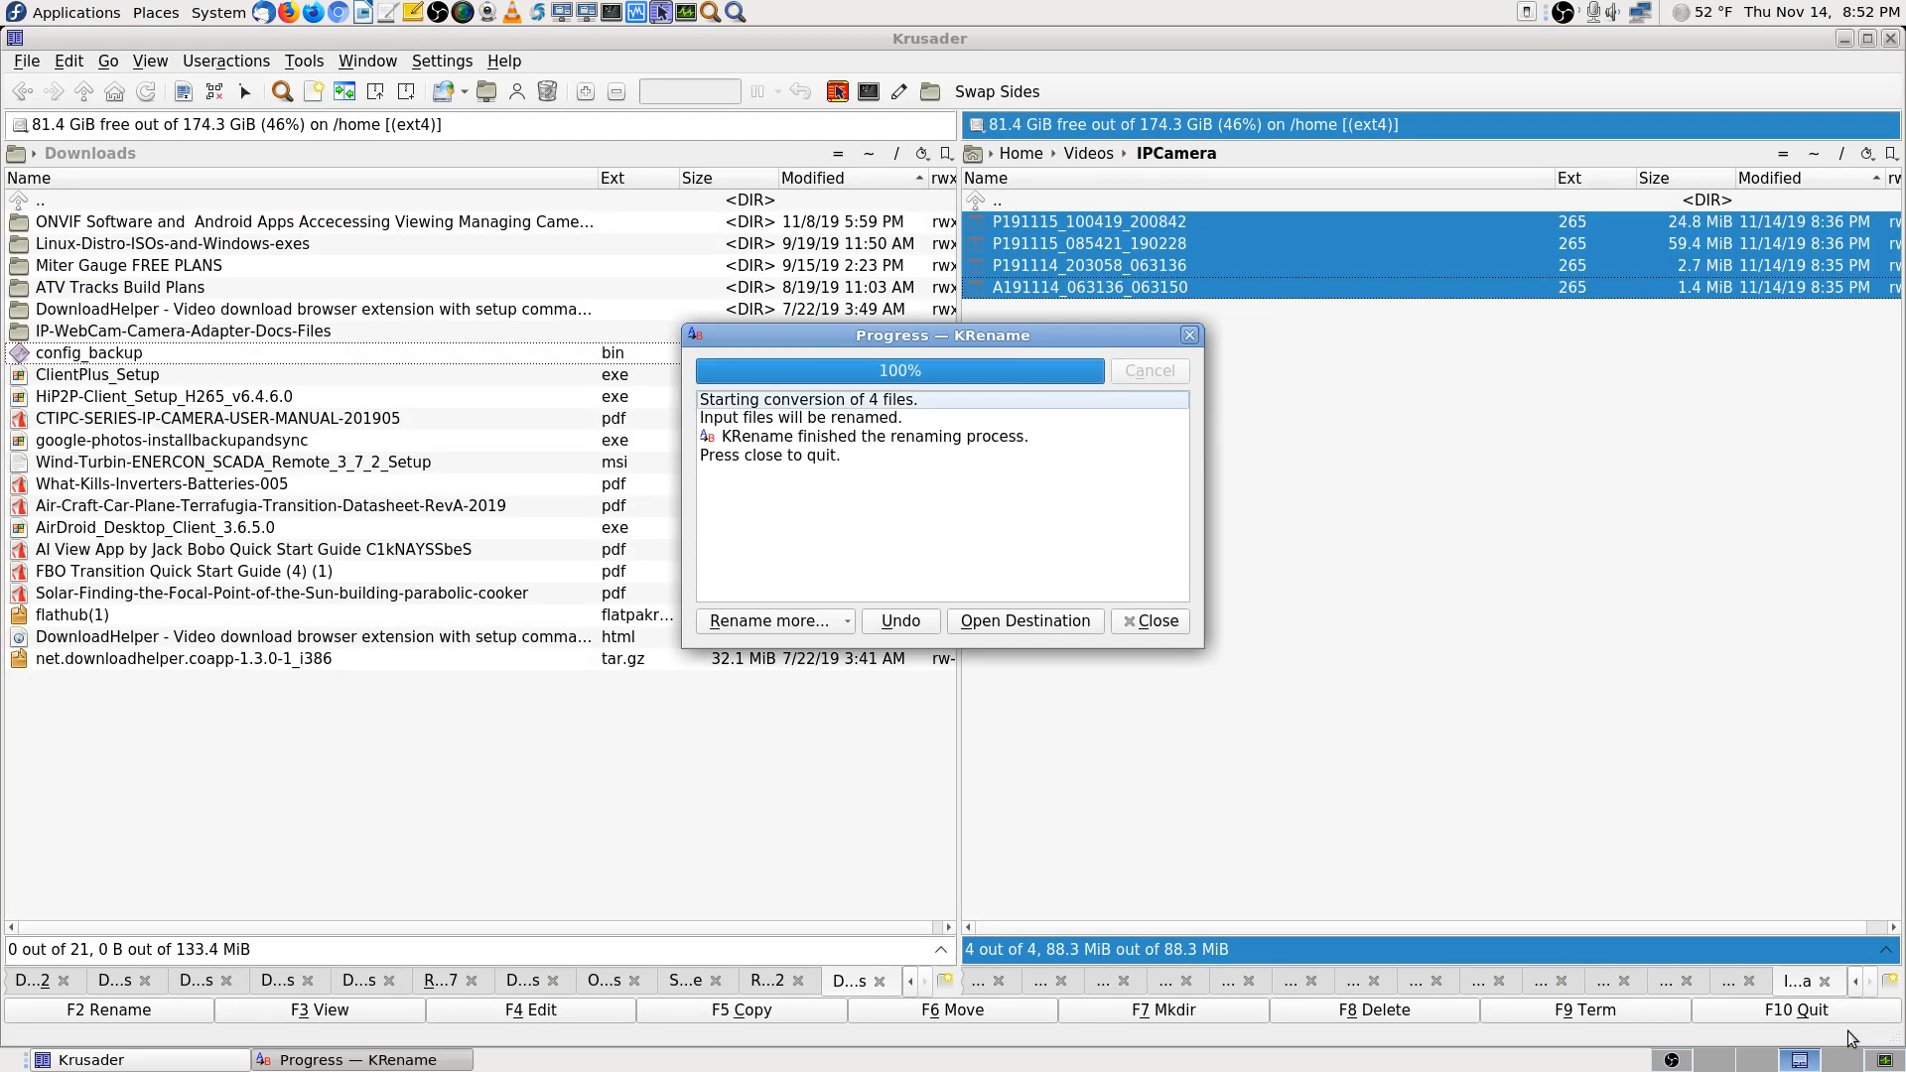
click(1165, 623)
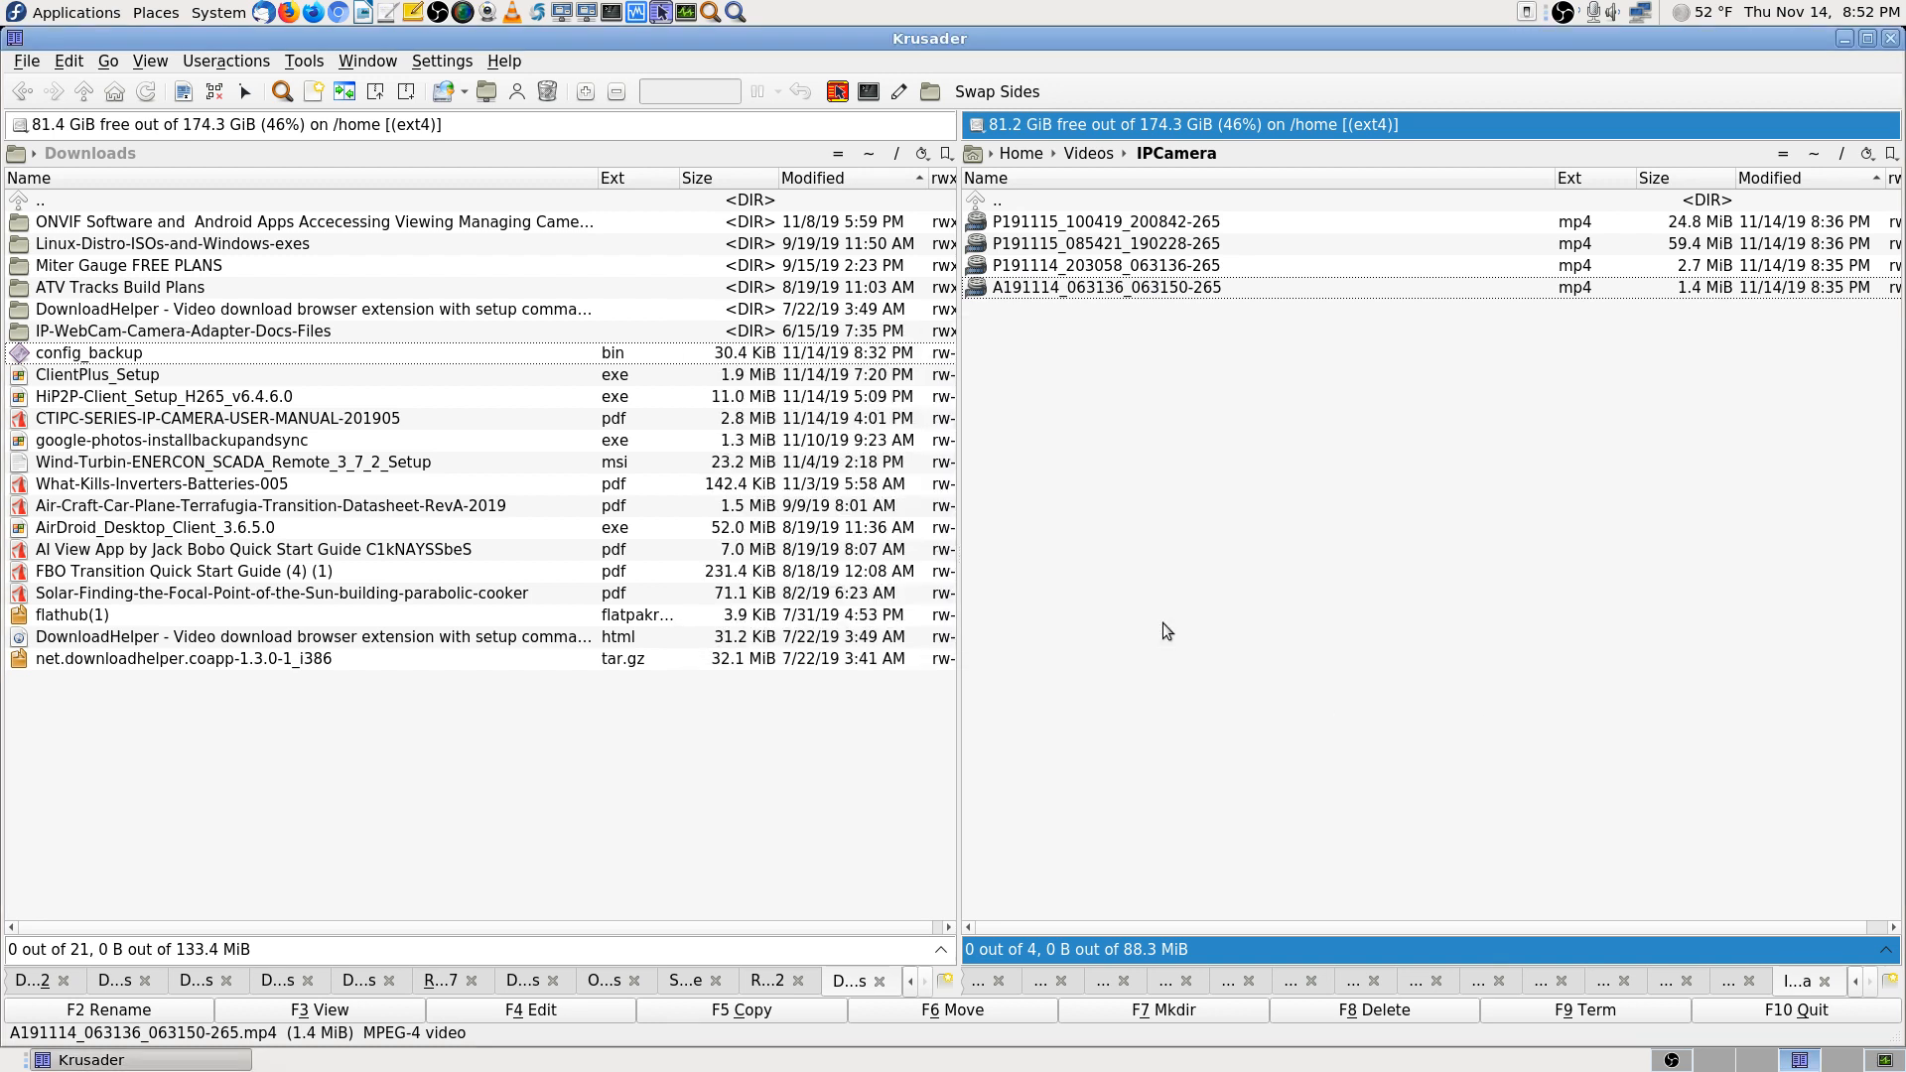
click(1075, 222)
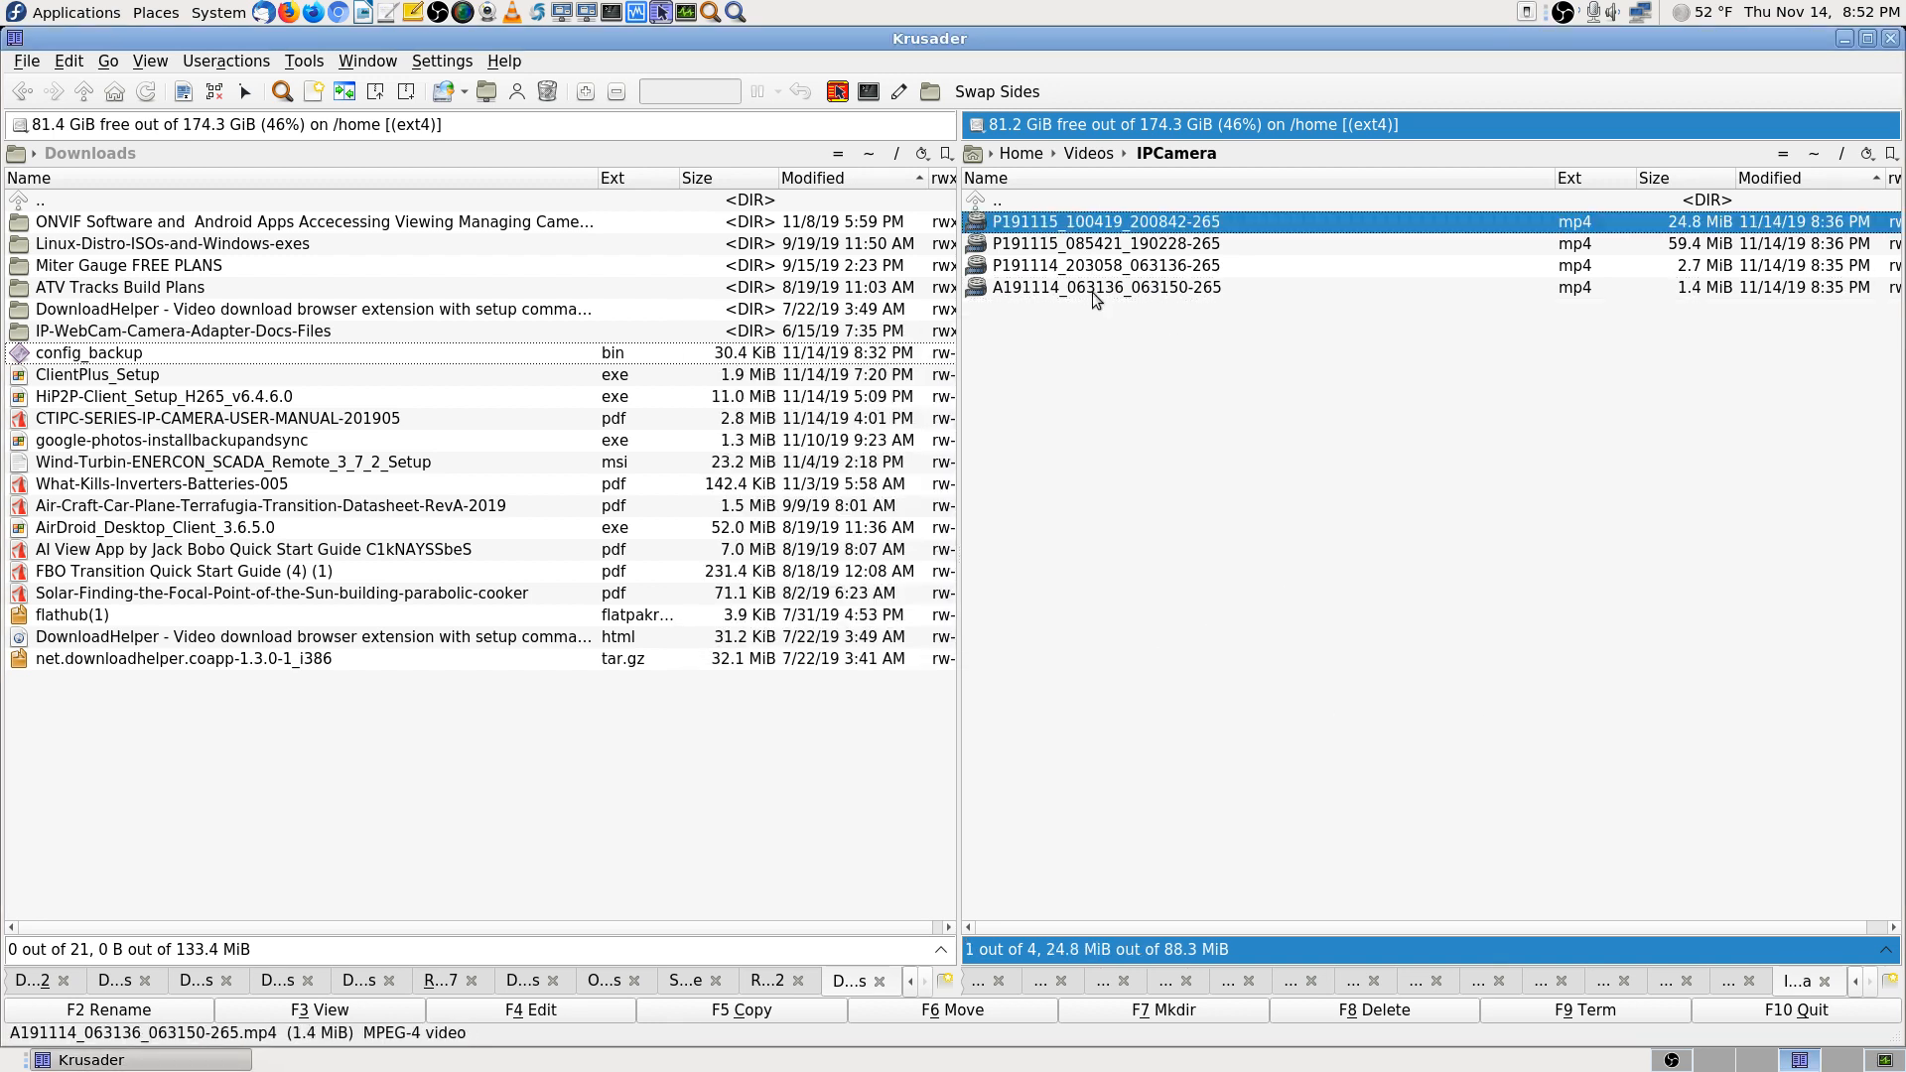
shift+click(1091, 292)
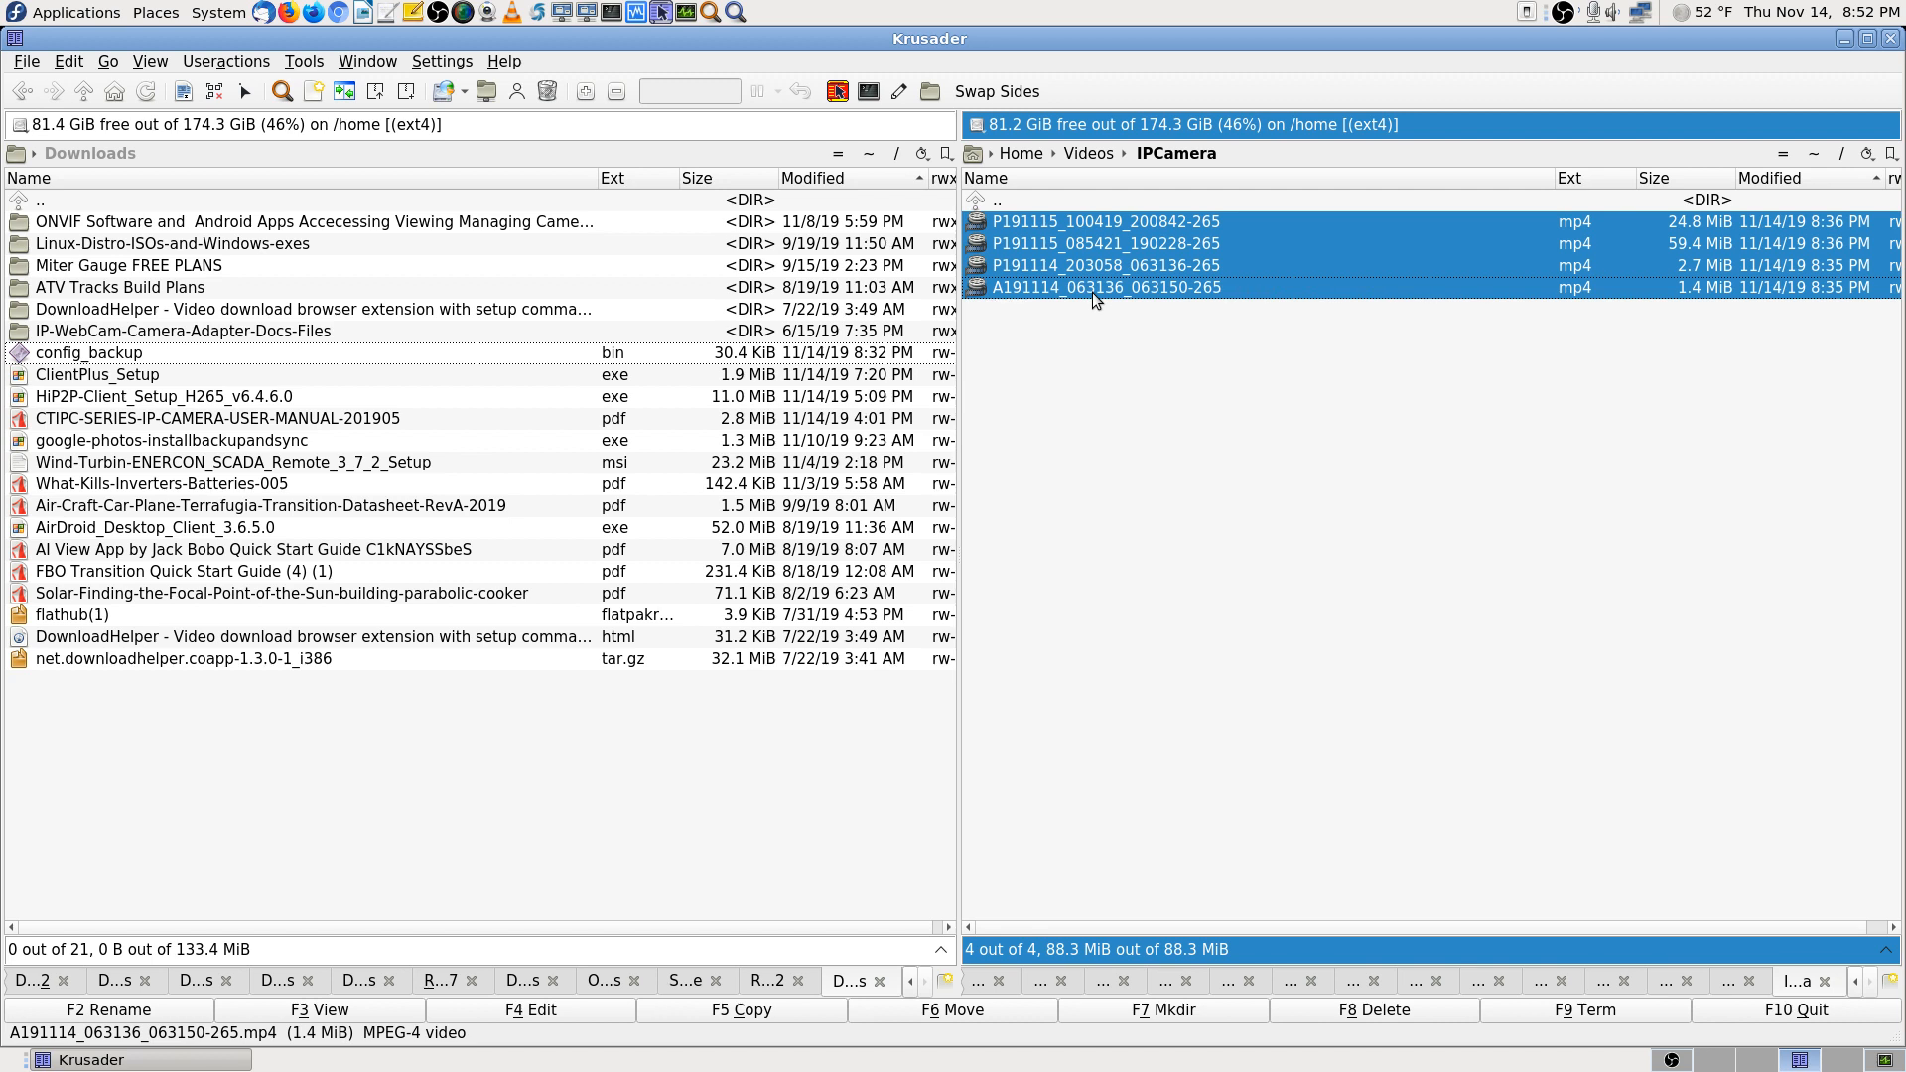
right_click(1091, 292)
mouse_move(1201, 329)
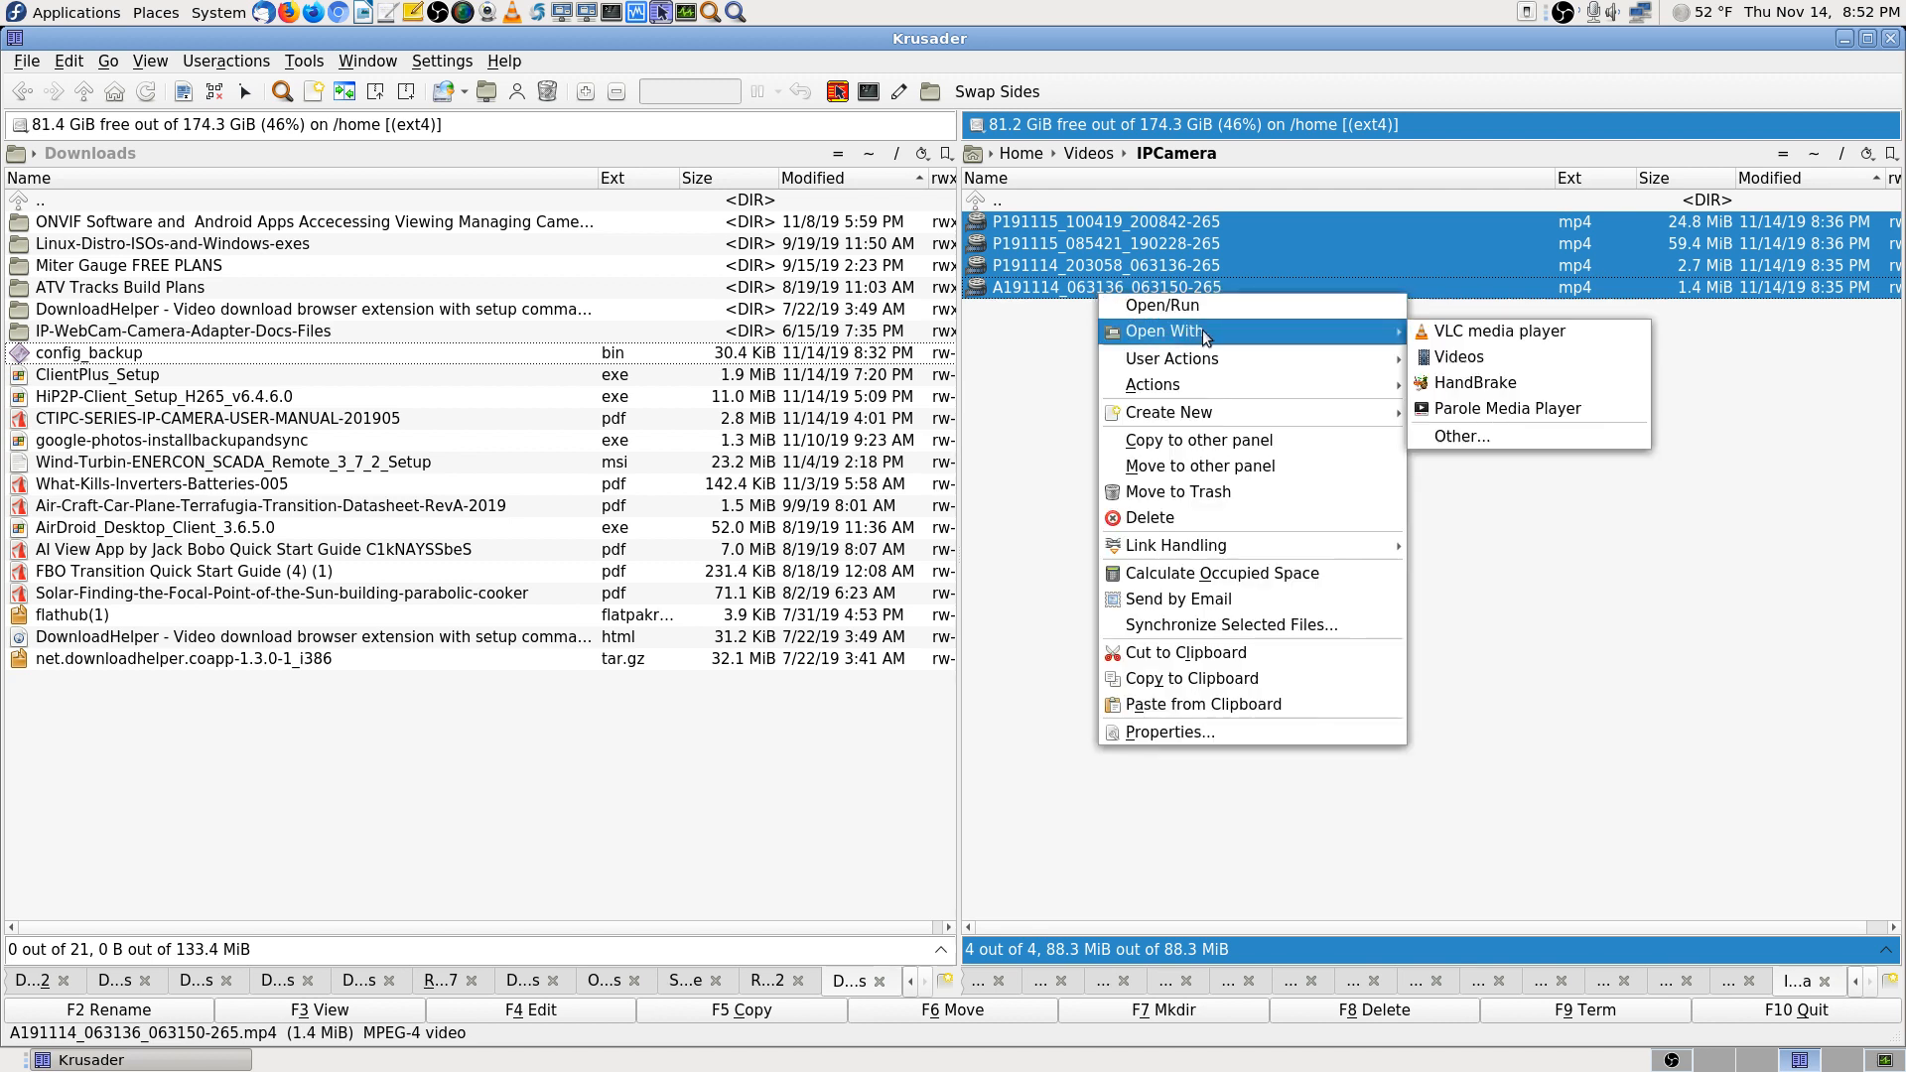
click(1489, 334)
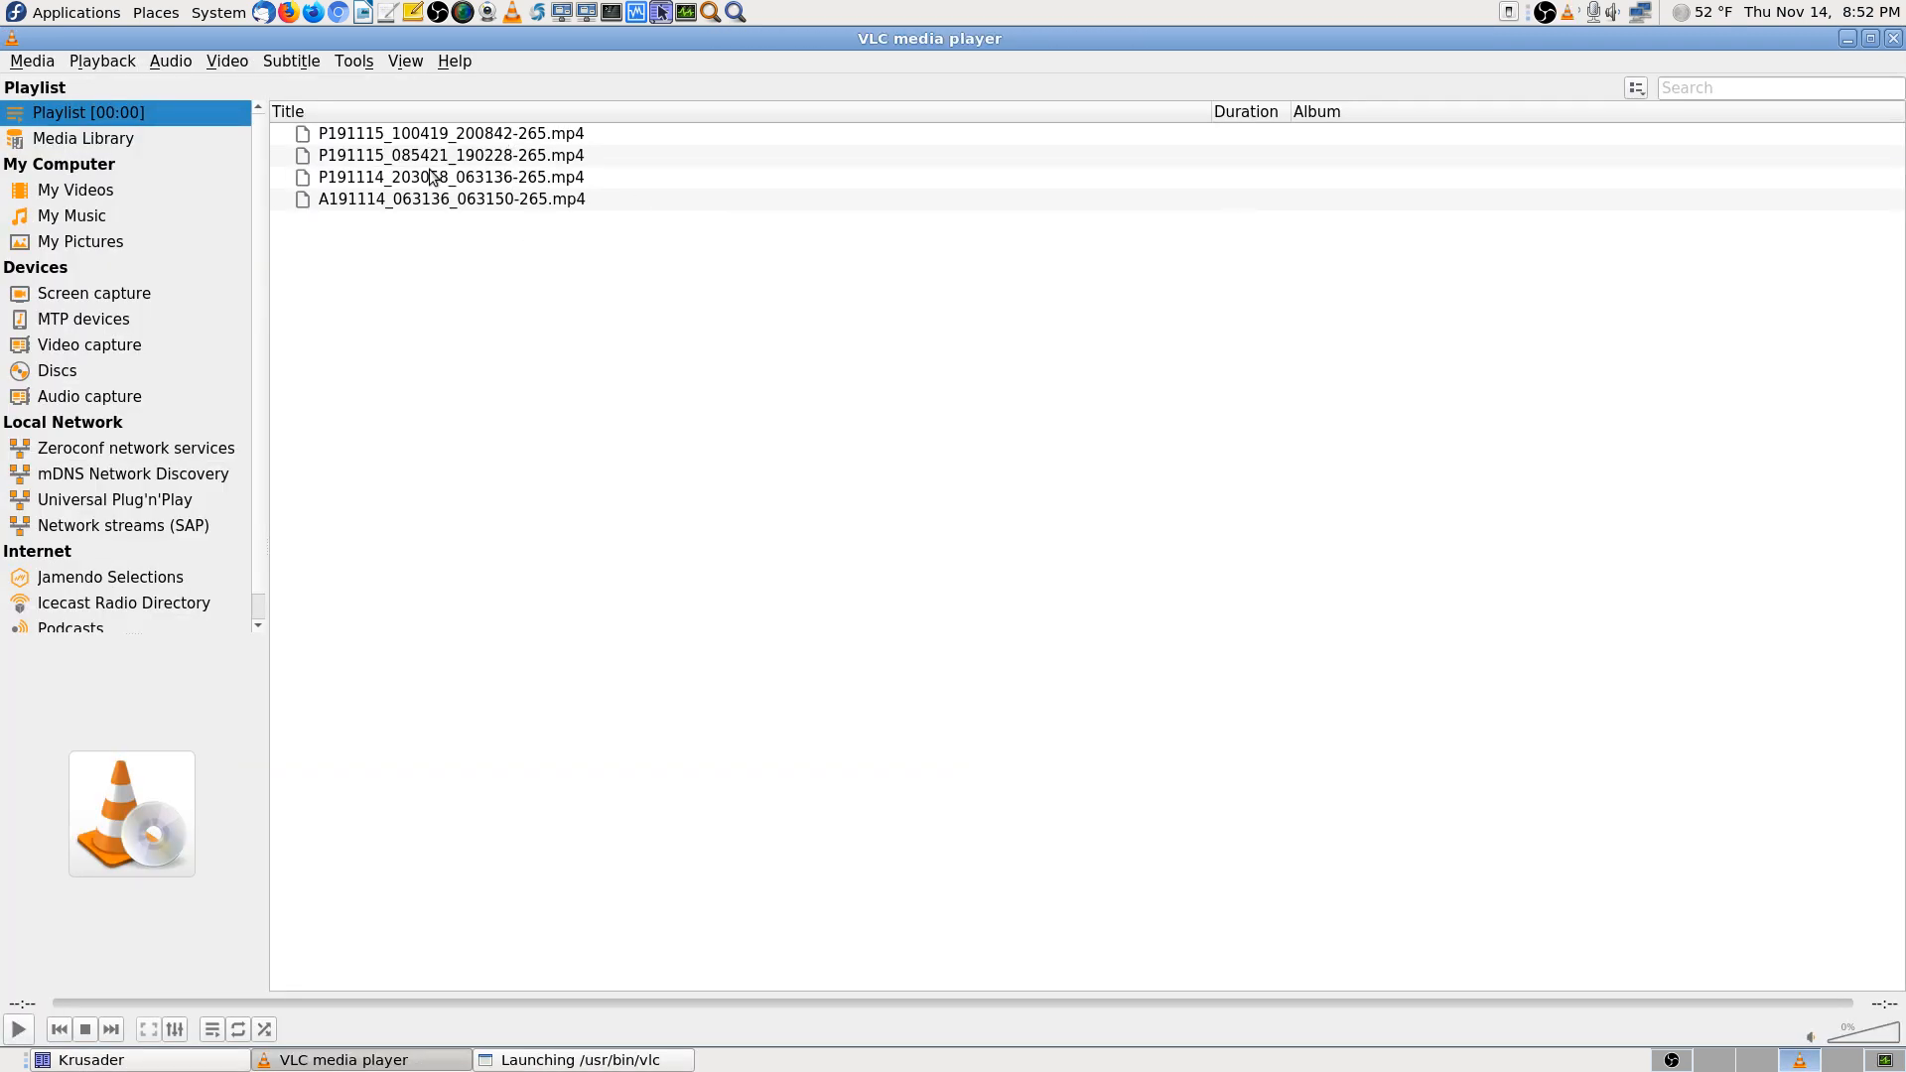
Try playing the first playlist recording in VLC, then close the player
double_click(497, 133)
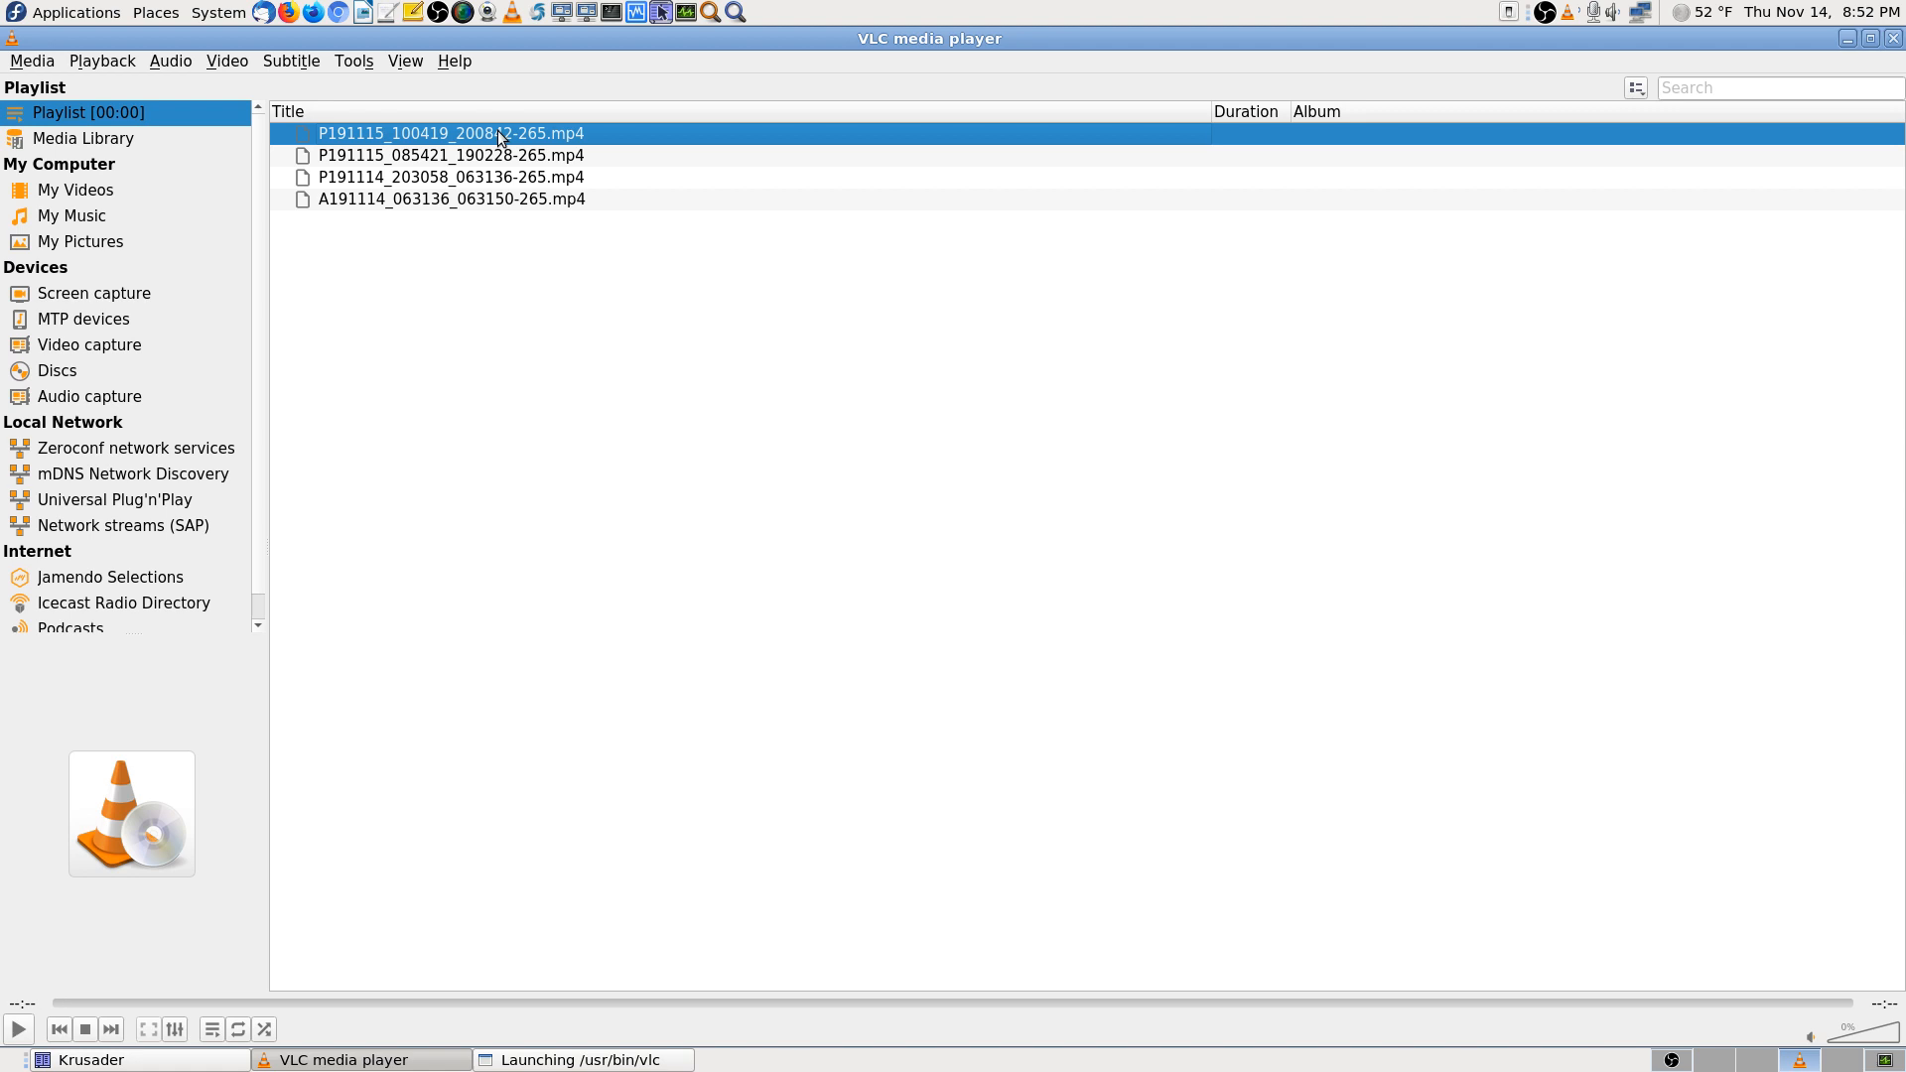
click(15, 1031)
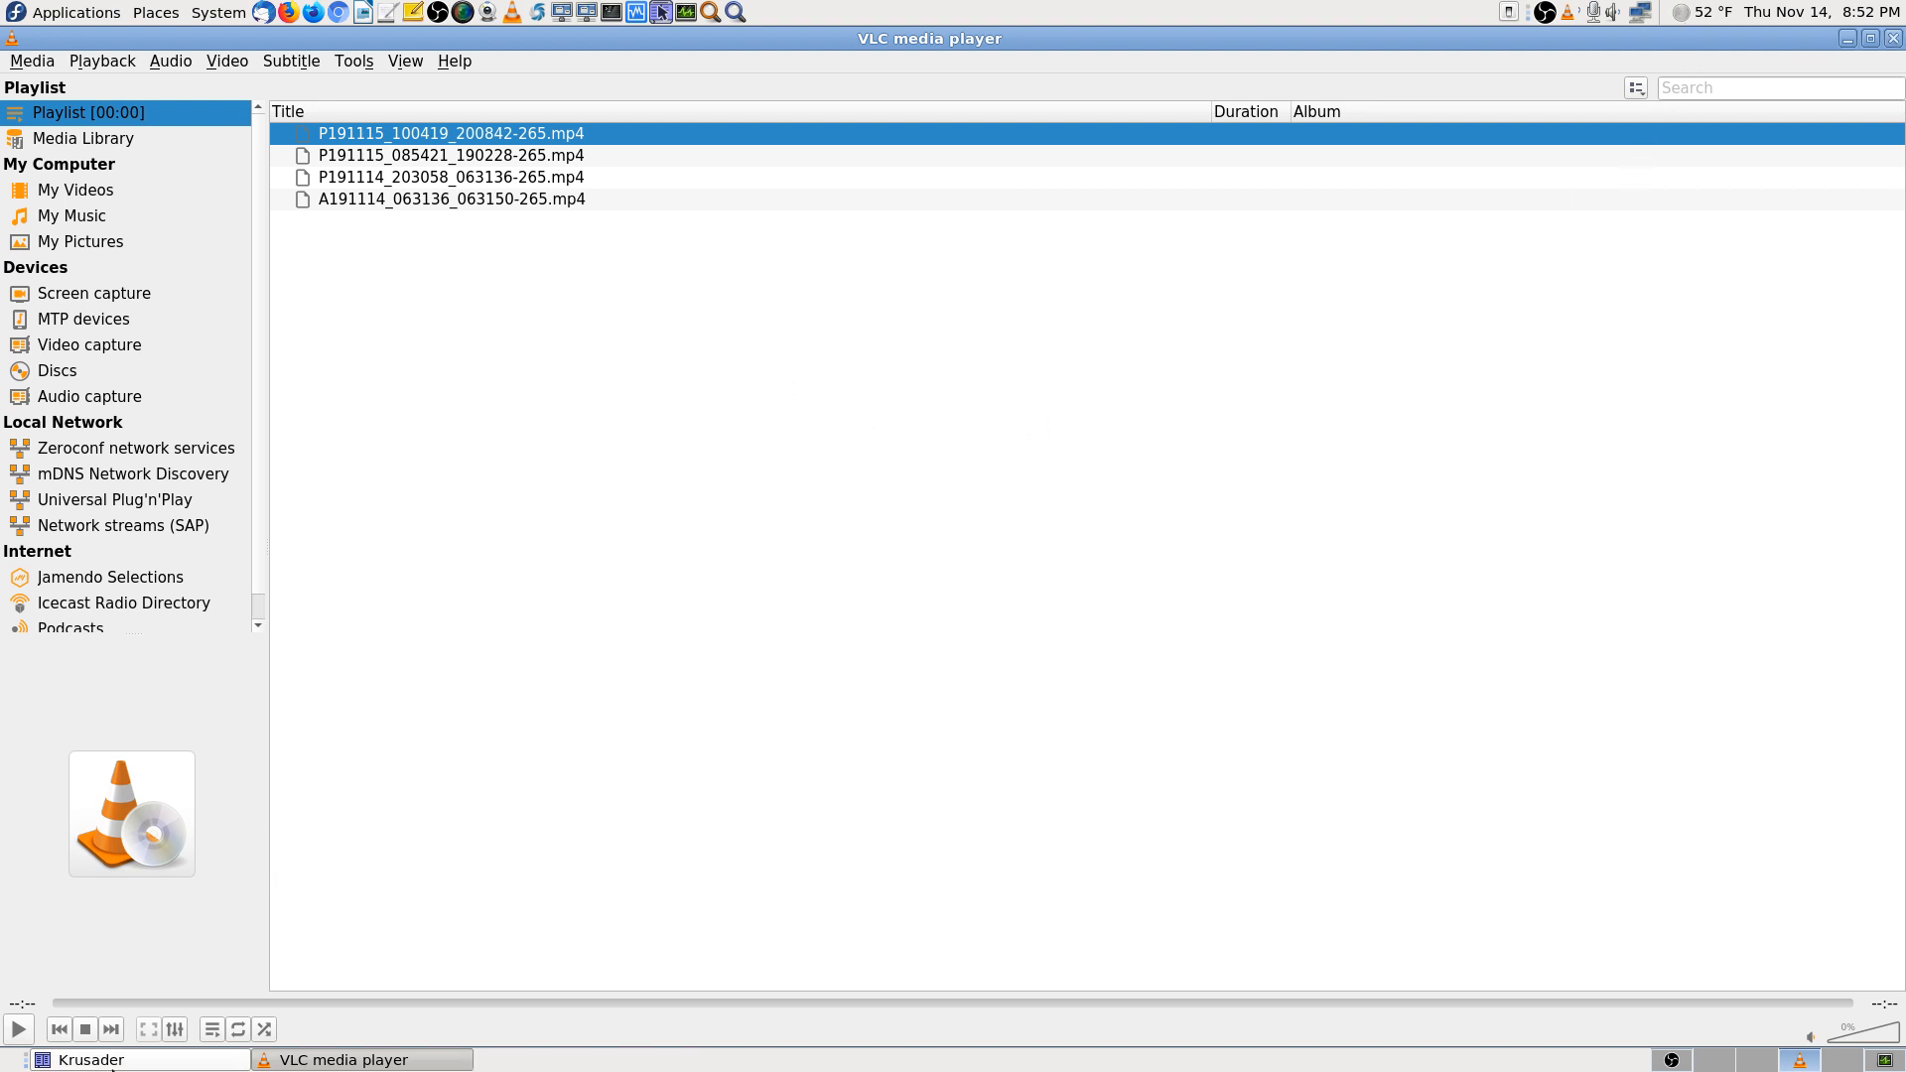
click(1893, 38)
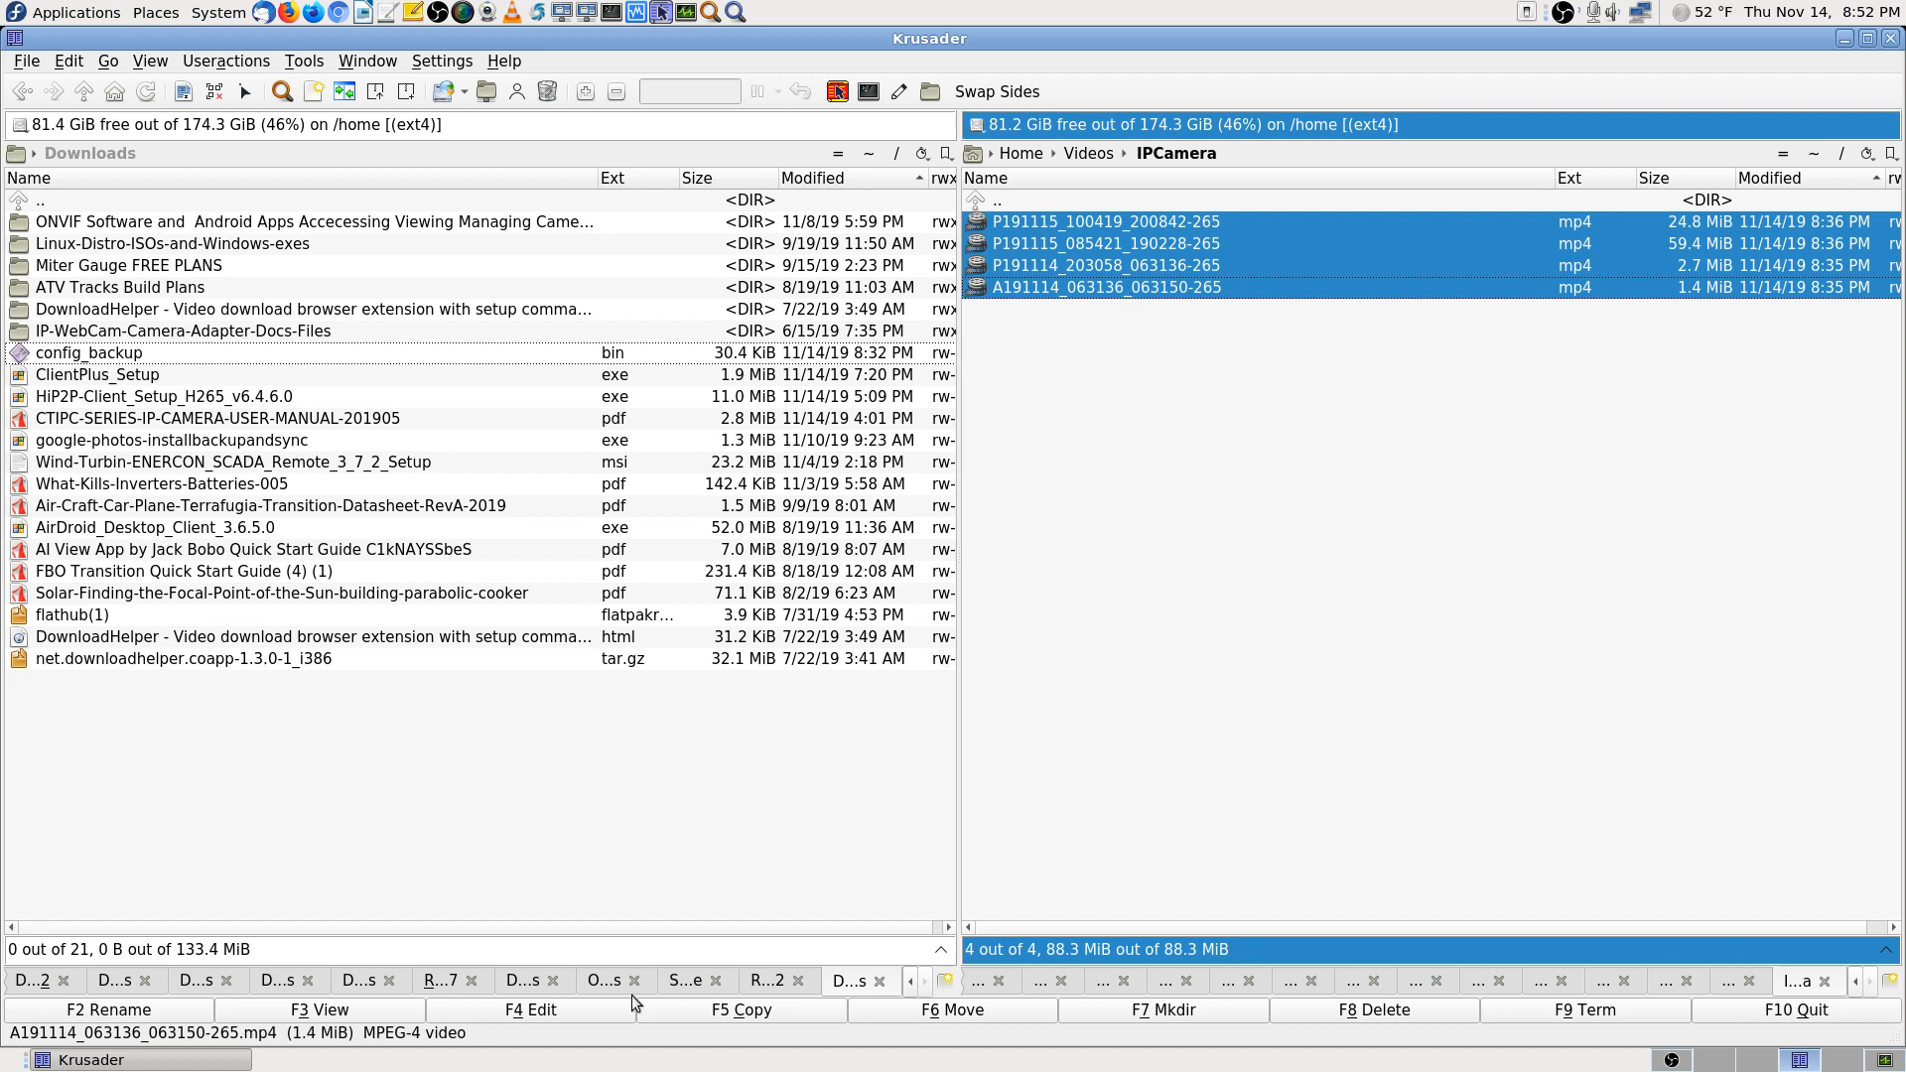
Select all four -265.mp4 recordings in IPCamera and load them into KRename
click(171, 1016)
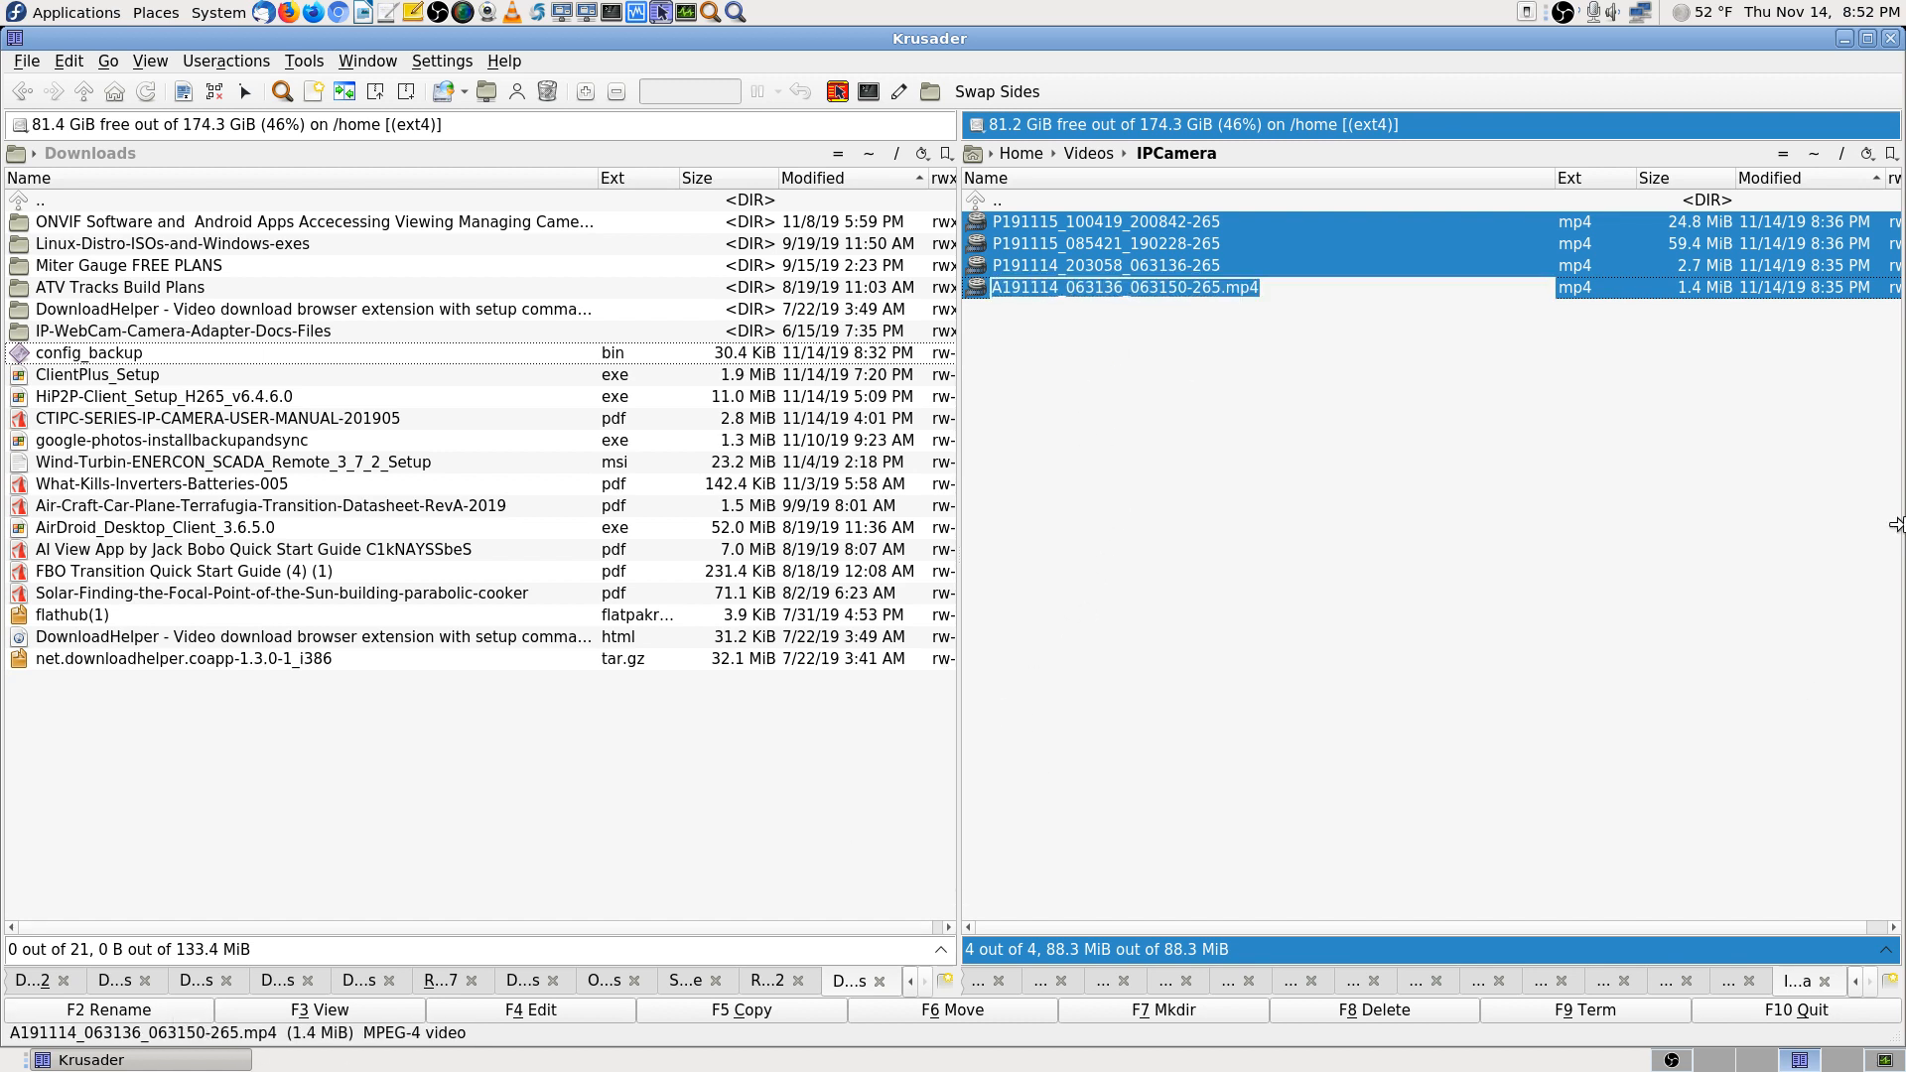
click(1802, 392)
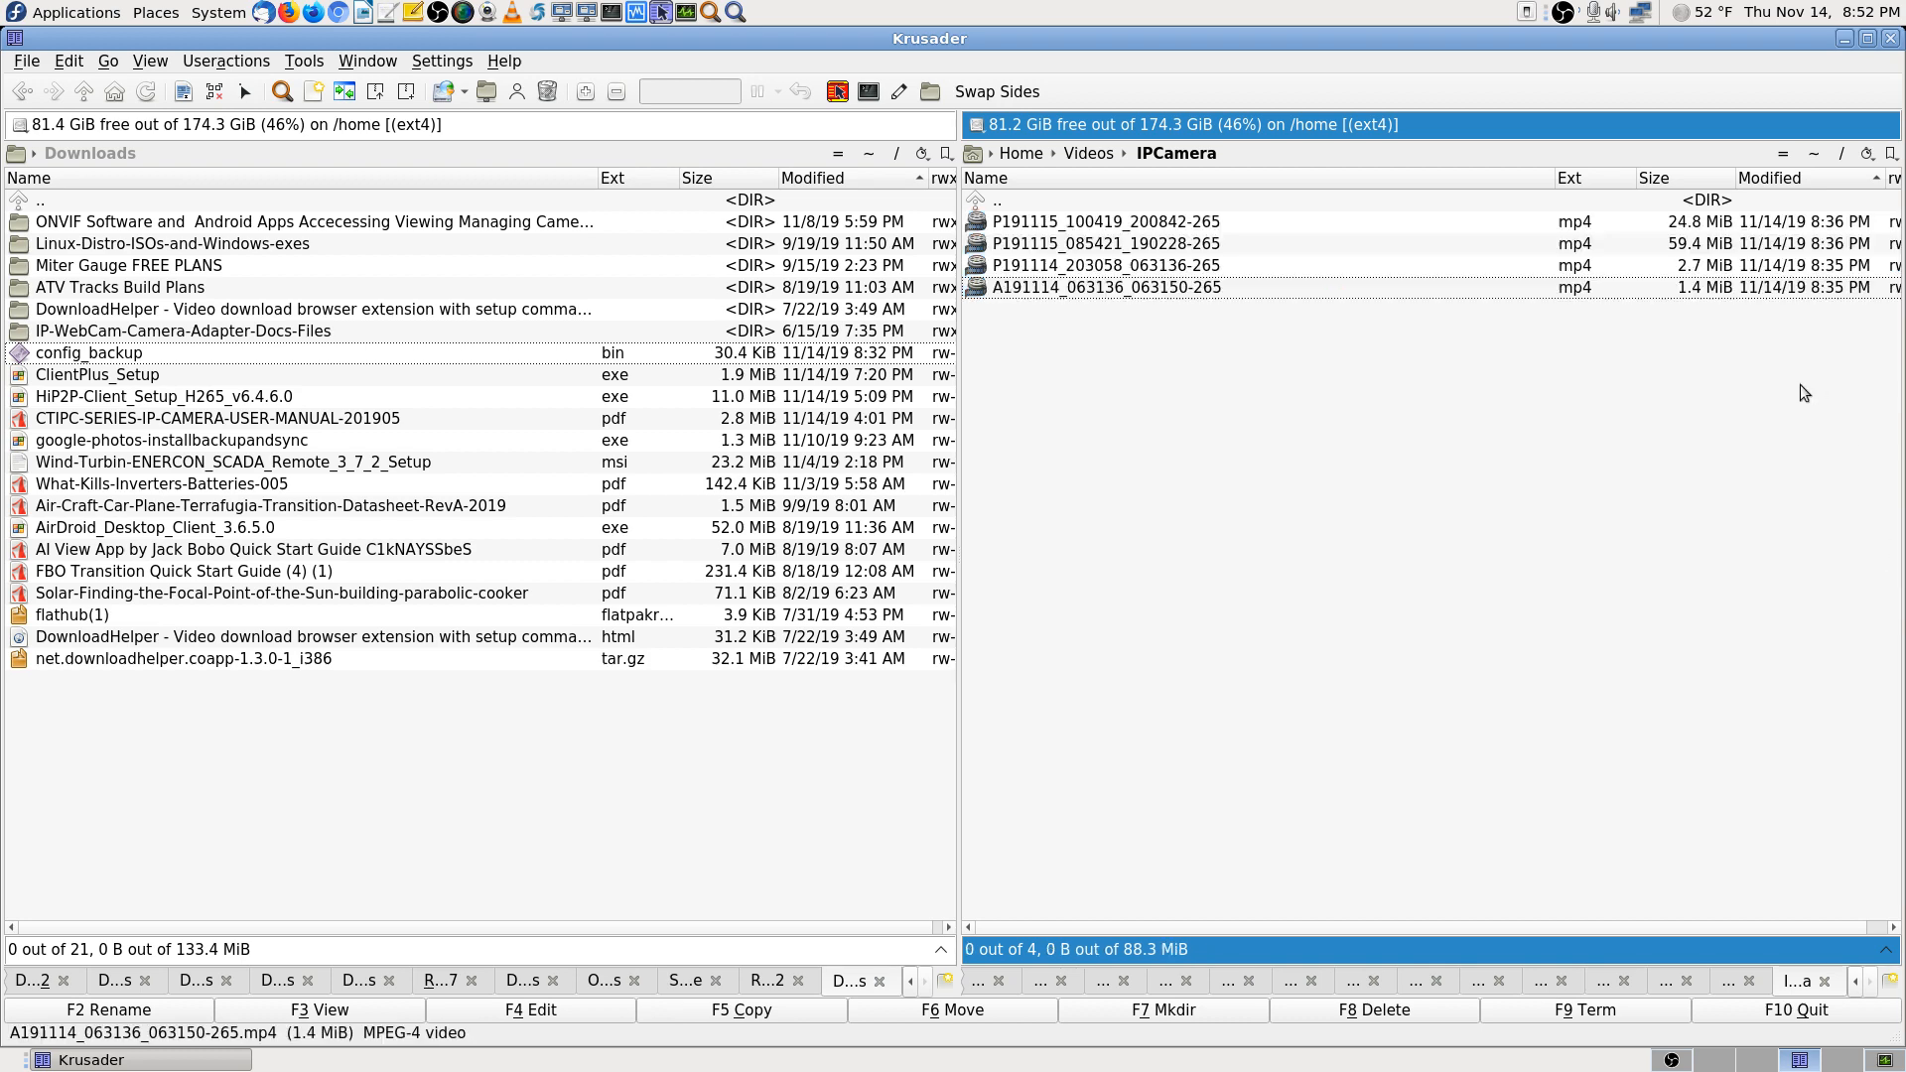
click(1142, 226)
shift+click(1116, 292)
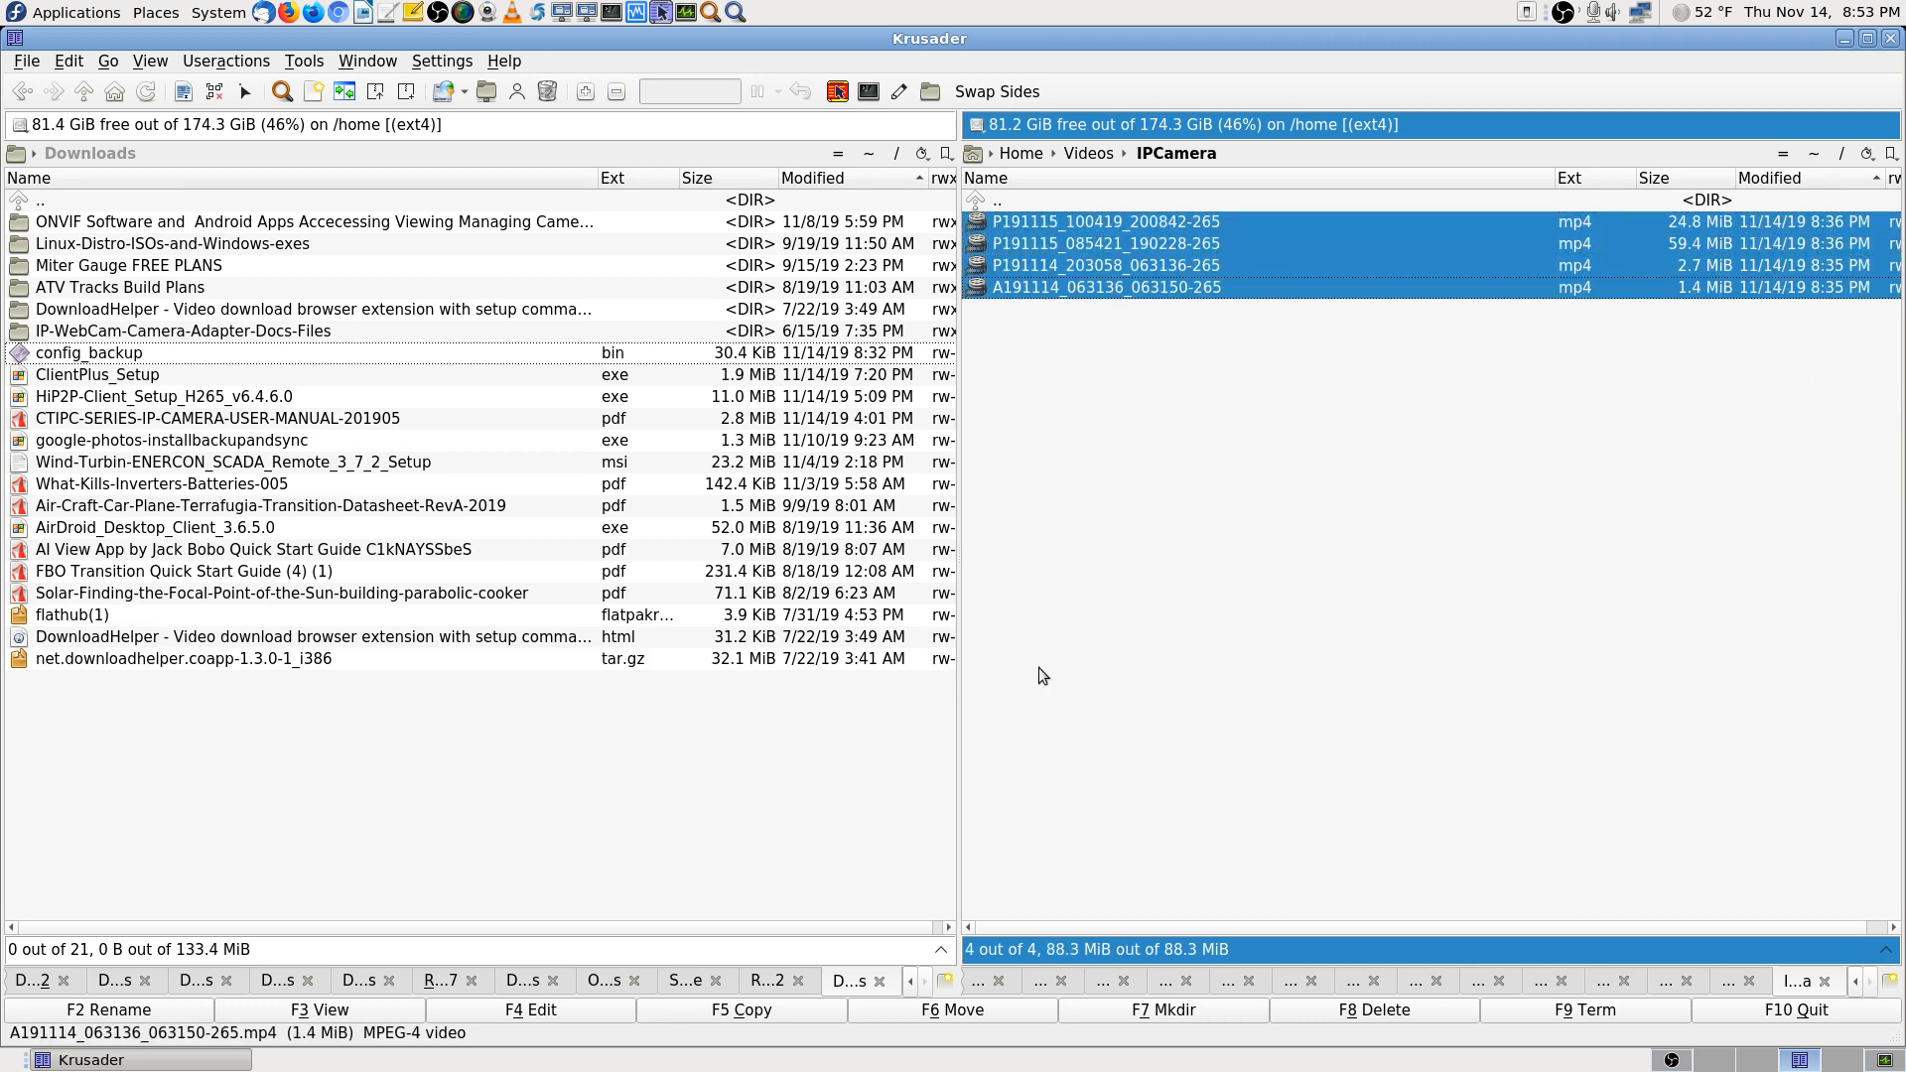
click(165, 1010)
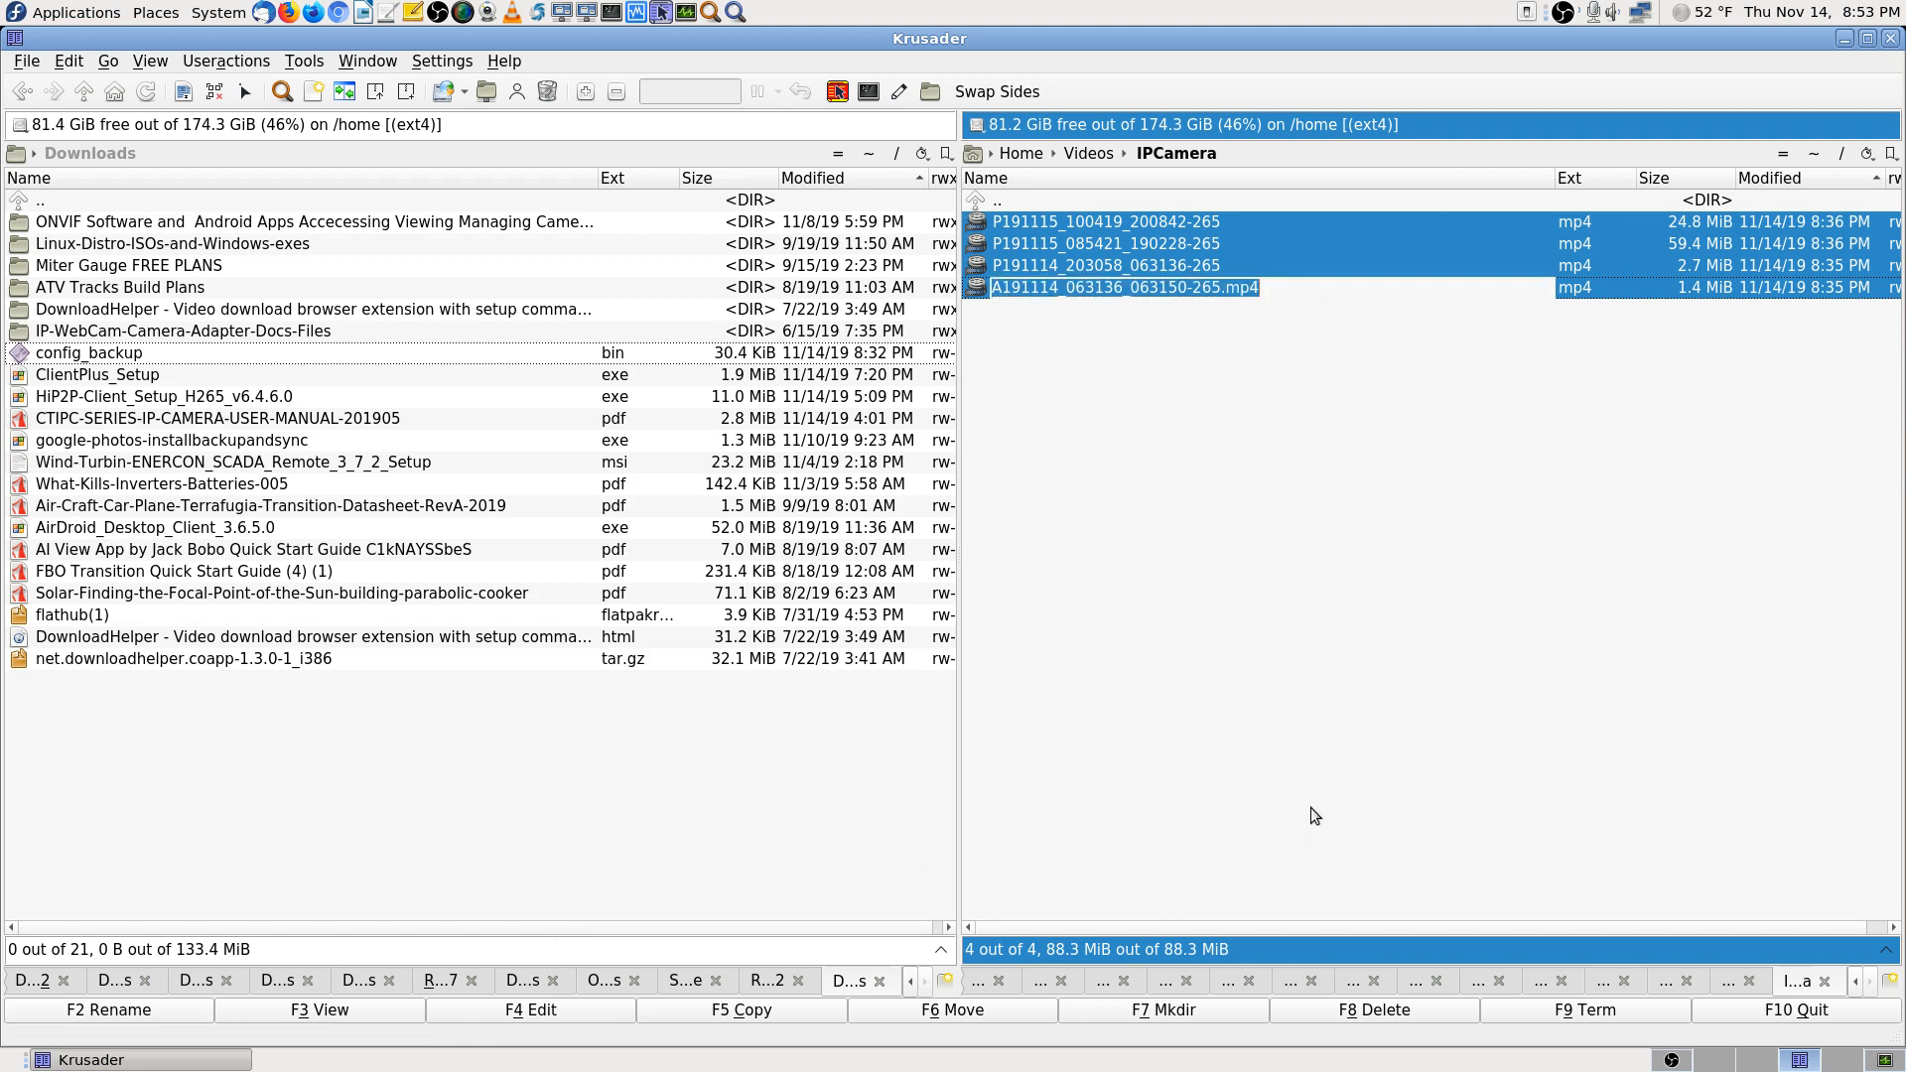
click(1306, 754)
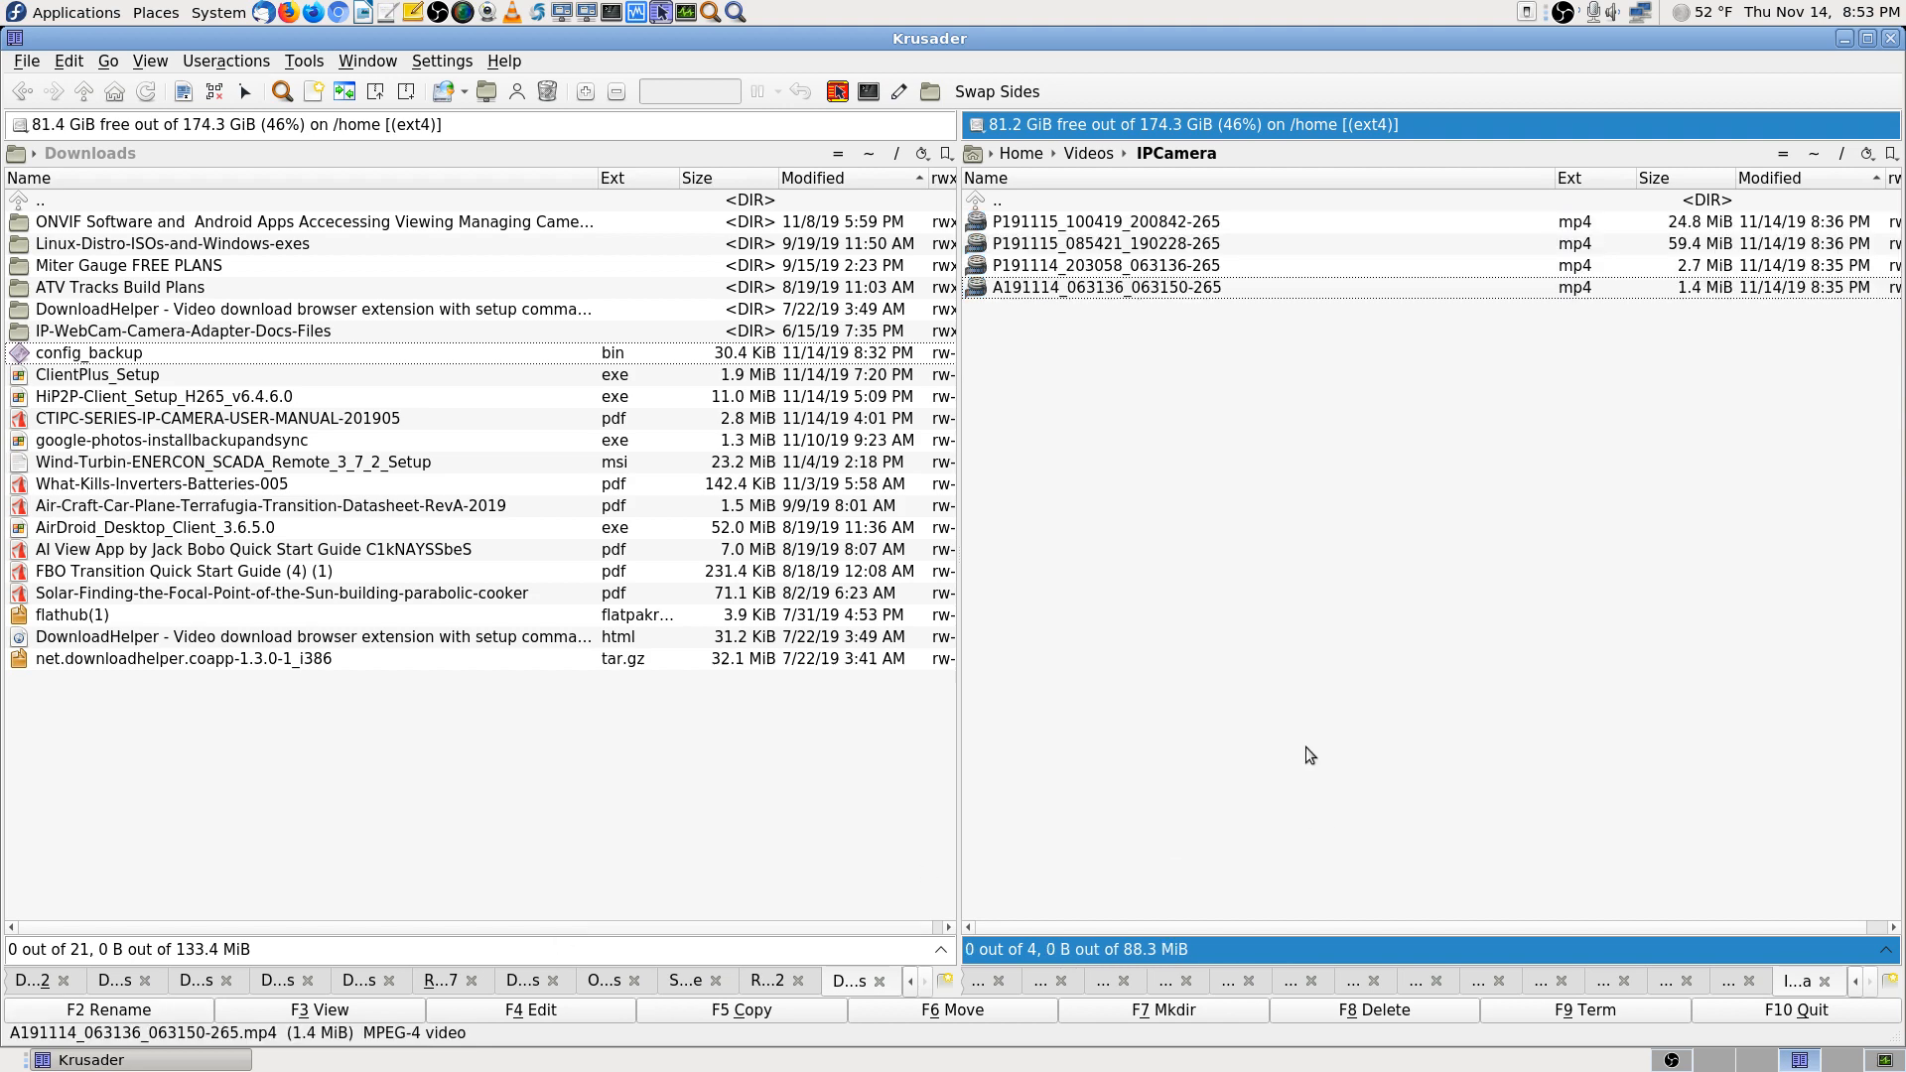
click(1206, 227)
shift+click(1181, 287)
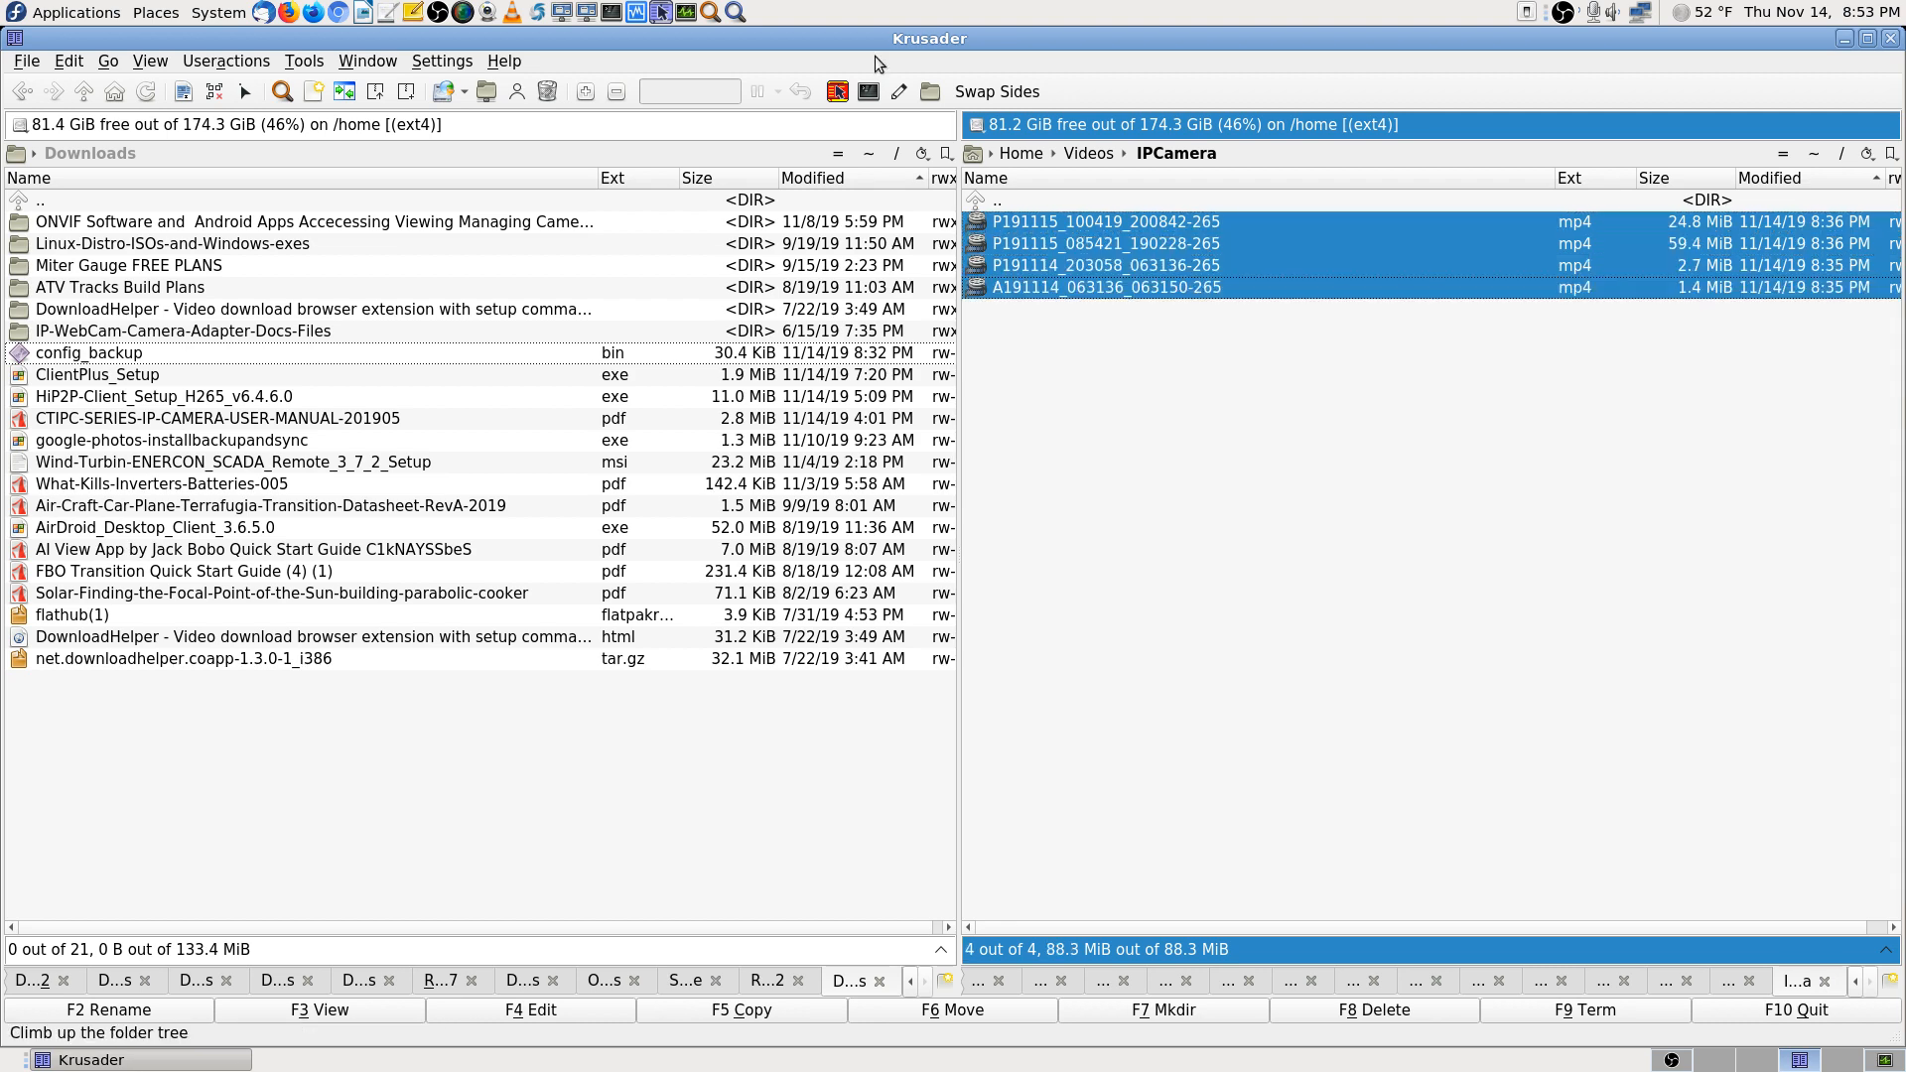
click(896, 93)
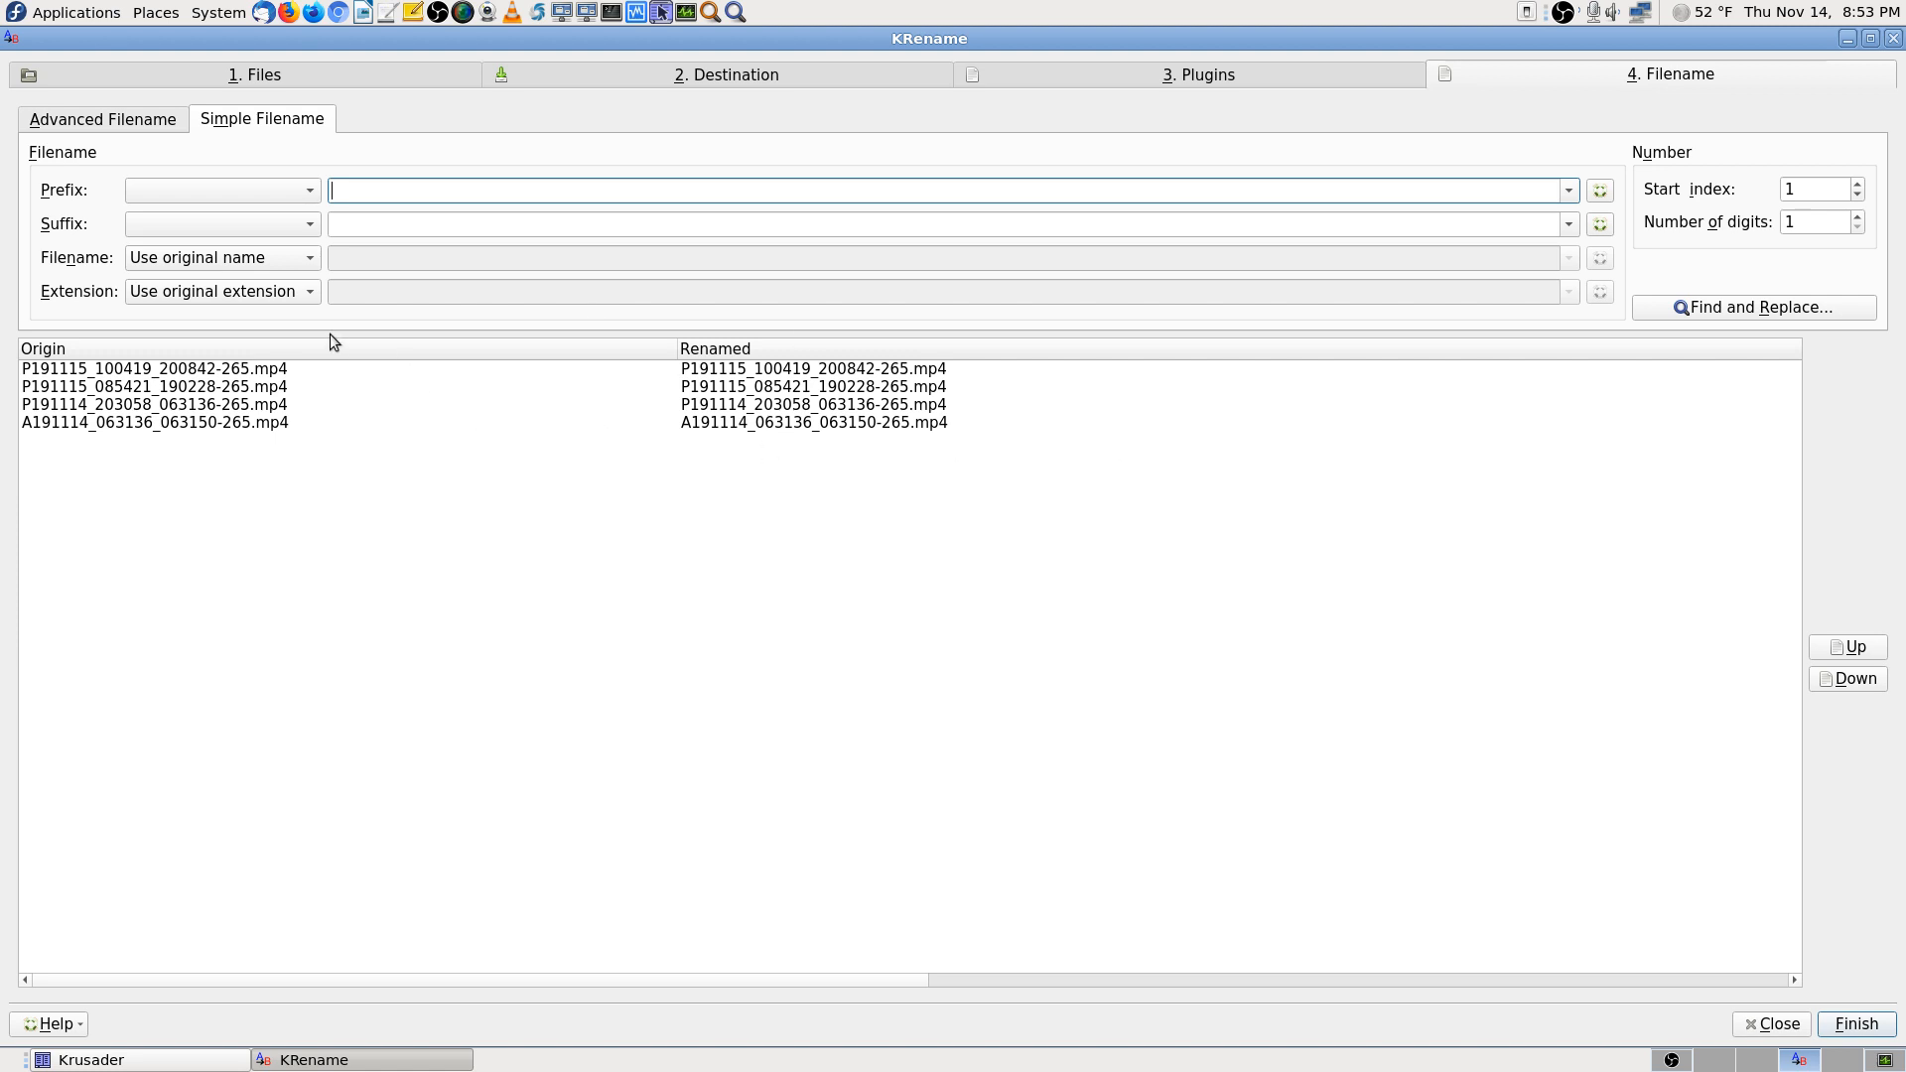
Set the Extension to Custom extension 265
click(302, 296)
click(276, 396)
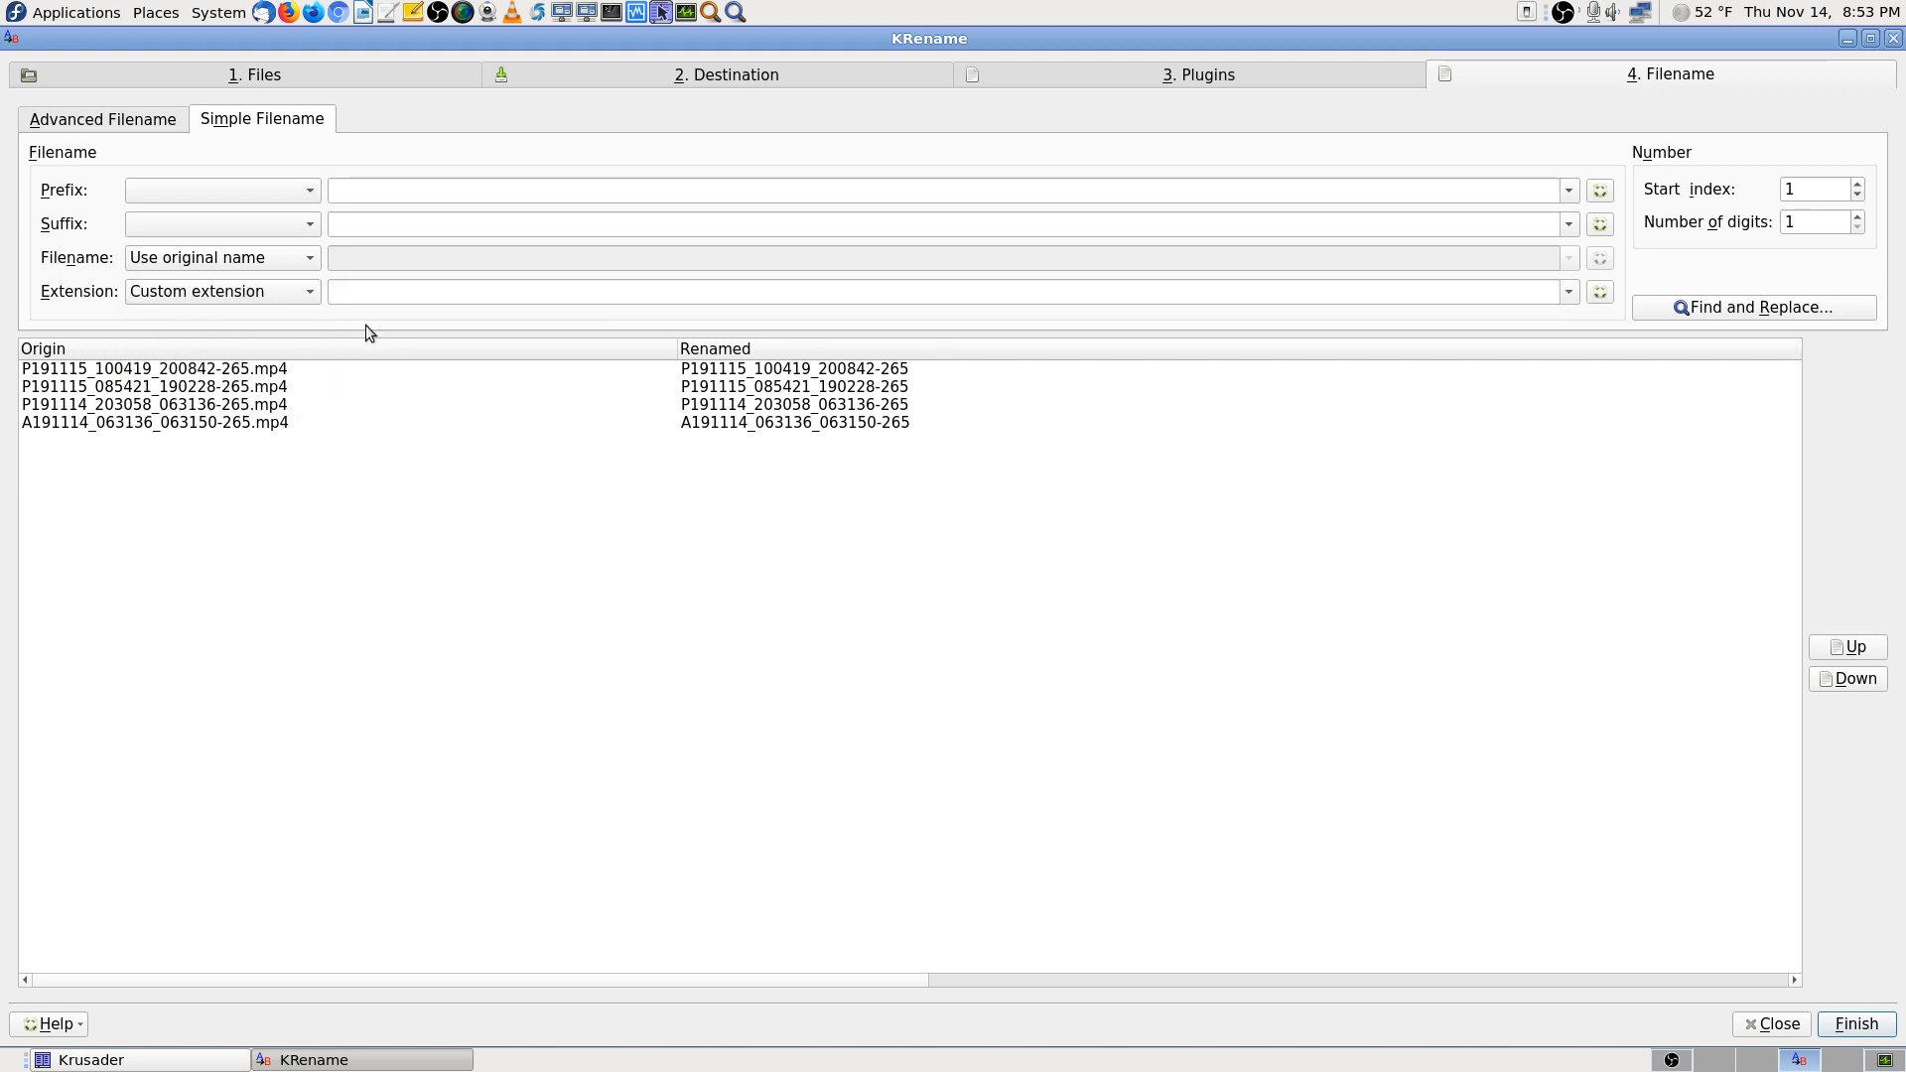
click(407, 293)
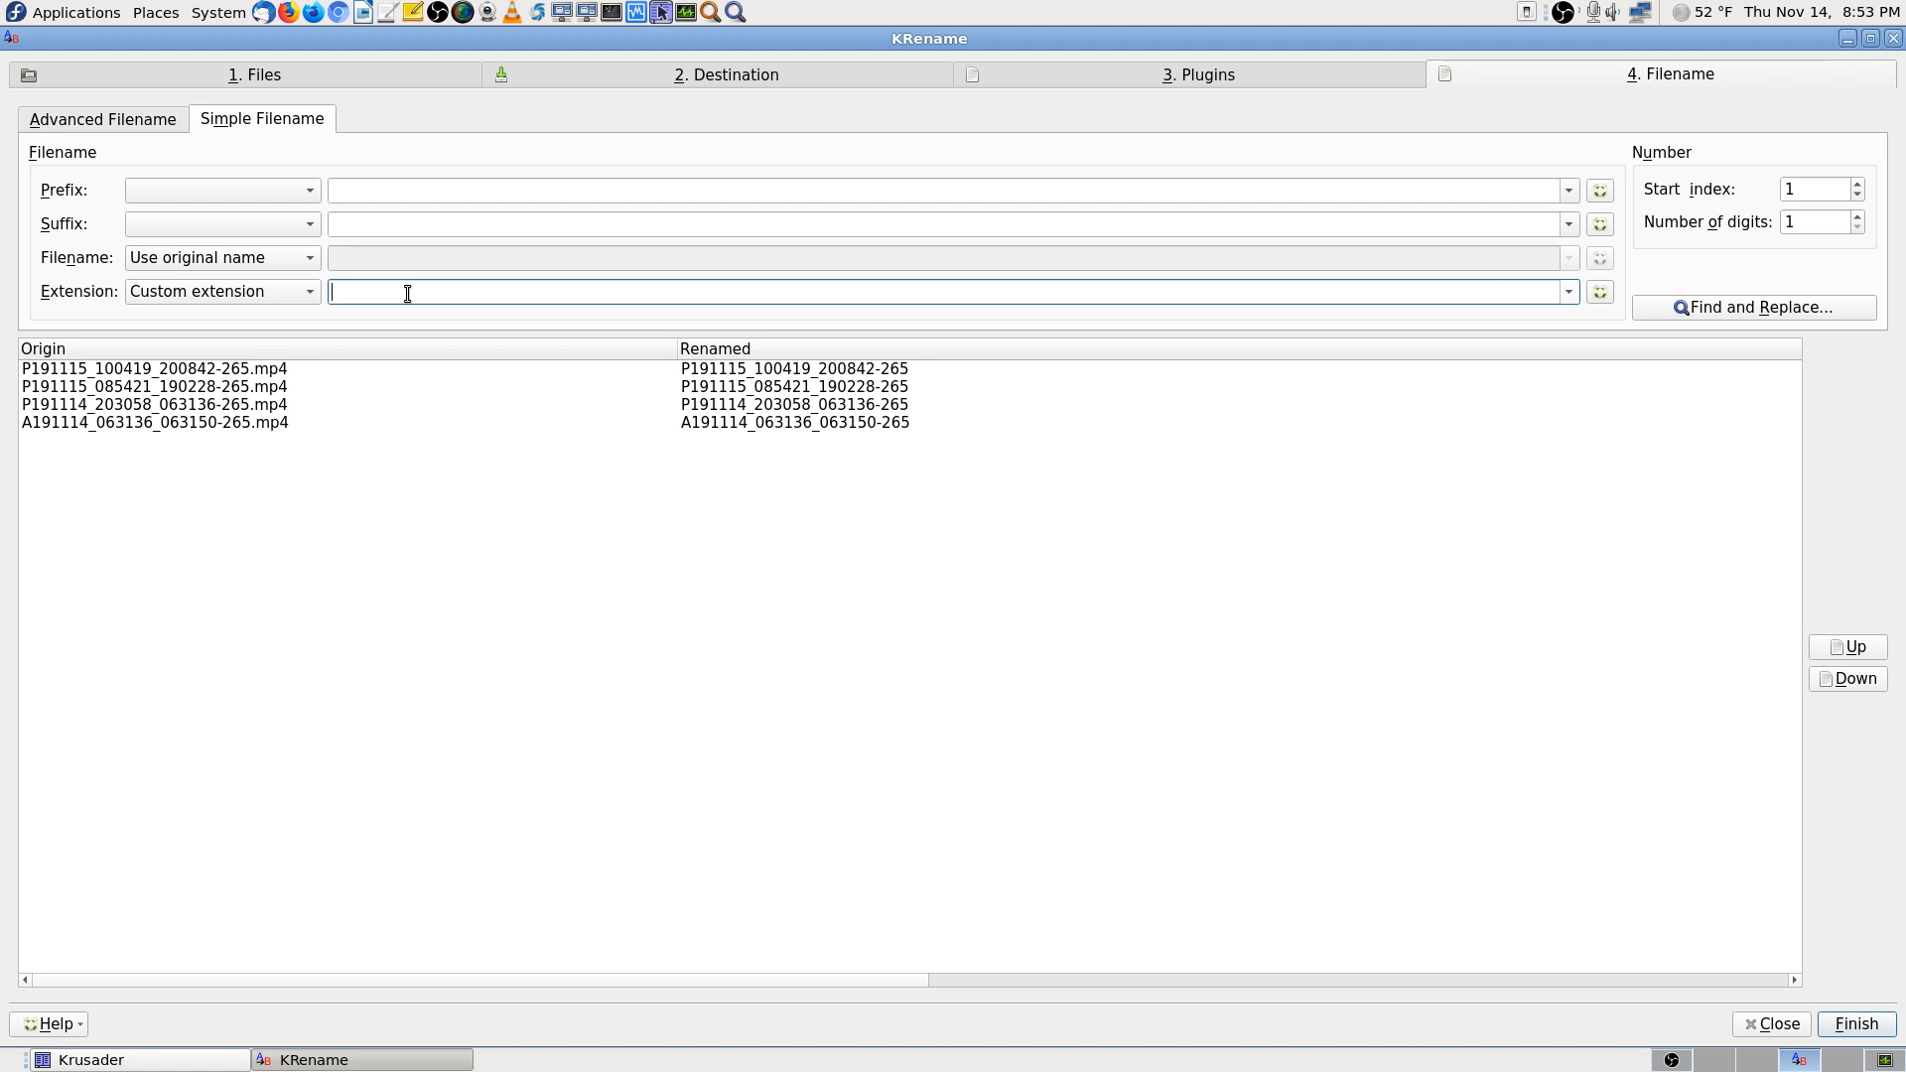
text(265)
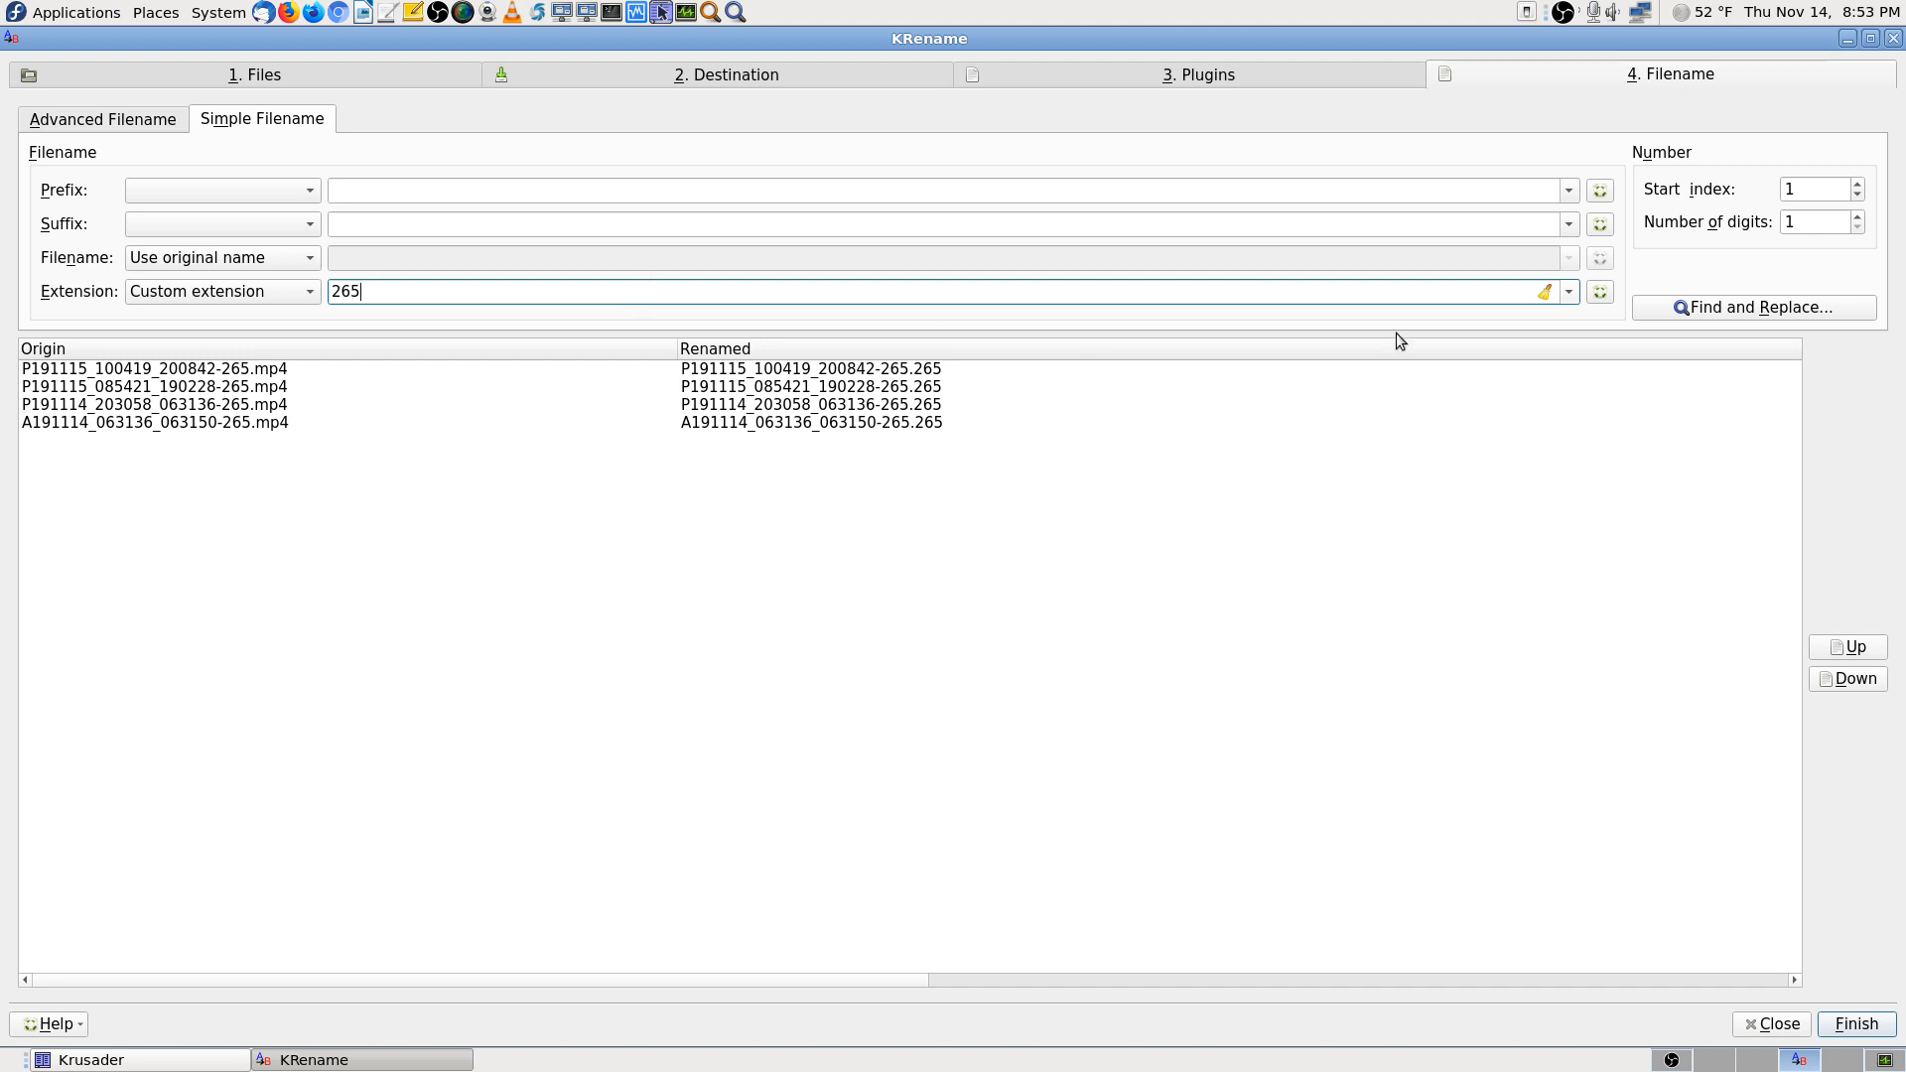
Add a Find and Replace rule removing -265 from the names and run the rename
click(1714, 316)
click(1119, 508)
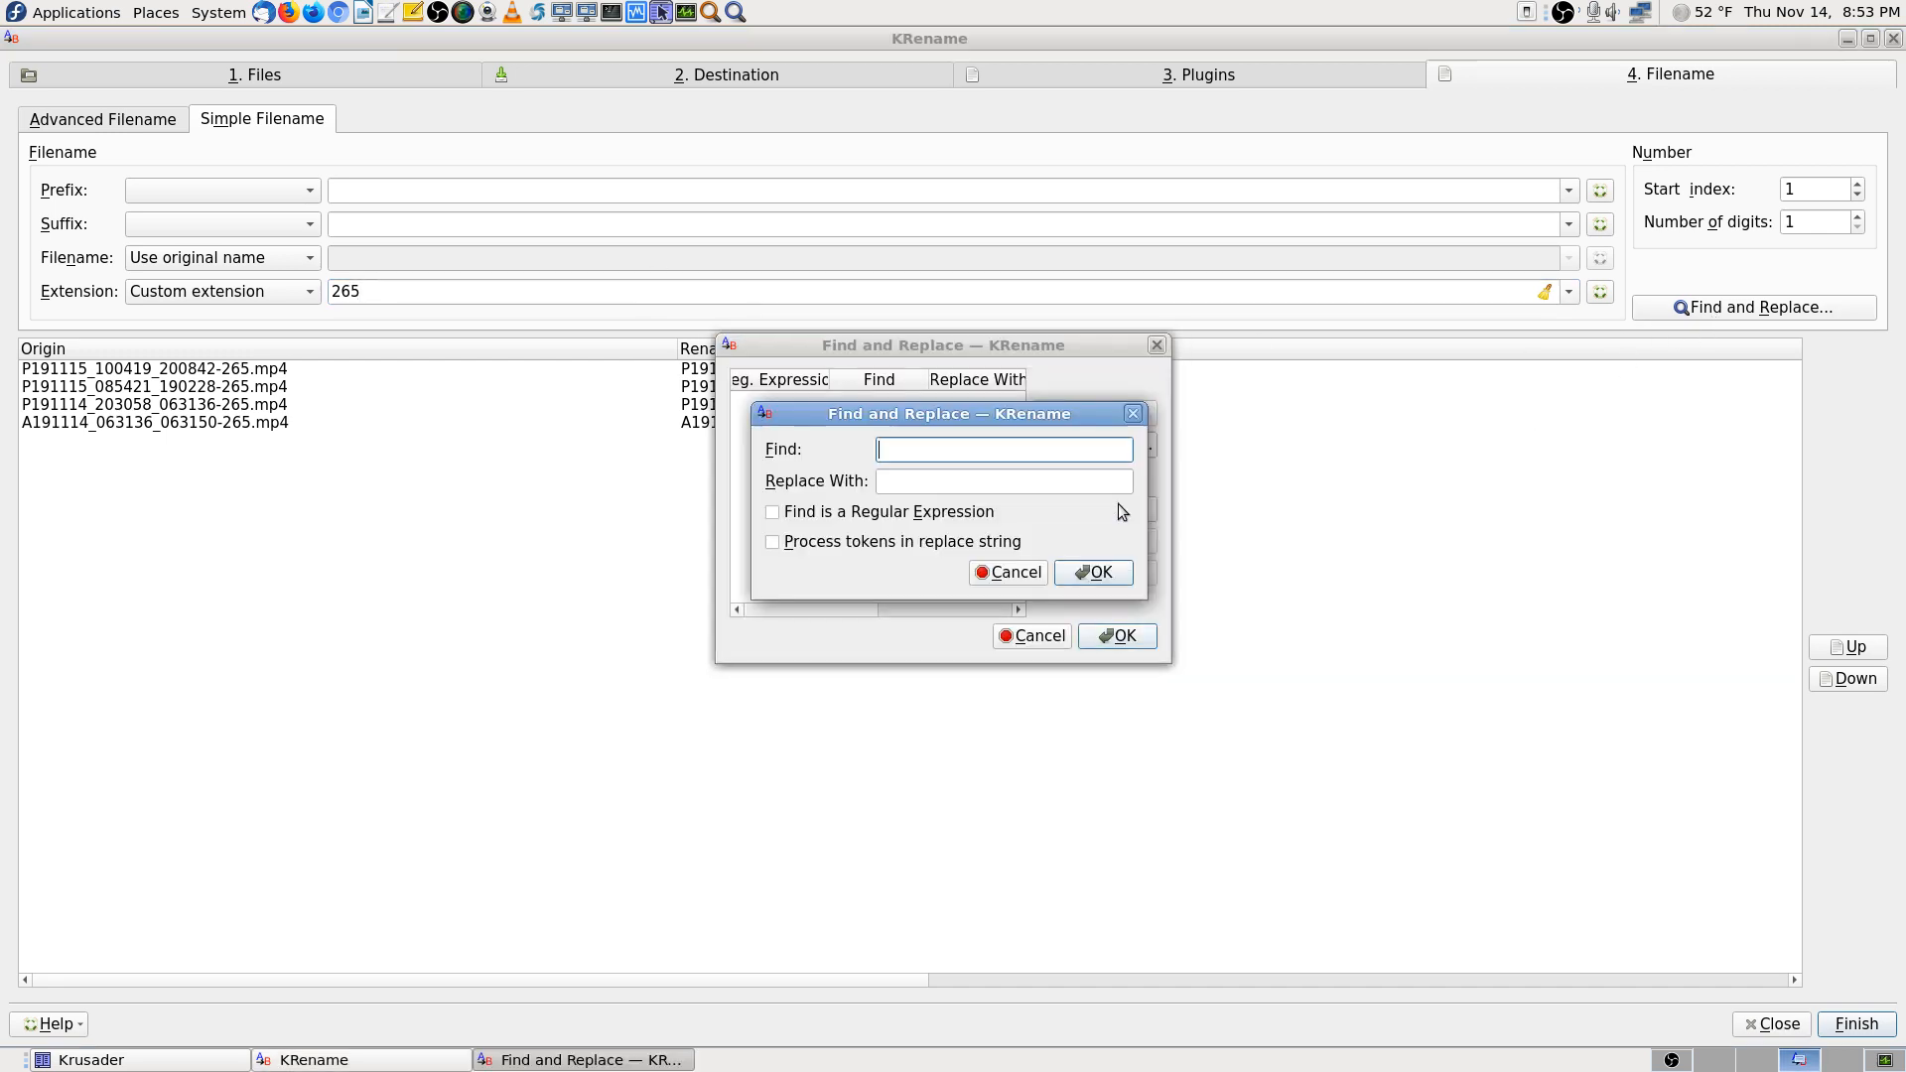
text(-265)
click(1093, 574)
click(1127, 635)
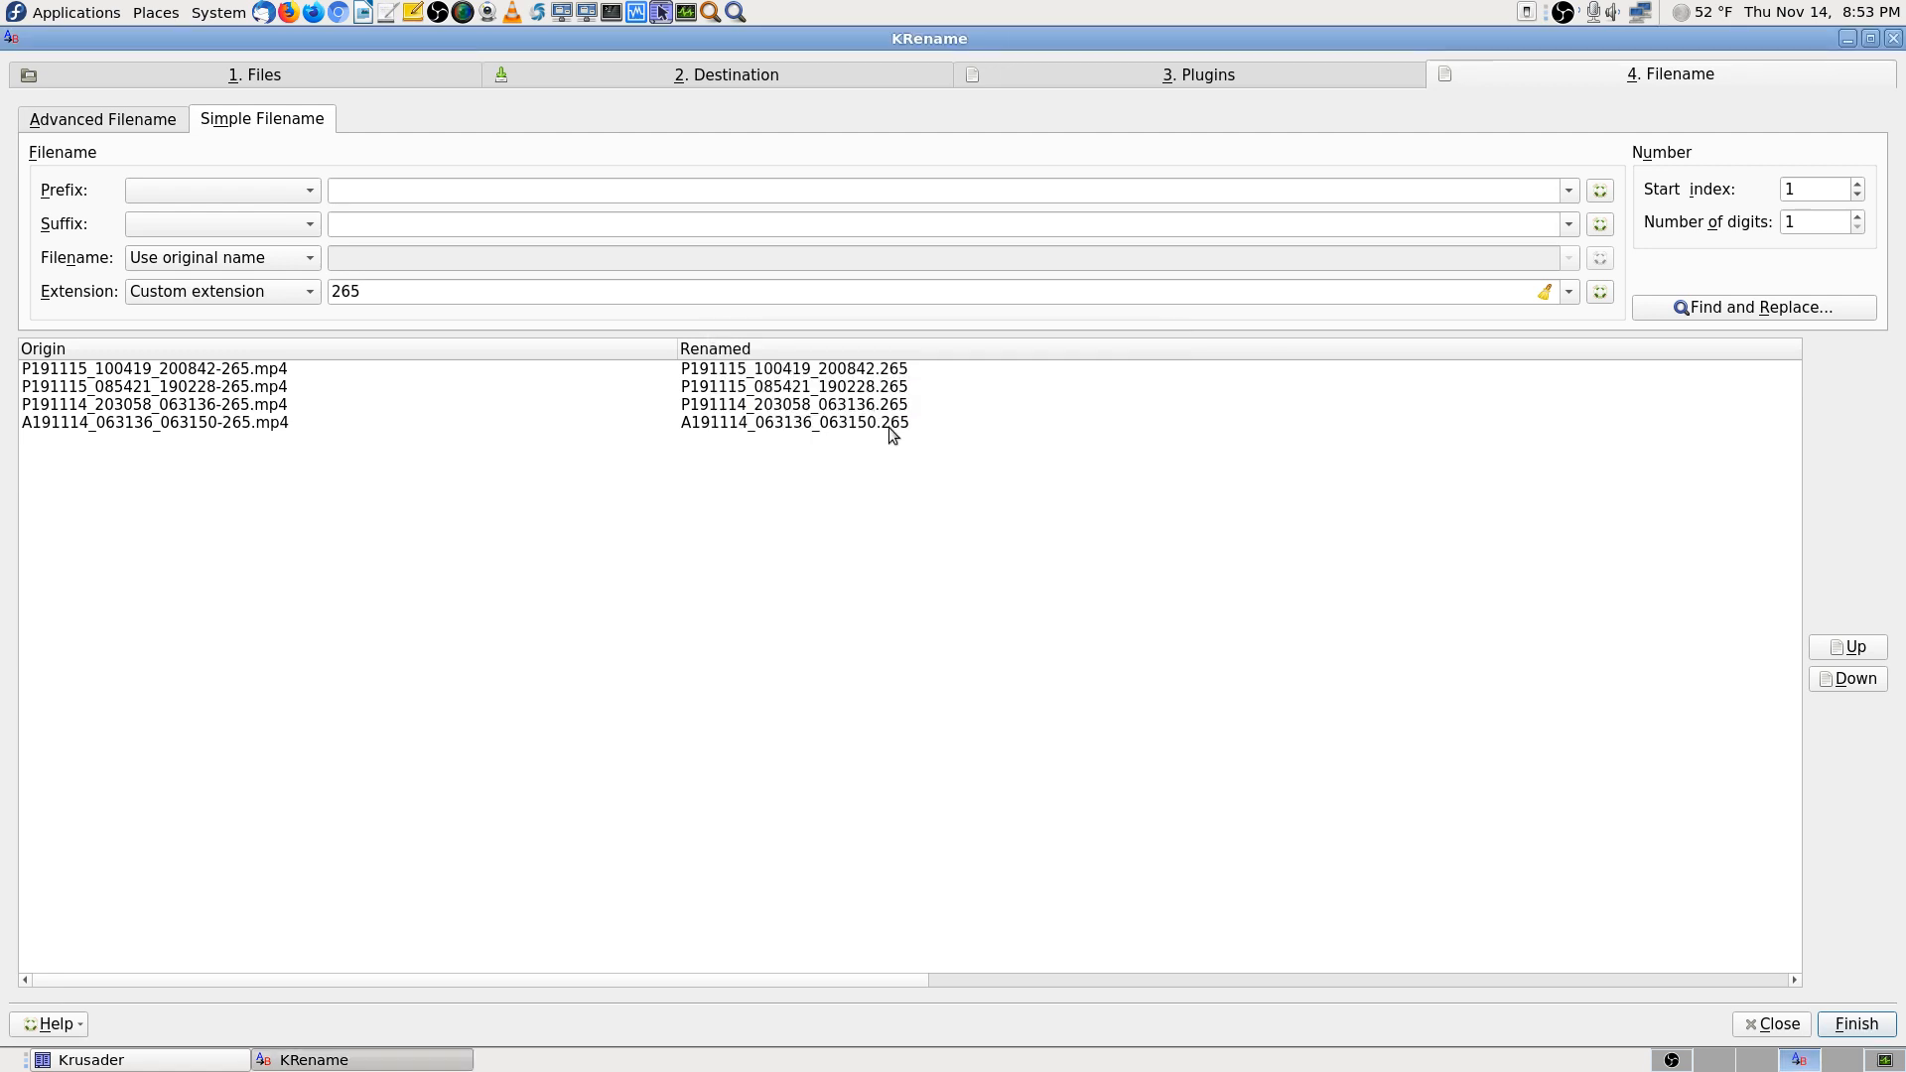
click(1856, 1026)
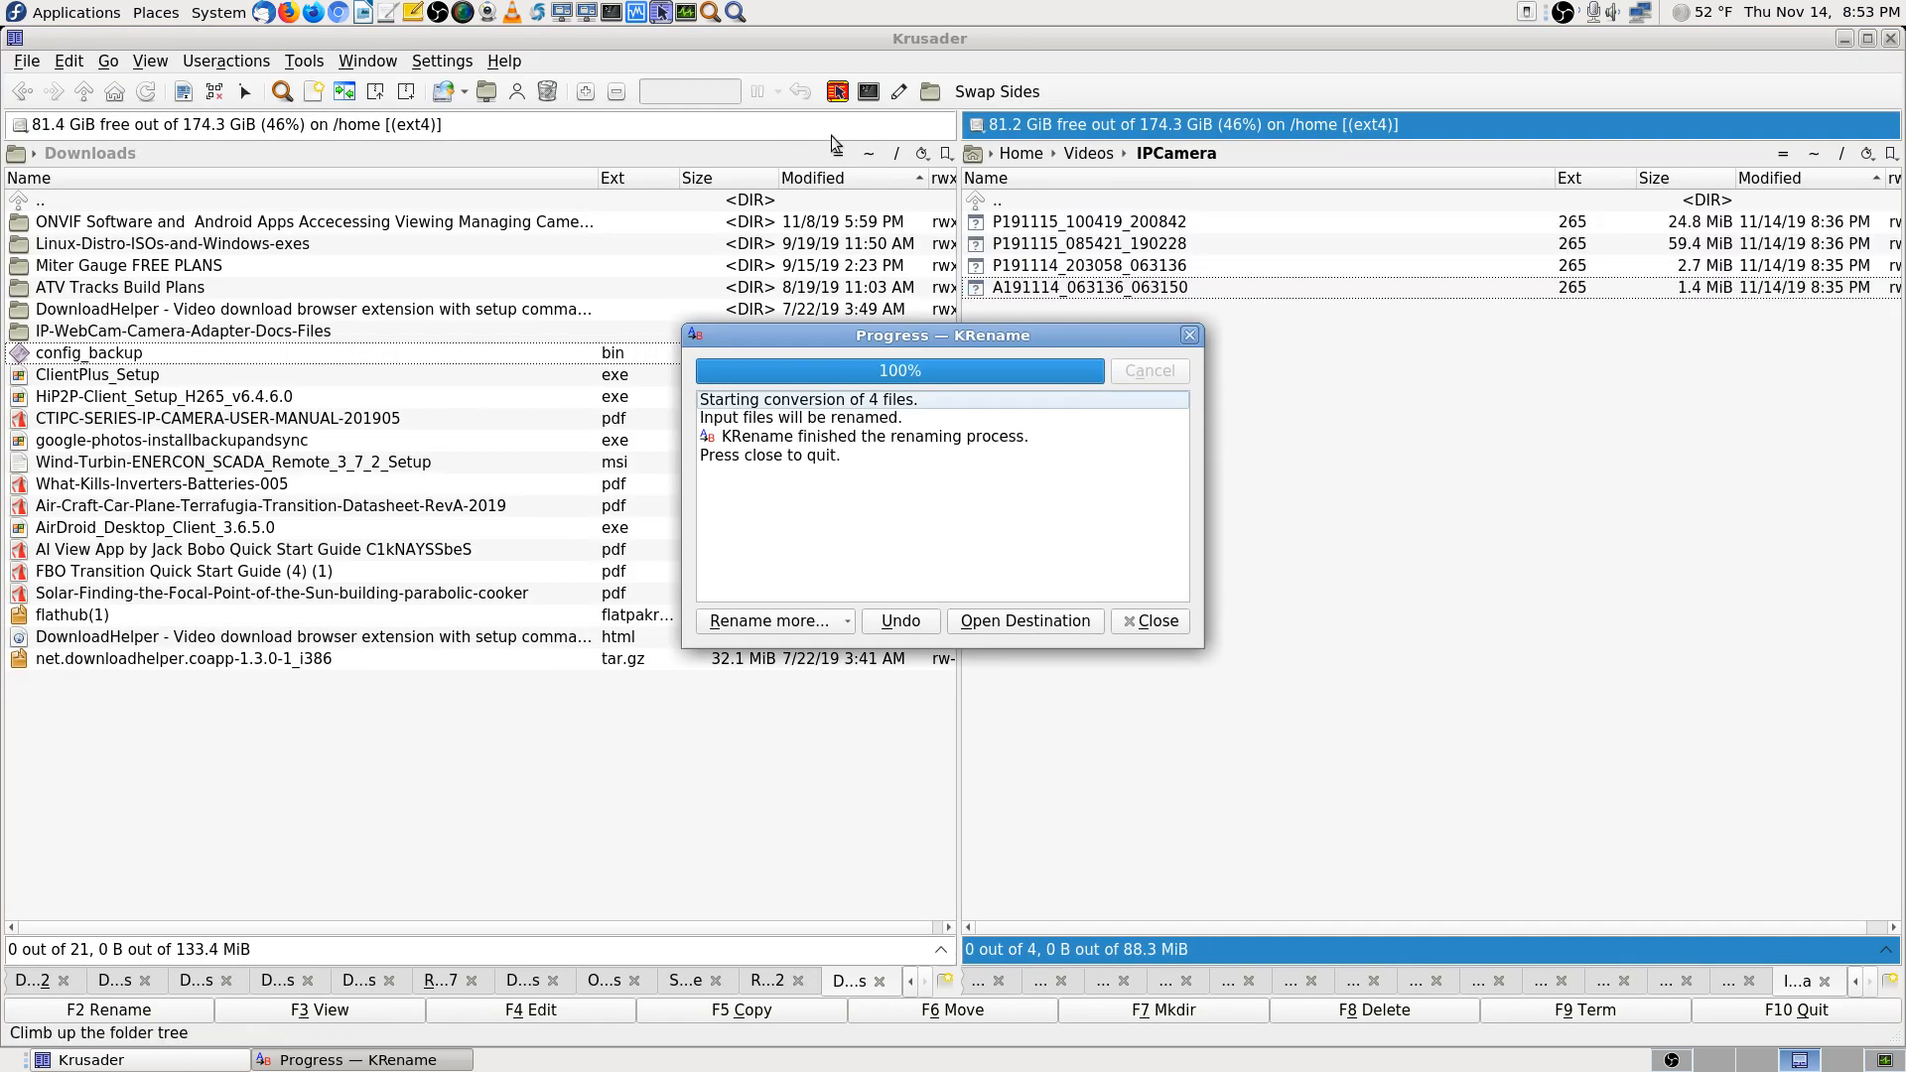
Dismiss the renaming report and open Videos/OBS-Studio-Streamed-Videos
click(1157, 621)
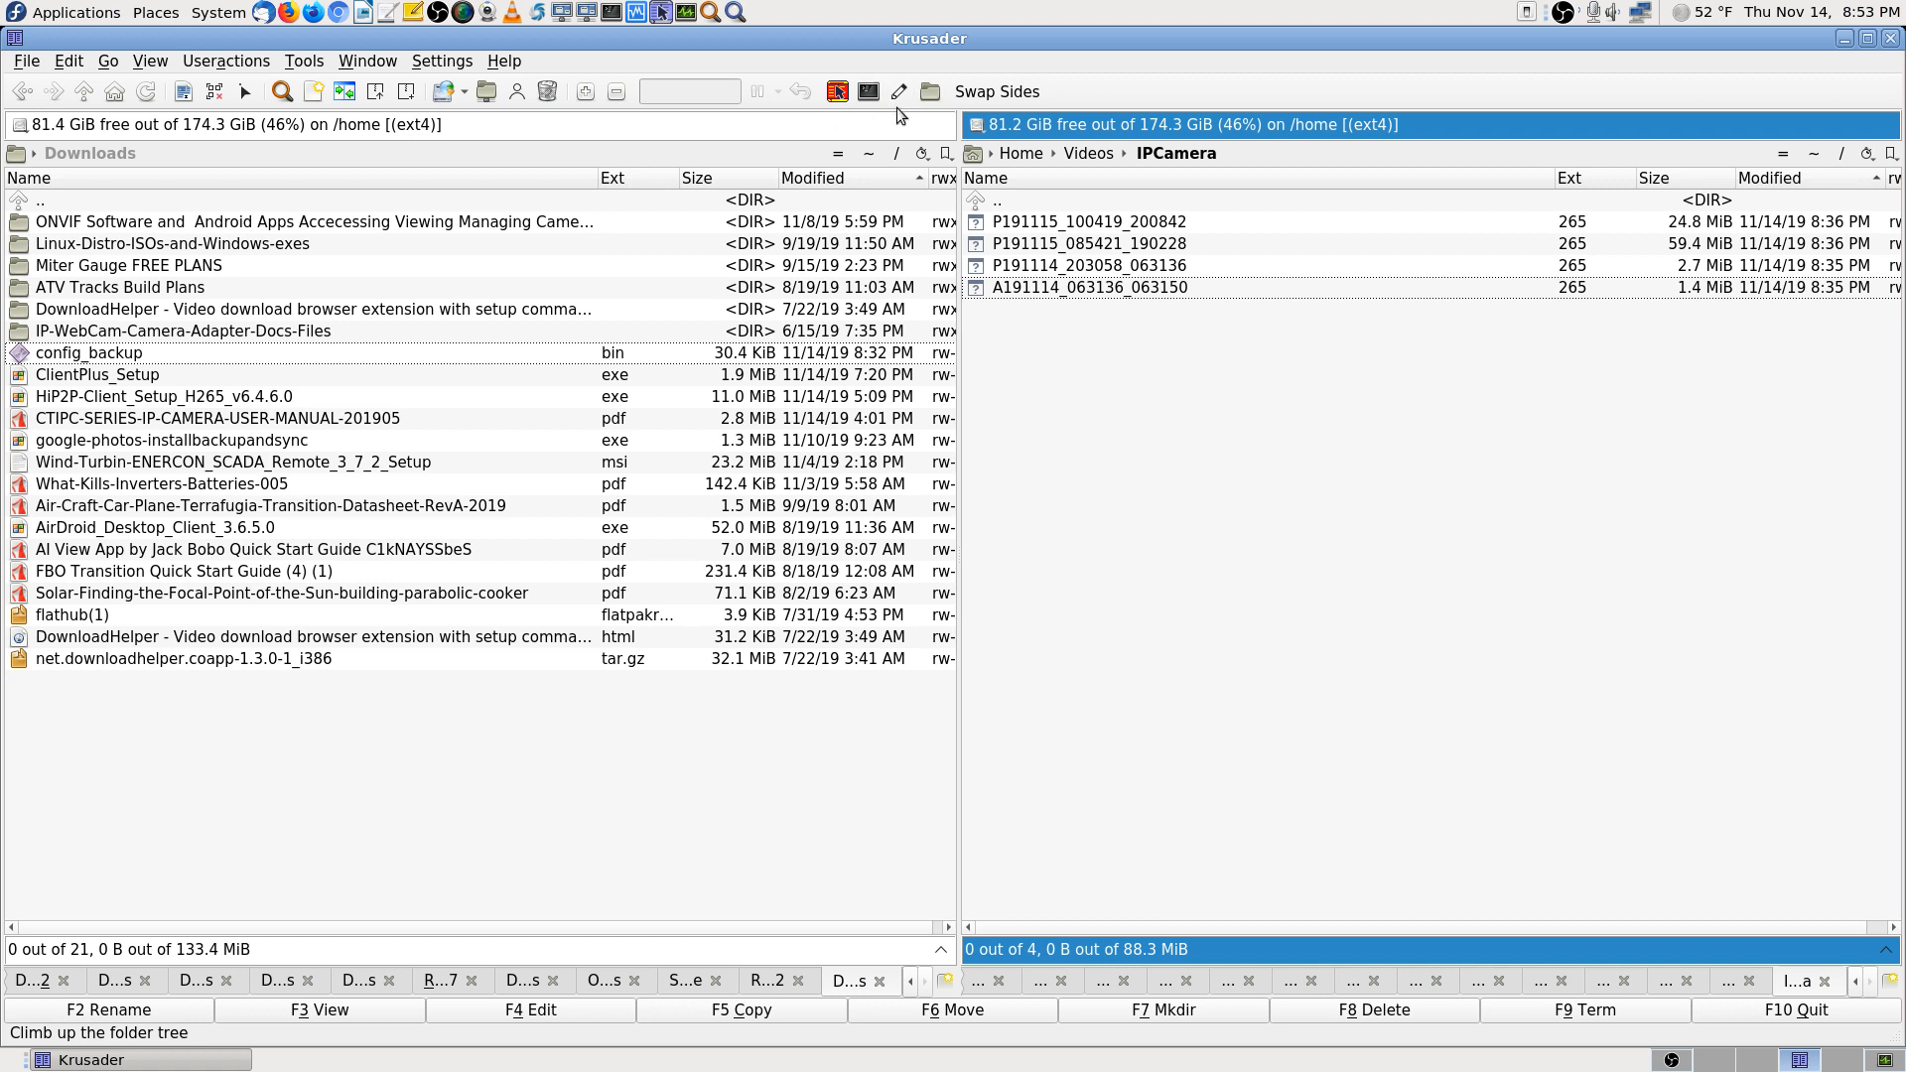
right_click(1148, 75)
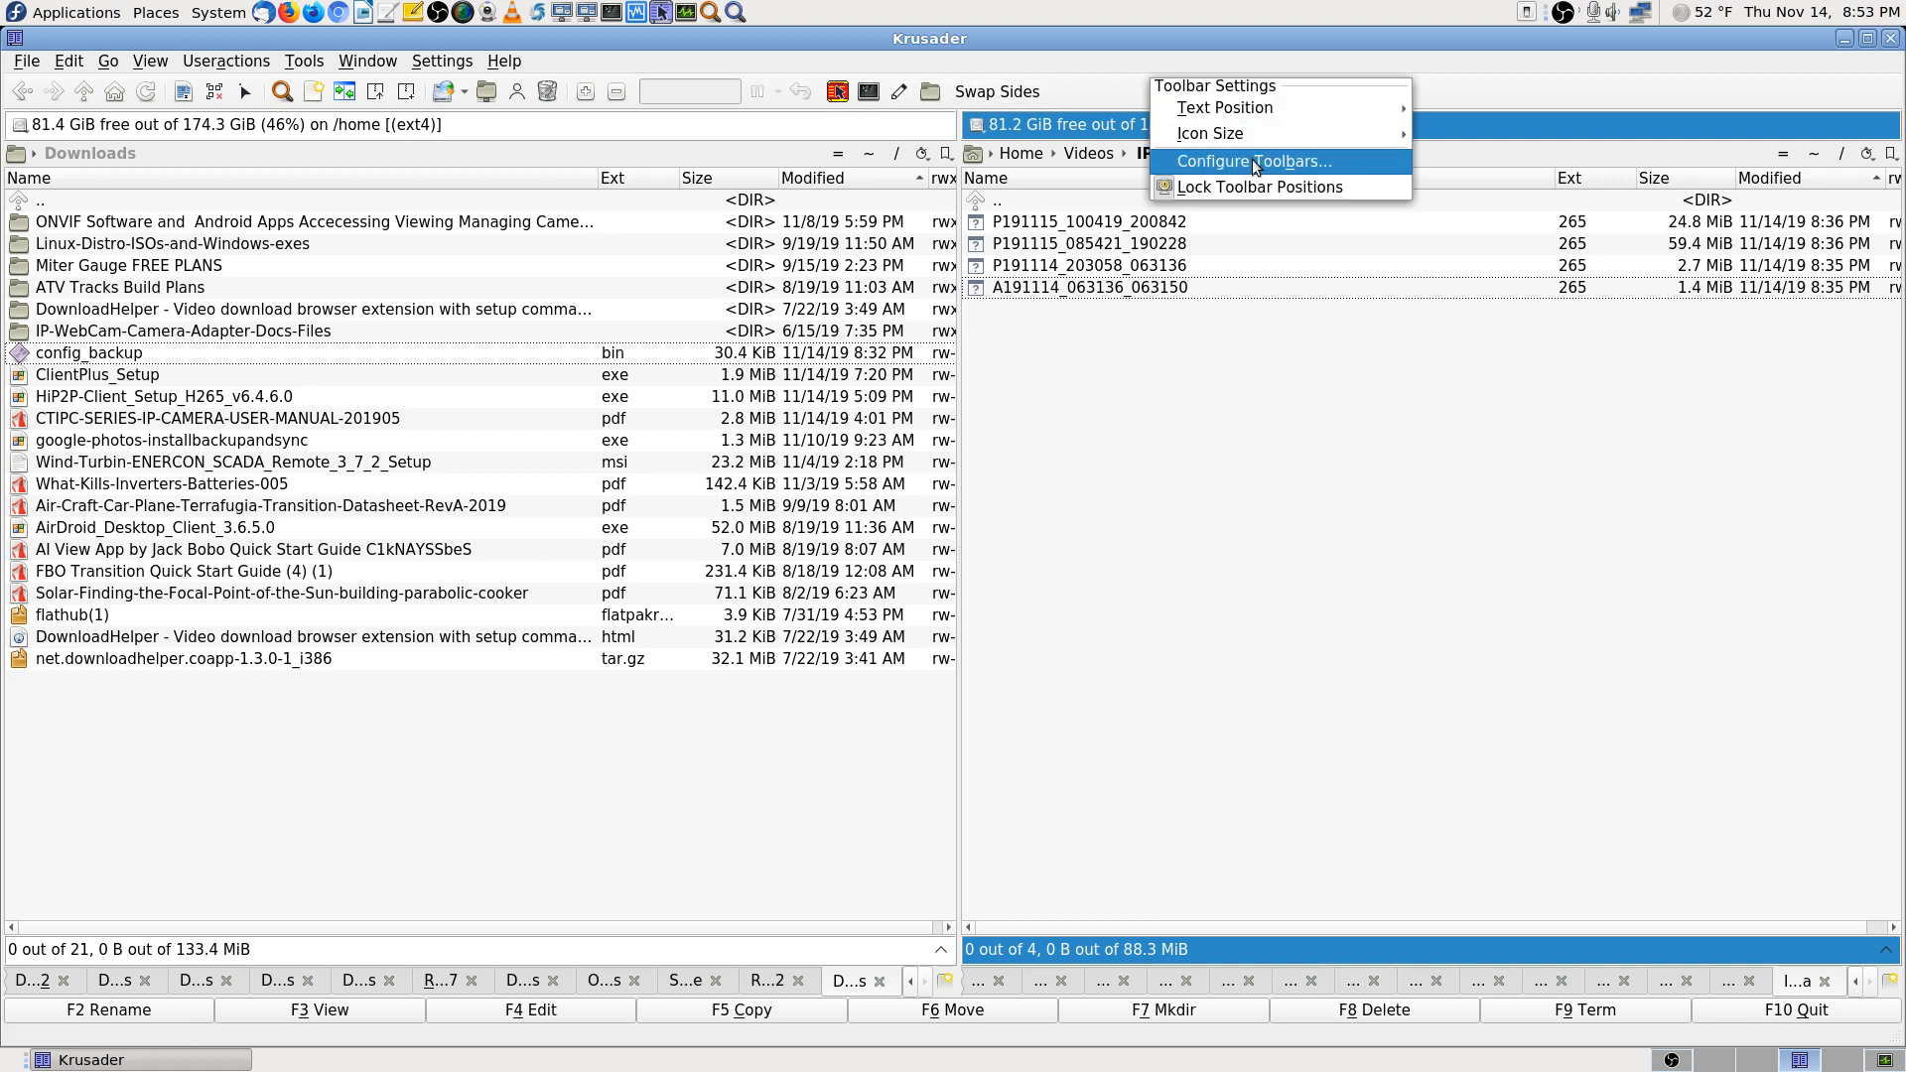
click(1030, 117)
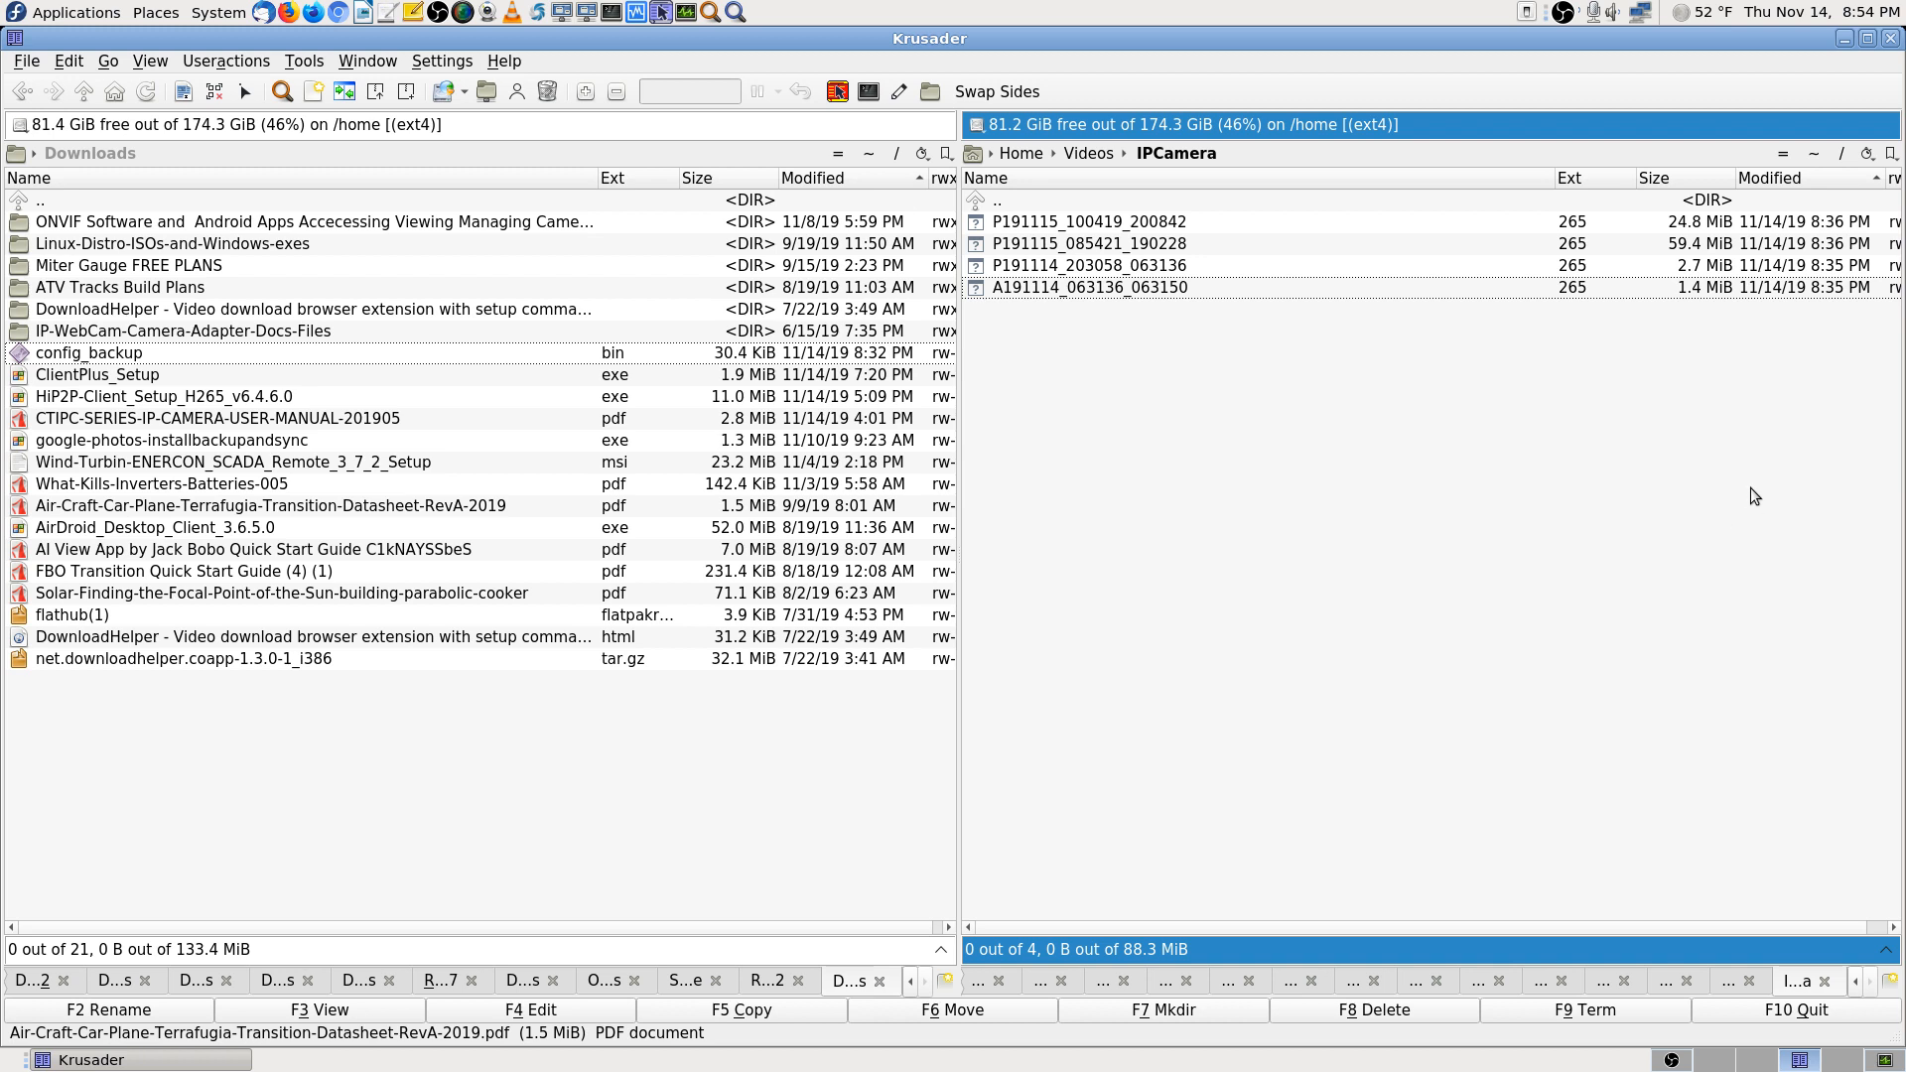
key(BackSpace)
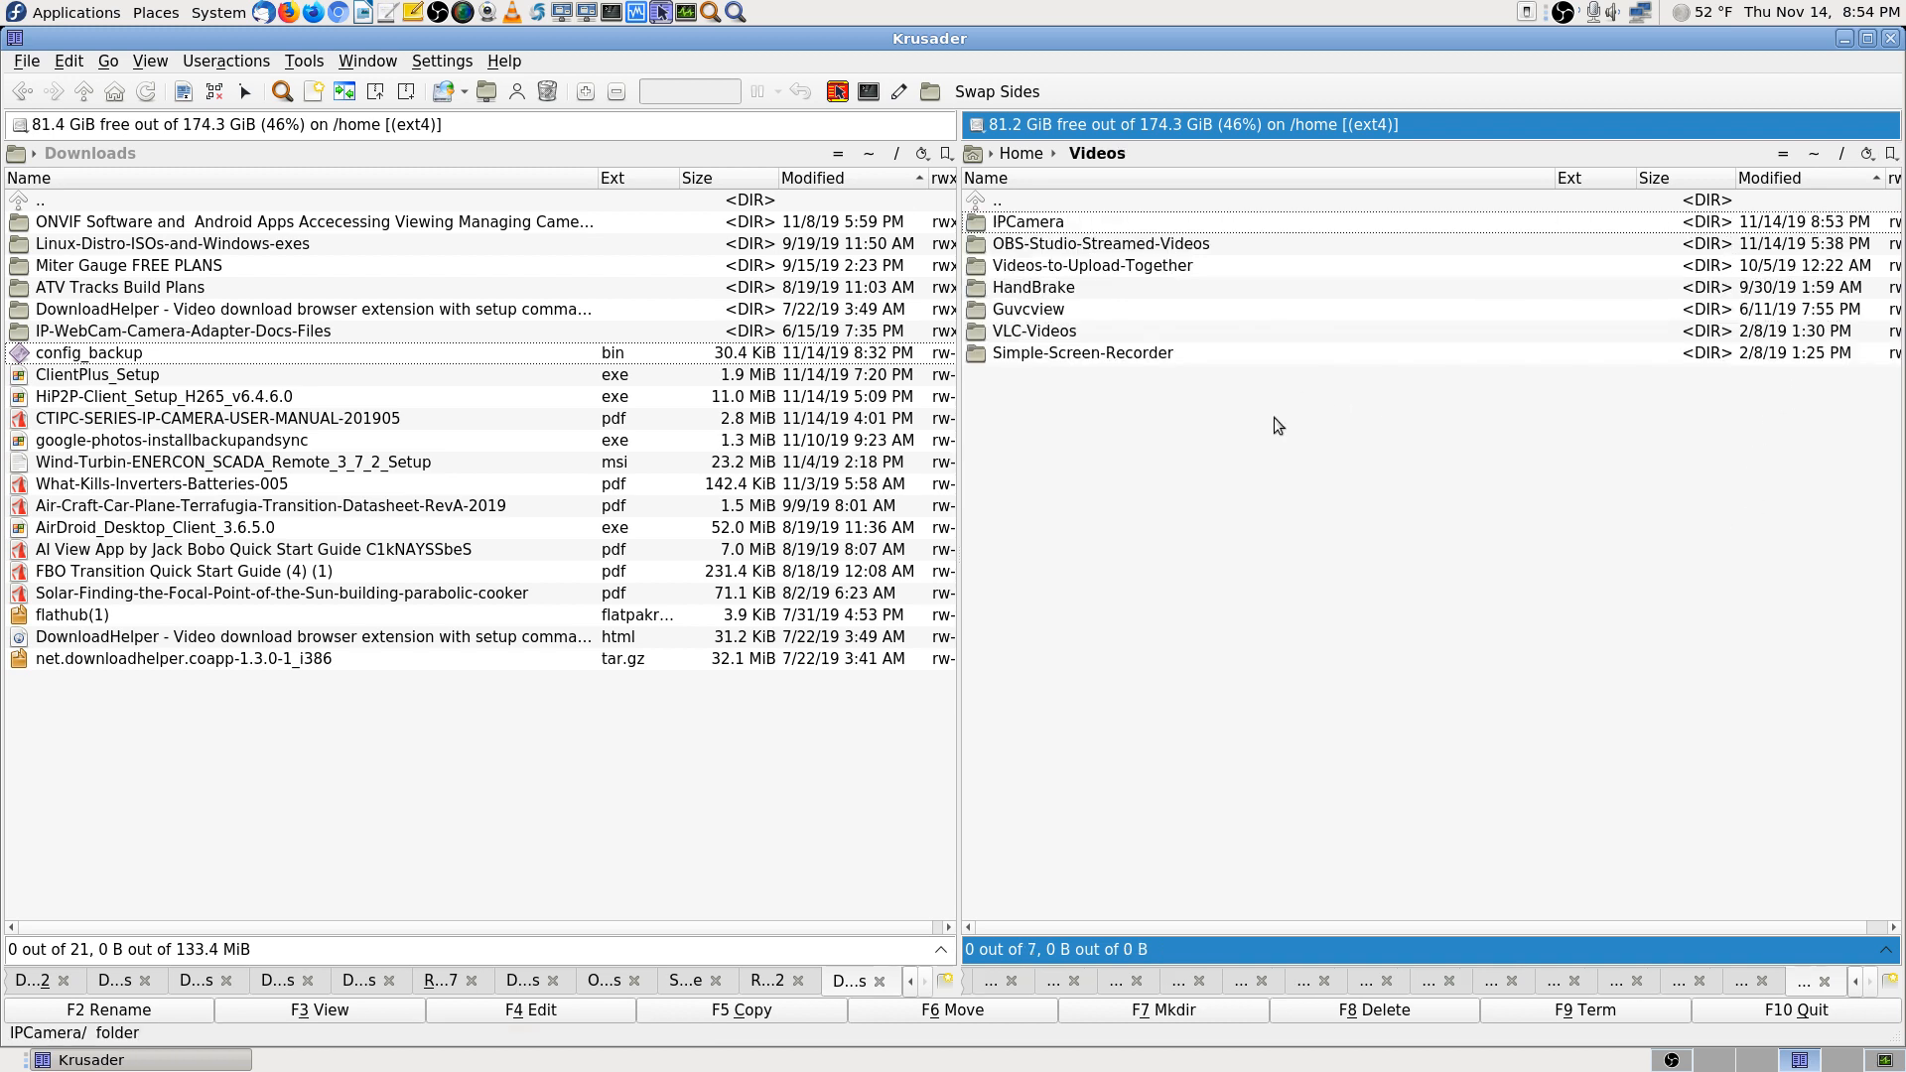
key(Down)
key(Return)
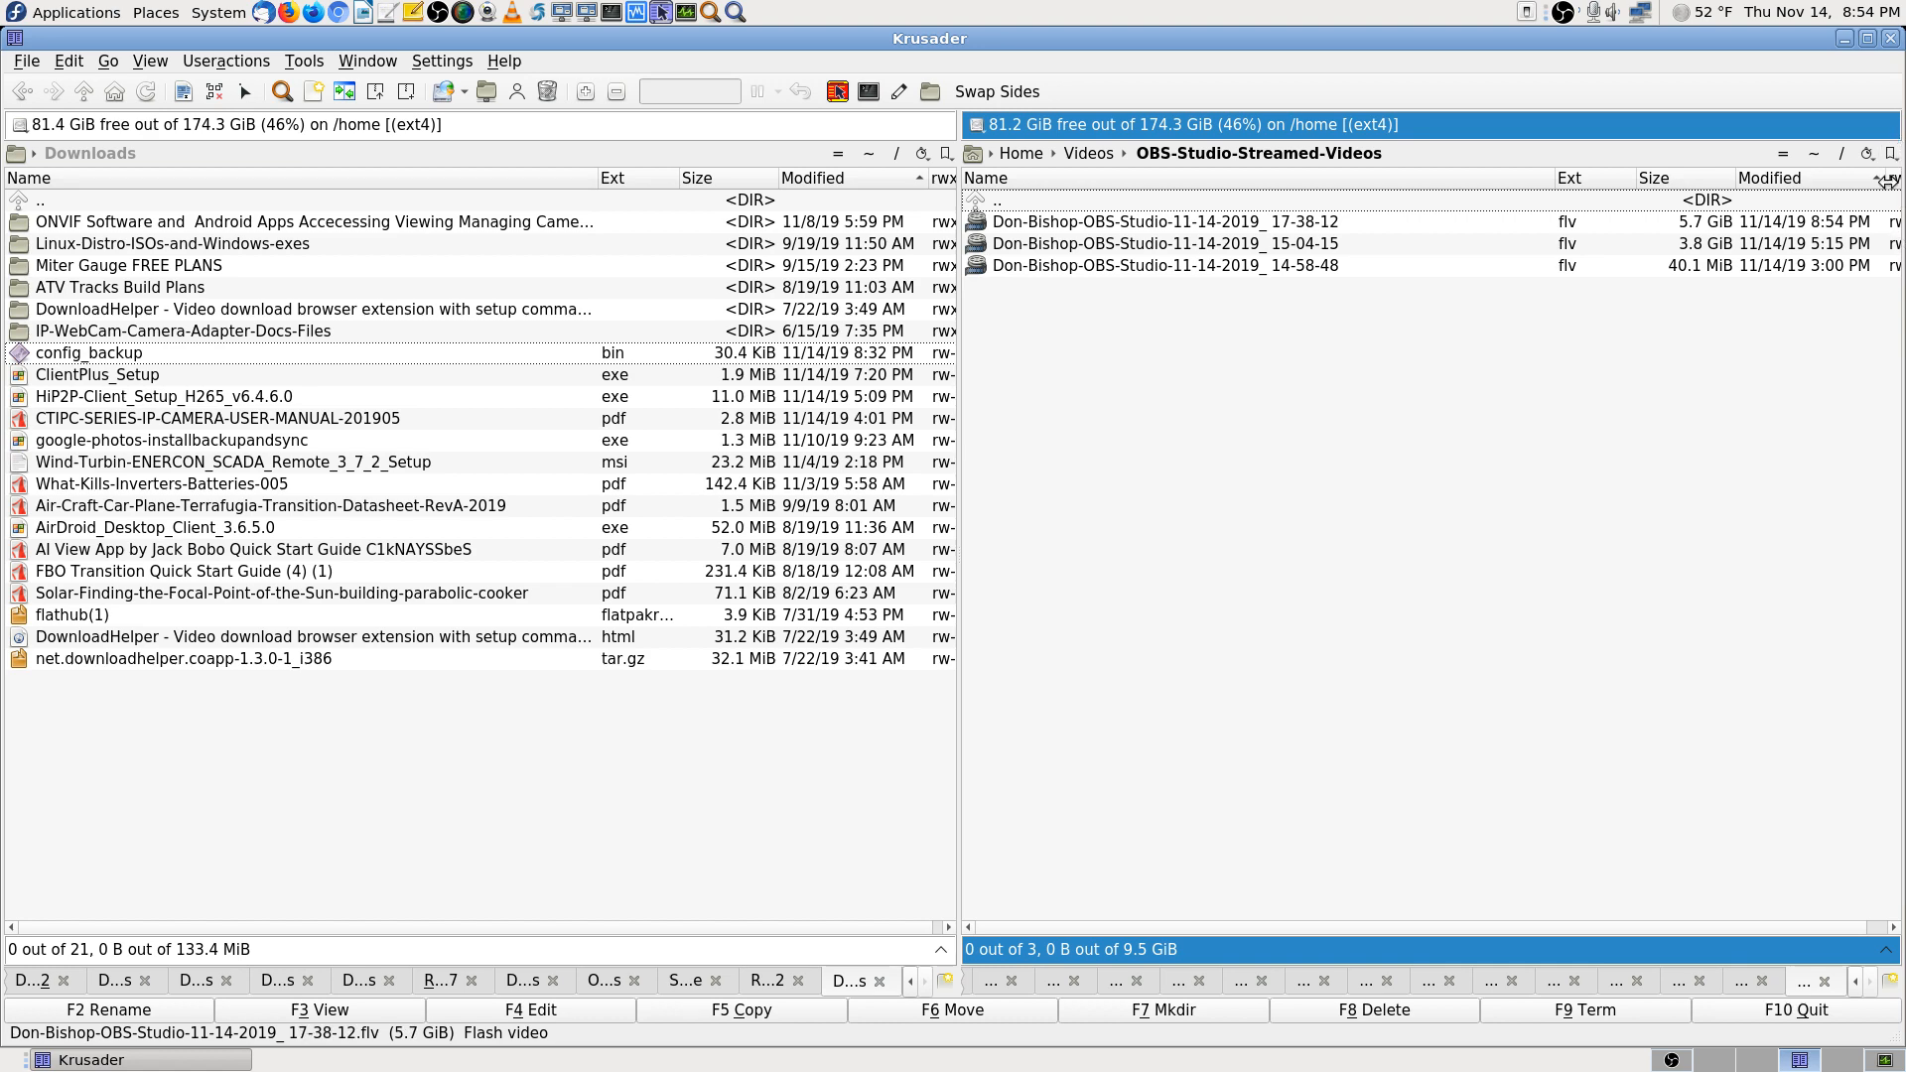
Close Krusader and switch OBS to the Cam 1 Stream scene on the first workspace
click(1890, 38)
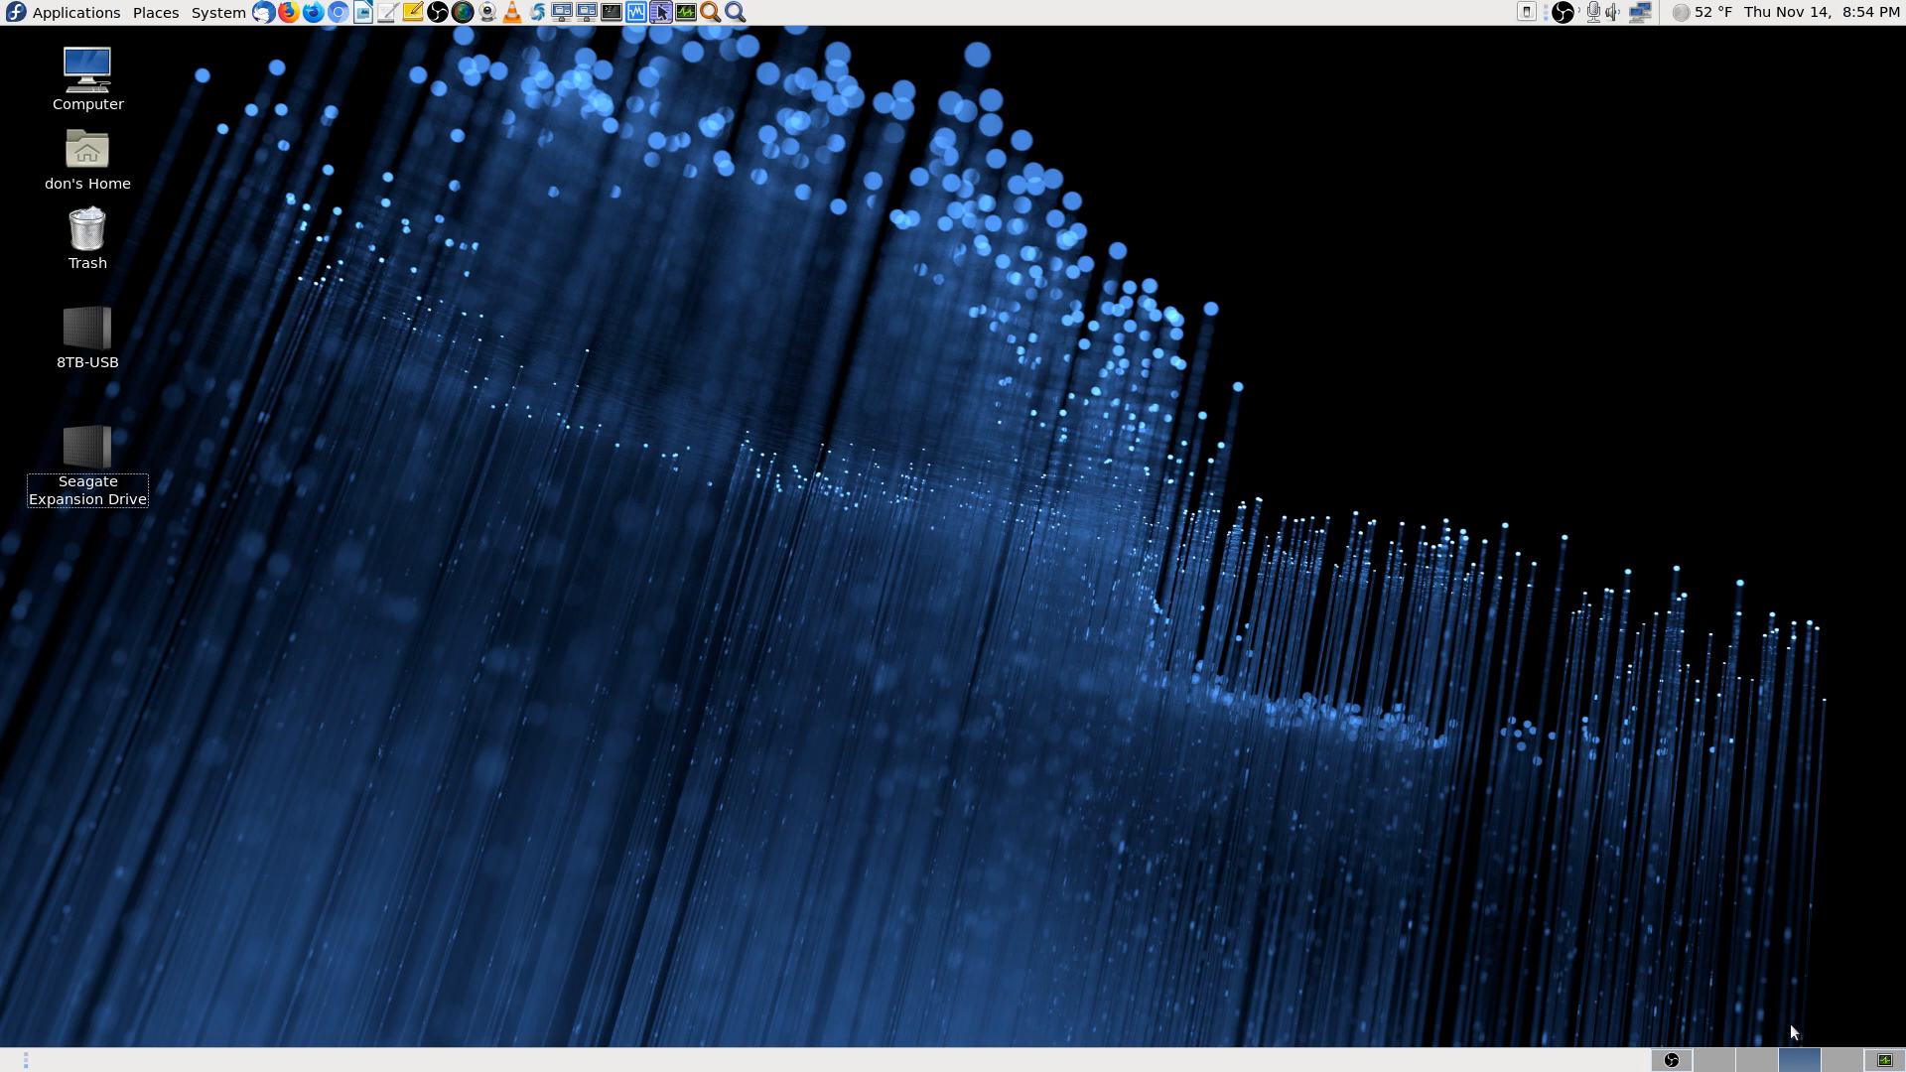
click(1675, 1061)
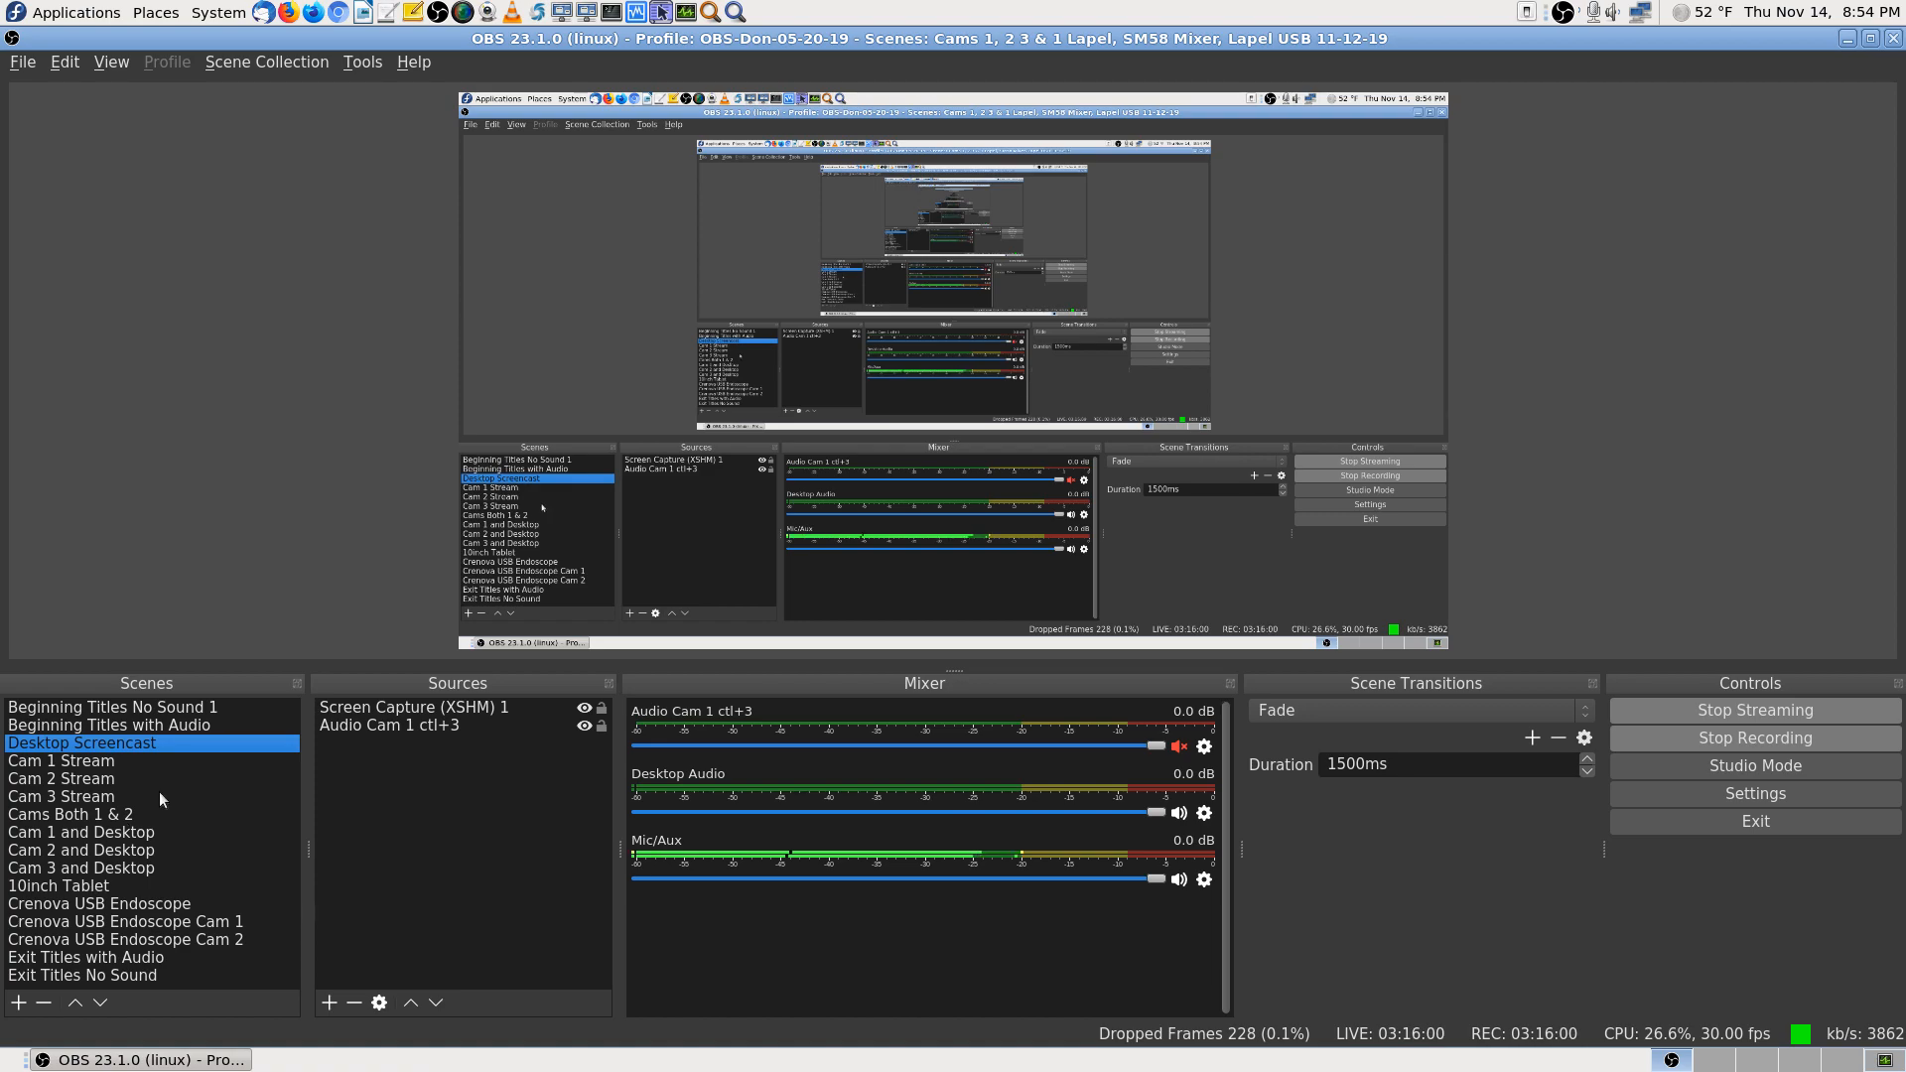
click(90, 766)
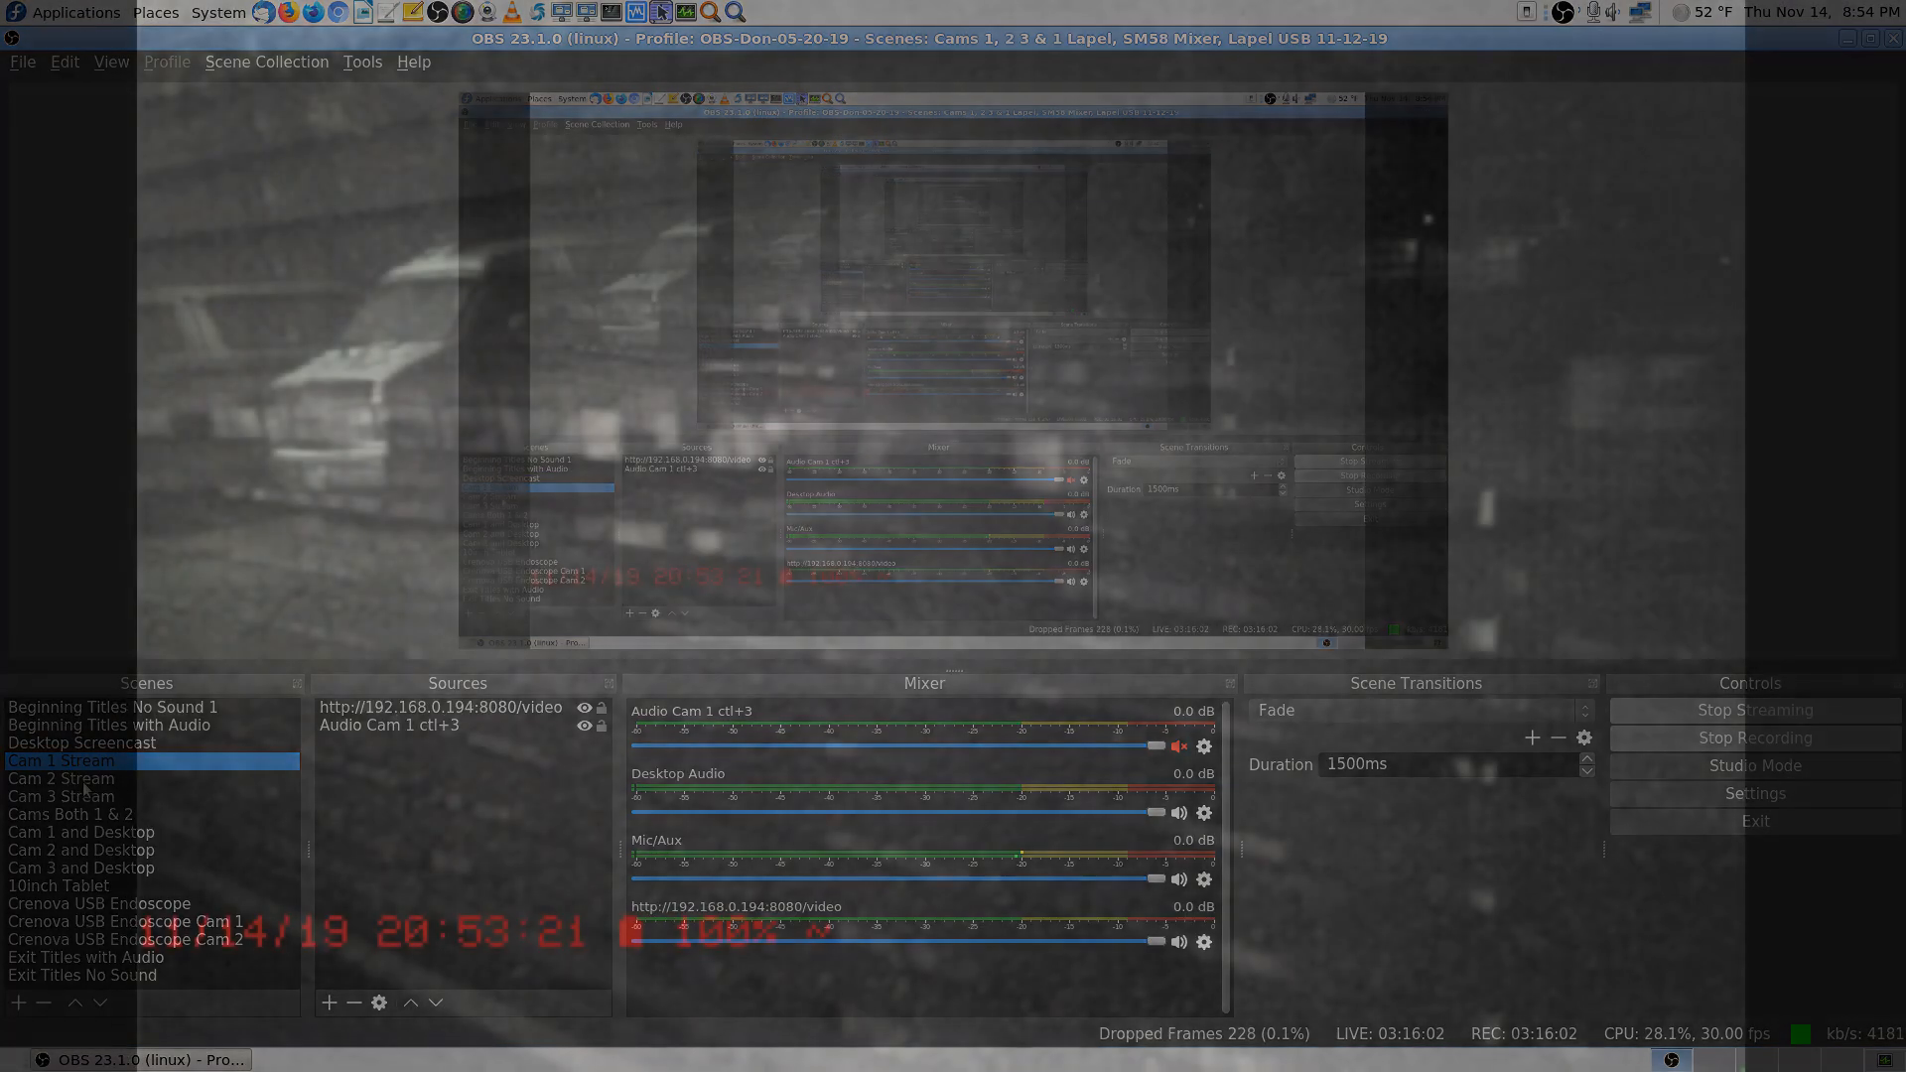